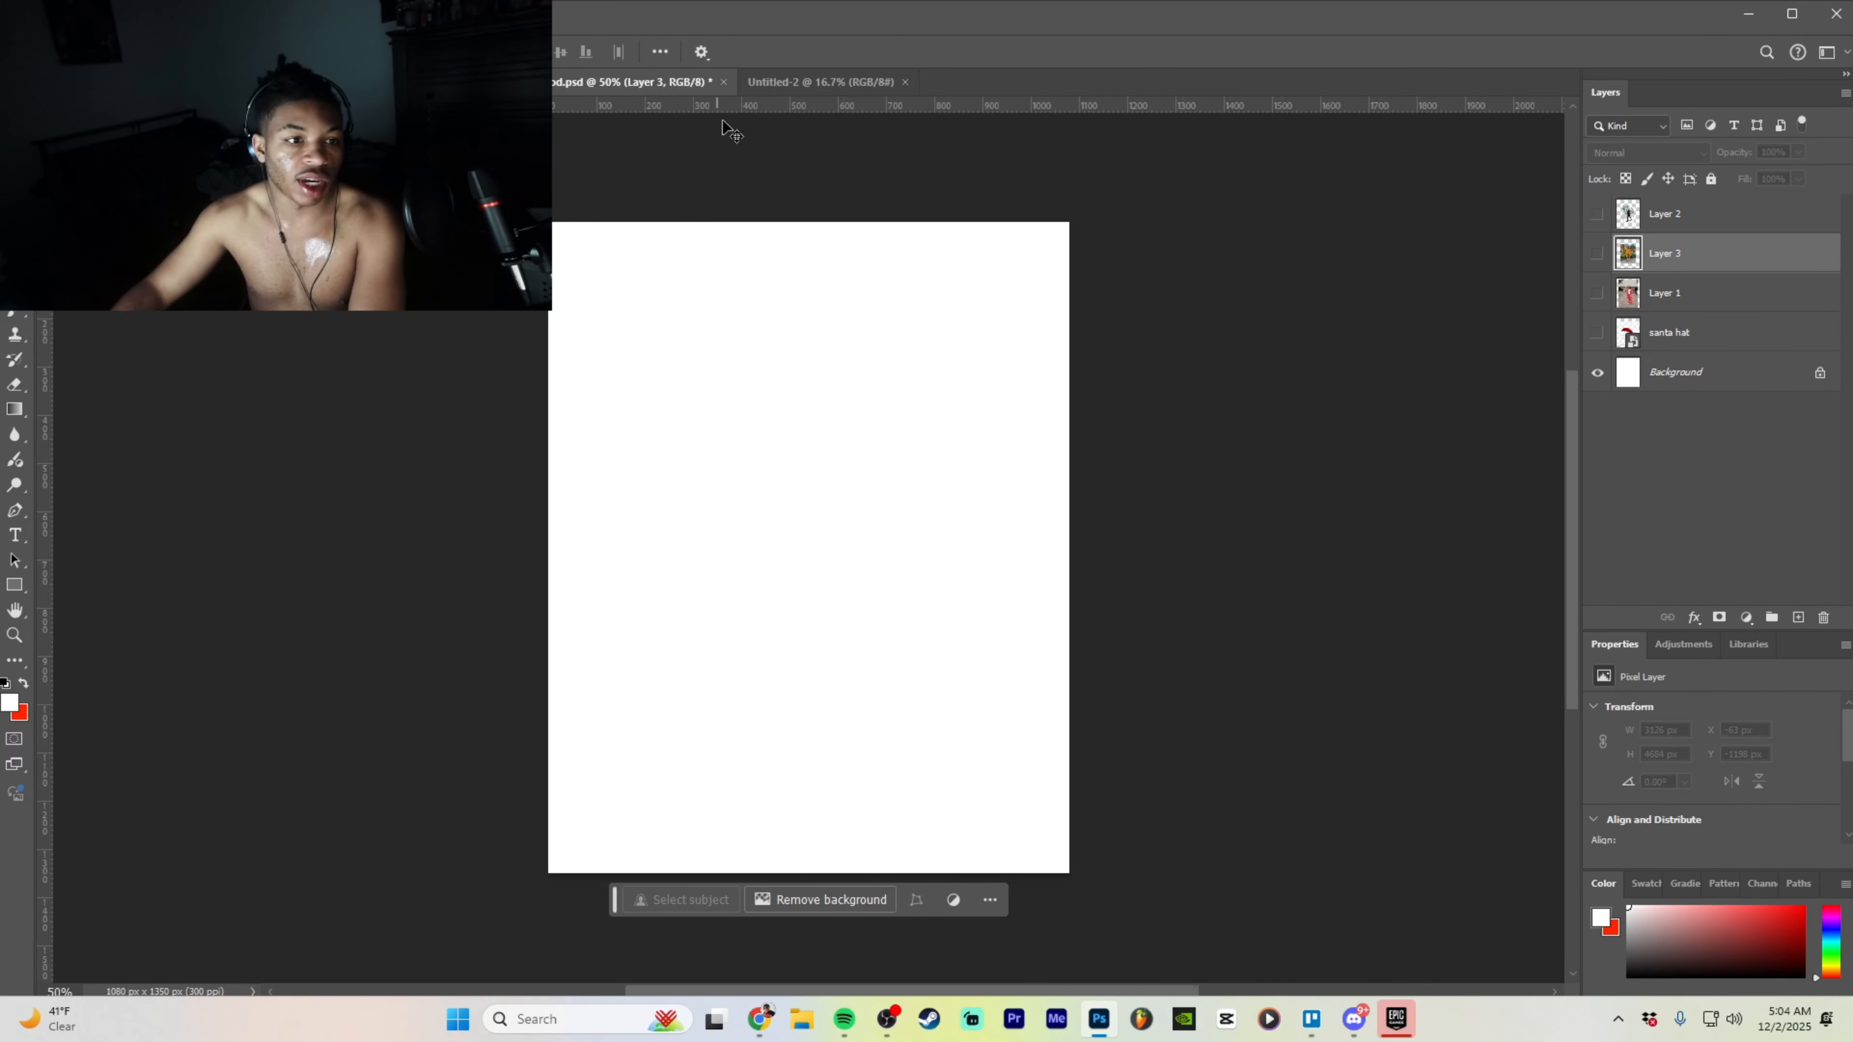
- Switch to the blank 3000 × 3000 px Untitled-2 canvas, cancel the New Document dialog, and zoom in
{"action": "left_click", "coordinate": [818, 81]}
{"action": "key", "text": "alt+f"}
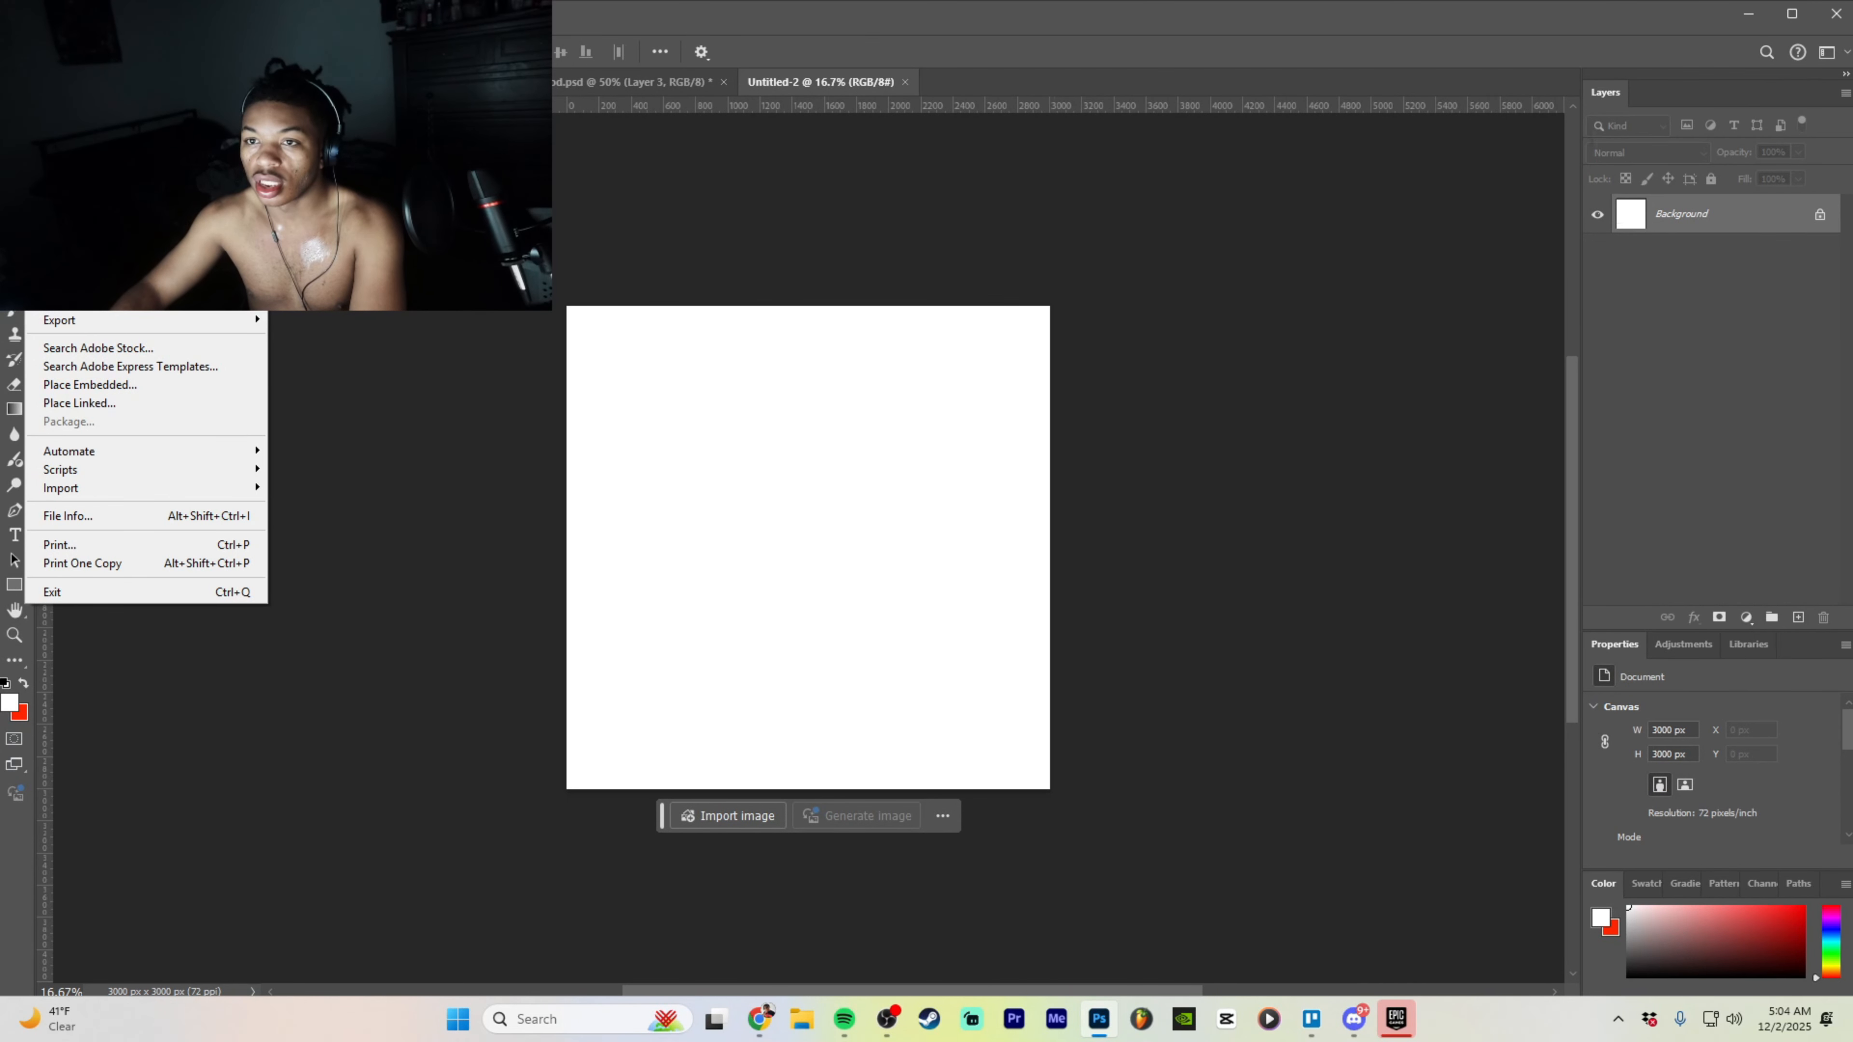
{"action": "left_click", "coordinate": [87, 64]}
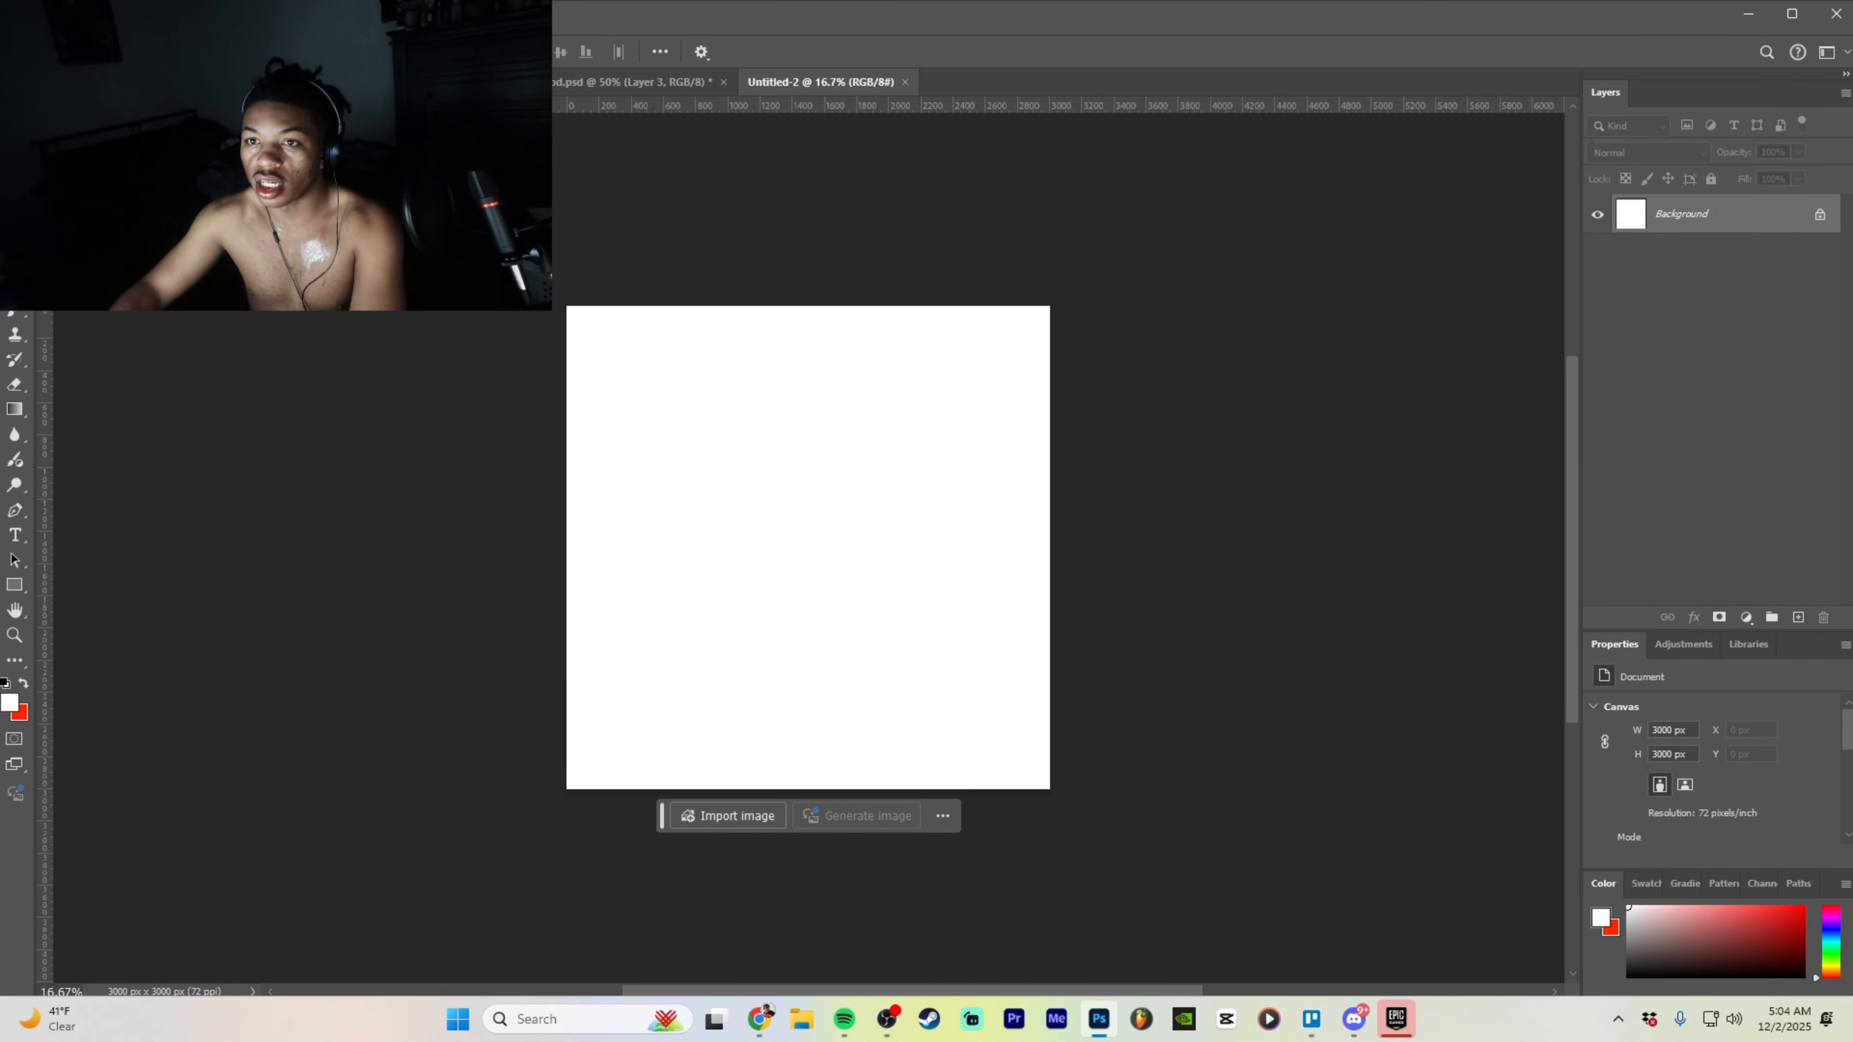
{"action": "key", "text": "ctrl+n"}
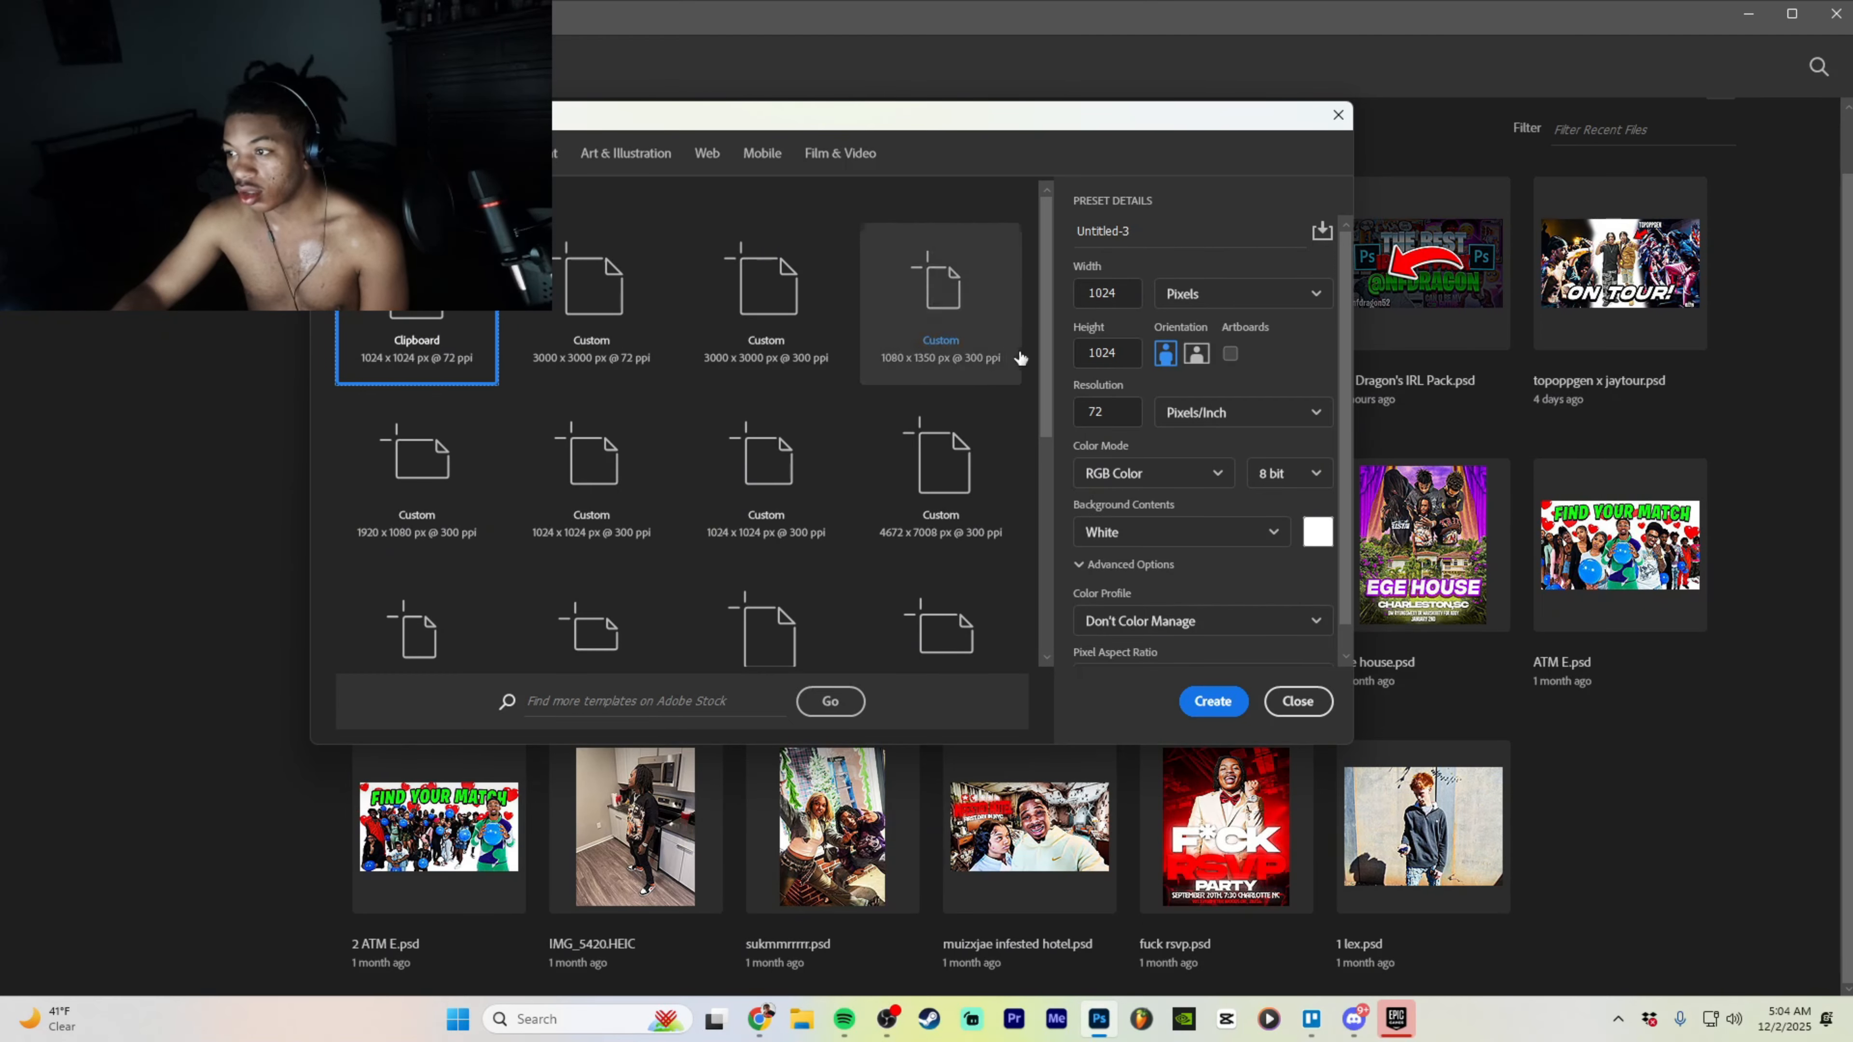
{"action": "left_click", "coordinate": [1290, 693]}
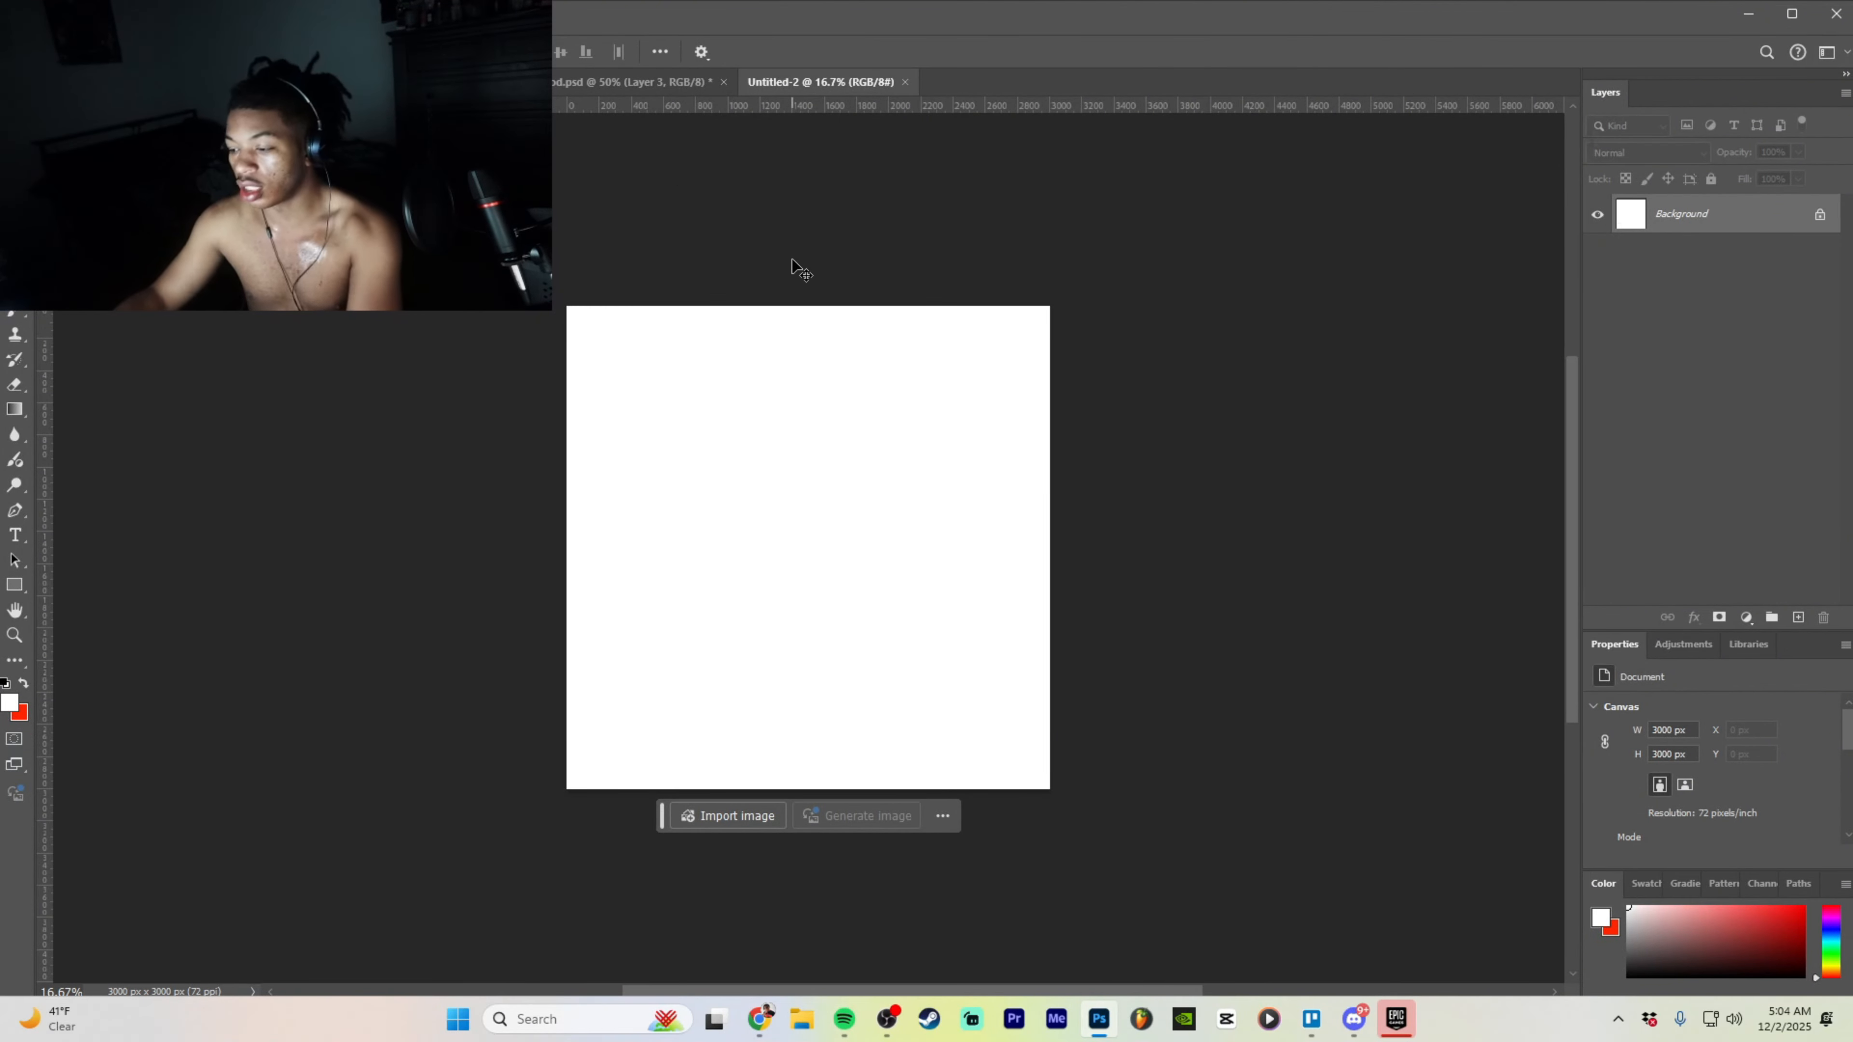
{"action": "key", "text": "ctrl+plus"}
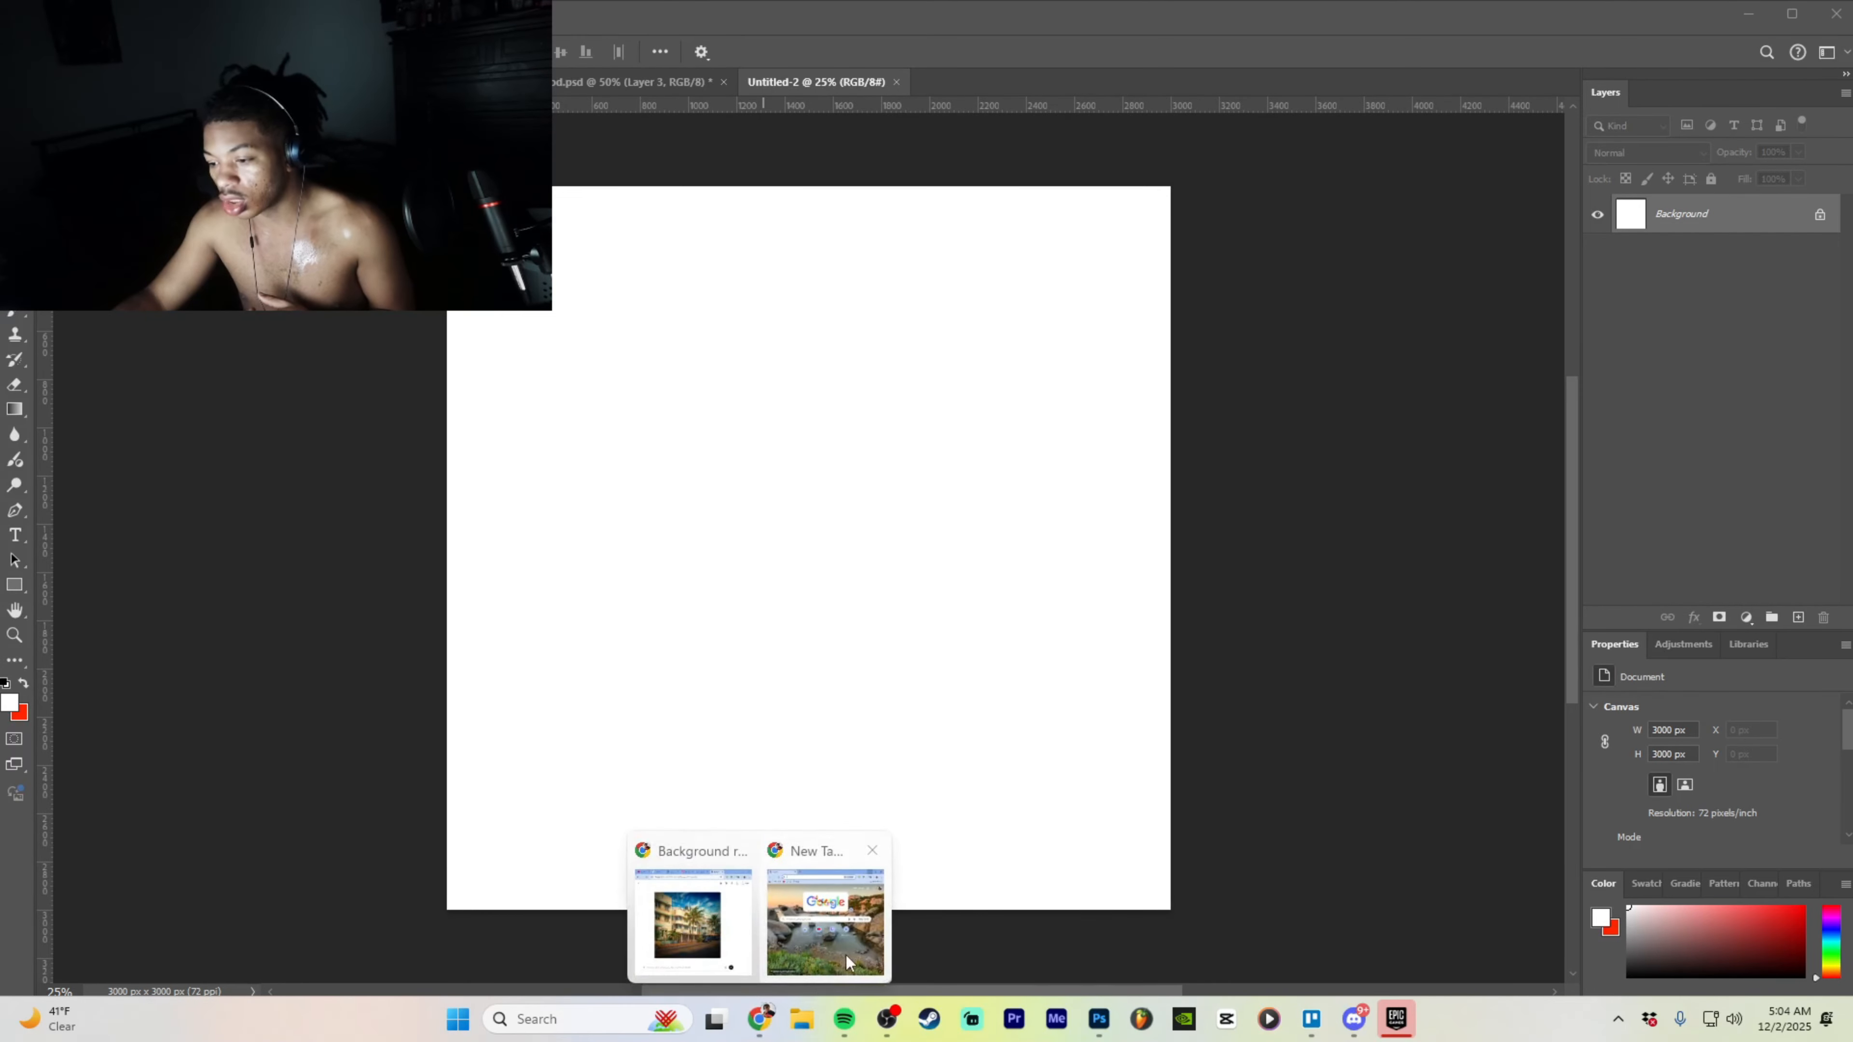
- Search Google Images for 'city view bg' in Chrome and browse the results
{"action": "left_click", "coordinate": [759, 1018]}
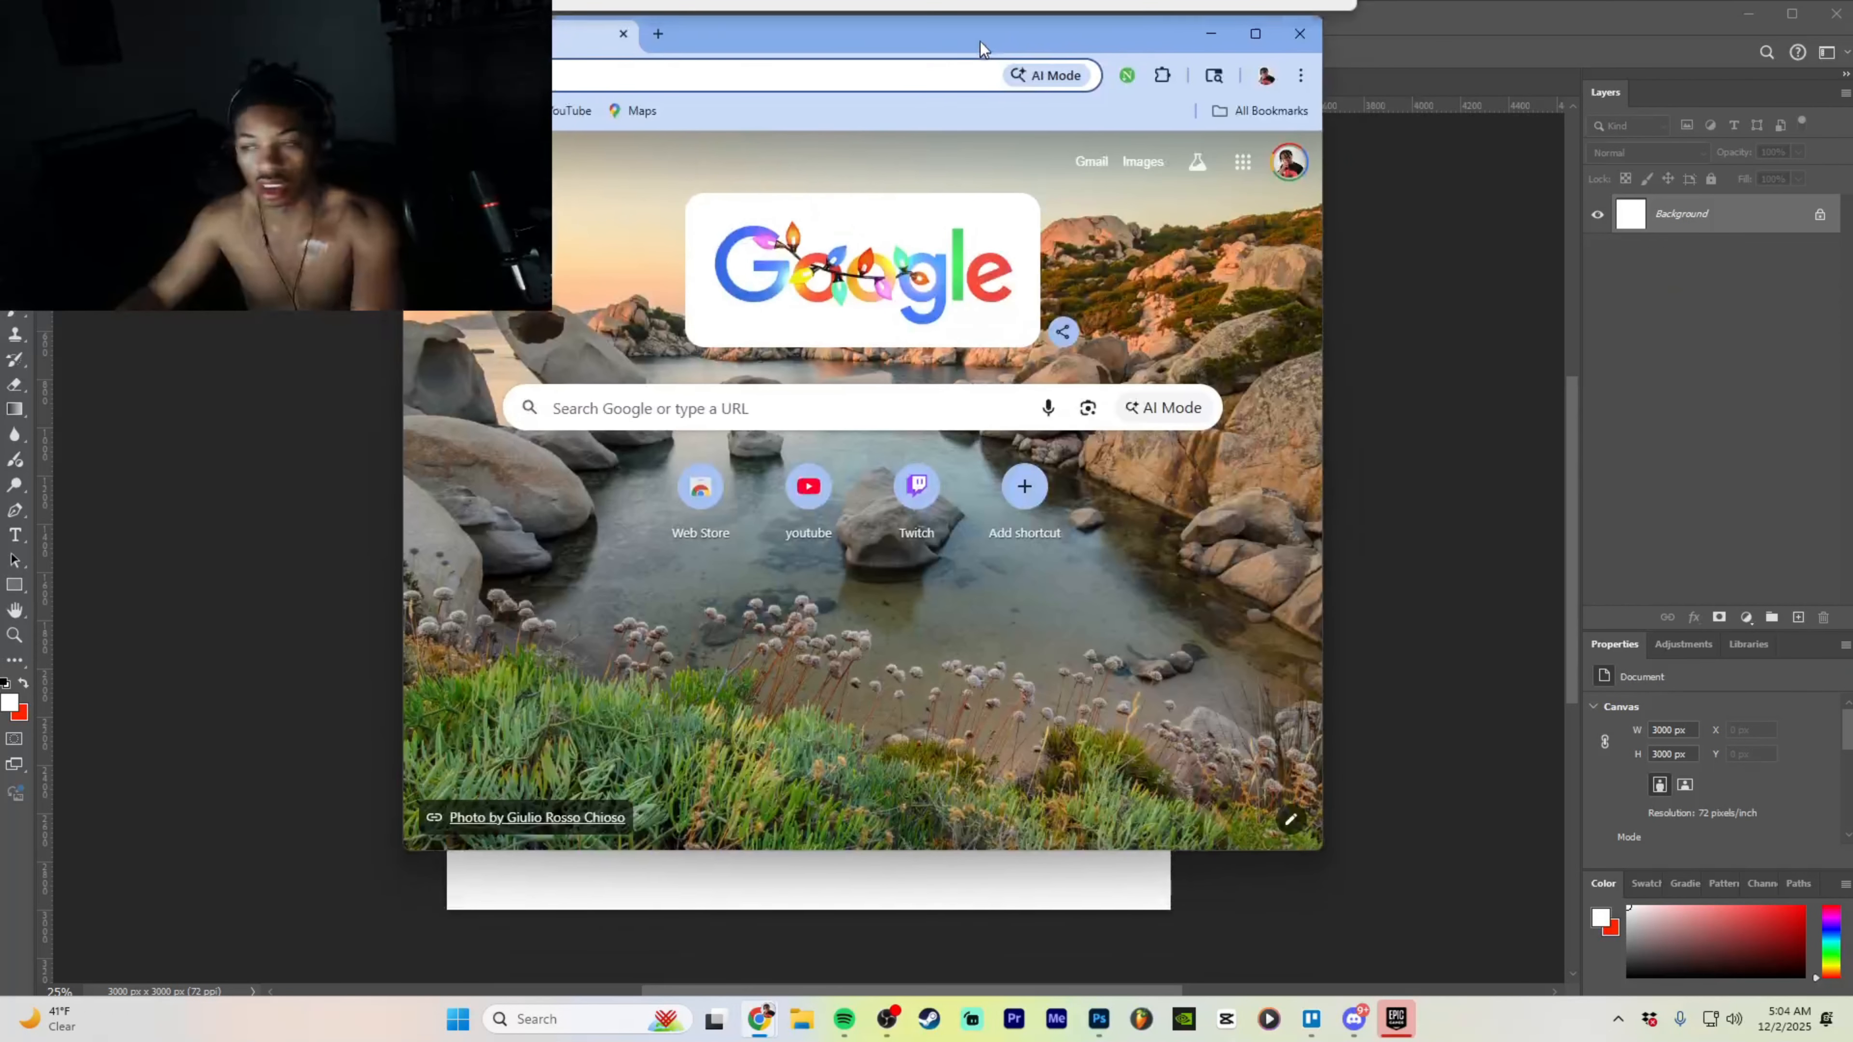
{"action": "left_click", "coordinate": [919, 73]}
{"action": "type", "text": "city "}
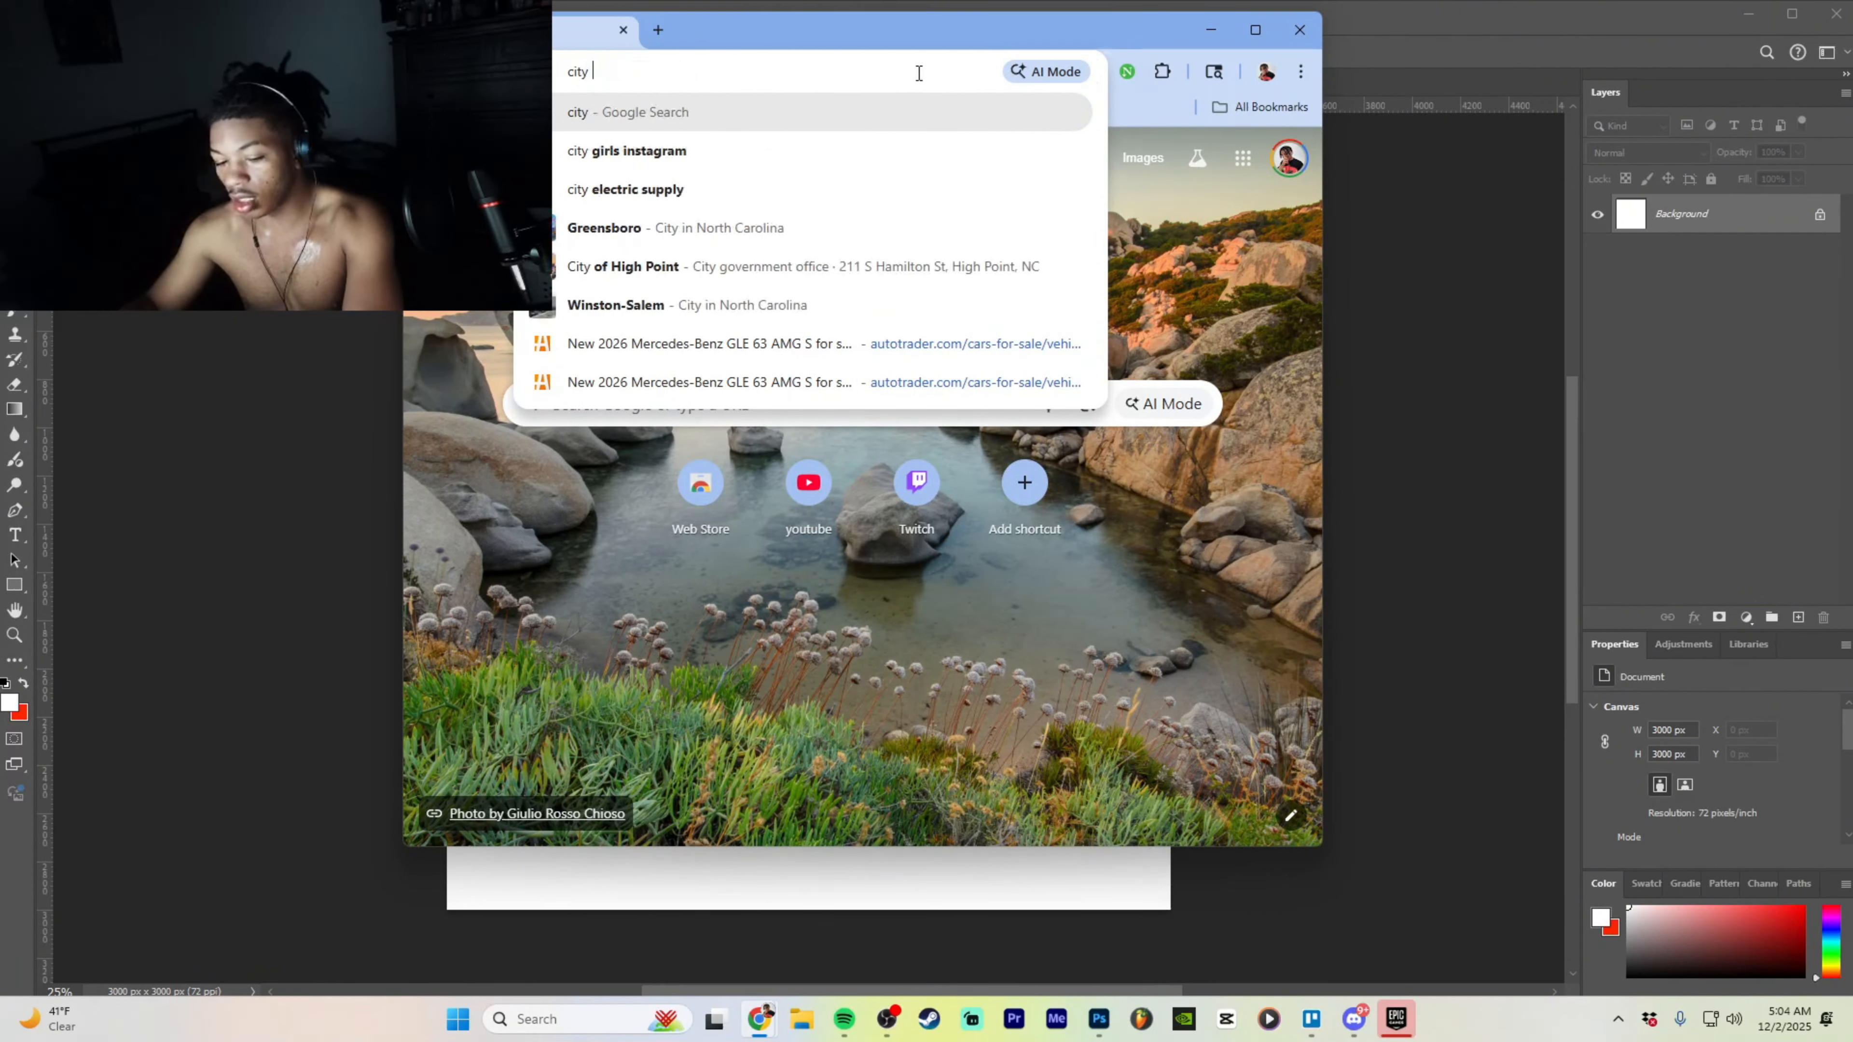
{"action": "type", "text": "view bg"}
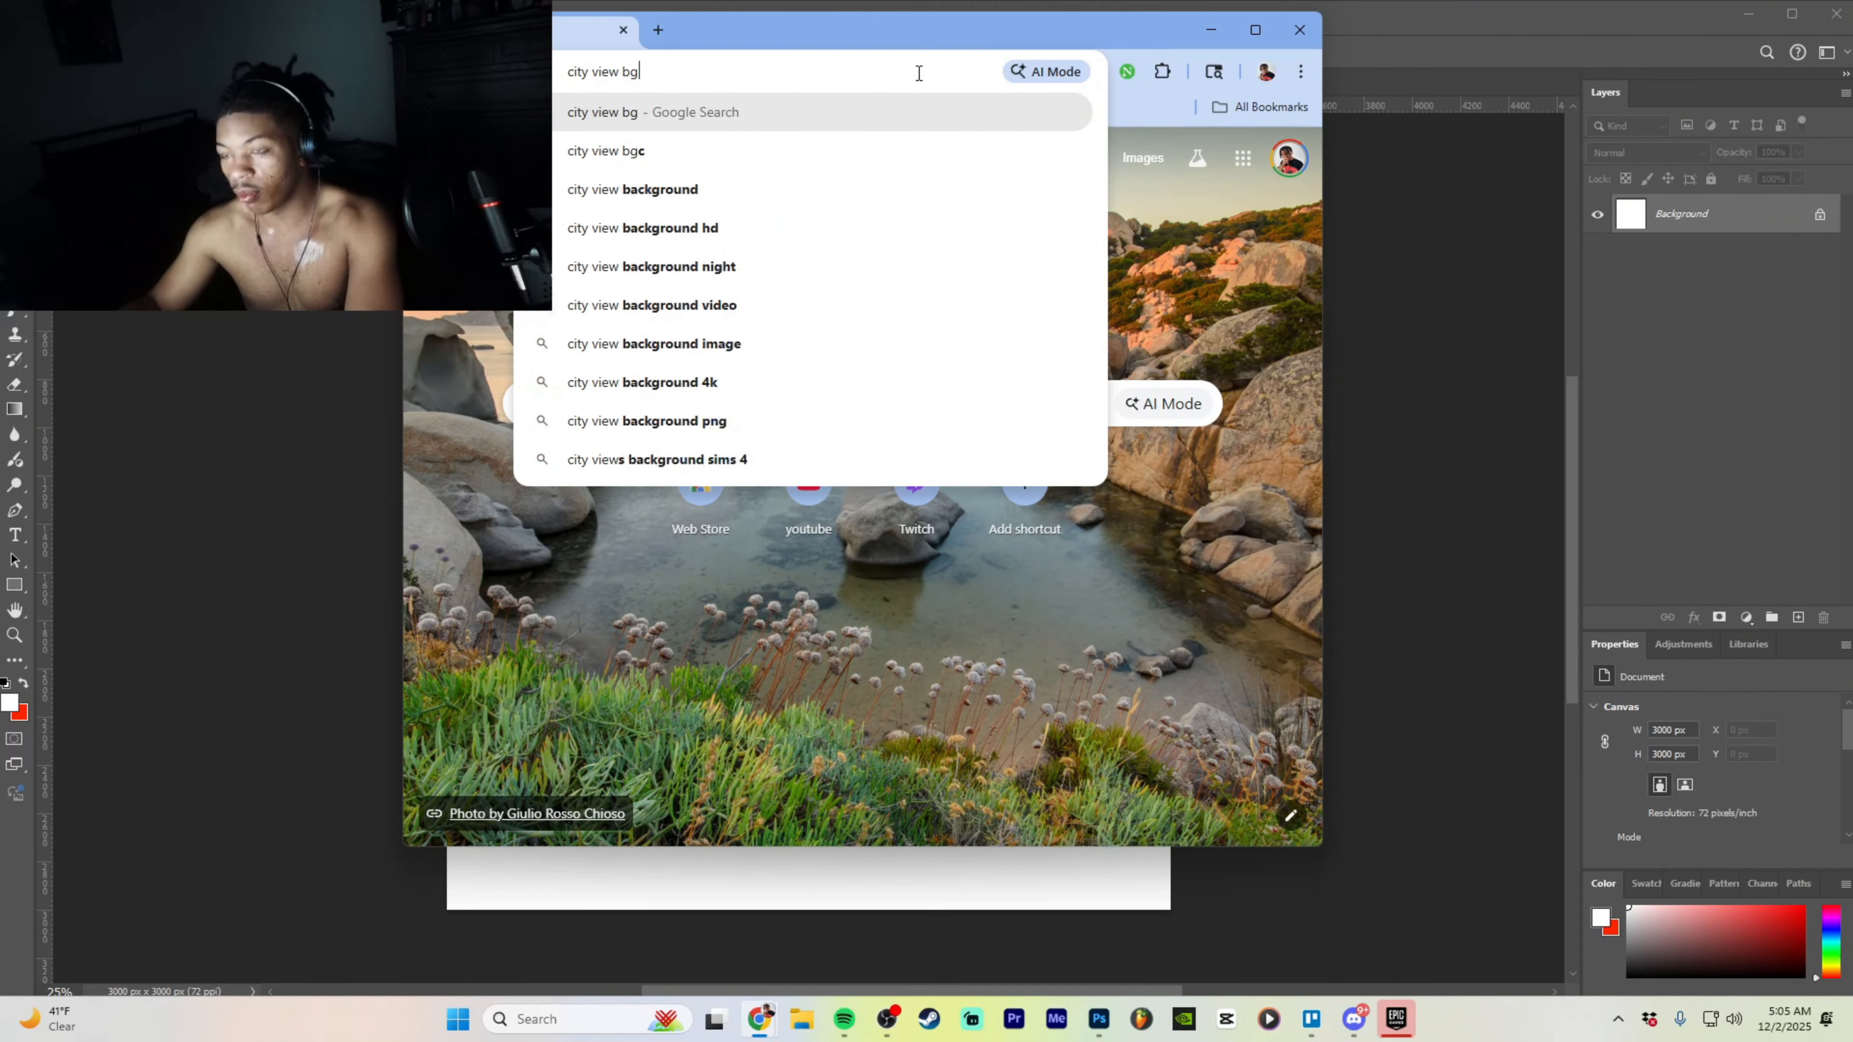
{"action": "key", "text": "Return"}
{"action": "left_click", "coordinate": [1274, 41]}
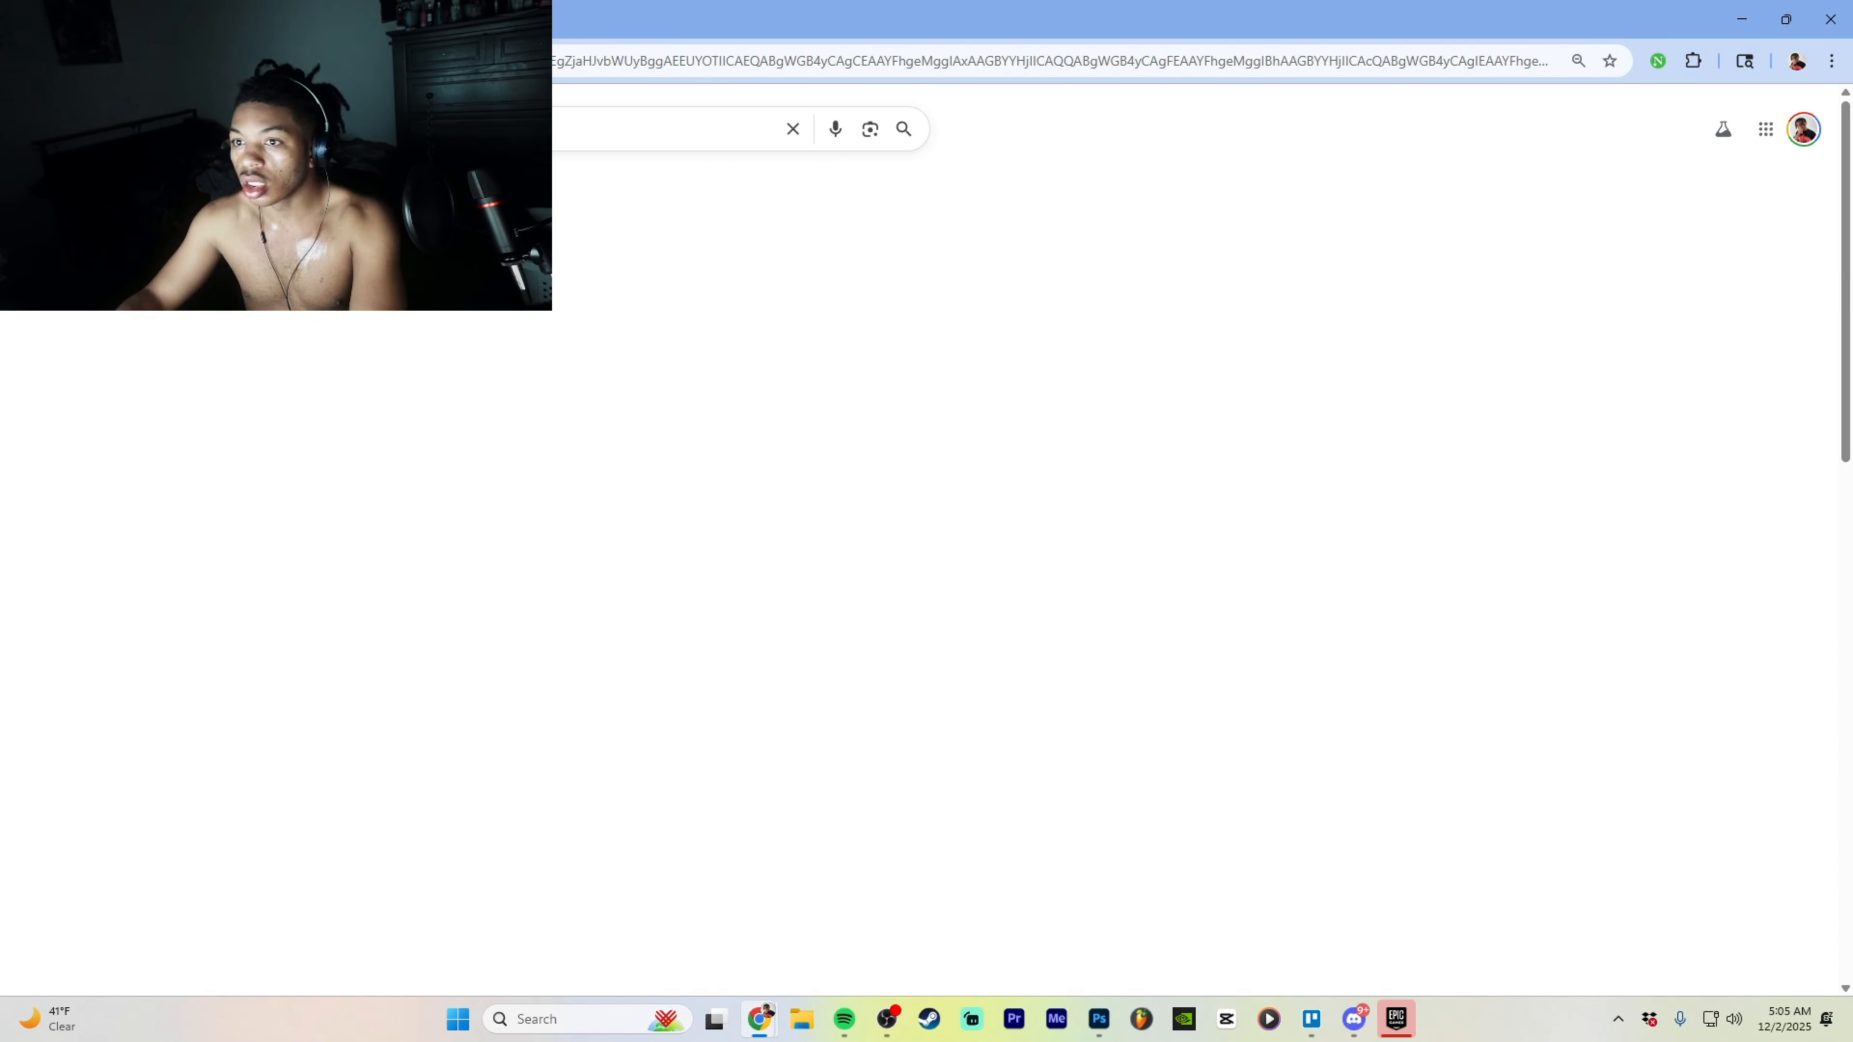
{"action": "left_click", "coordinate": [292, 183]}
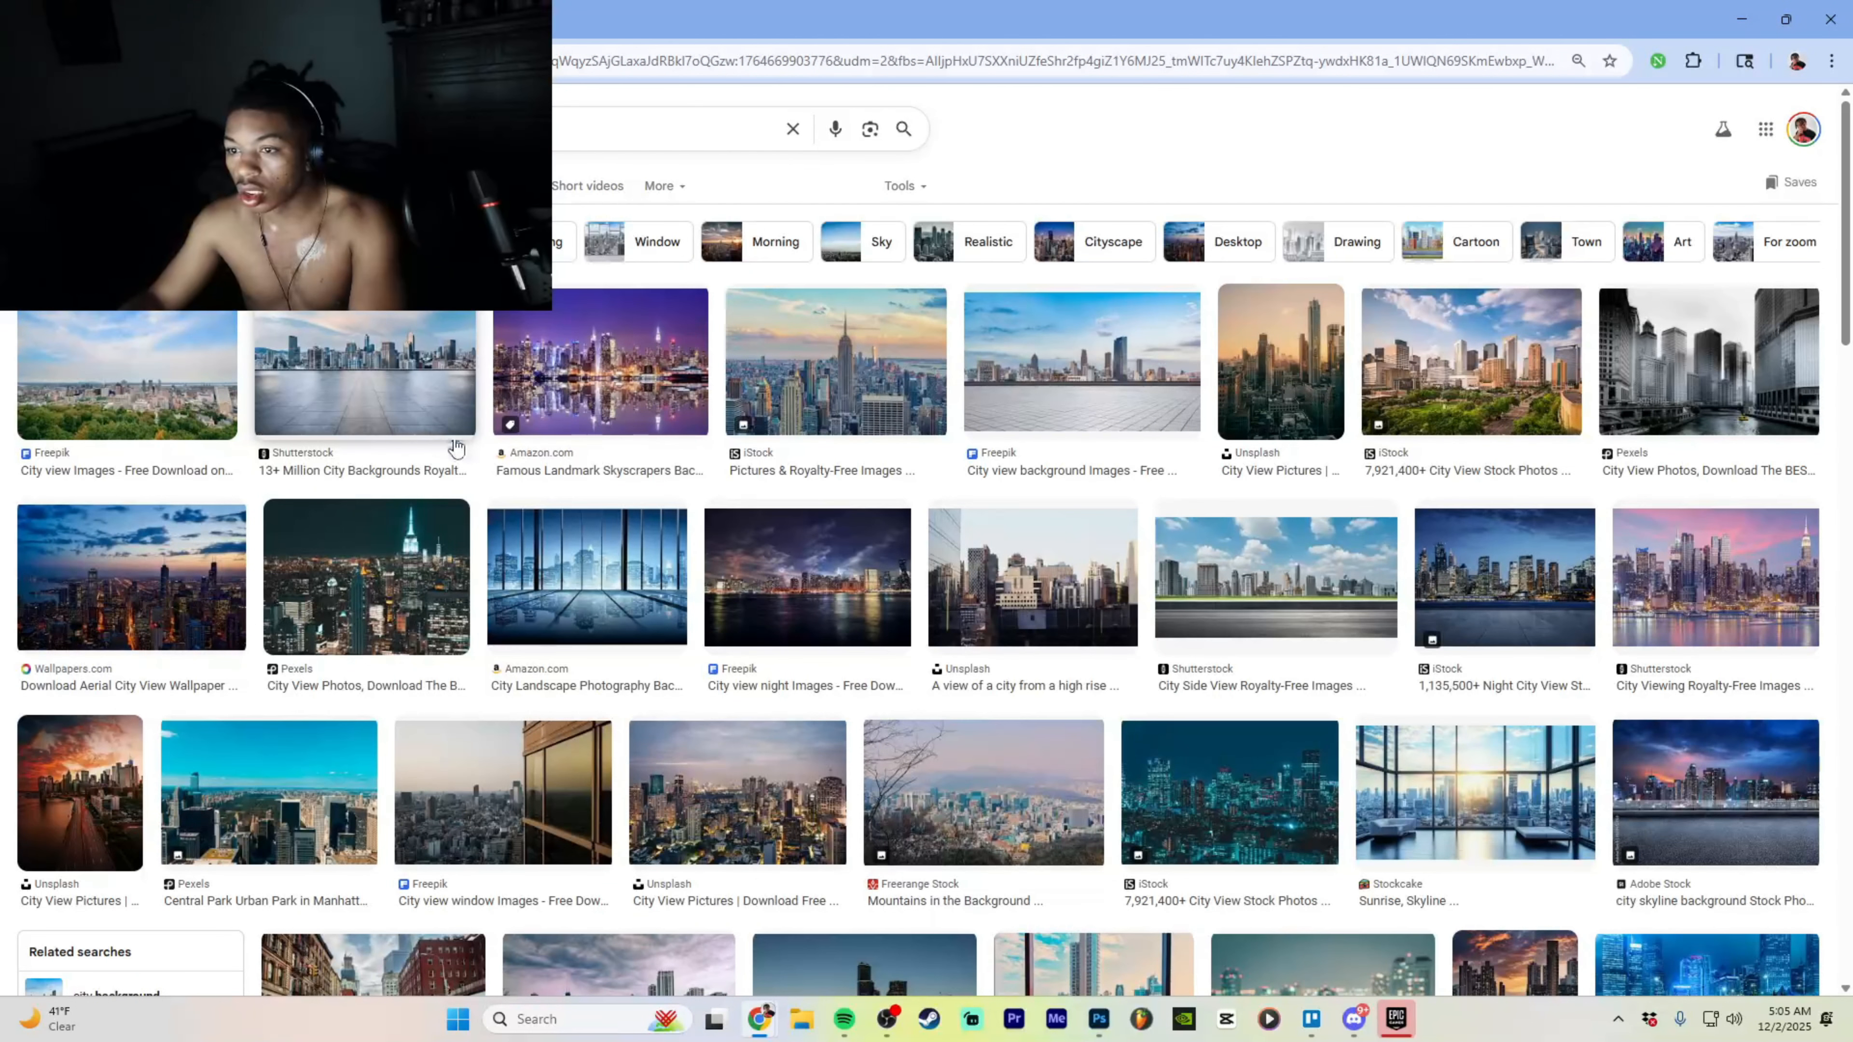
{"action": "scroll", "coordinate": [520, 587], "scroll_direction": "down", "scroll_amount": 5}
{"action": "scroll", "coordinate": [520, 586], "scroll_direction": "down", "scroll_amount": 20}
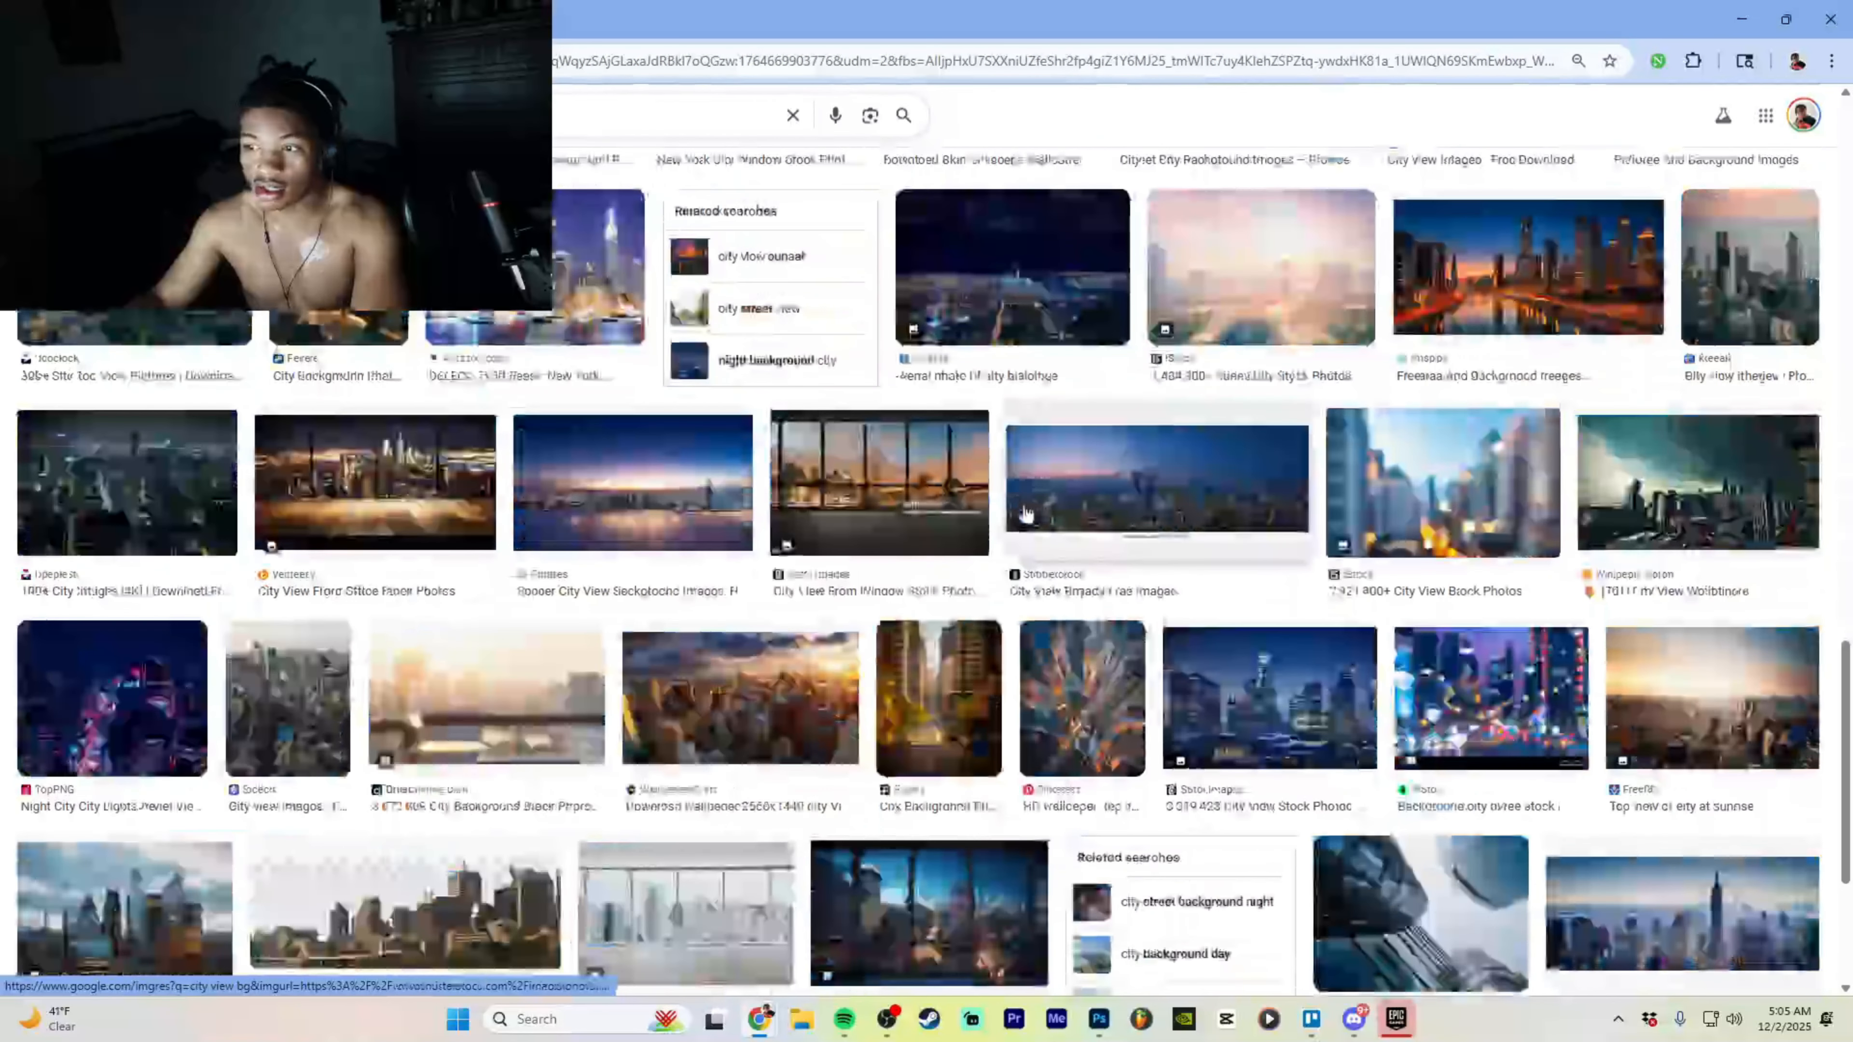
{"action": "scroll", "coordinate": [520, 586], "scroll_direction": "up", "scroll_amount": 20}
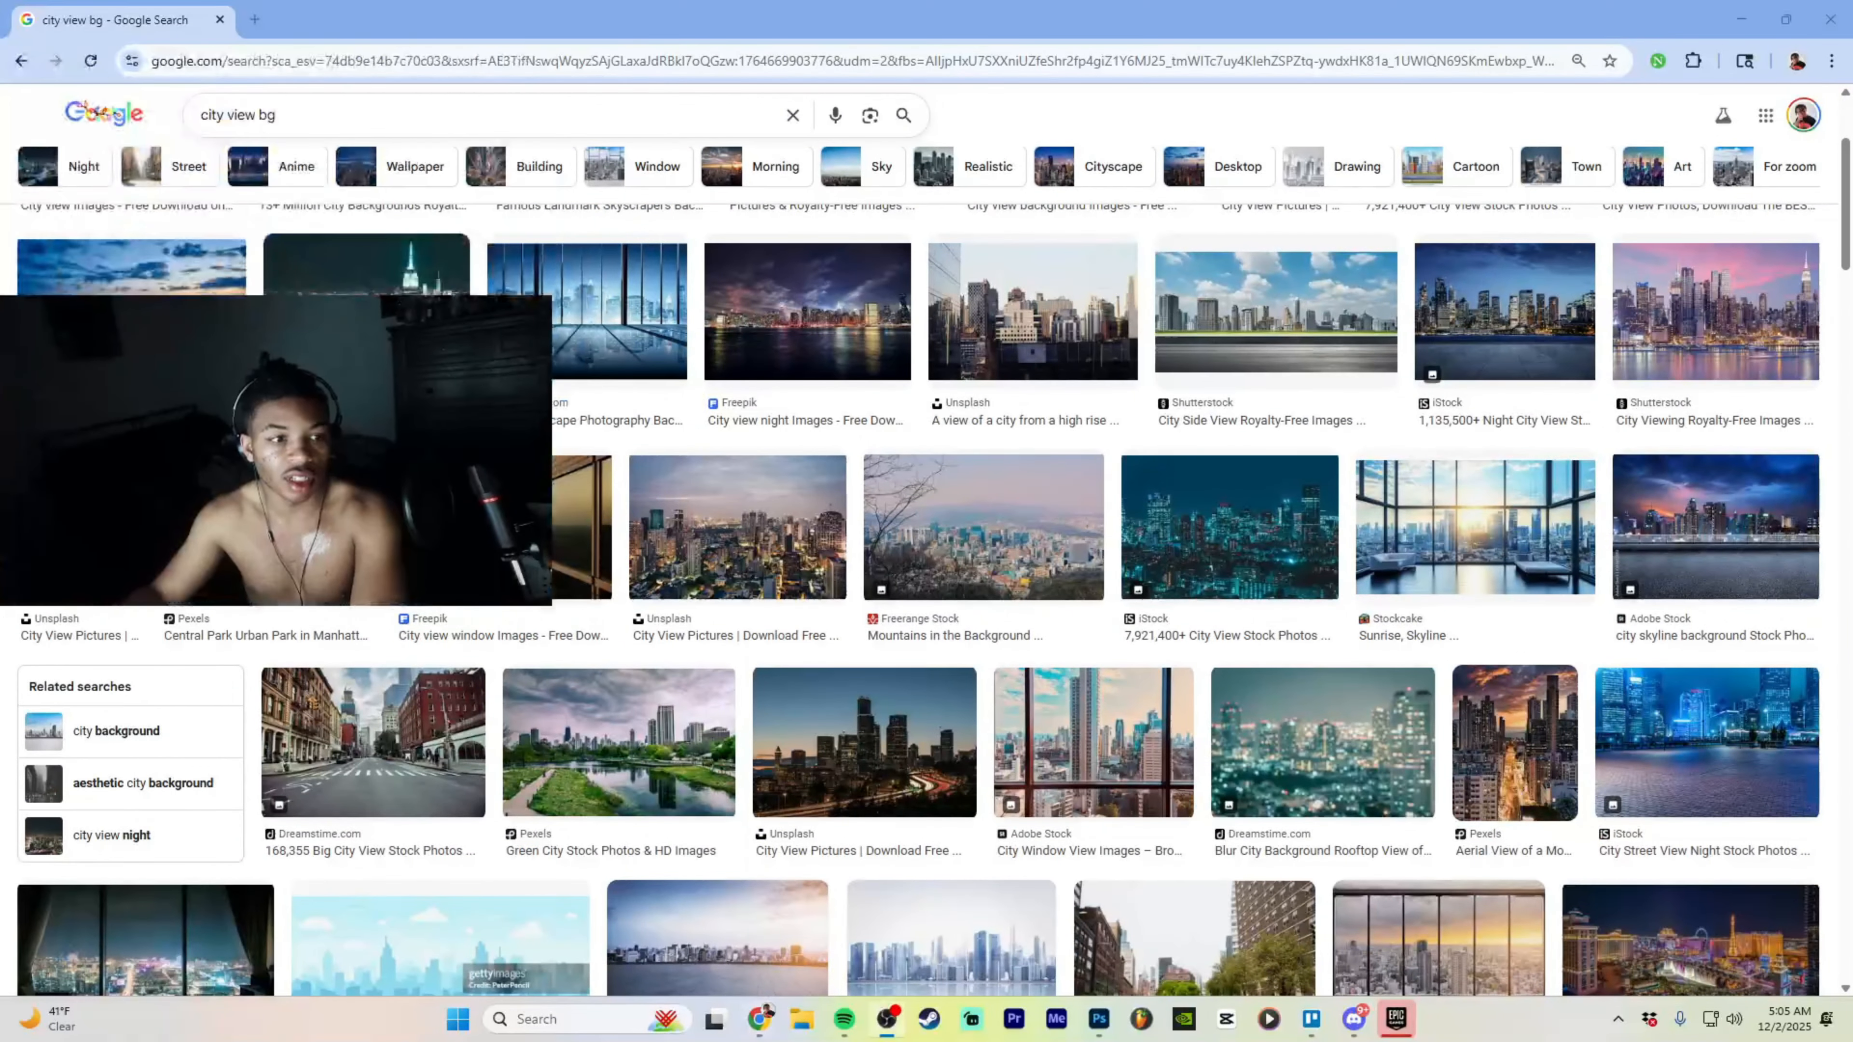
{"action": "scroll", "coordinate": [356, 224], "scroll_direction": "up", "scroll_amount": 1}
{"action": "scroll", "coordinate": [356, 223], "scroll_direction": "up", "scroll_amount": 3}
{"action": "scroll", "coordinate": [376, 241], "scroll_direction": "down", "scroll_amount": 3}
{"action": "scroll", "coordinate": [376, 241], "scroll_direction": "up", "scroll_amount": 3}
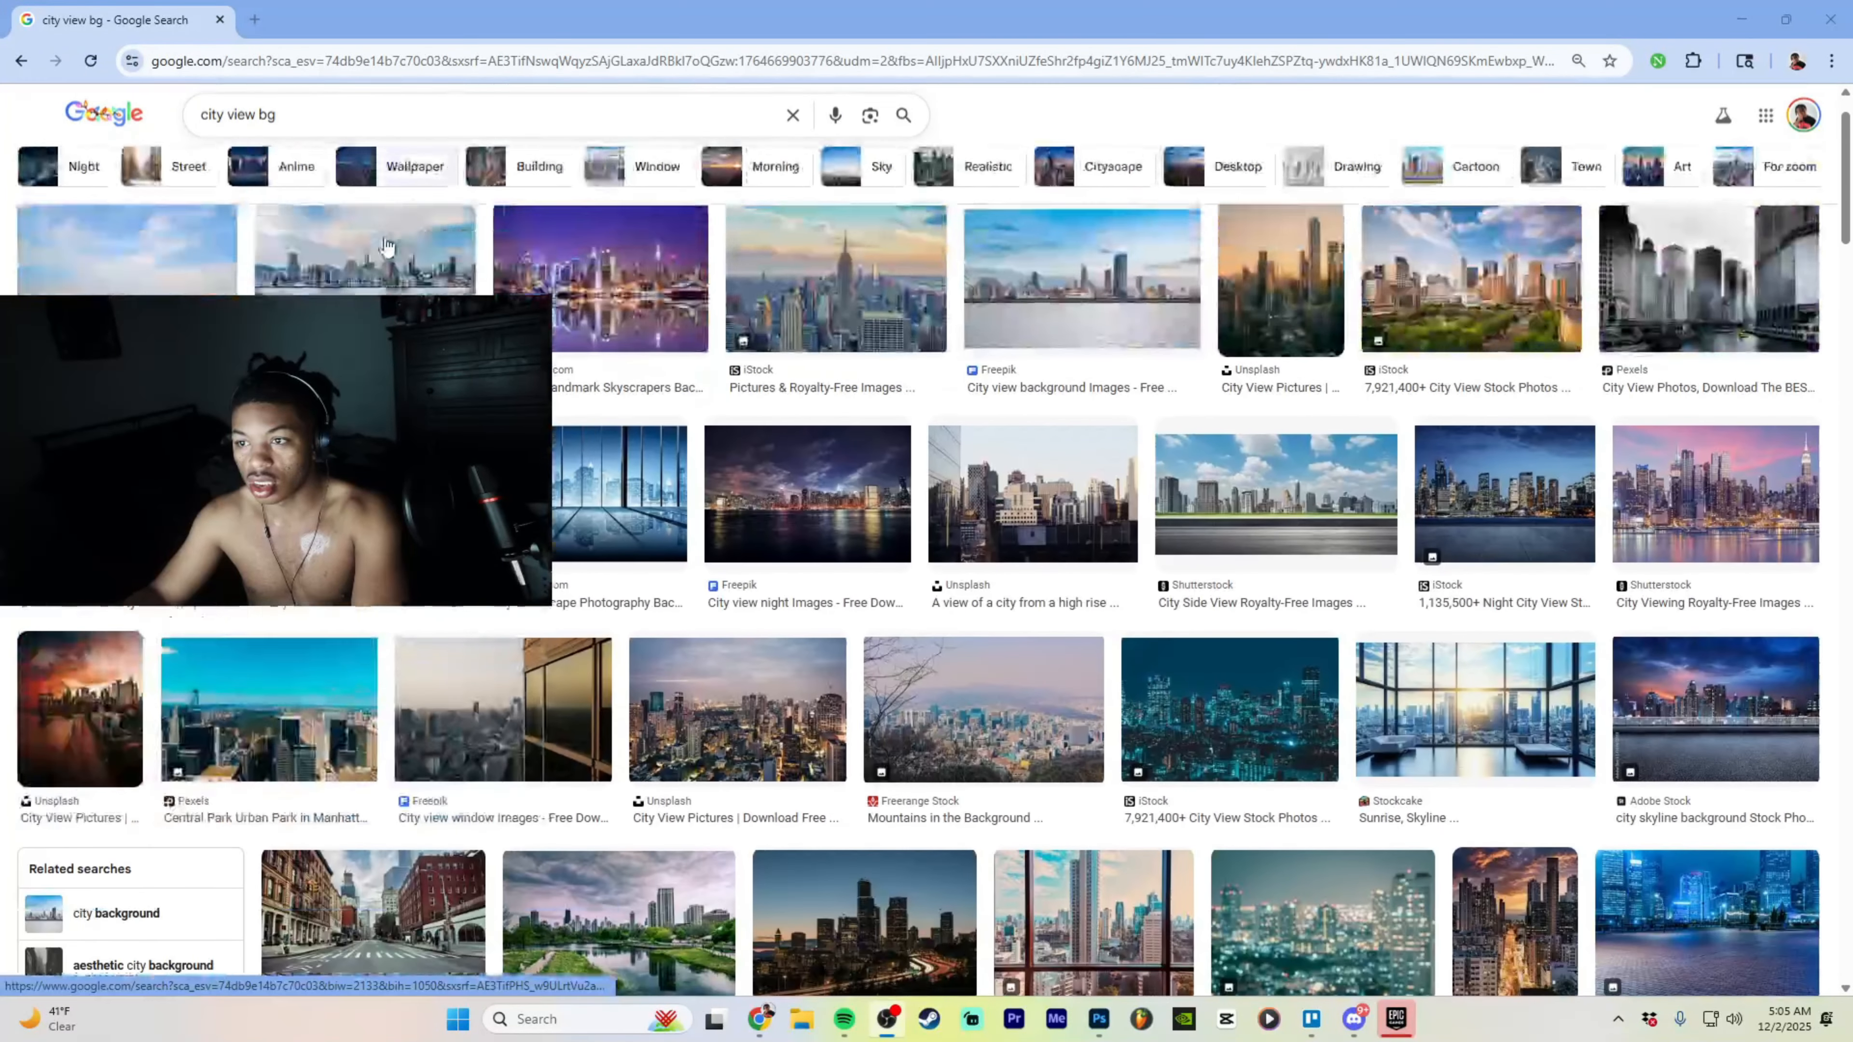
- Change the image search to 'htx city bg', browse the results, and move the browser aside
{"action": "left_click_drag", "start_coordinate": [279, 129], "coordinate": [100, 140]}
{"action": "key", "text": "BackSpace"}
{"action": "type", "text": "htx"}
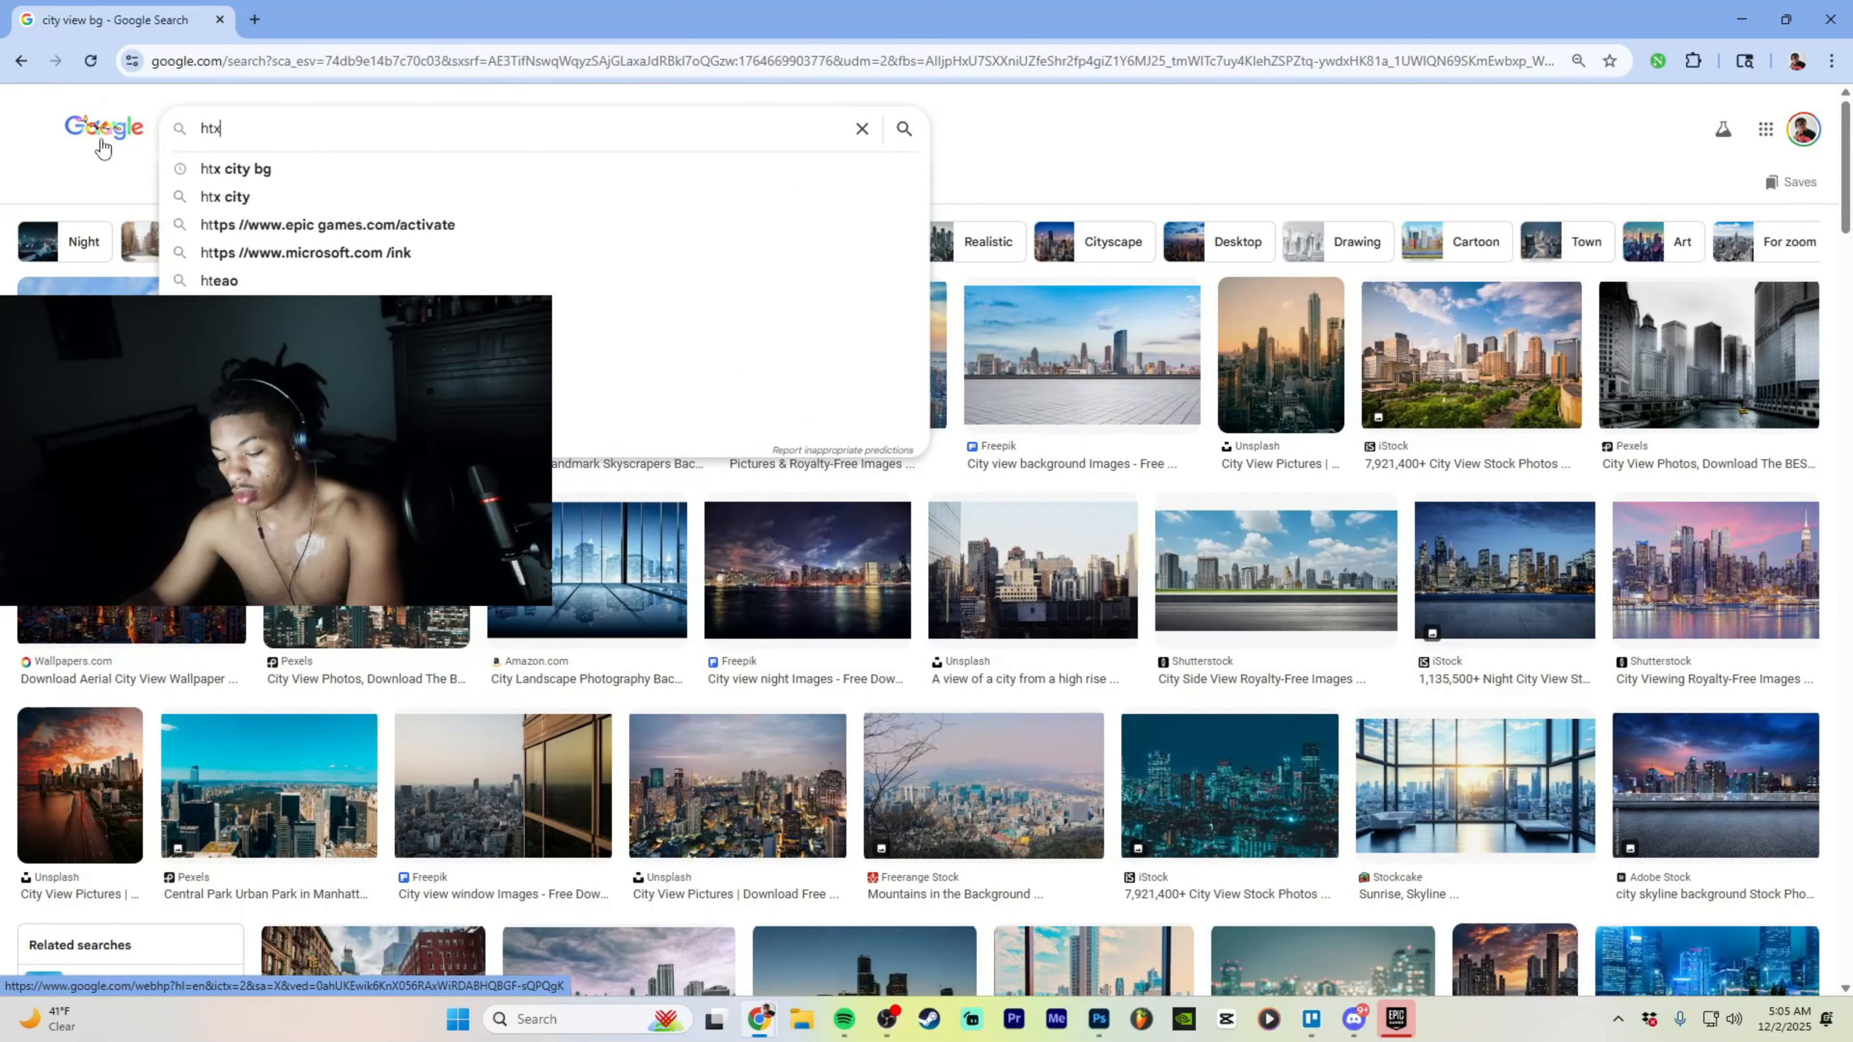
{"action": "left_click", "coordinate": [319, 168]}
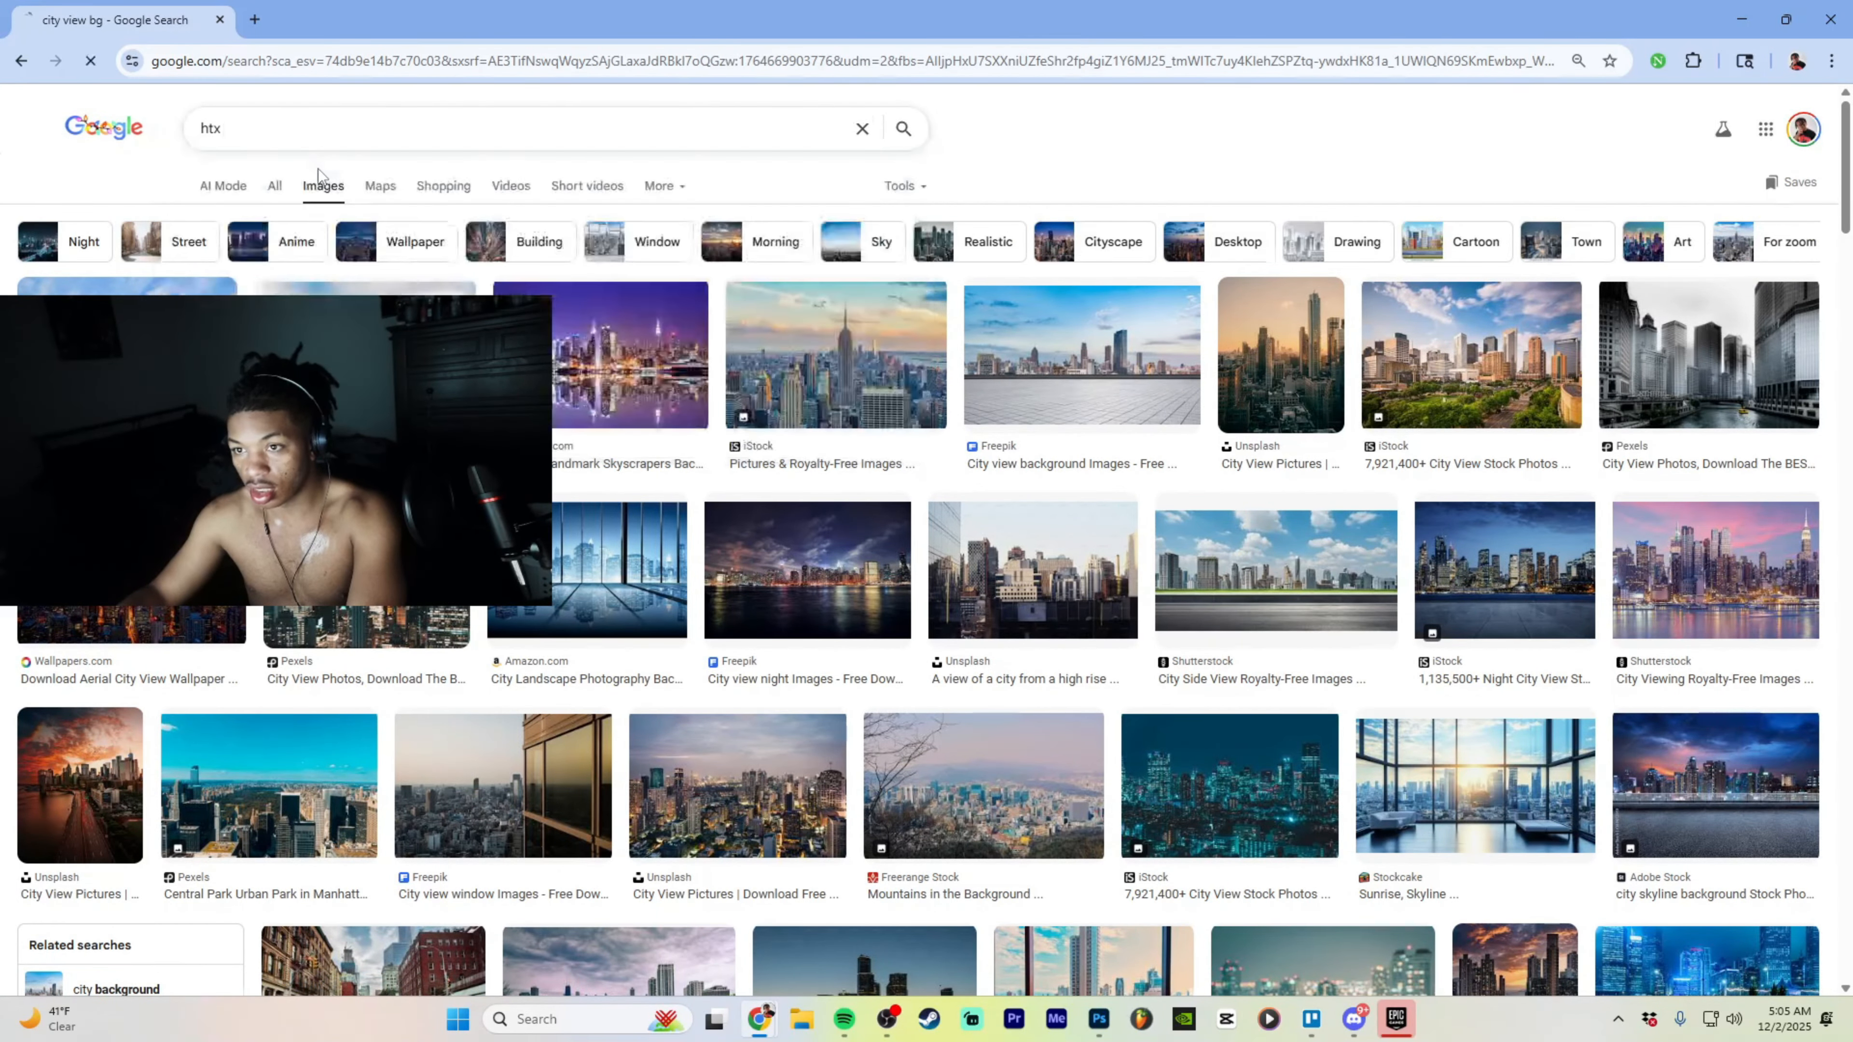
{"action": "scroll", "coordinate": [561, 343], "scroll_direction": "down", "scroll_amount": 10}
{"action": "scroll", "coordinate": [560, 343], "scroll_direction": "up", "scroll_amount": 10}
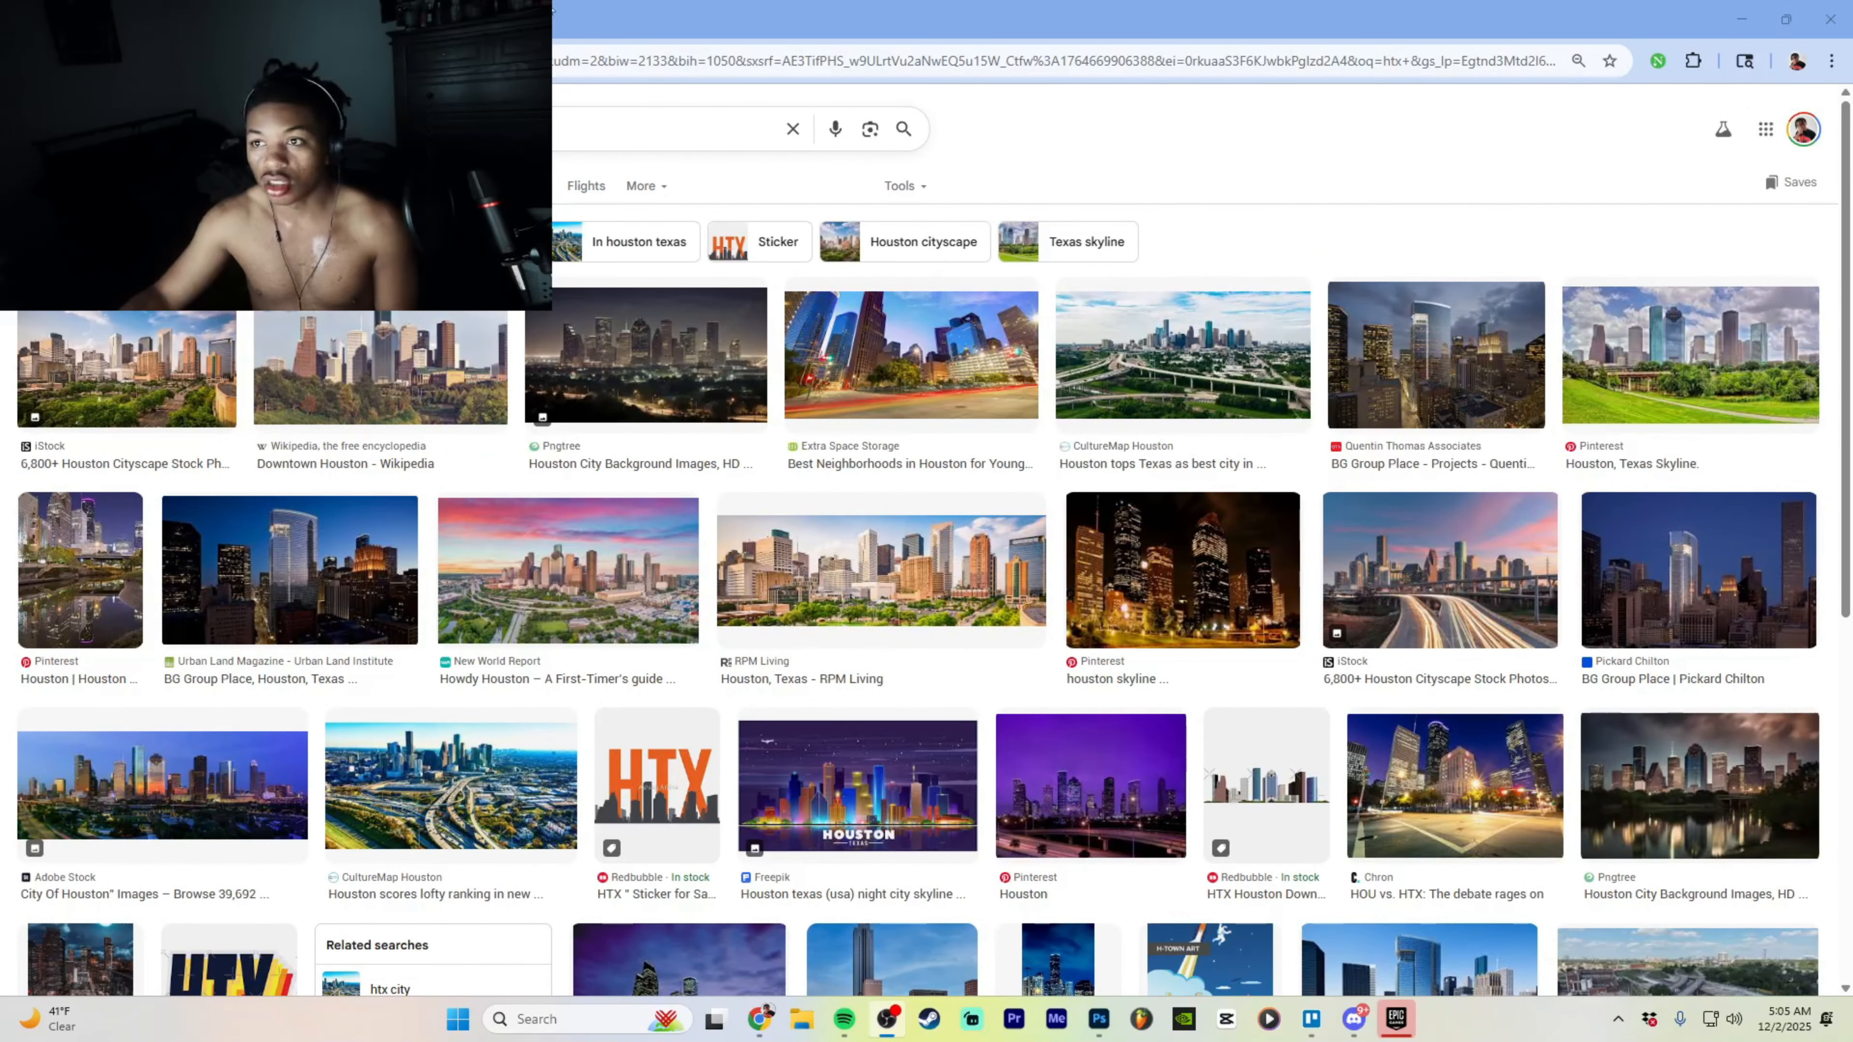
{"action": "left_click_drag", "start_coordinate": [1386, 19], "coordinate": [1852, 153]}
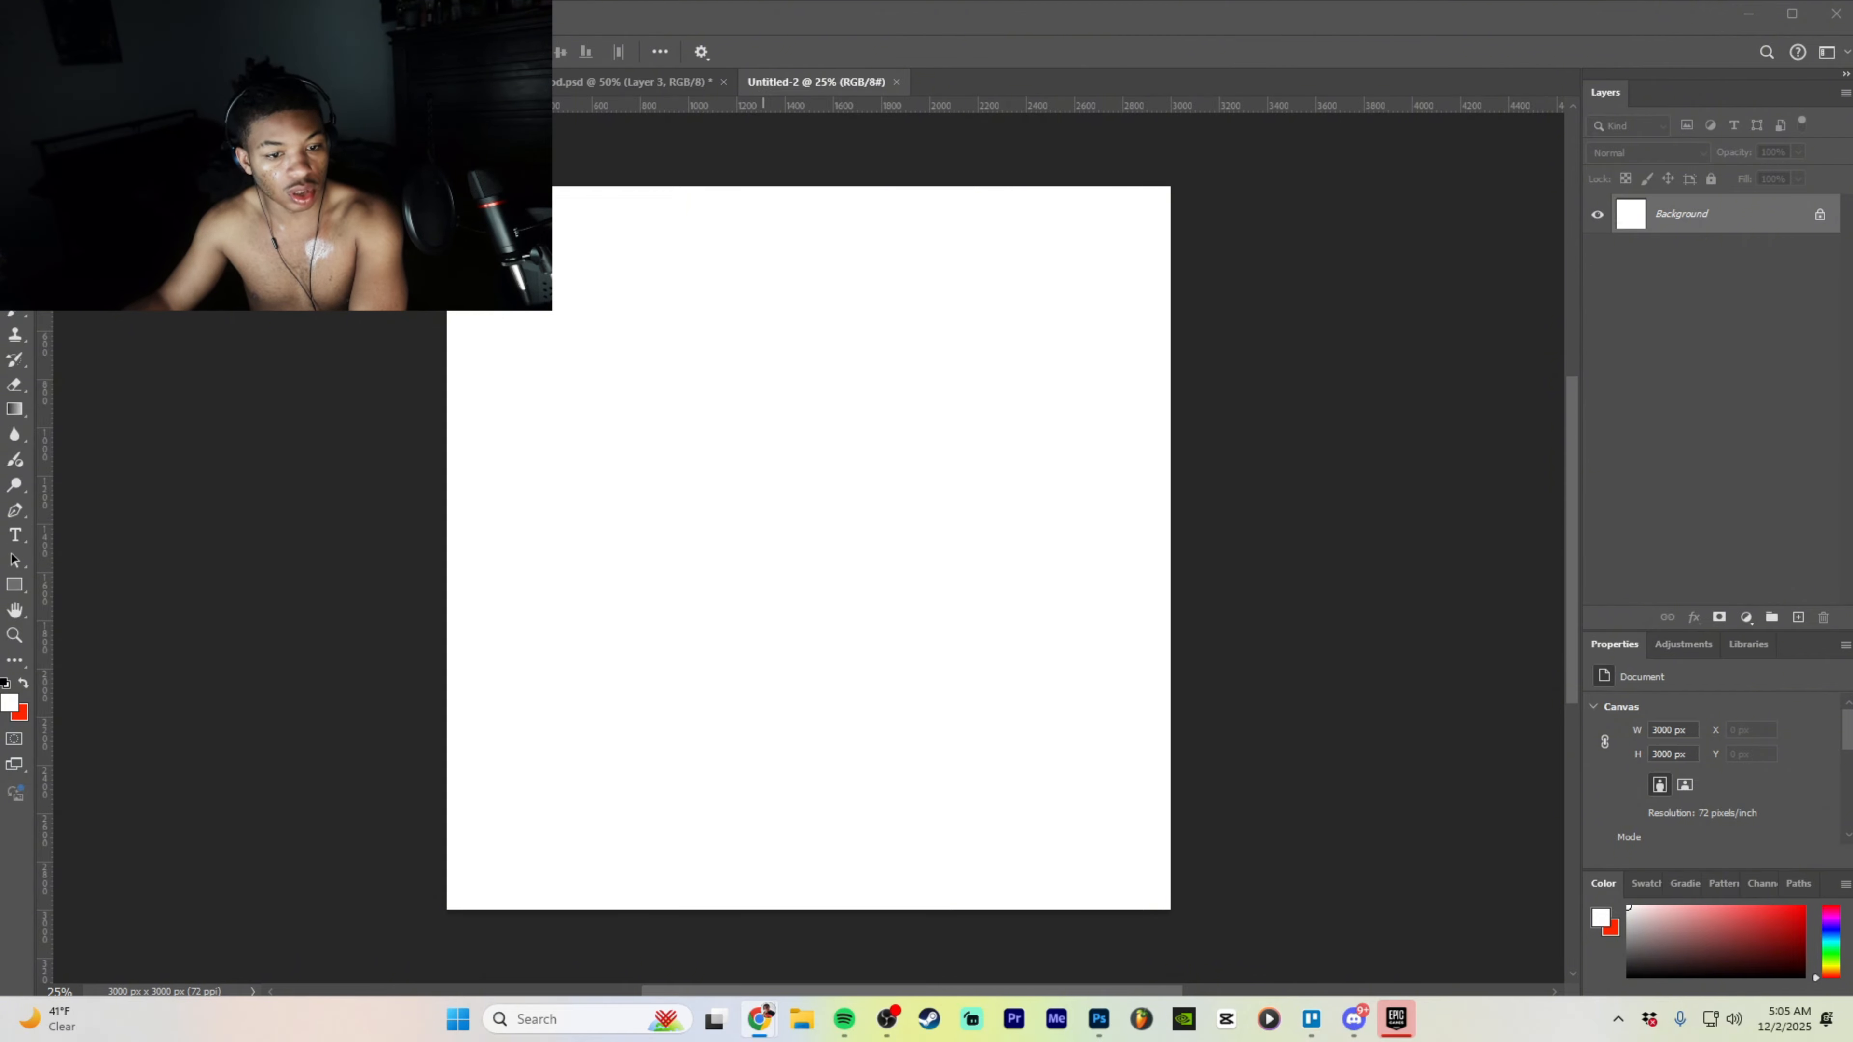
- Paste the palm-lined street photo into Untitled-2 as Layer 1, scaled to about 3148 px to cover the canvas
{"action": "left_click_drag", "start_coordinate": [1346, 125], "coordinate": [1852, 175]}
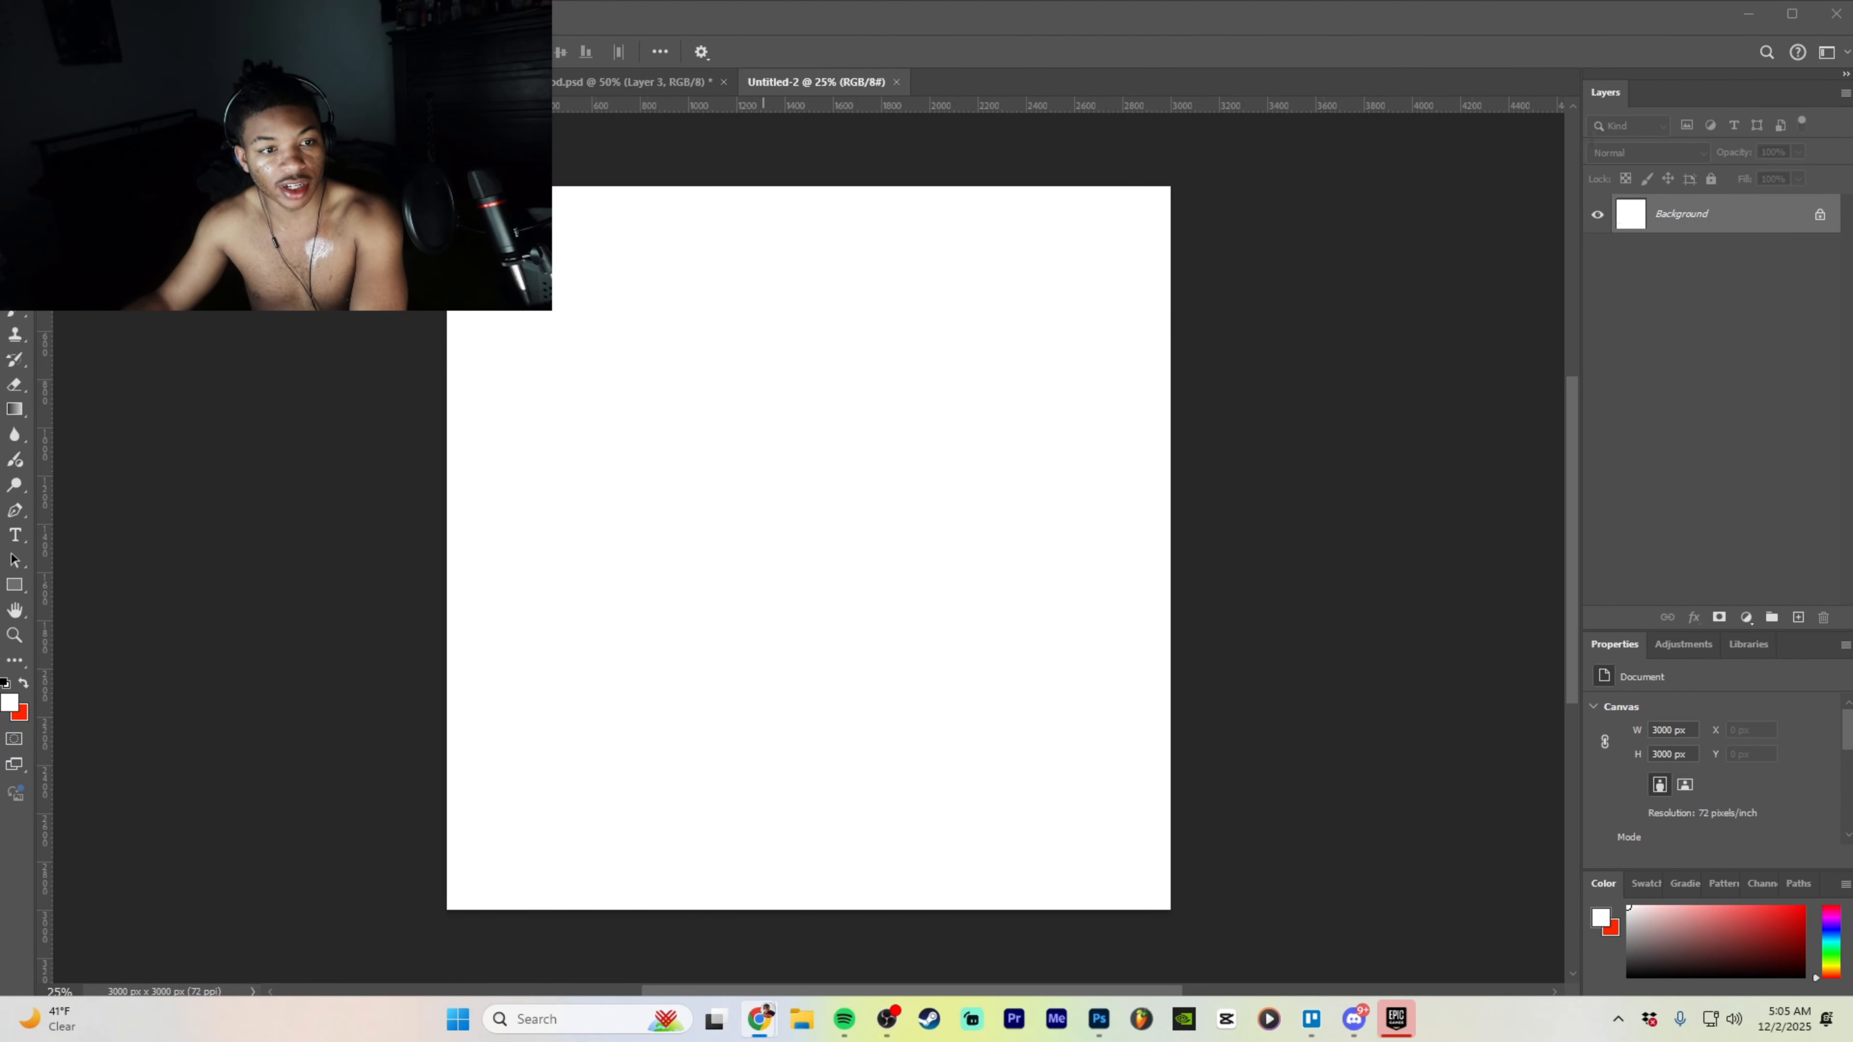
{"action": "left_click", "coordinate": [710, 338]}
{"action": "key", "text": "ctrl+v"}
{"action": "left_click_drag", "start_coordinate": [915, 421], "coordinate": [1321, 187]}
{"action": "left_click_drag", "start_coordinate": [1037, 347], "coordinate": [788, 497]}
{"action": "left_click_drag", "start_coordinate": [1042, 531], "coordinate": [1224, 504]}
{"action": "left_click_drag", "start_coordinate": [999, 505], "coordinate": [965, 514]}
{"action": "mouse_move", "coordinate": [1183, 537]}
{"action": "left_mouse_down"}
{"action": "mouse_move", "coordinate": [1123, 536]}
{"action": "mouse_move", "coordinate": [1164, 544]}
{"action": "left_mouse_up"}
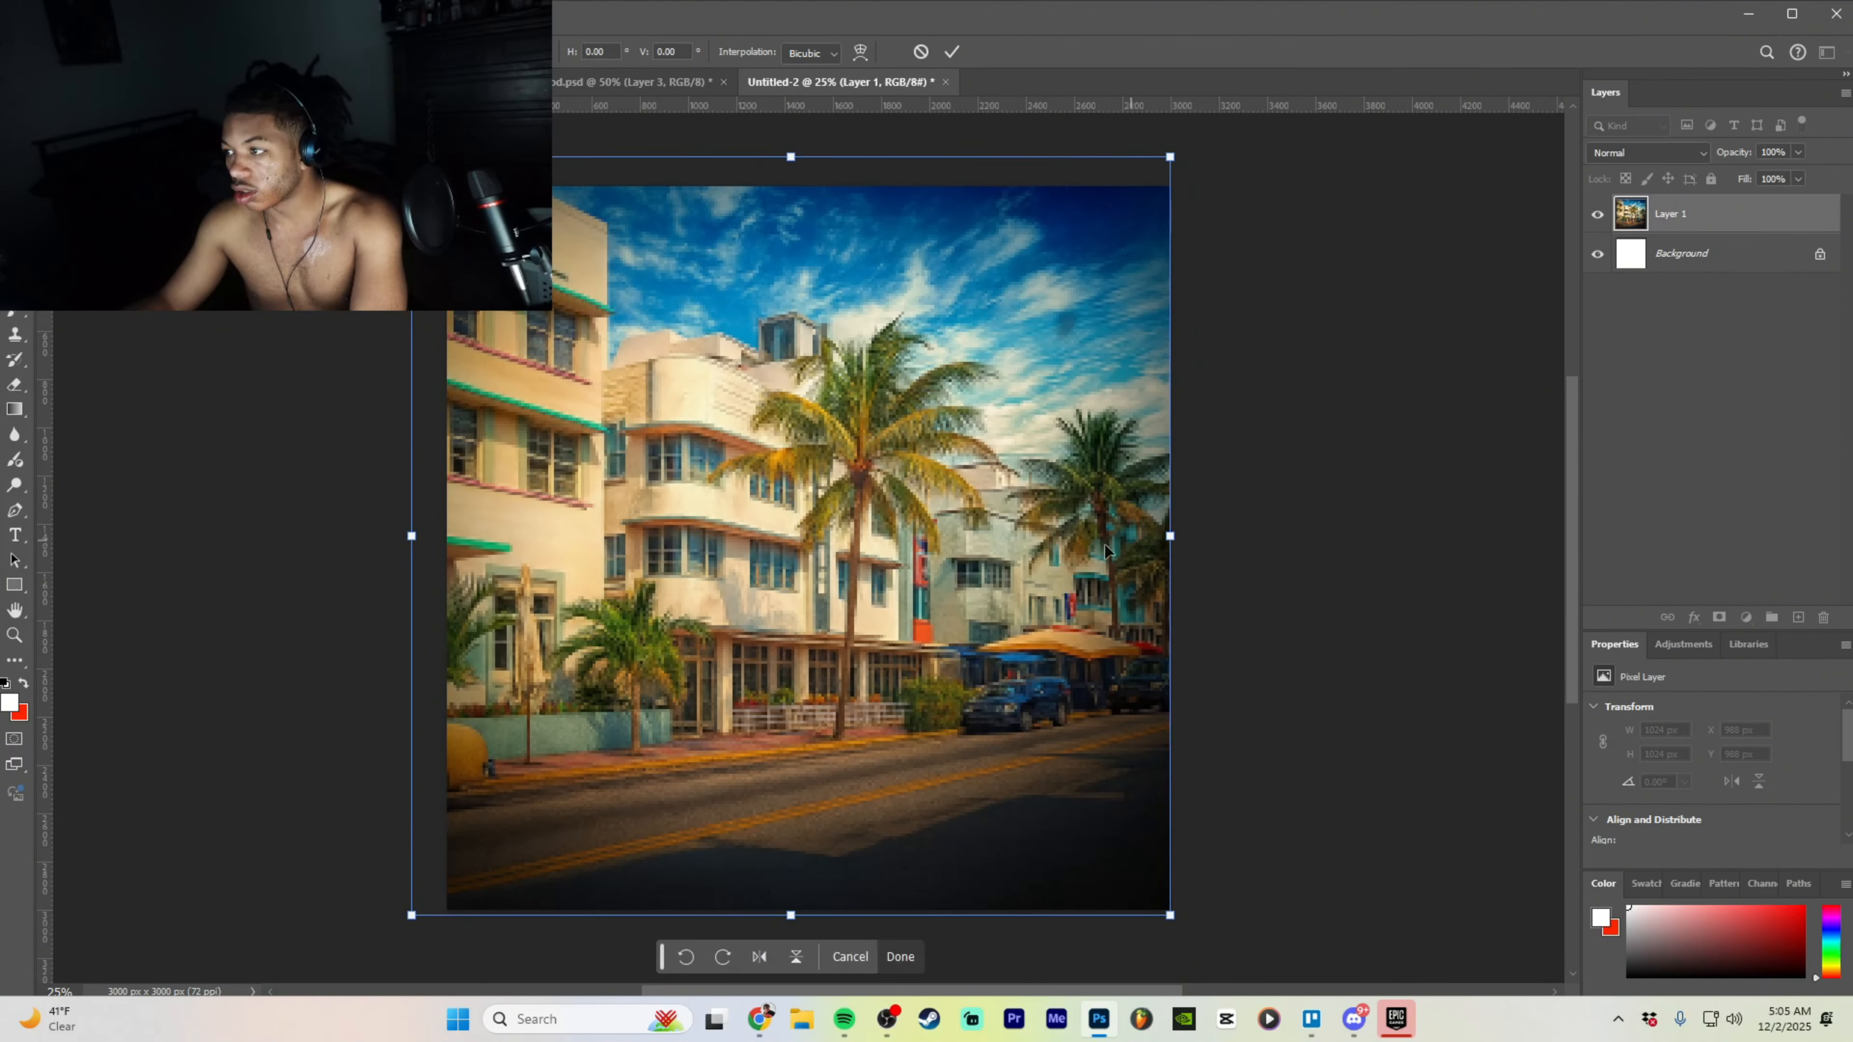
{"action": "left_click_drag", "start_coordinate": [1047, 566], "coordinate": [1049, 577]}
{"action": "left_click", "coordinate": [917, 951]}
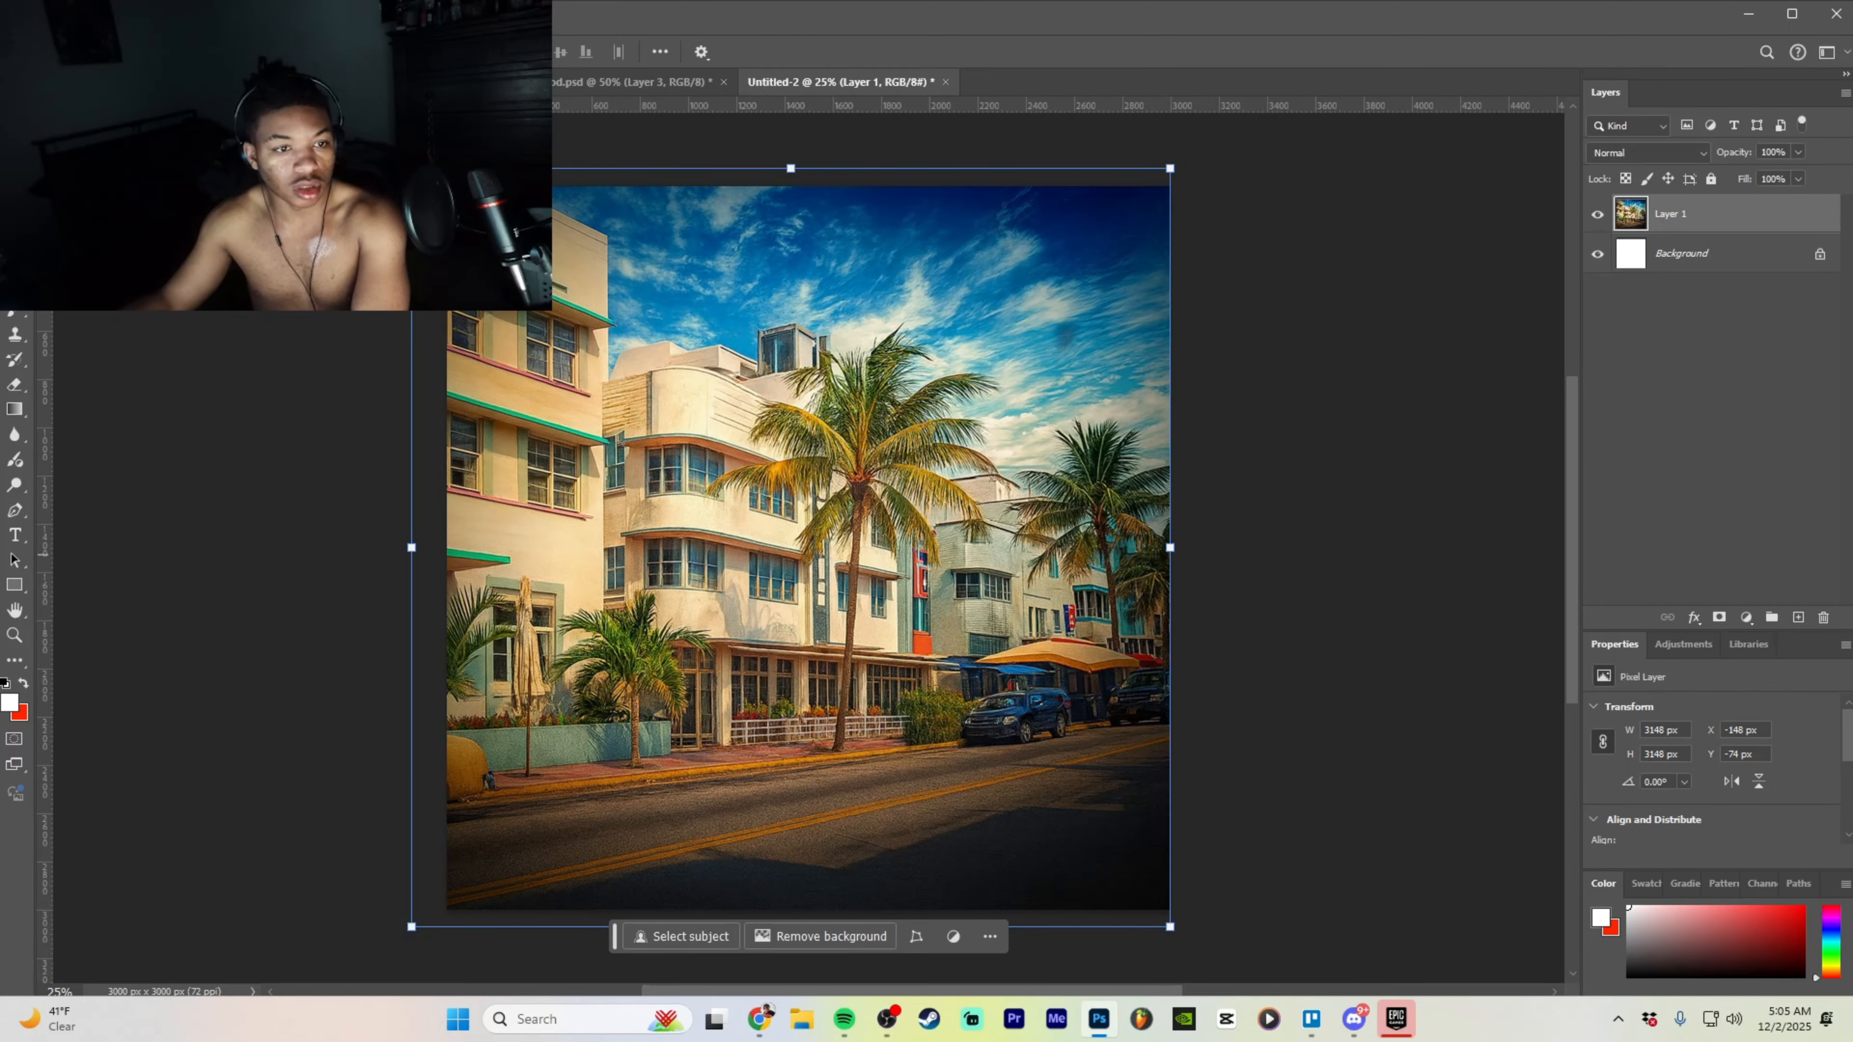
{"action": "key", "text": "ctrl+Tab"}
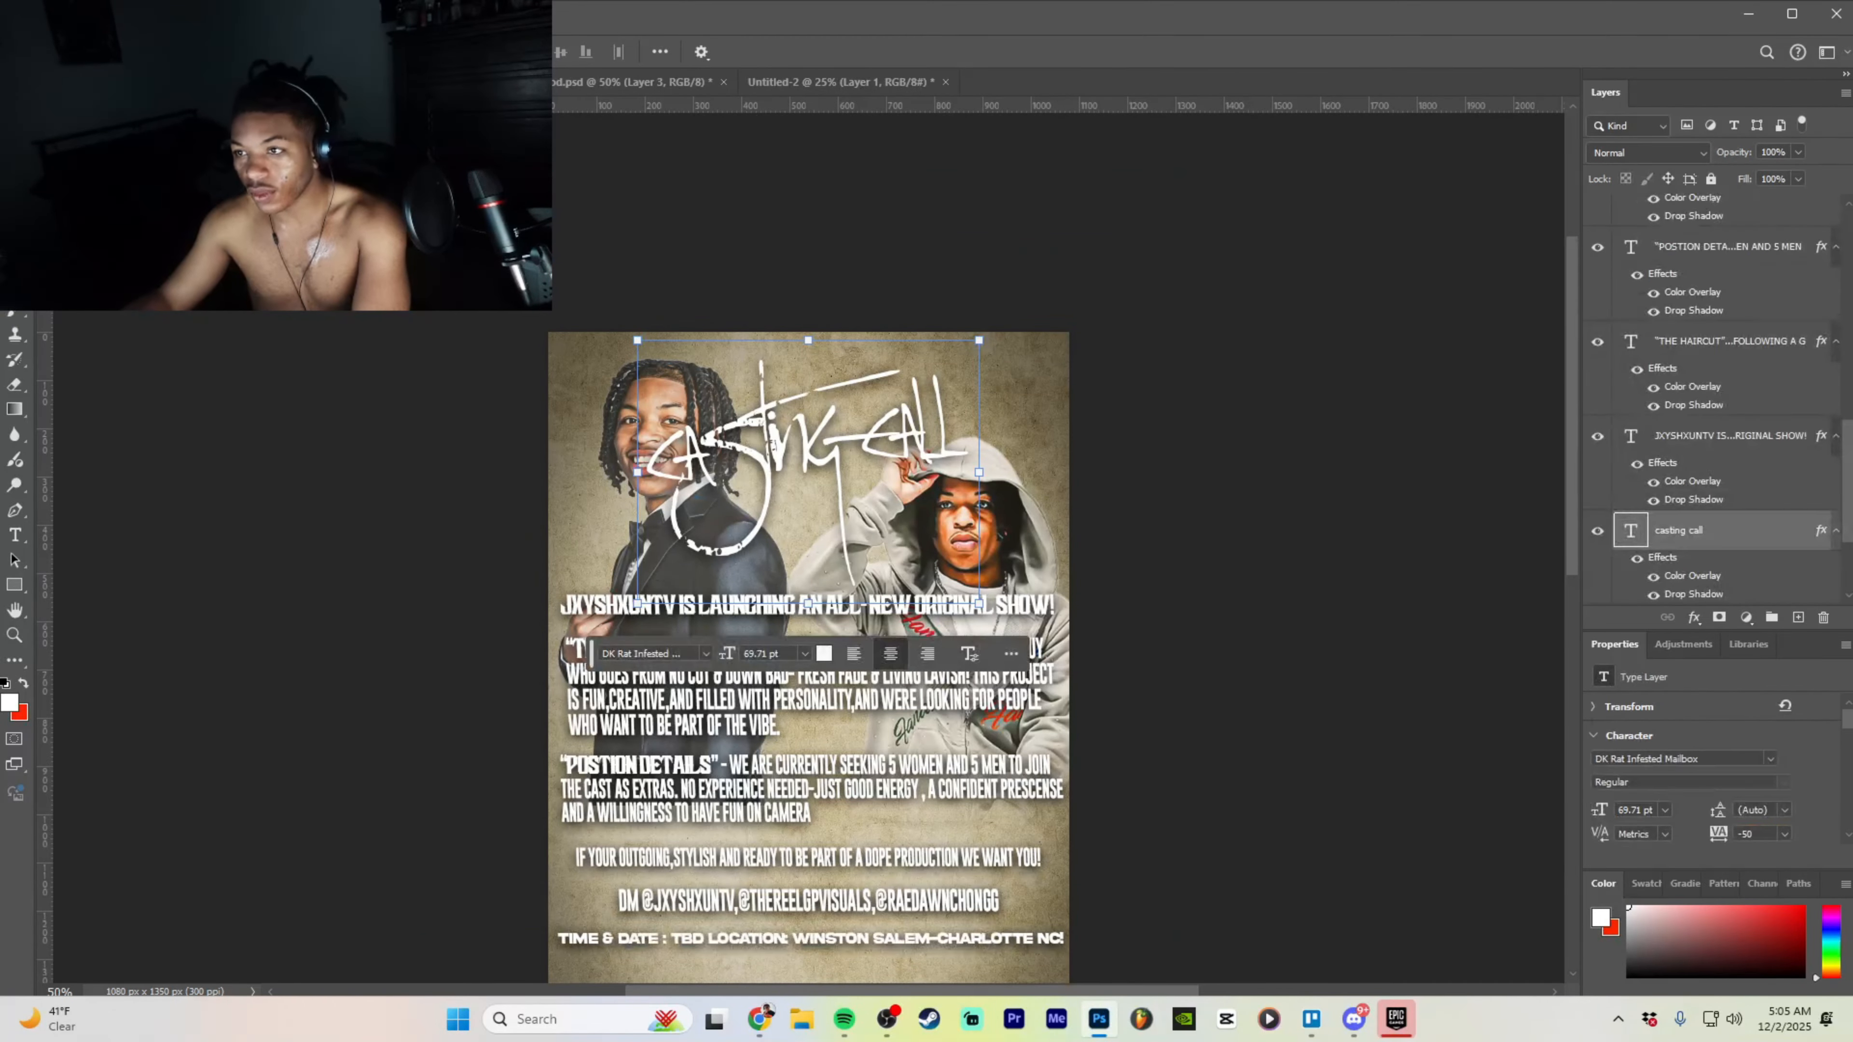
- In od.psd, make Layers 1–3 visible and drag the varsity-jacket photo into the street document
{"action": "left_click", "coordinate": [649, 81]}
{"action": "left_click", "coordinate": [1703, 221]}
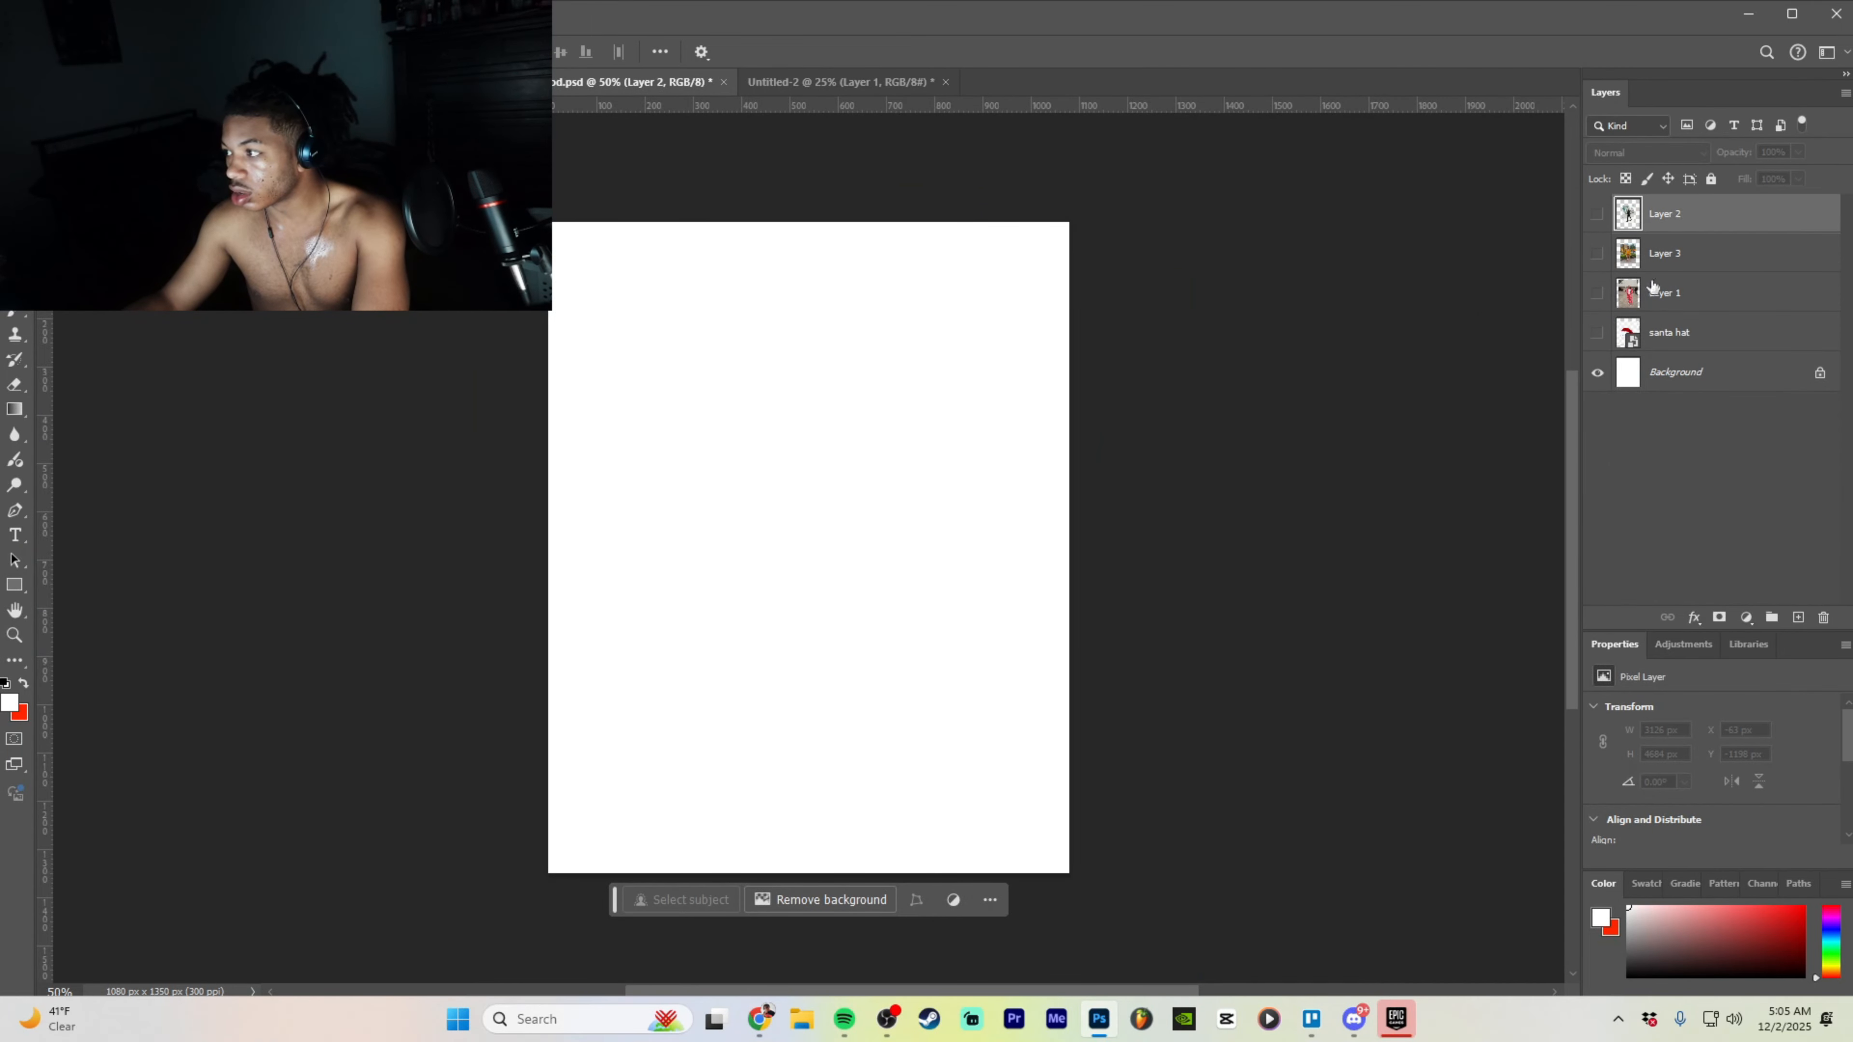
{"action": "left_click", "coordinate": [1598, 254]}
{"action": "left_click", "coordinate": [1597, 214]}
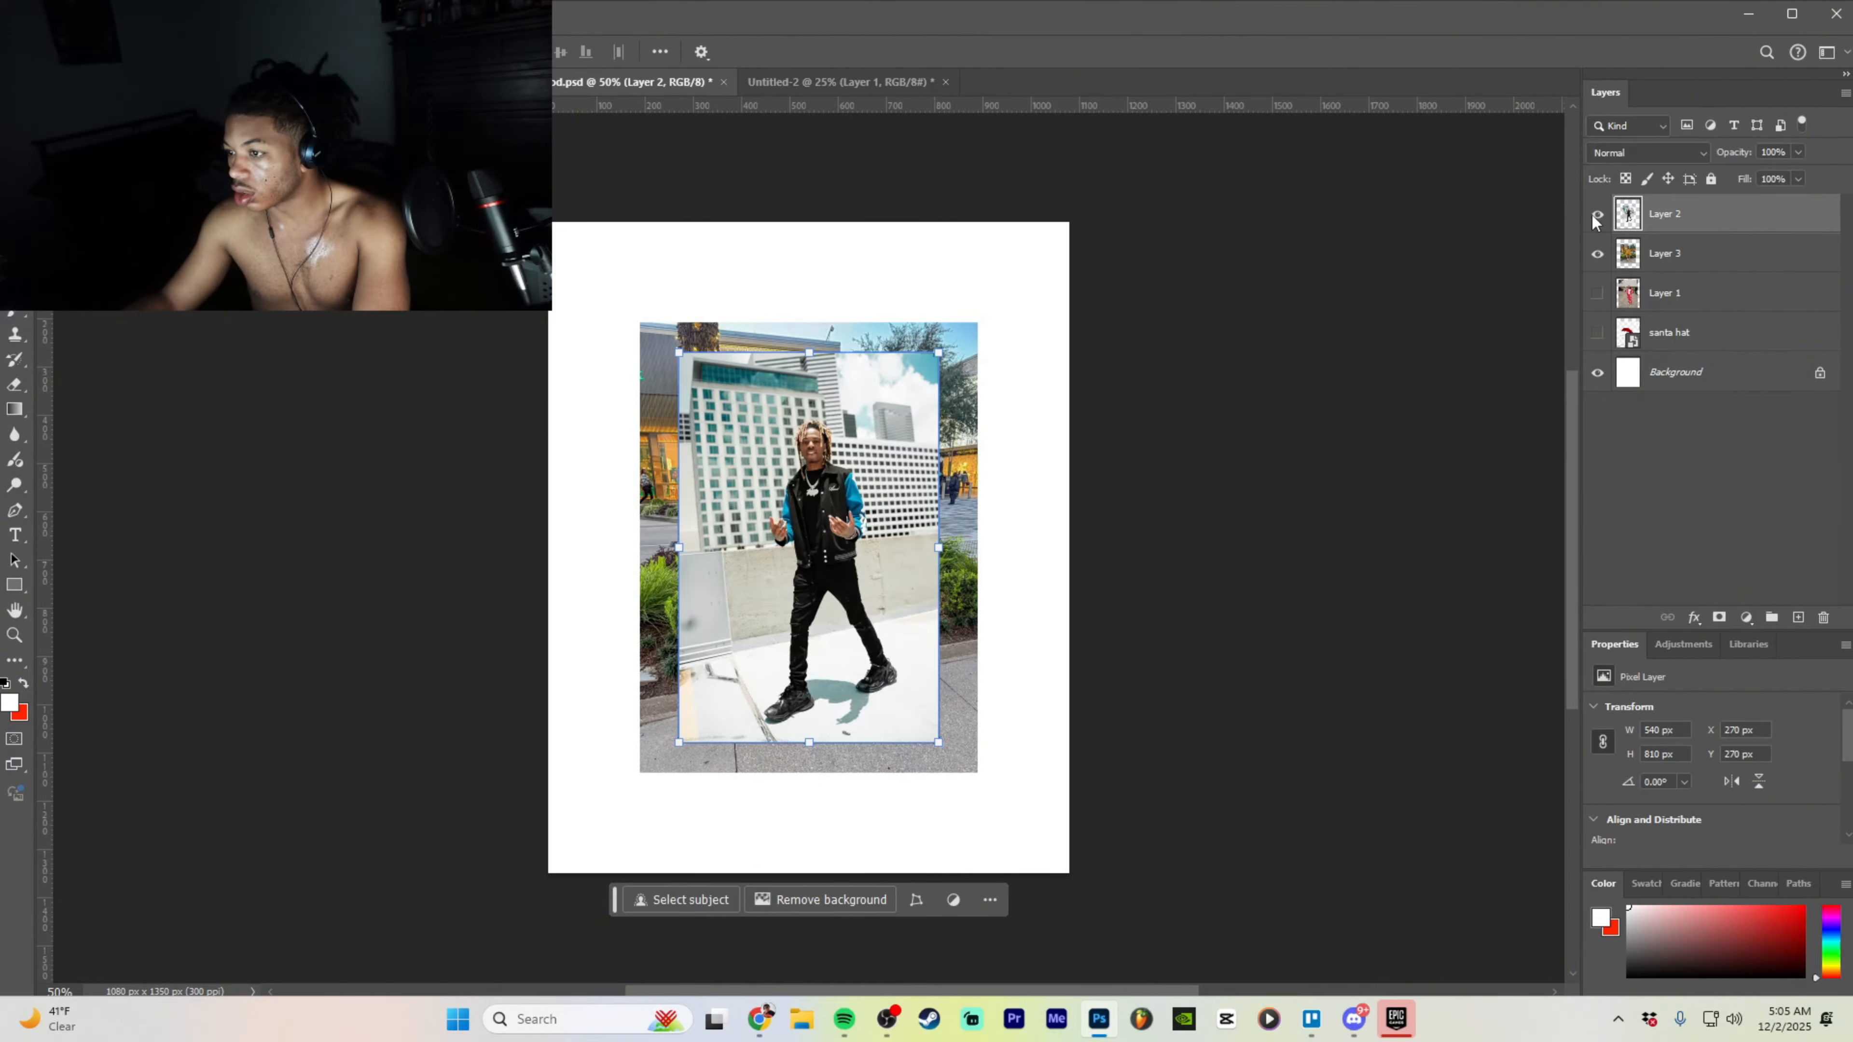
{"action": "left_click", "coordinate": [1598, 294]}
{"action": "left_click_drag", "start_coordinate": [799, 426], "coordinate": [707, 493]}
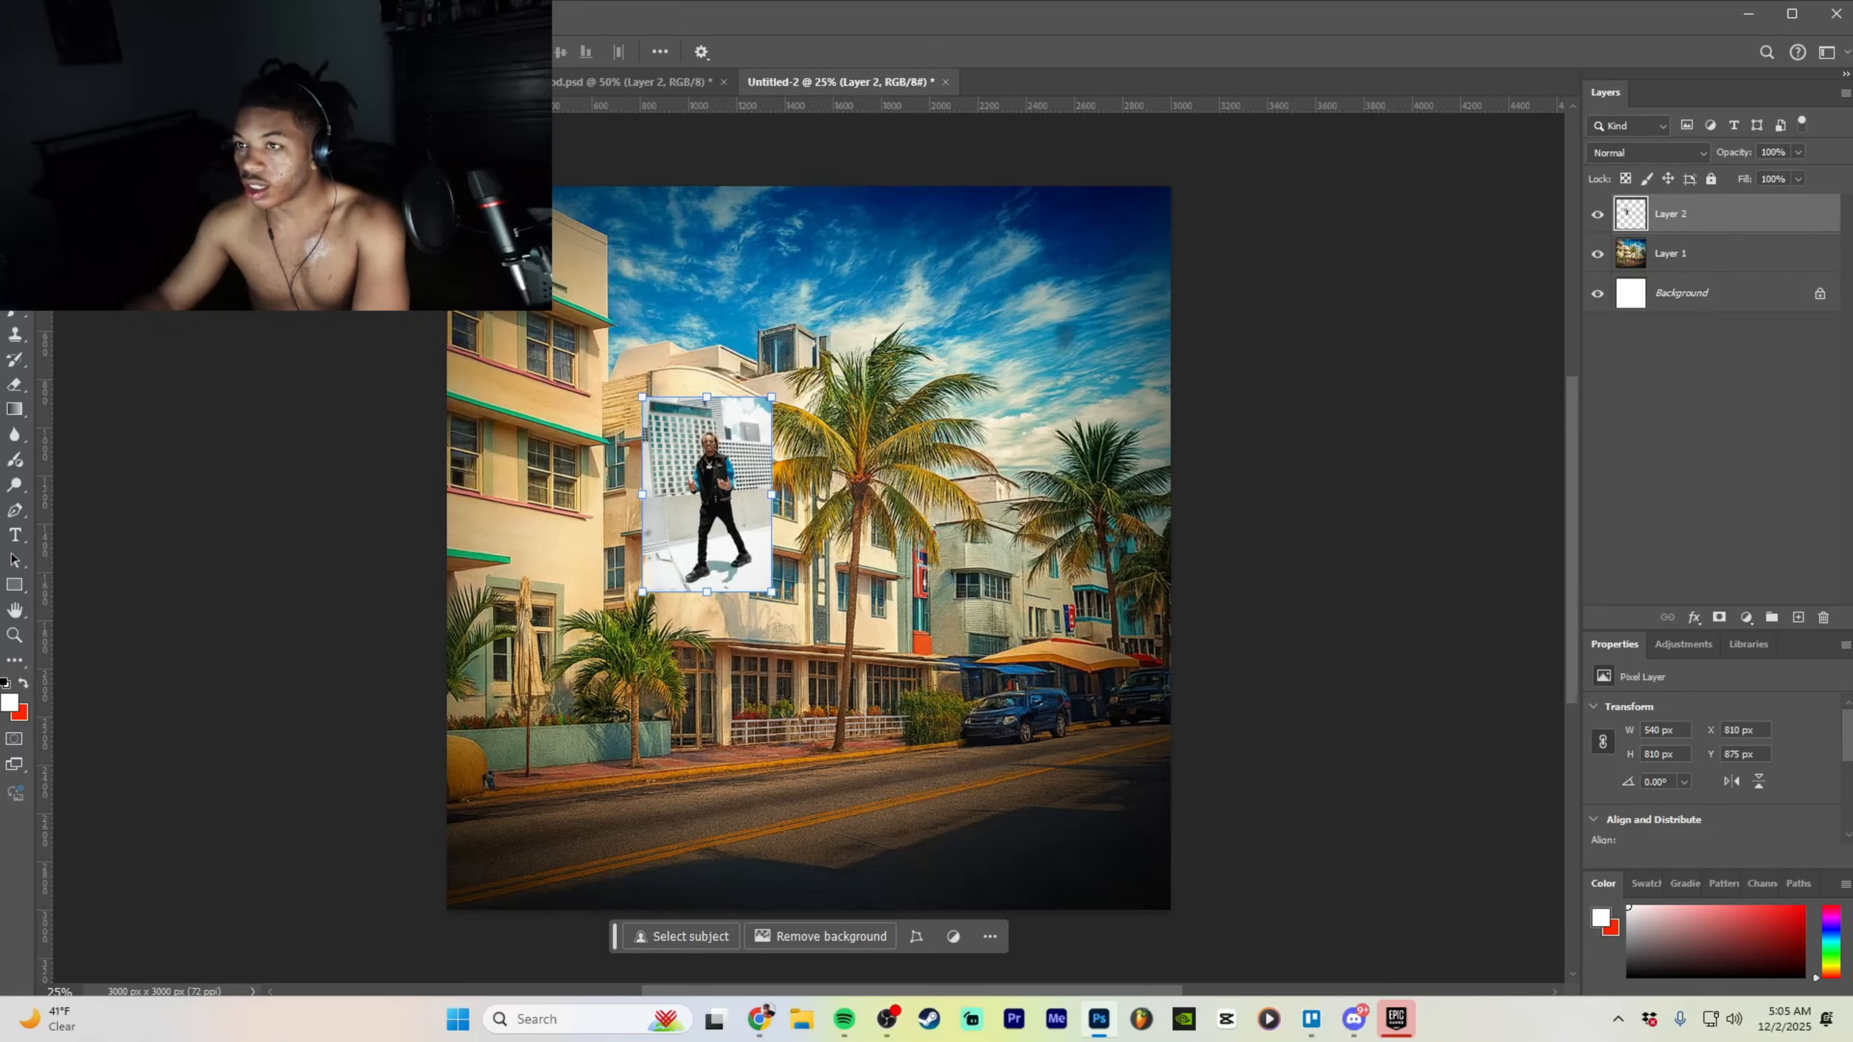
- Drag the red-tracksuit photo into the street document, enlarge it to 1806 × 2712 px, and position it
{"action": "left_click", "coordinate": [467, 81]}
{"action": "left_click", "coordinate": [328, 81]}
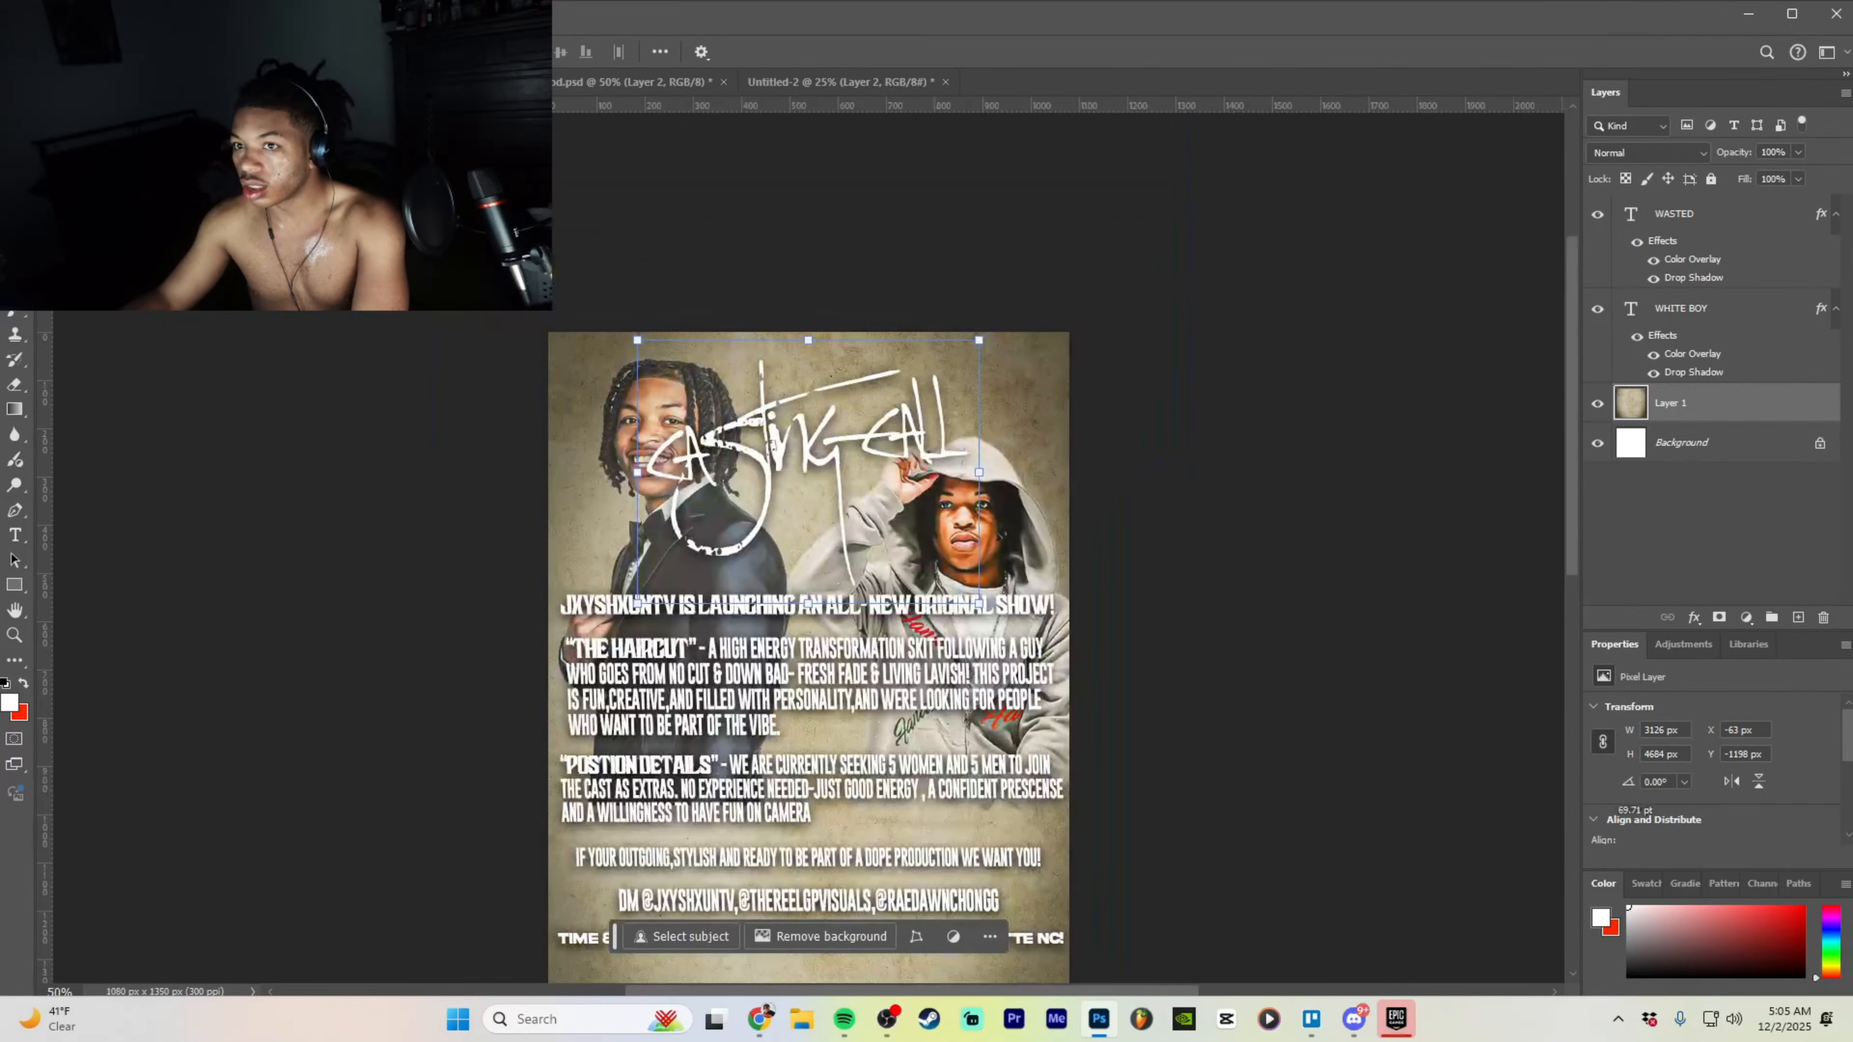
{"action": "left_click", "coordinate": [649, 83]}
{"action": "left_click", "coordinate": [1711, 299]}
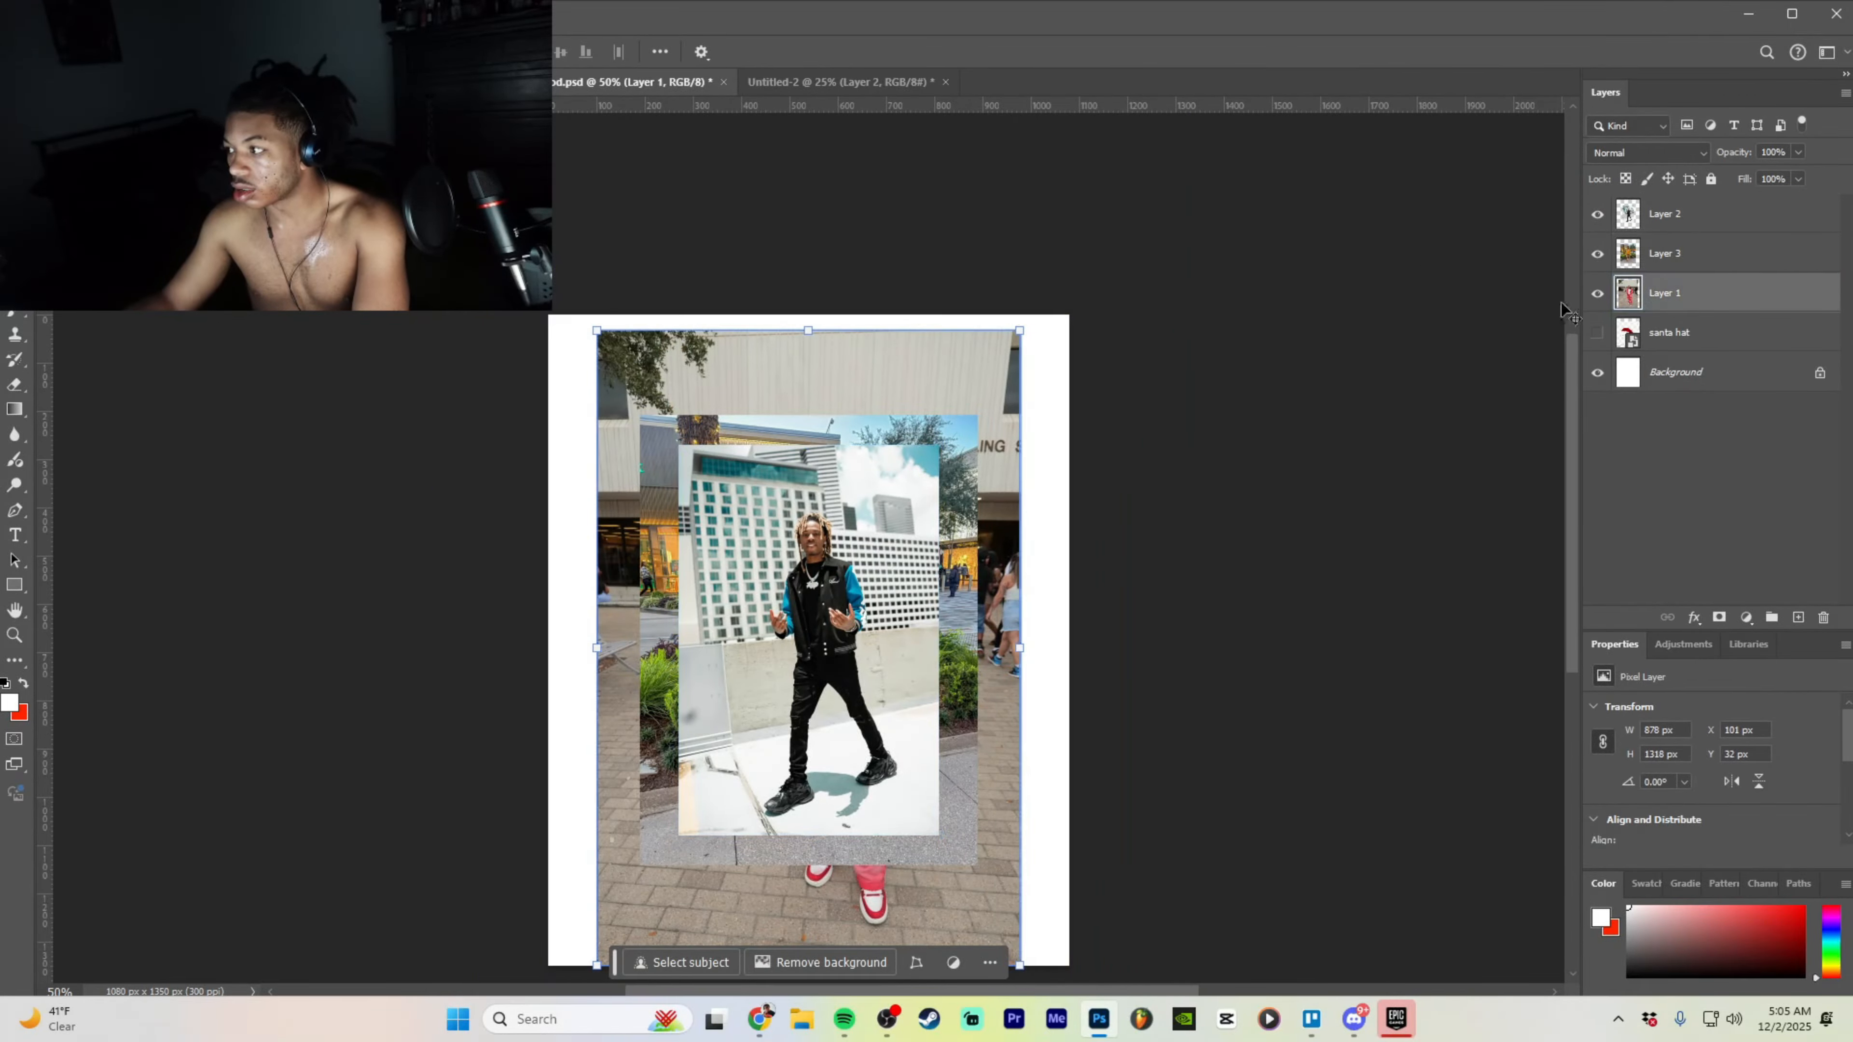
{"action": "left_click_drag", "start_coordinate": [926, 404], "coordinate": [1096, 436]}
{"action": "left_click_drag", "start_coordinate": [1015, 453], "coordinate": [909, 545]}
{"action": "left_click", "coordinate": [883, 909]}
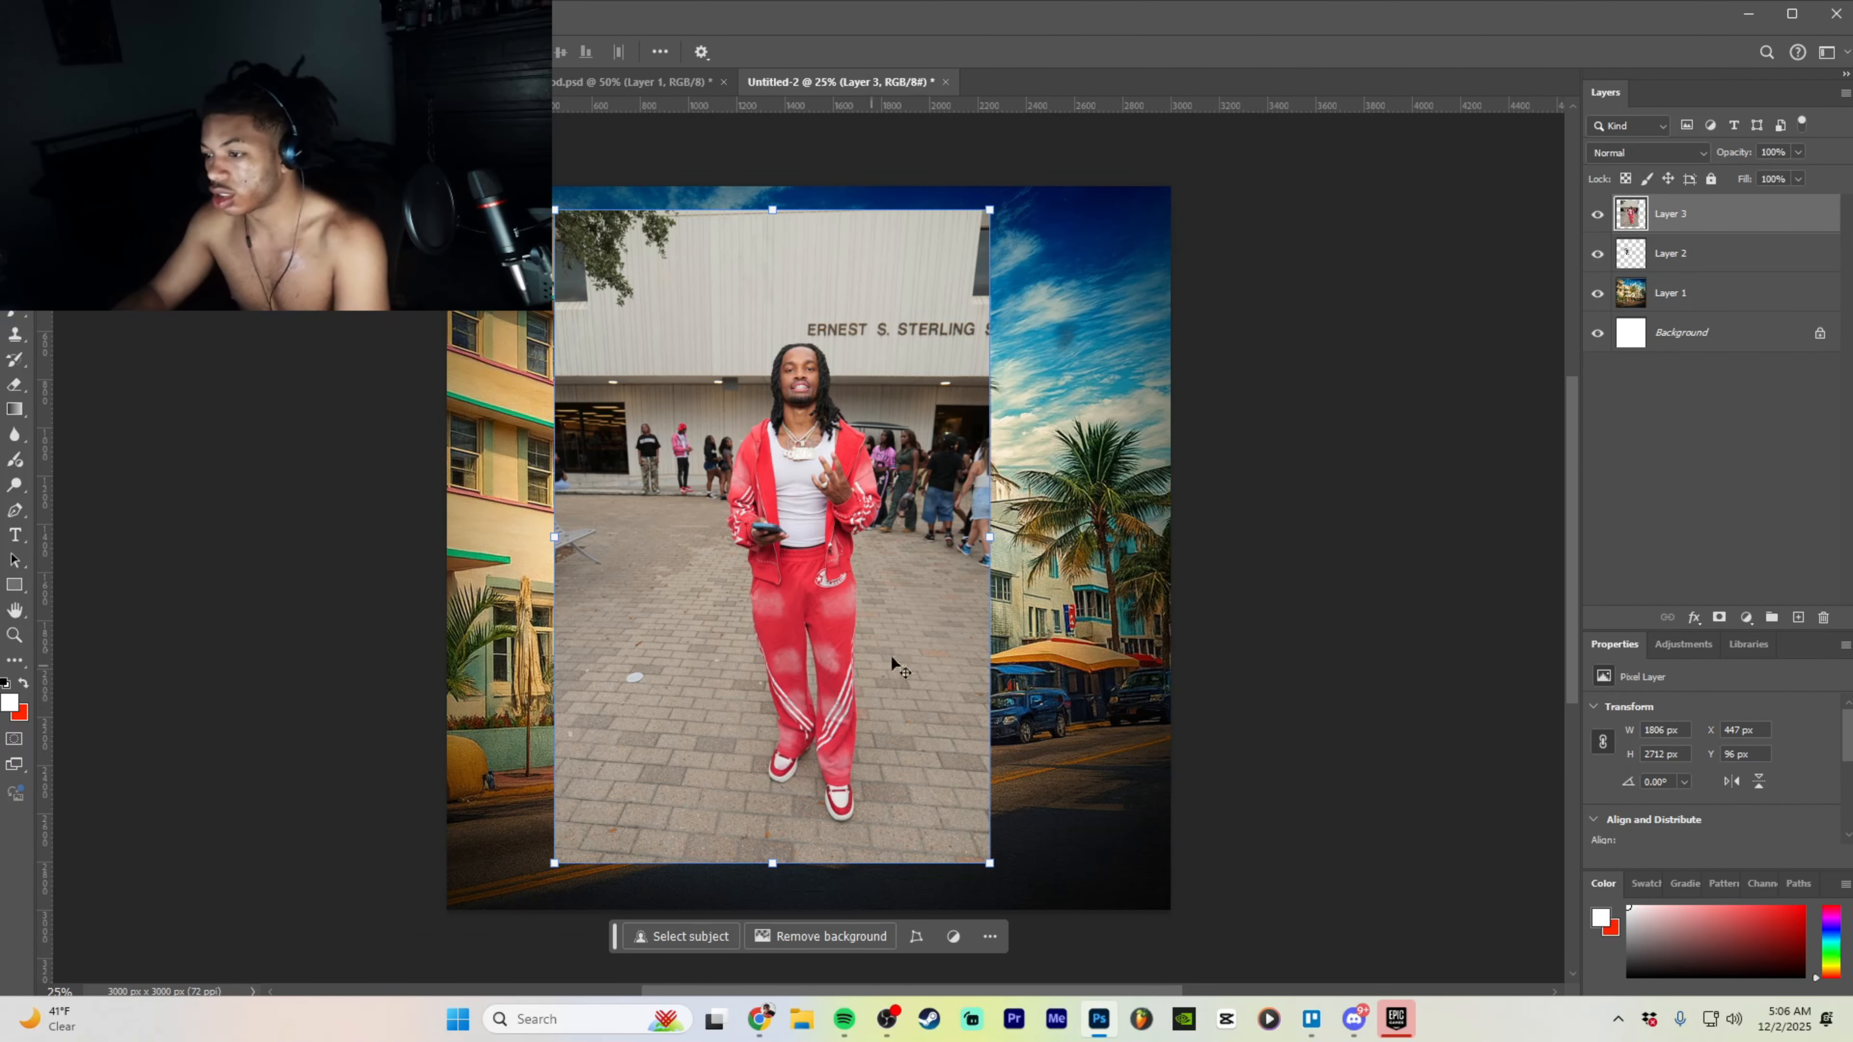
{"action": "key", "text": "ctrl+="}
{"action": "left_click_drag", "start_coordinate": [889, 474], "coordinate": [881, 480]}
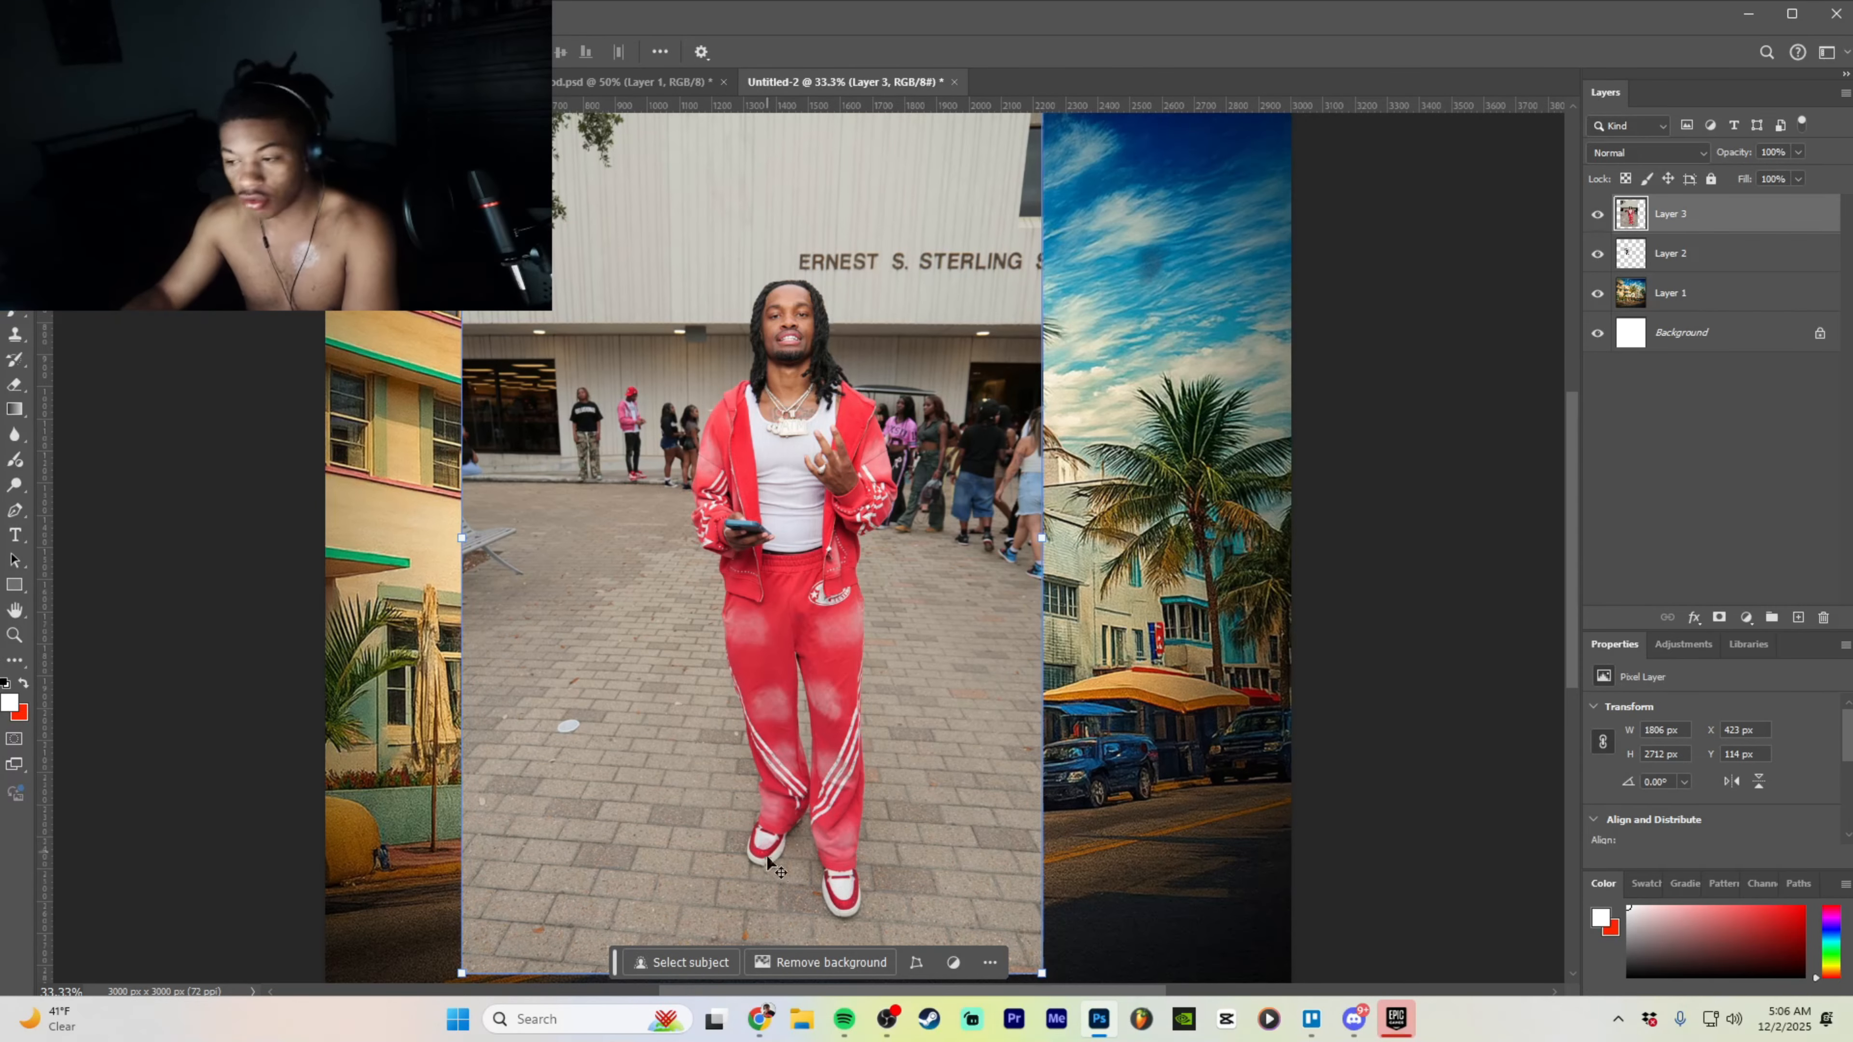
- Undo the first cutout, hide the street and varsity-jacket layers, and rerun Remove background on the tracksuit photo
{"action": "left_click", "coordinate": [803, 952]}
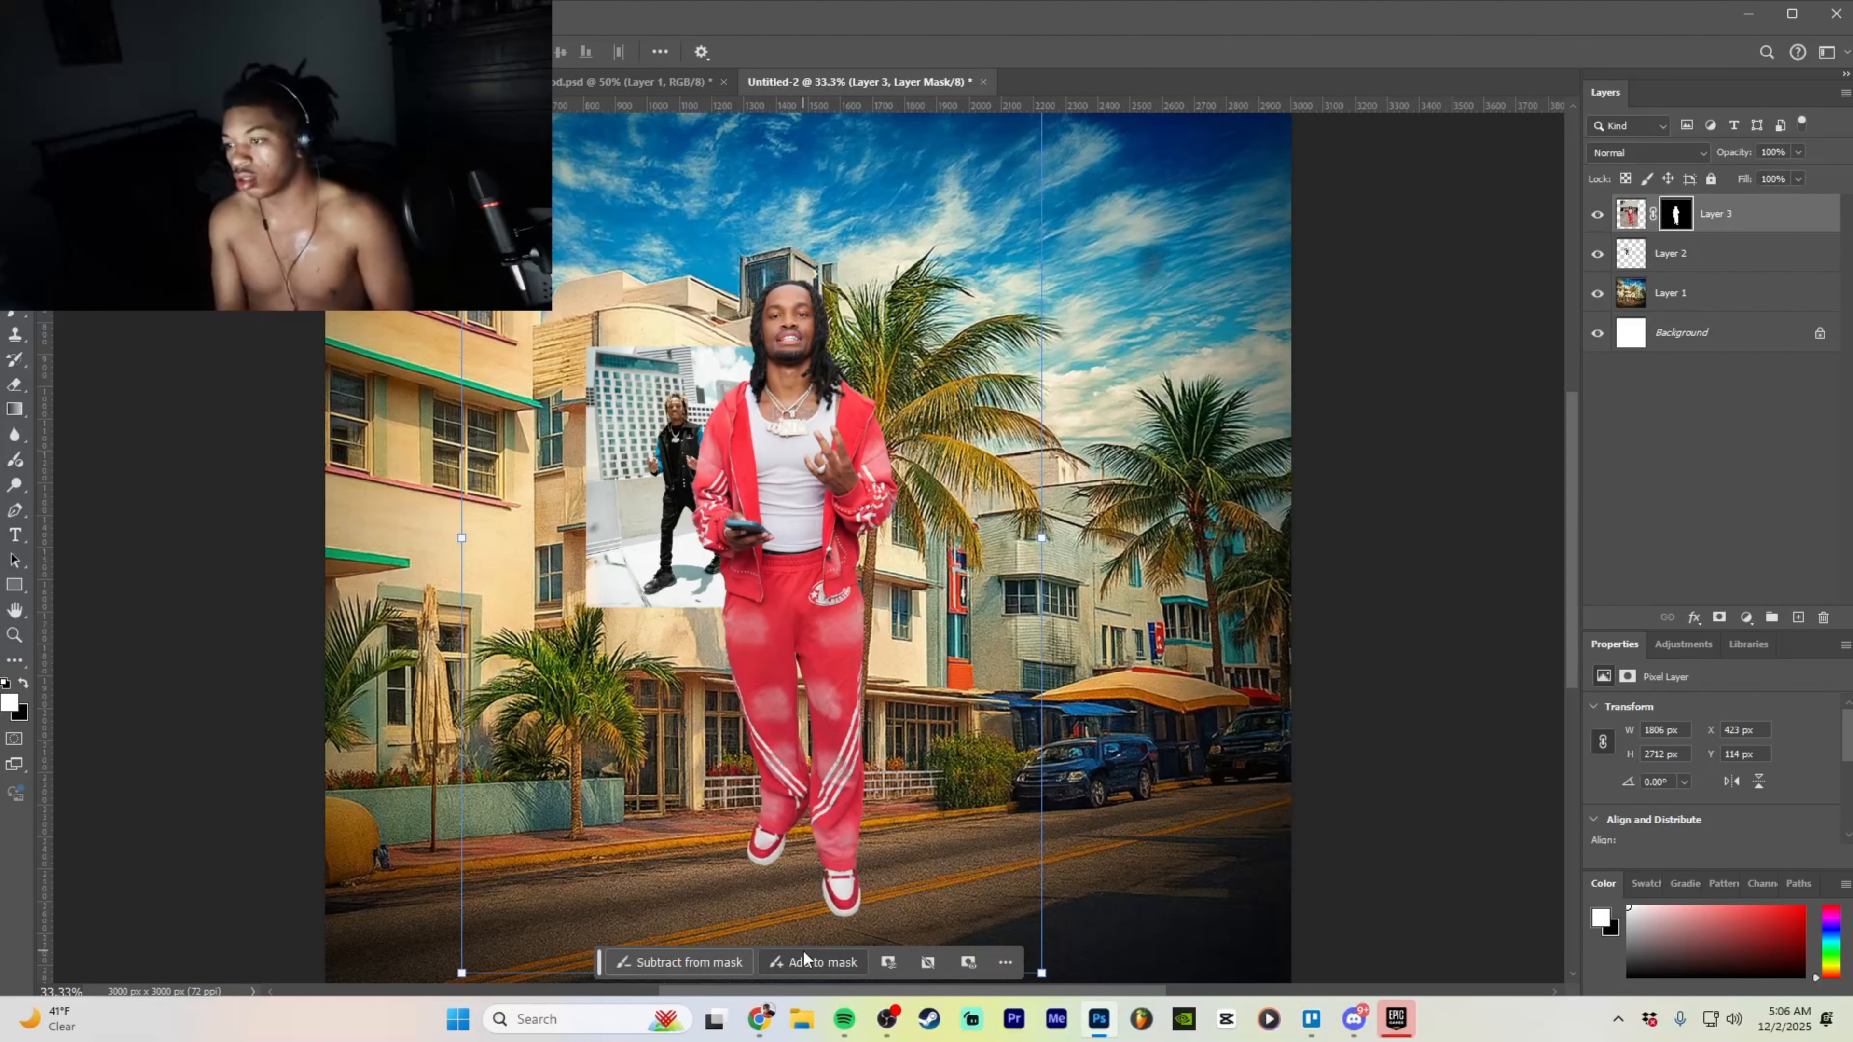
{"action": "left_click", "coordinate": [1037, 607]}
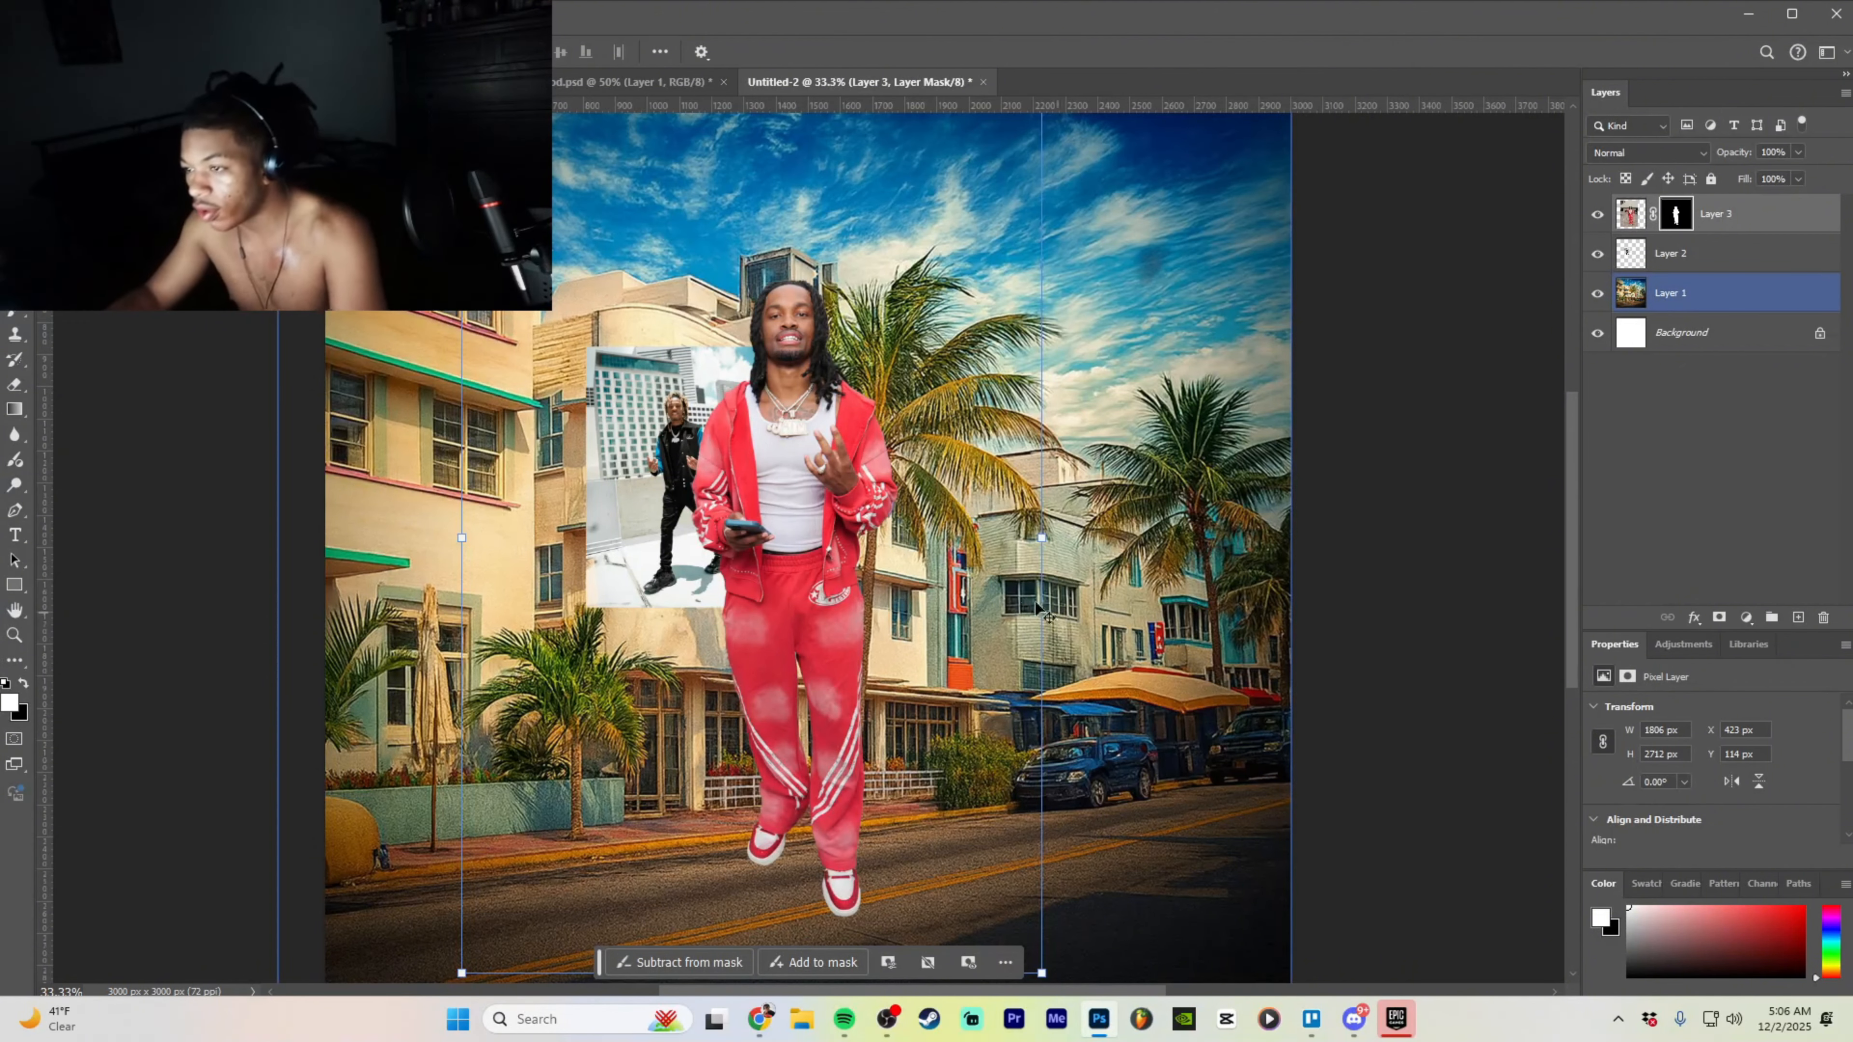
{"action": "left_click", "coordinate": [1597, 293]}
{"action": "left_click", "coordinate": [1597, 254]}
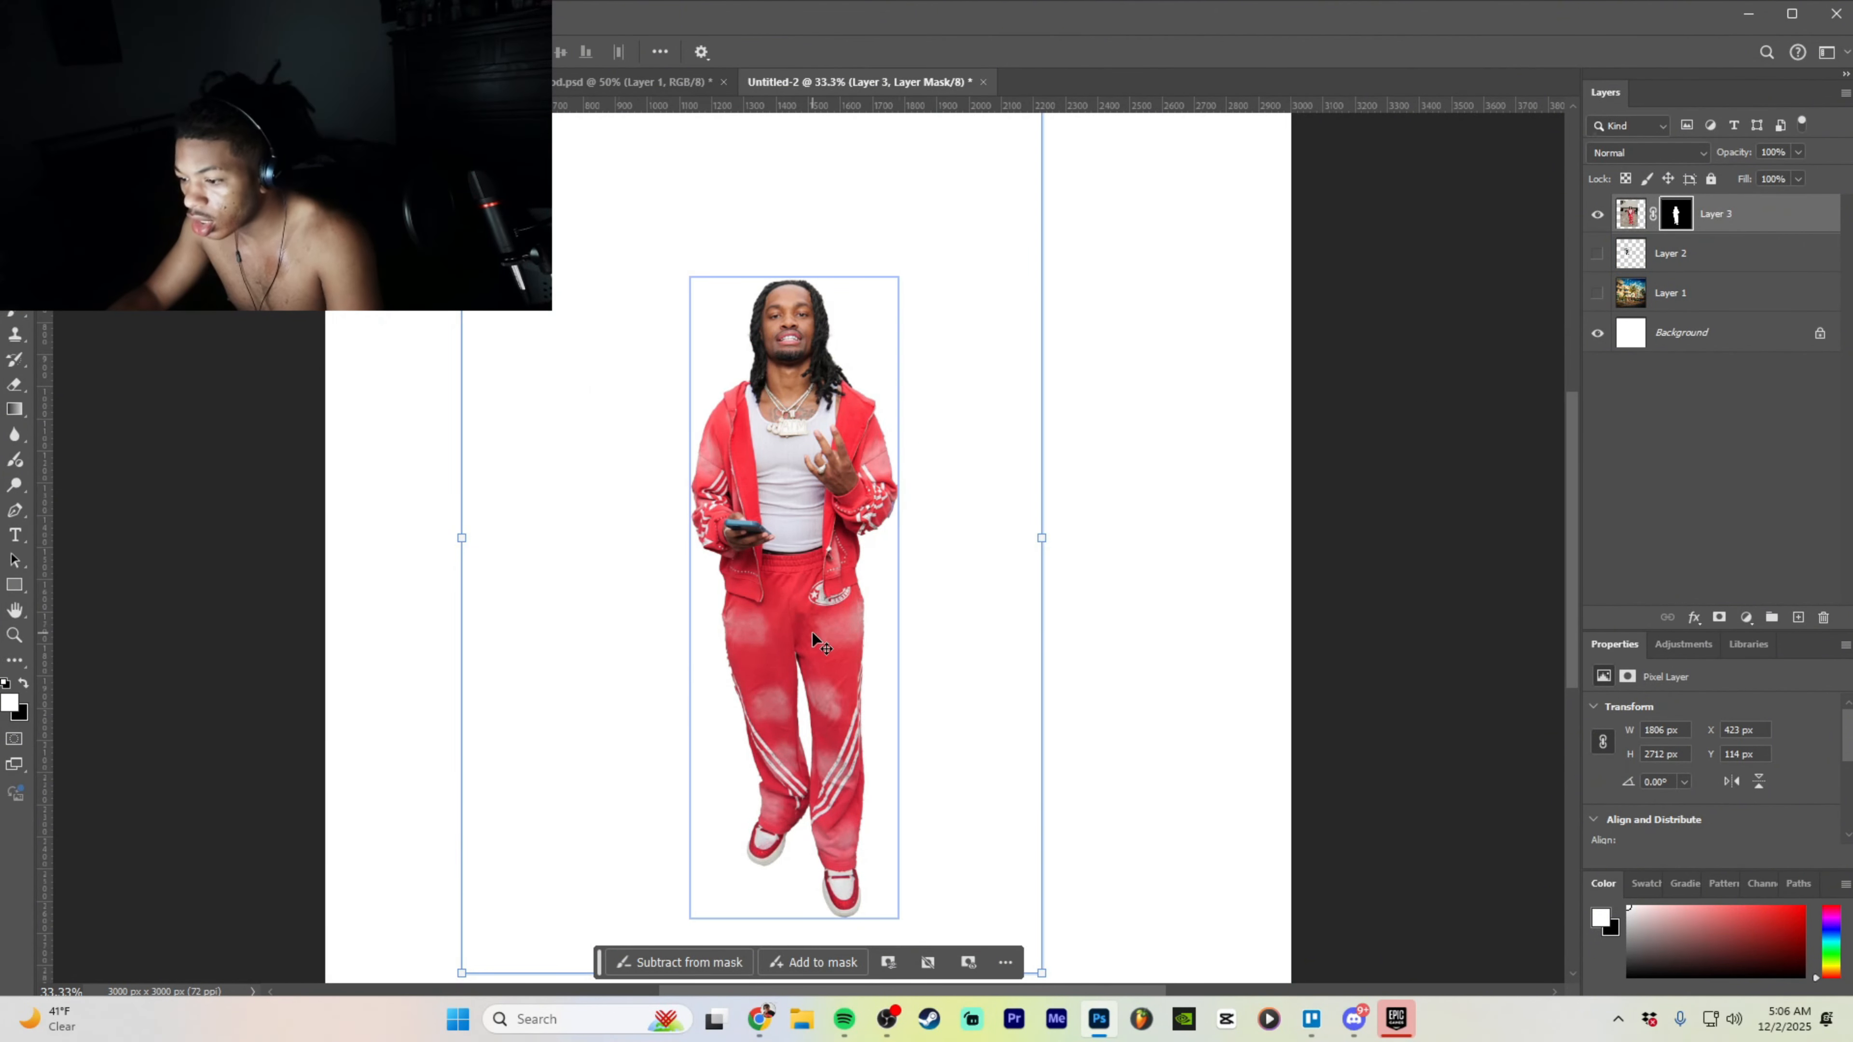
{"action": "key", "text": "ctrl+z"}
{"action": "key", "text": "ctrl+z"}
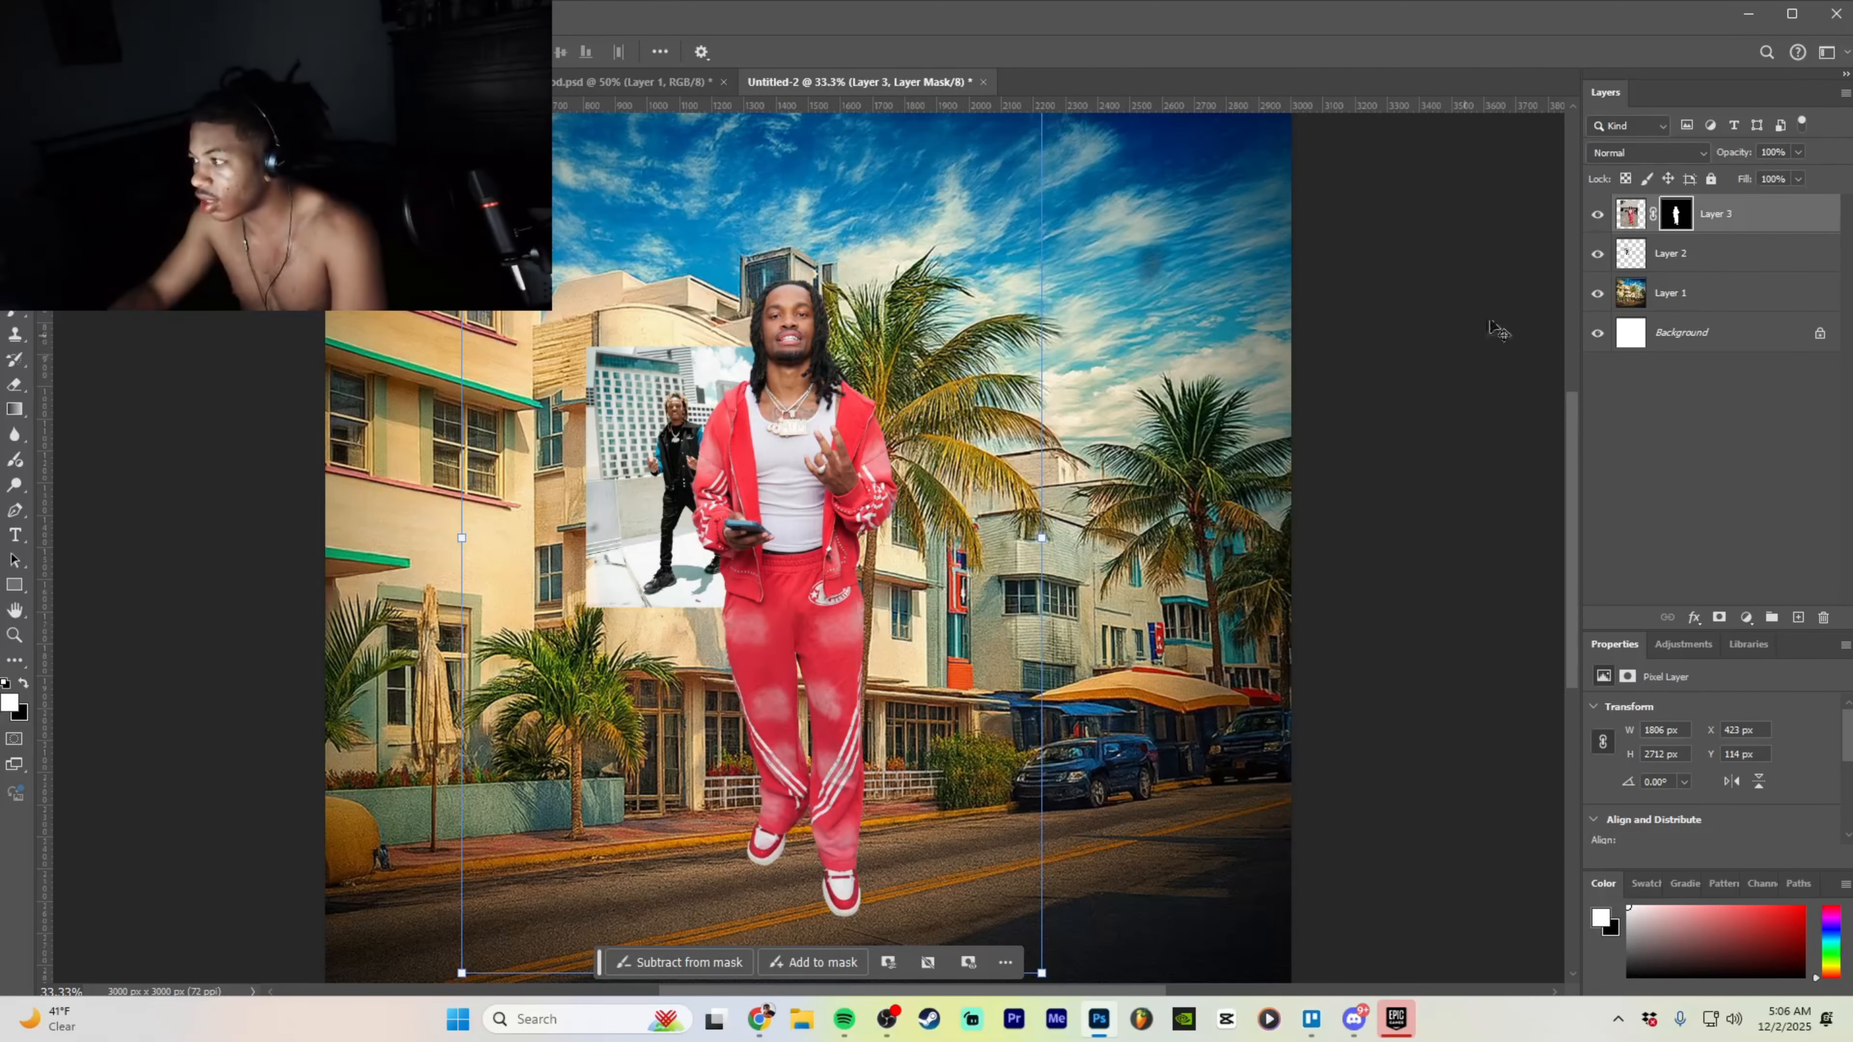
{"action": "key", "text": "ctrl+z"}
{"action": "key", "text": "ctrl+z"}
{"action": "key", "text": "ctrl+z"}
{"action": "key", "text": "ctrl+z"}
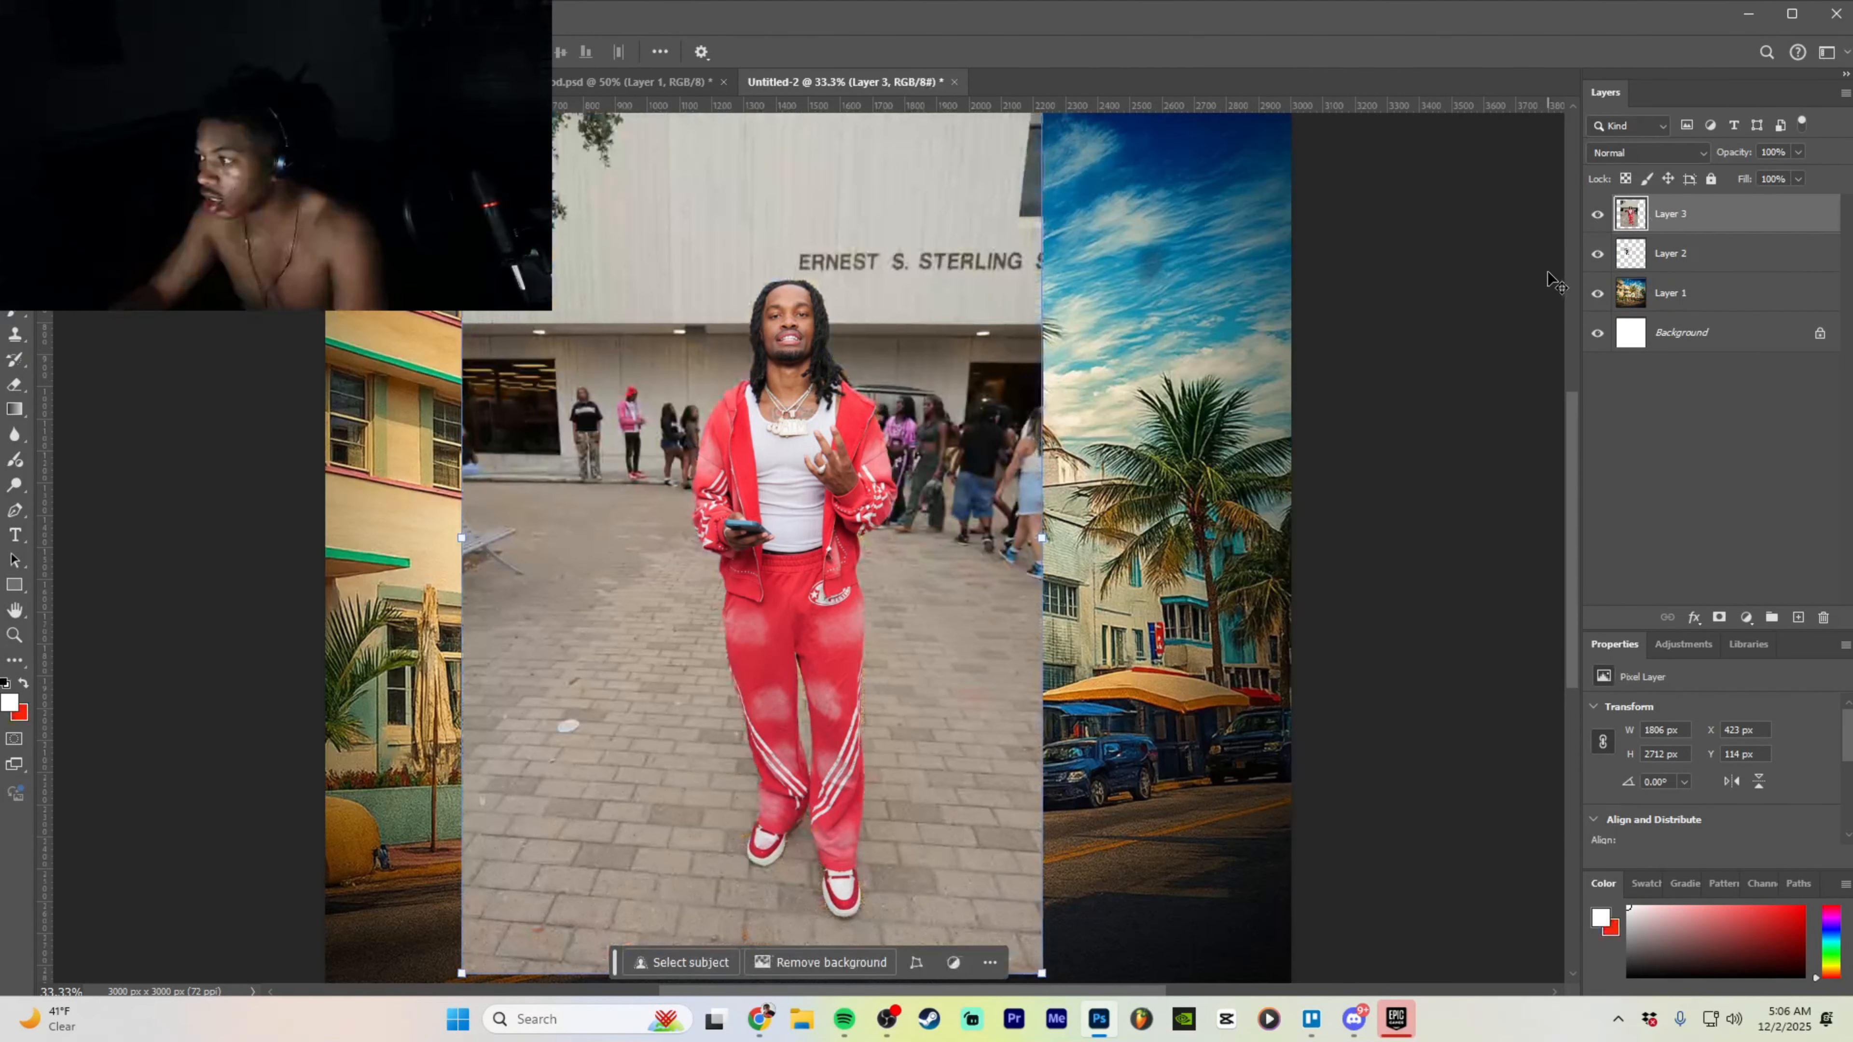
{"action": "left_click", "coordinate": [1597, 294]}
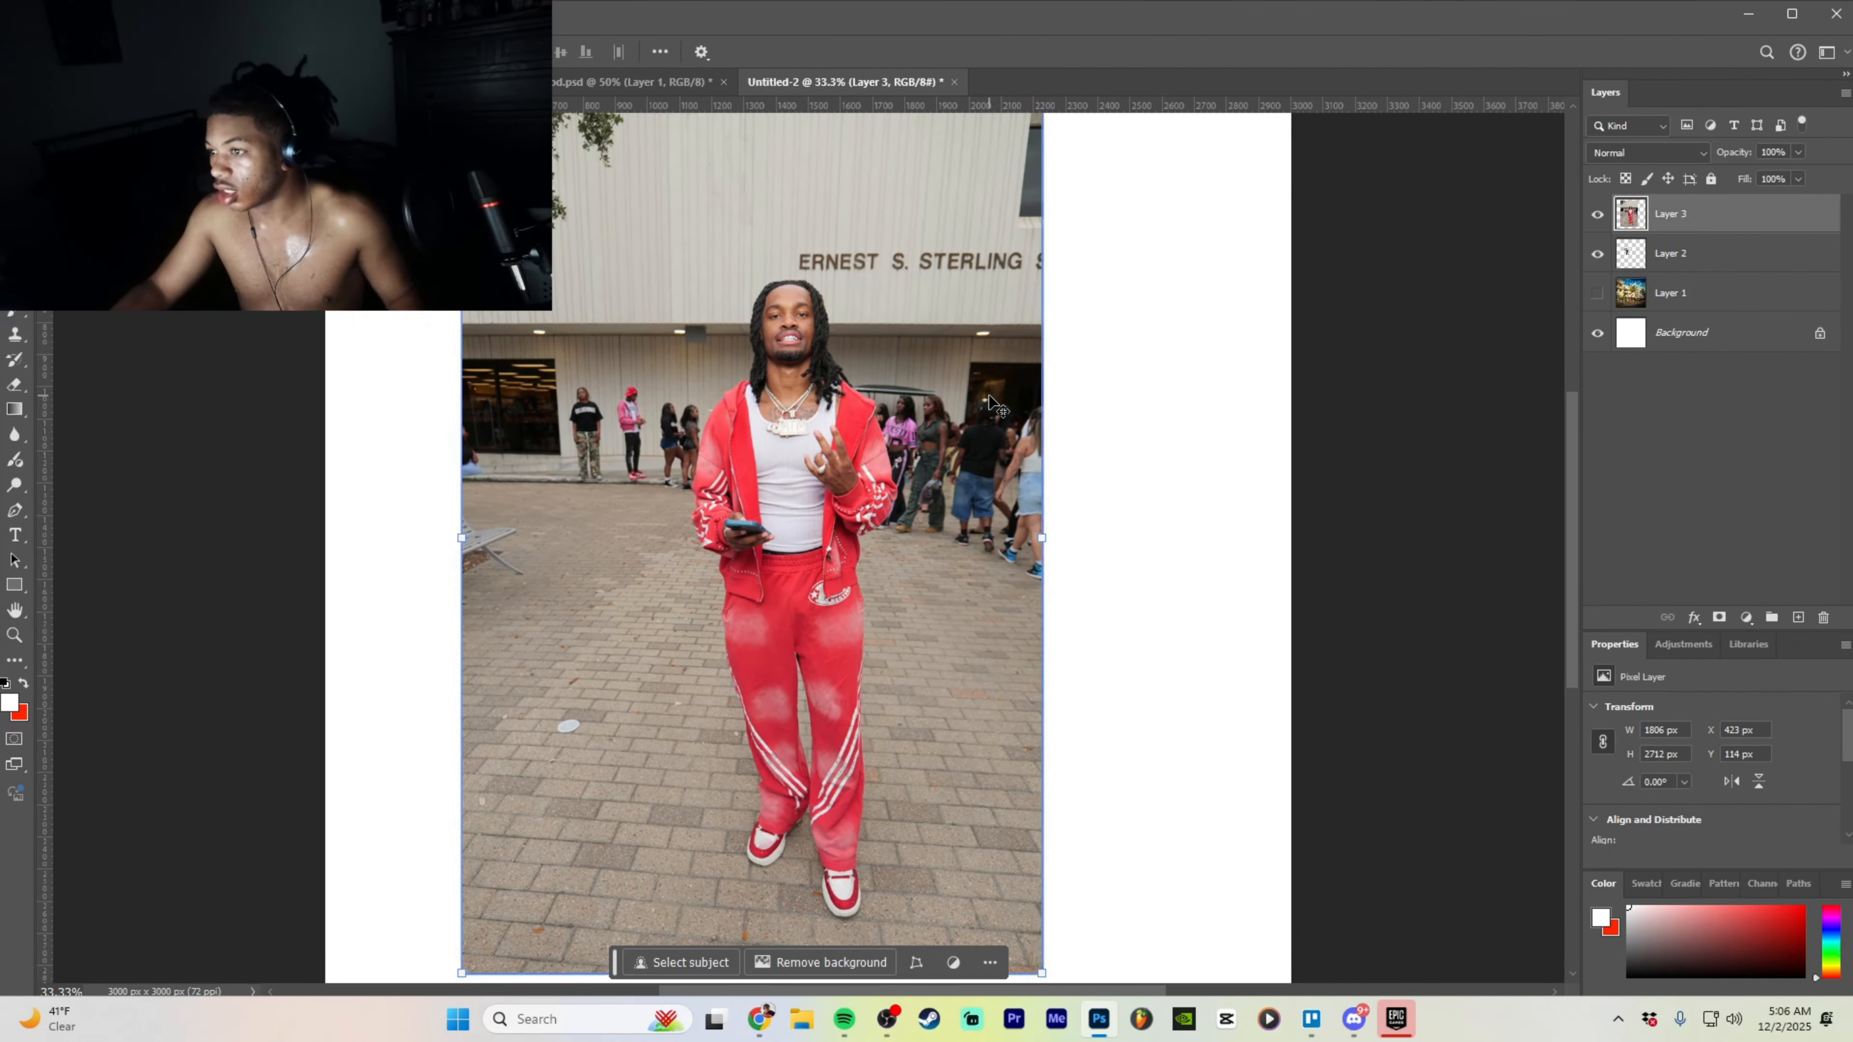
{"action": "left_click", "coordinate": [796, 970]}
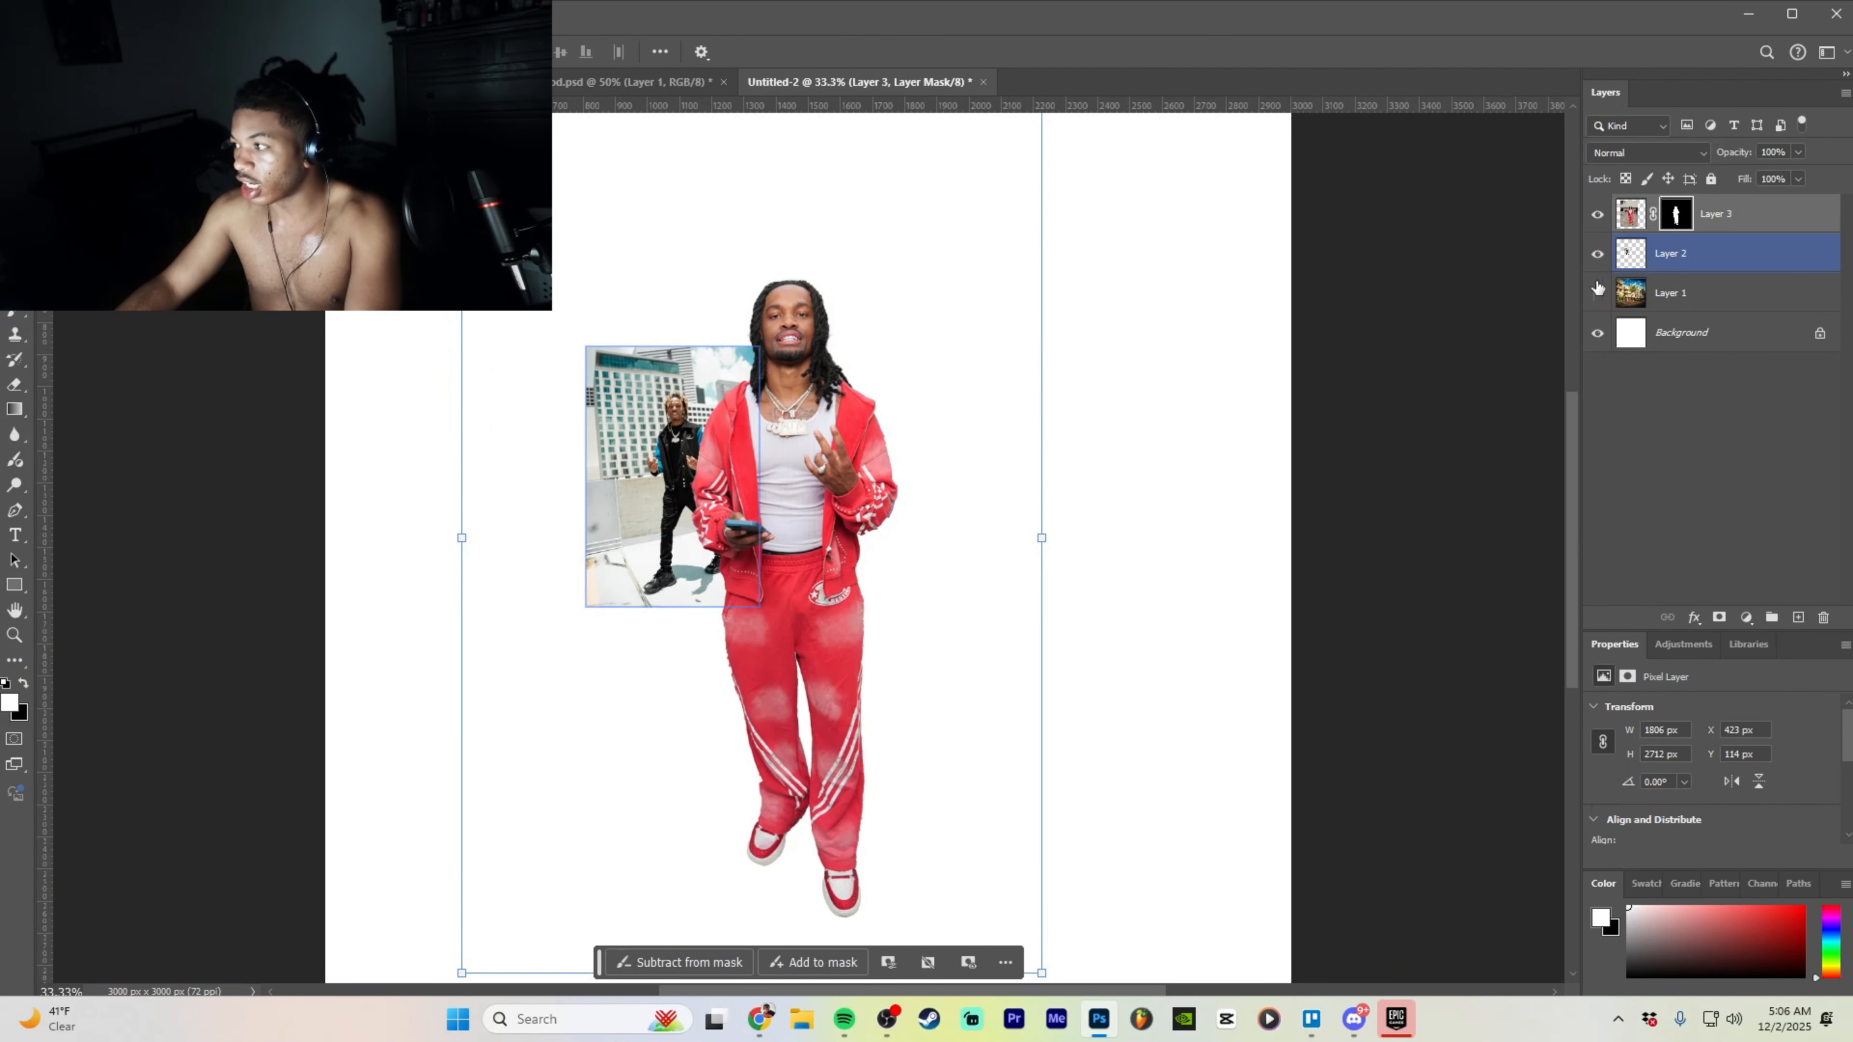
{"action": "left_click", "coordinate": [1597, 253]}
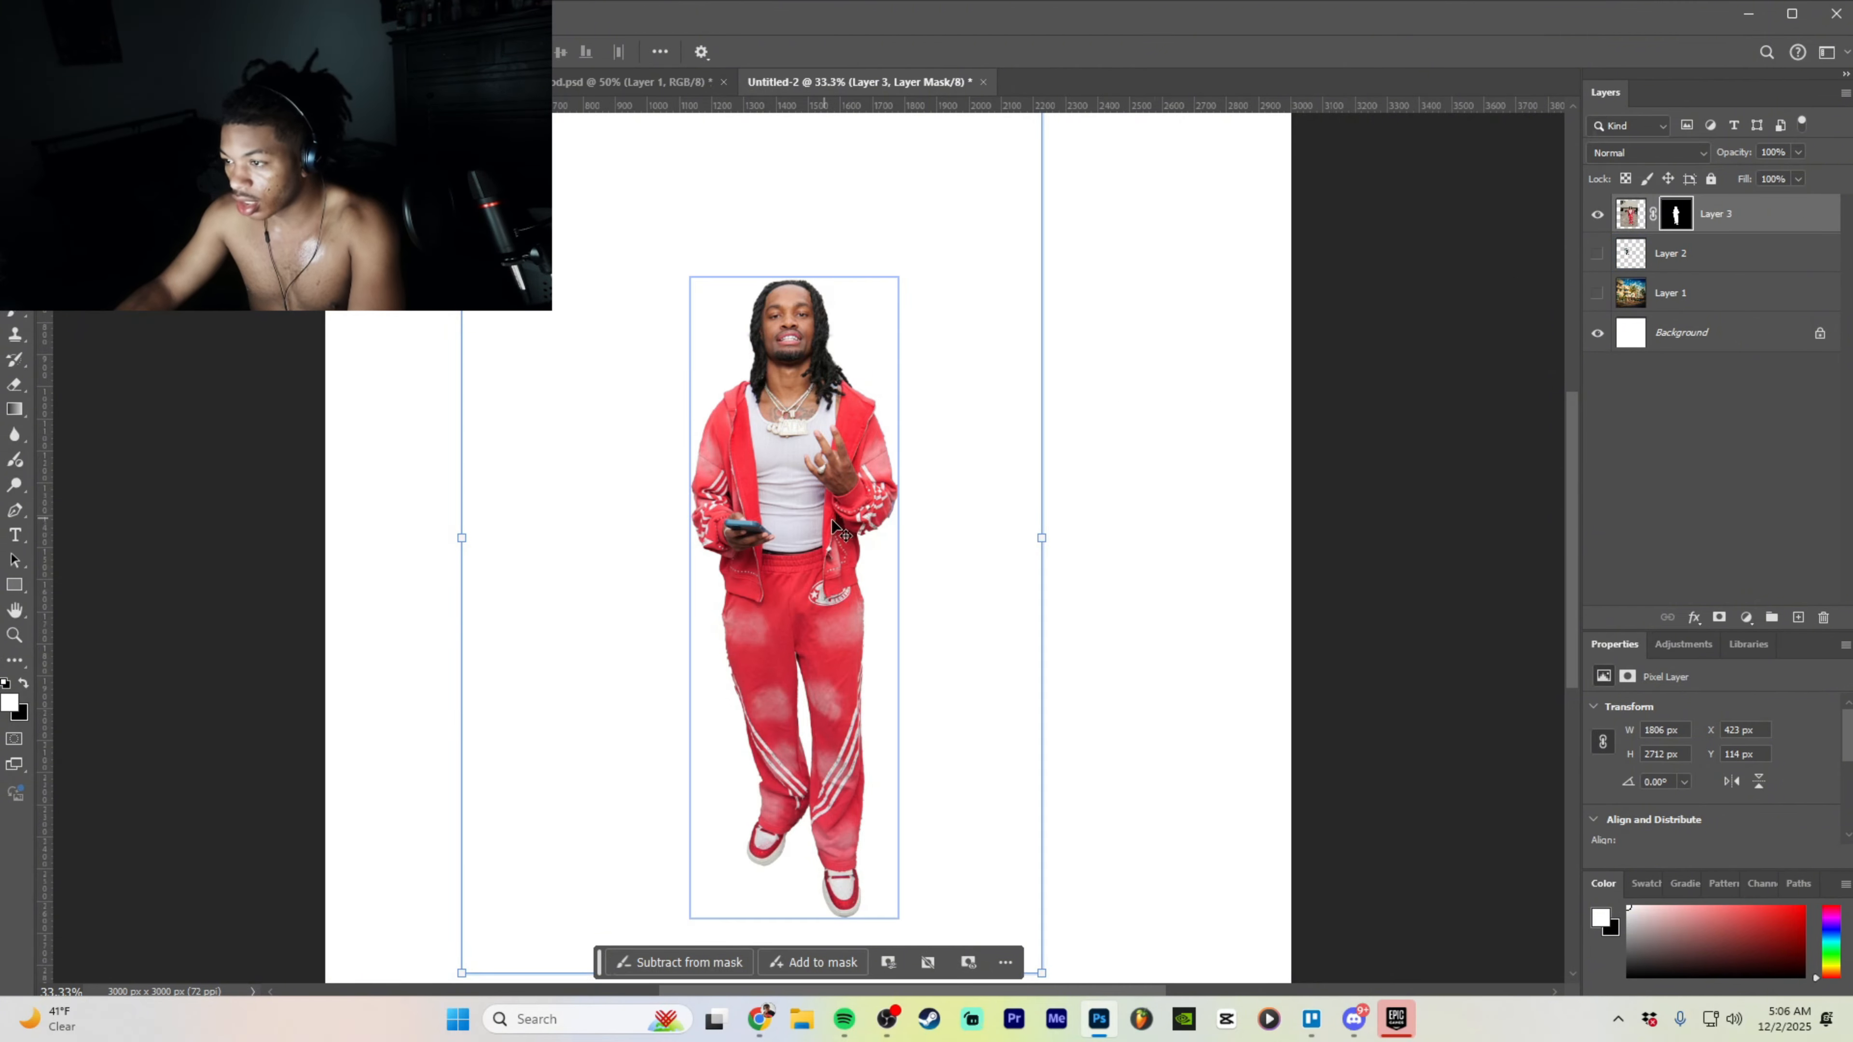
- Zoom in on the right sleeve and try painting its cutout edge back with the mask brush, undoing the dabs
{"action": "key", "text": "ctrl+plus"}
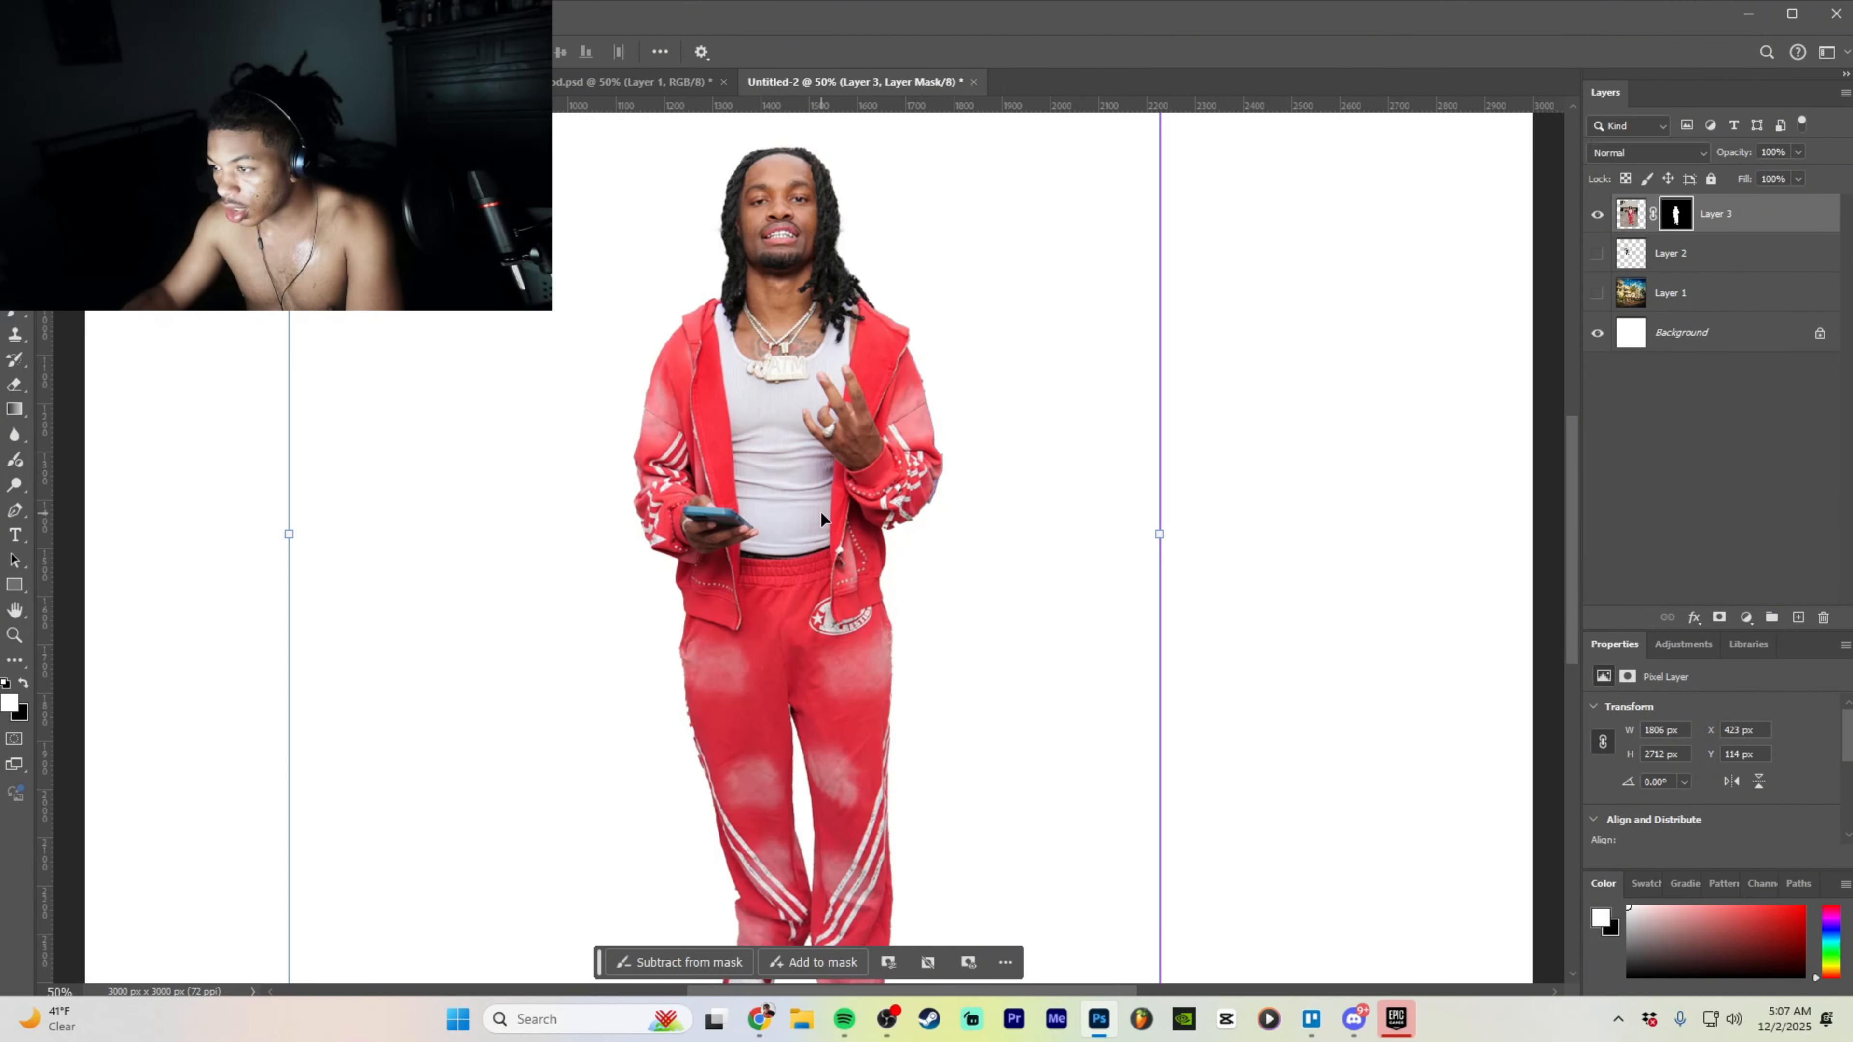
{"action": "key", "text": "ctrl+plus"}
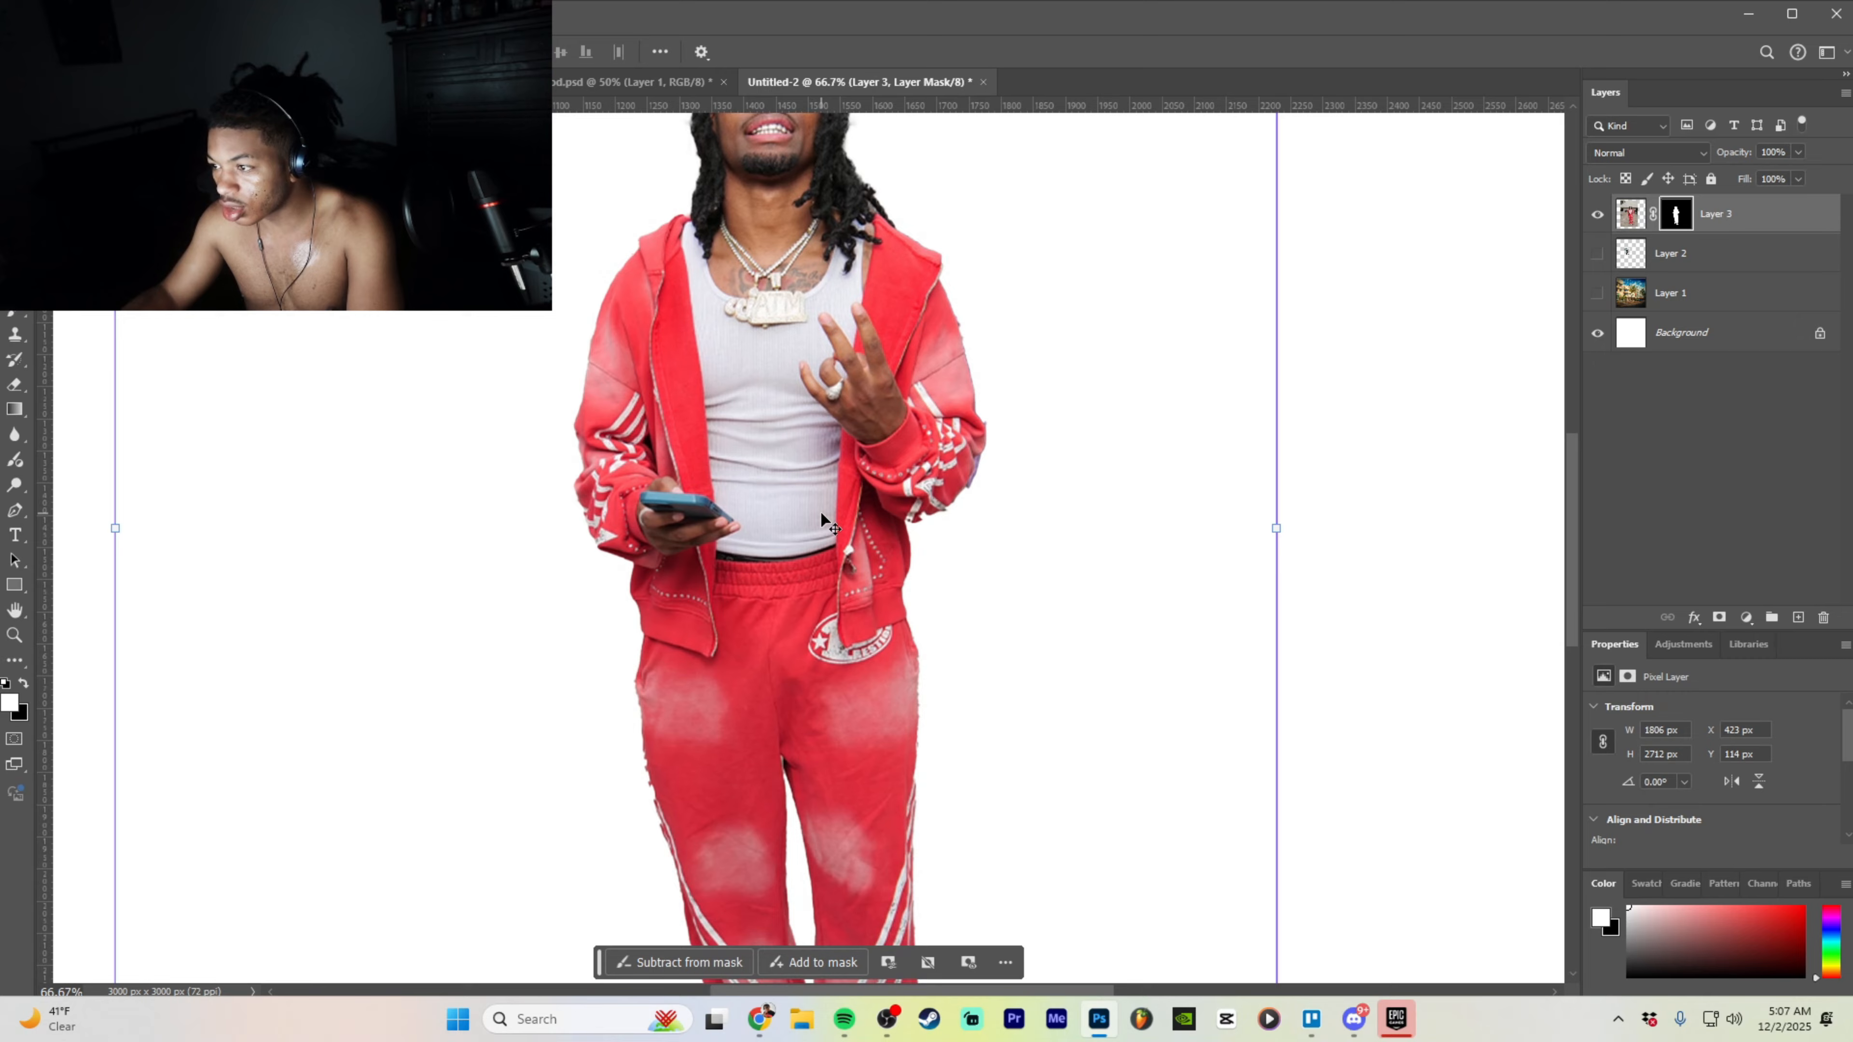
{"action": "left_click", "coordinate": [773, 962]}
{"action": "left_click_drag", "start_coordinate": [965, 383], "coordinate": [979, 425]}
{"action": "left_click", "coordinate": [982, 445]}
{"action": "key", "text": "ctrl+z"}
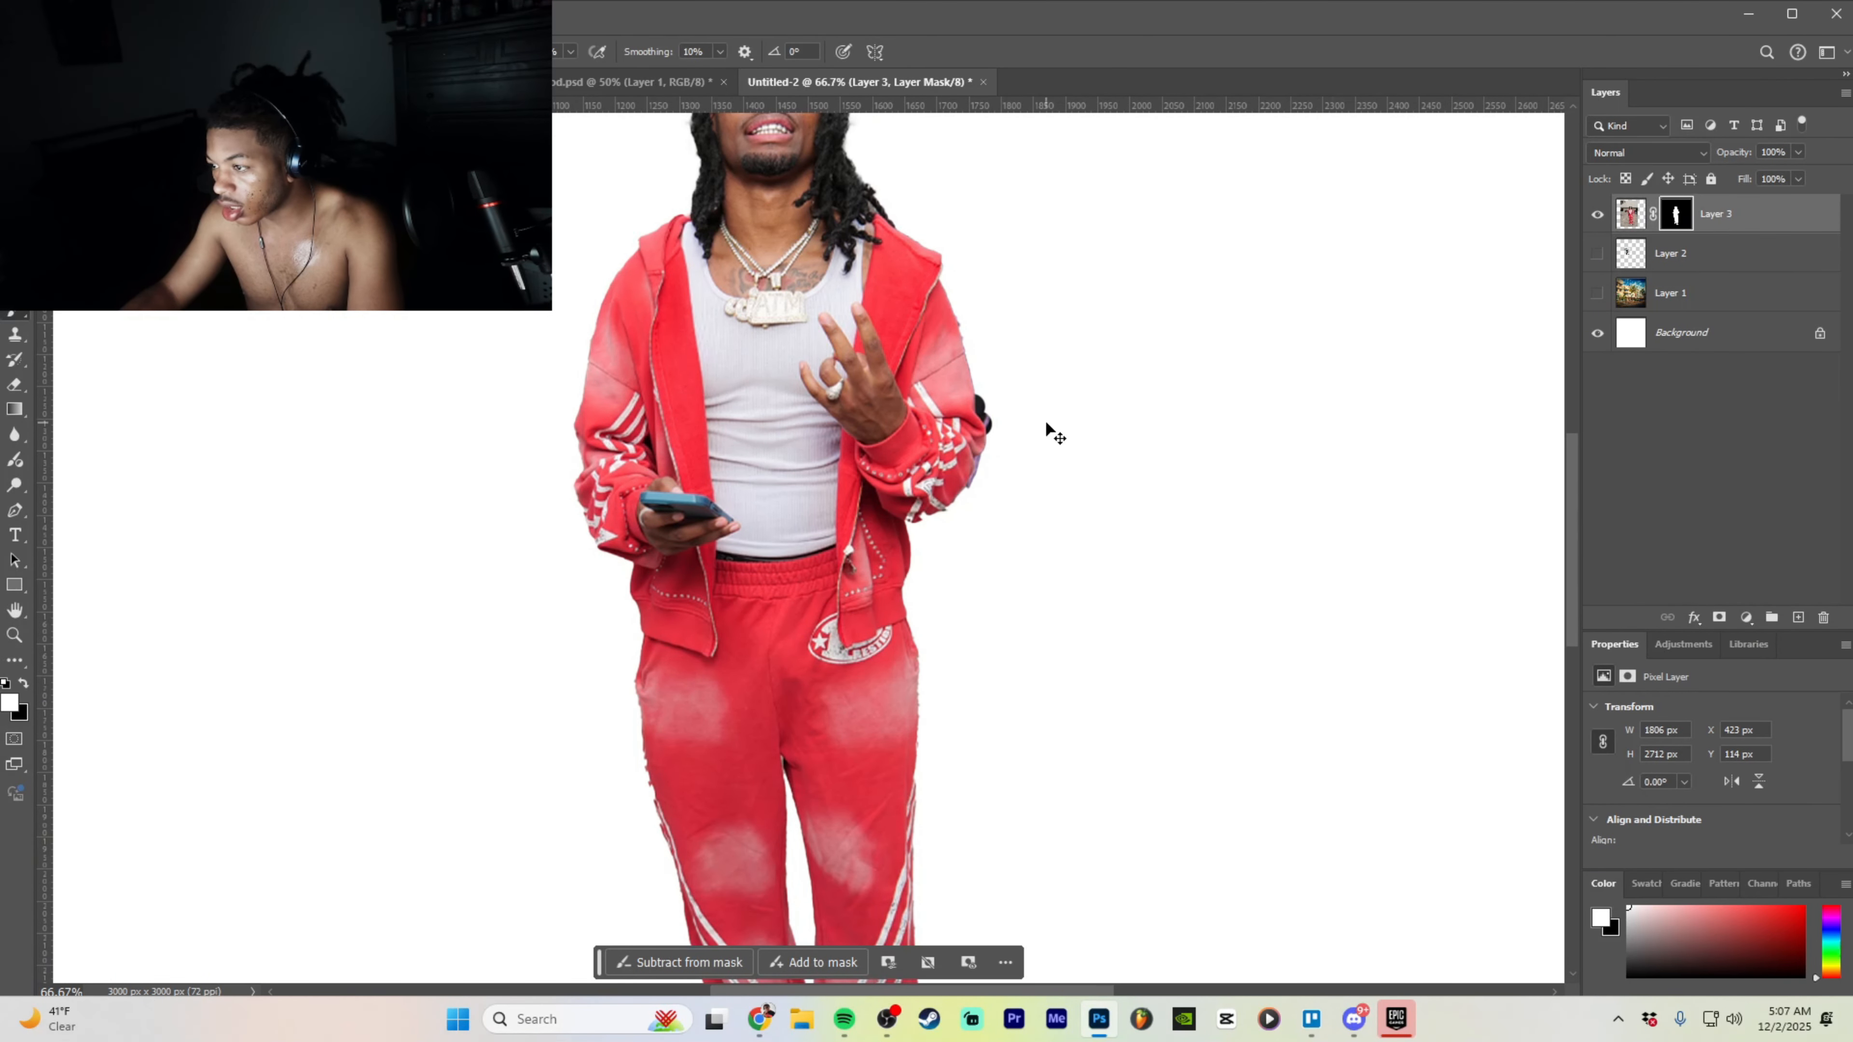
{"action": "key", "text": "ctrl+z"}
{"action": "key", "text": "ctrl+plus"}
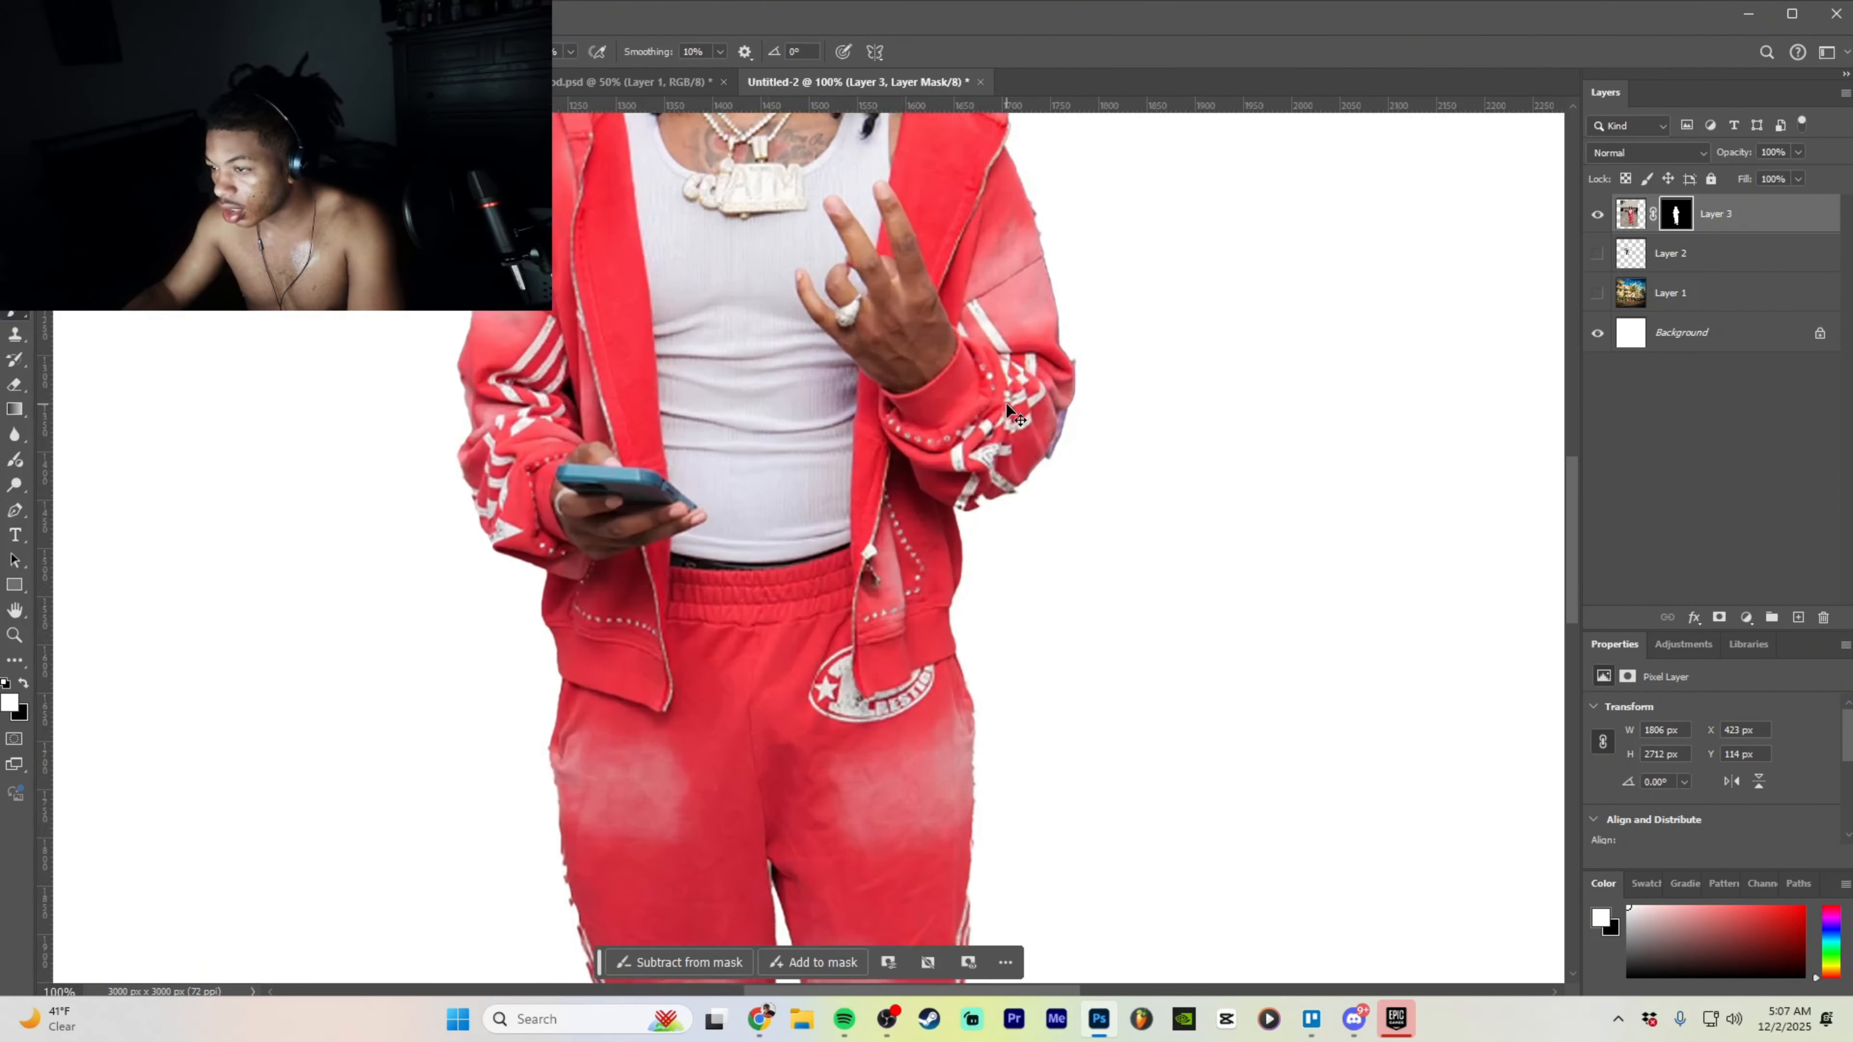
{"action": "key", "text": "ctrl+plus"}
{"action": "scroll", "coordinate": [1310, 376], "scroll_direction": "up", "scroll_amount": 2}
- Erase stray pixels along the sleeve edge using the Eraser with a Soft Round brush
{"action": "key", "text": "e"}
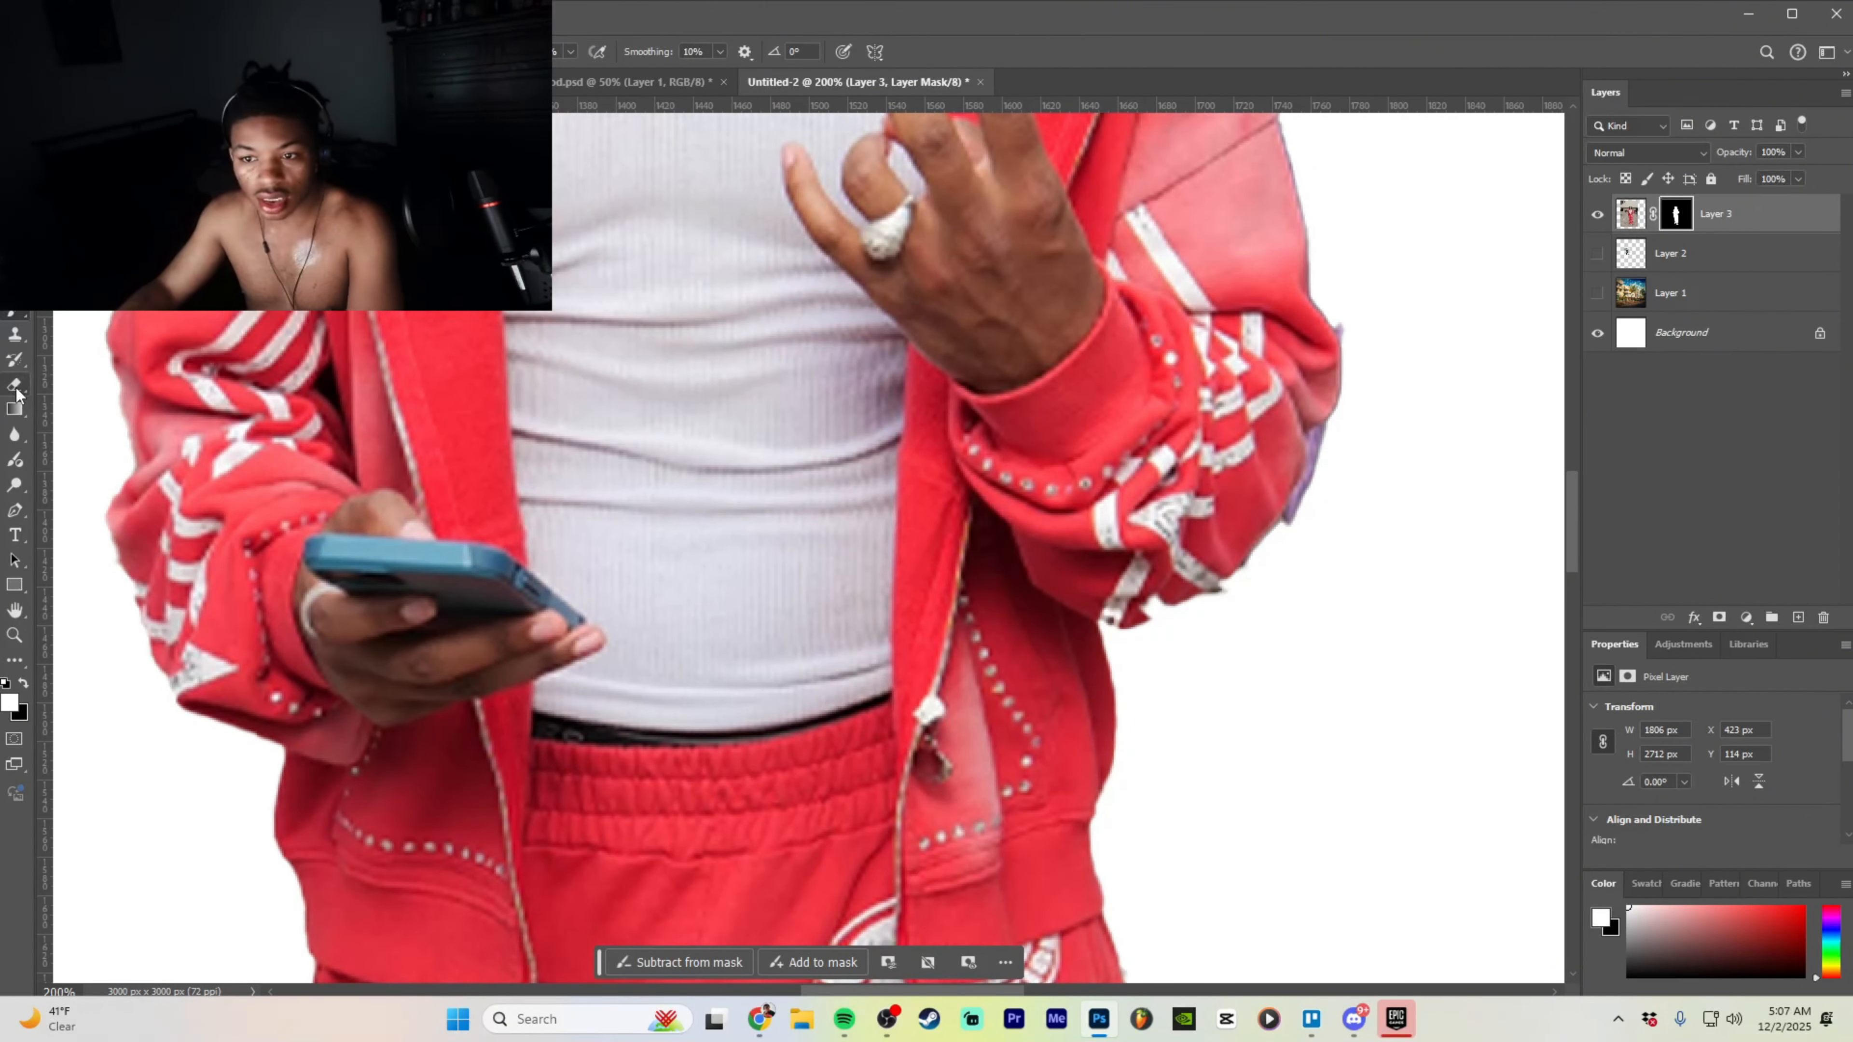
{"action": "left_click_drag", "start_coordinate": [954, 991], "coordinate": [1069, 991]}
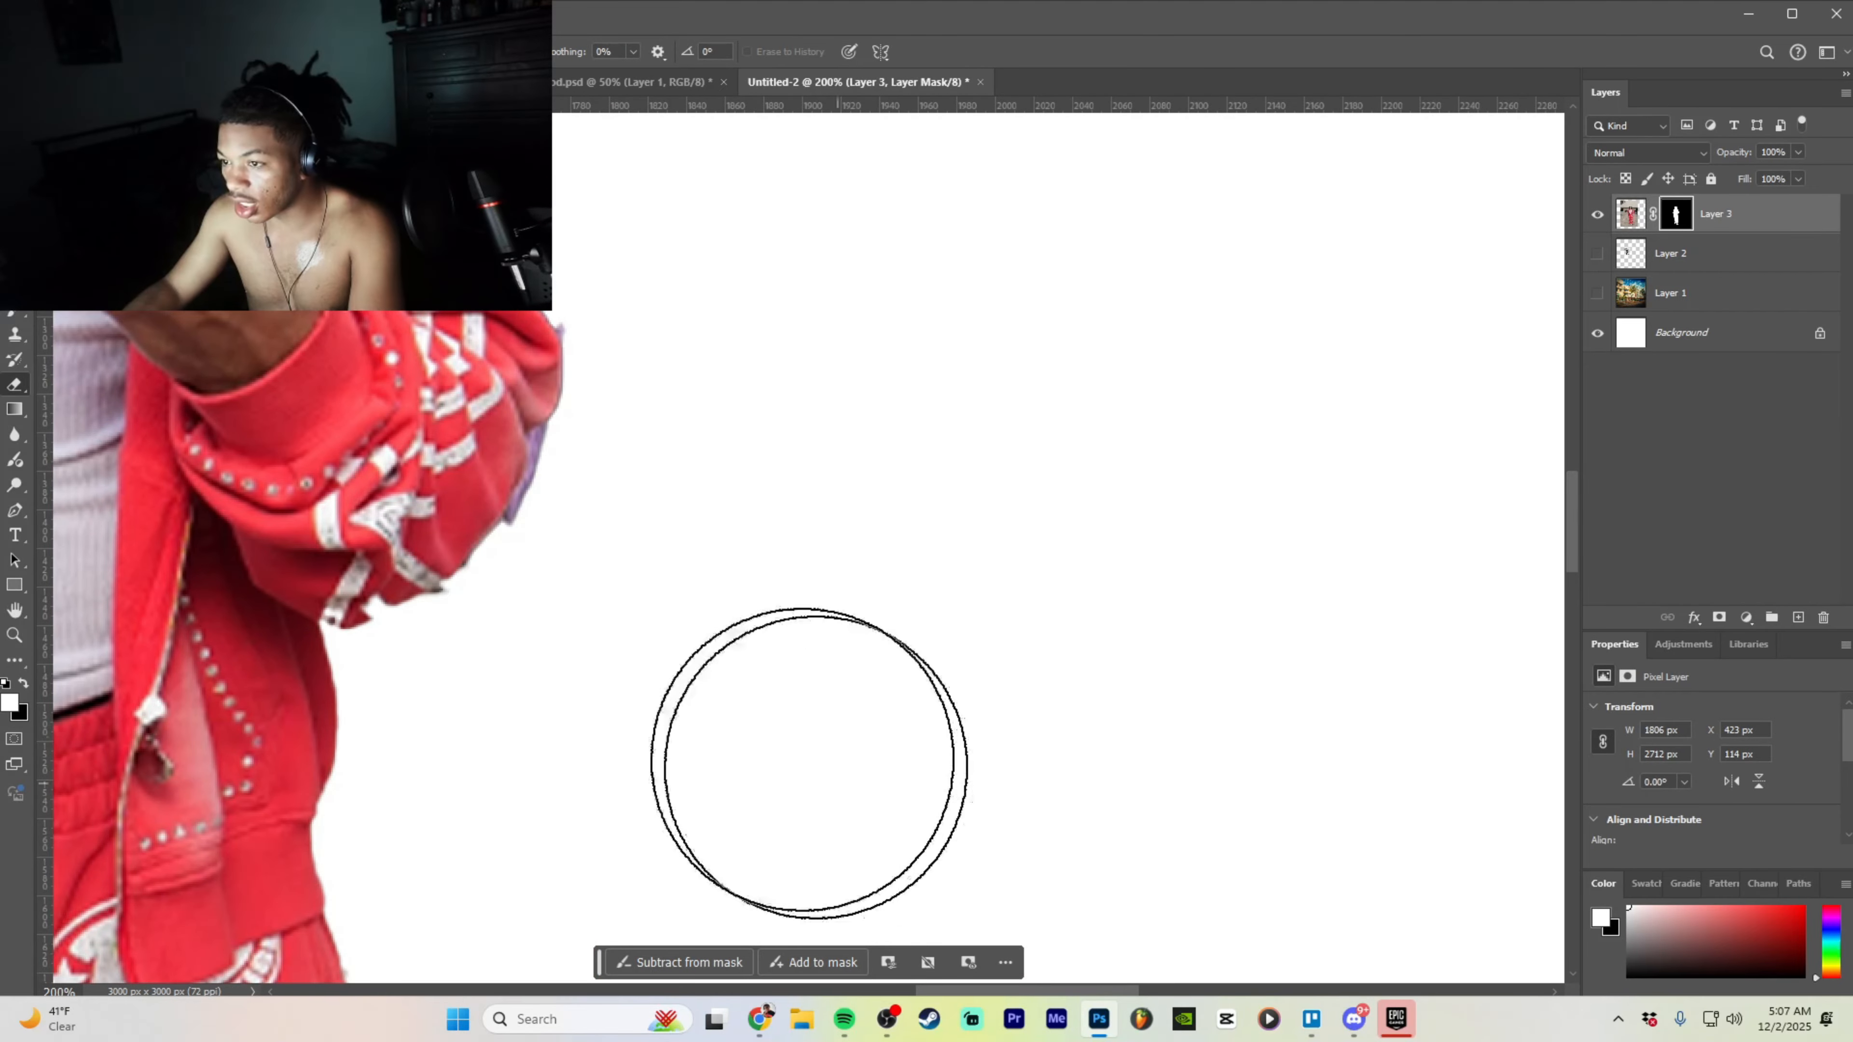
{"action": "scroll", "coordinate": [768, 531], "scroll_direction": "up", "scroll_amount": 2}
{"action": "left_click", "coordinate": [91, 51]}
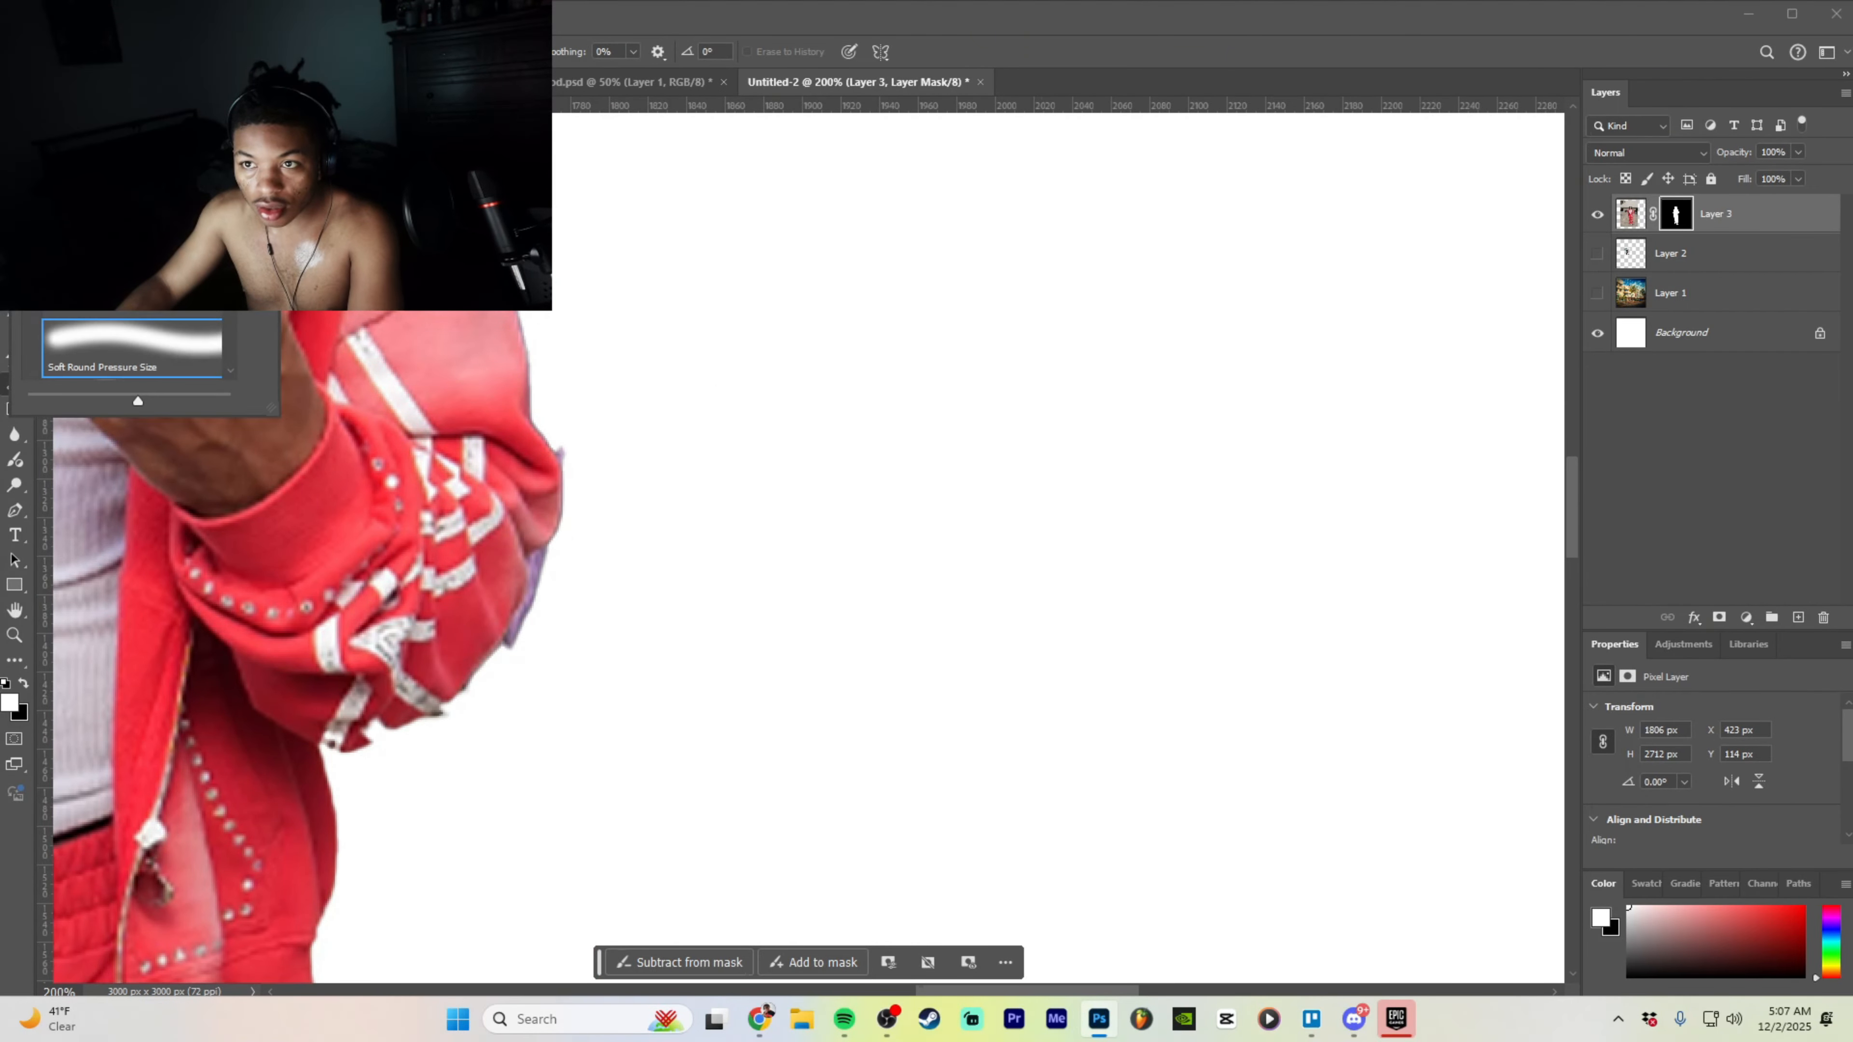
{"action": "left_click", "coordinate": [562, 446]}
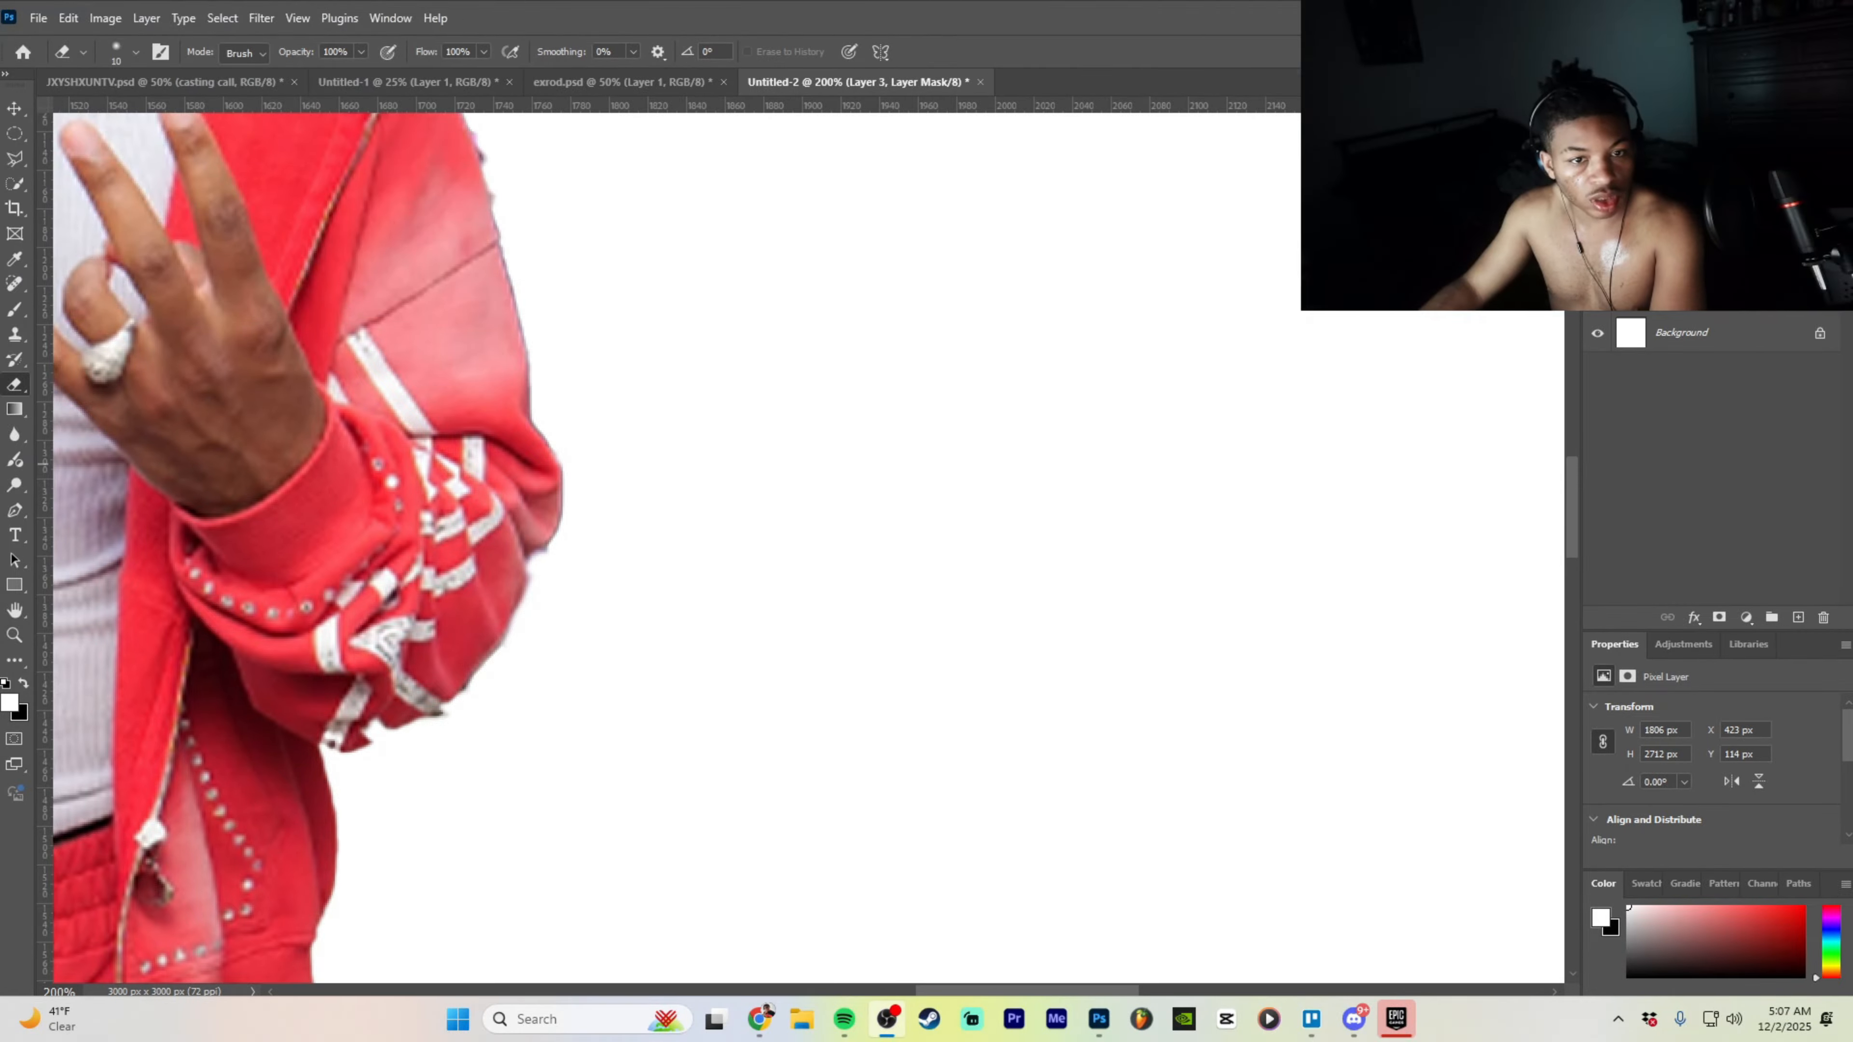
{"action": "left_click", "coordinate": [22, 387]}
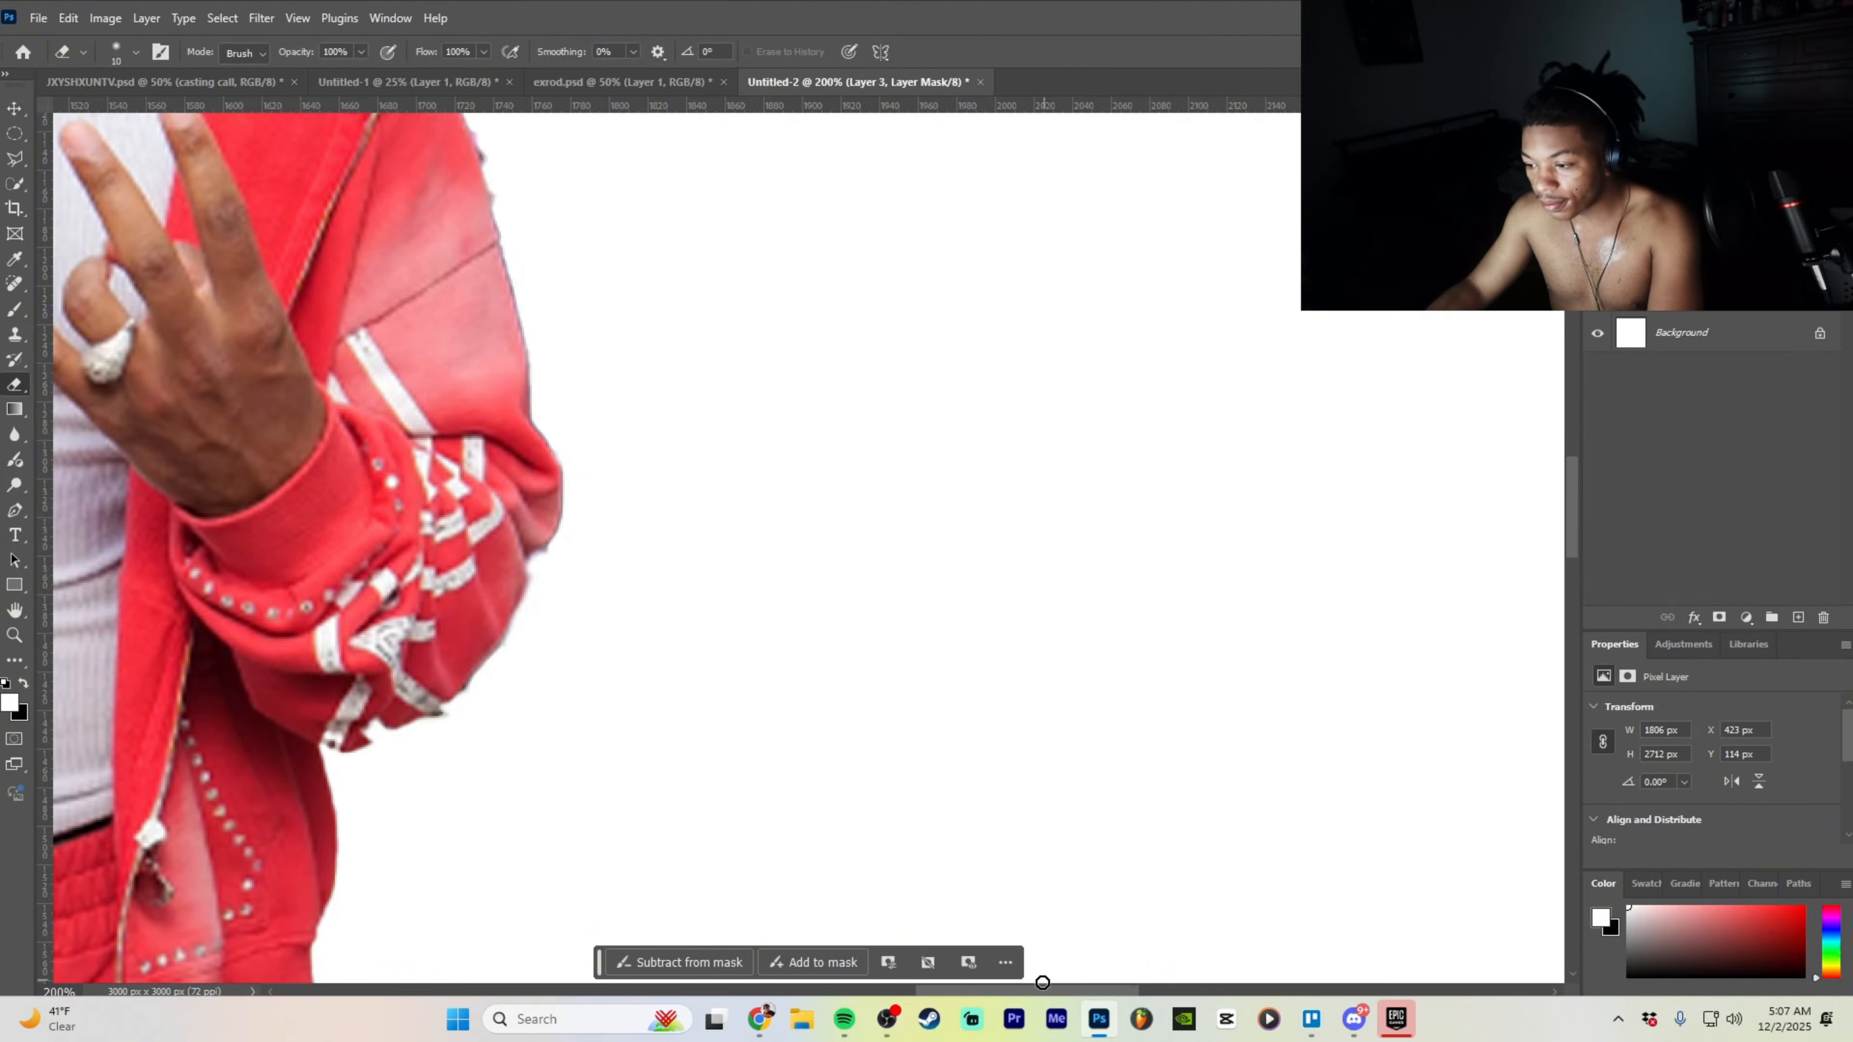
{"action": "left_click_drag", "start_coordinate": [1041, 990], "coordinate": [978, 991]}
{"action": "scroll", "coordinate": [782, 667], "scroll_direction": "down", "scroll_amount": 4}
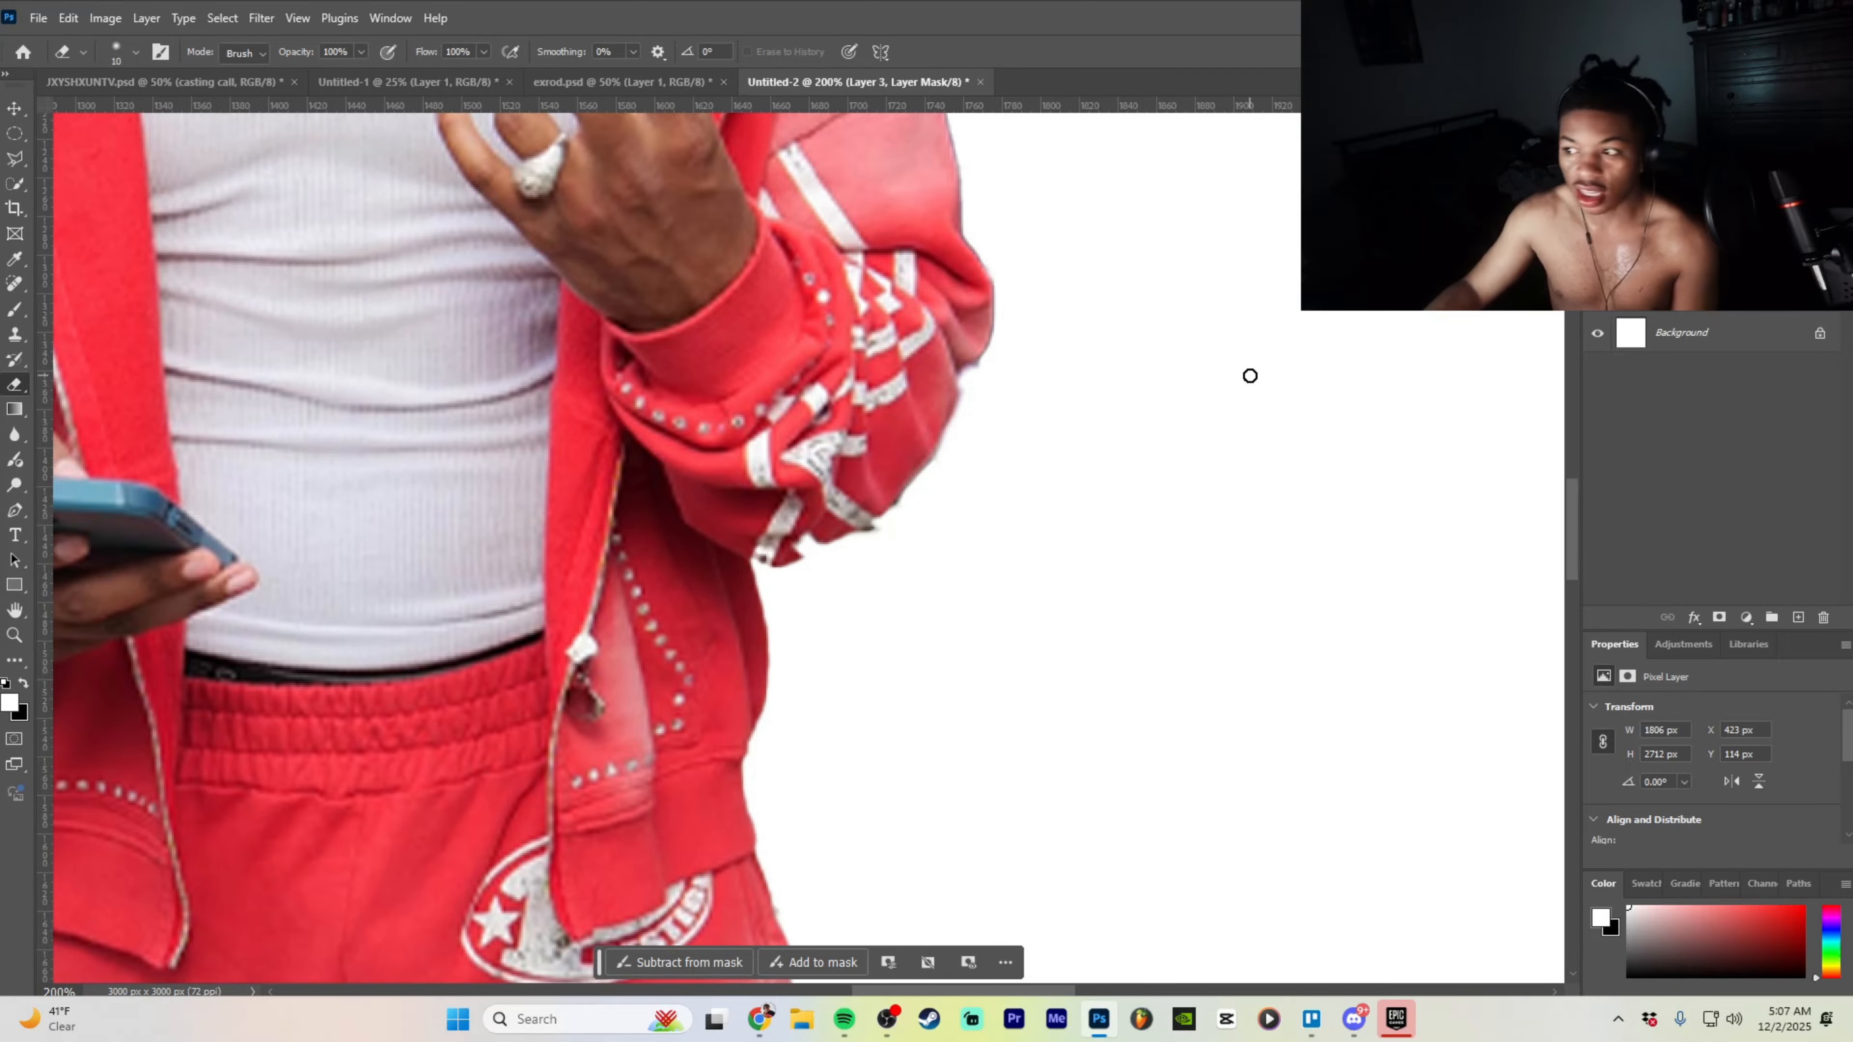
{"action": "scroll", "coordinate": [992, 491], "scroll_direction": "down", "scroll_amount": 2}
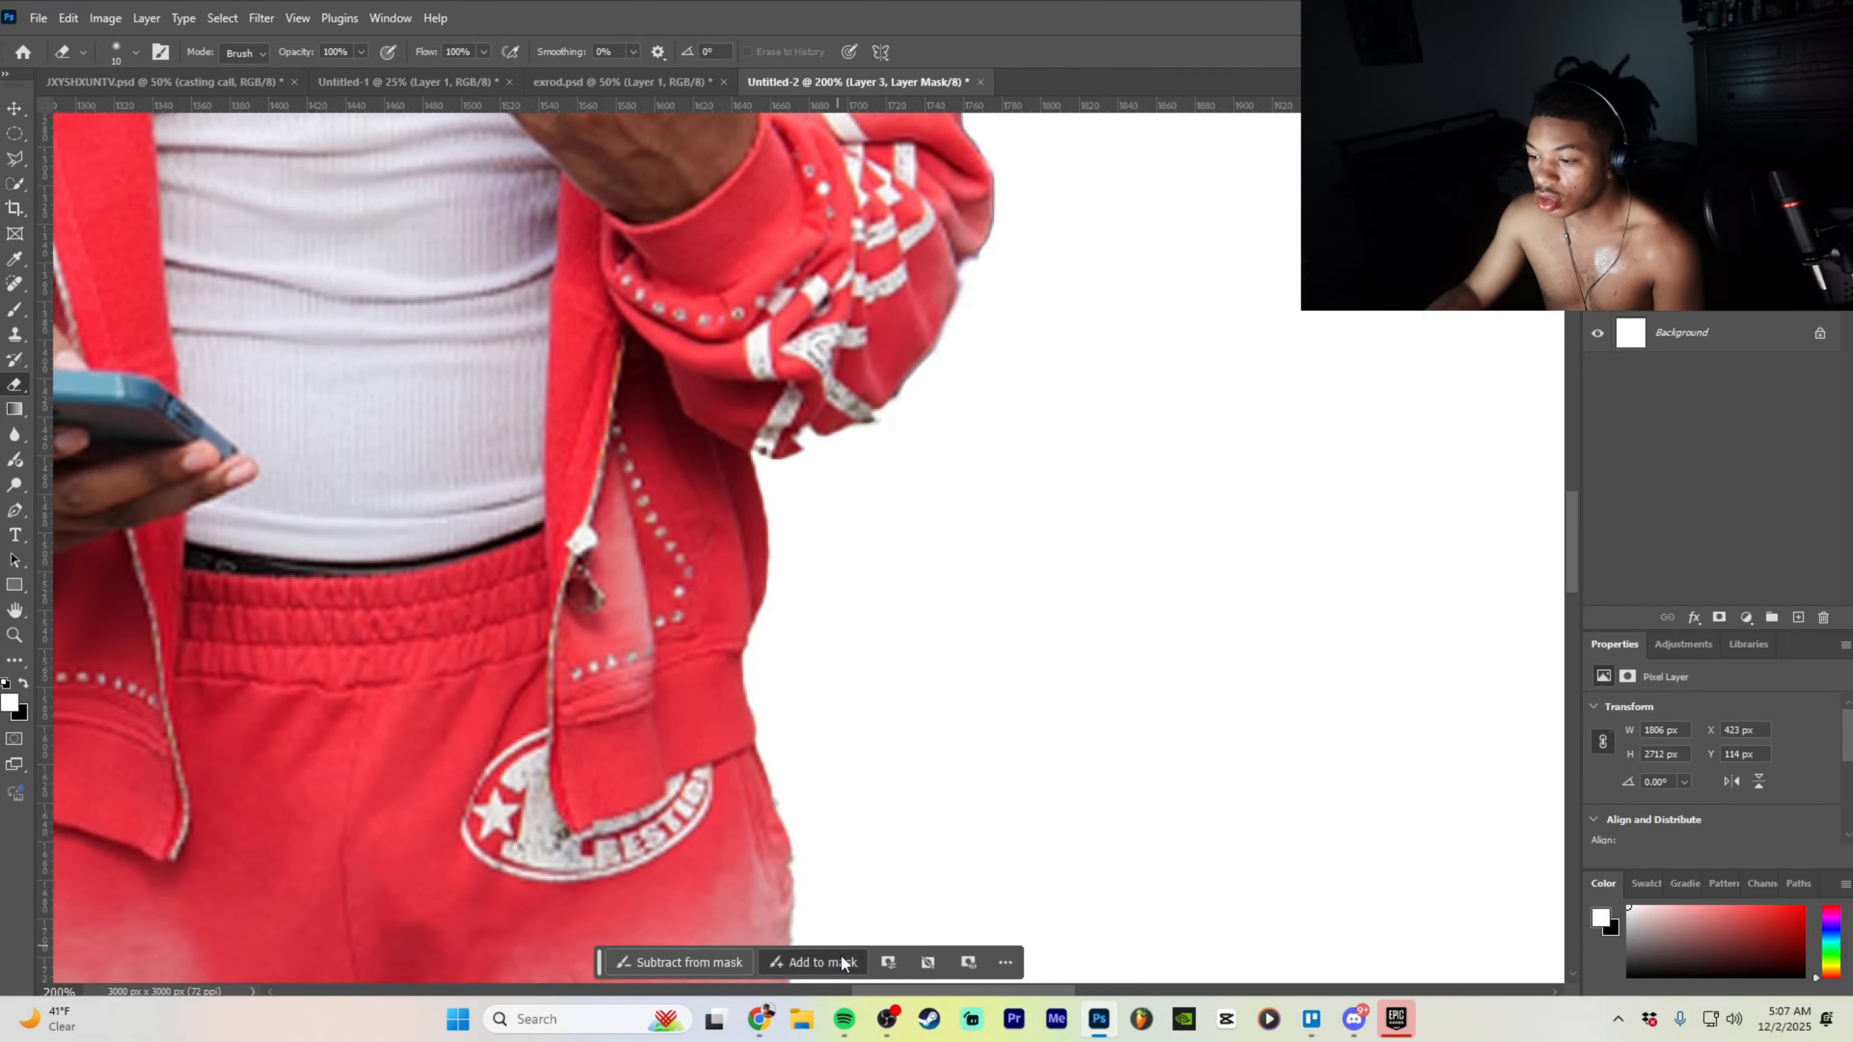
- Erase a further curved stroke across the sleeve, then zoom out to view the whole figure
{"action": "key", "text": "b"}
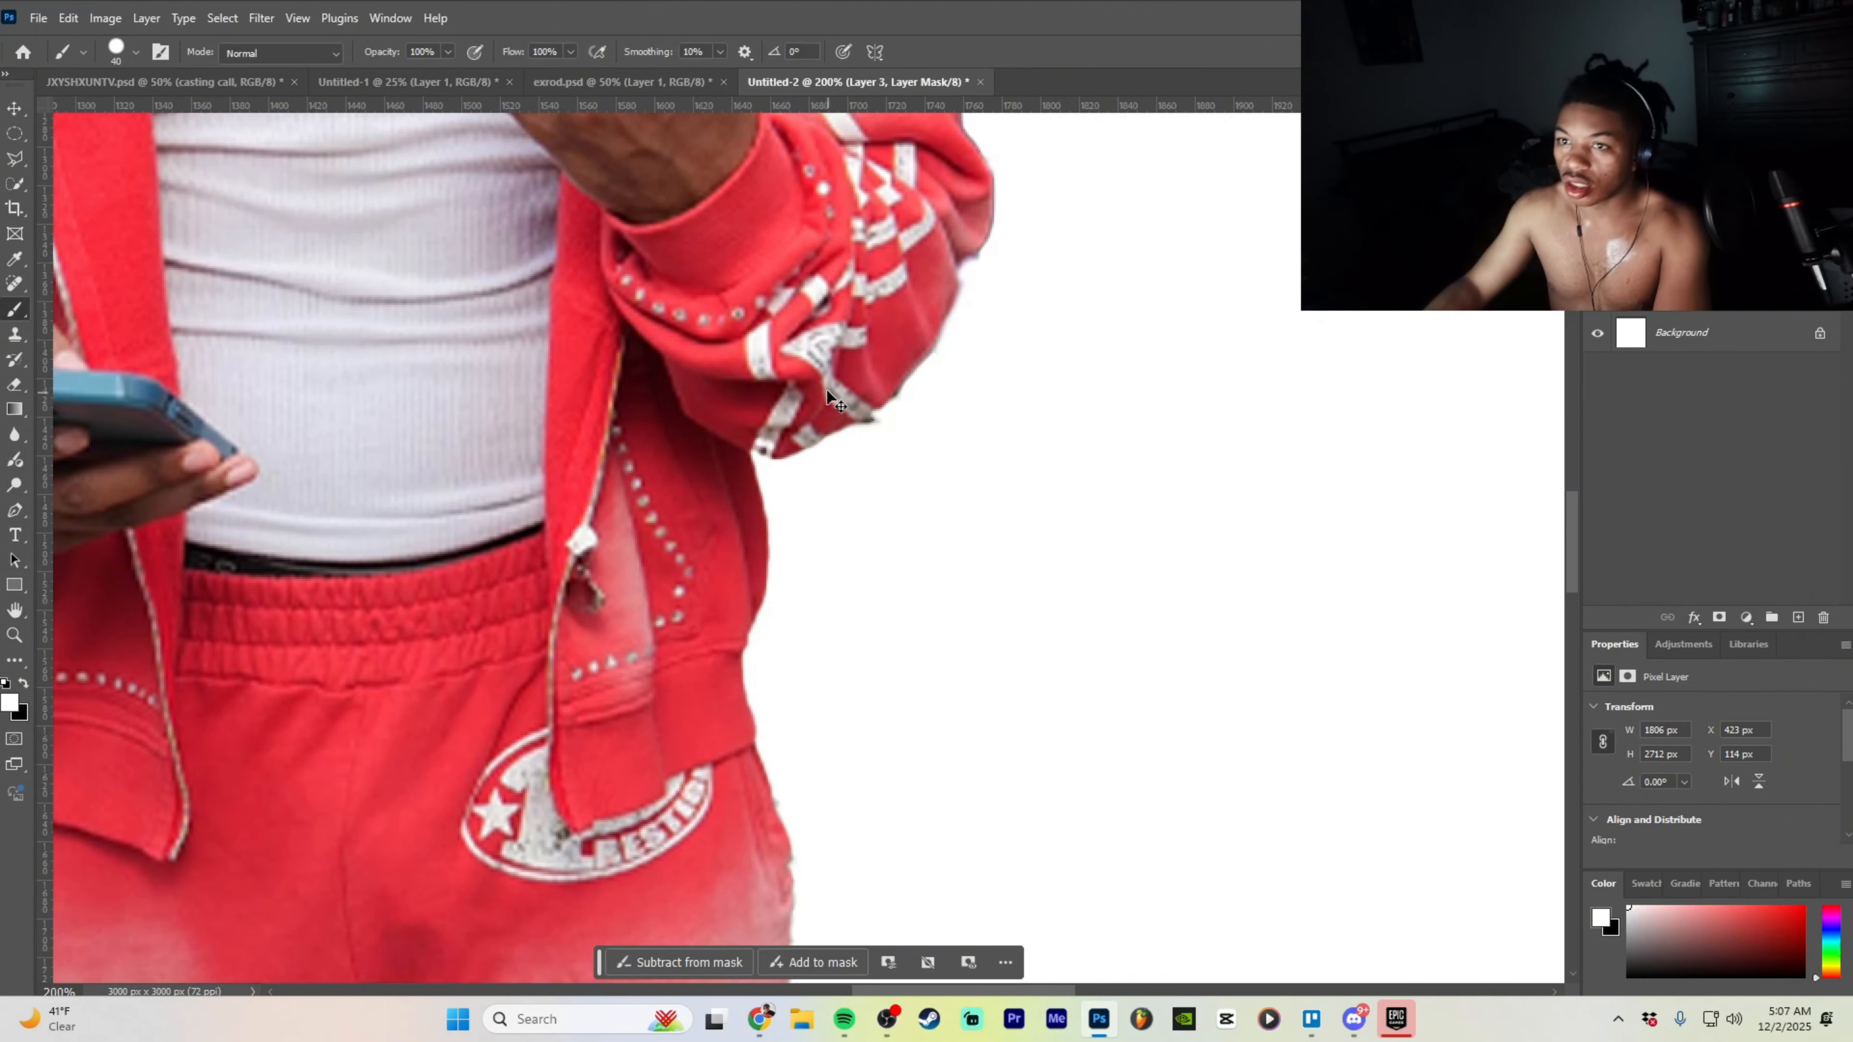
{"action": "left_click", "coordinate": [14, 108]}
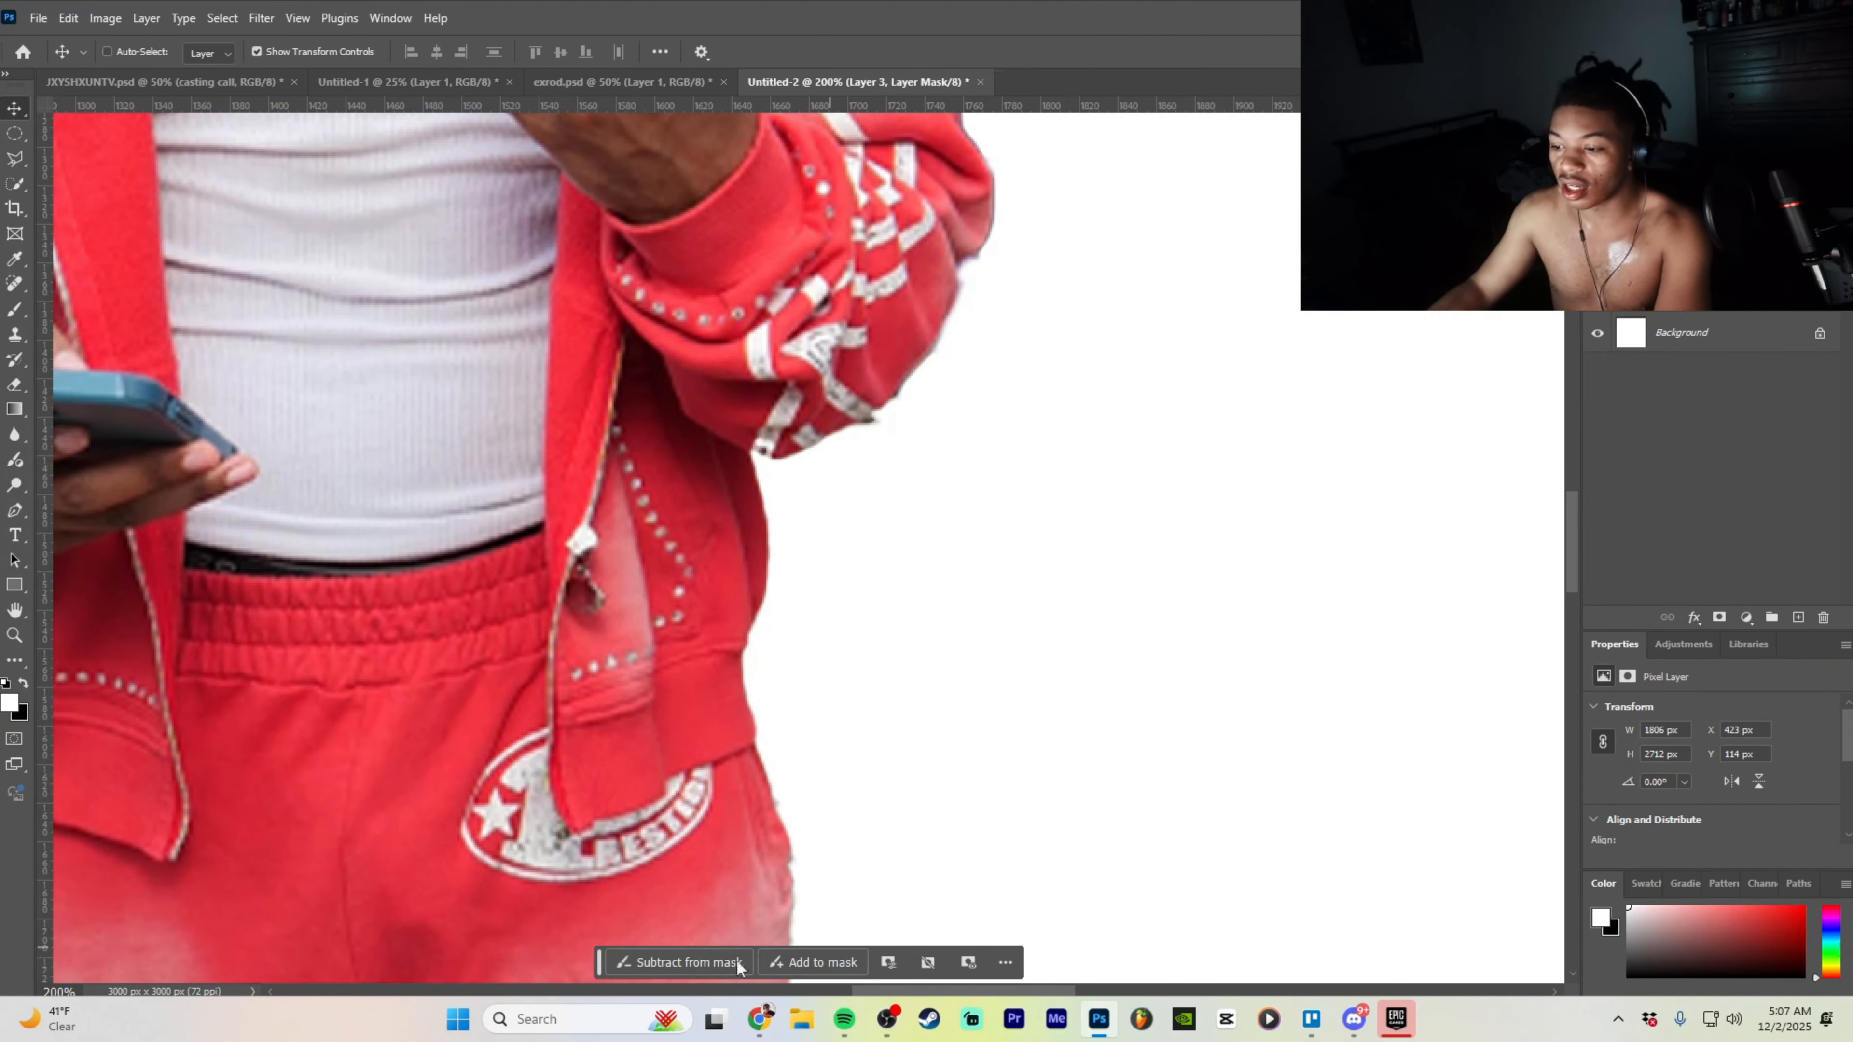
{"action": "left_click", "coordinate": [14, 384]}
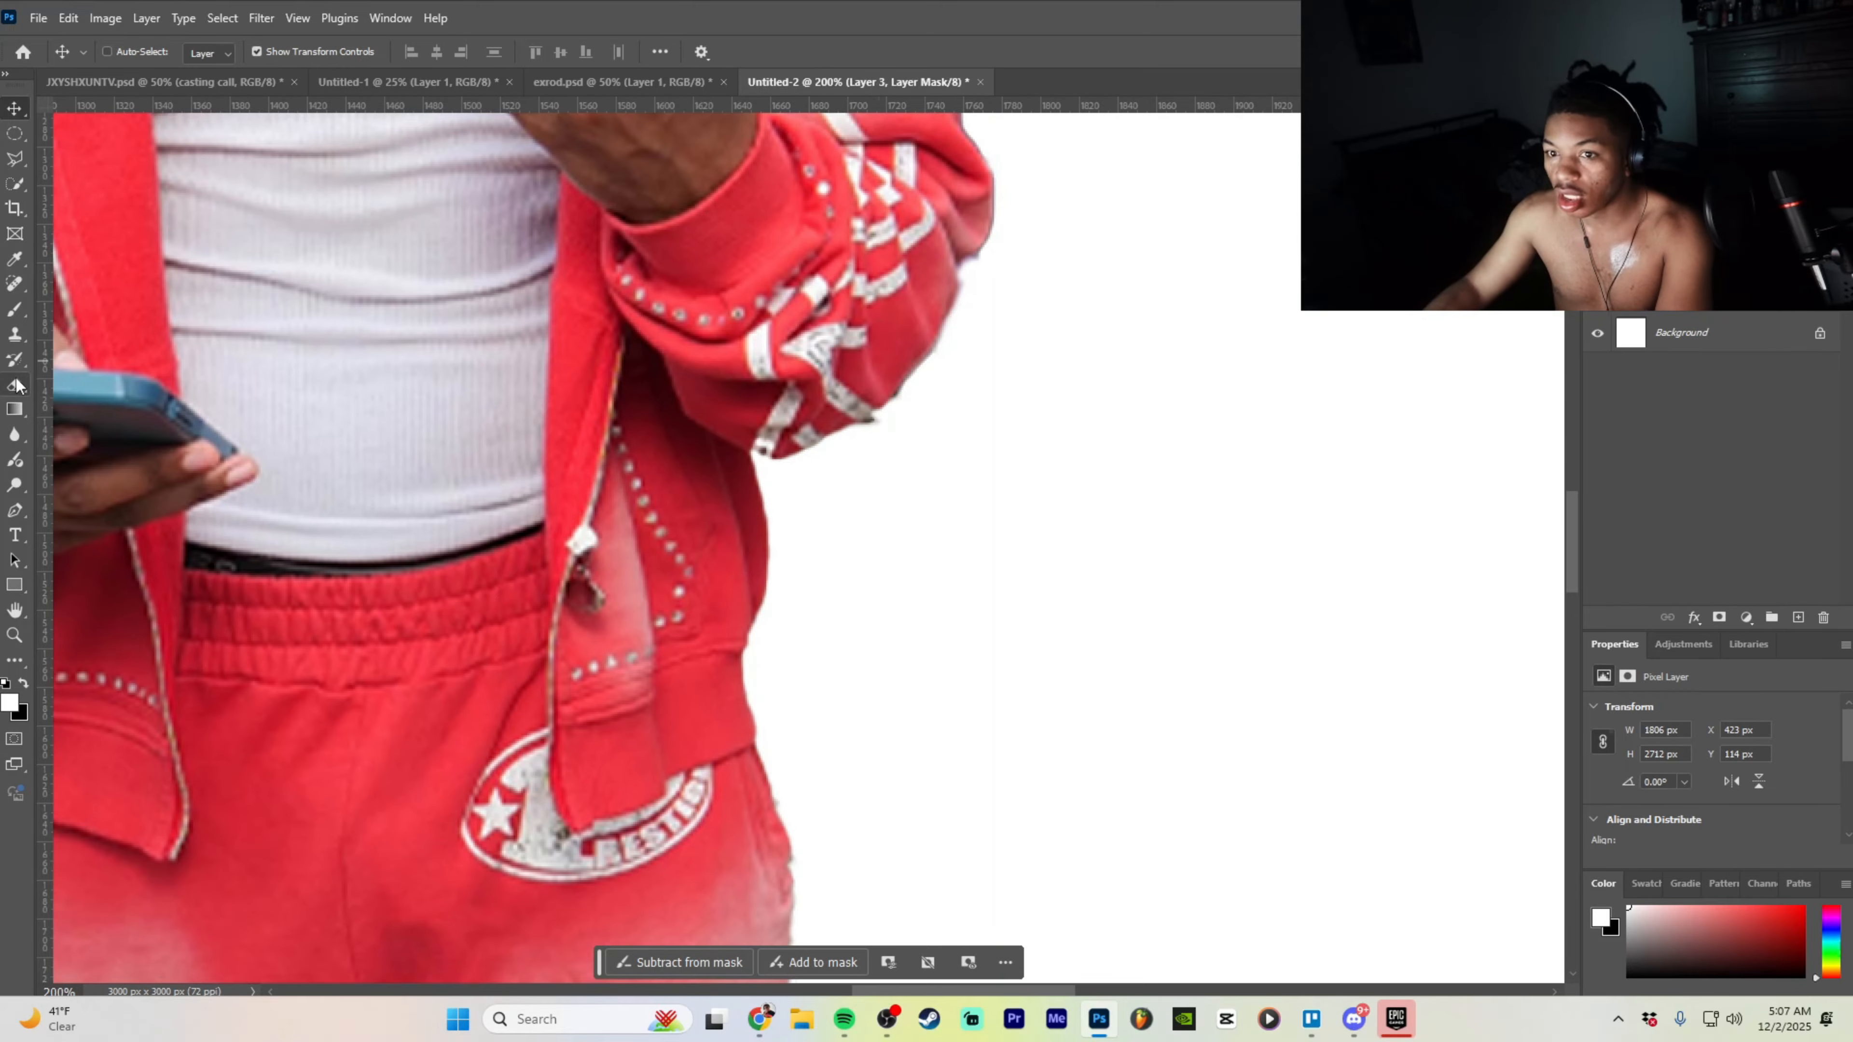
{"action": "scroll", "coordinate": [760, 473], "scroll_direction": "down", "scroll_amount": 2}
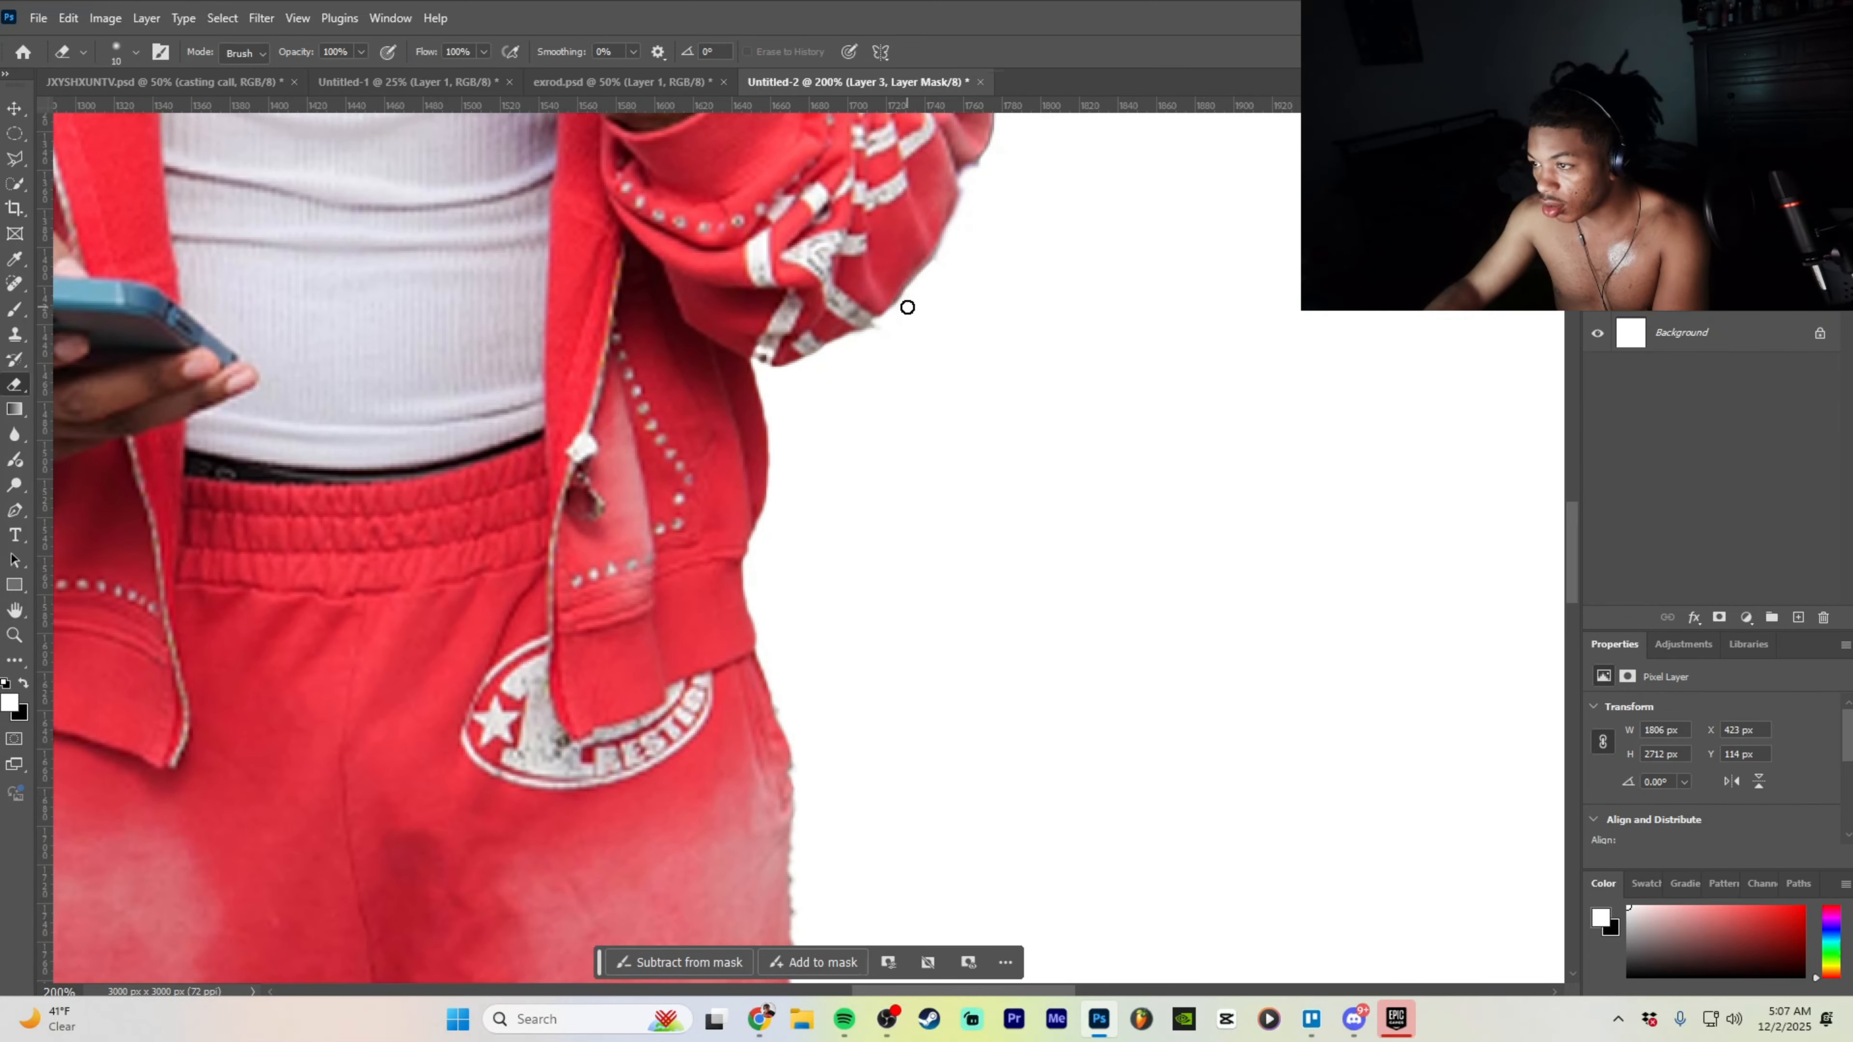
{"action": "mouse_move", "coordinate": [916, 228]}
{"action": "left_mouse_down"}
{"action": "mouse_move", "coordinate": [840, 286]}
{"action": "mouse_move", "coordinate": [887, 266]}
{"action": "left_mouse_up"}
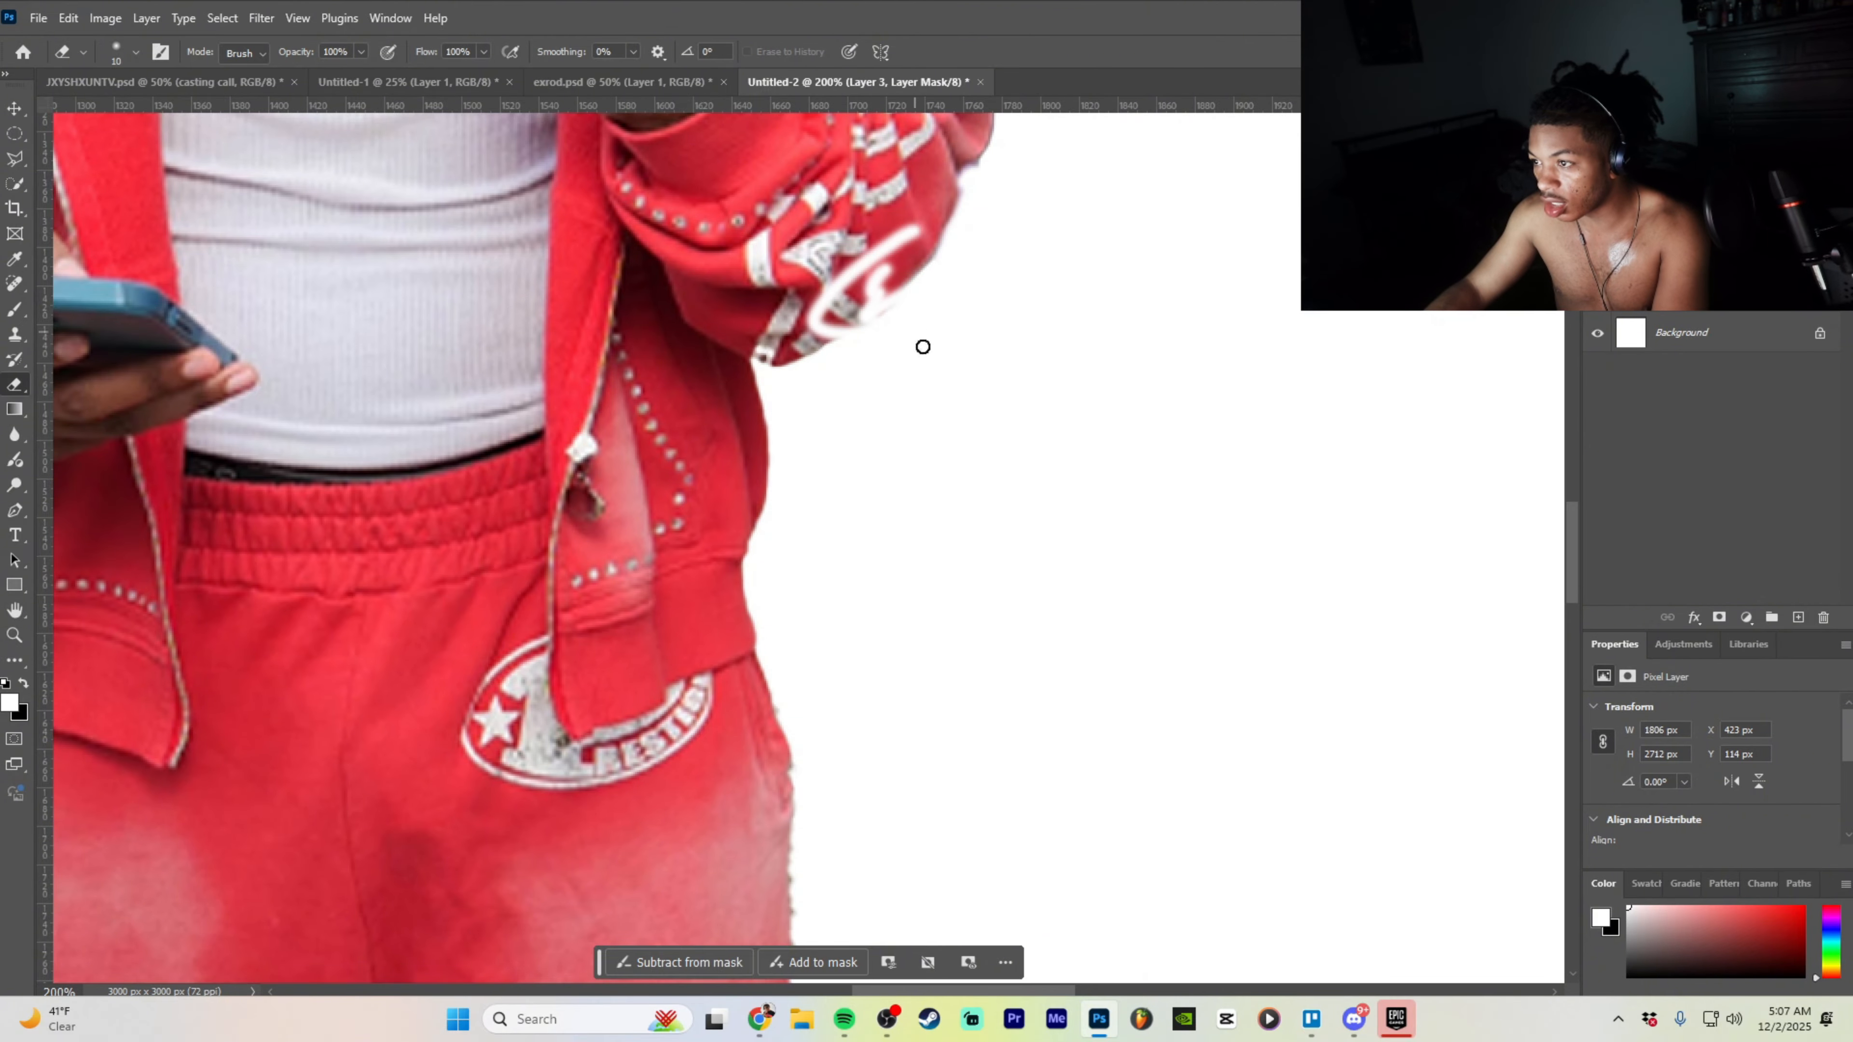
{"action": "left_click", "coordinate": [837, 971]}
{"action": "mouse_move", "coordinate": [904, 124]}
{"action": "left_mouse_down"}
{"action": "mouse_move", "coordinate": [869, 215]}
{"action": "mouse_move", "coordinate": [806, 287]}
{"action": "mouse_move", "coordinate": [875, 267]}
{"action": "left_mouse_up"}
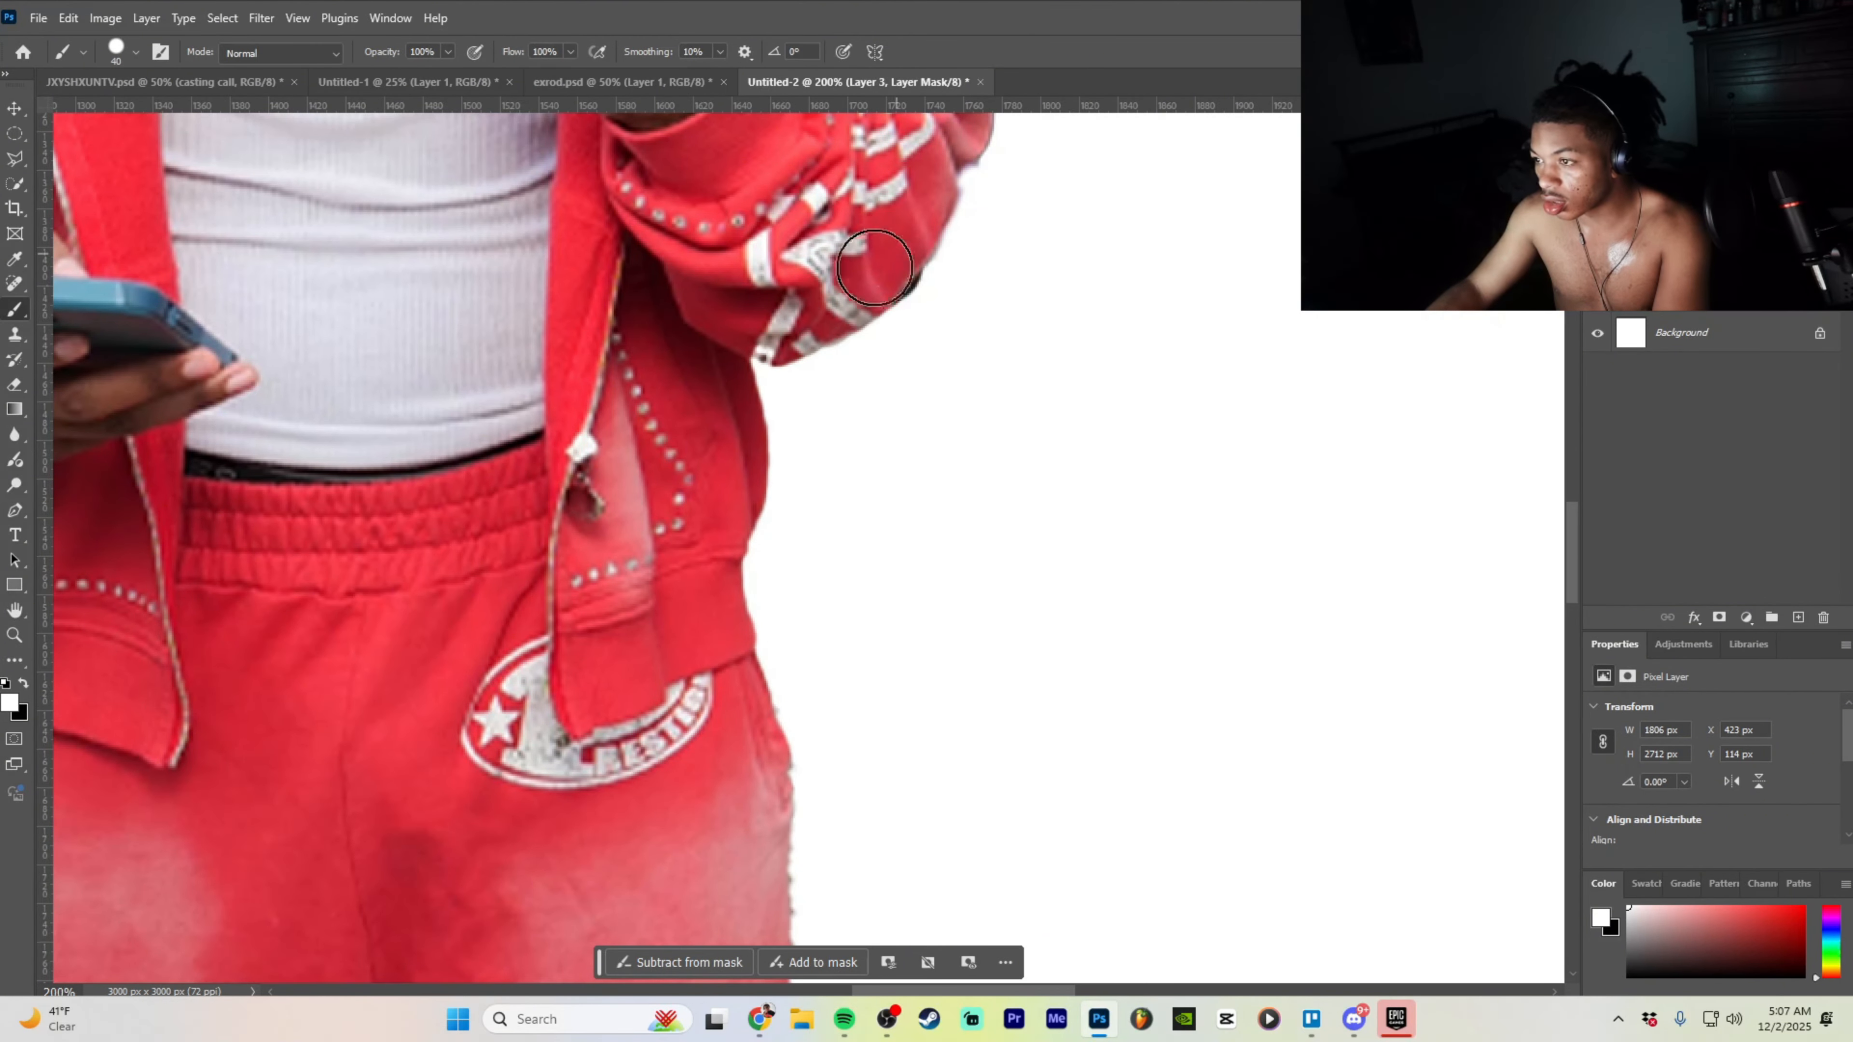
{"action": "key", "text": "ctrl+z"}
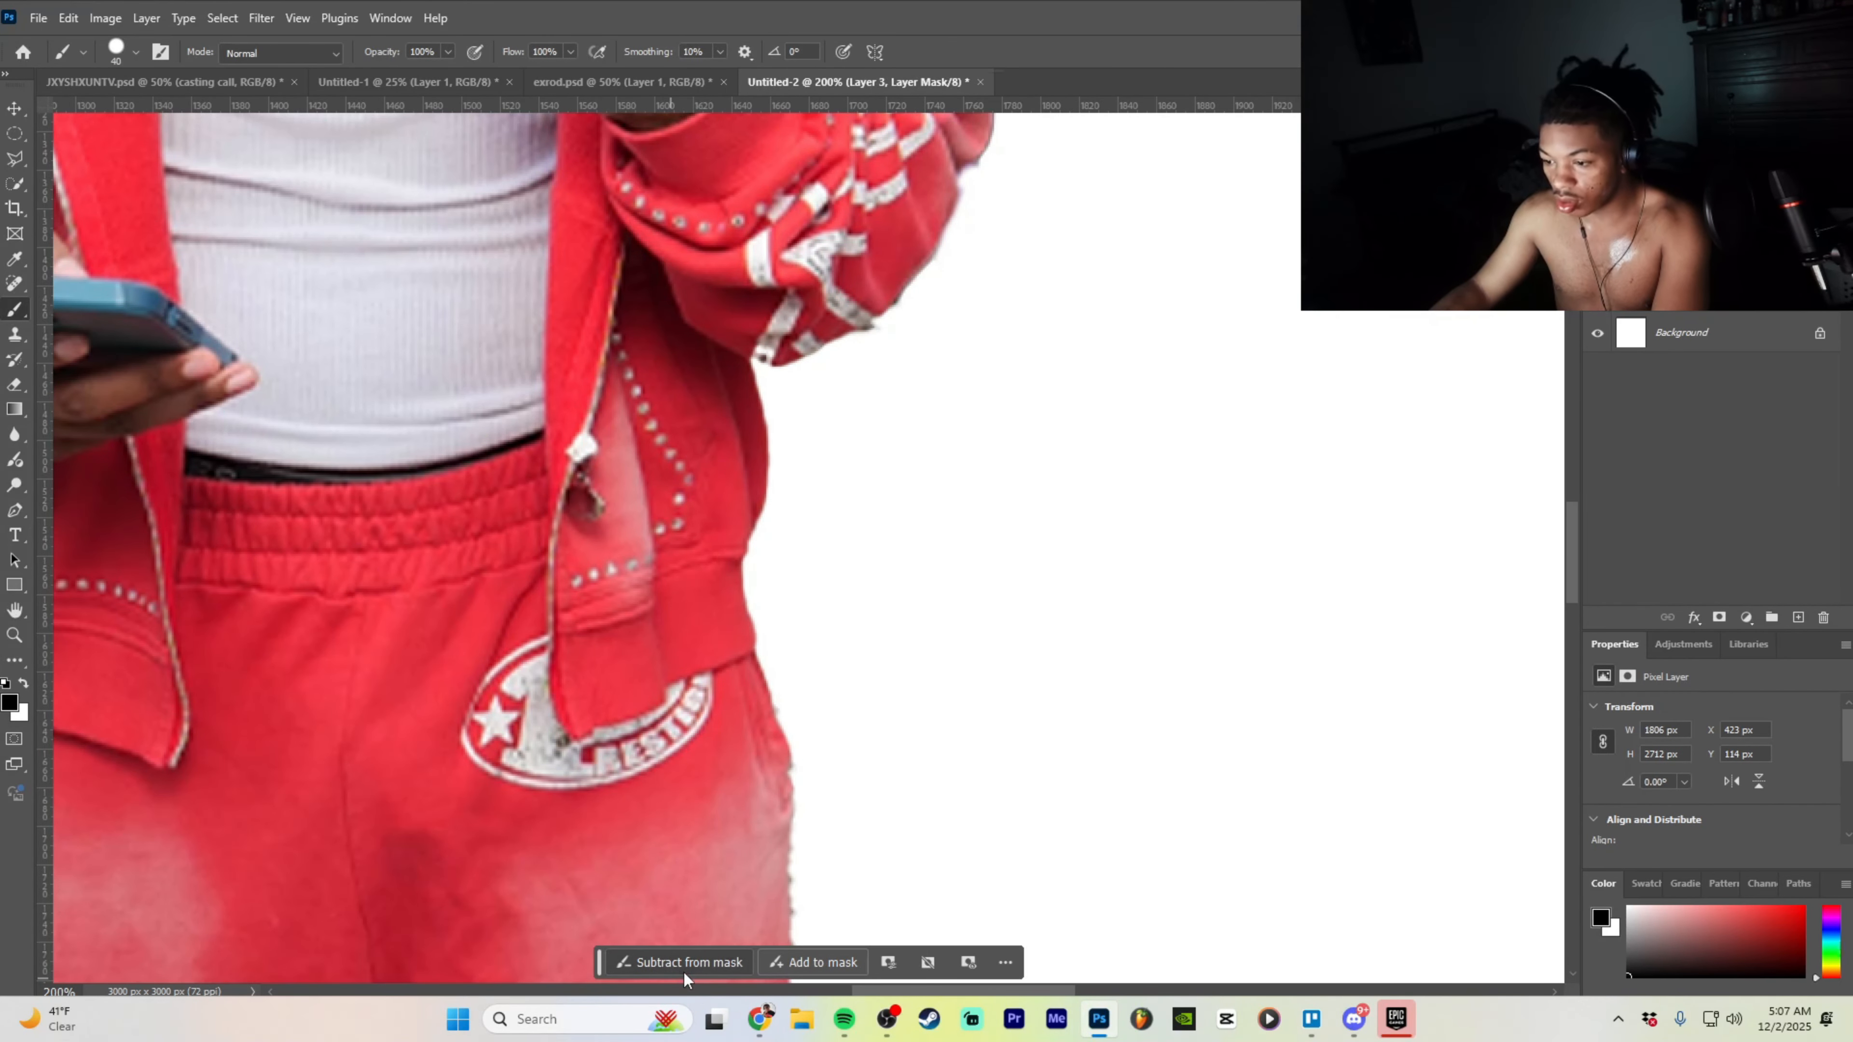
{"action": "key", "text": "ctrl+minus"}
{"action": "key", "text": "ctrl+minus"}
- Zoom in on the upper body and paint white over the mask above the head
{"action": "scroll", "coordinate": [560, 724], "scroll_direction": "down", "scroll_amount": 1}
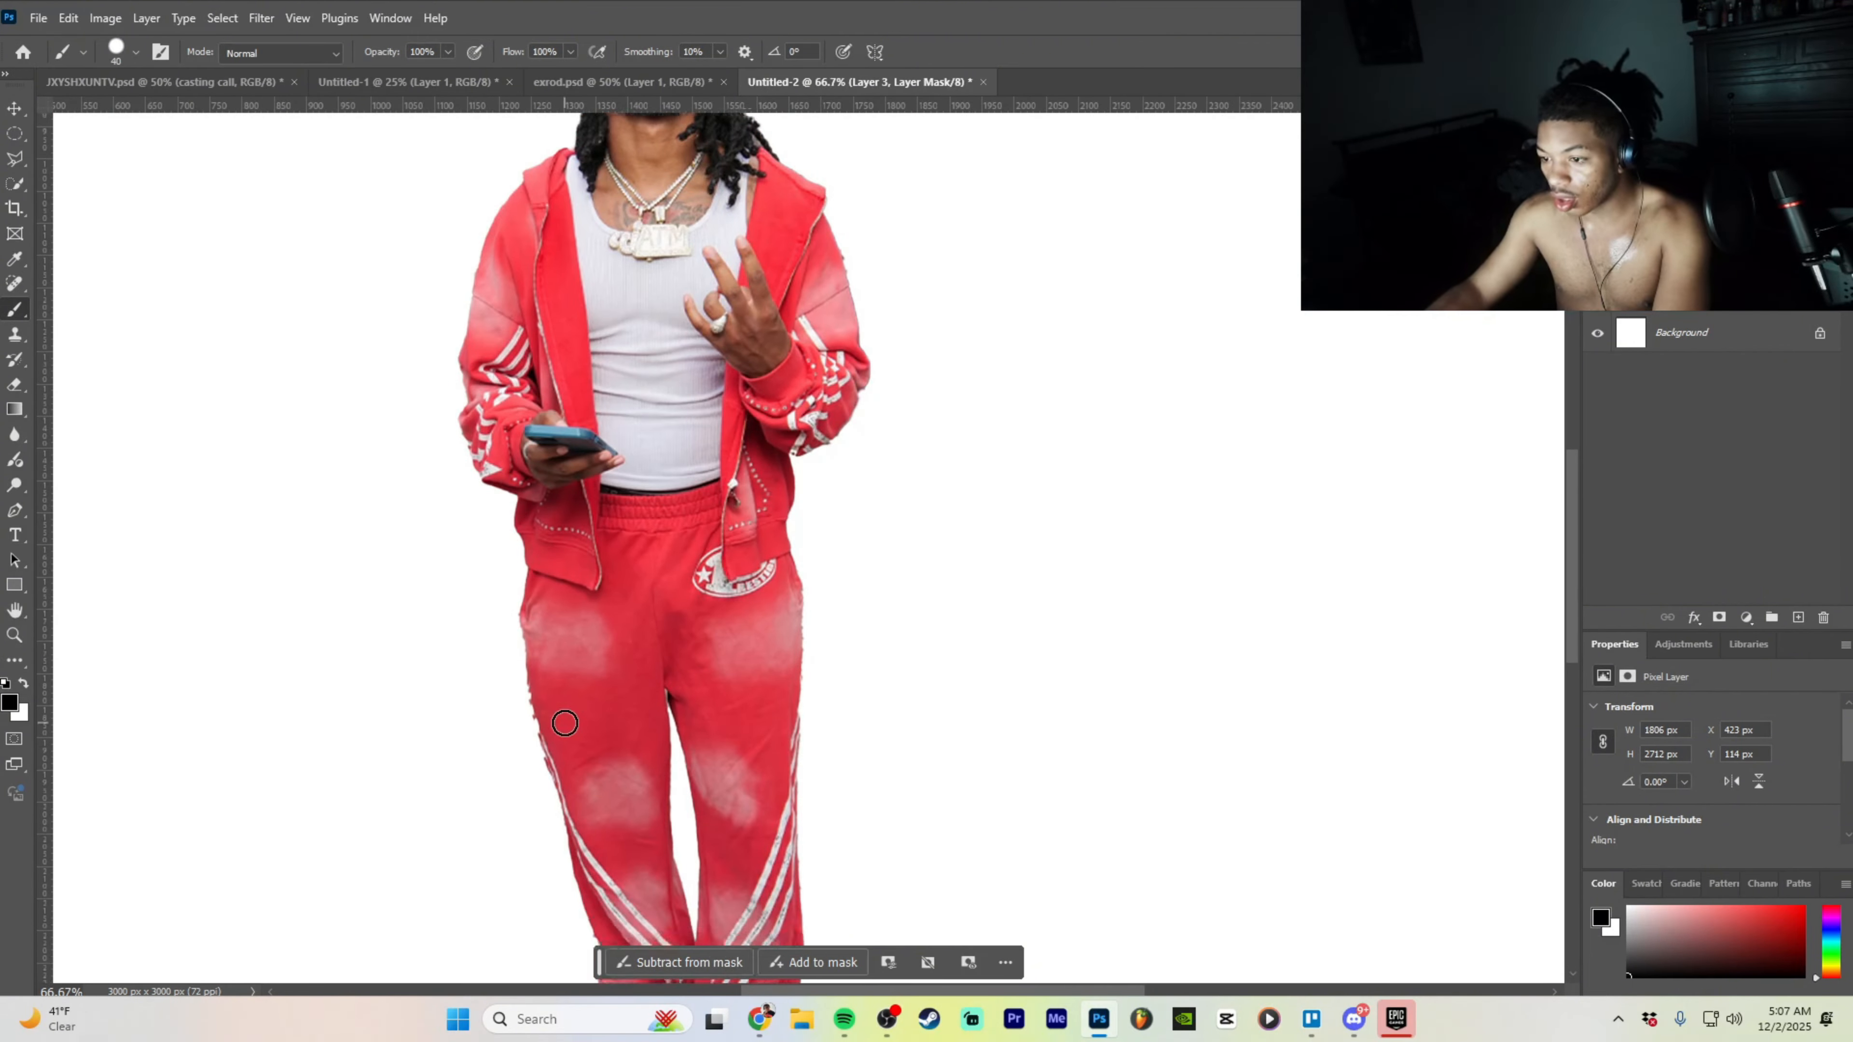
{"action": "scroll", "coordinate": [560, 725], "scroll_direction": "up", "scroll_amount": 5}
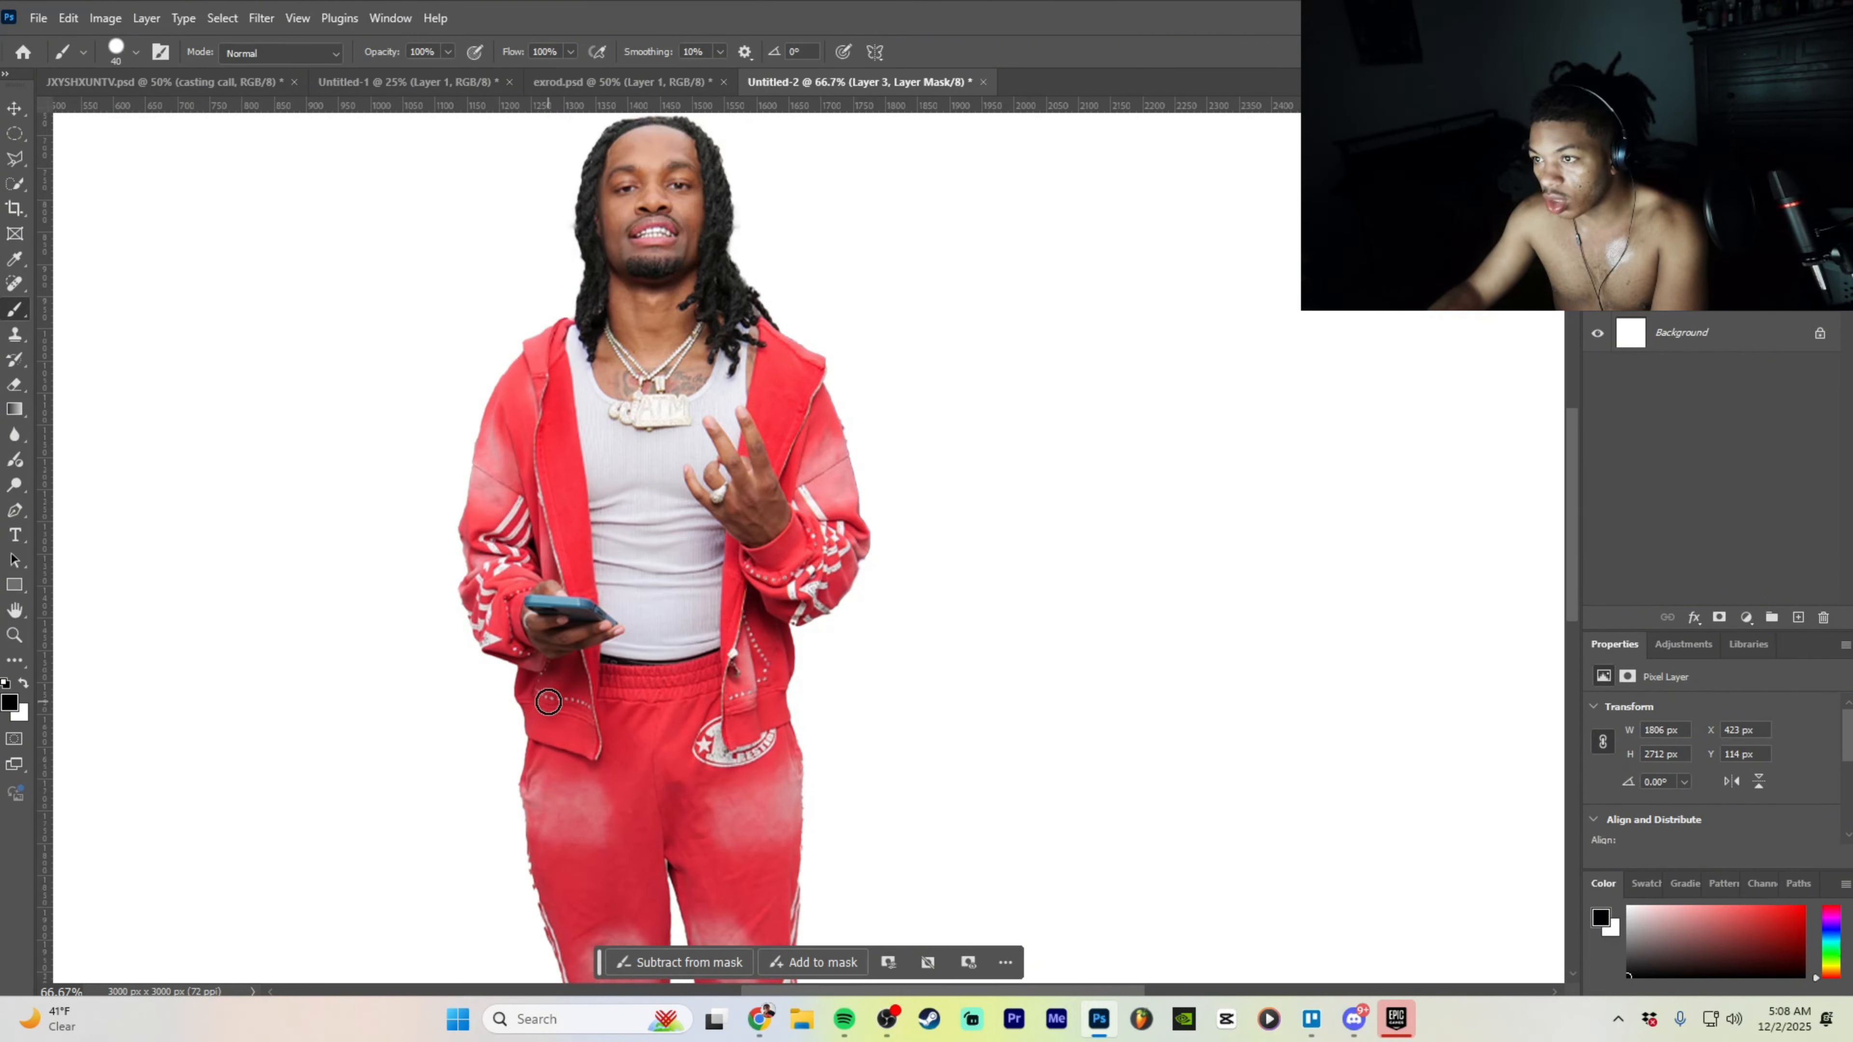
{"action": "scroll", "coordinate": [549, 702], "scroll_direction": "down", "scroll_amount": 2}
{"action": "scroll", "coordinate": [786, 551], "scroll_direction": "up", "scroll_amount": 3}
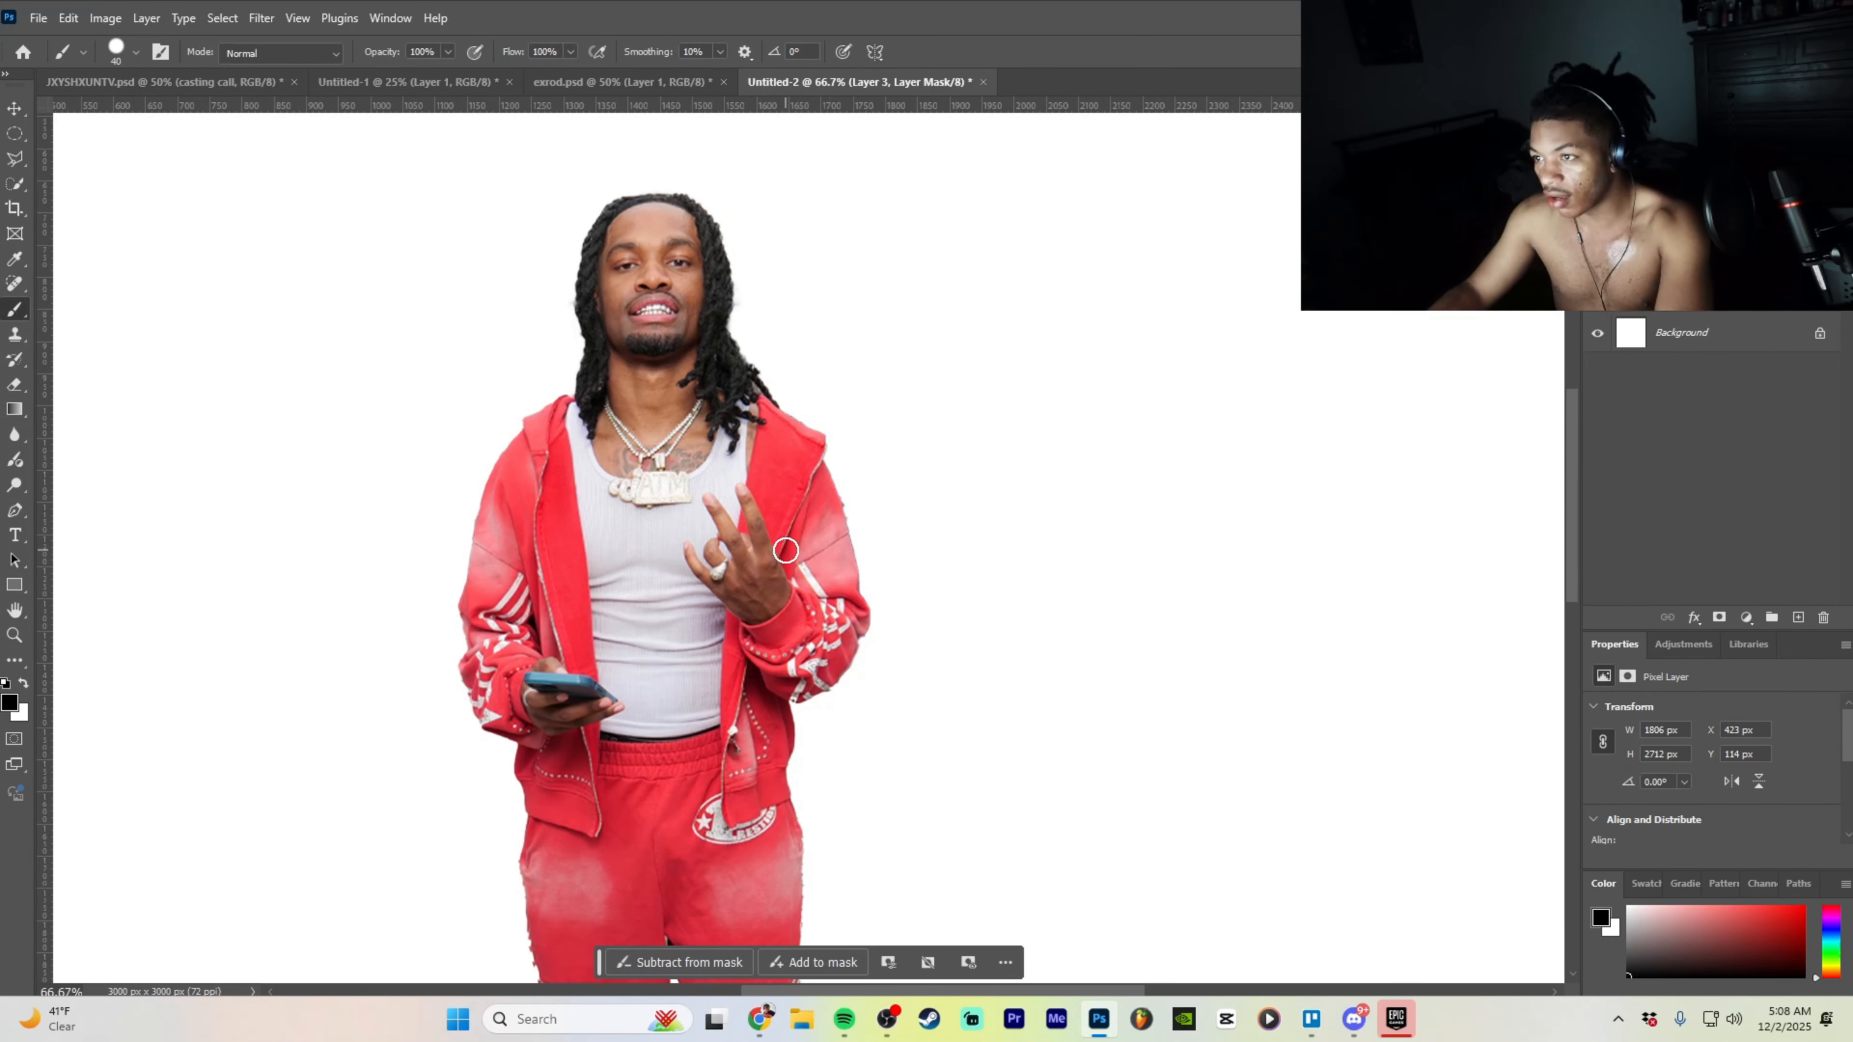
{"action": "key", "text": "ctrl+plus"}
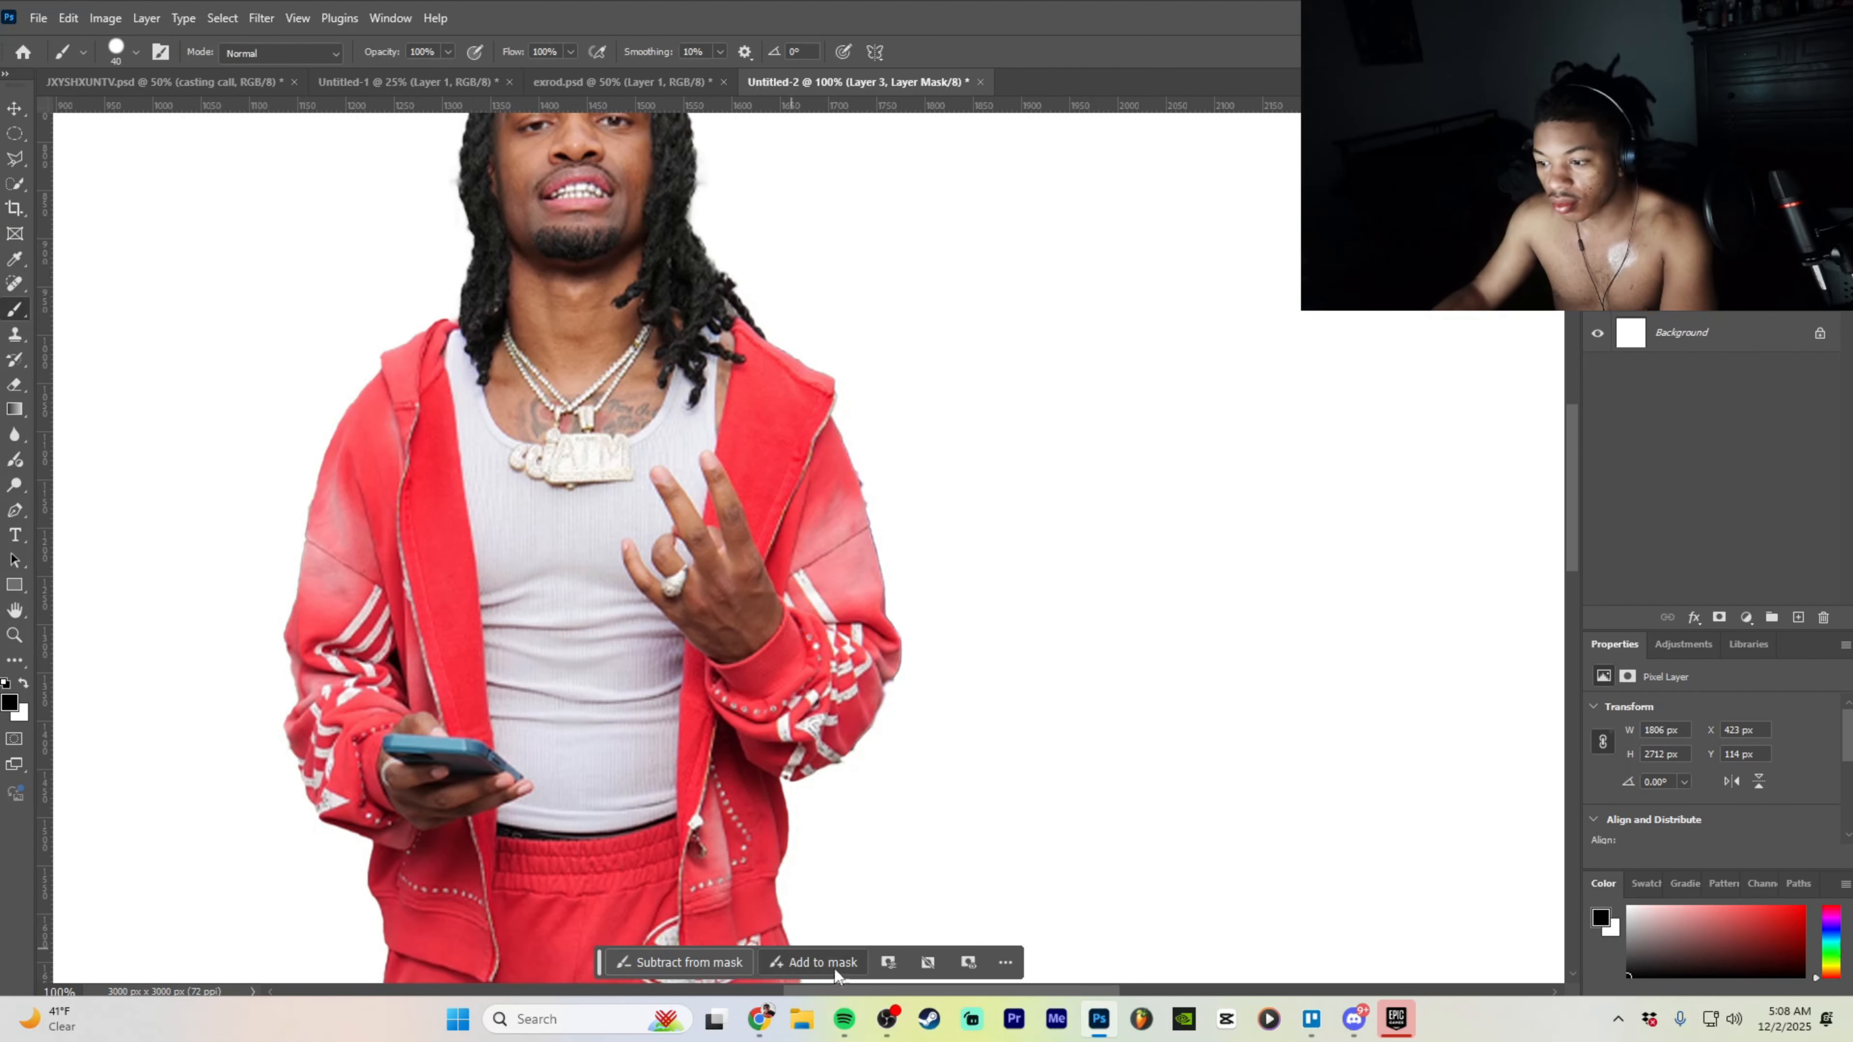
{"action": "key", "text": "x"}
{"action": "mouse_move", "coordinate": [730, 240]}
{"action": "left_mouse_down"}
{"action": "mouse_move", "coordinate": [667, 195]}
{"action": "mouse_move", "coordinate": [701, 177]}
{"action": "mouse_move", "coordinate": [756, 330]}
{"action": "left_mouse_up"}
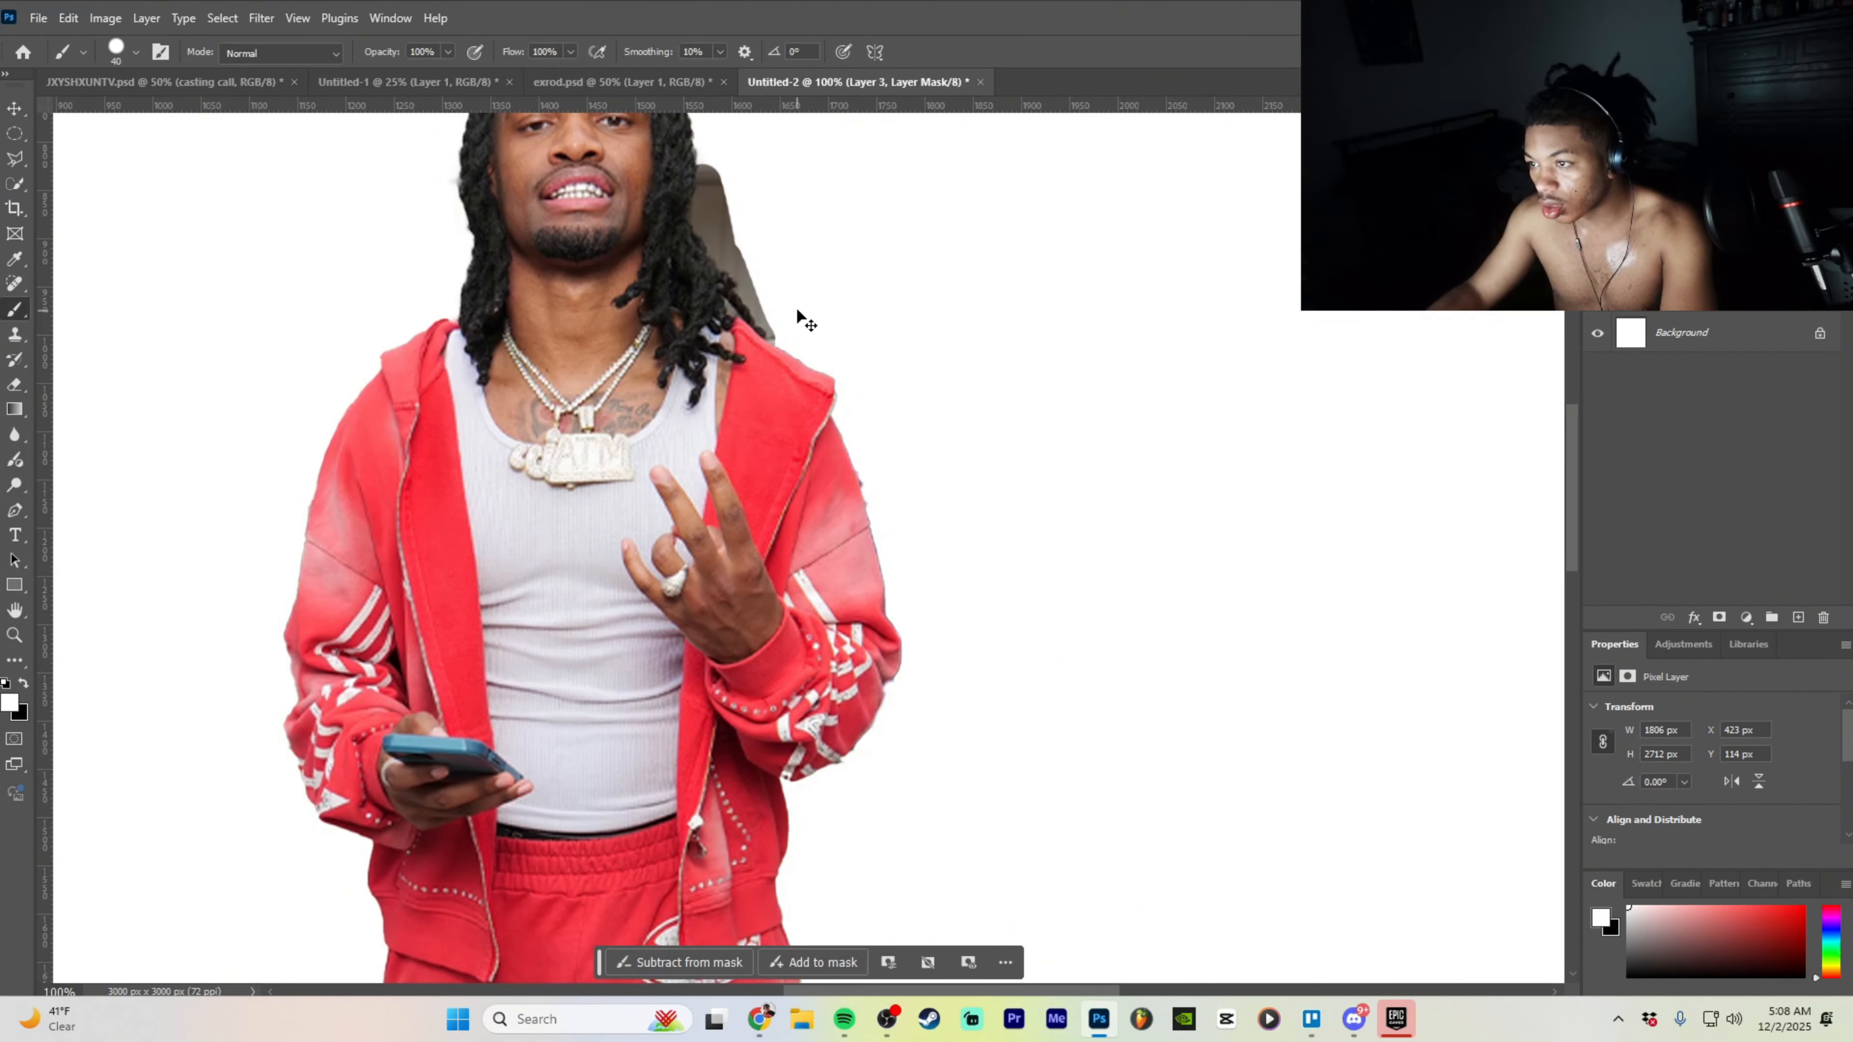
{"action": "key", "text": "ctrl+z"}
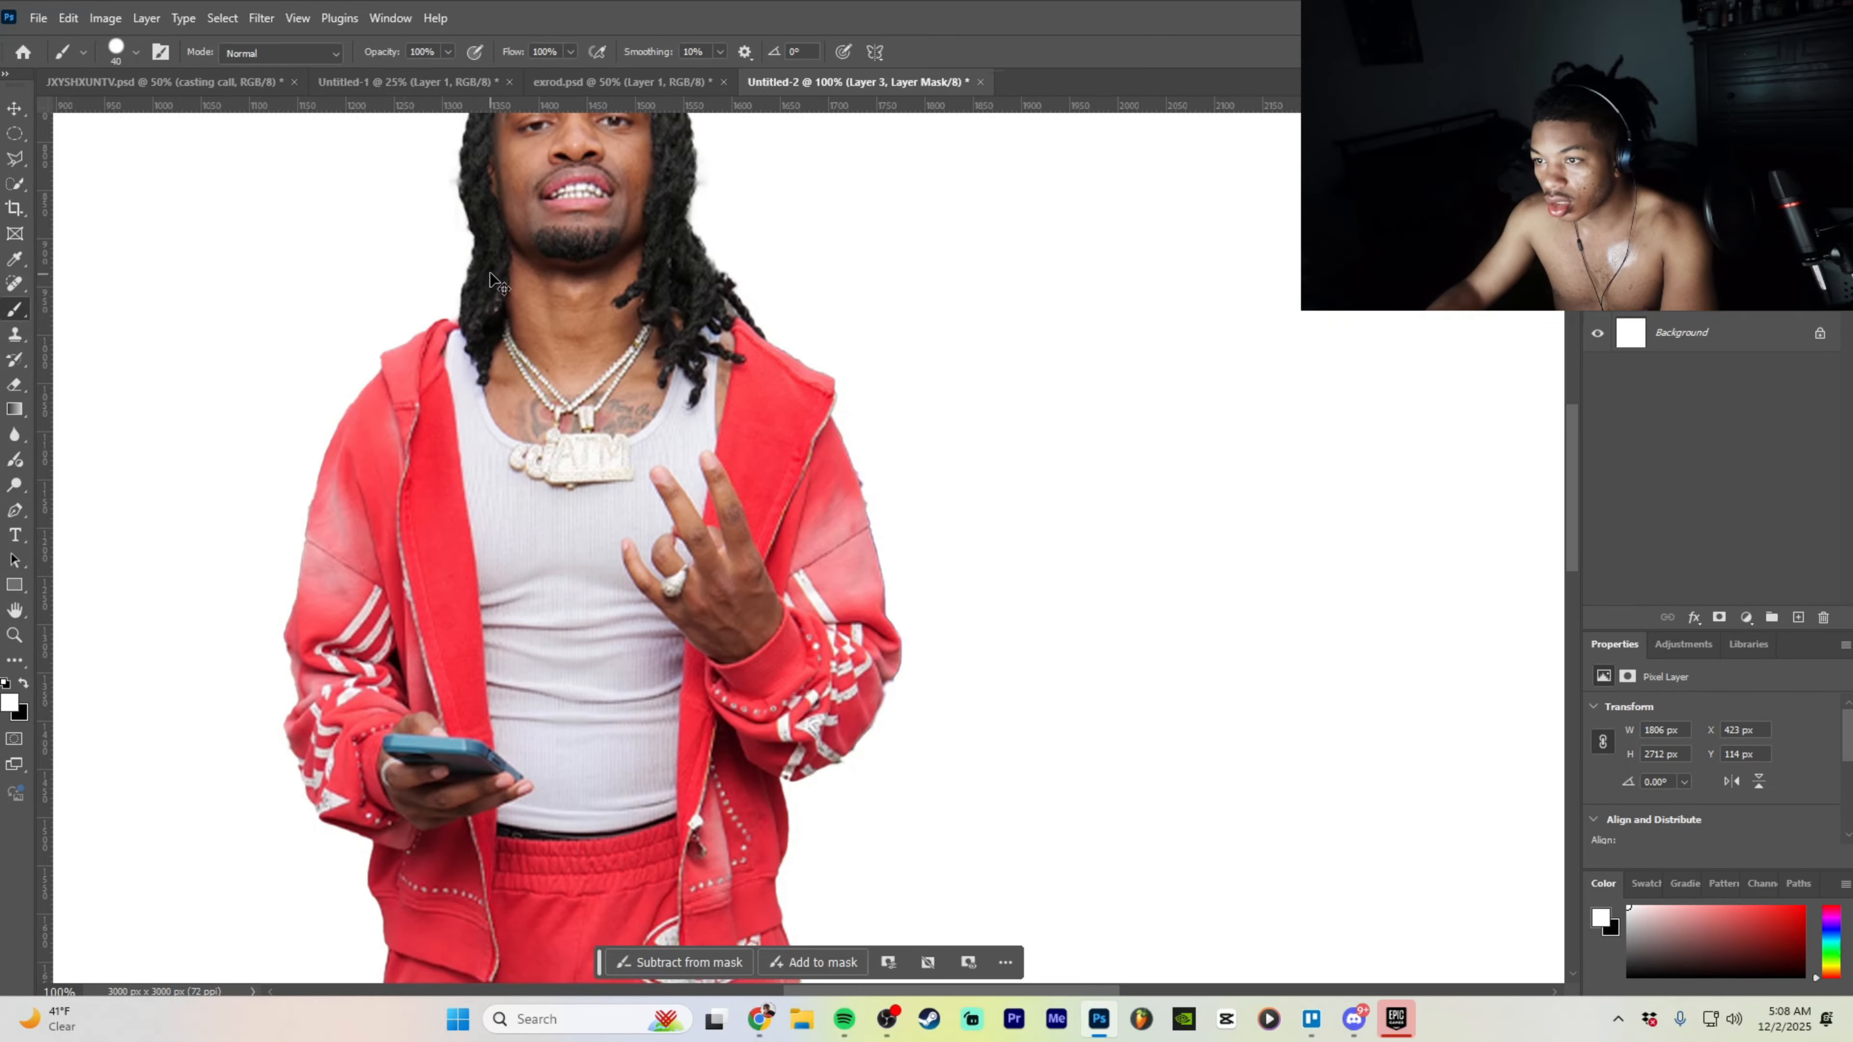
{"action": "scroll", "coordinate": [490, 281], "scroll_direction": "up", "scroll_amount": 3}
{"action": "mouse_move", "coordinate": [609, 198]}
{"action": "left_mouse_down"}
{"action": "mouse_move", "coordinate": [485, 182]}
{"action": "mouse_move", "coordinate": [693, 185]}
{"action": "left_mouse_up"}
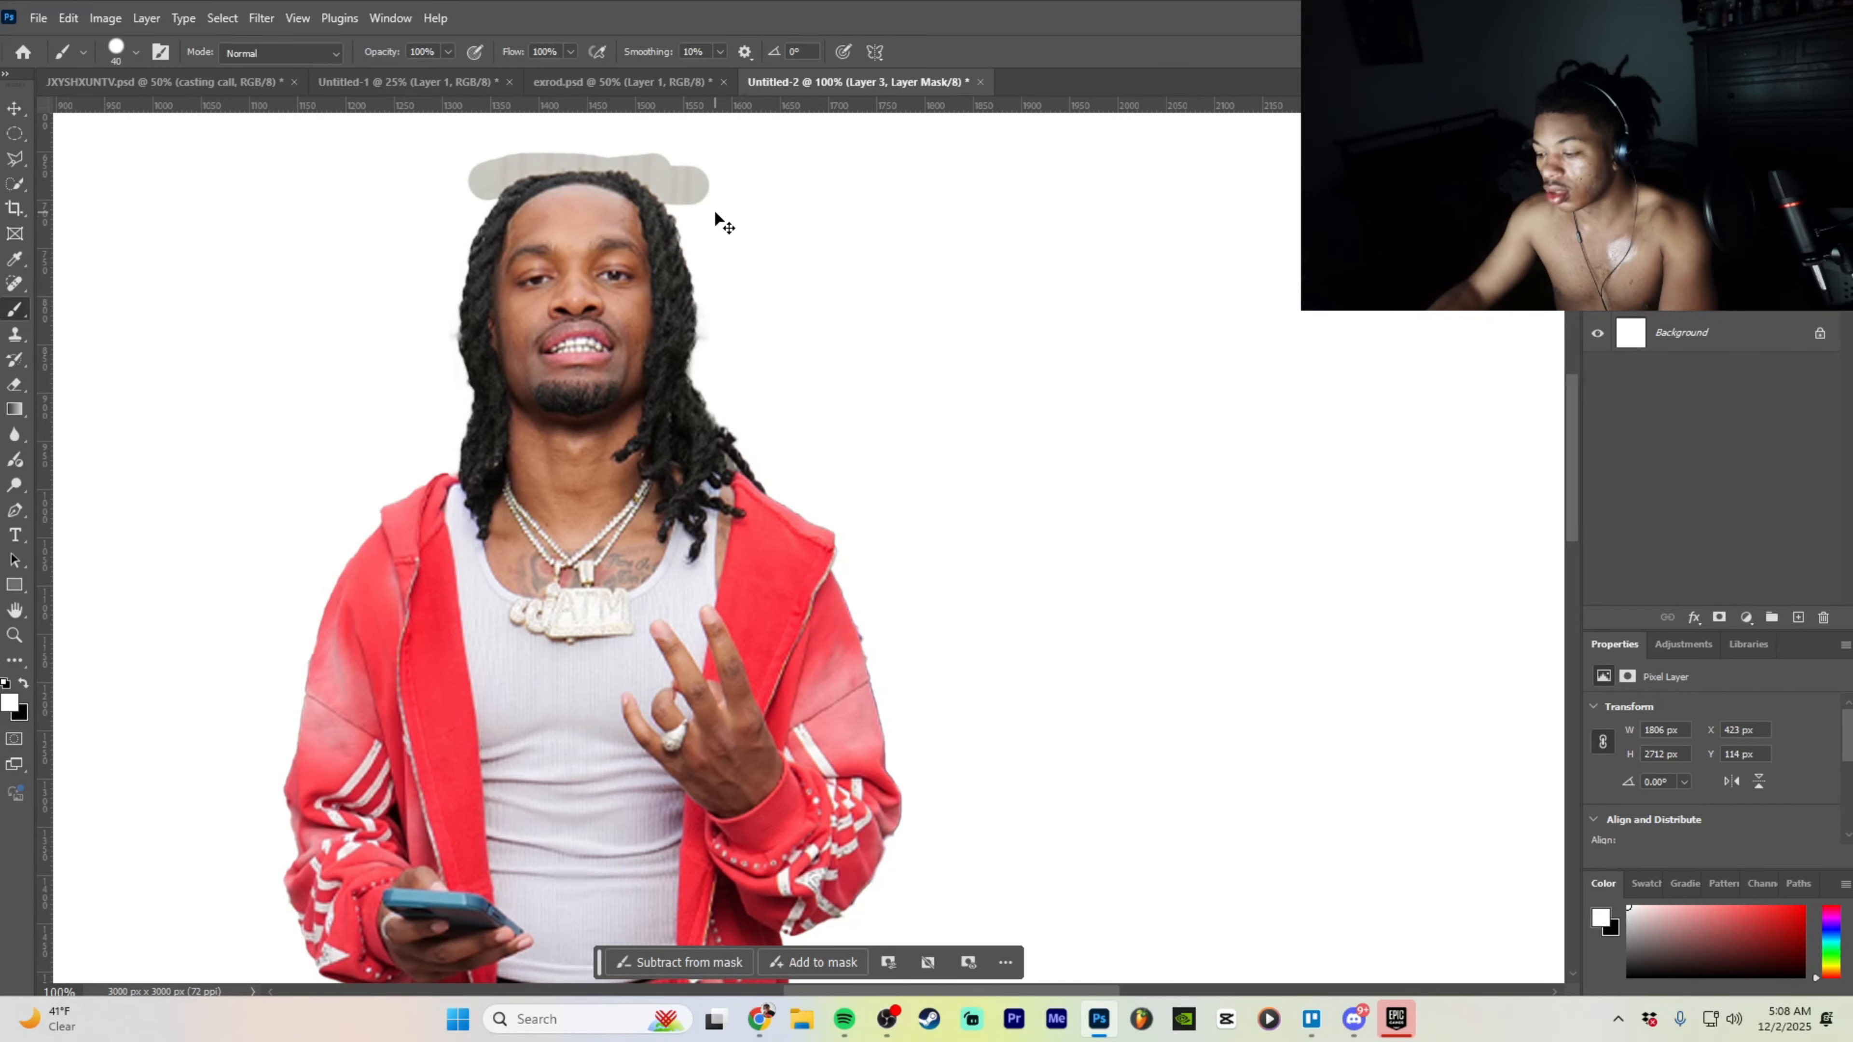
- With the size-10 Eraser, remove the grey patch above the head and the halo along the hair
{"action": "key", "text": "ctrl+plus"}
{"action": "key", "text": "ctrl+plus"}
{"action": "scroll", "coordinate": [835, 430], "scroll_direction": "up", "scroll_amount": 4}
{"action": "scroll", "coordinate": [1167, 657], "scroll_direction": "left", "scroll_amount": 8}
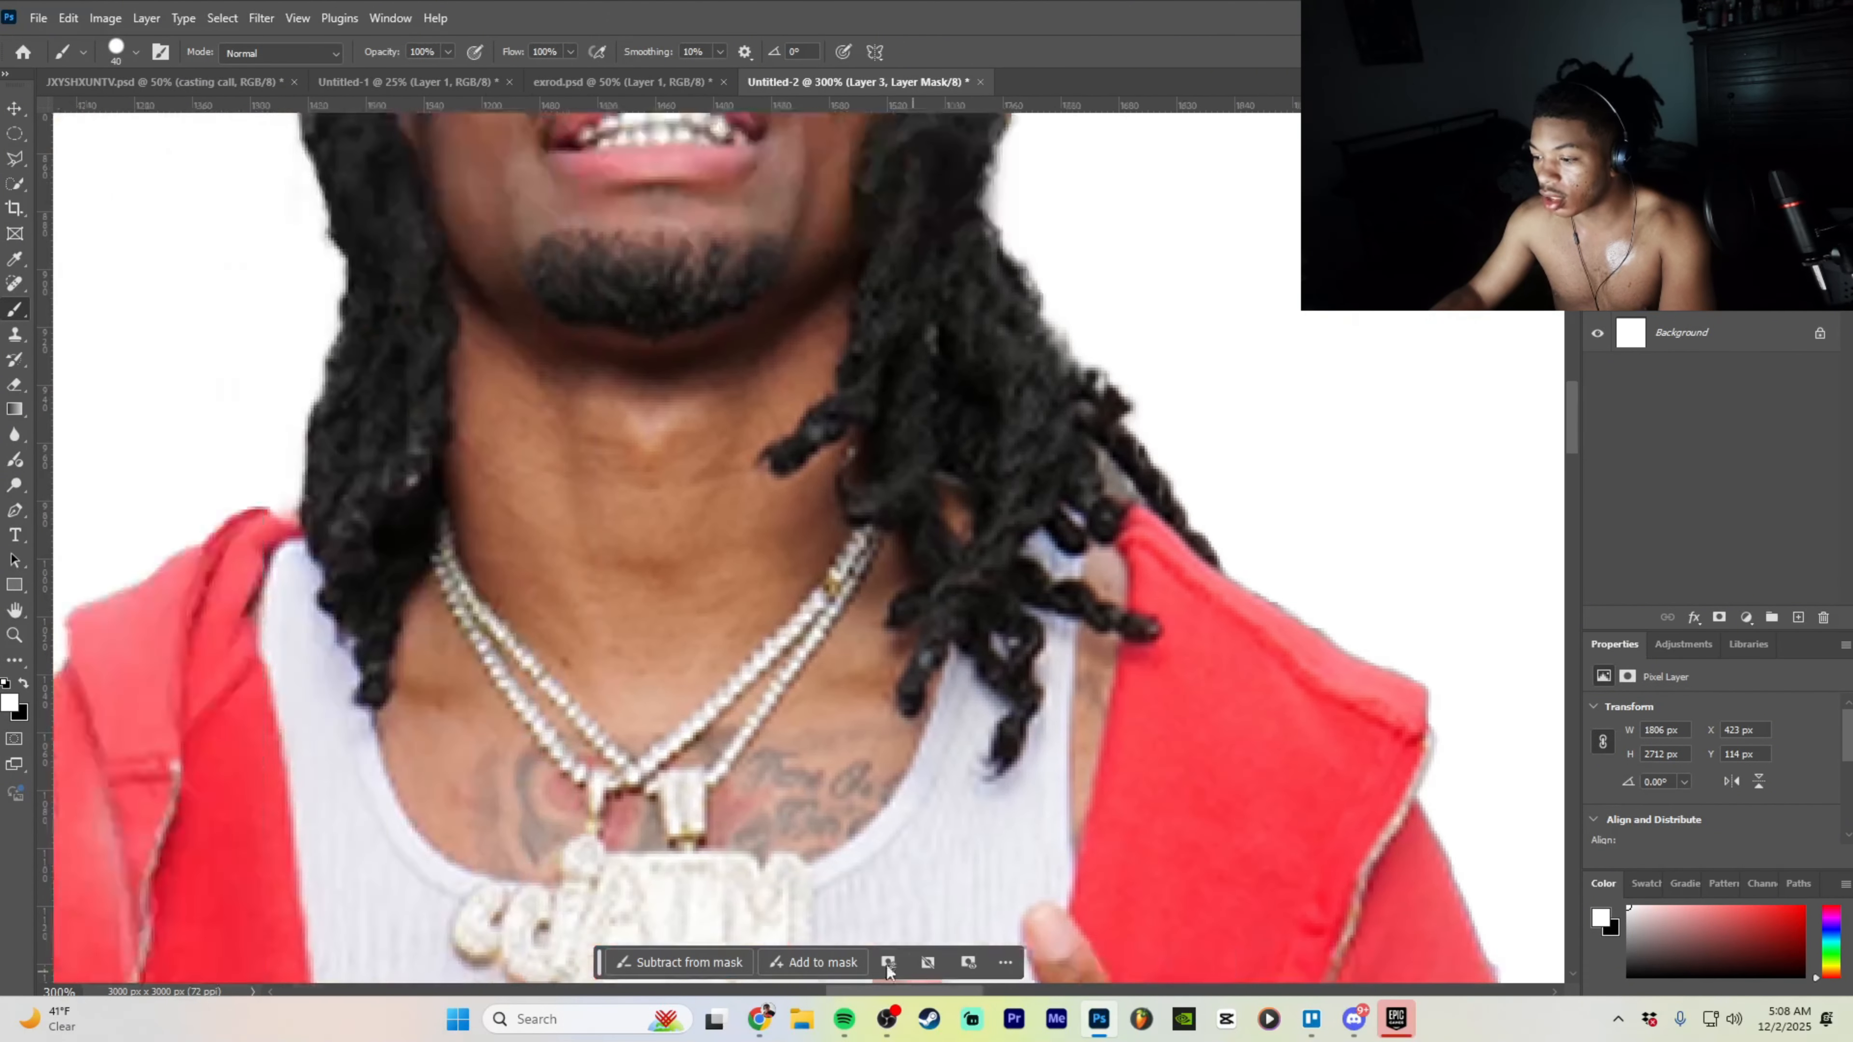
{"action": "scroll", "coordinate": [1240, 414], "scroll_direction": "up", "scroll_amount": 5}
{"action": "scroll", "coordinate": [1356, 464], "scroll_direction": "up", "scroll_amount": 4}
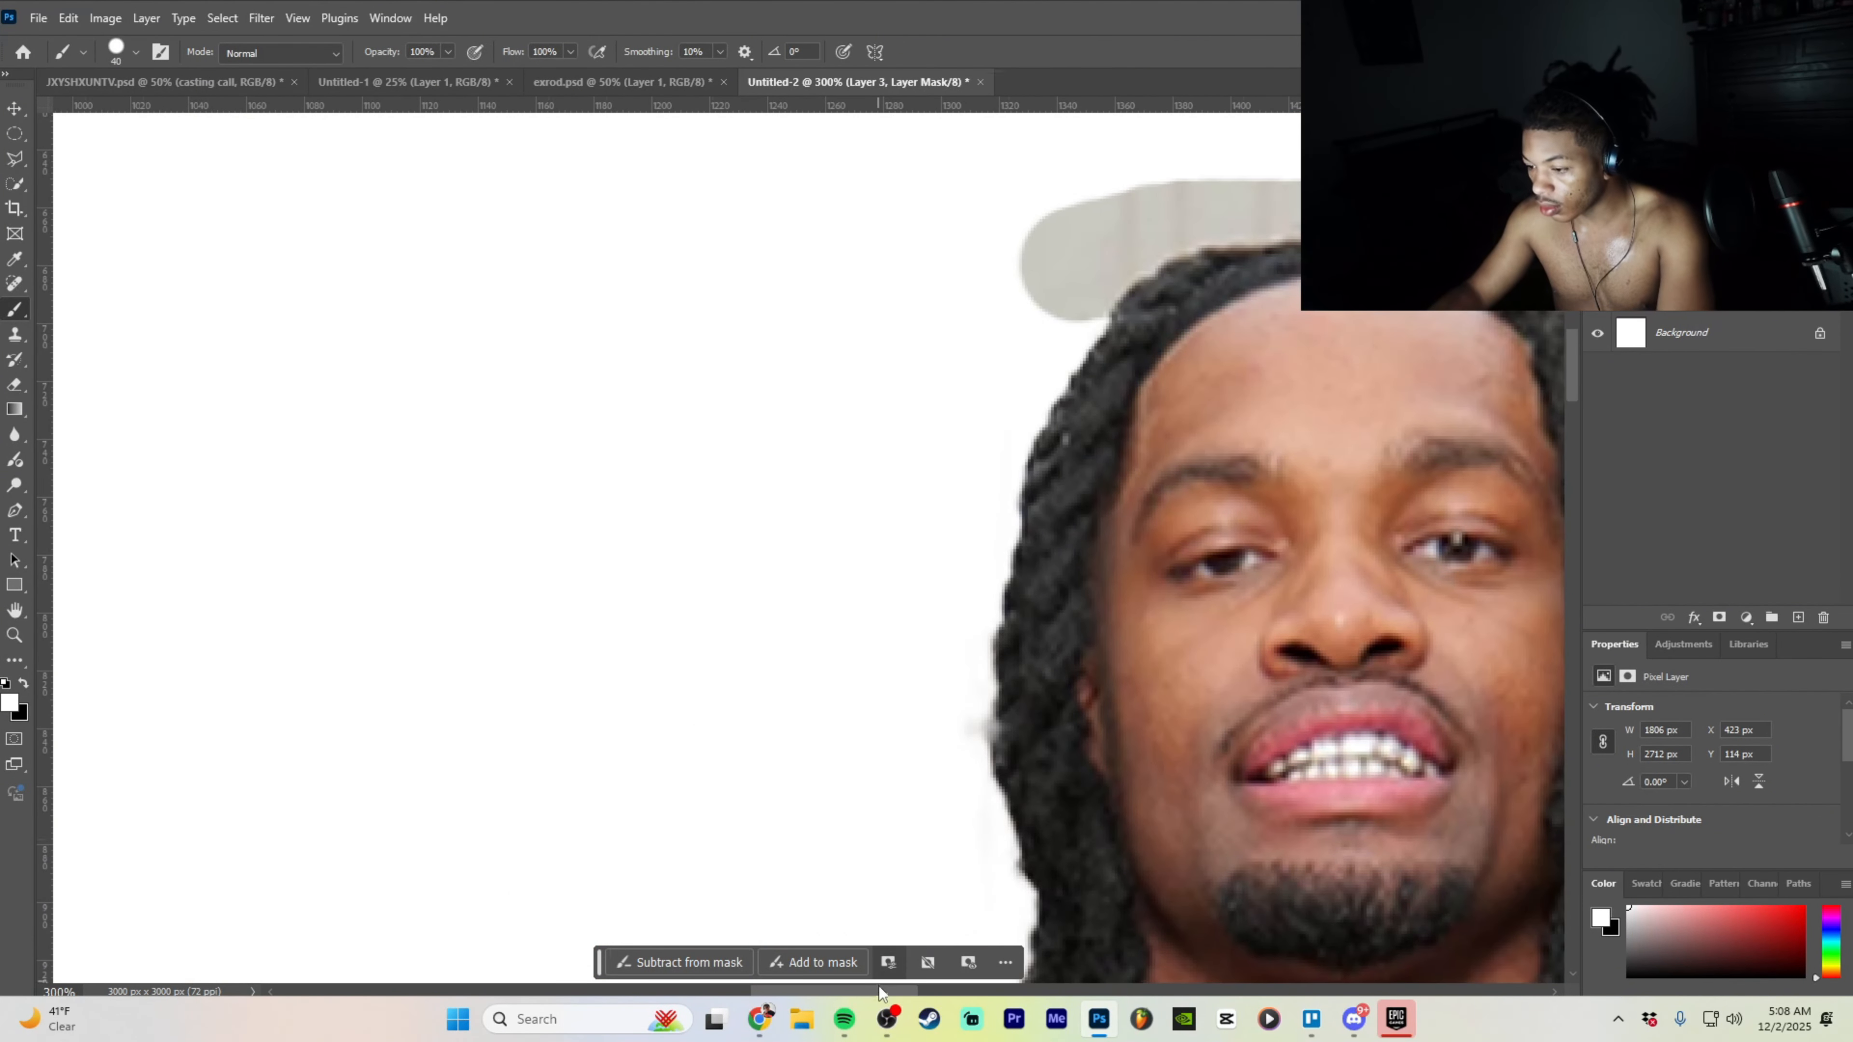
{"action": "scroll", "coordinate": [1167, 511], "scroll_direction": "right", "scroll_amount": 6}
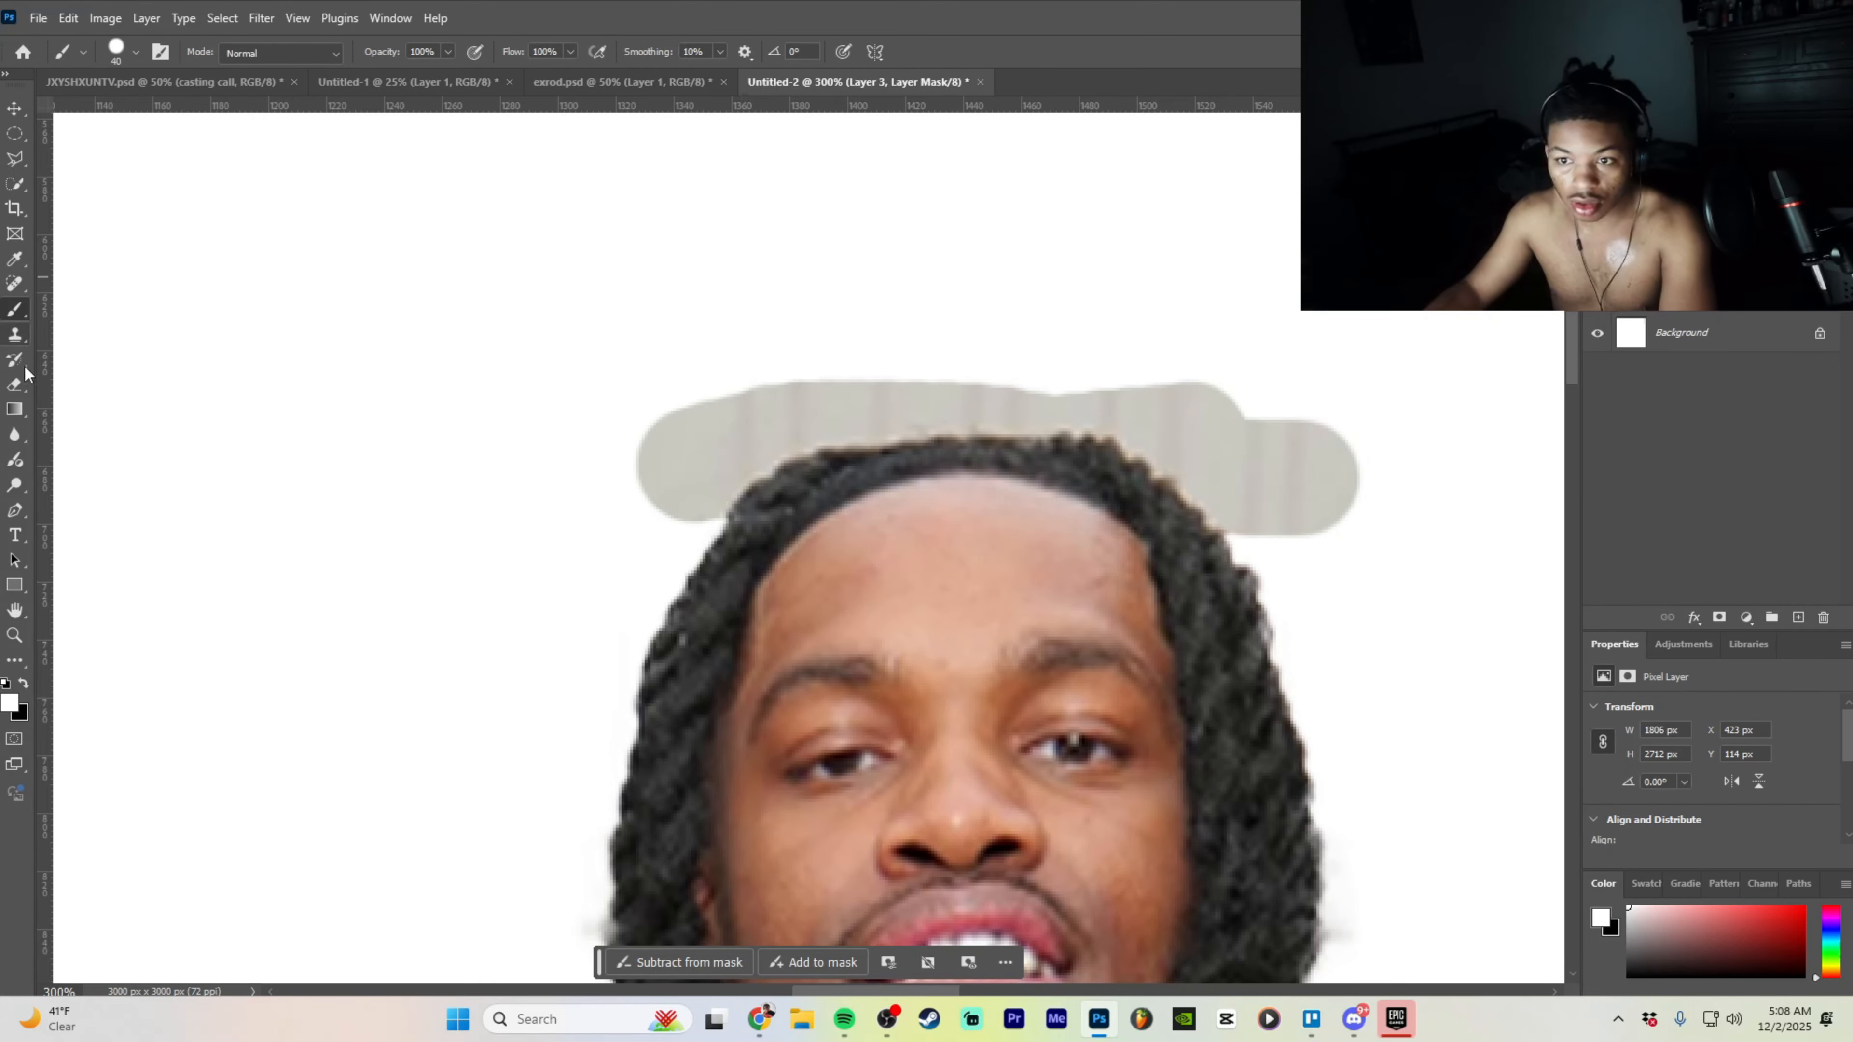
{"action": "left_click", "coordinate": [33, 380]}
{"action": "left_click_drag", "start_coordinate": [736, 418], "coordinate": [653, 442]}
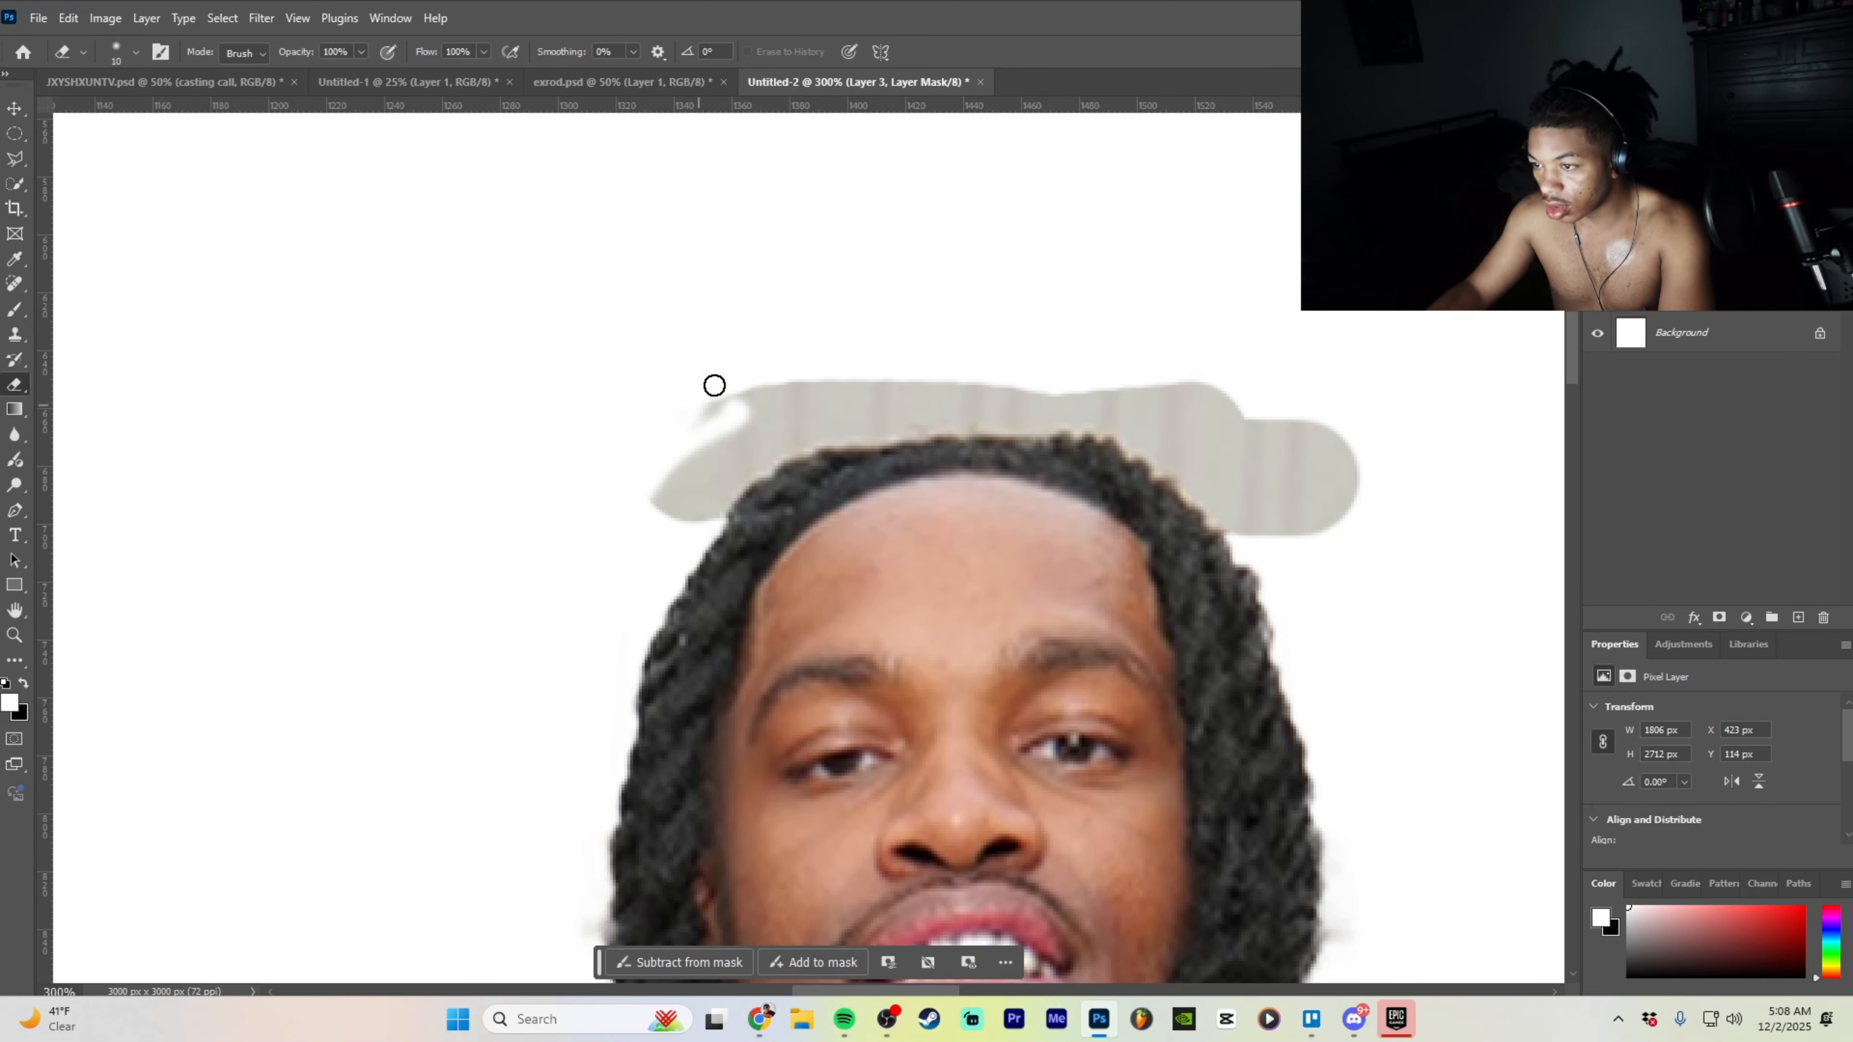
{"action": "mouse_move", "coordinate": [715, 386]}
{"action": "left_mouse_down"}
{"action": "mouse_move", "coordinate": [591, 572]}
{"action": "mouse_move", "coordinate": [667, 526]}
{"action": "mouse_move", "coordinate": [743, 425]}
{"action": "mouse_move", "coordinate": [703, 518]}
{"action": "left_mouse_up"}
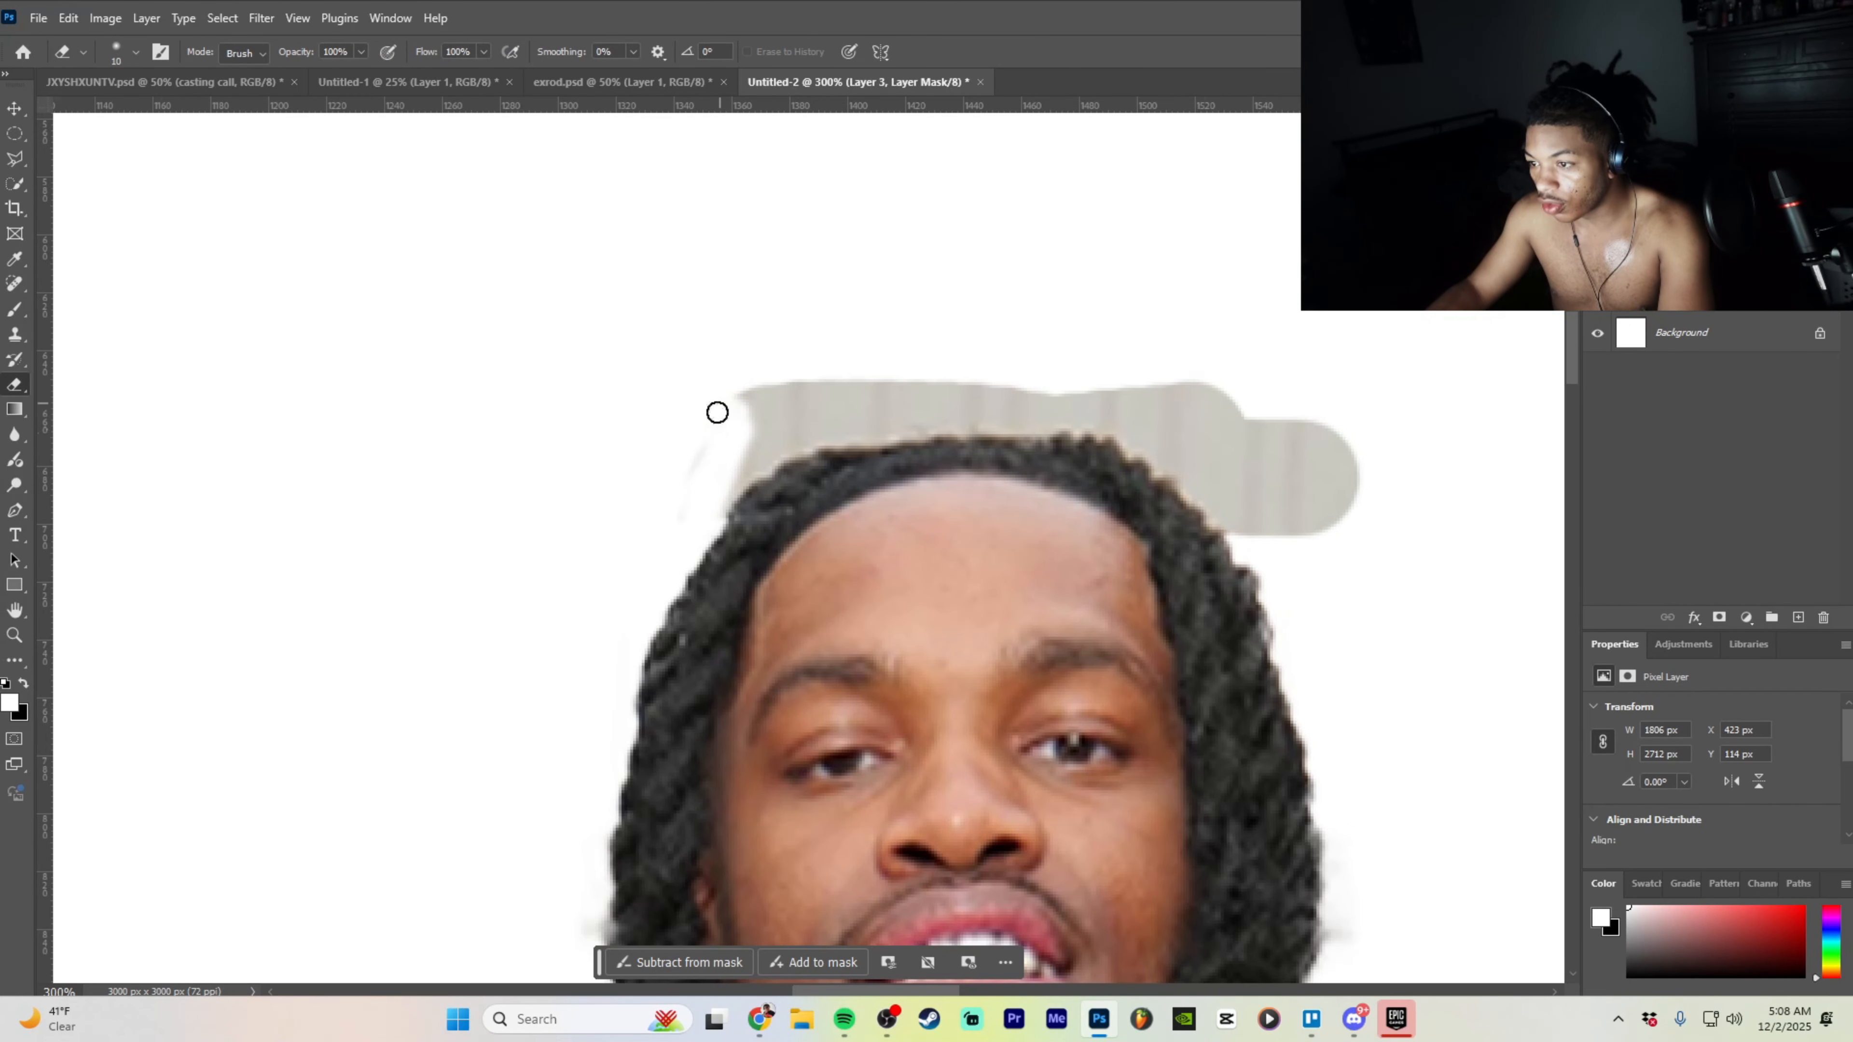
{"action": "mouse_move", "coordinate": [717, 412]}
{"action": "left_mouse_down"}
{"action": "mouse_move", "coordinate": [781, 350]}
{"action": "mouse_move", "coordinate": [819, 395]}
{"action": "mouse_move", "coordinate": [786, 374]}
{"action": "mouse_move", "coordinate": [1030, 382]}
{"action": "mouse_move", "coordinate": [714, 407]}
{"action": "mouse_move", "coordinate": [992, 395]}
{"action": "left_mouse_up"}
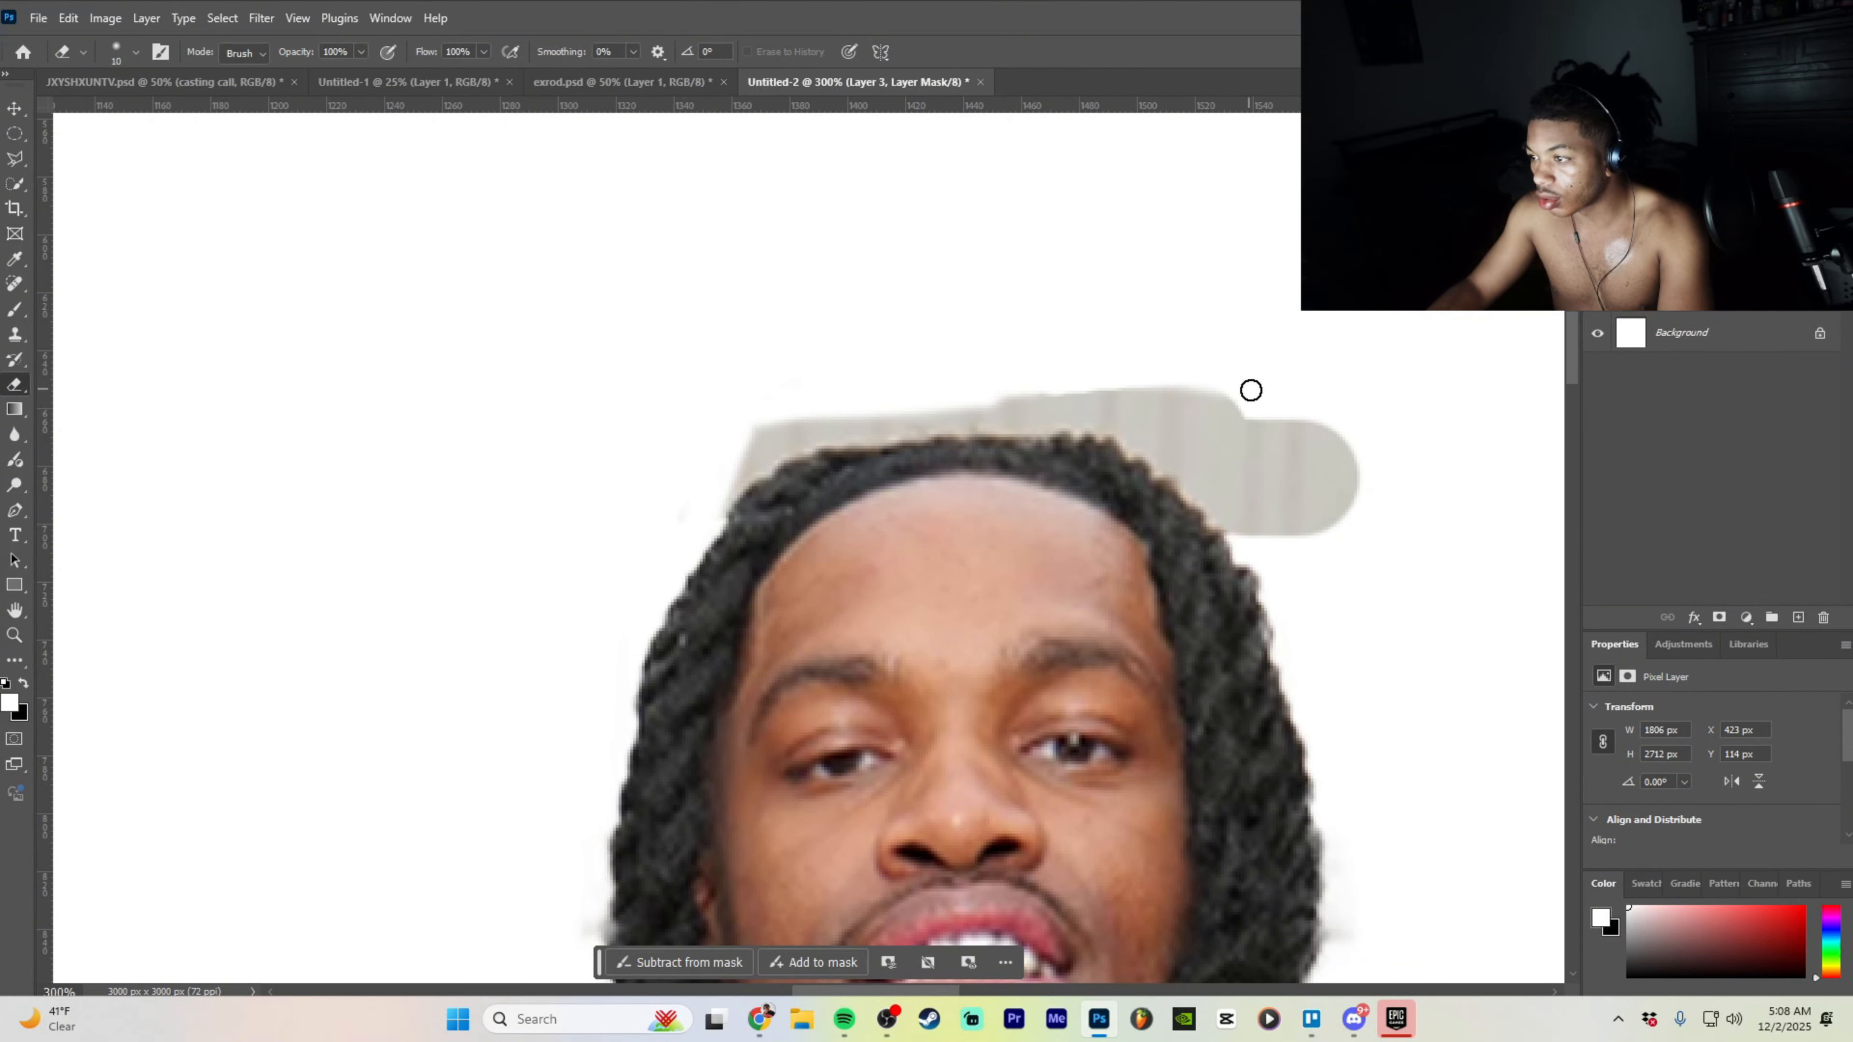
{"action": "mouse_move", "coordinate": [1250, 391]}
{"action": "left_mouse_down"}
{"action": "mouse_move", "coordinate": [1331, 425]}
{"action": "mouse_move", "coordinate": [1284, 432]}
{"action": "mouse_move", "coordinate": [1230, 480]}
{"action": "mouse_move", "coordinate": [1307, 518]}
{"action": "left_mouse_up"}
{"action": "mouse_move", "coordinate": [1197, 420]}
{"action": "left_mouse_down"}
{"action": "mouse_move", "coordinate": [1101, 420]}
{"action": "mouse_move", "coordinate": [1253, 429]}
{"action": "mouse_move", "coordinate": [1088, 397]}
{"action": "mouse_move", "coordinate": [994, 402]}
{"action": "mouse_move", "coordinate": [1157, 406]}
{"action": "mouse_move", "coordinate": [844, 420]}
{"action": "left_mouse_up"}
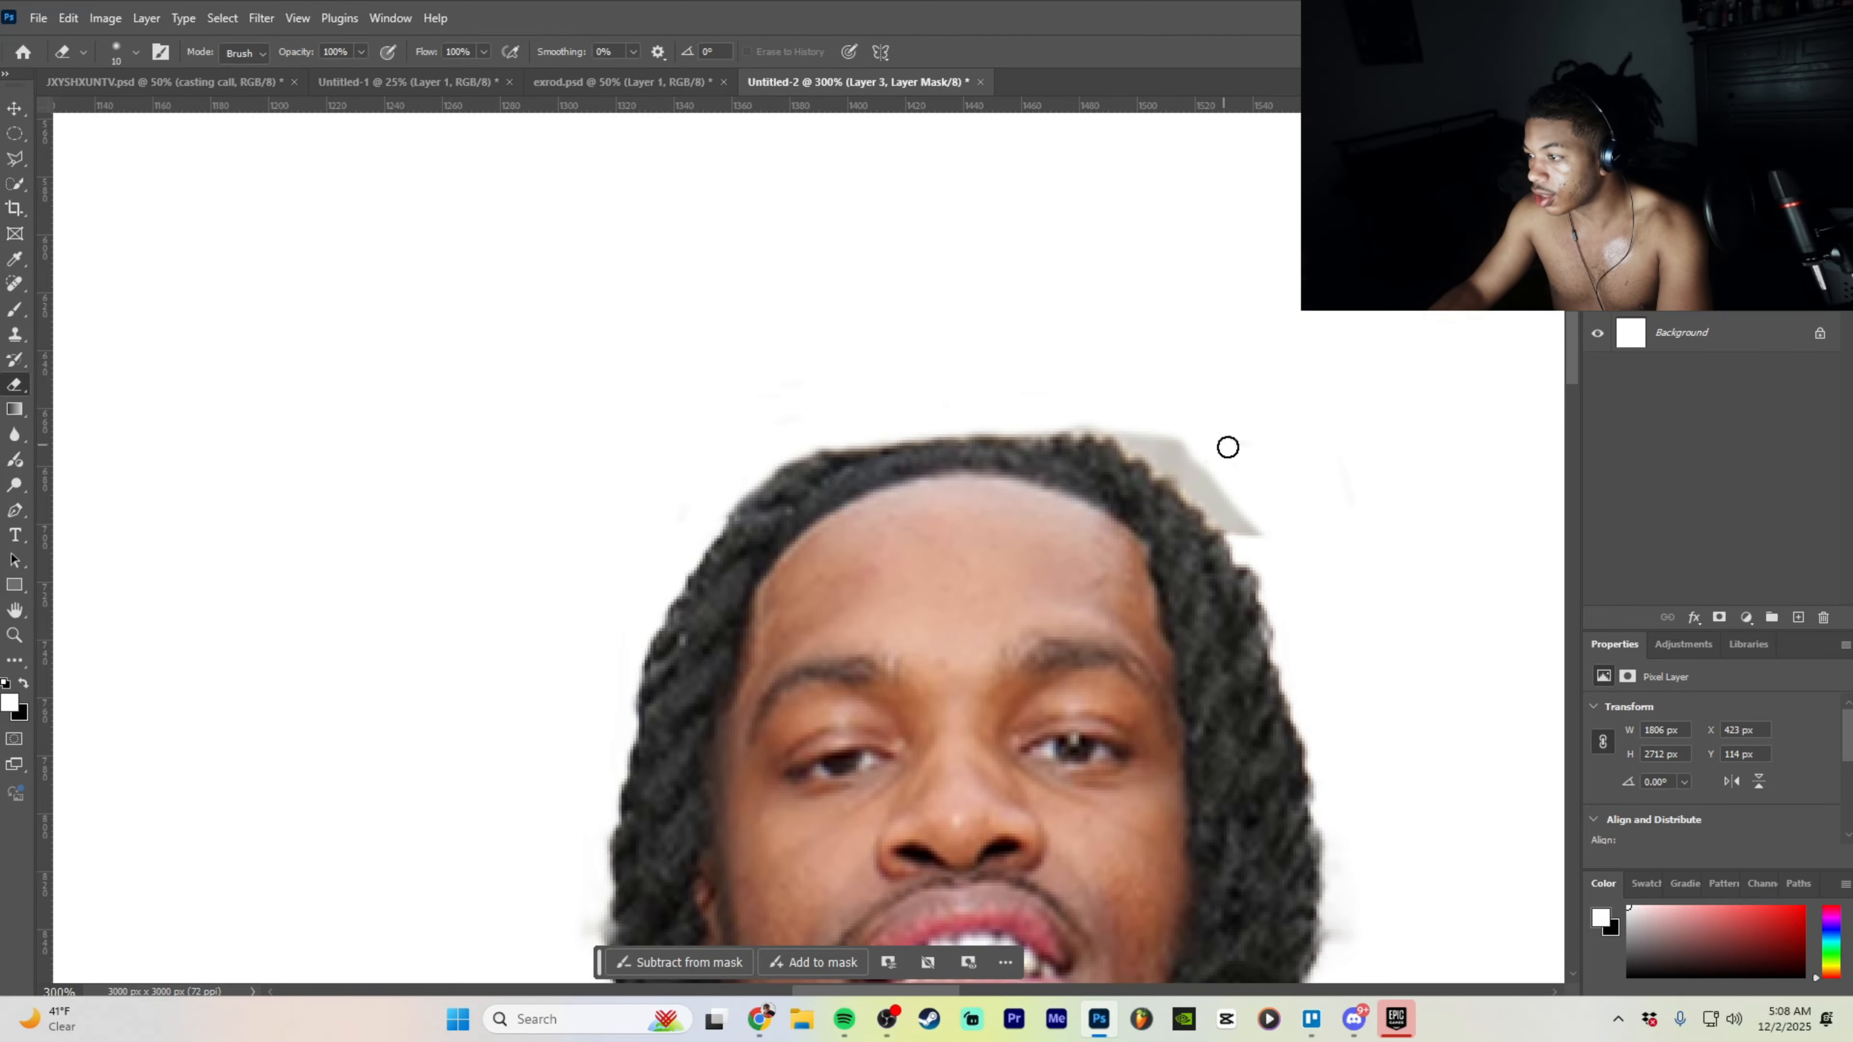
{"action": "left_click_drag", "start_coordinate": [1242, 510], "coordinate": [1119, 425]}
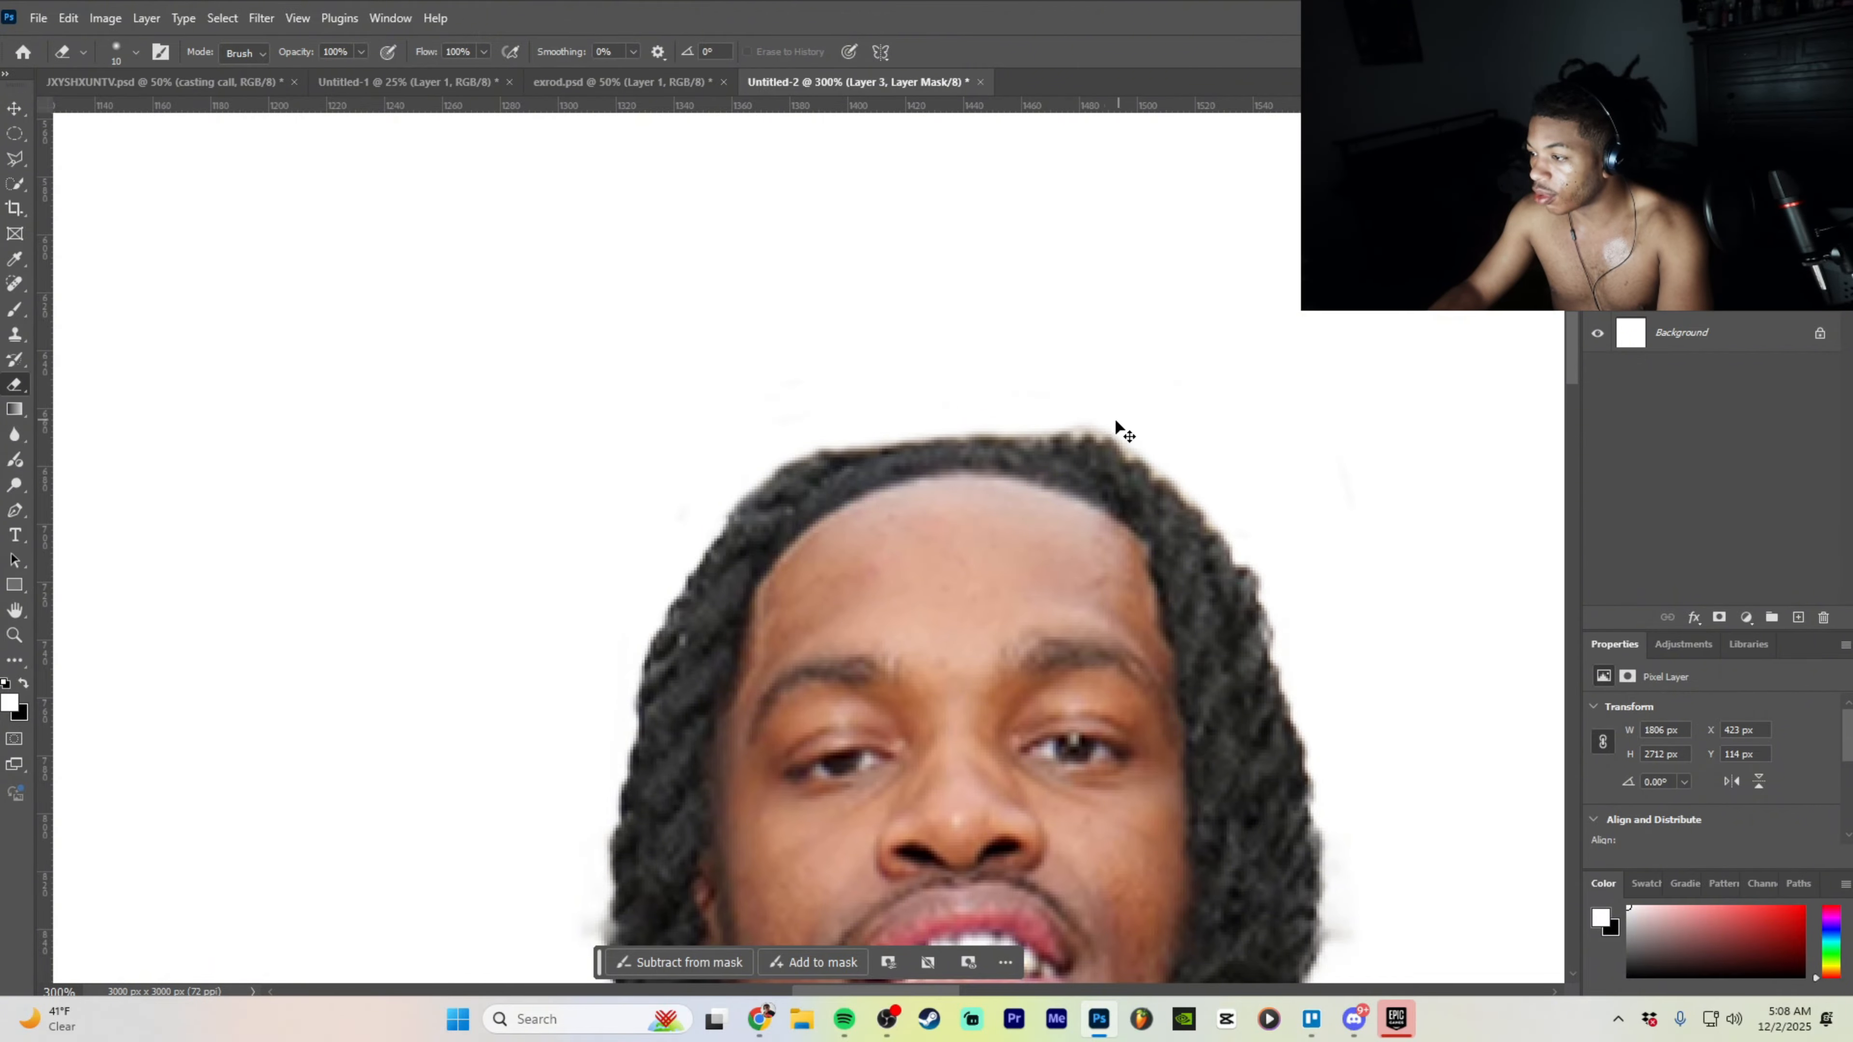
{"action": "key", "text": "ctrl+minus"}
{"action": "key", "text": "ctrl+minus"}
{"action": "key", "text": "ctrl+minus"}
{"action": "key", "text": "ctrl+minus"}
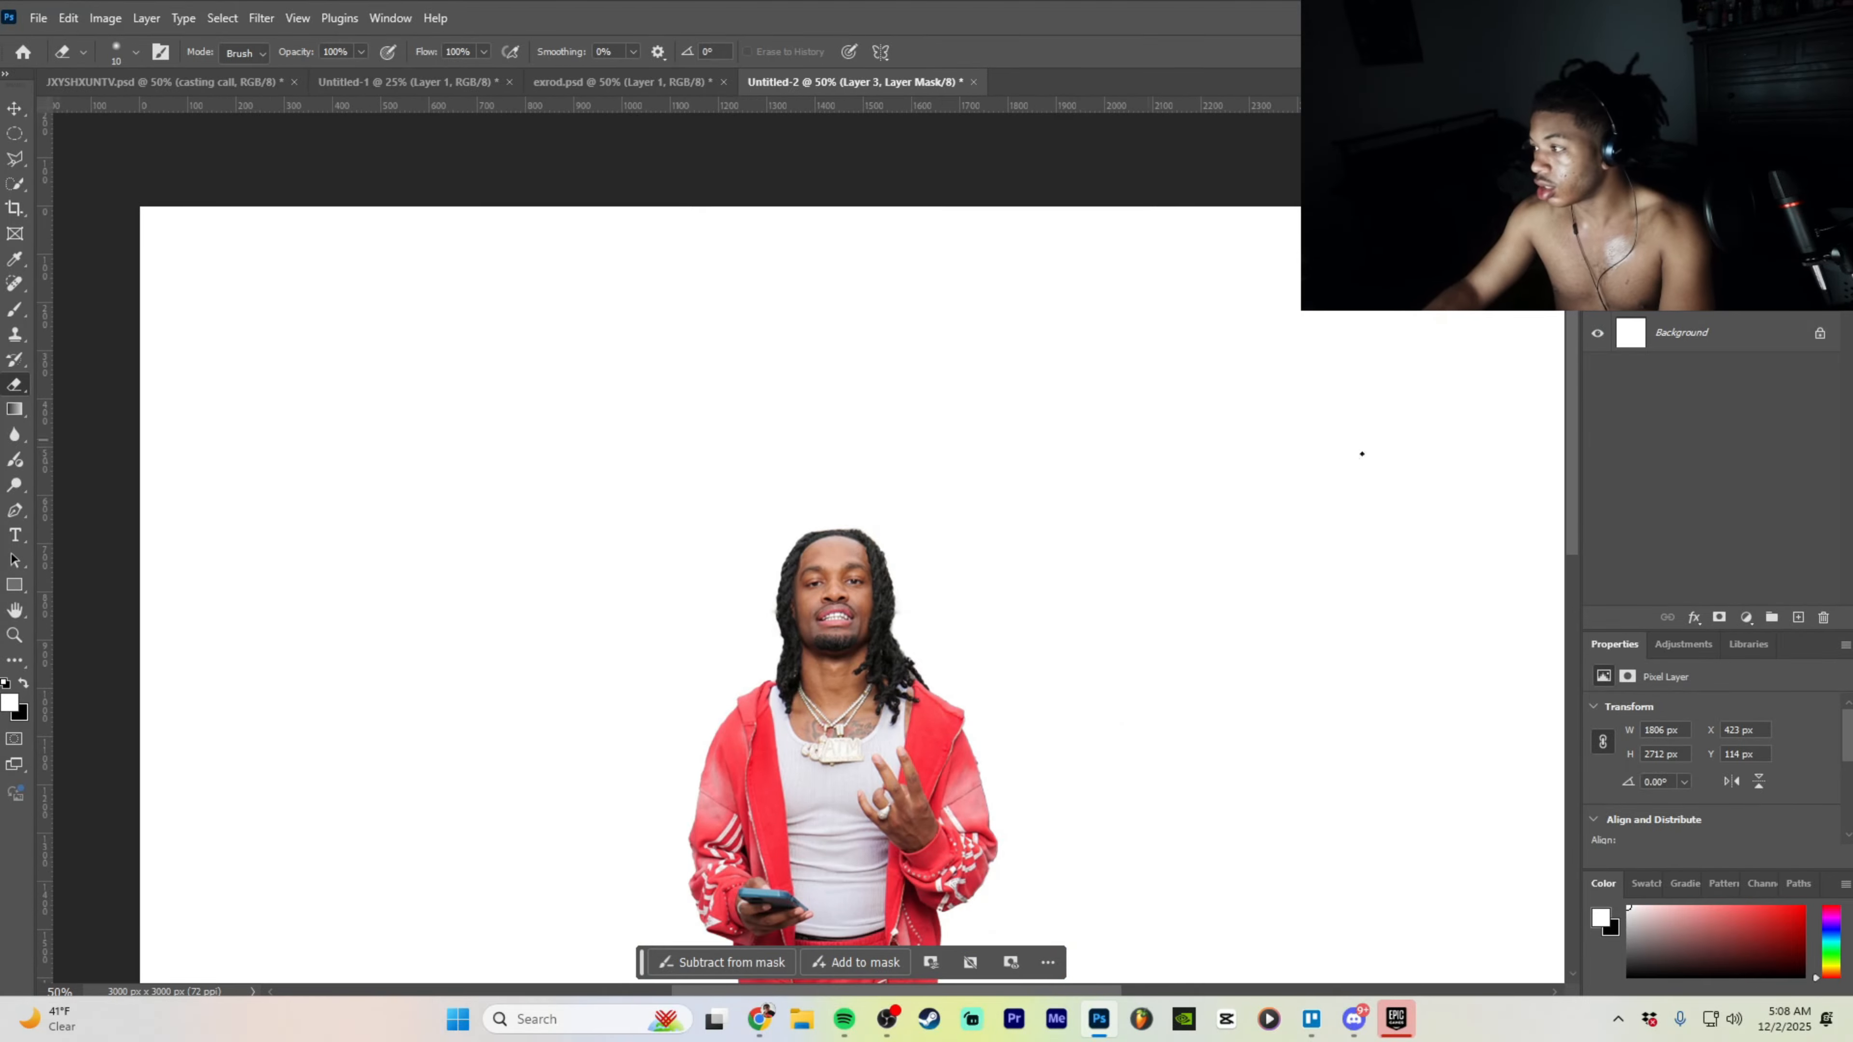
{"action": "scroll", "coordinate": [976, 642], "scroll_direction": "down", "scroll_amount": 3}
{"action": "key", "text": "ctrl+plus"}
{"action": "key", "text": "ctrl+plus"}
{"action": "key", "text": "ctrl+plus"}
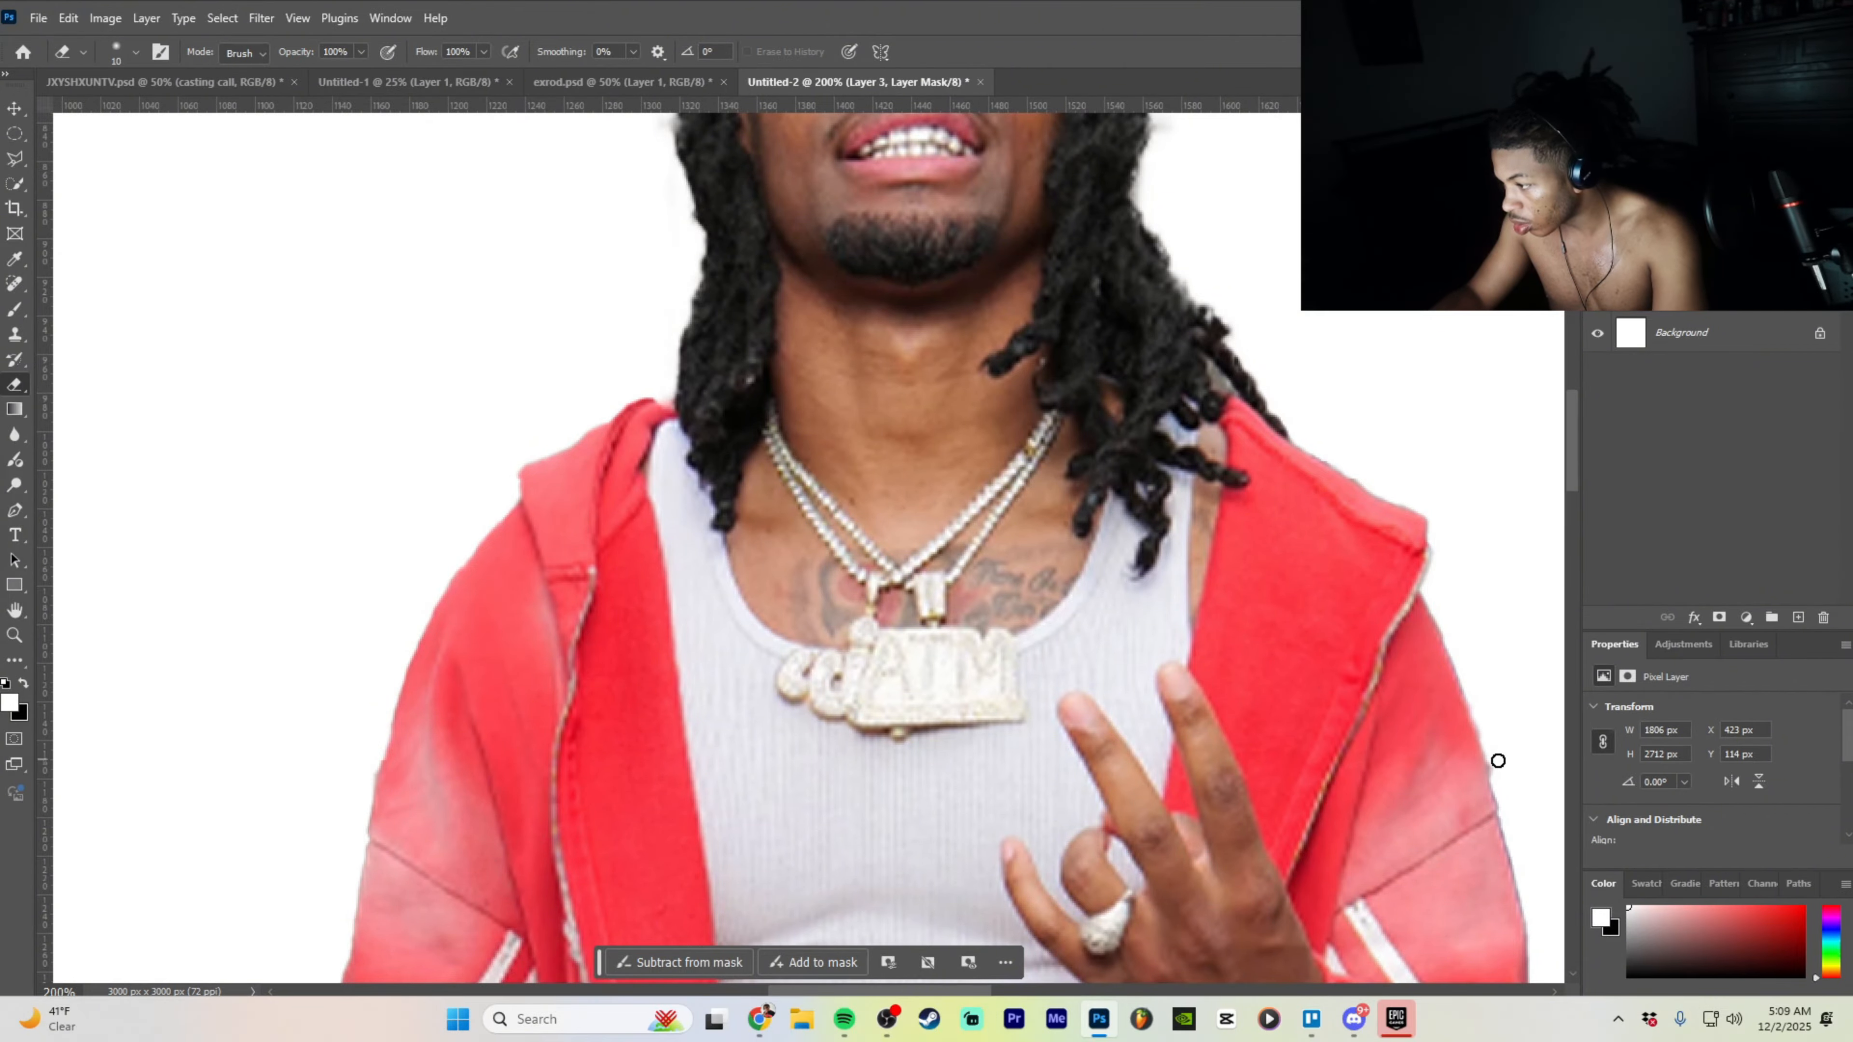
{"action": "scroll", "coordinate": [1259, 833], "scroll_direction": "down", "scroll_amount": 5}
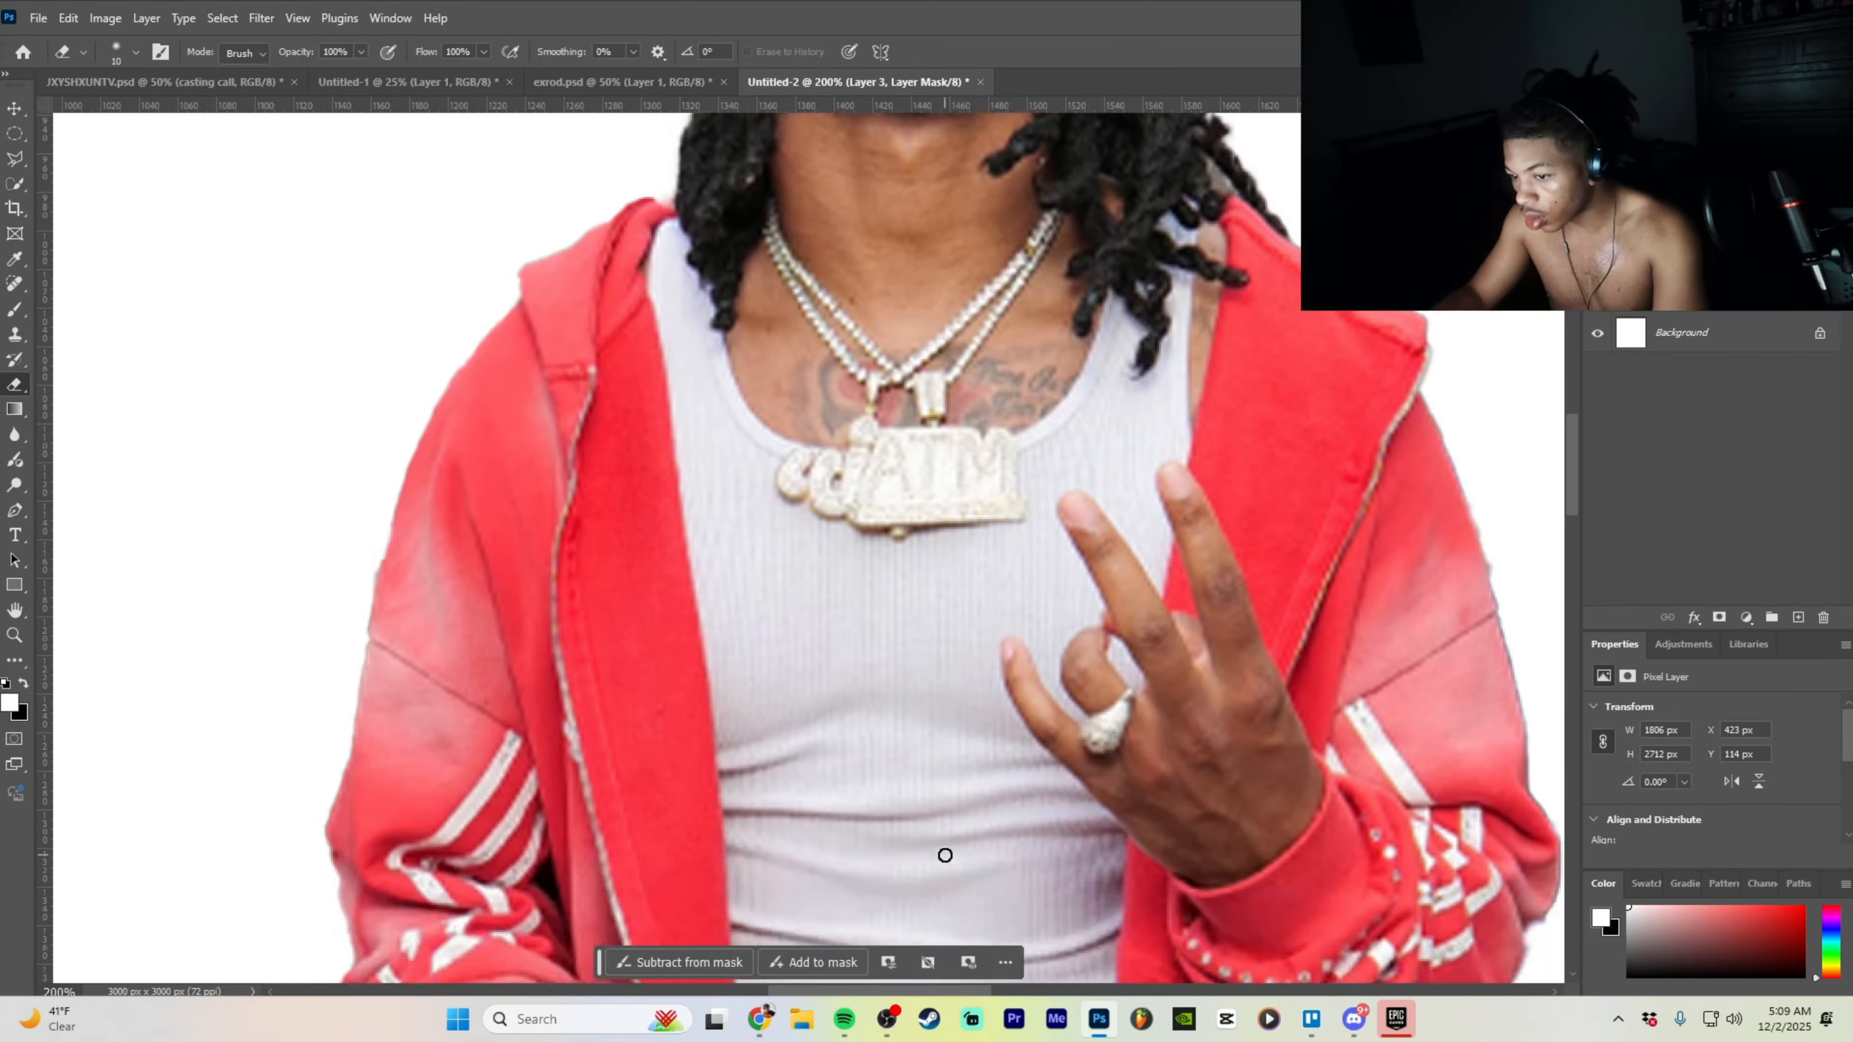
{"action": "left_click_drag", "start_coordinate": [831, 988], "coordinate": [1003, 991]}
{"action": "scroll", "coordinate": [954, 986], "scroll_direction": "down", "scroll_amount": 2}
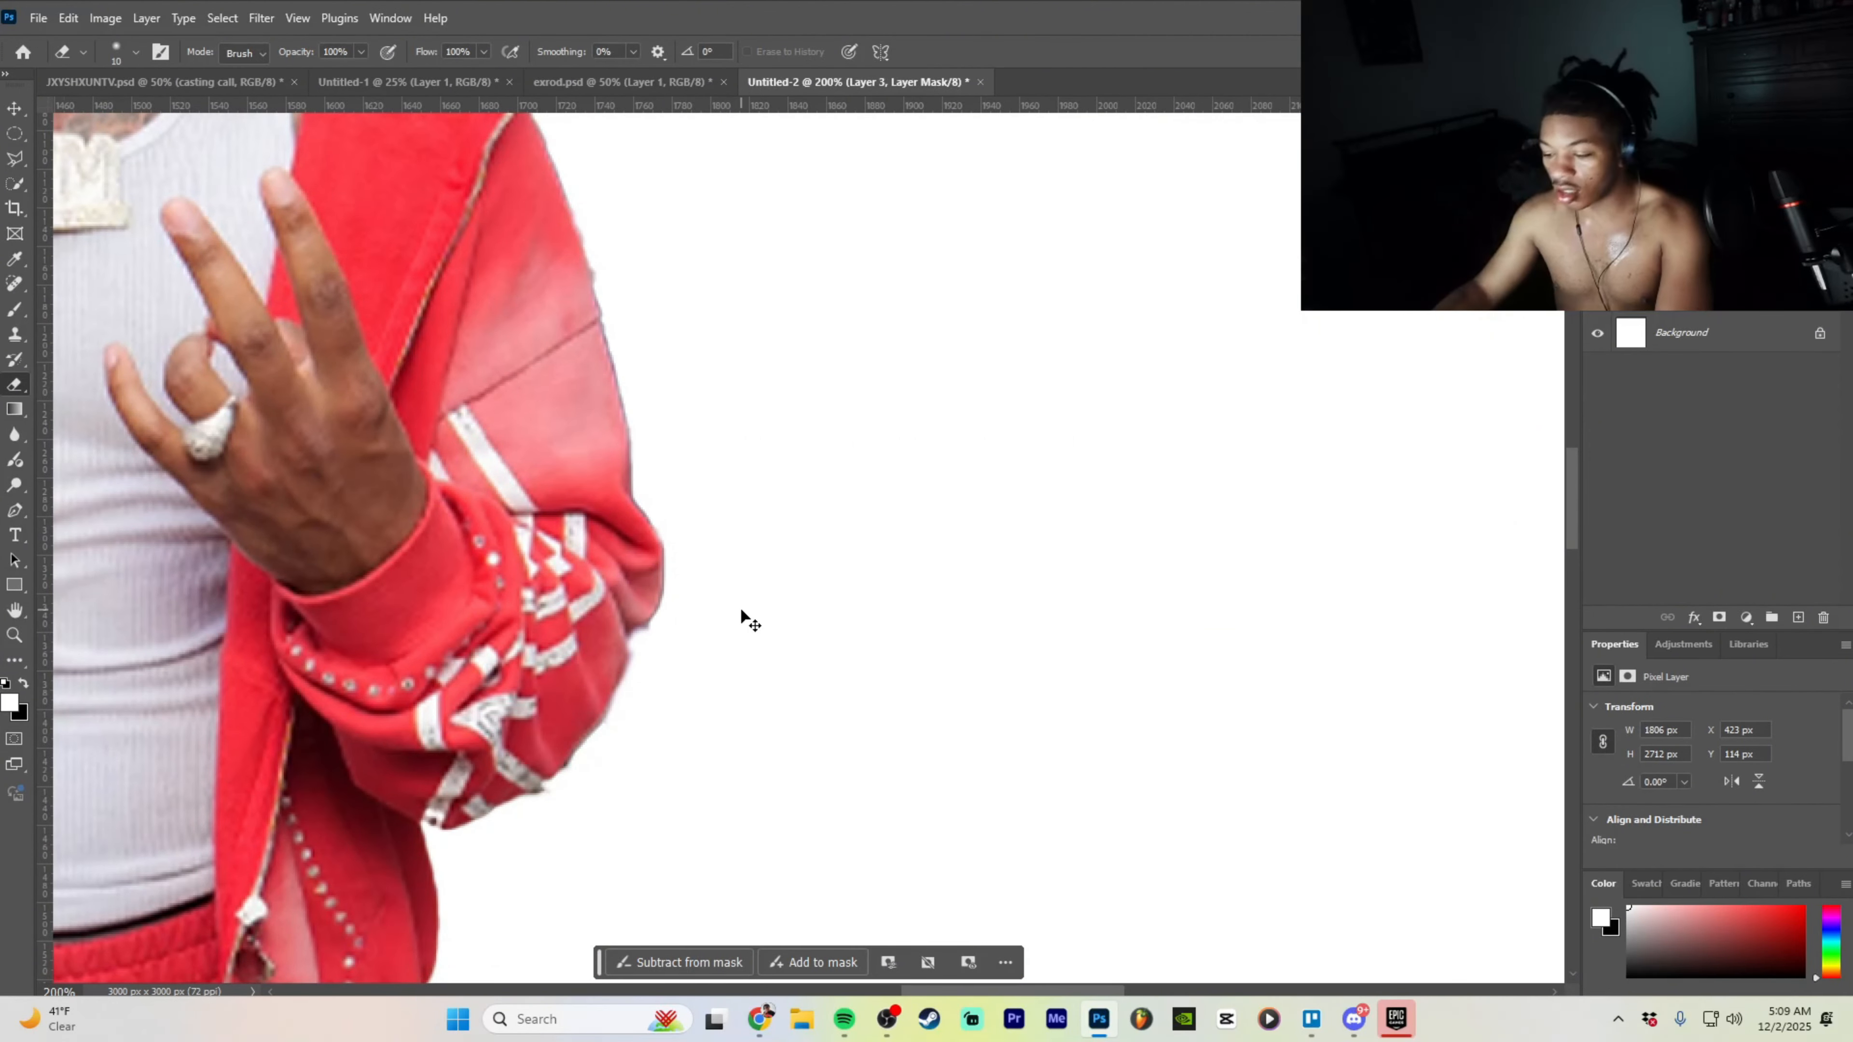
{"action": "key", "text": "ctrl+plus"}
{"action": "key", "text": "ctrl+plus"}
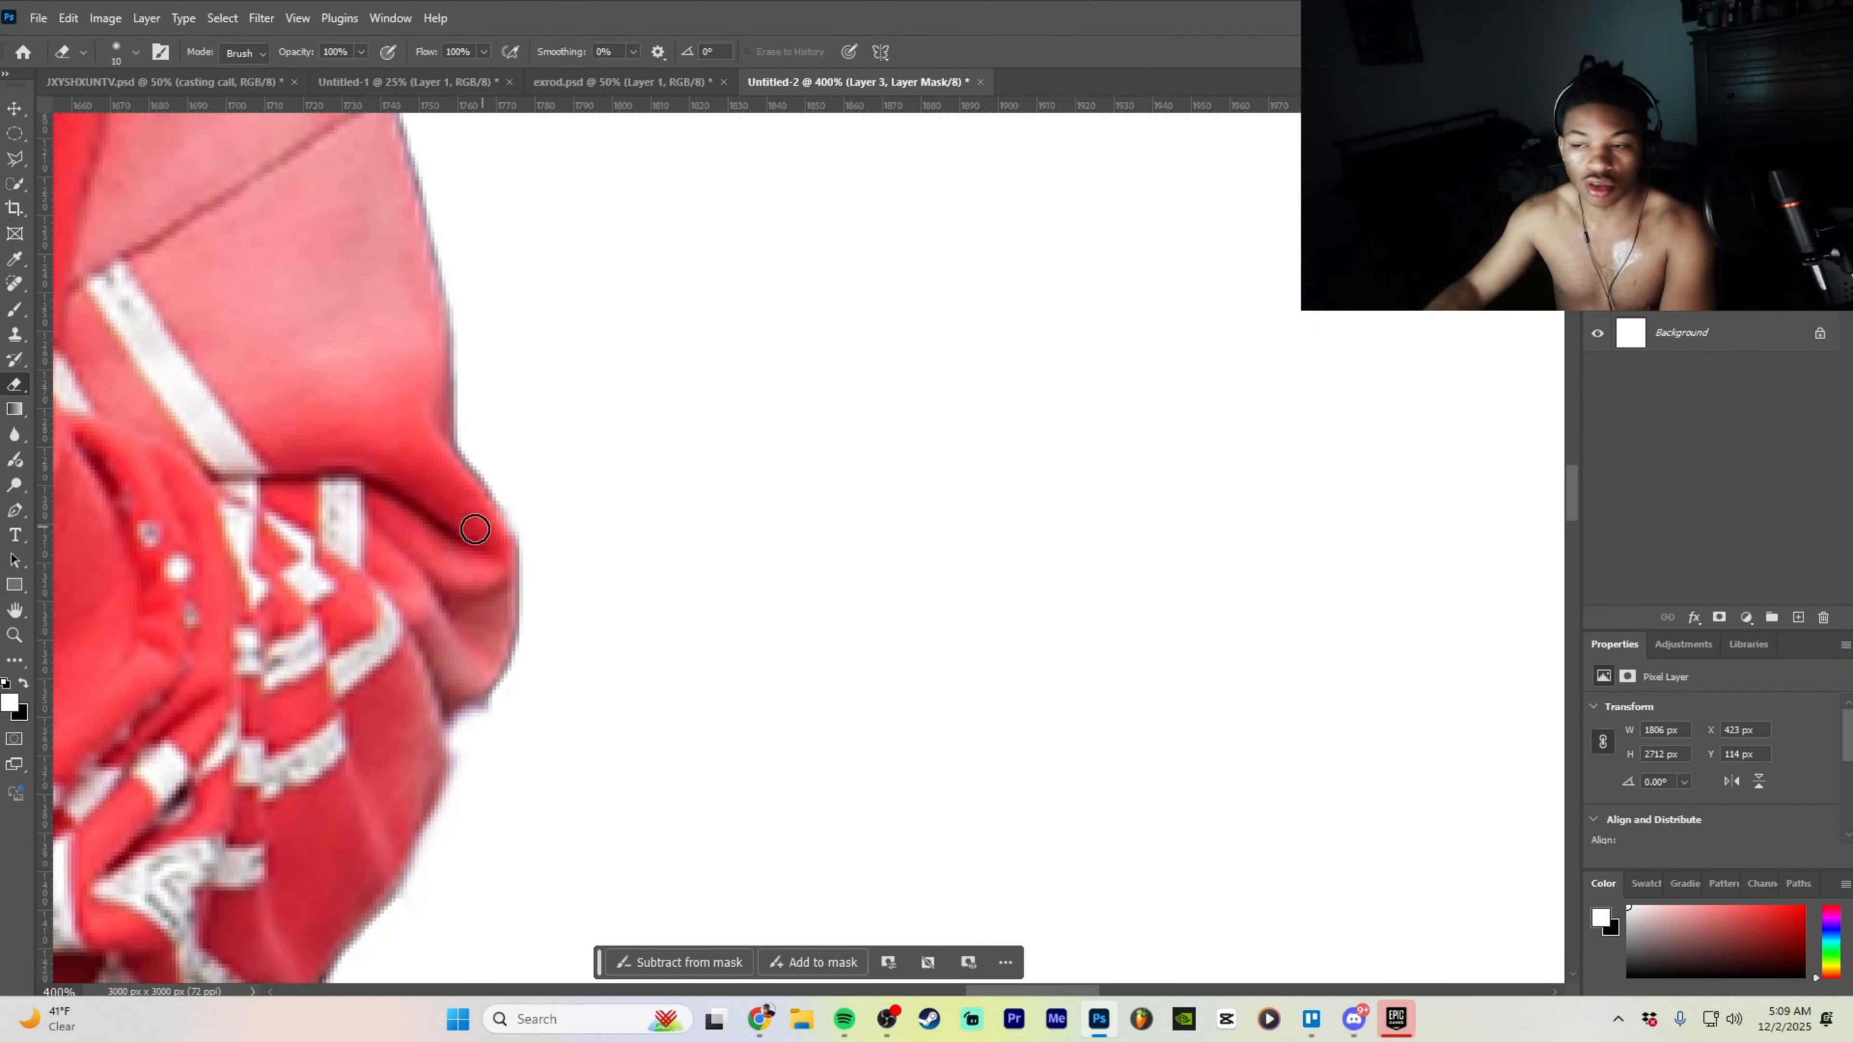
{"action": "scroll", "coordinate": [496, 558], "scroll_direction": "up", "scroll_amount": 1}
{"action": "scroll", "coordinate": [483, 526], "scroll_direction": "up", "scroll_amount": 2}
{"action": "scroll", "coordinate": [393, 329], "scroll_direction": "up", "scroll_amount": 4}
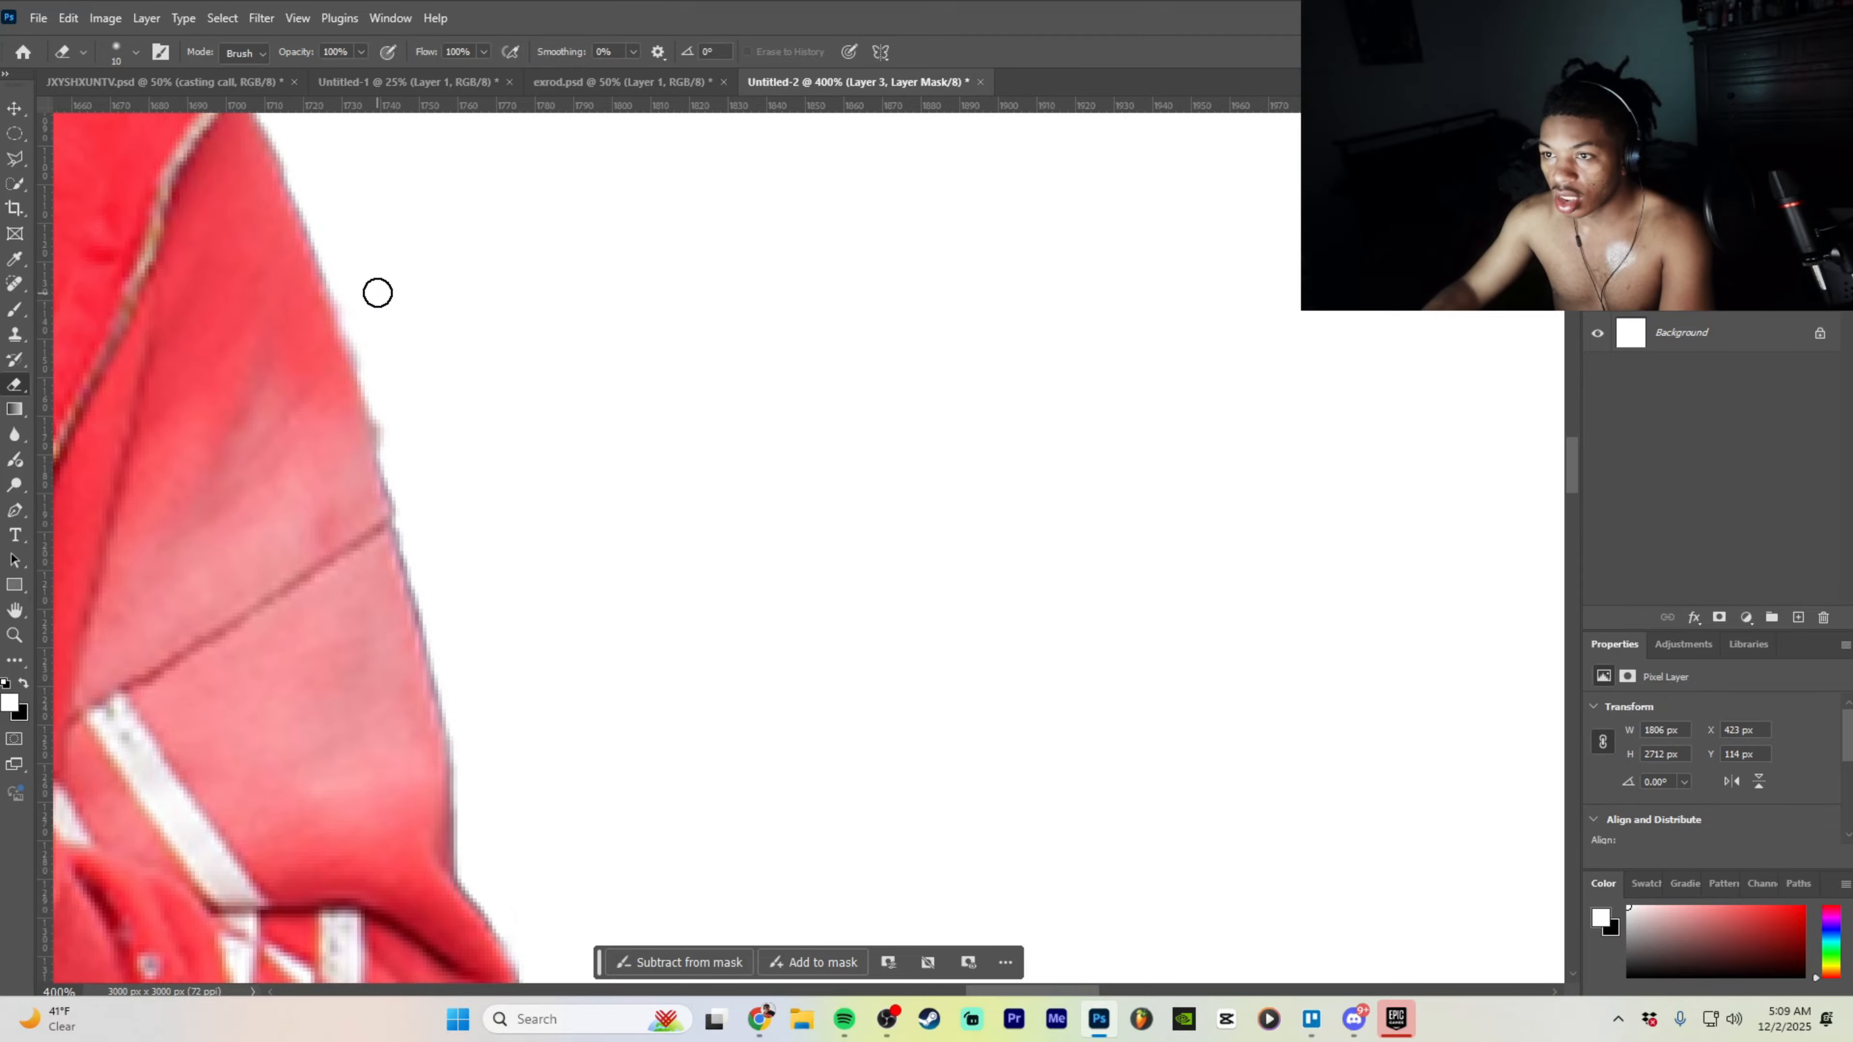
{"action": "scroll", "coordinate": [371, 439], "scroll_direction": "up", "scroll_amount": 1}
{"action": "scroll", "coordinate": [371, 438], "scroll_direction": "up", "scroll_amount": 1}
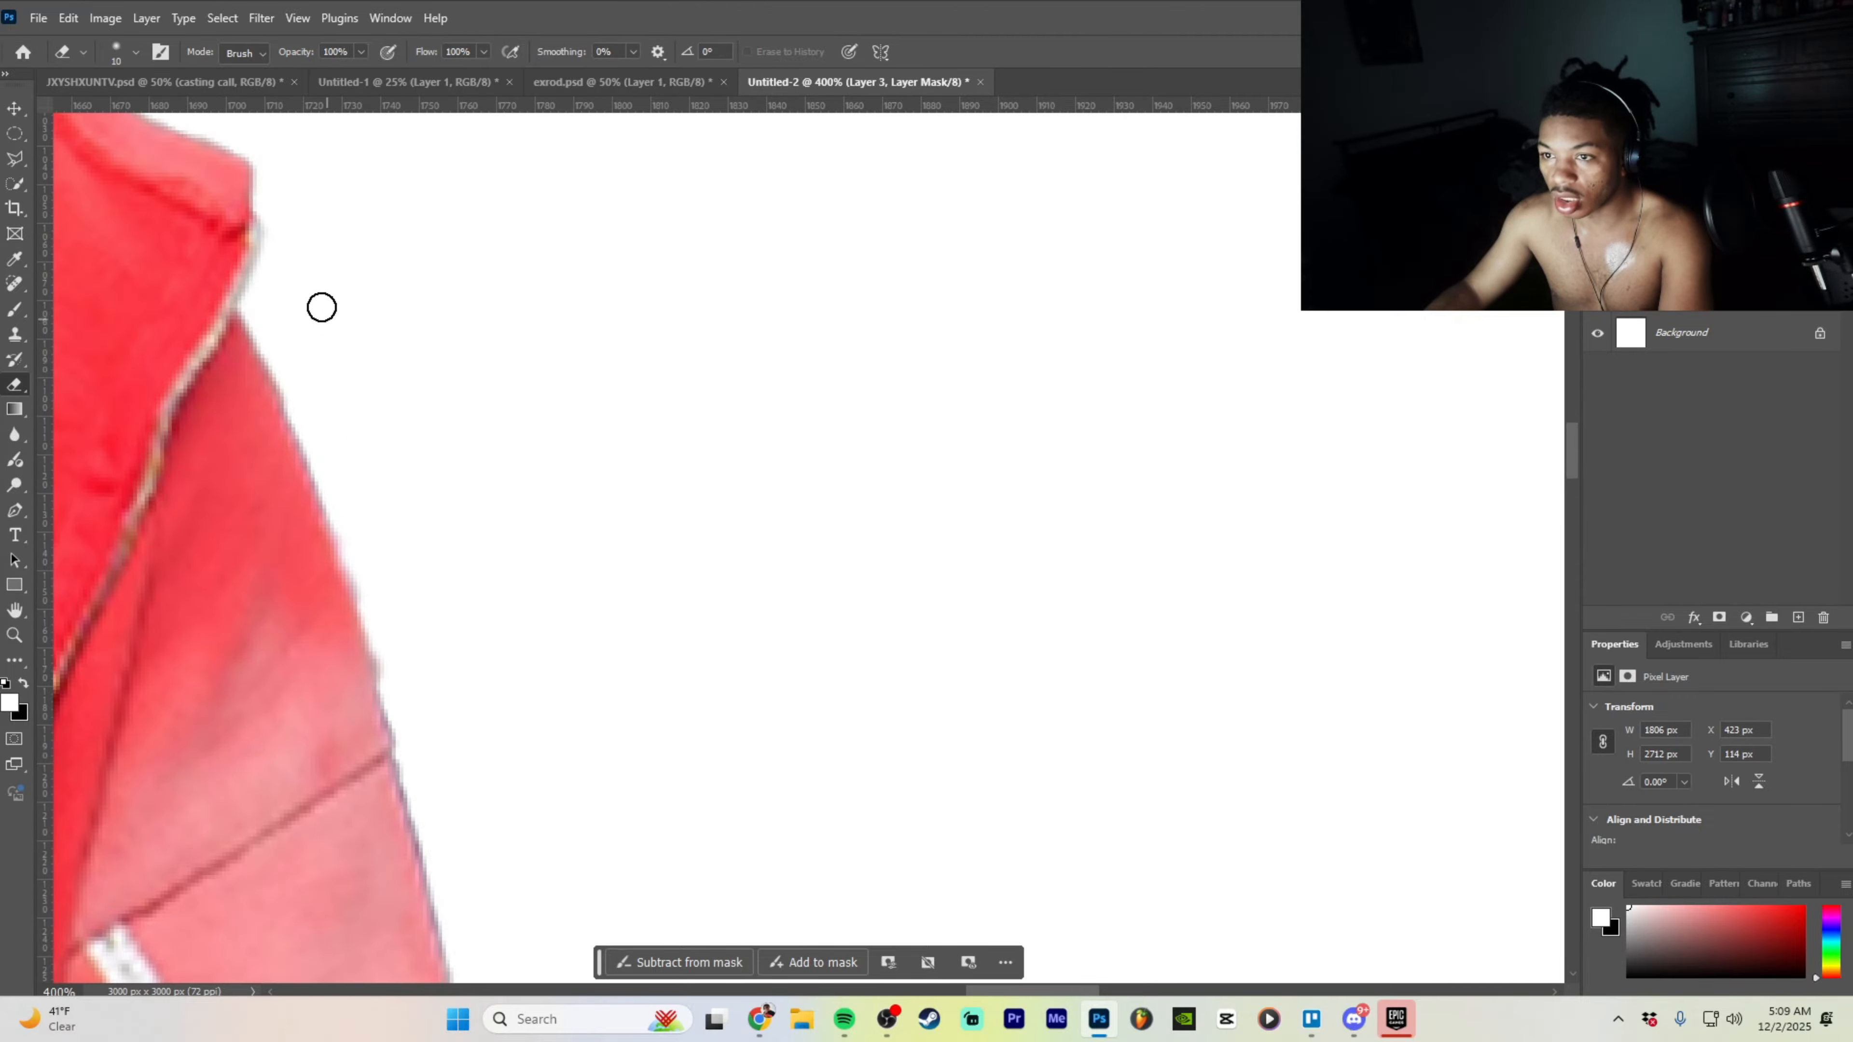
{"action": "key", "text": "ctrl+minus"}
{"action": "key", "text": "ctrl+minus"}
{"action": "key", "text": "ctrl+minus"}
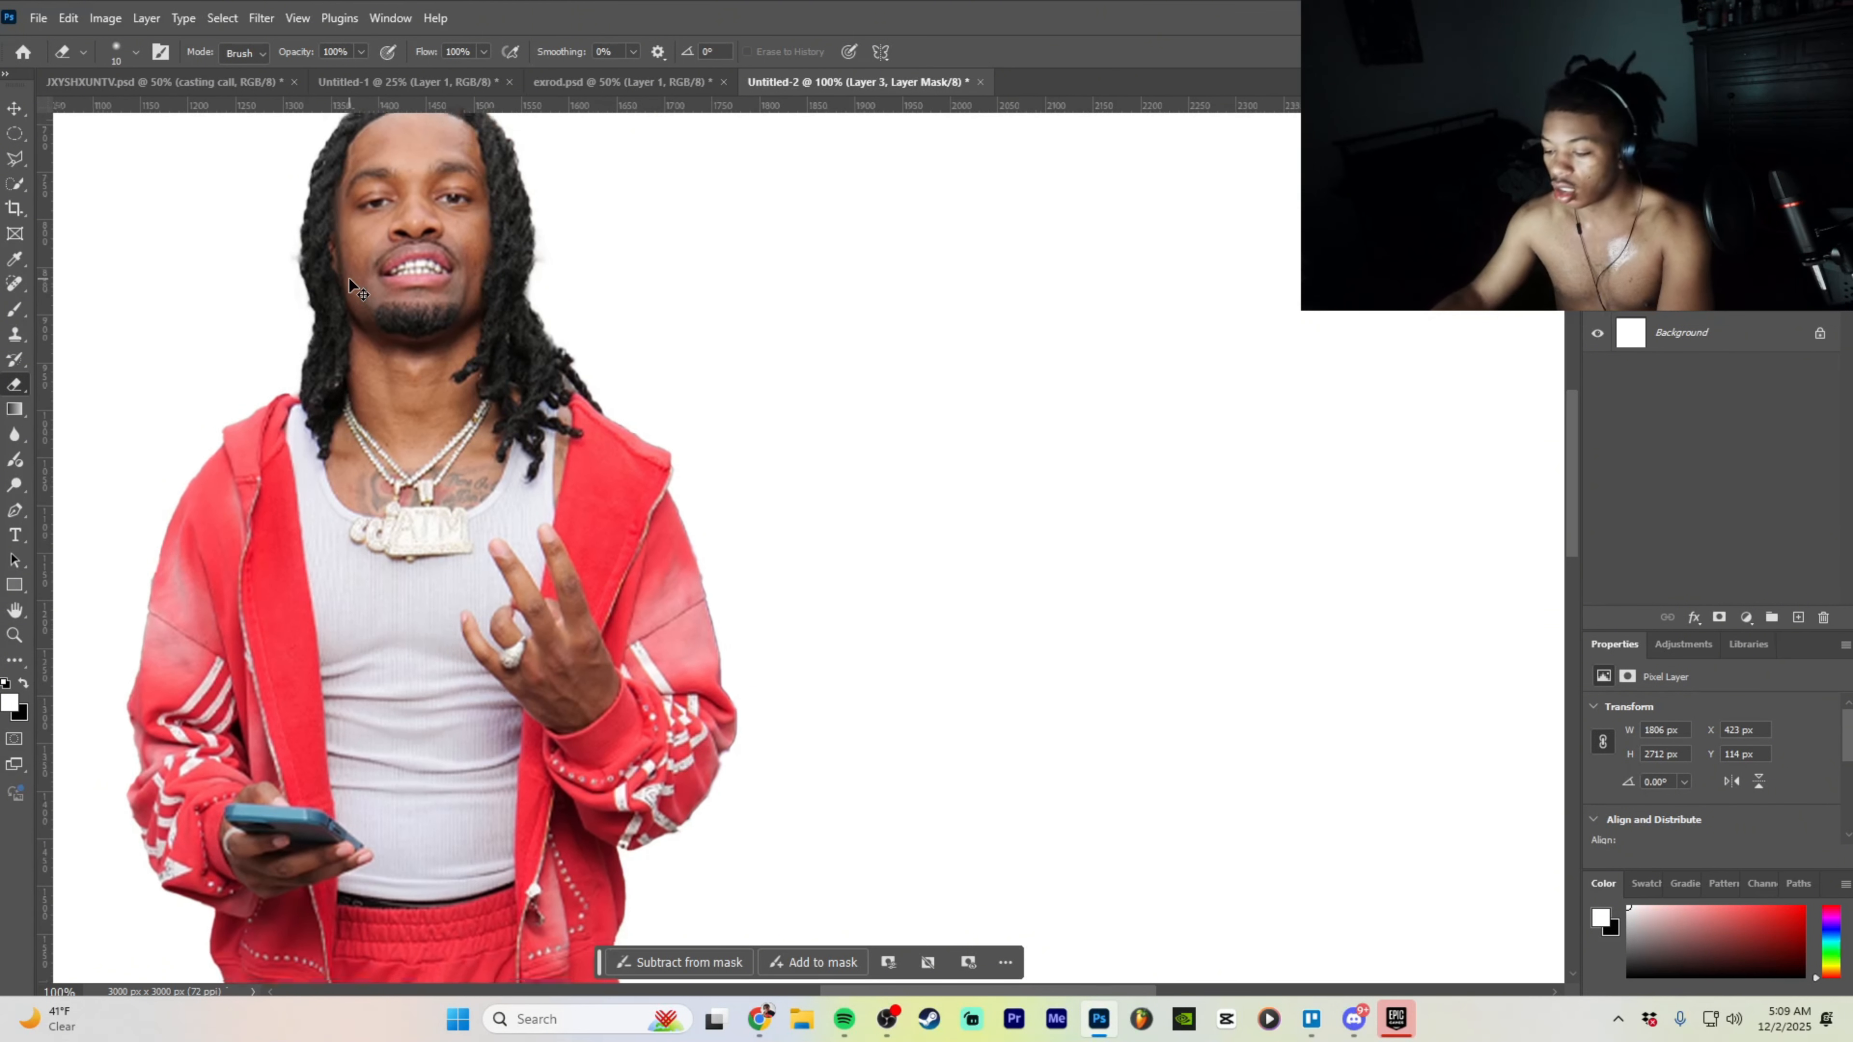
{"action": "key", "text": "ctrl+minus"}
{"action": "scroll", "coordinate": [809, 513], "scroll_direction": "down", "scroll_amount": 3}
{"action": "scroll", "coordinate": [810, 513], "scroll_direction": "down", "scroll_amount": 3}
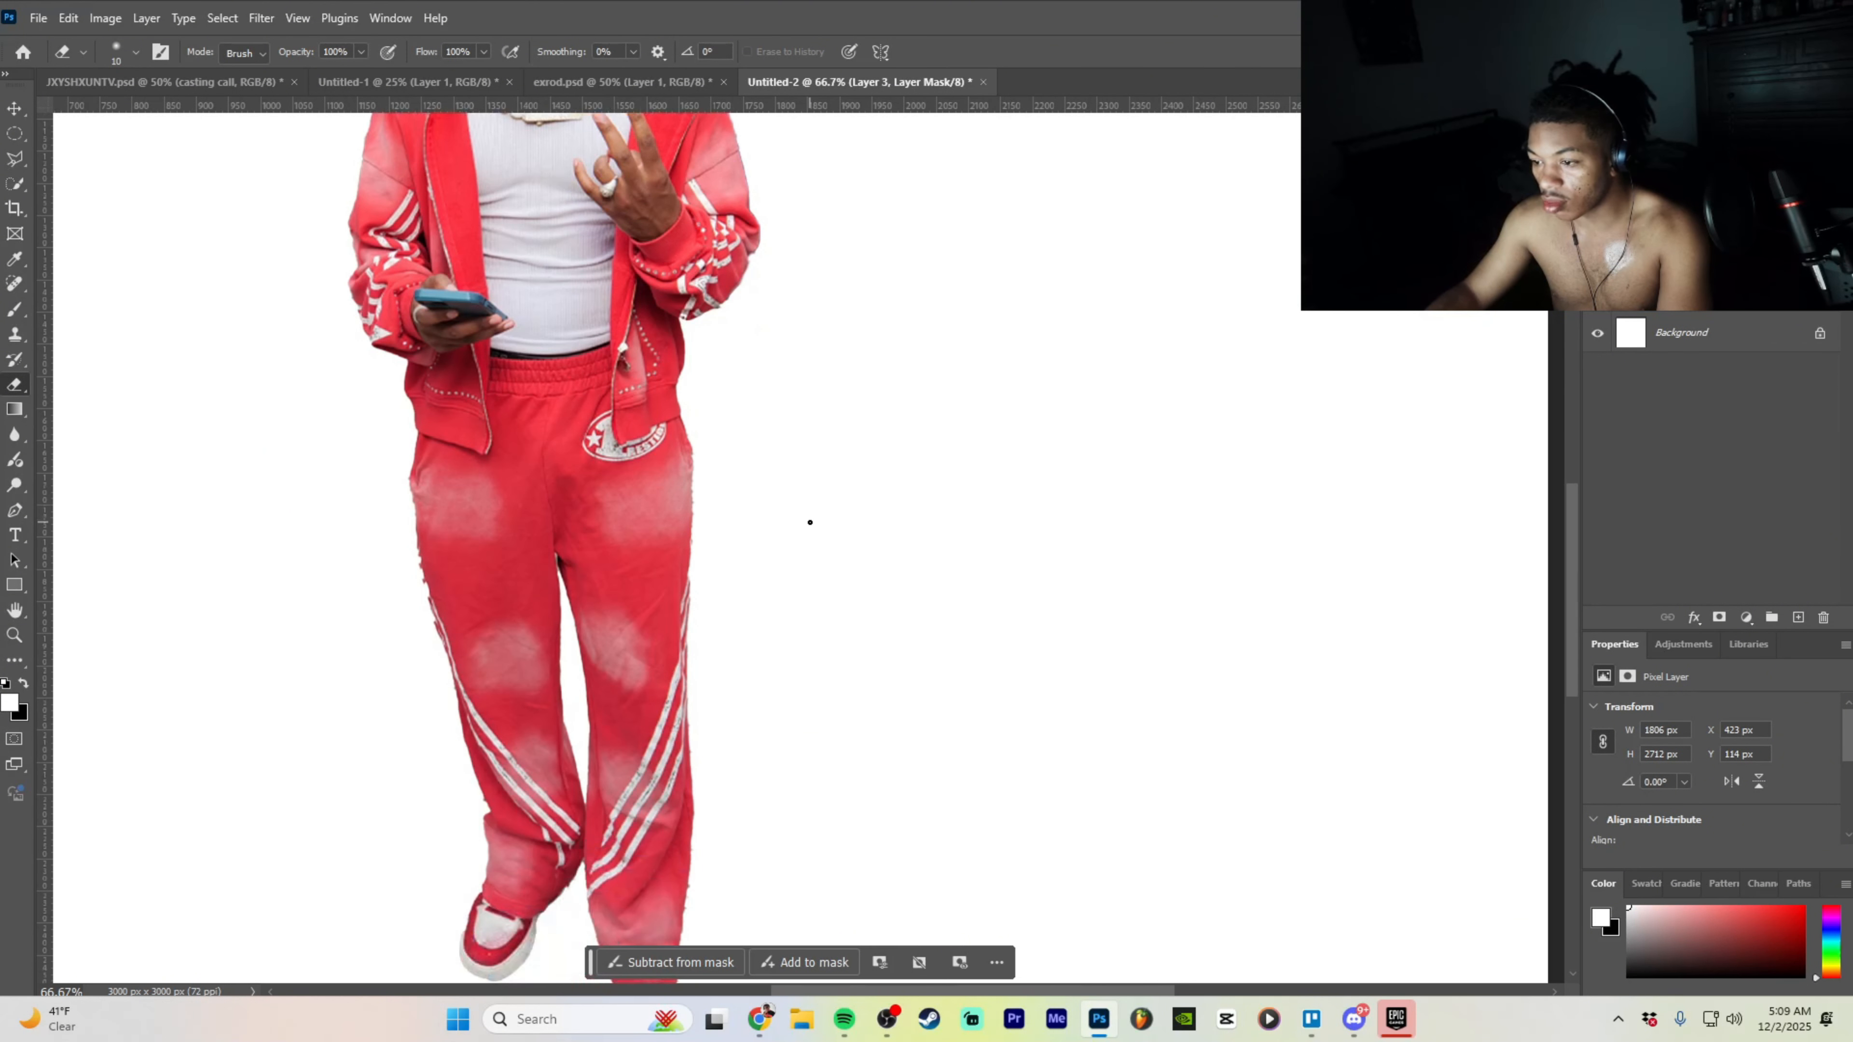
- Hide the red-outfit cutout Layer 3, show the varsity-jacket Layer 2, and select it with the Move tool
{"action": "left_click", "coordinate": [1596, 218]}
{"action": "left_click", "coordinate": [1597, 256]}
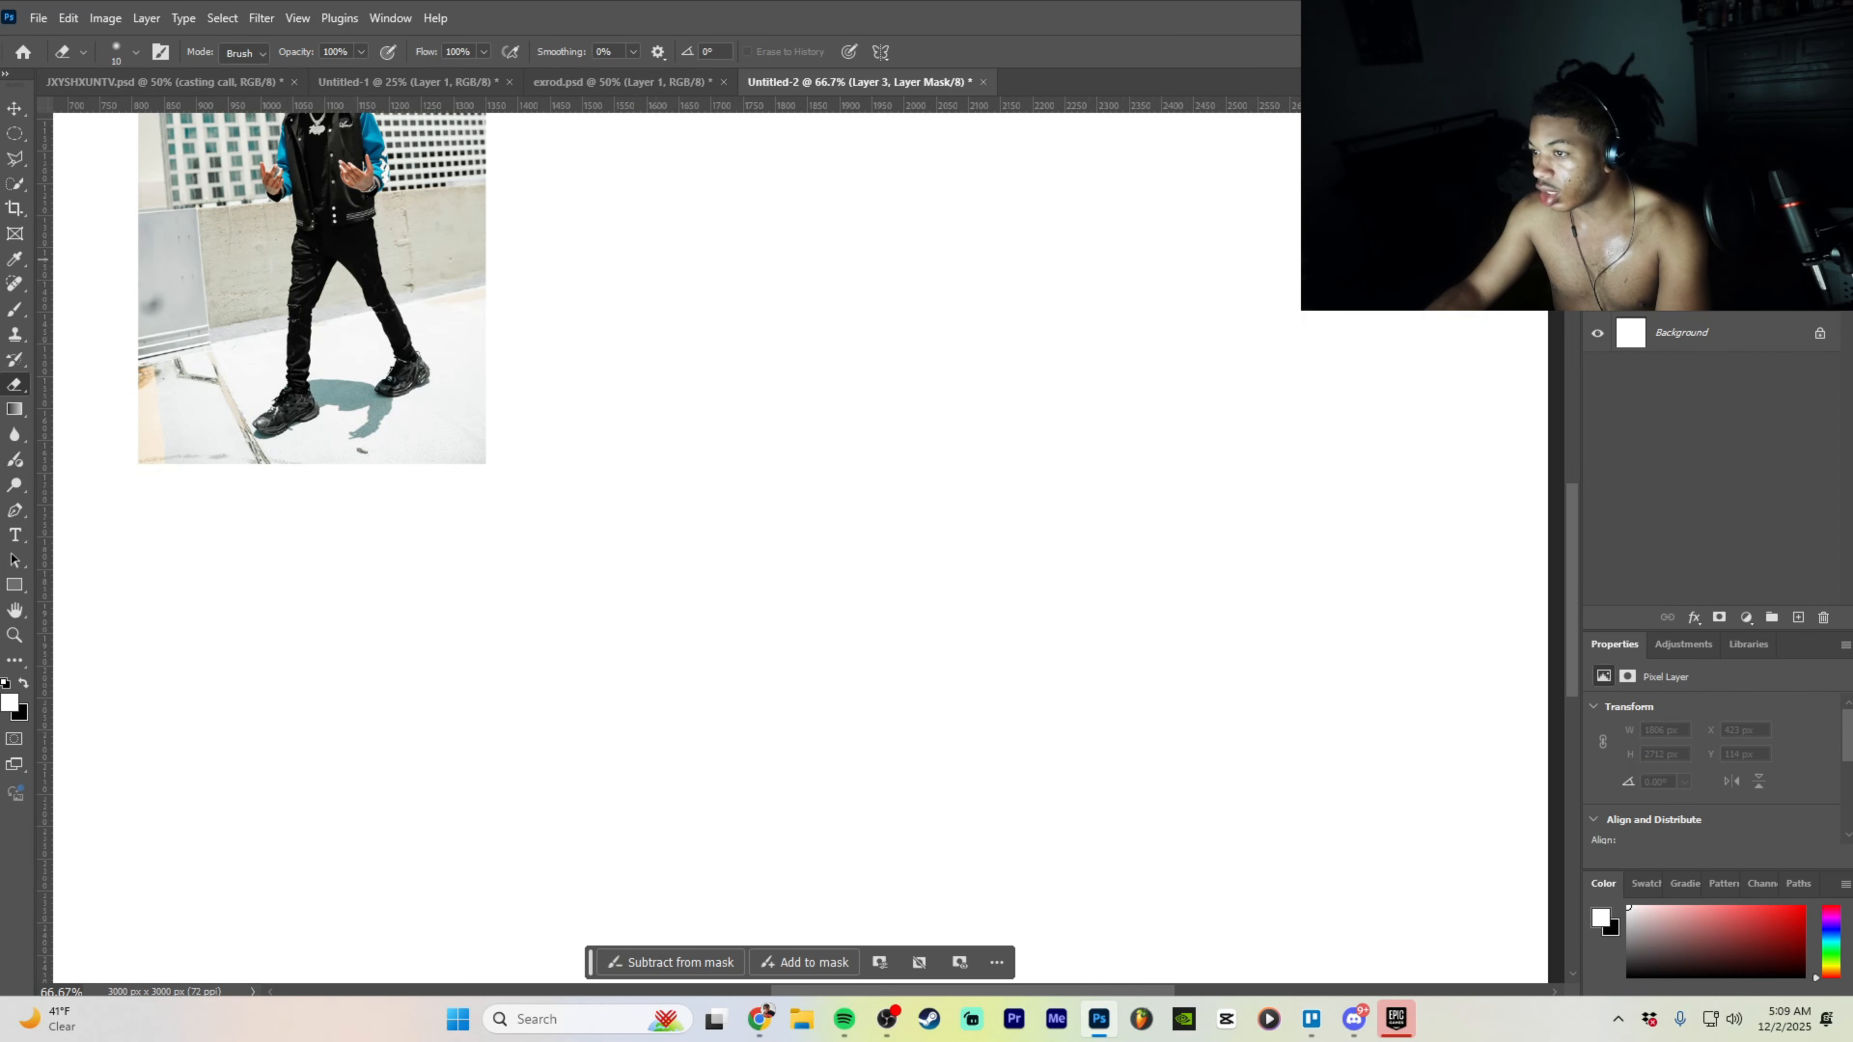
{"action": "key", "text": "v"}
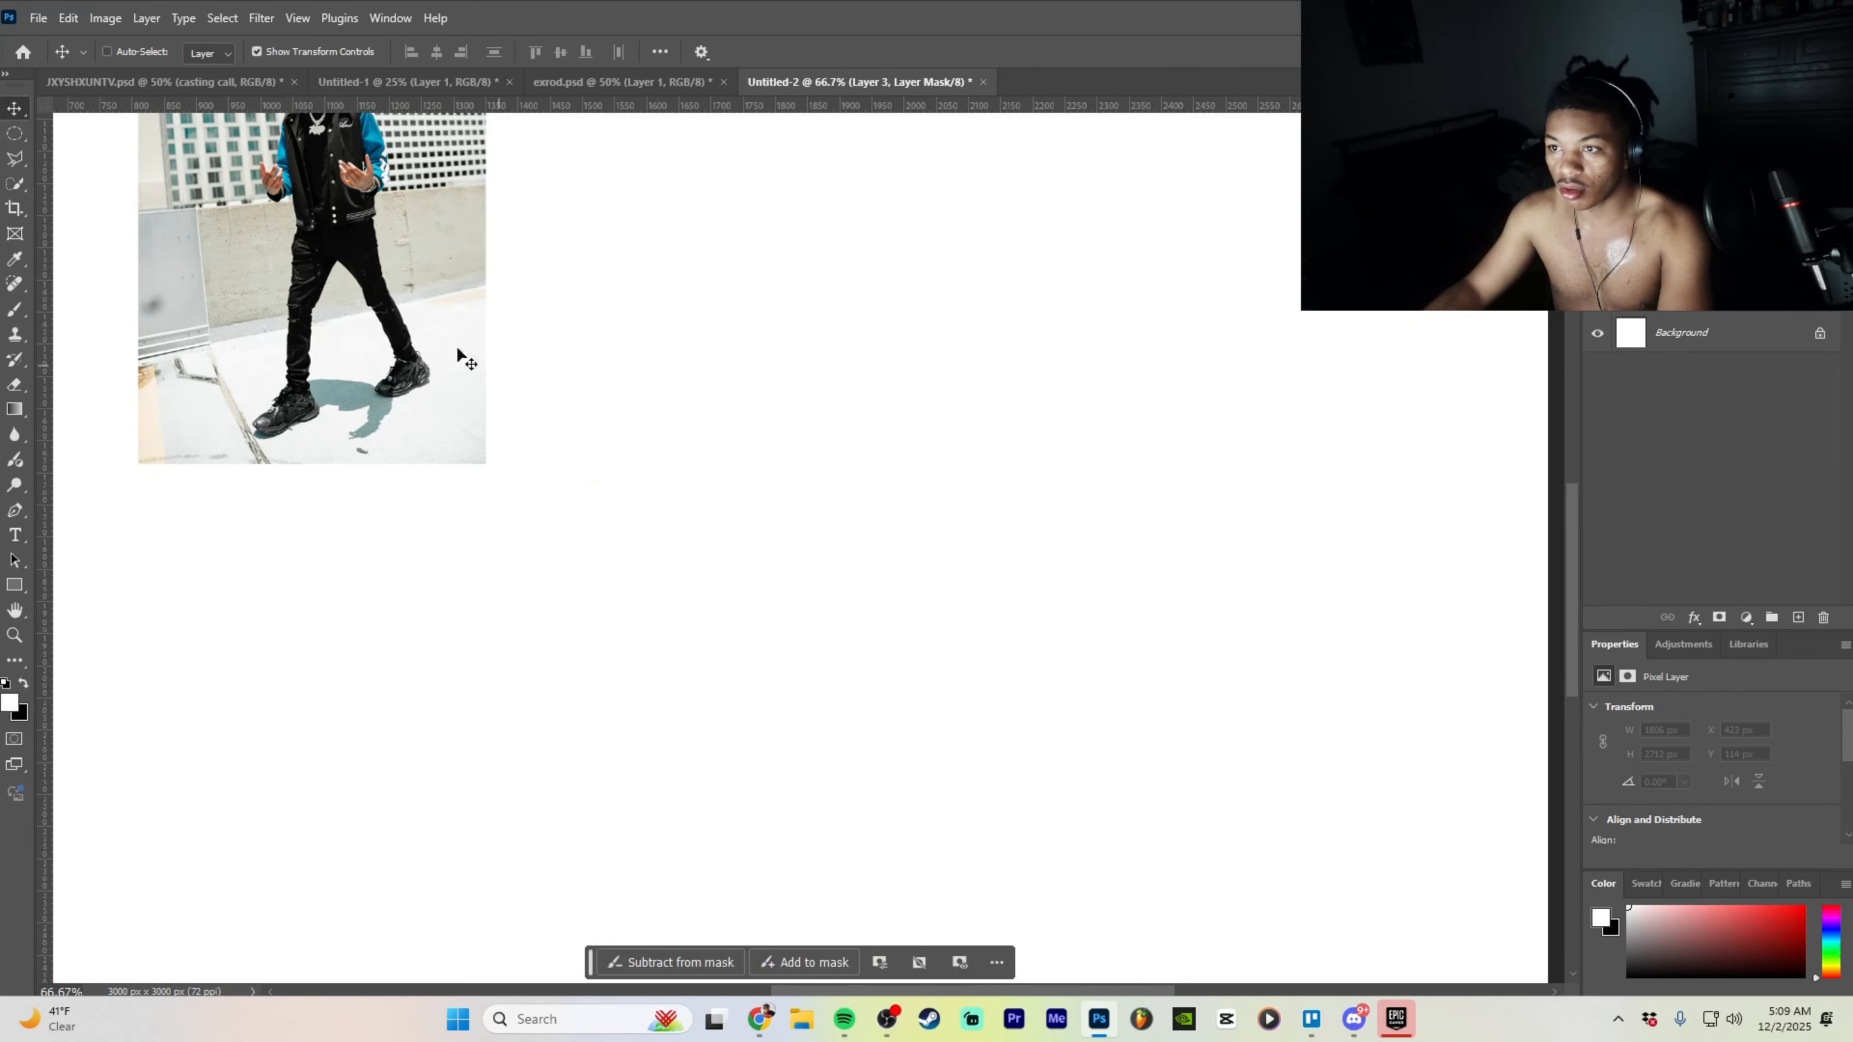
{"action": "key", "text": "ctrl+minus"}
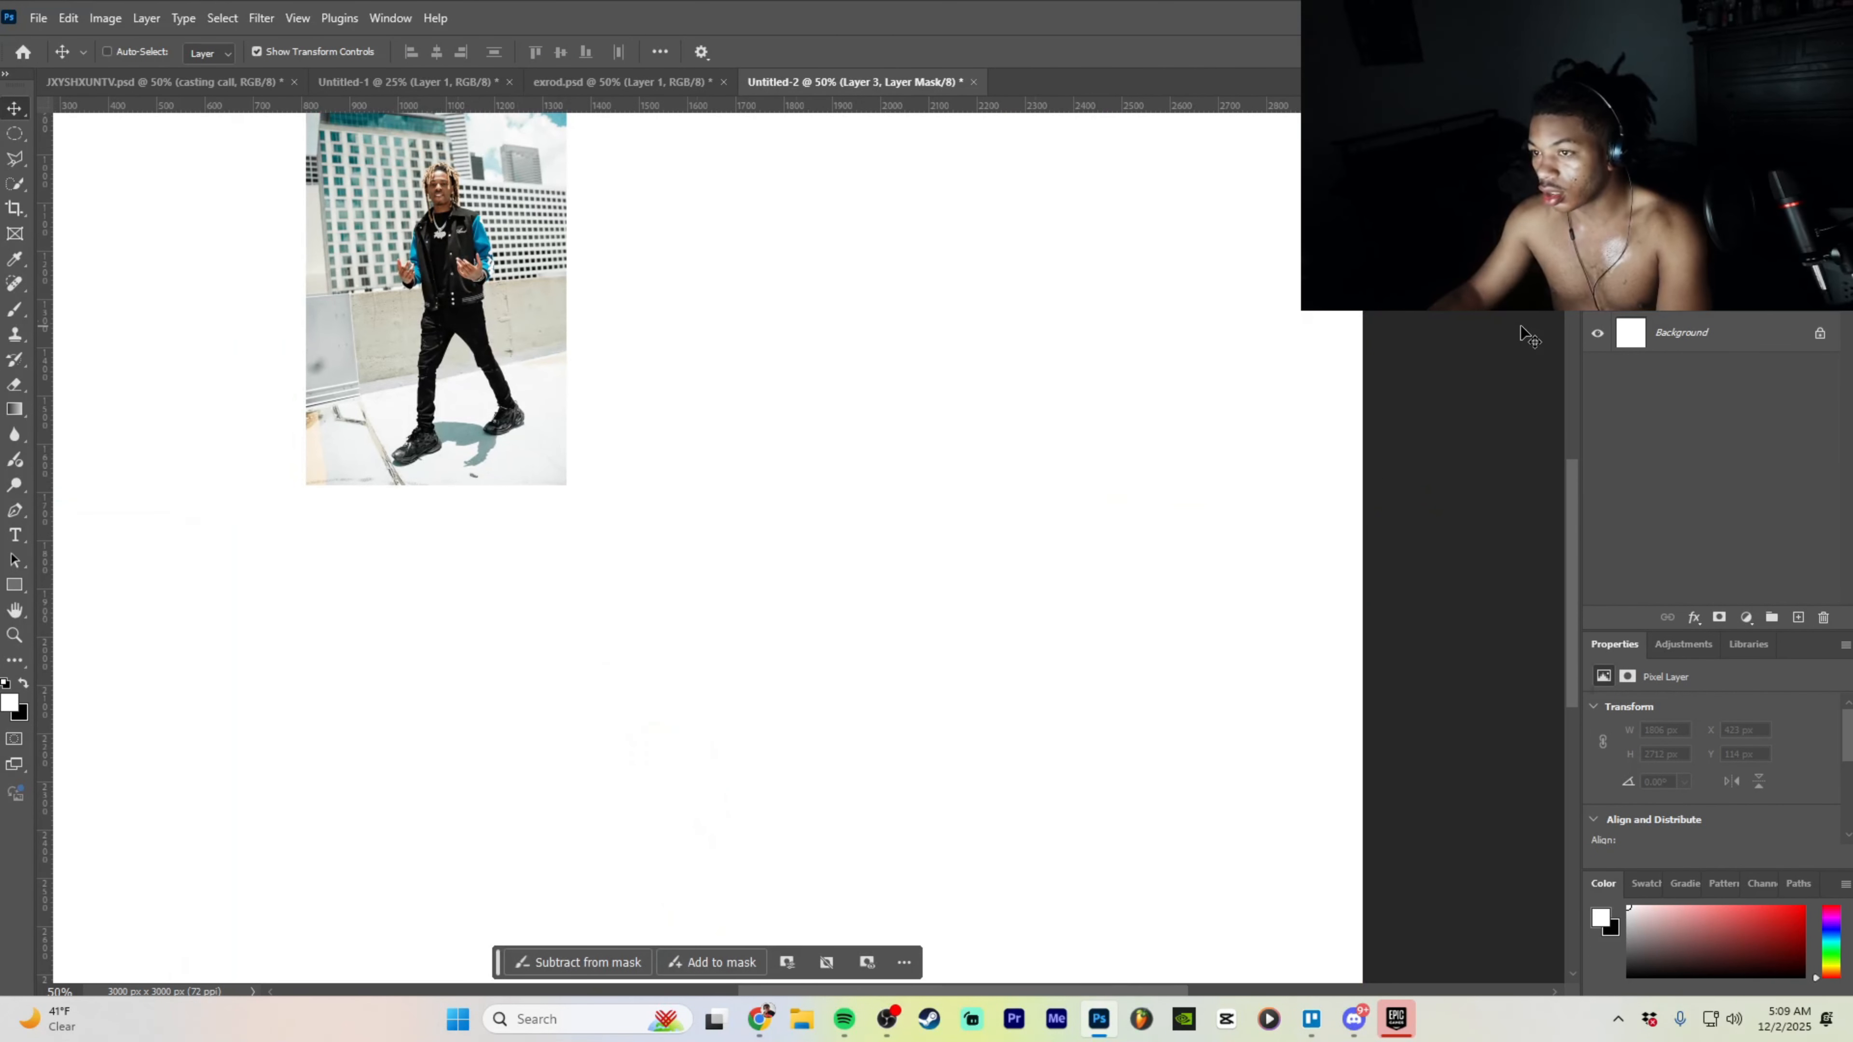
{"action": "scroll", "coordinate": [1522, 335], "scroll_direction": "up", "scroll_amount": 1}
{"action": "left_click", "coordinate": [1677, 252]}
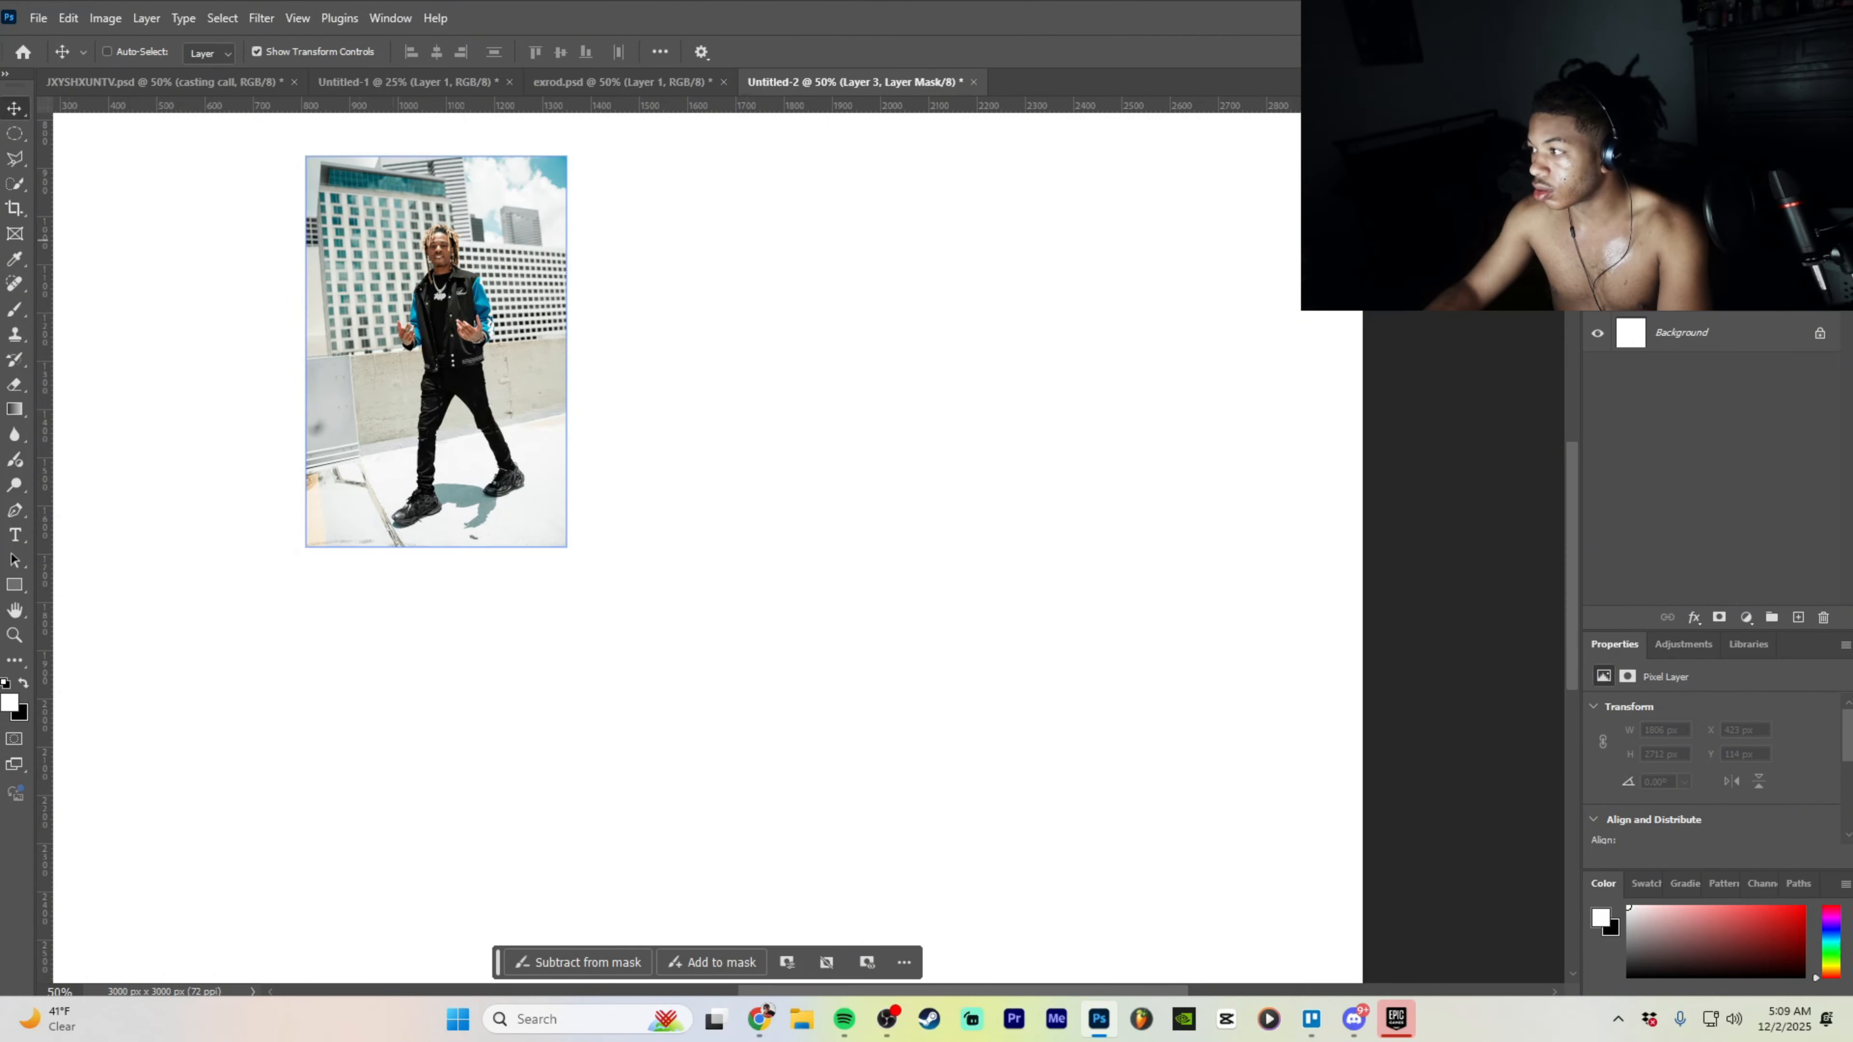
- Enlarge the varsity-jacket photo to 2211 × 3316 px so it fills the canvas height
{"action": "left_click_drag", "start_coordinate": [474, 349], "coordinate": [1140, 400]}
{"action": "left_click_drag", "start_coordinate": [924, 436], "coordinate": [739, 426]}
{"action": "key", "text": "ctrl+minus"}
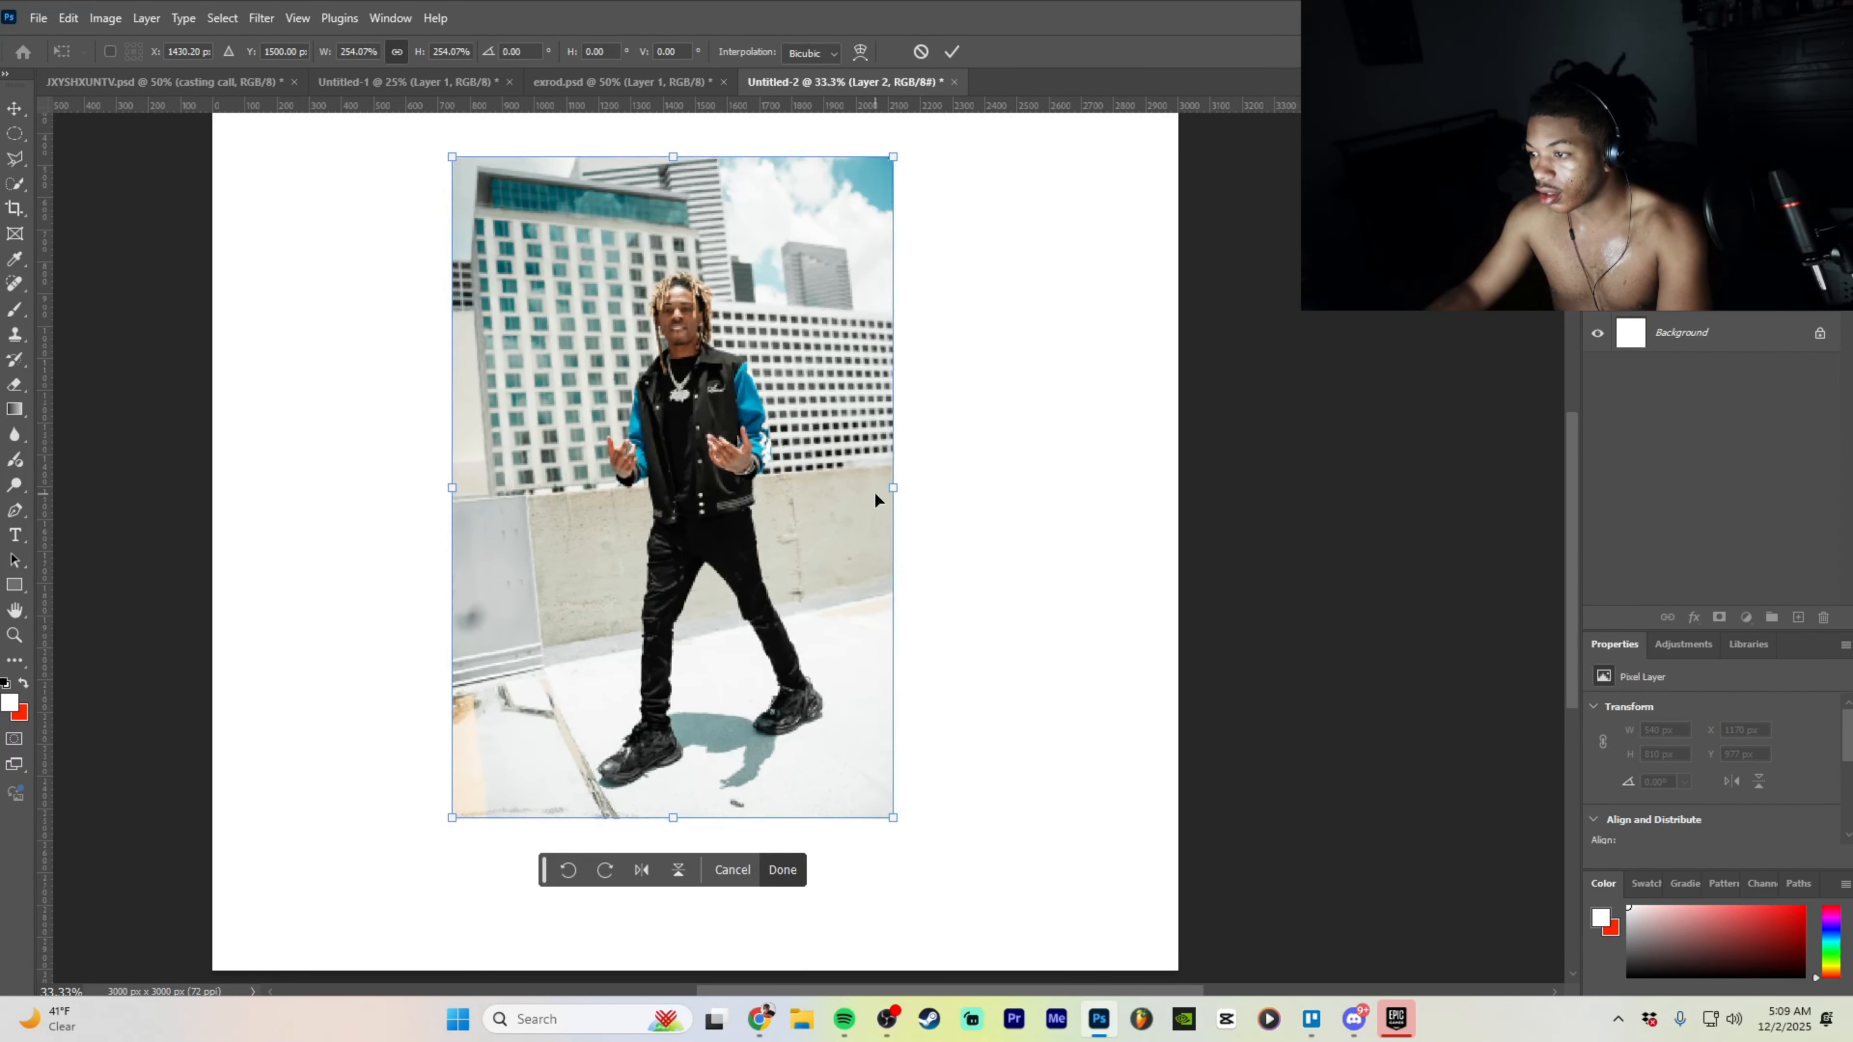
{"action": "left_click_drag", "start_coordinate": [894, 489], "coordinate": [1163, 491]}
{"action": "left_click_drag", "start_coordinate": [906, 498], "coordinate": [750, 498]}
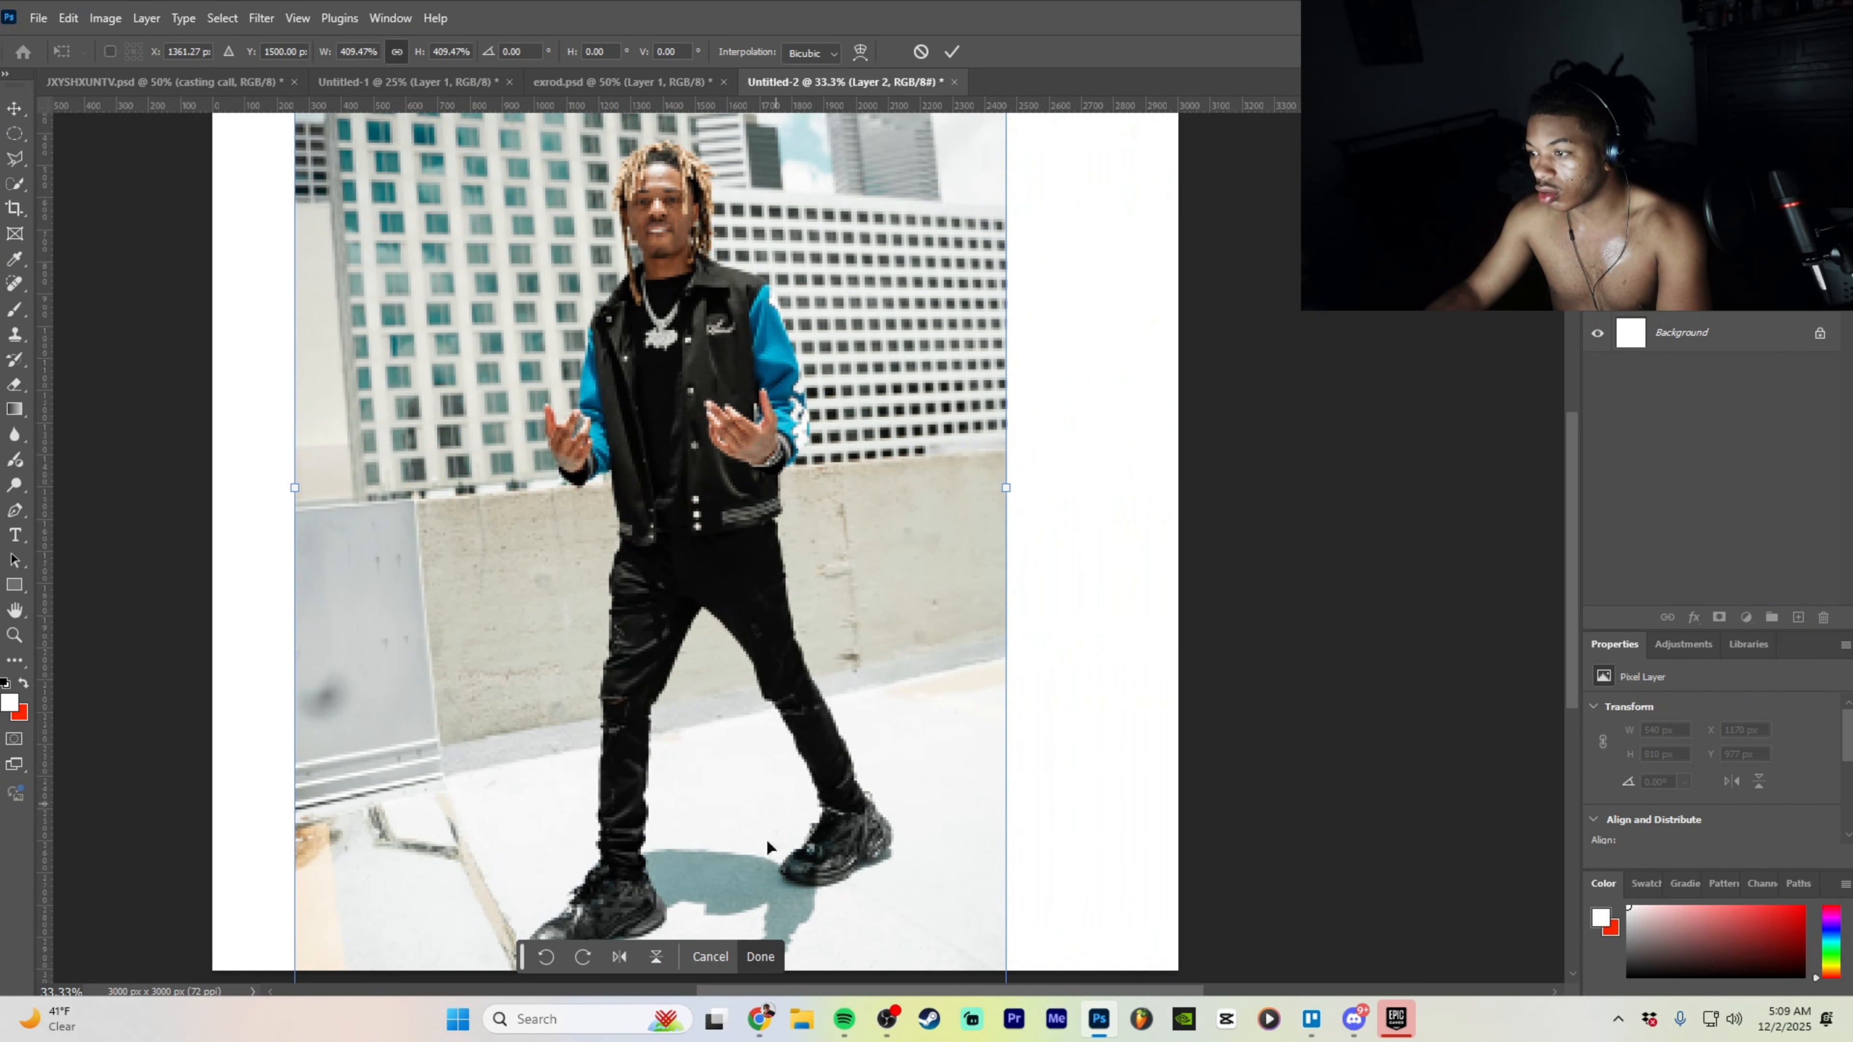
{"action": "left_click", "coordinate": [765, 962]}
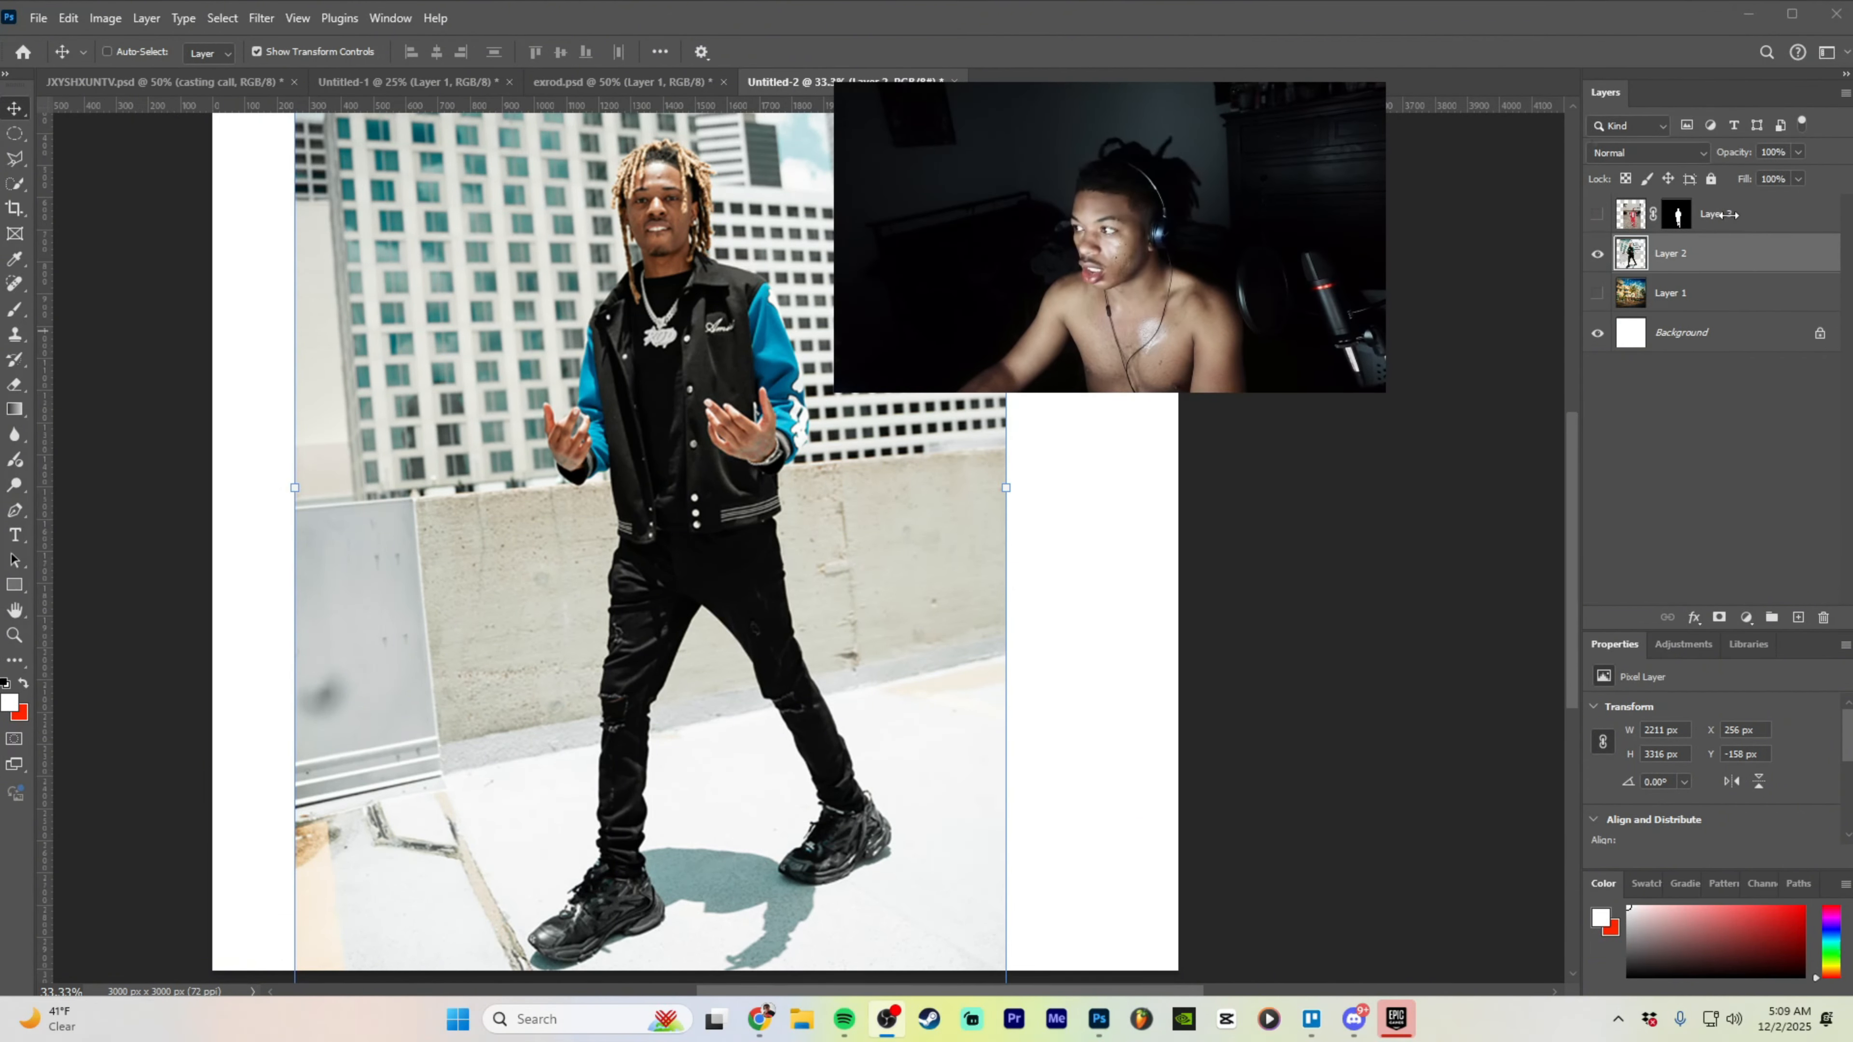
- Nudge the varsity-jacket Layer 2 up slightly, to Y −190 px
{"action": "left_click", "coordinate": [1757, 228]}
{"action": "left_click", "coordinate": [1751, 253]}
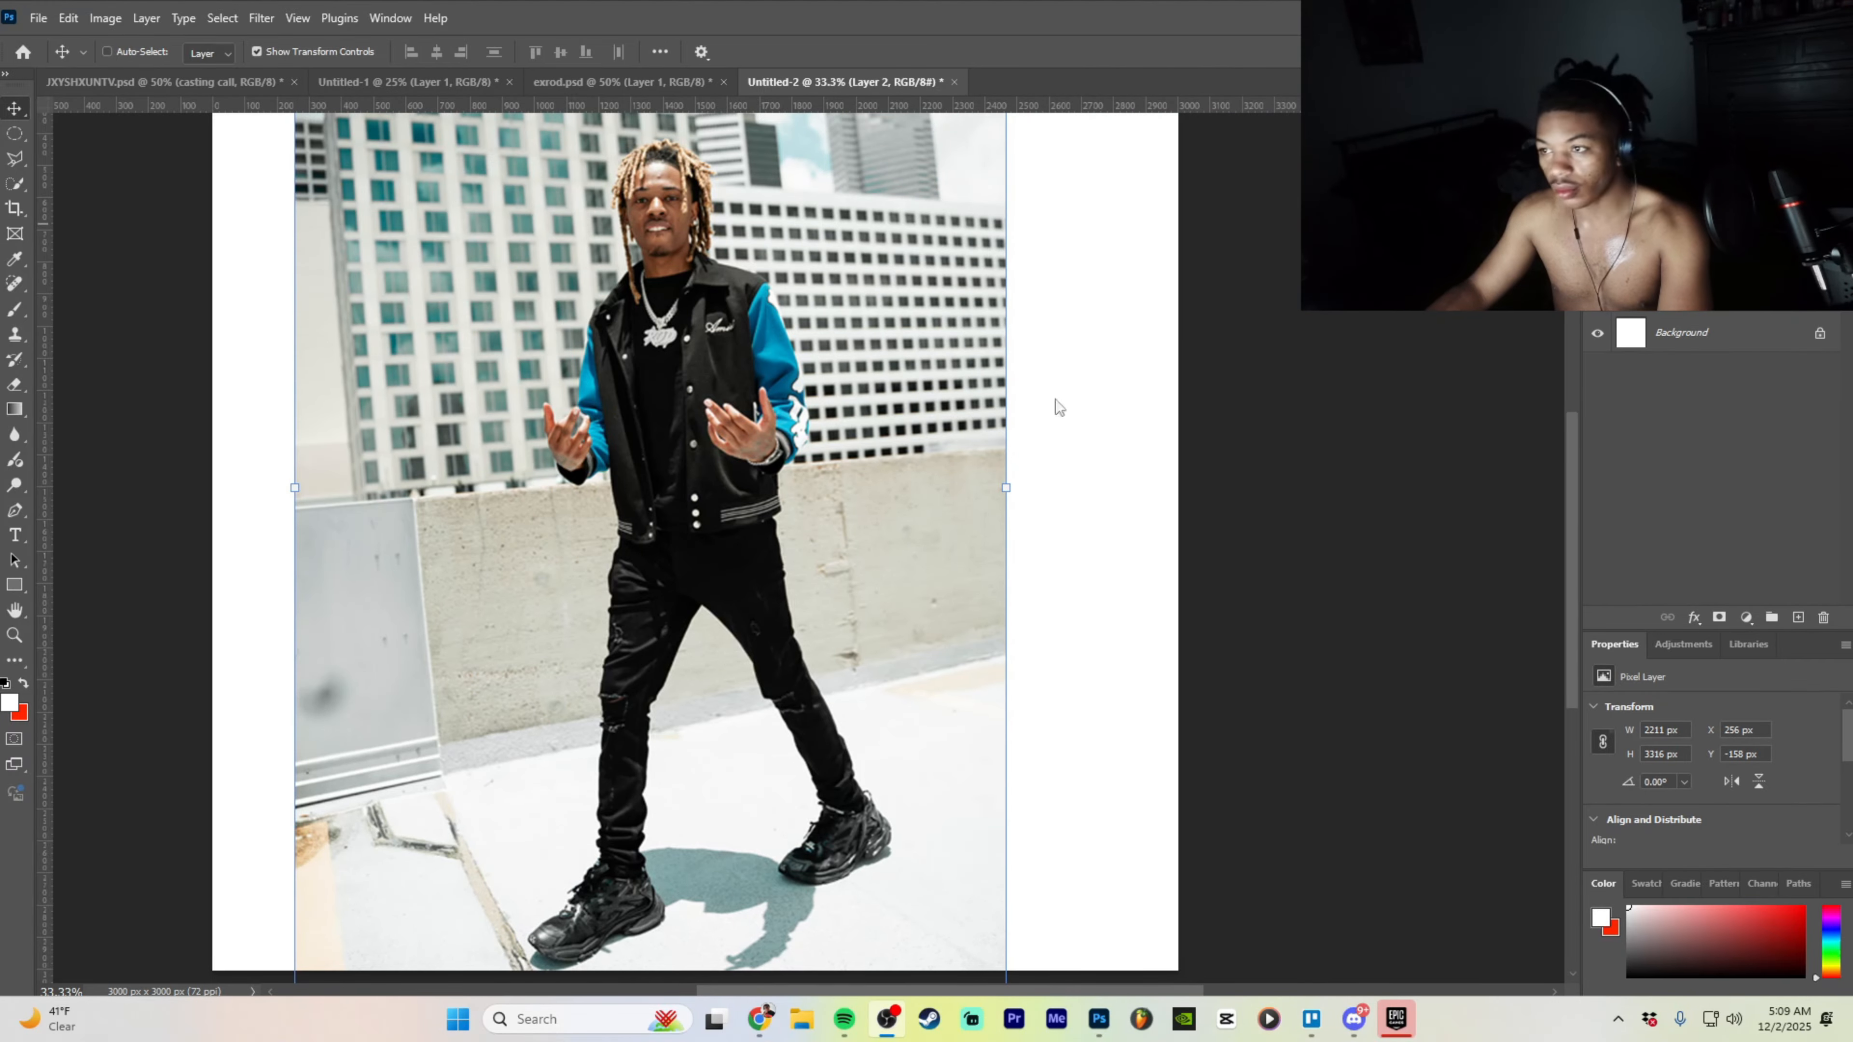
{"action": "scroll", "coordinate": [802, 420], "scroll_direction": "down", "scroll_amount": 1}
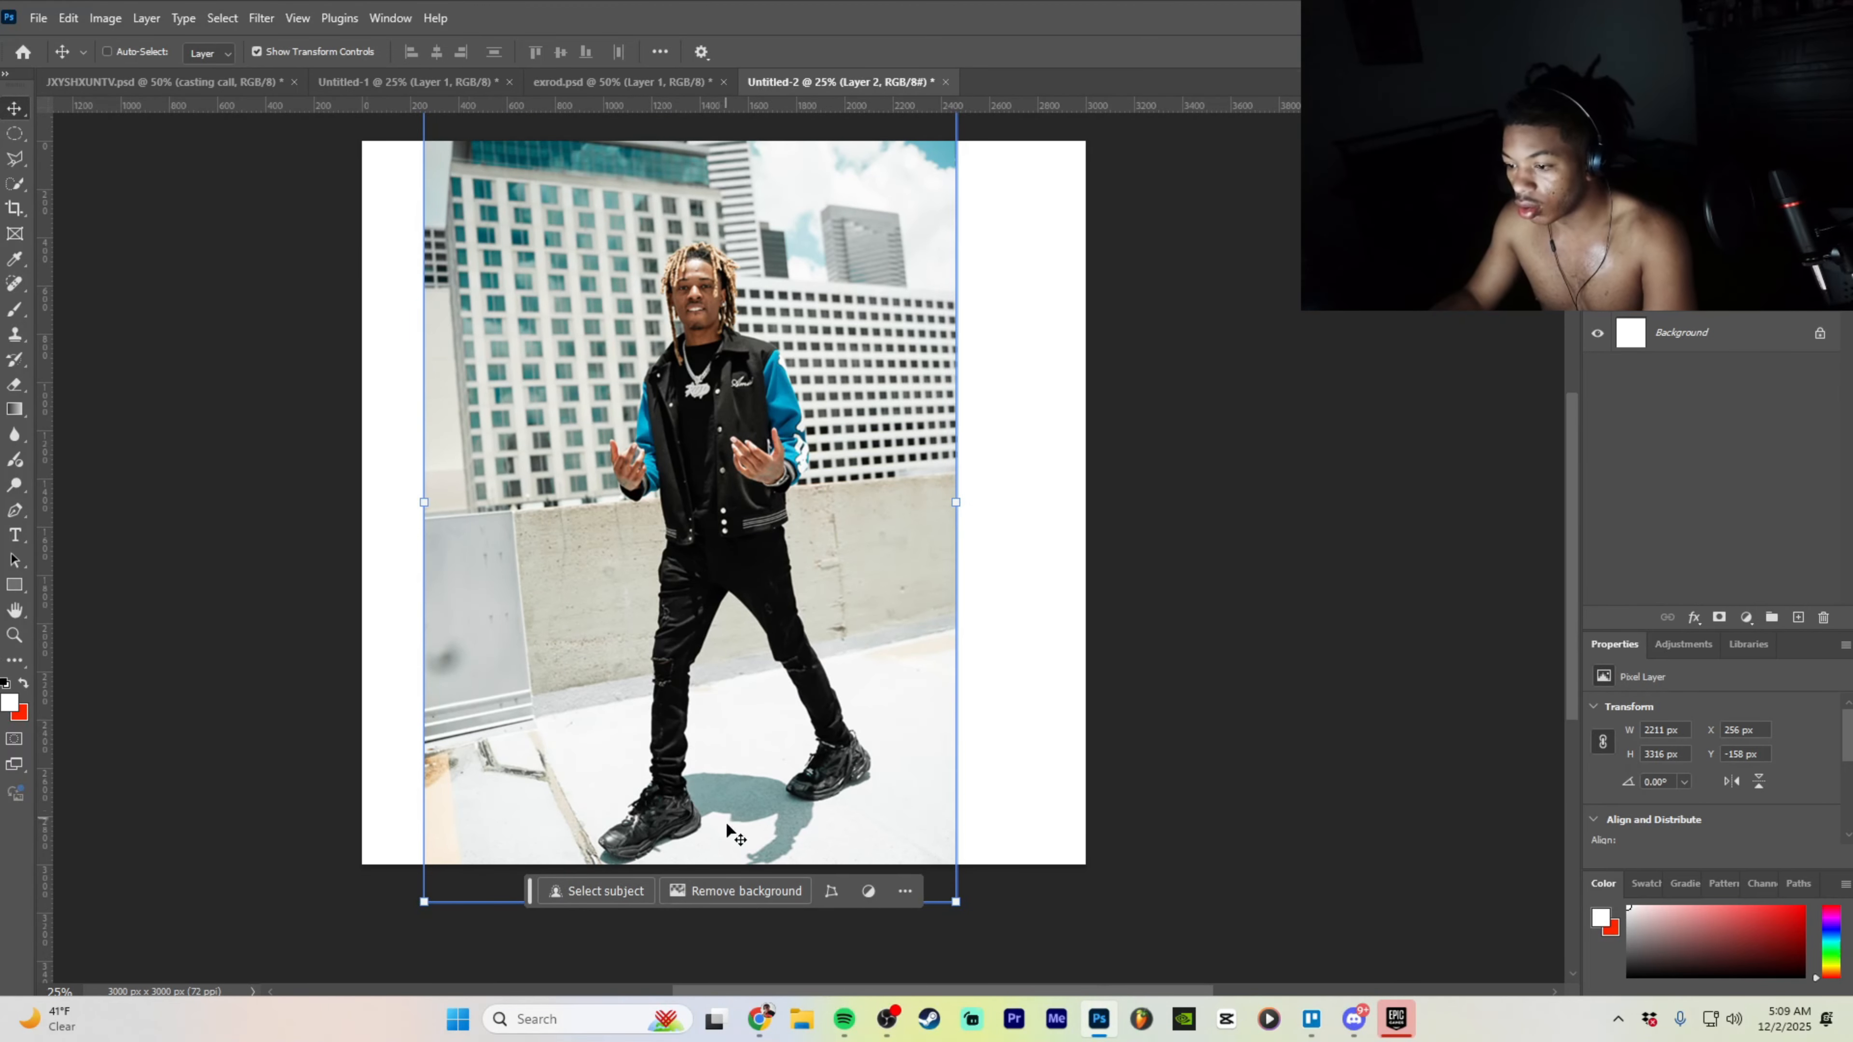
{"action": "left_click_drag", "start_coordinate": [758, 816], "coordinate": [759, 808]}
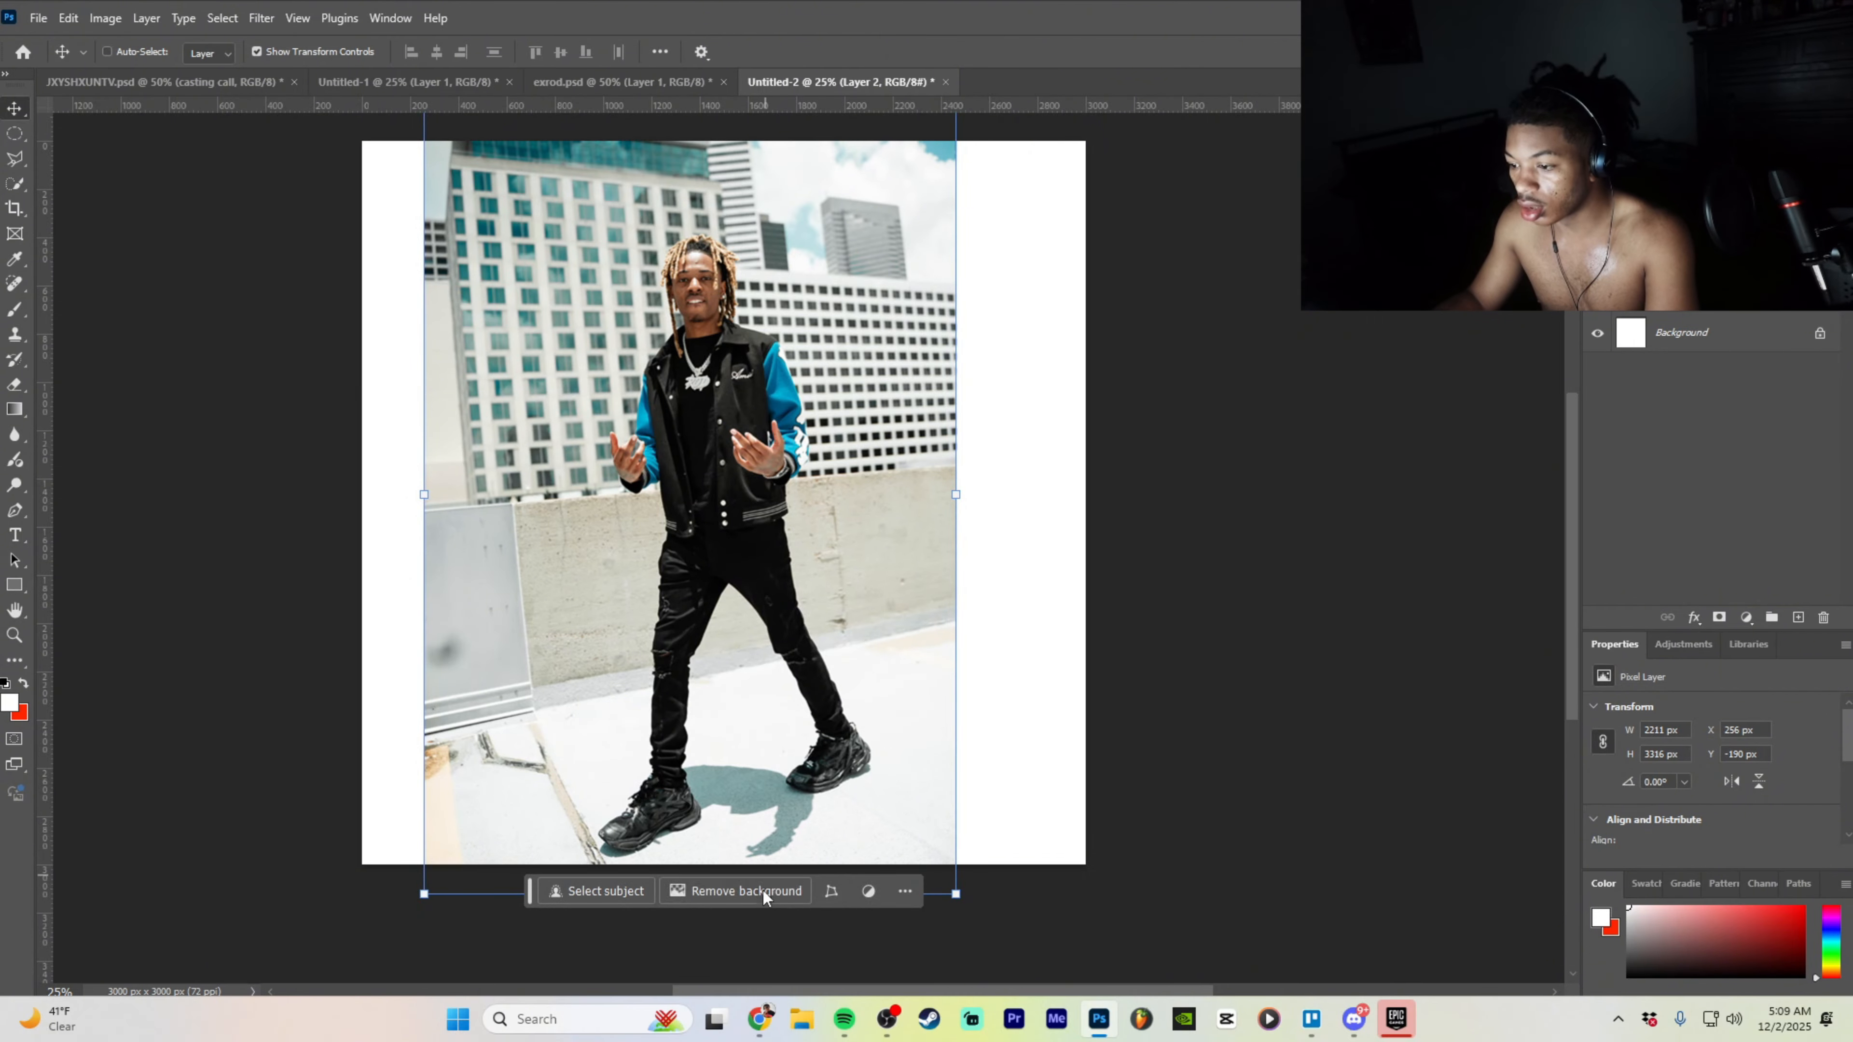
- Try removing the varsity-jacket photo's background, undo it, and switch to the Untitled-1 title artwork
{"action": "left_click", "coordinate": [795, 886]}
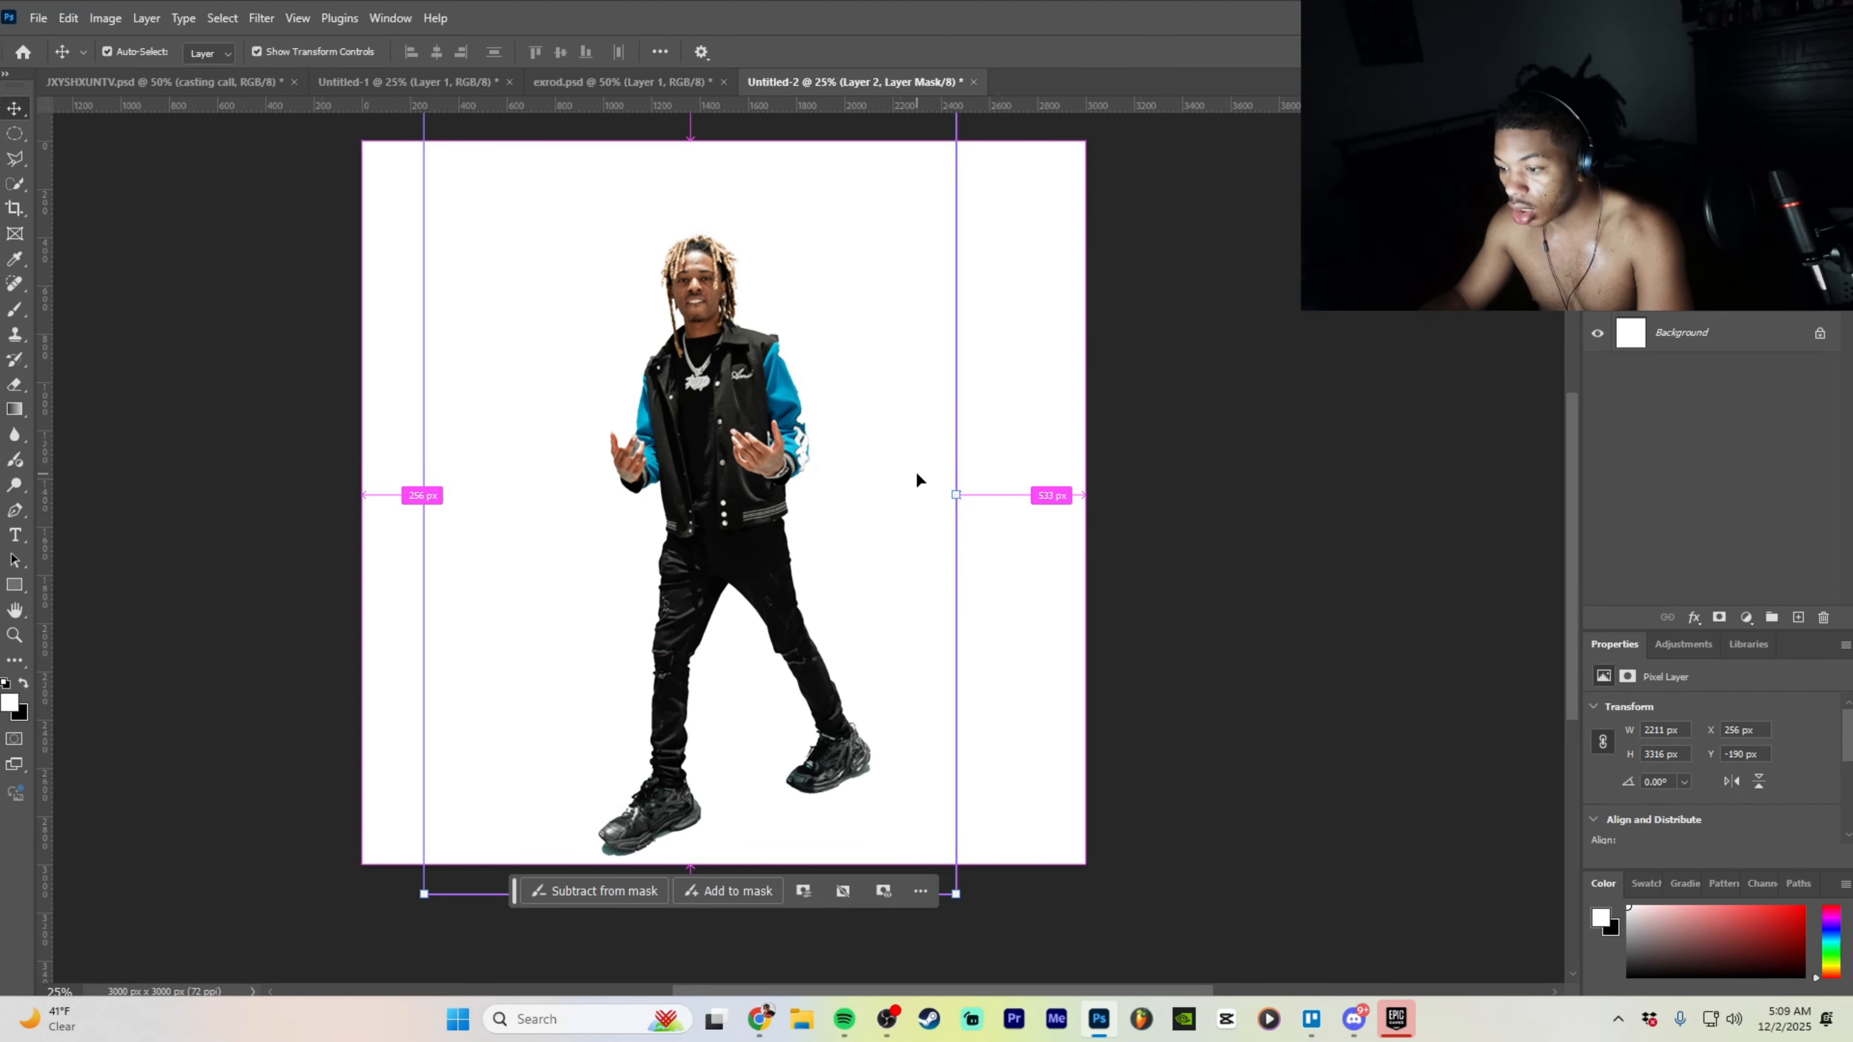
{"action": "scroll", "coordinate": [915, 471], "scroll_direction": "up", "scroll_amount": 1}
{"action": "key", "text": "ctrl+z"}
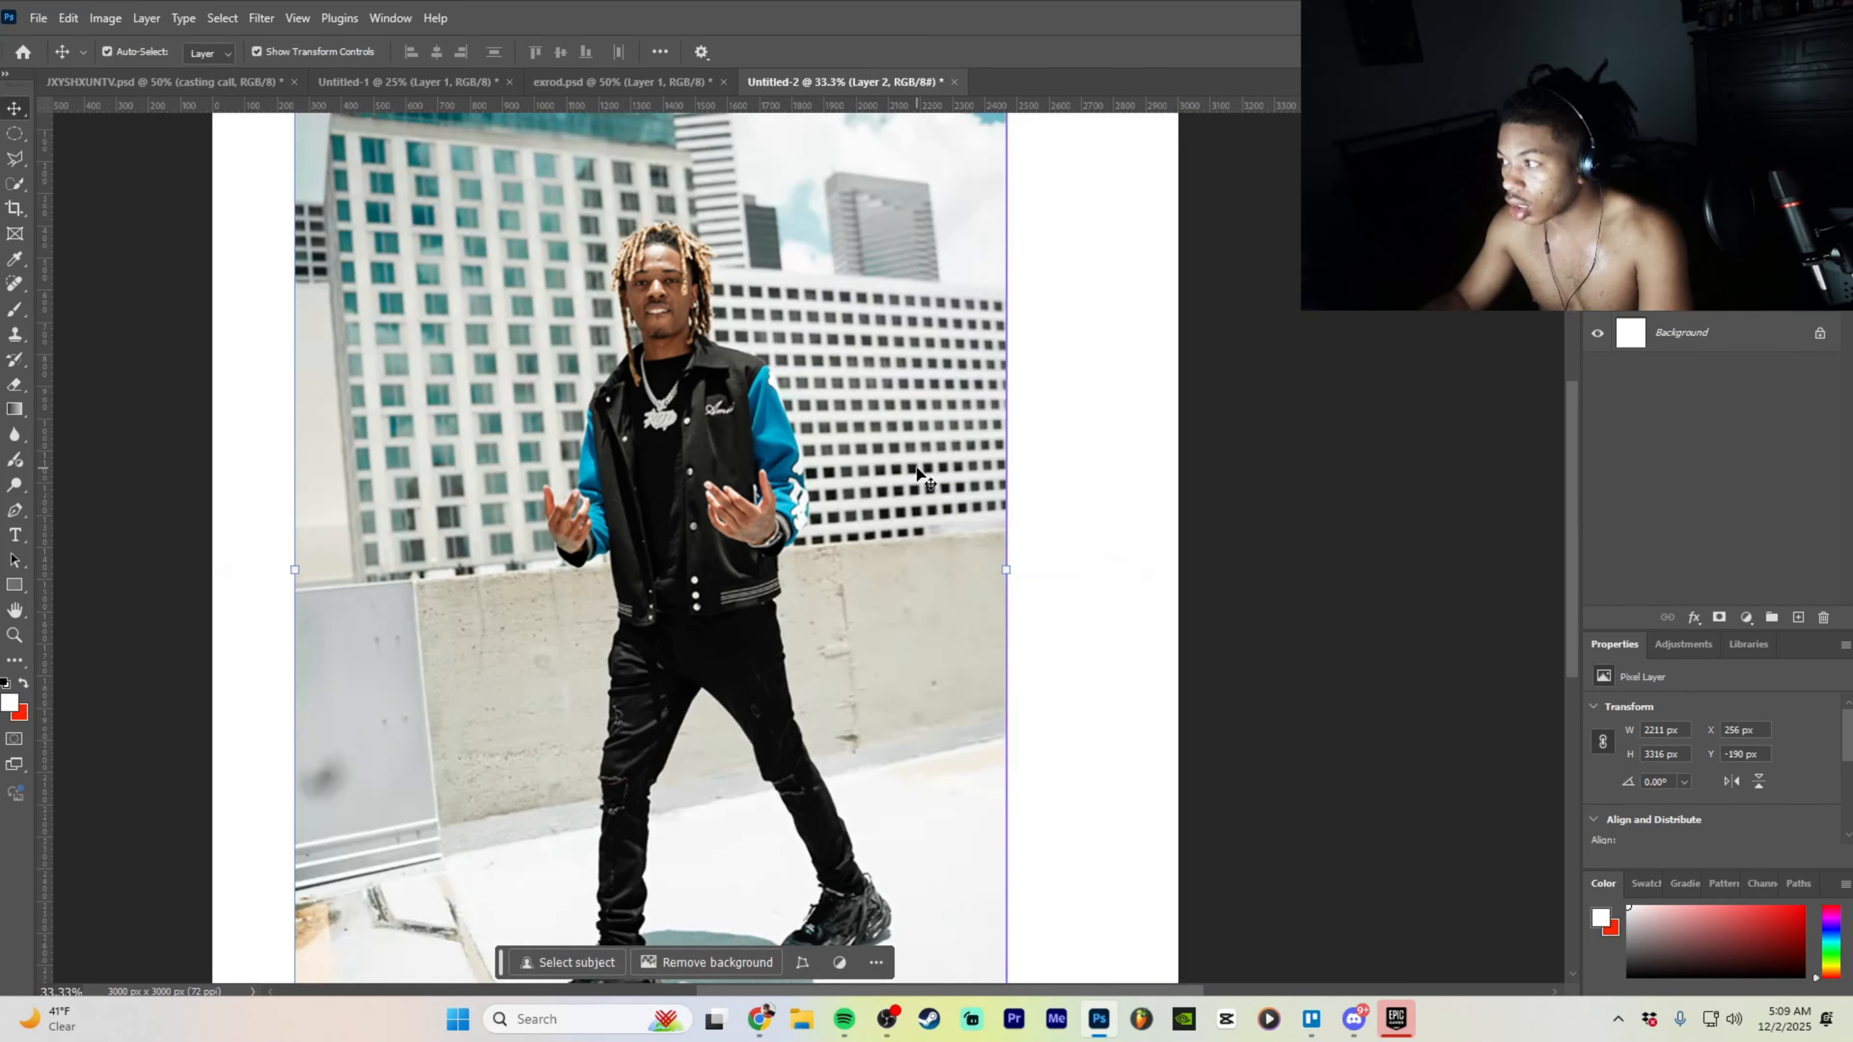
{"action": "left_click", "coordinate": [447, 82]}
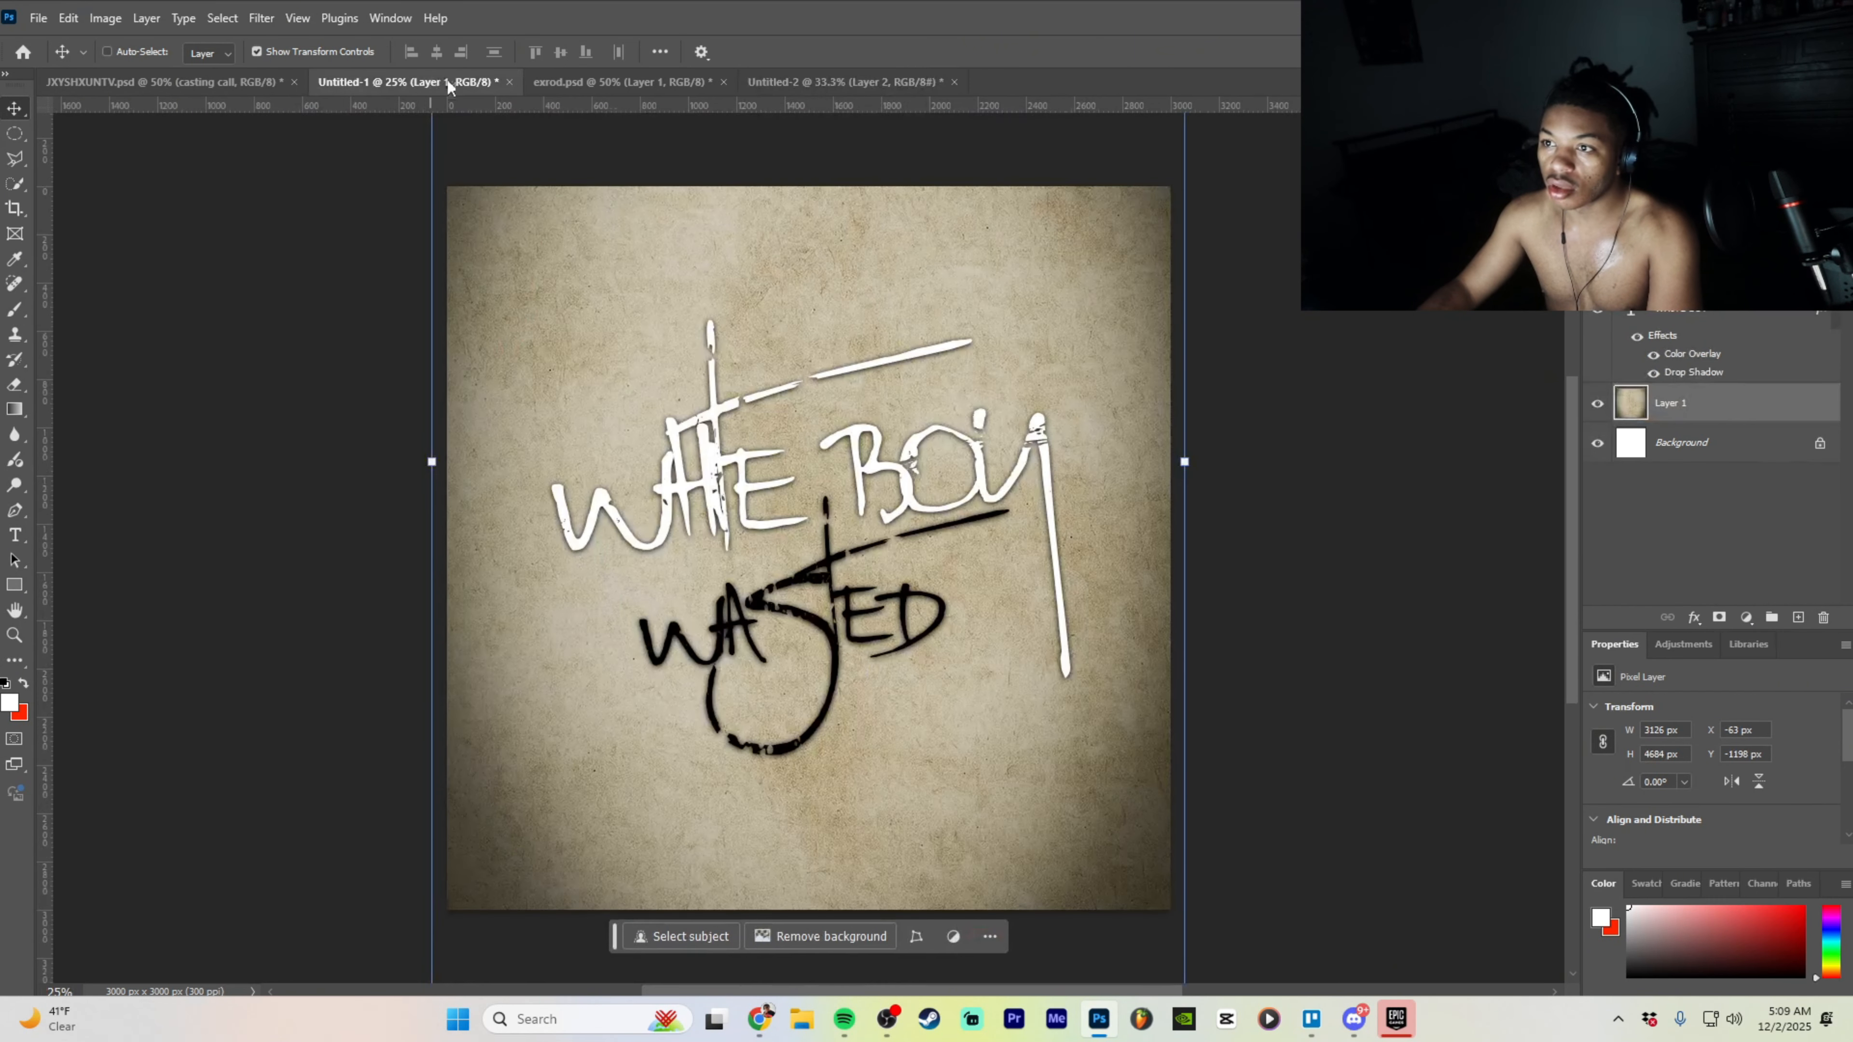
- Drag Layer 3 from exrod.psd into the Untitled-2 composite
{"action": "left_click", "coordinate": [606, 83]}
{"action": "left_click", "coordinate": [920, 466], "text": "ctrl"}
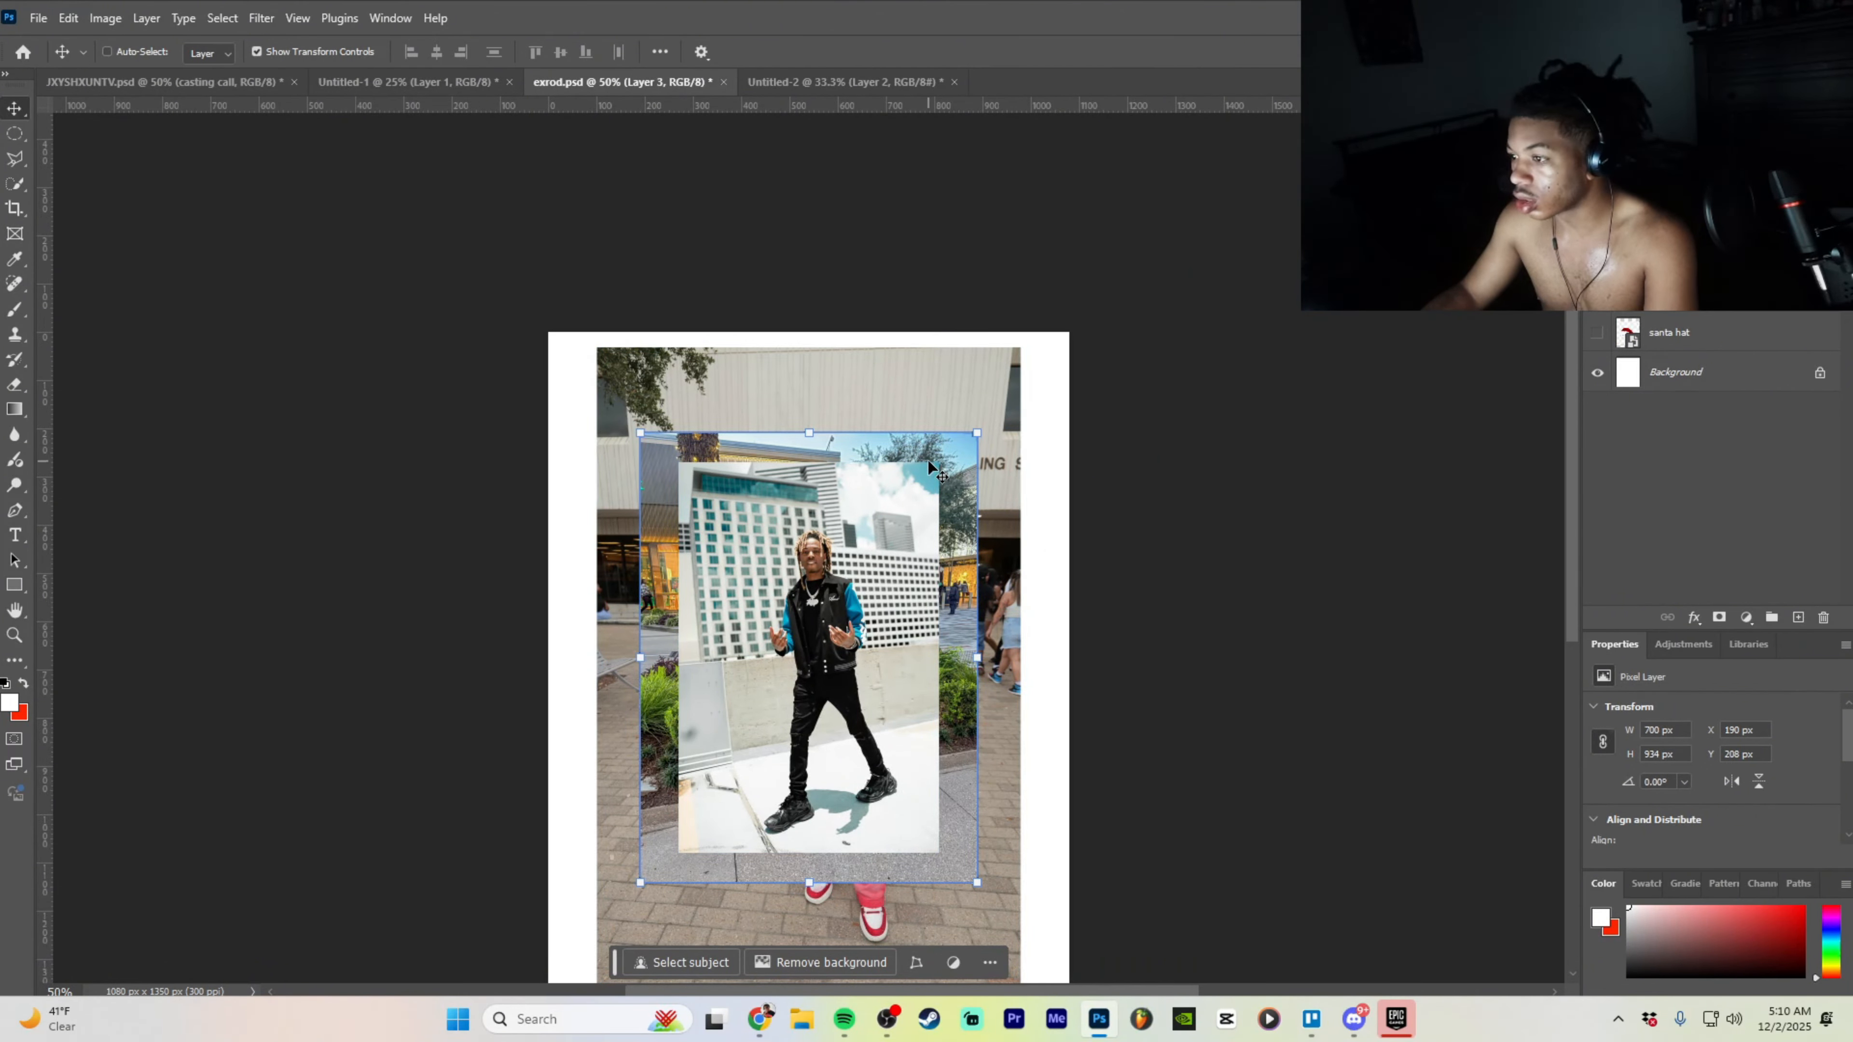
{"action": "left_click_drag", "start_coordinate": [931, 467], "coordinate": [457, 18]}
{"action": "left_click_drag", "start_coordinate": [846, 69], "coordinate": [1116, 430]}
- Enlarge the yellow-hoodie photo to 2199 × 2934 px and centre it on the canvas
{"action": "left_click_drag", "start_coordinate": [929, 523], "coordinate": [819, 583]}
{"action": "left_click", "coordinate": [847, 902]}
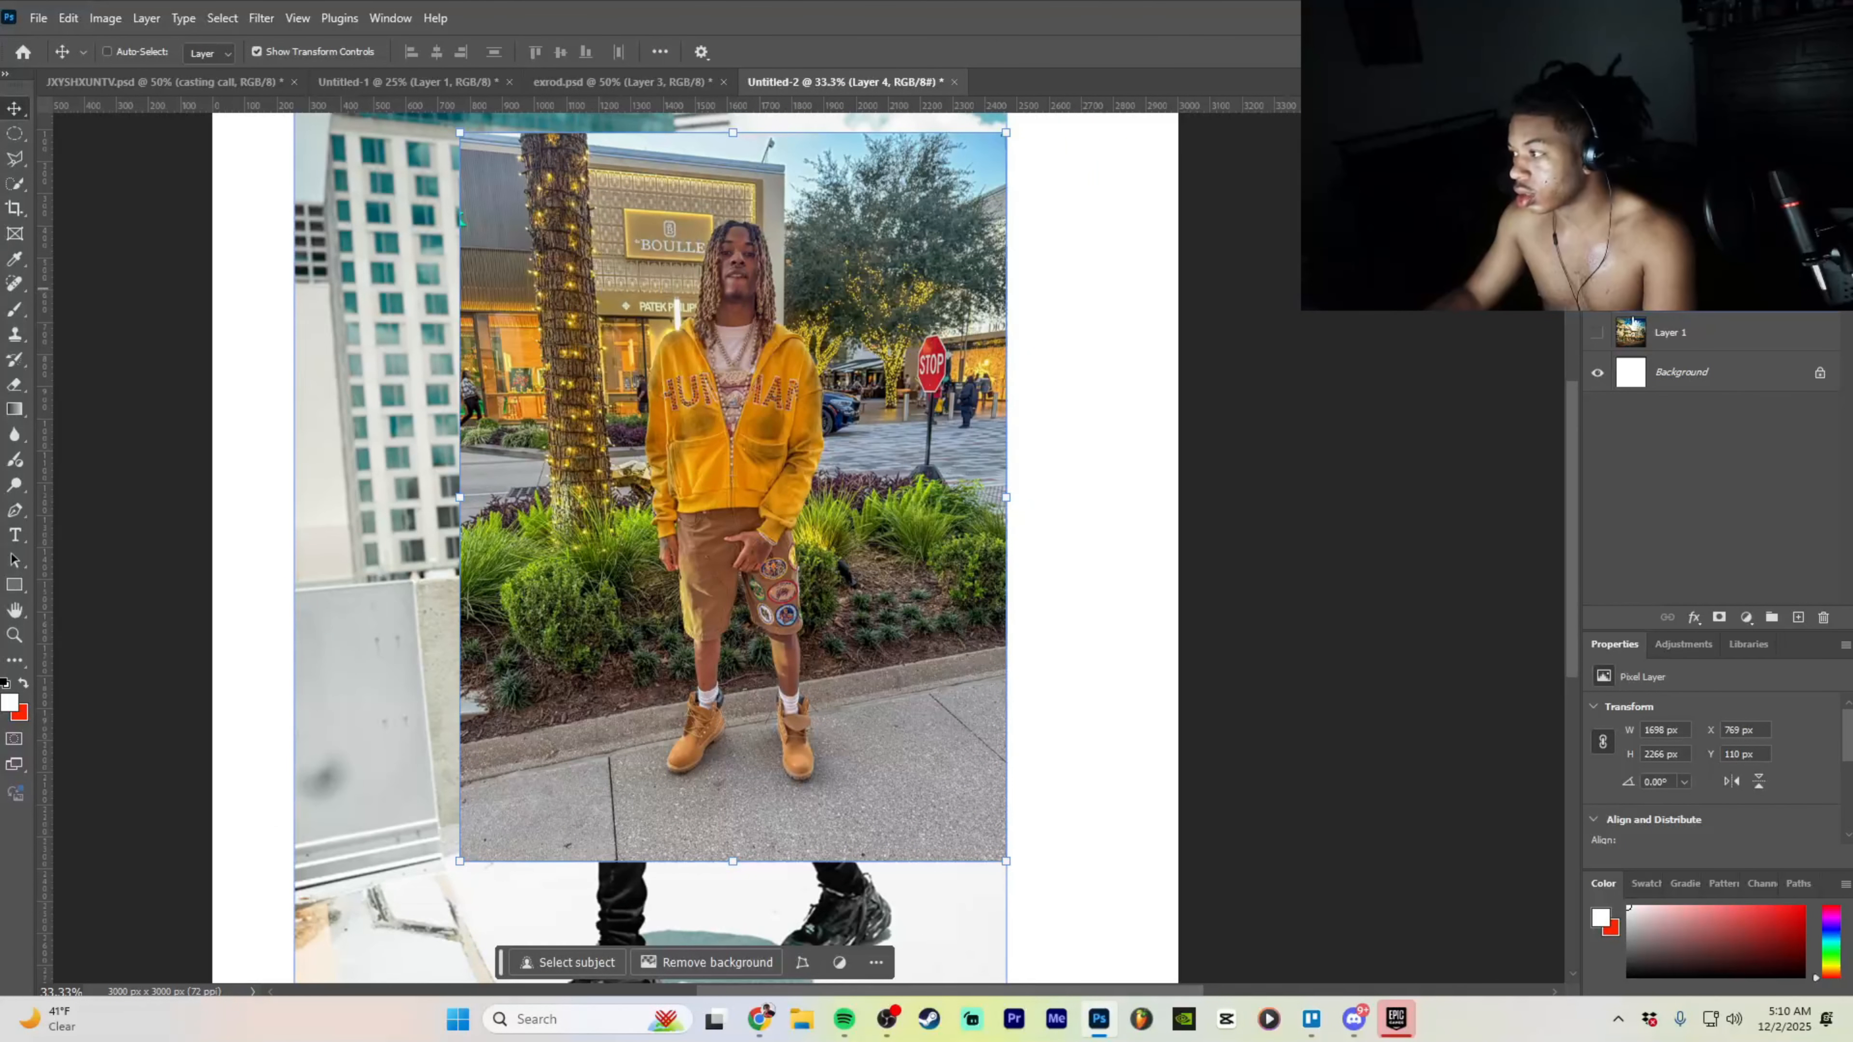
{"action": "left_click_drag", "start_coordinate": [770, 452], "coordinate": [770, 468]}
{"action": "left_click_drag", "start_coordinate": [1006, 505], "coordinate": [891, 521]}
{"action": "key", "text": "ctrl+minus"}
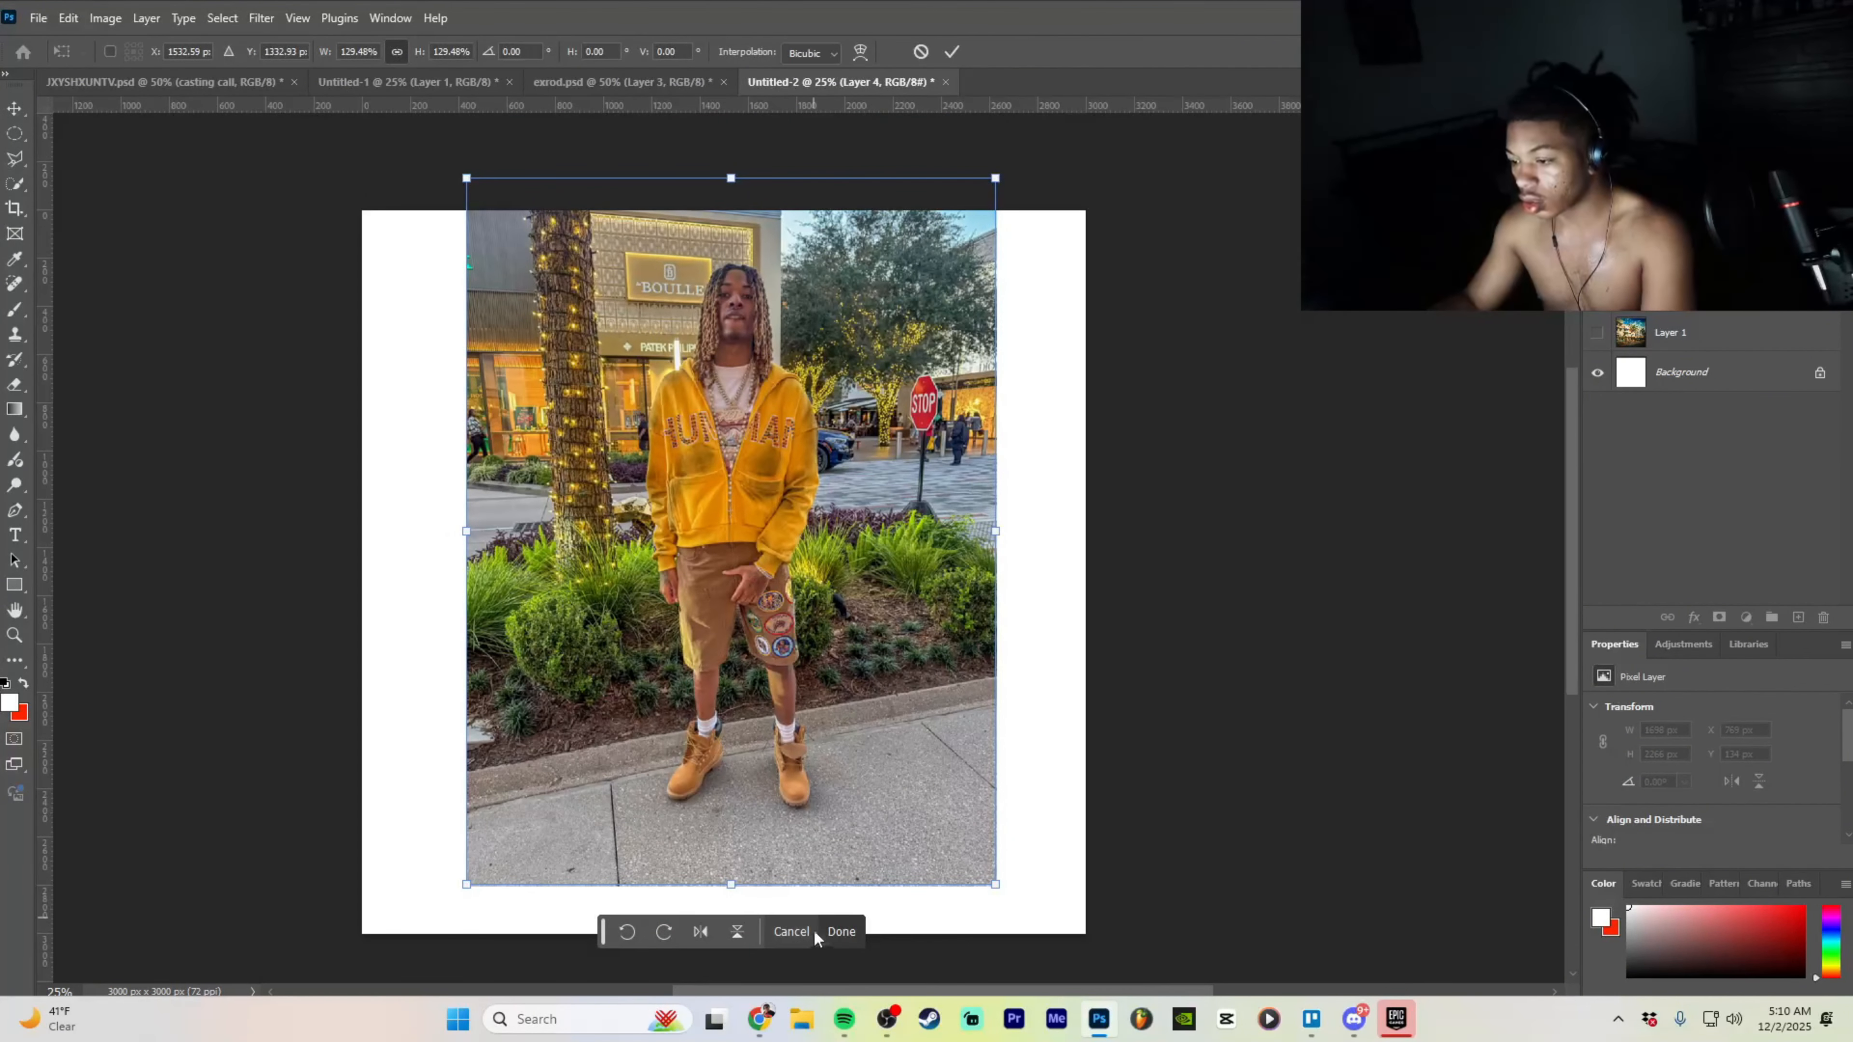
{"action": "left_click", "coordinate": [840, 932]}
{"action": "left_click_drag", "start_coordinate": [871, 642], "coordinate": [872, 665]}
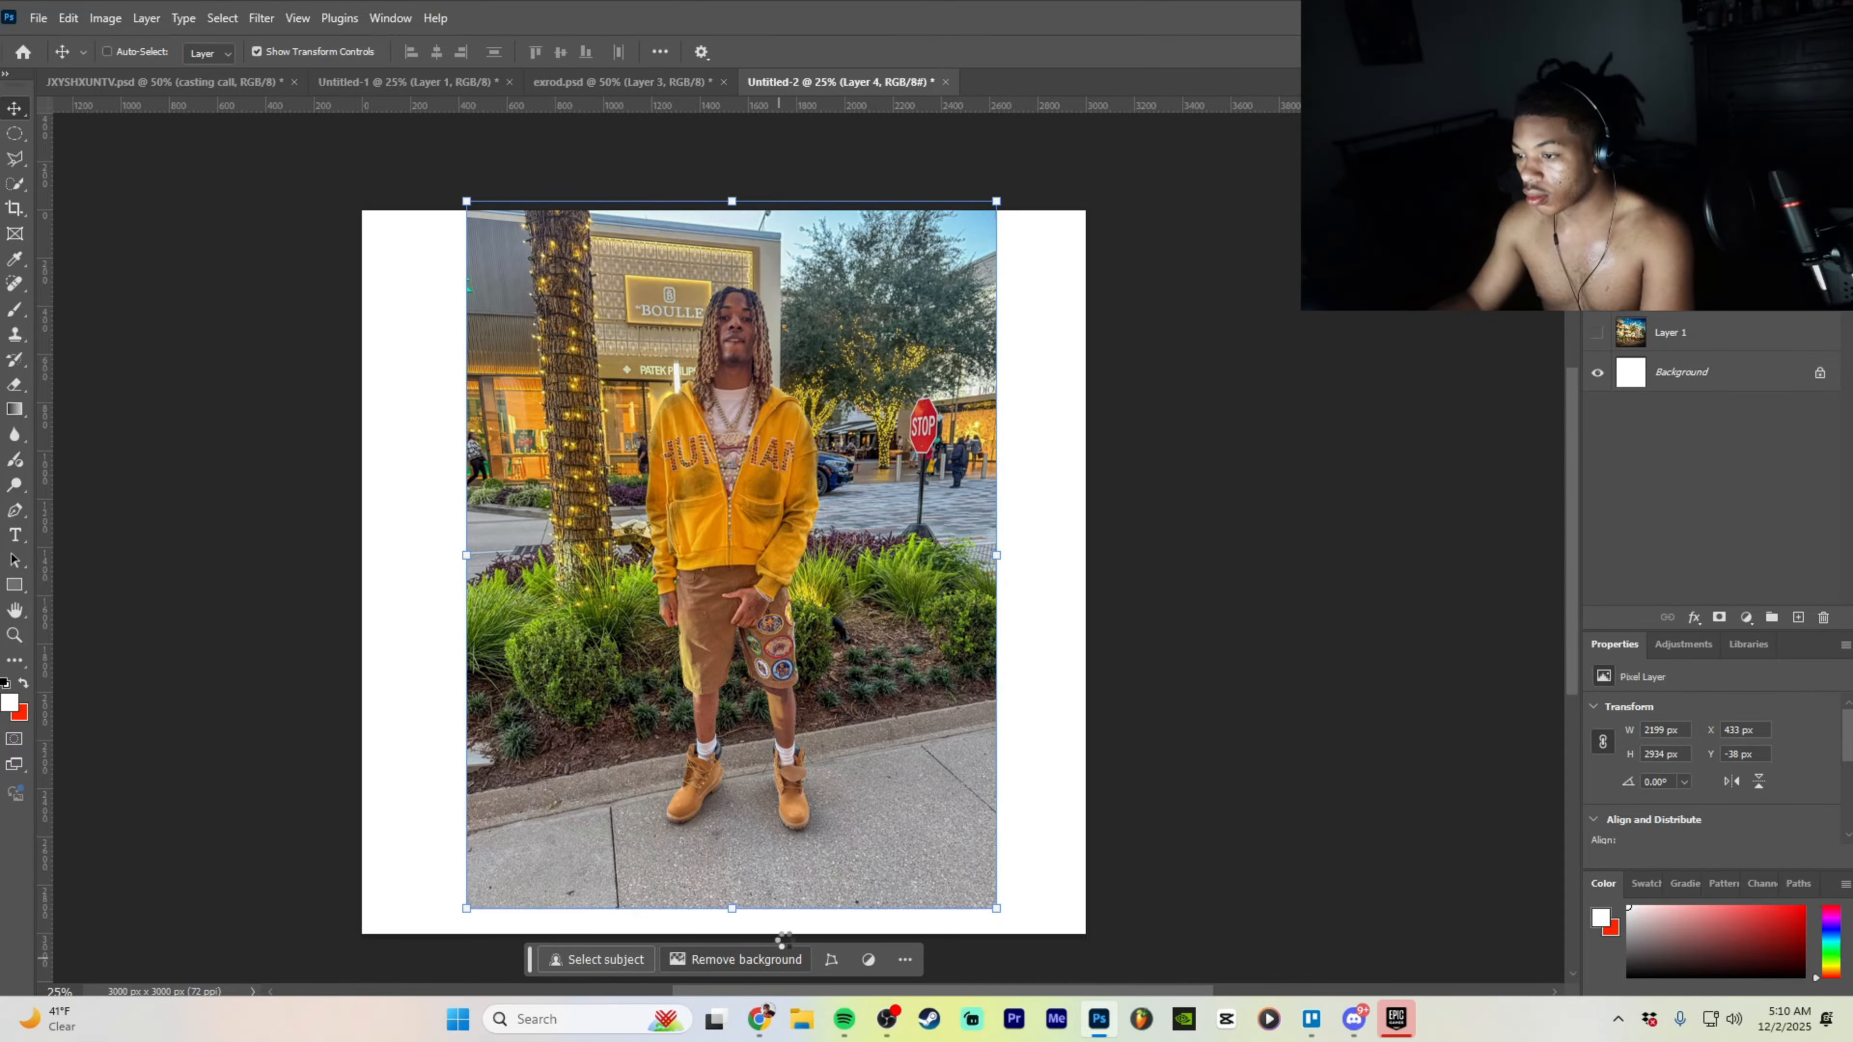
- Remove the background from Layer 4 to cut out the yellow-hoodie man
{"action": "key", "text": "ctrl+plus"}
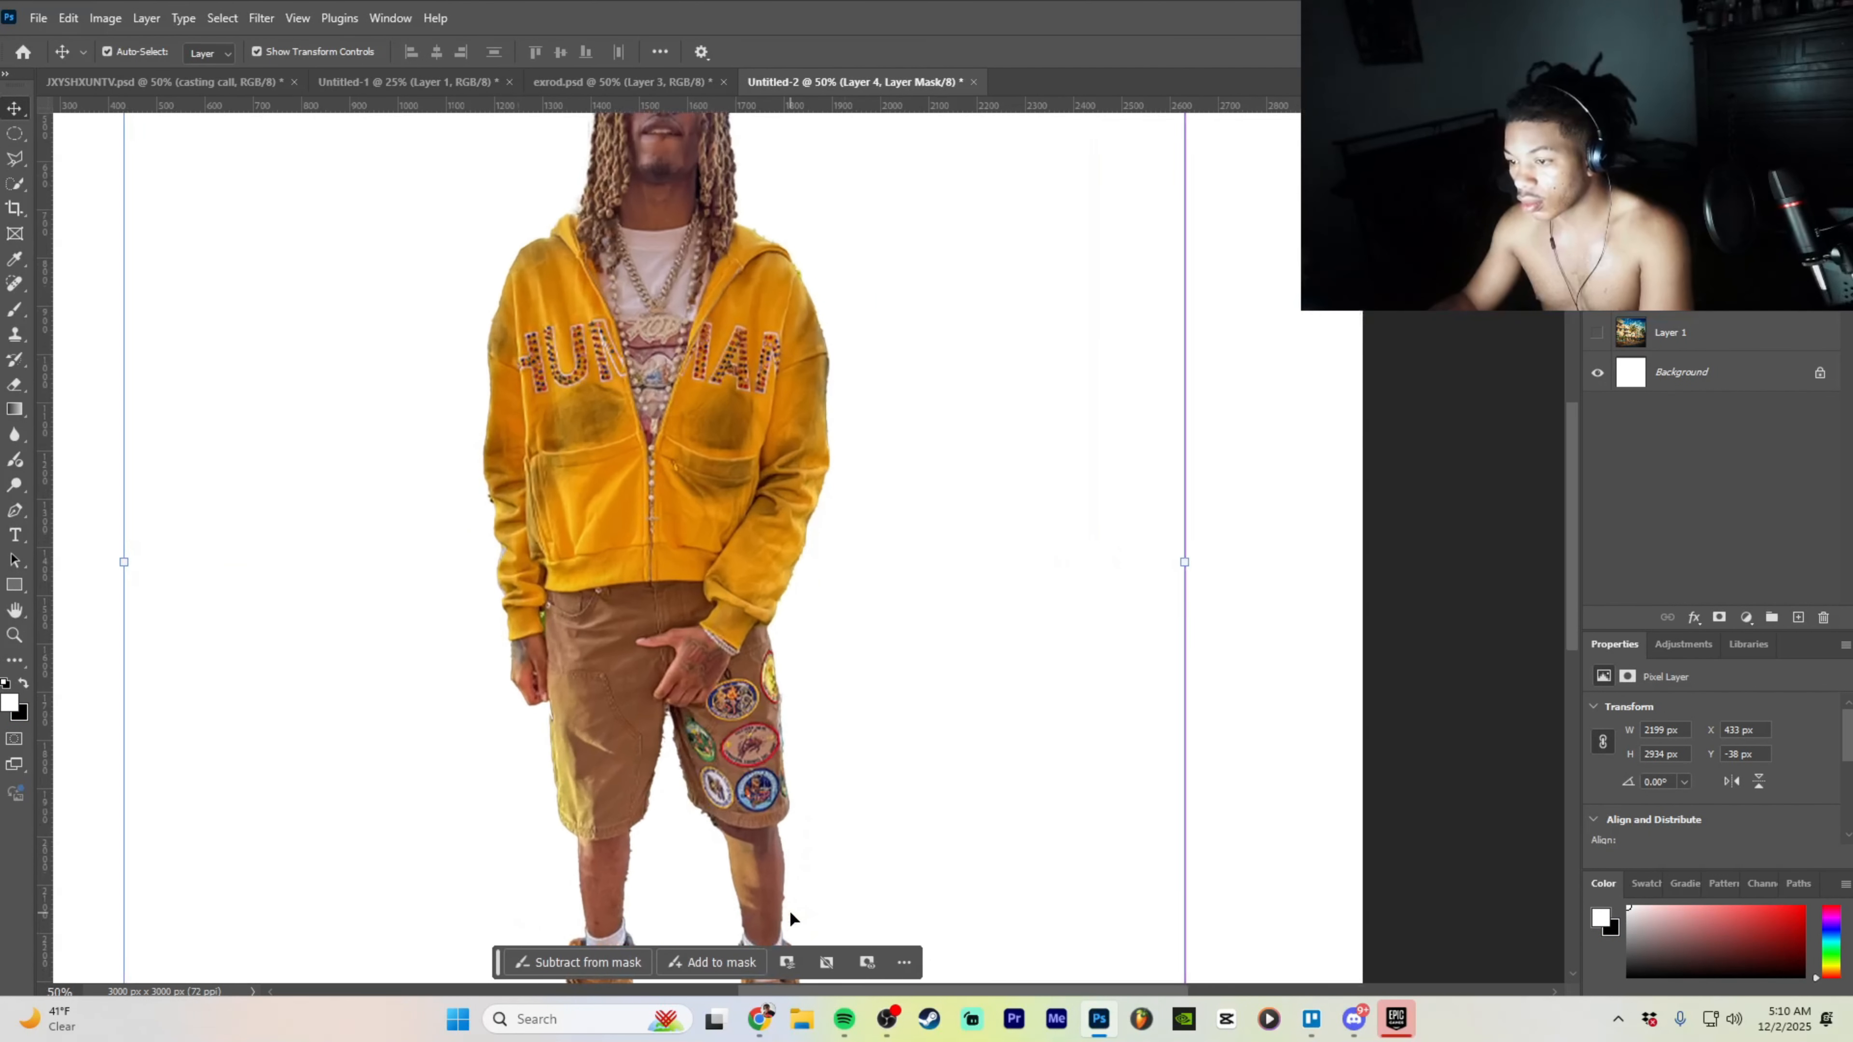
{"action": "scroll", "coordinate": [790, 913], "scroll_direction": "up", "scroll_amount": 2}
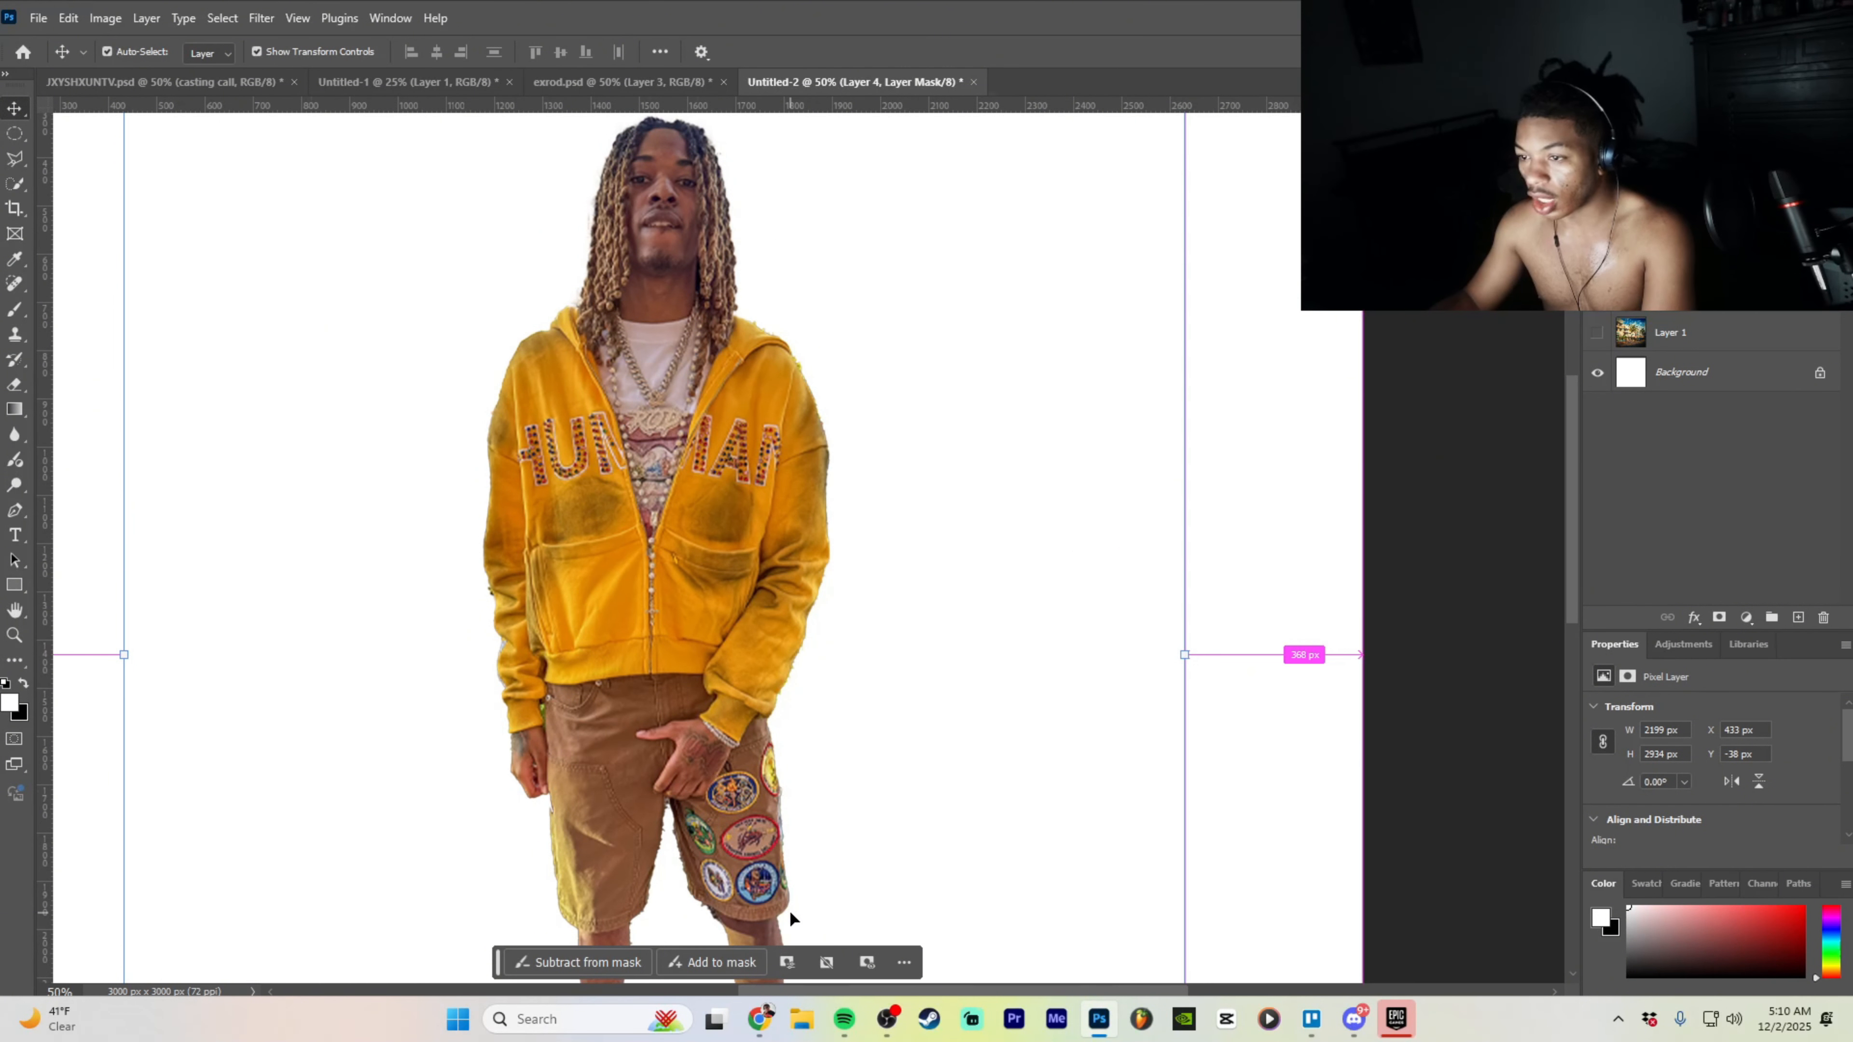
{"action": "scroll", "coordinate": [788, 909], "scroll_direction": "up", "scroll_amount": 1}
{"action": "scroll", "coordinate": [898, 860], "scroll_direction": "up", "scroll_amount": 2}
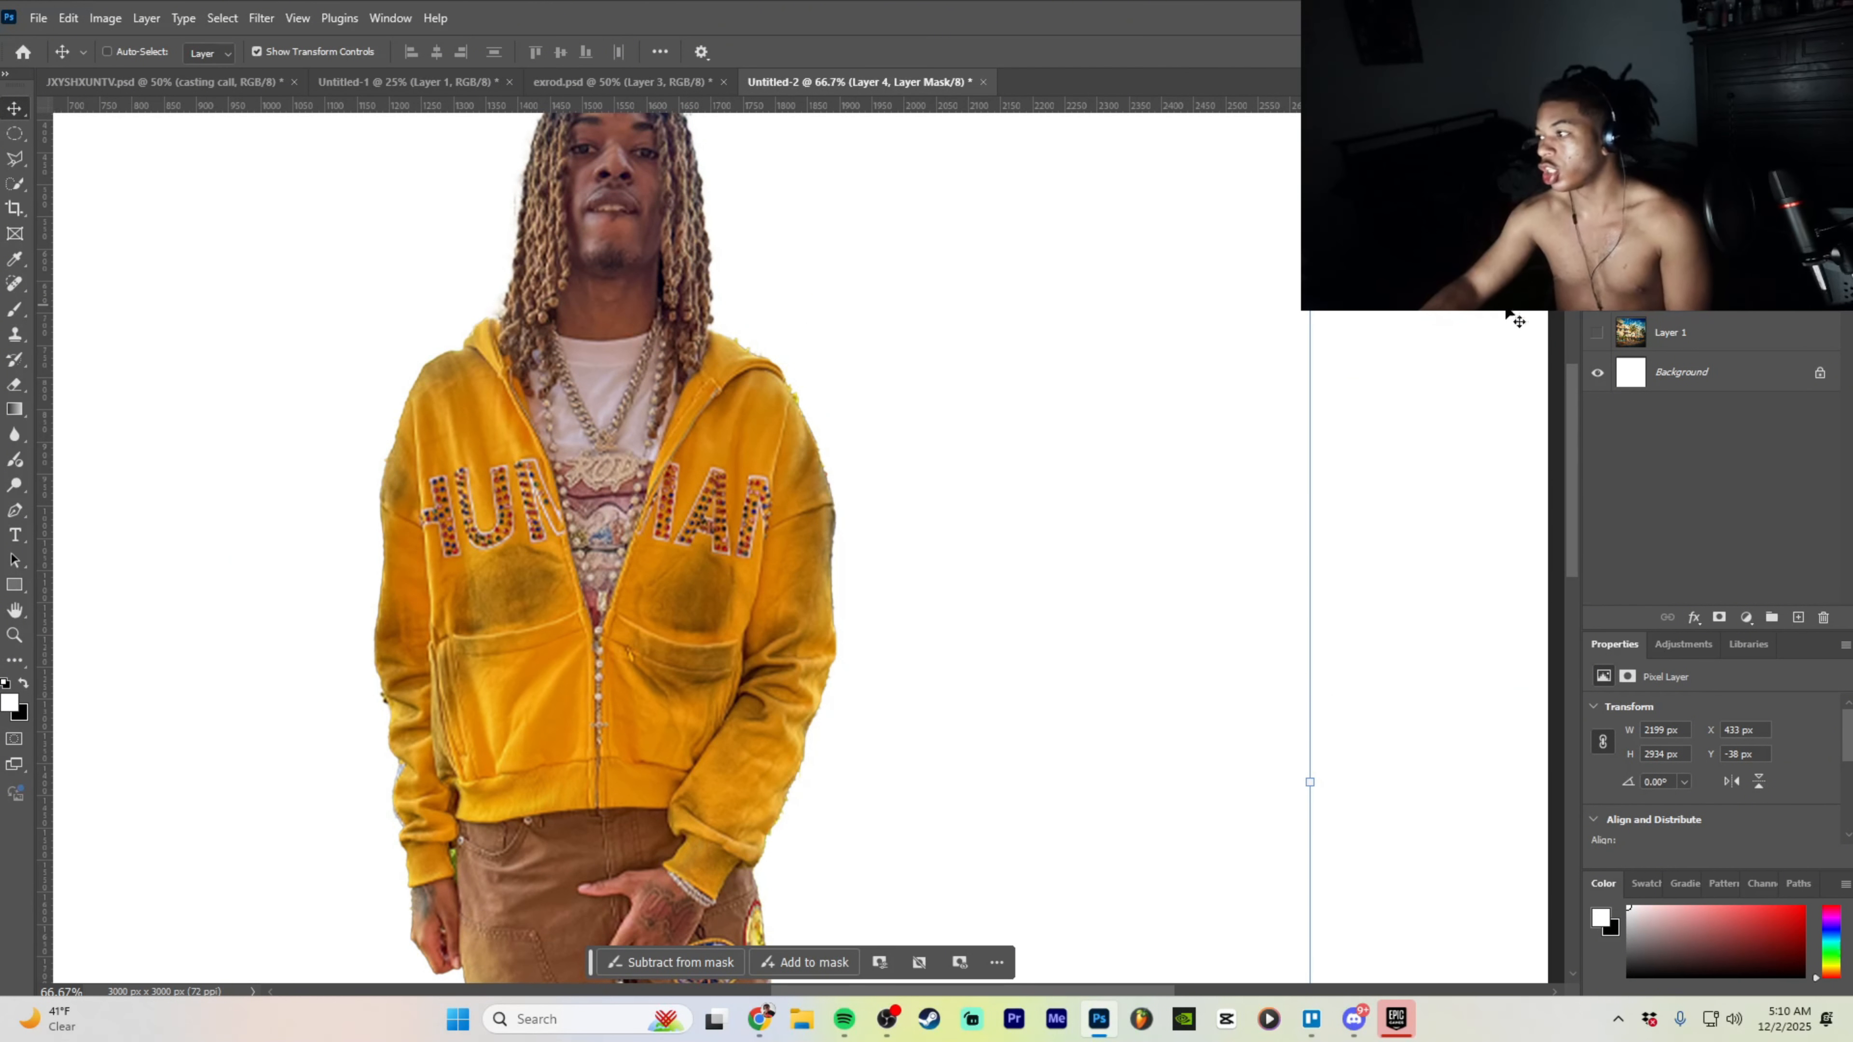
{"action": "left_click", "coordinate": [1748, 313]}
{"action": "scroll", "coordinate": [778, 508], "scroll_direction": "up", "scroll_amount": 3}
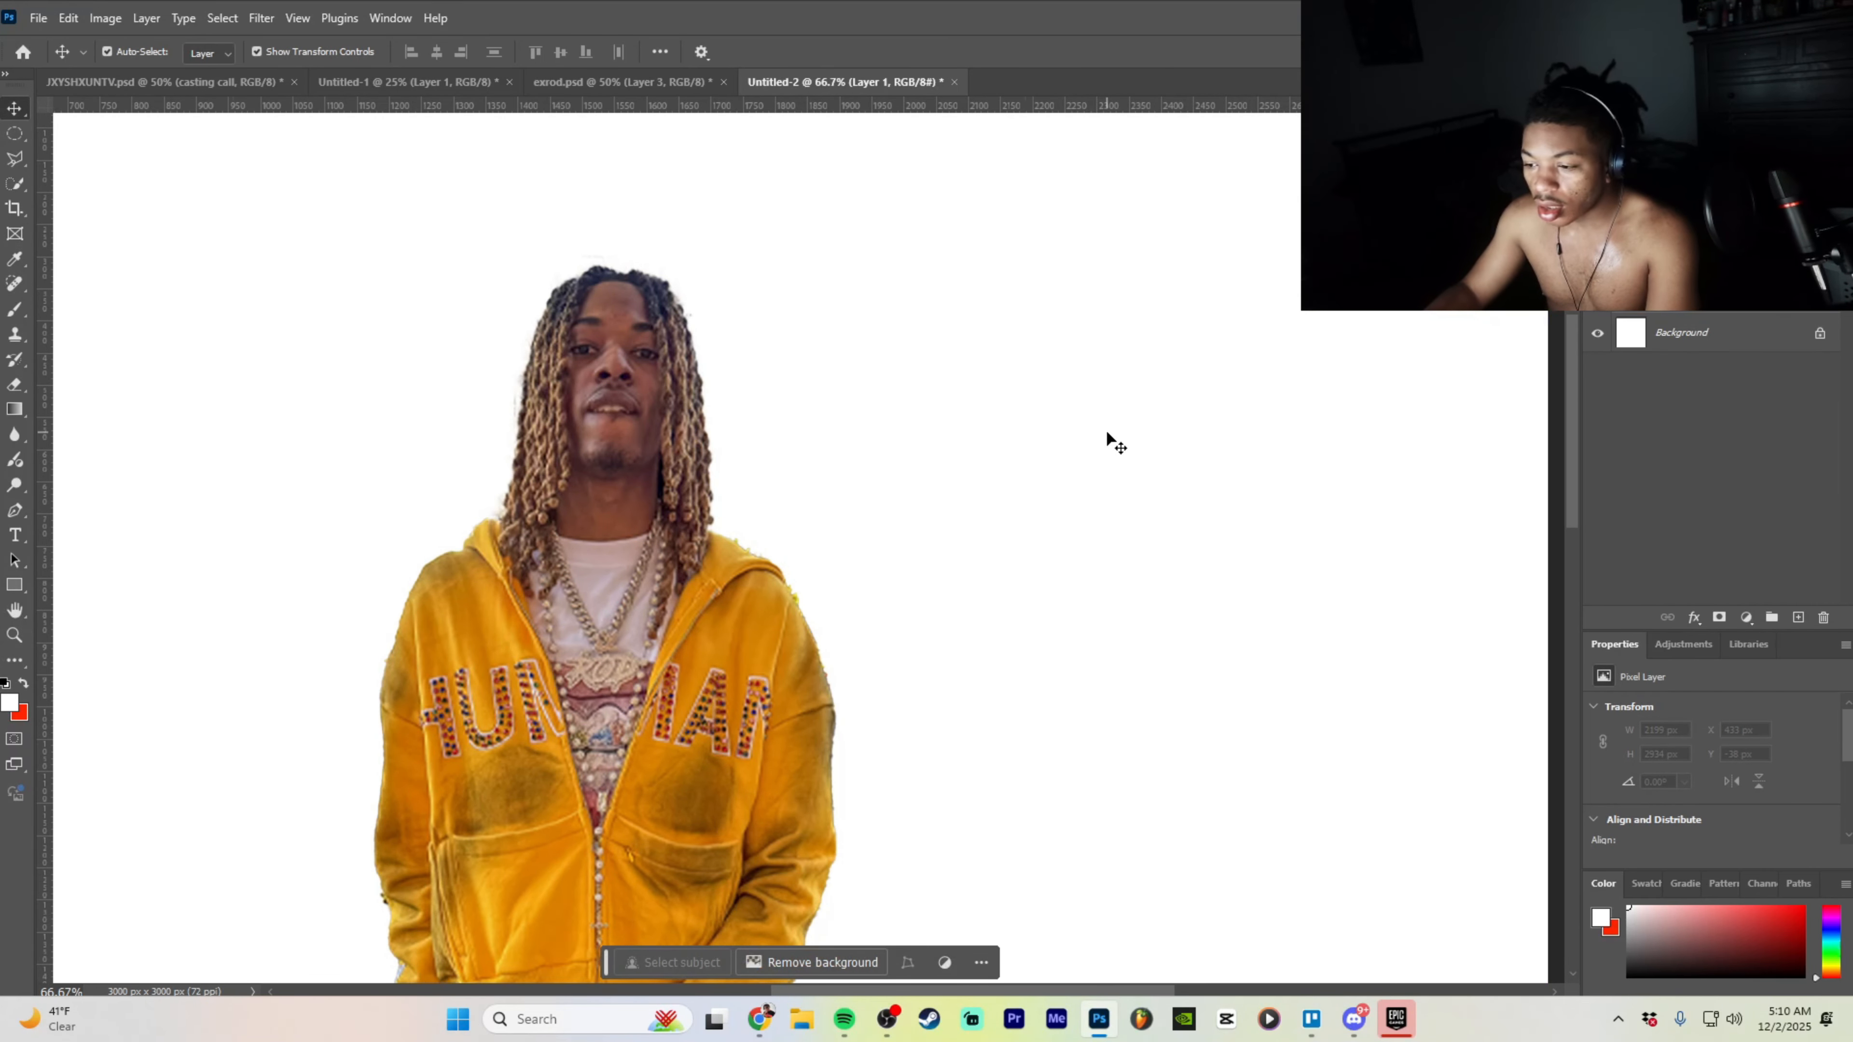
{"action": "key", "text": "ctrl+z"}
- Paint the layer mask with the Brush to restore the hairline and clothing edges
{"action": "key", "text": "b"}
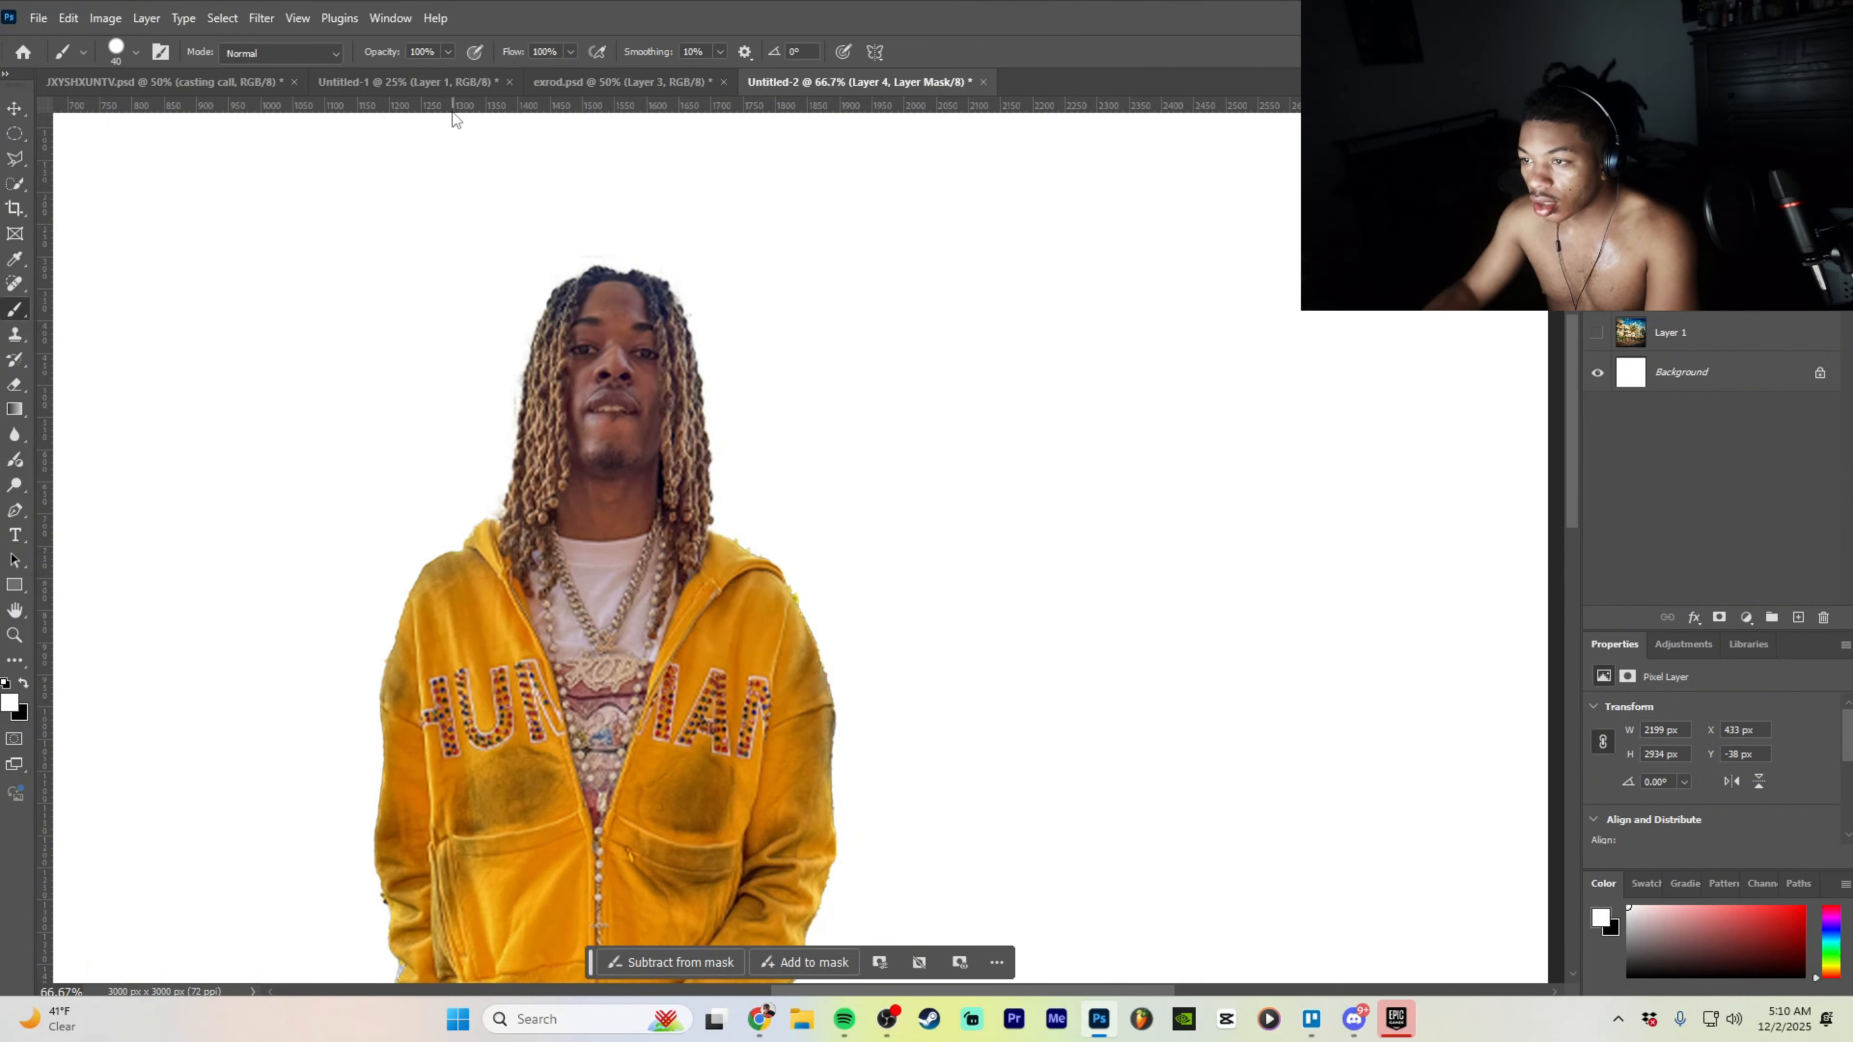
{"action": "key", "text": "ctrl+plus"}
{"action": "key", "text": "ctrl+plus"}
{"action": "scroll", "coordinate": [650, 402], "scroll_direction": "up", "scroll_amount": 6}
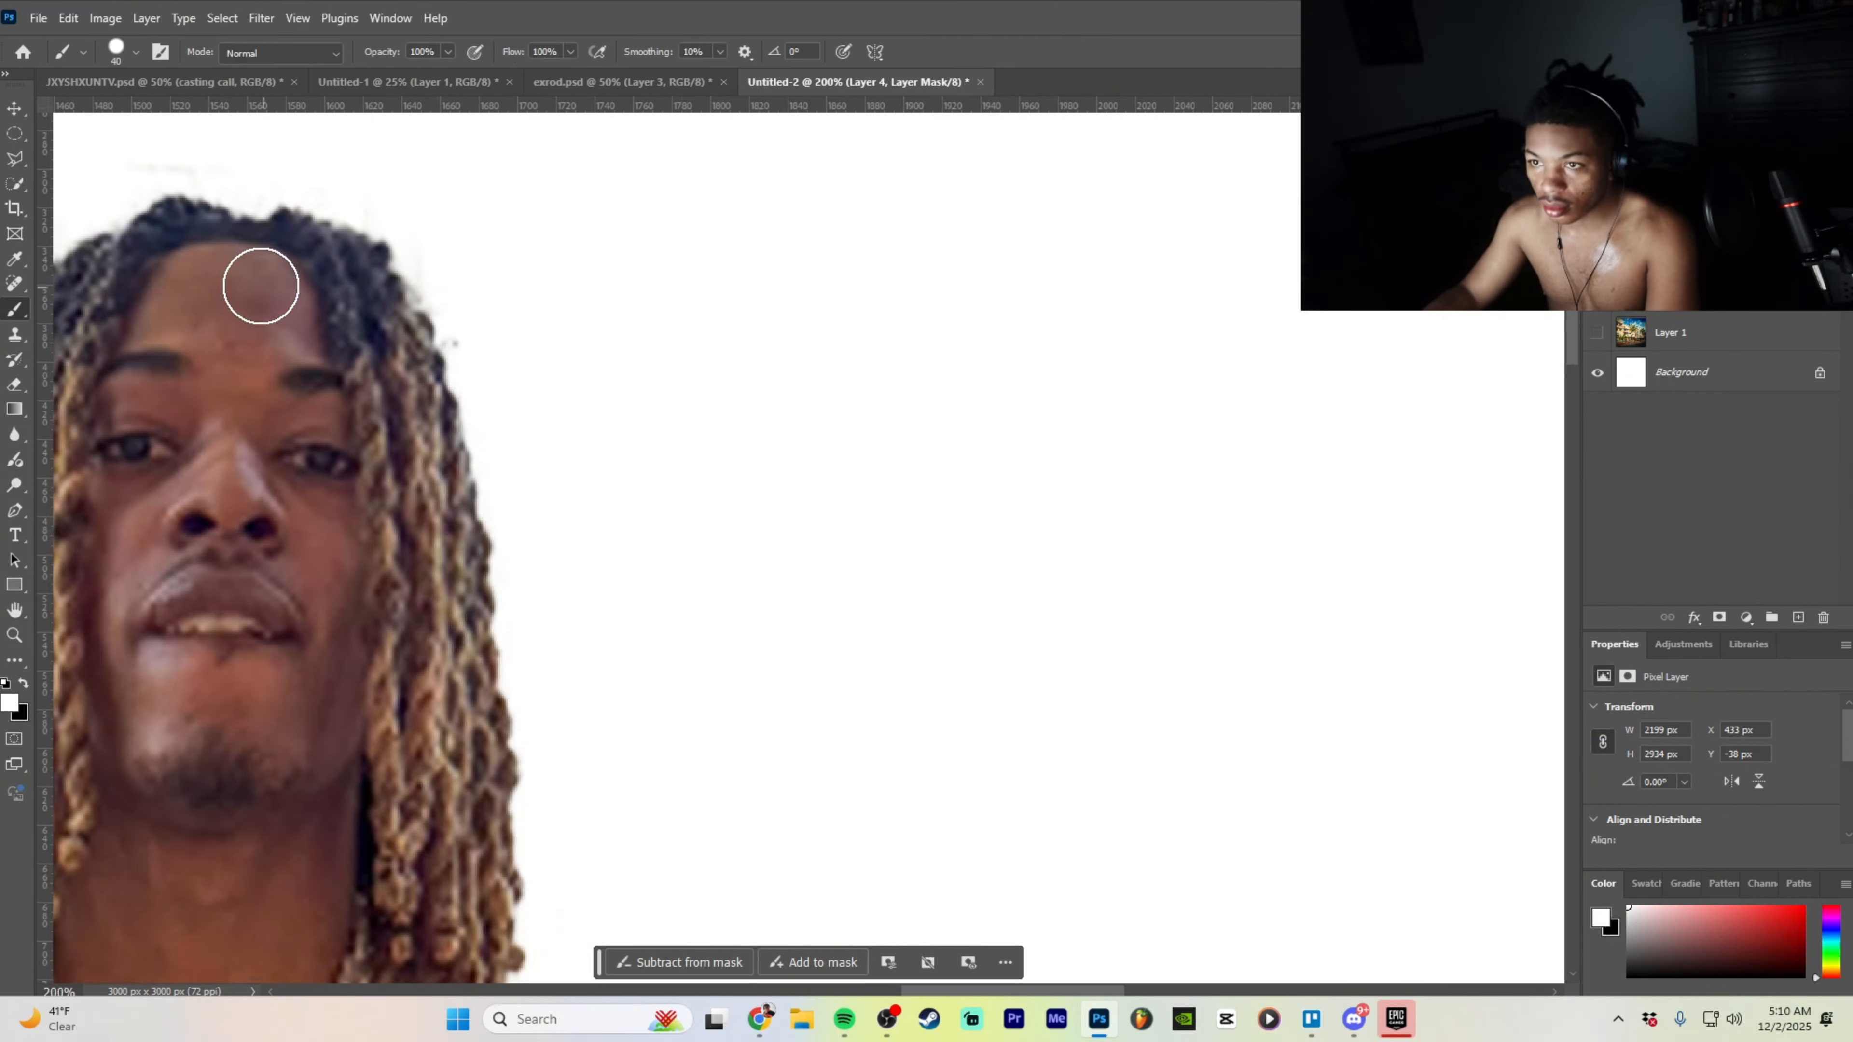
{"action": "left_click_drag", "start_coordinate": [224, 317], "coordinate": [262, 320]}
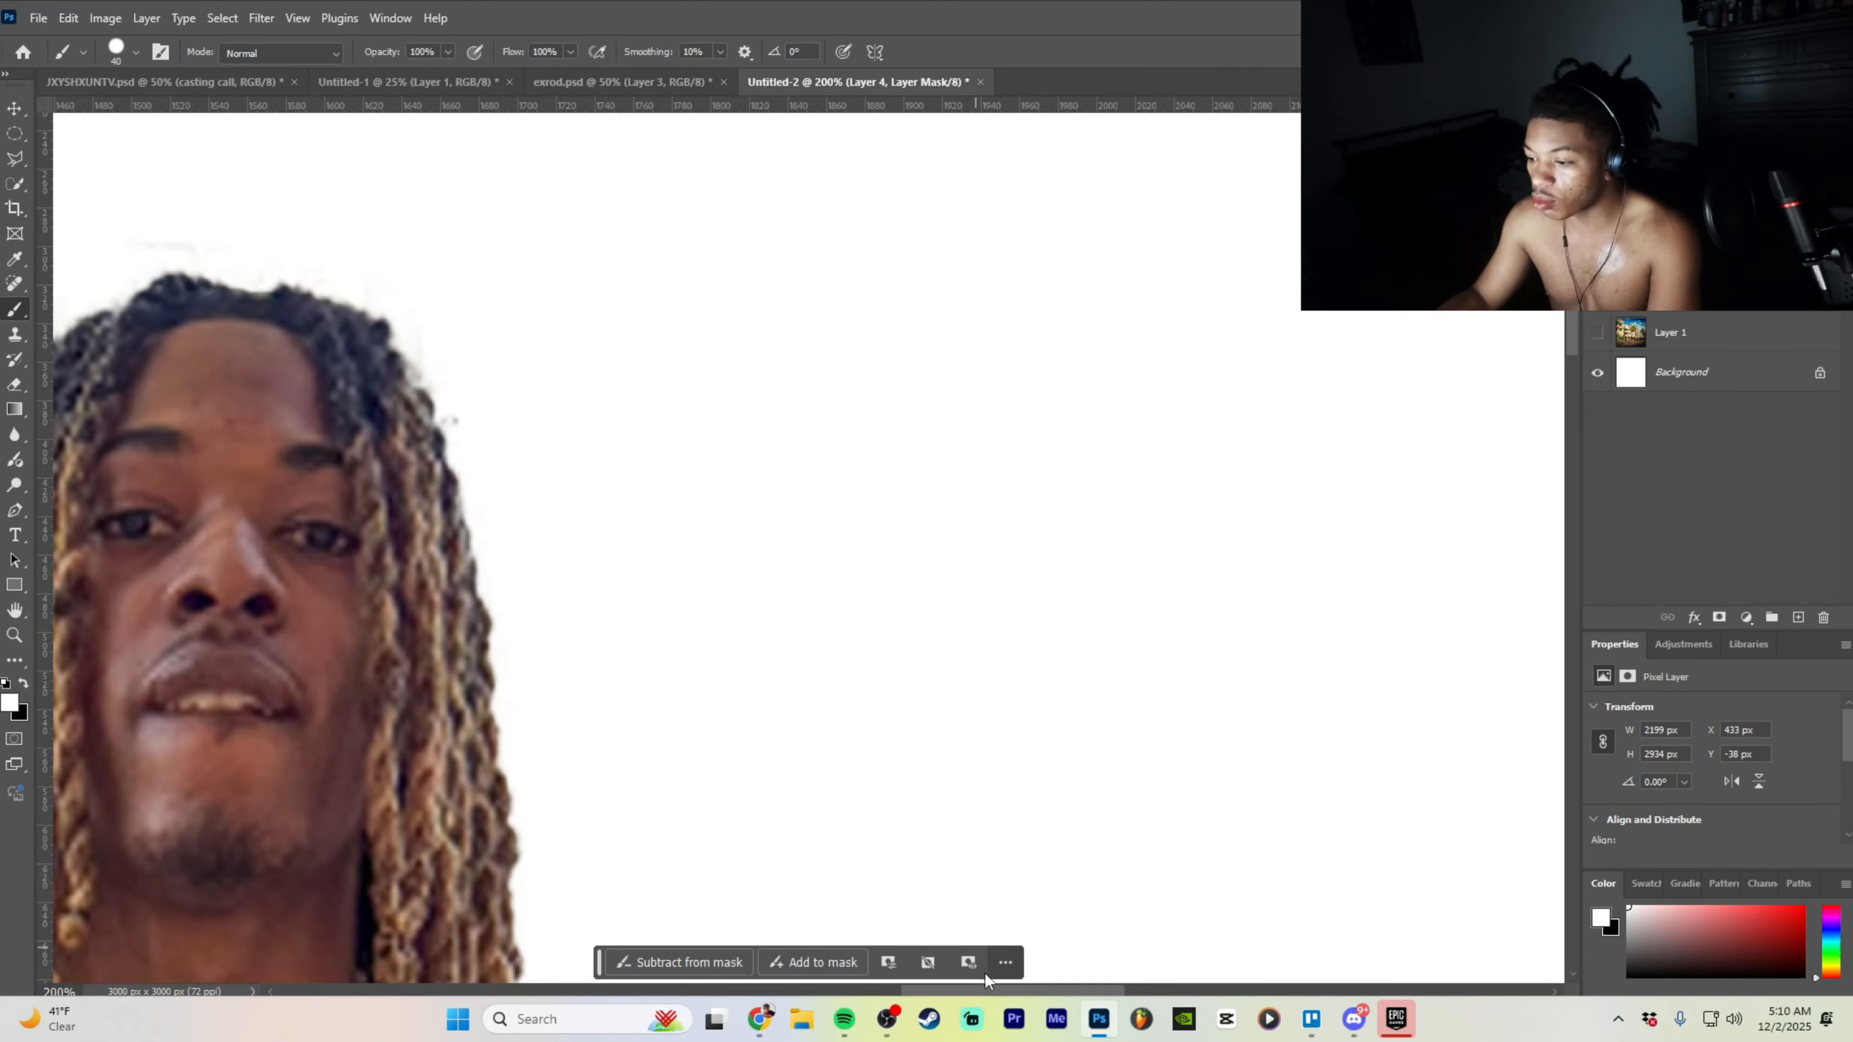
{"action": "left_click_drag", "start_coordinate": [996, 990], "coordinate": [927, 991]}
{"action": "scroll", "coordinate": [753, 373], "scroll_direction": "down", "scroll_amount": 2}
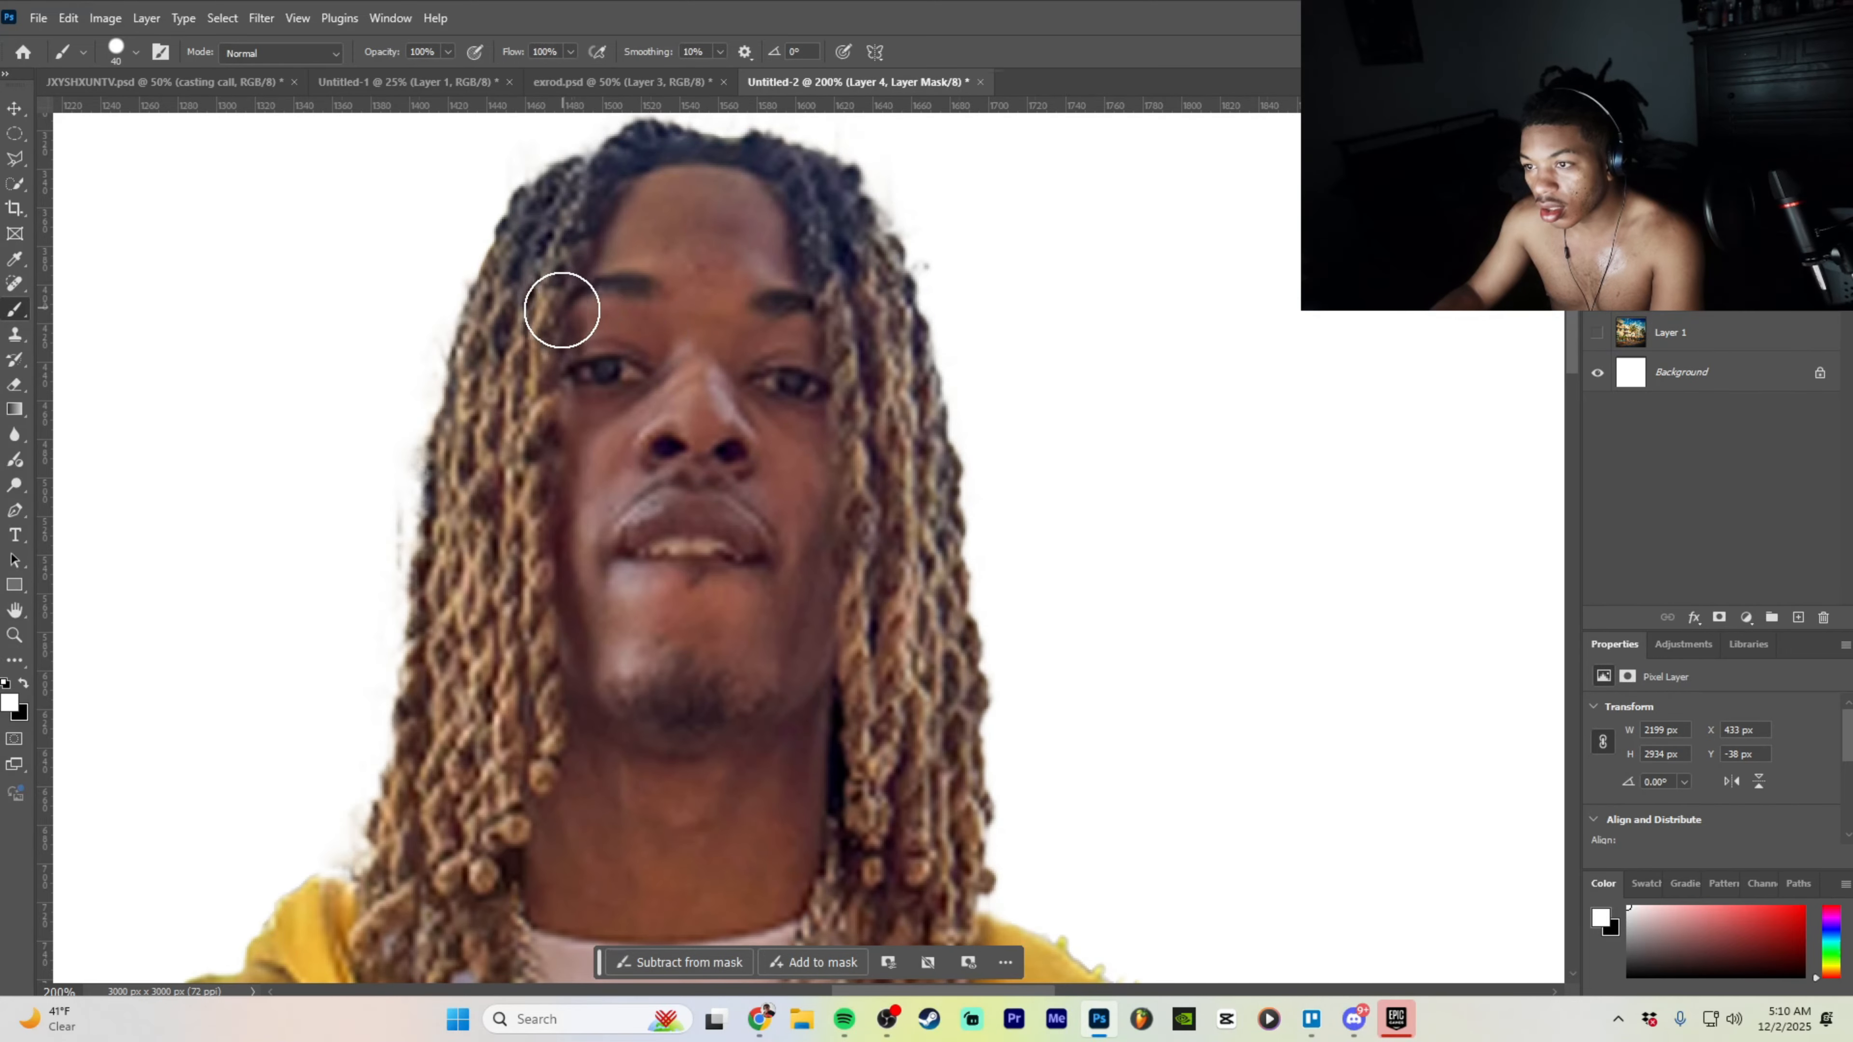
{"action": "scroll", "coordinate": [563, 306], "scroll_direction": "down", "scroll_amount": 3}
{"action": "scroll", "coordinate": [496, 683], "scroll_direction": "down", "scroll_amount": 1}
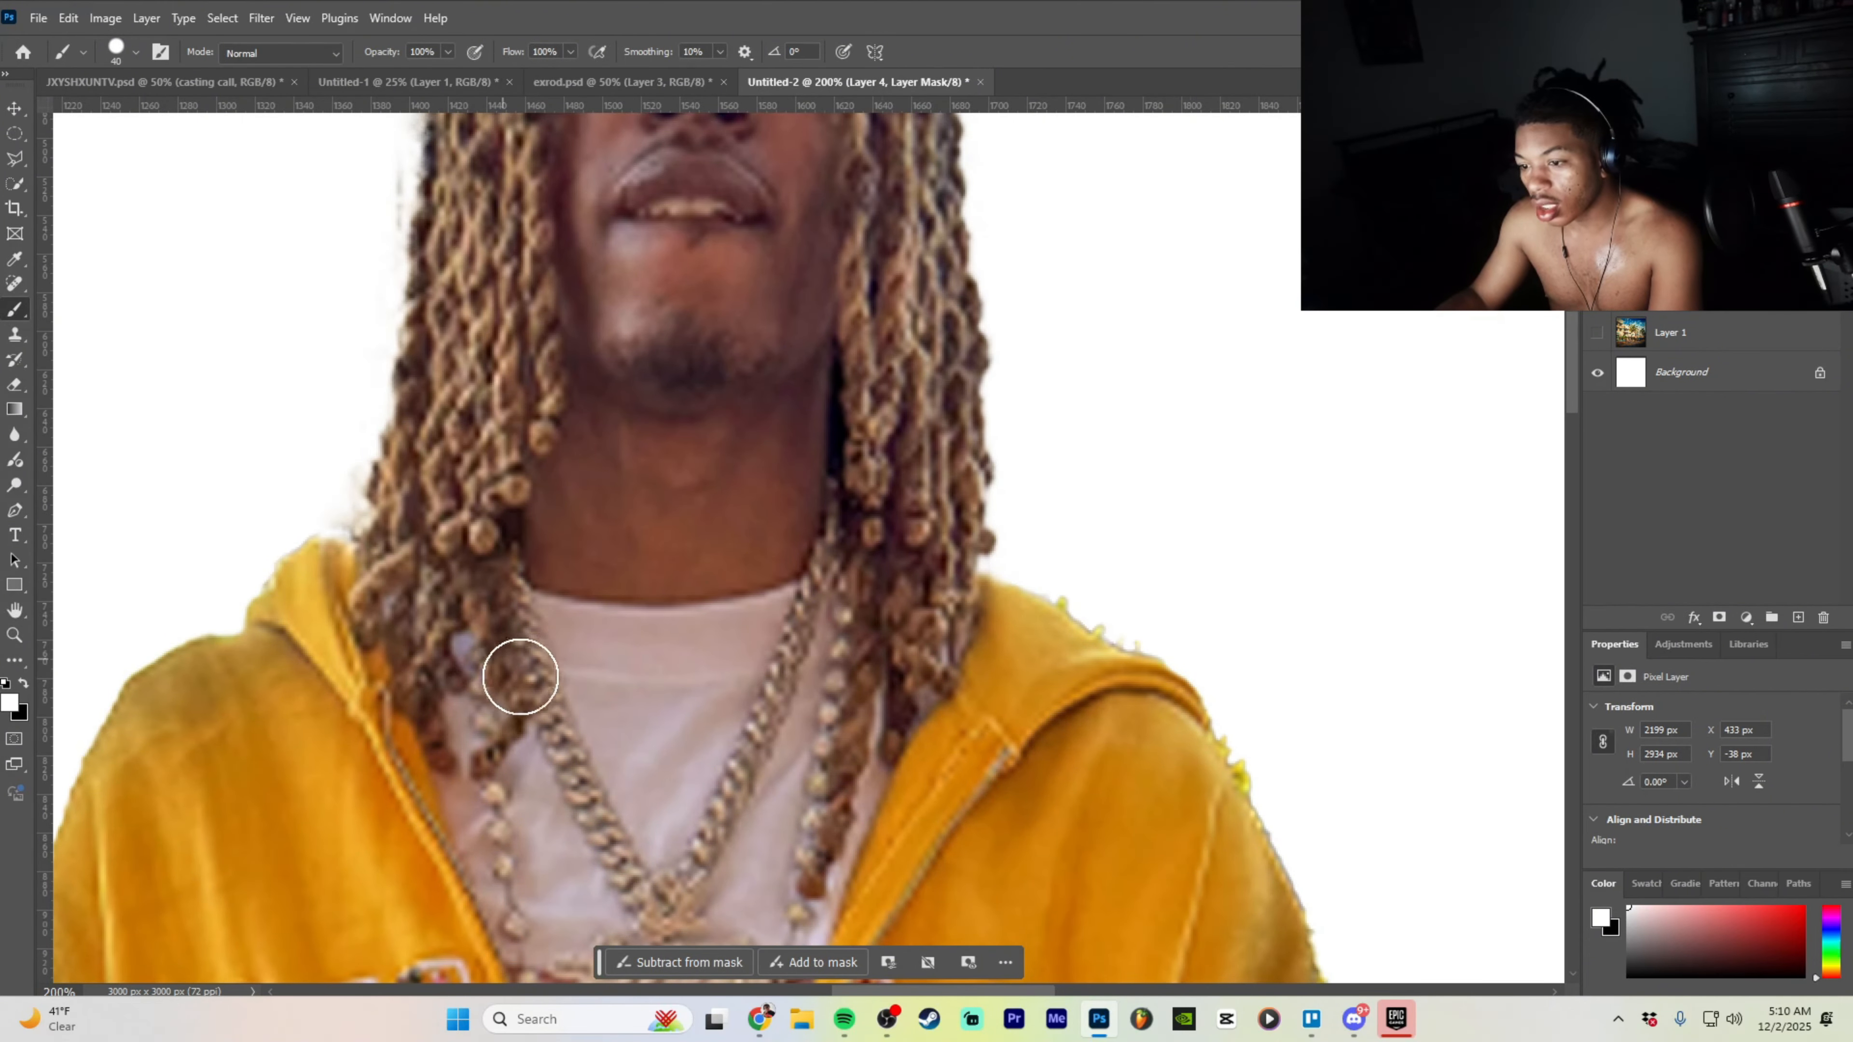
{"action": "scroll", "coordinate": [839, 686], "scroll_direction": "down", "scroll_amount": 2}
{"action": "scroll", "coordinate": [919, 708], "scroll_direction": "down", "scroll_amount": 5}
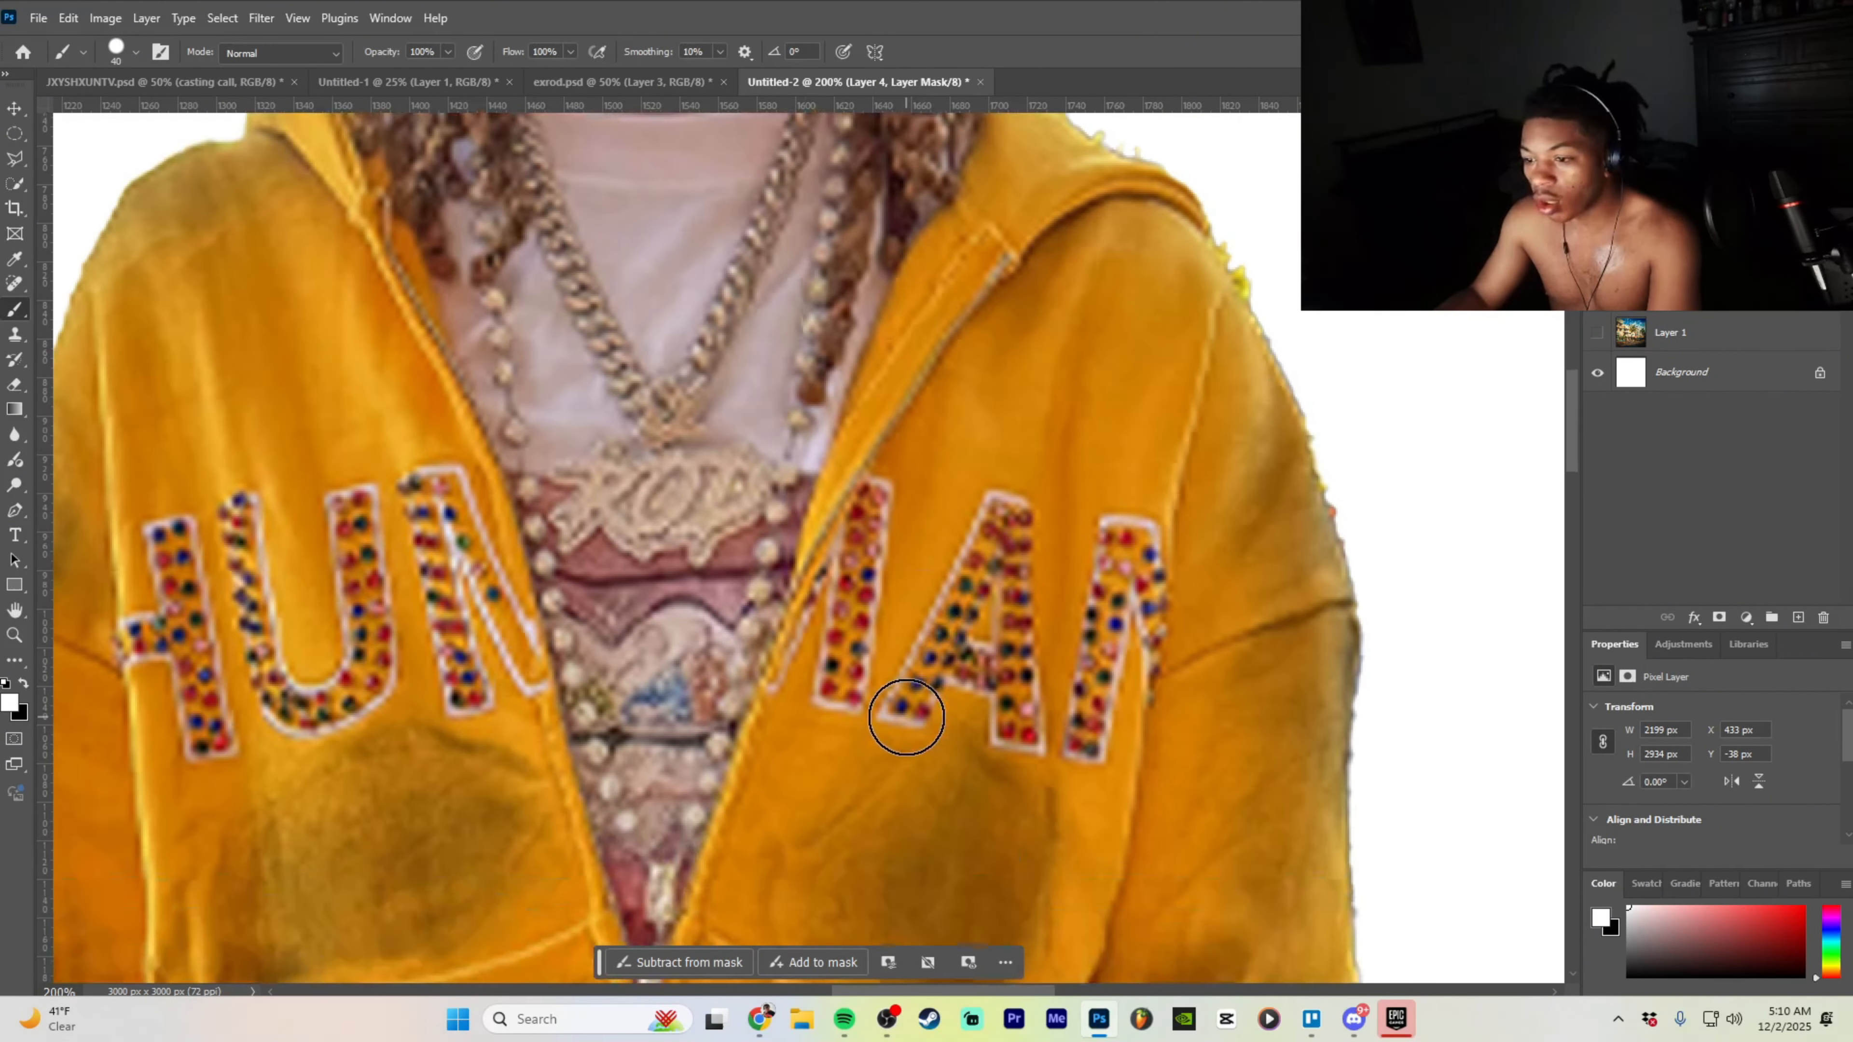
{"action": "scroll", "coordinate": [897, 723], "scroll_direction": "down", "scroll_amount": 2}
{"action": "scroll", "coordinate": [891, 714], "scroll_direction": "down", "scroll_amount": 3}
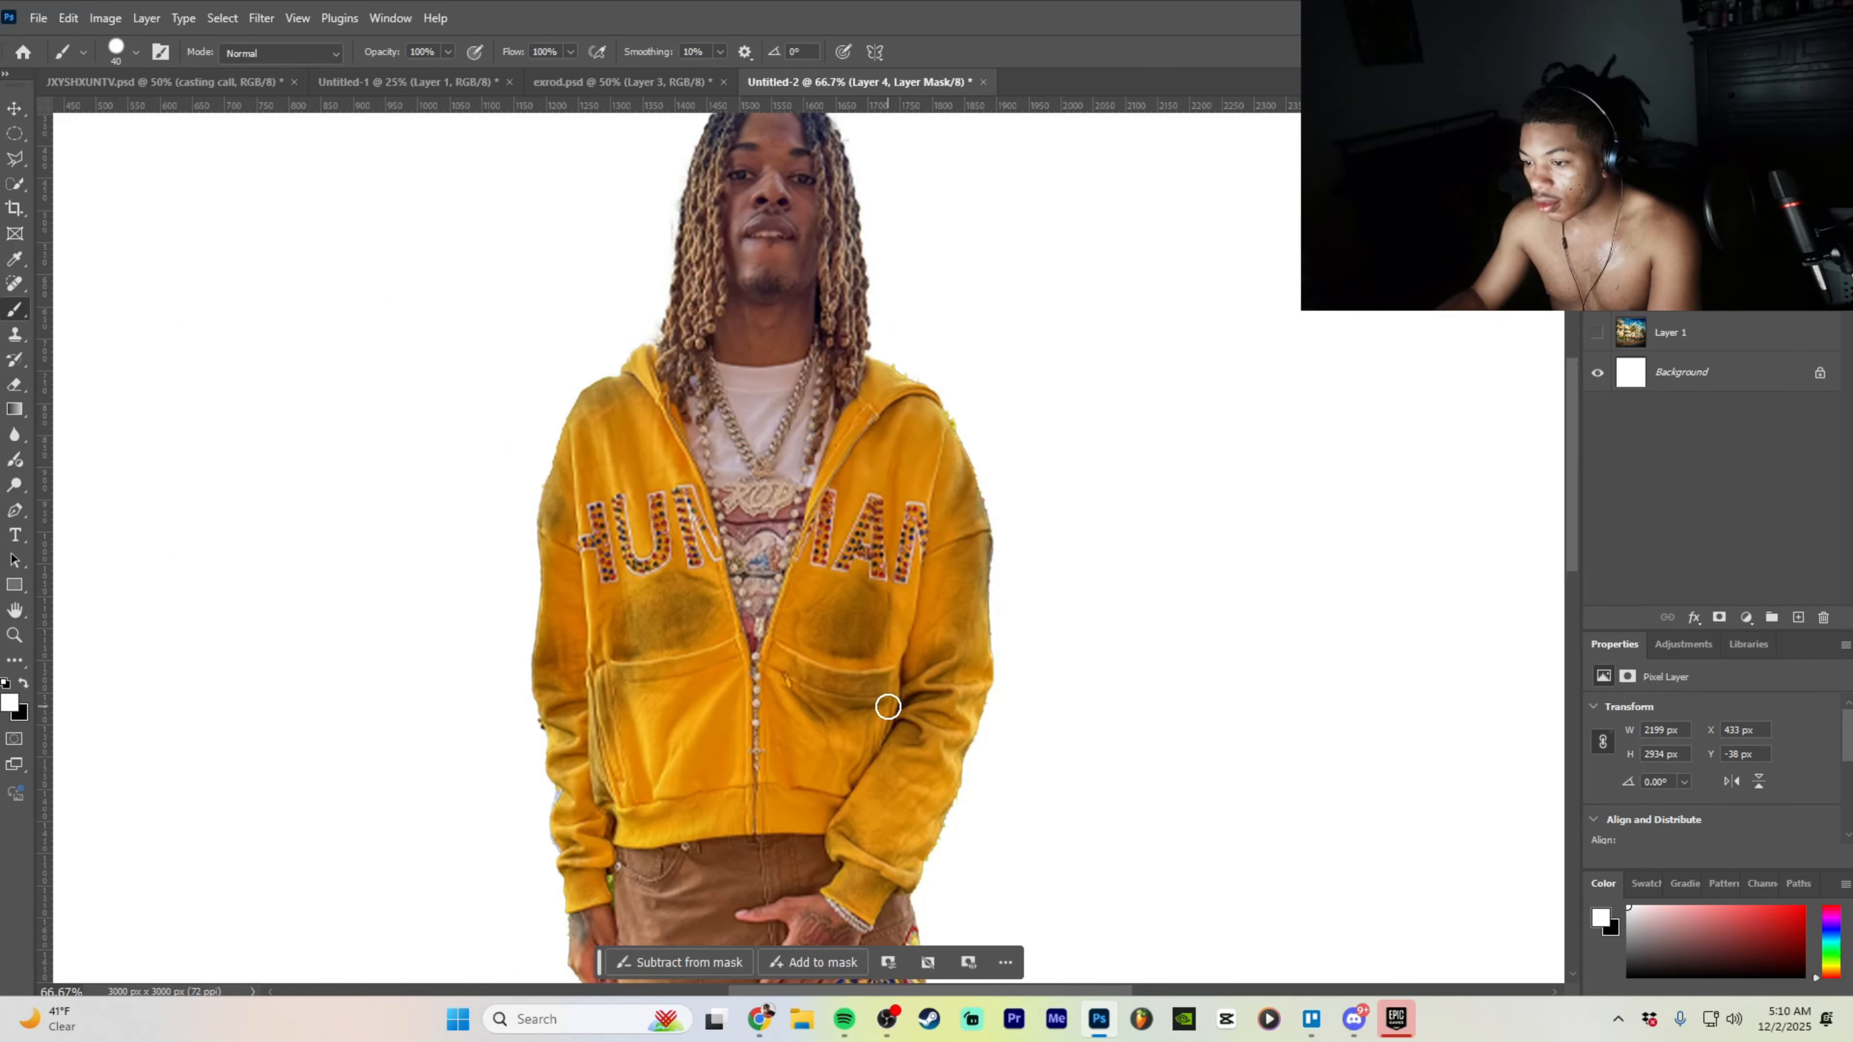
{"action": "scroll", "coordinate": [888, 706], "scroll_direction": "down", "scroll_amount": 2}
{"action": "scroll", "coordinate": [619, 681], "scroll_direction": "up", "scroll_amount": 3}
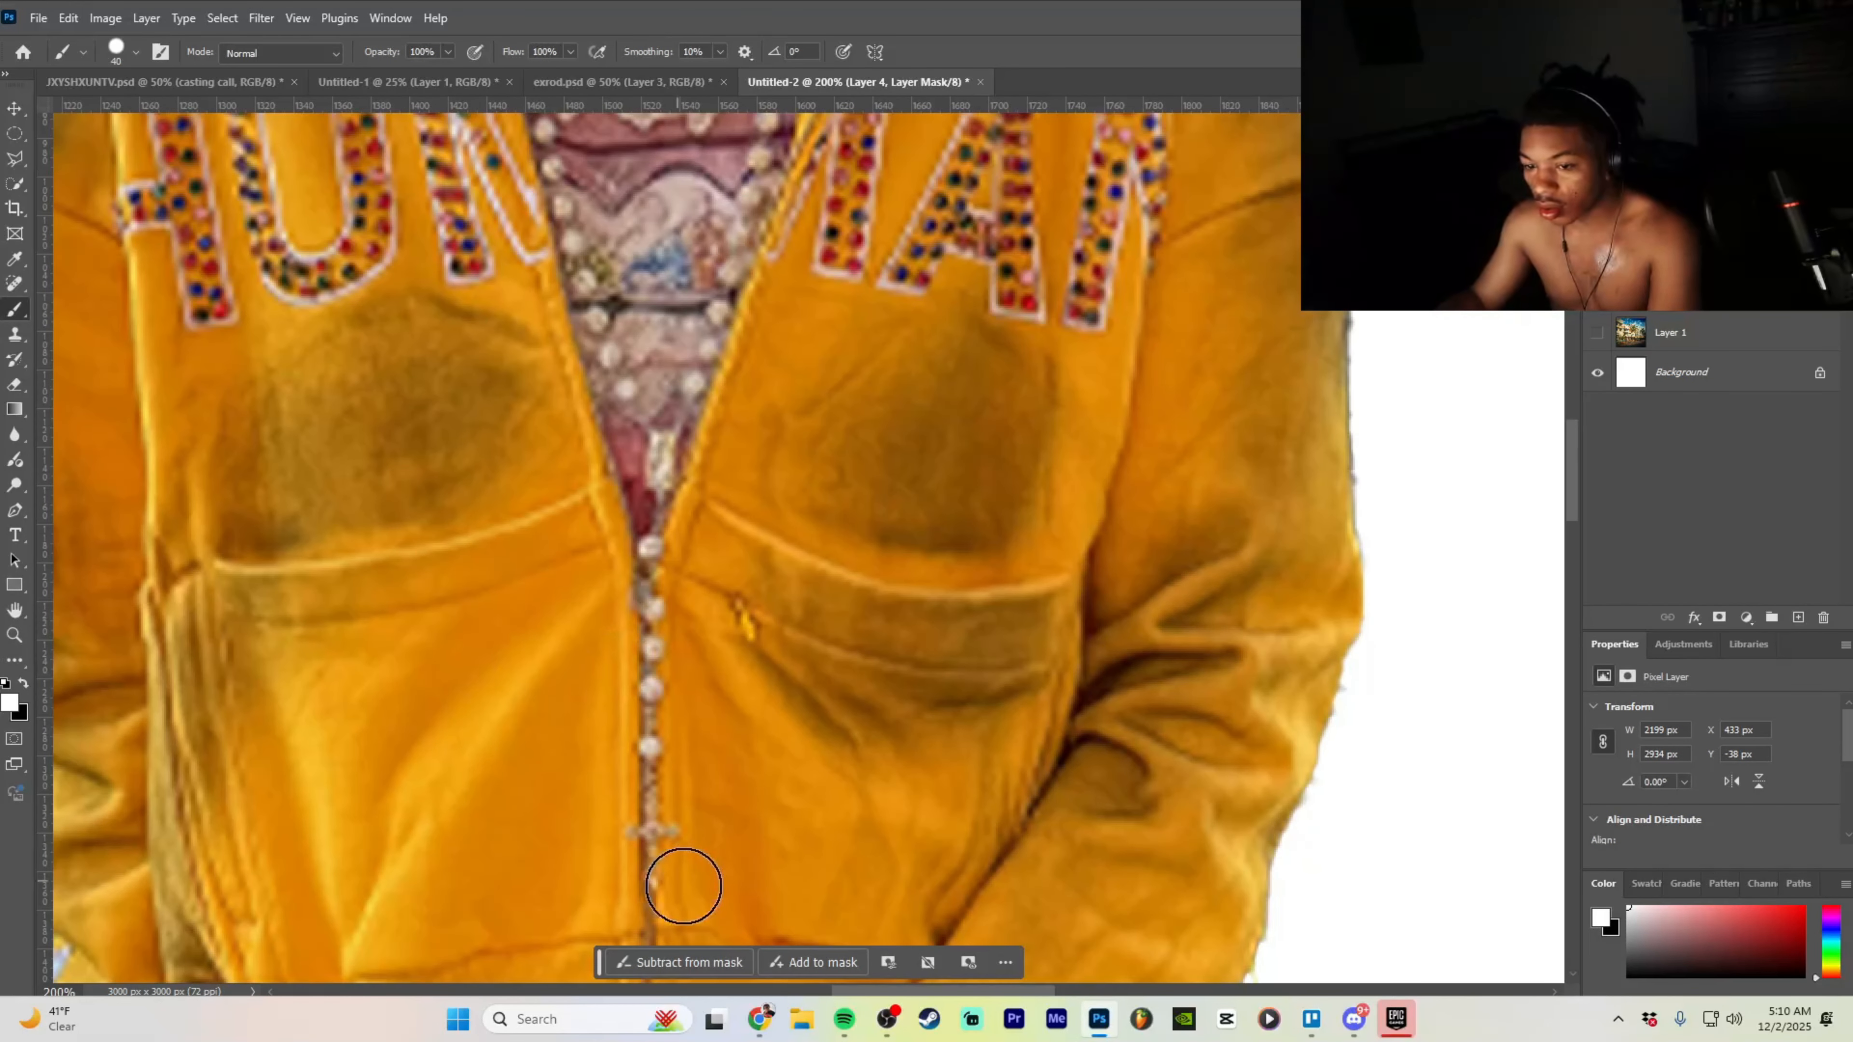
{"action": "left_click_drag", "start_coordinate": [879, 993], "coordinate": [787, 992]}
{"action": "scroll", "coordinate": [712, 764], "scroll_direction": "down", "scroll_amount": 2}
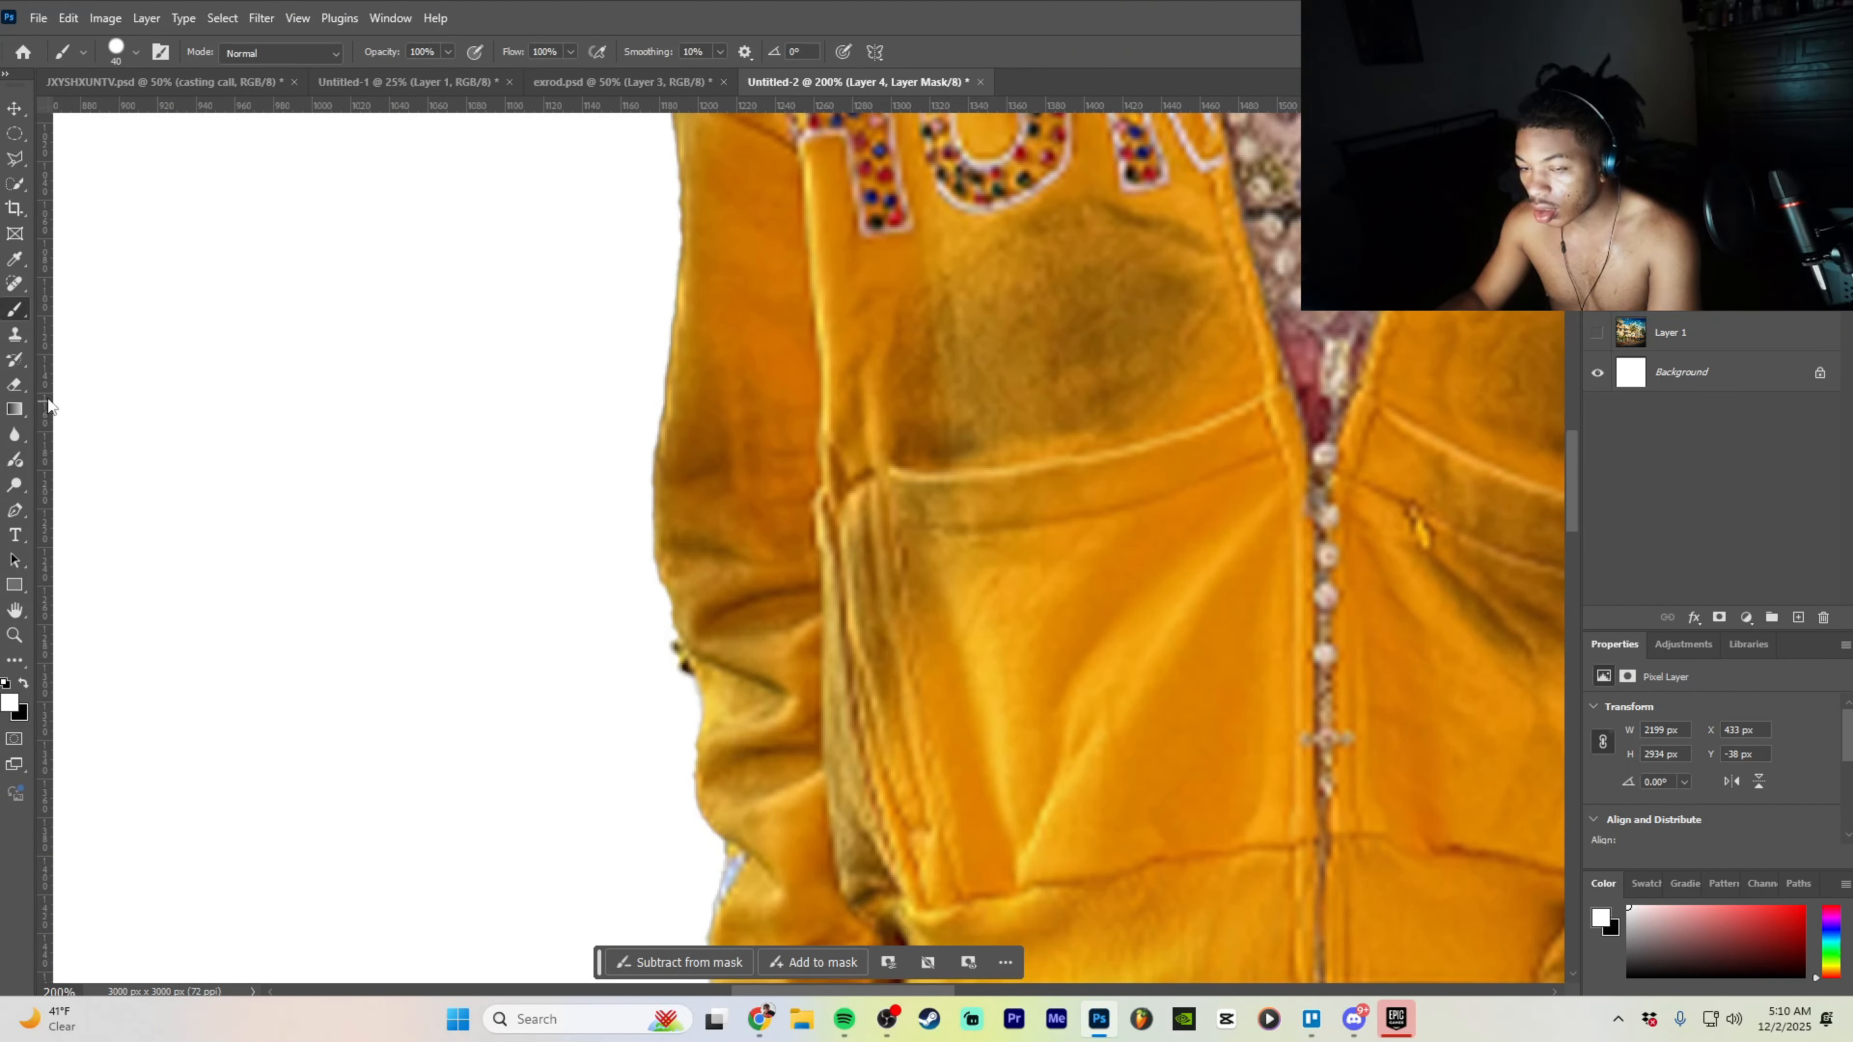
- Erase stray edges around the hoodie and shorts, checking the whole figure
{"action": "left_click", "coordinate": [14, 385]}
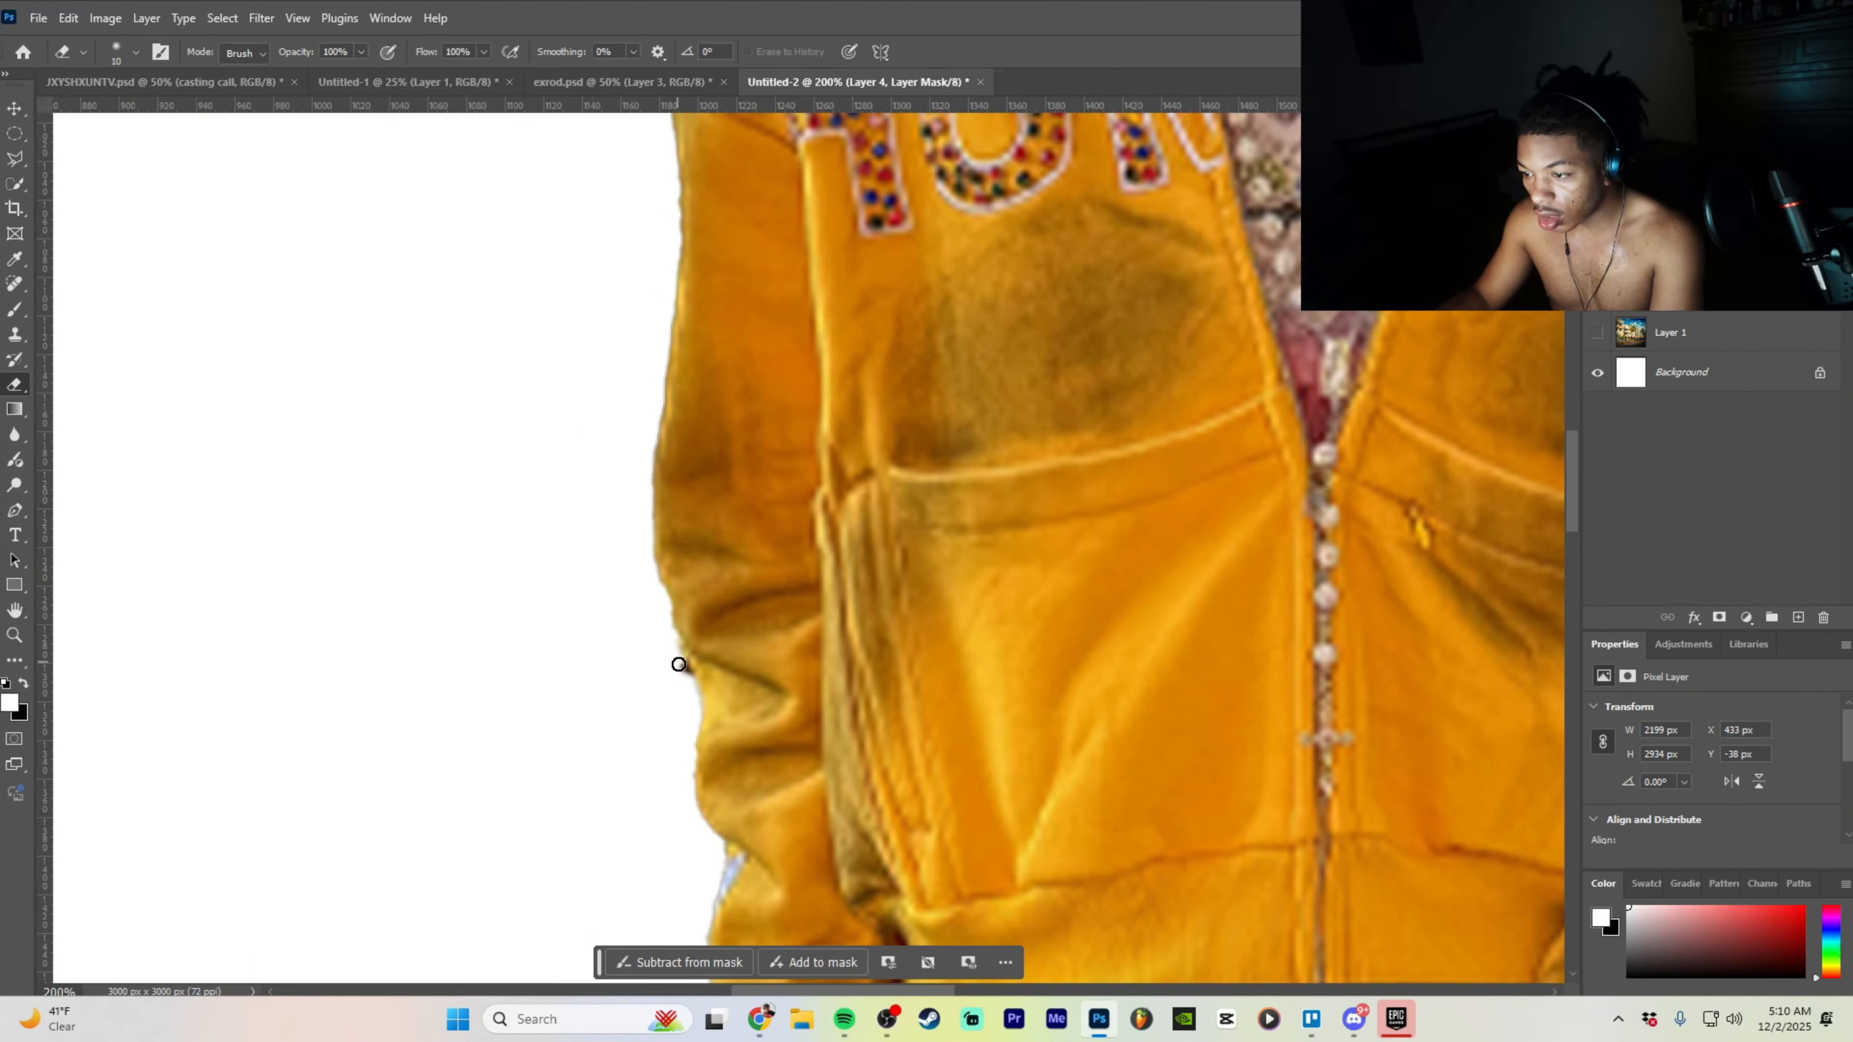
{"action": "scroll", "coordinate": [683, 672], "scroll_direction": "down", "scroll_amount": 10}
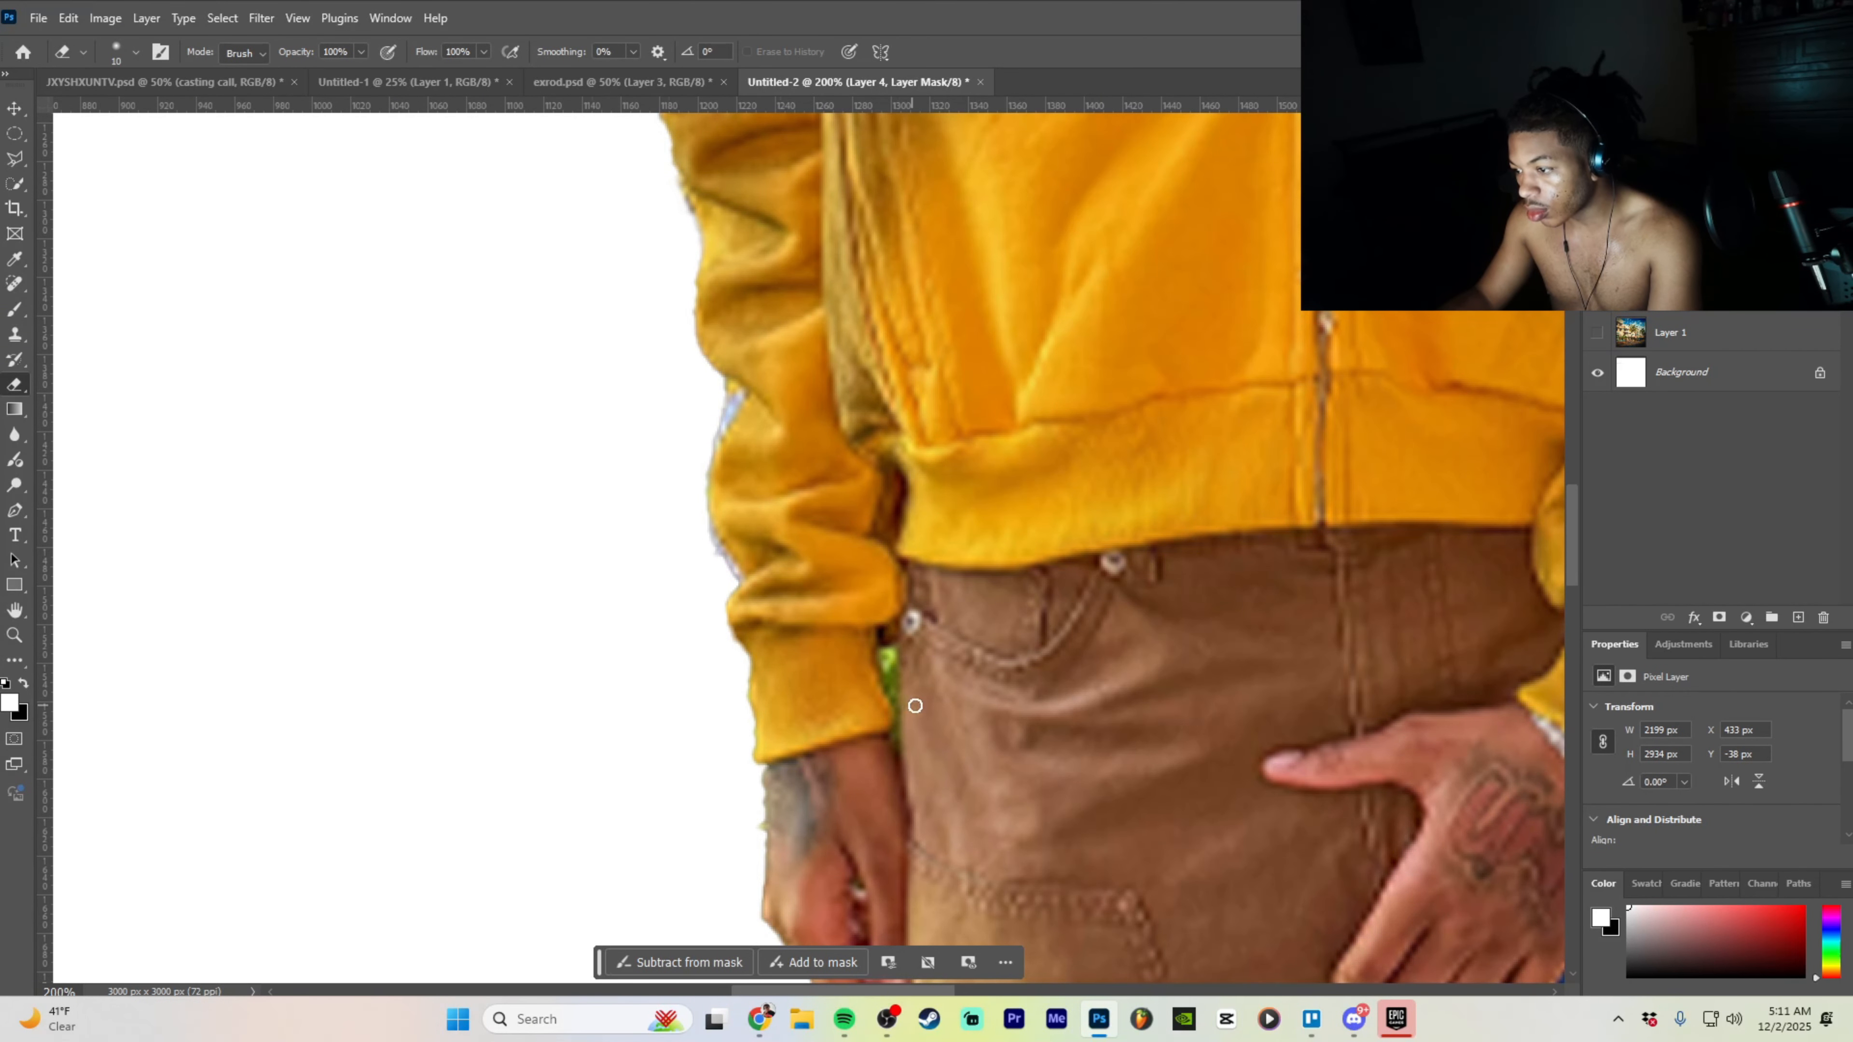
{"action": "key", "text": "ctrl+minus"}
{"action": "key", "text": "ctrl+minus"}
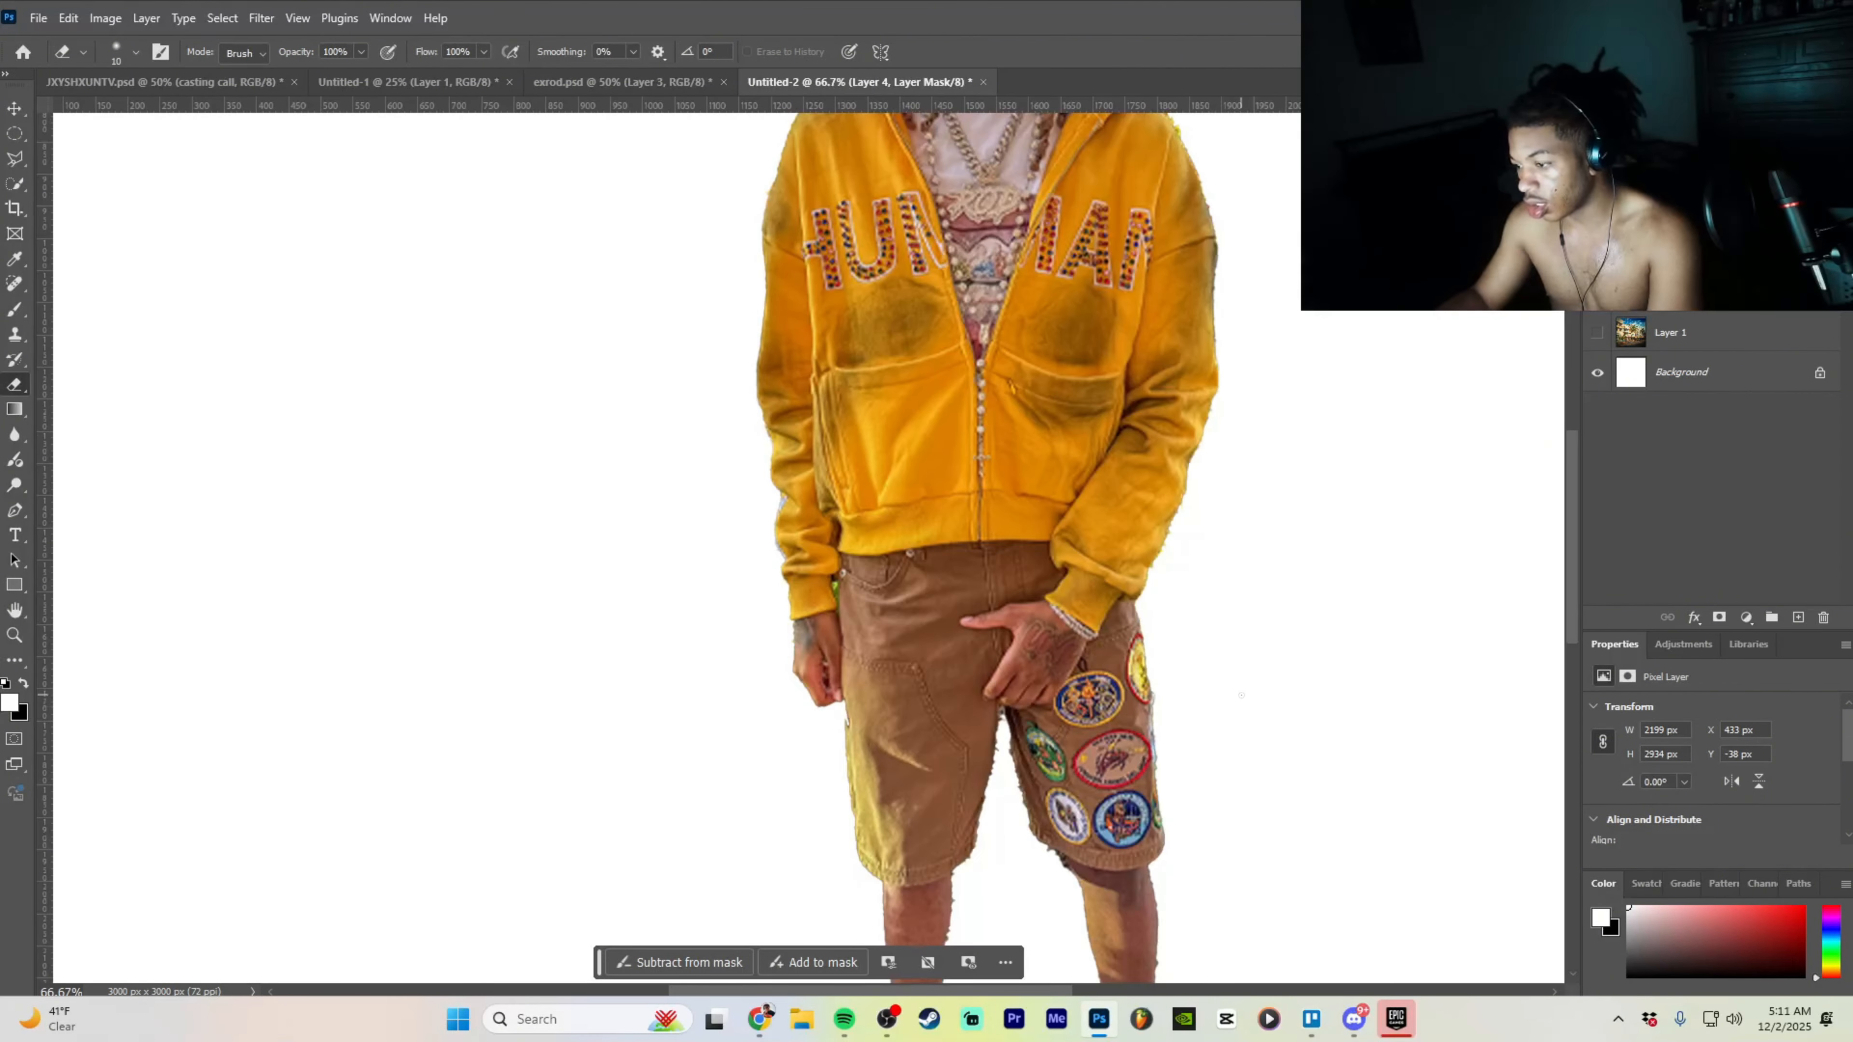
{"action": "scroll", "coordinate": [1243, 697], "scroll_direction": "down", "scroll_amount": 3}
{"action": "scroll", "coordinate": [1034, 672], "scroll_direction": "down", "scroll_amount": 3}
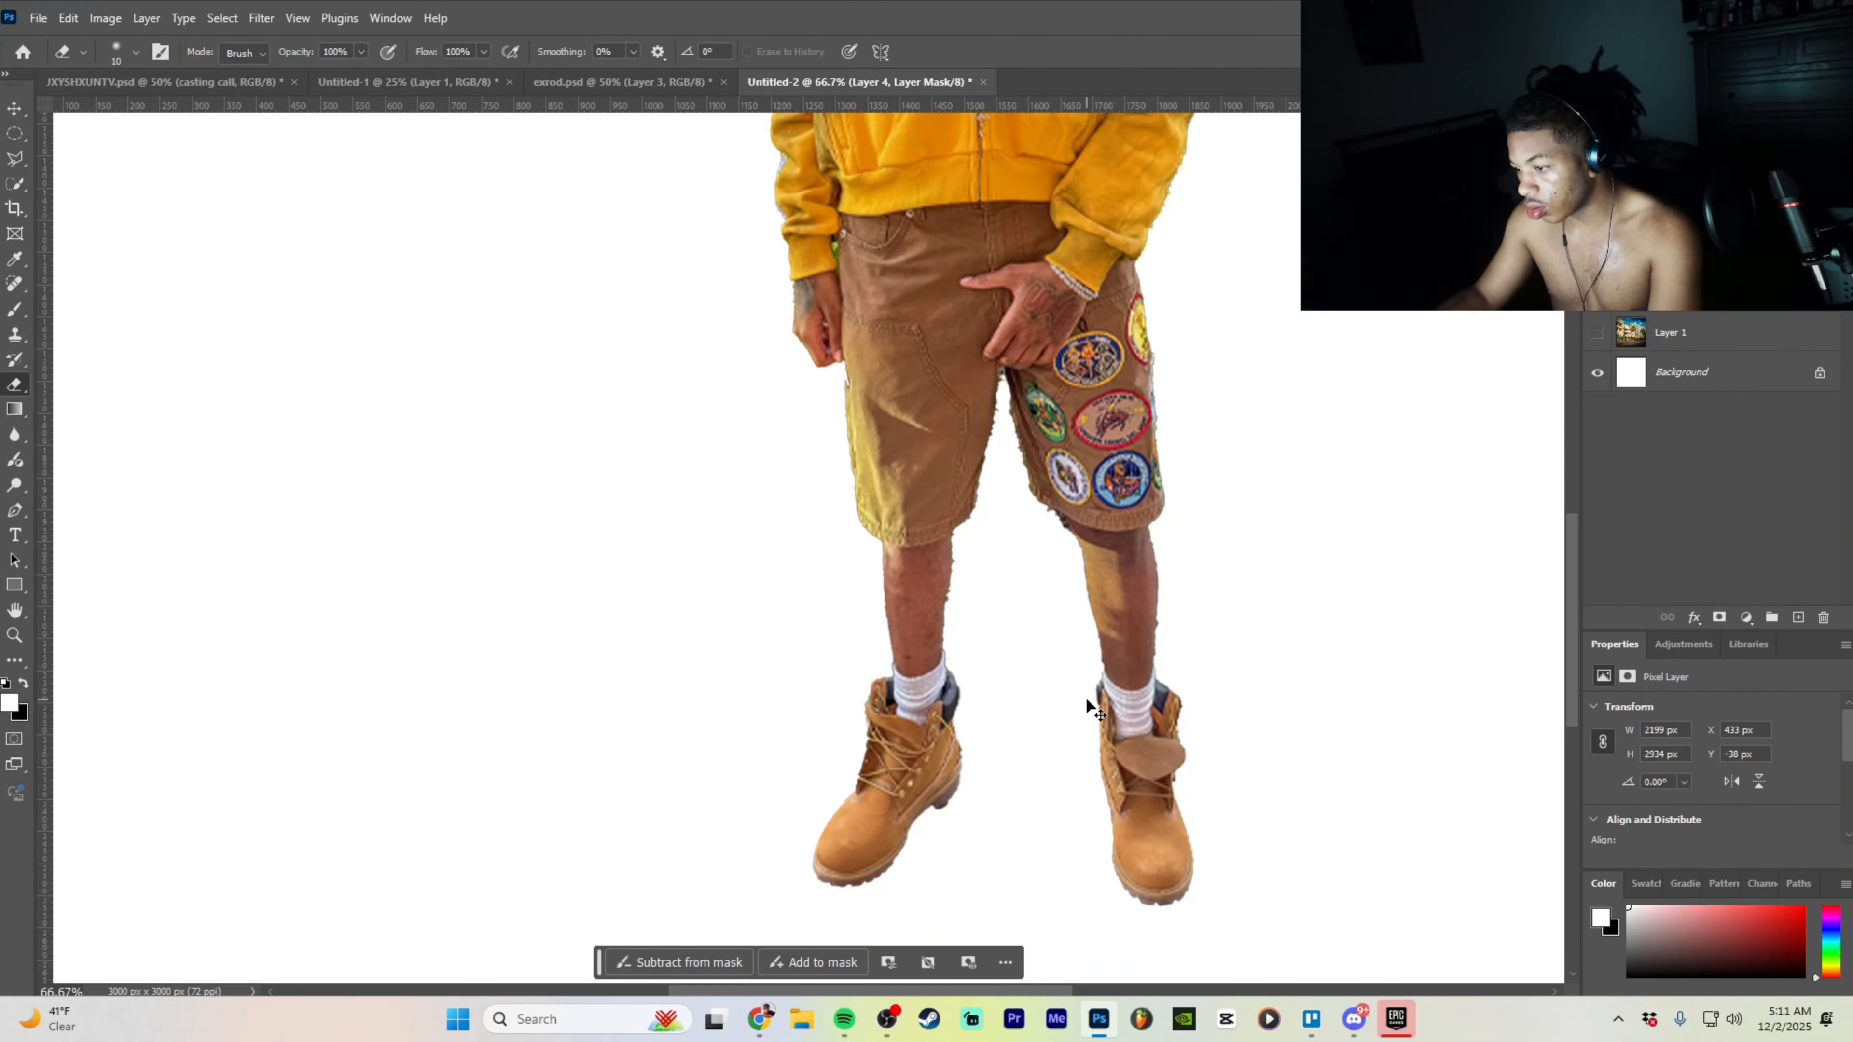
{"action": "key", "text": "ctrl+minus"}
{"action": "key", "text": "ctrl+minus"}
{"action": "scroll", "coordinate": [1094, 653], "scroll_direction": "up", "scroll_amount": 4}
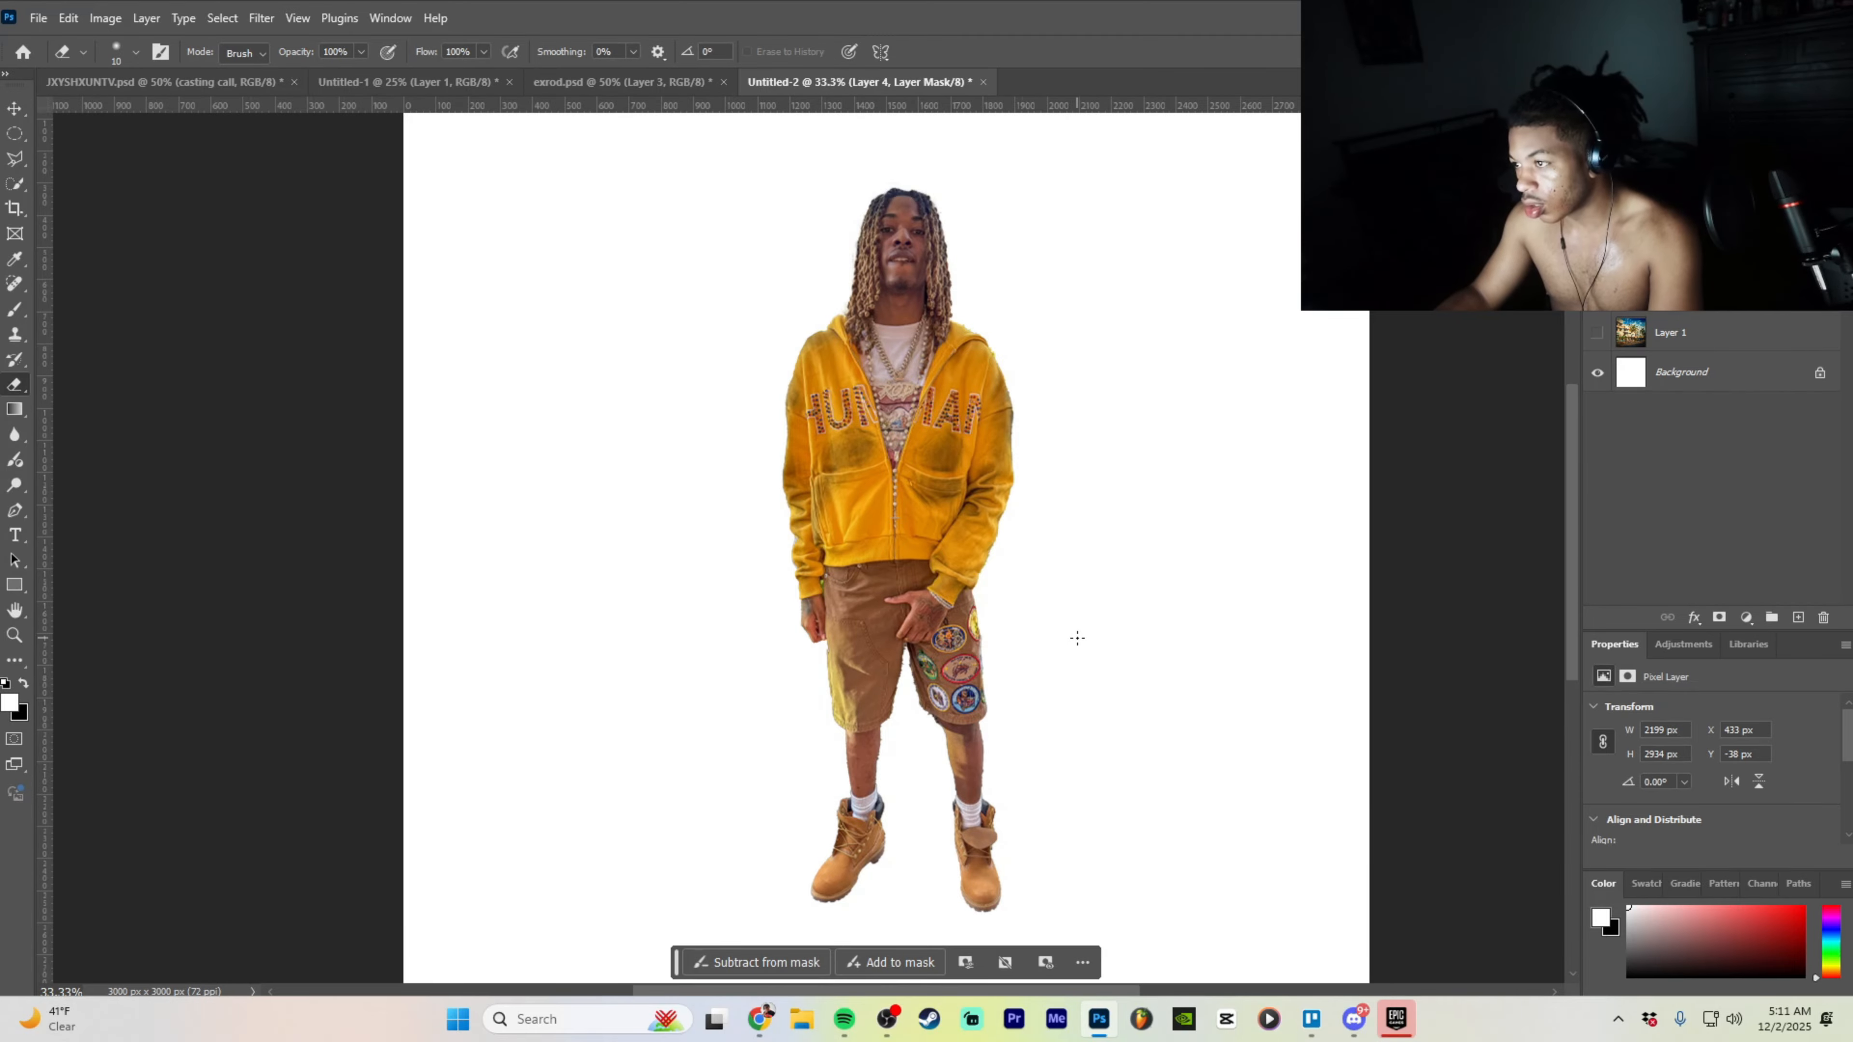
- Turn on the palm-street background and red-tracksuit man layers
{"action": "left_click", "coordinate": [1598, 333]}
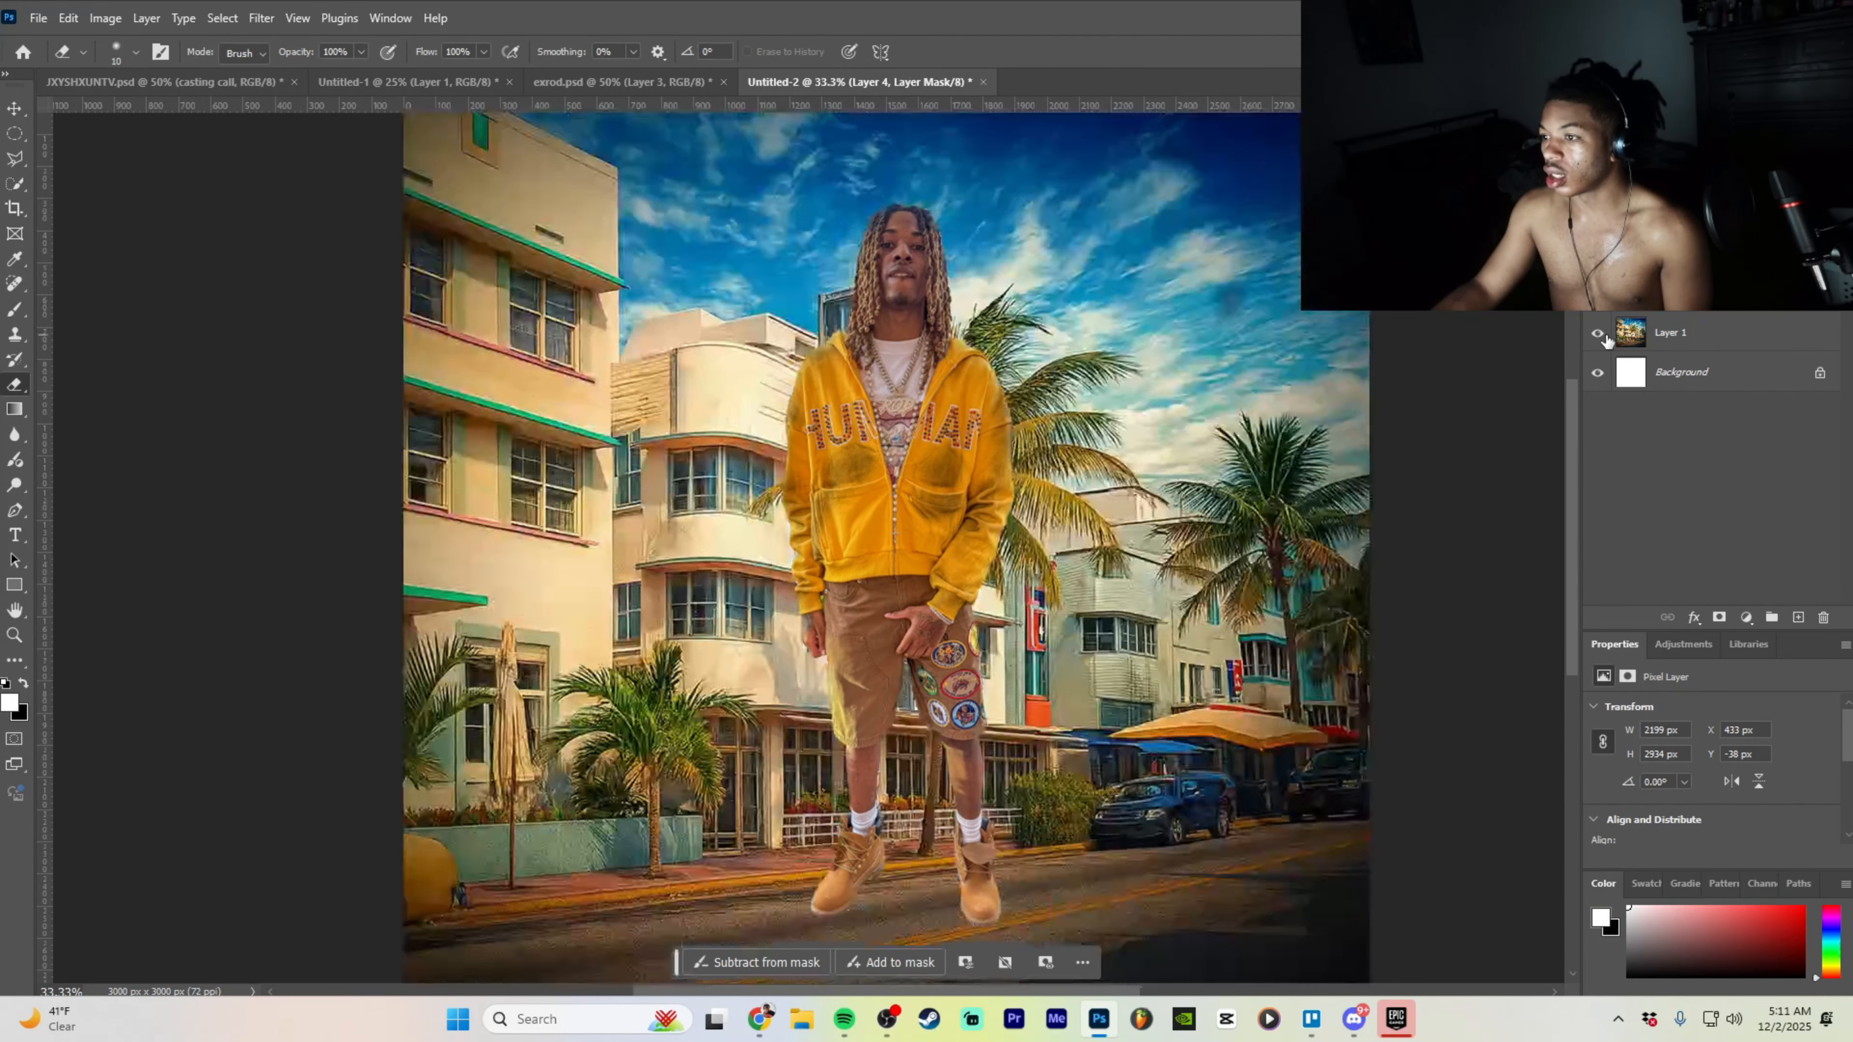
{"action": "key", "text": "ctrl+minus"}
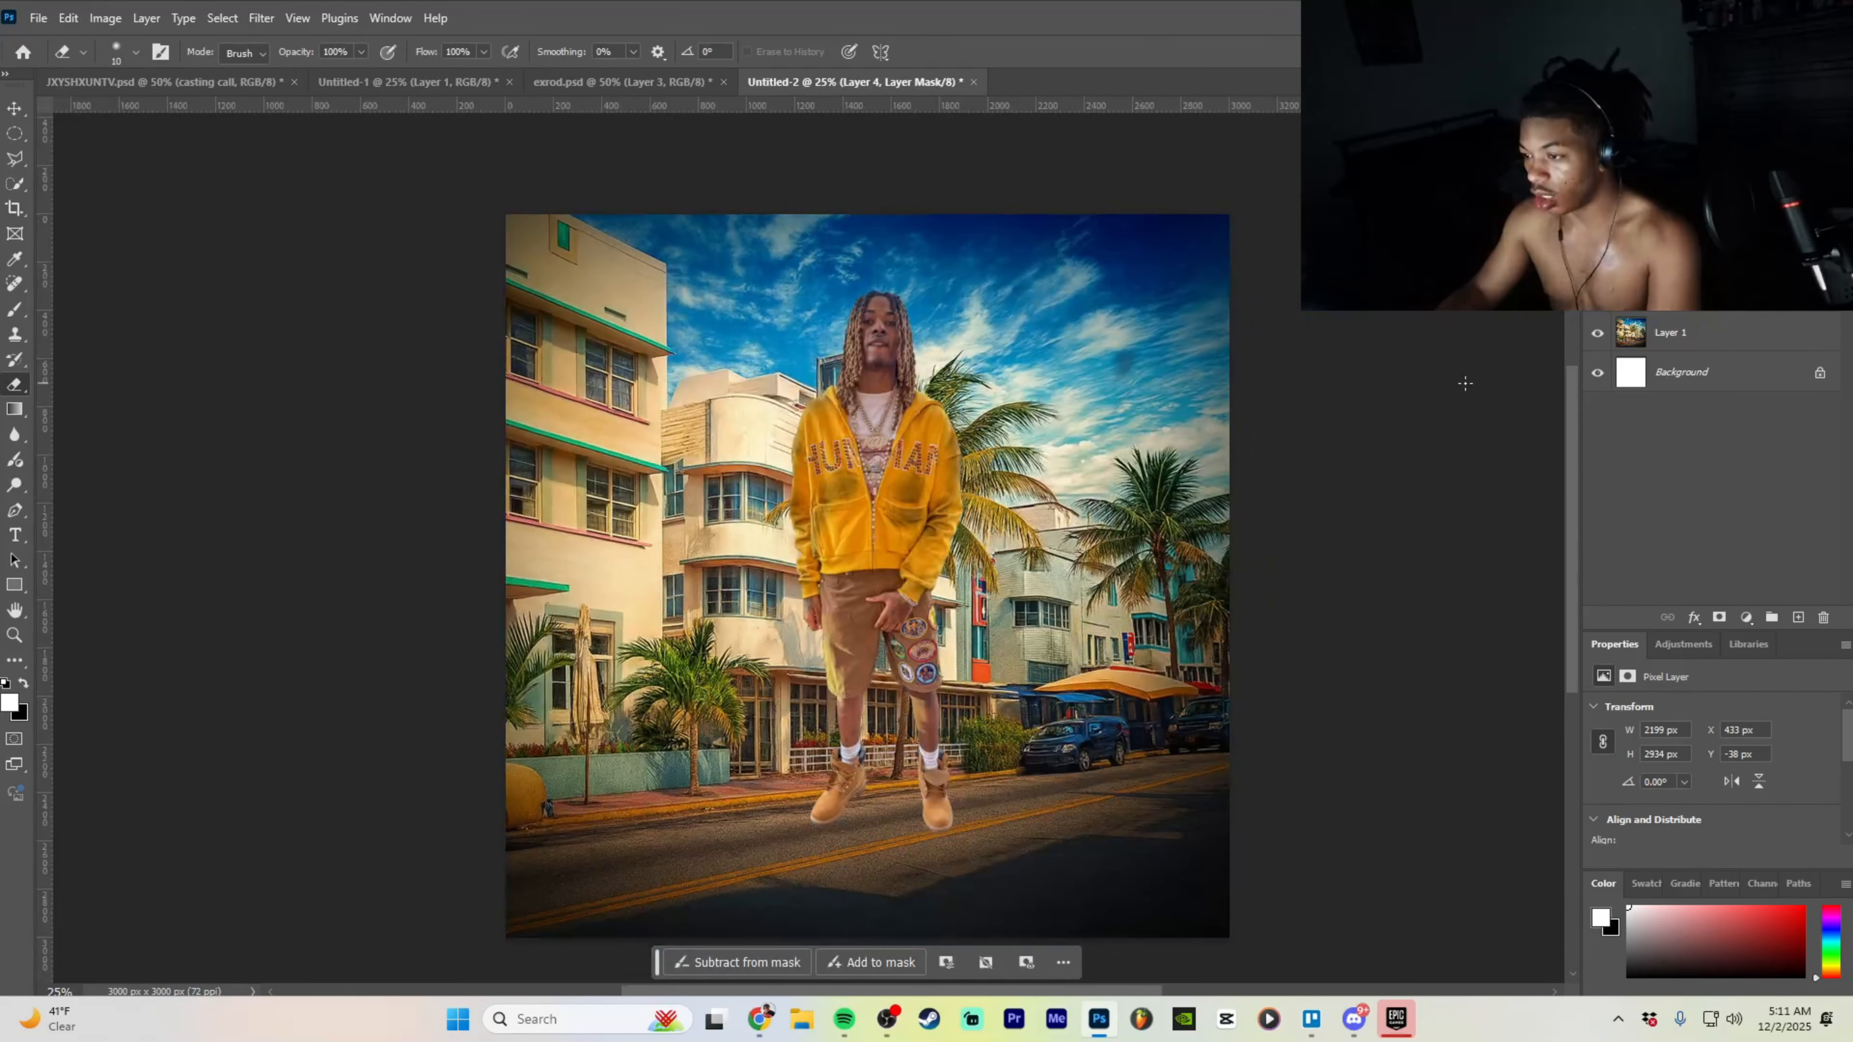
{"action": "left_click", "coordinate": [1598, 219]}
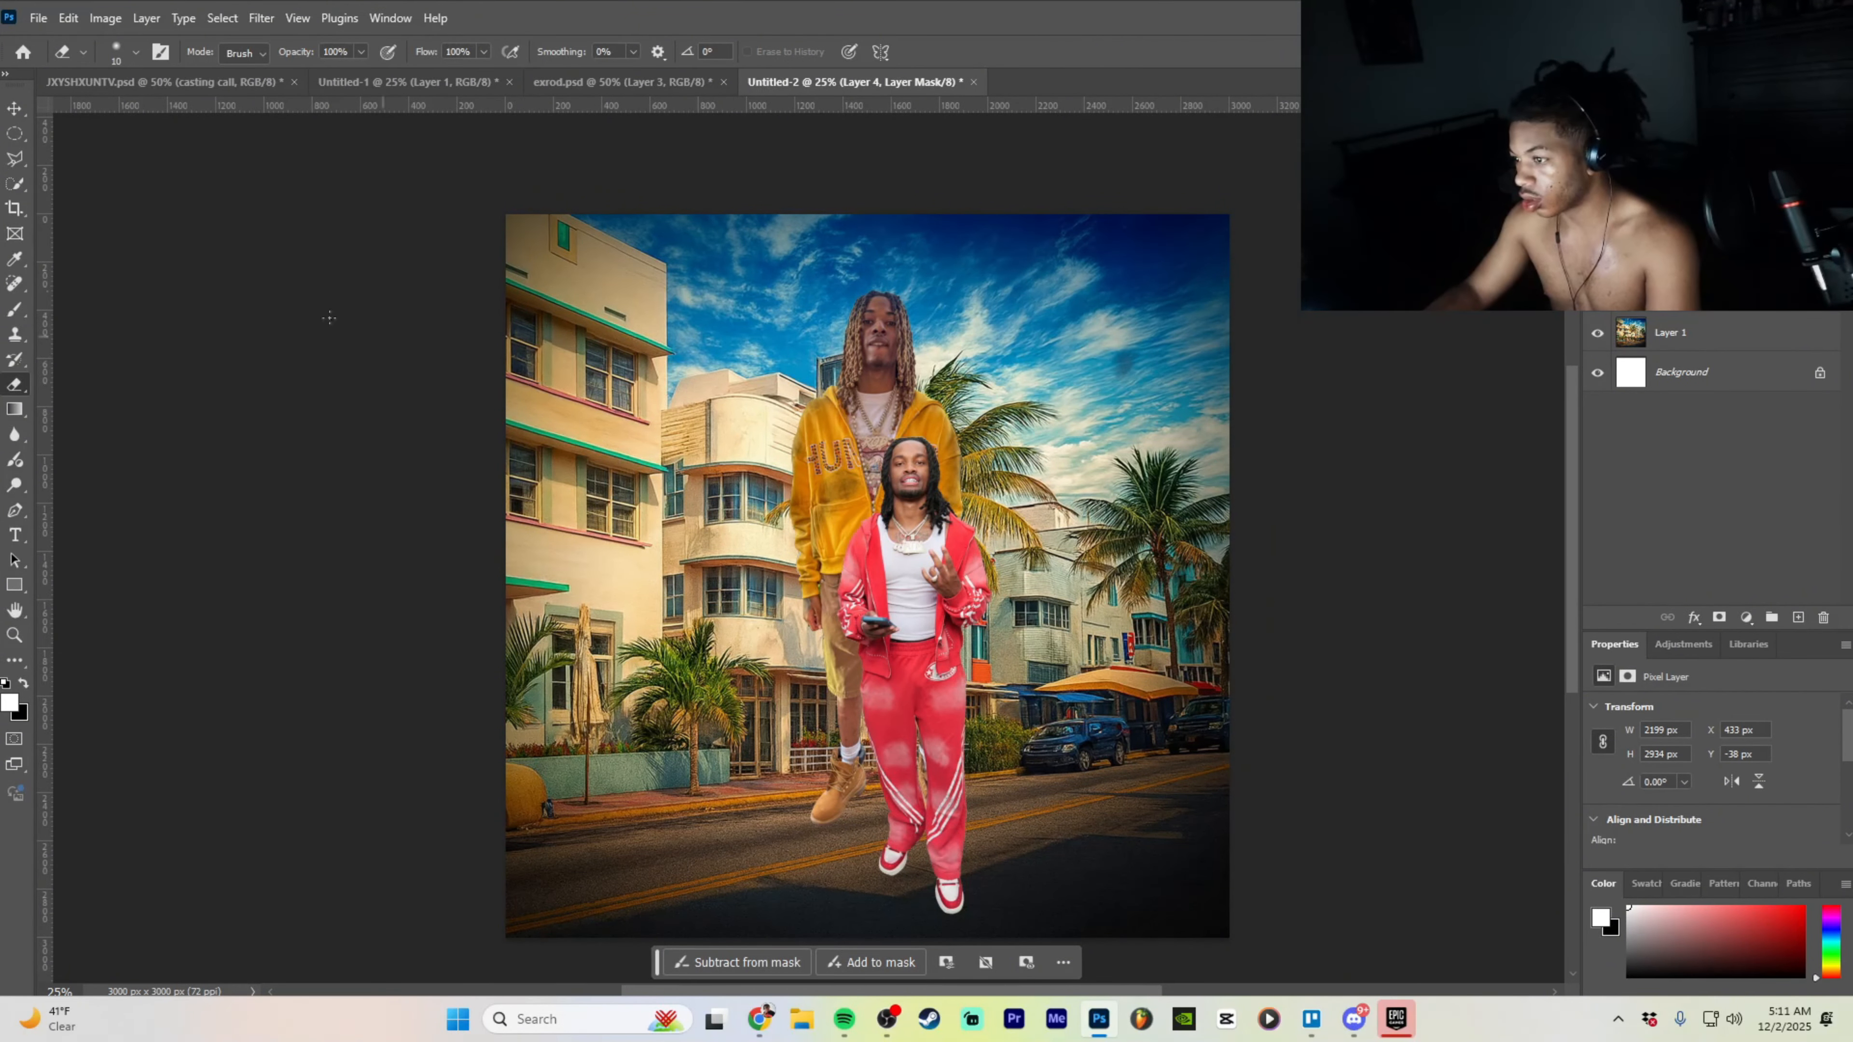
- Enlarge the yellow-hoodie man and stand him on the street on the right
{"action": "left_click", "coordinate": [14, 108]}
{"action": "left_click_drag", "start_coordinate": [764, 726], "coordinate": [889, 679]}
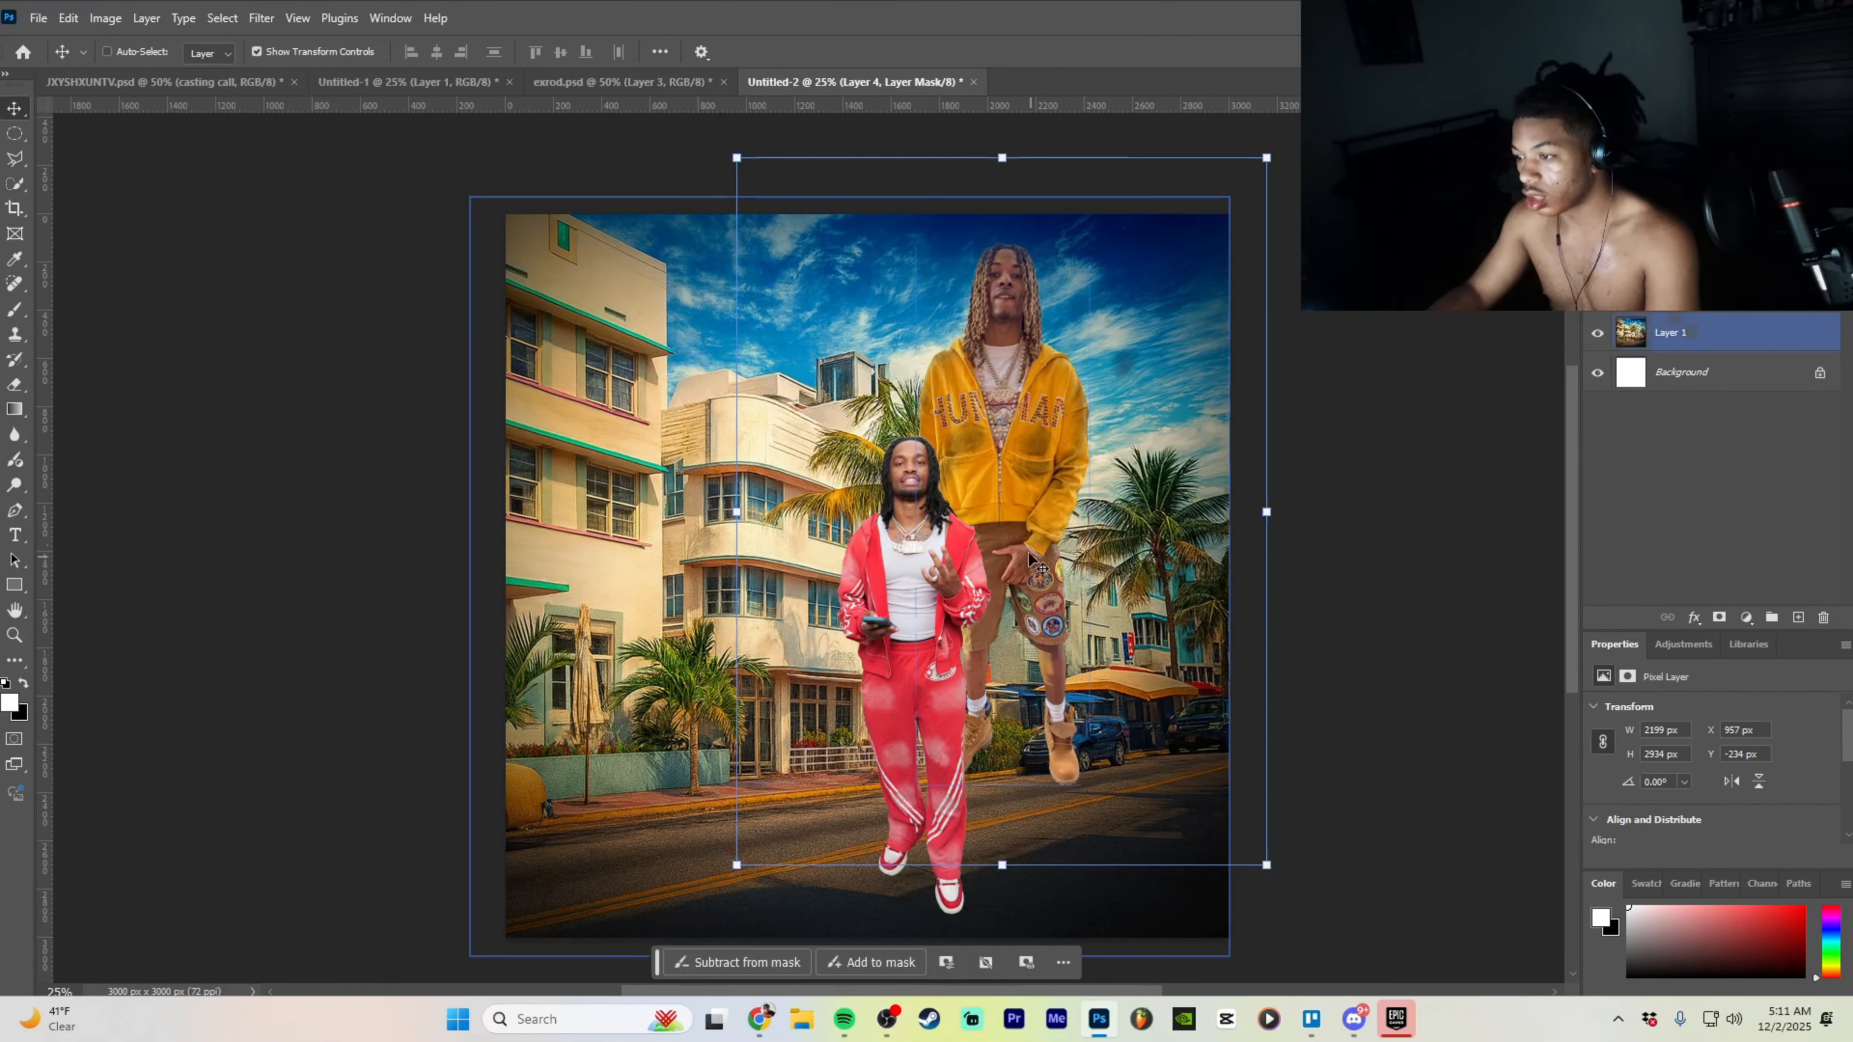
{"action": "left_click_drag", "start_coordinate": [1057, 489], "coordinate": [1081, 528]}
{"action": "left_click_drag", "start_coordinate": [977, 459], "coordinate": [996, 490]}
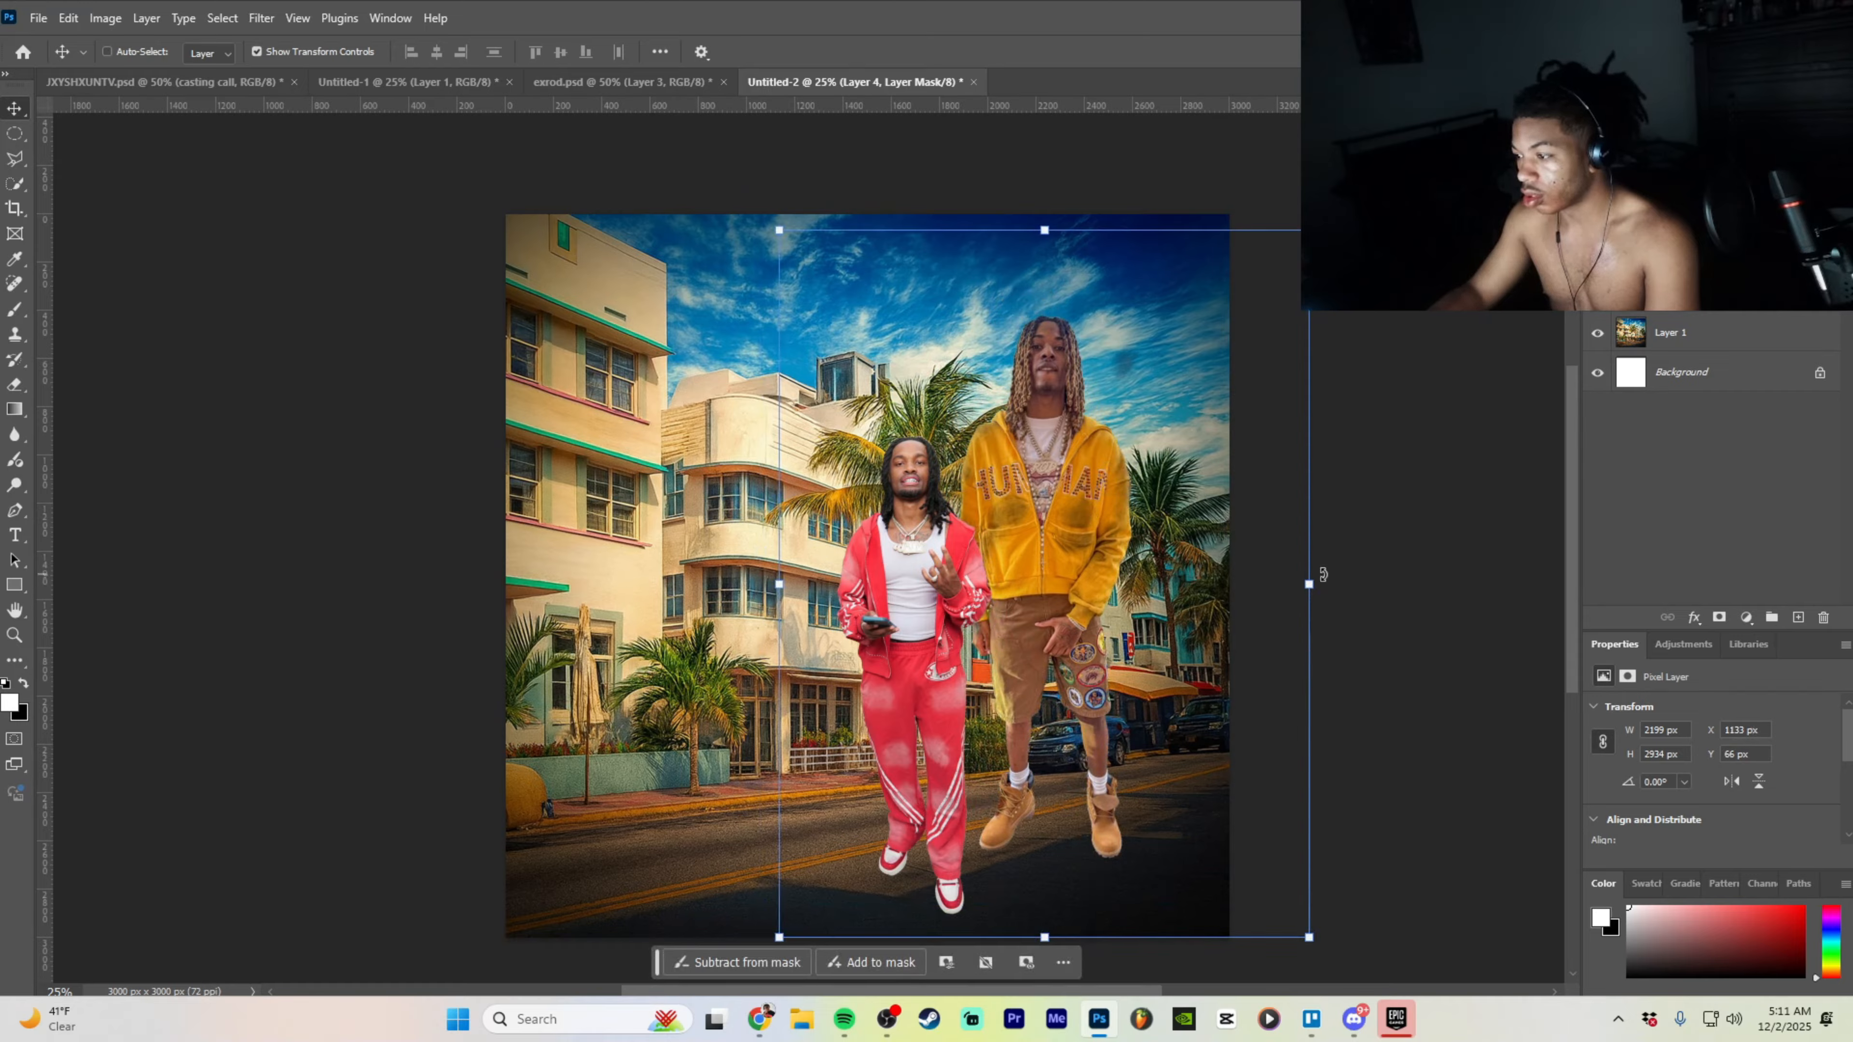
{"action": "left_click_drag", "start_coordinate": [1315, 575], "coordinate": [1408, 533]}
{"action": "left_click_drag", "start_coordinate": [1097, 576], "coordinate": [1054, 576]}
{"action": "left_click", "coordinate": [1157, 956]}
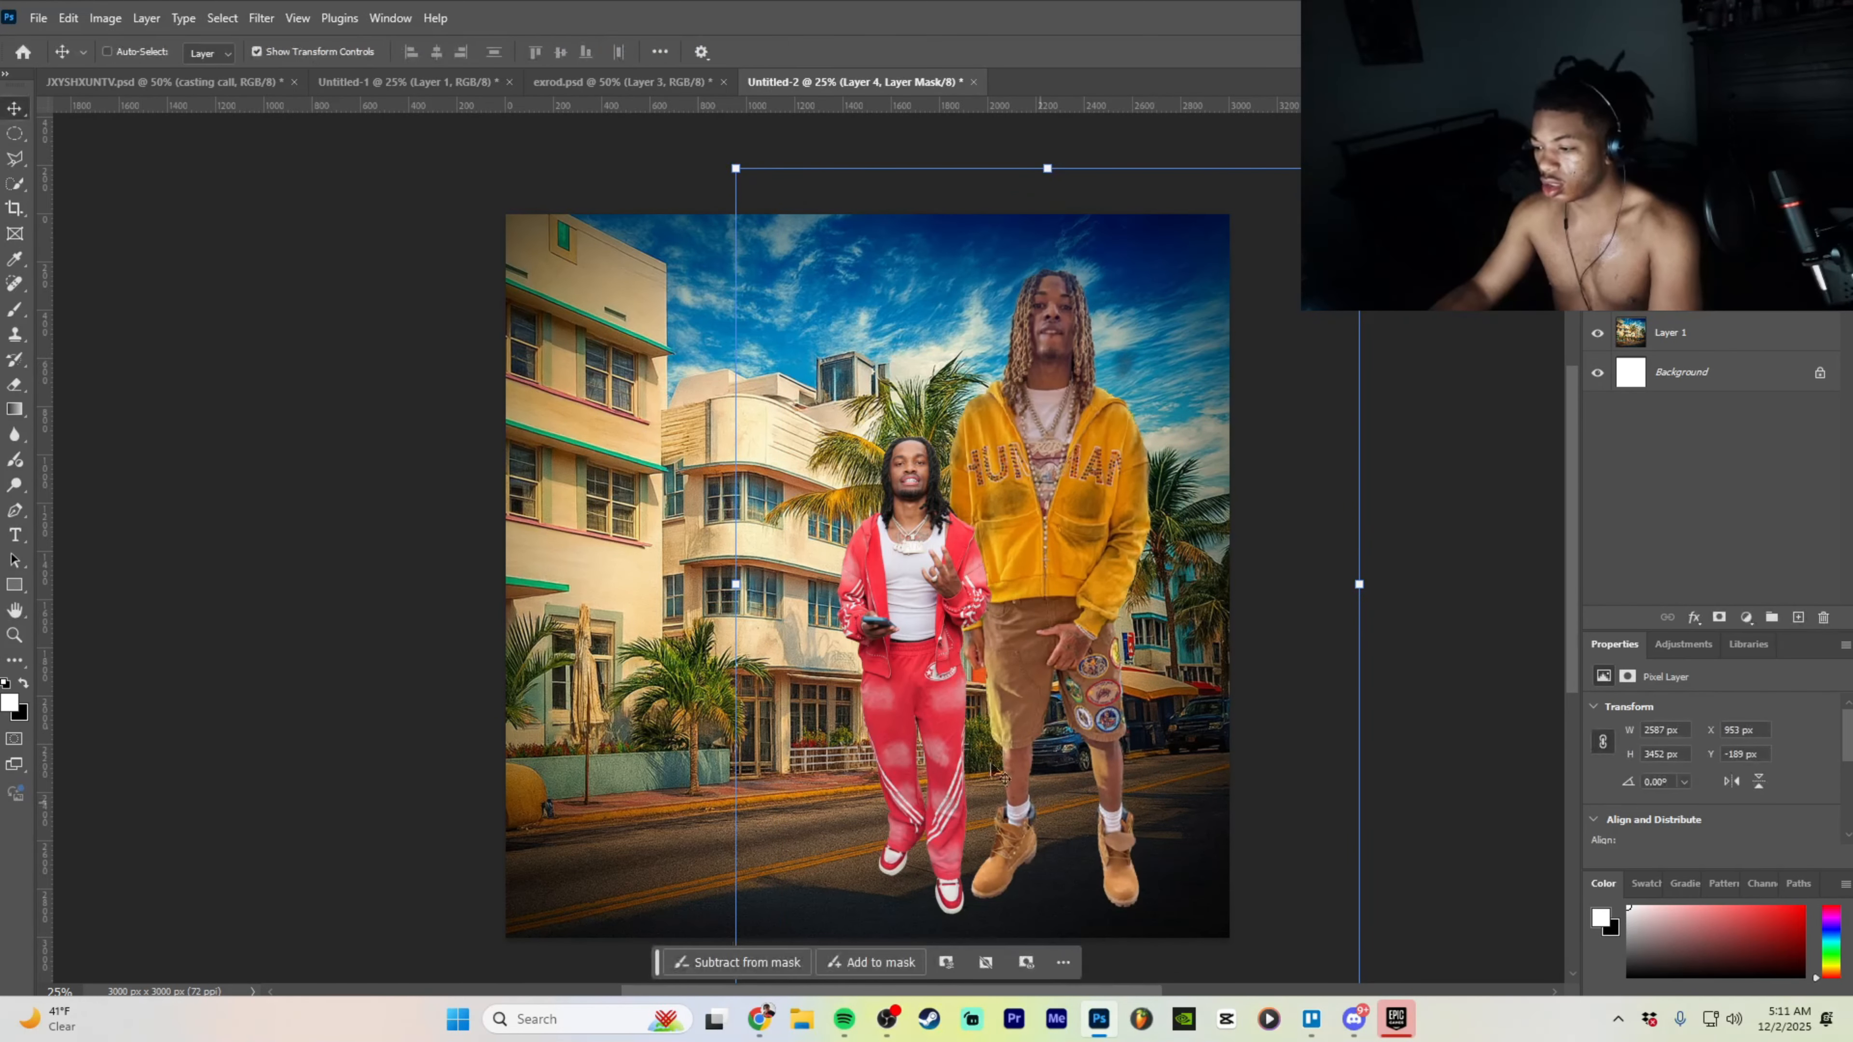
- Enlarge the red-tracksuit man to 2410 × 3620 px and place him on the left
{"action": "left_click", "coordinate": [1670, 293]}
{"action": "left_click_drag", "start_coordinate": [920, 620], "coordinate": [708, 513]}
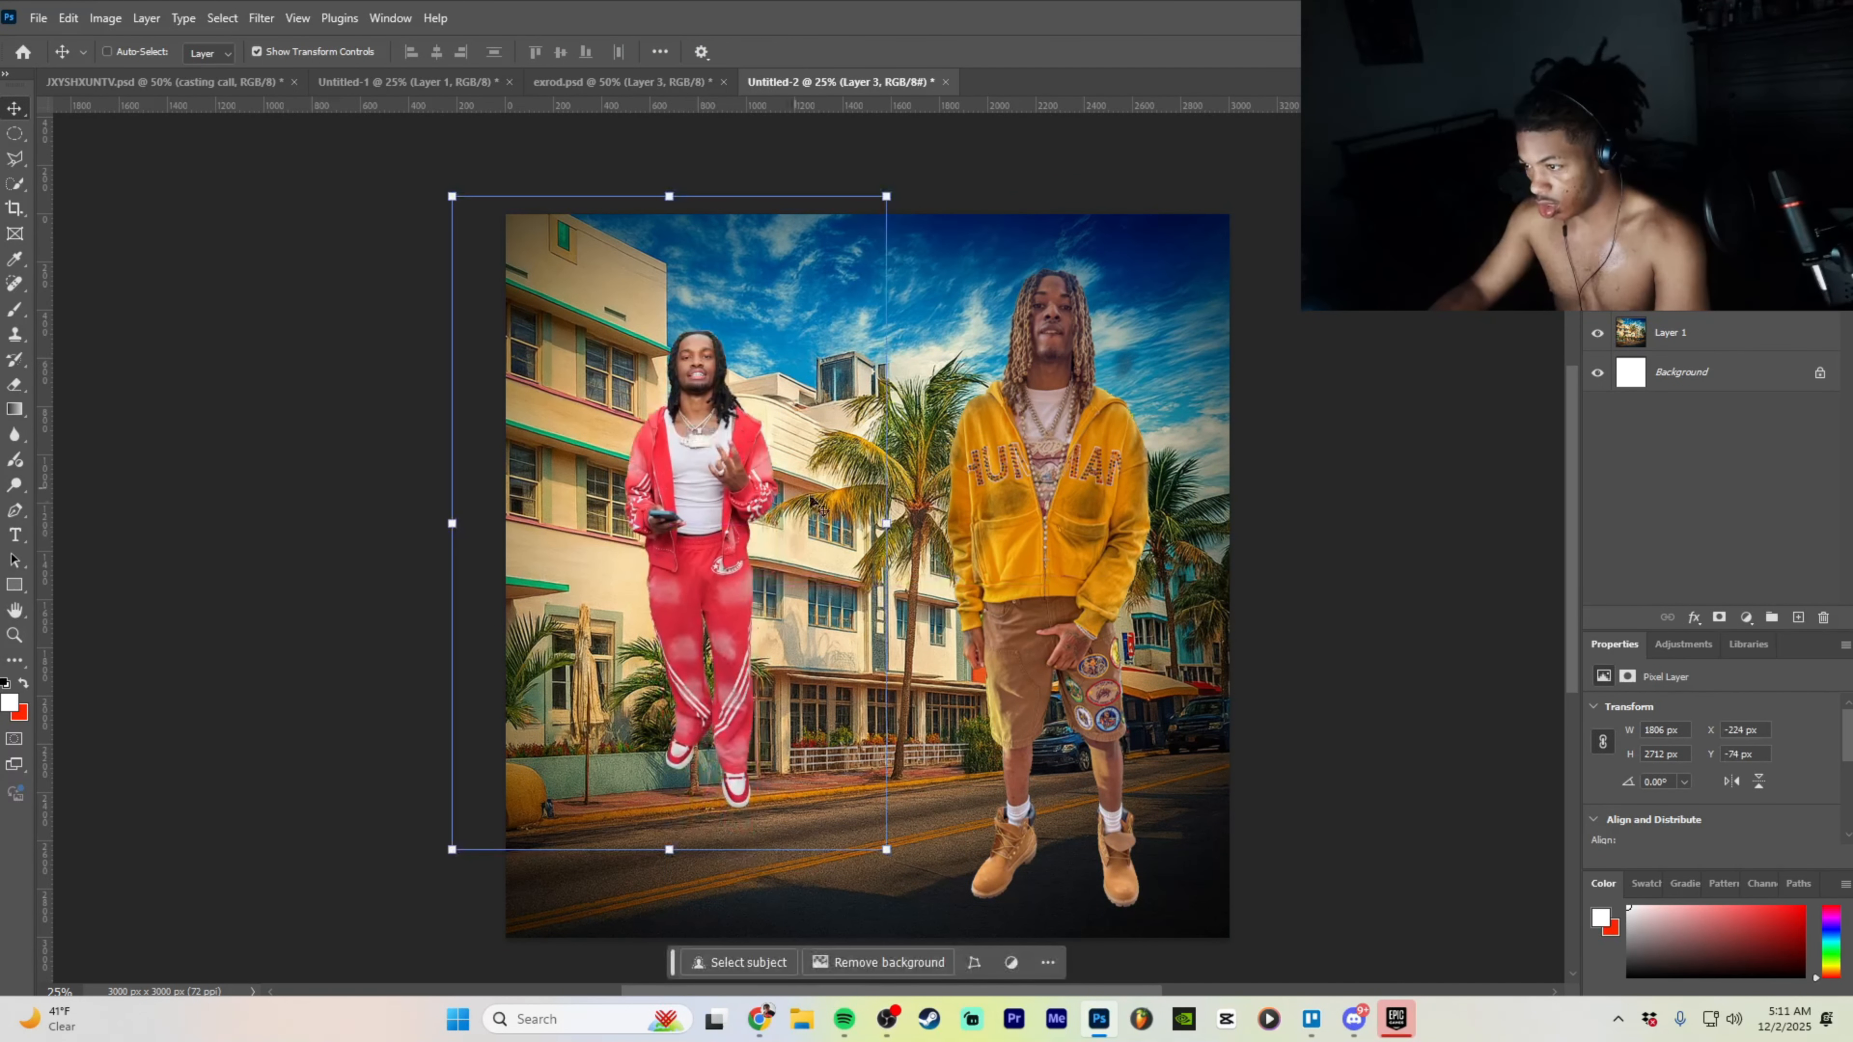
{"action": "left_click_drag", "start_coordinate": [887, 524], "coordinate": [977, 529]}
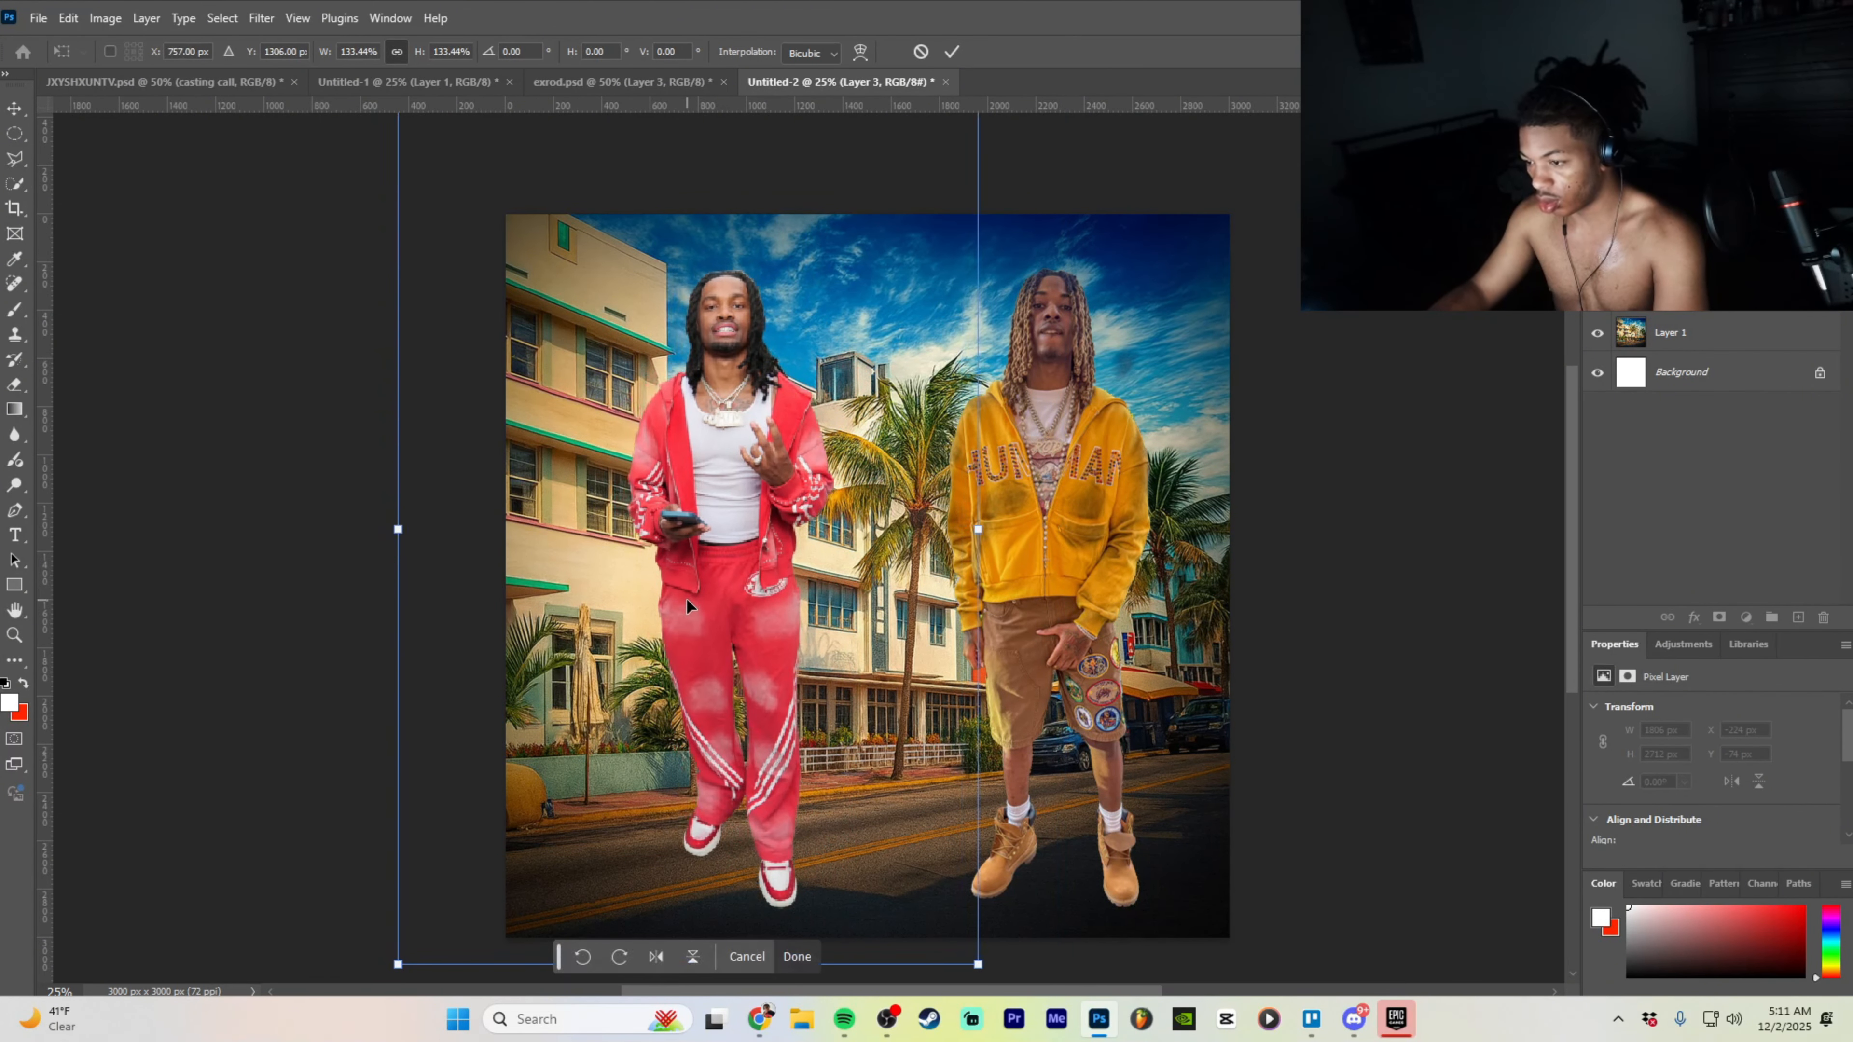
{"action": "left_click", "coordinate": [783, 943]}
- Set the eraser to a 401 px Soft Round brush at 0% hardness and show the men's feet
{"action": "left_click", "coordinate": [15, 381]}
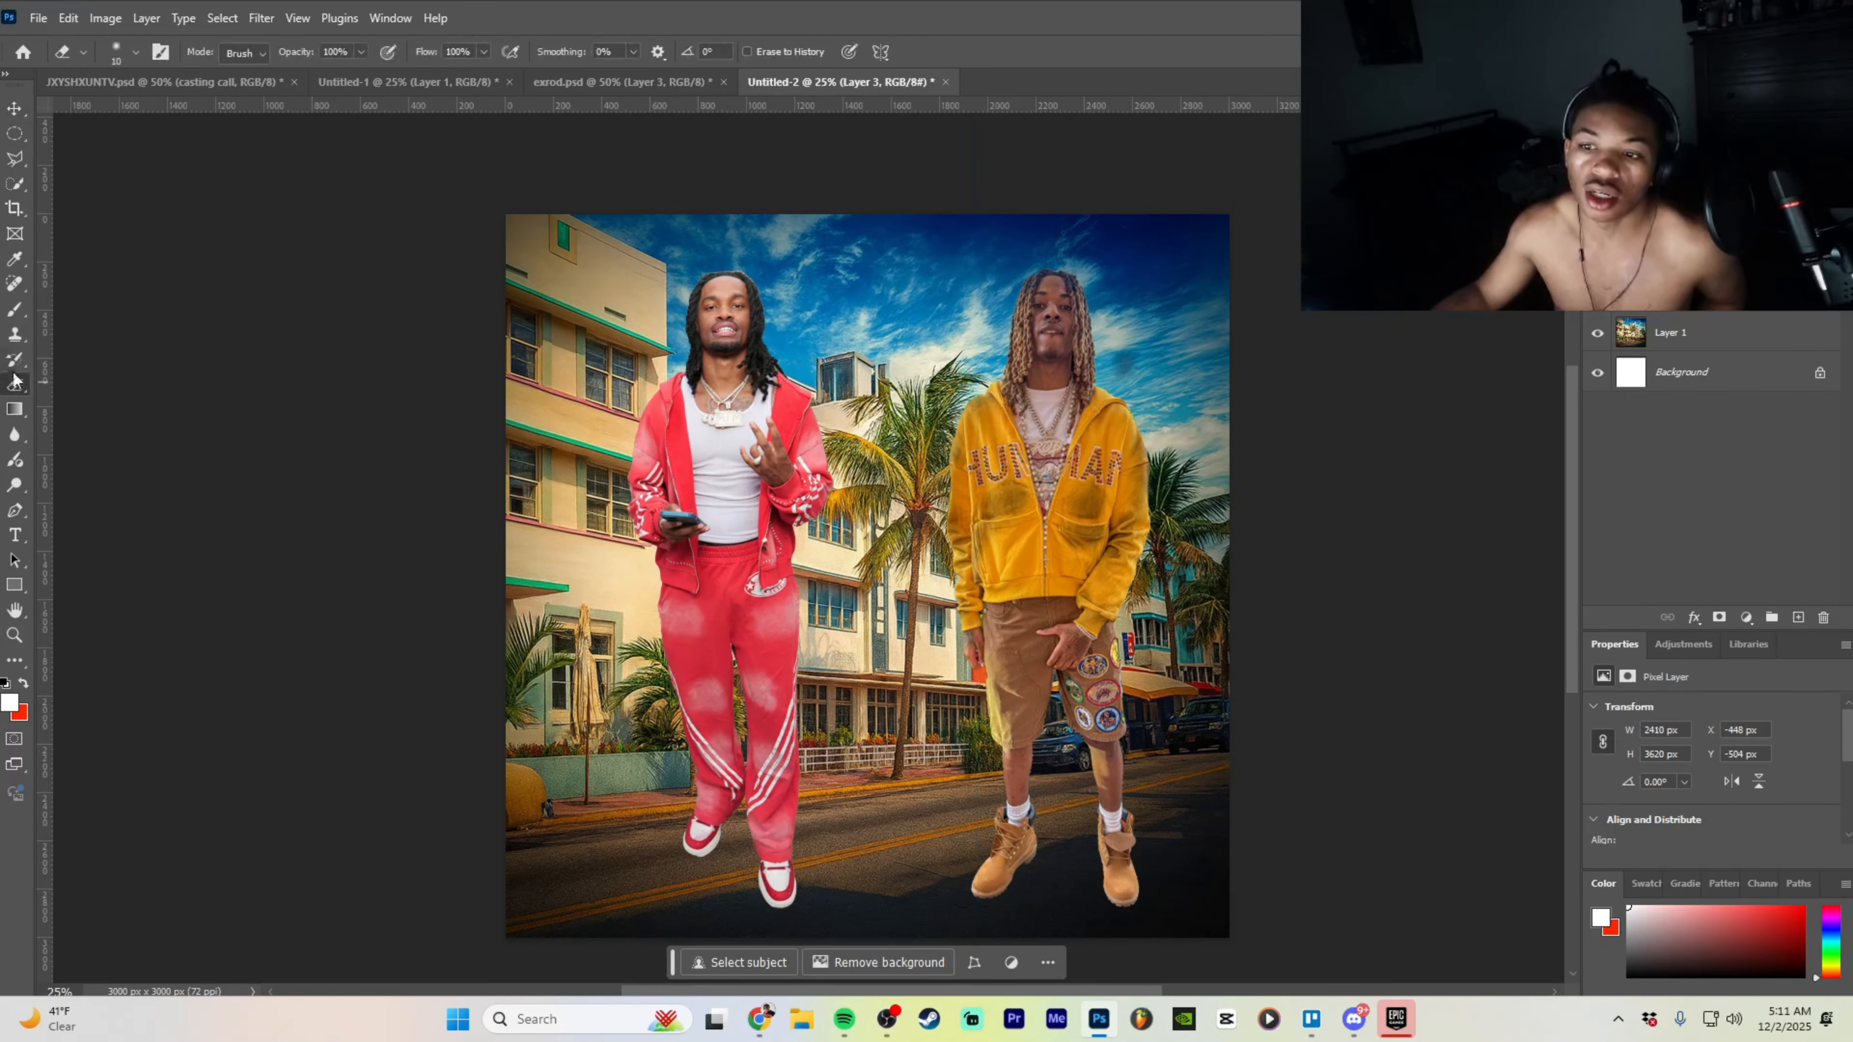
{"action": "left_click", "coordinate": [135, 53]}
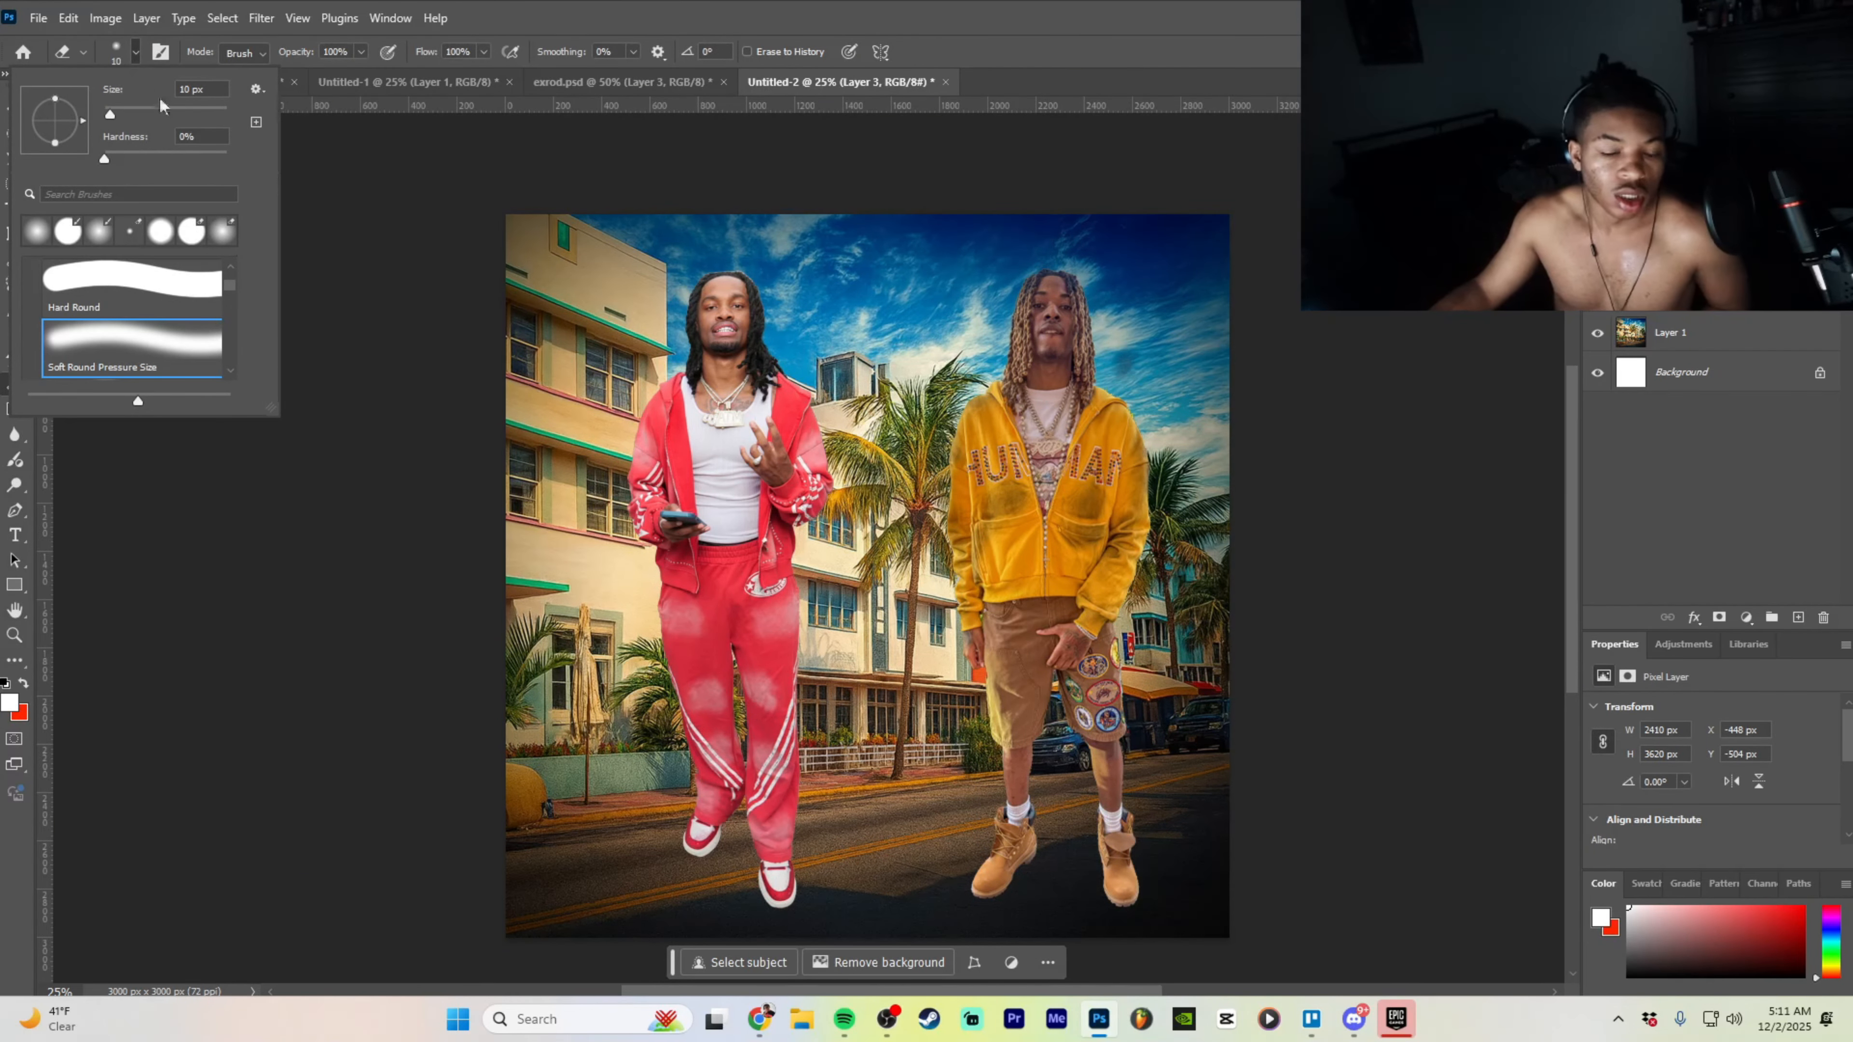
{"action": "left_click", "coordinate": [349, 234]}
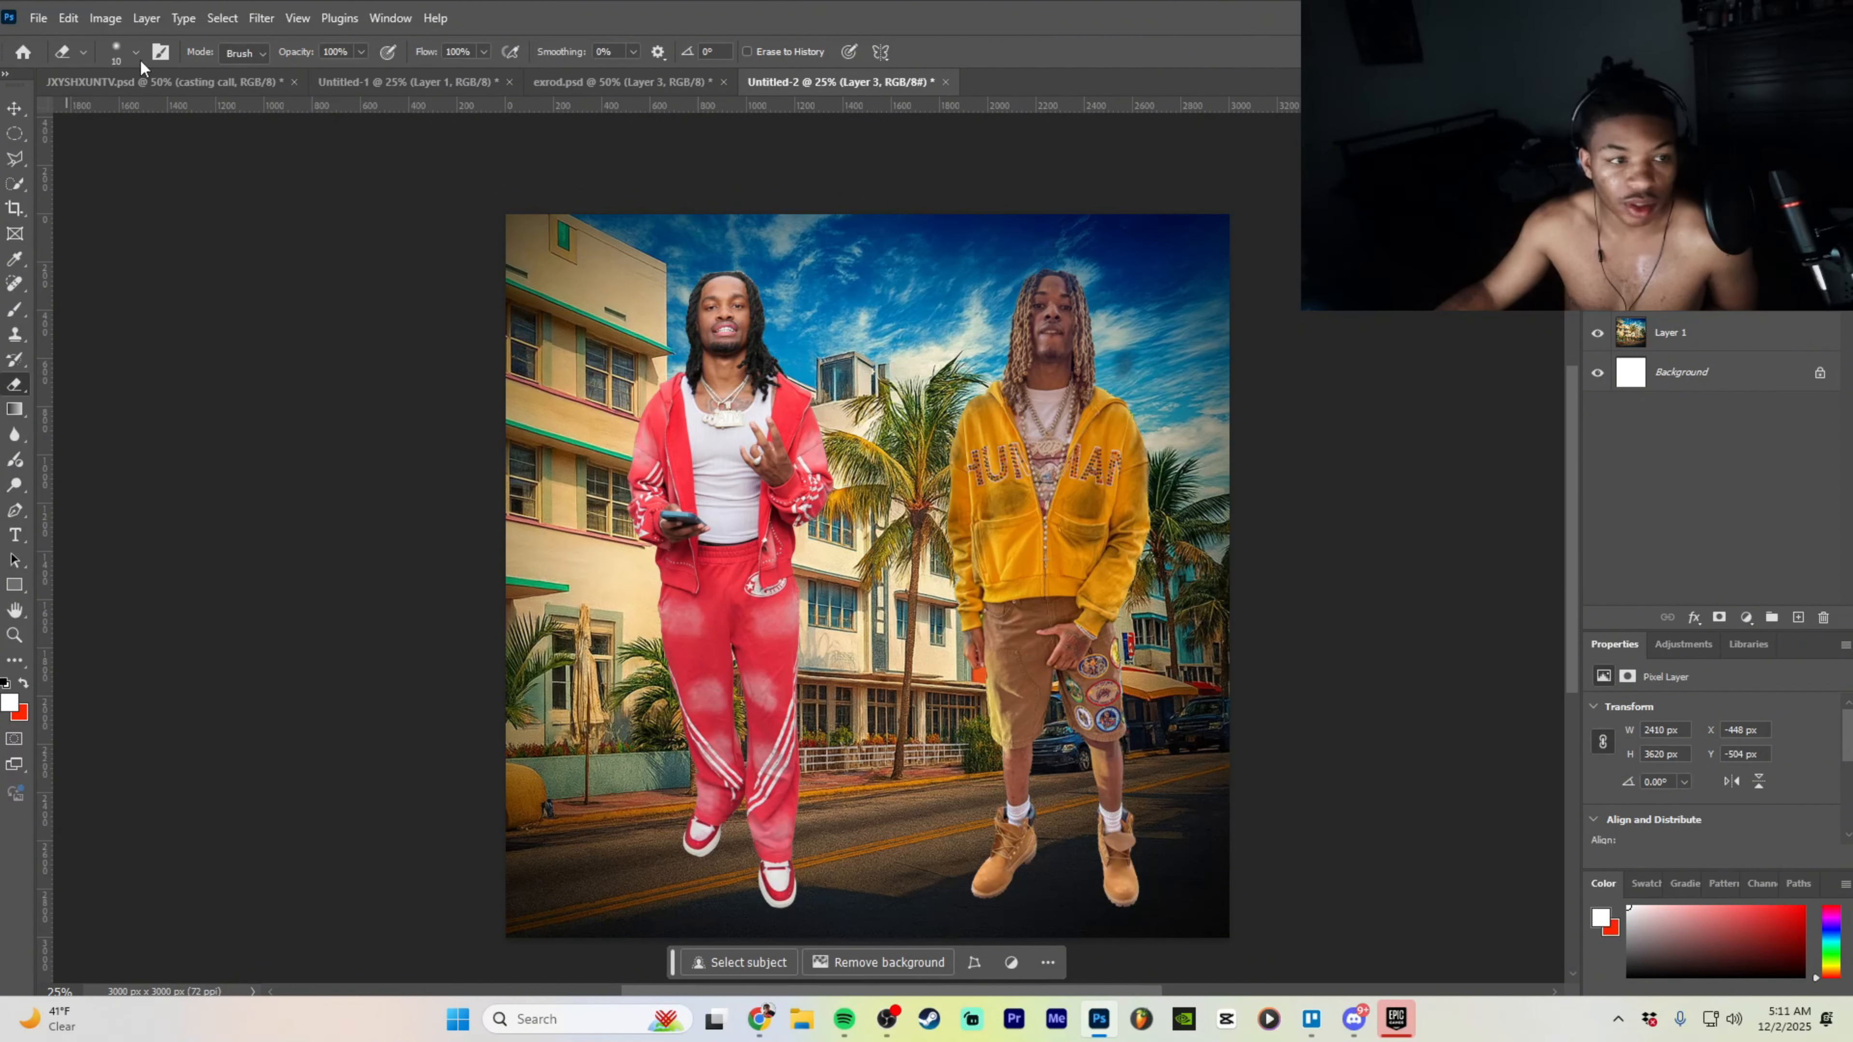
{"action": "key", "text": "ctrl+equal"}
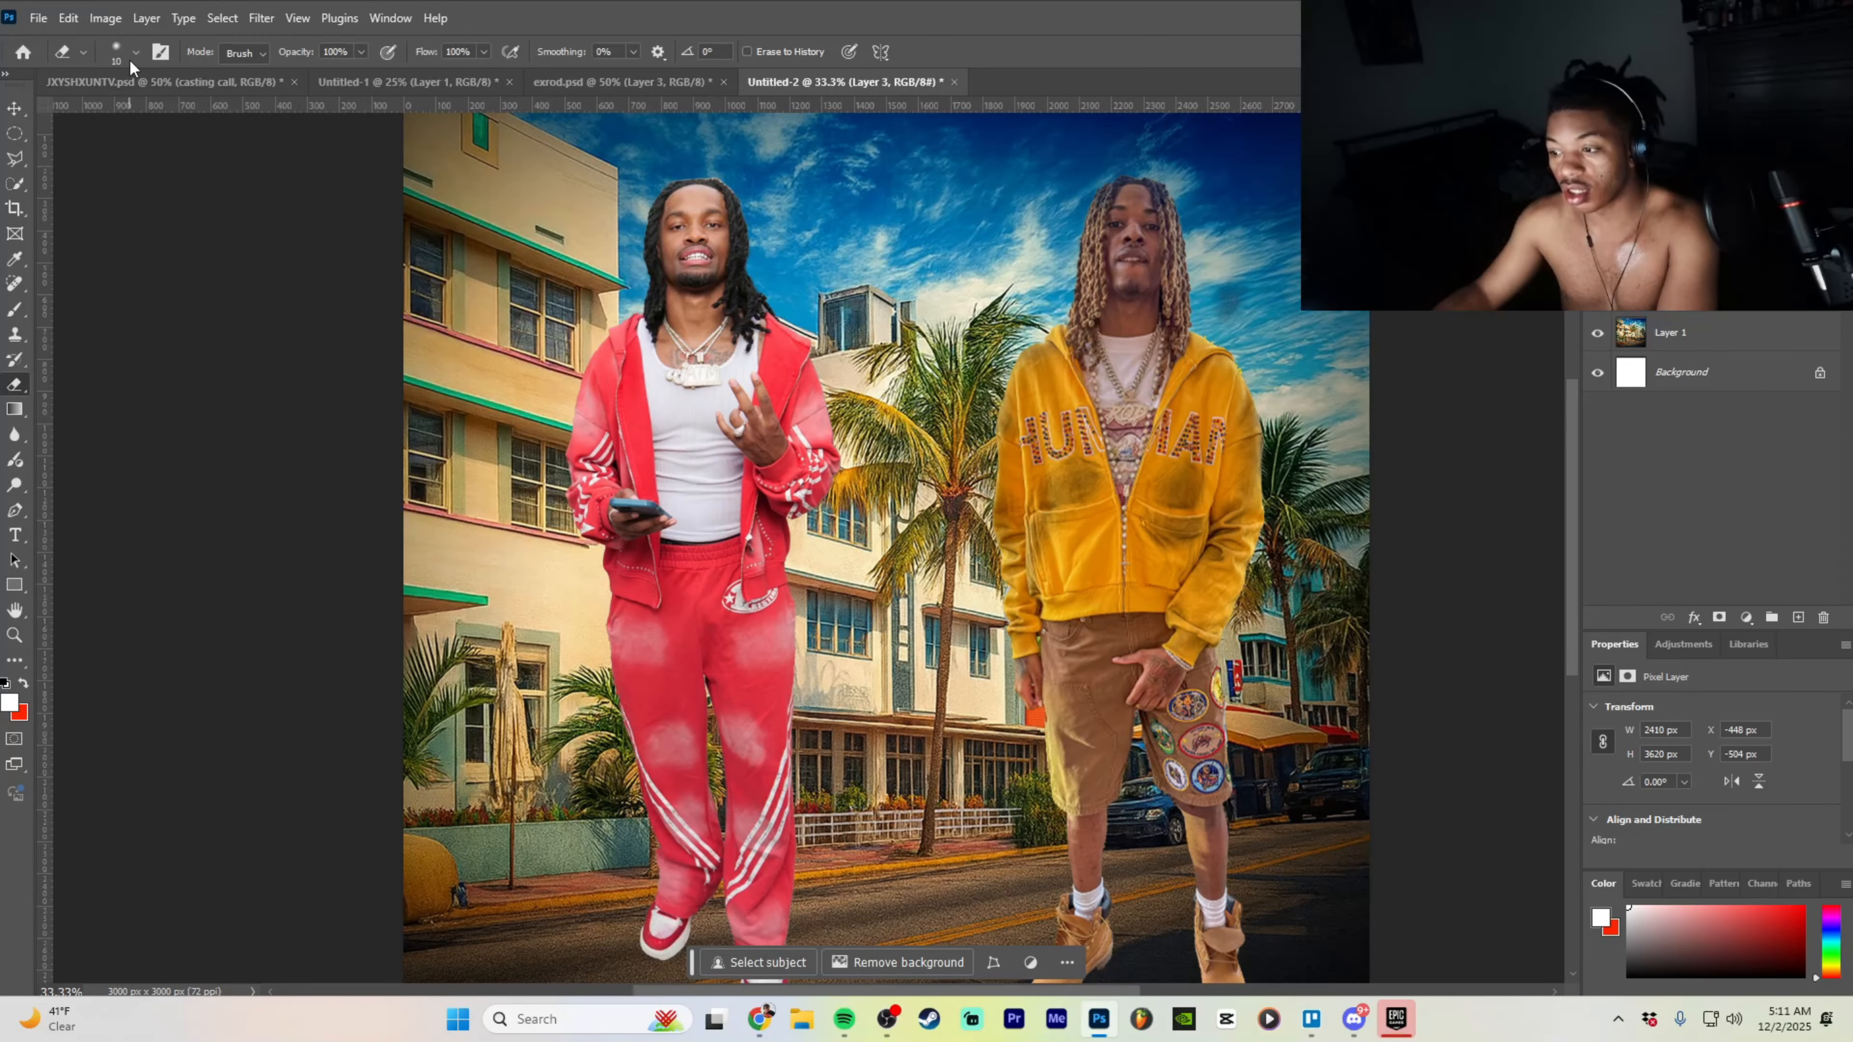
{"action": "left_click", "coordinate": [113, 57]}
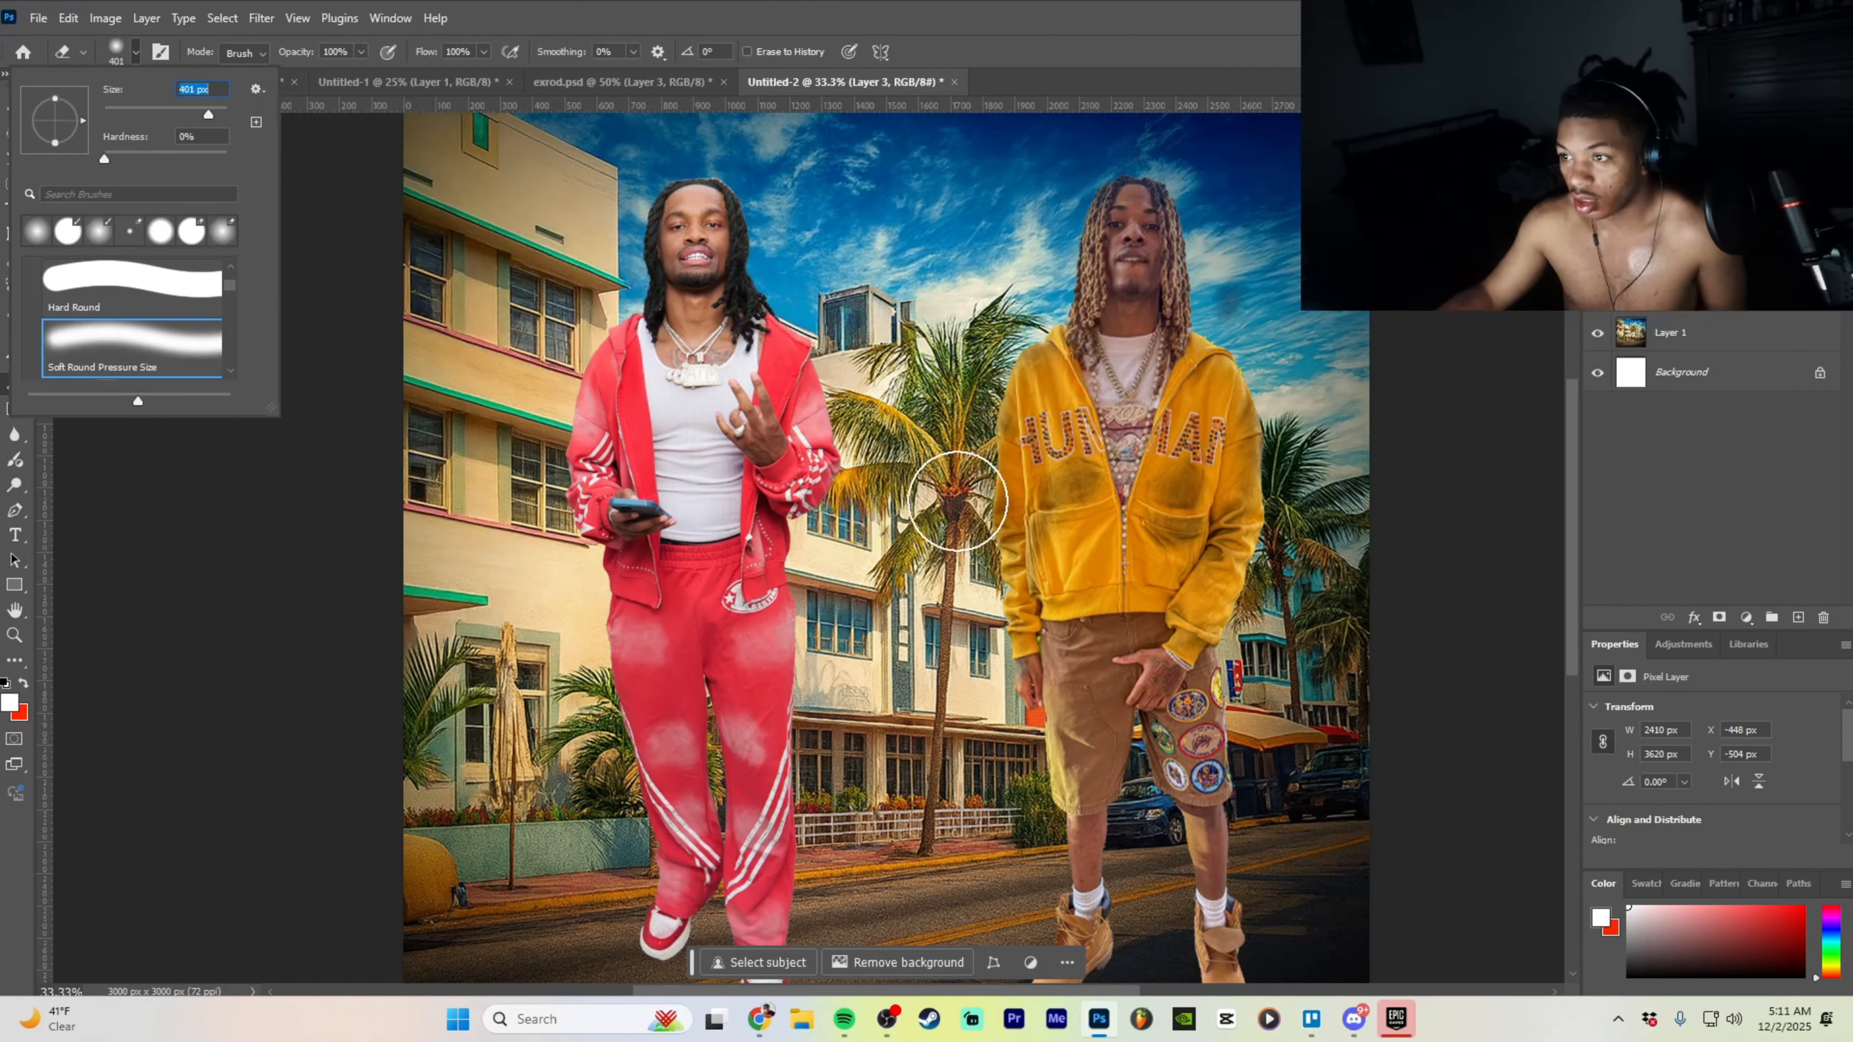
{"action": "key", "text": "ctrl+plus"}
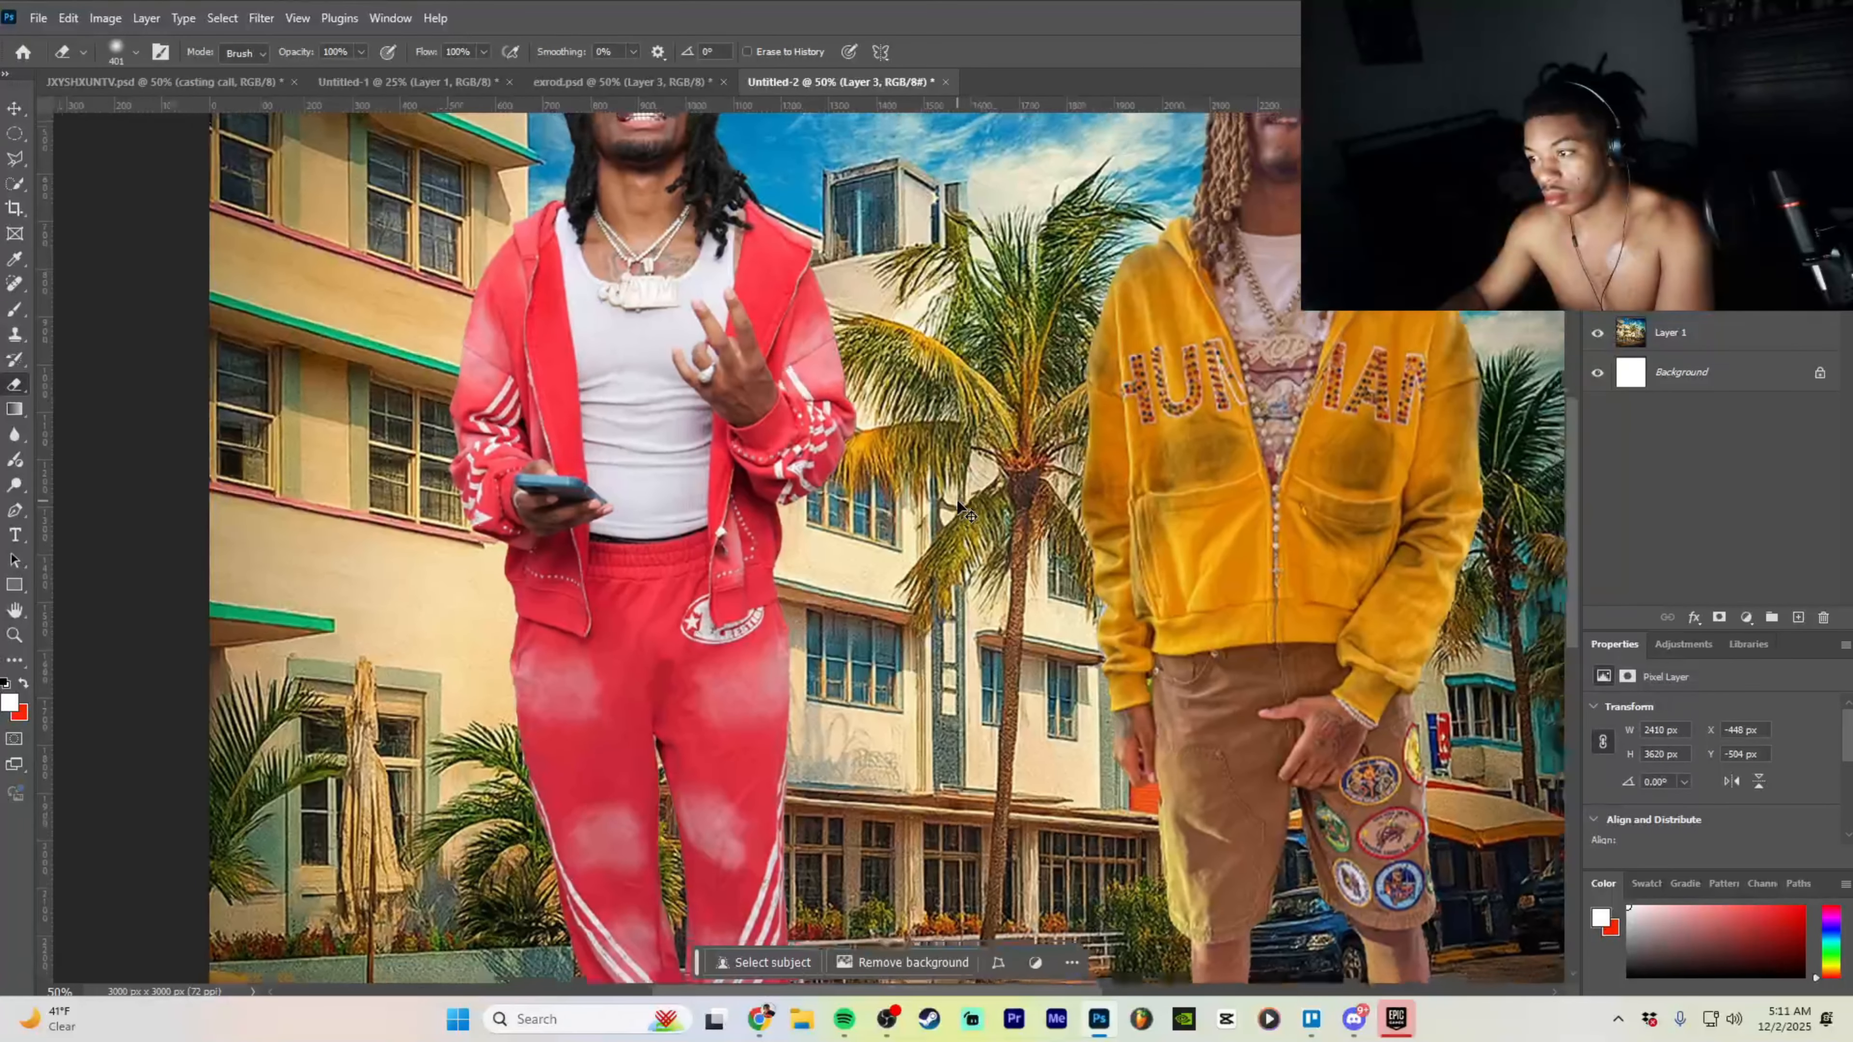
{"action": "key", "text": "ctrl+minus"}
{"action": "scroll", "coordinate": [955, 498], "scroll_direction": "down", "scroll_amount": 3}
{"action": "scroll", "coordinate": [731, 721], "scroll_direction": "down", "scroll_amount": 1}
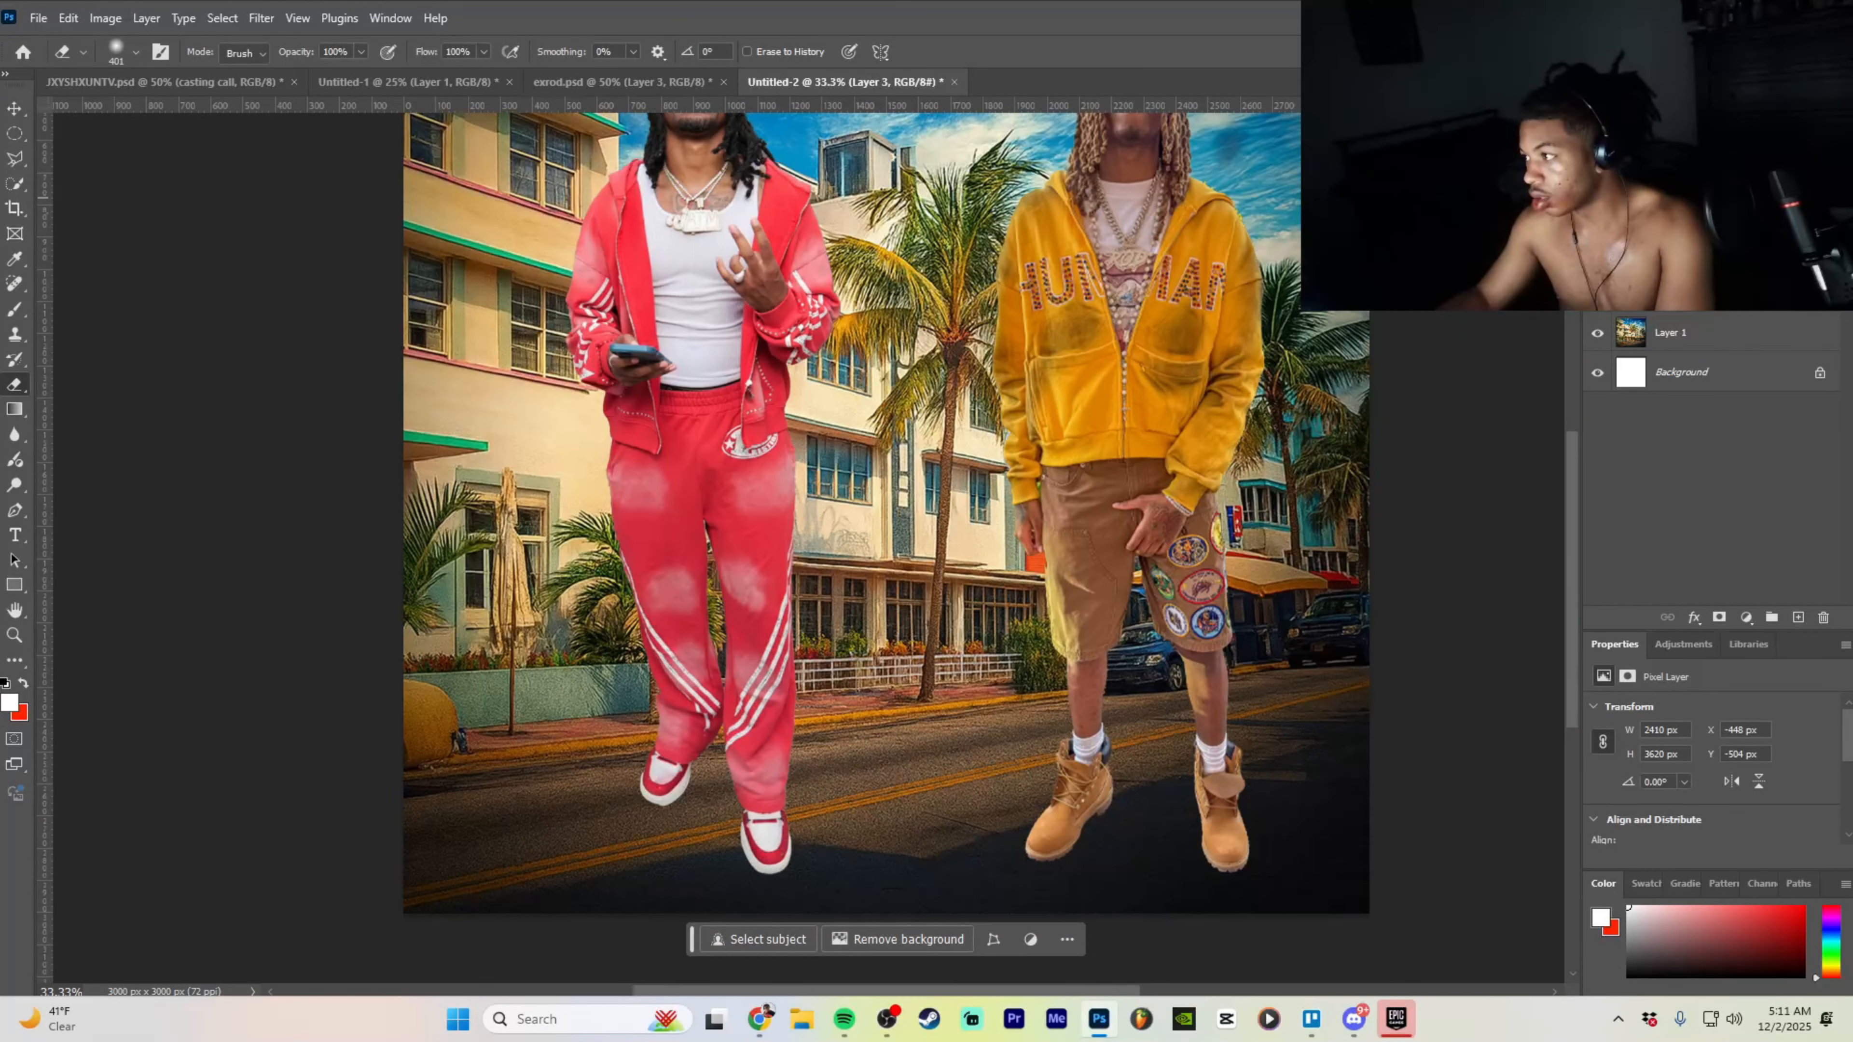
- Shrink the red-tracksuit man to about 70% and lower him on the street
{"action": "left_click", "coordinate": [22, 107]}
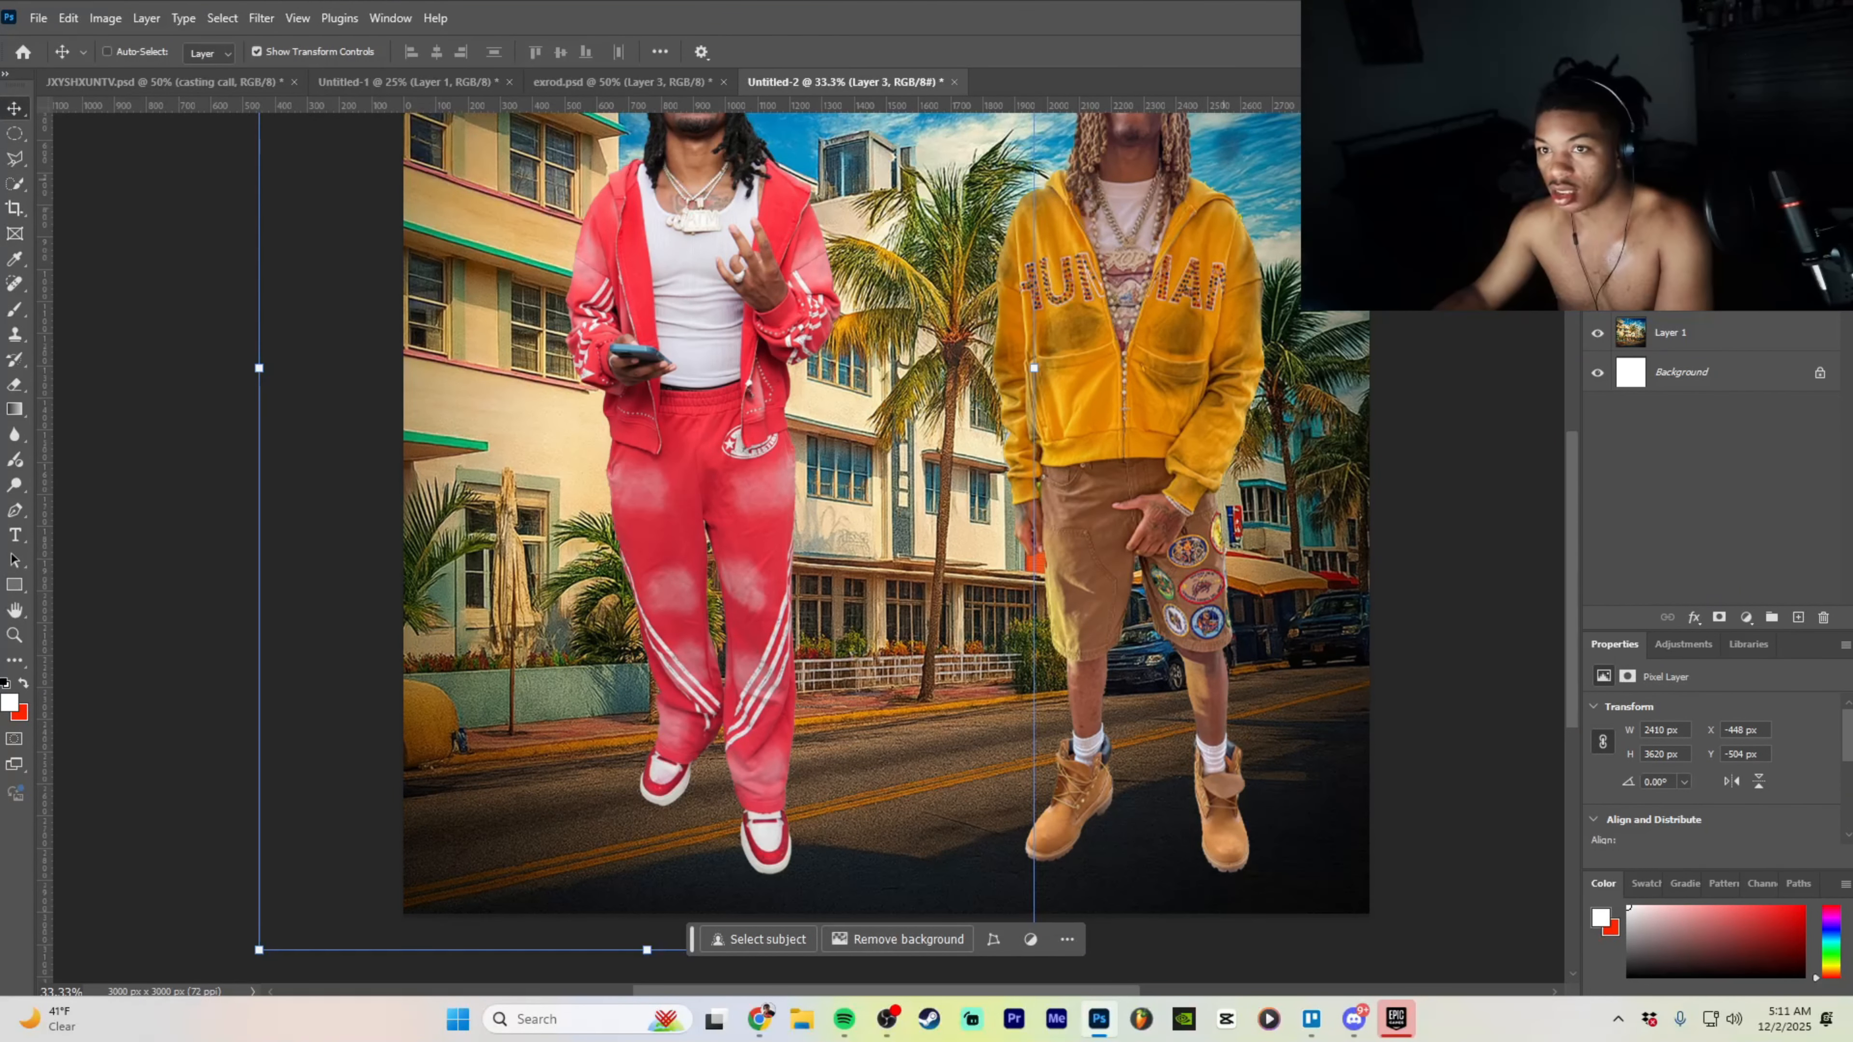
{"action": "left_click_drag", "start_coordinate": [1029, 374], "coordinate": [795, 373]}
{"action": "left_click_drag", "start_coordinate": [533, 379], "coordinate": [642, 479]}
{"action": "left_click", "coordinate": [749, 921]}
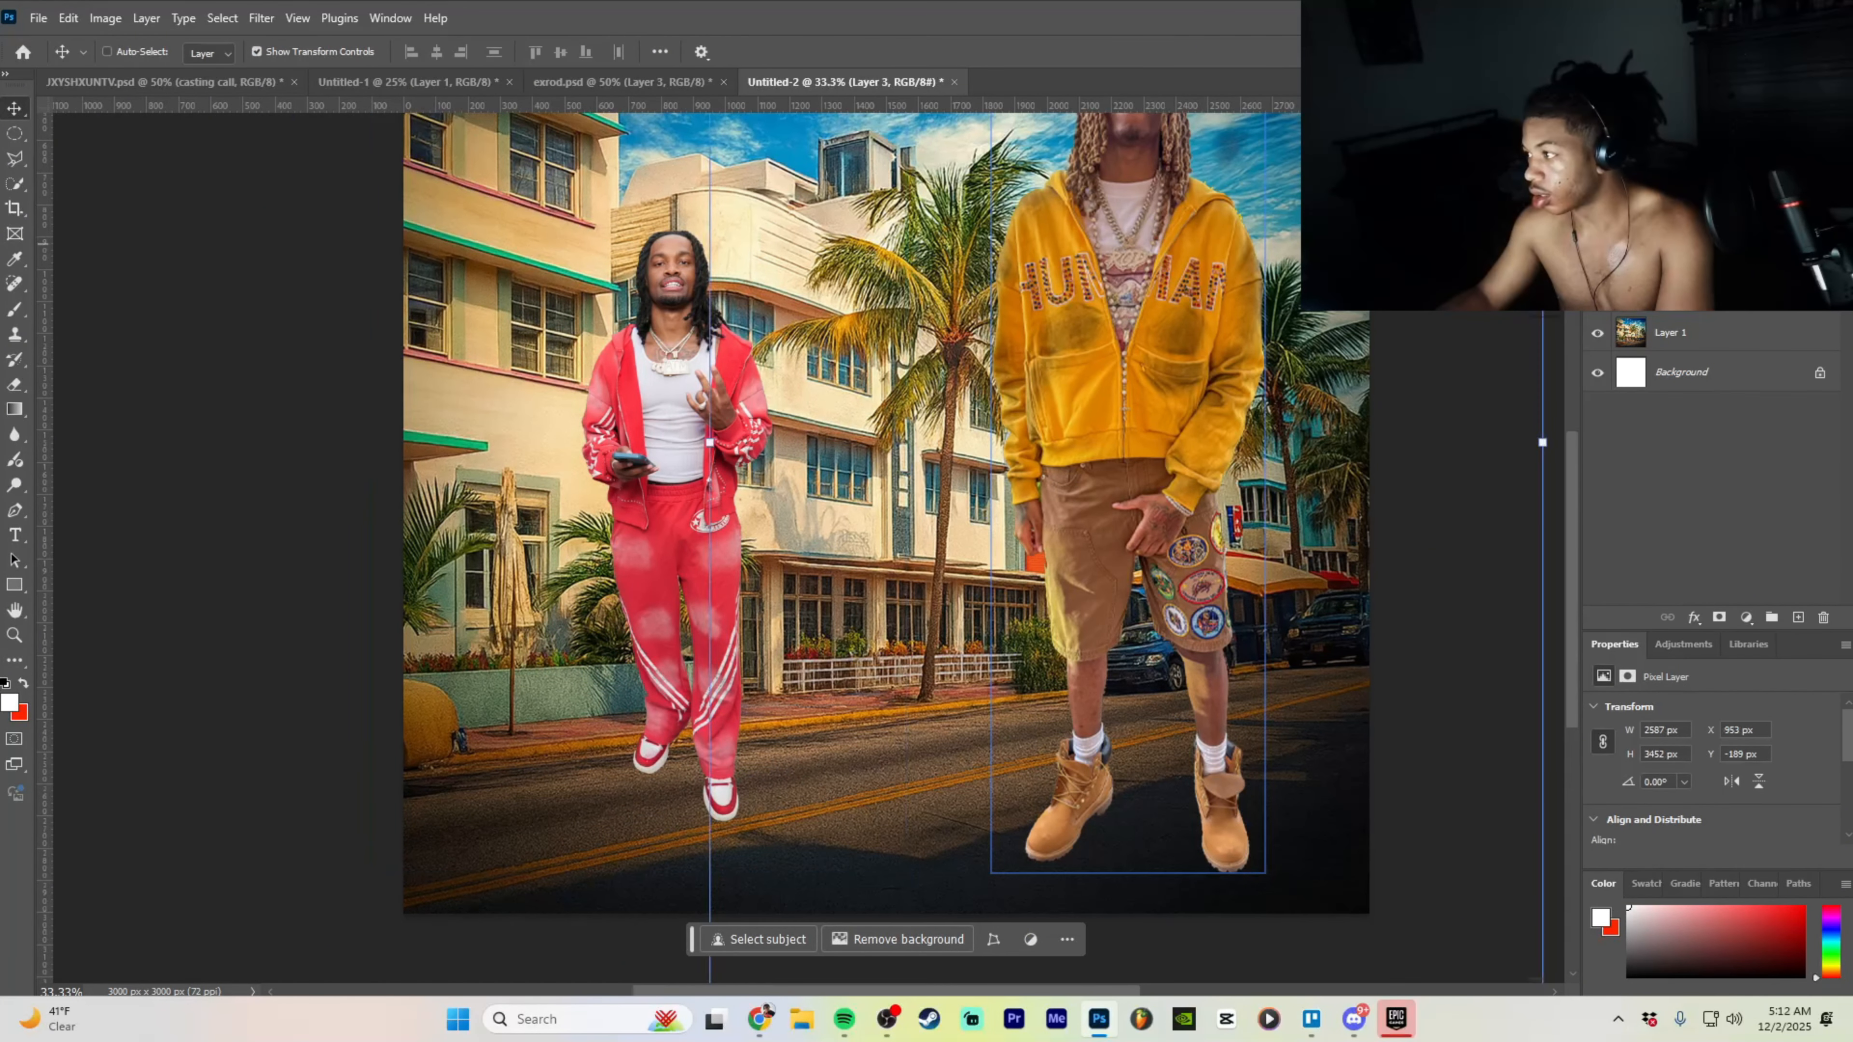
- Resize the yellow-hoodie man to 1730 × 2308 px (about 67%) and move him down-left
{"action": "left_click_drag", "start_coordinate": [1542, 443], "coordinate": [1216, 442]}
{"action": "left_click_drag", "start_coordinate": [1016, 406], "coordinate": [980, 494]}
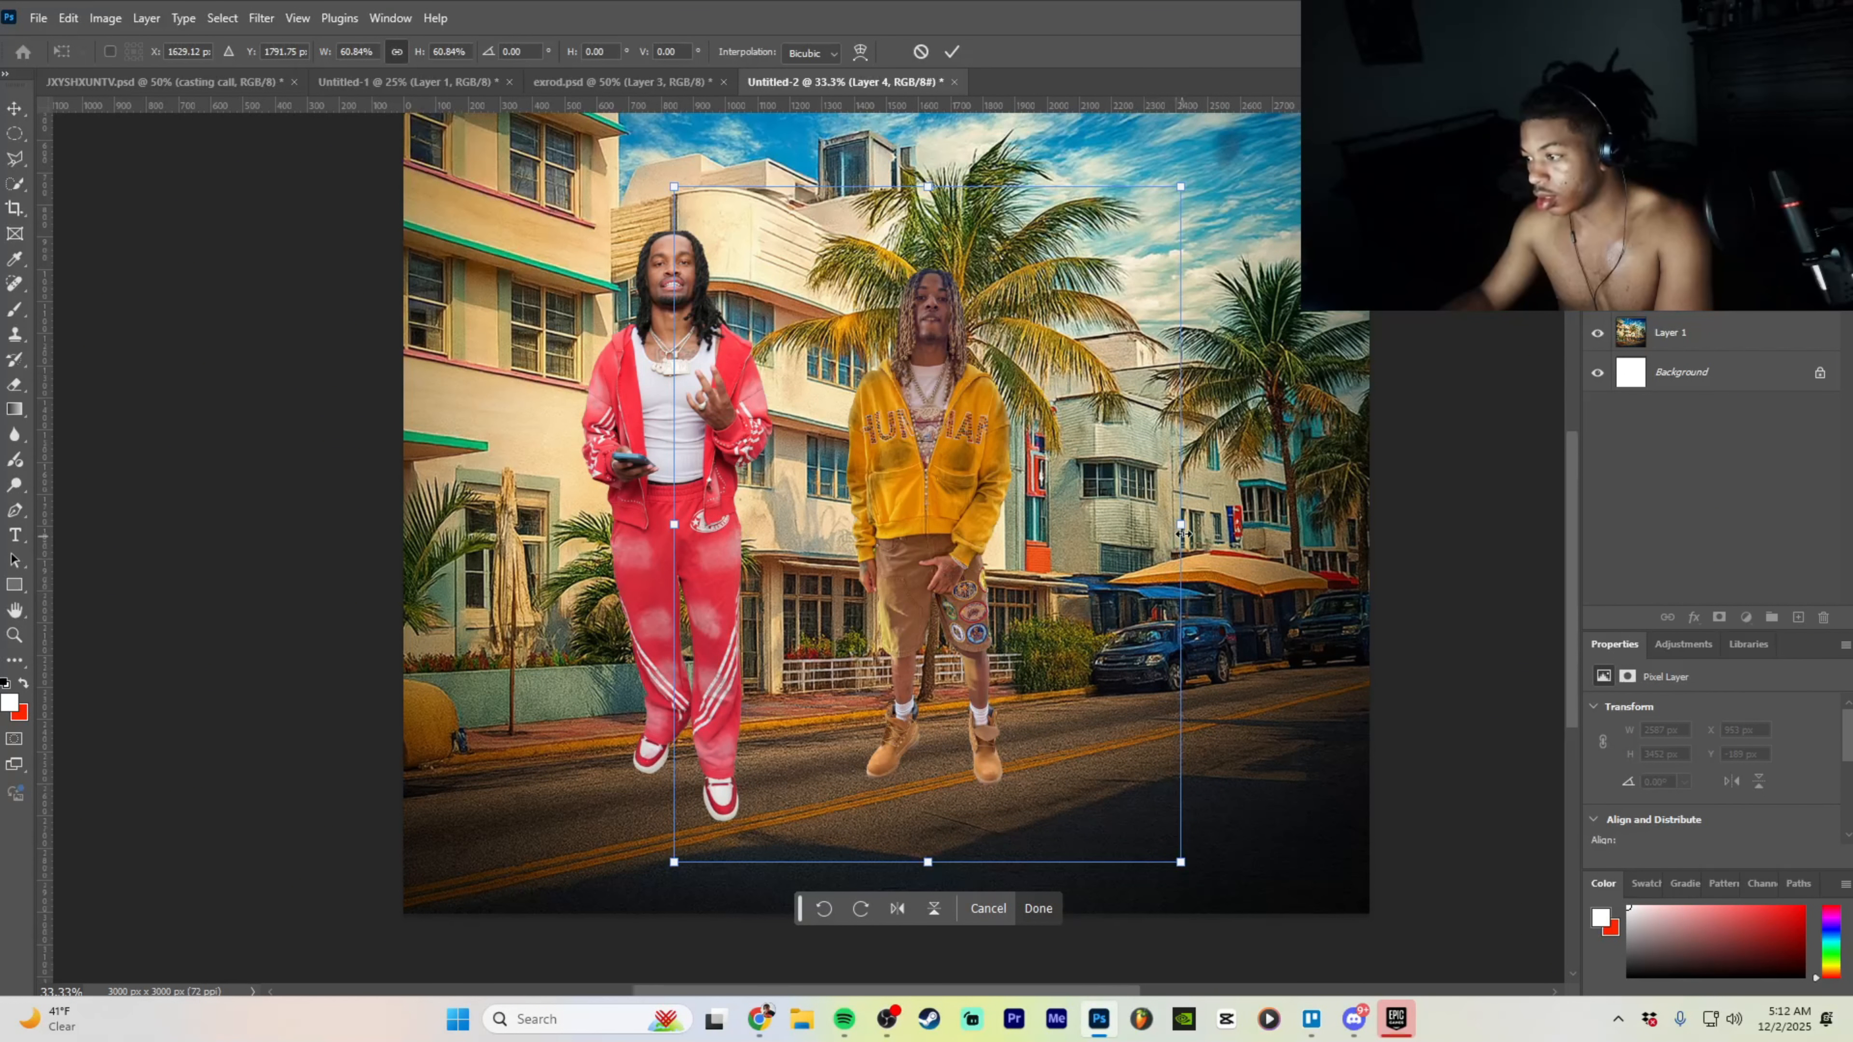
{"action": "left_click_drag", "start_coordinate": [1183, 534], "coordinate": [1232, 540]}
{"action": "left_click", "coordinate": [1064, 942]}
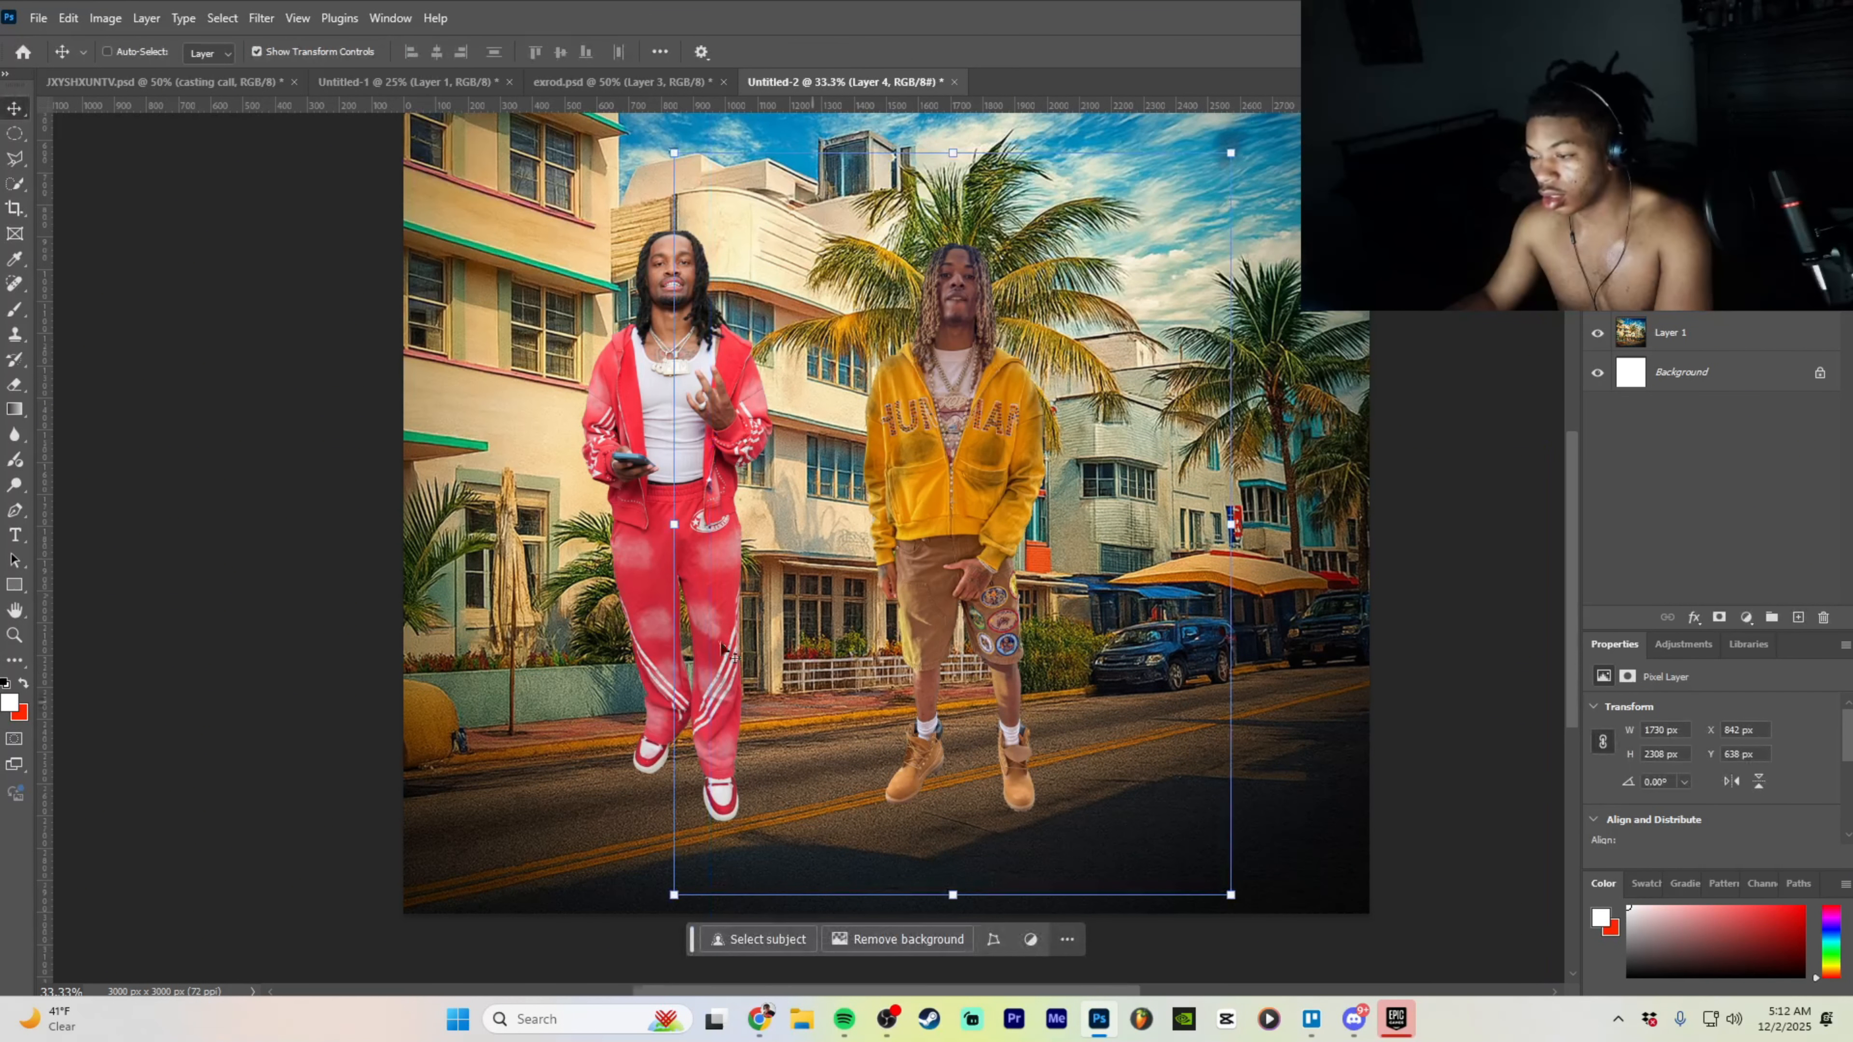
{"action": "left_click", "coordinate": [17, 387]}
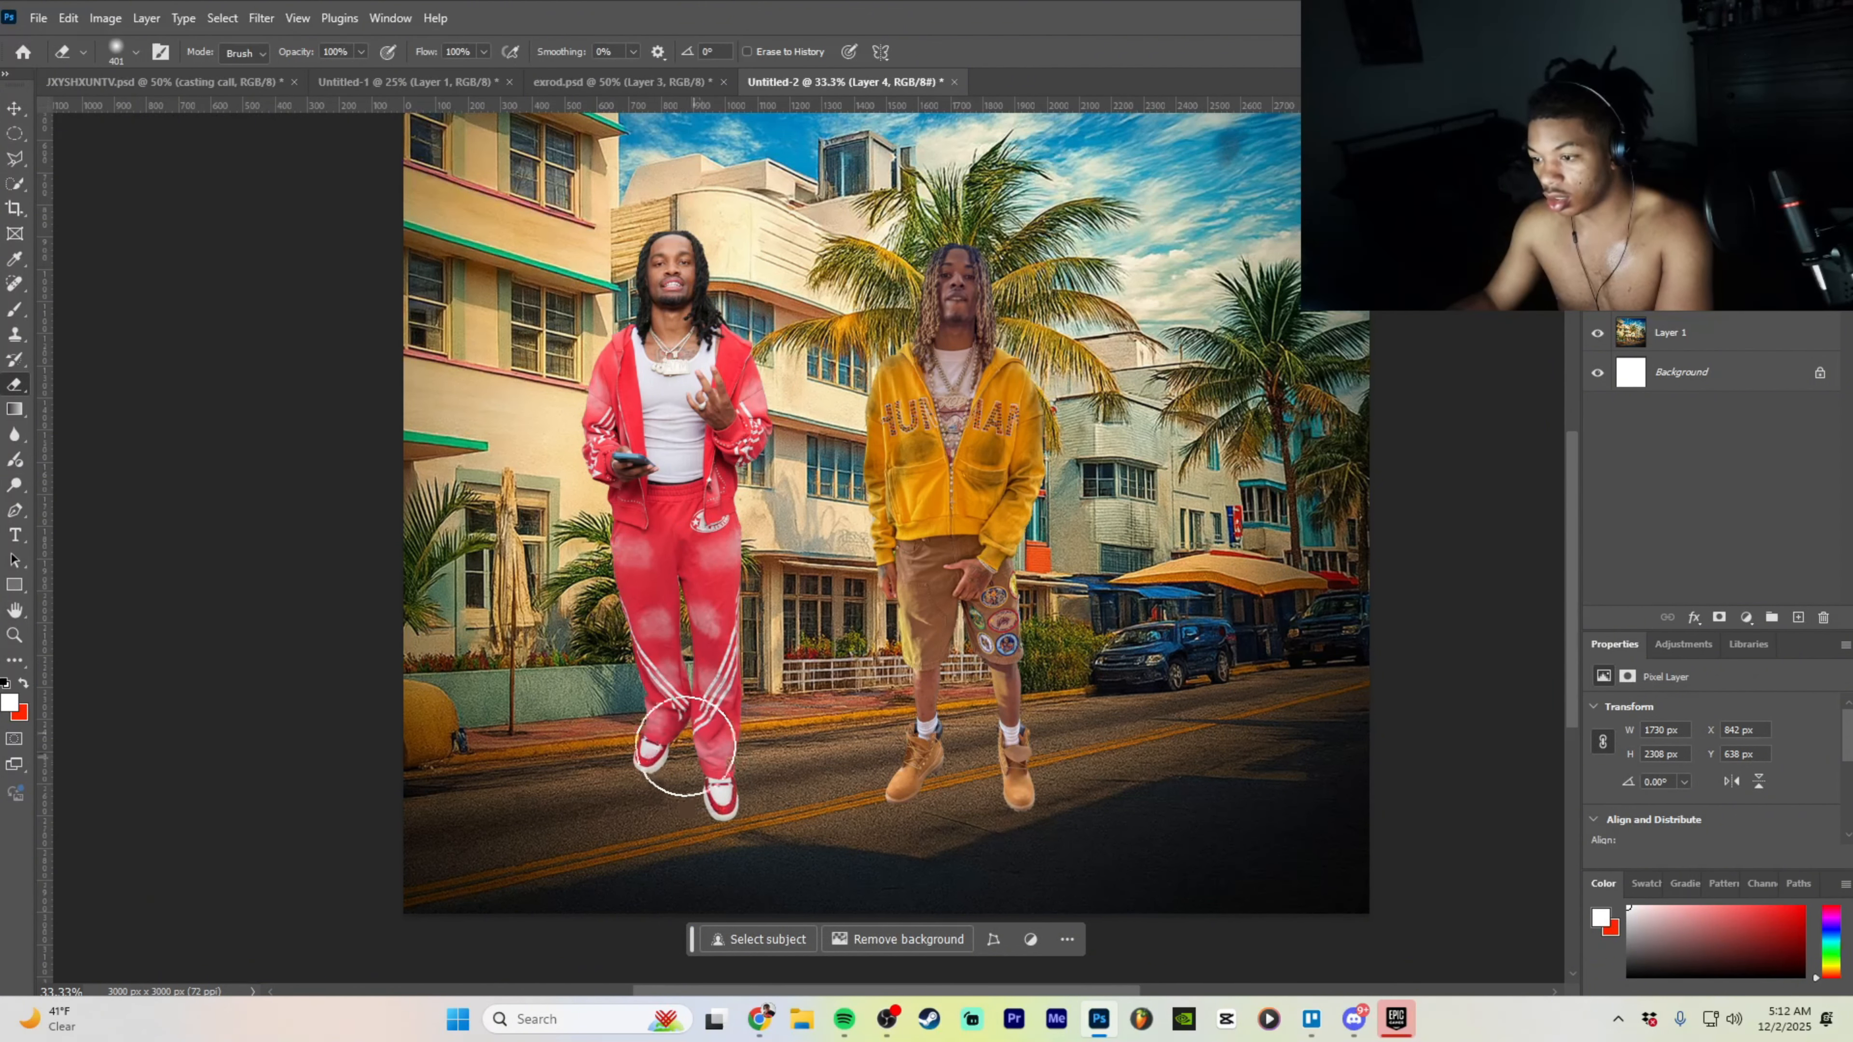
- Set the soft eraser to 559 px and erase the red-jacket man's legs up to the waist
{"action": "left_click", "coordinate": [136, 52]}
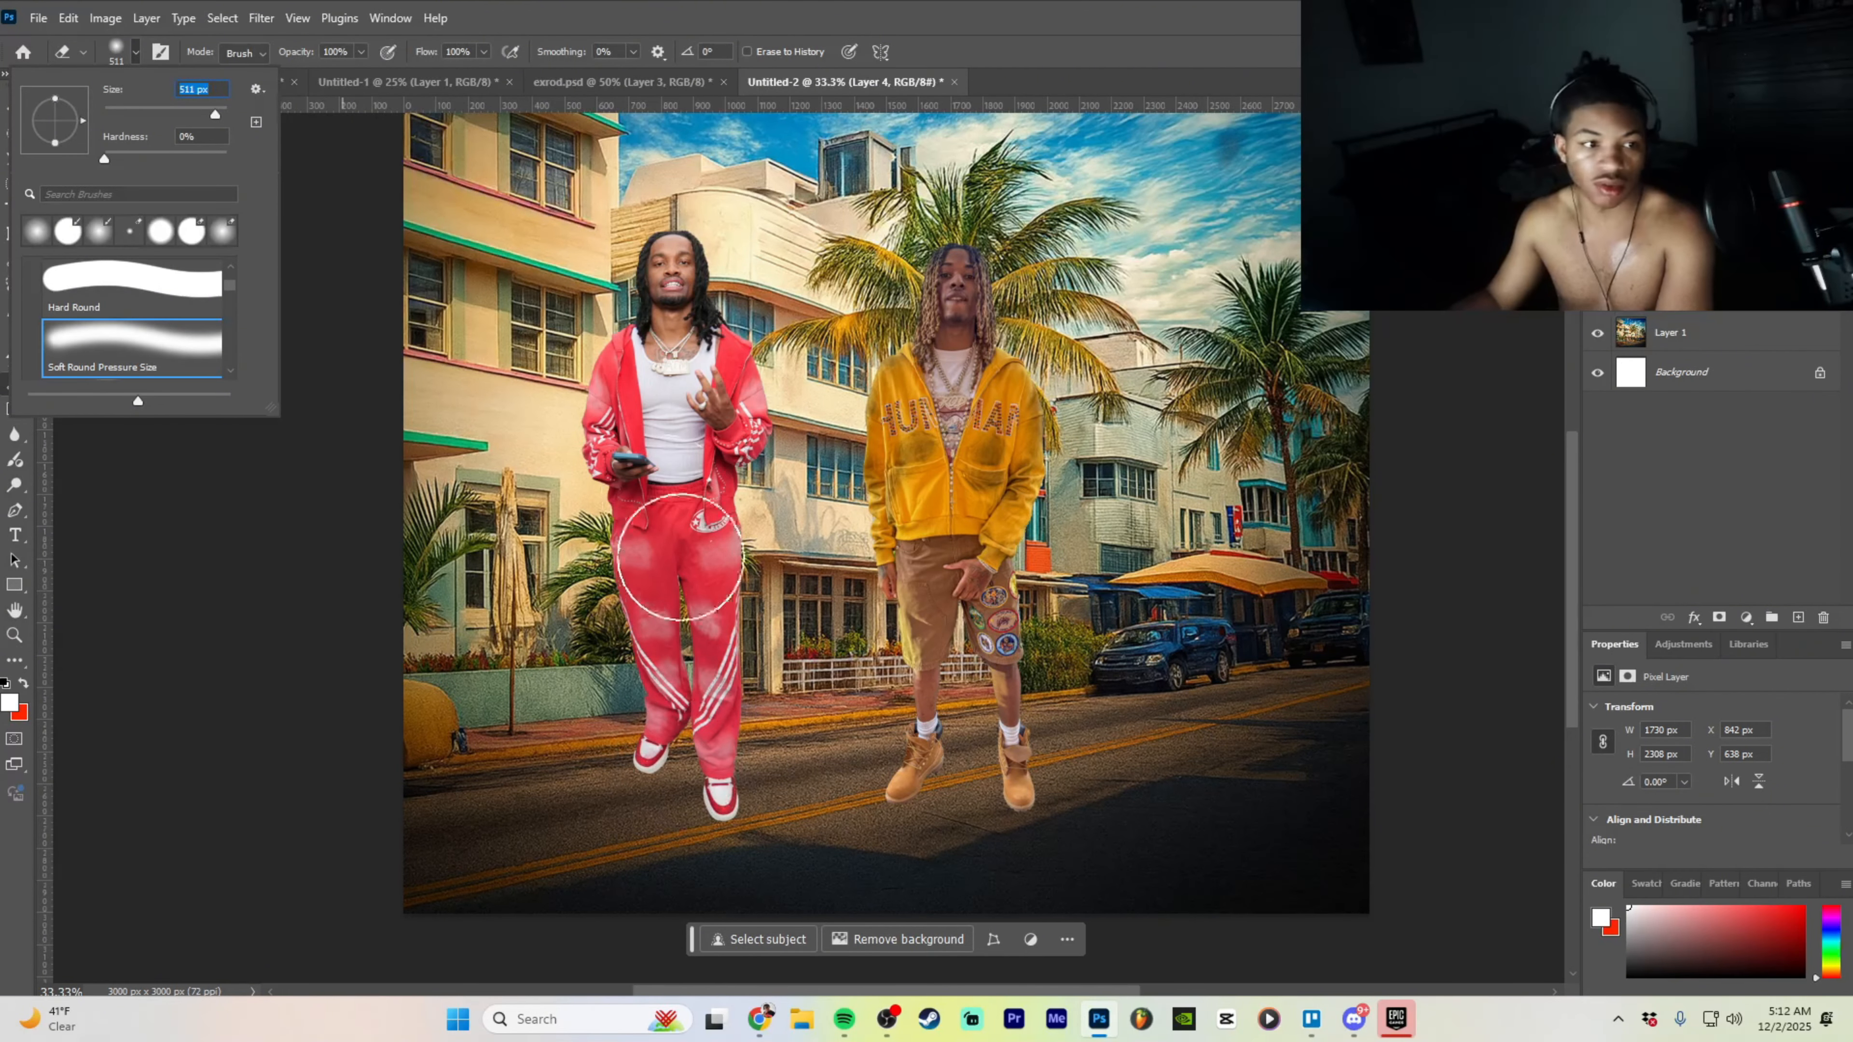
{"action": "left_click_drag", "start_coordinate": [213, 117], "coordinate": [214, 117]}
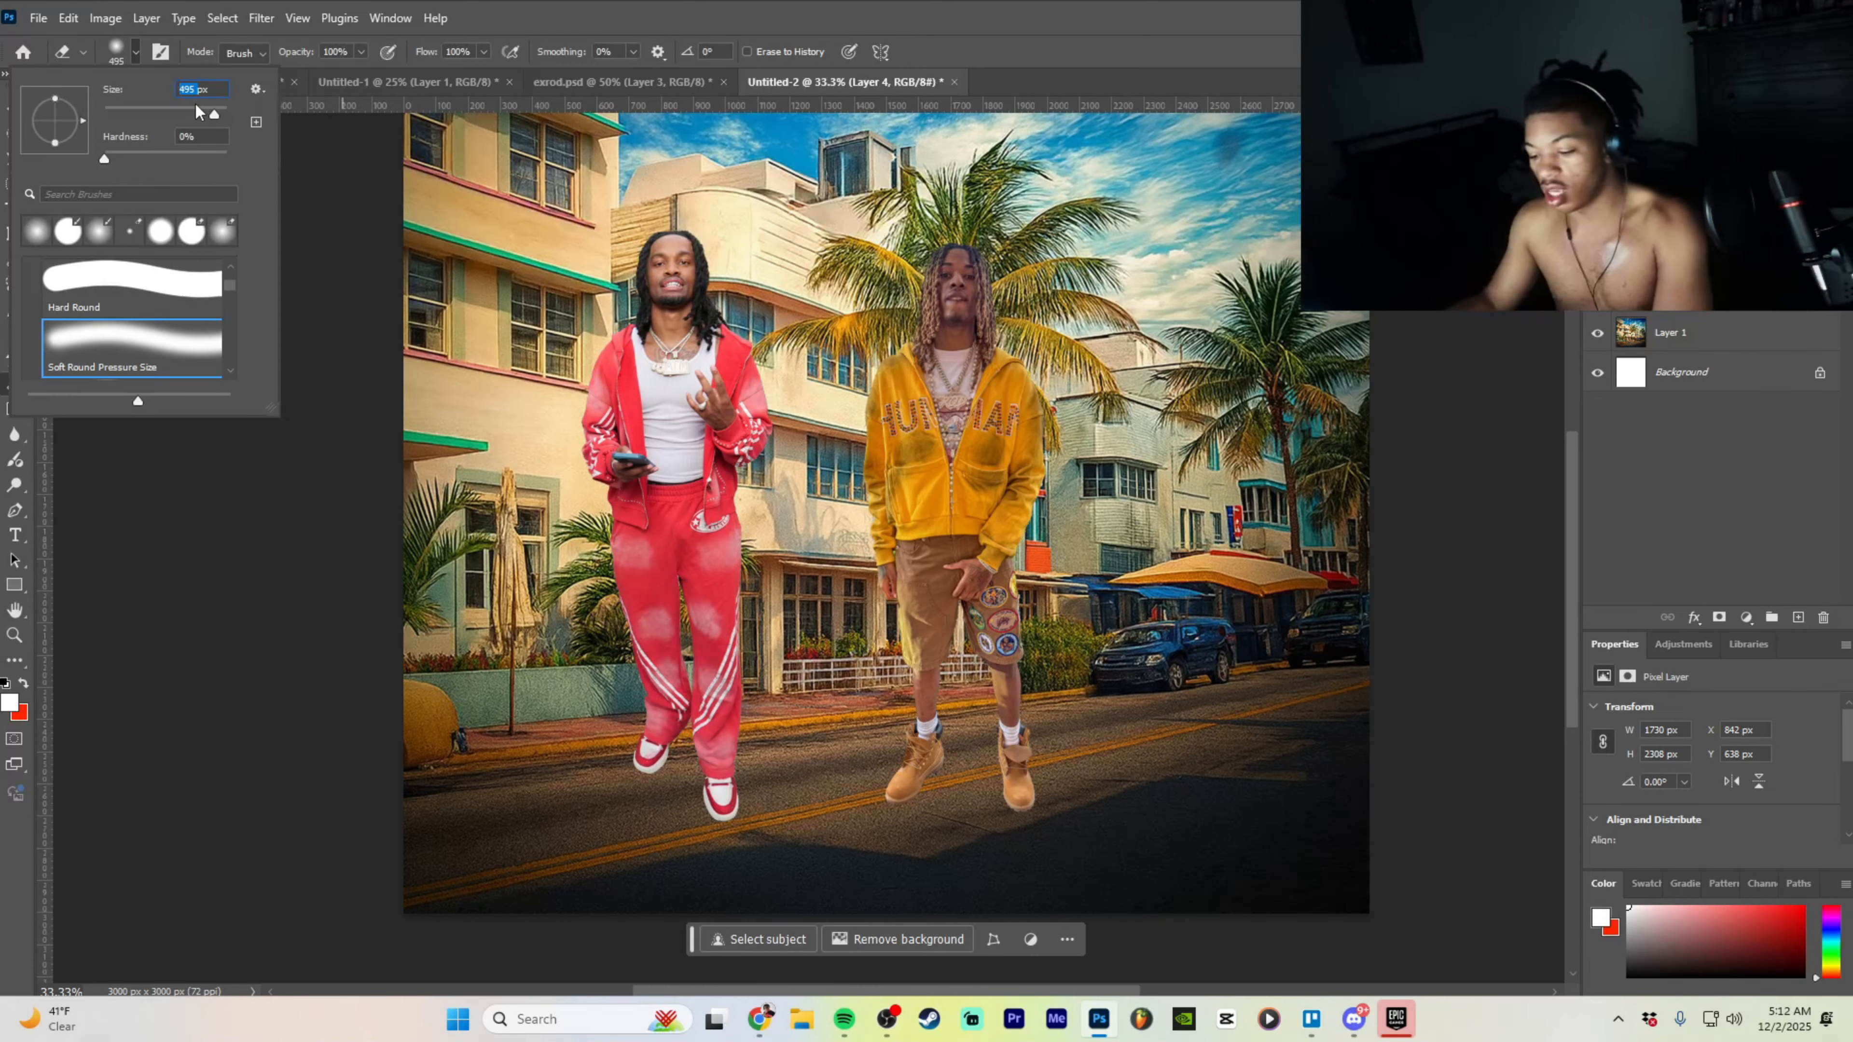
{"action": "type", "text": "559"}
{"action": "key", "text": "Return"}
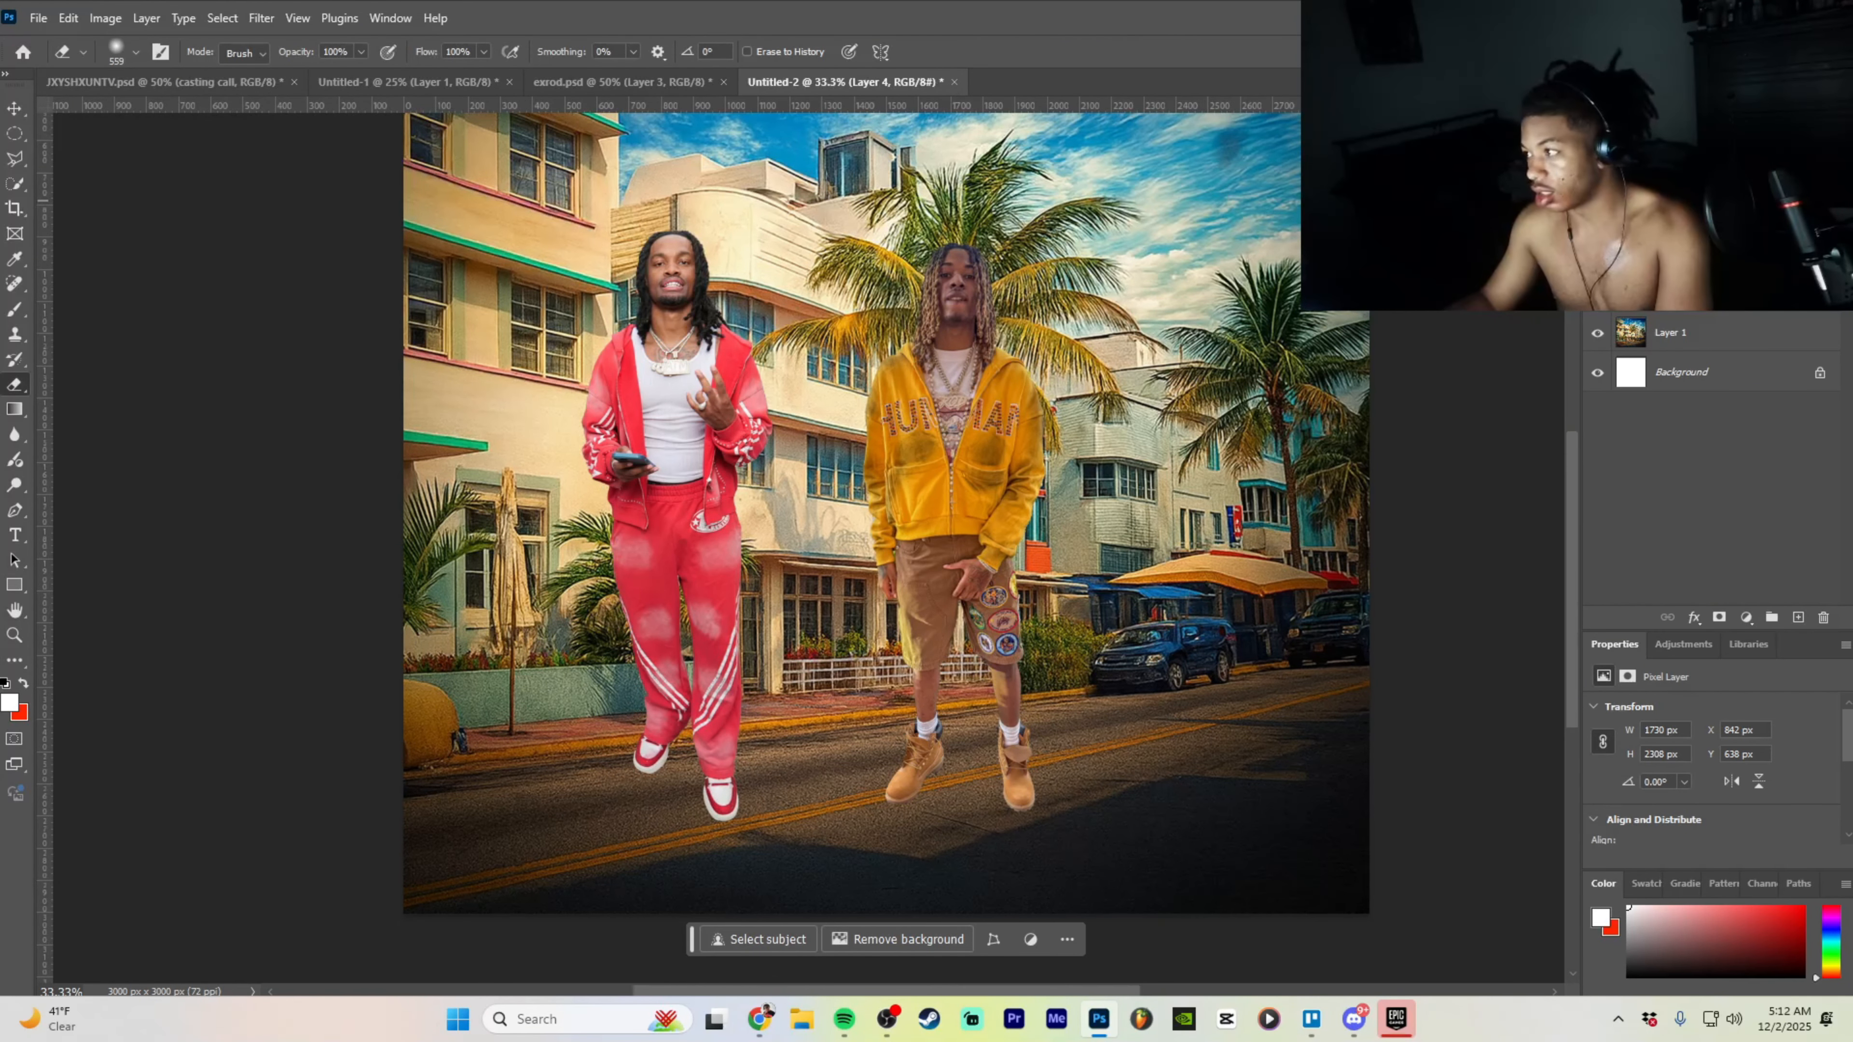
{"action": "mouse_move", "coordinate": [699, 666]}
{"action": "left_mouse_down"}
{"action": "mouse_move", "coordinate": [670, 738]}
{"action": "mouse_move", "coordinate": [698, 760]}
{"action": "mouse_move", "coordinate": [674, 764]}
{"action": "mouse_move", "coordinate": [679, 716]}
{"action": "mouse_move", "coordinate": [663, 760]}
{"action": "mouse_move", "coordinate": [720, 809]}
{"action": "mouse_move", "coordinate": [676, 790]}
{"action": "mouse_move", "coordinate": [663, 699]}
{"action": "mouse_move", "coordinate": [583, 708]}
{"action": "mouse_move", "coordinate": [710, 662]}
{"action": "mouse_move", "coordinate": [587, 613]}
{"action": "left_mouse_up"}
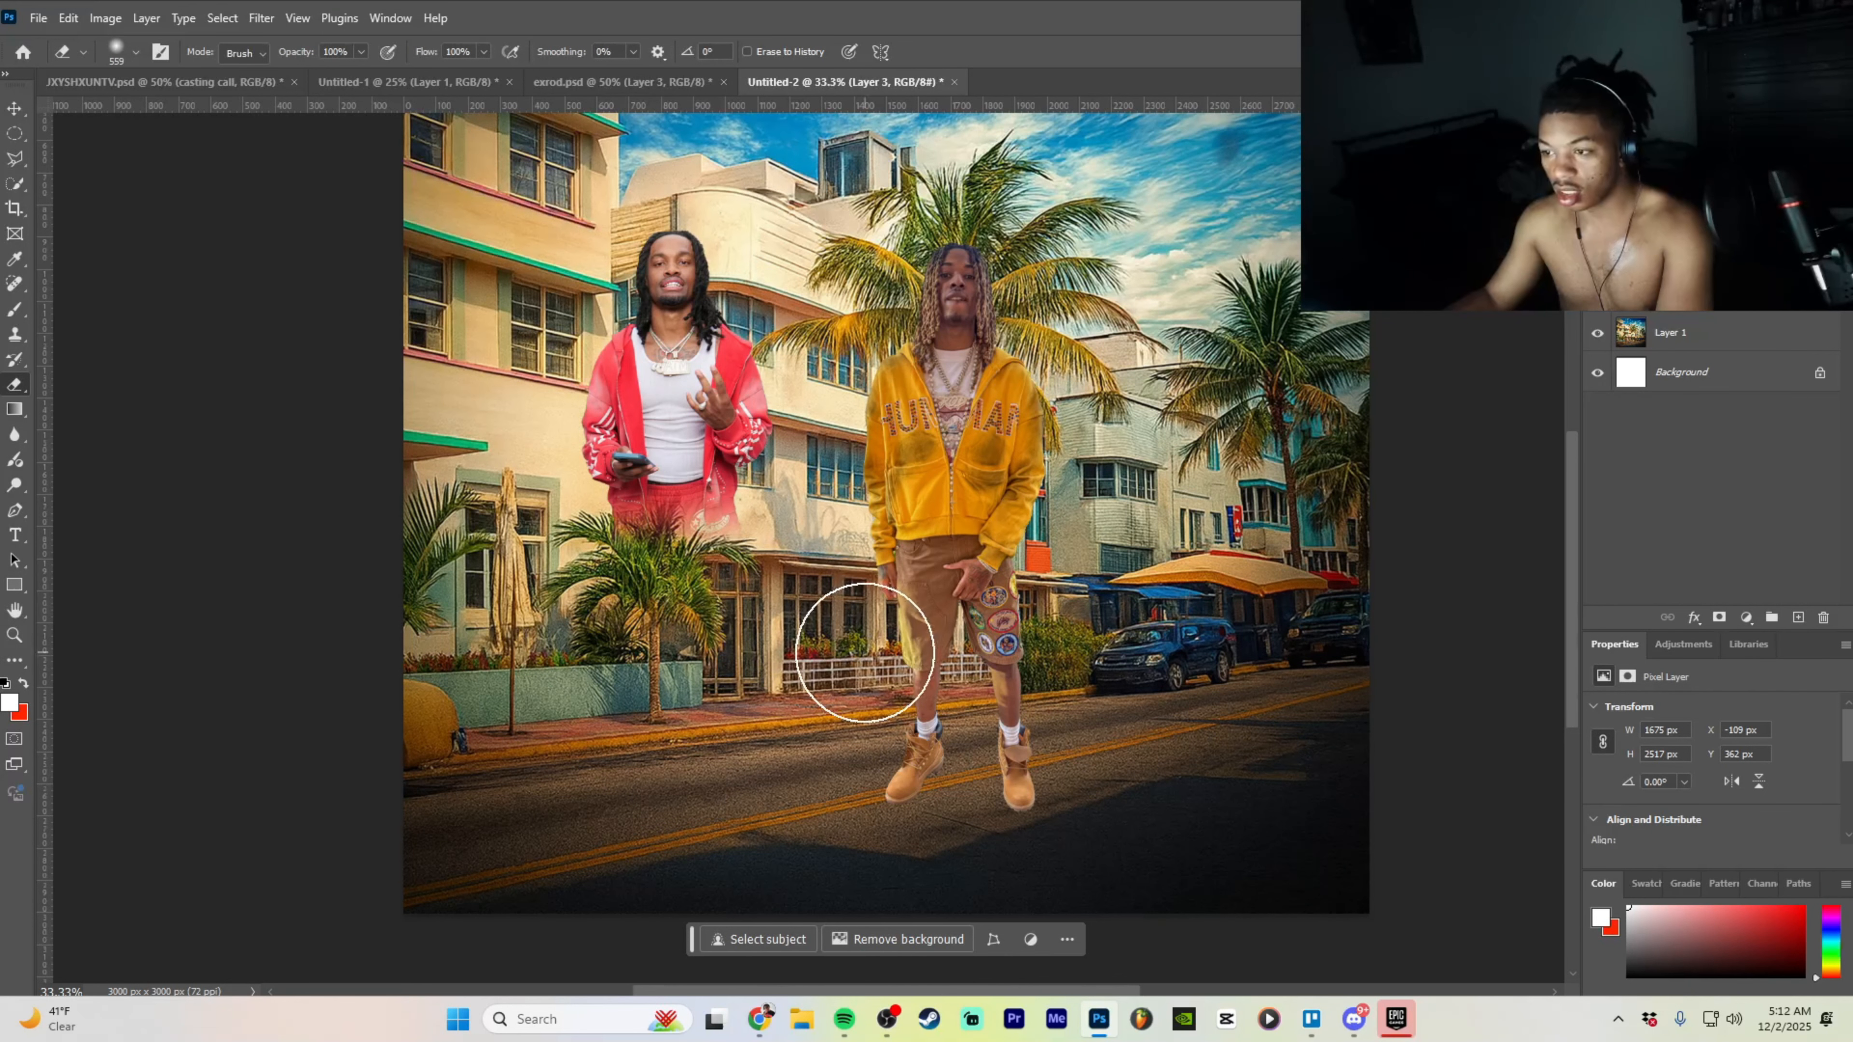
{"action": "key", "text": "ctrl+z"}
{"action": "mouse_move", "coordinate": [711, 675]}
{"action": "left_mouse_down"}
{"action": "mouse_move", "coordinate": [711, 654]}
{"action": "mouse_move", "coordinate": [654, 653]}
{"action": "mouse_move", "coordinate": [699, 644]}
{"action": "mouse_move", "coordinate": [650, 641]}
{"action": "mouse_move", "coordinate": [750, 632]}
{"action": "mouse_move", "coordinate": [641, 642]}
{"action": "mouse_move", "coordinate": [591, 620]}
{"action": "mouse_move", "coordinate": [722, 599]}
{"action": "mouse_move", "coordinate": [766, 606]}
{"action": "mouse_move", "coordinate": [657, 605]}
{"action": "mouse_move", "coordinate": [773, 628]}
{"action": "mouse_move", "coordinate": [764, 612]}
{"action": "left_mouse_up"}
- Enlarge the red-jacket man to about 149%, move him left, and shift the yellow-hoodie man right
{"action": "key", "text": "v"}
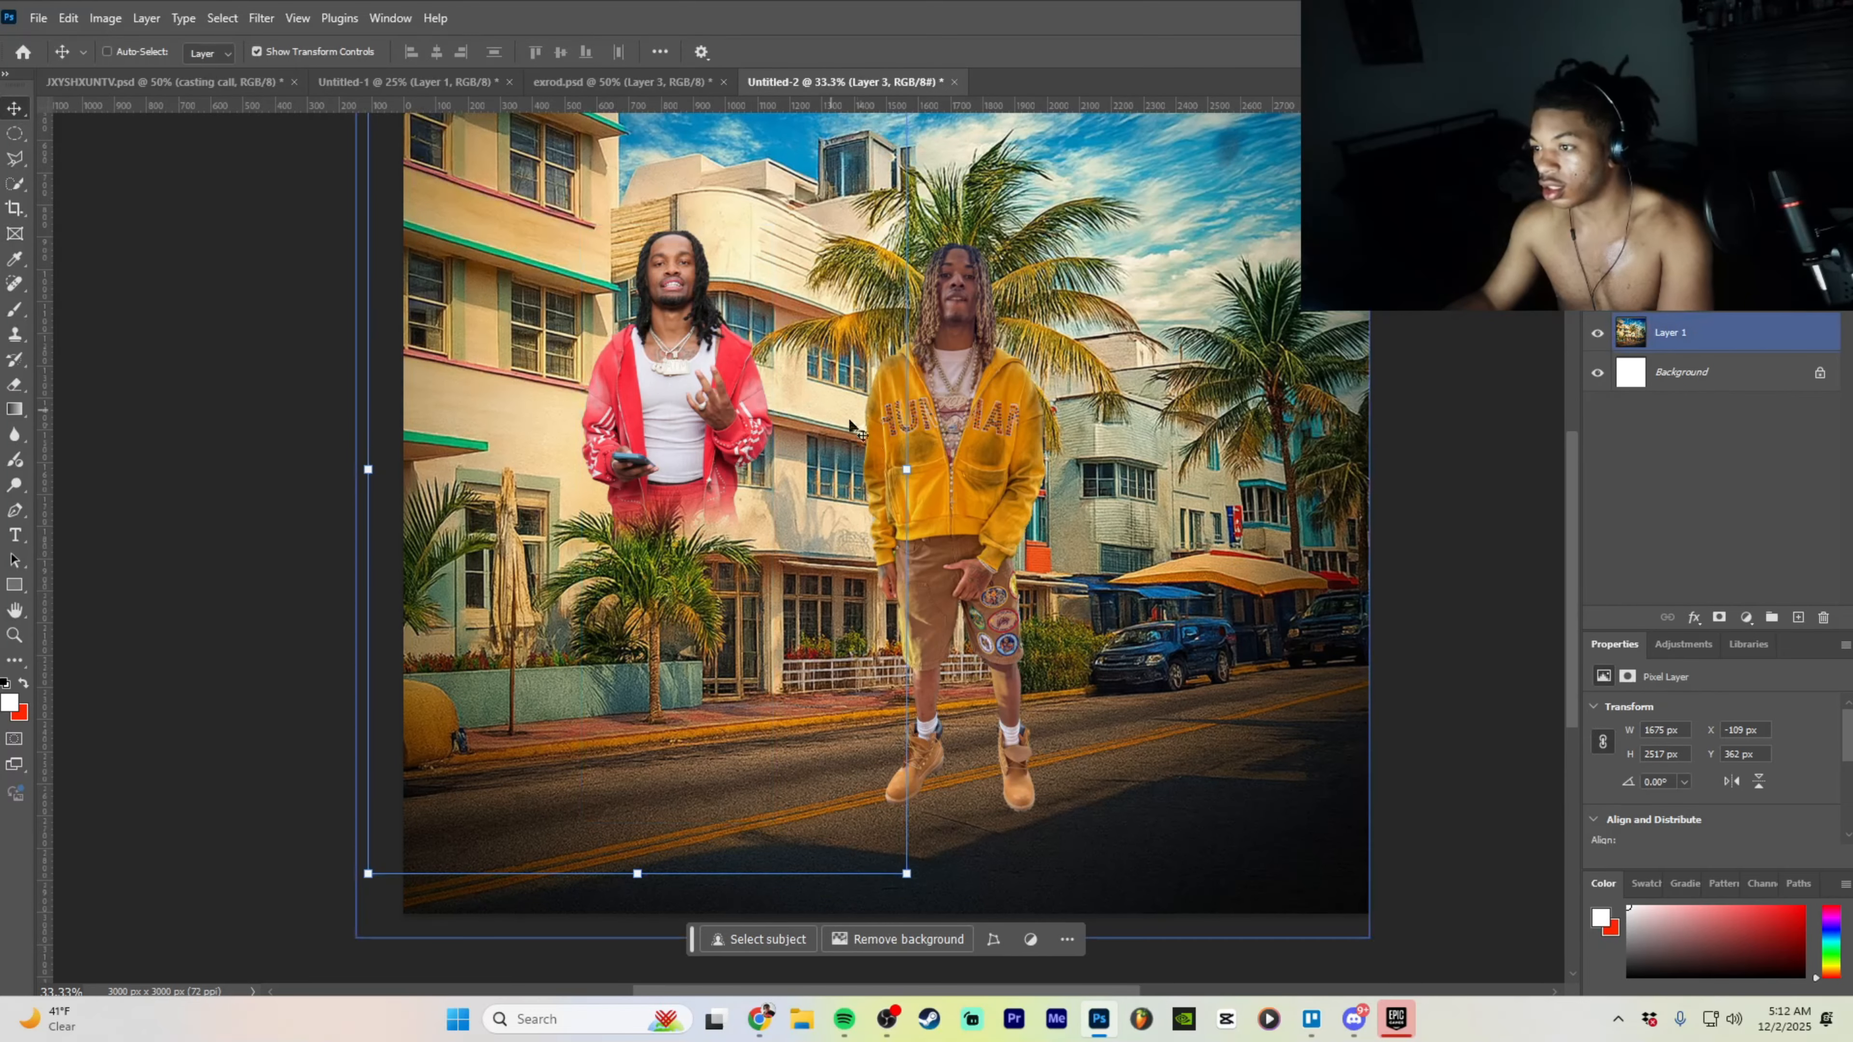
{"action": "left_click_drag", "start_coordinate": [906, 469], "coordinate": [1170, 457]}
{"action": "left_click_drag", "start_coordinate": [838, 442], "coordinate": [673, 585]}
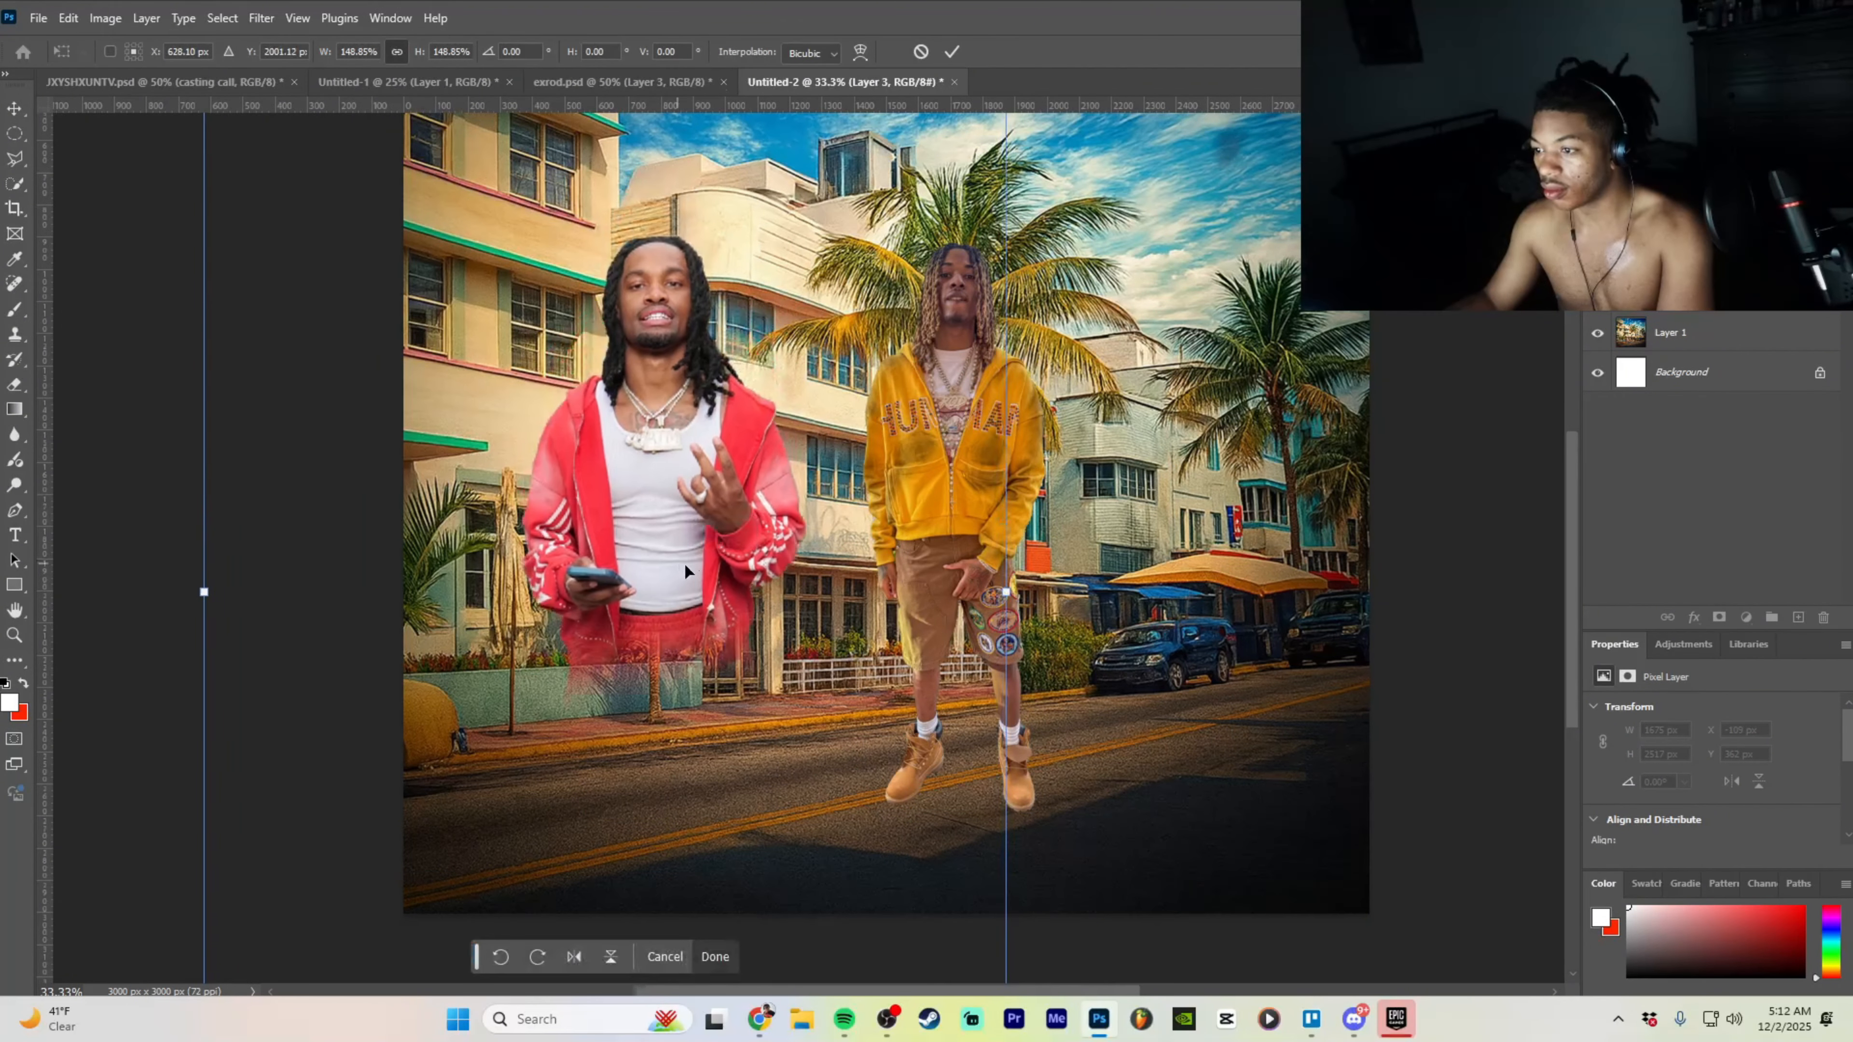
{"action": "left_click", "coordinate": [714, 956]}
{"action": "scroll", "coordinate": [1022, 657], "scroll_direction": "up", "scroll_amount": 2}
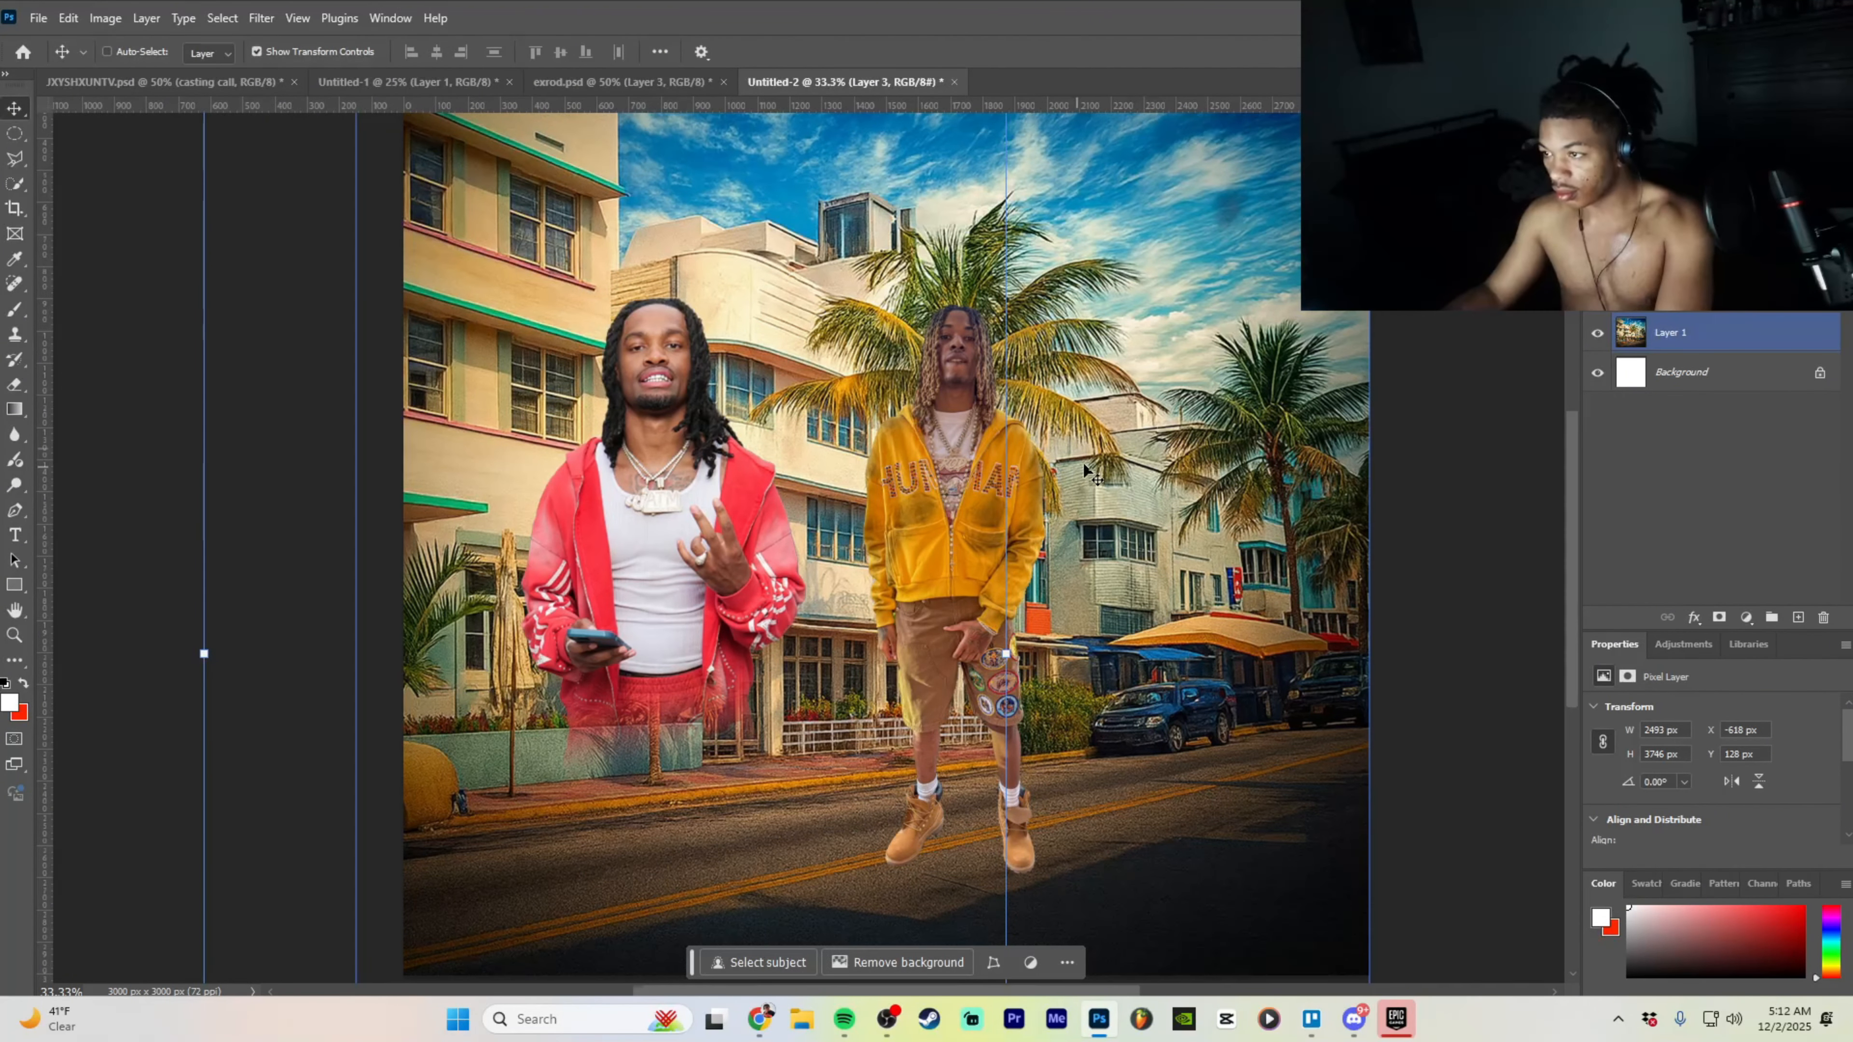
{"action": "left_click_drag", "start_coordinate": [992, 503], "coordinate": [1054, 445]}
- Undo a trial 115% resize, then erase the yellow-hoodie man's boots and legs
{"action": "left_click_drag", "start_coordinate": [1294, 515], "coordinate": [1376, 507]}
{"action": "left_click_drag", "start_coordinate": [1188, 891], "coordinate": [1129, 899]}
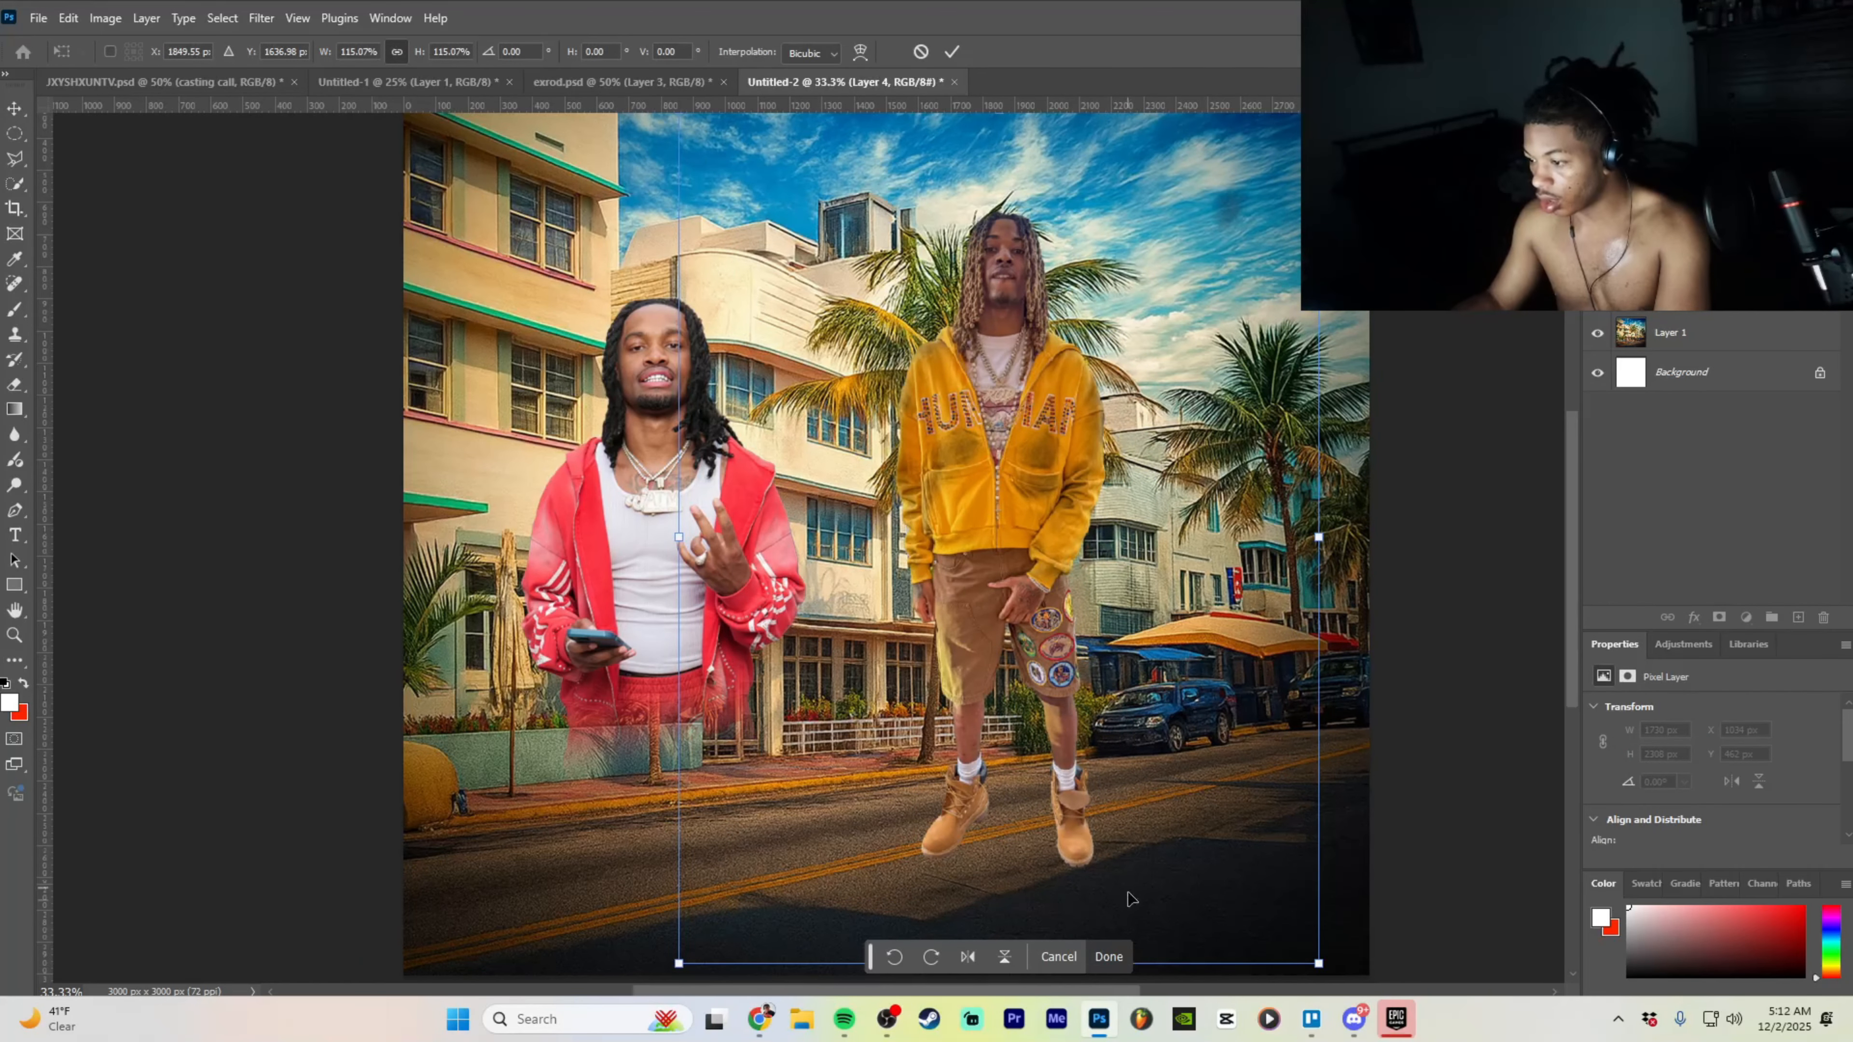
{"action": "left_click", "coordinate": [1112, 947]}
{"action": "left_click_drag", "start_coordinate": [996, 560], "coordinate": [984, 563]}
{"action": "key", "text": "ctrl+z"}
{"action": "key", "text": "ctrl+z"}
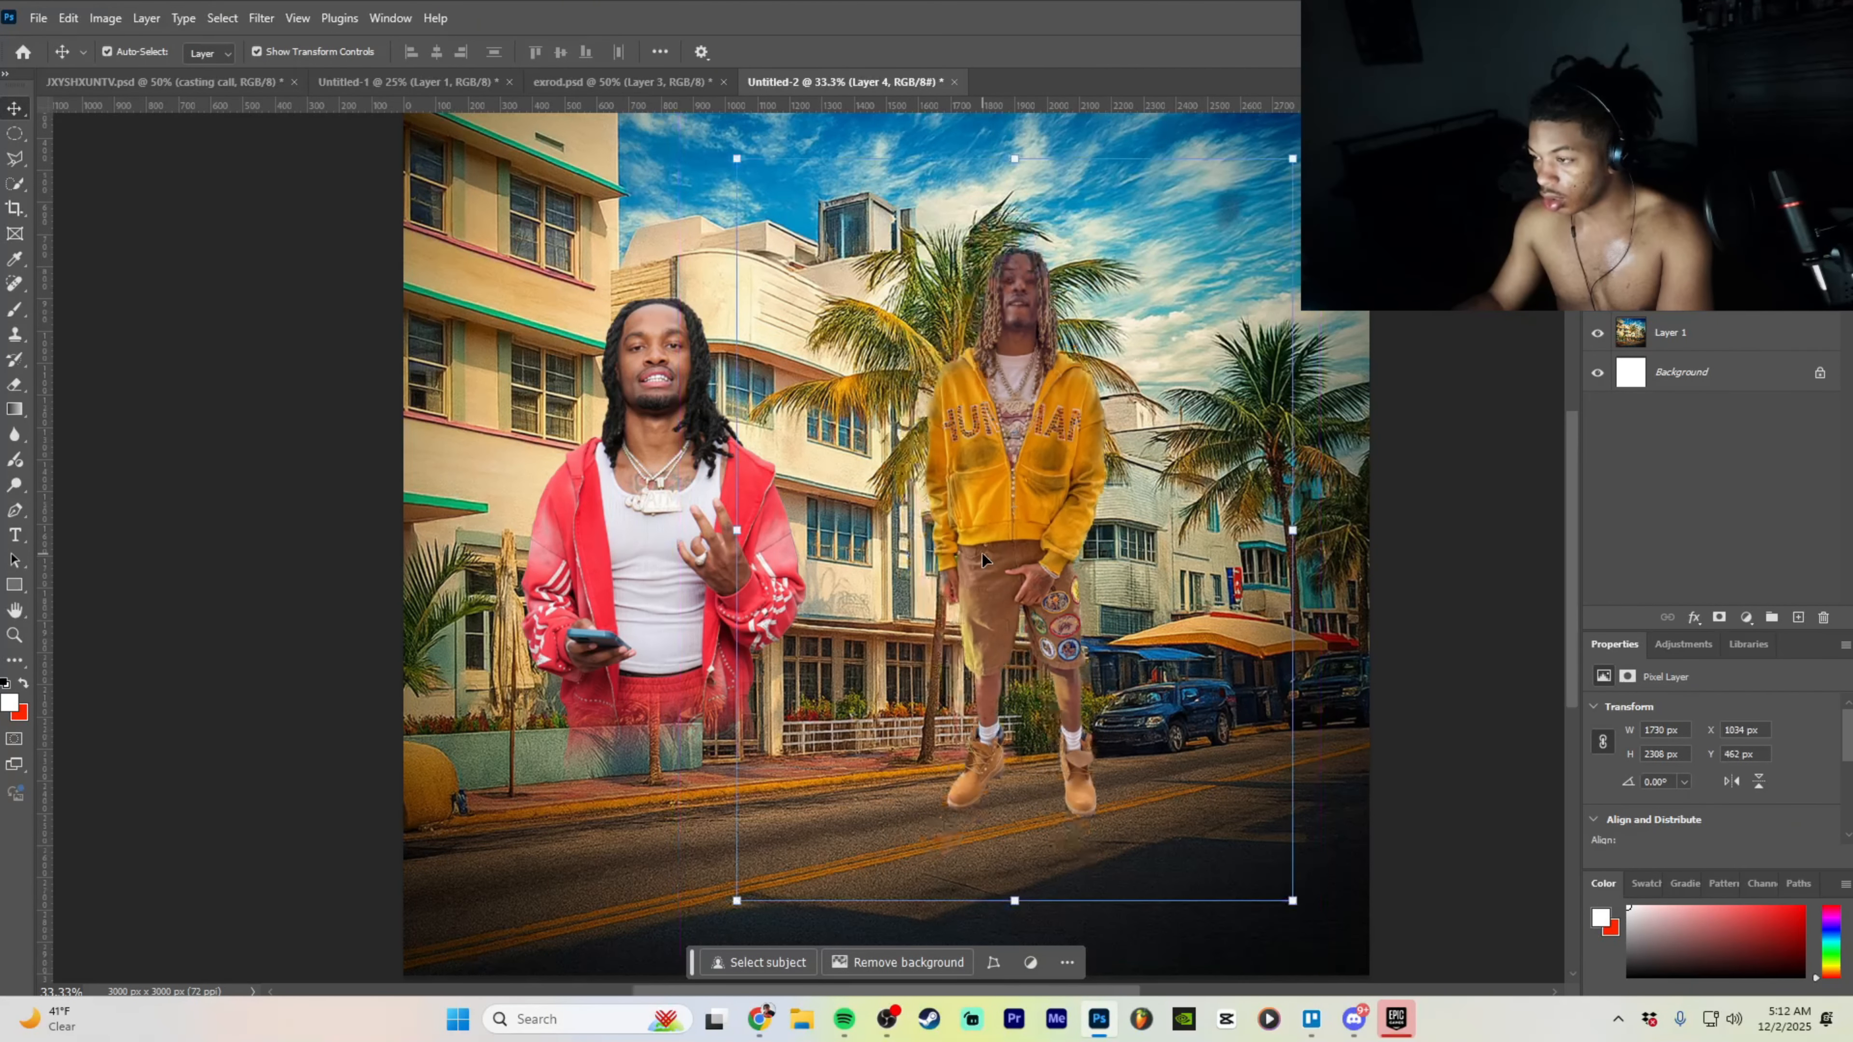
{"action": "key", "text": "e"}
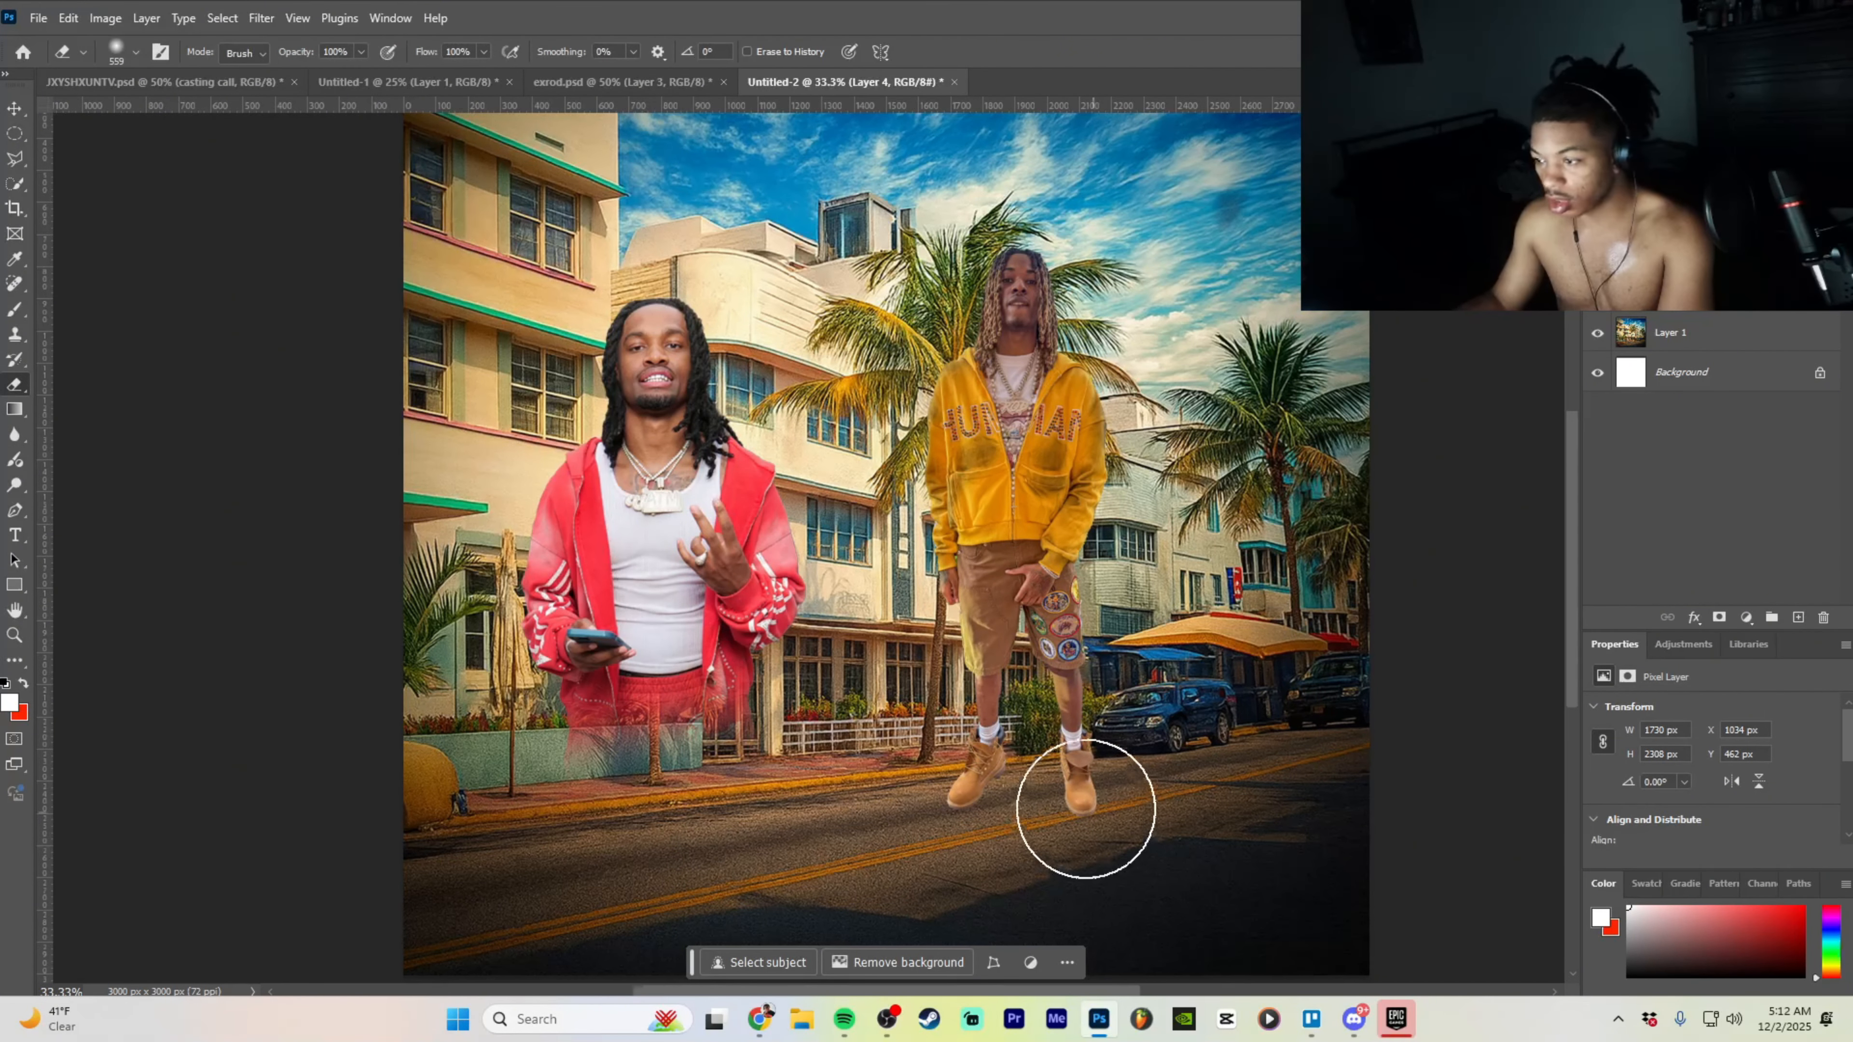
{"action": "mouse_move", "coordinate": [1084, 806]}
{"action": "left_mouse_down"}
{"action": "mouse_move", "coordinate": [971, 771]}
{"action": "mouse_move", "coordinate": [1036, 743]}
{"action": "mouse_move", "coordinate": [980, 711]}
{"action": "mouse_move", "coordinate": [1082, 710]}
{"action": "mouse_move", "coordinate": [925, 687]}
{"action": "mouse_move", "coordinate": [1073, 681]}
{"action": "mouse_move", "coordinate": [938, 657]}
{"action": "mouse_move", "coordinate": [1077, 664]}
{"action": "mouse_move", "coordinate": [923, 653]}
{"action": "mouse_move", "coordinate": [1102, 672]}
{"action": "mouse_move", "coordinate": [1069, 658]}
{"action": "mouse_move", "coordinate": [1108, 625]}
{"action": "left_mouse_up"}
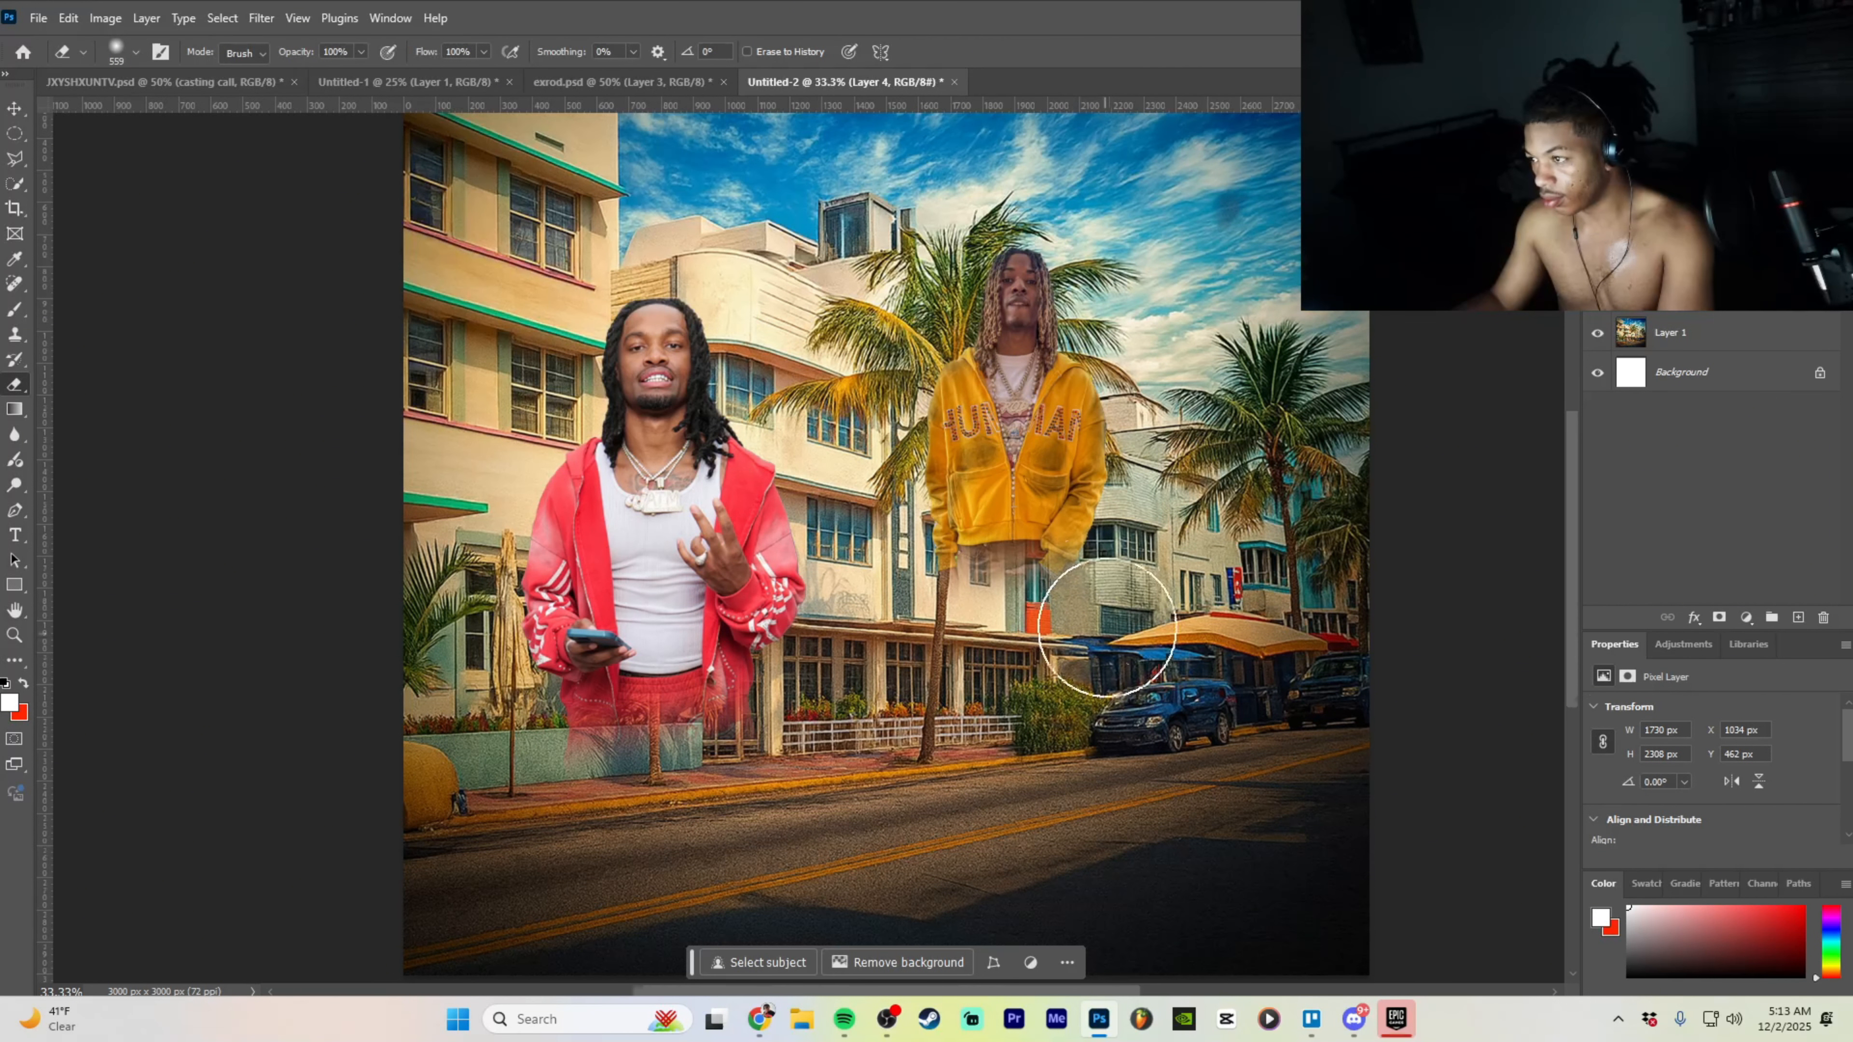
- Move the yellow-hoodie man left and down and enlarge him to 125%
{"action": "left_click", "coordinate": [14, 108]}
{"action": "mouse_move", "coordinate": [1311, 554]}
{"action": "left_mouse_down"}
{"action": "mouse_move", "coordinate": [1203, 584]}
{"action": "mouse_move", "coordinate": [1325, 574]}
{"action": "left_mouse_up"}
{"action": "left_click_drag", "start_coordinate": [1111, 566], "coordinate": [1110, 634]}
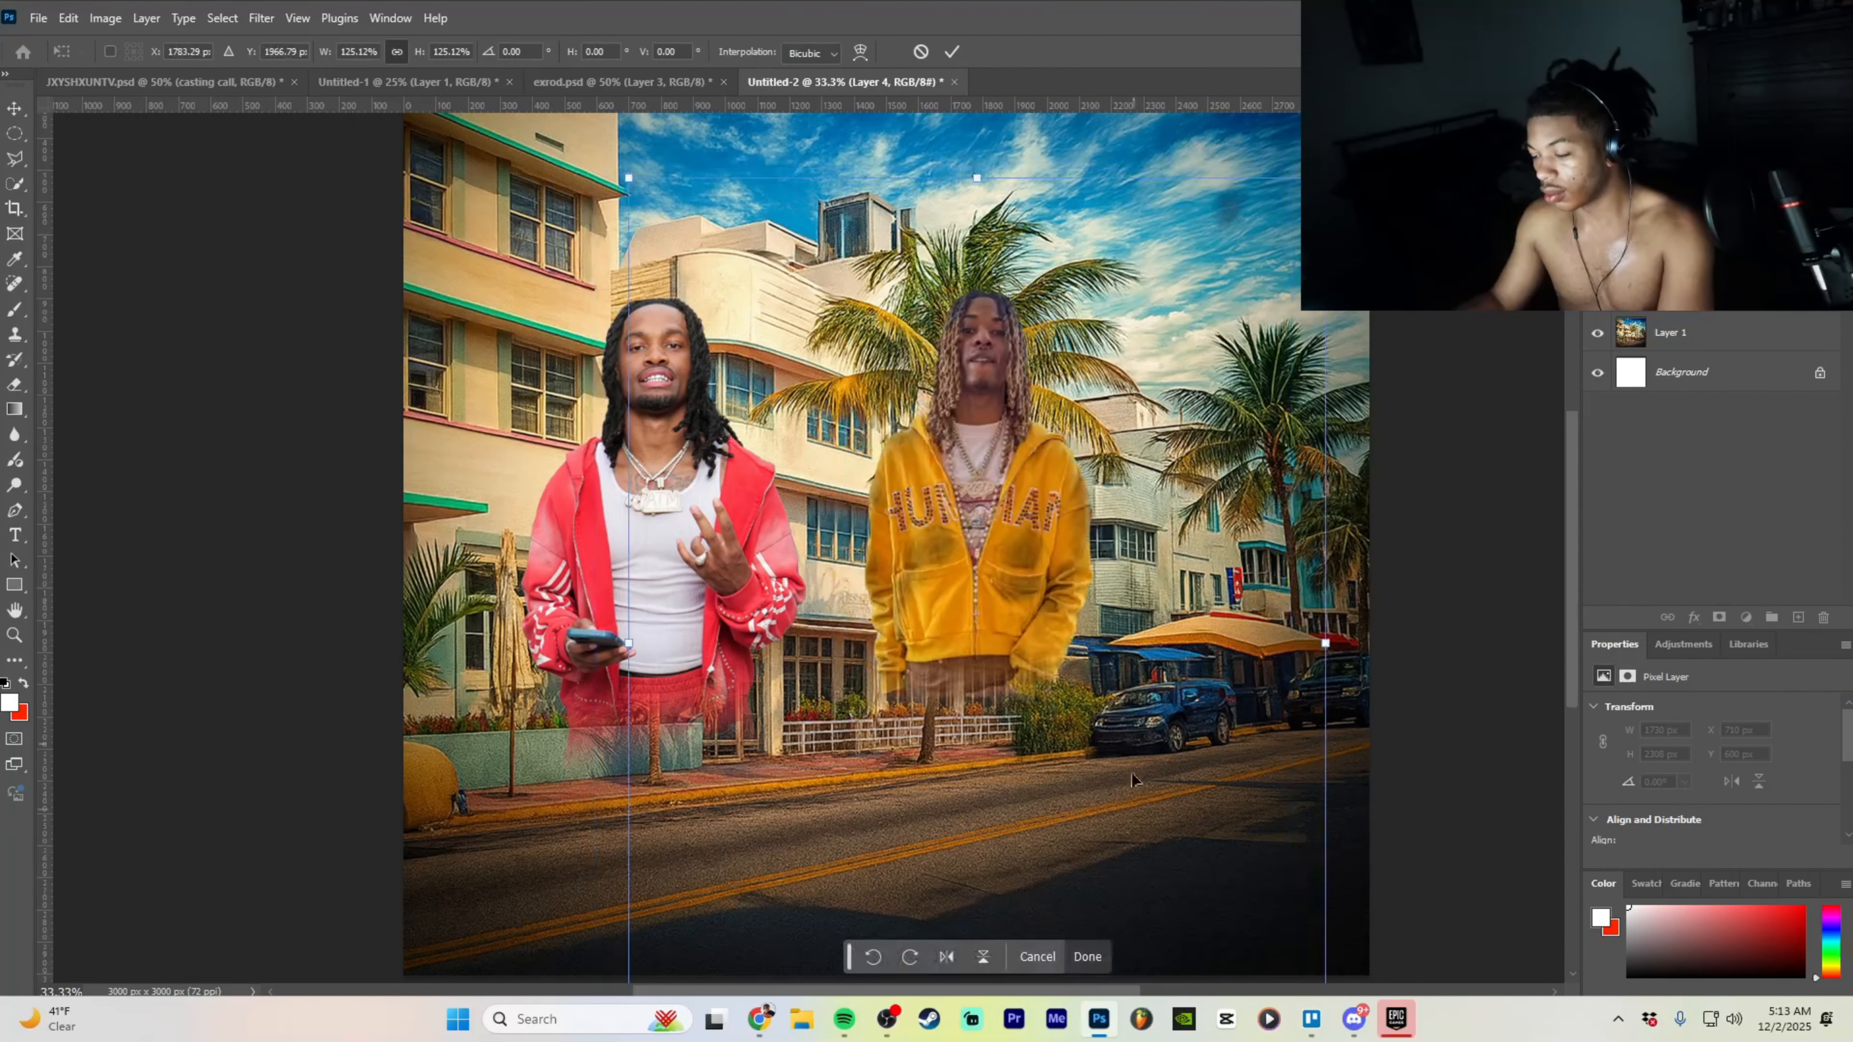
- Enlarge the yellow-hoodie man further and move him left toward the centre
{"action": "left_click", "coordinate": [1086, 955]}
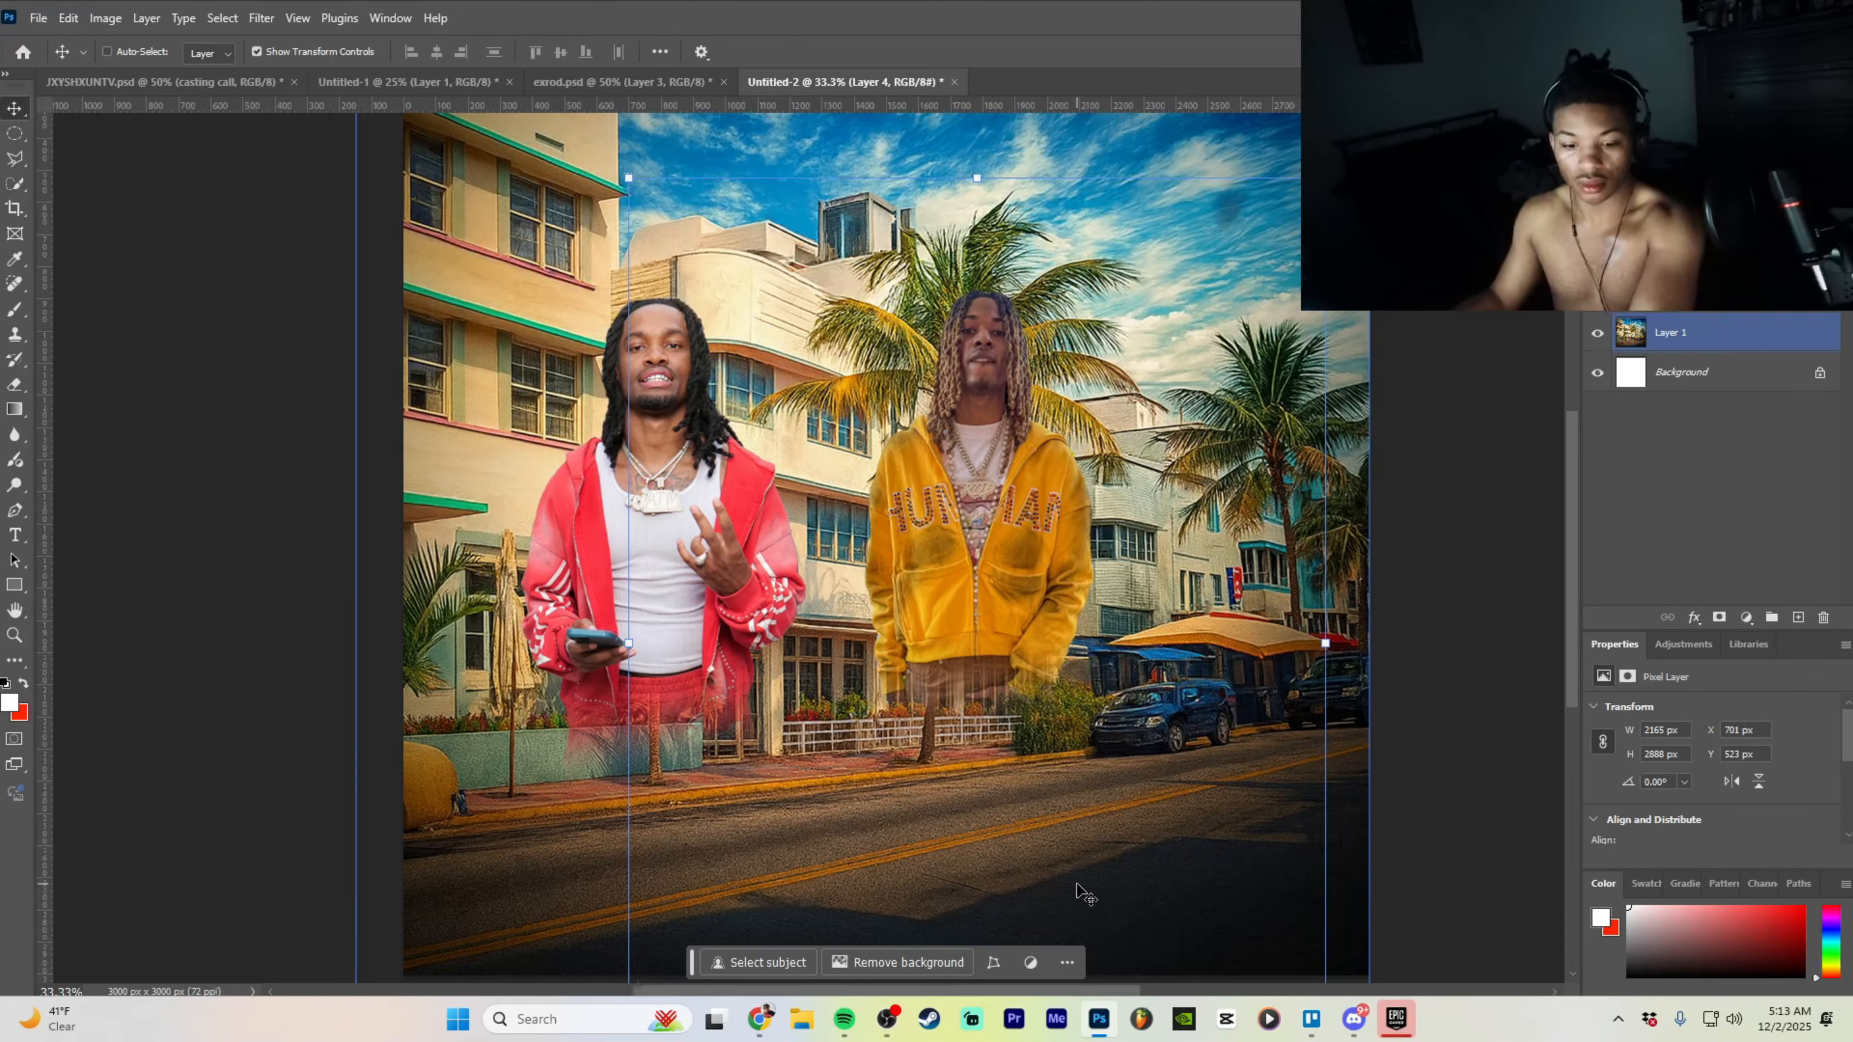
{"action": "key", "text": "ctrl+minus"}
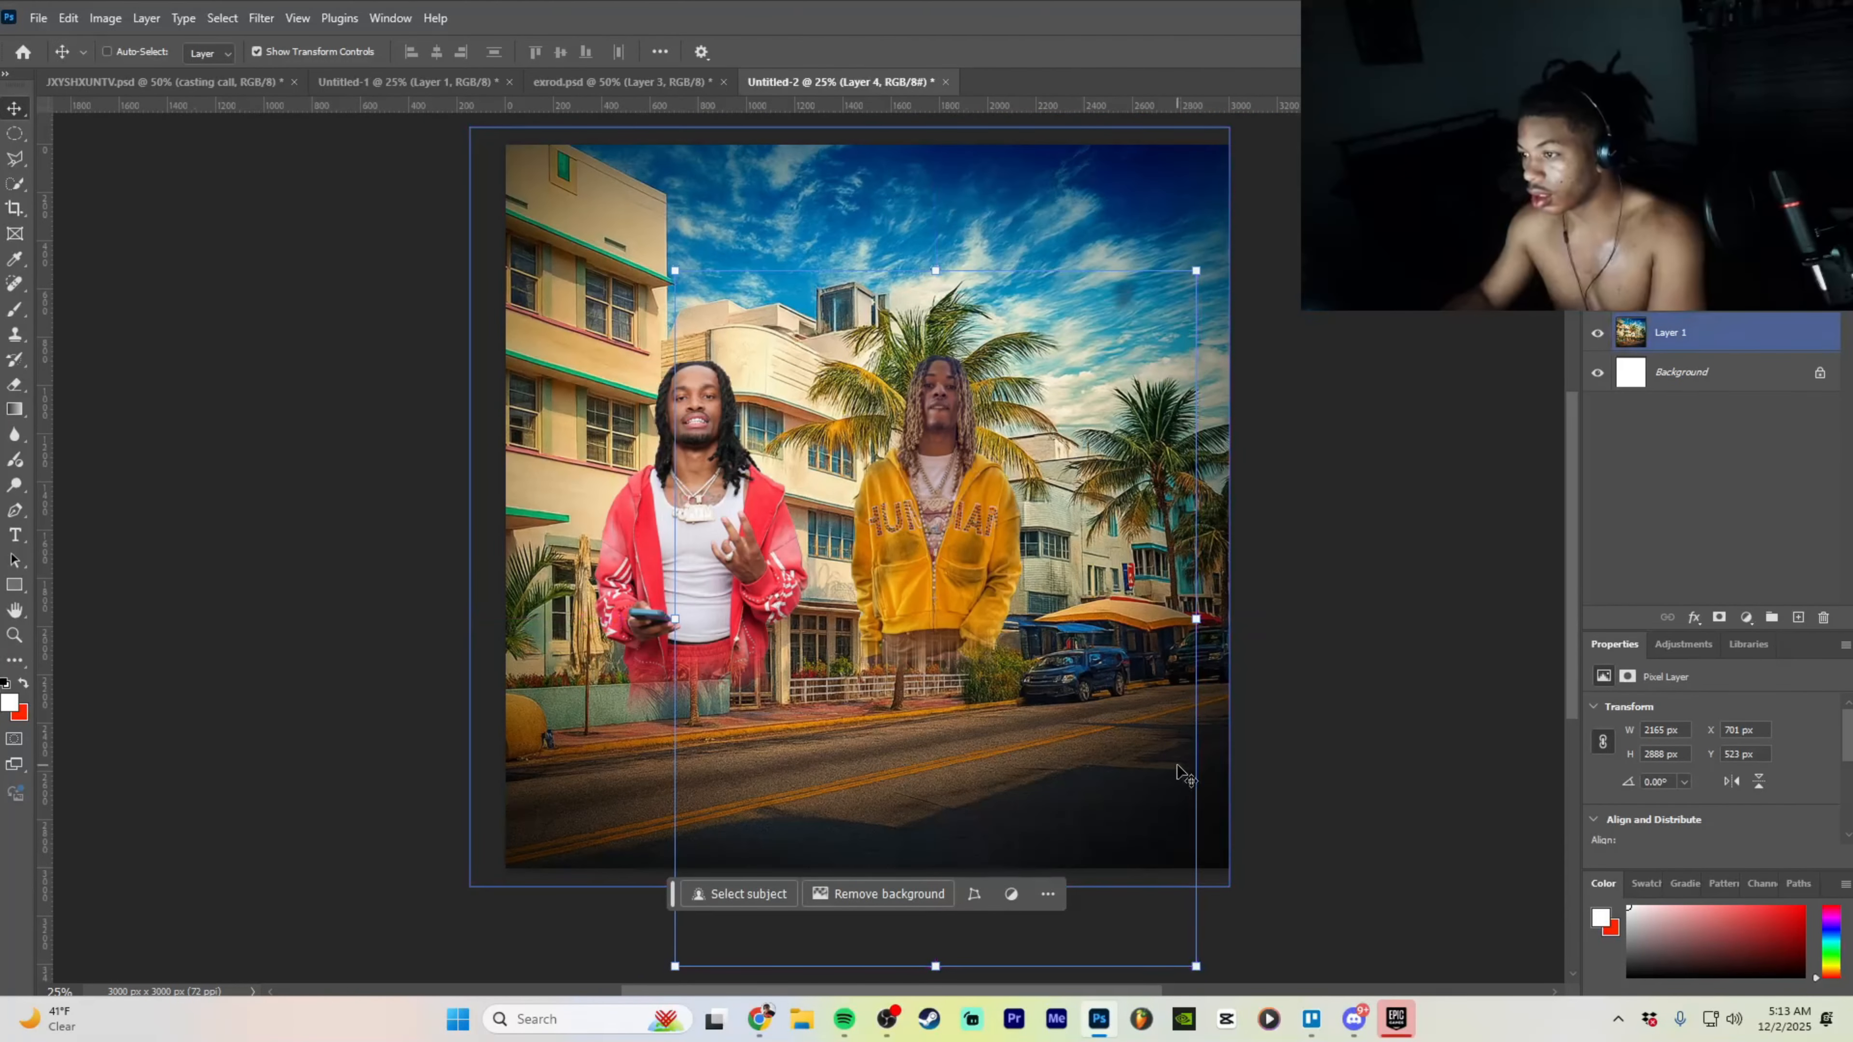
{"action": "left_click_drag", "start_coordinate": [1198, 619], "coordinate": [1354, 584]}
{"action": "left_click_drag", "start_coordinate": [985, 611], "coordinate": [919, 618]}
{"action": "left_click", "coordinate": [1089, 957]}
- Enlarge the red-jacket man to 3165 × 4755 px, overlapping in front of the yellow-hoodie man
{"action": "left_click", "coordinate": [1088, 962]}
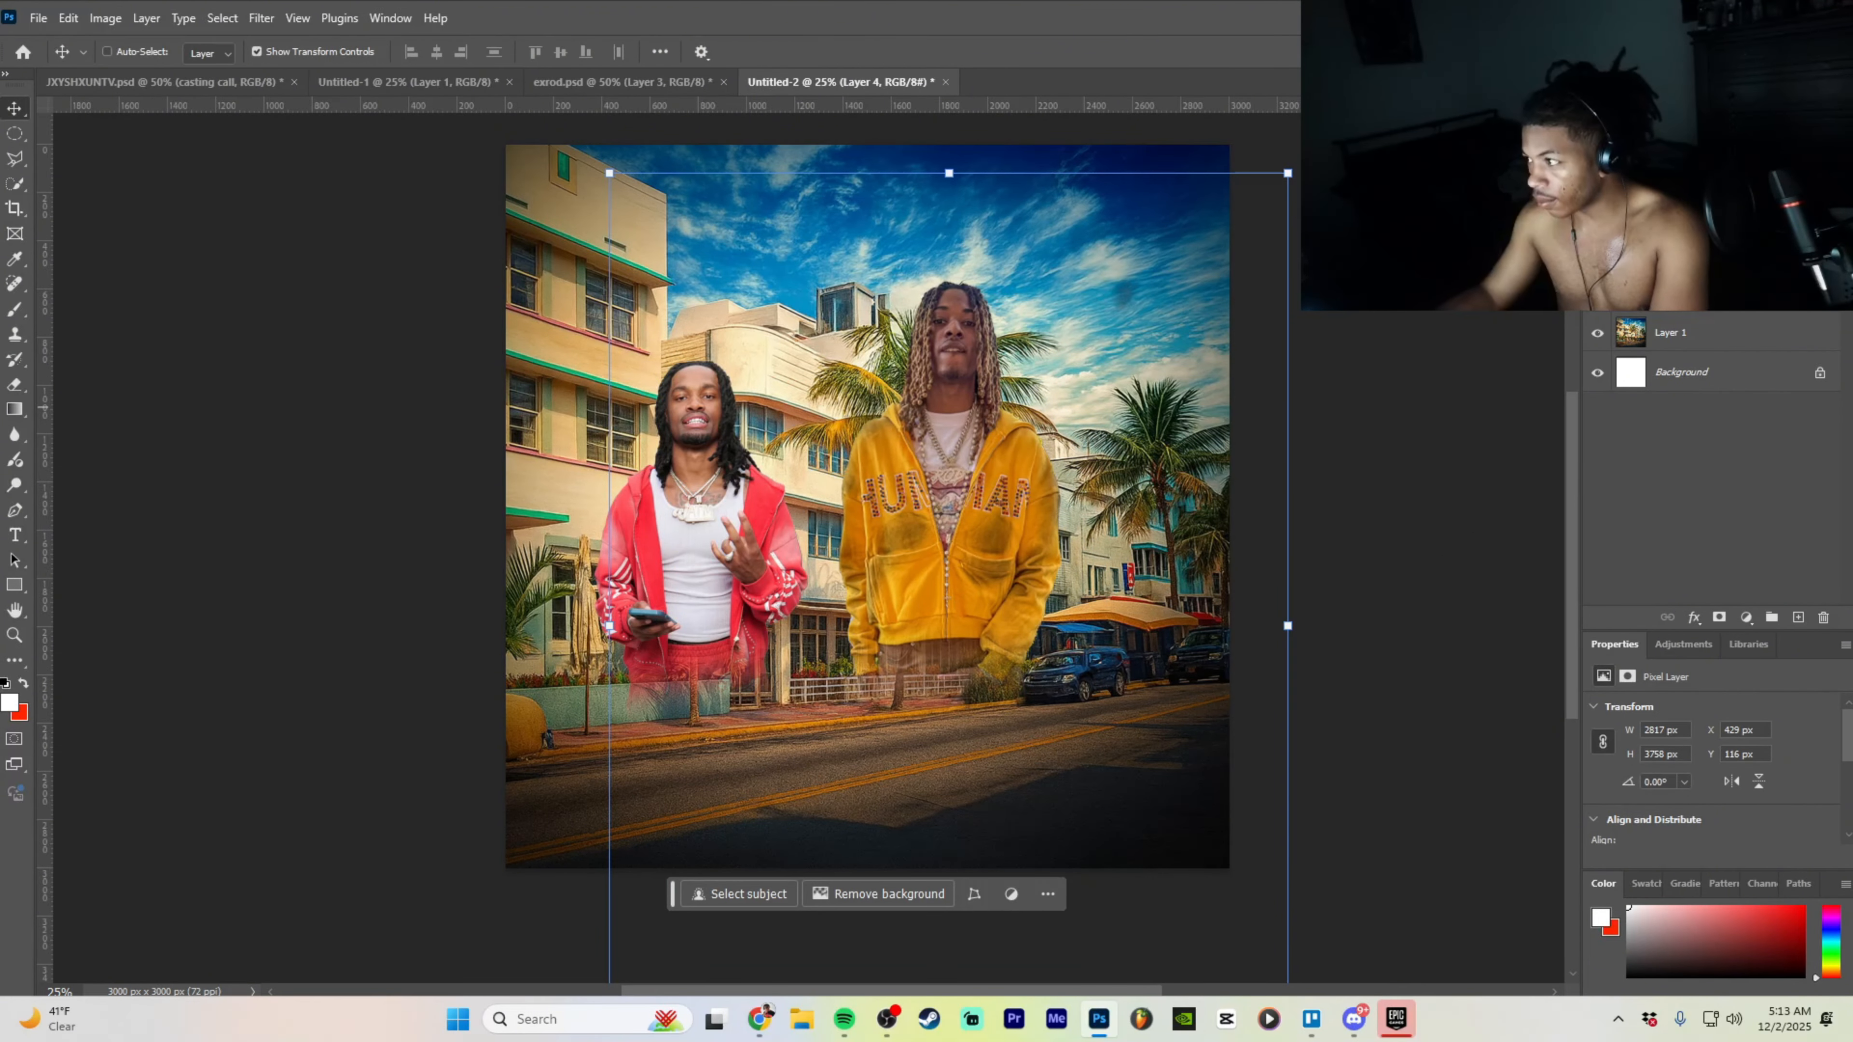
{"action": "left_click", "coordinate": [706, 552], "text": "ctrl"}
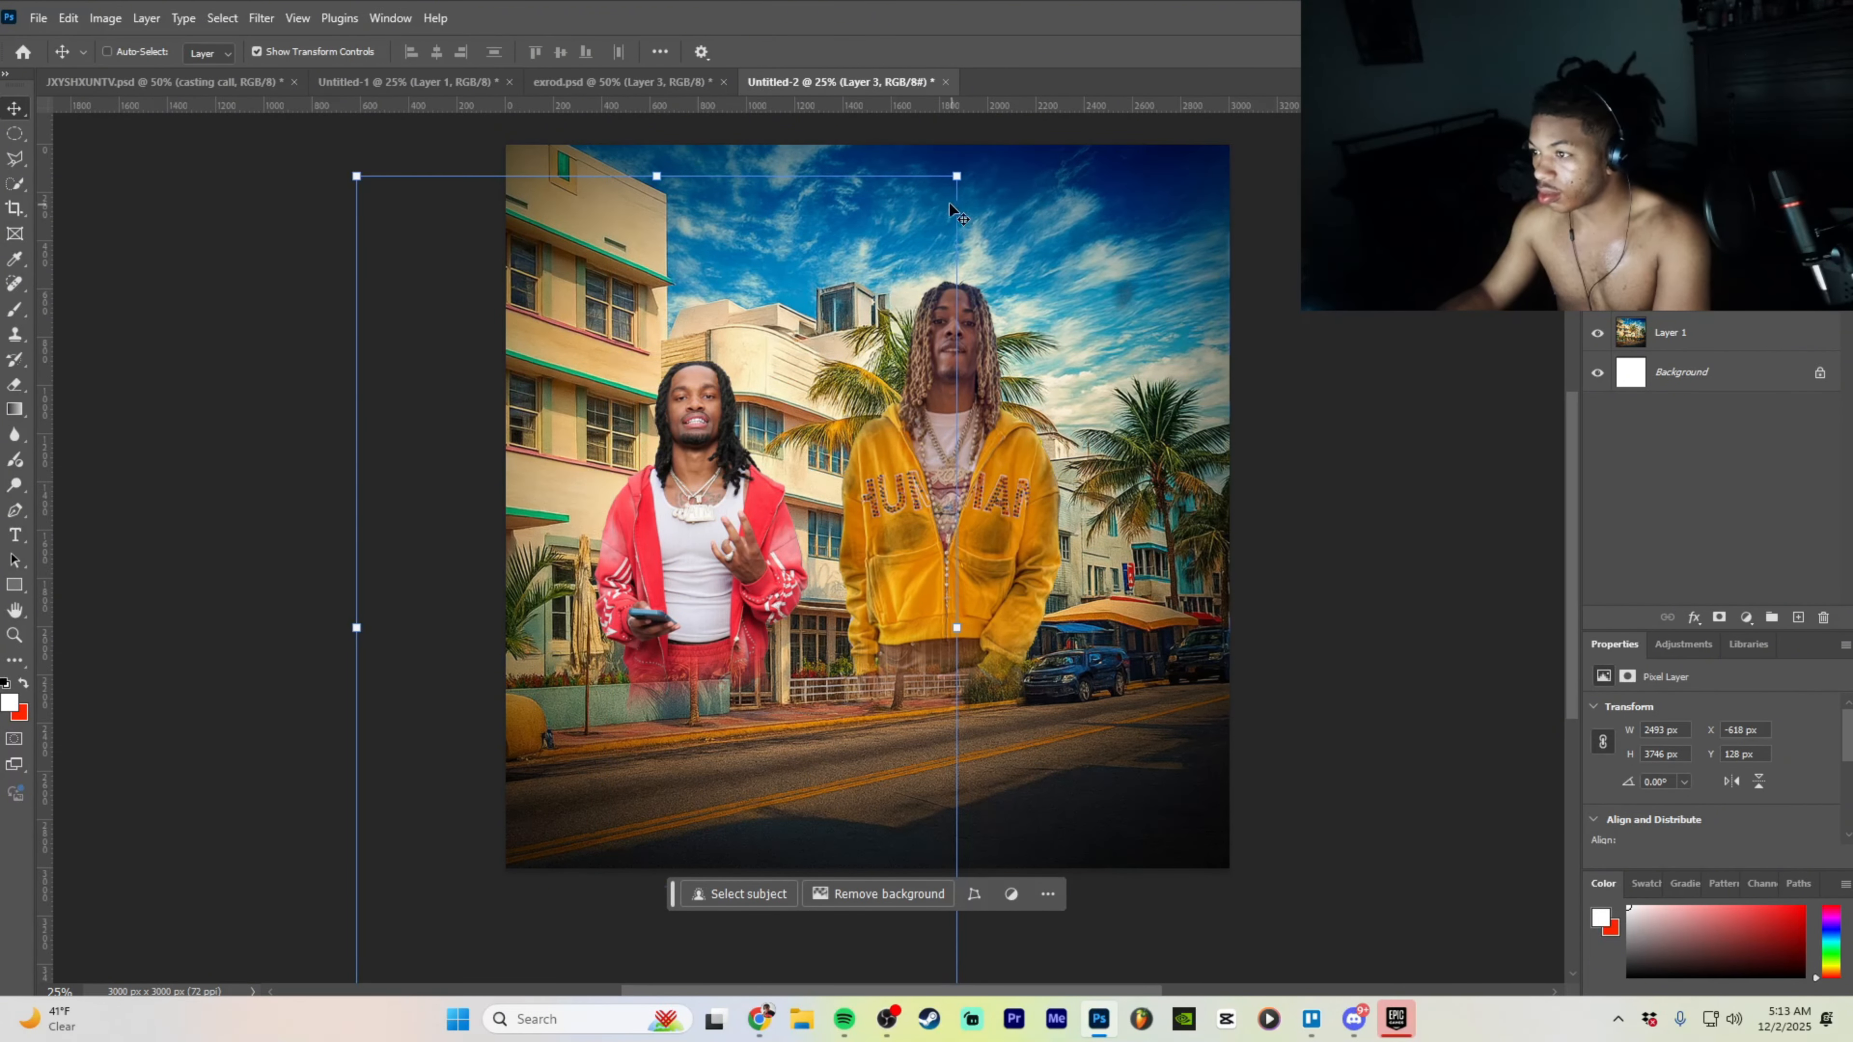
{"action": "left_click_drag", "start_coordinate": [956, 176], "coordinate": [1142, 76]}
{"action": "left_click_drag", "start_coordinate": [765, 486], "coordinate": [792, 548]}
{"action": "left_click", "coordinate": [856, 959]}
{"action": "left_click_drag", "start_coordinate": [1089, 604], "coordinate": [1144, 604]}
{"action": "left_click_drag", "start_coordinate": [855, 599], "coordinate": [810, 602]}
{"action": "left_click", "coordinate": [835, 962]}
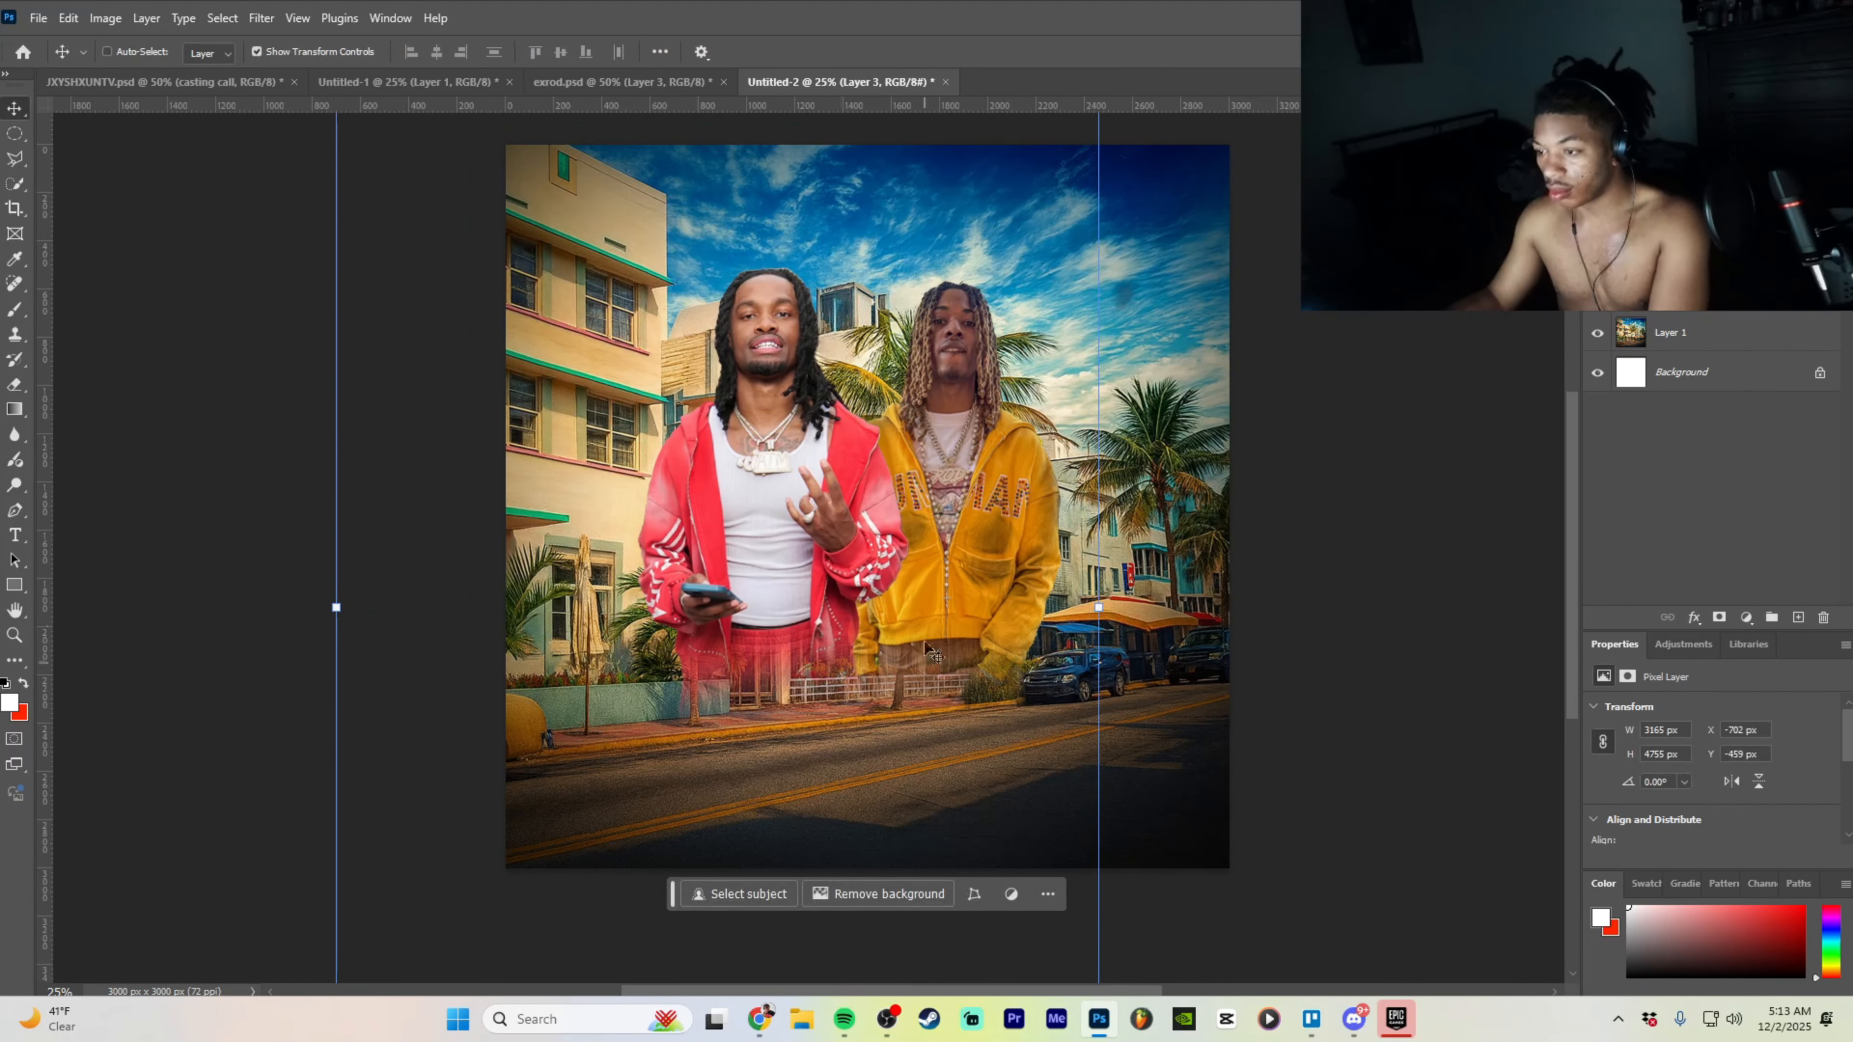
{"action": "scroll", "coordinate": [1224, 400], "scroll_direction": "up", "scroll_amount": 1}
{"action": "left_click_drag", "start_coordinate": [978, 565], "coordinate": [999, 567]}
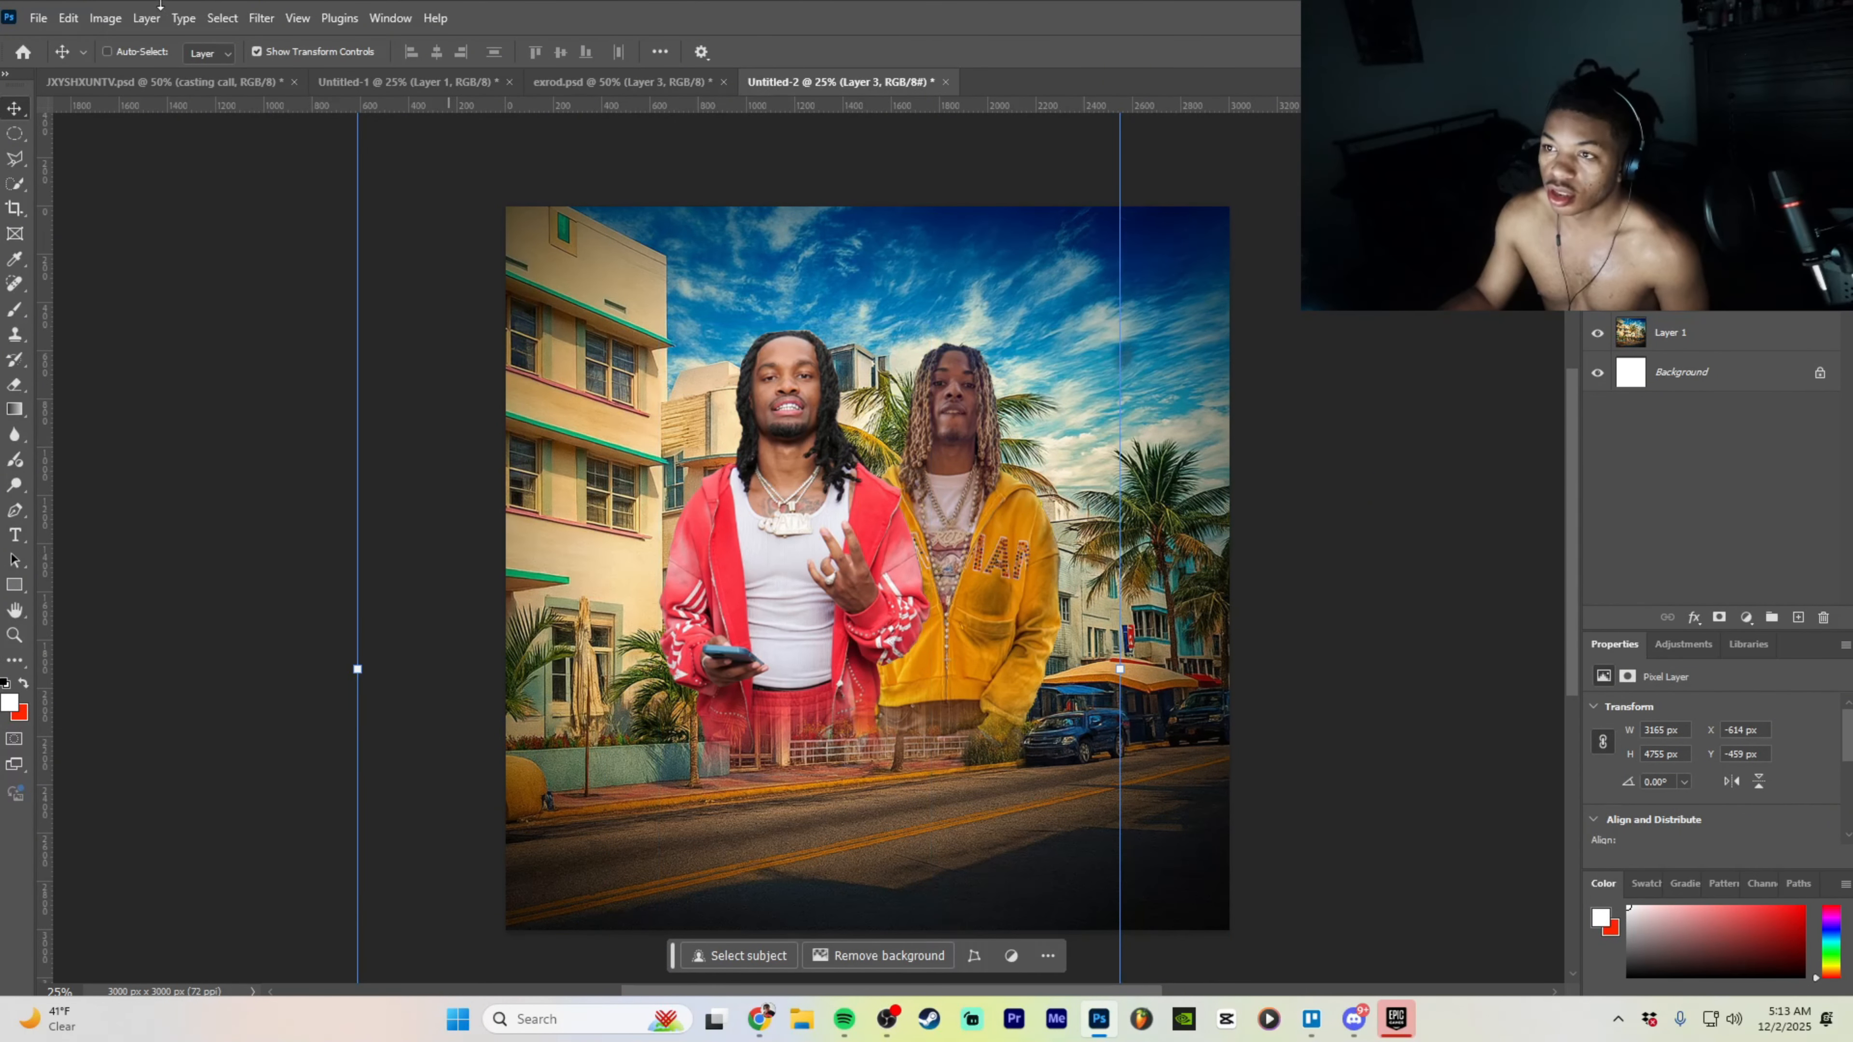
{"action": "left_click", "coordinate": [257, 20]}
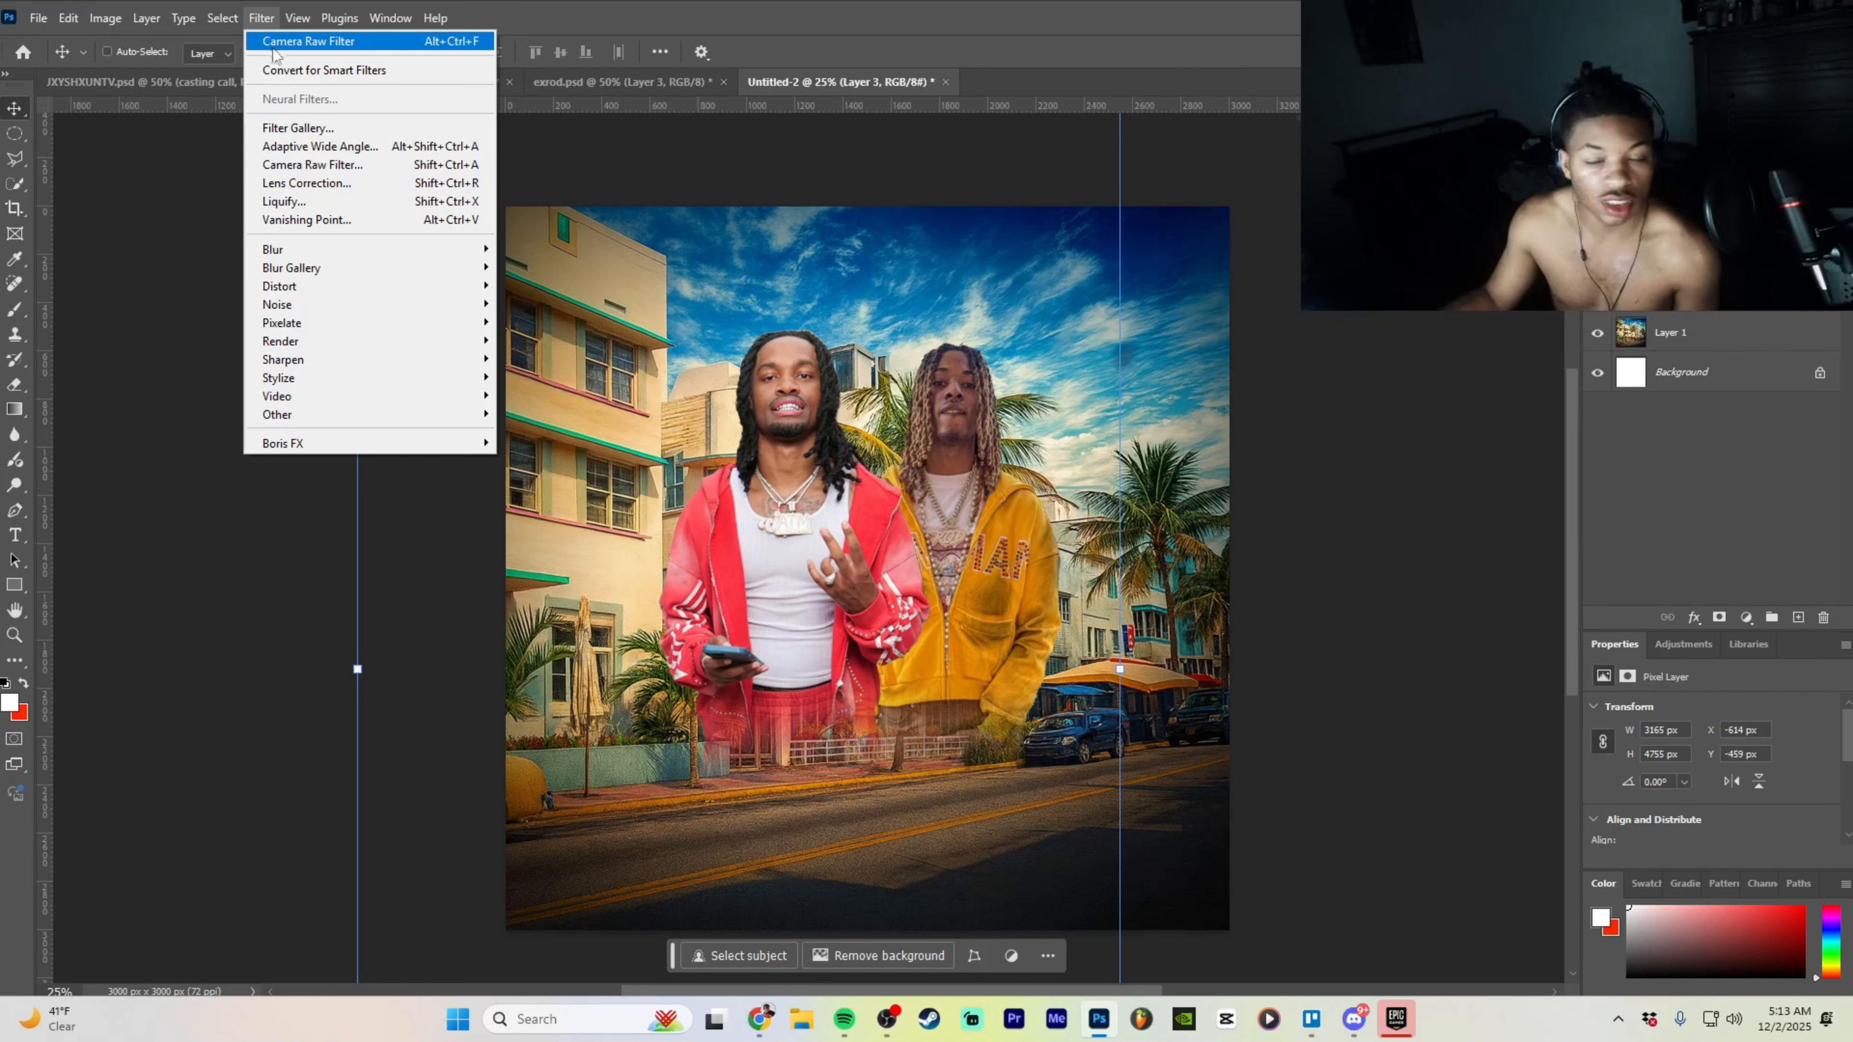
- In Camera Raw Filter, raise exposure to +0.20, saturation to +5, and add clarity
{"action": "left_click", "coordinate": [318, 165]}
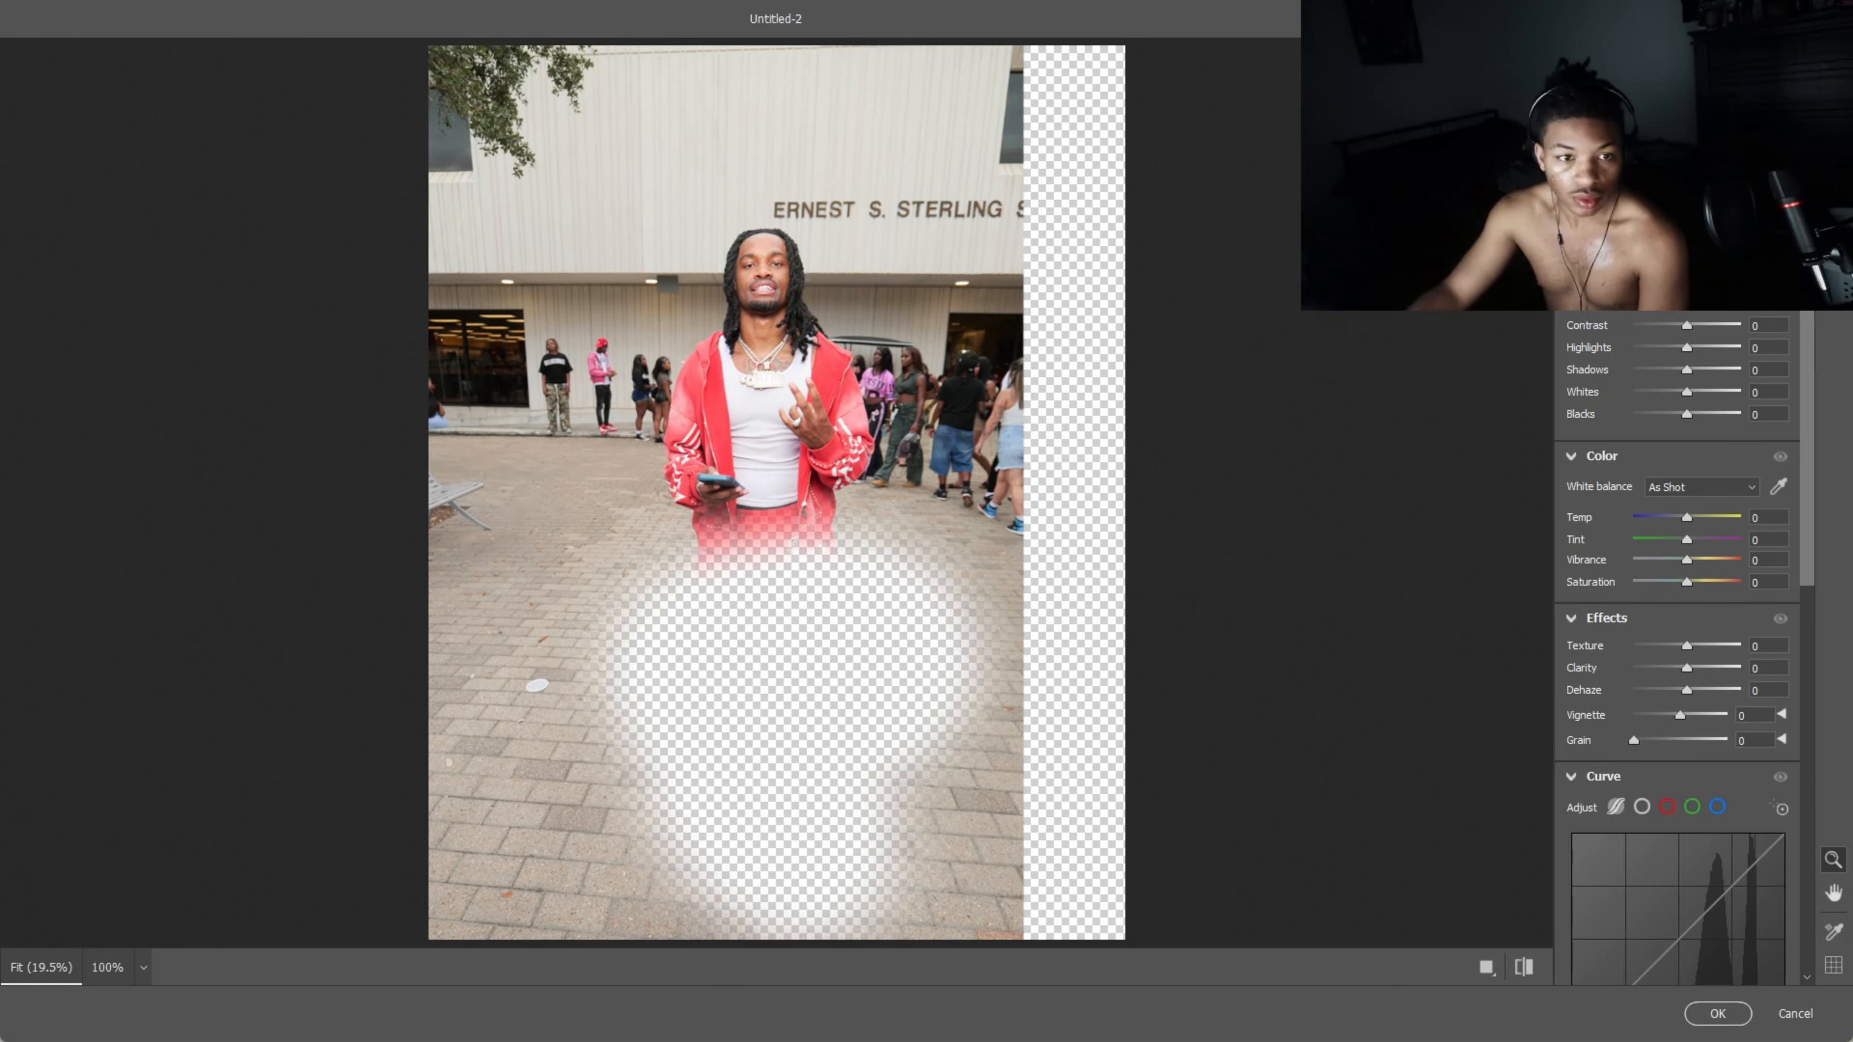
{"action": "key", "text": "Return"}
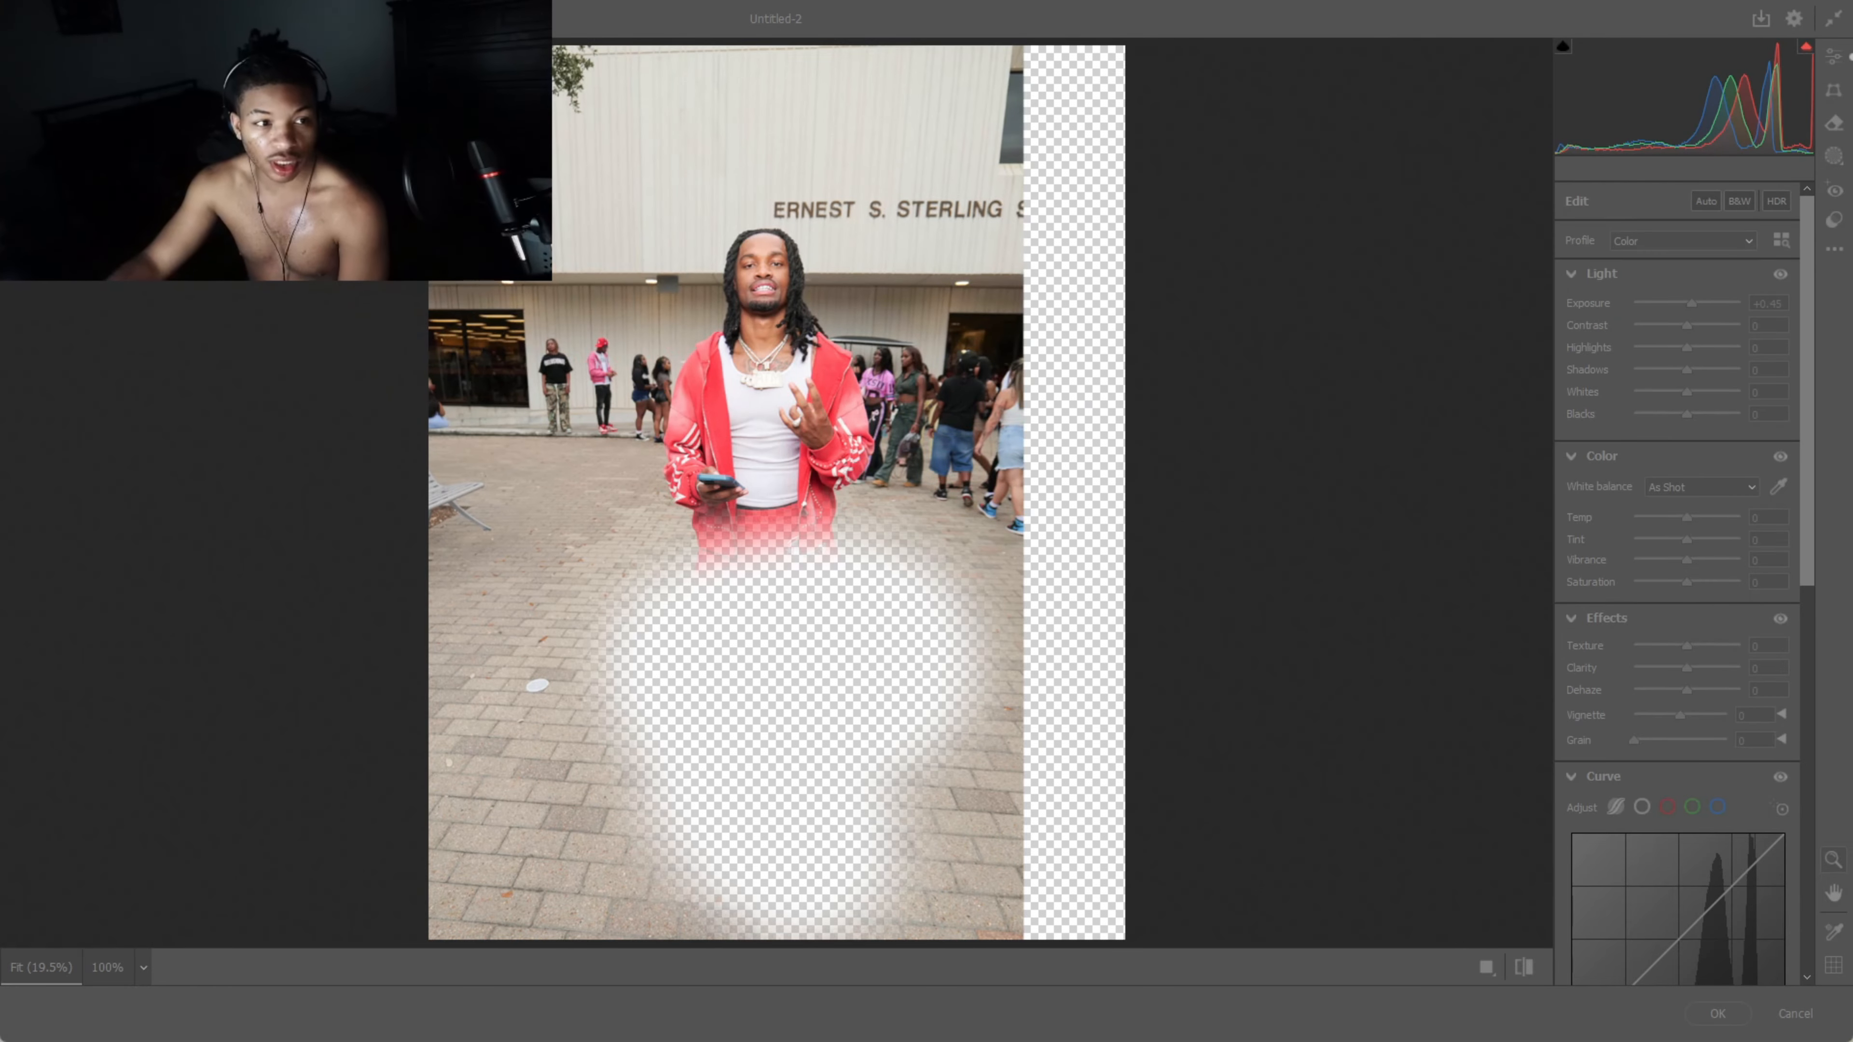
{"action": "left_click_drag", "start_coordinate": [1654, 298], "coordinate": [1687, 308]}
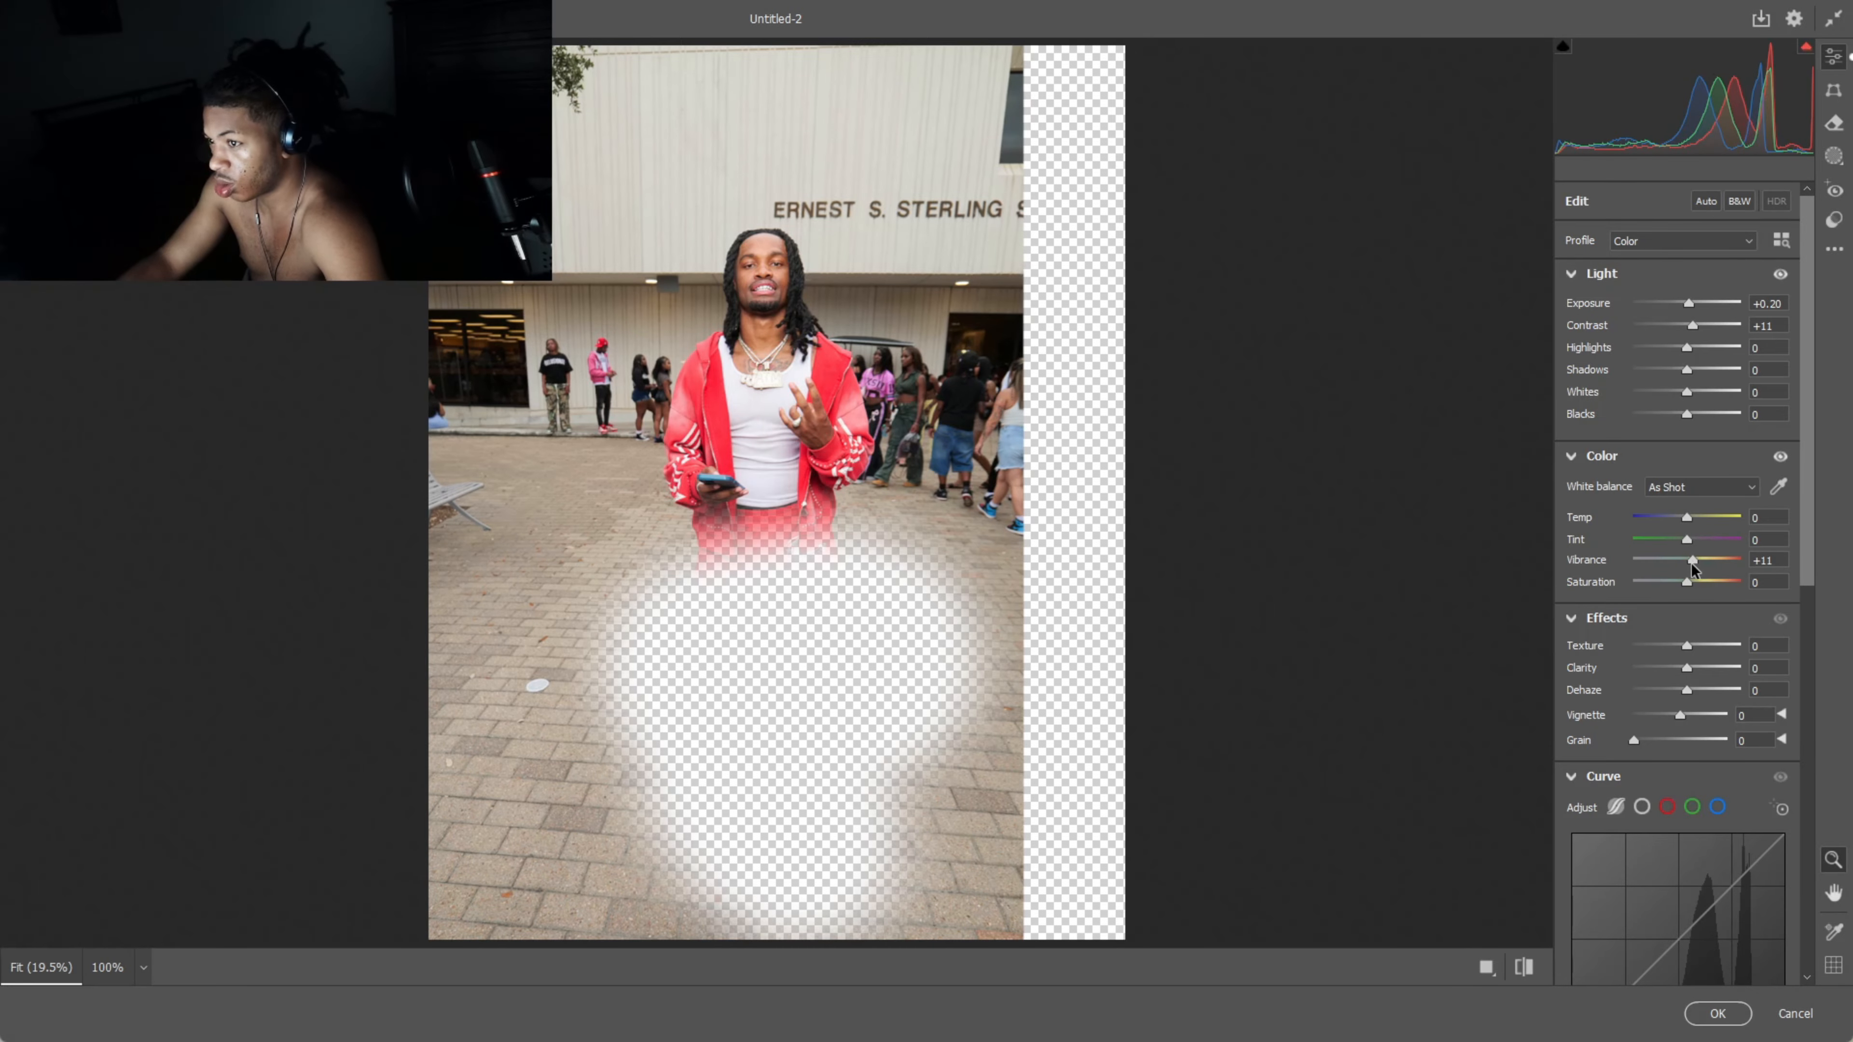
{"action": "left_click_drag", "start_coordinate": [1687, 581], "coordinate": [1692, 581]}
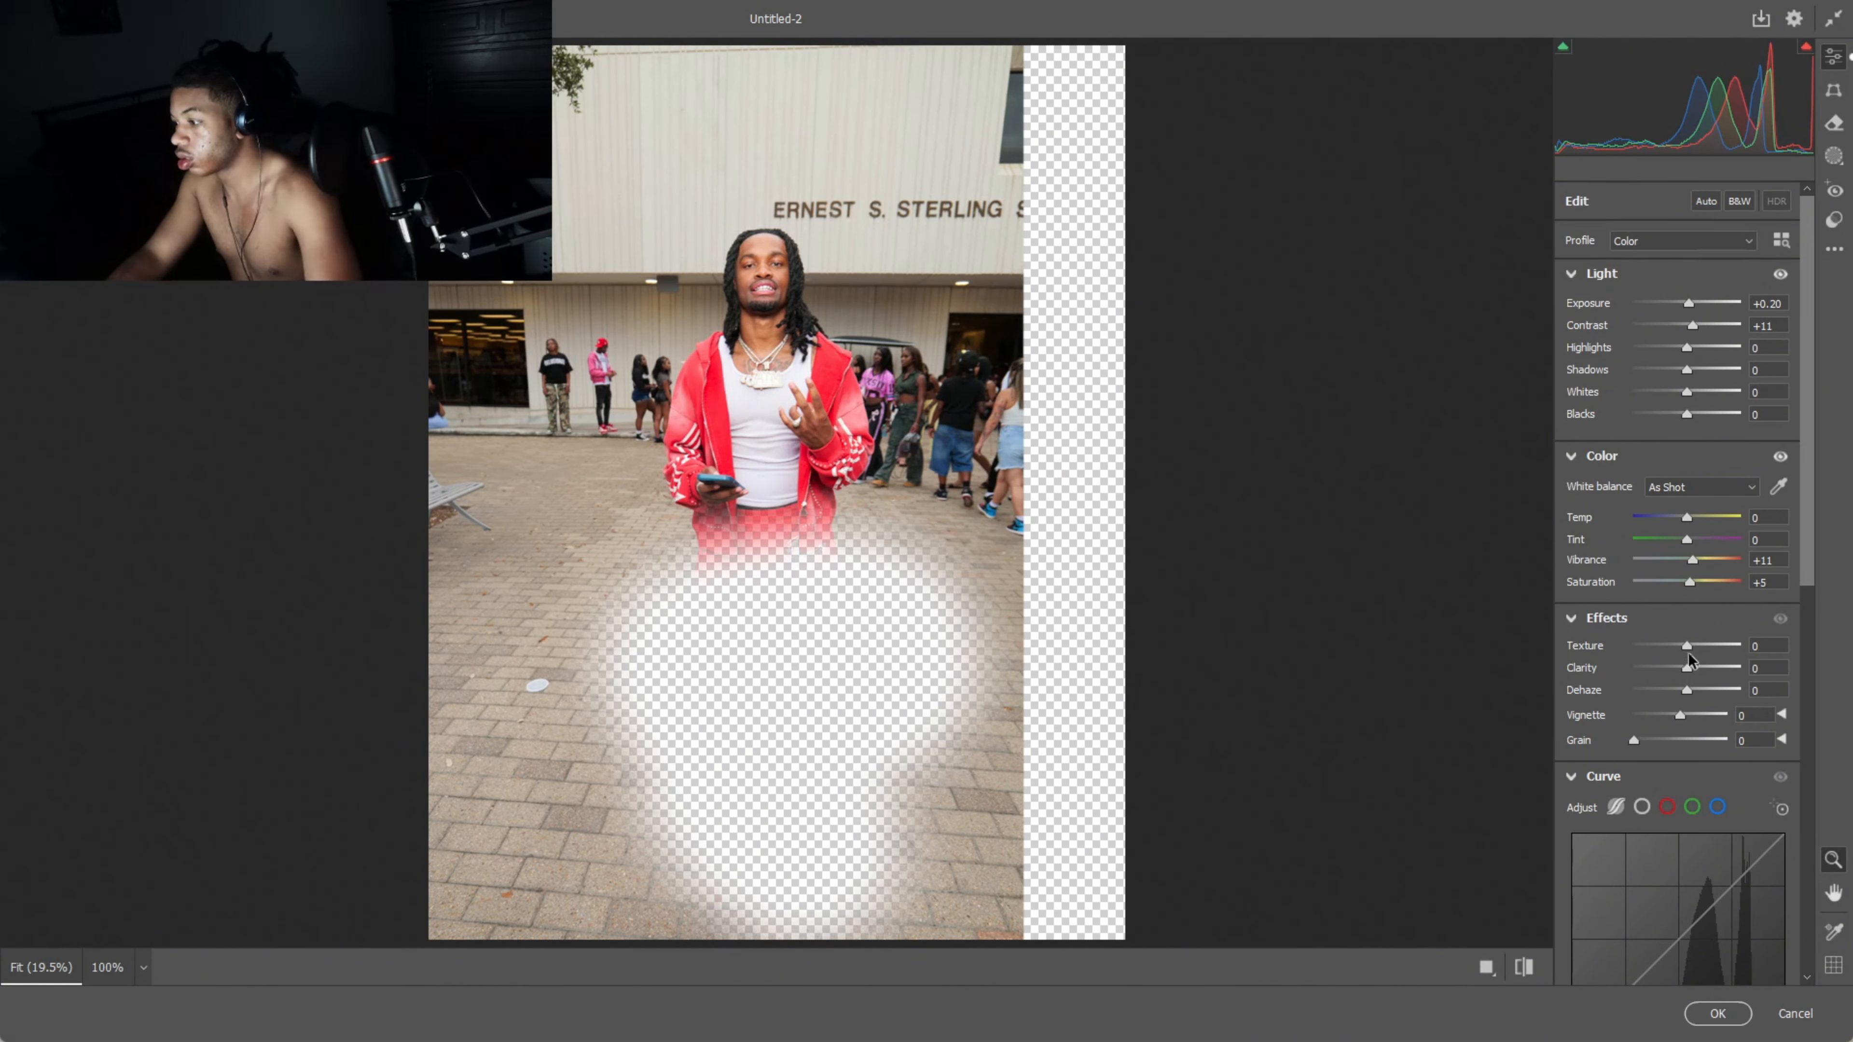
{"action": "left_click_drag", "start_coordinate": [1687, 667], "coordinate": [1700, 647]}
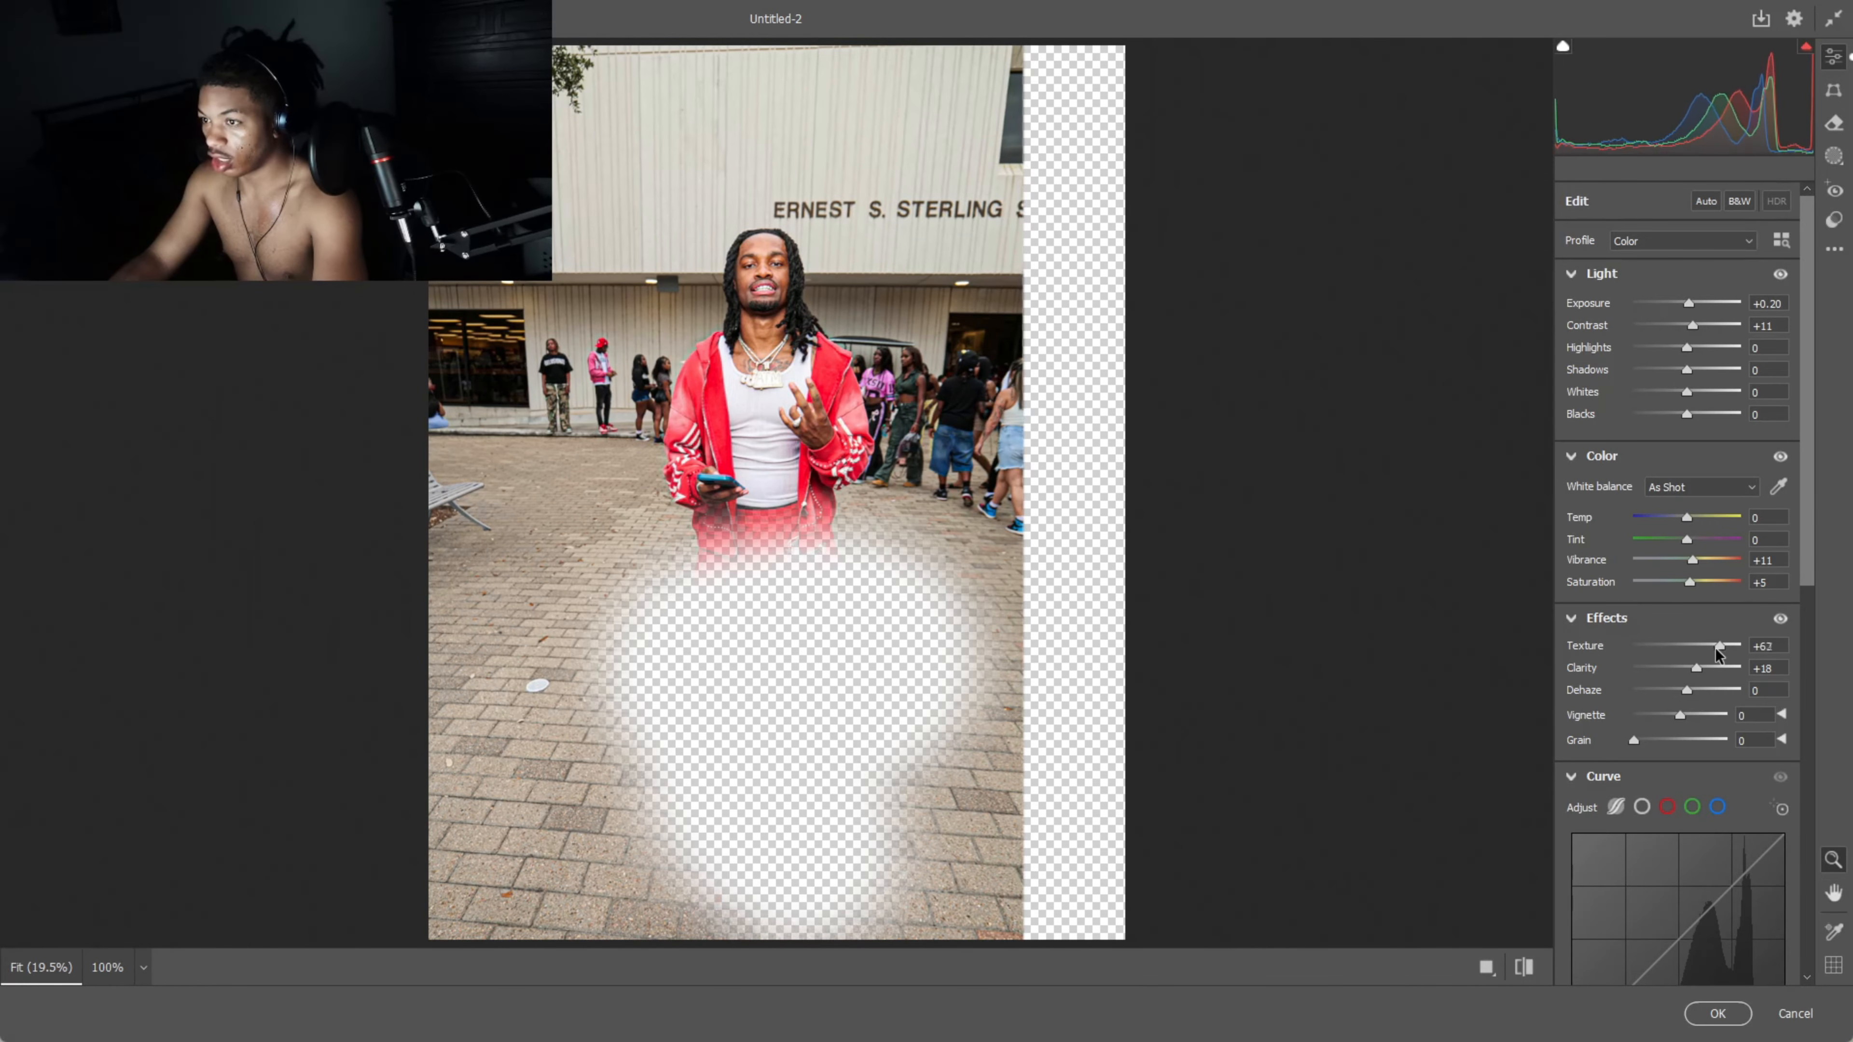
{"action": "mouse_move", "coordinate": [1697, 676]}
{"action": "left_mouse_down"}
{"action": "mouse_move", "coordinate": [1721, 675]}
{"action": "mouse_move", "coordinate": [1703, 678]}
{"action": "left_mouse_up"}
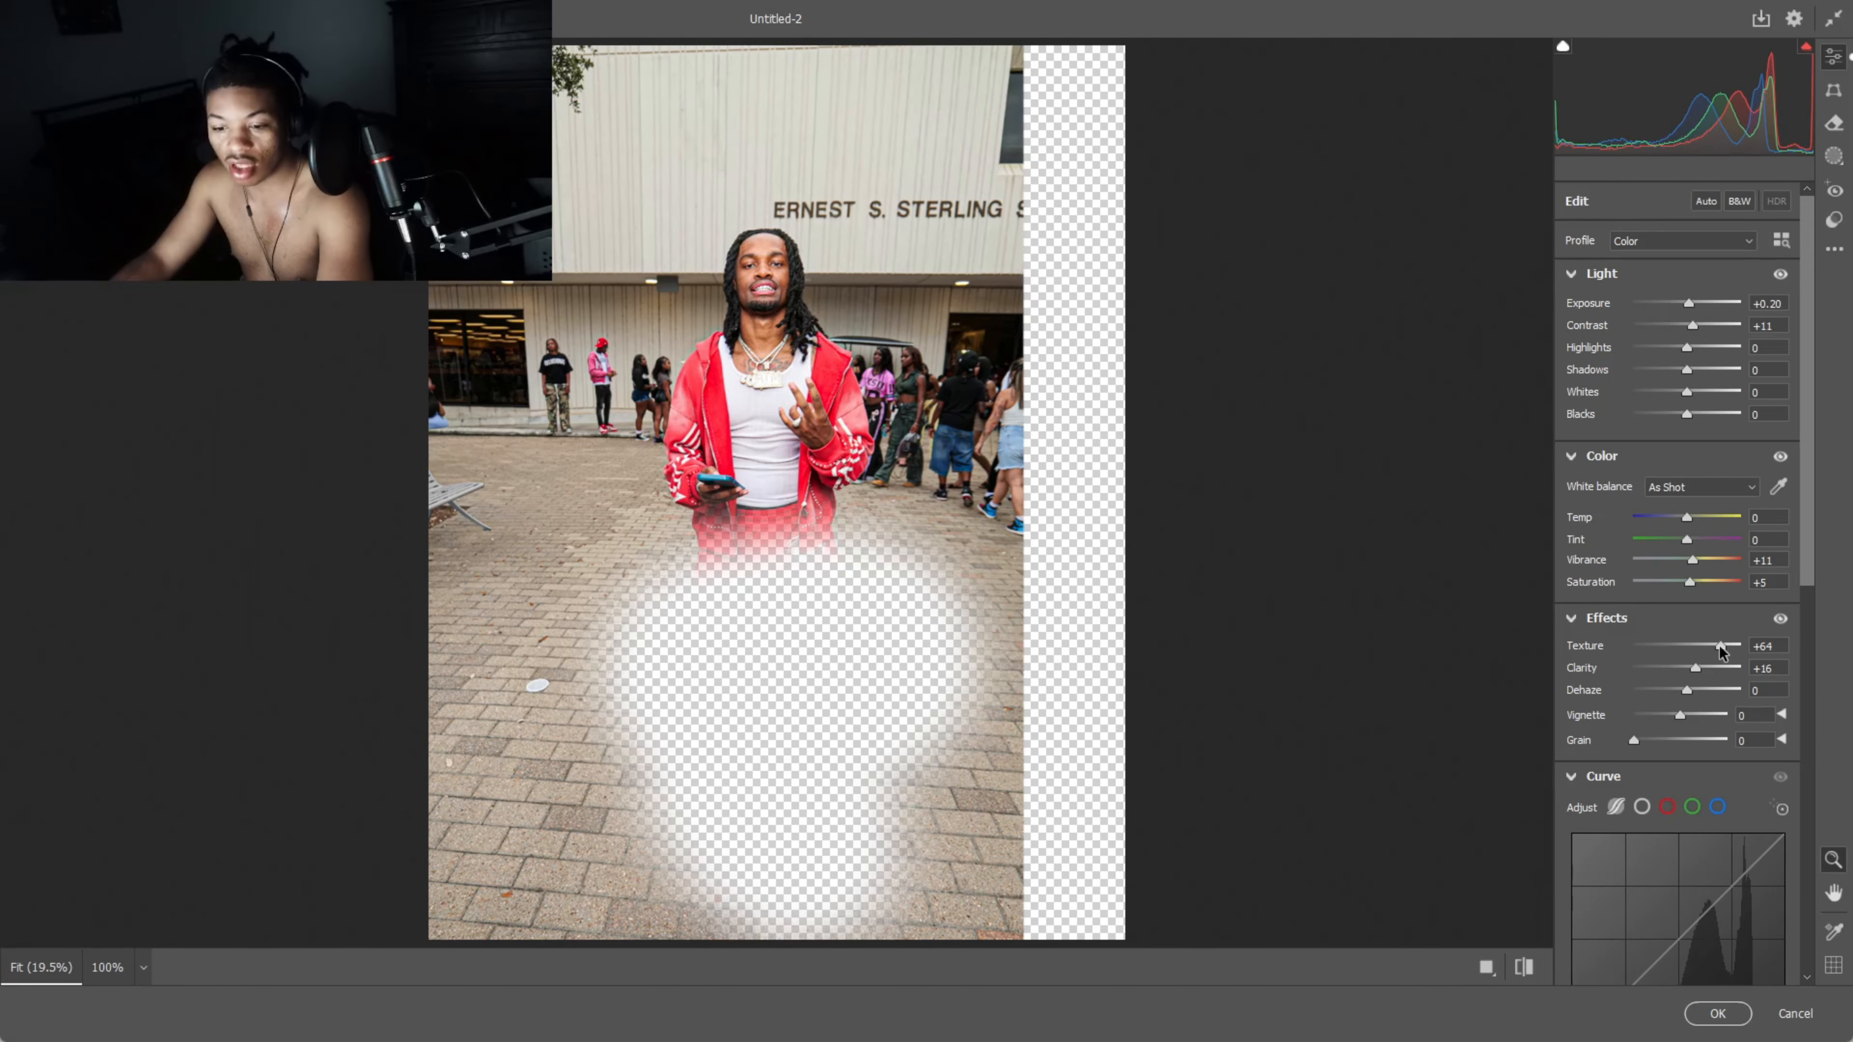
- Set Noise Reduction to about 34, raise Clarity to +25, and apply the filter
{"action": "scroll", "coordinate": [1653, 678], "scroll_direction": "down", "scroll_amount": 6}
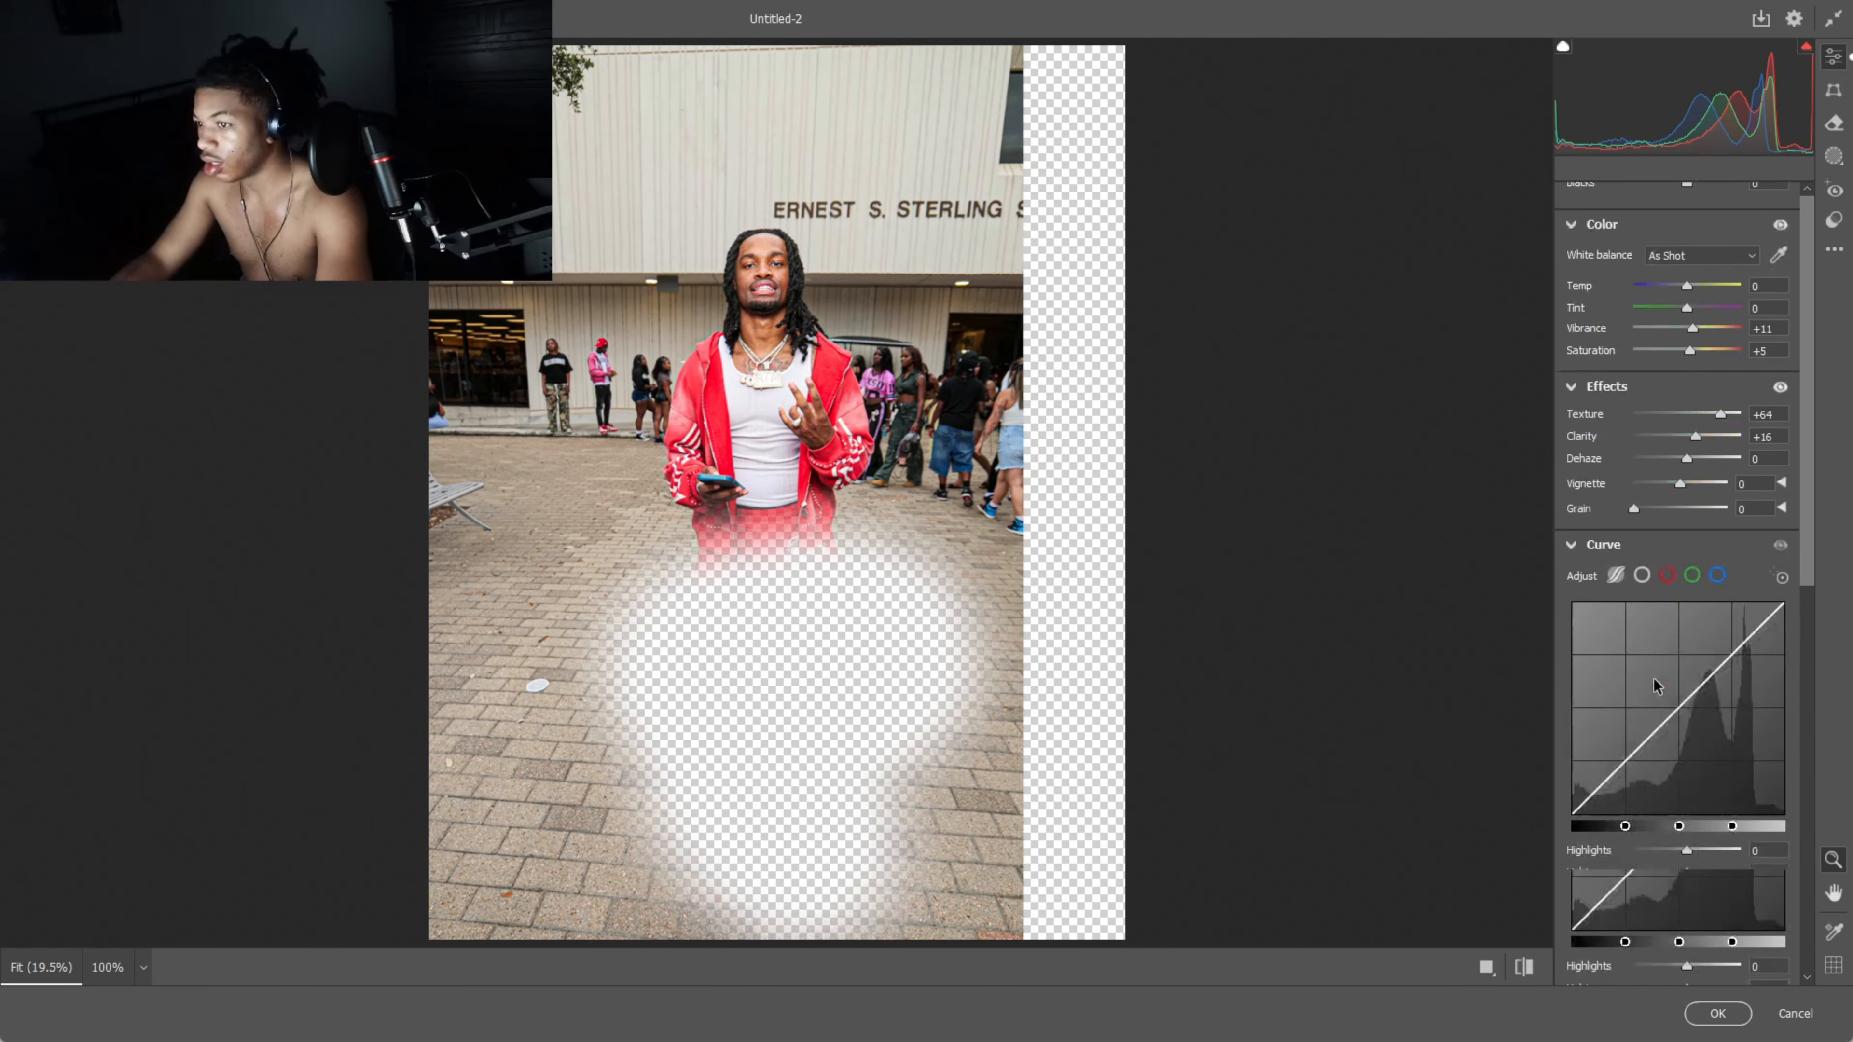
{"action": "scroll", "coordinate": [1630, 570], "scroll_direction": "down", "scroll_amount": 3}
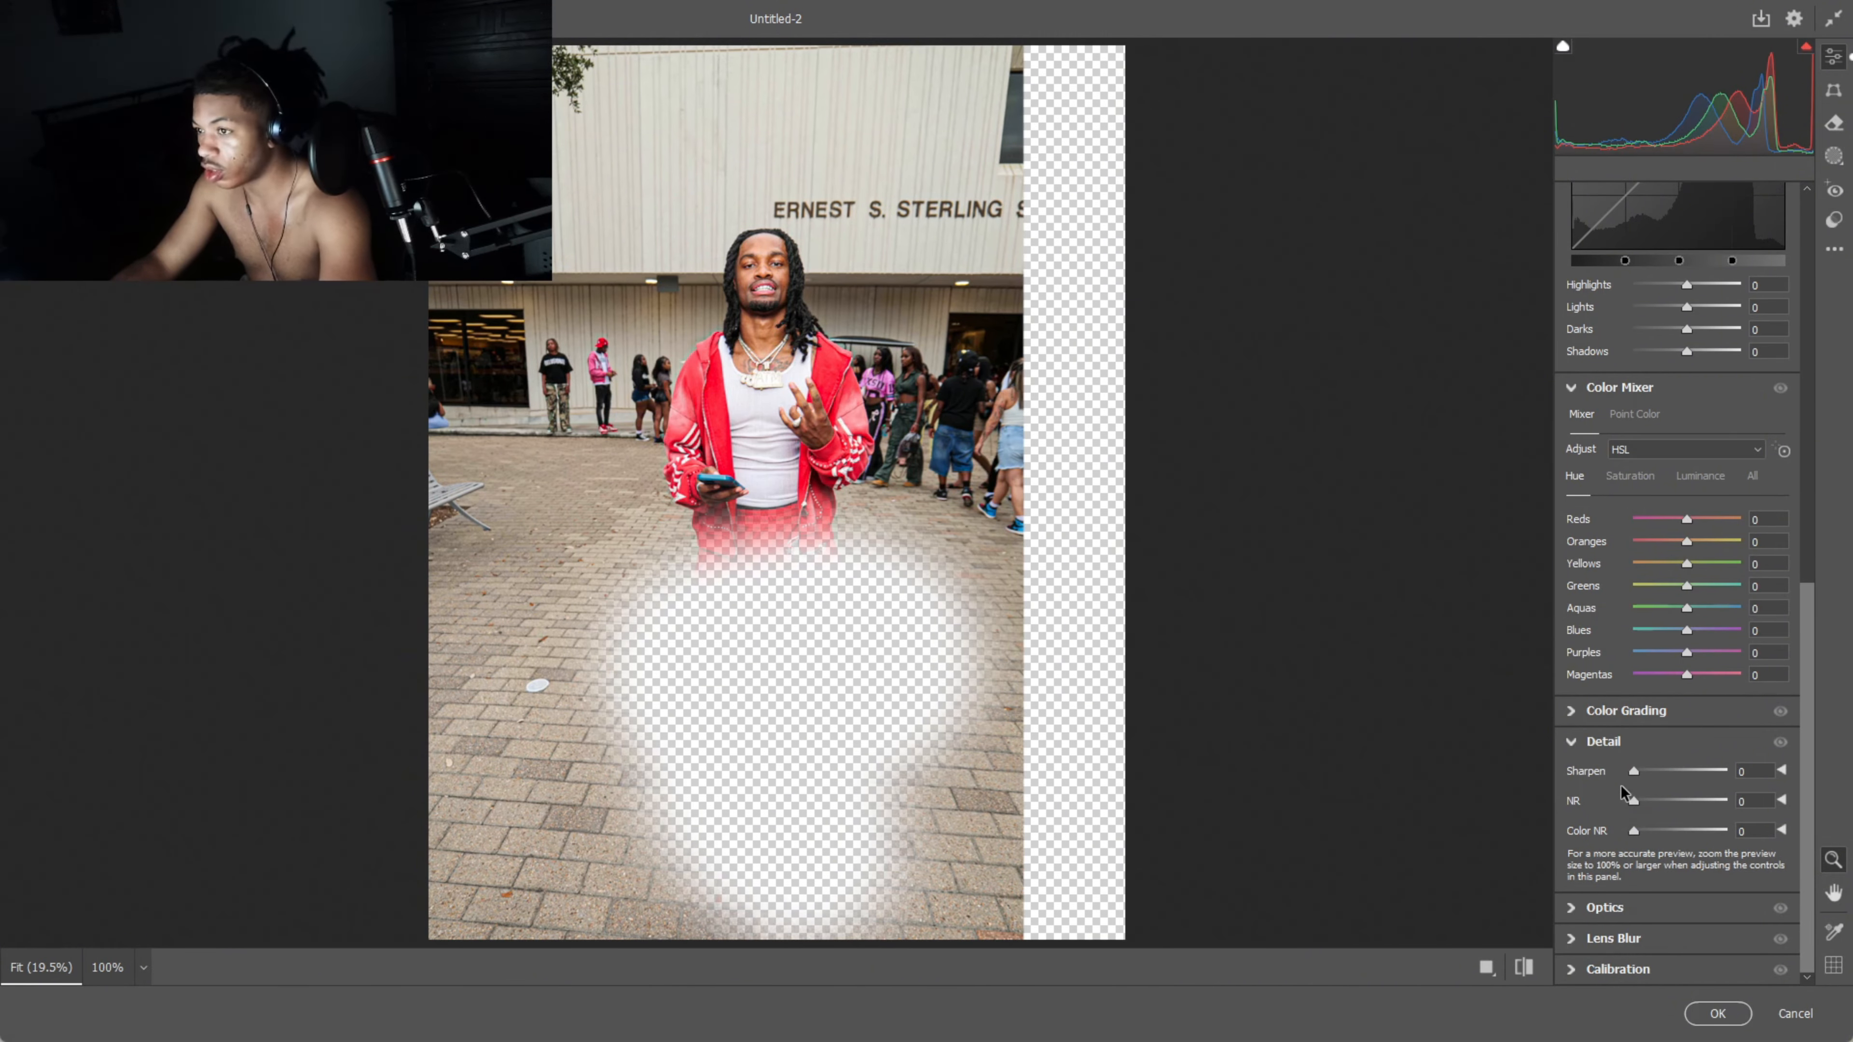
{"action": "left_click_drag", "start_coordinate": [1642, 805], "coordinate": [1756, 778]}
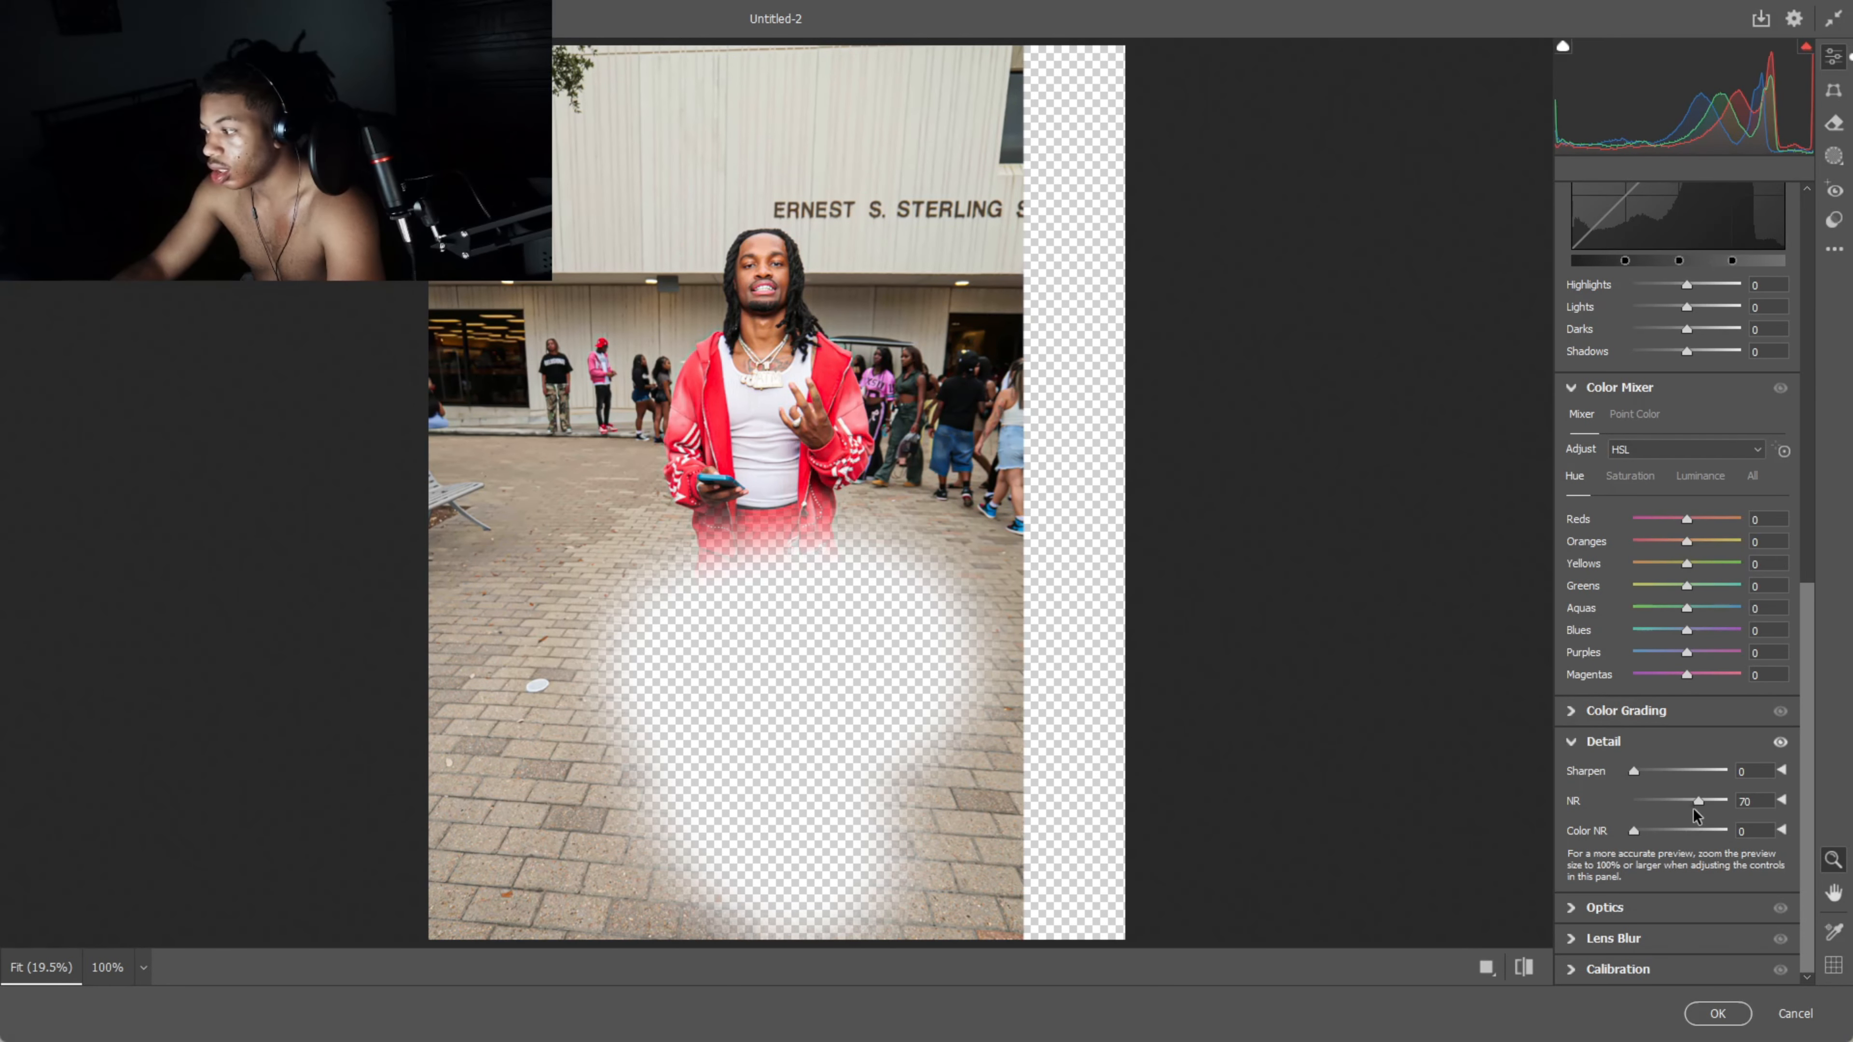
{"action": "left_click_drag", "start_coordinate": [1696, 802], "coordinate": [1664, 804]}
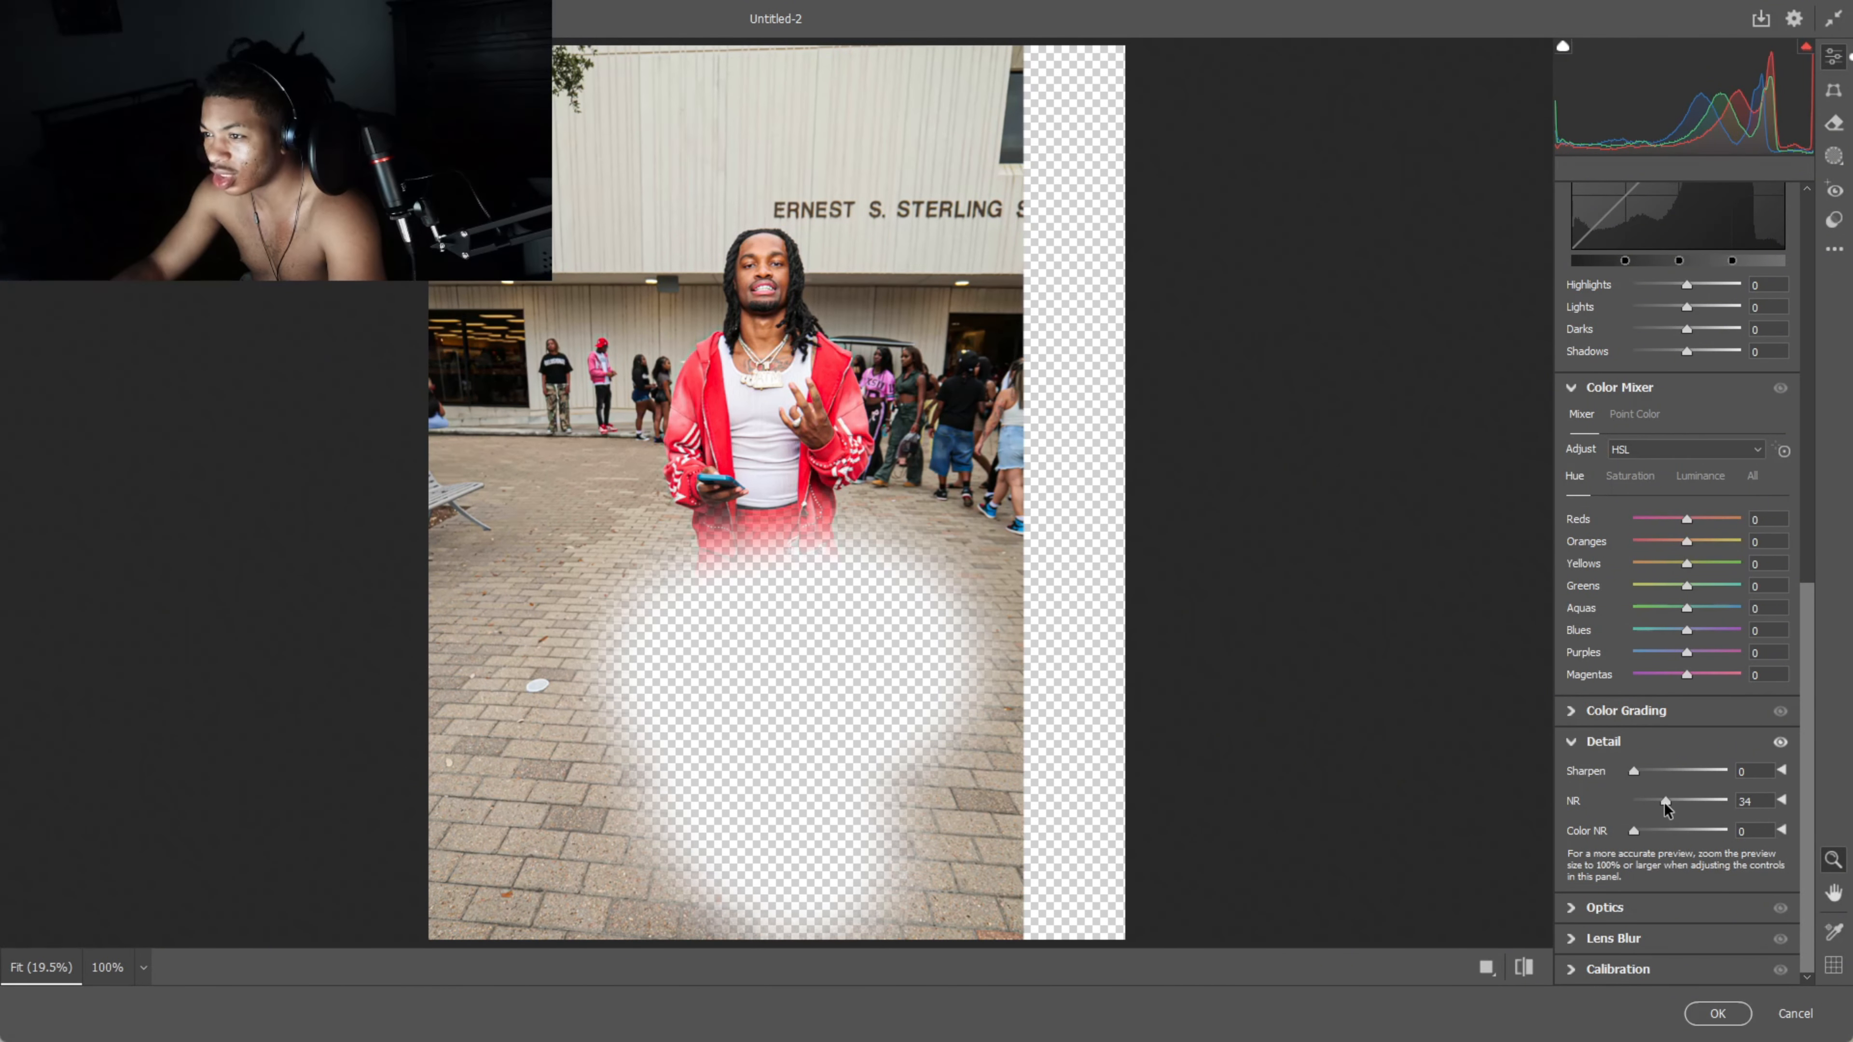
{"action": "scroll", "coordinate": [1662, 702], "scroll_direction": "up", "scroll_amount": 6}
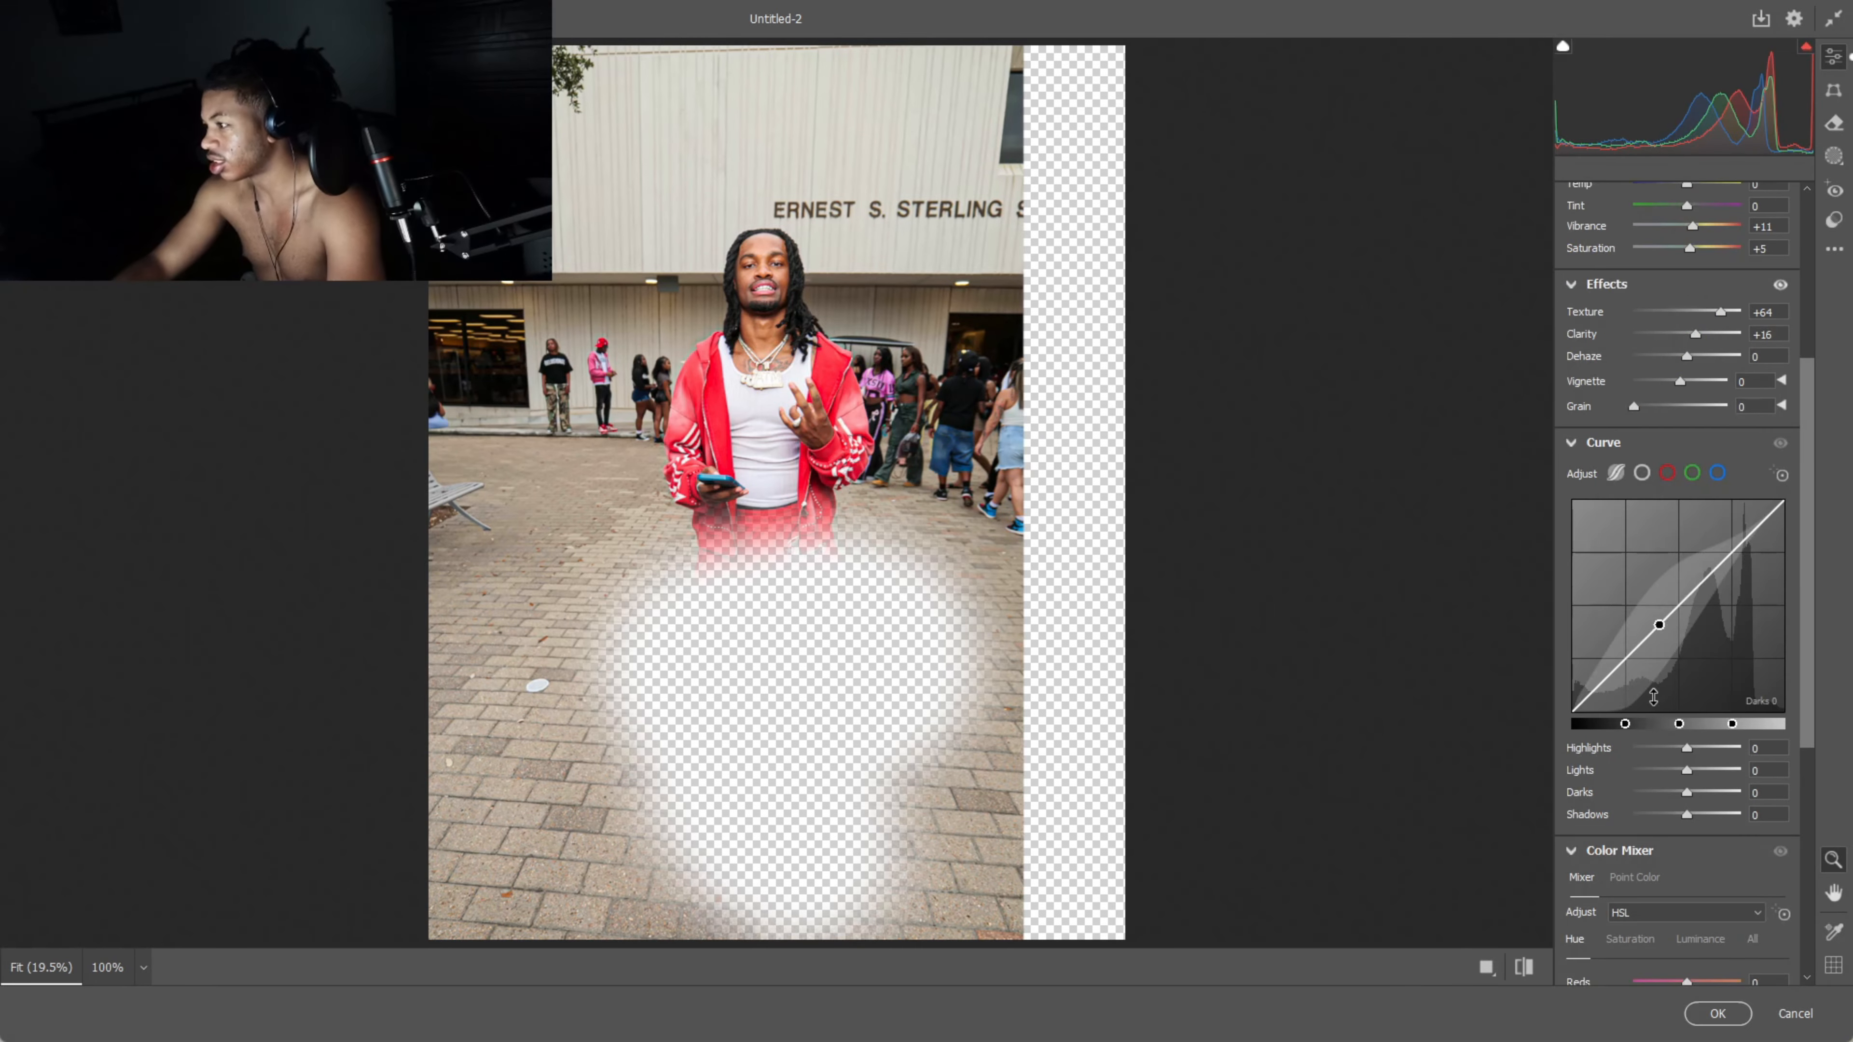
{"action": "left_click_drag", "start_coordinate": [1696, 333], "coordinate": [1700, 333]}
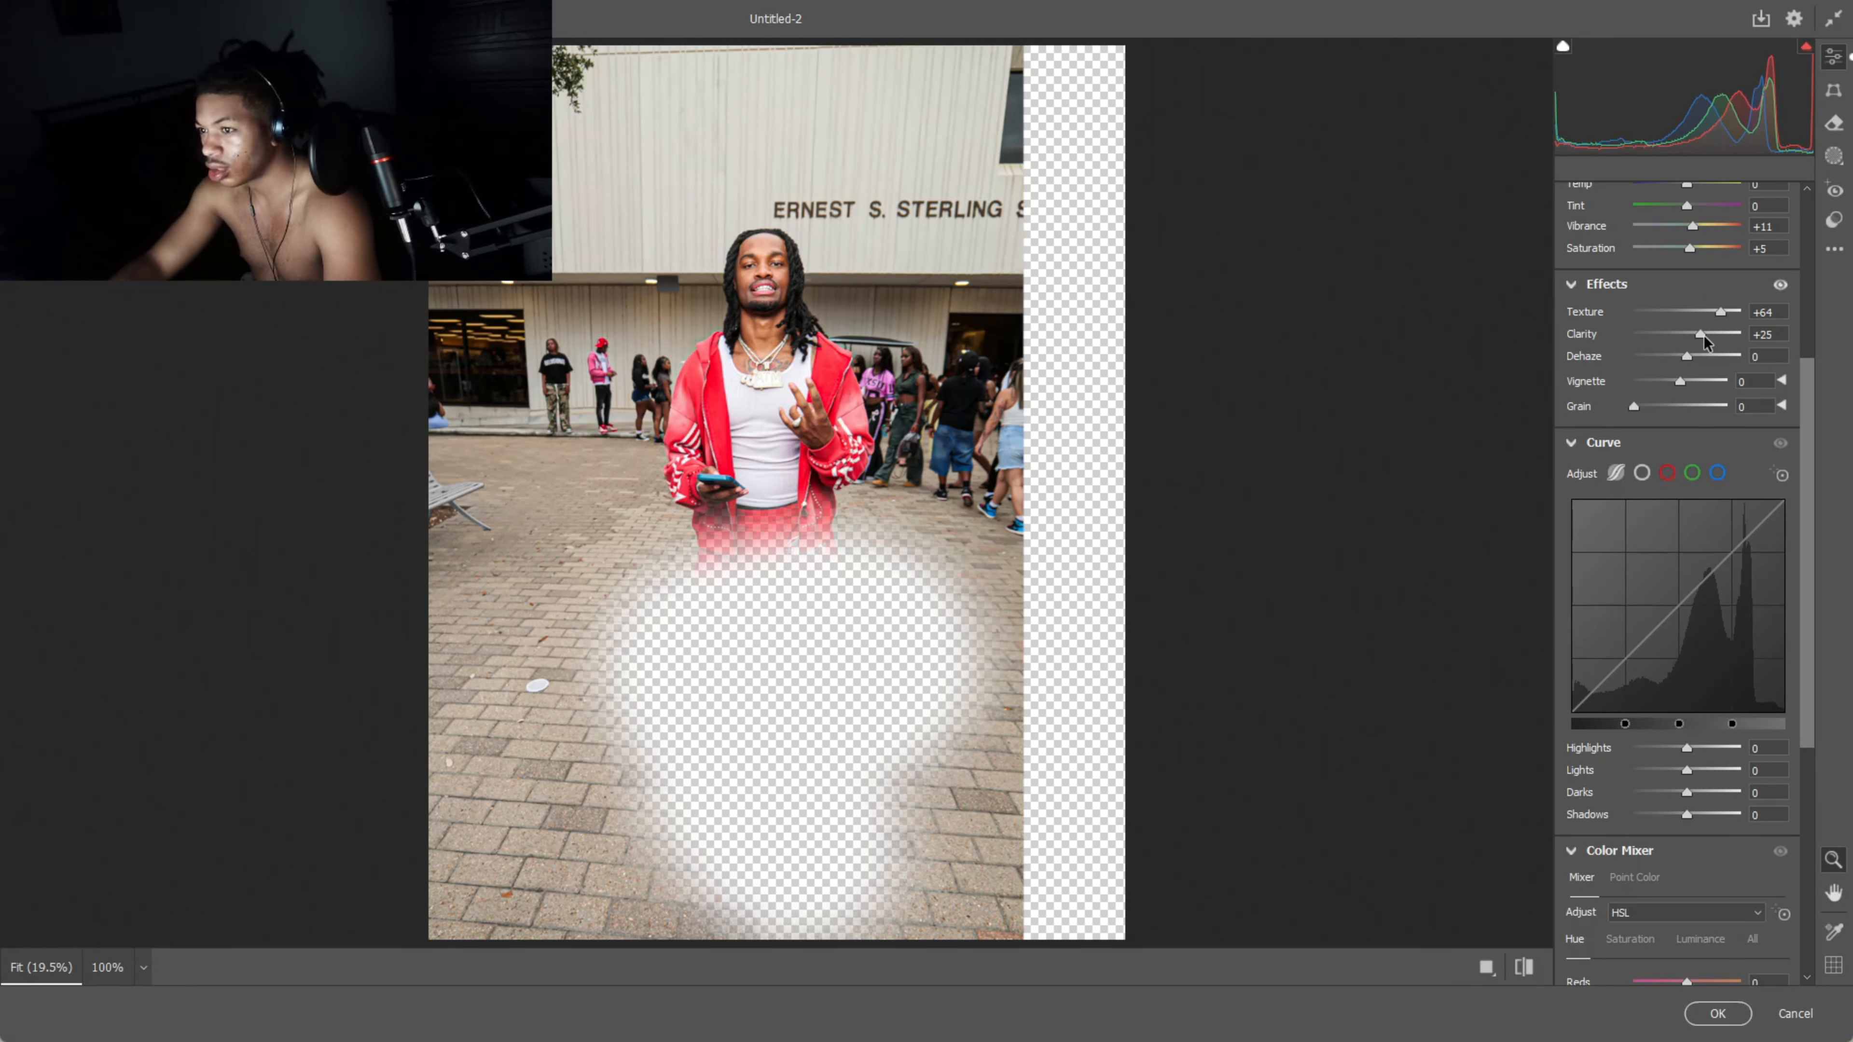
{"action": "scroll", "coordinate": [1605, 380], "scroll_direction": "up", "scroll_amount": 4}
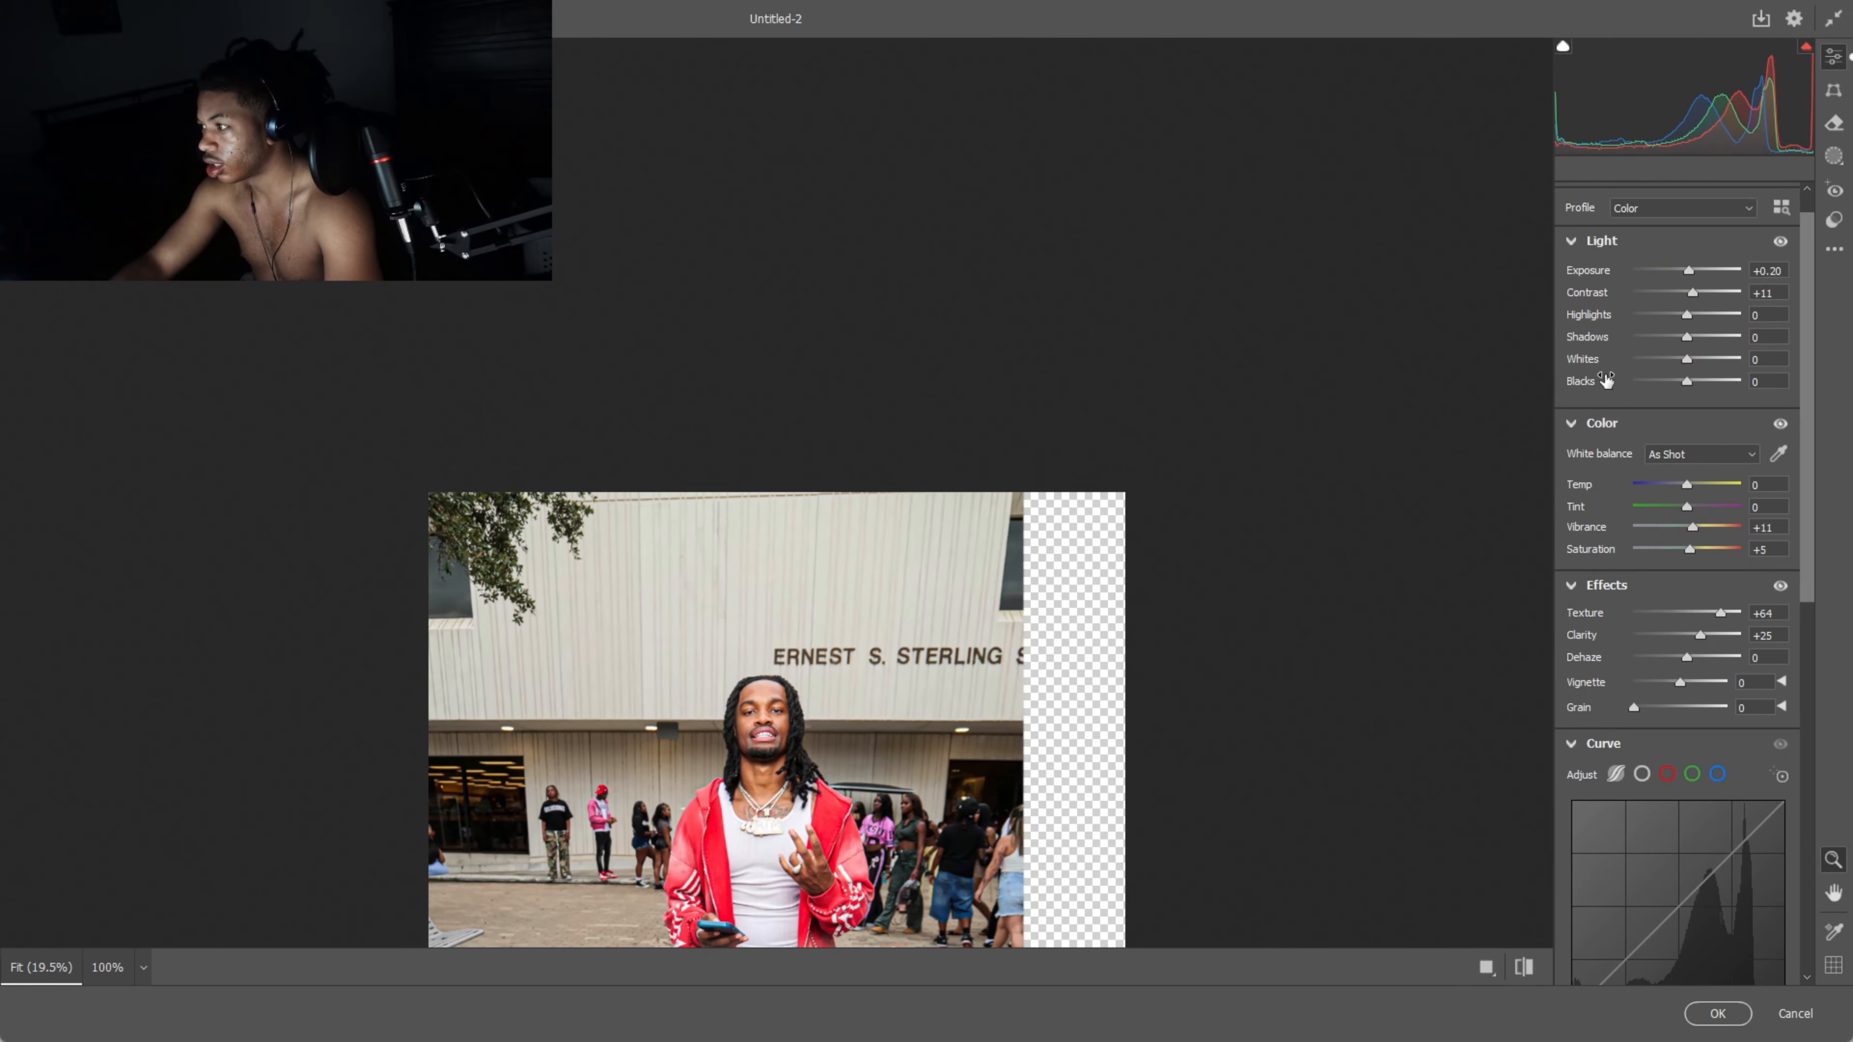
{"action": "left_click", "coordinate": [1717, 1012]}
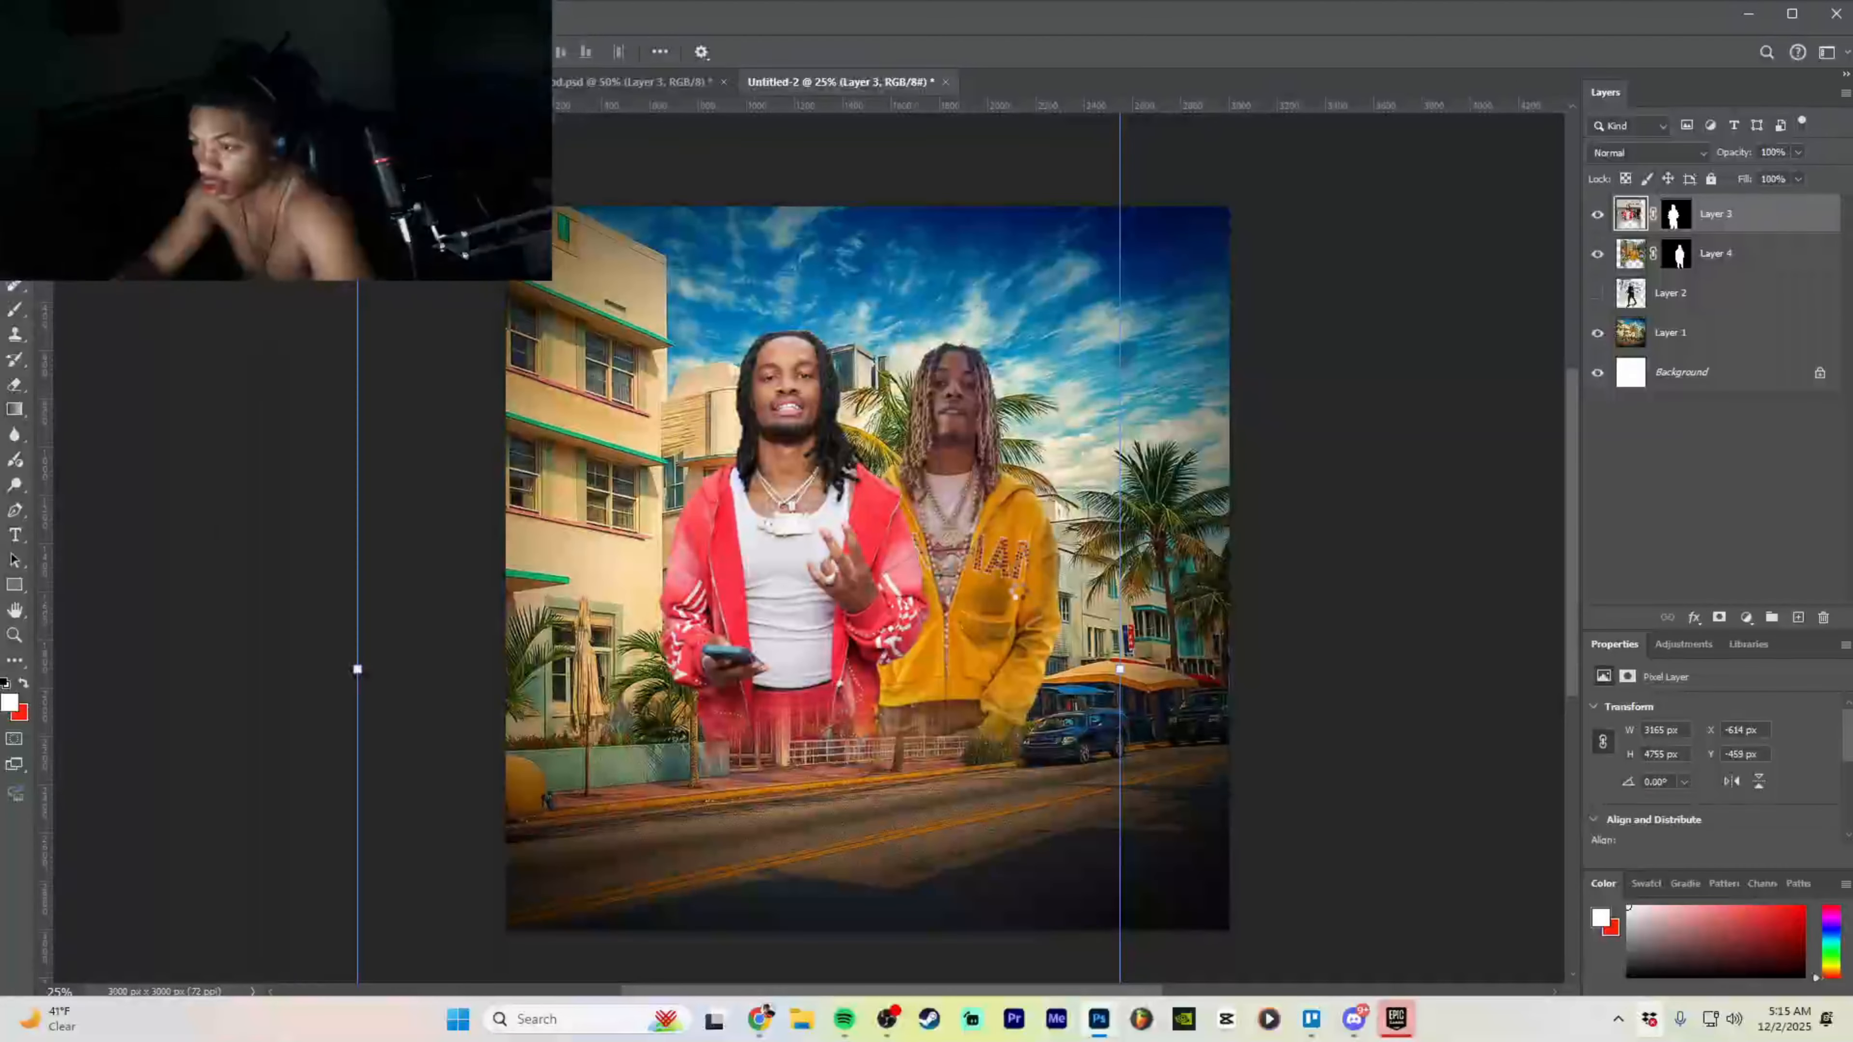
- Select Layer 4 with the yellow-hoodie man and check the Filter menu
{"action": "left_click", "coordinate": [1018, 593]}
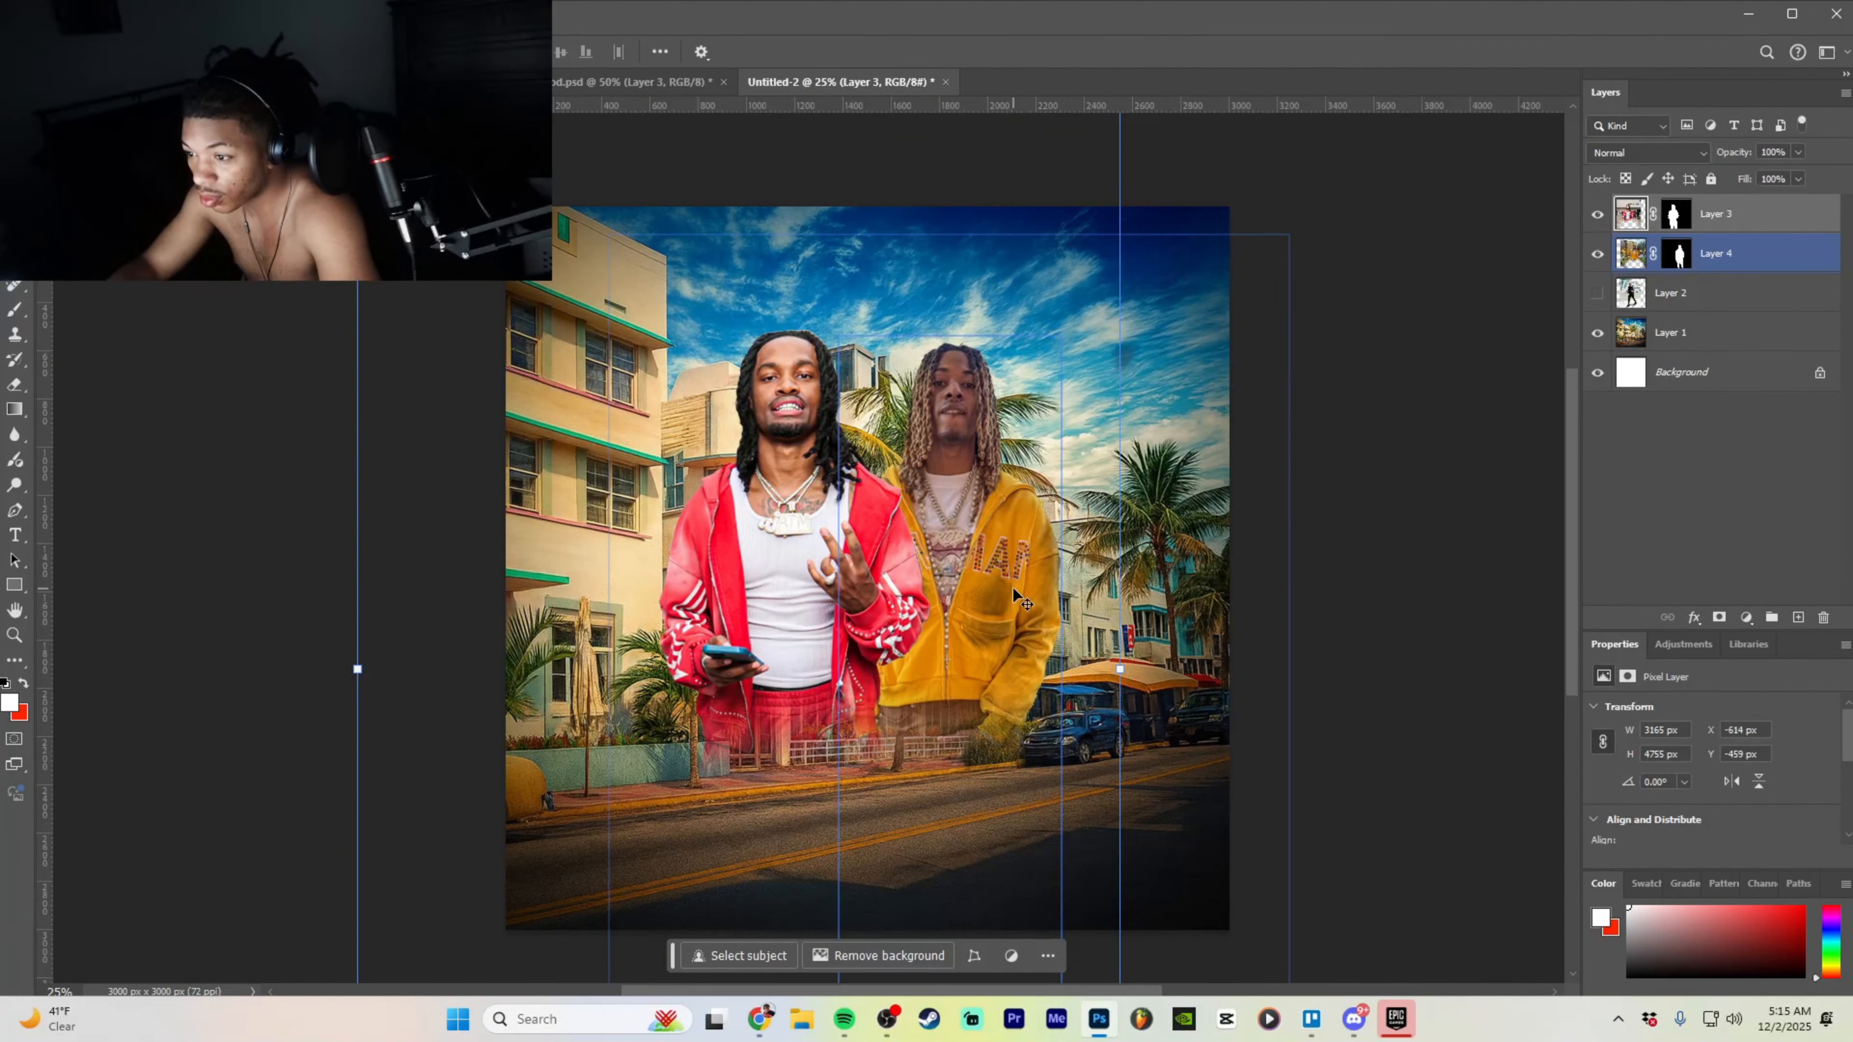
{"action": "key", "text": "ctrl+plus"}
{"action": "key", "text": "ctrl+plus"}
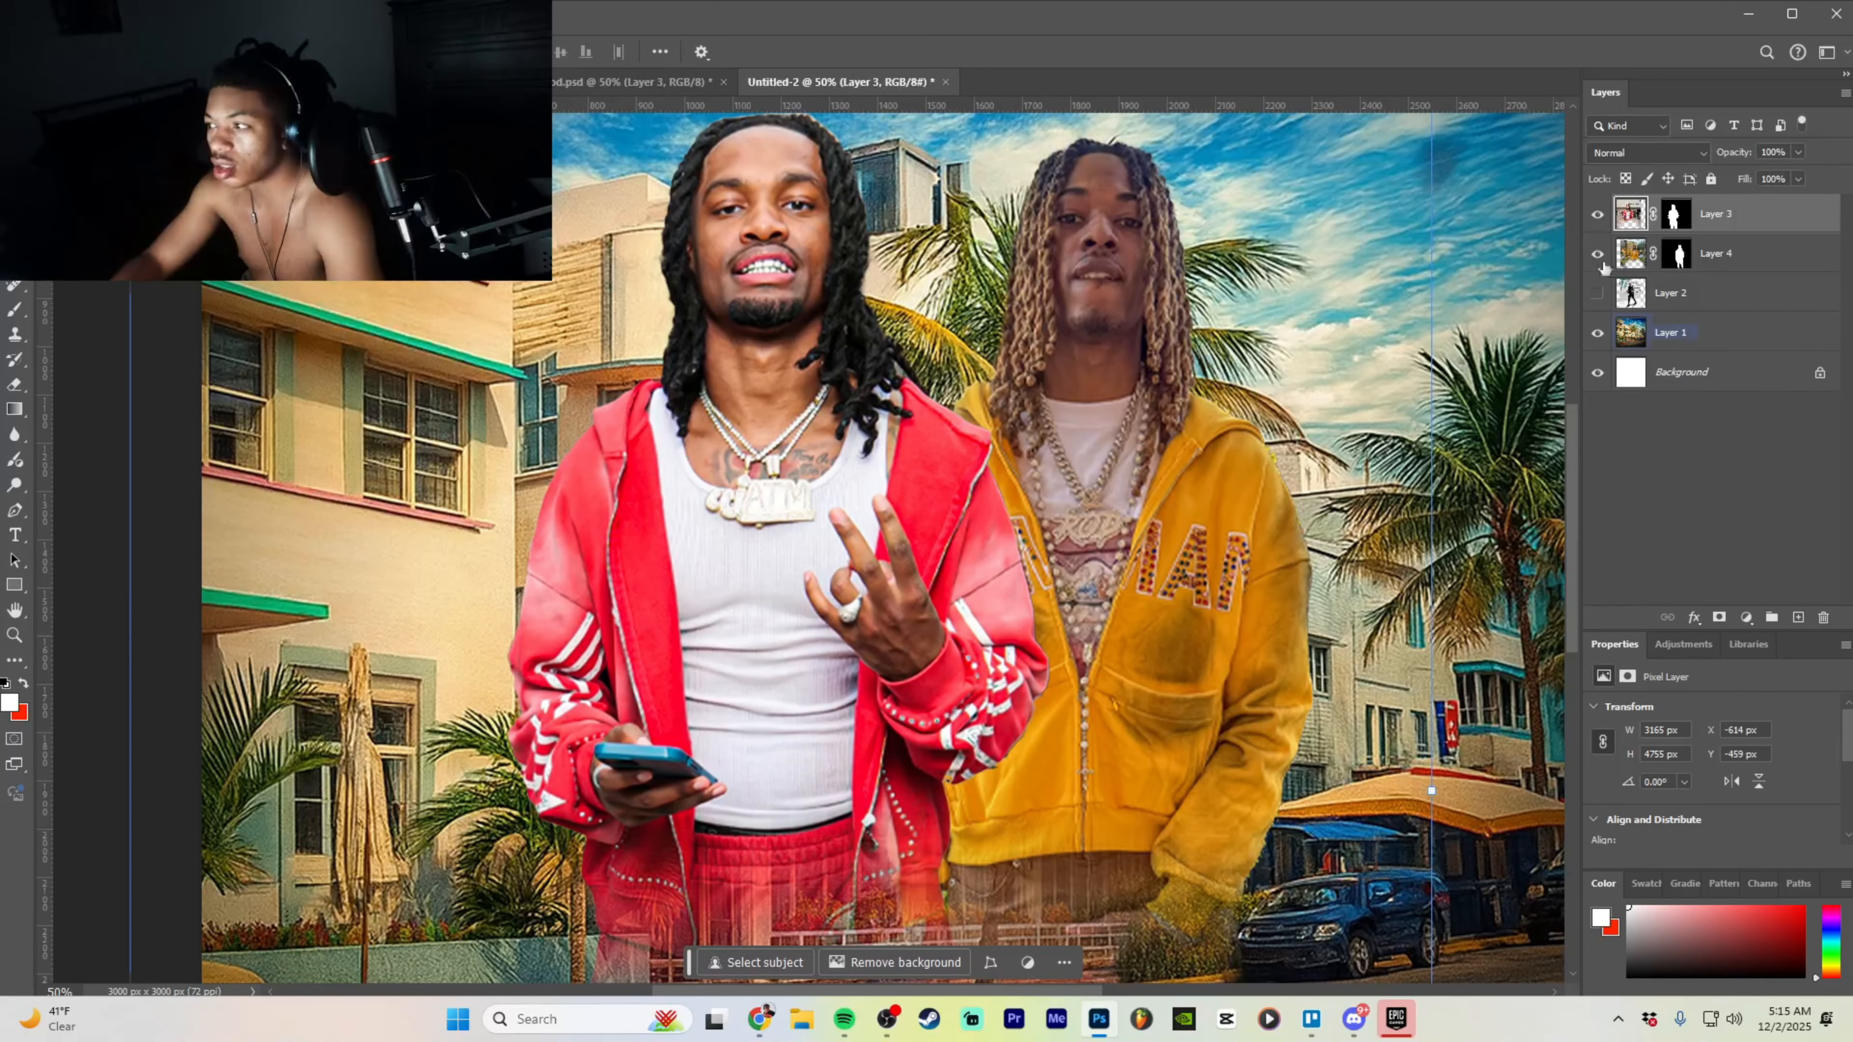
{"action": "left_click", "coordinate": [1736, 262]}
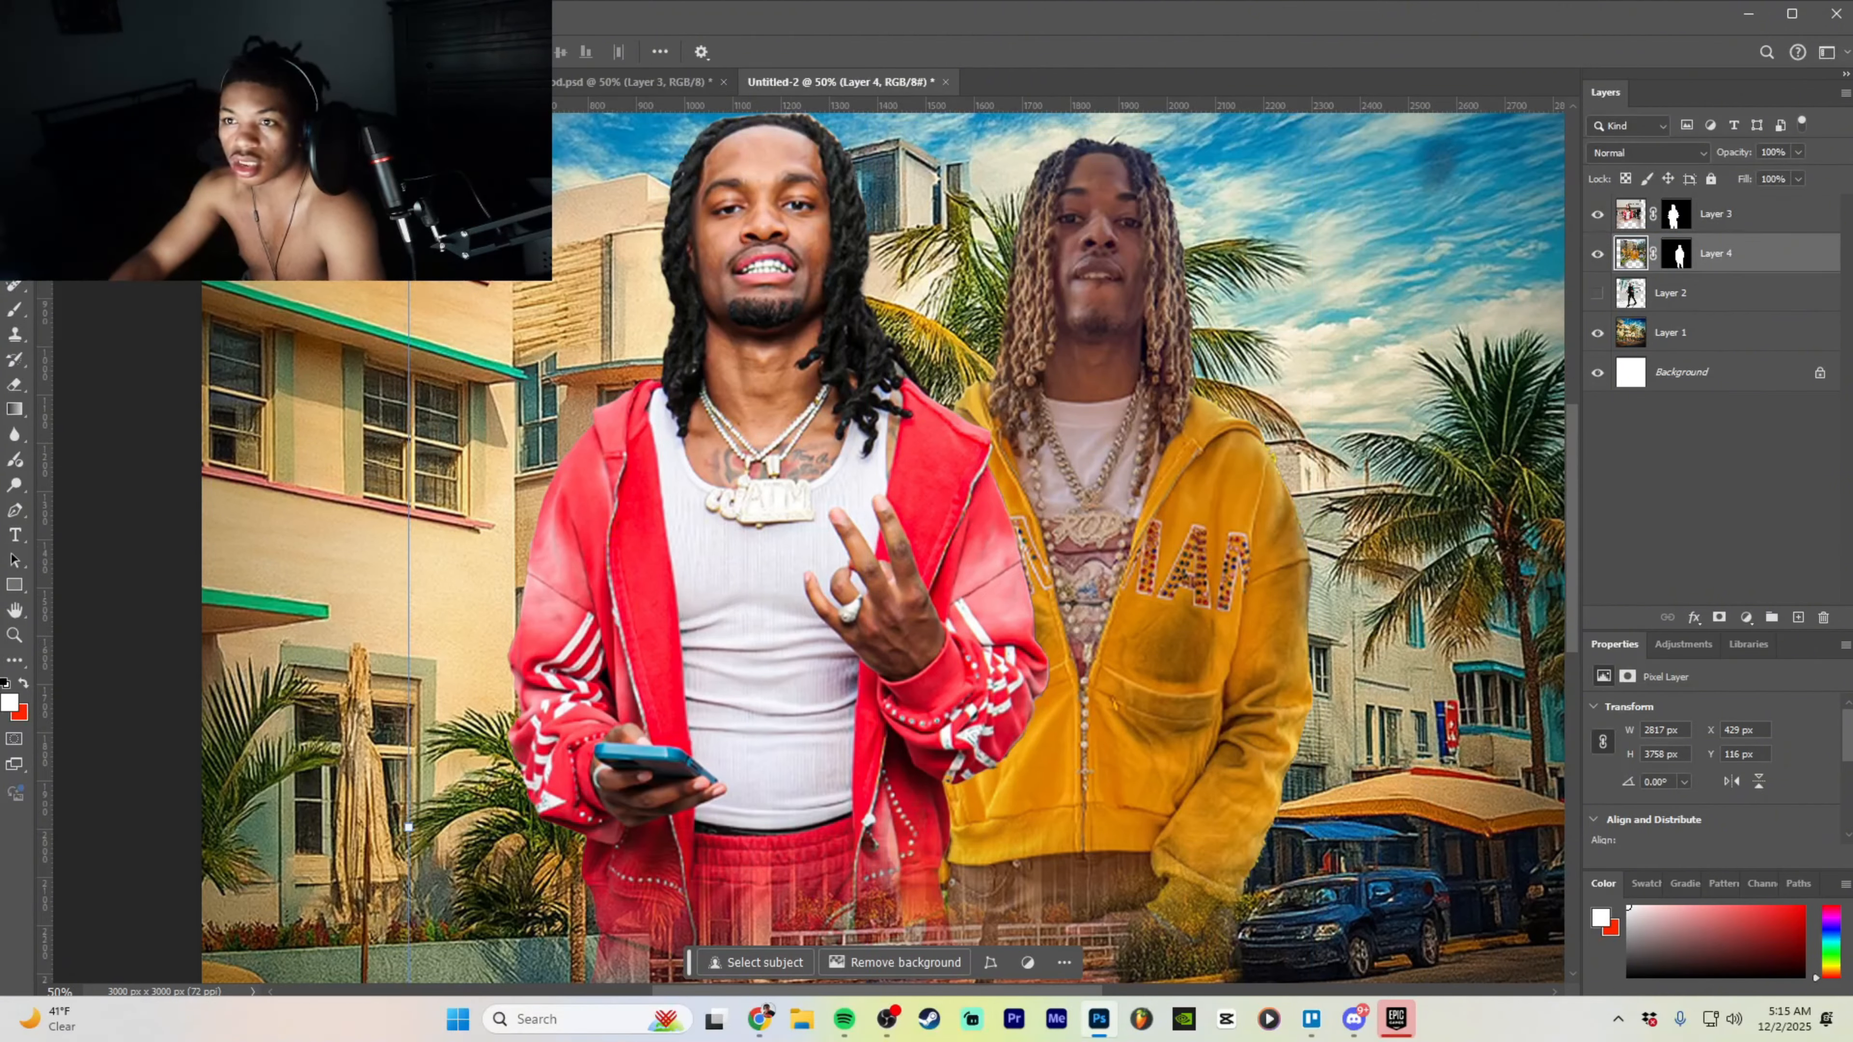
{"action": "left_click", "coordinate": [259, 16]}
{"action": "left_click", "coordinate": [307, 155]}
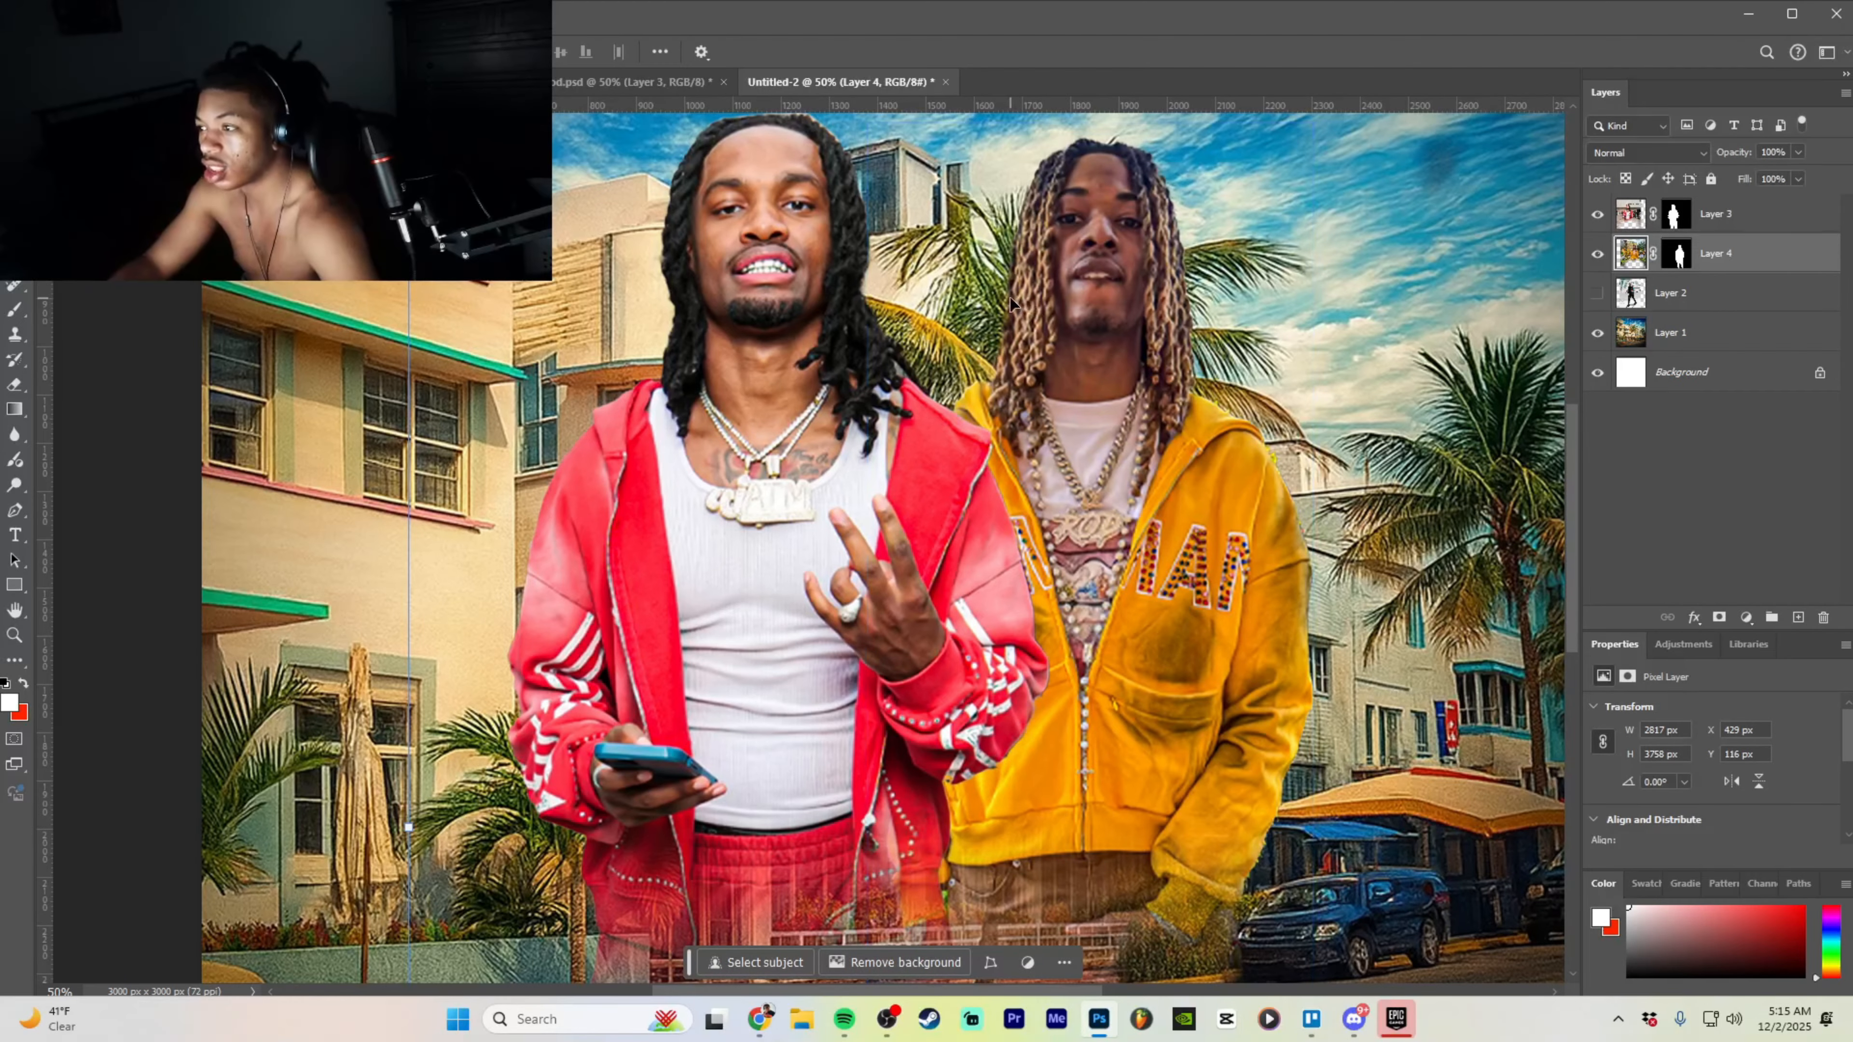
{"action": "key", "text": "ctrl+z"}
{"action": "key", "text": "ctrl+z"}
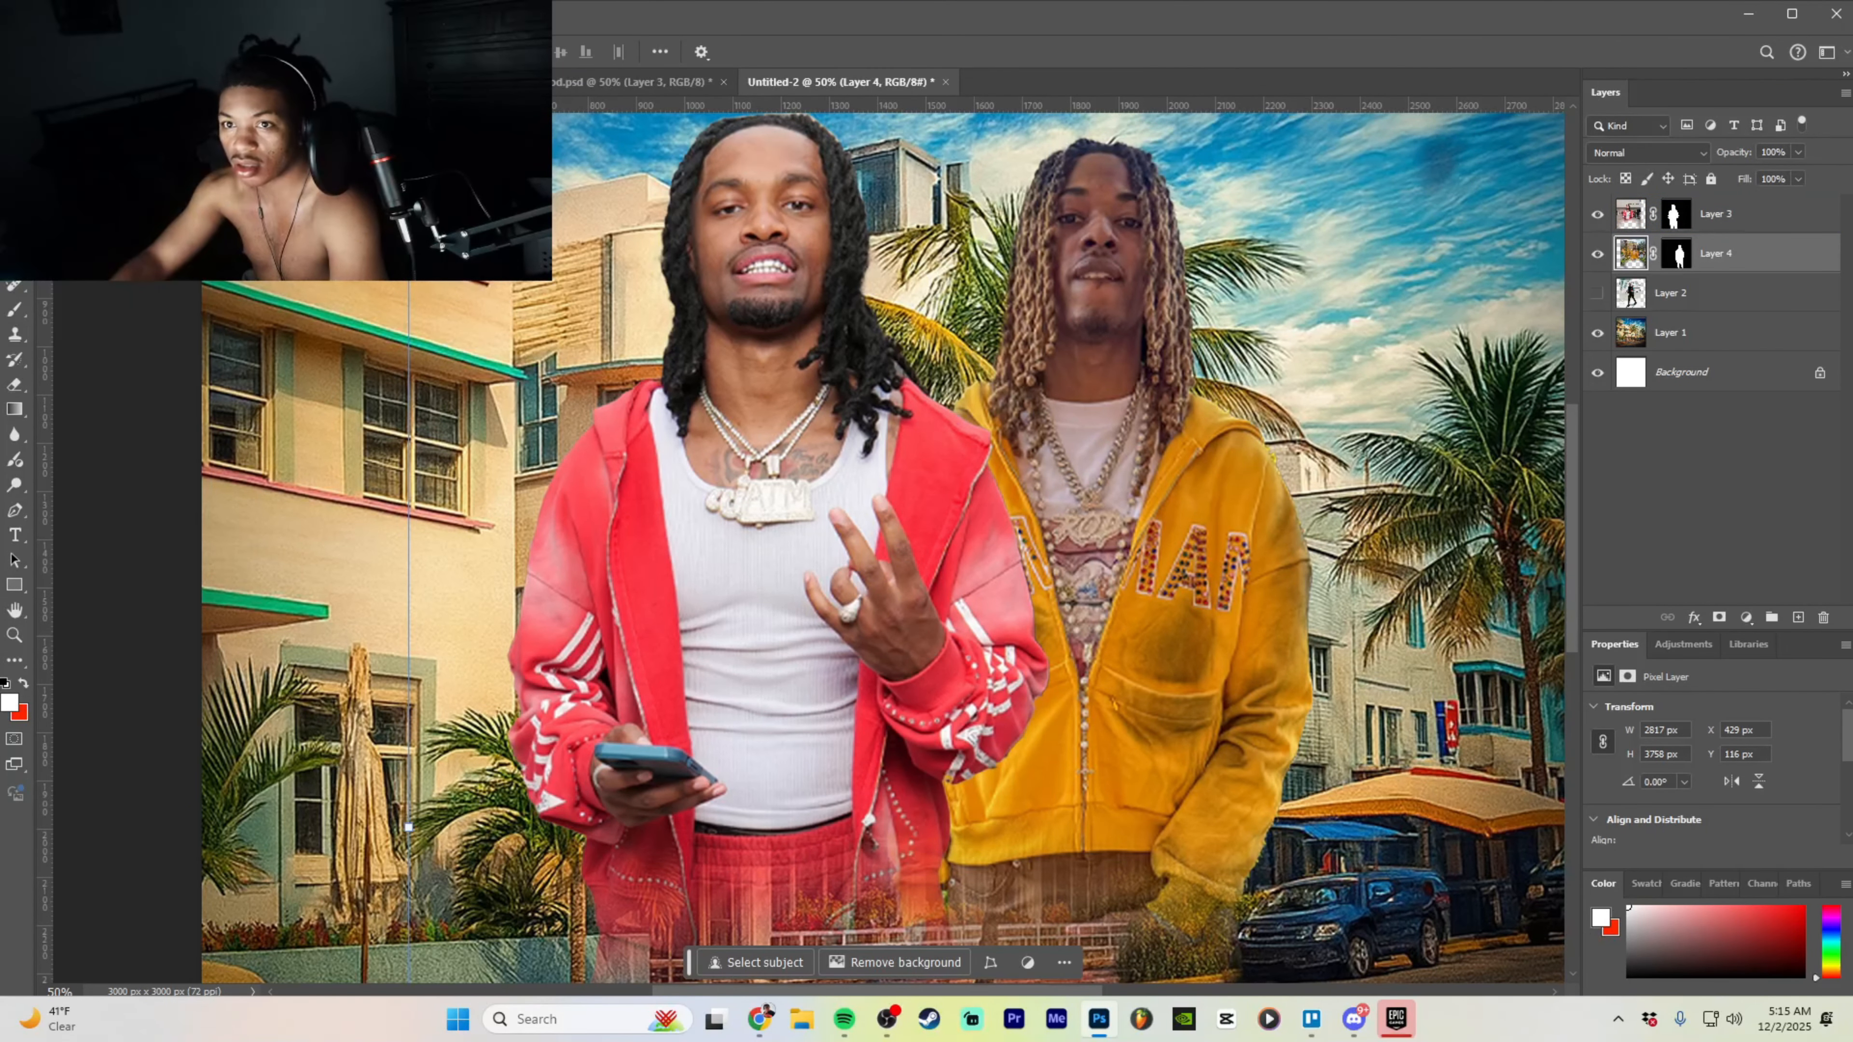
- Open lmf.psd from the Home recent files, then return to the zoomed-out Untitled-2 composite
{"action": "left_click", "coordinate": [16, 51]}
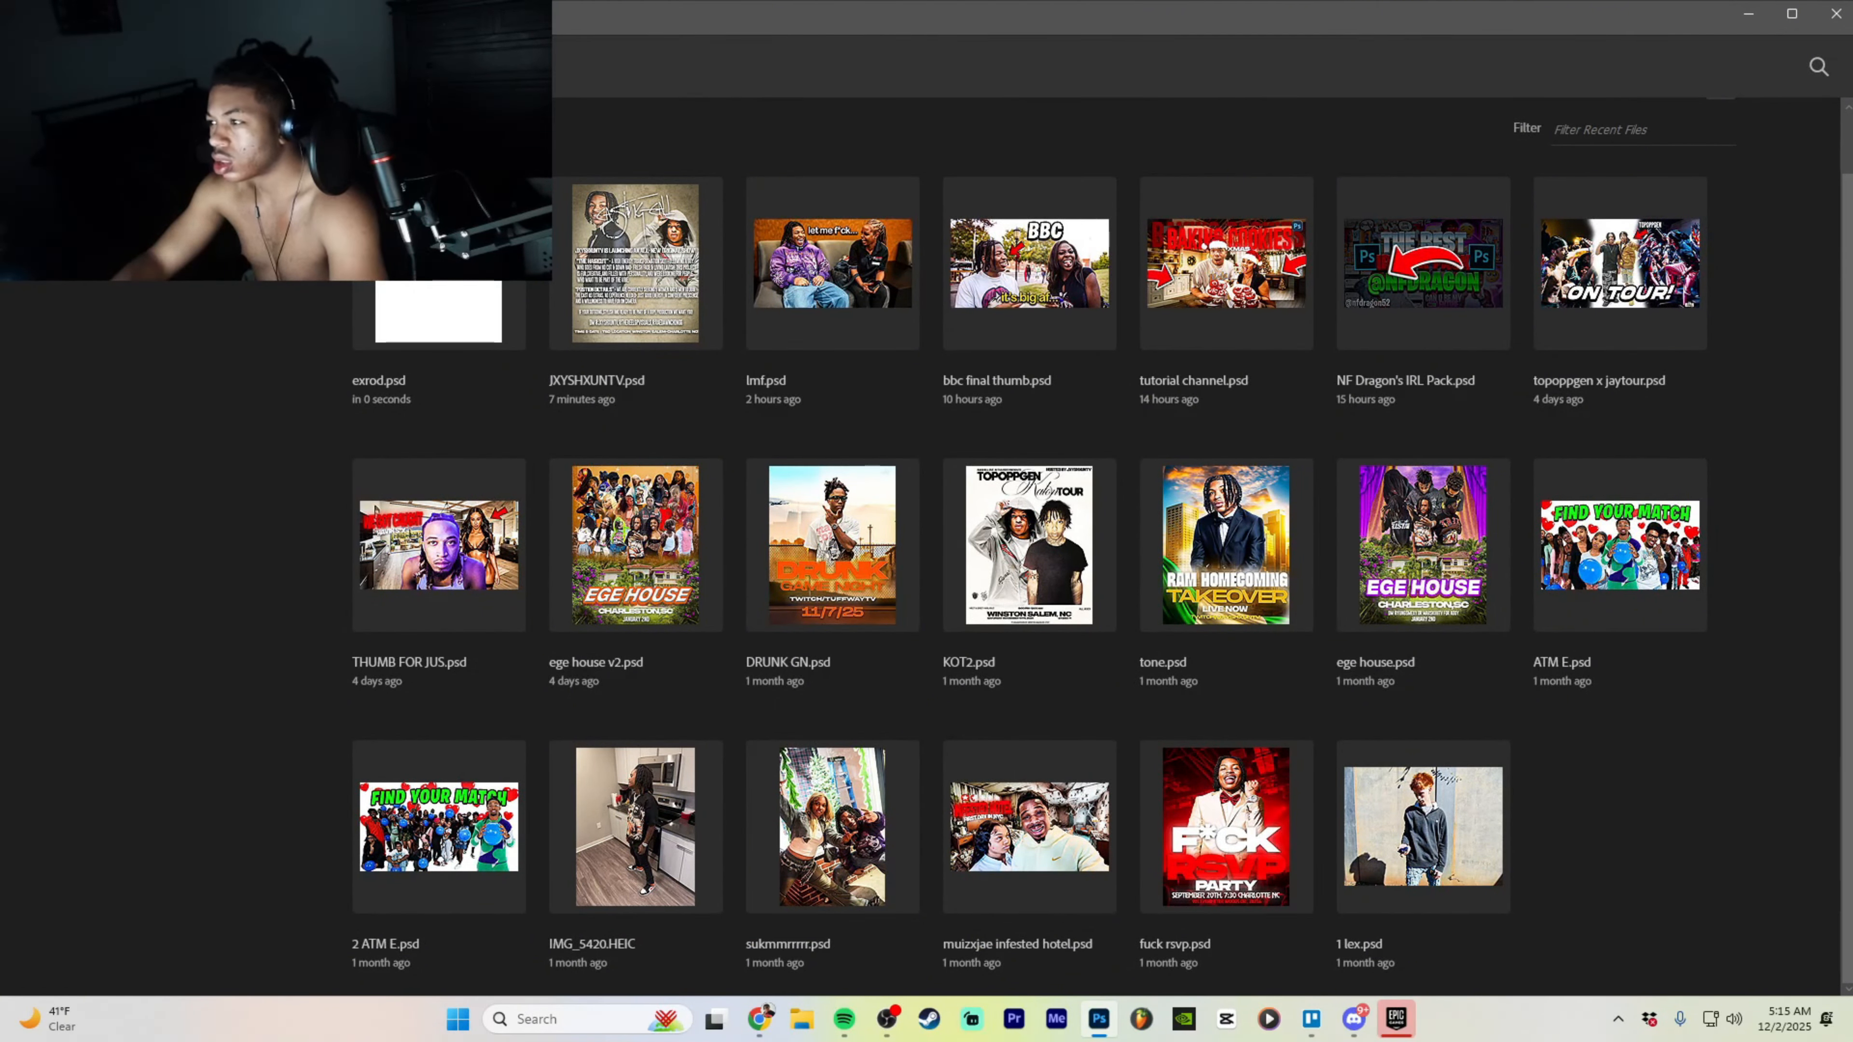
{"action": "left_click", "coordinate": [894, 256]}
{"action": "left_click", "coordinate": [822, 77]}
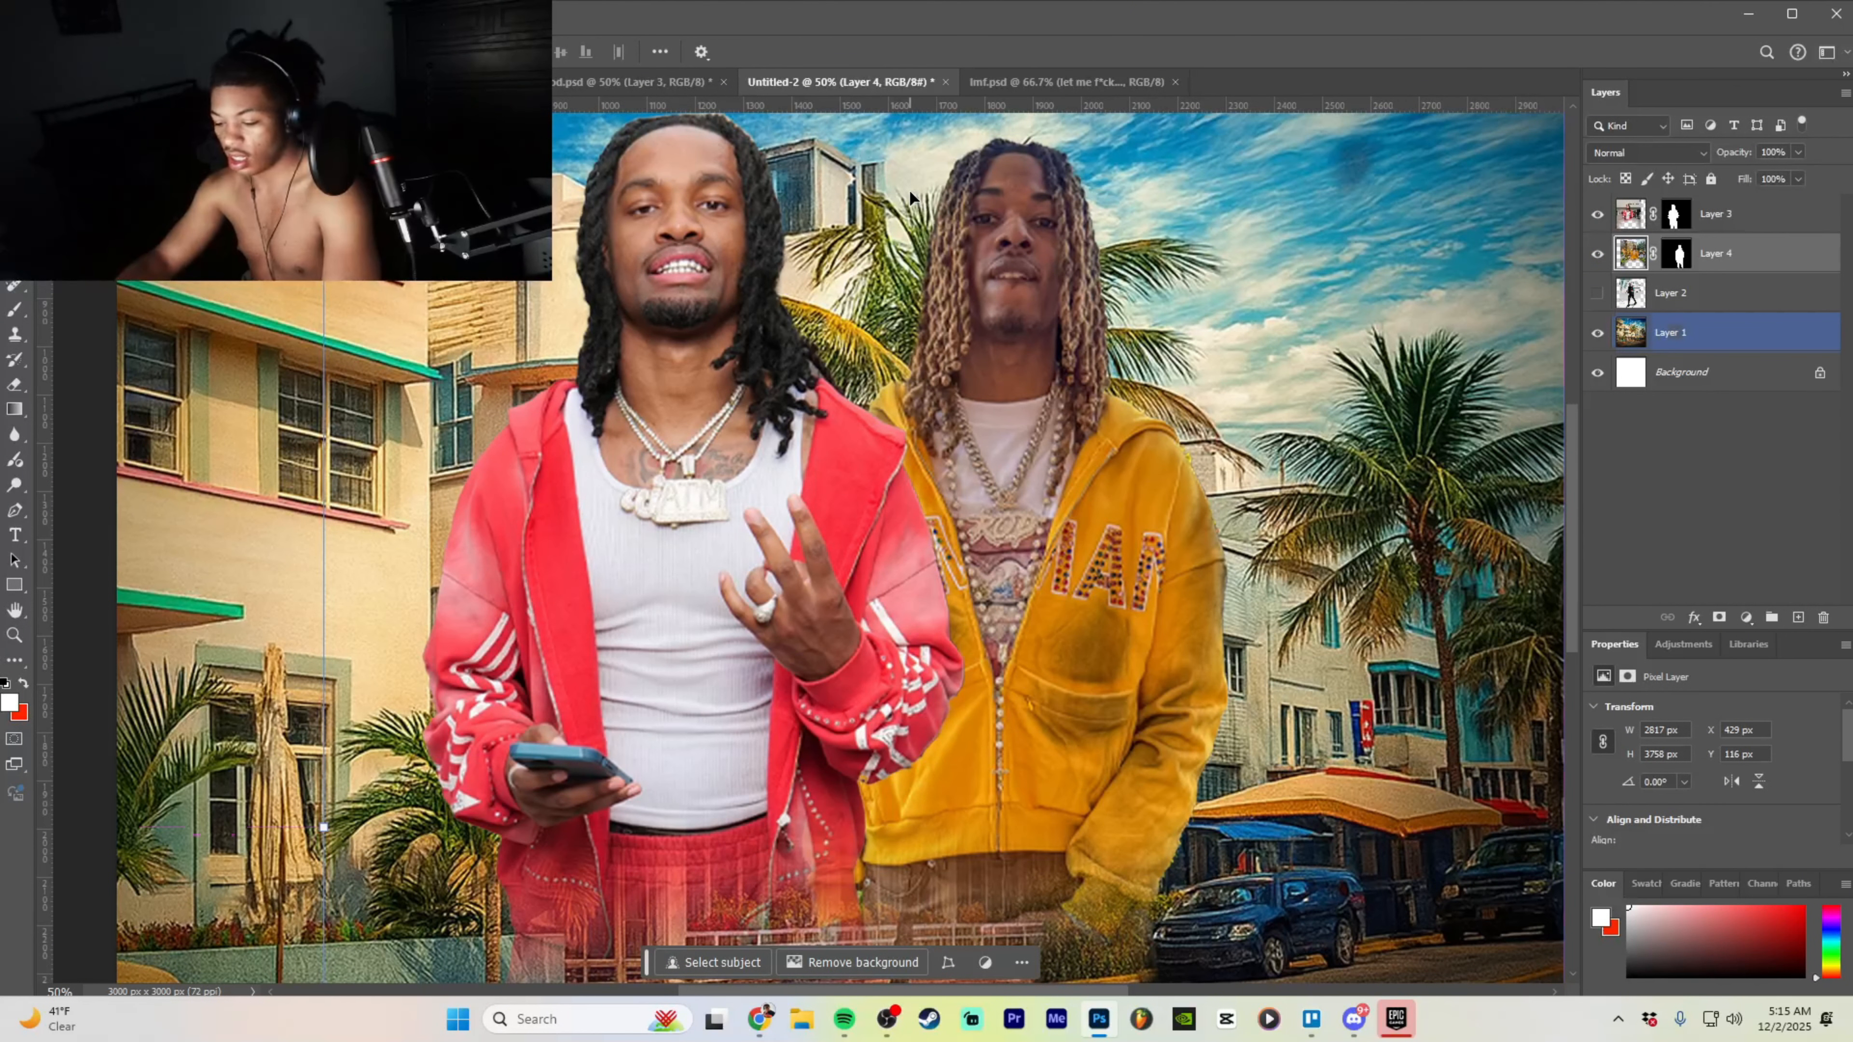
{"action": "key", "text": "ctrl+minus"}
{"action": "left_click", "coordinate": [261, 14]}
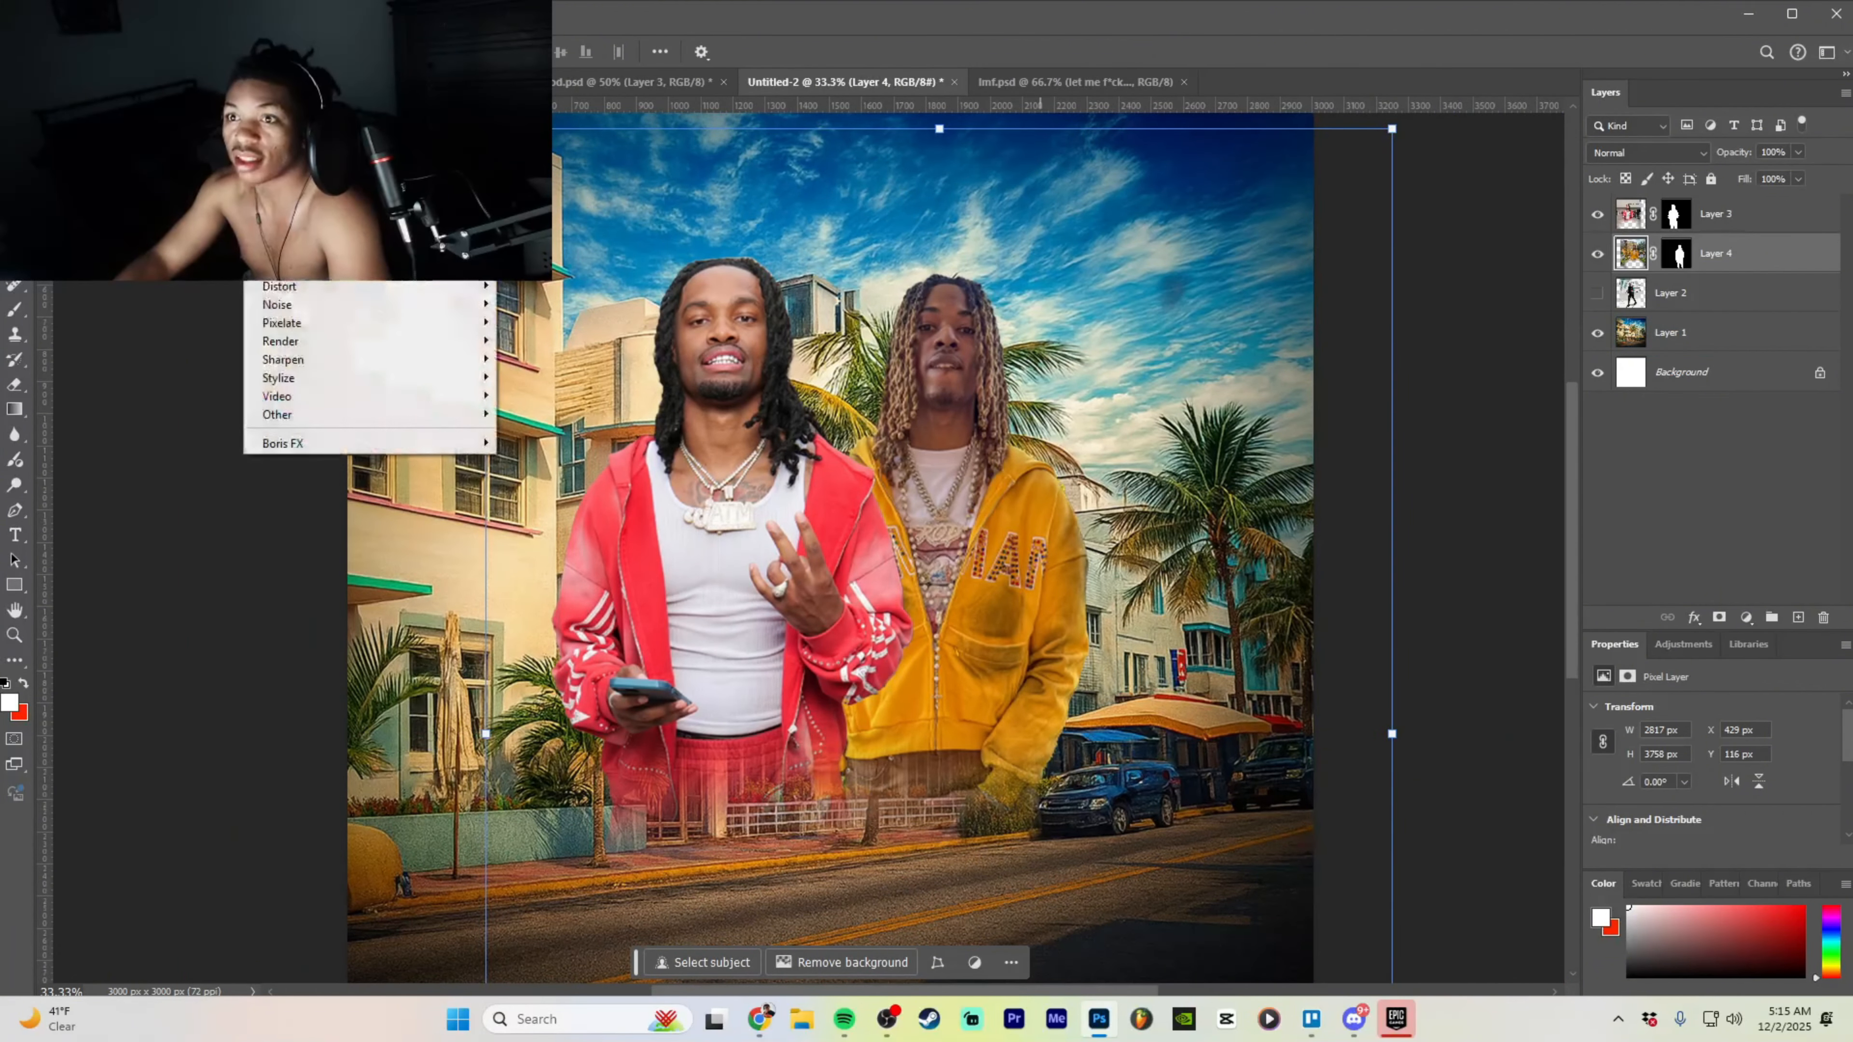
- In Camera Raw on Layer 4, set Exposure +0.35, Contrast +25, Highlights +35, Whites +7, Vibrance +13, Saturation +20, Texture +47, Clarity +33
{"action": "left_click", "coordinate": [299, 149]}
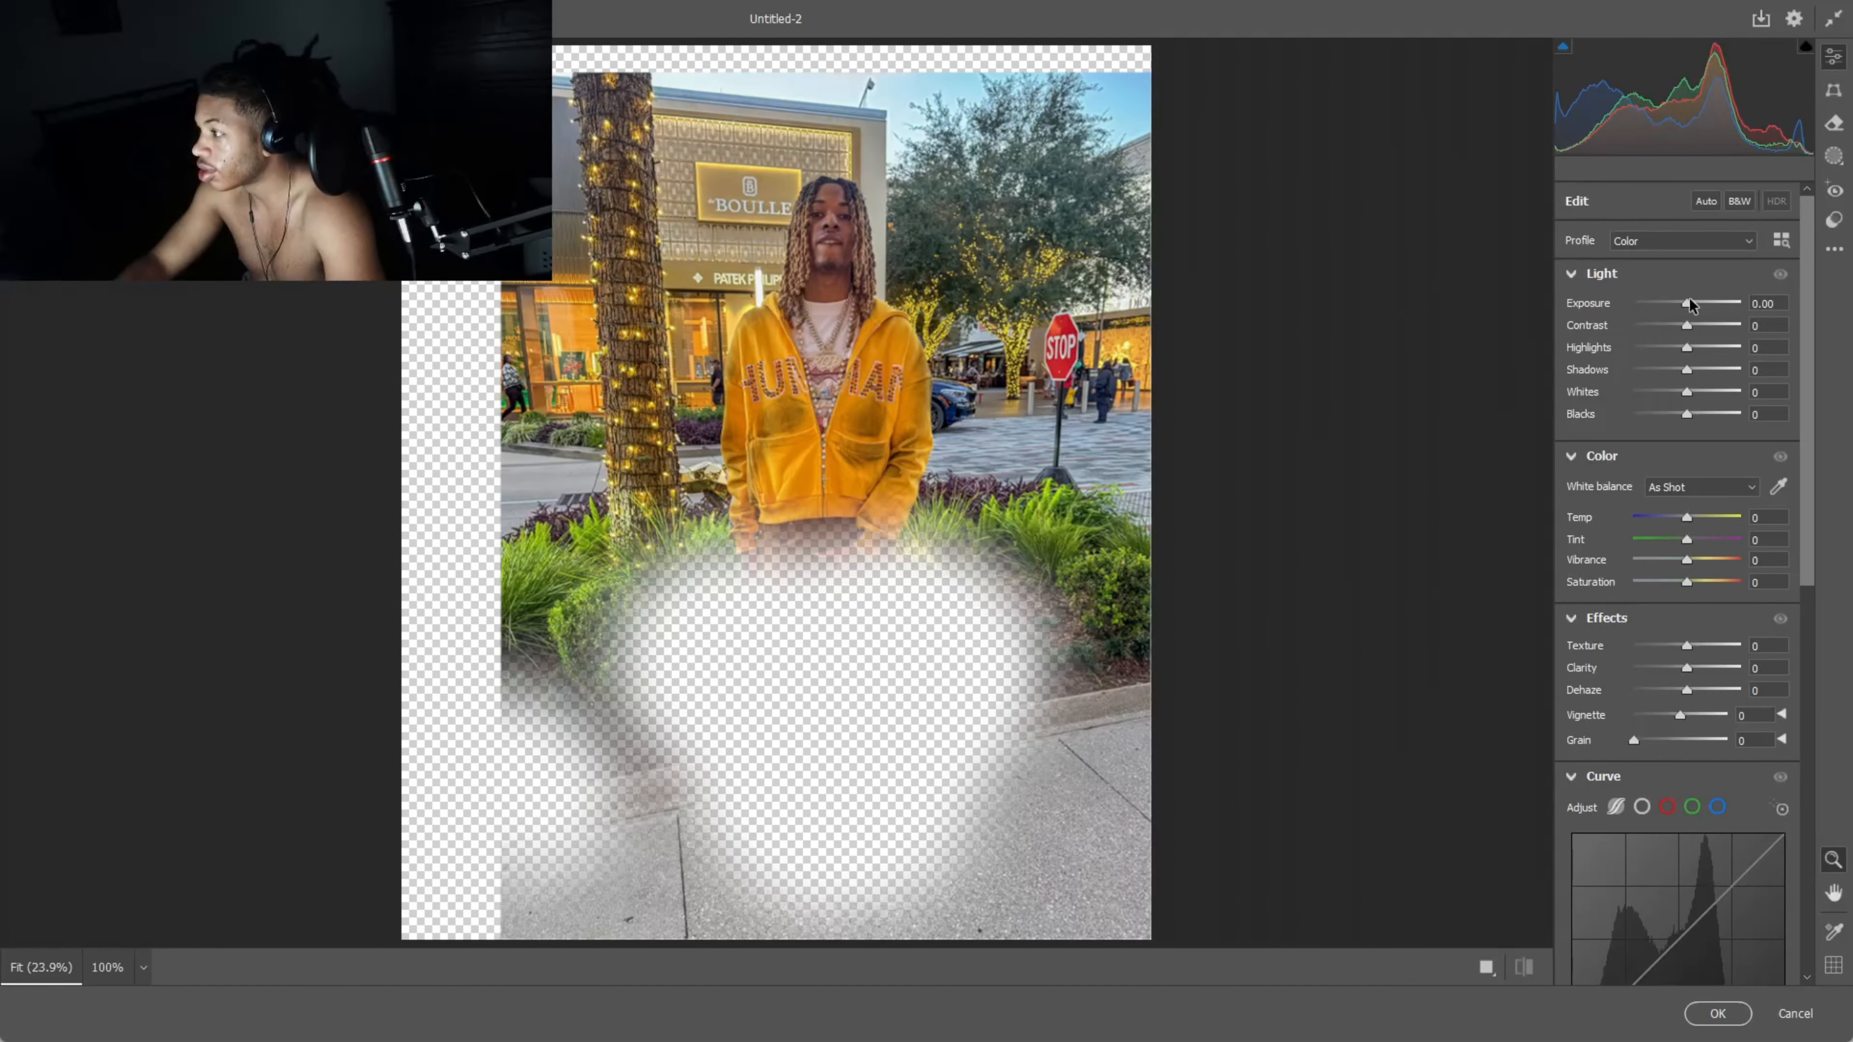
{"action": "left_click_drag", "start_coordinate": [1691, 304], "coordinate": [1703, 343]}
{"action": "mouse_move", "coordinate": [1684, 559]}
{"action": "left_mouse_down"}
{"action": "mouse_move", "coordinate": [1700, 588]}
{"action": "mouse_move", "coordinate": [1693, 559]}
{"action": "left_mouse_up"}
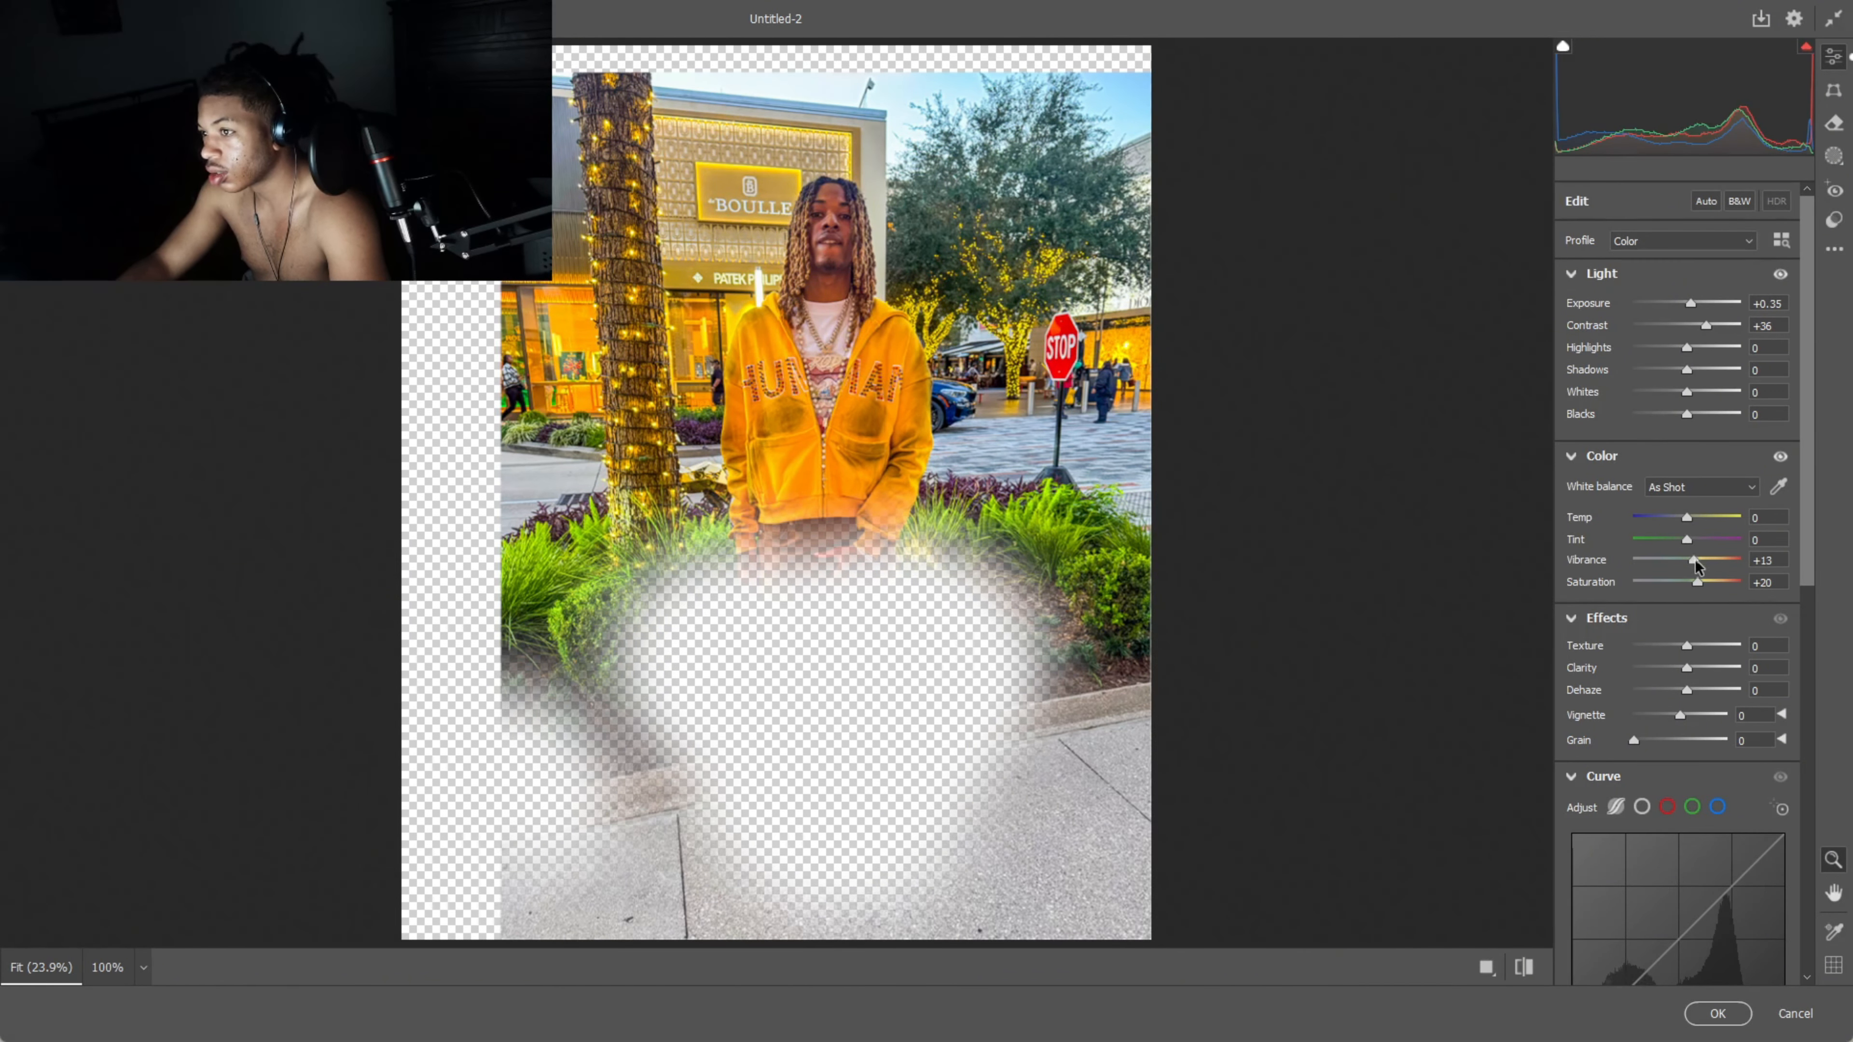
{"action": "mouse_move", "coordinate": [1686, 668]}
{"action": "left_mouse_down"}
{"action": "mouse_move", "coordinate": [1725, 659]}
{"action": "mouse_move", "coordinate": [1705, 669]}
{"action": "left_mouse_up"}
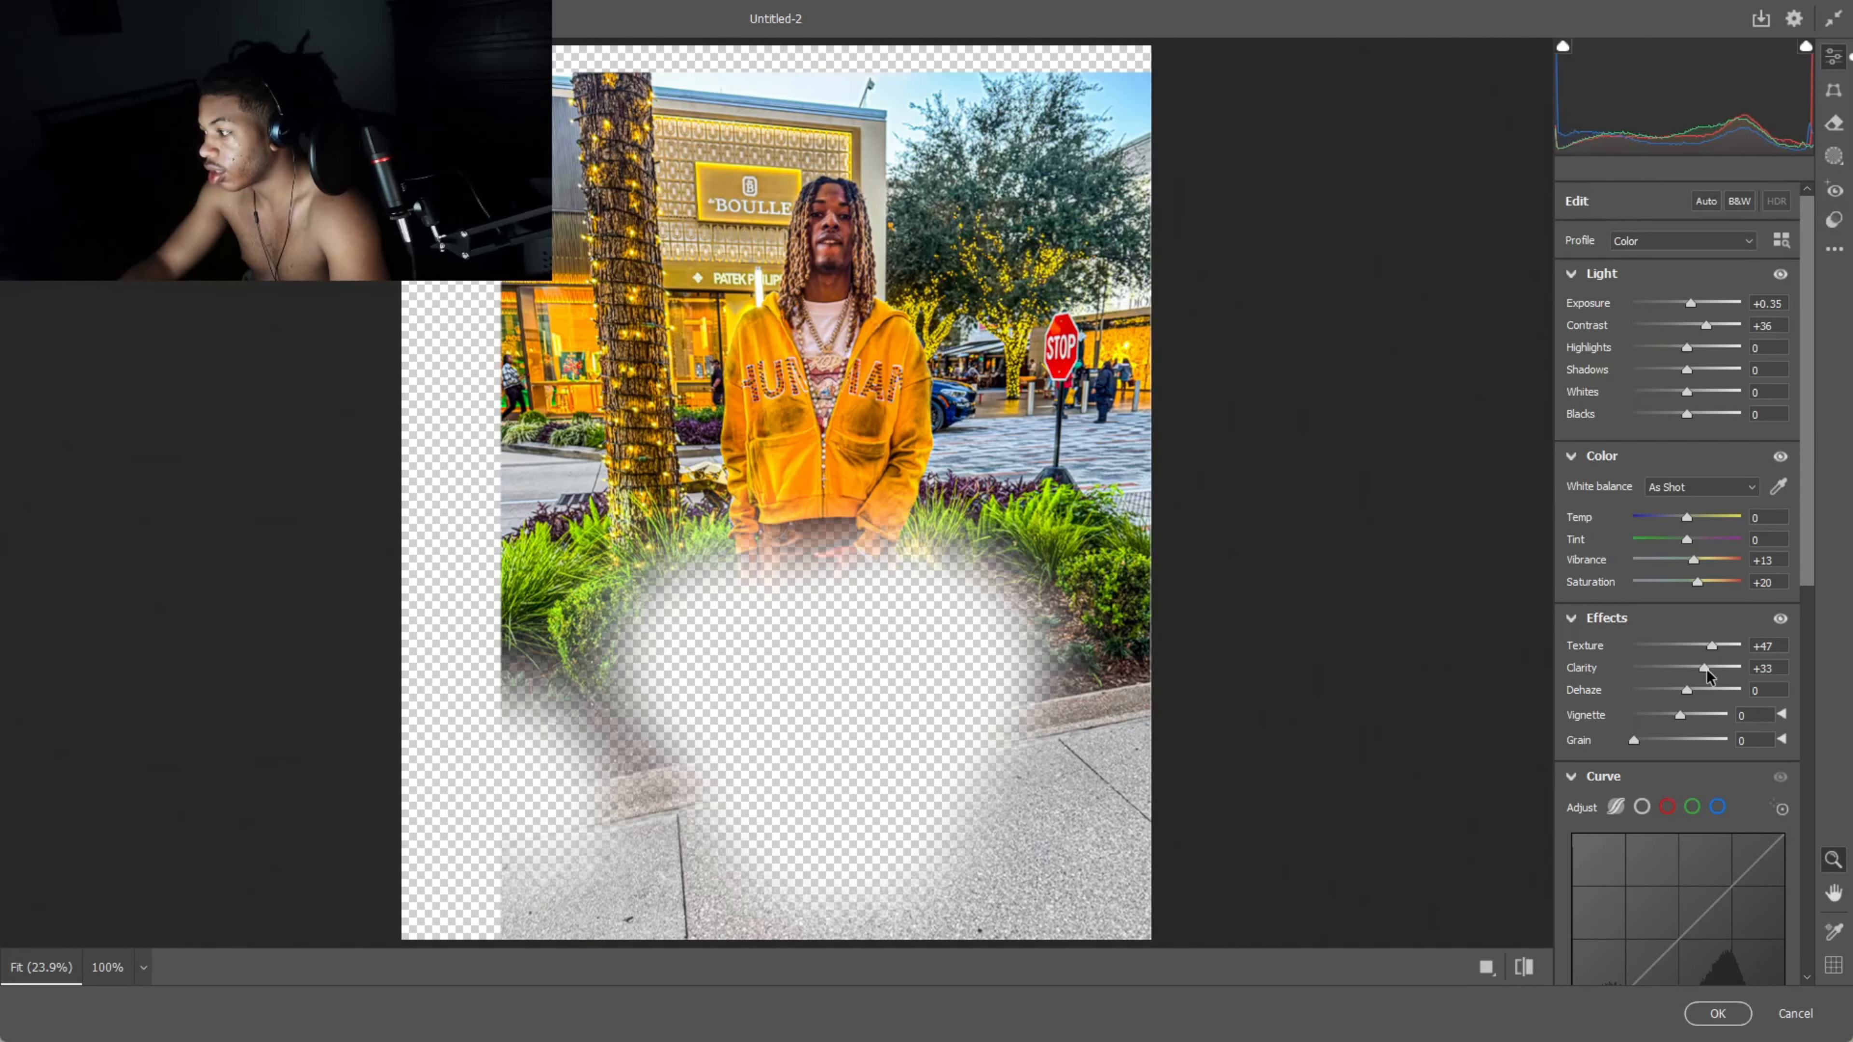
{"action": "left_click_drag", "start_coordinate": [1694, 347], "coordinate": [1692, 400]}
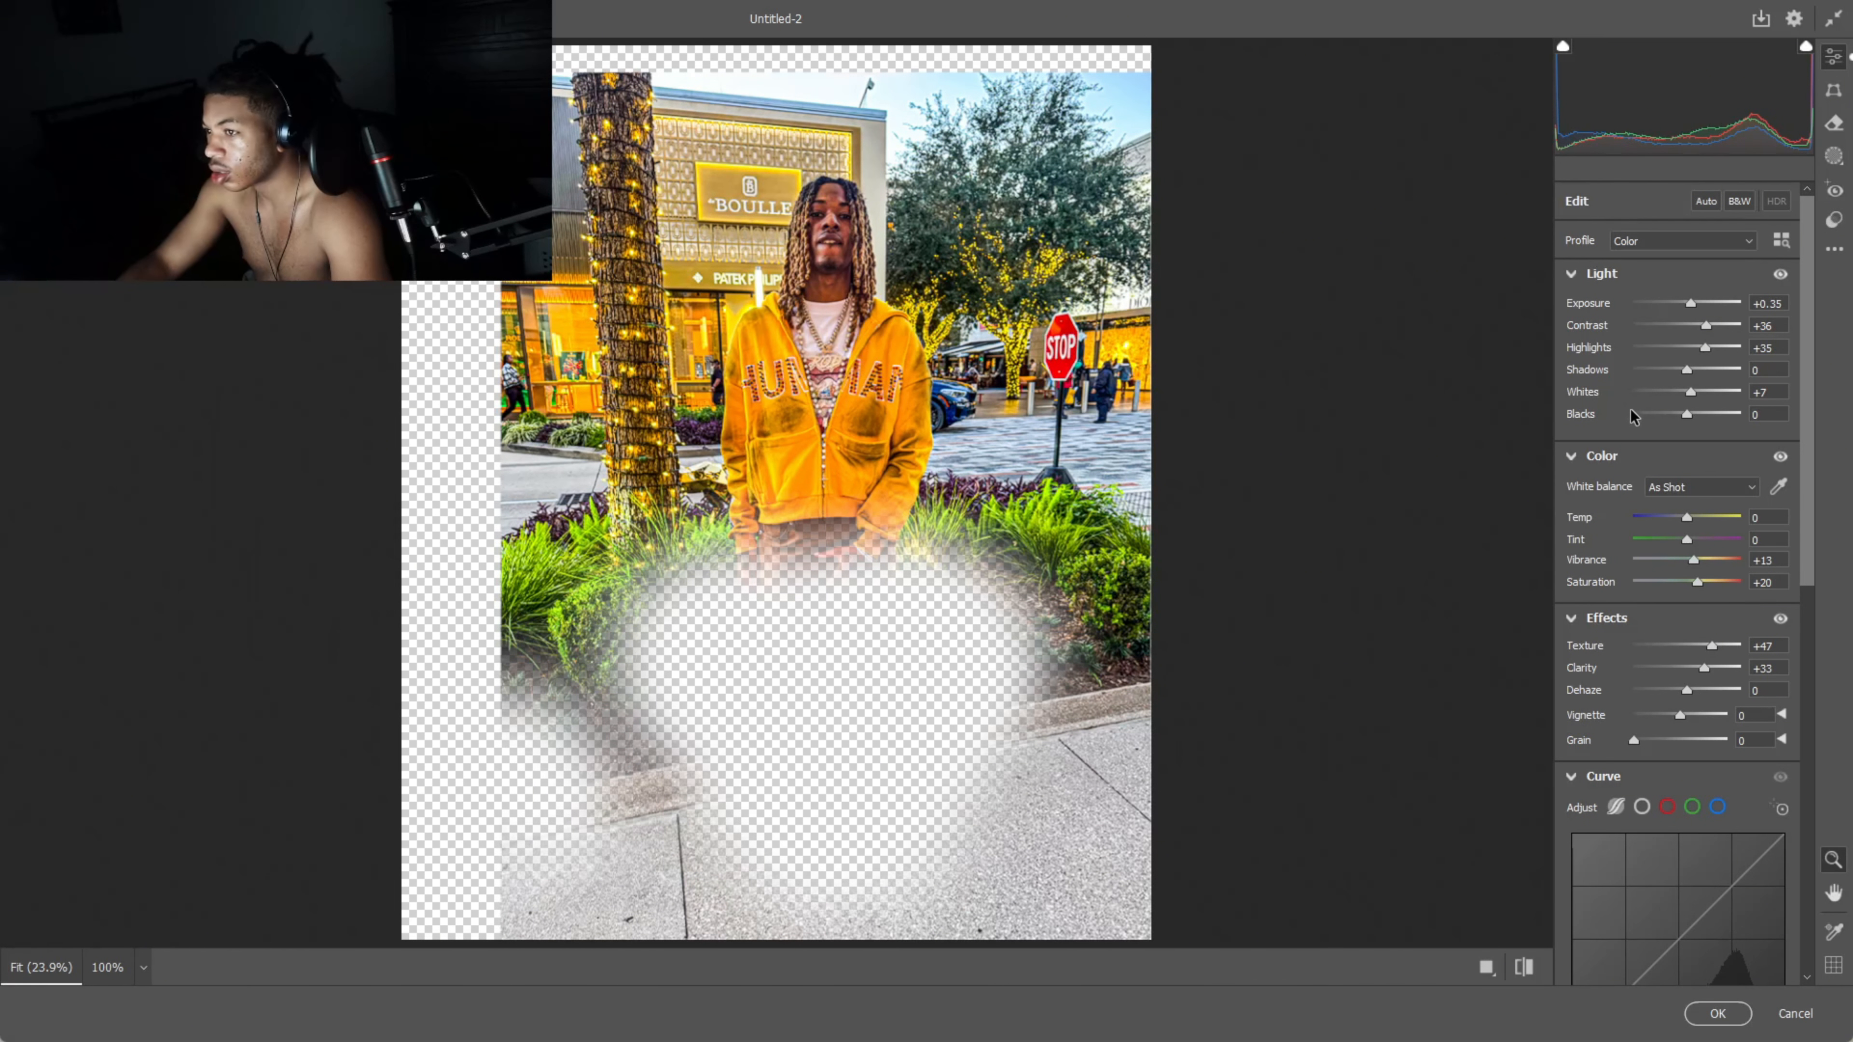
{"action": "left_click_drag", "start_coordinate": [1706, 332], "coordinate": [1700, 332]}
- Add noise reduction of about 61 and apply the Camera Raw edits to the hoodie layer
{"action": "scroll", "coordinate": [1670, 723], "scroll_direction": "down", "scroll_amount": 6}
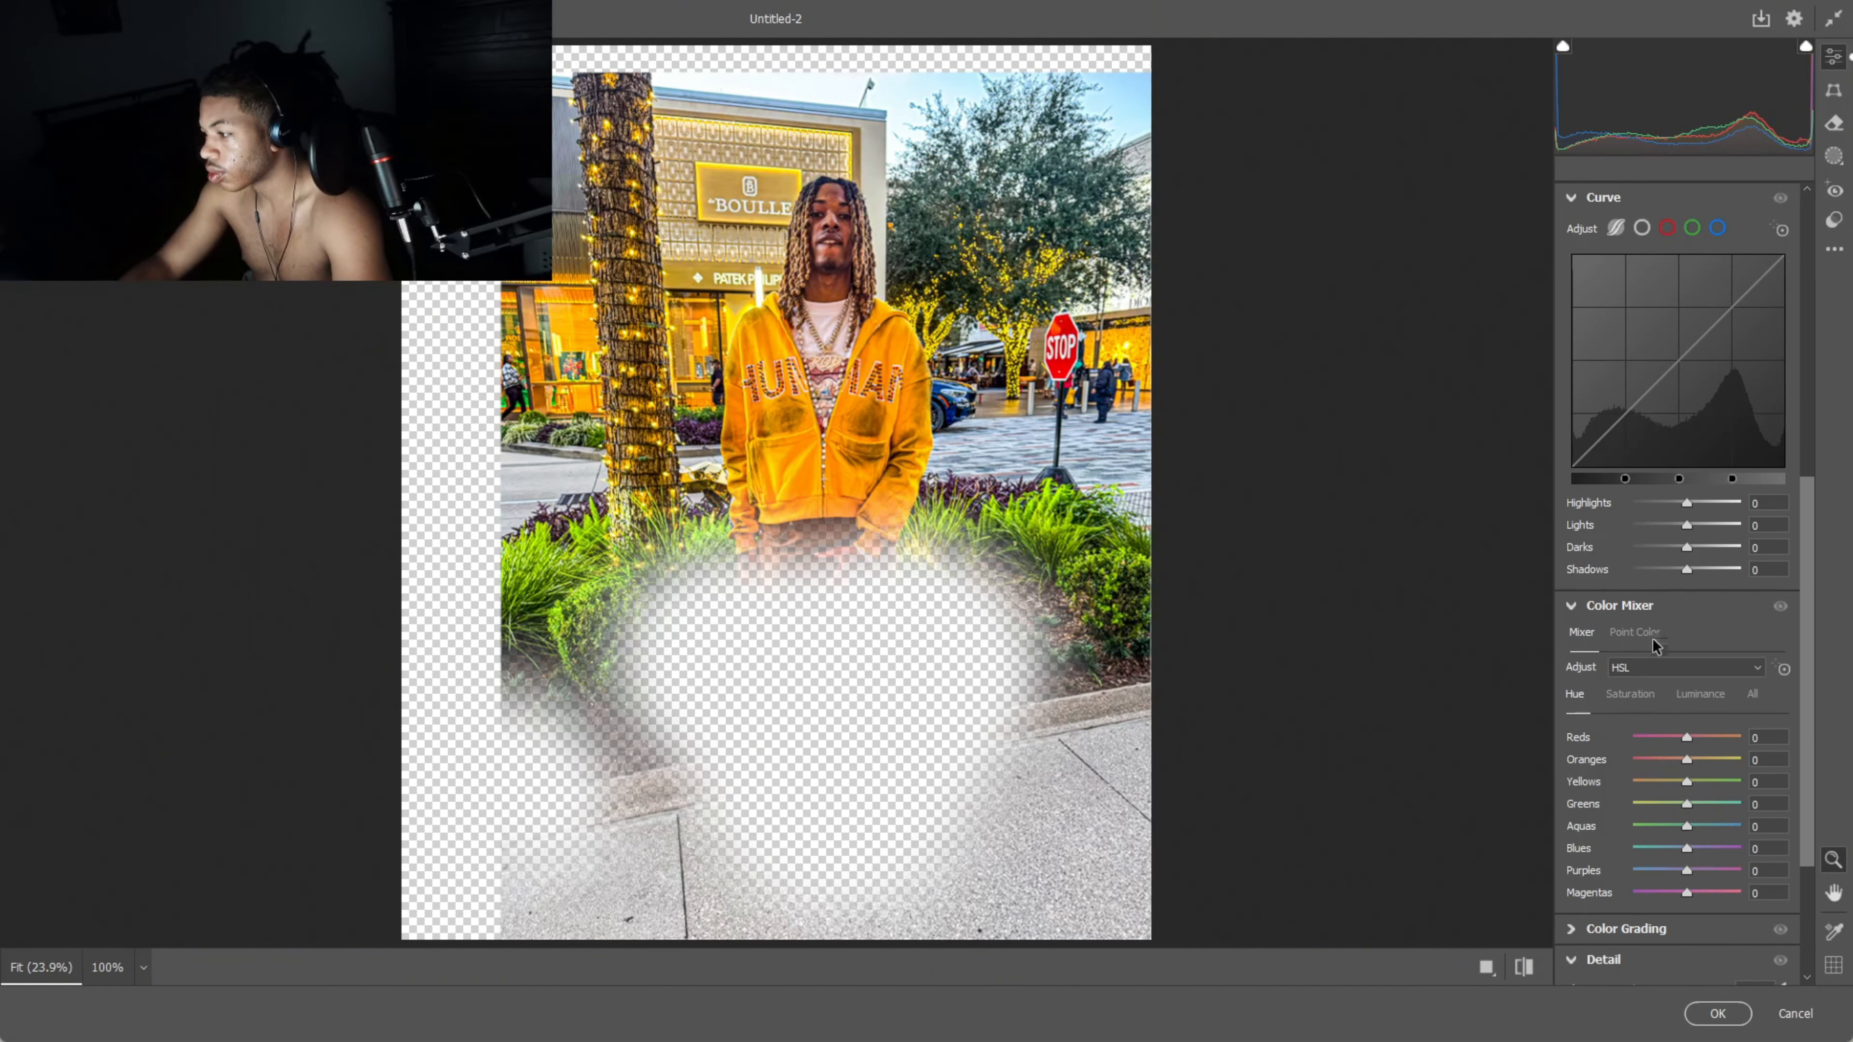
{"action": "scroll", "coordinate": [1633, 702], "scroll_direction": "down", "scroll_amount": 3}
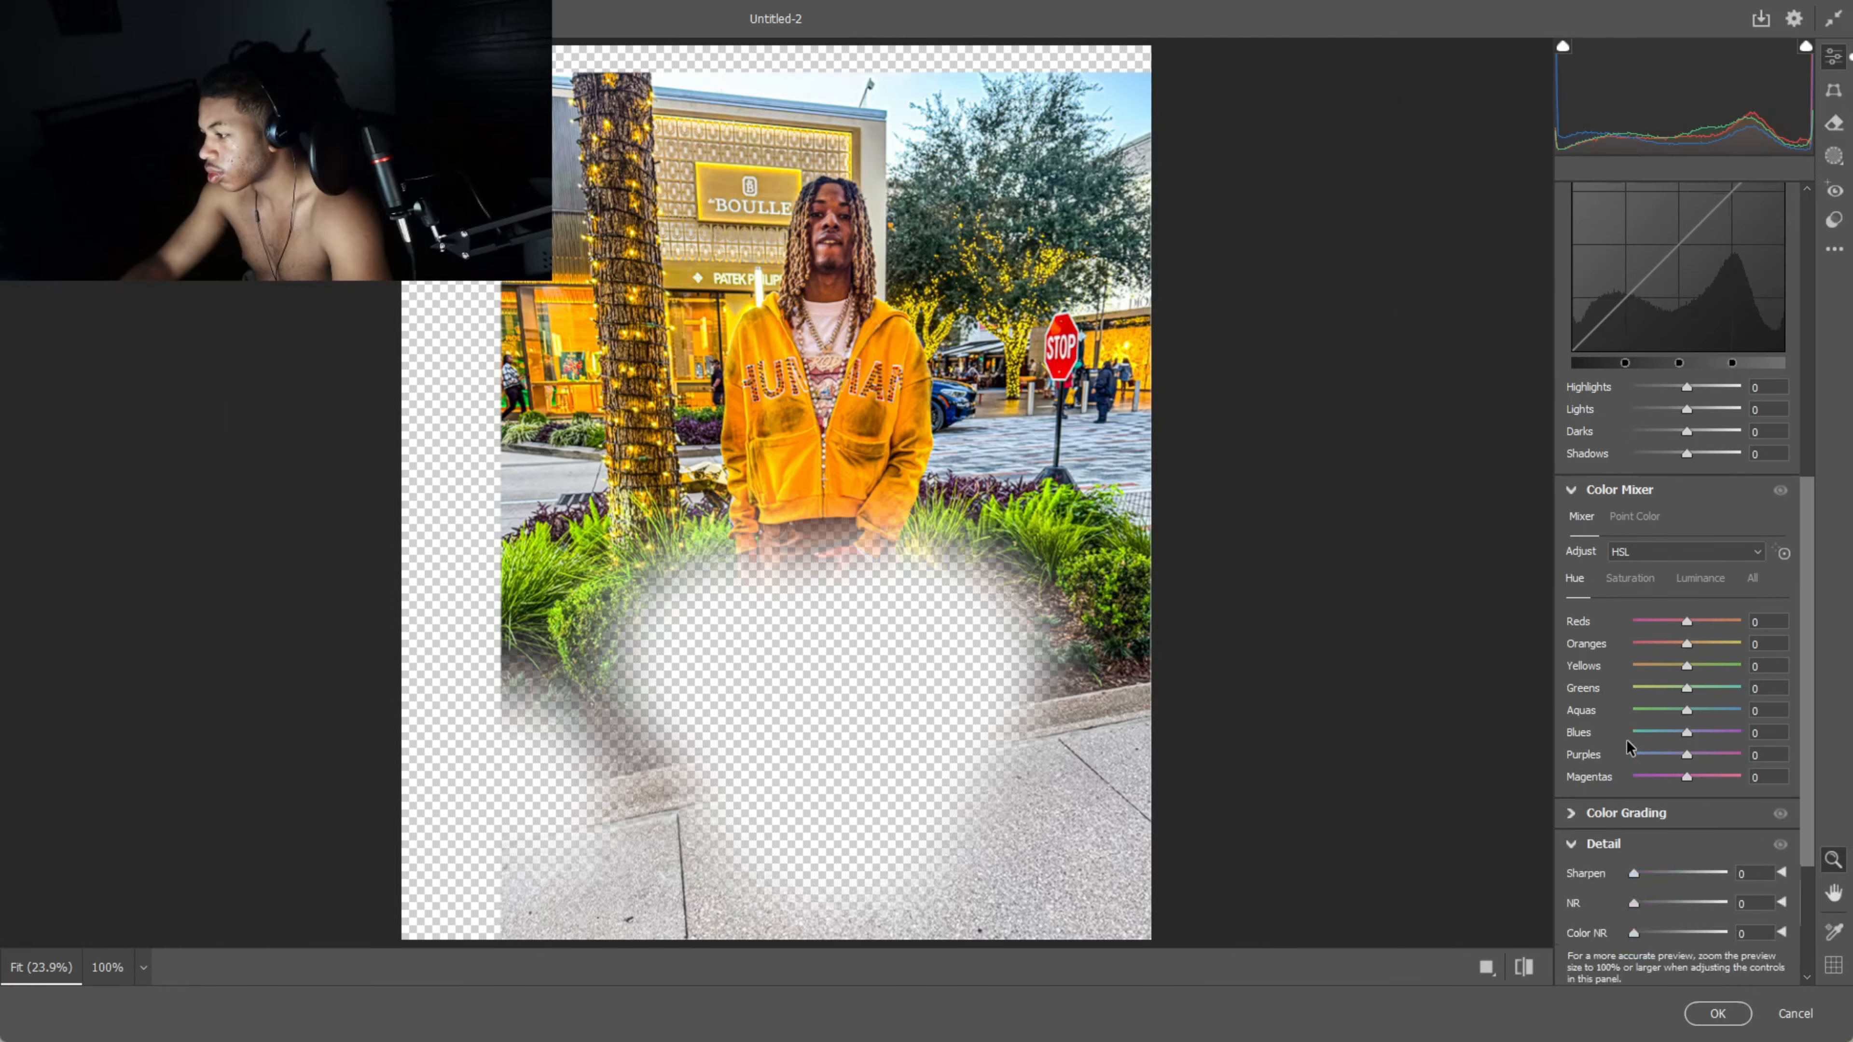
{"action": "left_click_drag", "start_coordinate": [1635, 800], "coordinate": [1693, 792]}
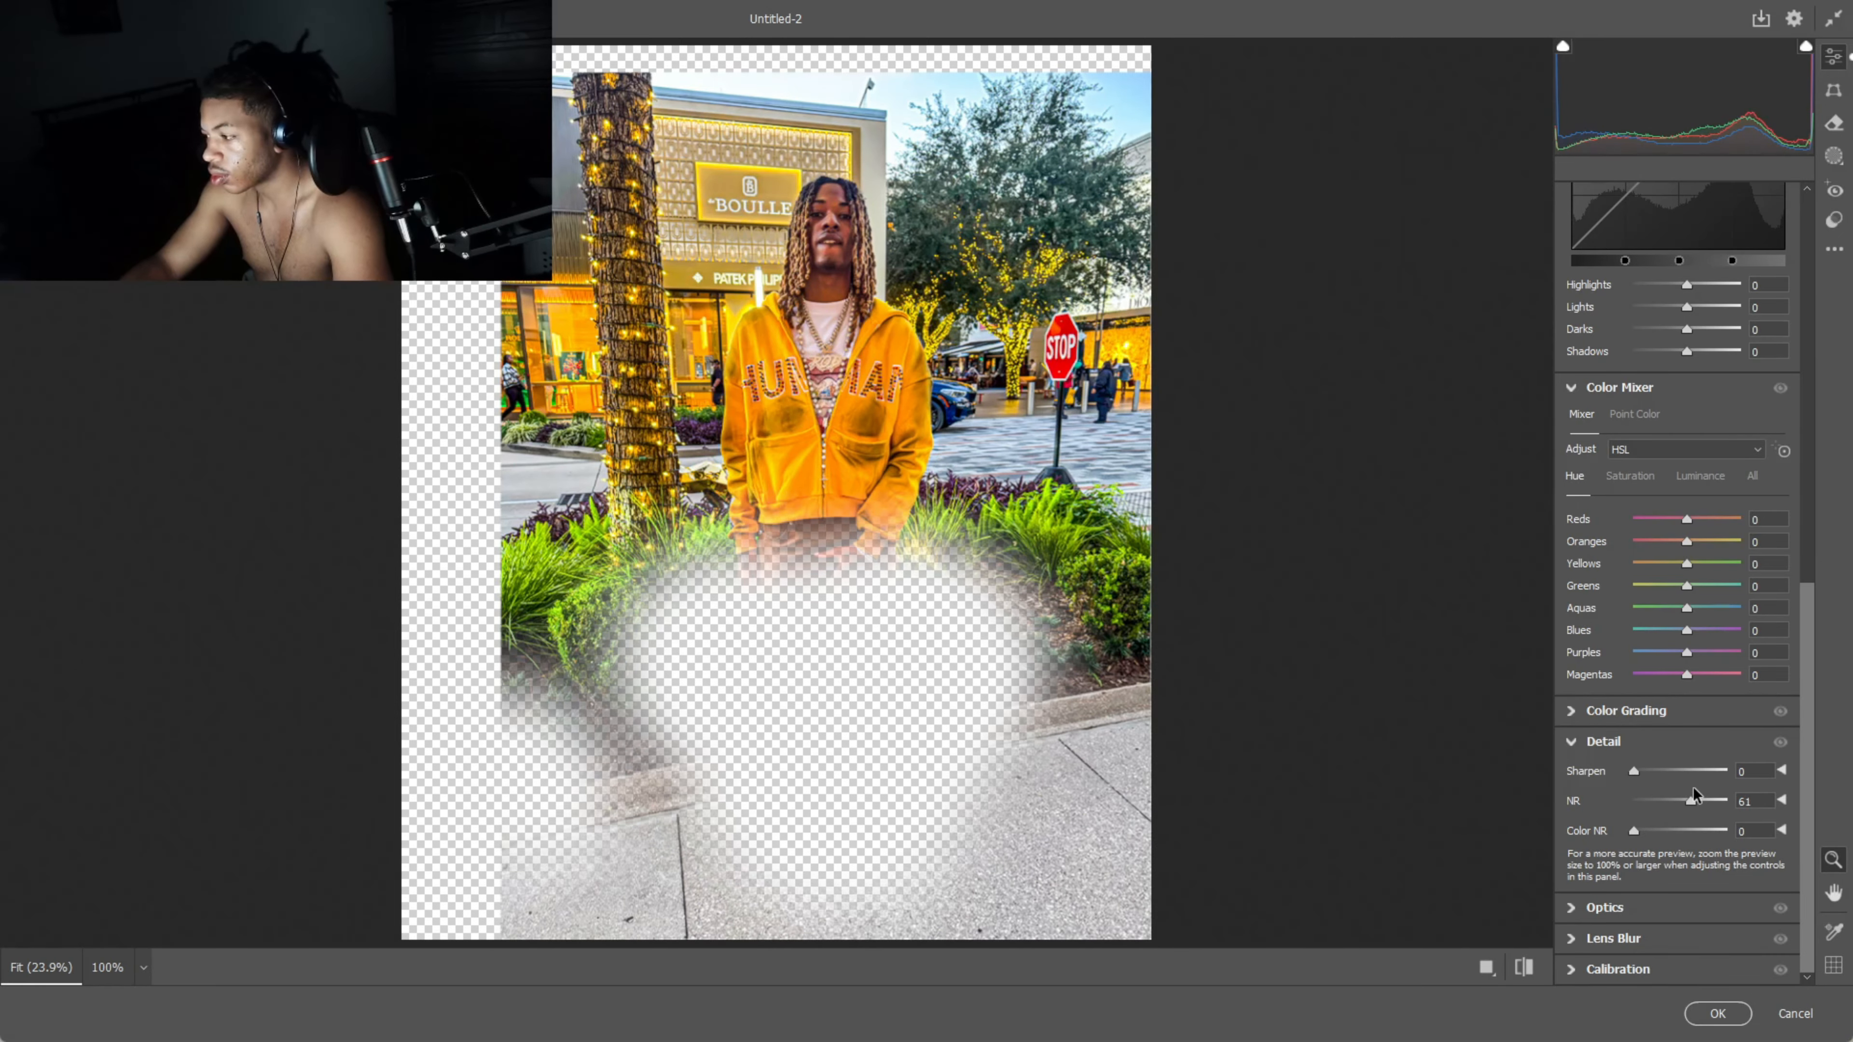
{"action": "scroll", "coordinate": [1687, 417], "scroll_direction": "up", "scroll_amount": 6}
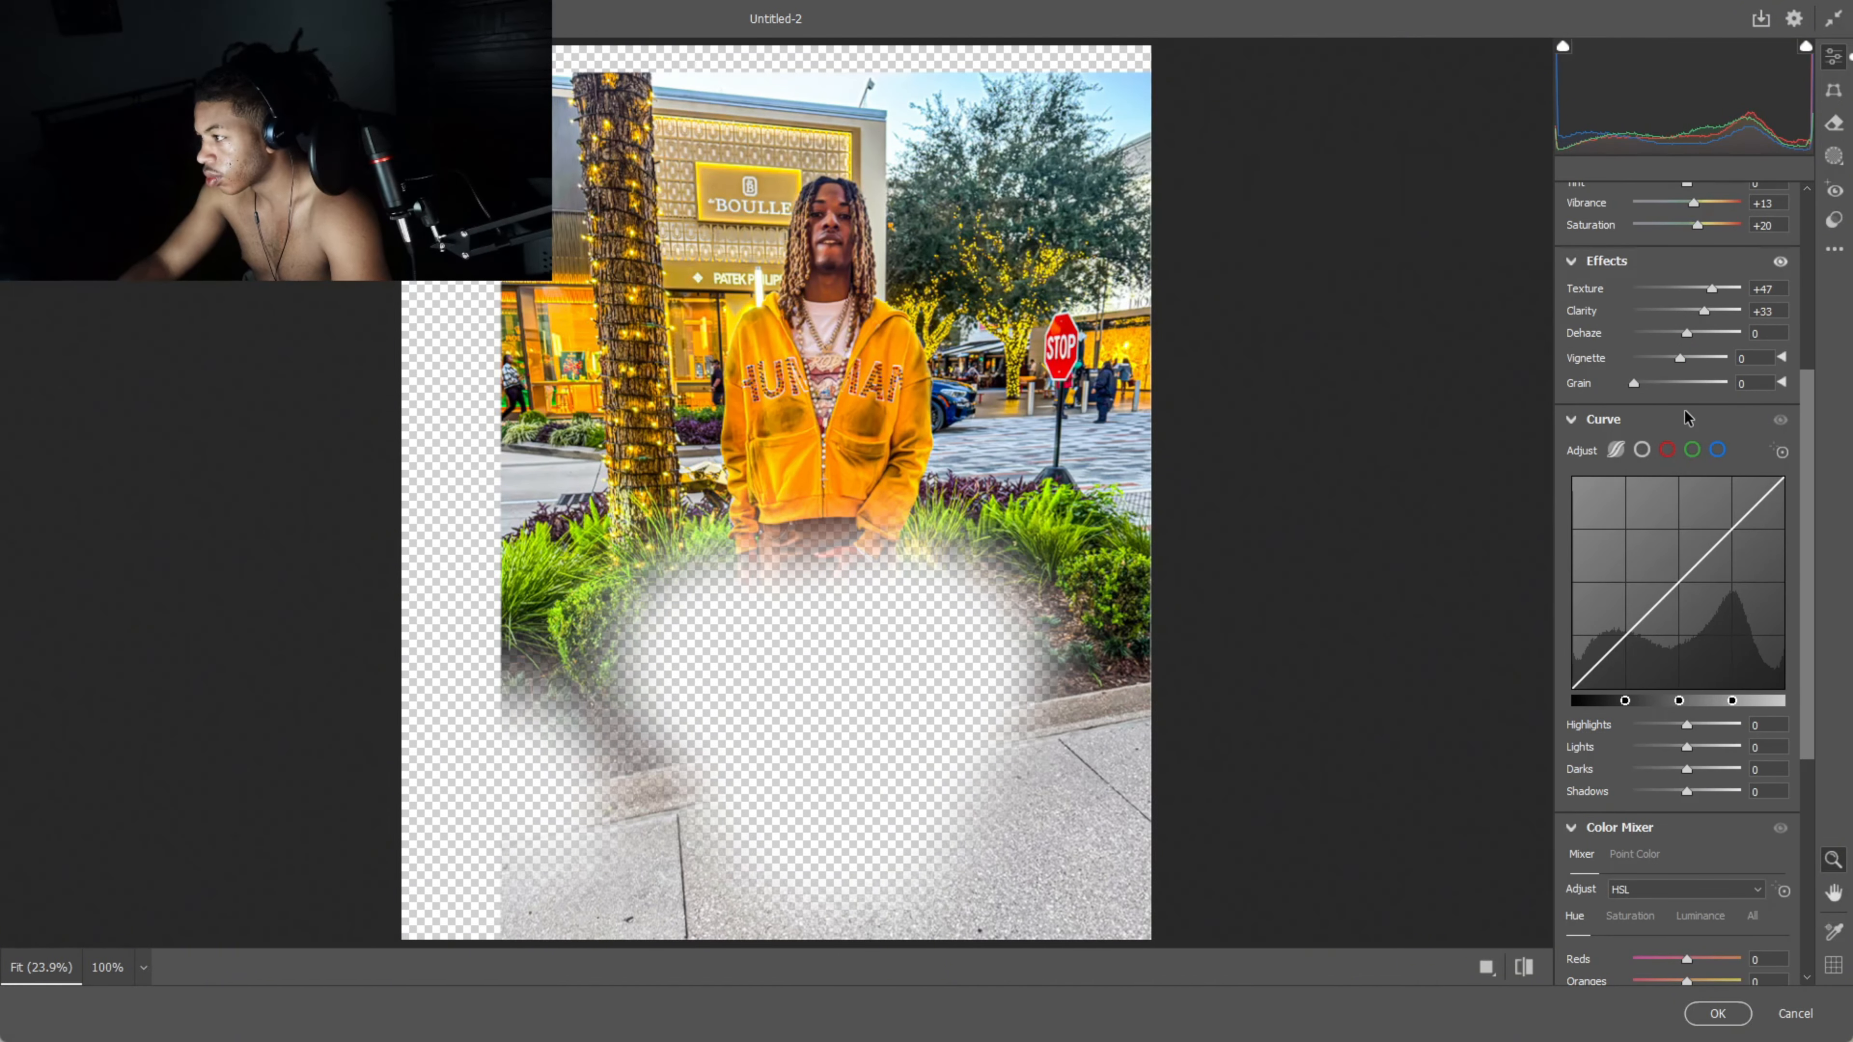
{"action": "scroll", "coordinate": [1685, 438], "scroll_direction": "up", "scroll_amount": 4}
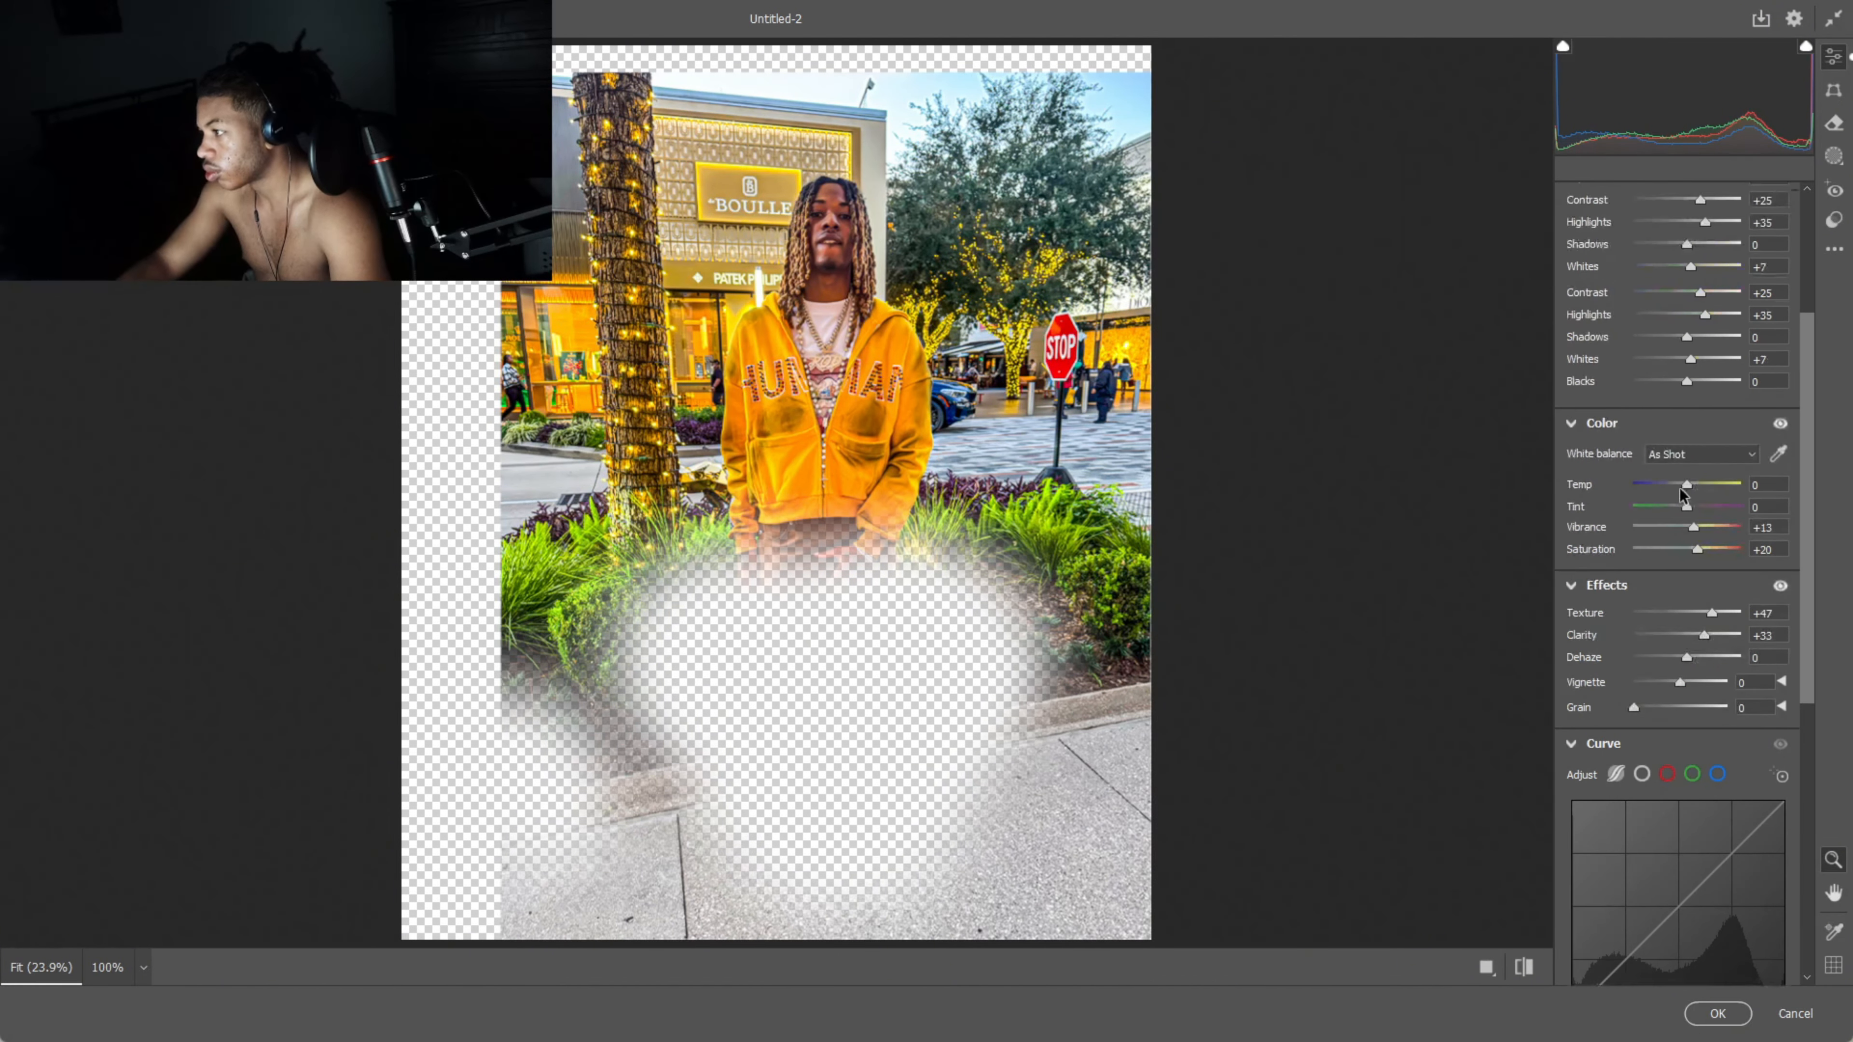
{"action": "left_click", "coordinate": [1744, 1015]}
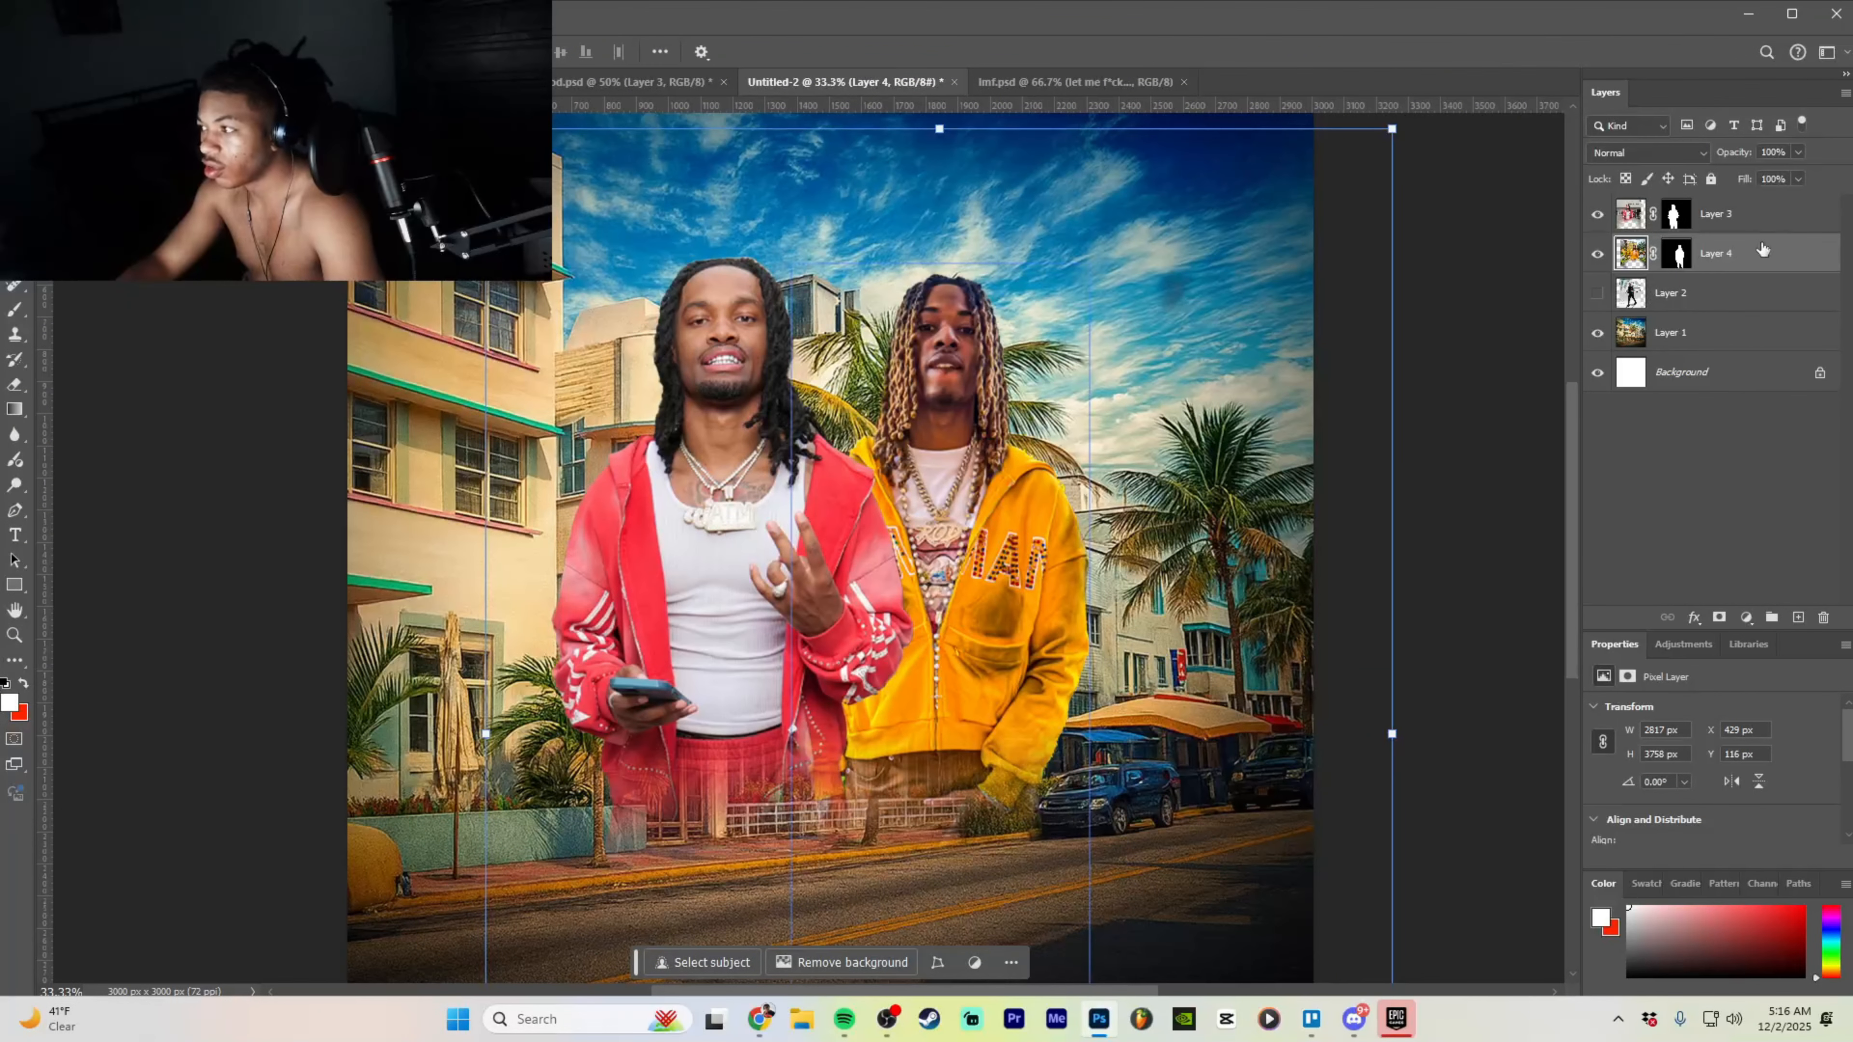
- Reapply the last Camera Raw filter to Layer 3, the red-jacket man, then reselect Layer 4
{"action": "left_click", "coordinate": [1766, 216]}
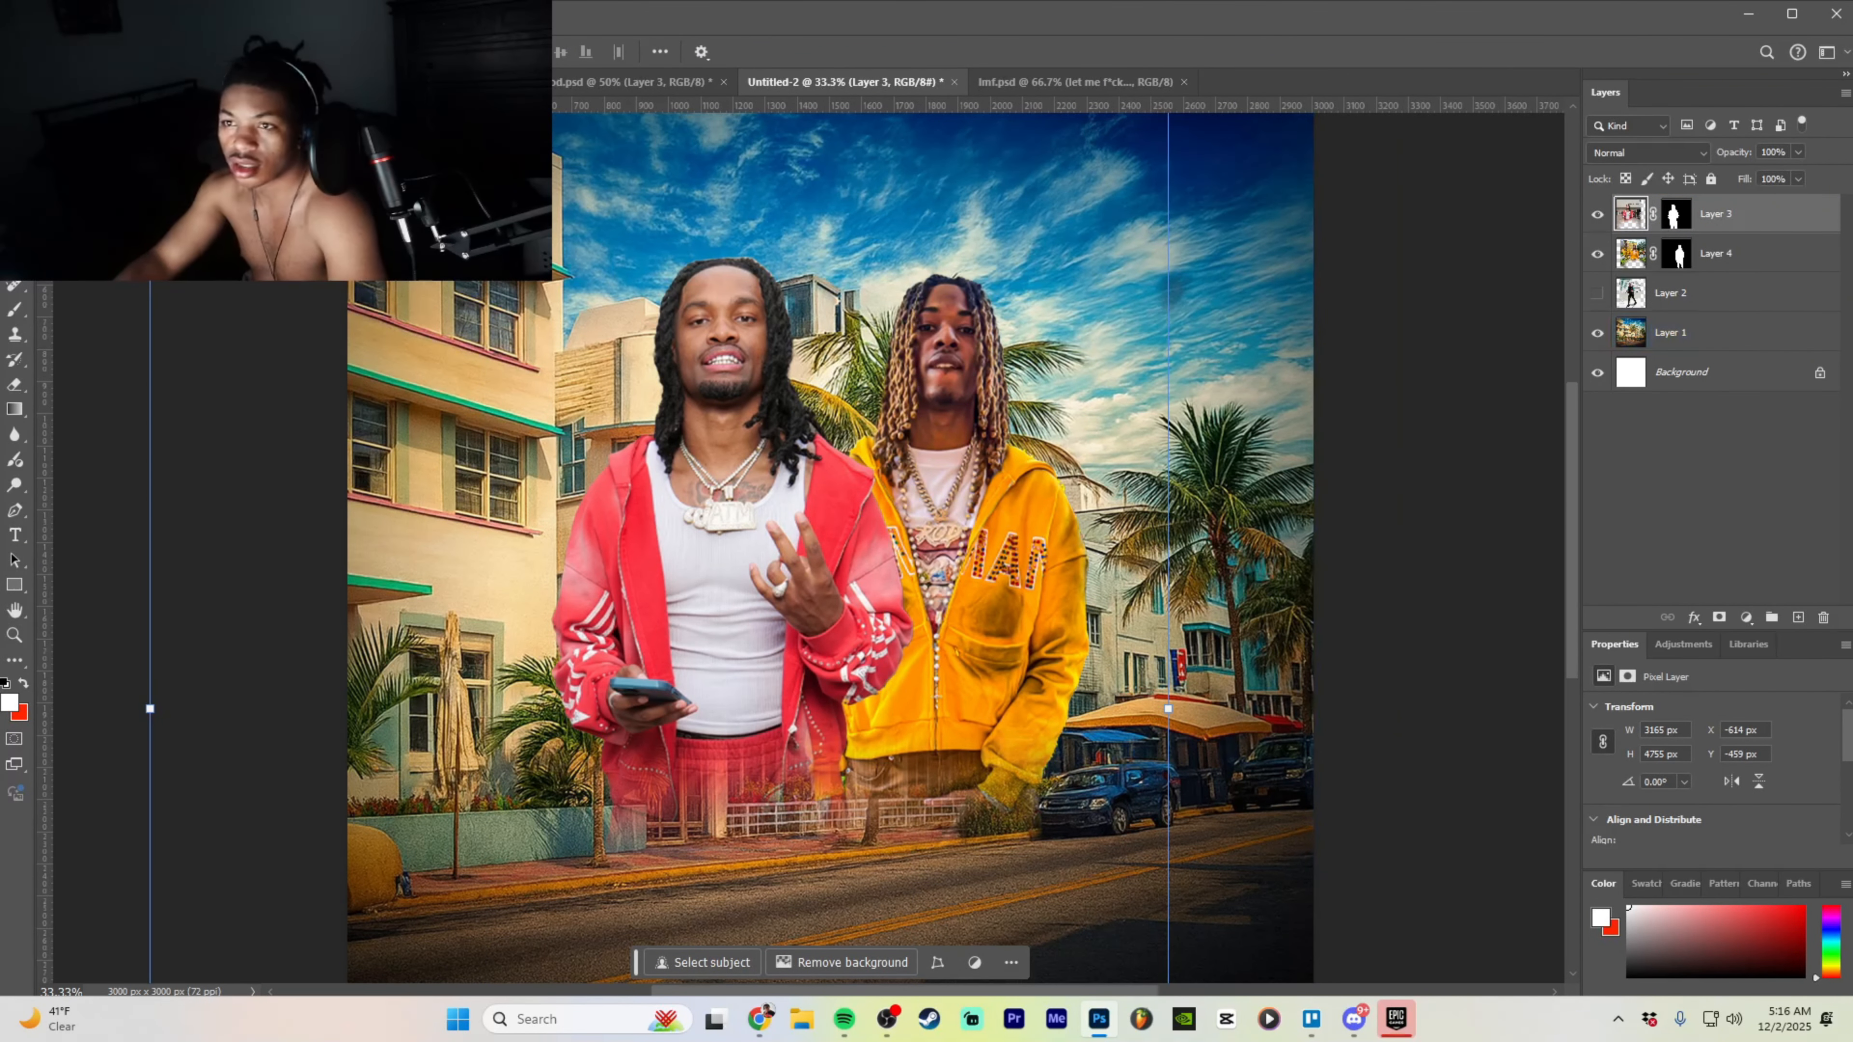
{"action": "left_click", "coordinate": [260, 13]}
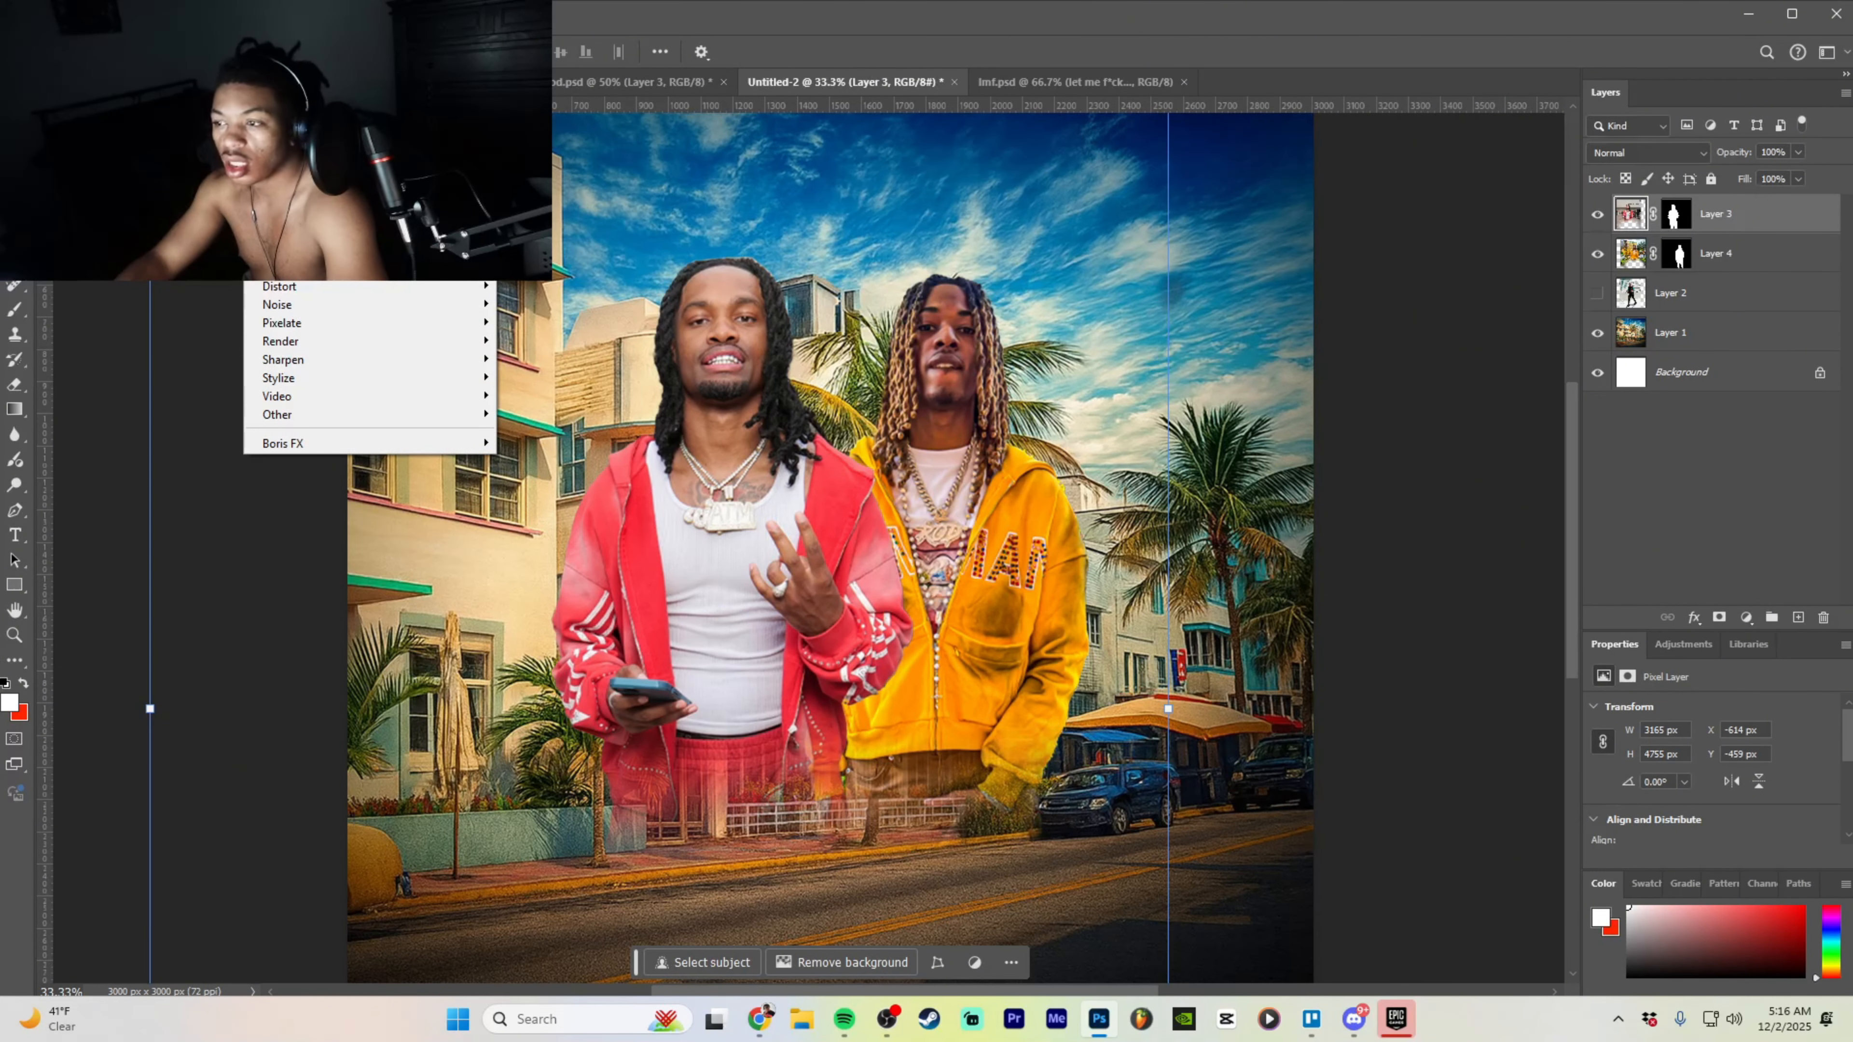
{"action": "left_click", "coordinate": [314, 165]}
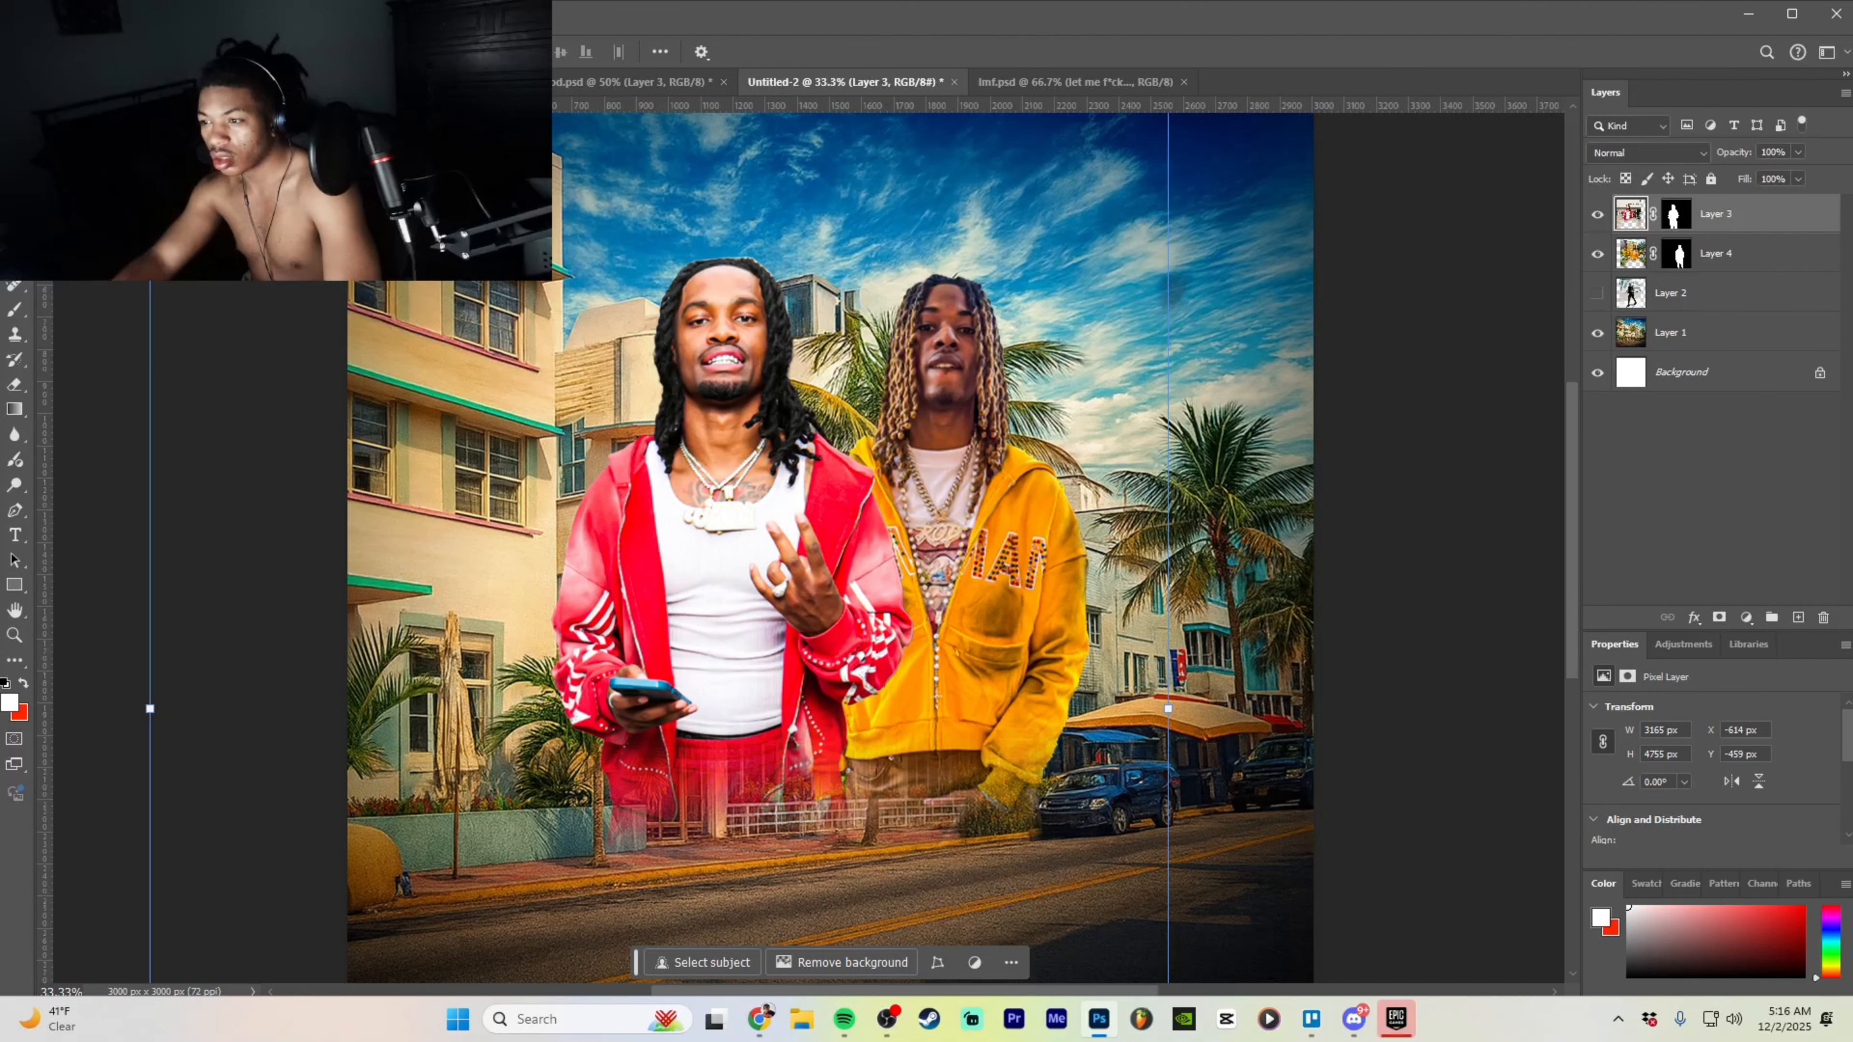
{"action": "left_click", "coordinate": [1778, 255]}
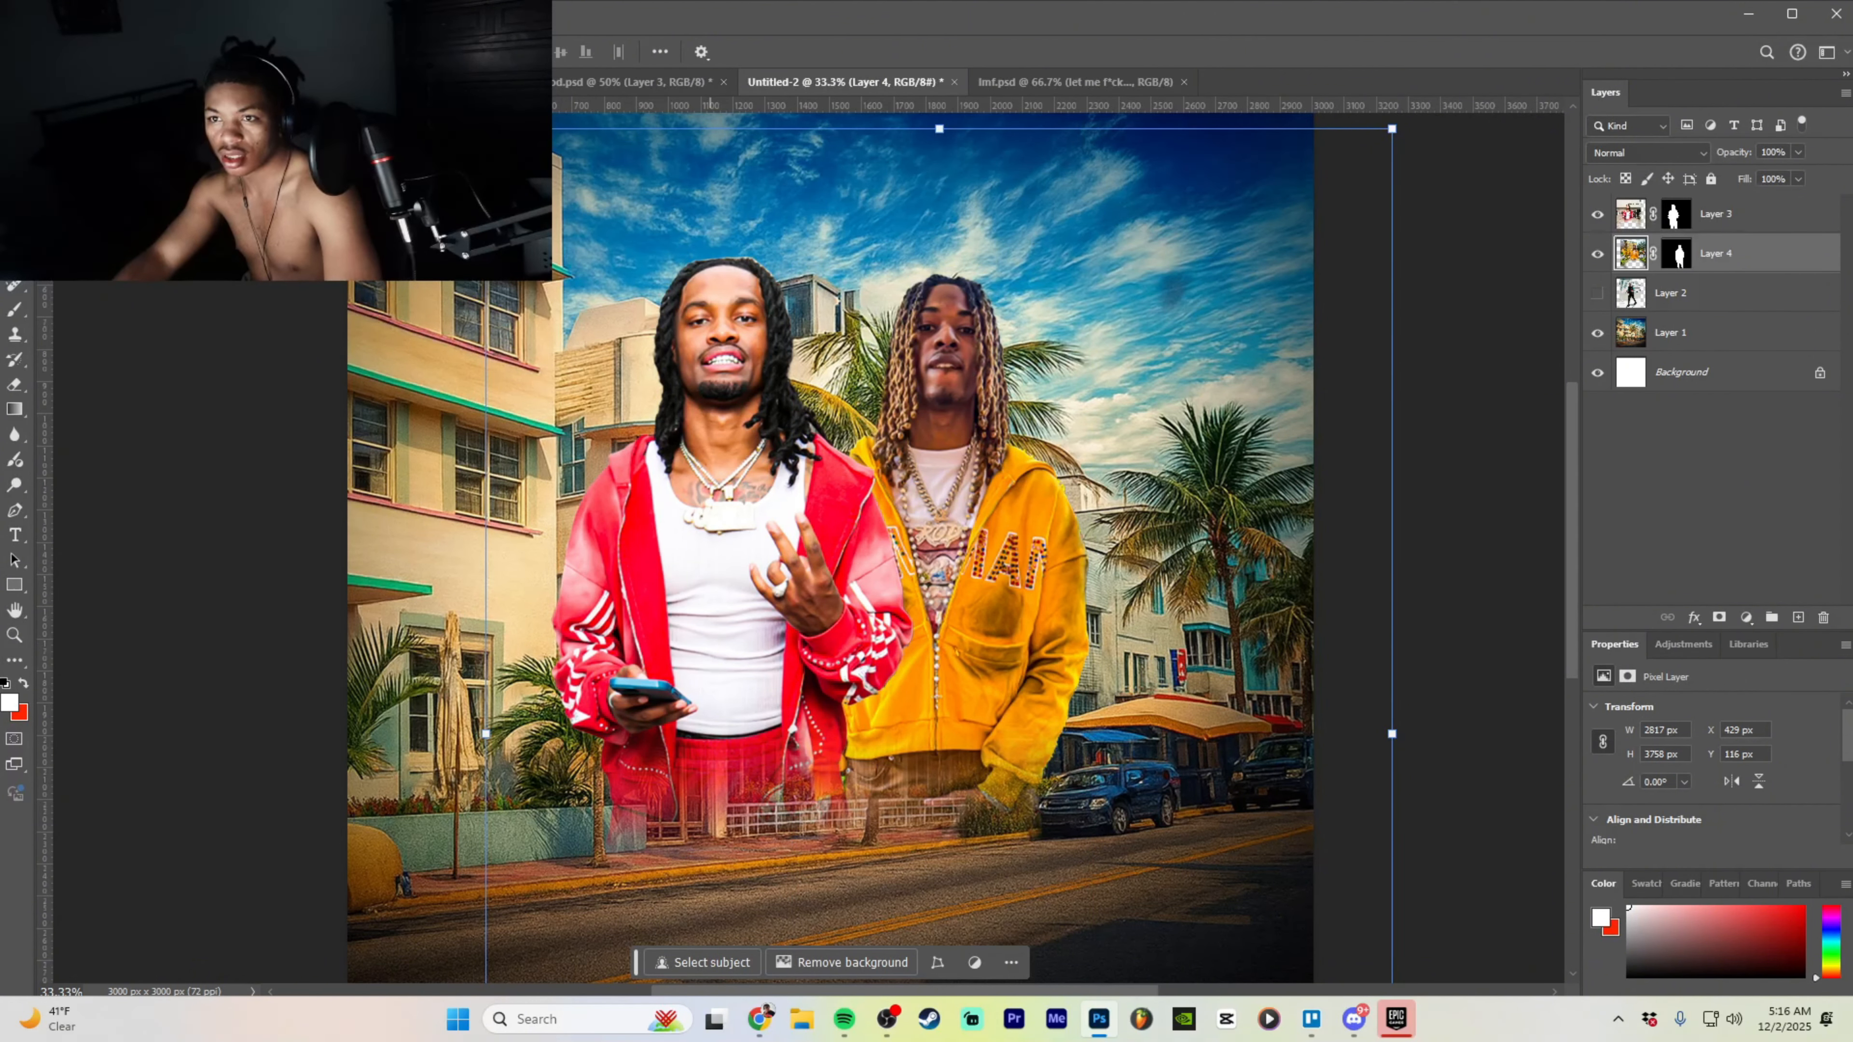
- Run another Camera Raw pass on Layer 4 with Exposure raised to +0.45
{"action": "left_click", "coordinate": [259, 13]}
{"action": "left_click", "coordinate": [306, 147]}
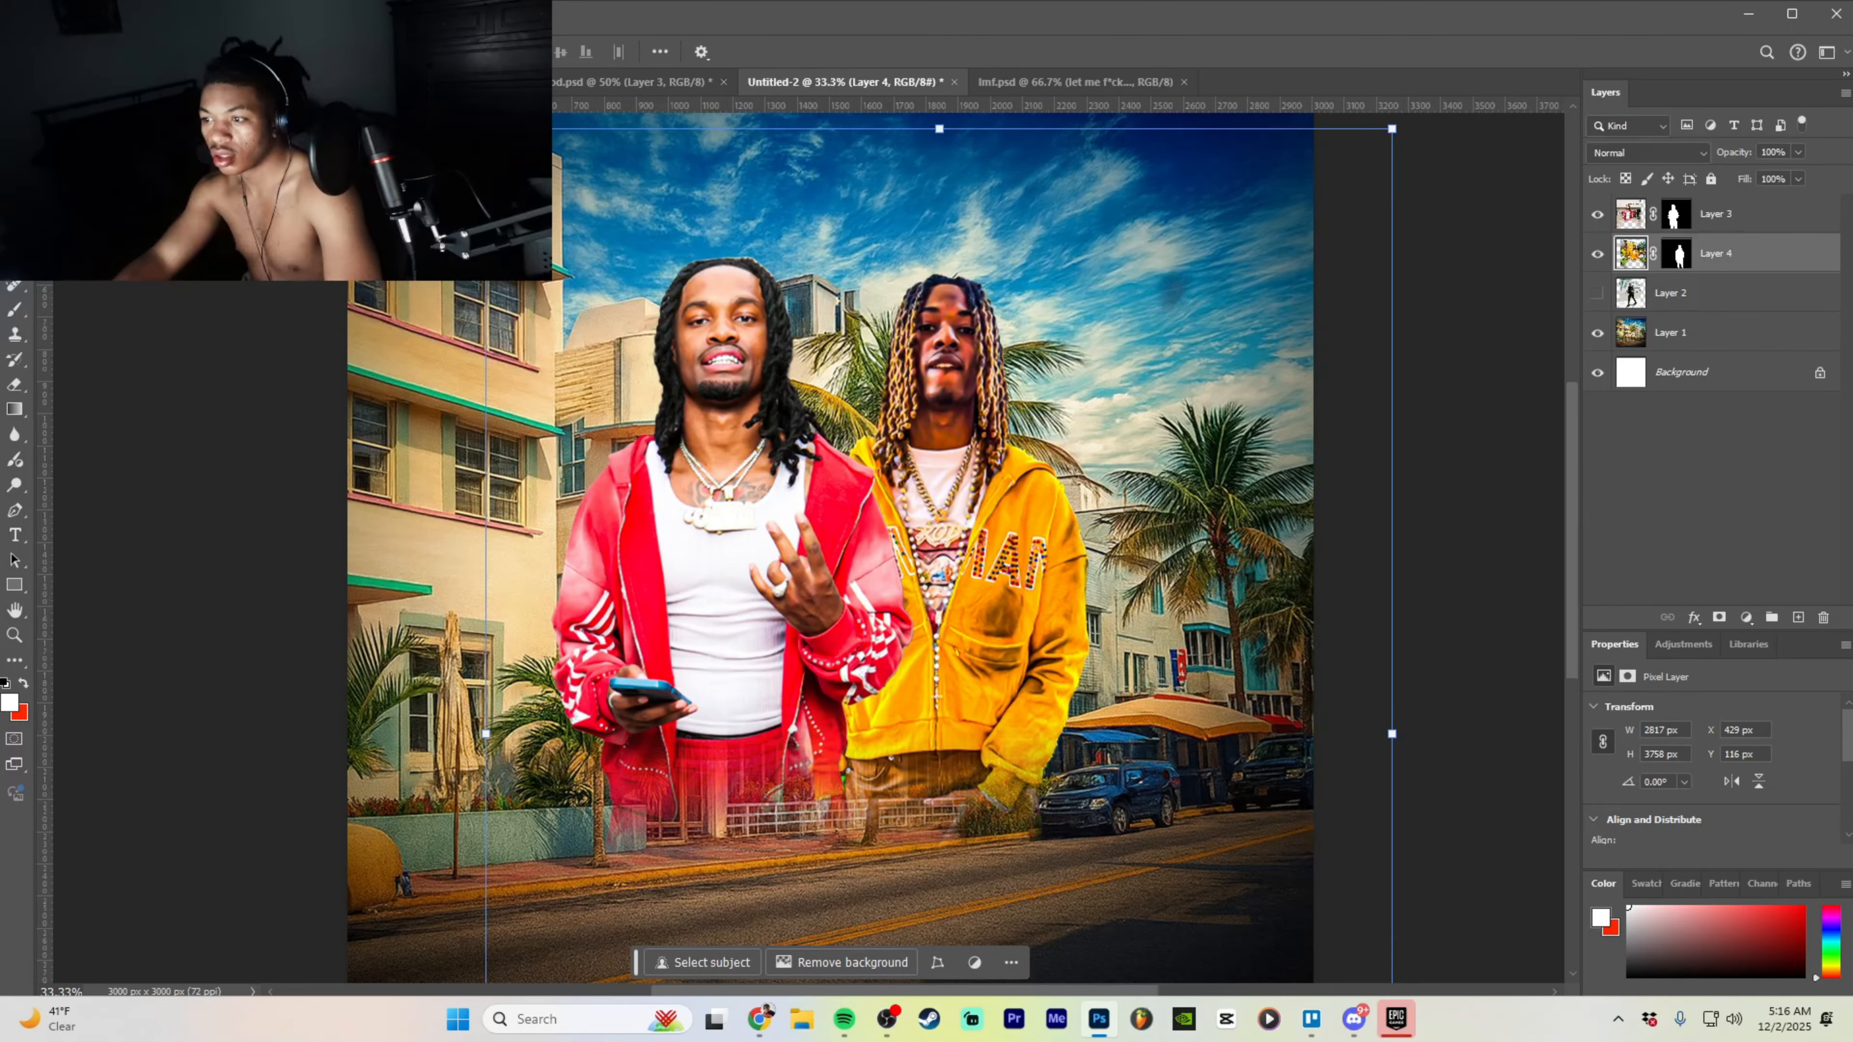
{"action": "left_click", "coordinate": [1817, 222]}
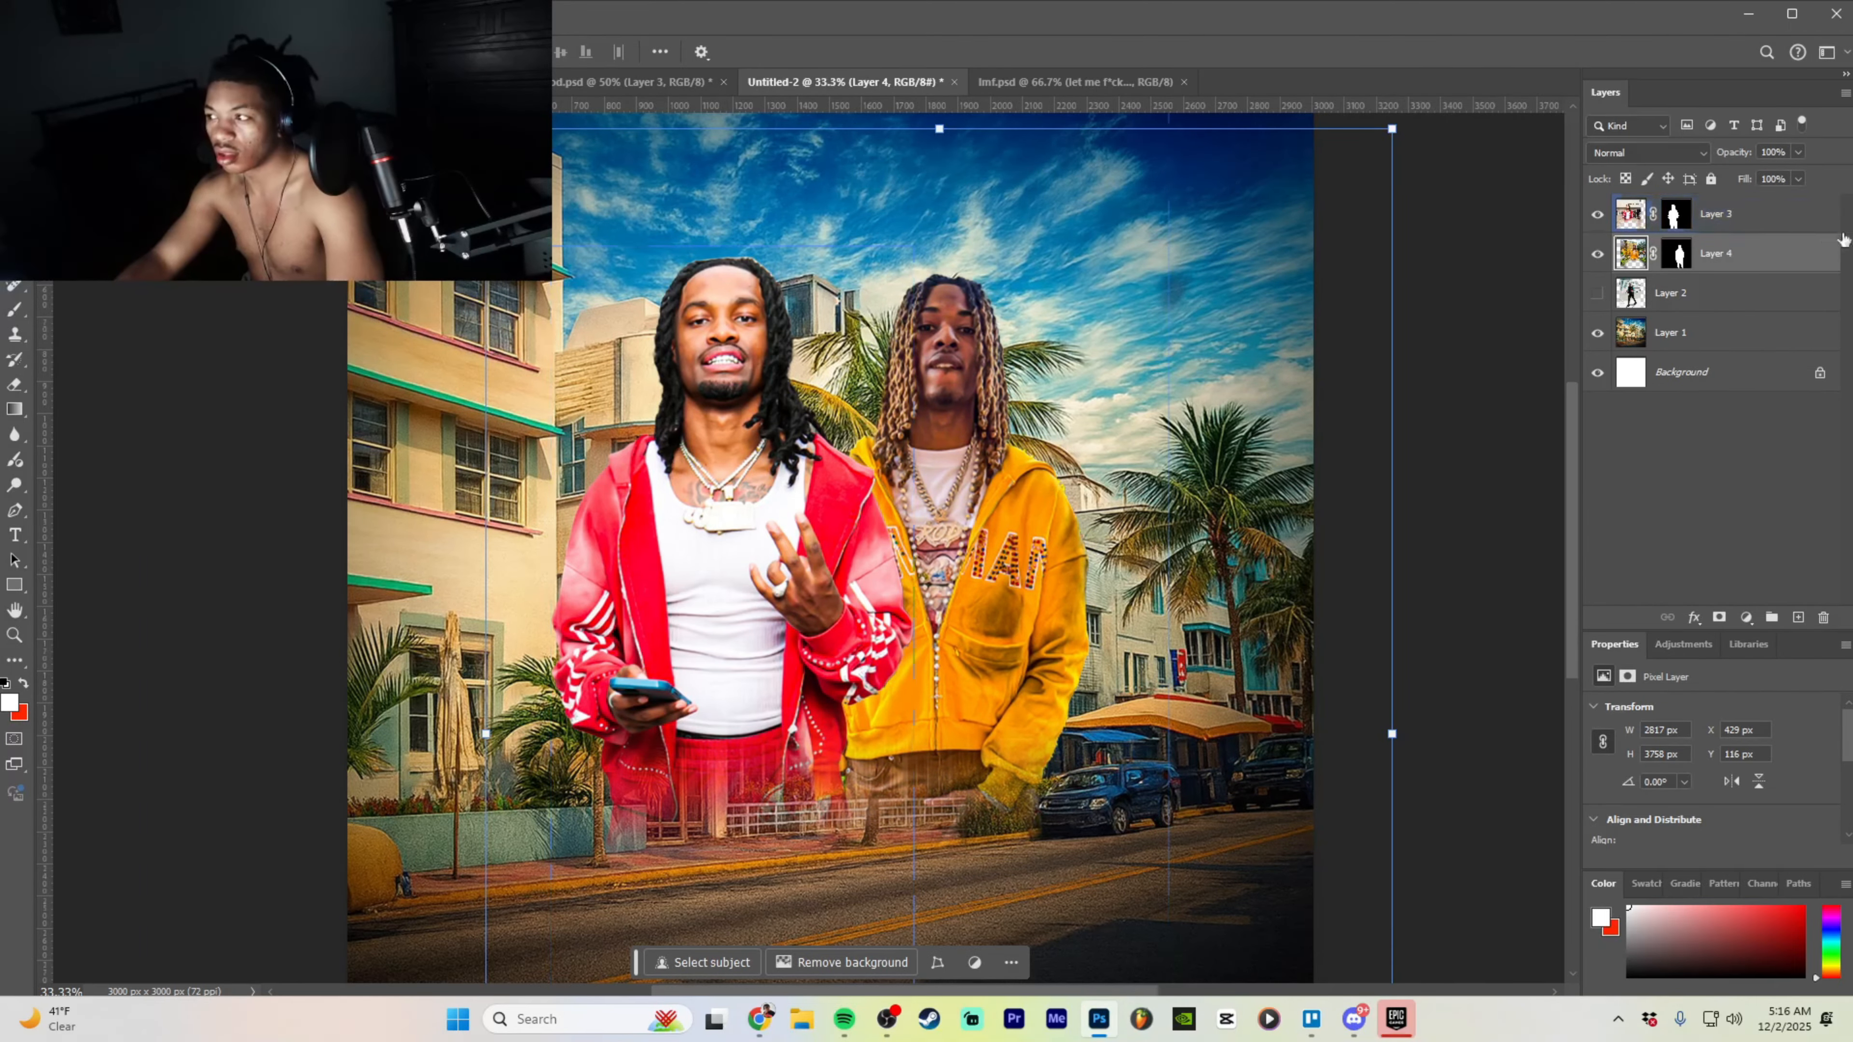
{"action": "left_click", "coordinate": [1765, 253]}
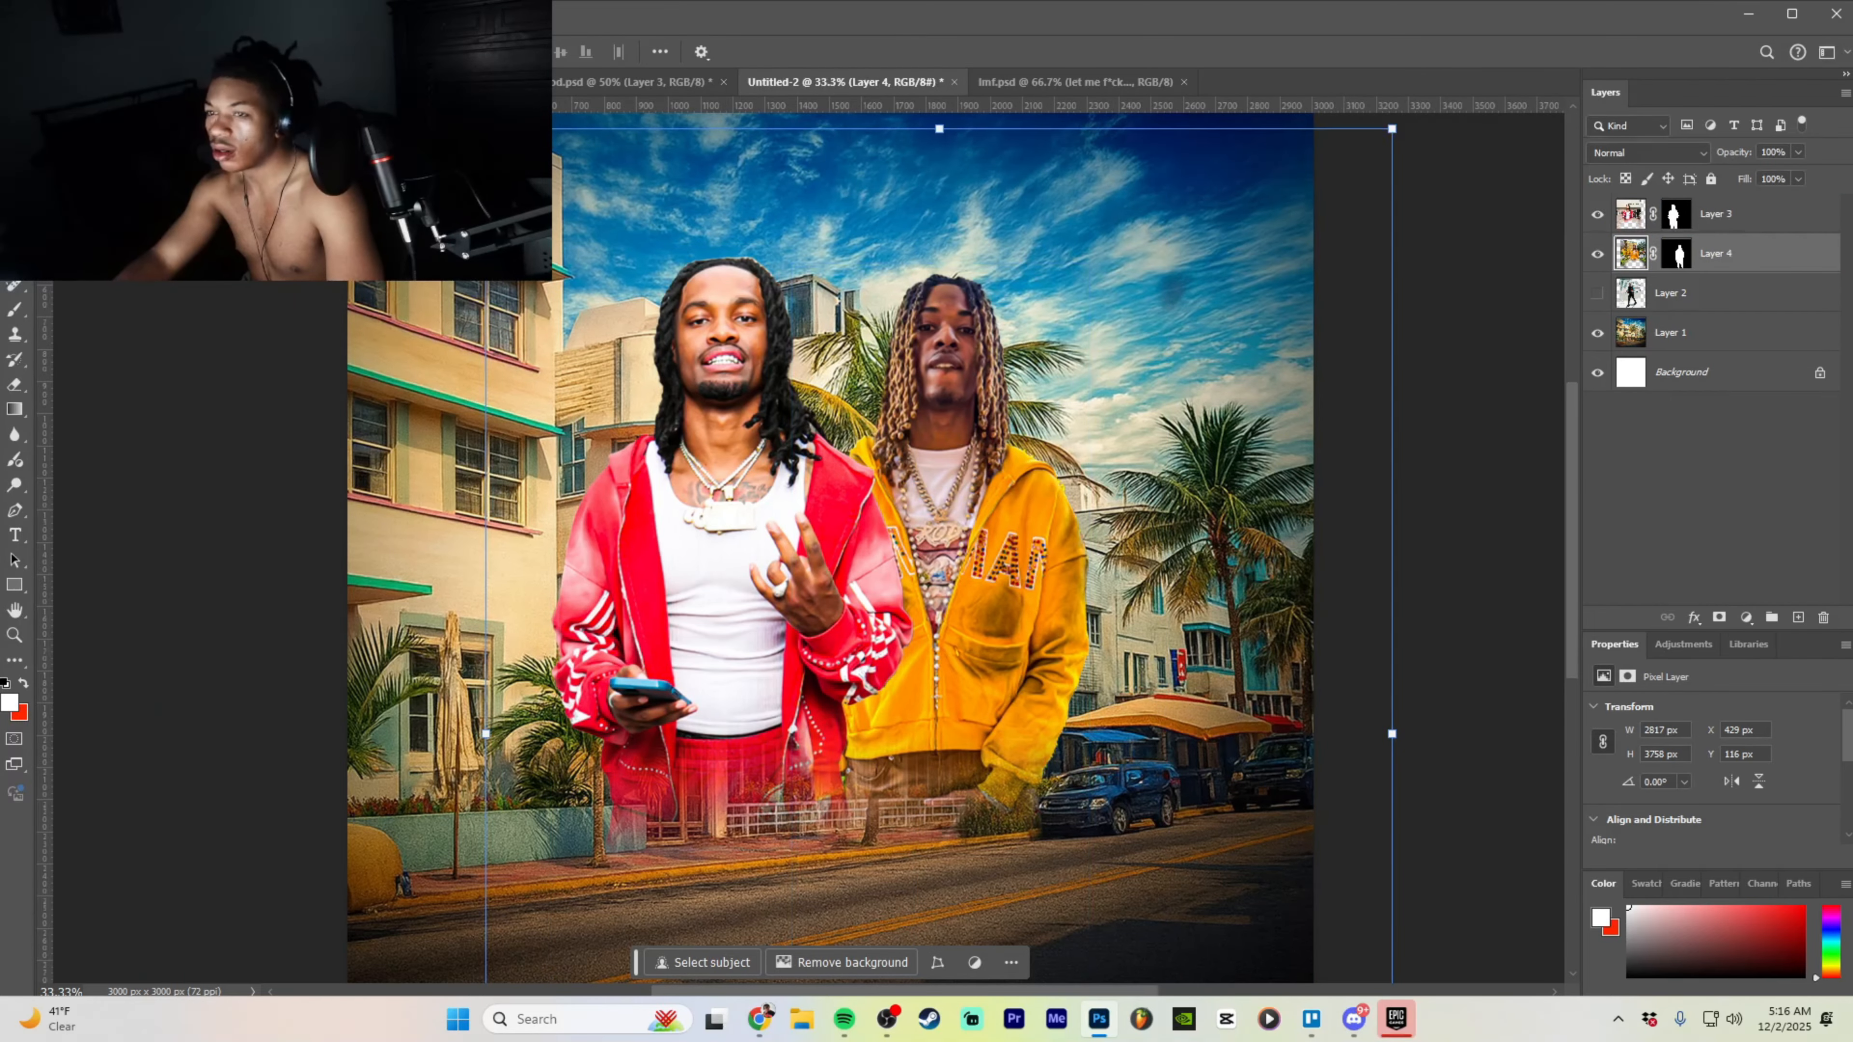
{"action": "left_click", "coordinate": [260, 14]}
{"action": "left_click", "coordinate": [291, 155]}
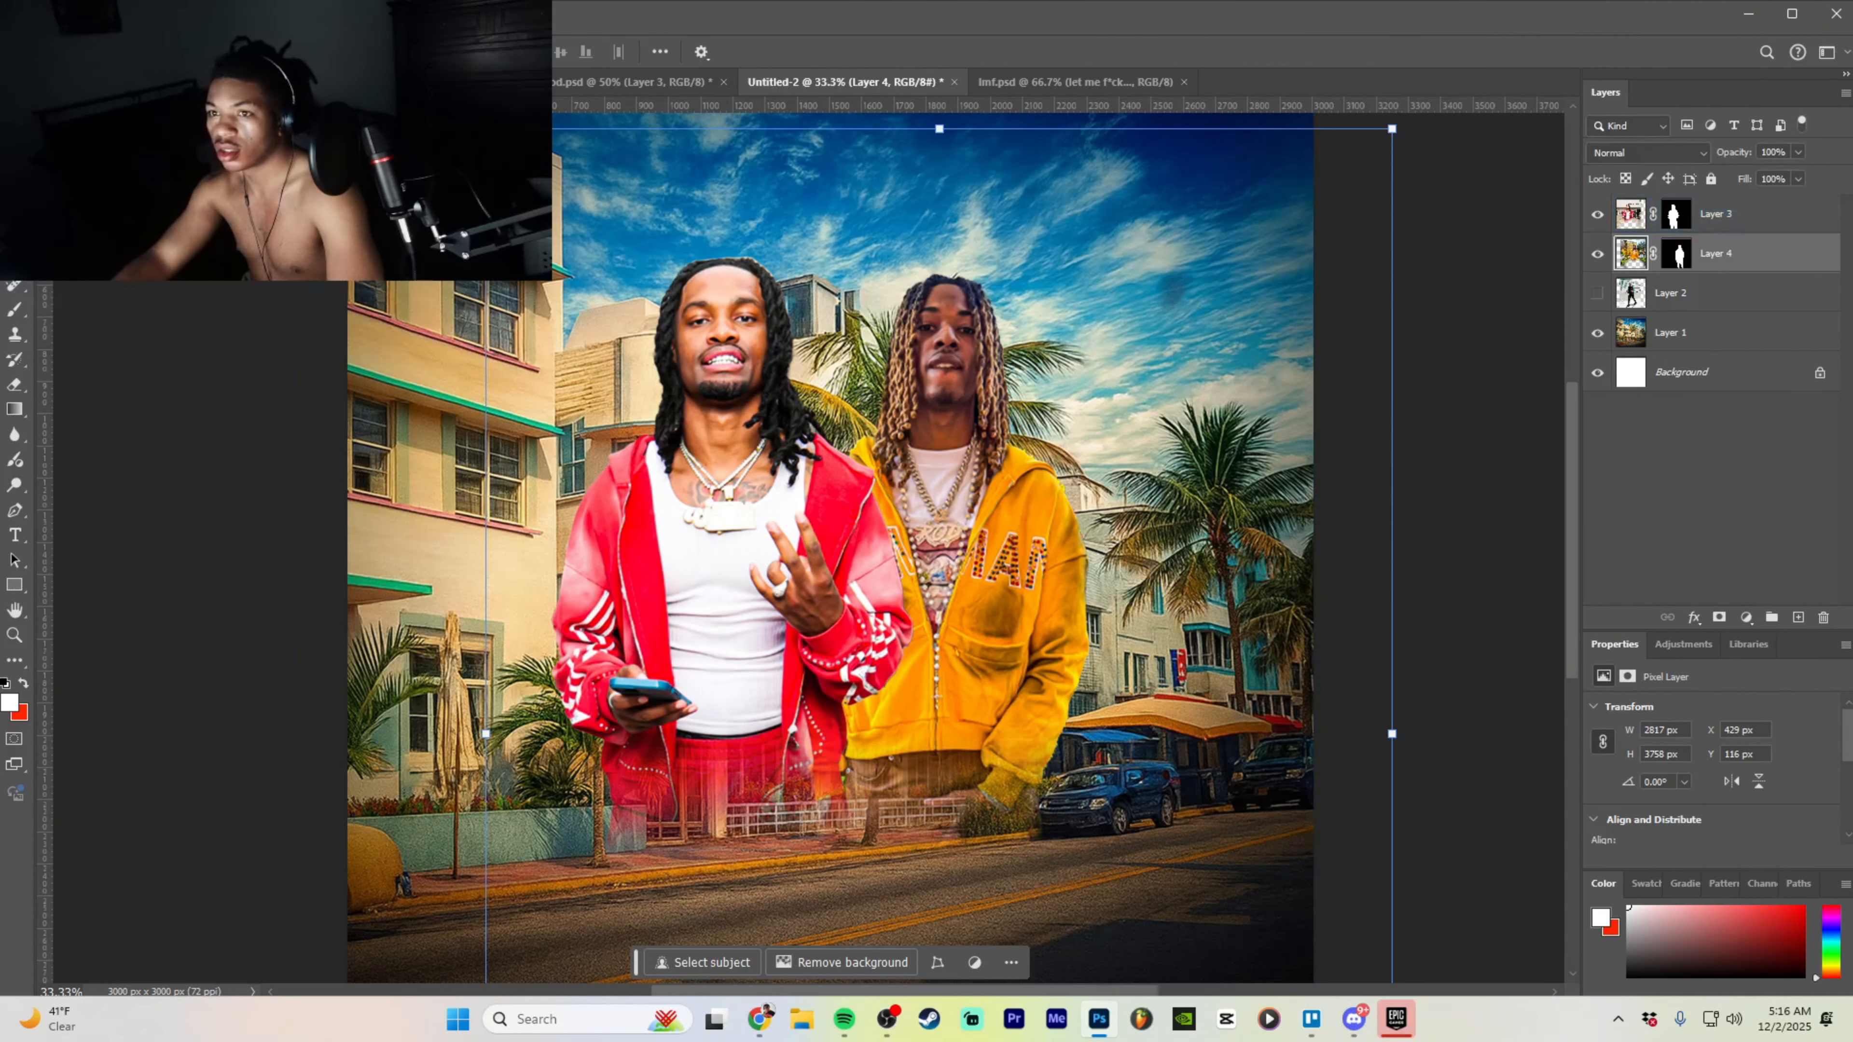
{"action": "left_click", "coordinate": [260, 14]}
{"action": "left_click", "coordinate": [292, 155]}
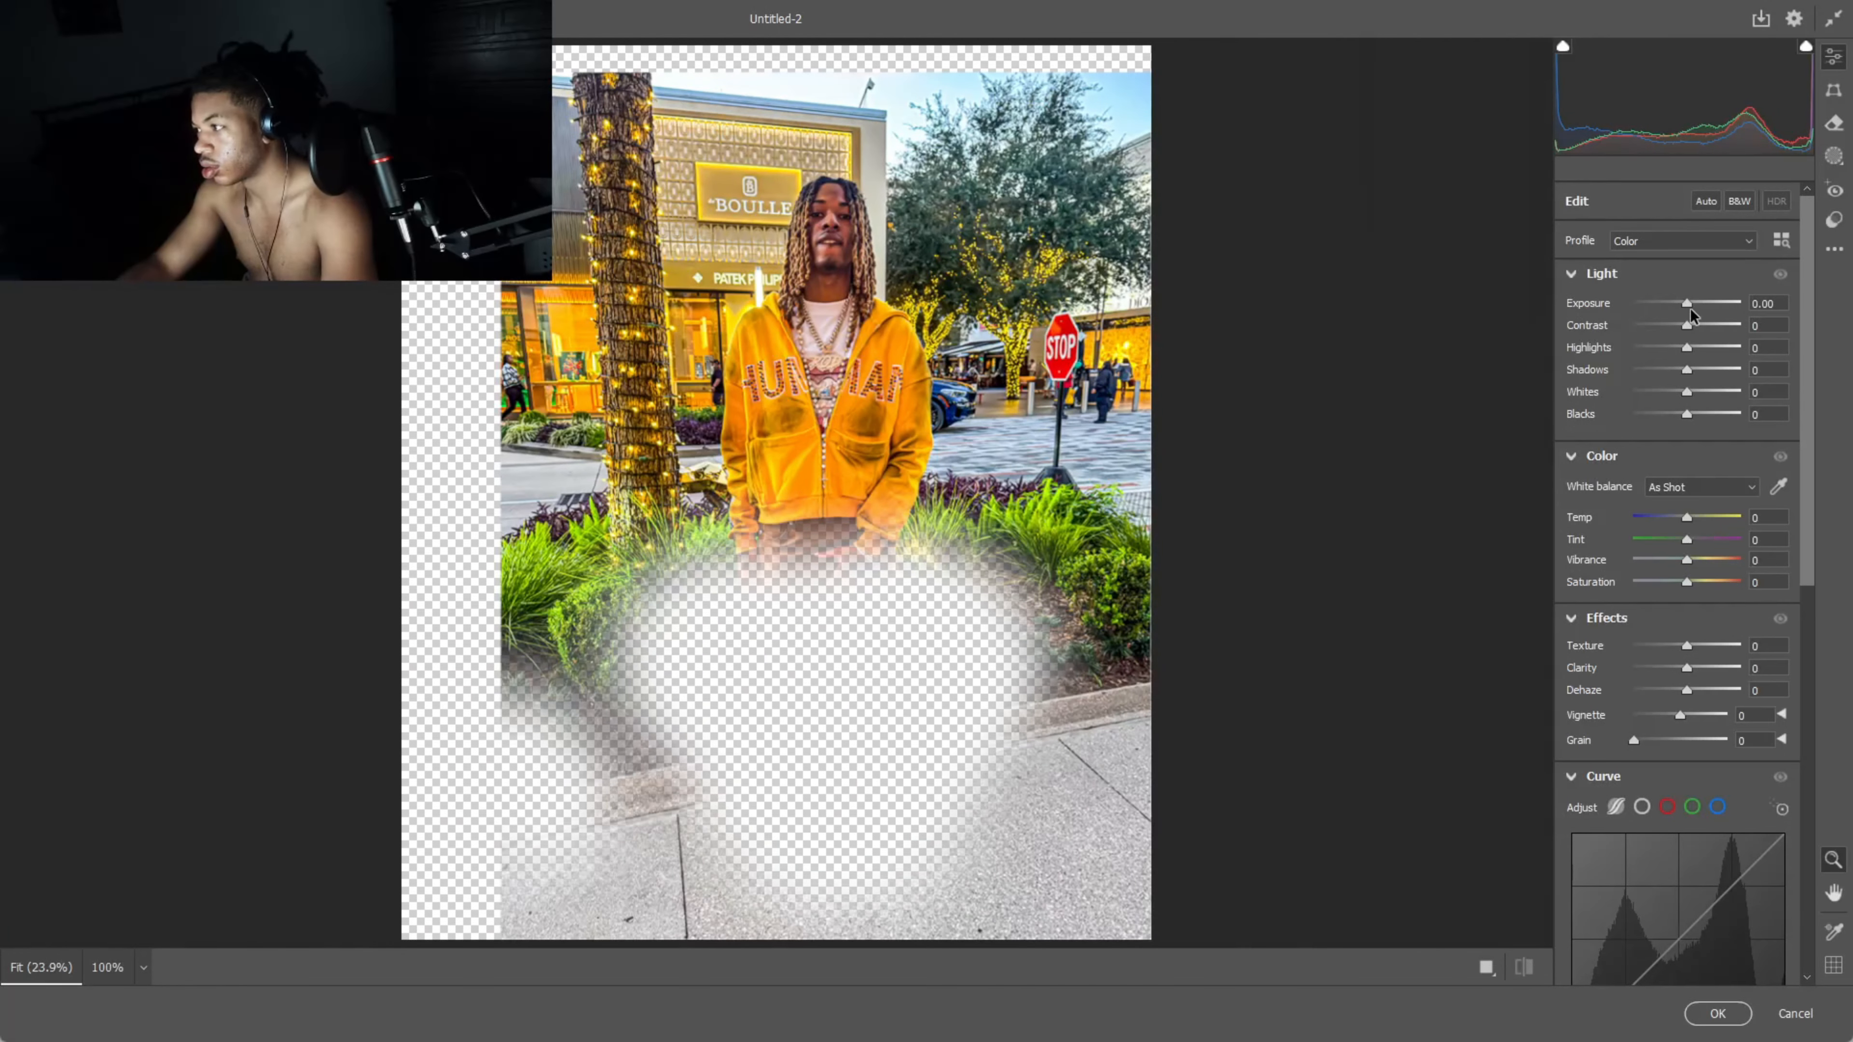
{"action": "left_click_drag", "start_coordinate": [1686, 304], "coordinate": [1692, 305]}
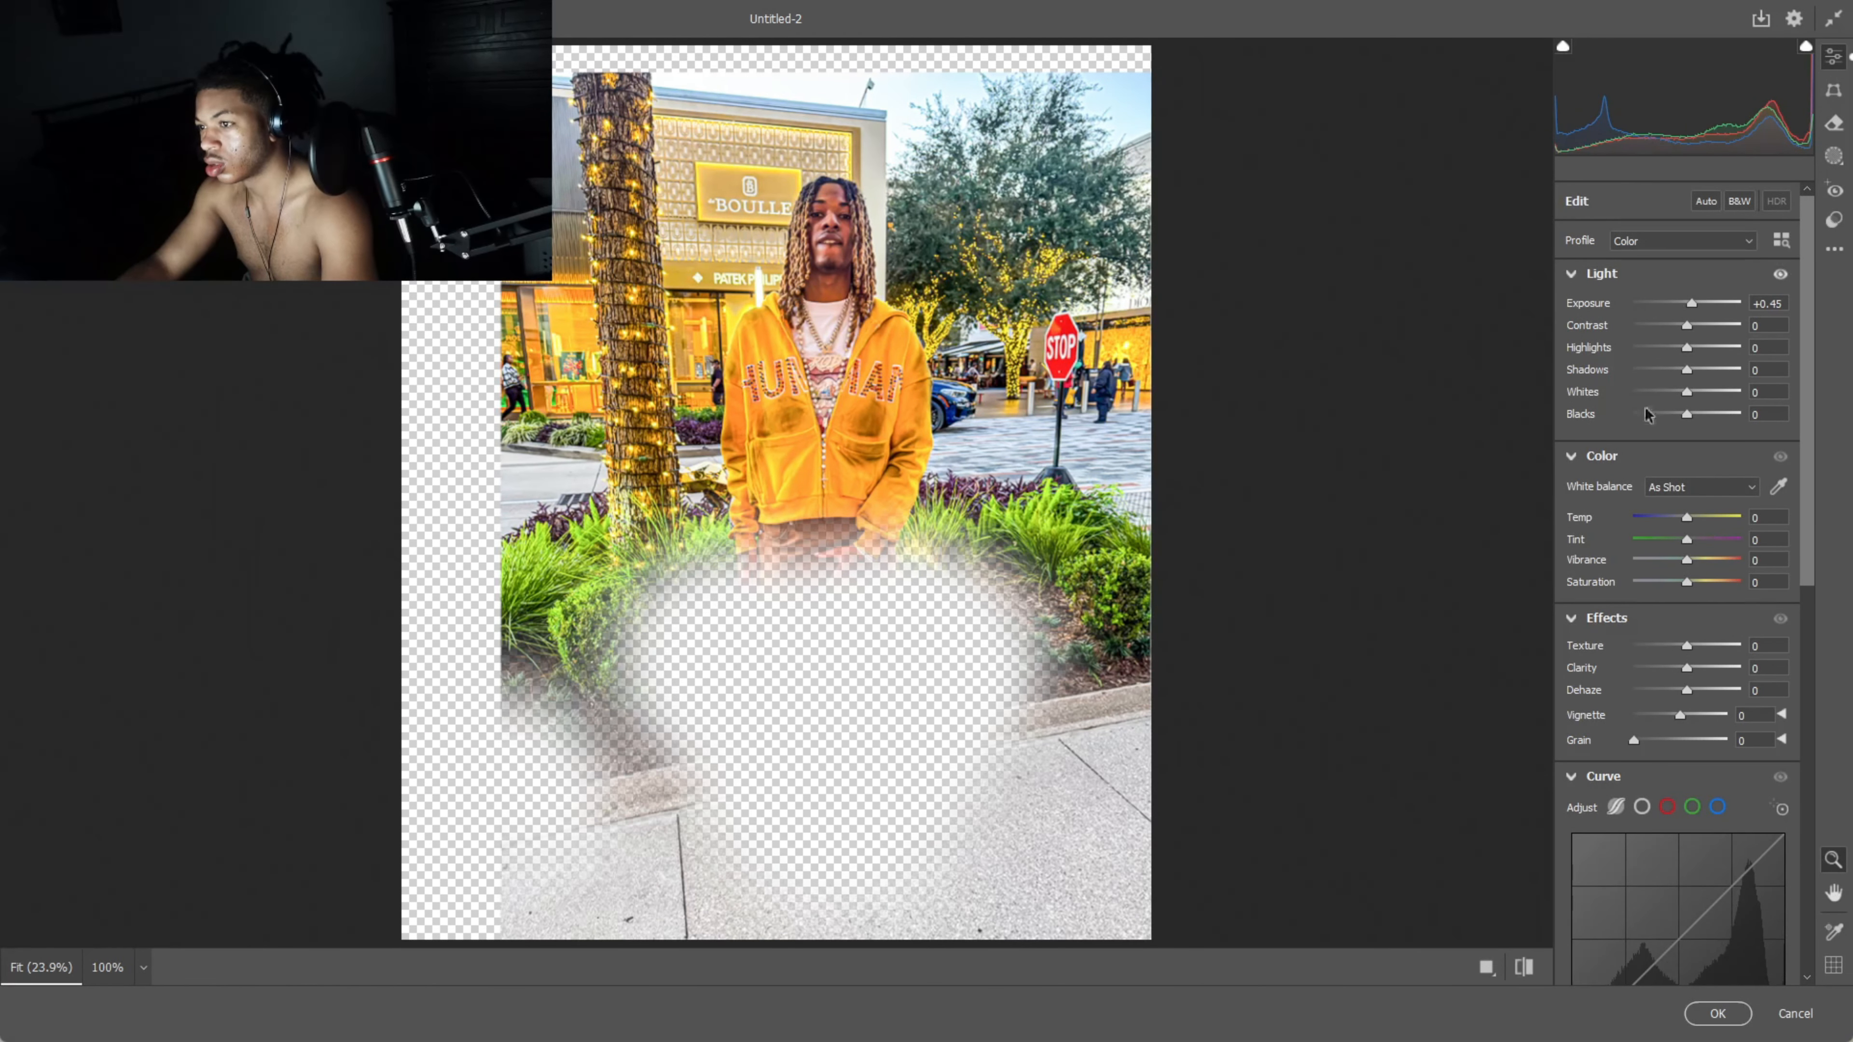
{"action": "left_click", "coordinate": [1715, 1014]}
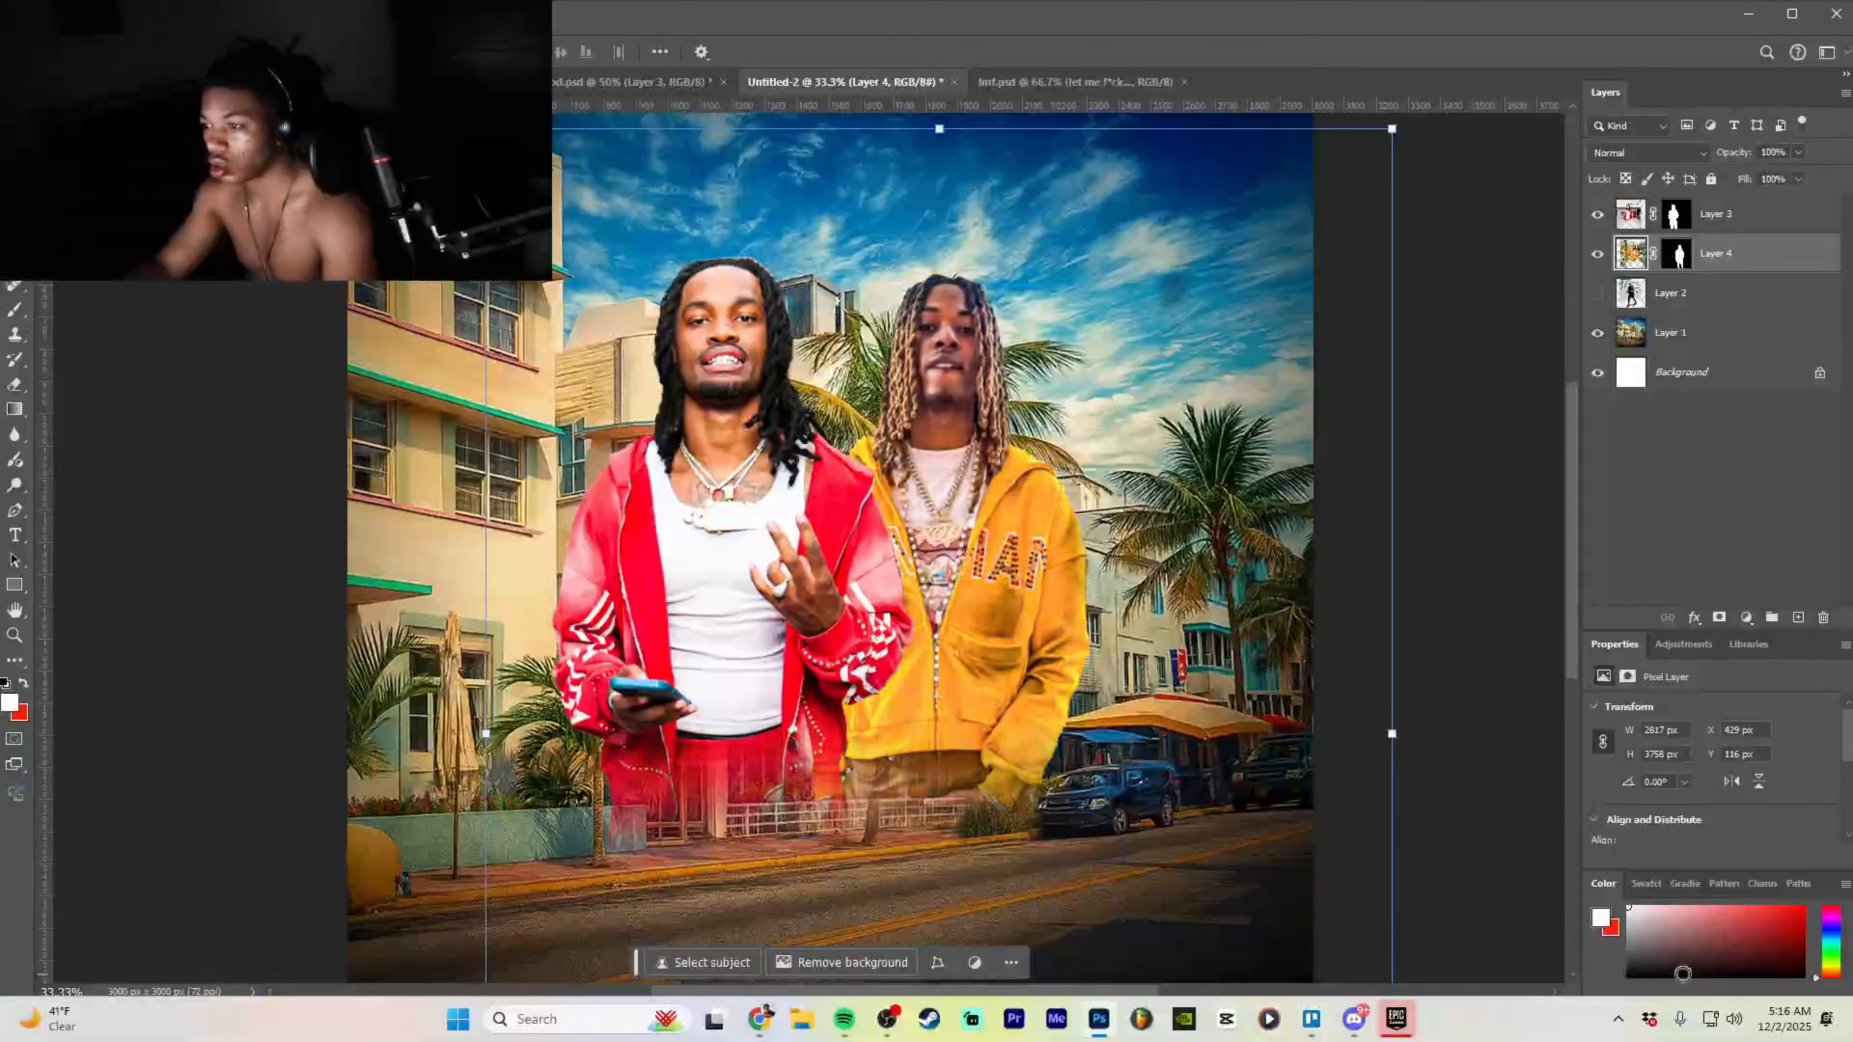
- Enlarge the yellow-hoodie man, place him behind the red-jacket man, and shift the red-jacket man right
{"action": "left_click_drag", "start_coordinate": [958, 632], "coordinate": [987, 632]}
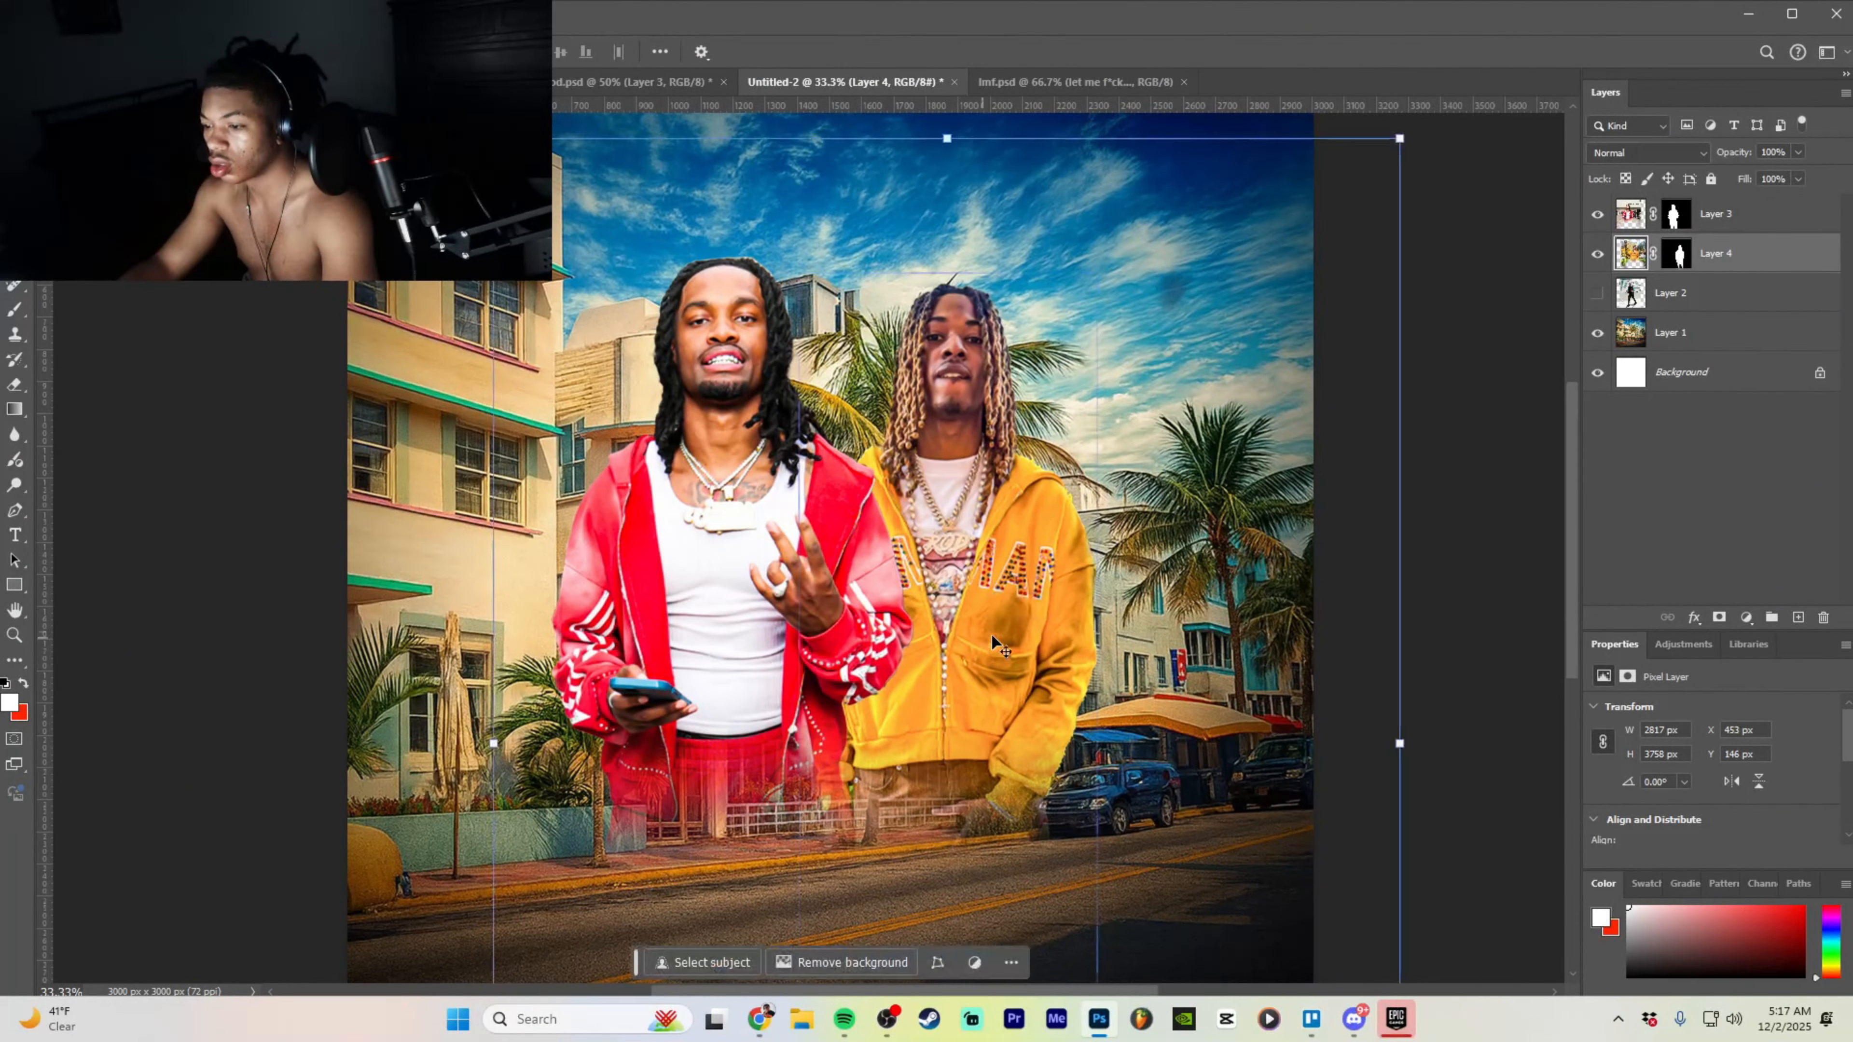
{"action": "left_click_drag", "start_coordinate": [1399, 743], "coordinate": [1460, 744]}
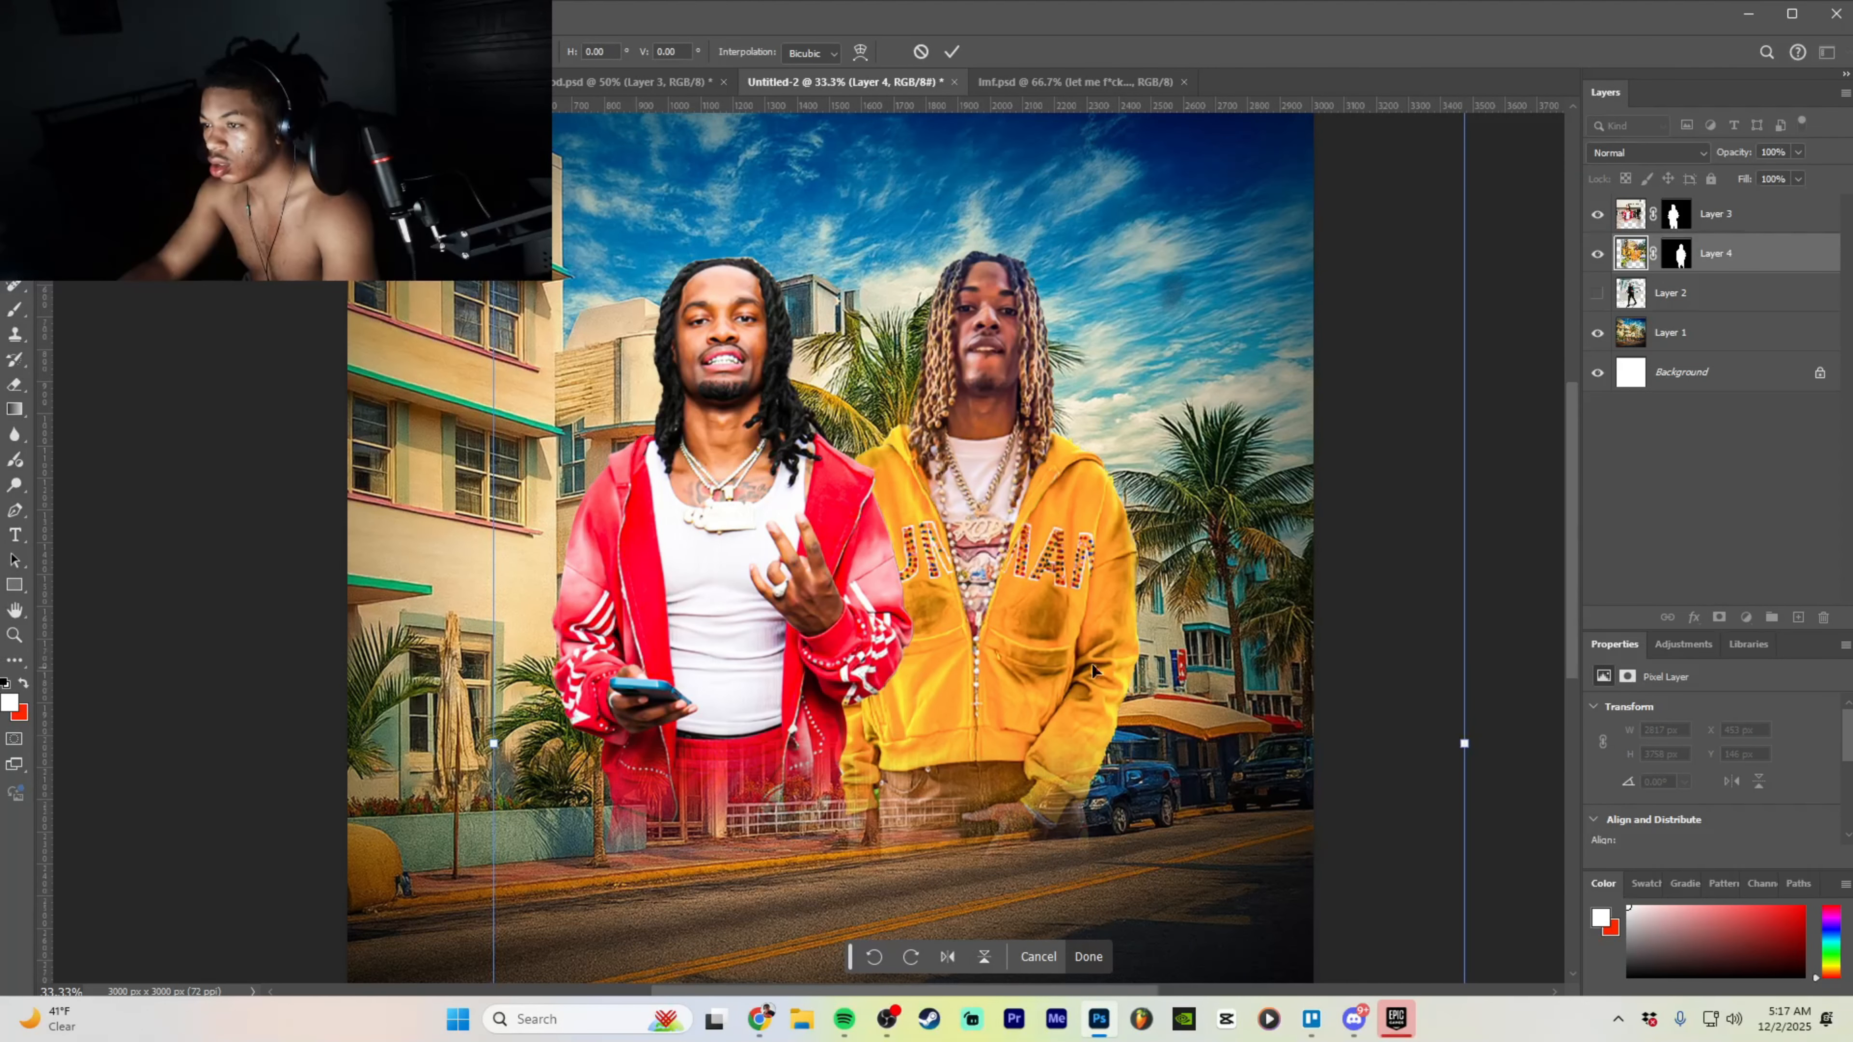
{"action": "left_click_drag", "start_coordinate": [1024, 680], "coordinate": [703, 663]}
{"action": "key", "text": "Return"}
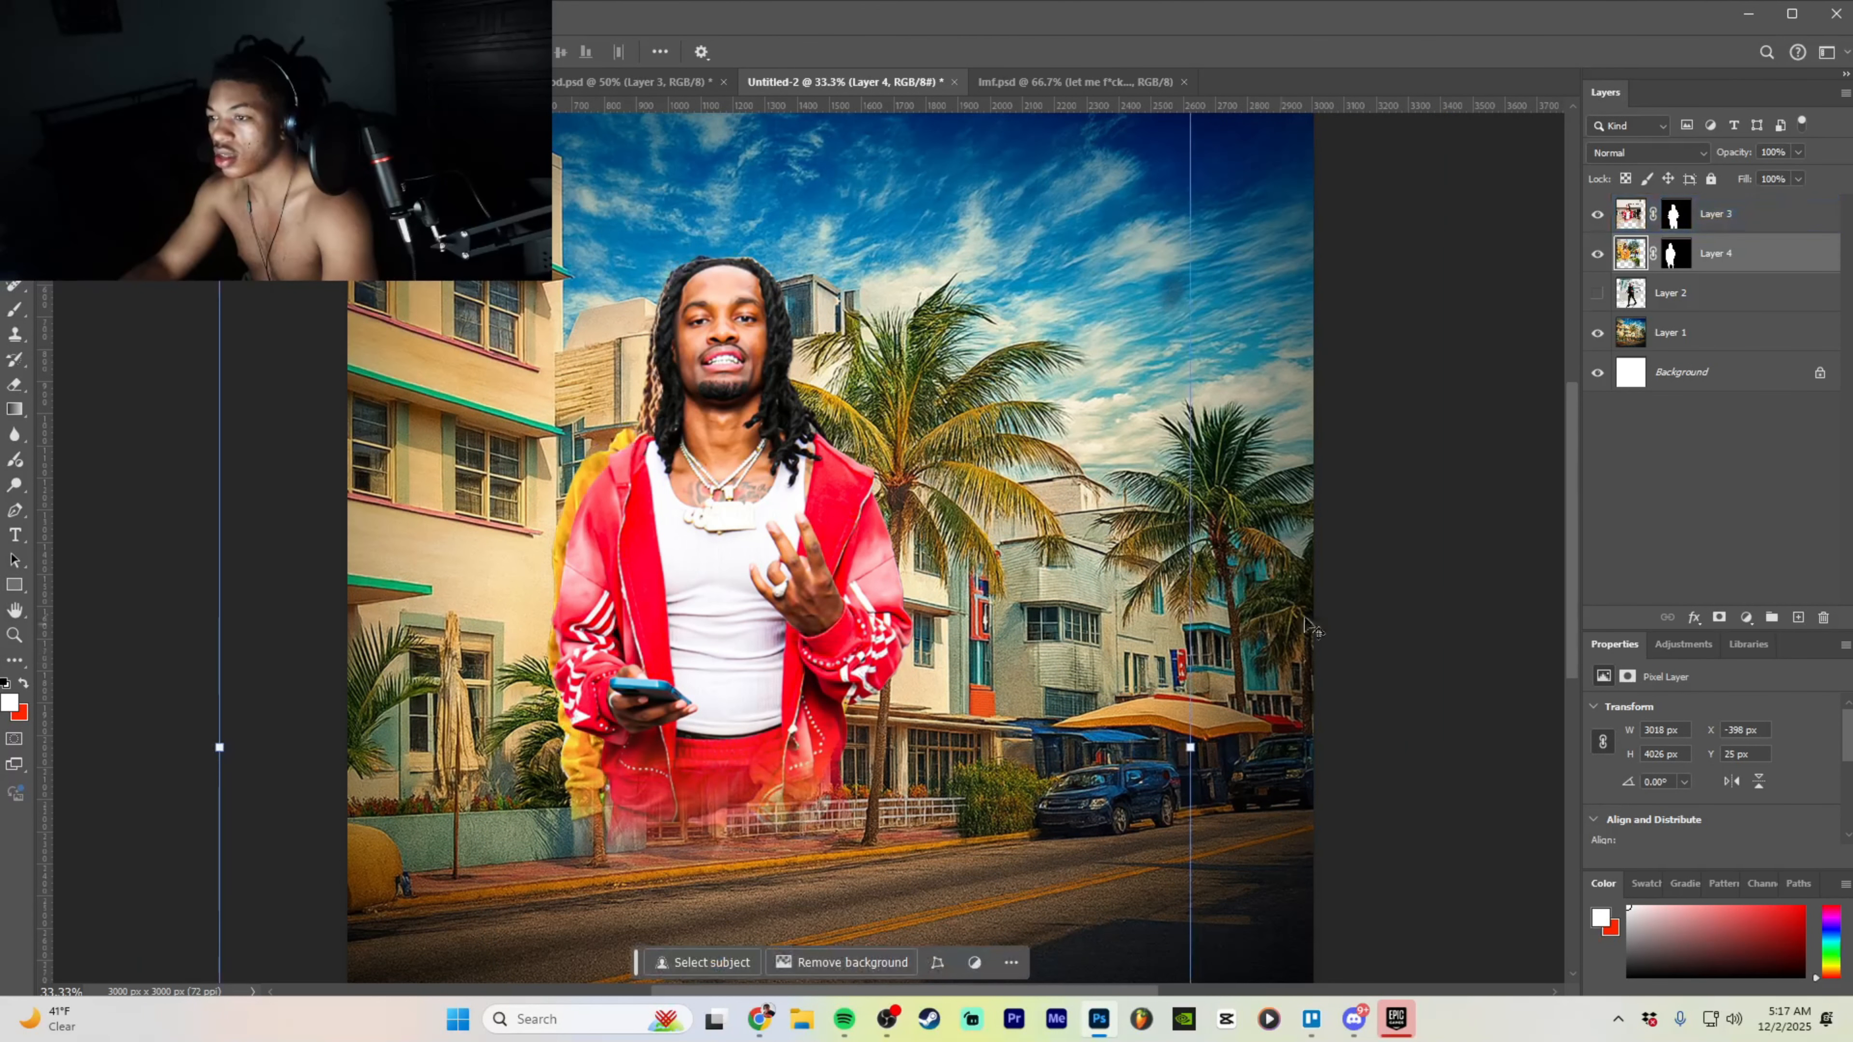
{"action": "left_click", "coordinate": [1793, 215]}
{"action": "left_click_drag", "start_coordinate": [744, 528], "coordinate": [970, 533]}
- Centre the street background layer horizontally on the square canvas
{"action": "key", "text": "ctrl+minus"}
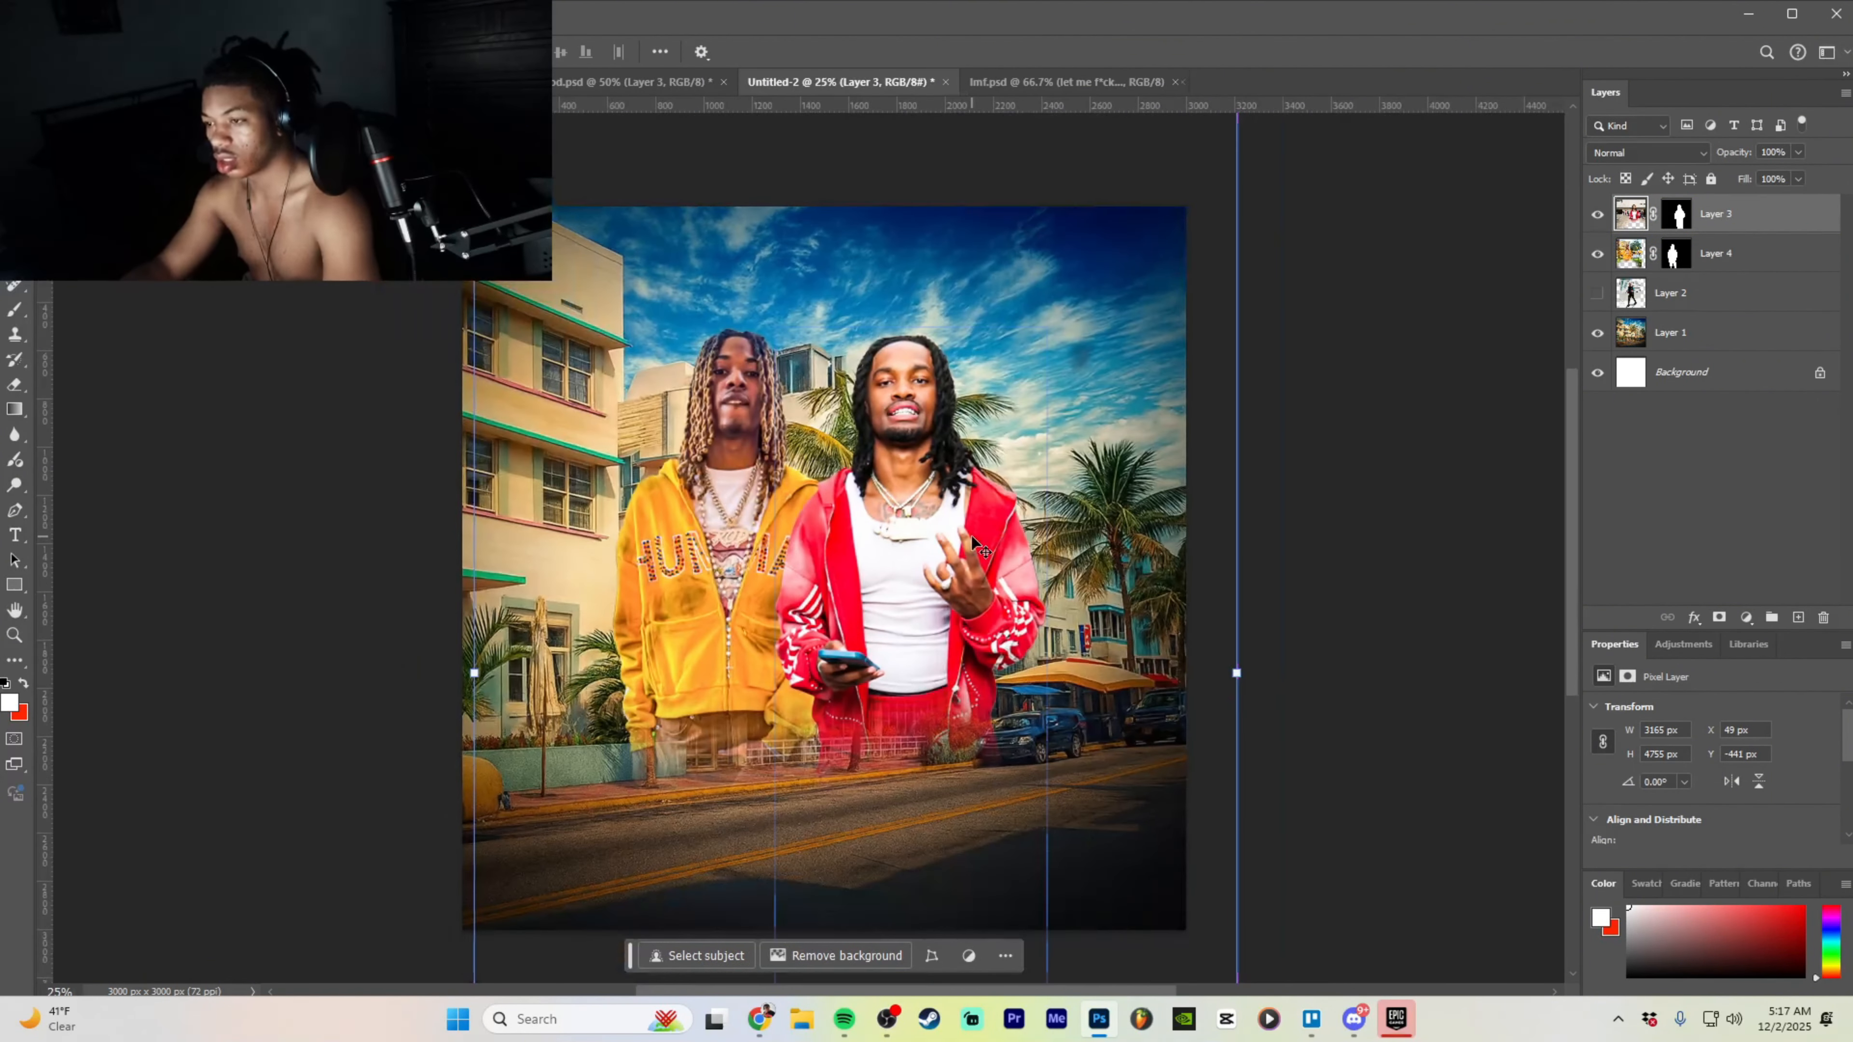
{"action": "left_click", "coordinate": [1714, 334]}
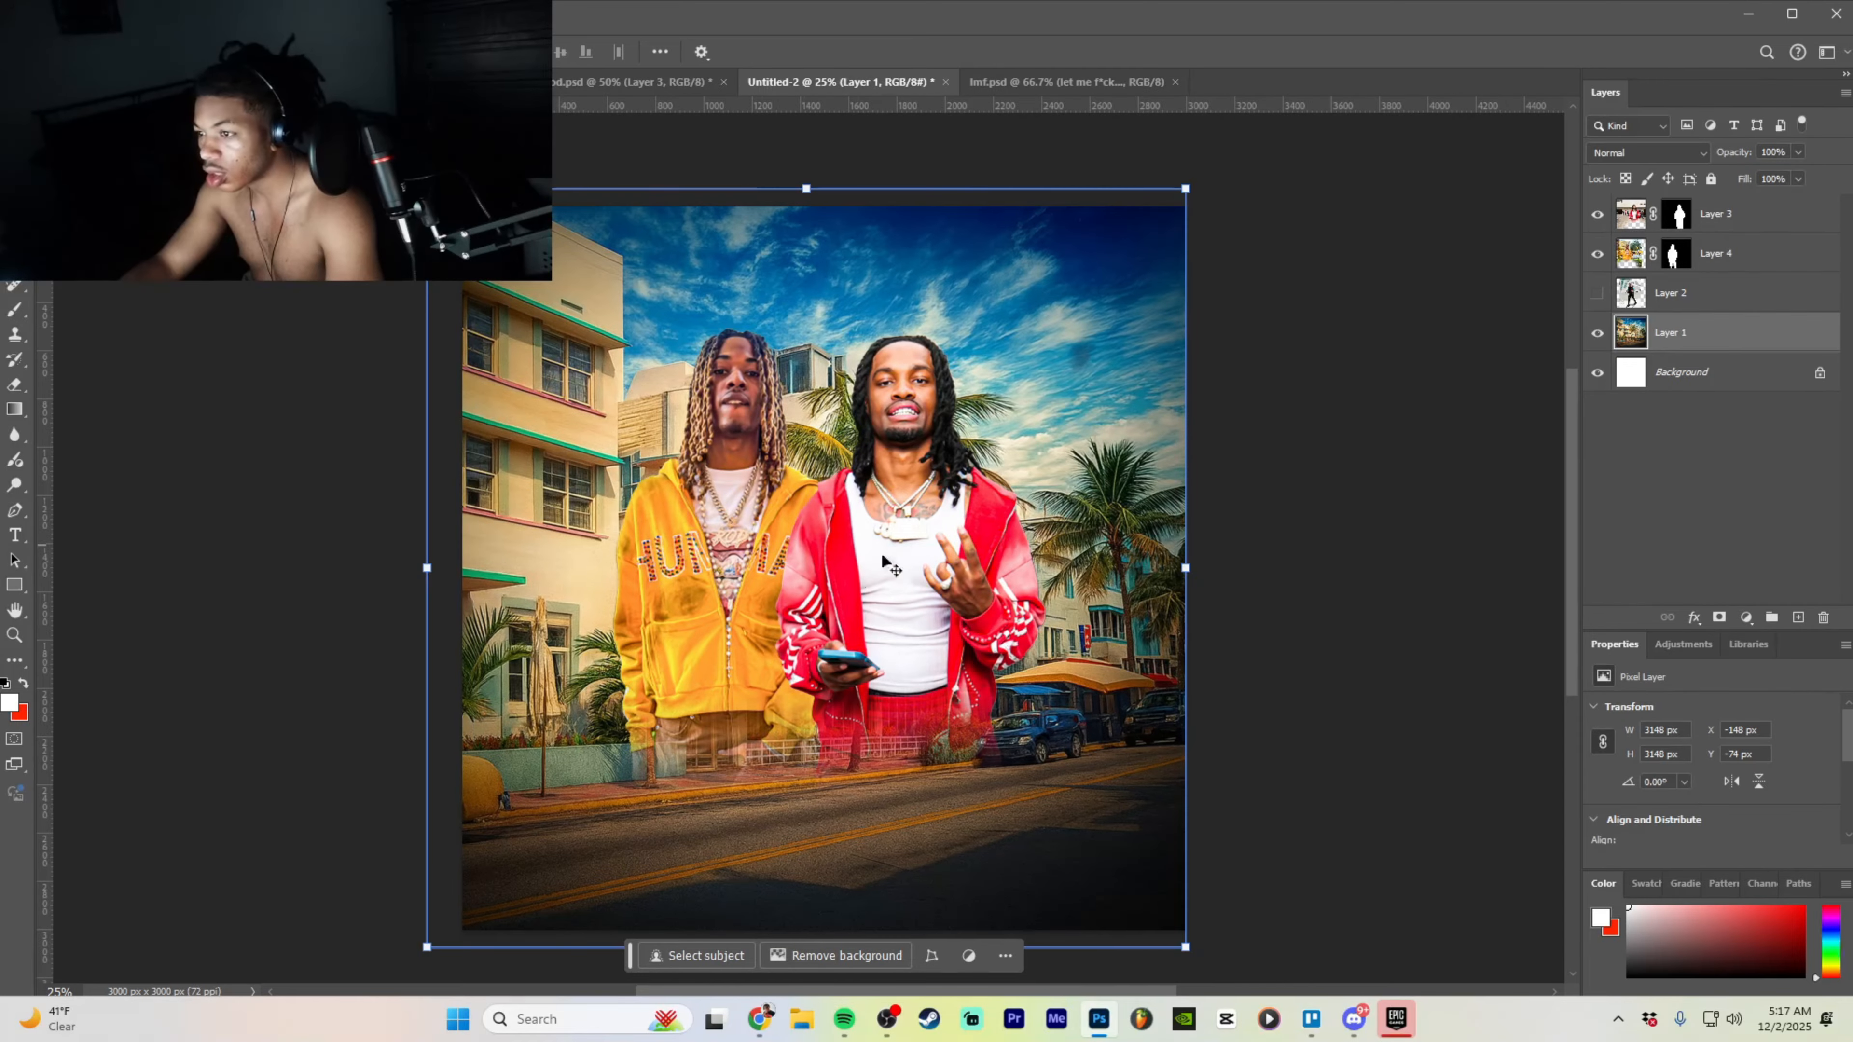
{"action": "mouse_move", "coordinate": [841, 576]}
{"action": "left_mouse_down"}
{"action": "mouse_move", "coordinate": [859, 576]}
{"action": "mouse_move", "coordinate": [784, 606]}
{"action": "mouse_move", "coordinate": [824, 598]}
{"action": "left_mouse_up"}
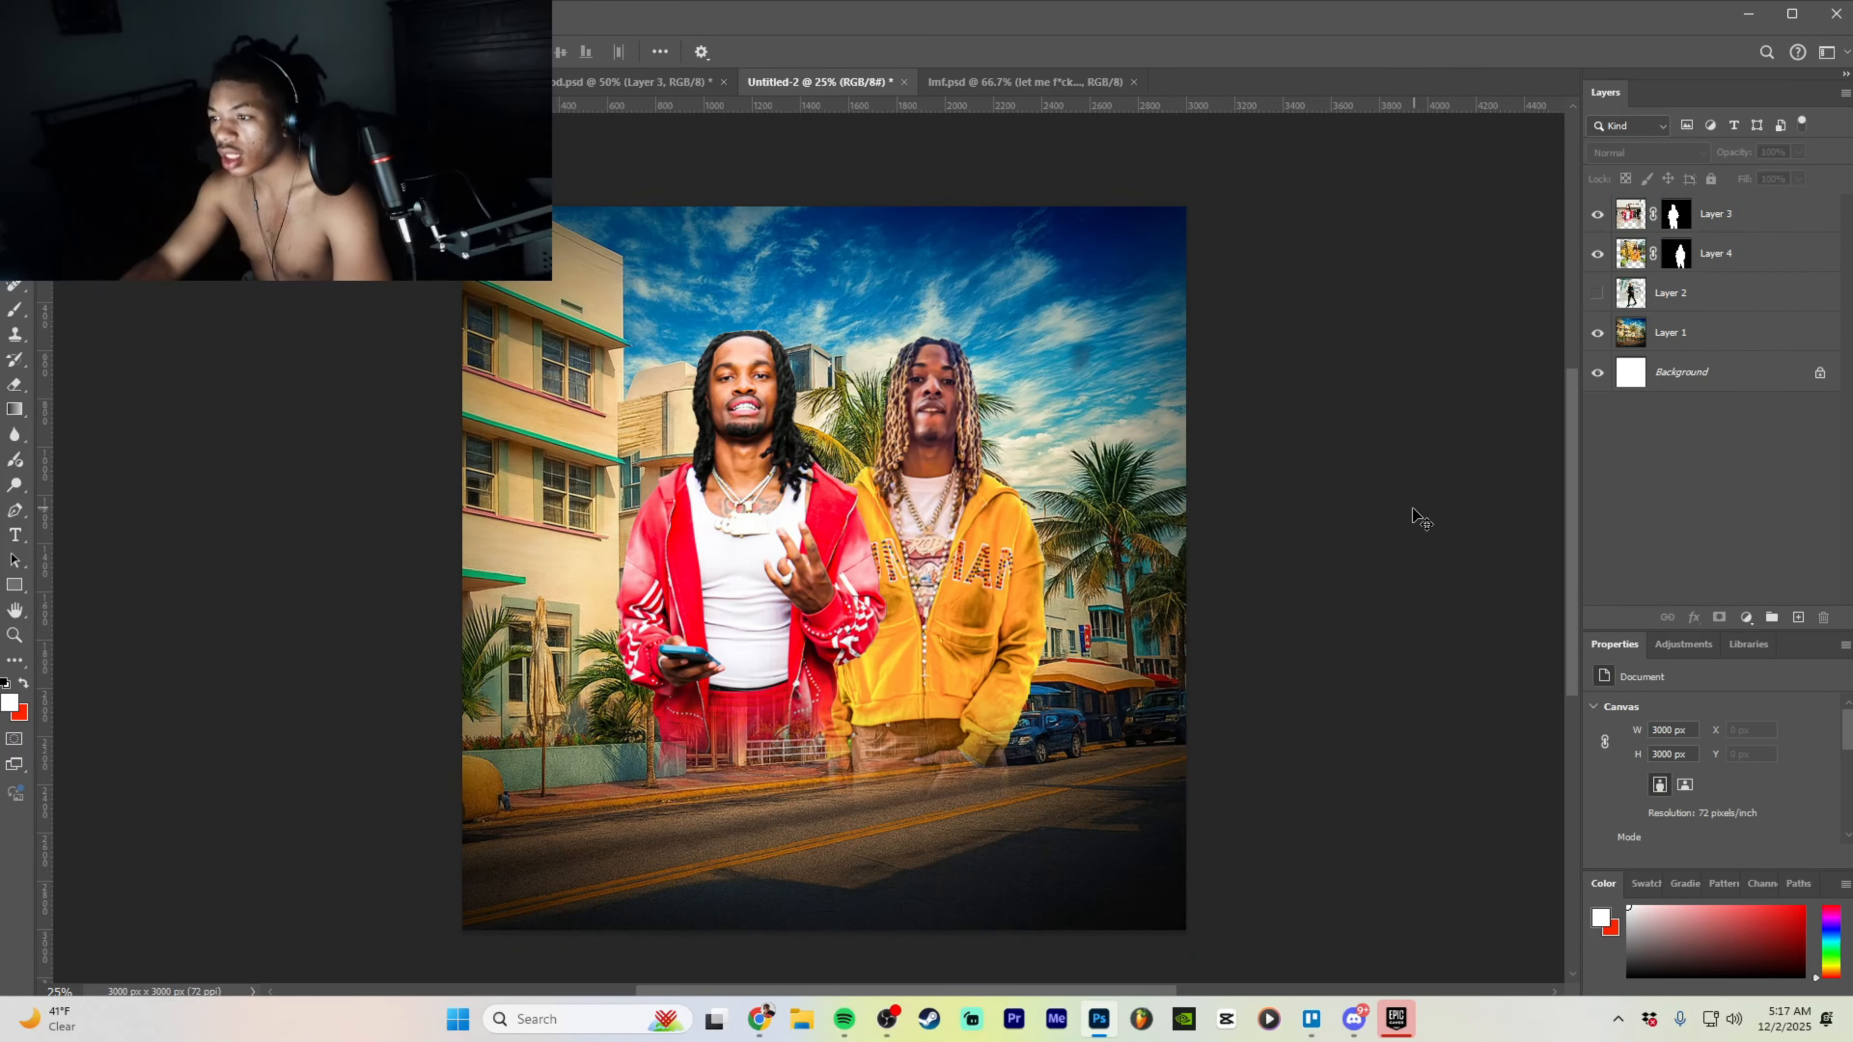
{"action": "left_click", "coordinate": [912, 621]}
{"action": "left_click", "coordinate": [859, 382]}
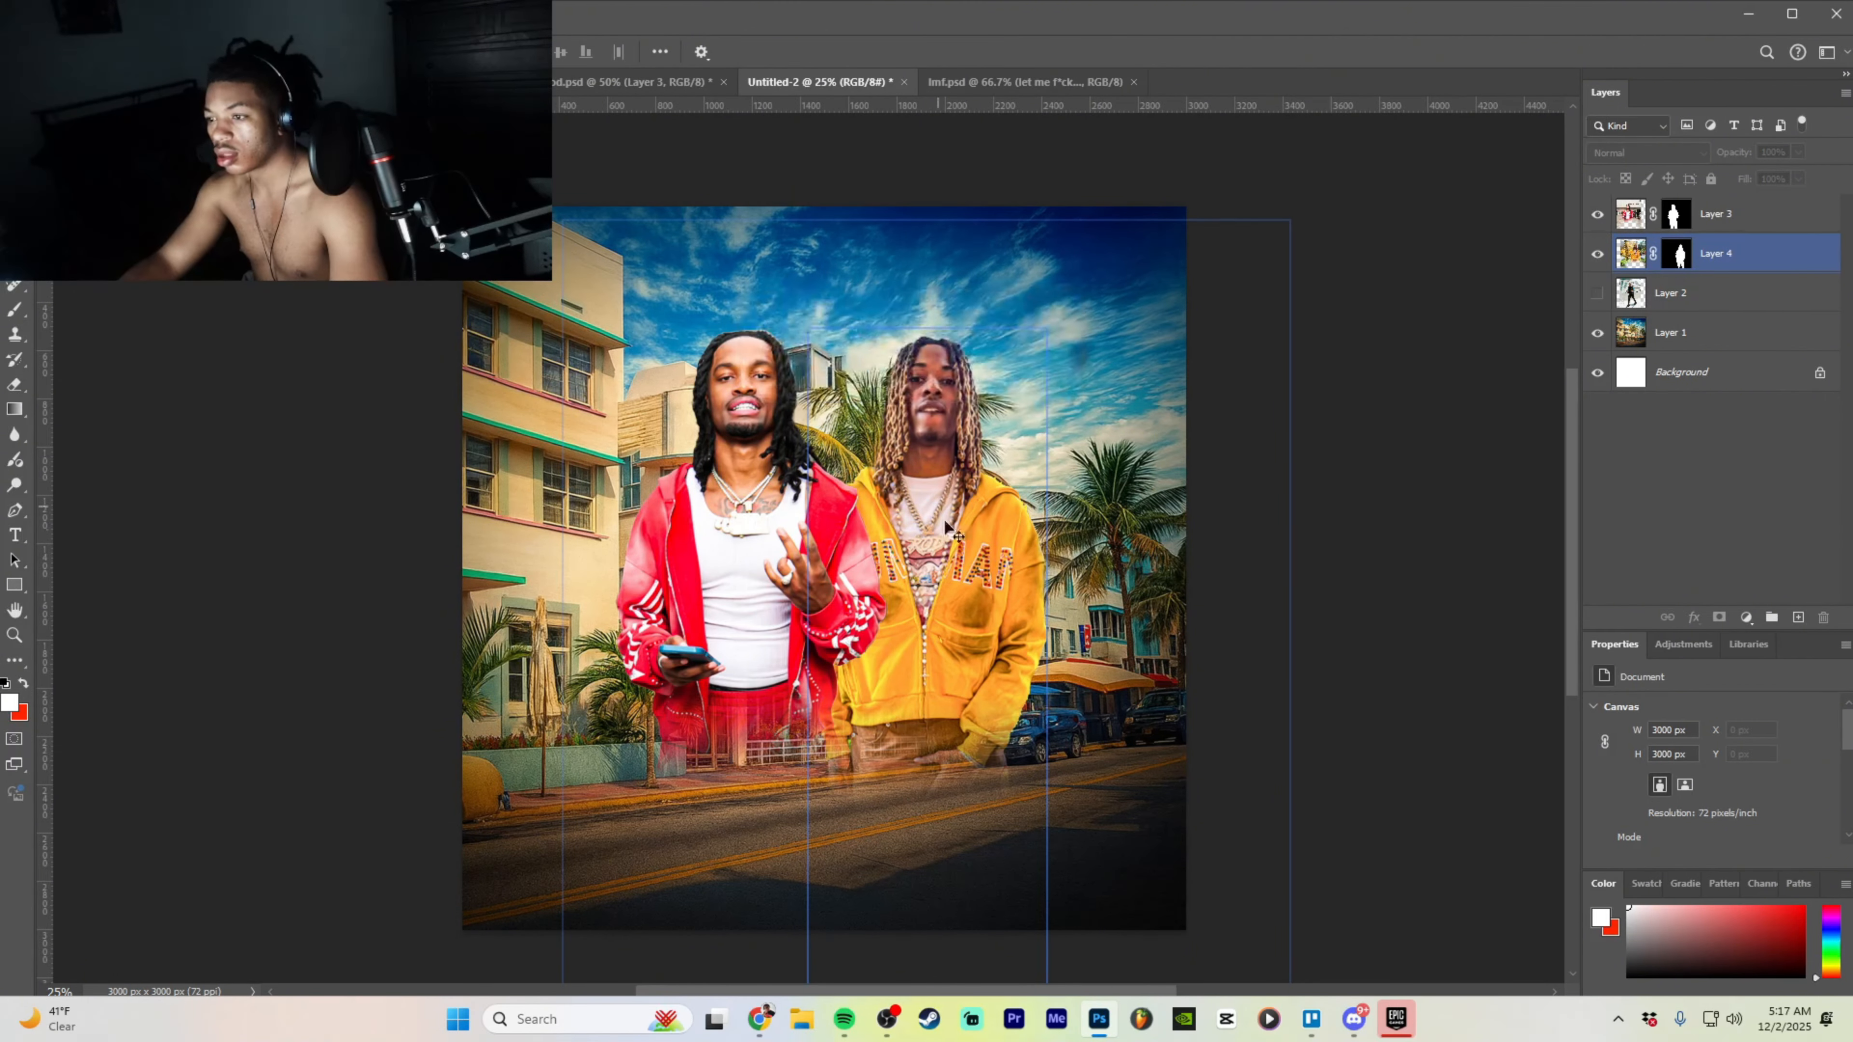
{"action": "left_click", "coordinate": [939, 540]}
{"action": "left_click", "coordinate": [865, 385]}
- Enlarge the red-jacket man and nudge him slightly left and down
{"action": "left_click", "coordinate": [1777, 228]}
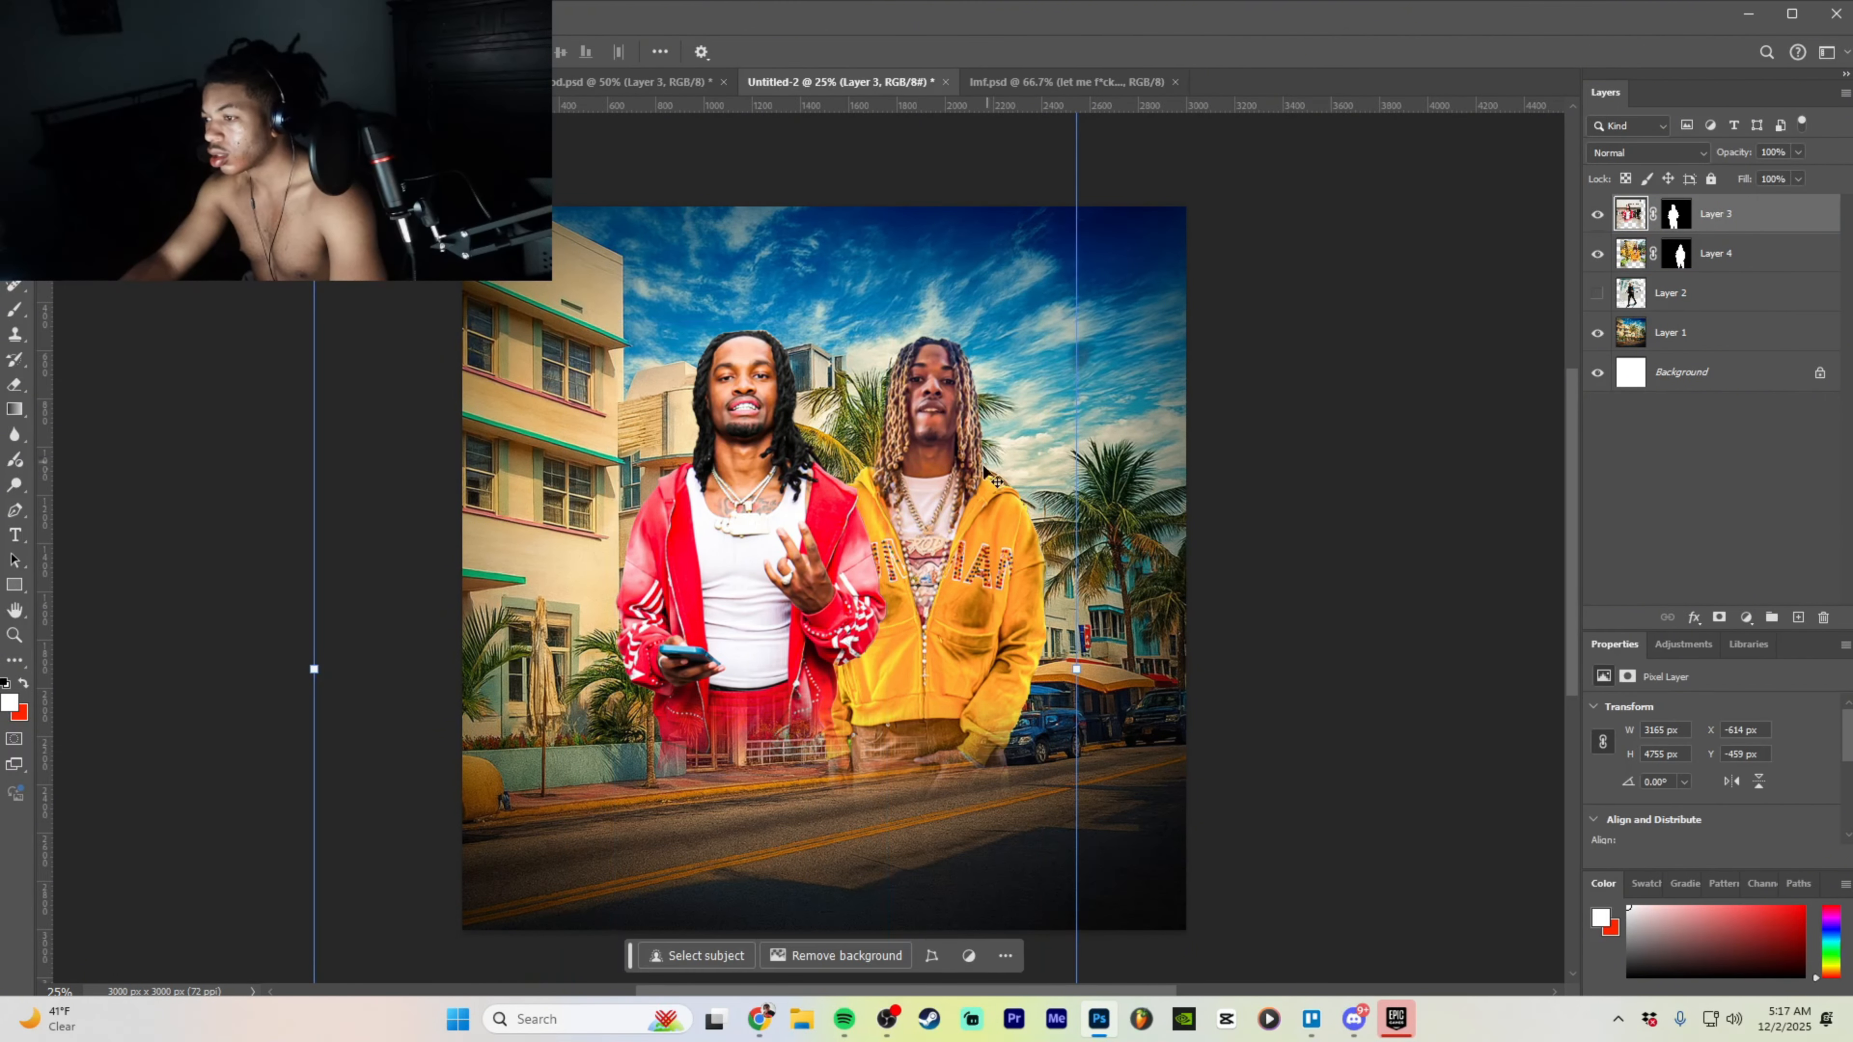
{"action": "mouse_move", "coordinate": [986, 514]}
{"action": "left_mouse_down"}
{"action": "mouse_move", "coordinate": [950, 514]}
{"action": "mouse_move", "coordinate": [968, 521]}
{"action": "left_mouse_up"}
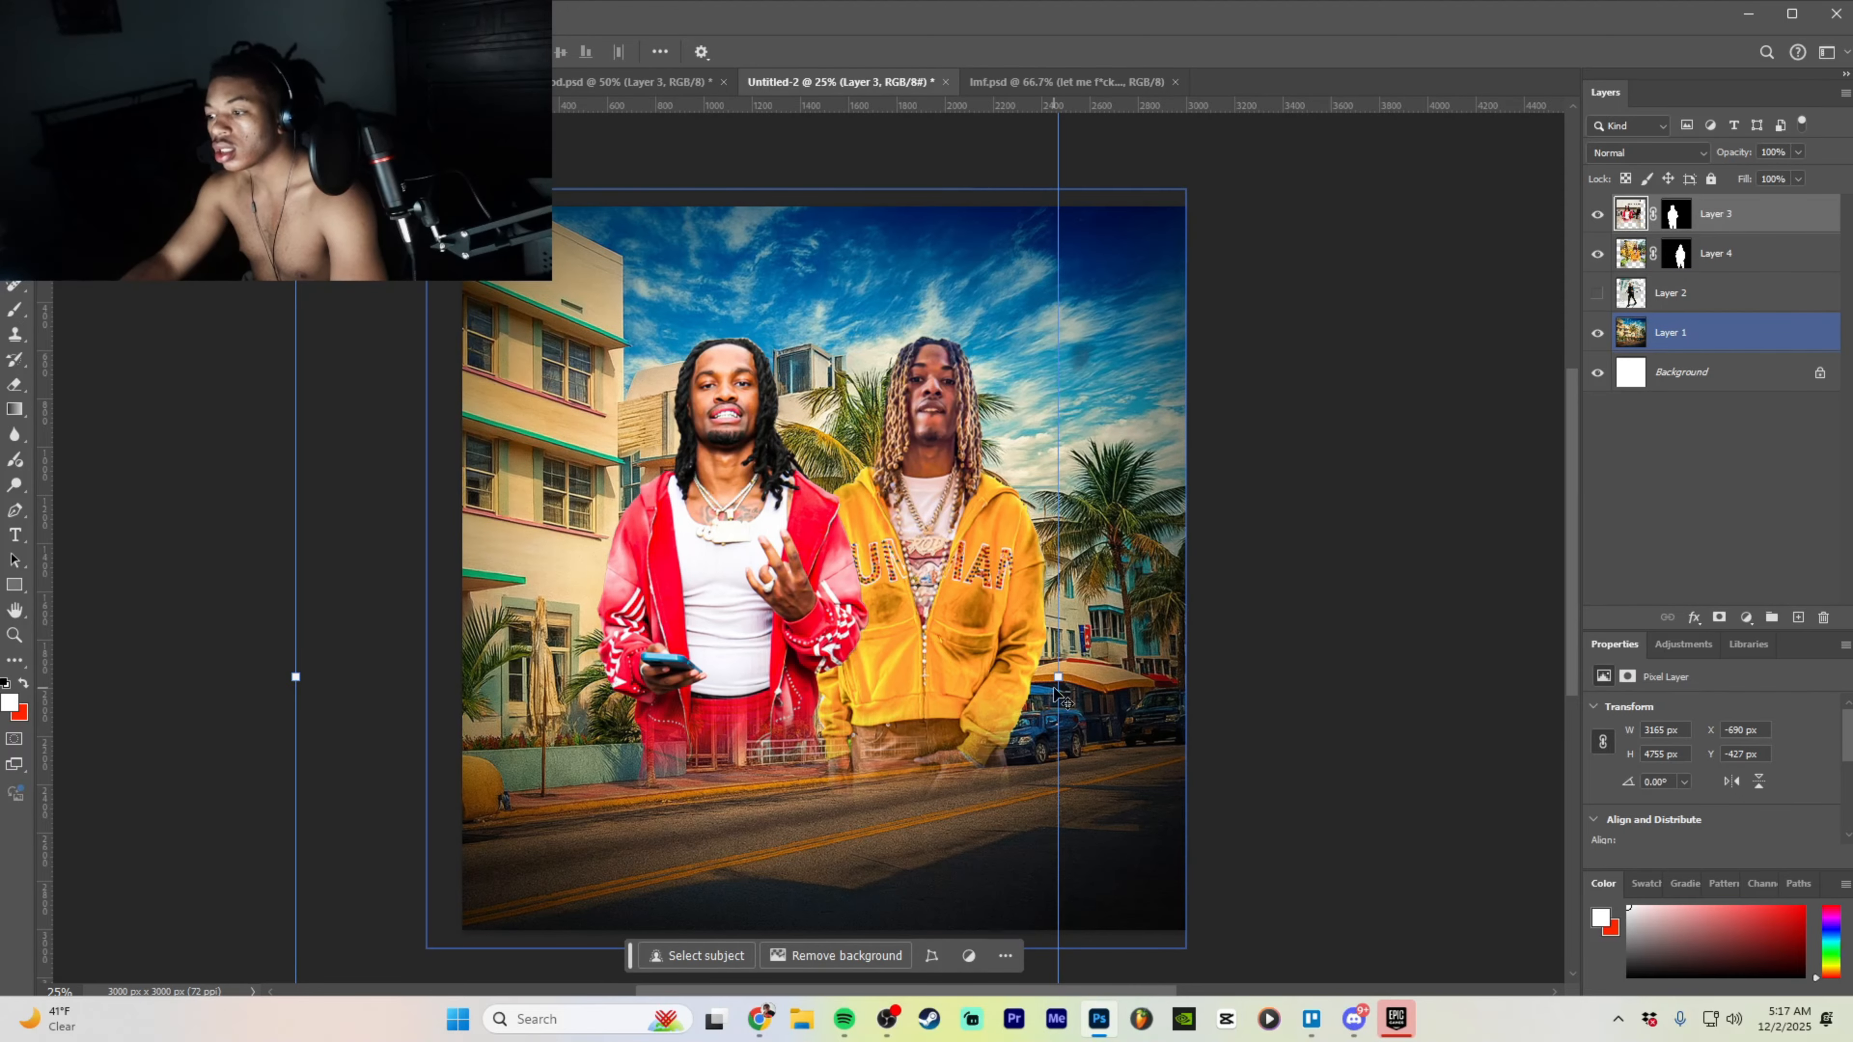
{"action": "left_click_drag", "start_coordinate": [1057, 680], "coordinate": [1153, 660]}
{"action": "left_click_drag", "start_coordinate": [801, 660], "coordinate": [760, 692]}
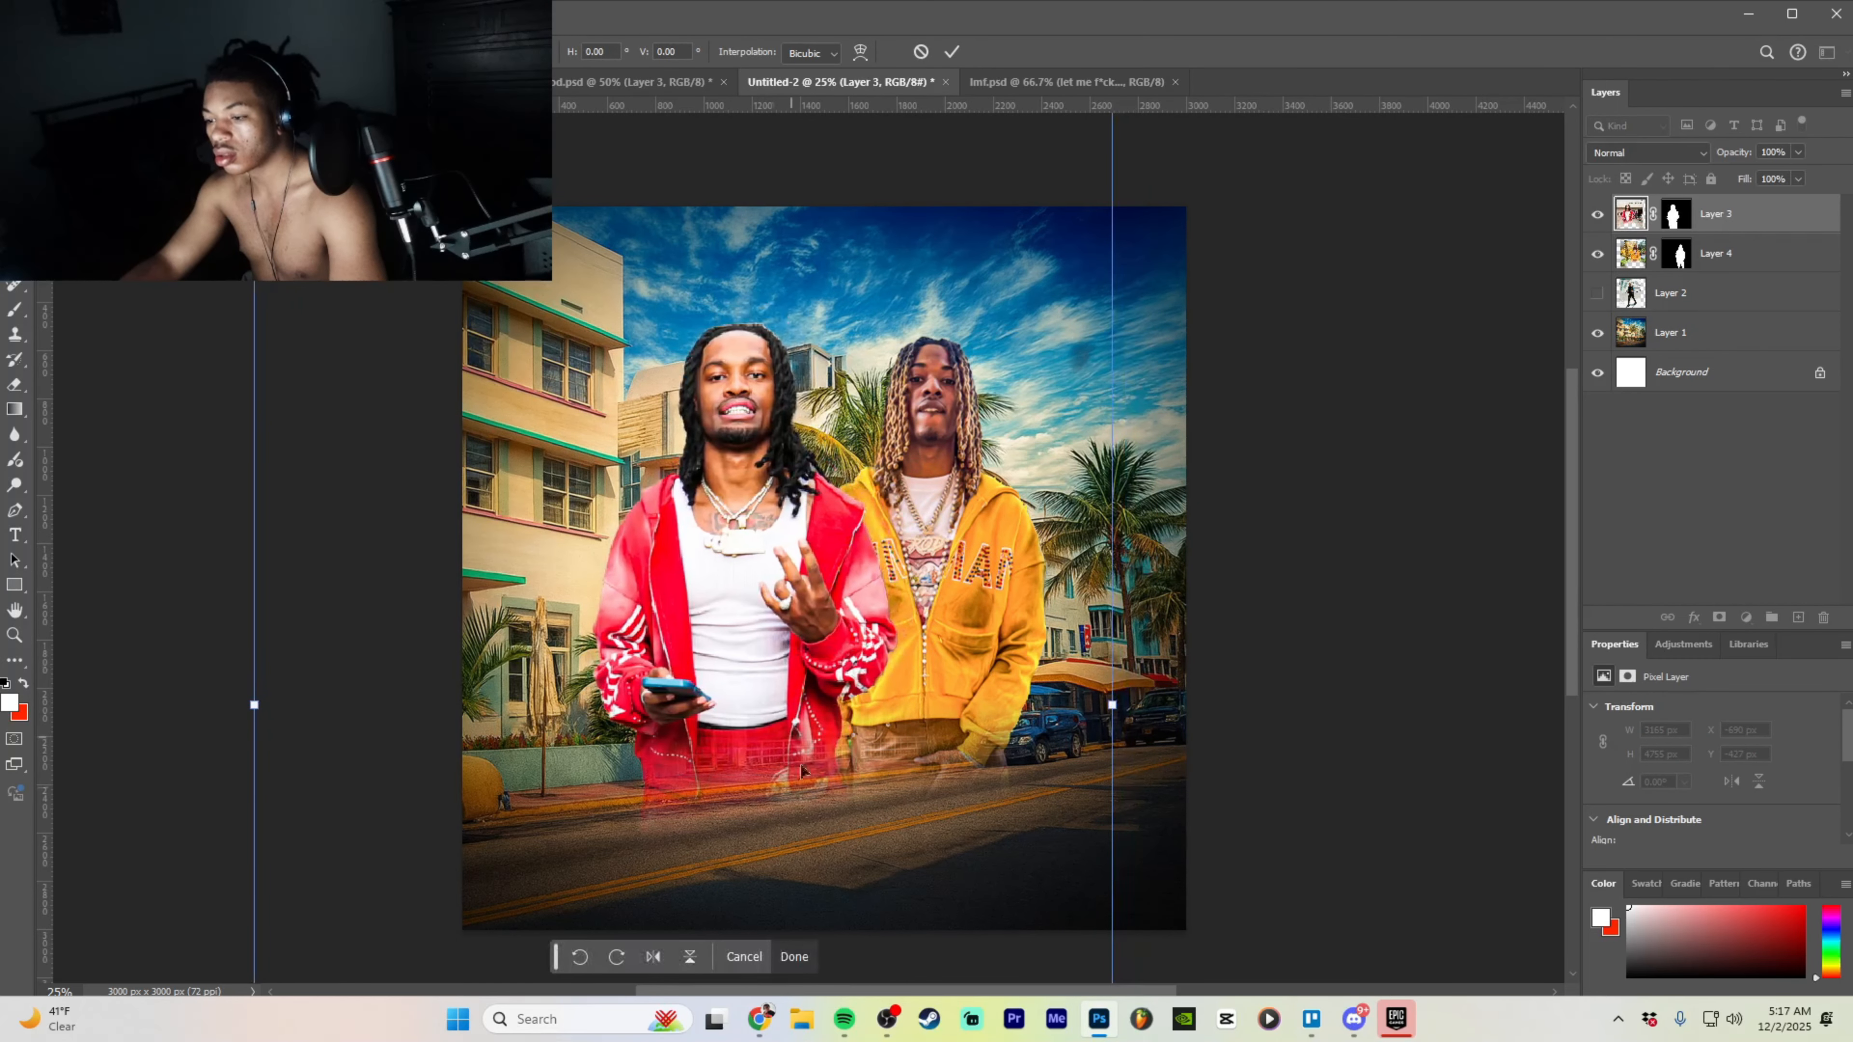
{"action": "left_click", "coordinate": [794, 956]}
- Scale up the yellow-hoodie man and tuck him behind the red-jacket man at X 318 px
{"action": "left_click", "coordinate": [1720, 249]}
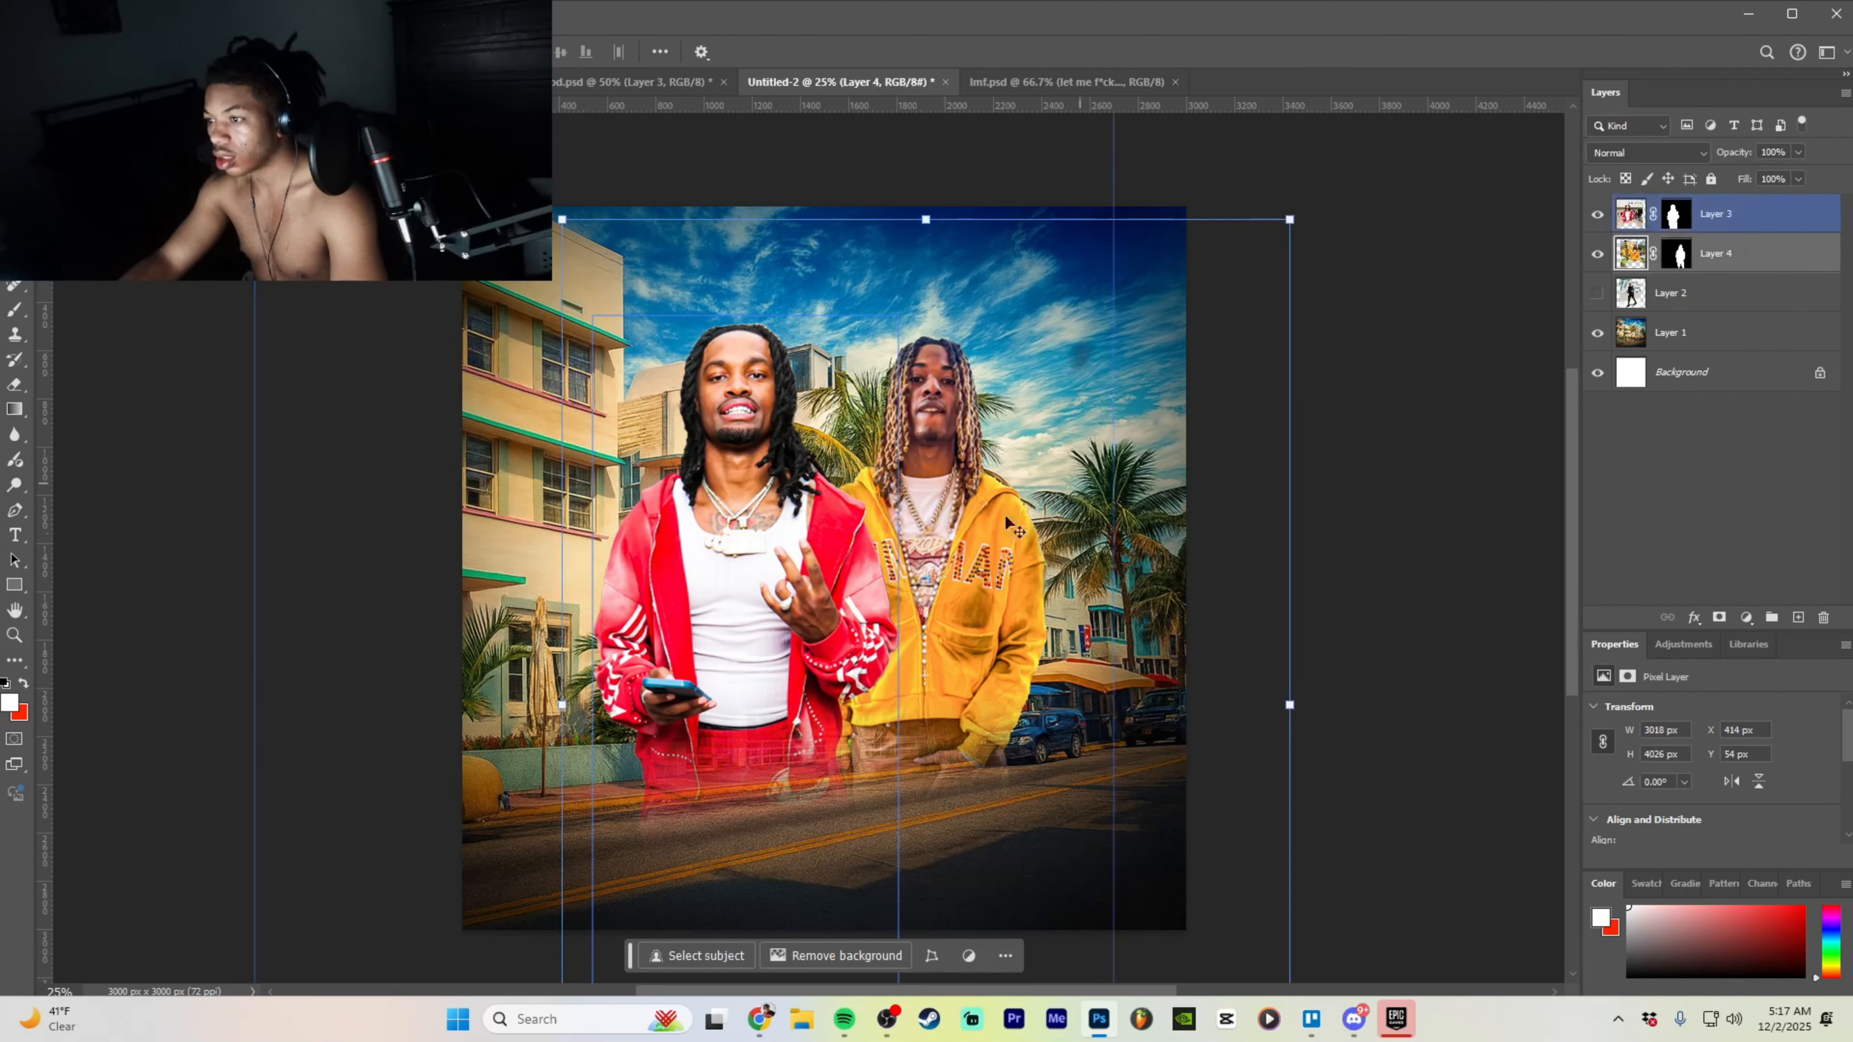
{"action": "mouse_move", "coordinate": [934, 609]}
{"action": "left_mouse_down"}
{"action": "mouse_move", "coordinate": [1056, 600]}
{"action": "mouse_move", "coordinate": [946, 601]}
{"action": "left_mouse_up"}
{"action": "left_click_drag", "start_coordinate": [1717, 253], "coordinate": [1720, 214]}
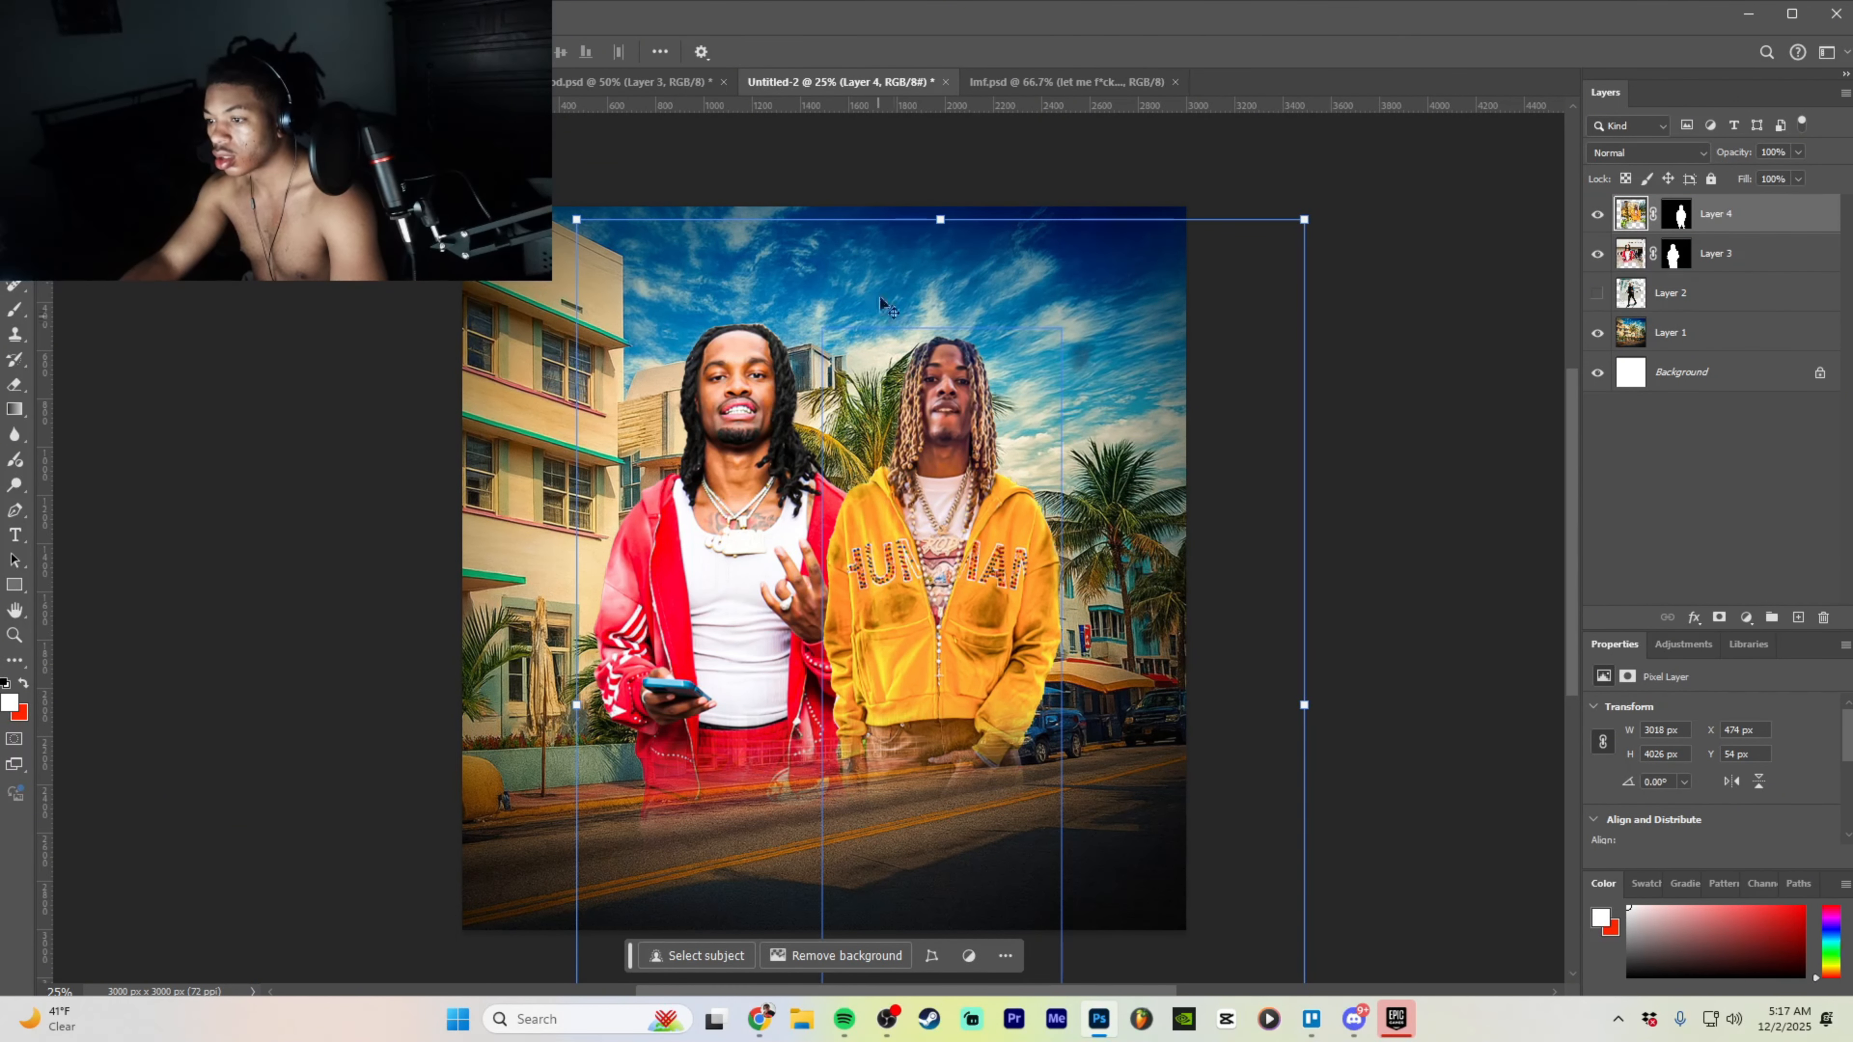
{"action": "left_click_drag", "start_coordinate": [940, 219], "coordinate": [941, 170]}
{"action": "left_click_drag", "start_coordinate": [892, 520], "coordinate": [903, 577]}
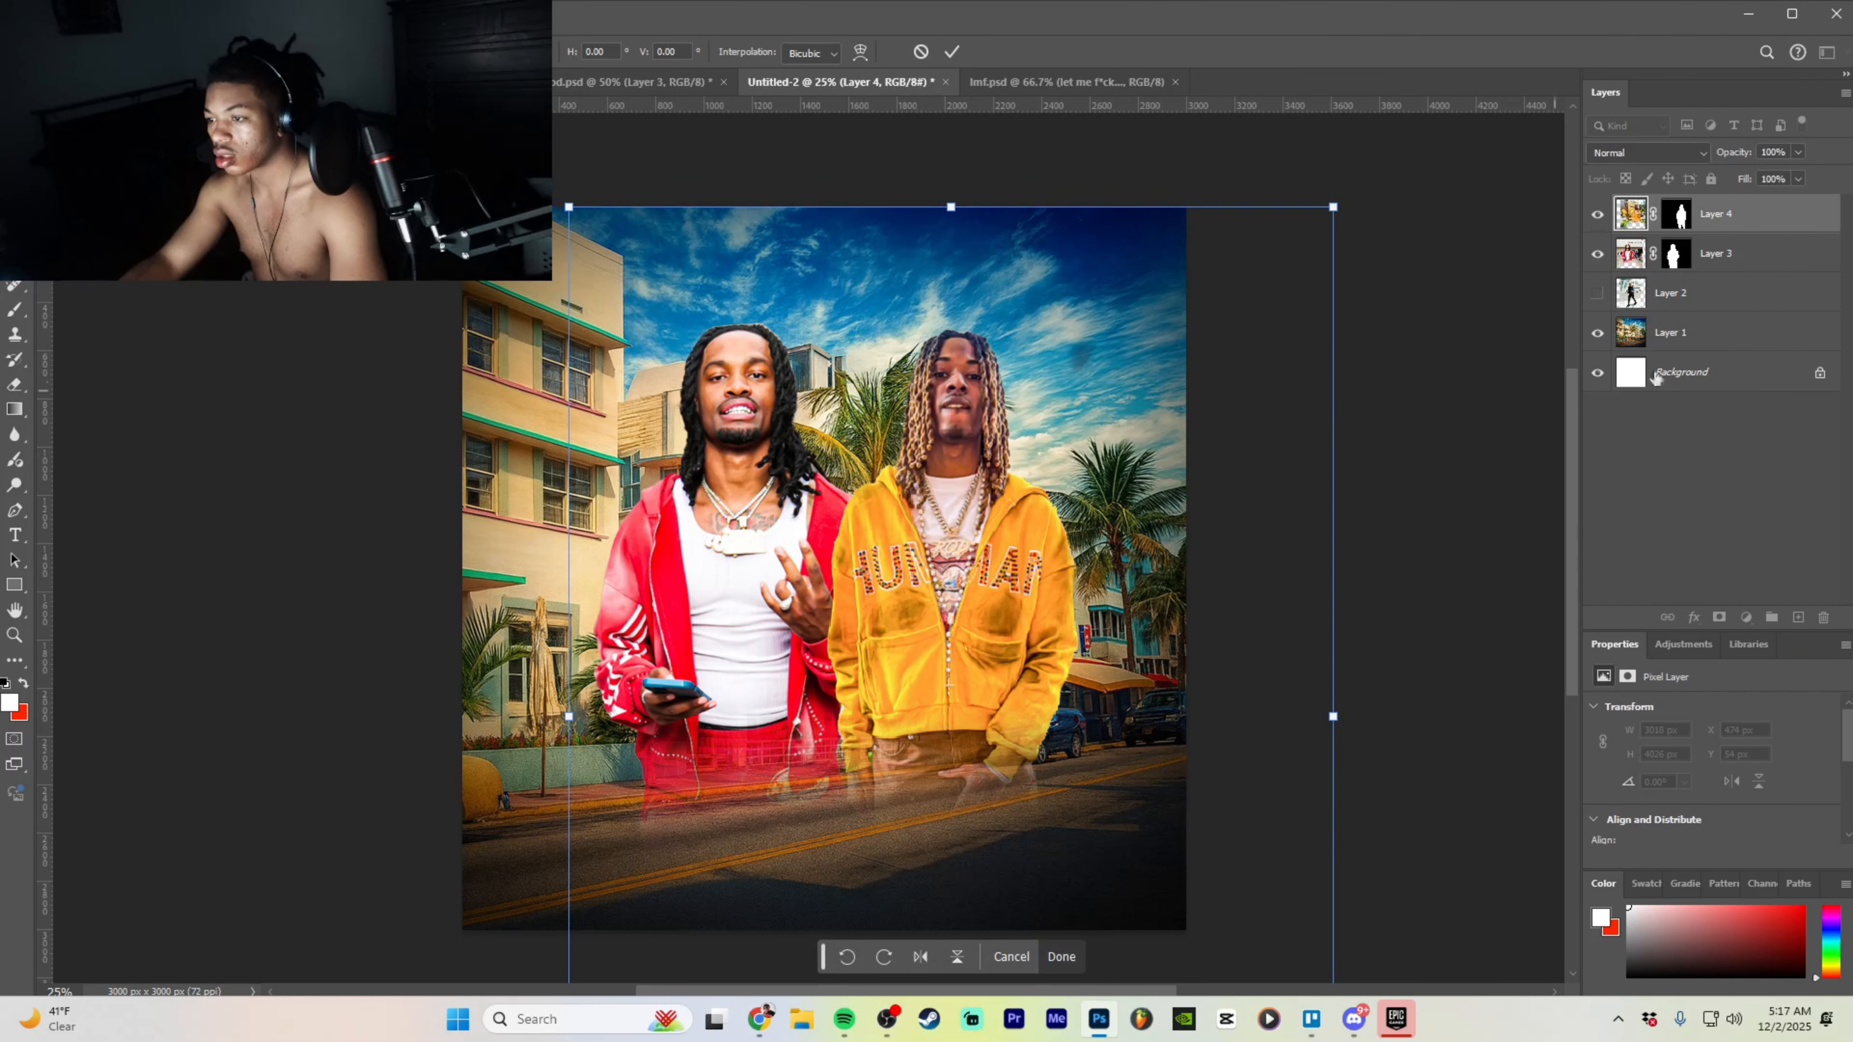
{"action": "left_click_drag", "start_coordinate": [1784, 219], "coordinate": [1751, 312]}
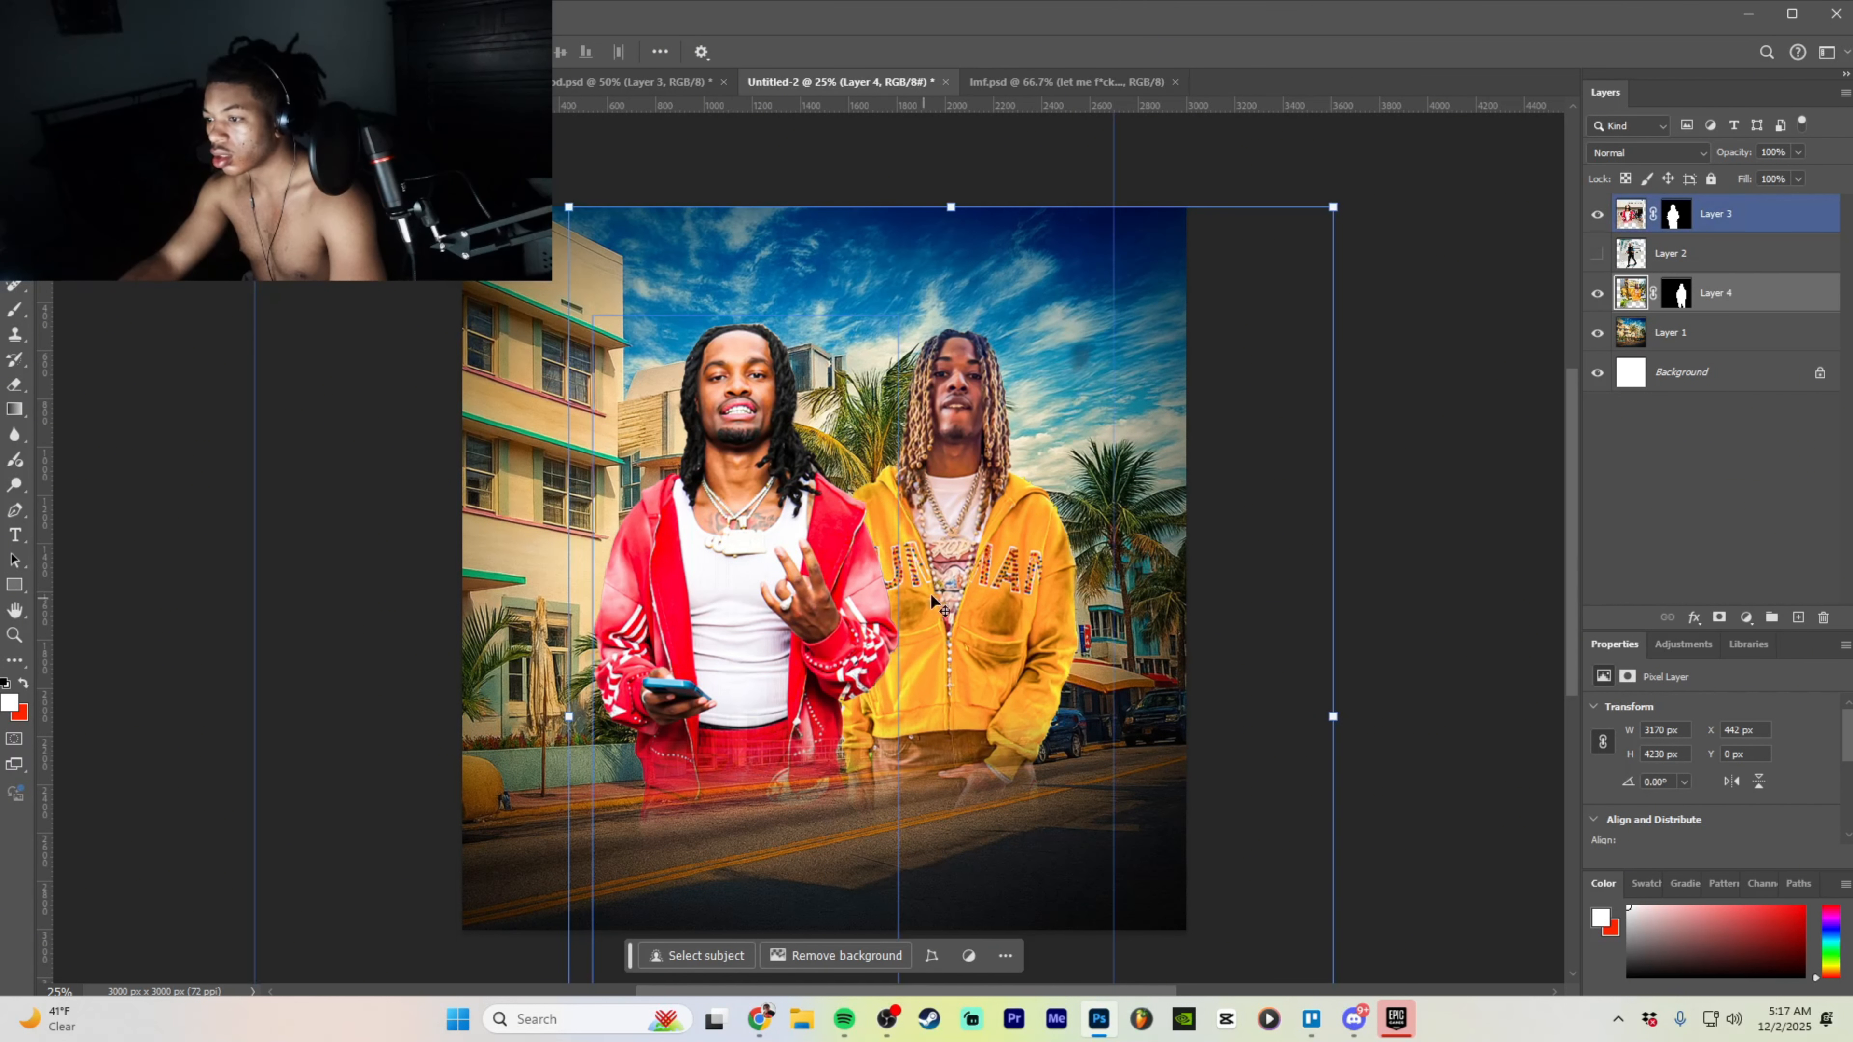
{"action": "mouse_move", "coordinate": [954, 588]}
{"action": "left_mouse_down"}
{"action": "mouse_move", "coordinate": [919, 580]}
{"action": "mouse_move", "coordinate": [947, 619]}
{"action": "left_mouse_up"}
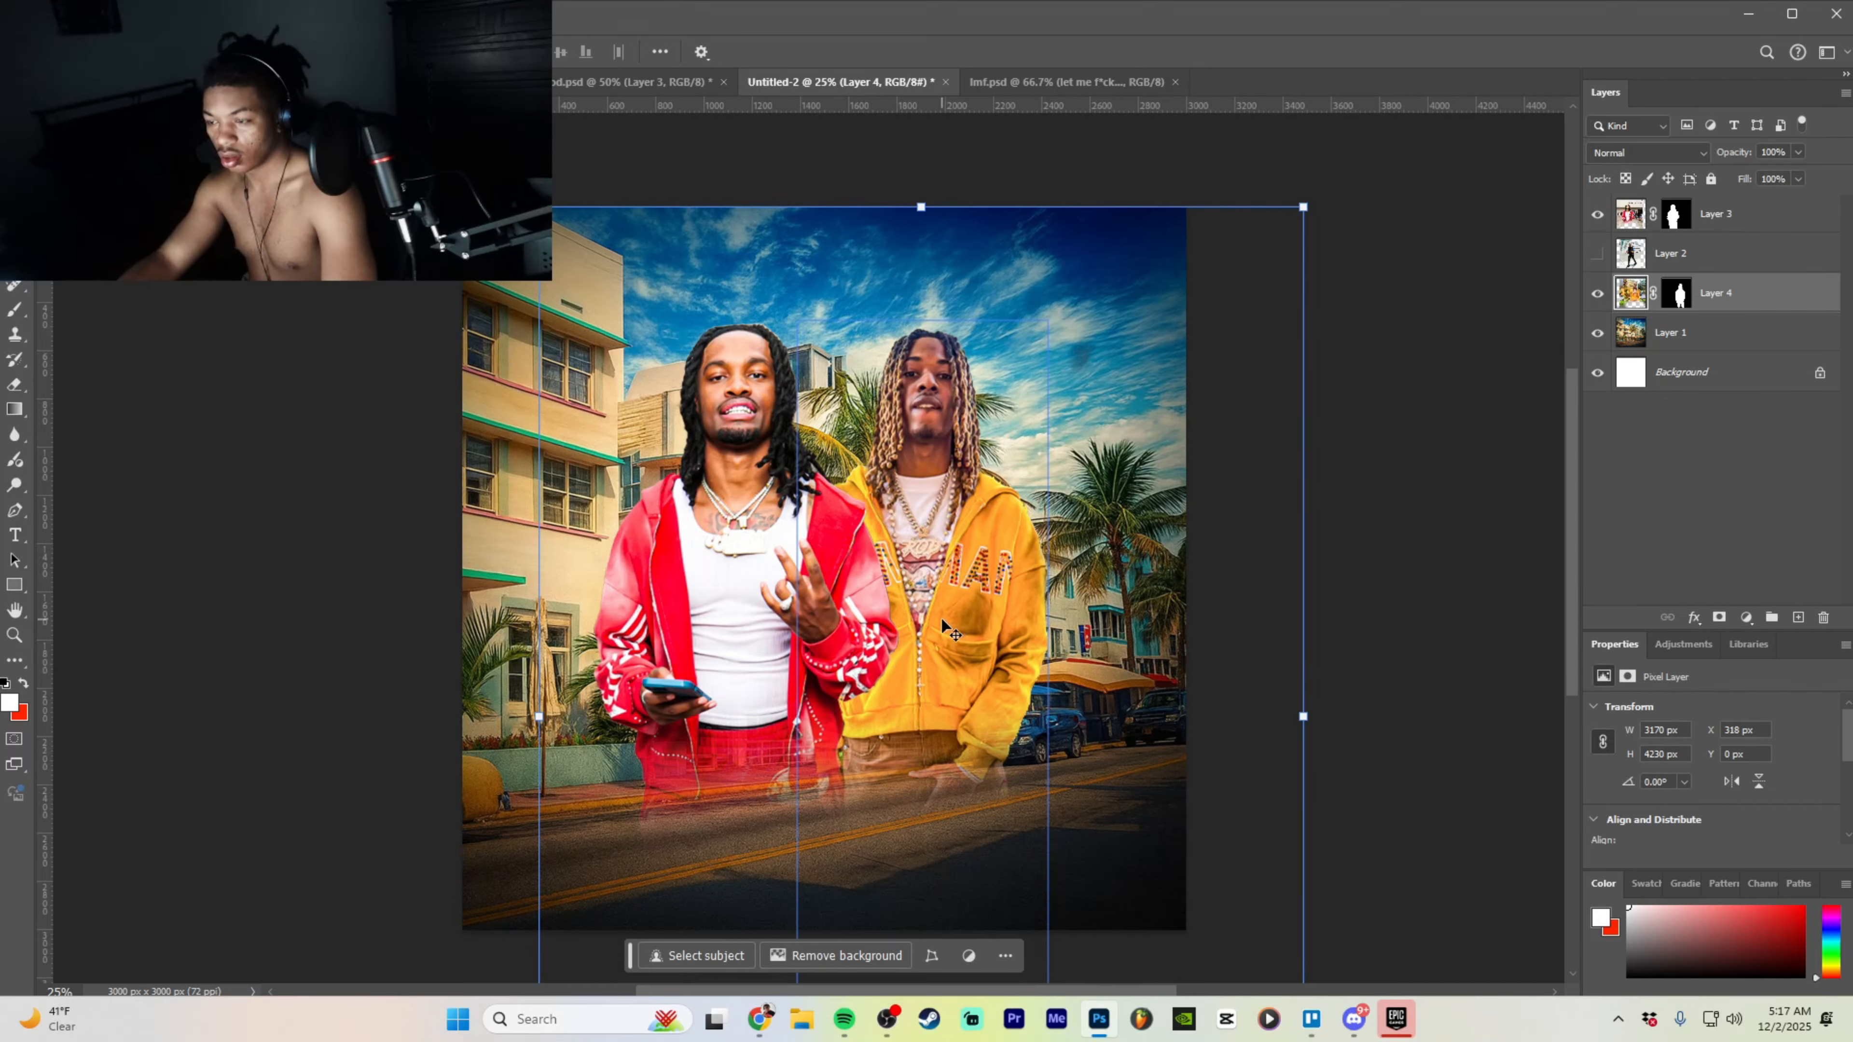
{"action": "scroll", "coordinate": [941, 620], "scroll_direction": "down", "scroll_amount": 4}
{"action": "scroll", "coordinate": [985, 646], "scroll_direction": "up", "scroll_amount": 3}
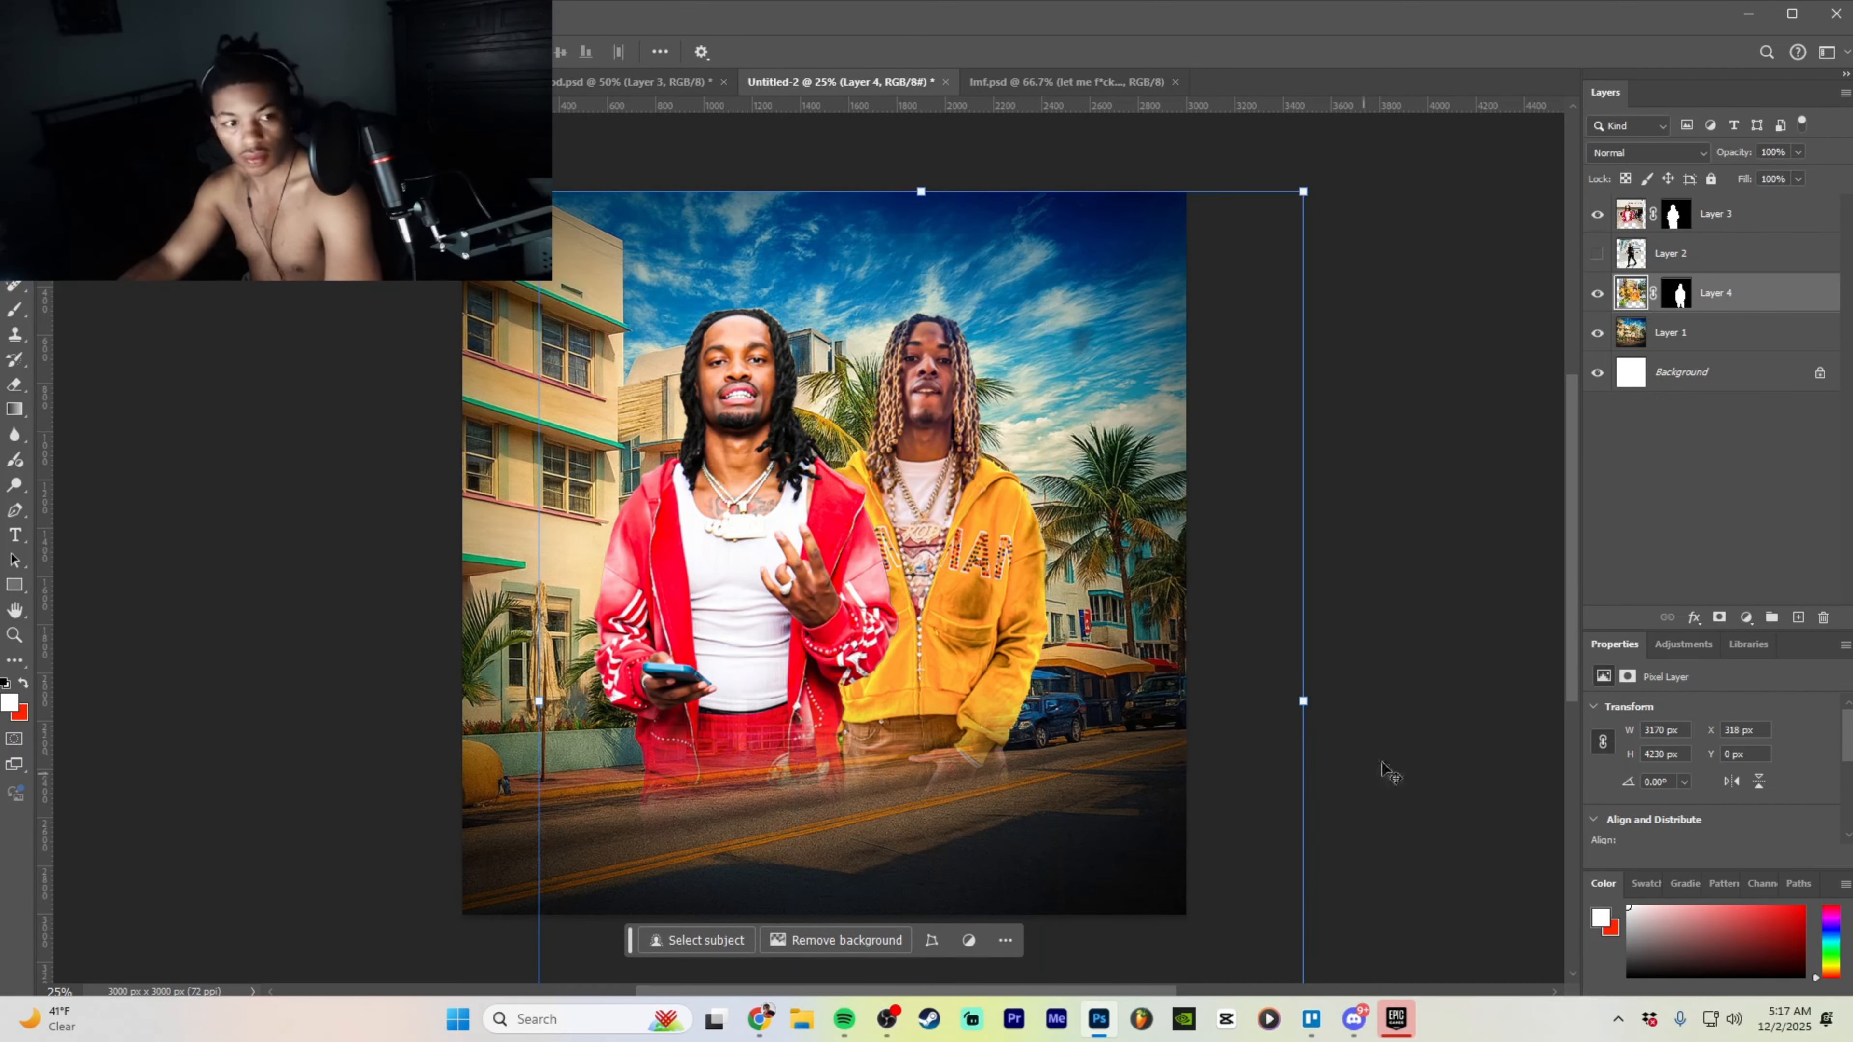
- Select the street background layer, undoing a quick brightening filter applied by mistake
{"action": "left_click", "coordinate": [1737, 330]}
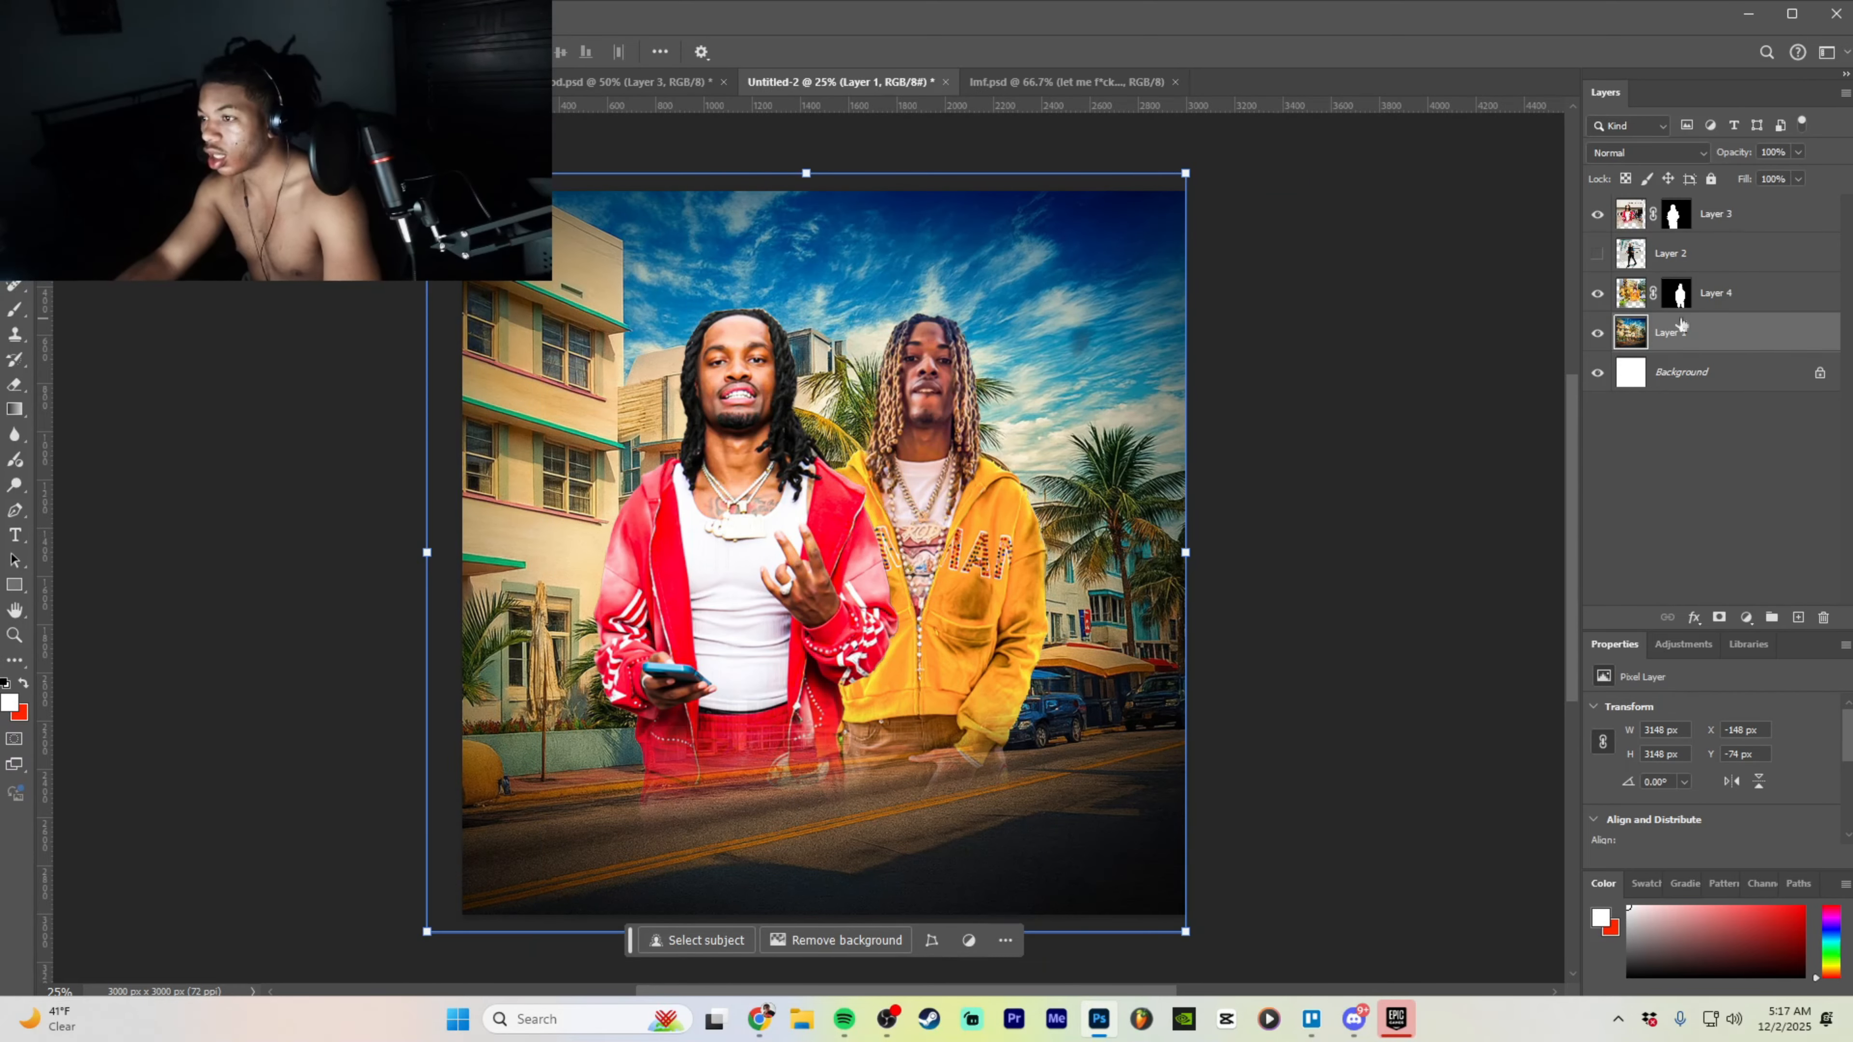
{"action": "left_click", "coordinate": [261, 14]}
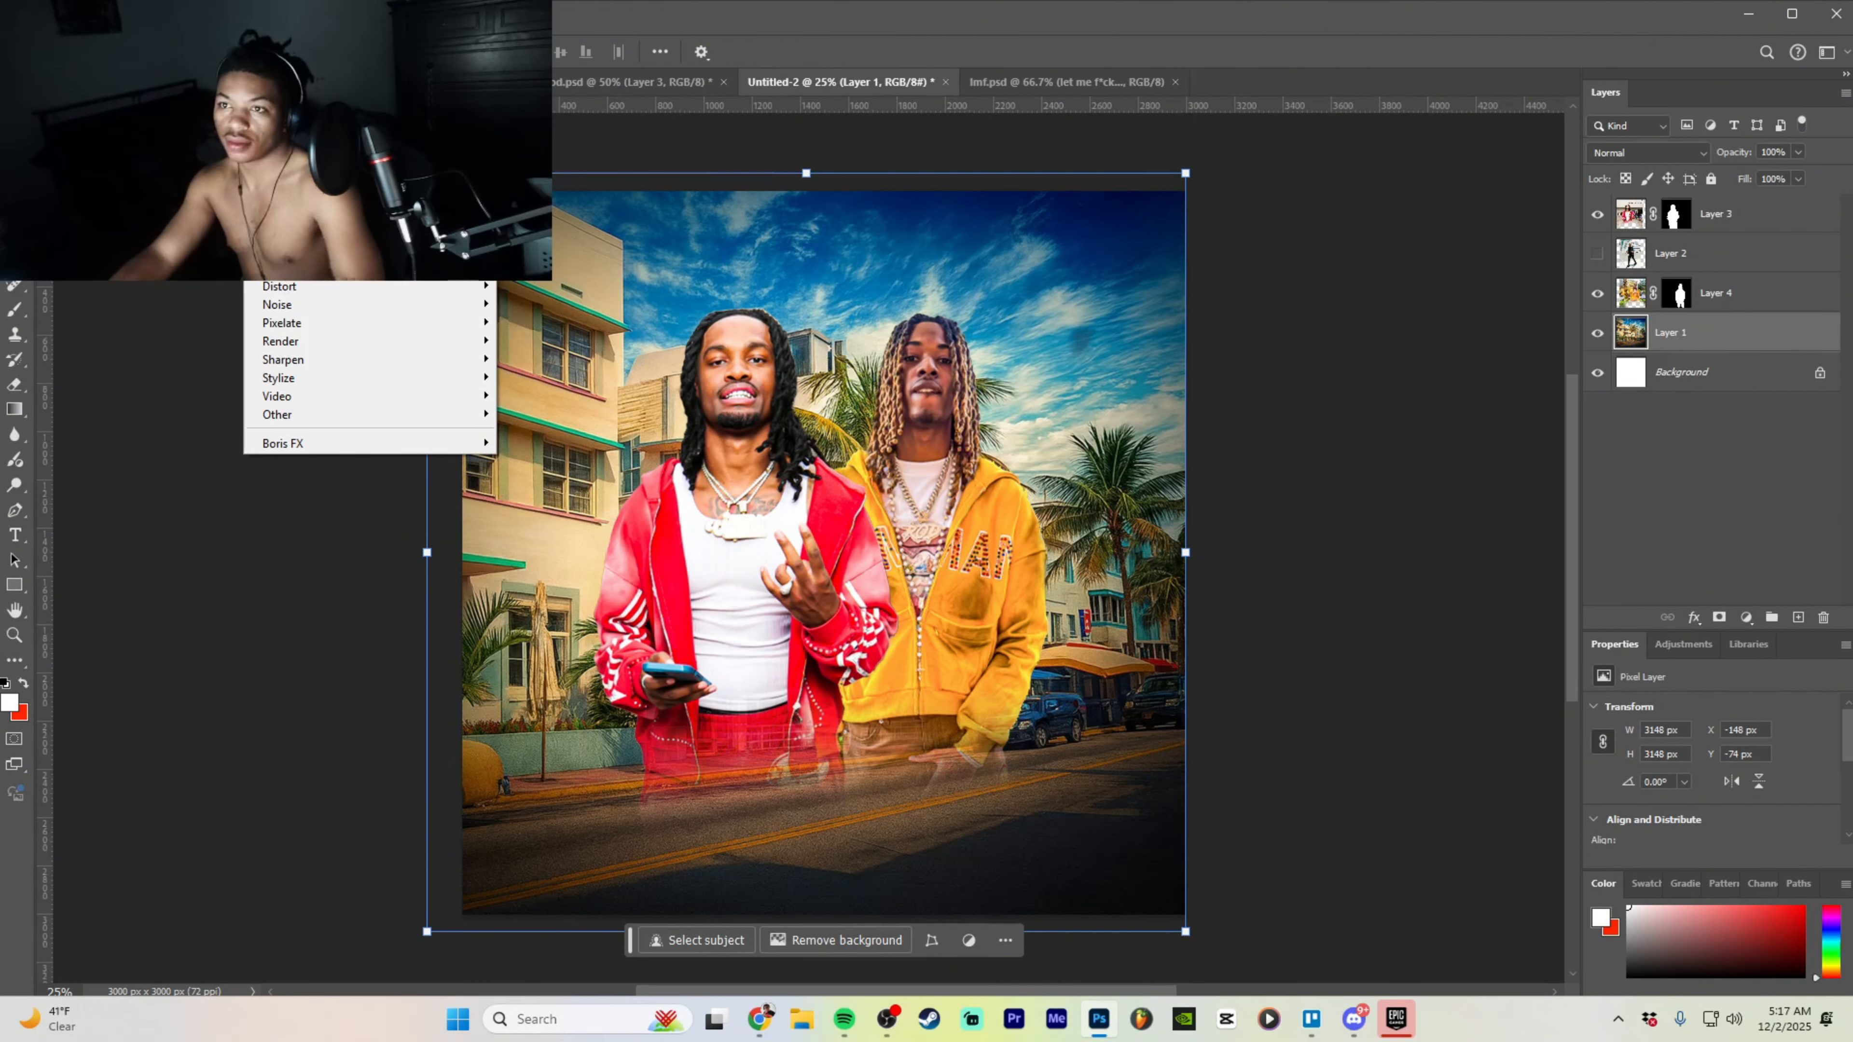
{"action": "left_click", "coordinate": [307, 131]}
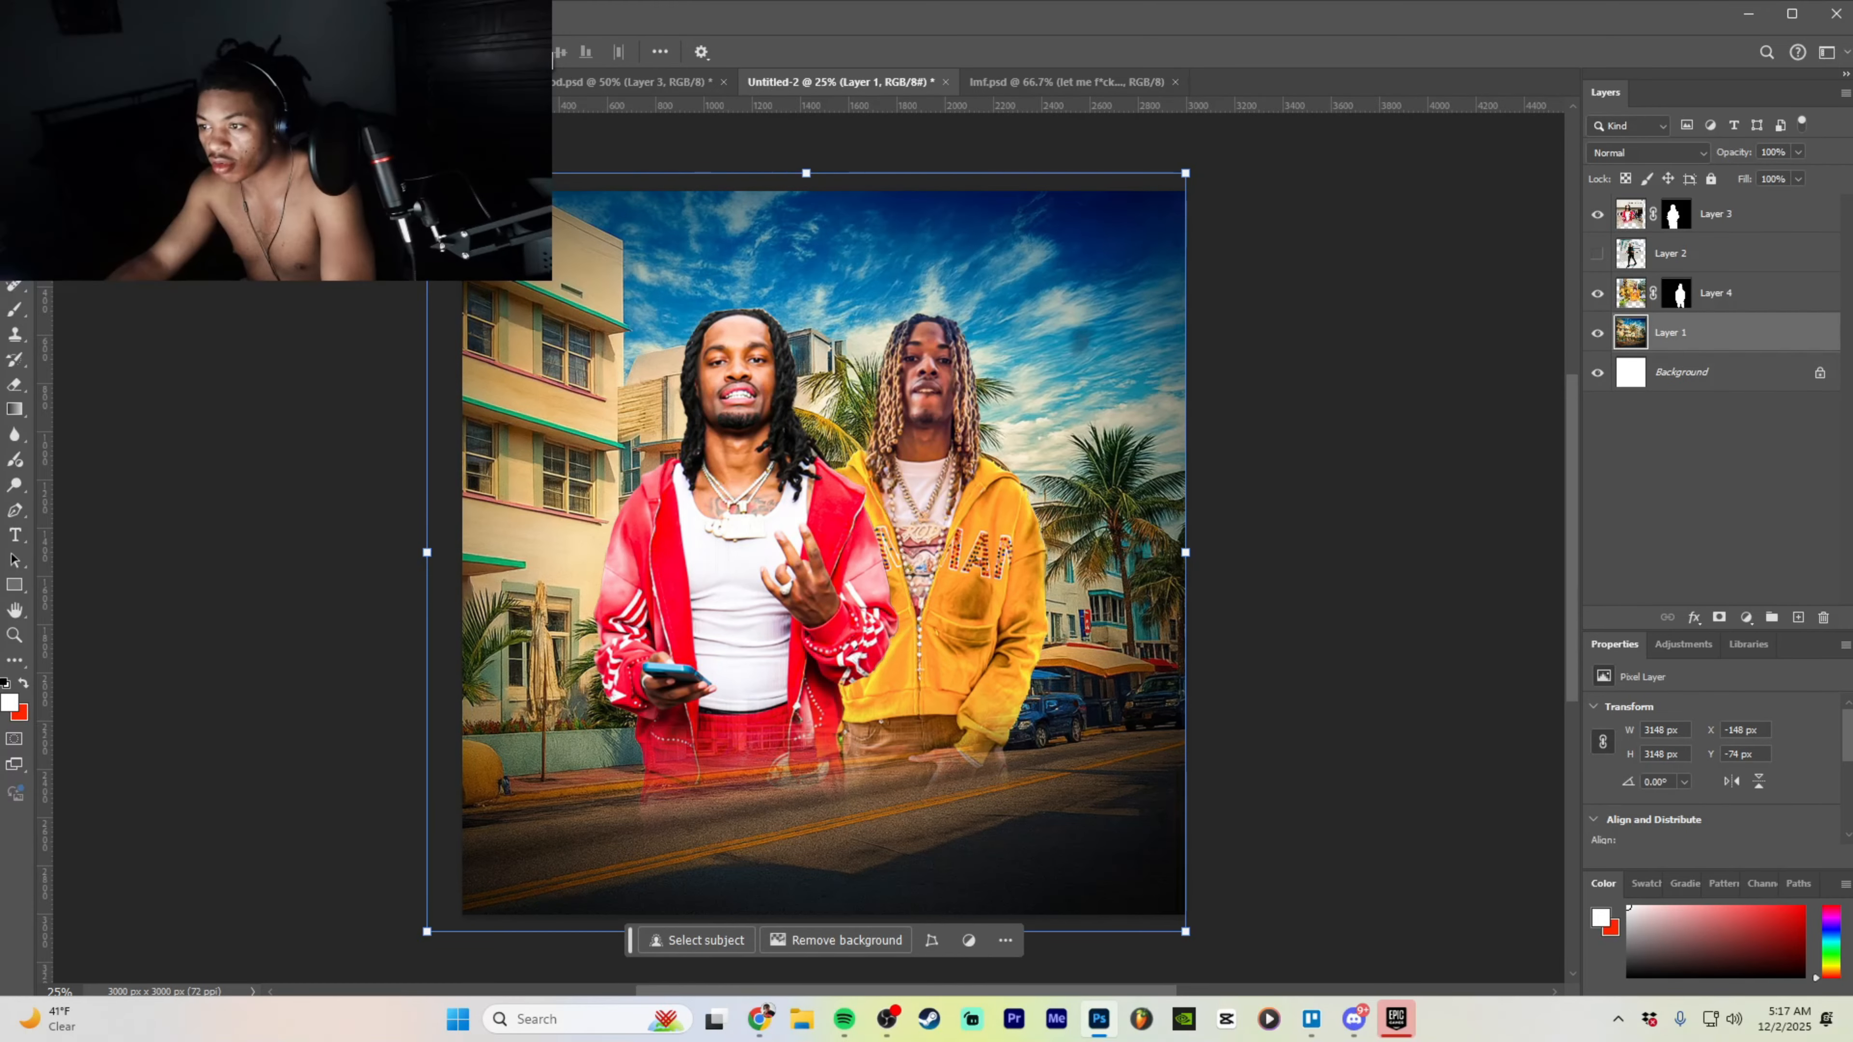
{"action": "left_click", "coordinate": [260, 13]}
{"action": "left_click", "coordinate": [292, 37]}
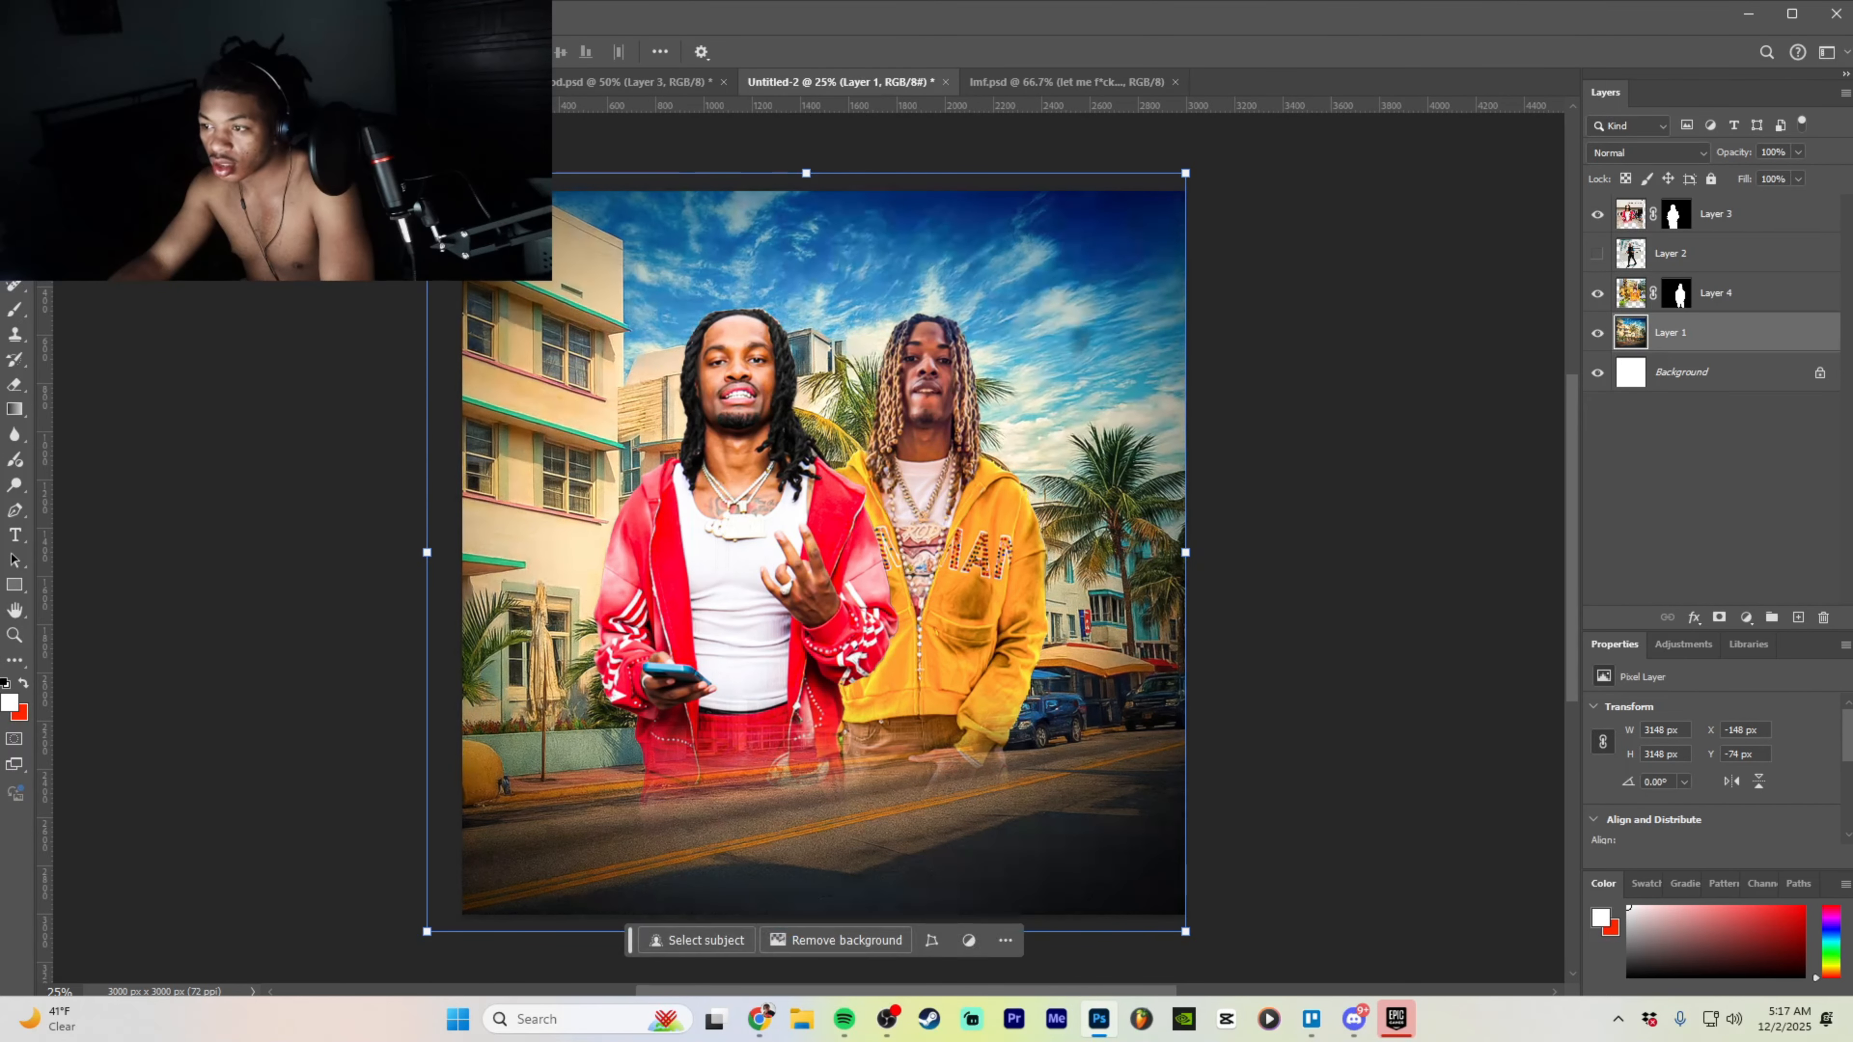
{"action": "key", "text": "ctrl+z"}
- Grade the background in Camera Raw: Exposure +0.65, more vibrance and saturation, Texture +33, Clarity +35, Noise Reduction 22
{"action": "left_click", "coordinate": [261, 13]}
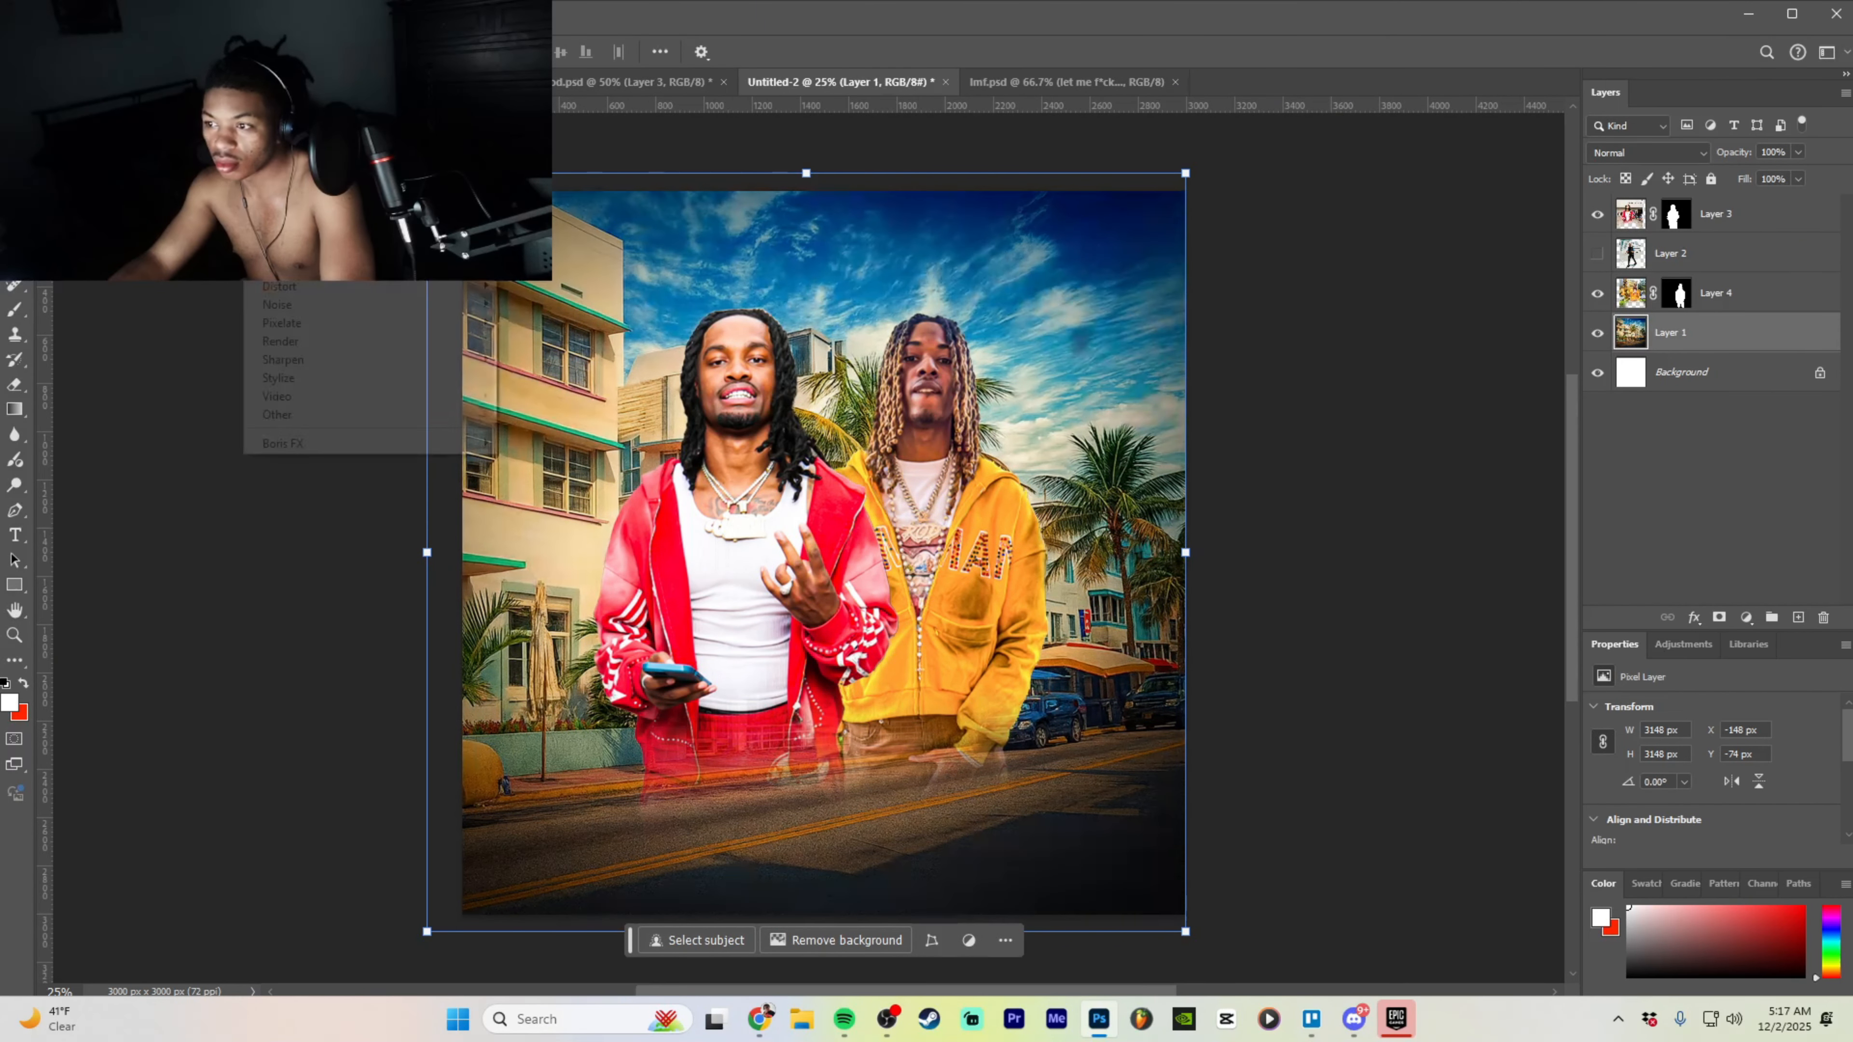
{"action": "left_click", "coordinate": [306, 164]}
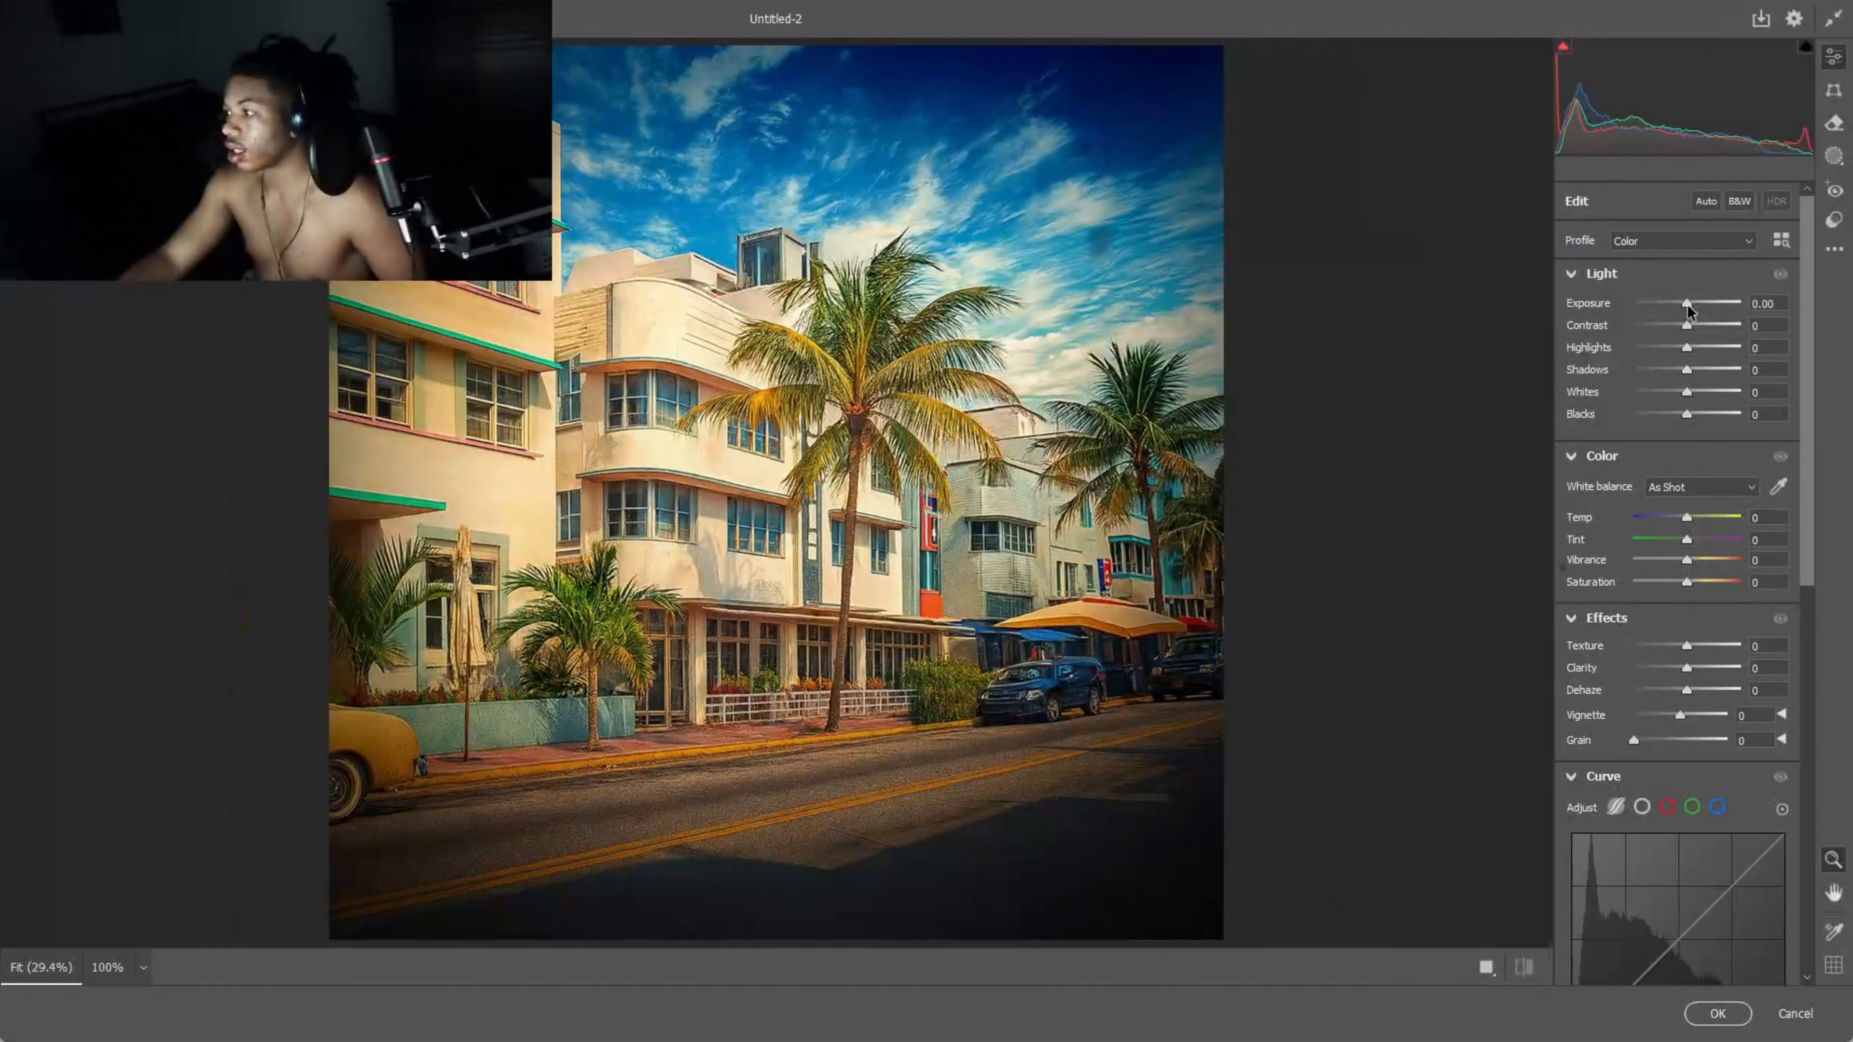
{"action": "left_click_drag", "start_coordinate": [1687, 303], "coordinate": [1696, 325]}
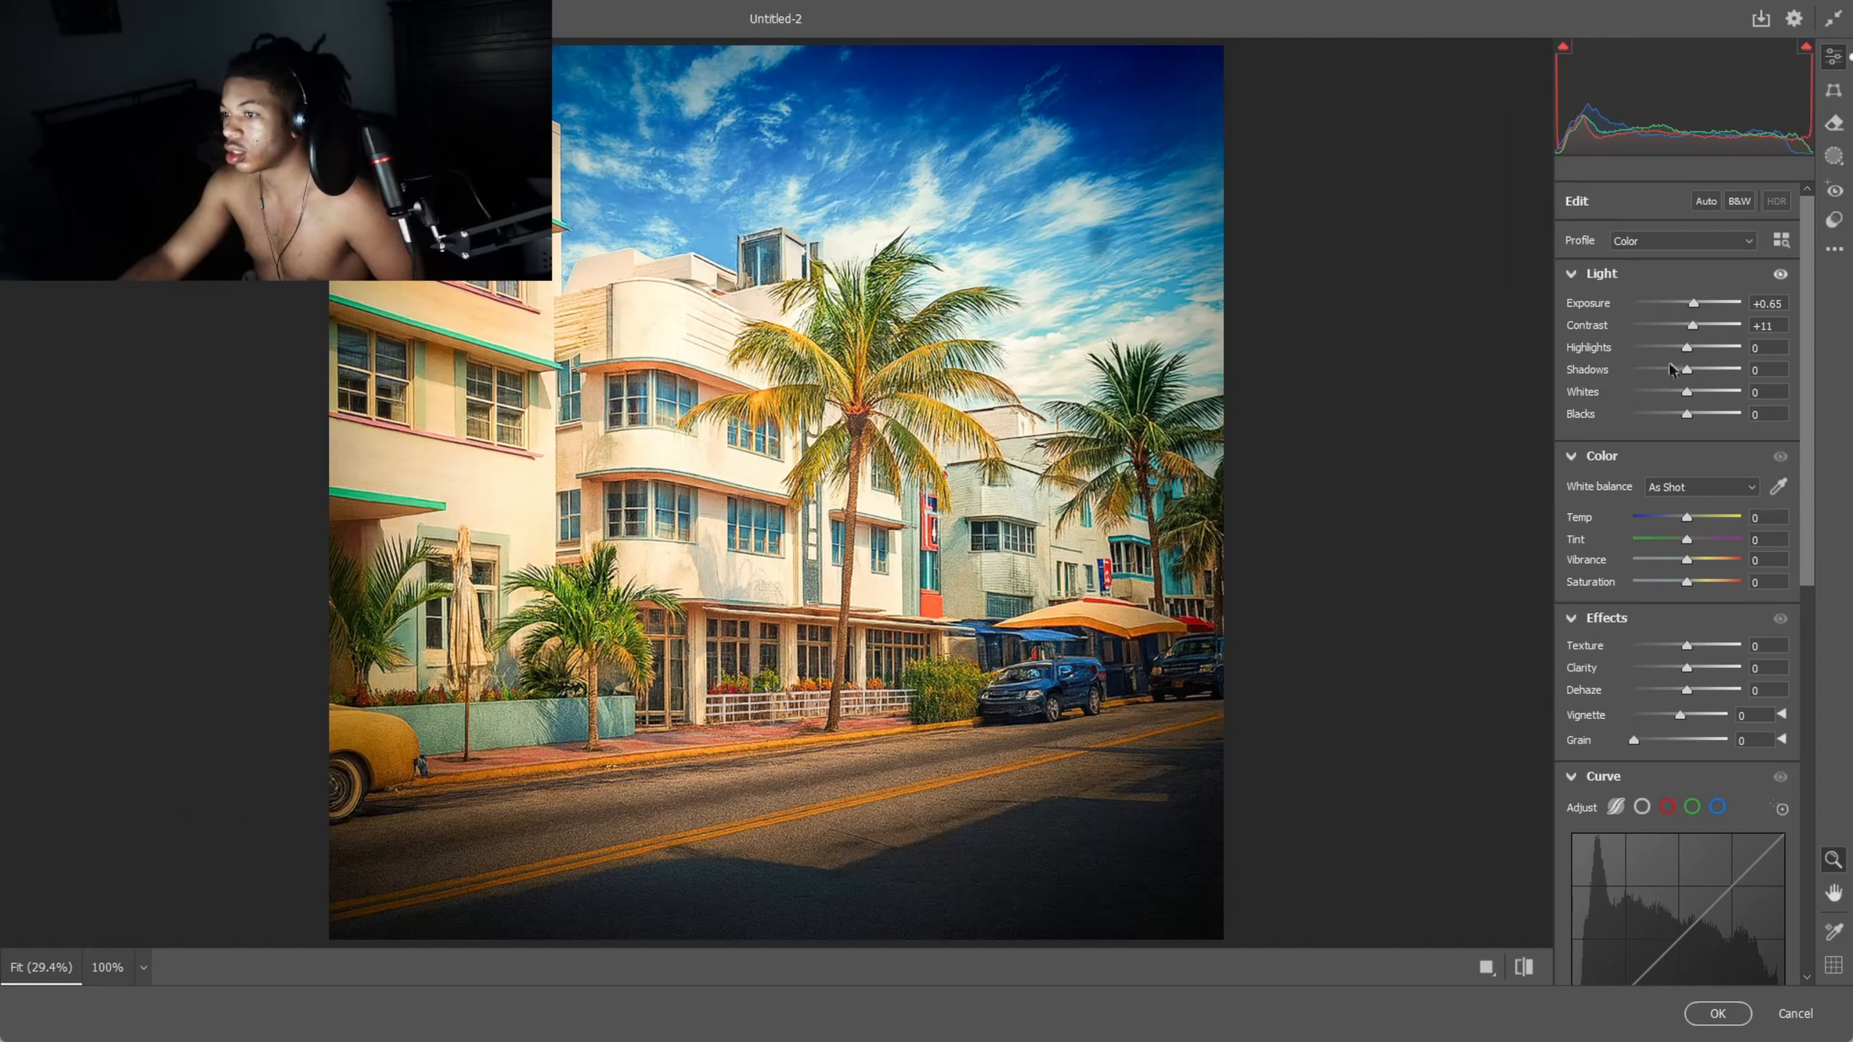
{"action": "left_click_drag", "start_coordinate": [1687, 560], "coordinate": [1693, 568]}
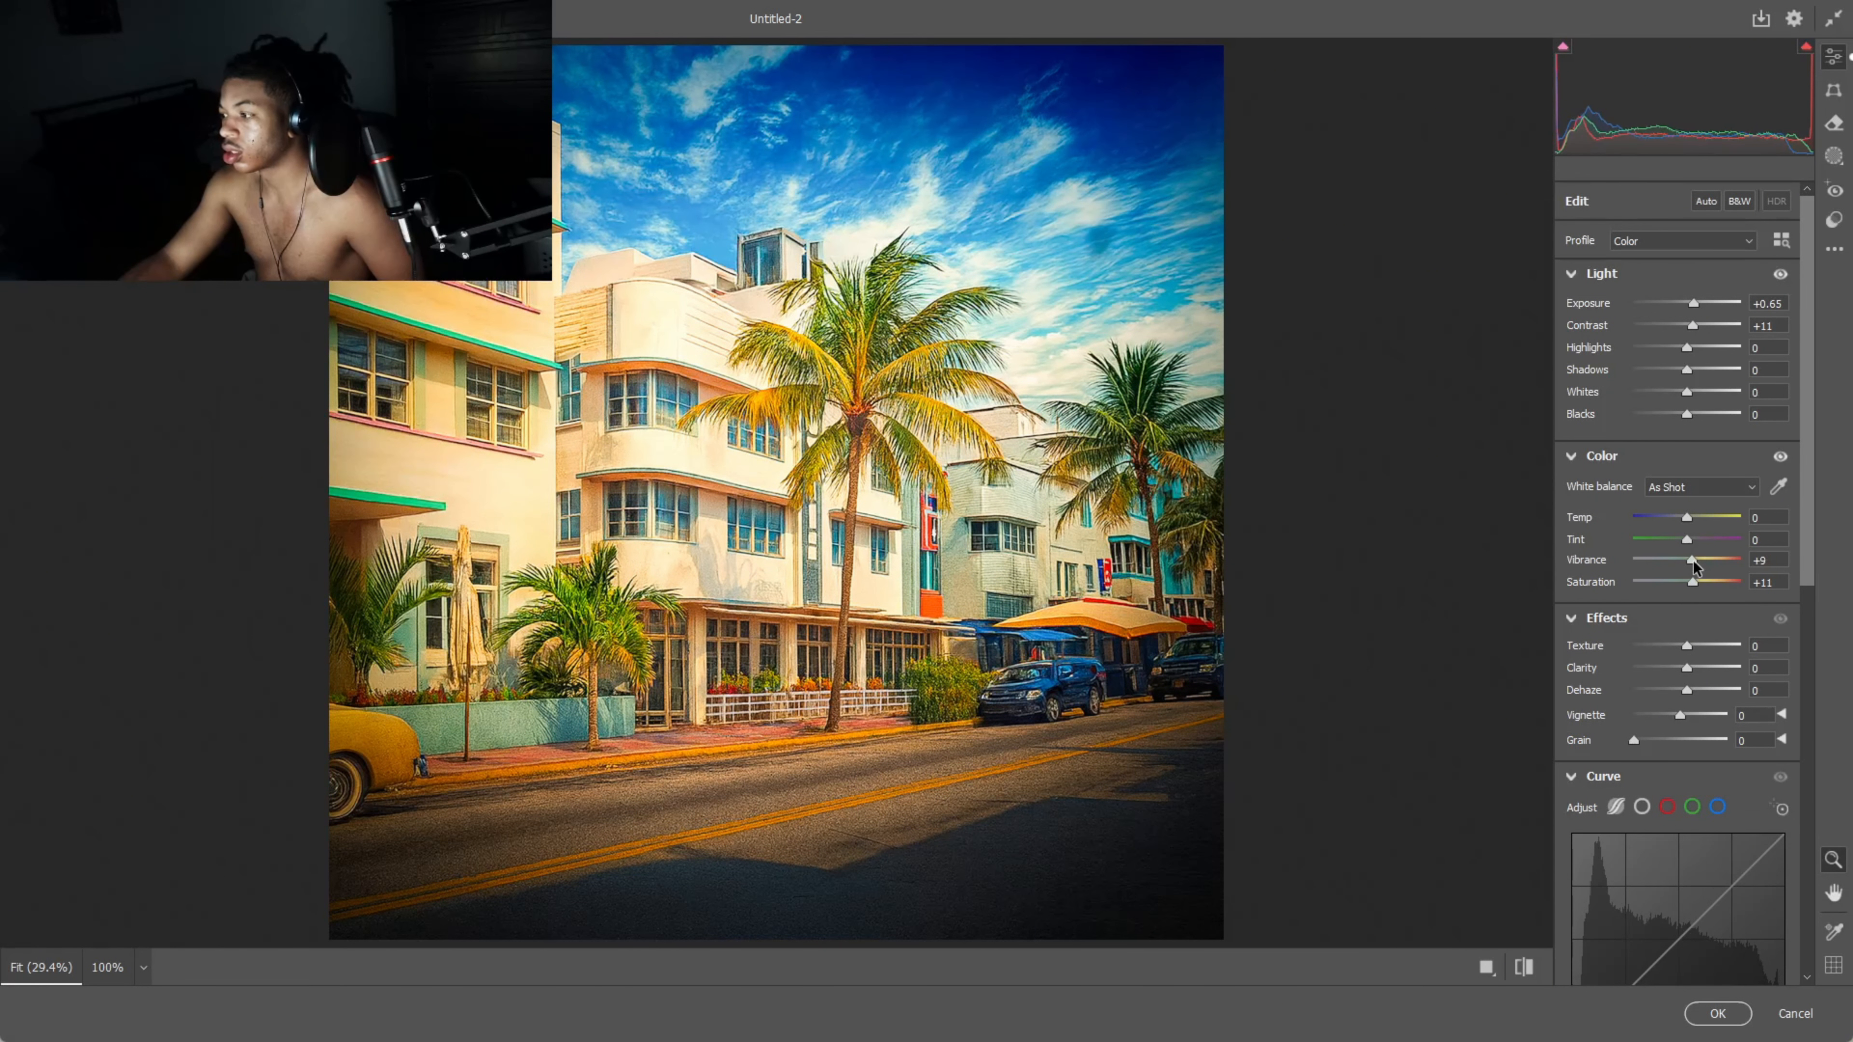
{"action": "left_click_drag", "start_coordinate": [1687, 646], "coordinate": [1711, 668]}
{"action": "scroll", "coordinate": [1677, 715], "scroll_direction": "down", "scroll_amount": 10}
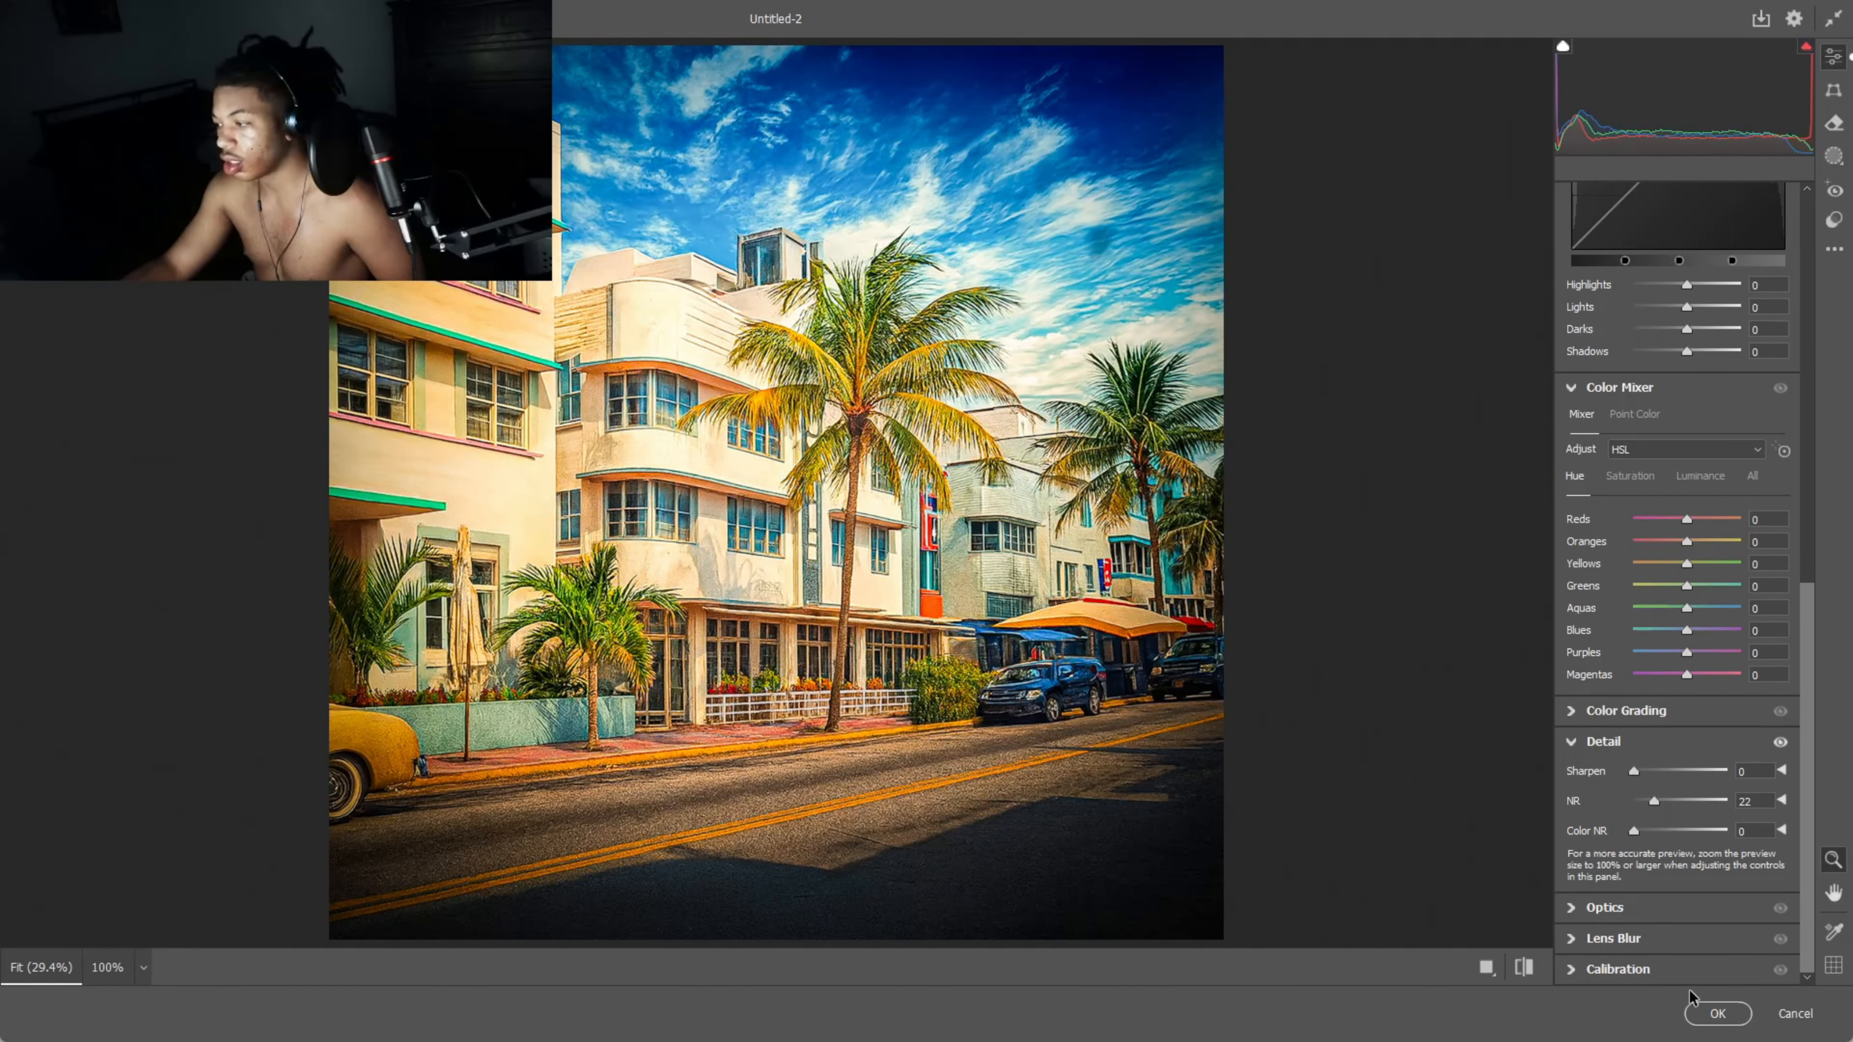
{"action": "left_click", "coordinate": [1718, 1012]}
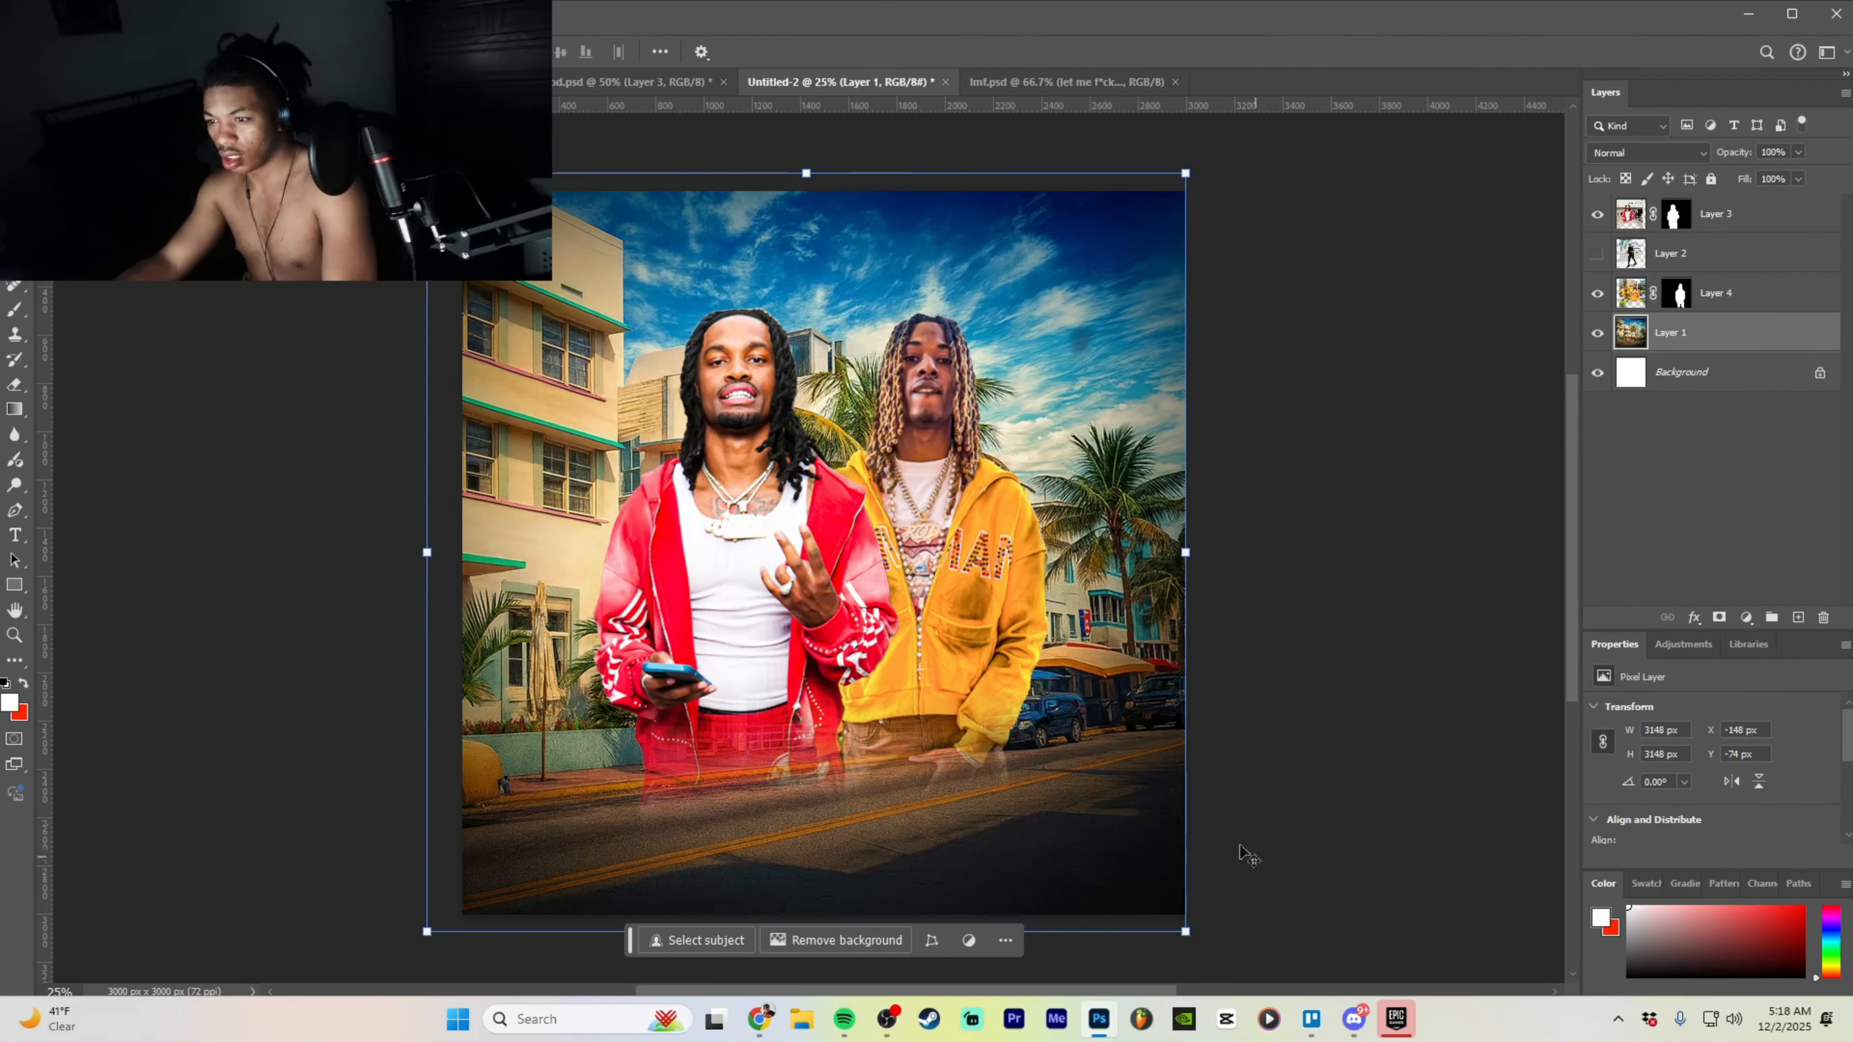
- Rerun Camera Raw on the background with Exposure +0.10 and more texture, clarity and saturation
{"action": "left_click", "coordinate": [261, 13]}
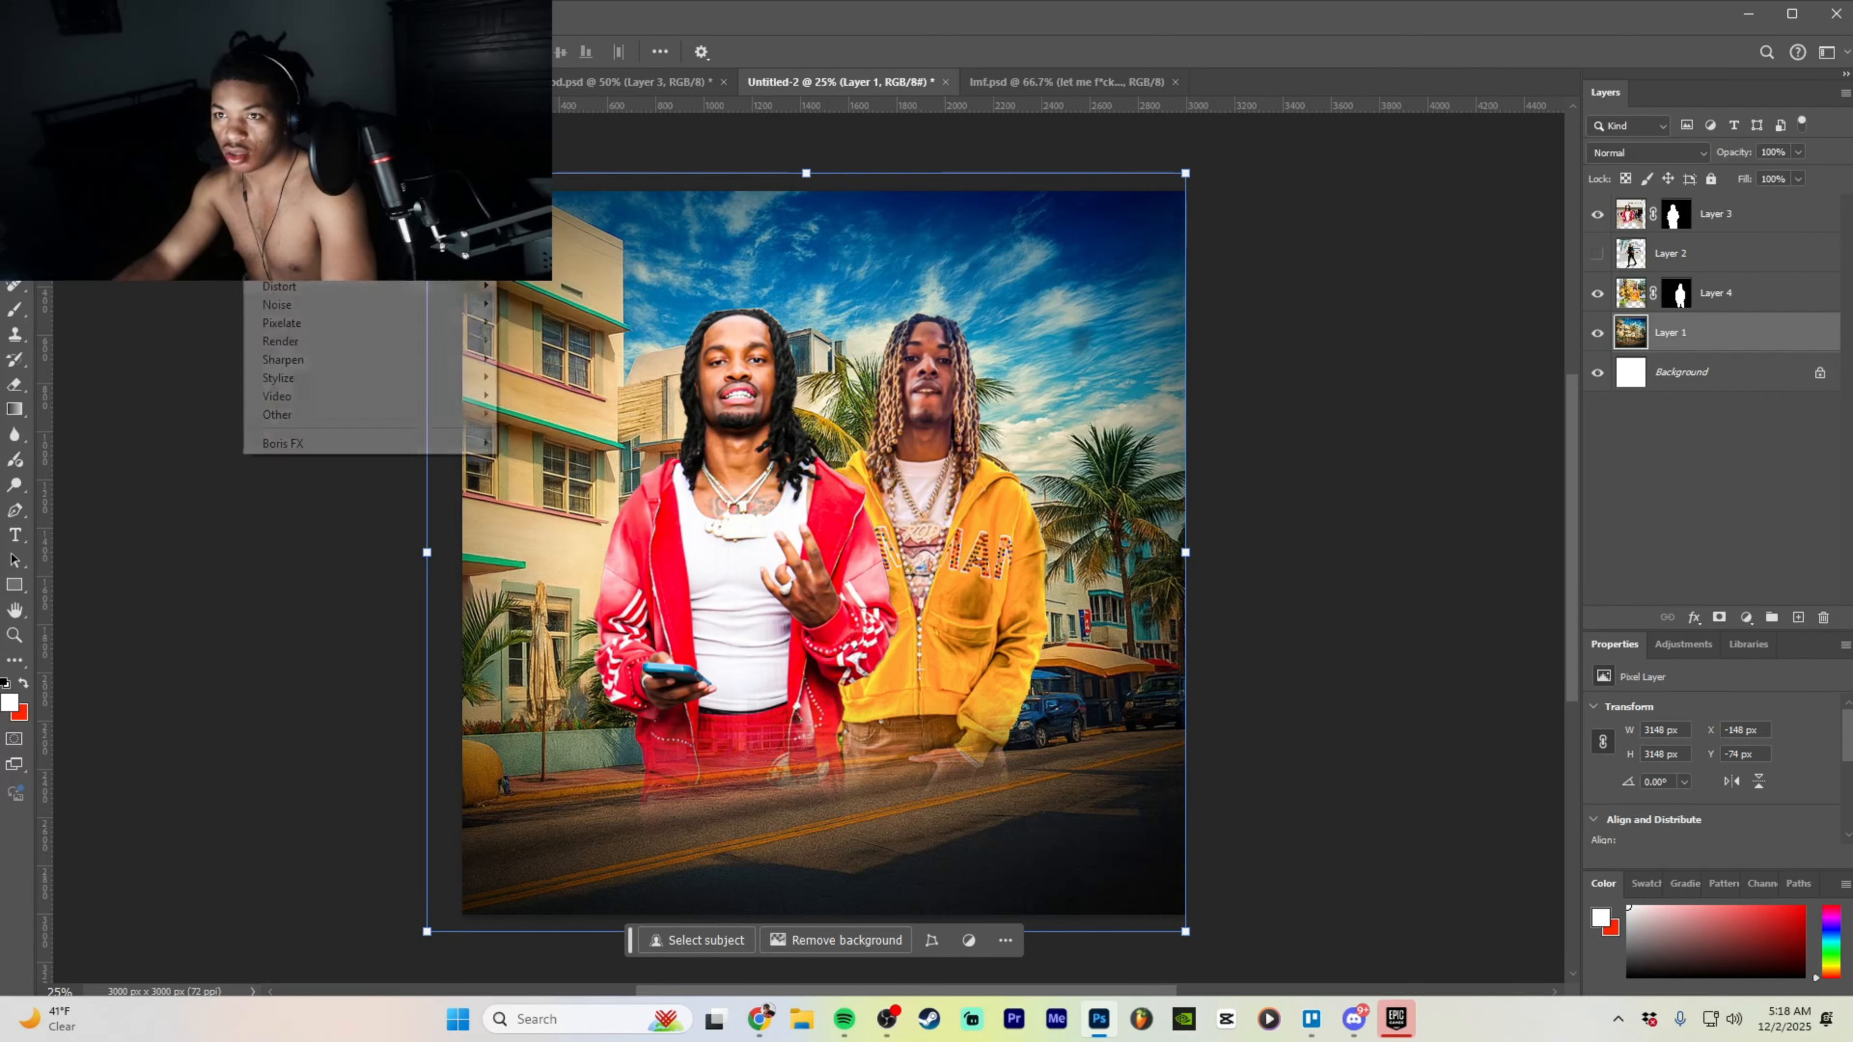
{"action": "mouse_move", "coordinate": [261, 13]}
{"action": "left_click", "coordinate": [292, 149]}
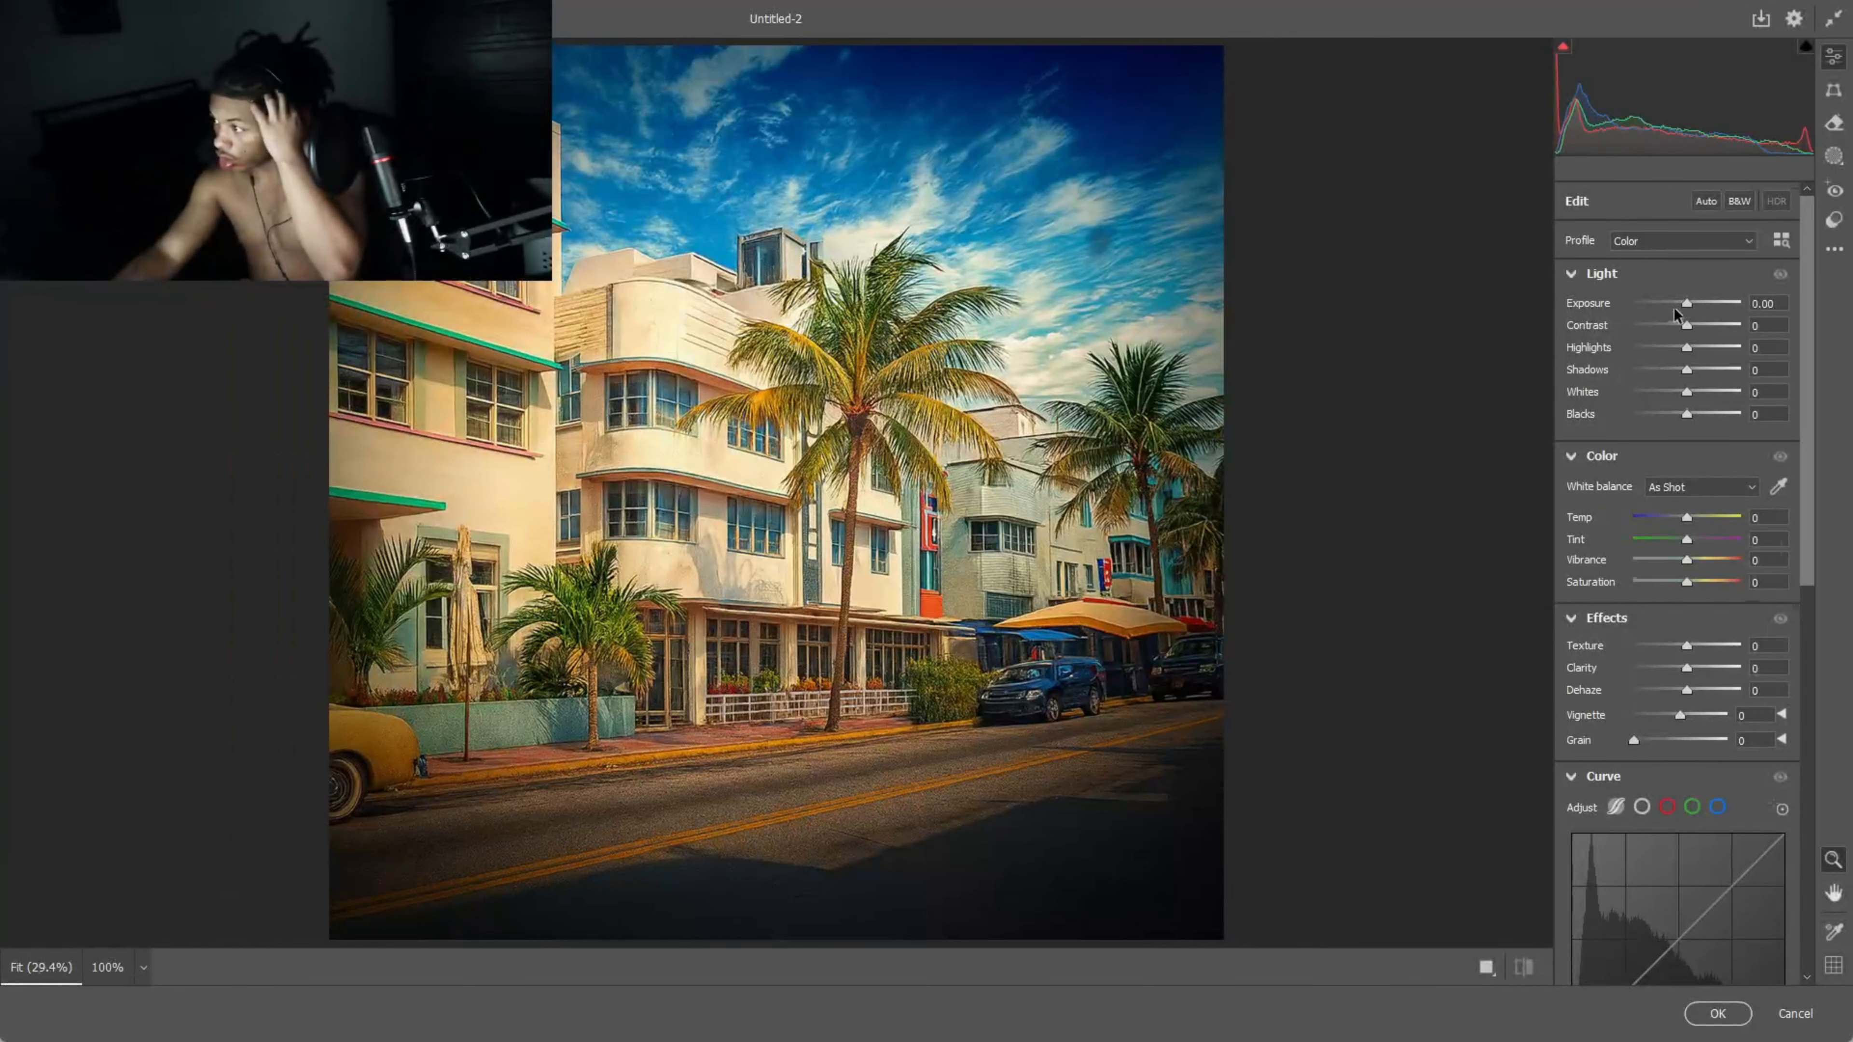
{"action": "left_click_drag", "start_coordinate": [1686, 303], "coordinate": [1697, 329]}
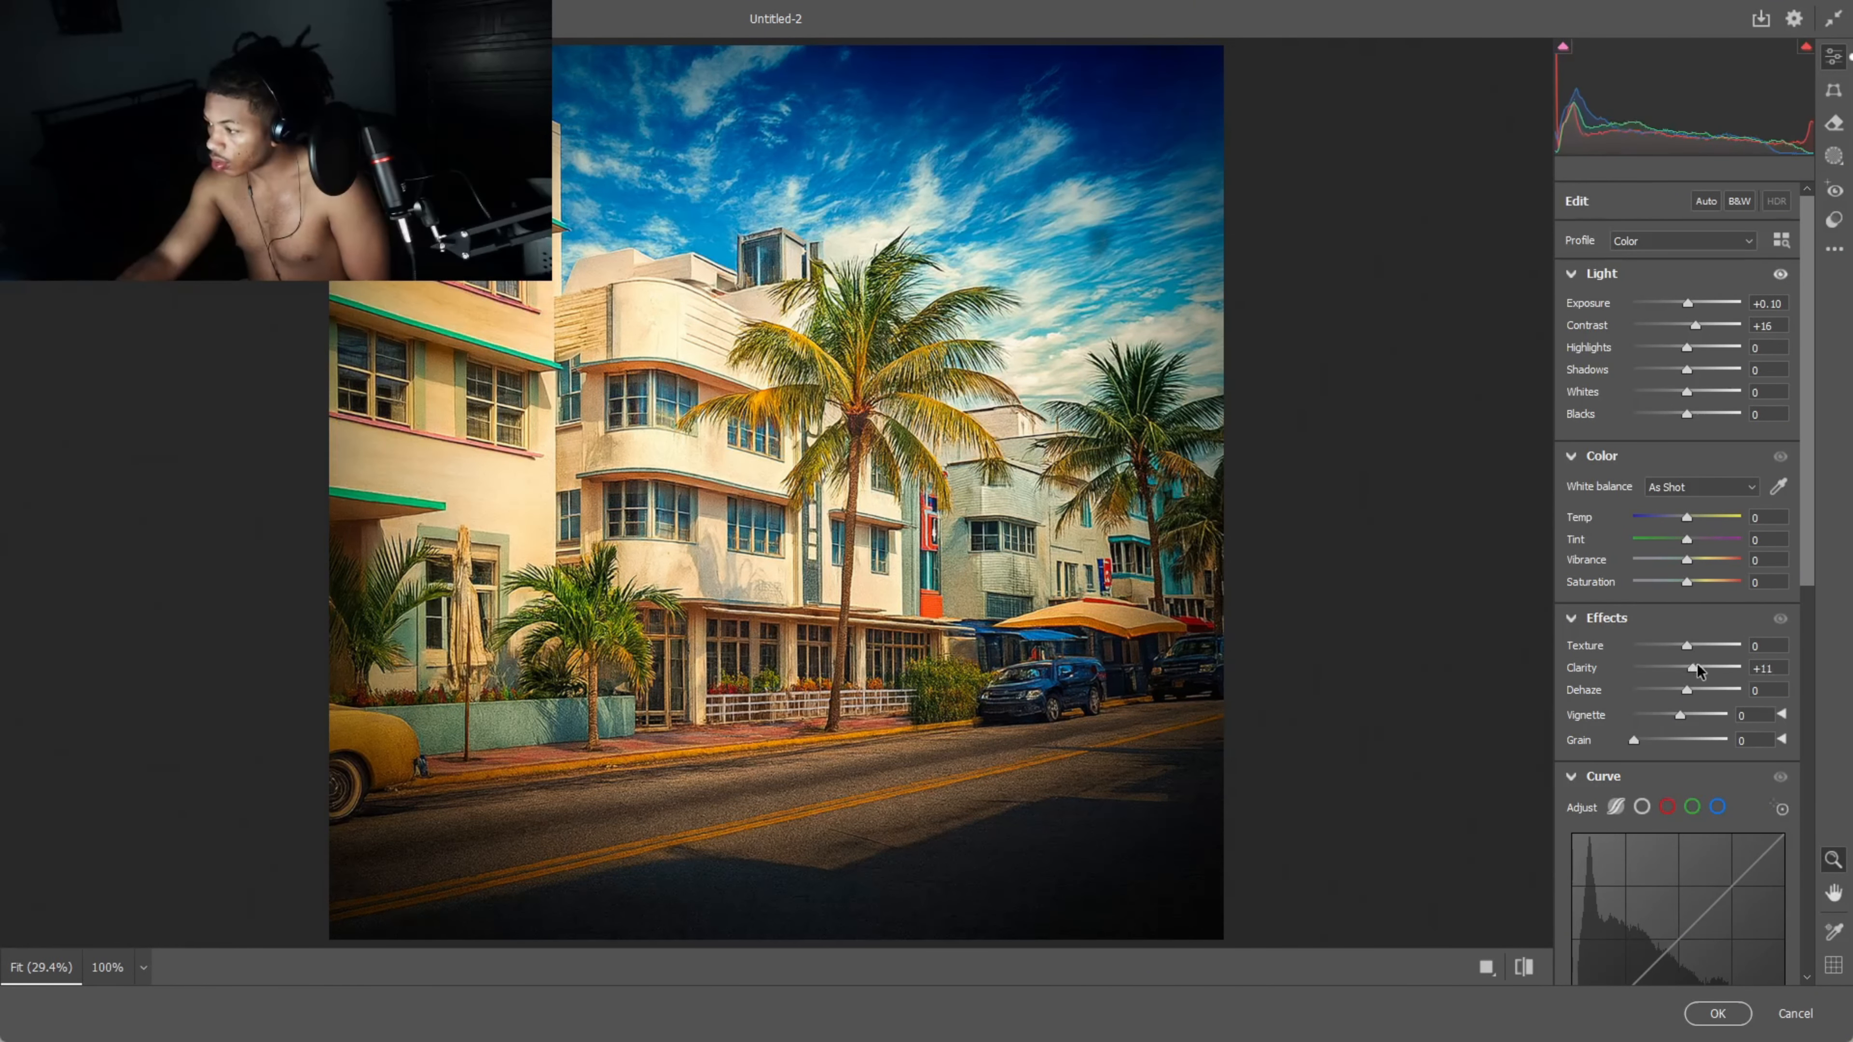
{"action": "left_click_drag", "start_coordinate": [1696, 664], "coordinate": [1705, 645]}
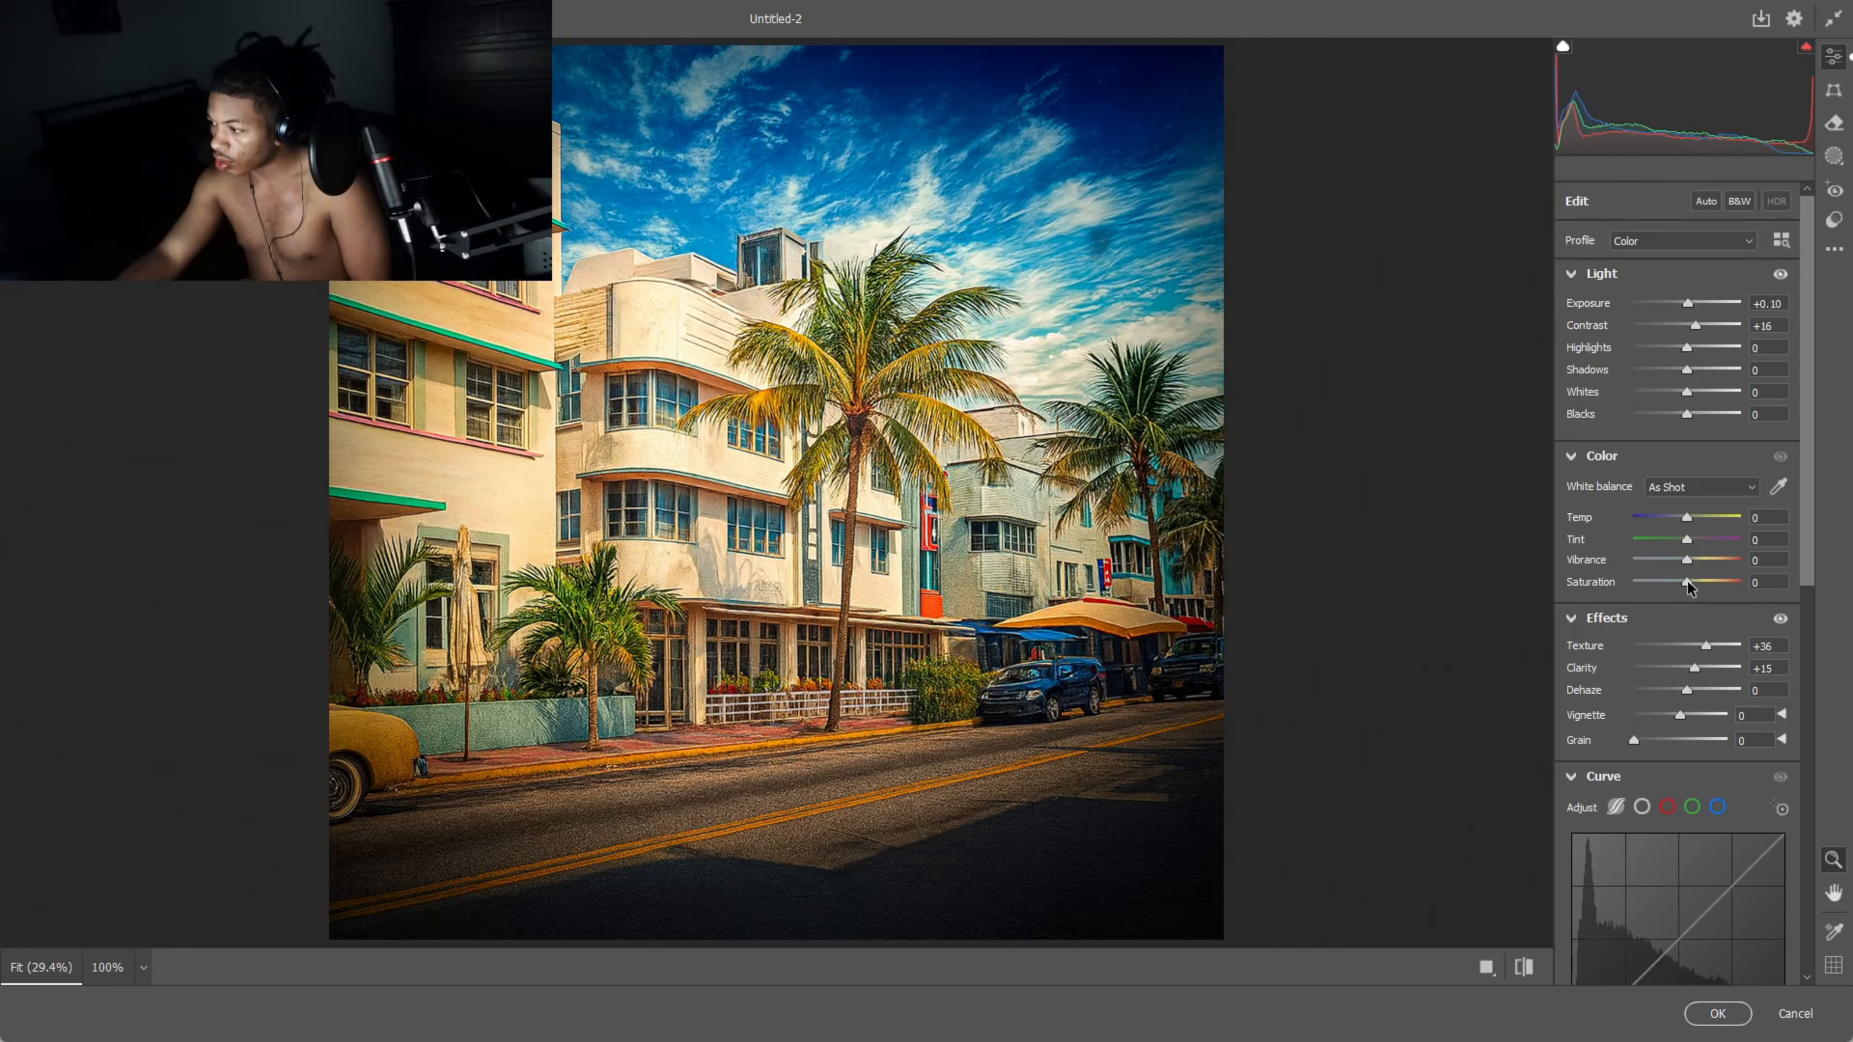
{"action": "left_click_drag", "start_coordinate": [1686, 582], "coordinate": [1700, 582]}
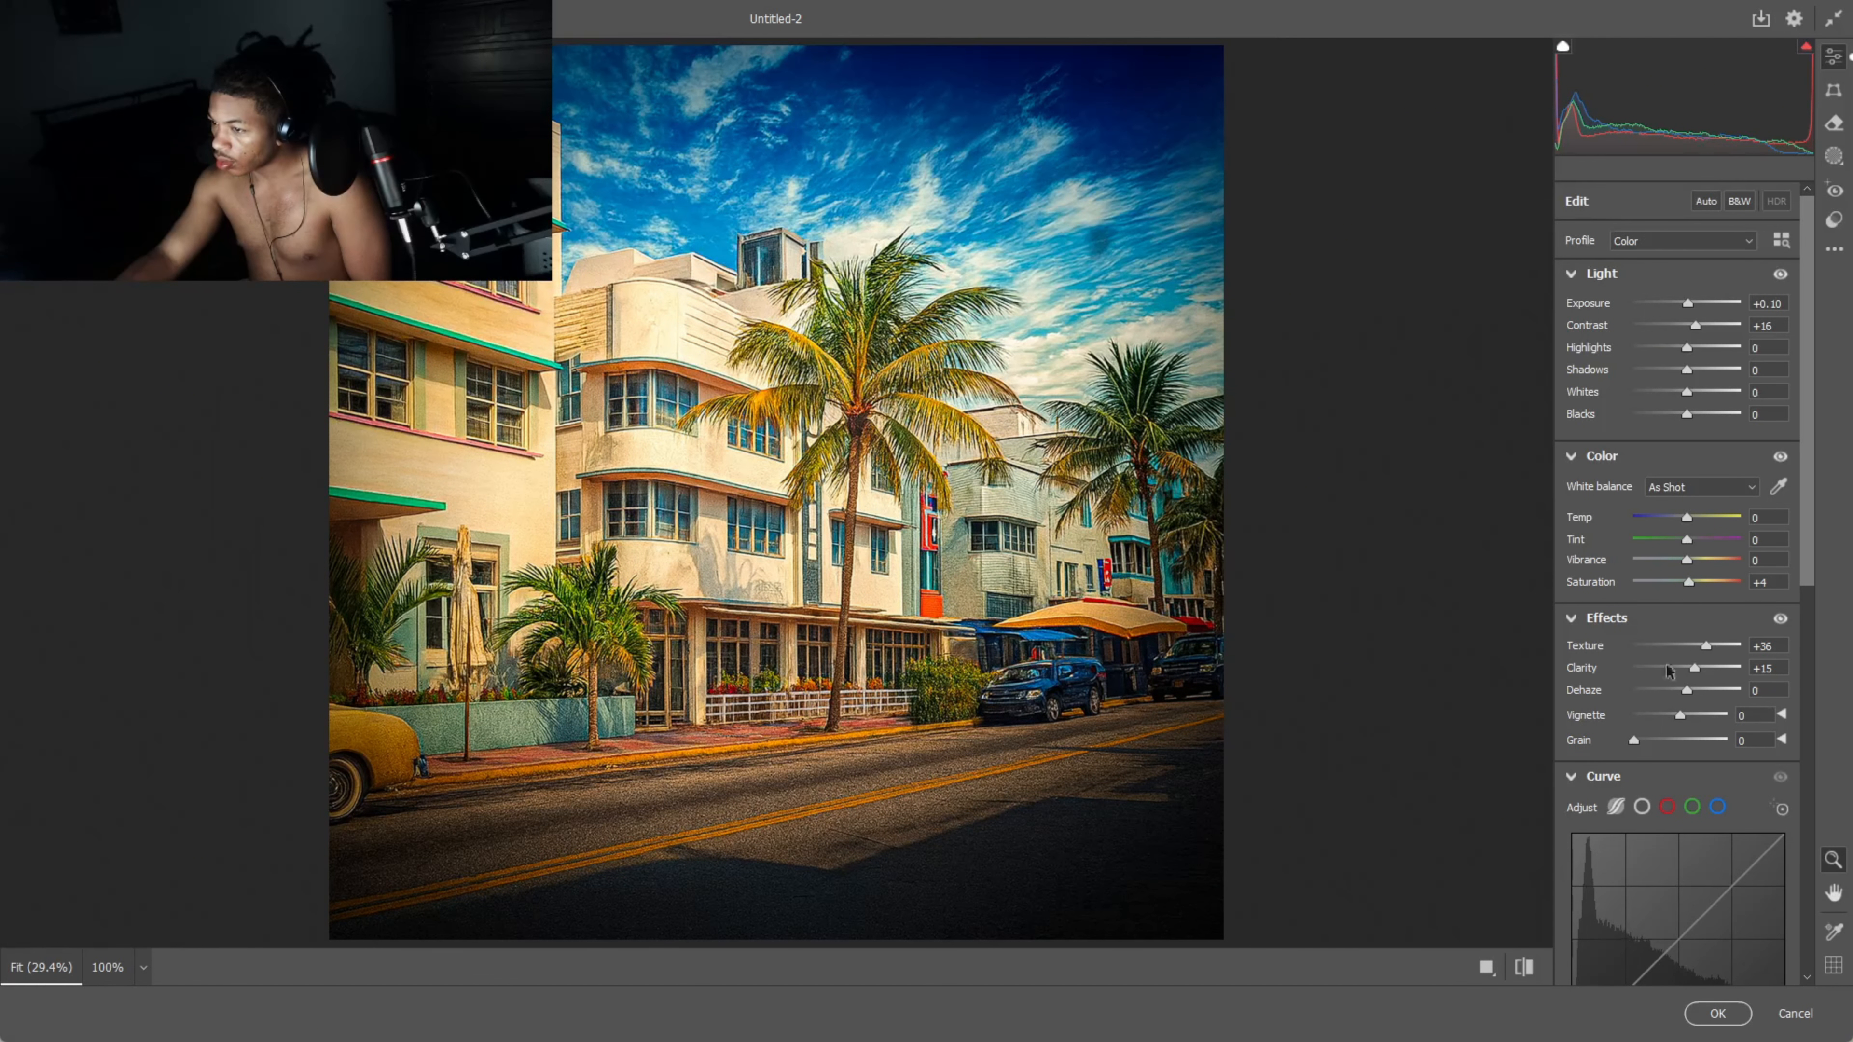
- Push the background's noise reduction up to 100 and apply the edits
{"action": "scroll", "coordinate": [1677, 657], "scroll_direction": "down", "scroll_amount": 10}
{"action": "left_click", "coordinate": [1641, 797]}
{"action": "mouse_move", "coordinate": [1642, 799]}
{"action": "left_mouse_down"}
{"action": "mouse_move", "coordinate": [1691, 800]}
{"action": "mouse_move", "coordinate": [1627, 803]}
{"action": "left_mouse_up"}
{"action": "scroll", "coordinate": [1643, 576], "scroll_direction": "up", "scroll_amount": 3}
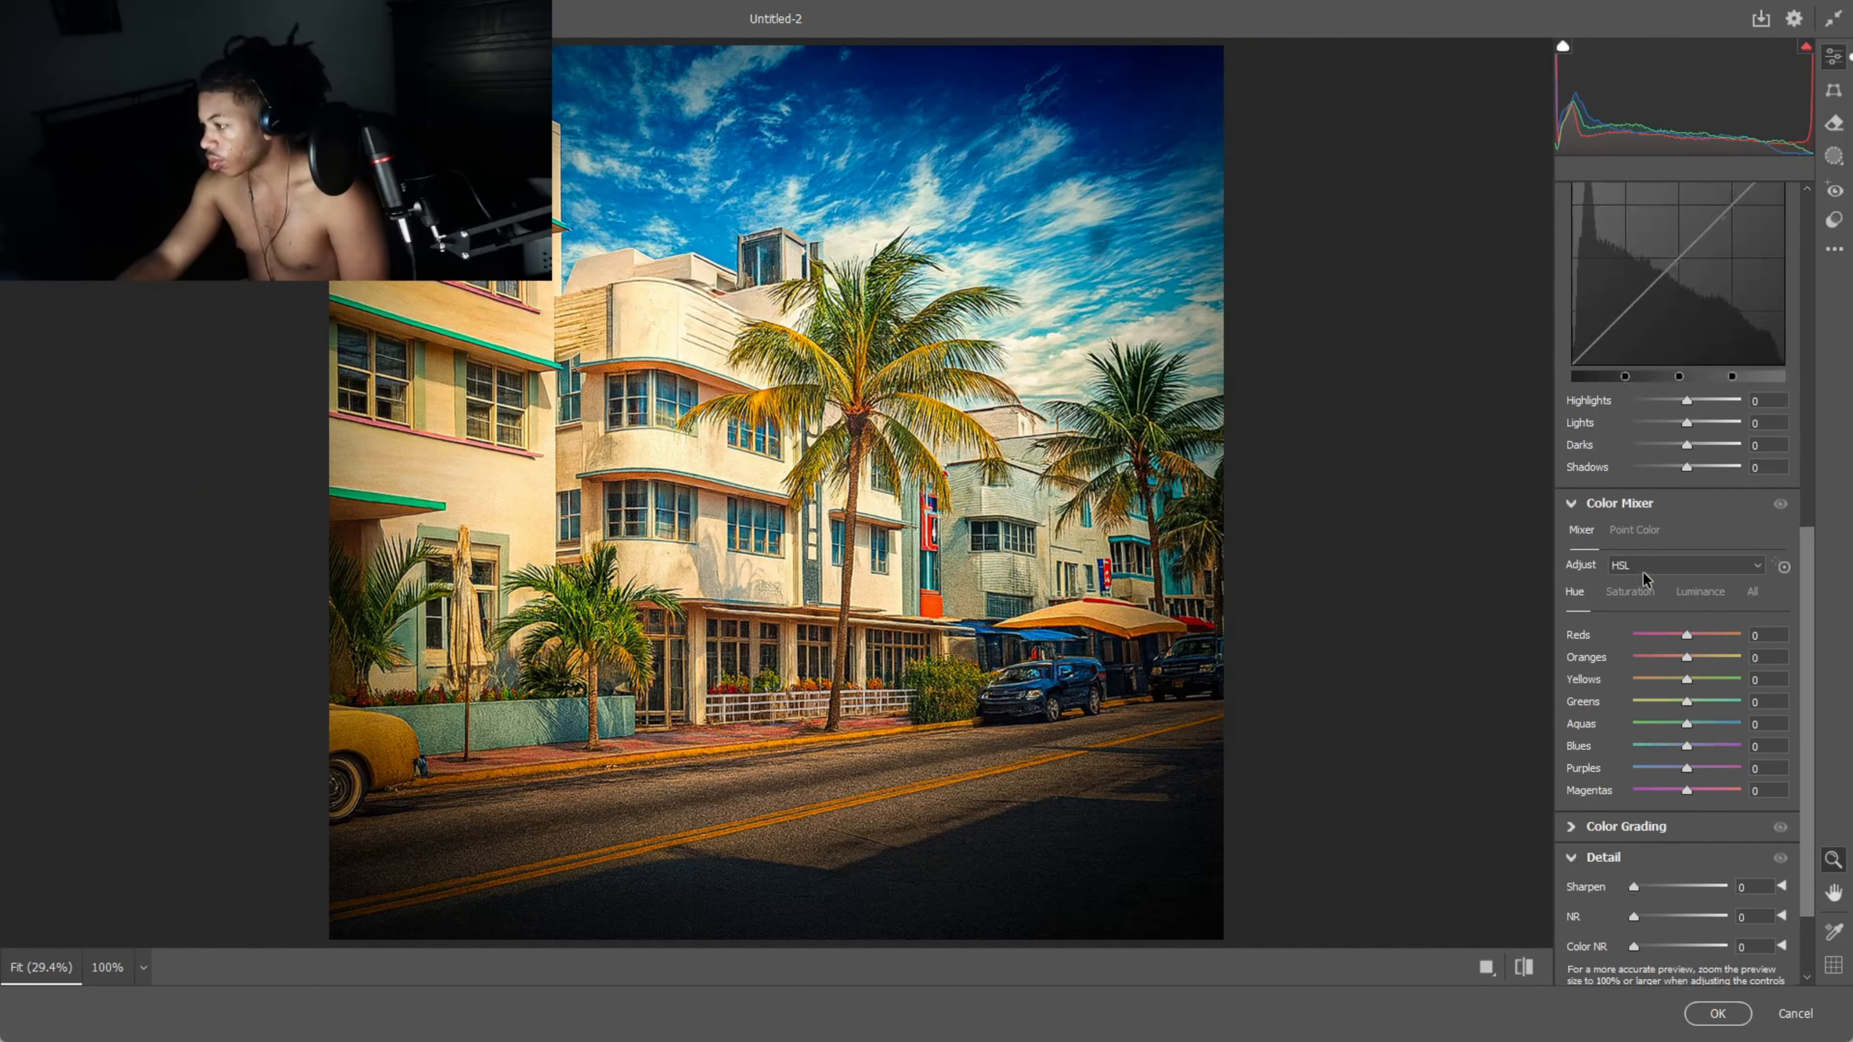
{"action": "scroll", "coordinate": [1580, 668], "scroll_direction": "down", "scroll_amount": 3}
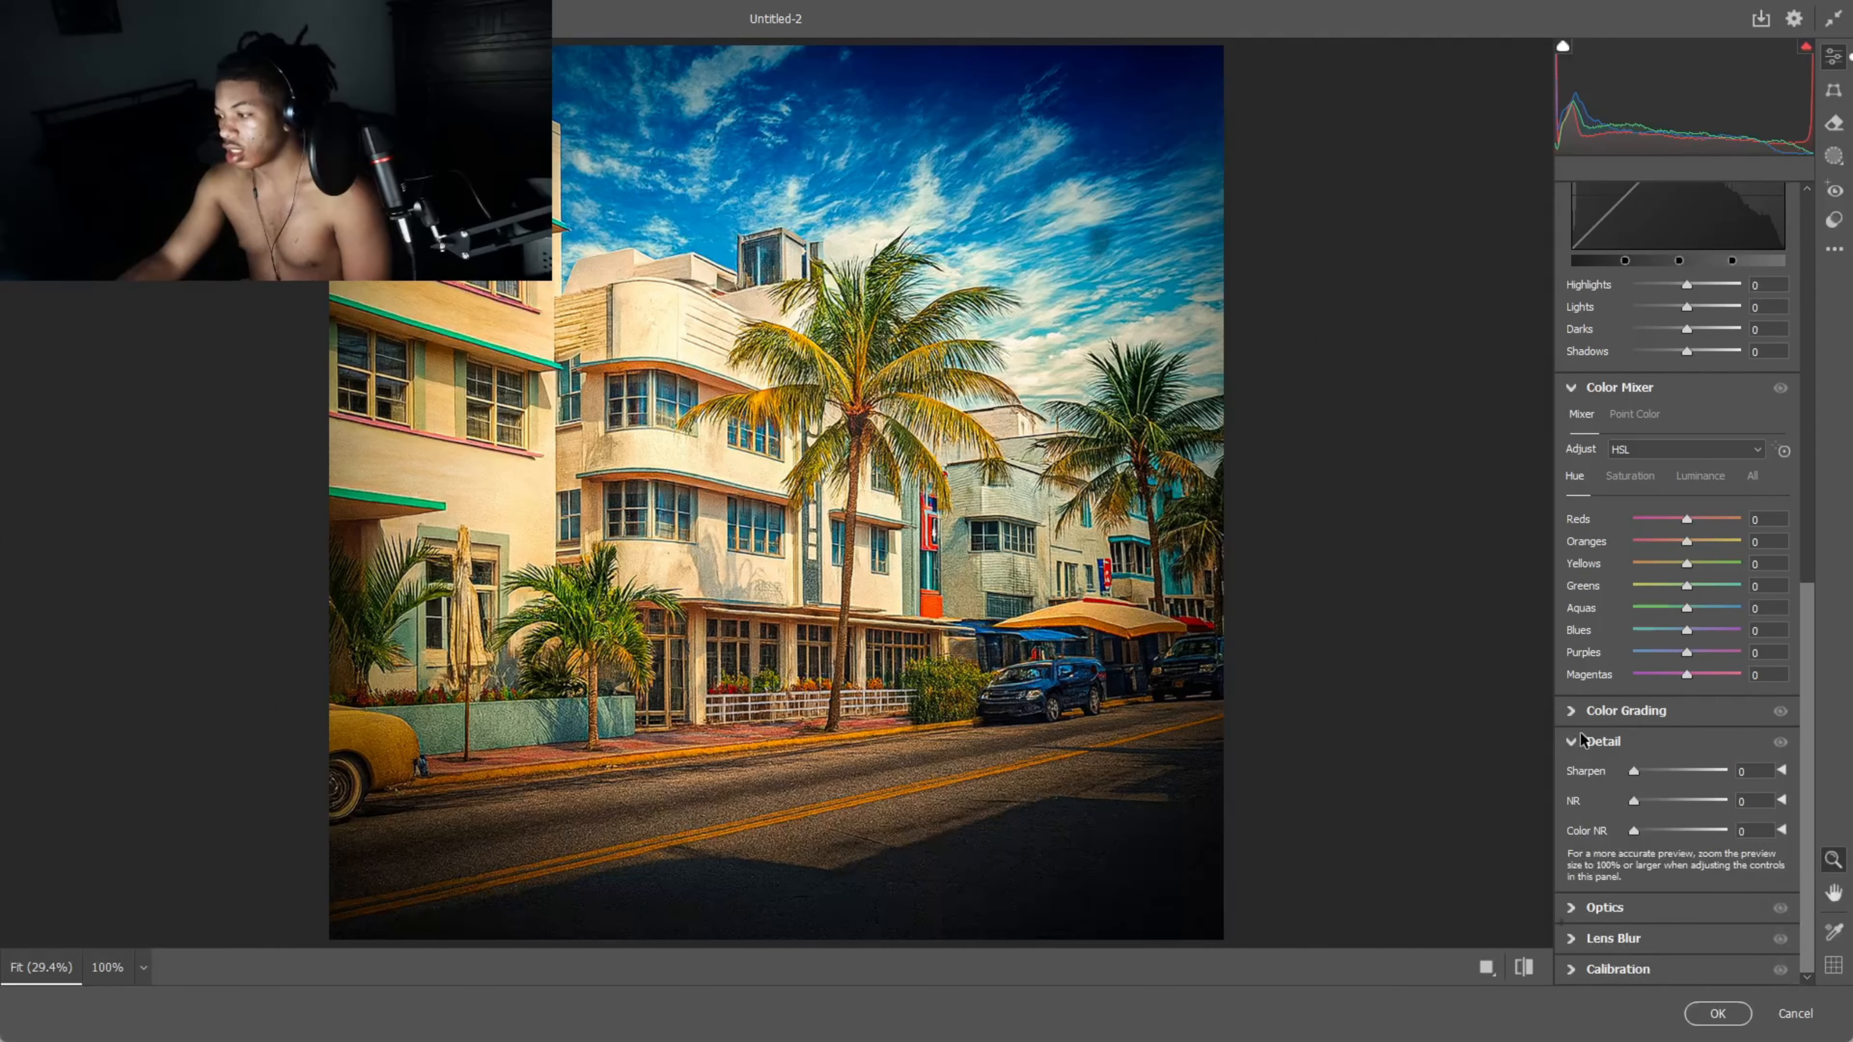
{"action": "left_click_drag", "start_coordinate": [1633, 799], "coordinate": [1684, 801]}
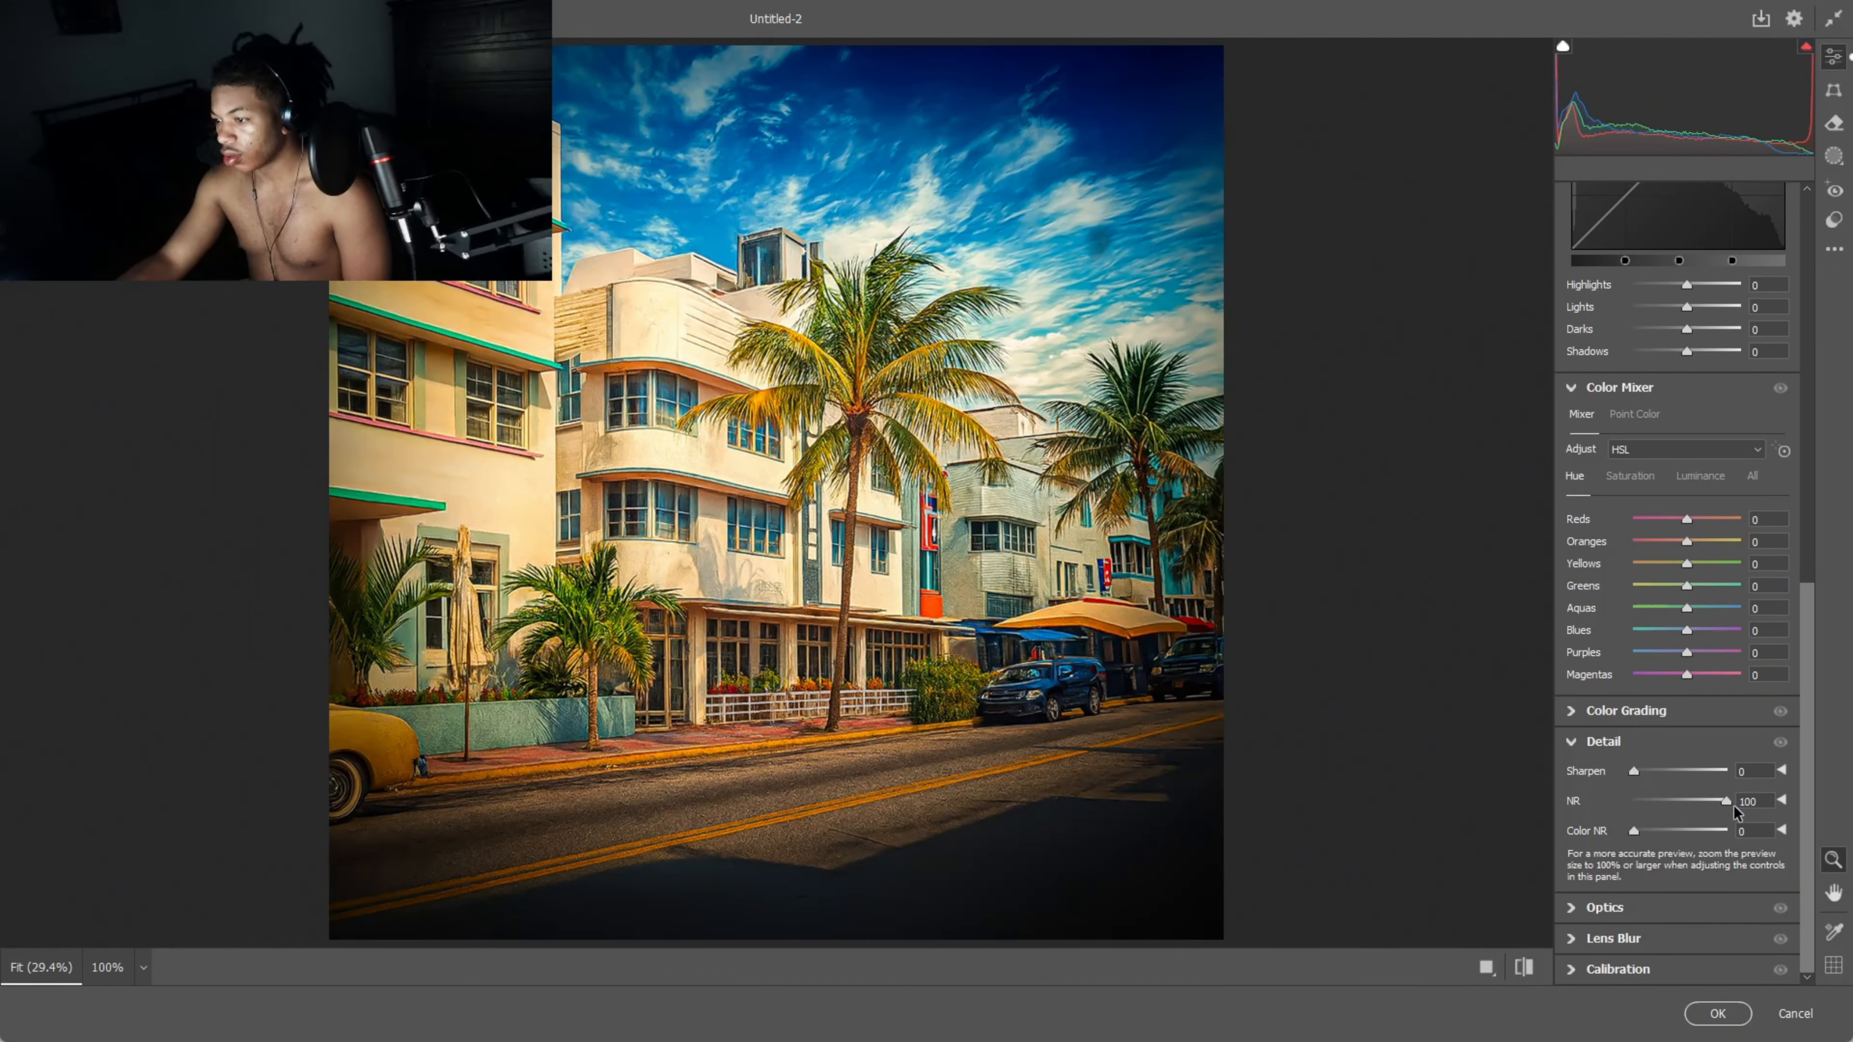
{"action": "scroll", "coordinate": [1692, 798], "scroll_direction": "up", "scroll_amount": 4}
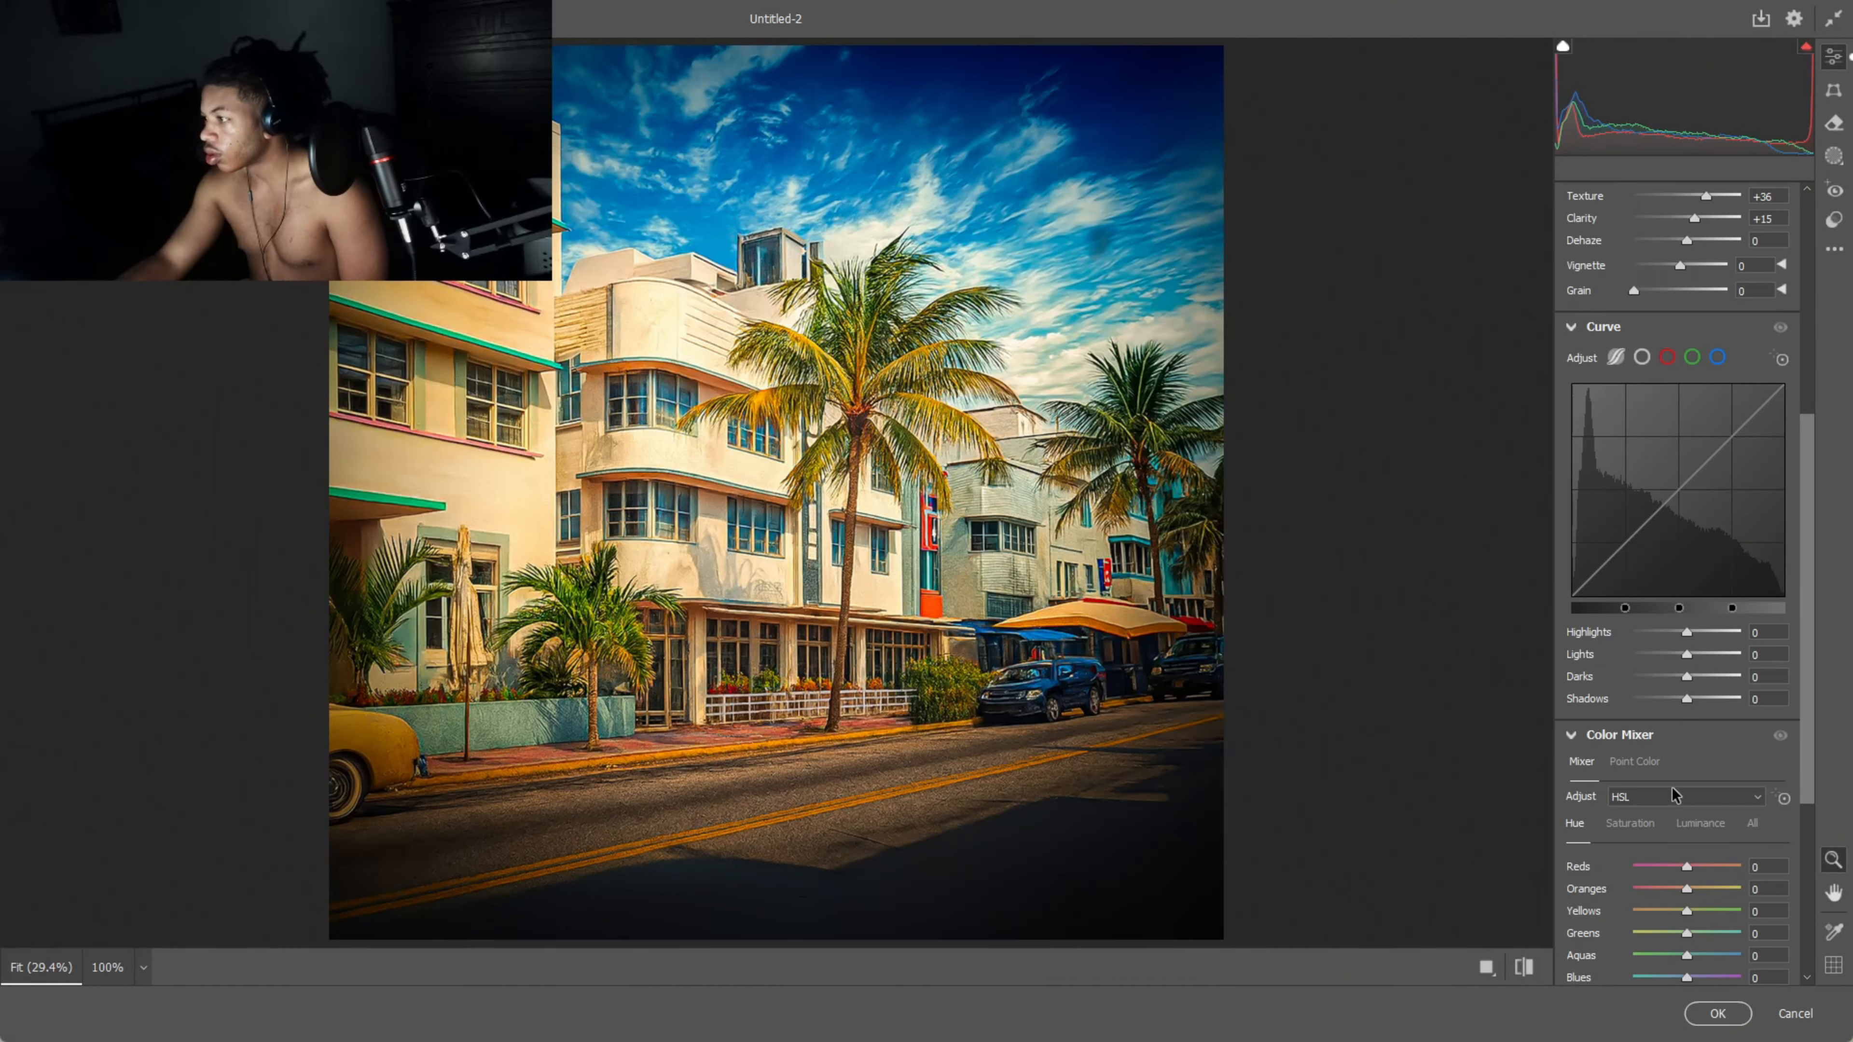
{"action": "left_click", "coordinate": [1717, 1019]}
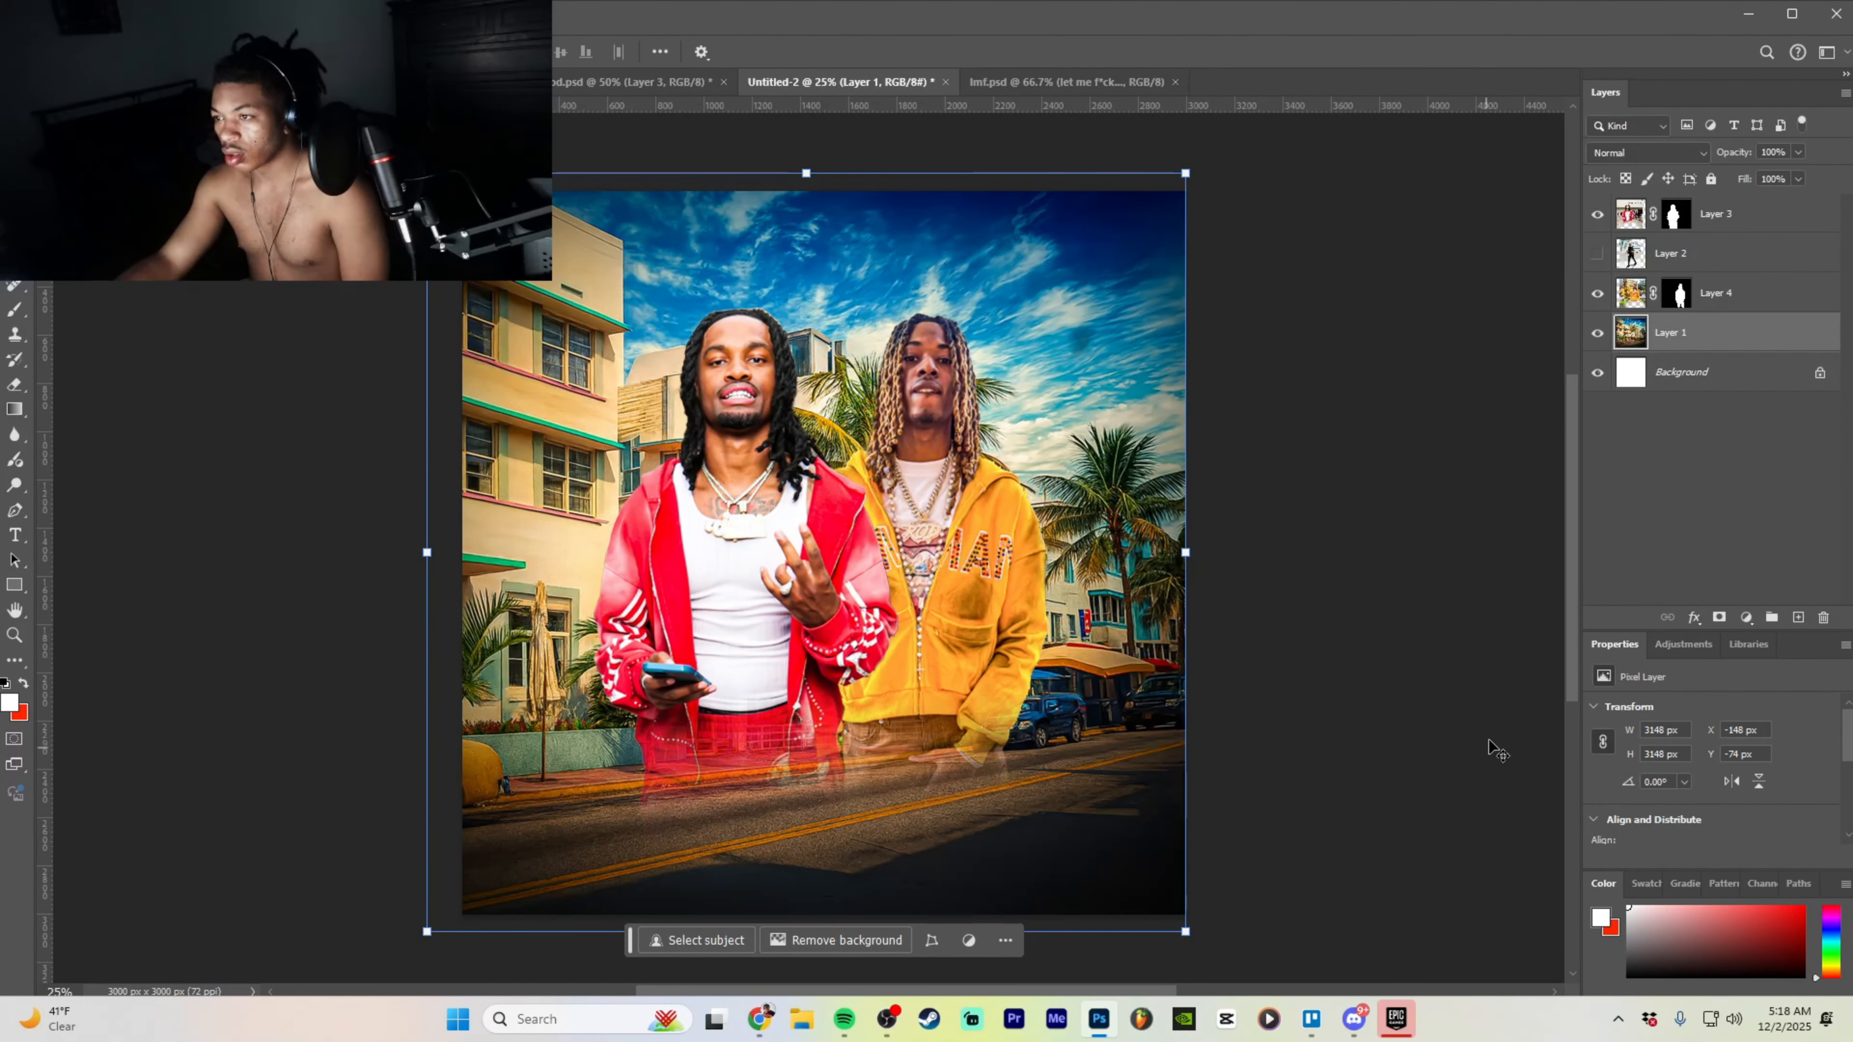
- Brighten the background's exposure slightly in a quick Camera Raw pass
{"action": "left_click", "coordinate": [261, 14]}
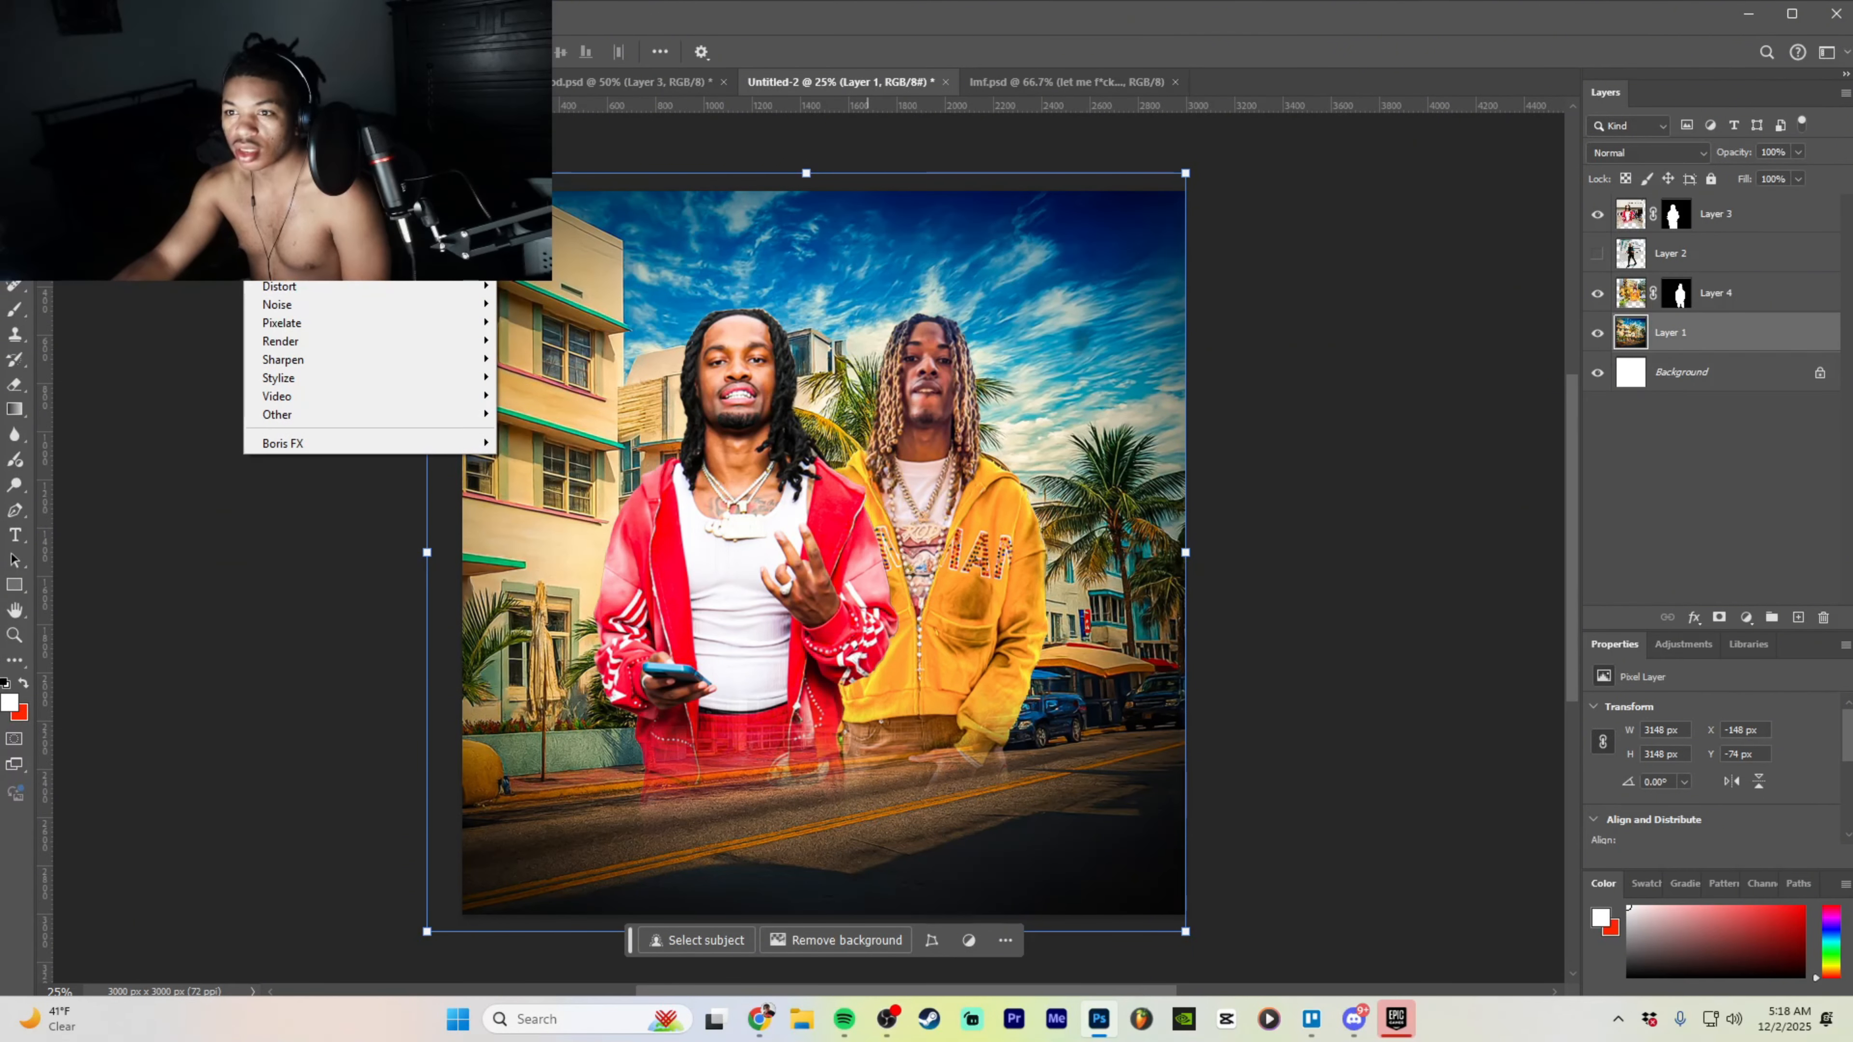
{"action": "left_click", "coordinate": [313, 147]}
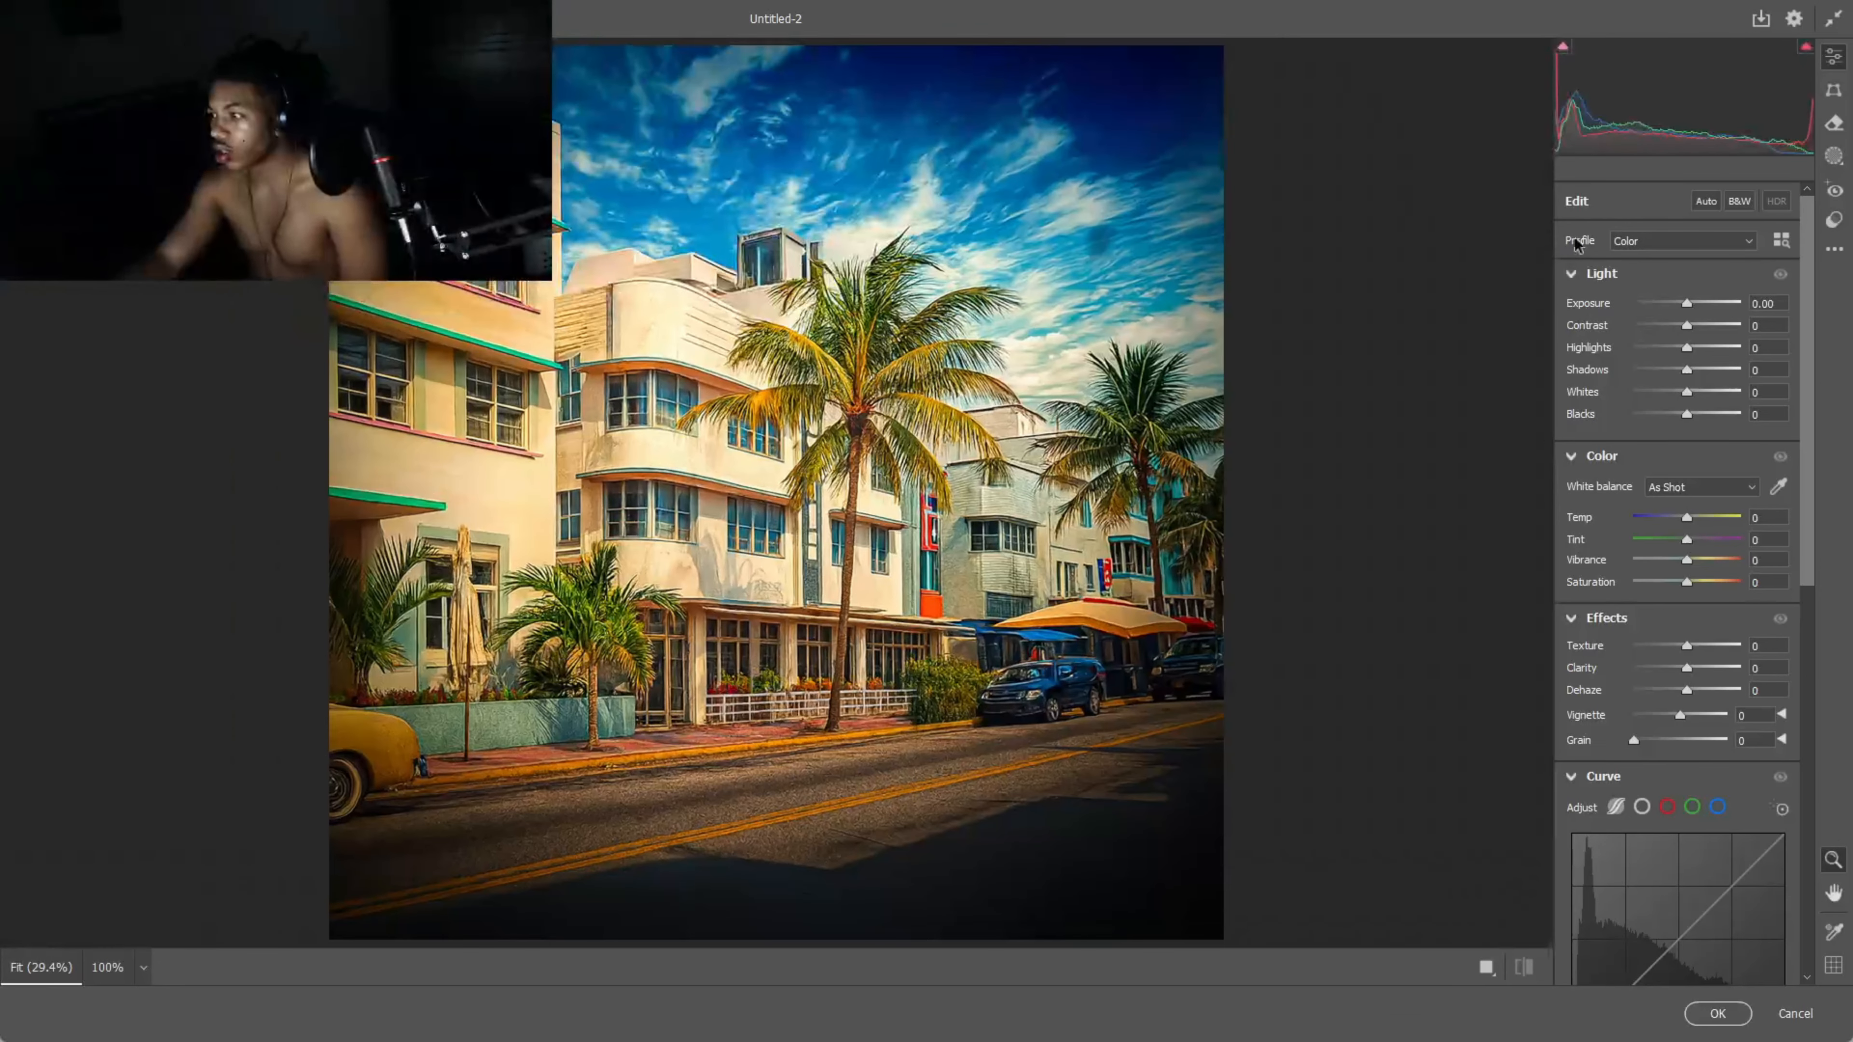
{"action": "left_click_drag", "start_coordinate": [1685, 303], "coordinate": [1694, 312]}
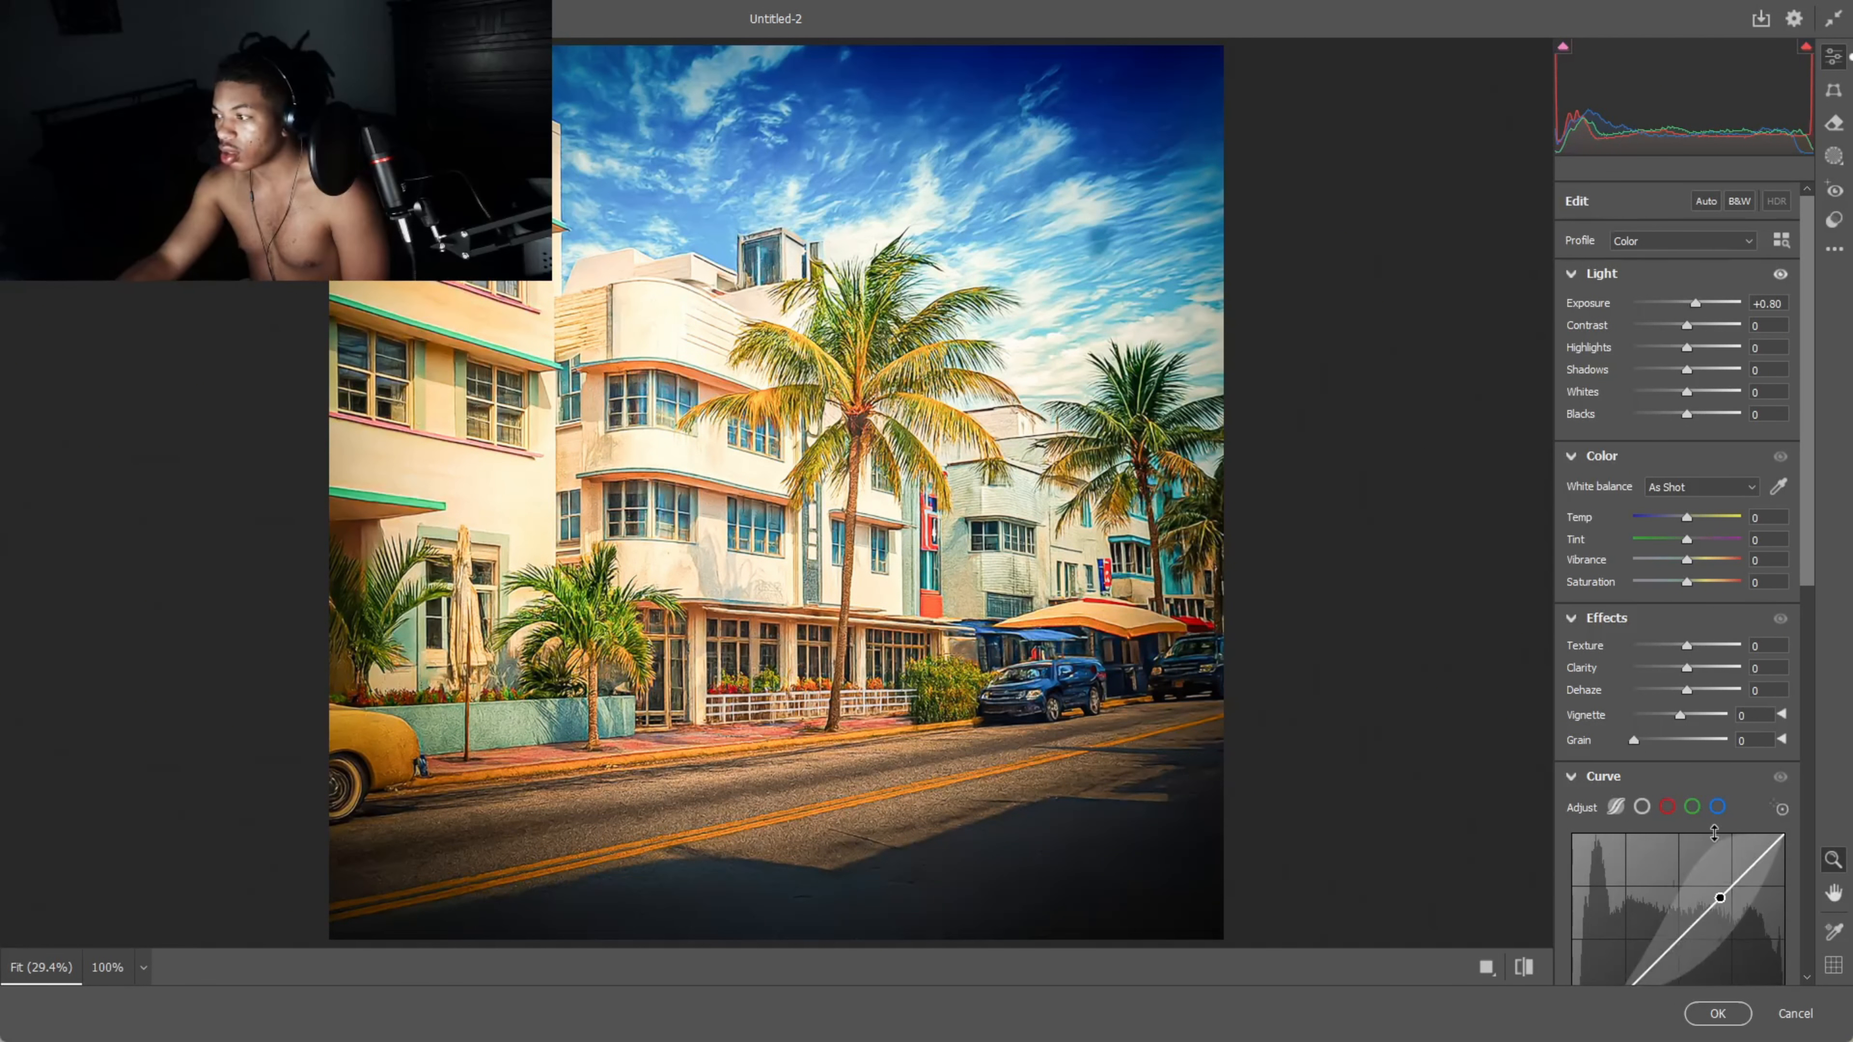
{"action": "left_click", "coordinate": [1717, 1001]}
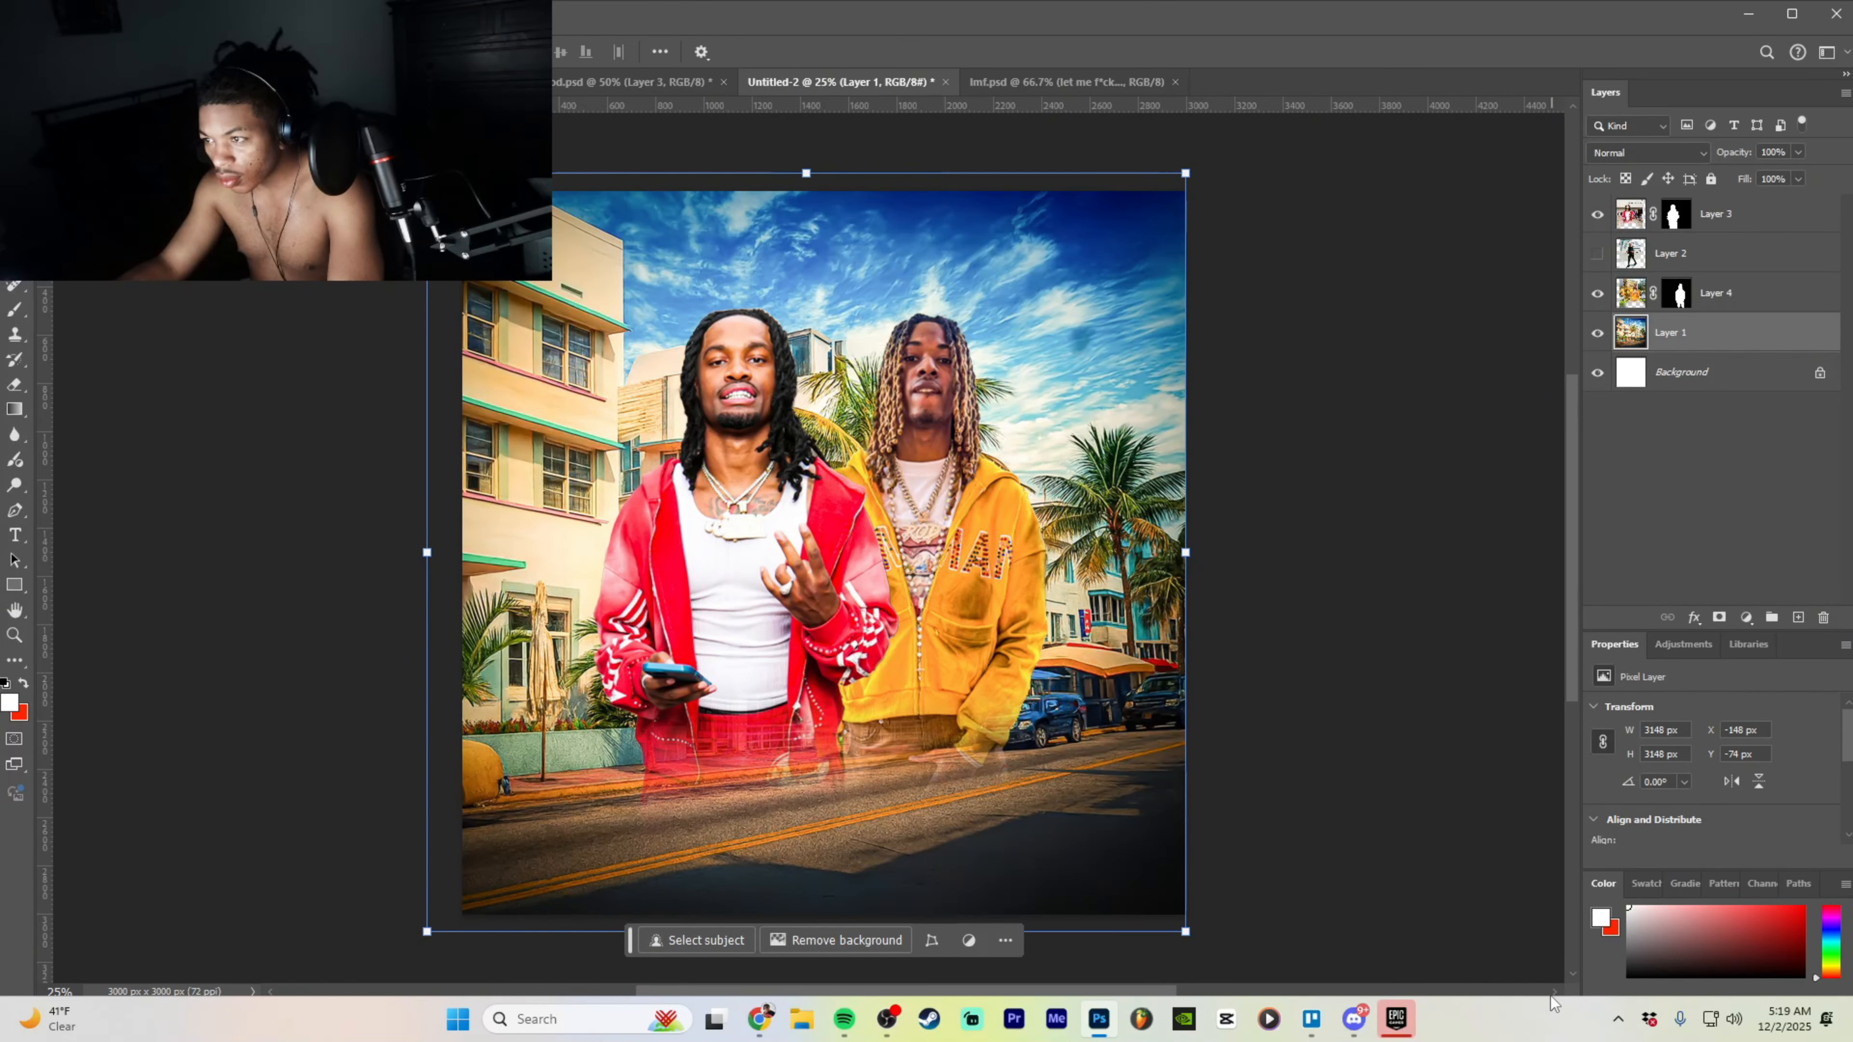
{"action": "key", "text": "z"}
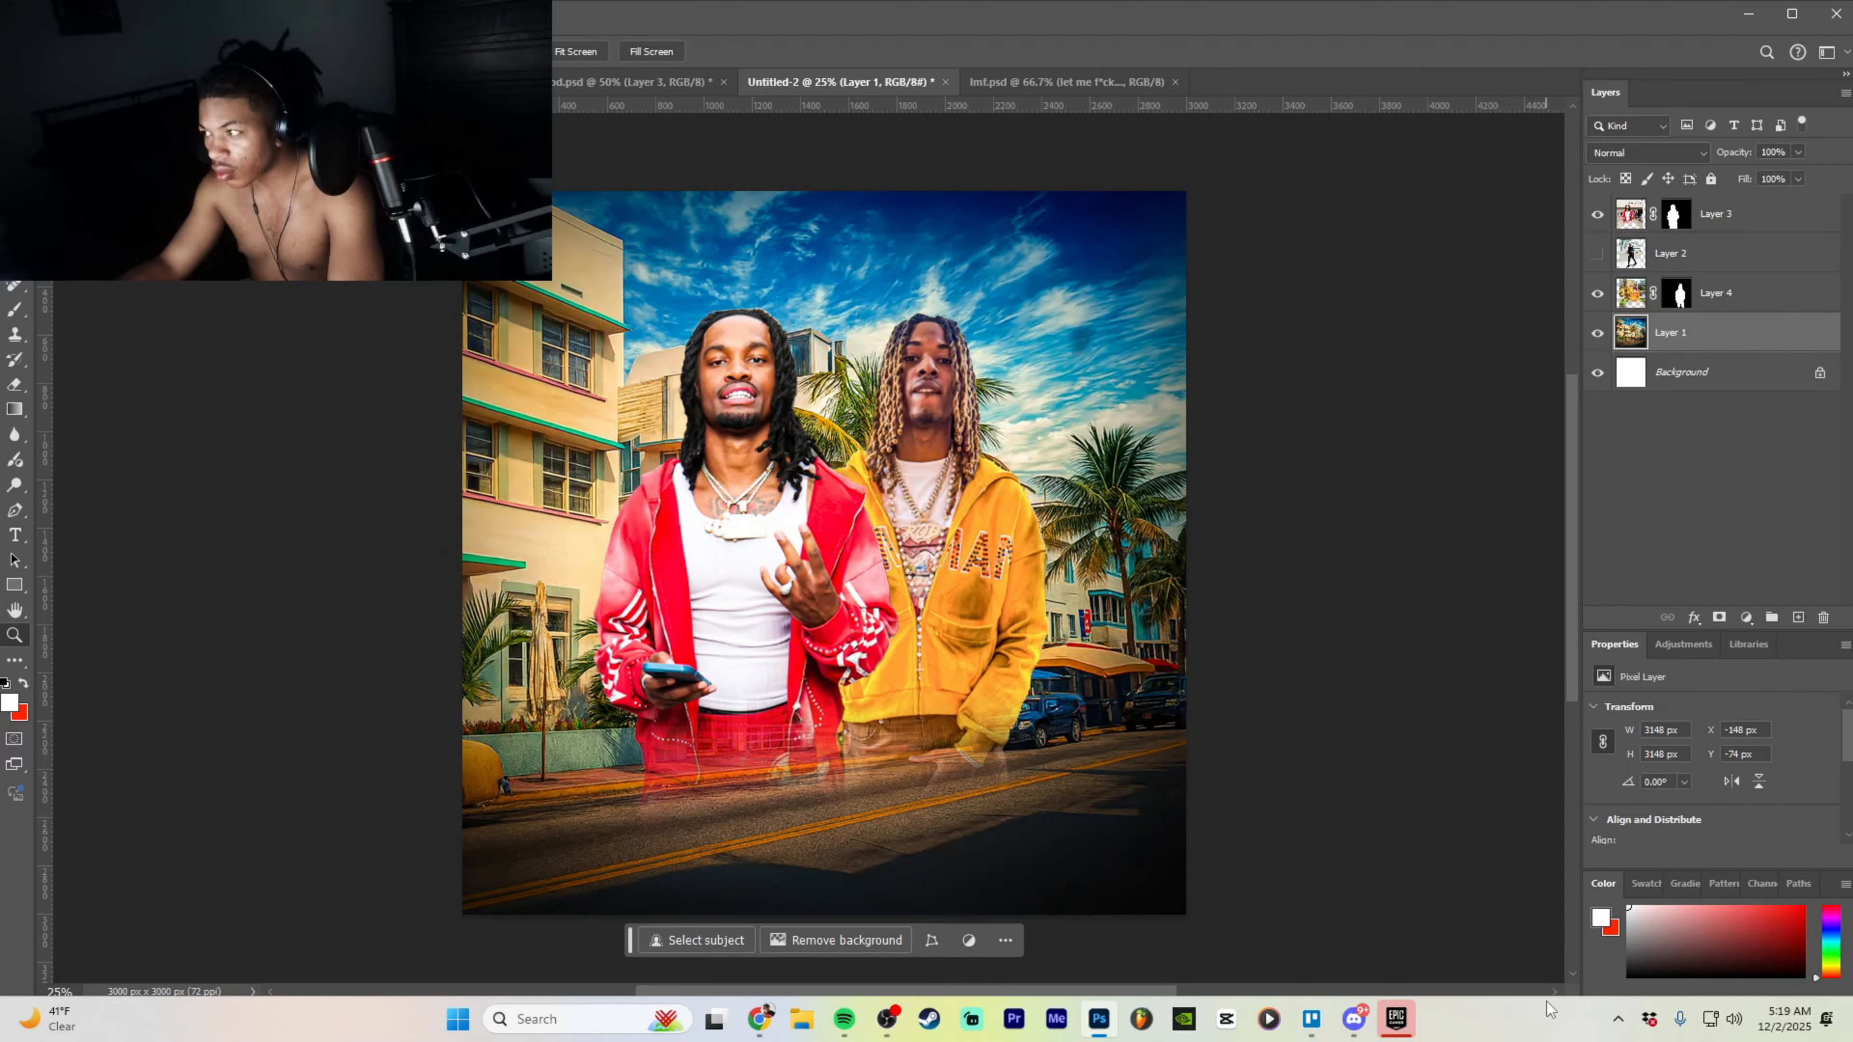
- Rerun Camera Raw: Exposure +0.25, Vibrance +9, Saturation +11, Texture +35, Clarity +27
{"action": "left_click", "coordinate": [261, 14]}
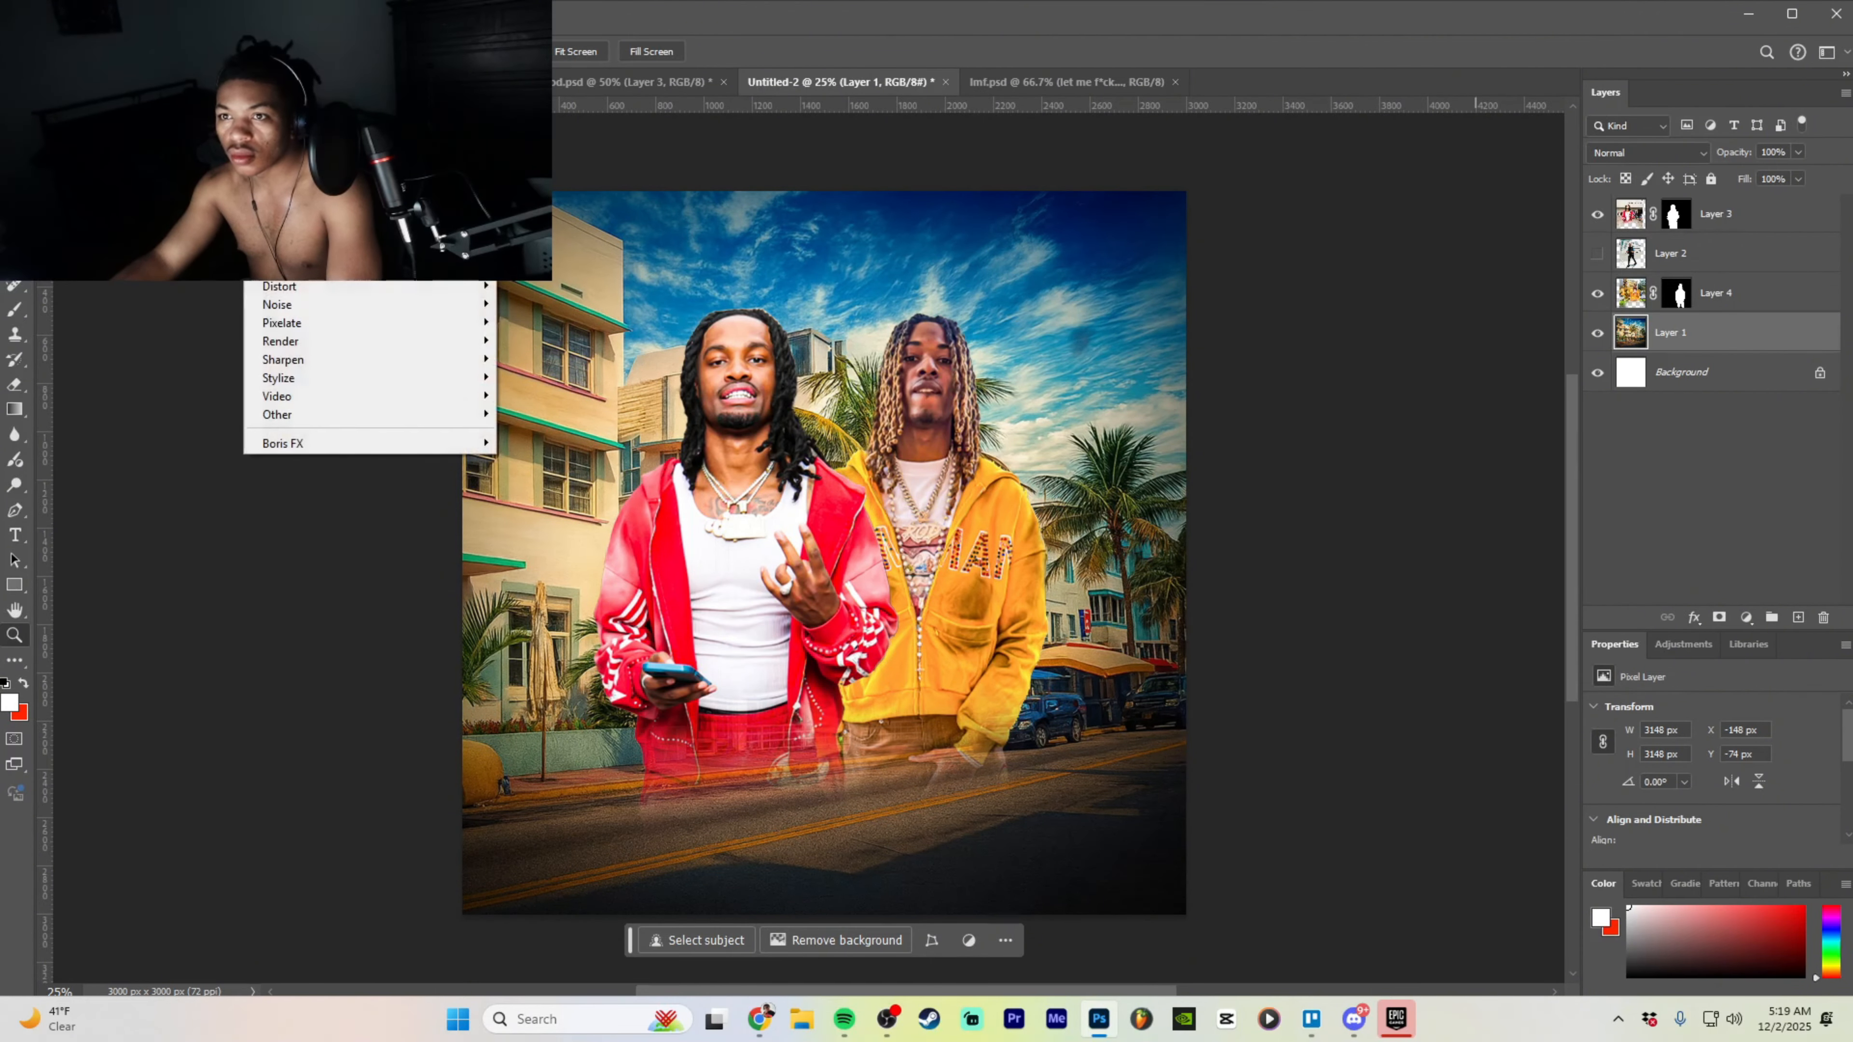
{"action": "left_click", "coordinate": [307, 148]}
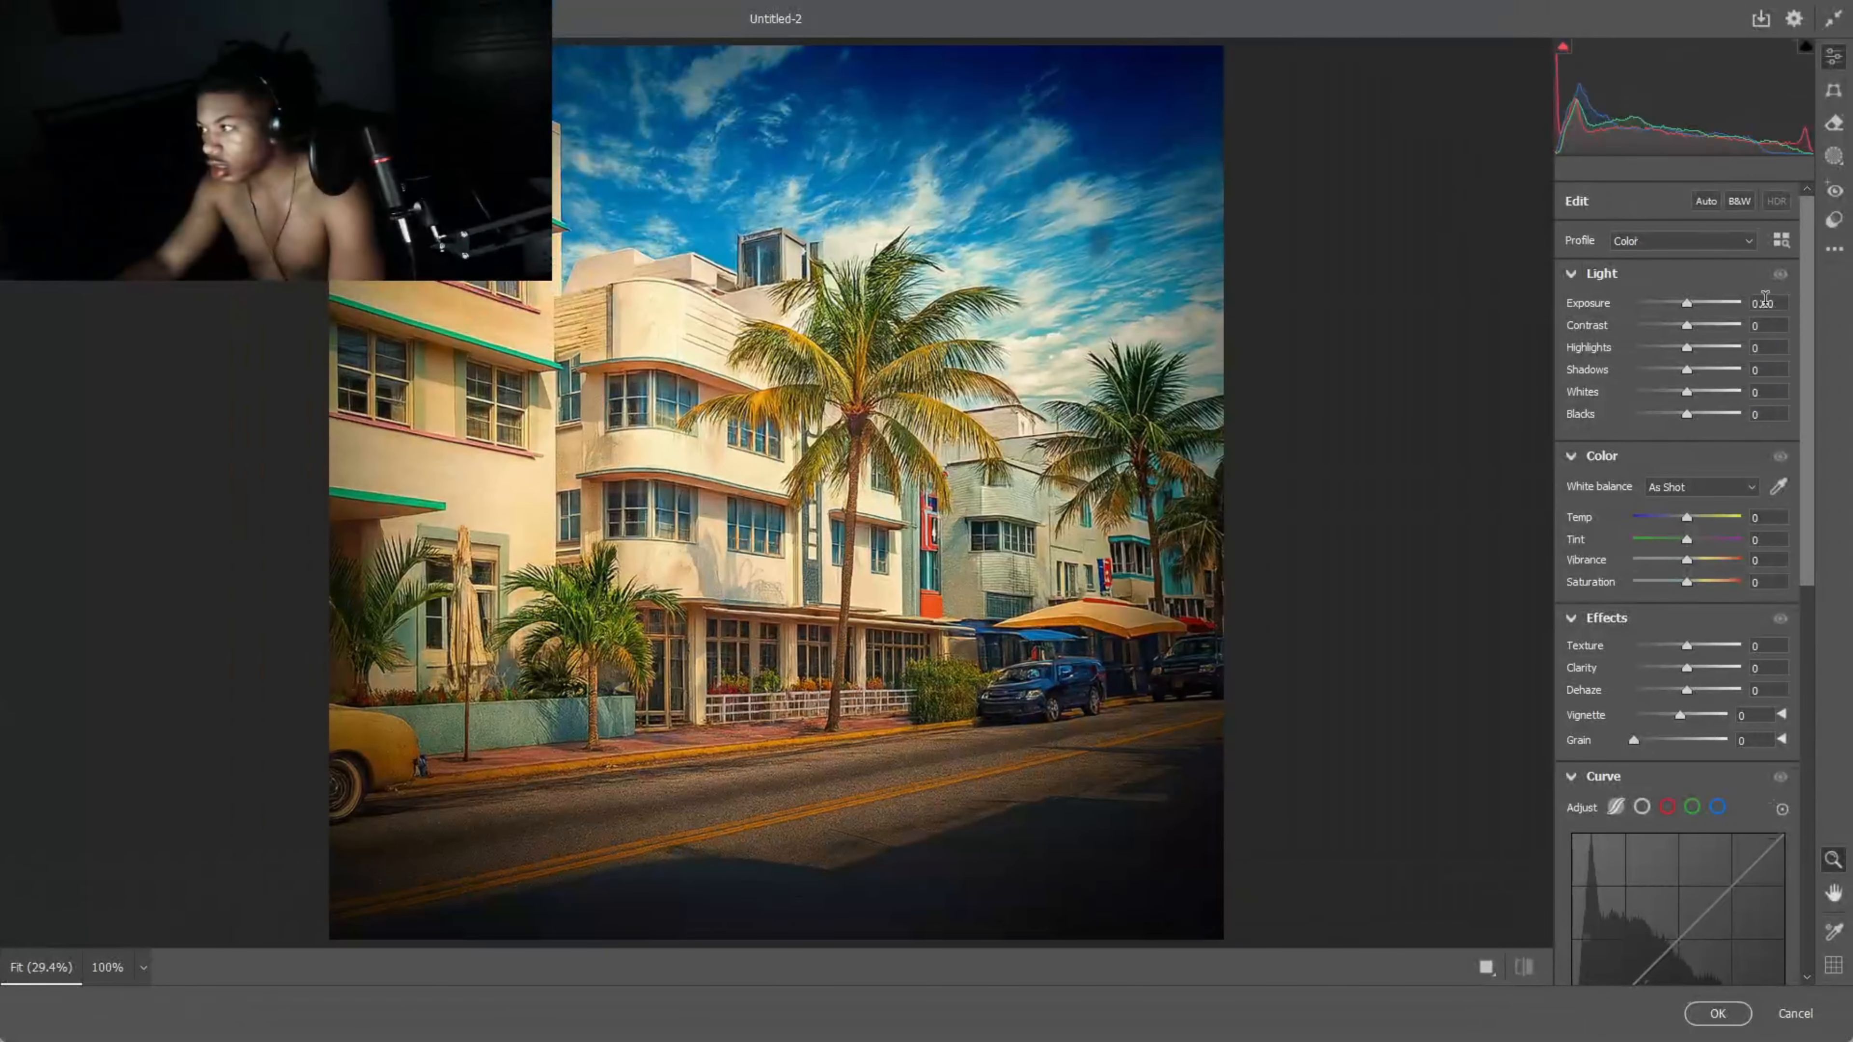
{"action": "mouse_move", "coordinate": [1686, 304]}
{"action": "left_mouse_down"}
{"action": "mouse_move", "coordinate": [1708, 308]}
{"action": "mouse_move", "coordinate": [1675, 308]}
{"action": "mouse_move", "coordinate": [1689, 315]}
{"action": "left_mouse_up"}
{"action": "left_click_drag", "start_coordinate": [1687, 559], "coordinate": [1692, 583]}
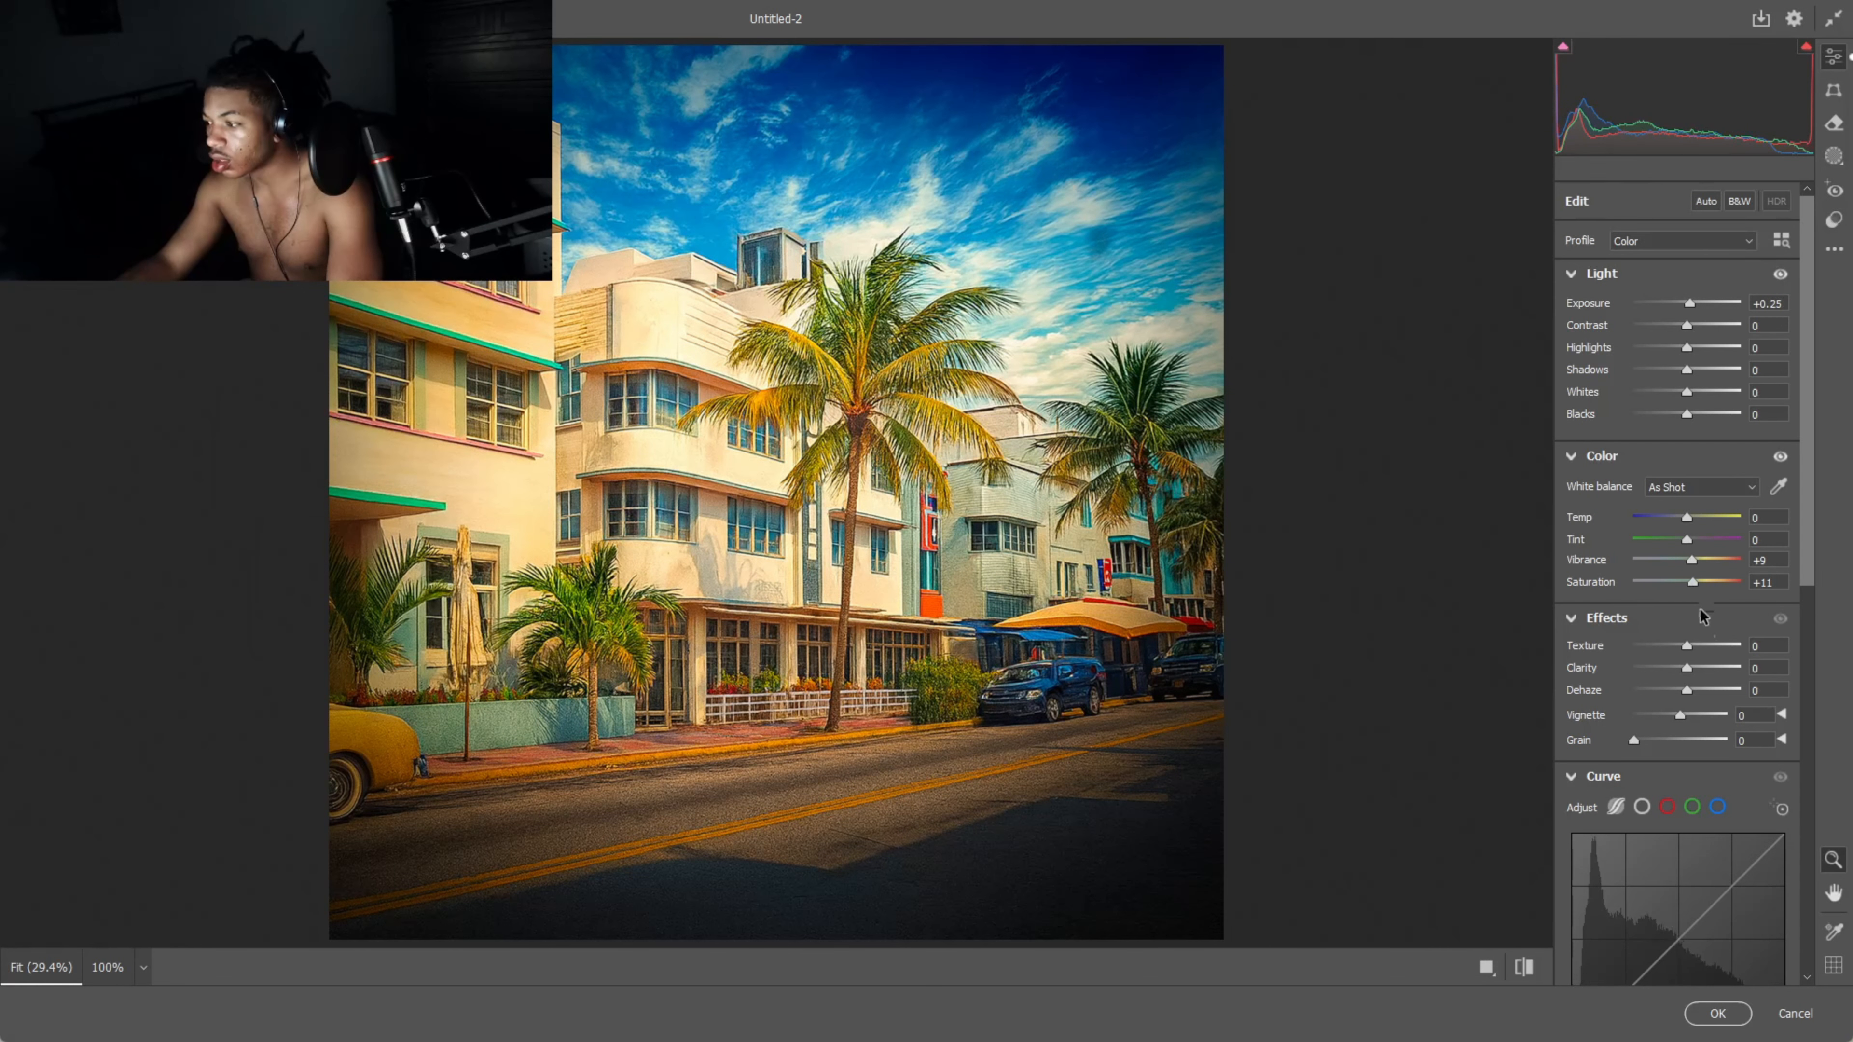
{"action": "mouse_move", "coordinate": [1690, 645]}
{"action": "left_mouse_down"}
{"action": "mouse_move", "coordinate": [1709, 646]}
{"action": "mouse_move", "coordinate": [1701, 669]}
{"action": "left_mouse_up"}
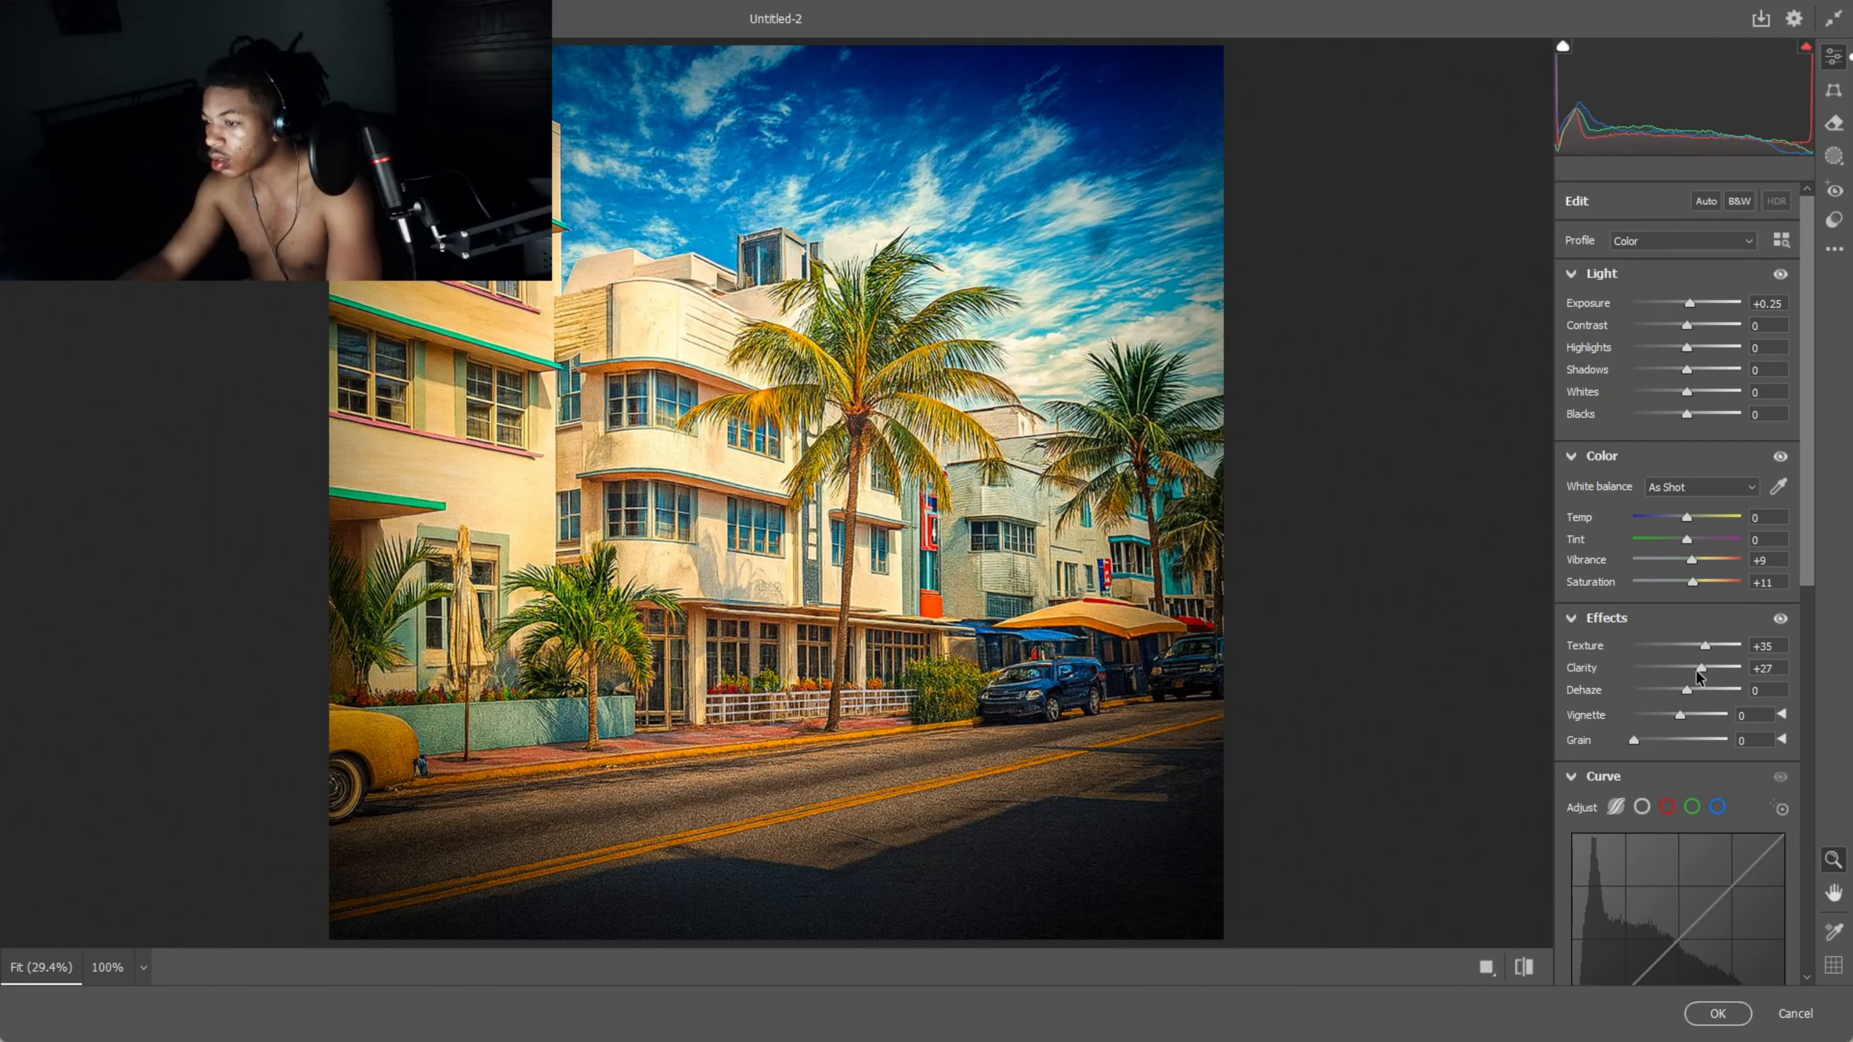
{"action": "left_click", "coordinate": [1717, 1013]}
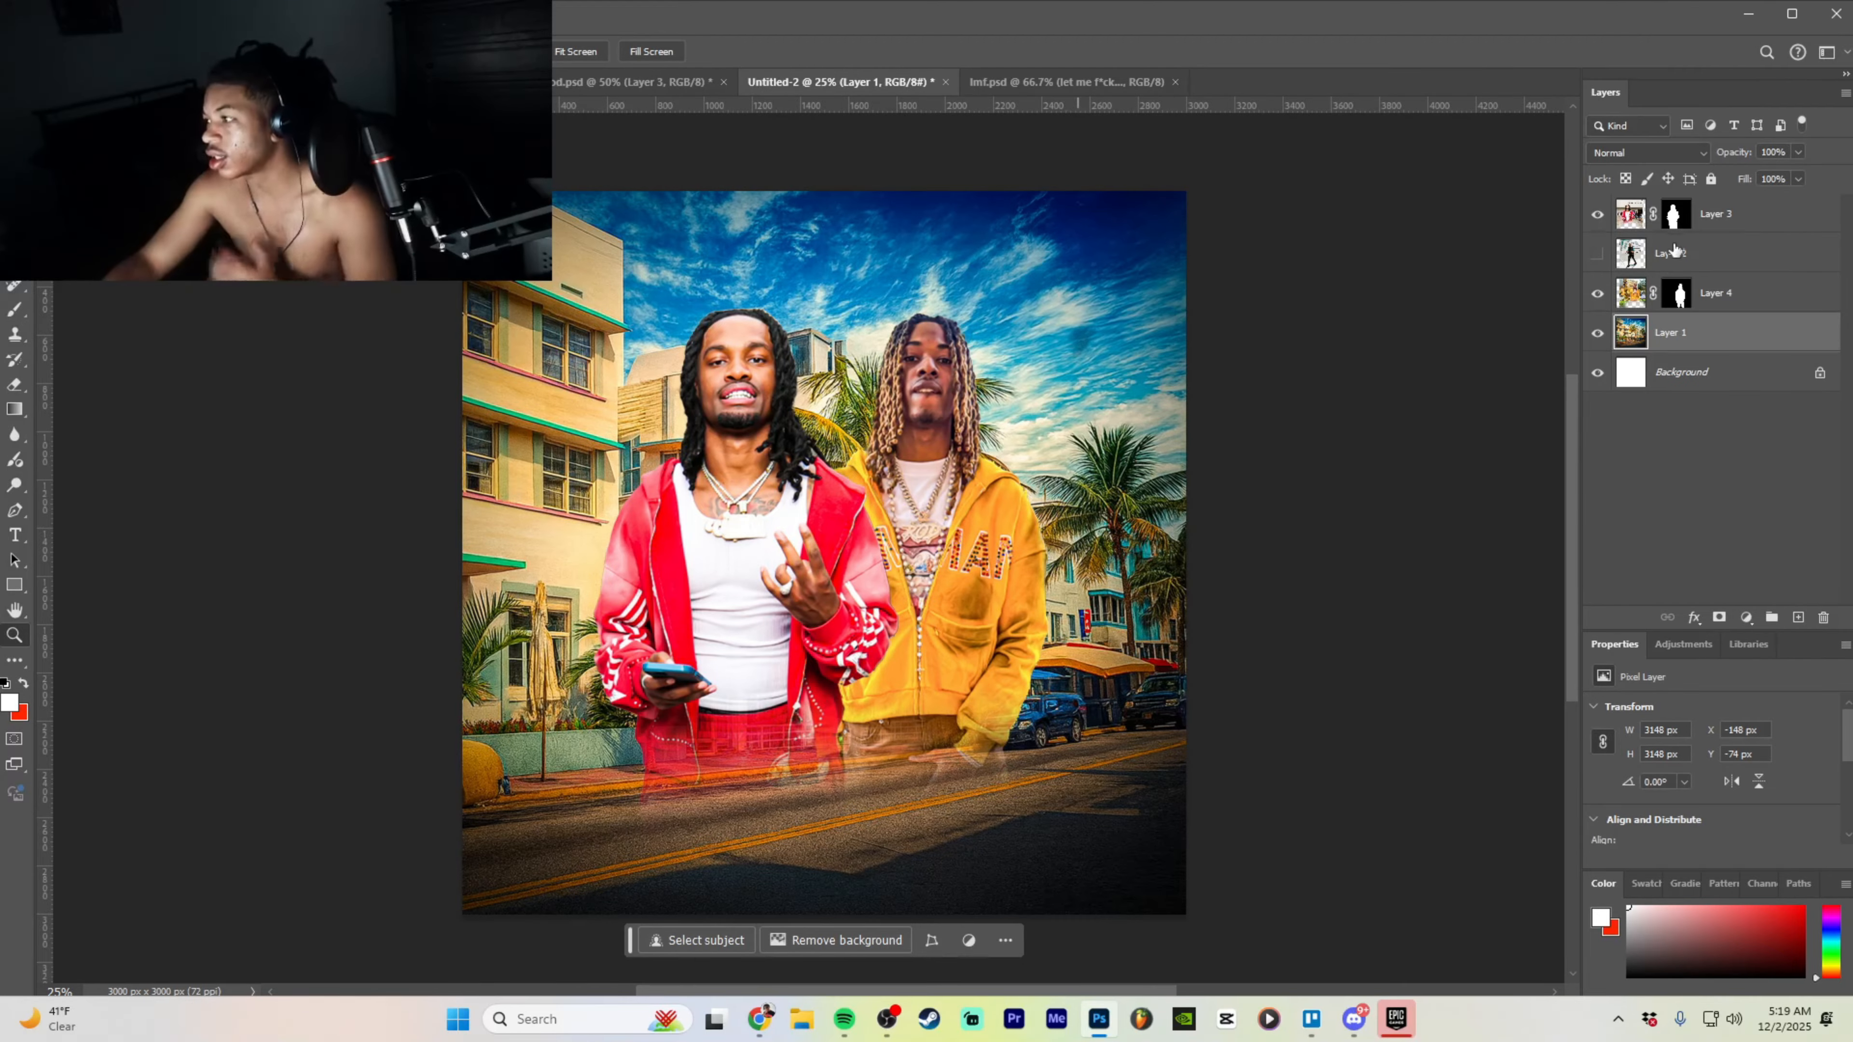
- Show Layer 2 and hide Layer 3, the red-hoodie man
{"action": "left_click", "coordinate": [1637, 269]}
{"action": "left_click", "coordinate": [1597, 254]}
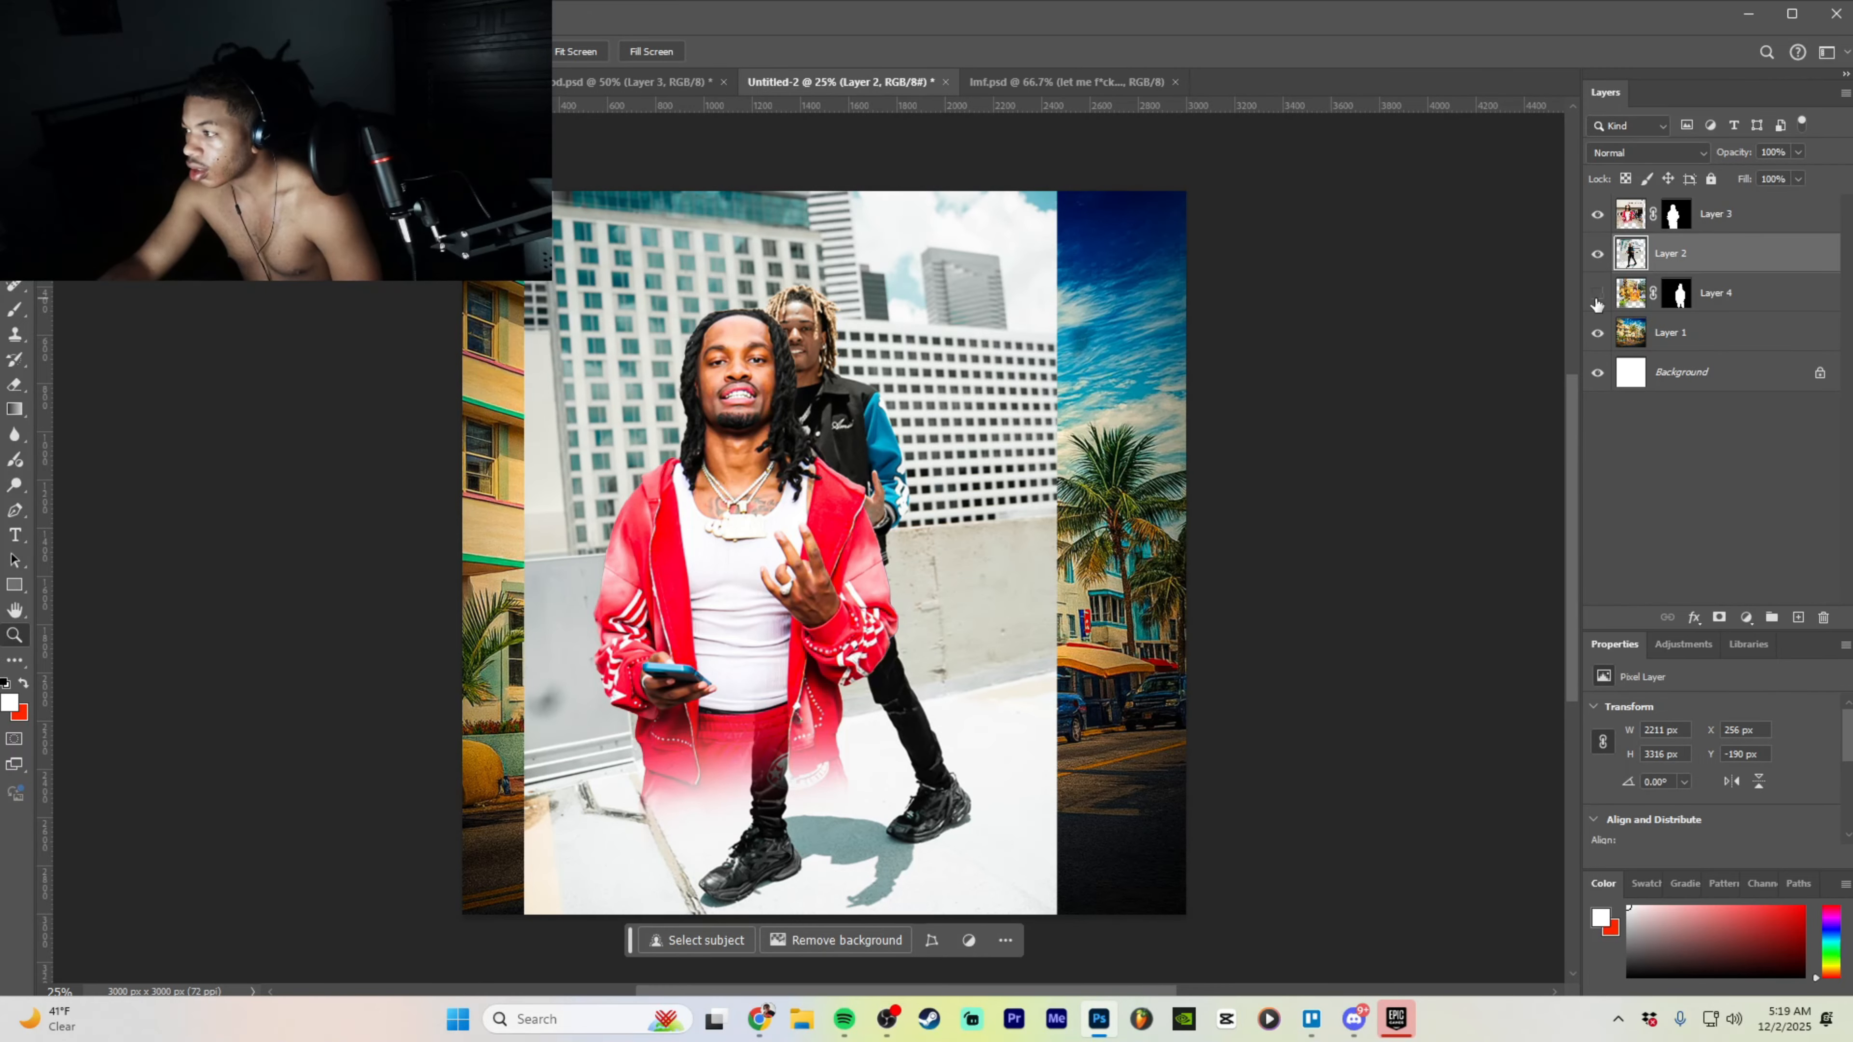
{"action": "left_click", "coordinate": [1689, 225]}
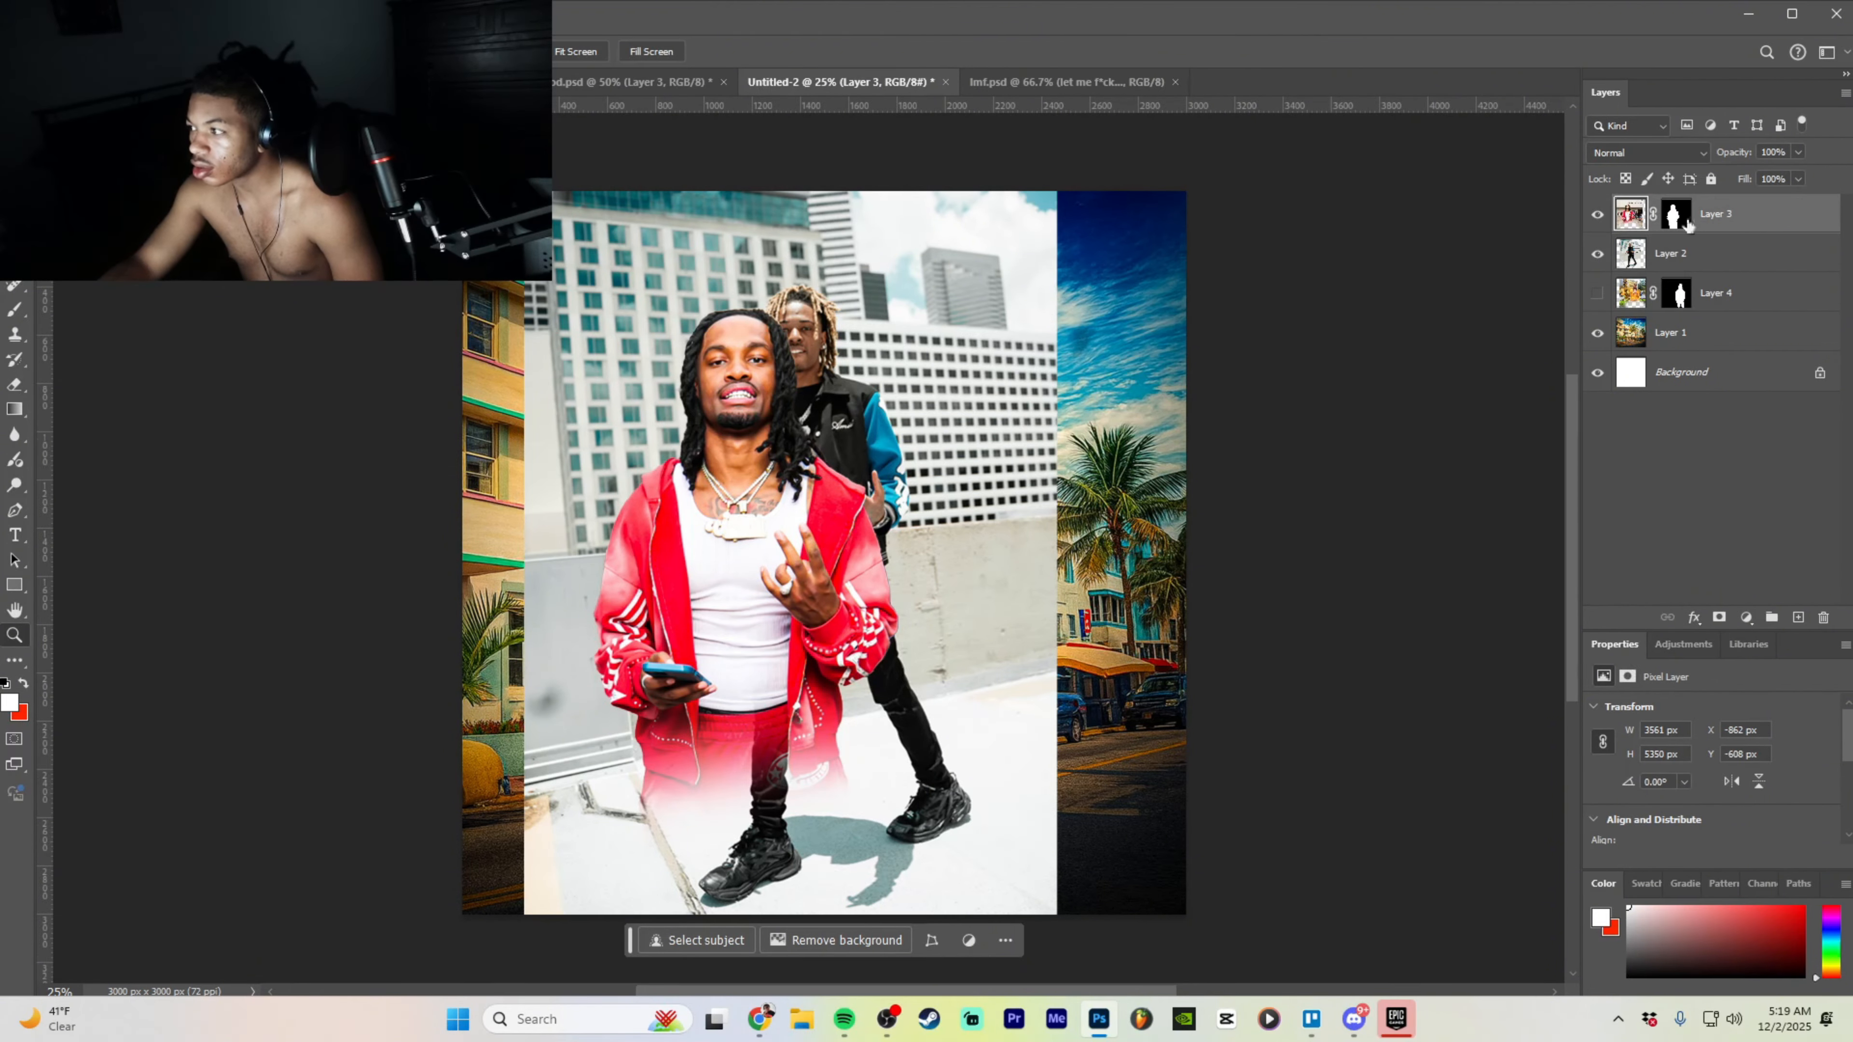
{"action": "left_click", "coordinate": [1597, 214]}
- Remove the background from Layer 3, then from Layer 2 to cut out the varsity-jacket man
{"action": "key", "text": "v"}
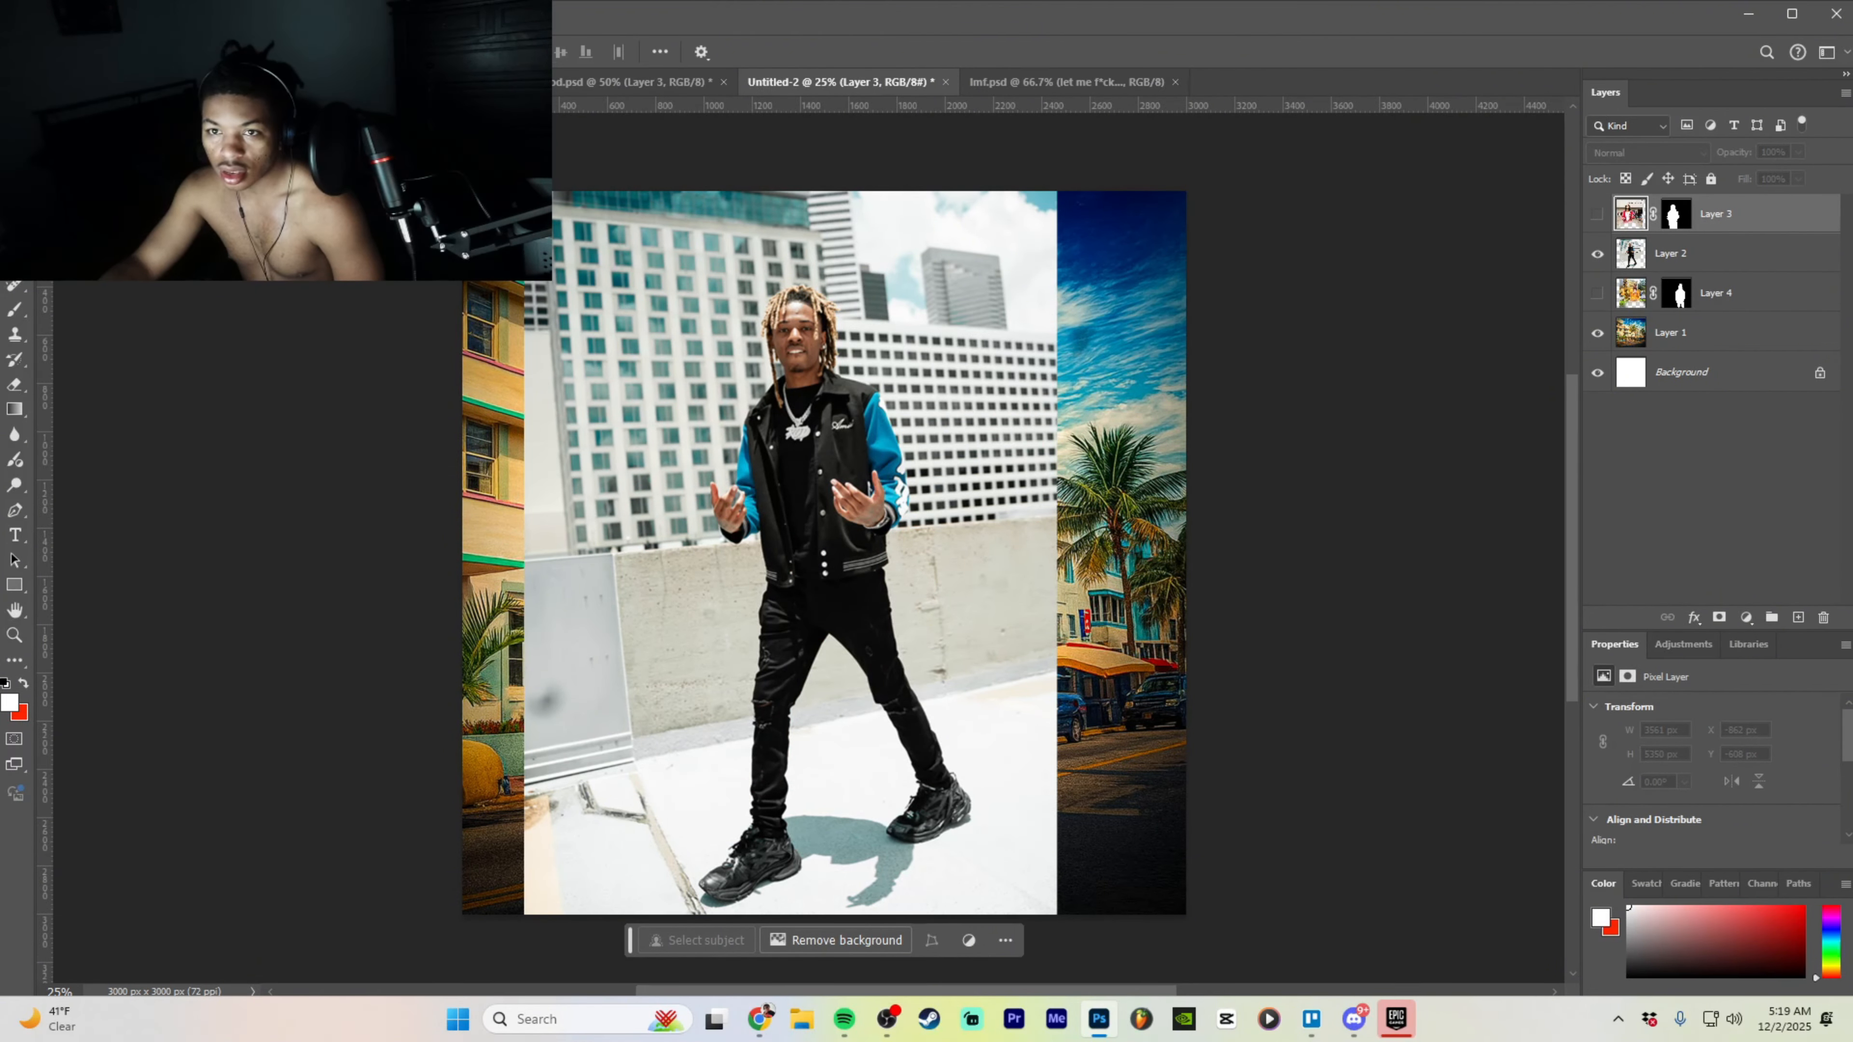
{"action": "left_click", "coordinate": [868, 934]}
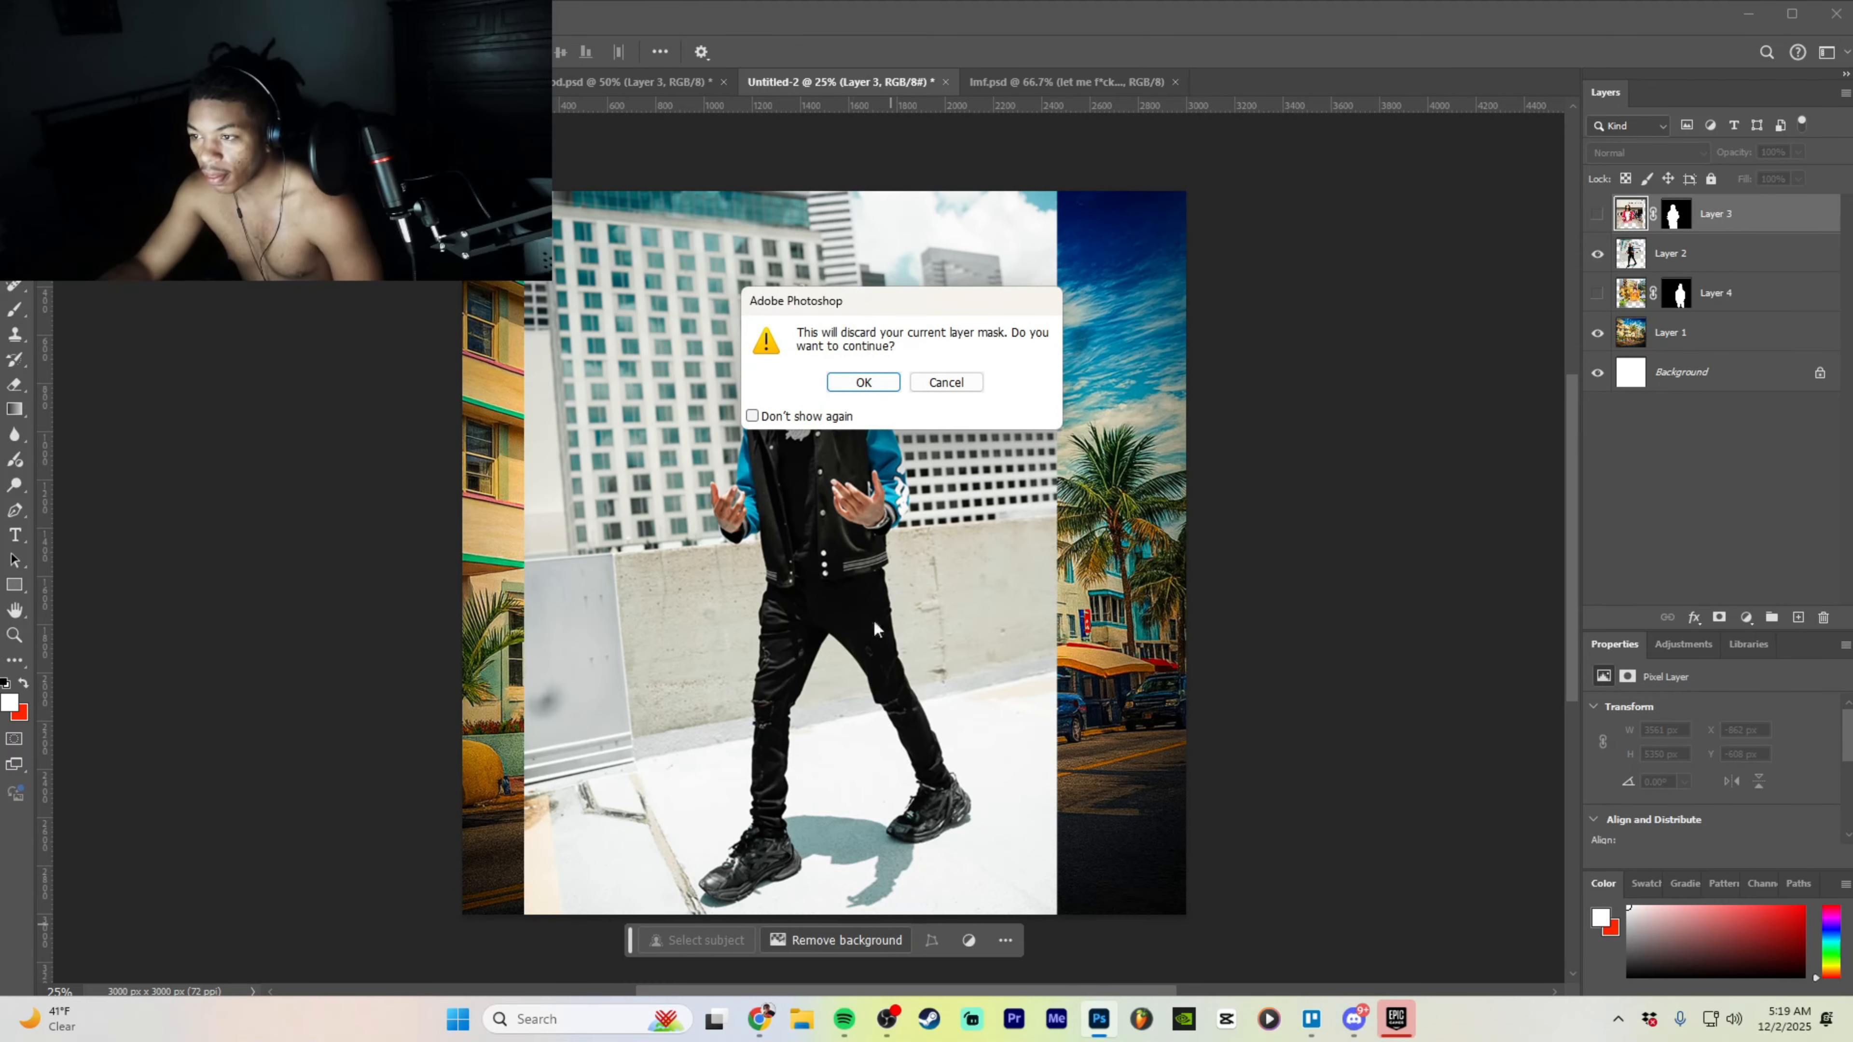
{"action": "left_click", "coordinate": [864, 382]}
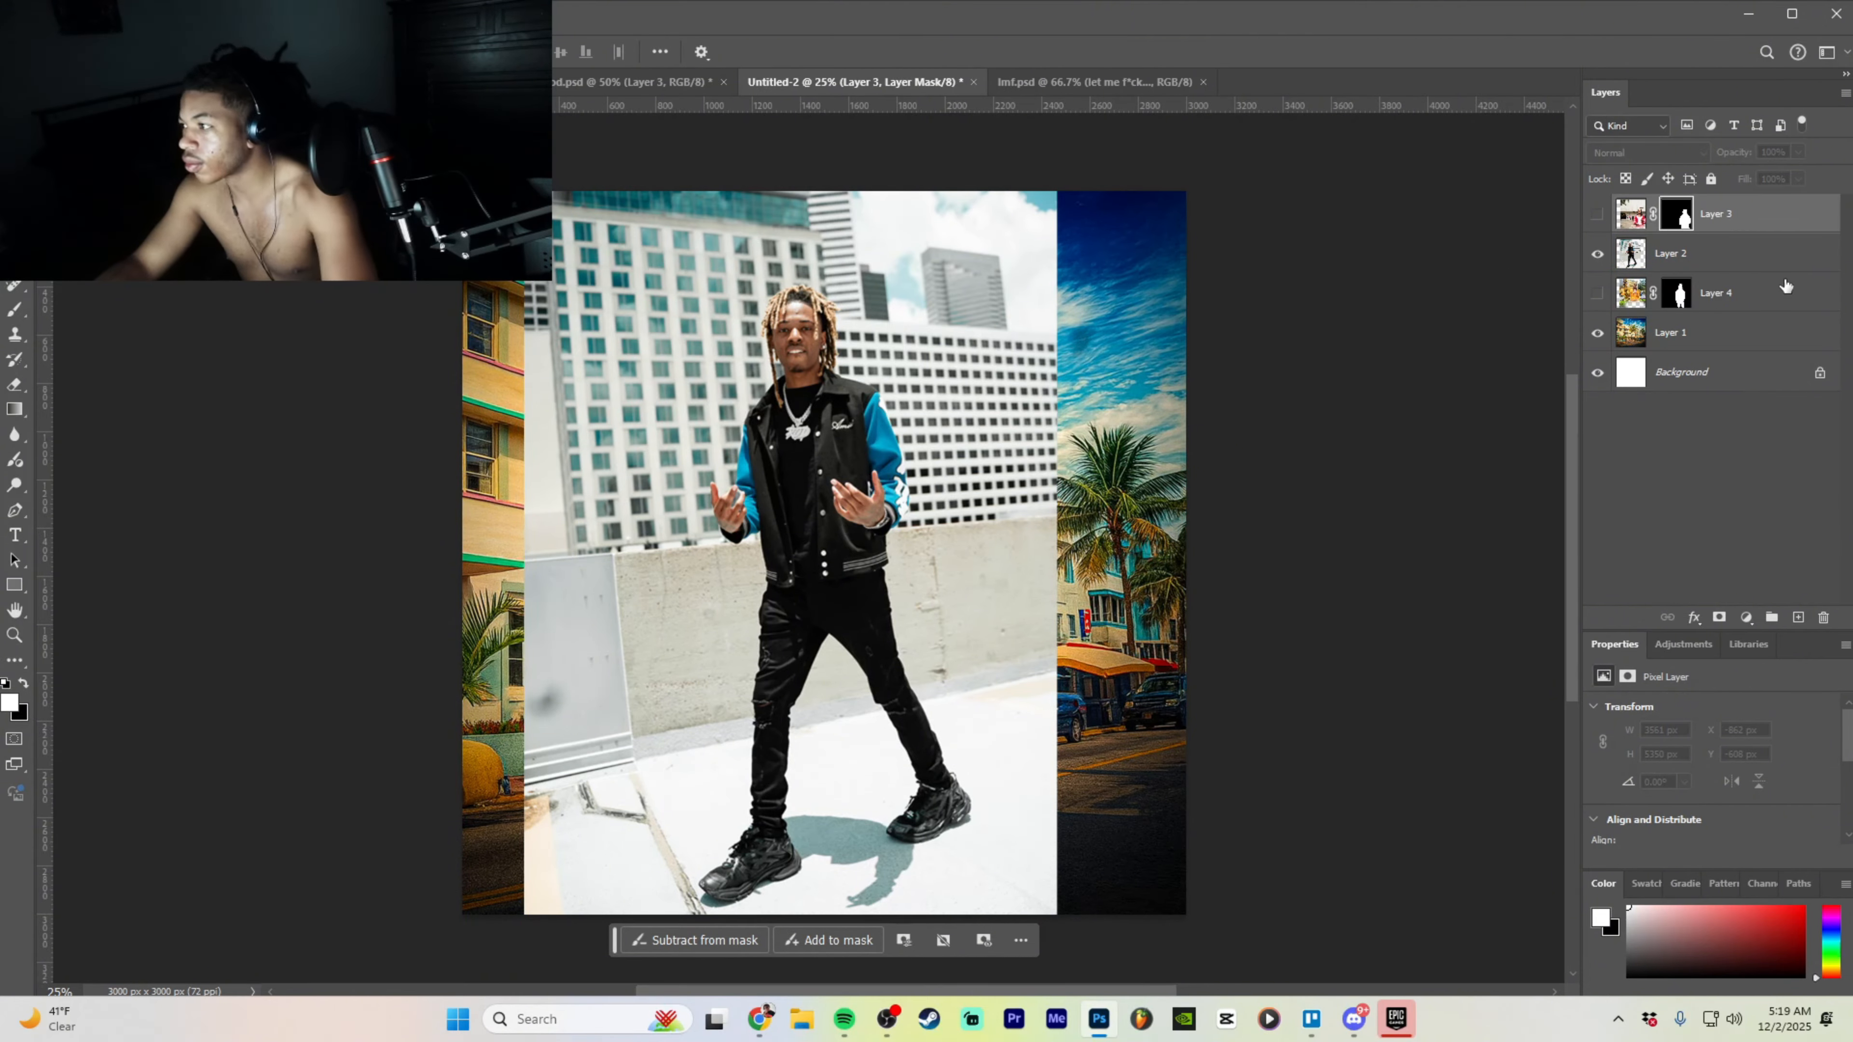
{"action": "left_click", "coordinate": [1784, 263]}
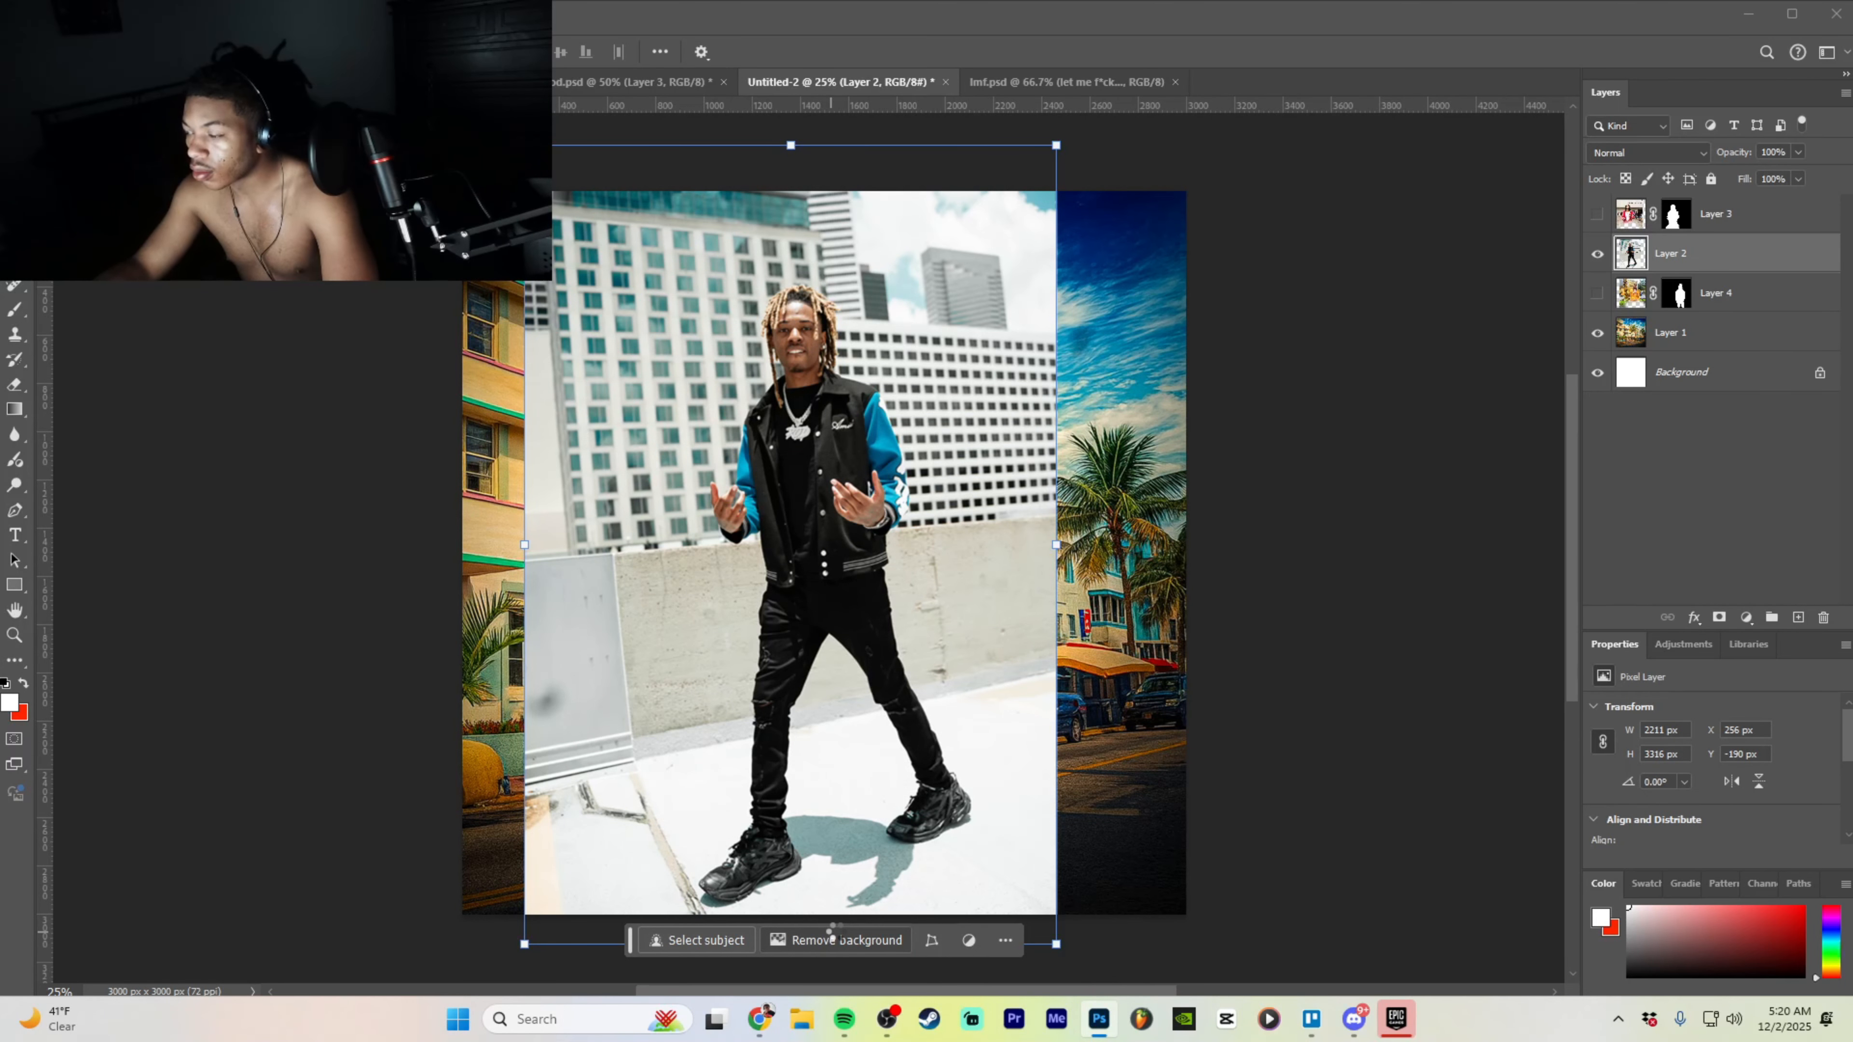
{"action": "left_click", "coordinate": [840, 928]}
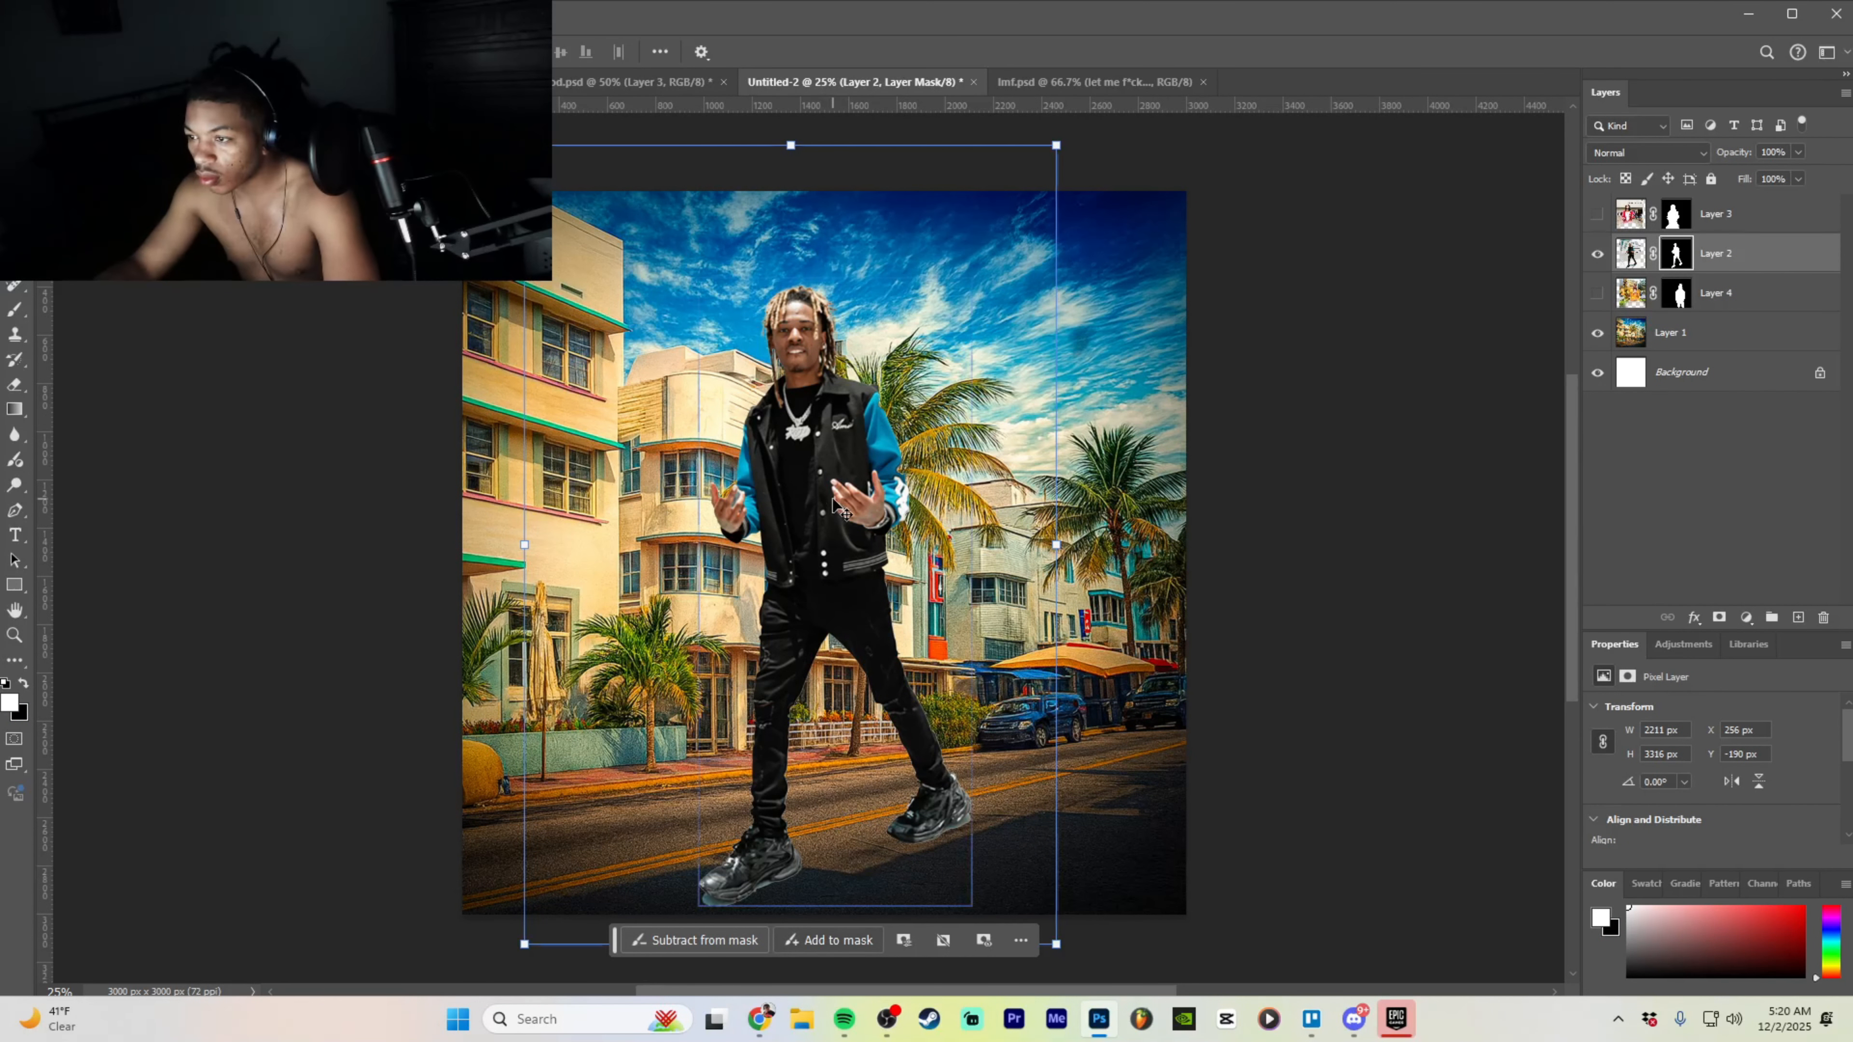
- Shift the varsity-jacket man to the right and zoom in on his upper body
{"action": "left_click_drag", "start_coordinate": [830, 503], "coordinate": [875, 503]}
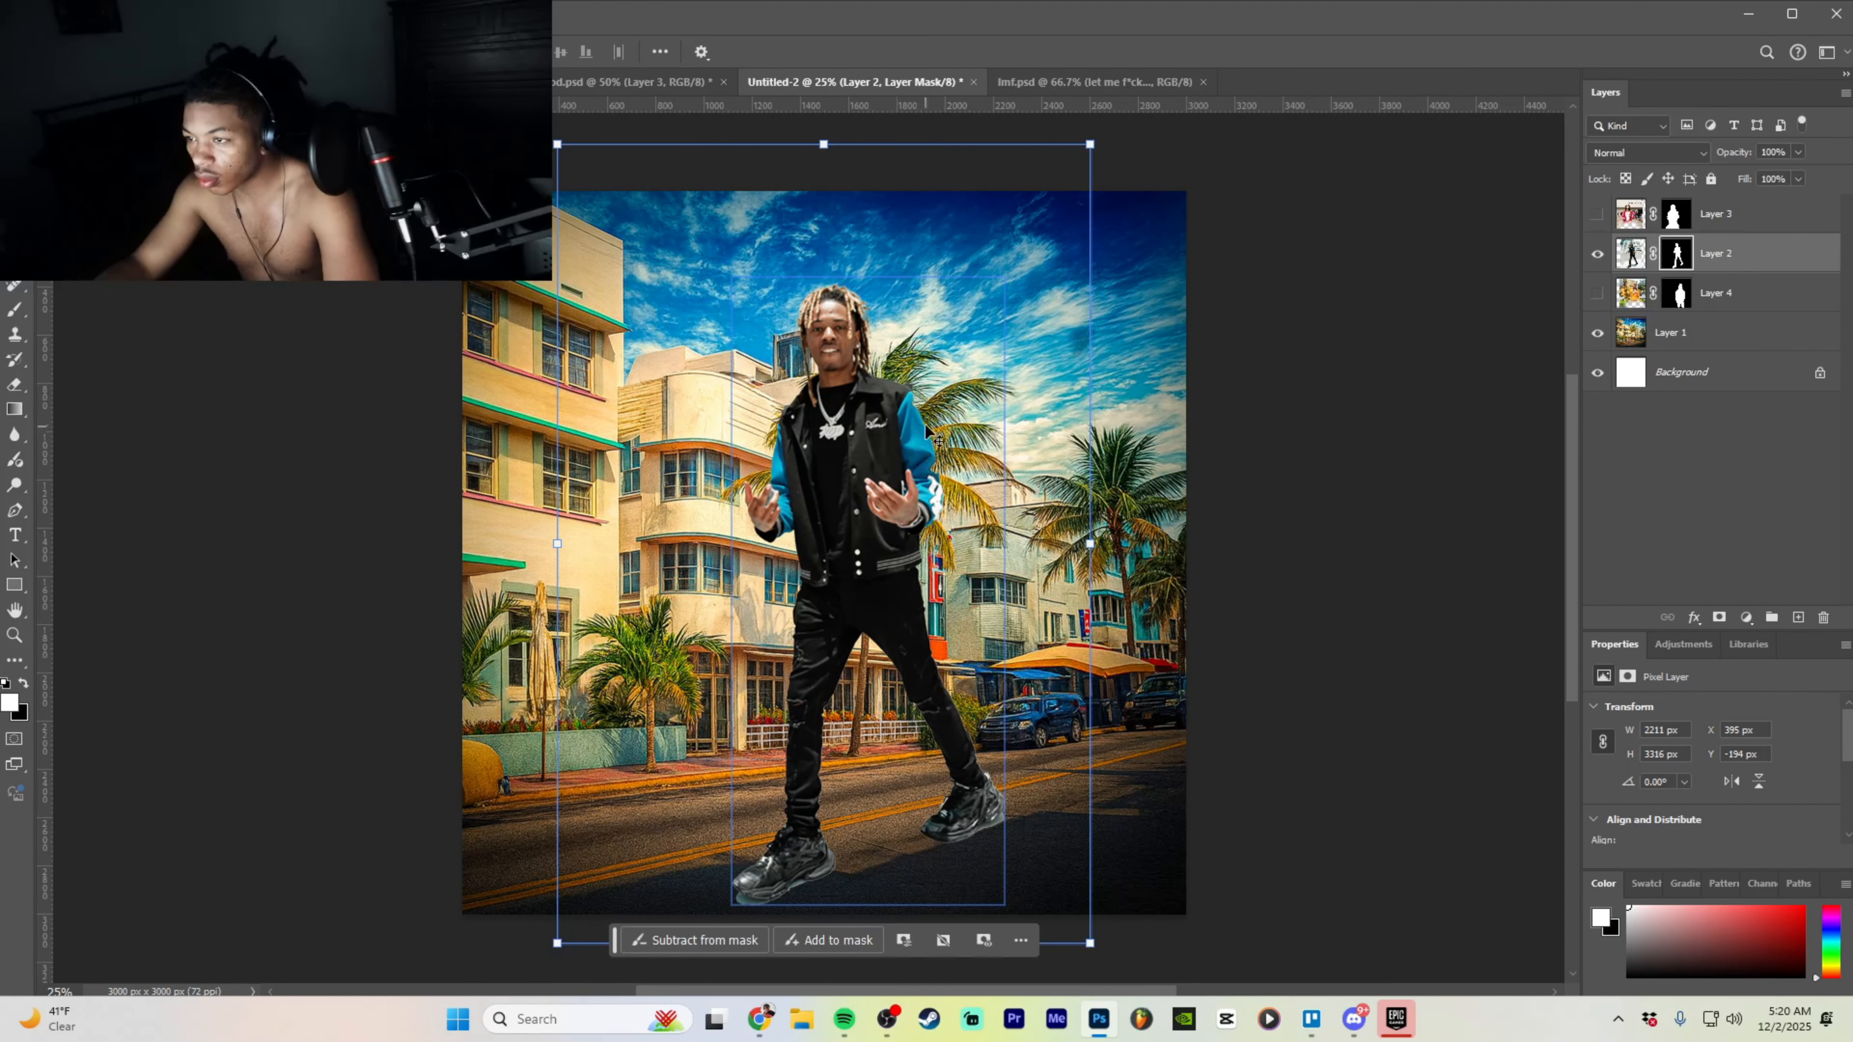
{"action": "key", "text": "ctrl+plus"}
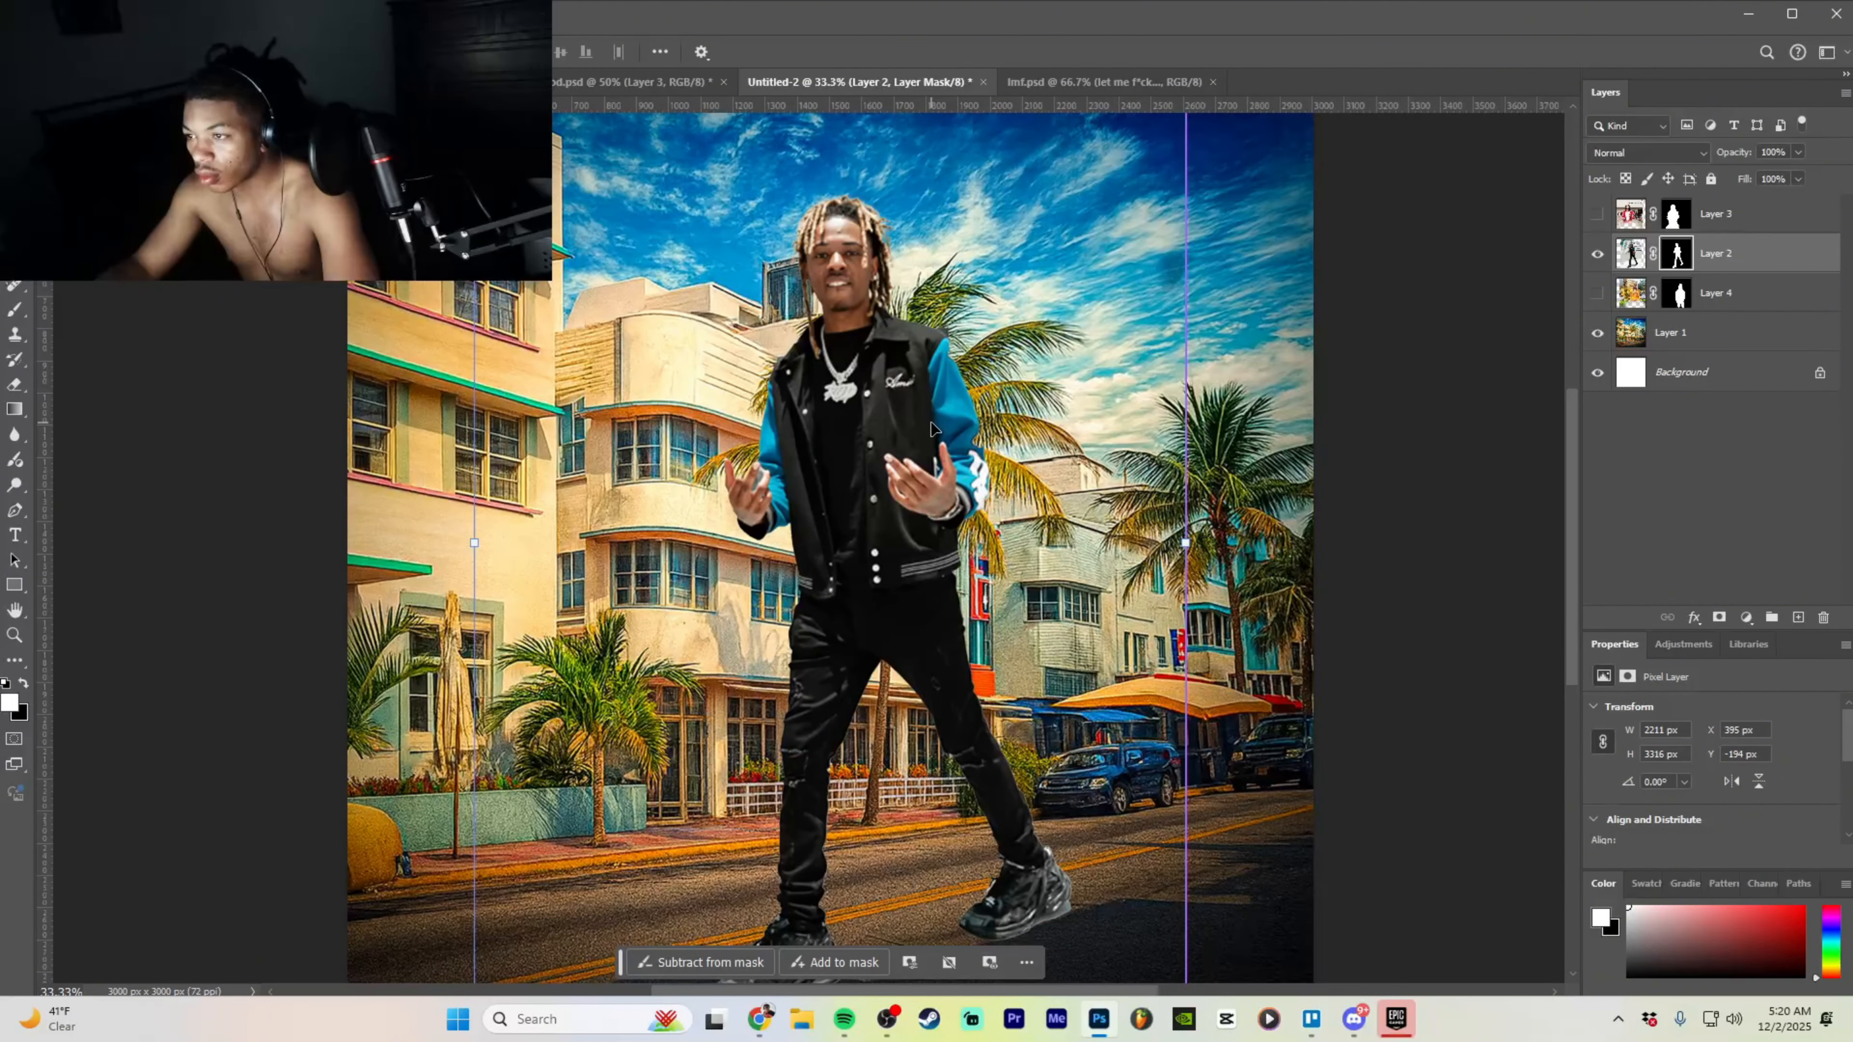
{"action": "key", "text": "ctrl+plus"}
{"action": "key", "text": "ctrl+plus"}
{"action": "scroll", "coordinate": [808, 545], "scroll_direction": "up", "scroll_amount": 2}
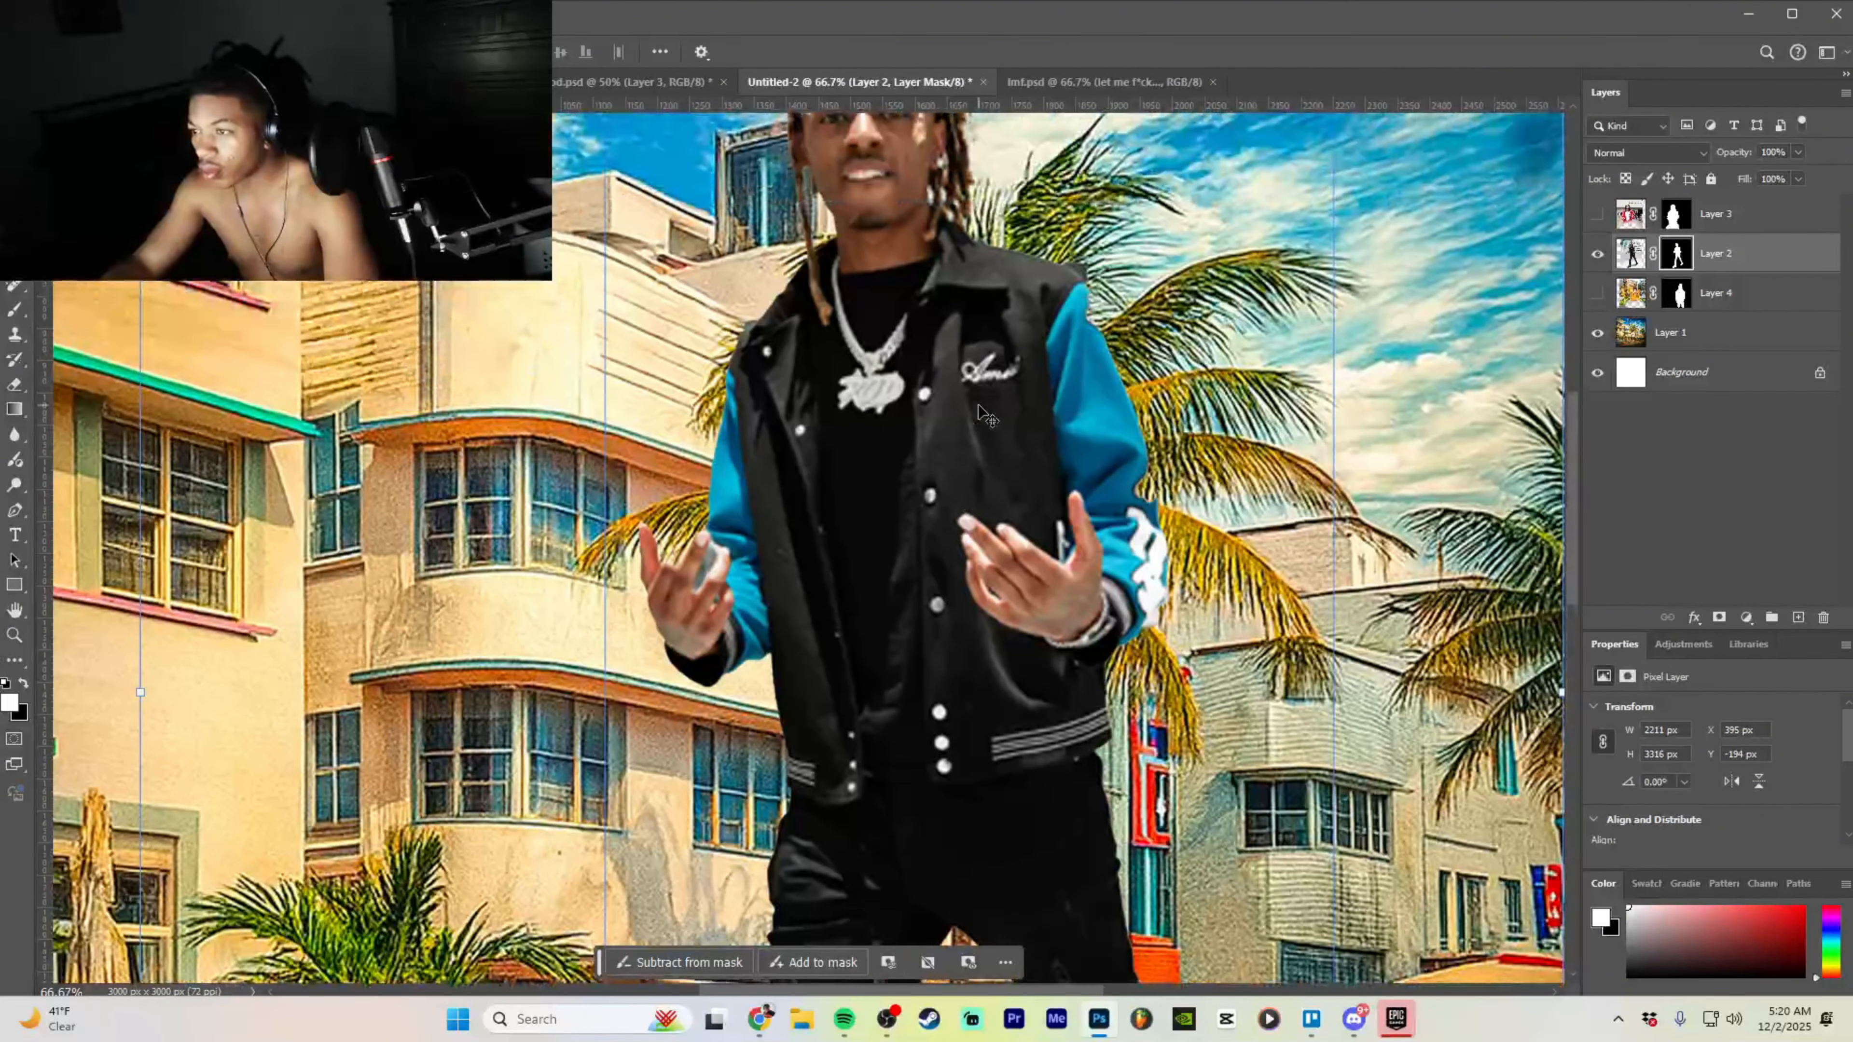
- Pick a brush for touching up the mask and hide the street background layer
{"action": "left_click", "coordinate": [818, 964]}
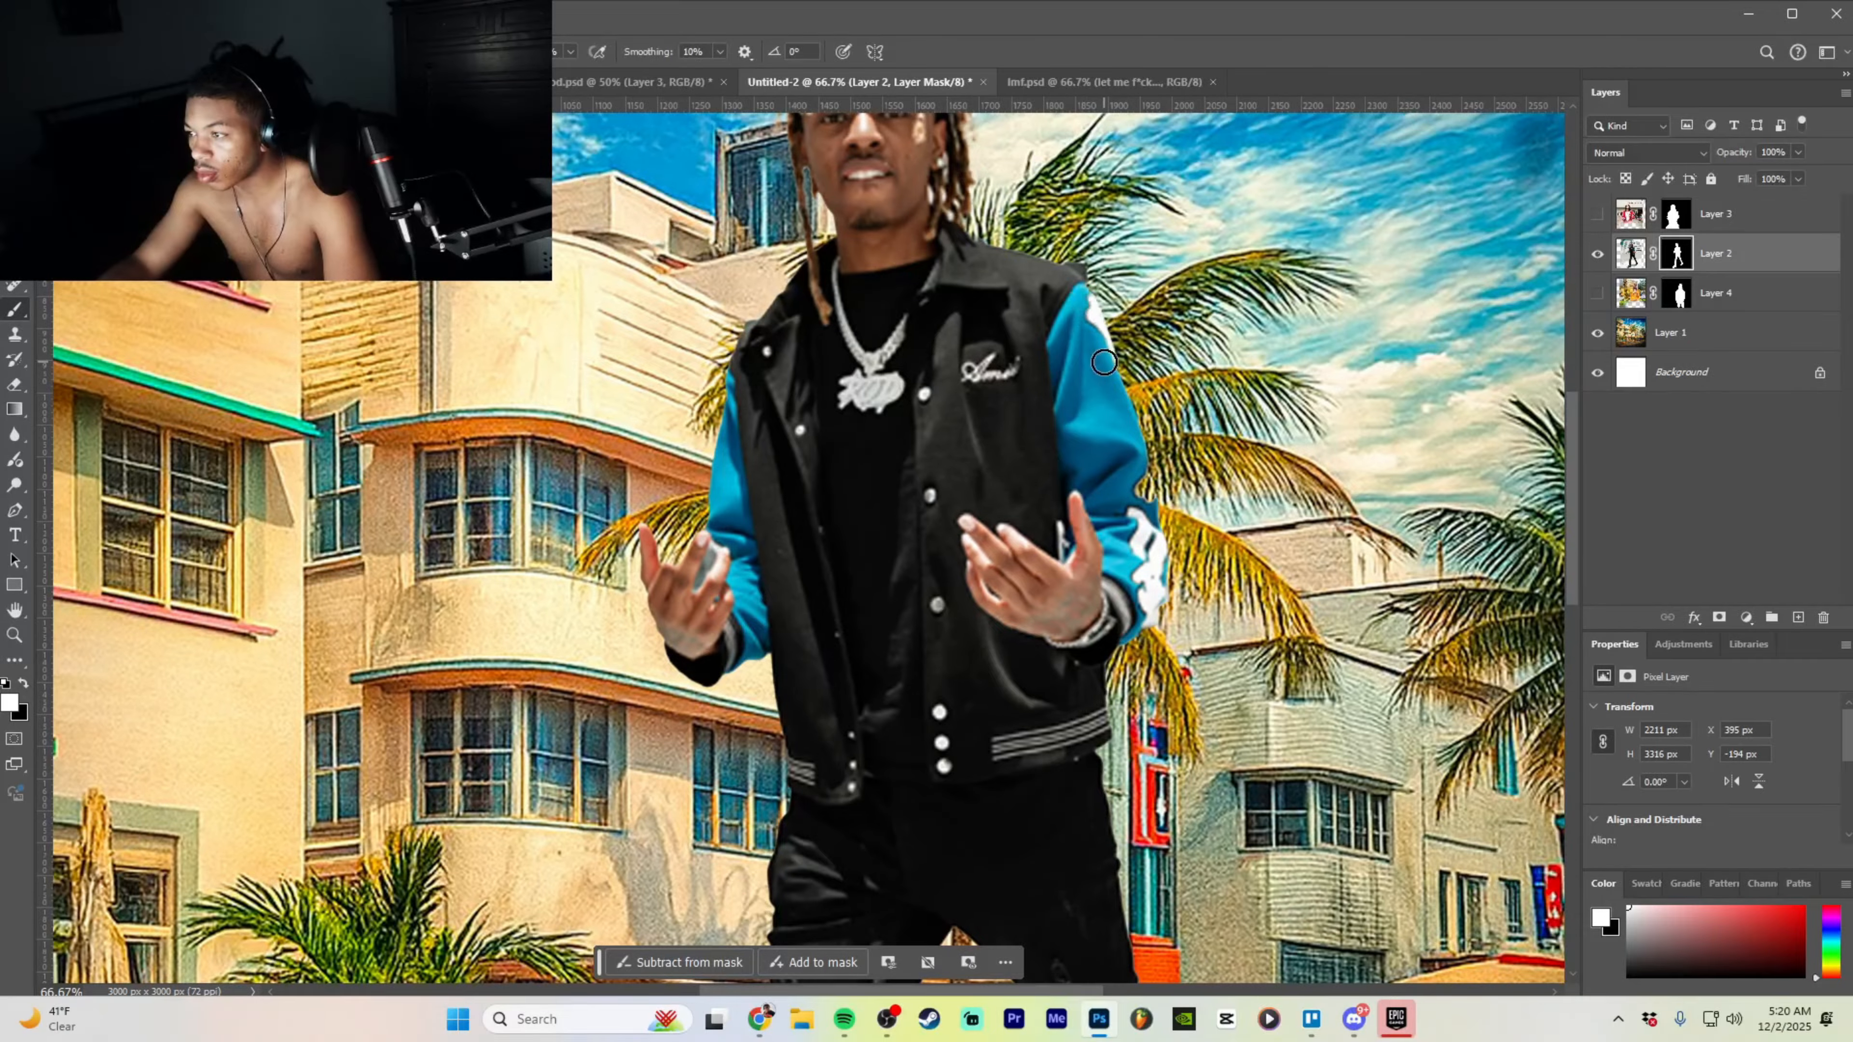
{"action": "scroll", "coordinate": [1079, 422], "scroll_direction": "up", "scroll_amount": 3}
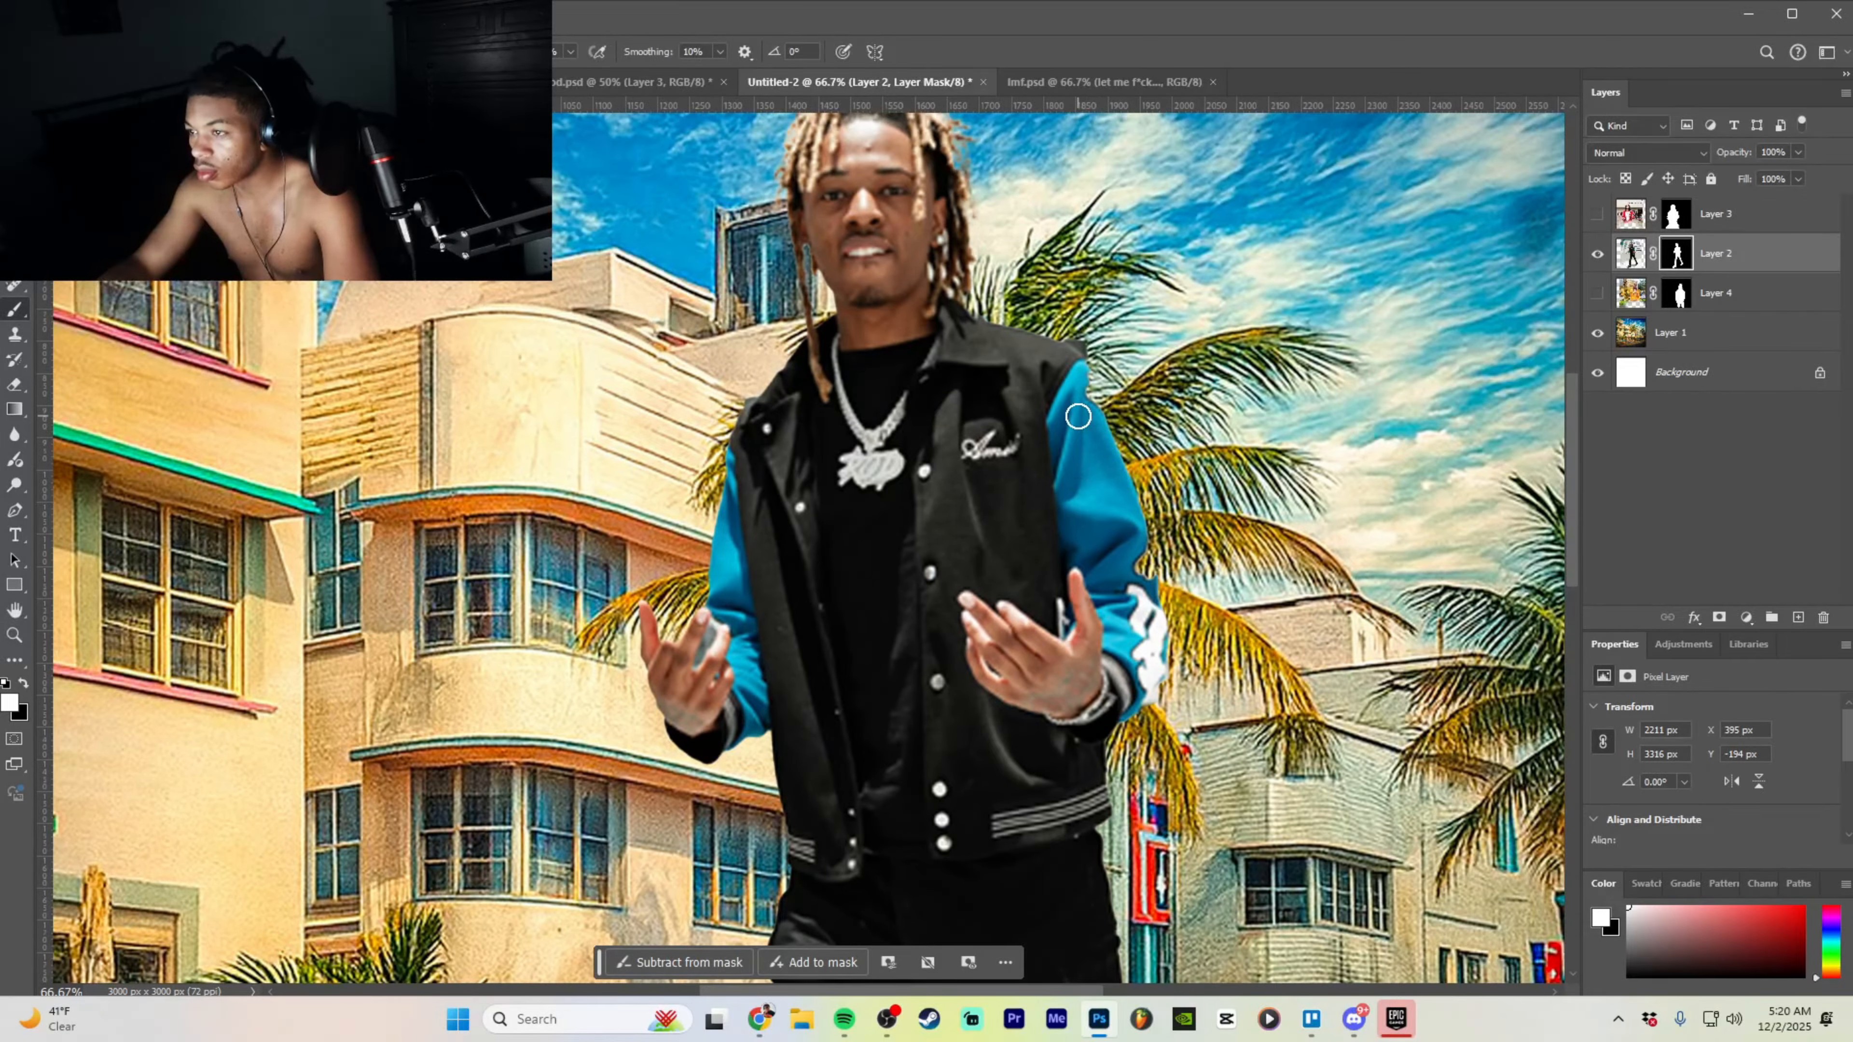
{"action": "key", "text": "ctrl+minus"}
{"action": "key", "text": "ctrl+minus"}
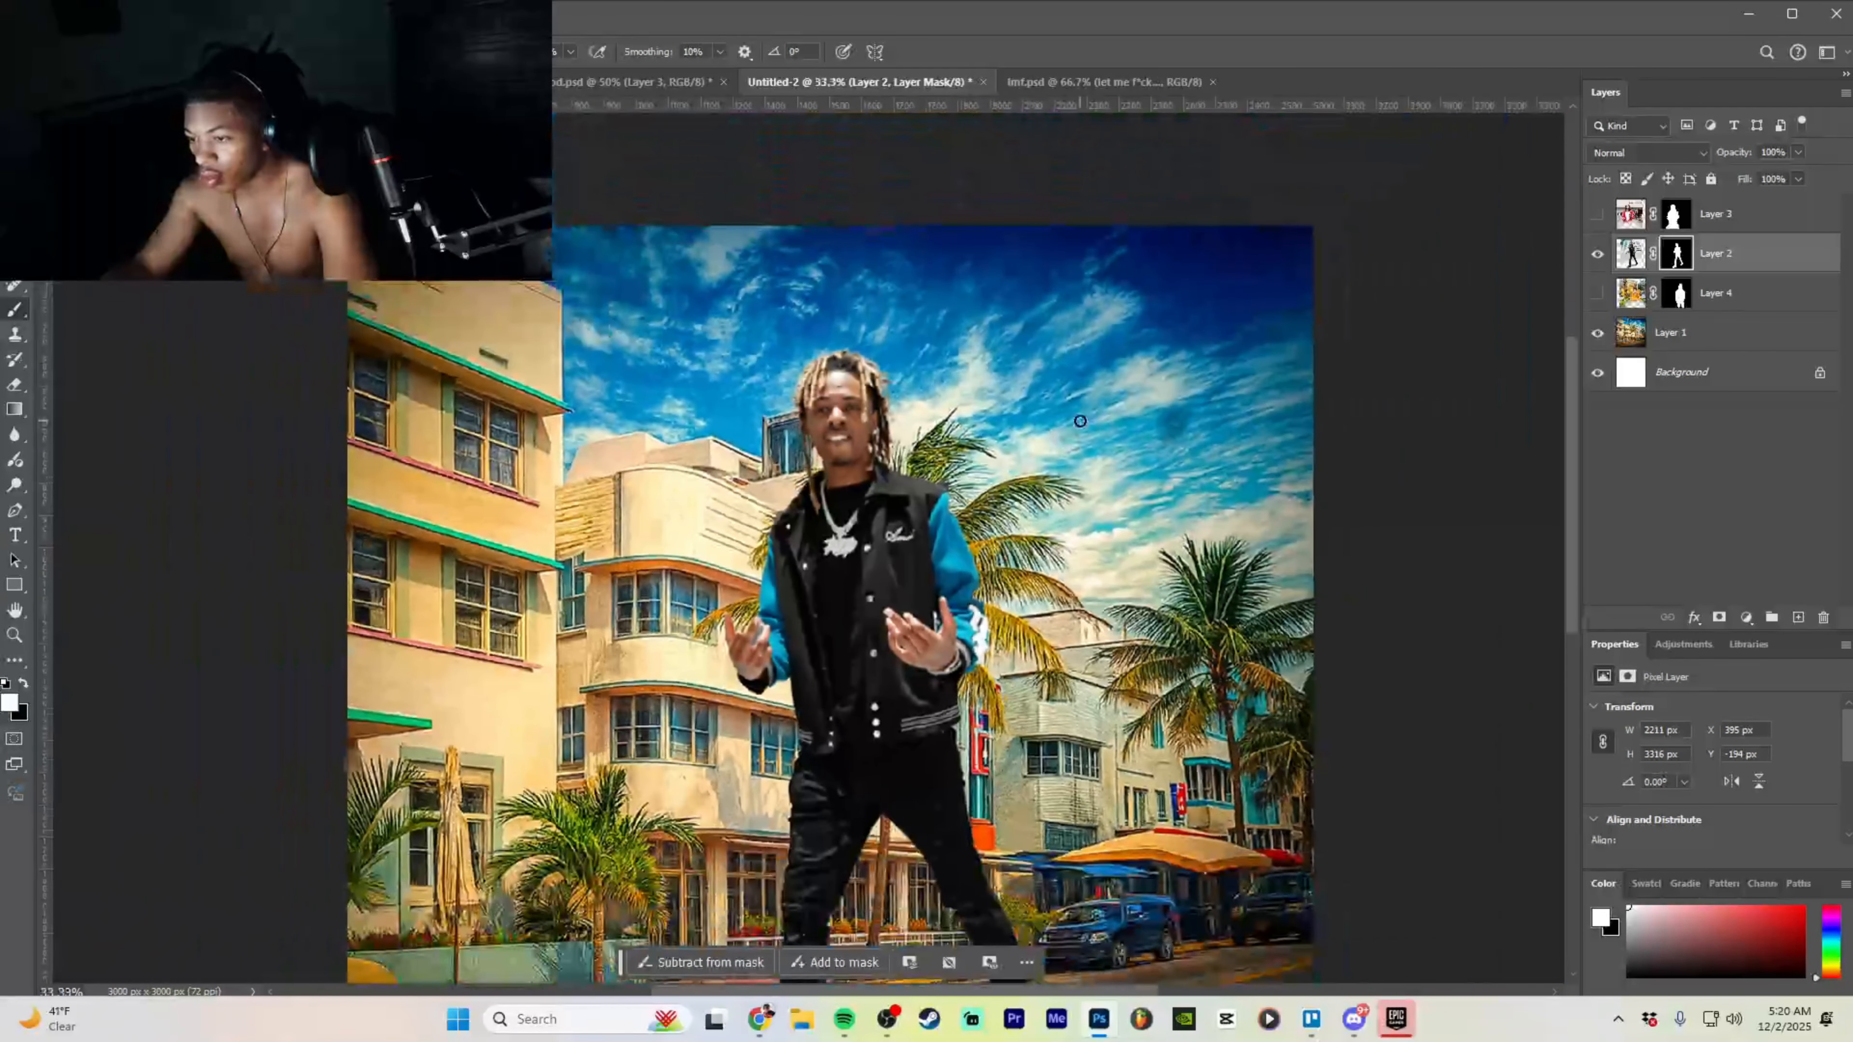
{"action": "key", "text": "ctrl+plus"}
{"action": "key", "text": "ctrl+plus"}
{"action": "key", "text": "ctrl+plus"}
{"action": "key", "text": "ctrl+plus"}
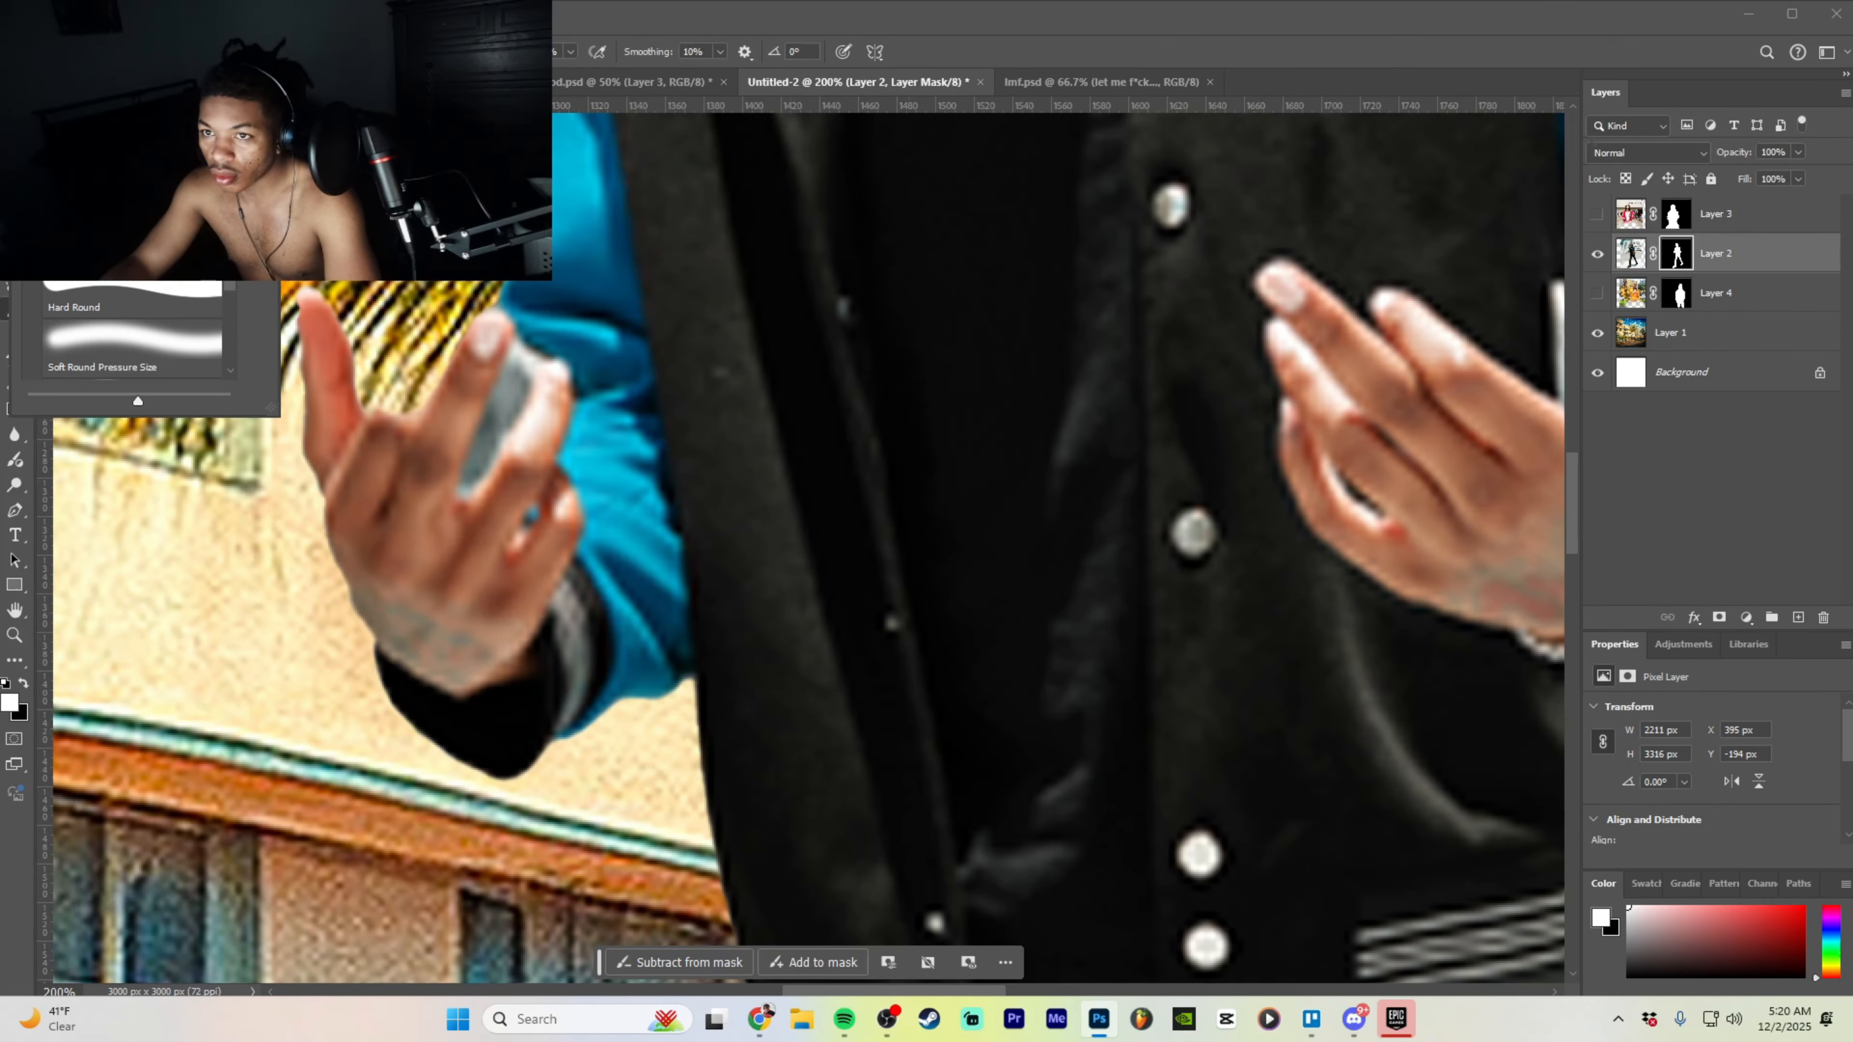
{"action": "left_click", "coordinate": [511, 370]}
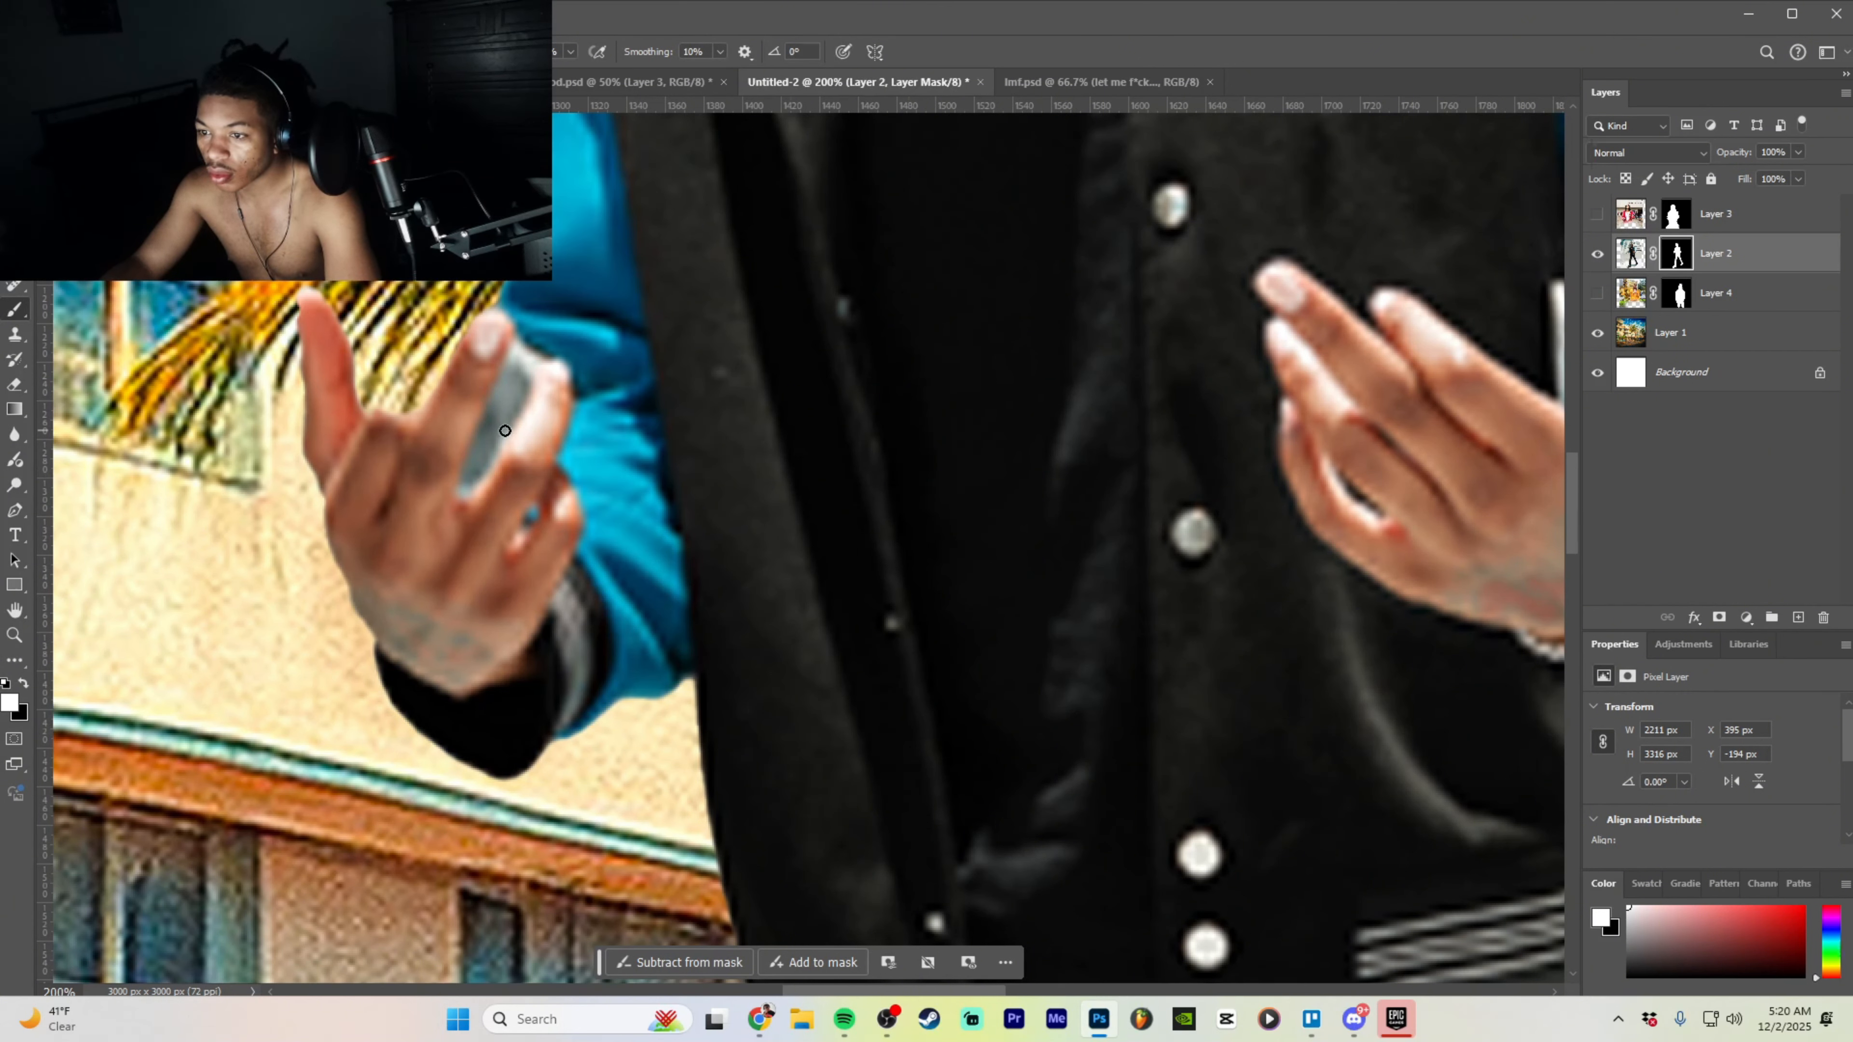
{"action": "left_click", "coordinate": [1598, 333]}
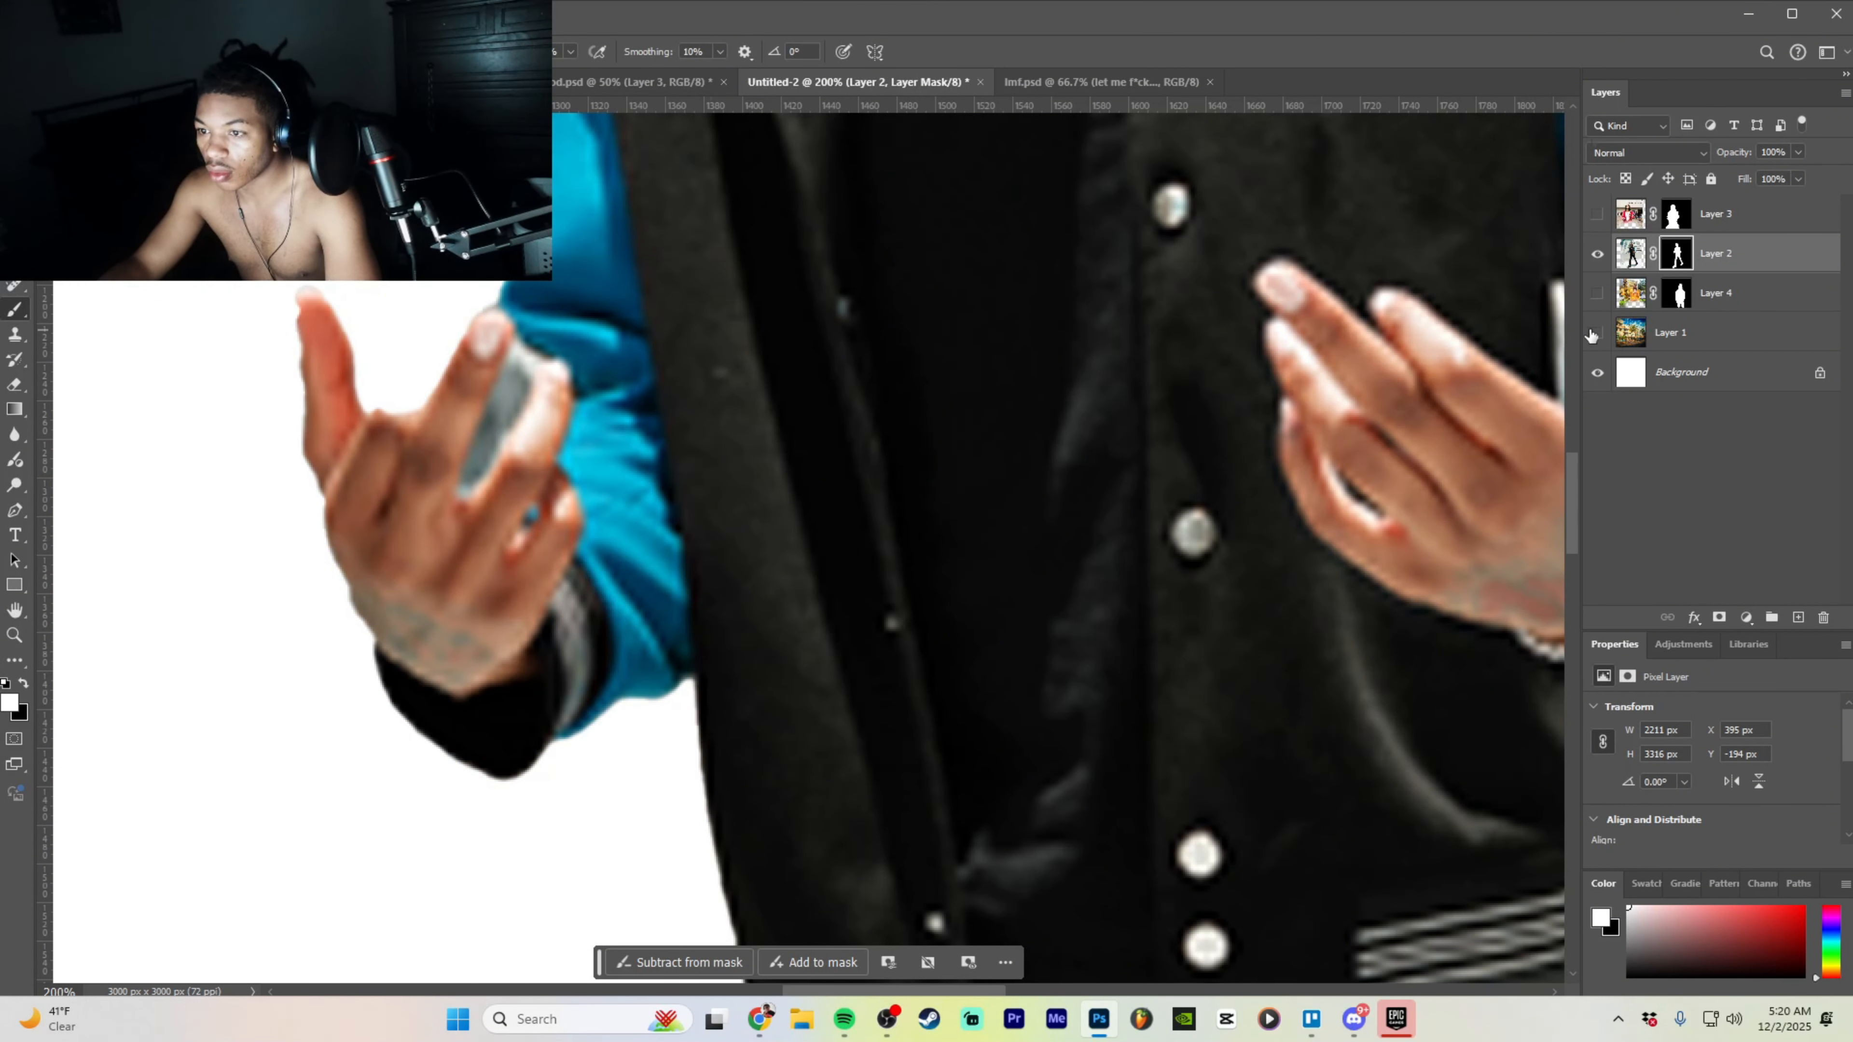
- On Layer 2's pixels, paint white over the grey gap between the fingers
{"action": "key", "text": "ctrl+2"}
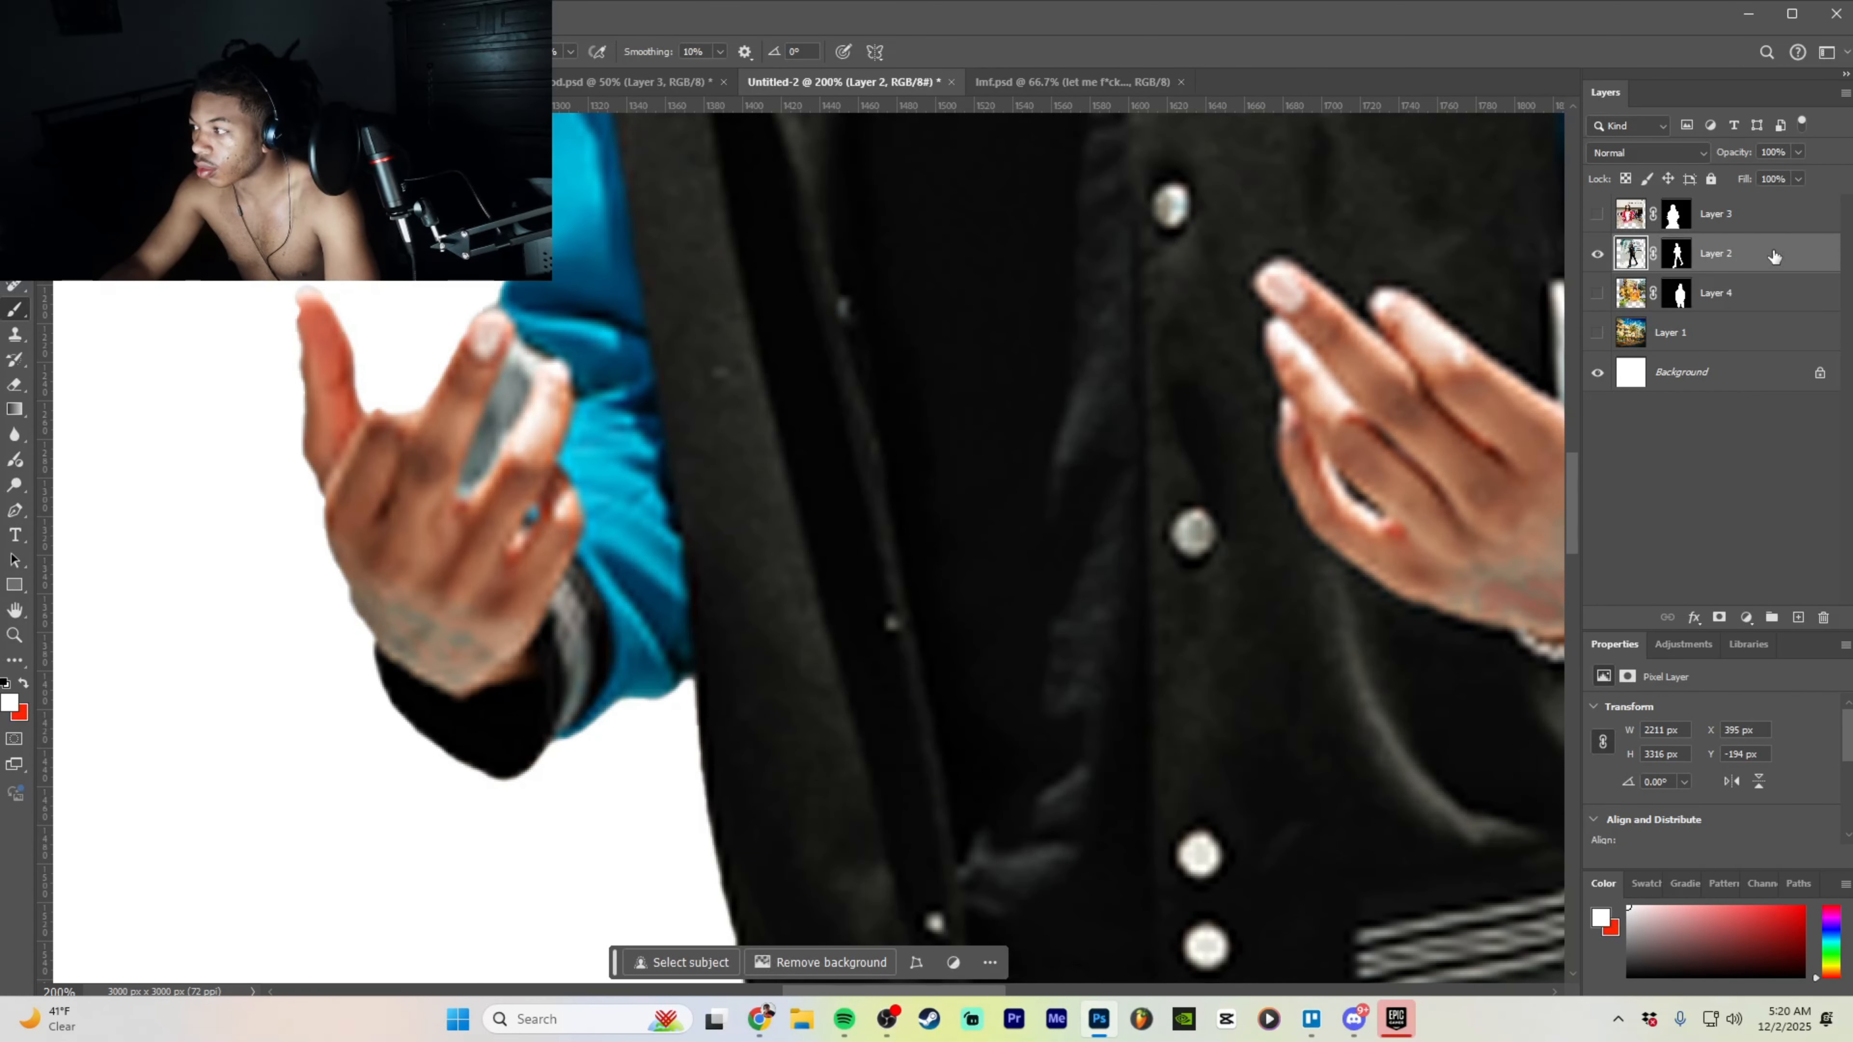
{"action": "mouse_move", "coordinate": [502, 415]}
{"action": "left_mouse_down"}
{"action": "mouse_move", "coordinate": [515, 352]}
{"action": "mouse_move", "coordinate": [473, 478]}
{"action": "mouse_move", "coordinate": [517, 357]}
{"action": "mouse_move", "coordinate": [485, 459]}
{"action": "left_mouse_up"}
{"action": "key", "text": "ctrl+z"}
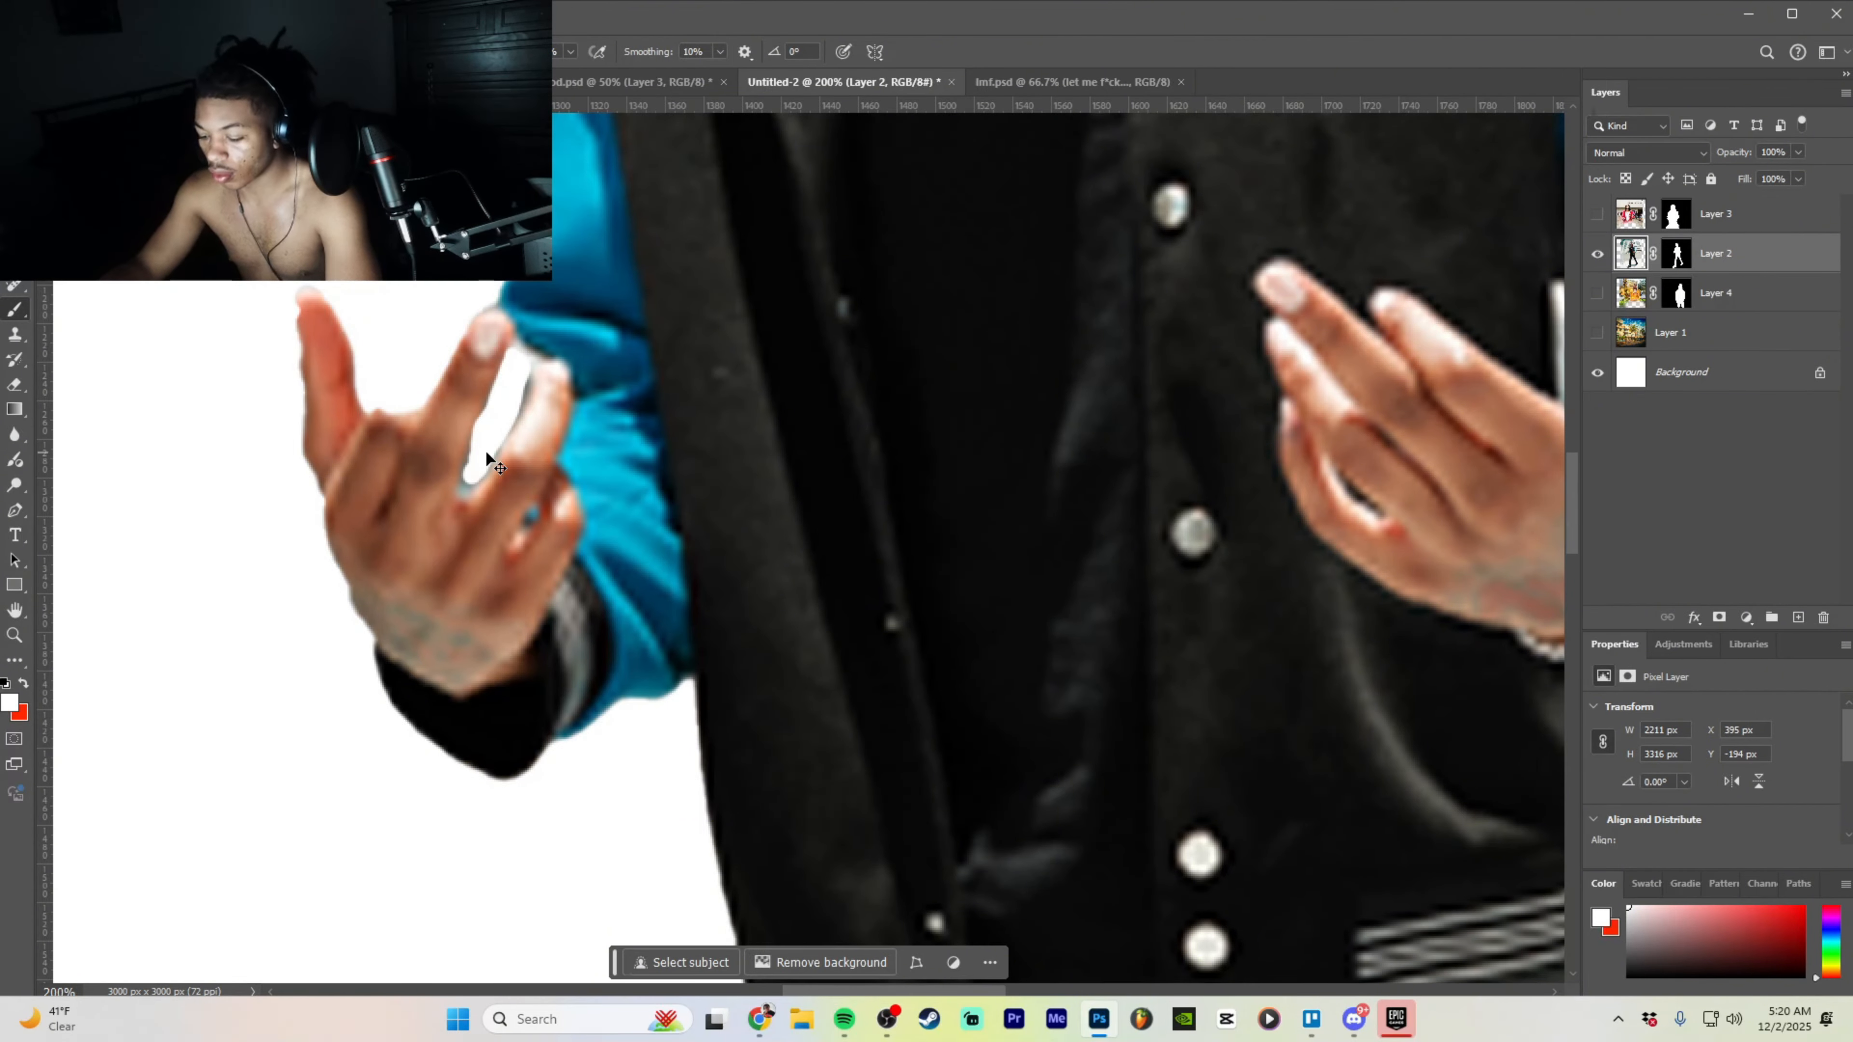
{"action": "key", "text": "ctrl+minus"}
{"action": "key", "text": "ctrl+minus"}
{"action": "key", "text": "ctrl+minus"}
{"action": "key", "text": "ctrl+plus"}
{"action": "key", "text": "ctrl+plus"}
{"action": "key", "text": "ctrl+plus"}
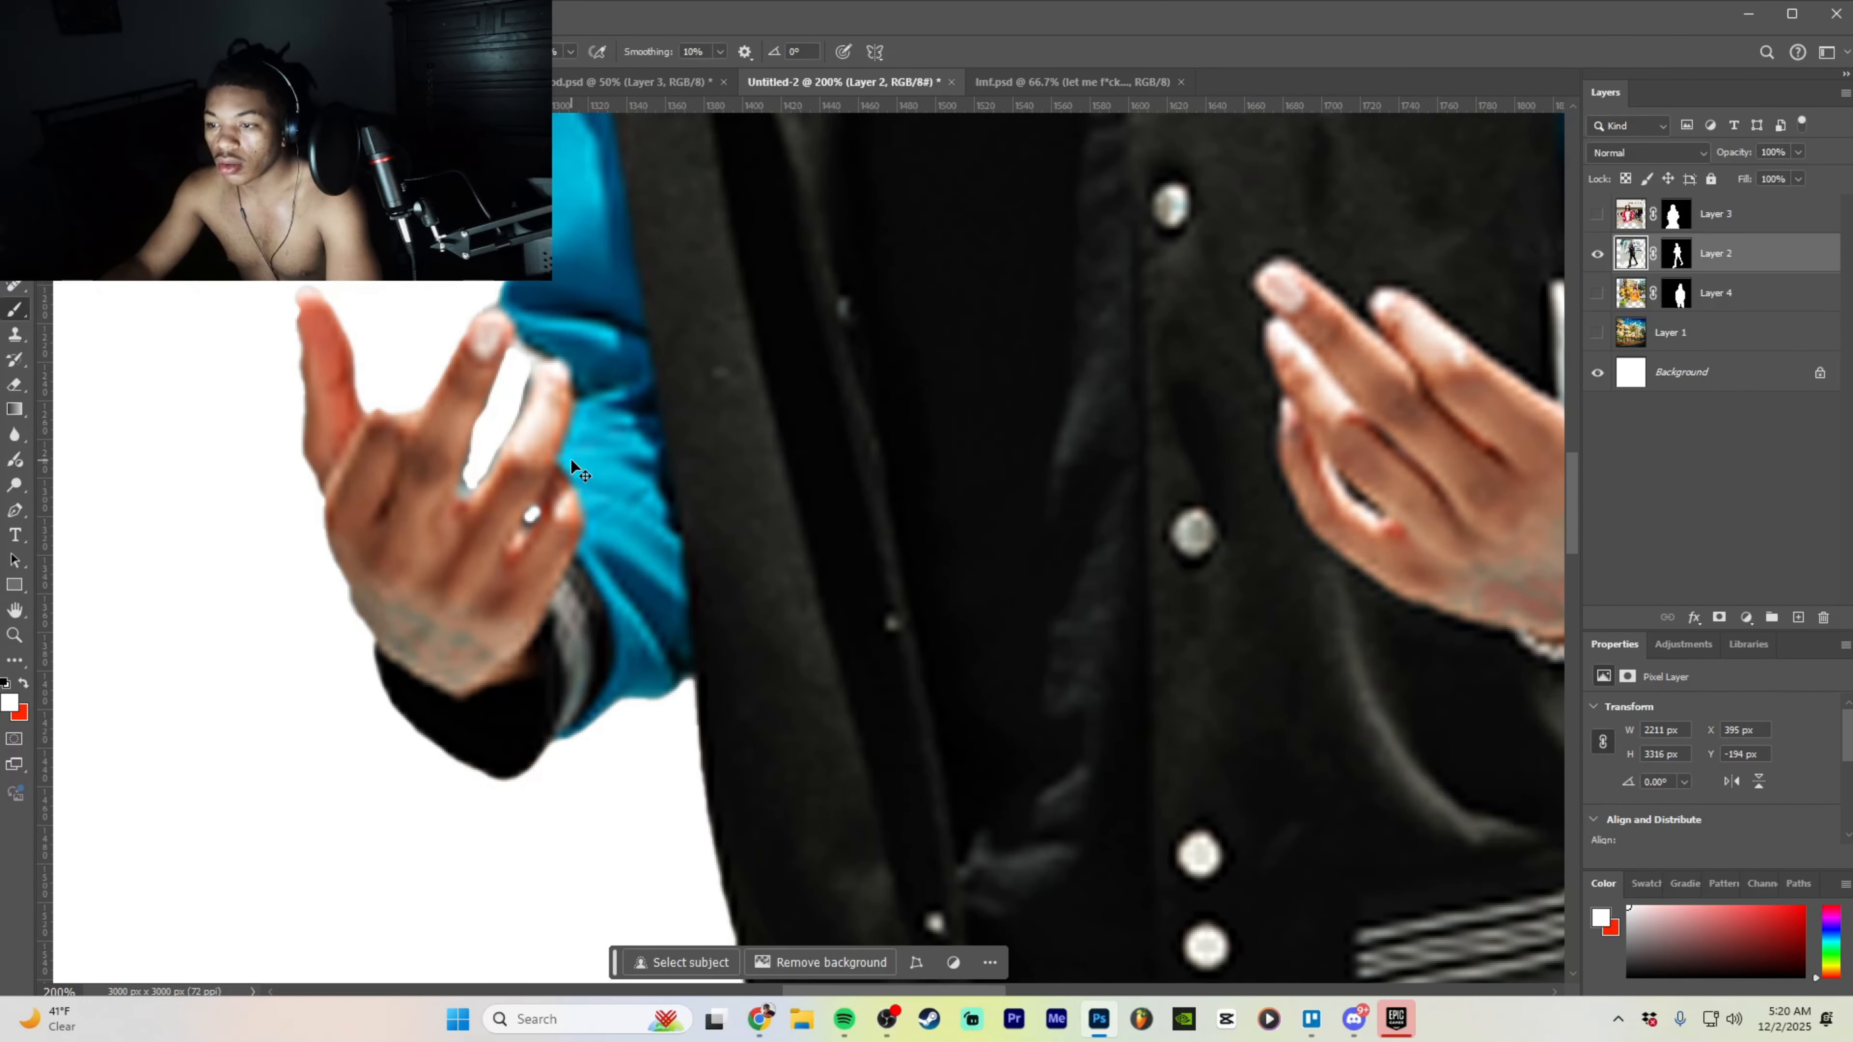
{"action": "key", "text": "ctrl+minus"}
{"action": "key", "text": "ctrl+minus"}
{"action": "key", "text": "ctrl+minus"}
{"action": "key", "text": "ctrl+minus"}
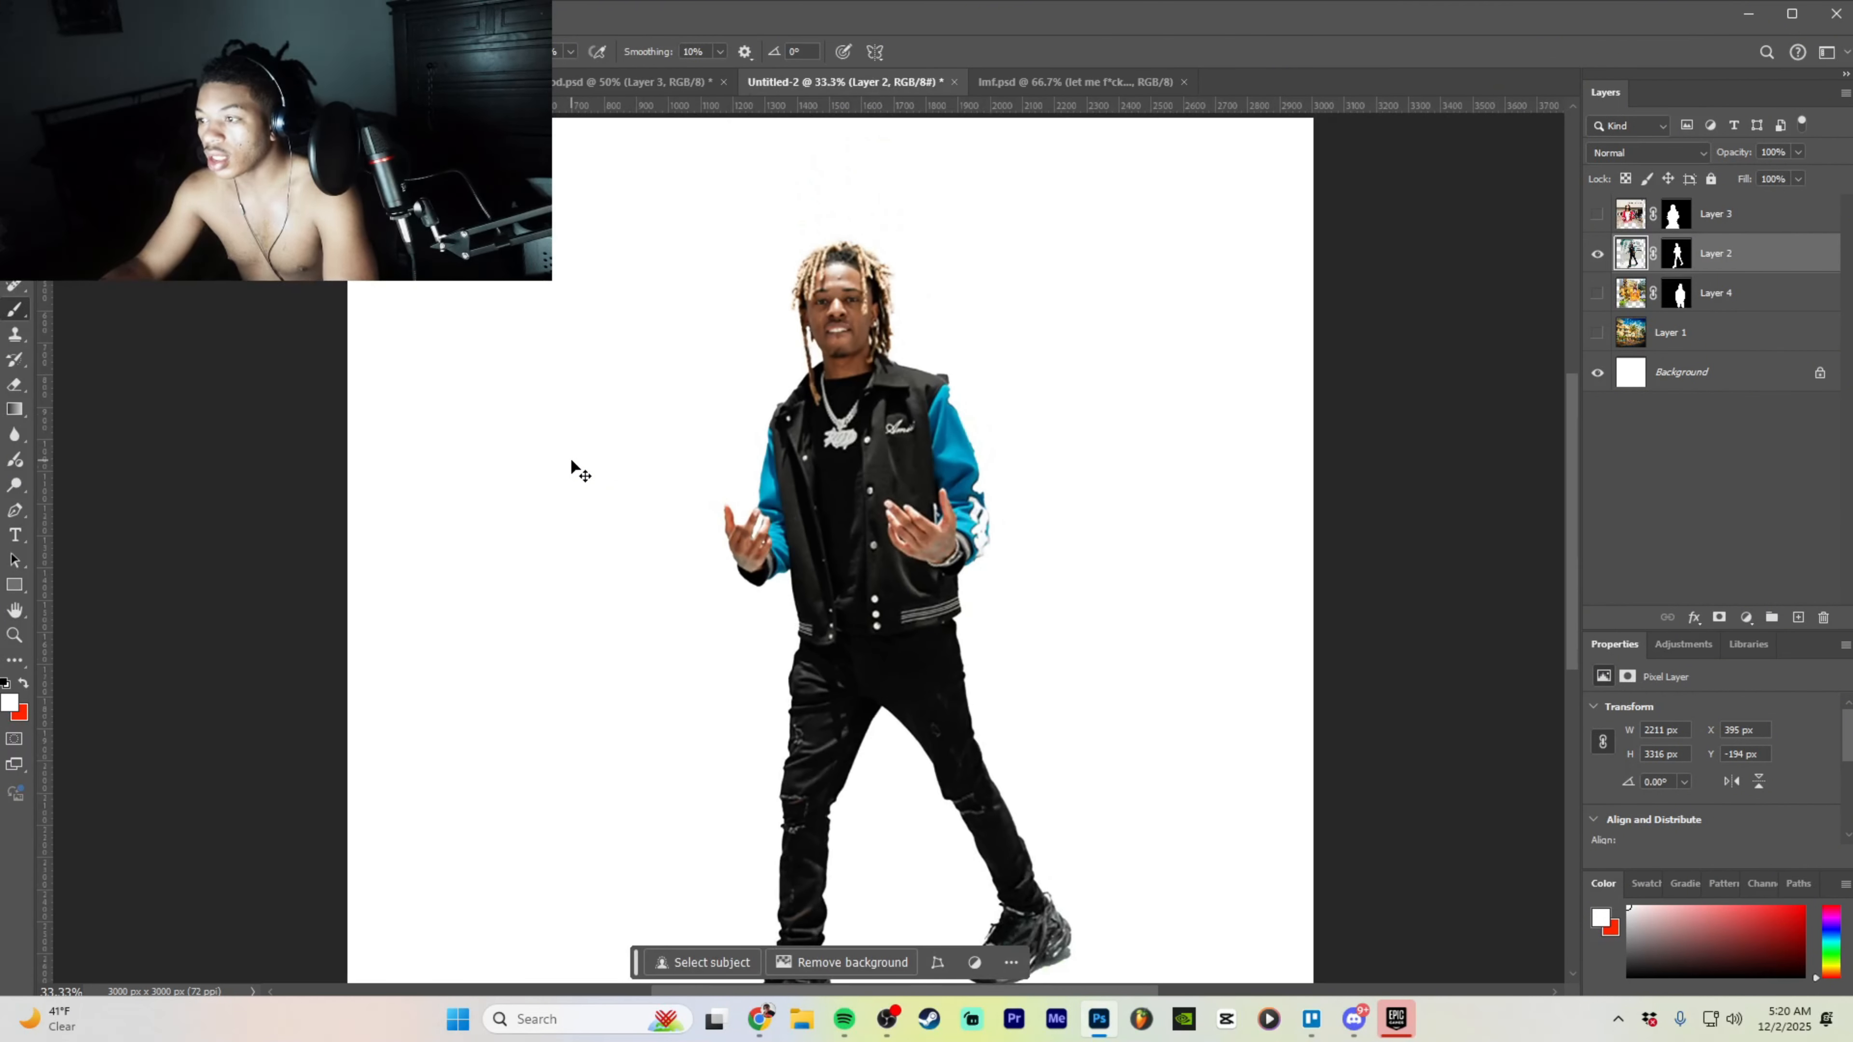
{"action": "key", "text": "ctrl+plus"}
{"action": "key", "text": "ctrl+z"}
{"action": "key", "text": "z"}
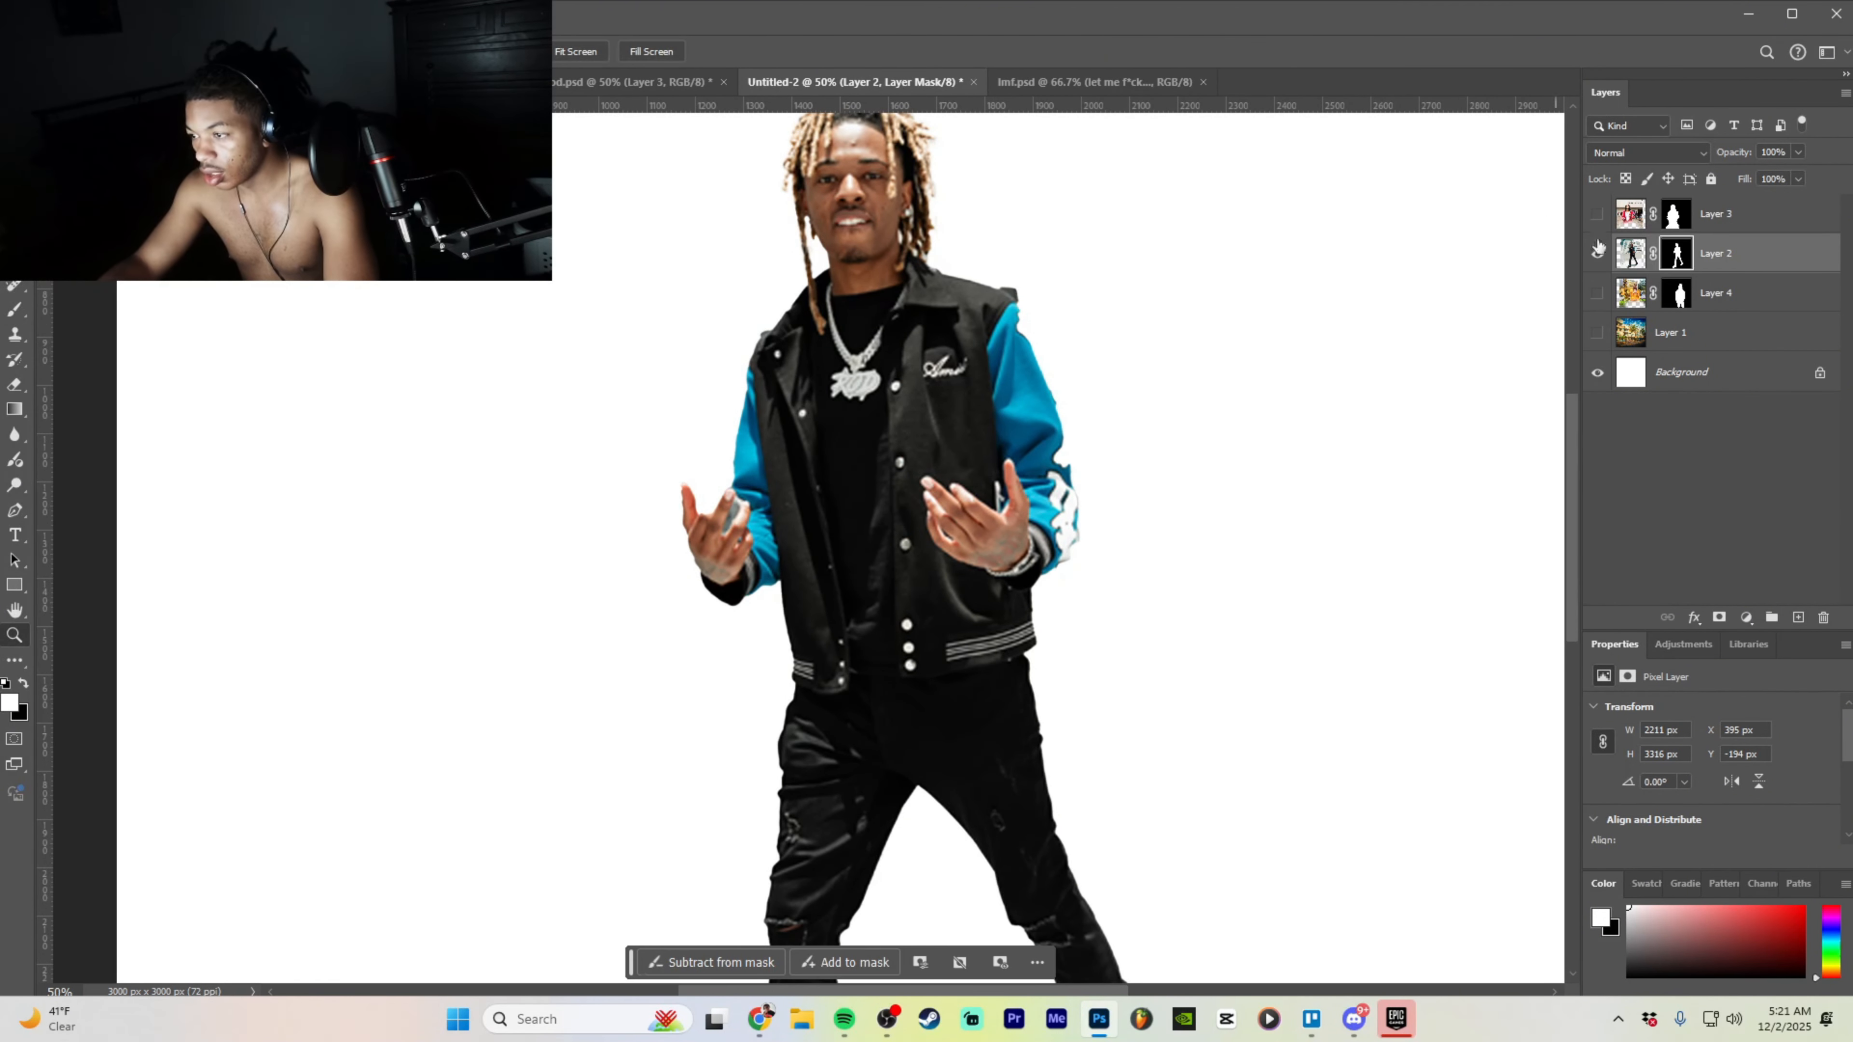
- Toggle the street background to check the cutout, hide the red-jacket layer, and choose the Eraser
{"action": "left_click", "coordinate": [1598, 332]}
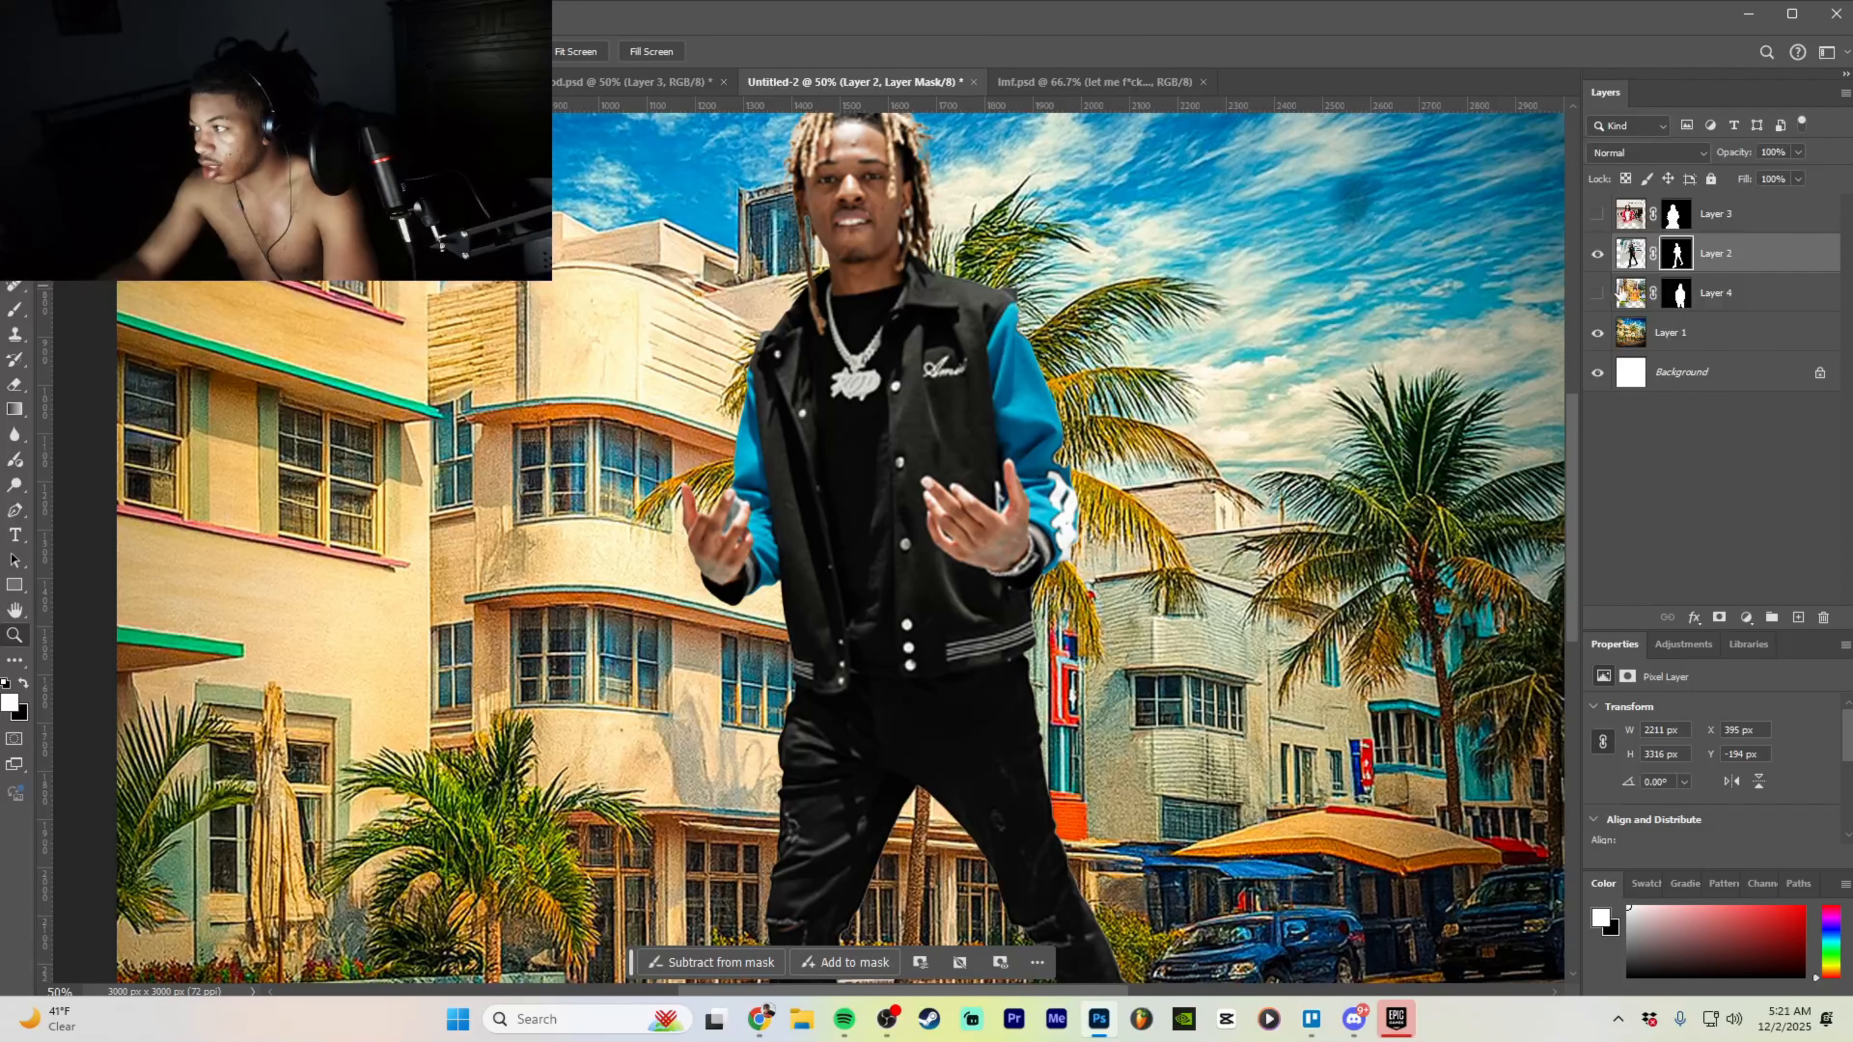
{"action": "left_click", "coordinate": [1597, 332]}
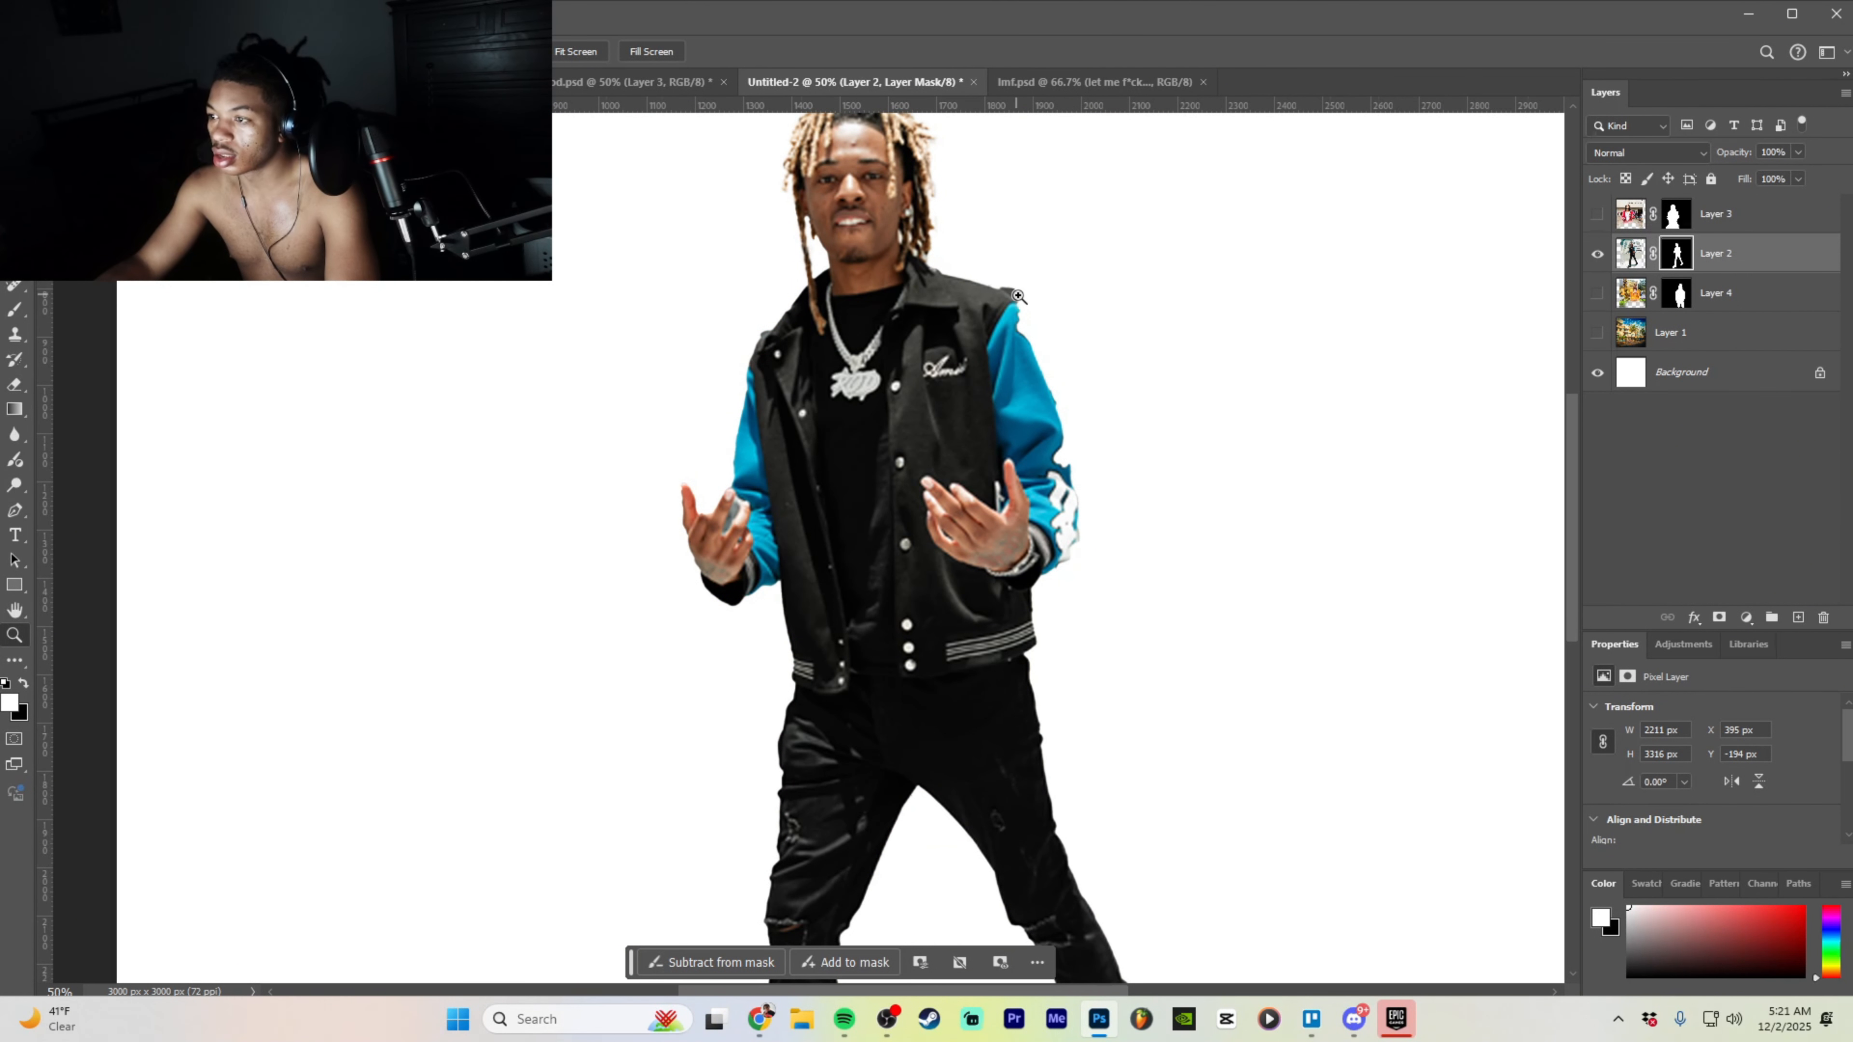
{"action": "key", "text": "ctrl+z"}
{"action": "key", "text": "ctrl+z"}
{"action": "key", "text": "ctrl+z"}
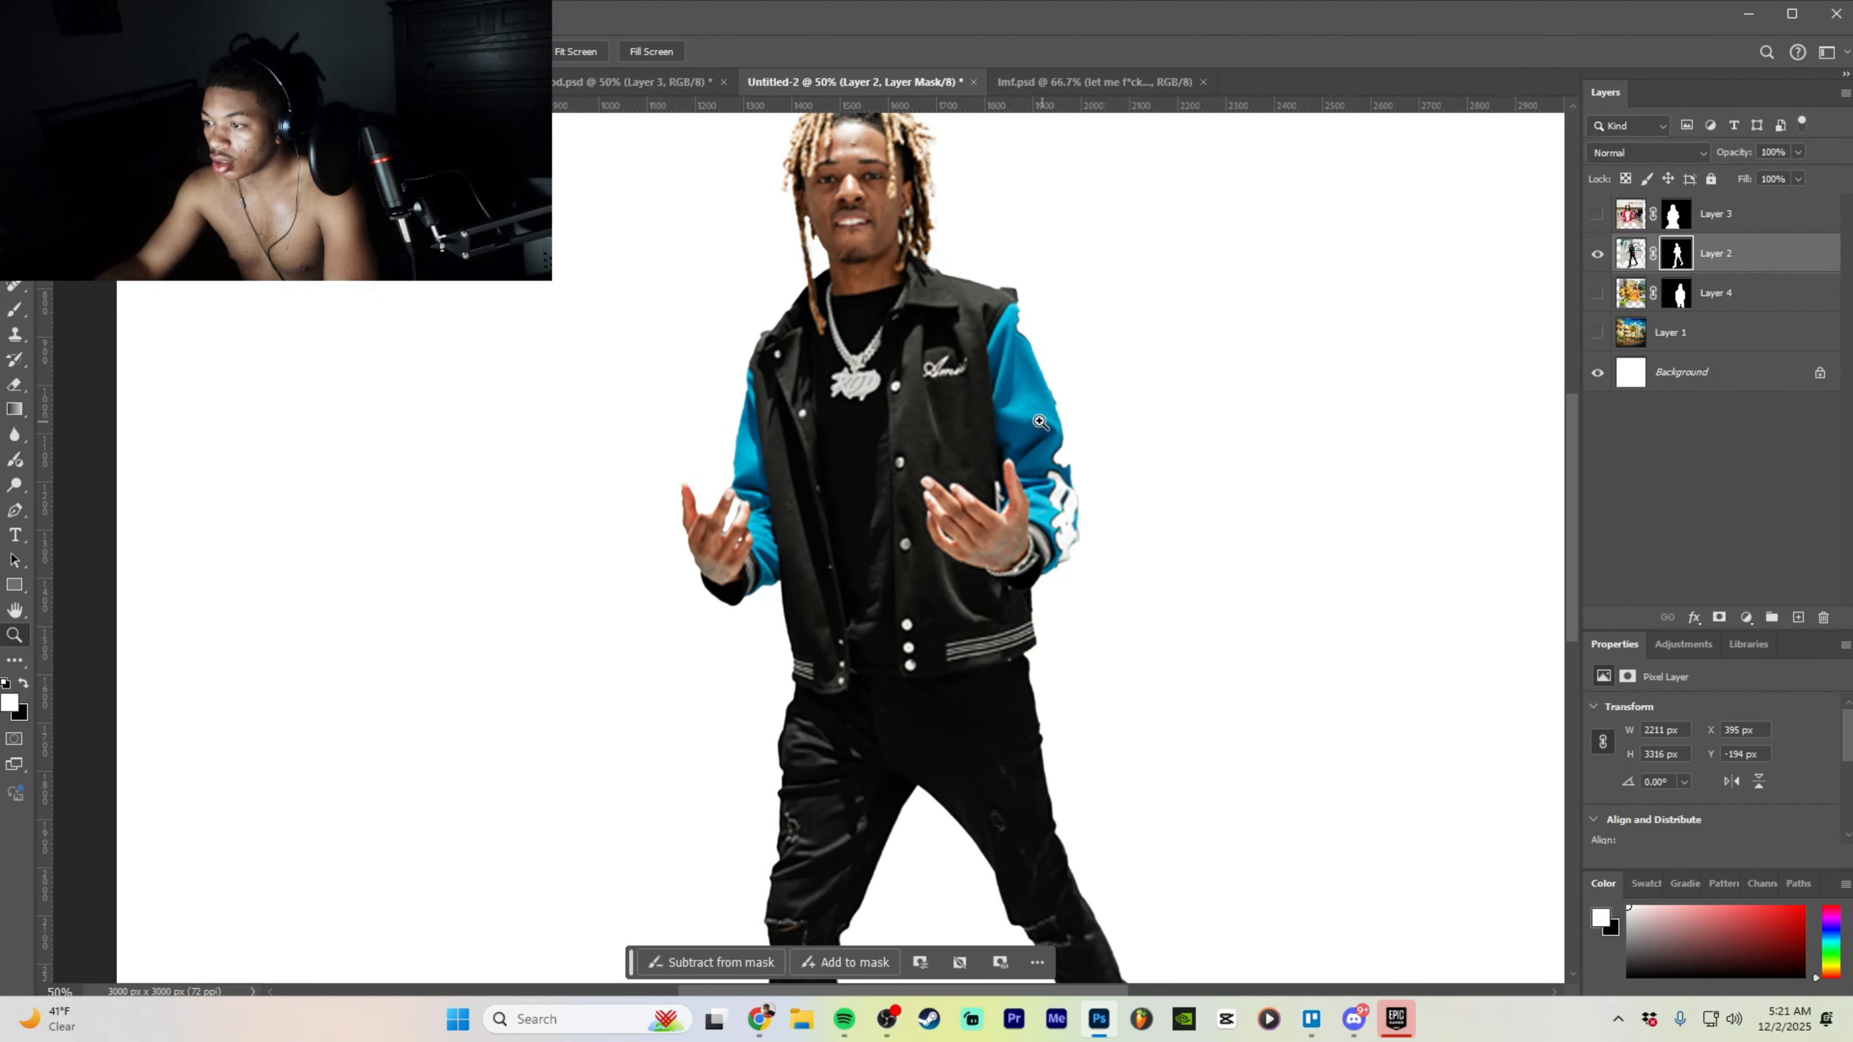
{"action": "left_click", "coordinate": [1597, 219]}
{"action": "scroll", "coordinate": [1035, 353], "scroll_direction": "up", "scroll_amount": 1}
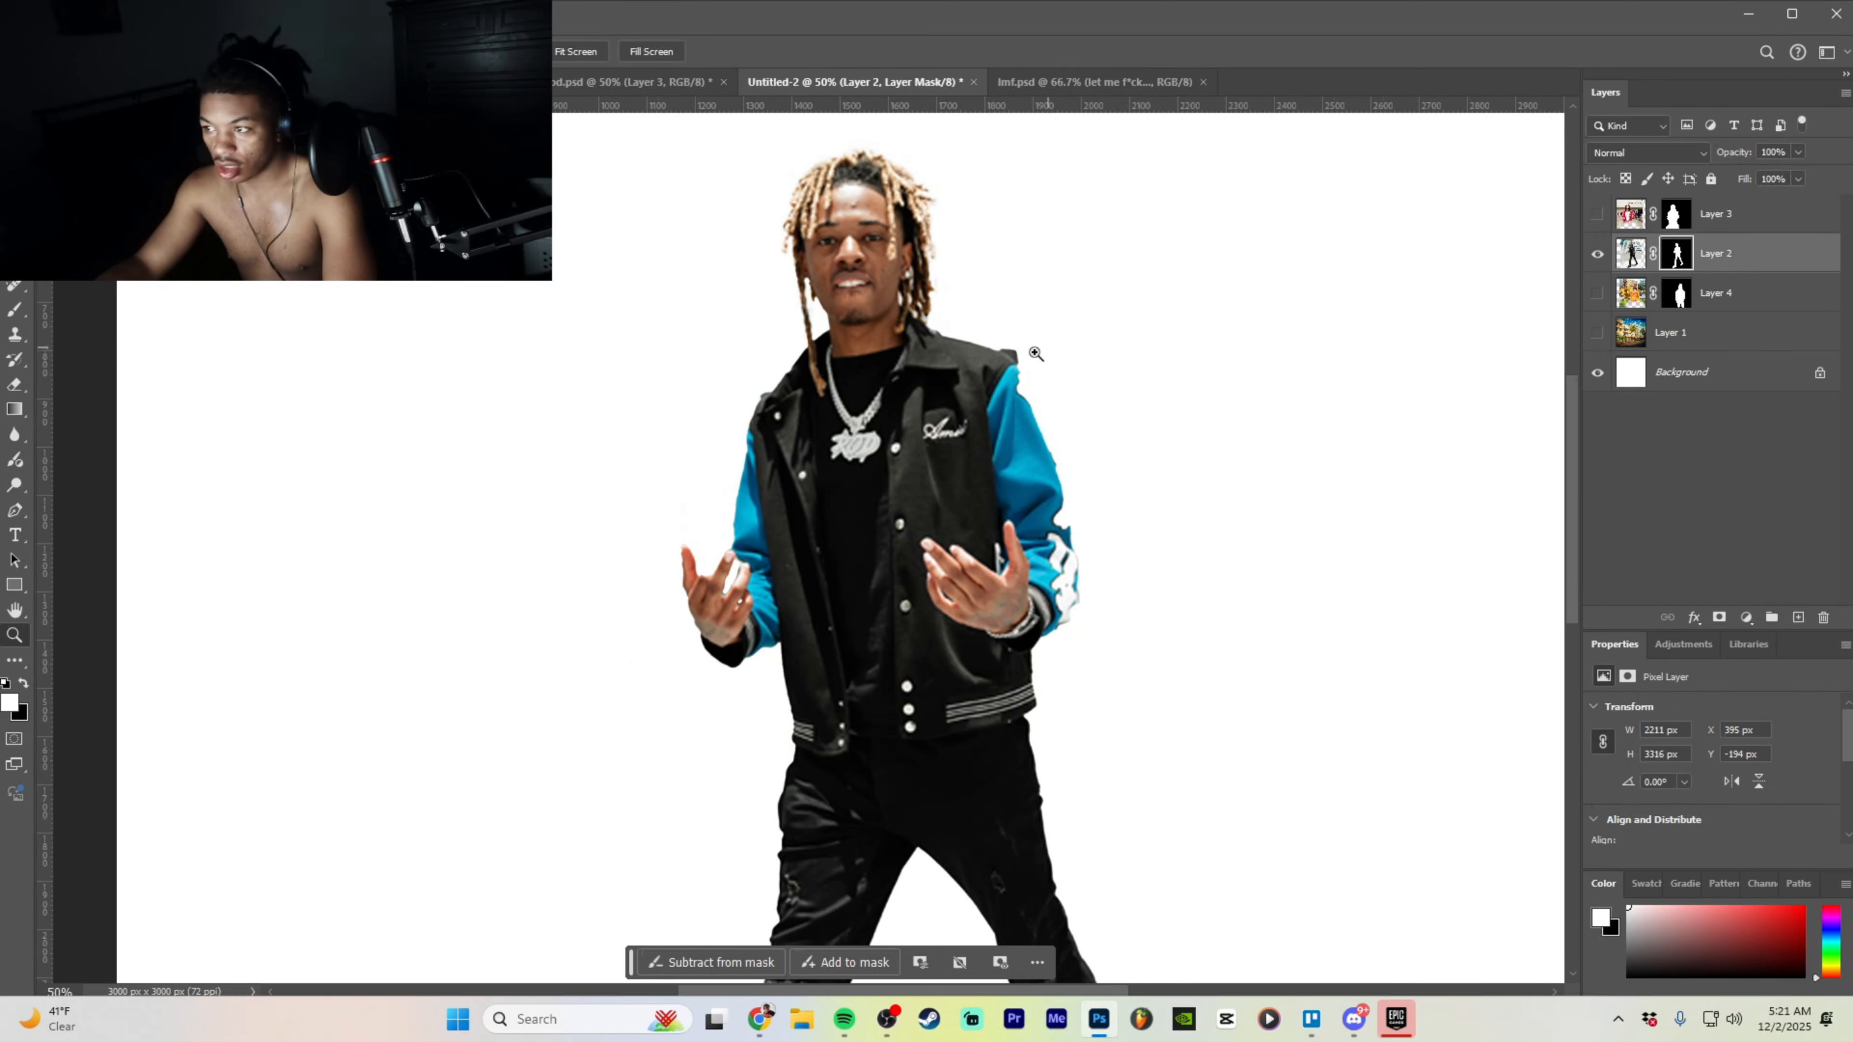
{"action": "left_click", "coordinate": [15, 384]}
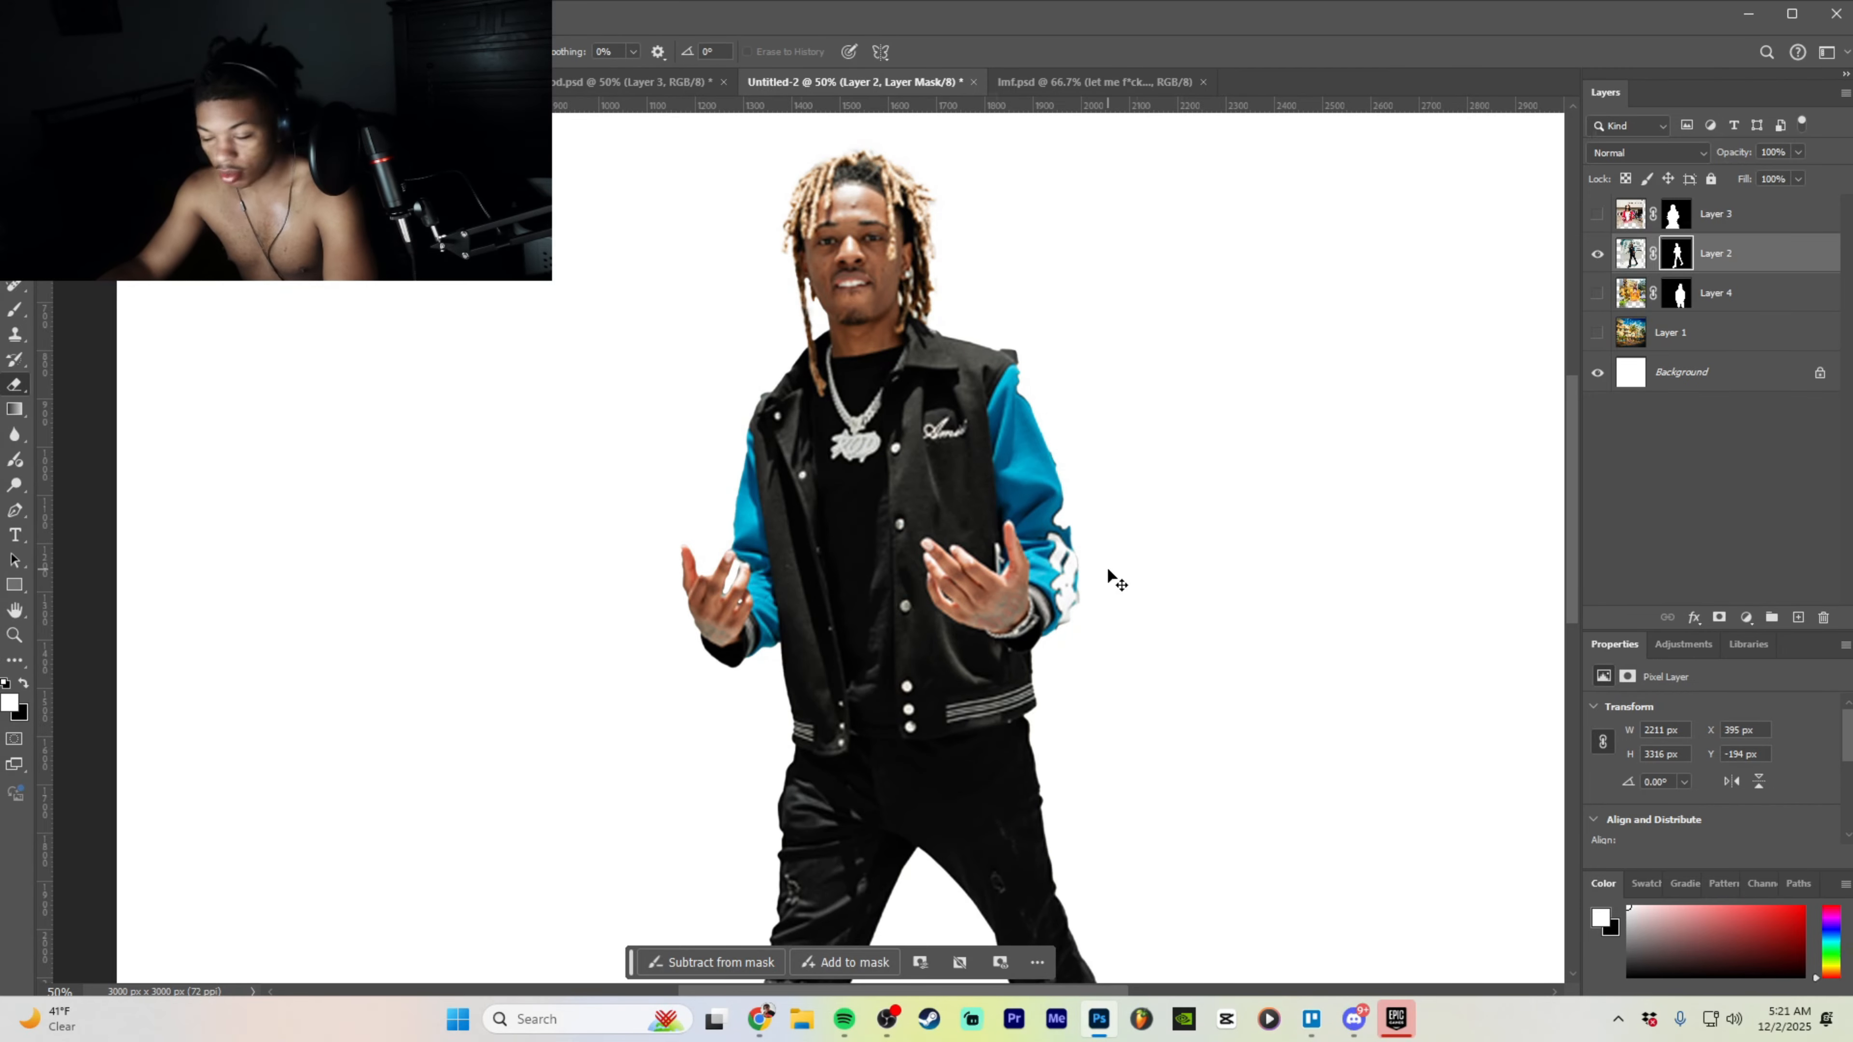
- Erase the grey bump from the jacket's right shoulder edge at 100% zoom
{"action": "key", "text": "ctrl+plus"}
{"action": "key", "text": "ctrl+plus"}
{"action": "scroll", "coordinate": [1365, 339], "scroll_direction": "up", "scroll_amount": 3}
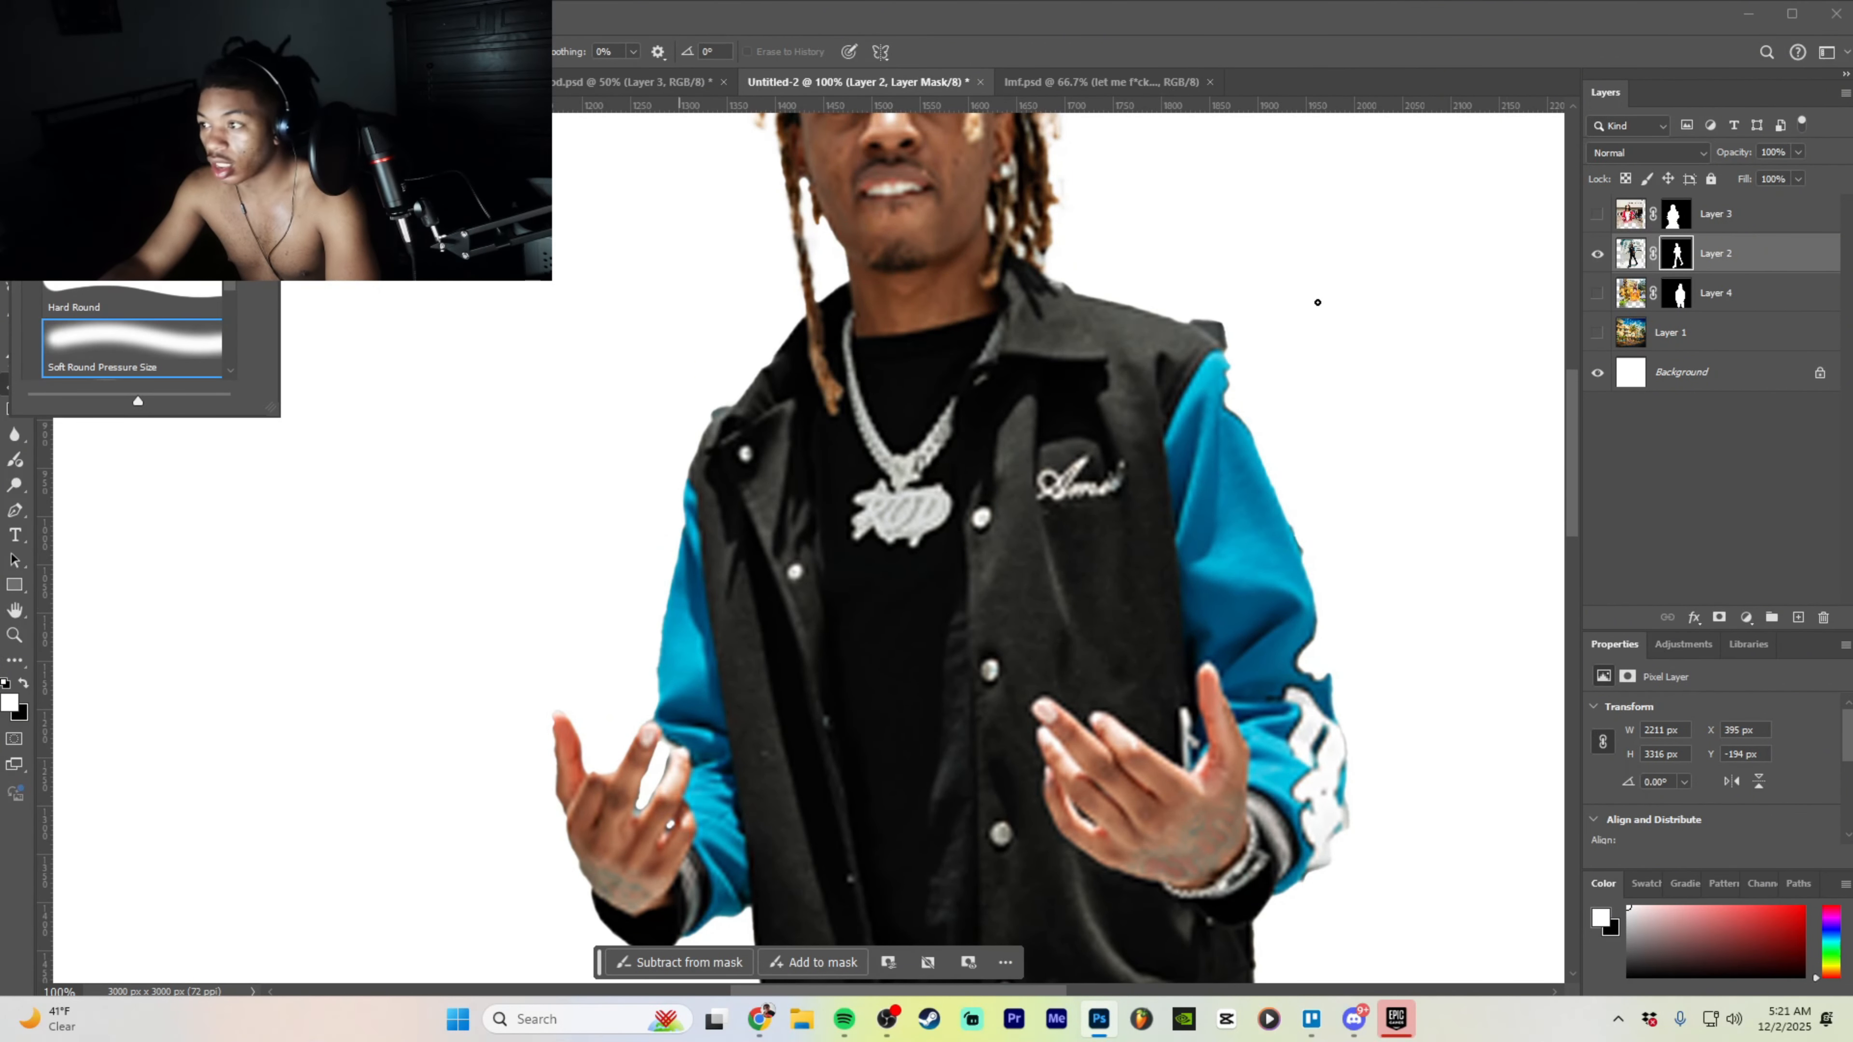
{"action": "left_click", "coordinate": [1214, 327]}
{"action": "left_click_drag", "start_coordinate": [1208, 329], "coordinate": [1199, 319]}
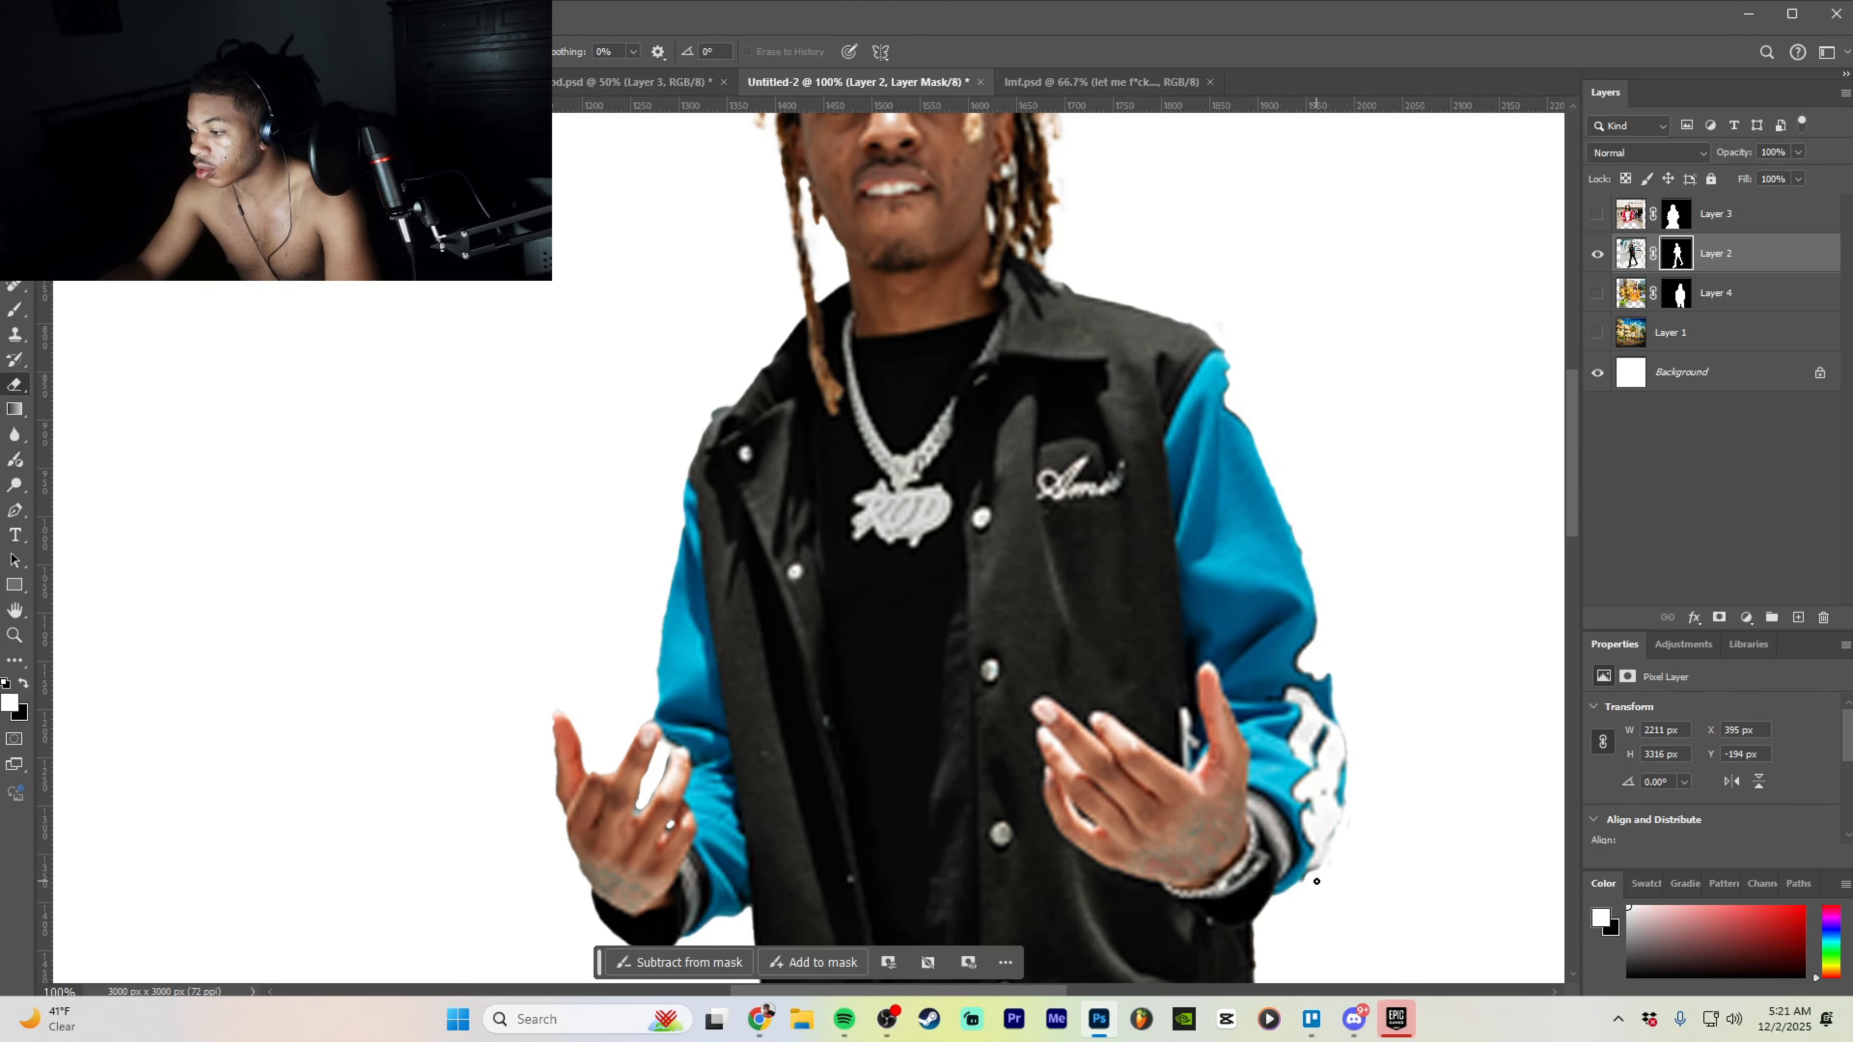
- At 200% zoom, erase the rough fringe along the blue sleeve's lower and outer edges
{"action": "key", "text": "ctrl+plus"}
{"action": "scroll", "coordinate": [863, 975], "scroll_direction": "down", "scroll_amount": 4}
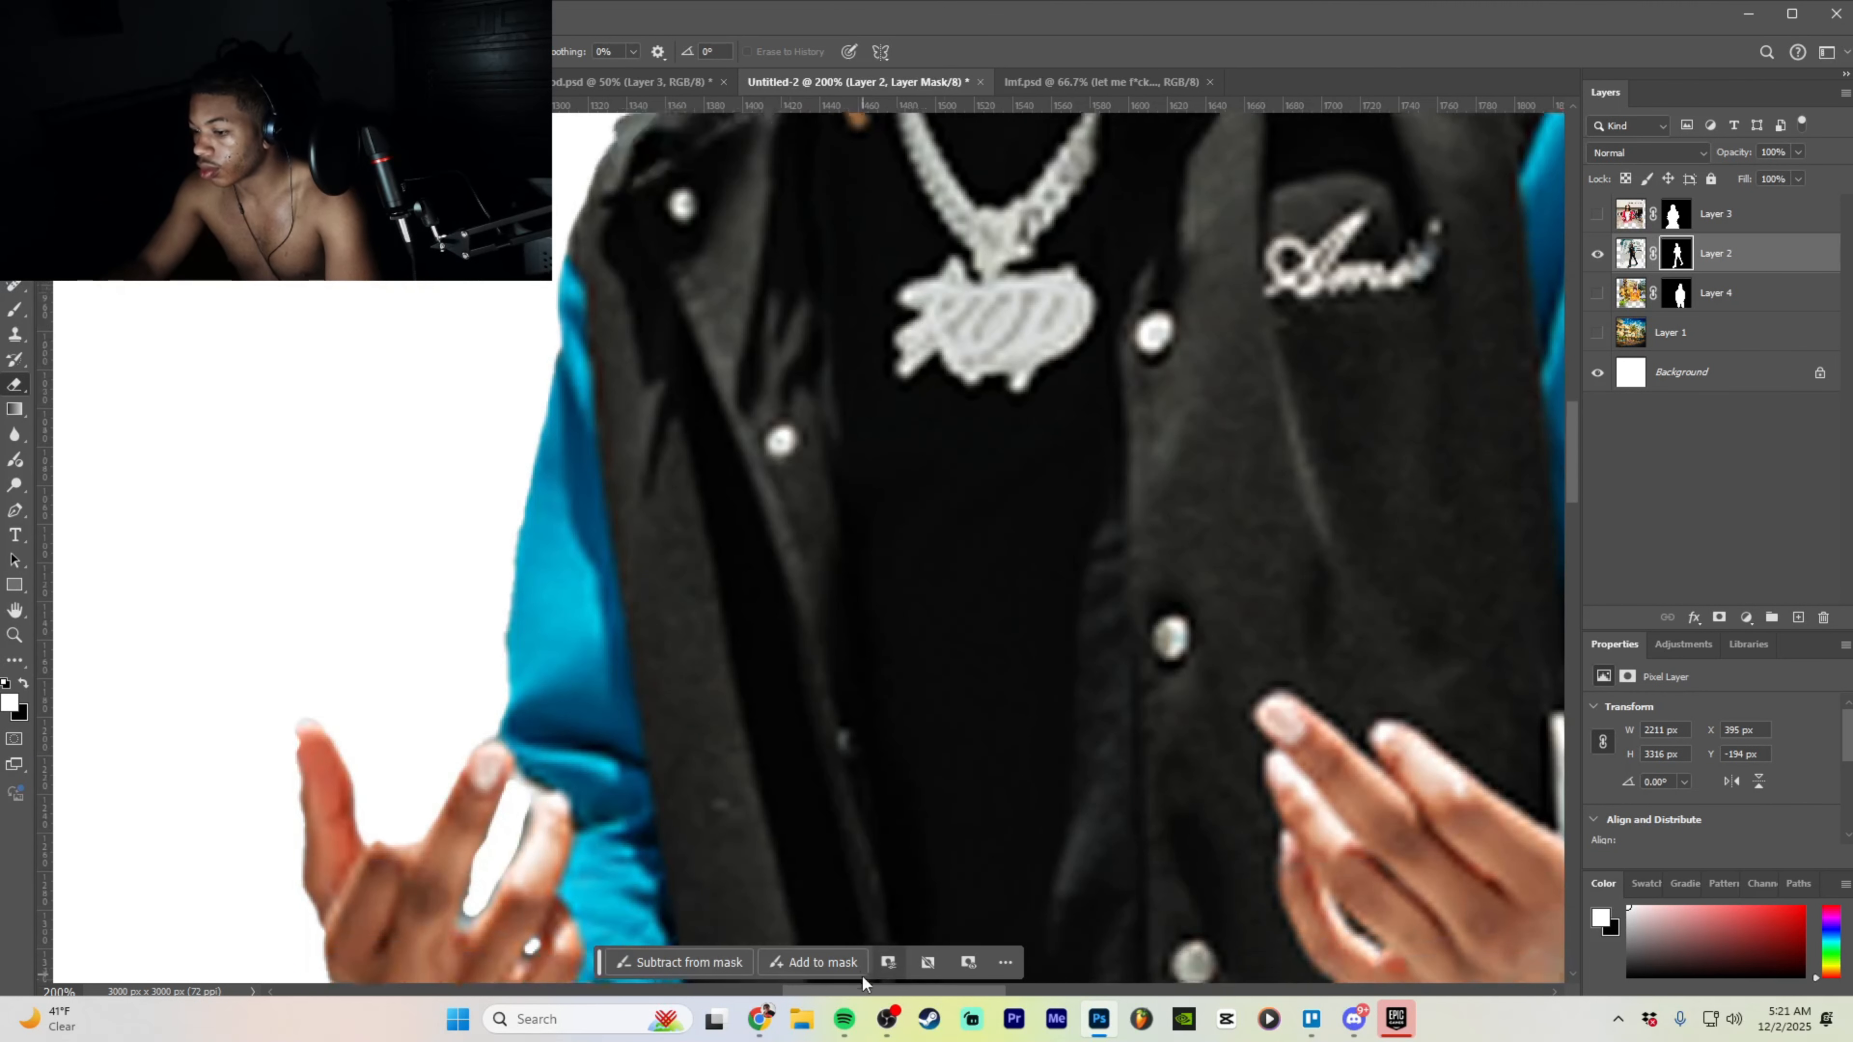
{"action": "left_click_drag", "start_coordinate": [942, 988], "coordinate": [1086, 979]}
{"action": "scroll", "coordinate": [954, 671], "scroll_direction": "down", "scroll_amount": 4}
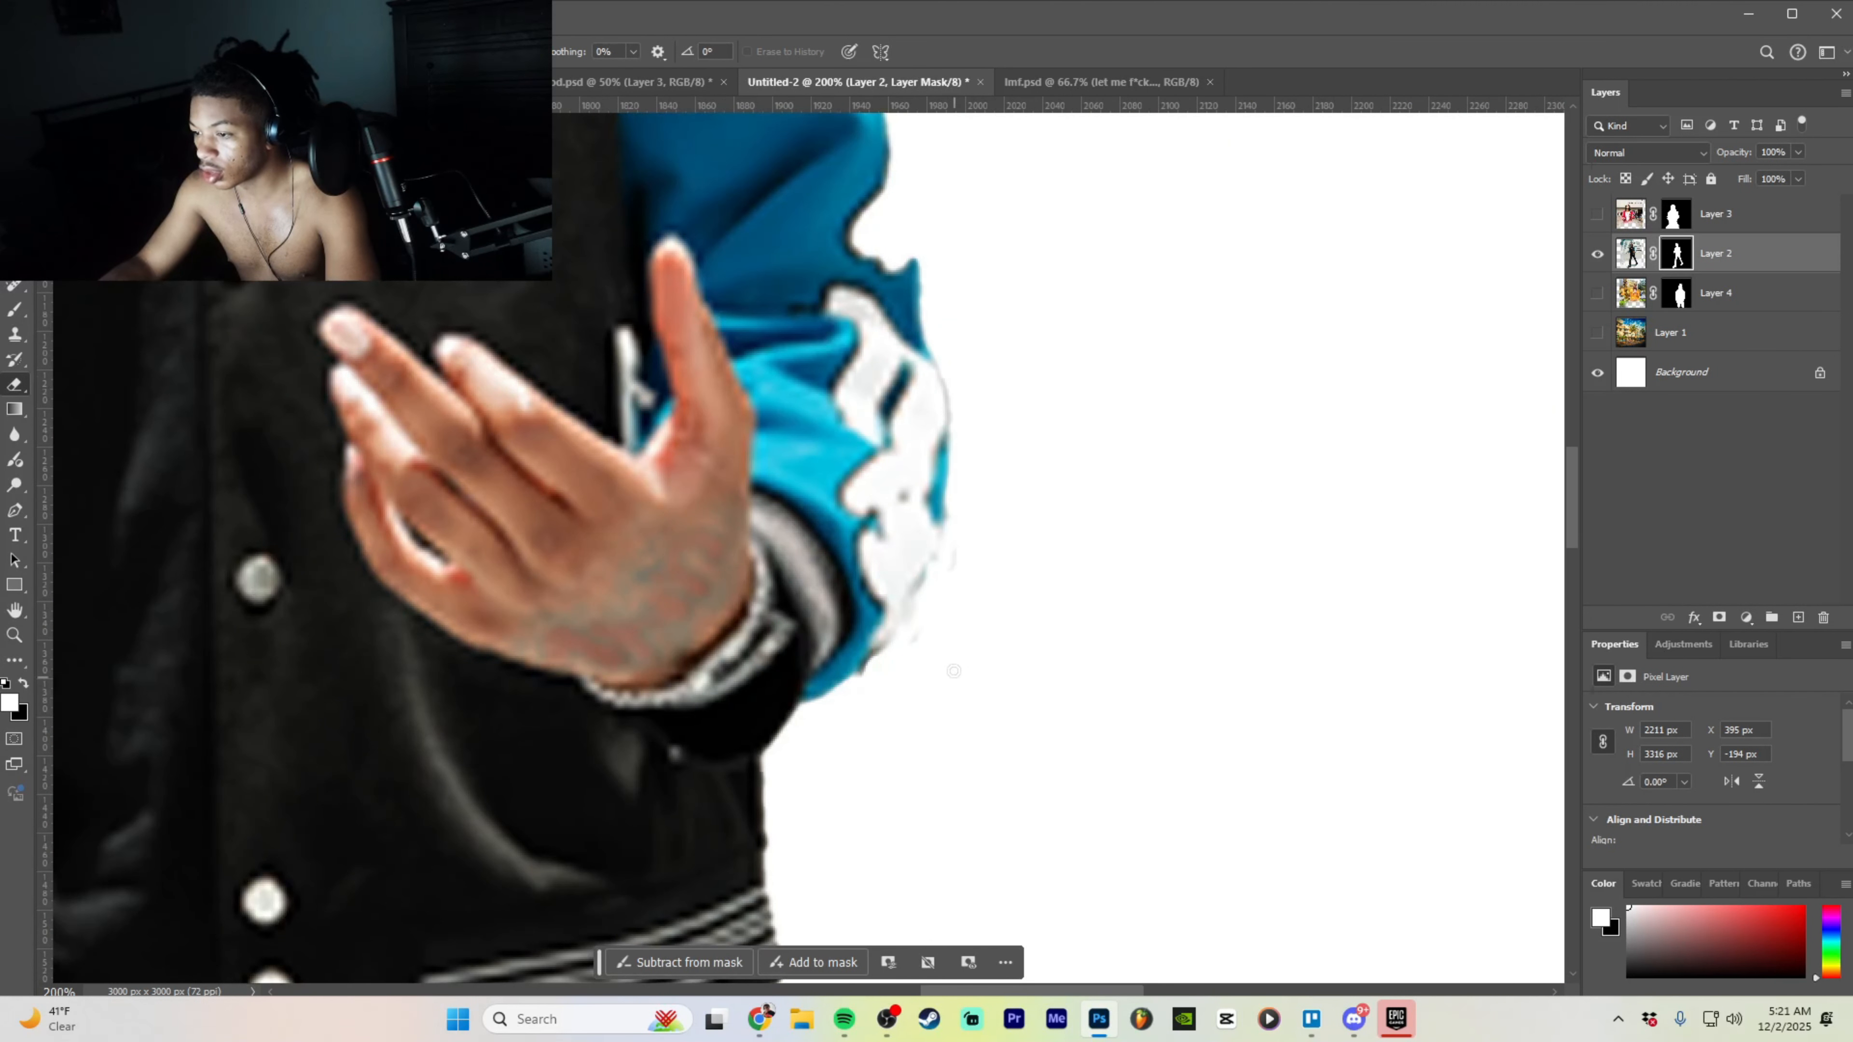
{"action": "left_click_drag", "start_coordinate": [879, 667], "coordinate": [923, 599]}
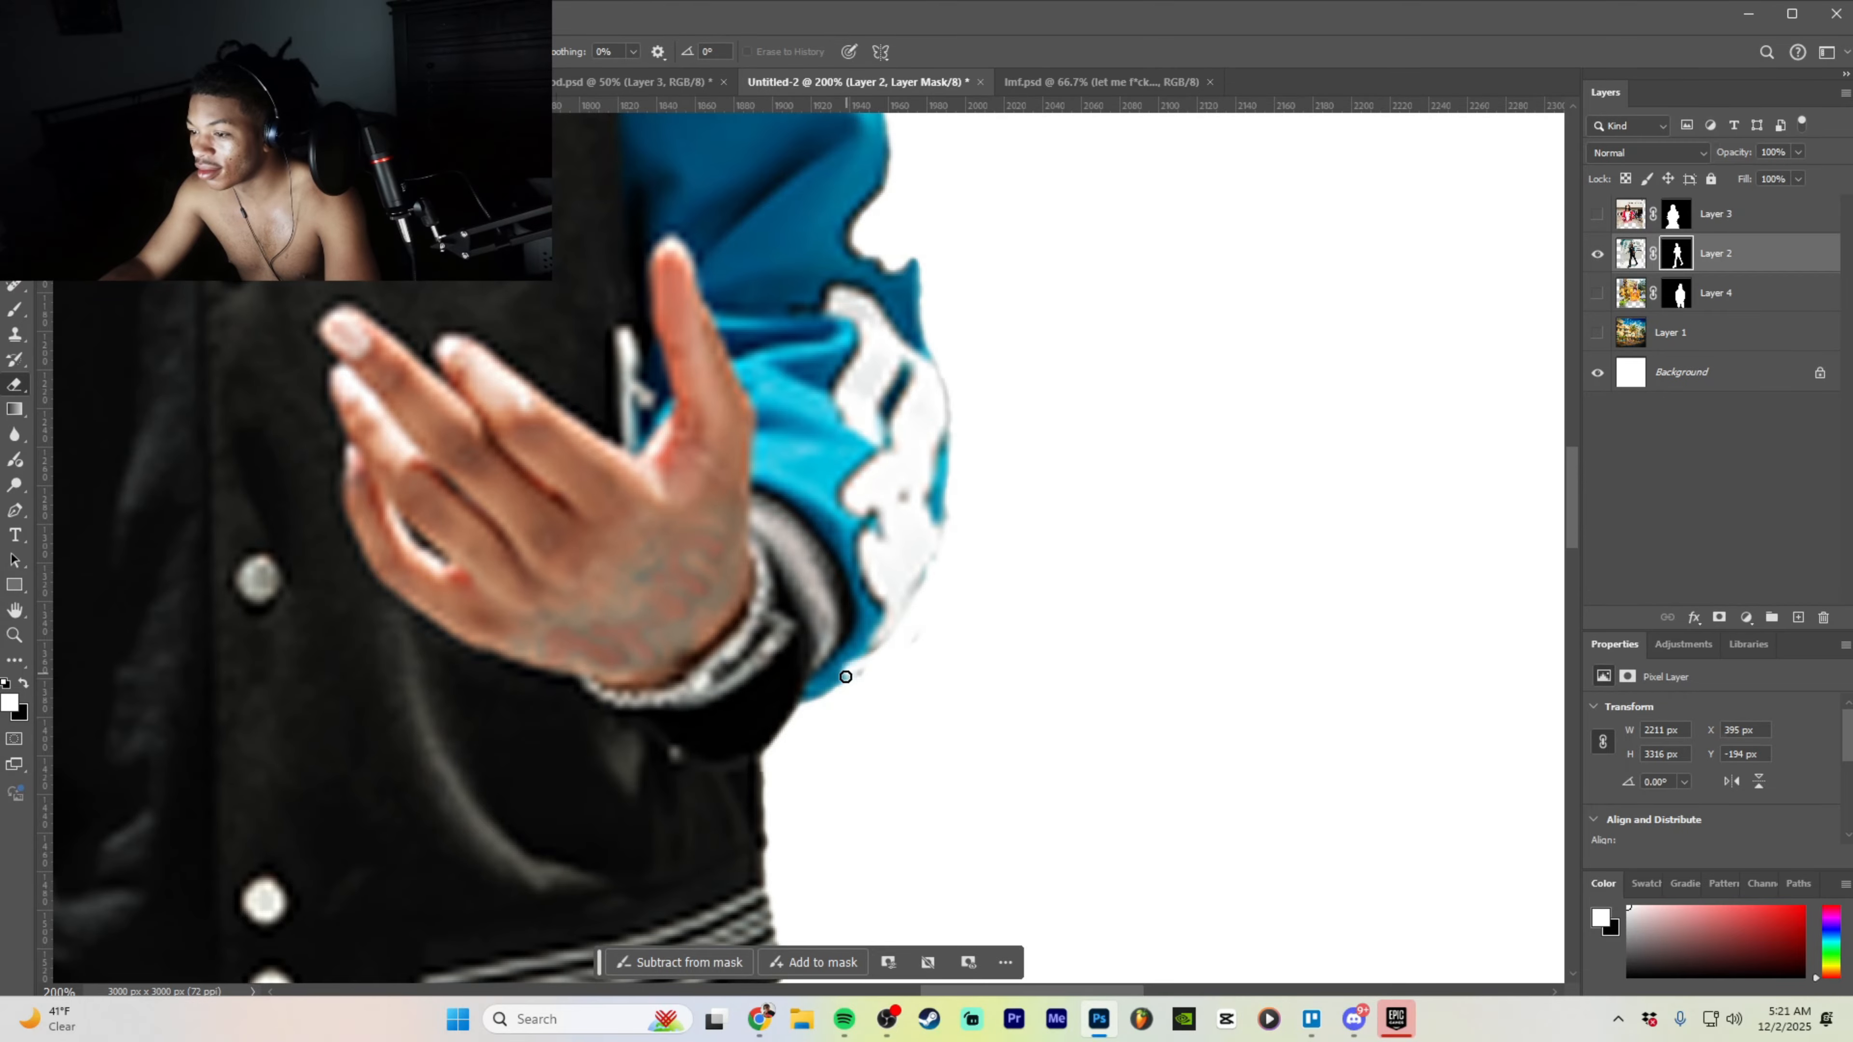
{"action": "left_click_drag", "start_coordinate": [866, 672], "coordinate": [951, 494]}
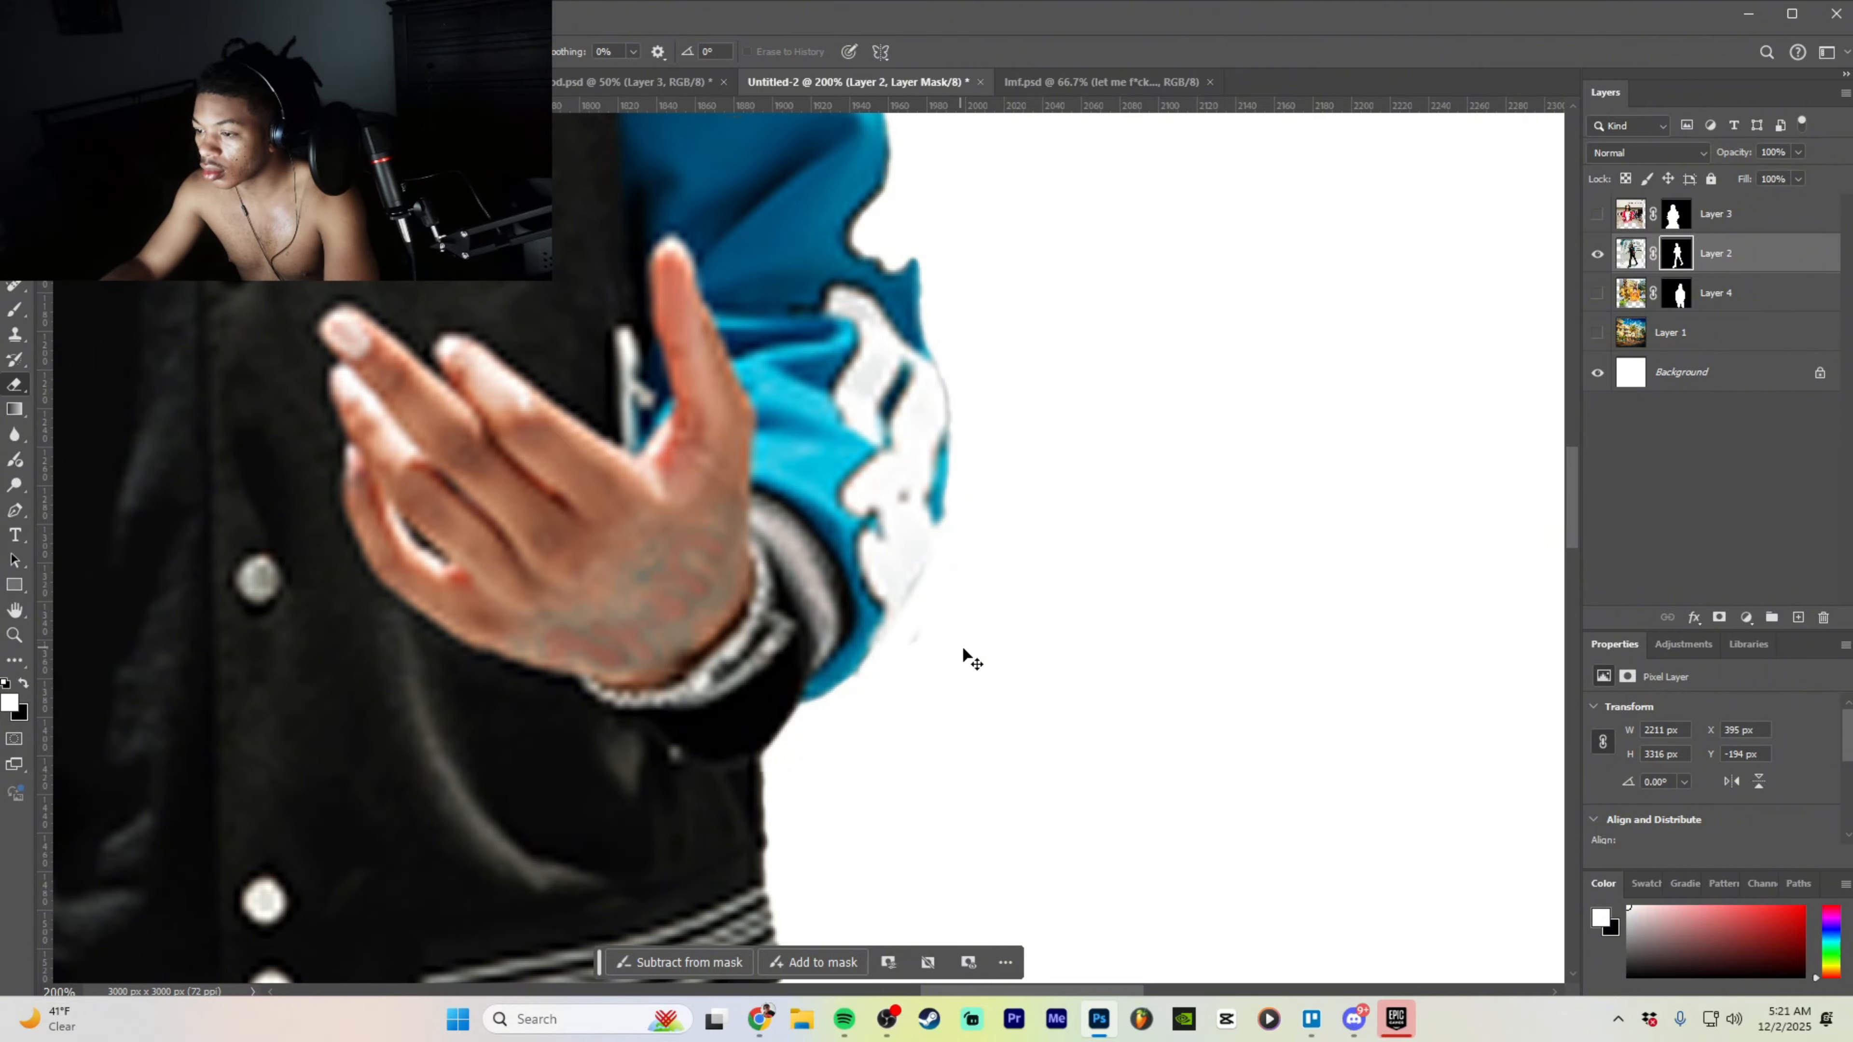
{"action": "key", "text": "ctrl+minus"}
{"action": "key", "text": "ctrl+minus"}
{"action": "key", "text": "ctrl+minus"}
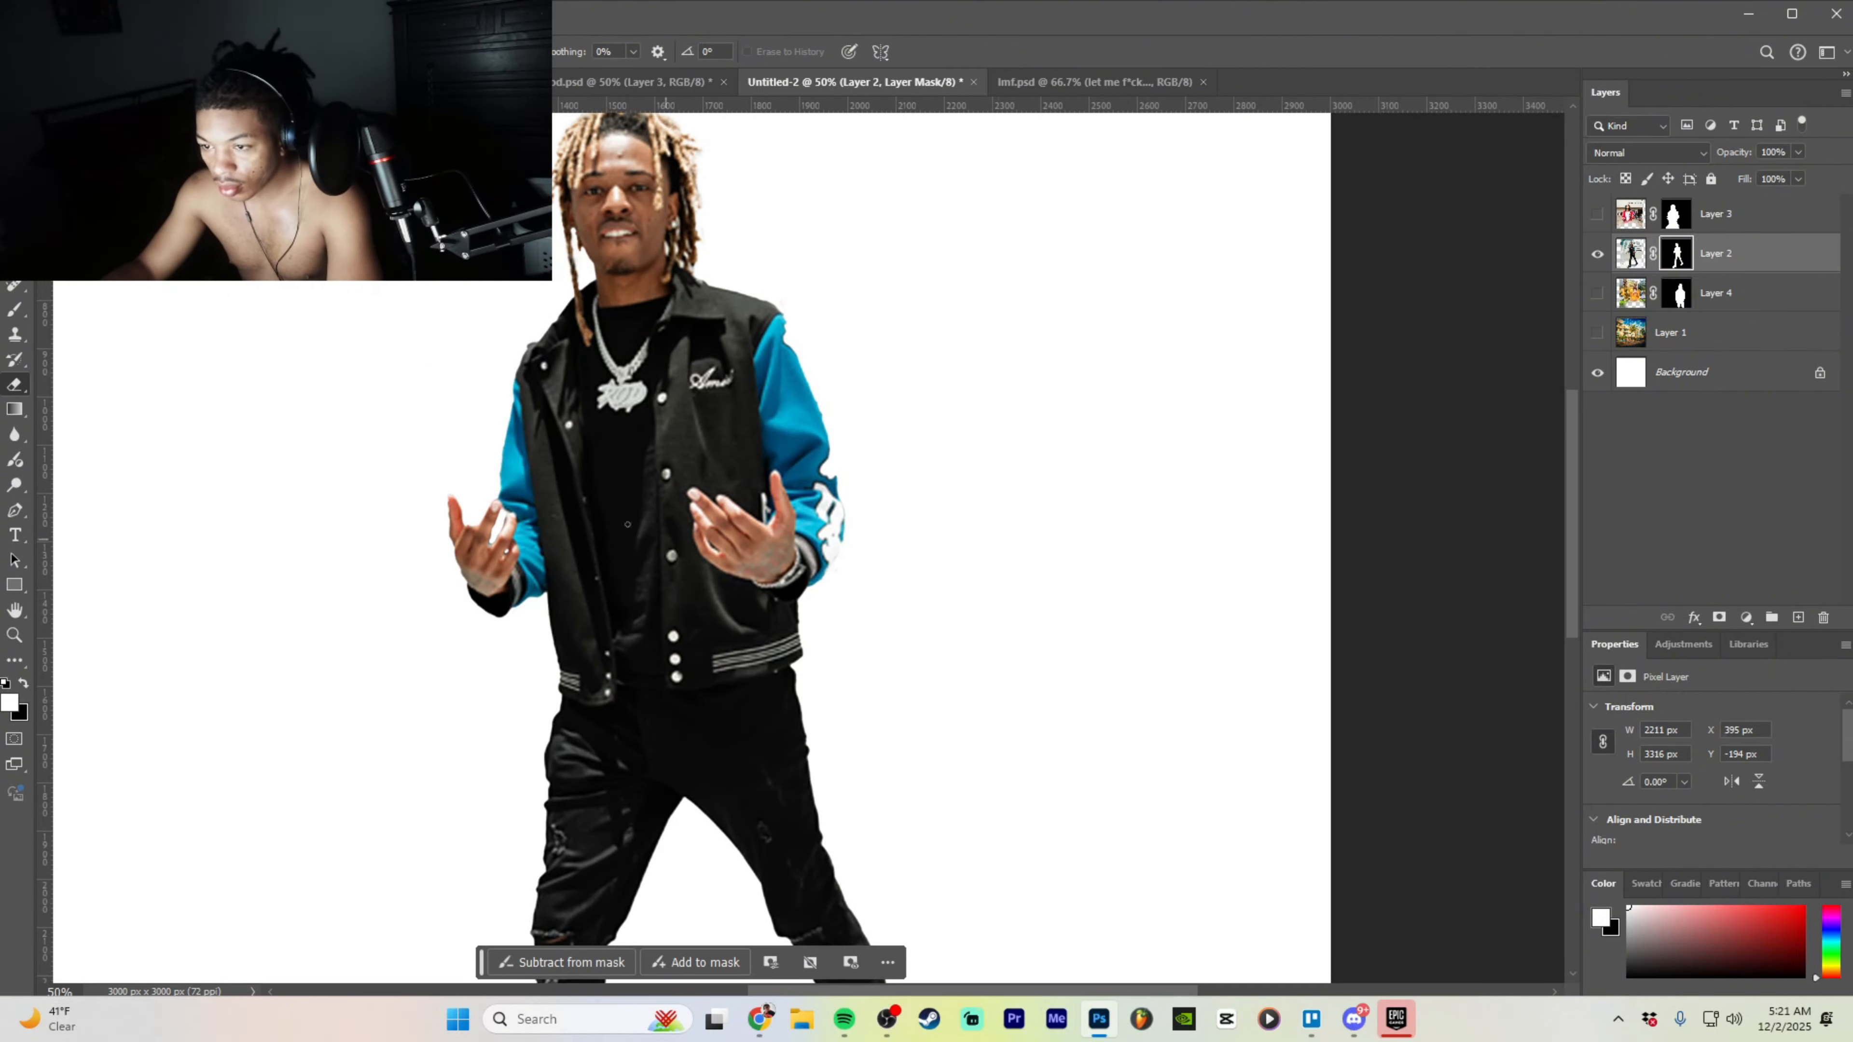
{"action": "scroll", "coordinate": [520, 465], "scroll_direction": "down", "scroll_amount": 1}
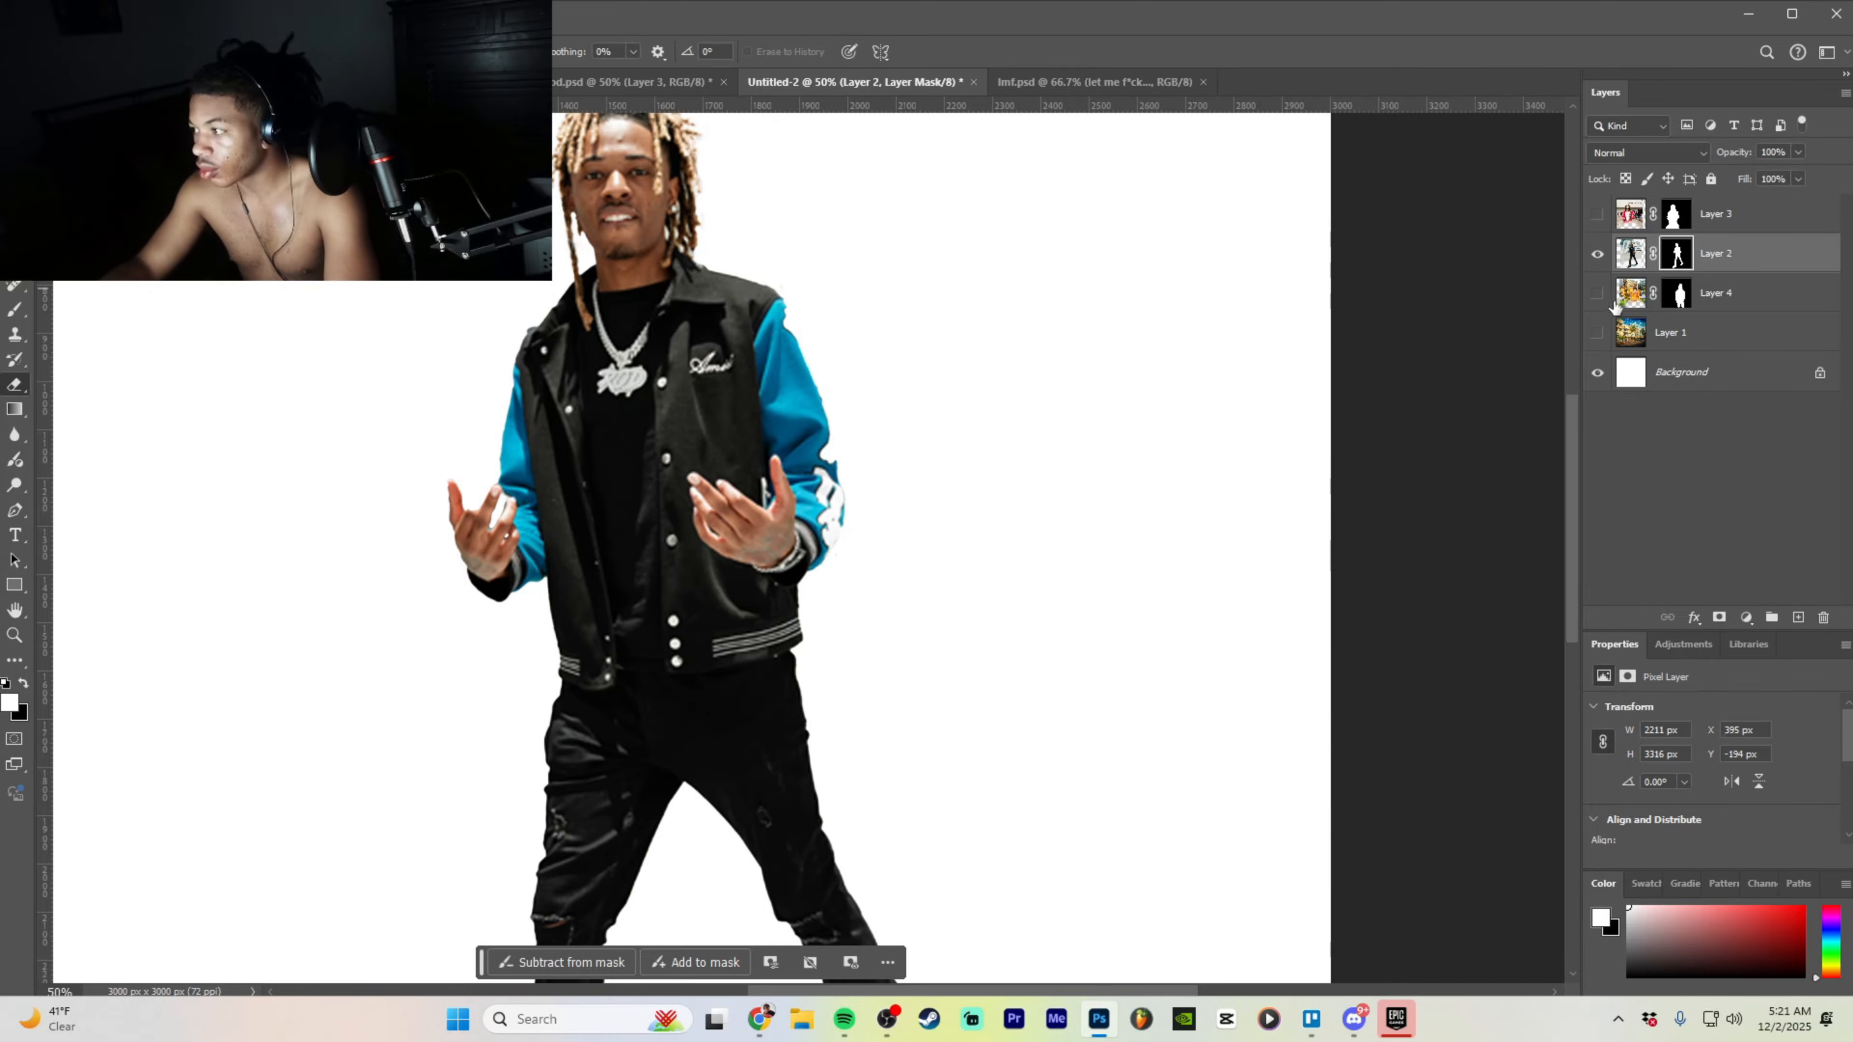
- Make Layer 4 visible again so the yellow-hoodie man stands behind the varsity-jacket man
{"action": "left_click", "coordinate": [1596, 294]}
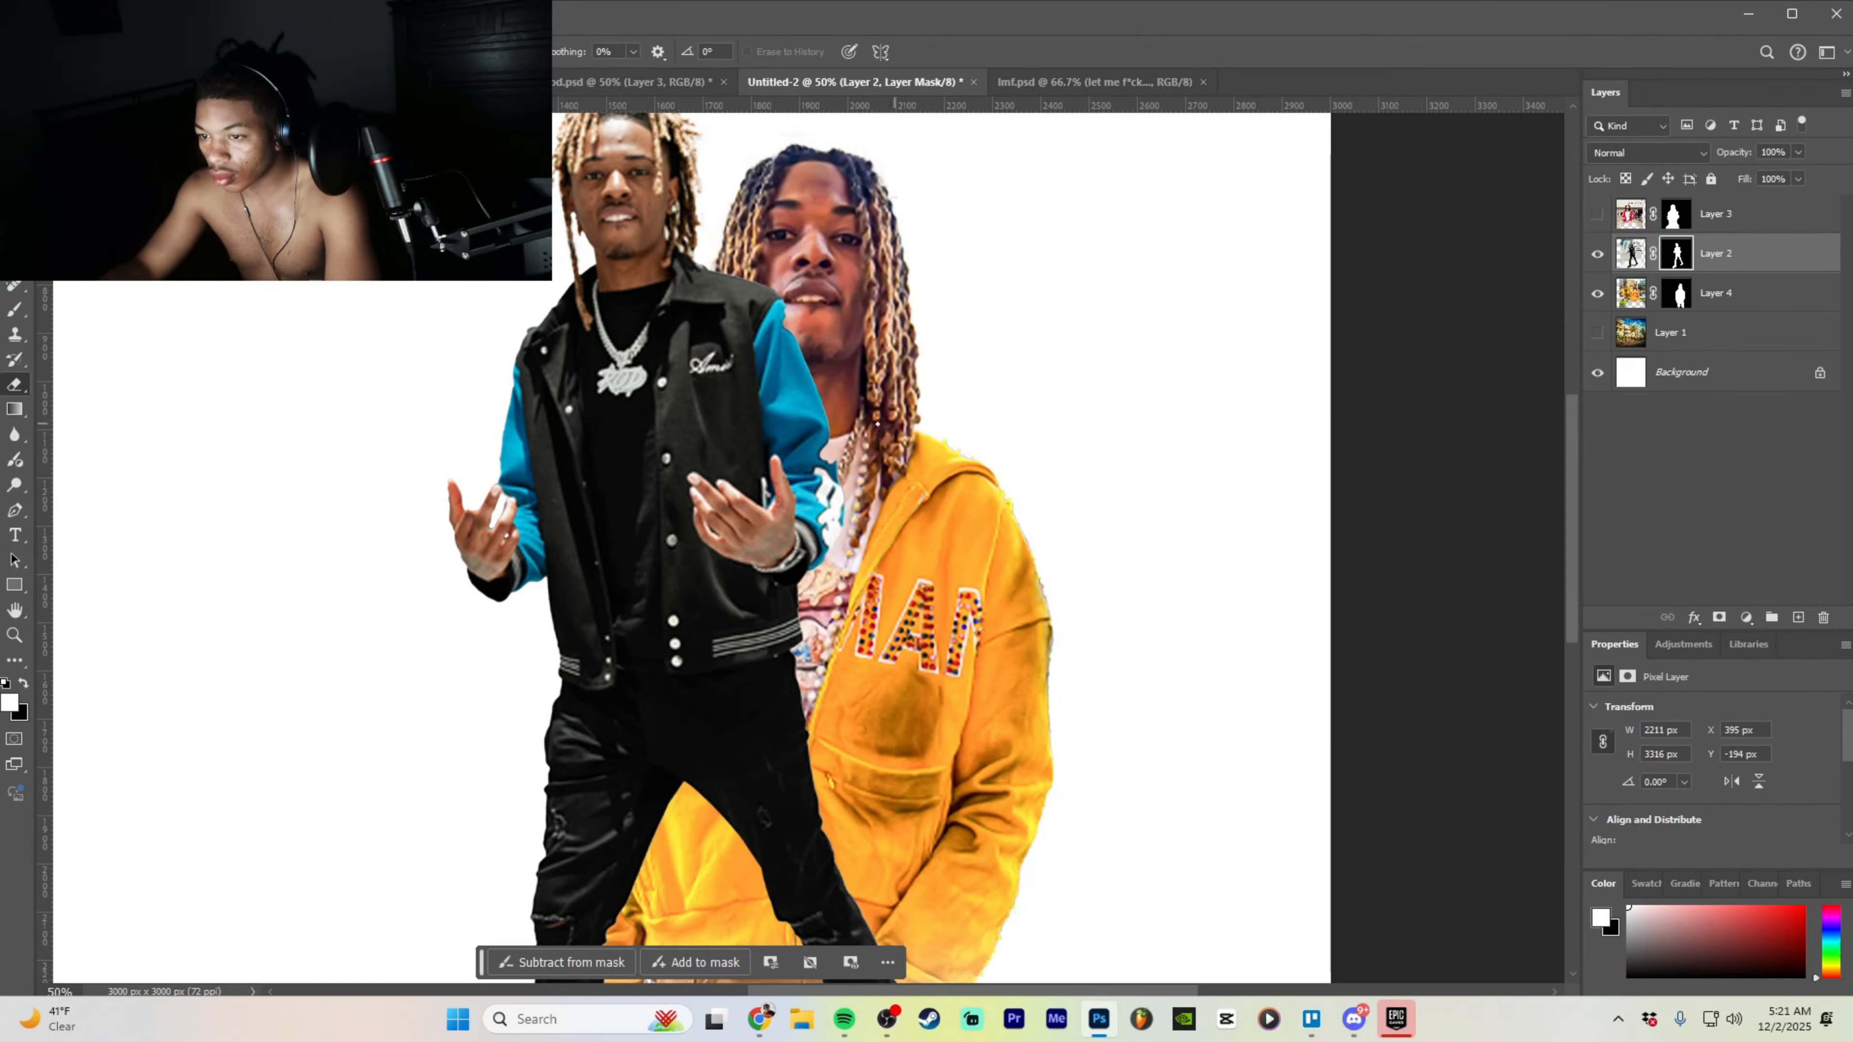
{"action": "key", "text": "b"}
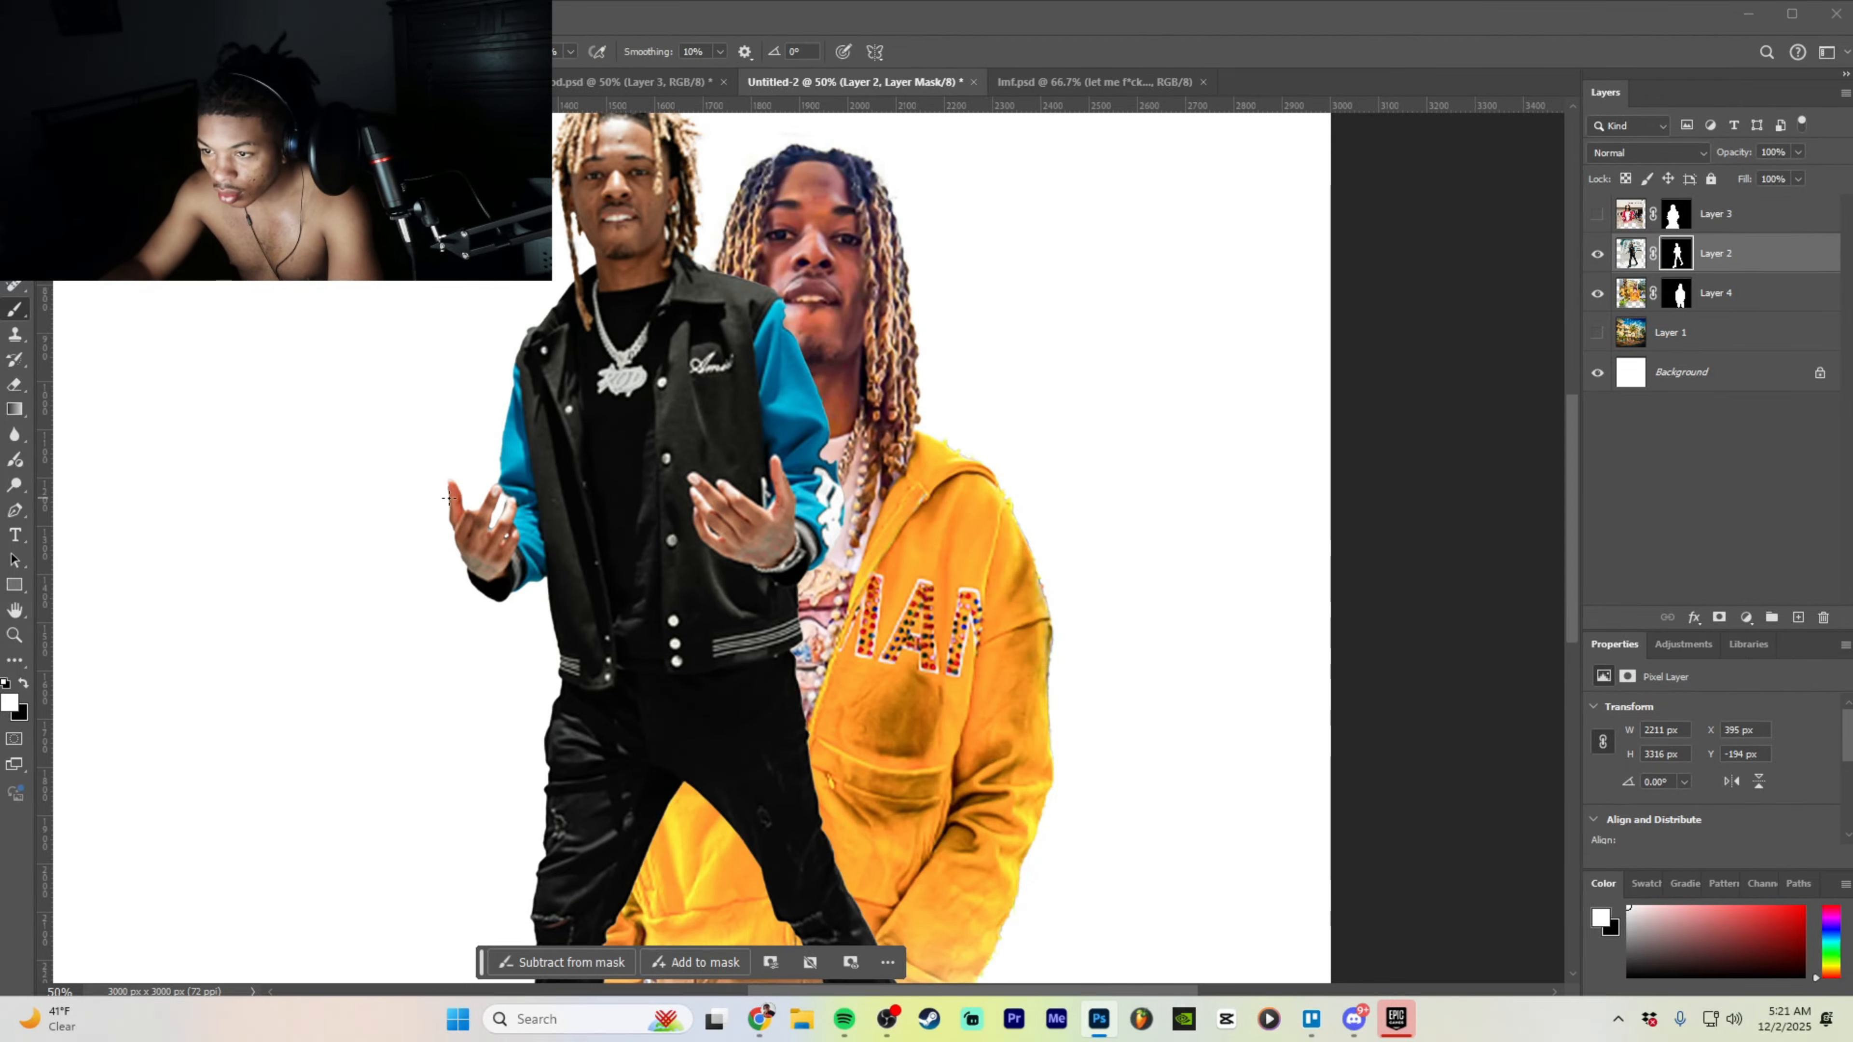
{"action": "left_click_drag", "start_coordinate": [449, 461], "coordinate": [469, 528]}
{"action": "key", "text": "ctrl+z"}
{"action": "key", "text": "ctrl+z"}
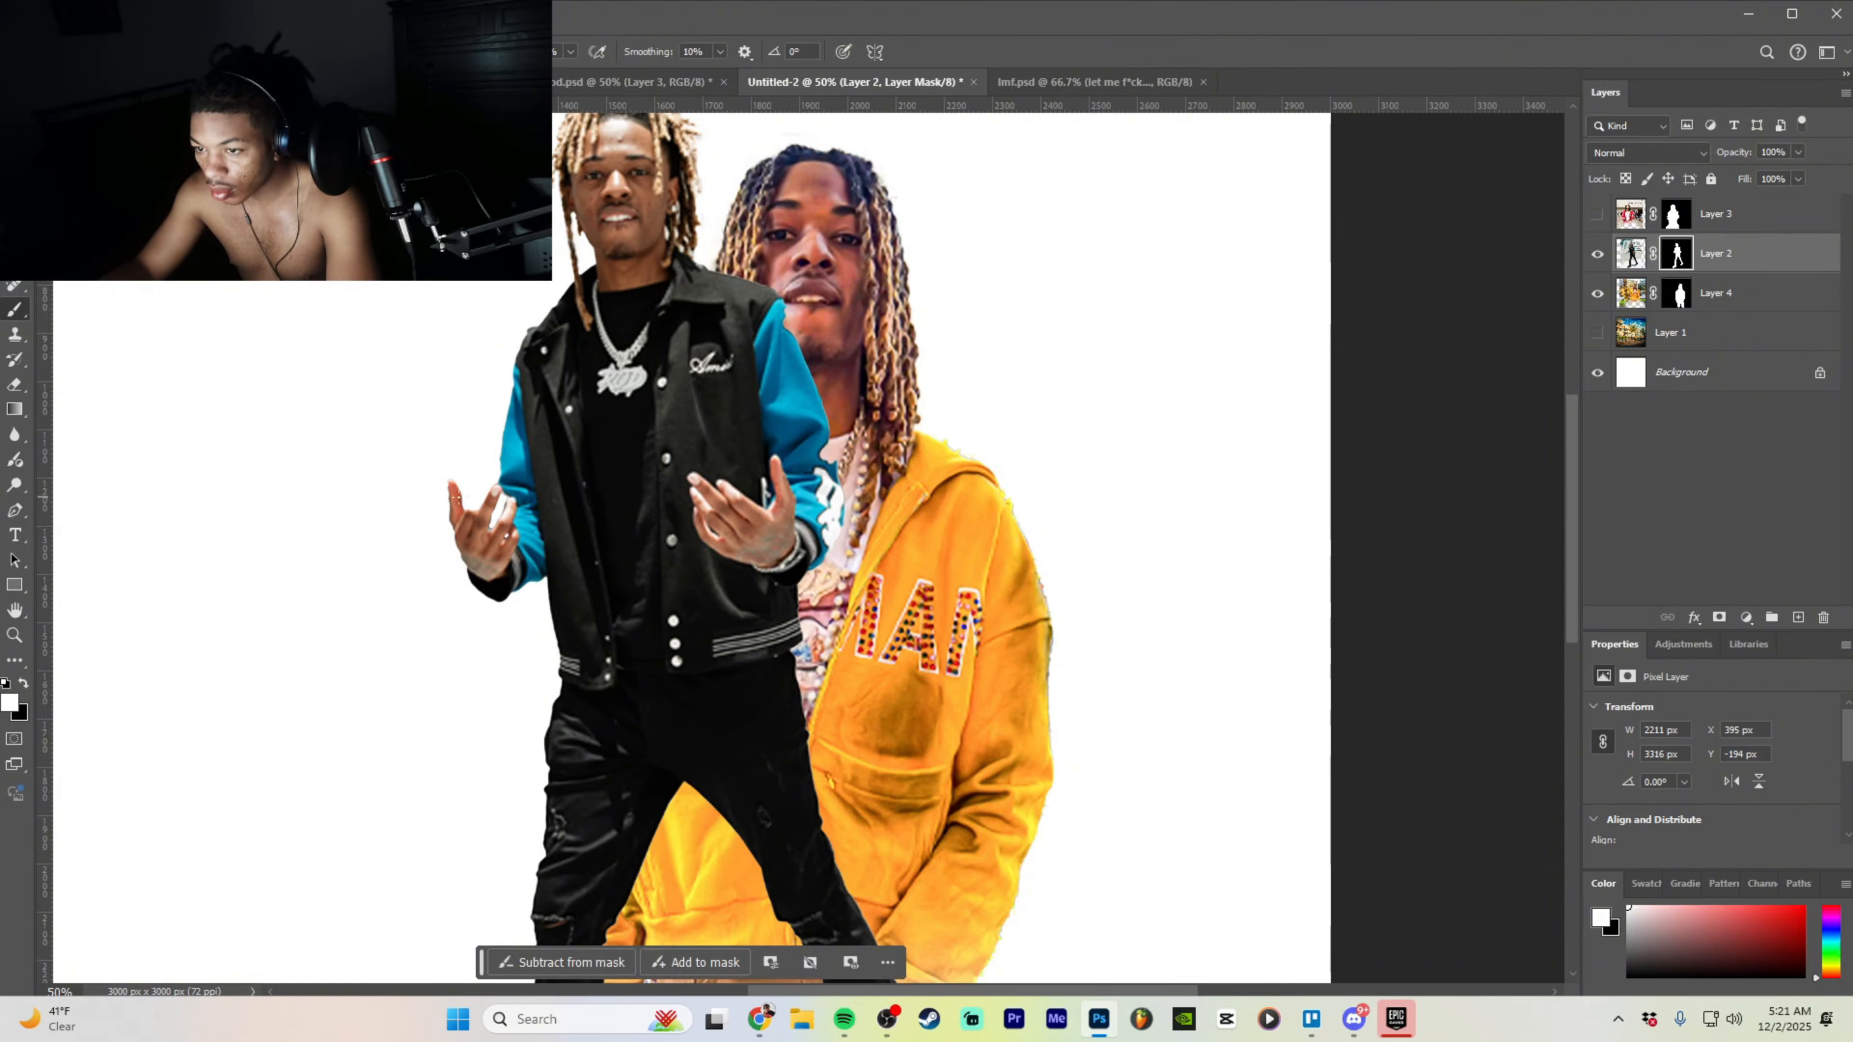
{"action": "key", "text": "ctrl+plus"}
{"action": "key", "text": "ctrl+plus"}
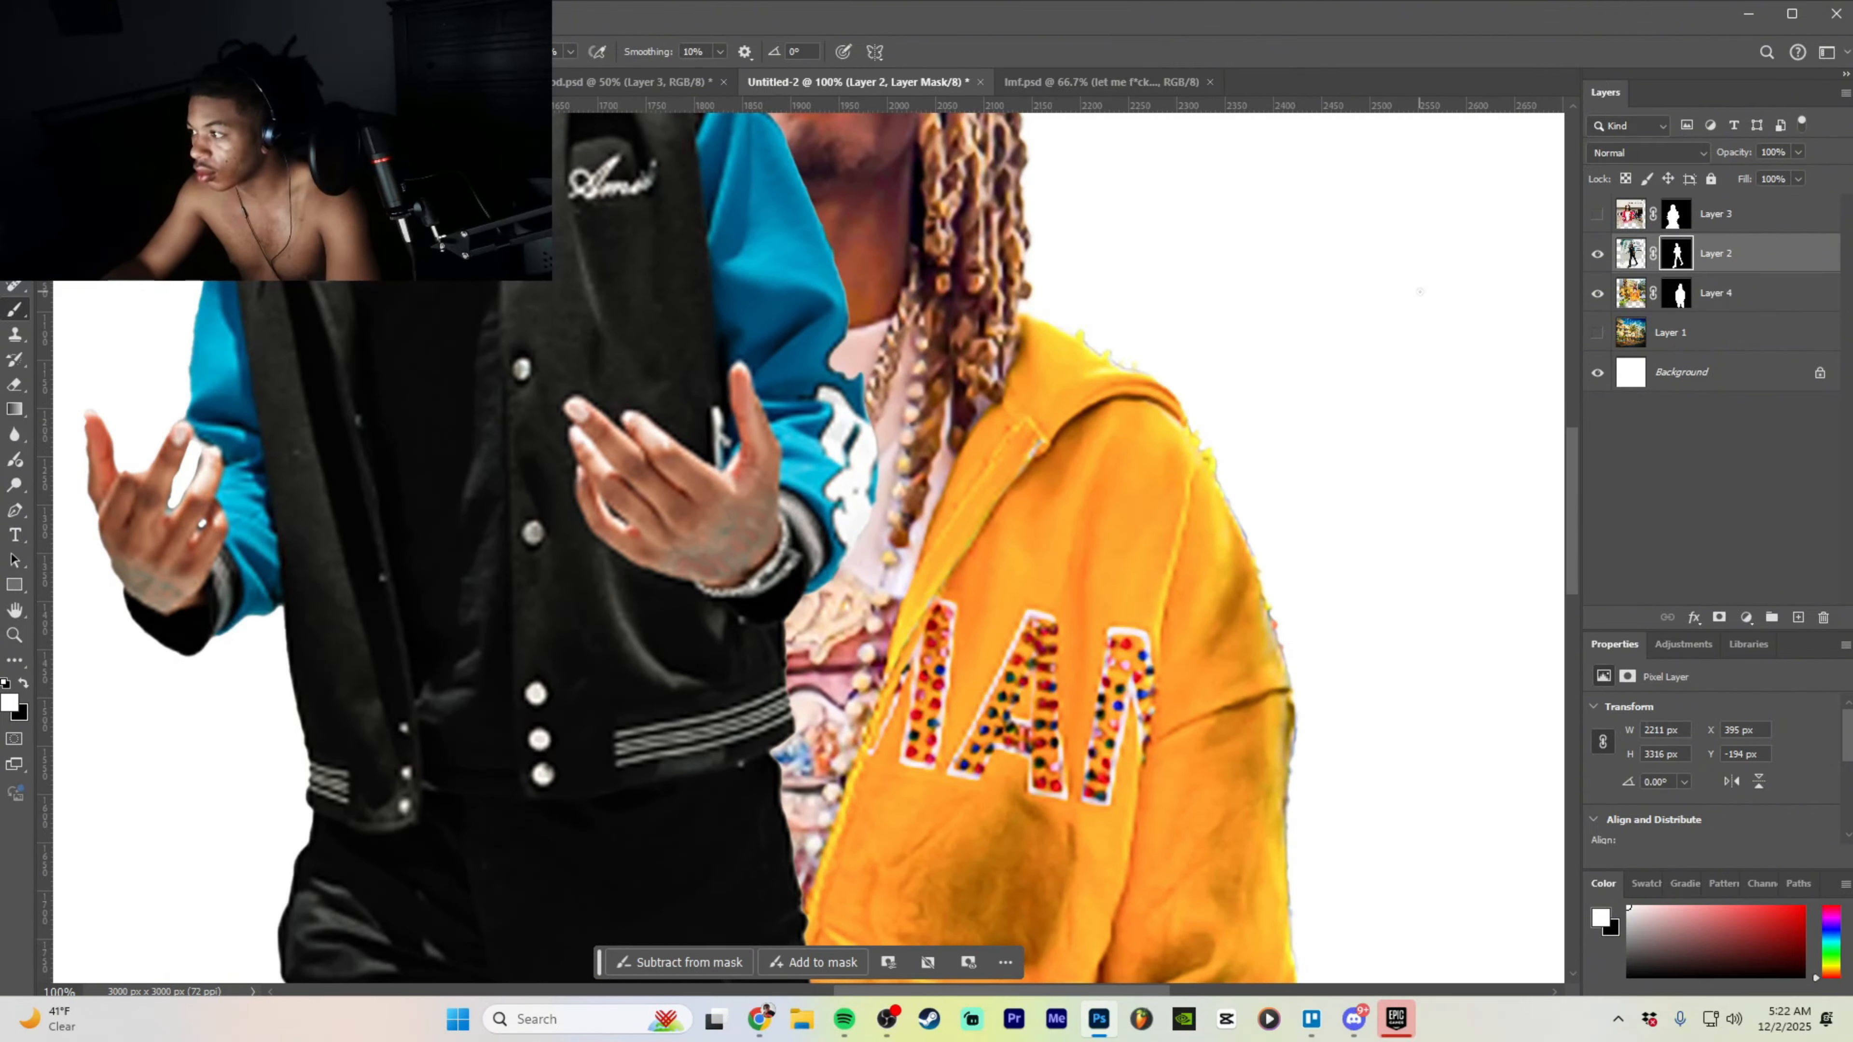
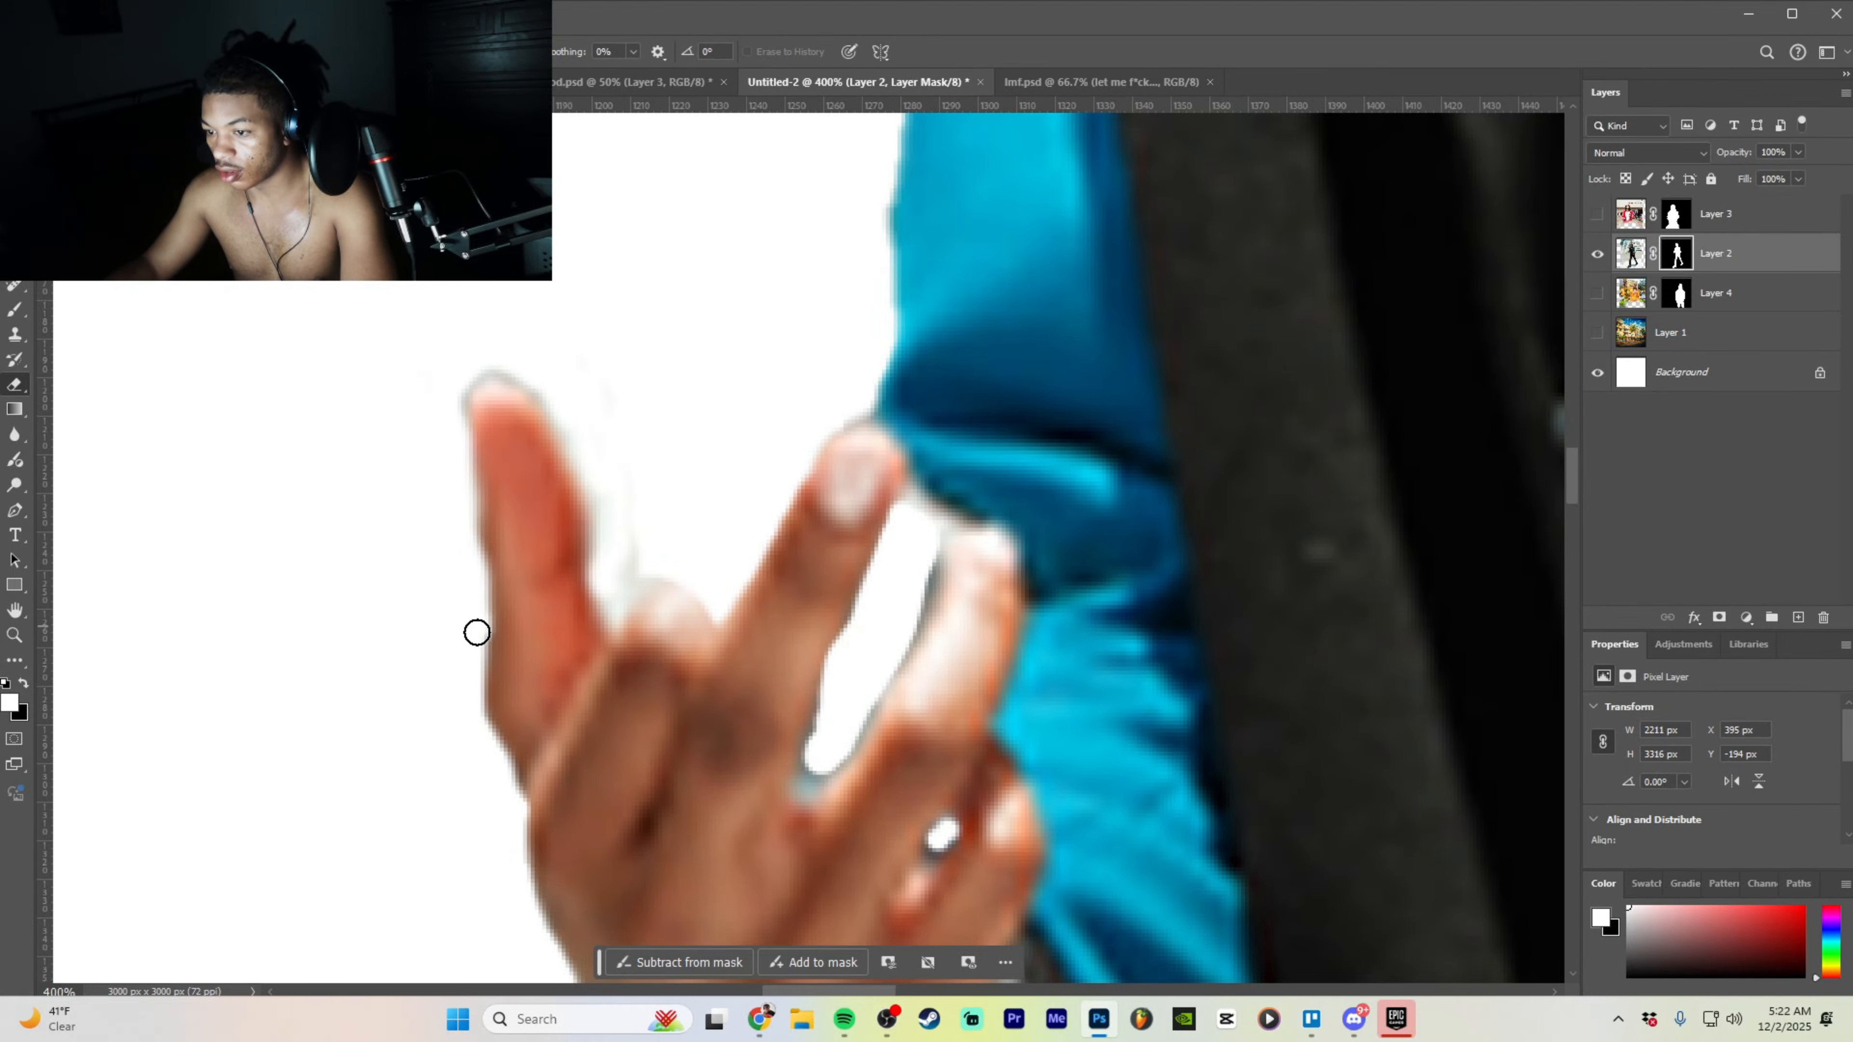
- Erase the grey fringe along the black-jacket man's fingers, zoom out, and show the red-hoodie man
{"action": "left_click_drag", "start_coordinate": [631, 546], "coordinate": [584, 451]}
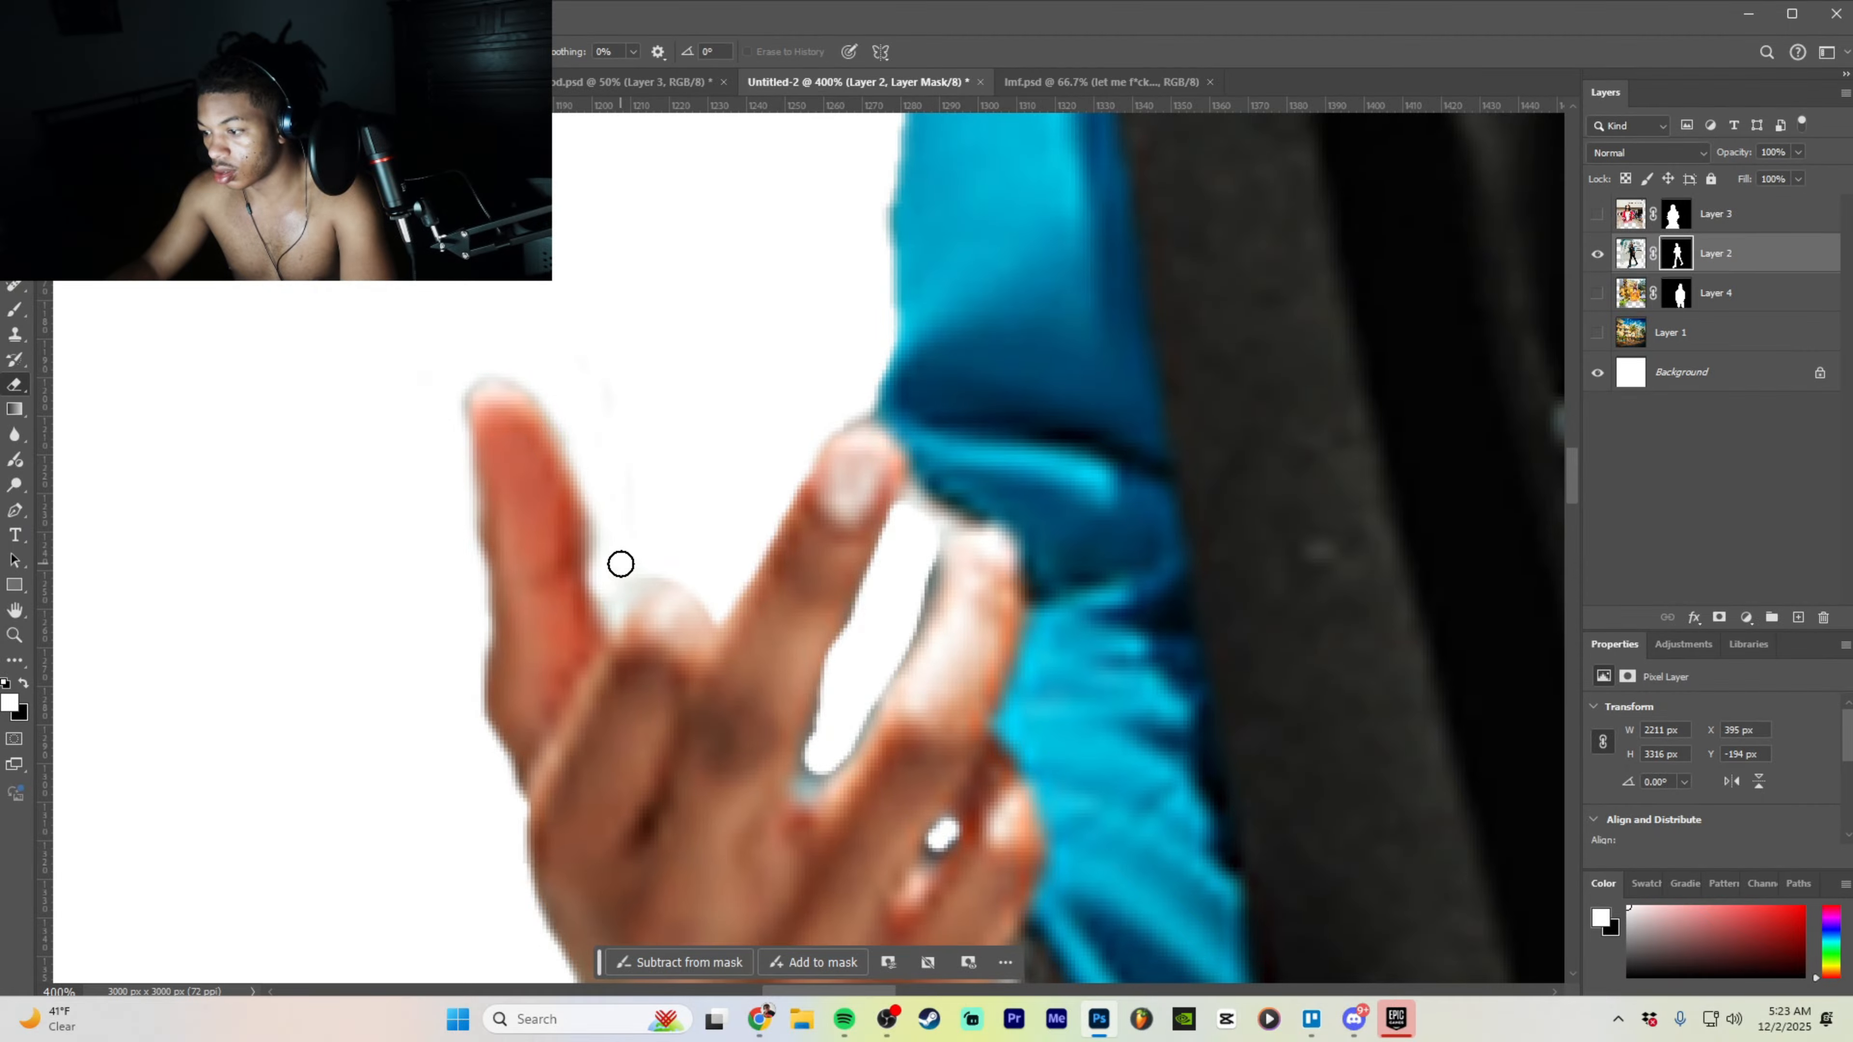
{"action": "key", "text": "ctrl+minus"}
{"action": "key", "text": "ctrl+minus"}
{"action": "key", "text": "ctrl+minus"}
{"action": "key", "text": "ctrl+minus"}
{"action": "key", "text": "ctrl+minus"}
{"action": "key", "text": "ctrl+minus"}
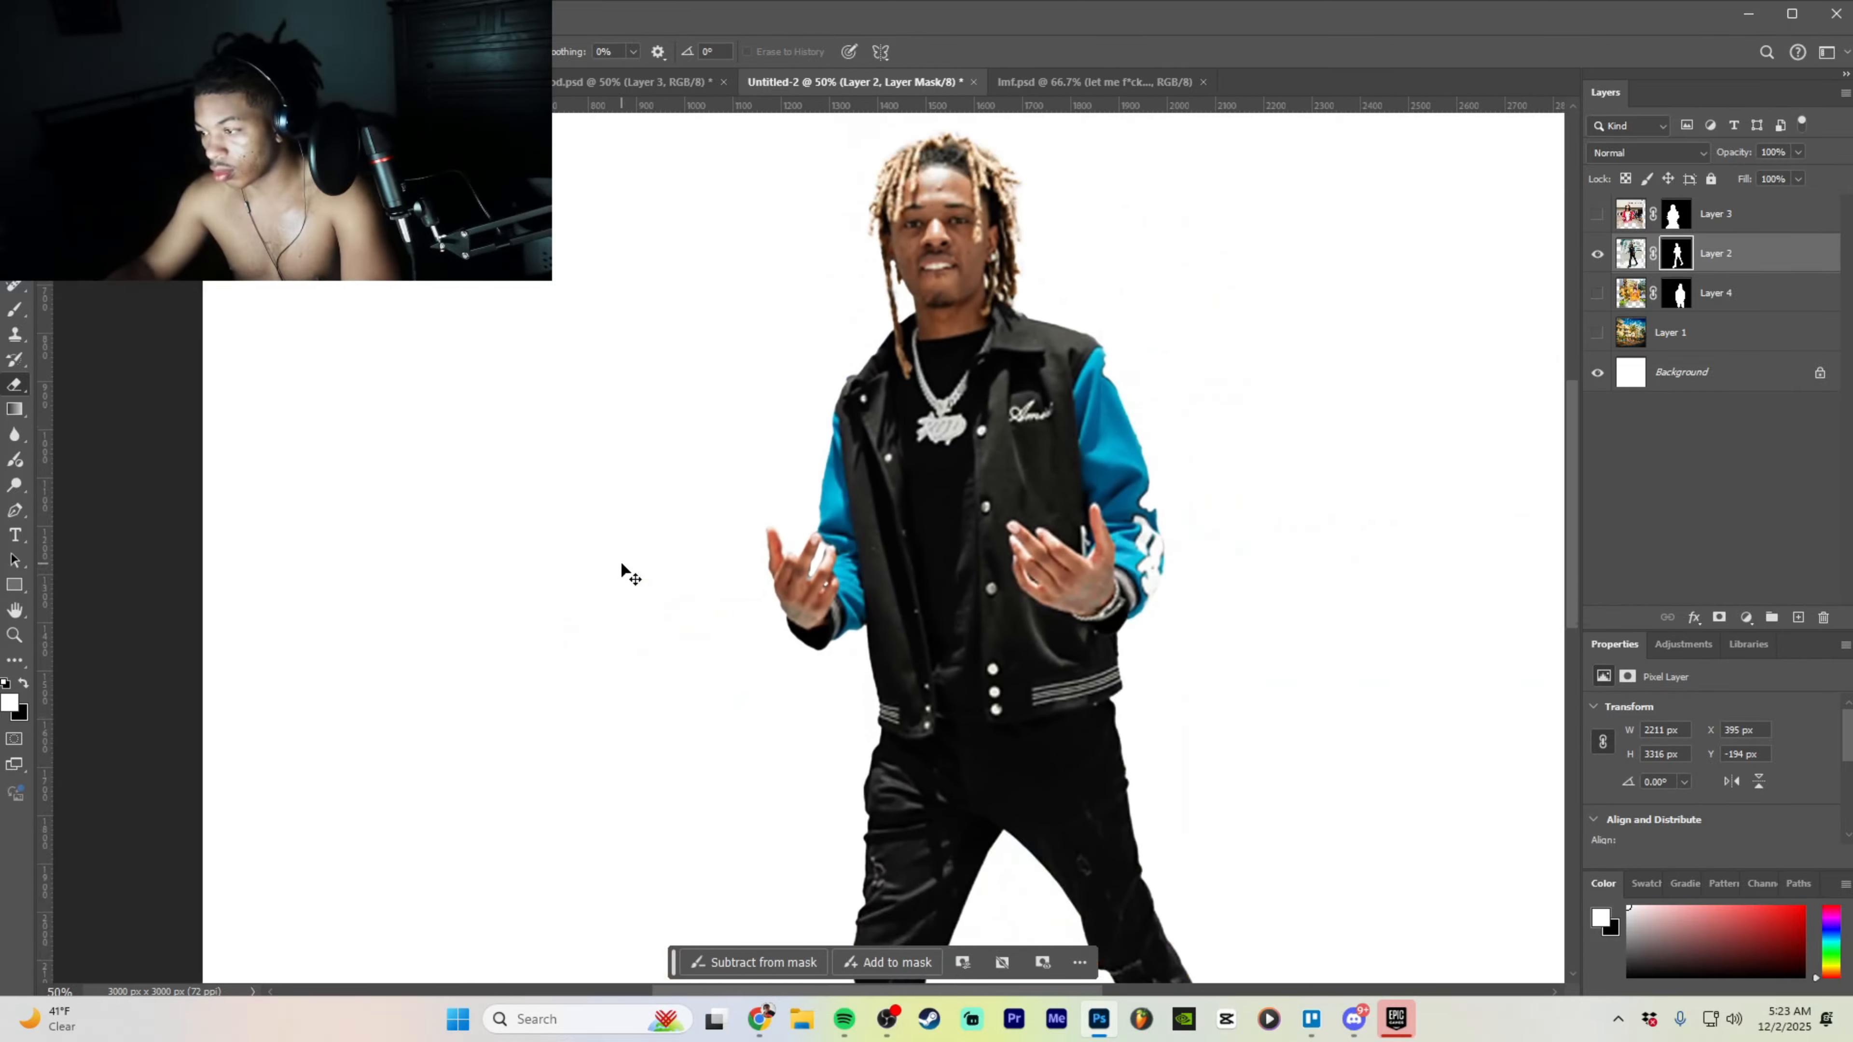
{"action": "key", "text": "ctrl+minus"}
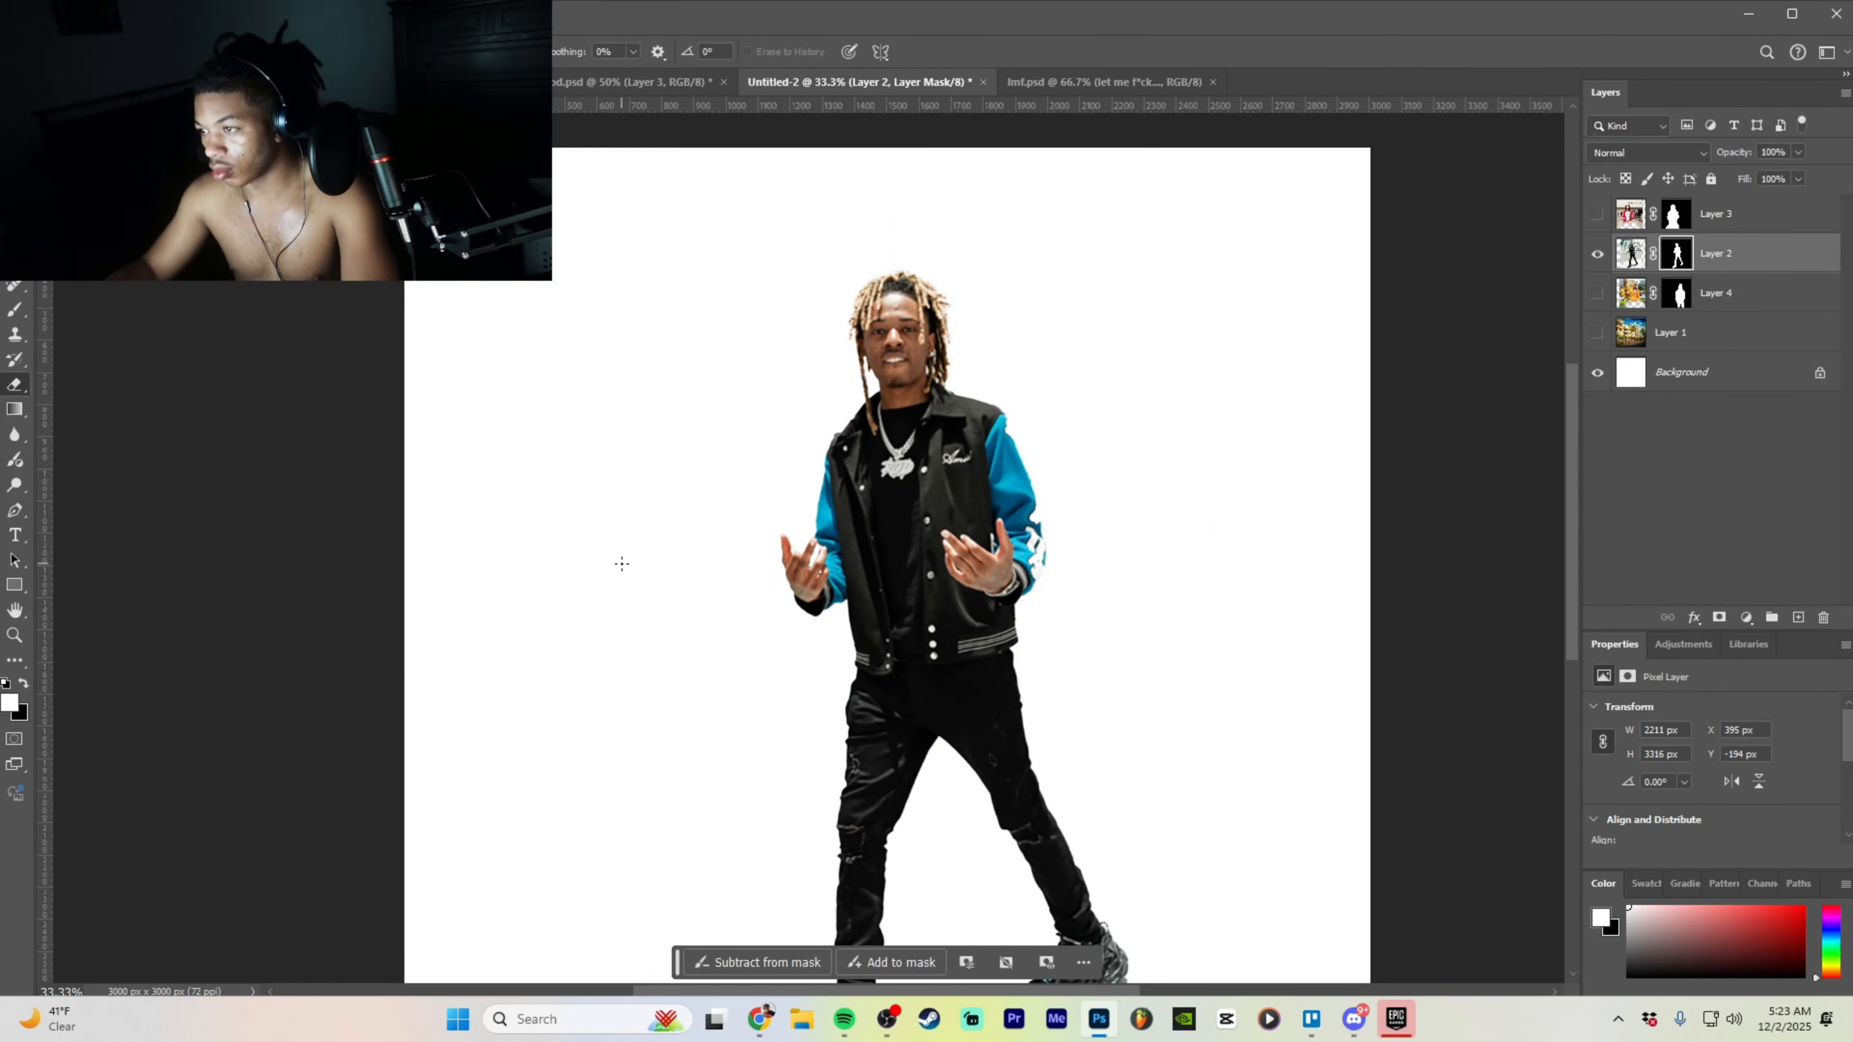
{"action": "left_click", "coordinate": [1754, 213]}
{"action": "left_click", "coordinate": [1596, 214]}
- Show the street background layer and return to the Eraser's brush presets
{"action": "left_click", "coordinate": [1596, 333]}
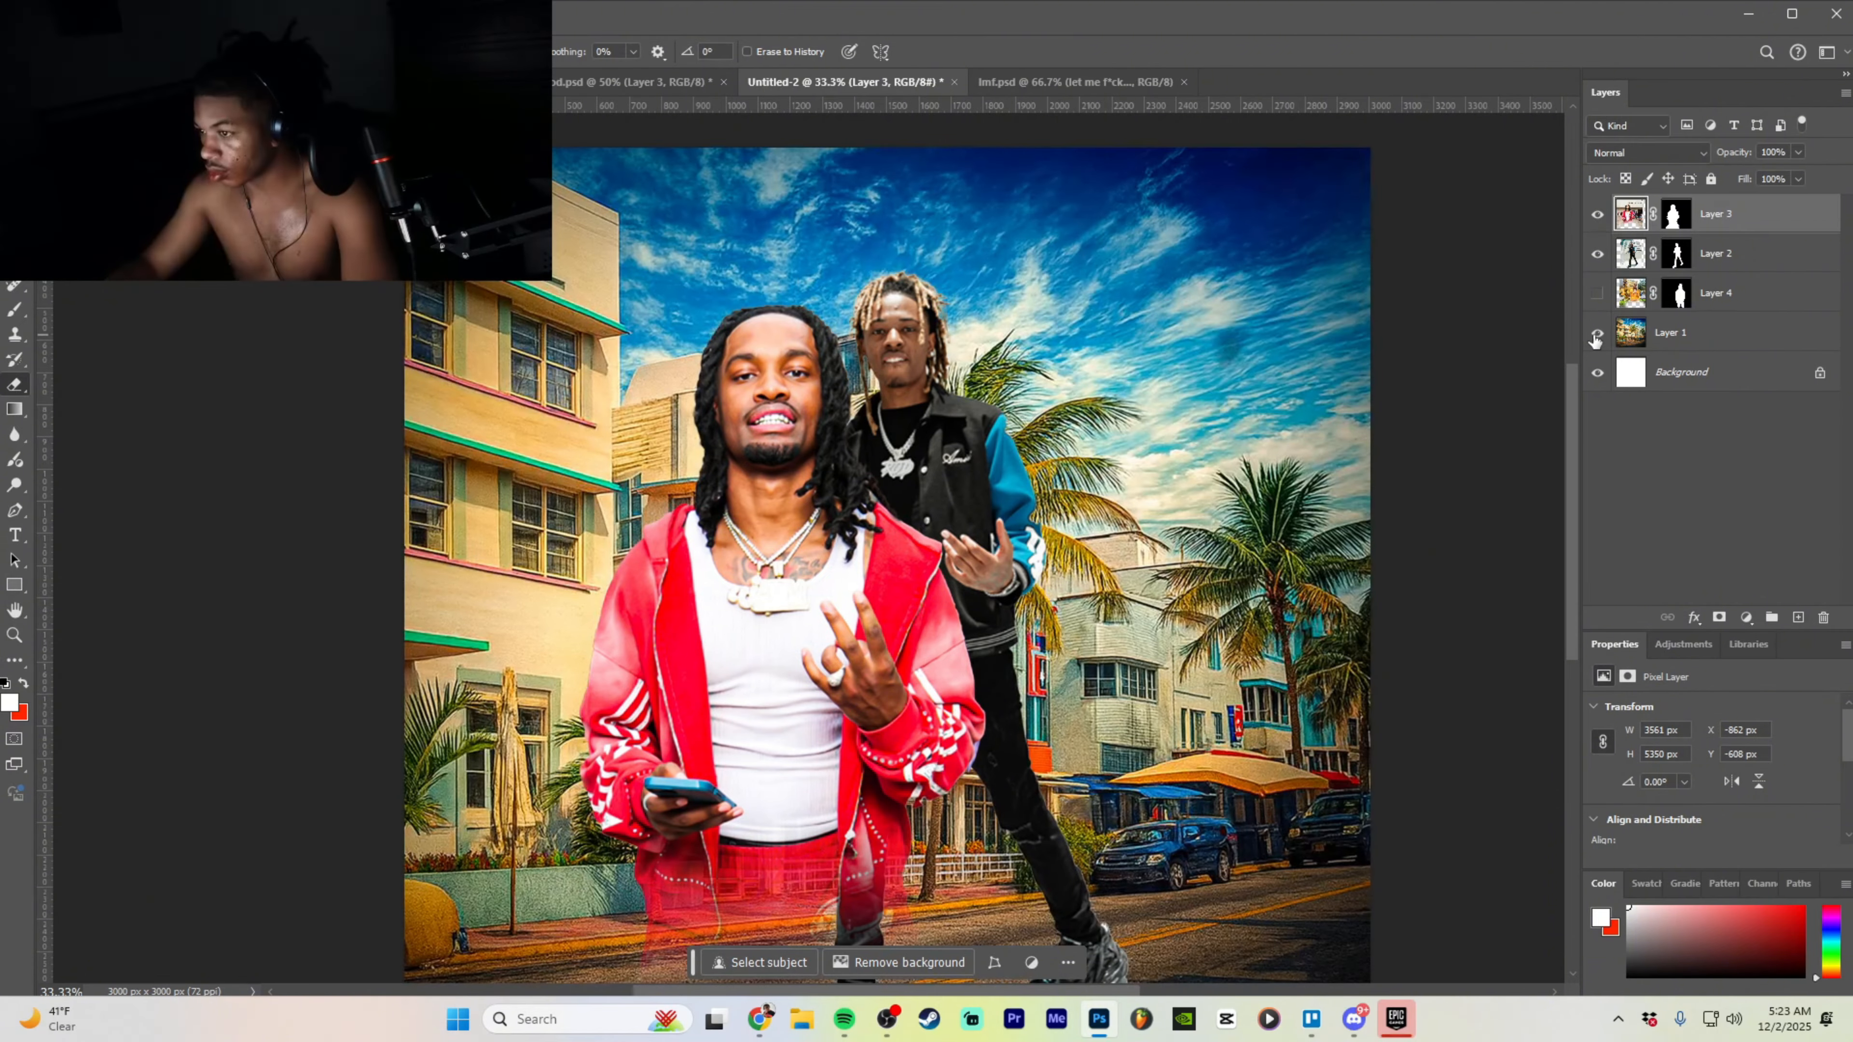
{"action": "key", "text": "v"}
{"action": "key", "text": "ctrl+plus"}
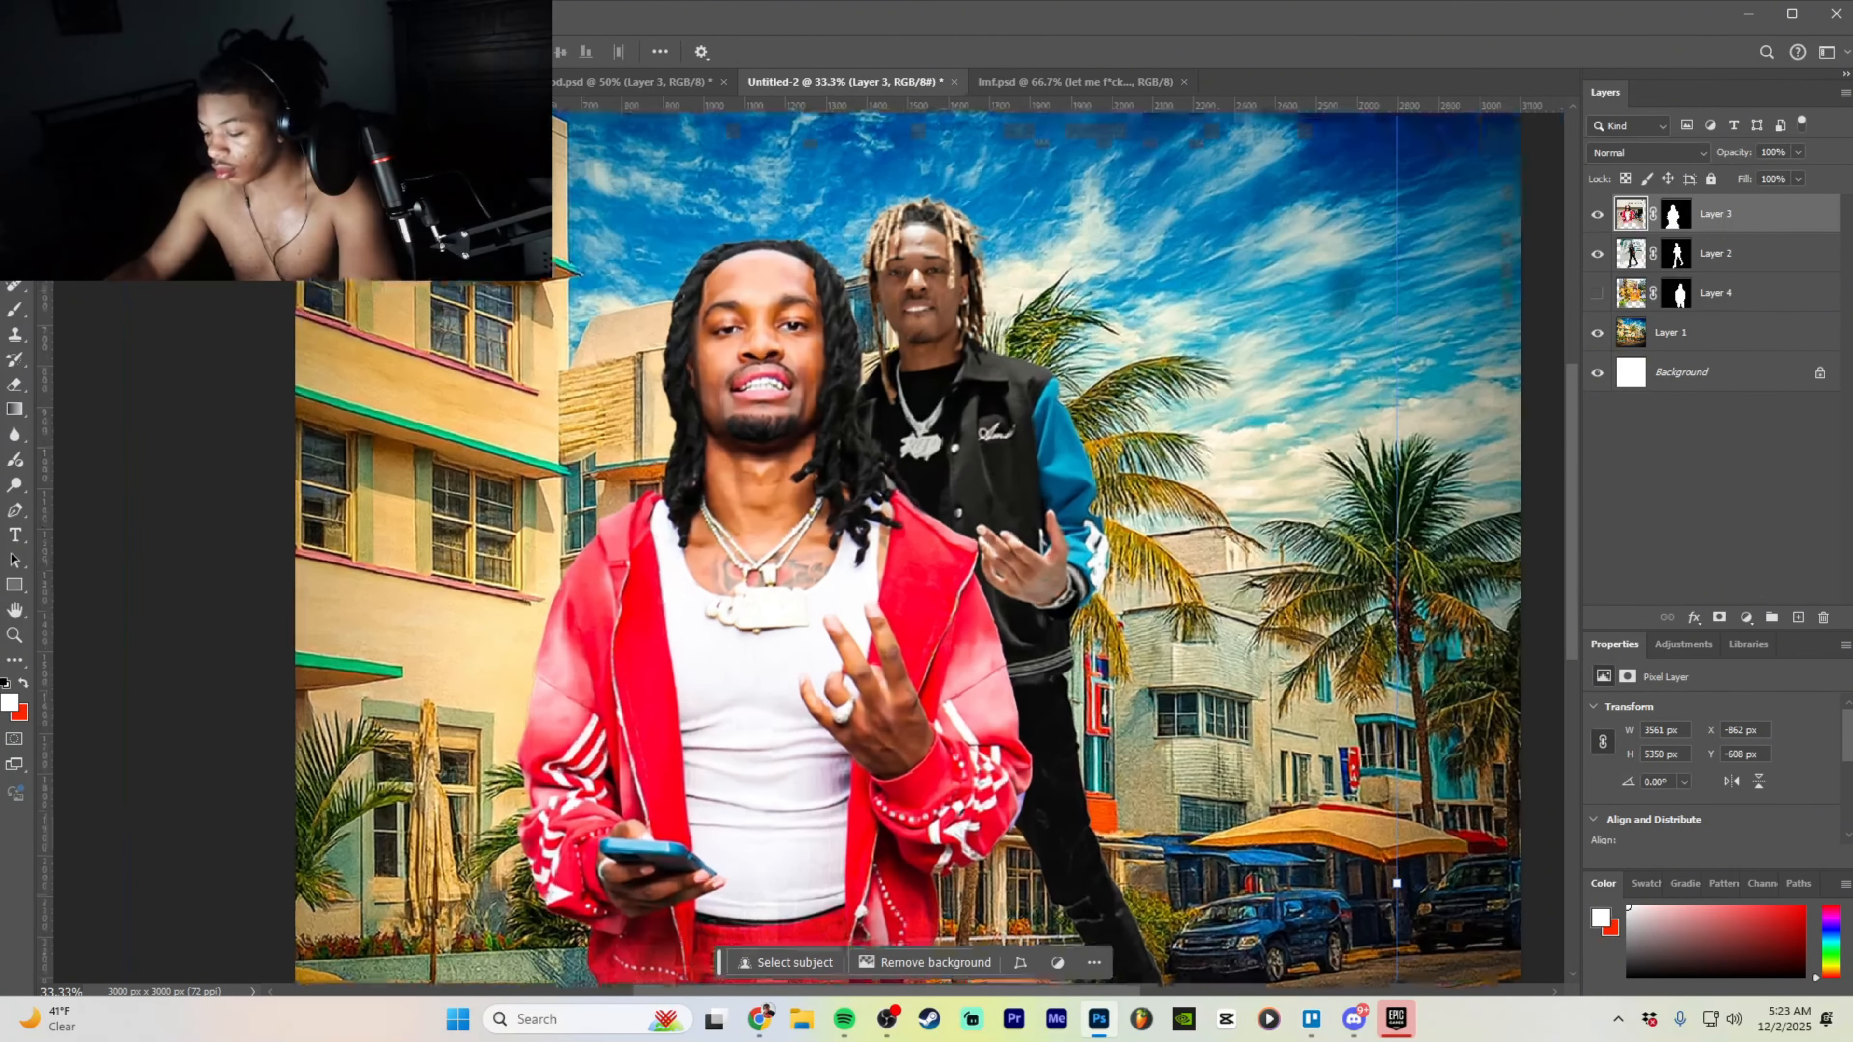
{"action": "key", "text": "ctrl+minus"}
{"action": "key", "text": "ctrl+minus"}
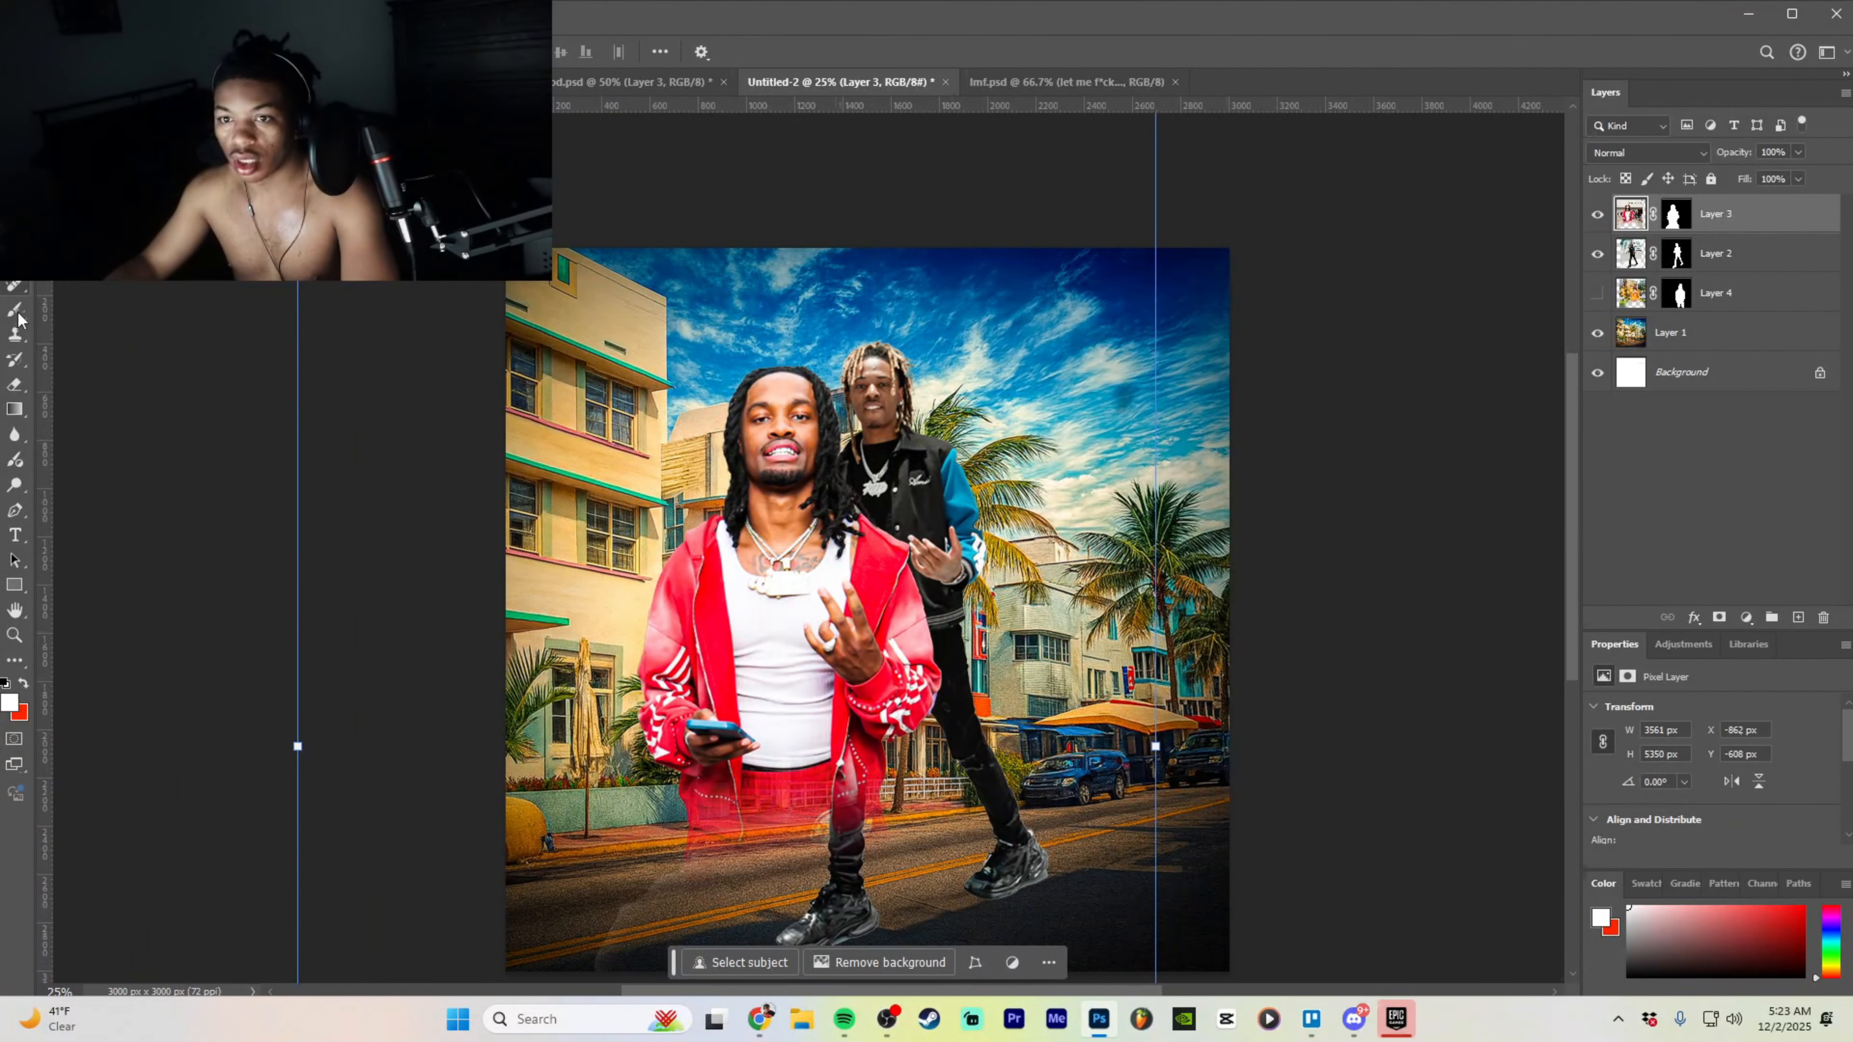
{"action": "left_click", "coordinate": [14, 386]}
{"action": "left_click", "coordinate": [72, 52]}
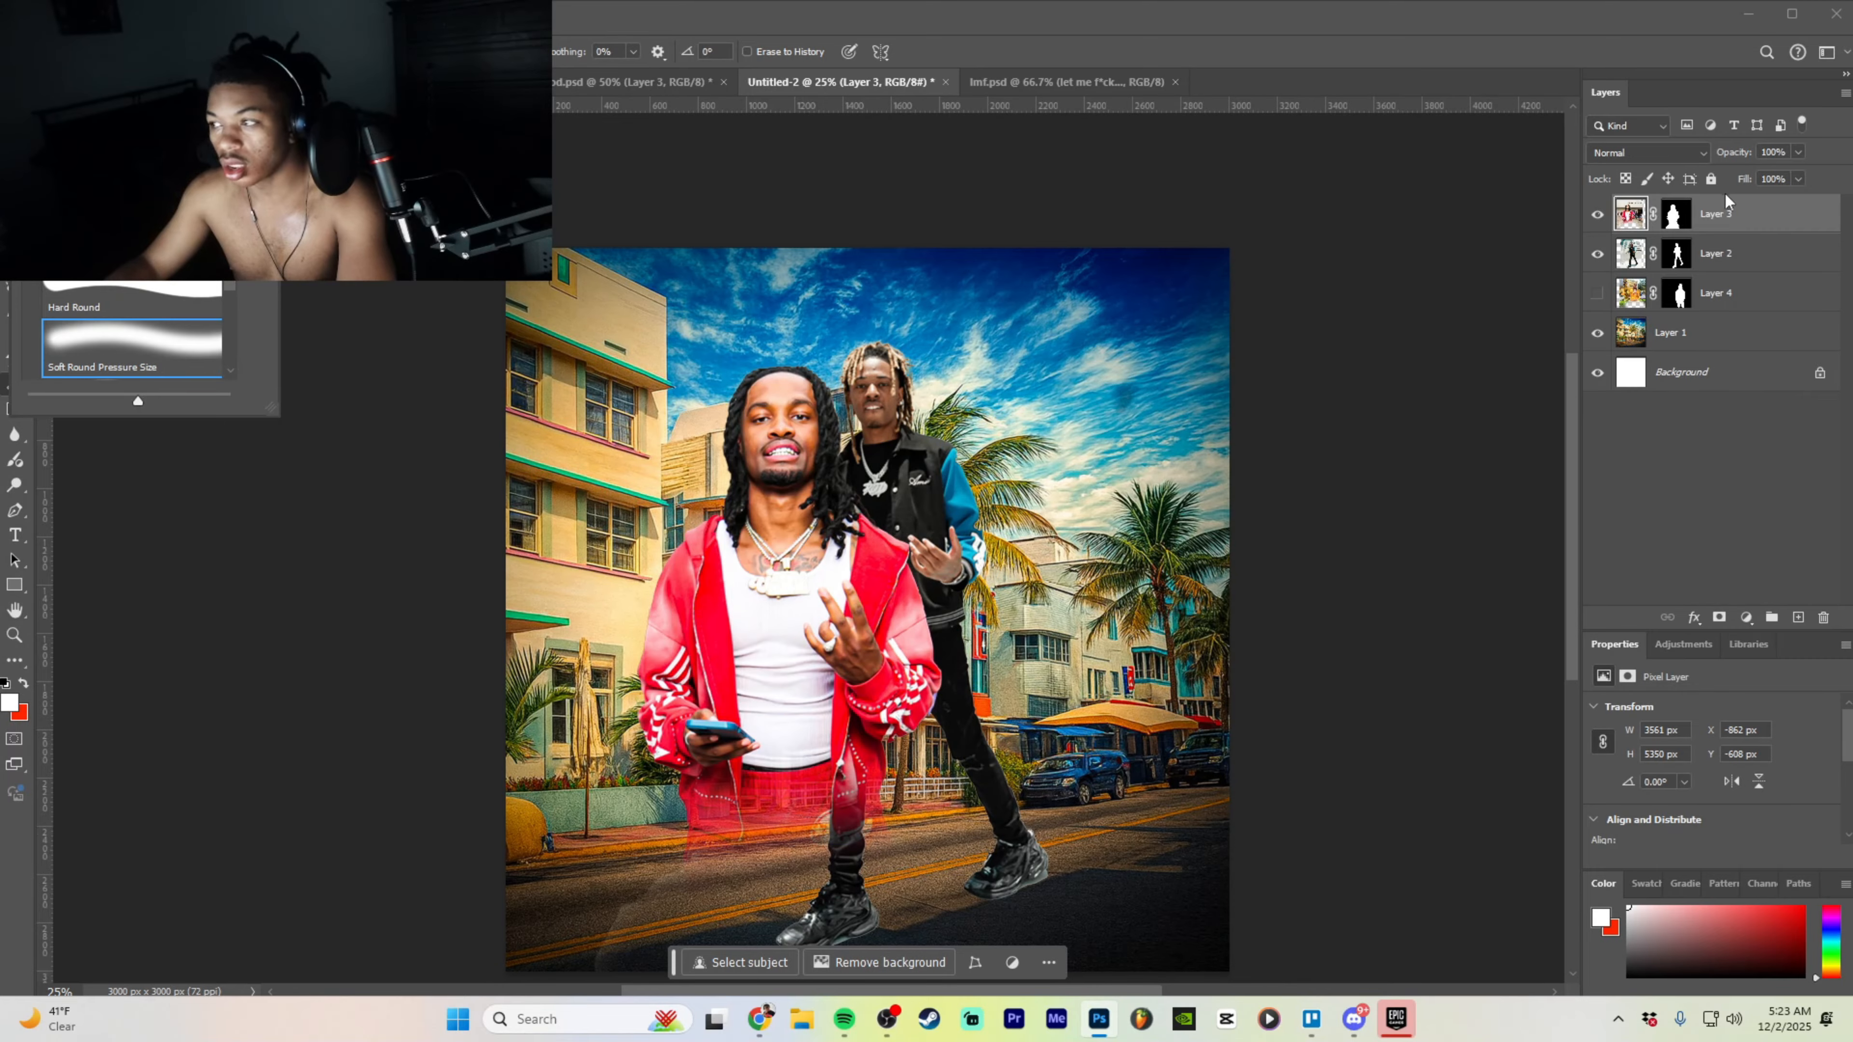
- Hide the red-hoodie man and select the black-jacket man's layer
{"action": "left_click", "coordinate": [1597, 214]}
{"action": "left_click", "coordinate": [1006, 744]}
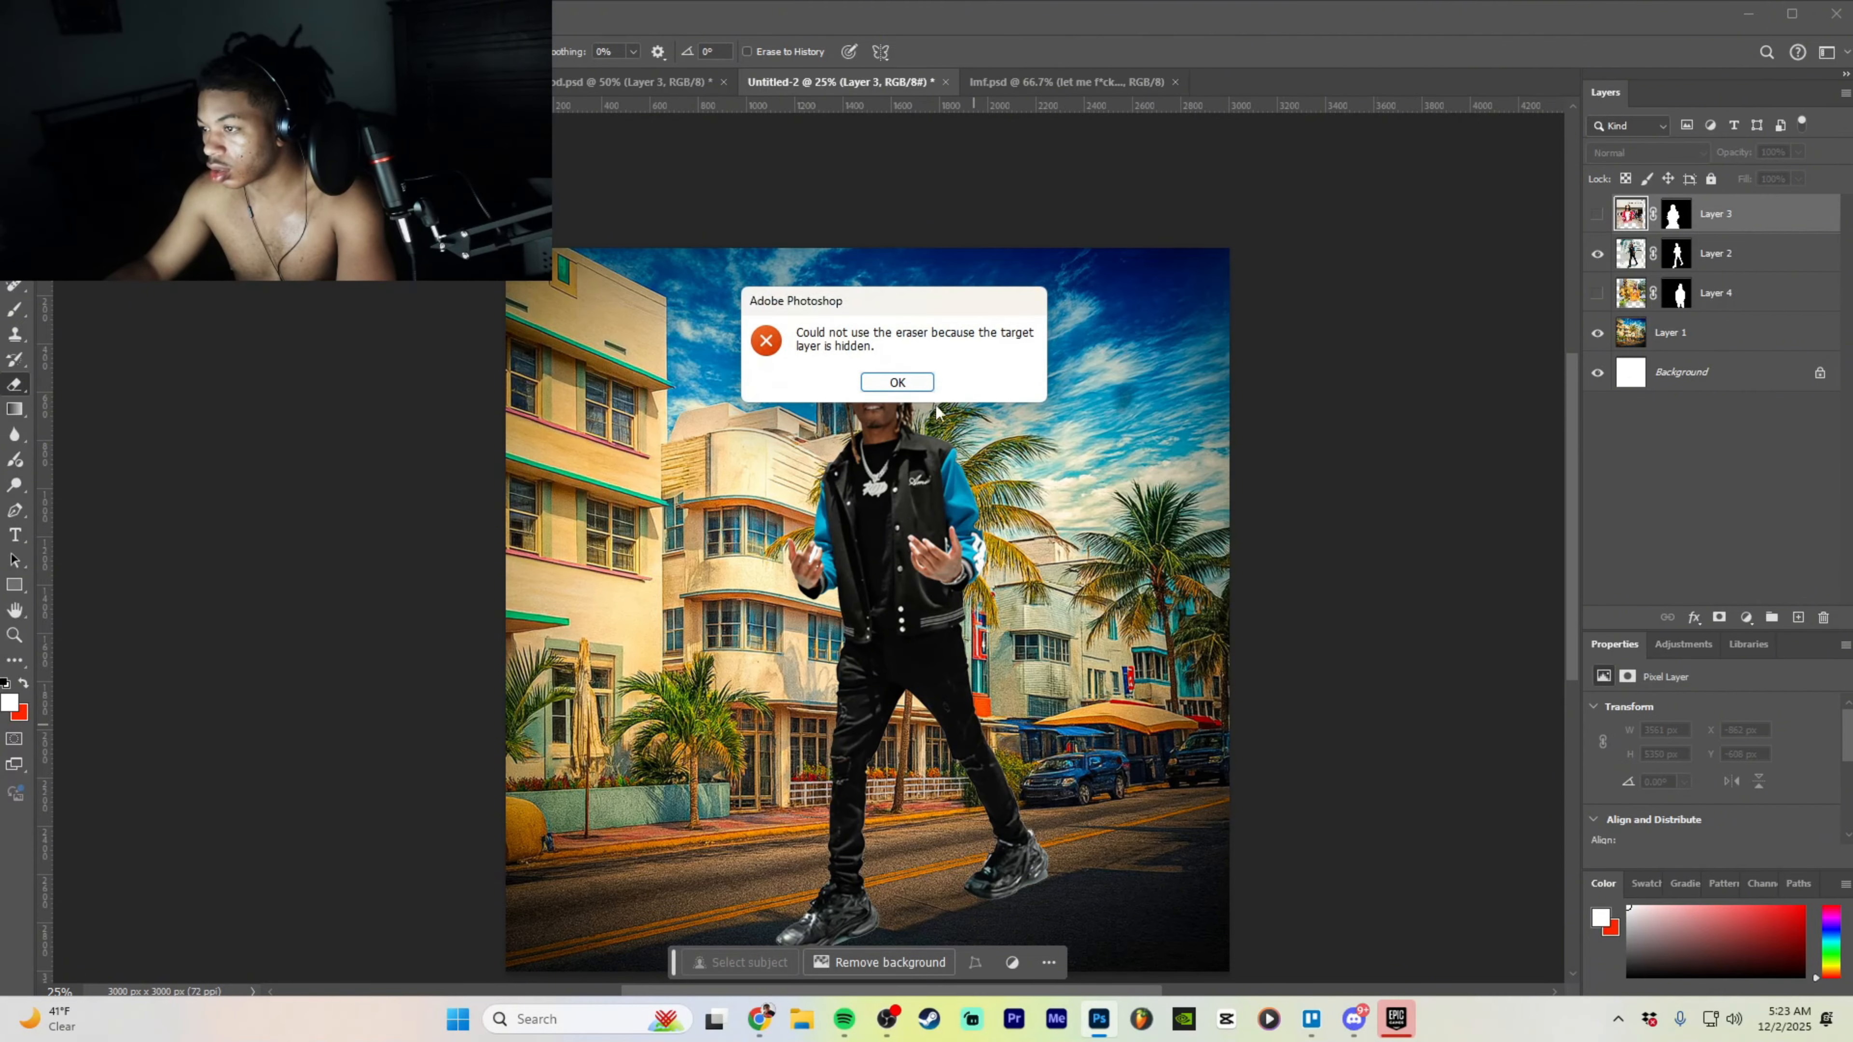
{"action": "left_click", "coordinate": [906, 381]}
{"action": "left_click", "coordinate": [1740, 255]}
{"action": "scroll", "coordinate": [963, 757], "scroll_direction": "down", "scroll_amount": 2}
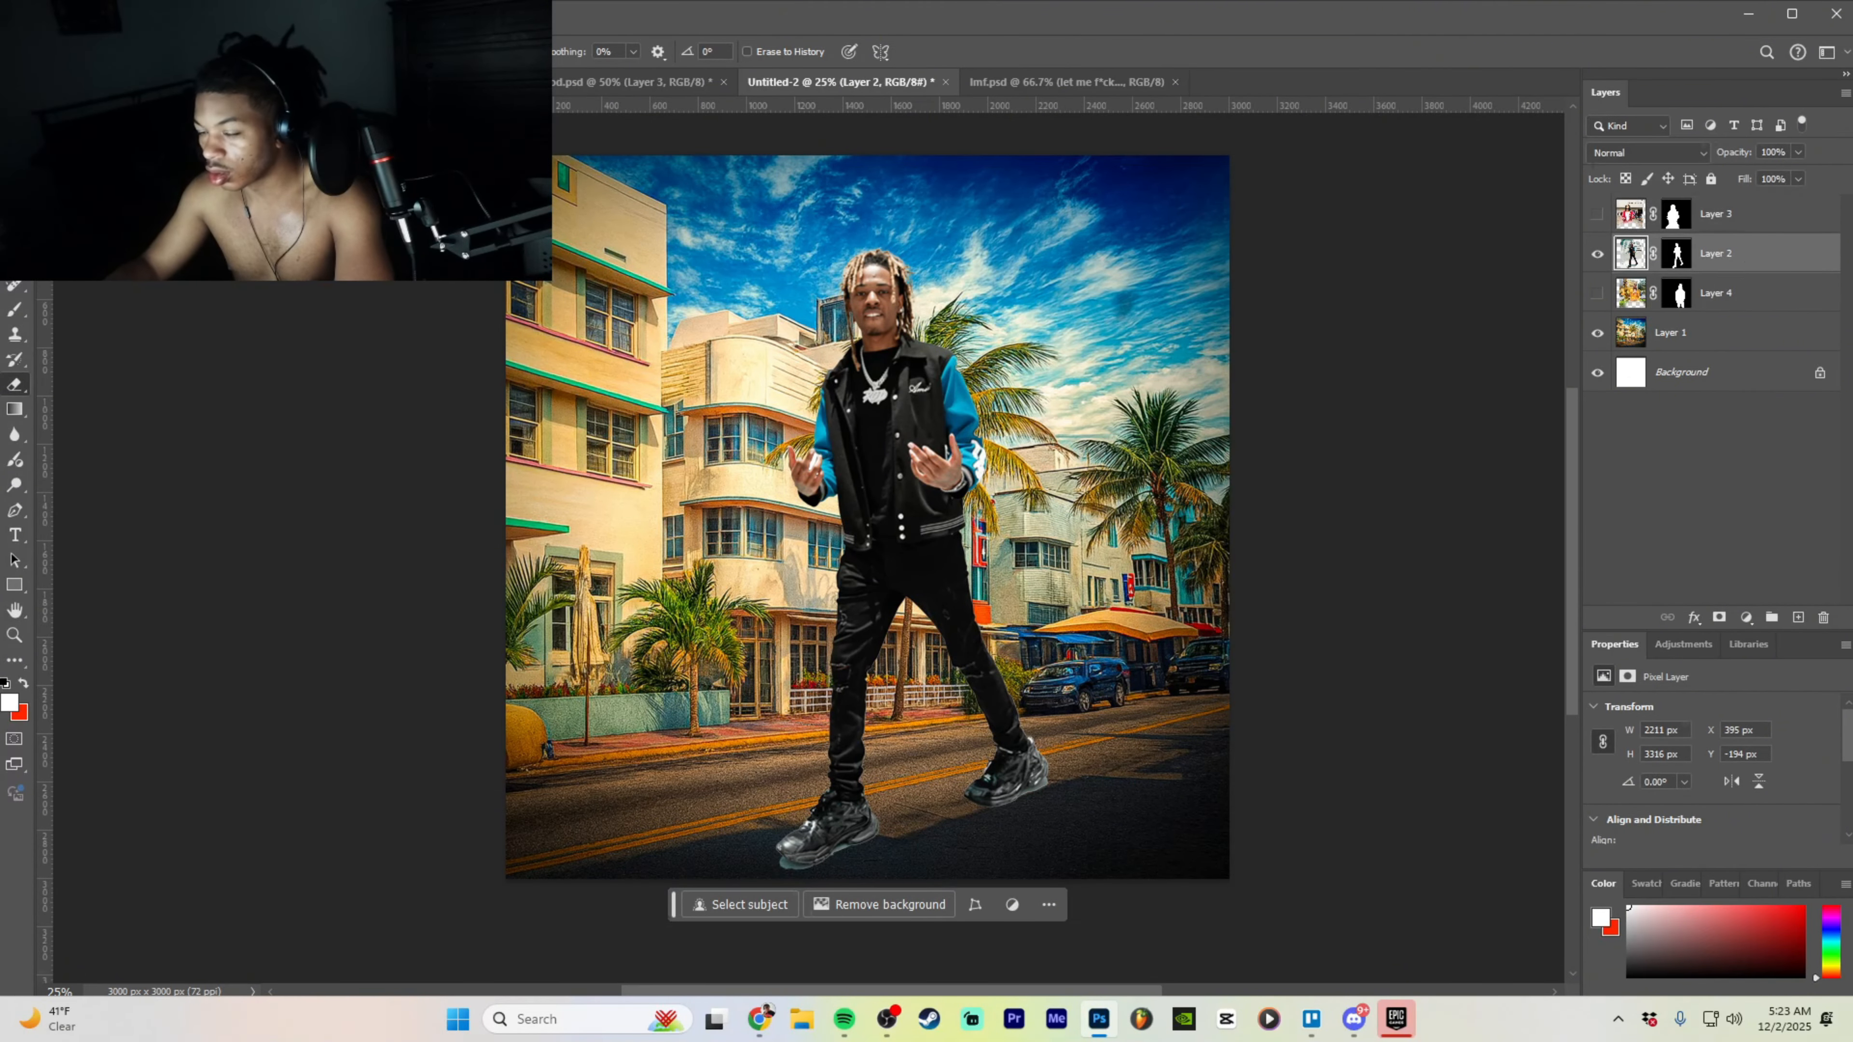
{"action": "left_click", "coordinate": [73, 52]}
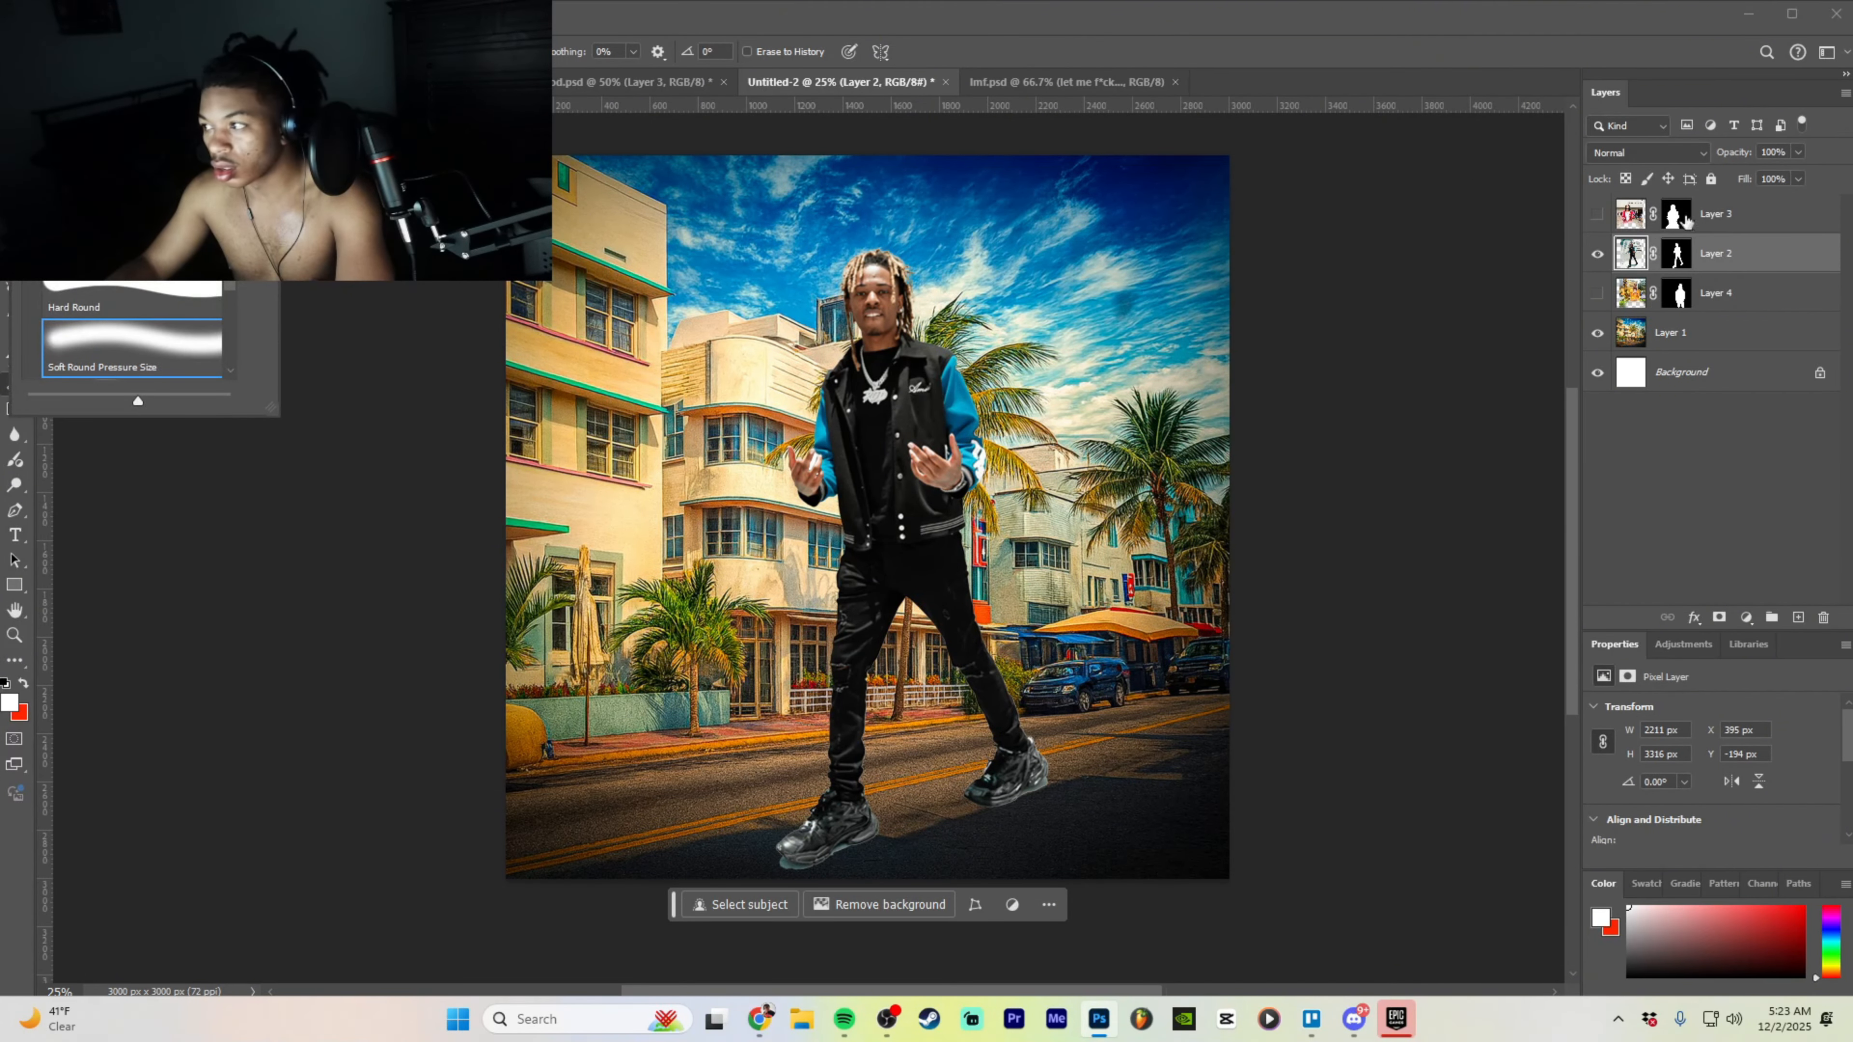
{"action": "key", "text": "Escape"}
- Shrink the black-jacket man and shift him slightly right and down
{"action": "key", "text": "v"}
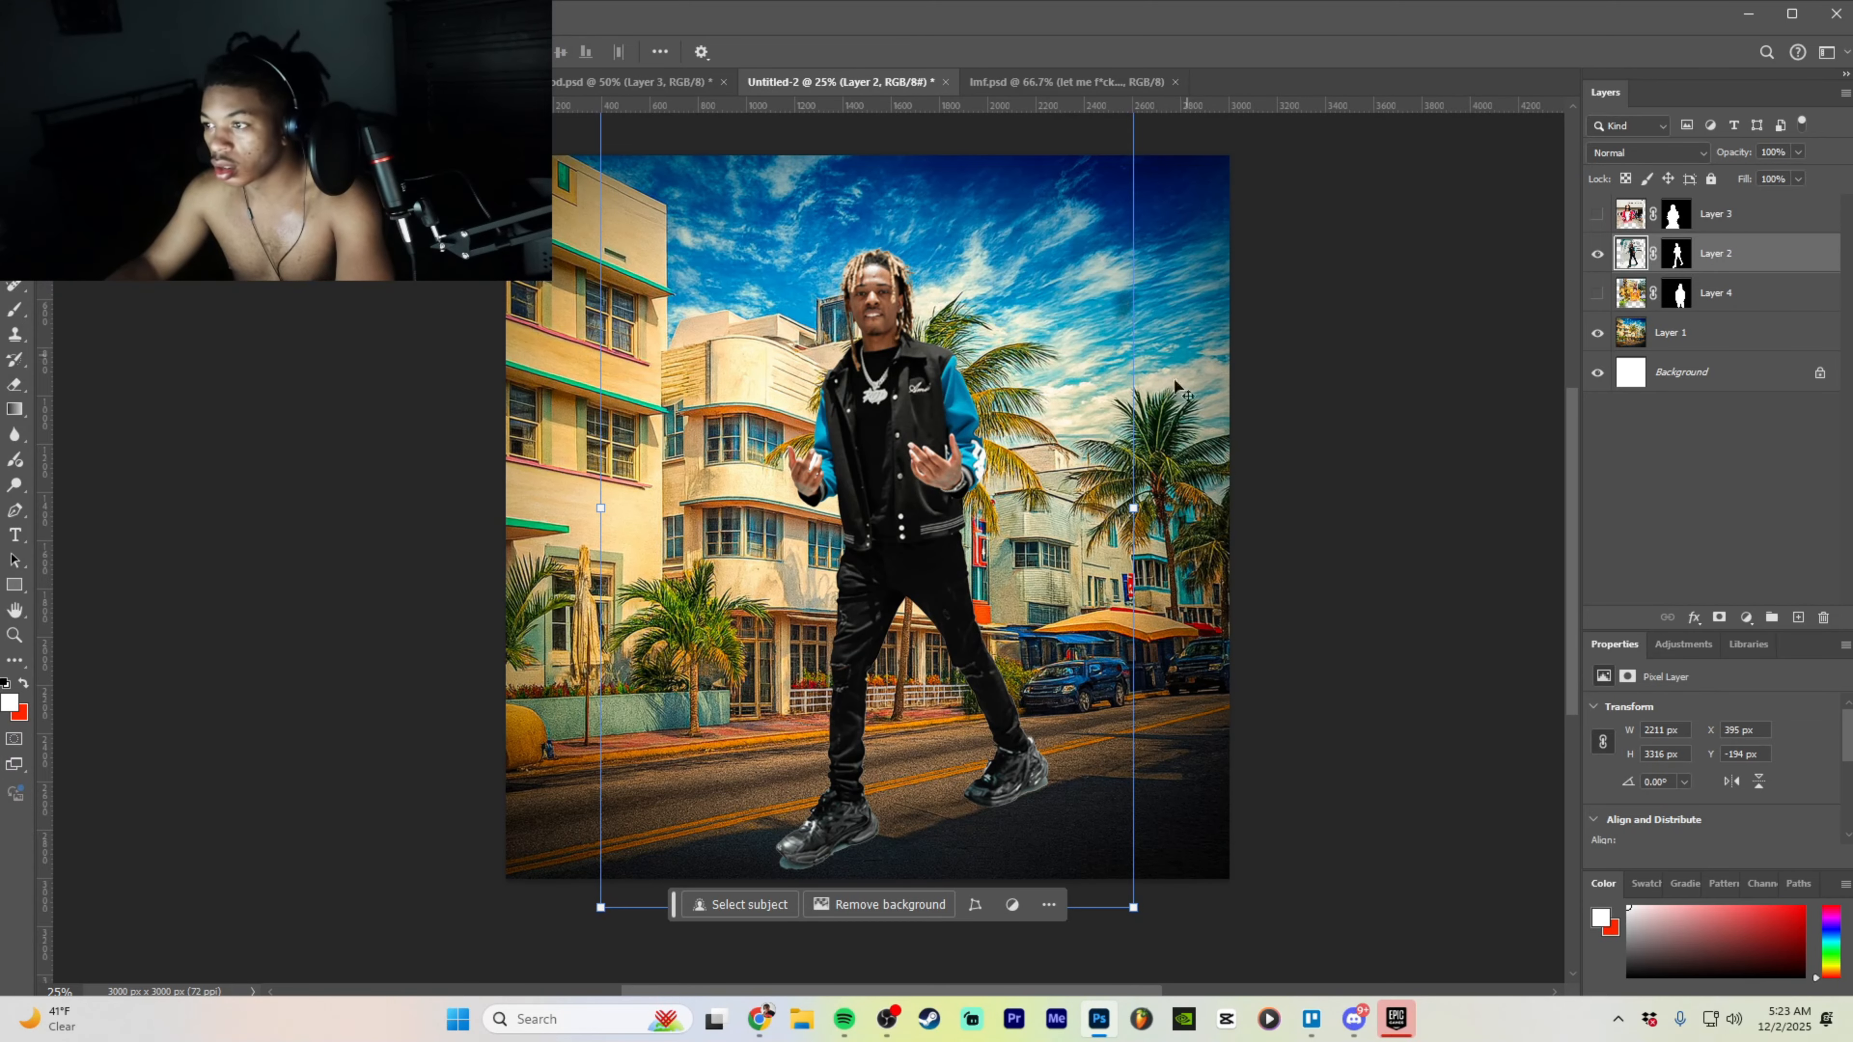
{"action": "left_click_drag", "start_coordinate": [1133, 508], "coordinate": [951, 508]}
{"action": "left_click_drag", "start_coordinate": [845, 505], "coordinate": [1043, 531]}
{"action": "left_click", "coordinate": [962, 834]}
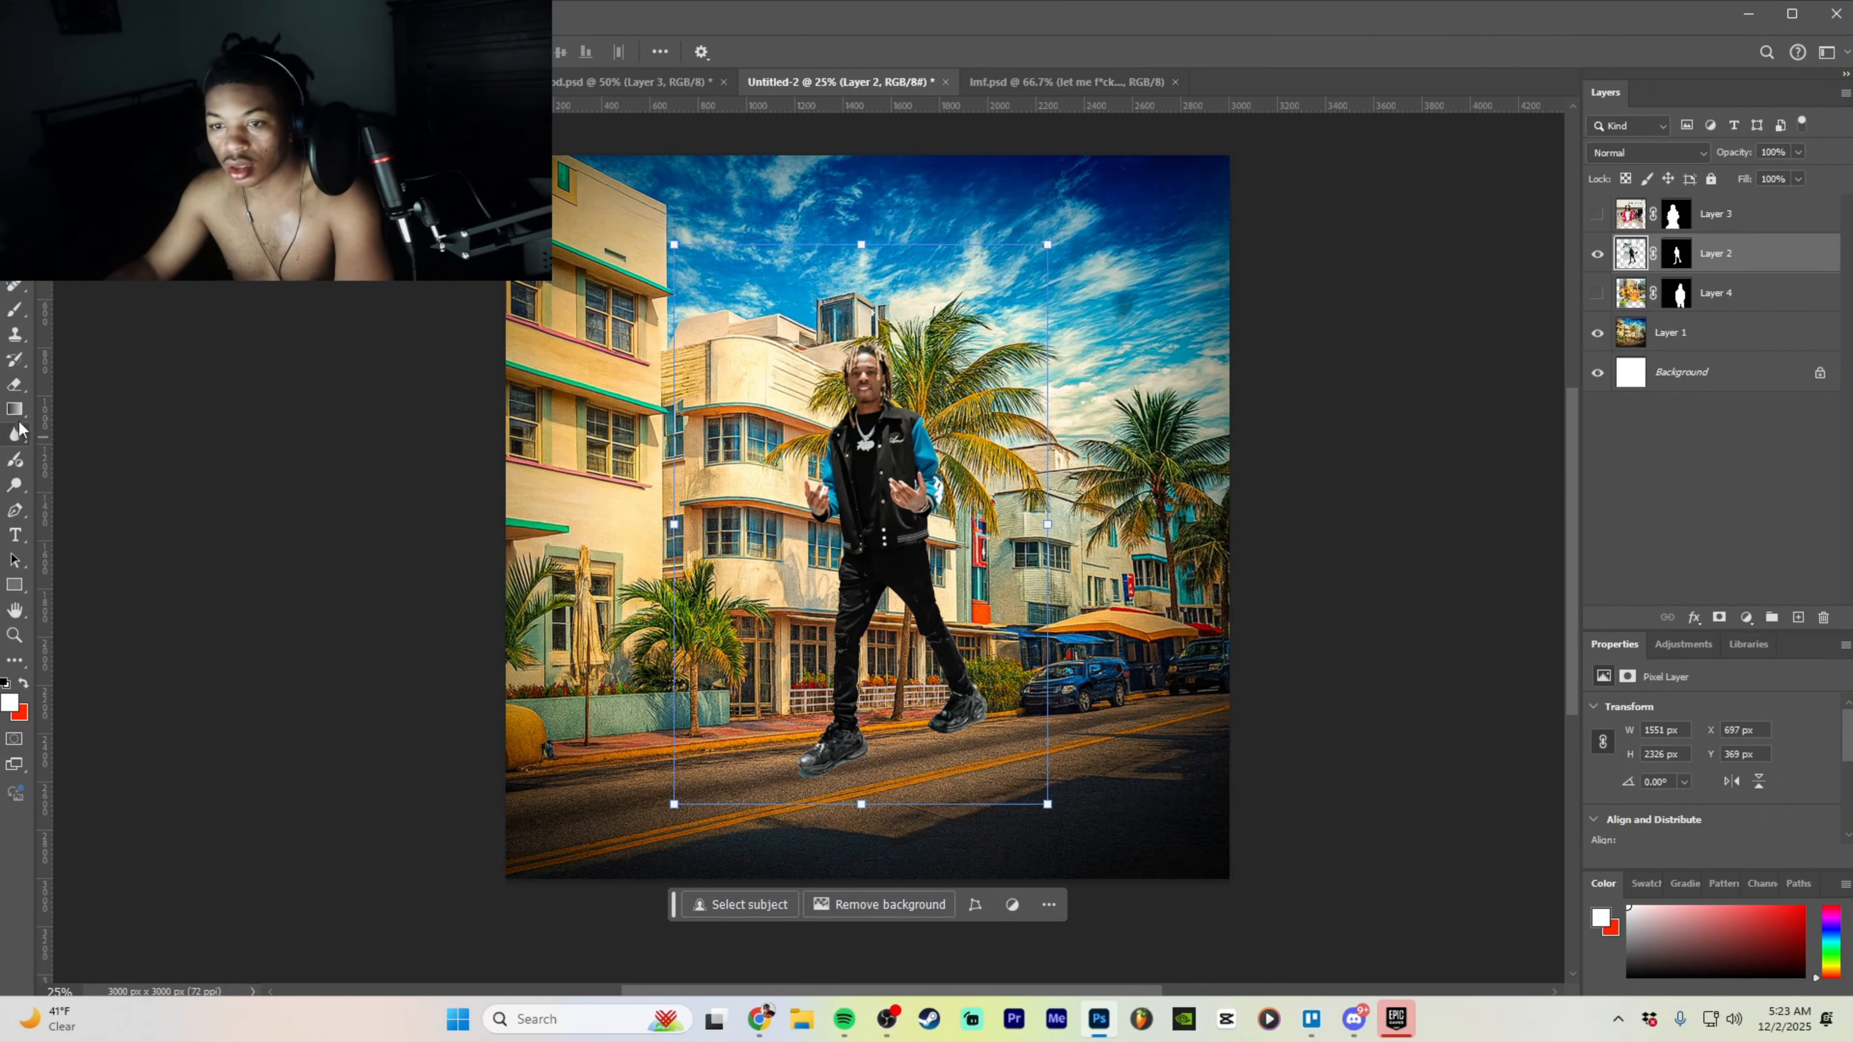
- Erase the black-jacket man's lower legs and shoes, then enlarge him to 2459 × 3688 px
{"action": "left_click", "coordinate": [15, 384]}
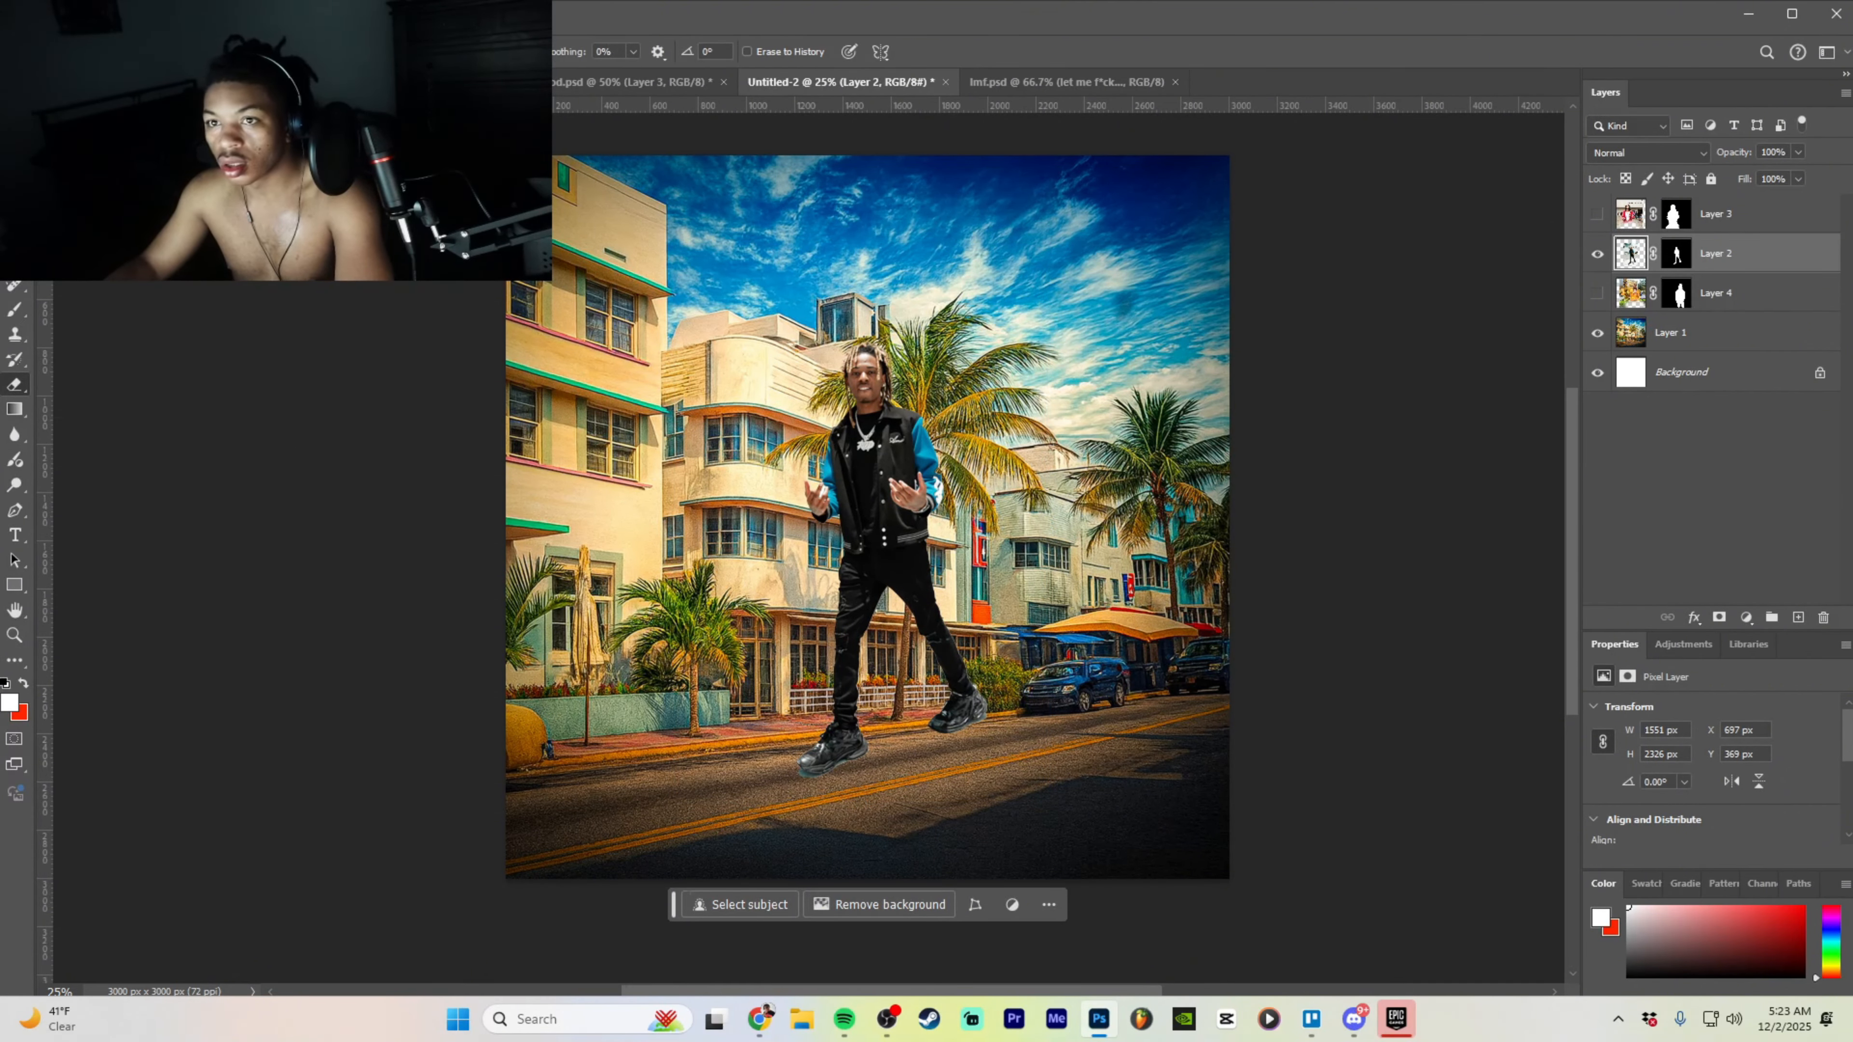
{"action": "left_click", "coordinate": [82, 51]}
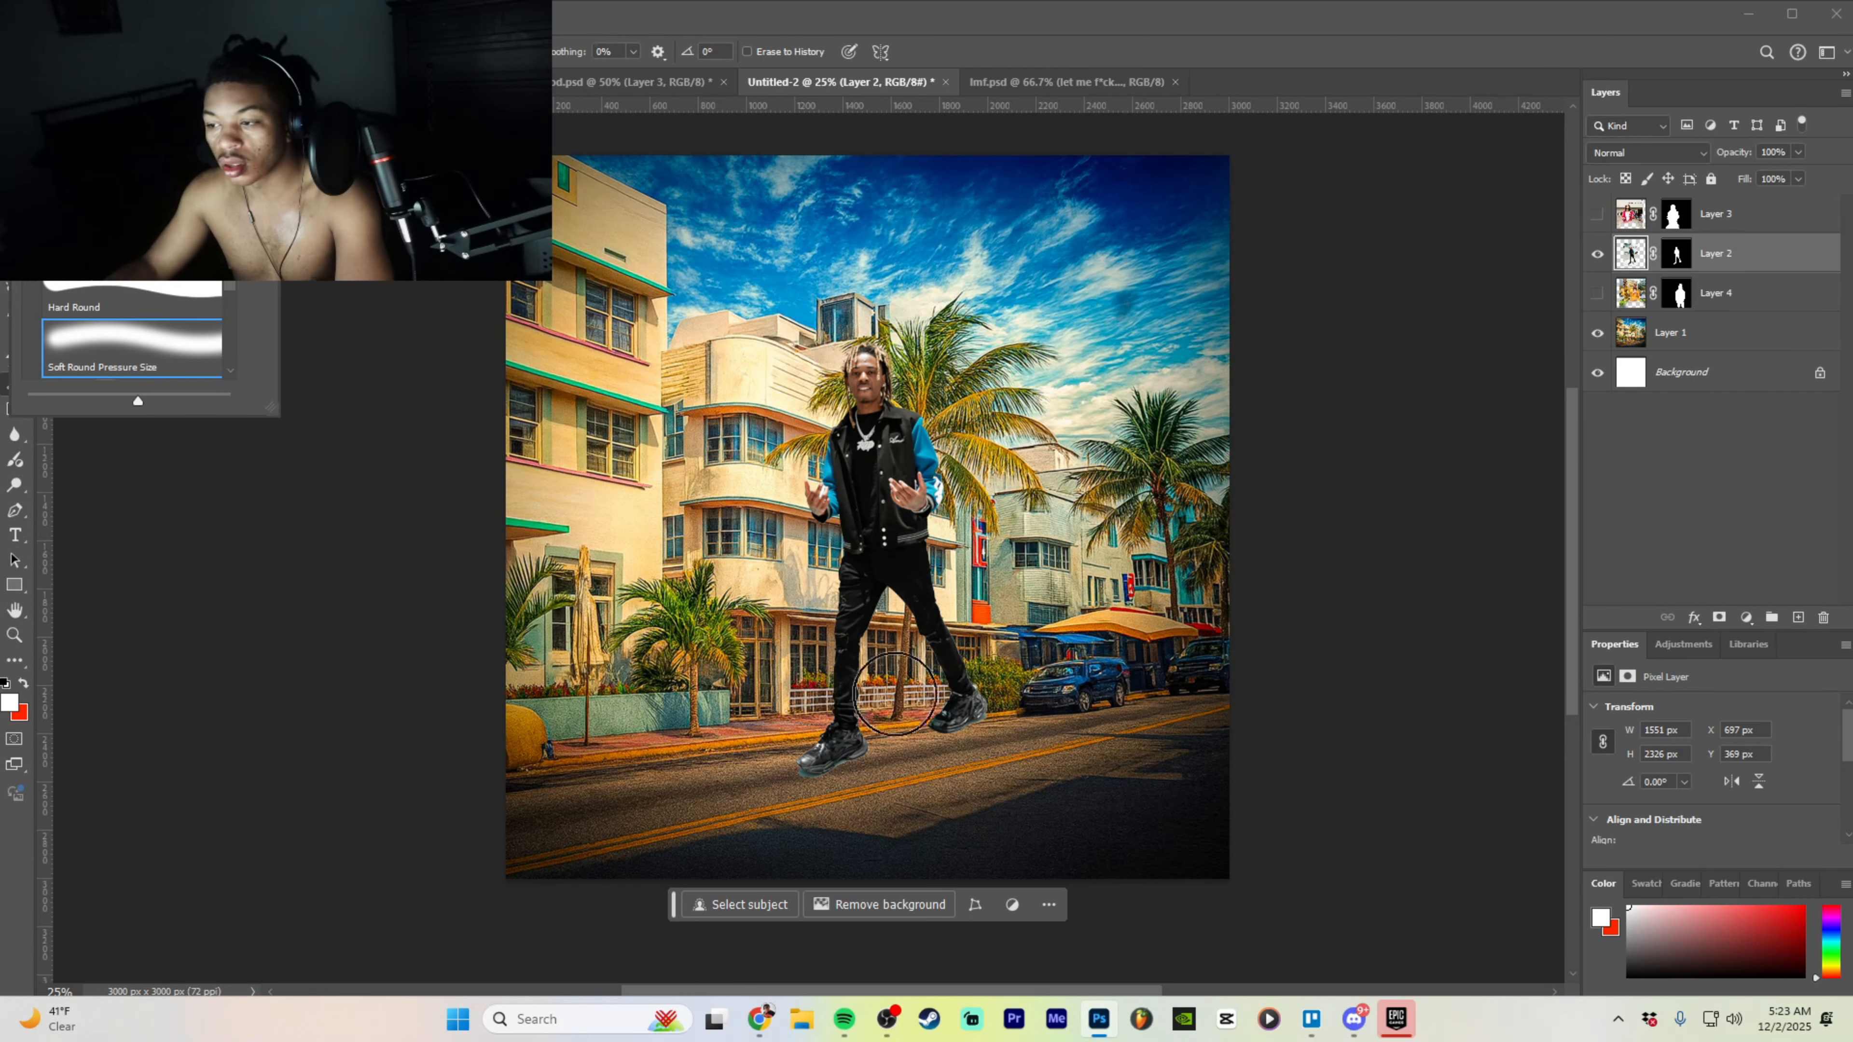
{"action": "mouse_move", "coordinate": [894, 694]}
{"action": "left_mouse_down"}
{"action": "mouse_move", "coordinate": [862, 739]}
{"action": "mouse_move", "coordinate": [827, 746]}
{"action": "mouse_move", "coordinate": [855, 724]}
{"action": "mouse_move", "coordinate": [845, 690]}
{"action": "mouse_move", "coordinate": [878, 671]}
{"action": "mouse_move", "coordinate": [994, 700]}
{"action": "mouse_move", "coordinate": [923, 712]}
{"action": "mouse_move", "coordinate": [1007, 700]}
{"action": "mouse_move", "coordinate": [952, 647]}
{"action": "mouse_move", "coordinate": [845, 656]}
{"action": "mouse_move", "coordinate": [956, 645]}
{"action": "mouse_move", "coordinate": [852, 639]}
{"action": "mouse_move", "coordinate": [949, 627]}
{"action": "mouse_move", "coordinate": [840, 620]}
{"action": "mouse_move", "coordinate": [944, 615]}
{"action": "mouse_move", "coordinate": [839, 624]}
{"action": "left_mouse_up"}
{"action": "key", "text": "v"}
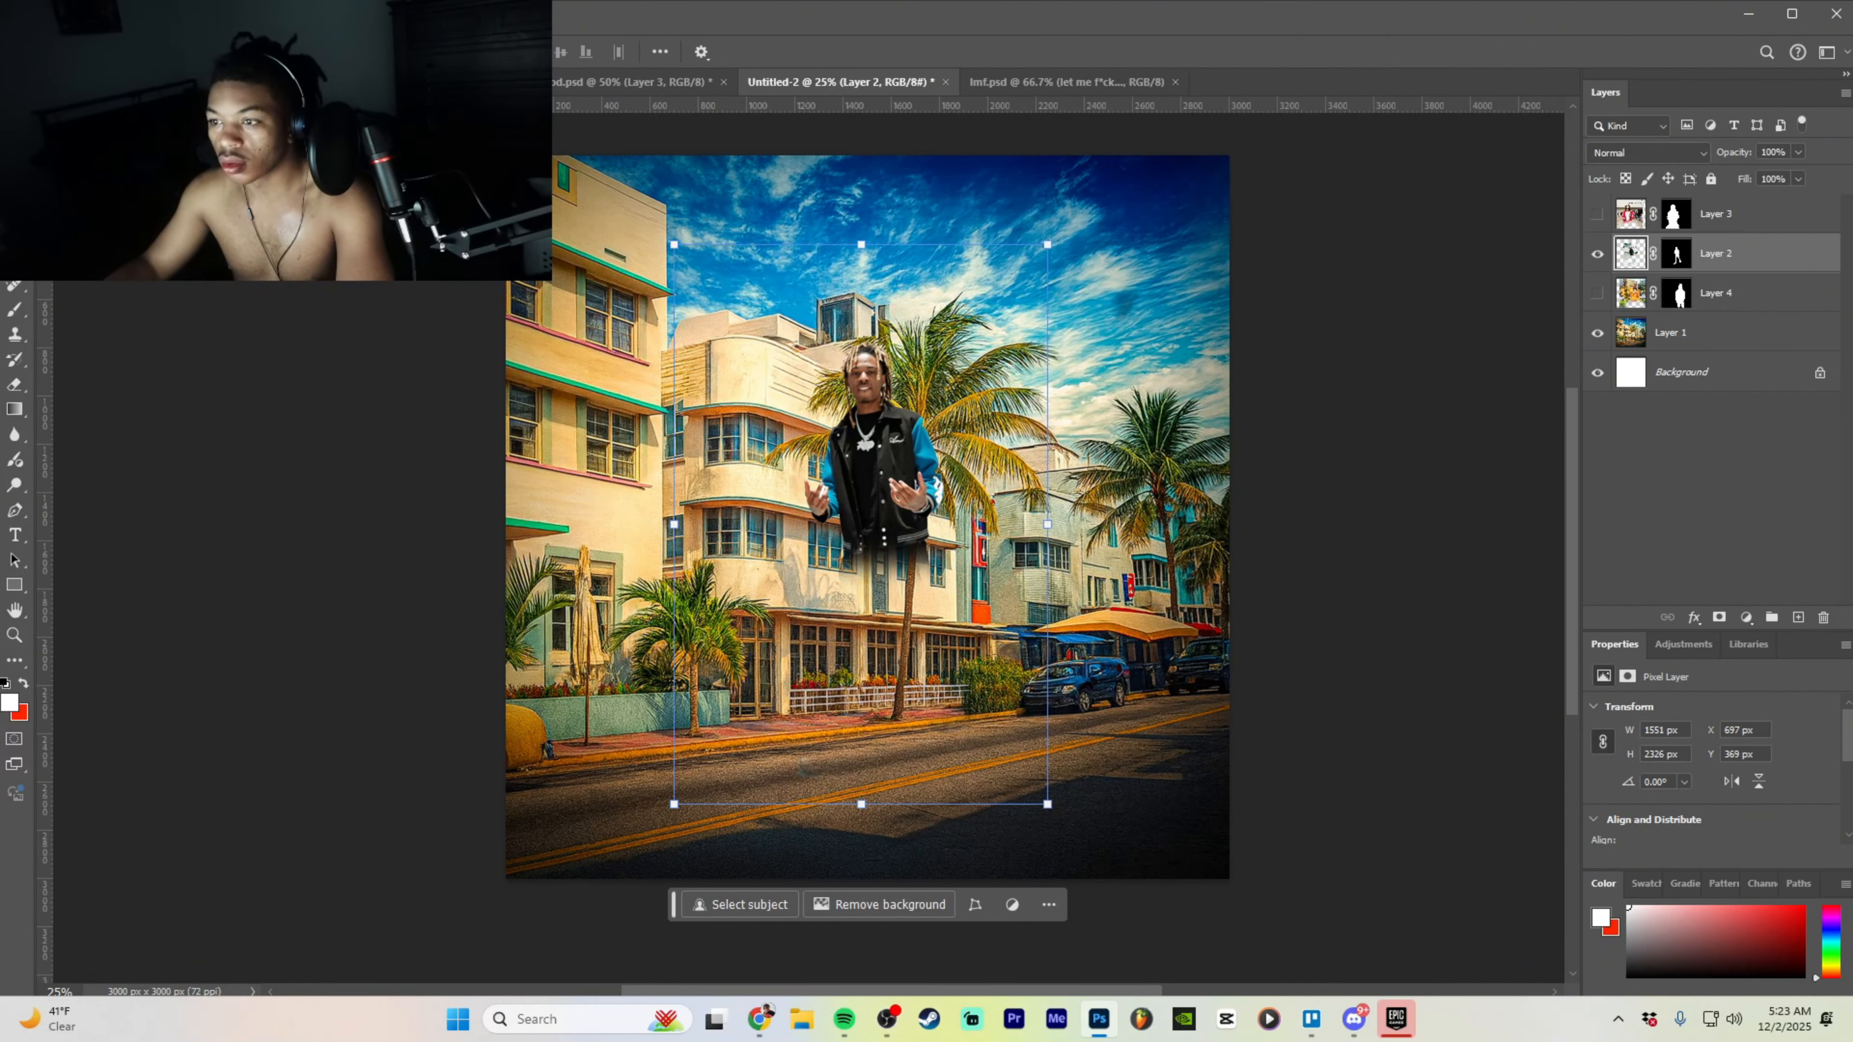
{"action": "left_click_drag", "start_coordinate": [1046, 522], "coordinate": [860, 549]}
- Commit the resize, show the red-hoodie man and move him right and up
{"action": "left_click", "coordinate": [911, 957]}
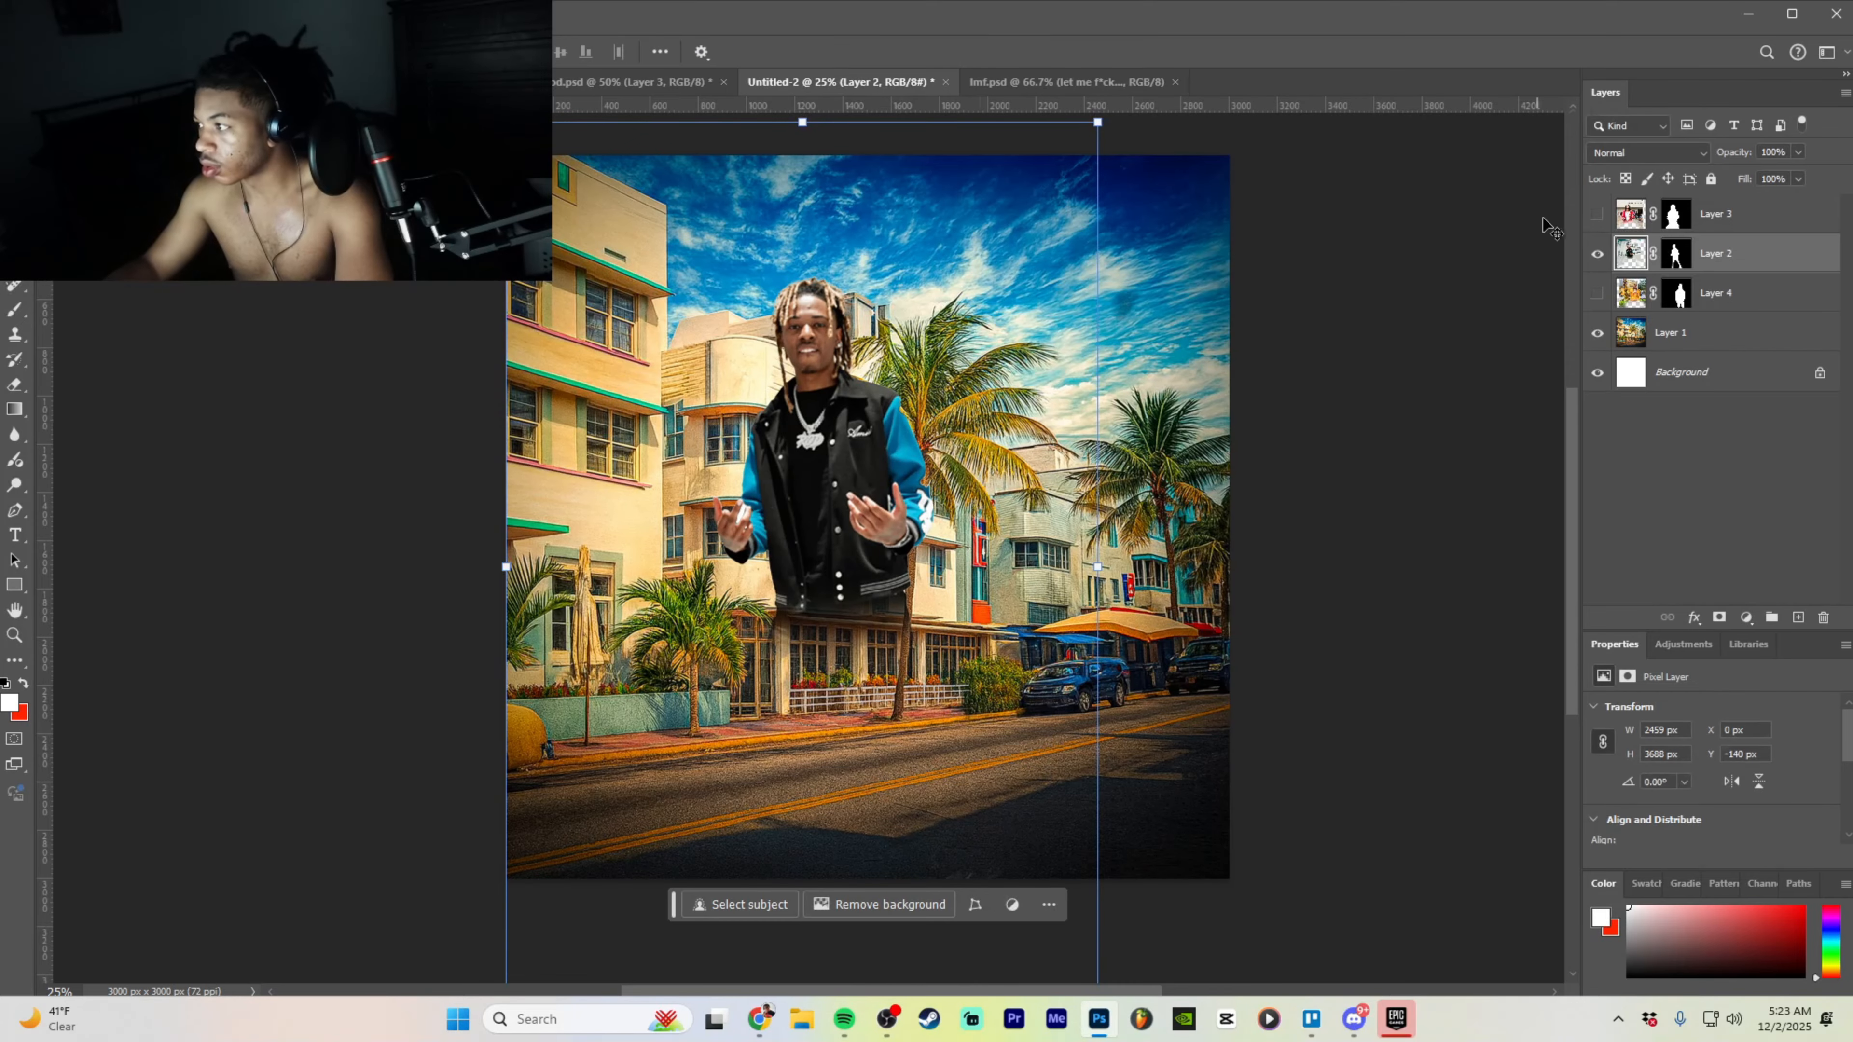
{"action": "left_click", "coordinate": [1598, 215]}
{"action": "left_click_drag", "start_coordinate": [1103, 904], "coordinate": [1019, 938]}
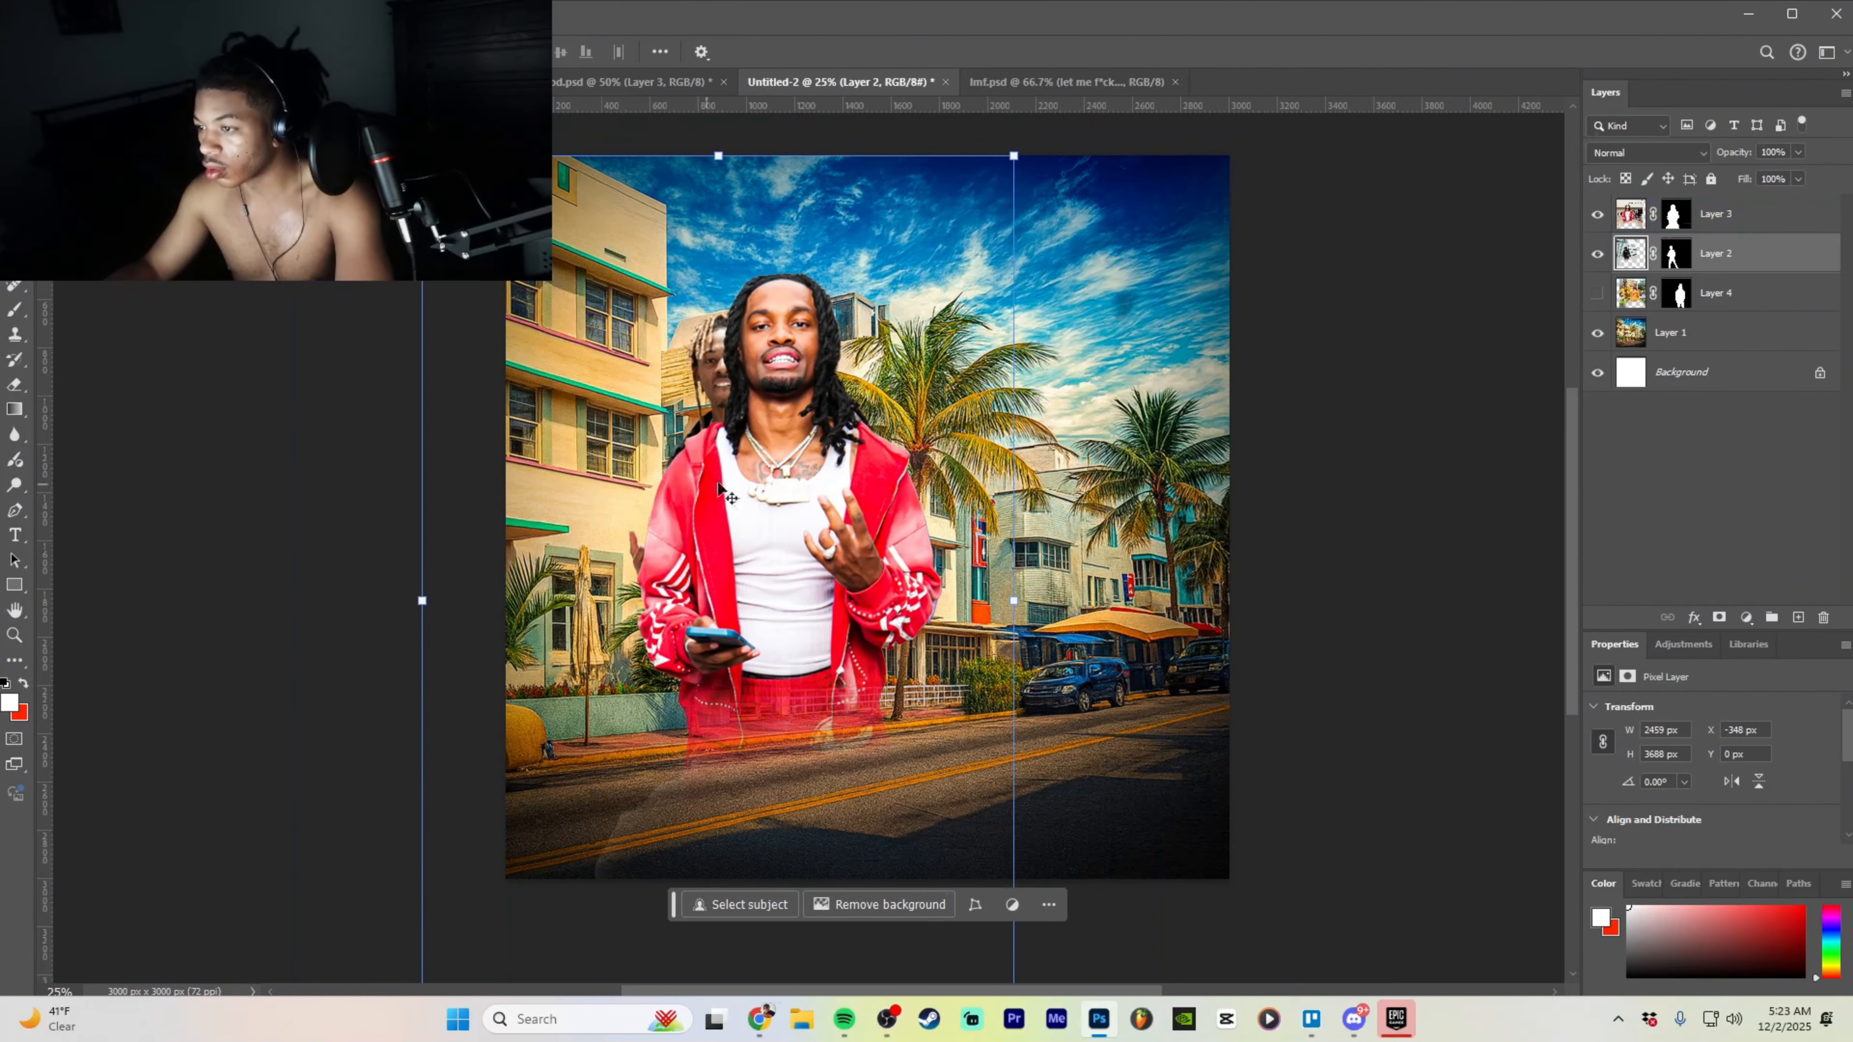
{"action": "left_click", "coordinate": [1732, 222]}
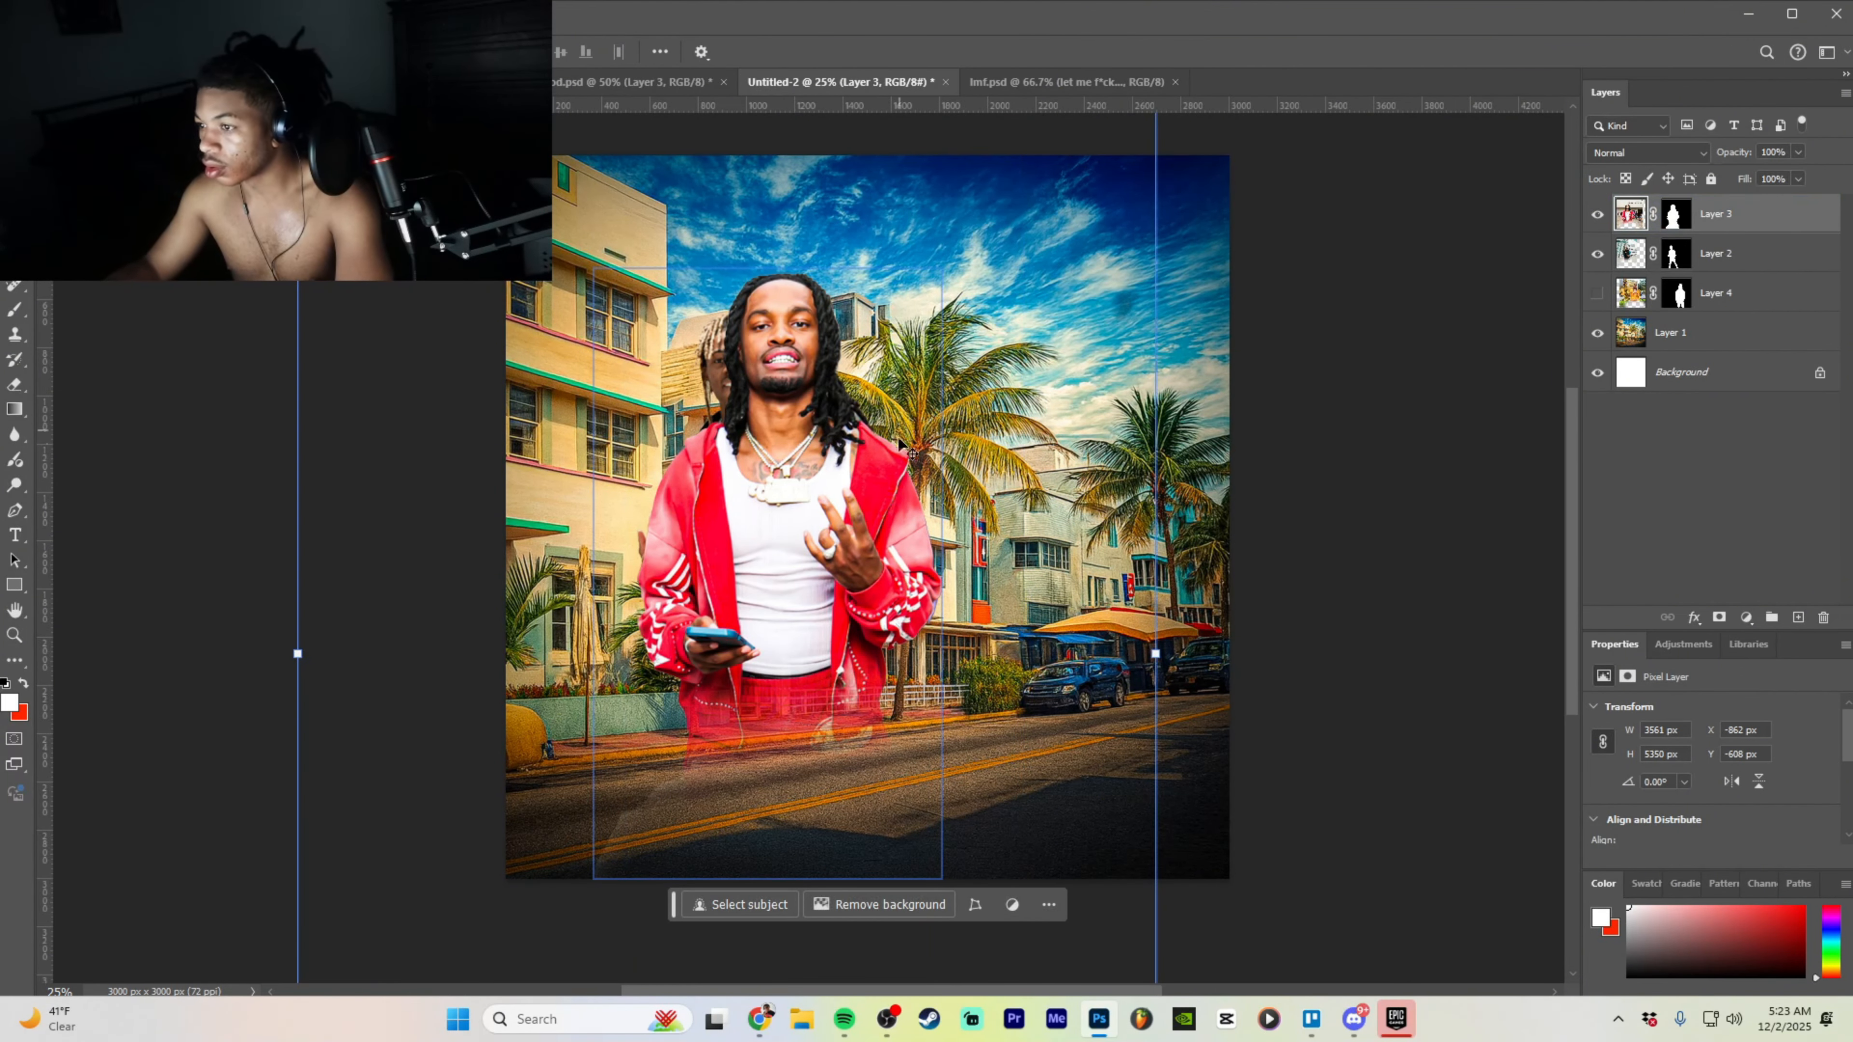
{"action": "left_click_drag", "start_coordinate": [838, 495], "coordinate": [1012, 475]}
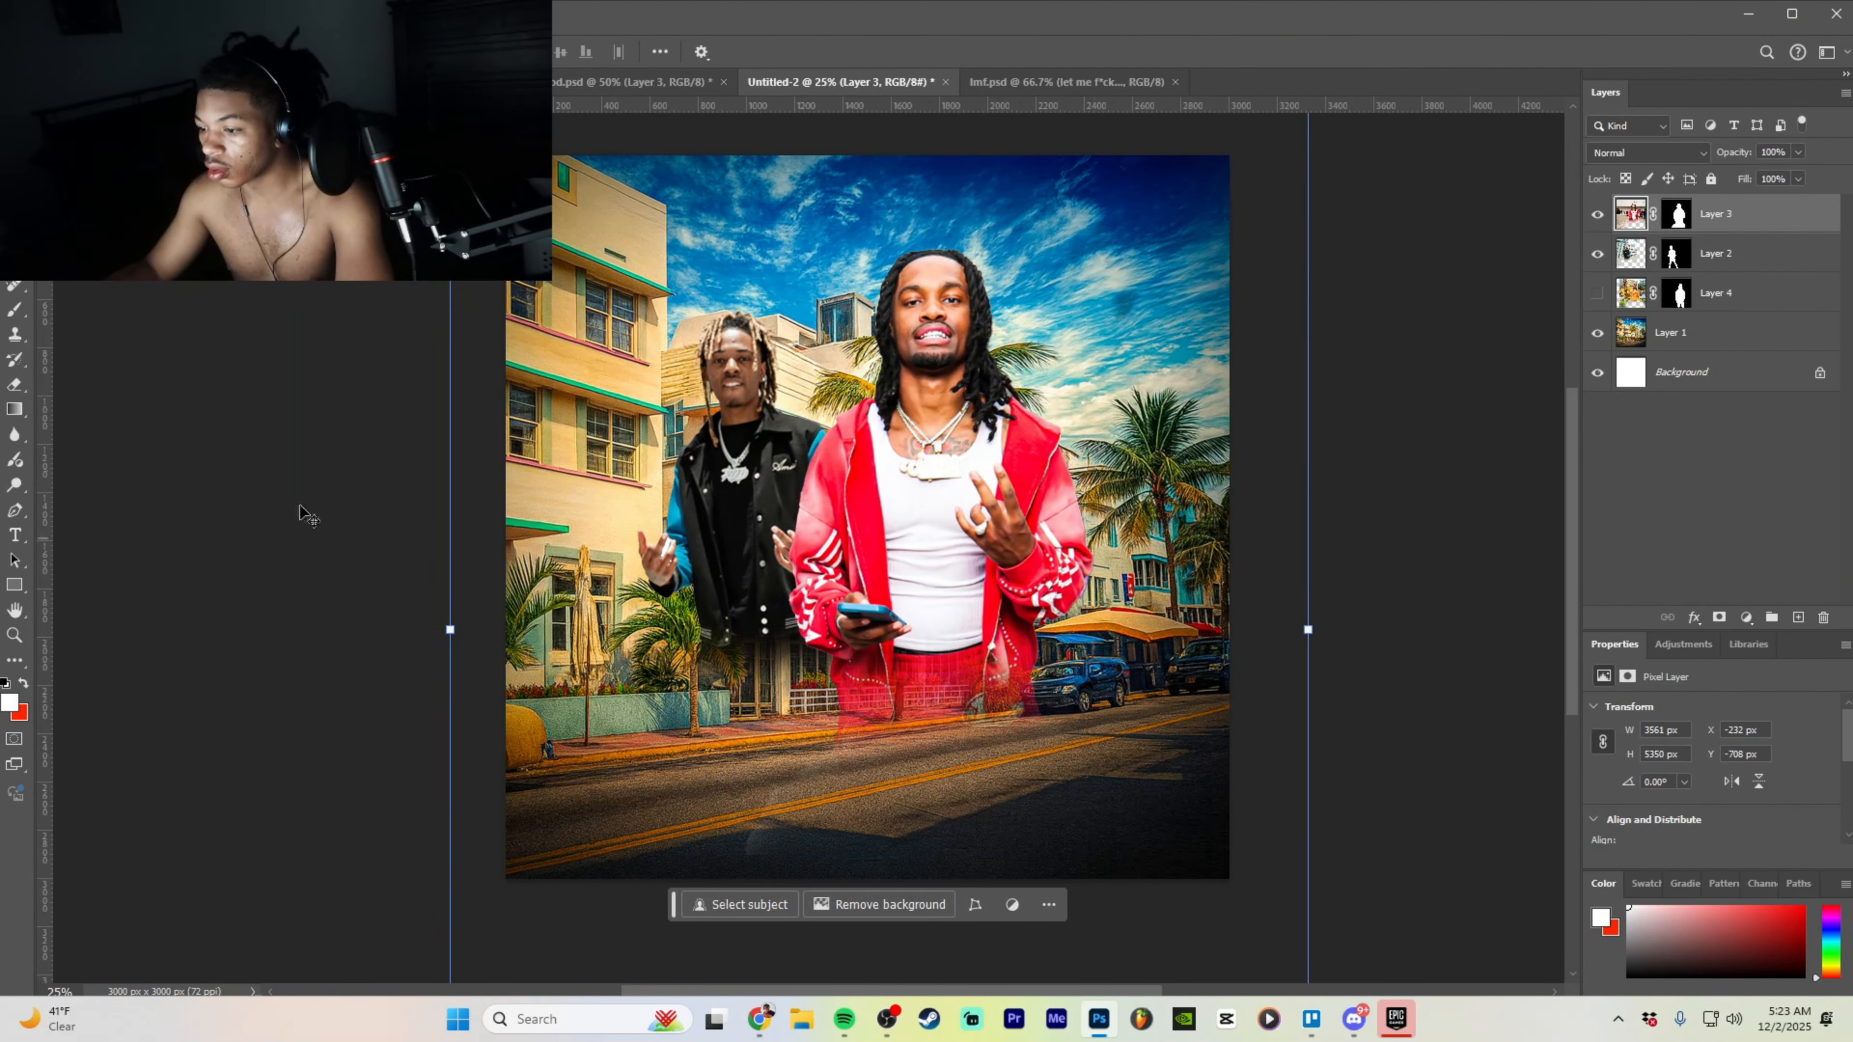
- Enlarge the black-jacket man, narrow him slightly and tilt him clockwise on the left
{"action": "left_click", "coordinate": [27, 392]}
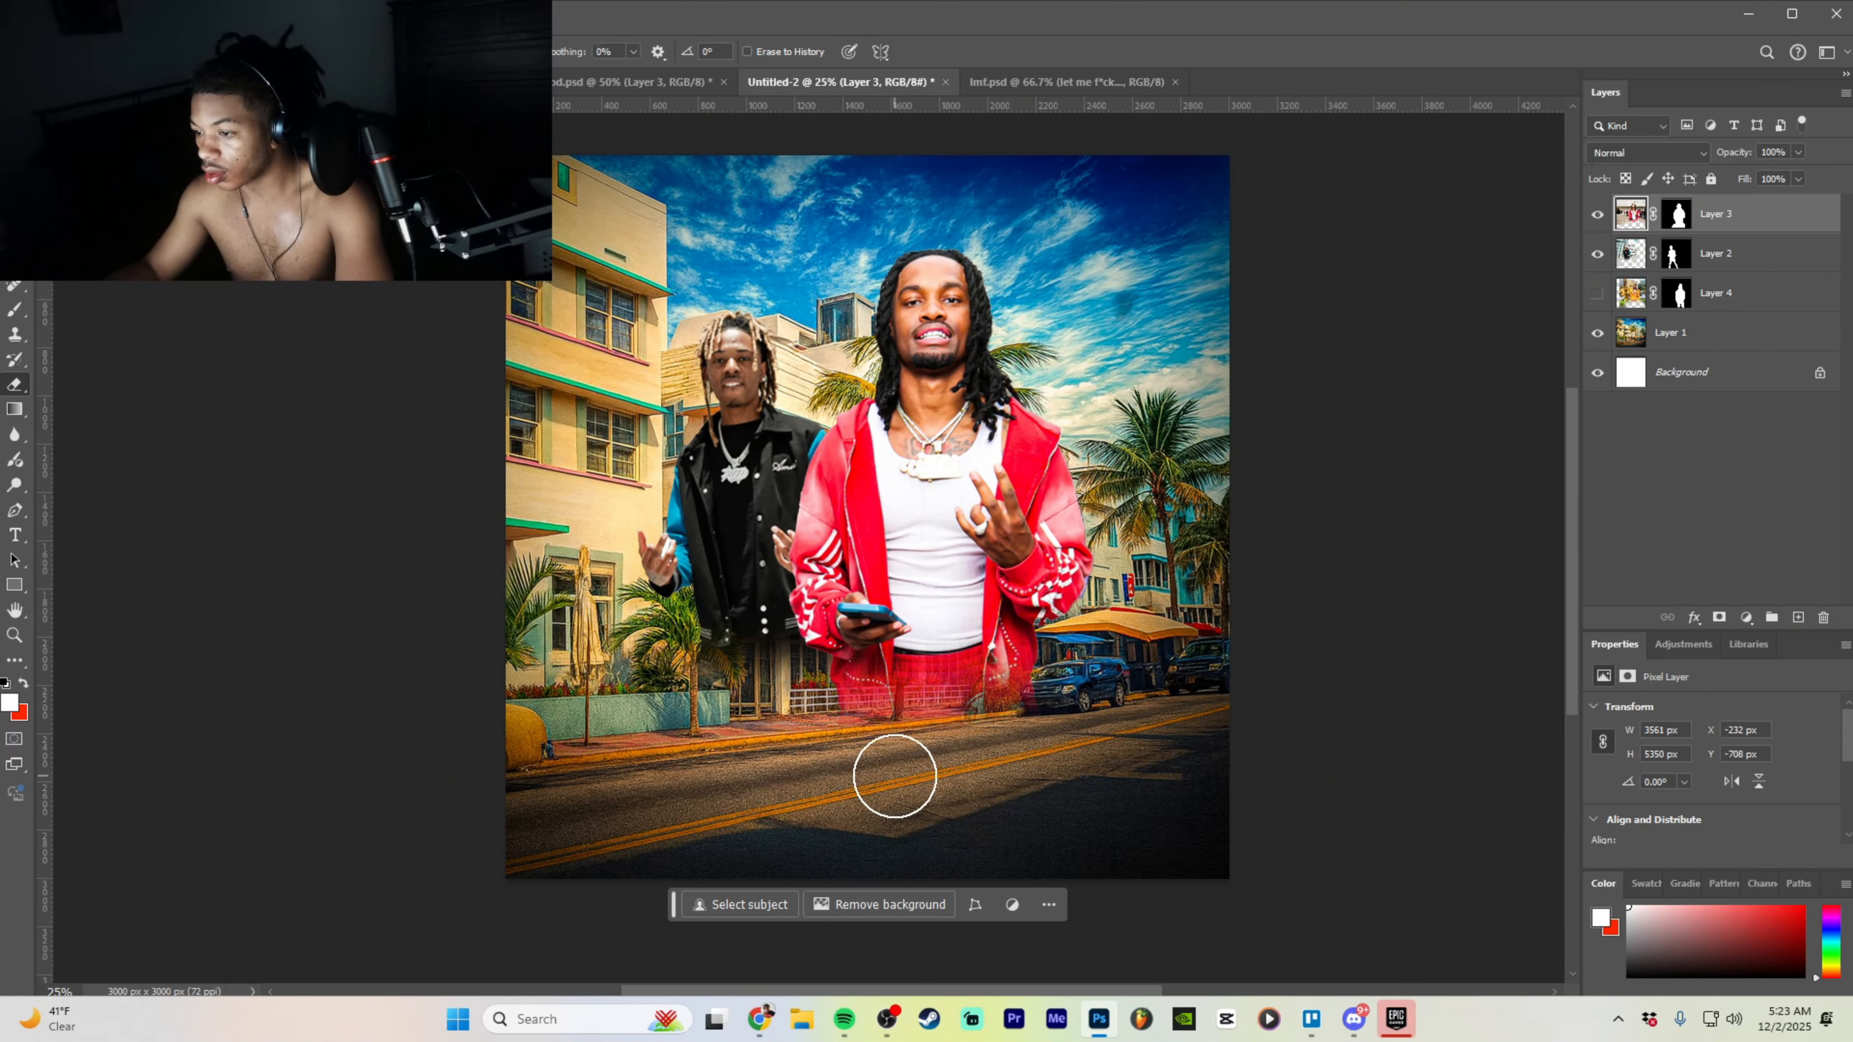
{"action": "key", "text": "v"}
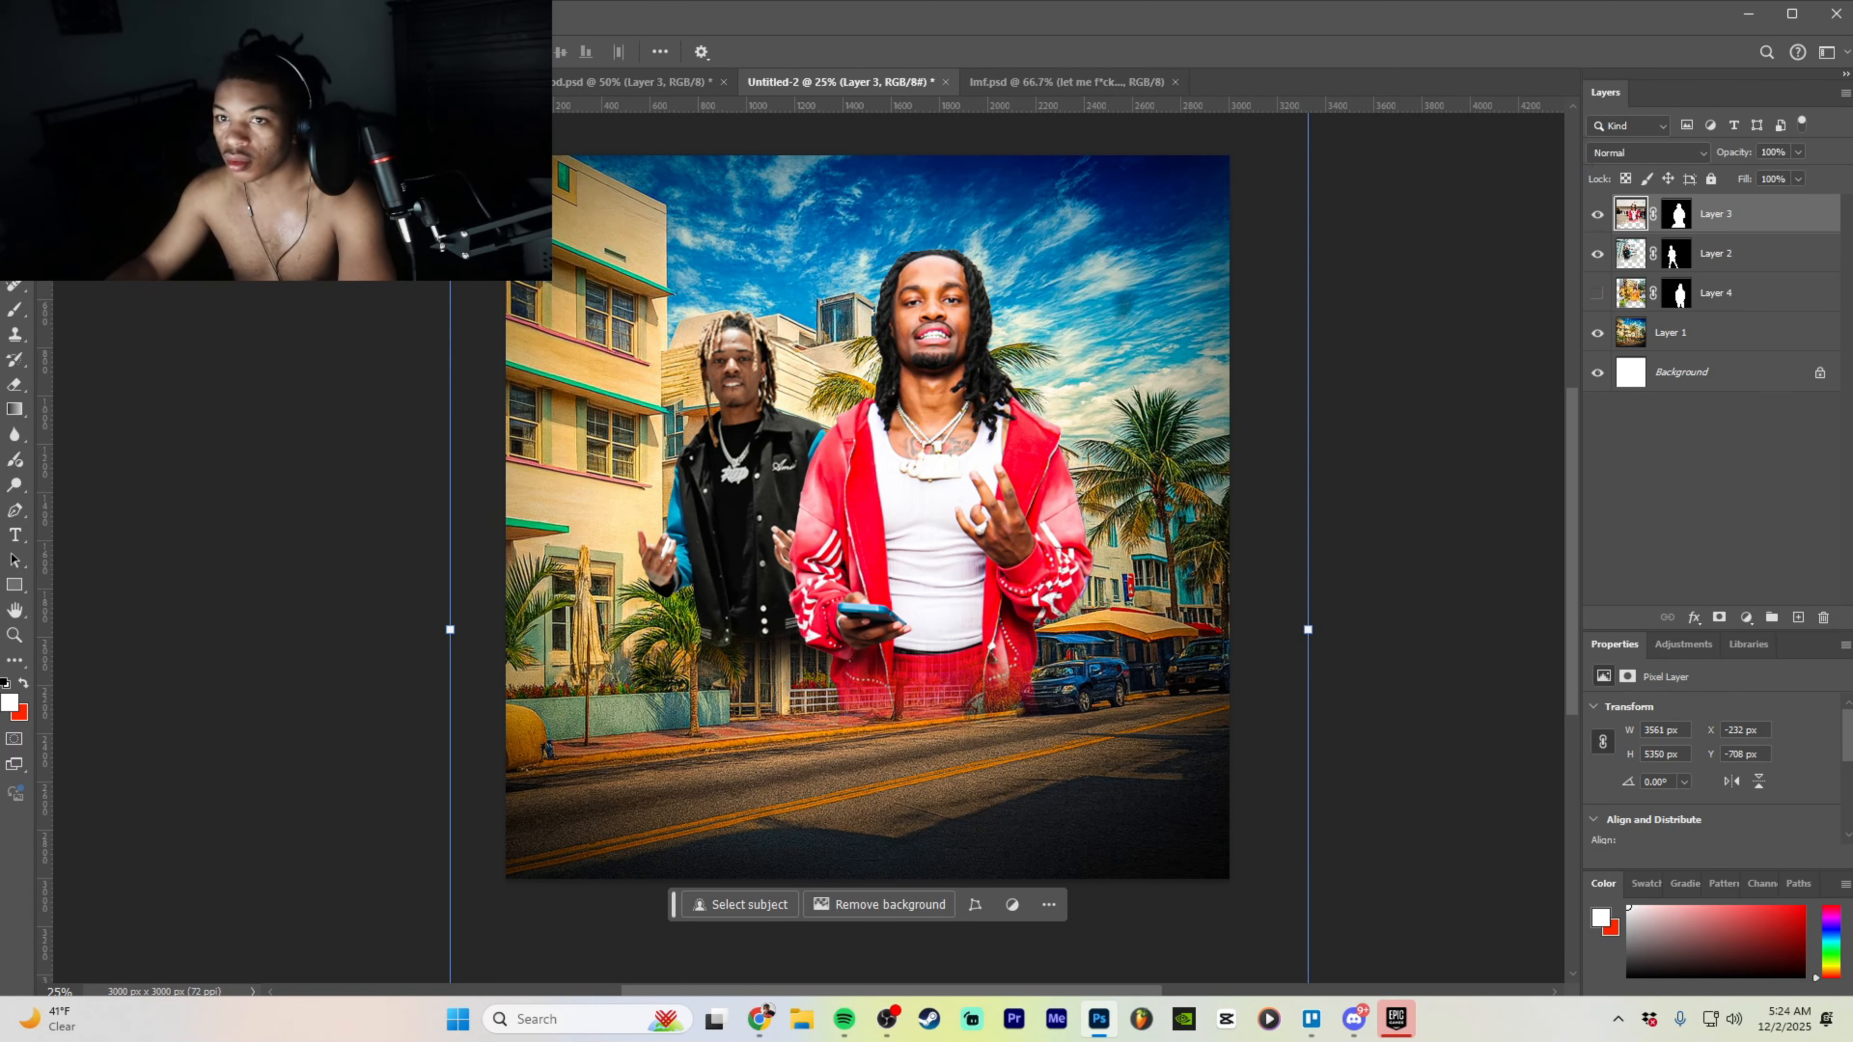
{"action": "left_click", "coordinate": [1801, 258]}
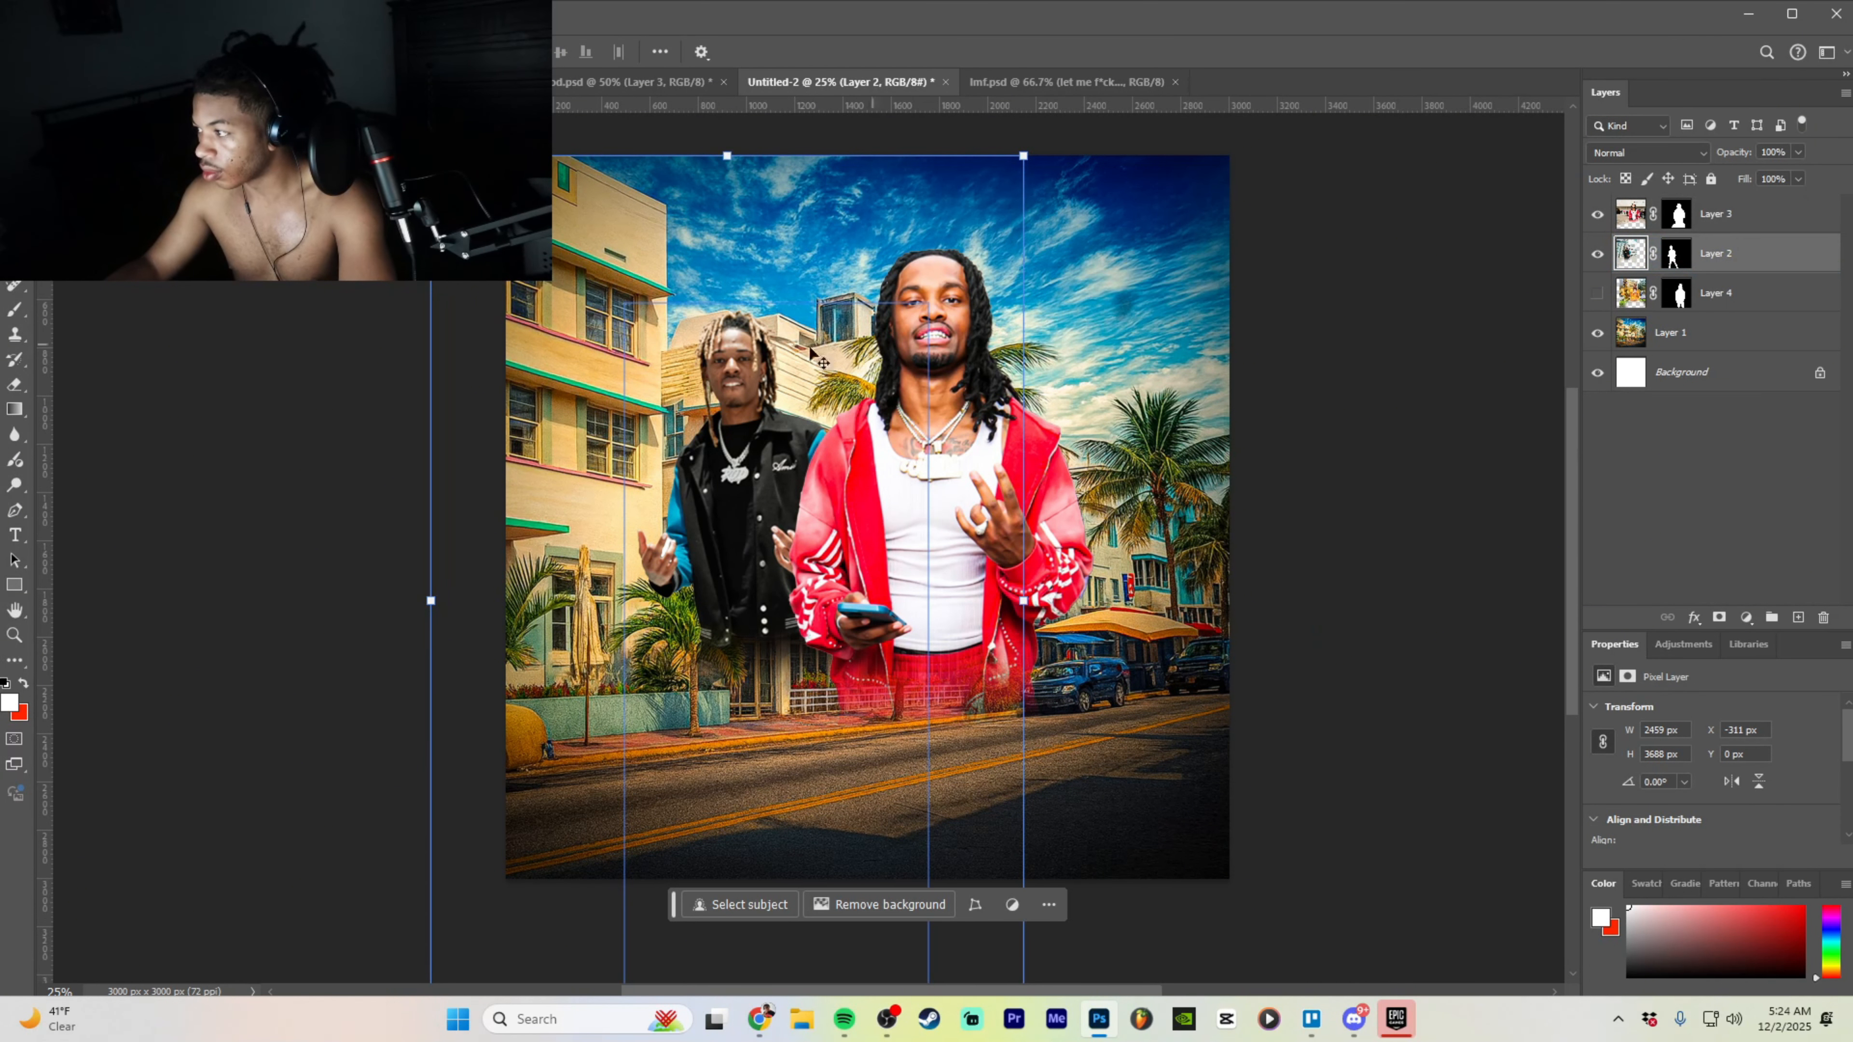
{"action": "left_click_drag", "start_coordinate": [711, 437], "coordinate": [640, 467]}
{"action": "left_click_drag", "start_coordinate": [952, 629], "coordinate": [1099, 633]}
{"action": "left_click_drag", "start_coordinate": [784, 541], "coordinate": [810, 568]}
{"action": "scroll", "coordinate": [839, 445], "scroll_direction": "up", "scroll_amount": 3}
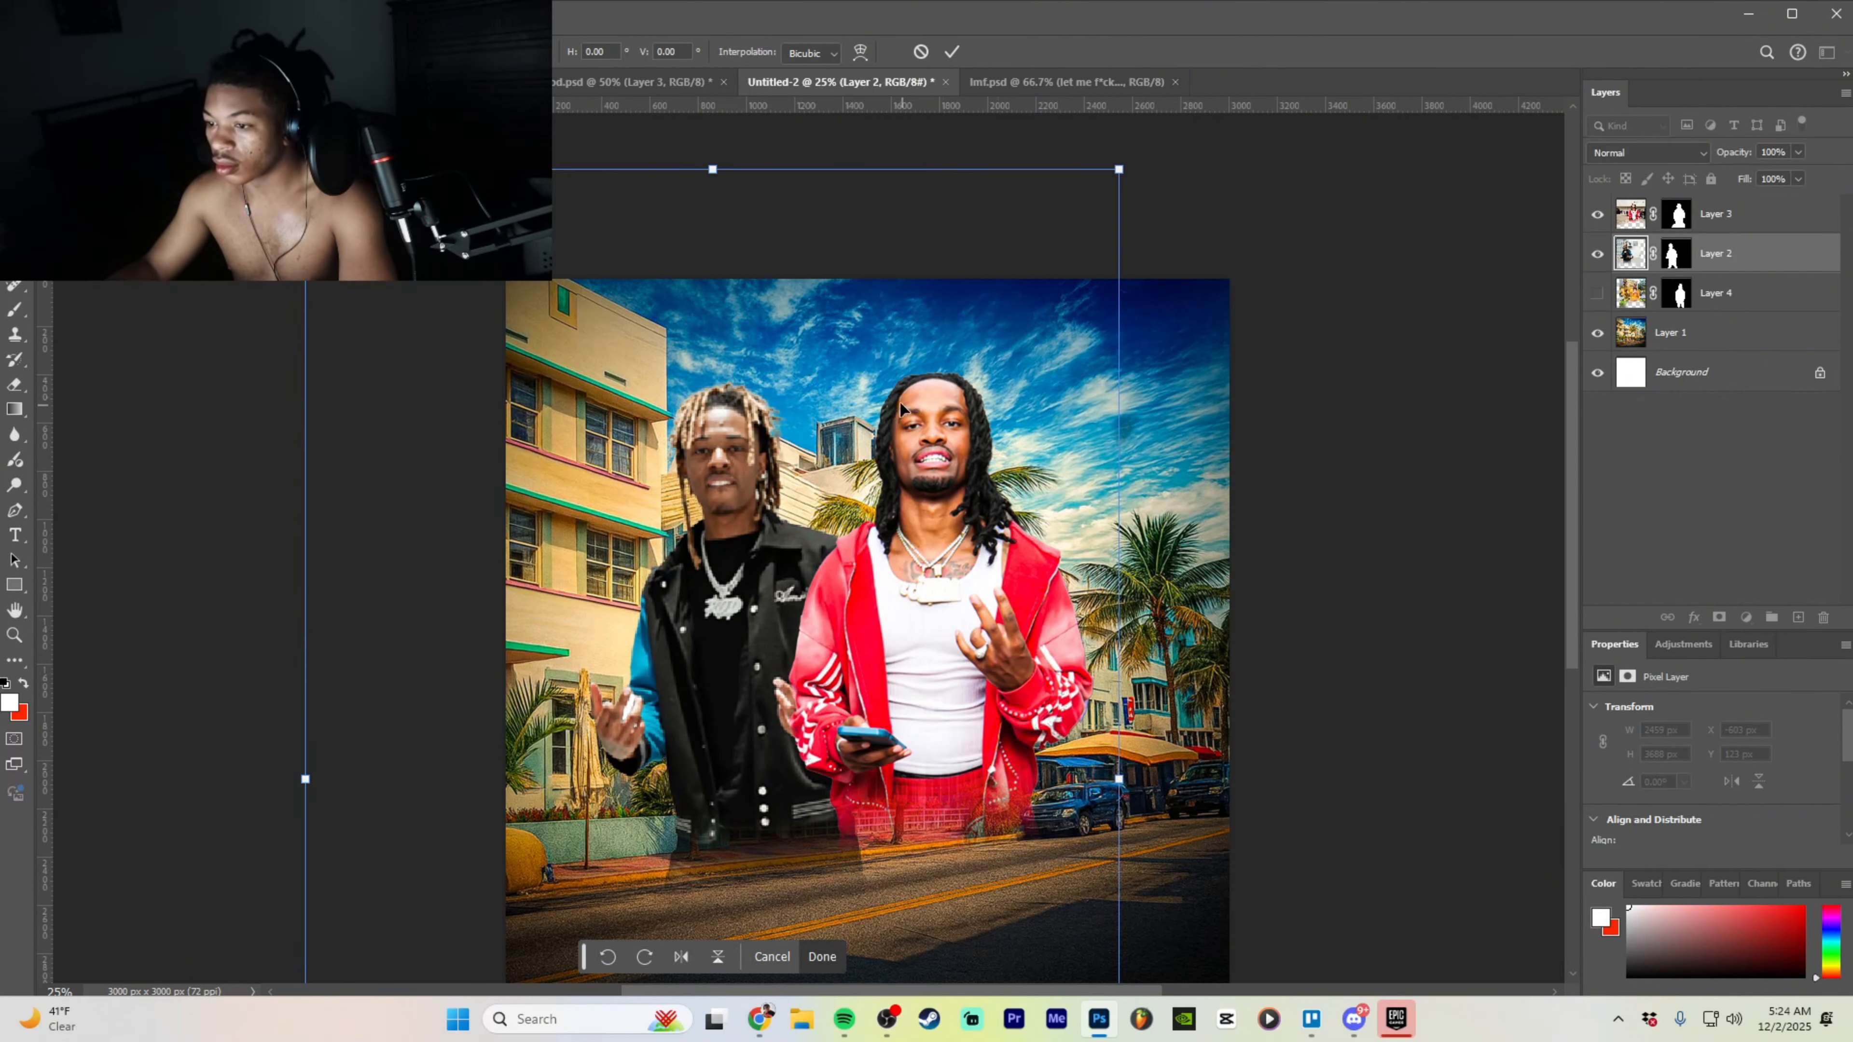
{"action": "left_click_drag", "start_coordinate": [288, 219], "coordinate": [338, 184]}
{"action": "left_click_drag", "start_coordinate": [670, 650], "coordinate": [713, 678]}
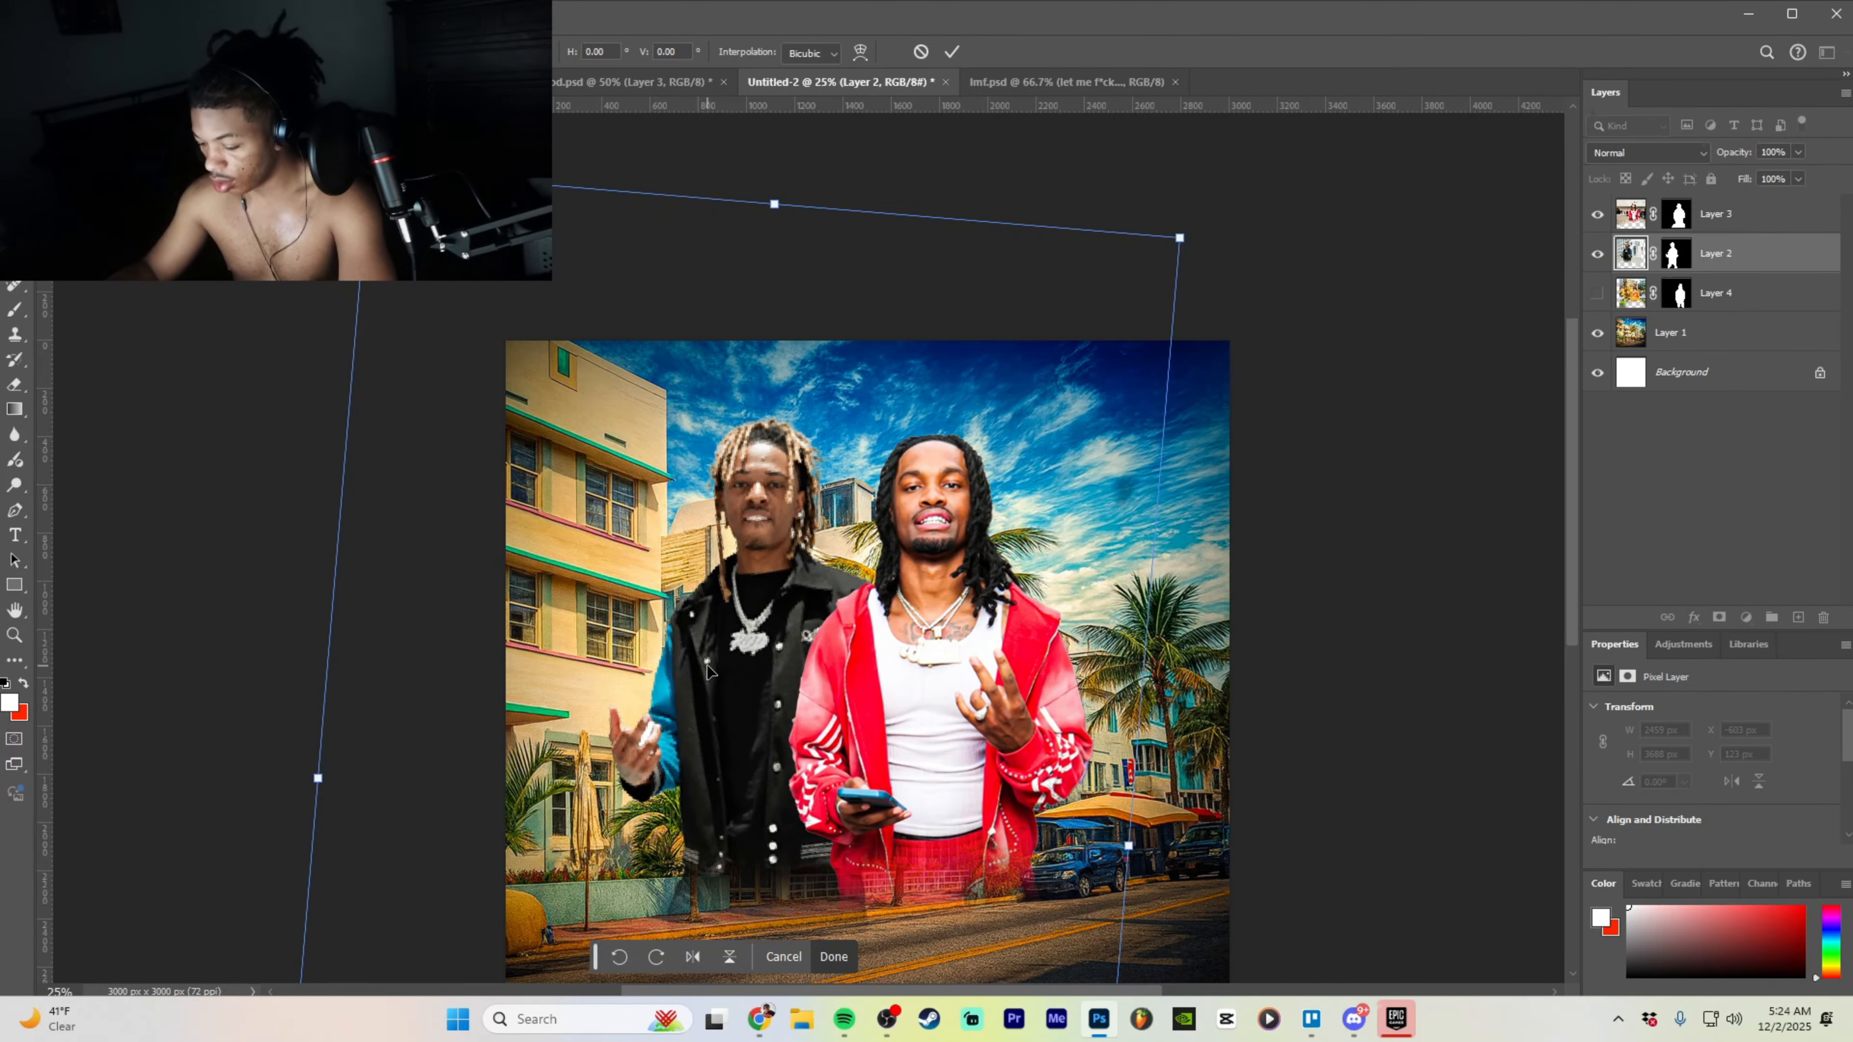
- Nudge the black-jacket man right and apply the transform at 3786 × 5328 px
{"action": "key", "text": "ctrl+plus"}
{"action": "key", "text": "ctrl+minus"}
{"action": "scroll", "coordinate": [772, 656], "scroll_direction": "down", "scroll_amount": 2}
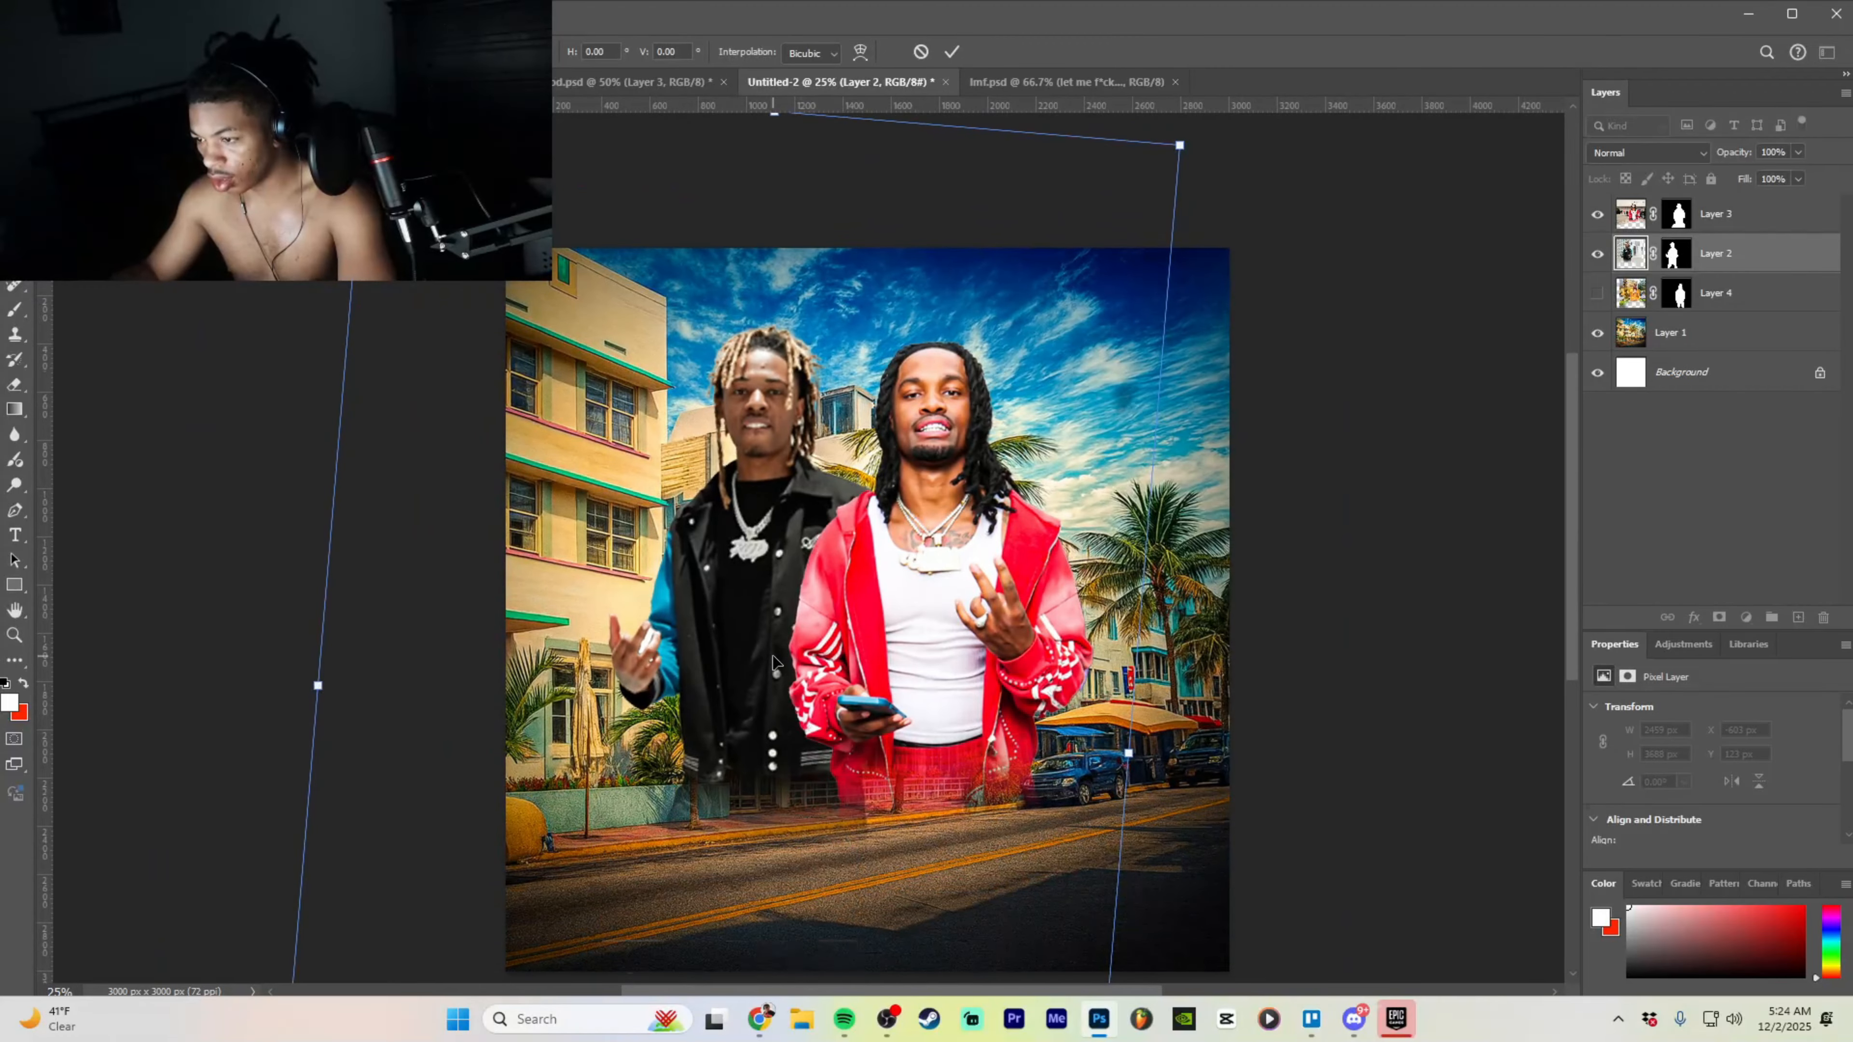
{"action": "left_click_drag", "start_coordinate": [772, 662], "coordinate": [753, 642]}
{"action": "left_click", "coordinate": [839, 956]}
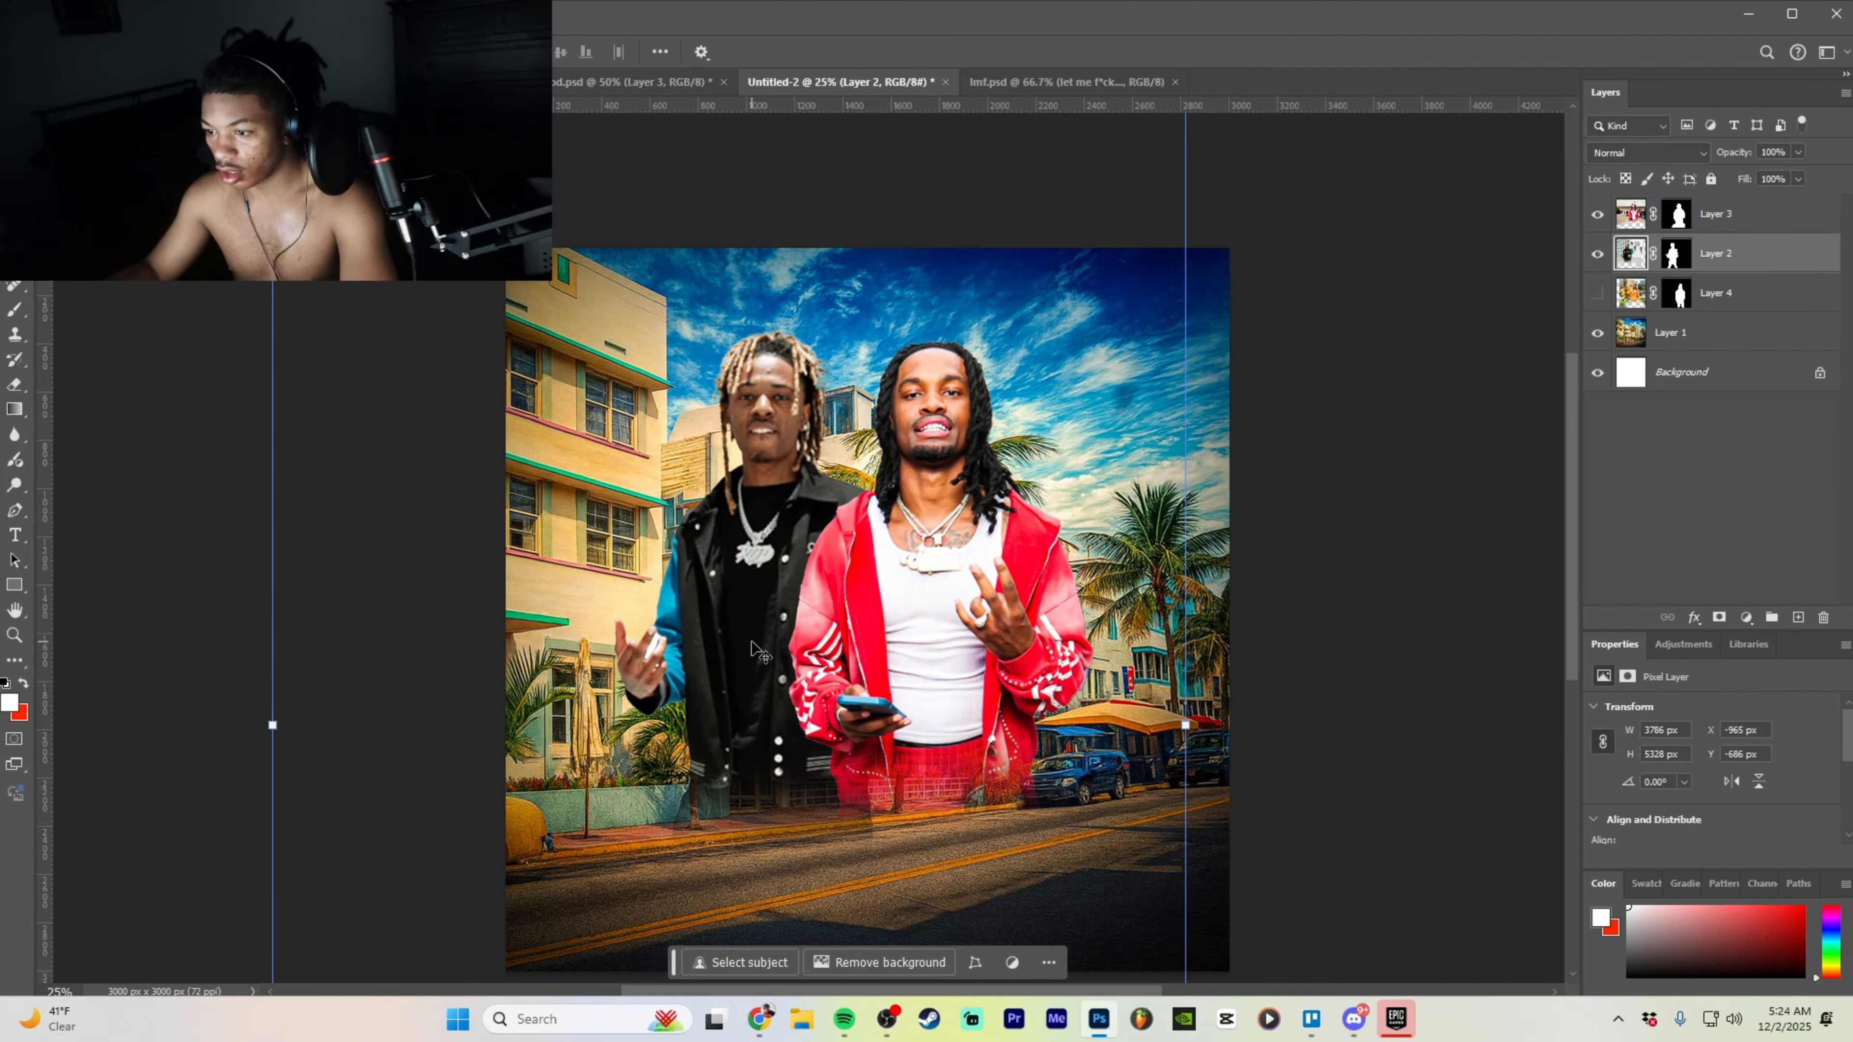
{"action": "left_click", "coordinate": [14, 384]}
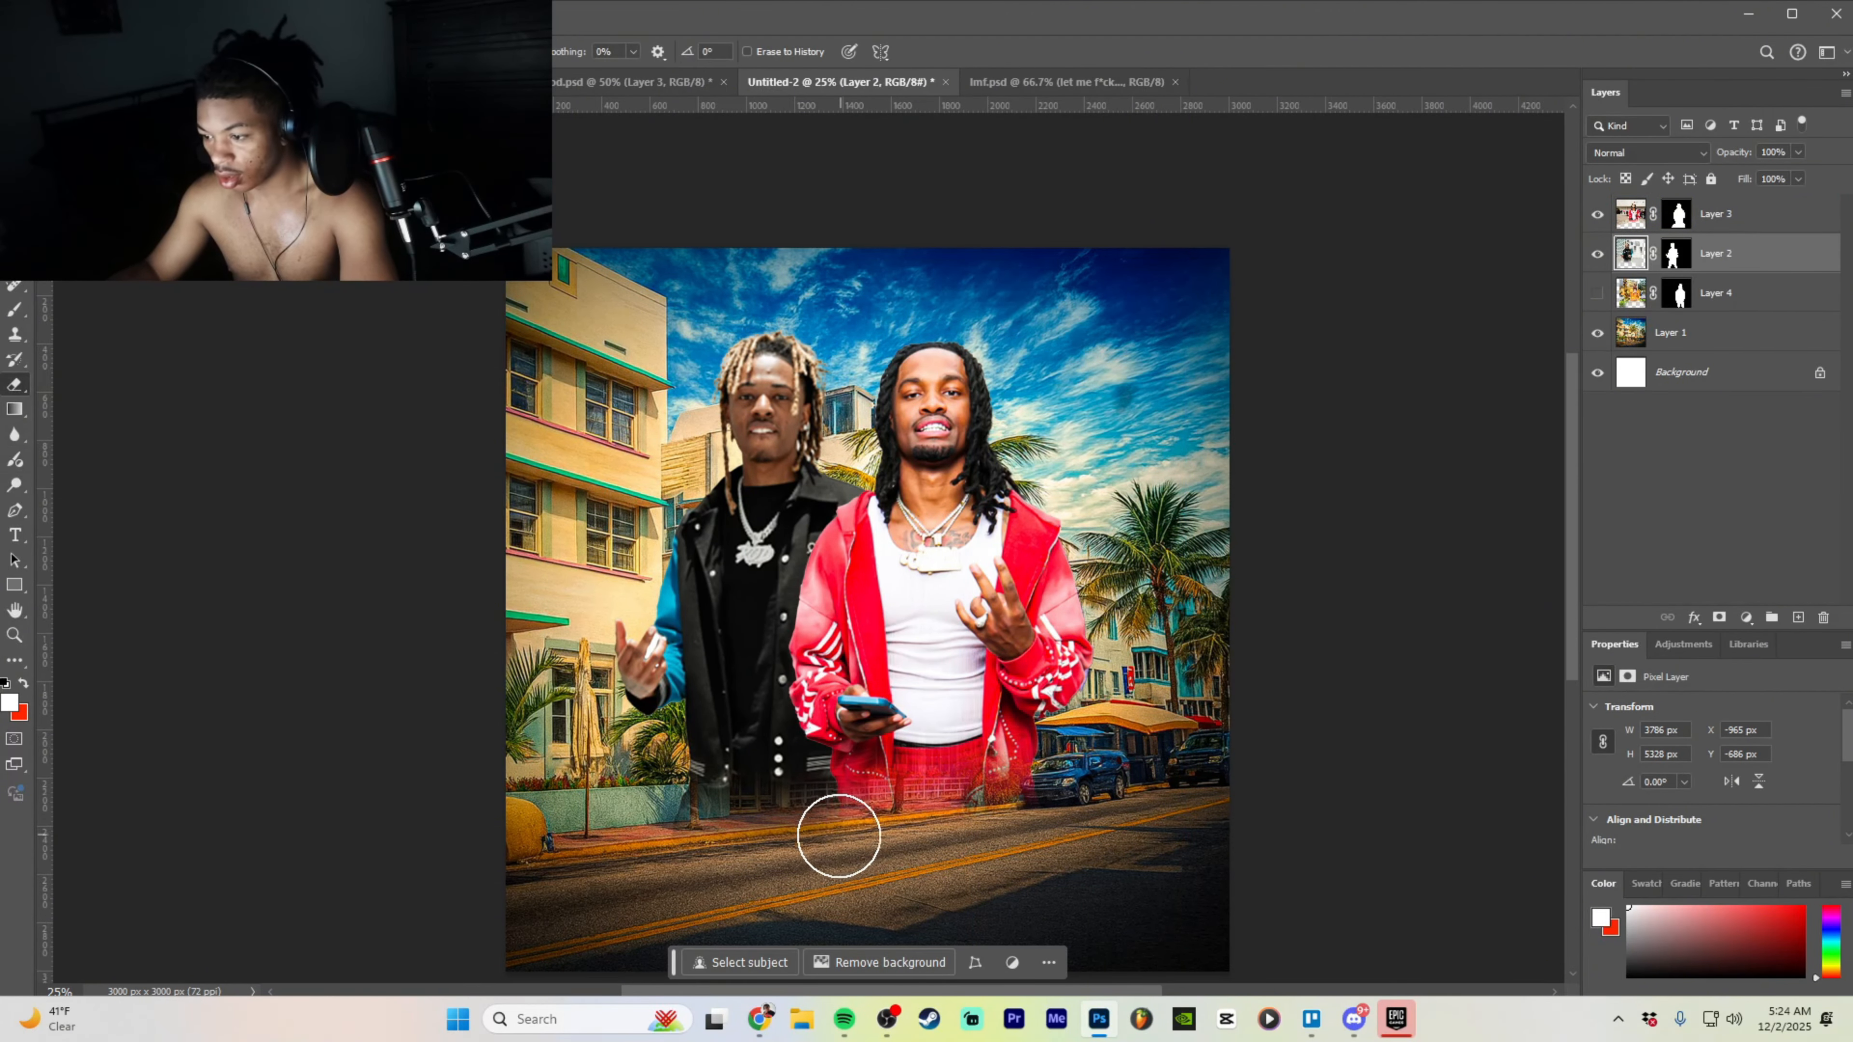
- Zoom in on the two men and pick a Soft Round brush for erasing
{"action": "key", "text": "ctrl+plus"}
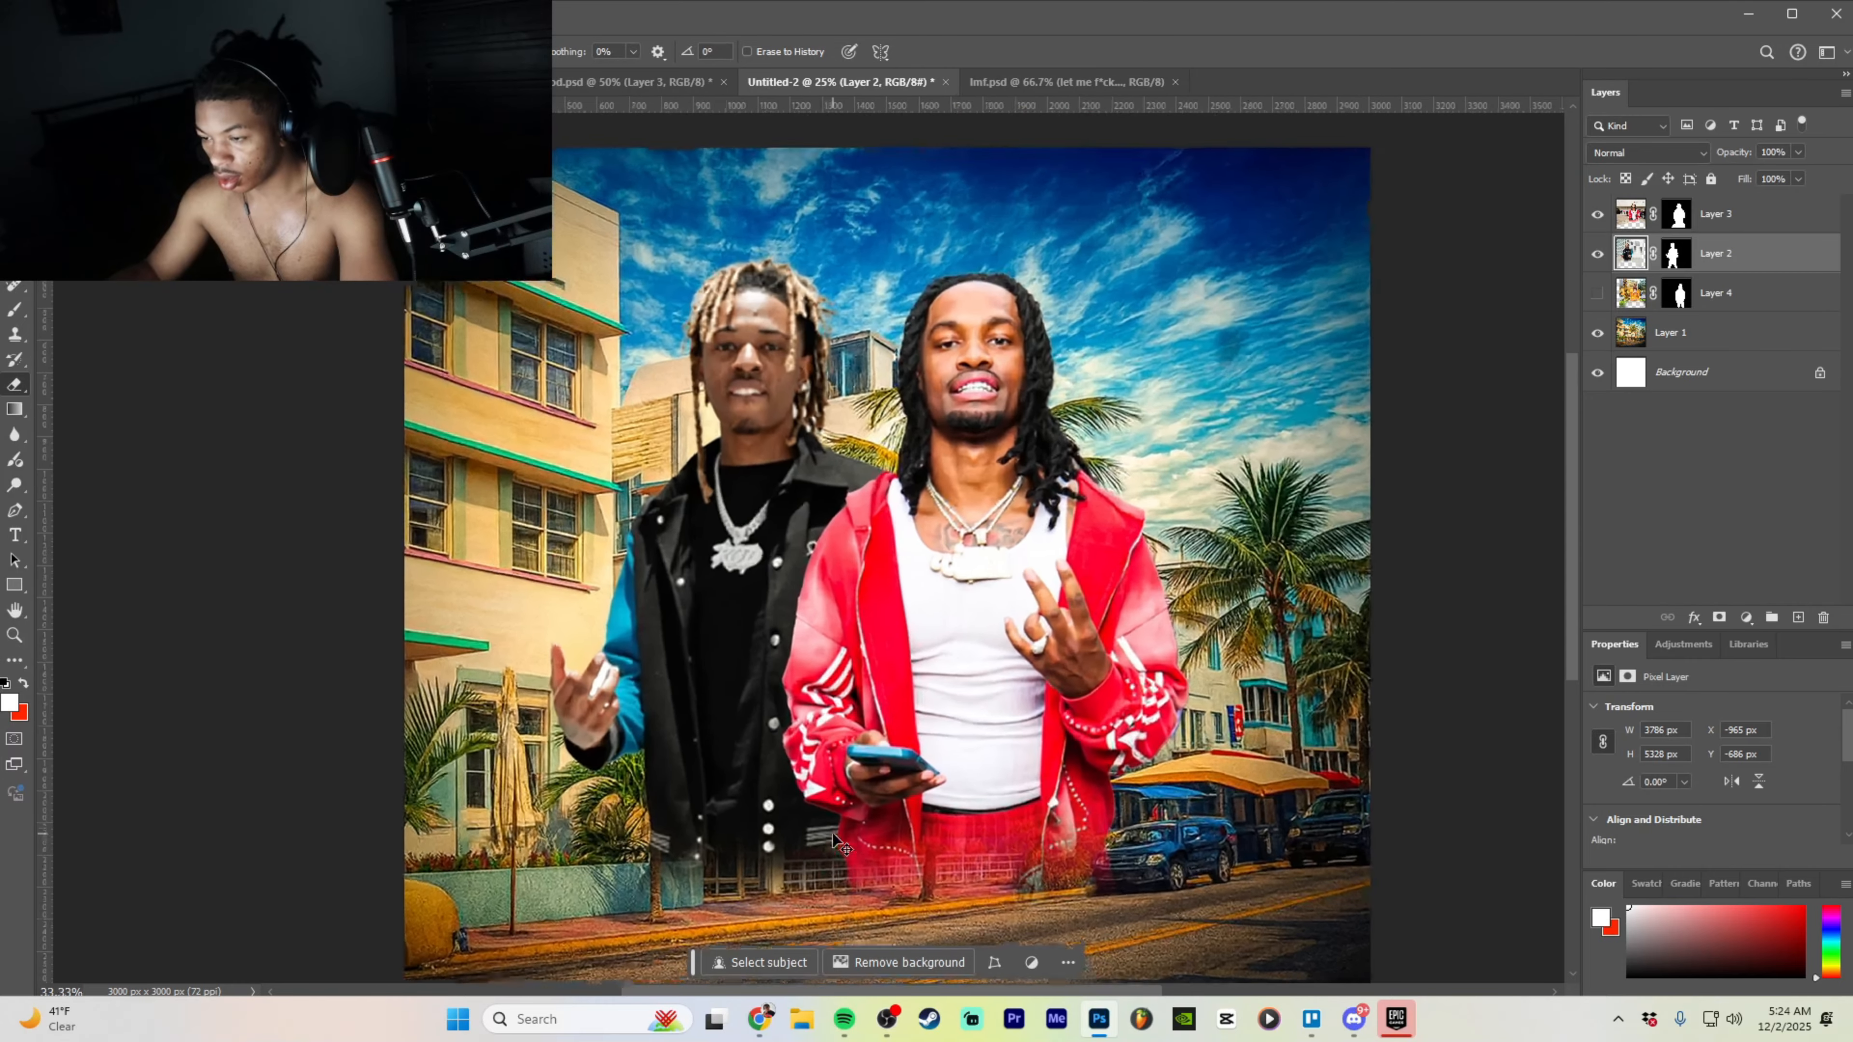
{"action": "key", "text": "ctrl+plus"}
{"action": "key", "text": "ctrl+plus"}
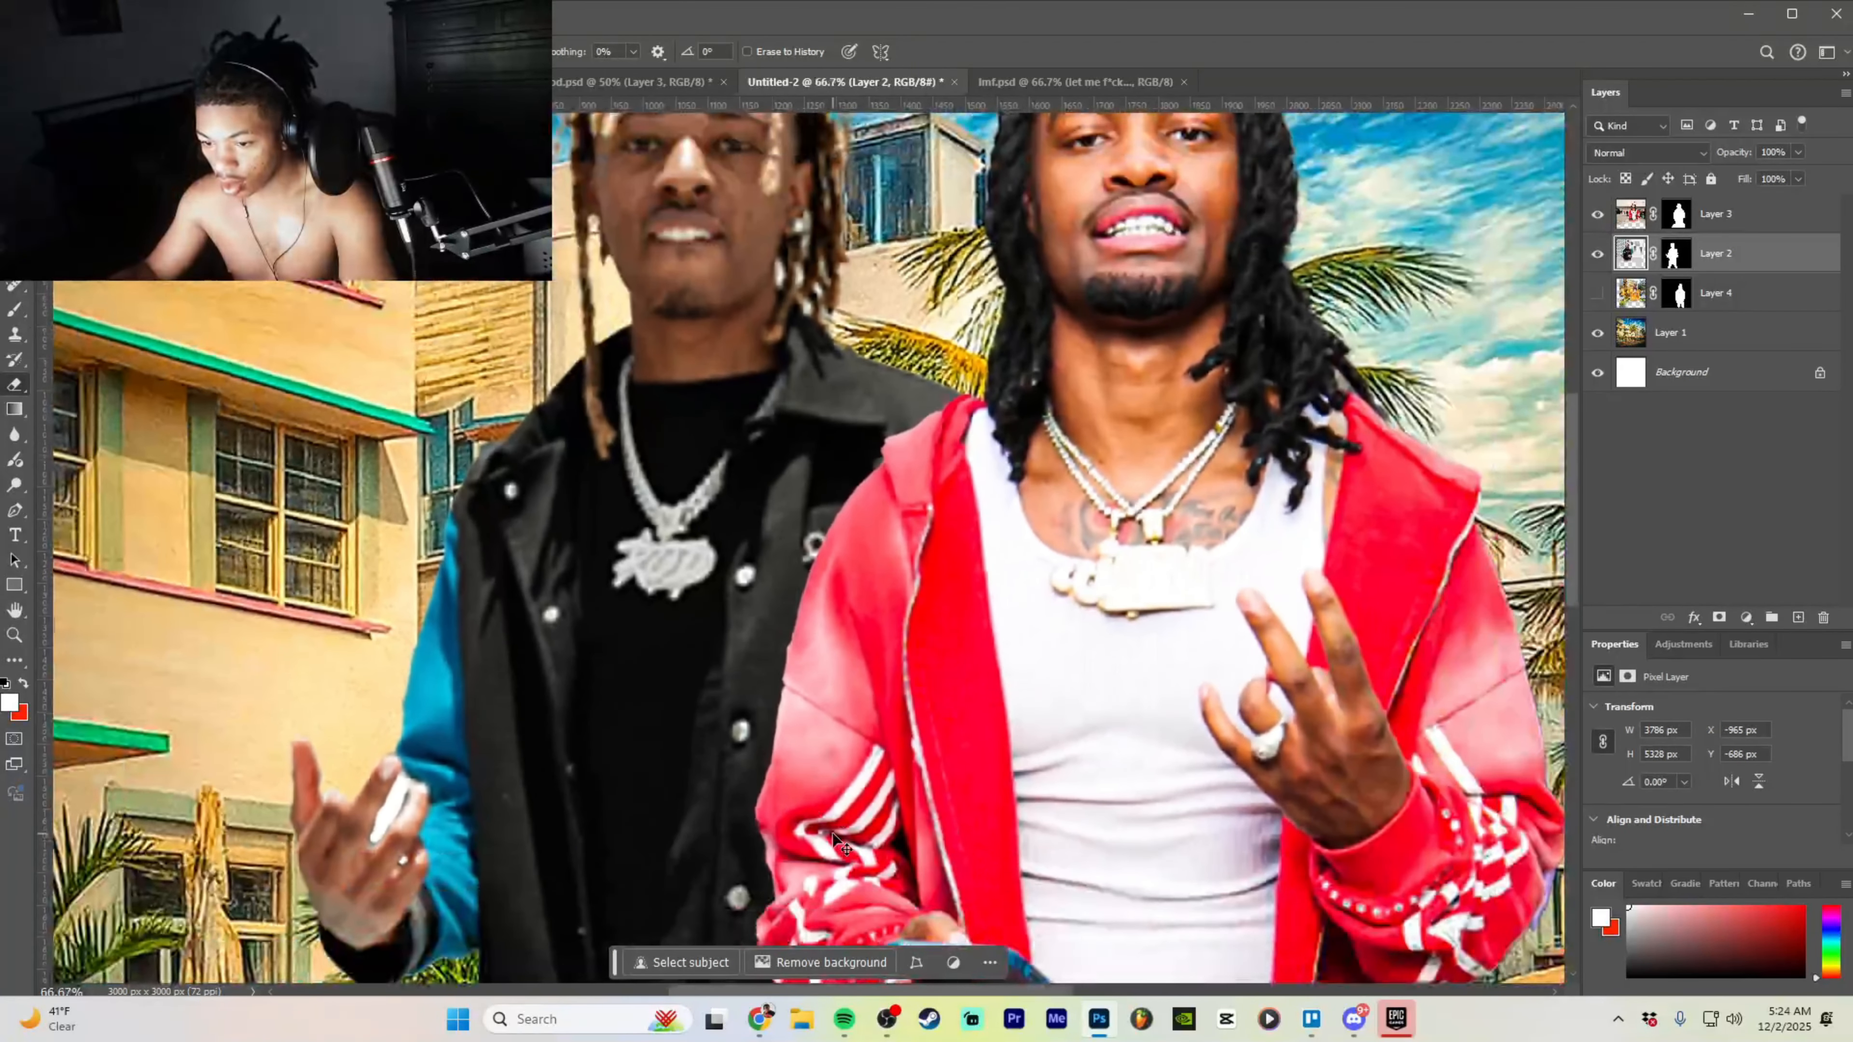
{"action": "key", "text": "ctrl+minus"}
{"action": "key", "text": "ctrl+minus"}
{"action": "key", "text": "ctrl+plus"}
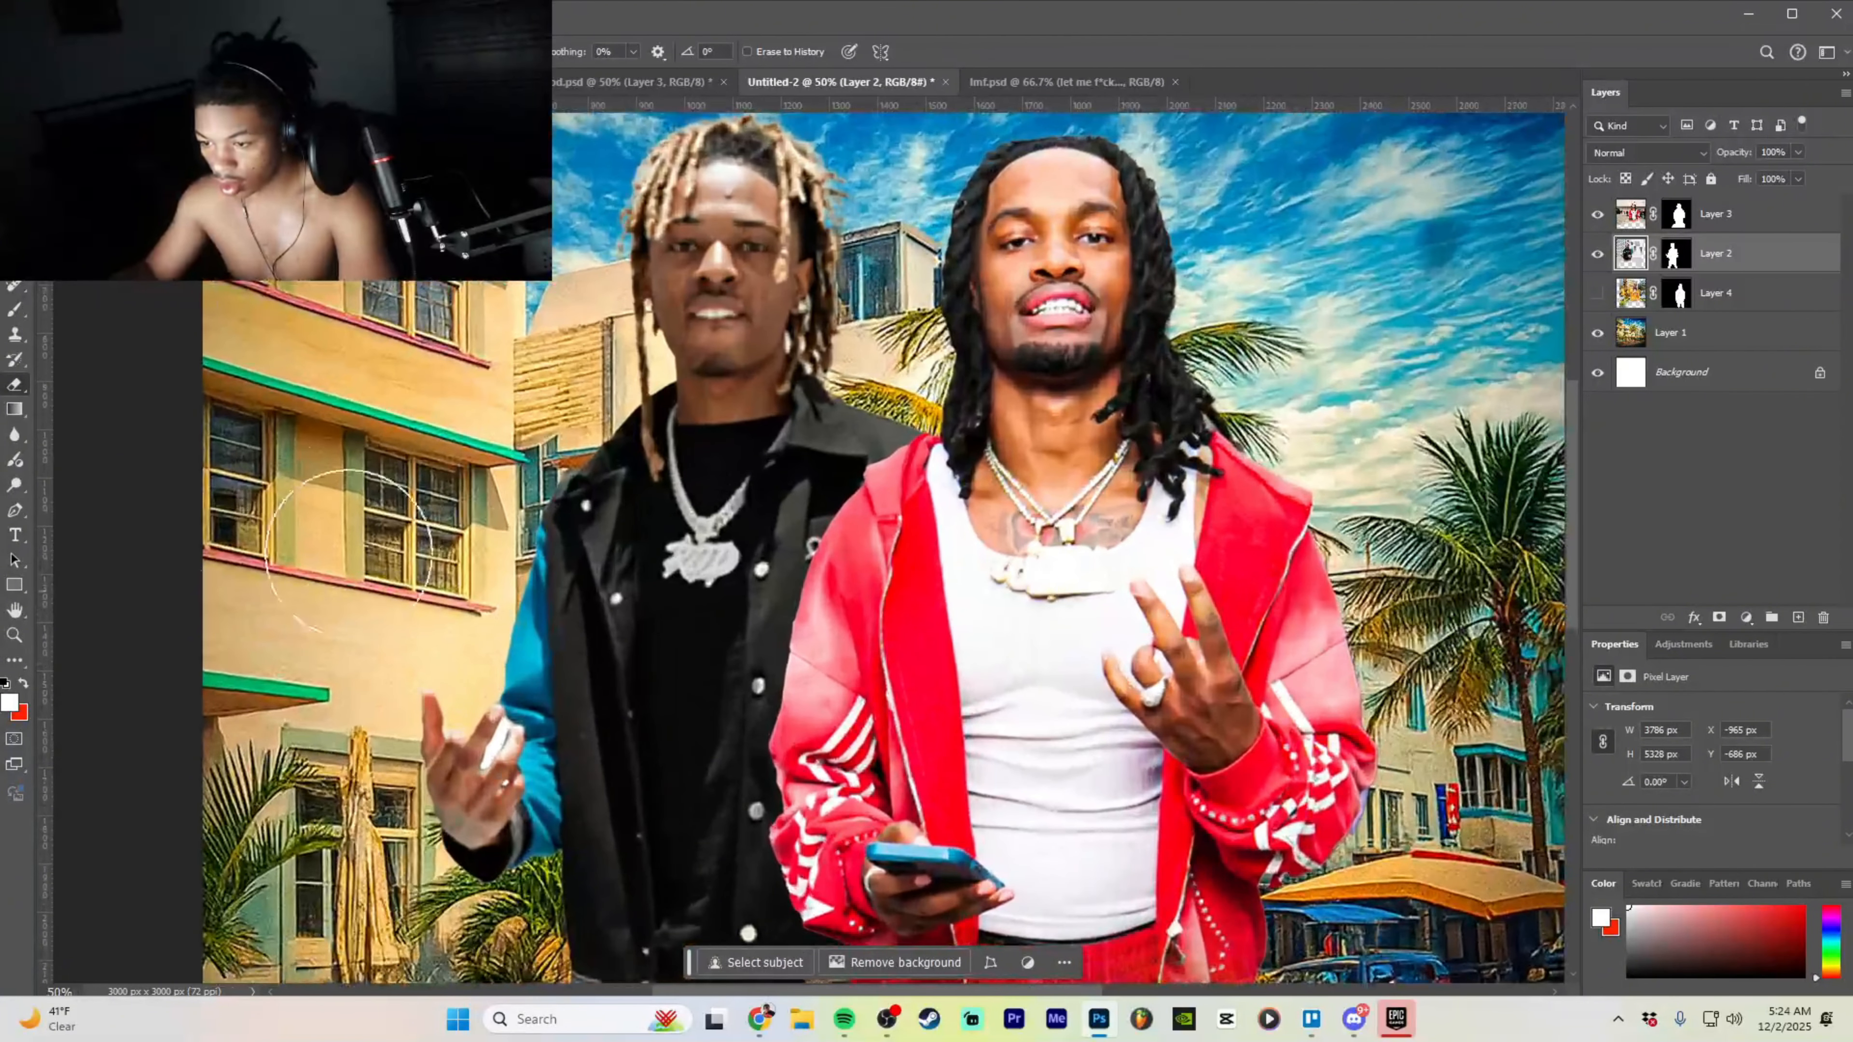
{"action": "left_click", "coordinate": [90, 51]}
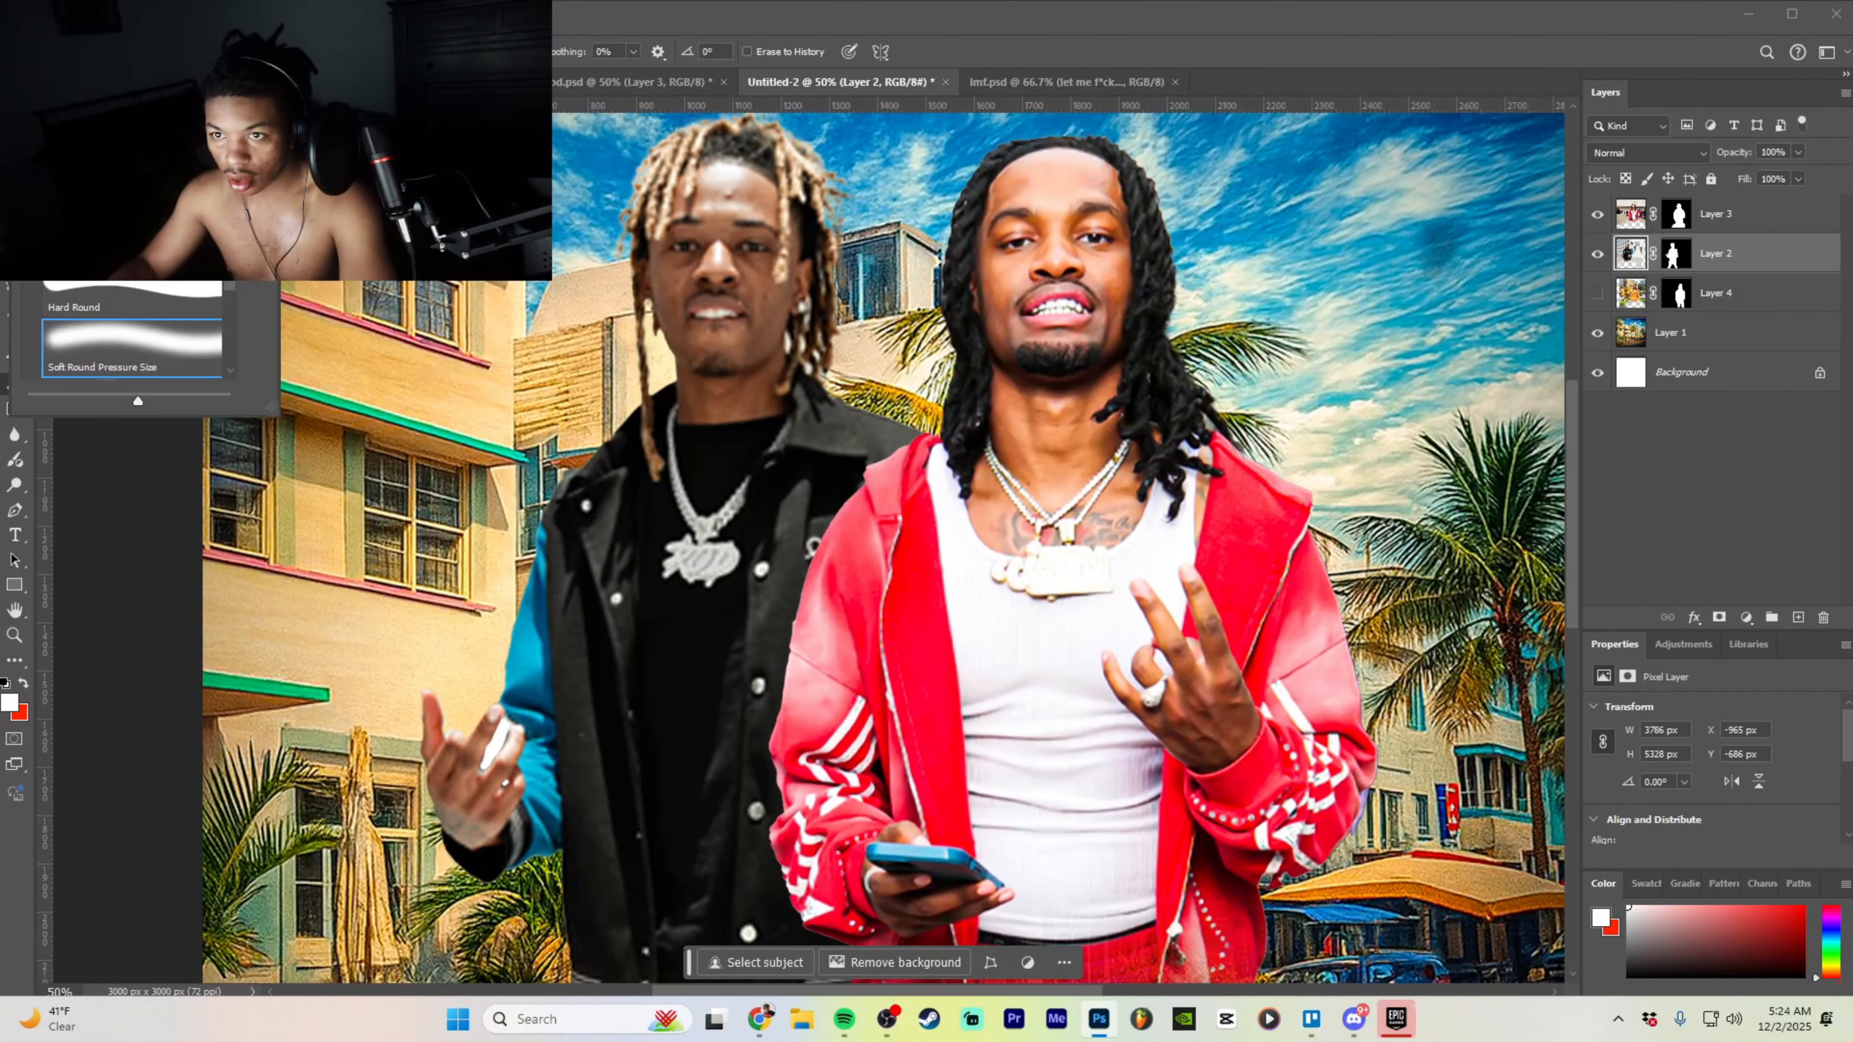
{"action": "left_click", "coordinate": [506, 722]}
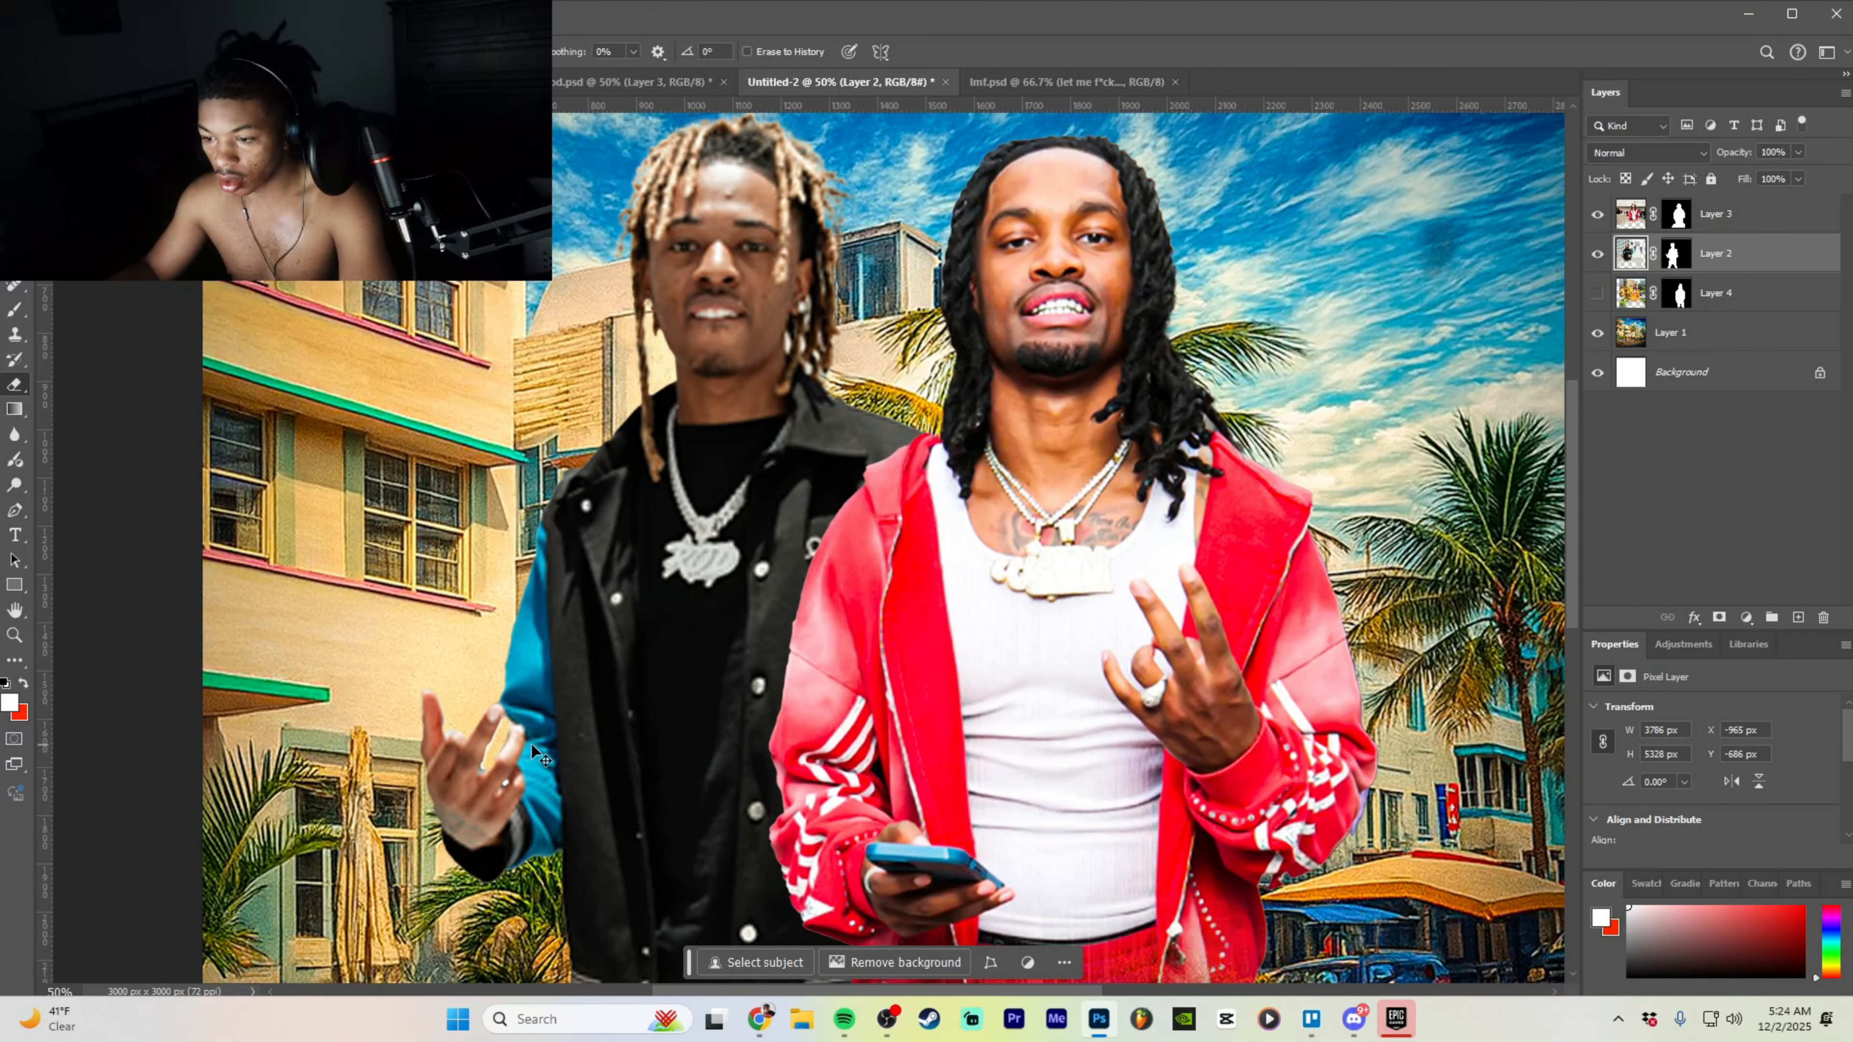
- Erase the white gap between the black-jacket man's raised fingers so the wall shows through
{"action": "key", "text": "ctrl+plus"}
{"action": "scroll", "coordinate": [802, 876], "scroll_direction": "down", "scroll_amount": 3}
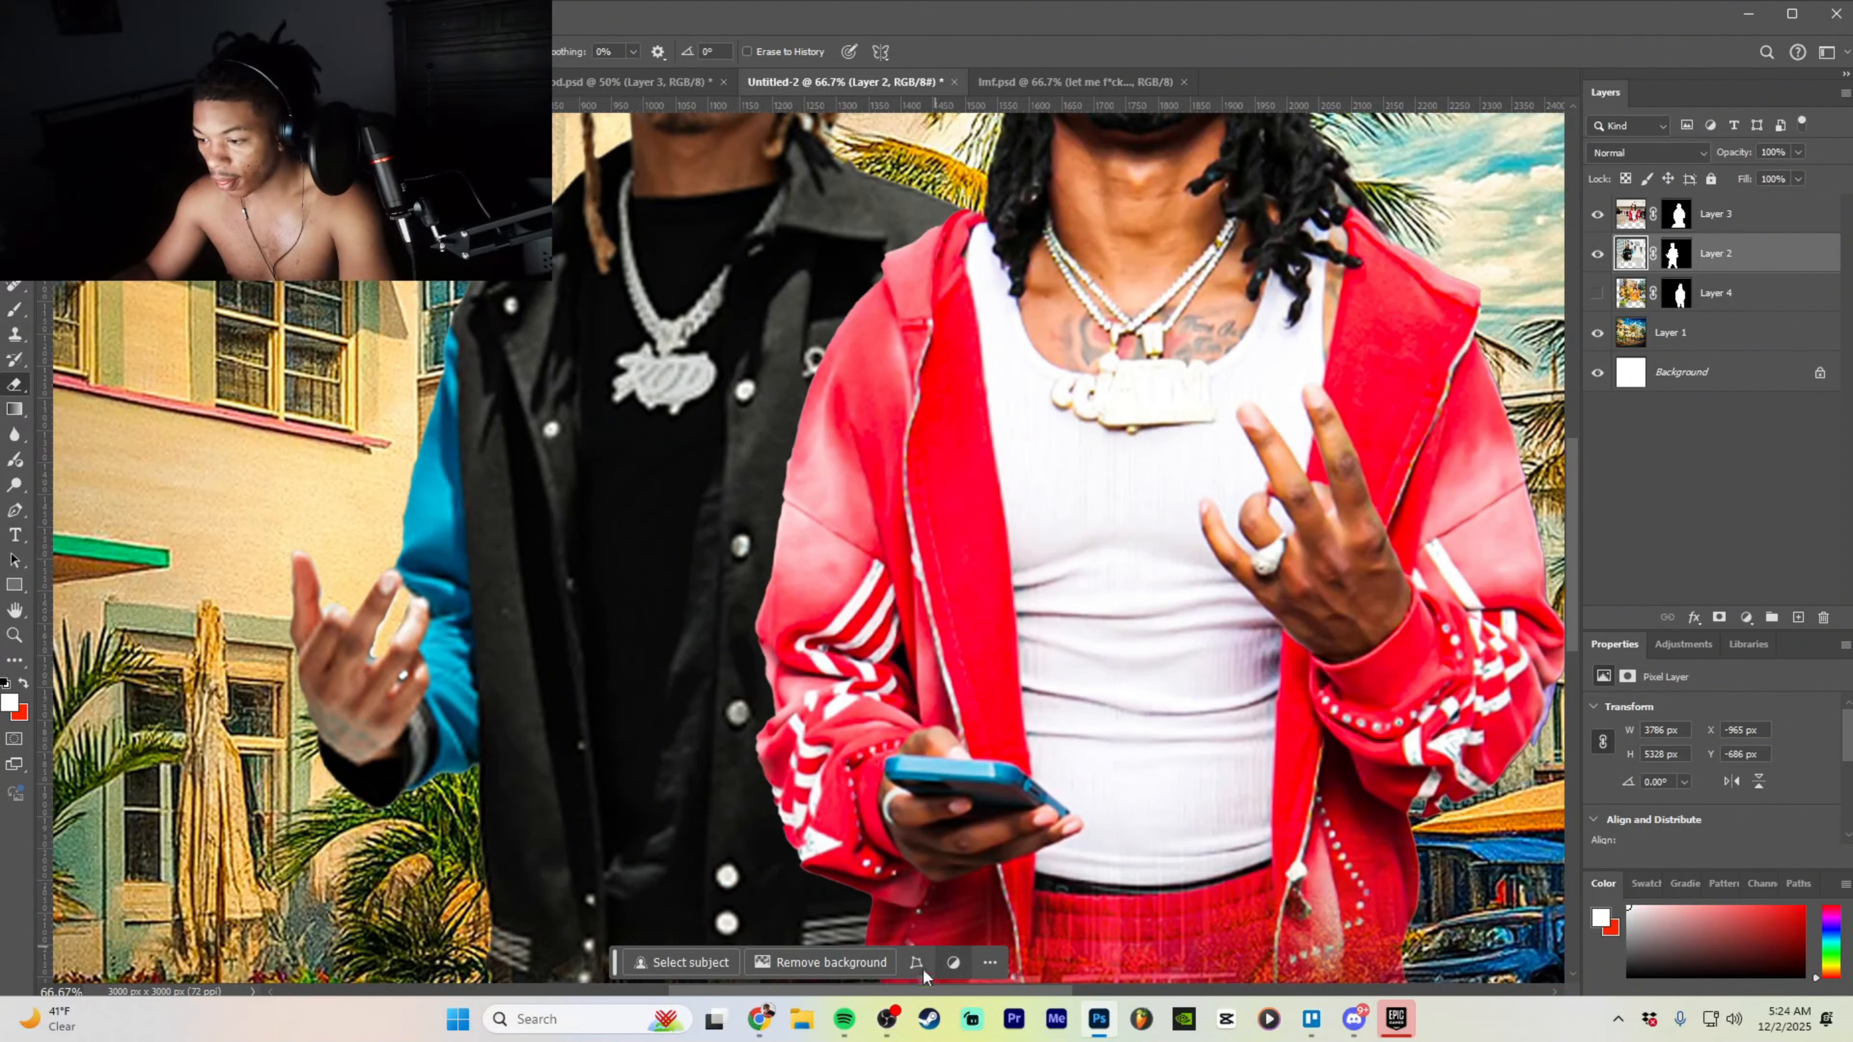
{"action": "scroll", "coordinate": [882, 941], "scroll_direction": "left", "scroll_amount": 7}
{"action": "key", "text": "ctrl+plus"}
{"action": "key", "text": "ctrl+plus"}
{"action": "key", "text": "ctrl+plus"}
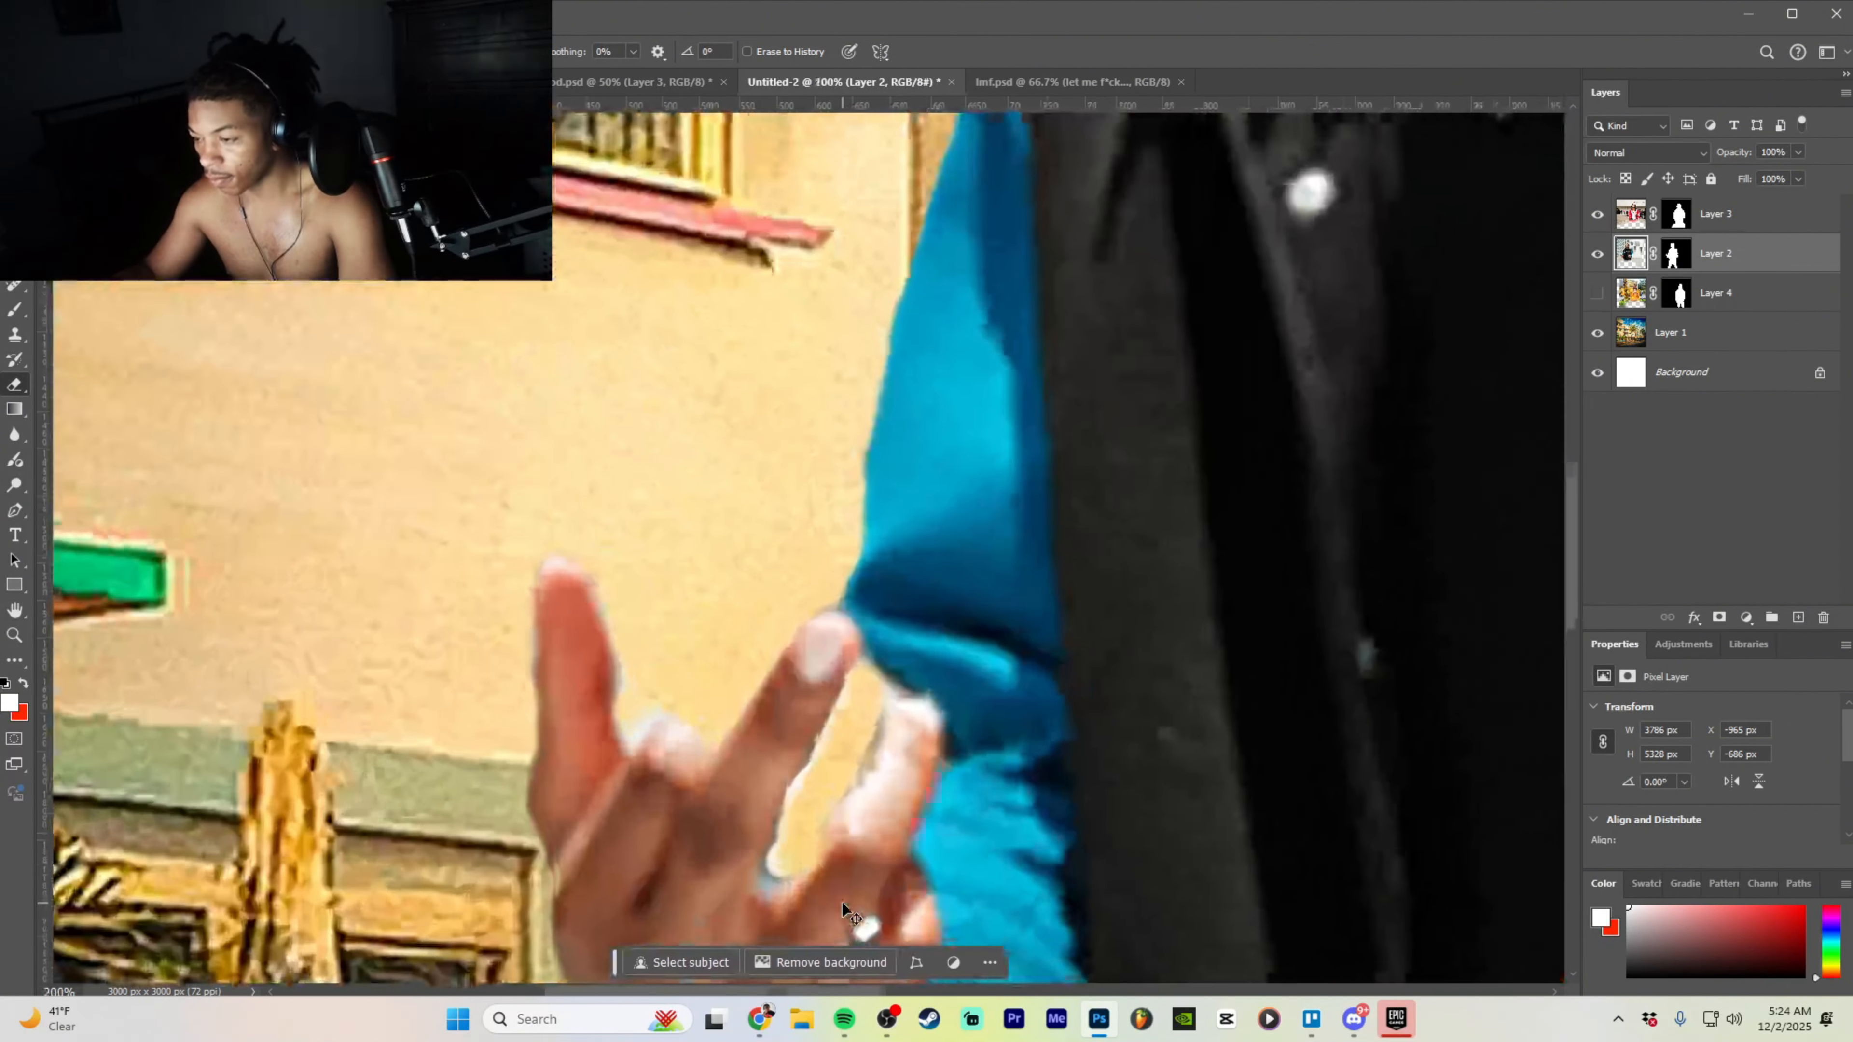
{"action": "scroll", "coordinate": [839, 815], "scroll_direction": "down", "scroll_amount": 3}
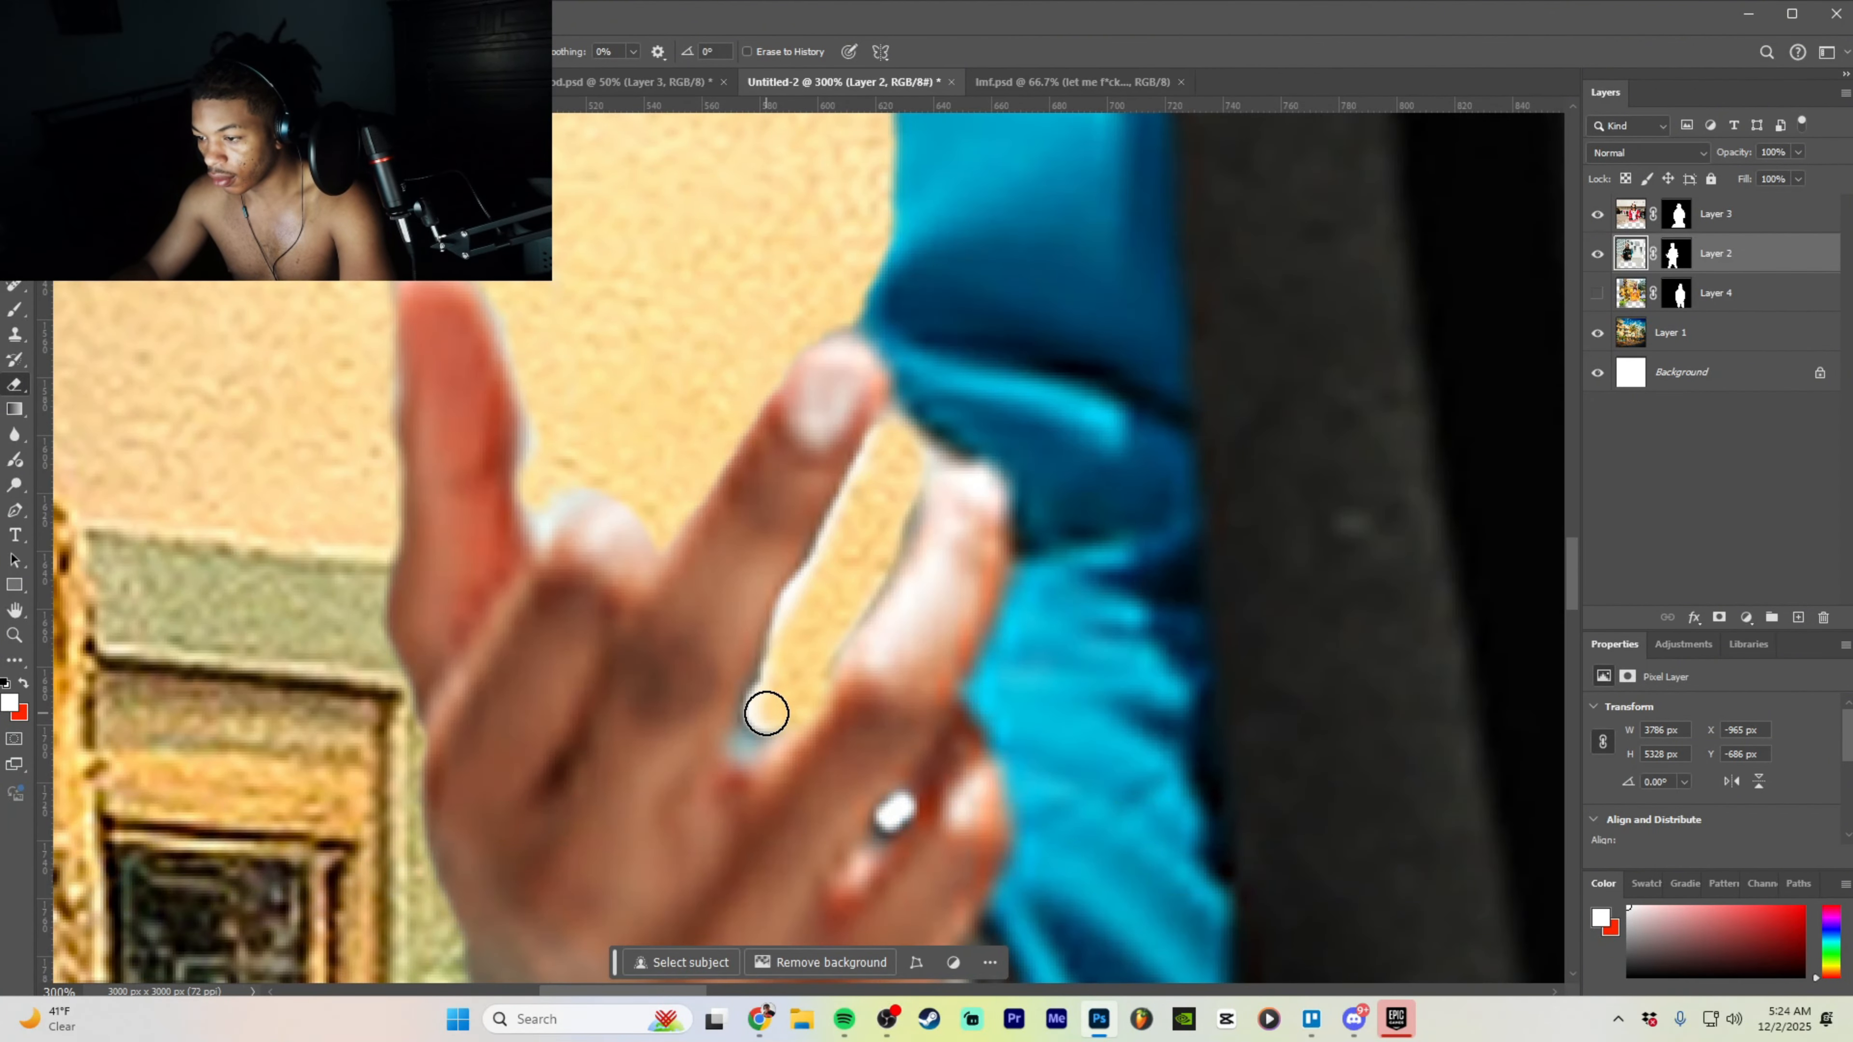
{"action": "left_click", "coordinate": [765, 713]}
{"action": "key", "text": "ctrl+z"}
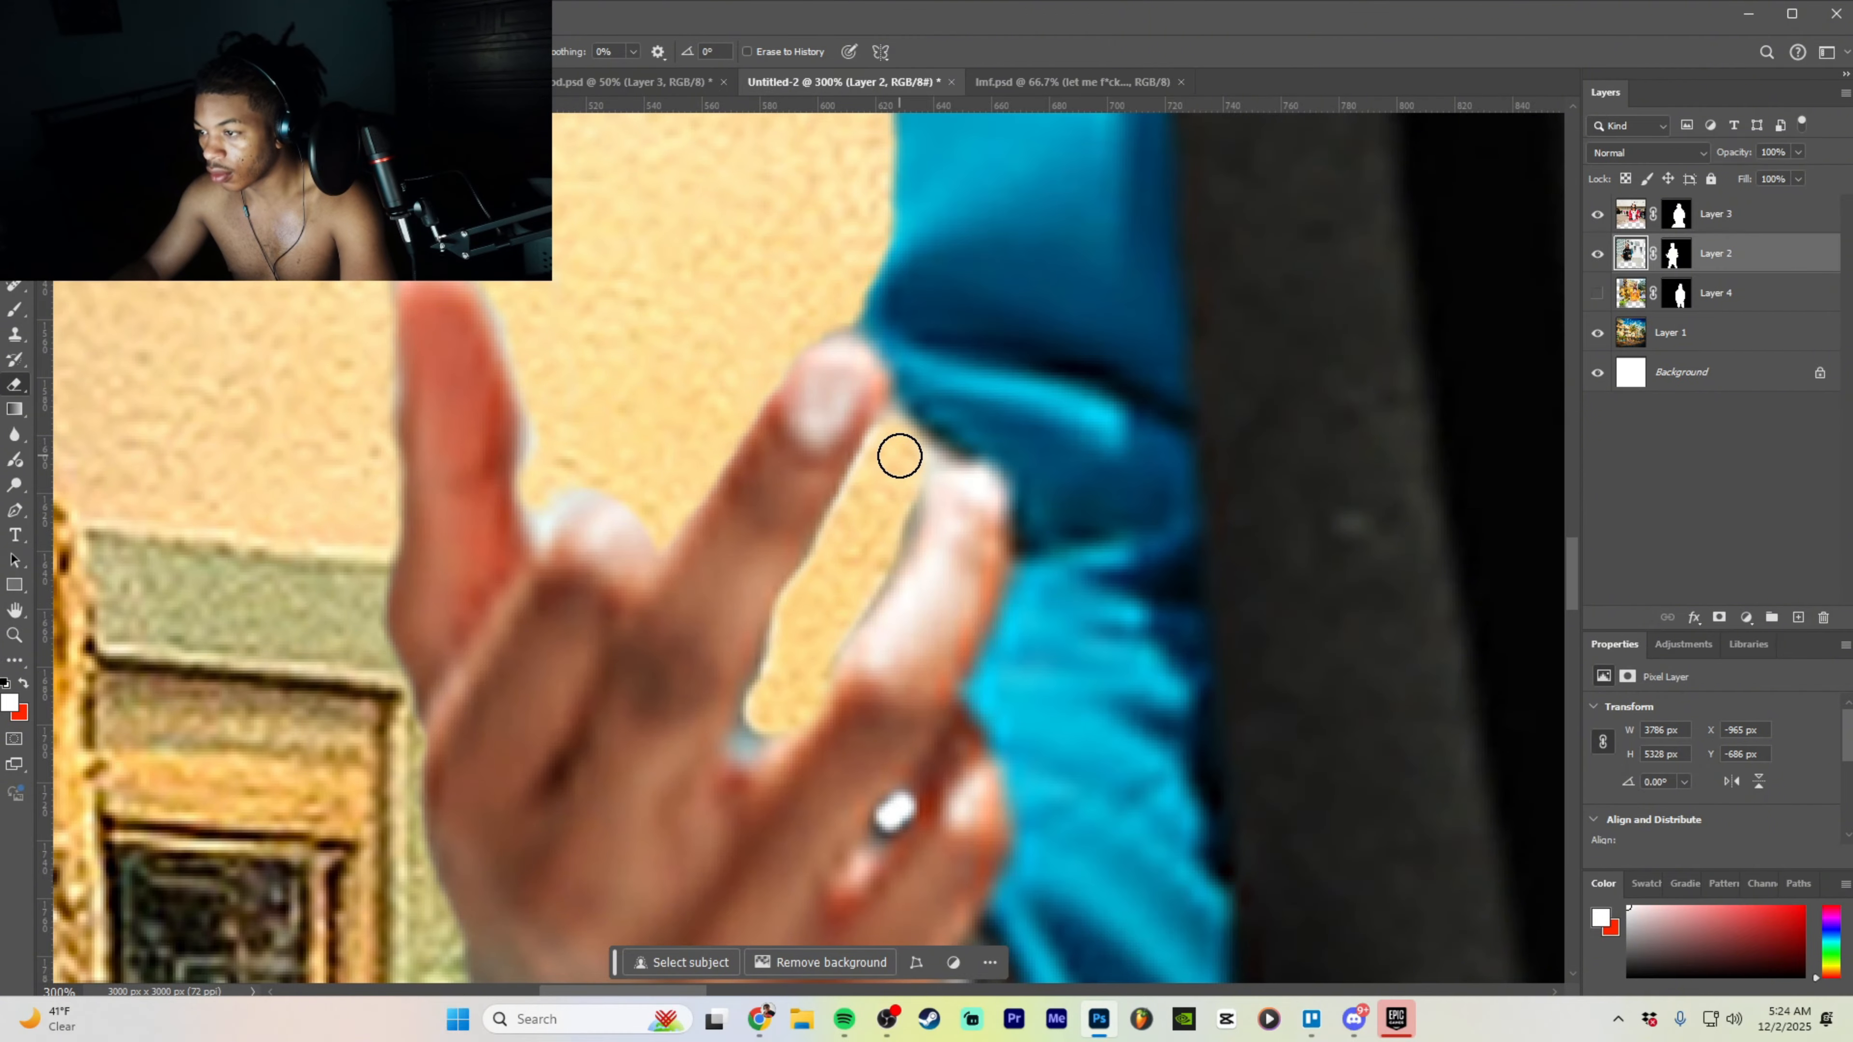
{"action": "scroll", "coordinate": [693, 488], "scroll_direction": "down", "scroll_amount": 1}
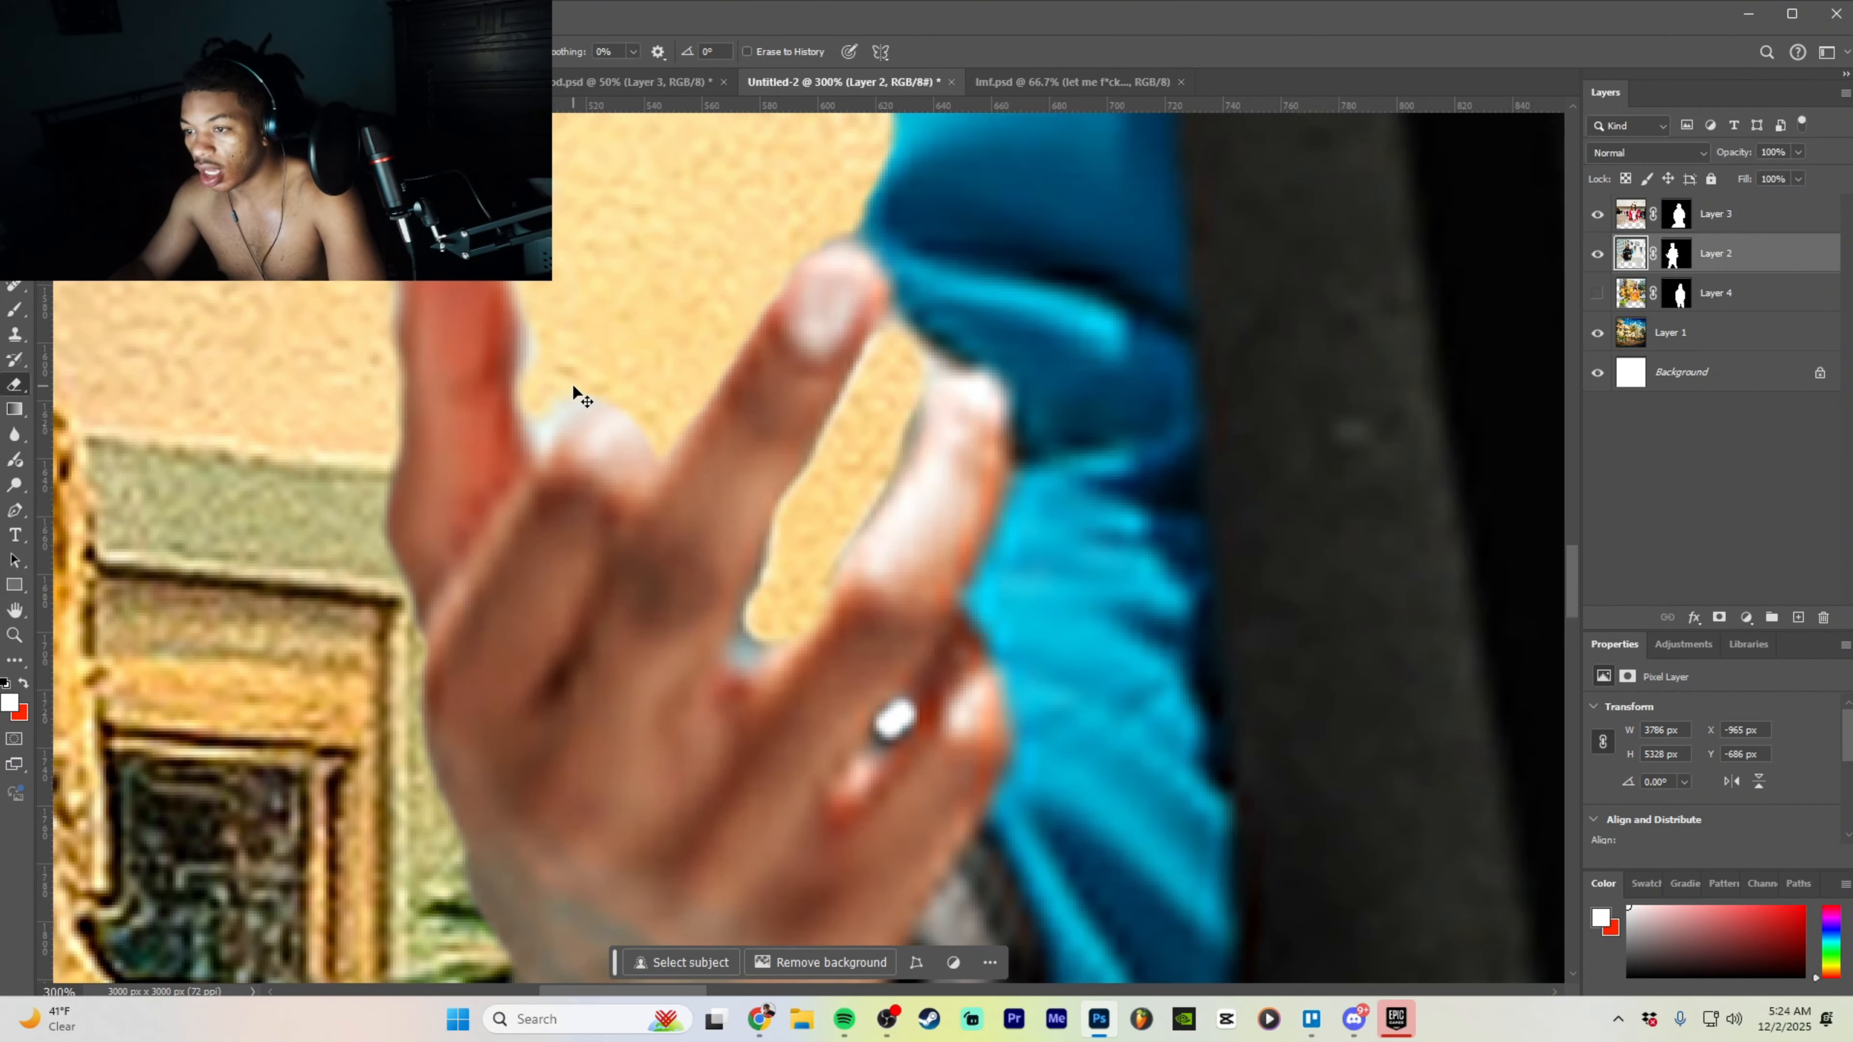
{"action": "scroll", "coordinate": [572, 383], "scroll_direction": "down", "scroll_amount": 8}
{"action": "scroll", "coordinate": [572, 383], "scroll_direction": "up", "scroll_amount": 6}
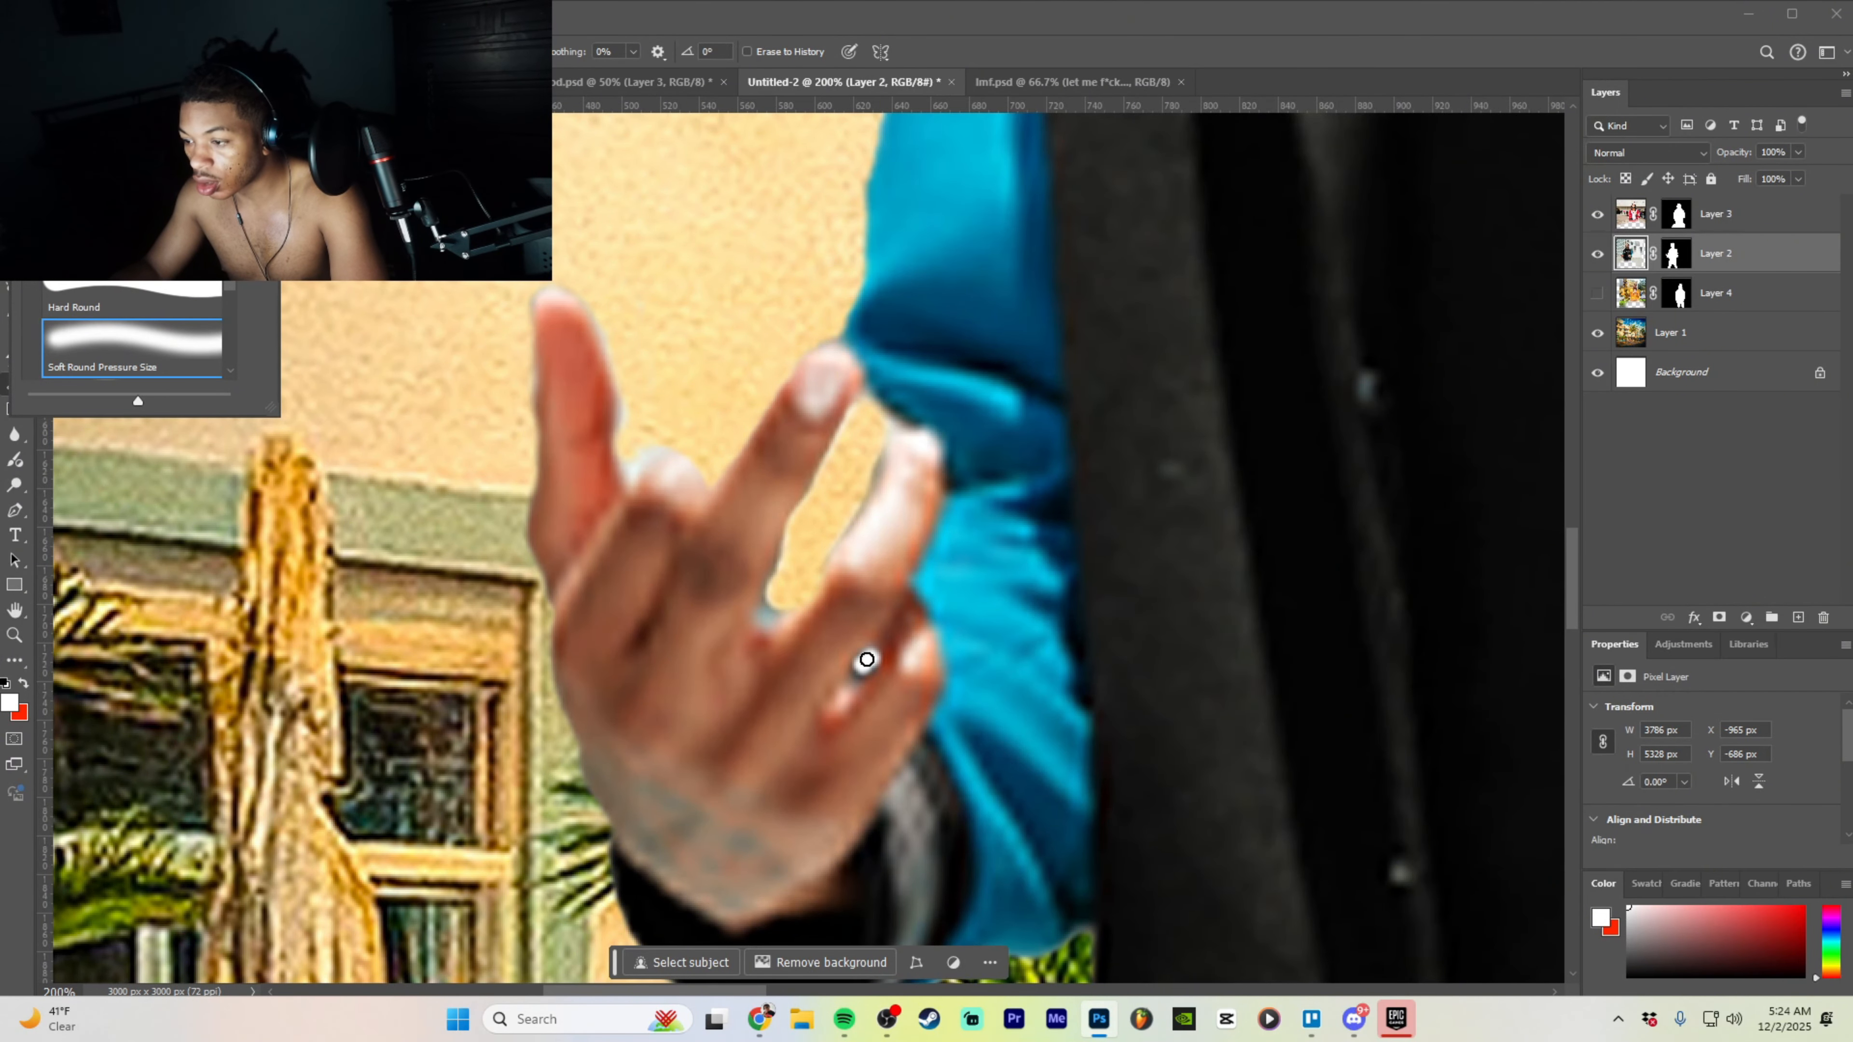
{"action": "left_click_drag", "start_coordinate": [867, 660], "coordinate": [868, 667]}
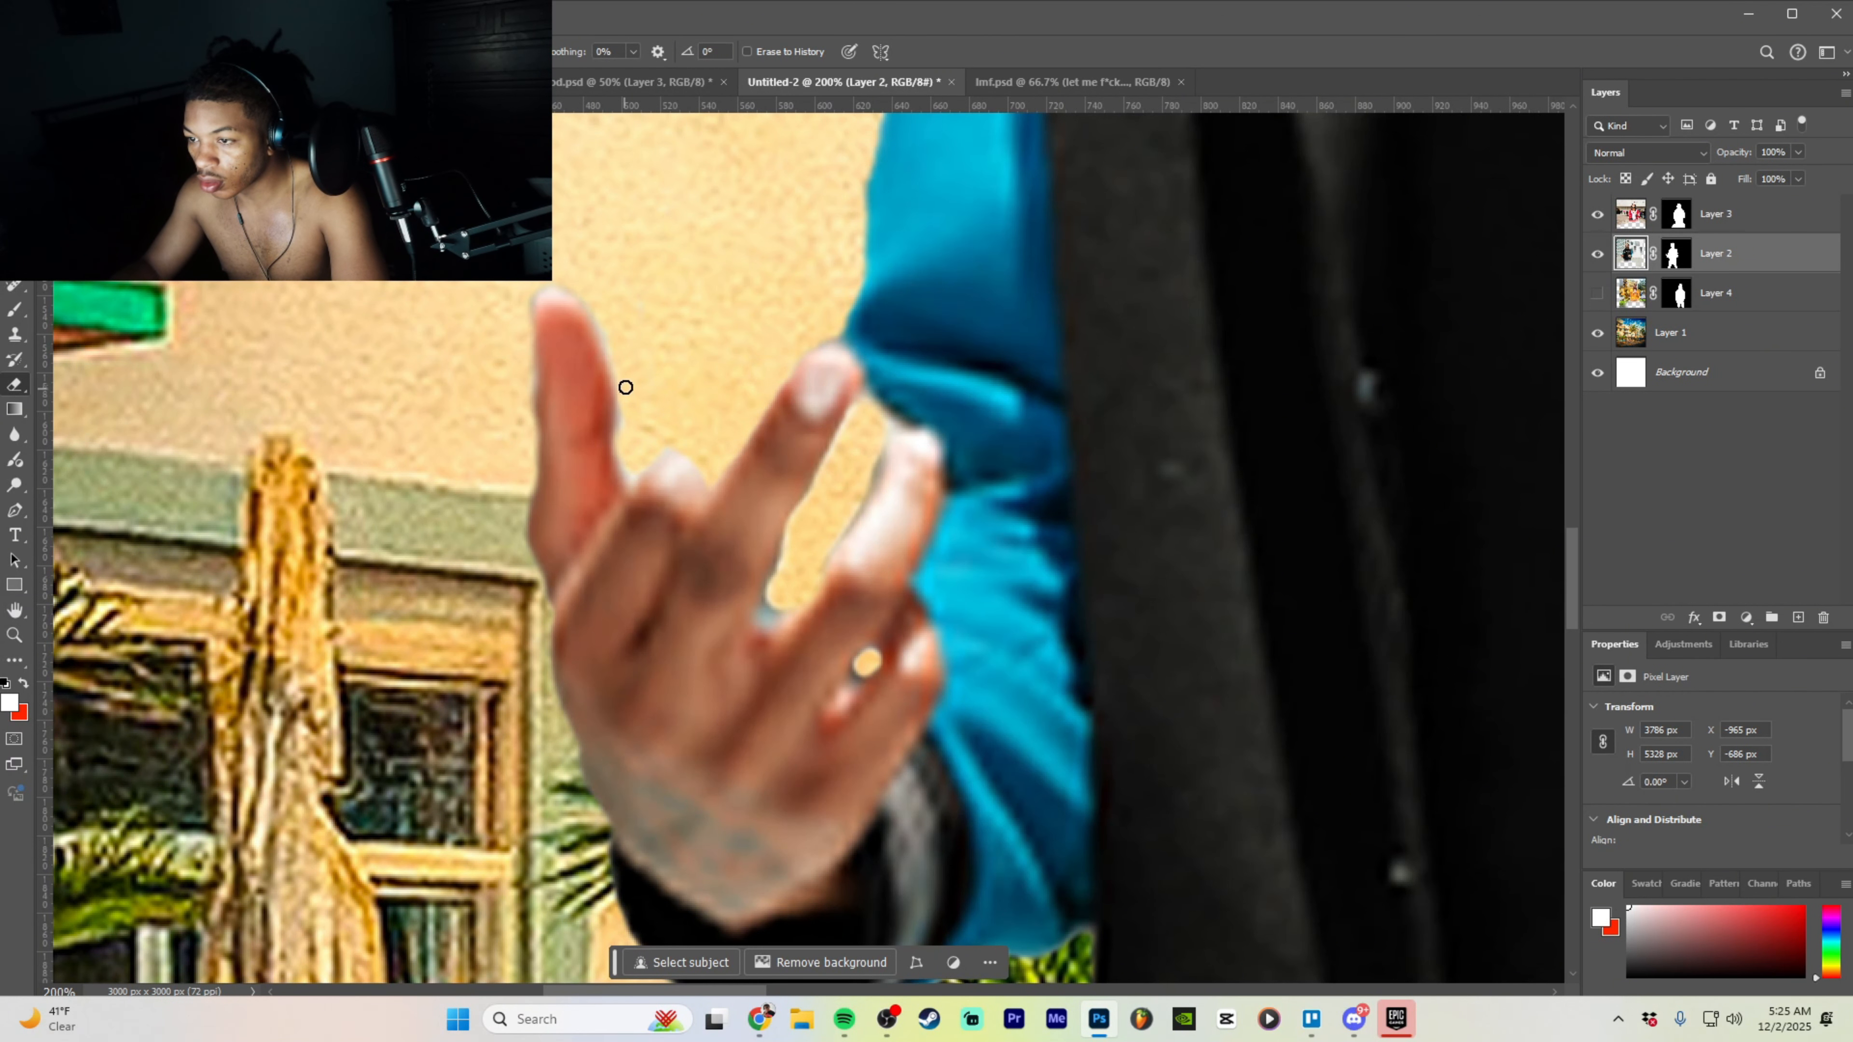
{"action": "key", "text": "ctrl+minus"}
{"action": "key", "text": "ctrl+minus"}
{"action": "key", "text": "ctrl+minus"}
{"action": "key", "text": "ctrl+minus"}
{"action": "key", "text": "ctrl+minus"}
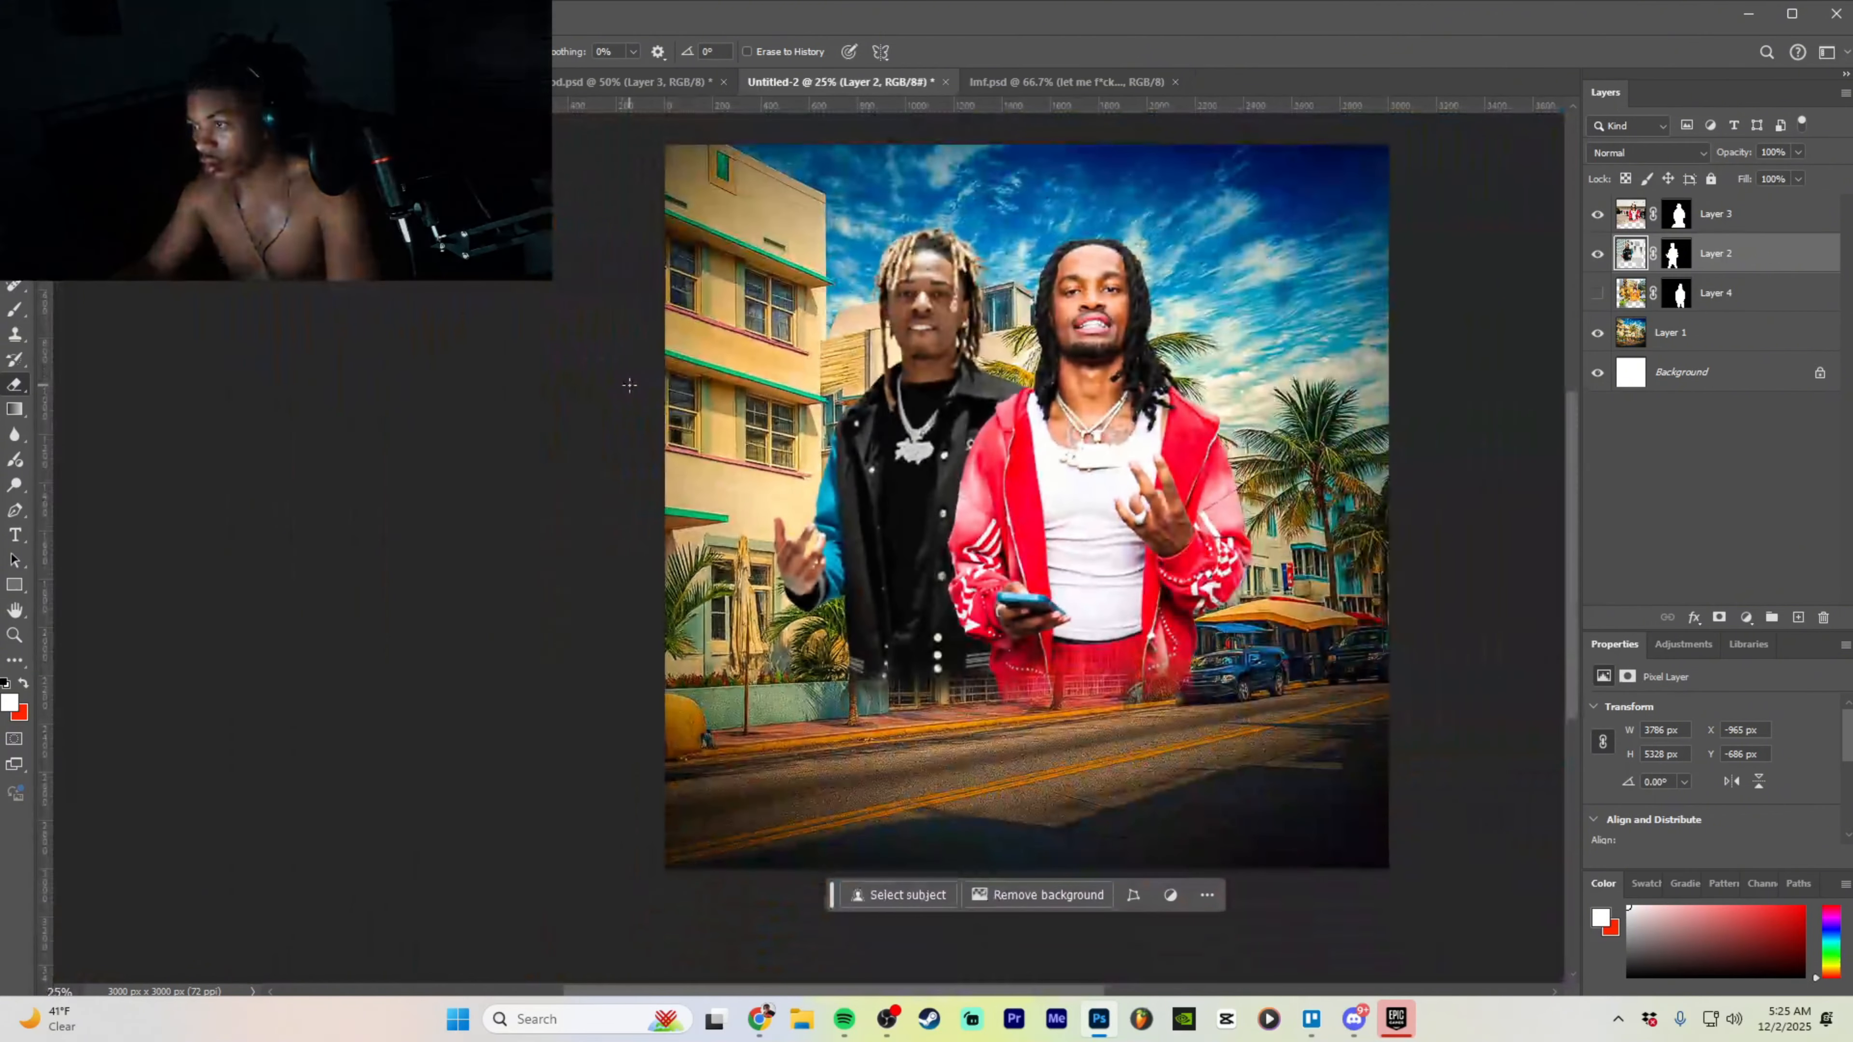
- Nudge the red-jacket man slightly upward and select the black-jacket man's Layer 2
{"action": "key", "text": "v"}
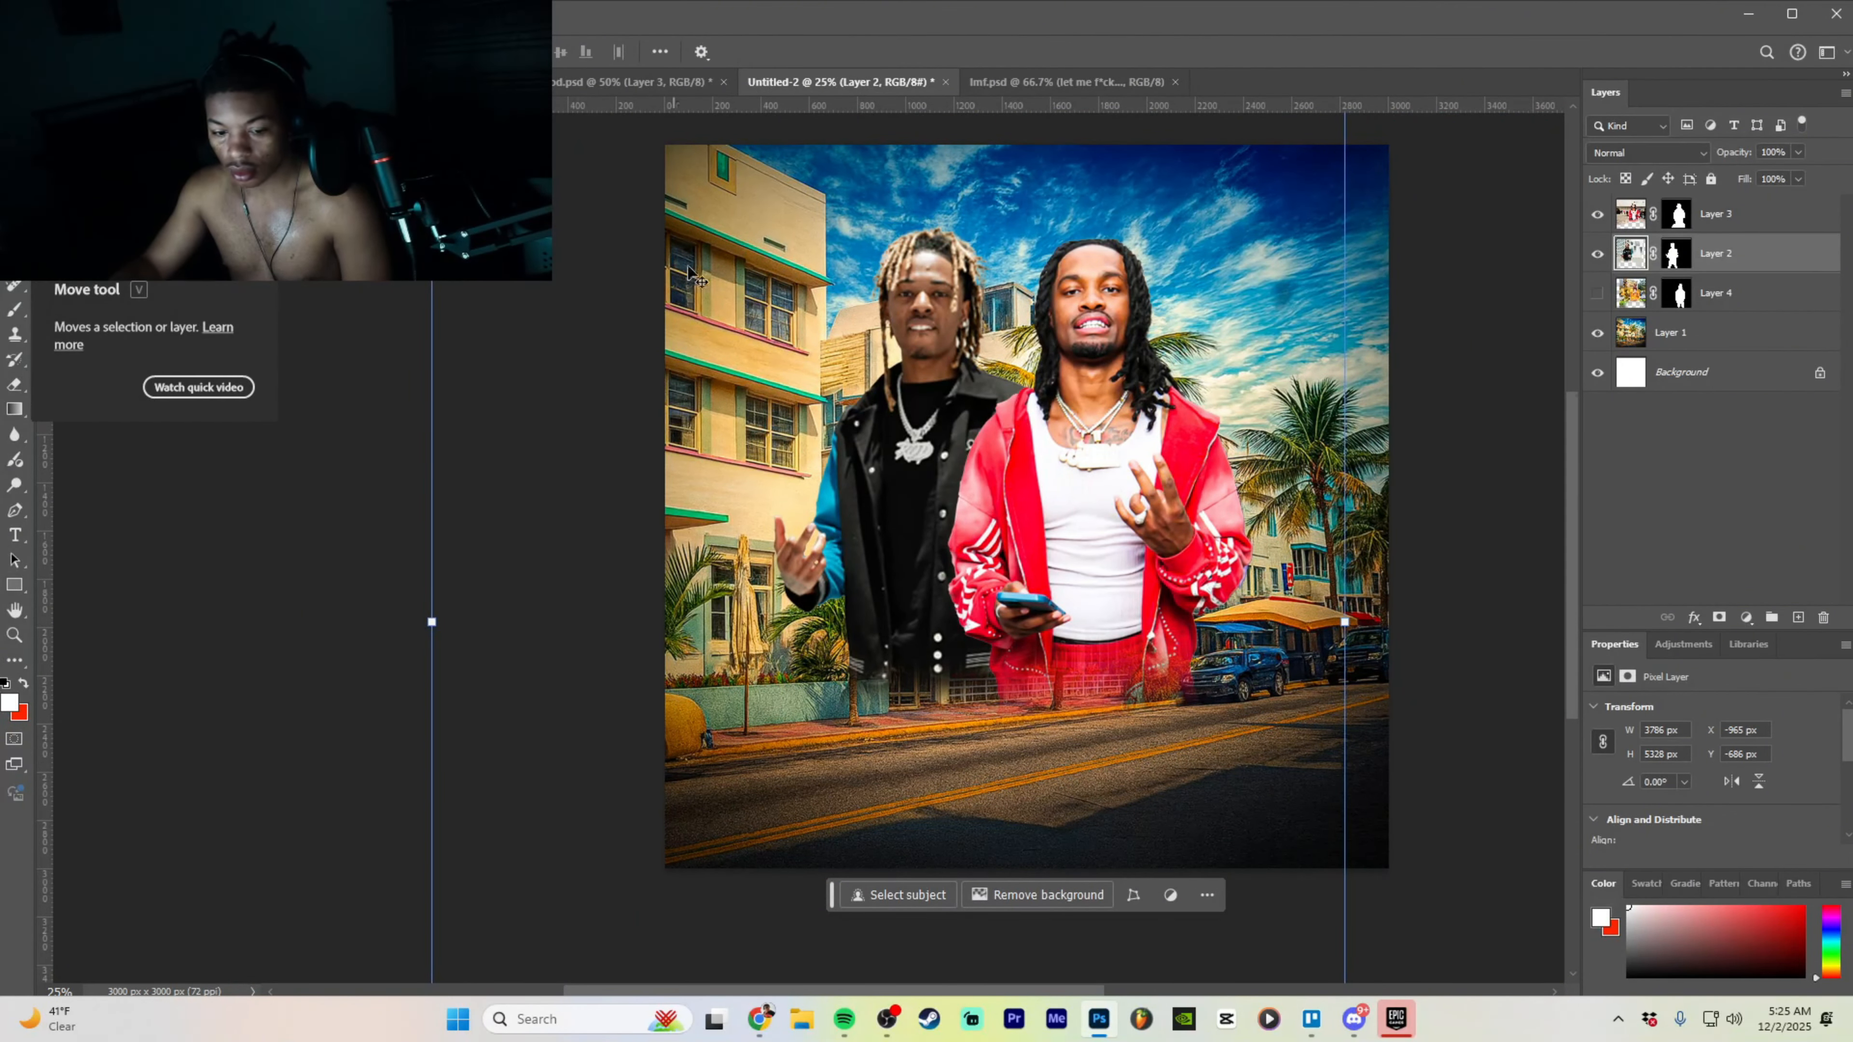
{"action": "scroll", "coordinate": [1331, 504], "scroll_direction": "up", "scroll_amount": 2}
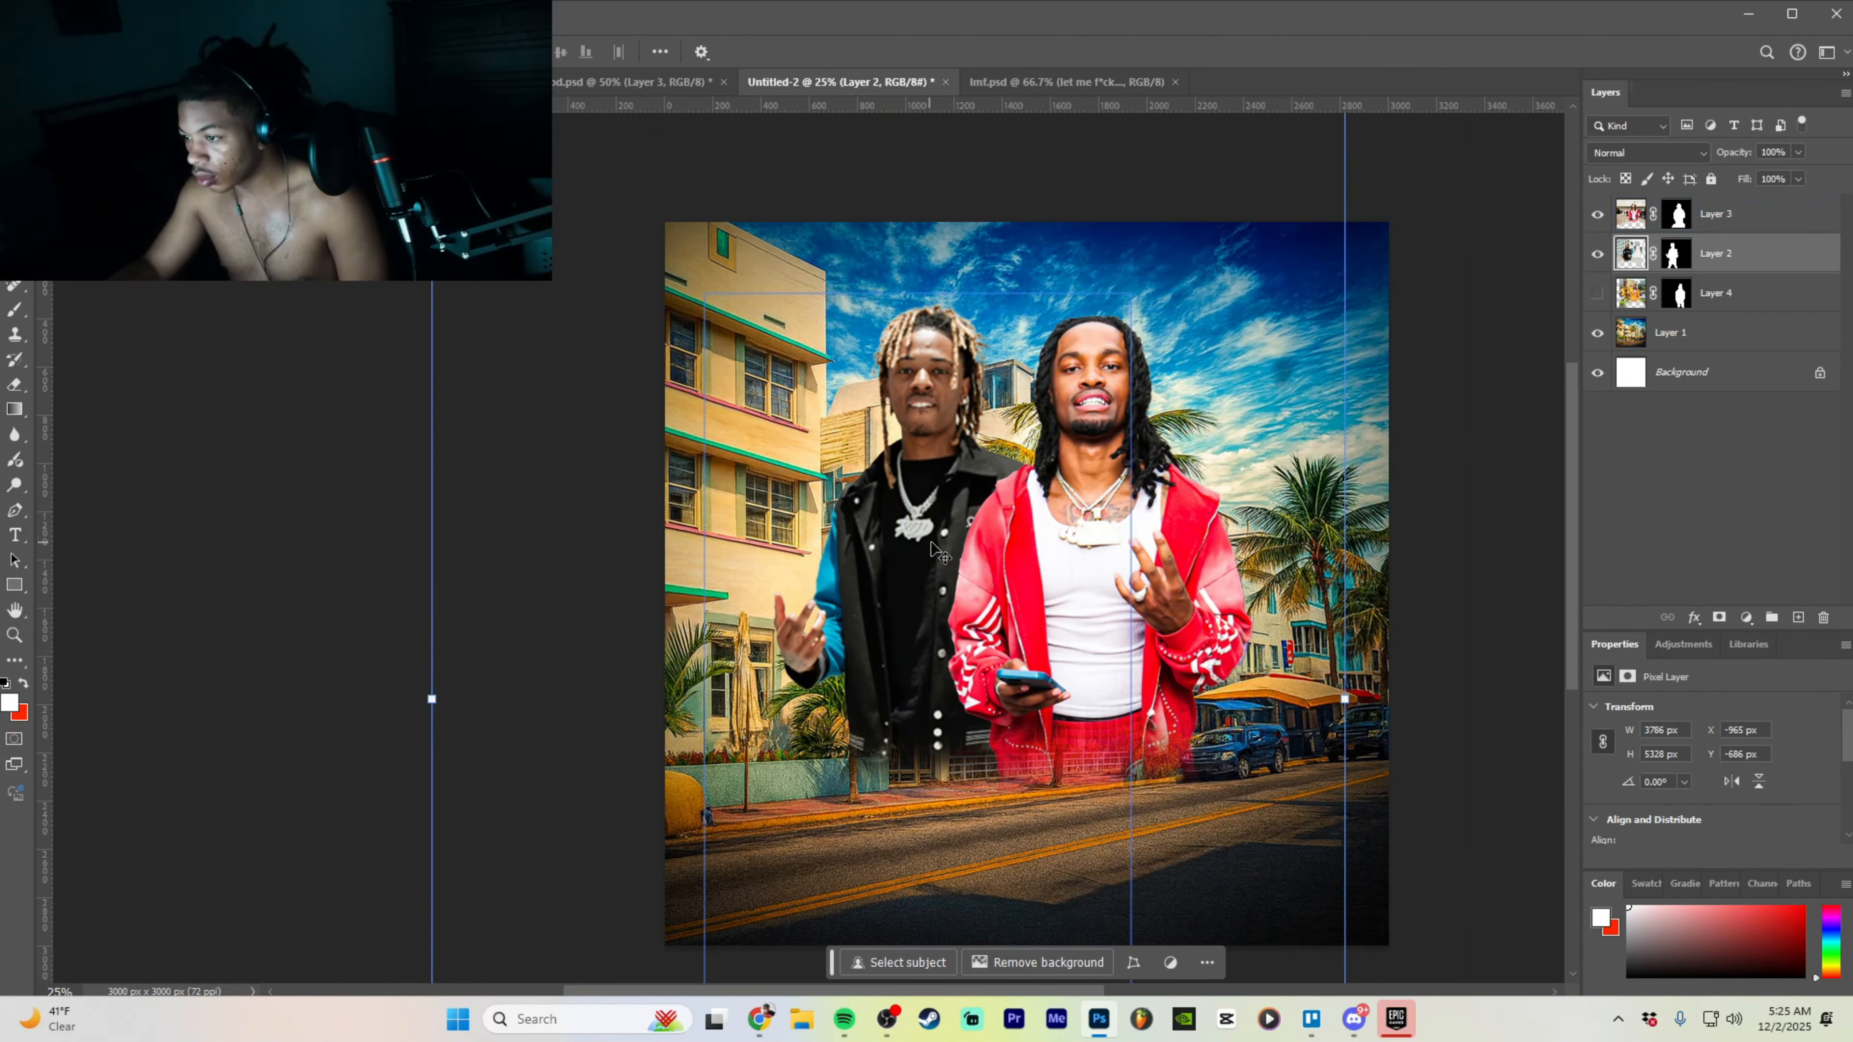
{"action": "left_click", "coordinate": [1724, 215]}
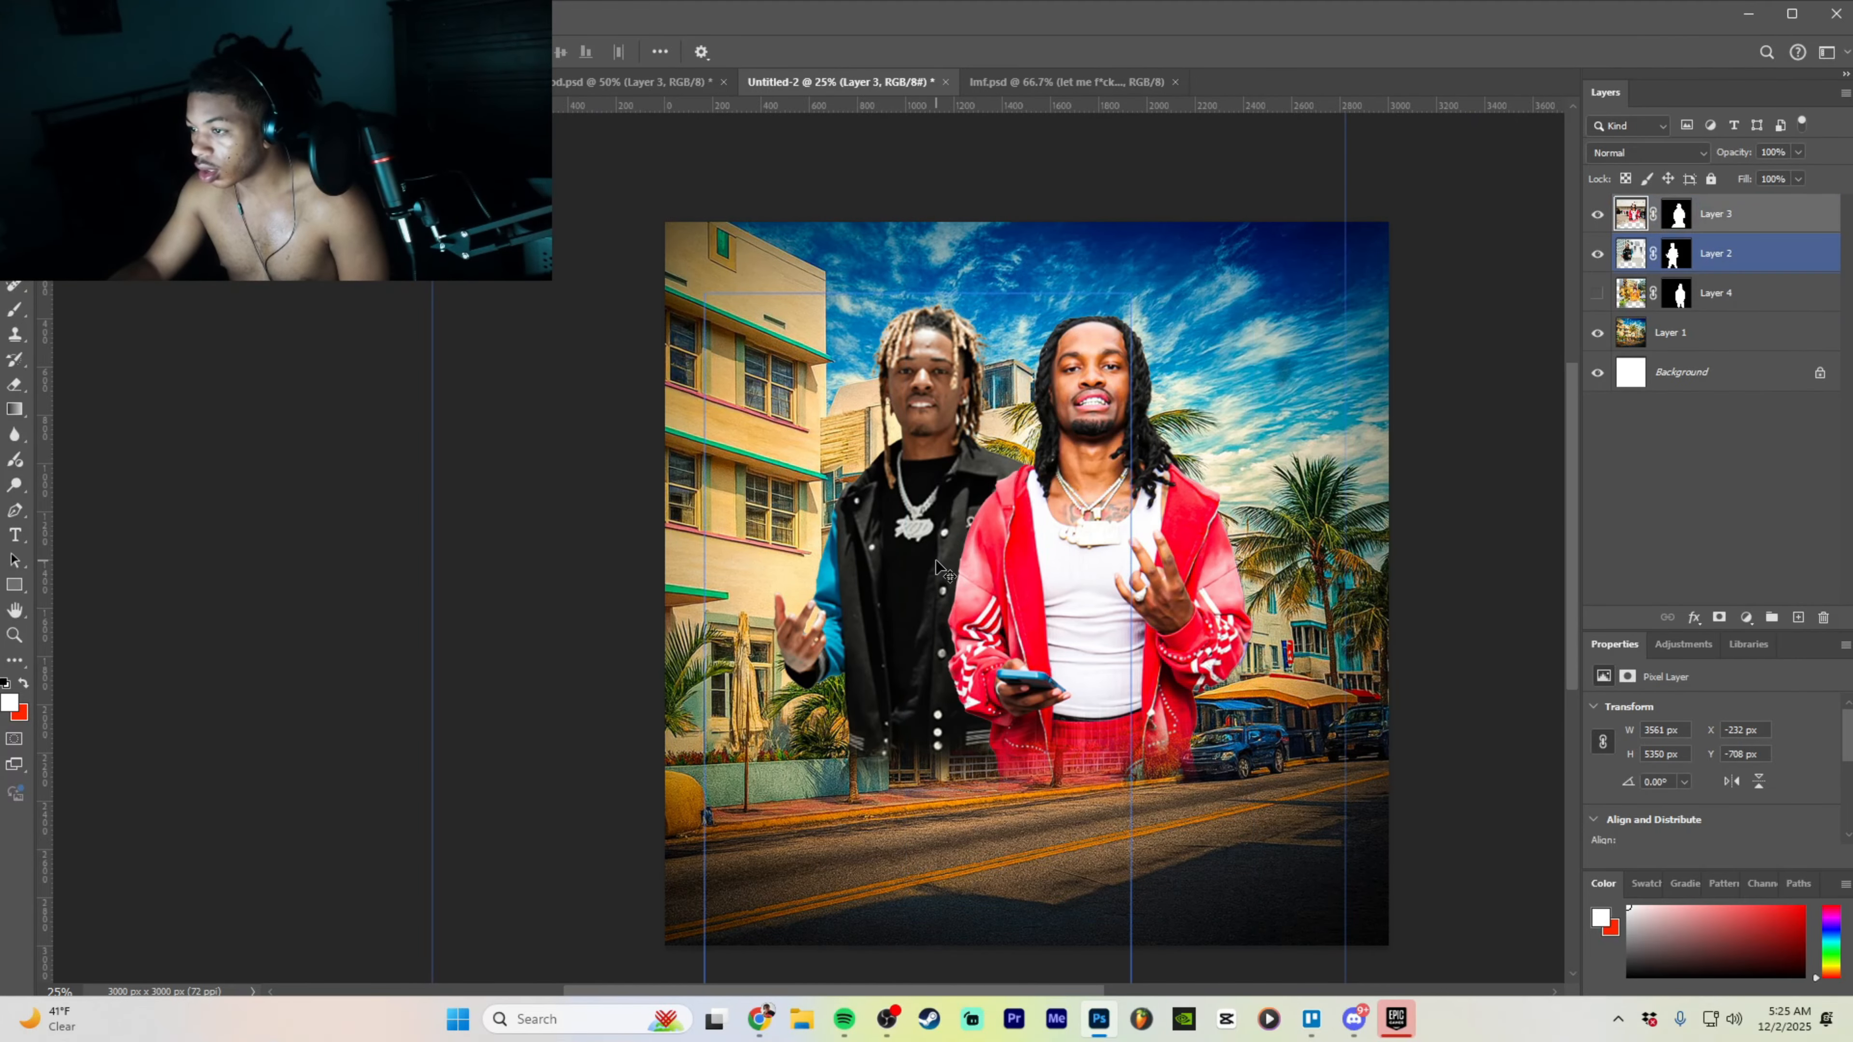
{"action": "left_click_drag", "start_coordinate": [1034, 482], "coordinate": [1035, 475]}
{"action": "left_click", "coordinate": [1784, 261]}
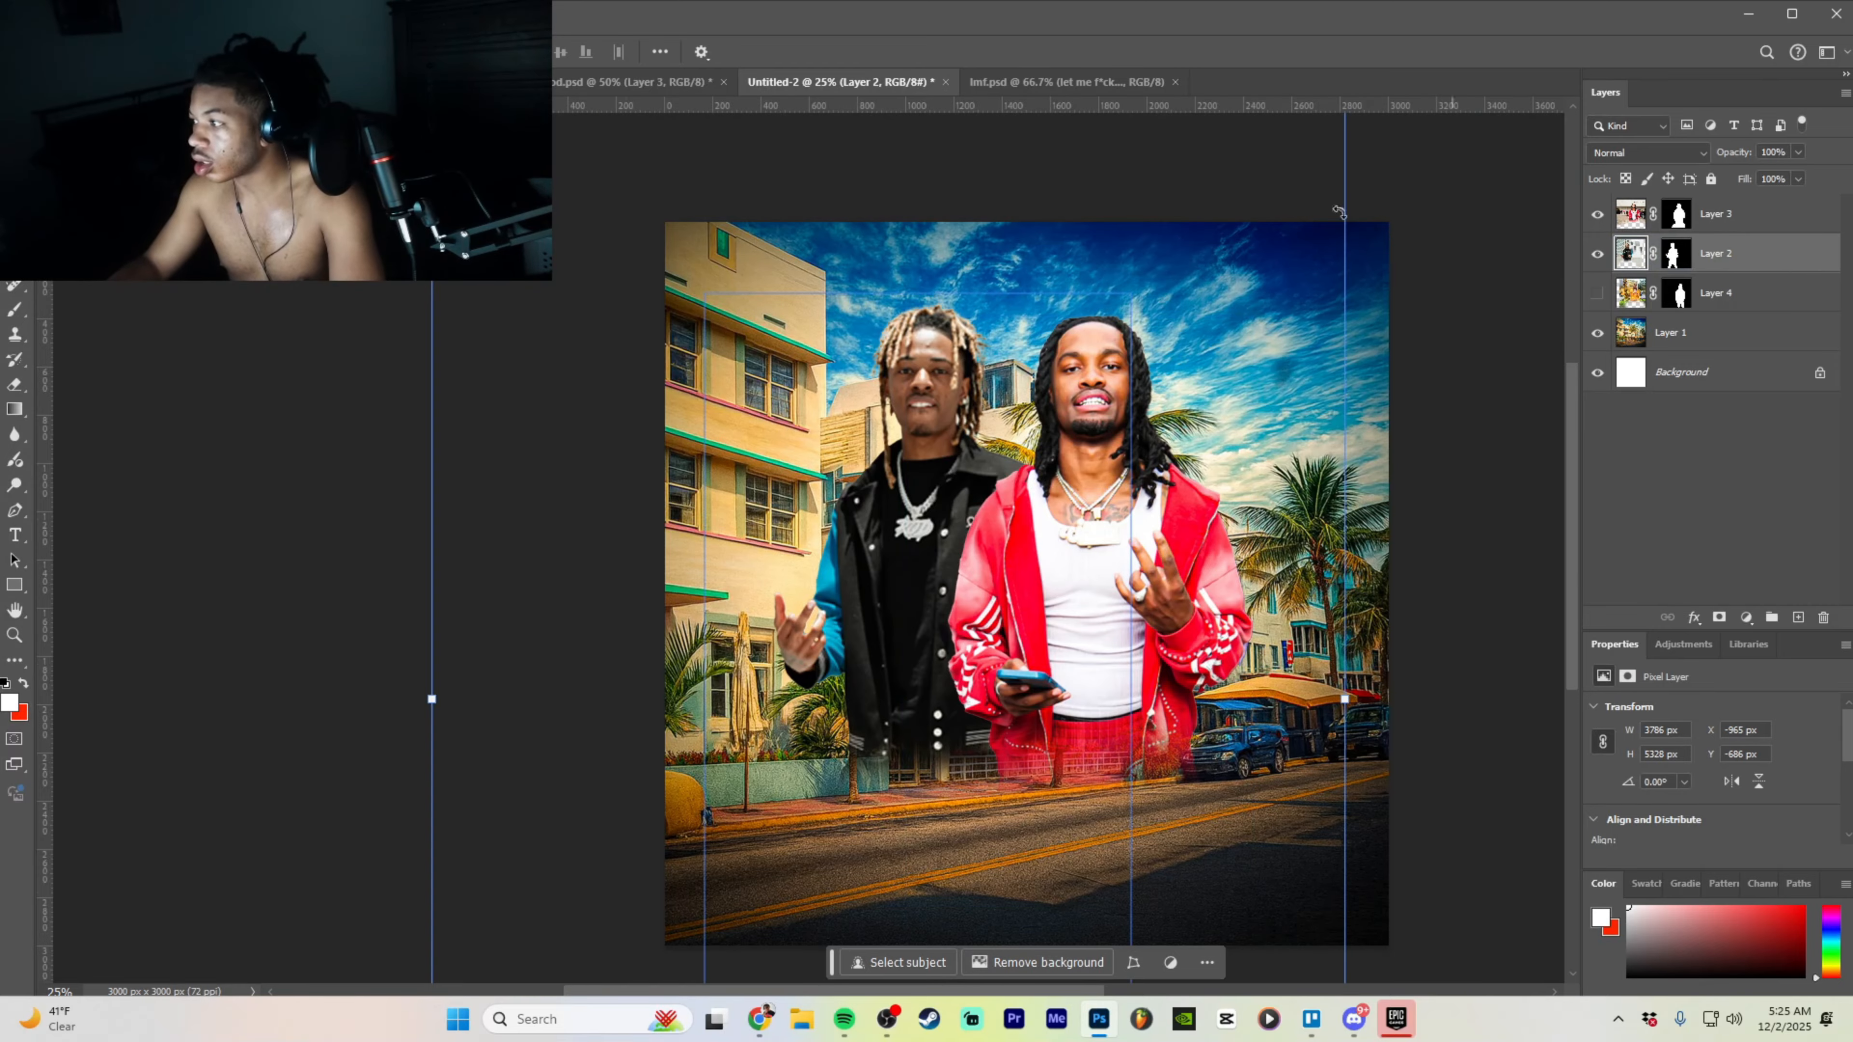
- In the Camera Raw Filter, raise the black-jacket man's exposure and vibrance
{"action": "key", "text": "alt+t"}
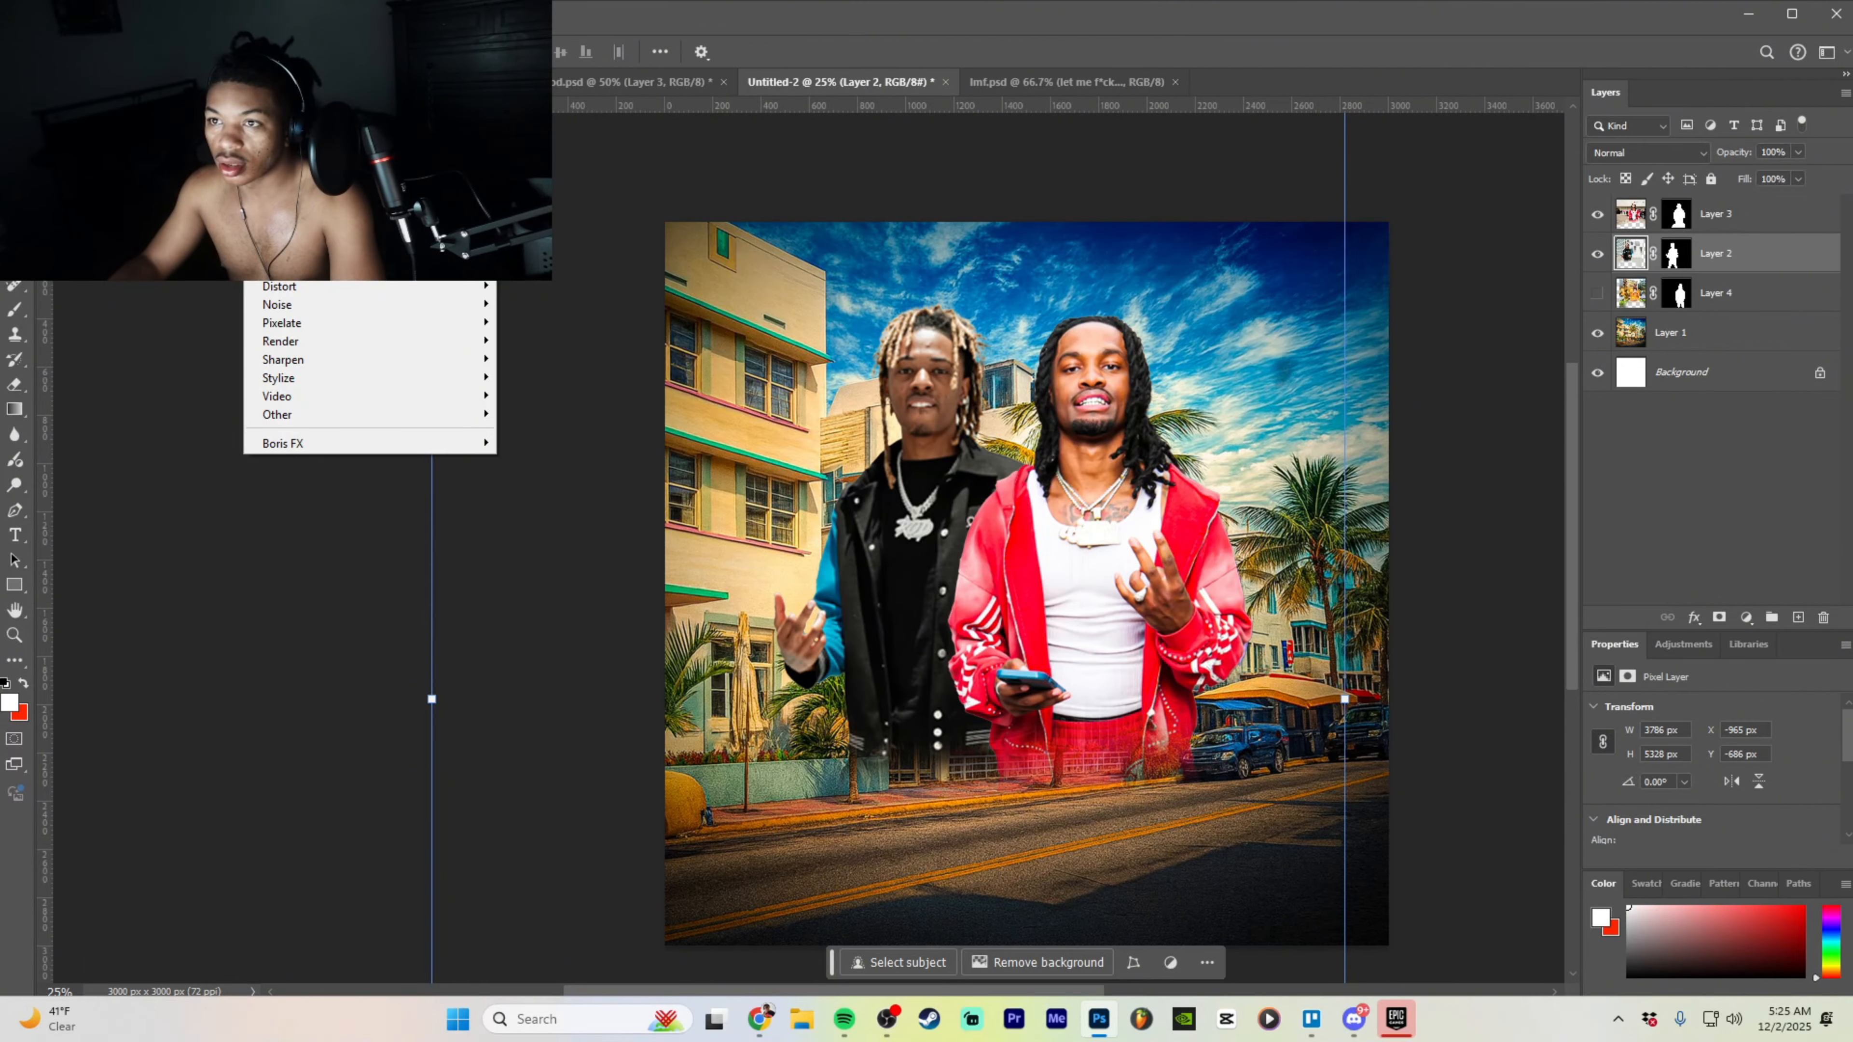
{"action": "key", "text": "Escape"}
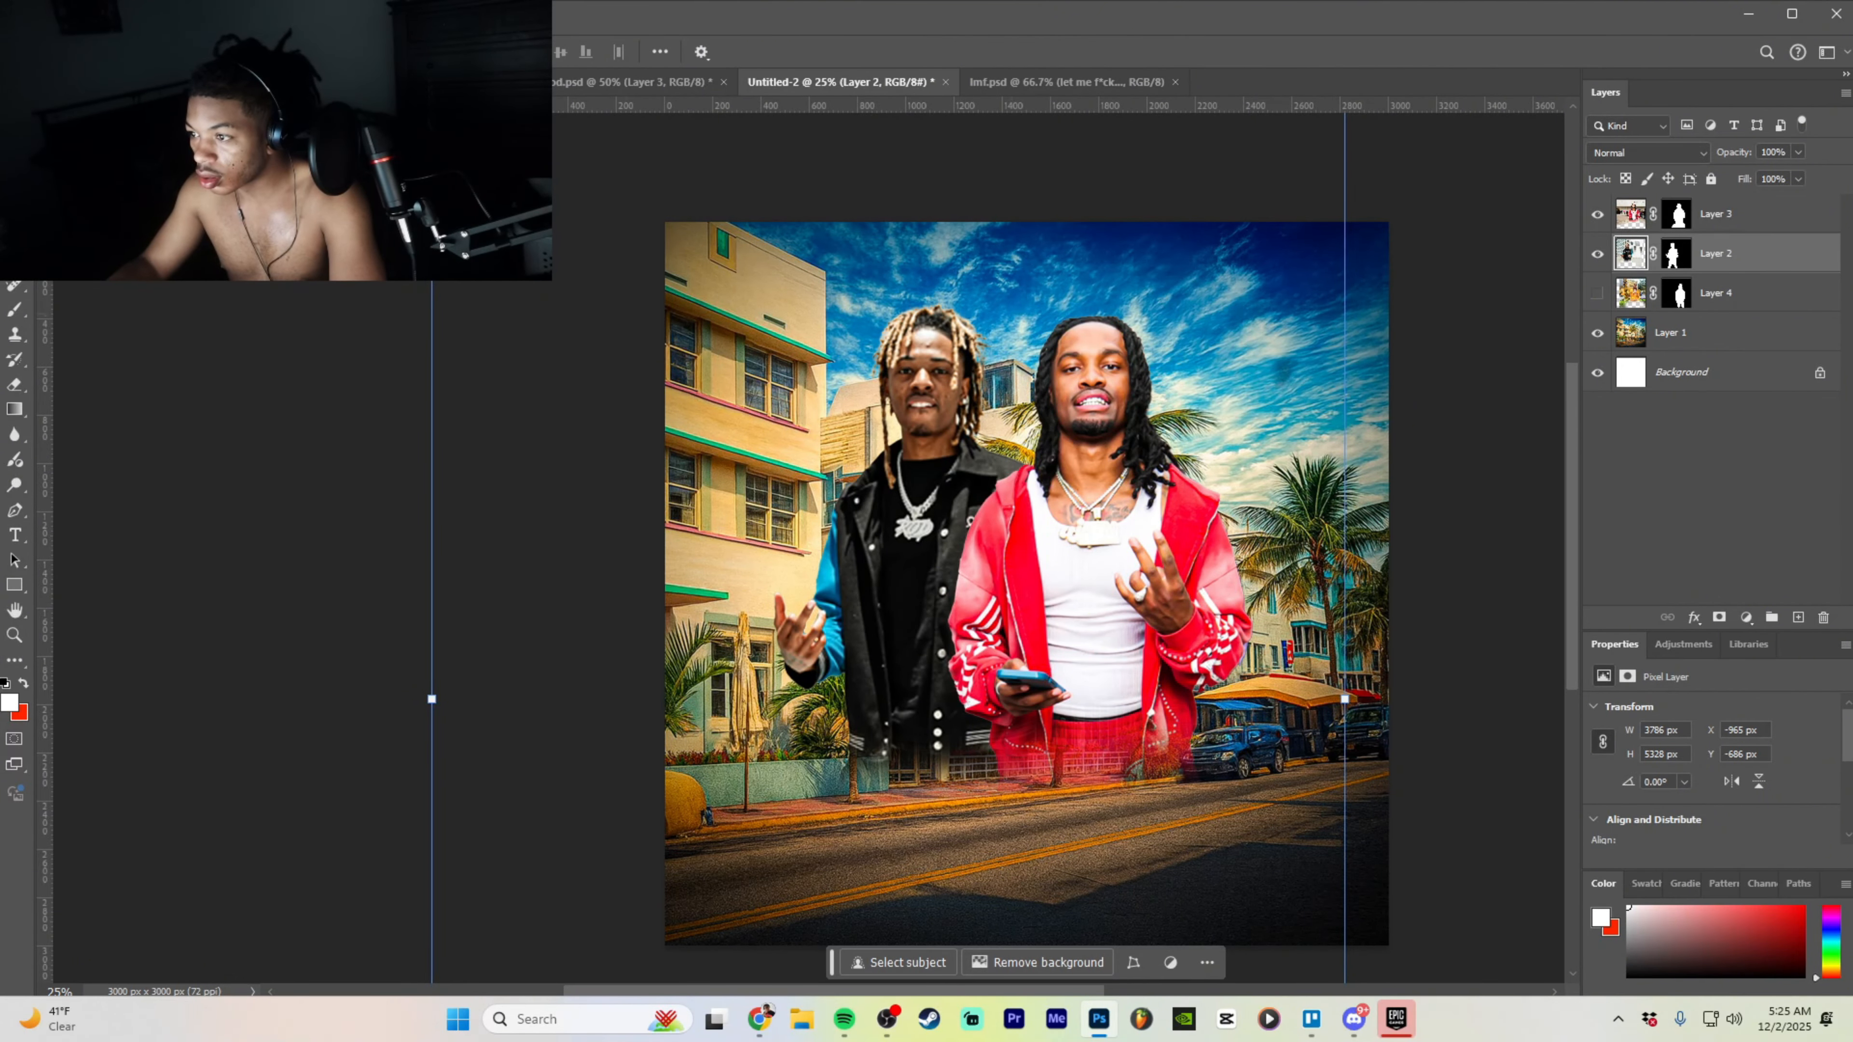
{"action": "key", "text": "alt+t"}
{"action": "key", "text": "Right"}
{"action": "key", "text": "Left"}
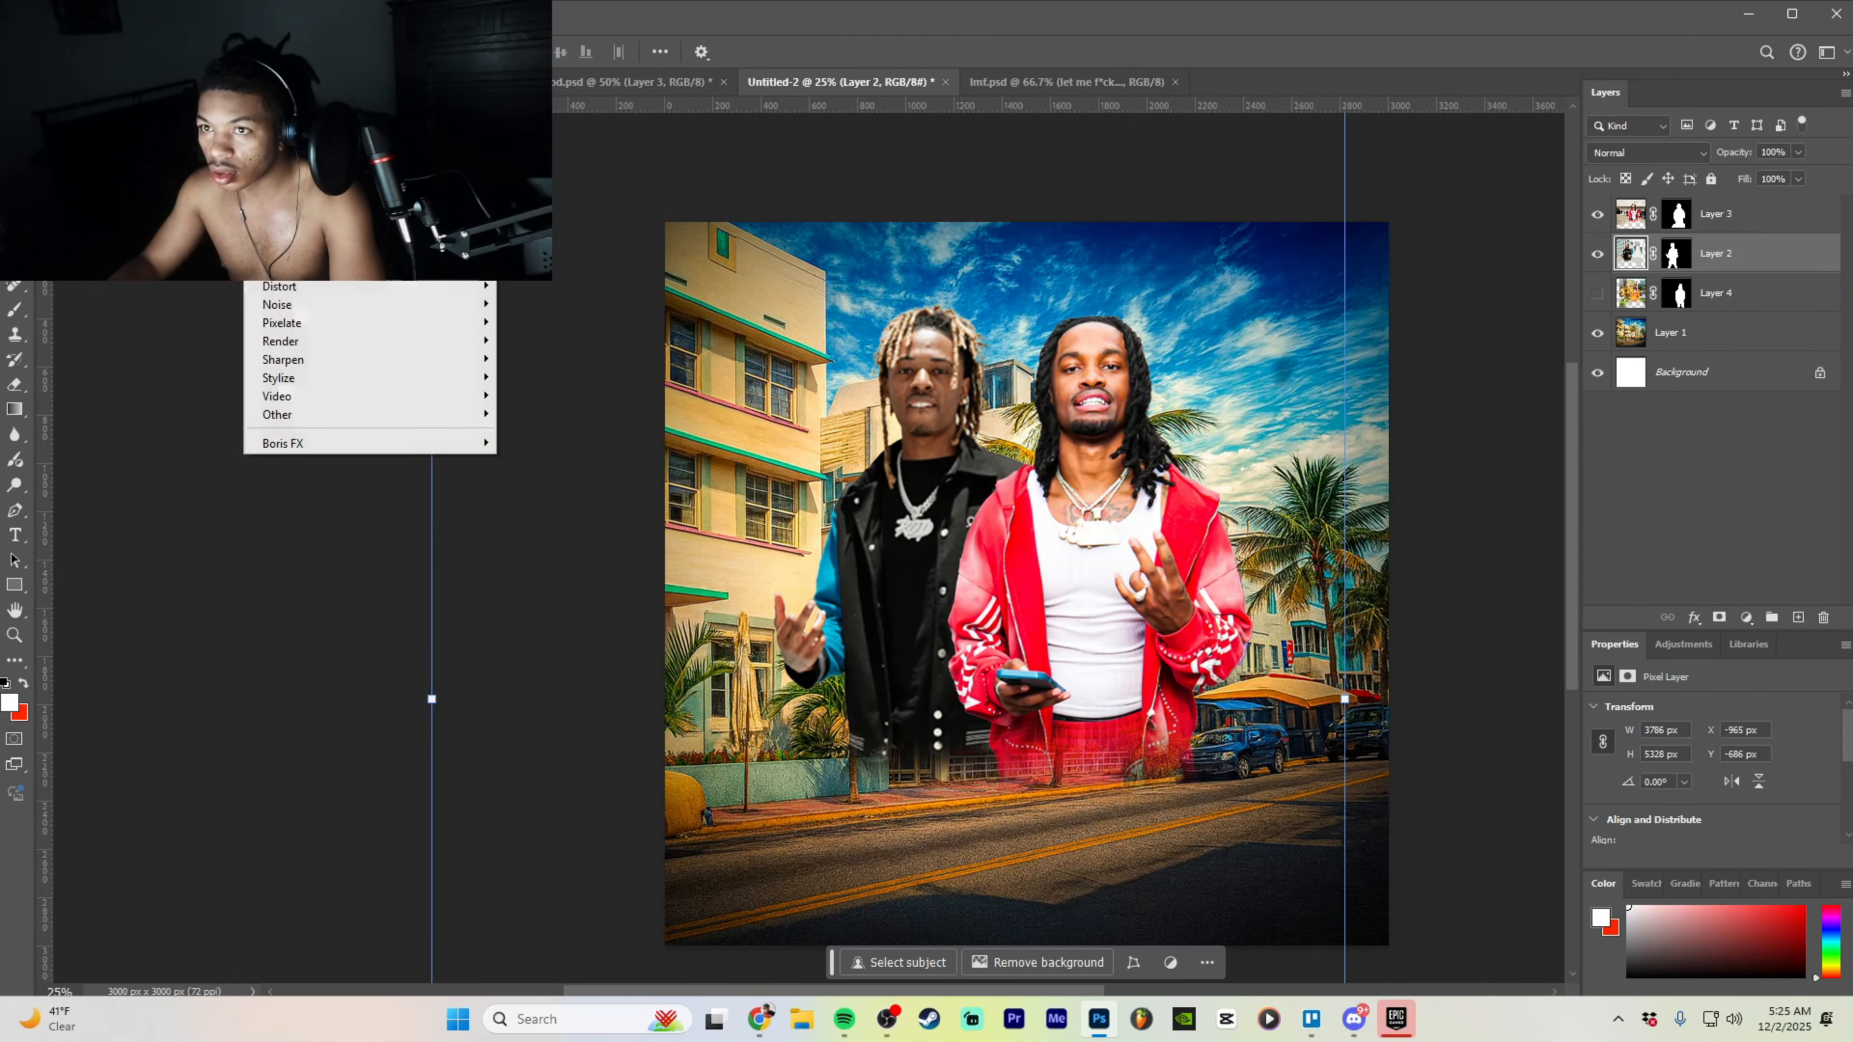
{"action": "key", "text": "Escape"}
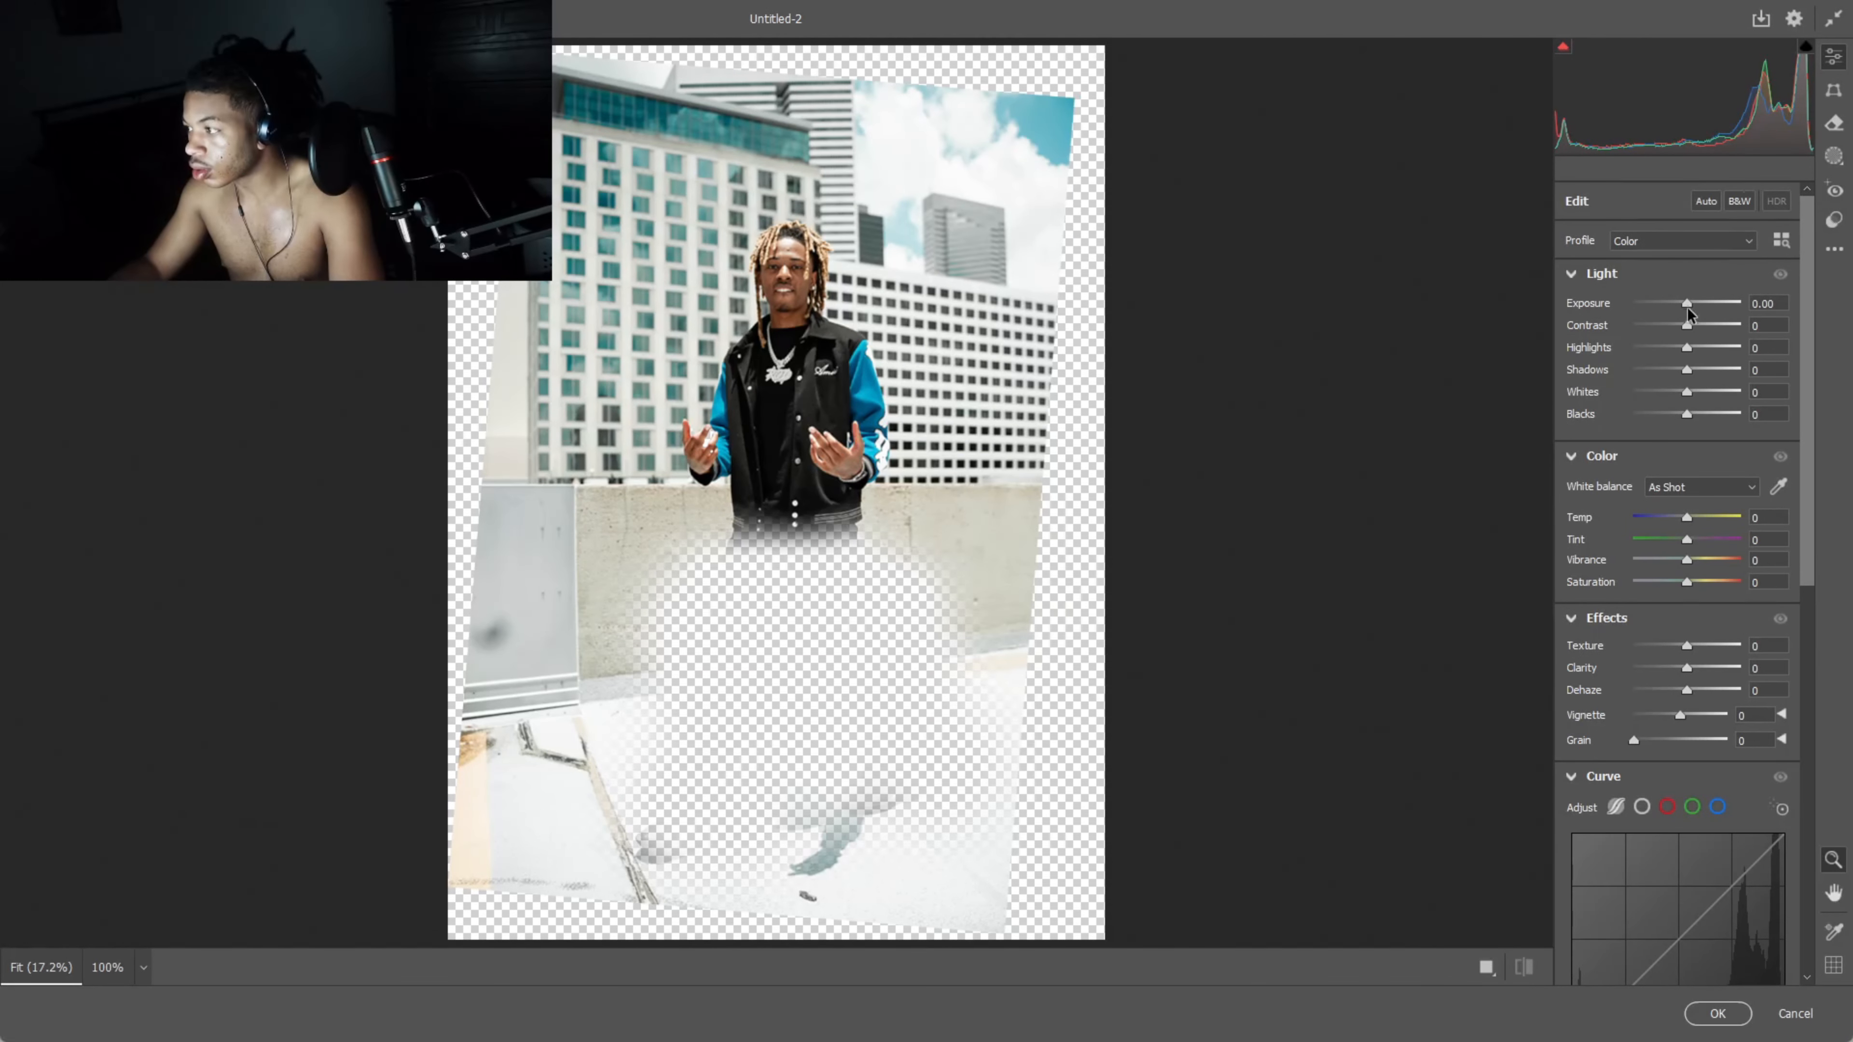
{"action": "left_click_drag", "start_coordinate": [1686, 303], "coordinate": [1684, 330]}
{"action": "left_click_drag", "start_coordinate": [1680, 561], "coordinate": [1700, 582]}
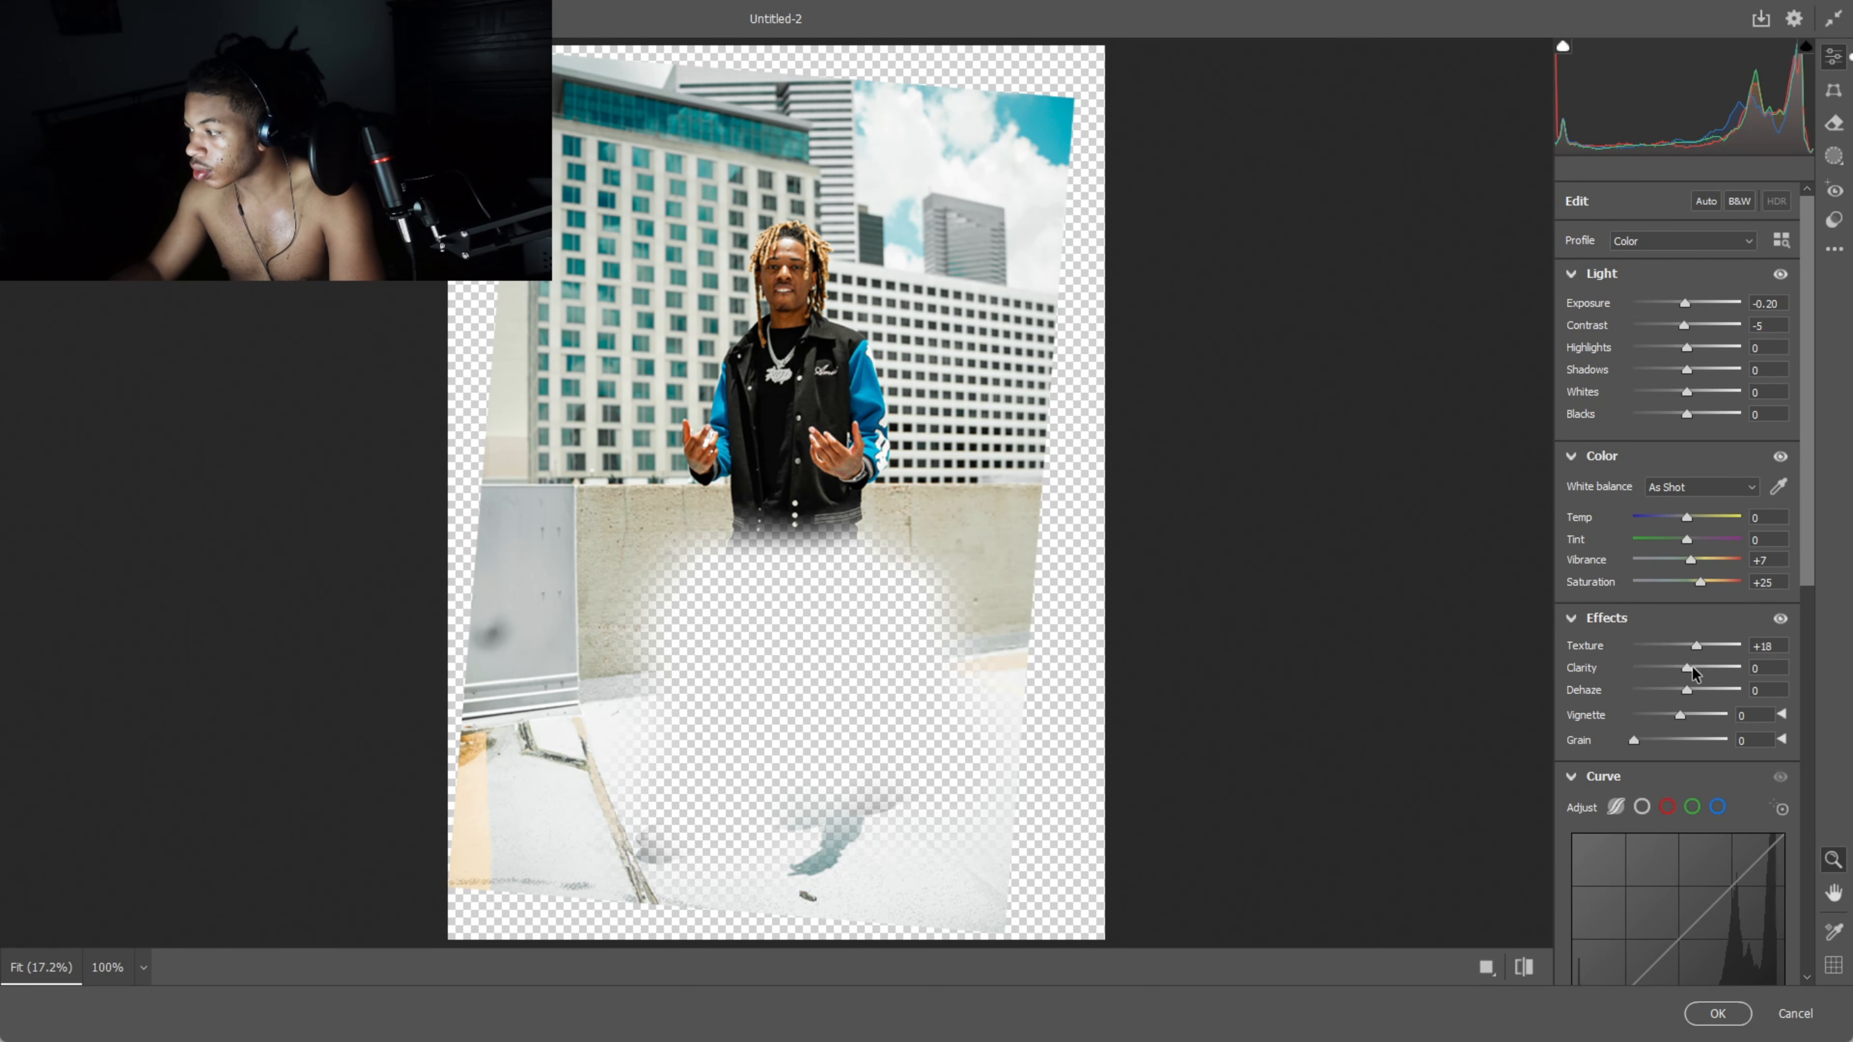
- Set Texture +24, Clarity +25 and noise reduction 23, then apply the Camera Raw edit
{"action": "left_click_drag", "start_coordinate": [1698, 668], "coordinate": [1713, 647]}
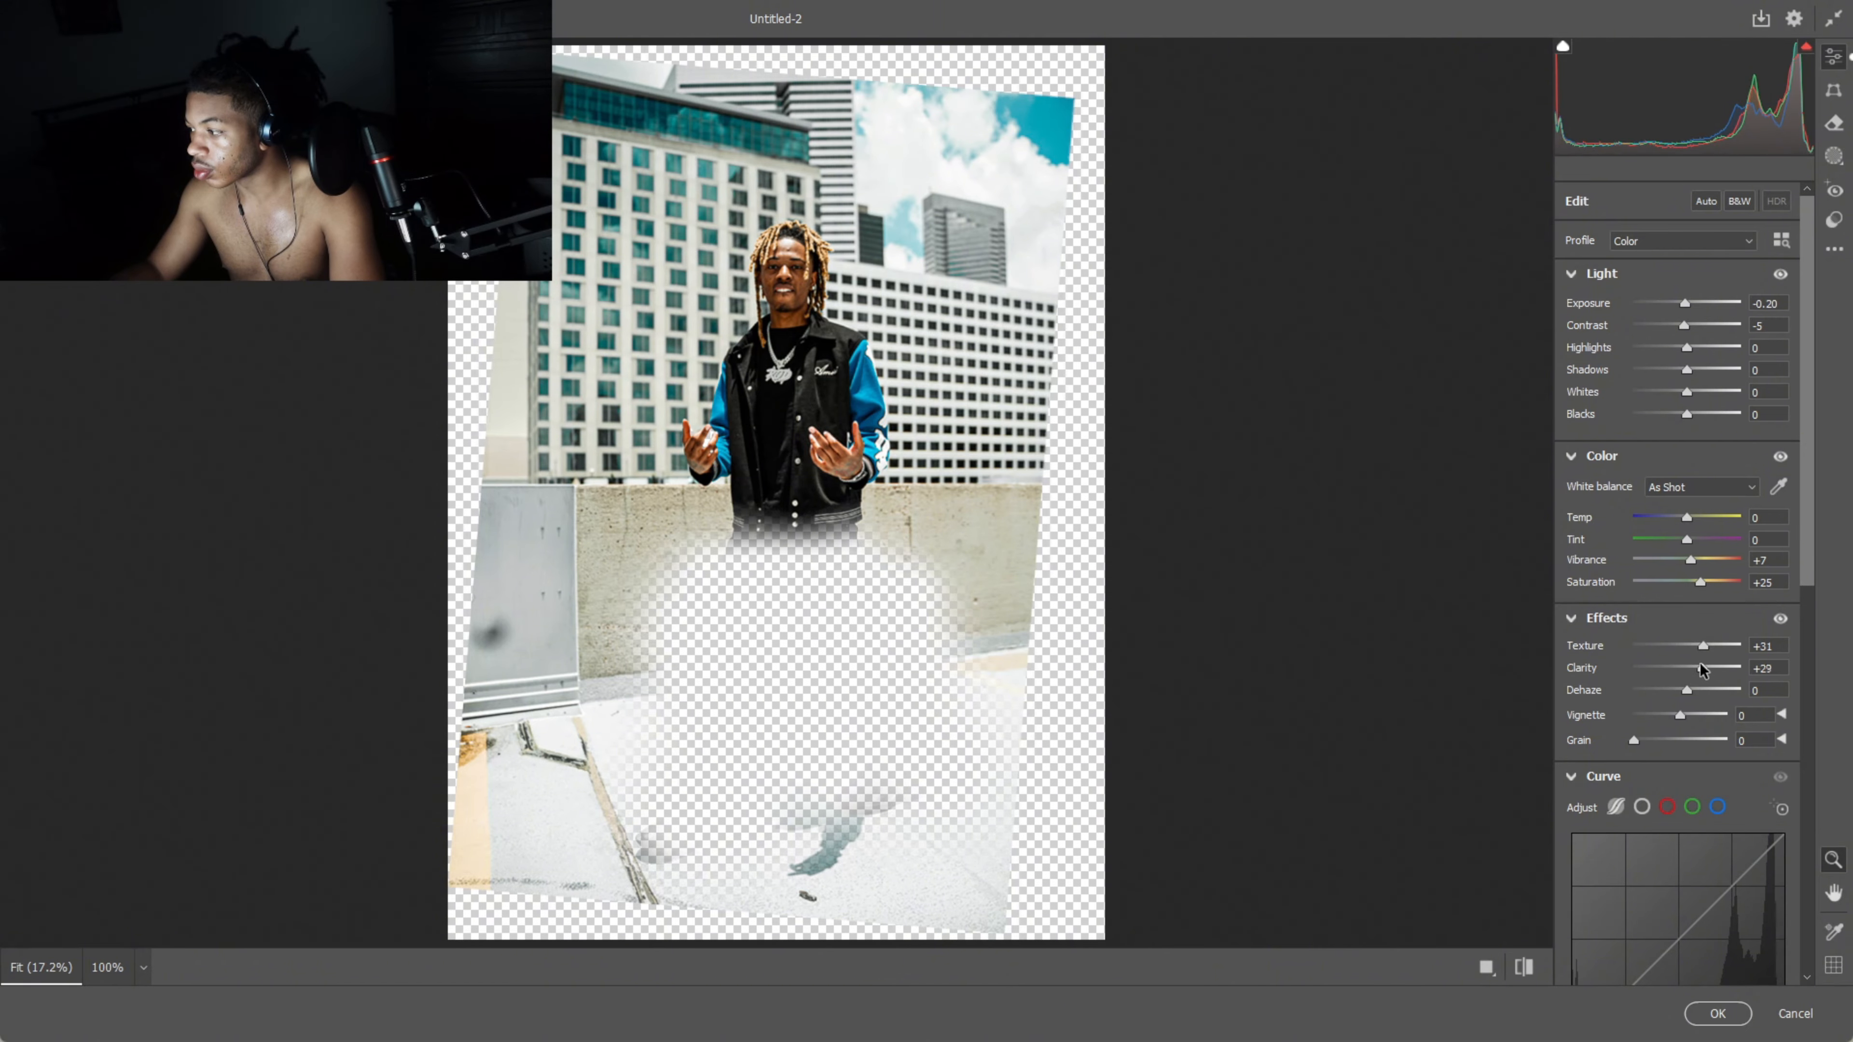
{"action": "left_click_drag", "start_coordinate": [1701, 664], "coordinate": [1698, 666]}
{"action": "scroll", "coordinate": [1673, 664], "scroll_direction": "down", "scroll_amount": 10}
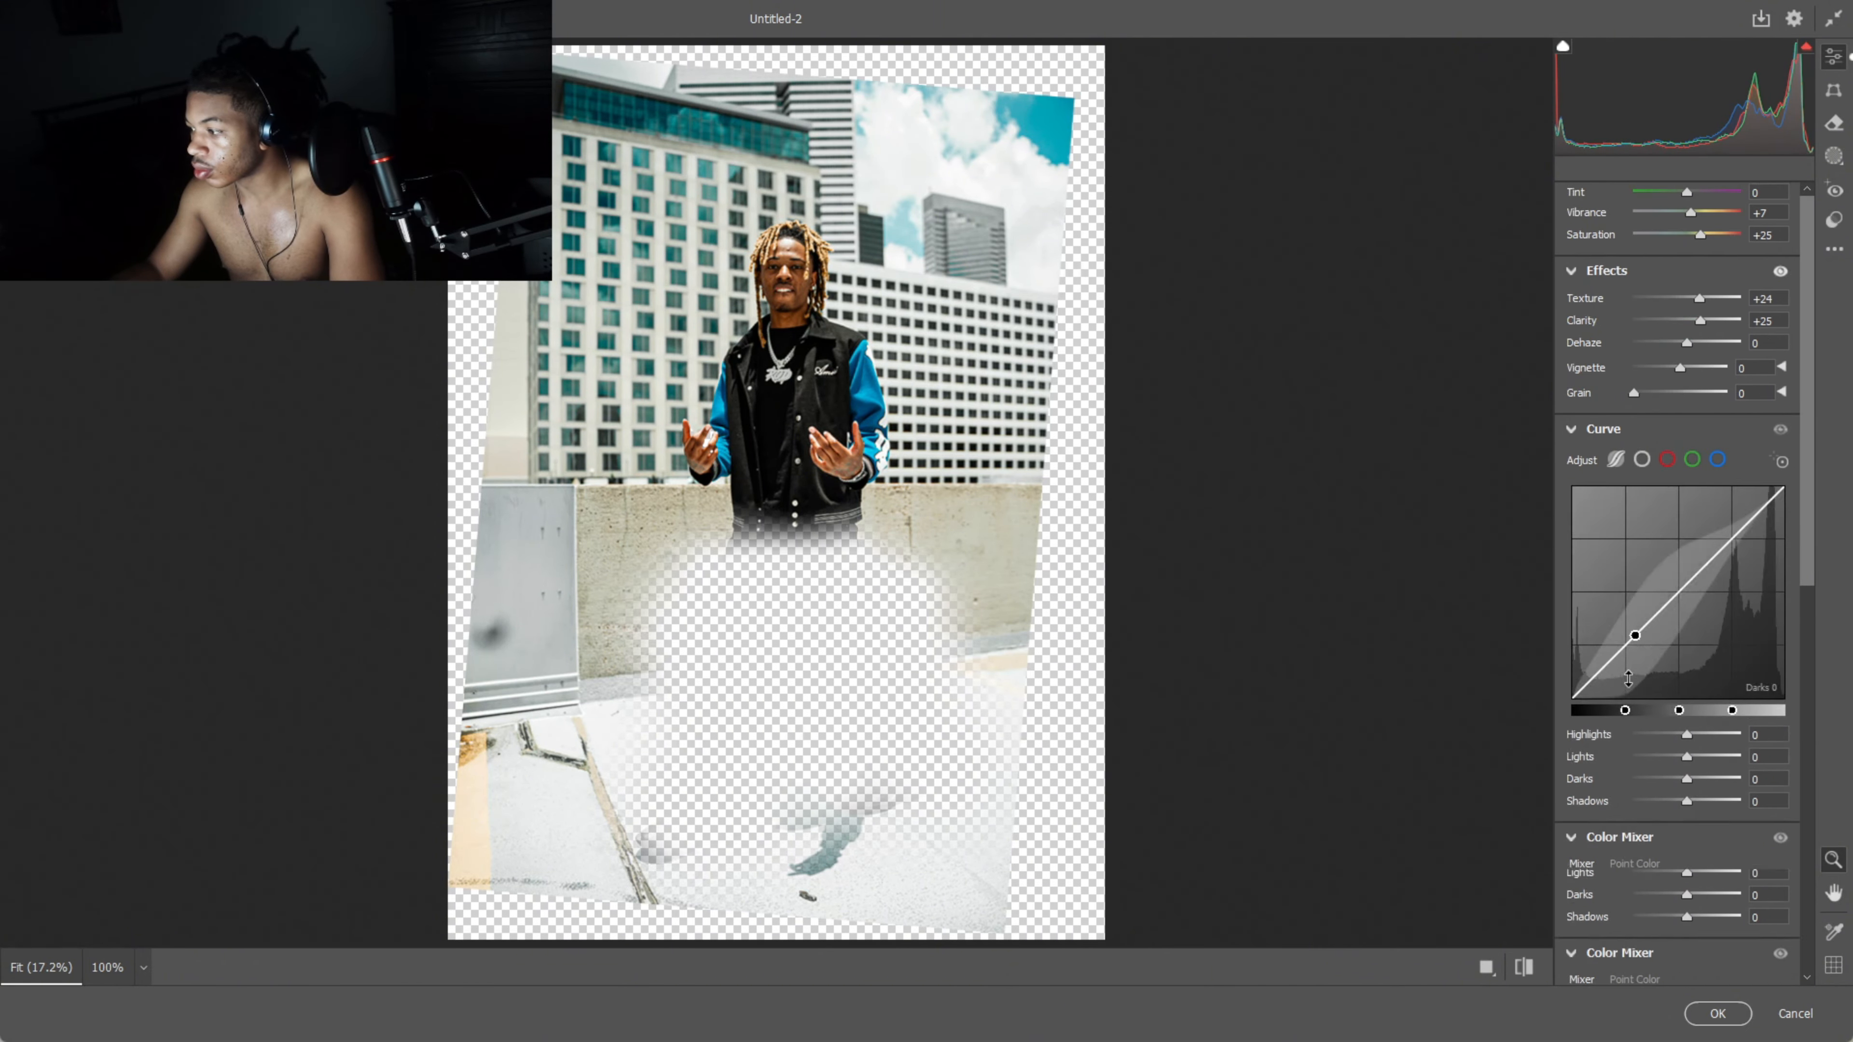
{"action": "left_click_drag", "start_coordinate": [1643, 799], "coordinate": [1656, 803]}
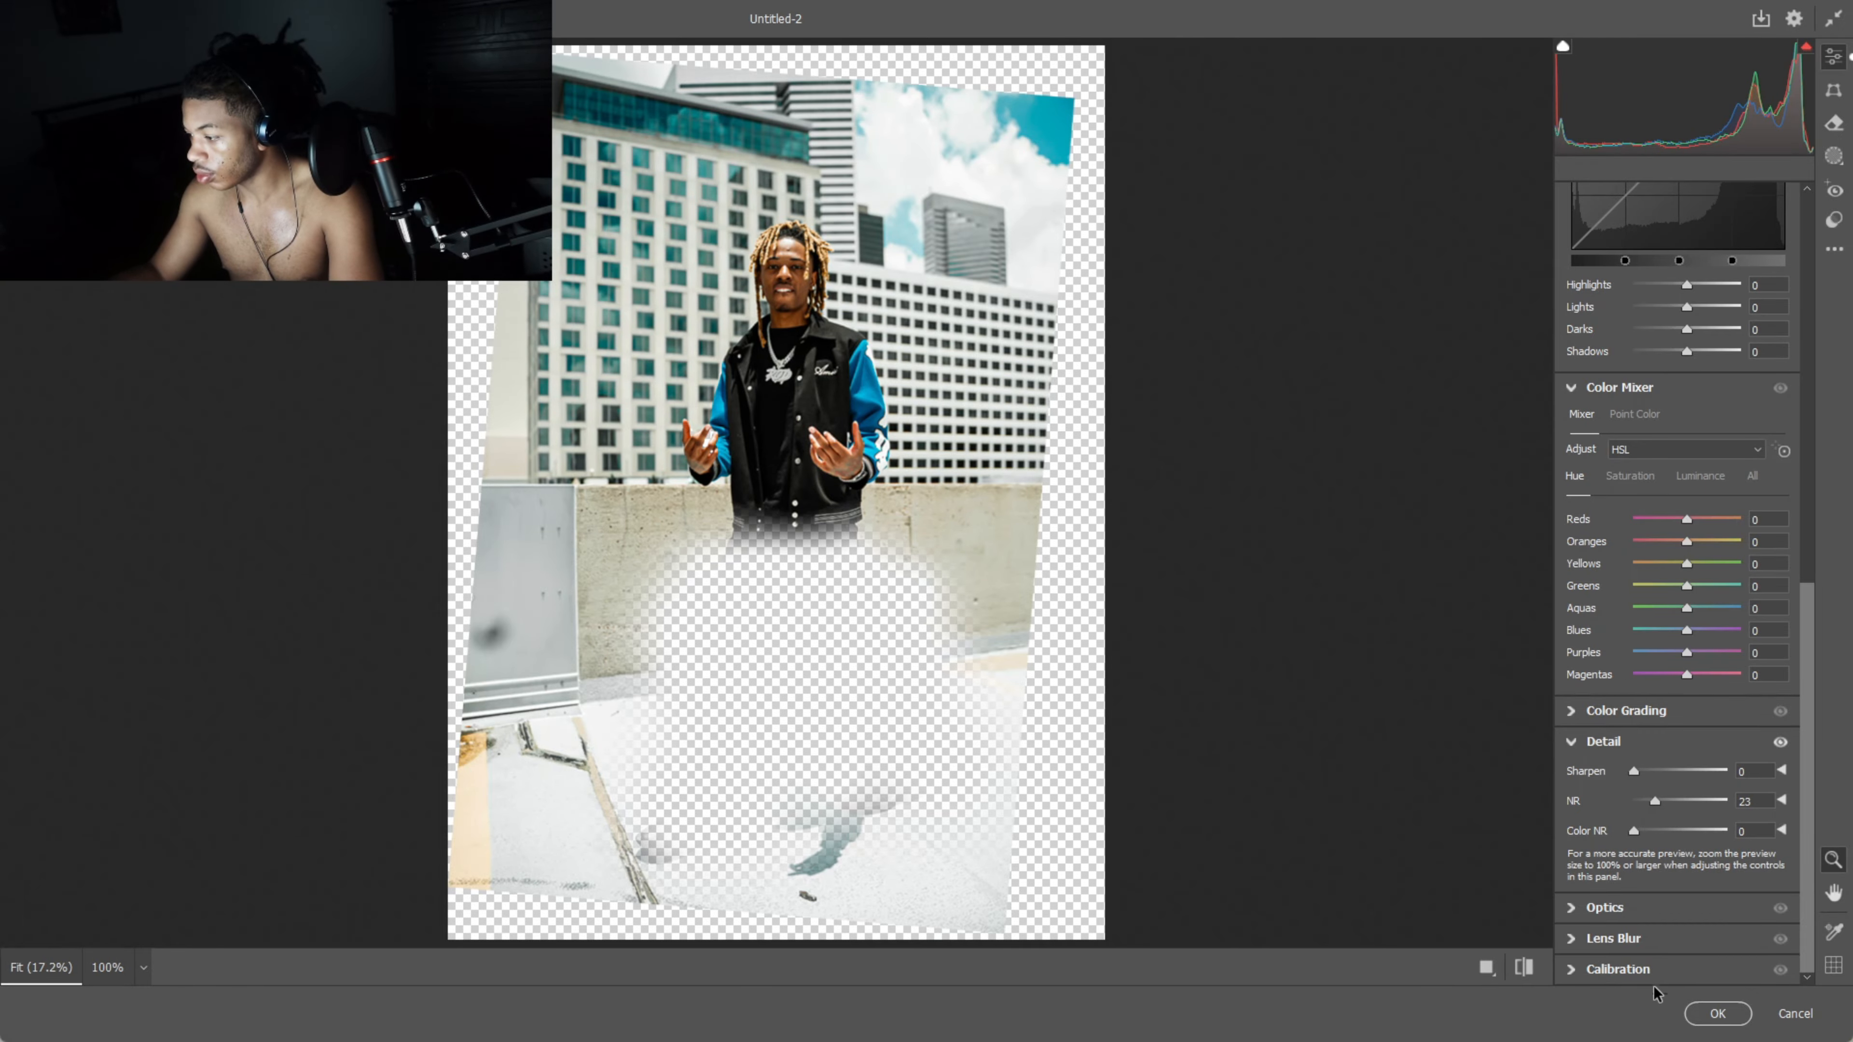
{"action": "left_click", "coordinate": [1690, 1019]}
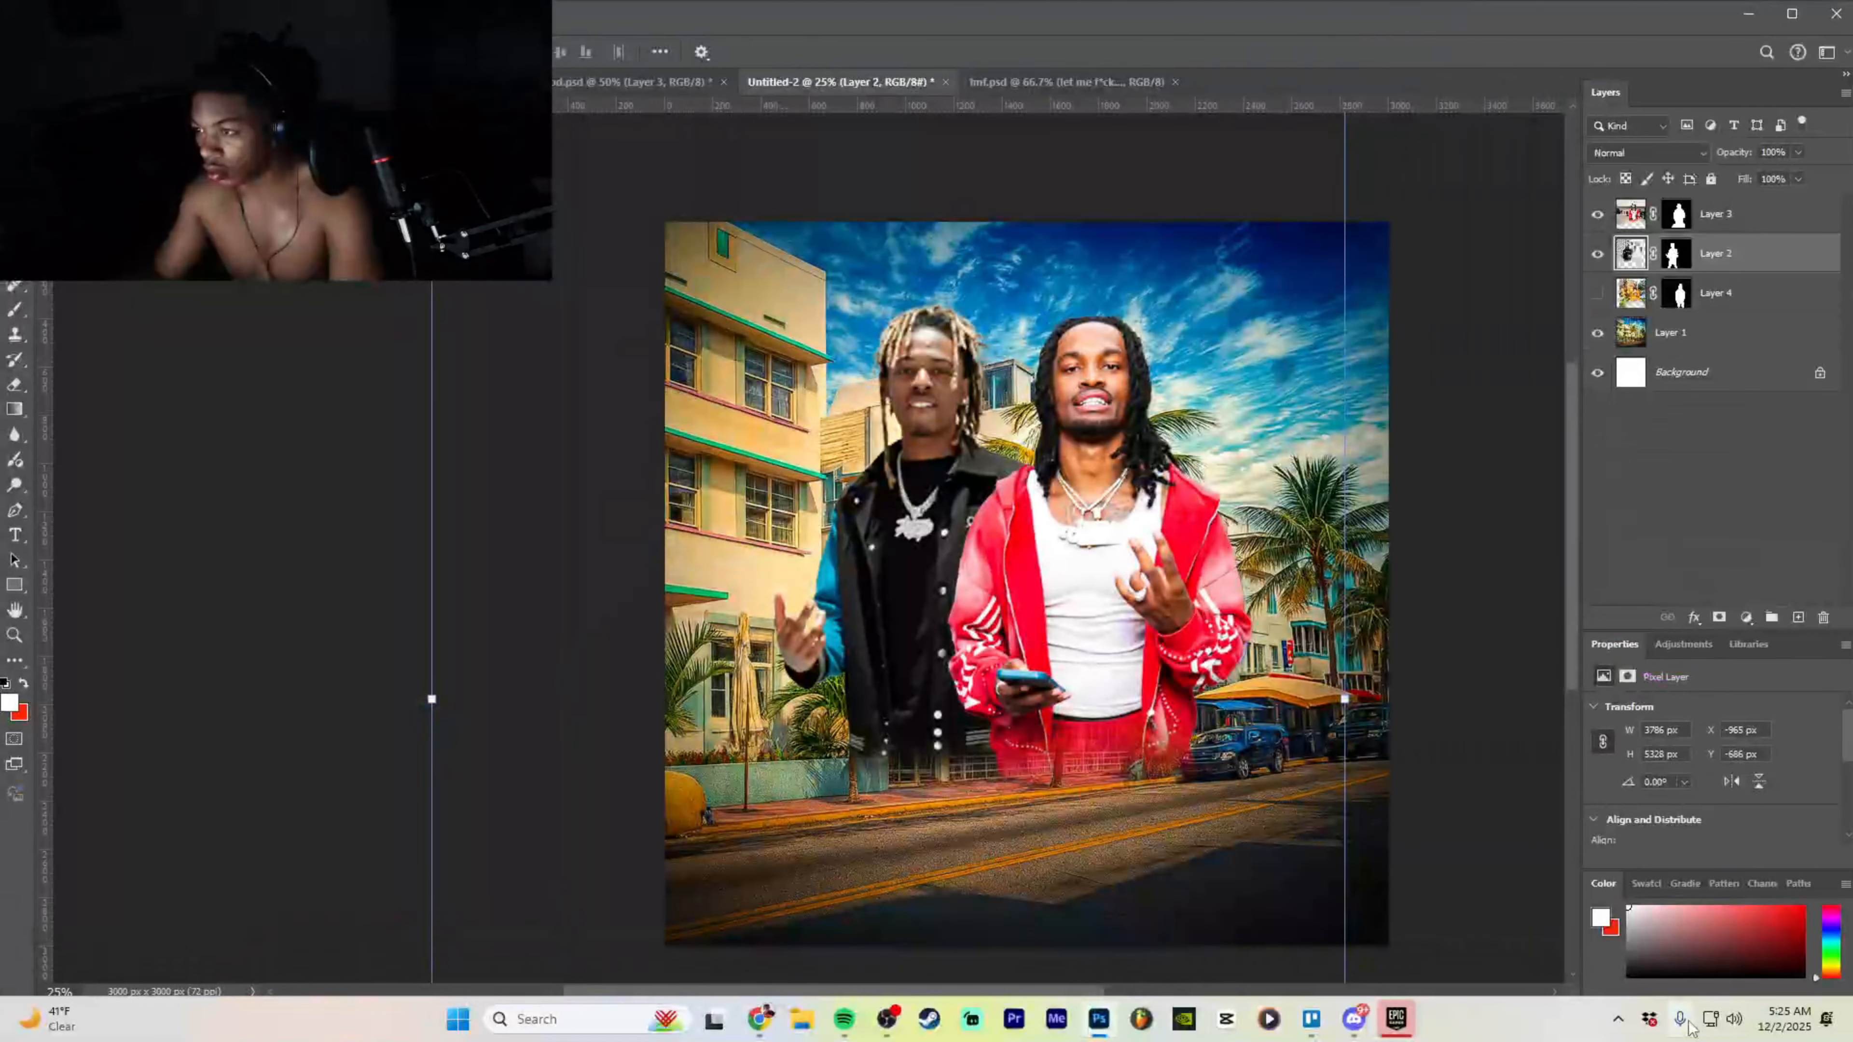
- Run a filter on the red-jacket man's Layer 3, then undo it
{"action": "left_click", "coordinate": [1757, 222]}
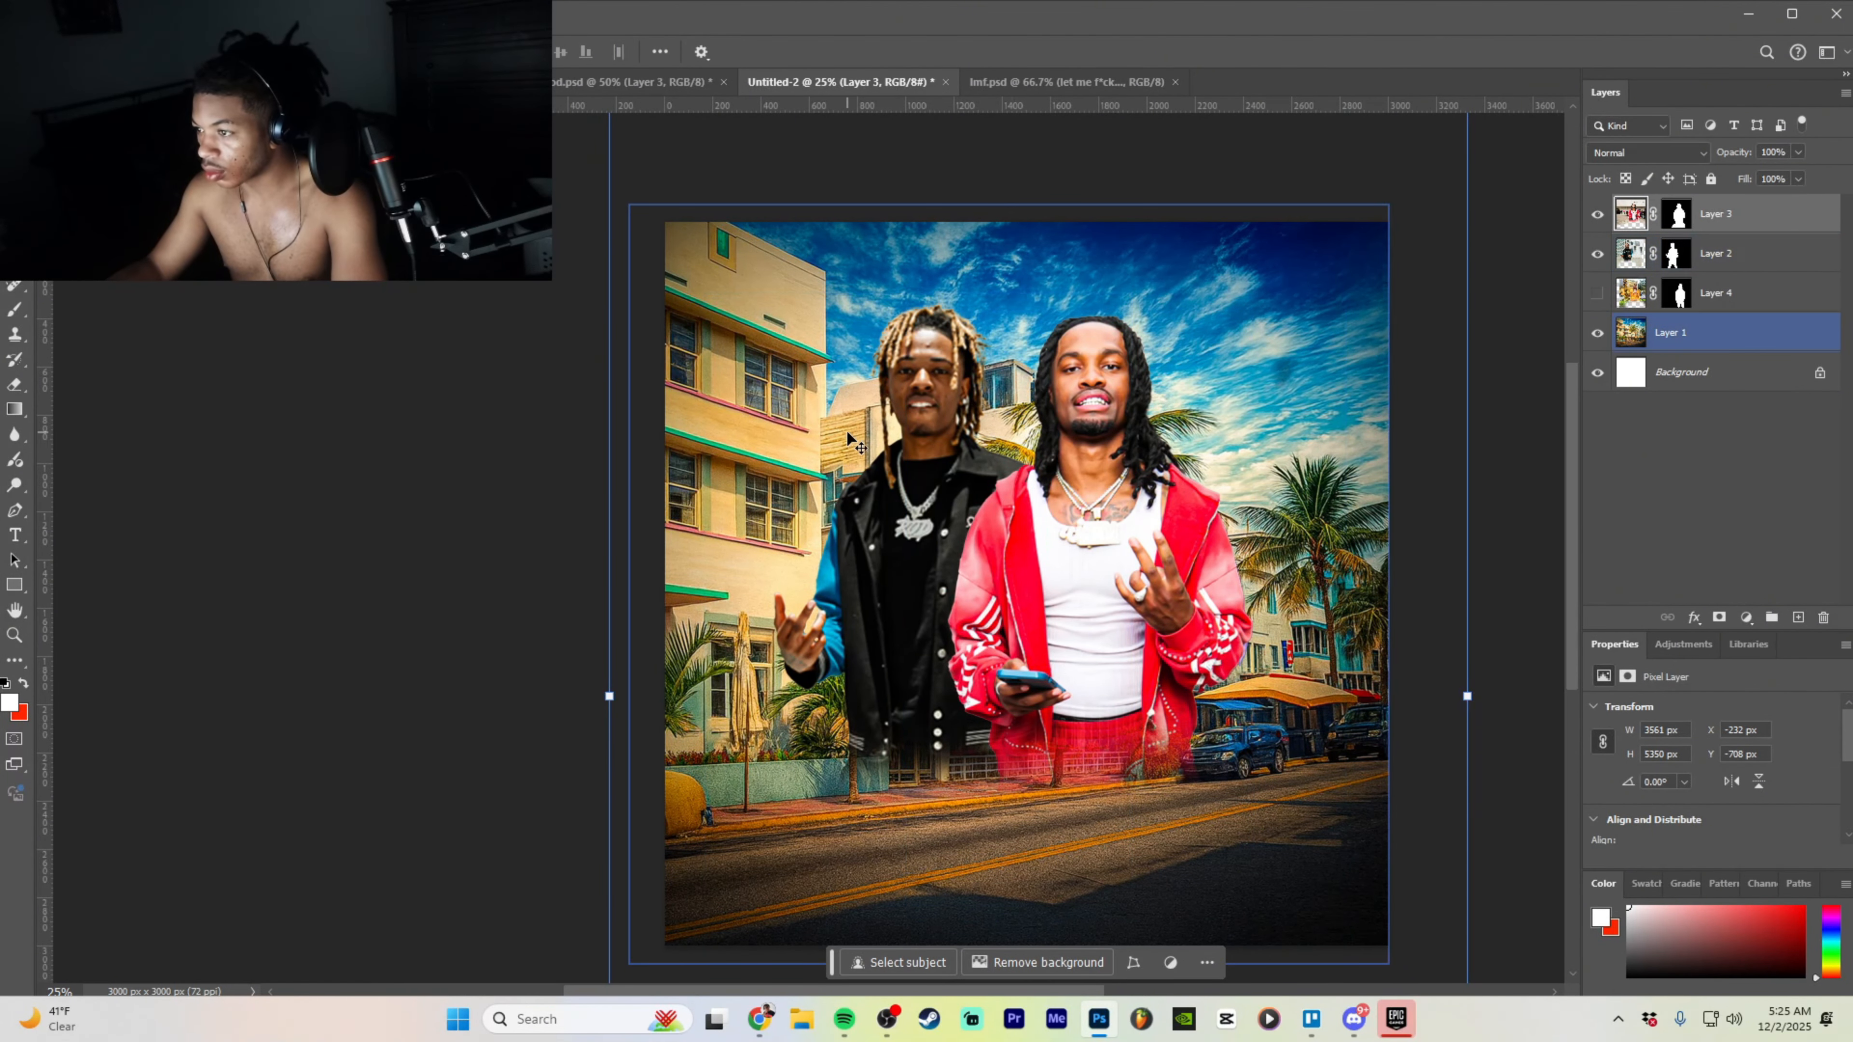
{"action": "left_click", "coordinate": [258, 13]}
{"action": "left_click", "coordinate": [292, 149]}
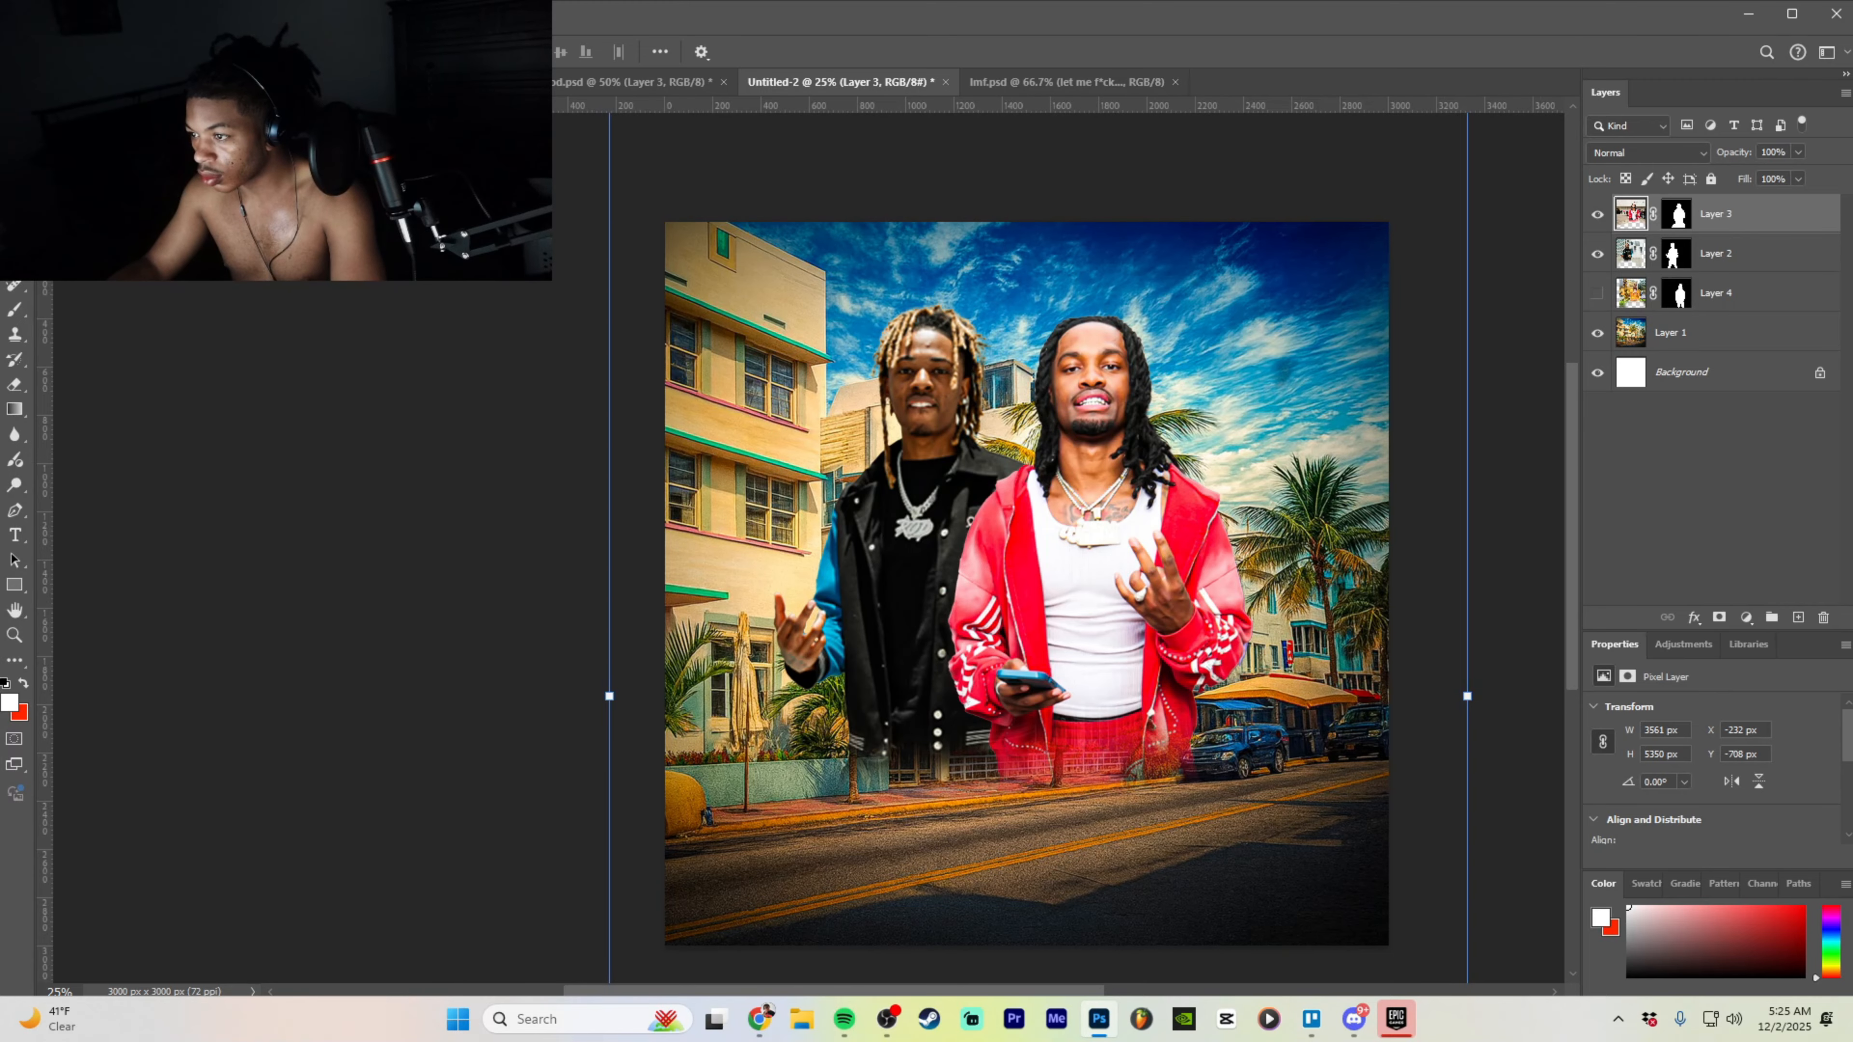
{"action": "key", "text": "ctrl+z"}
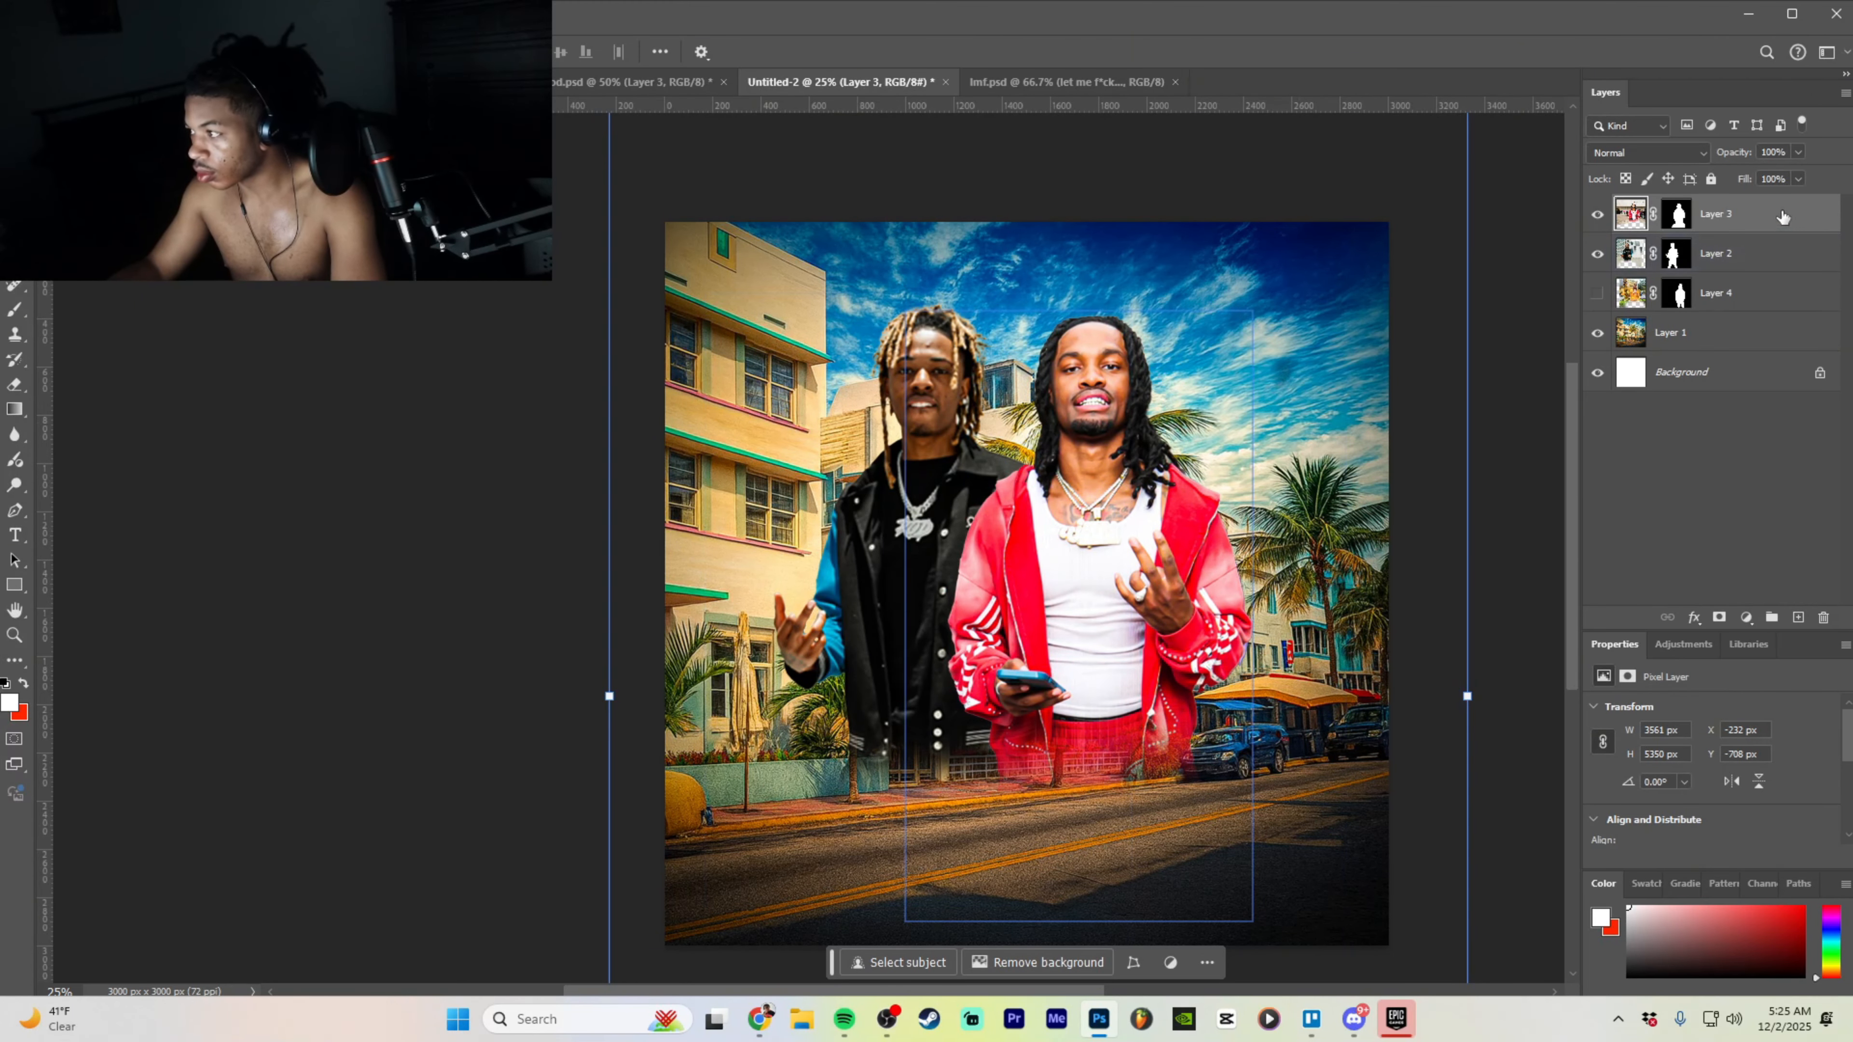
- Apply a first Camera Raw exposure boost to the black-jacket man on Layer 2
{"action": "left_click", "coordinate": [1791, 255]}
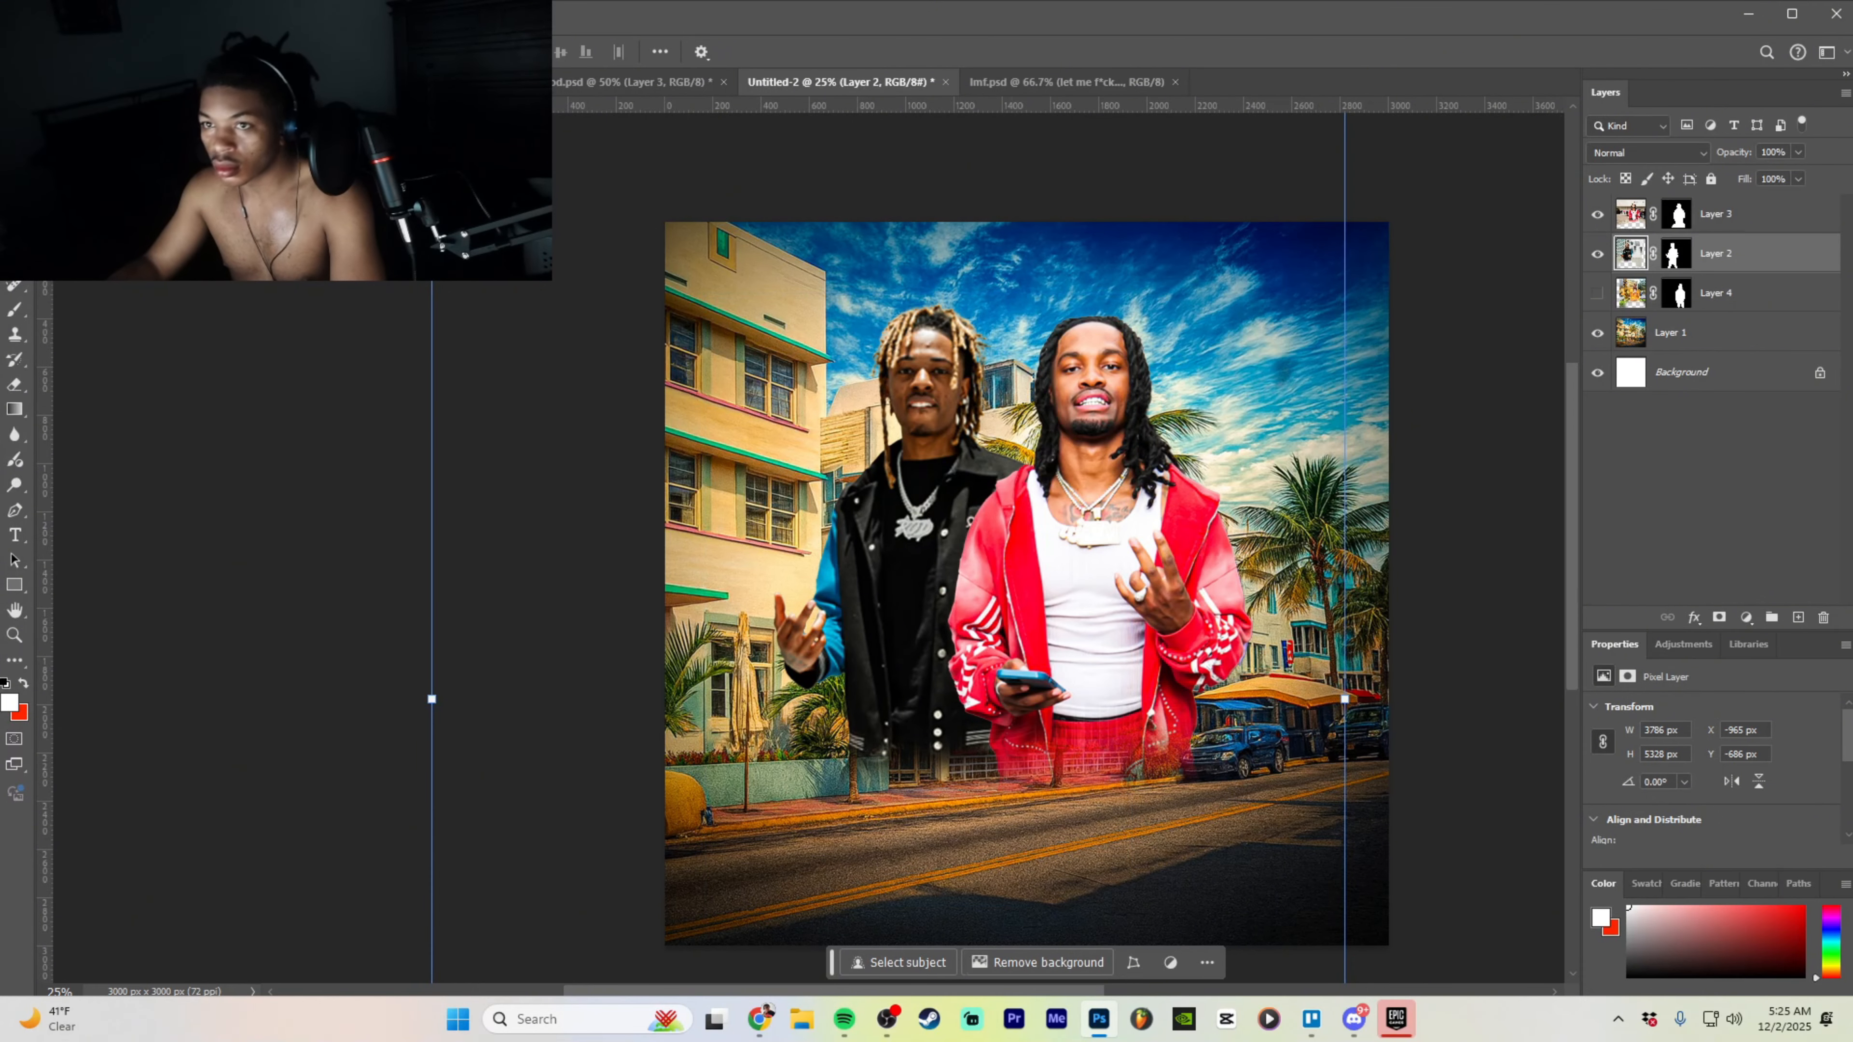
{"action": "left_click", "coordinate": [260, 13]}
{"action": "left_click", "coordinate": [292, 161]}
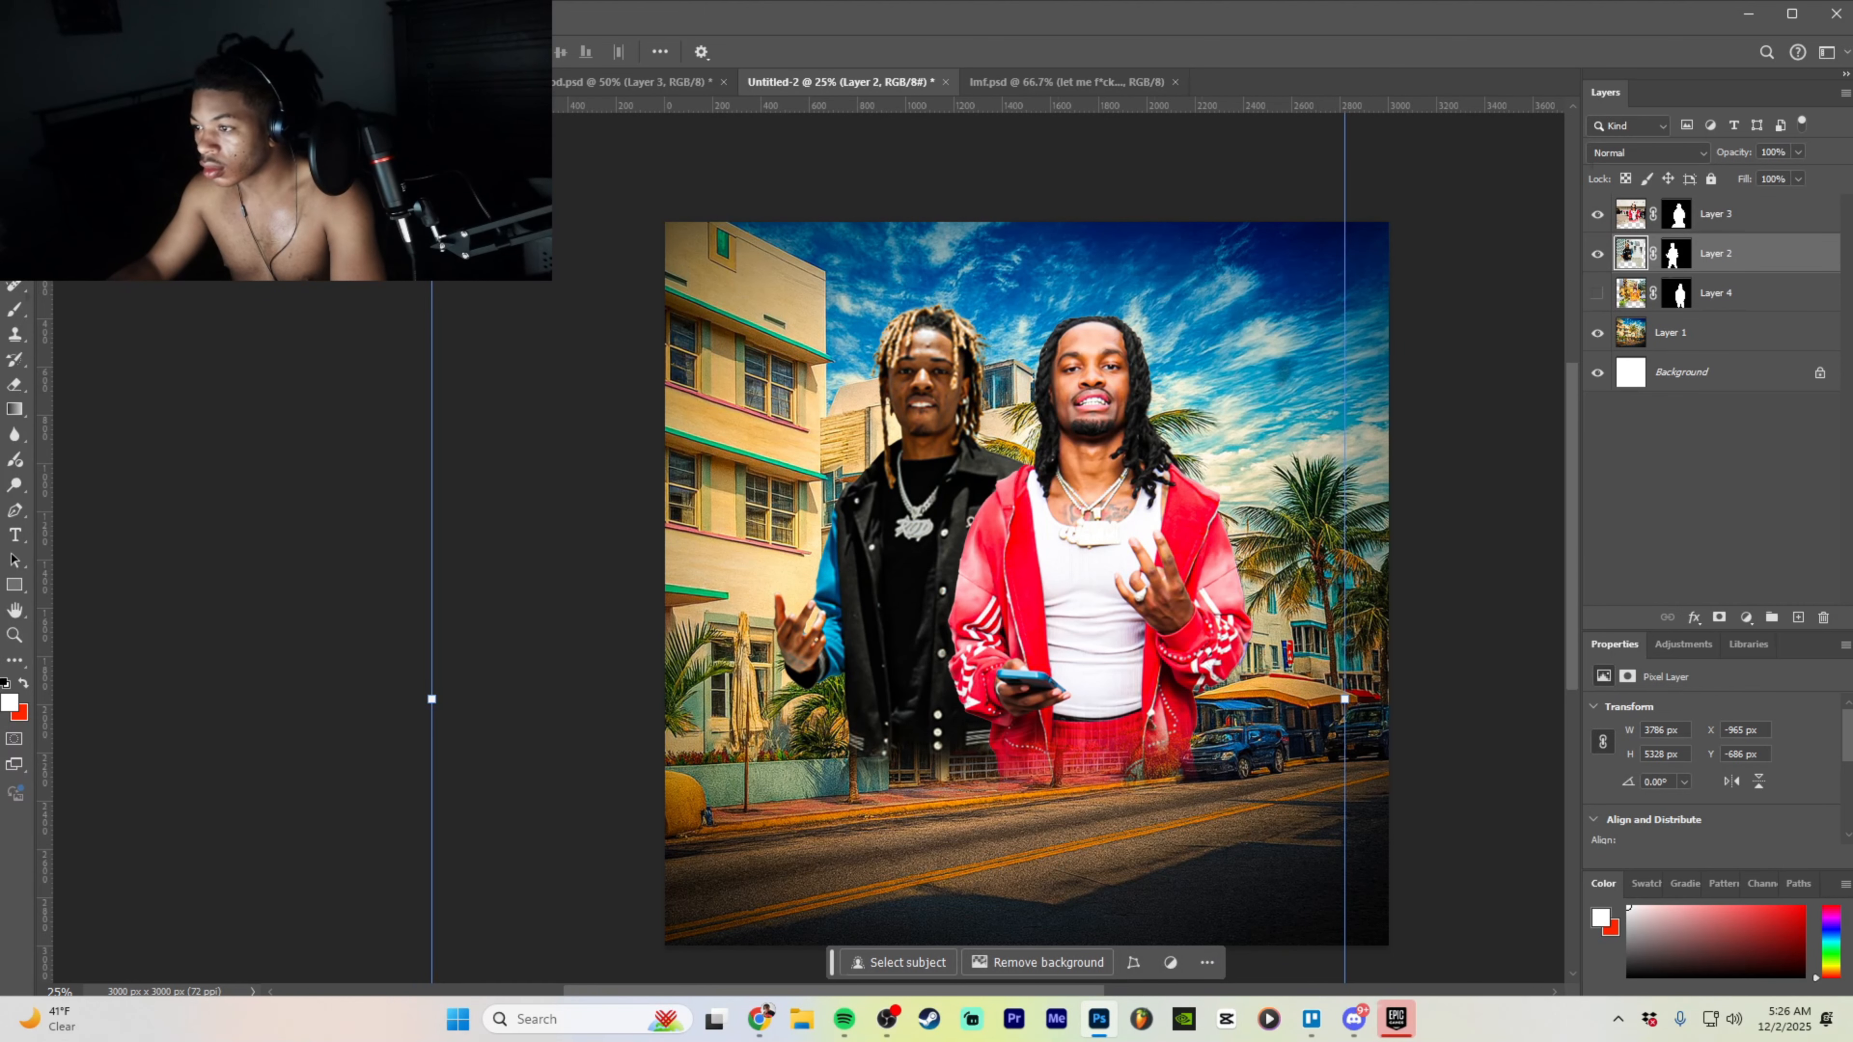
{"action": "left_click", "coordinate": [260, 13]}
{"action": "left_click", "coordinate": [291, 153]}
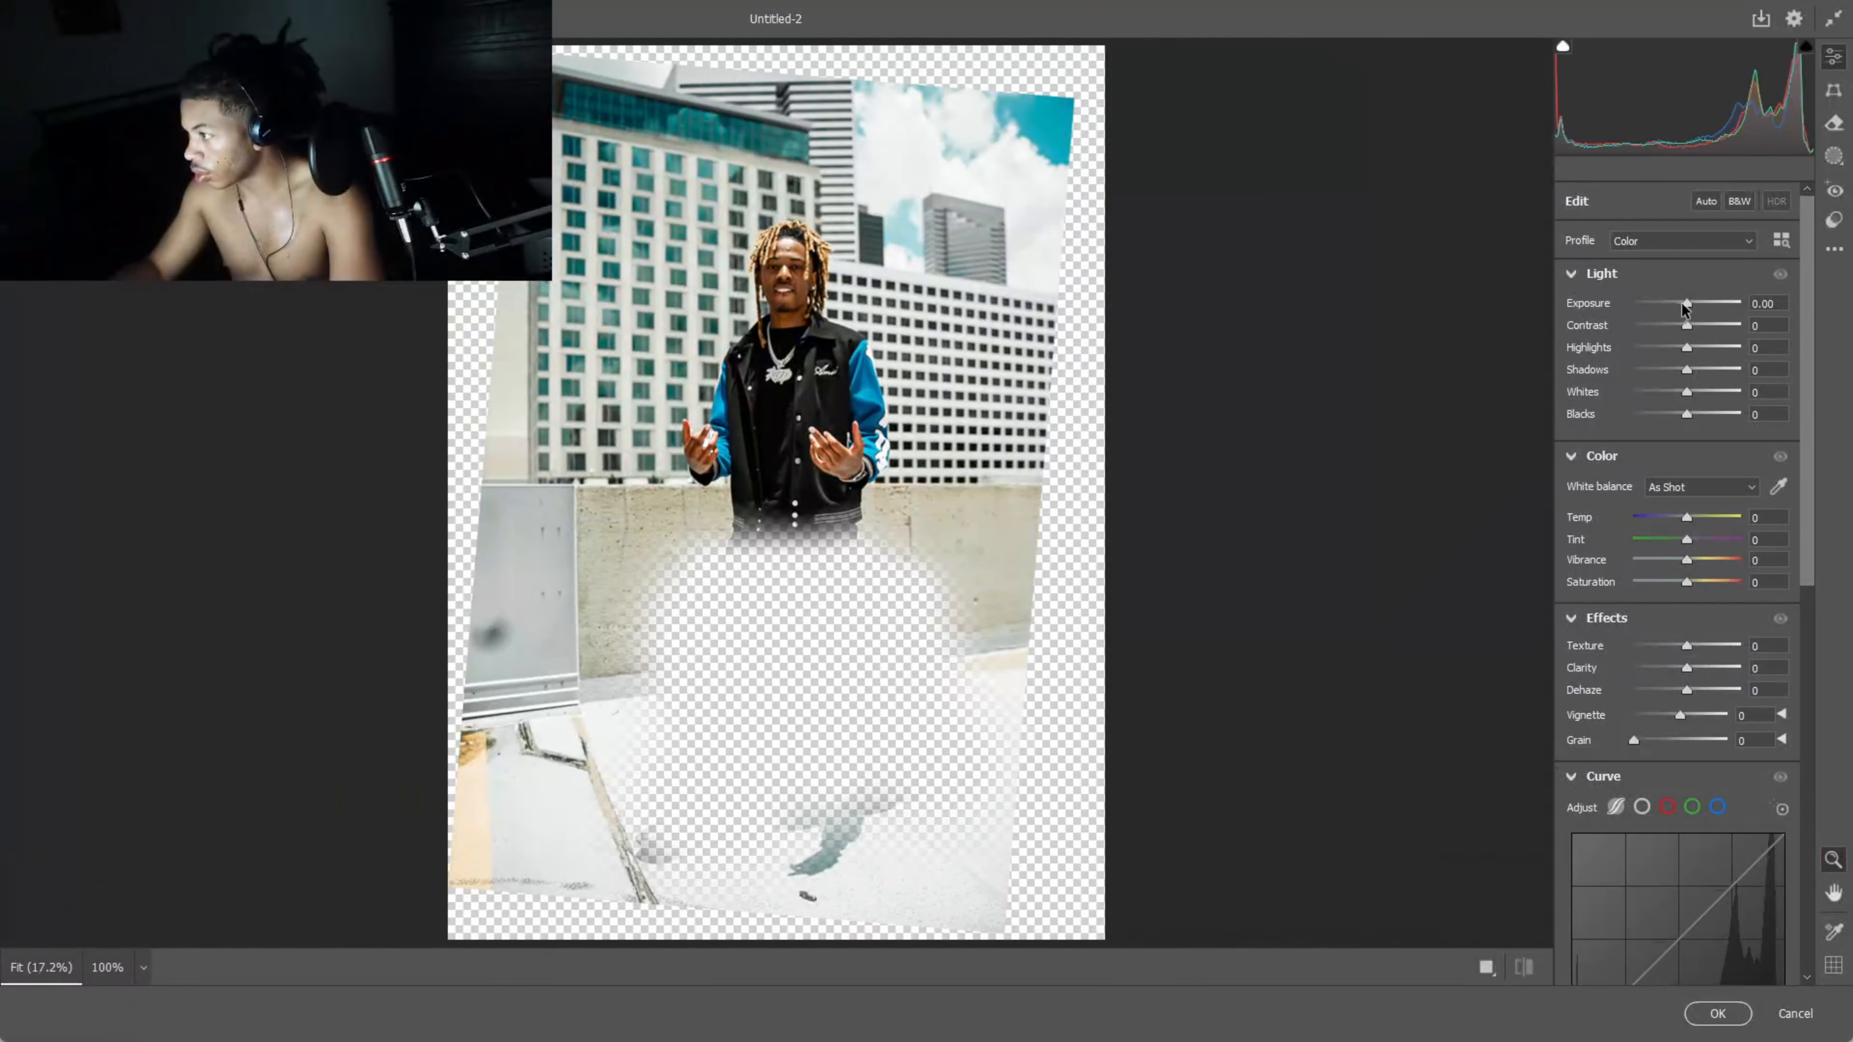
{"action": "left_click_drag", "start_coordinate": [1686, 303], "coordinate": [1692, 306]}
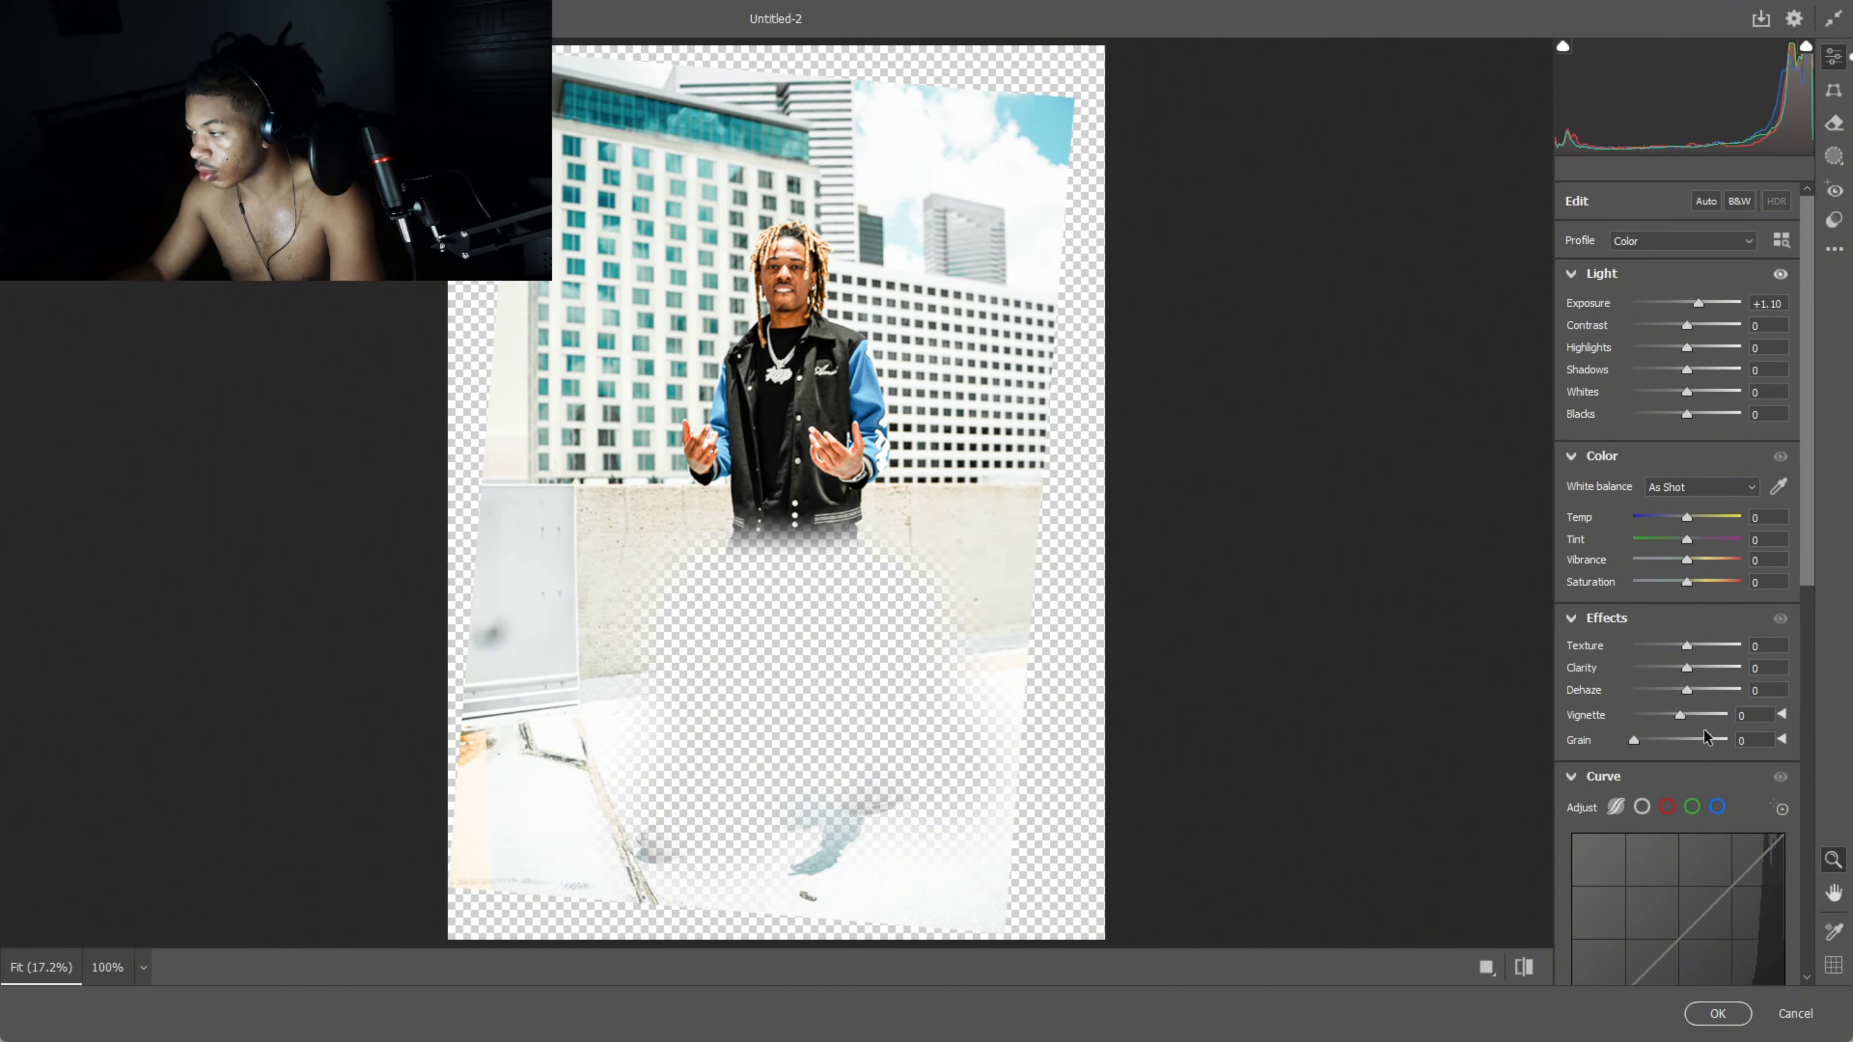
{"action": "left_click", "coordinate": [1717, 1012]}
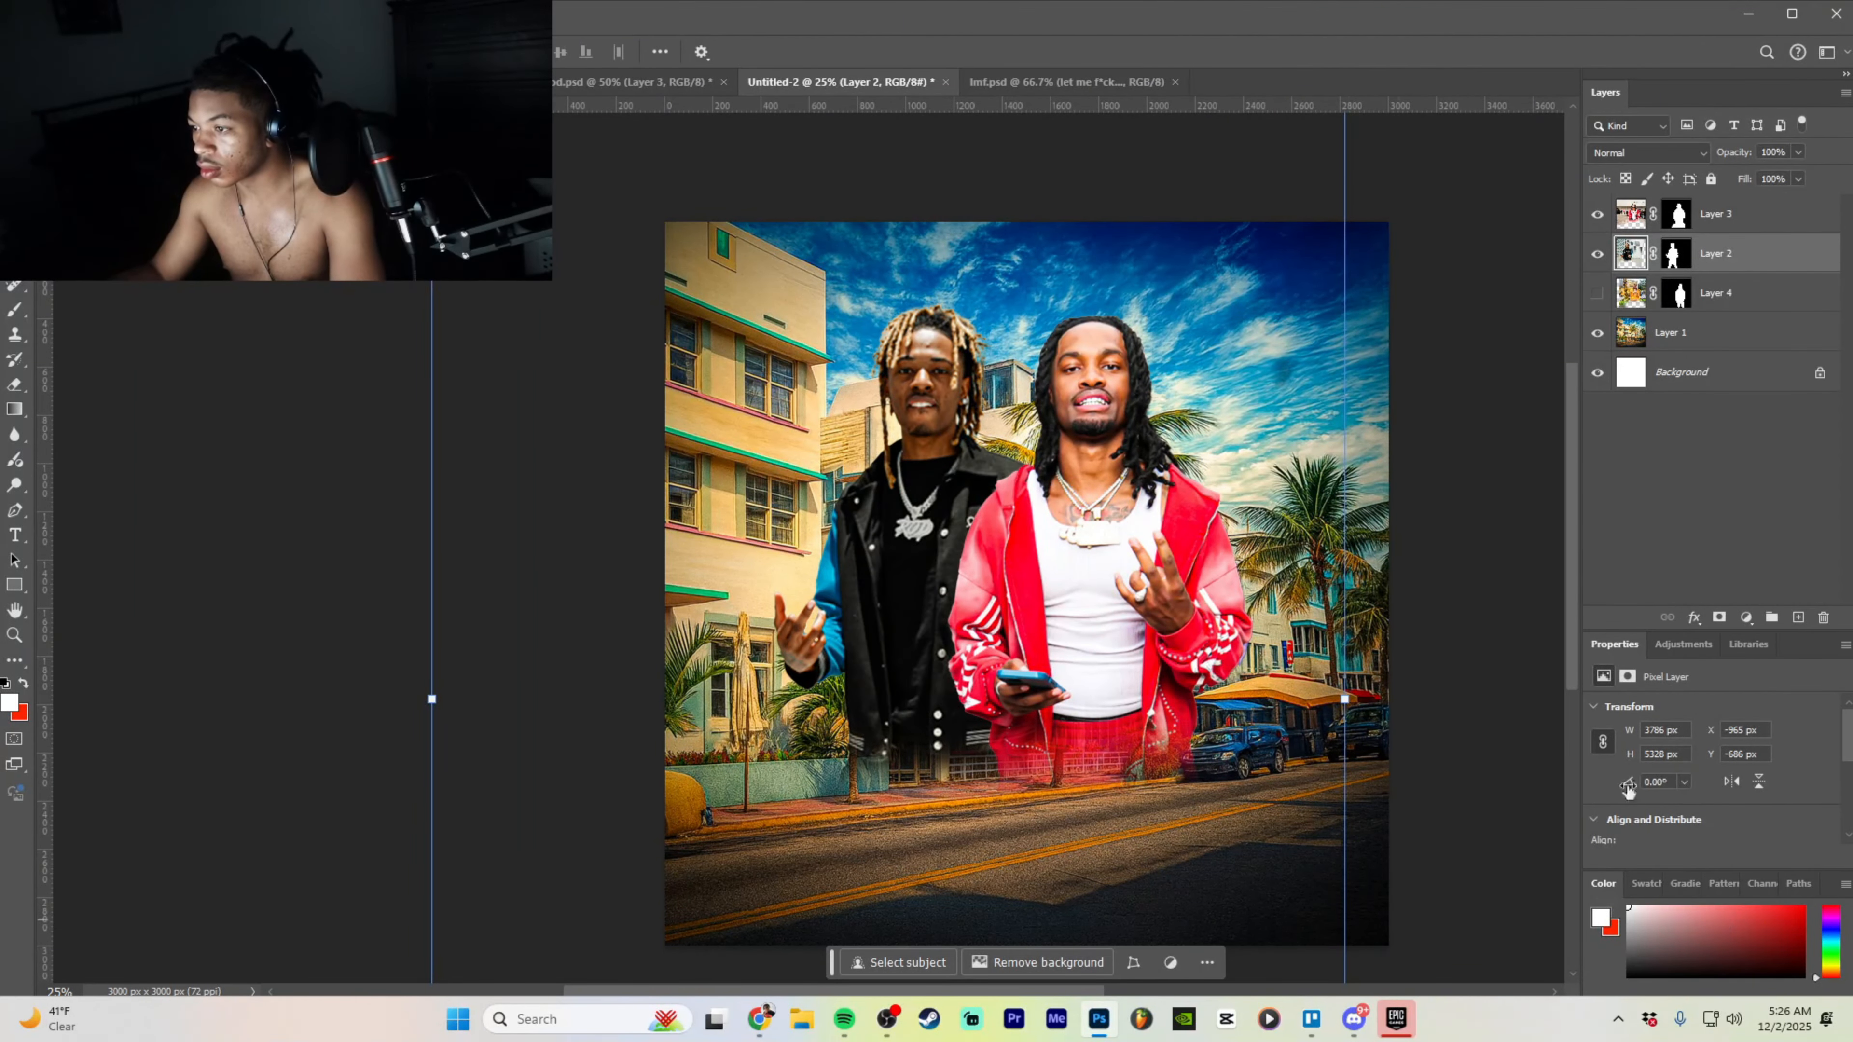
- Reapply Camera Raw to Layer 2 with Exposure +0.55, Highlights +11 and Whites +4
{"action": "right_click", "coordinate": [282, 284]}
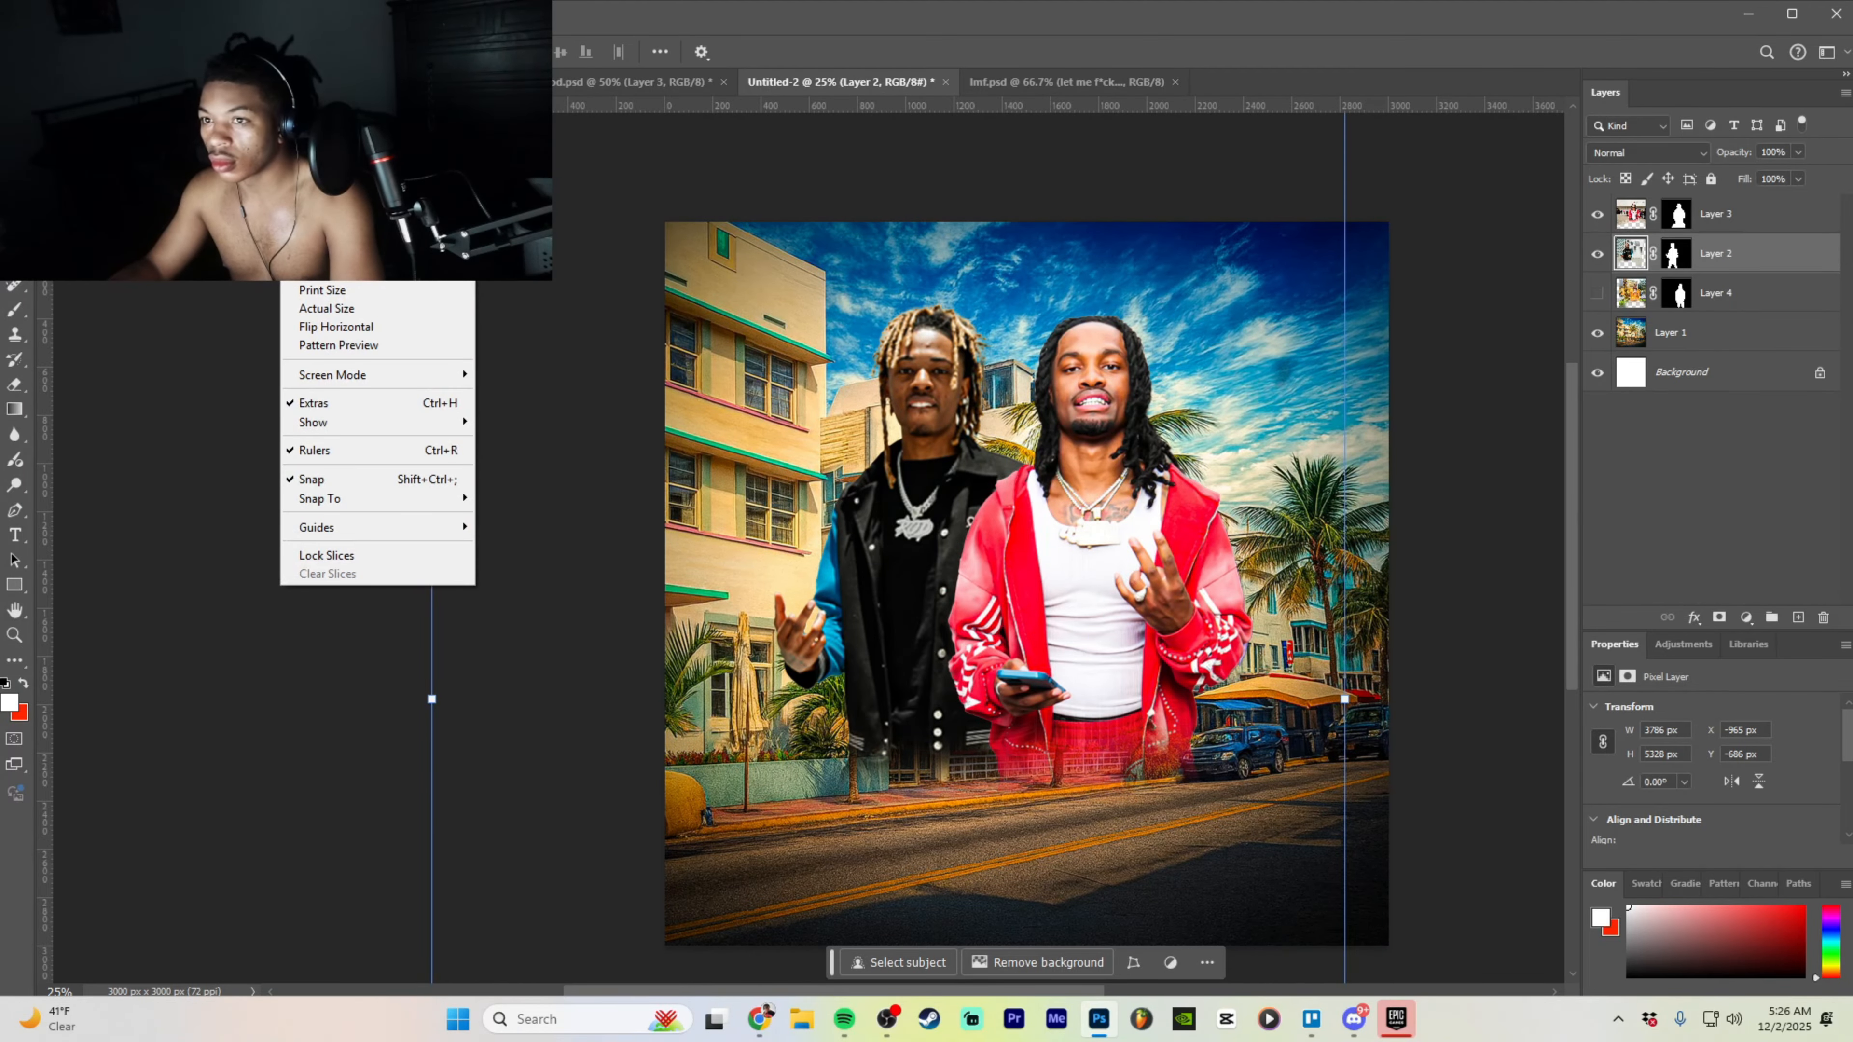
{"action": "mouse_move", "coordinate": [261, 14]}
{"action": "left_click", "coordinate": [306, 148]}
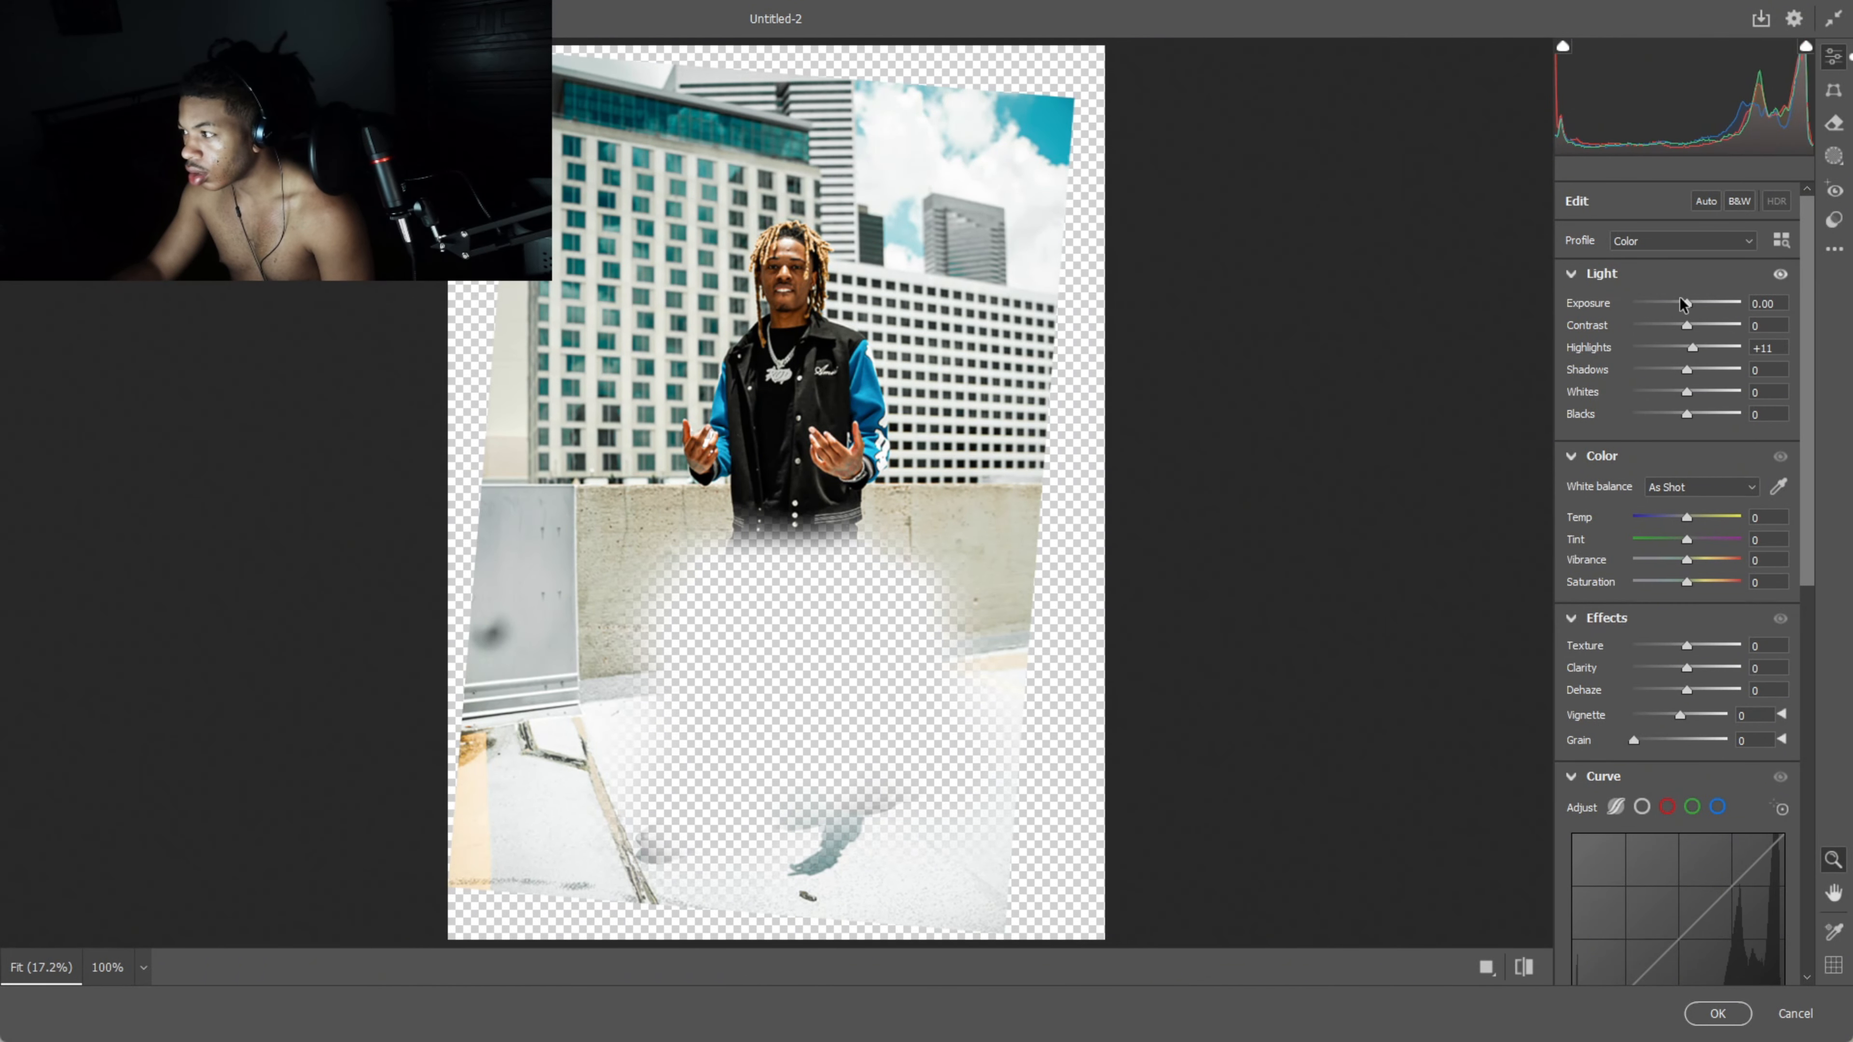
{"action": "left_click_drag", "start_coordinate": [1680, 303], "coordinate": [1691, 302]}
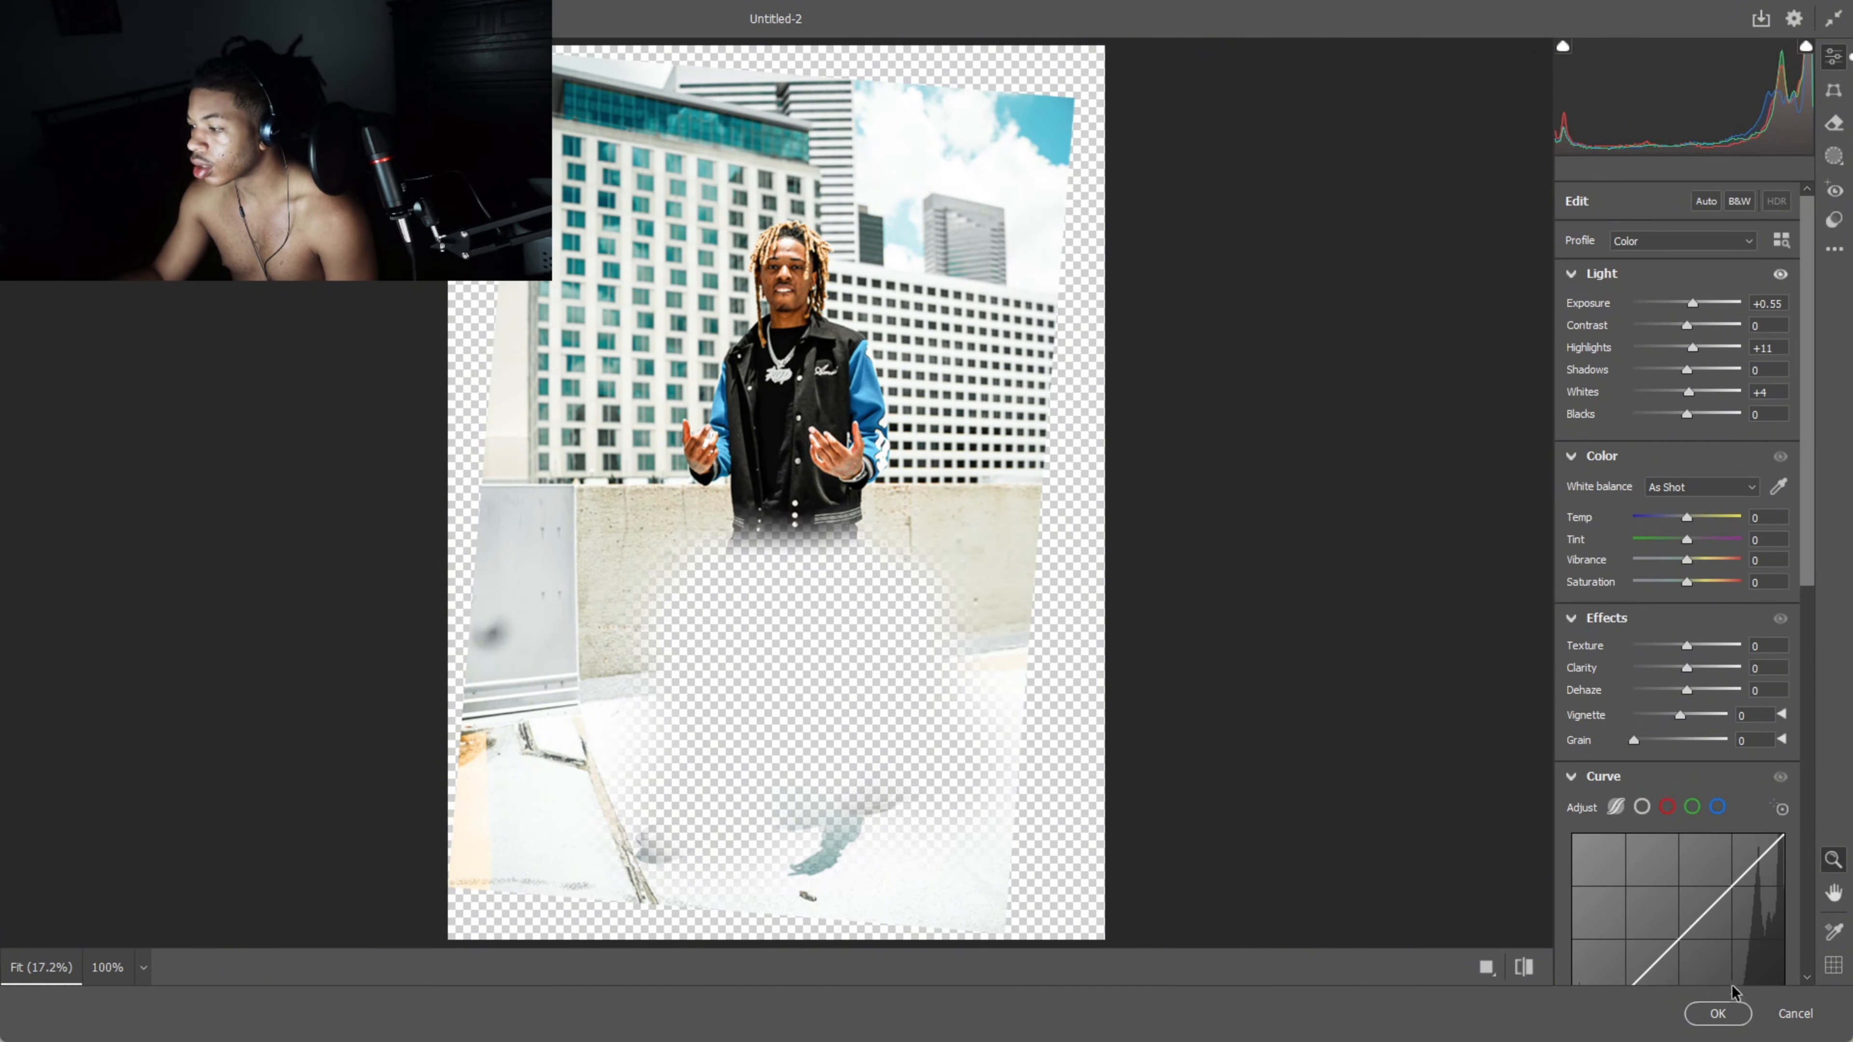
{"action": "left_click", "coordinate": [1721, 1012]}
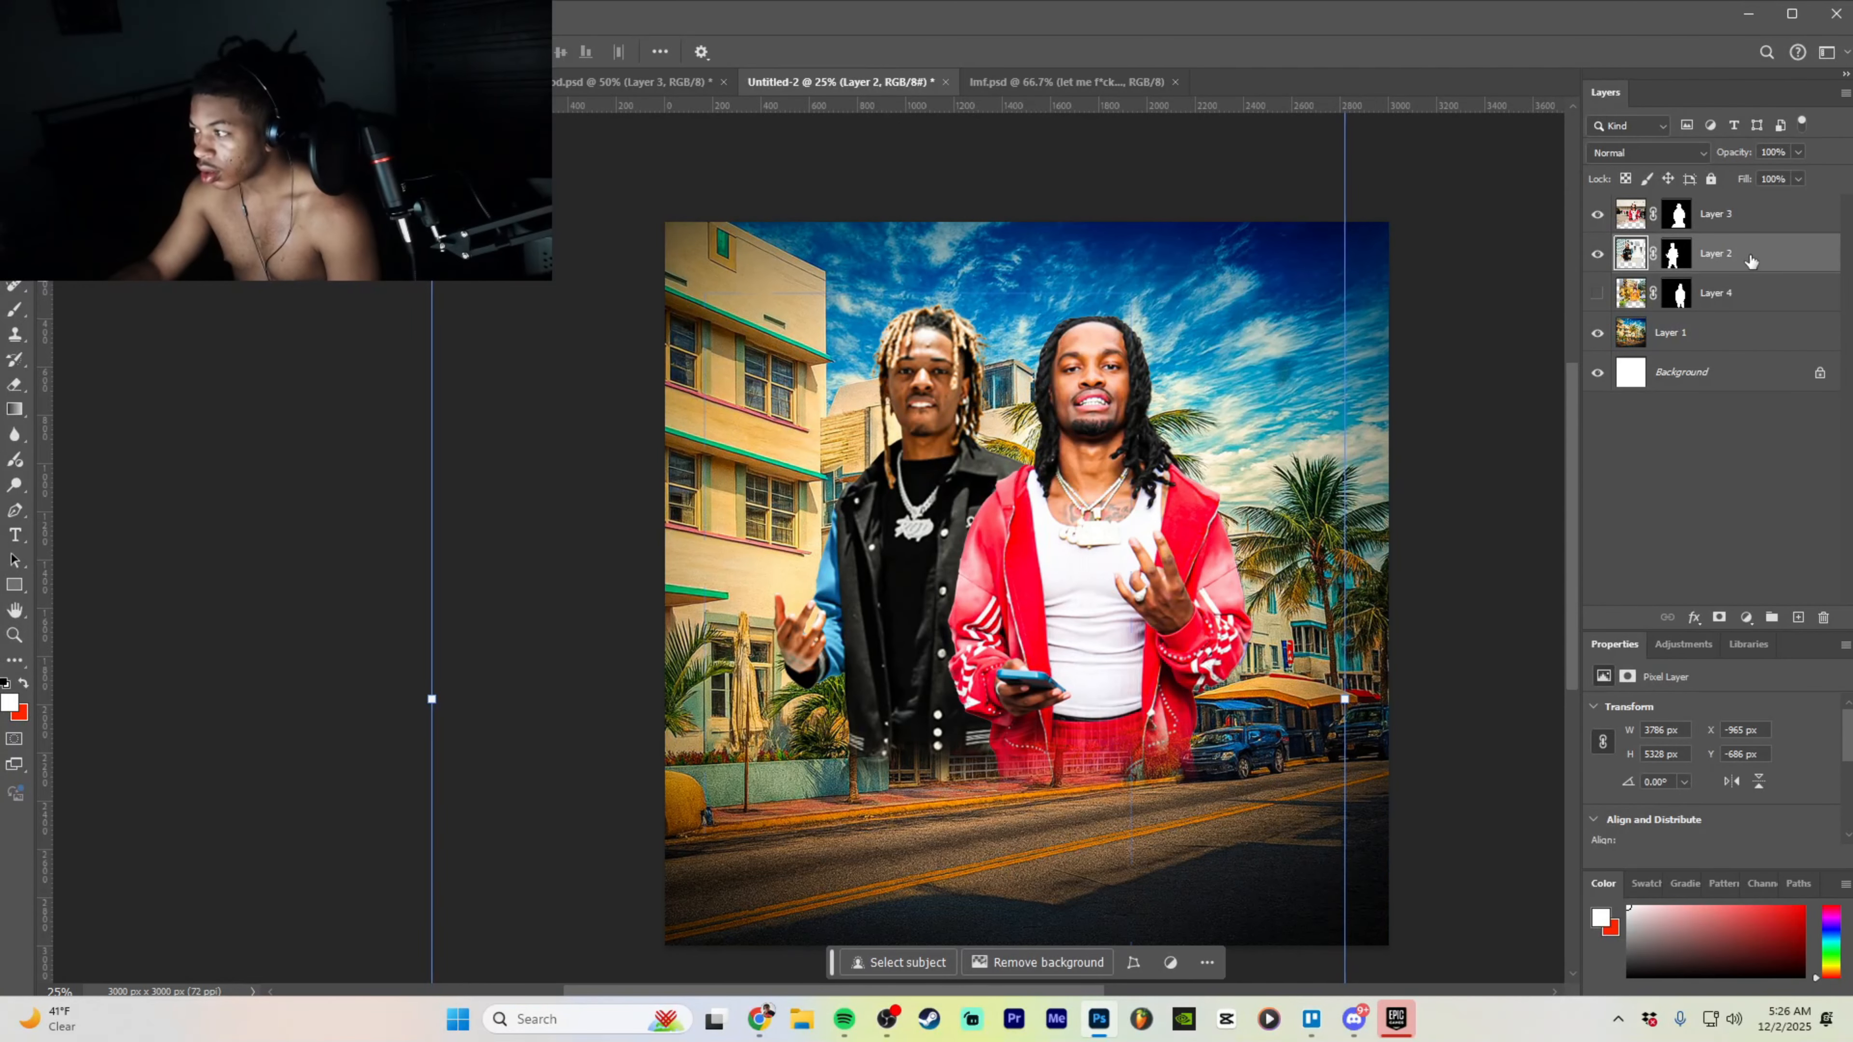
- Lock Layer 1 with Lock Layers… and confirm the Lock All Linked Layers dialog
{"action": "left_click", "coordinate": [1750, 285]}
{"action": "left_click_drag", "start_coordinate": [1406, 372], "coordinate": [1283, 384]}
{"action": "key", "text": "ctrl+minus"}
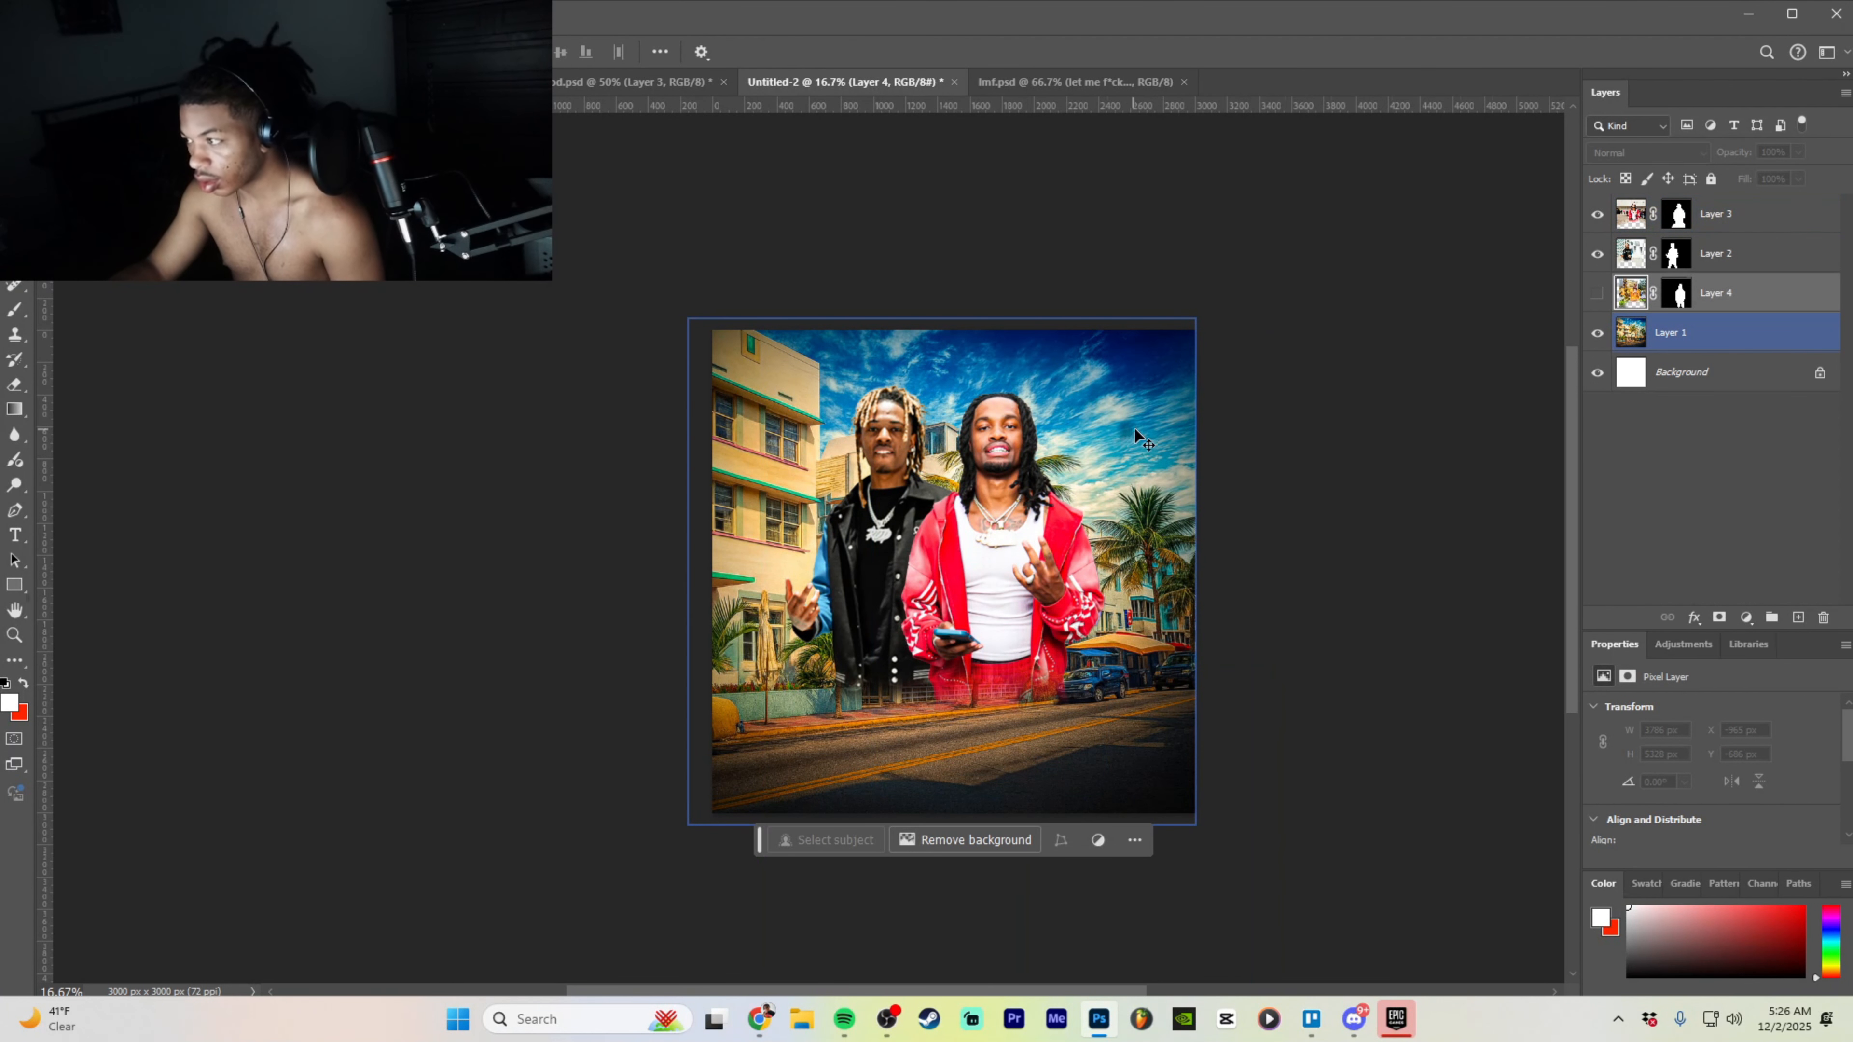
{"action": "right_click", "coordinate": [1718, 358]}
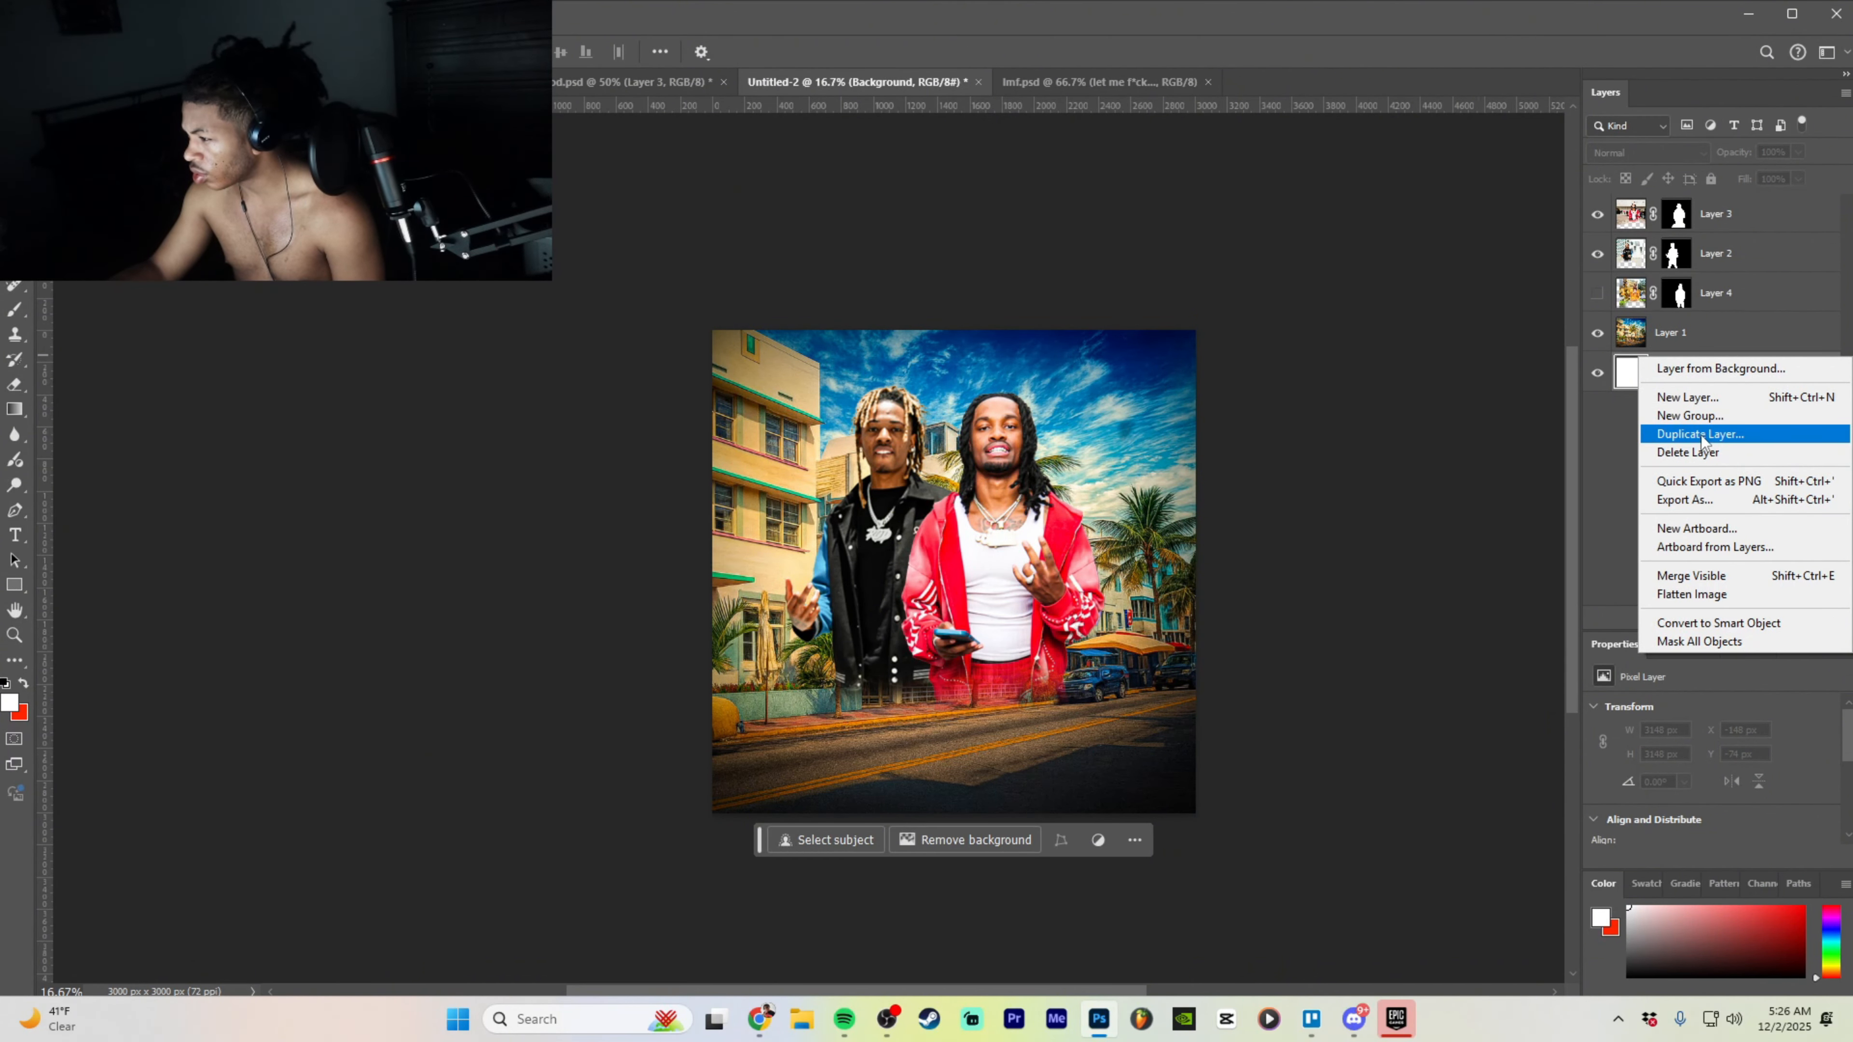
{"action": "left_click", "coordinate": [1677, 334]}
{"action": "right_click", "coordinate": [1677, 339]}
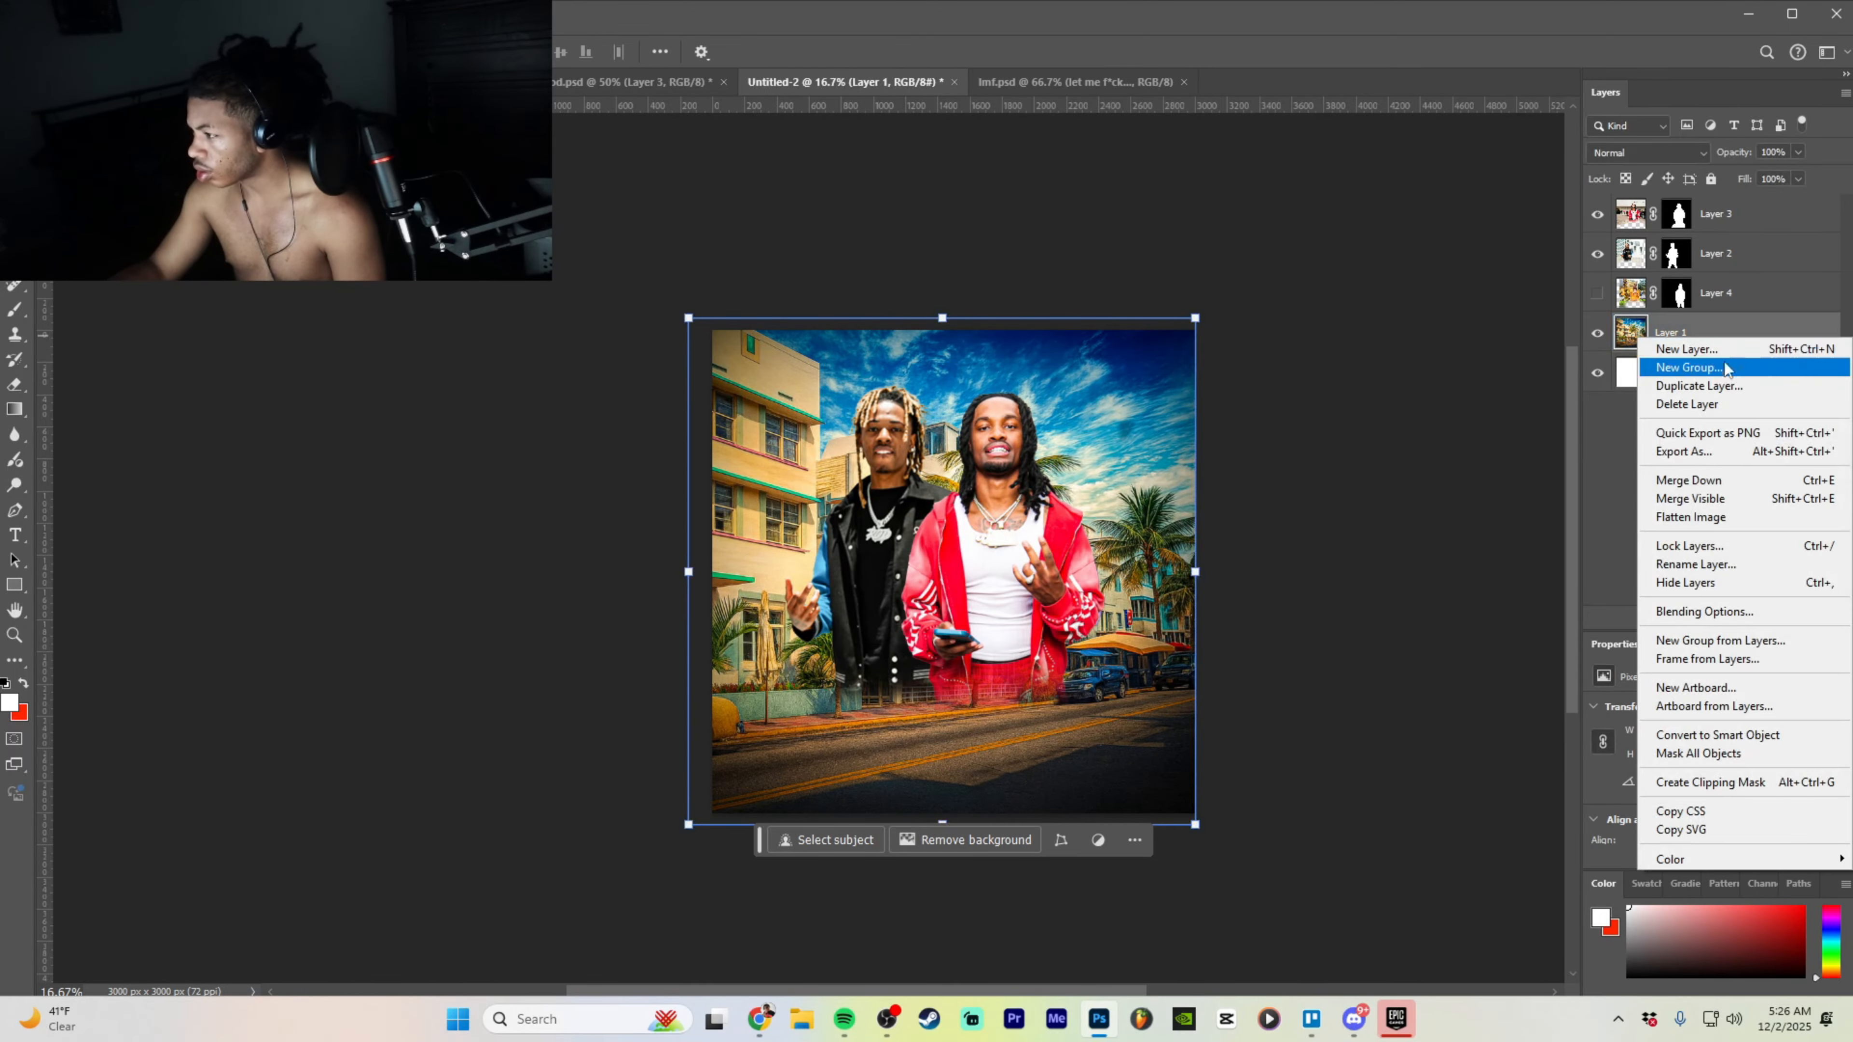
{"action": "left_click", "coordinate": [1700, 545]}
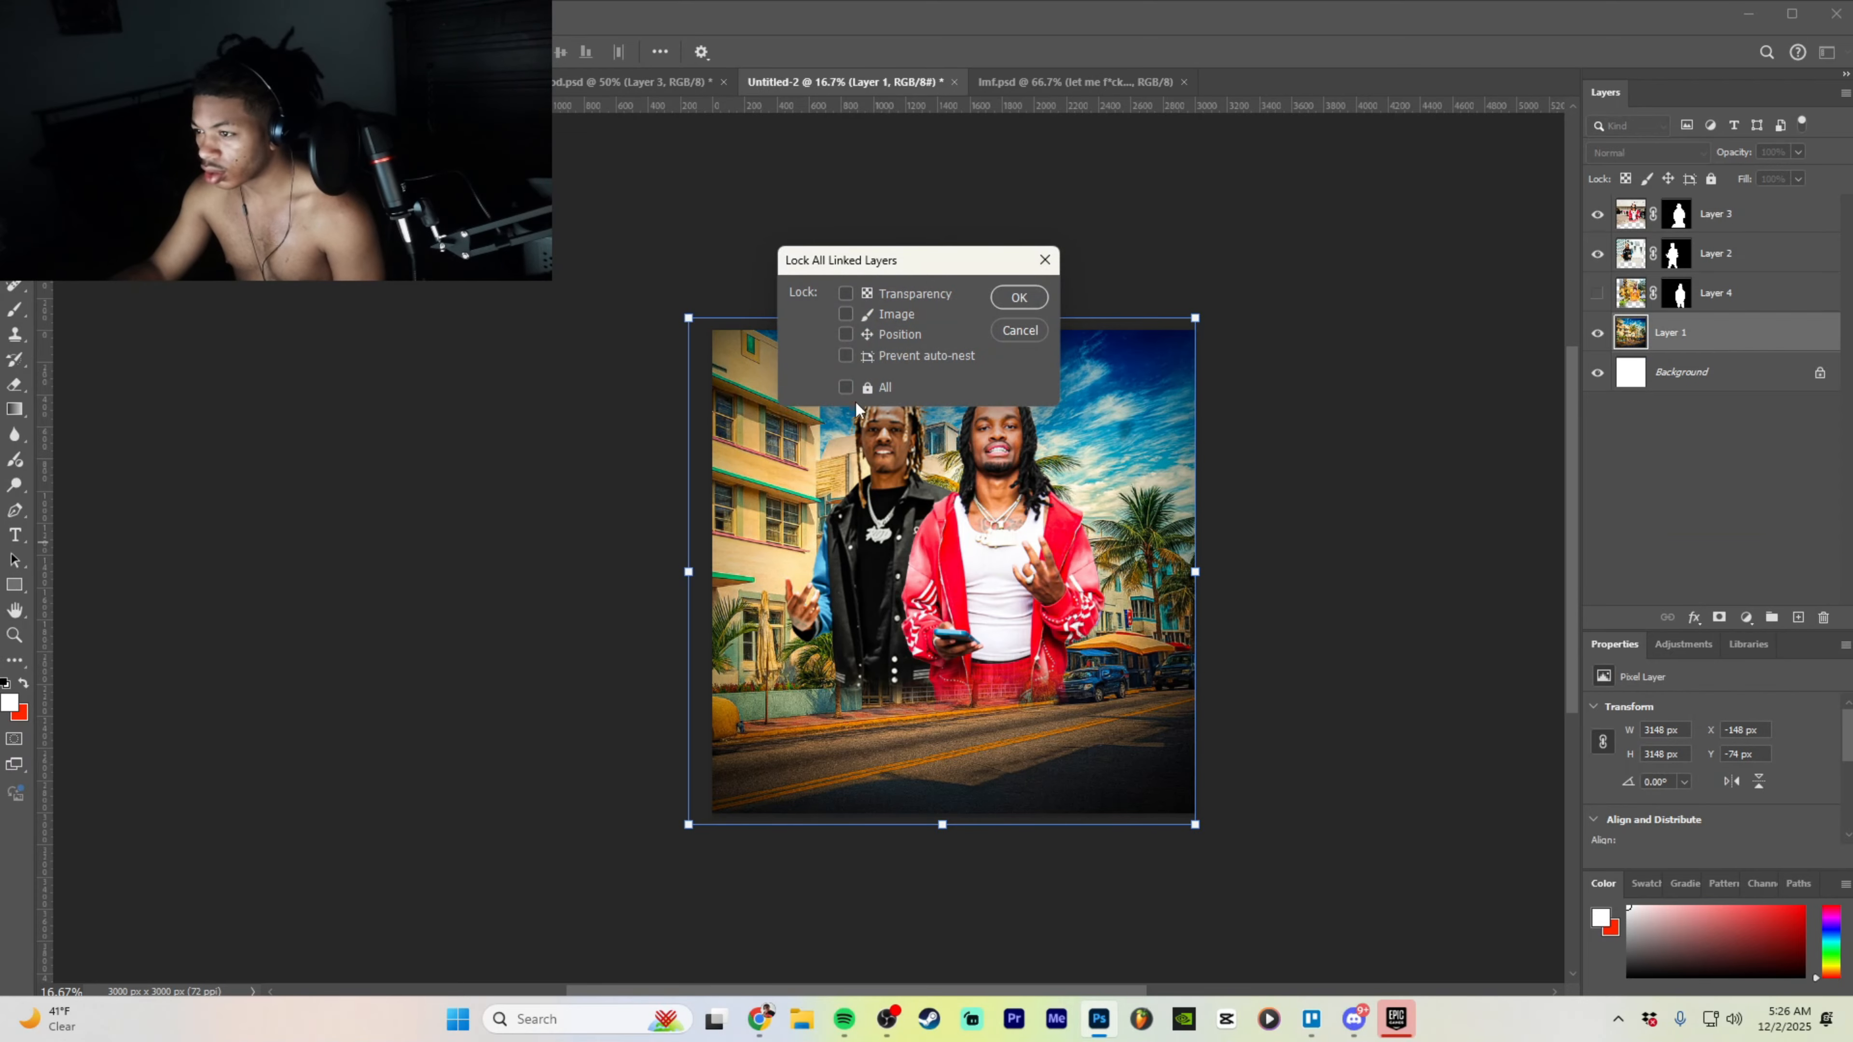
{"action": "left_click", "coordinate": [1037, 299]}
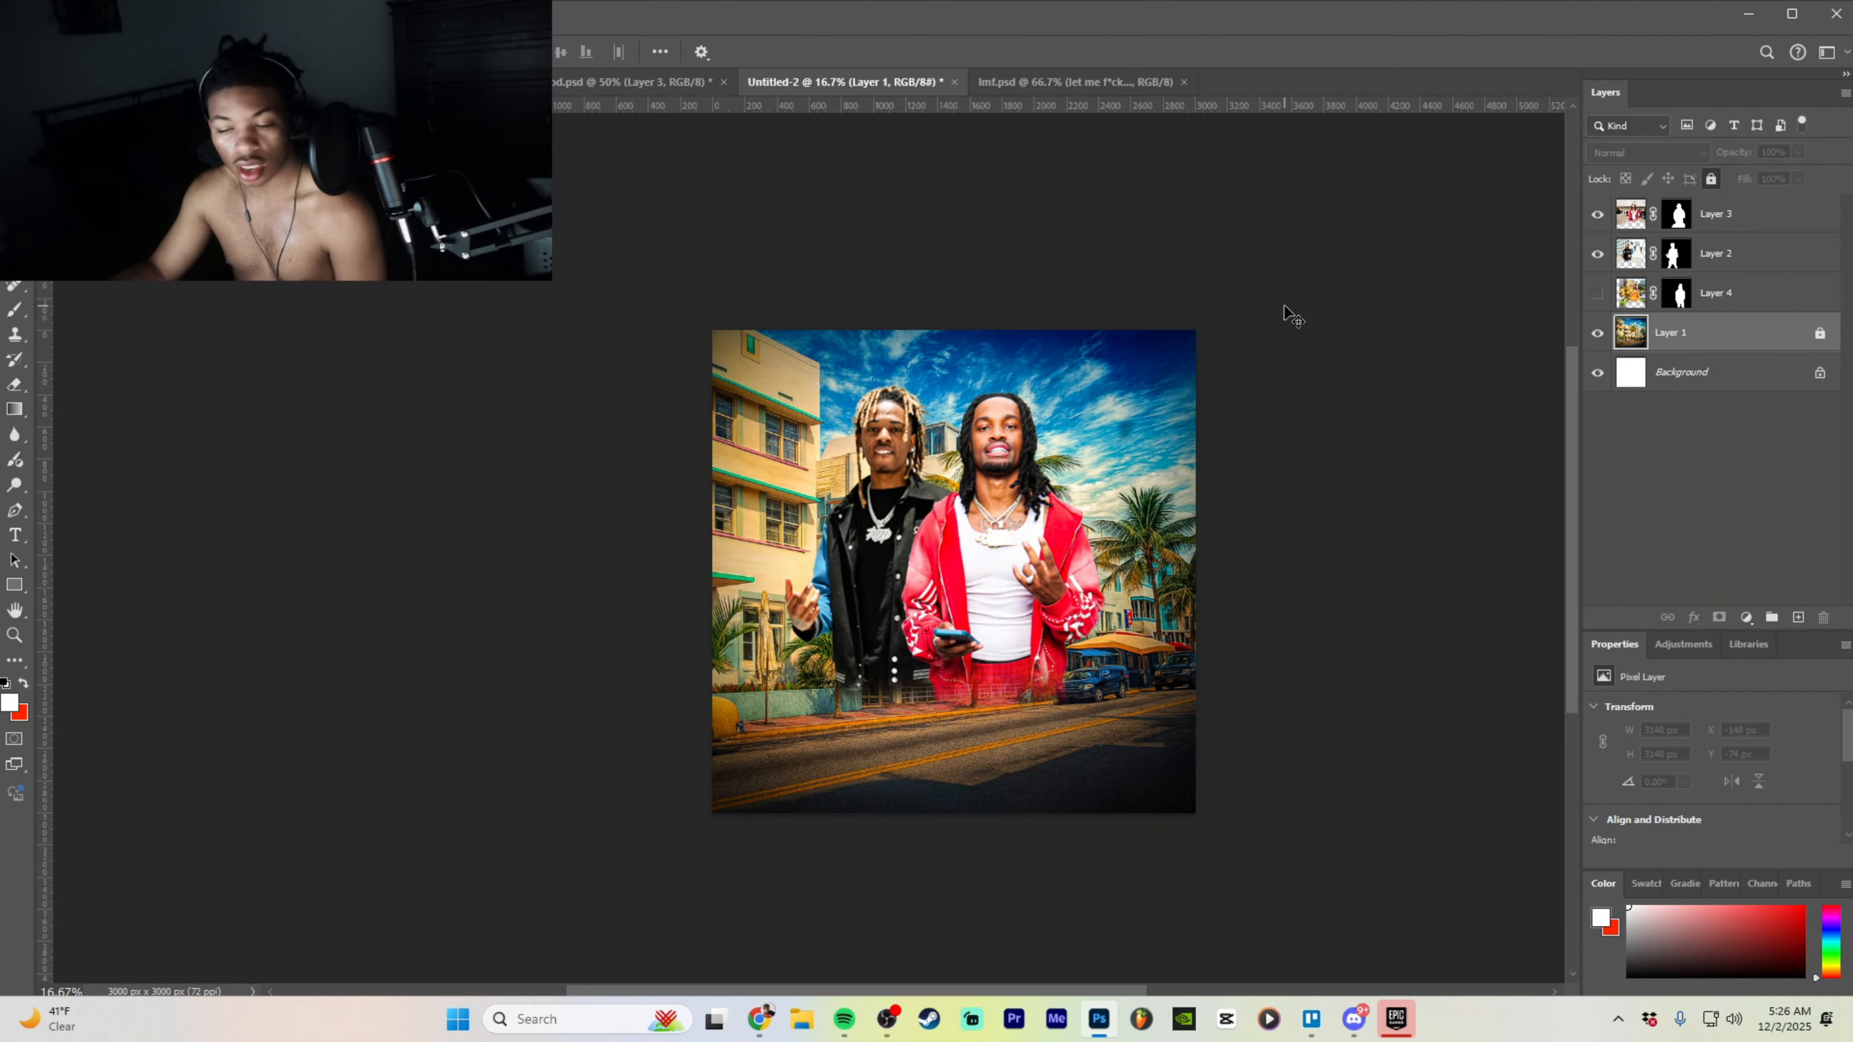
- Check that the locked street background can't be moved, dismissing the warnings
{"action": "left_click_drag", "start_coordinate": [1094, 434], "coordinate": [846, 593]}
{"action": "left_click", "coordinate": [924, 381]}
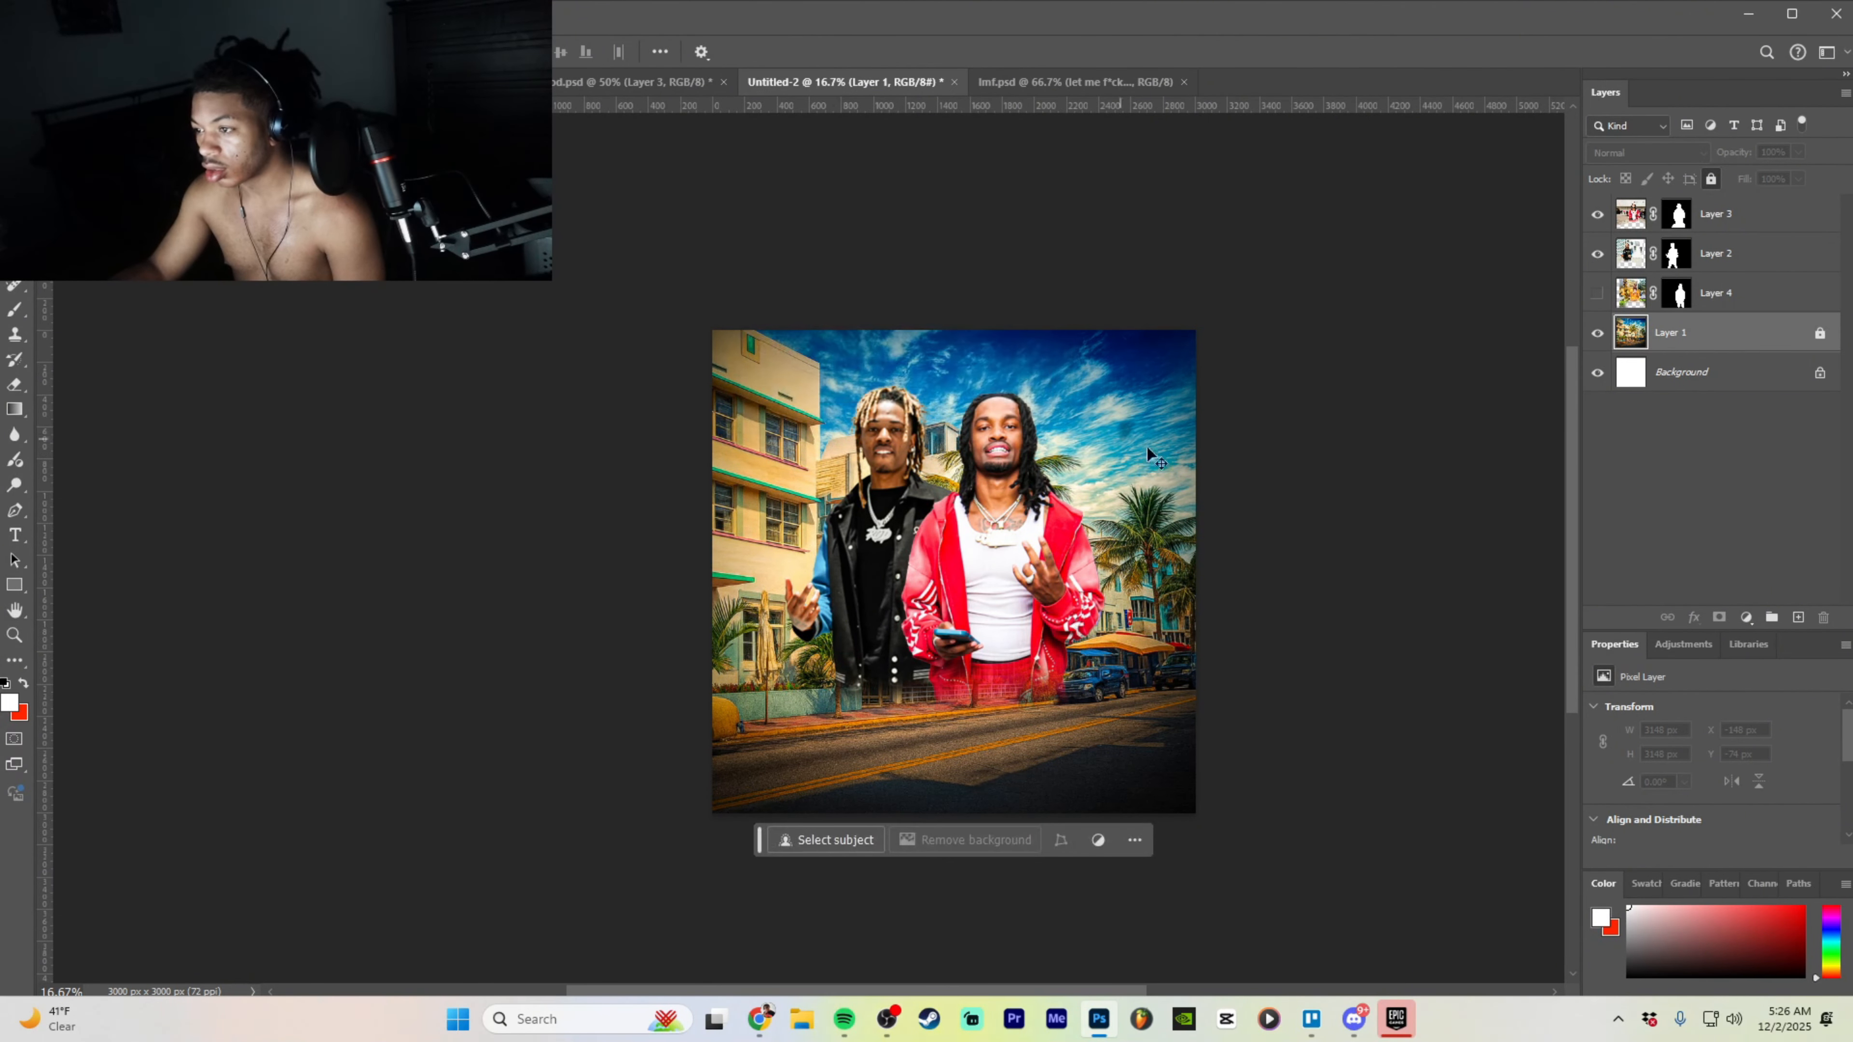
{"action": "left_click_drag", "start_coordinate": [1083, 471], "coordinate": [901, 561]}
{"action": "left_click", "coordinate": [912, 377]}
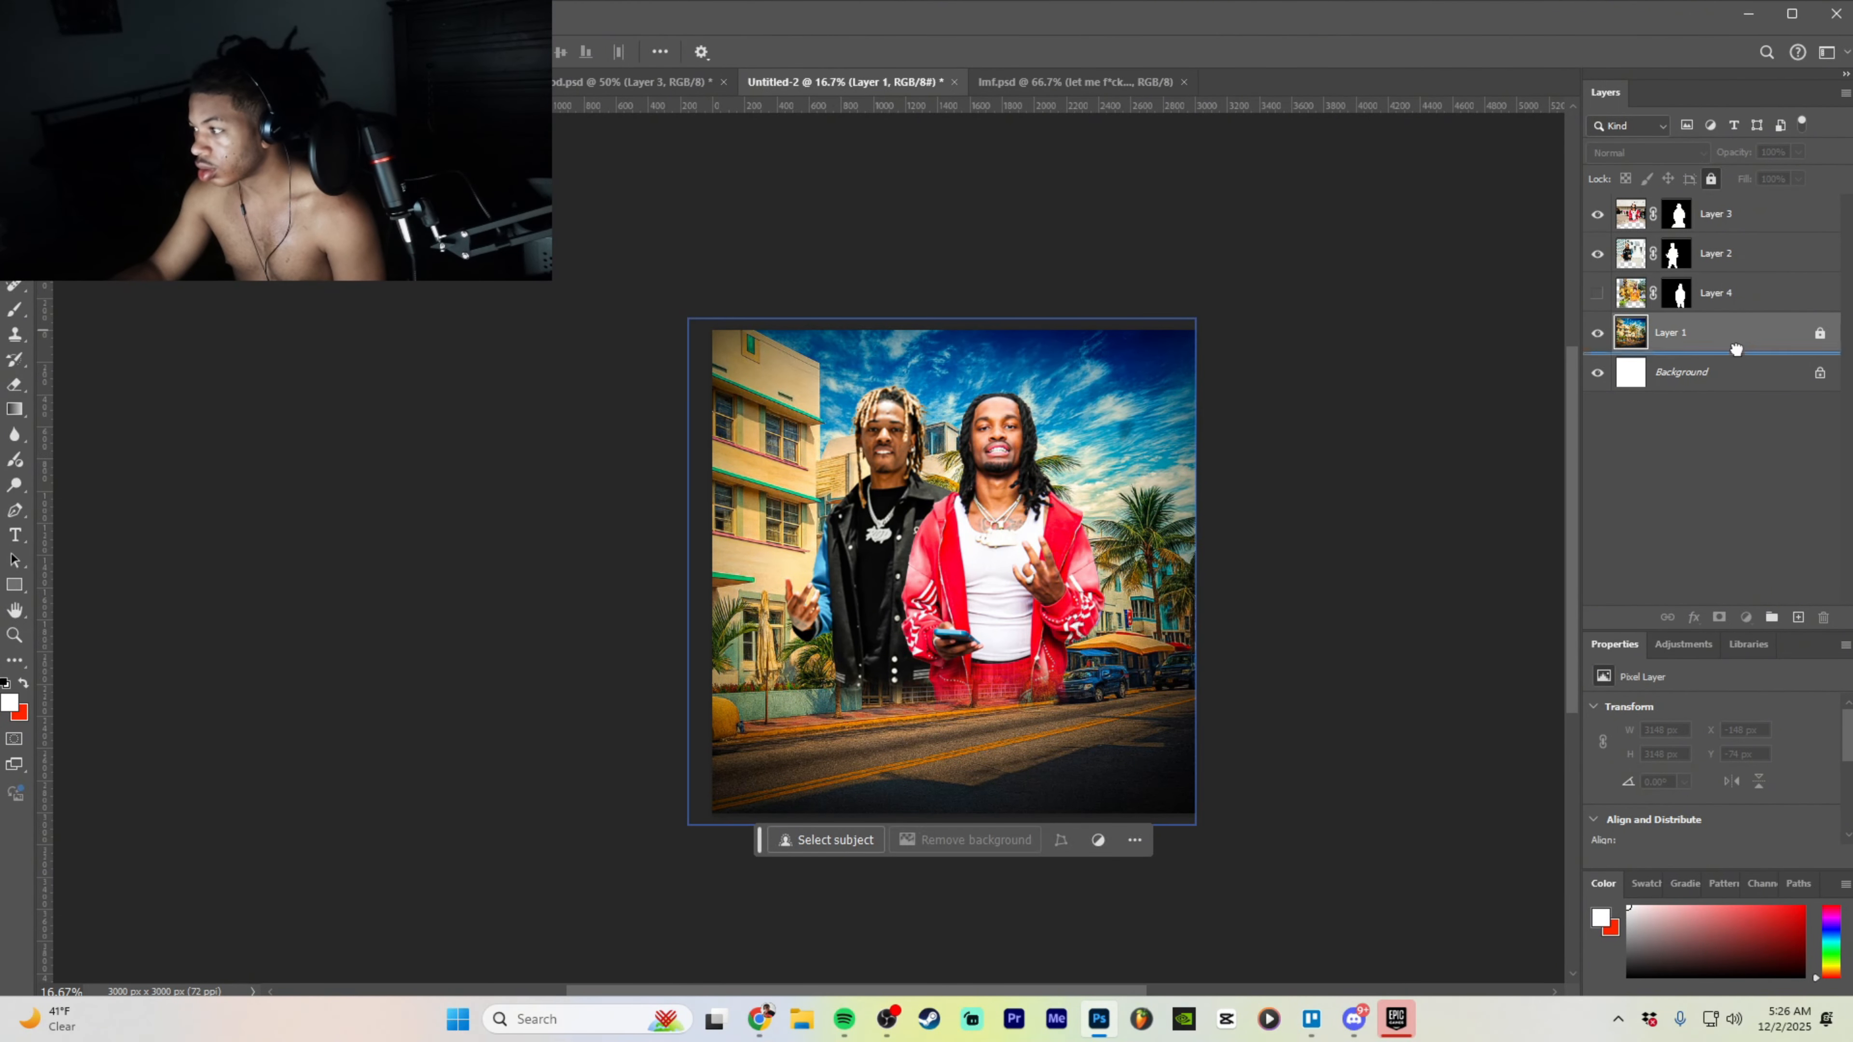
{"action": "left_click", "coordinate": [1688, 427]}
{"action": "left_click", "coordinate": [1123, 449]}
- Try repositioning the left man on Layer 2, undoing an accidental red fill
{"action": "left_click", "coordinate": [868, 383]}
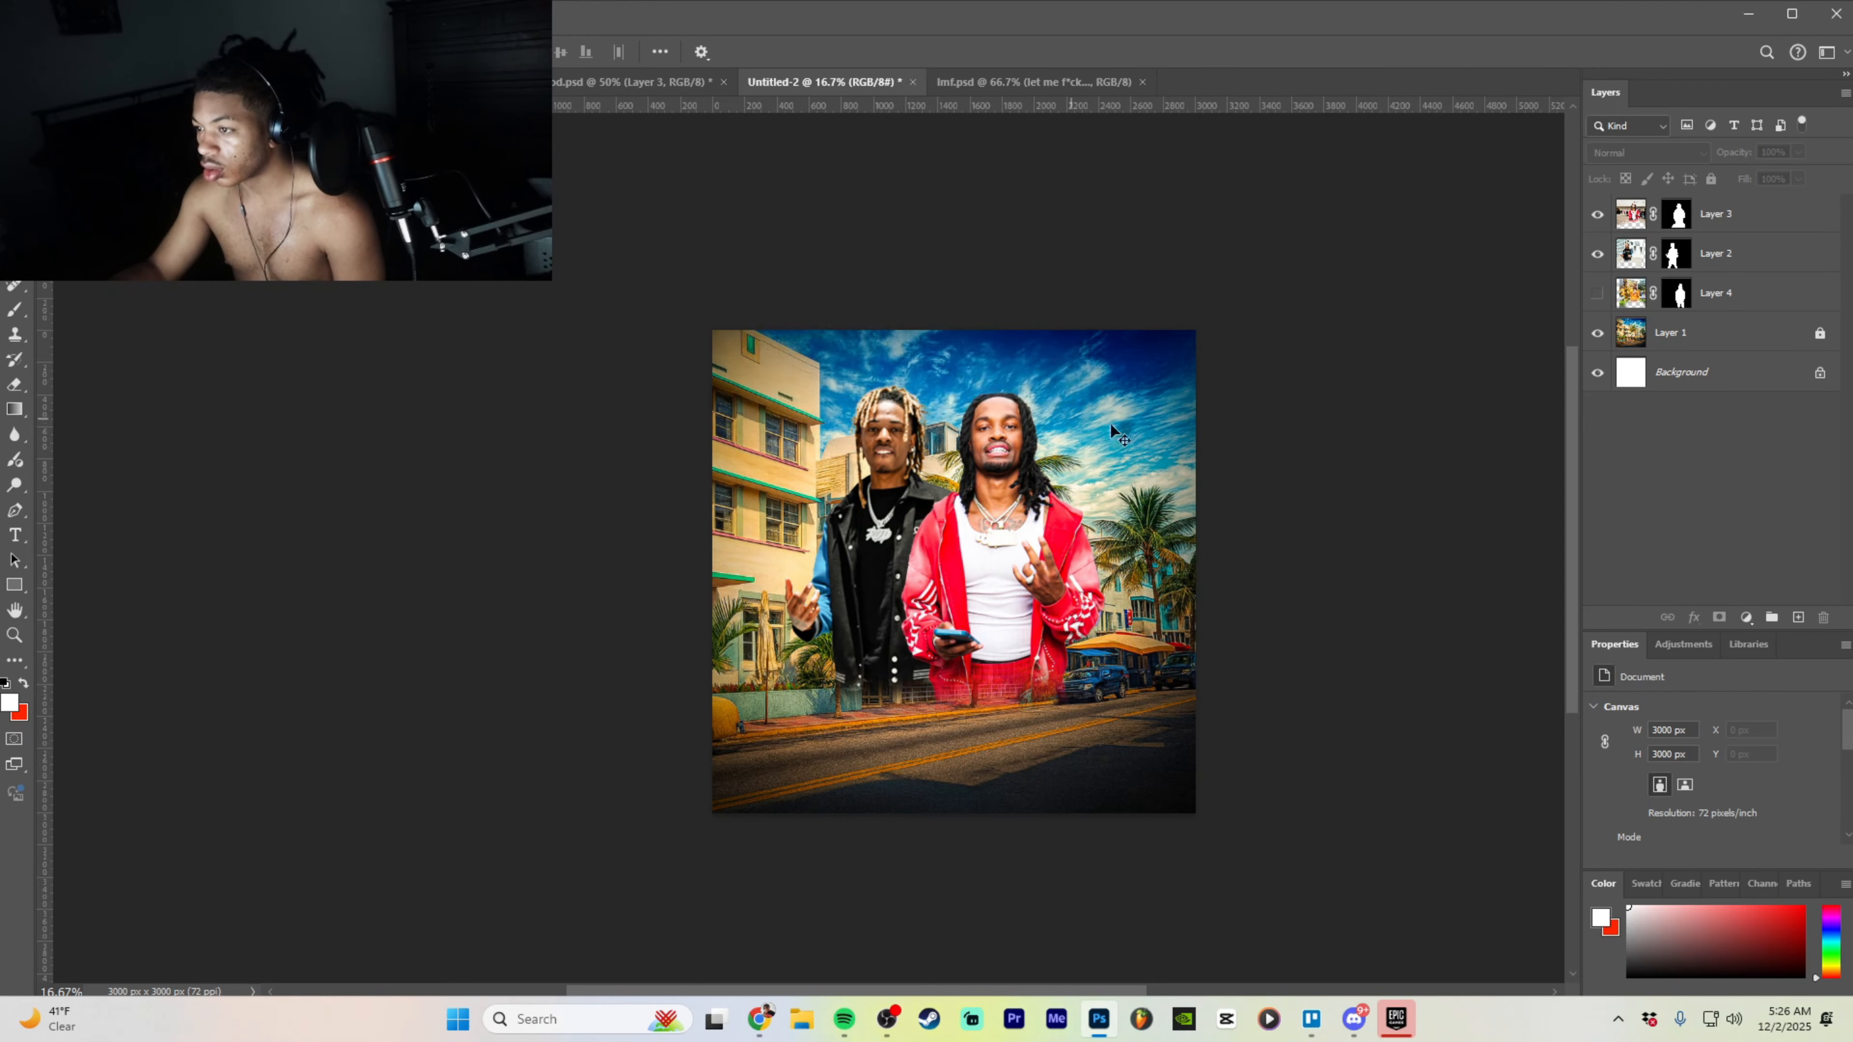
{"action": "left_click", "coordinate": [1795, 213]}
{"action": "left_click", "coordinate": [1796, 250]}
{"action": "left_click_drag", "start_coordinate": [1129, 522], "coordinate": [1051, 552]}
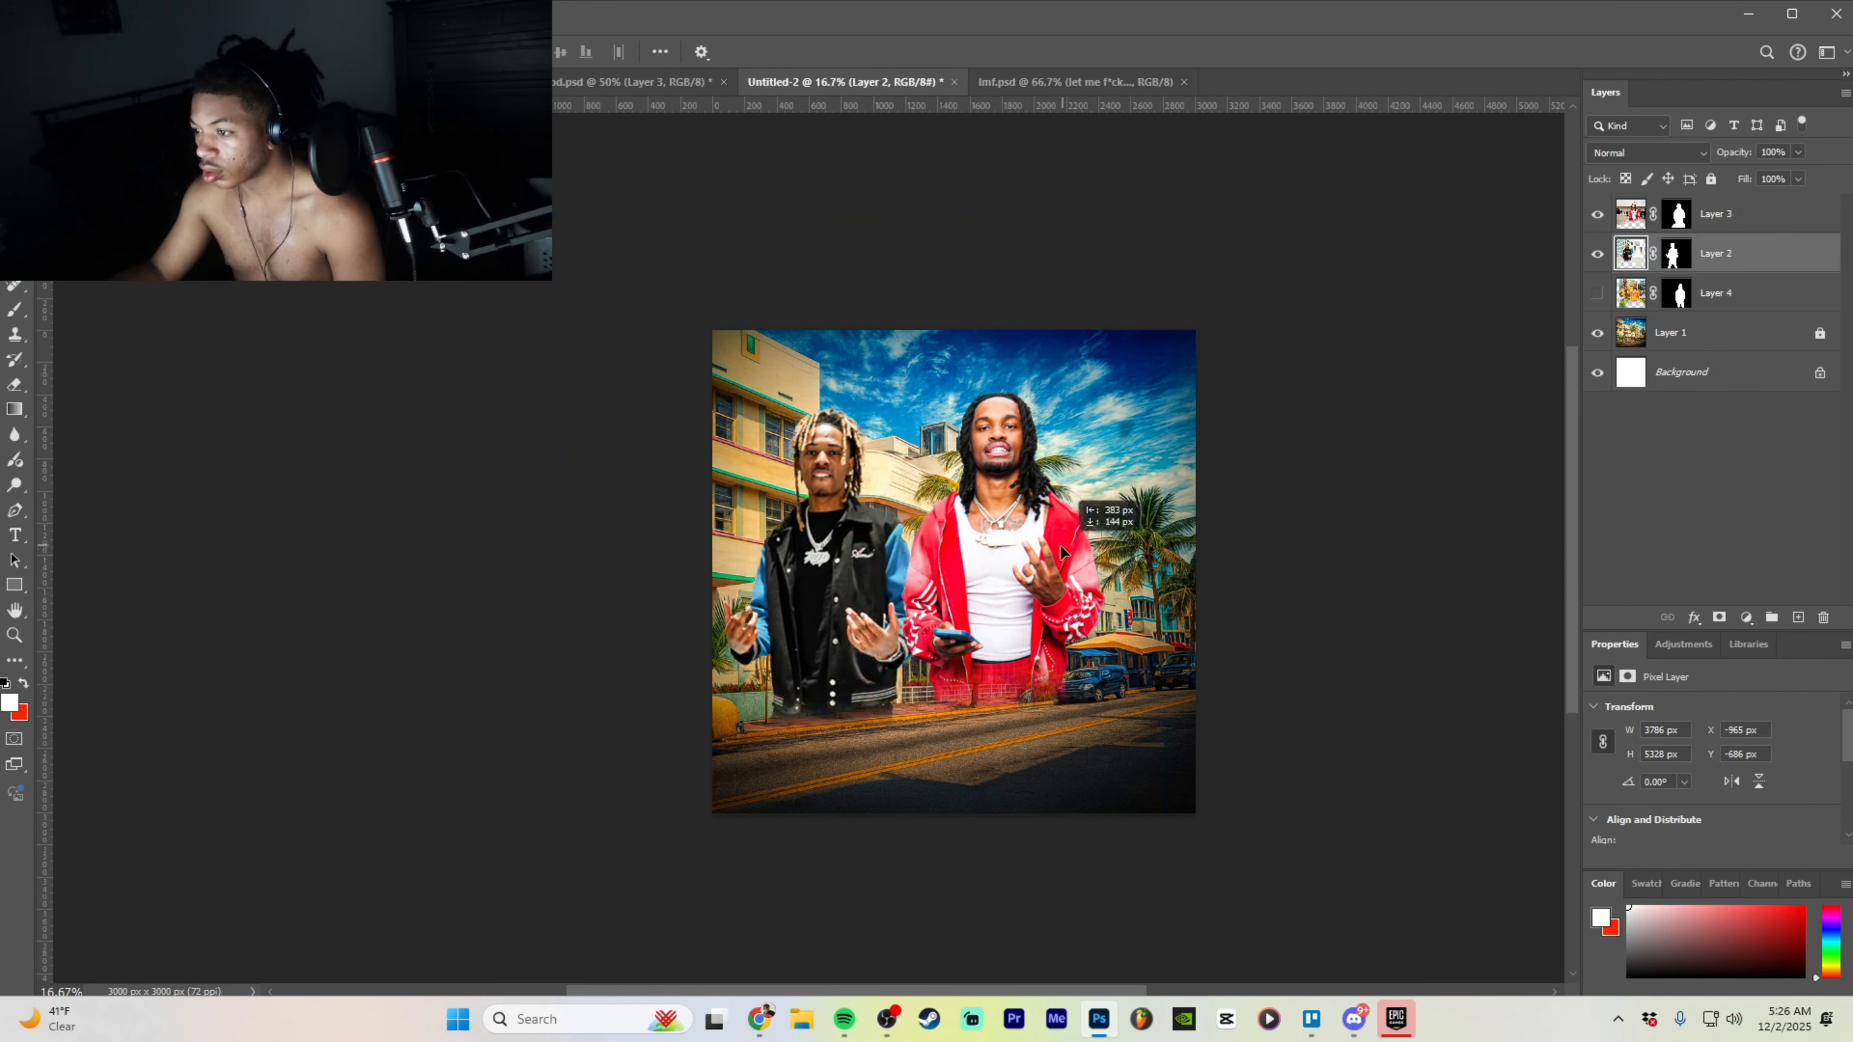
{"action": "left_click_drag", "start_coordinate": [1213, 484], "coordinate": [1302, 458]}
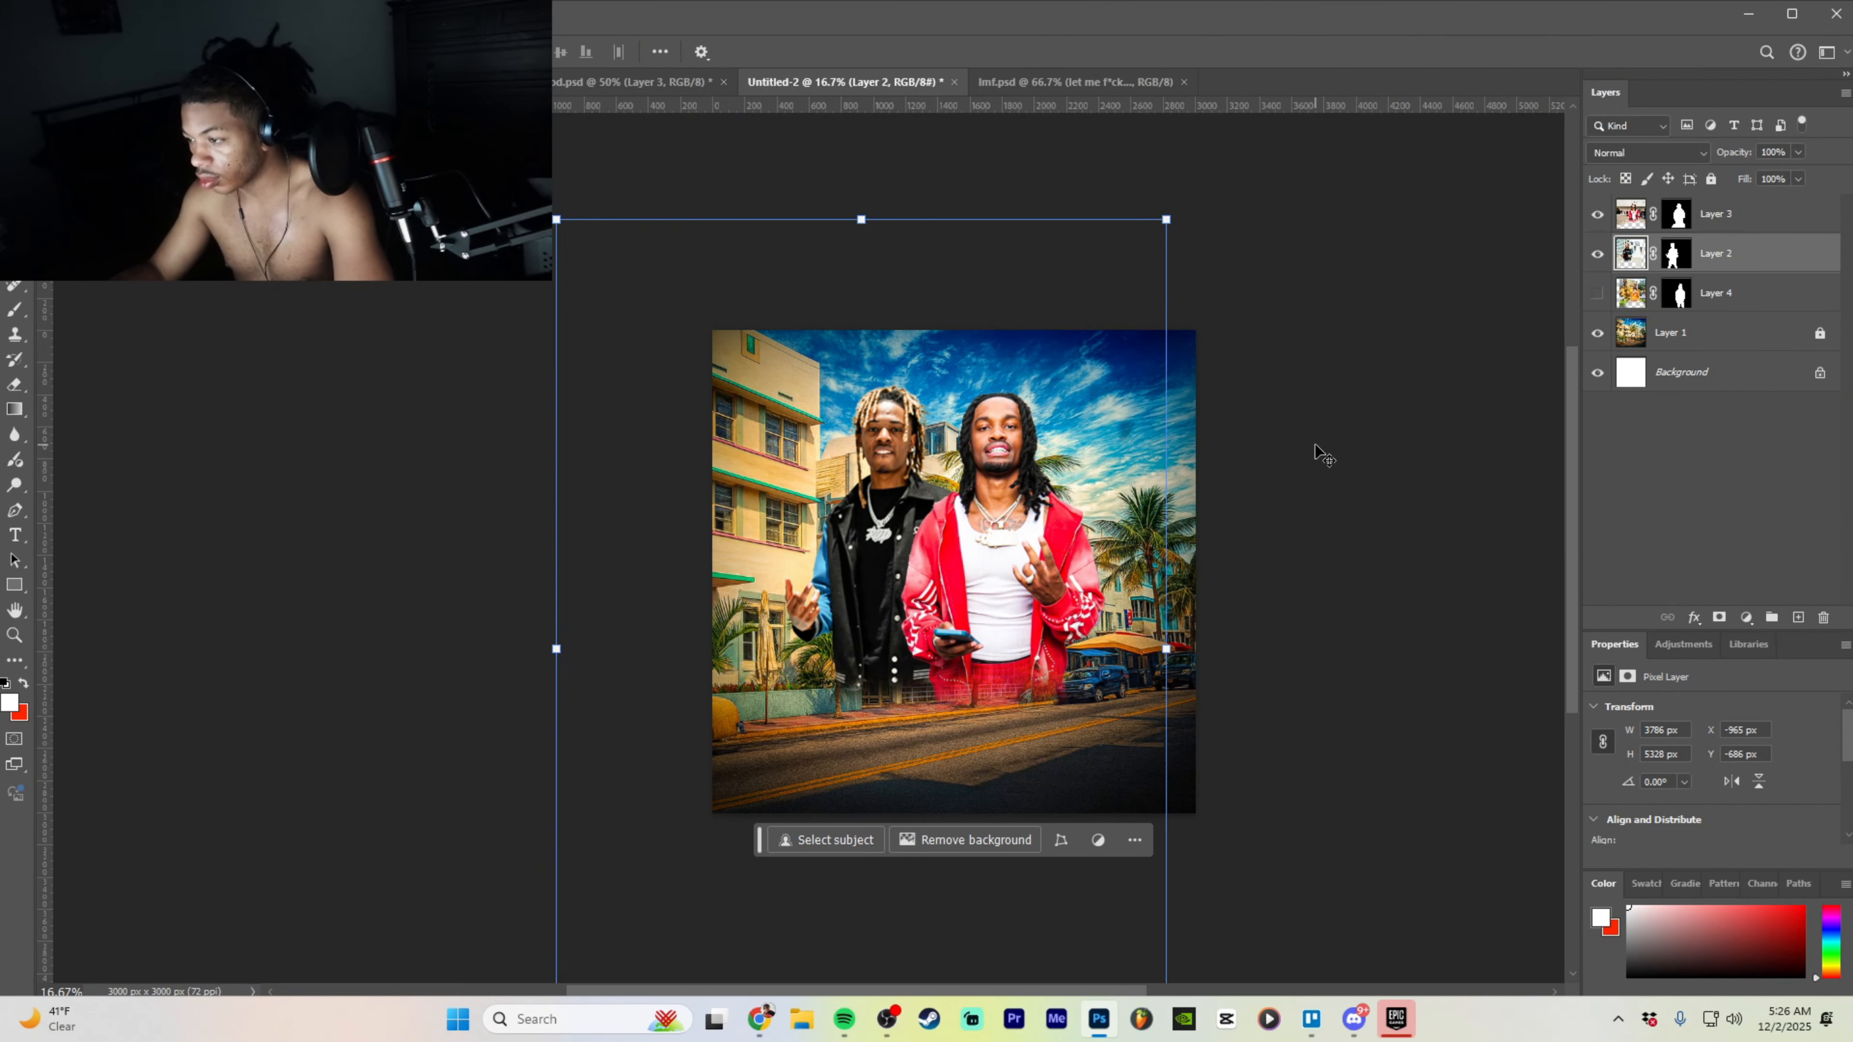
{"action": "key", "text": "ctrl+BackSpace"}
{"action": "key", "text": "ctrl+plus"}
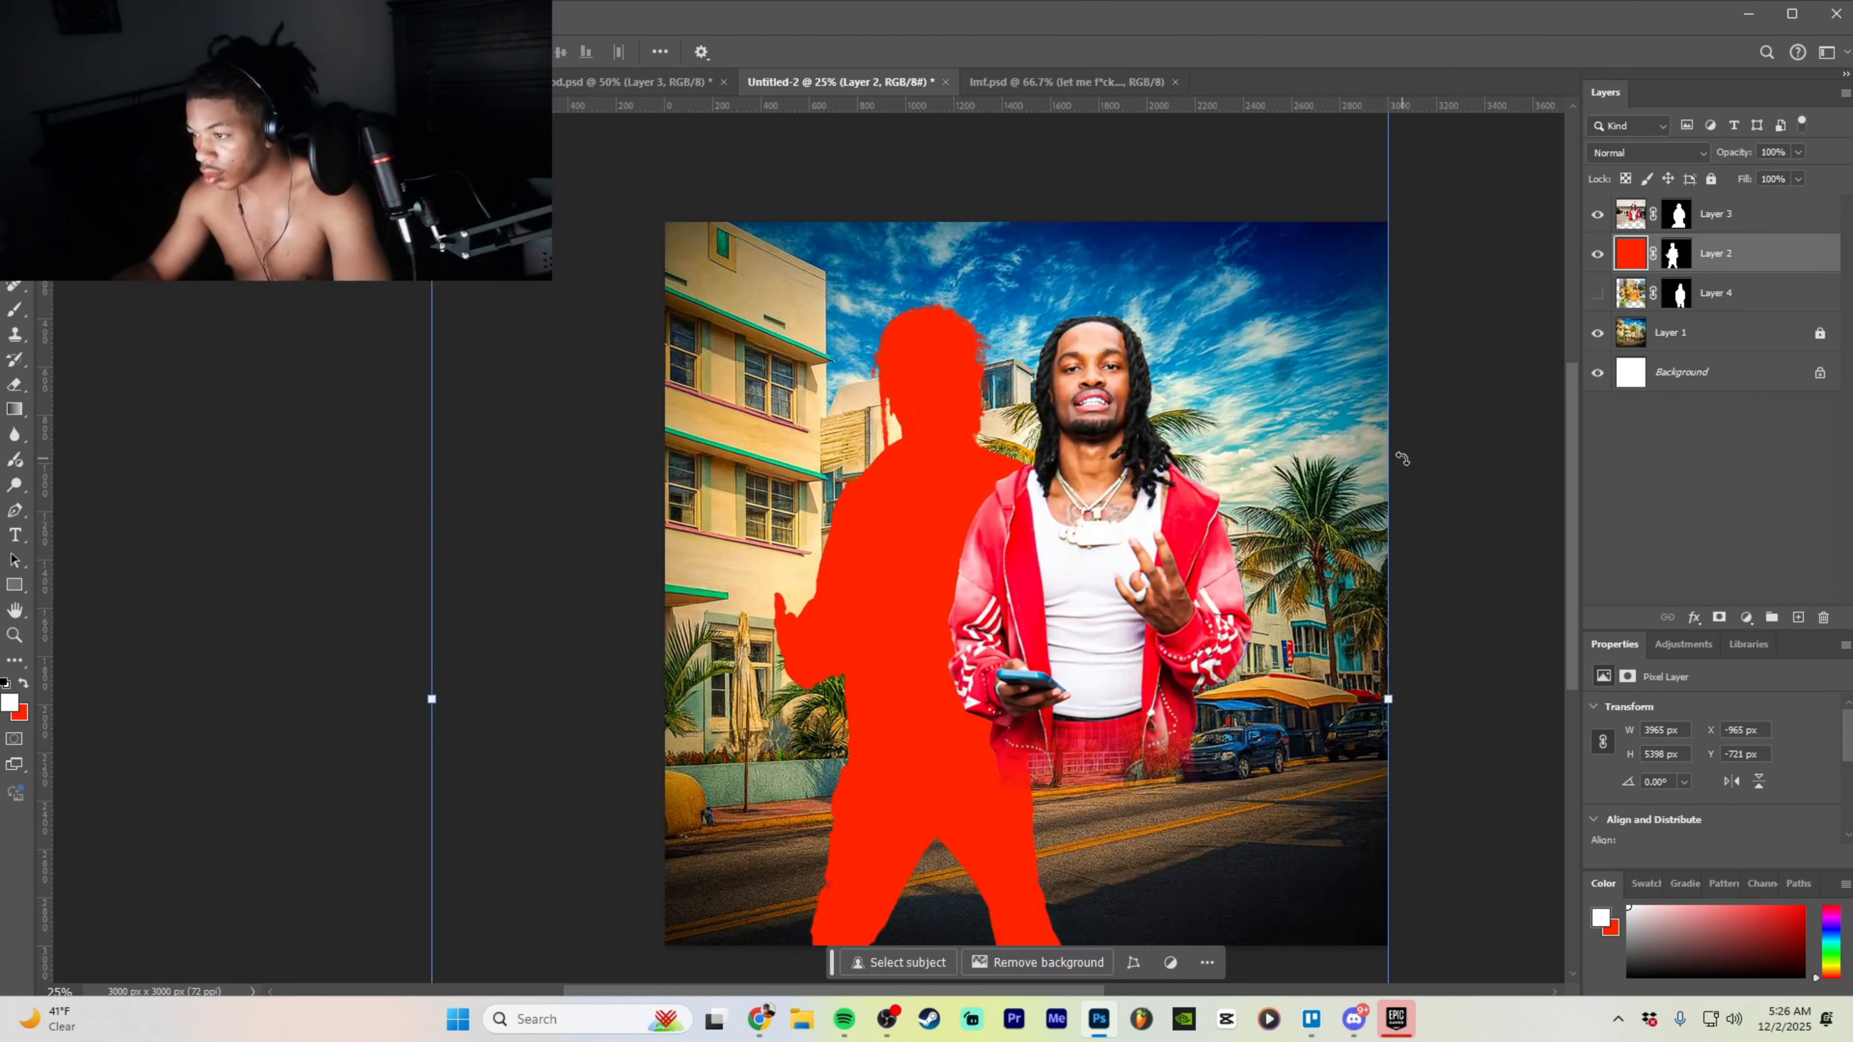
{"action": "key", "text": "ctrl+z"}
{"action": "left_click_drag", "start_coordinate": [1163, 555], "coordinate": [1158, 583]}
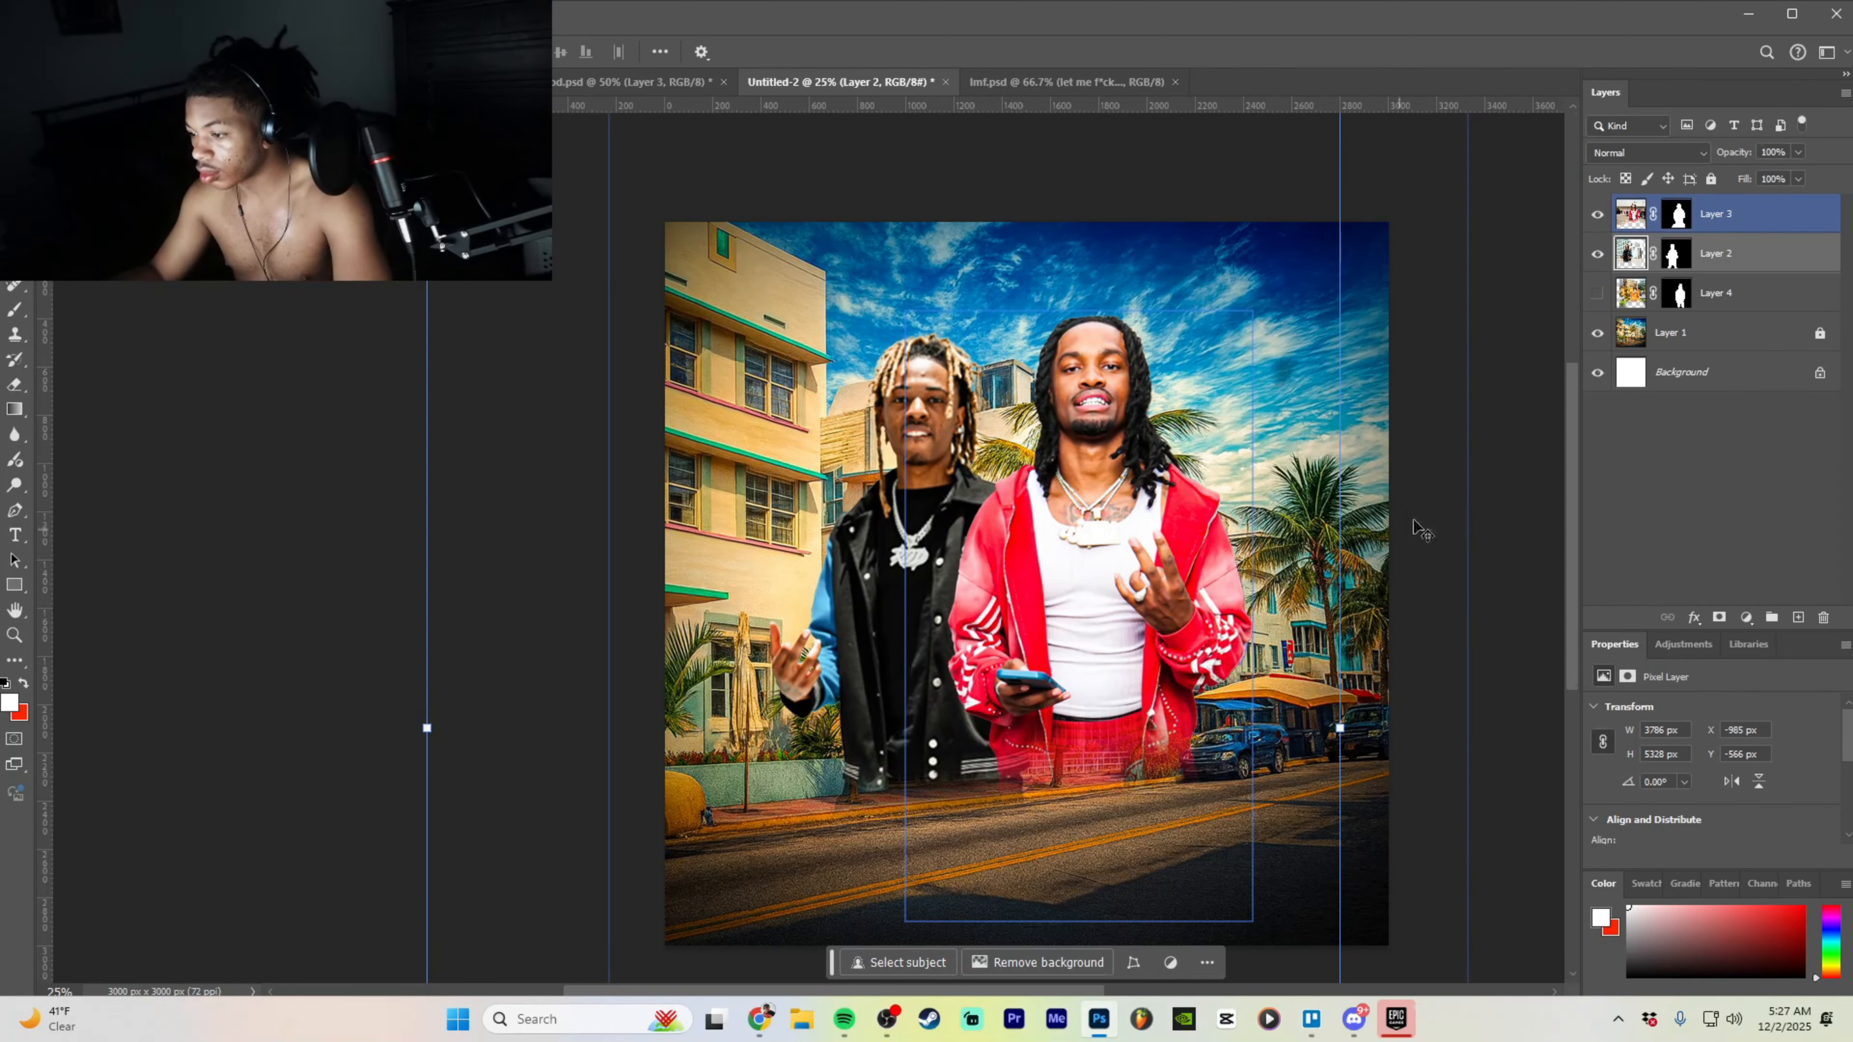
- Nudge the right man on Layer 3 slightly down and to the right
{"action": "left_click", "coordinate": [1750, 228]}
{"action": "key", "text": "ctrl+z"}
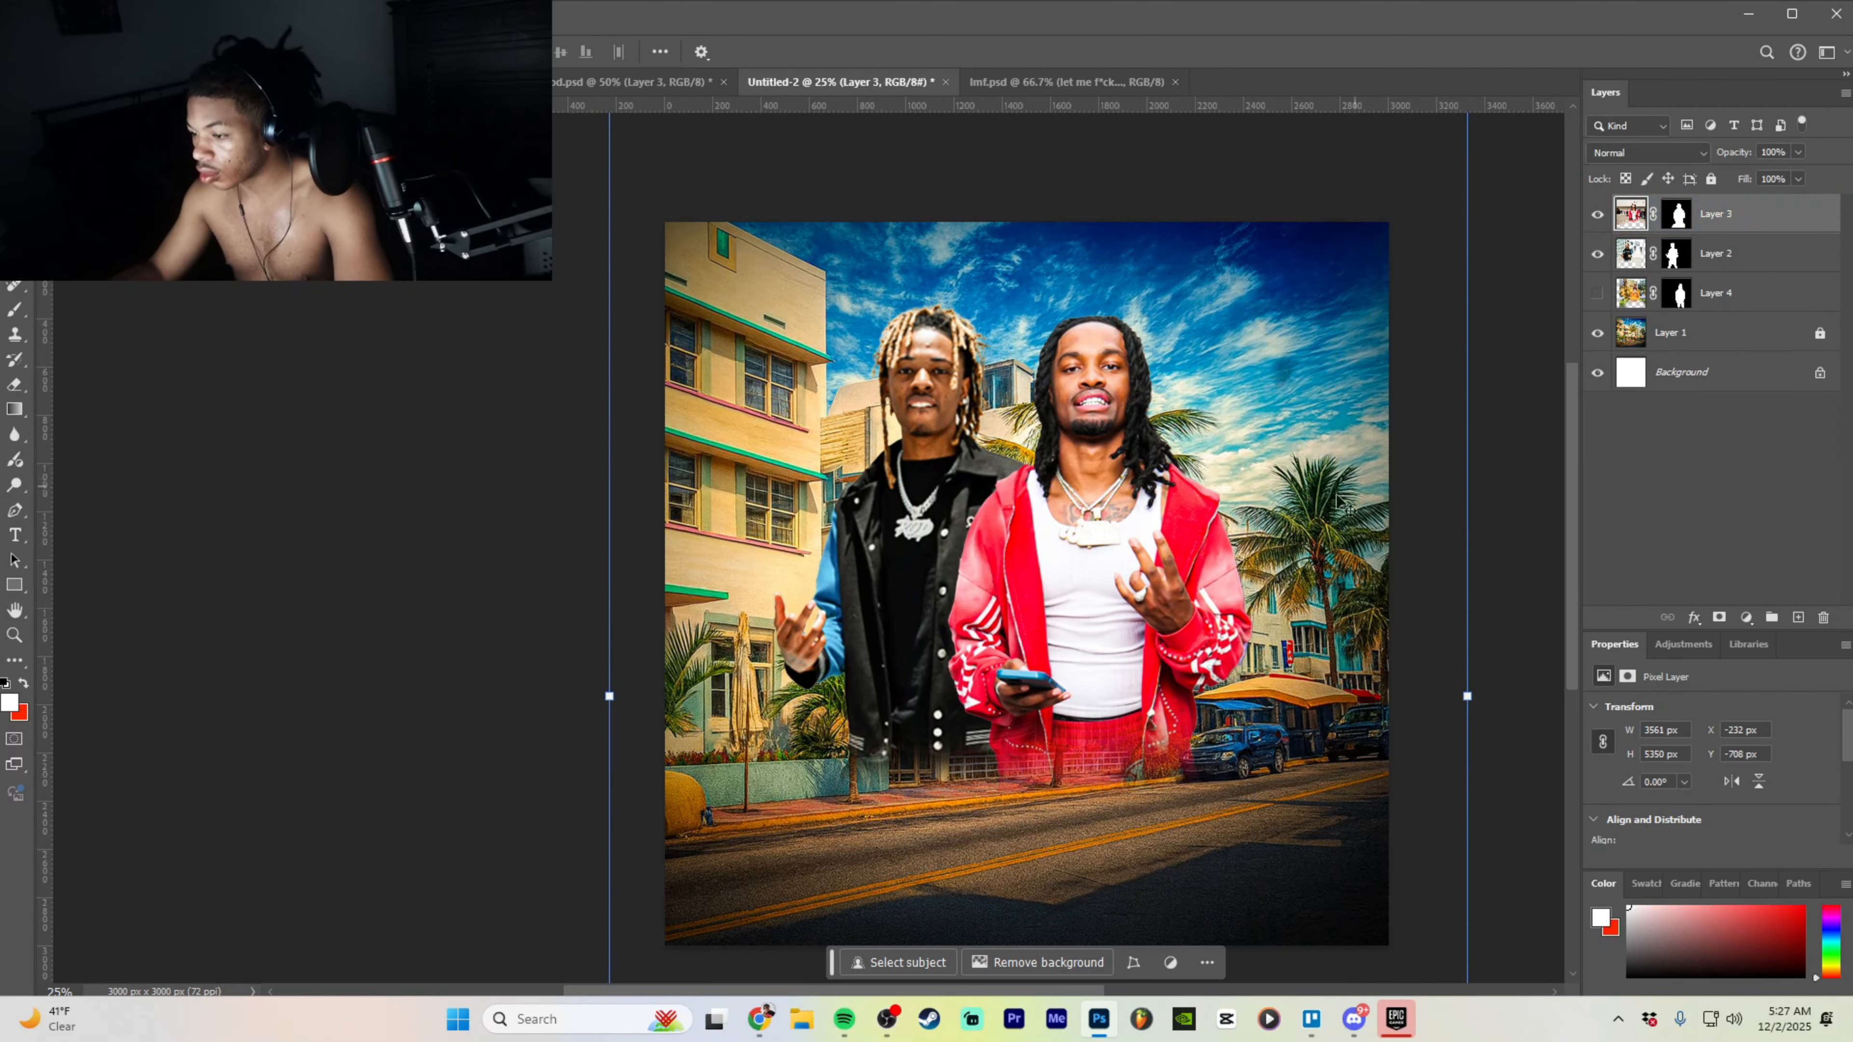
{"action": "left_click_drag", "start_coordinate": [916, 569], "coordinate": [918, 574]}
{"action": "left_click_drag", "start_coordinate": [1151, 578], "coordinate": [1162, 570]}
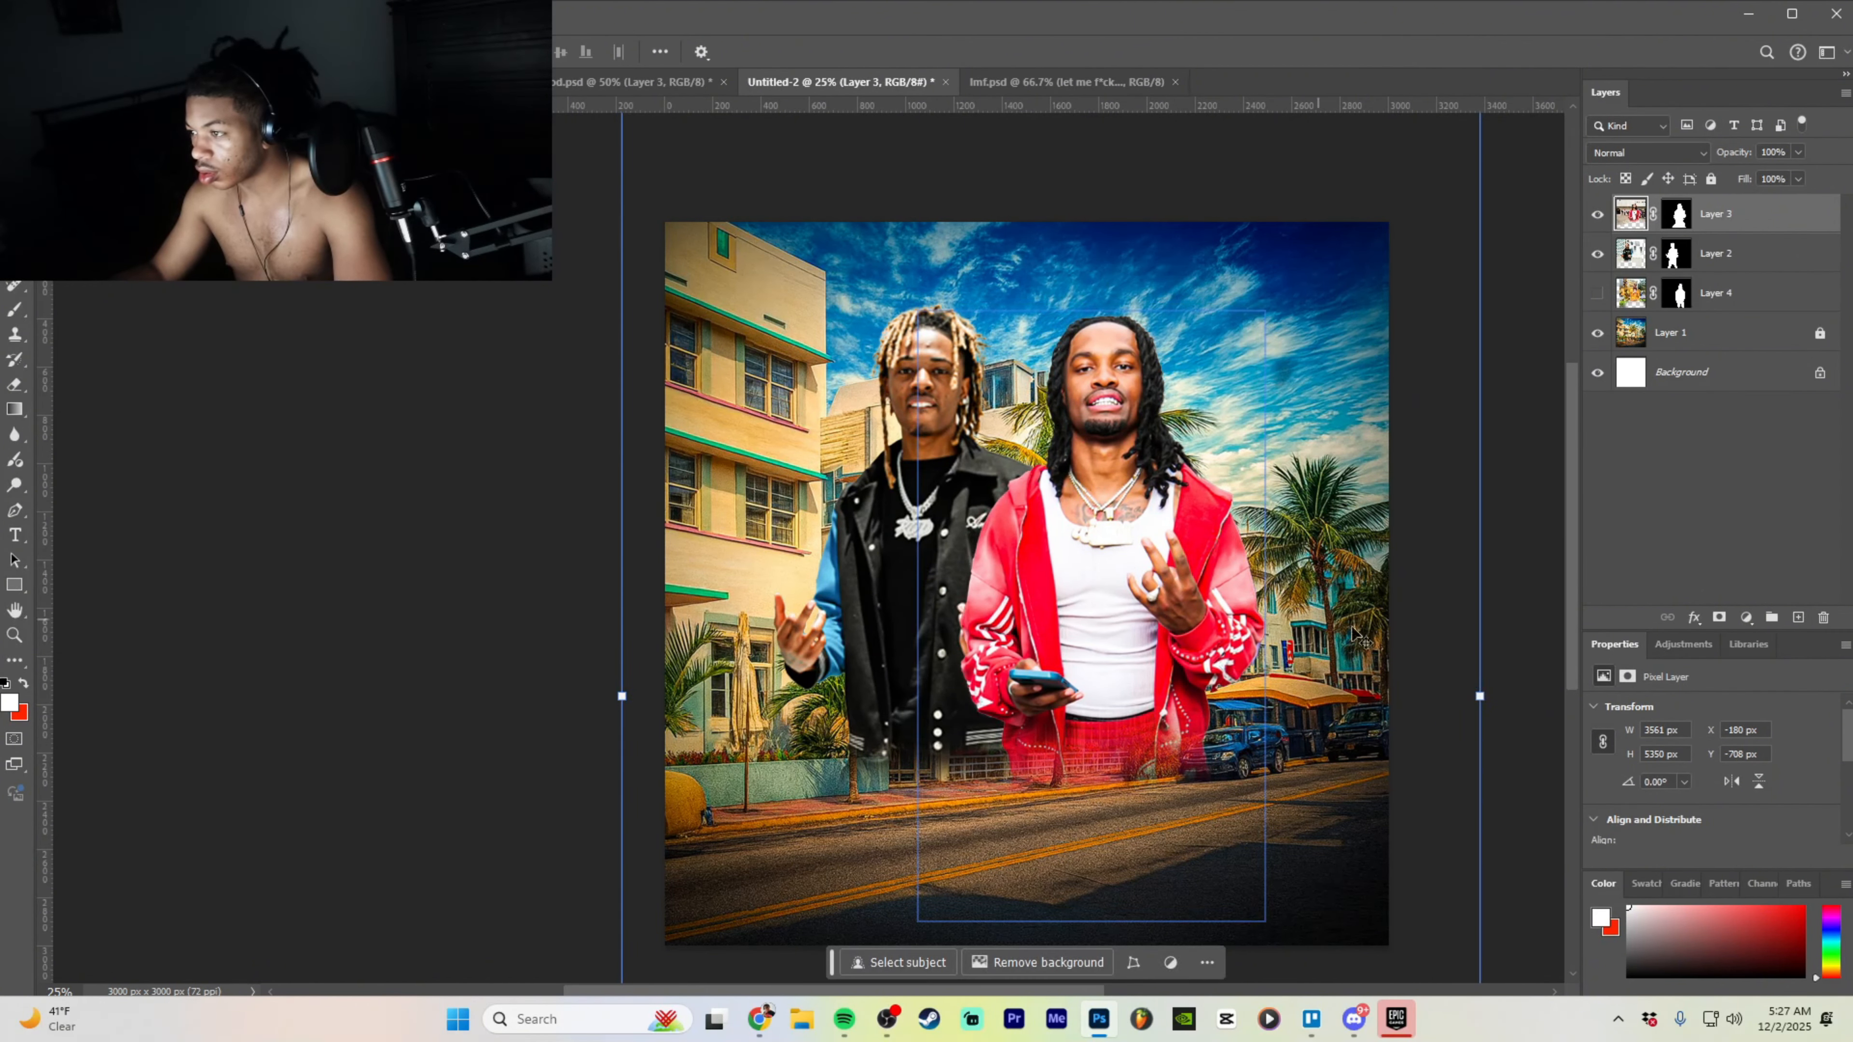
- Move the left man toward the right man, widen him slightly, and show the WHITE BOY document
{"action": "left_click", "coordinate": [1763, 264]}
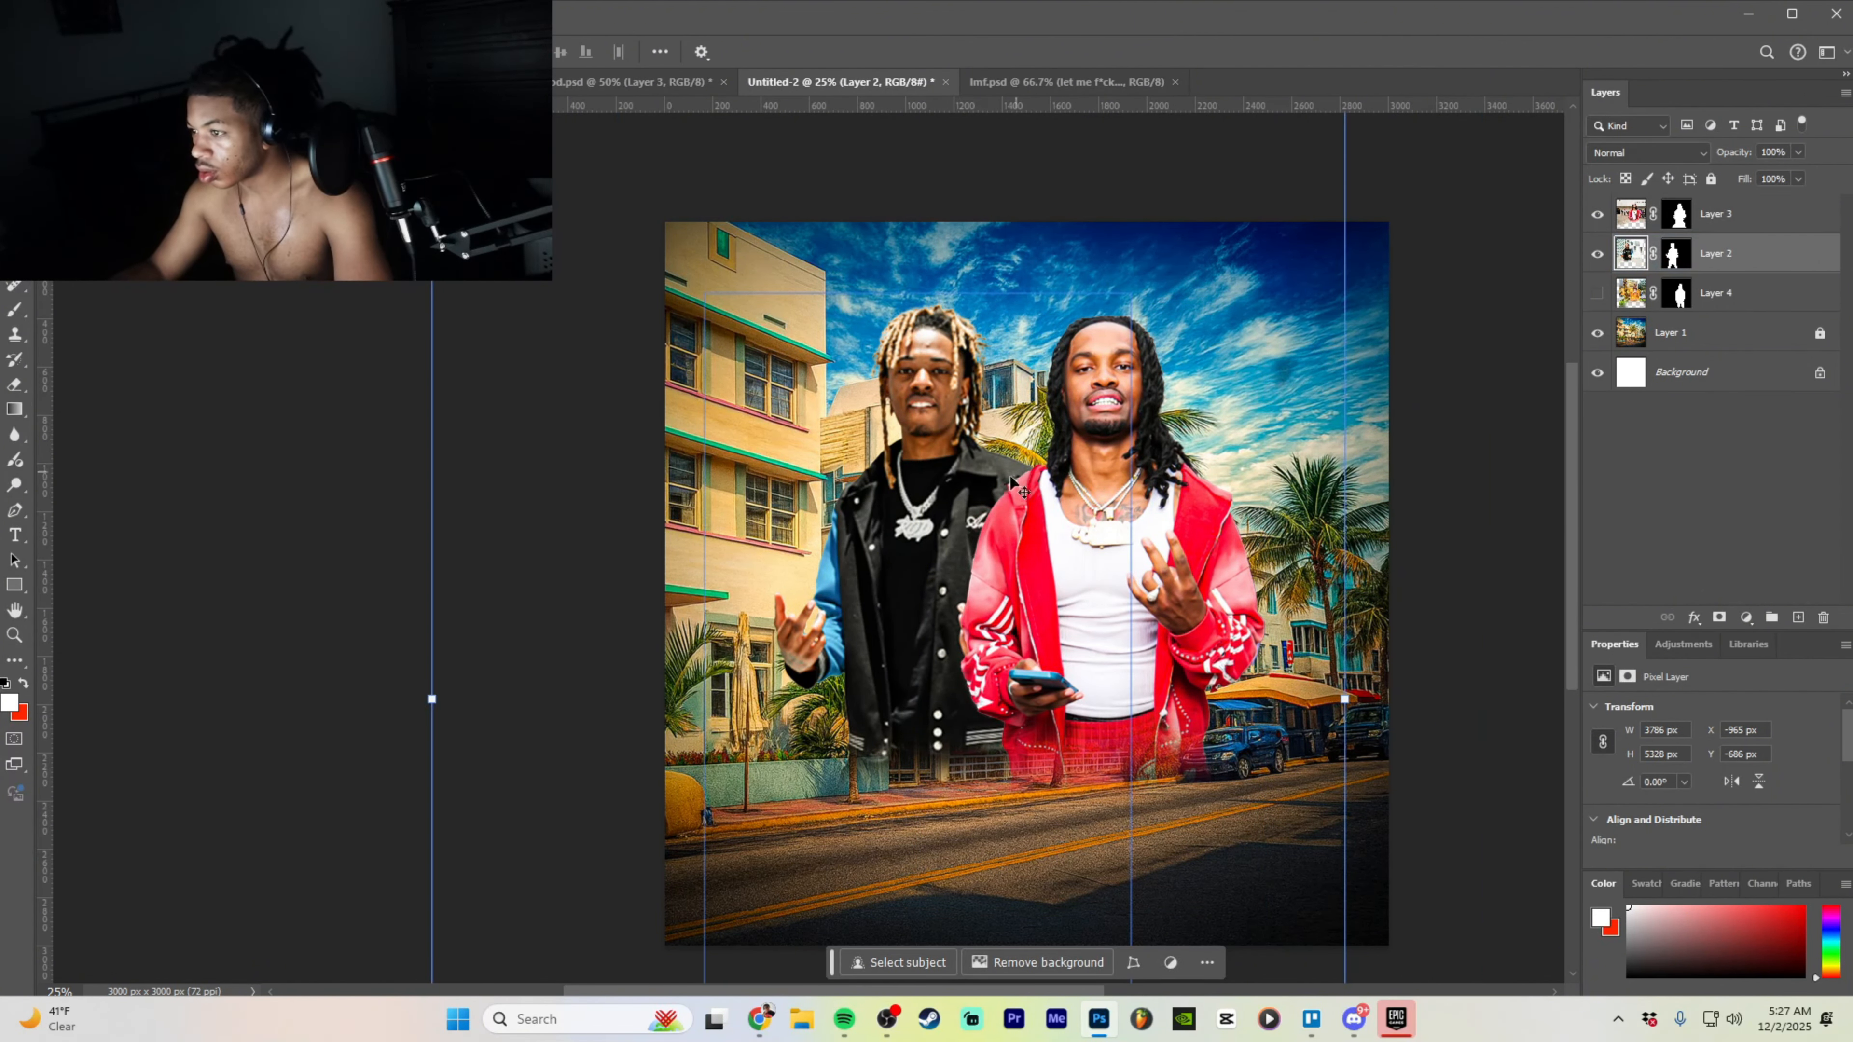
{"action": "left_click_drag", "start_coordinate": [959, 518], "coordinate": [978, 527]}
{"action": "left_click_drag", "start_coordinate": [484, 726], "coordinate": [466, 724]}
{"action": "left_click", "coordinate": [1013, 956]}
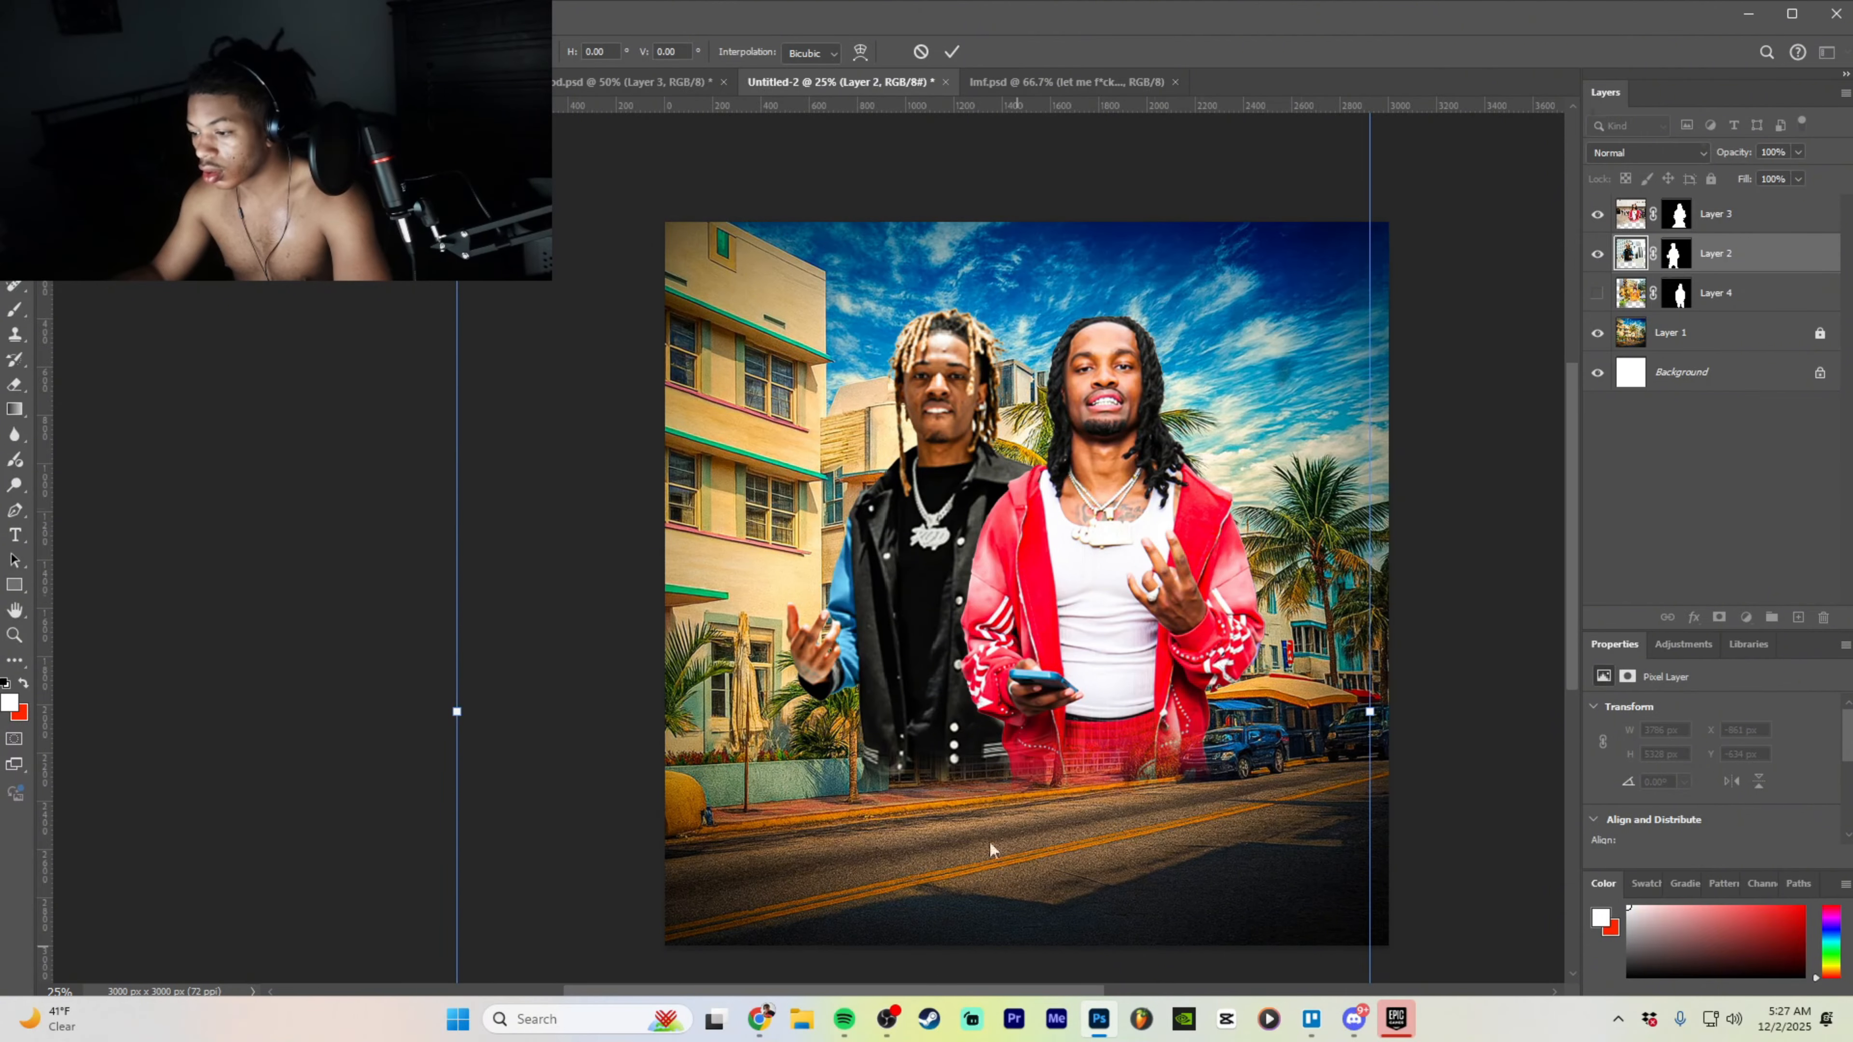
{"action": "left_click", "coordinate": [657, 84]}
- Copy the F*CK title layer from the RSVP party flyer onto the Untitled-2 composite
{"action": "left_click", "coordinate": [409, 82]}
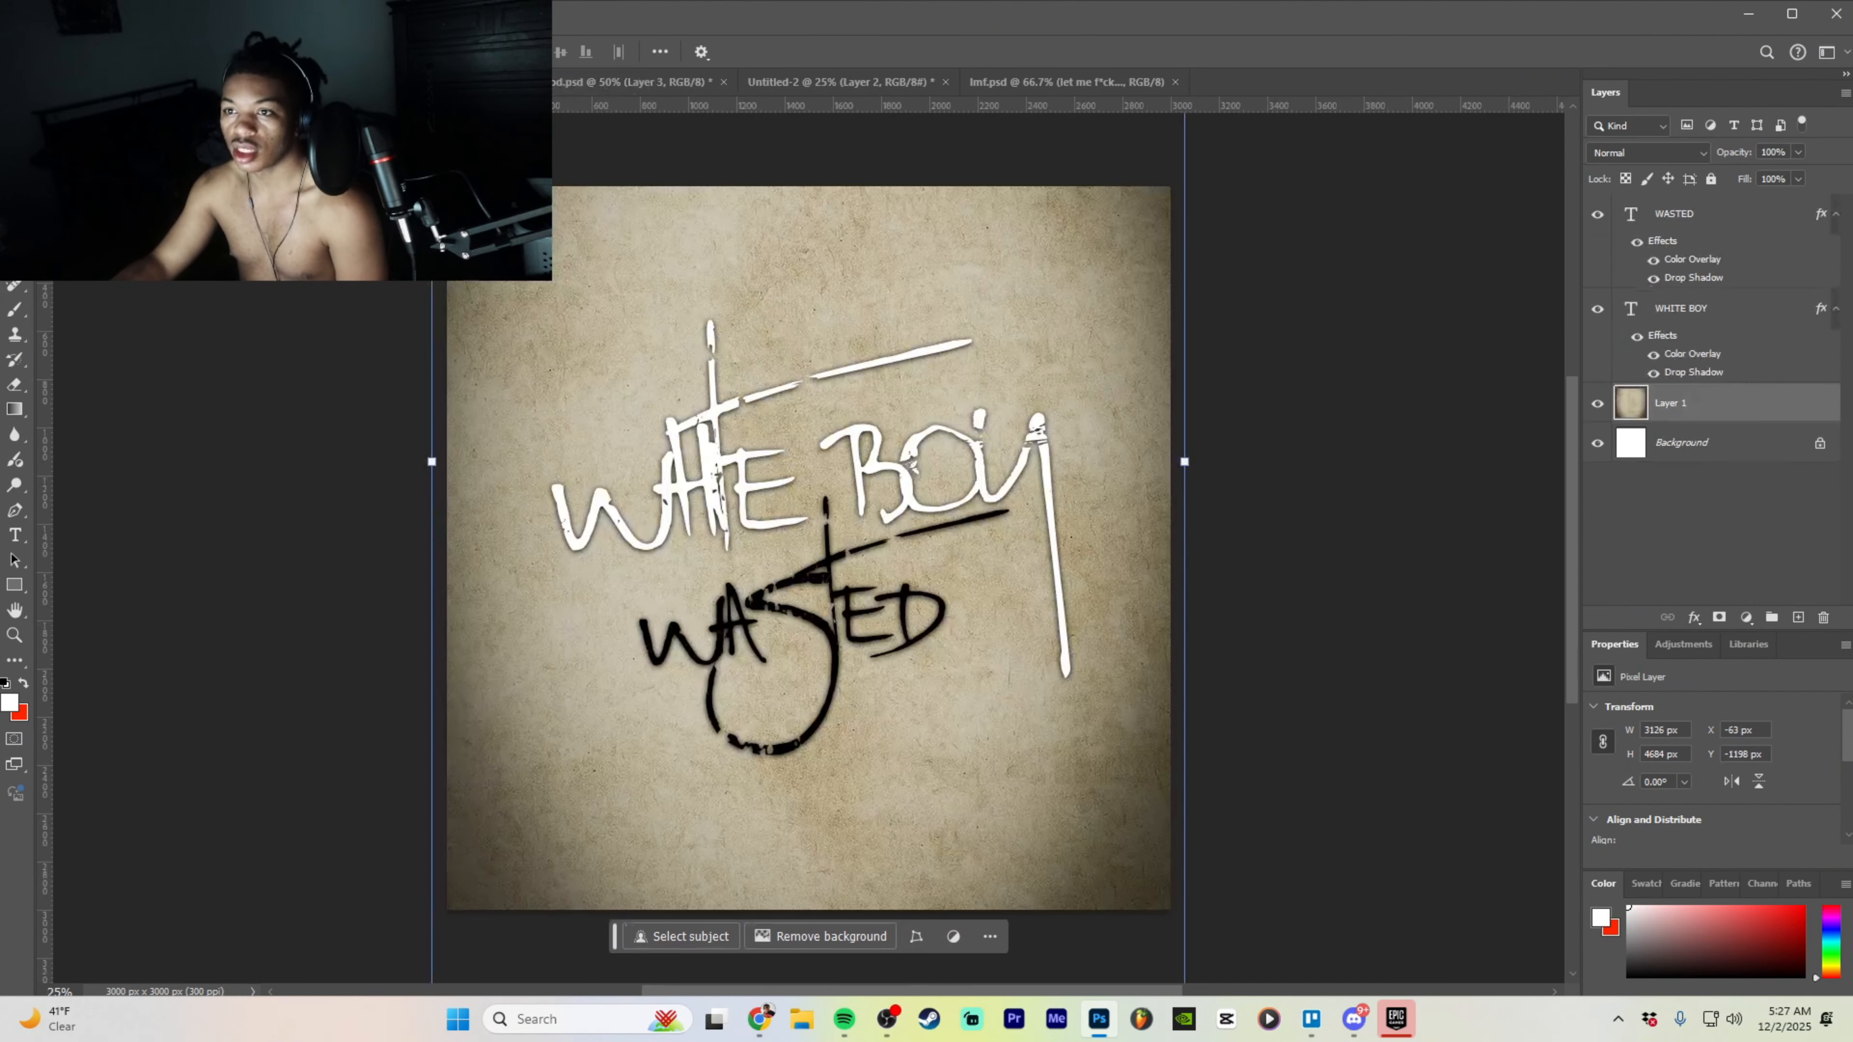
{"action": "left_click", "coordinate": [219, 81]}
{"action": "left_click", "coordinate": [1004, 74]}
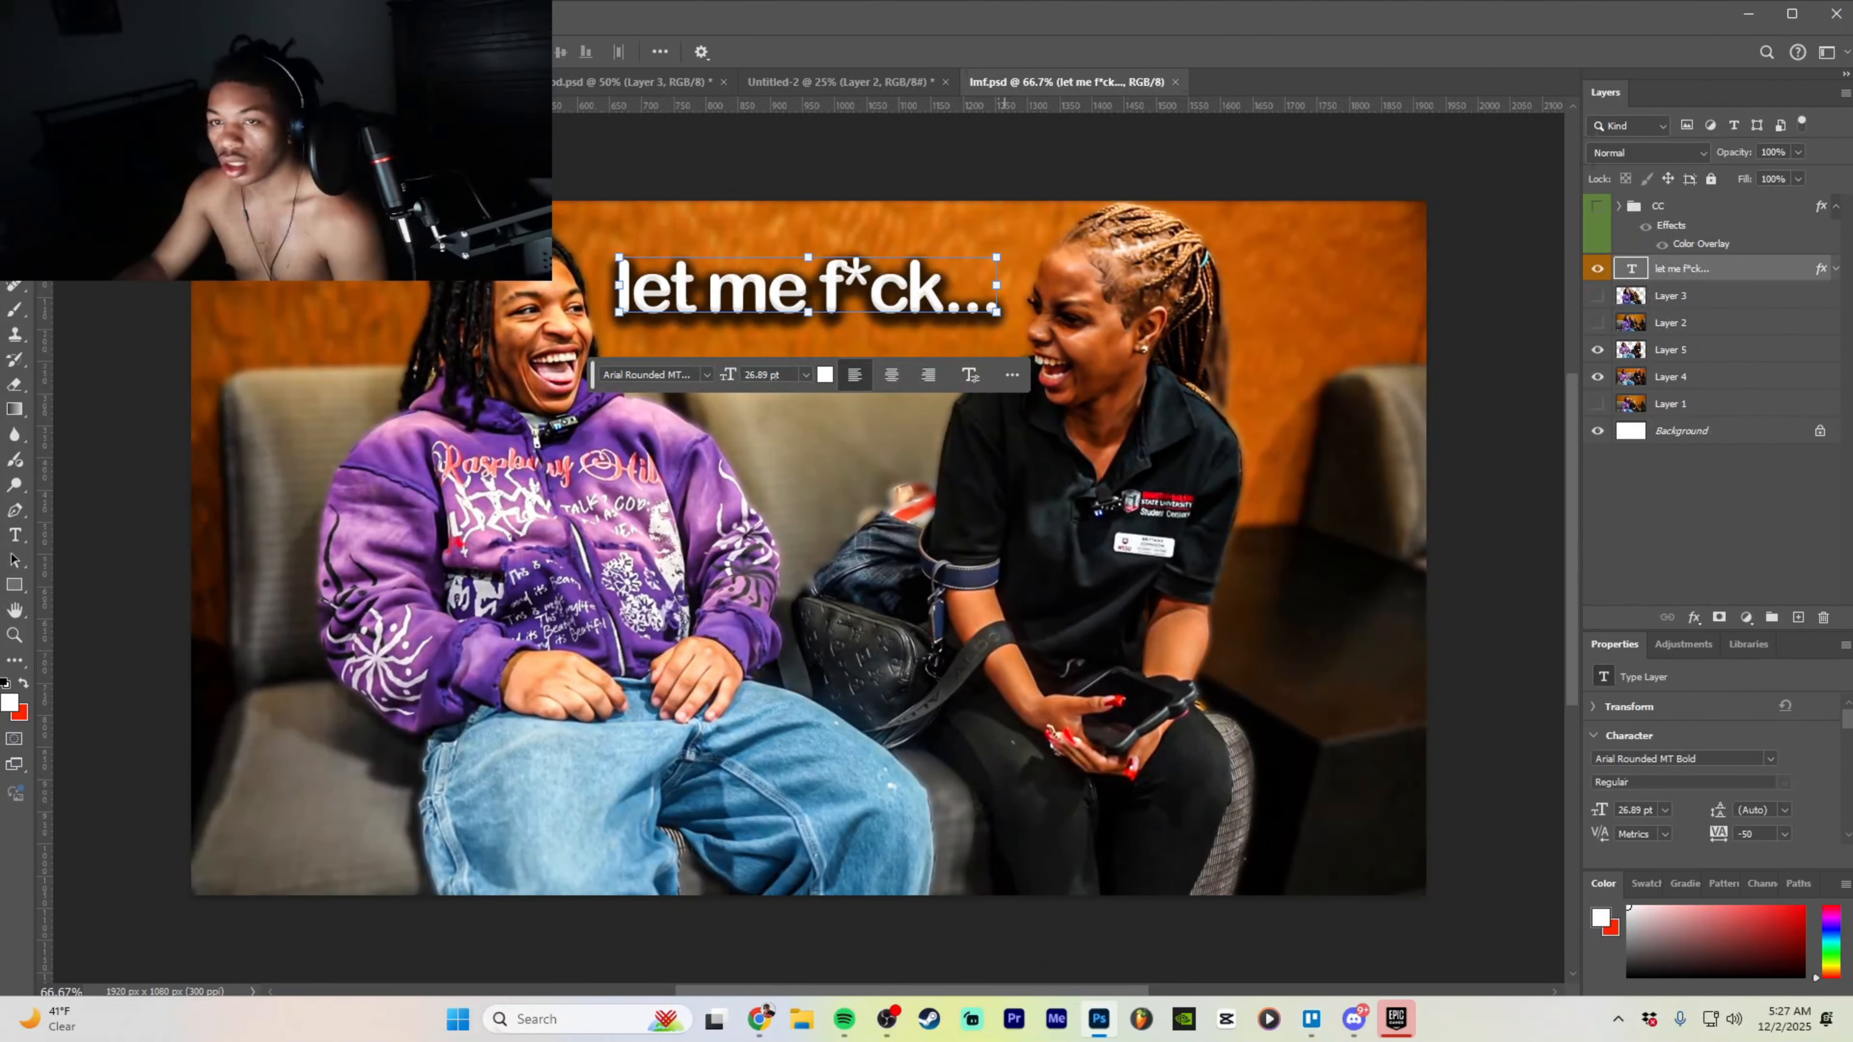
{"action": "left_click", "coordinate": [16, 52]}
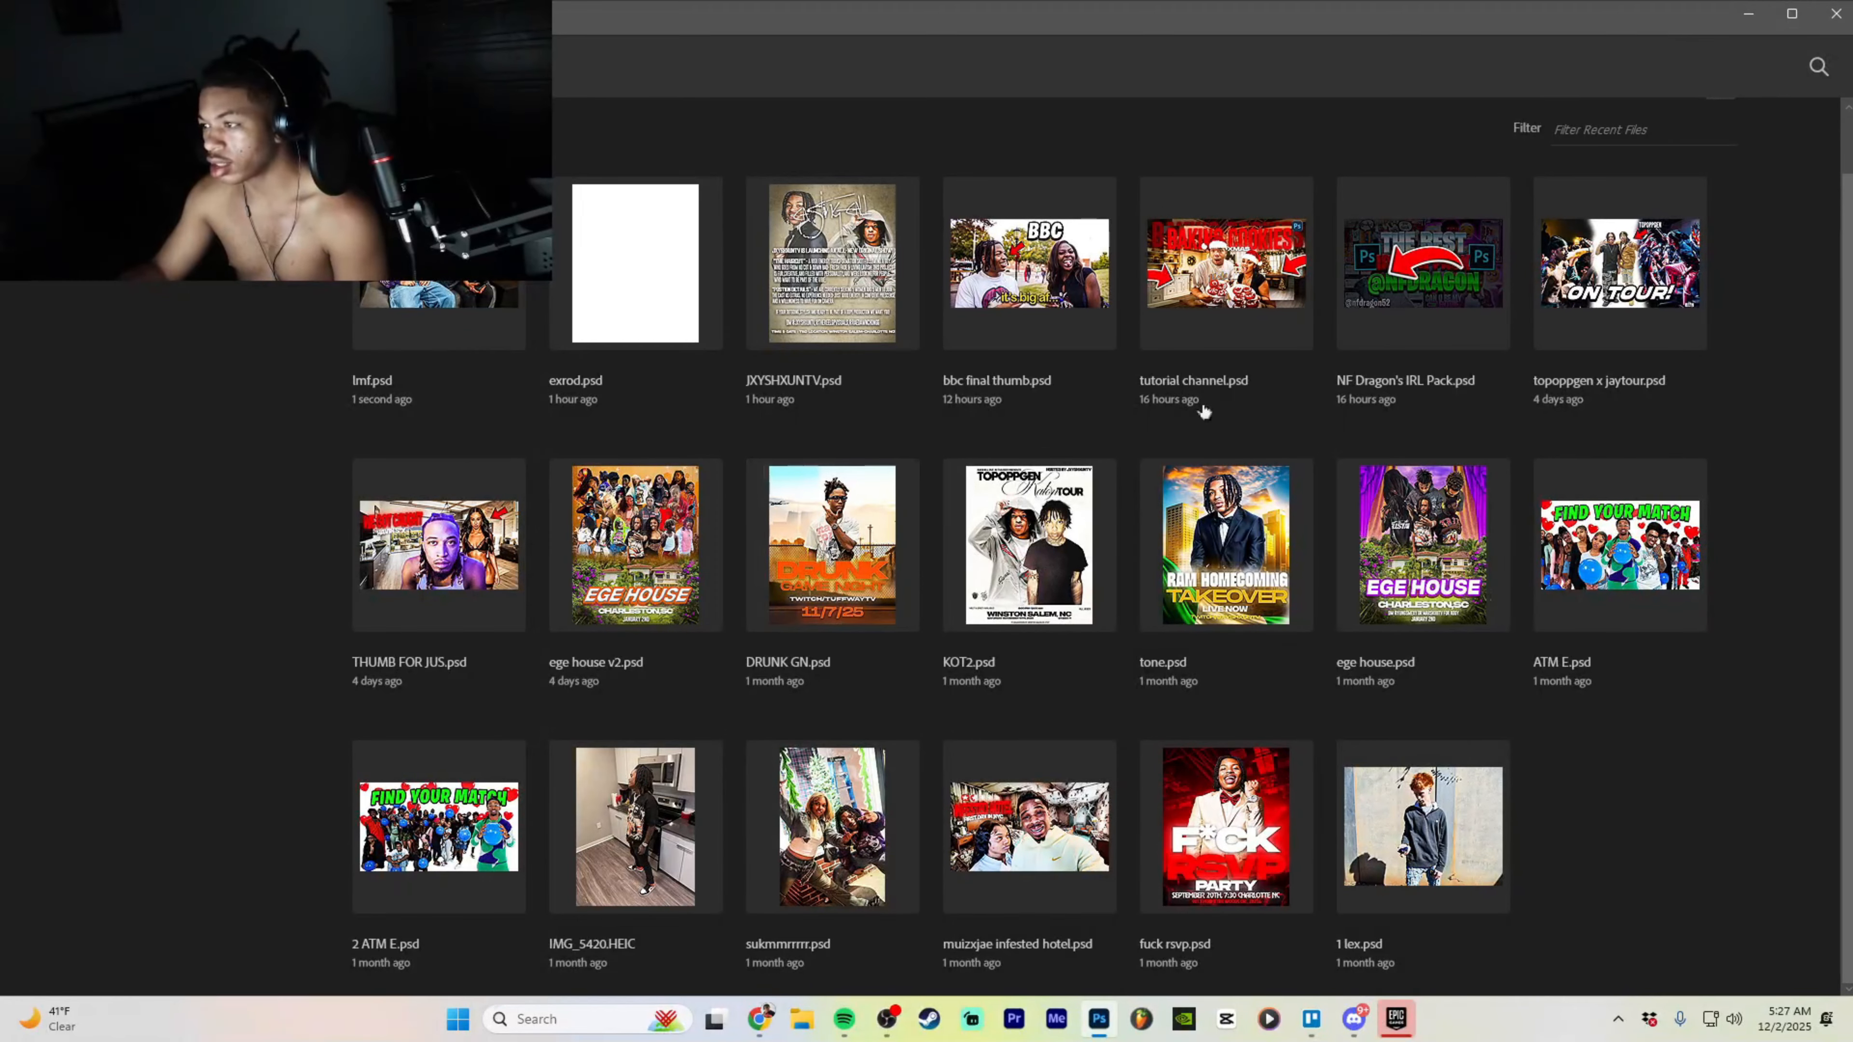
{"action": "left_click", "coordinate": [1252, 756]}
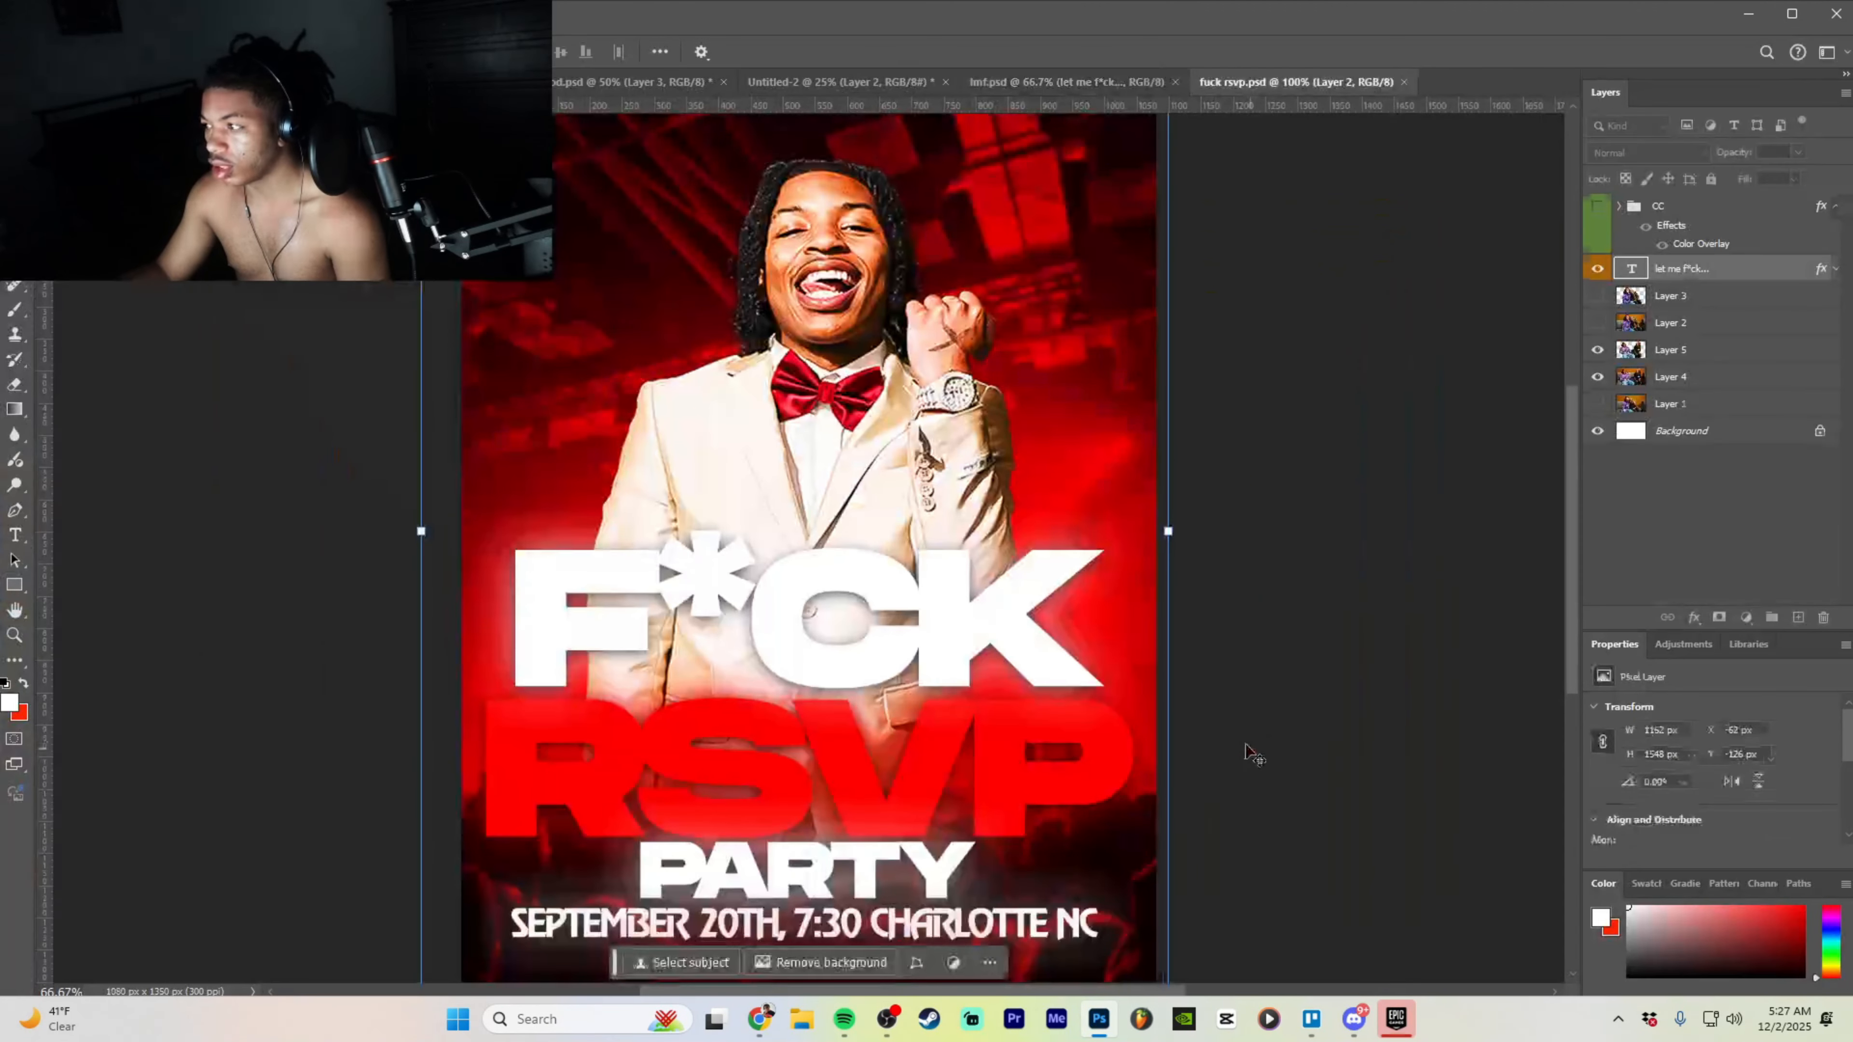
{"action": "left_click", "coordinate": [1838, 319]}
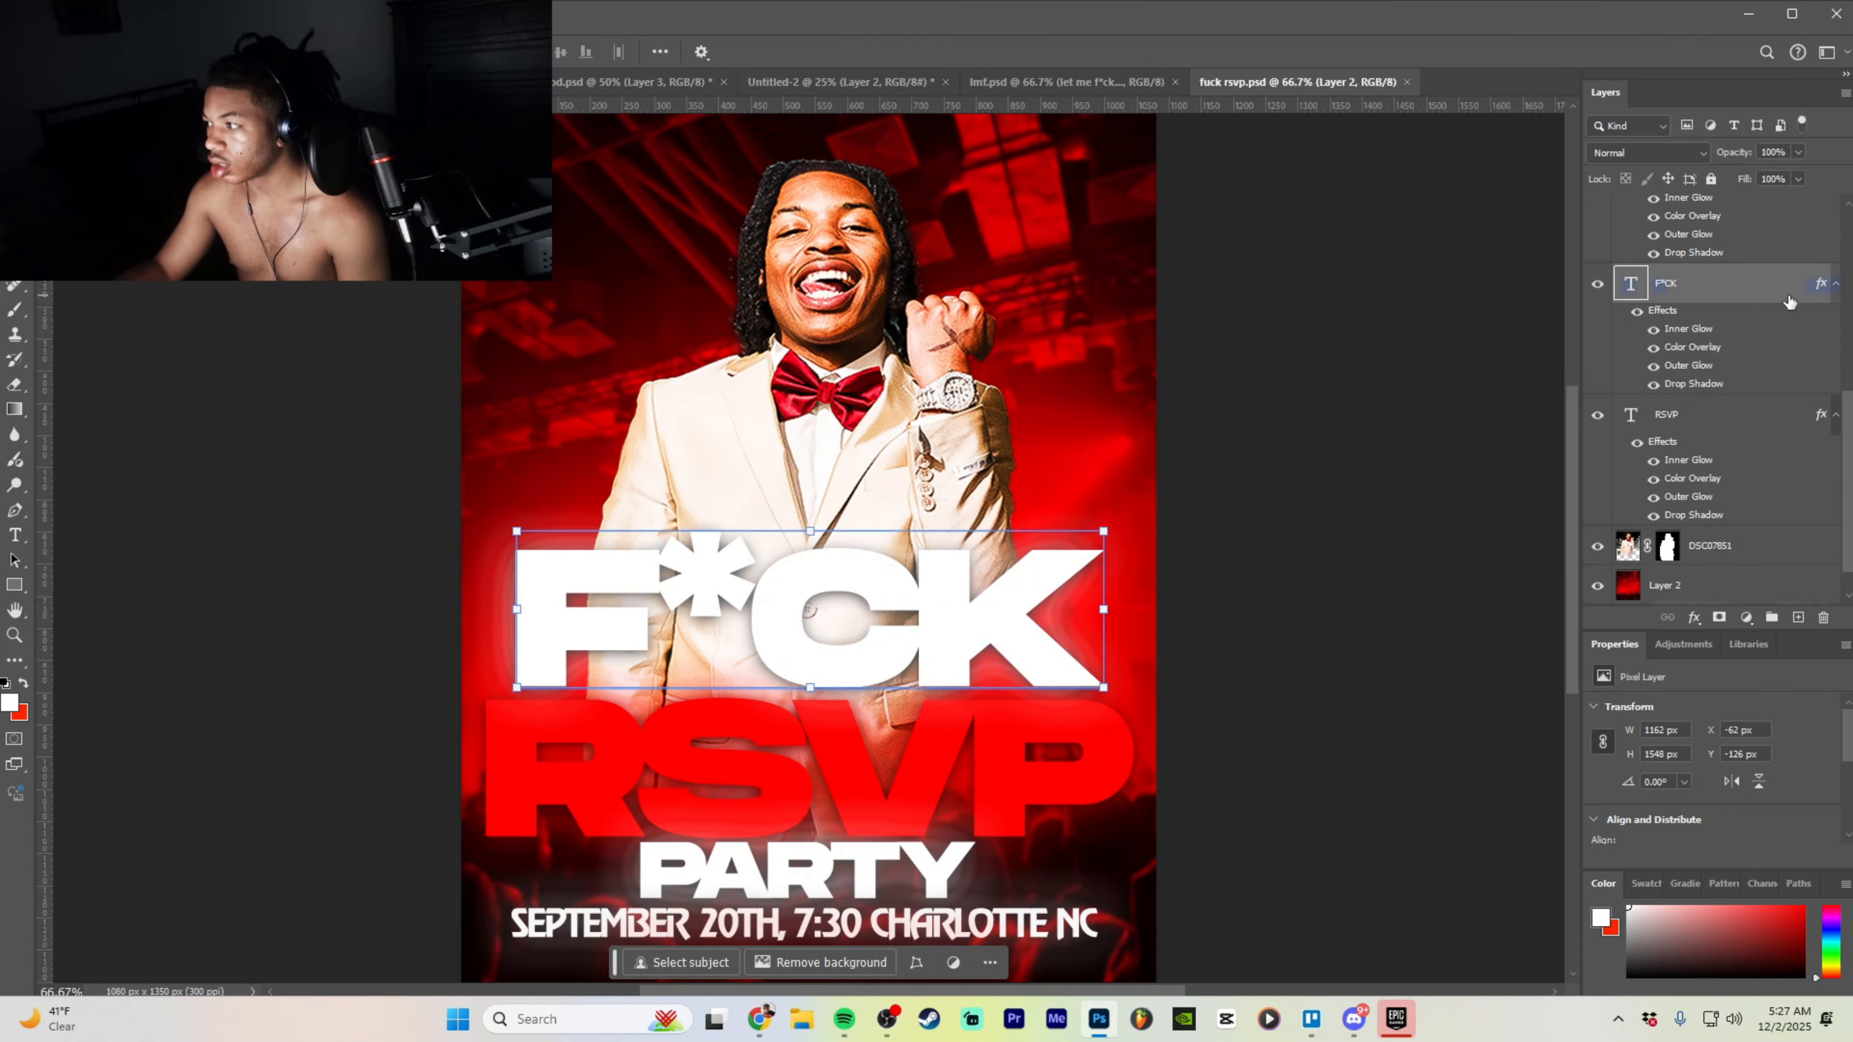
{"action": "left_click_drag", "start_coordinate": [1038, 492], "coordinate": [1053, 84]}
{"action": "left_click_drag", "start_coordinate": [774, 86], "coordinate": [952, 728]}
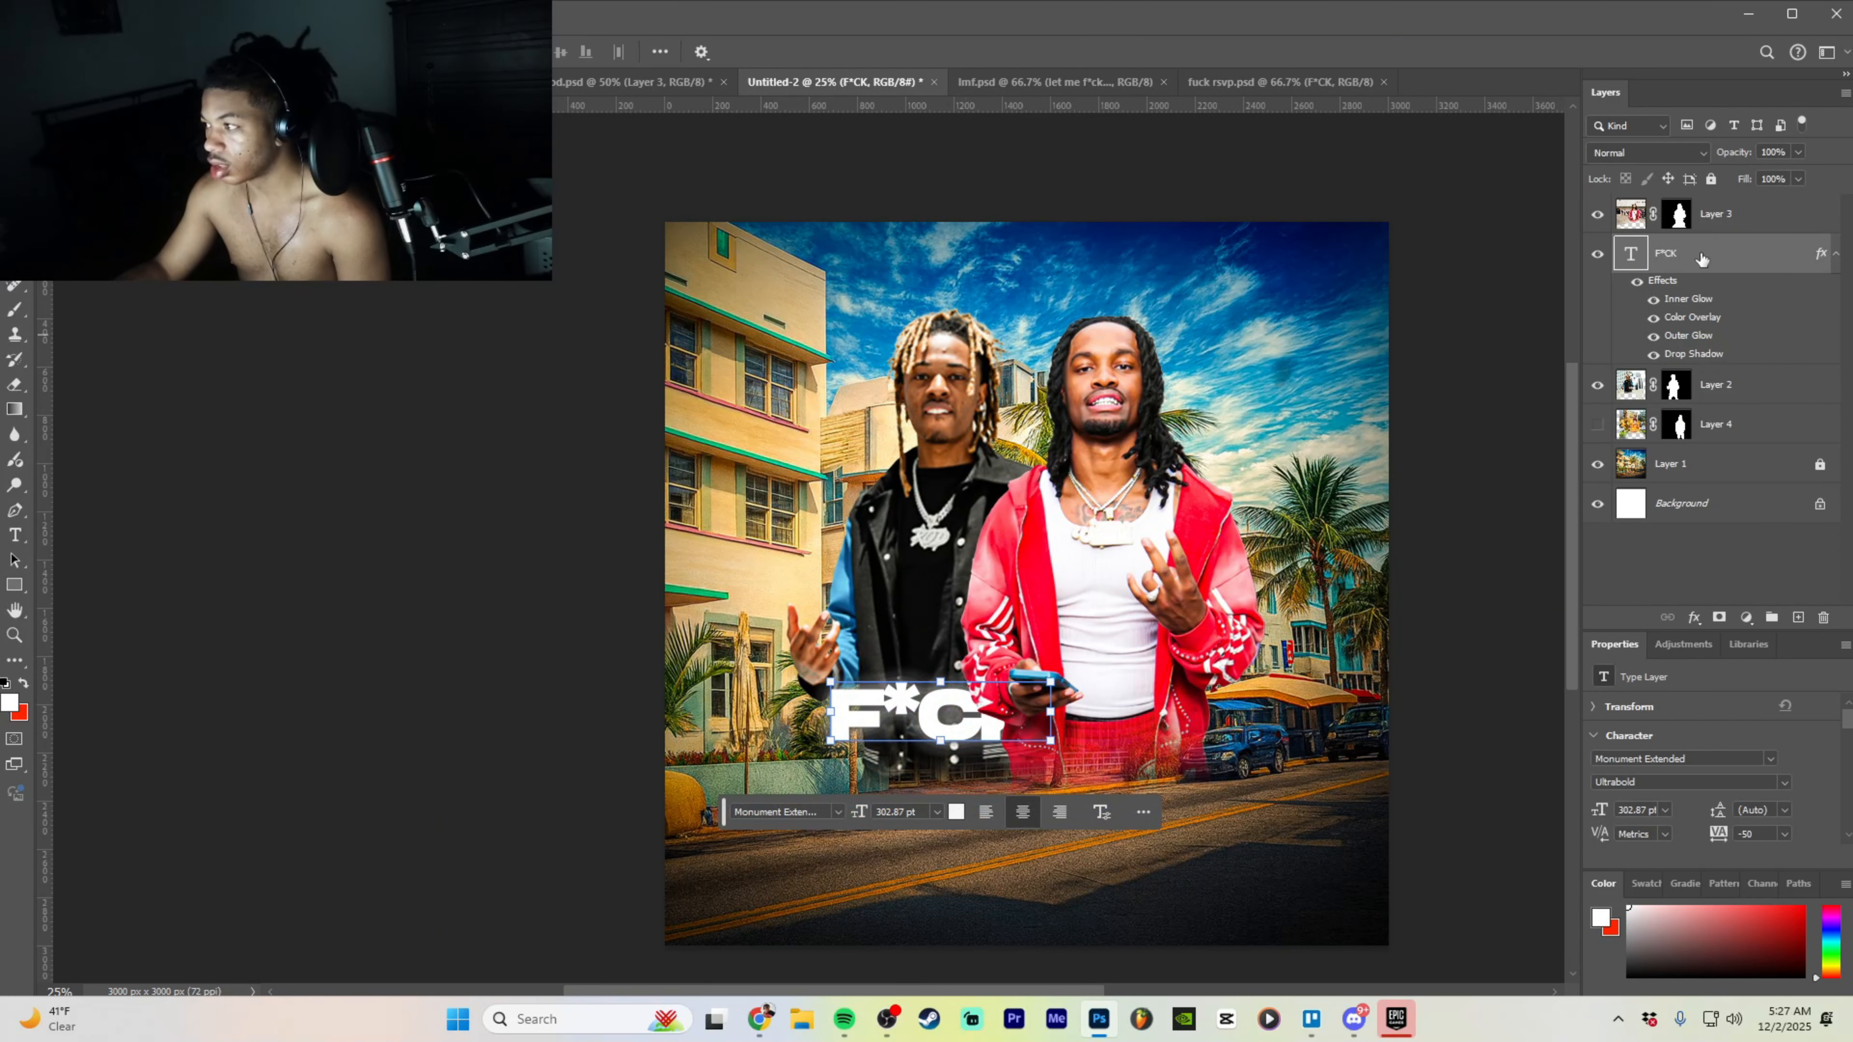
- Scale the F*CK title up to 825.86 pt, centre it, and open its Blending Options
{"action": "left_click_drag", "start_coordinate": [1051, 682], "coordinate": [1437, 528]}
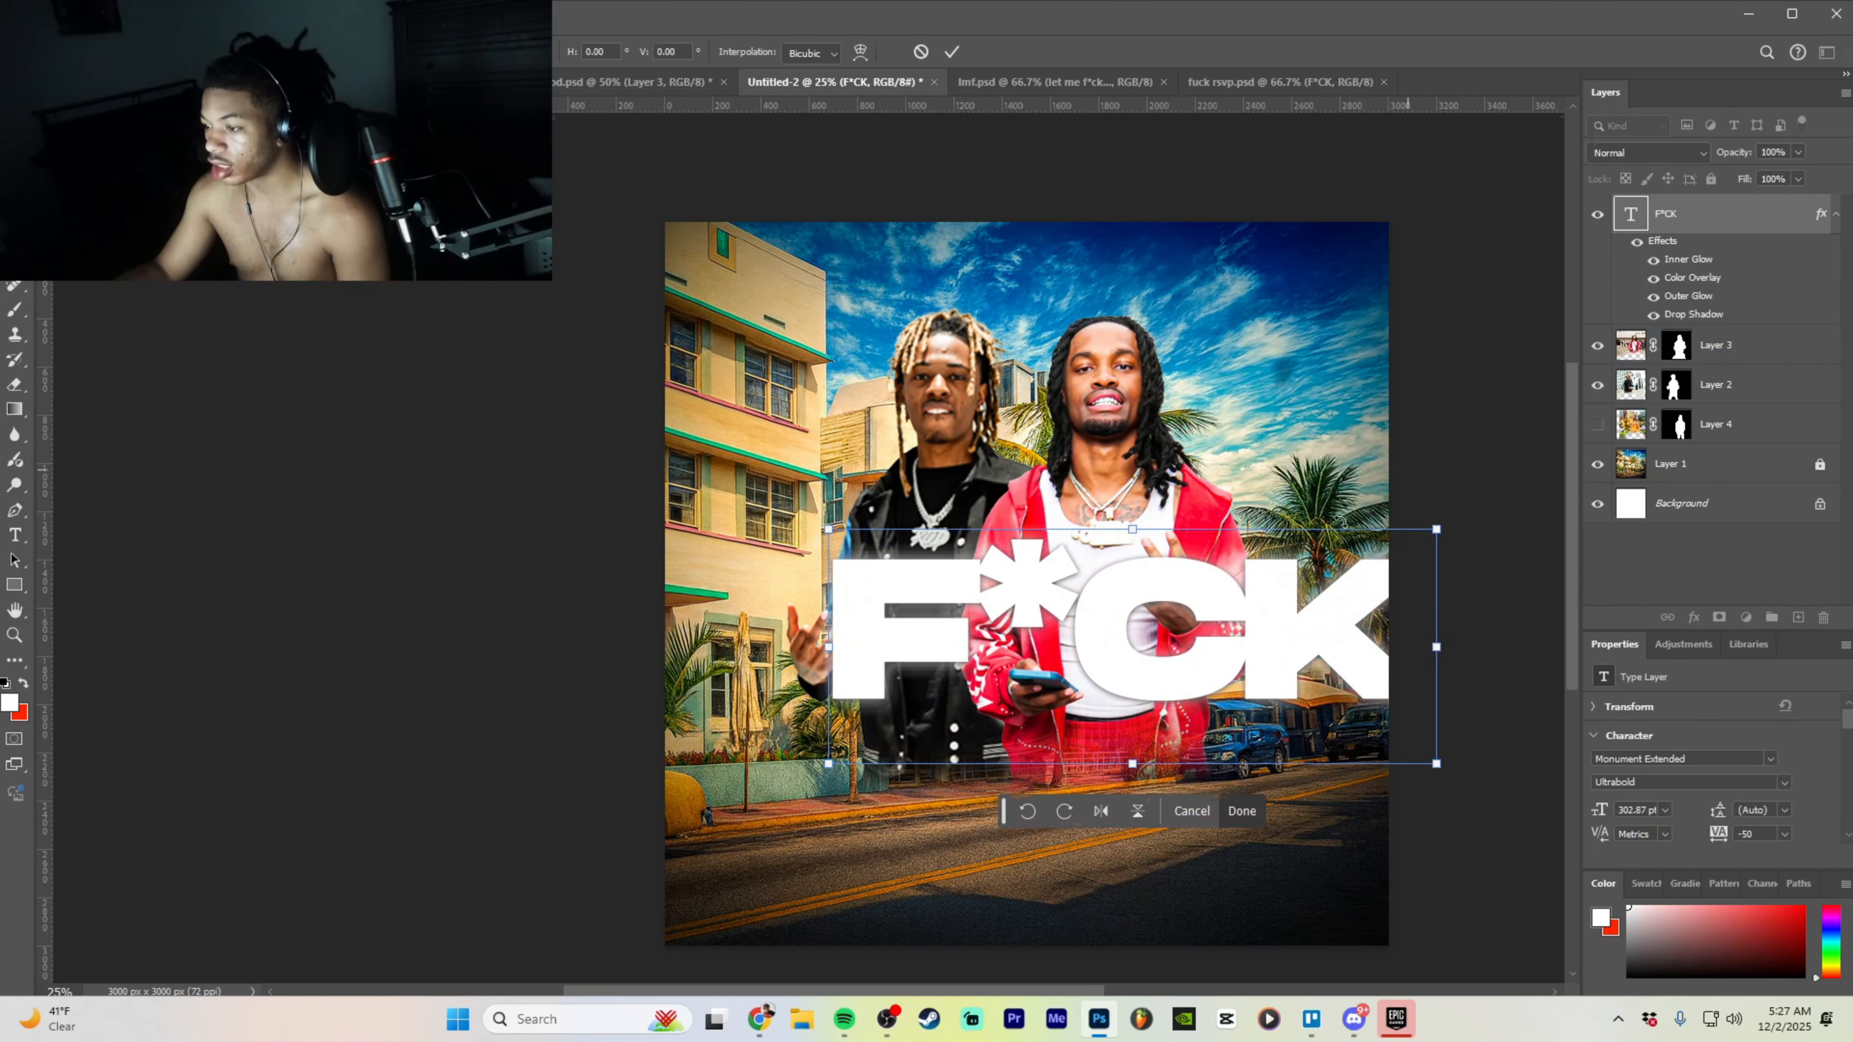
{"action": "left_click_drag", "start_coordinate": [1118, 666], "coordinate": [1011, 733]}
{"action": "left_click", "coordinate": [1135, 876]}
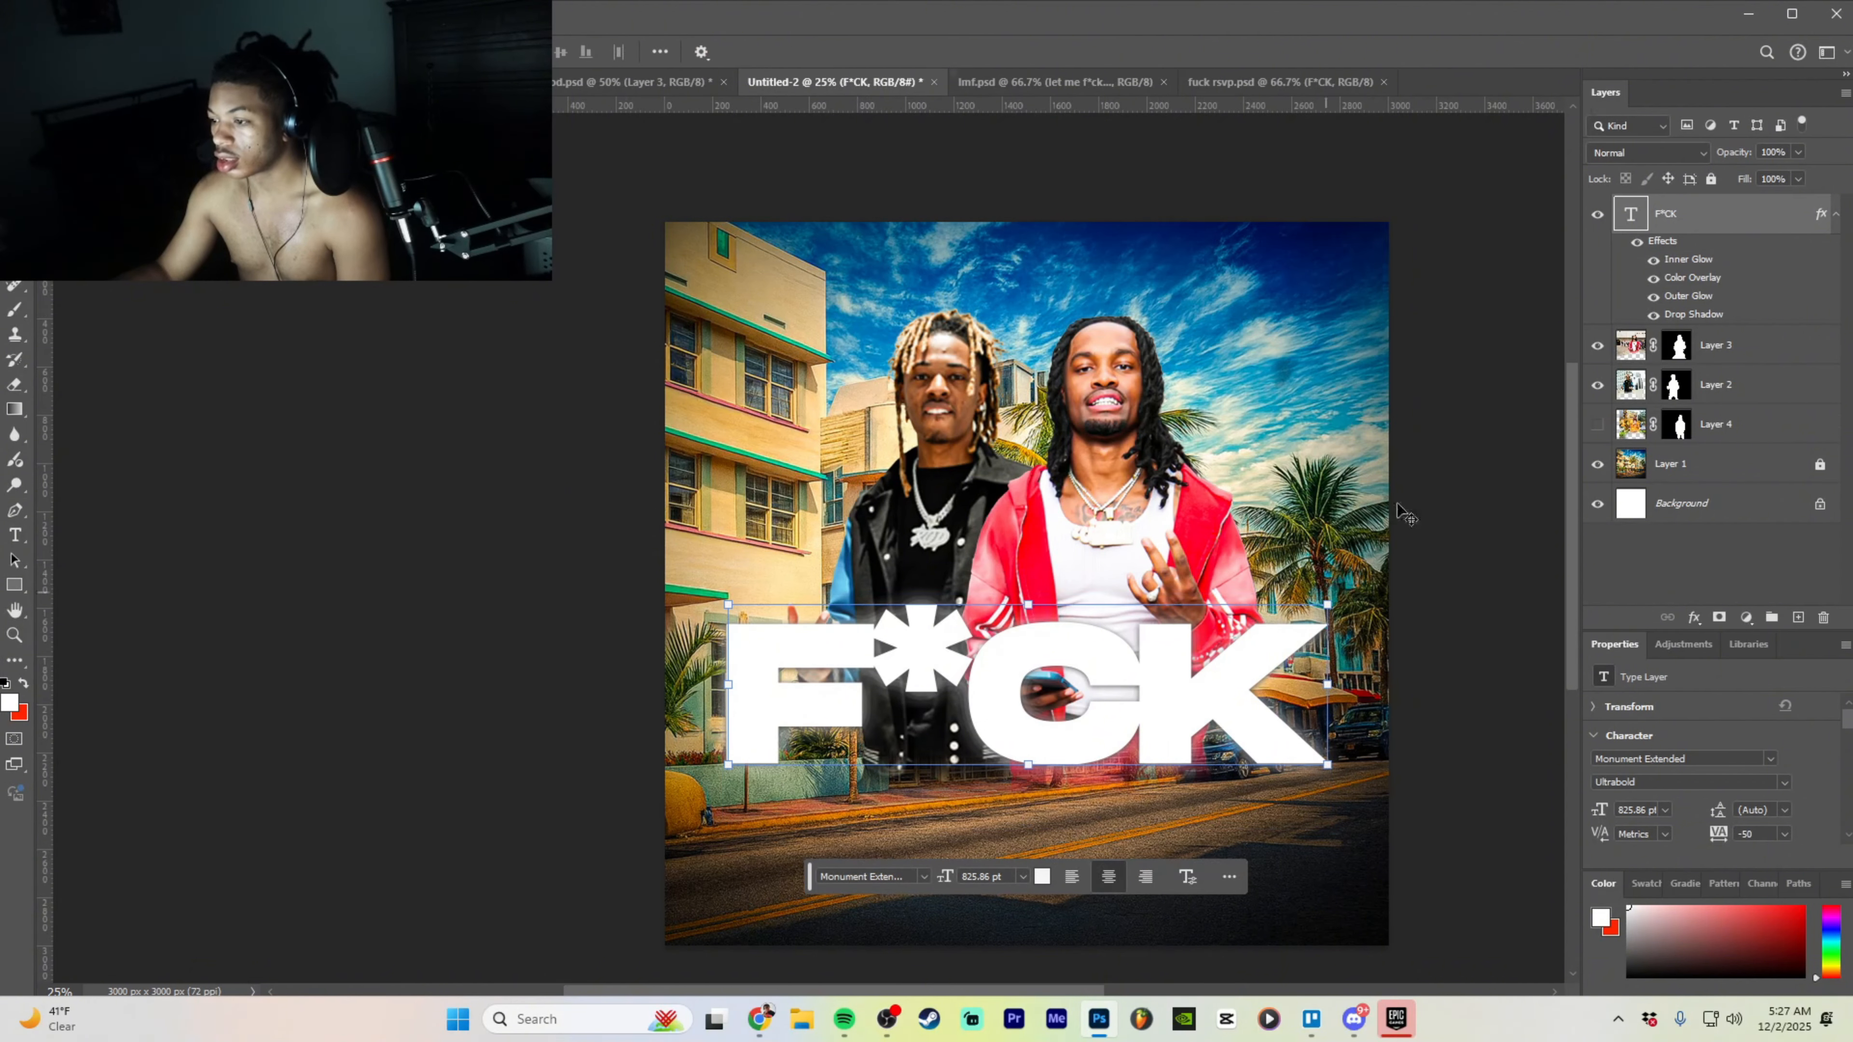
{"action": "right_click", "coordinate": [1715, 465]}
{"action": "left_click", "coordinate": [1561, 432]}
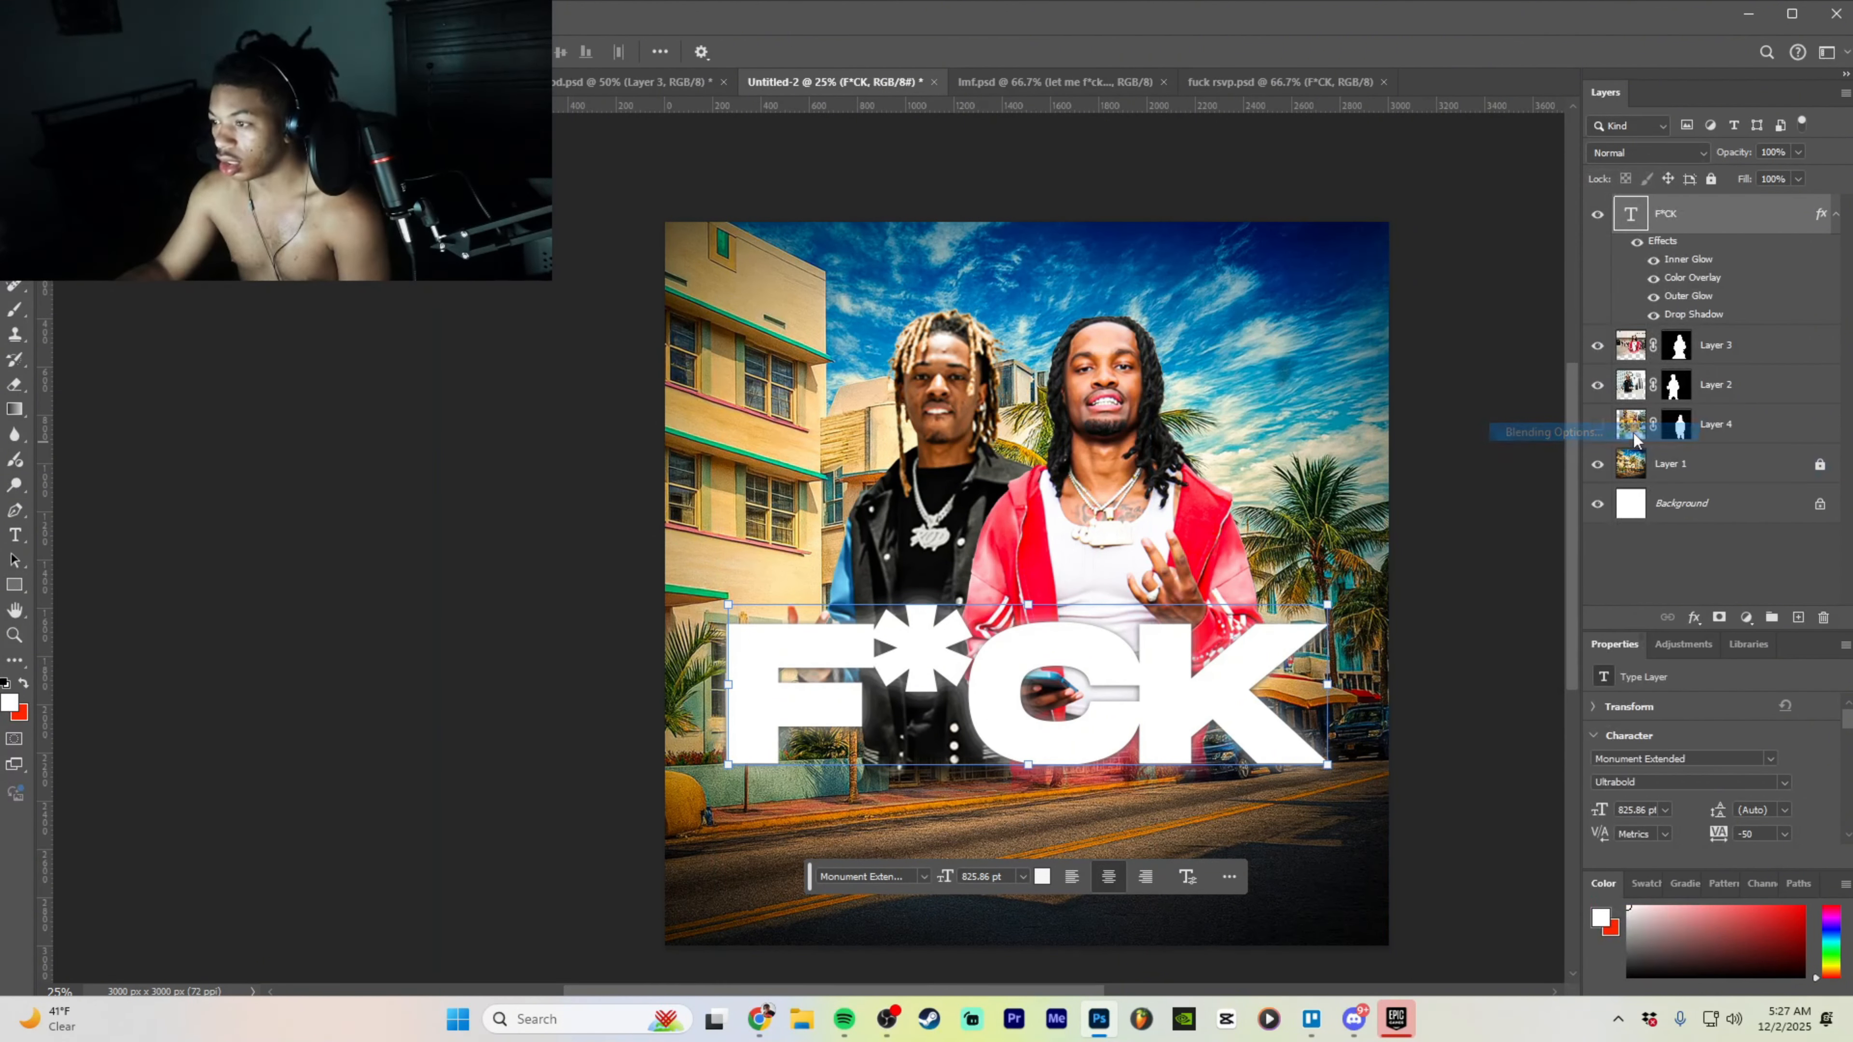
- Check the F*CK title's Inner Glow, Color Overlay, Outer Glow and Drop Shadow, then confirm with OK
{"action": "left_click_drag", "start_coordinate": [671, 502], "coordinate": [706, 290]}
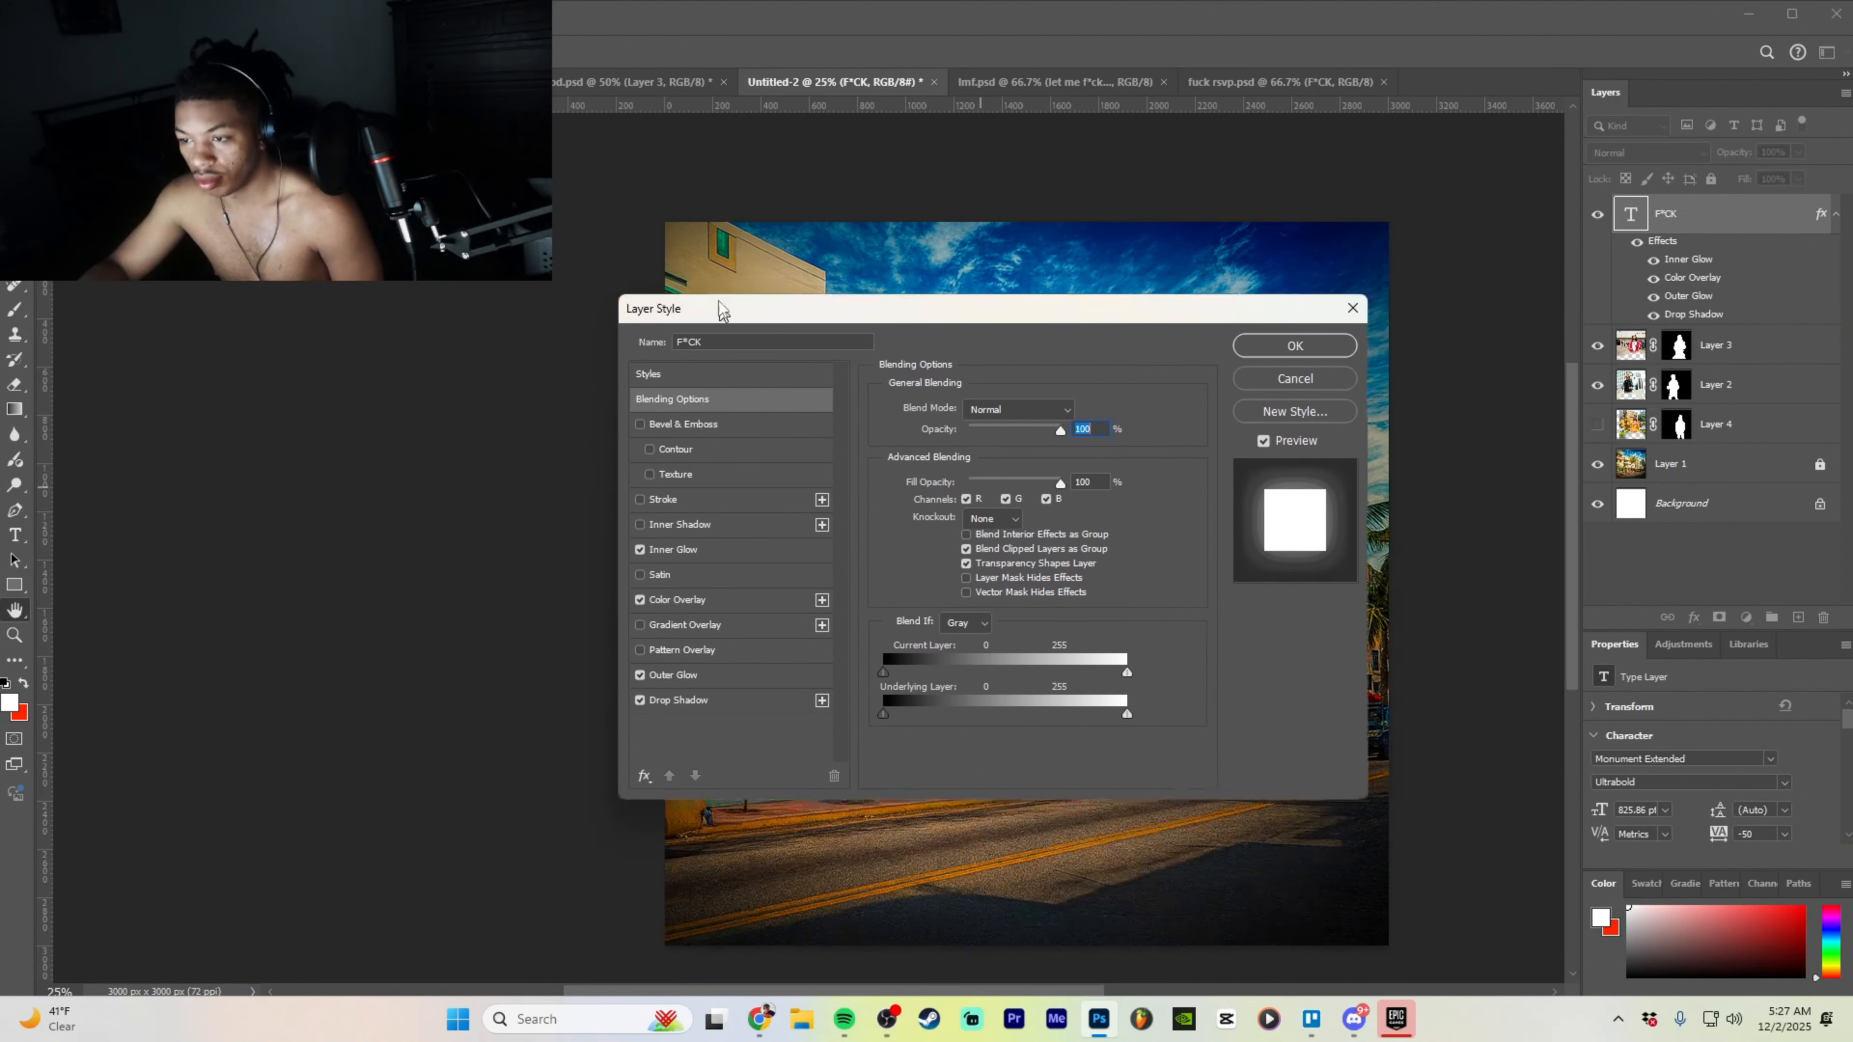
{"action": "left_click", "coordinate": [664, 529]}
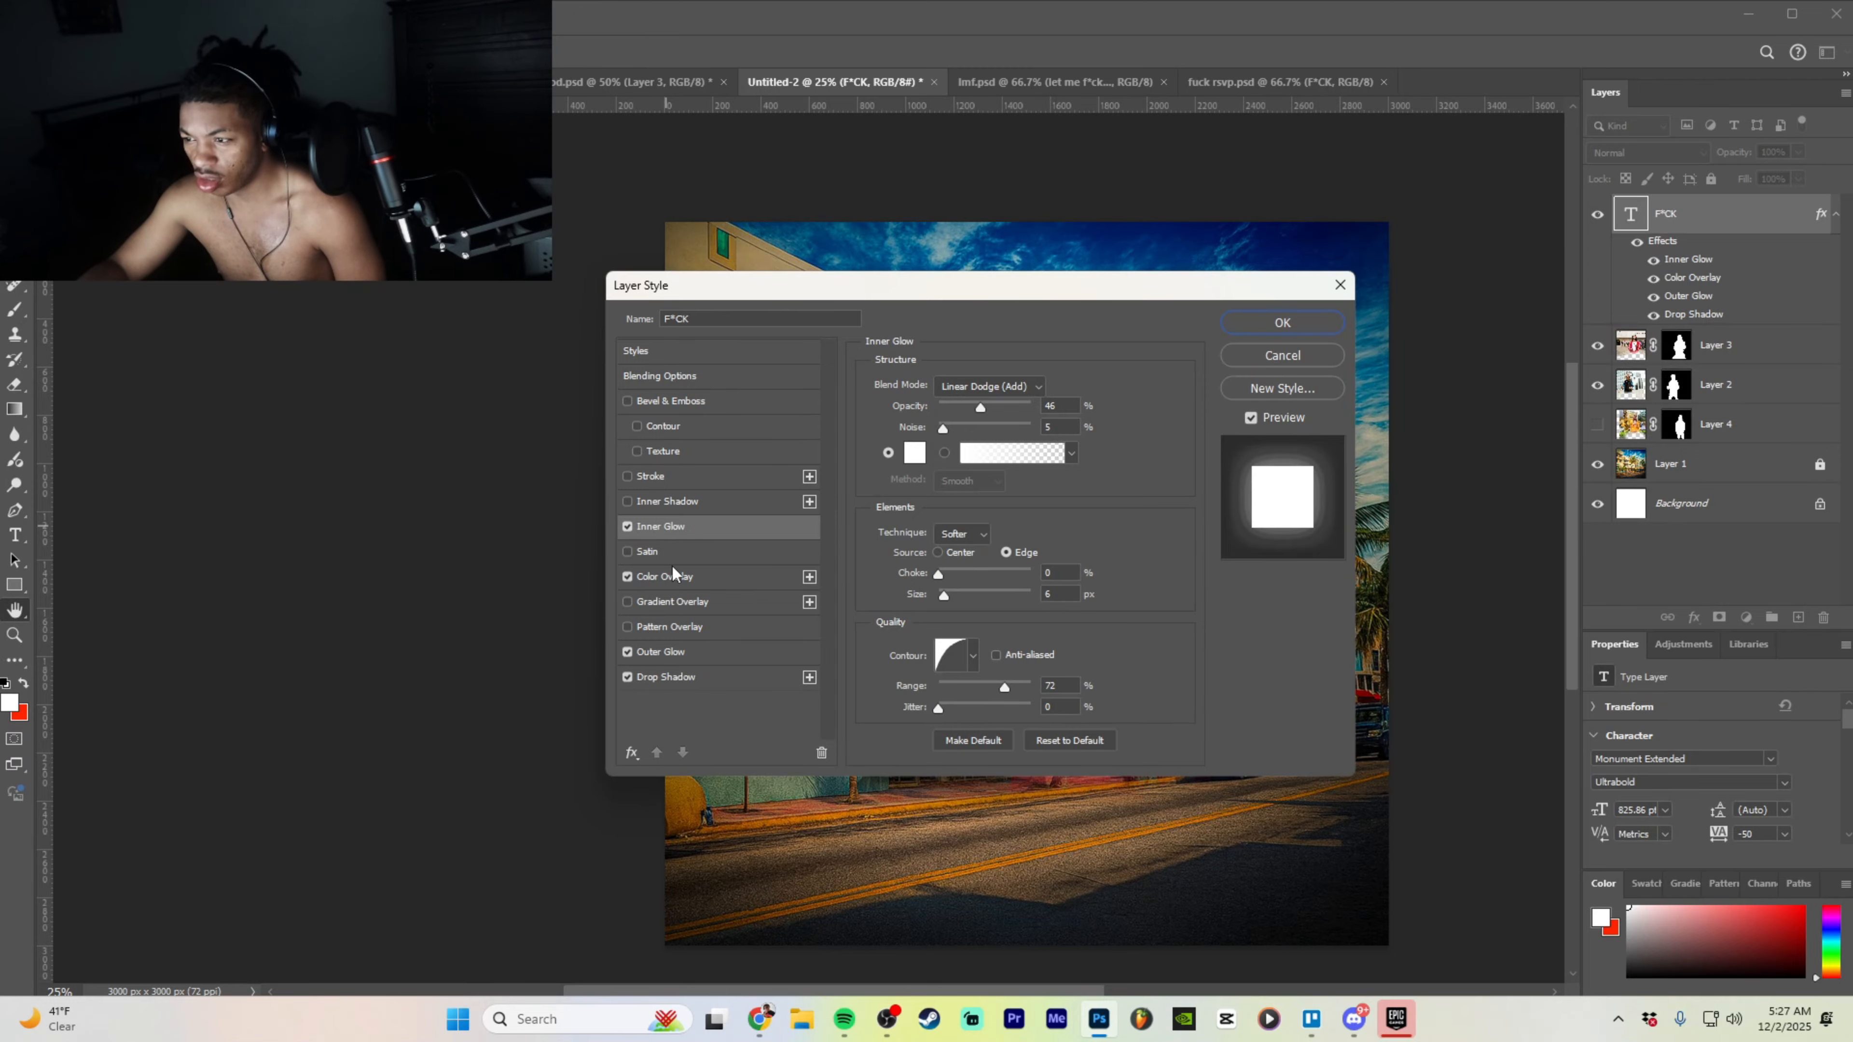
{"action": "scroll", "coordinate": [1094, 516], "scroll_direction": "down", "scroll_amount": 2}
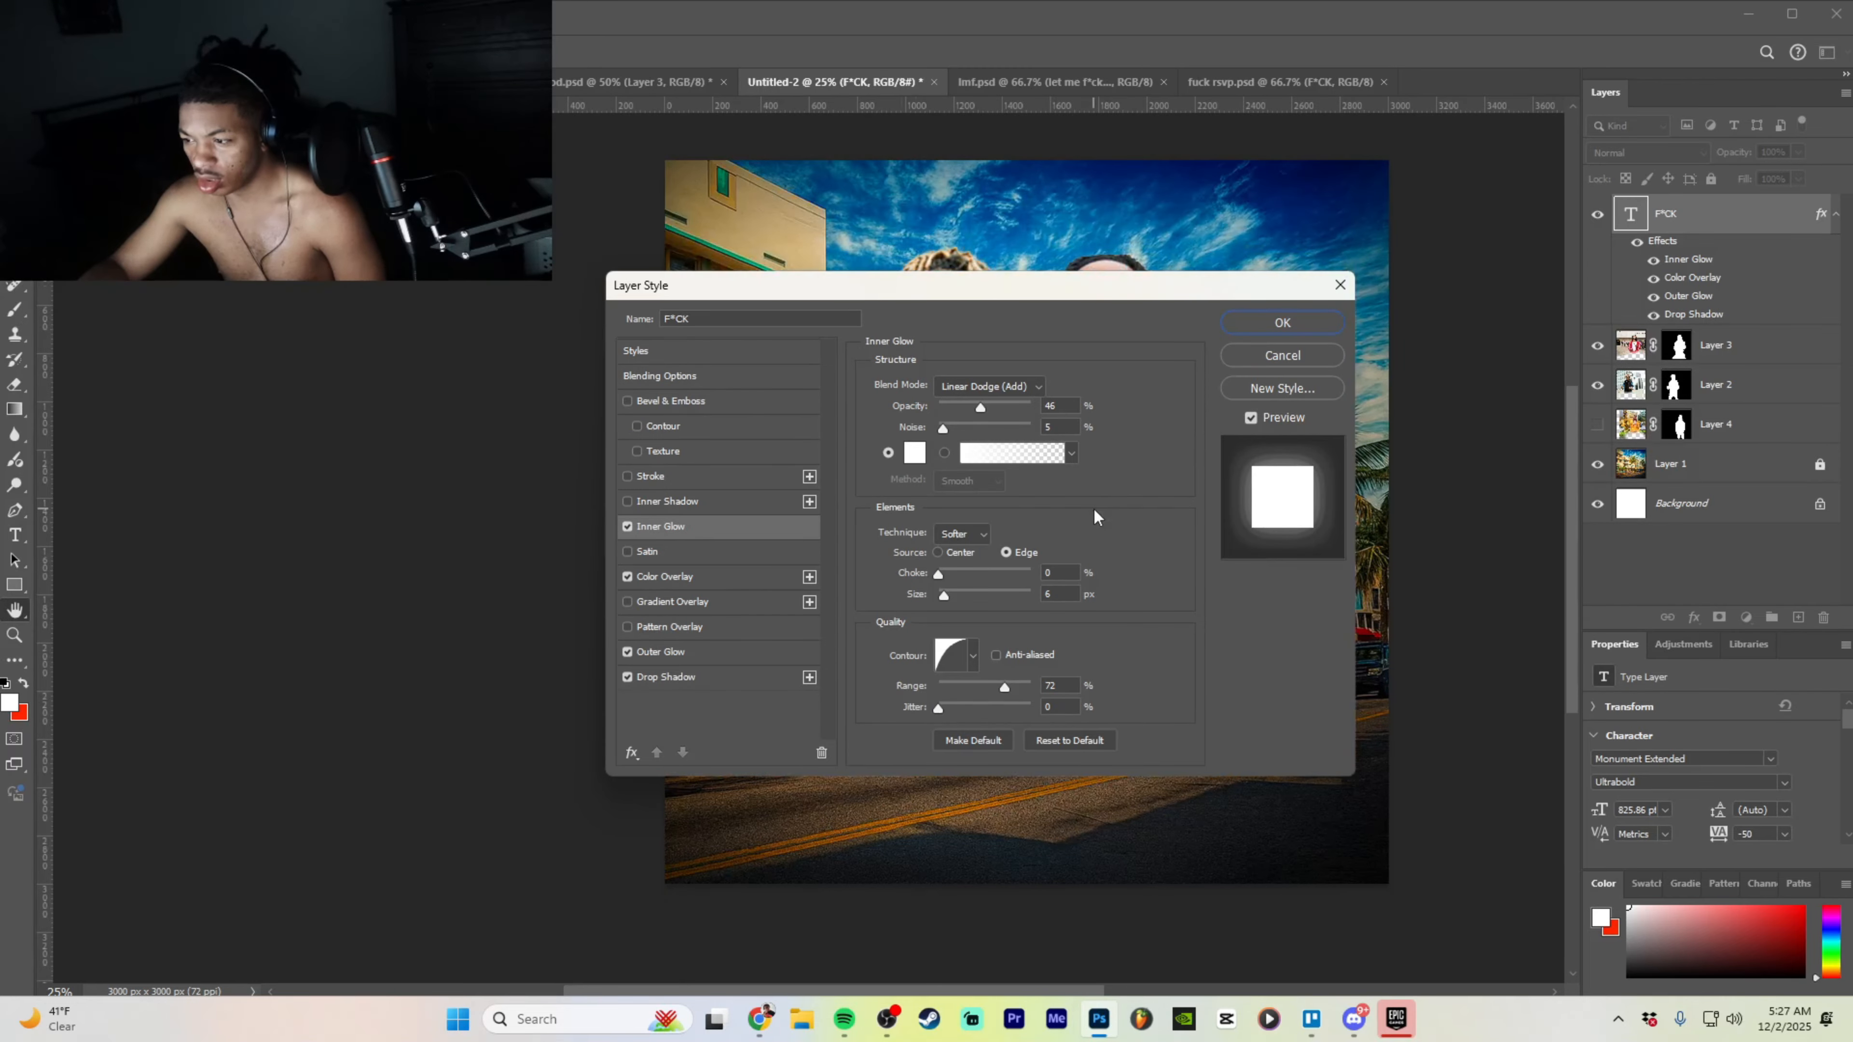
{"action": "left_click", "coordinate": [678, 580]}
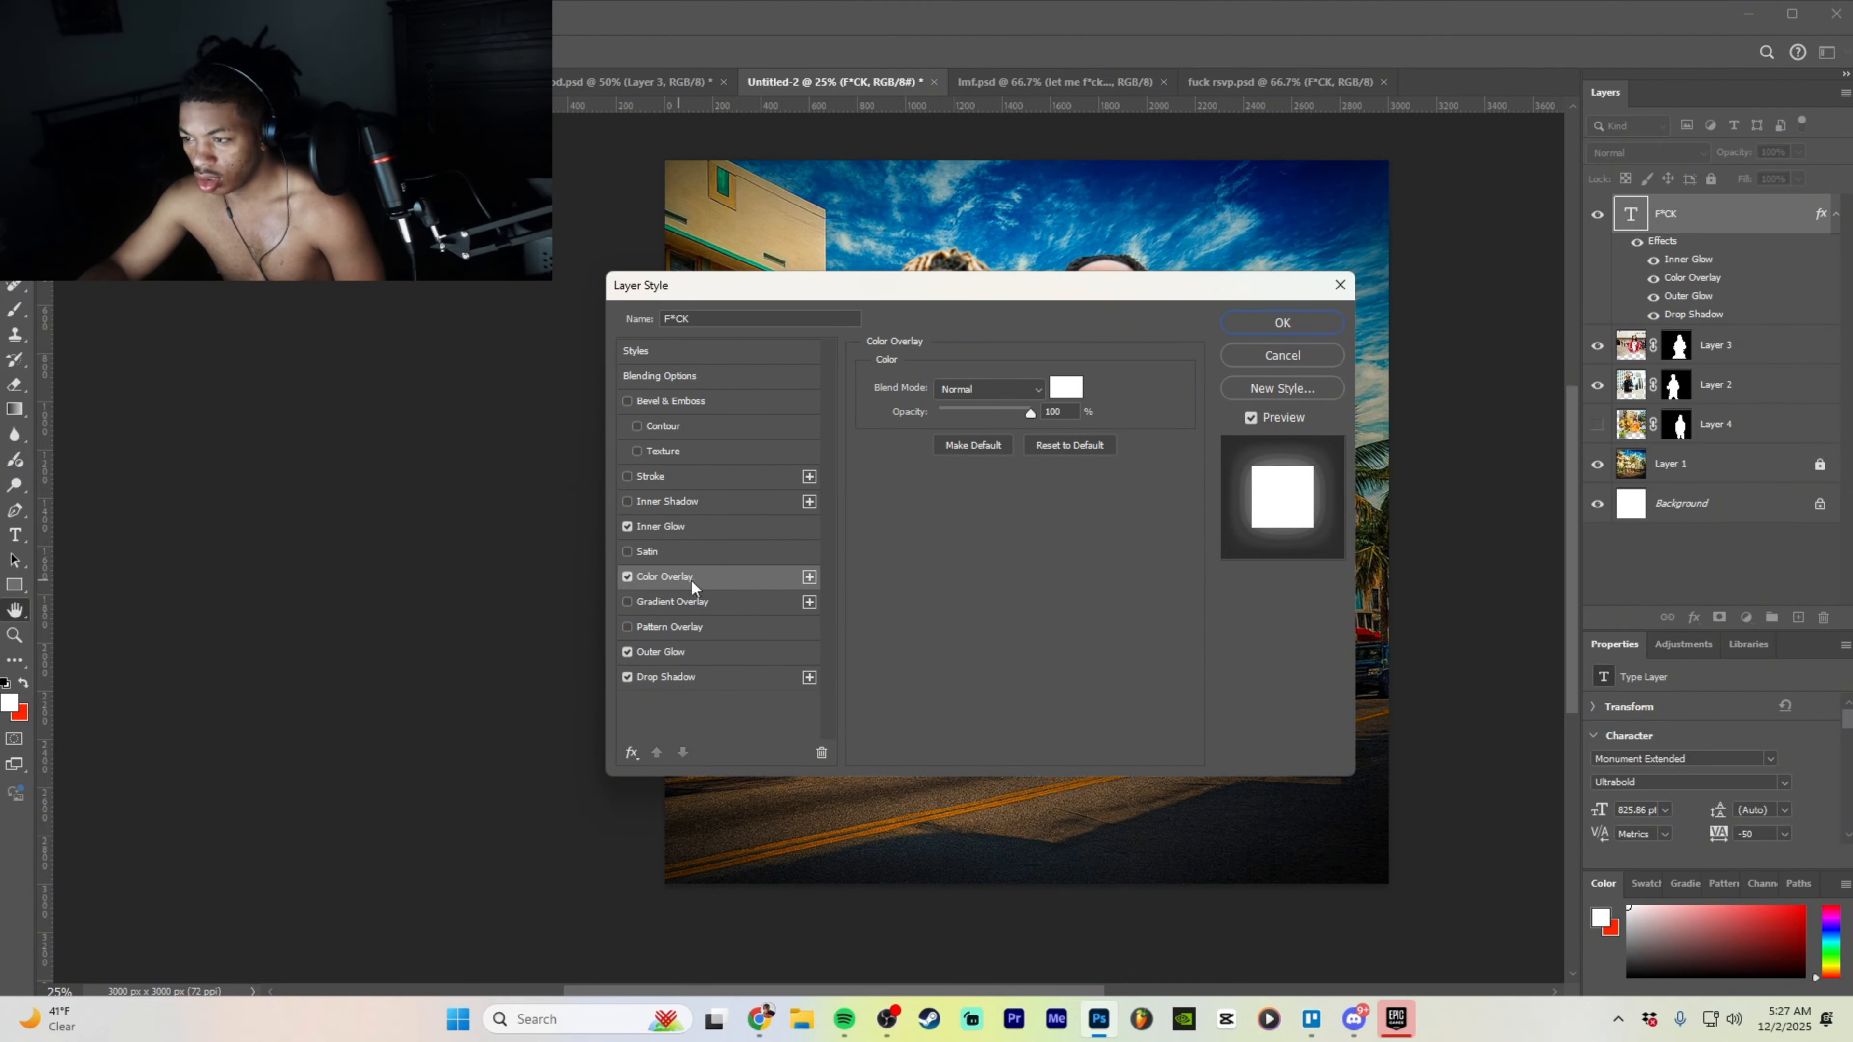
{"action": "left_click", "coordinate": [697, 651]}
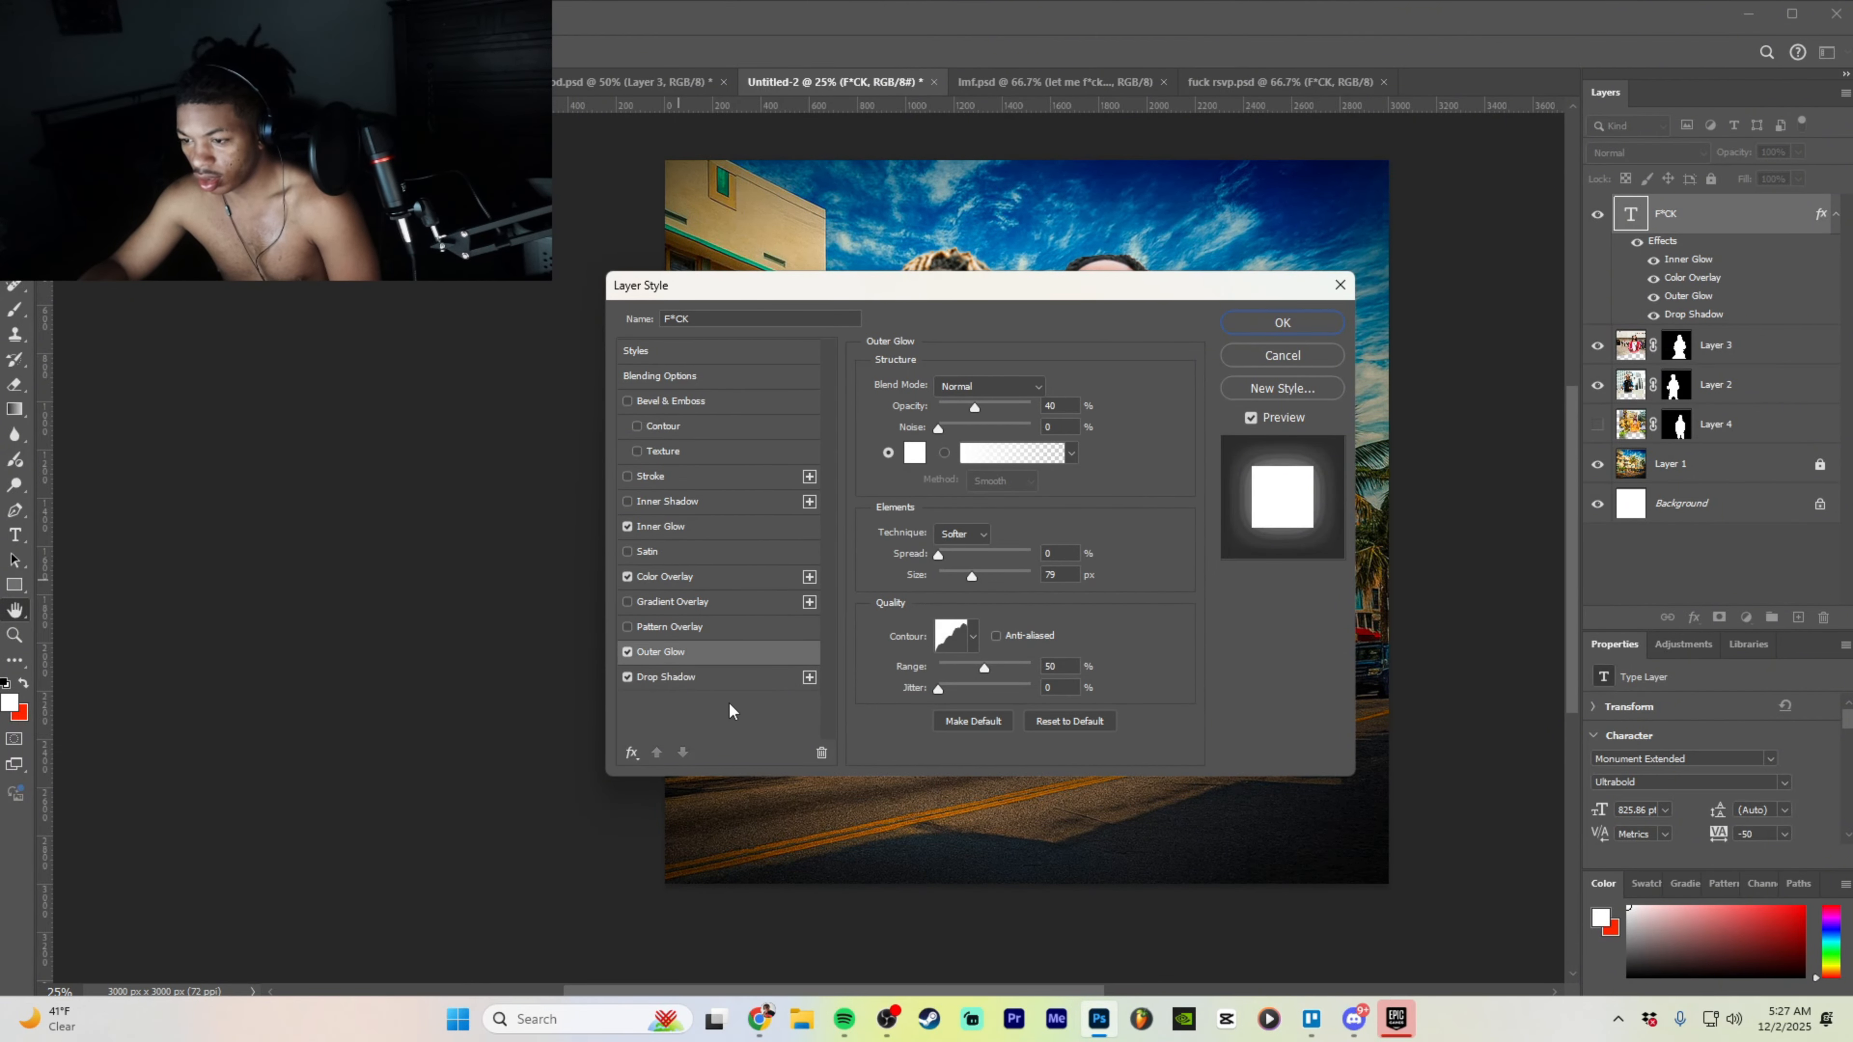
{"action": "left_click", "coordinate": [725, 678]}
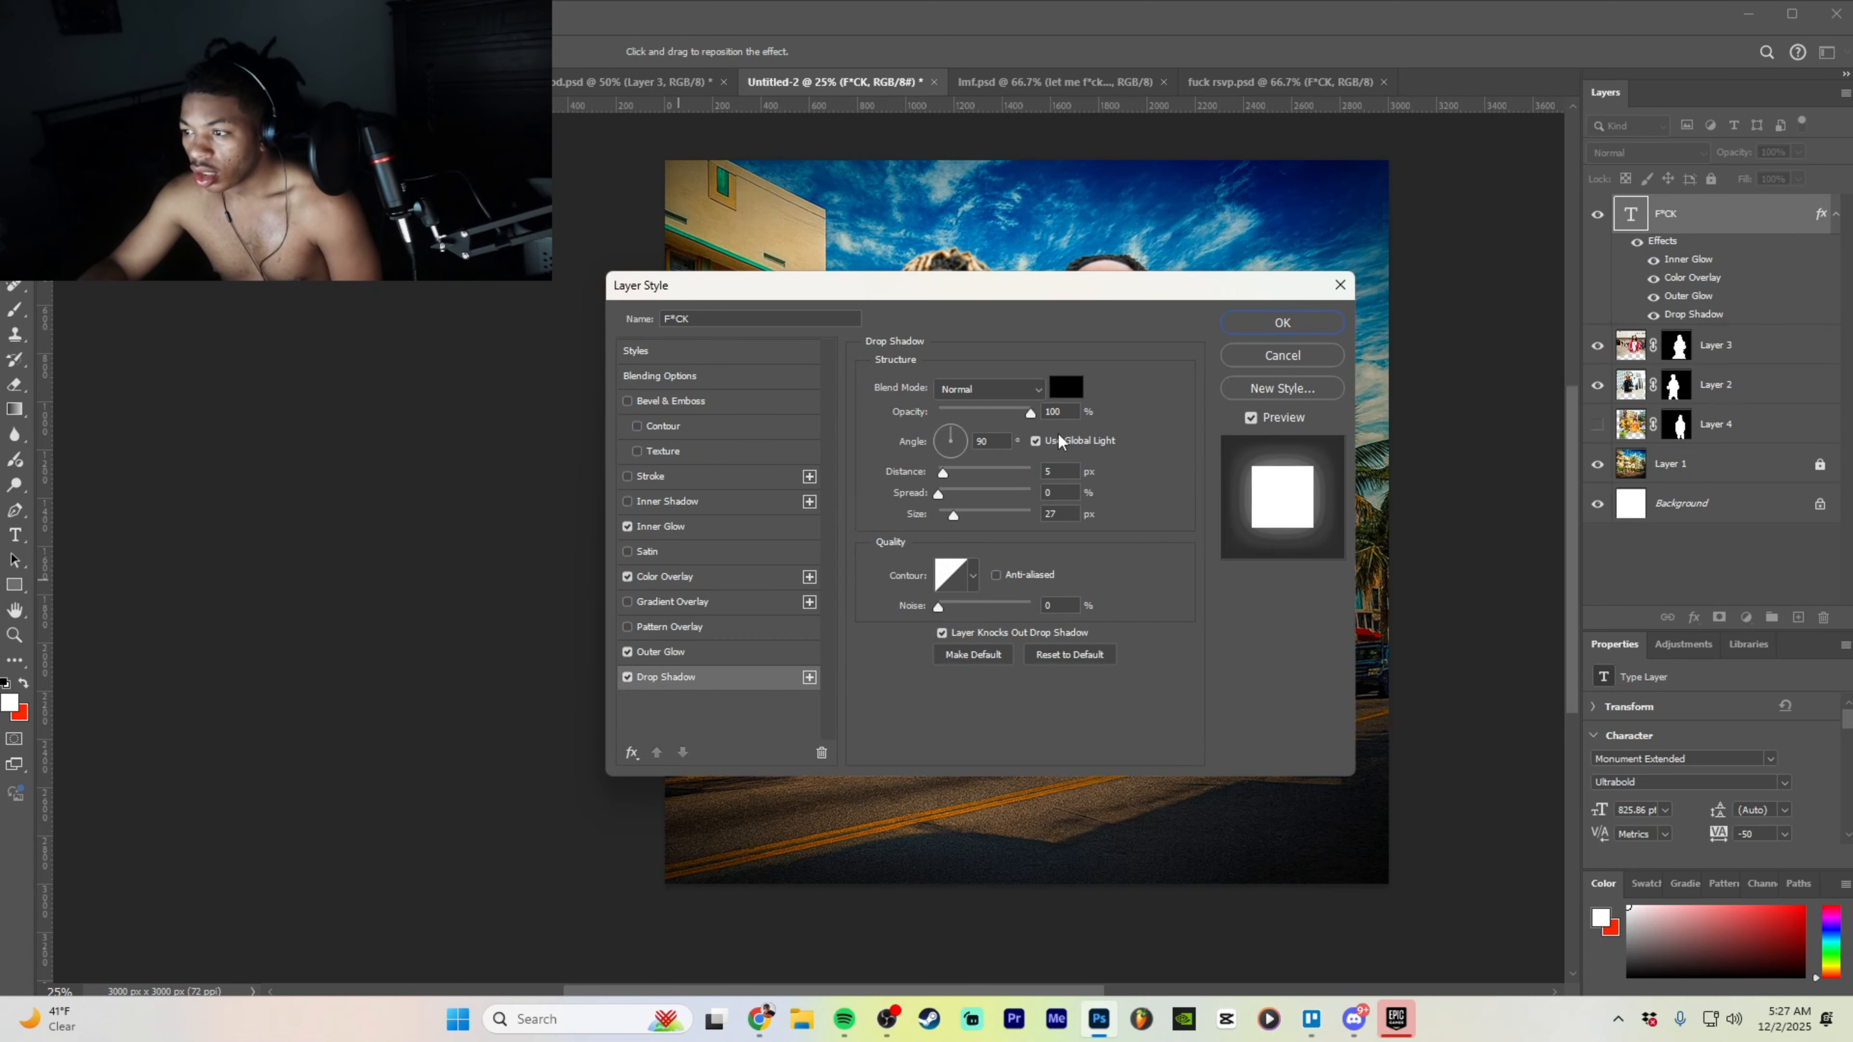
{"action": "left_click", "coordinate": [1283, 323]}
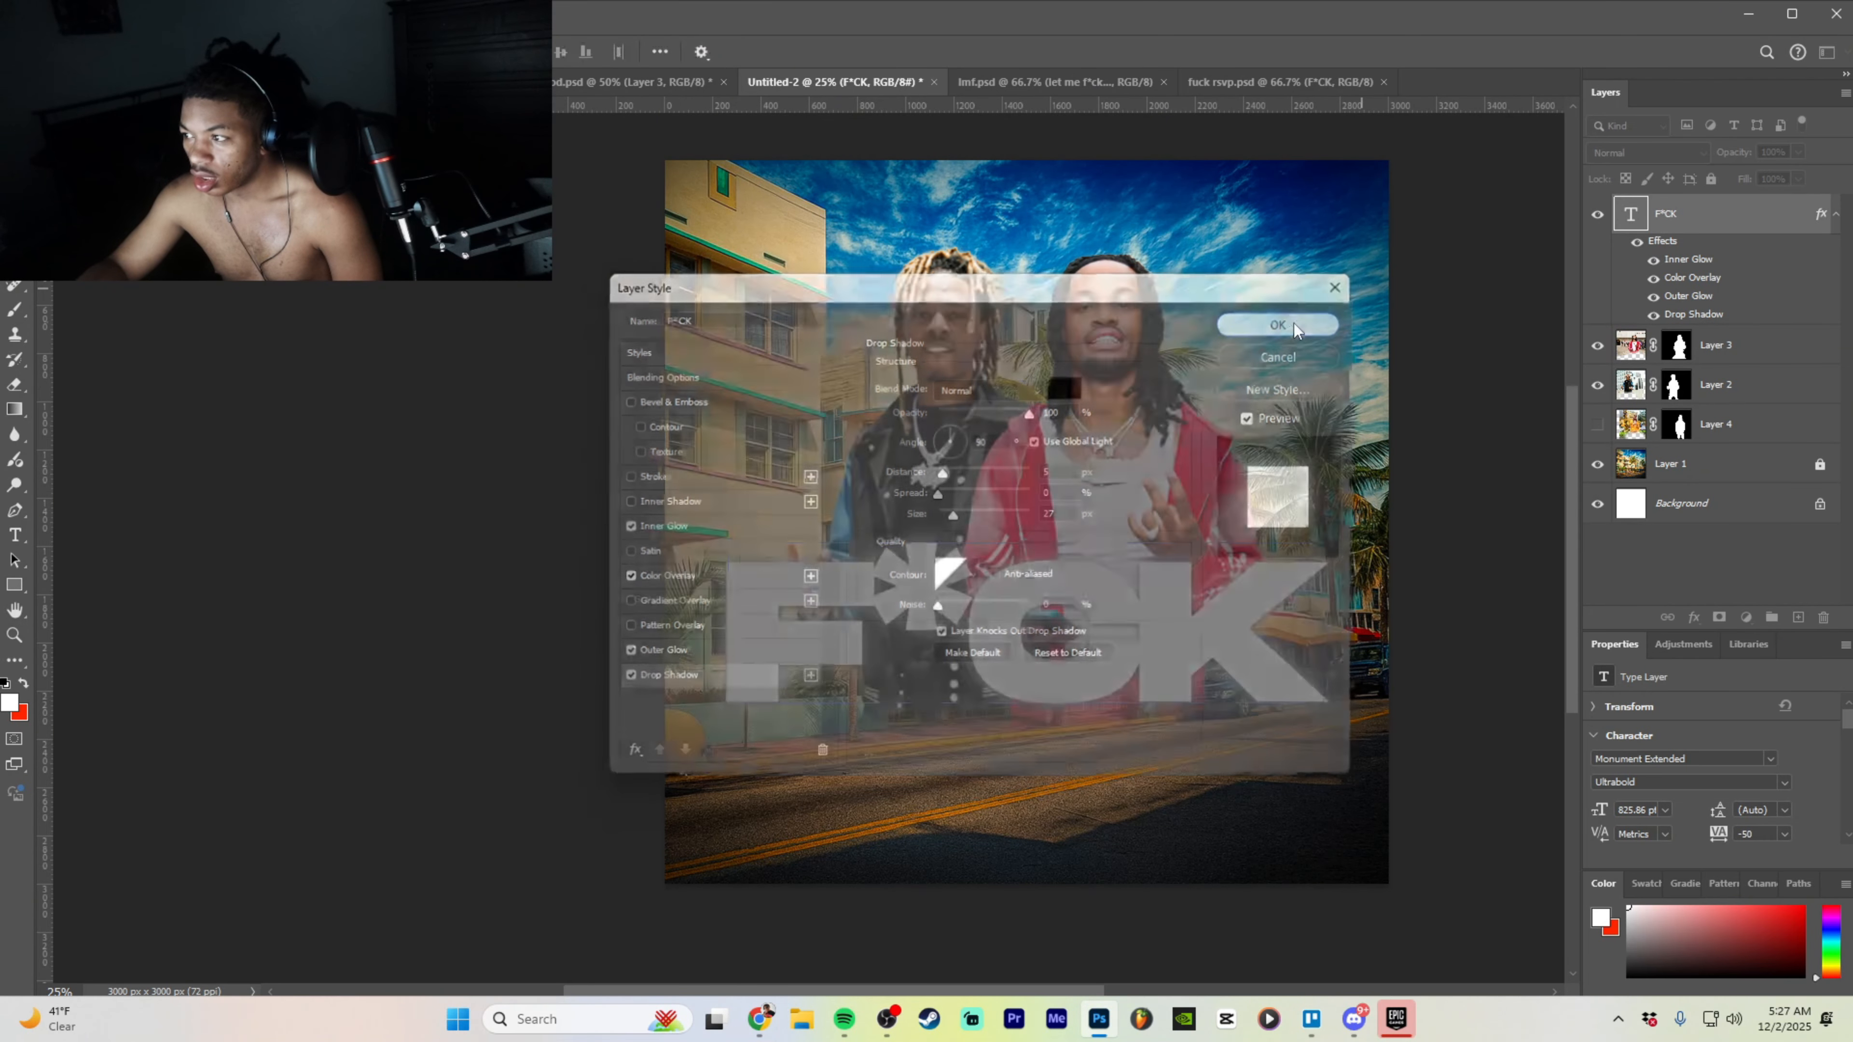
- Set the F*CK title in the Business font and select the letters after F for replacing
{"action": "double_click", "coordinate": [1055, 699]}
{"action": "left_click", "coordinate": [923, 814]}
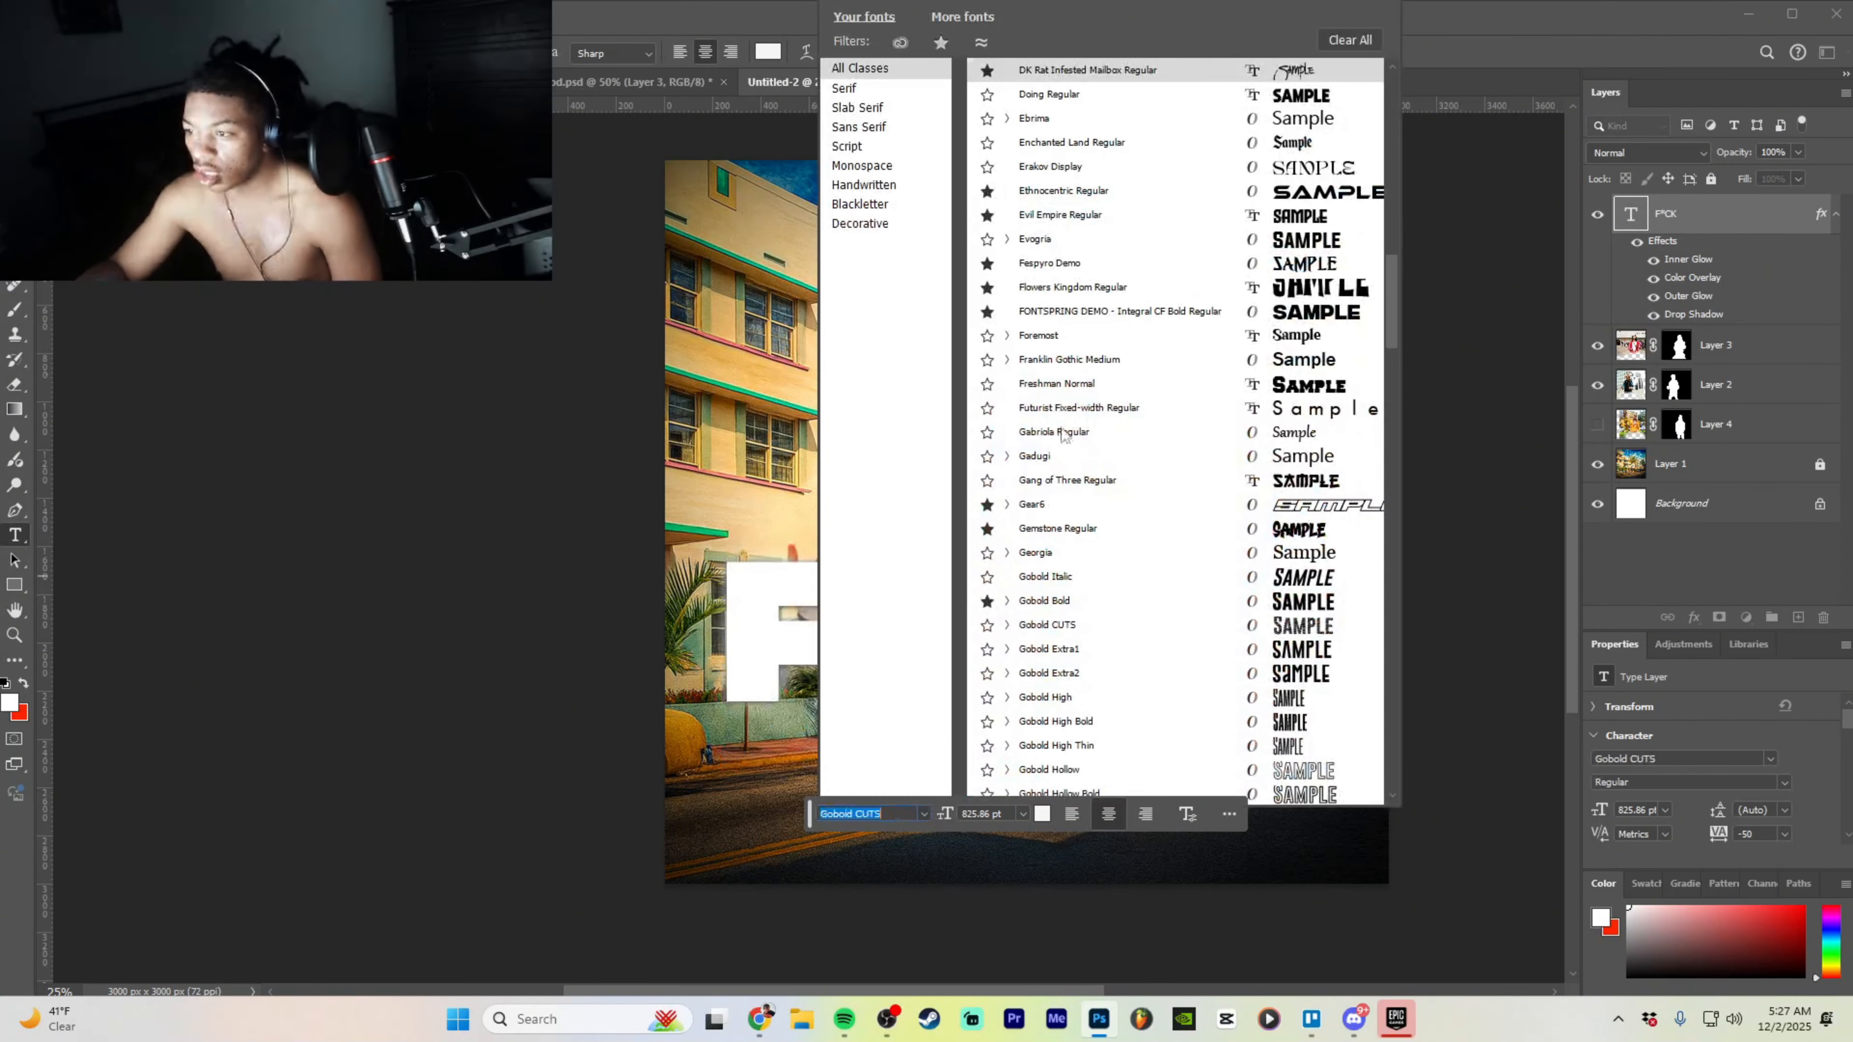
{"action": "scroll", "coordinate": [1094, 292], "scroll_direction": "up", "scroll_amount": 15}
{"action": "scroll", "coordinate": [1094, 94], "scroll_direction": "up", "scroll_amount": 10}
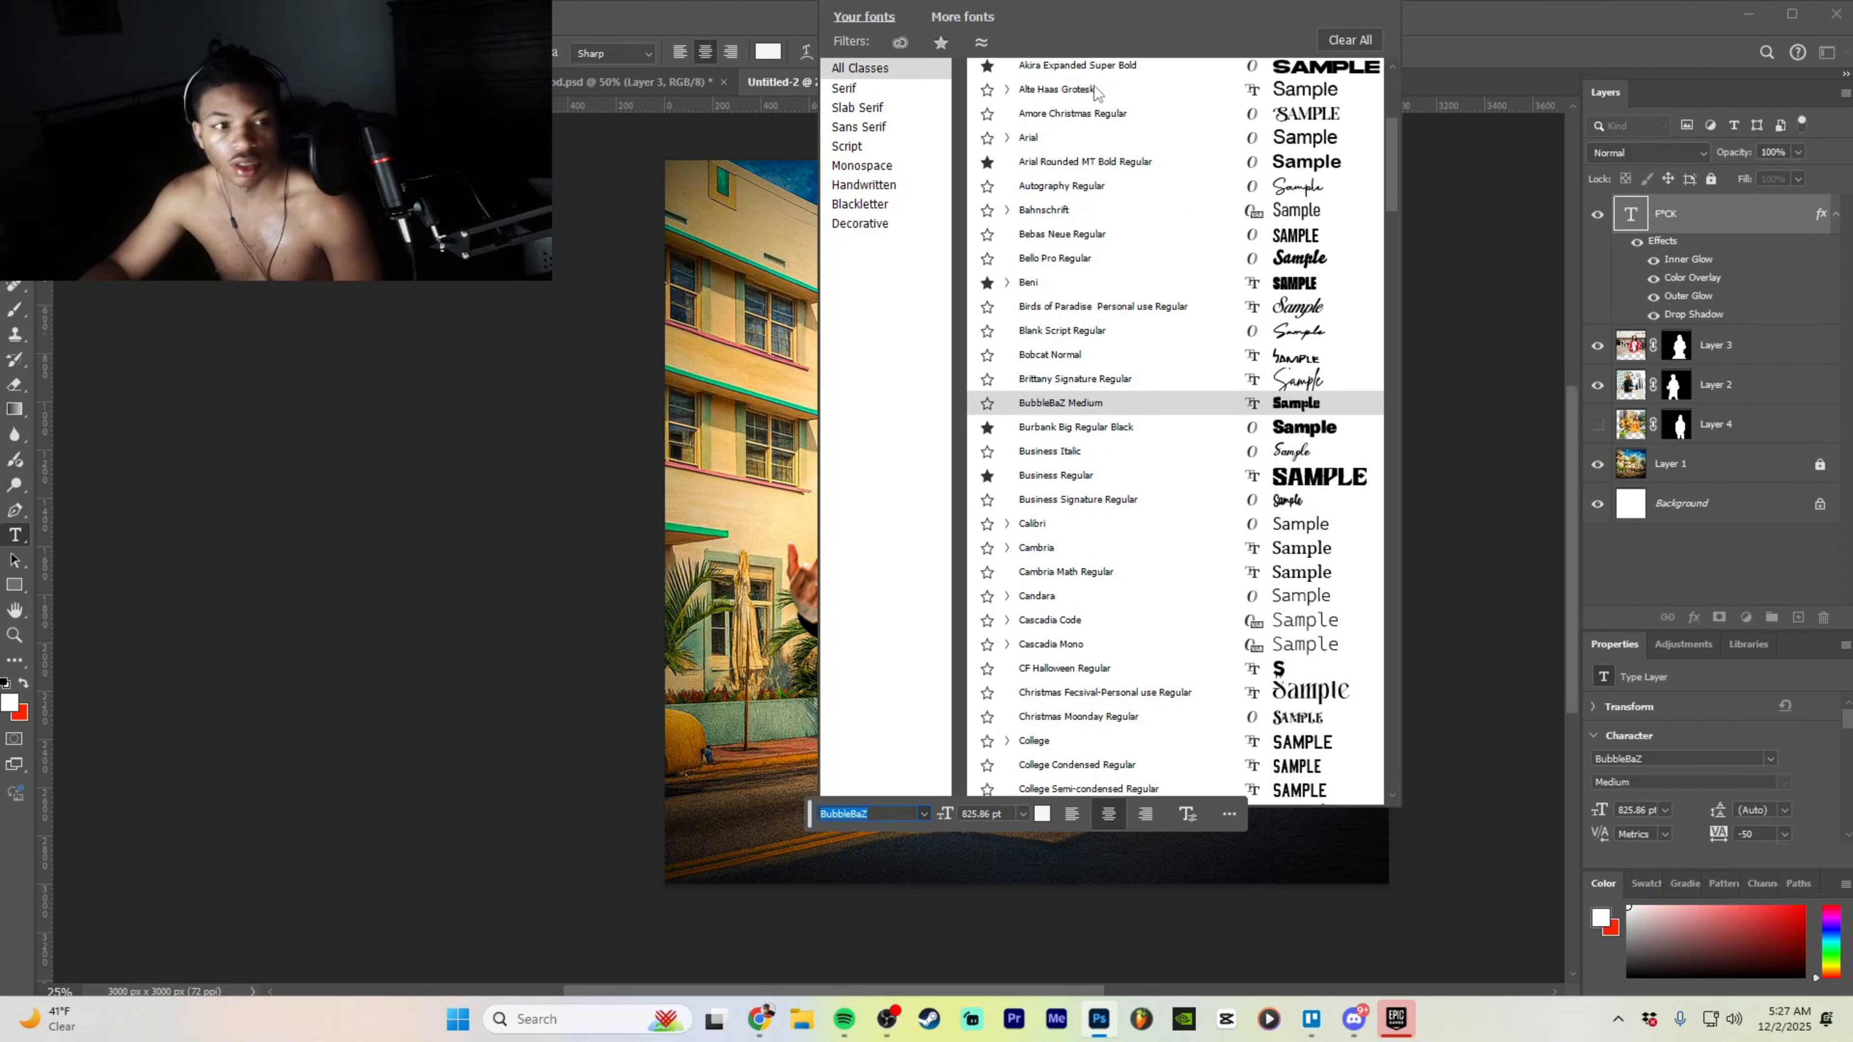
{"action": "scroll", "coordinate": [1391, 134], "scroll_direction": "up", "scroll_amount": 1}
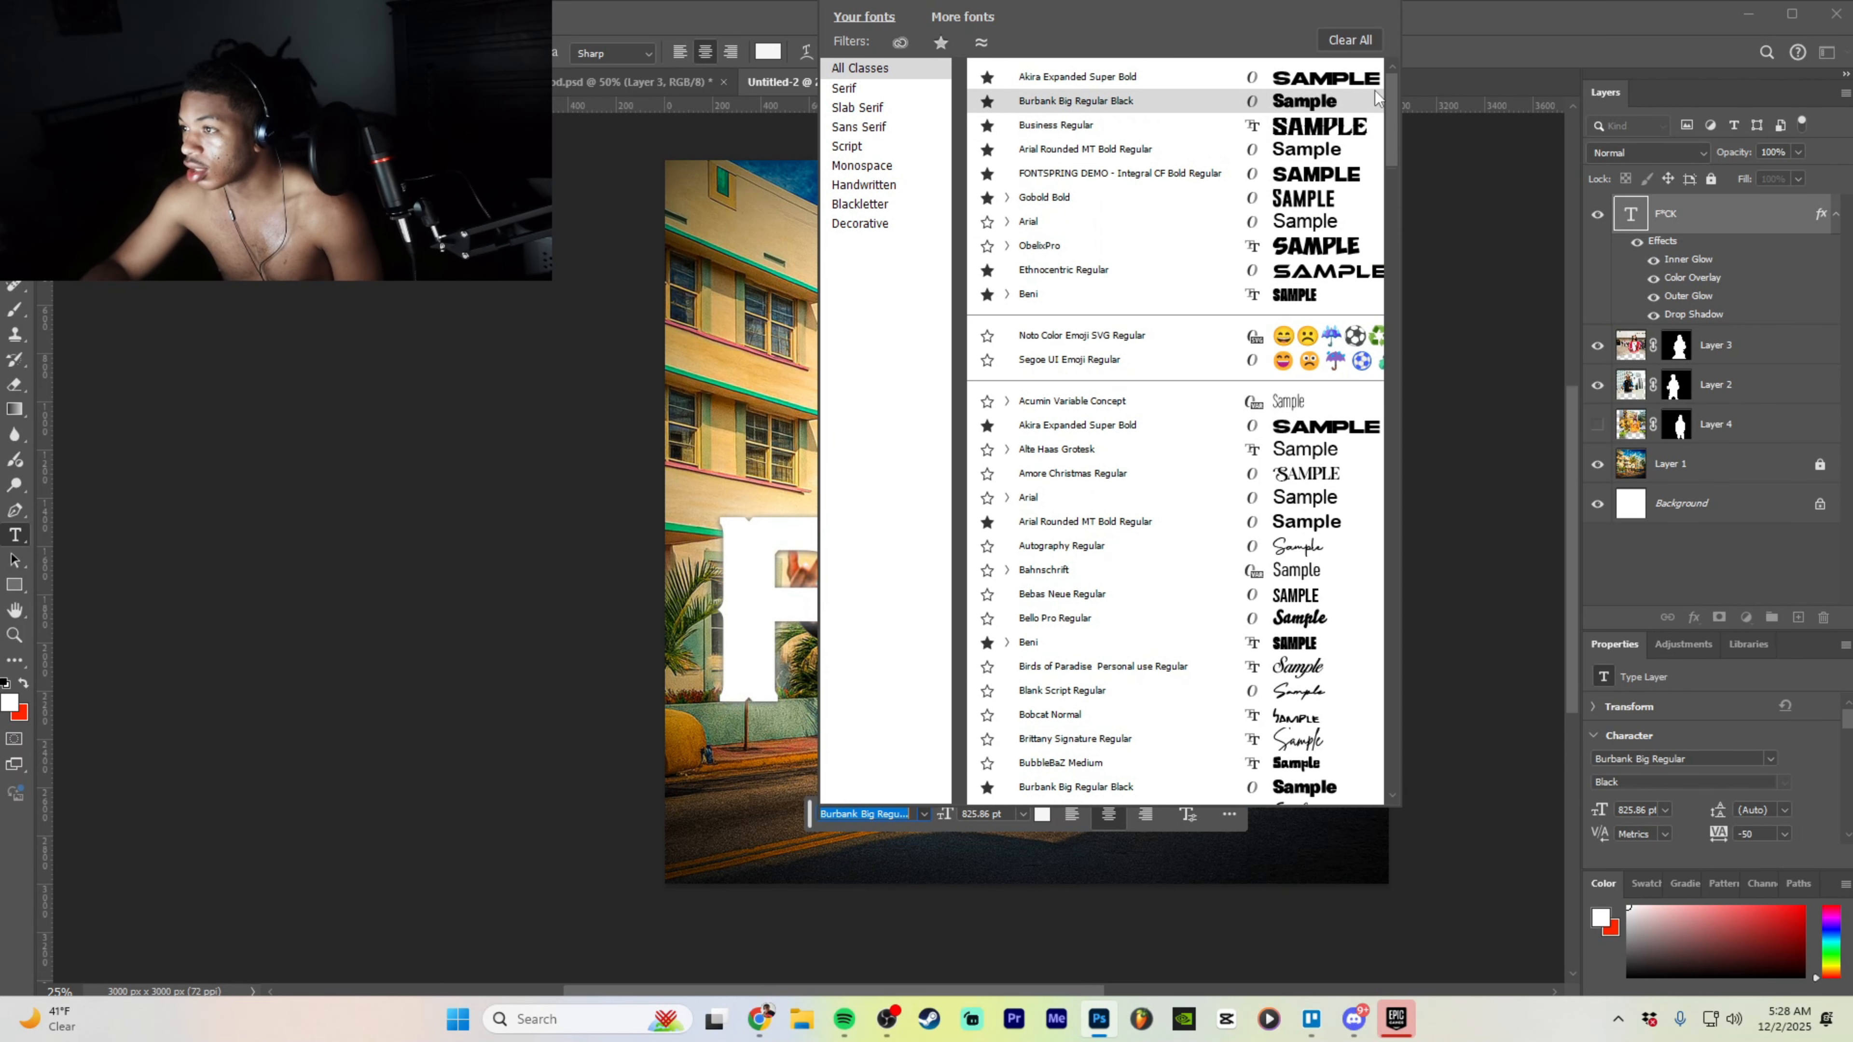
{"action": "left_click", "coordinate": [1075, 139]}
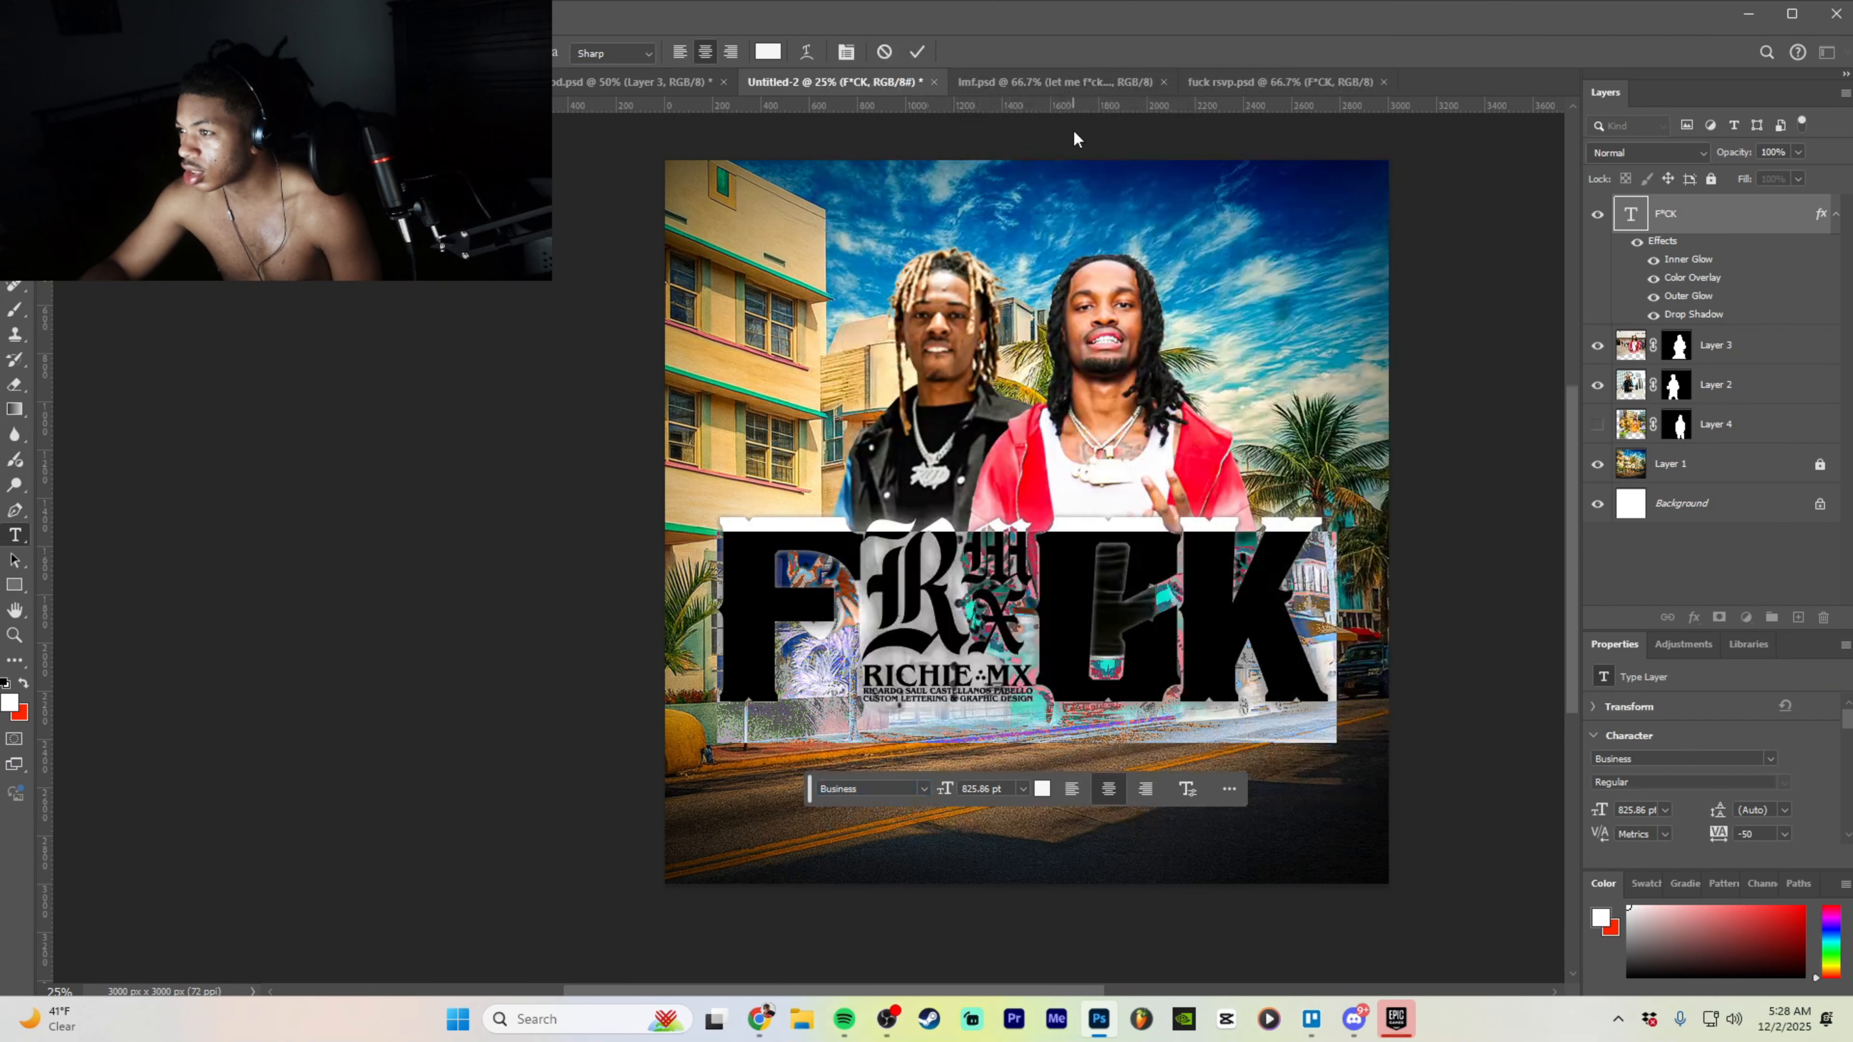
{"action": "left_click", "coordinate": [923, 789]}
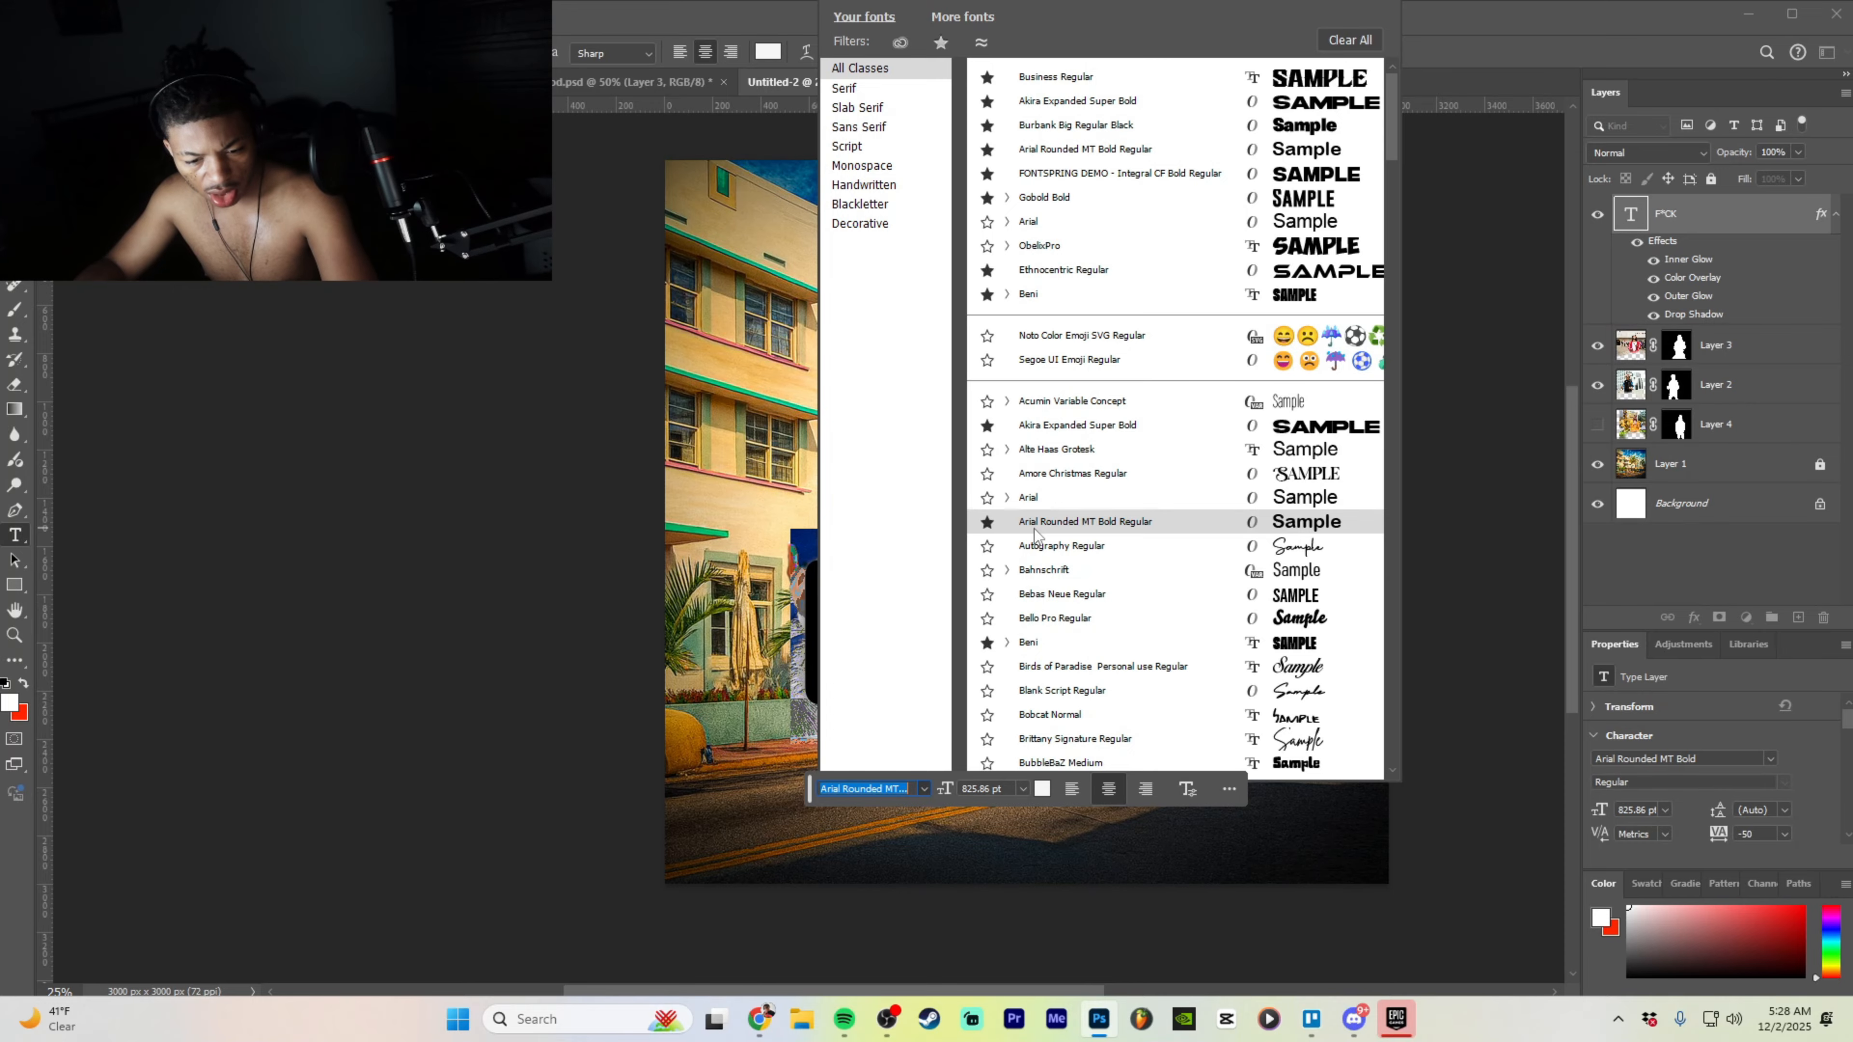
{"action": "left_click", "coordinate": [1429, 208]}
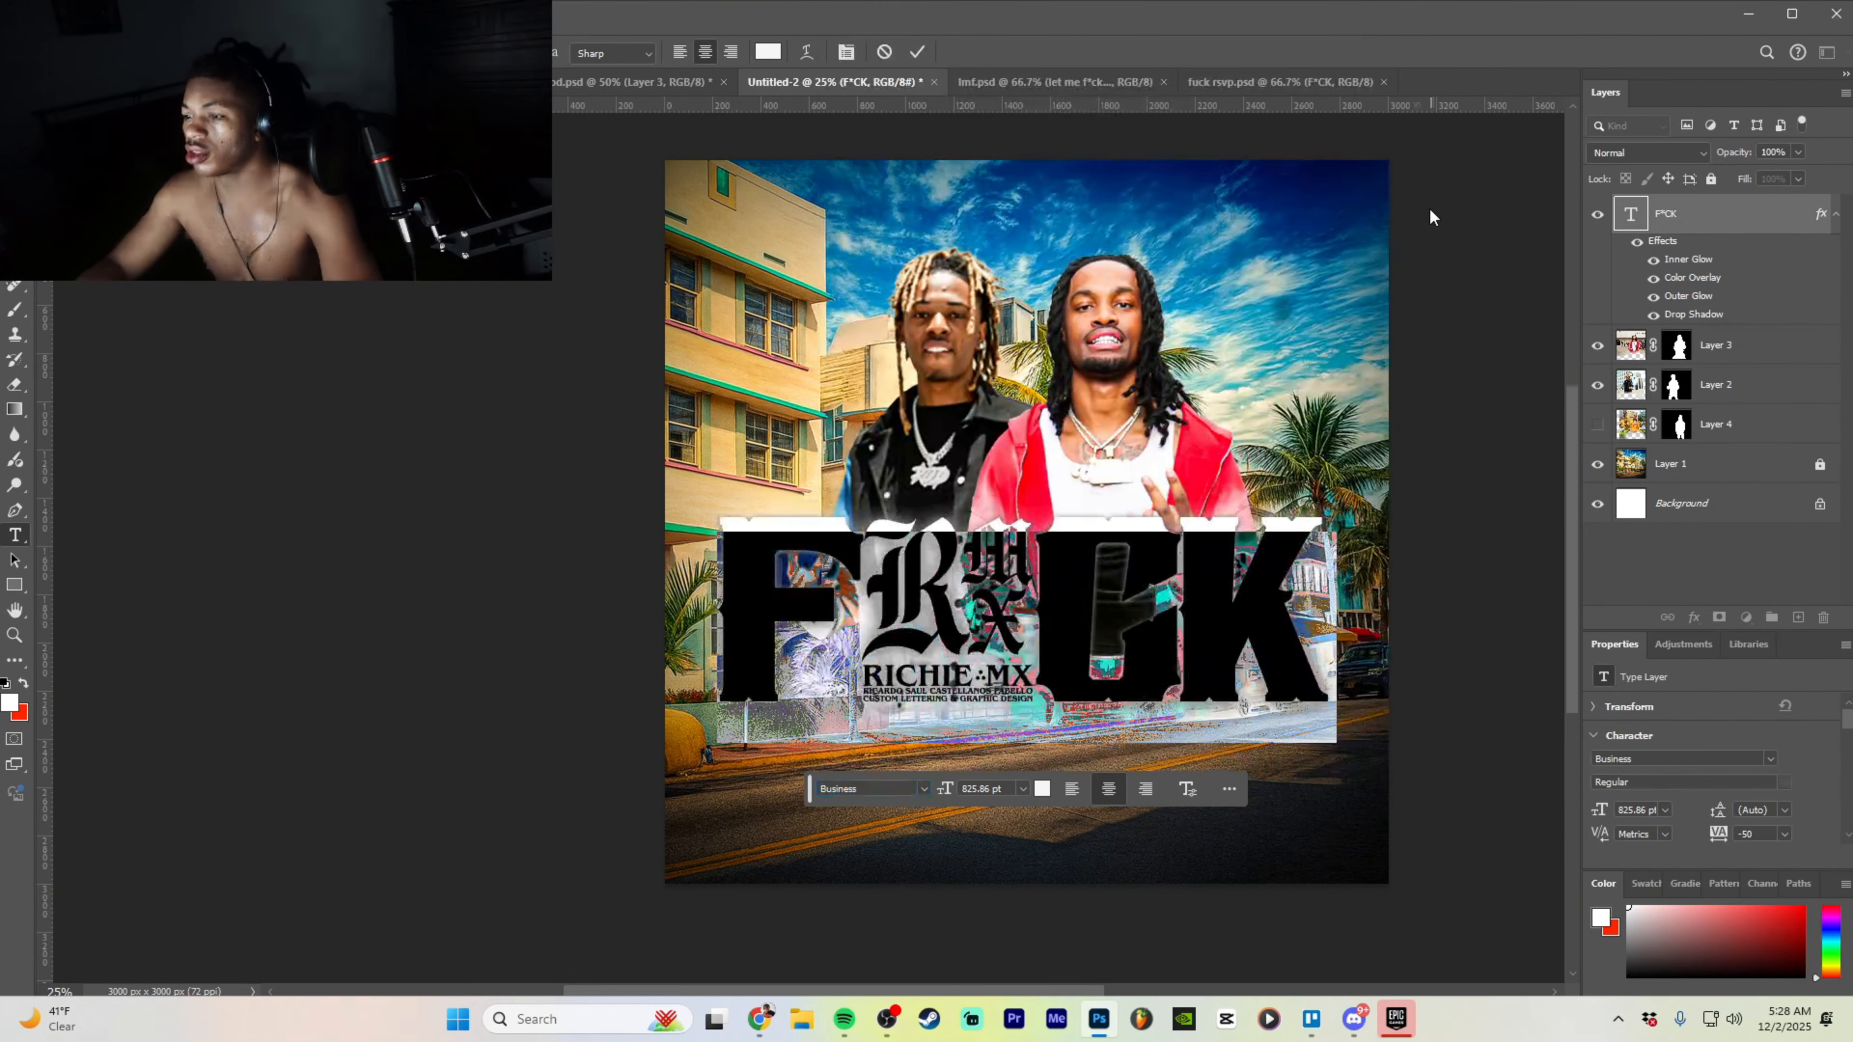
{"action": "left_click", "coordinate": [1170, 541]}
{"action": "left_click_drag", "start_coordinate": [1268, 574], "coordinate": [906, 565]}
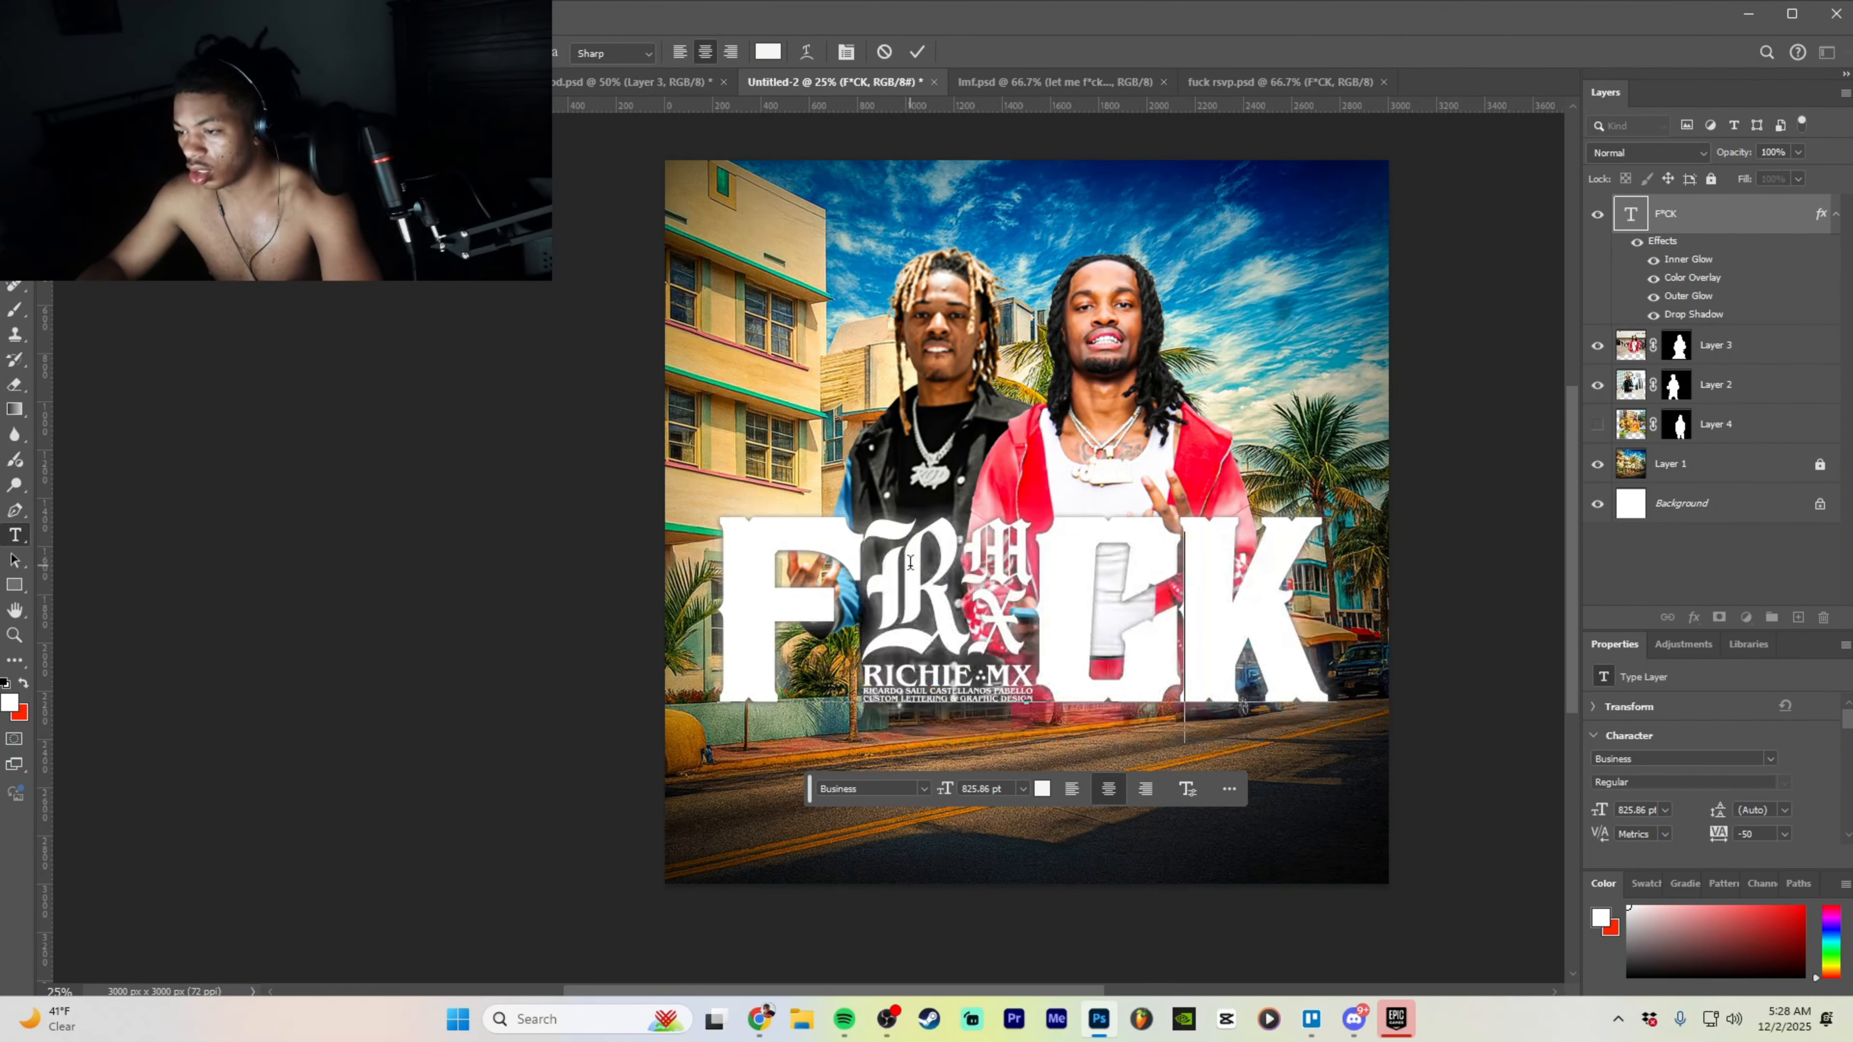
- Retype the title as FACE TO FACE and resize it to span the image width at 348.94 pt
{"action": "type", "text": "ACE TO FACE"}
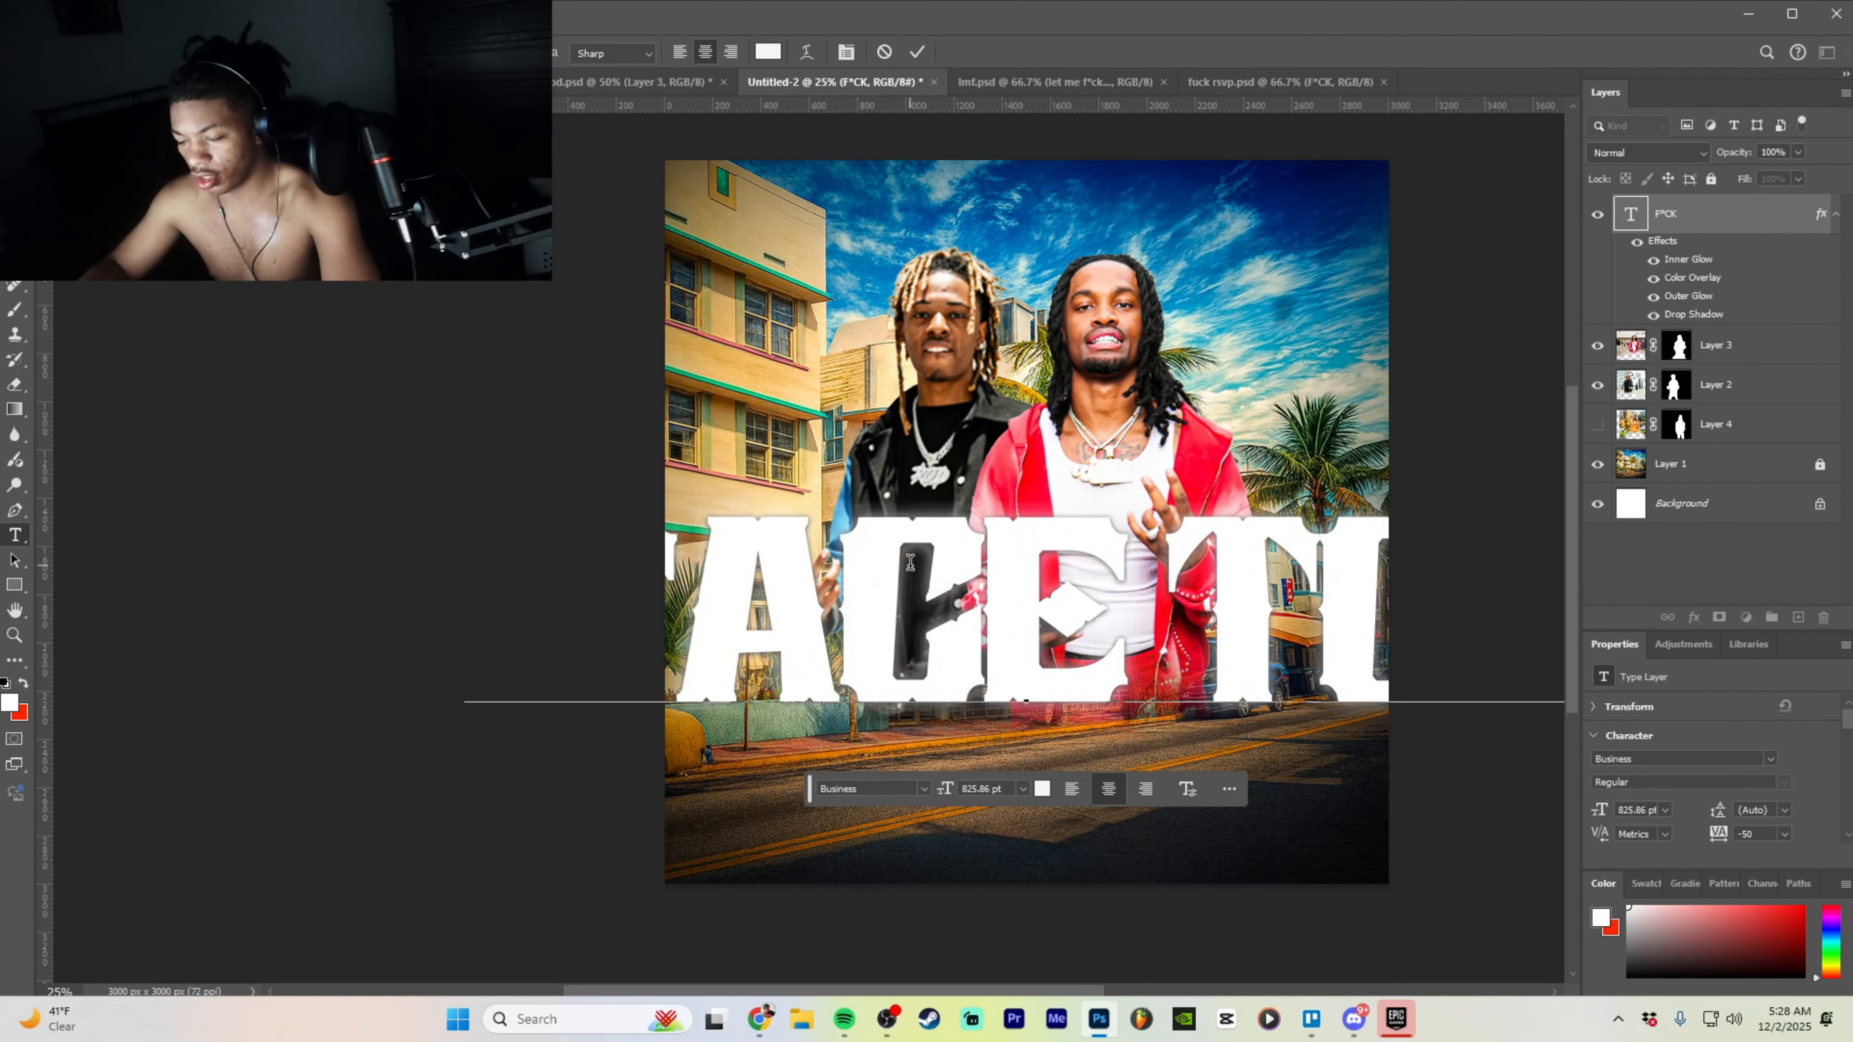
{"action": "key", "text": "ctrl+Return"}
{"action": "key", "text": "ctrl+t"}
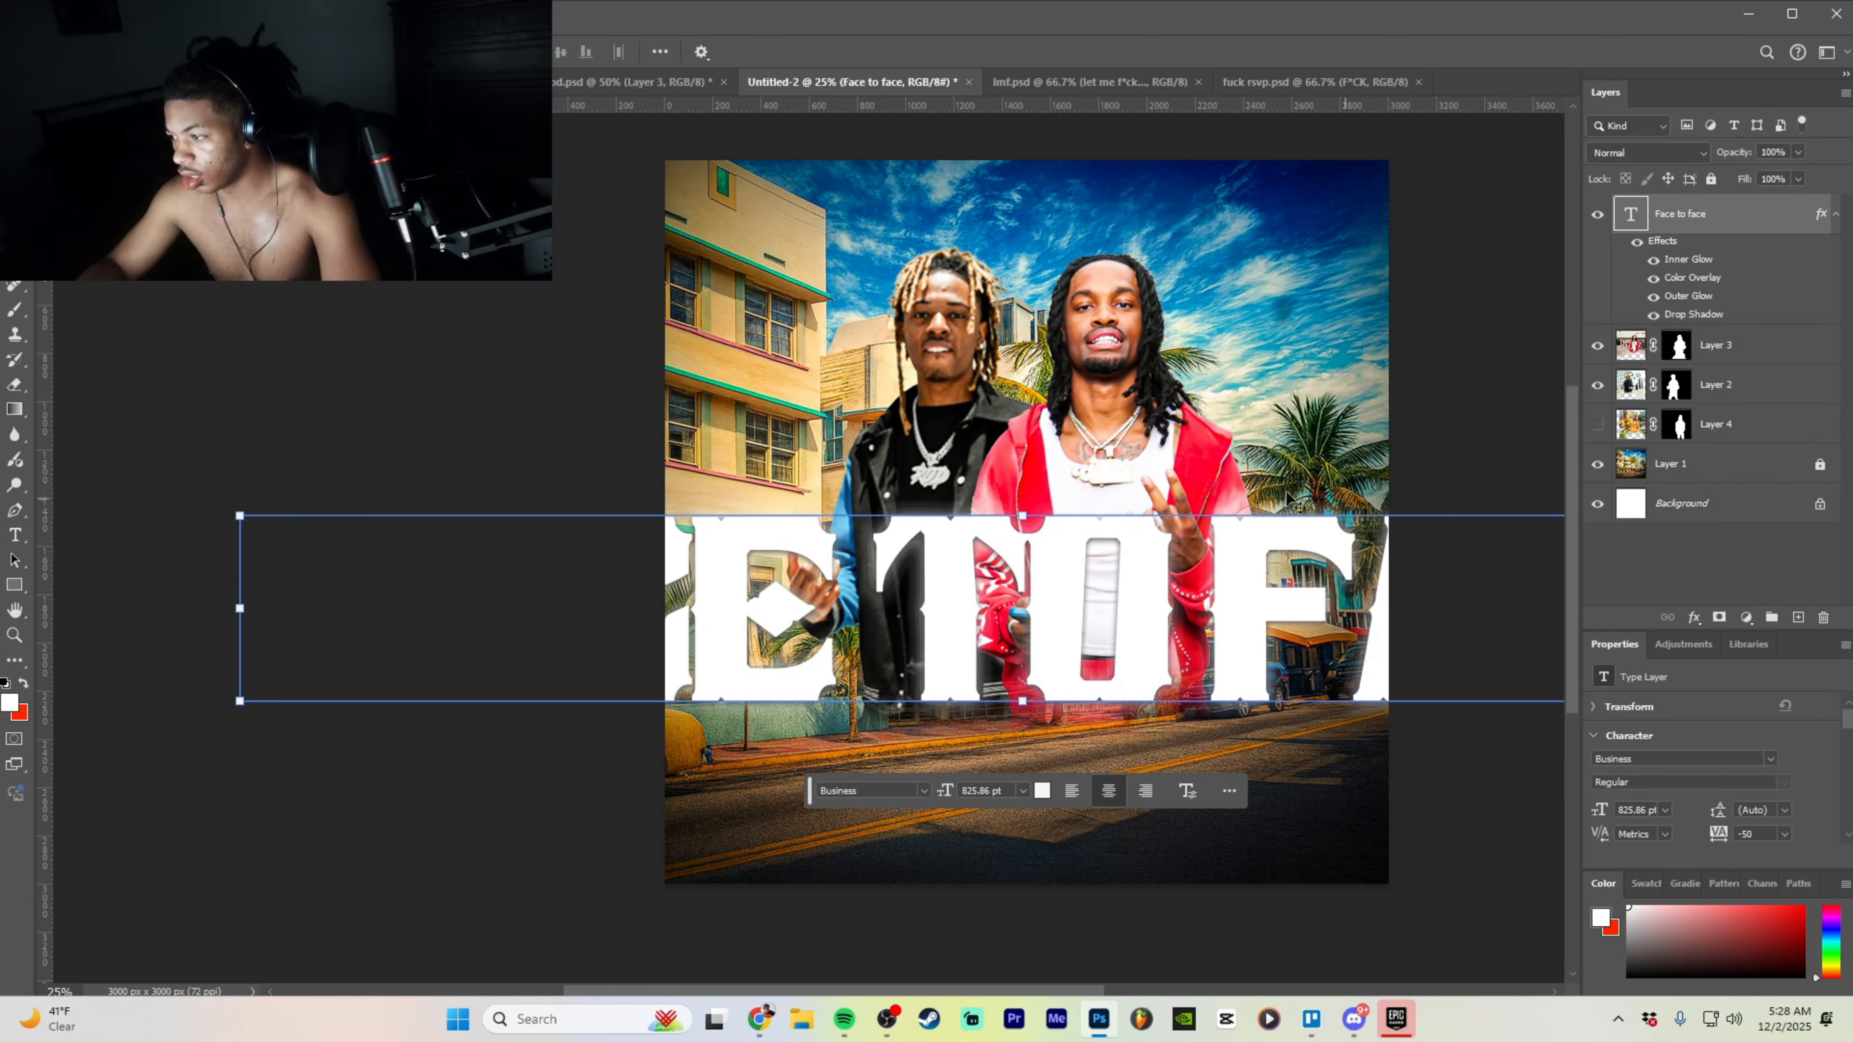
{"action": "left_click_drag", "start_coordinate": [1026, 512], "coordinate": [1024, 640]}
{"action": "left_click", "coordinate": [1135, 742]}
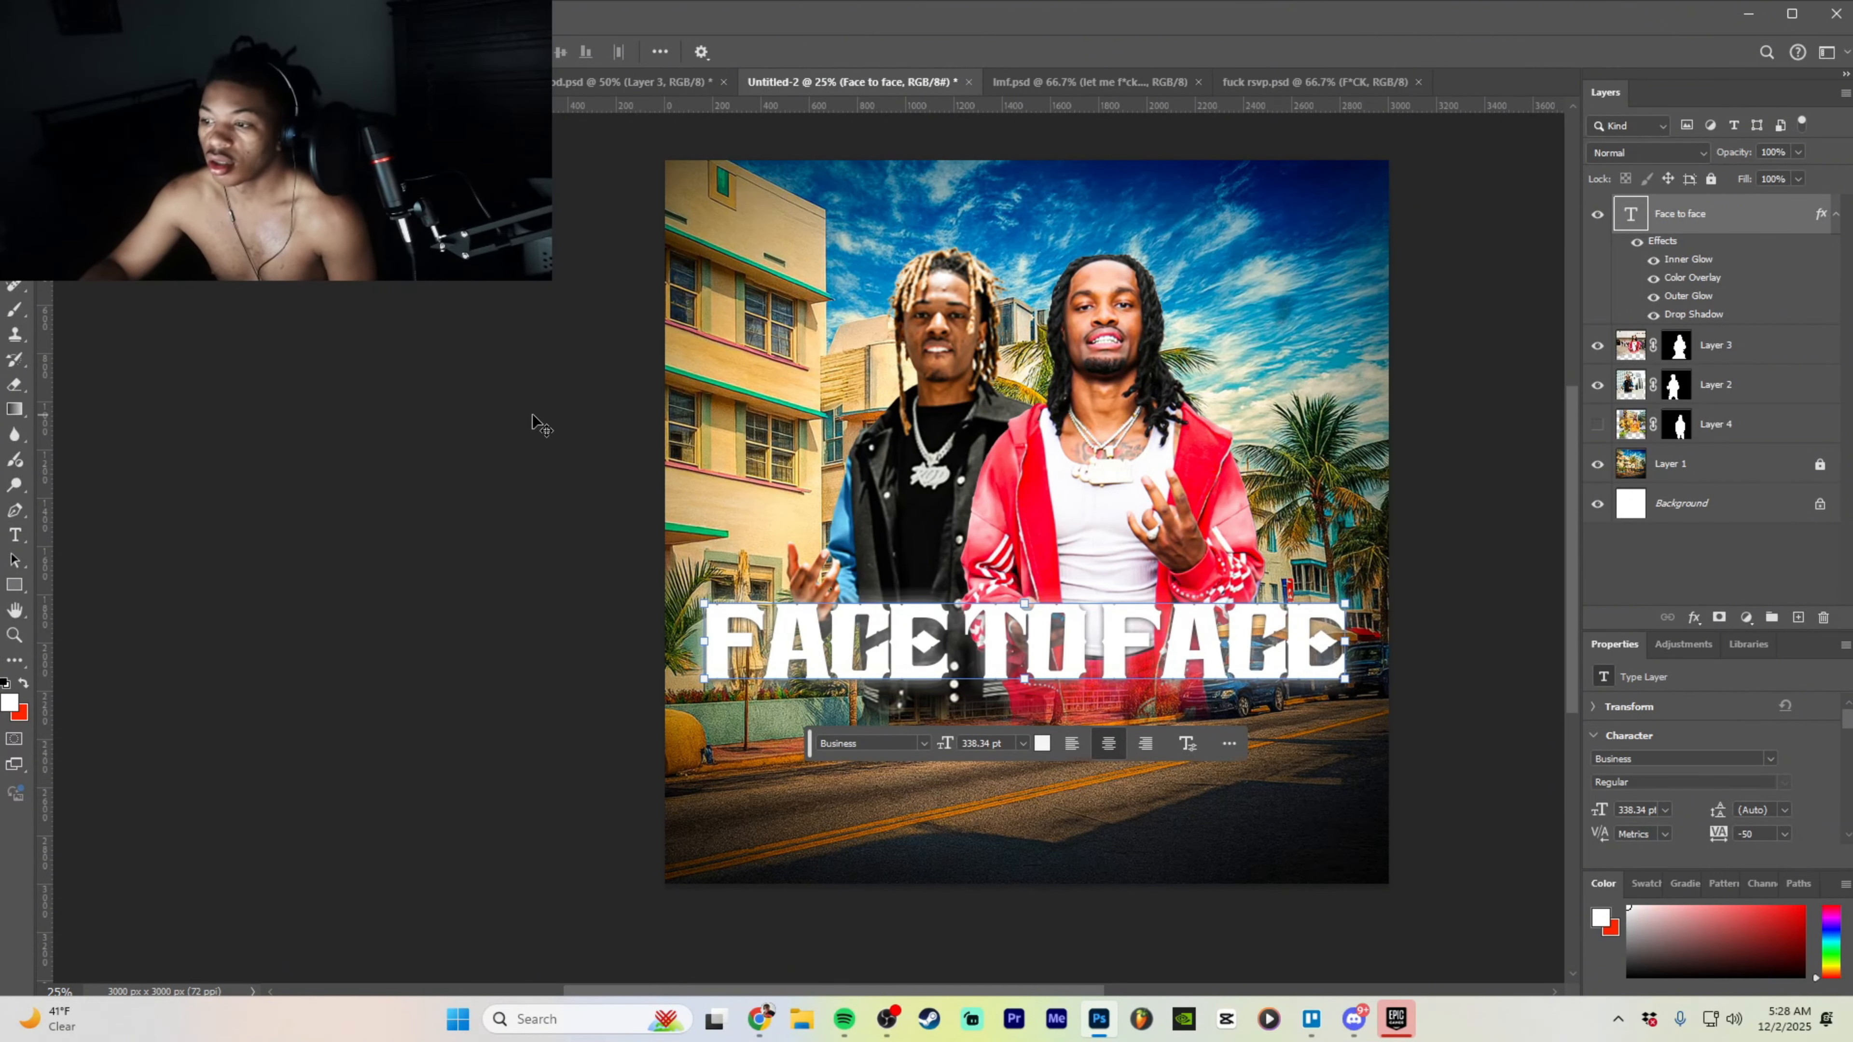
{"action": "key", "text": "ctrl+t"}
{"action": "left_click_drag", "start_coordinate": [1025, 604], "coordinate": [1026, 600]}
{"action": "left_click", "coordinate": [1135, 742]}
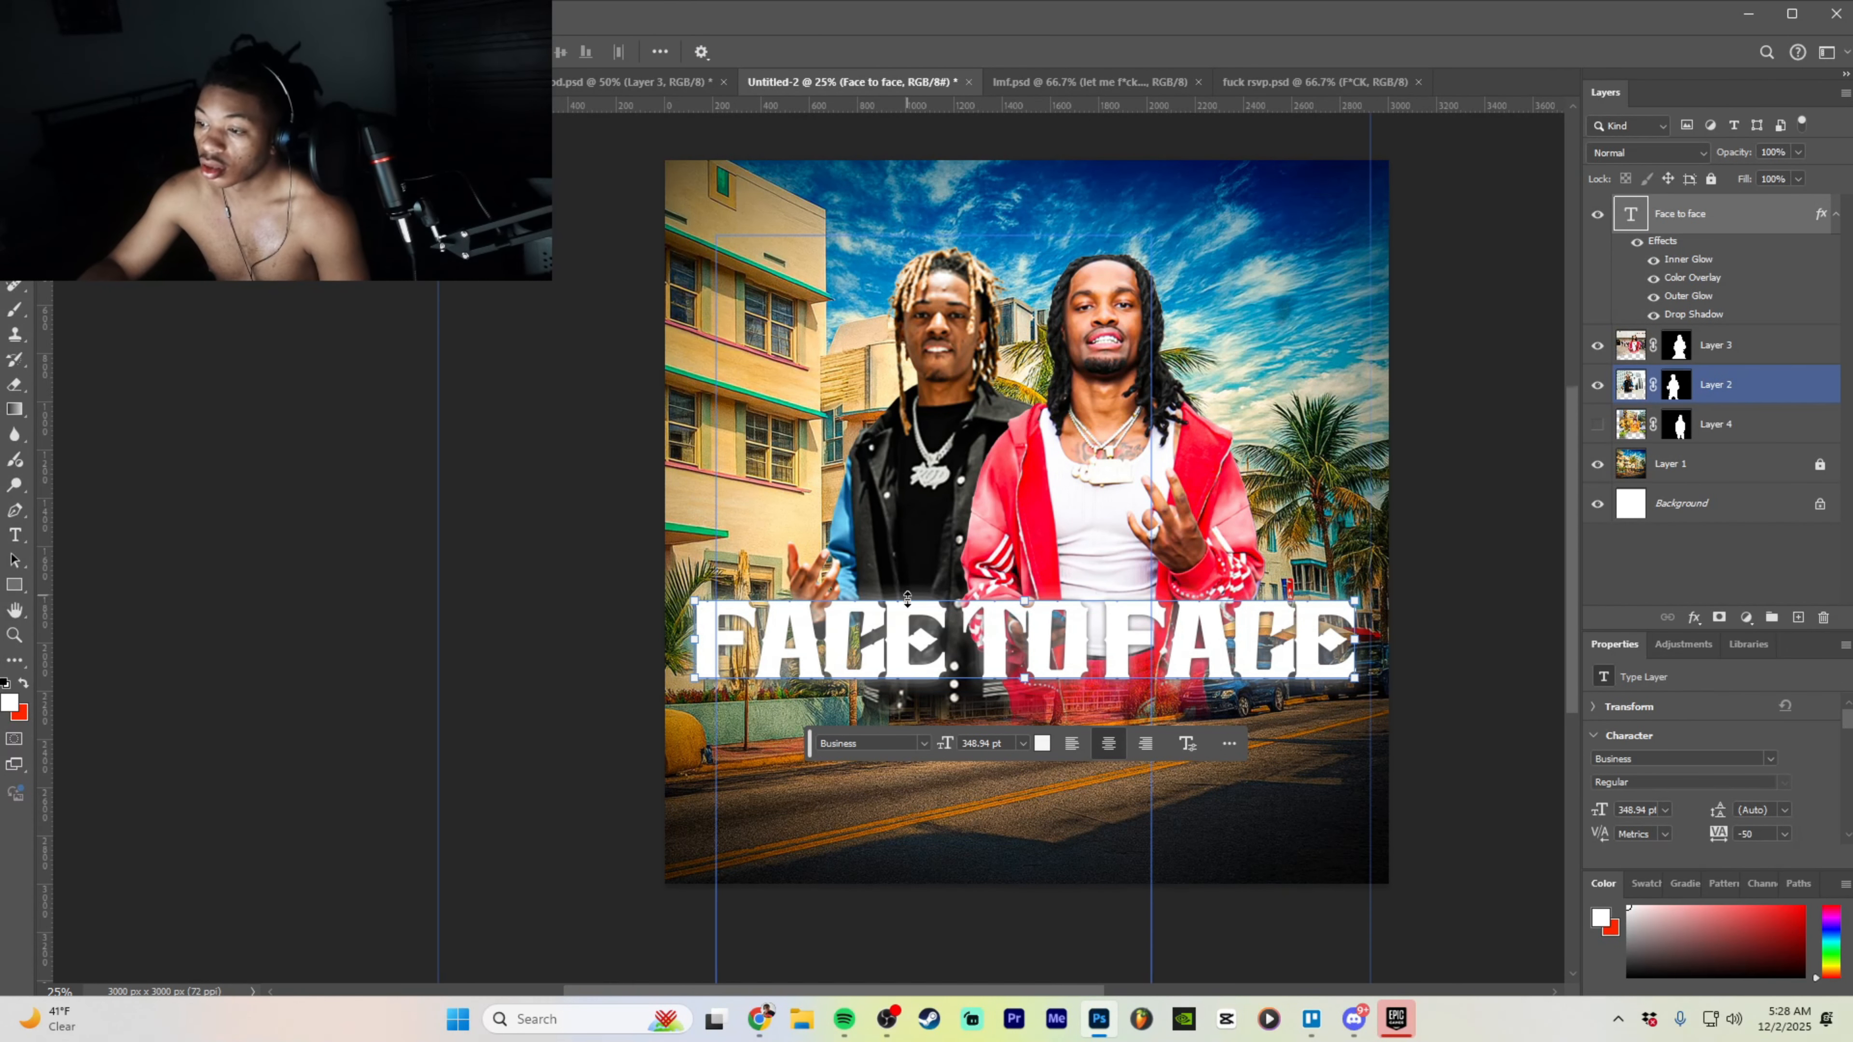
{"action": "double_click", "coordinate": [891, 629]}
- Warp the FACE TO FACE title with an Arch style at +12 bend
{"action": "left_click", "coordinate": [808, 53]}
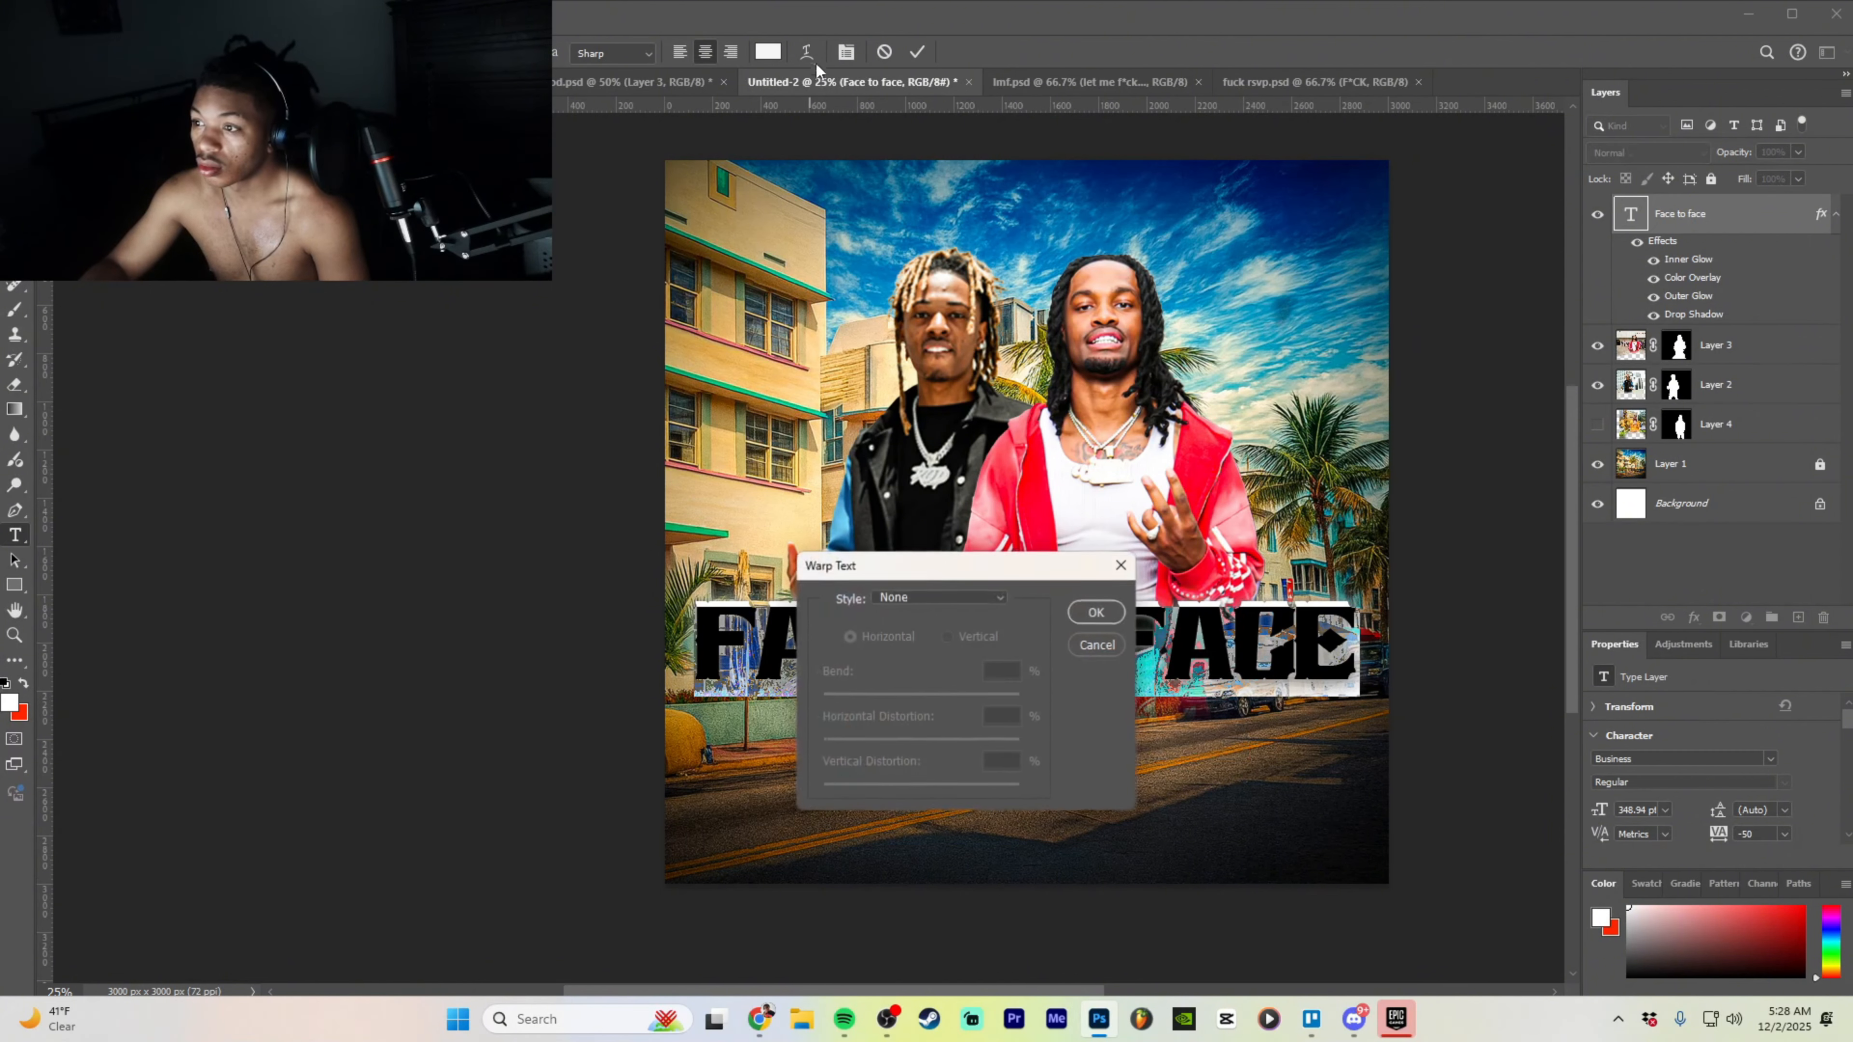
{"action": "left_click", "coordinate": [977, 597]}
{"action": "left_click", "coordinate": [945, 724]}
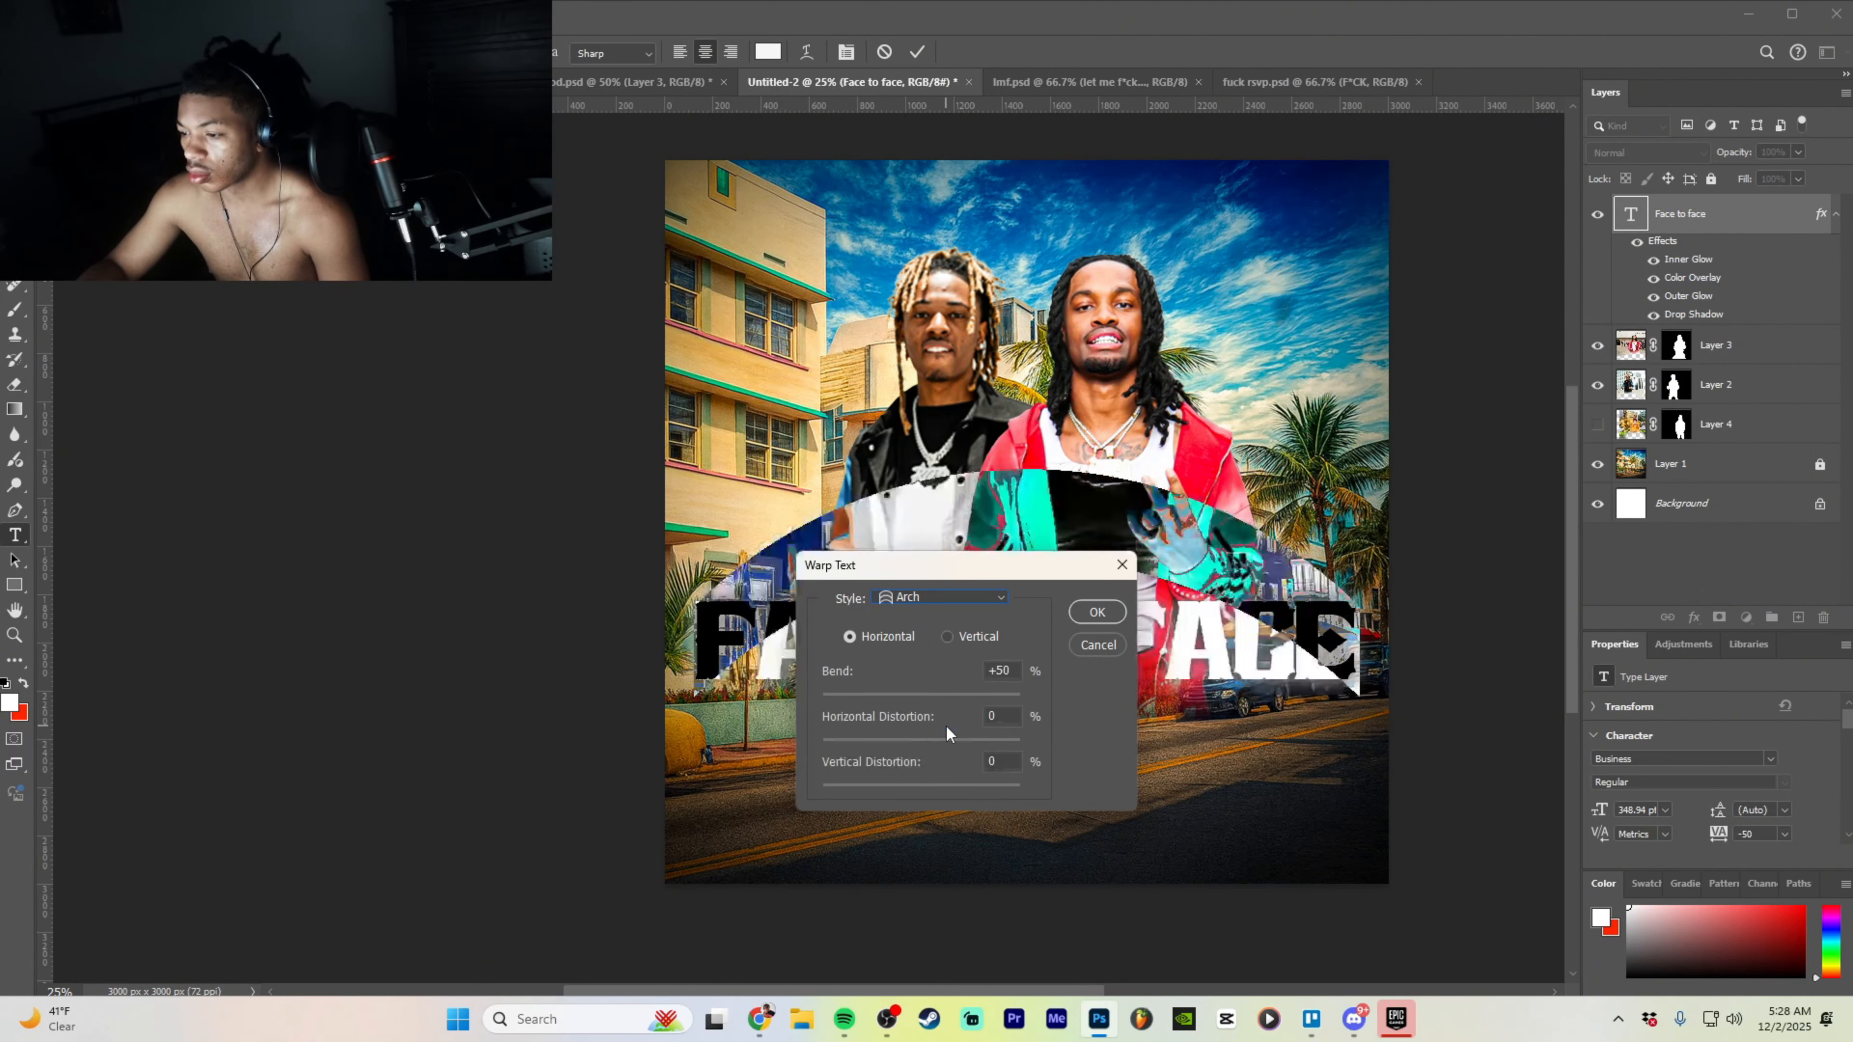
{"action": "left_click_drag", "start_coordinate": [956, 694], "coordinate": [934, 694]}
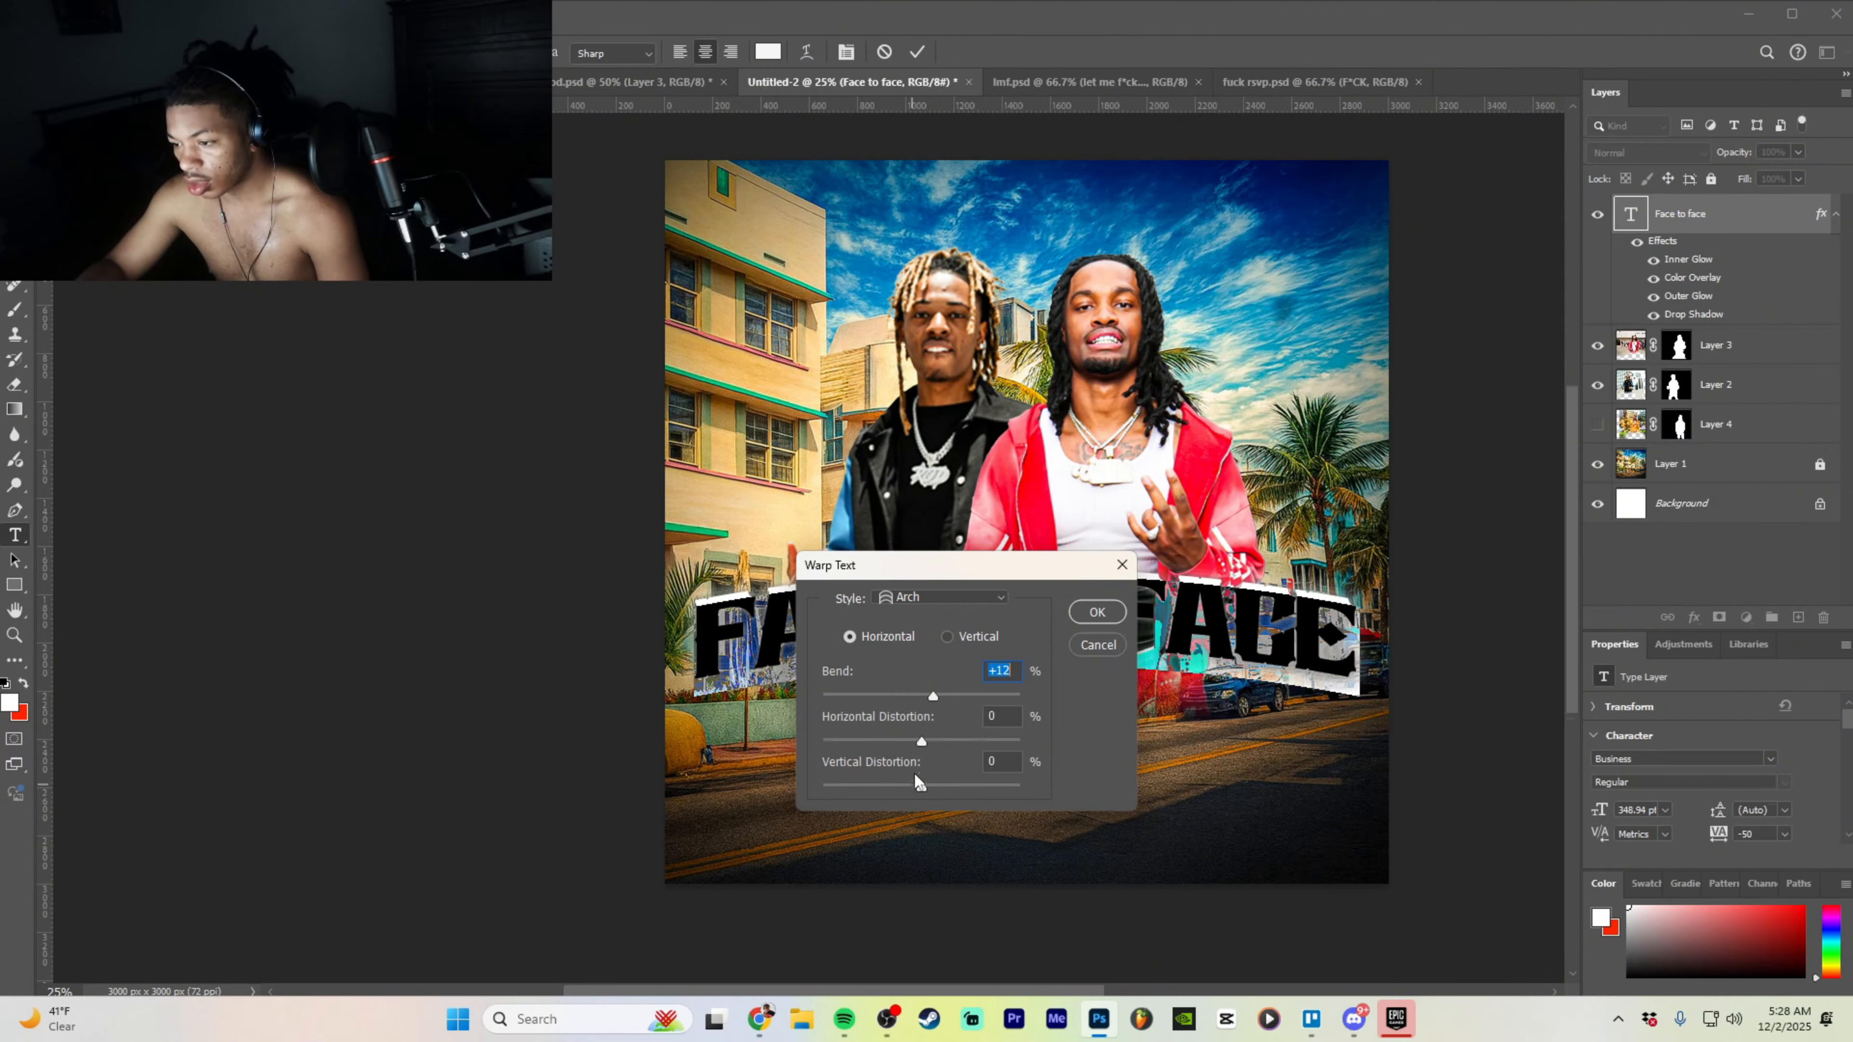
{"action": "left_click_drag", "start_coordinate": [1006, 573], "coordinate": [1084, 752]}
{"action": "left_click", "coordinate": [1181, 792]}
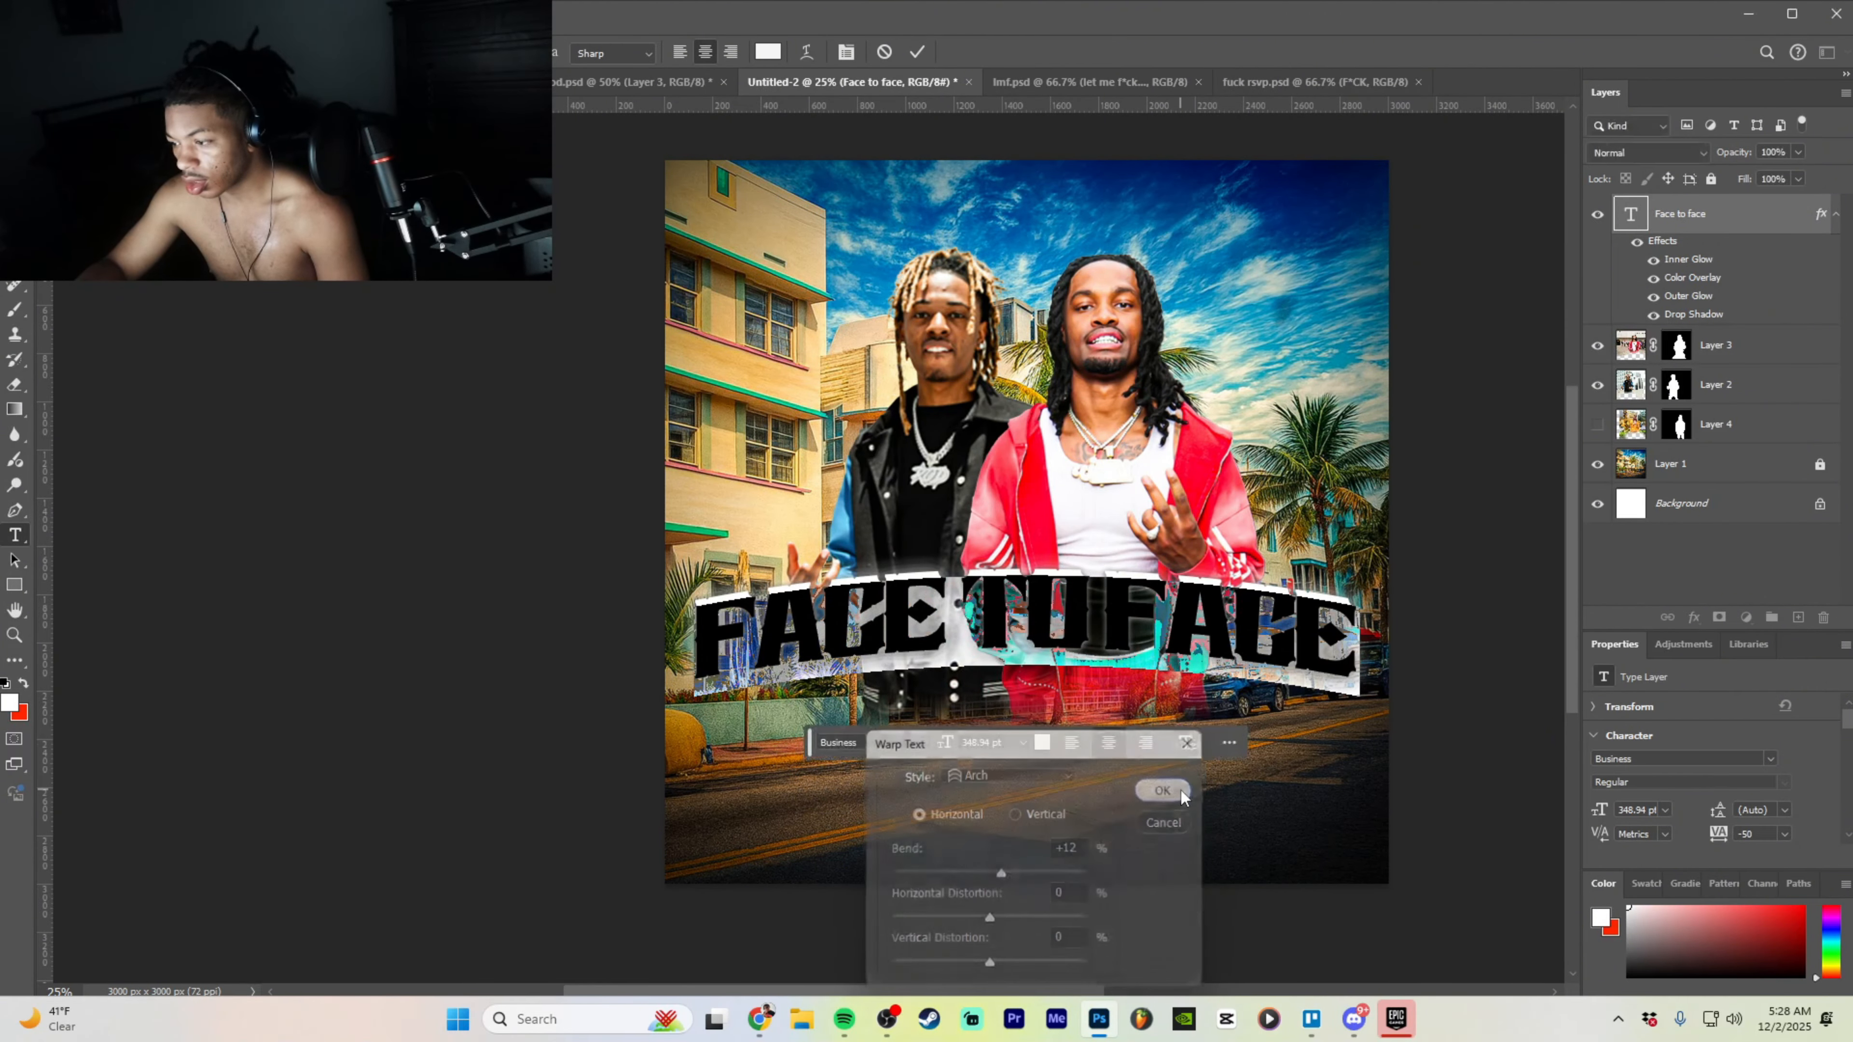
- Move the arched title down and snap it to the centre guide
{"action": "left_click_drag", "start_coordinate": [1214, 633], "coordinate": [1214, 661]}
{"action": "key", "text": "ctrl+t"}
{"action": "left_click_drag", "start_coordinate": [1015, 606], "coordinate": [1080, 737]}
- Confirm the title's position and retype the duplicated text layer as VIDEO SHOOT
{"action": "left_click", "coordinate": [1146, 751]}
{"action": "double_click", "coordinate": [1030, 730]}
{"action": "type", "text": "V"}
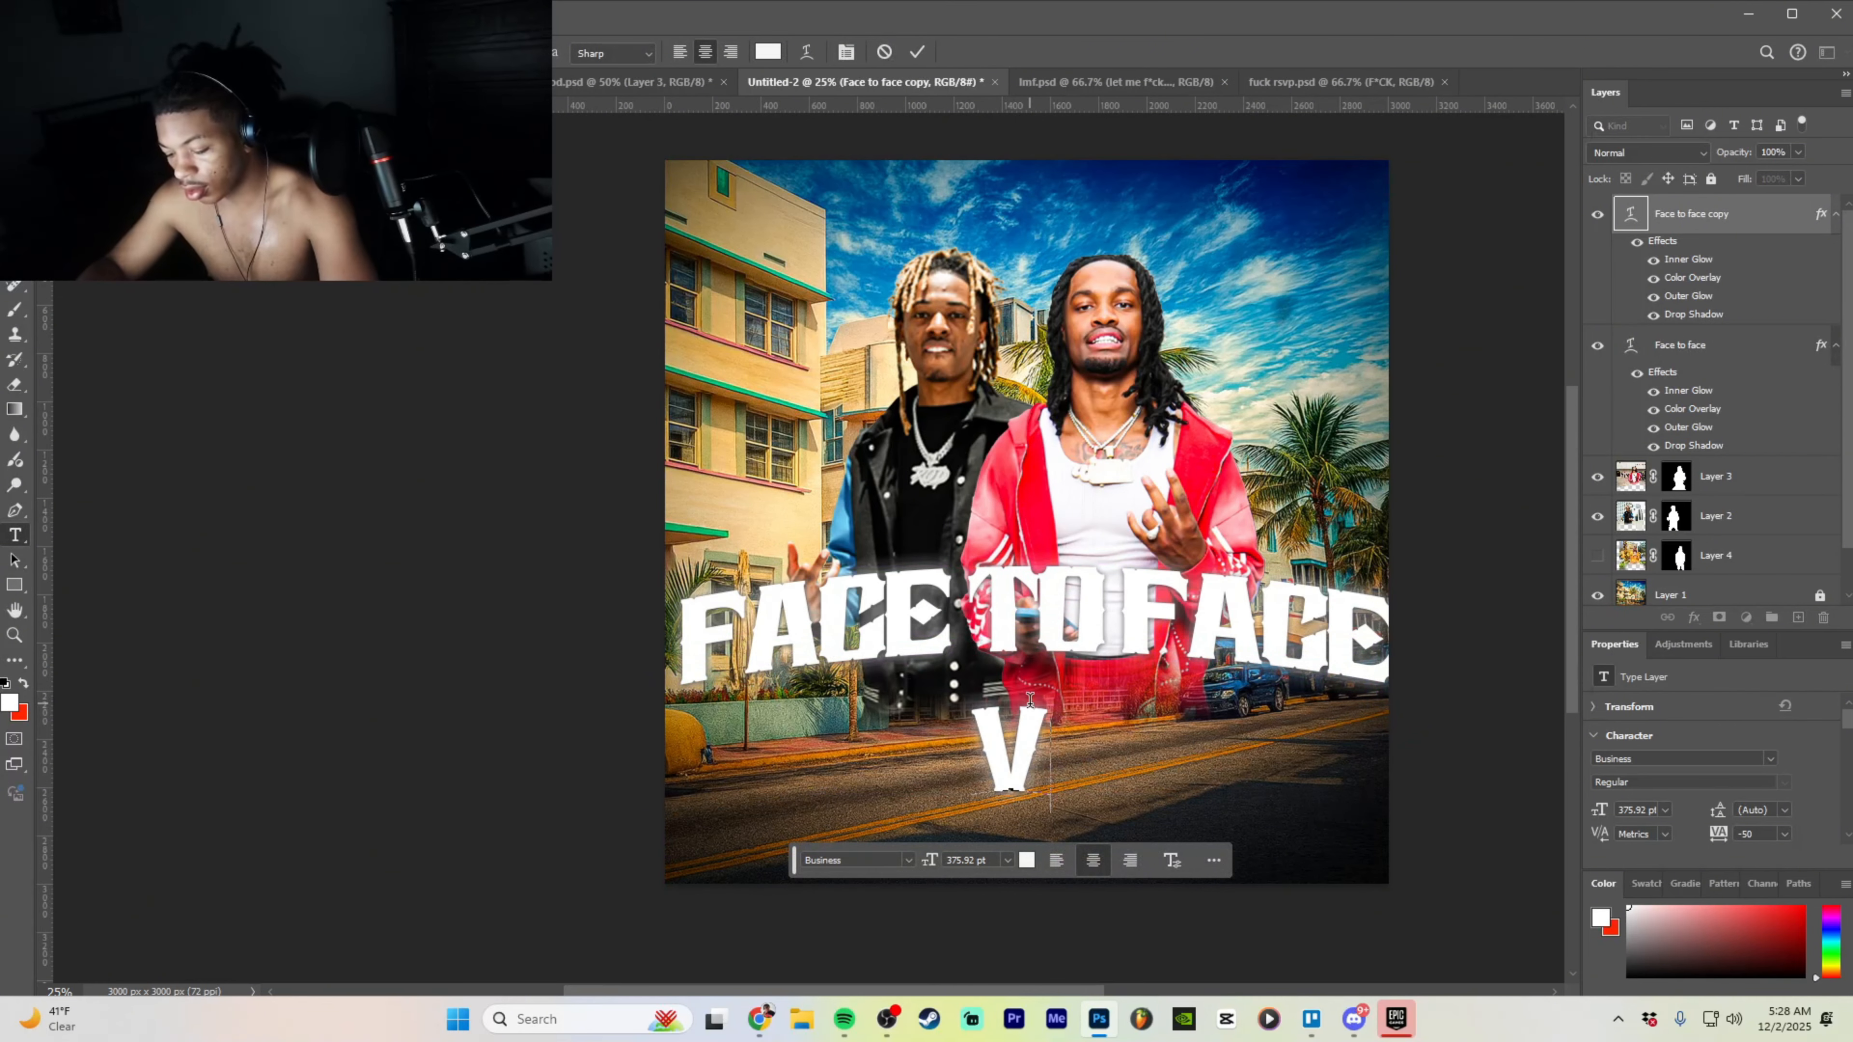
{"action": "type", "text": "IDEO SHOOT"}
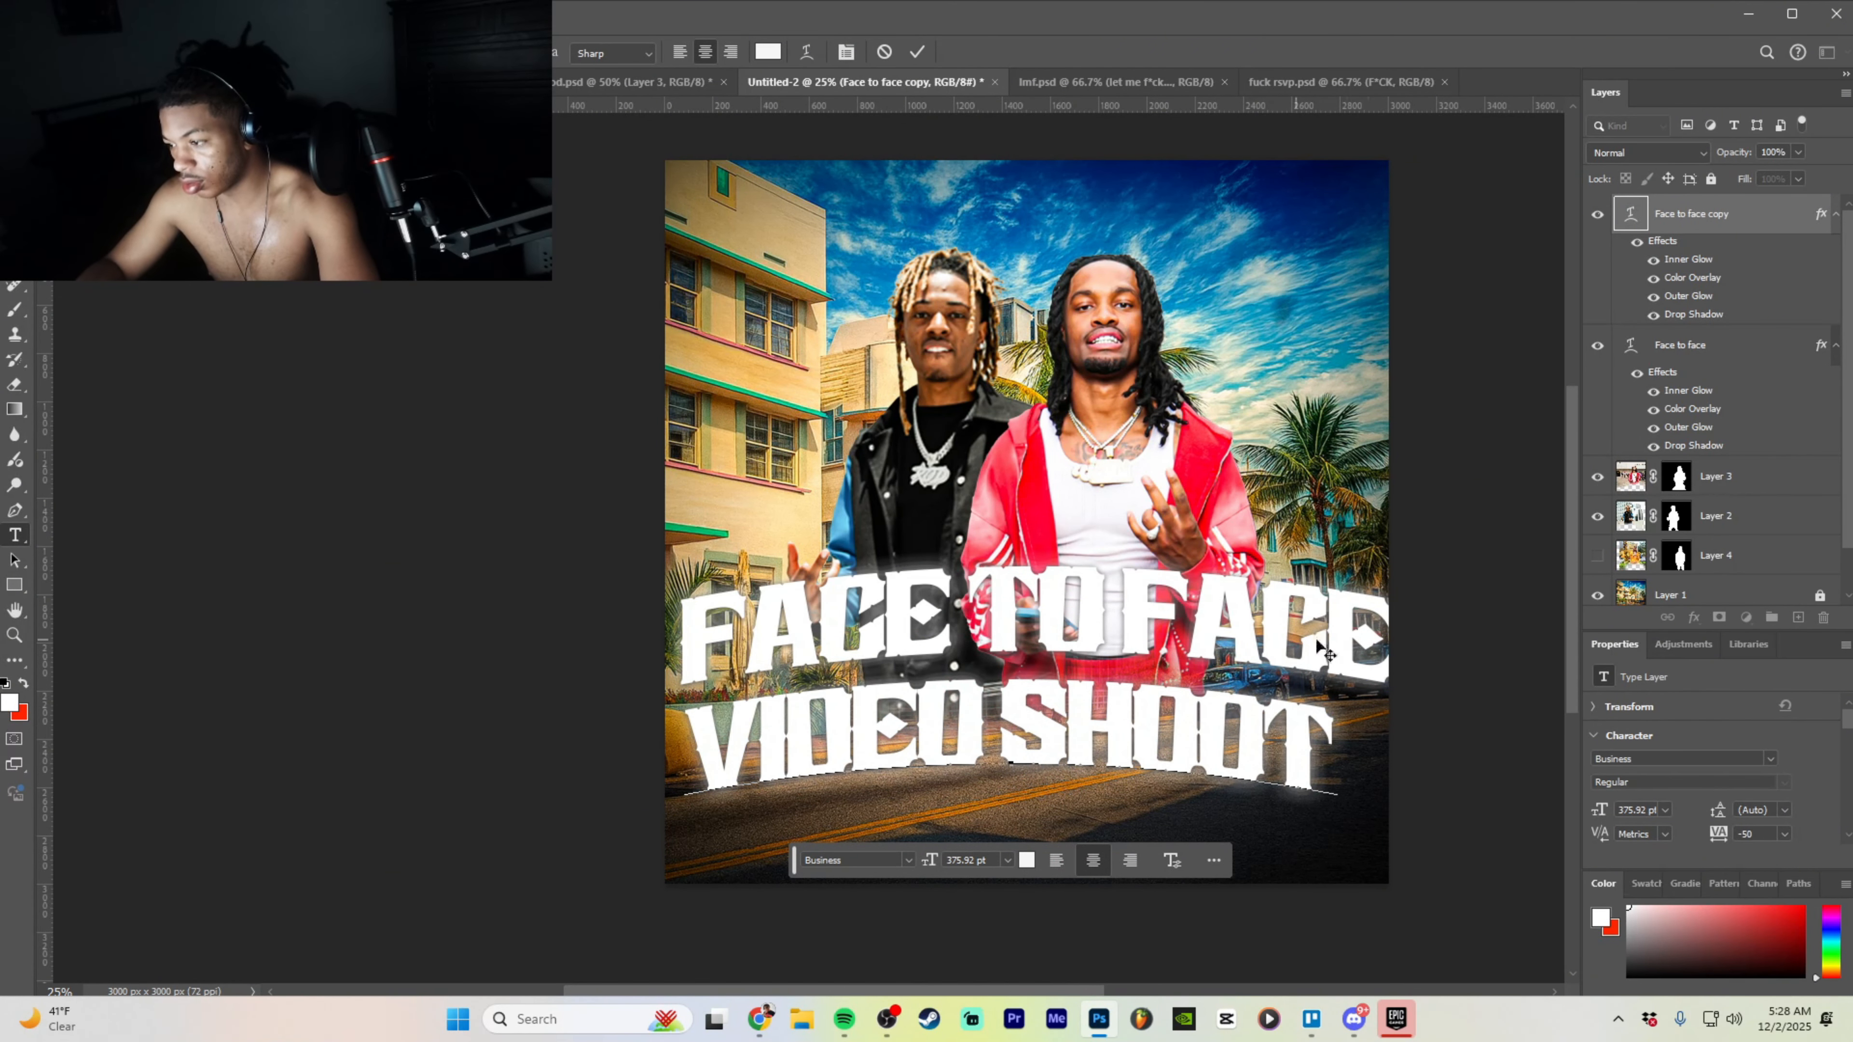
{"action": "key", "text": "ctrl+Return"}
- Scale VIDEO SHOOT down to 280.39 pt, centre it under FACE TO FACE, and open the font list
{"action": "key", "text": "ctrl+t"}
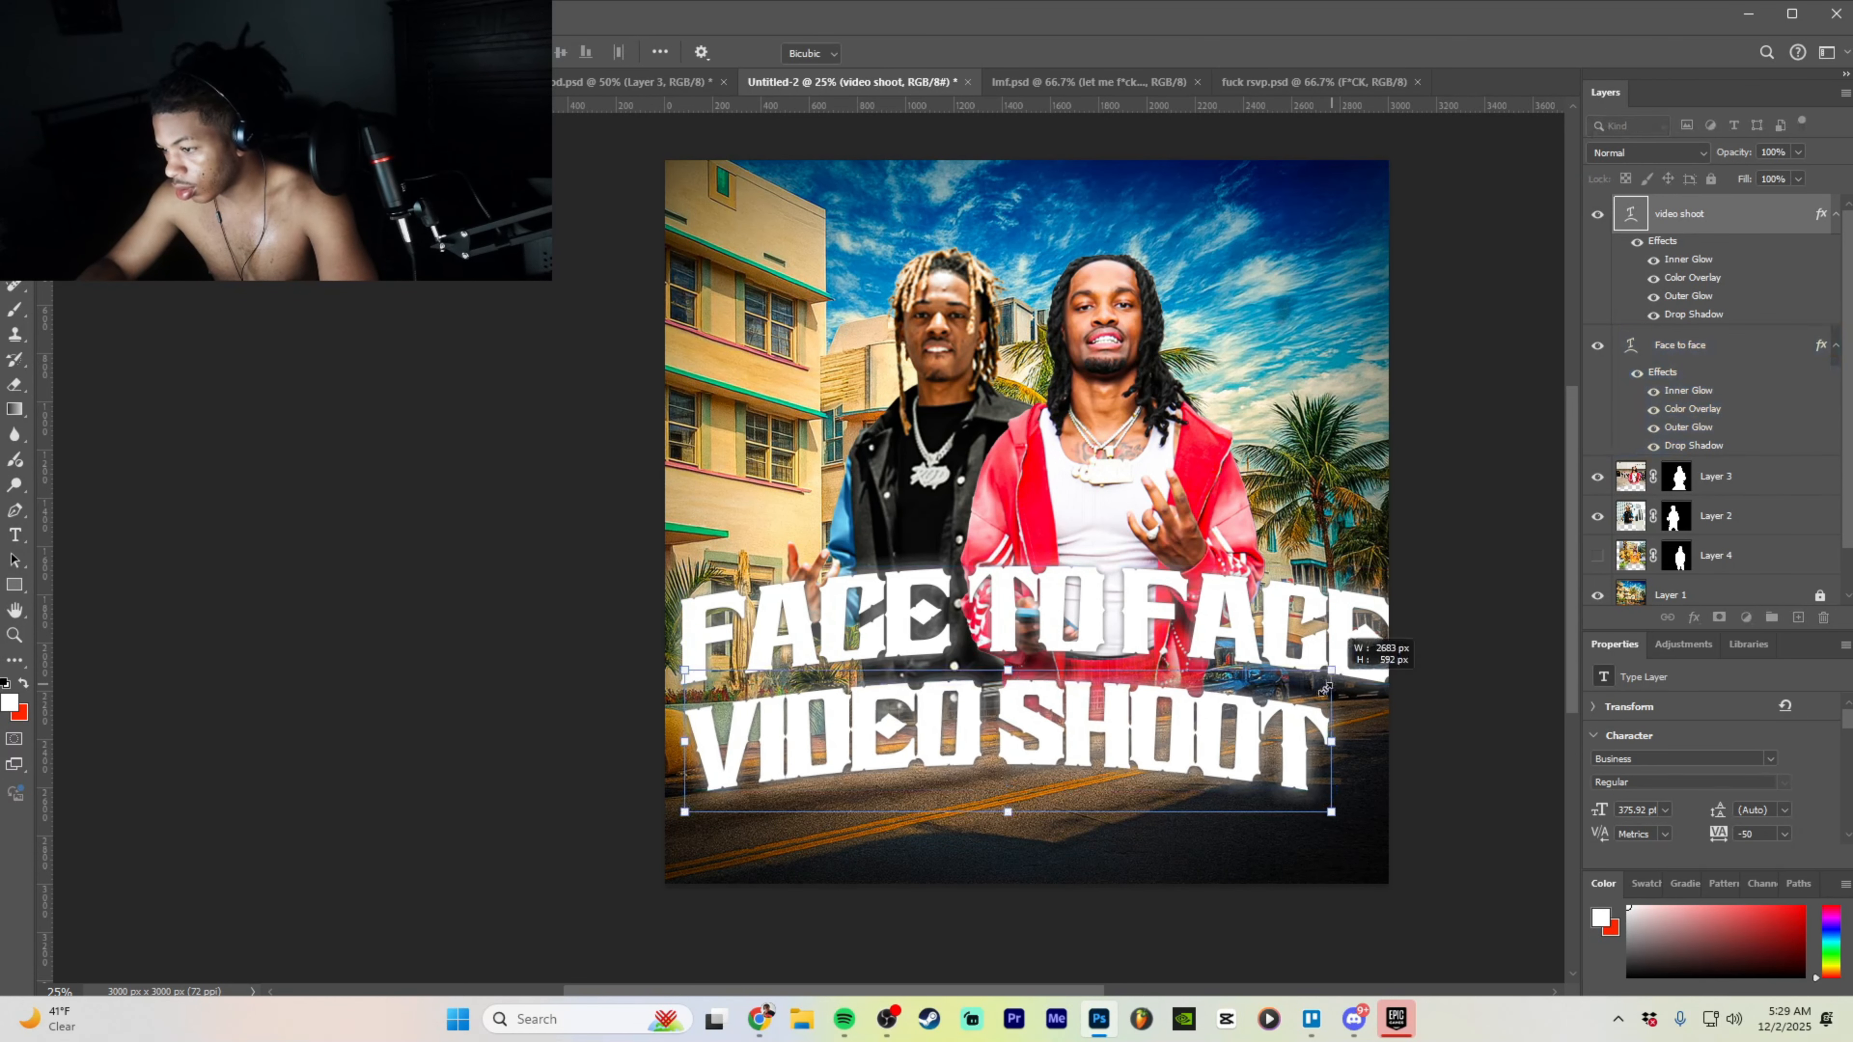
{"action": "left_click_drag", "start_coordinate": [1335, 669], "coordinate": [1222, 694]}
{"action": "left_click_drag", "start_coordinate": [1035, 763], "coordinate": [1208, 710]}
{"action": "left_click", "coordinate": [1142, 830]}
{"action": "left_click_drag", "start_coordinate": [1296, 661], "coordinate": [1190, 695]}
{"action": "left_click", "coordinate": [1145, 807]}
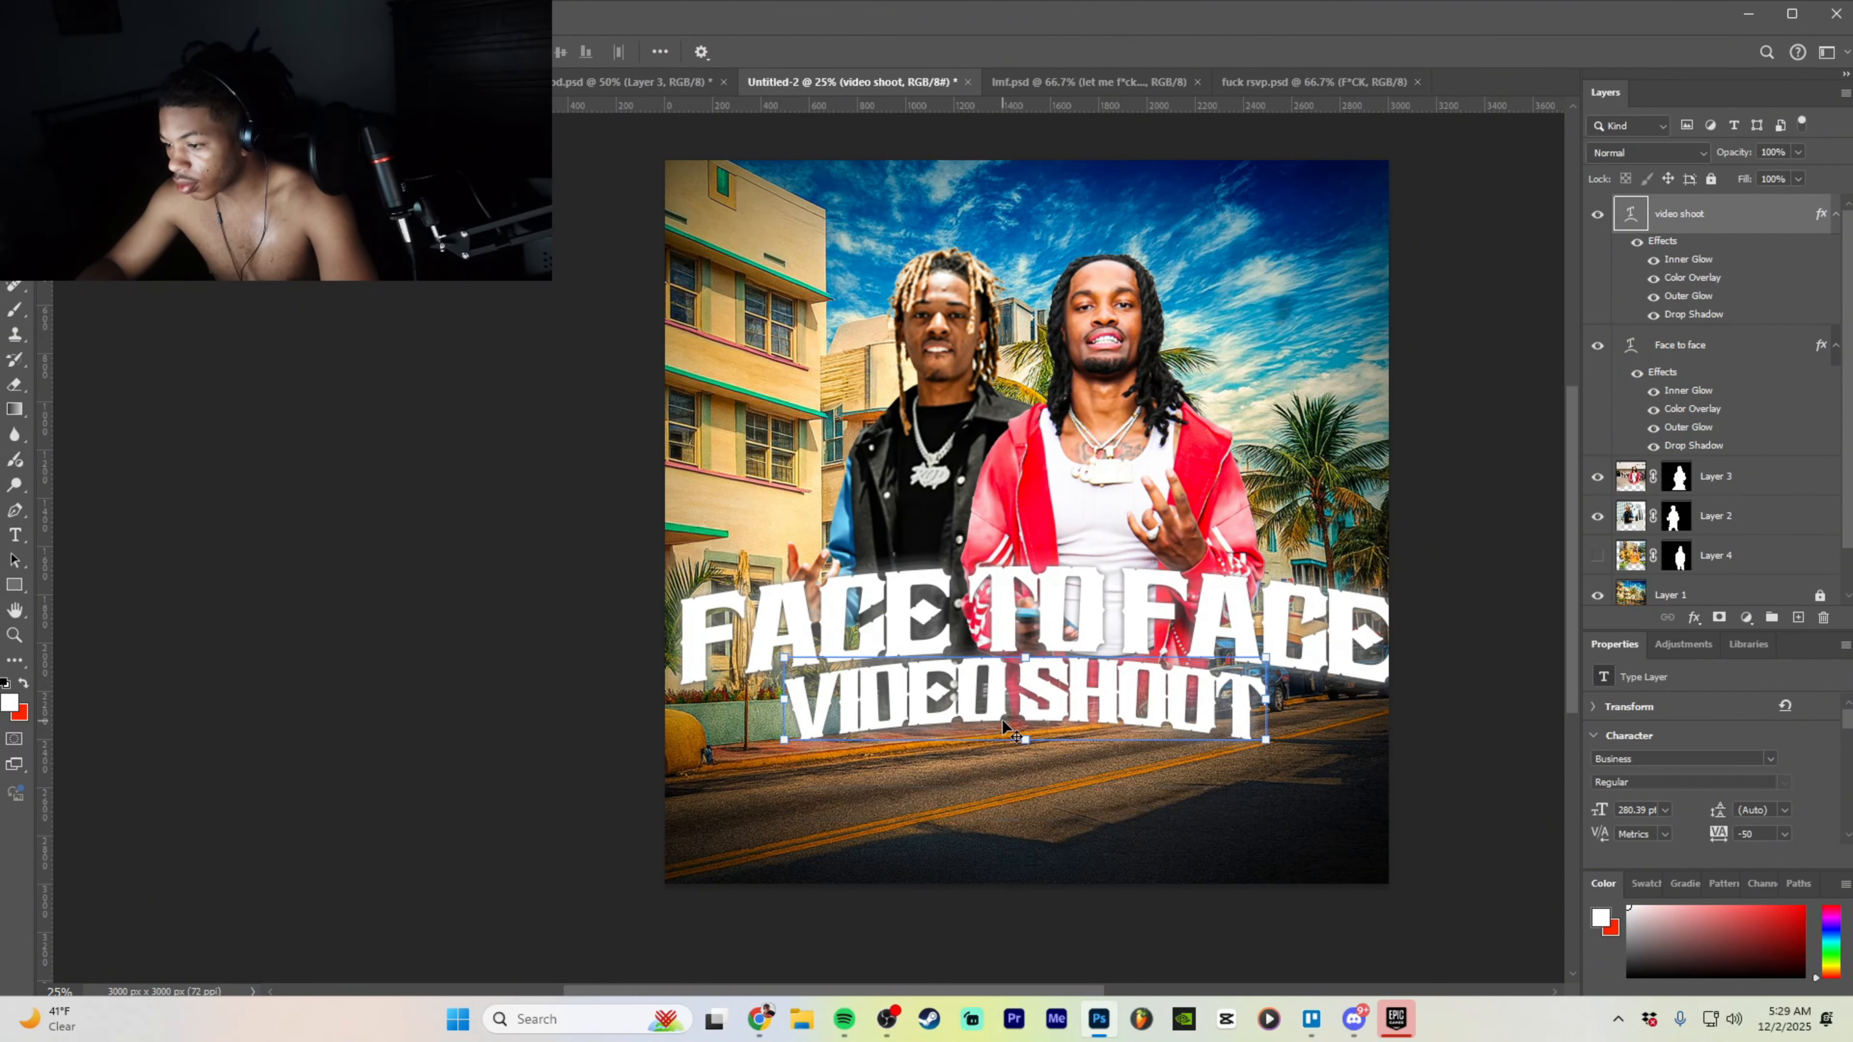
{"action": "double_click", "coordinate": [1159, 719]}
{"action": "left_click", "coordinate": [923, 803]}
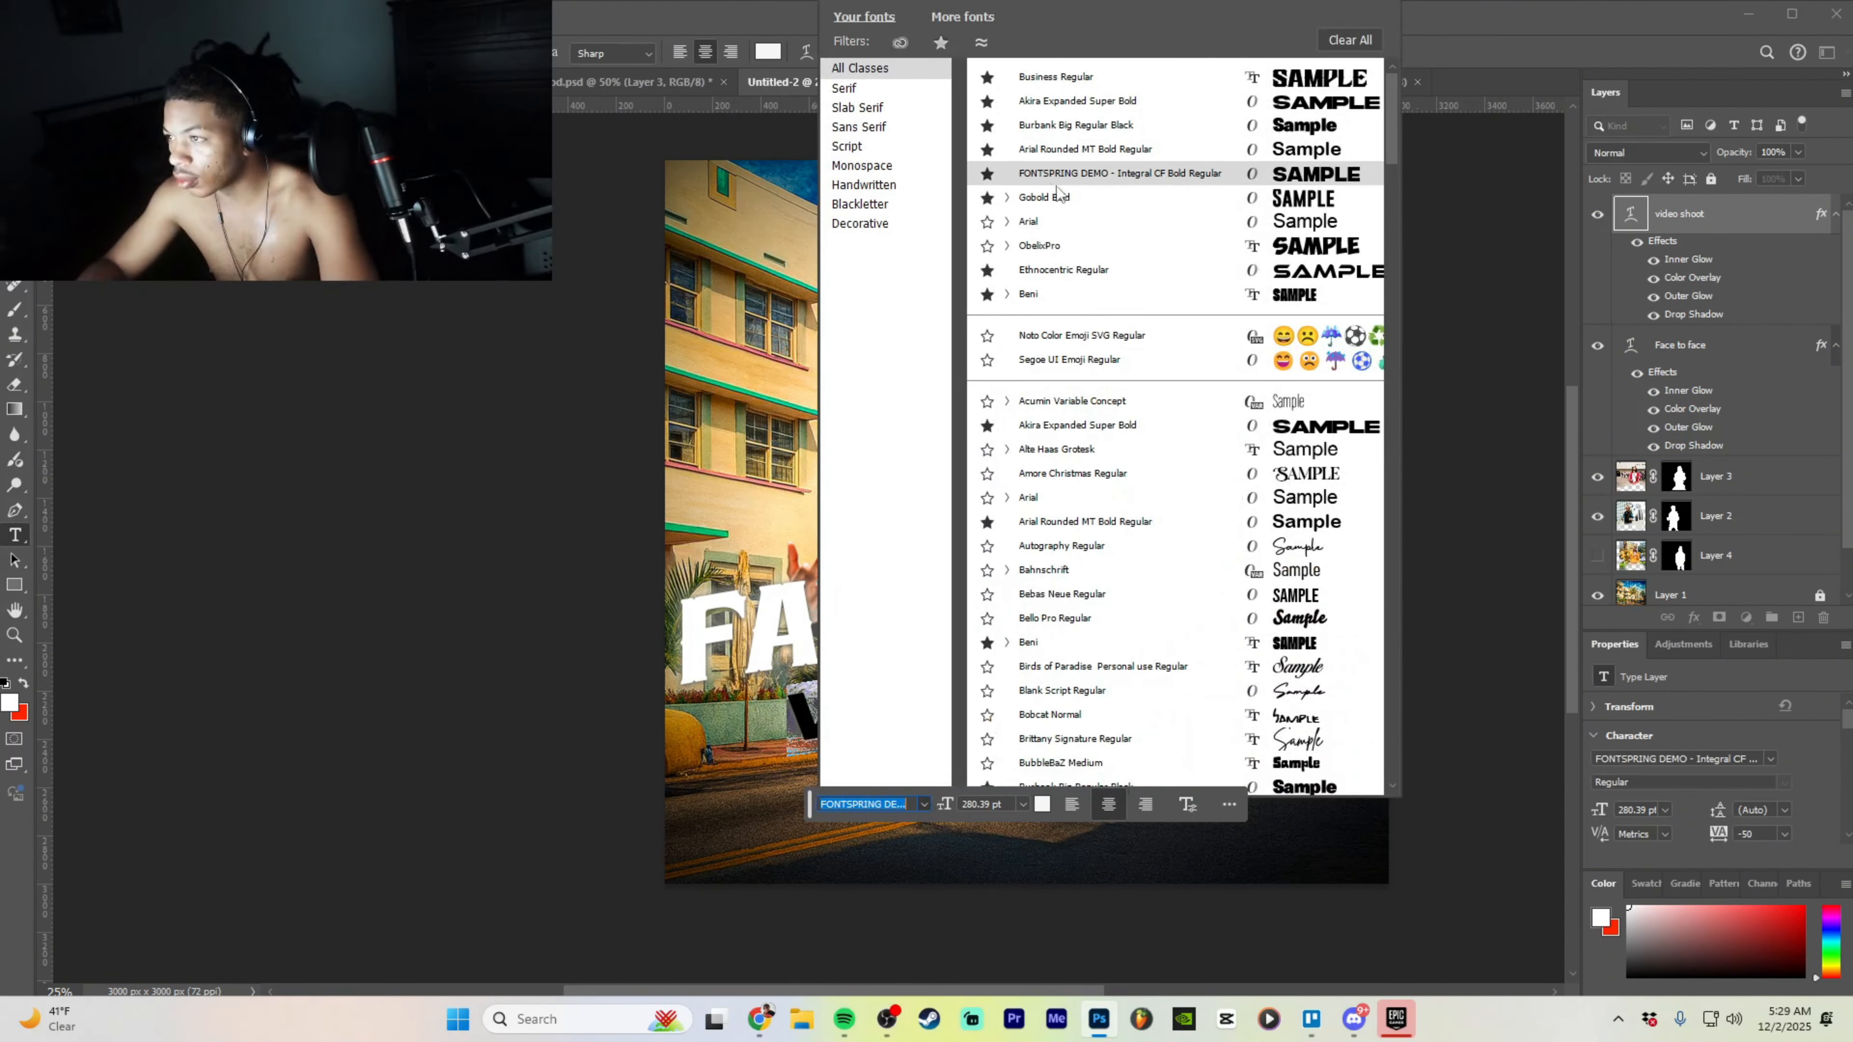
- Try Gobold Bold and then Burbank Big Regular Black on the VIDEO SHOOT text
{"action": "left_click", "coordinate": [1044, 197]}
{"action": "key", "text": "ctrl+Return"}
{"action": "key", "text": "v"}
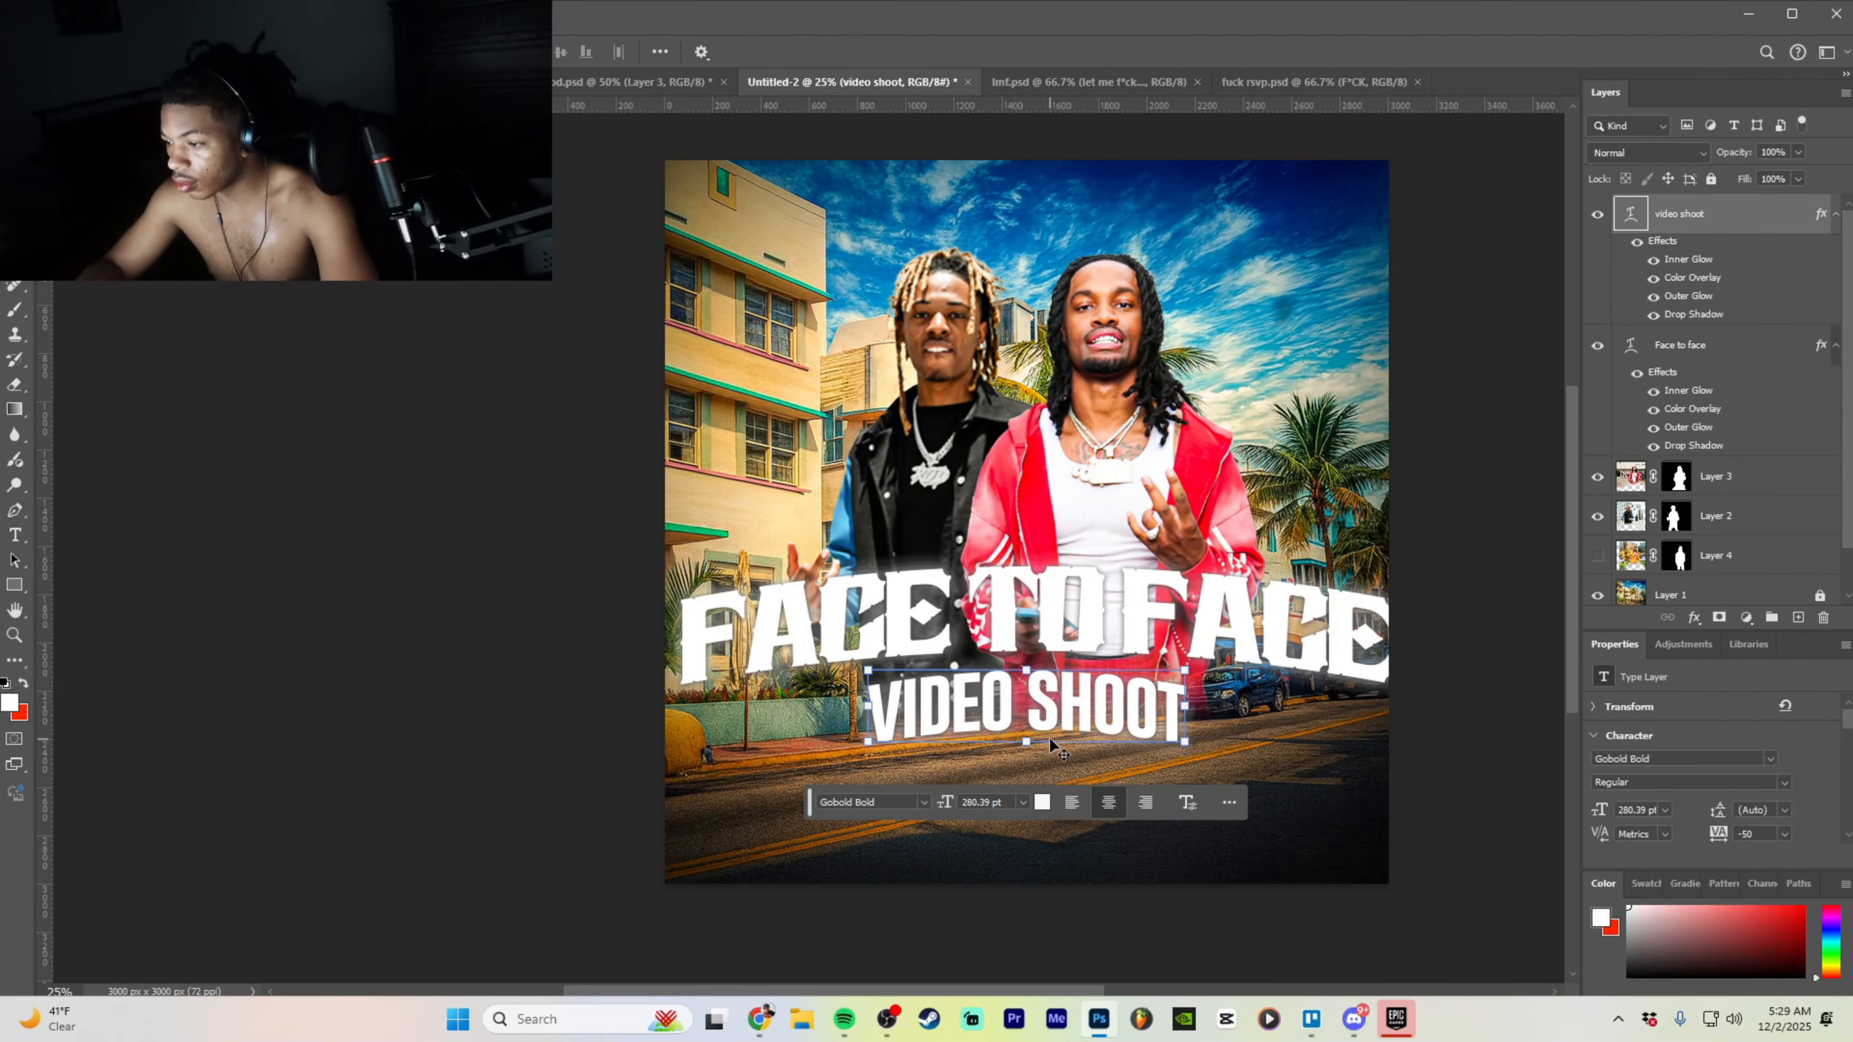
{"action": "double_click", "coordinate": [1073, 719]}
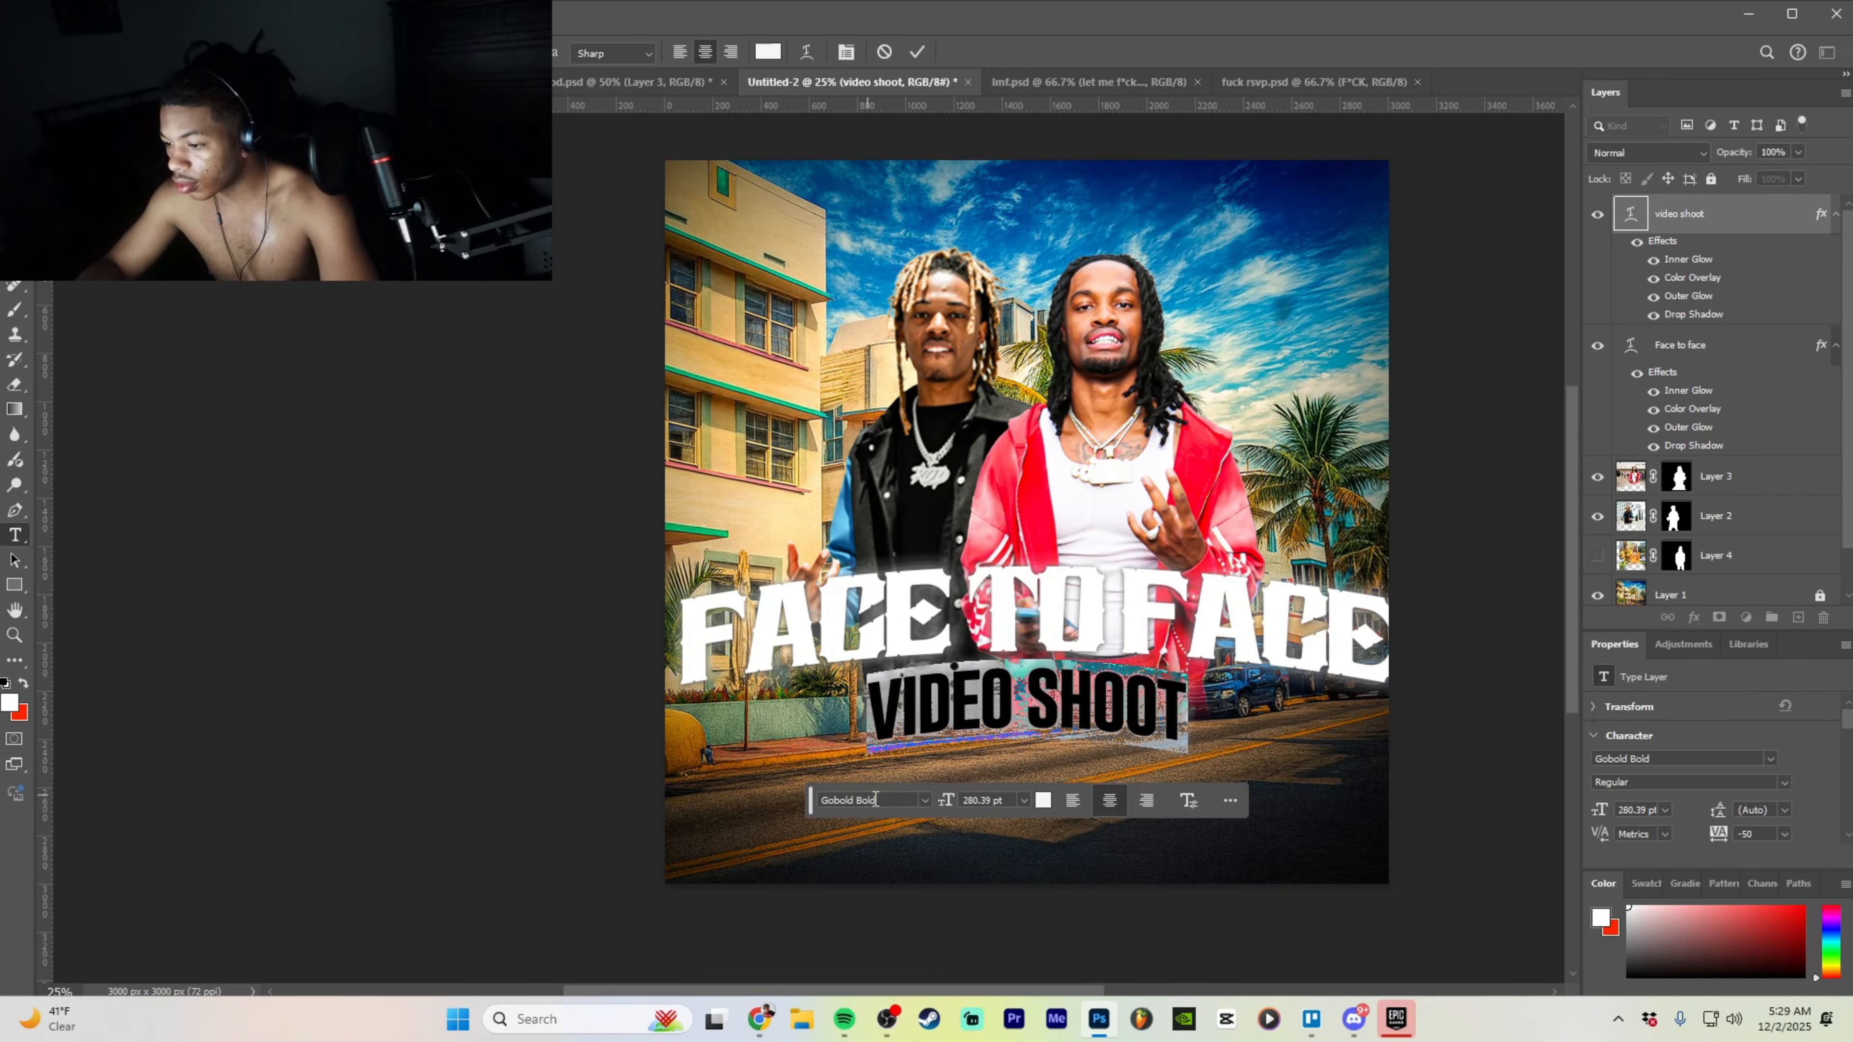
{"action": "left_click", "coordinate": [924, 803]}
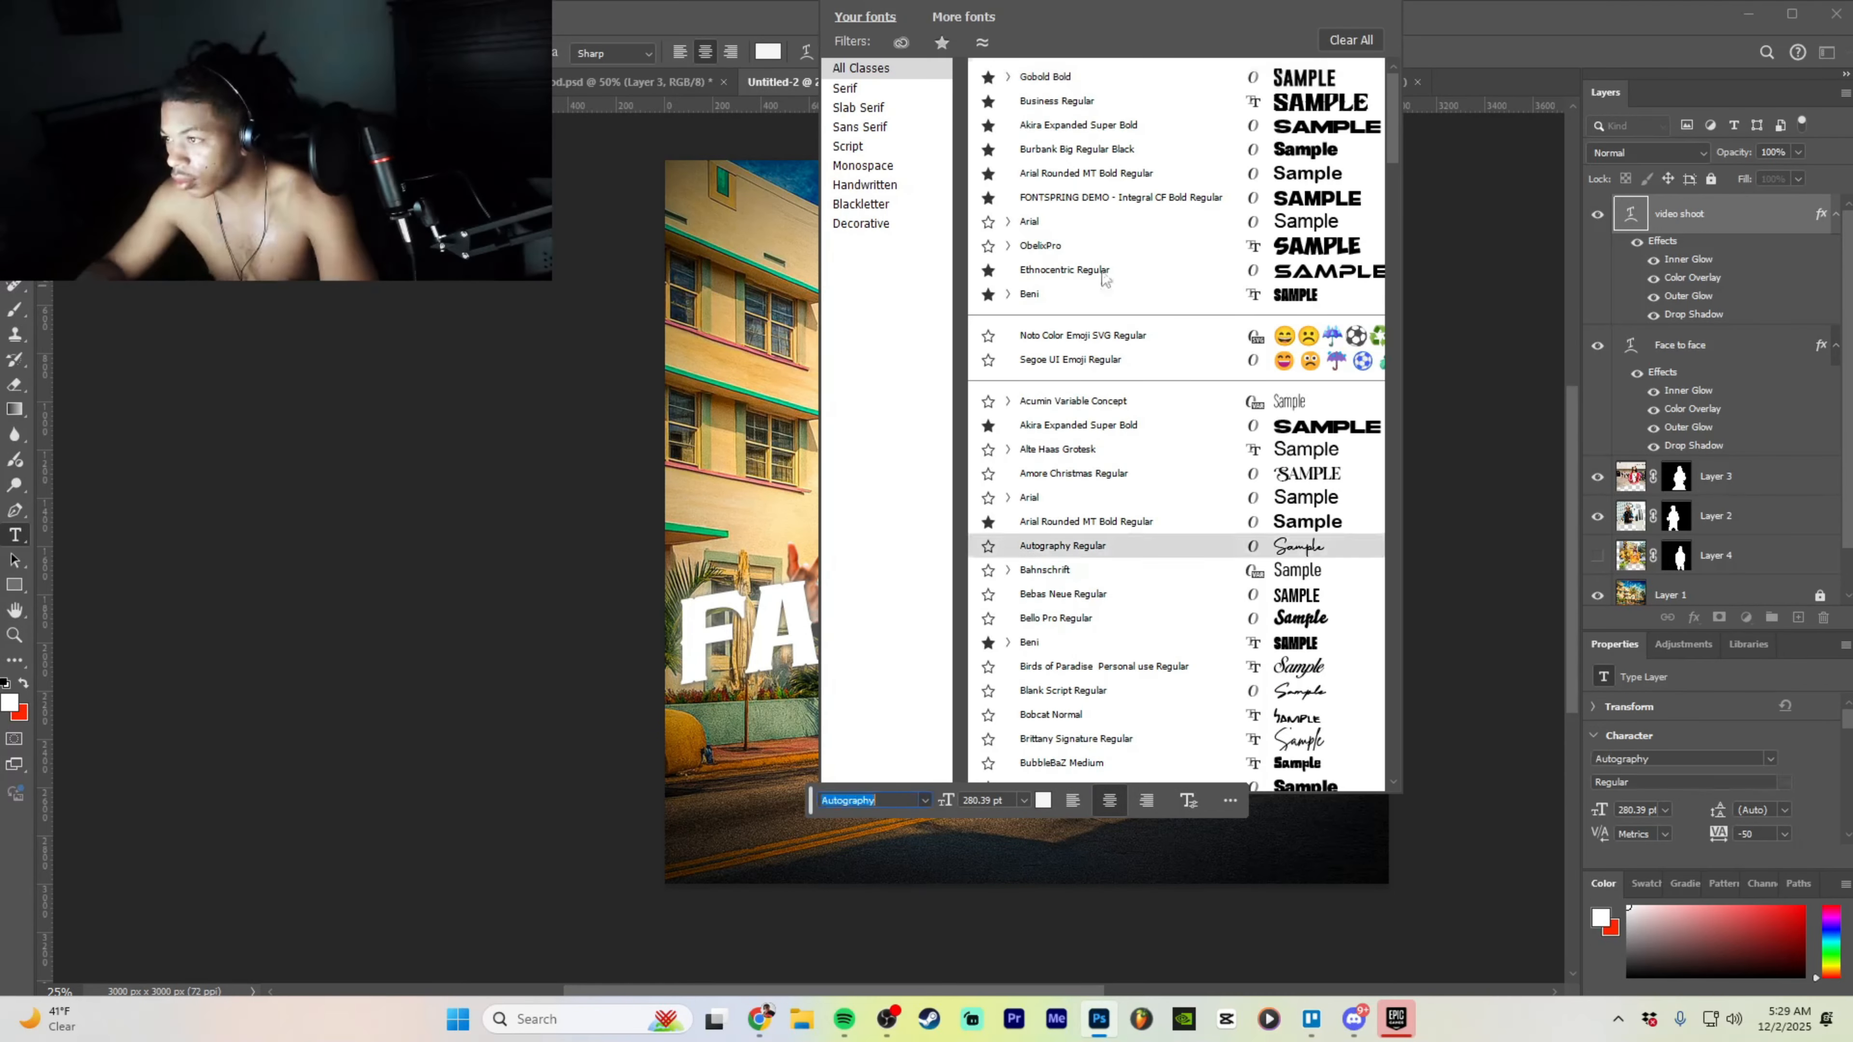
{"action": "left_click", "coordinate": [1058, 133]}
{"action": "left_click", "coordinate": [1460, 444]}
{"action": "key", "text": "v"}
- Apply Akira Expanded Super Bold to VIDEO SHOOT and nudge it right to centre it
{"action": "double_click", "coordinate": [1072, 728]}
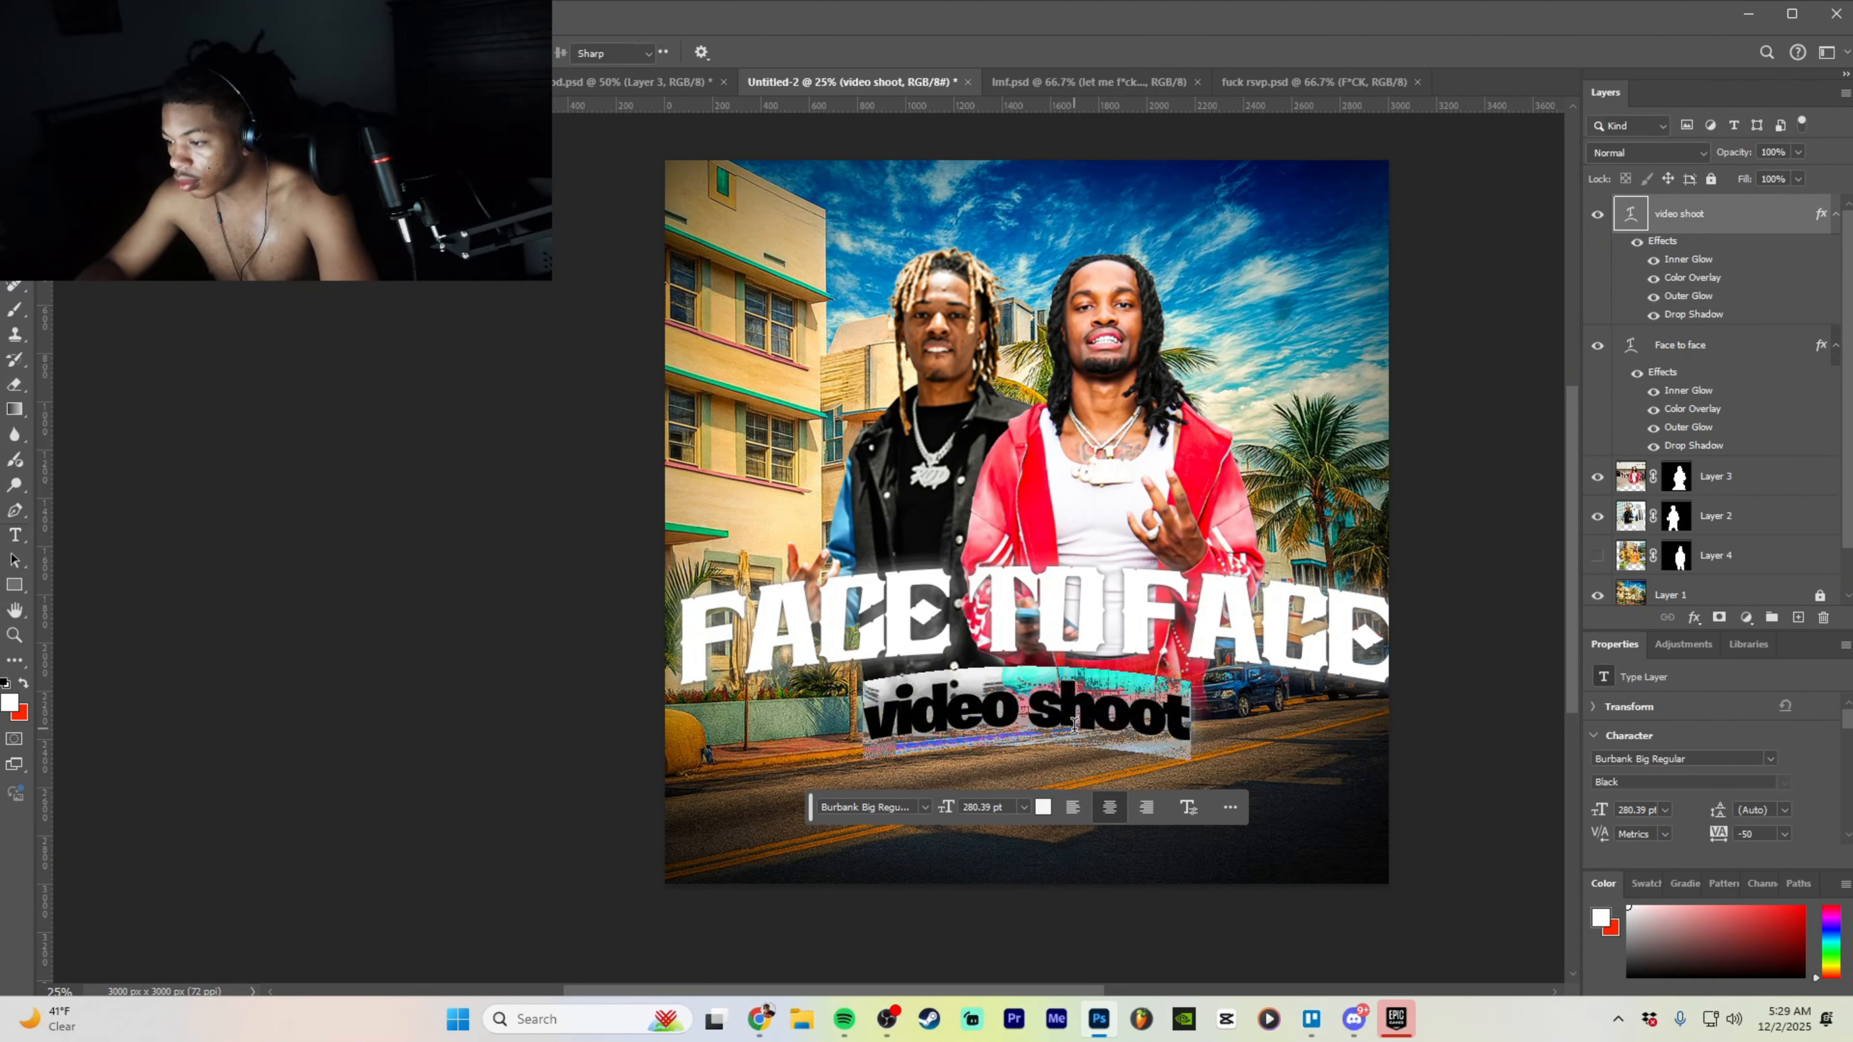
{"action": "left_click", "coordinate": [1054, 718]}
{"action": "left_click_drag", "start_coordinate": [868, 727], "coordinate": [1142, 711]}
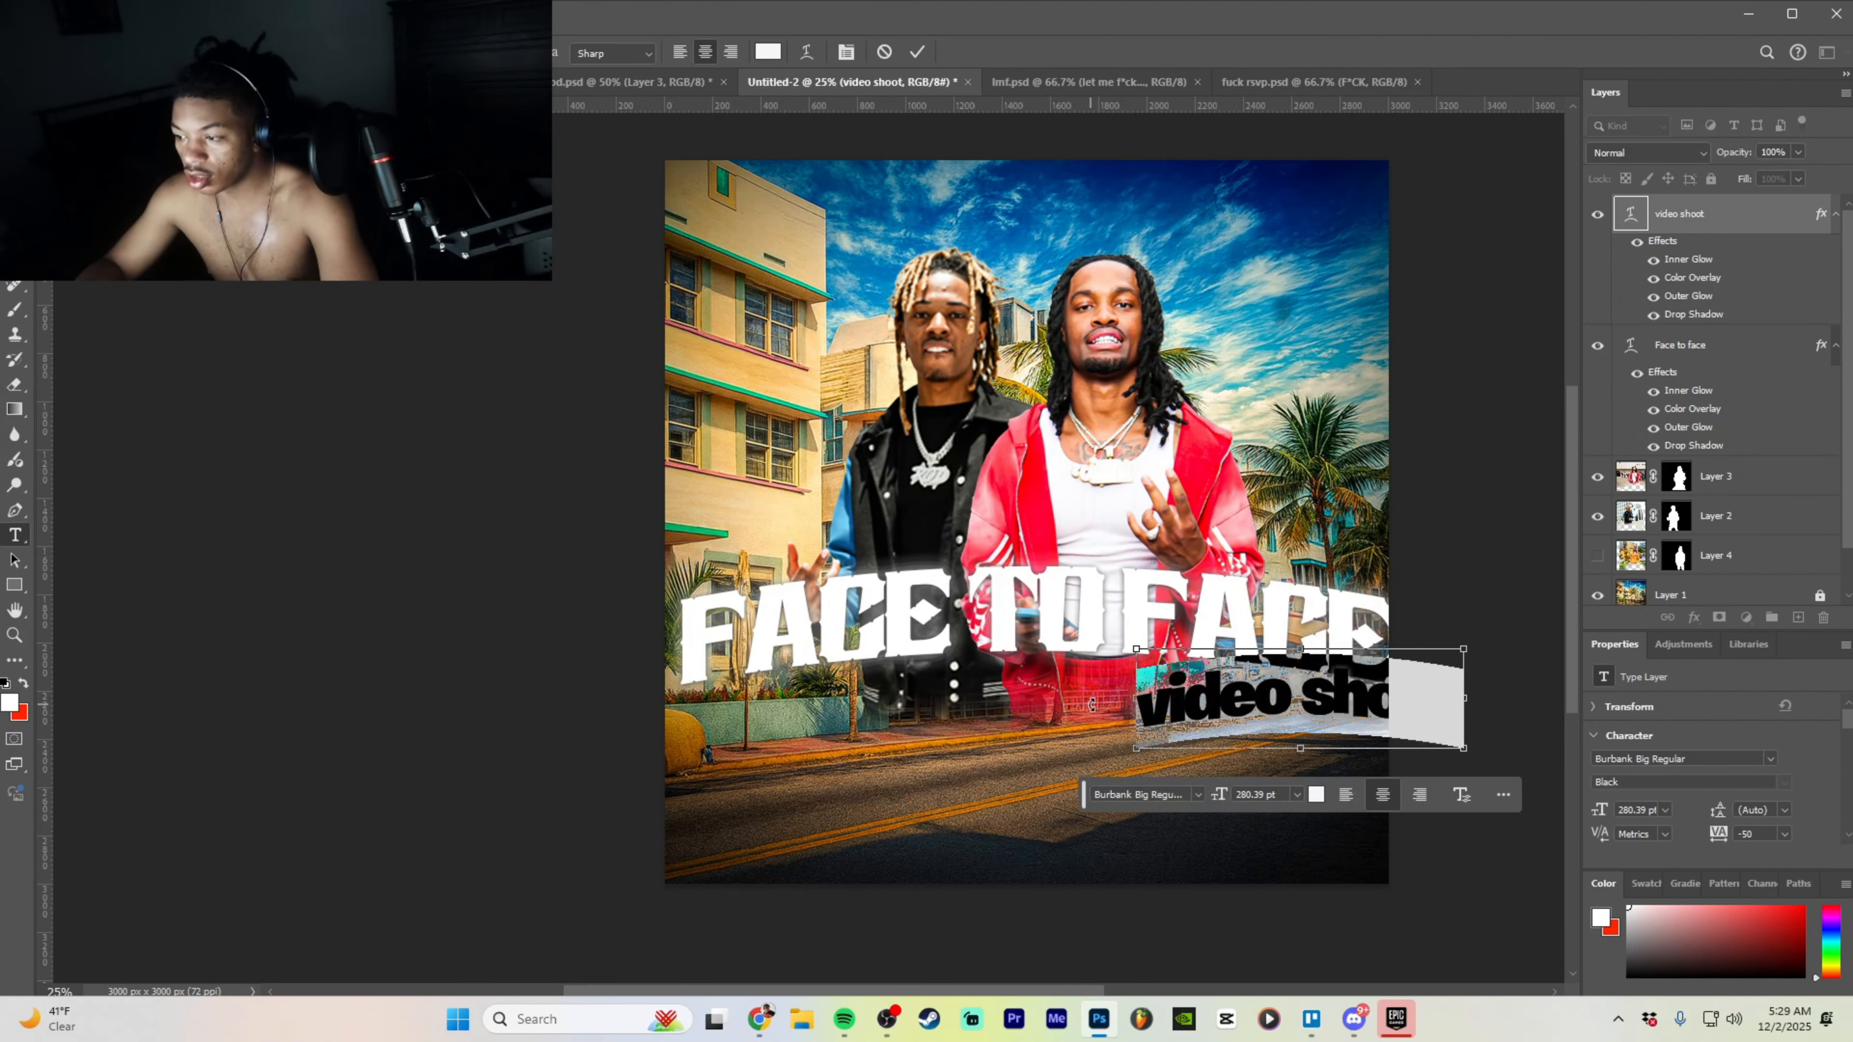
{"action": "key", "text": "Escape"}
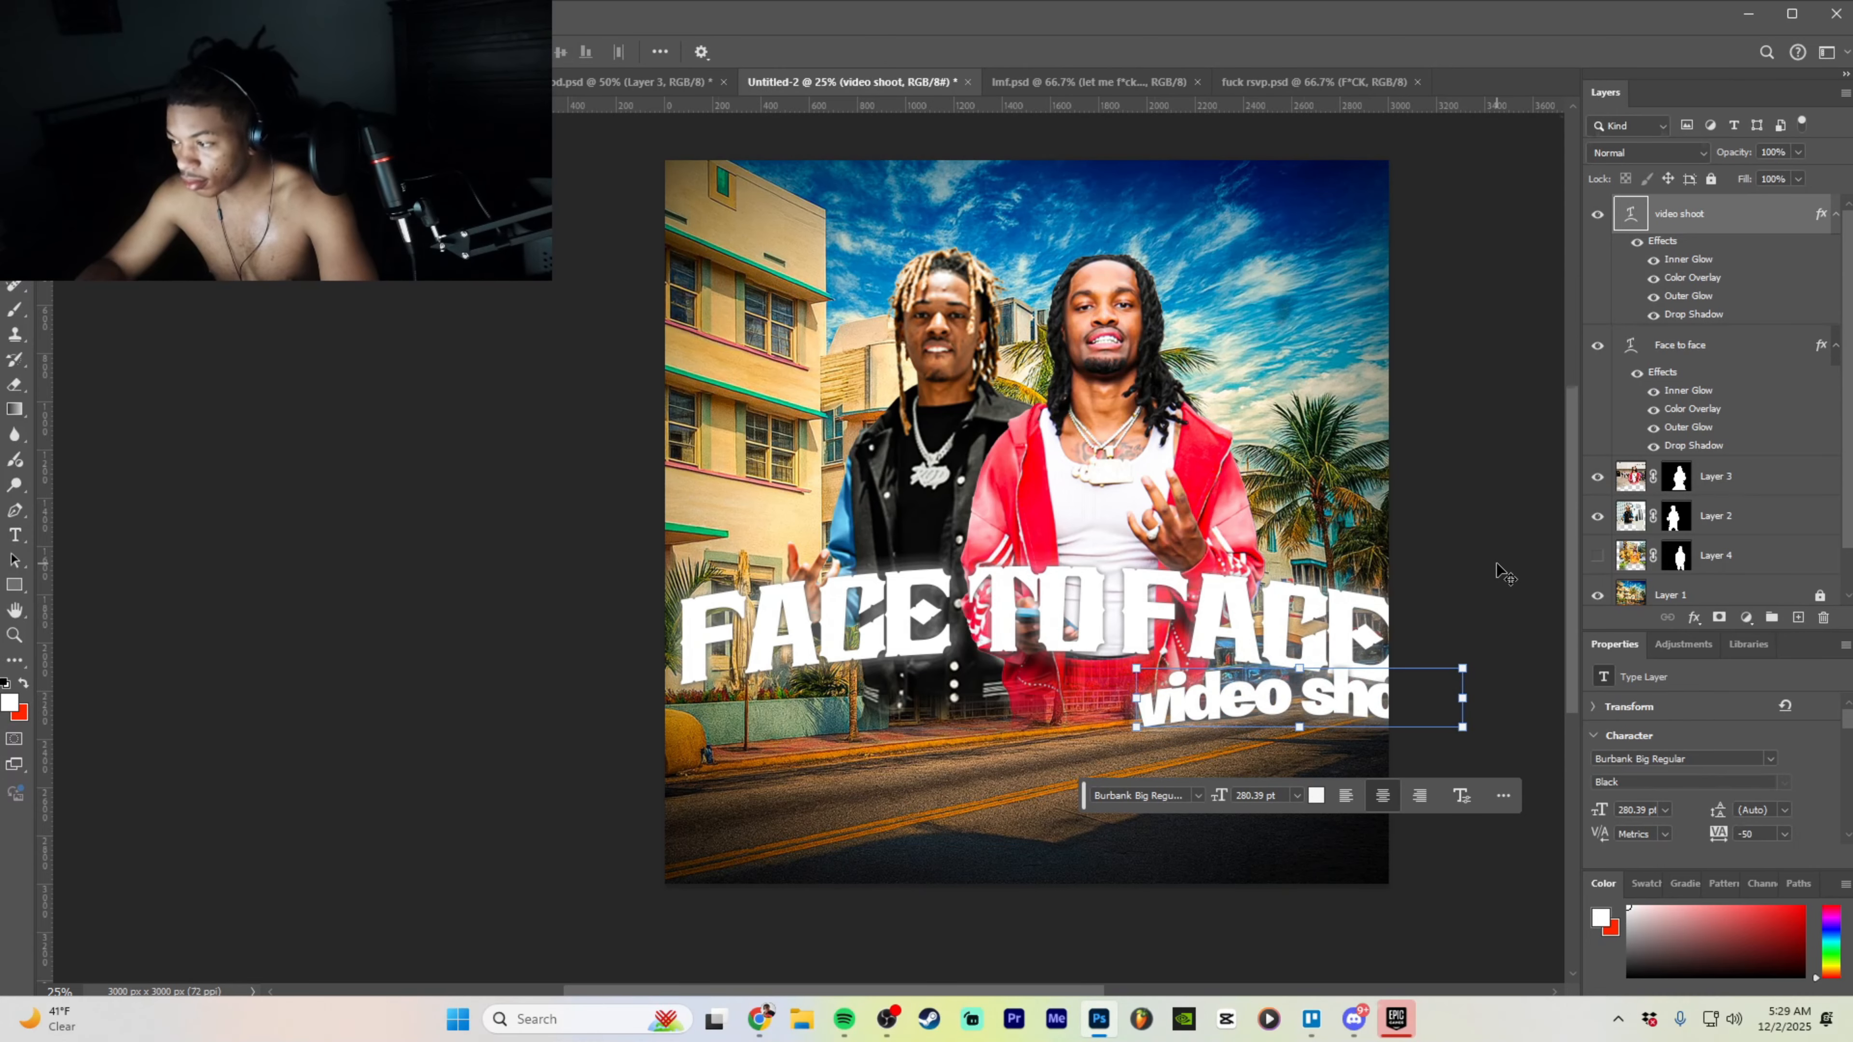
{"action": "double_click", "coordinate": [1006, 722]}
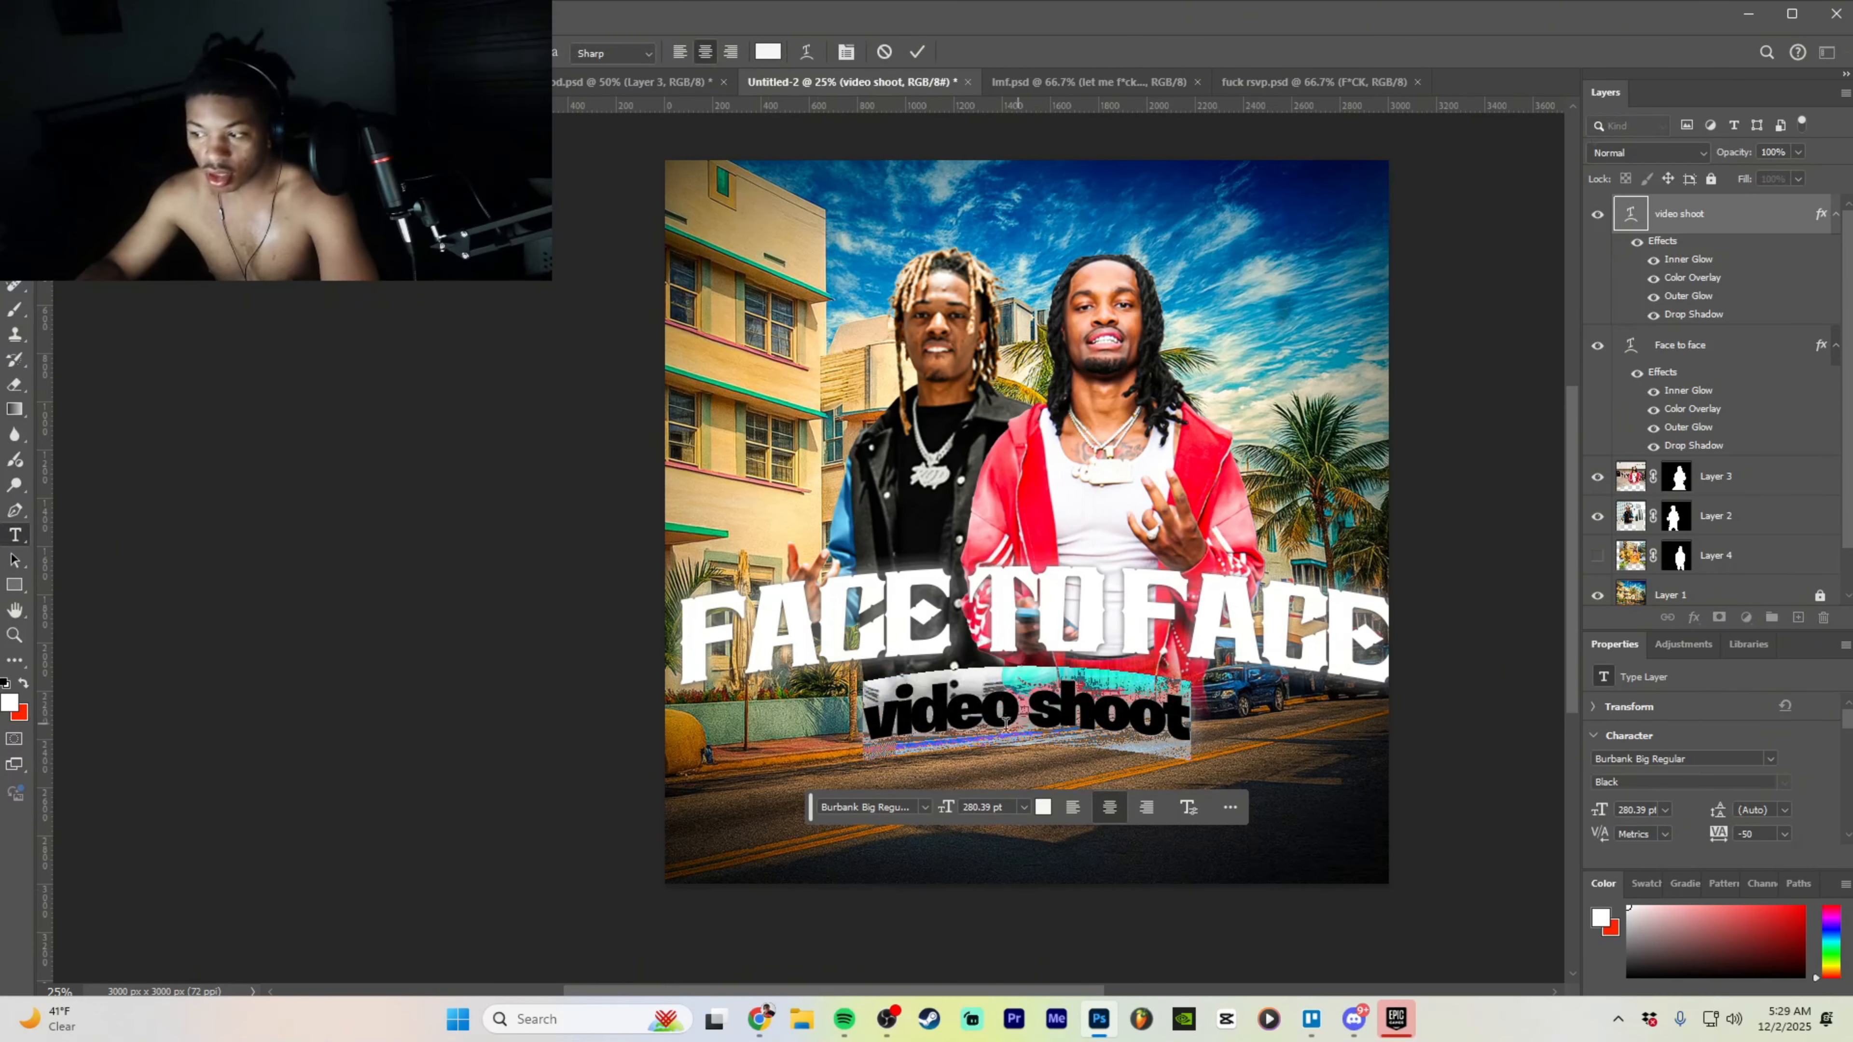
{"action": "left_click", "coordinate": [924, 807]}
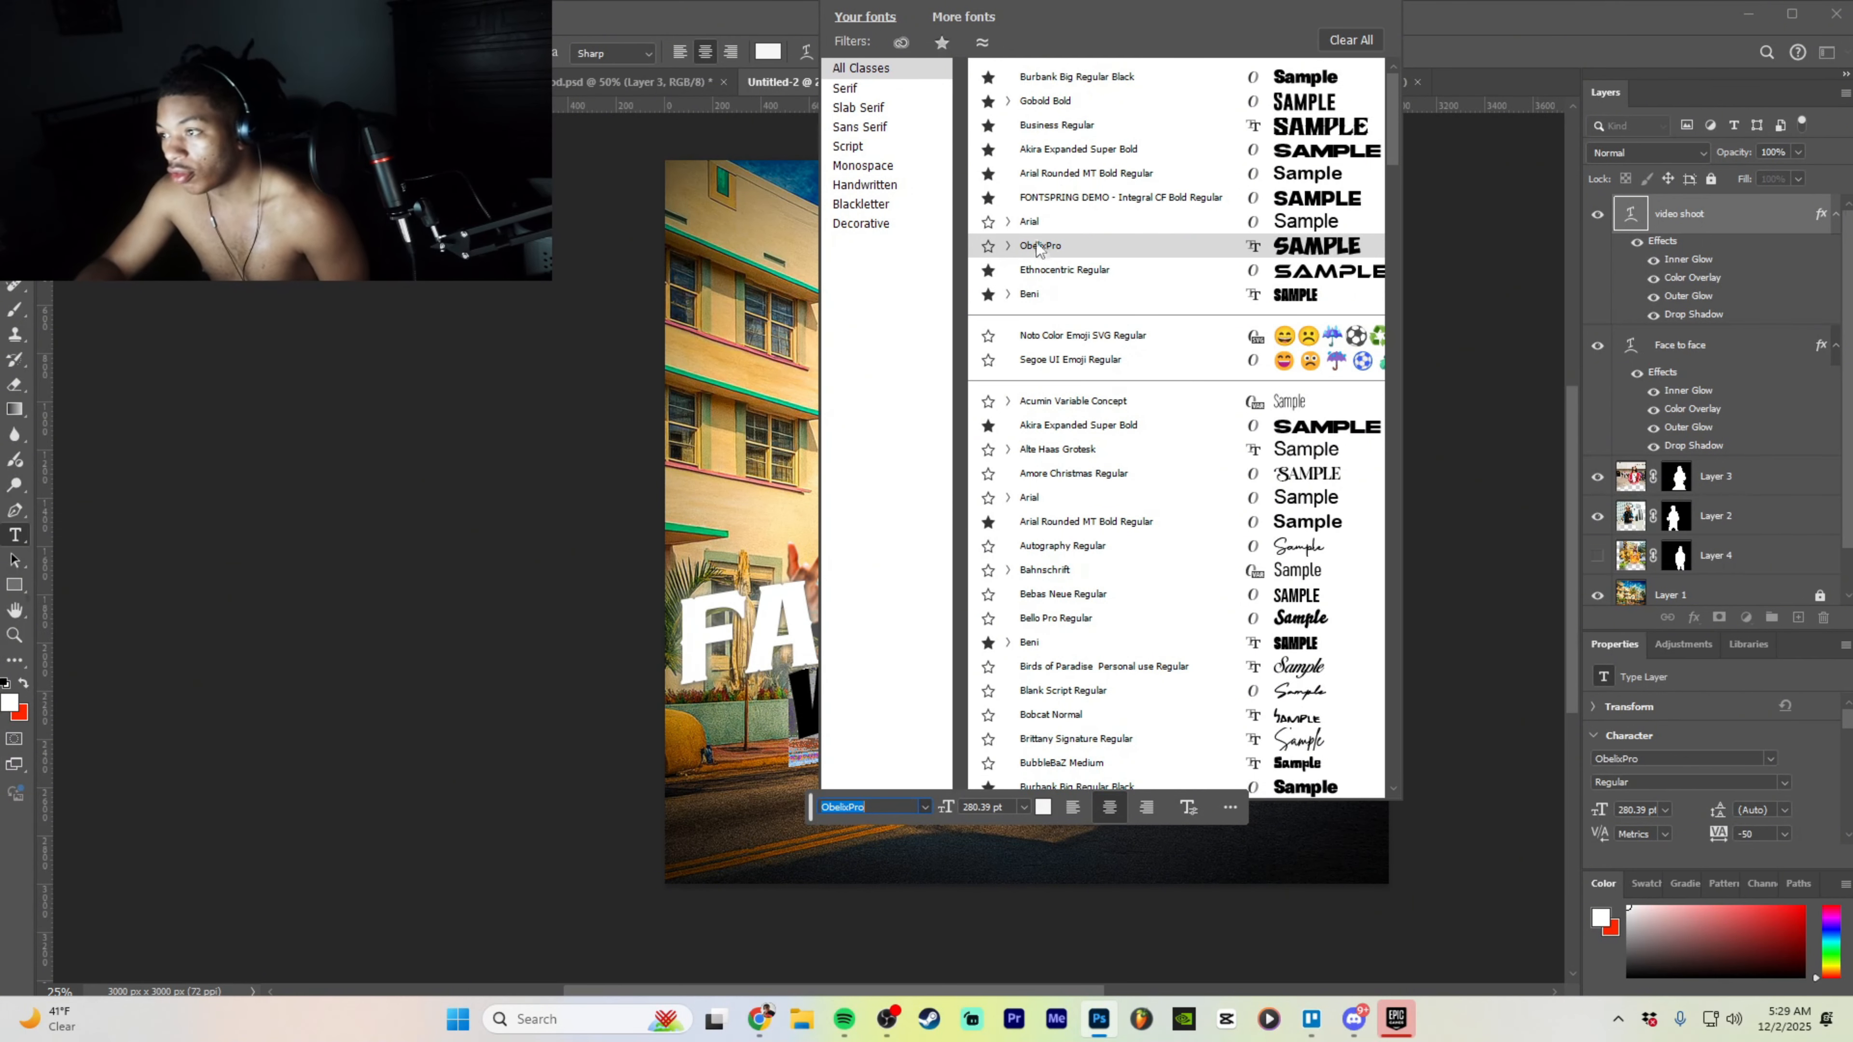
{"action": "left_click", "coordinate": [1079, 148]}
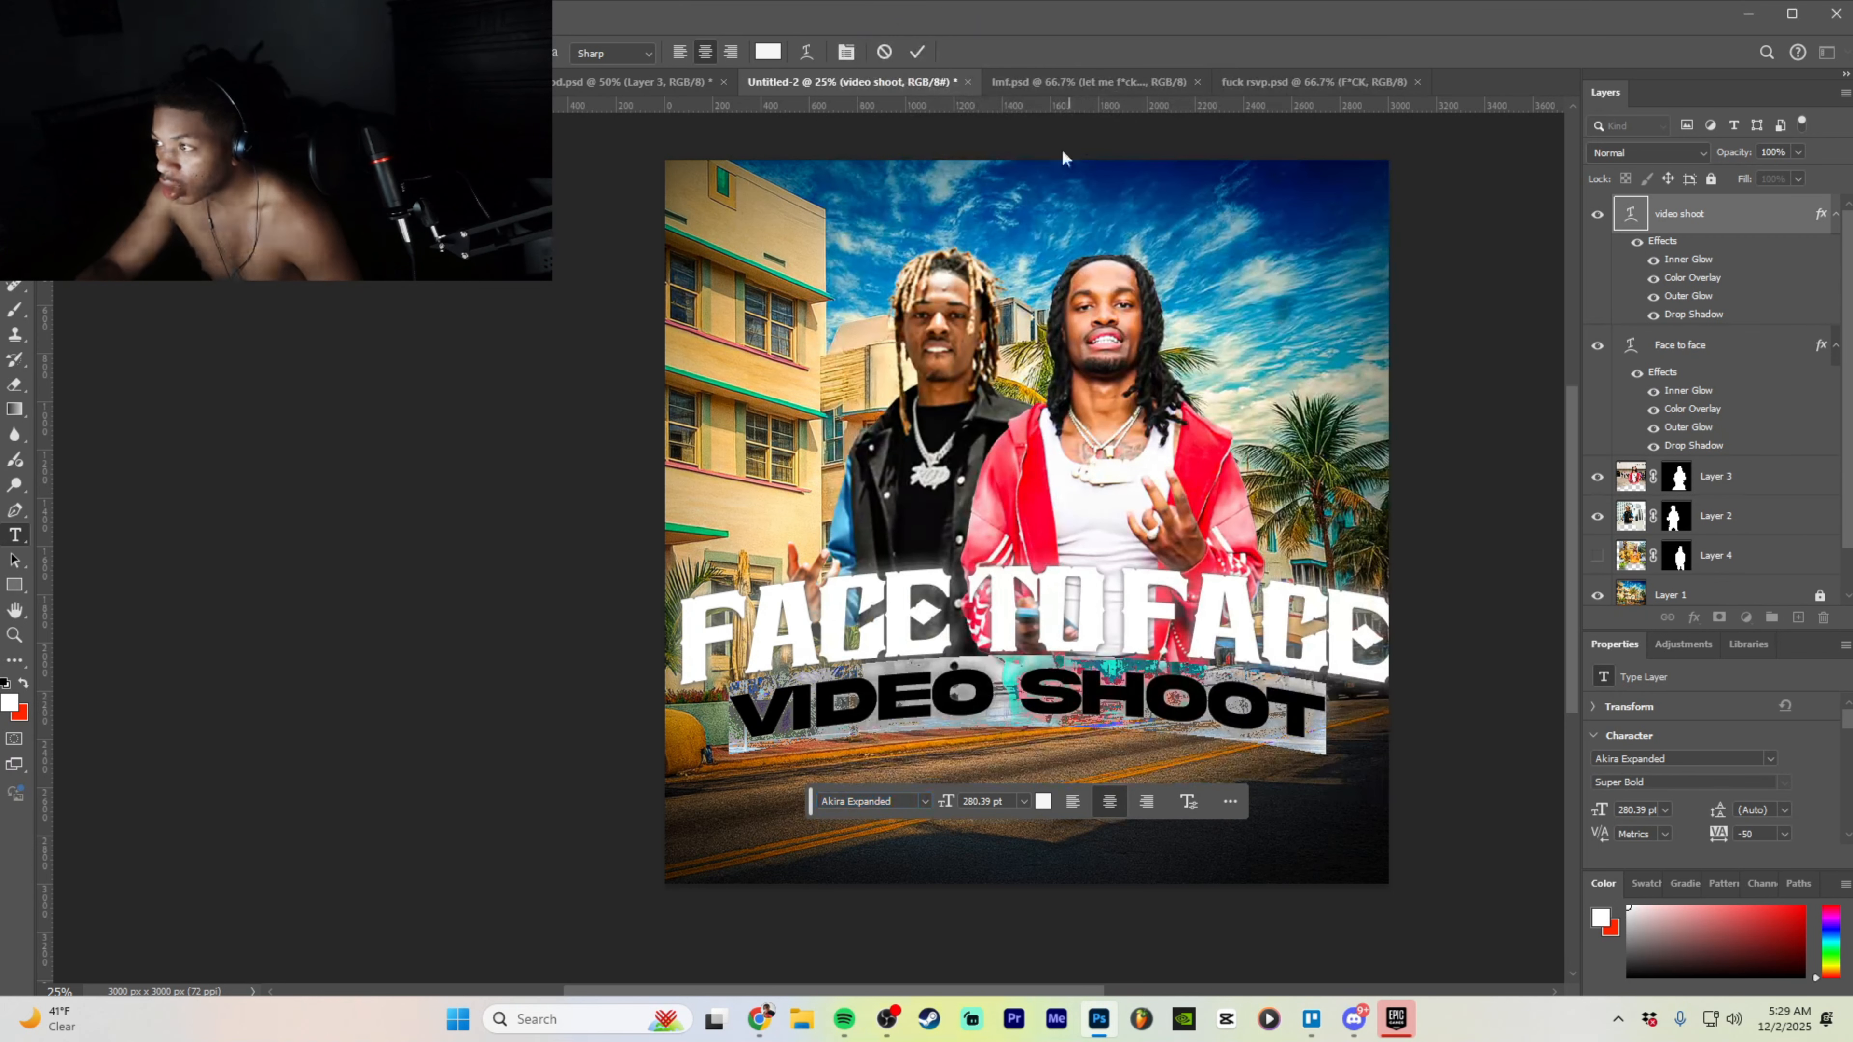
{"action": "left_click_drag", "start_coordinate": [1014, 716], "coordinate": [1023, 716]}
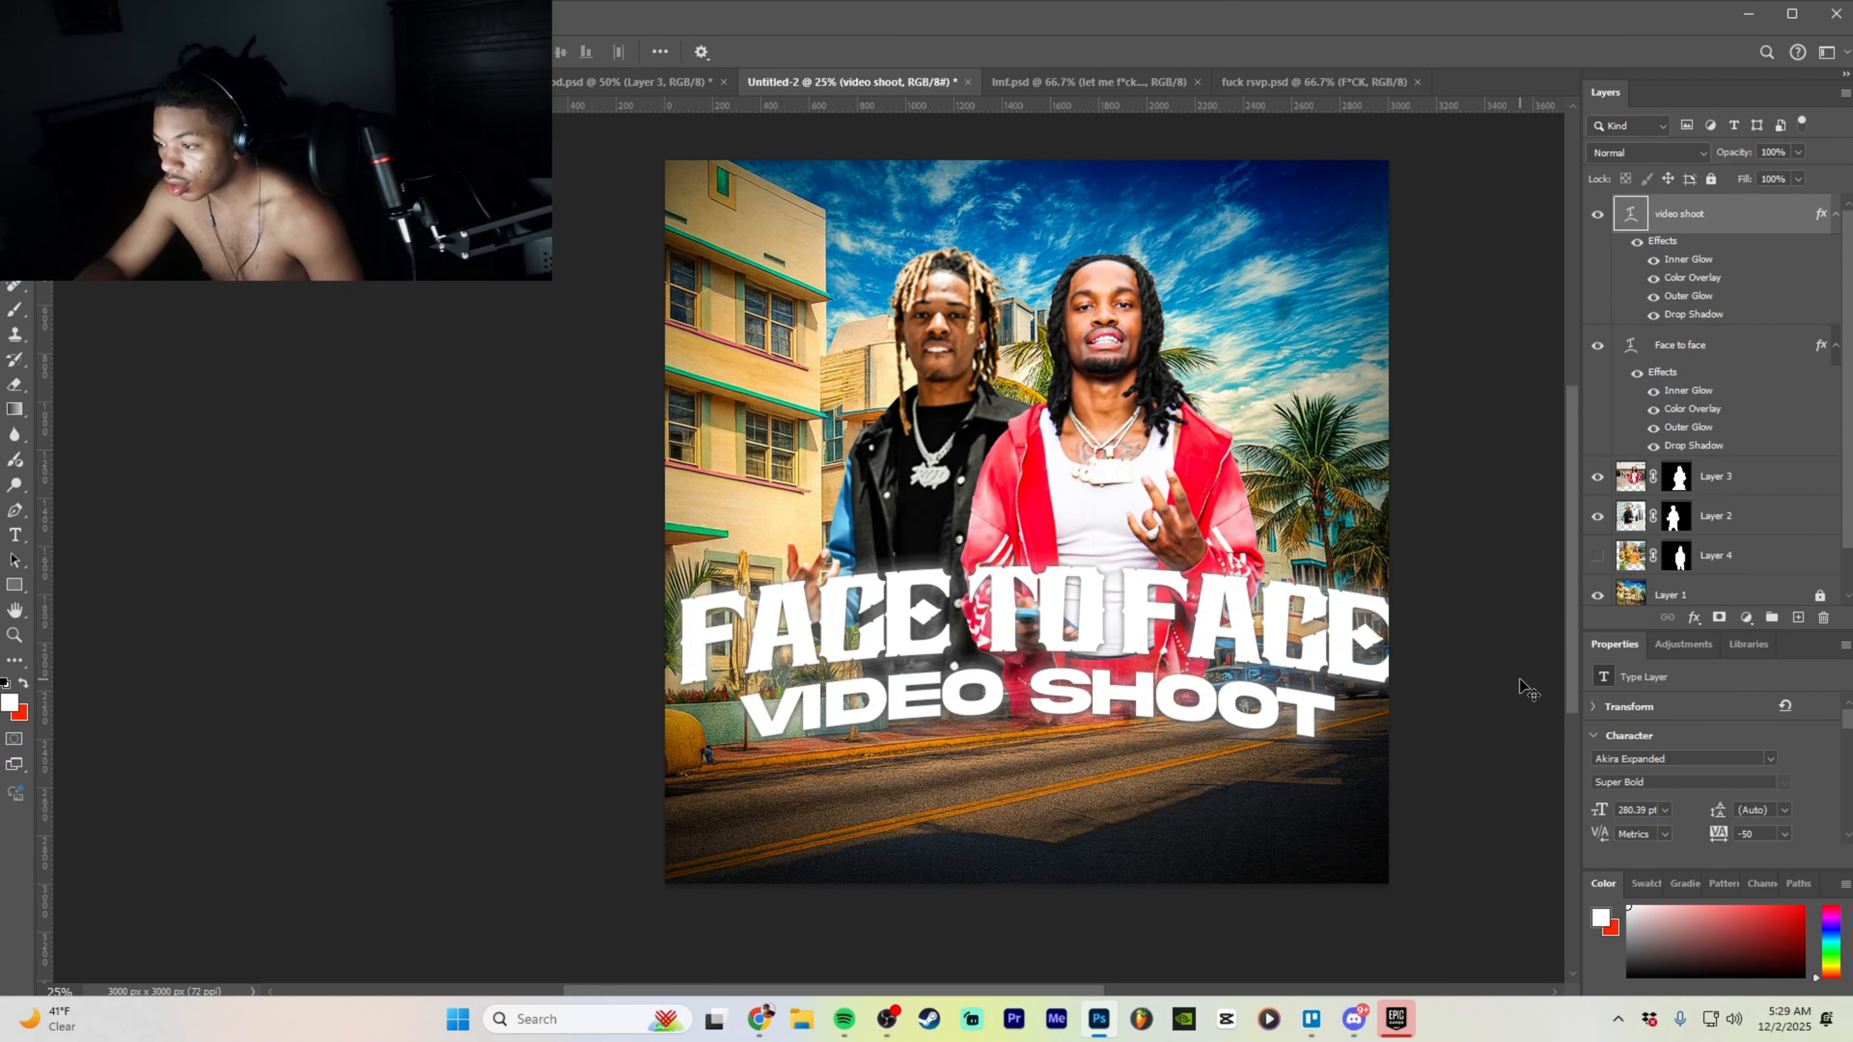
- Shrink the FACE TO FACE title to 358.02 pt and recentre it on the centre line
{"action": "left_click", "coordinate": [1734, 345]}
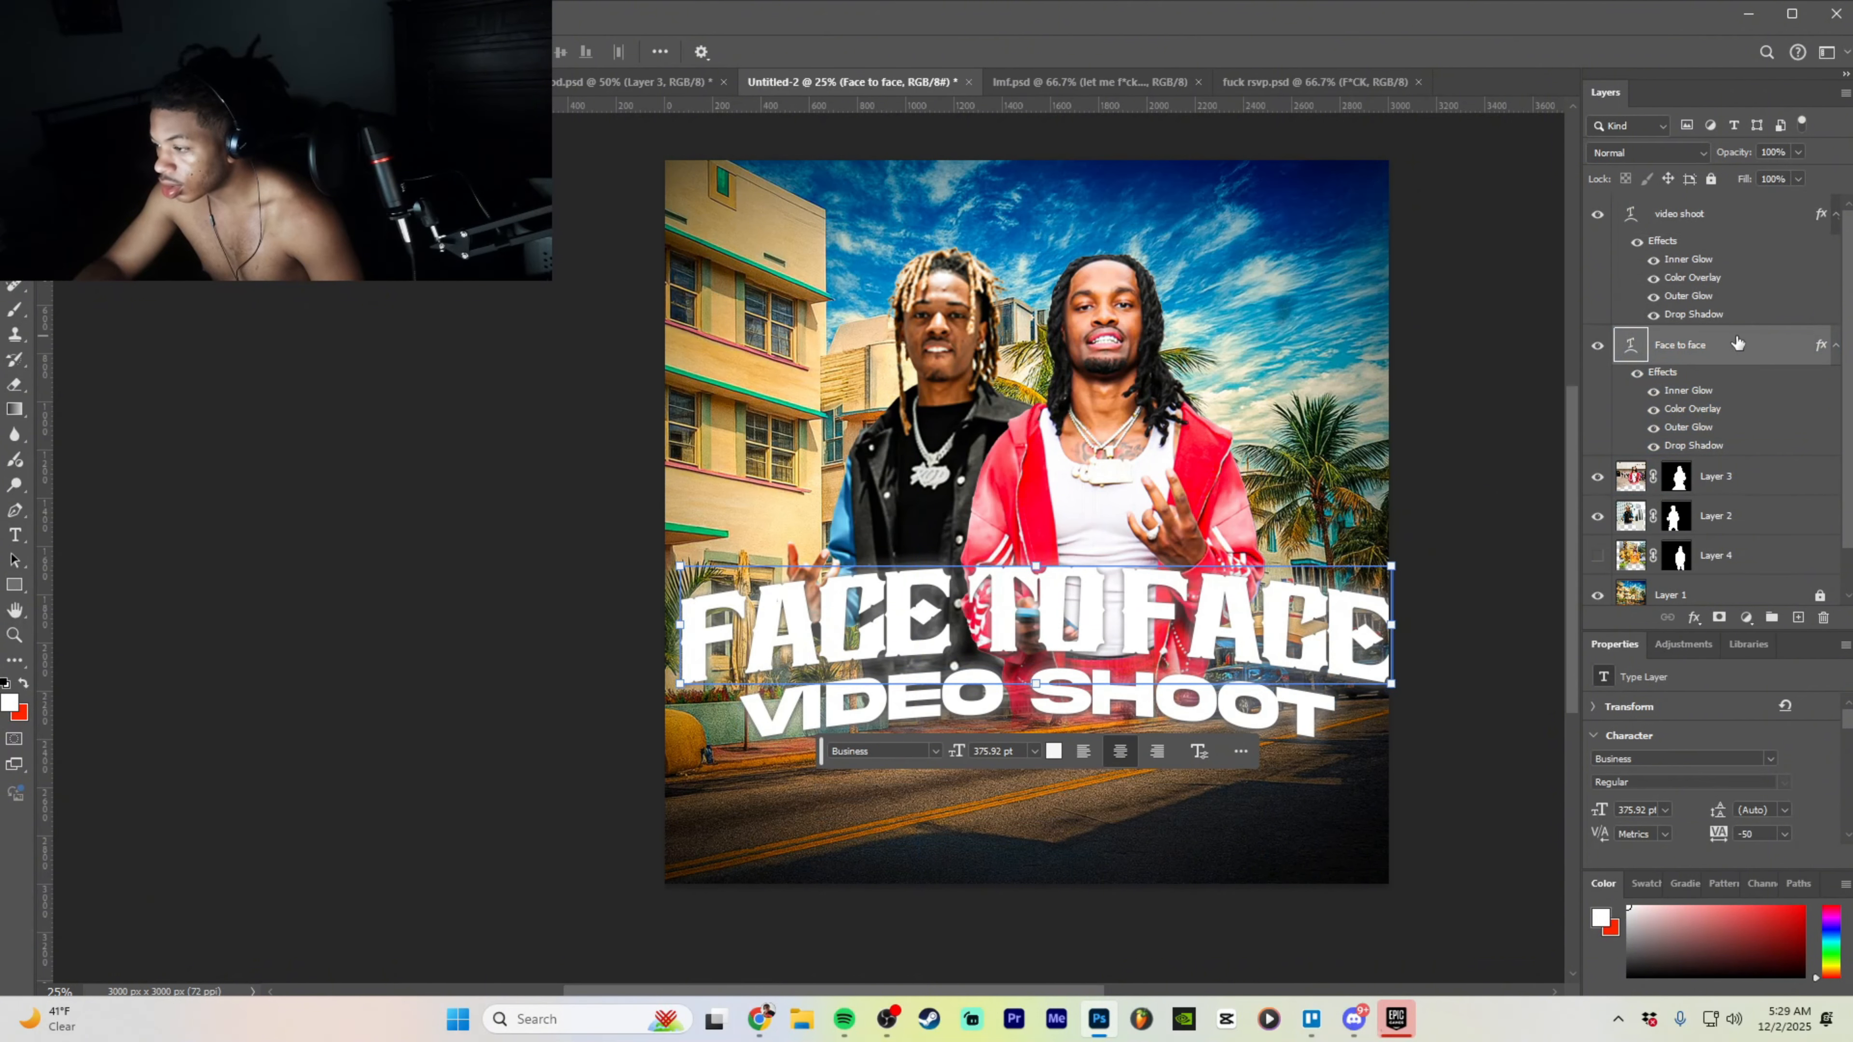
{"action": "left_click_drag", "start_coordinate": [1391, 566], "coordinate": [1342, 565]}
{"action": "left_click_drag", "start_coordinate": [1207, 635], "coordinate": [1237, 630]}
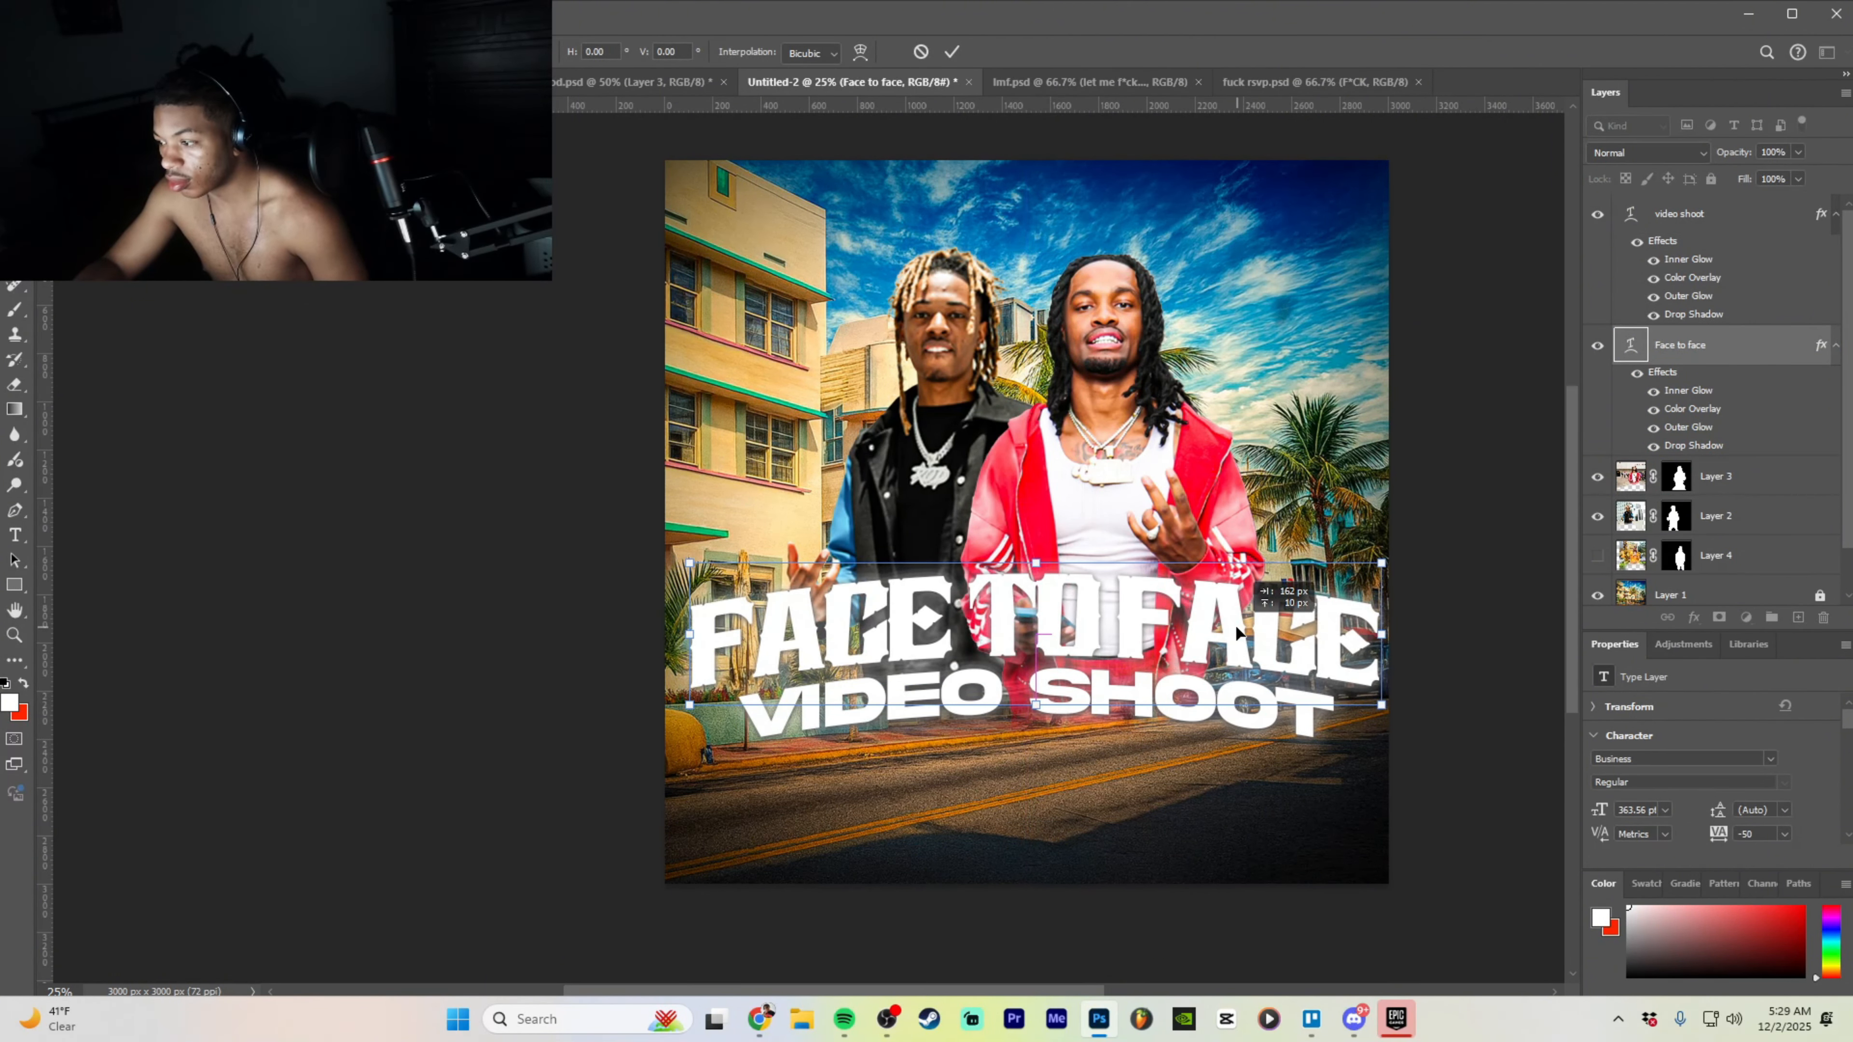
{"action": "left_click_drag", "start_coordinate": [1372, 564], "coordinate": [1361, 566]}
{"action": "left_click_drag", "start_coordinate": [1216, 628], "coordinate": [1223, 632]}
{"action": "left_click", "coordinate": [1141, 759]}
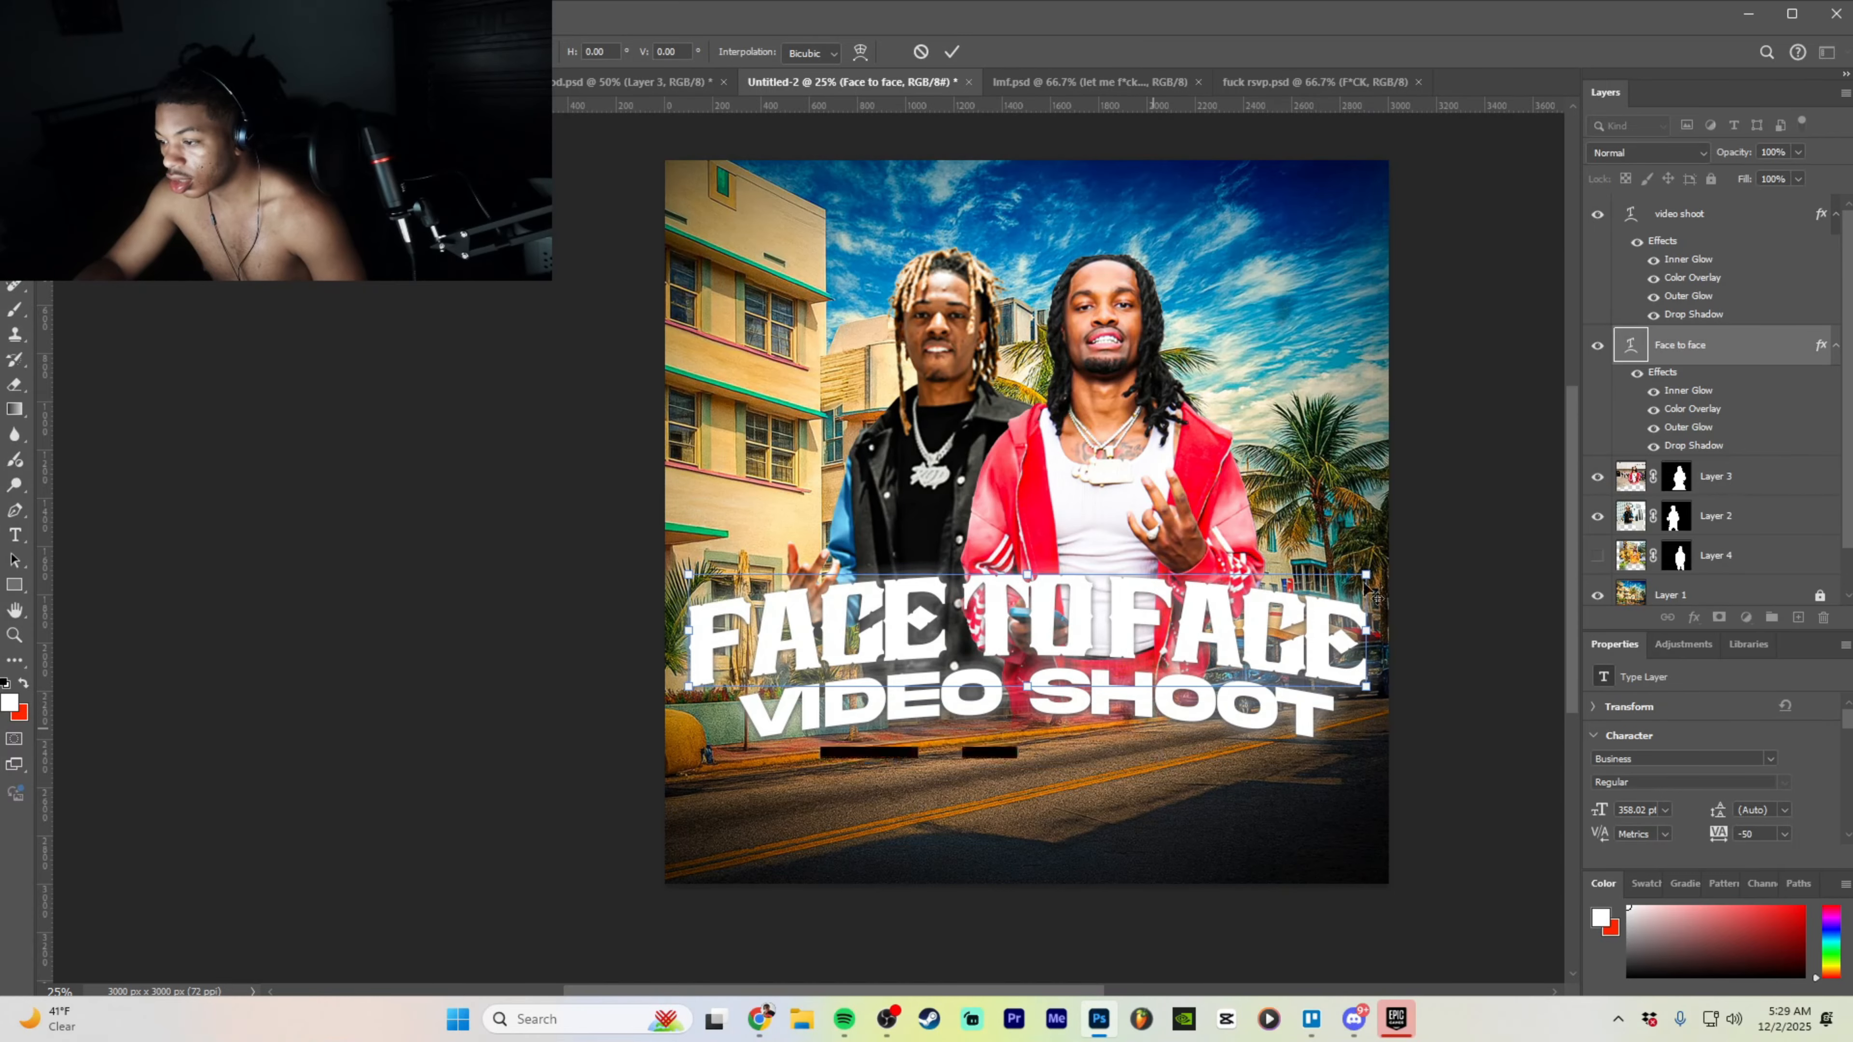
- Select the video shoot layer and enter and commit a text edit on it
{"action": "left_click", "coordinate": [1760, 219]}
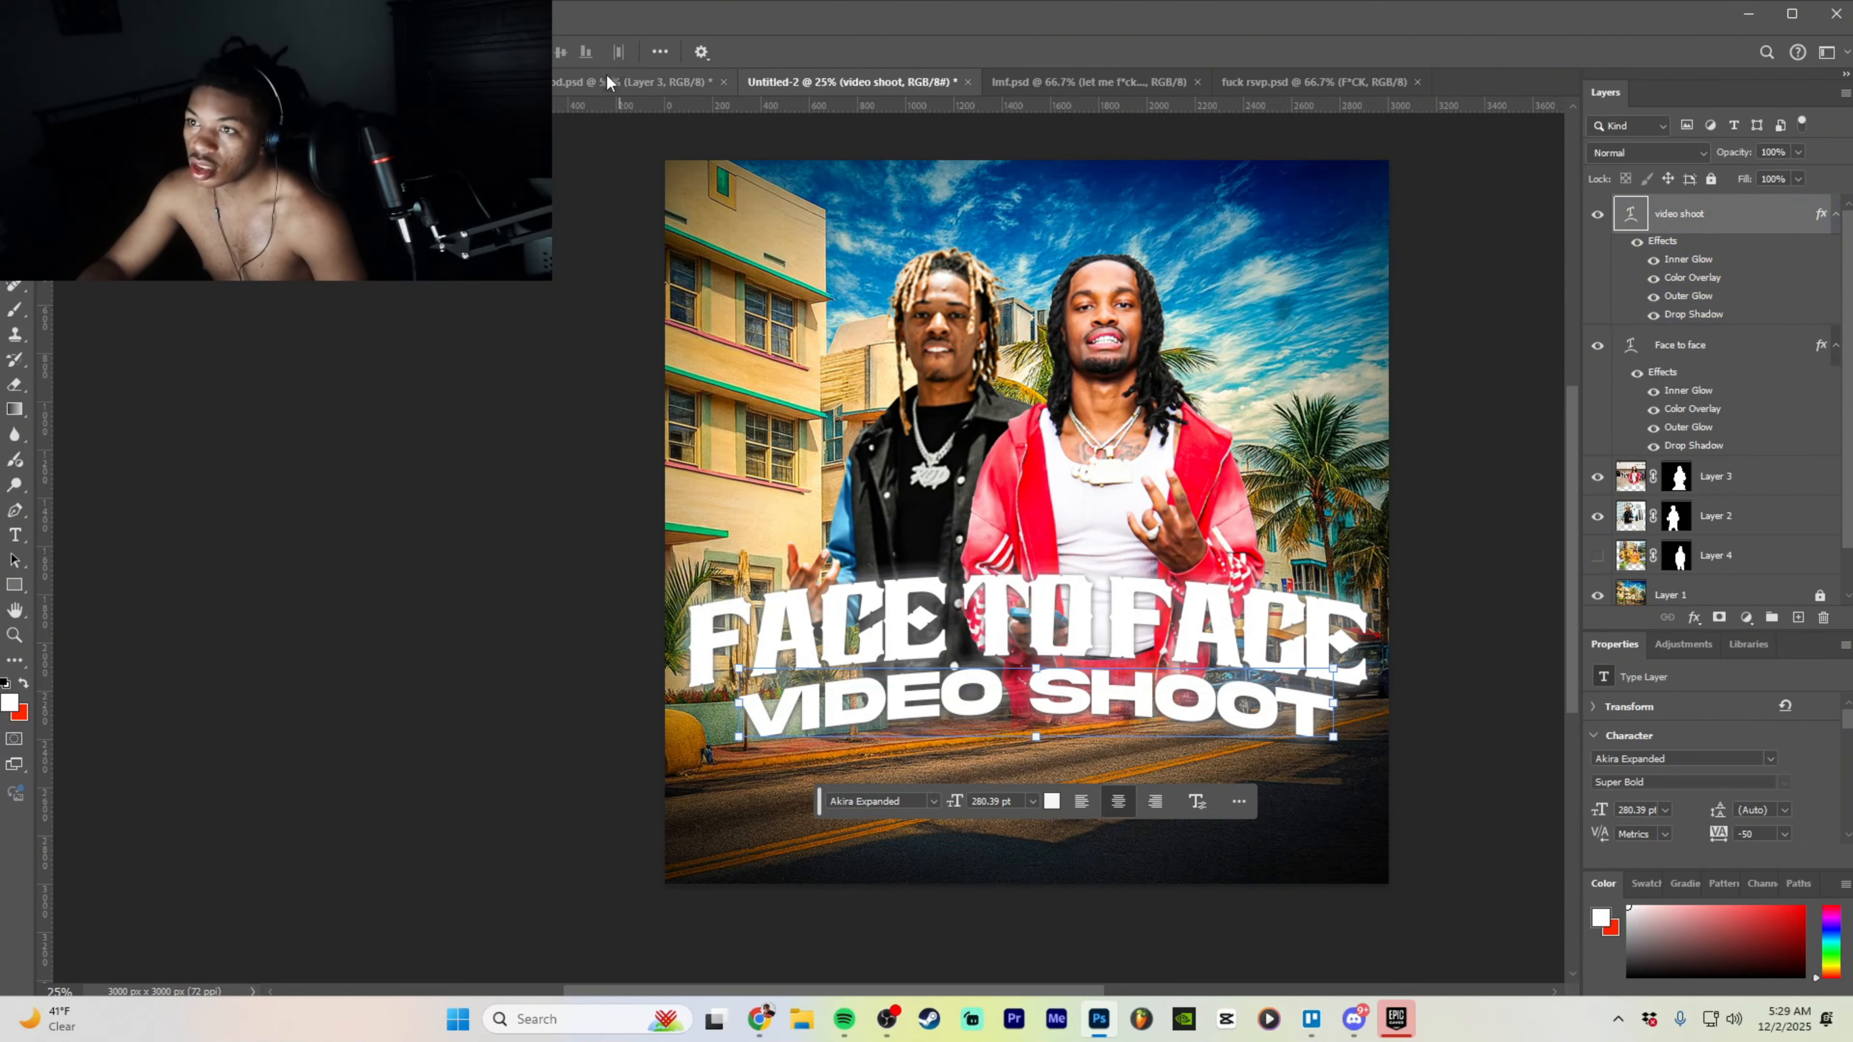
{"action": "double_click", "coordinate": [1112, 713]}
{"action": "left_click", "coordinate": [1702, 223]}
- Open the video shoot layer's style settings and set its Color Overlay to orange ff9000
{"action": "right_click", "coordinate": [1702, 224]}
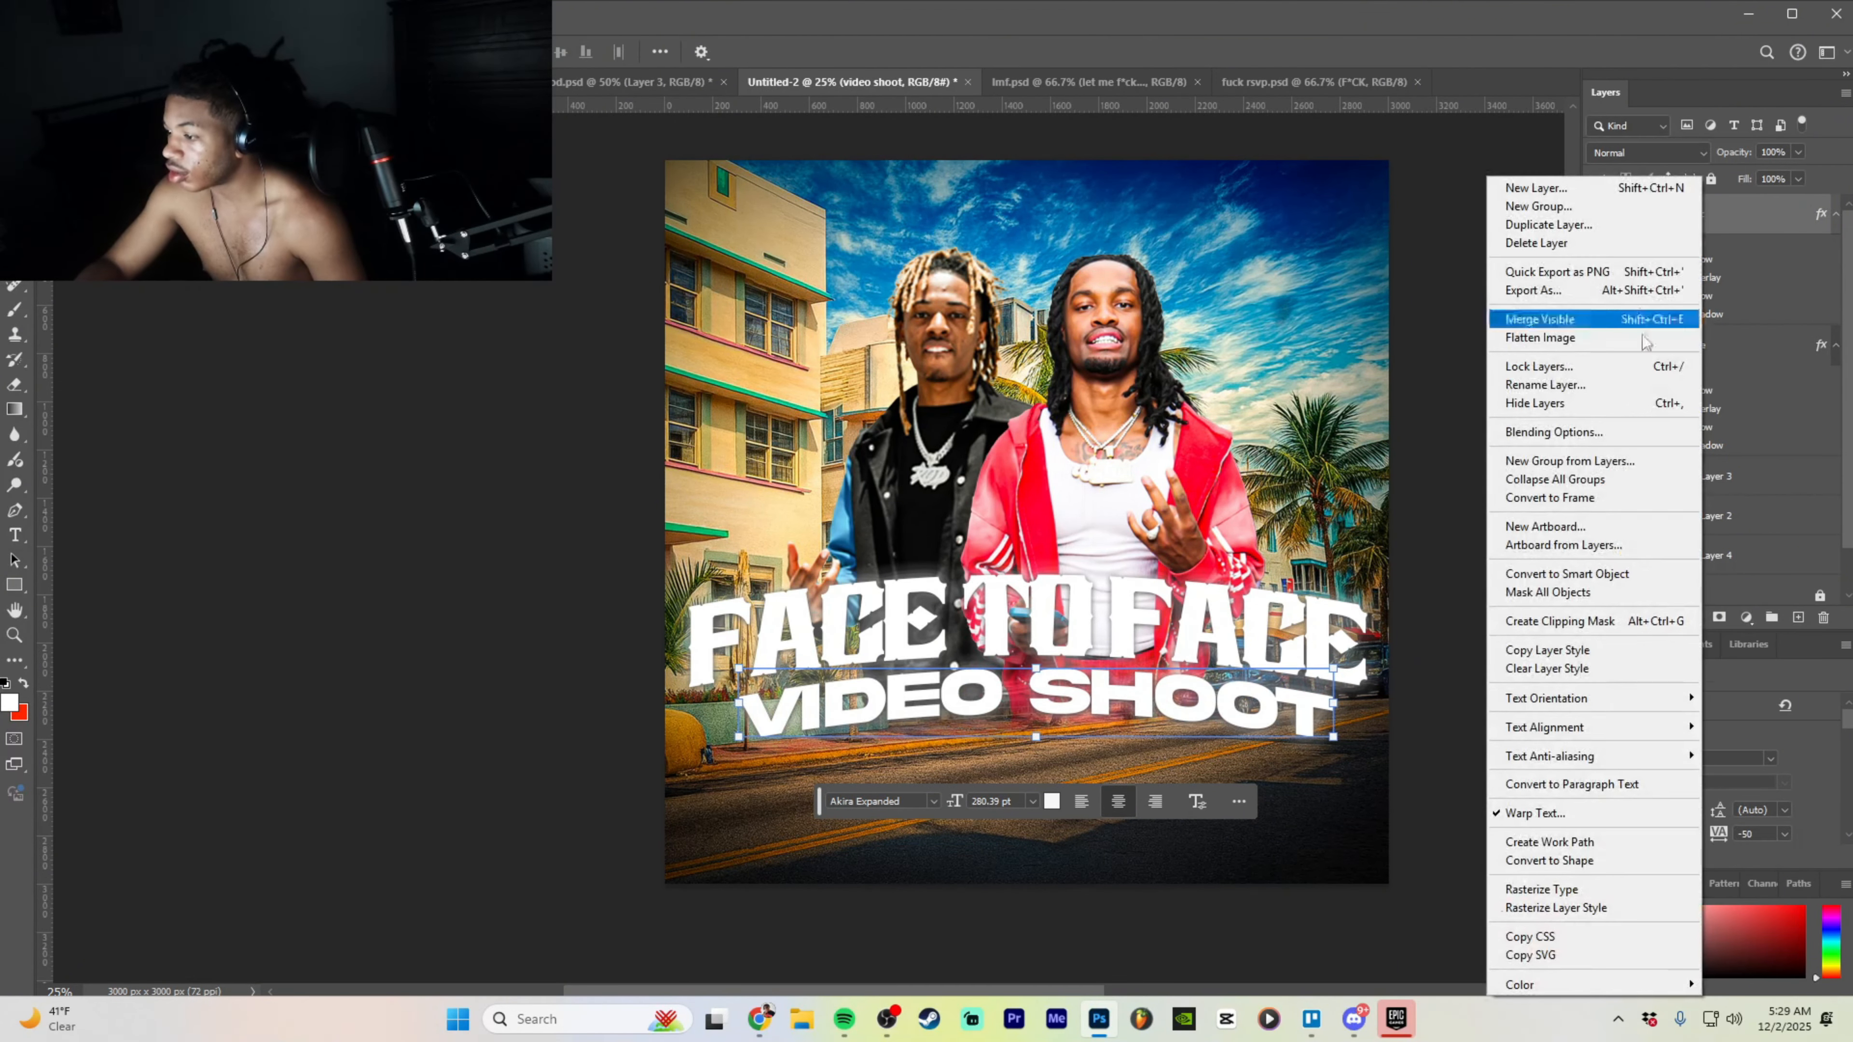
{"action": "left_click", "coordinate": [1585, 432]}
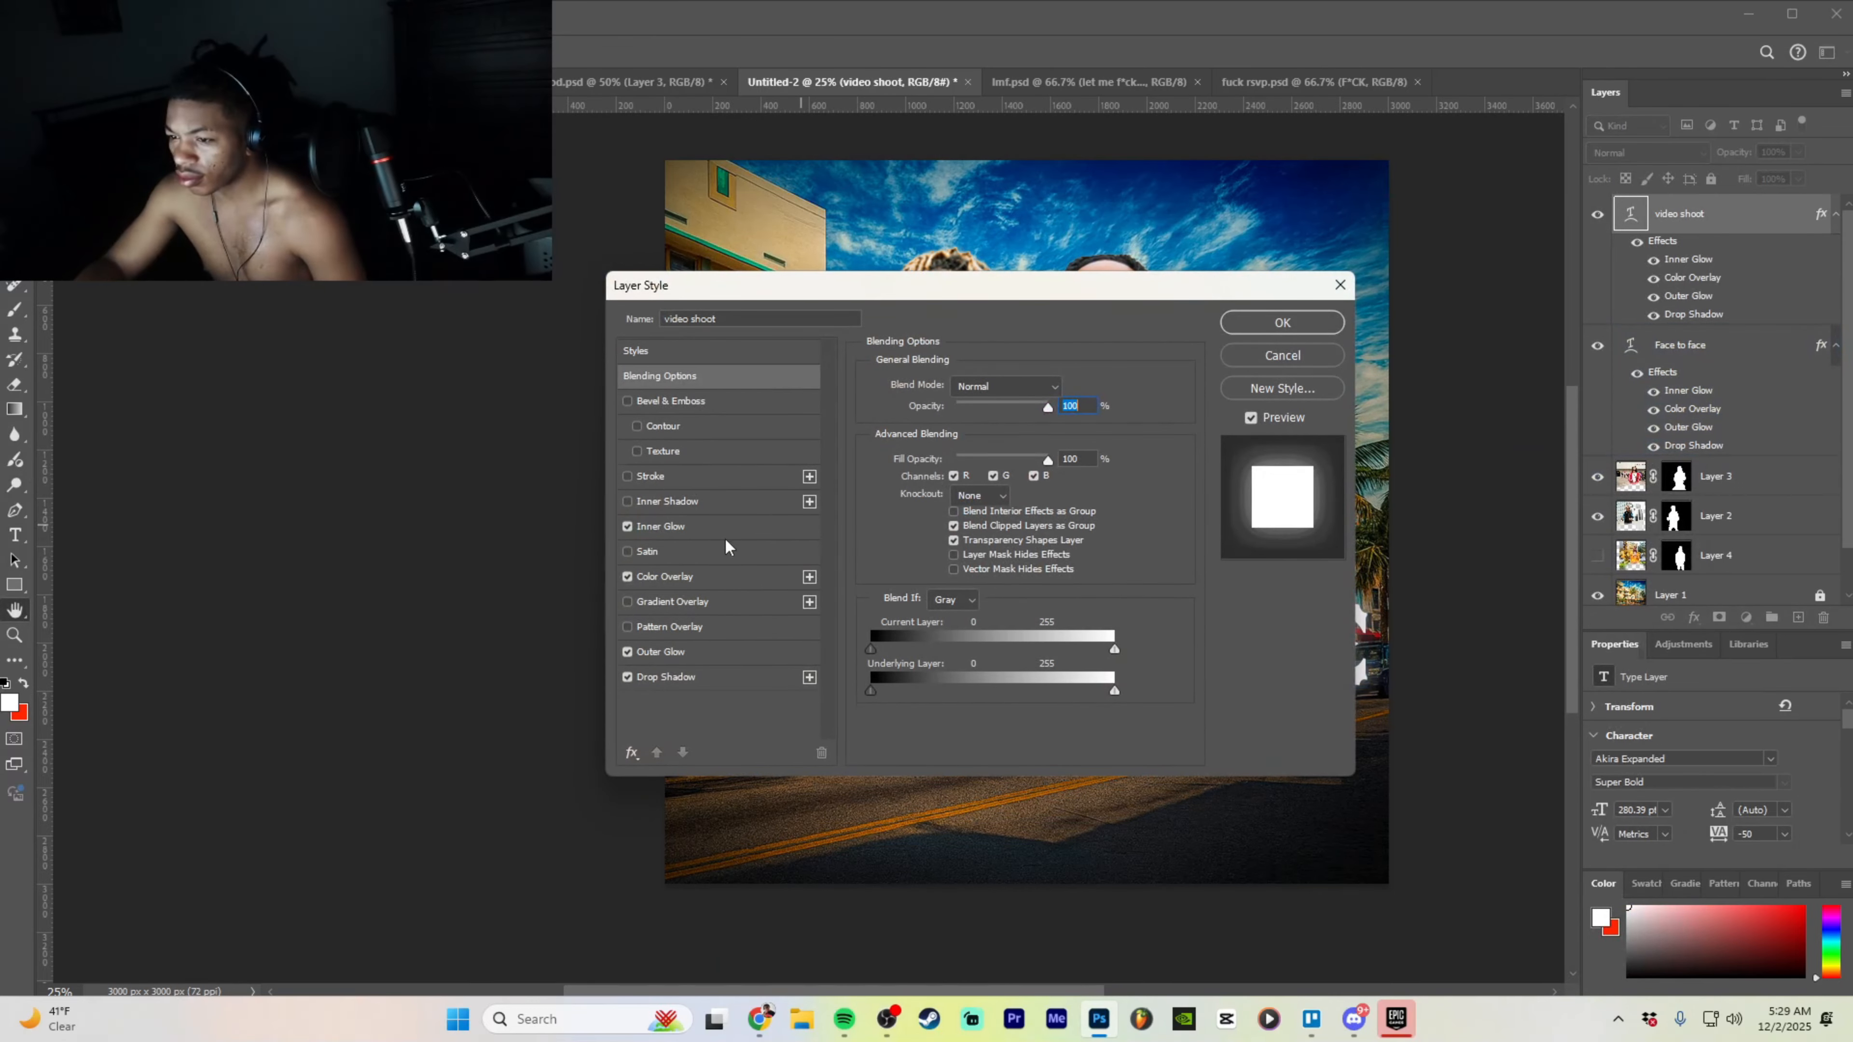
{"action": "left_click", "coordinate": [682, 577]}
{"action": "left_click", "coordinate": [1065, 386]}
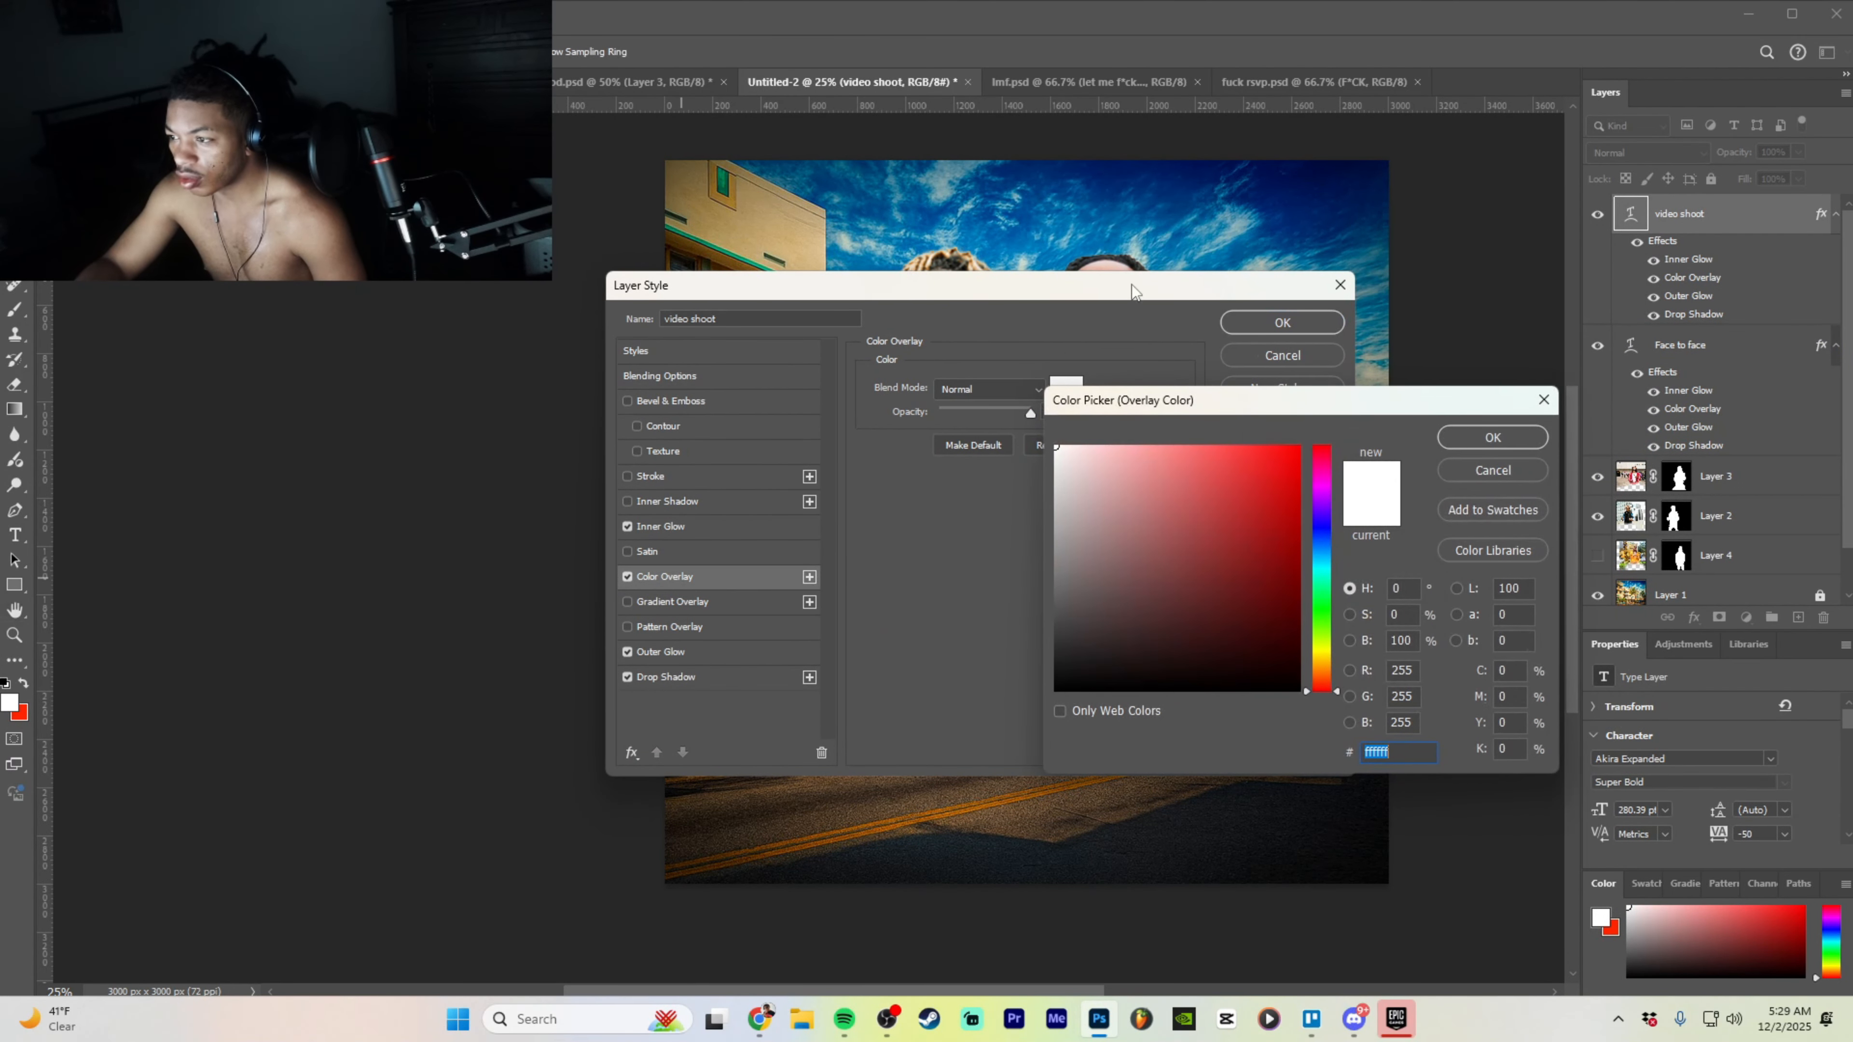
{"action": "left_click", "coordinate": [1472, 437]}
{"action": "left_click_drag", "start_coordinate": [1228, 284], "coordinate": [985, 570]}
{"action": "left_click", "coordinate": [826, 670]}
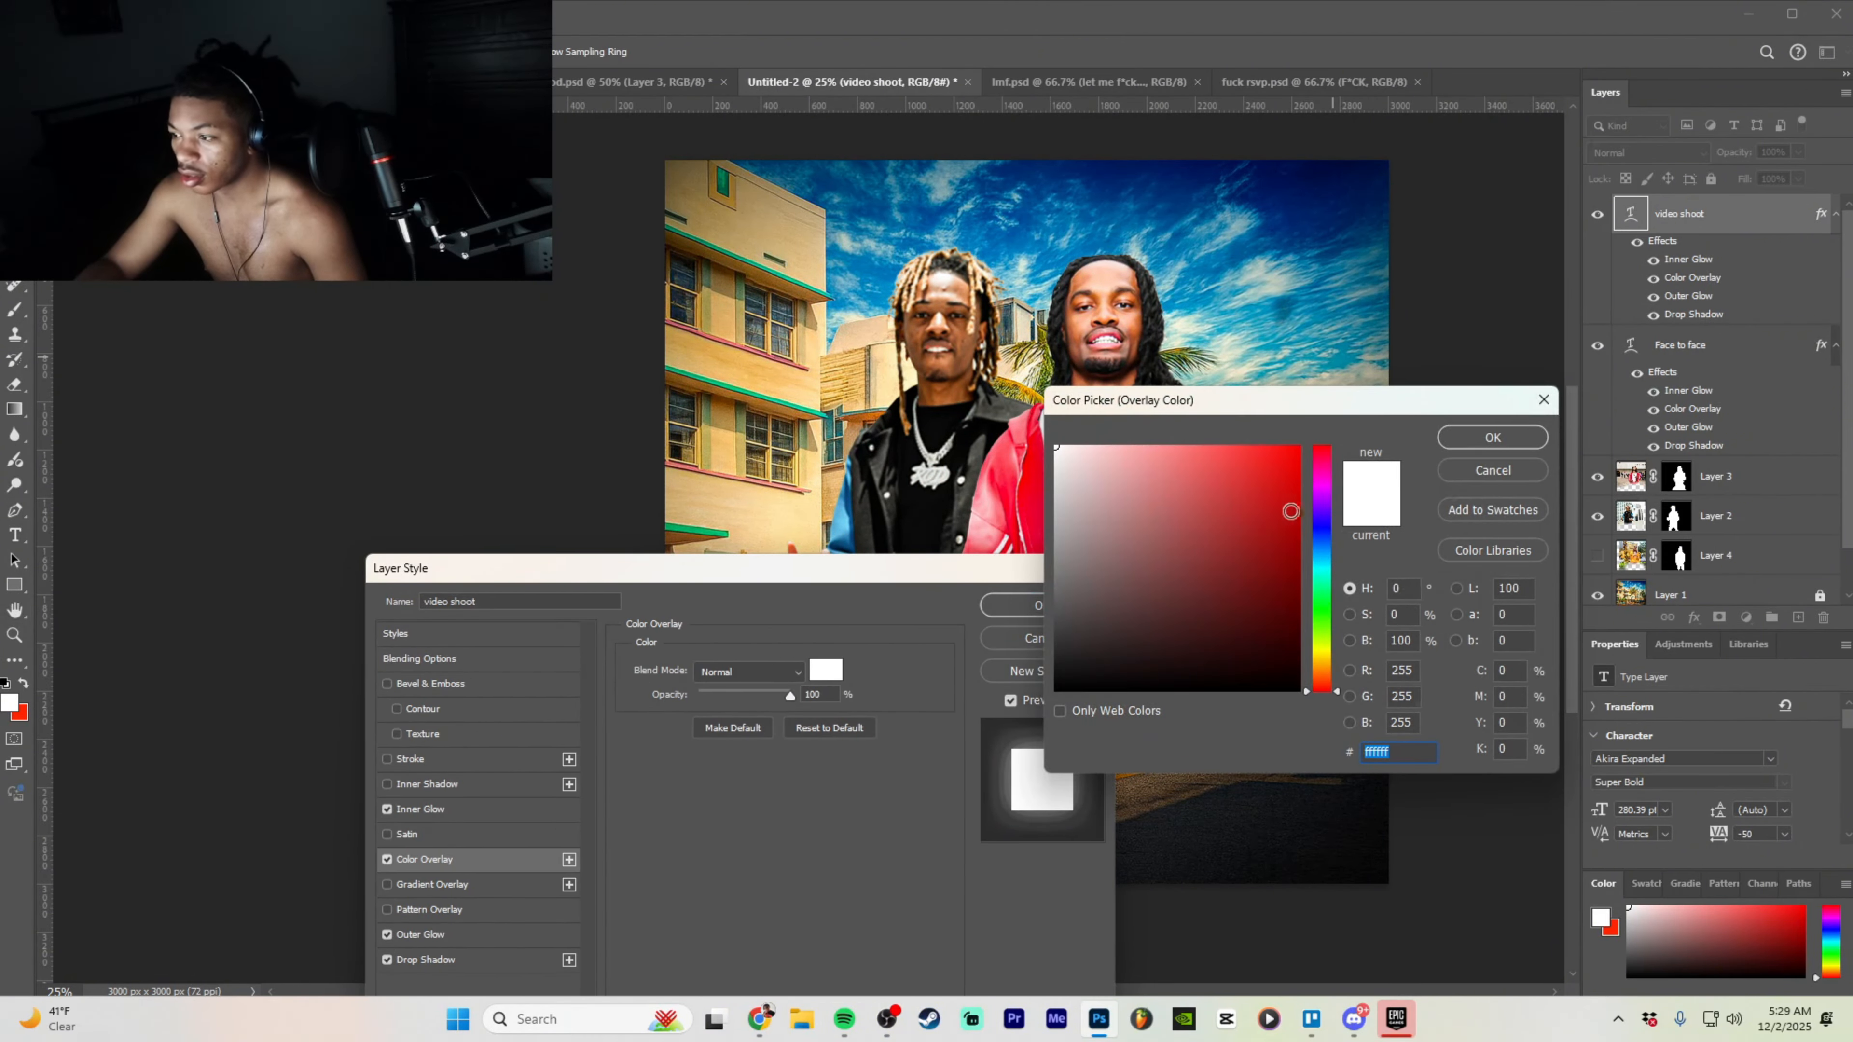
{"action": "mouse_move", "coordinate": [1322, 686]}
{"action": "left_mouse_down"}
{"action": "mouse_move", "coordinate": [1320, 649]}
{"action": "mouse_move", "coordinate": [1323, 675]}
{"action": "left_mouse_up"}
{"action": "type", "text": "ff9000"}
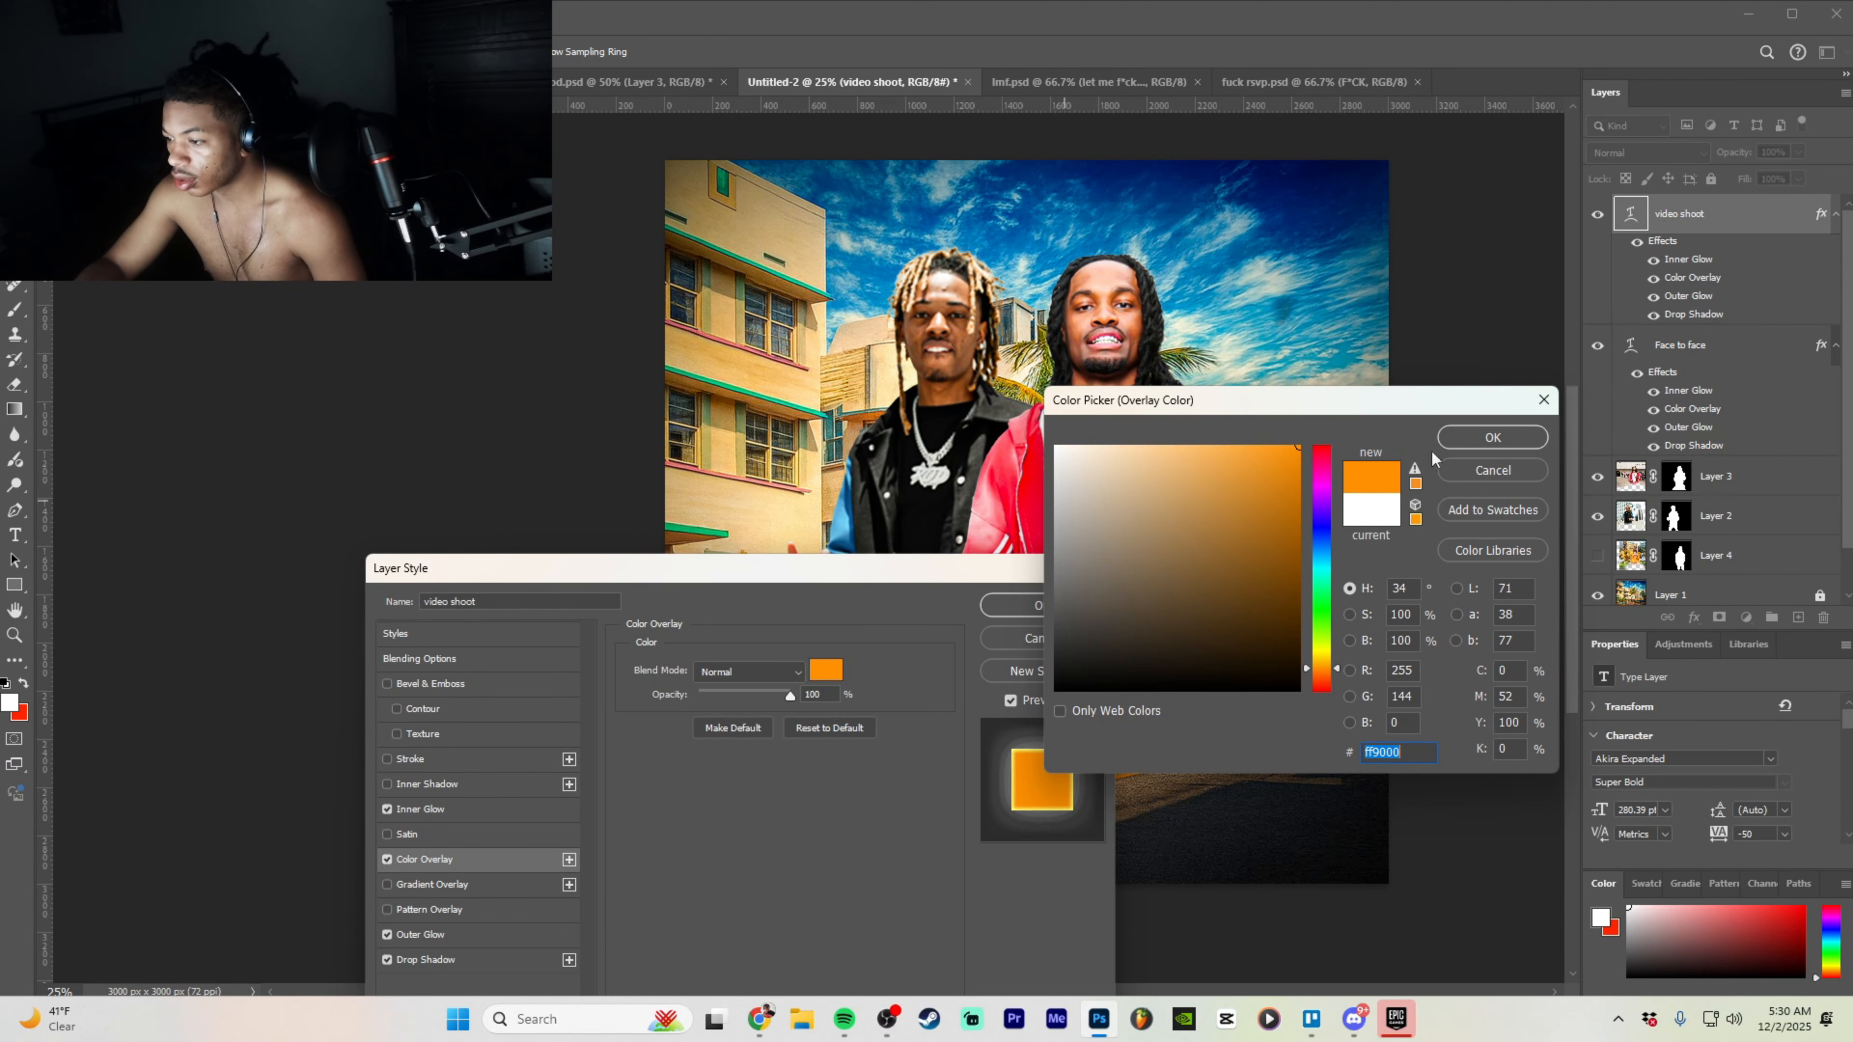
{"action": "left_click", "coordinate": [1488, 438]}
- Change the Color Overlay colour to bright red ff0000
{"action": "left_click_drag", "start_coordinate": [831, 574], "coordinate": [942, 369]}
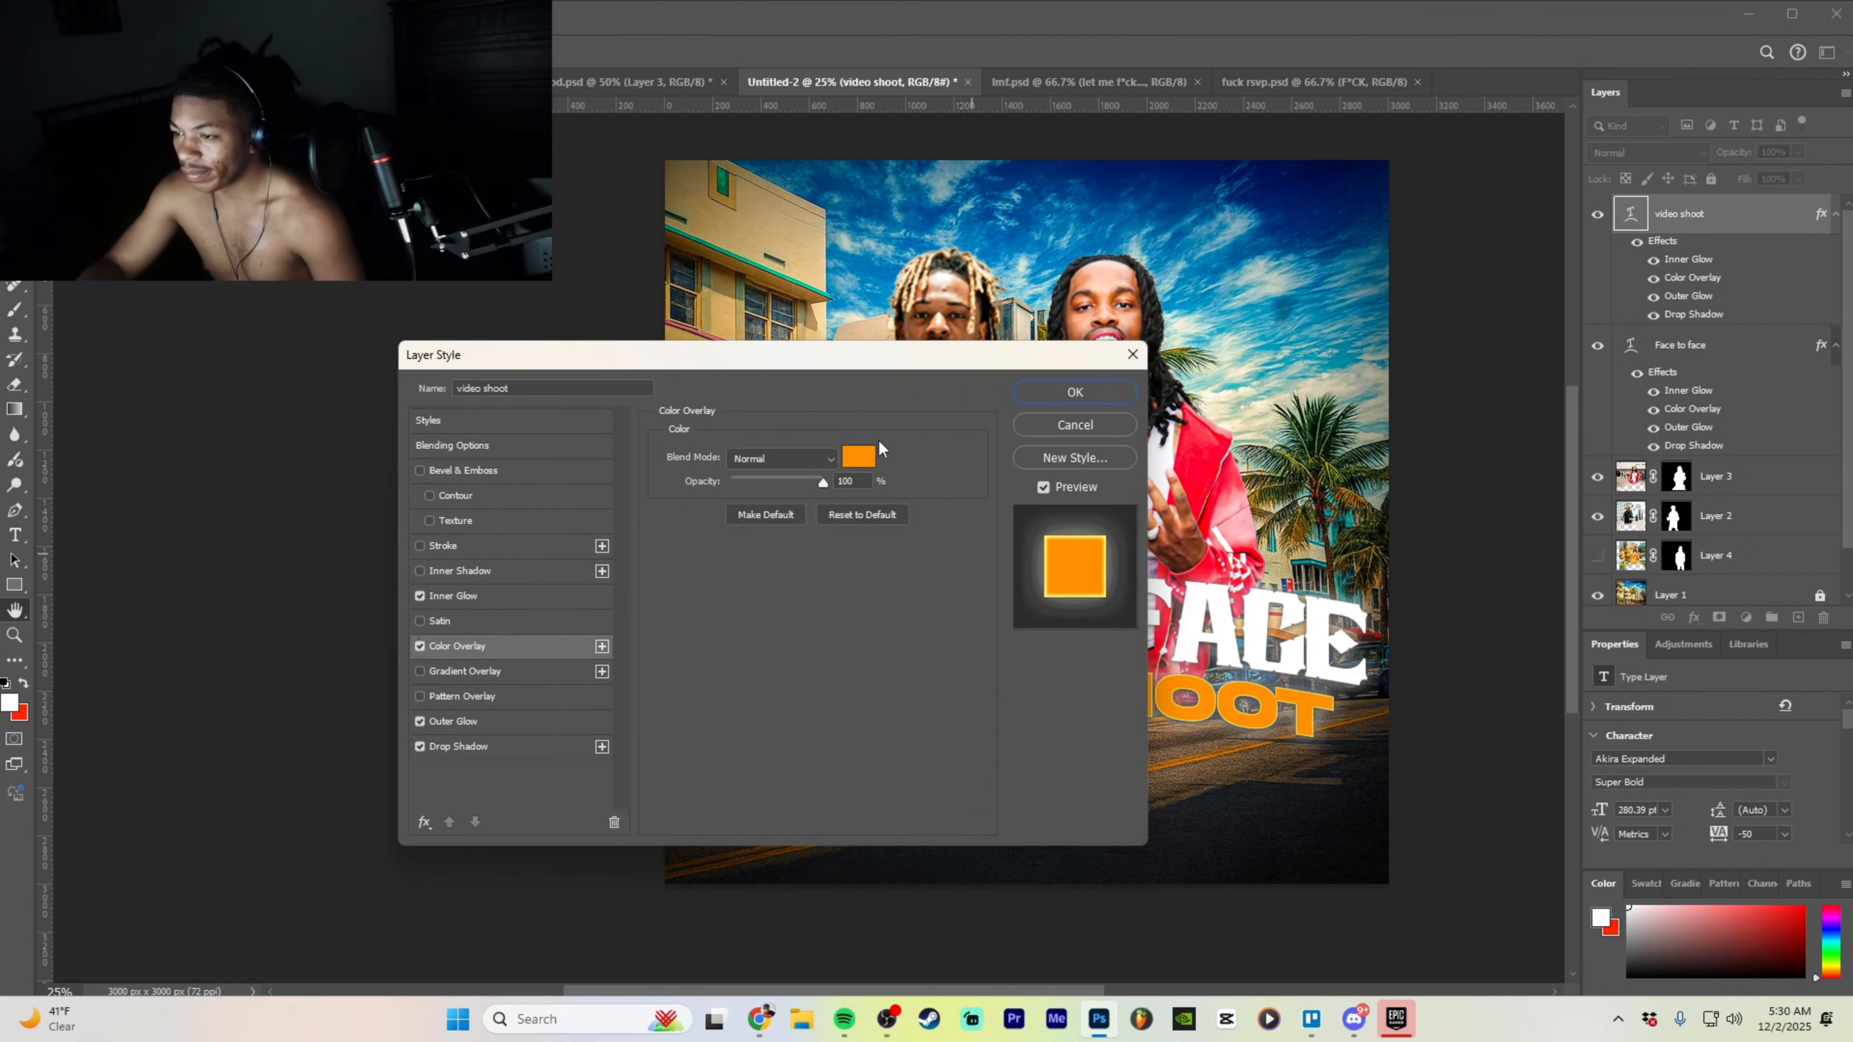
{"action": "left_click", "coordinate": [873, 454]}
{"action": "mouse_move", "coordinate": [1332, 568]}
{"action": "left_mouse_down"}
{"action": "mouse_move", "coordinate": [1324, 673]}
{"action": "mouse_move", "coordinate": [1326, 390]}
{"action": "left_mouse_up"}
{"action": "left_click", "coordinate": [1481, 437]}
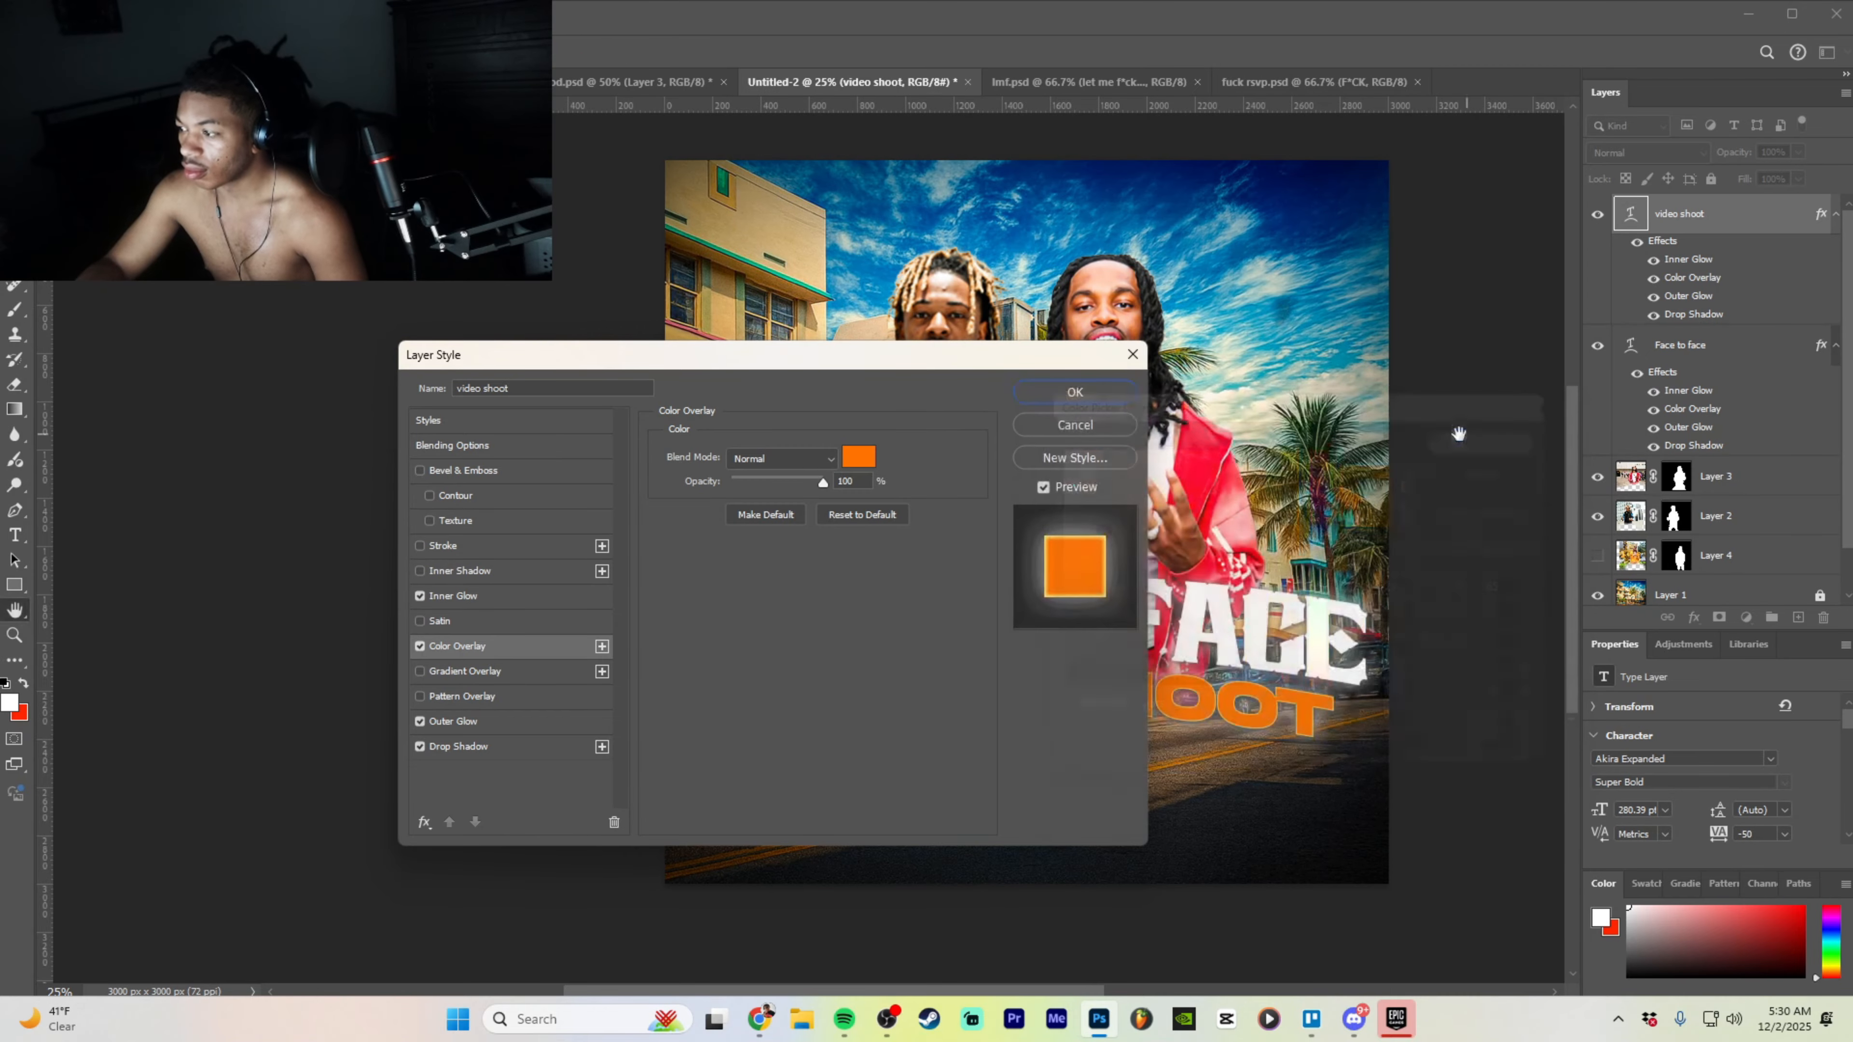
{"action": "left_click_drag", "start_coordinate": [1053, 365], "coordinate": [937, 362]}
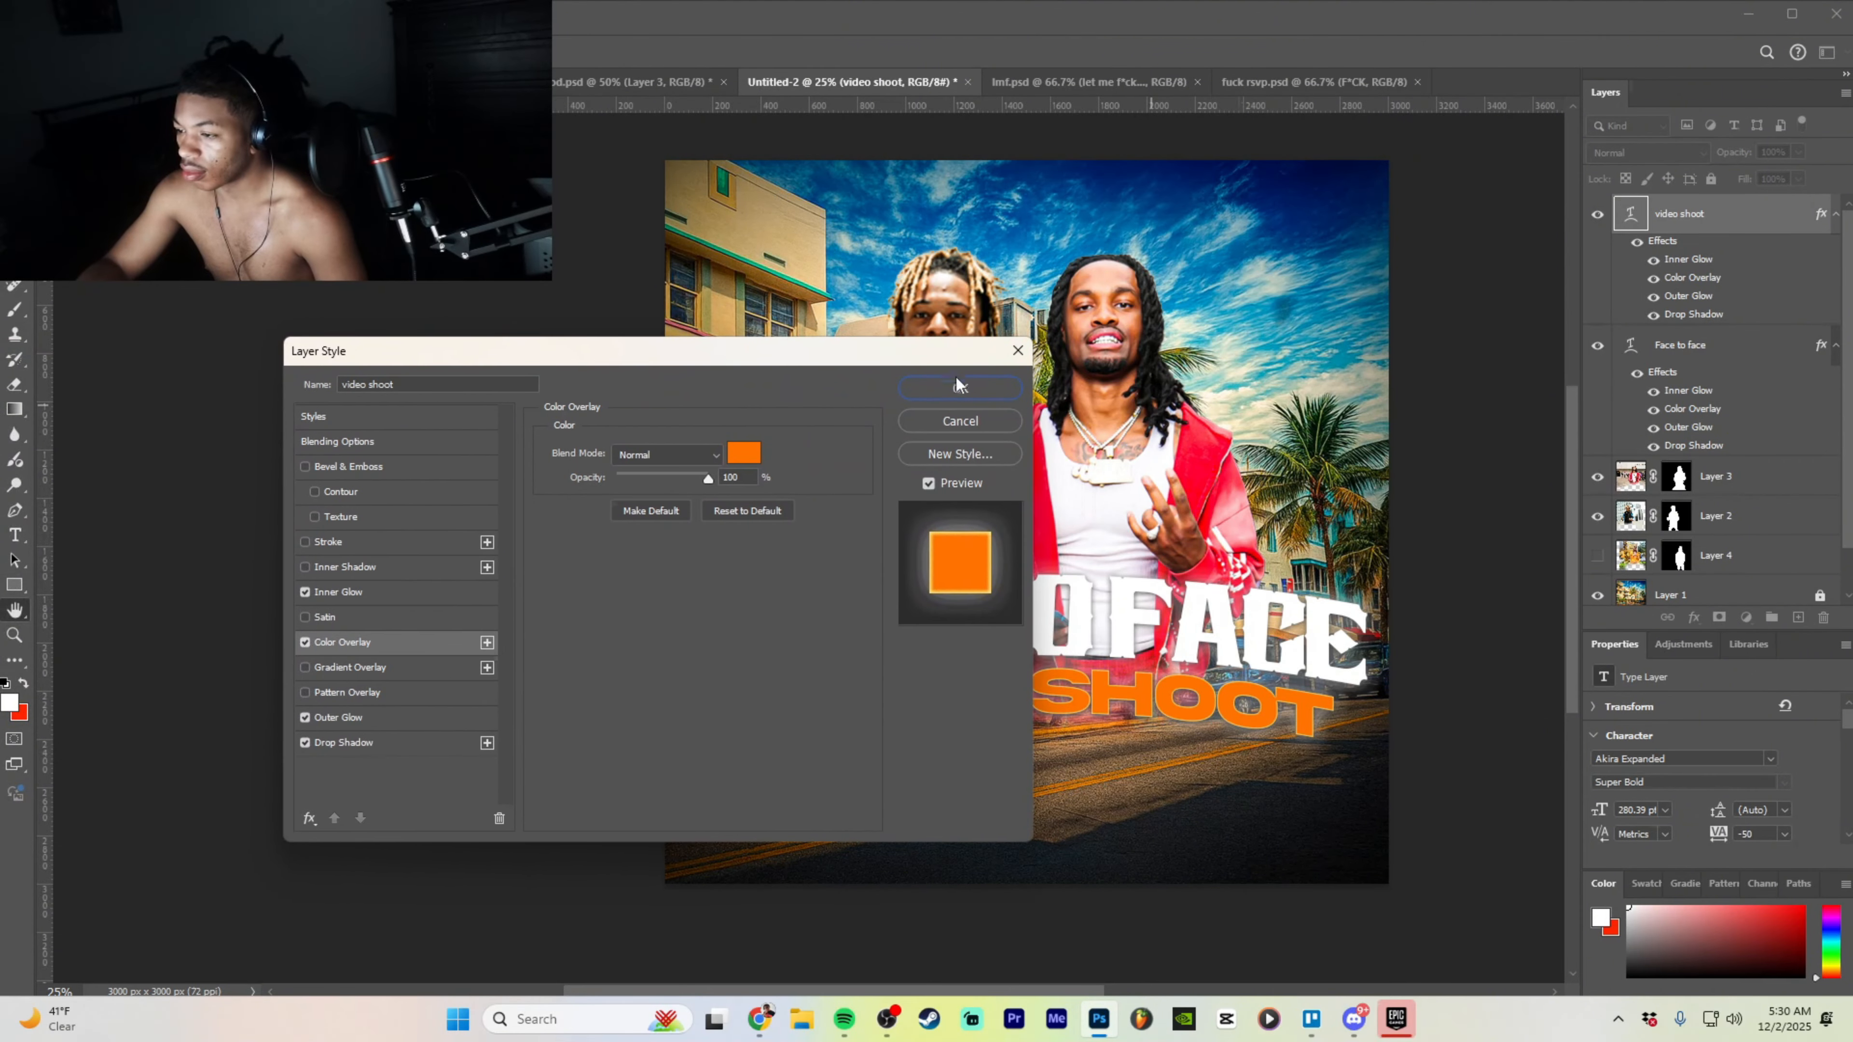
{"action": "left_click", "coordinate": [762, 457]}
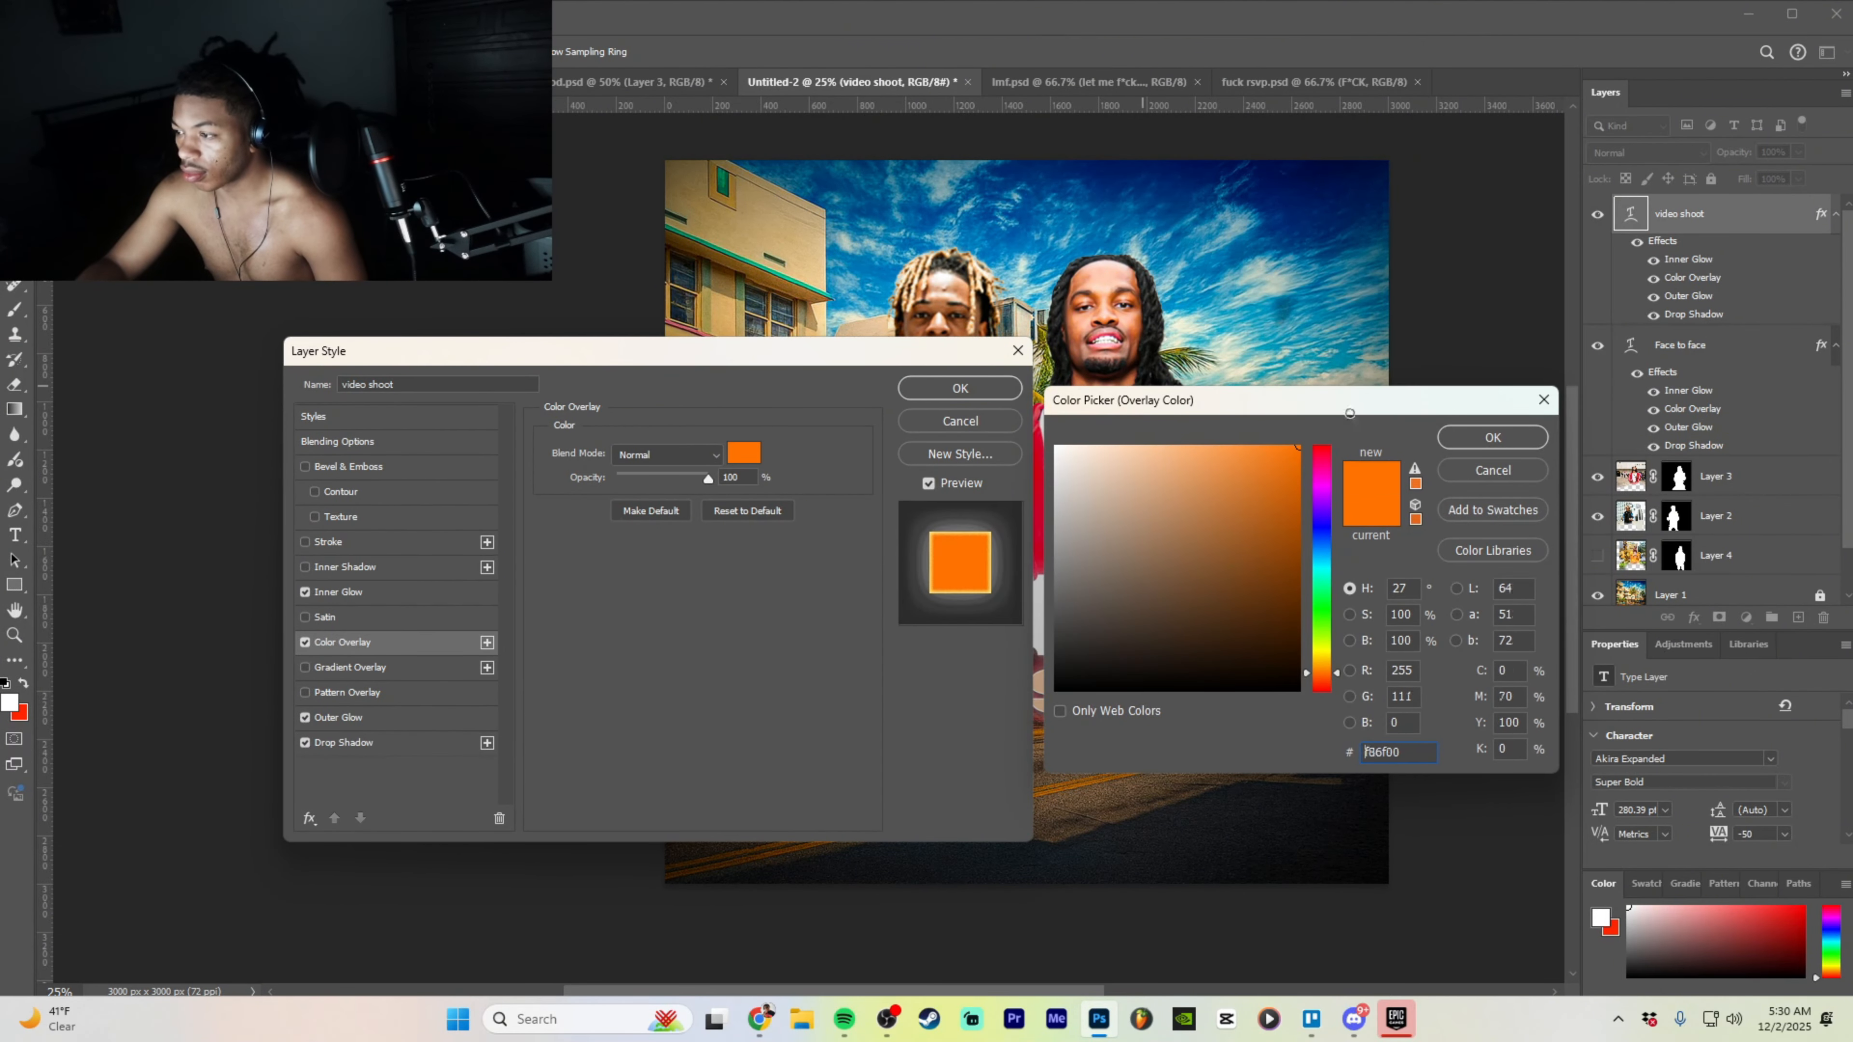
{"action": "left_click", "coordinate": [1313, 451]}
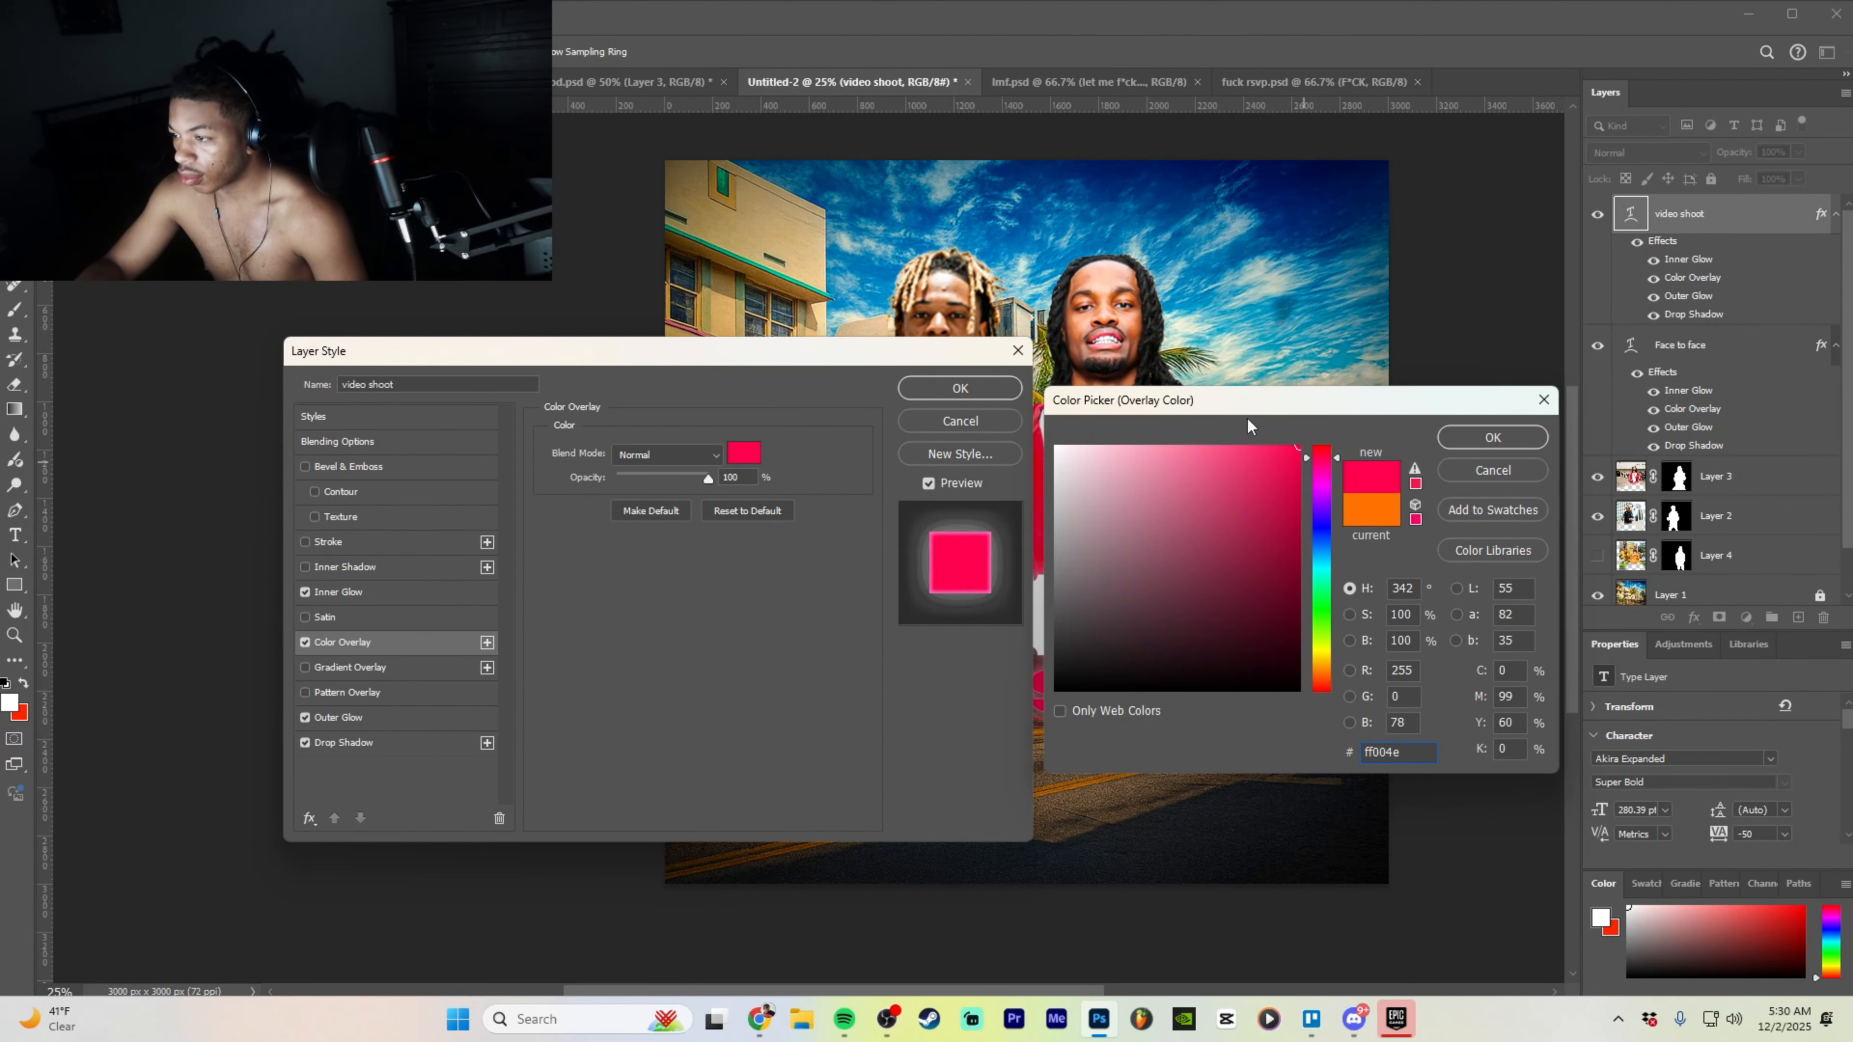
{"action": "left_click_drag", "start_coordinate": [1239, 502], "coordinate": [1331, 628]}
{"action": "mouse_move", "coordinate": [1317, 555]}
{"action": "left_mouse_down"}
{"action": "mouse_move", "coordinate": [1321, 447]}
{"action": "mouse_move", "coordinate": [1365, 380]}
{"action": "left_mouse_up"}
{"action": "left_click", "coordinate": [1439, 442]}
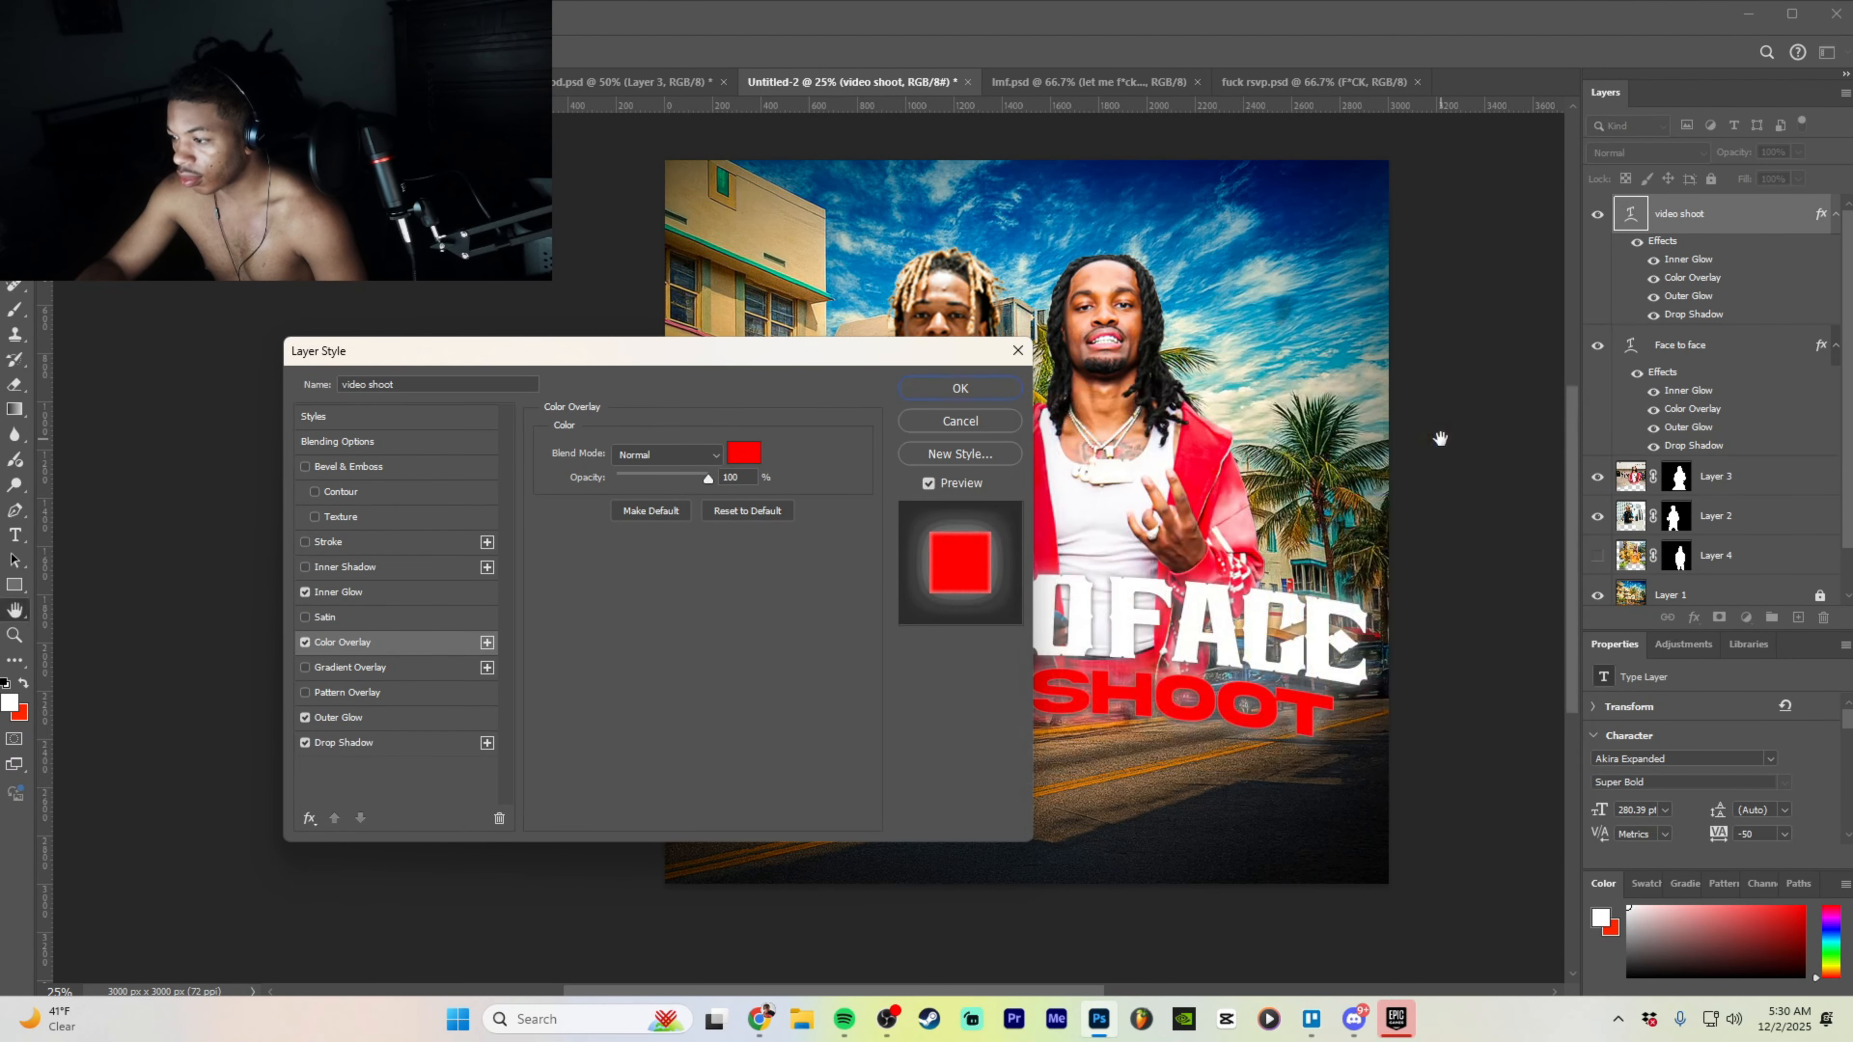
{"action": "left_click_drag", "start_coordinate": [955, 355], "coordinate": [1174, 372]}
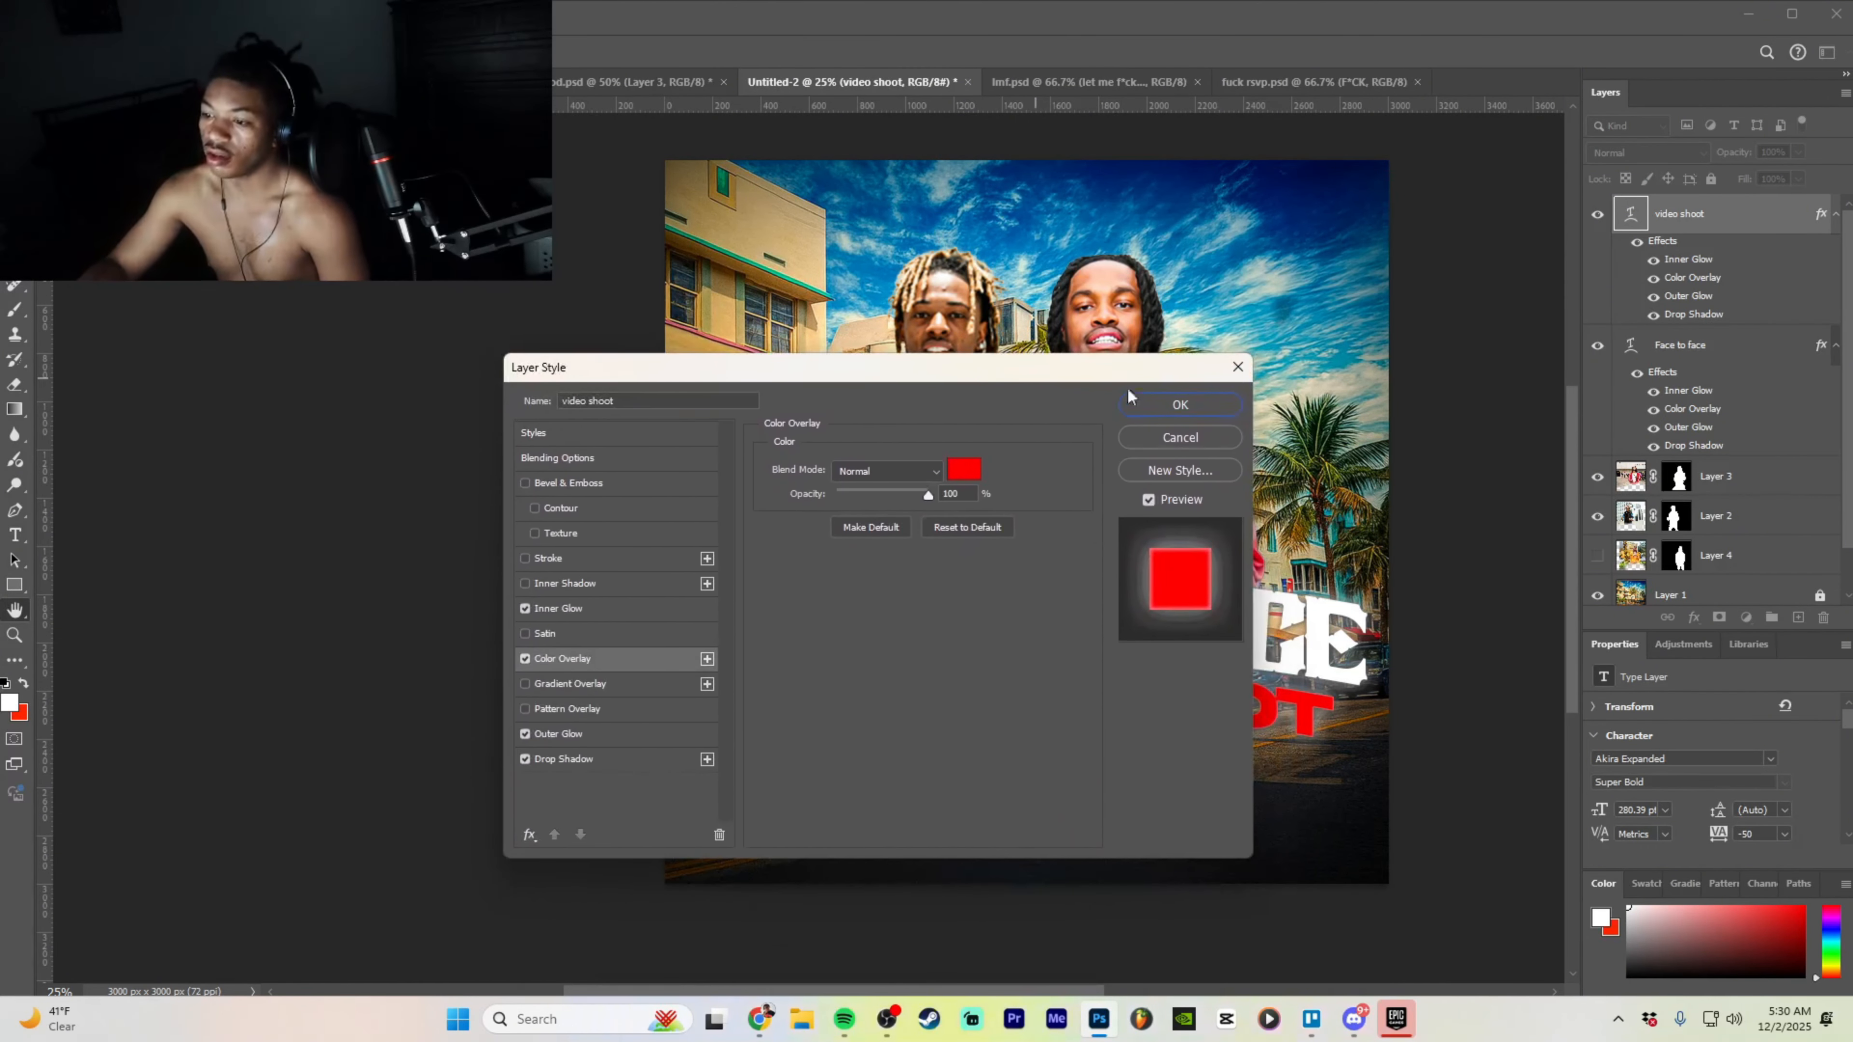
- Set both Inner Glow and Outer Glow colours to ff0000 and apply the layer style
{"action": "left_click", "coordinate": [601, 609]}
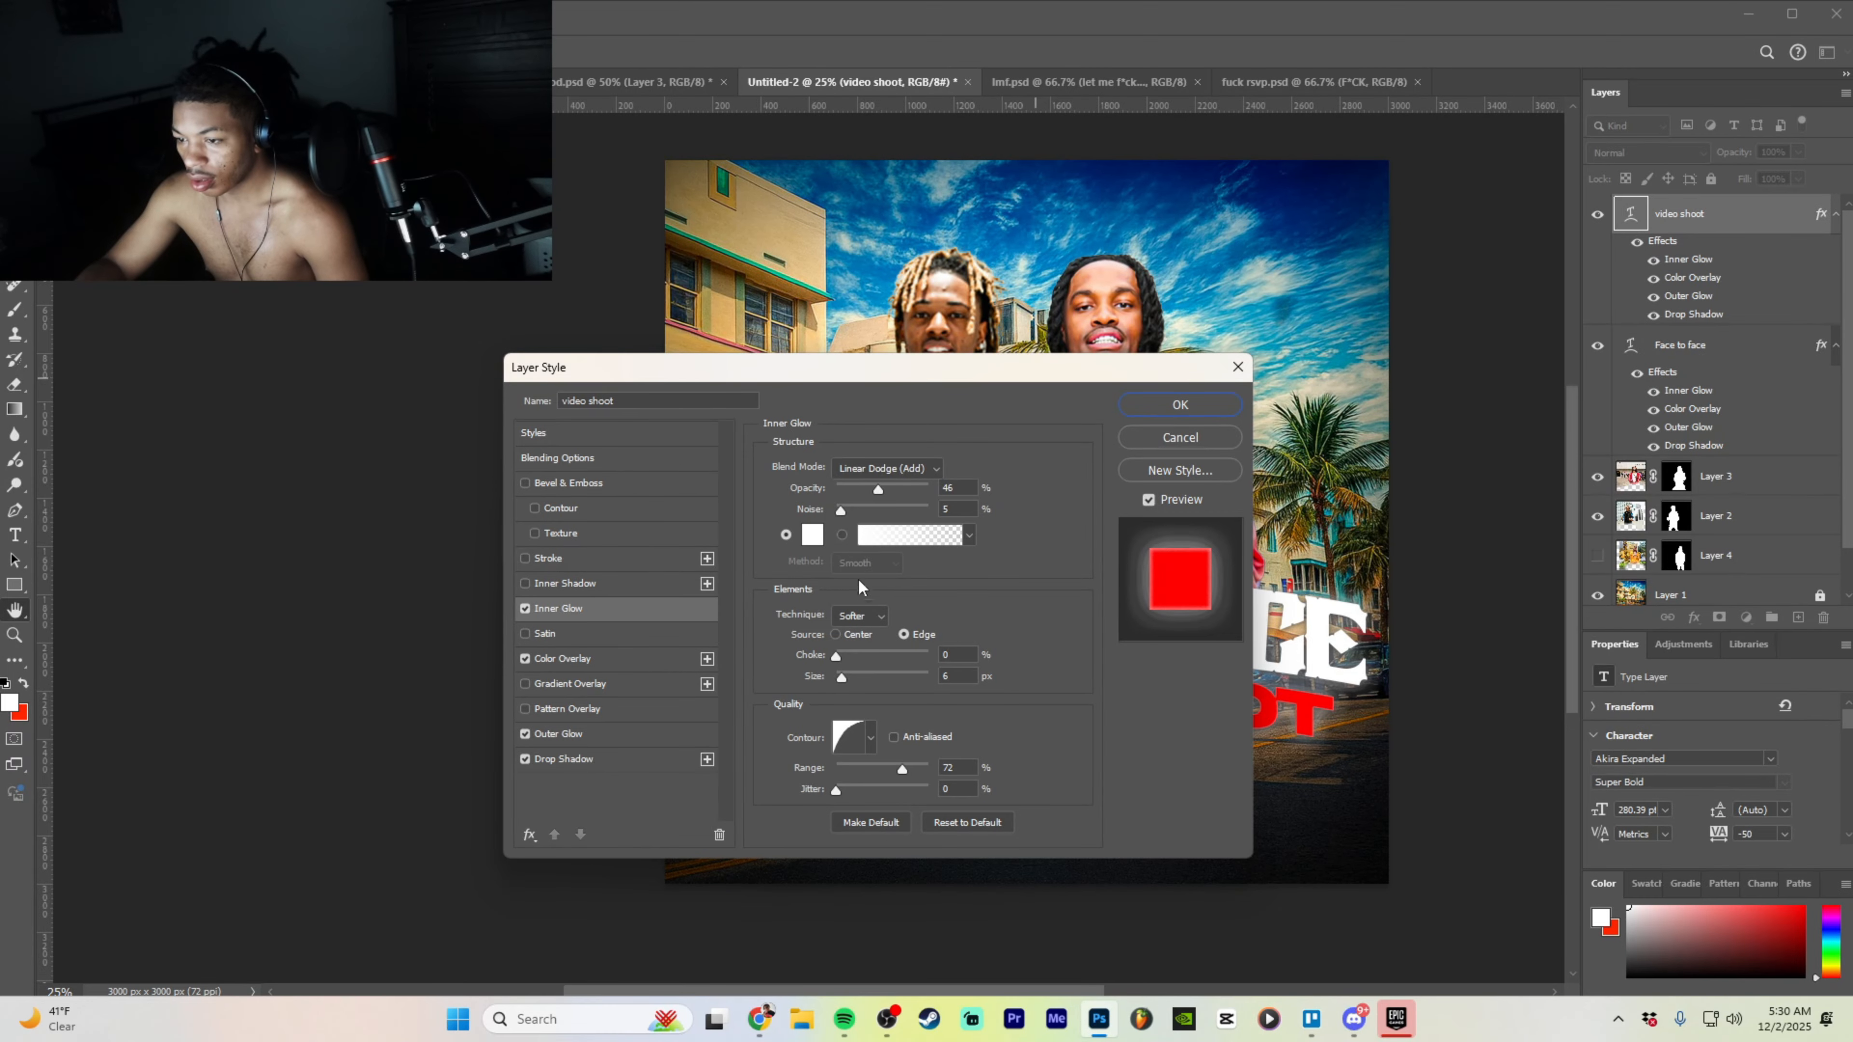
{"action": "left_click", "coordinate": [812, 534]}
{"action": "type", "text": "ff0000"}
{"action": "left_click", "coordinate": [1460, 444]}
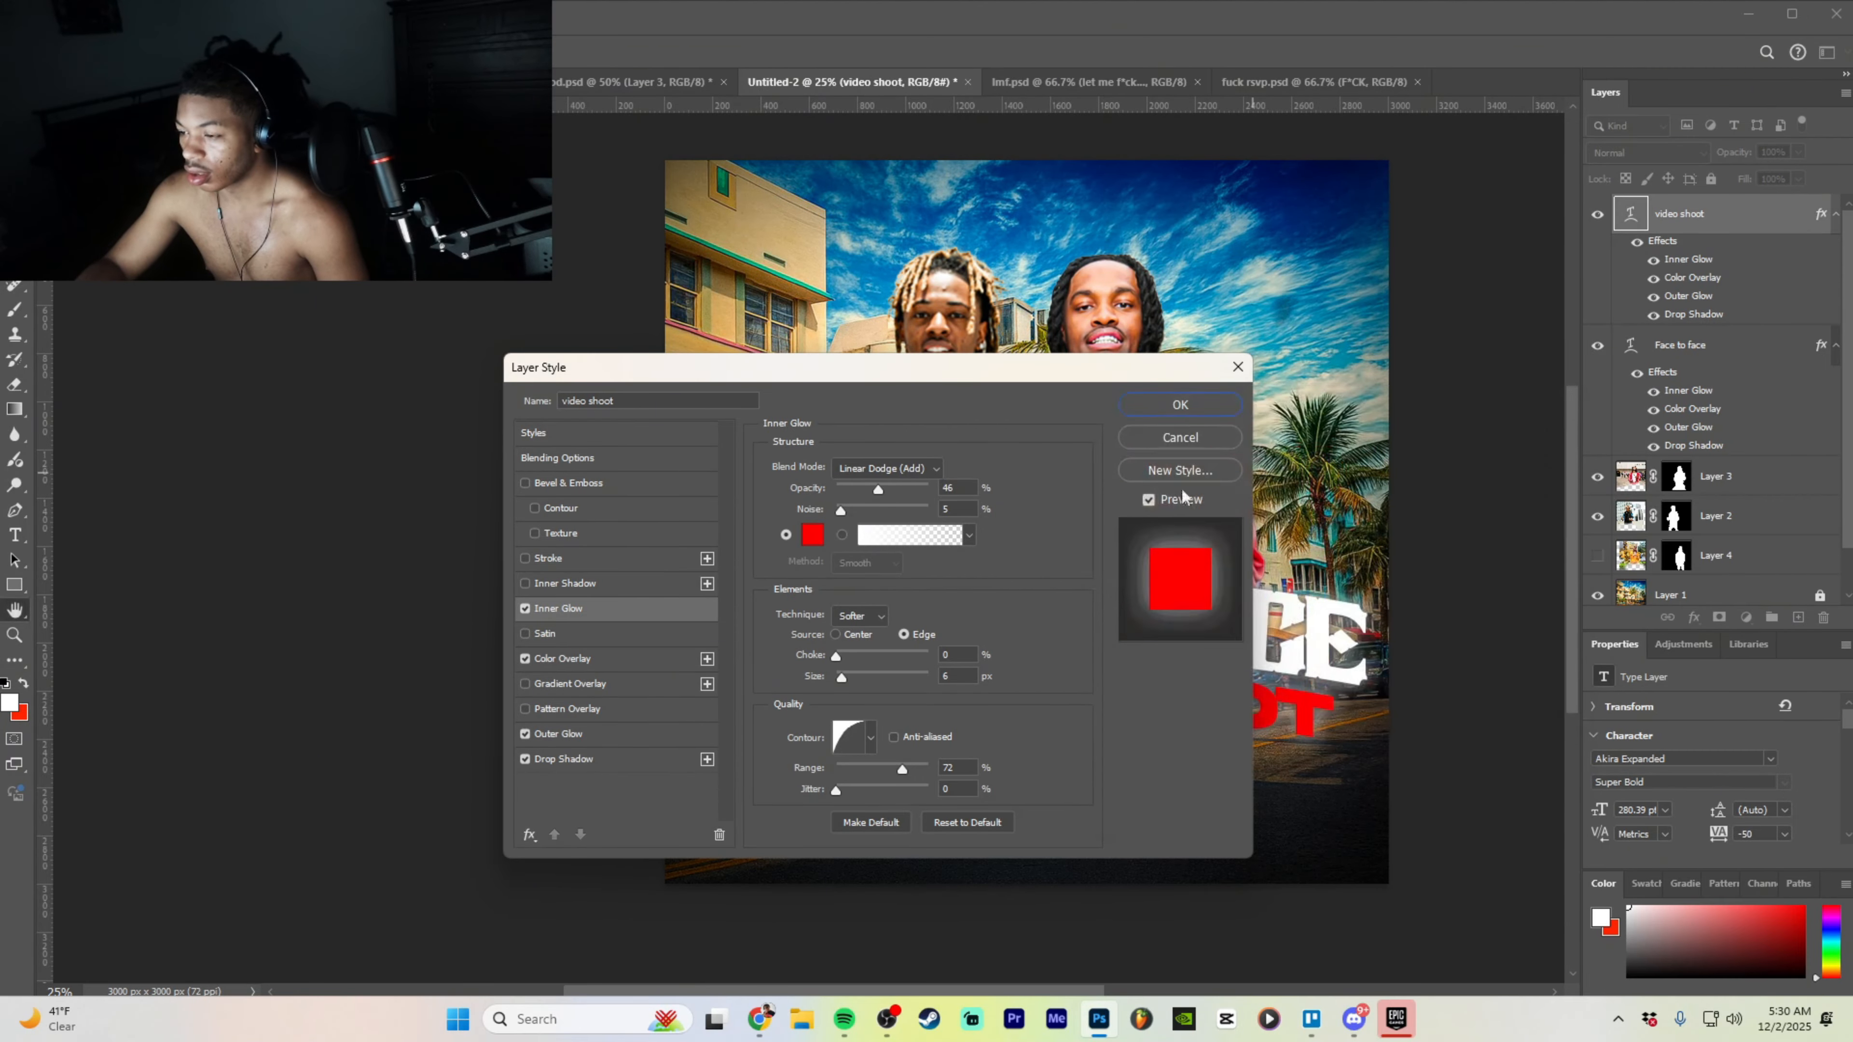
{"action": "left_click", "coordinate": [592, 736]}
{"action": "left_click", "coordinate": [811, 536]}
{"action": "type", "text": "ff0000"}
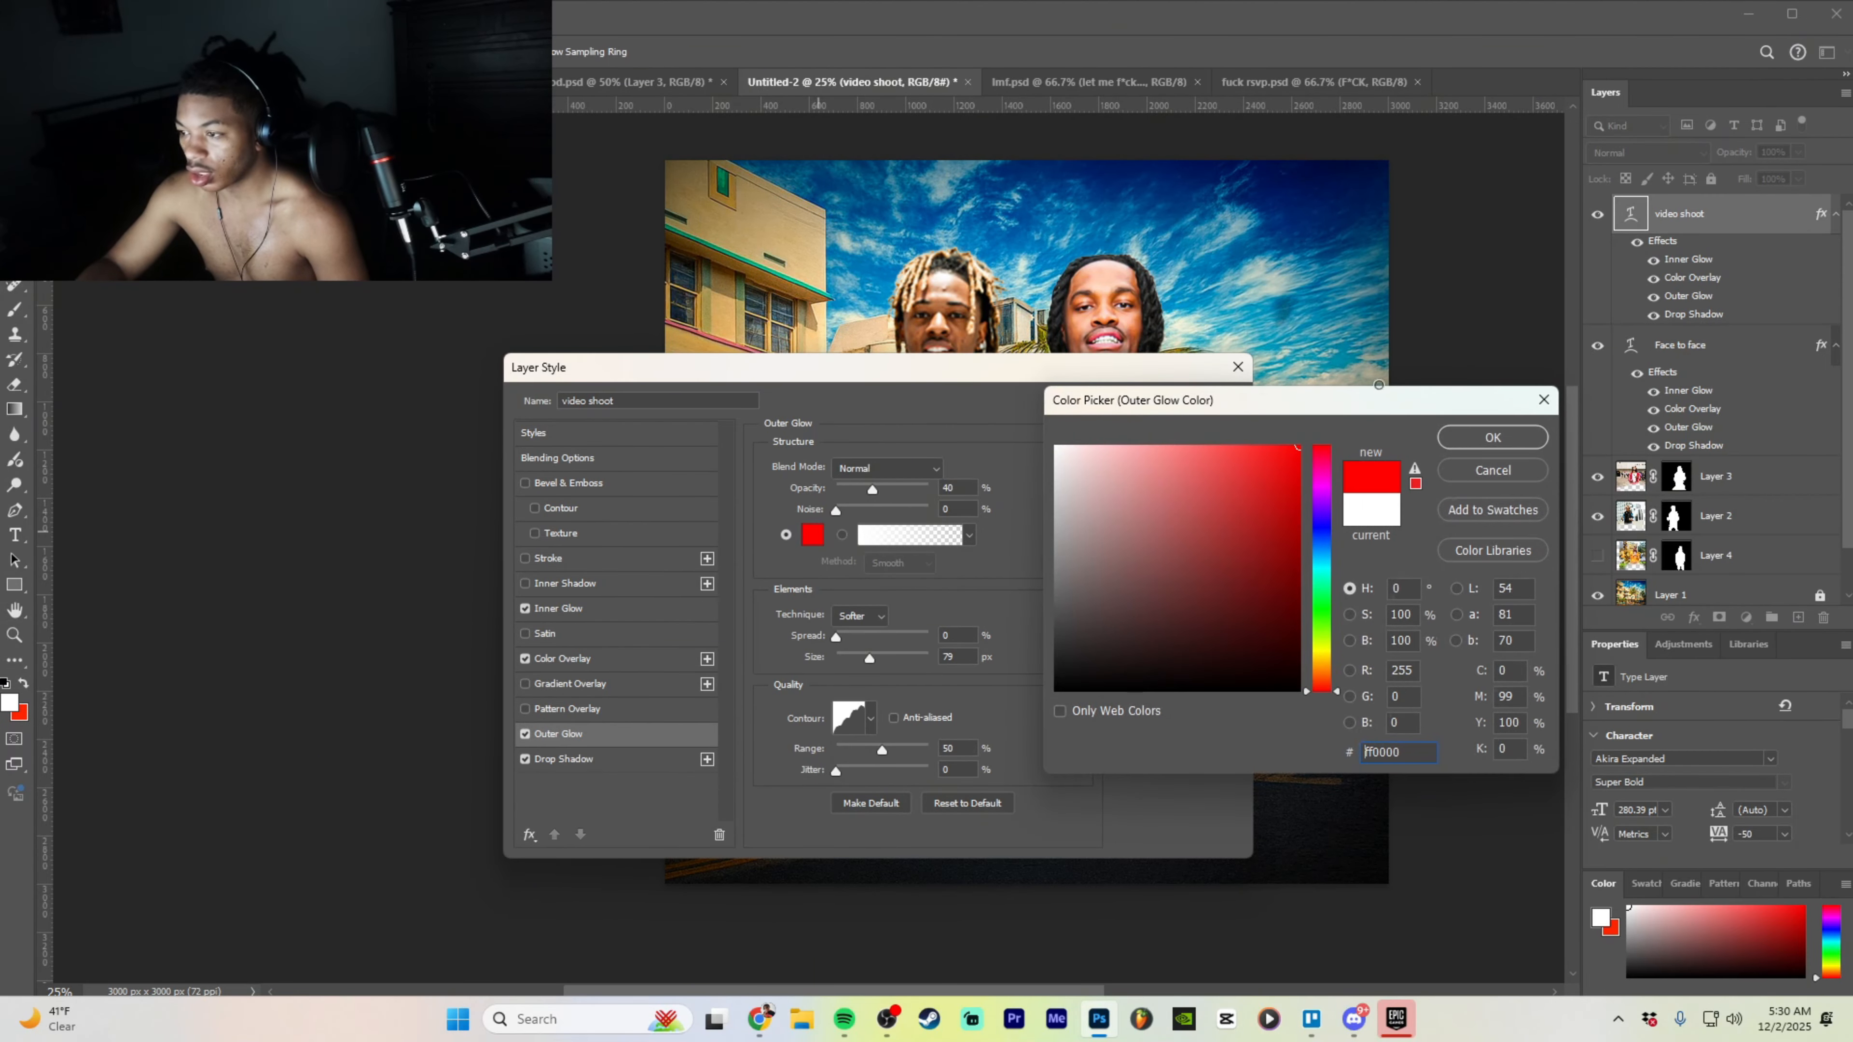
{"action": "left_click", "coordinate": [1462, 440]}
{"action": "key", "text": "Return"}
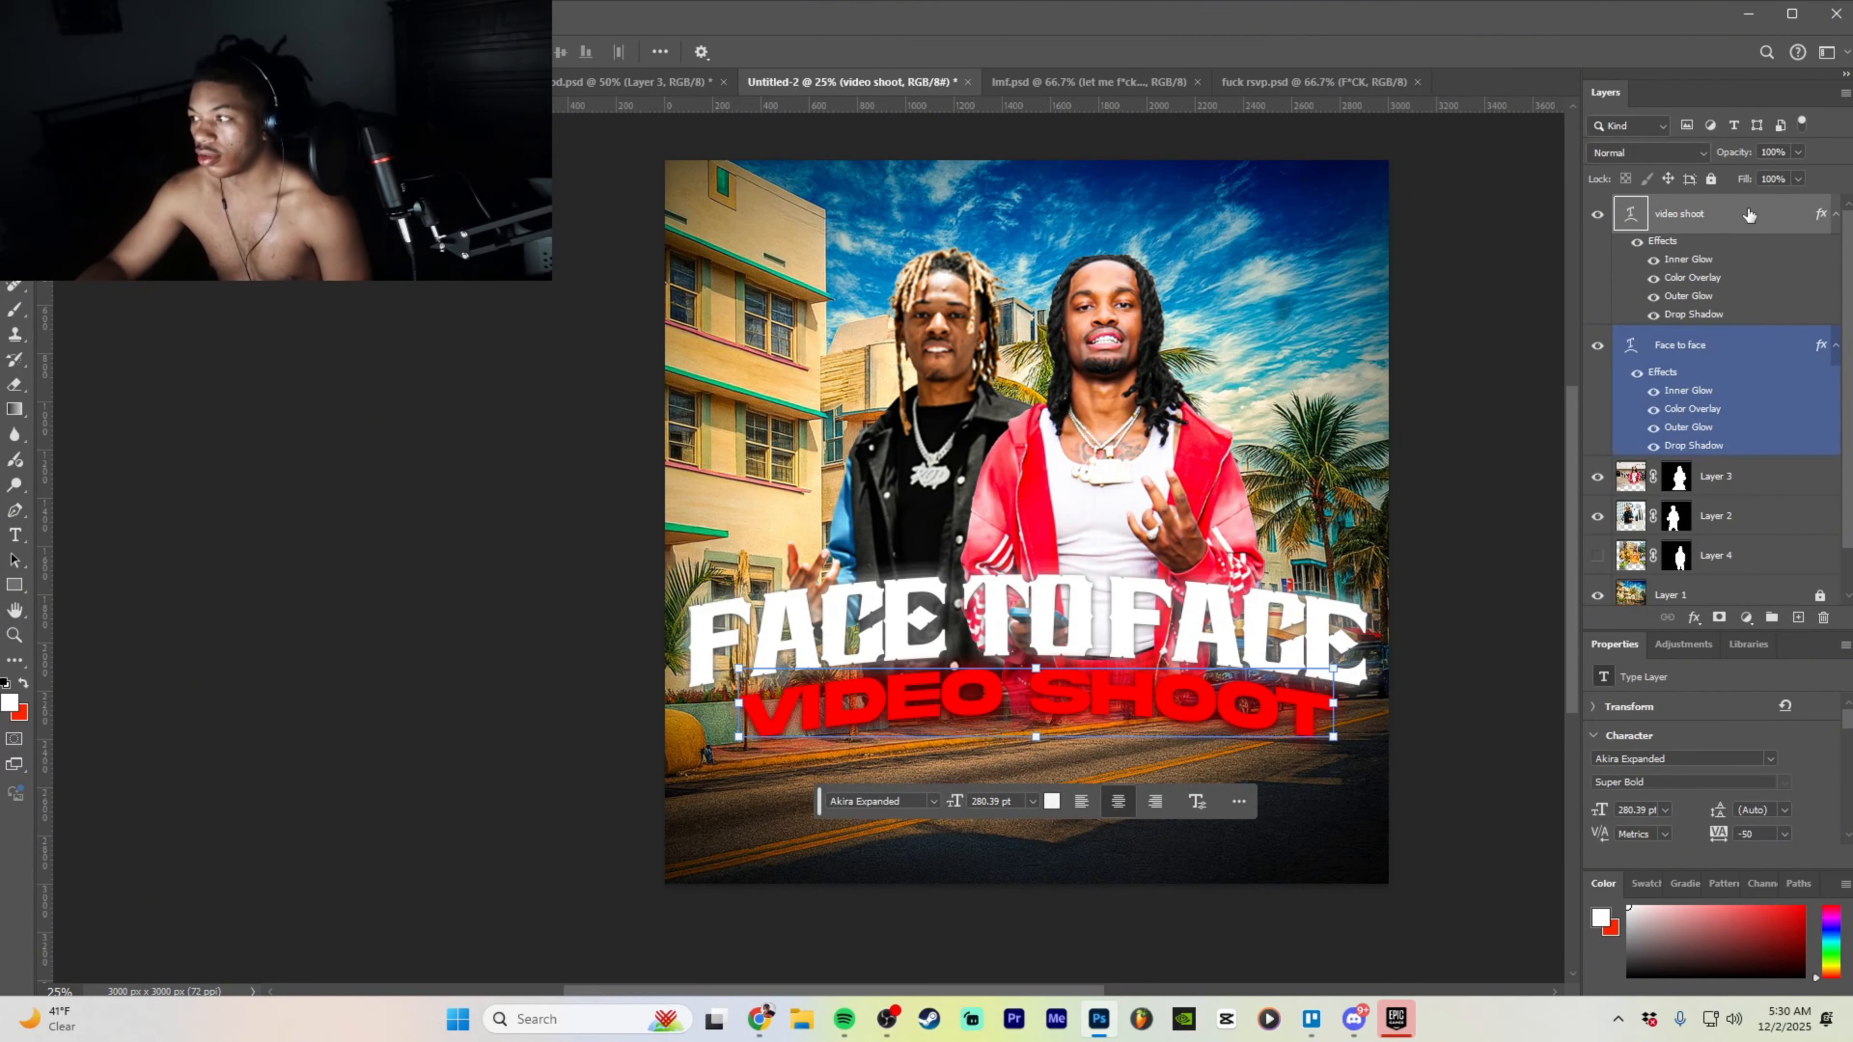
- Bring the PARTY text layer from the RSVP party flyer into the poster below VIDEO SHOOT
{"action": "left_click", "coordinate": [1733, 357]}
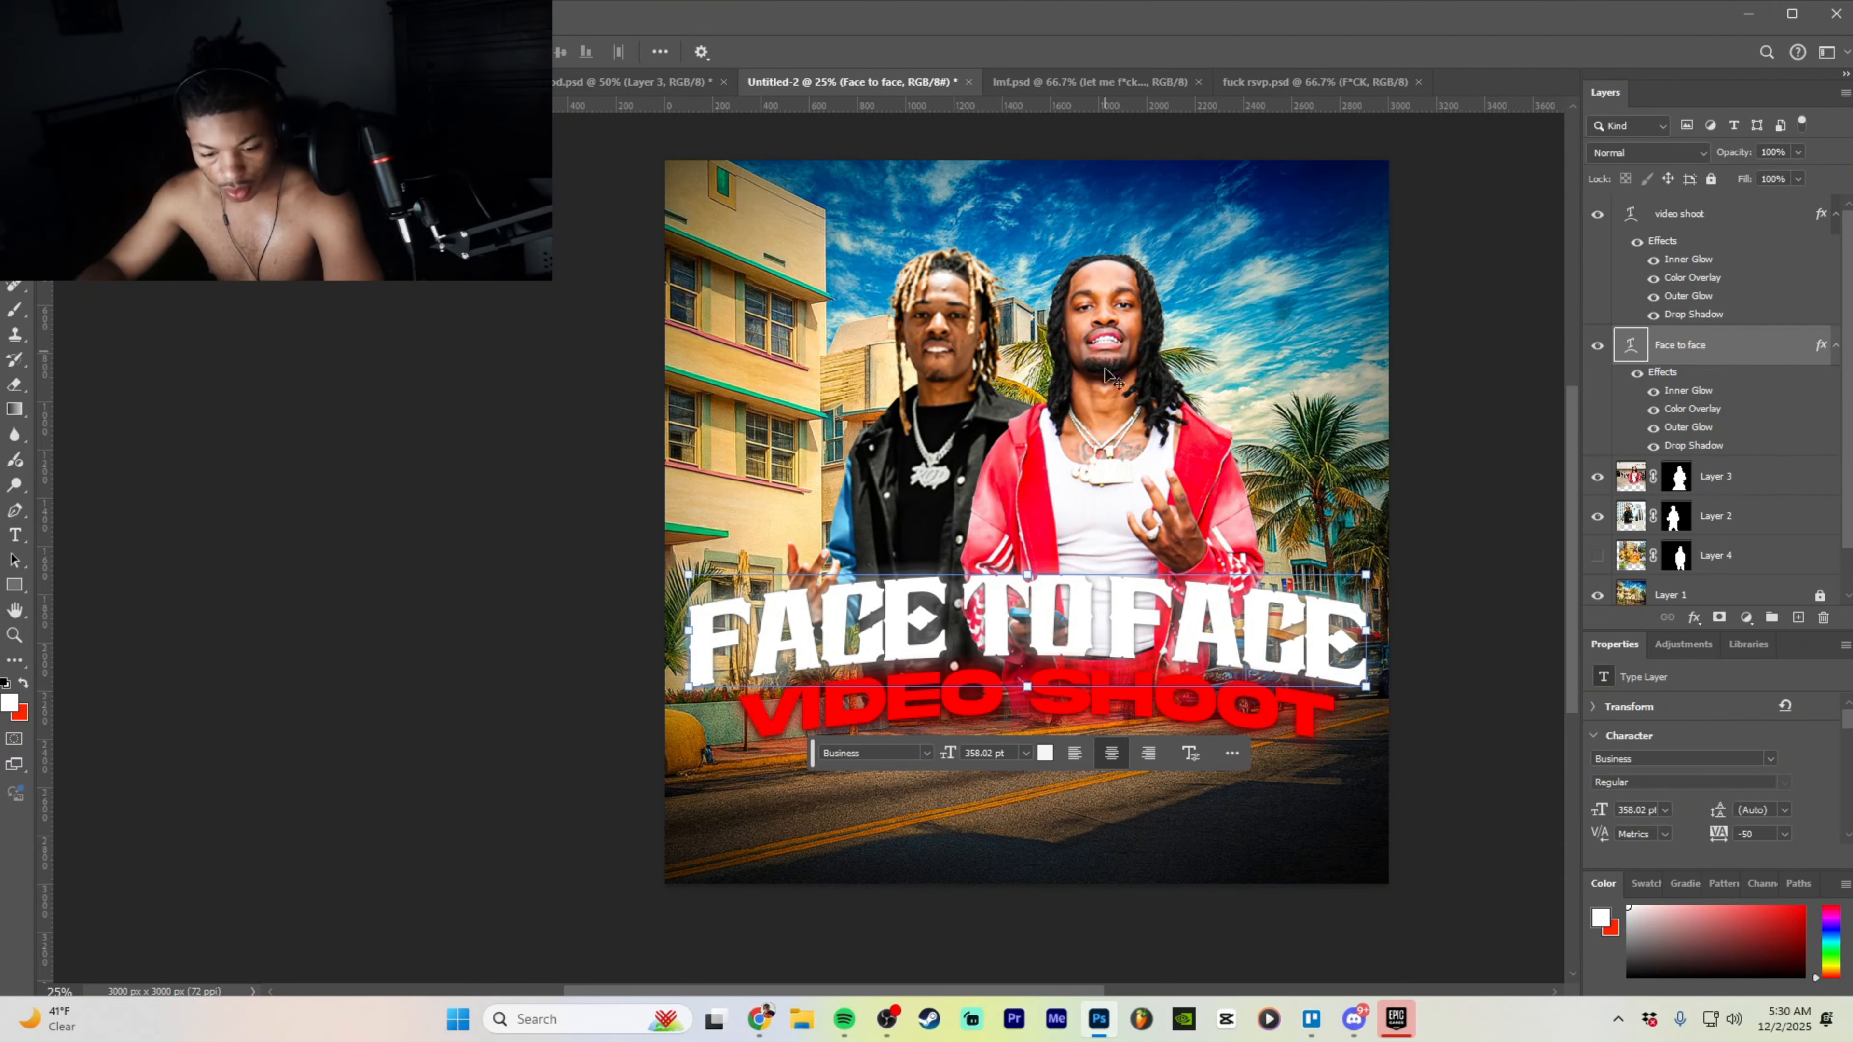
{"action": "left_click", "coordinate": [1284, 81]}
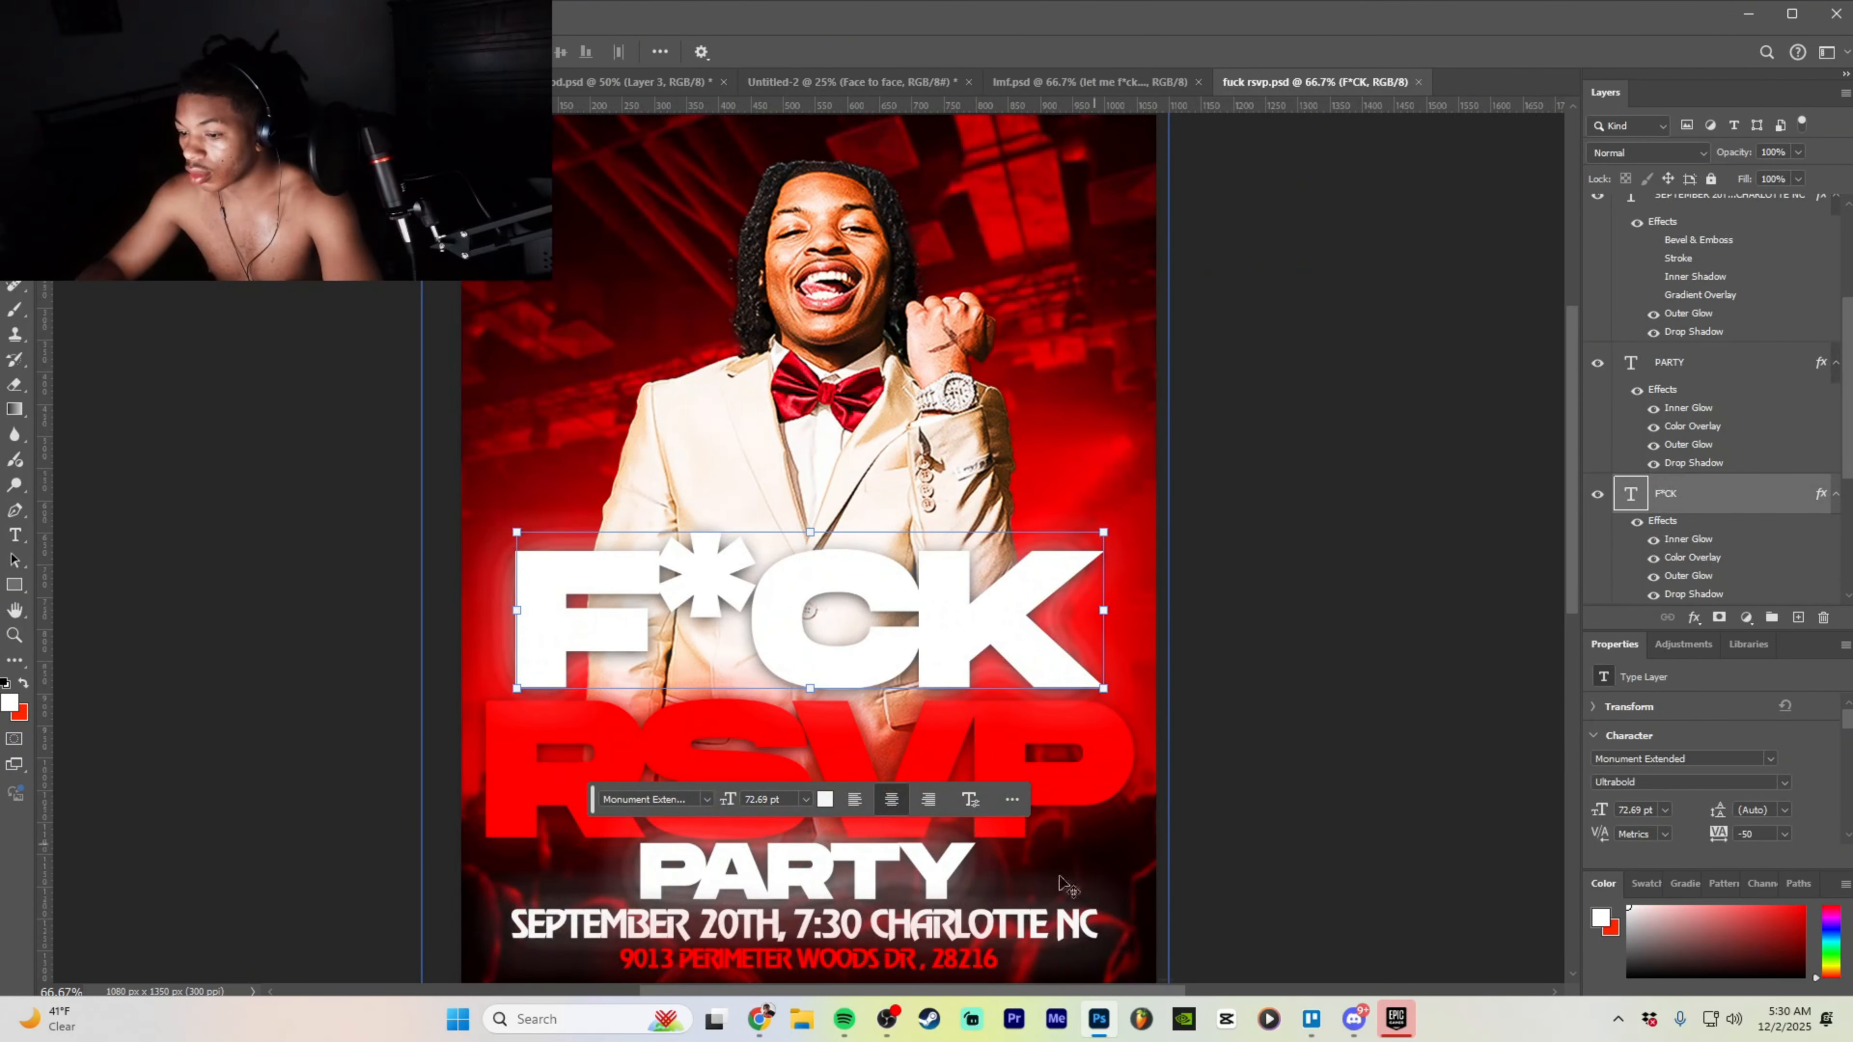
{"action": "left_click", "coordinate": [990, 921]}
{"action": "scroll", "coordinate": [1670, 252], "scroll_direction": "up", "scroll_amount": 1}
{"action": "scroll", "coordinate": [998, 146], "scroll_direction": "up", "scroll_amount": 1}
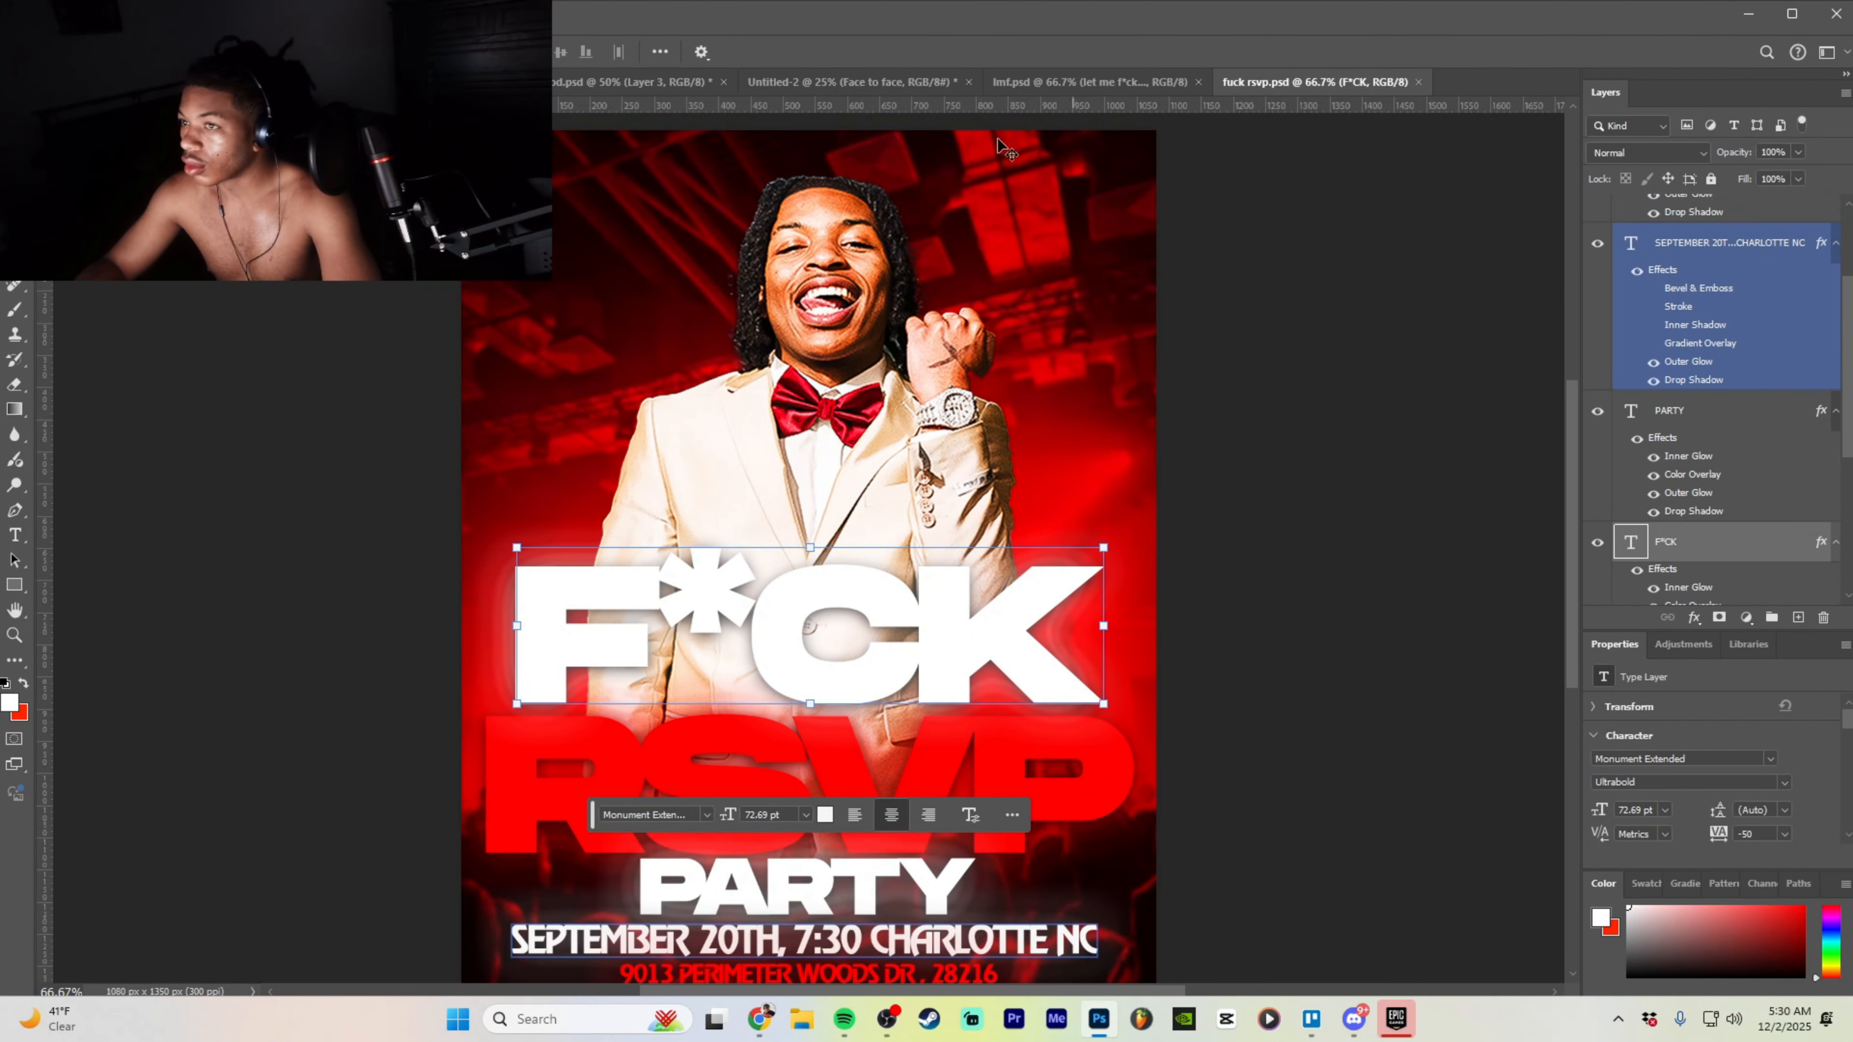
{"action": "left_click", "coordinate": [16, 51]}
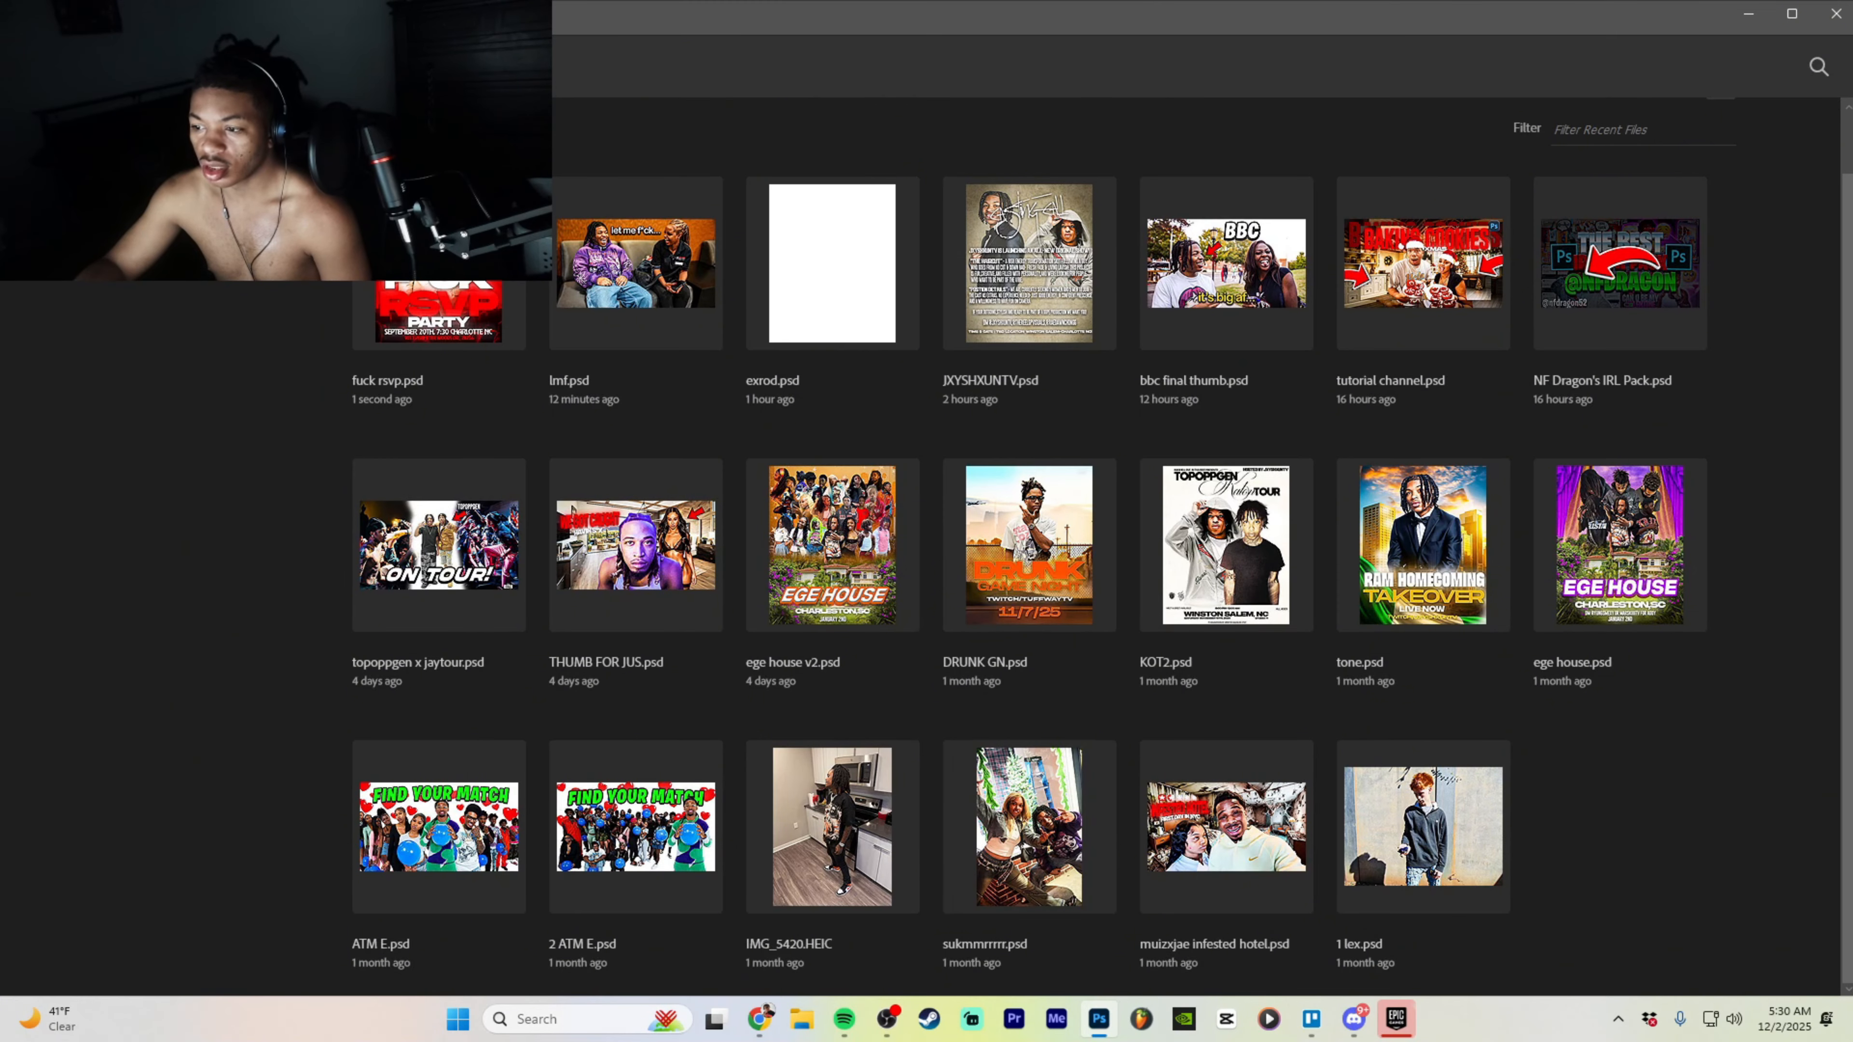
{"action": "key", "text": "Escape"}
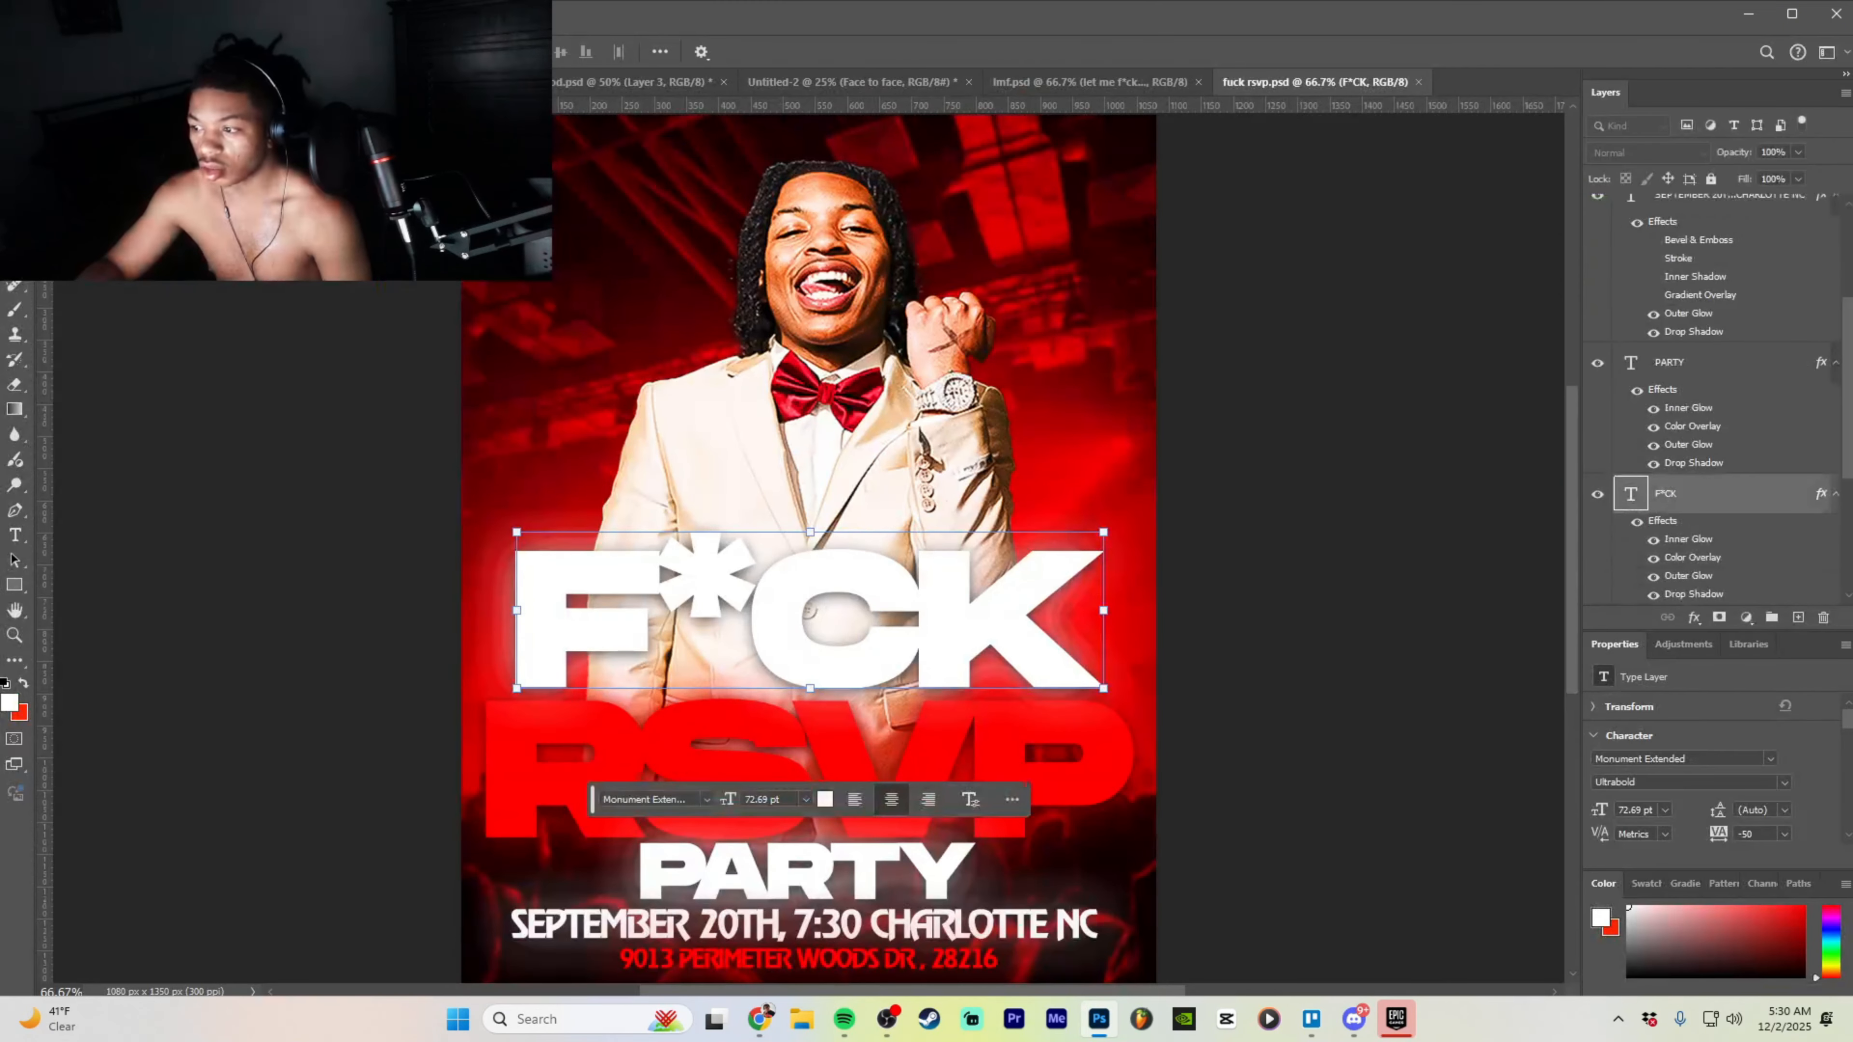
{"action": "scroll", "coordinate": [1241, 699], "scroll_direction": "down", "scroll_amount": 3}
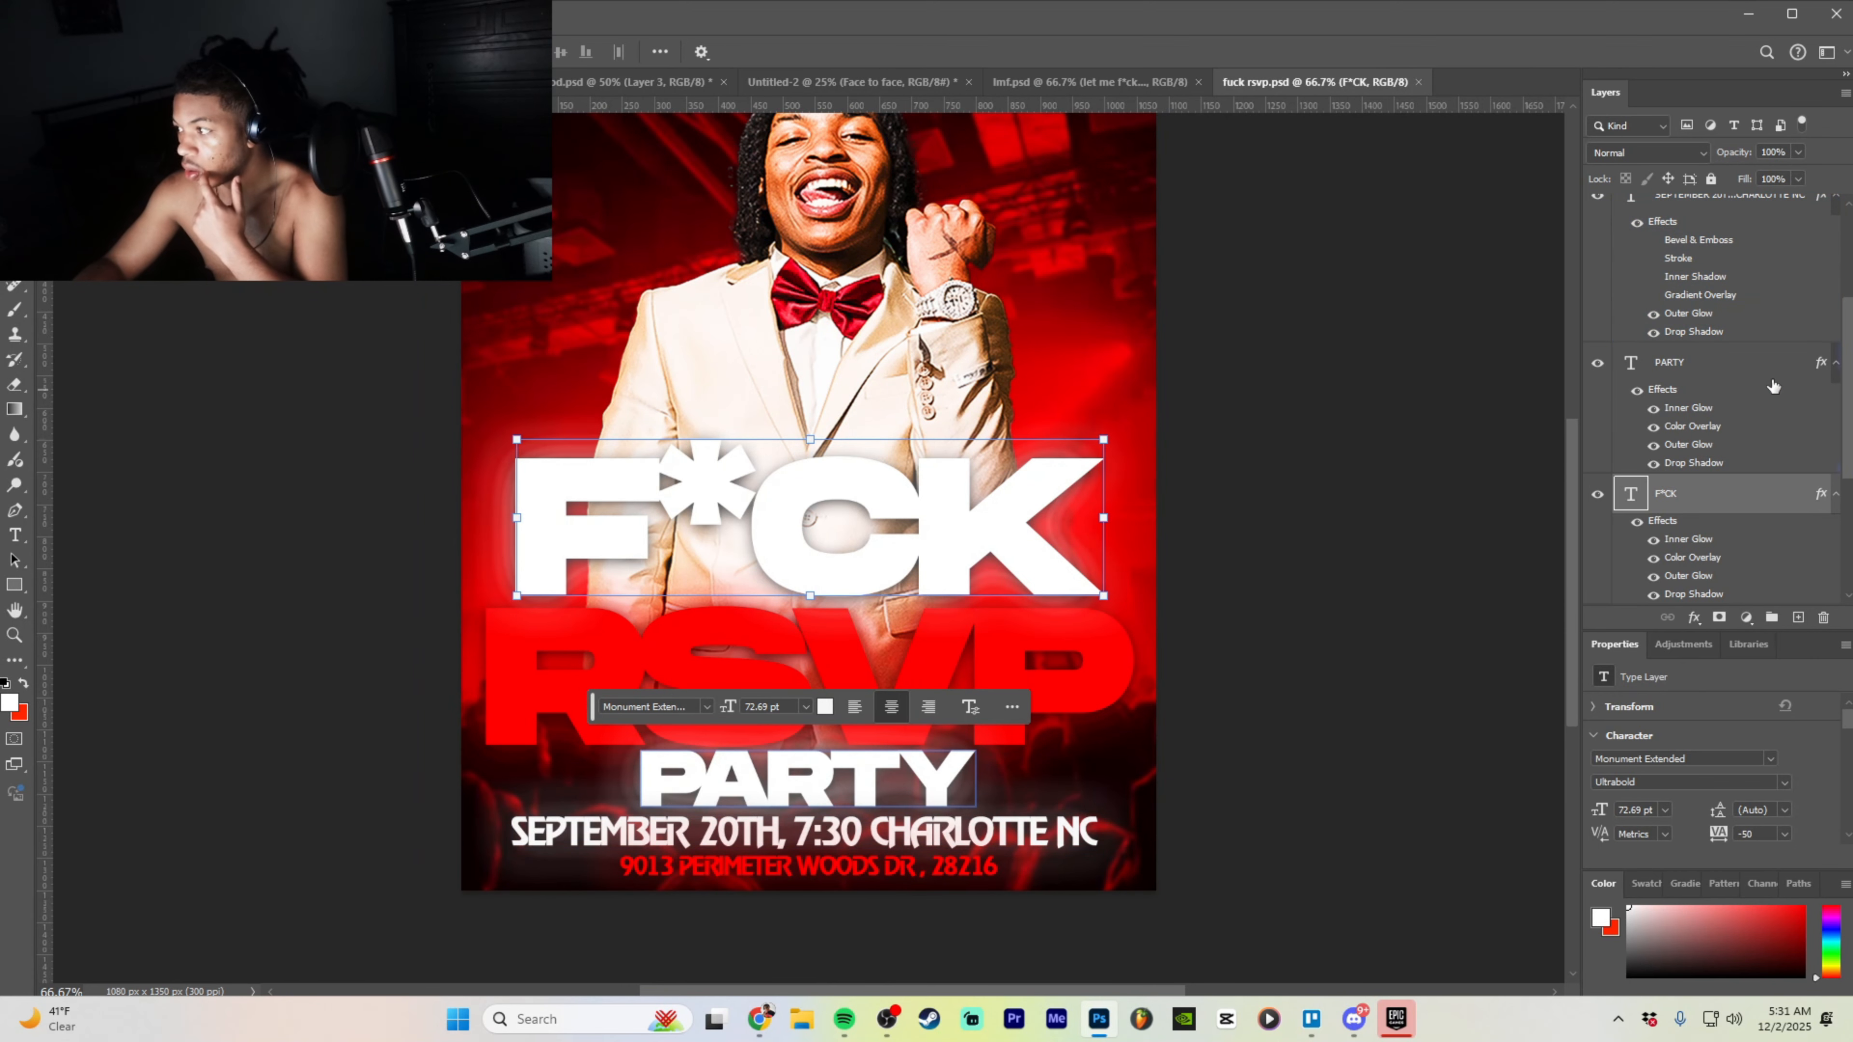
{"action": "left_click_drag", "start_coordinate": [881, 784], "coordinate": [579, 75]}
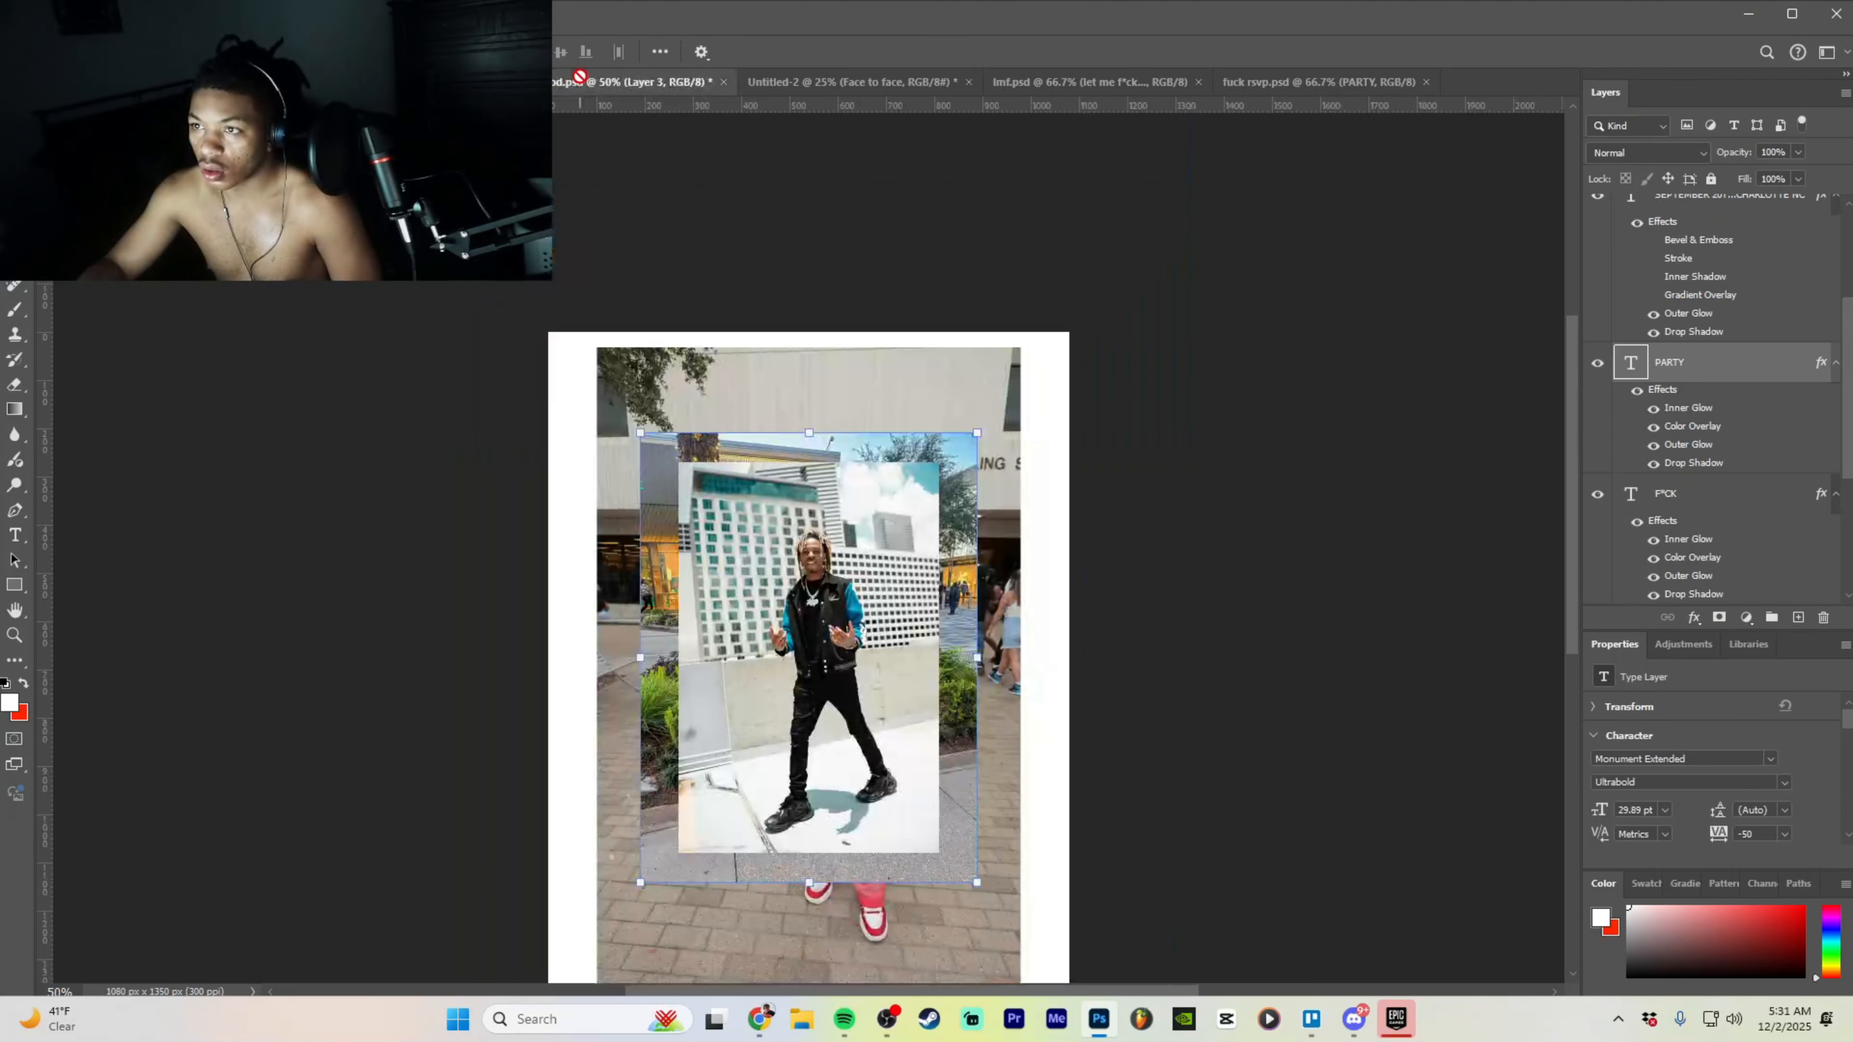
{"action": "left_click_drag", "start_coordinate": [887, 81], "coordinate": [894, 128]}
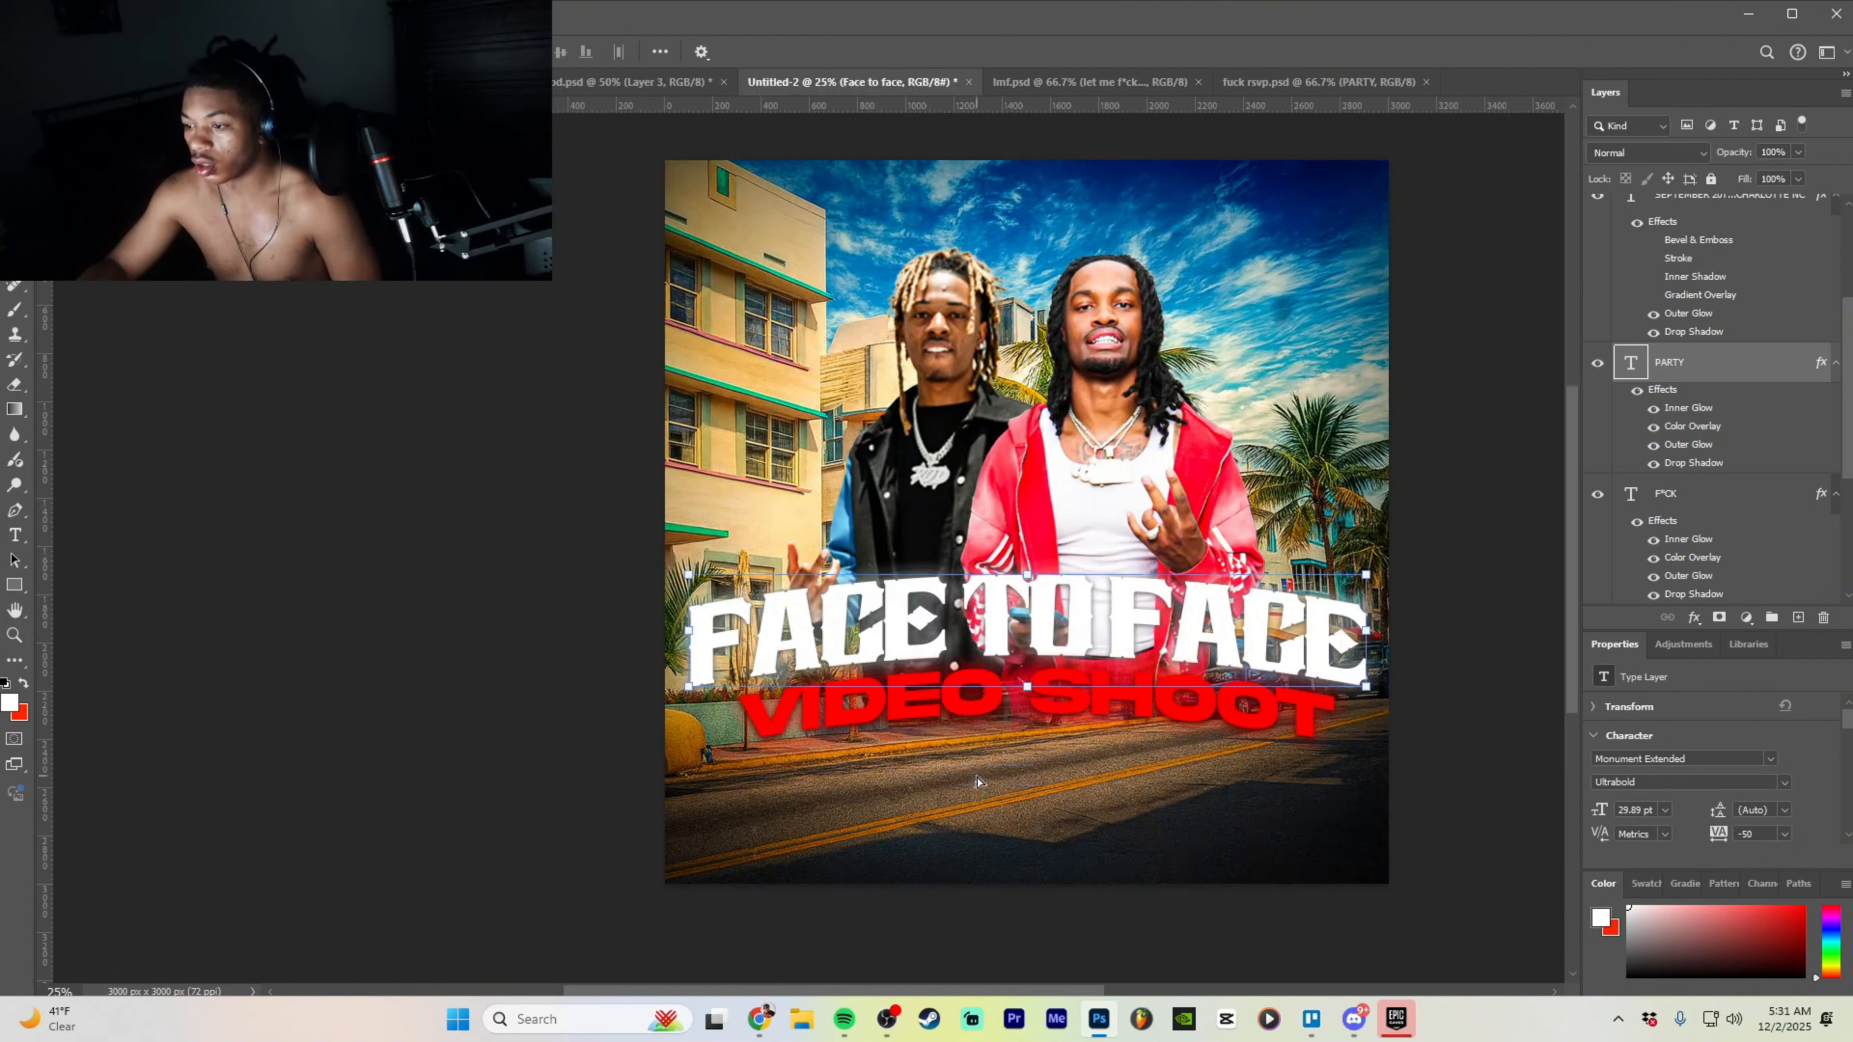
{"action": "left_click_drag", "start_coordinate": [978, 780], "coordinate": [1170, 830]}
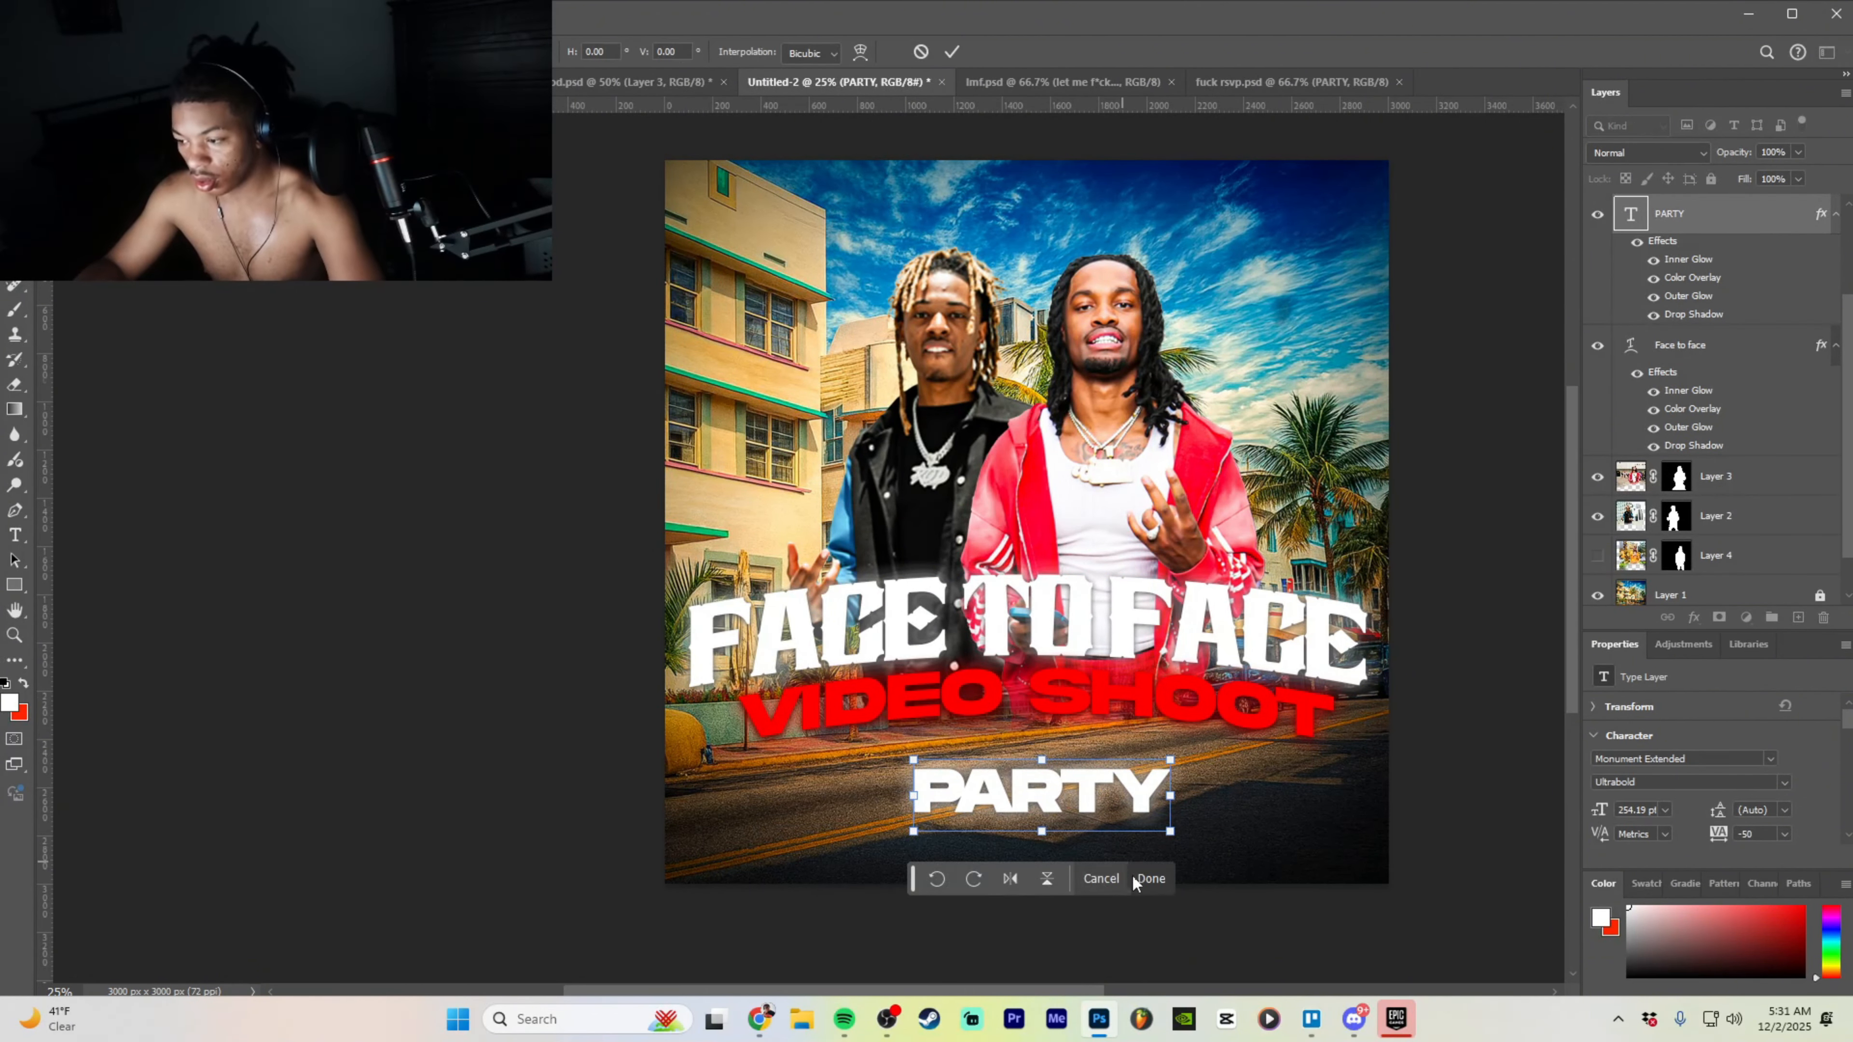
- Retype the copied PARTY text to read 'sunday,december 7th'
{"action": "left_click", "coordinate": [1150, 878]}
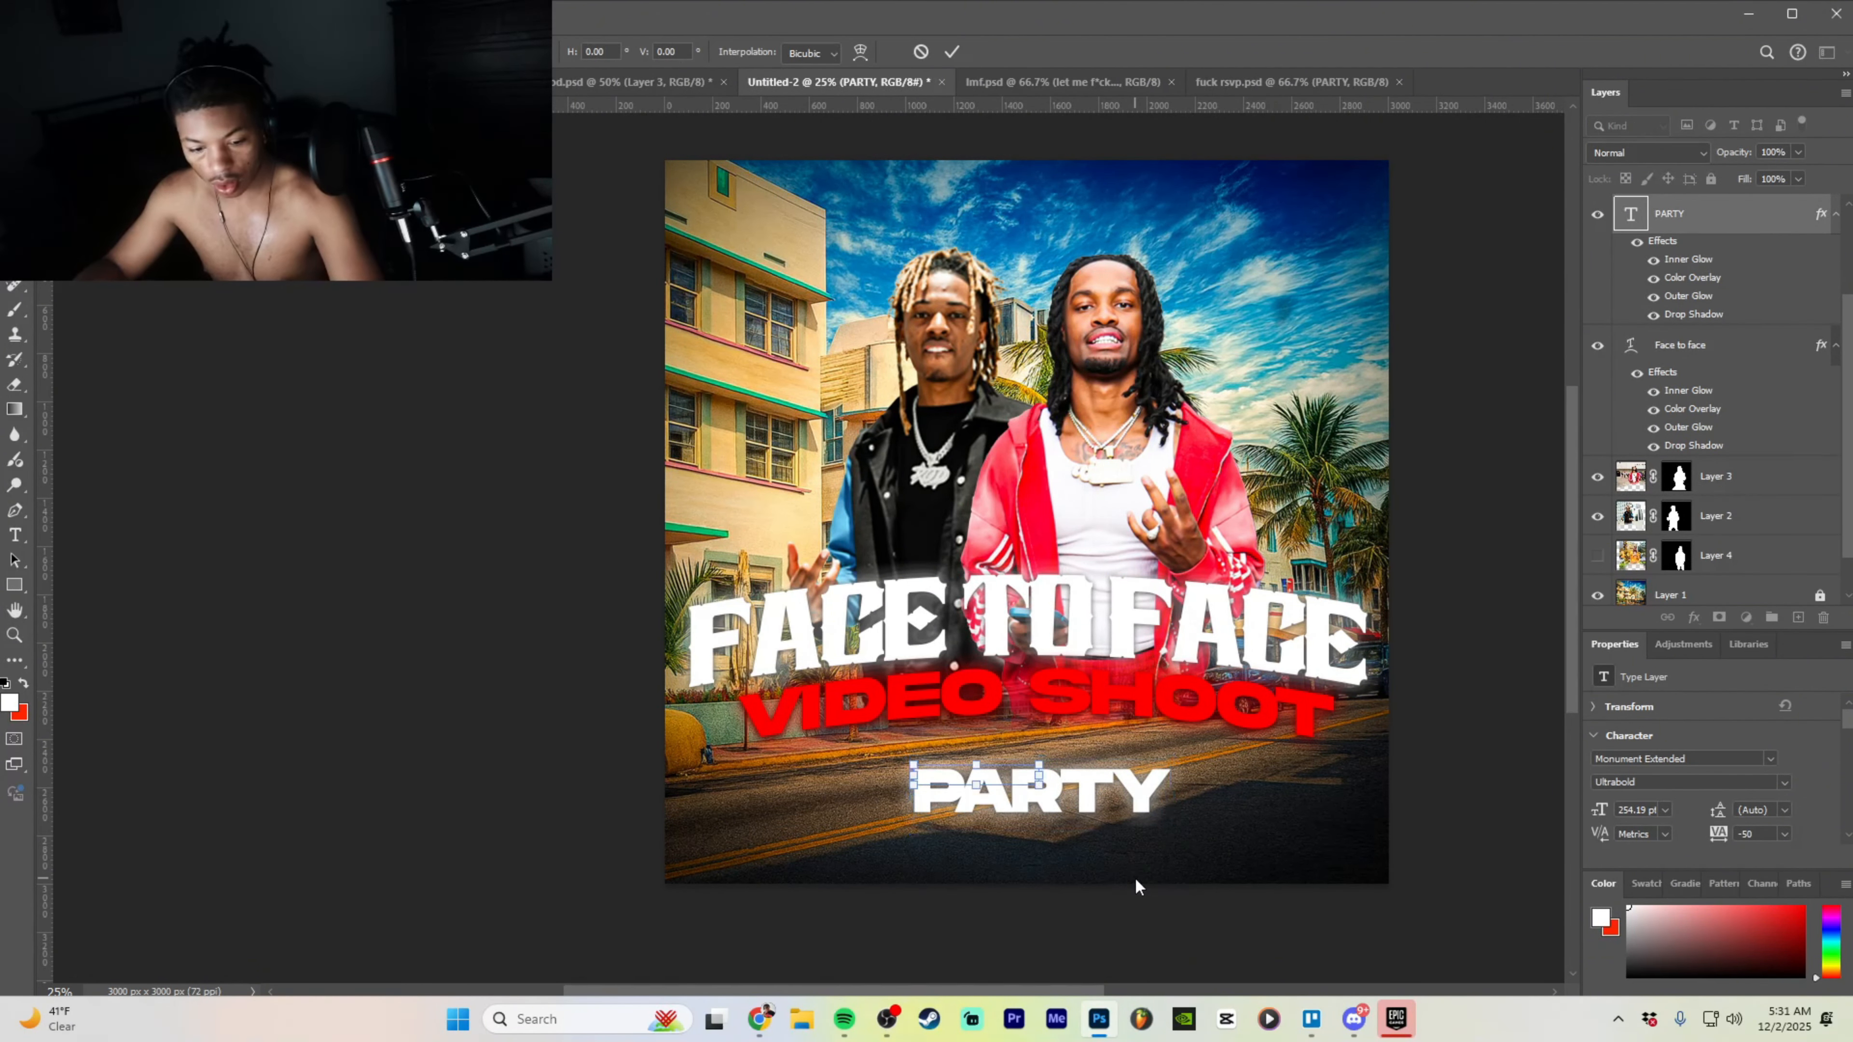
{"action": "double_click", "coordinate": [1080, 788]}
{"action": "type", "text": "sunda"}
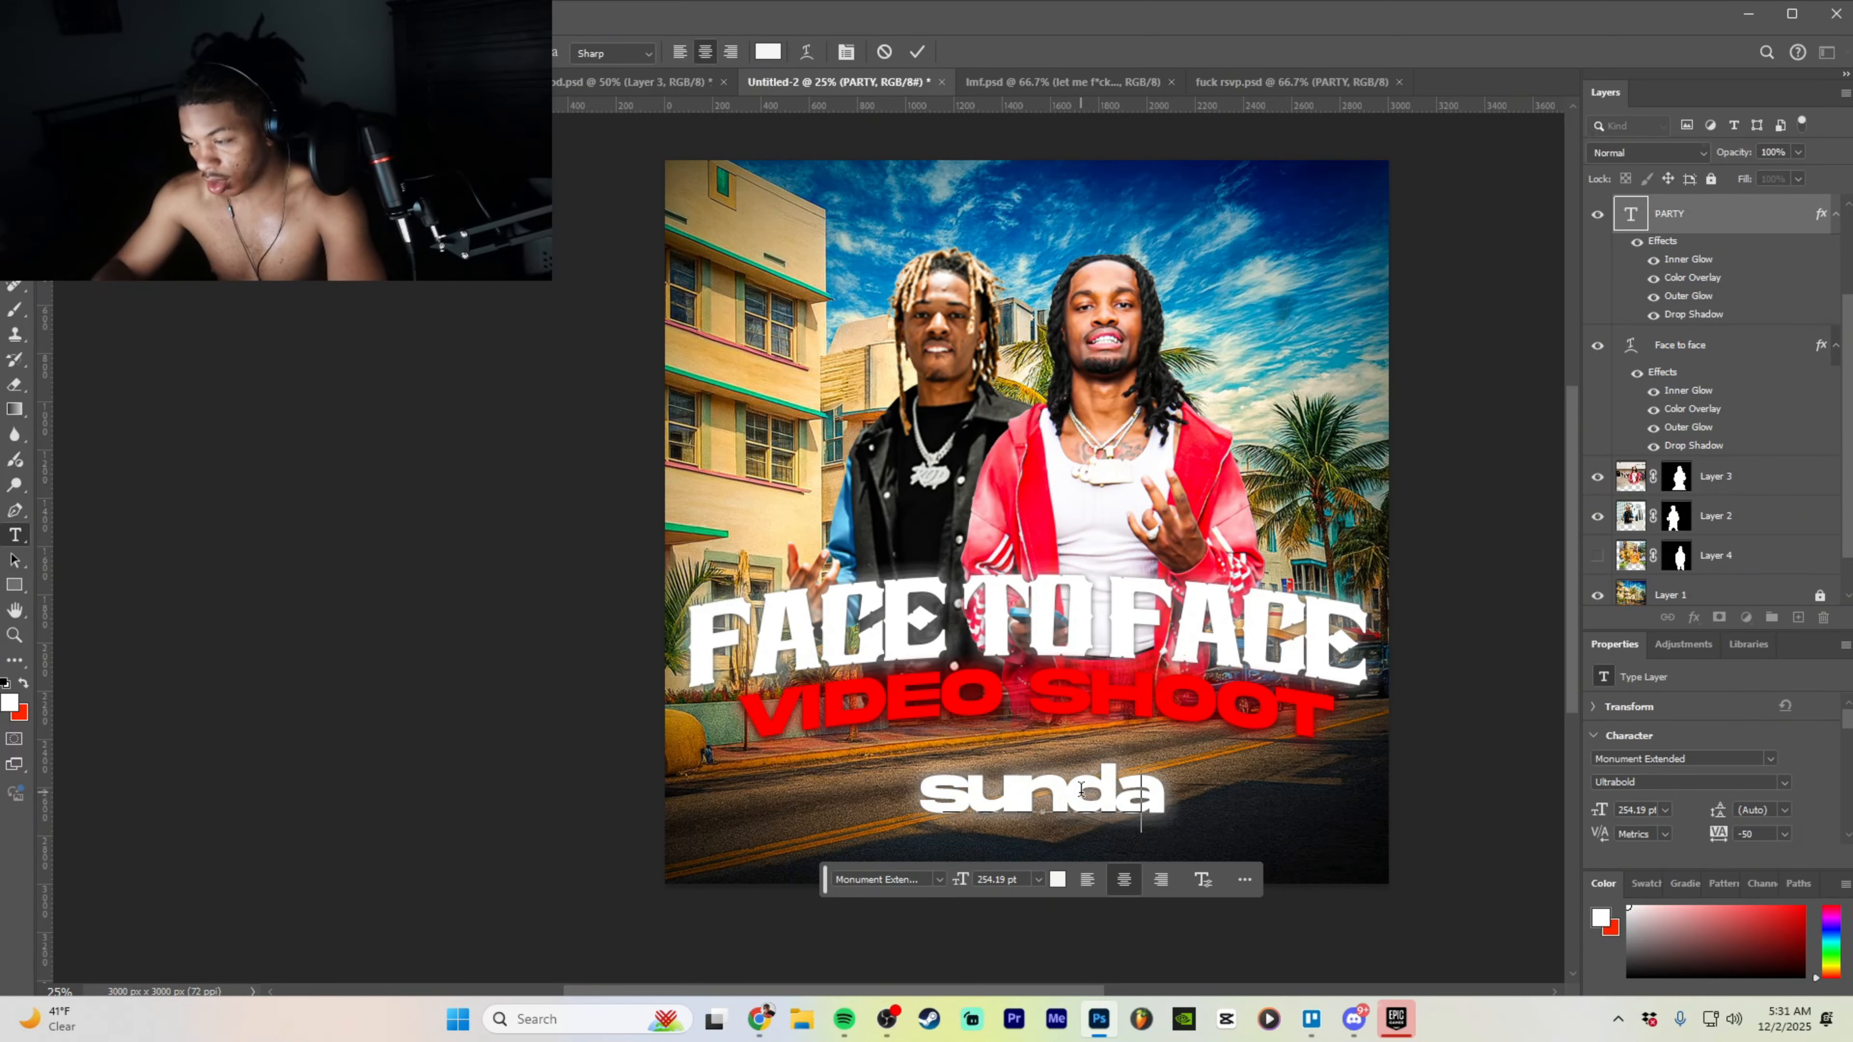
{"action": "key", "text": "BackSpace"}
{"action": "key", "text": "BackSpace"}
{"action": "key", "text": "BackSpace"}
{"action": "key", "text": "BackSpace"}
{"action": "type", "text": "u"}
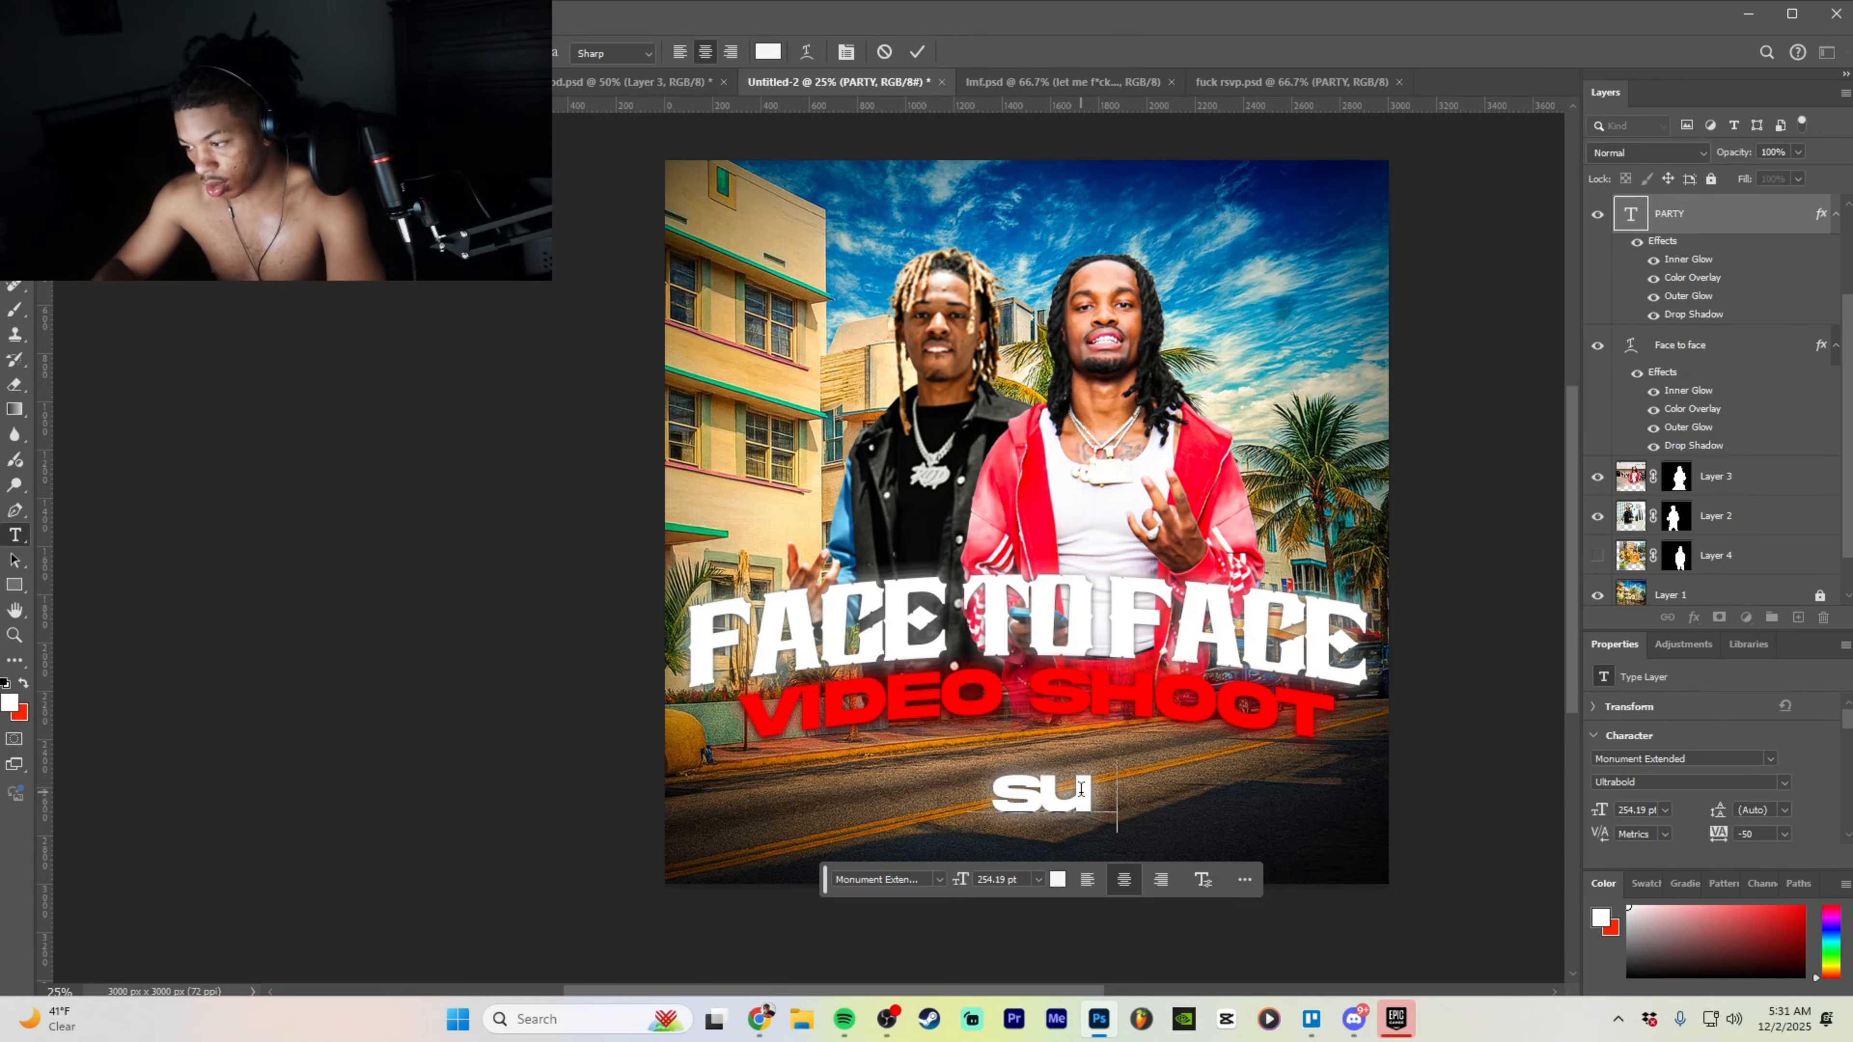
{"action": "type", "text": "nday,"}
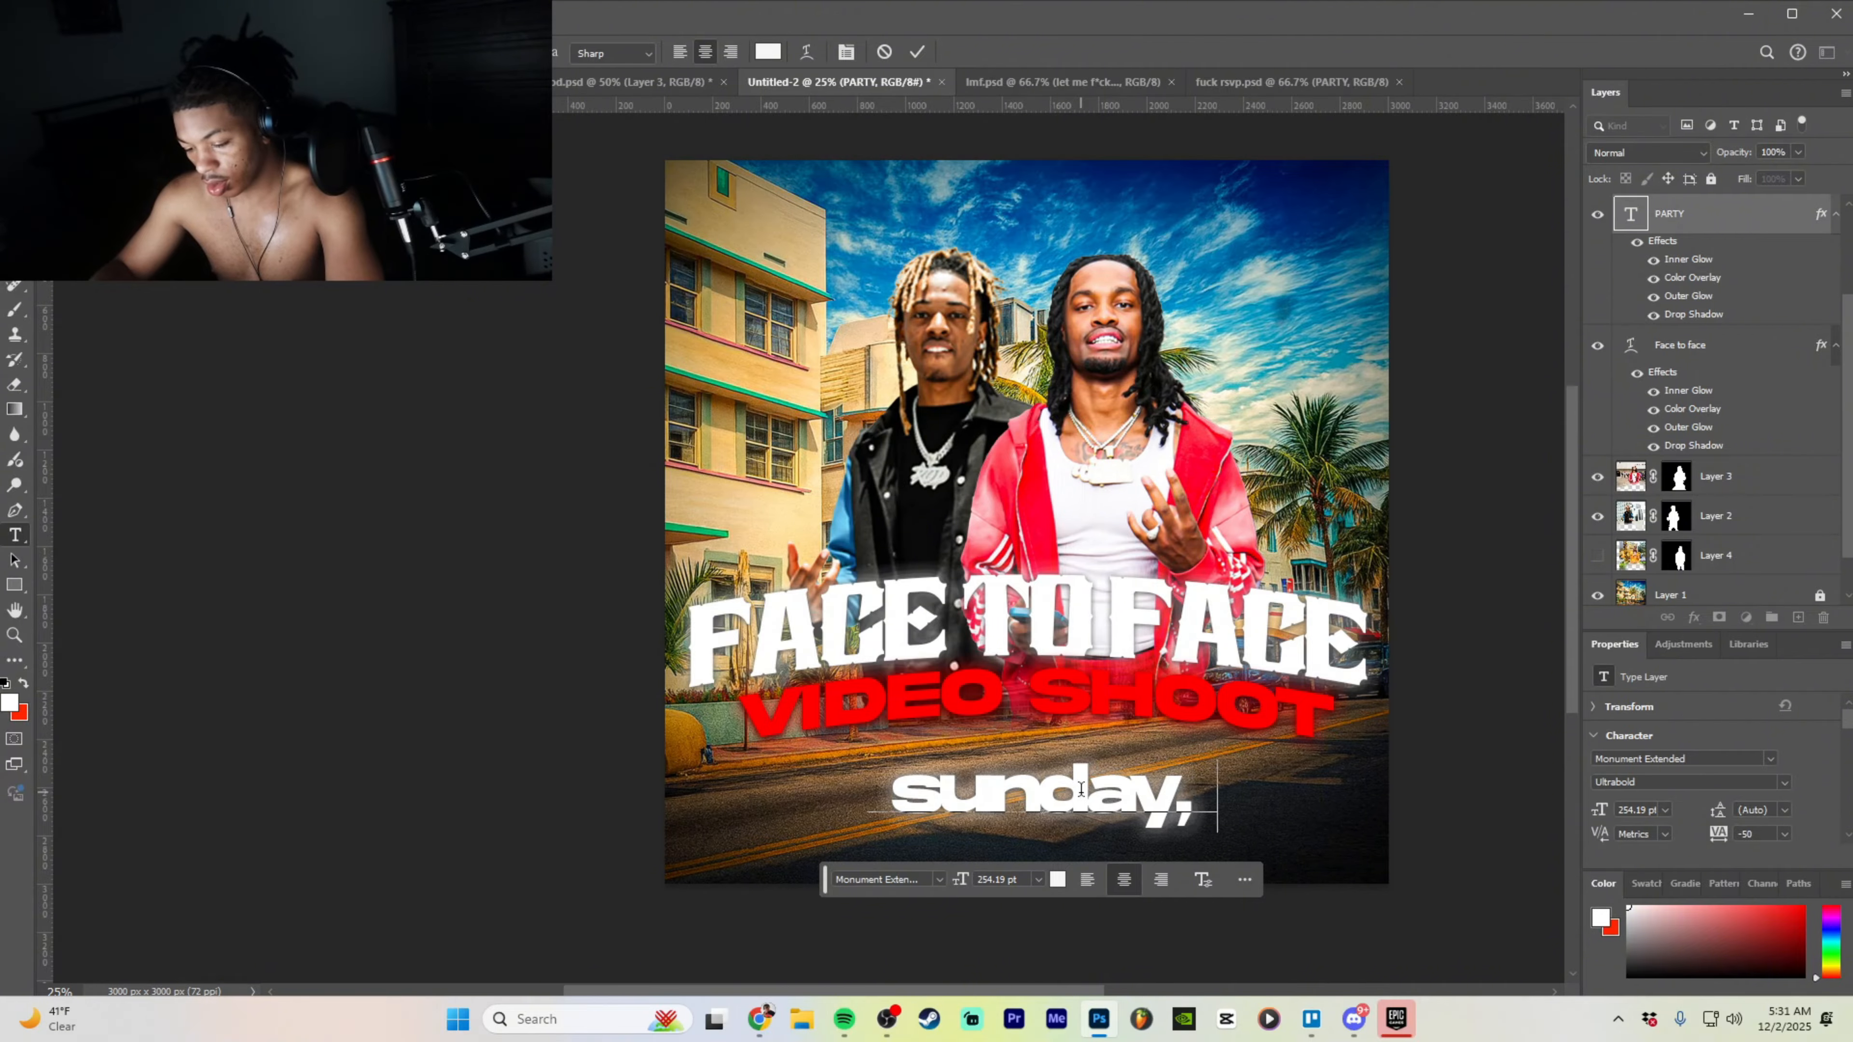
{"action": "type", "text": "decem"}
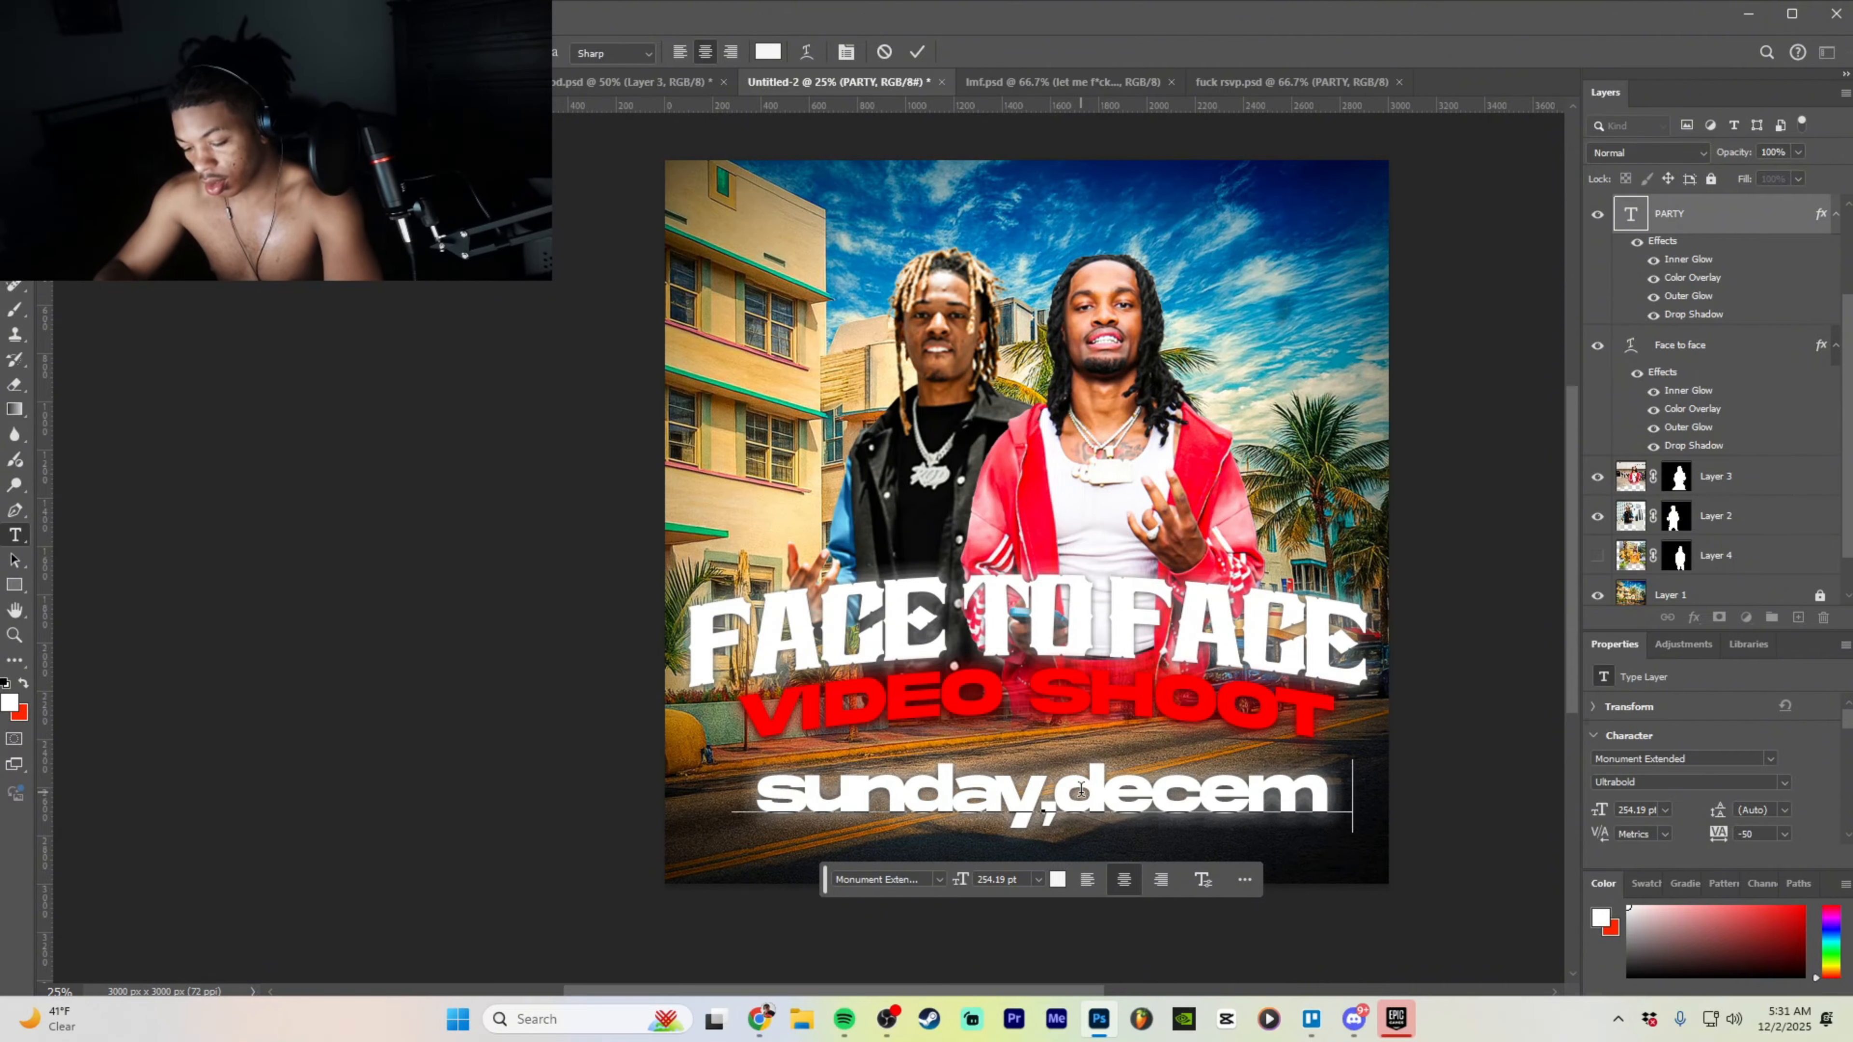
{"action": "type", "text": "ber 7"}
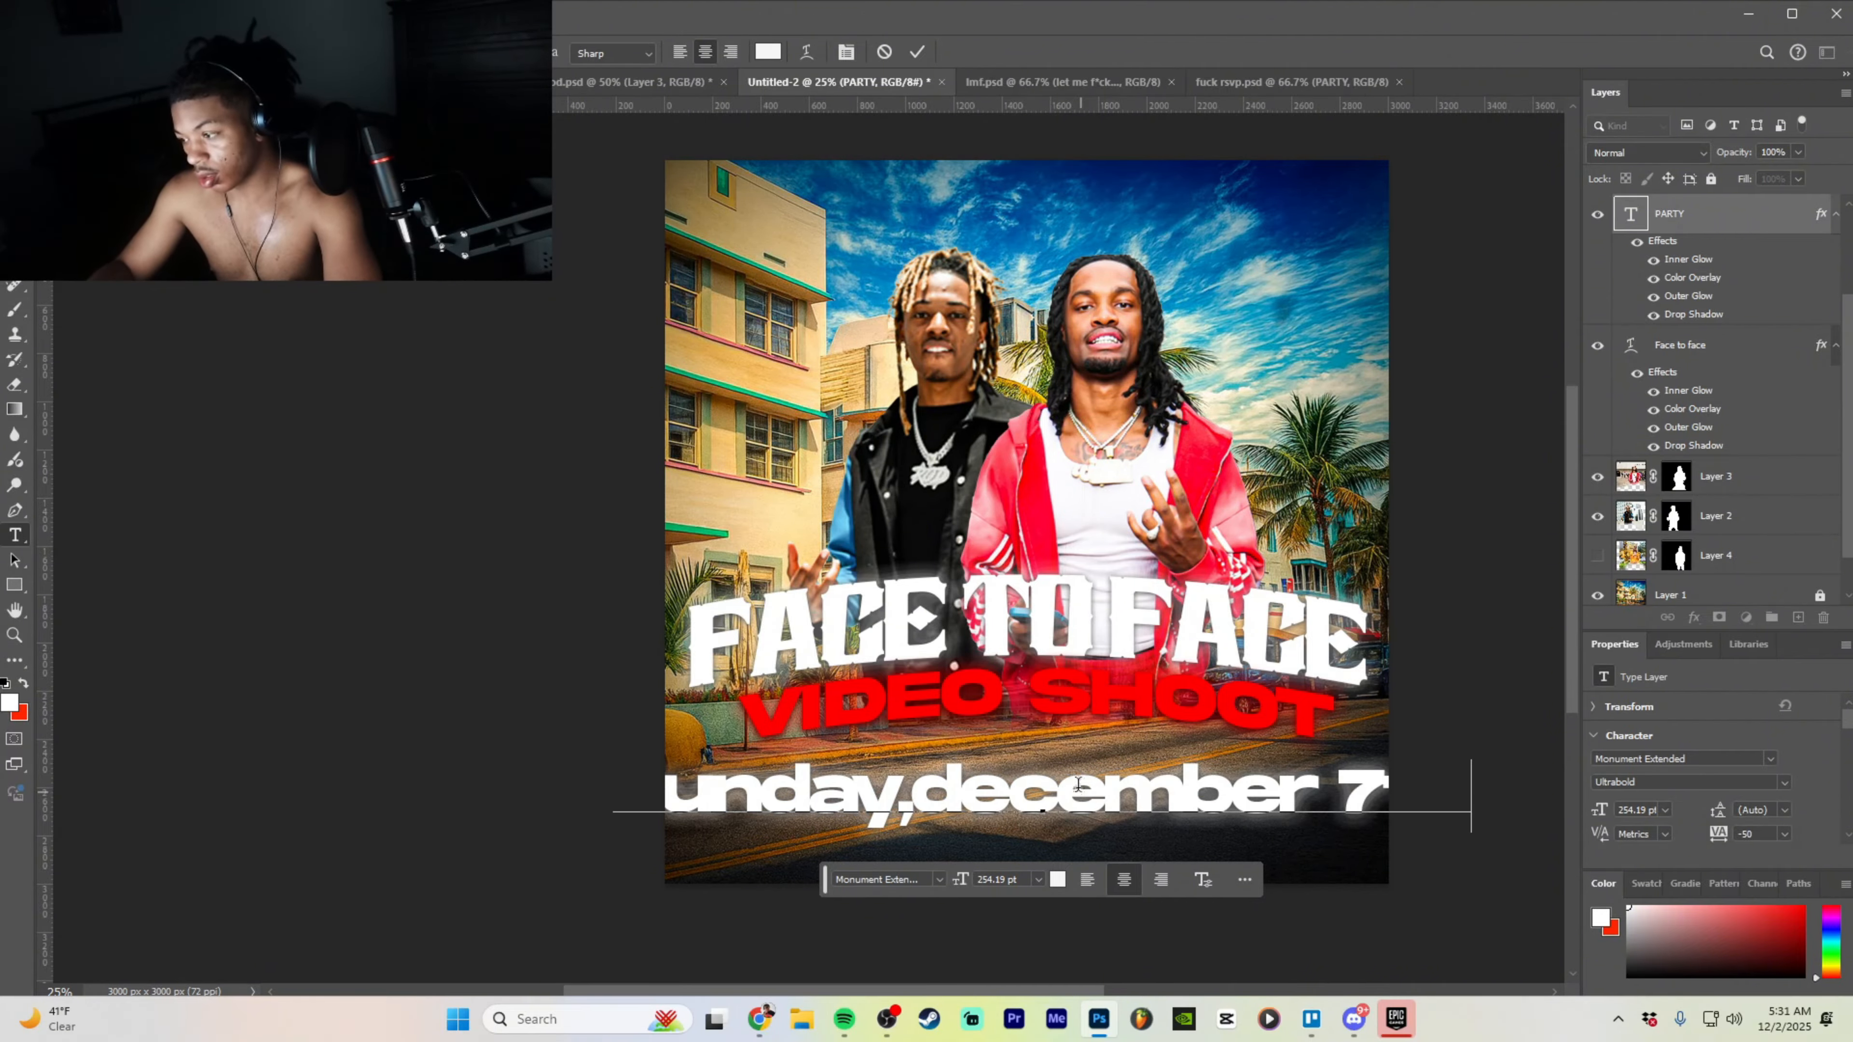
{"action": "left_click", "coordinate": [1479, 715]}
- Scale the date text down to 192.54 pt and move it beneath VIDEO SHOOT
{"action": "key", "text": "v"}
{"action": "left_click_drag", "start_coordinate": [1471, 762], "coordinate": [1262, 777]}
{"action": "left_click_drag", "start_coordinate": [1148, 819], "coordinate": [1238, 802]}
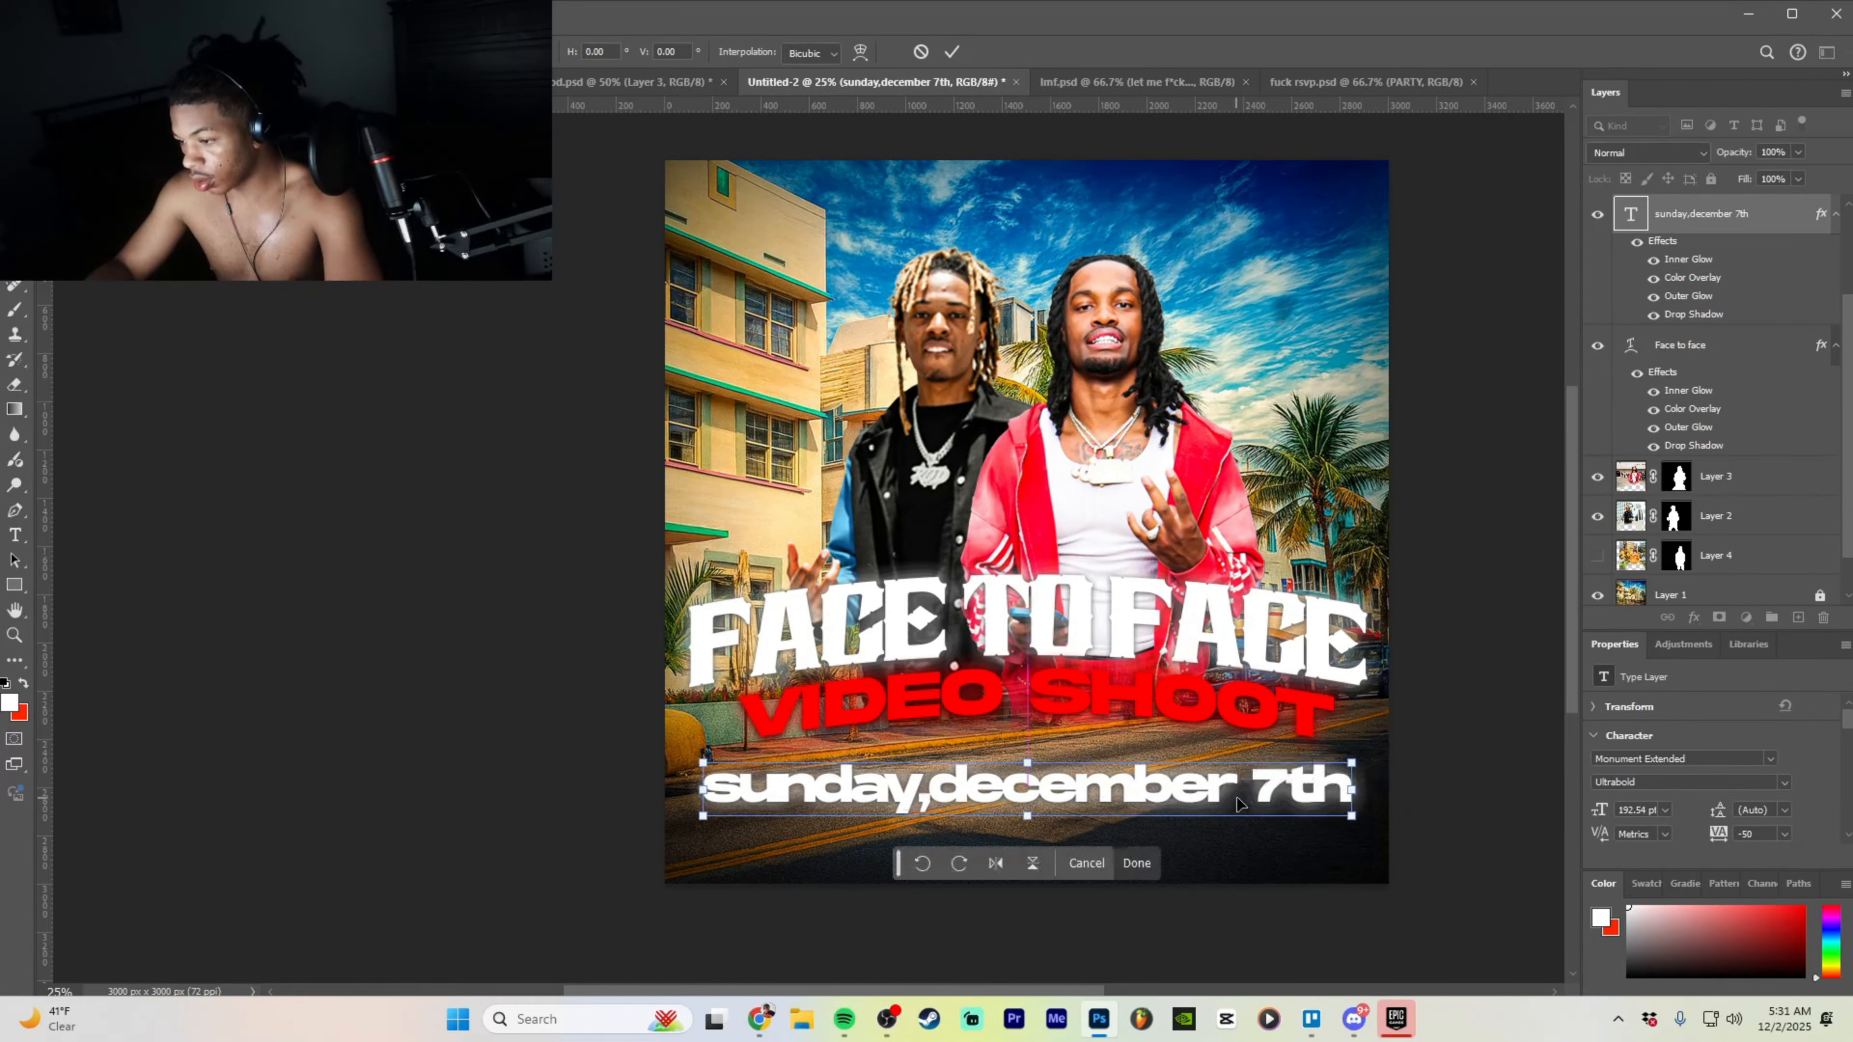
{"action": "left_click", "coordinate": [1136, 854]}
- Set the date line in Gobold High Bold
{"action": "left_click", "coordinate": [923, 860]}
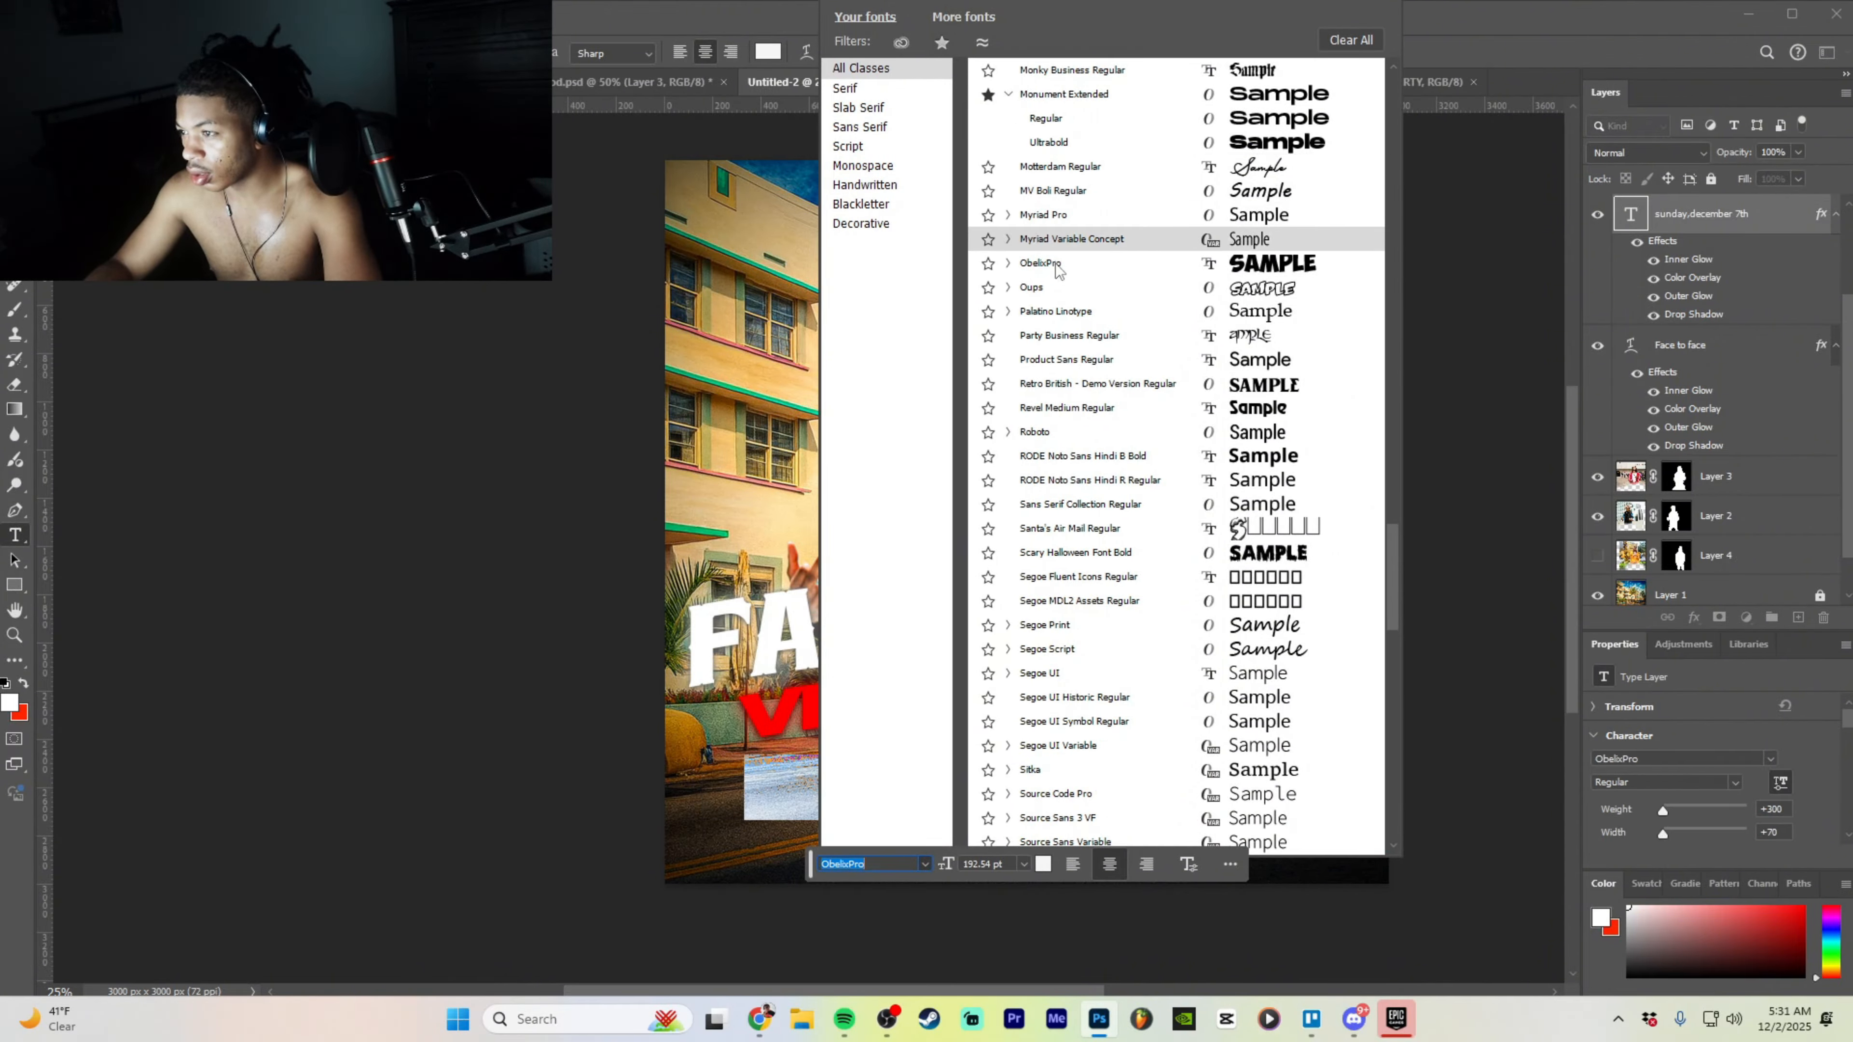
{"action": "scroll", "coordinate": [1057, 270], "scroll_direction": "up", "scroll_amount": 15}
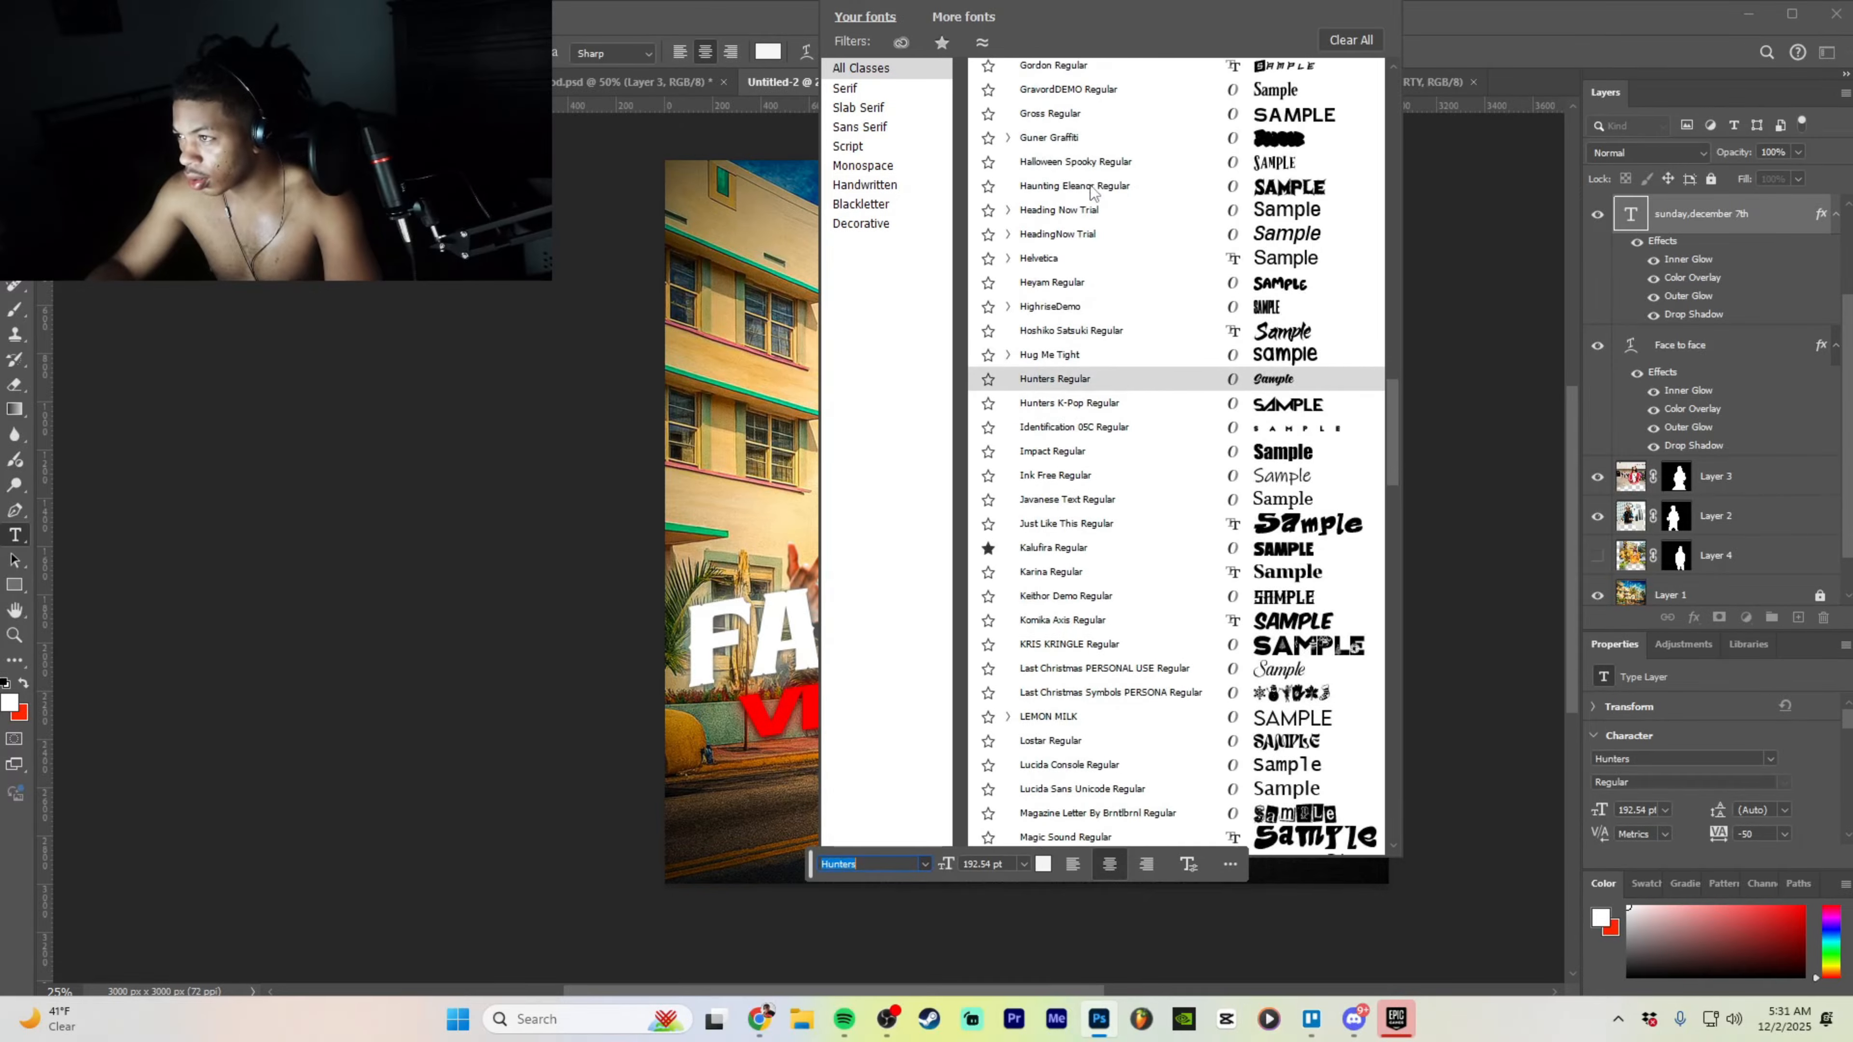
{"action": "scroll", "coordinate": [1092, 188], "scroll_direction": "up", "scroll_amount": 6}
{"action": "scroll", "coordinate": [1092, 295], "scroll_direction": "up", "scroll_amount": 2}
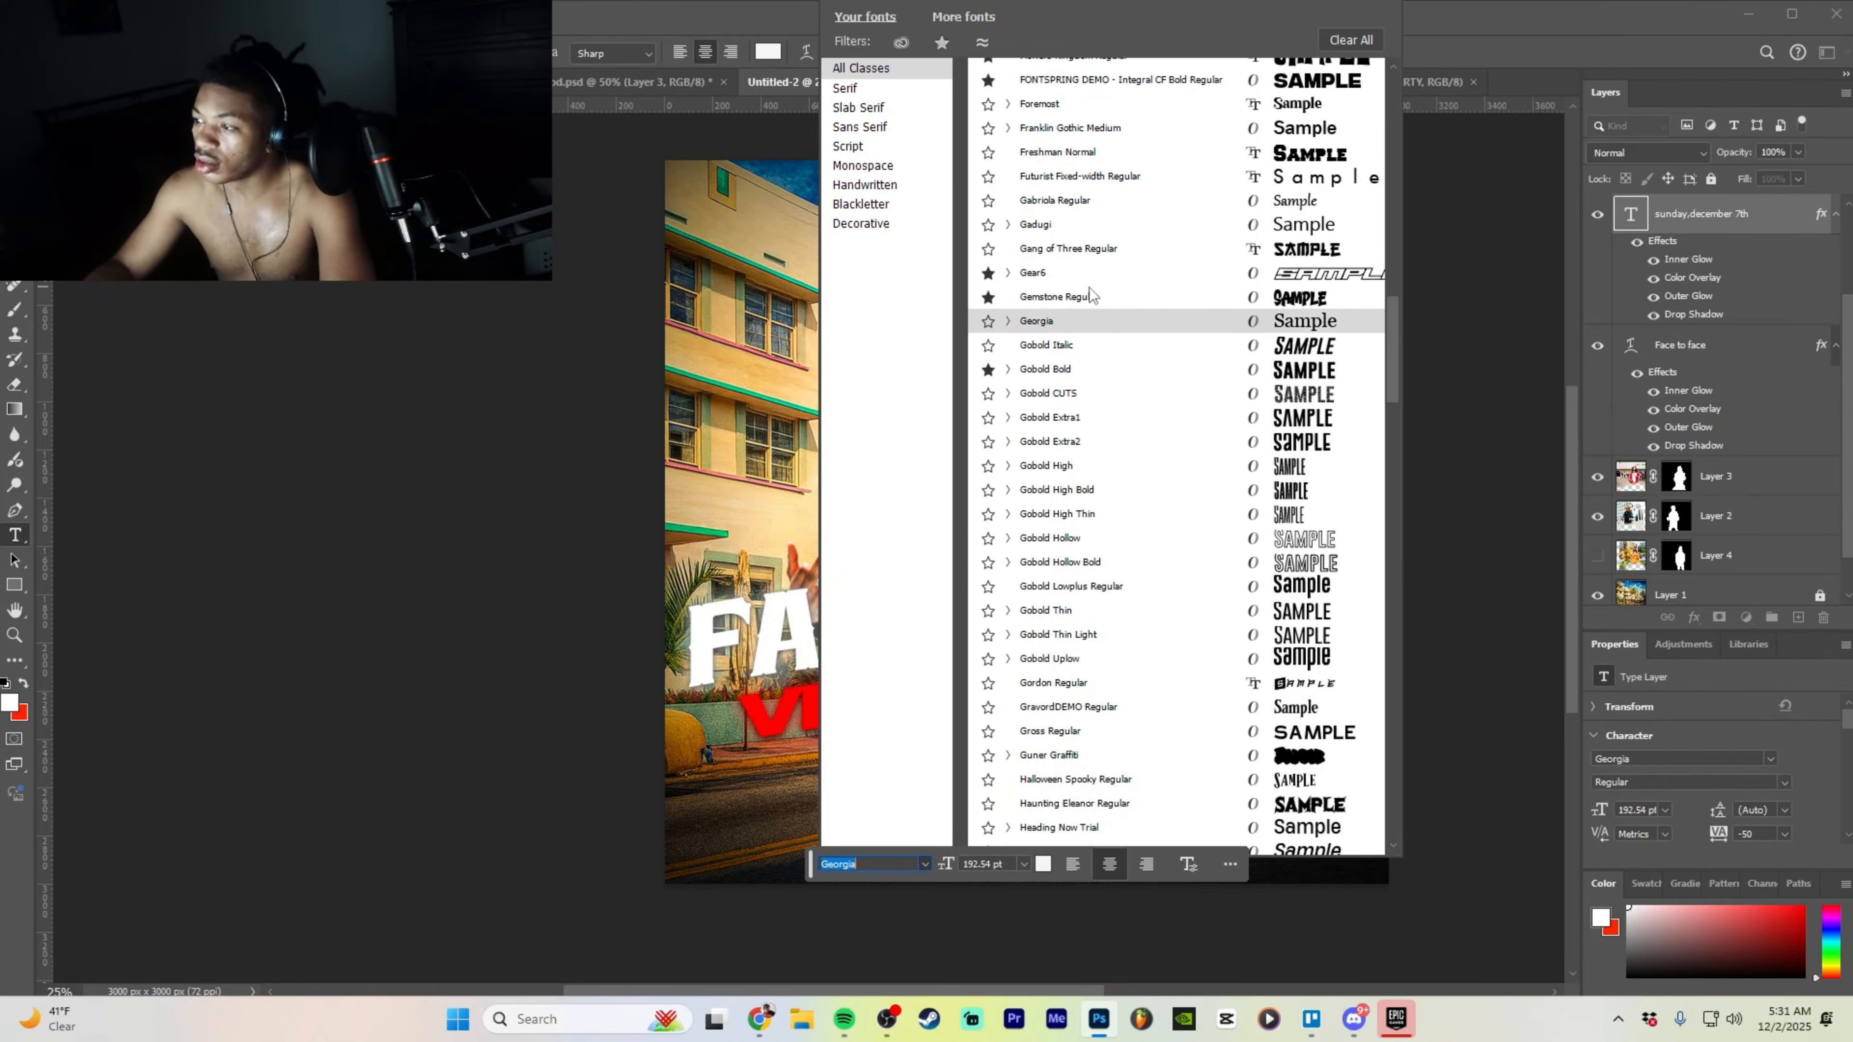
{"action": "left_click", "coordinate": [1093, 484]}
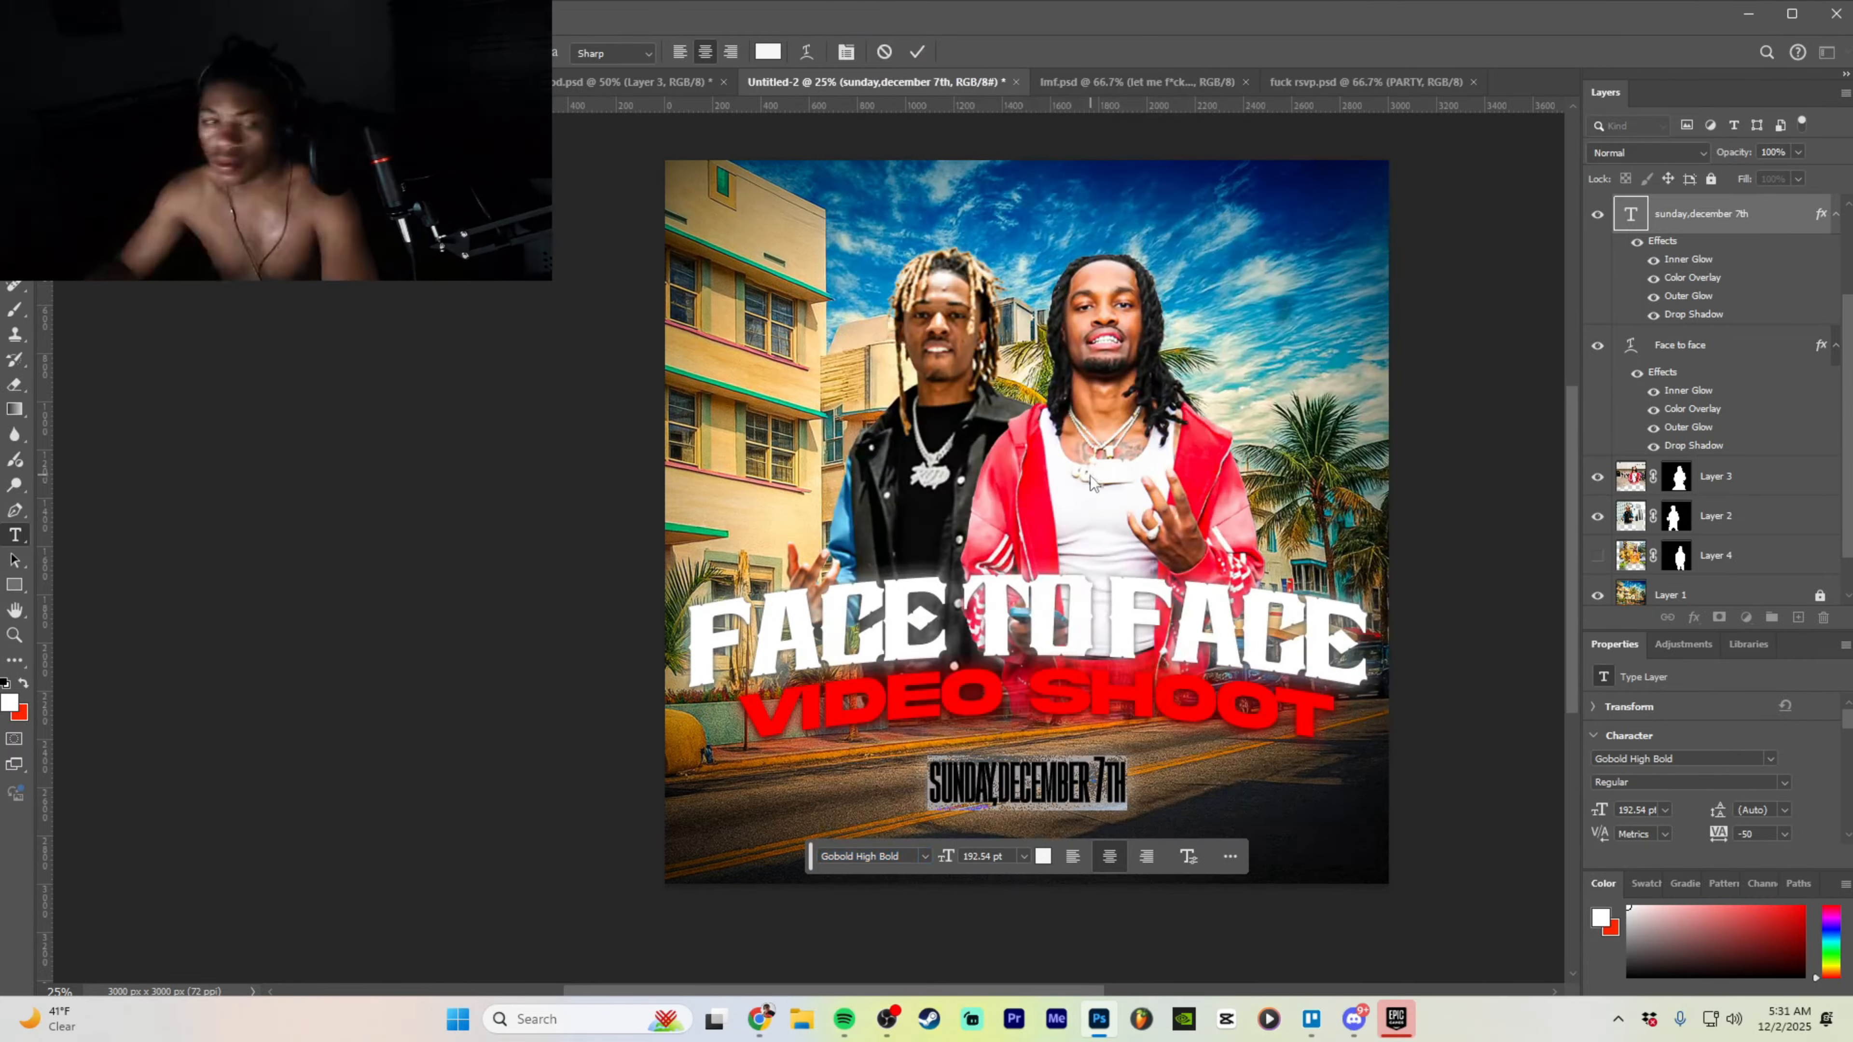
- Enlarge the date text and centre it under VIDEO SHOOT
{"action": "left_click", "coordinate": [1424, 593]}
{"action": "left_click_drag", "start_coordinate": [1125, 756], "coordinate": [1214, 712]}
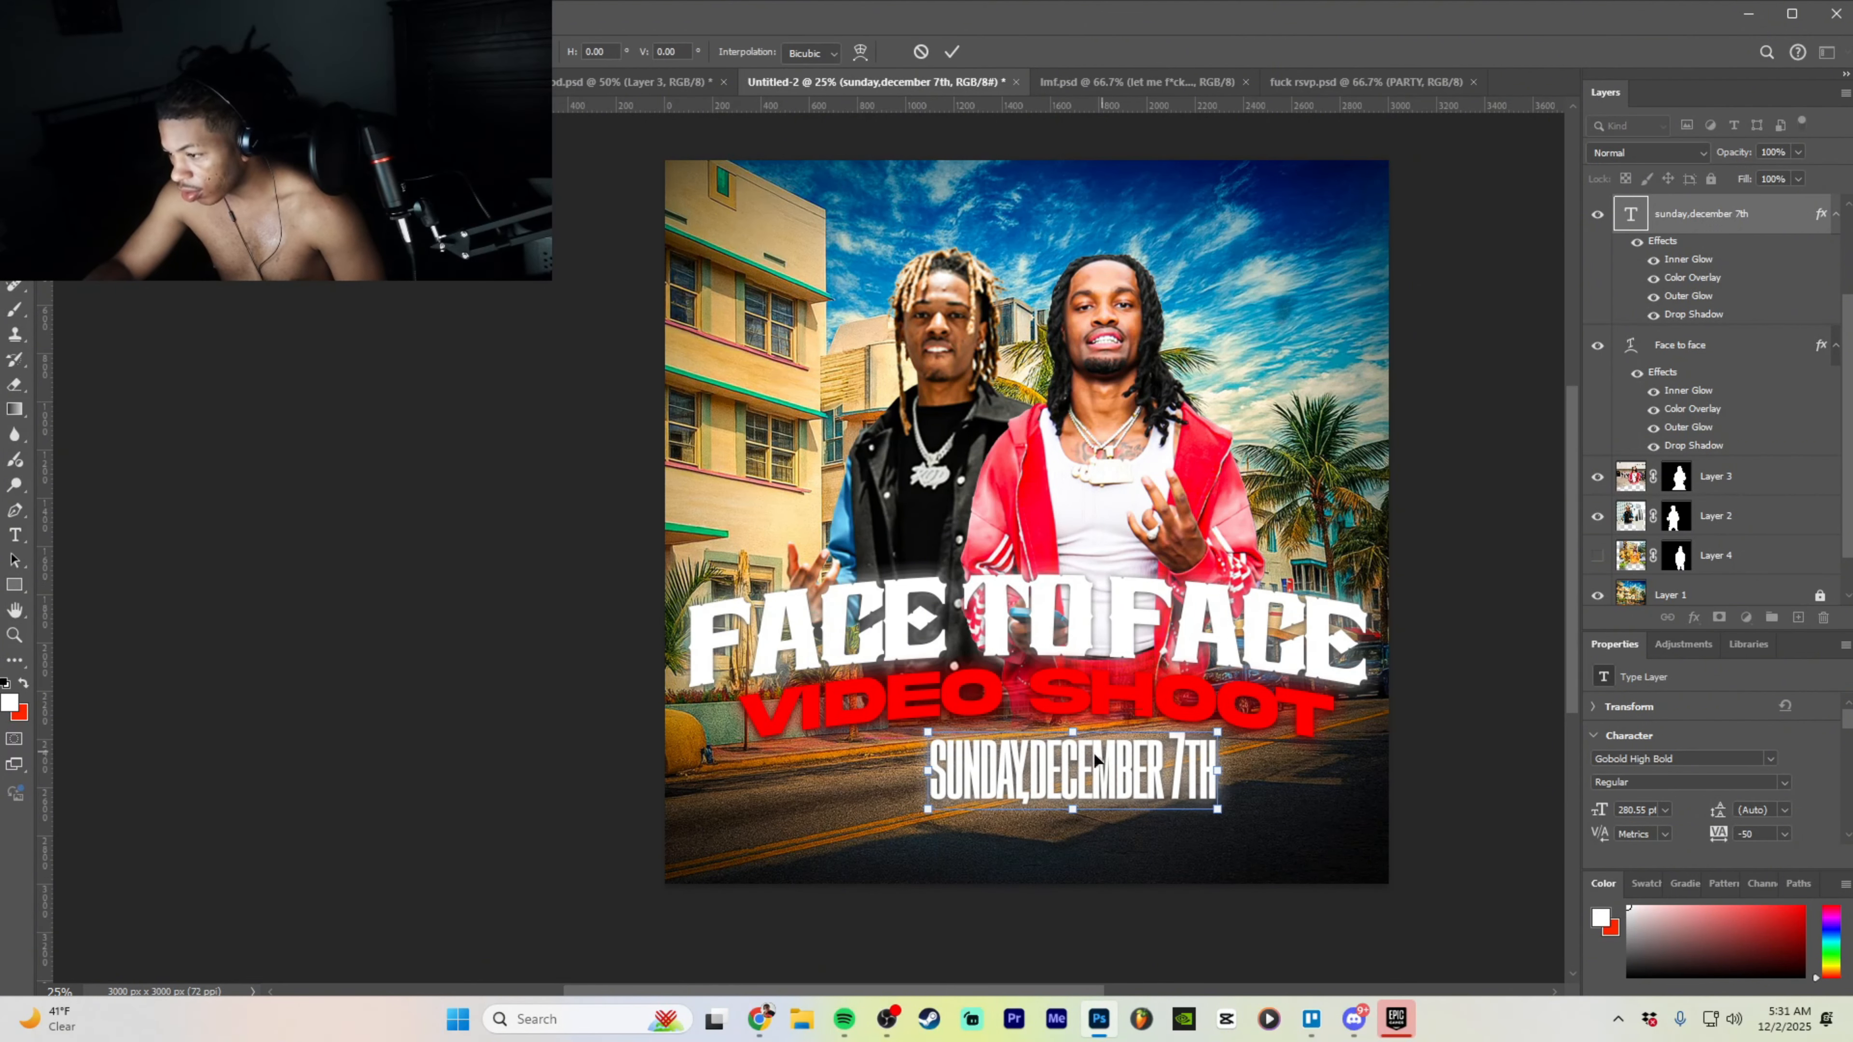
{"action": "left_click_drag", "start_coordinate": [1076, 774], "coordinate": [1021, 778]}
{"action": "left_click", "coordinate": [1124, 861]}
- Remove the stray space before the comma and set the date's tracking to -10
{"action": "key", "text": "t"}
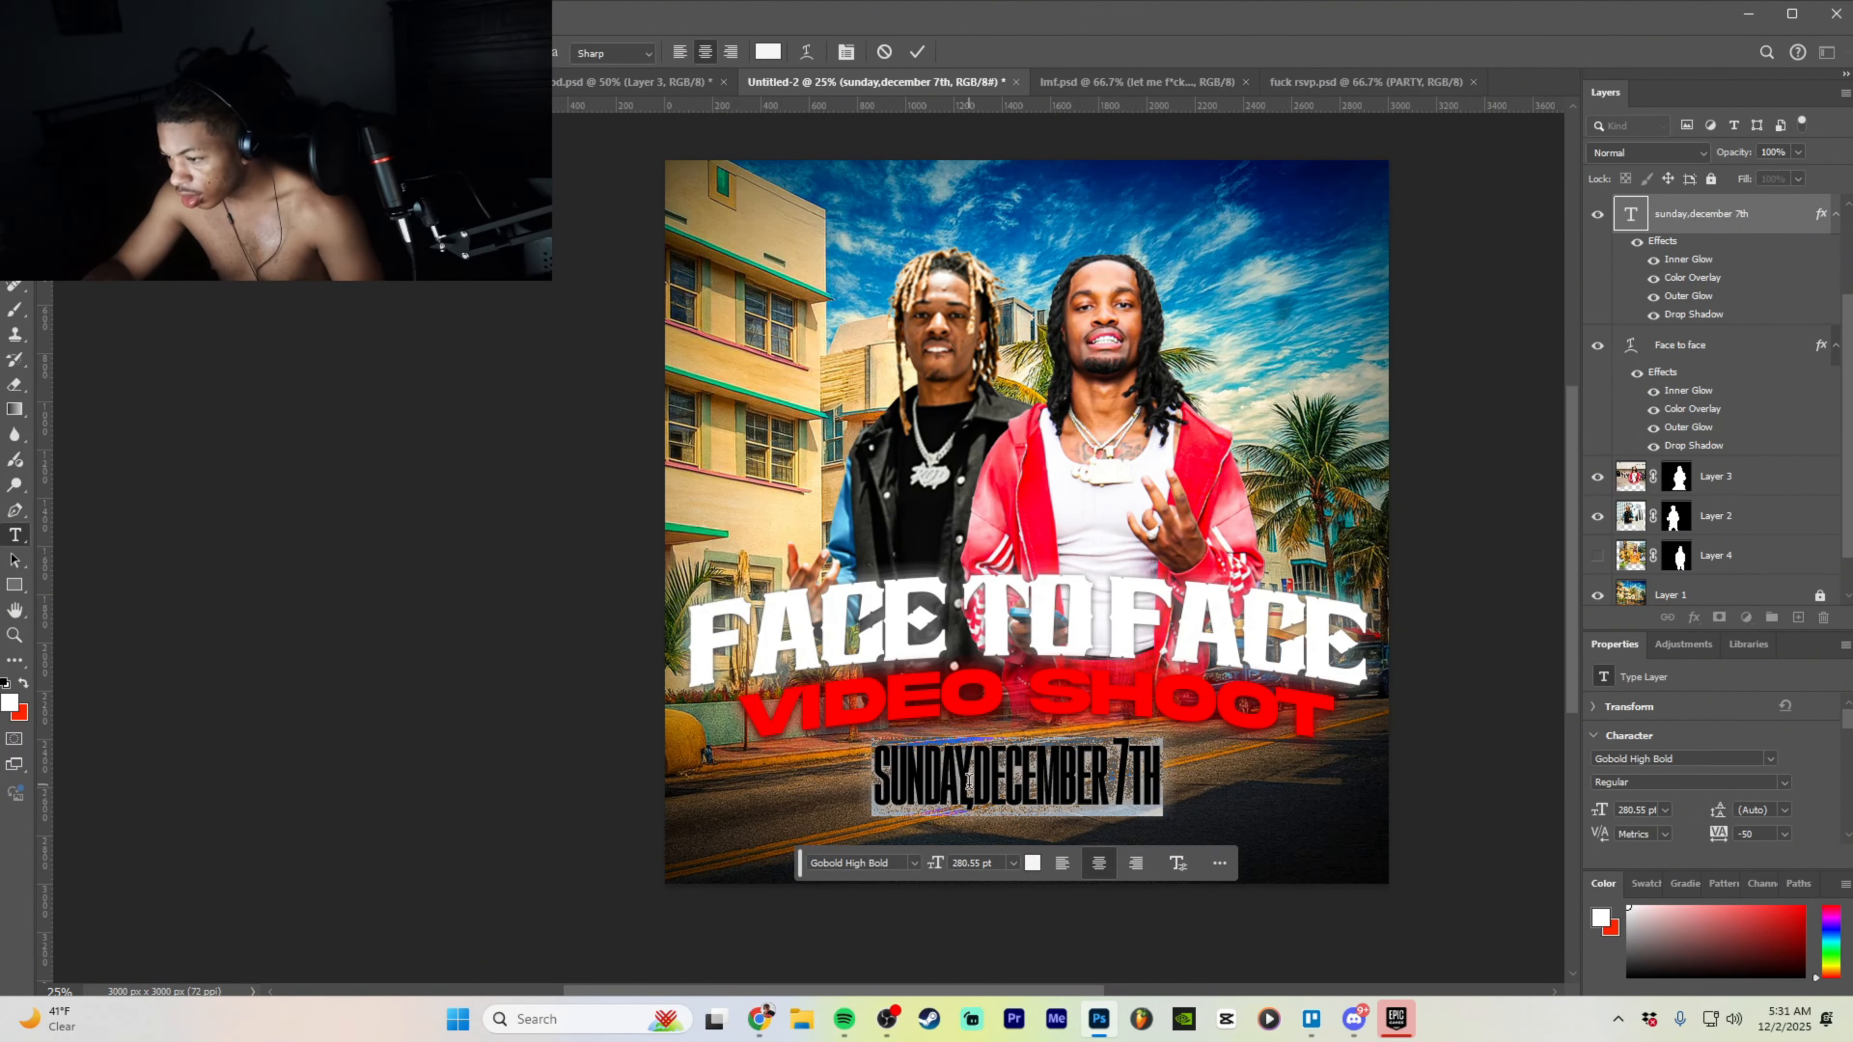
{"action": "left_click", "coordinate": [967, 773]}
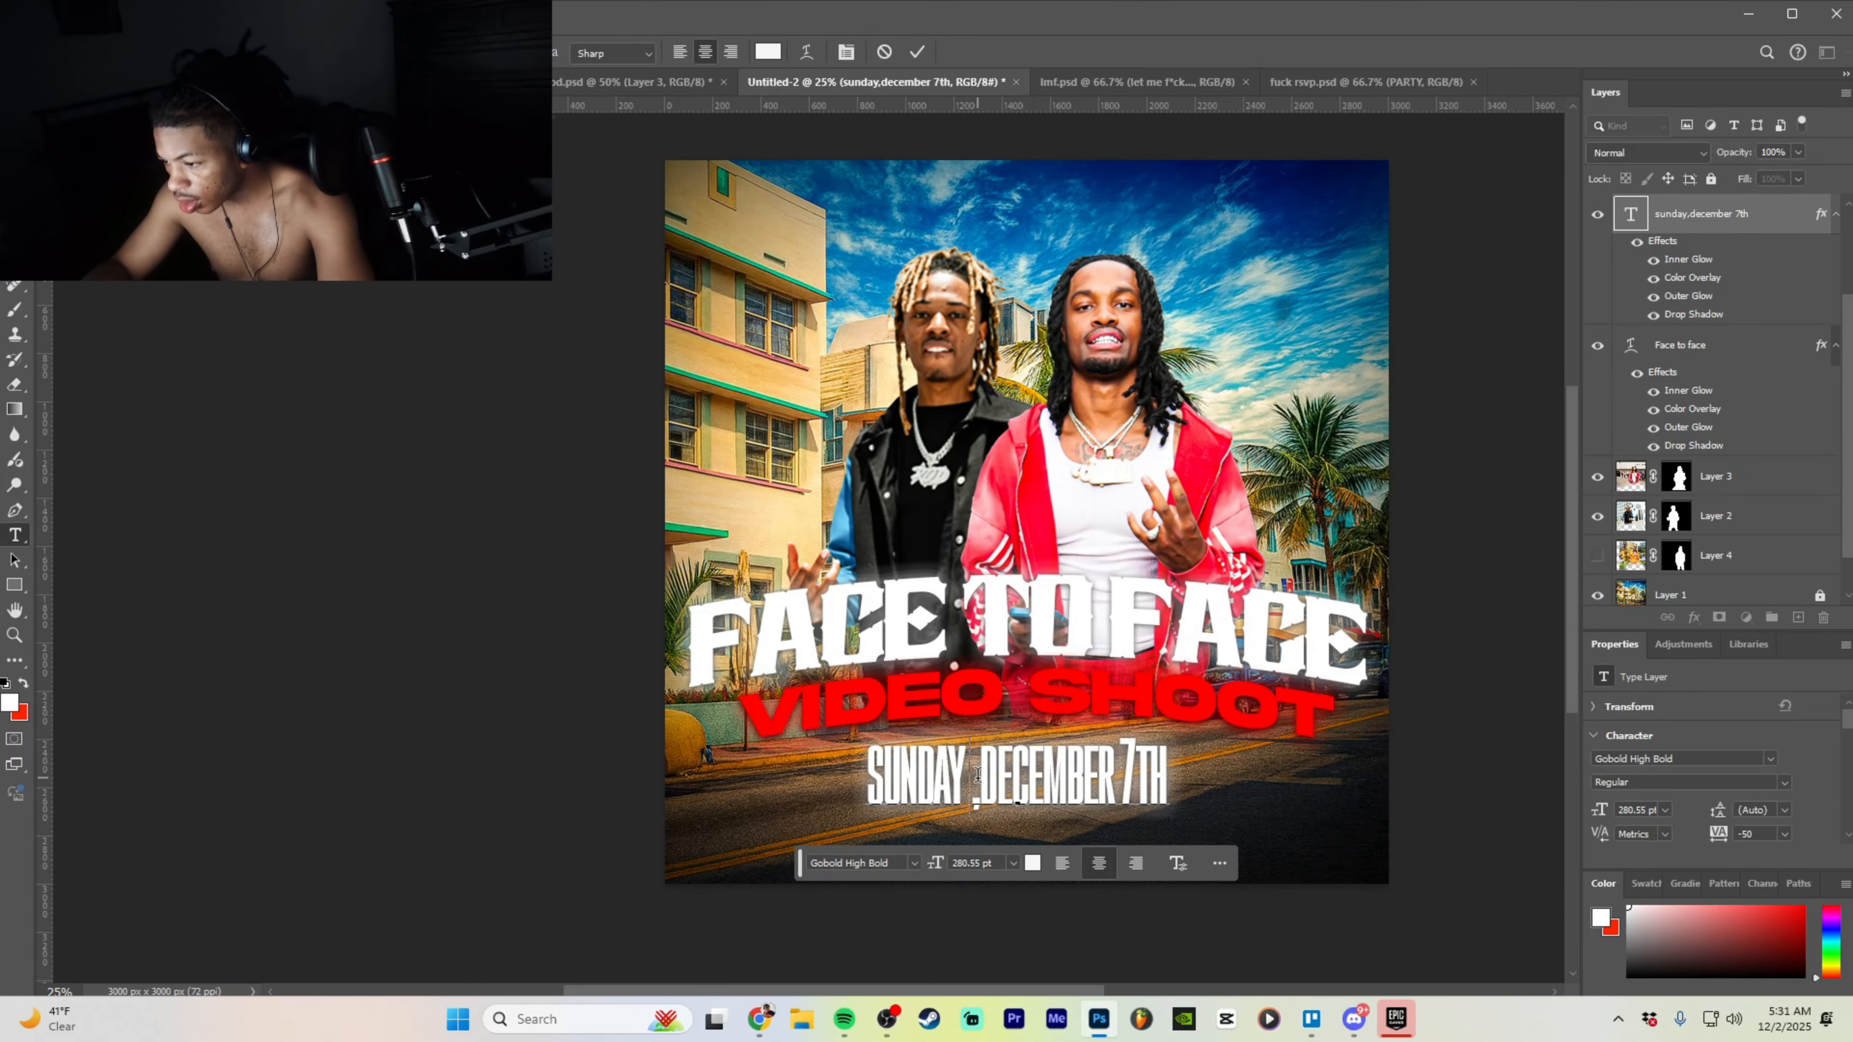
{"action": "key", "text": "BackSpace"}
{"action": "left_click_drag", "start_coordinate": [1159, 770], "coordinate": [872, 763]}
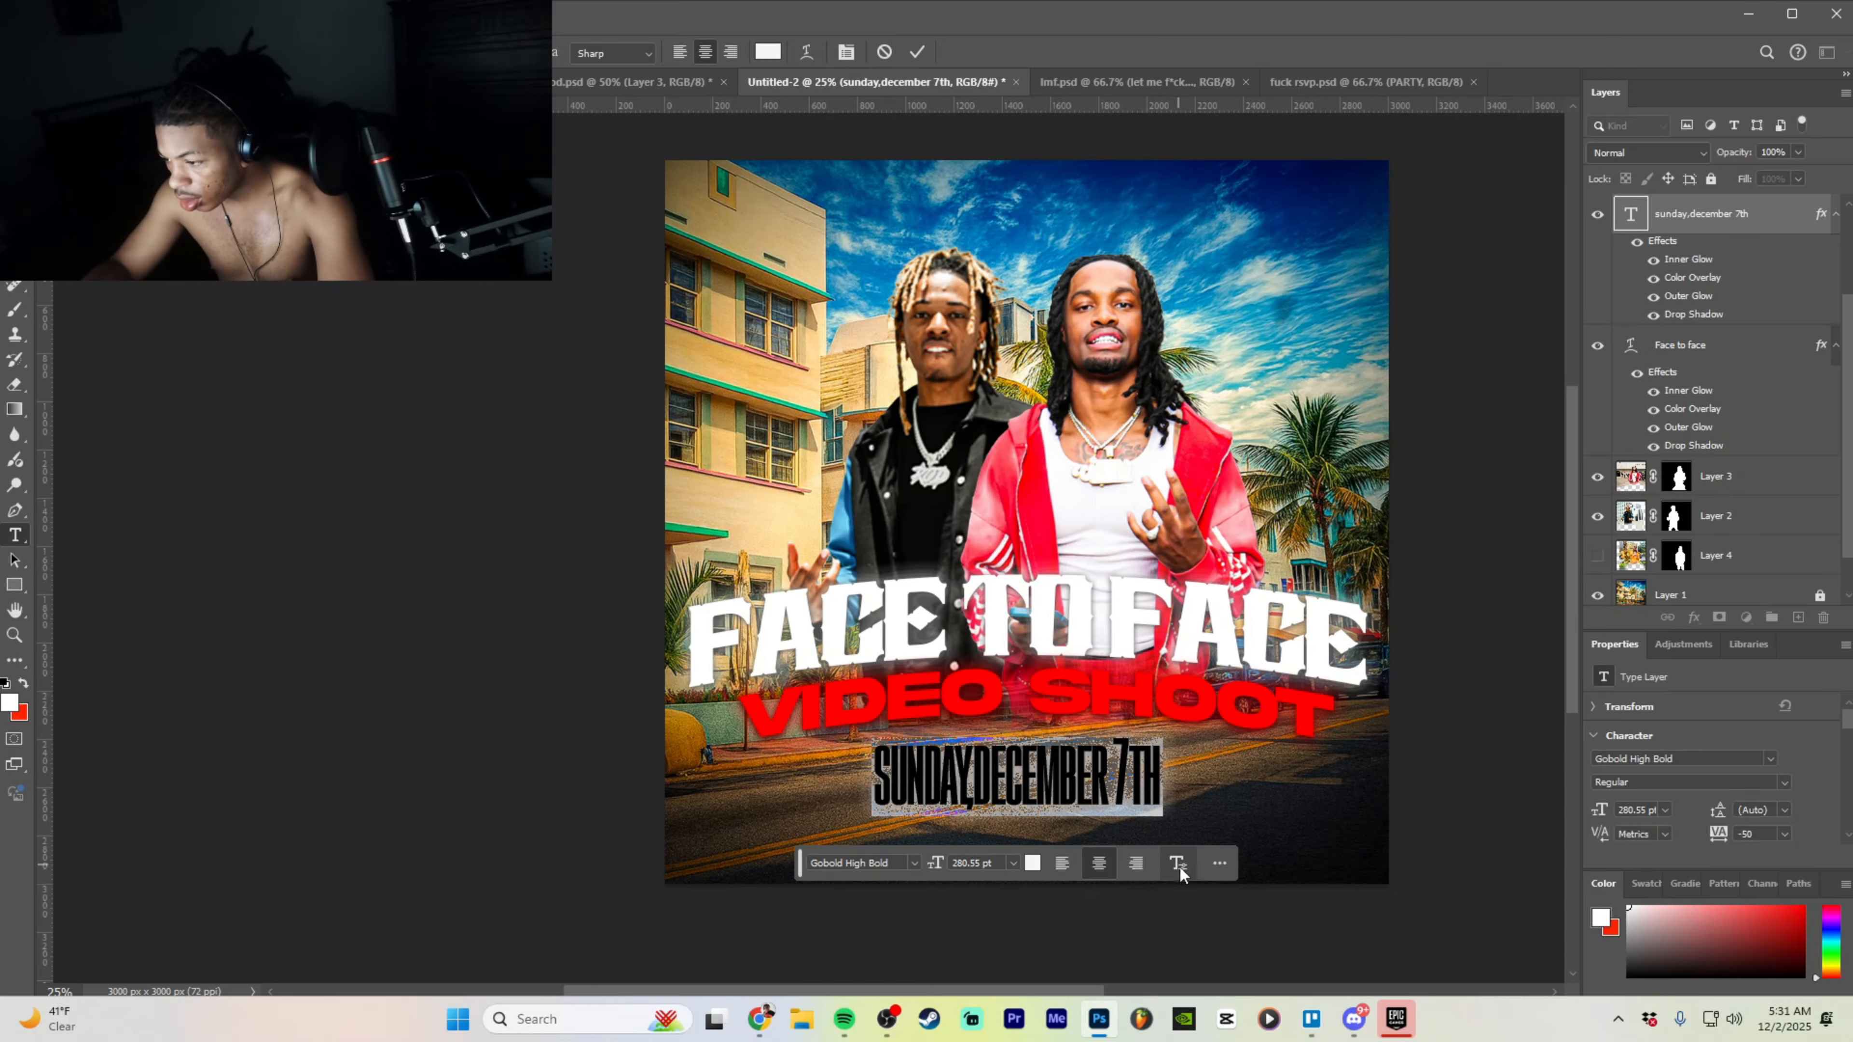
{"action": "left_click", "coordinate": [1178, 864]}
{"action": "left_click", "coordinate": [1269, 775]}
{"action": "left_click", "coordinate": [1240, 530]}
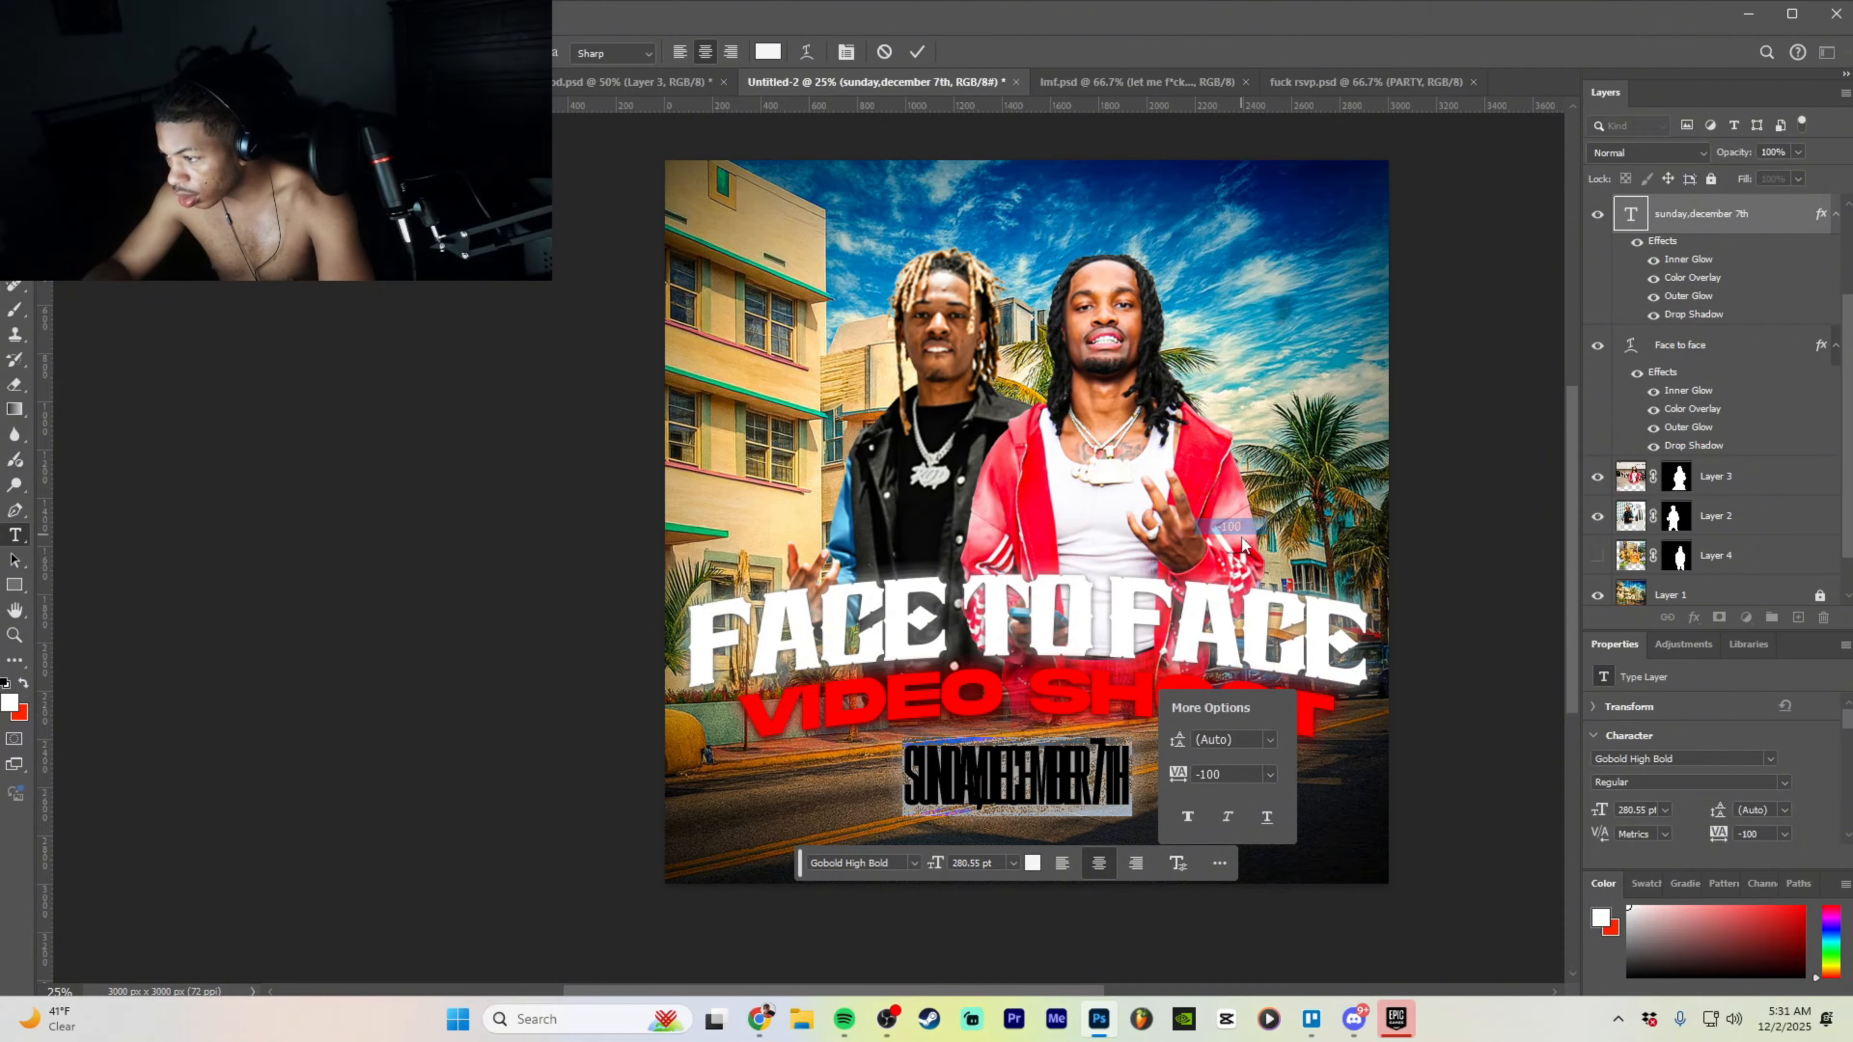
{"action": "left_click", "coordinate": [1269, 775]}
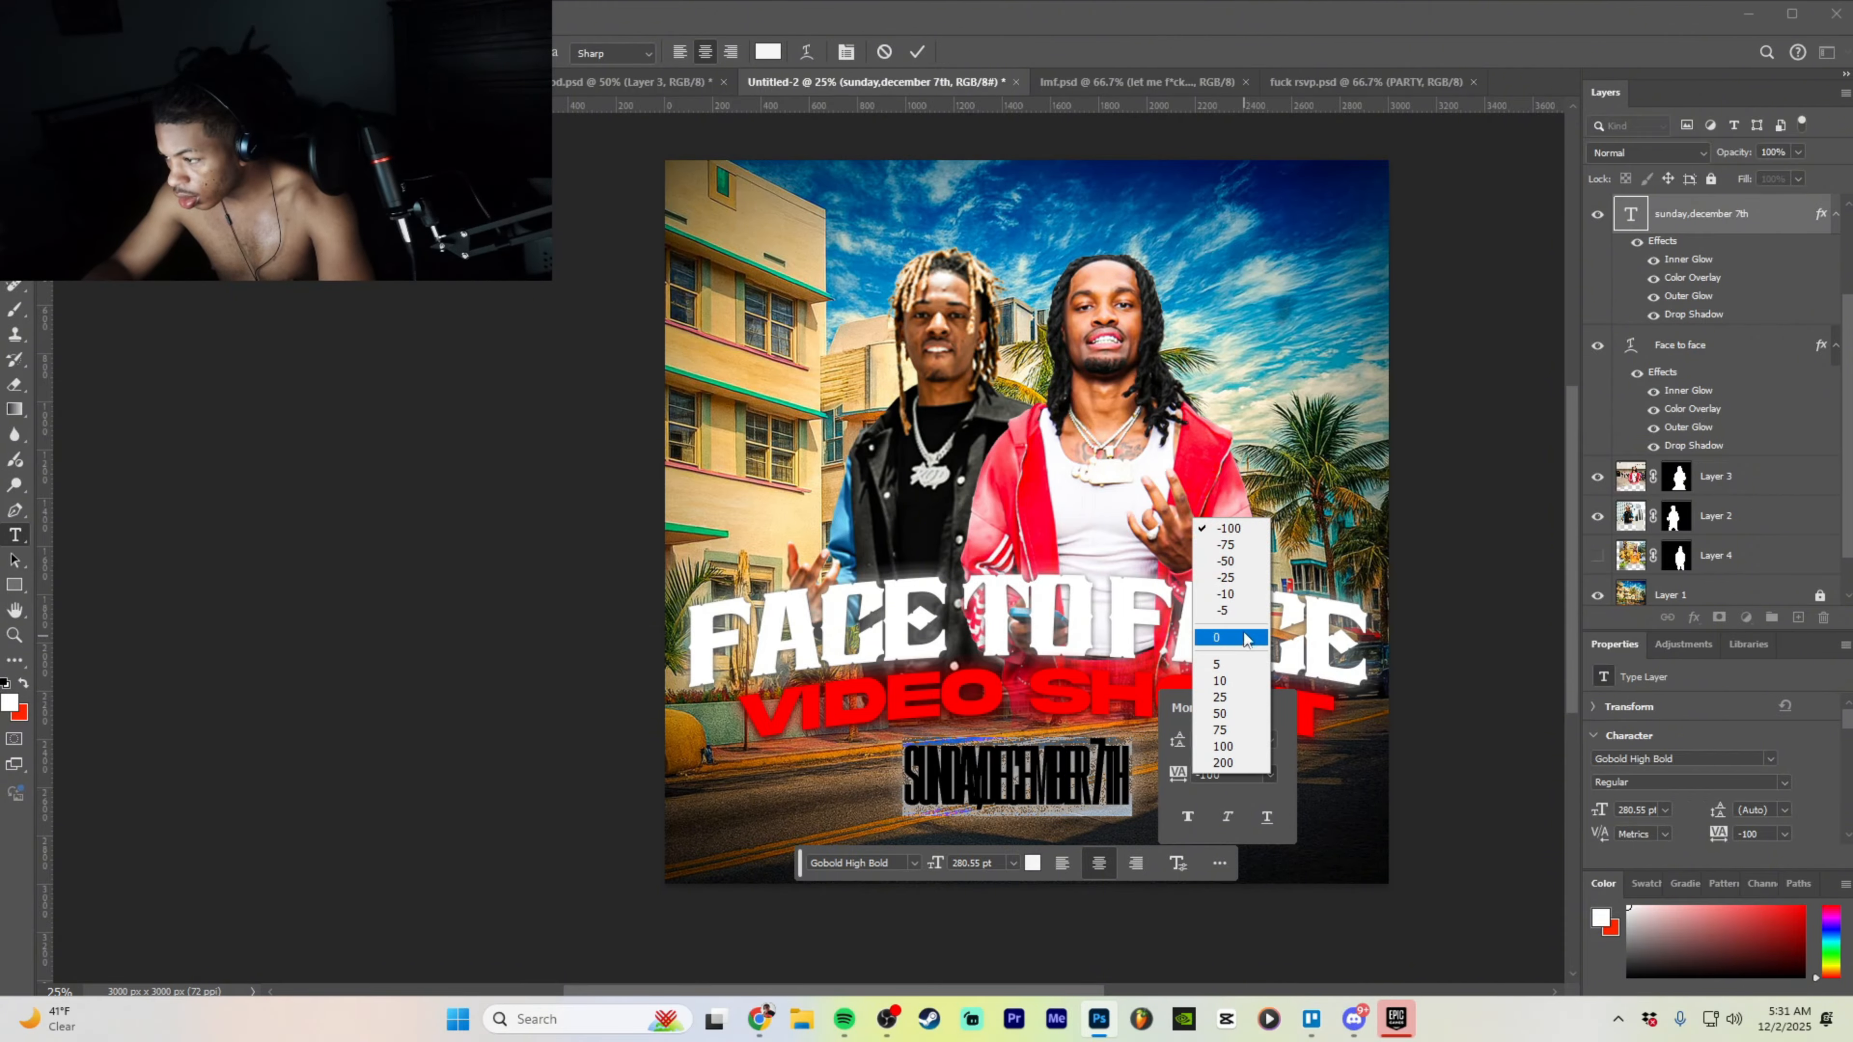
{"action": "left_click", "coordinate": [1238, 594]}
{"action": "left_click", "coordinate": [1457, 724]}
- Scale the date line up to 287.03 pt and re-centre it below VIDEO SHOOT
{"action": "key", "text": "v"}
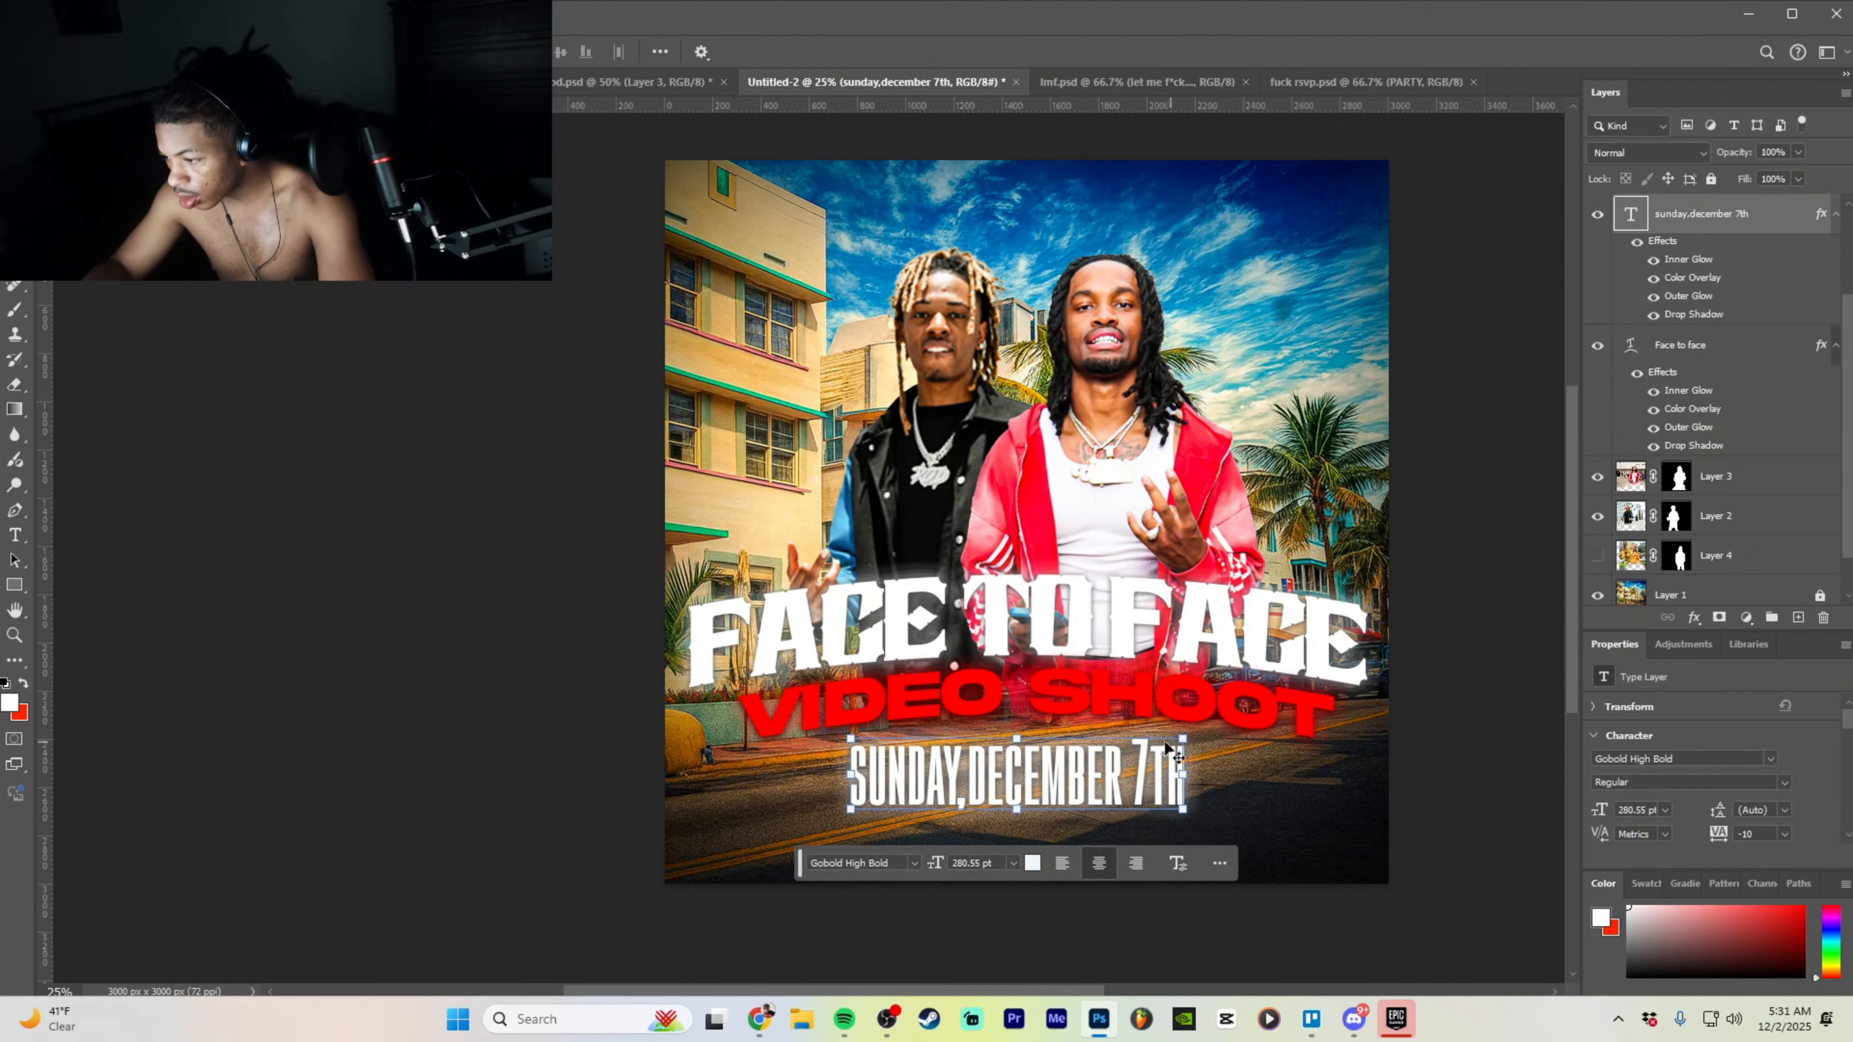
{"action": "left_click_drag", "start_coordinate": [1186, 737], "coordinate": [1119, 779]}
{"action": "left_click", "coordinate": [1476, 749]}
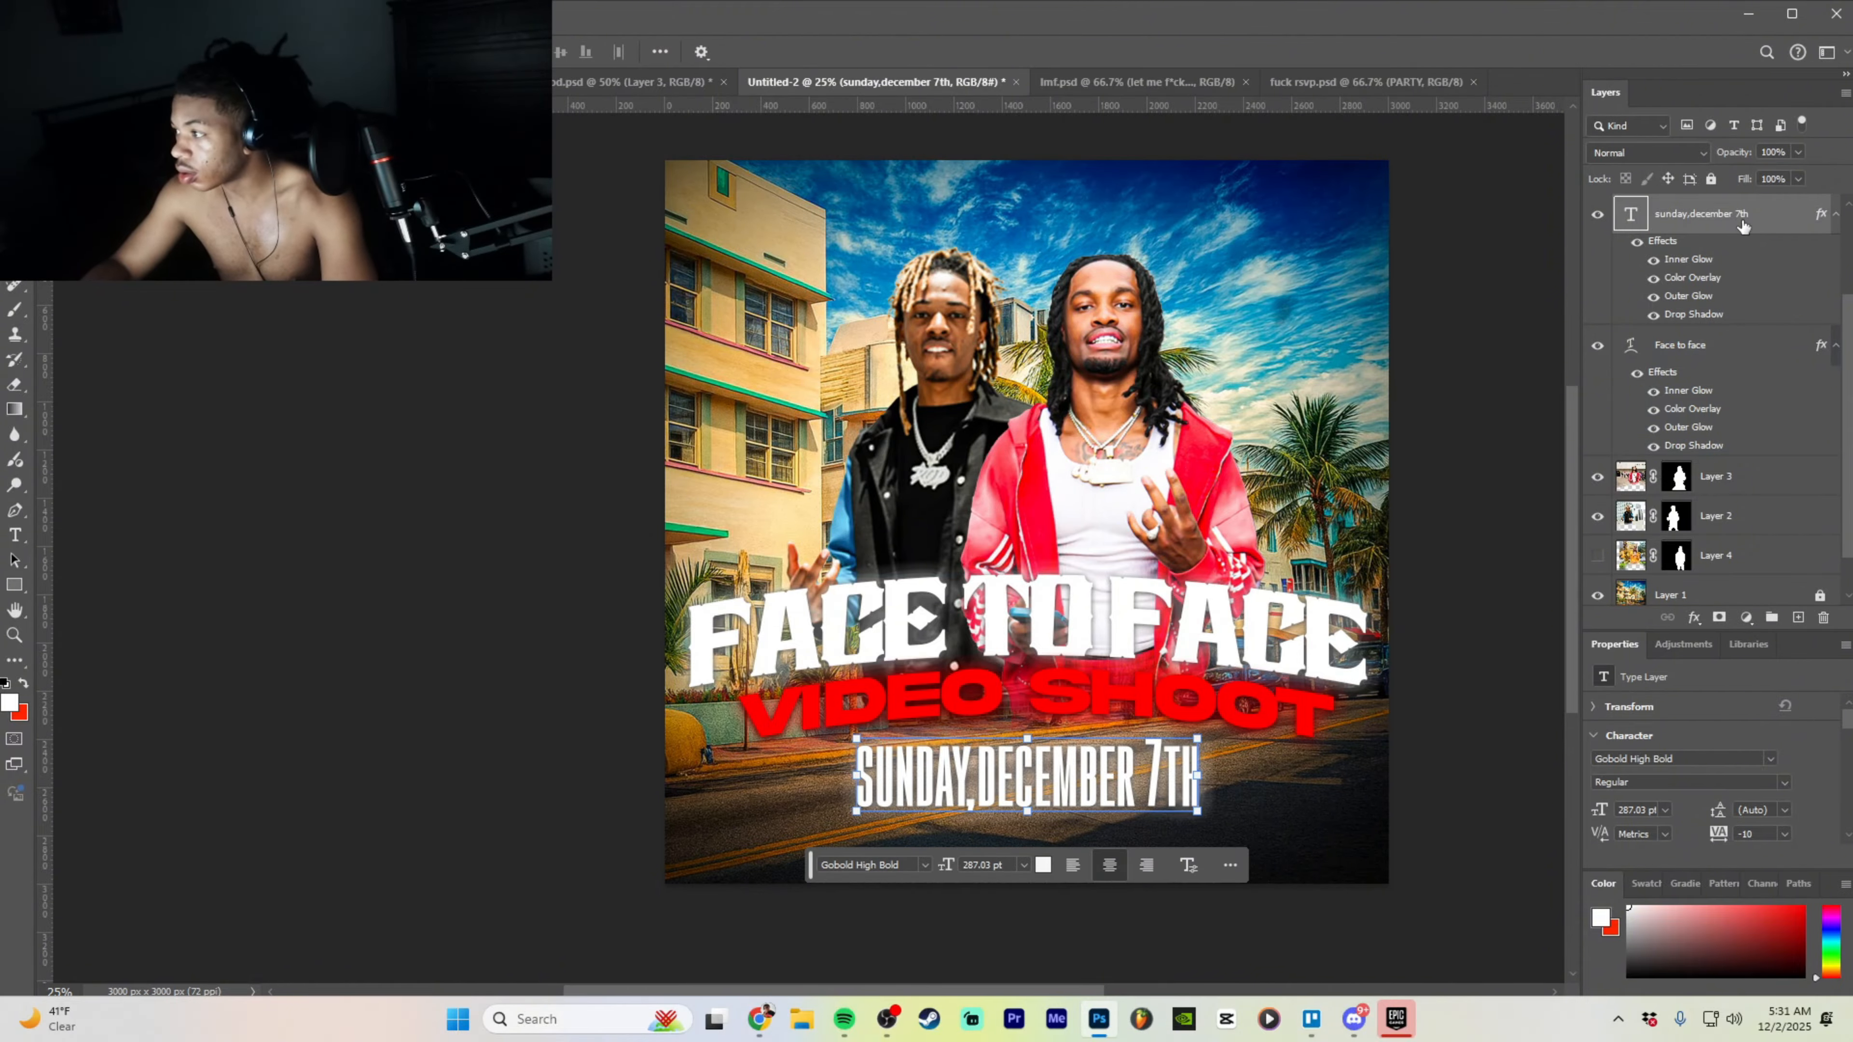
- Zoom out and dismiss the error from trying to move the locked street background
{"action": "key", "text": "ctrl+minus"}
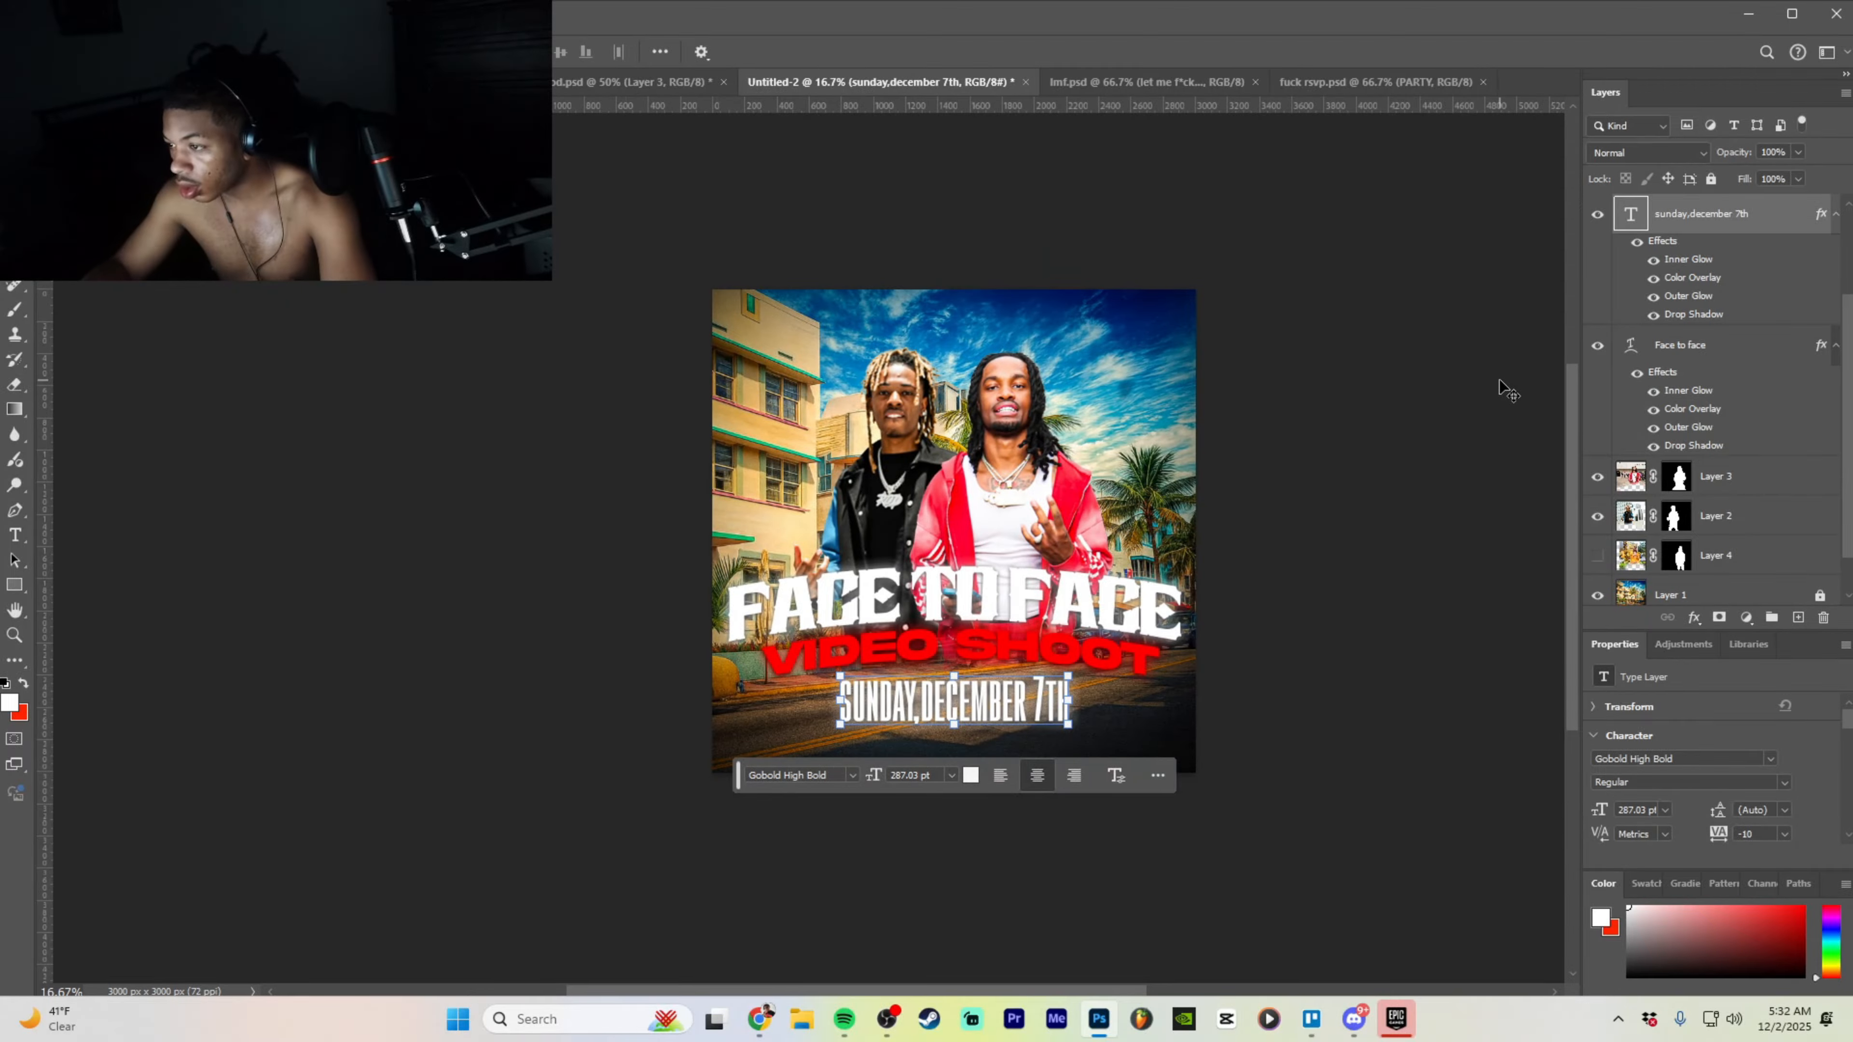
{"action": "scroll", "coordinate": [1746, 551], "scroll_direction": "down", "scroll_amount": 1}
{"action": "left_click", "coordinate": [1766, 539]}
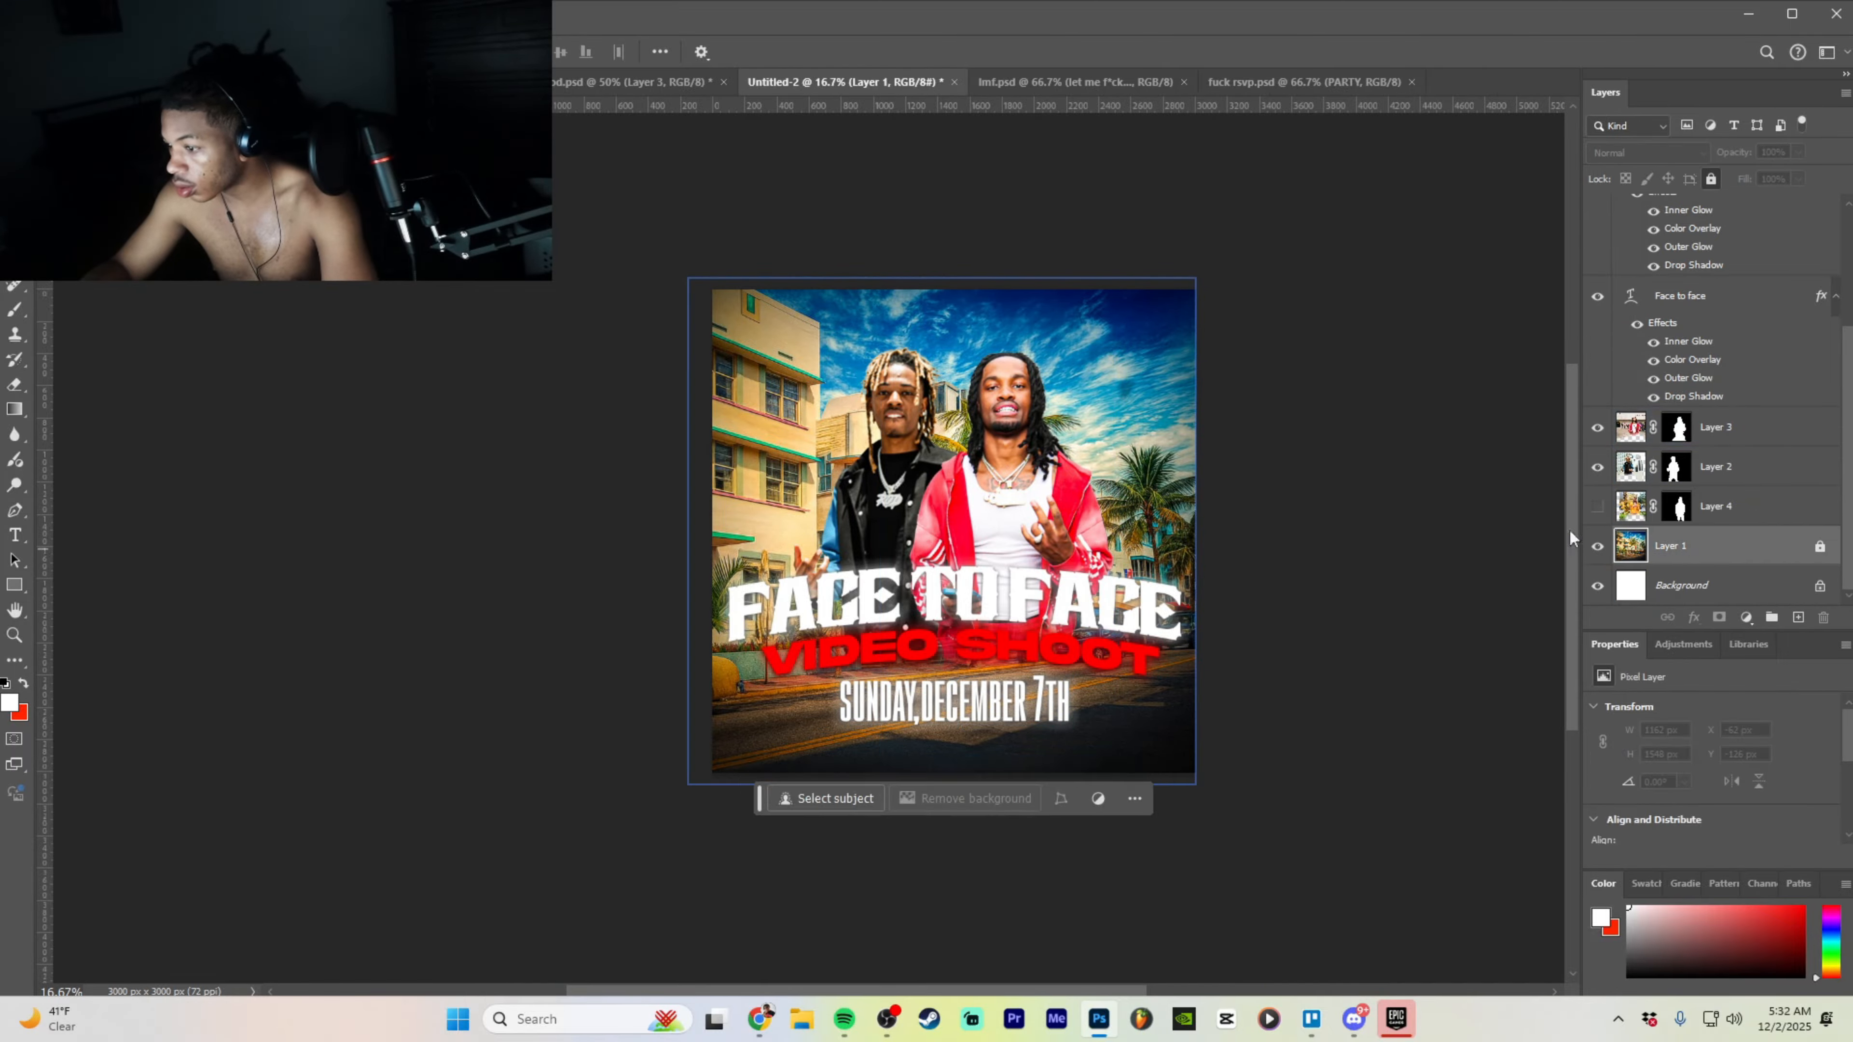
{"action": "left_click_drag", "start_coordinate": [1003, 689], "coordinate": [981, 690]}
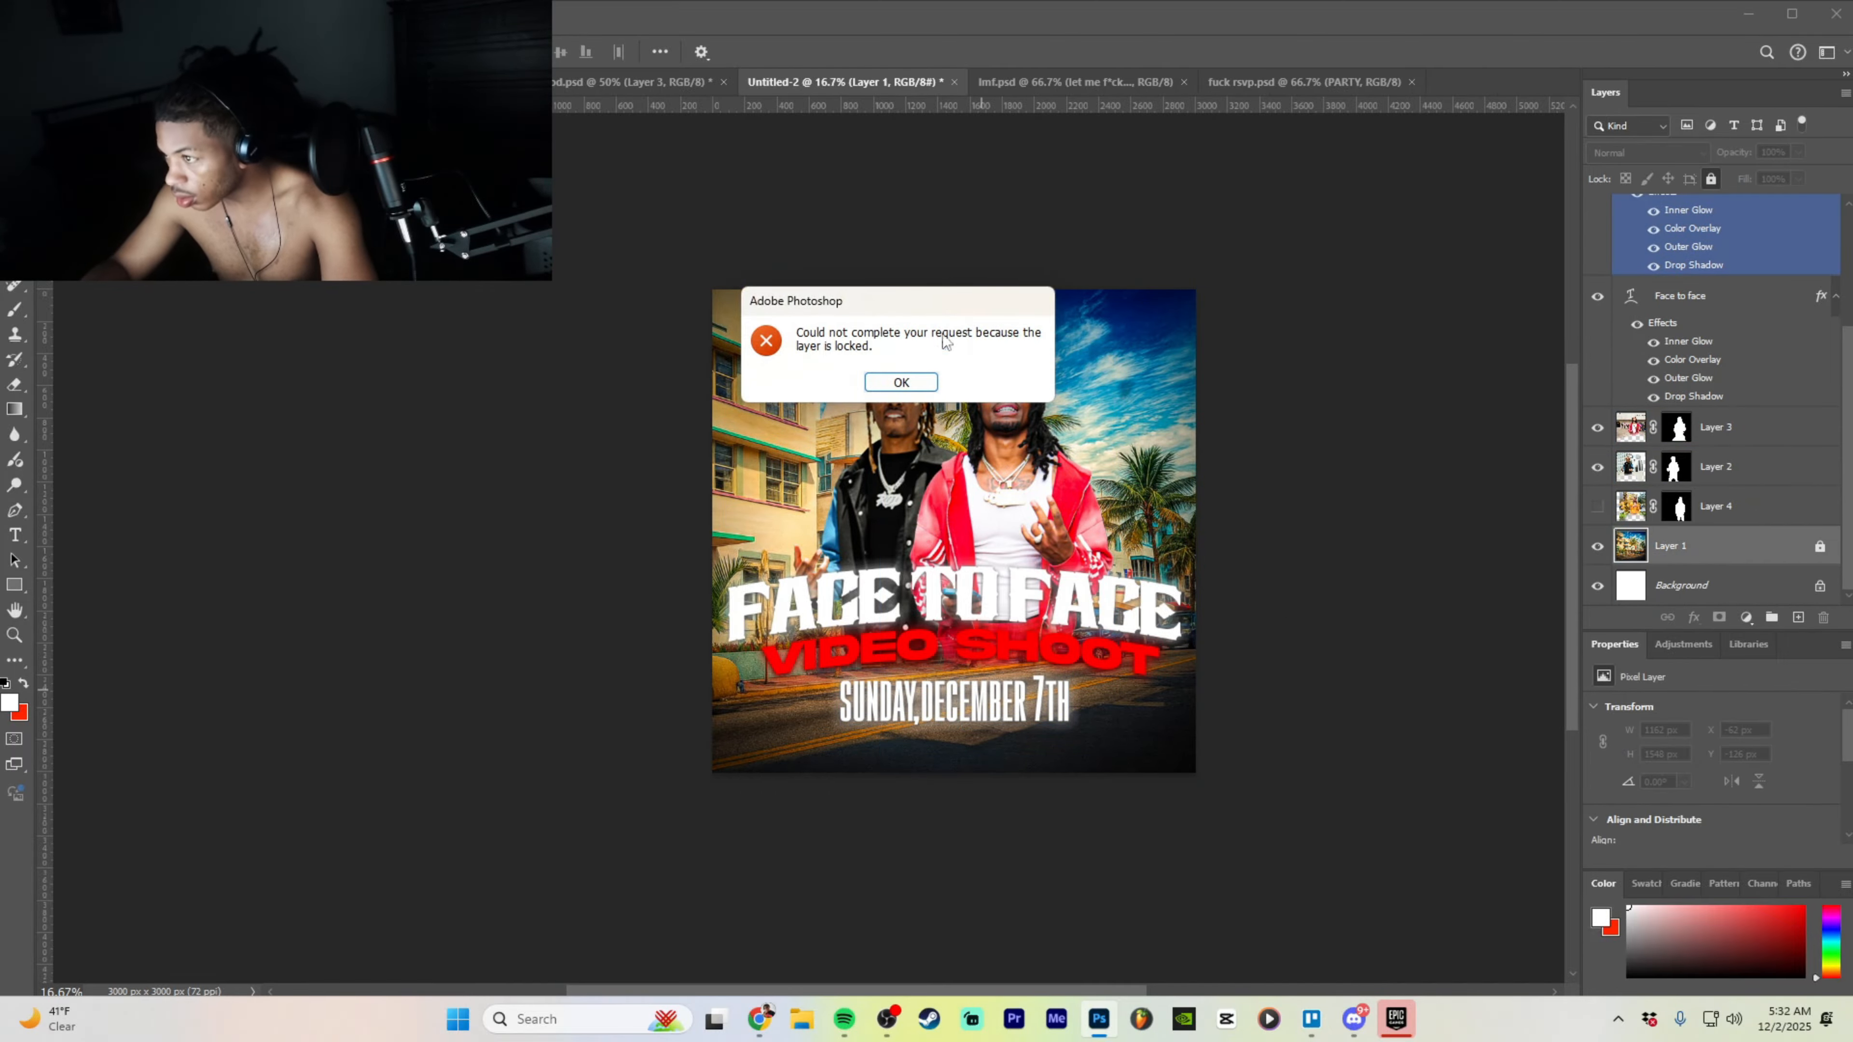
{"action": "left_click", "coordinate": [906, 381]}
- Nudge the VIDEO SHOOT and FACE TO FACE titles into place on the street scene
{"action": "scroll", "coordinate": [1760, 324], "scroll_direction": "up", "scroll_amount": 4}
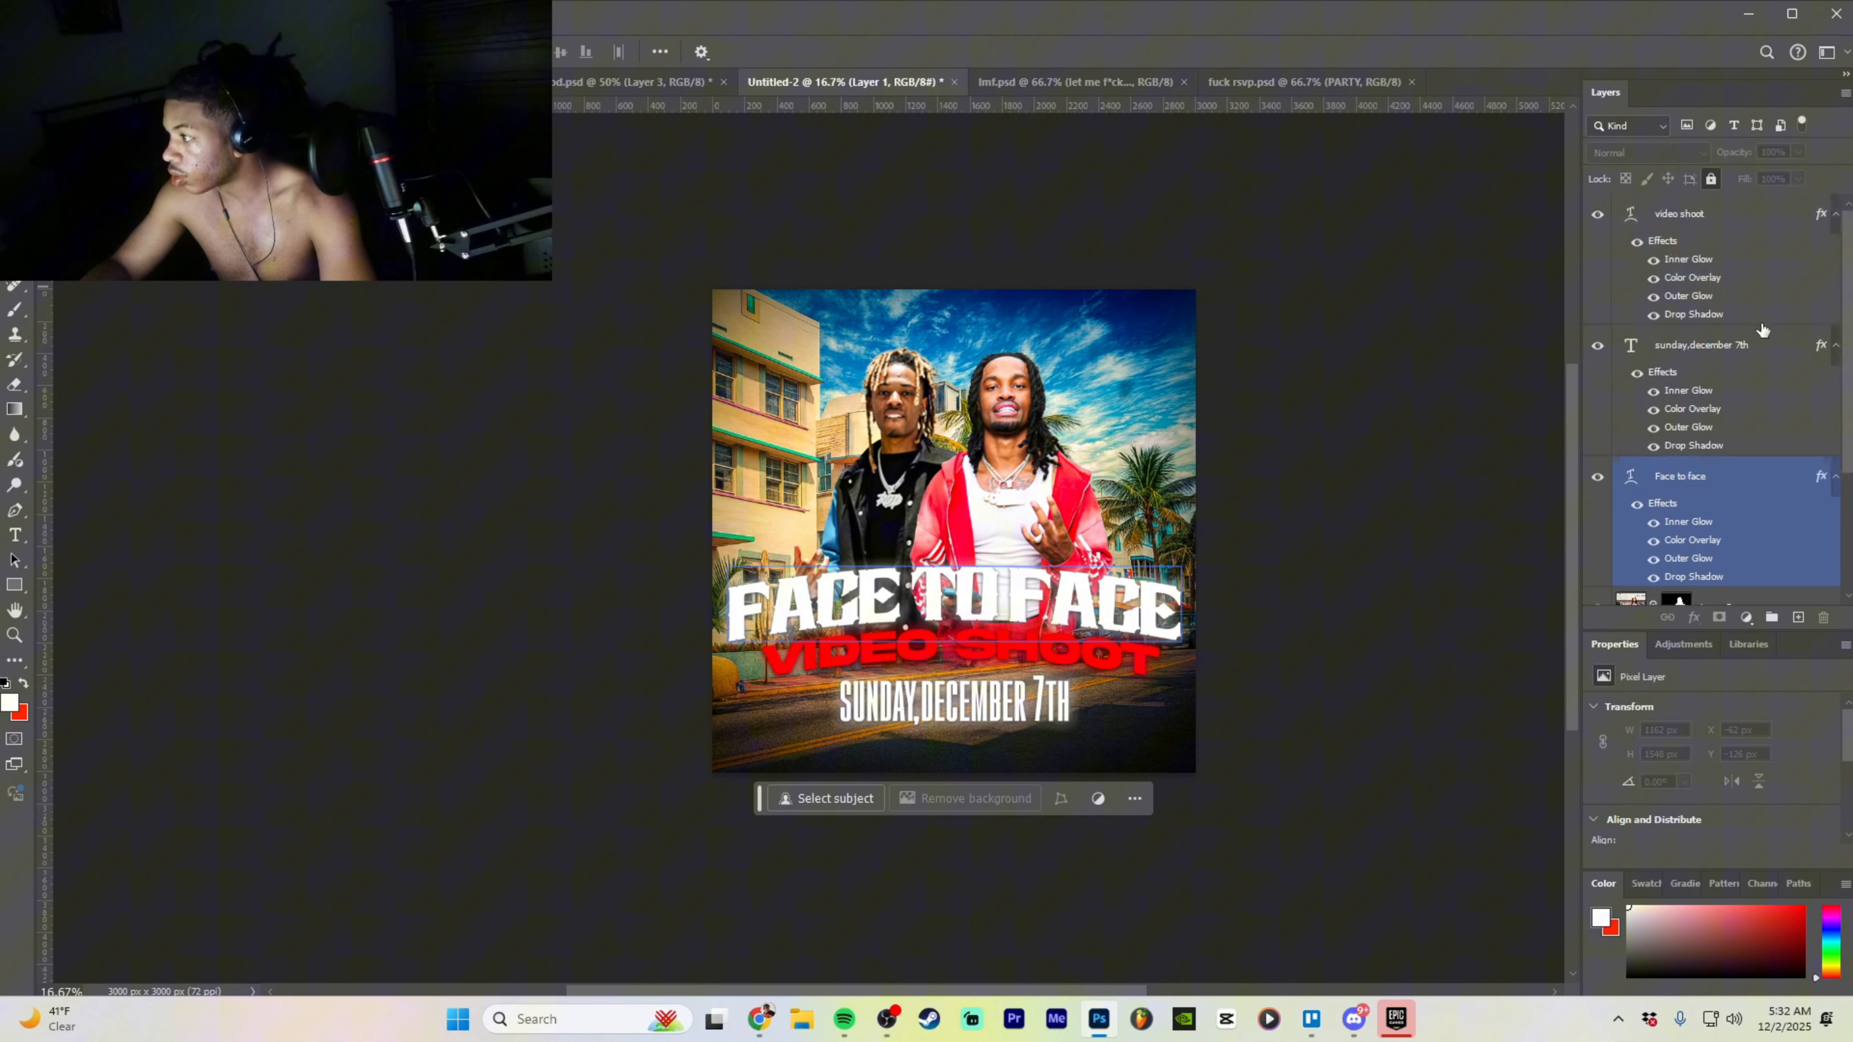
{"action": "left_click", "coordinate": [1740, 222]}
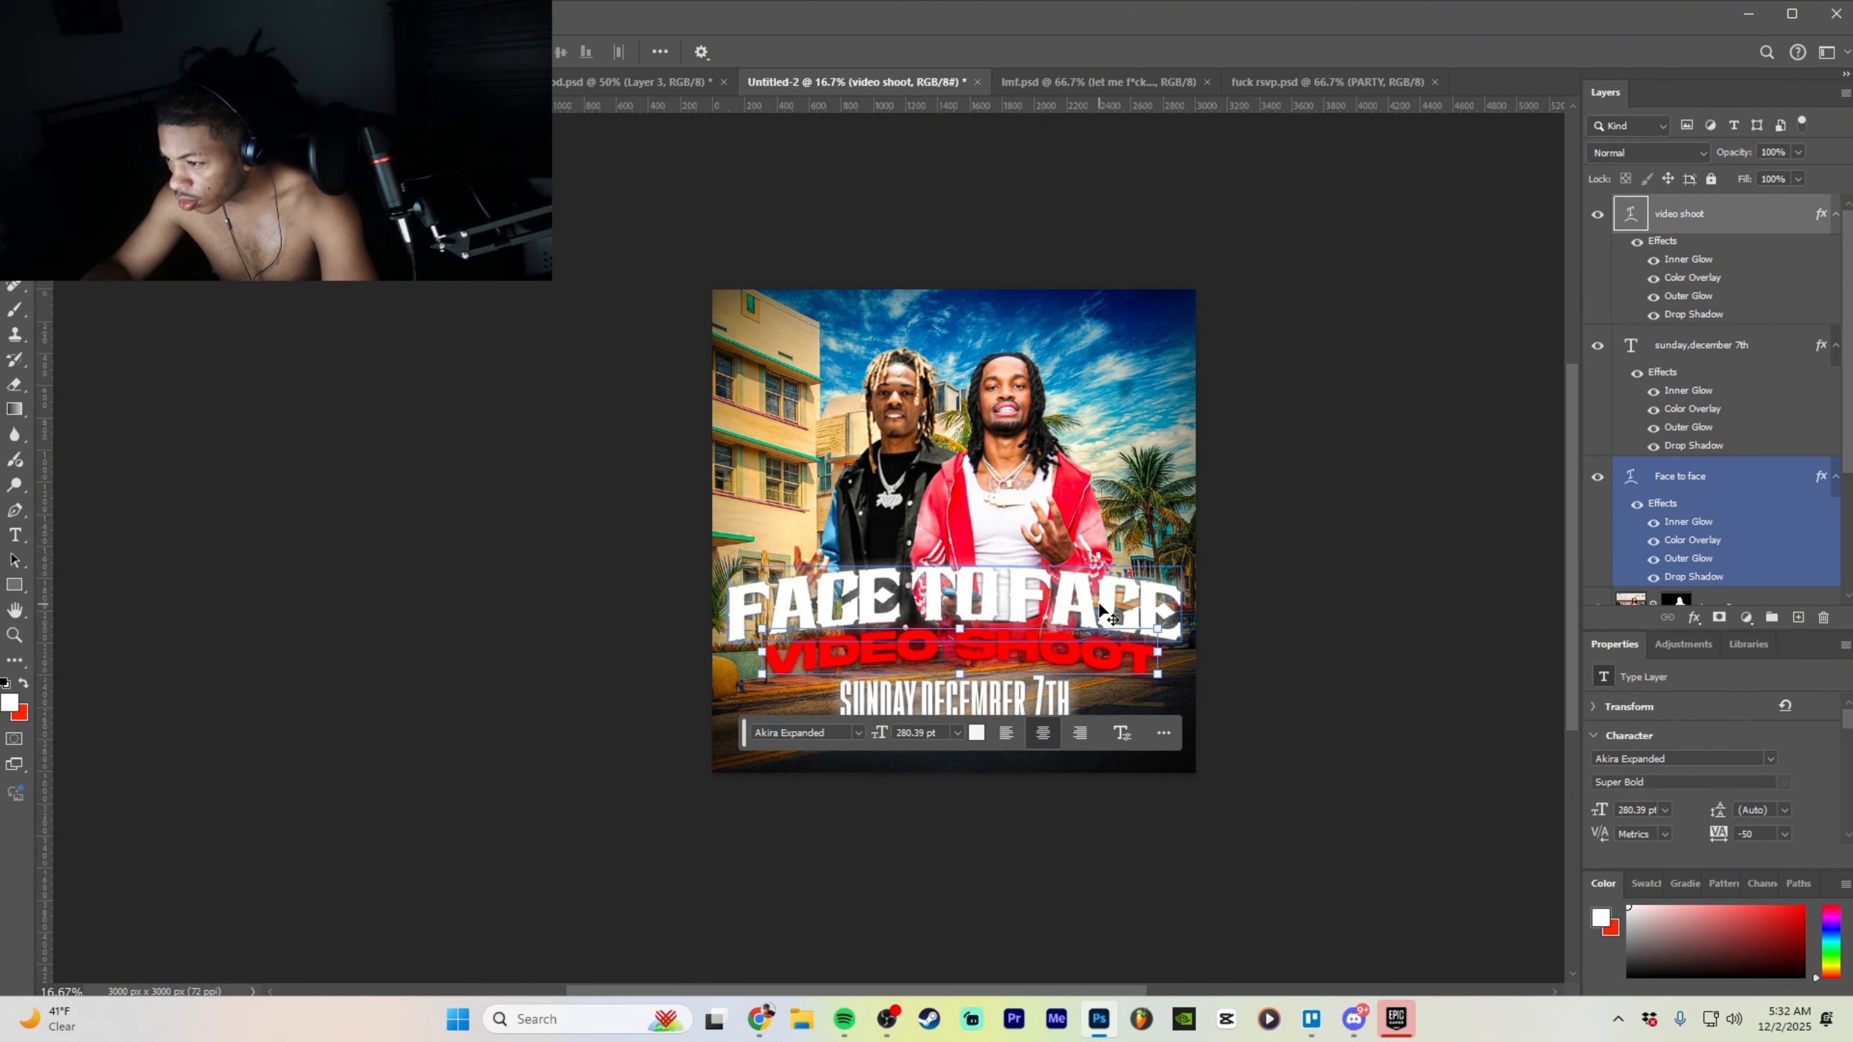
{"action": "left_click_drag", "start_coordinate": [1048, 653], "coordinate": [1103, 610]}
{"action": "left_click", "coordinate": [1716, 476]}
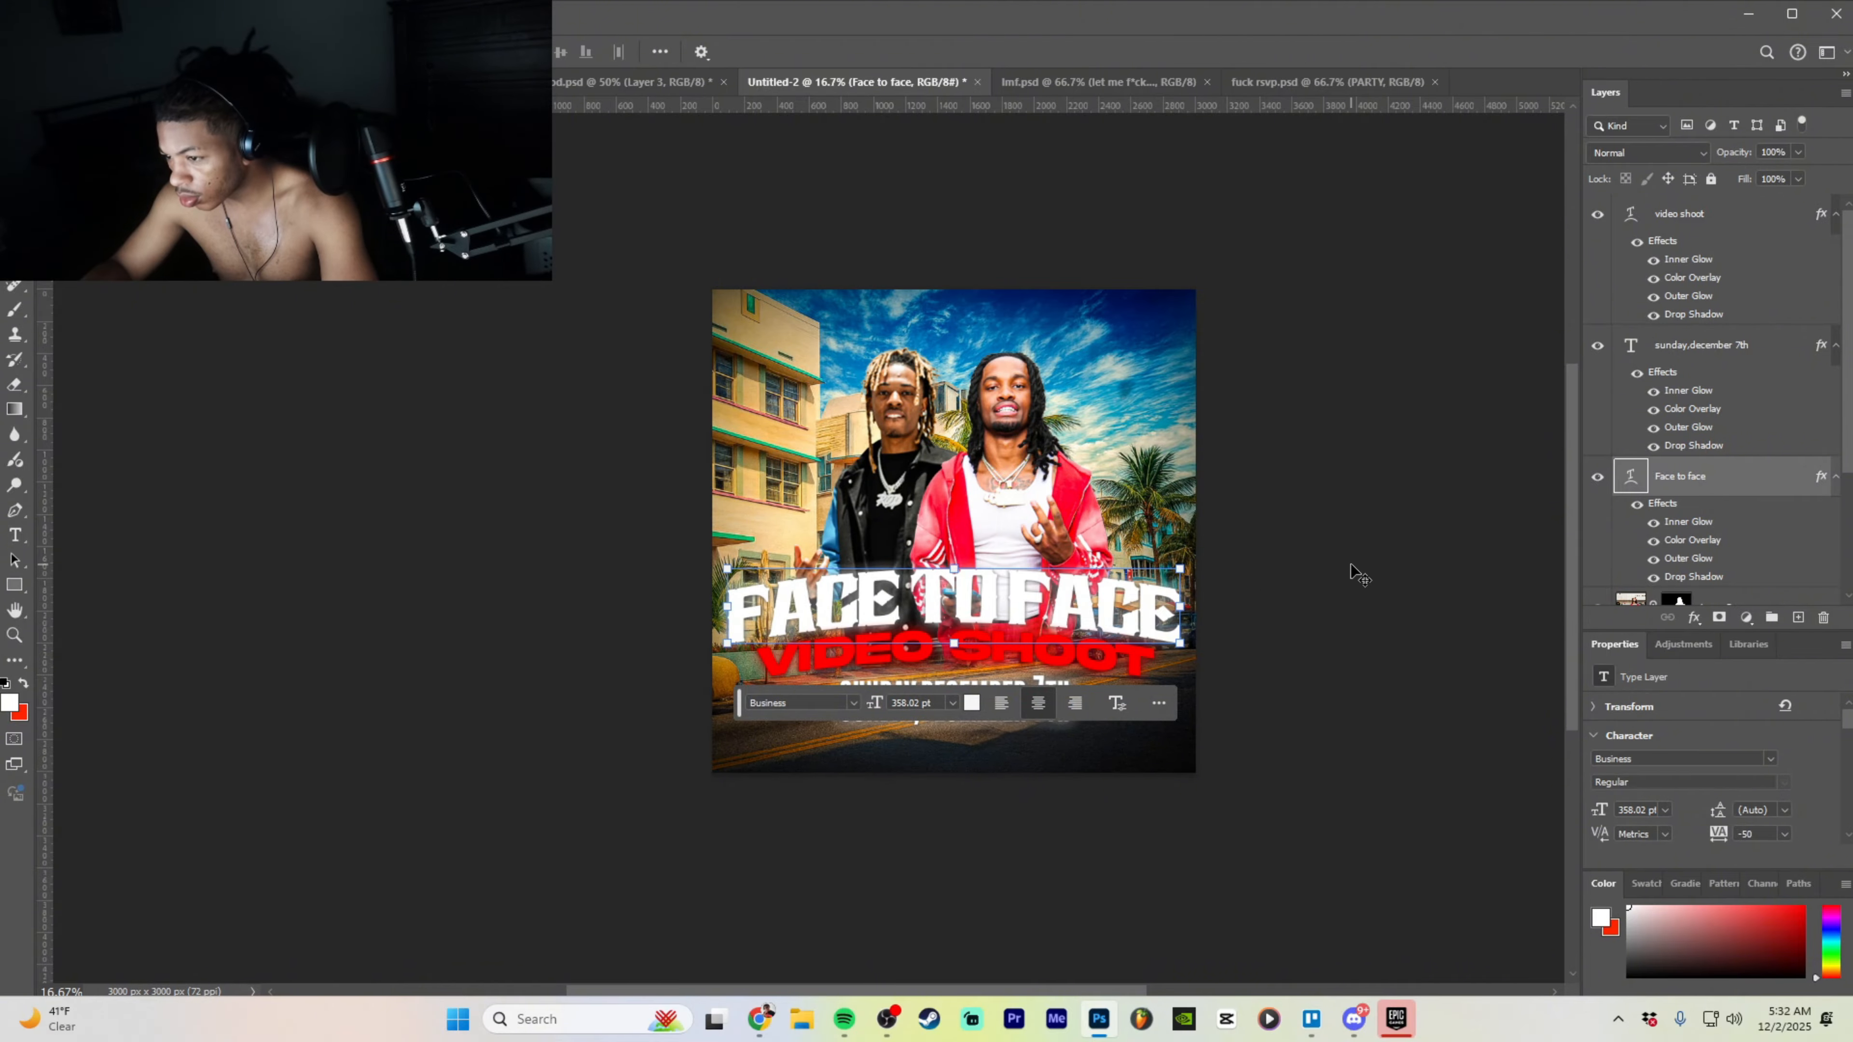
{"action": "scroll", "coordinate": [1351, 565], "scroll_direction": "down", "scroll_amount": 3}
{"action": "key", "text": "ctrl+minus"}
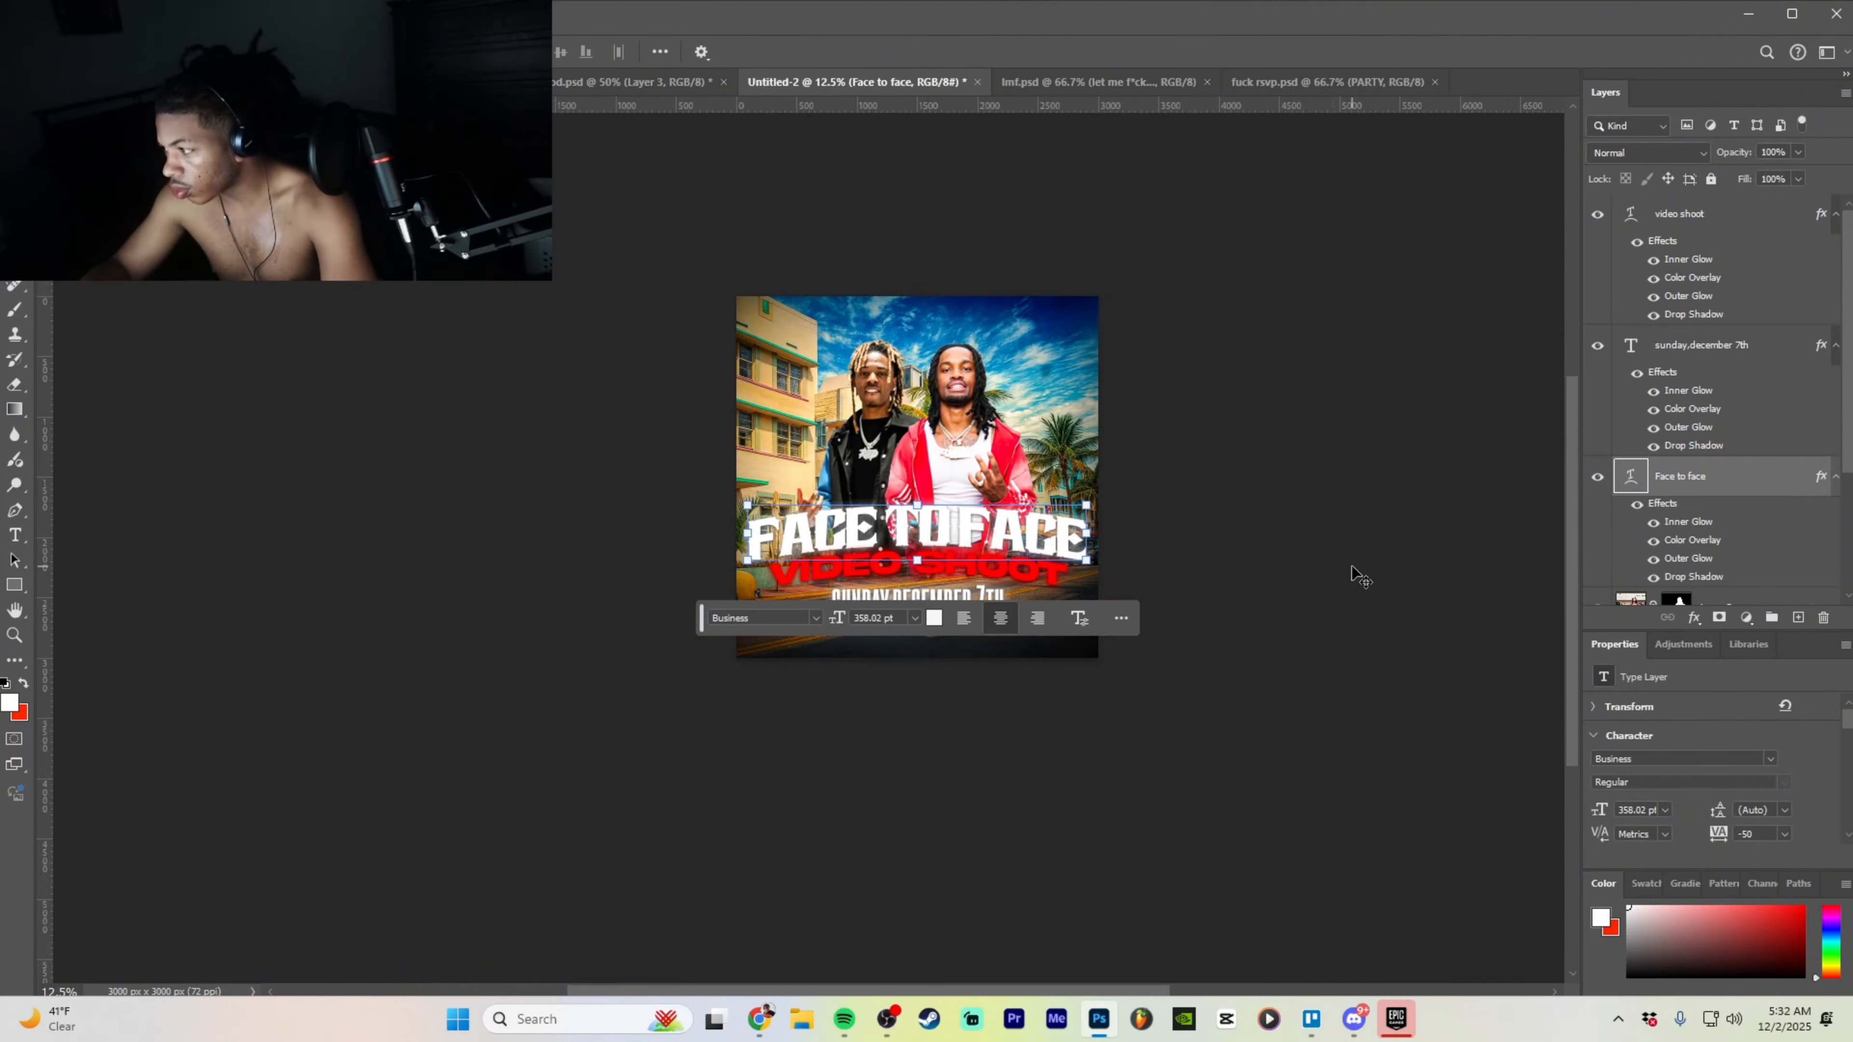
- Zoom in and move the date text slightly left
{"action": "left_click", "coordinate": [1729, 354]}
{"action": "key", "text": "ctrl+plus"}
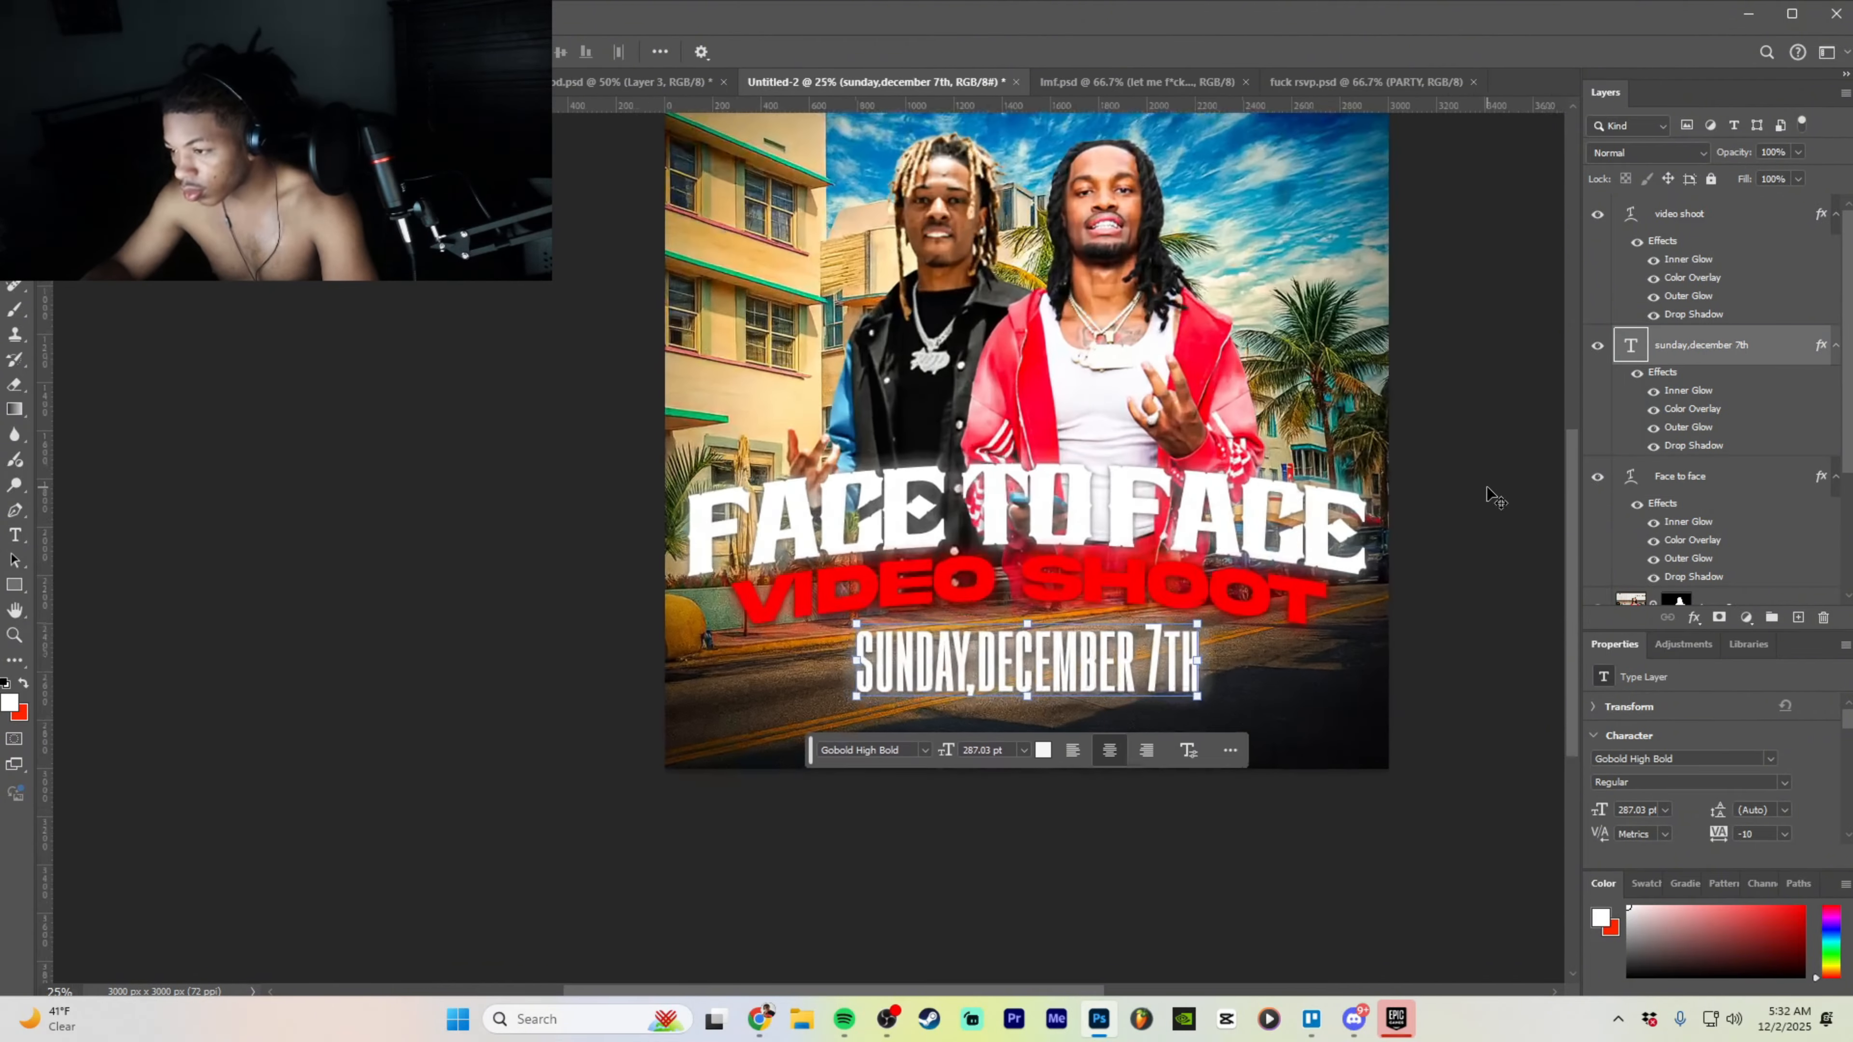
{"action": "left_click_drag", "start_coordinate": [1130, 681], "coordinate": [1107, 671]}
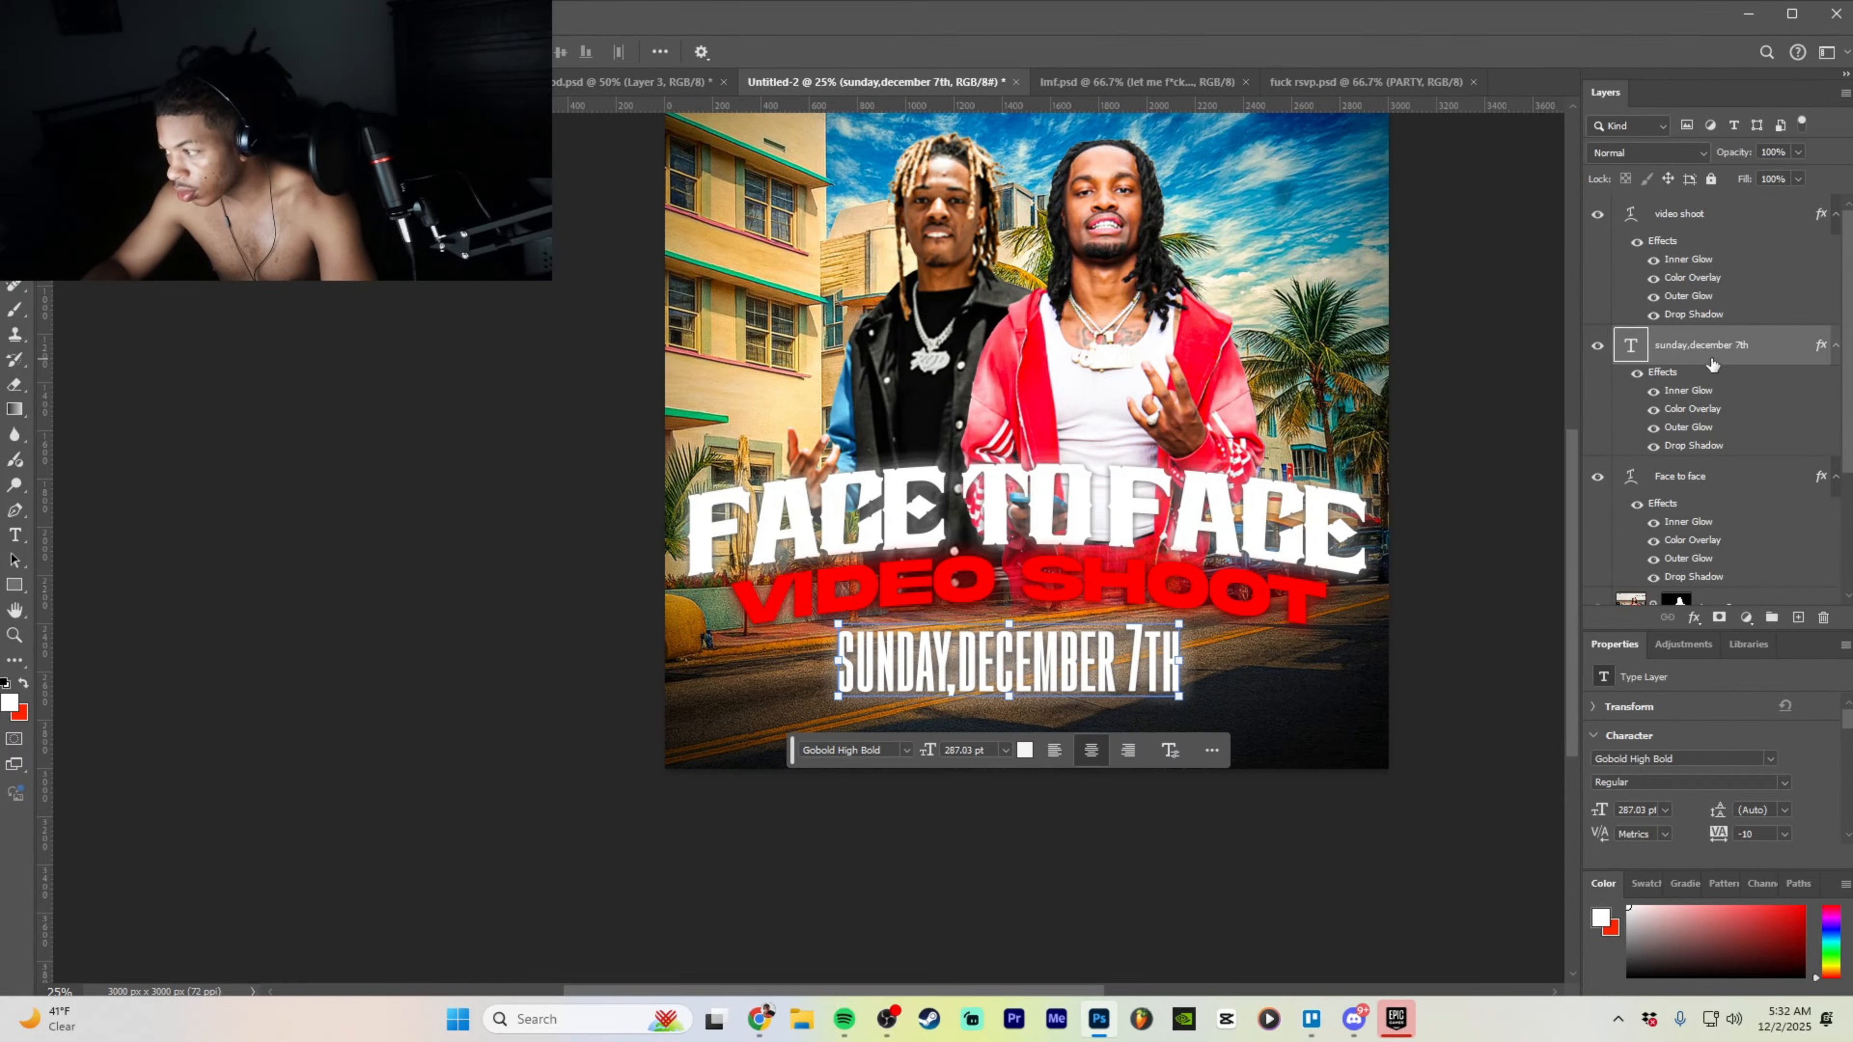
- Apply a Free Transform to VIDEO SHOOT, then reselect the date layer
{"action": "left_click", "coordinate": [1755, 214]}
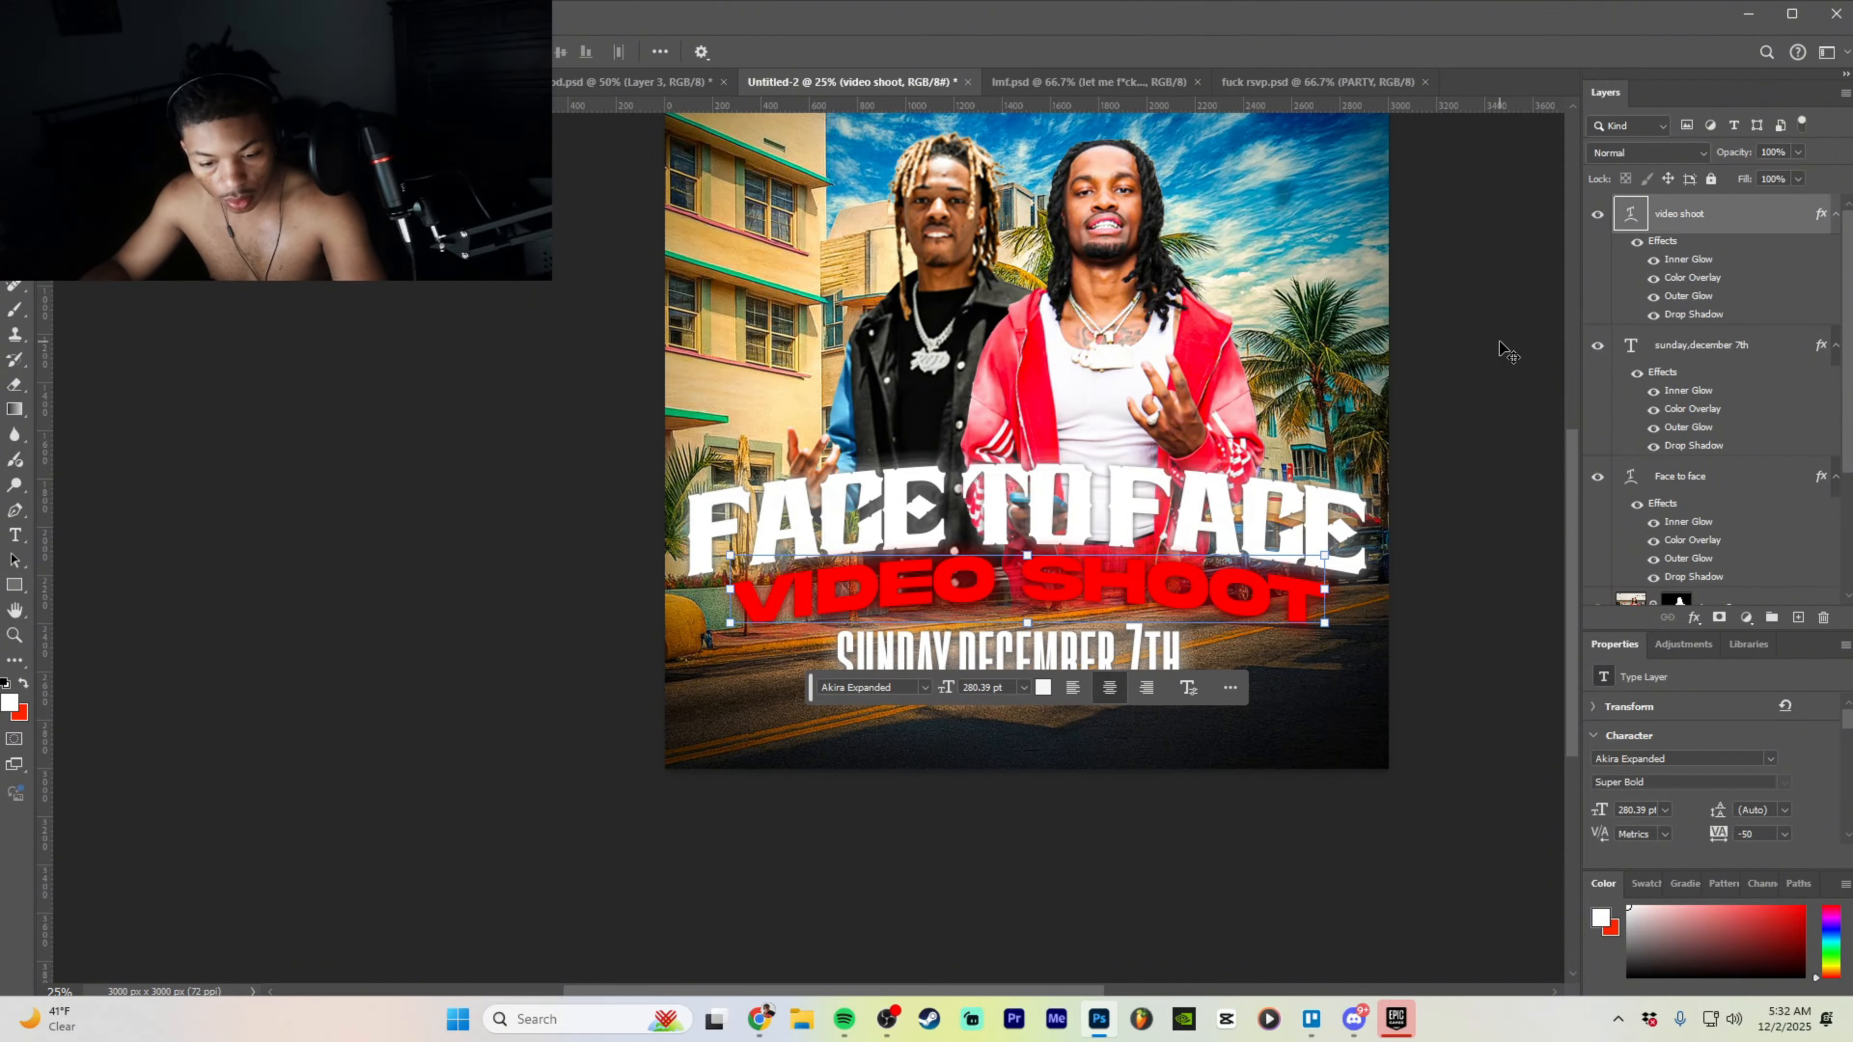
{"action": "key", "text": "ctrl+t"}
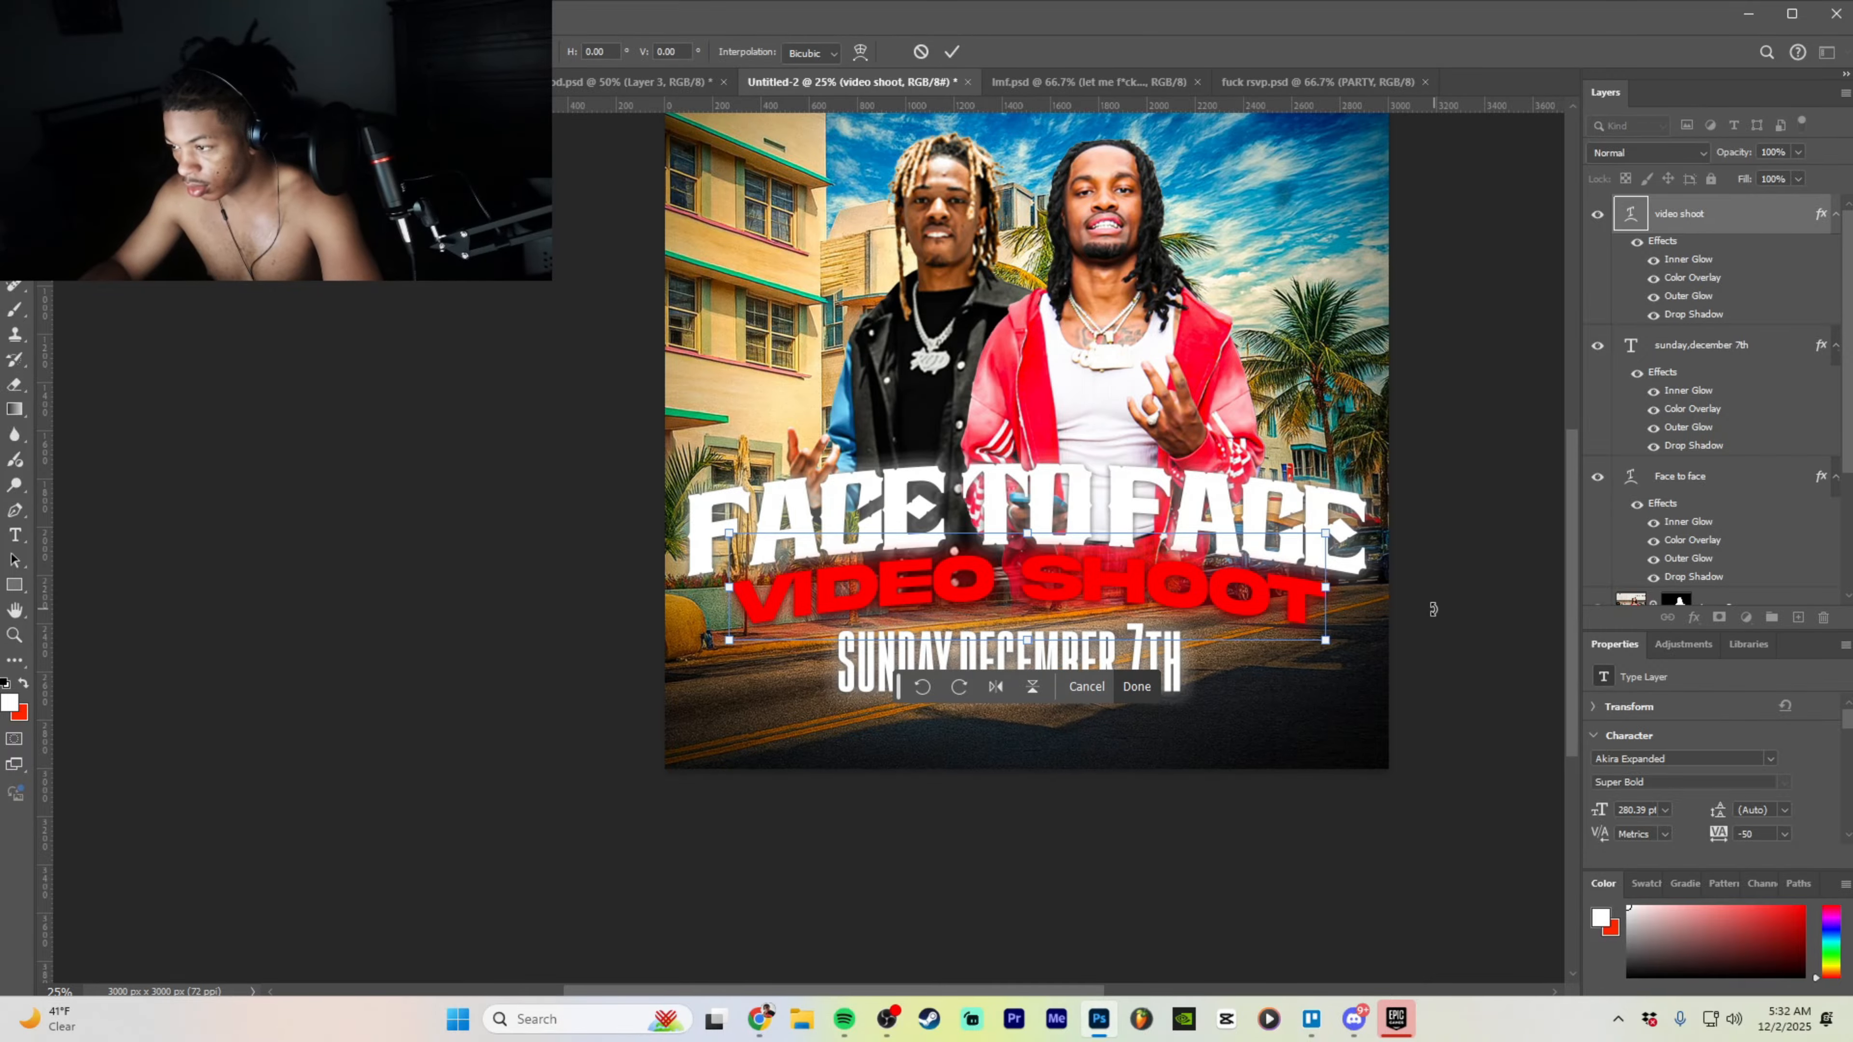
{"action": "left_click", "coordinate": [1136, 686]}
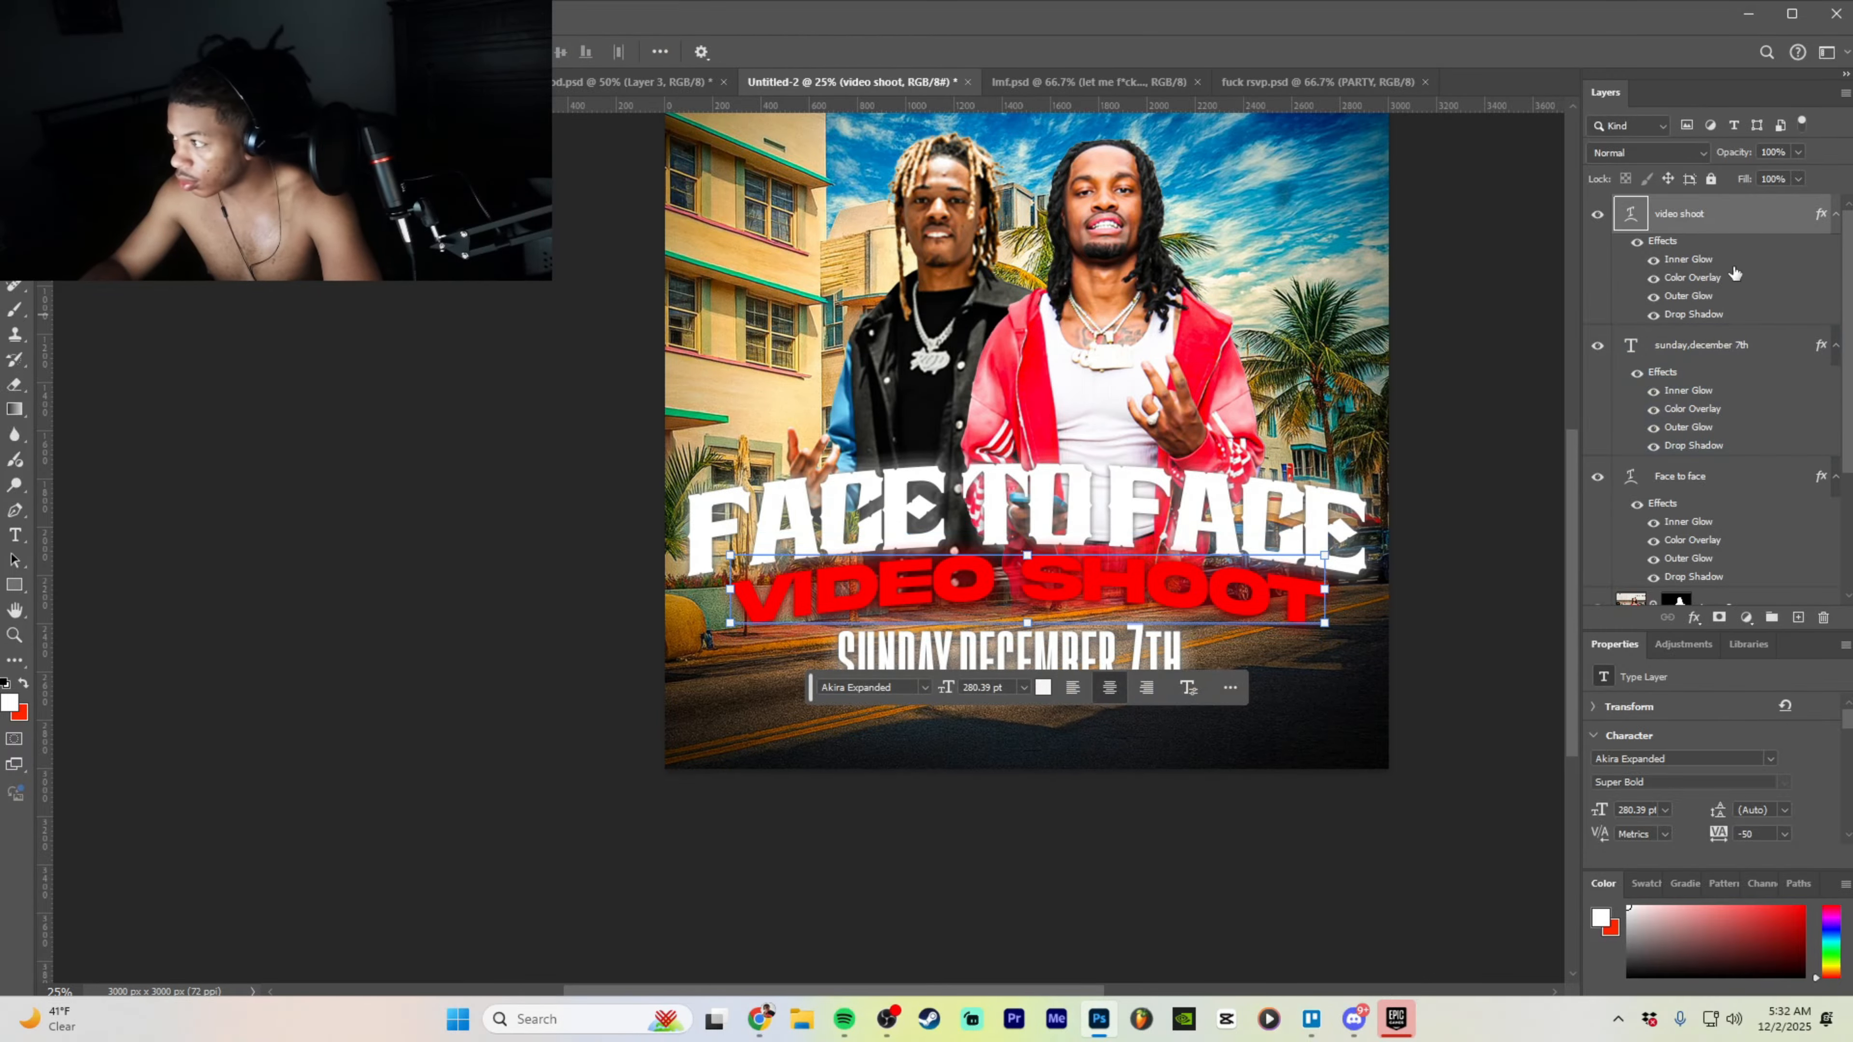
{"action": "left_click", "coordinate": [1719, 369]}
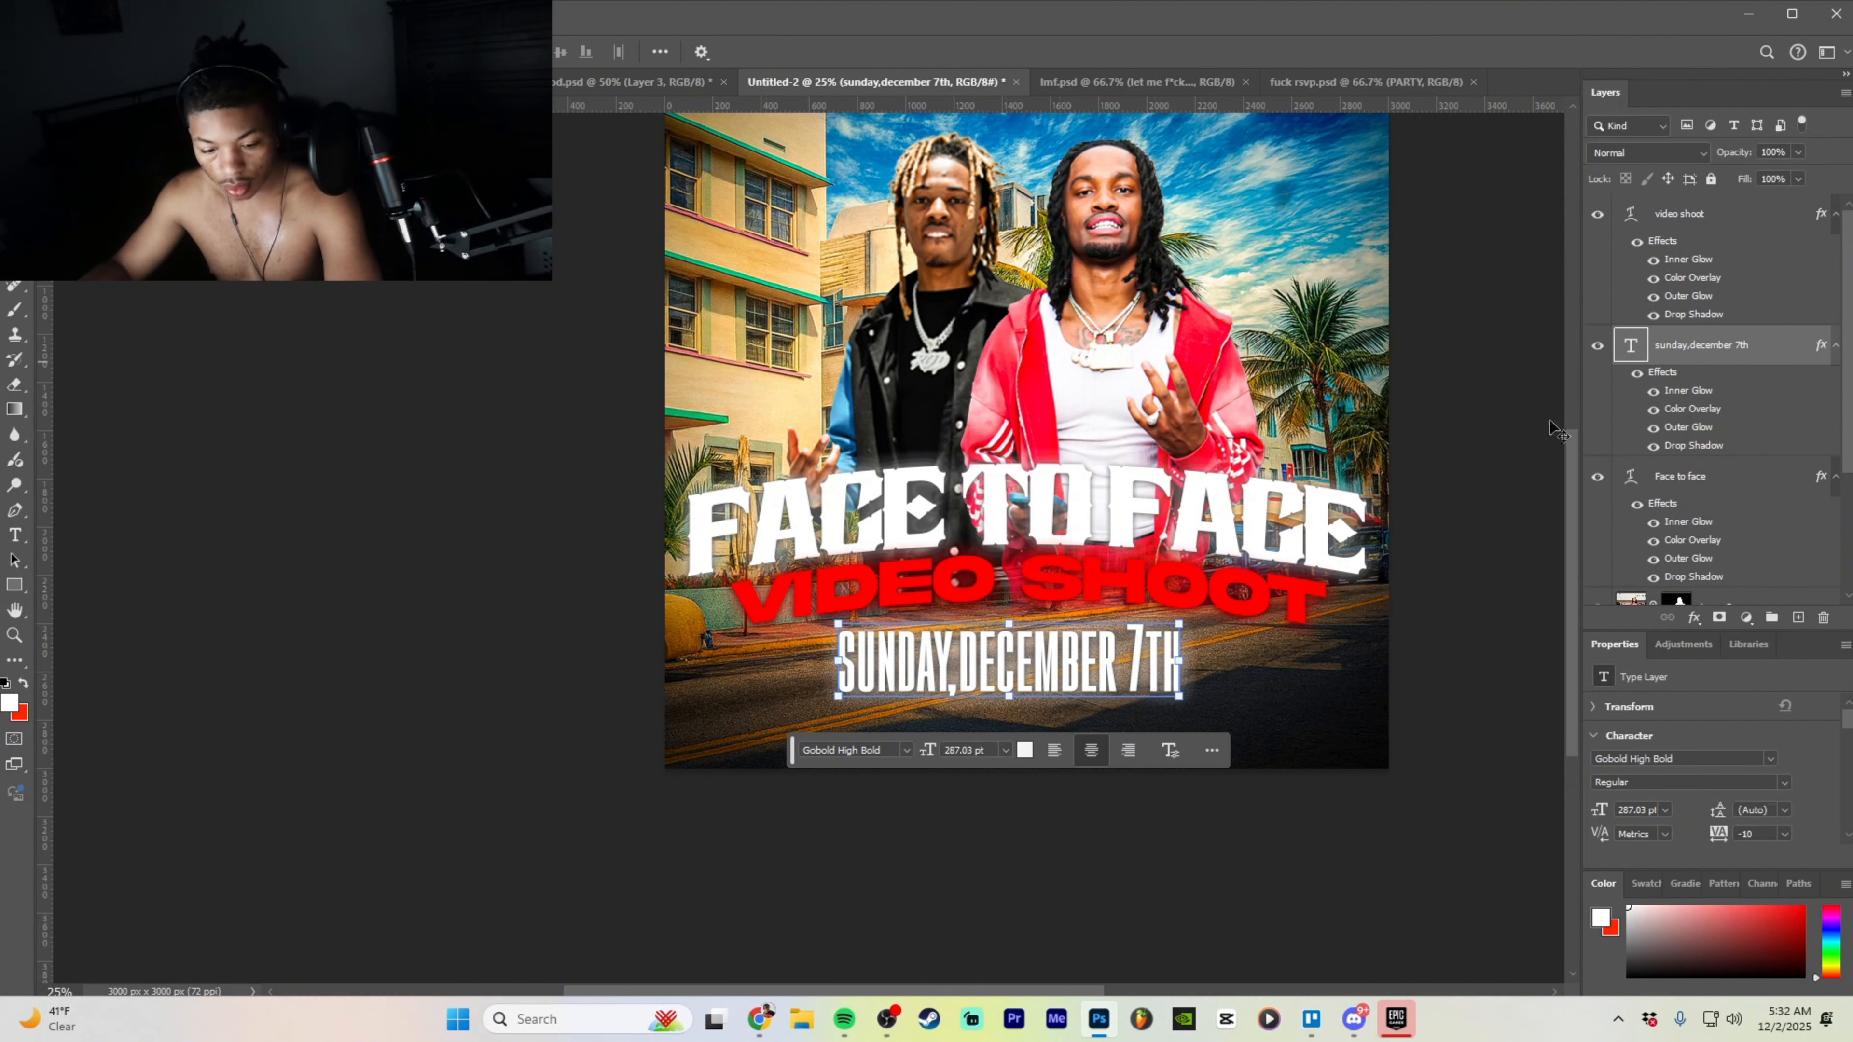
- Duplicate the date line below itself and retype it as 'DM [two account handles] for details to inquire'
{"action": "left_click_drag", "start_coordinate": [1174, 539], "coordinate": [1174, 621]}
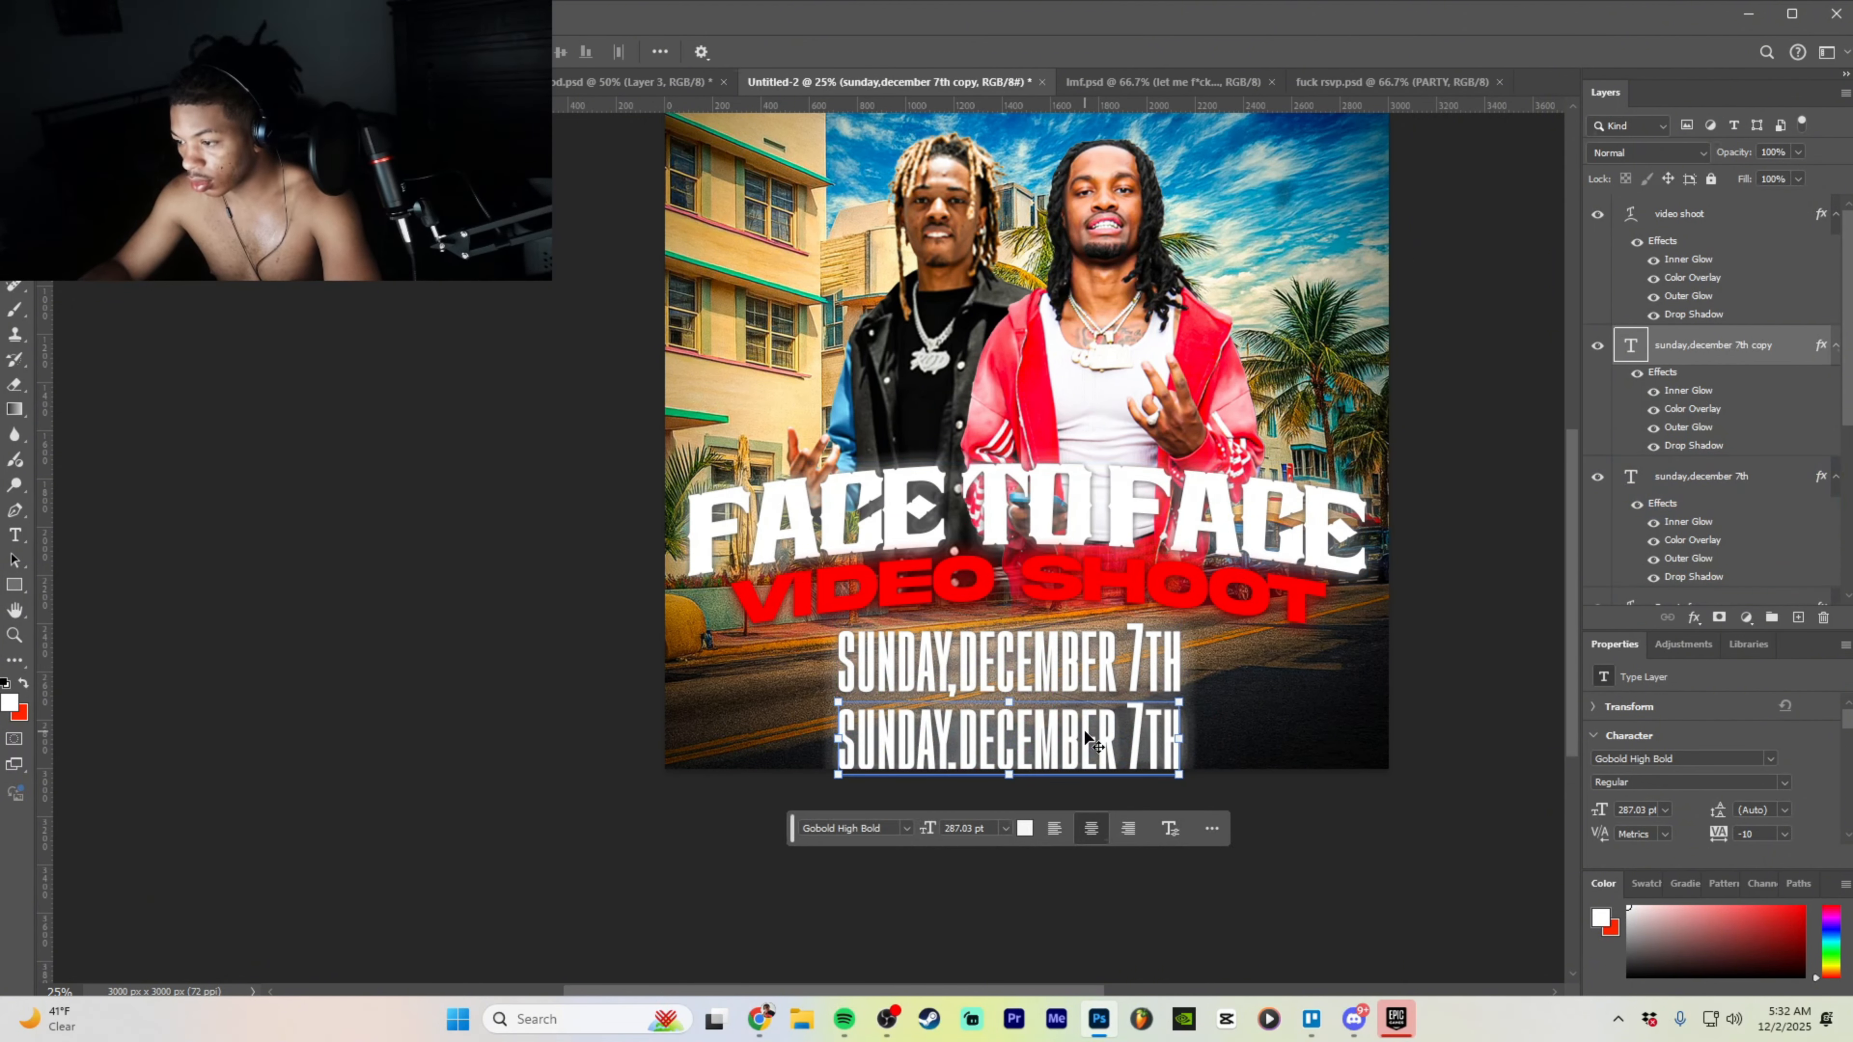
{"action": "double_click", "coordinate": [1078, 712]}
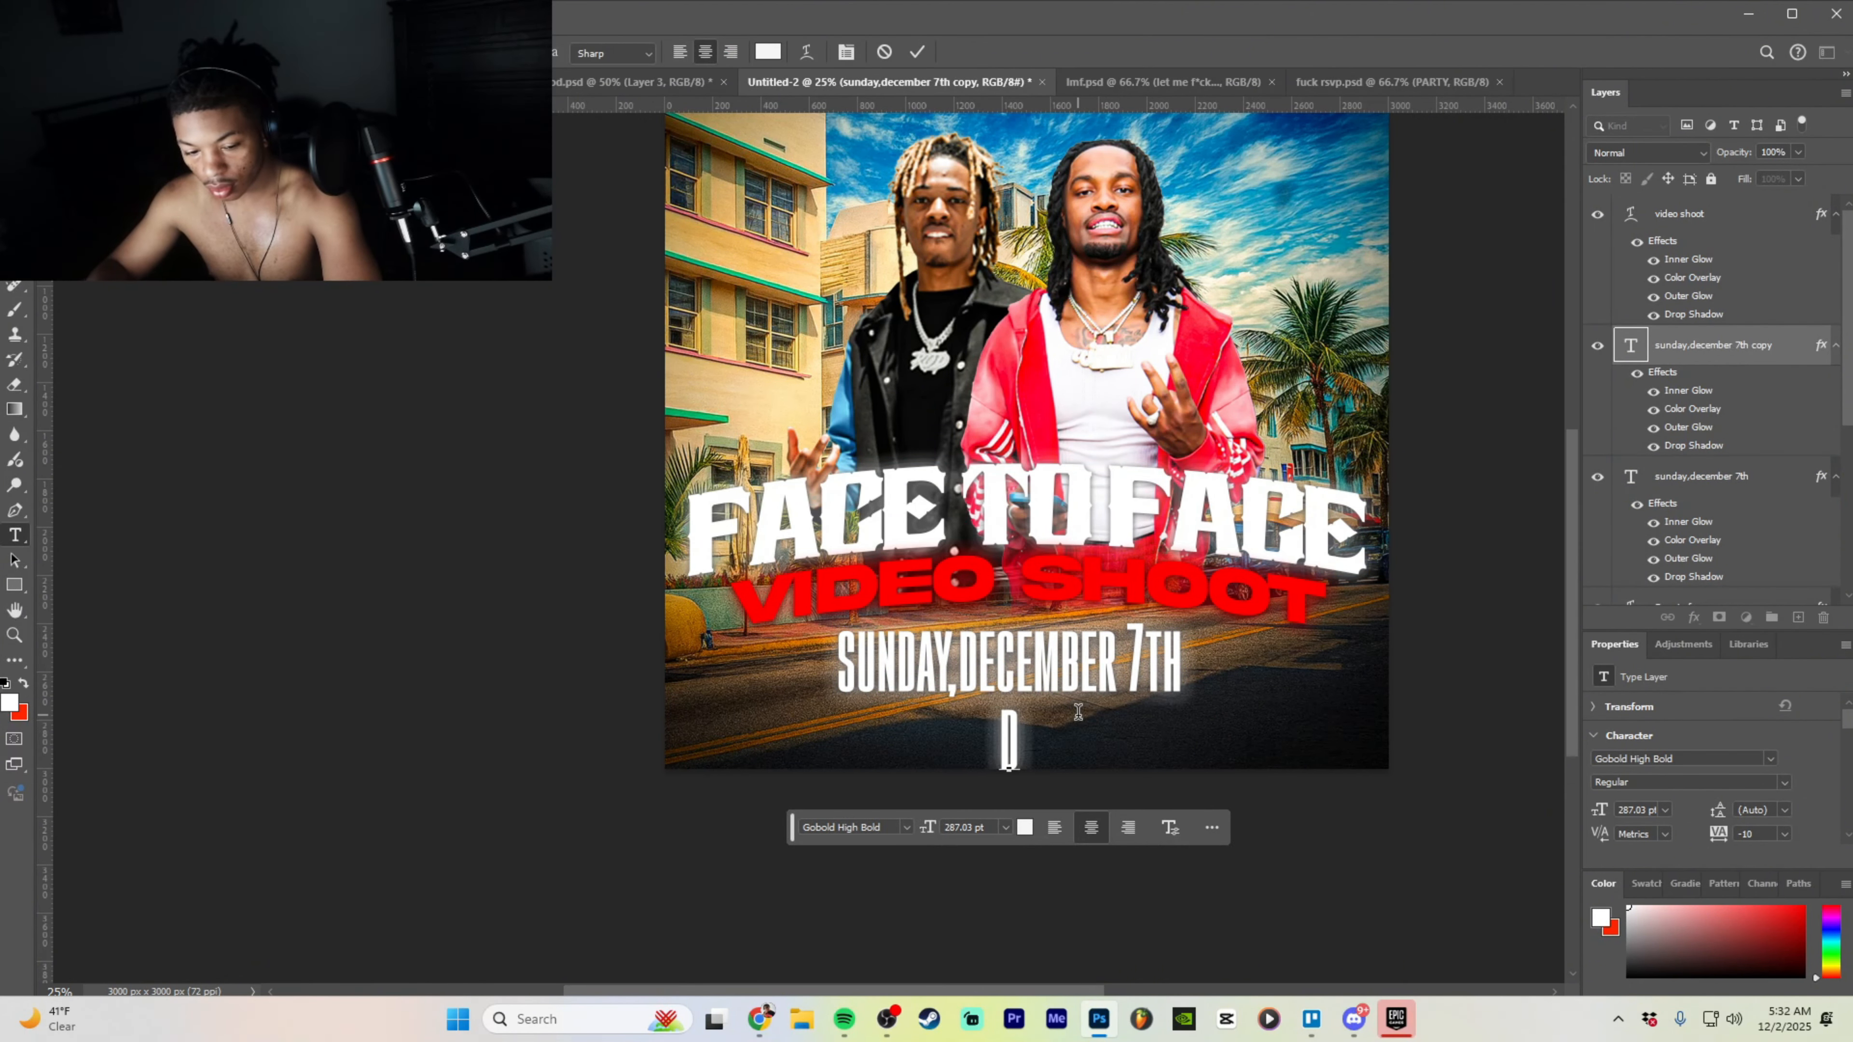
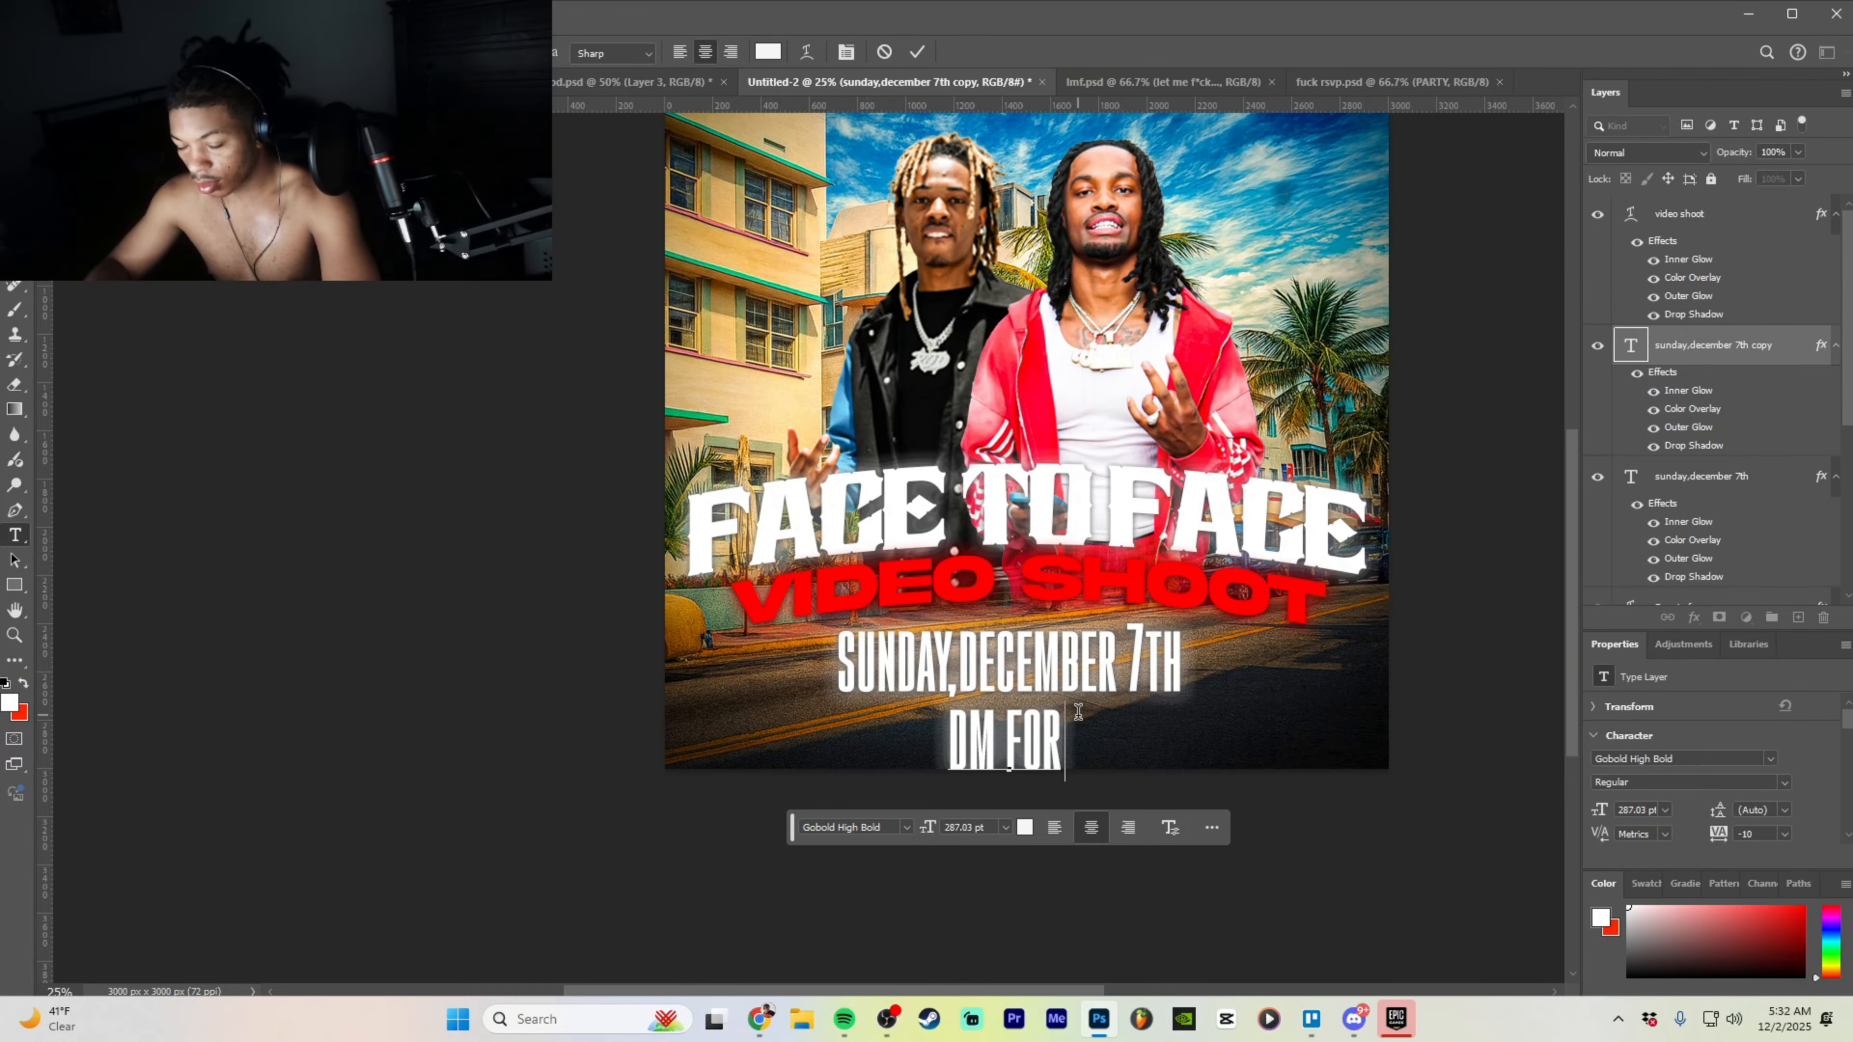
{"action": "key", "text": "BackSpace"}
{"action": "key", "text": "BackSpace"}
{"action": "key", "text": "BackSpace"}
{"action": "key", "text": "BackSpace"}
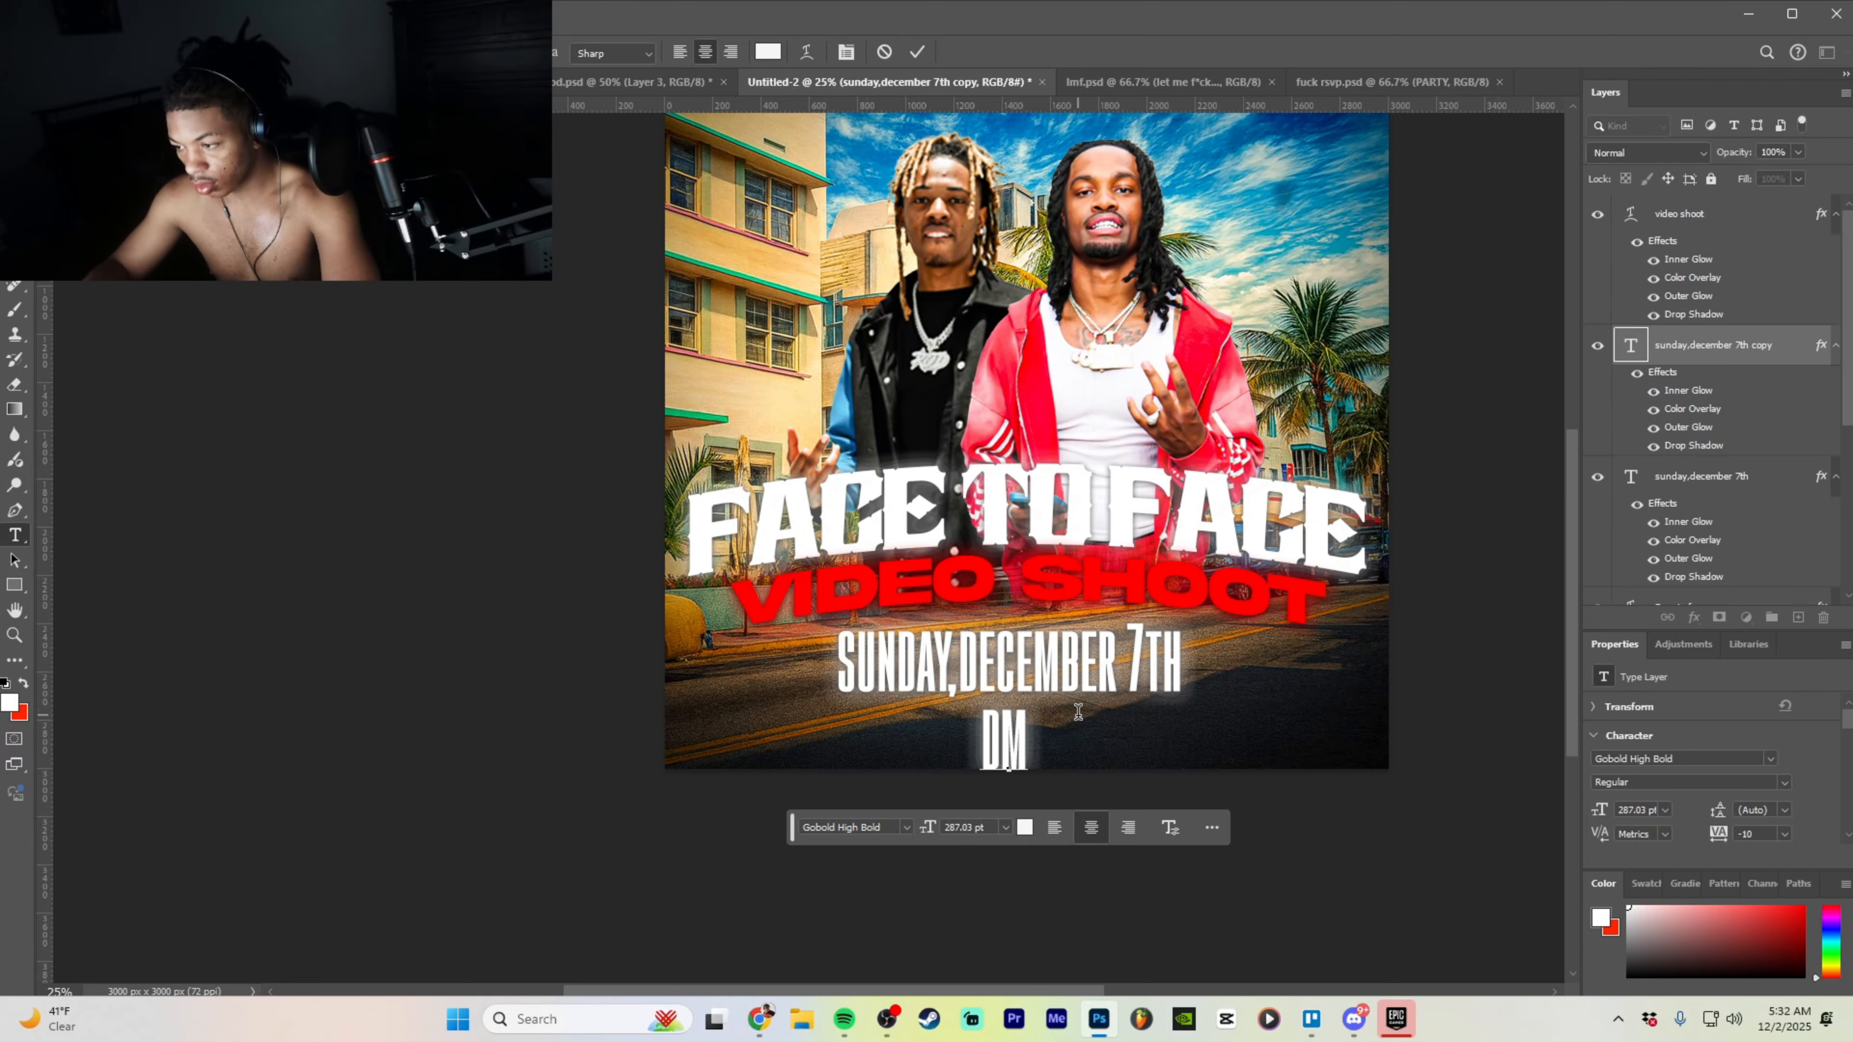
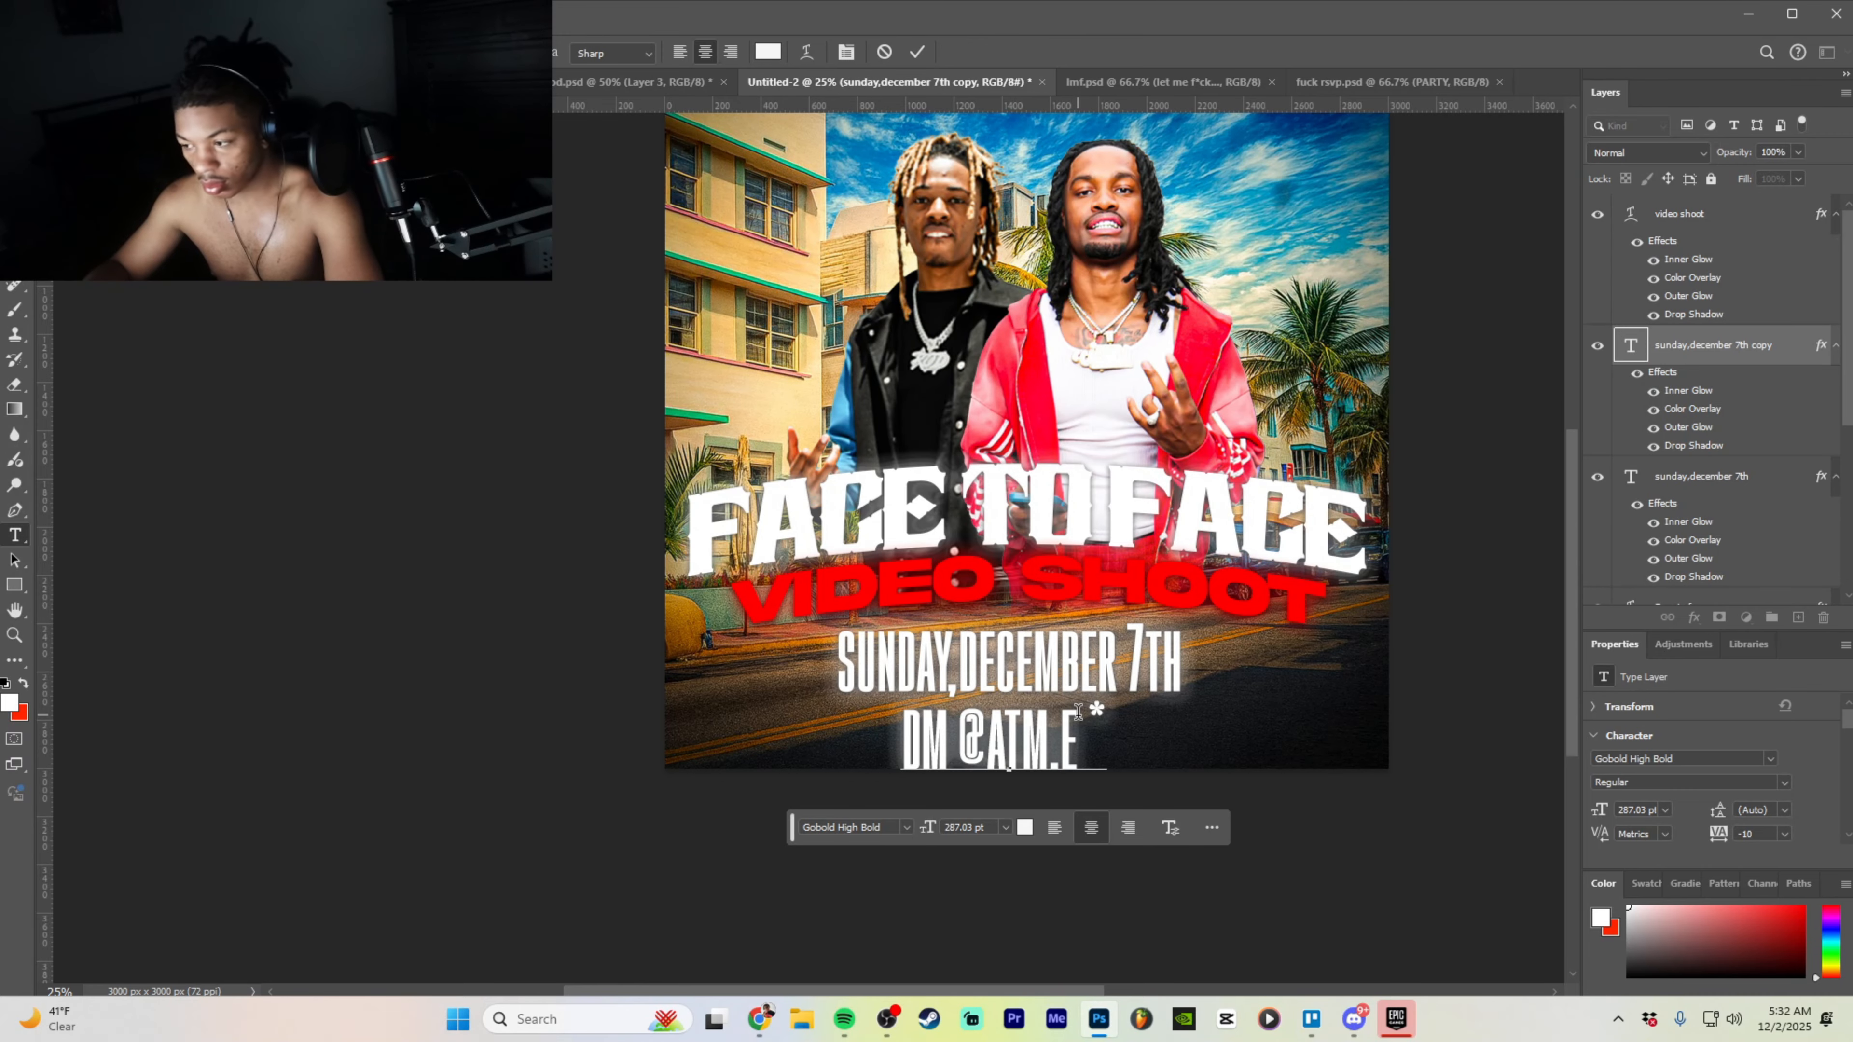
{"action": "key", "text": "BackSpace"}
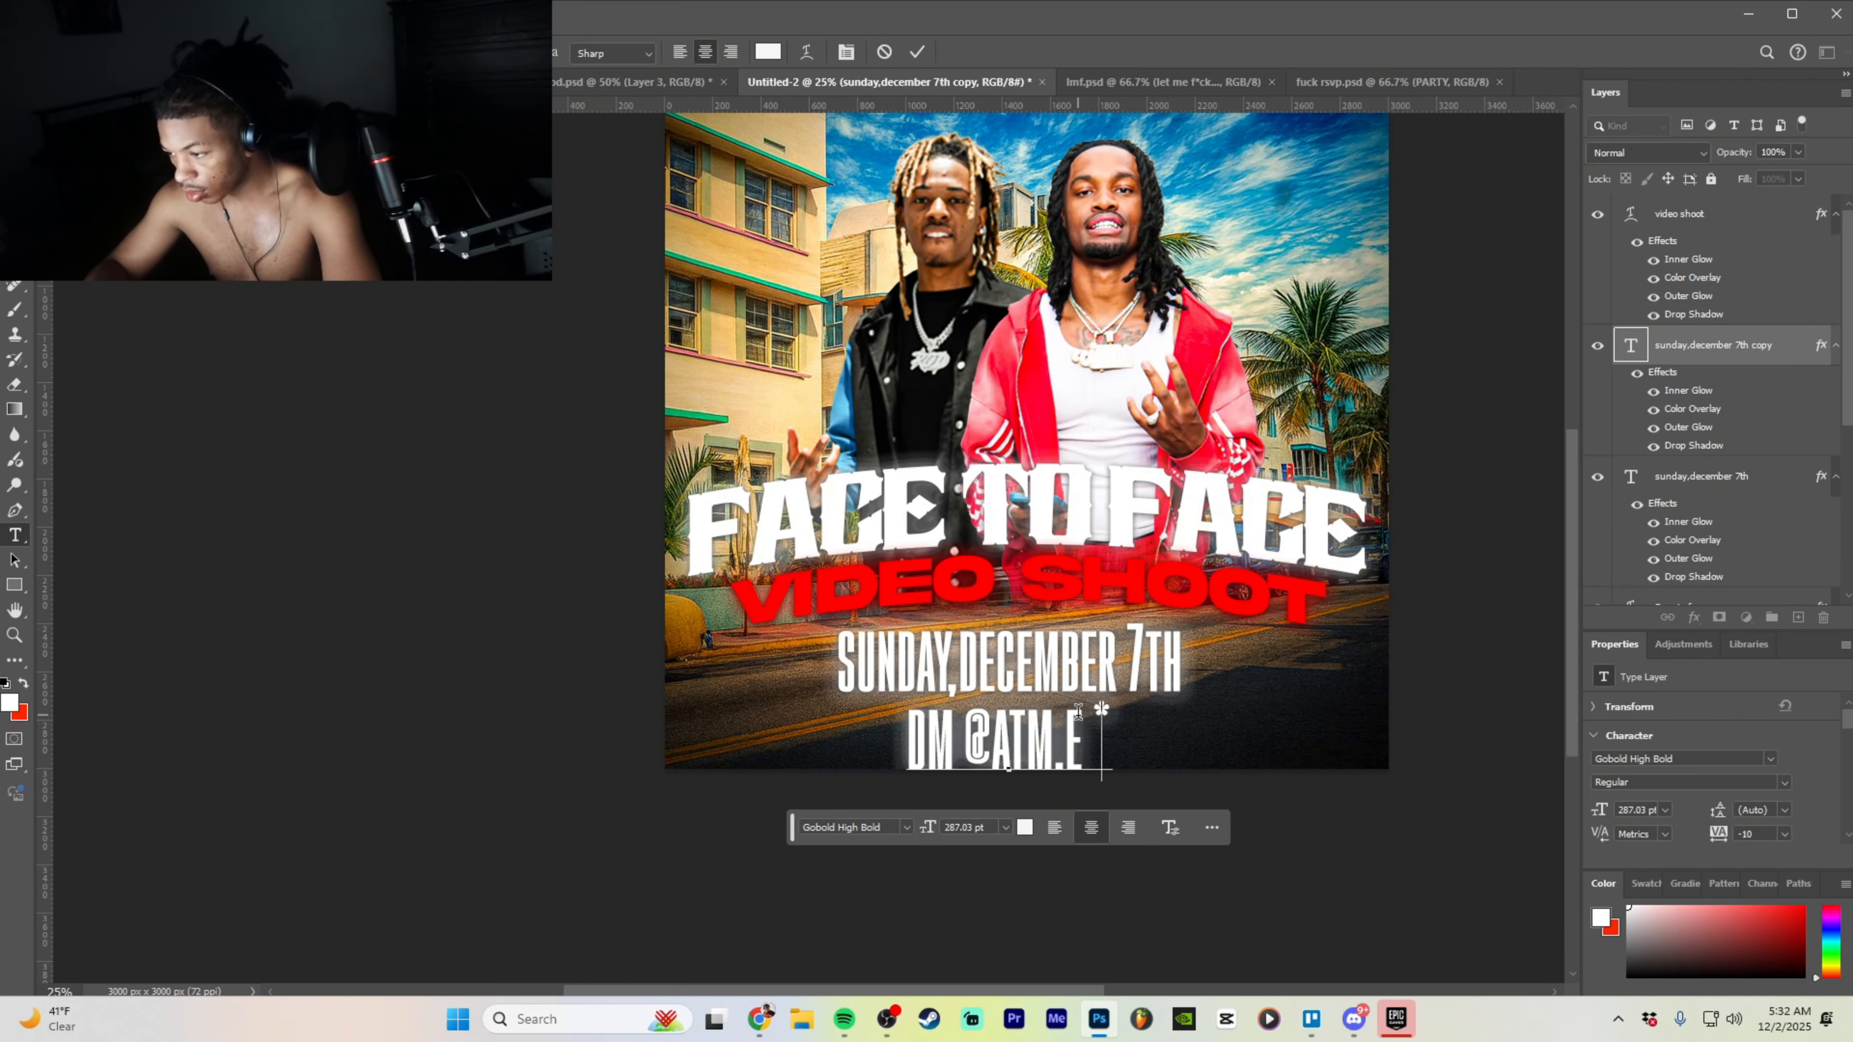
{"action": "key", "text": "BackSpace"}
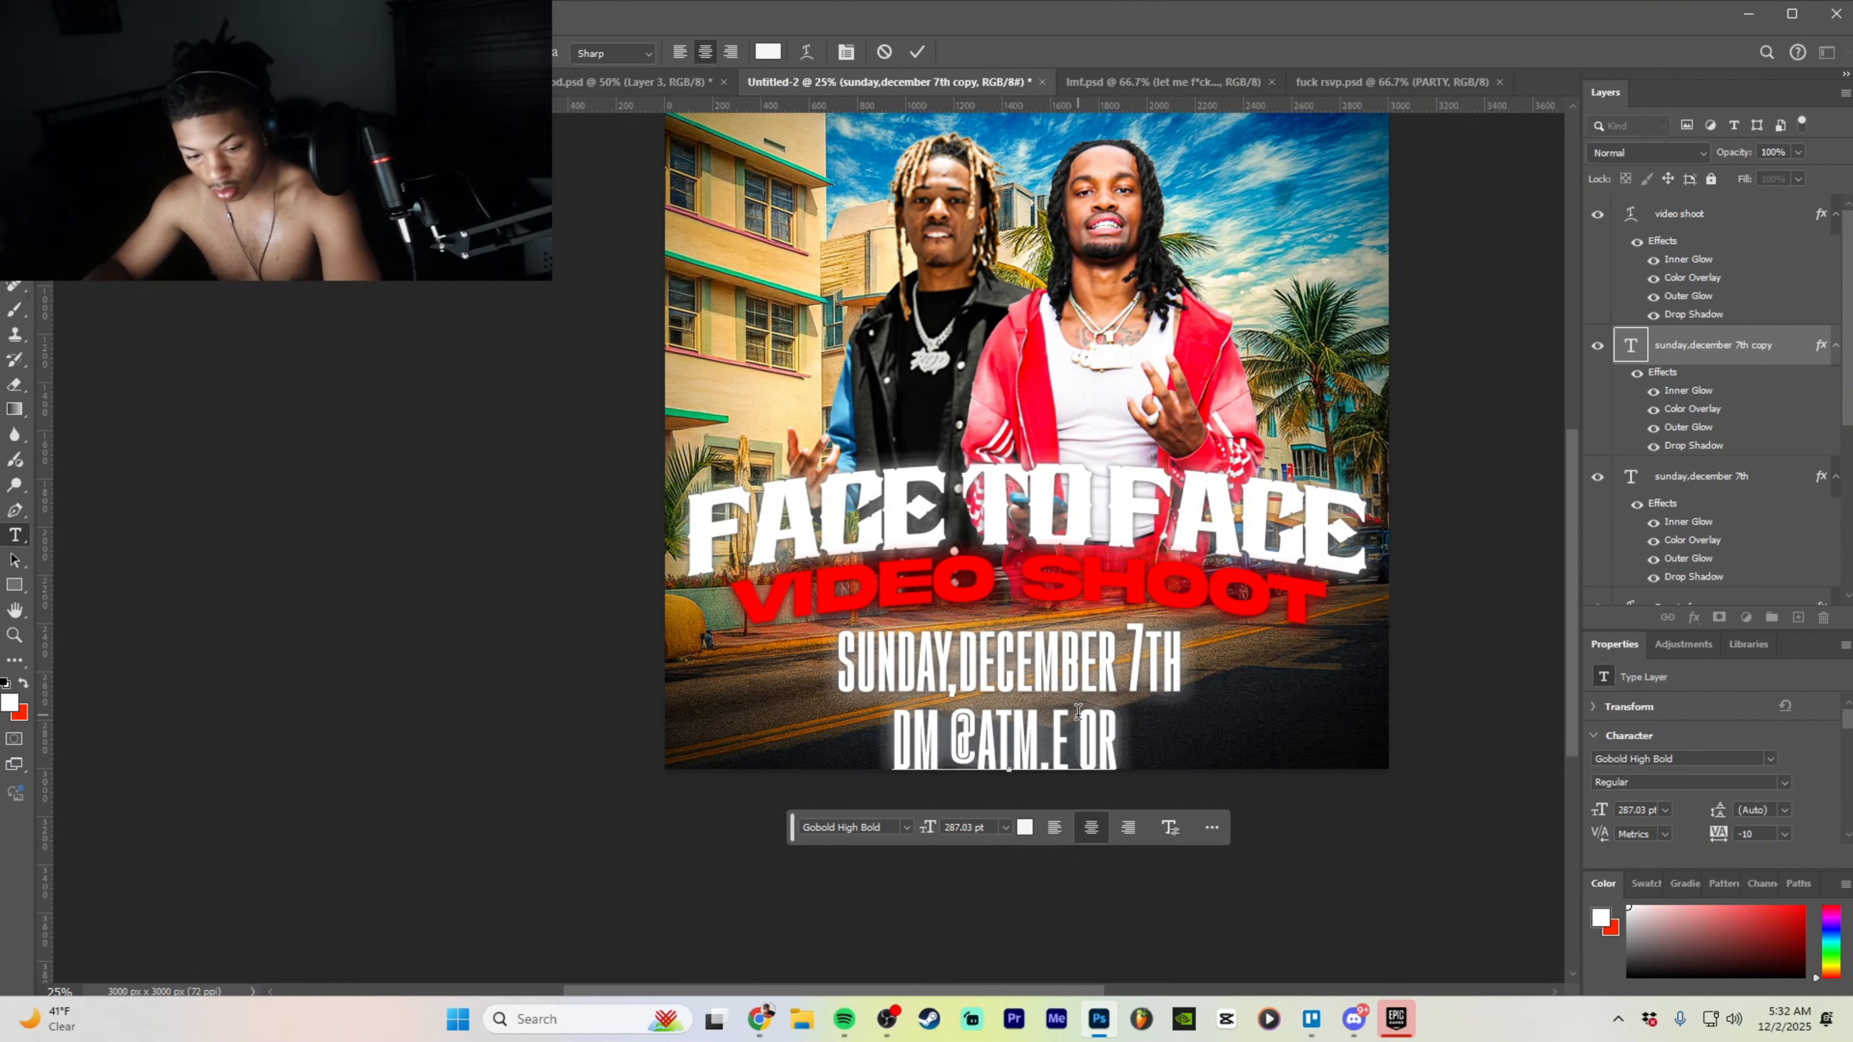
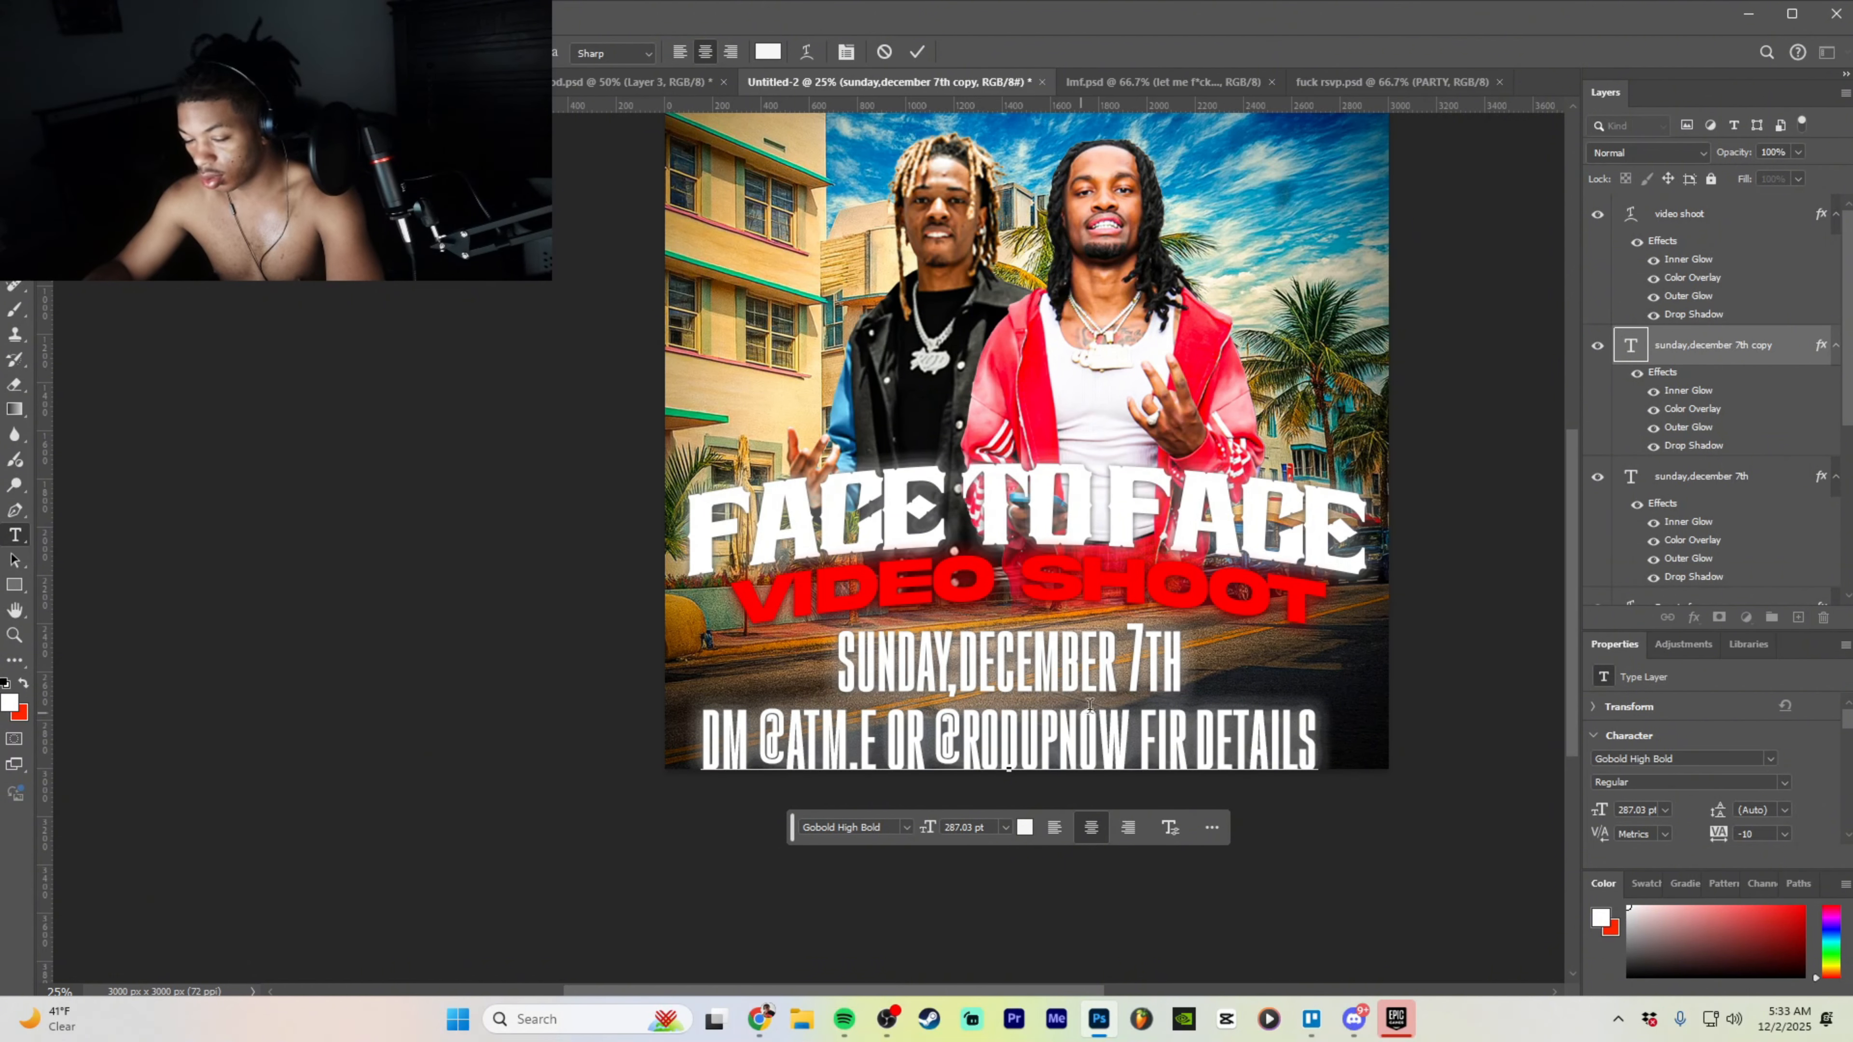
{"action": "key", "text": "BackSpace"}
{"action": "key", "text": "BackSpace"}
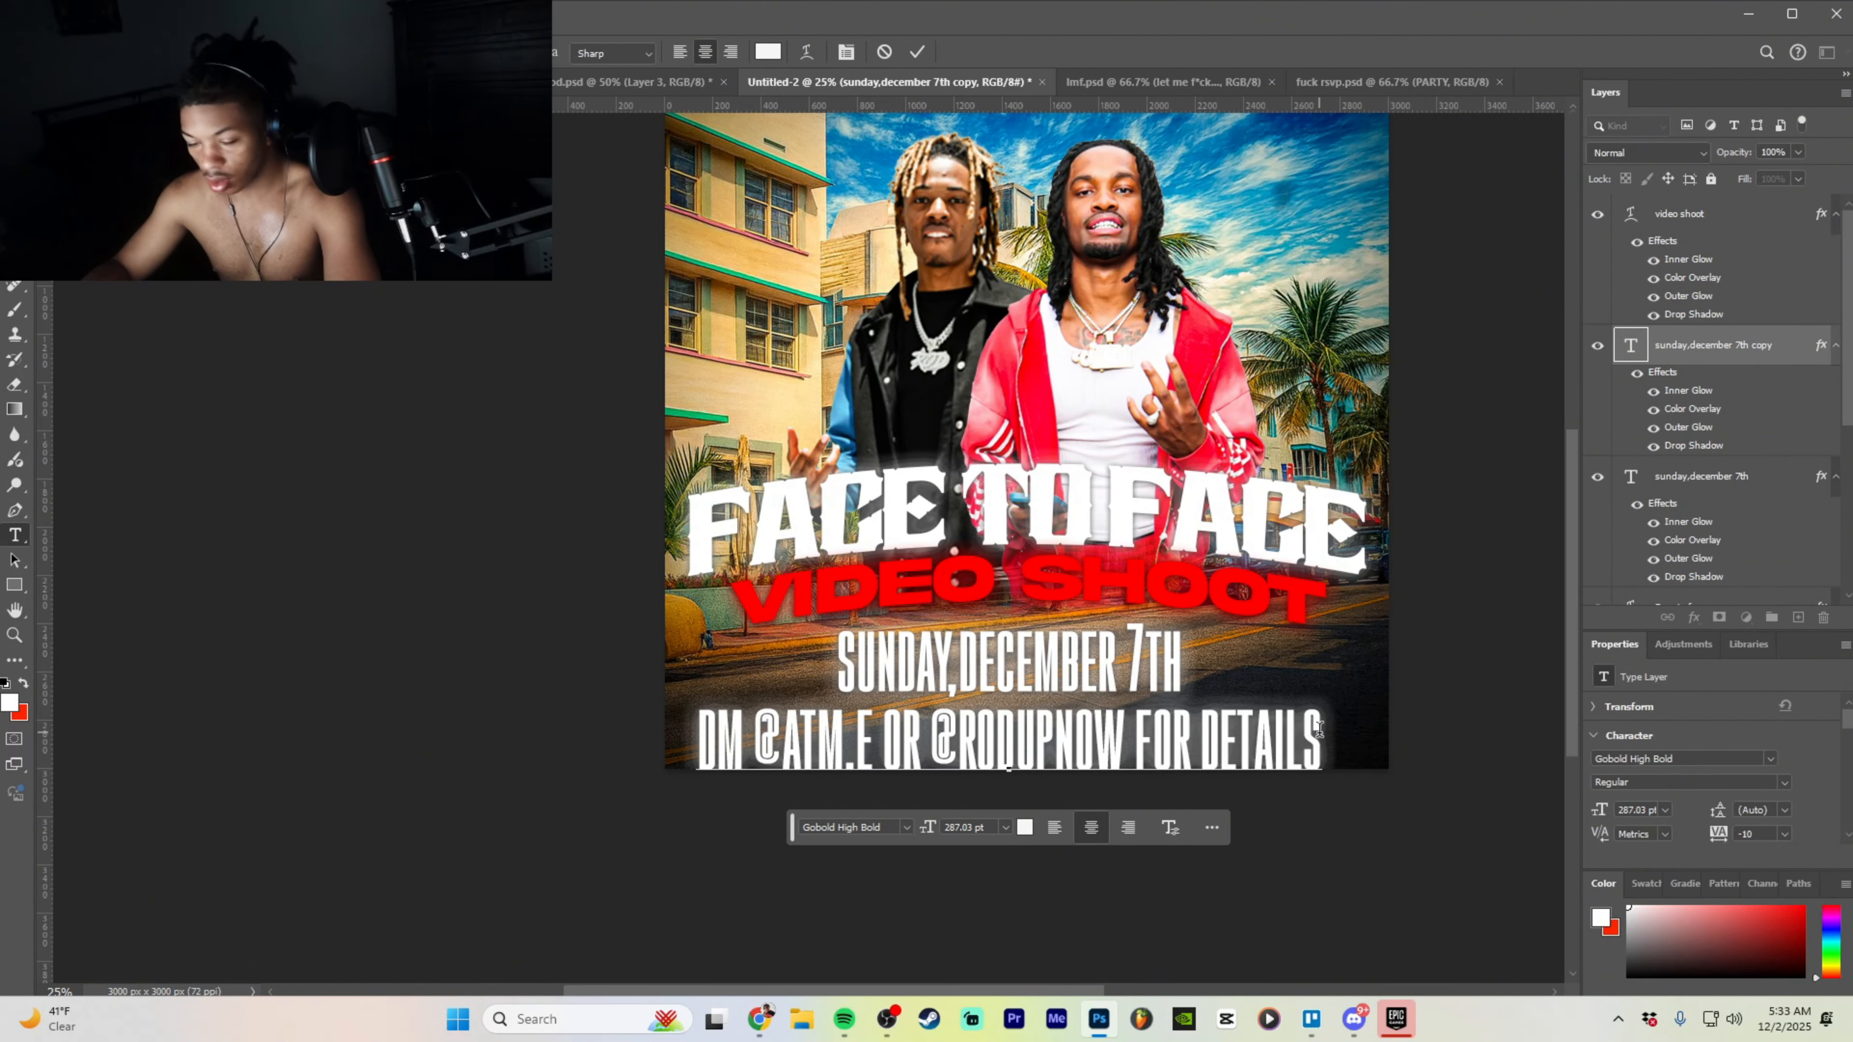
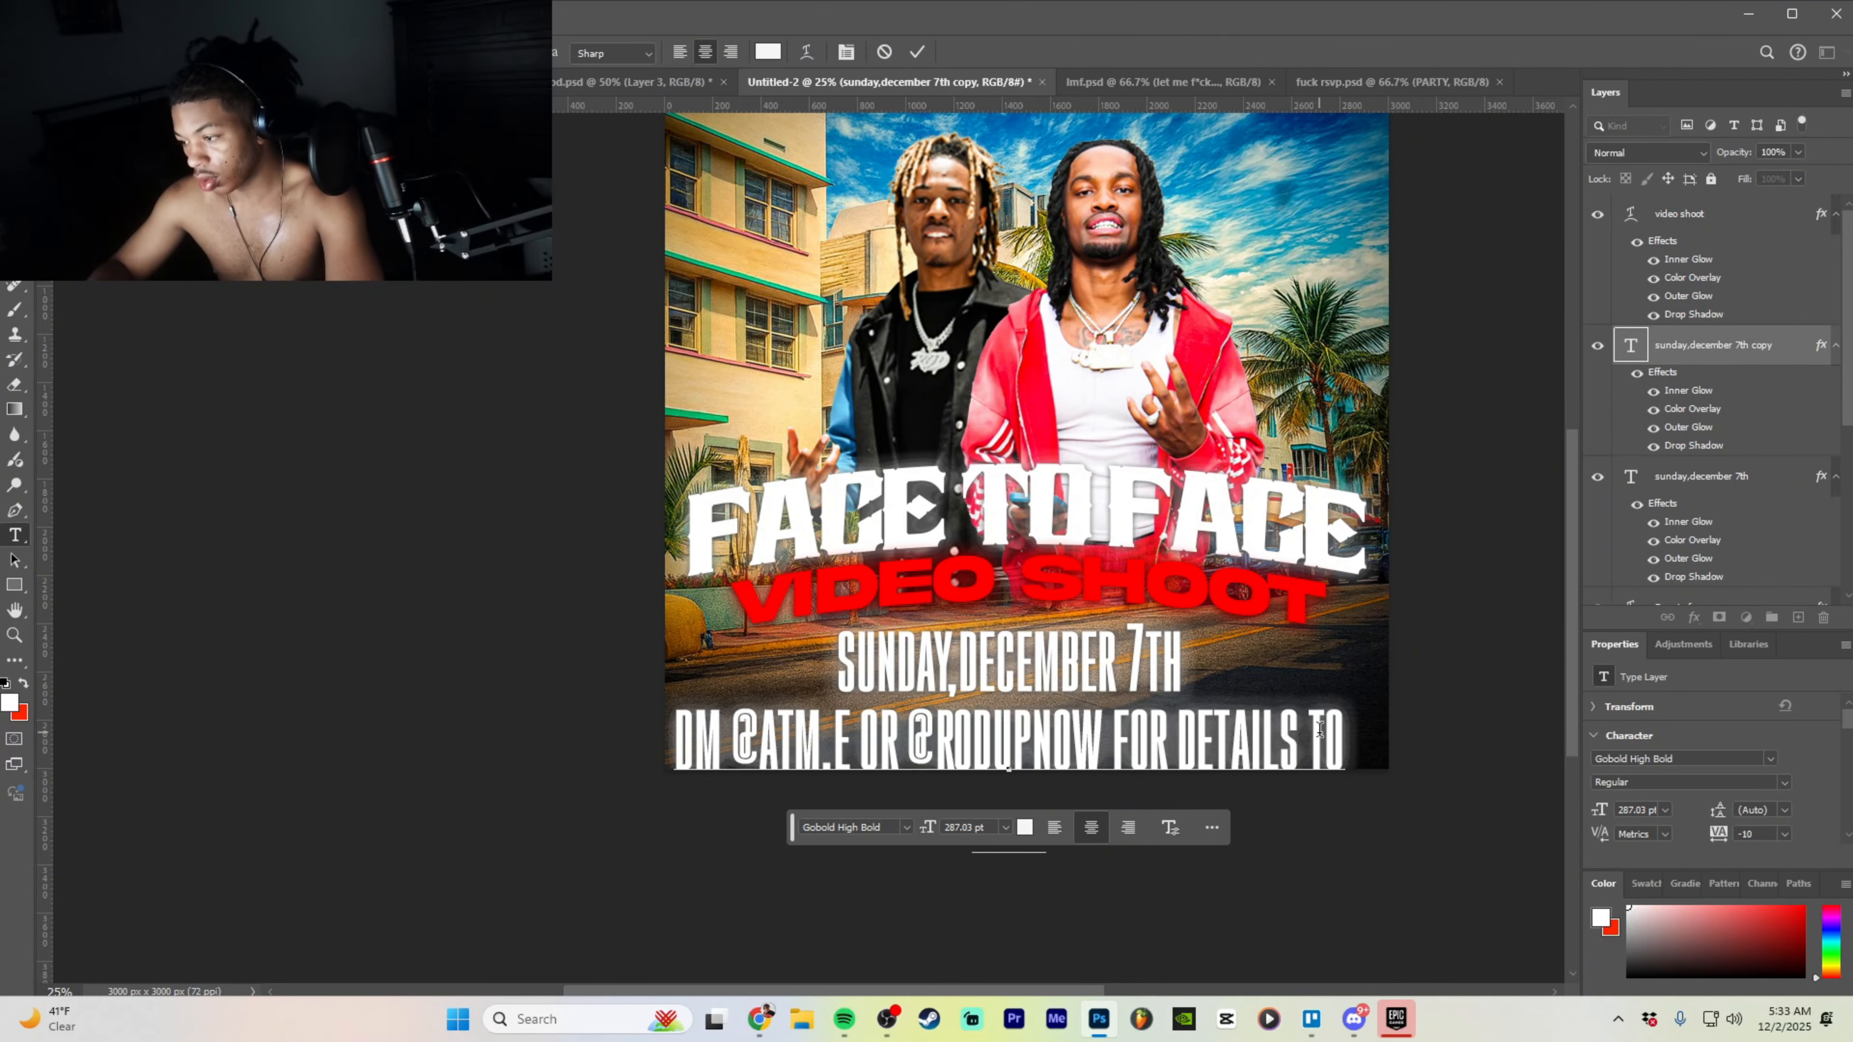
{"action": "left_click", "coordinate": [1501, 600]}
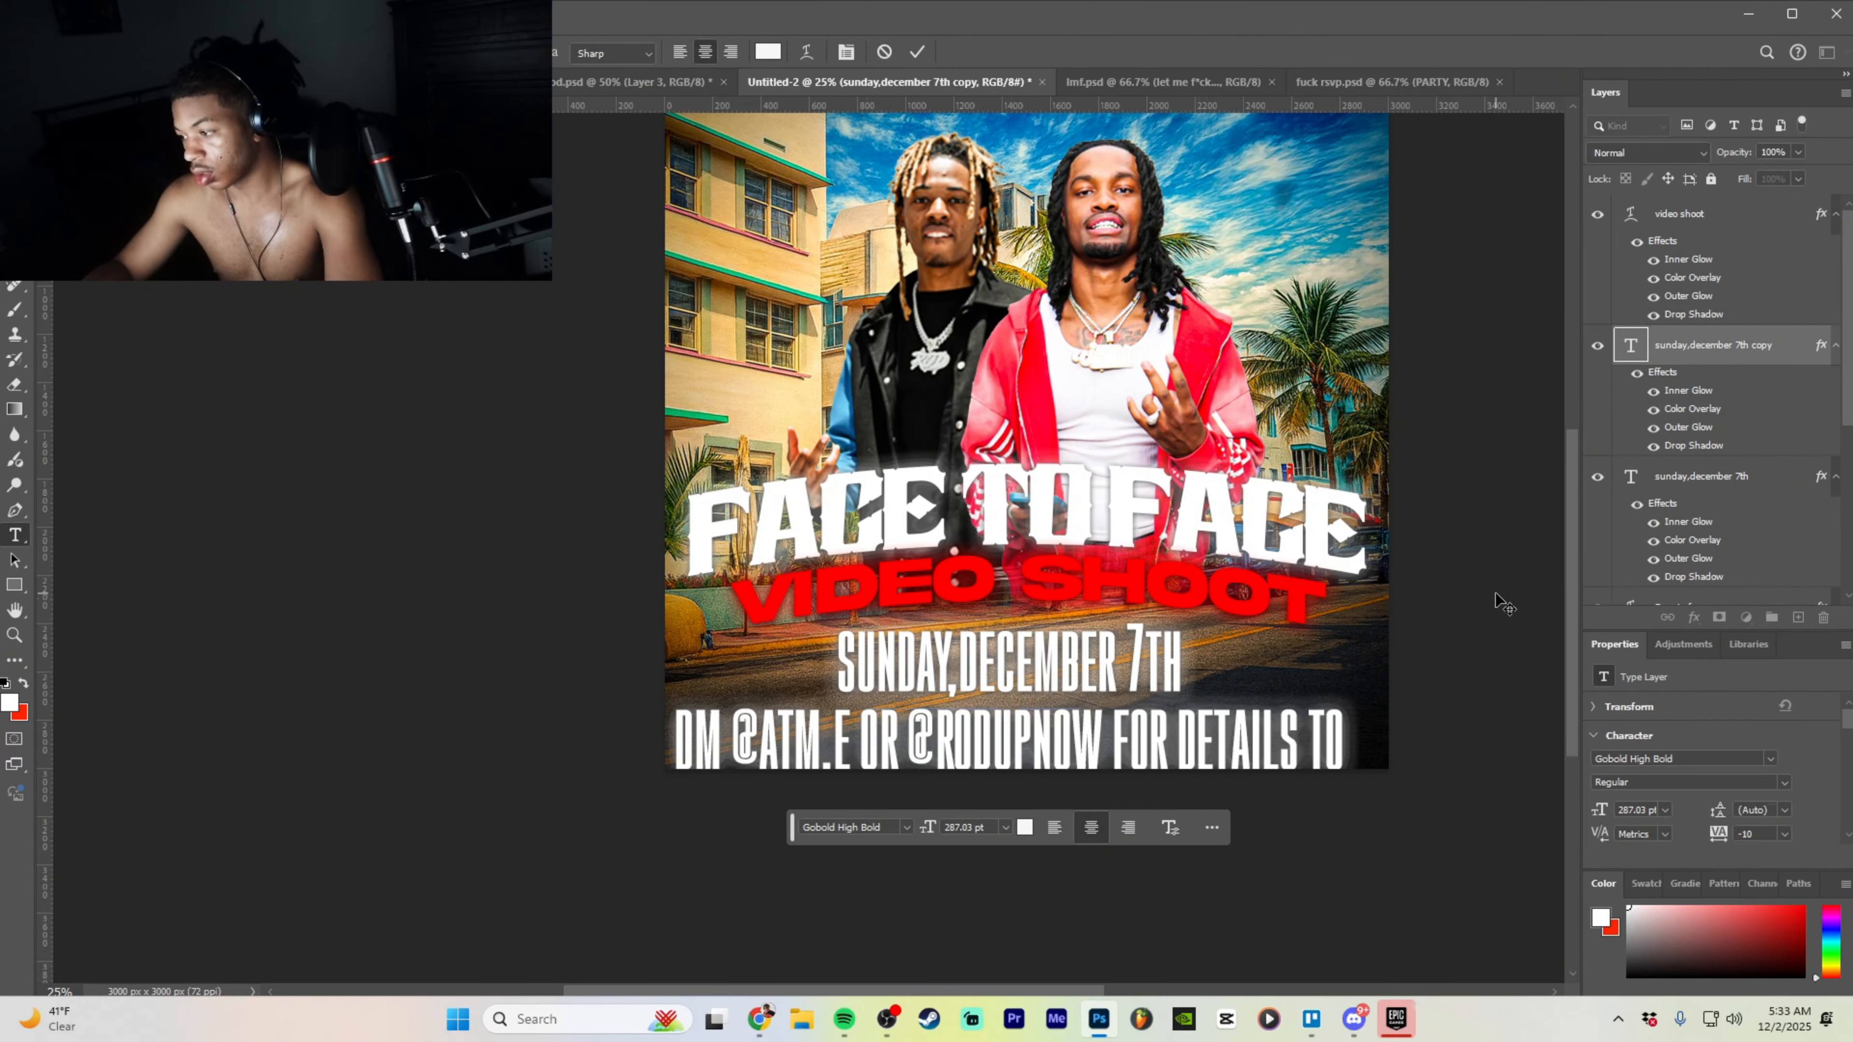
{"action": "key", "text": "ctrl+t"}
- Scale the DM line to two lines at 106.72 pt and append 'for your spot' after INQUIRE
{"action": "left_click_drag", "start_coordinate": [1342, 702], "coordinate": [1076, 722]}
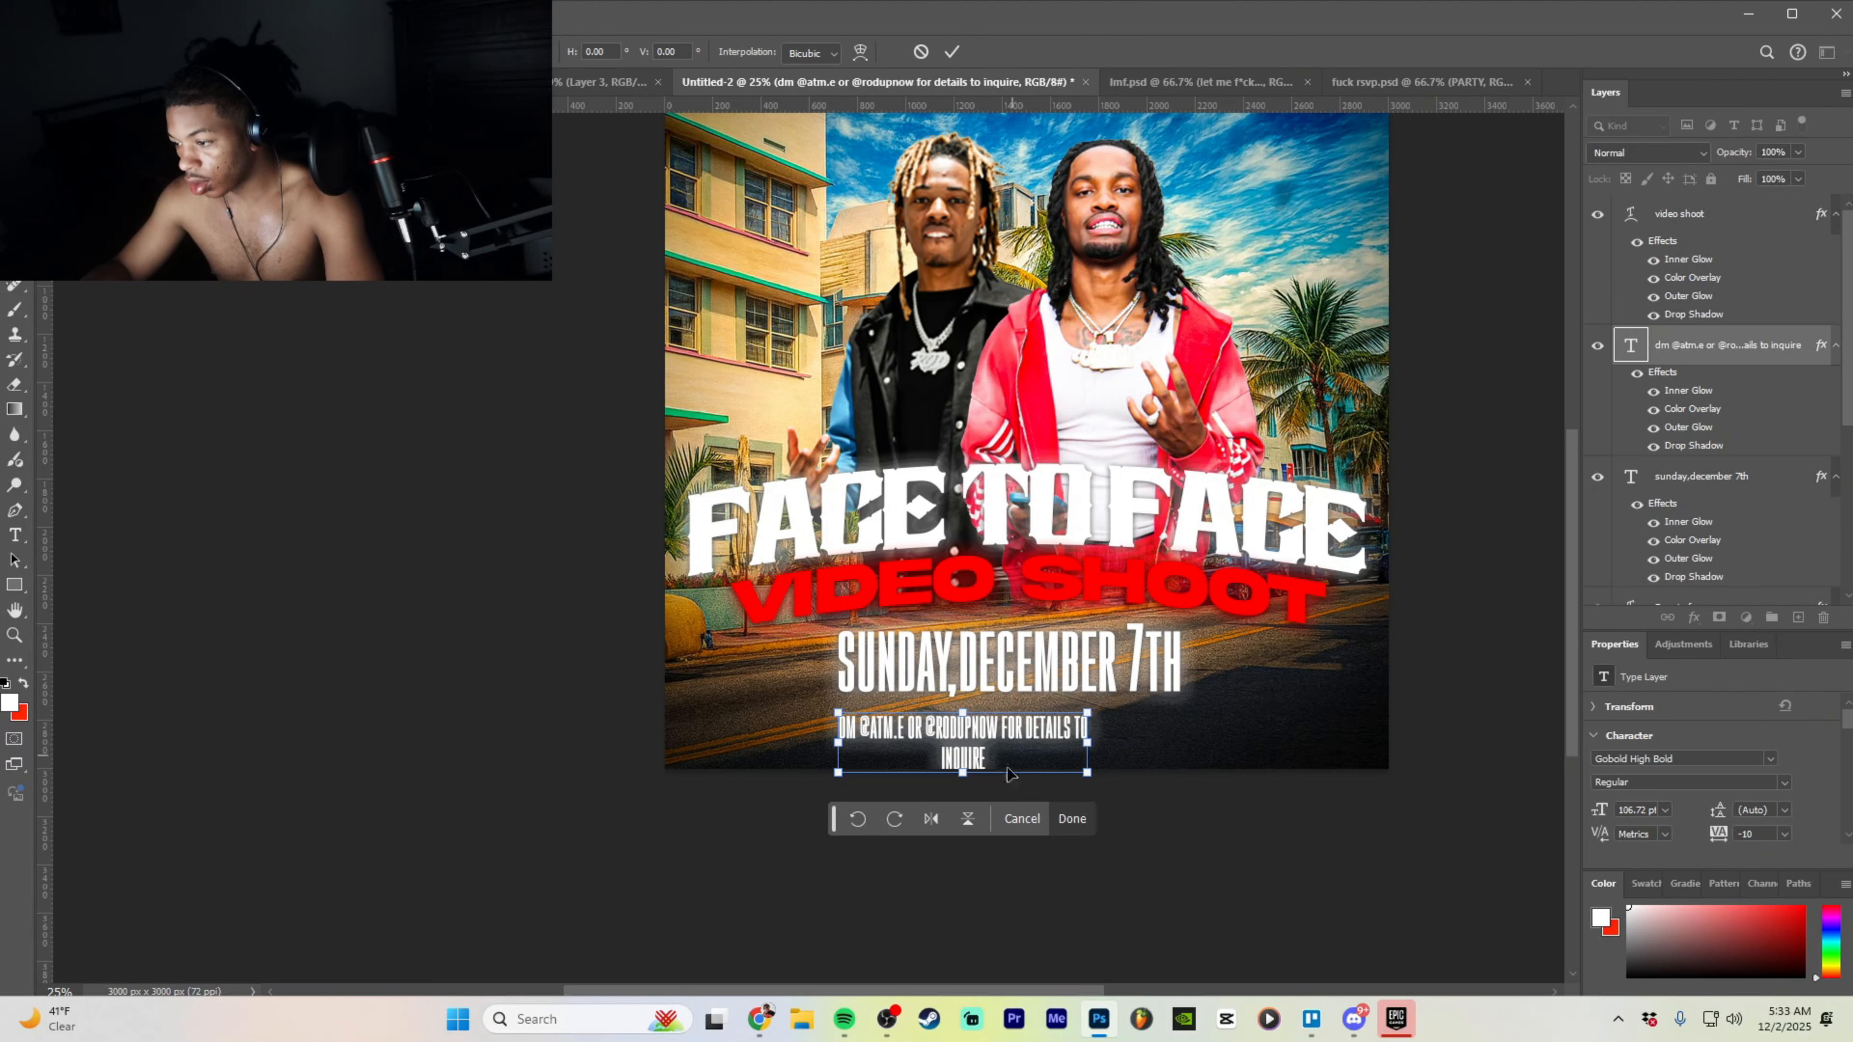
{"action": "left_click", "coordinate": [1070, 818]}
{"action": "double_click", "coordinate": [1007, 753]}
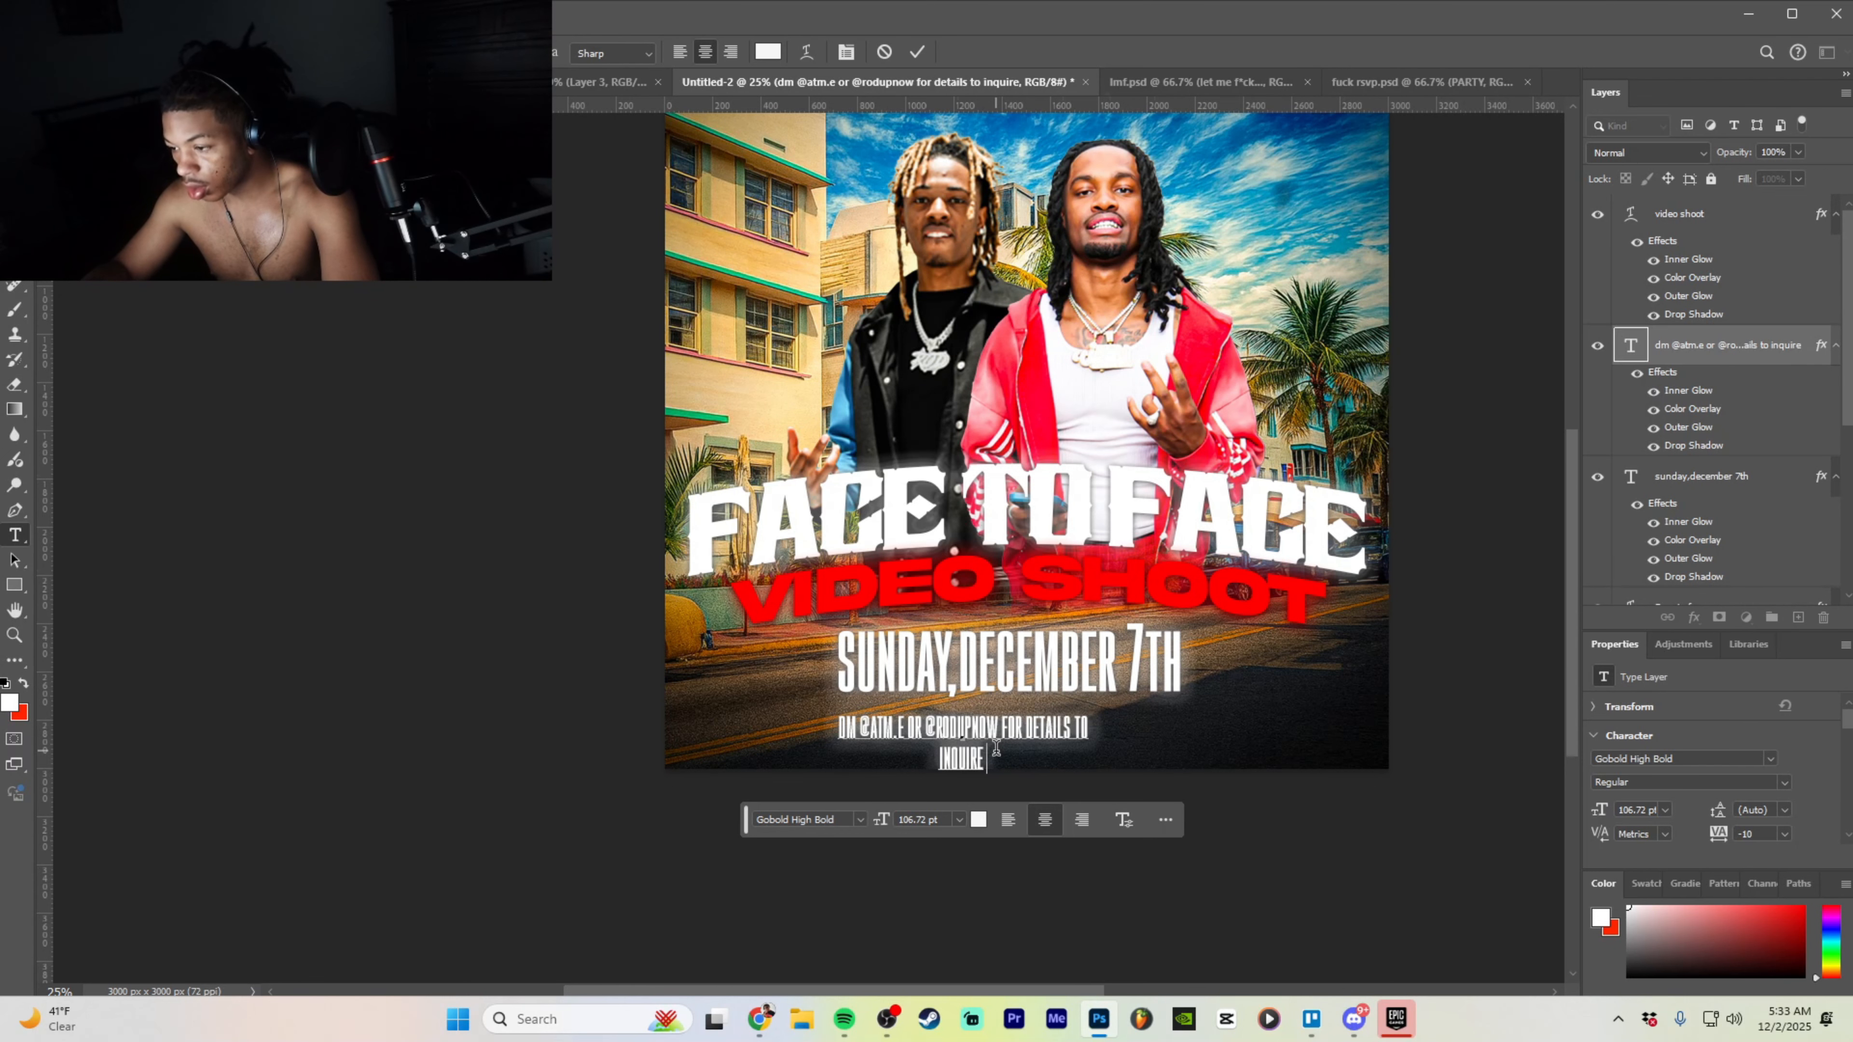
{"action": "type", "text": "for your s"}
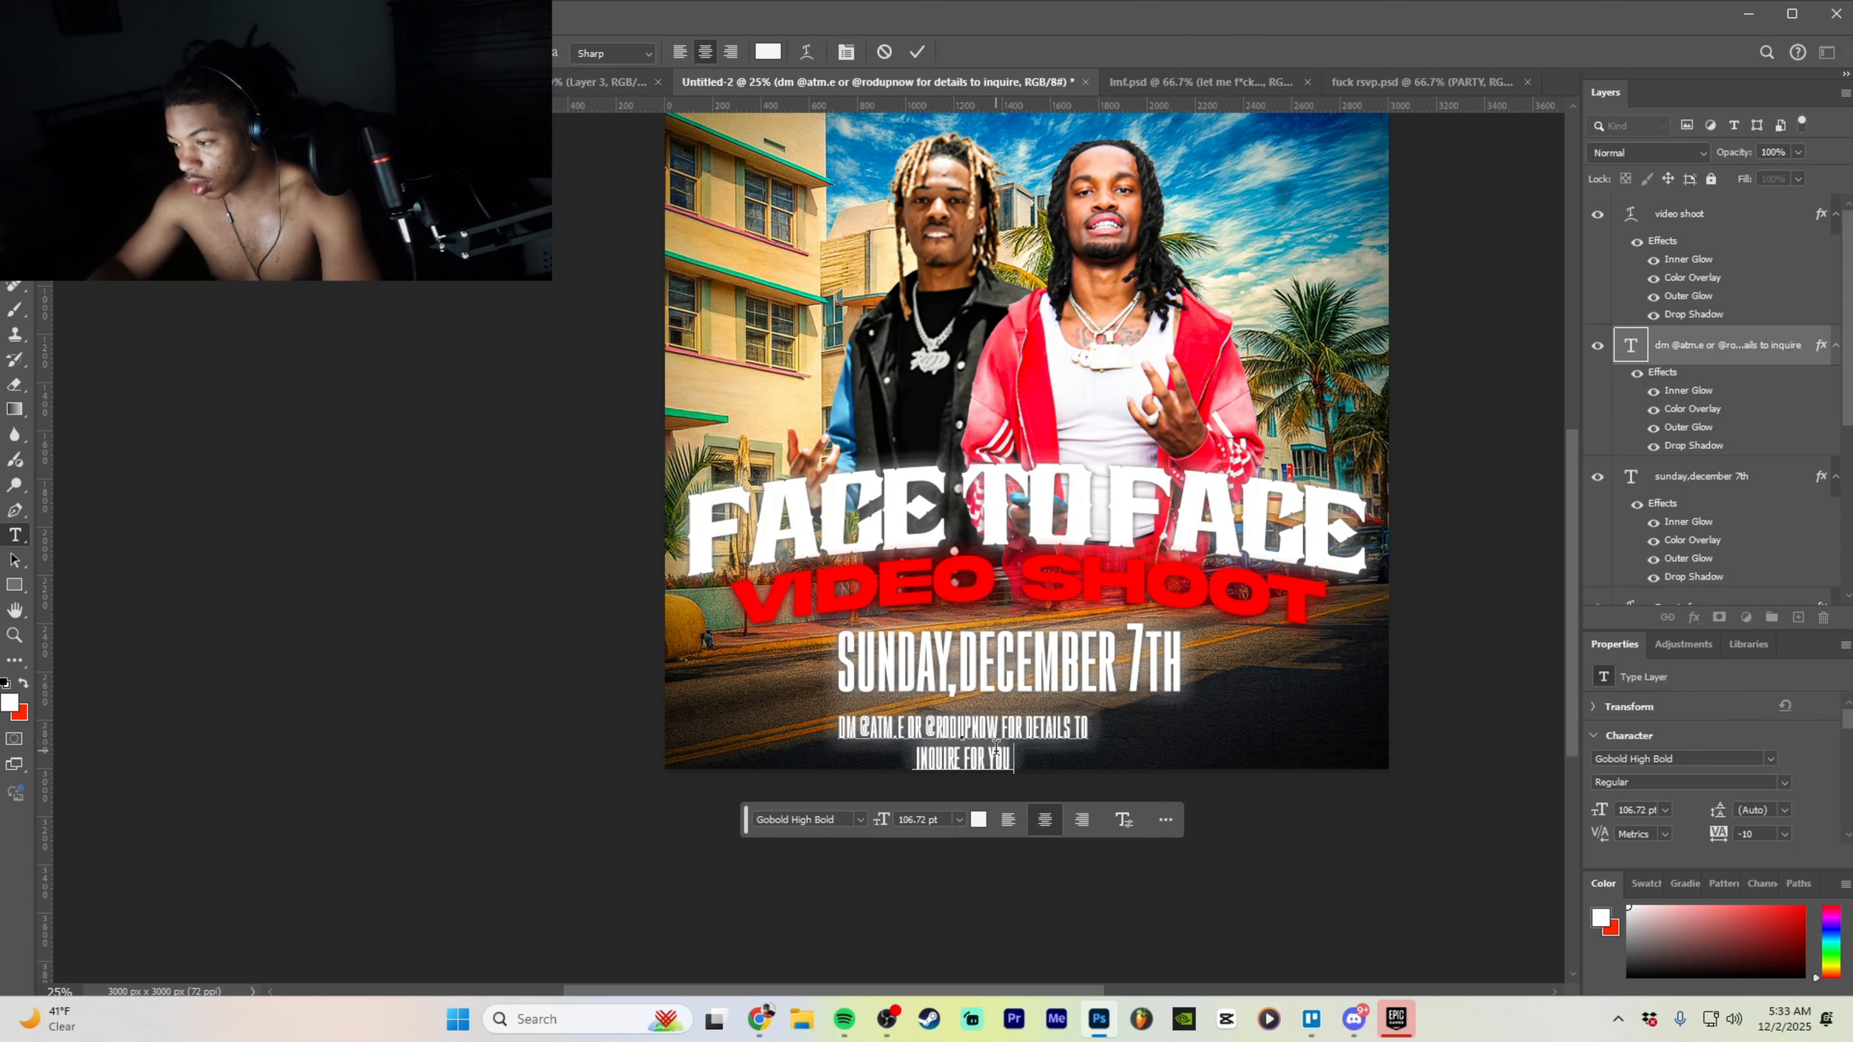
{"action": "type", "text": "pot"}
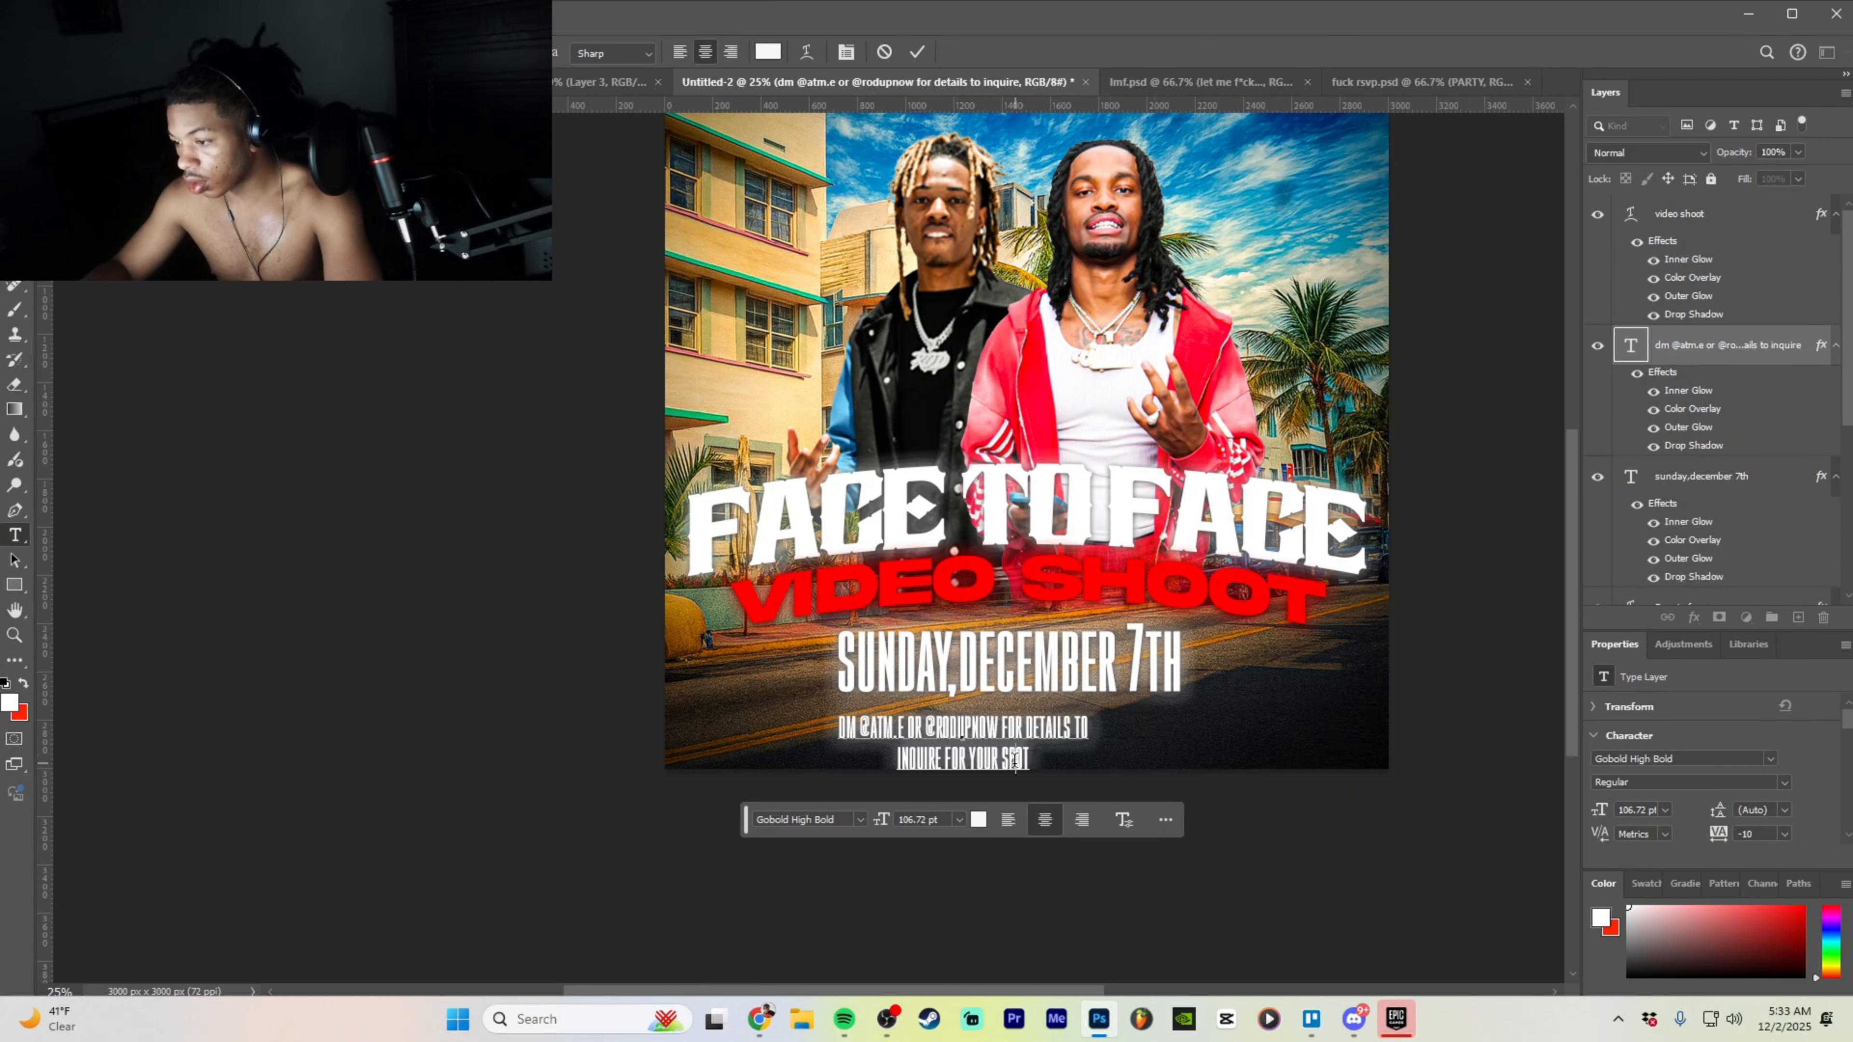
{"action": "left_click_drag", "start_coordinate": [1015, 761], "coordinate": [832, 704]}
{"action": "left_click", "coordinate": [1718, 350]}
- Set the DM info text in Akira Expanded Super Bold
{"action": "key", "text": "v"}
{"action": "right_click", "coordinate": [1718, 350]}
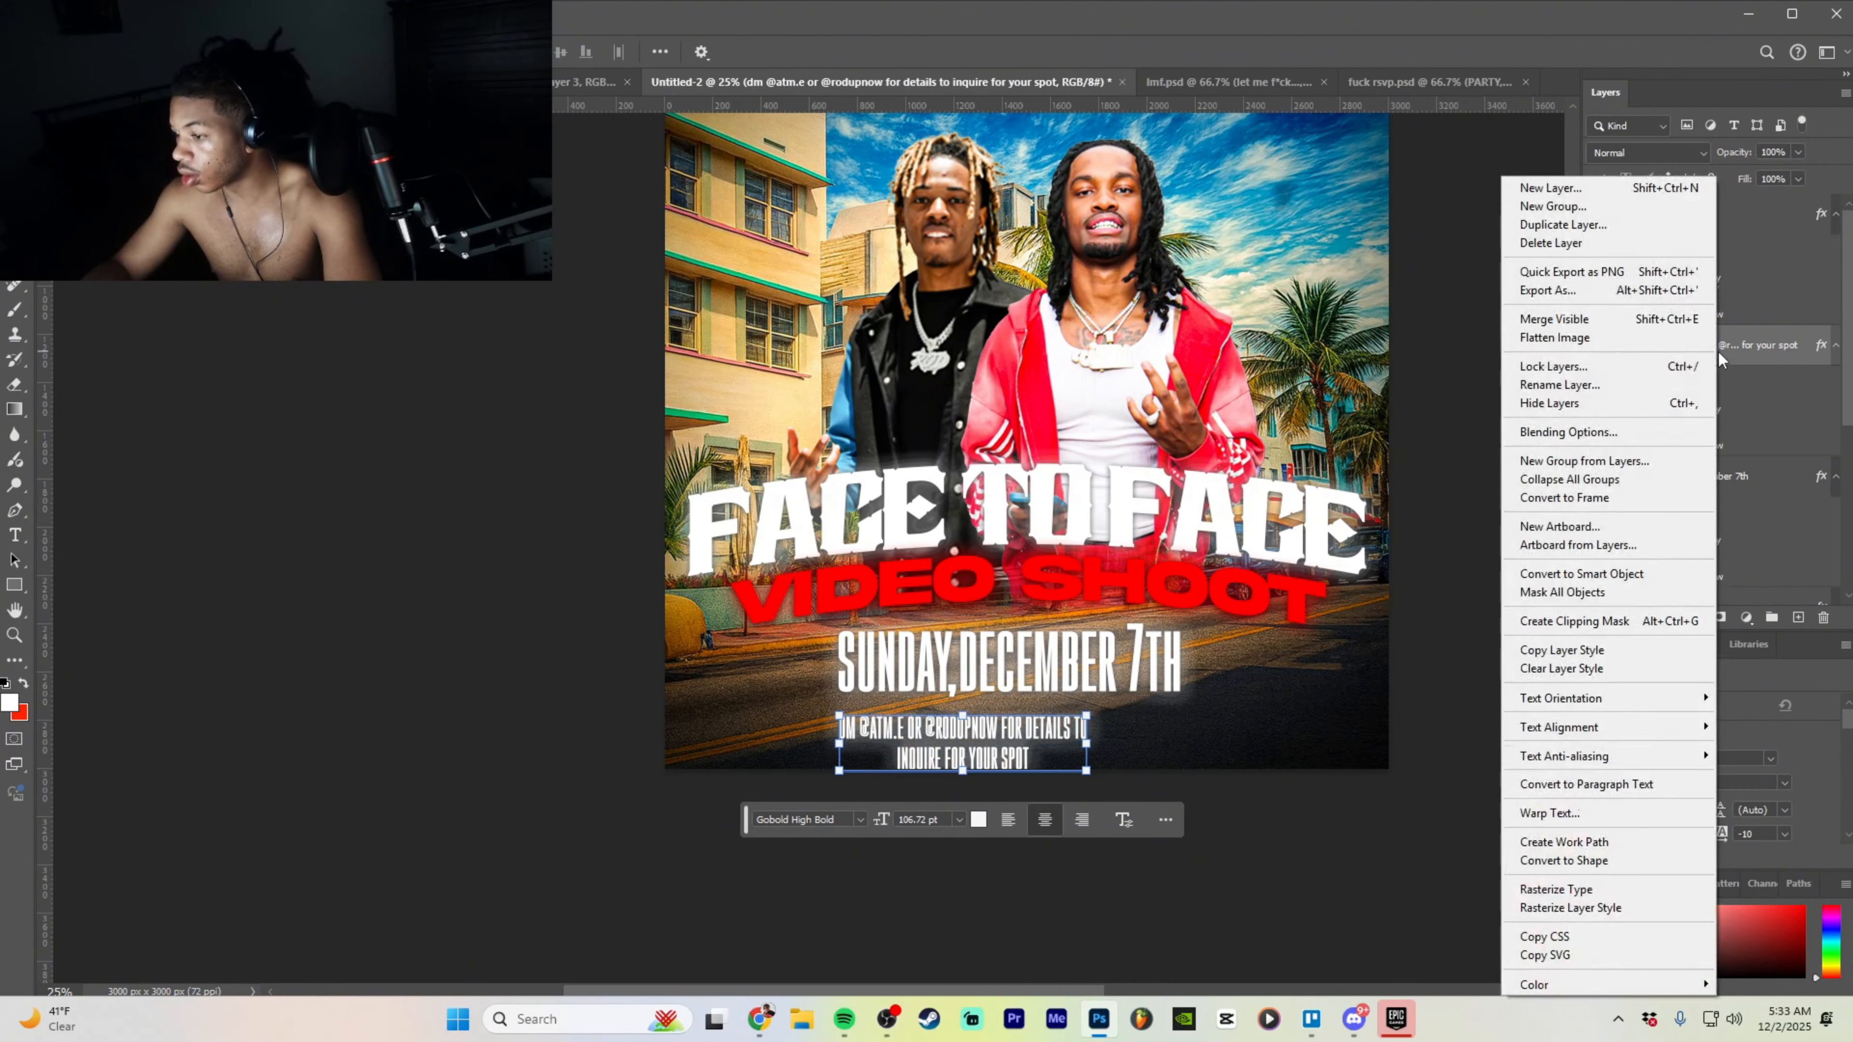
{"action": "left_click", "coordinate": [1004, 733]}
{"action": "double_click", "coordinate": [1004, 734]}
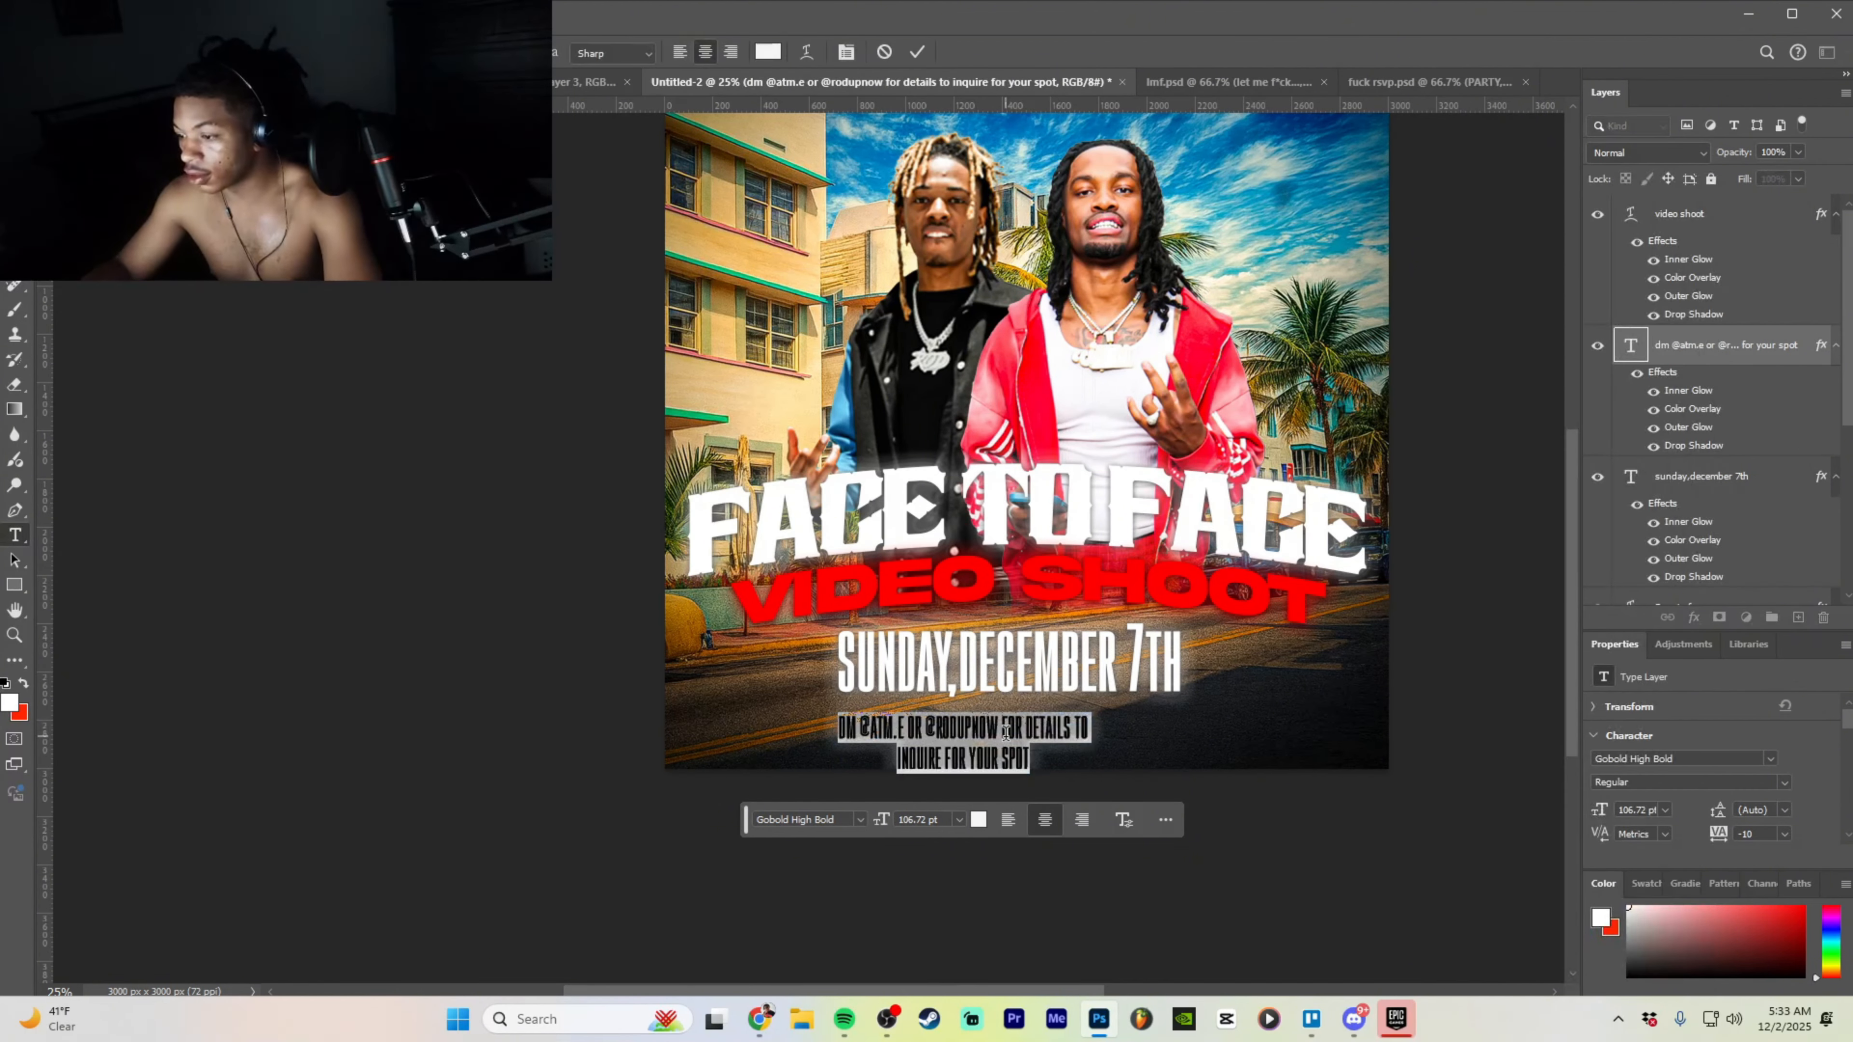
{"action": "left_click", "coordinate": [806, 815]}
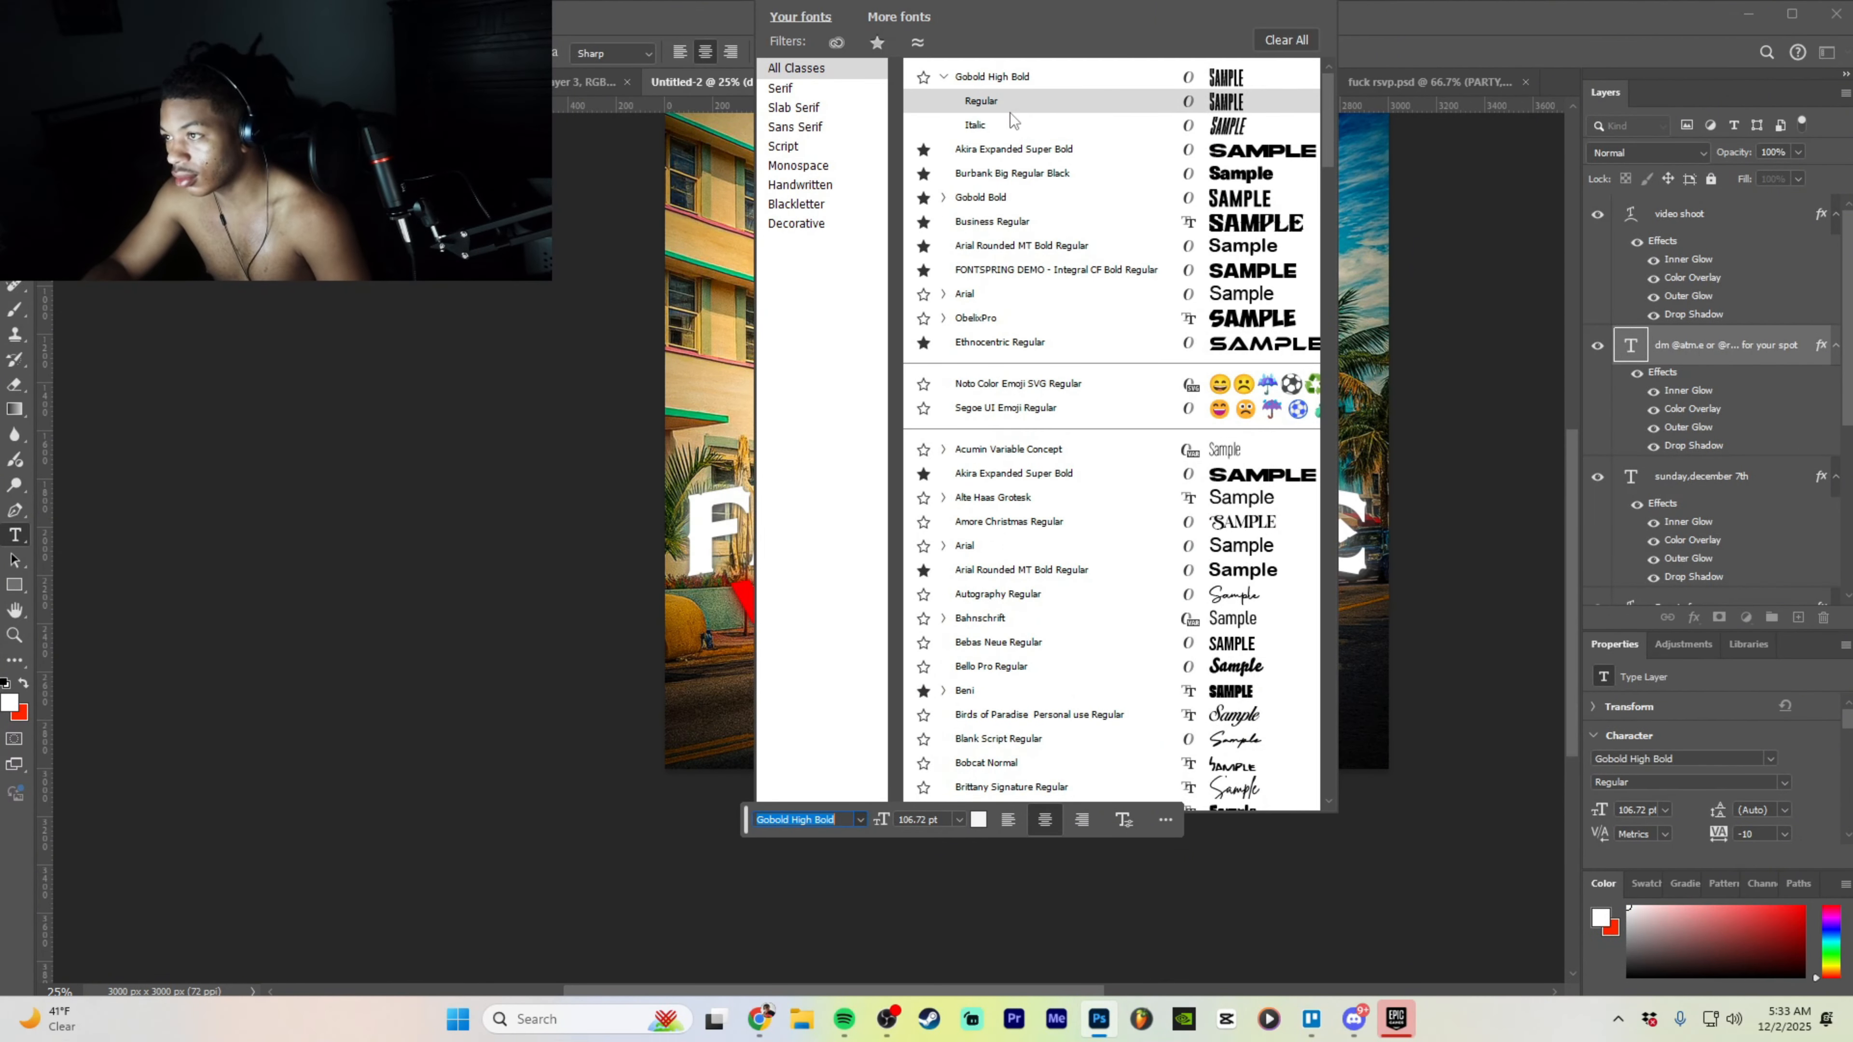
{"action": "left_click", "coordinate": [1053, 150]}
{"action": "key", "text": "ctrl+Return"}
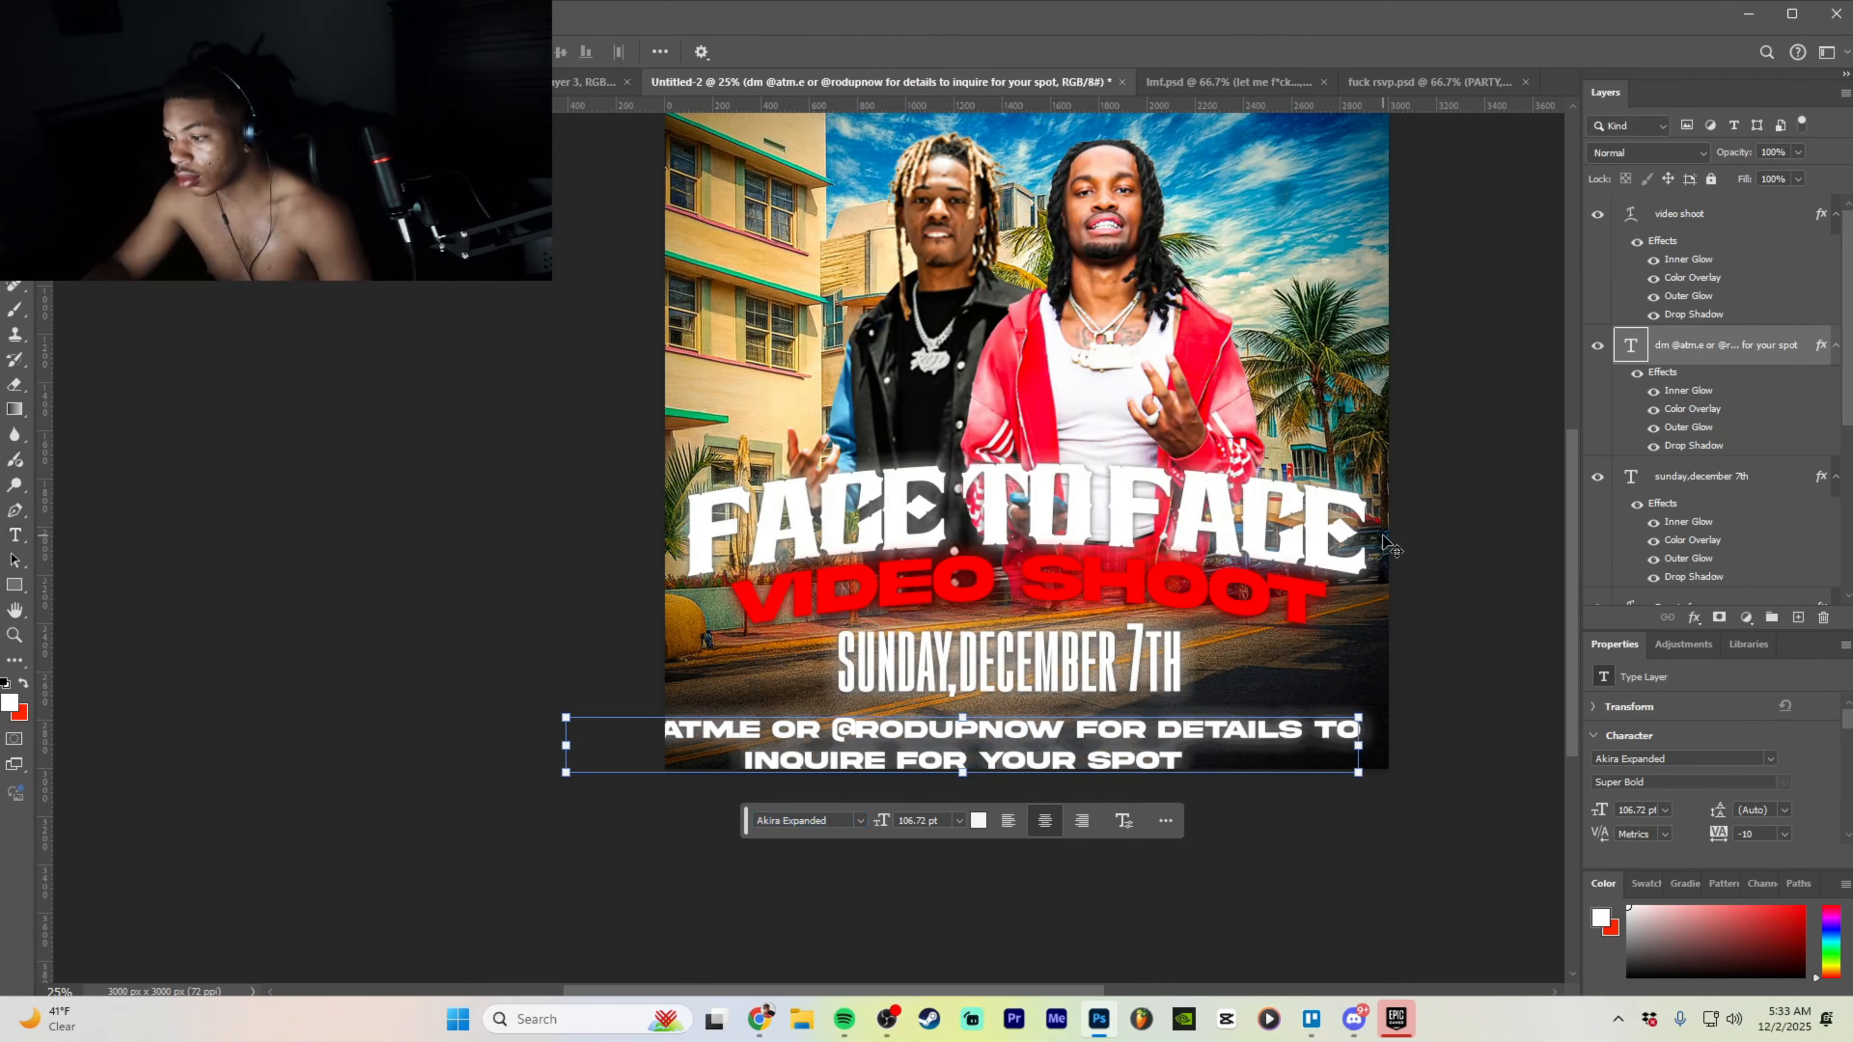
- Resize the DM text to 63.92 pt, centred under the date
{"action": "left_click_drag", "start_coordinate": [1361, 718], "coordinate": [1103, 735]}
{"action": "left_click_drag", "start_coordinate": [1100, 734], "coordinate": [1132, 713]}
{"action": "left_click_drag", "start_coordinate": [1004, 737], "coordinate": [1124, 718]}
{"action": "left_click_drag", "start_coordinate": [1364, 699], "coordinate": [1181, 719]}
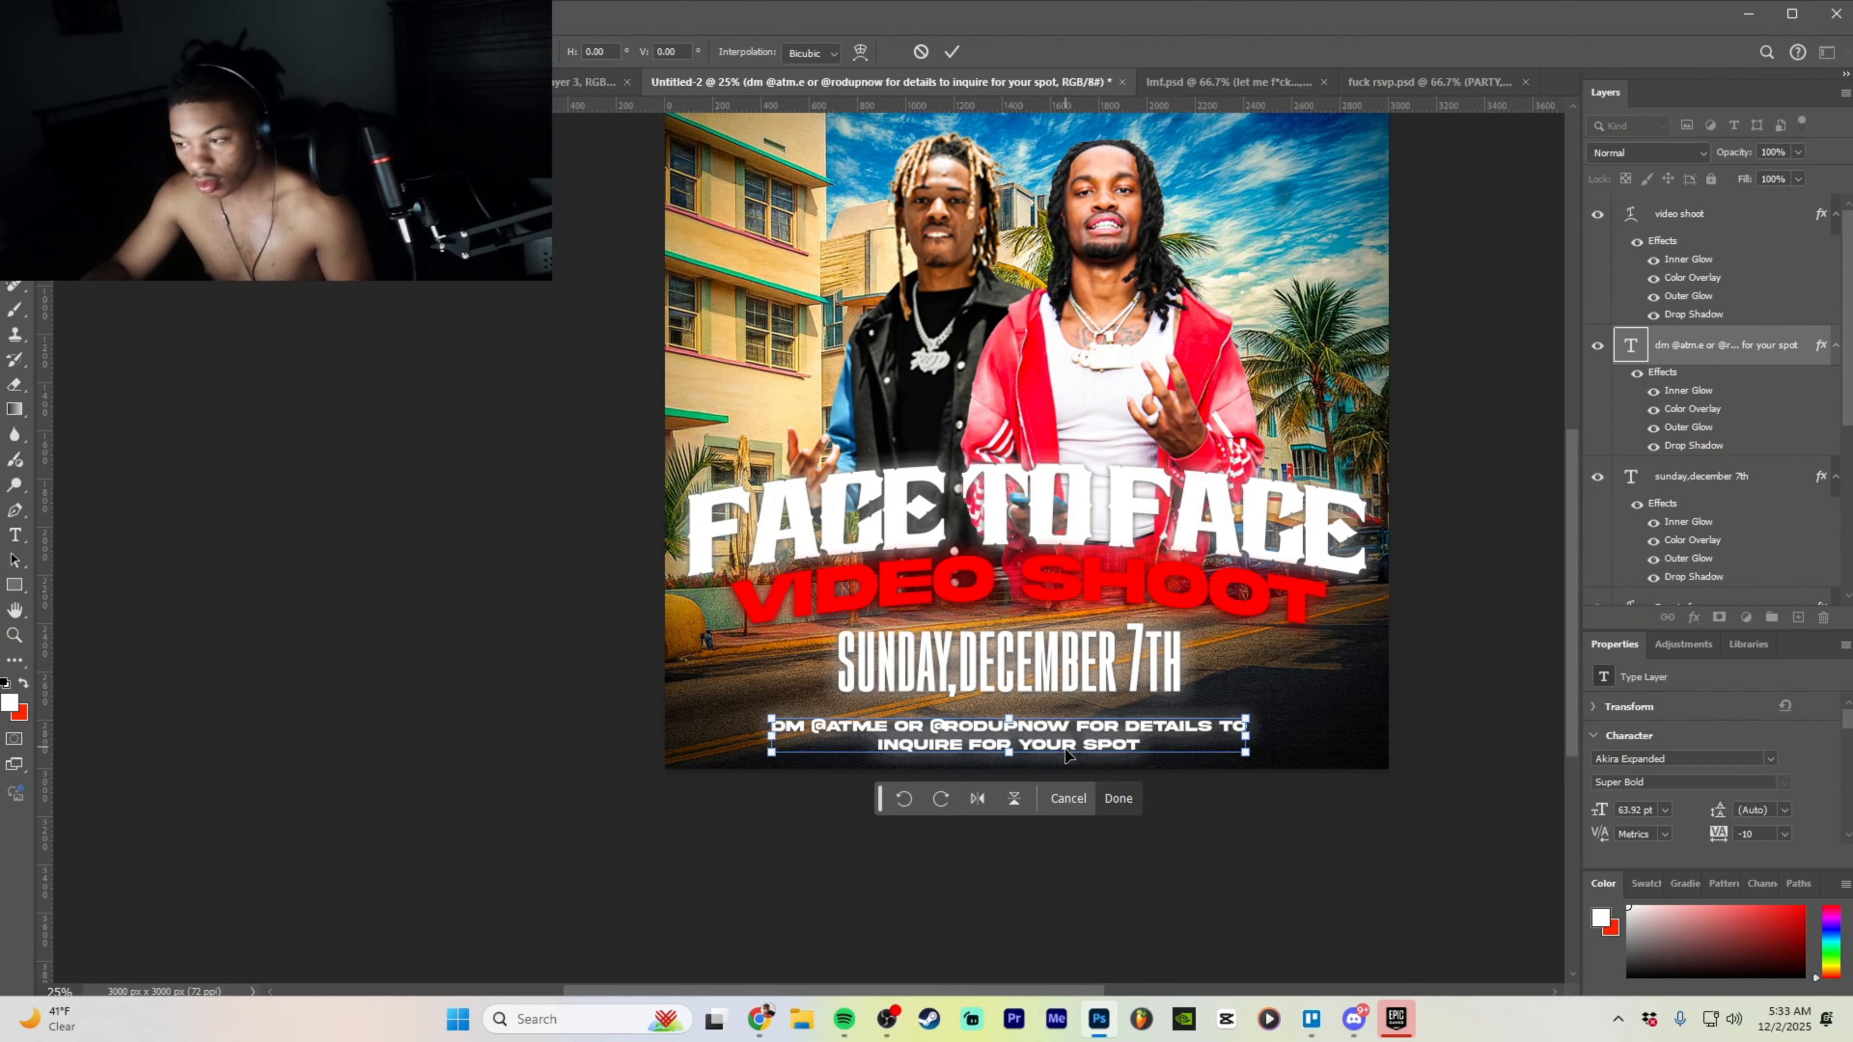
{"action": "key", "text": "Return"}
- Try Beni, BubbleBaZ Medium and Conthrax Semi Bold, then settle on the Designer font
{"action": "double_click", "coordinate": [1066, 735]}
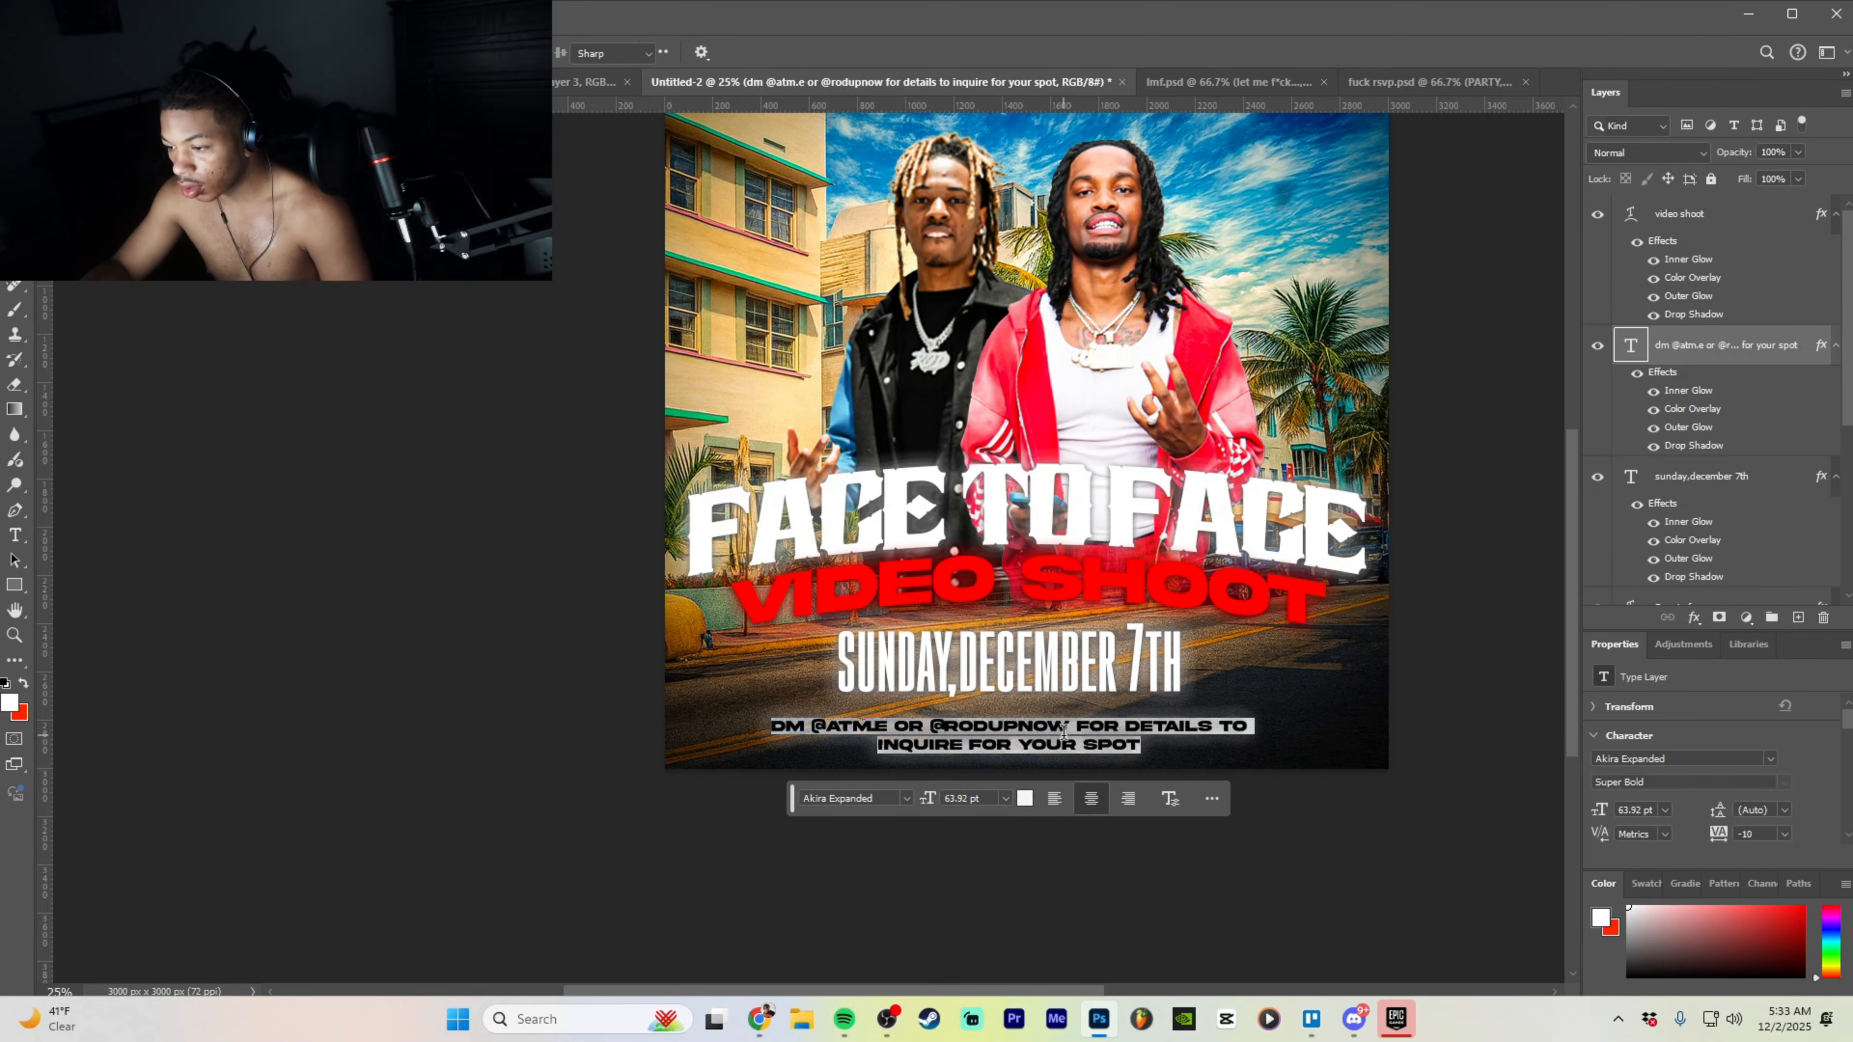
{"action": "left_click", "coordinate": [899, 800]}
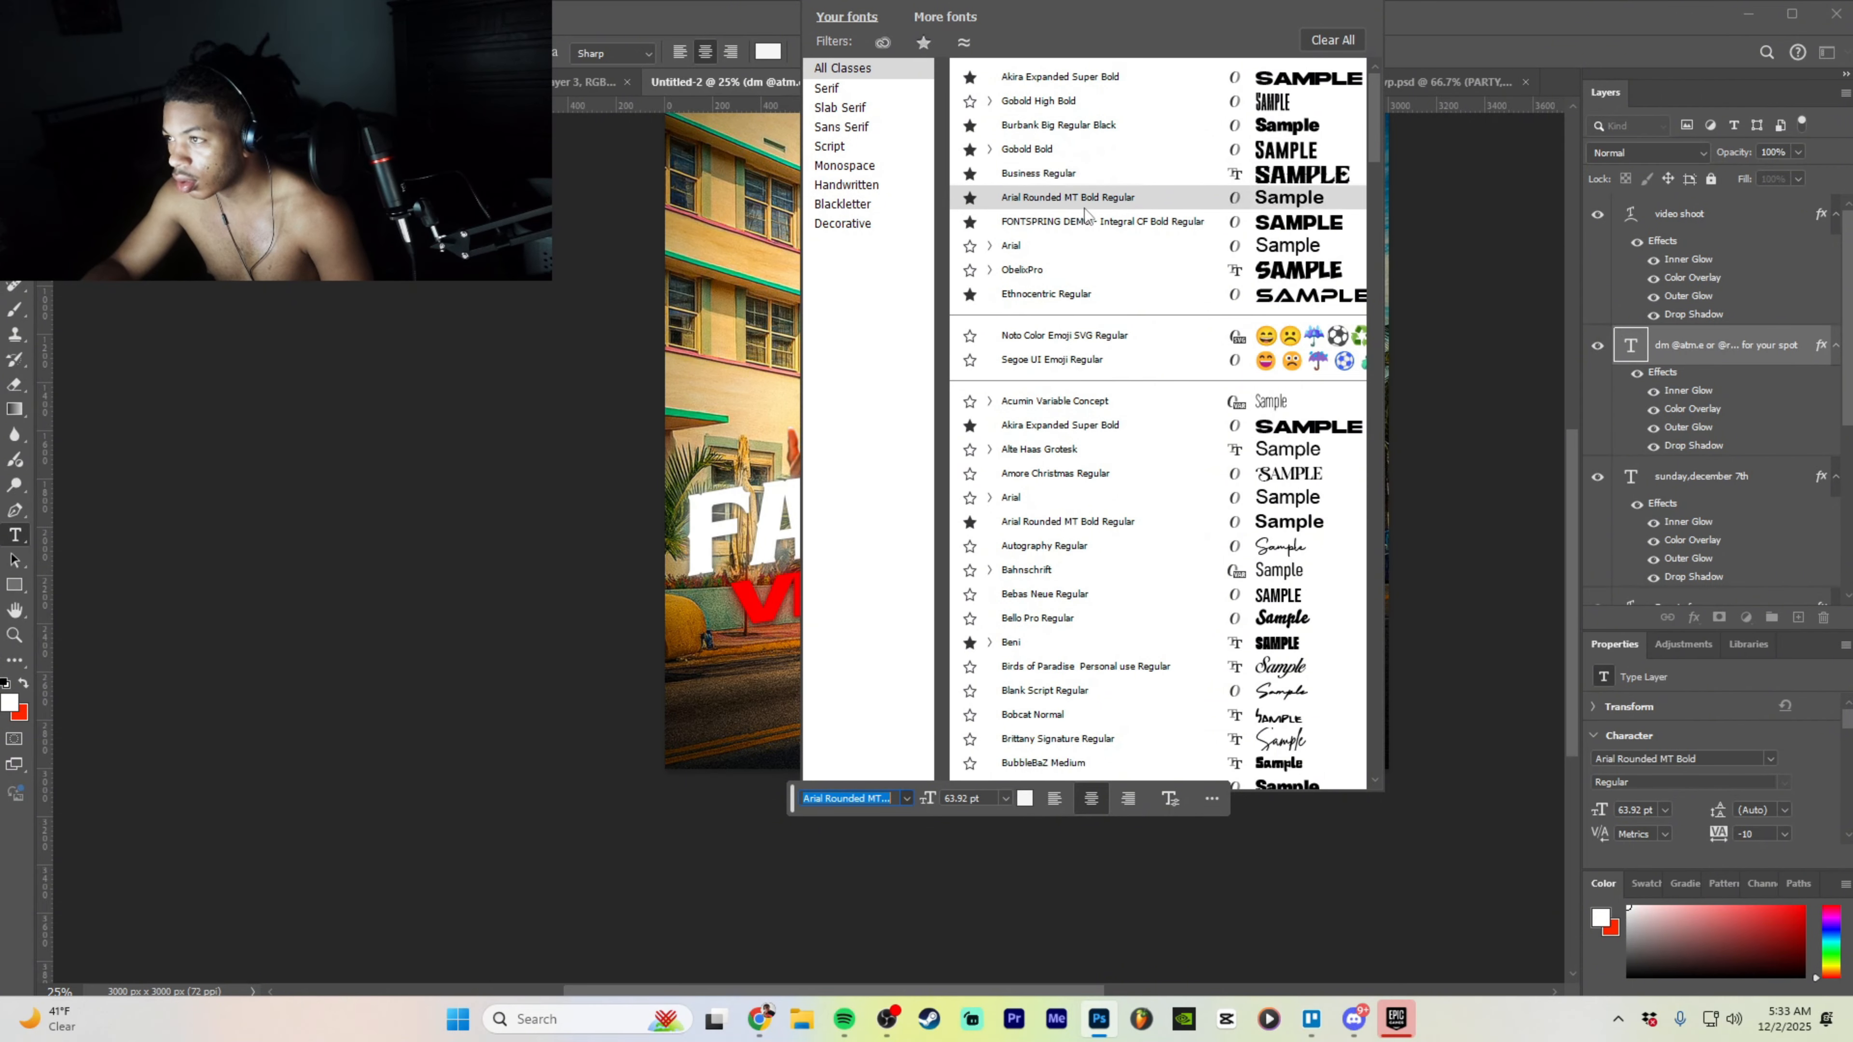
{"action": "scroll", "coordinate": [1086, 210], "scroll_direction": "down", "scroll_amount": 3}
{"action": "left_click", "coordinate": [1048, 428]}
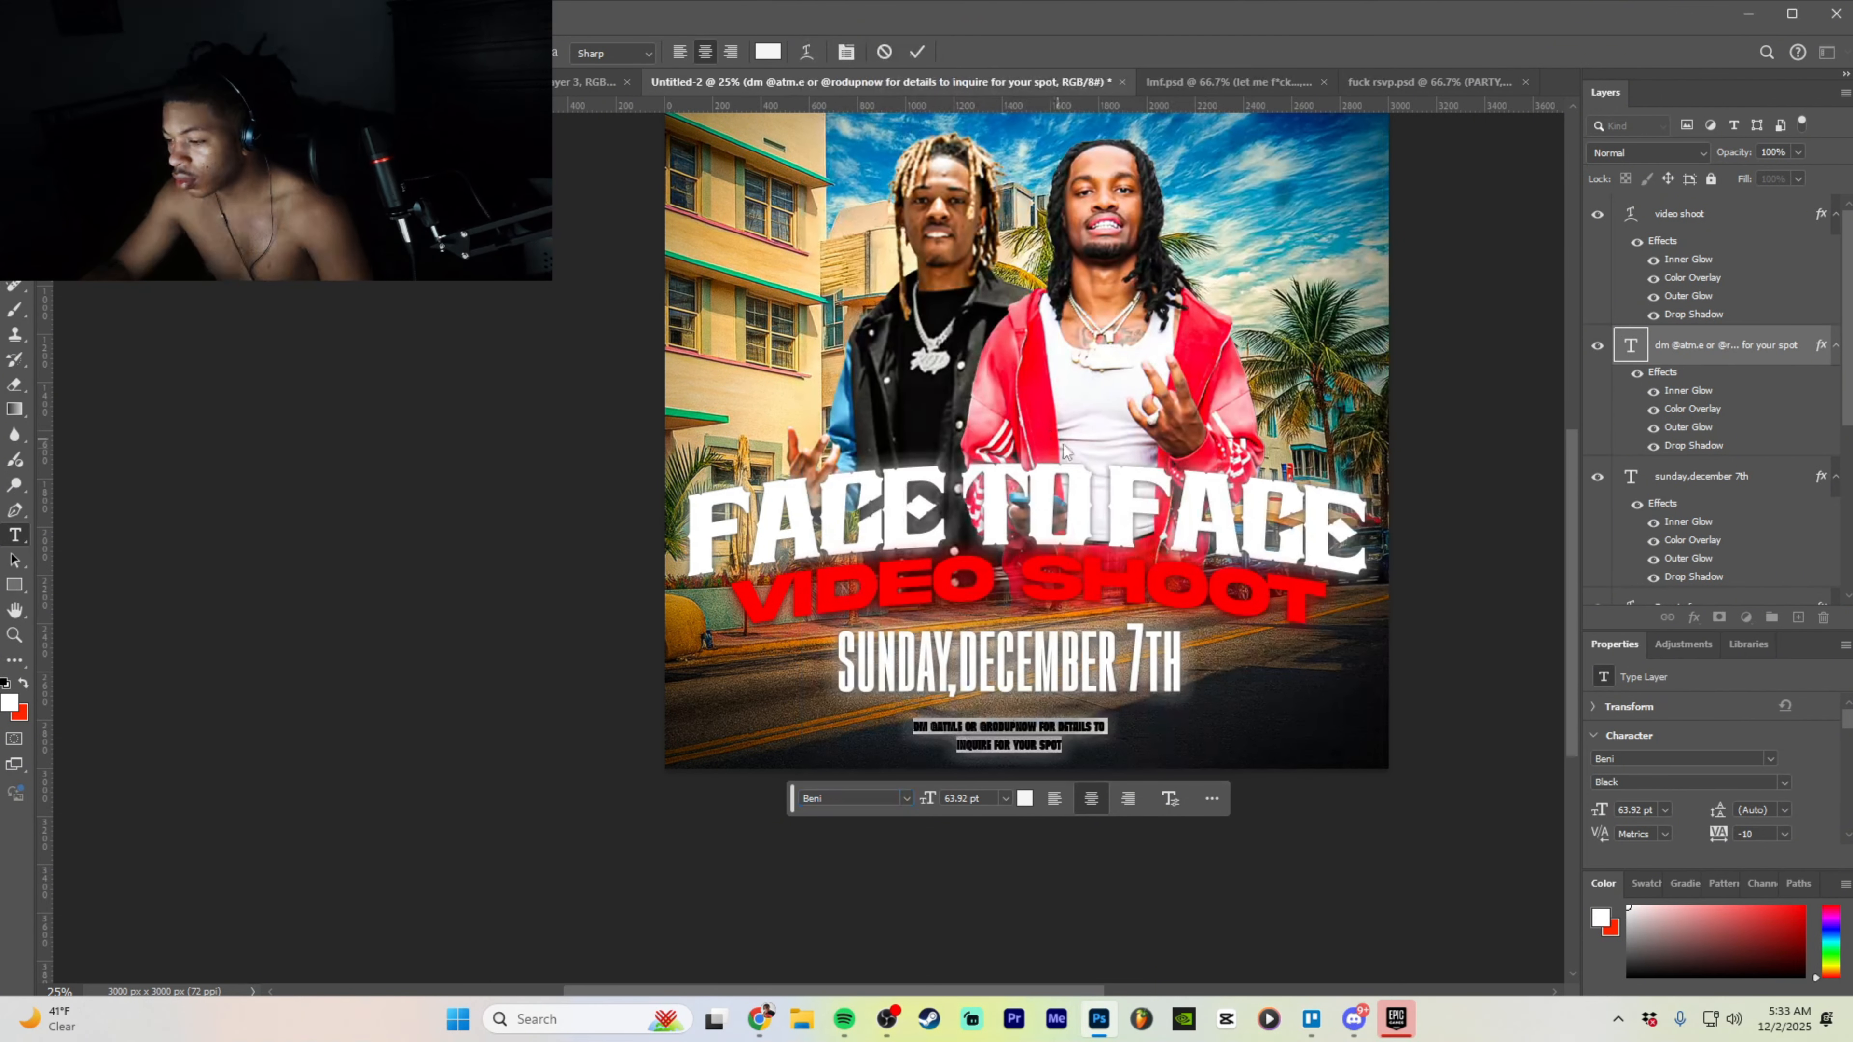
{"action": "left_click", "coordinate": [906, 797]}
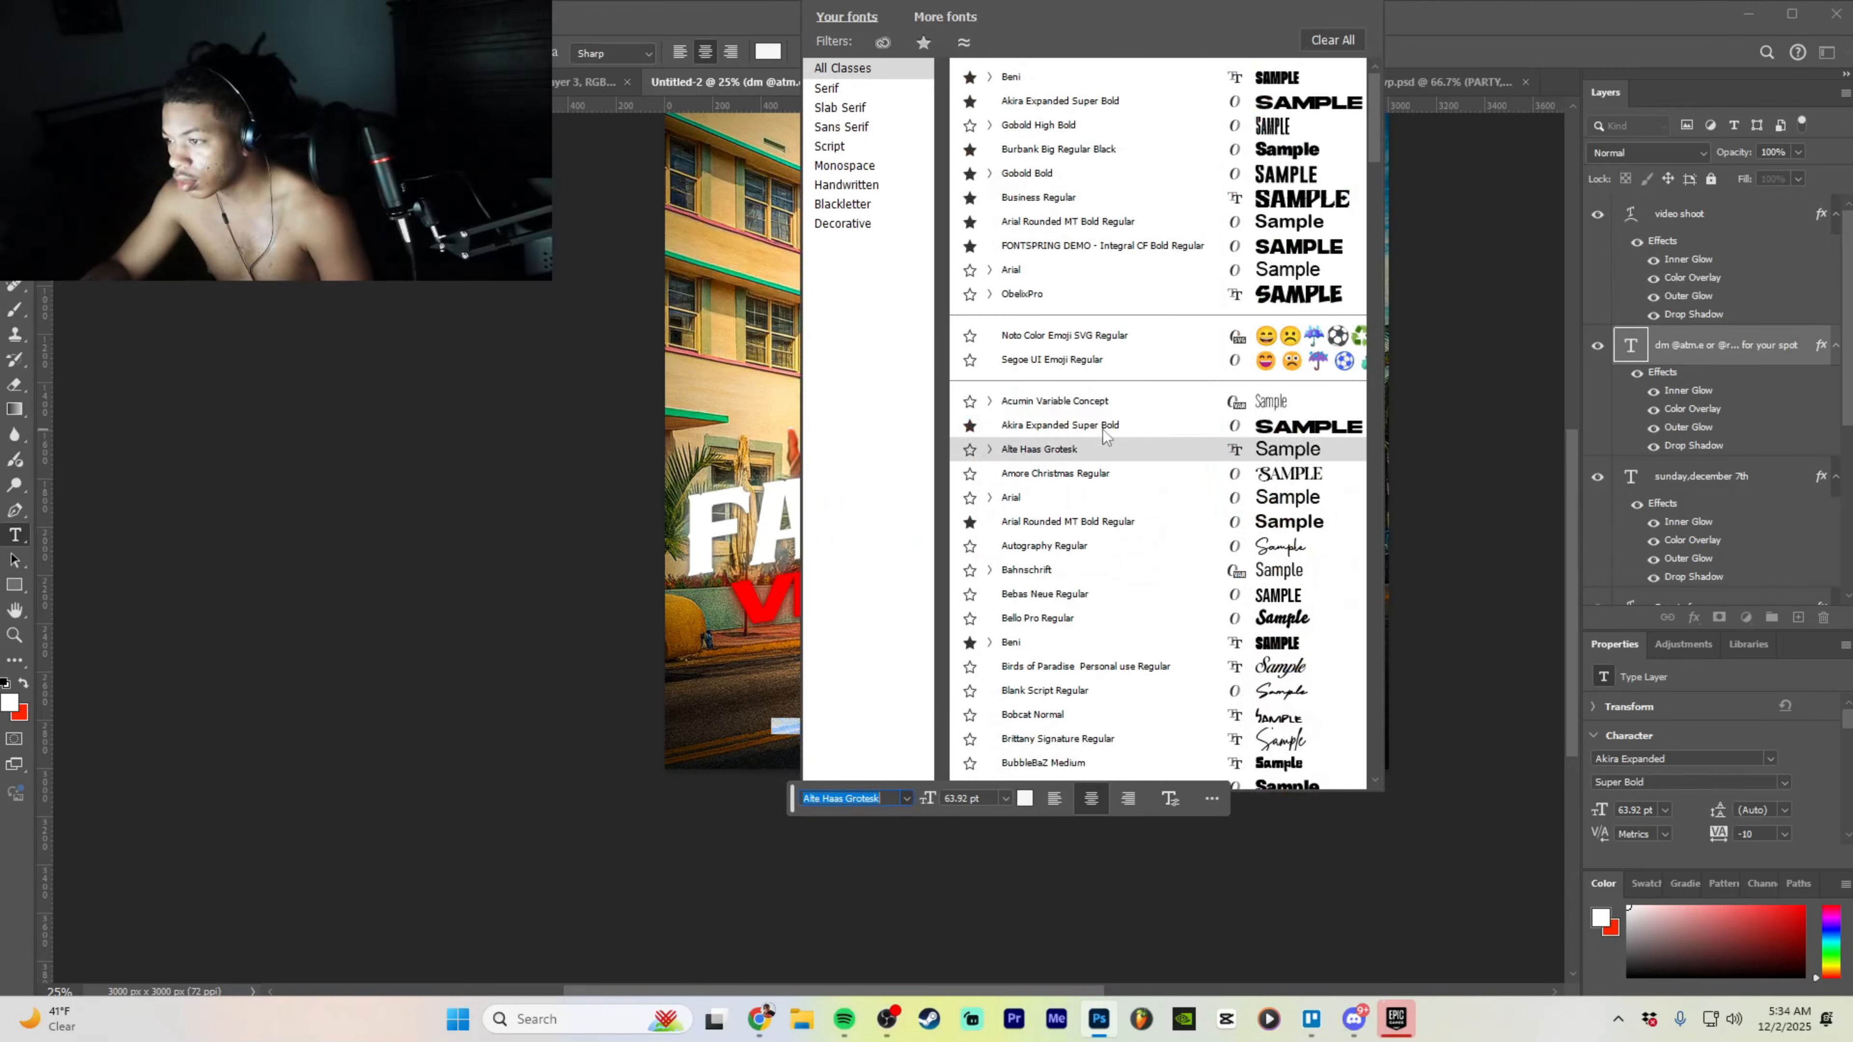
{"action": "scroll", "coordinate": [1111, 684], "scroll_direction": "down", "scroll_amount": 3}
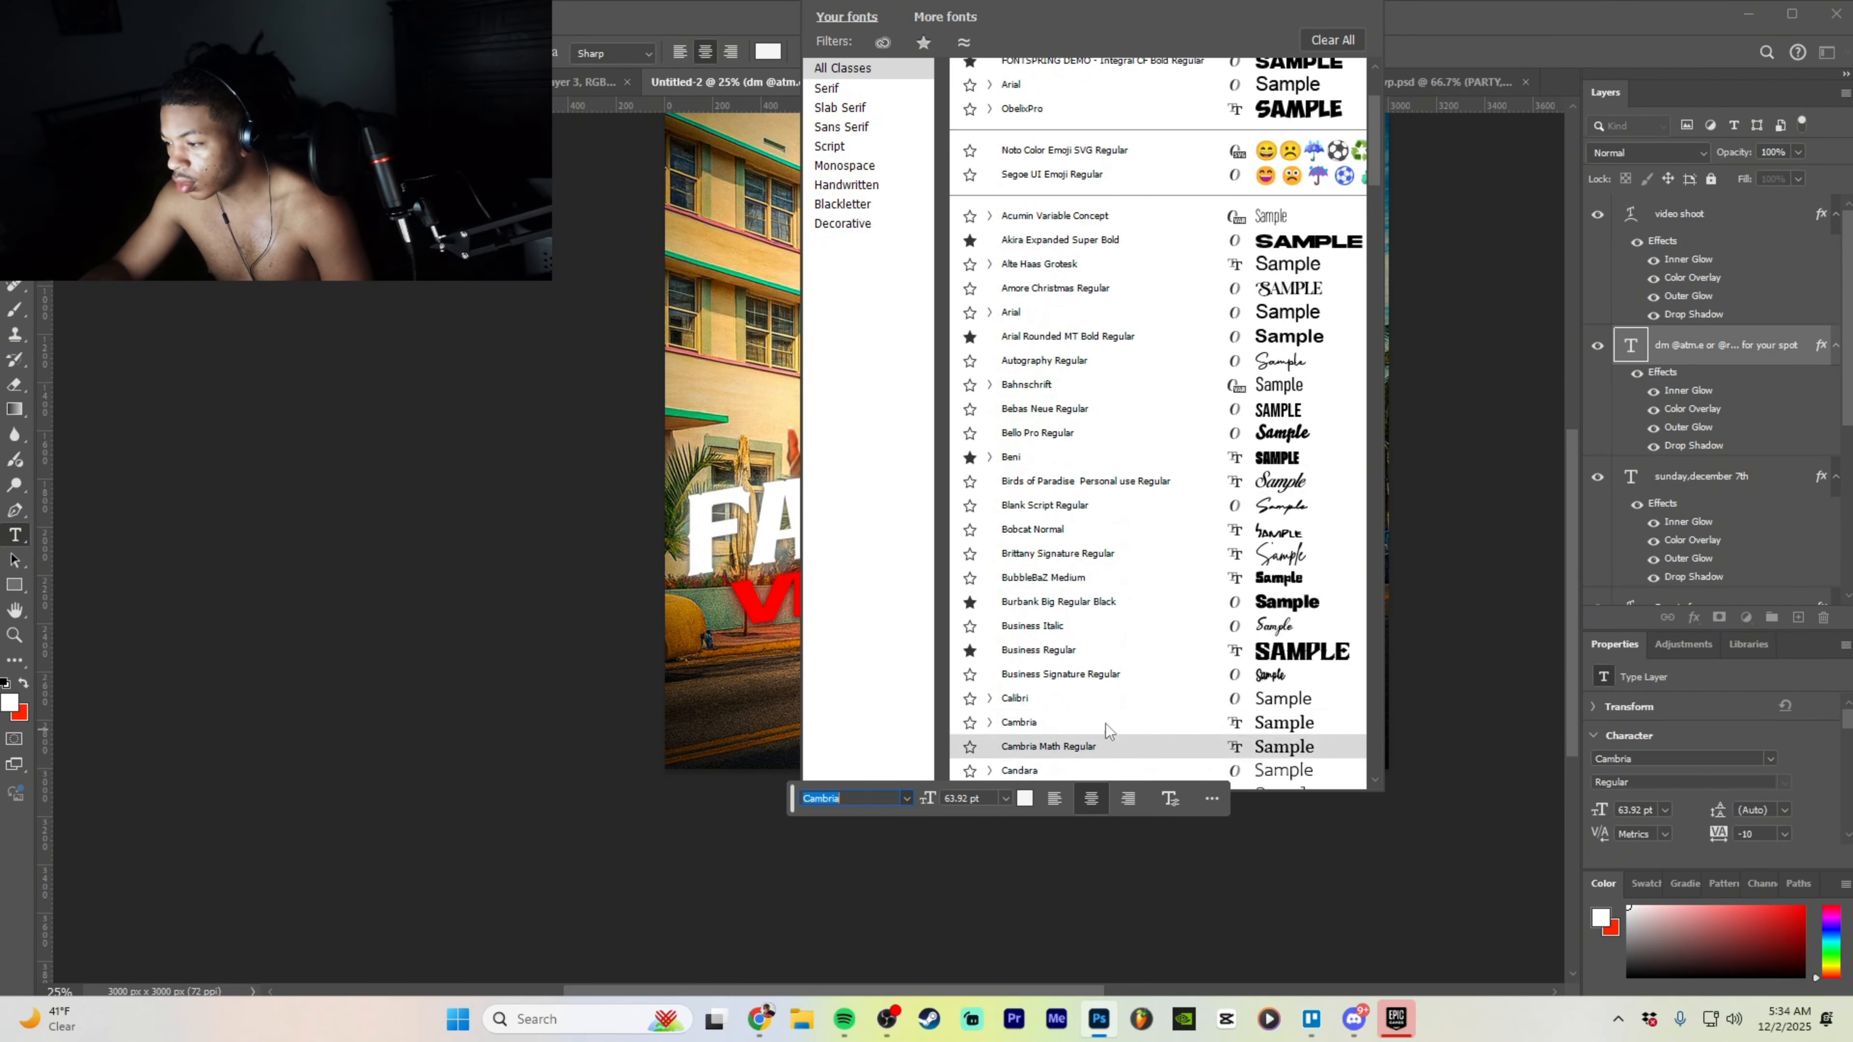
{"action": "left_click", "coordinate": [1189, 582]}
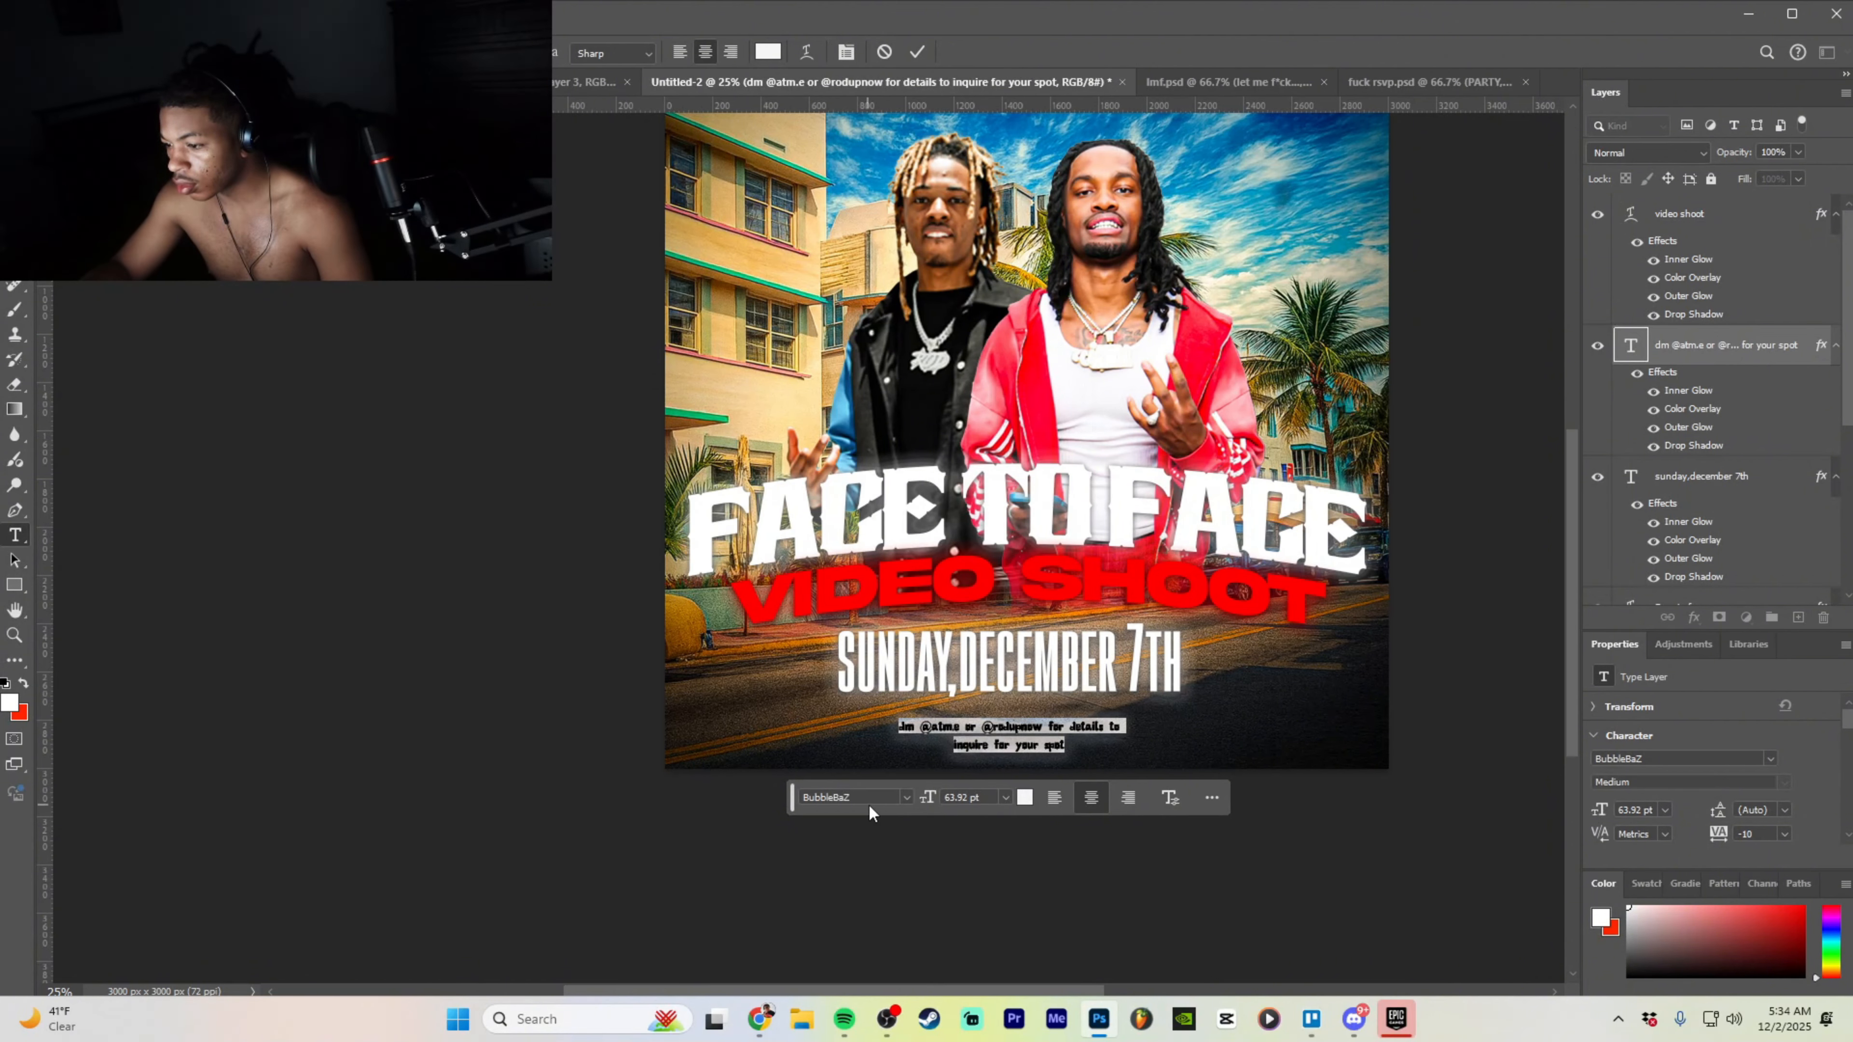
{"action": "left_click", "coordinate": [911, 794]}
{"action": "scroll", "coordinate": [1106, 656], "scroll_direction": "down", "scroll_amount": 8}
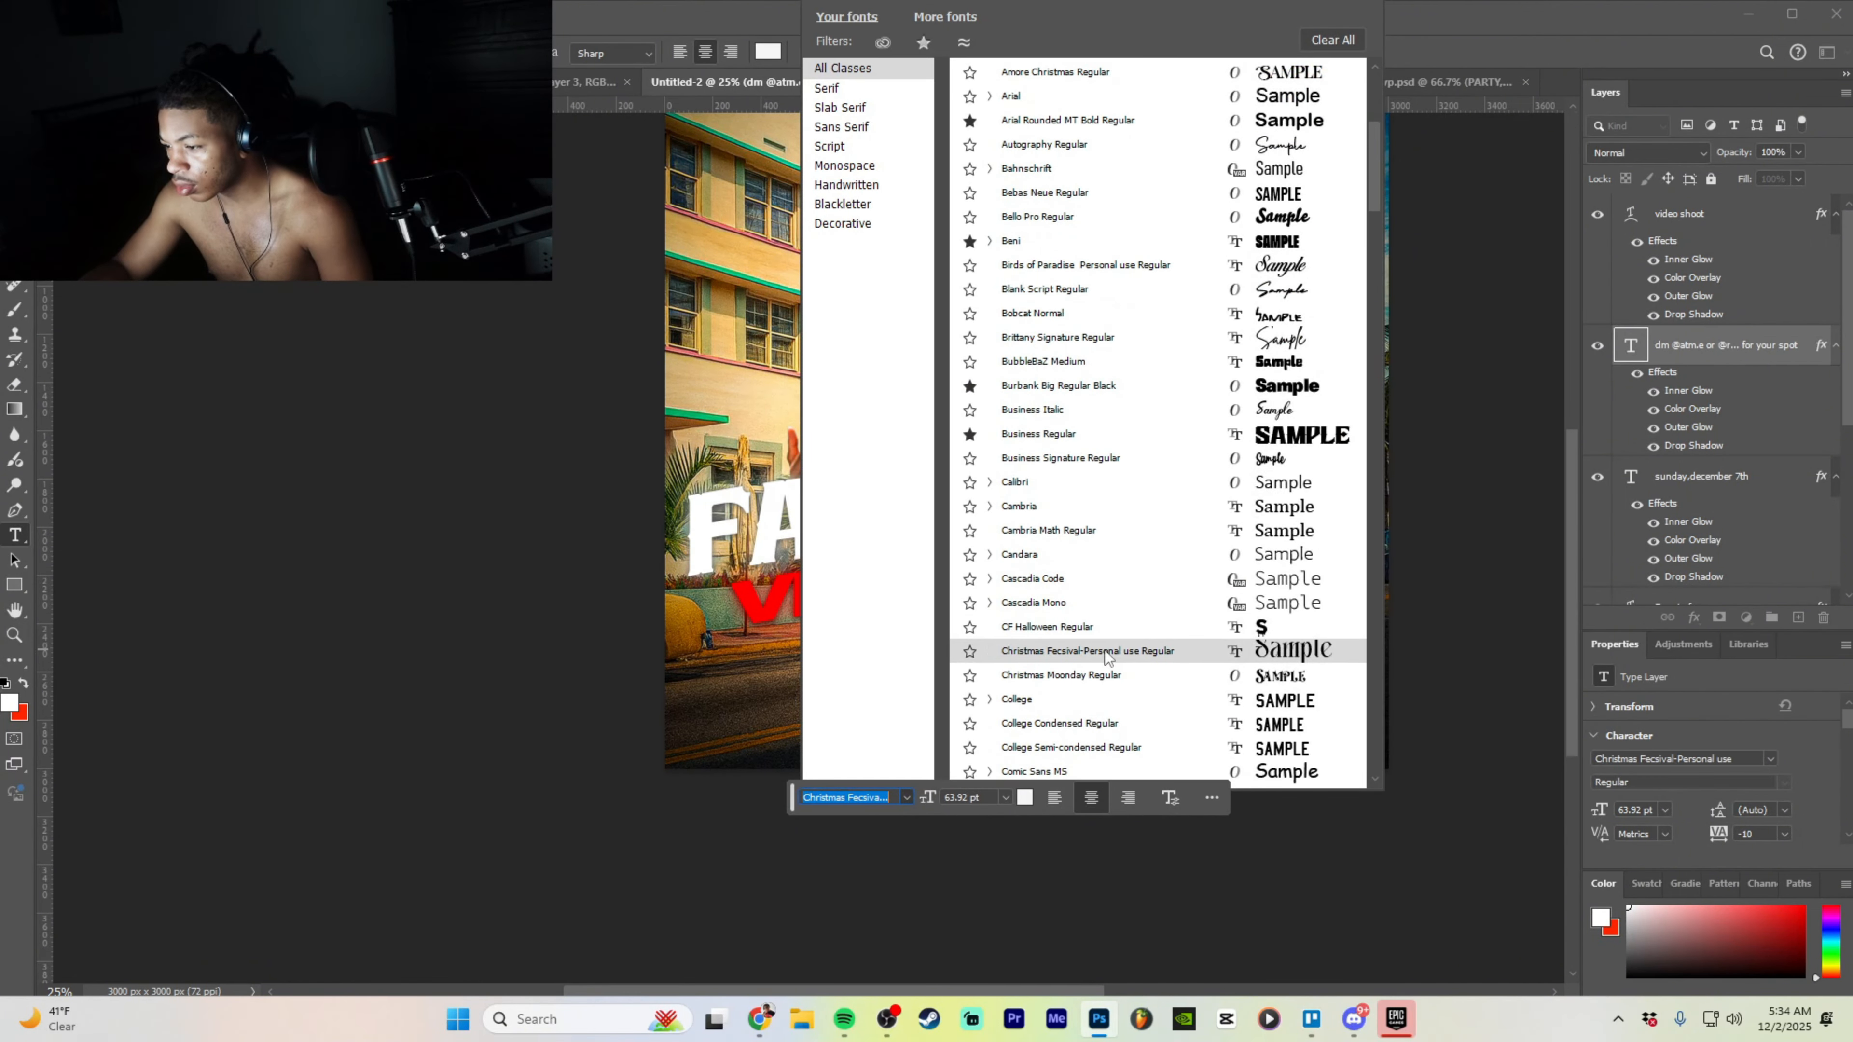
{"action": "scroll", "coordinate": [1099, 669], "scroll_direction": "down", "scroll_amount": 3}
{"action": "left_click", "coordinate": [1090, 688]}
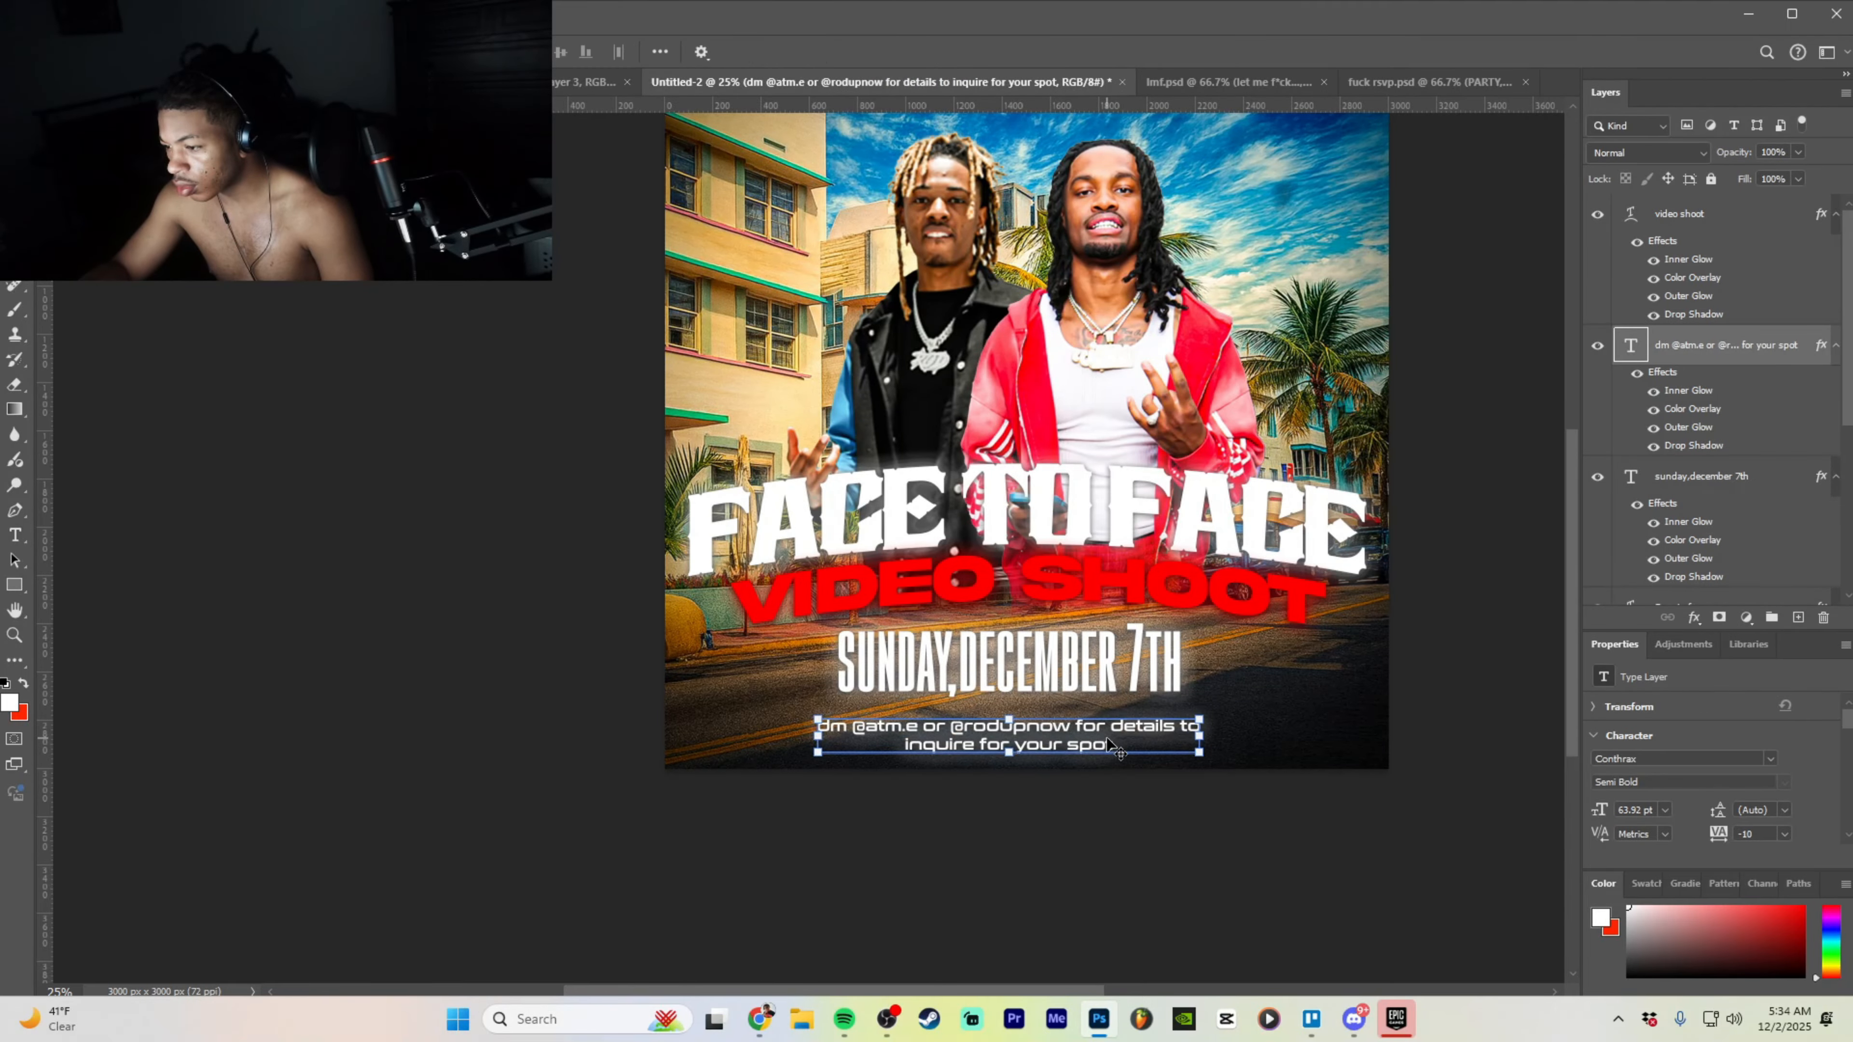
{"action": "left_click", "coordinate": [906, 800]}
{"action": "scroll", "coordinate": [1020, 699], "scroll_direction": "down", "scroll_amount": 10}
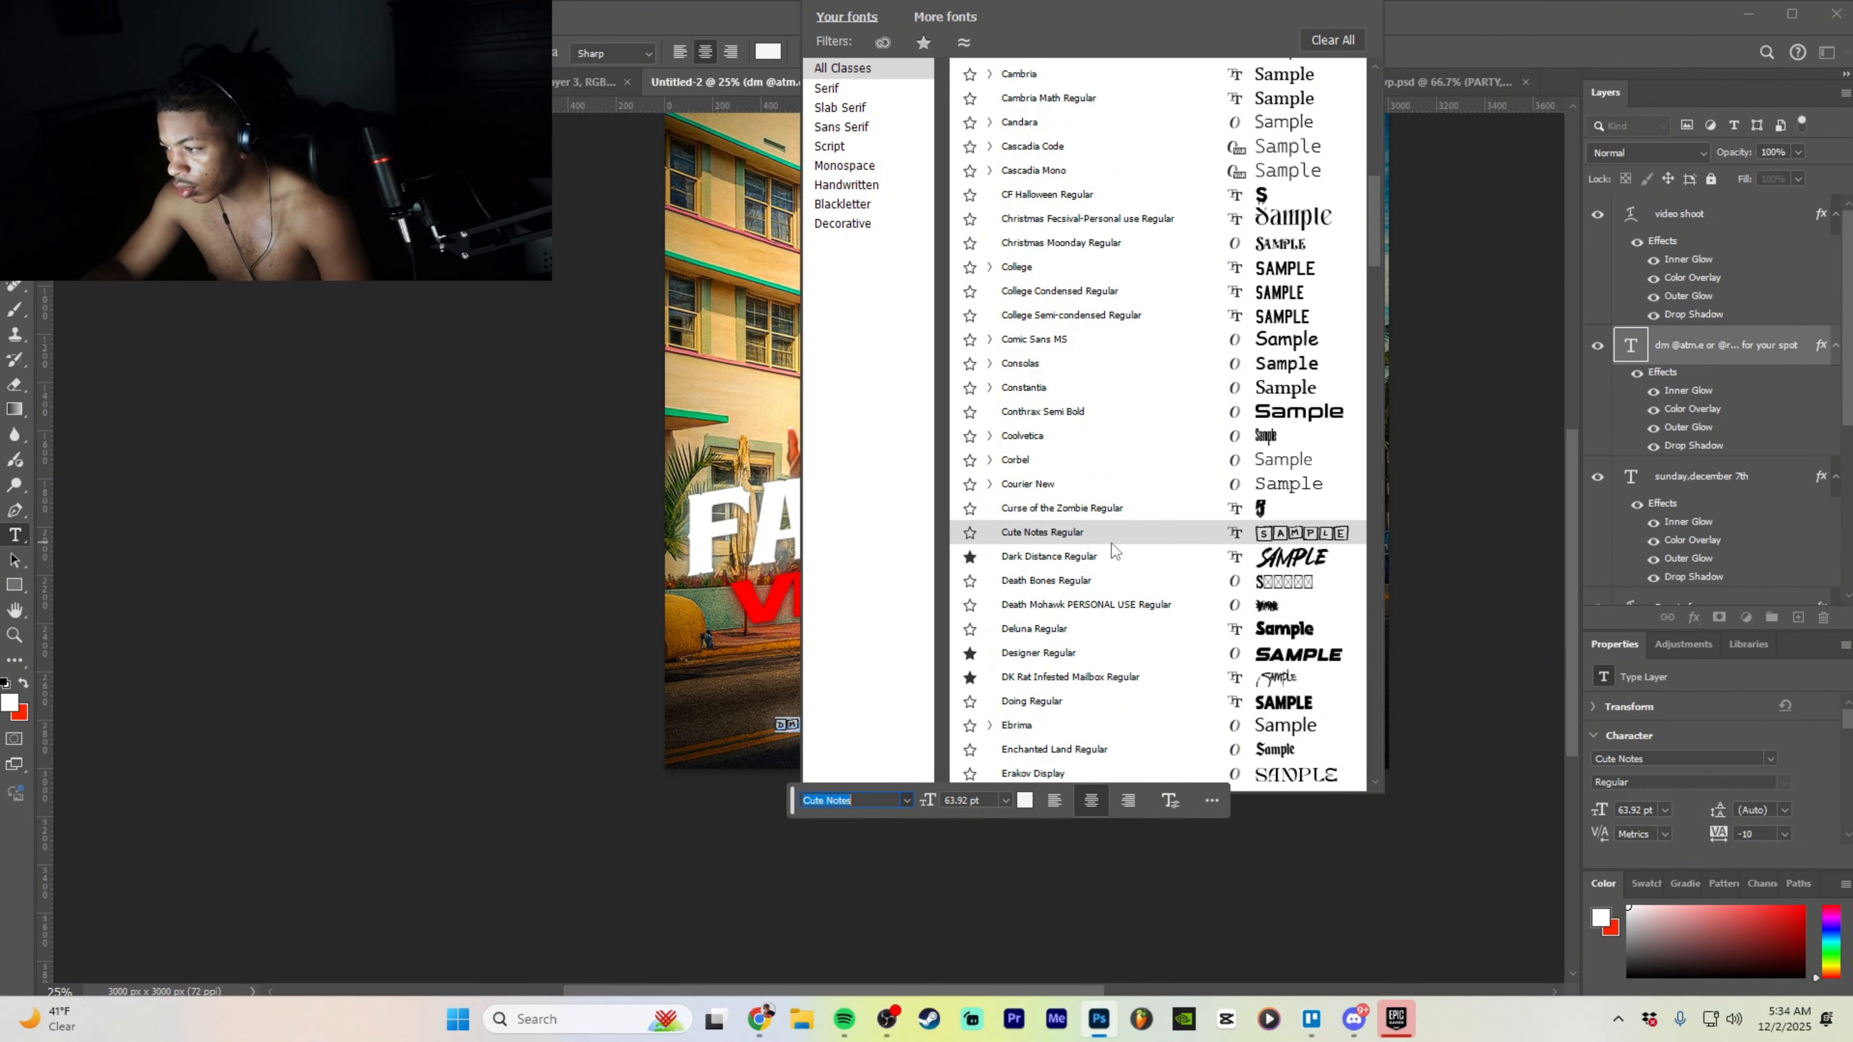
{"action": "left_click", "coordinate": [1083, 652]}
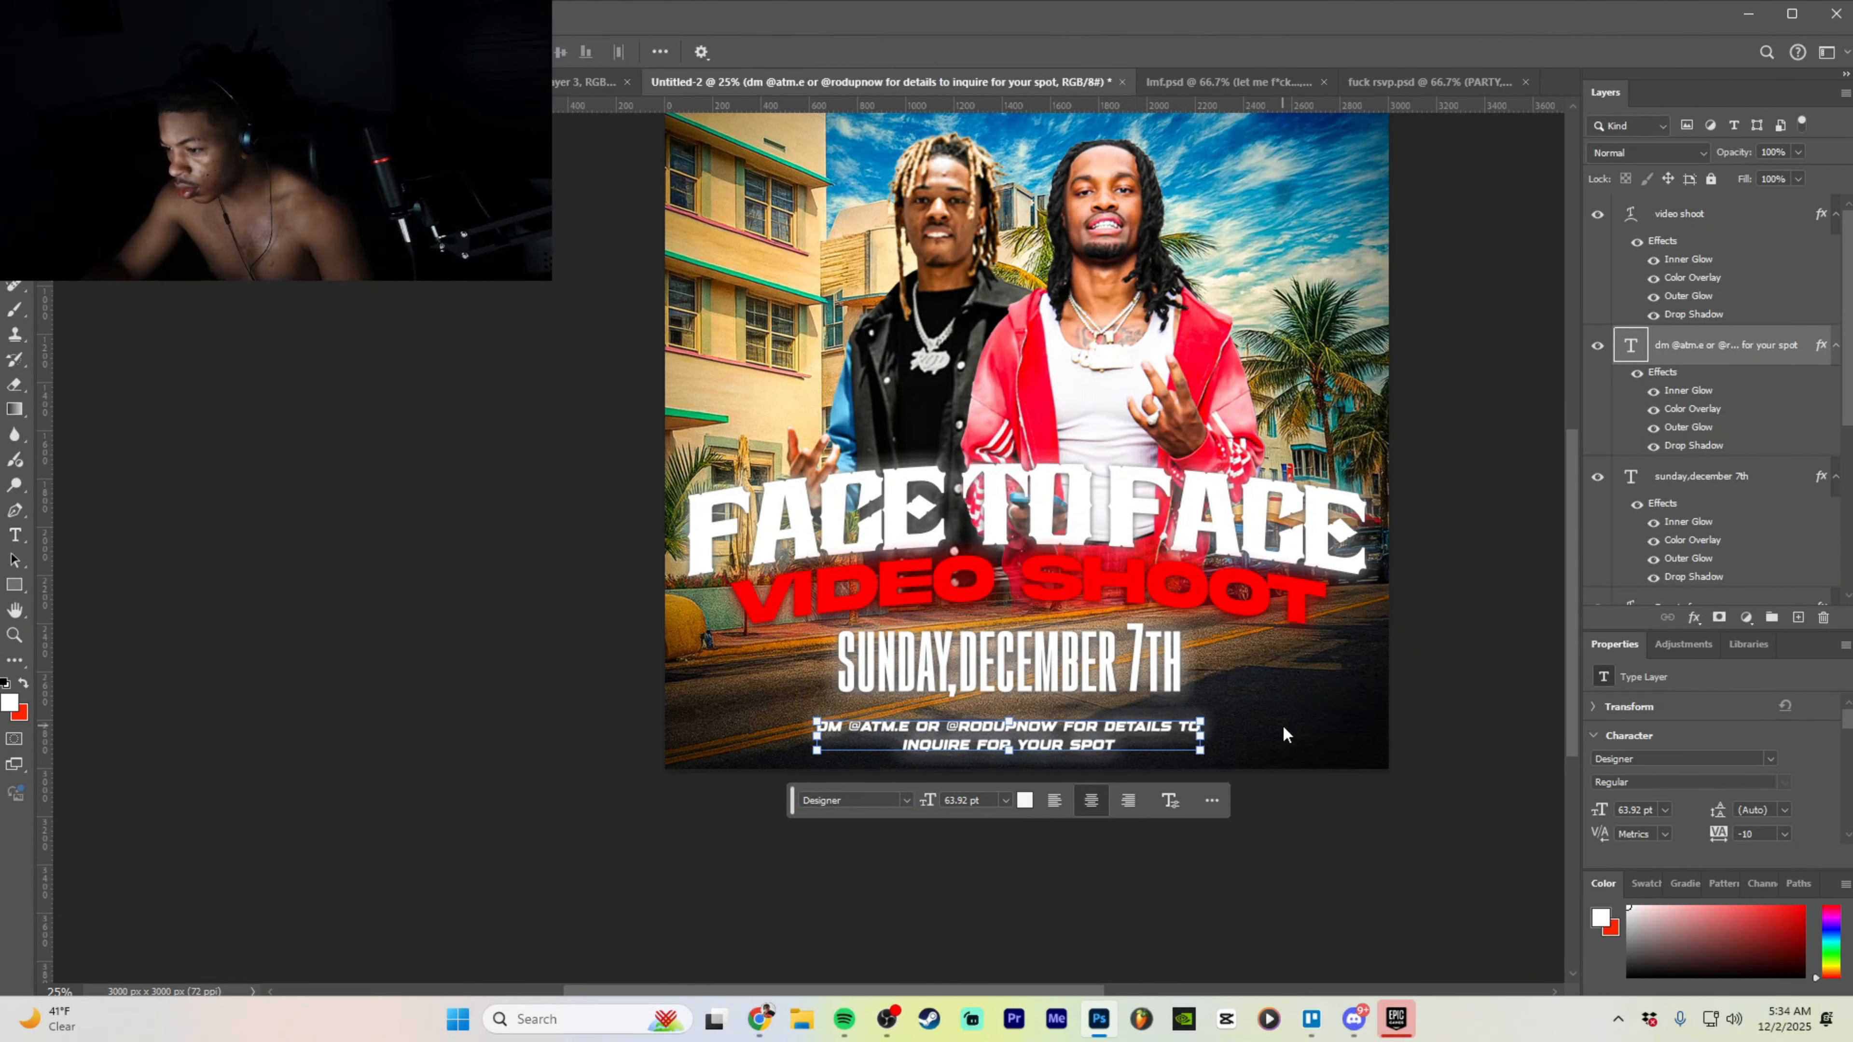
{"action": "double_click", "coordinate": [1161, 743]}
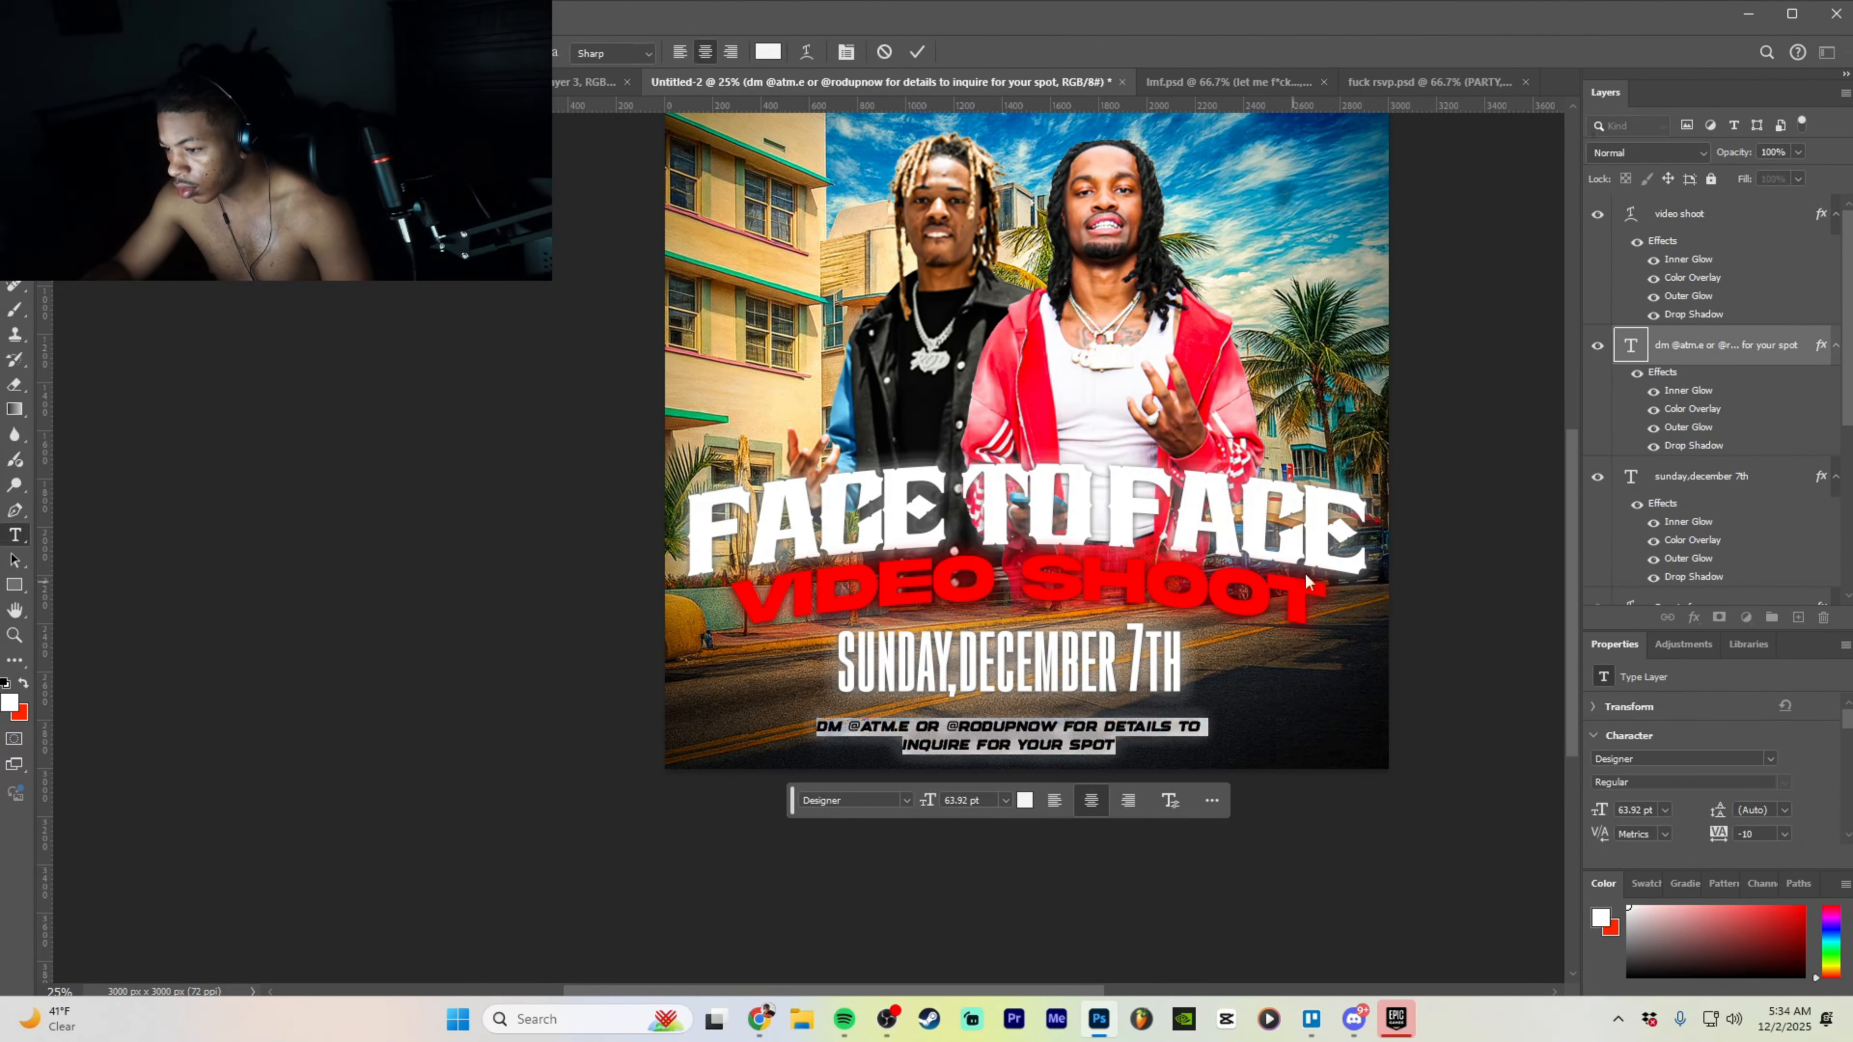
- Give the DM text a red (ff0000) Color Overlay in Blending Options
{"action": "right_click", "coordinate": [1702, 351]}
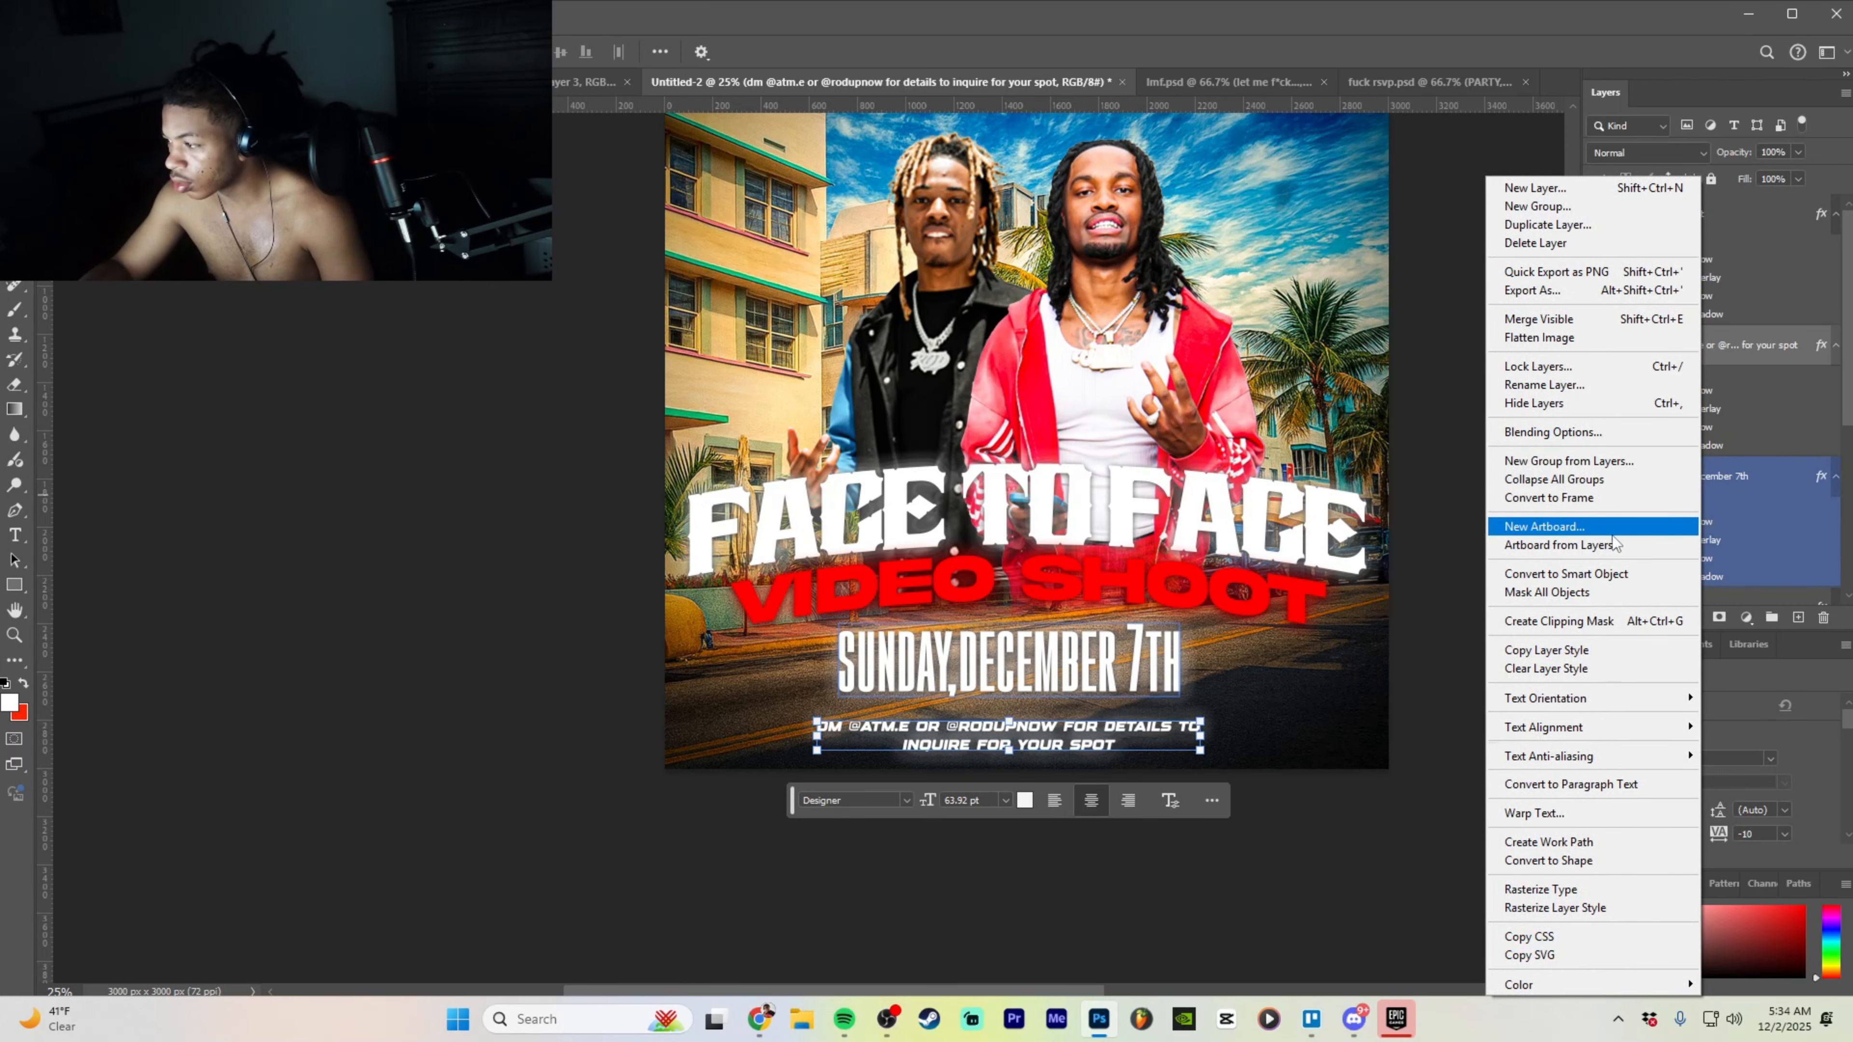
{"action": "left_click", "coordinate": [1561, 435]}
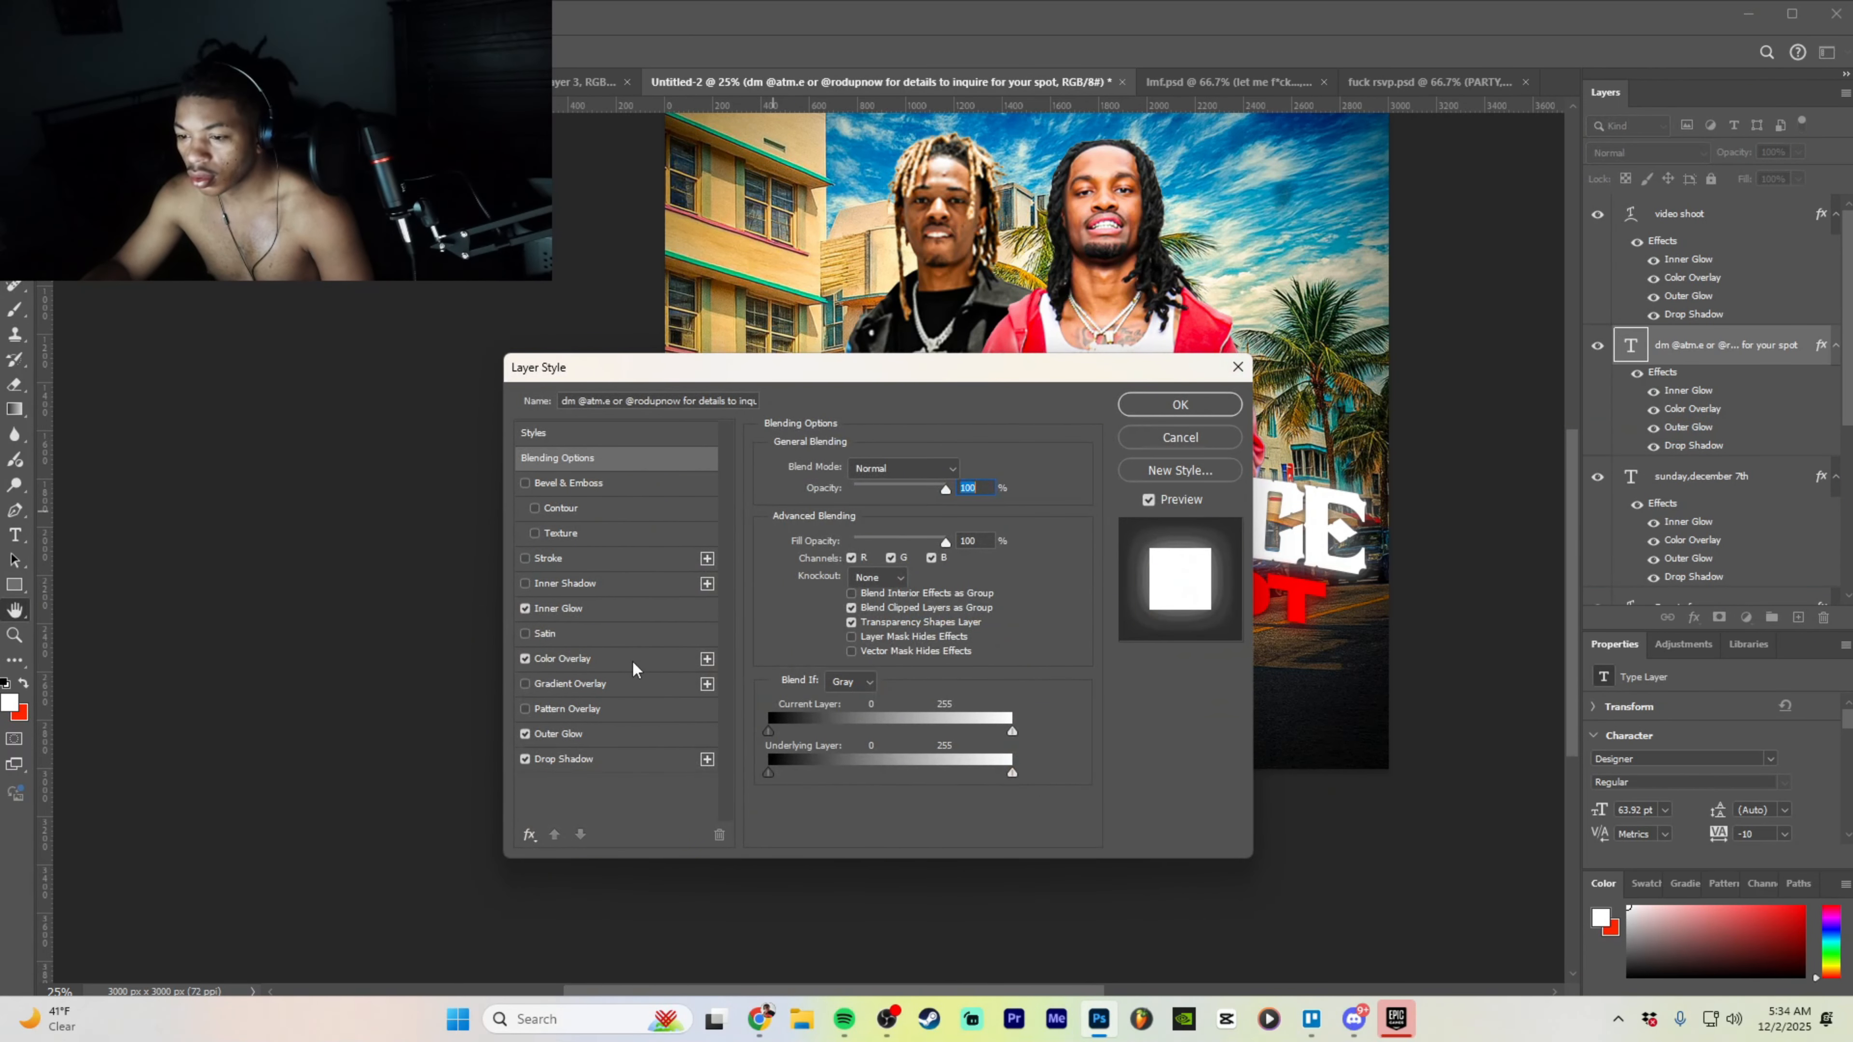
{"action": "left_click", "coordinate": [632, 660]}
{"action": "left_click", "coordinate": [963, 470]}
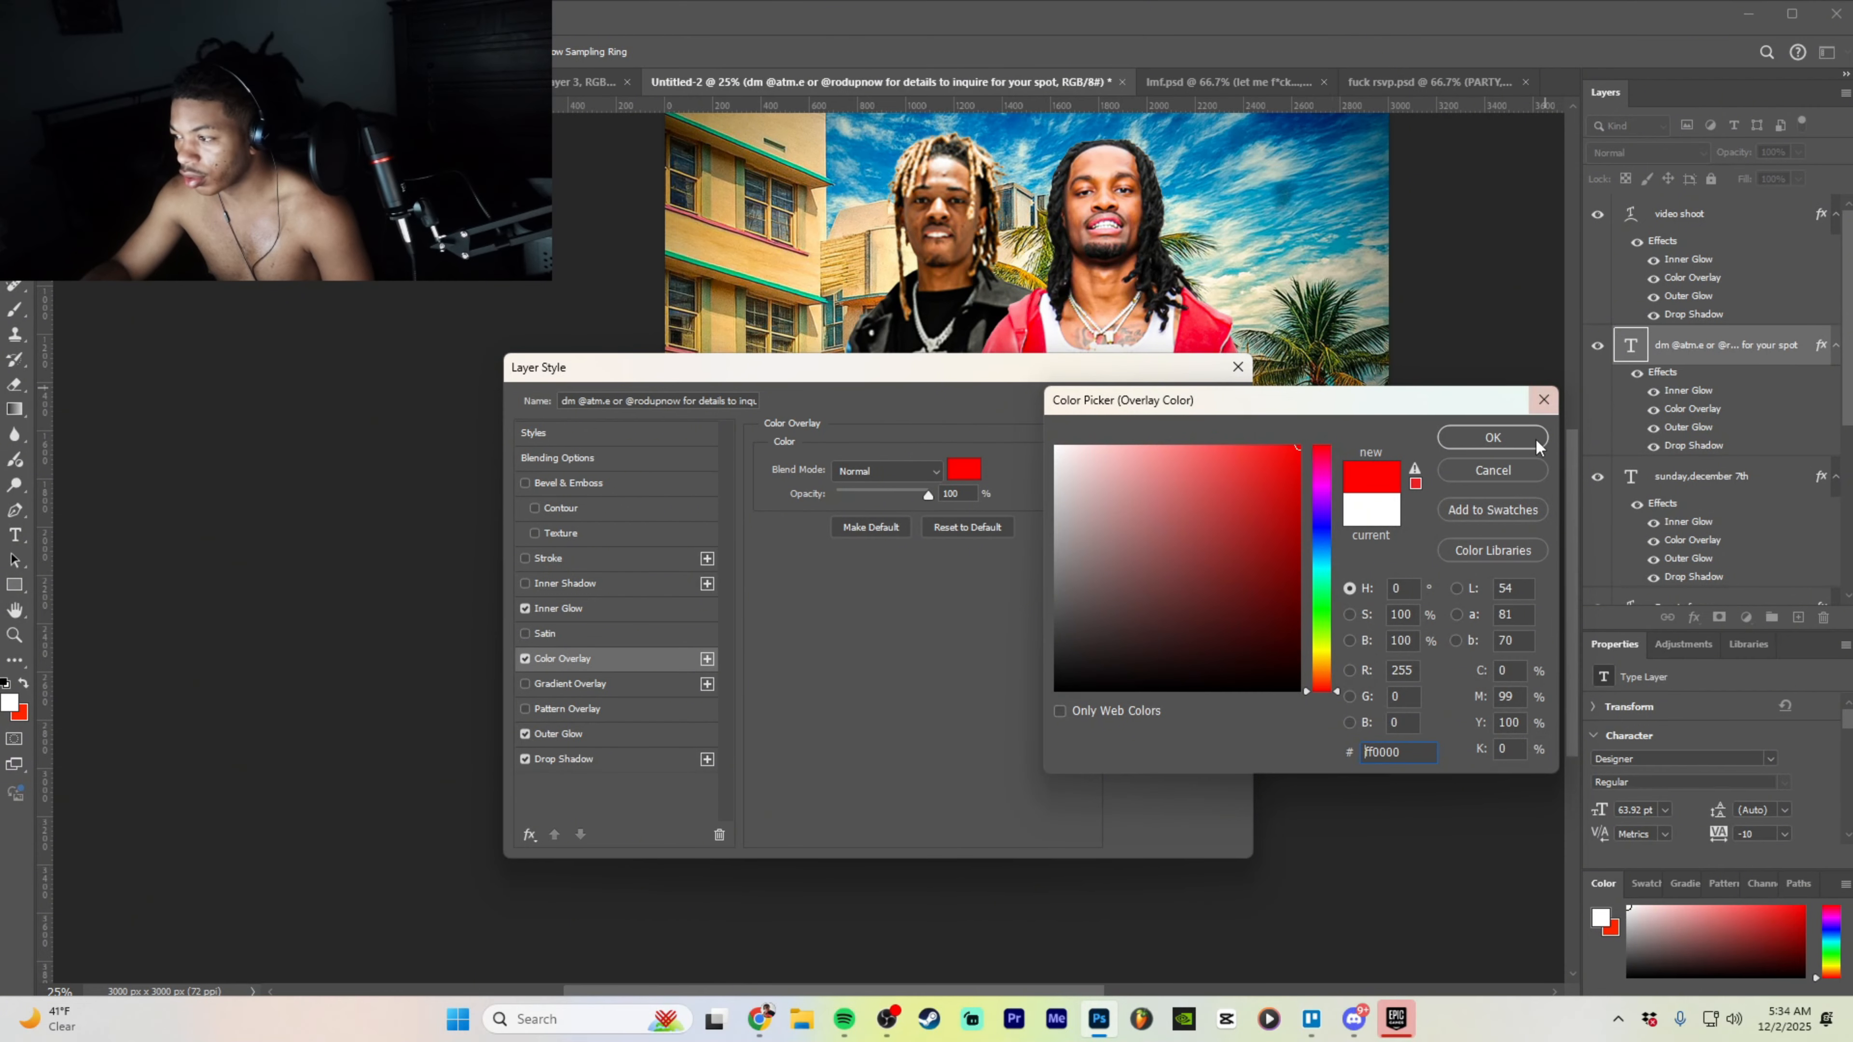
{"action": "left_click", "coordinate": [1531, 438]}
- Set the Inner Glow and Outer Glow colours to red
{"action": "left_click", "coordinate": [616, 609]}
{"action": "left_click", "coordinate": [811, 535]}
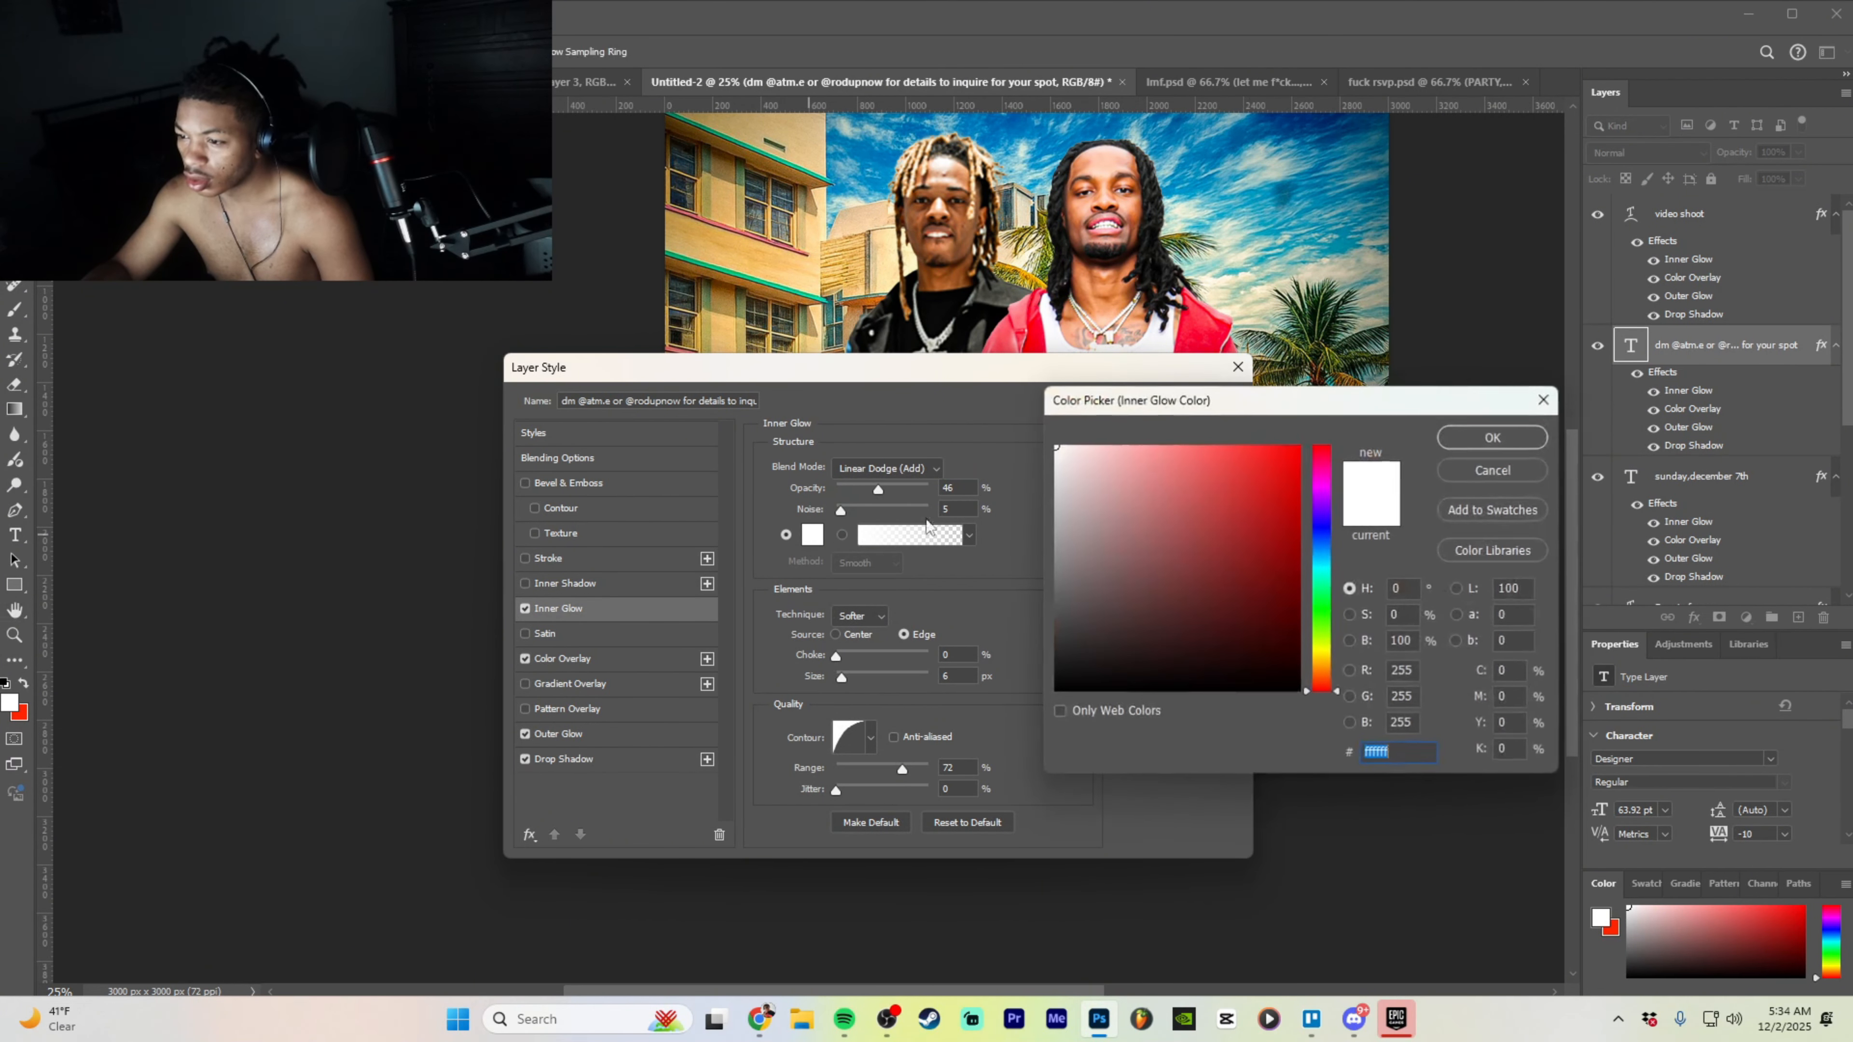
{"action": "left_click_drag", "start_coordinate": [1240, 467], "coordinate": [1565, 350]}
{"action": "left_click", "coordinate": [1492, 443]}
{"action": "left_click", "coordinate": [647, 735]}
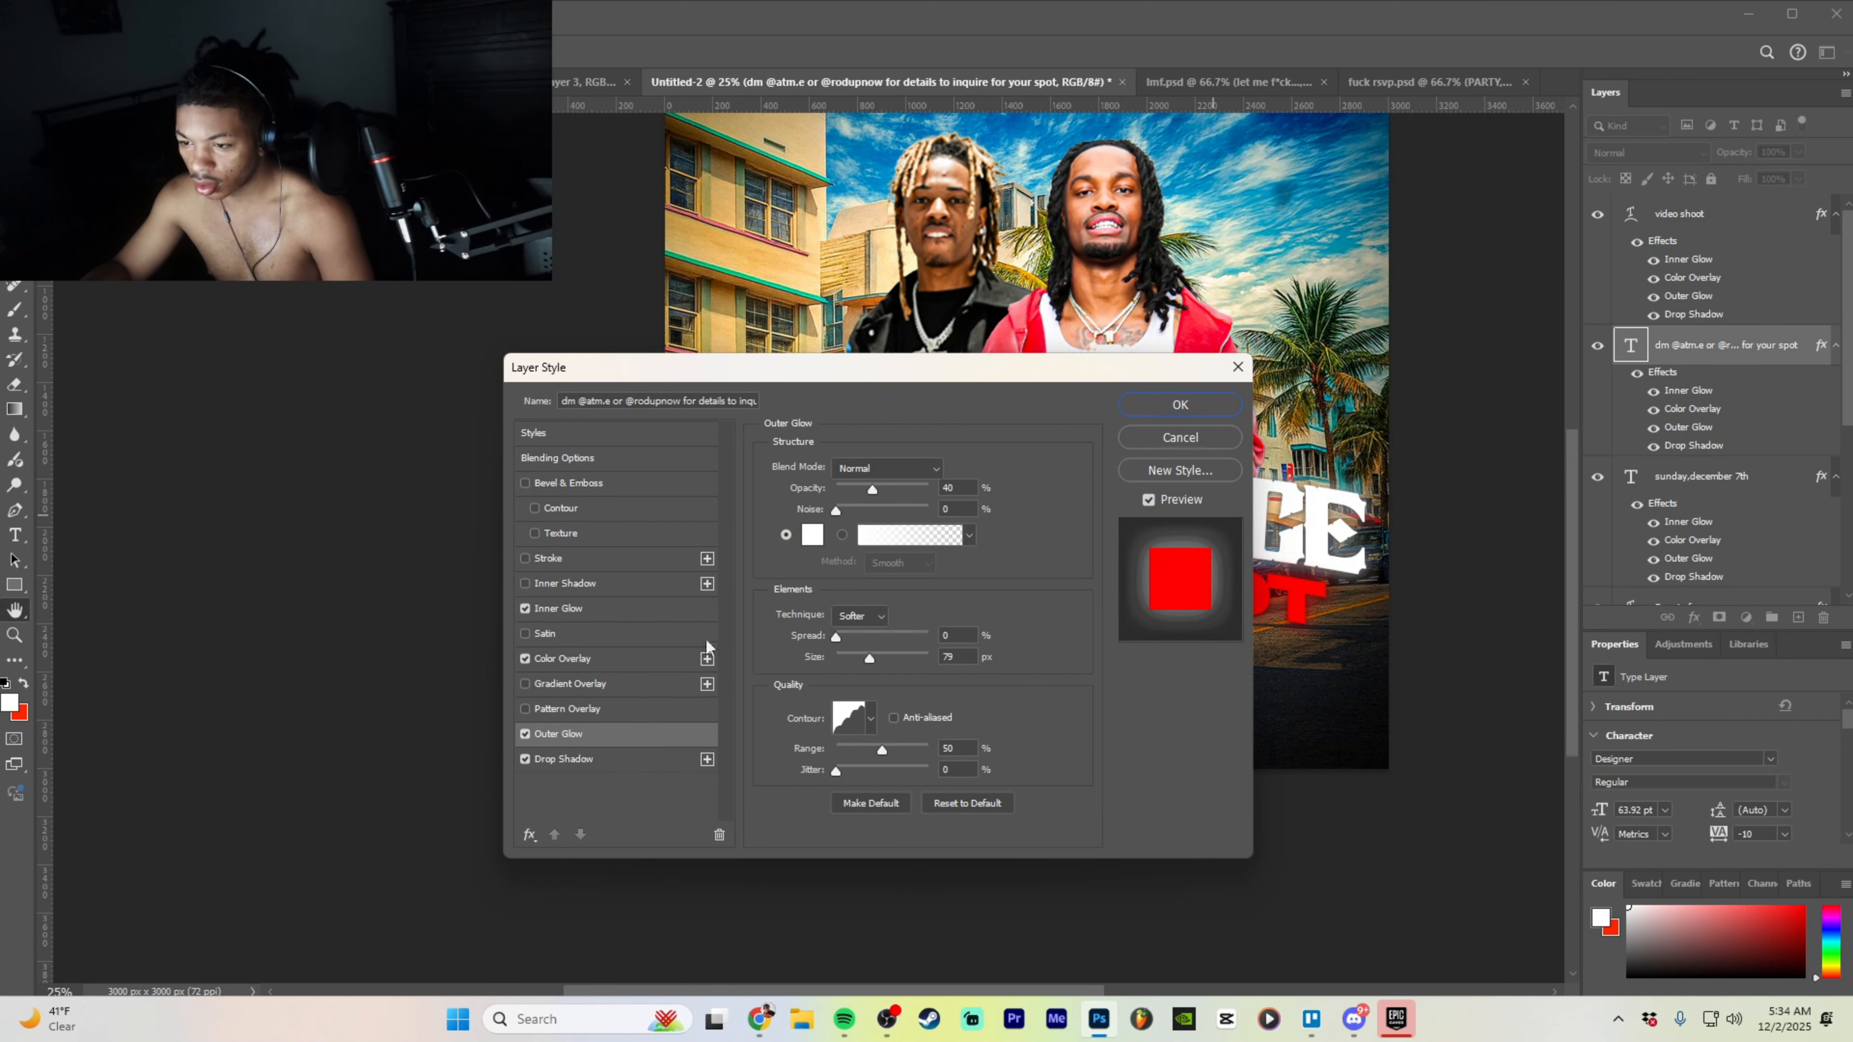
{"action": "left_click", "coordinate": [817, 535]}
{"action": "left_click_drag", "start_coordinate": [1285, 478], "coordinate": [1541, 377]}
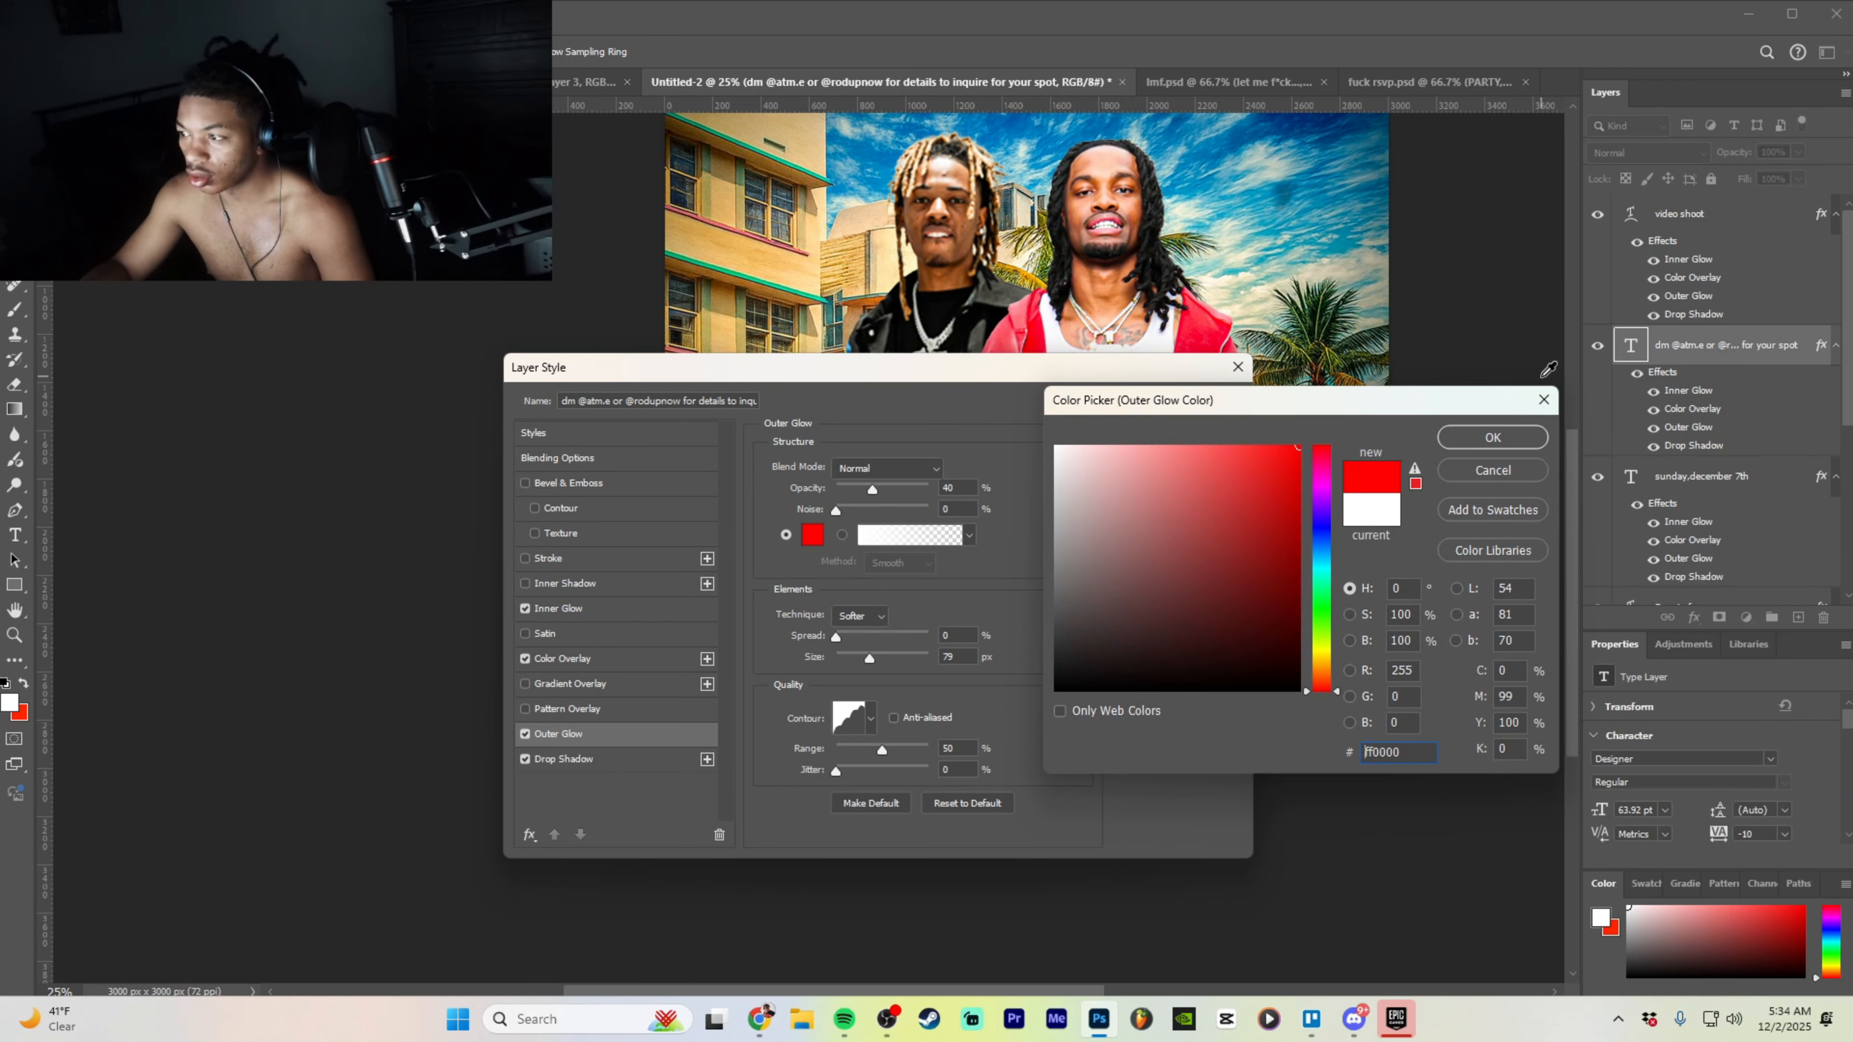
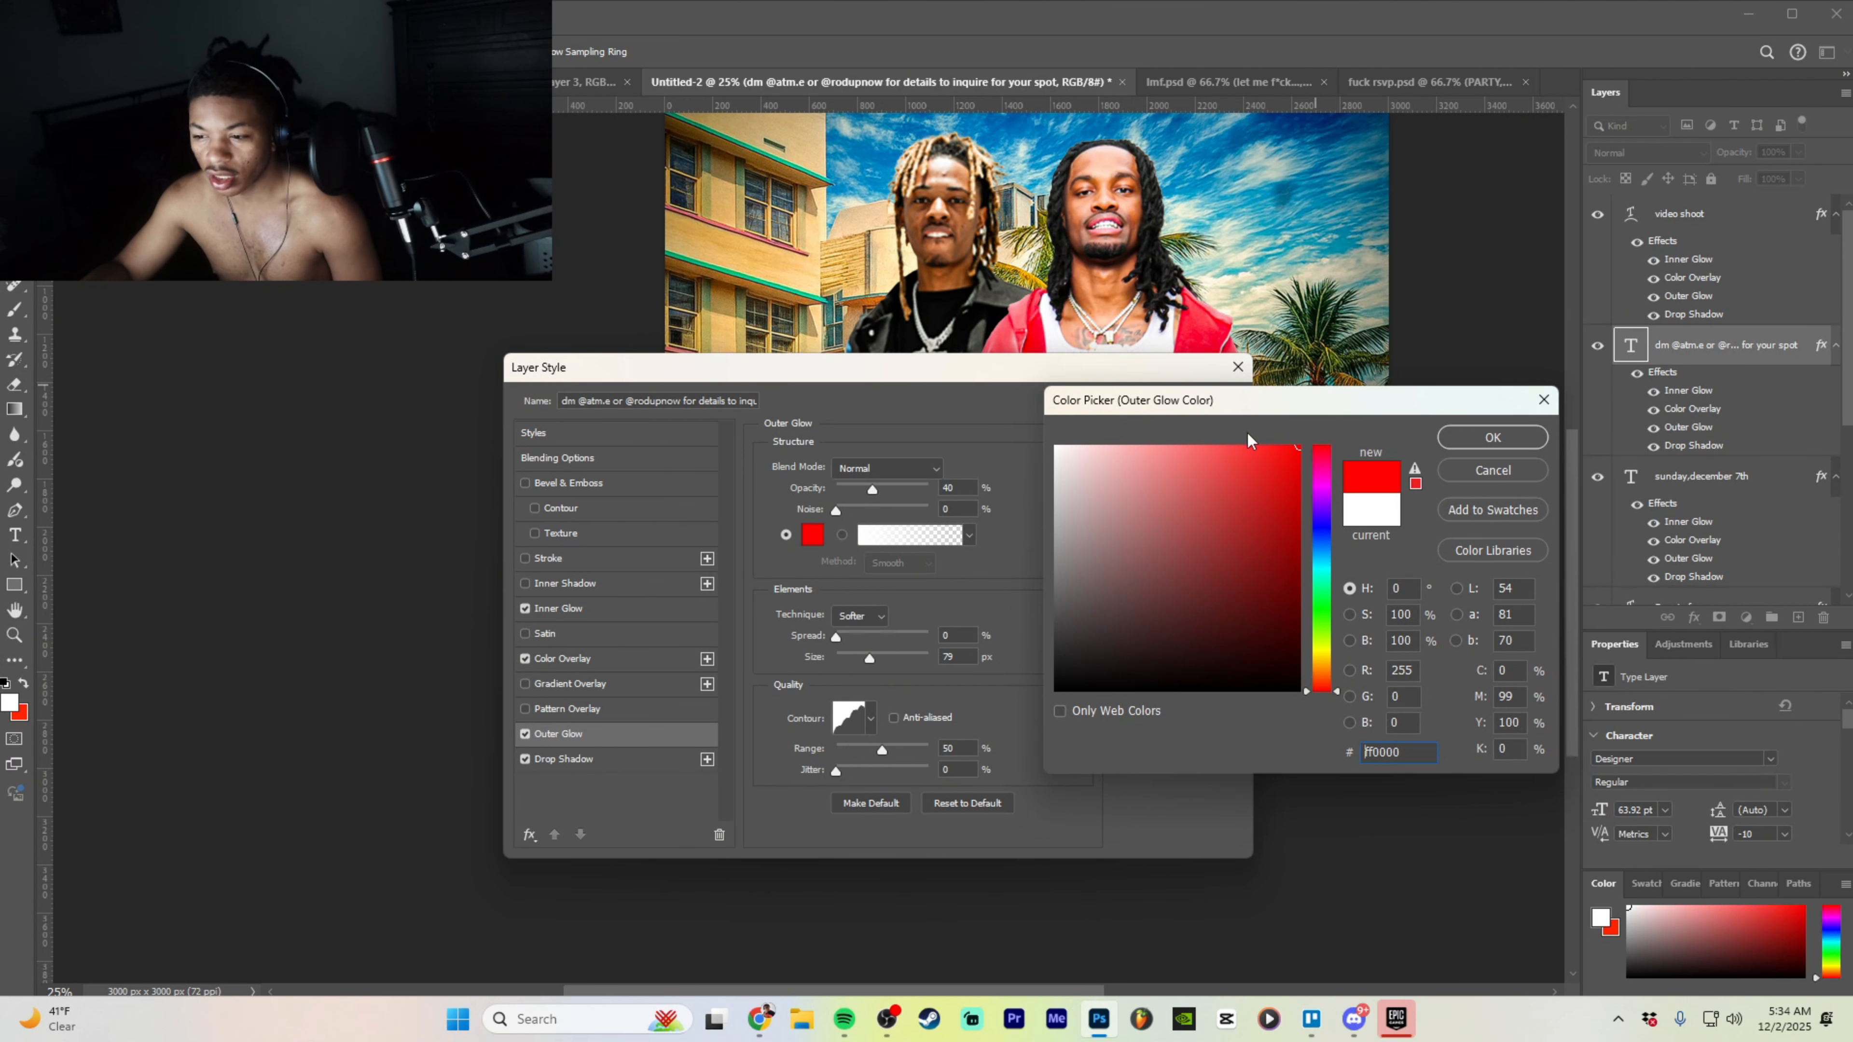
- Confirm ff0000 as the contact text's outer glow colour and apply the layer style
{"action": "left_click", "coordinate": [1480, 436]}
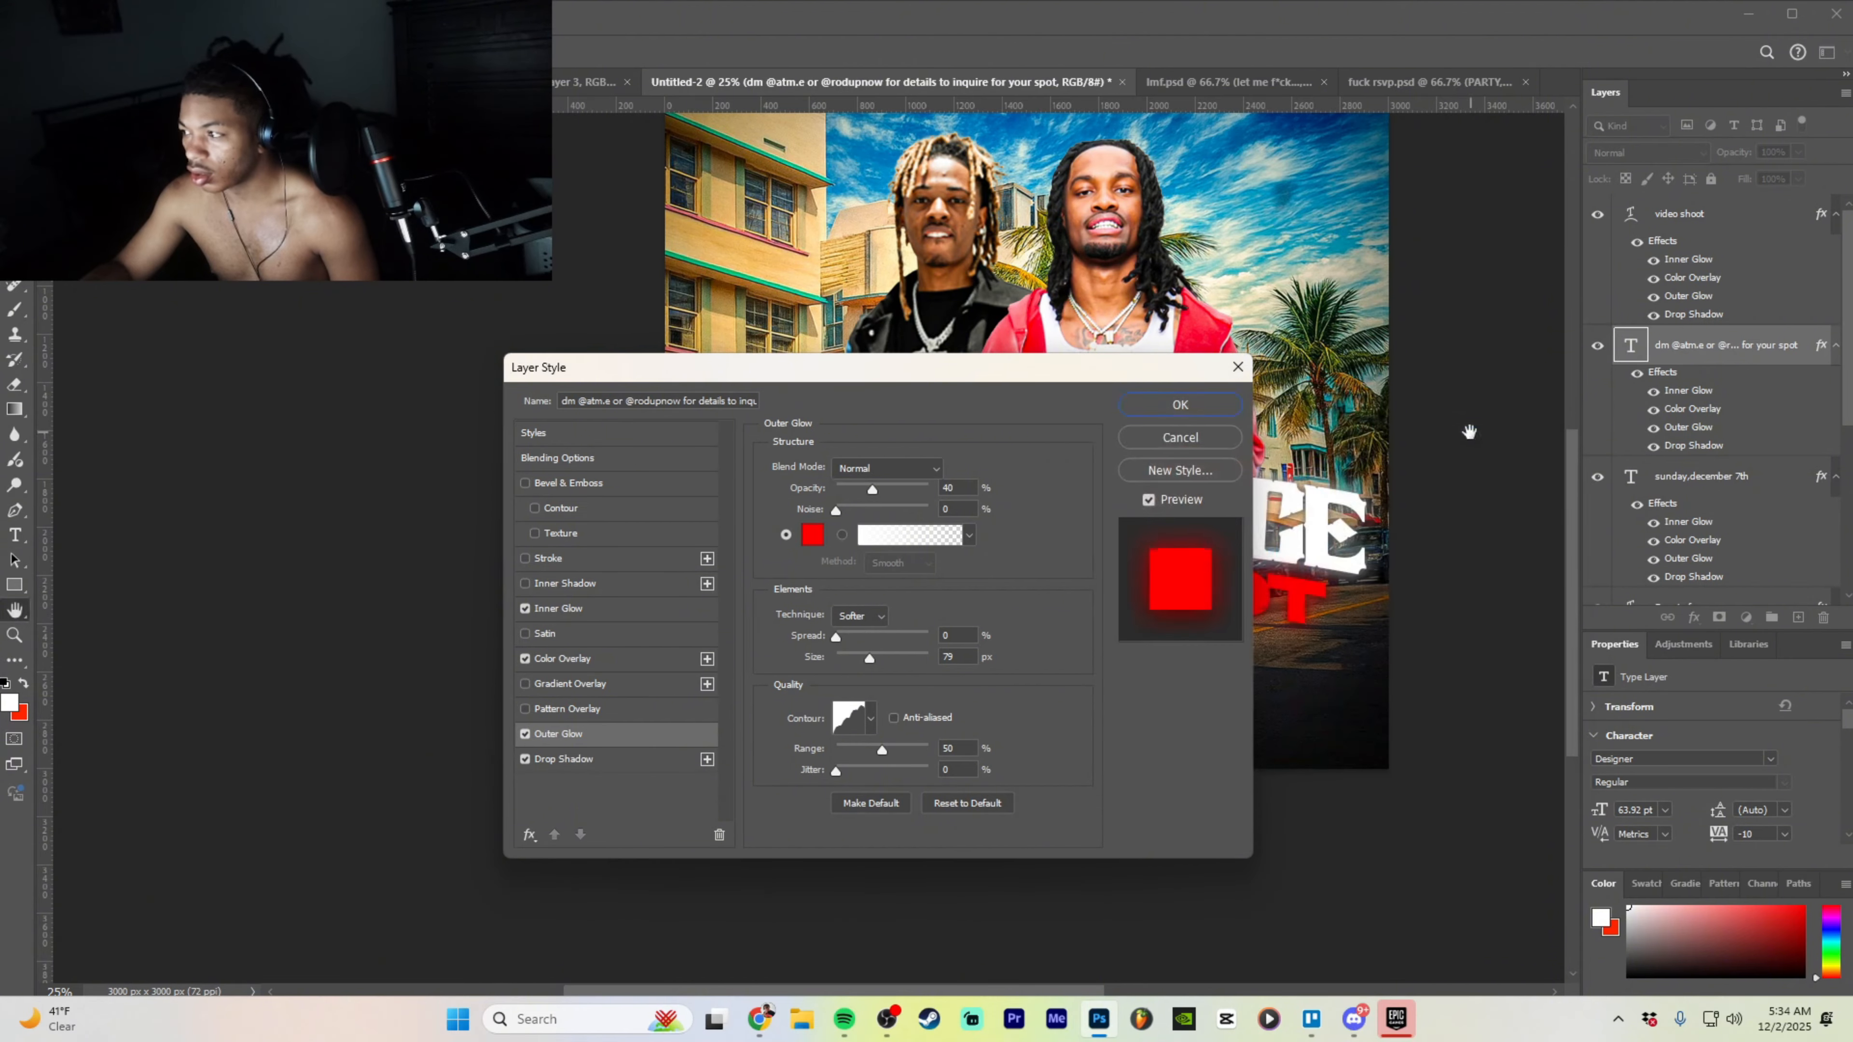
{"action": "left_click", "coordinate": [1163, 403]}
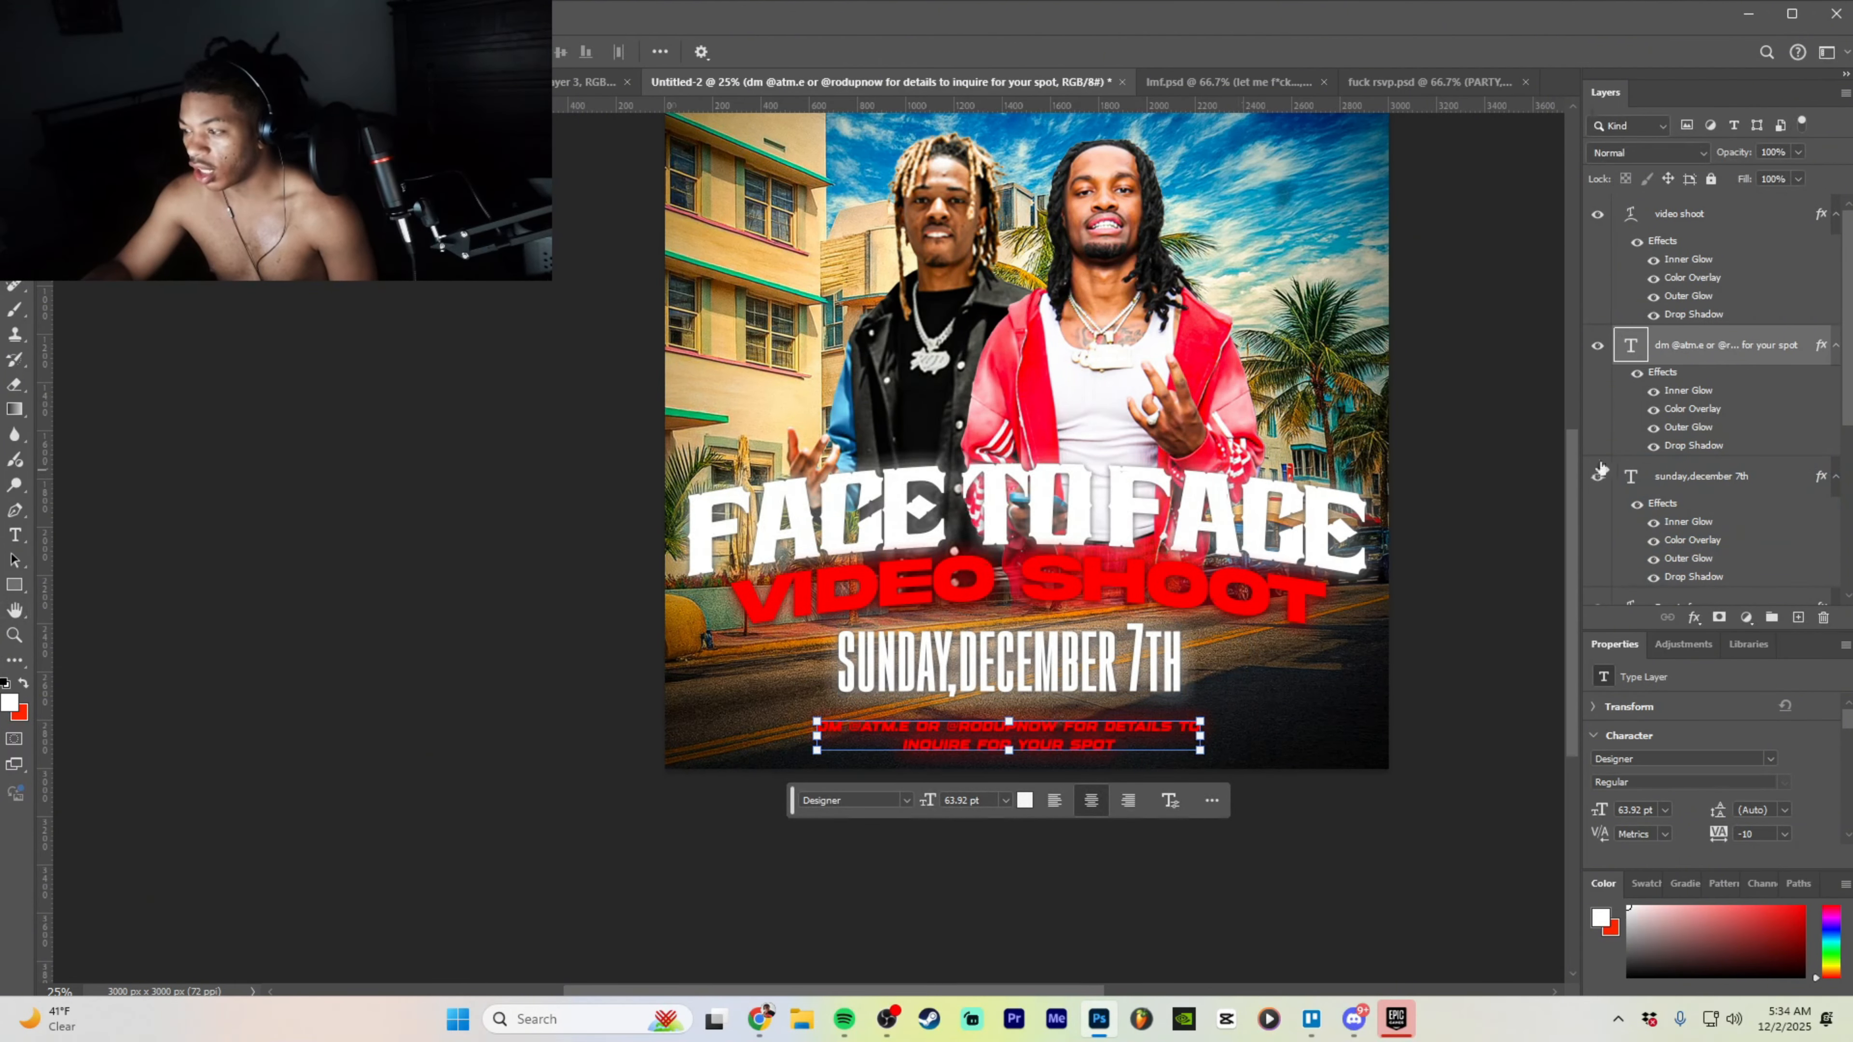
{"action": "left_click", "coordinate": [1483, 466]}
- Reopen the contact text layer's Blending Options and close it, keeping the red effects
{"action": "right_click", "coordinate": [1749, 343]}
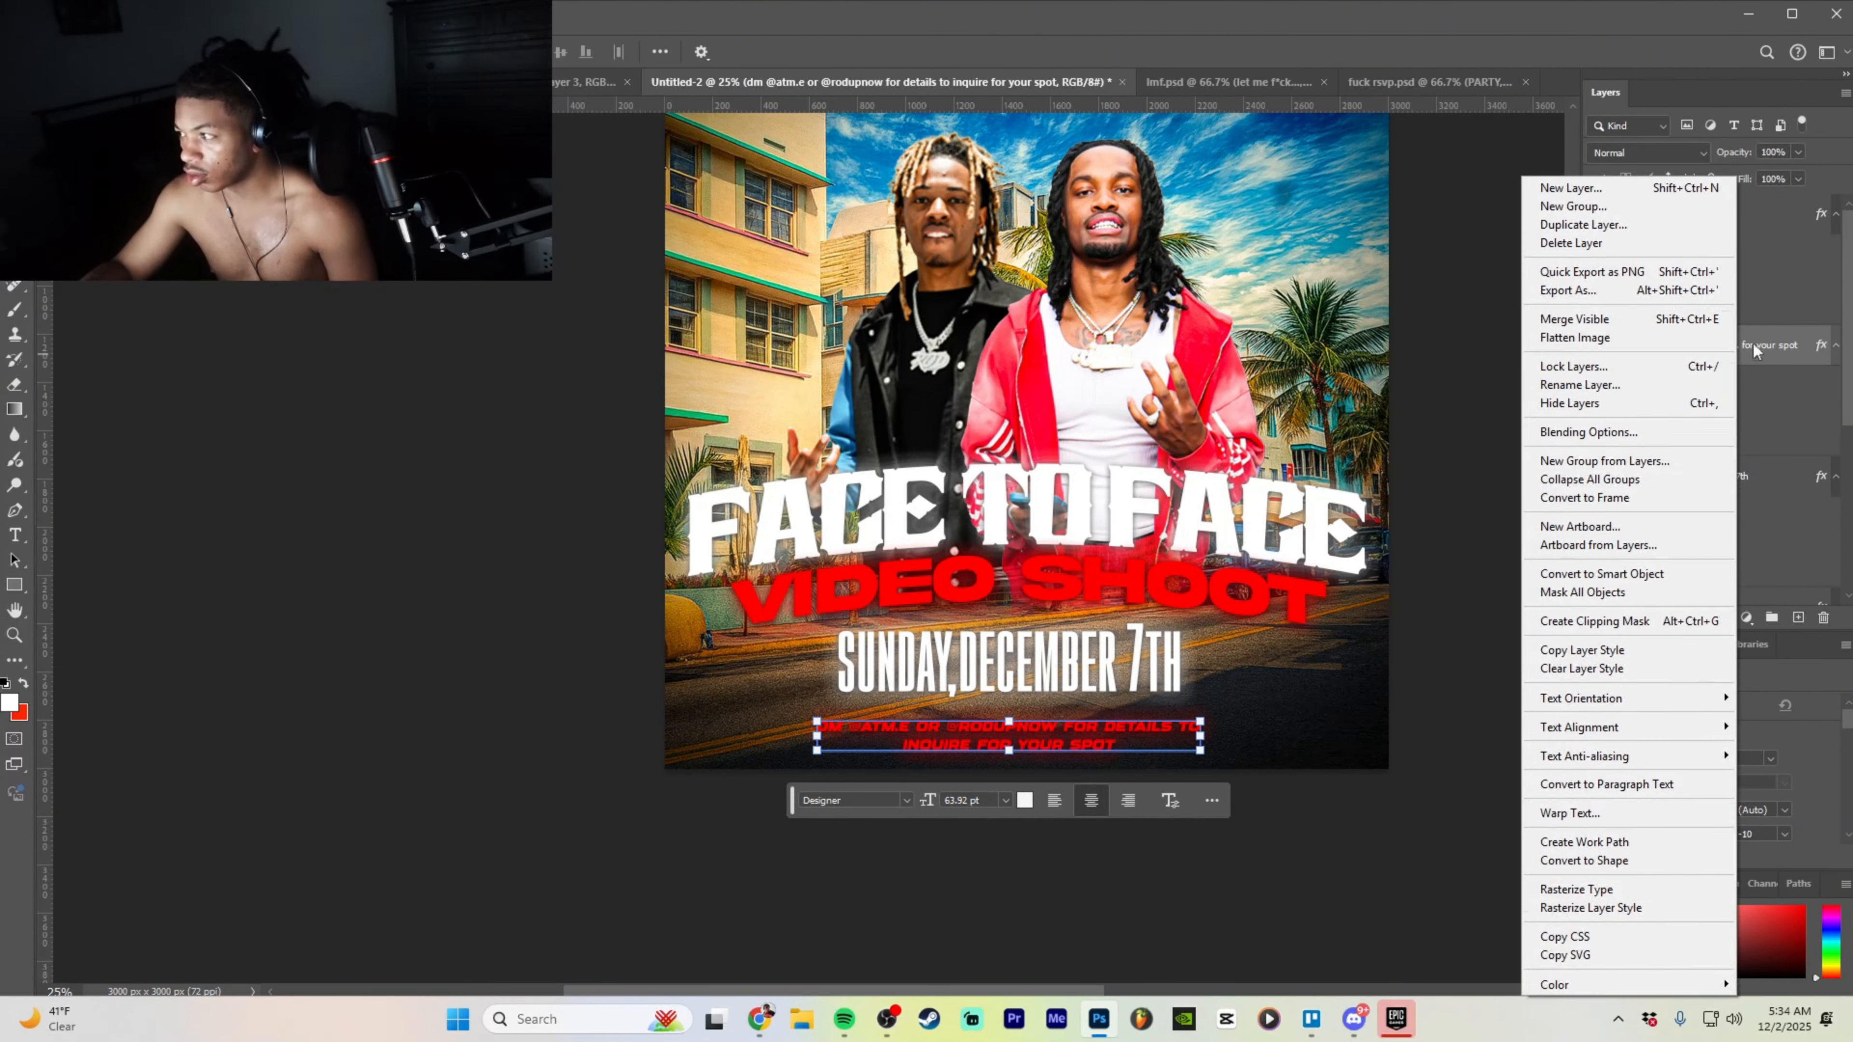
{"action": "right_click", "coordinate": [1774, 340]}
{"action": "left_click", "coordinate": [1769, 338]}
{"action": "right_click", "coordinate": [1769, 339]}
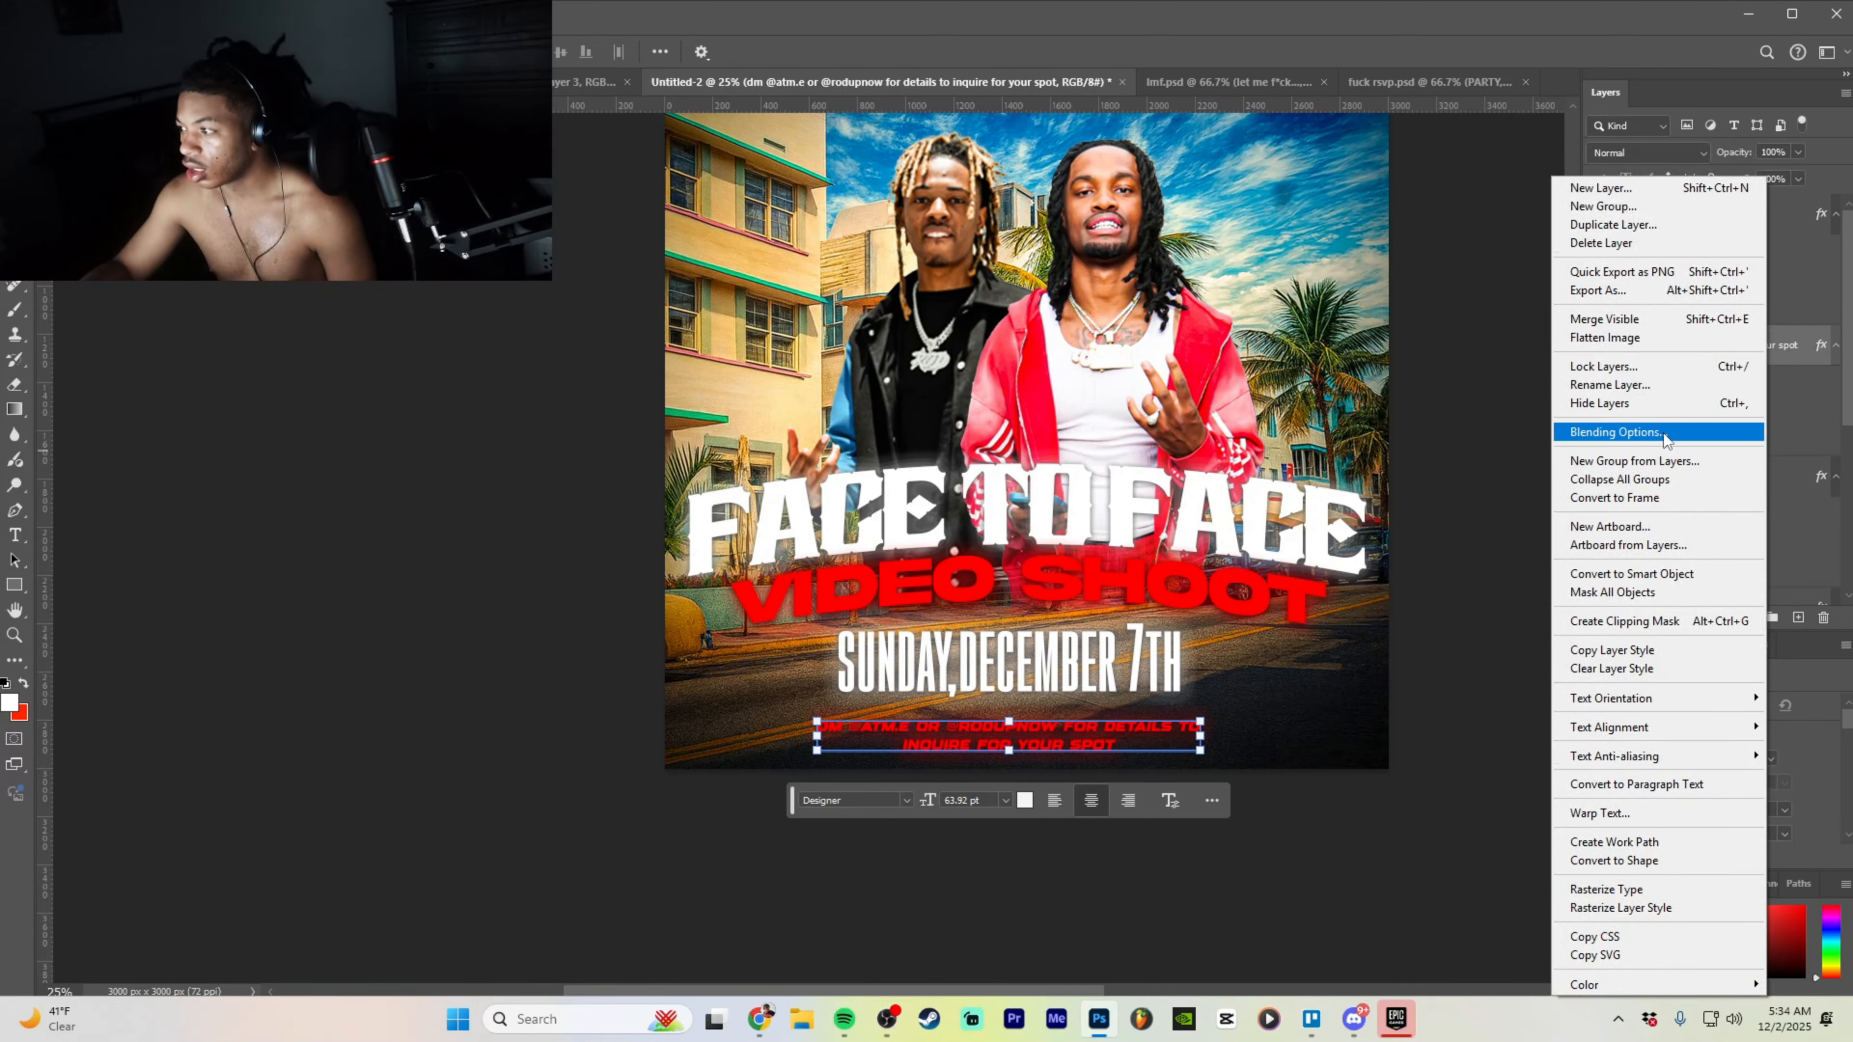
{"action": "left_click", "coordinate": [1661, 434]}
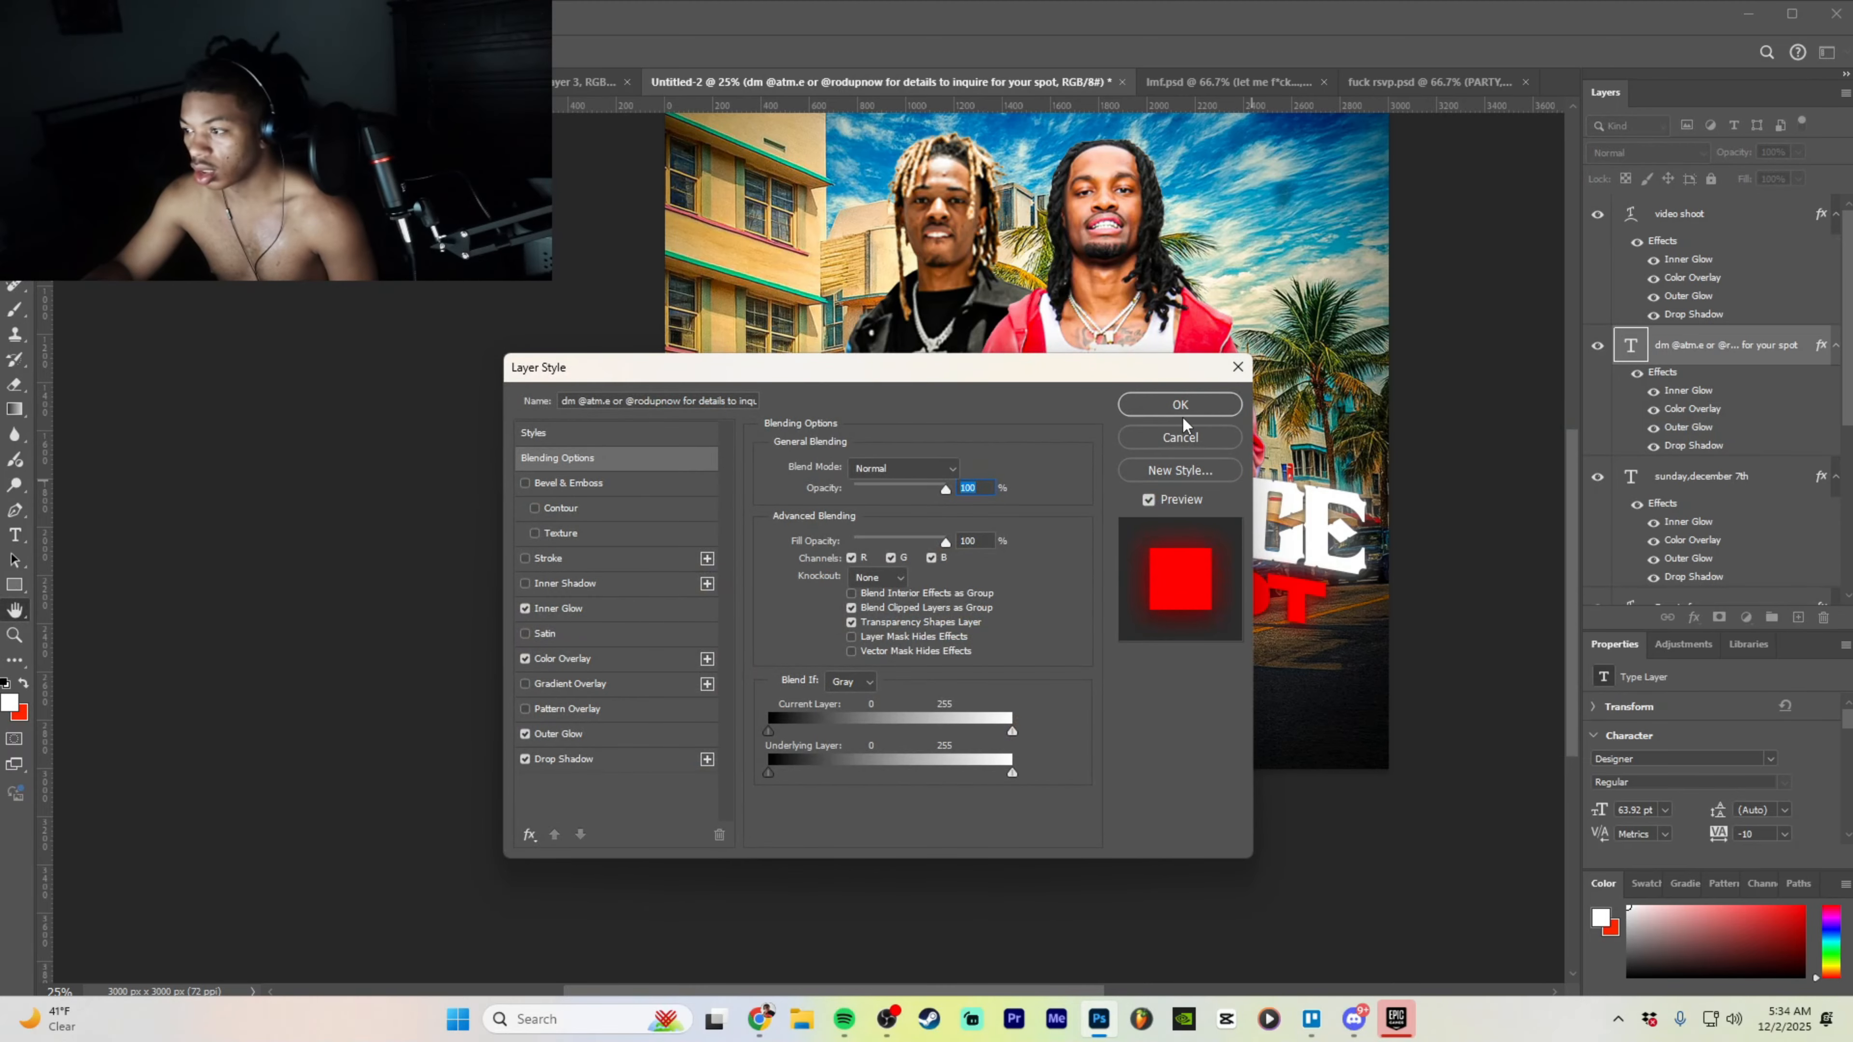
{"action": "left_click", "coordinate": [1185, 412]}
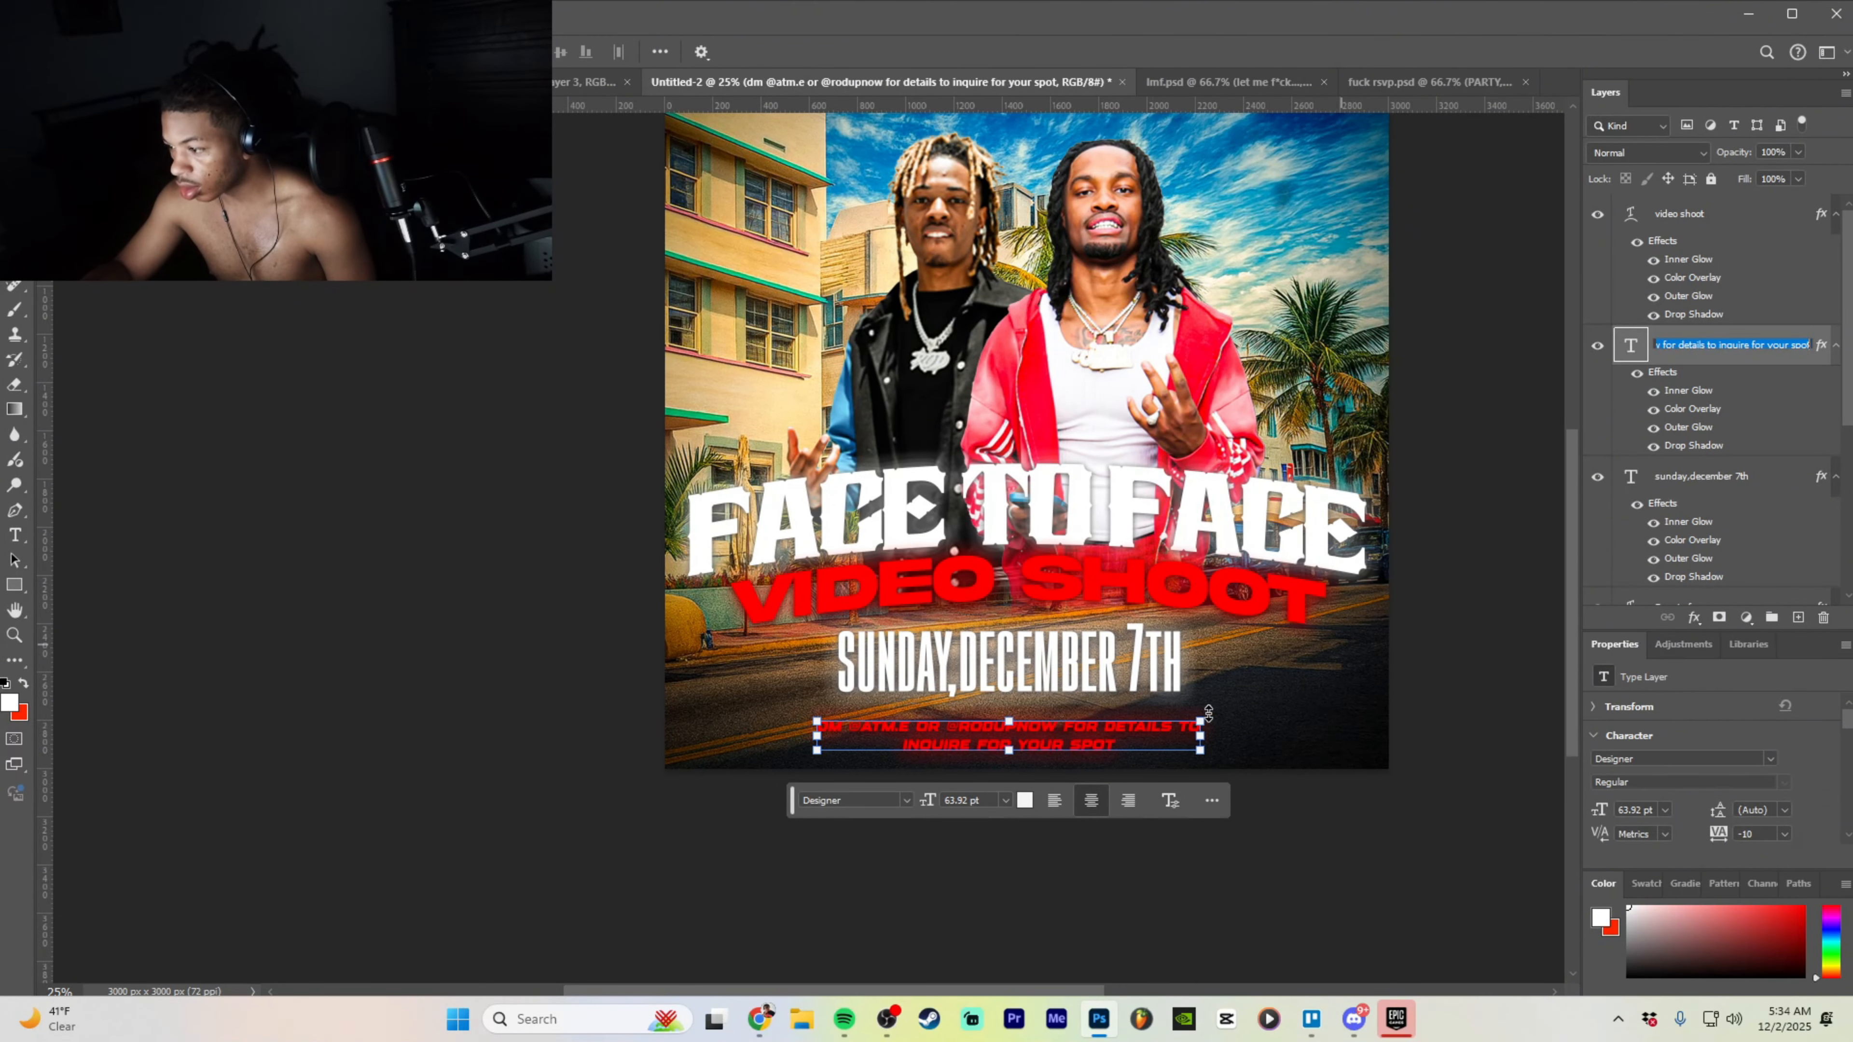
- Finish renaming the contact text layer, then widen and nudge its text box
{"action": "key", "text": "Return"}
{"action": "left_click_drag", "start_coordinate": [1203, 708], "coordinate": [1225, 702]}
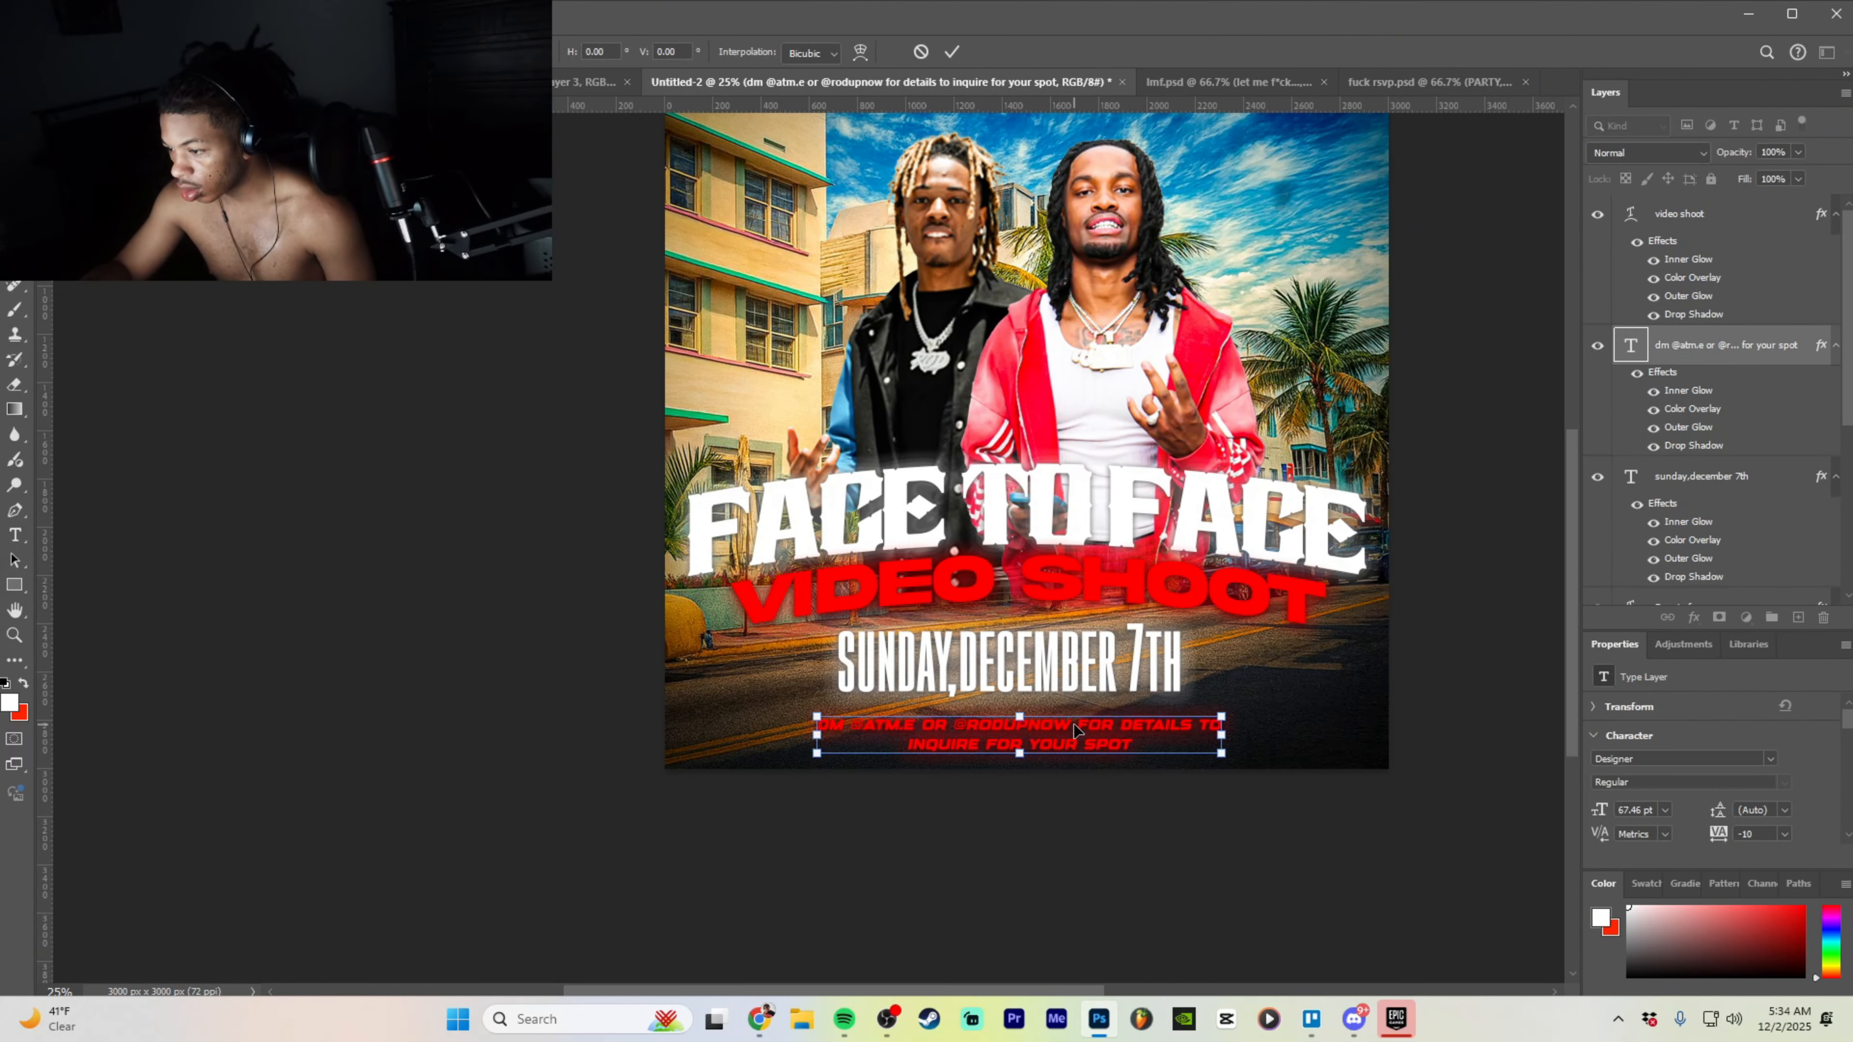
{"action": "left_click_drag", "start_coordinate": [1073, 724], "coordinate": [1068, 718]}
{"action": "left_click", "coordinate": [1113, 785]}
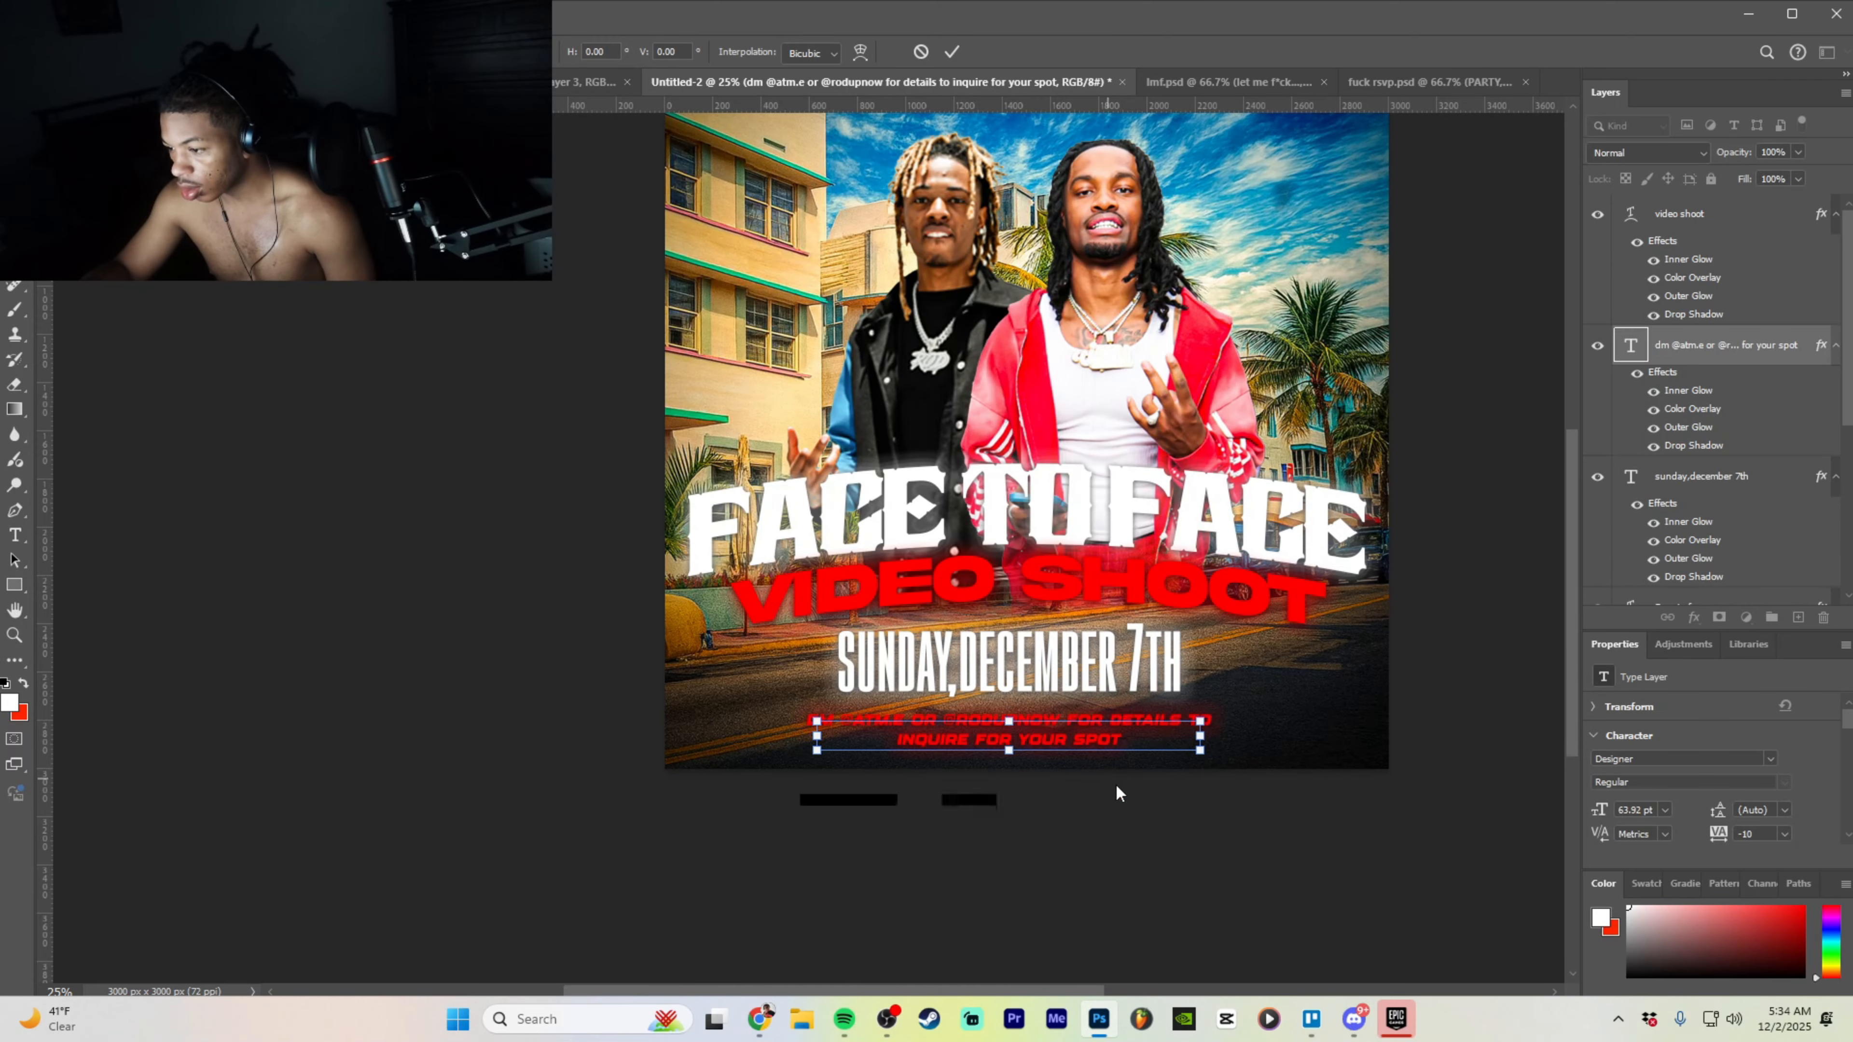
- Select the VIDEO SHOOT, Face to face, Layer 3 and Layer 2 layers in turn
{"action": "left_click", "coordinate": [1714, 215]}
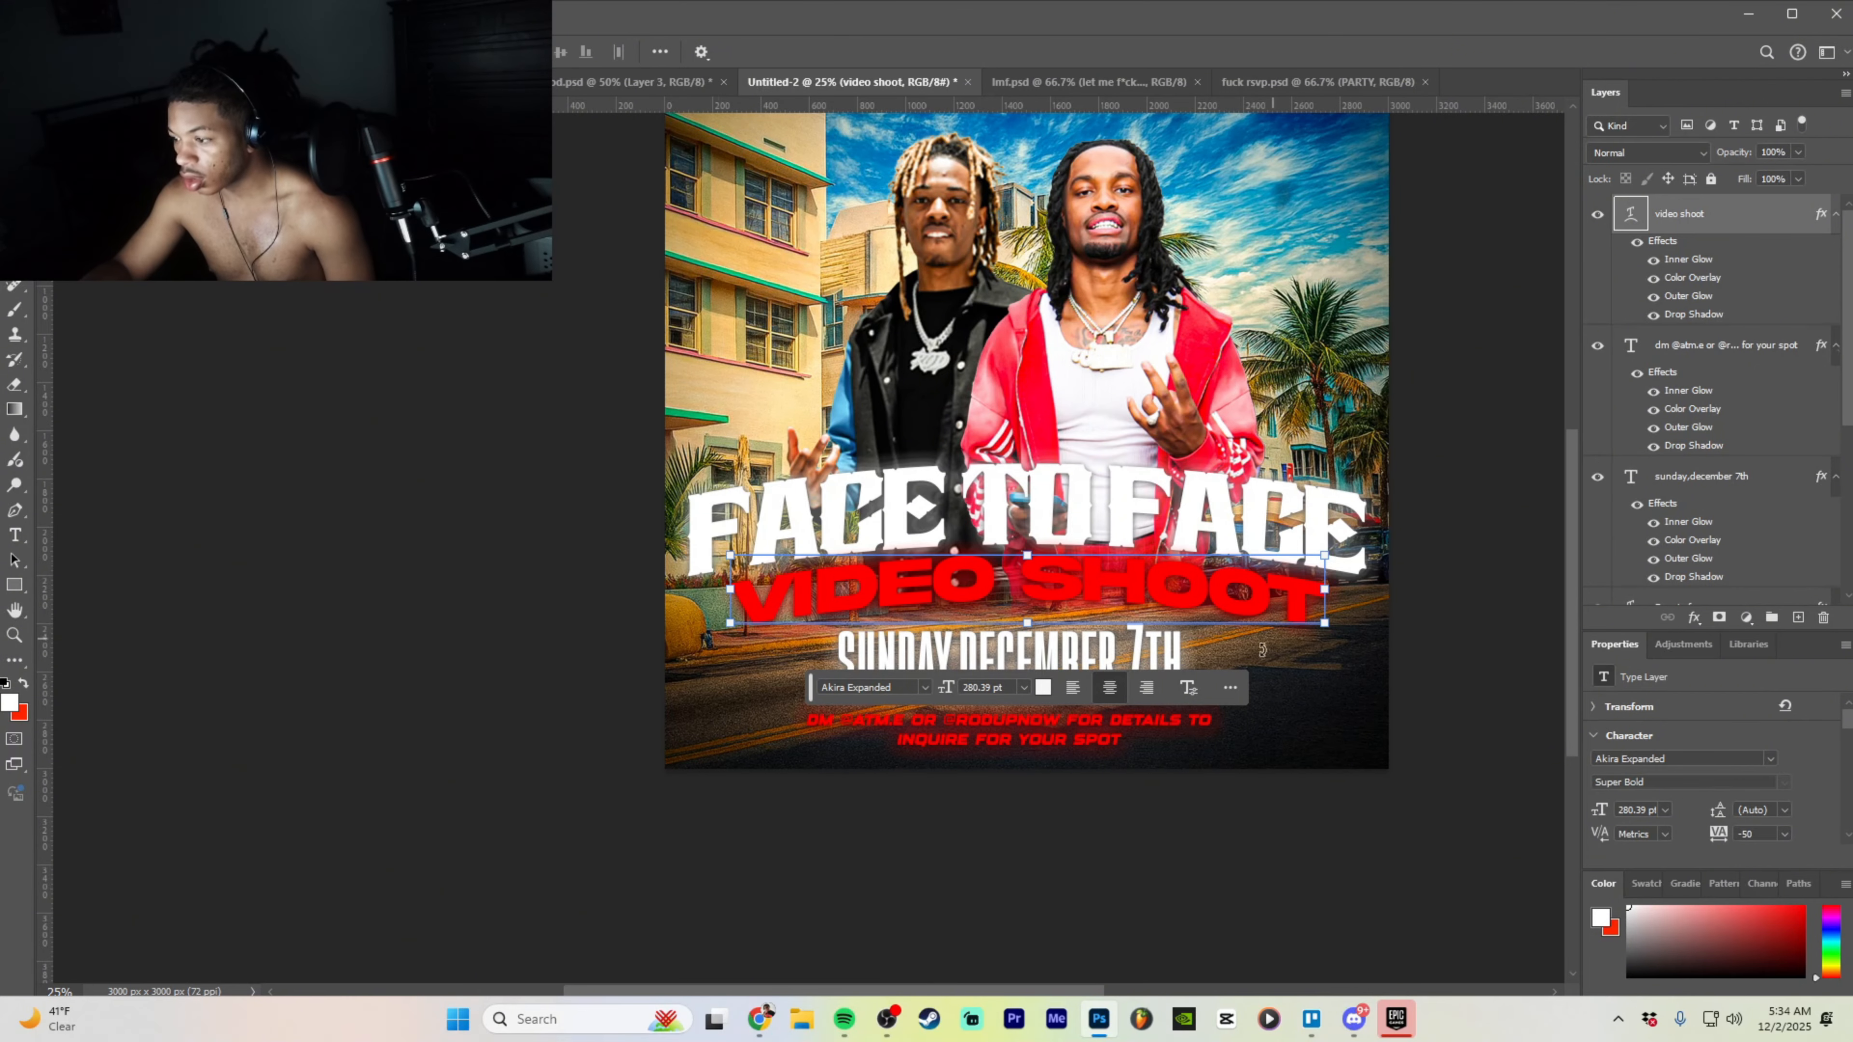
{"action": "scroll", "coordinate": [1490, 533], "scroll_direction": "up", "scroll_amount": 3}
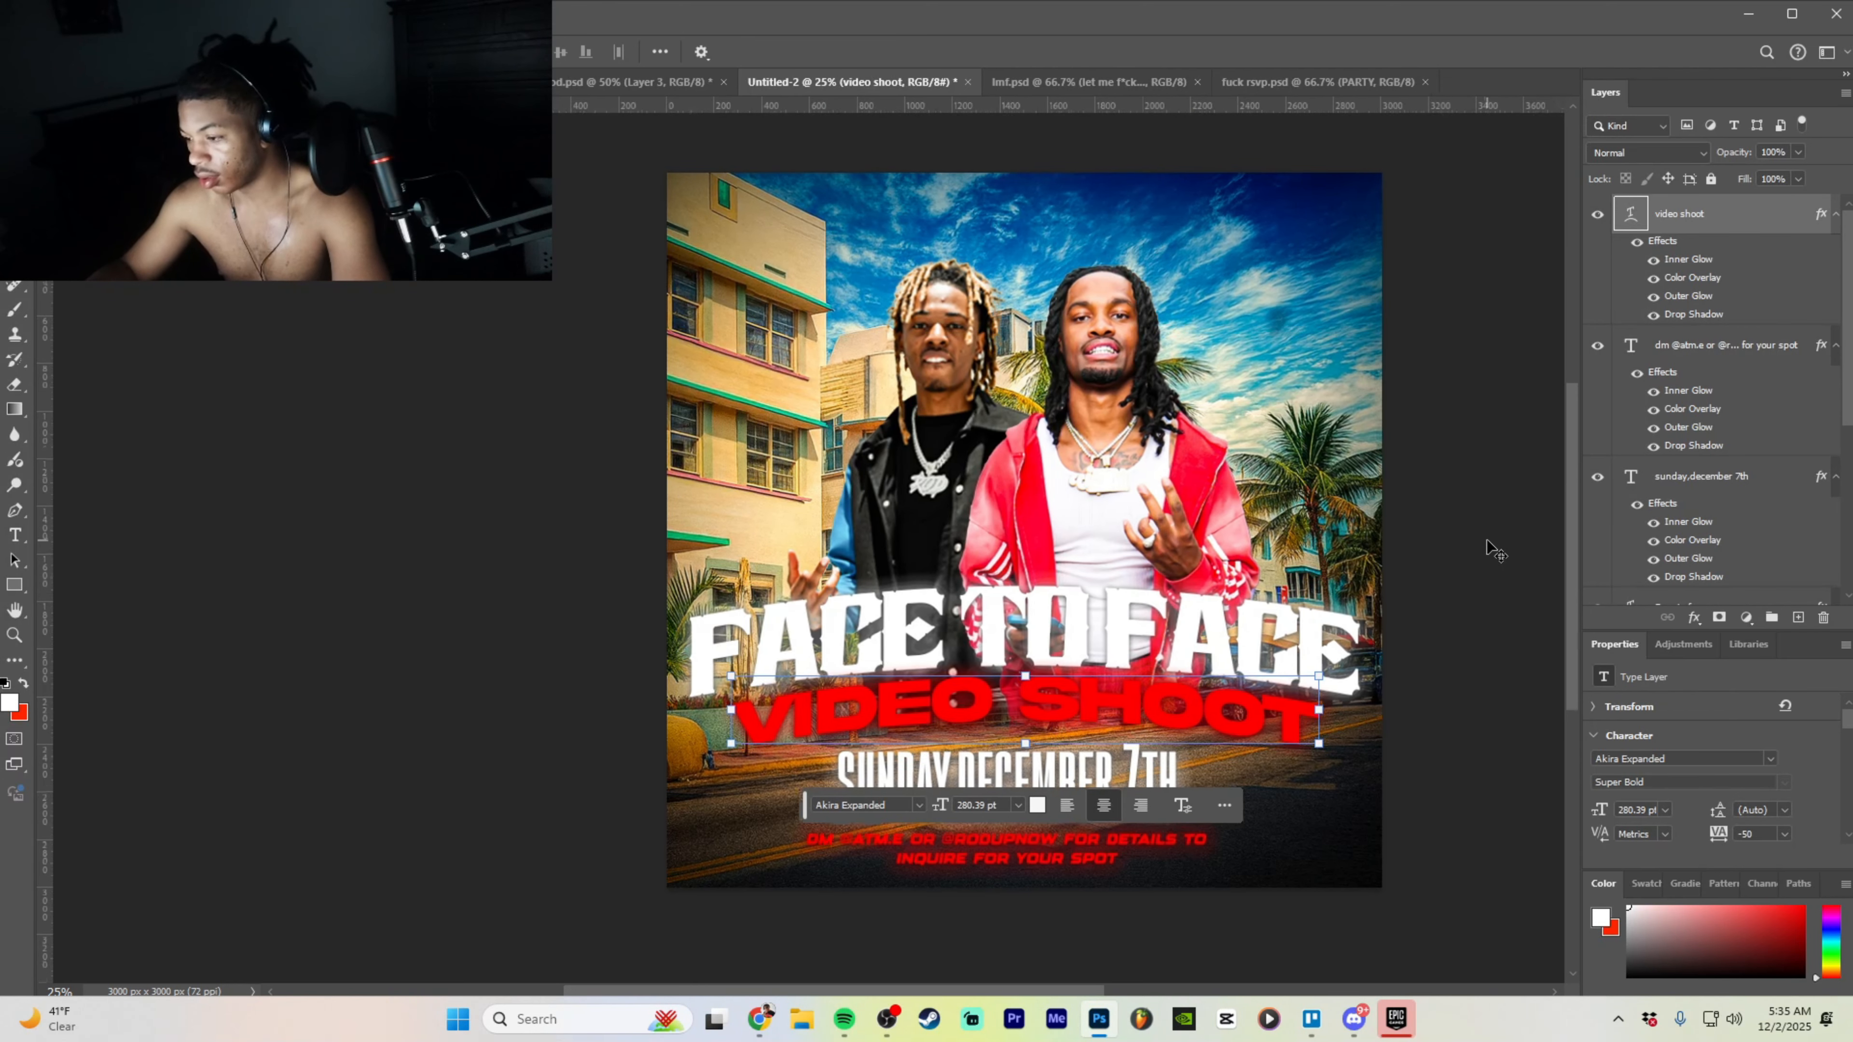
{"action": "key", "text": "ctrl+minus"}
{"action": "key", "text": "ctrl+plus"}
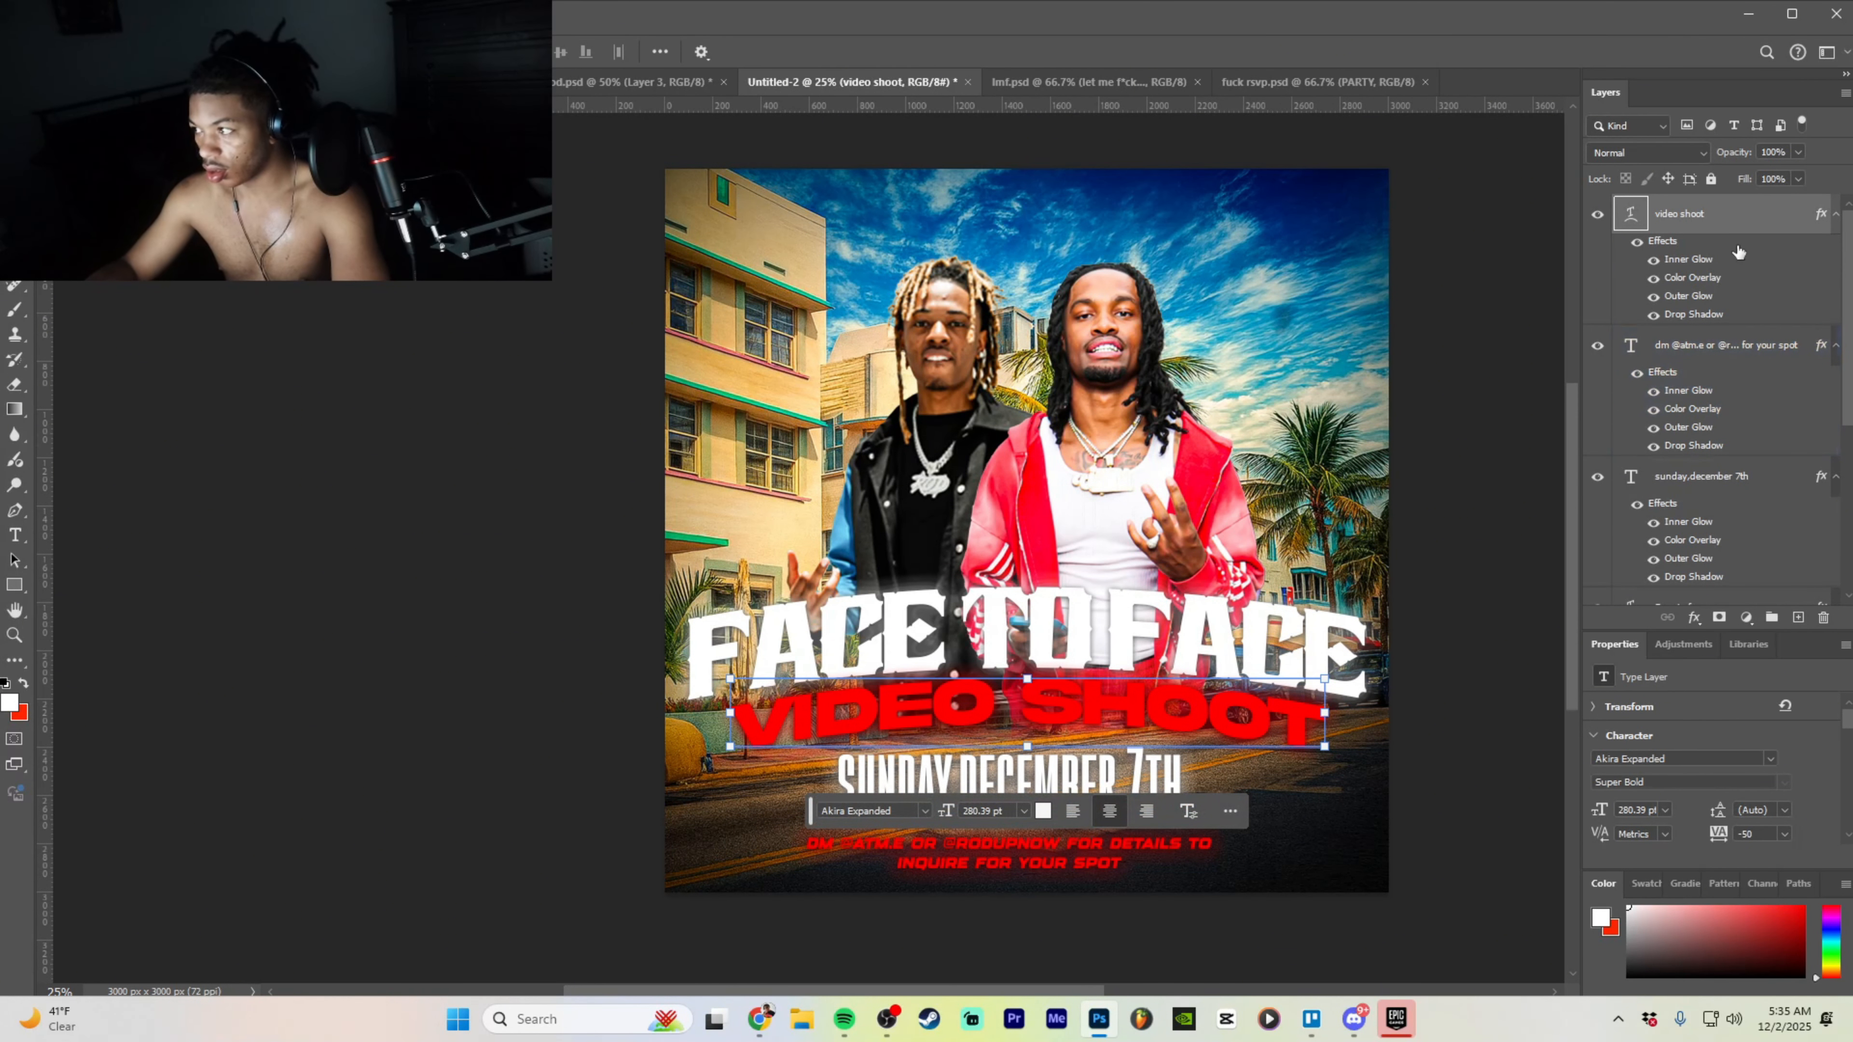
{"action": "scroll", "coordinate": [1743, 371], "scroll_direction": "down", "scroll_amount": 4}
{"action": "left_click", "coordinate": [1762, 332]}
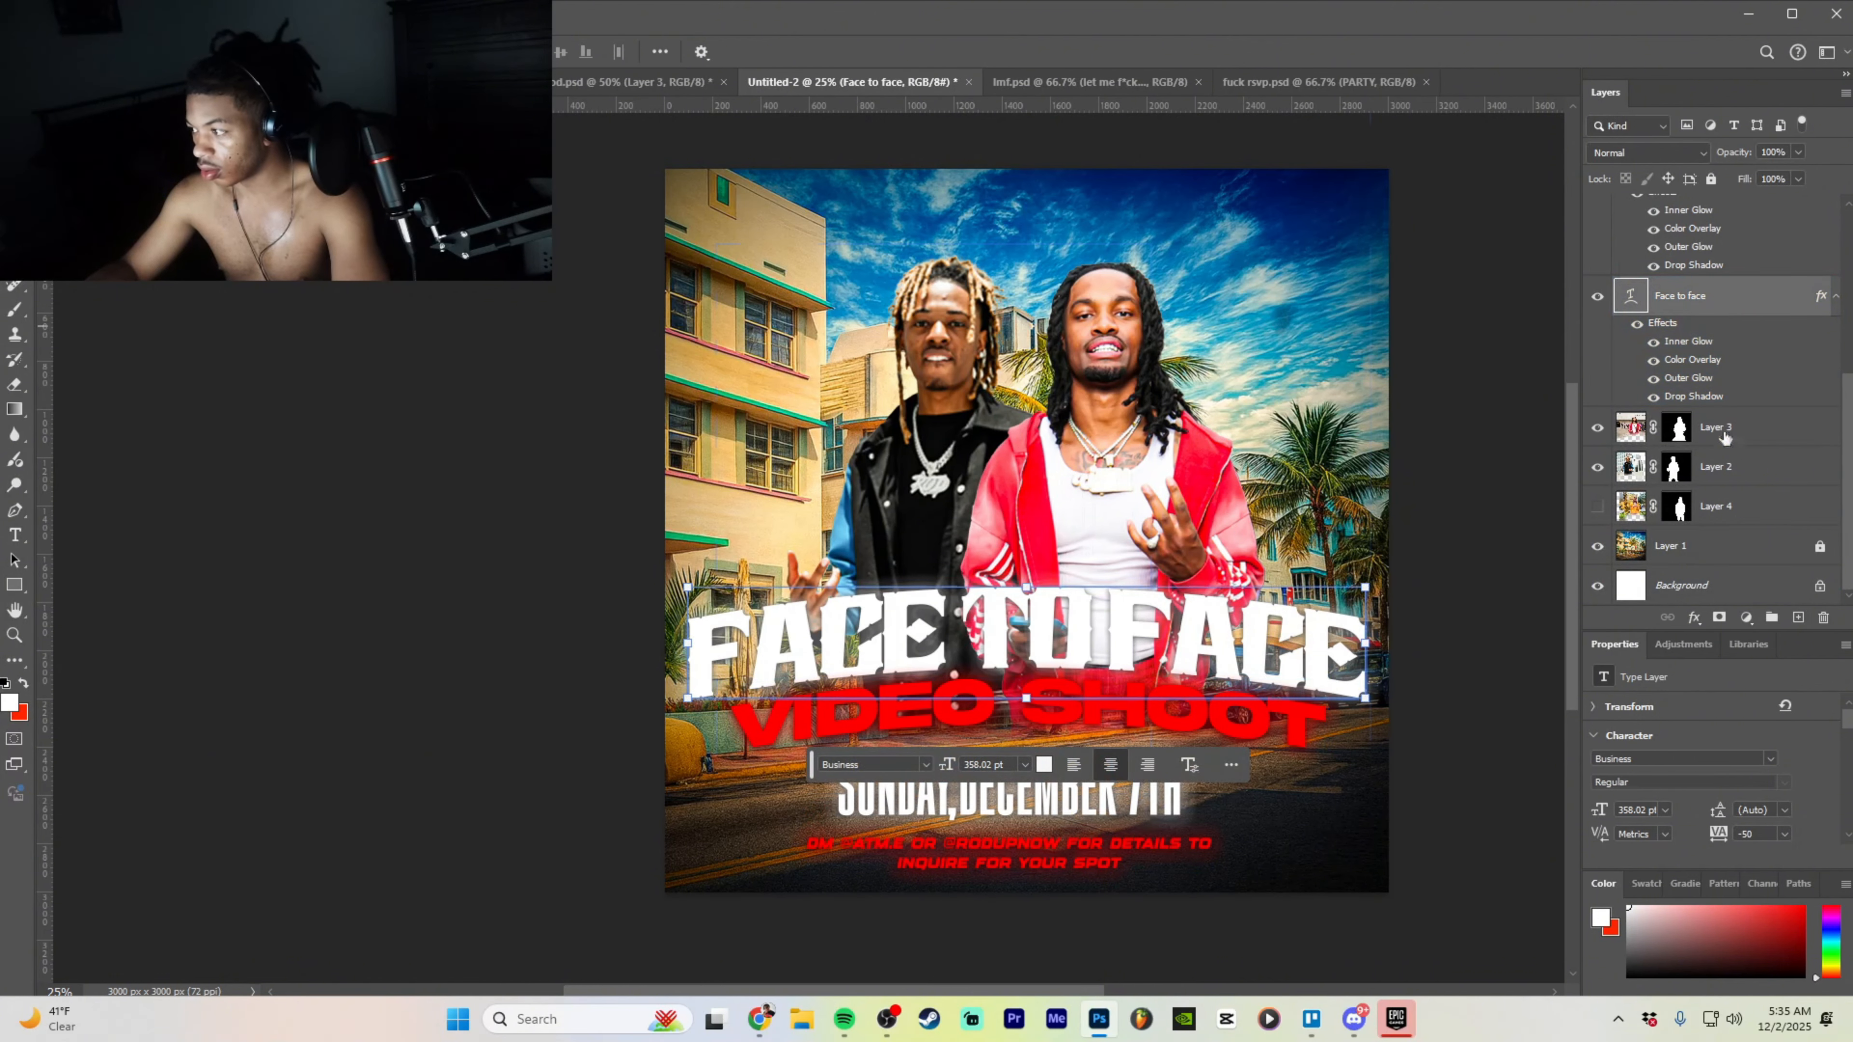
{"action": "left_click", "coordinate": [1810, 428]}
{"action": "left_click", "coordinate": [1715, 463]}
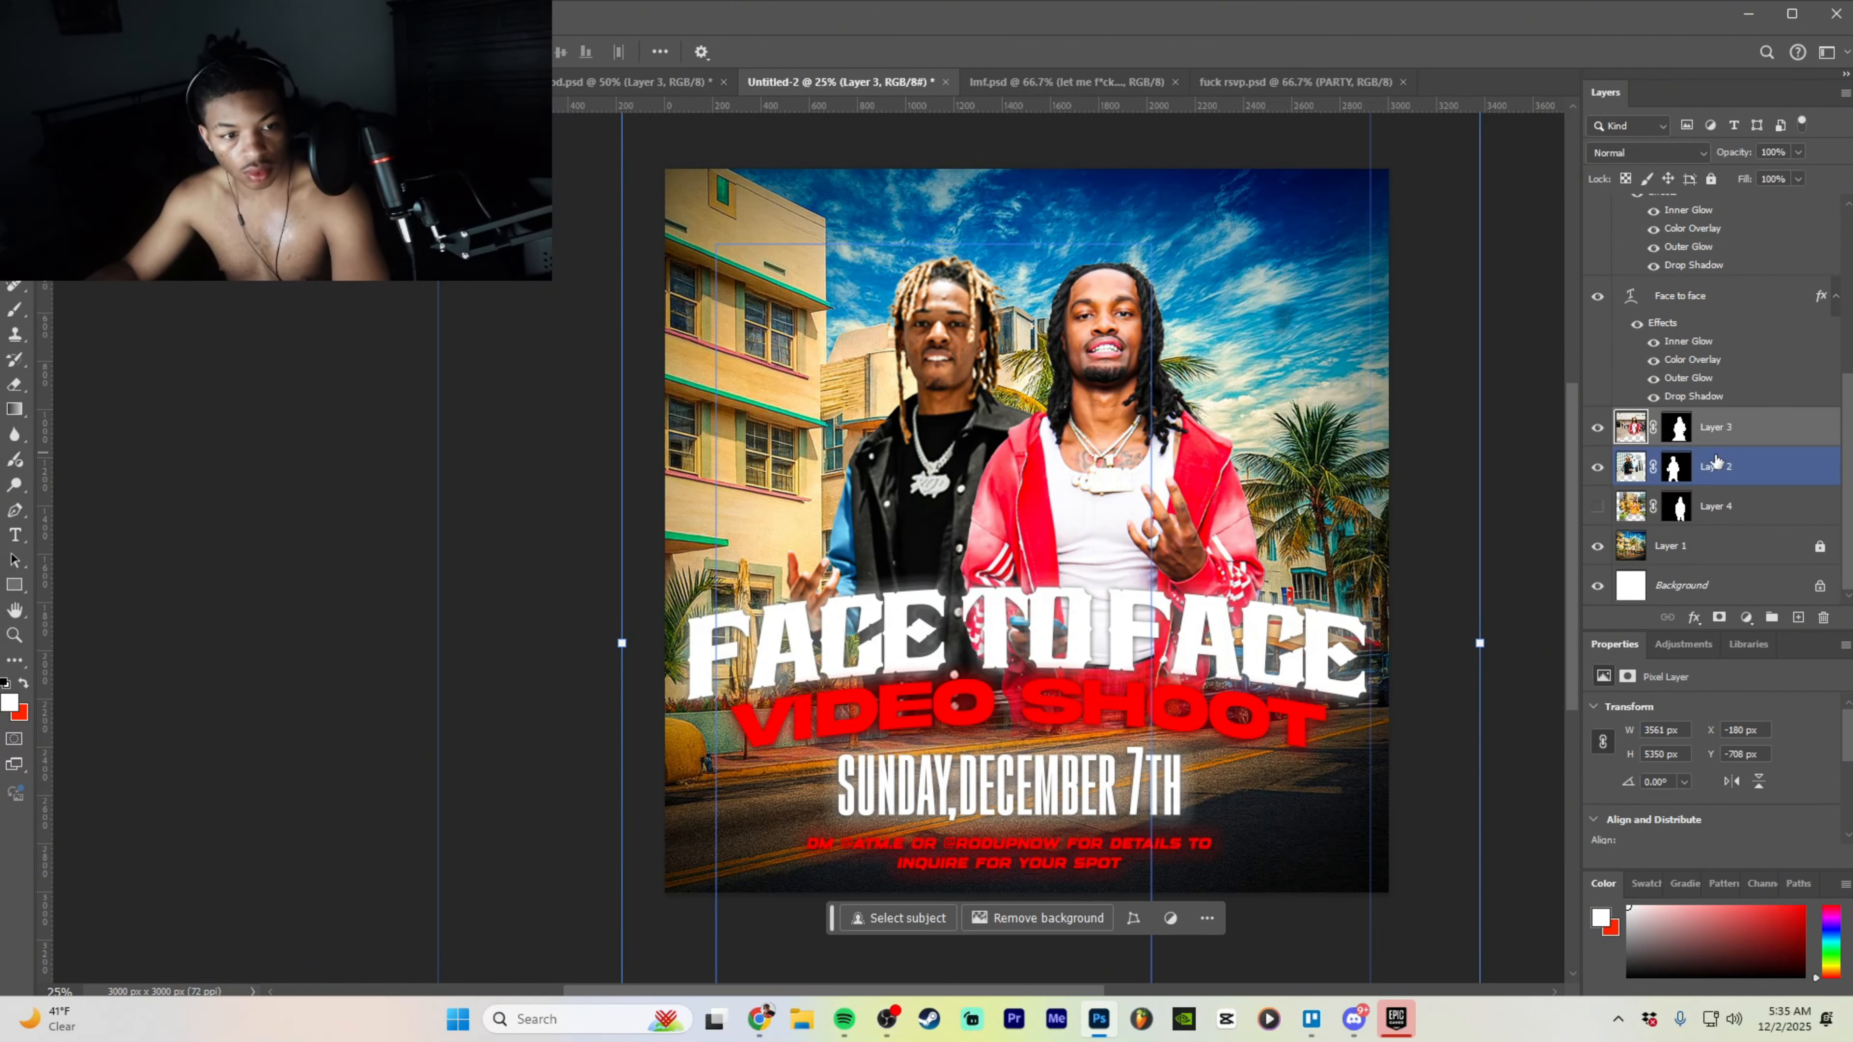
- Append ',Houston tx' to the date line, commit it, then undo the change
{"action": "double_click", "coordinate": [1170, 781]}
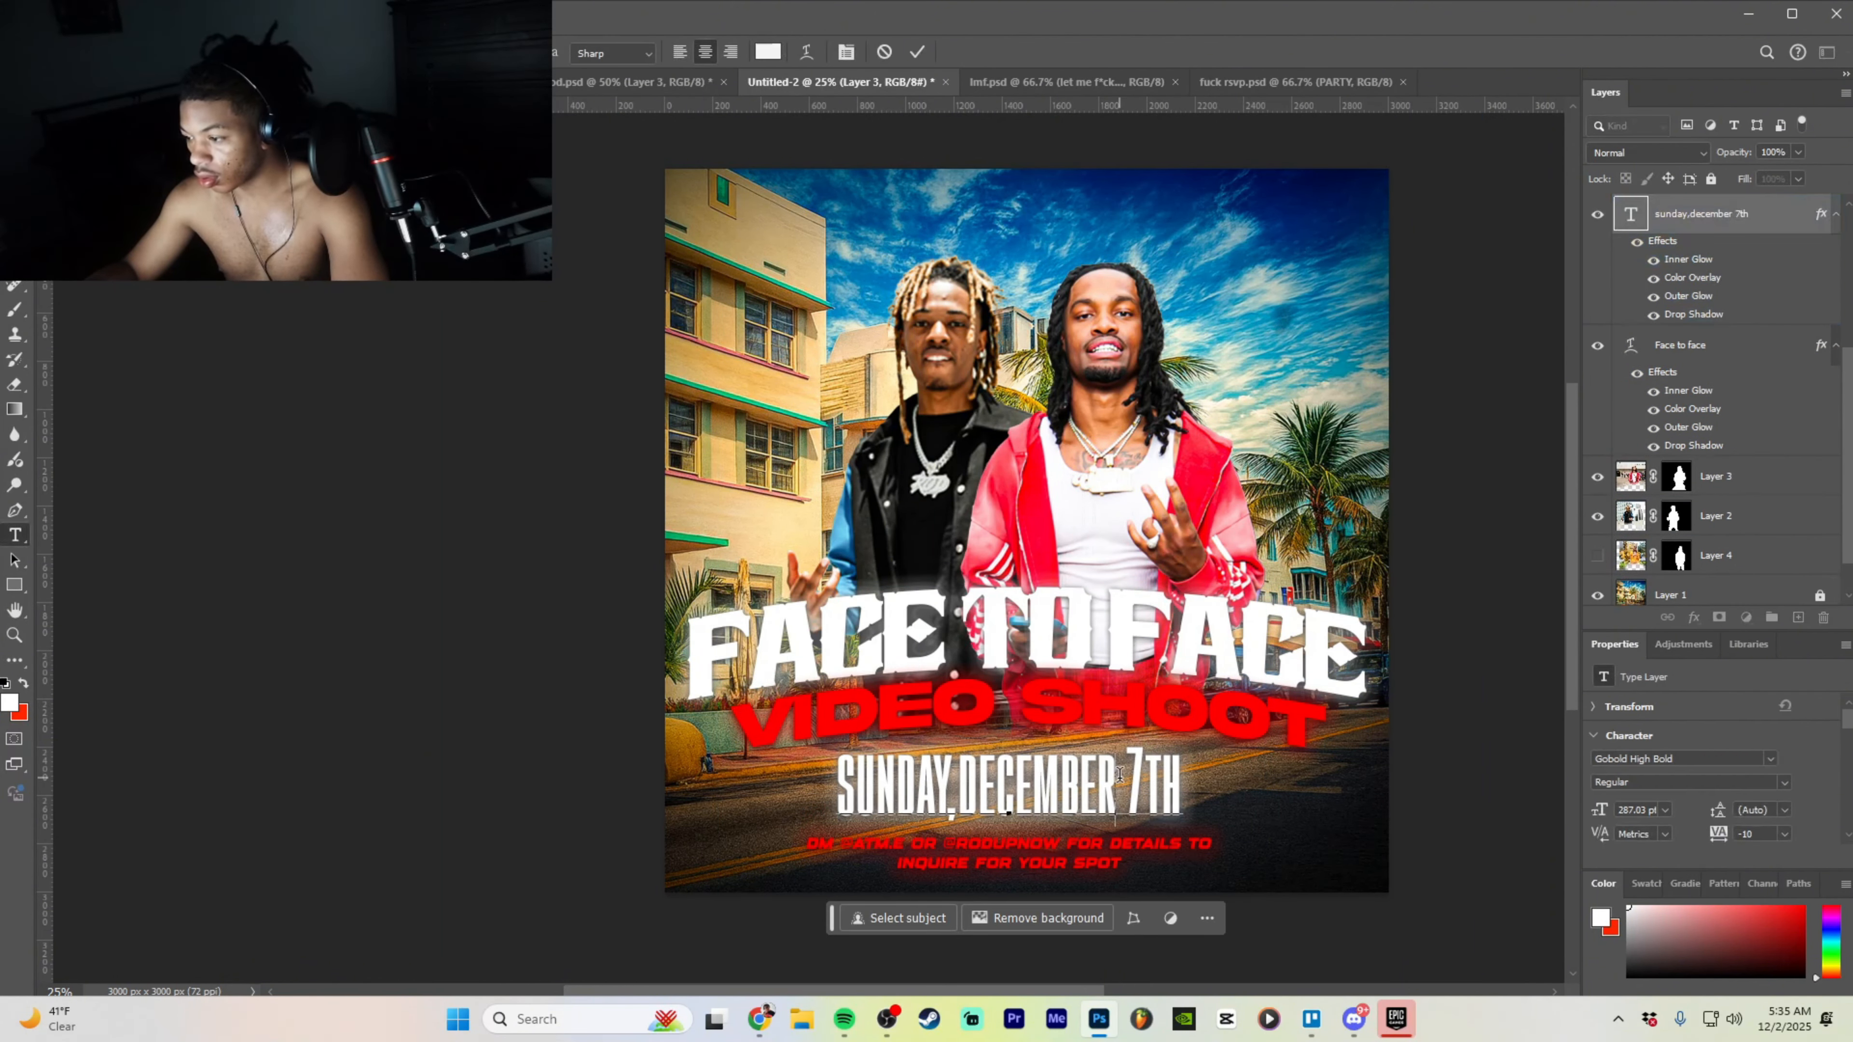
{"action": "type", "text": ","}
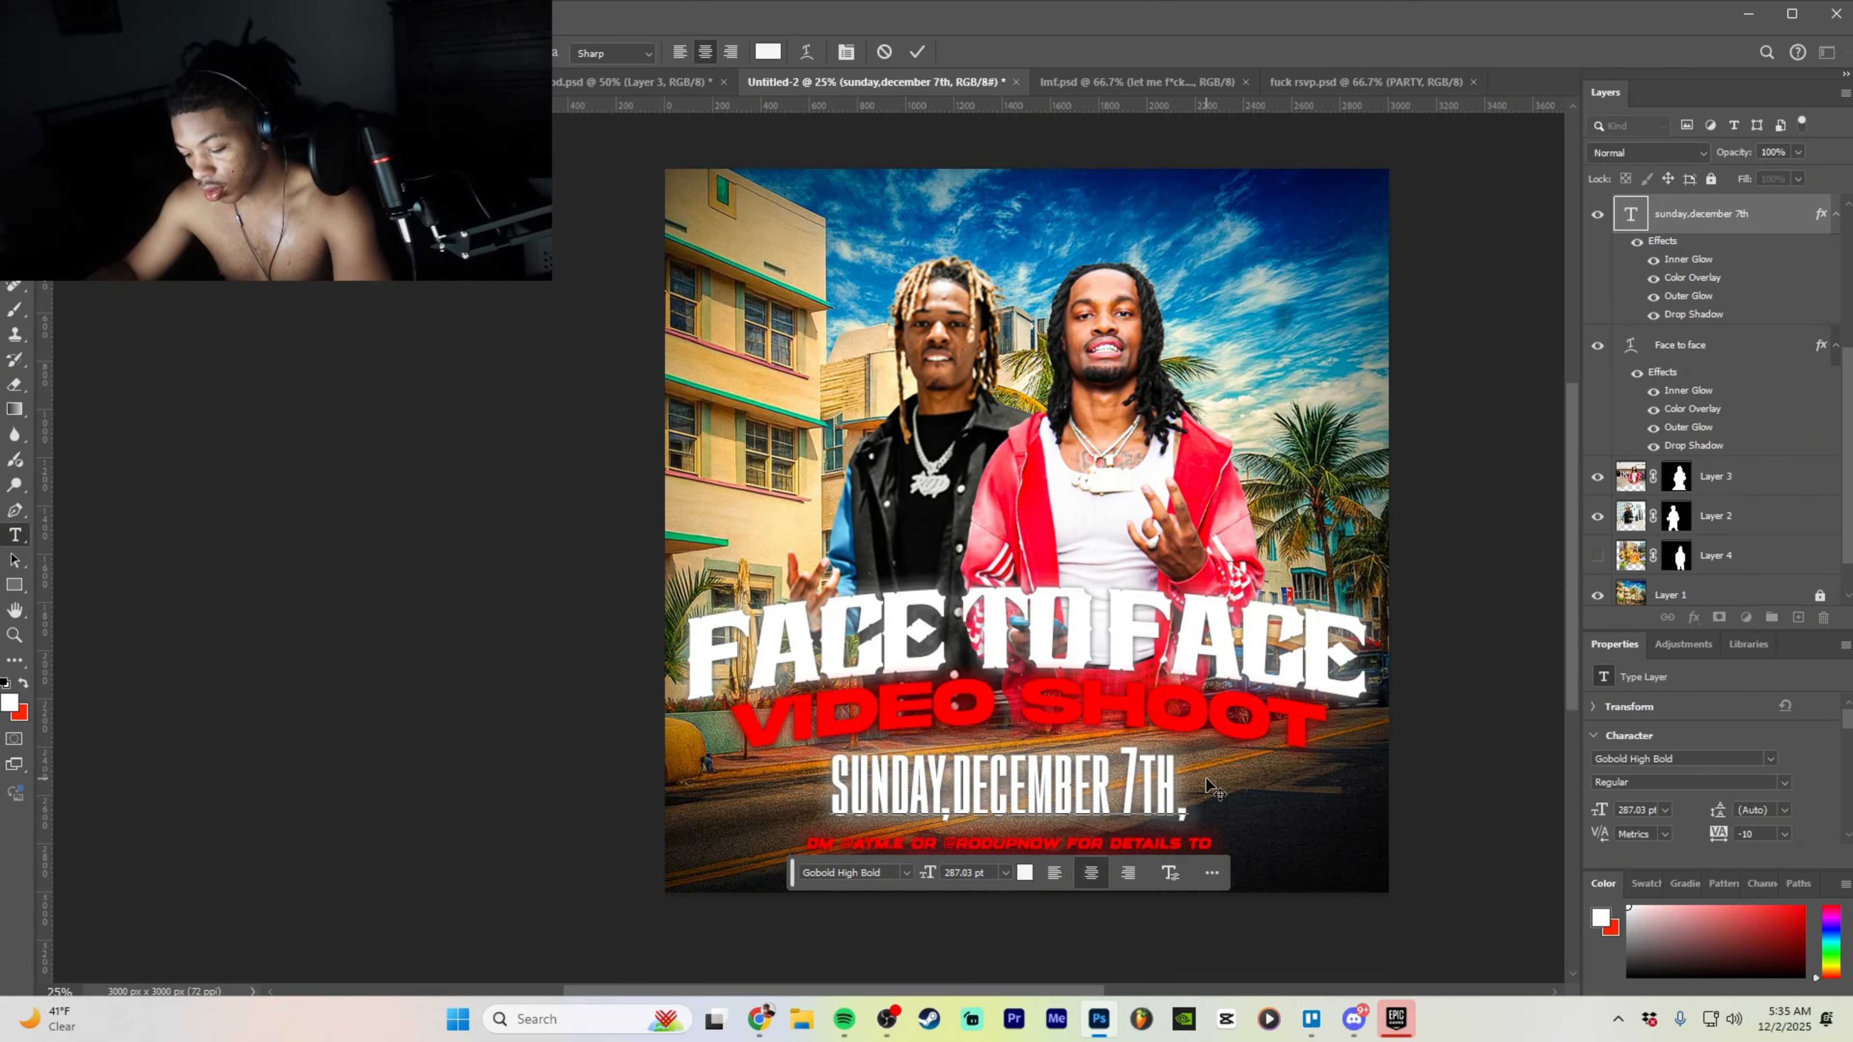
{"action": "type", "text": "H"}
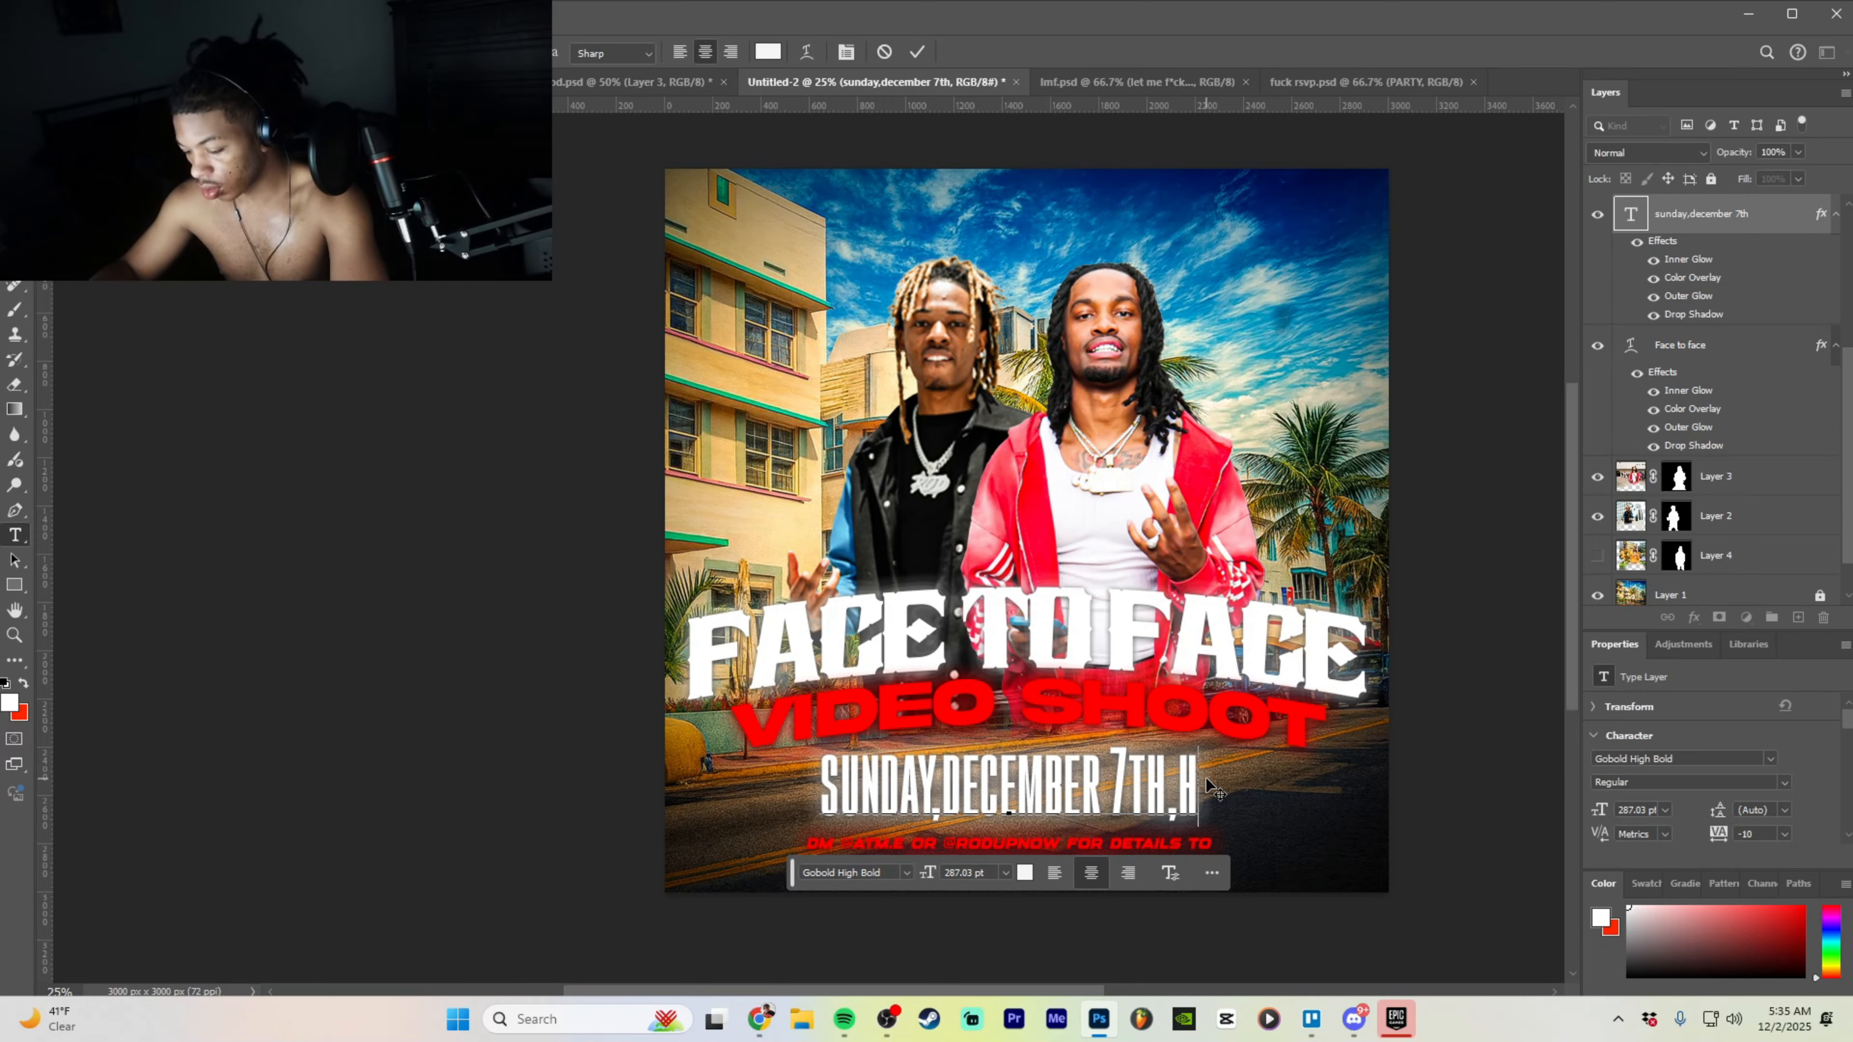
{"action": "type", "text": "ouston tc"}
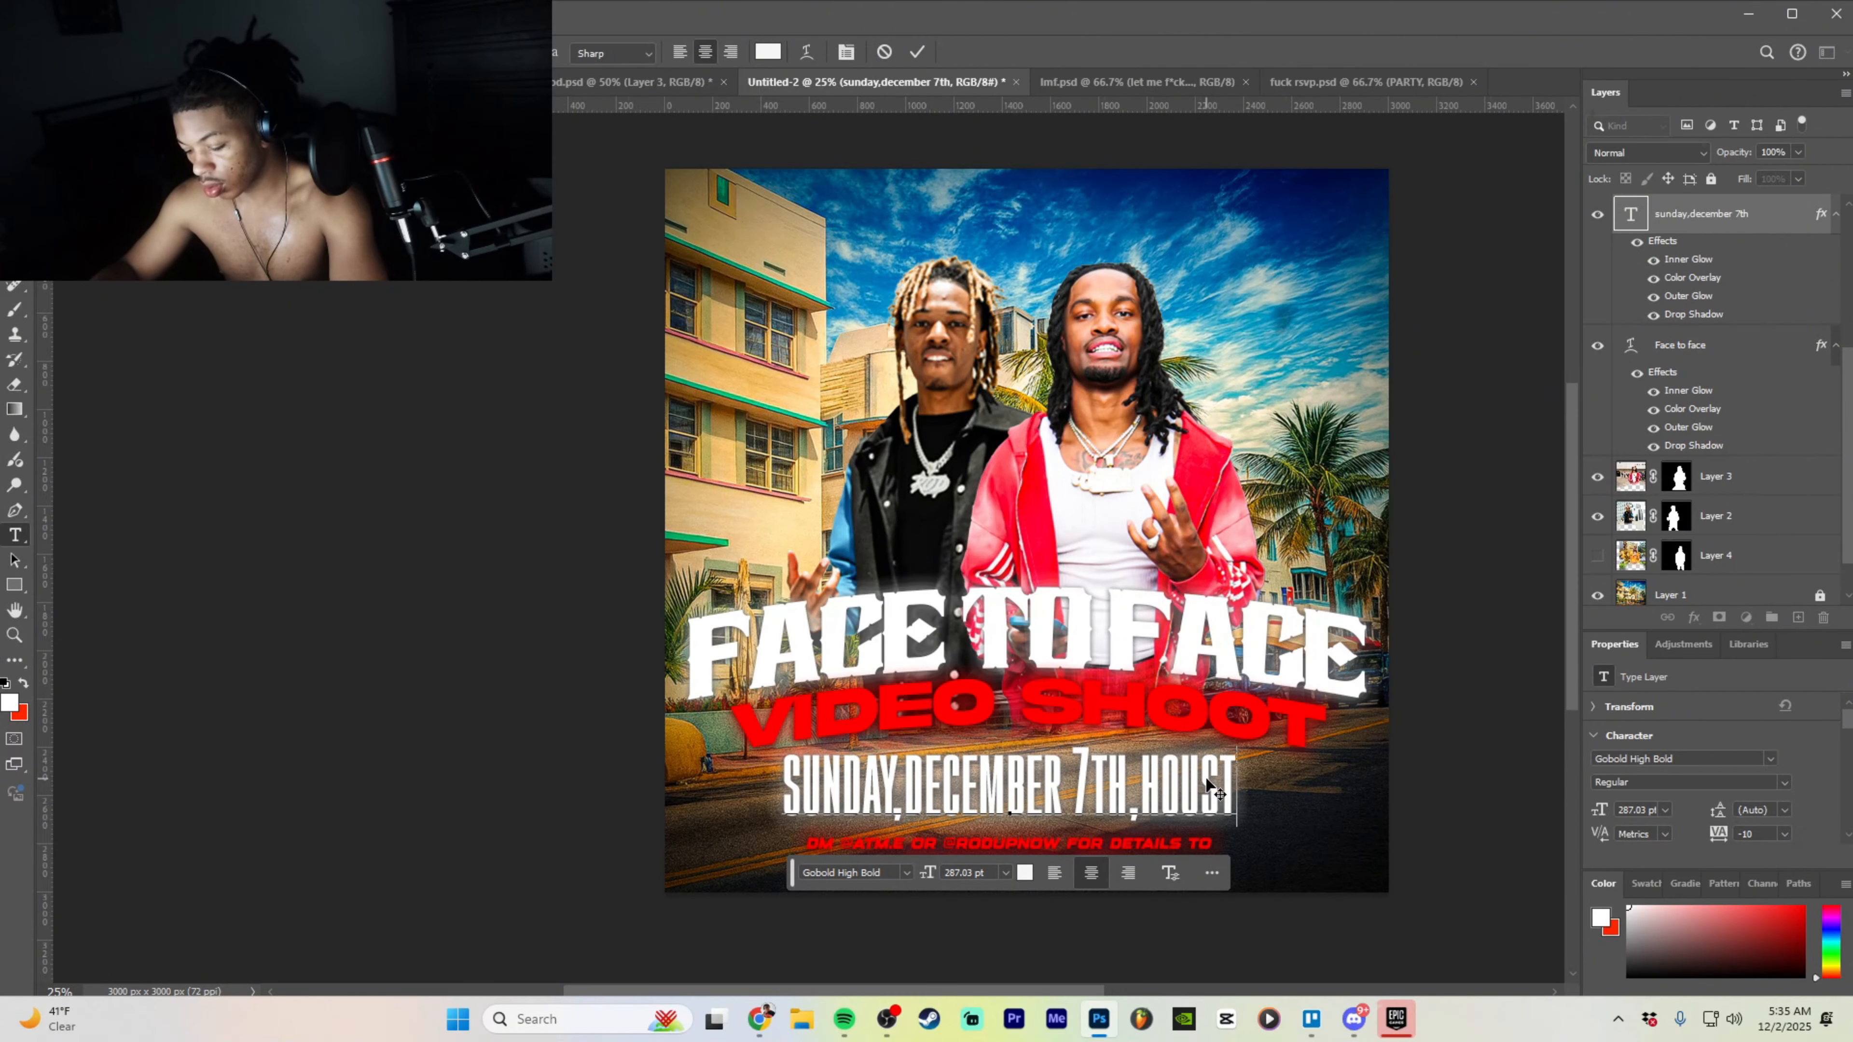
{"action": "key", "text": "BackSpace"}
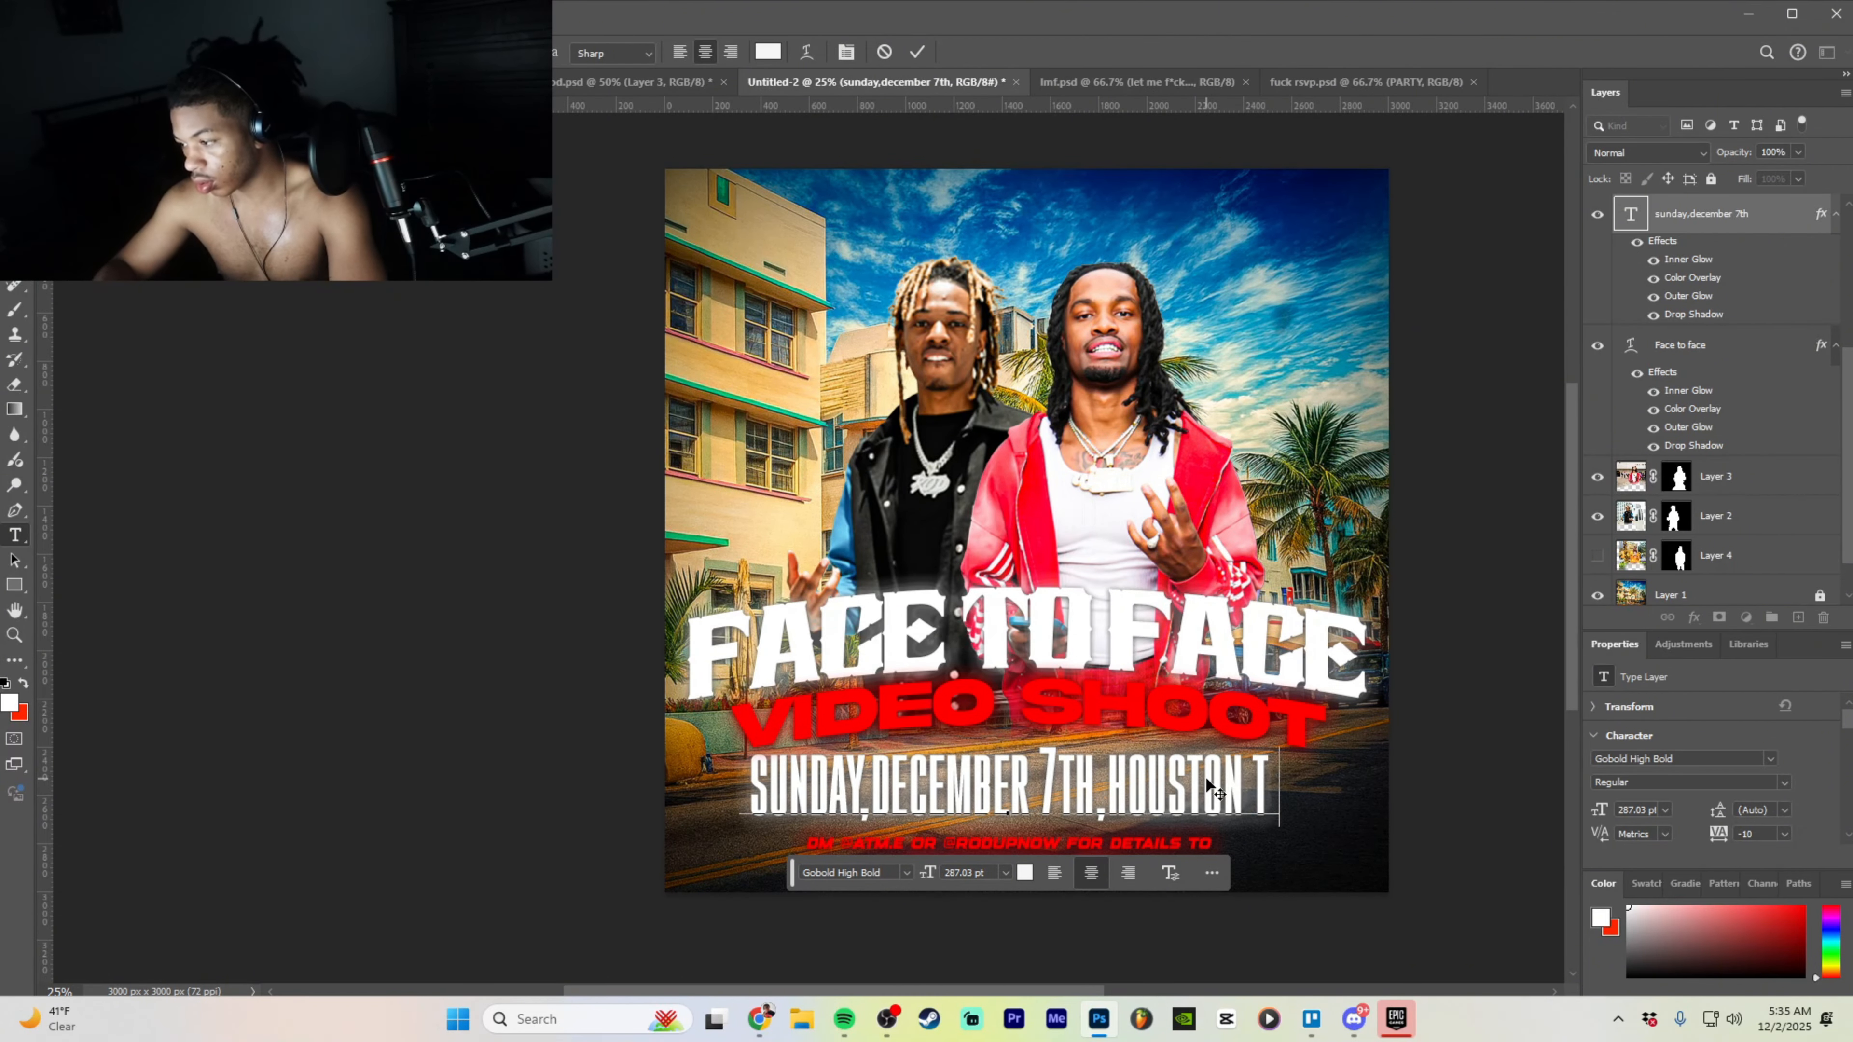
{"action": "type", "text": "x"}
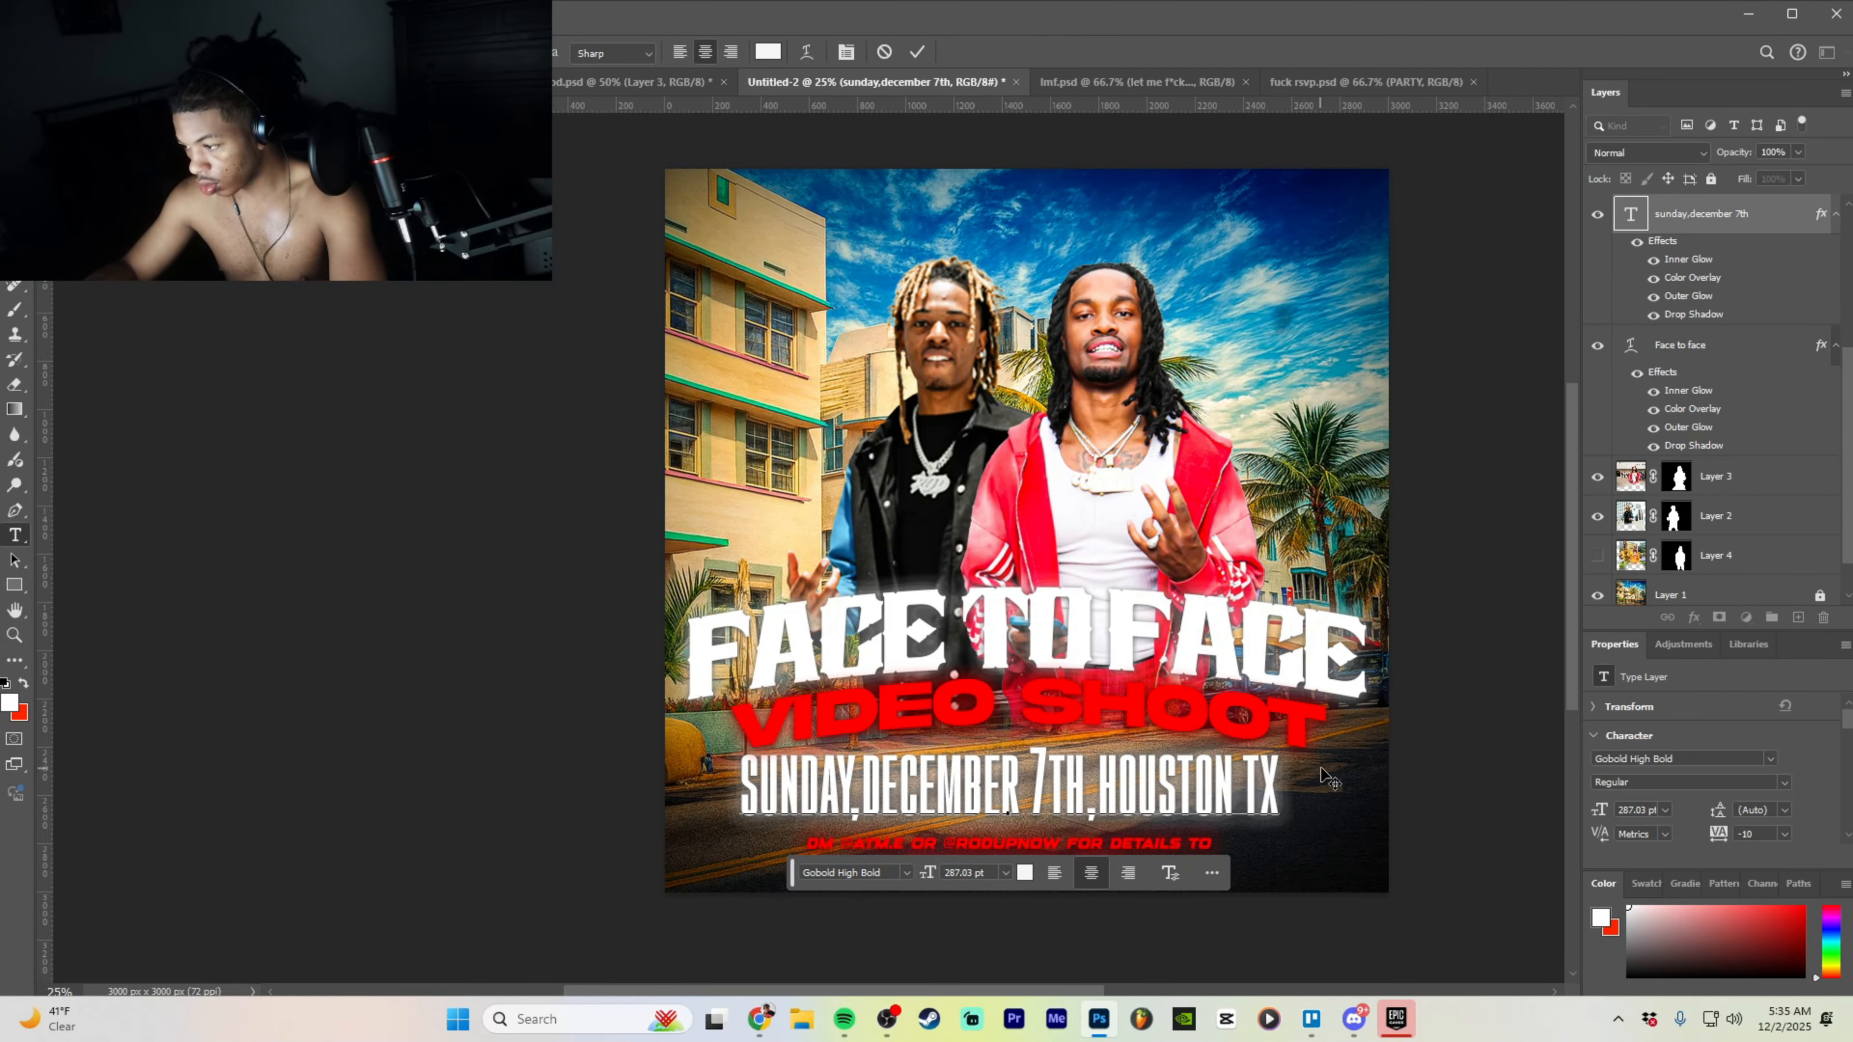
{"action": "left_click", "coordinate": [1462, 722]}
{"action": "key", "text": "ctrl+z"}
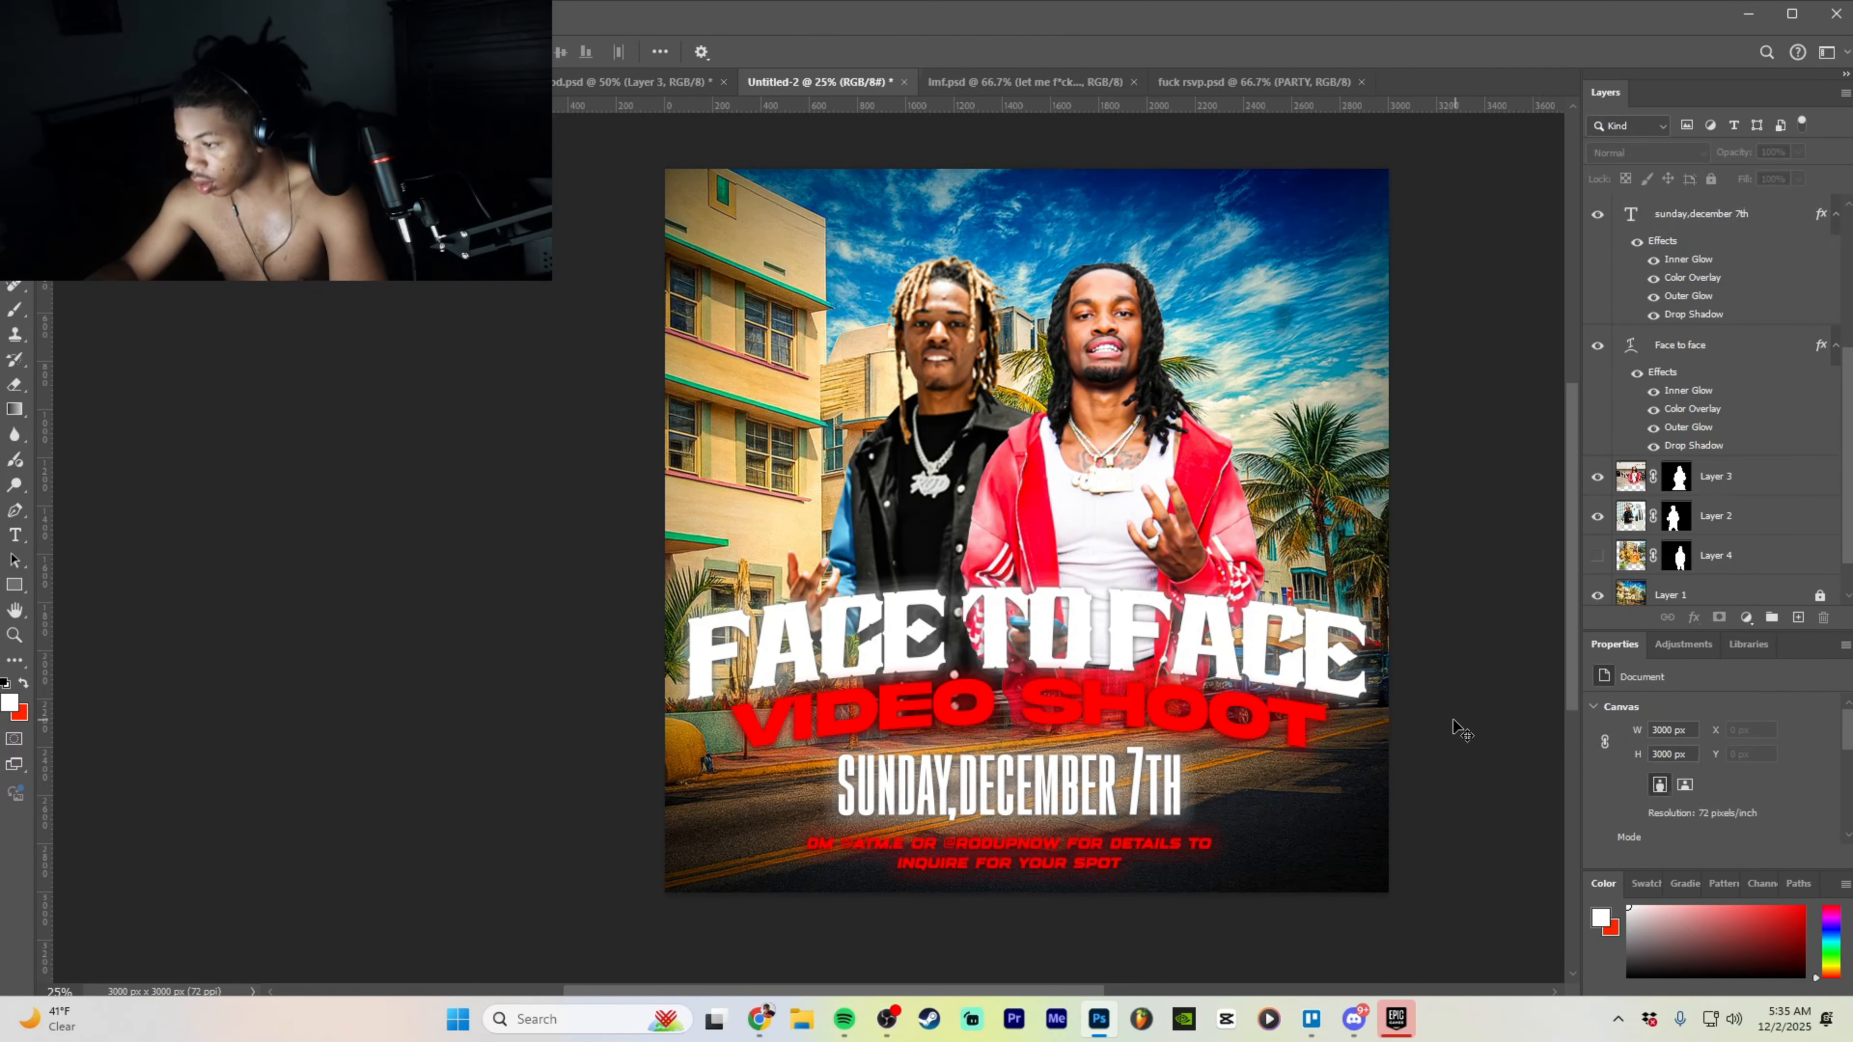
- Select the sunday,december 7th layer after dismissing the no-layer-selected errors
{"action": "left_click", "coordinate": [1167, 766]}
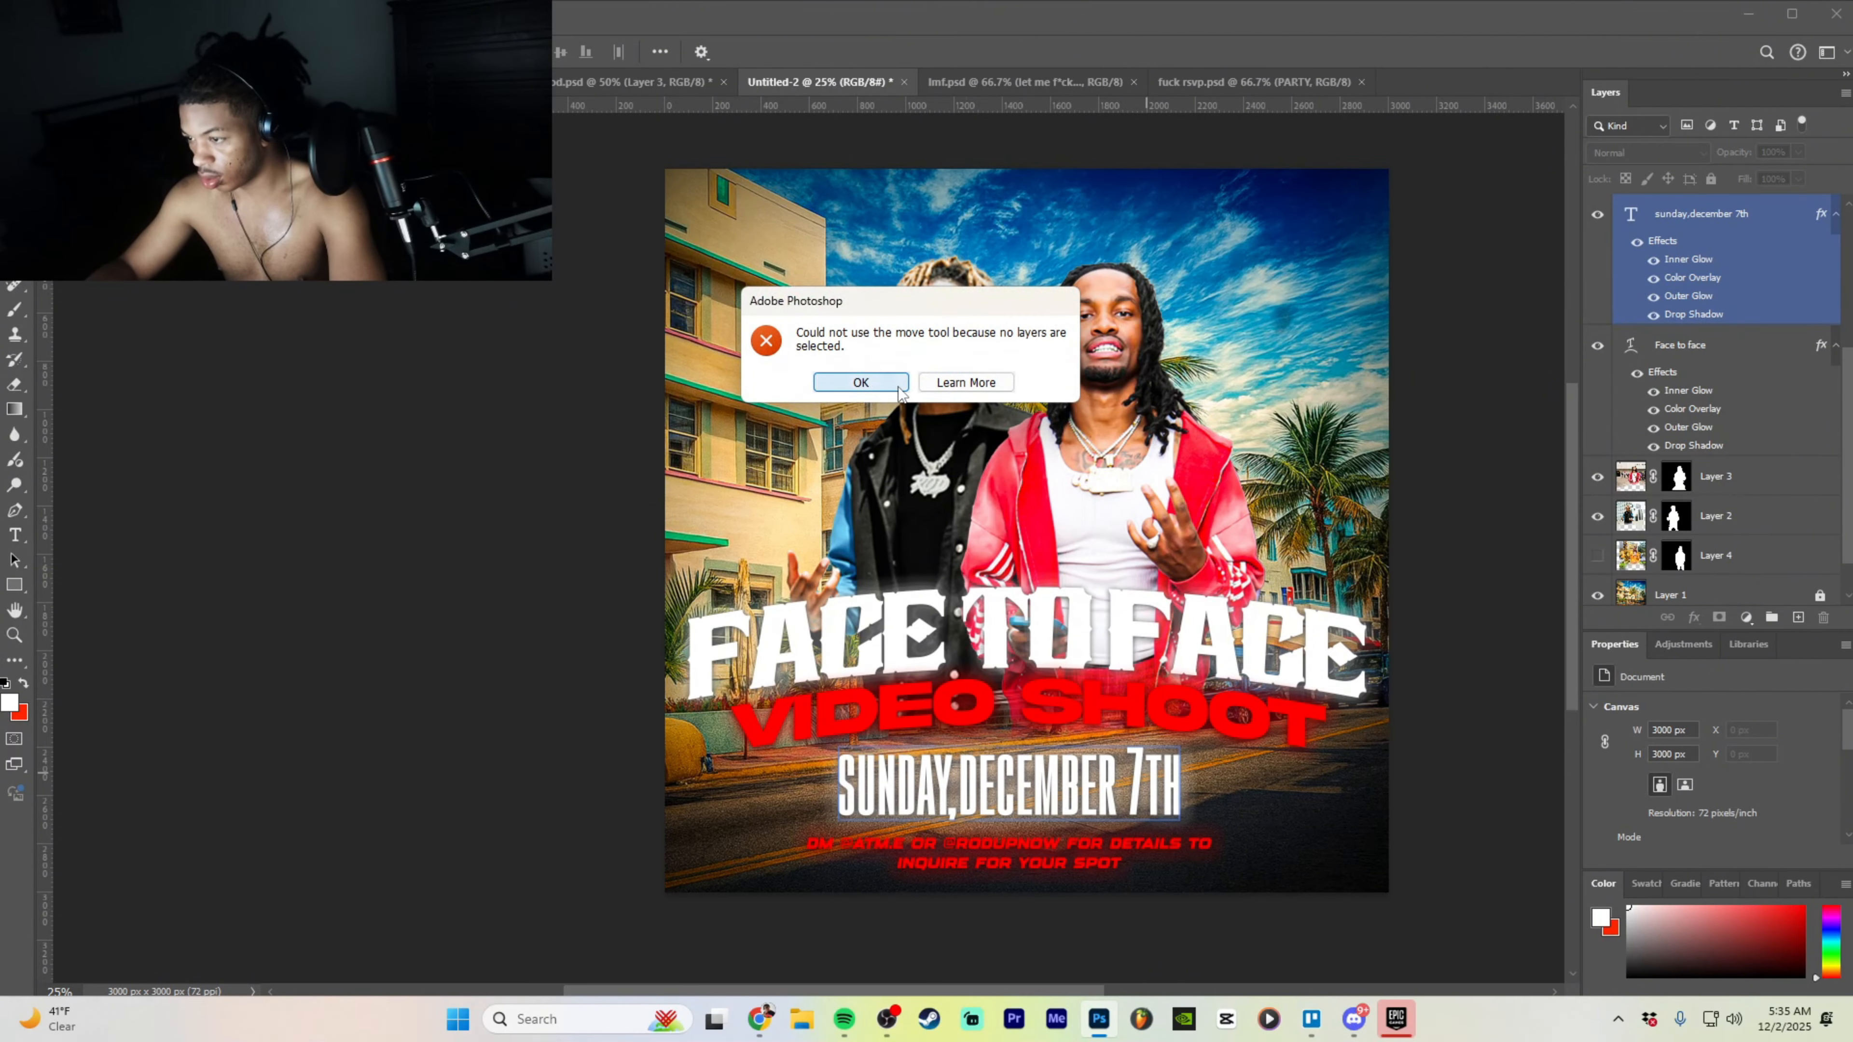
{"action": "left_click", "coordinate": [861, 381]}
{"action": "left_click", "coordinate": [1167, 792]}
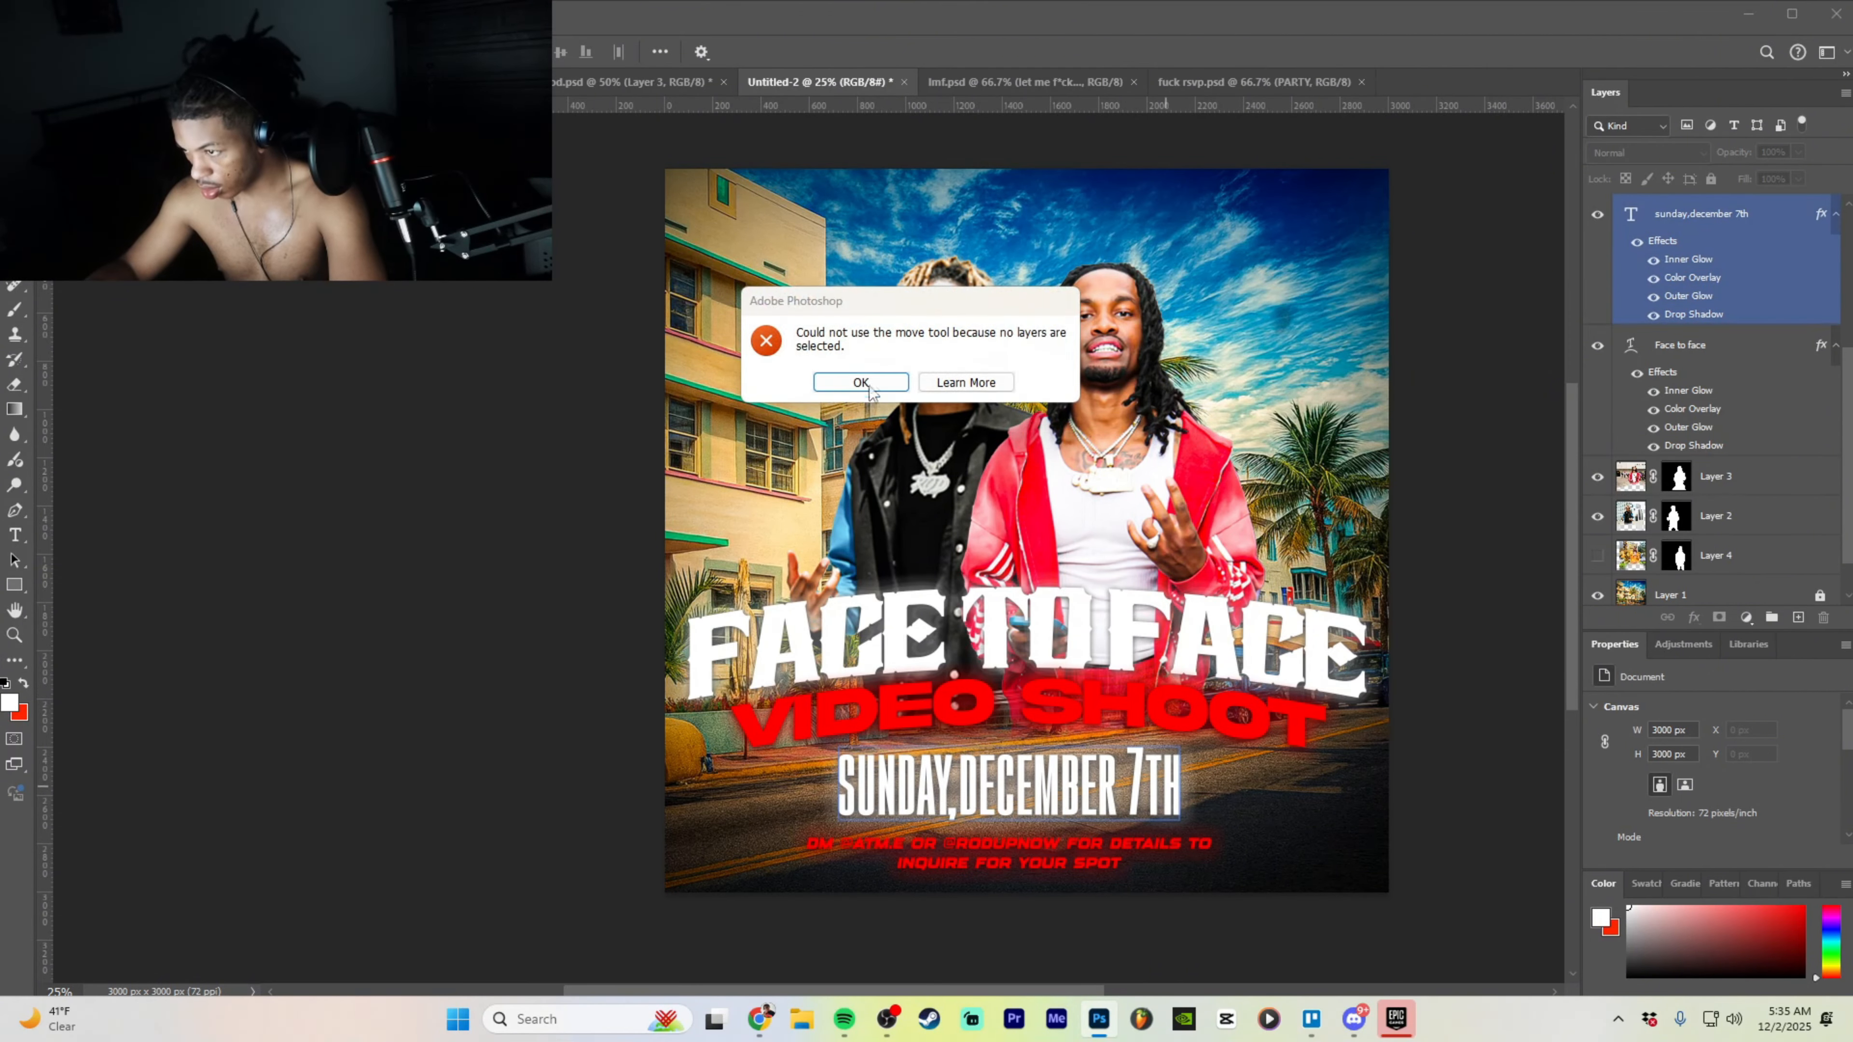
{"action": "left_click", "coordinate": [860, 381]}
{"action": "left_click", "coordinate": [1175, 792]}
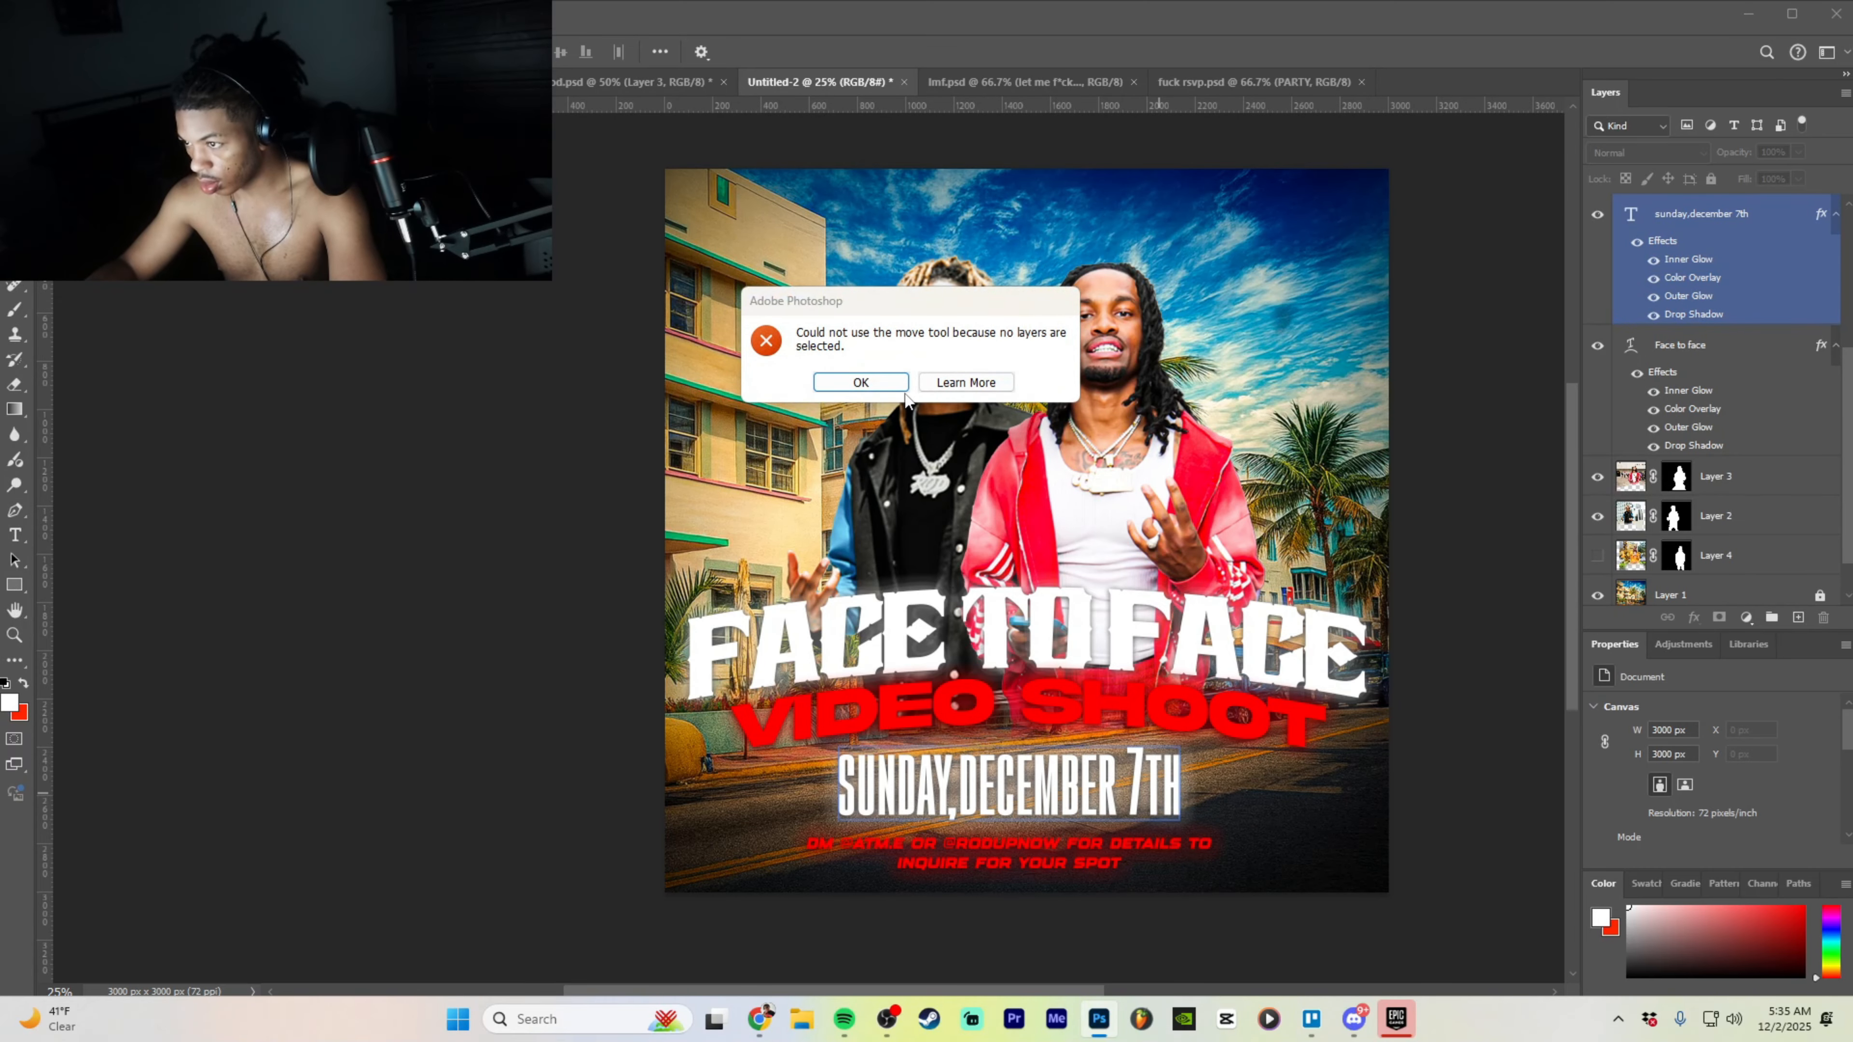
{"action": "left_click", "coordinate": [860, 382]}
{"action": "left_click", "coordinate": [1703, 223]}
- Replace DECEMBER 7TH with HOUSTON TX so the line reads SUNDAY,HOUSTON TX
{"action": "key", "text": "t"}
{"action": "left_click", "coordinate": [1169, 774]}
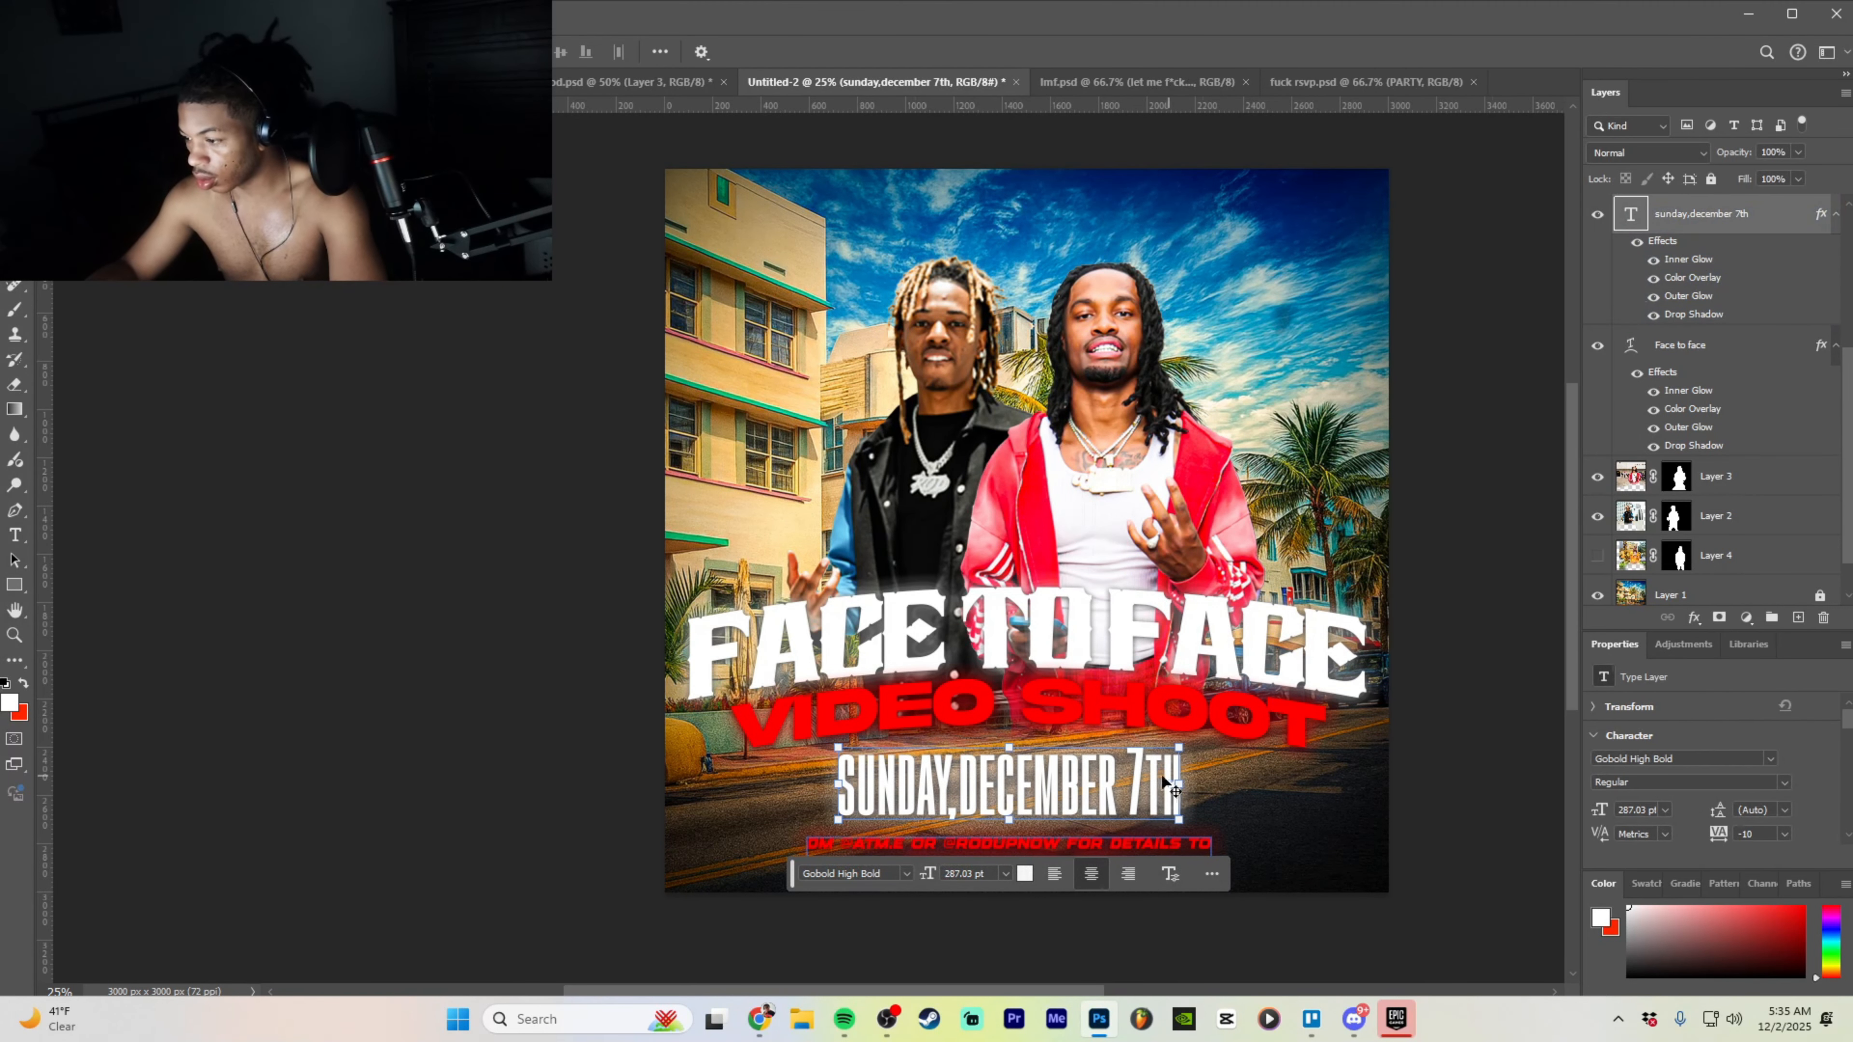
{"action": "left_click_drag", "start_coordinate": [1184, 779], "coordinate": [957, 779]}
{"action": "left_click", "coordinate": [966, 779]}
{"action": "type", "text": "HO"}
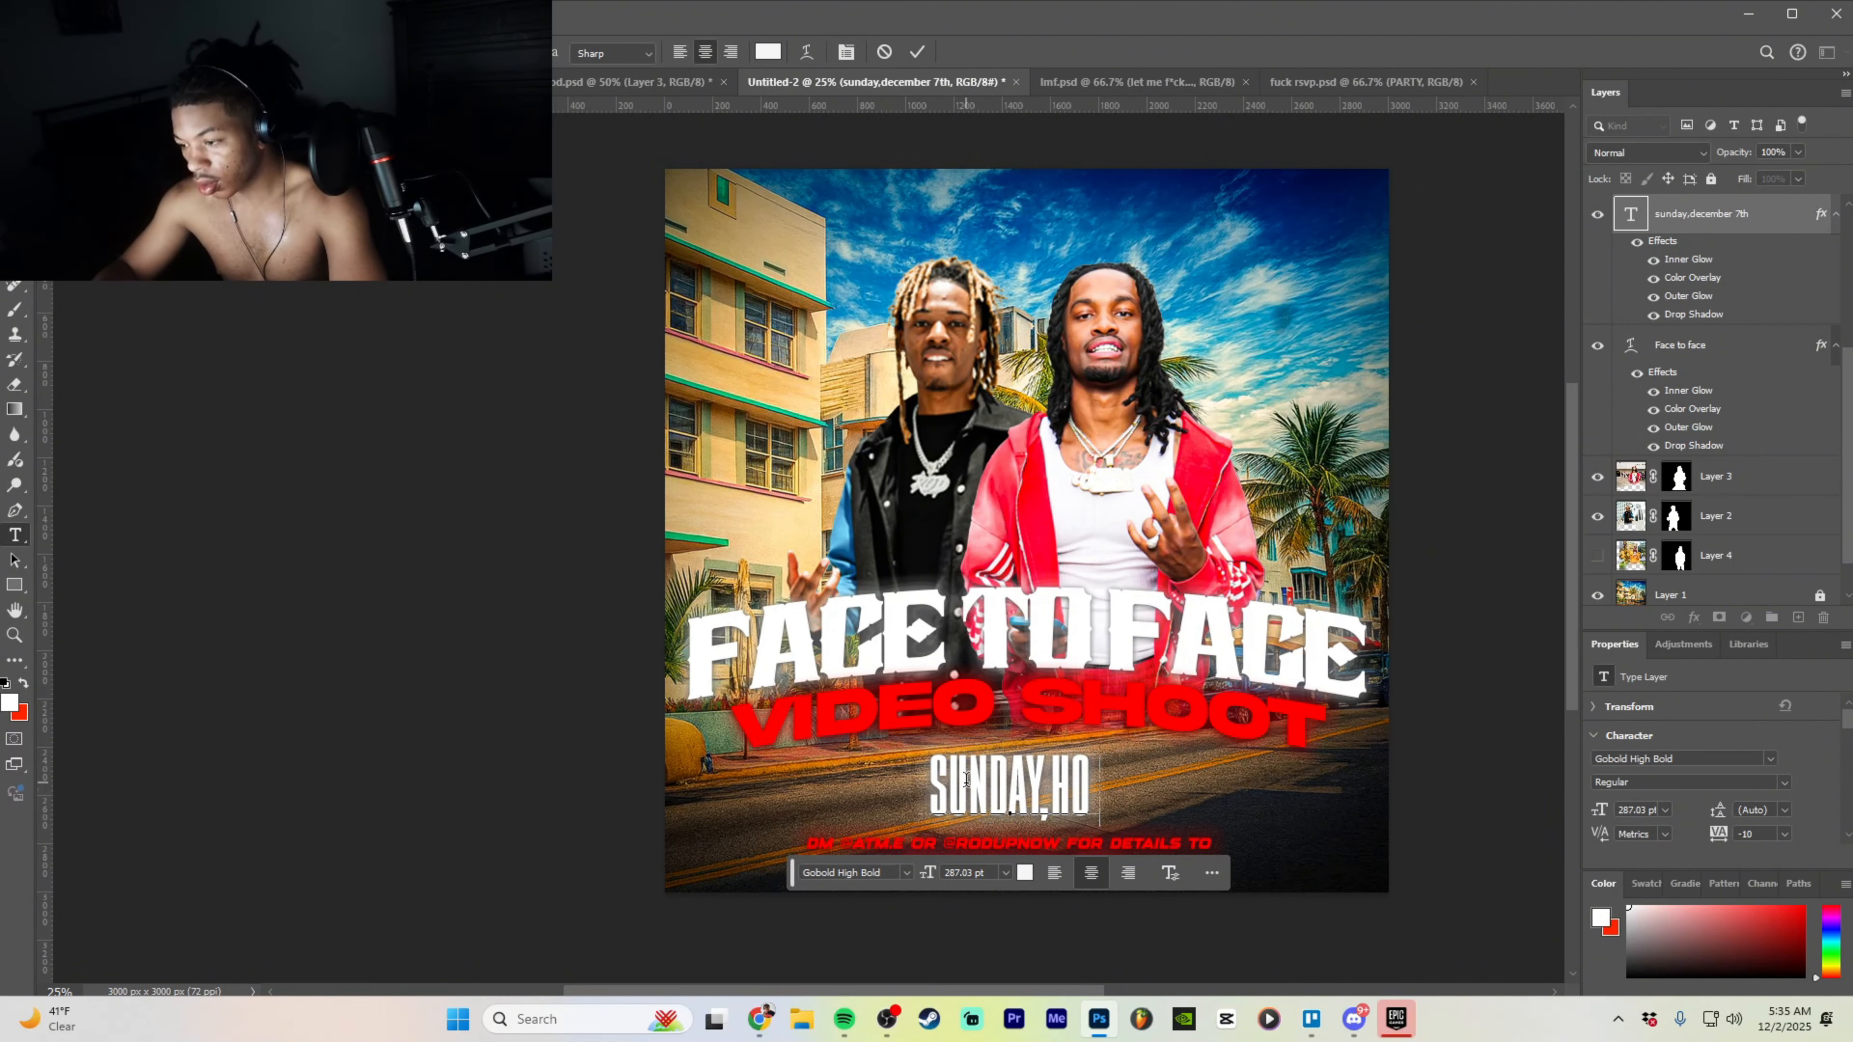
{"action": "type", "text": "USTON TX"}
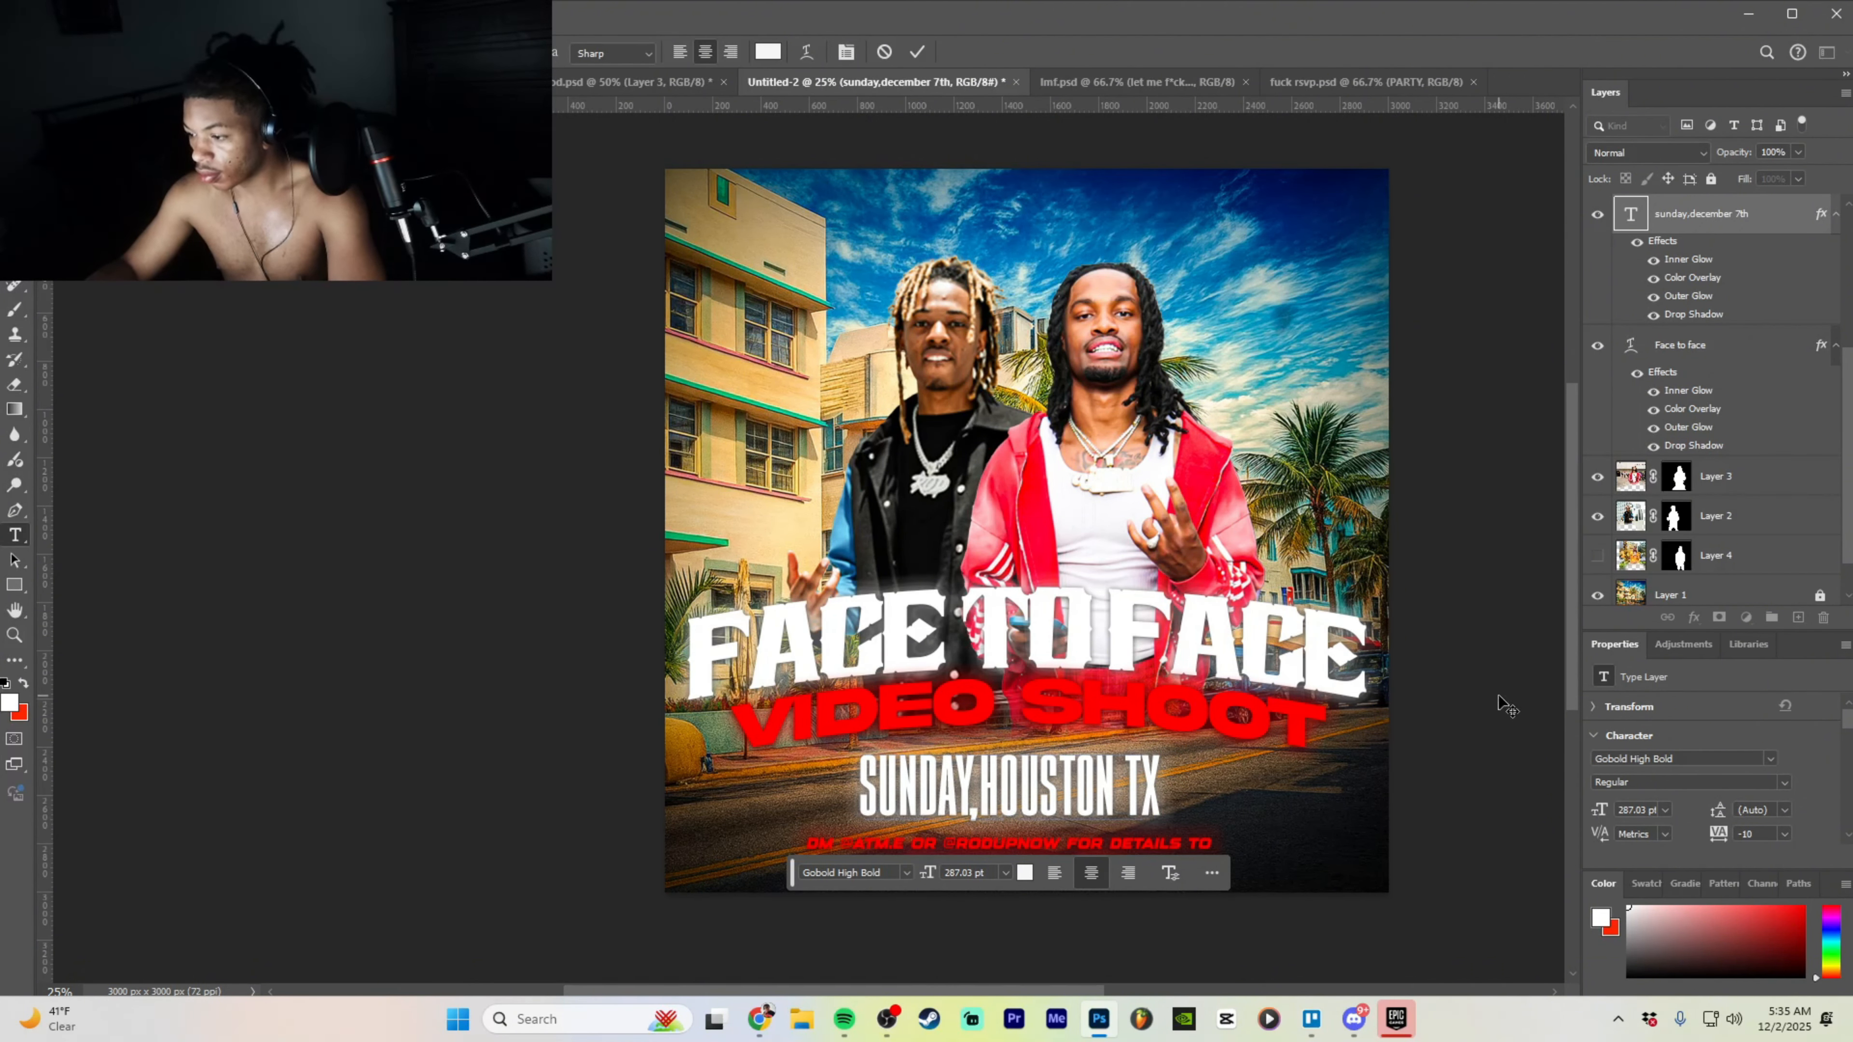
{"action": "key", "text": "ctrl+Return"}
{"action": "left_click_drag", "start_coordinate": [1146, 799], "coordinate": [1090, 772]}
- Undo and redo back to SUNDAY,HOUSTON TX, then move that line slightly up
{"action": "key", "text": "ctrl+z"}
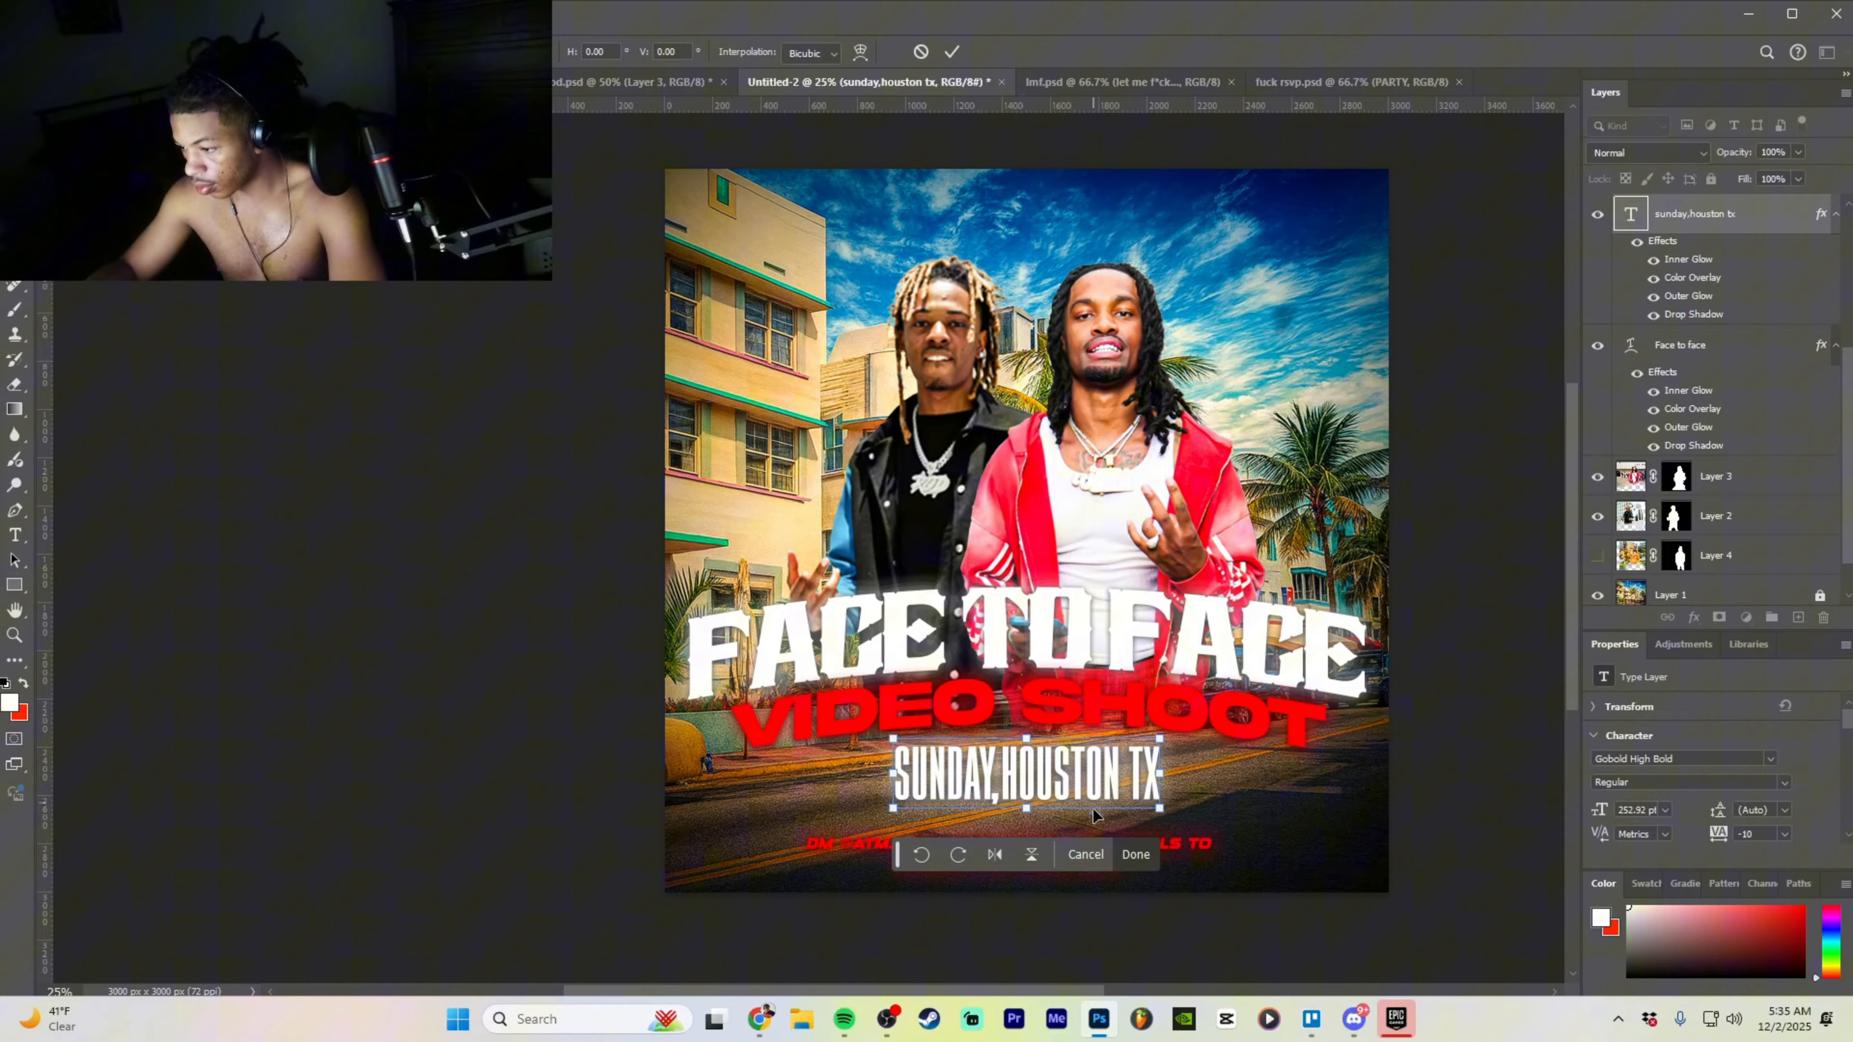
{"action": "left_click", "coordinate": [1106, 857]}
{"action": "key", "text": "ctrl+z"}
{"action": "key", "text": "ctrl+z"}
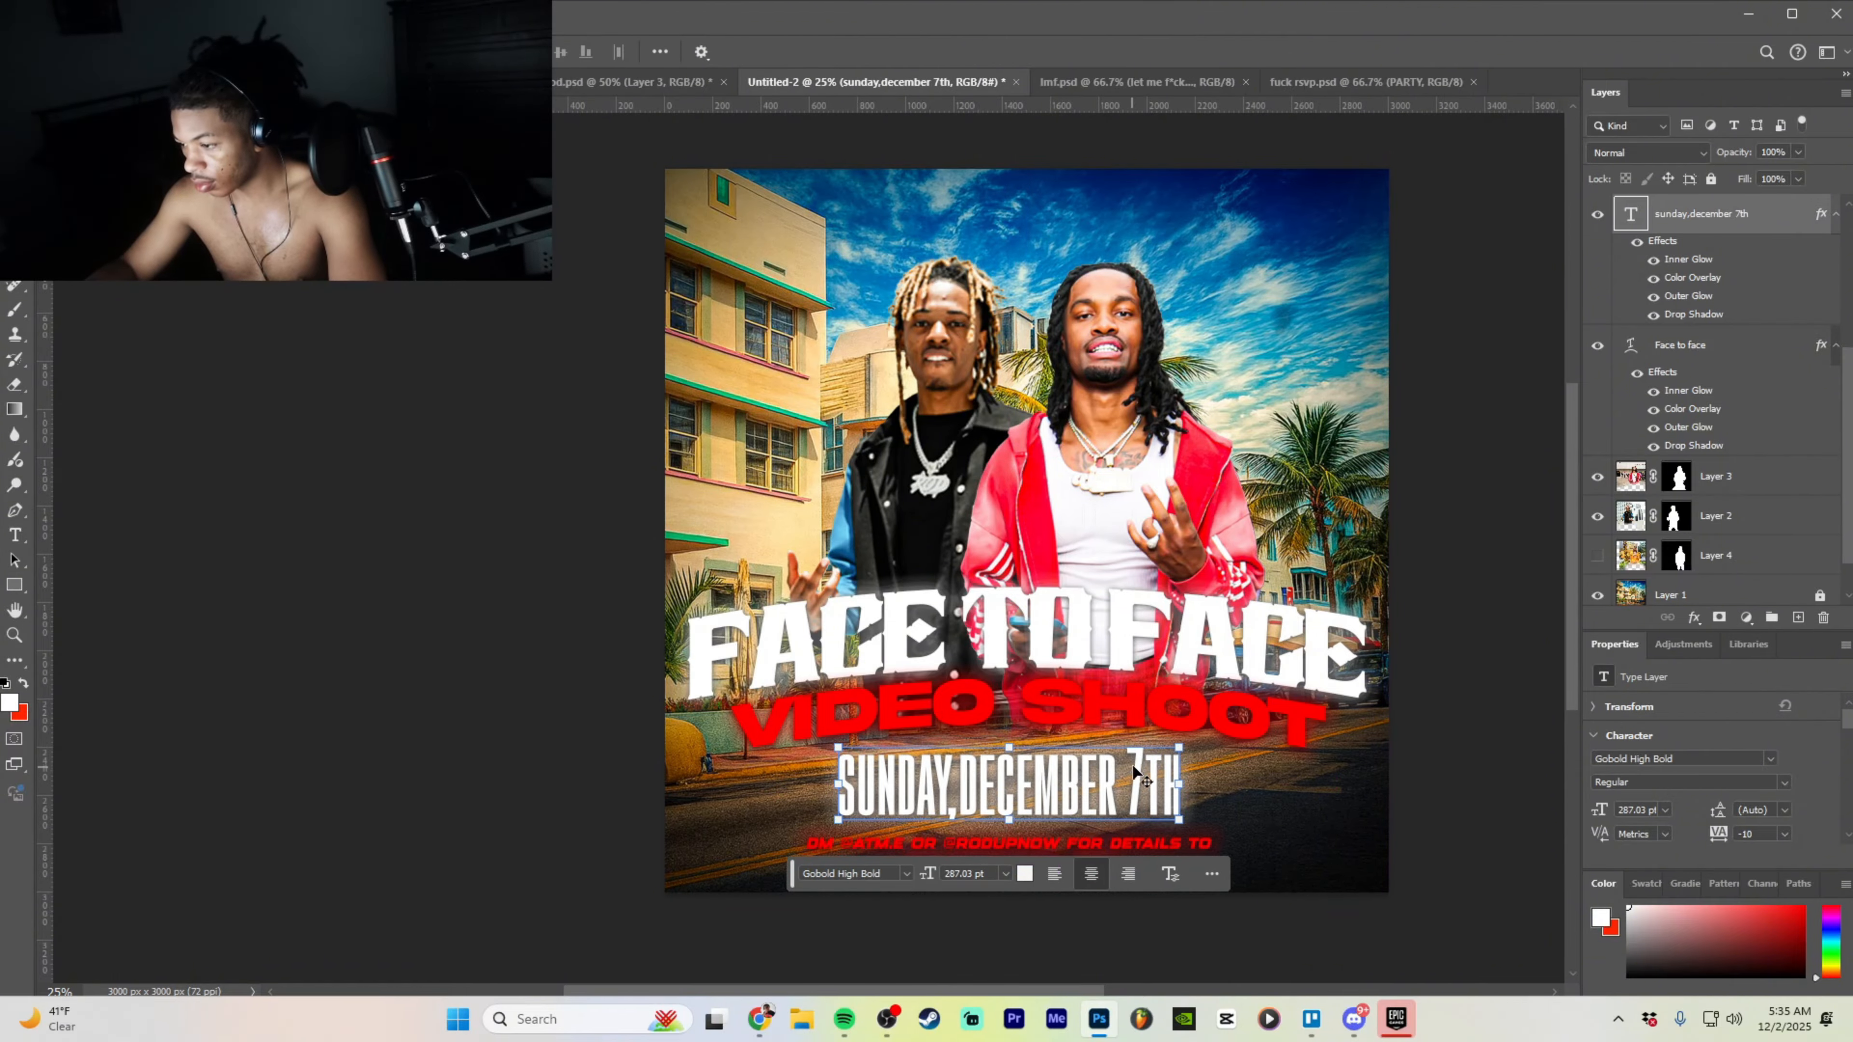
{"action": "key", "text": "ctrl+shift+z"}
{"action": "left_click_drag", "start_coordinate": [1126, 787], "coordinate": [1084, 803]}
- Retype the duplicated line as 'december 7th, 7:45 PM' without the exclamation mark
{"action": "double_click", "coordinate": [1084, 803]}
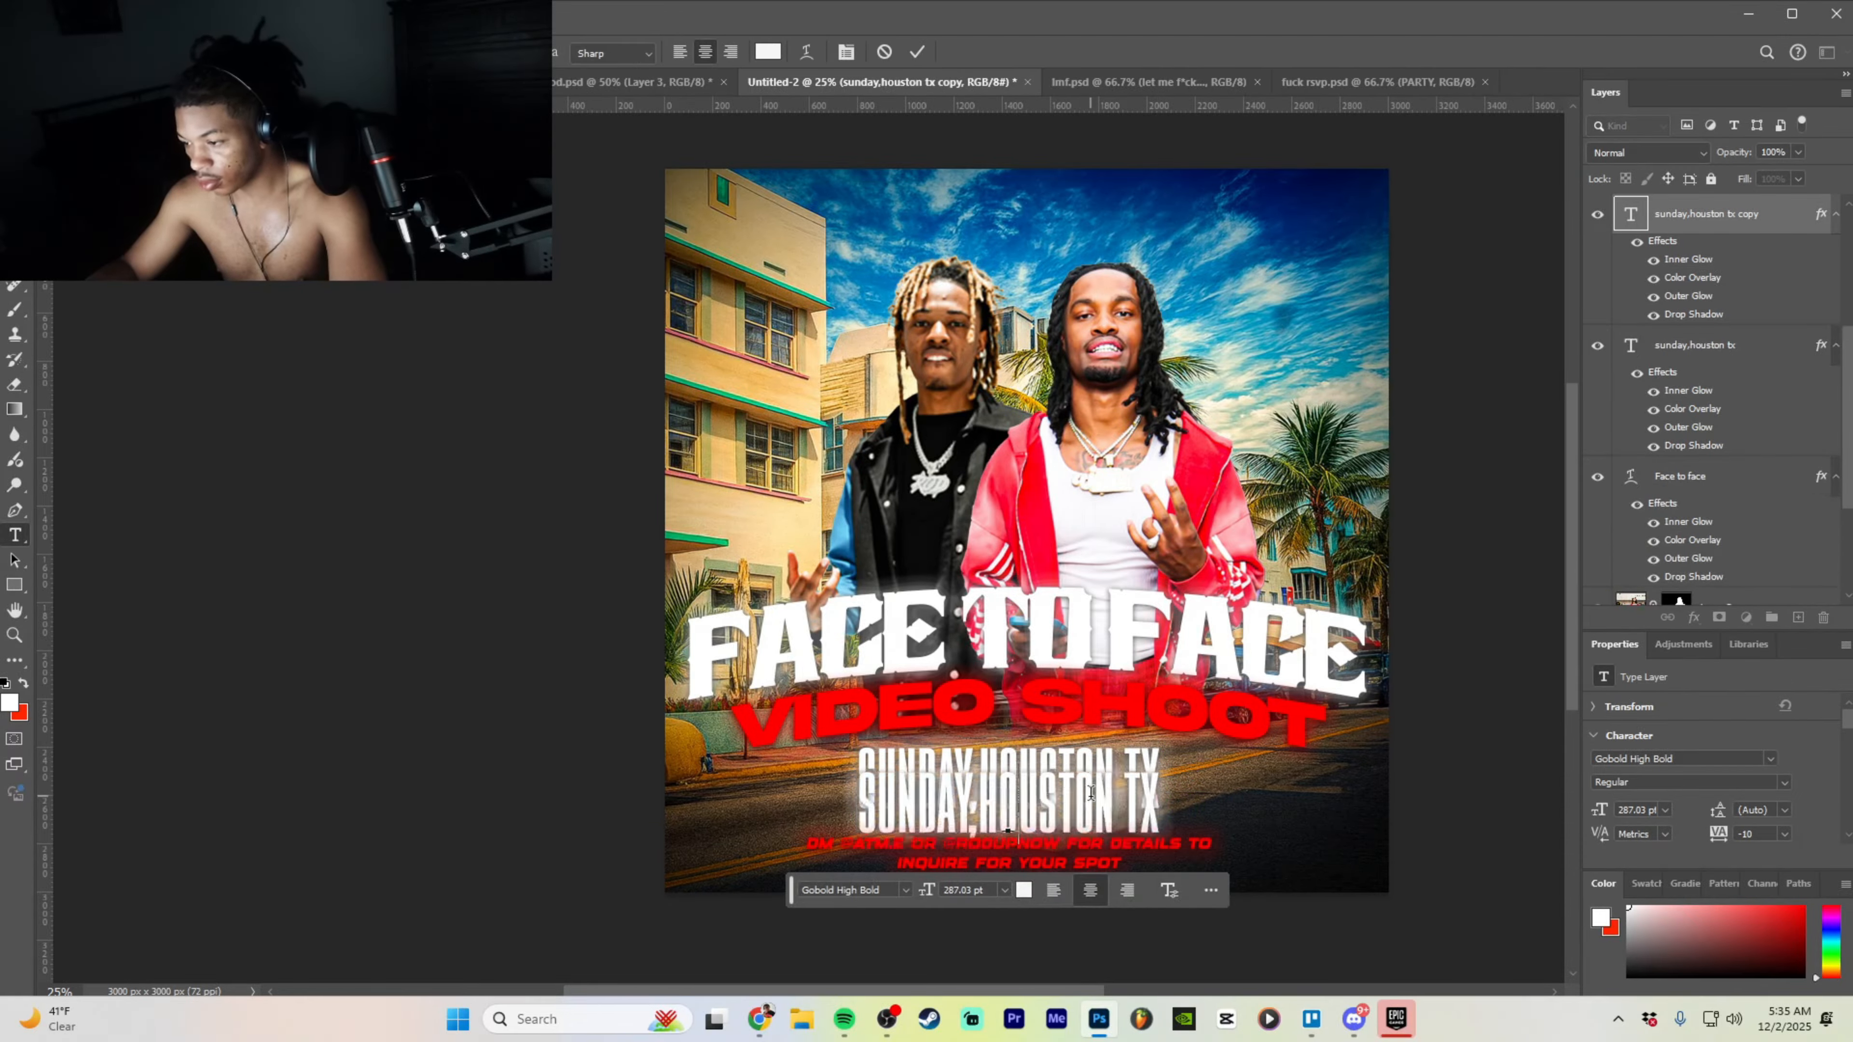
{"action": "type", "text": "decemb"}
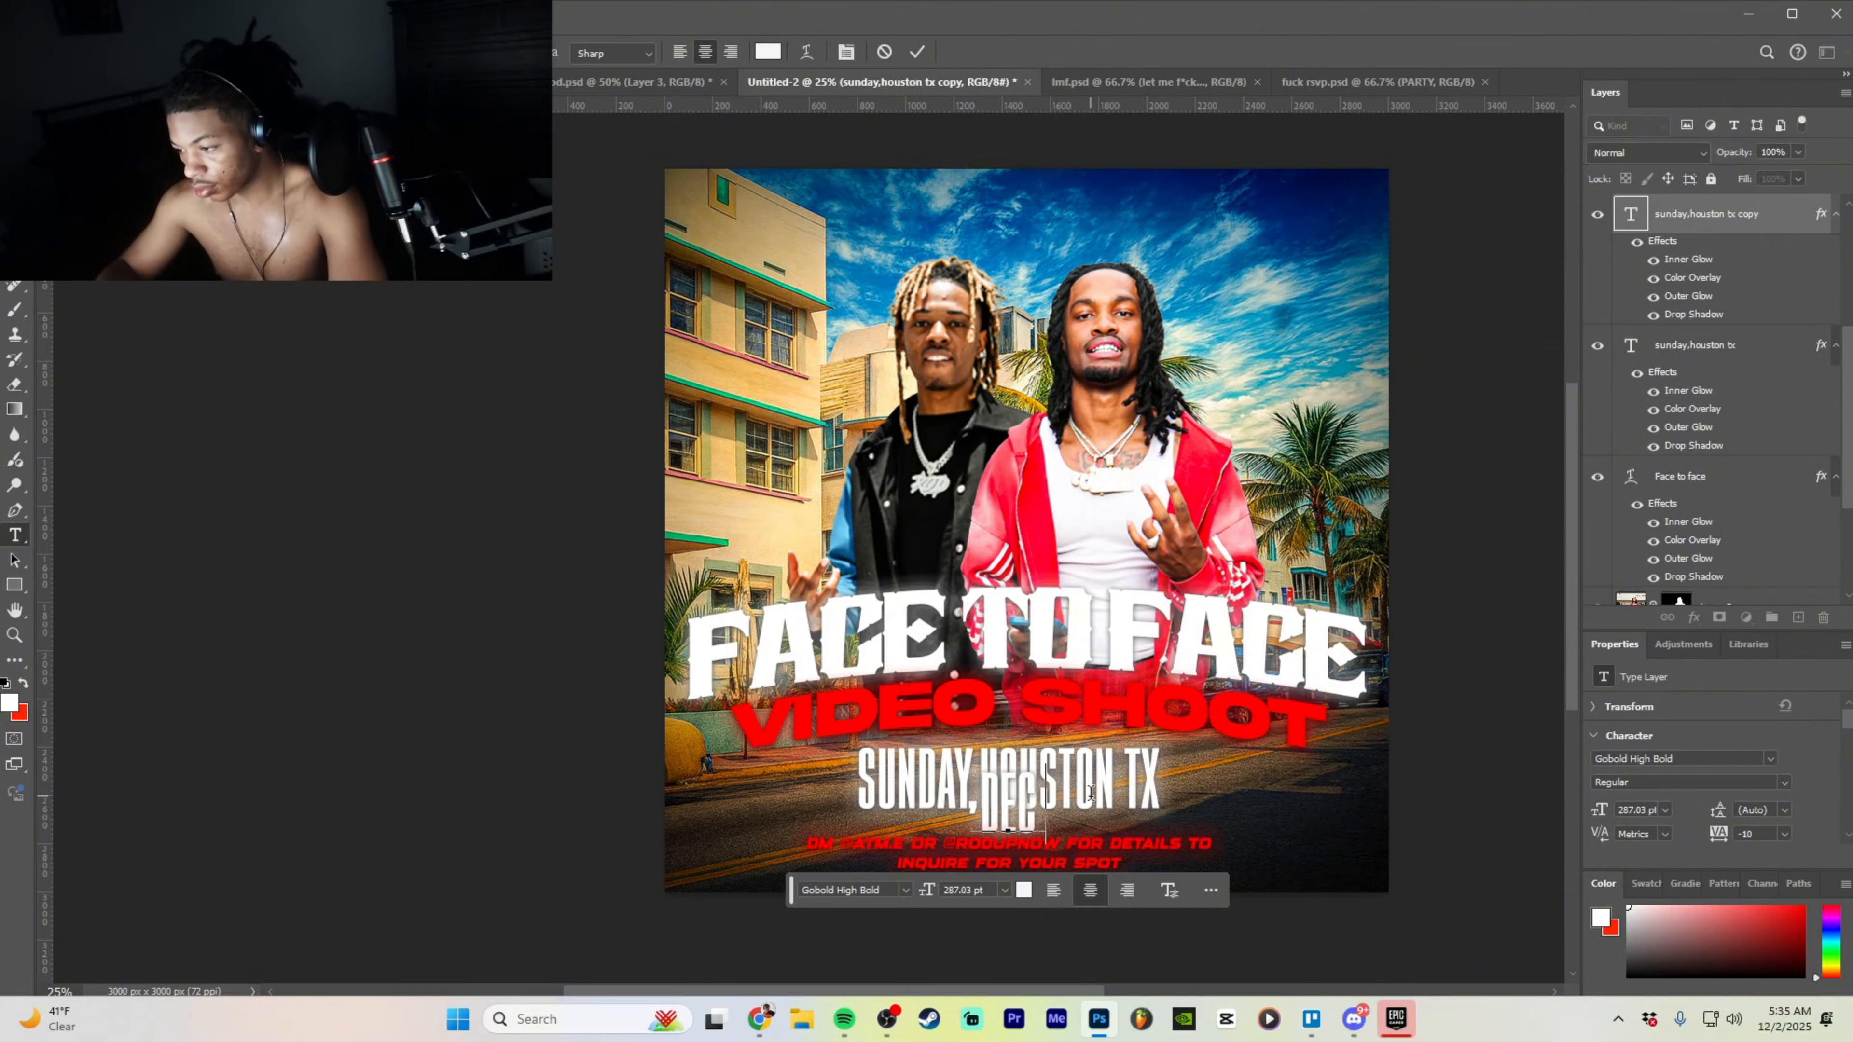
{"action": "type", "text": "er 7th"}
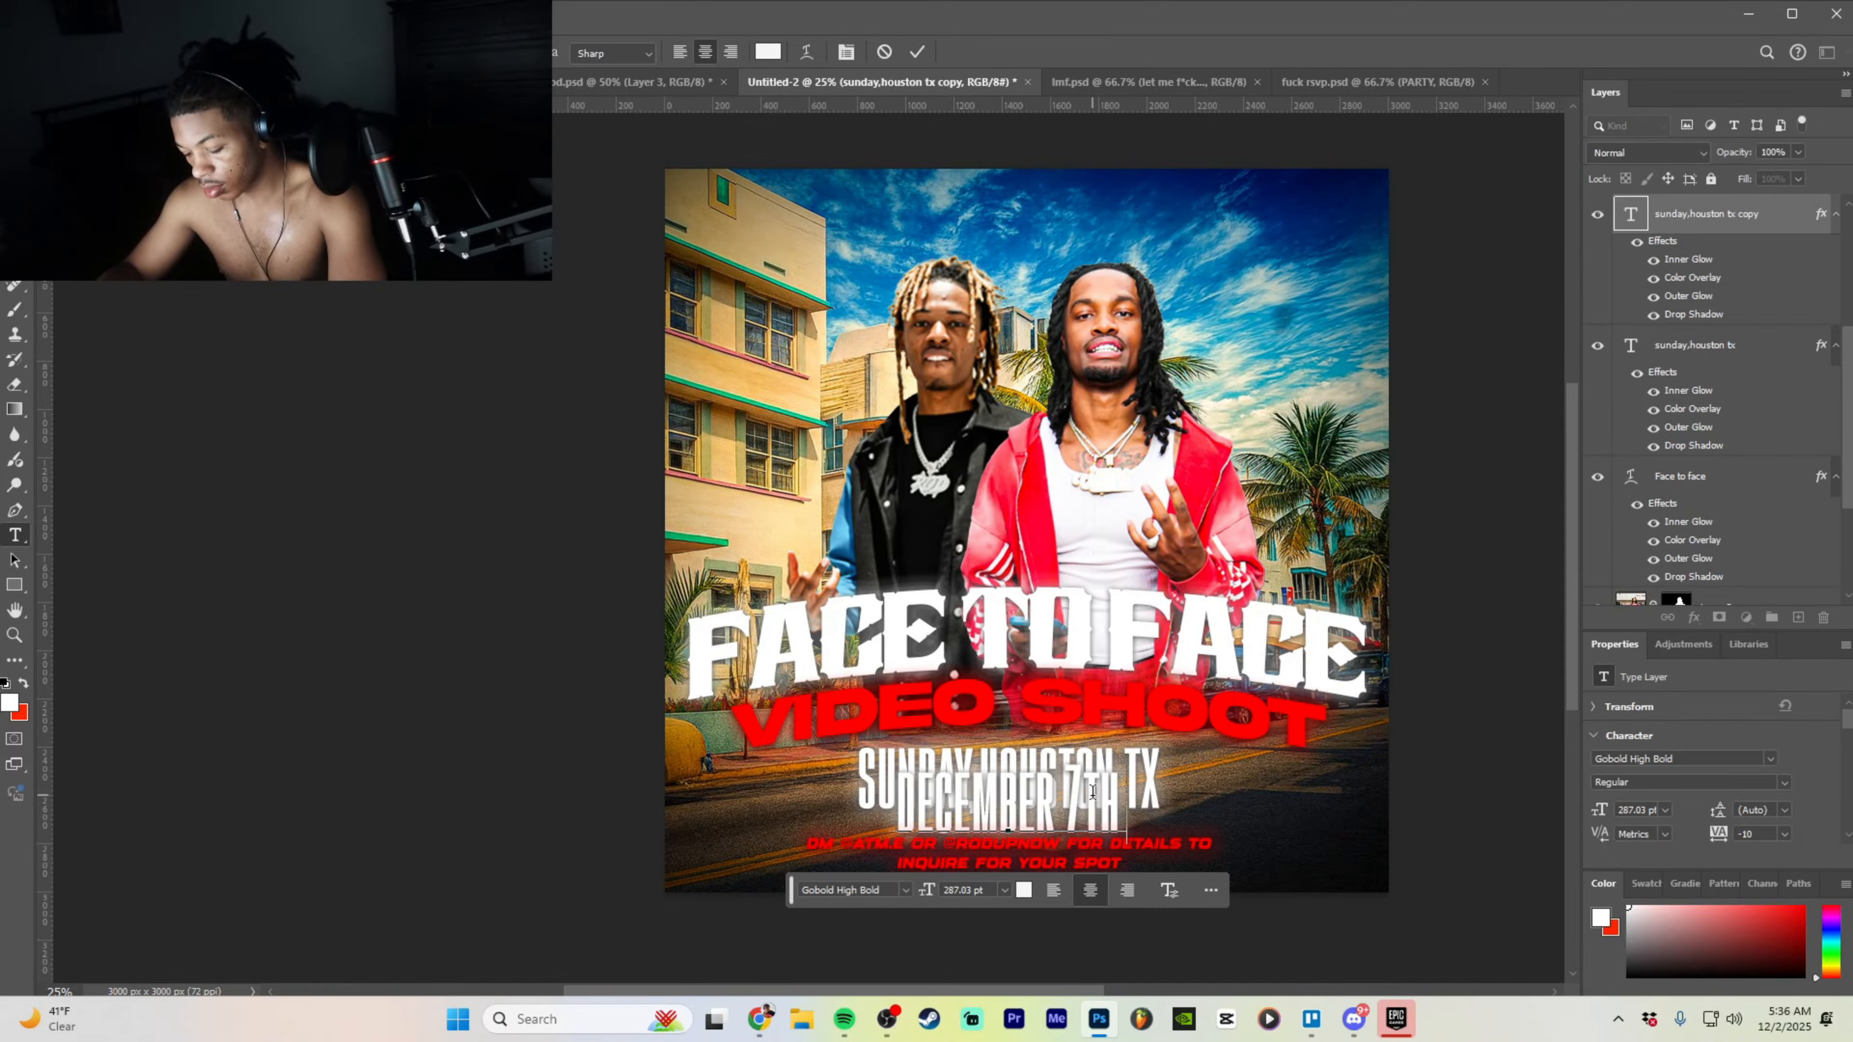
{"action": "type", "text": ", 7"}
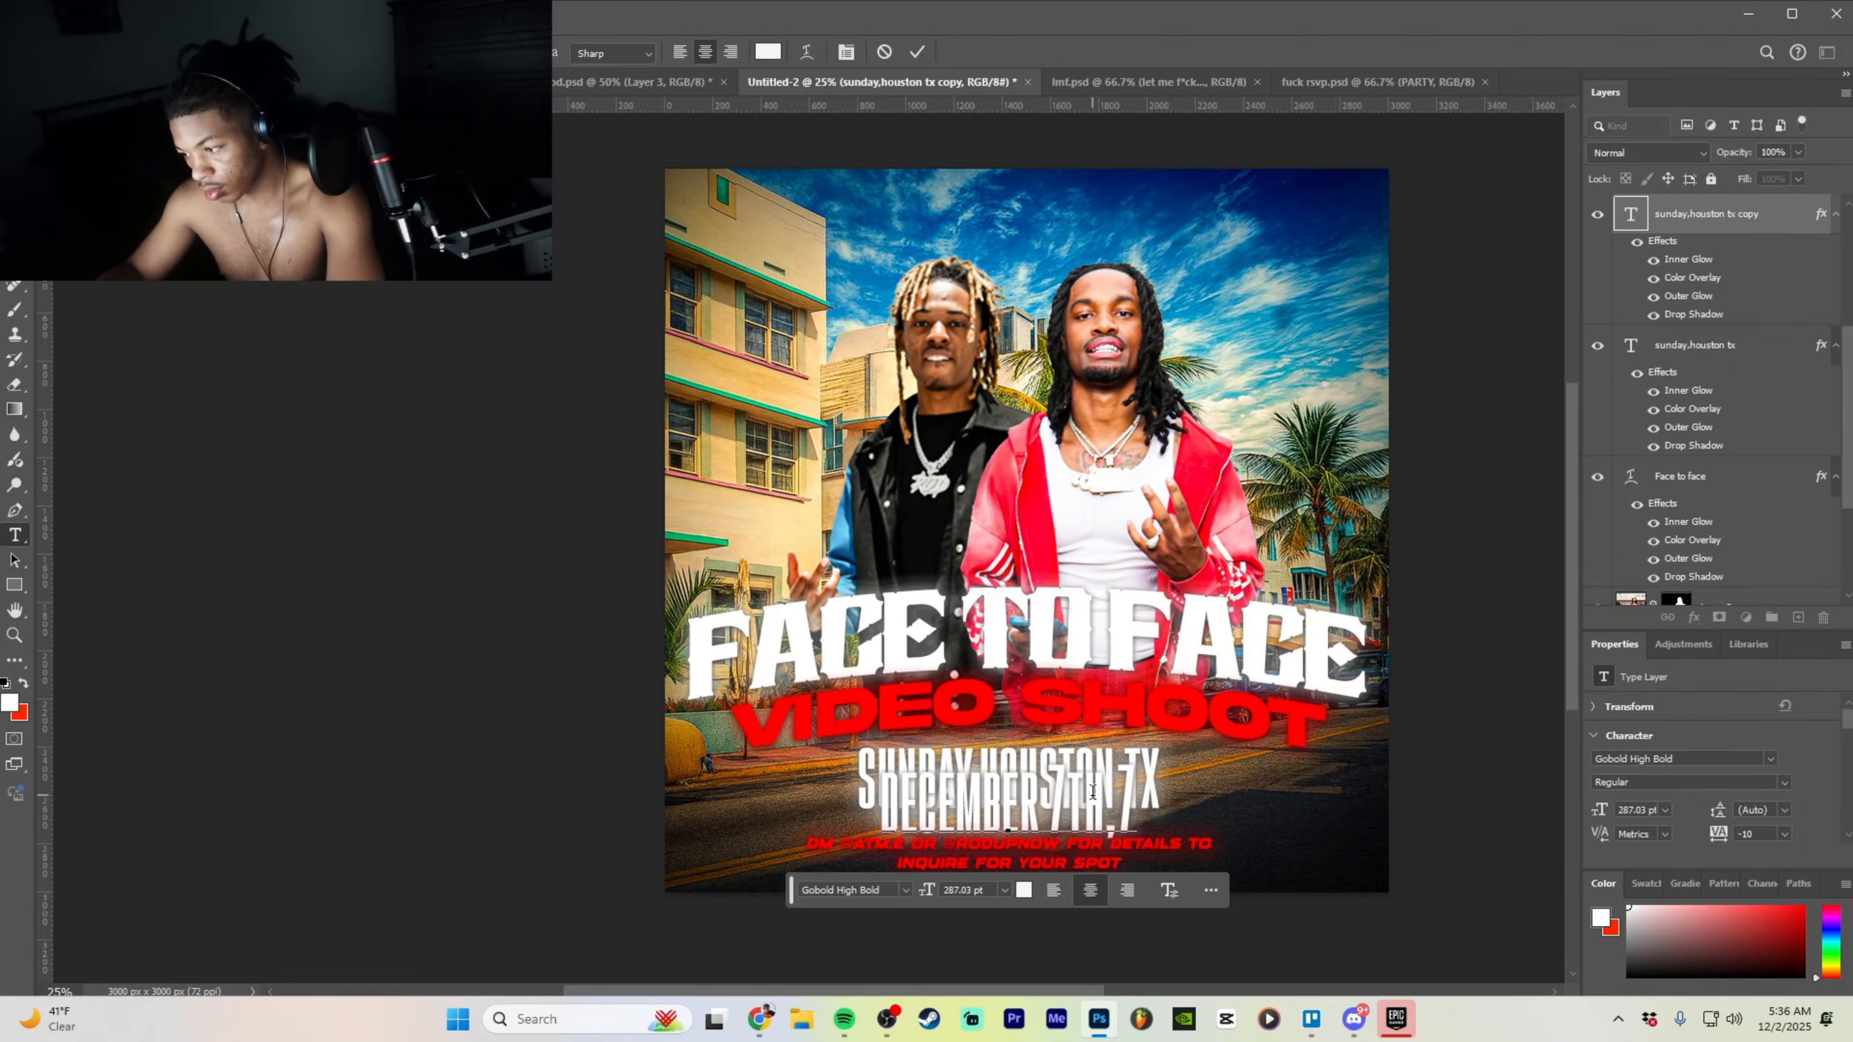
{"action": "key", "text": "BackSpace"}
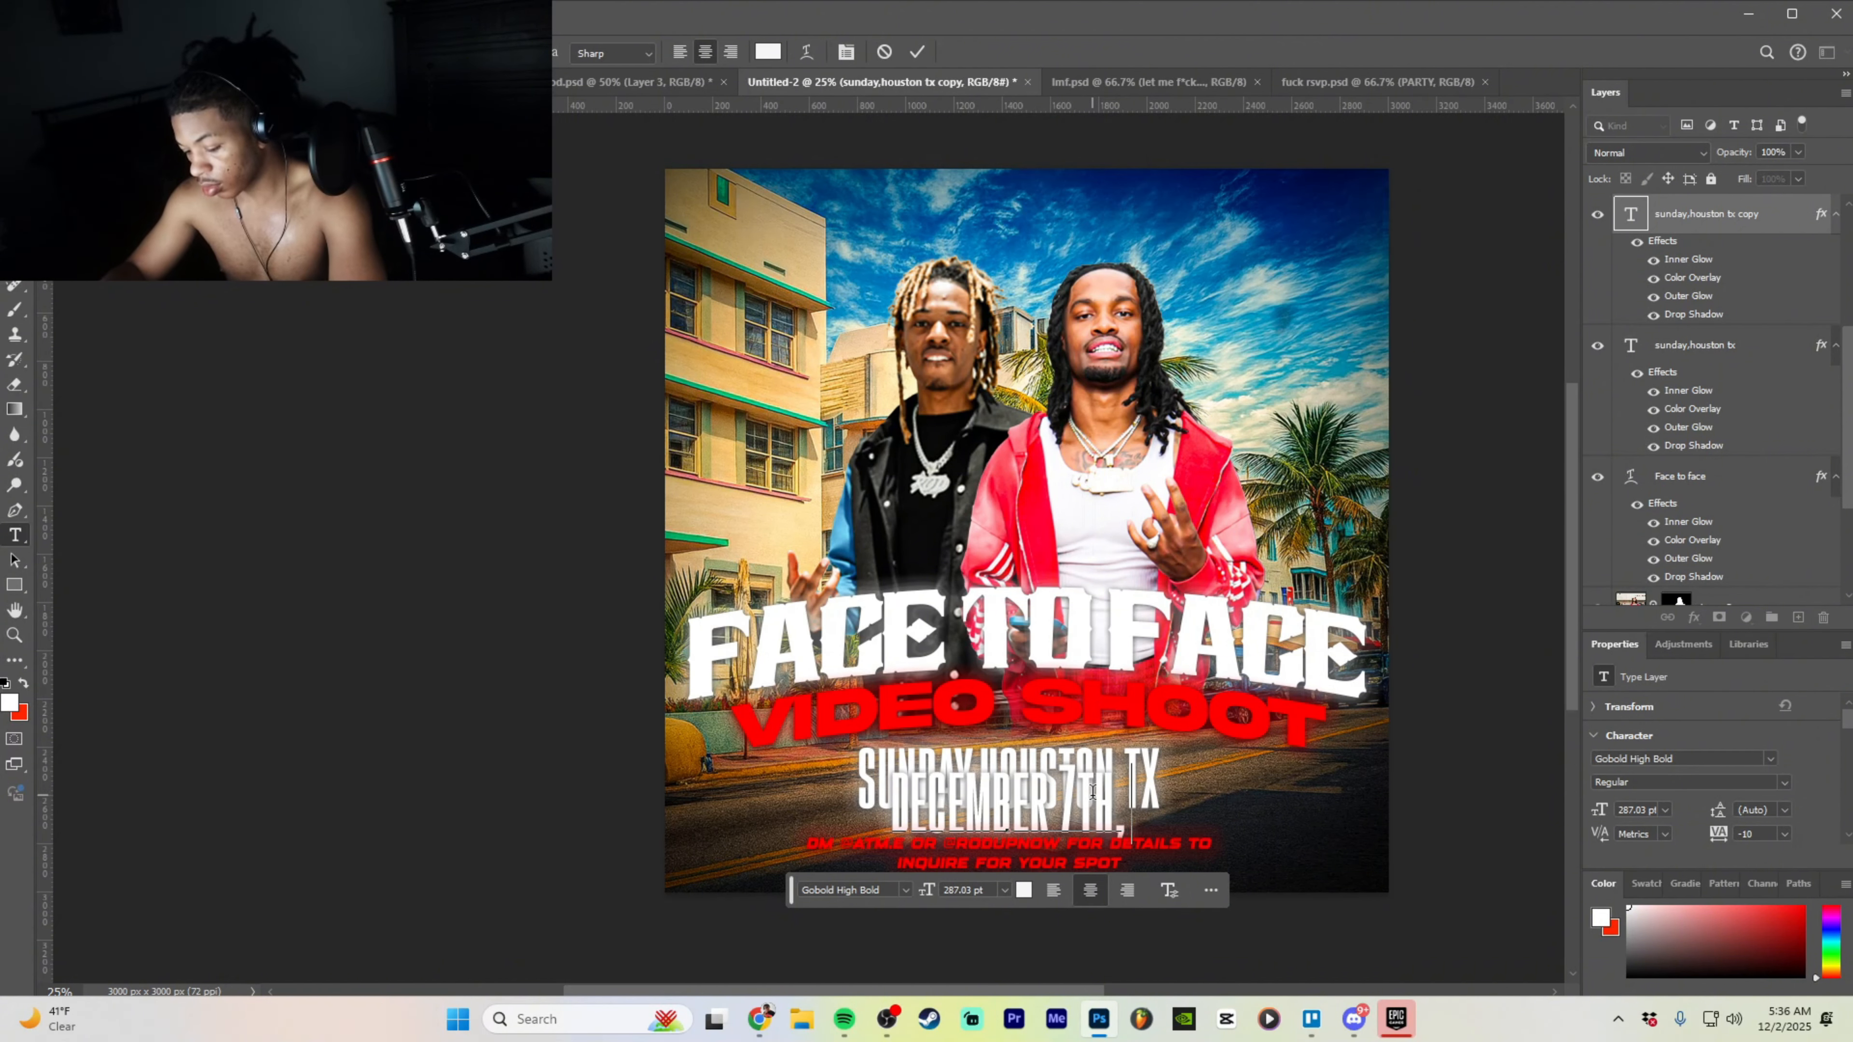
{"action": "type", "text": "7"}
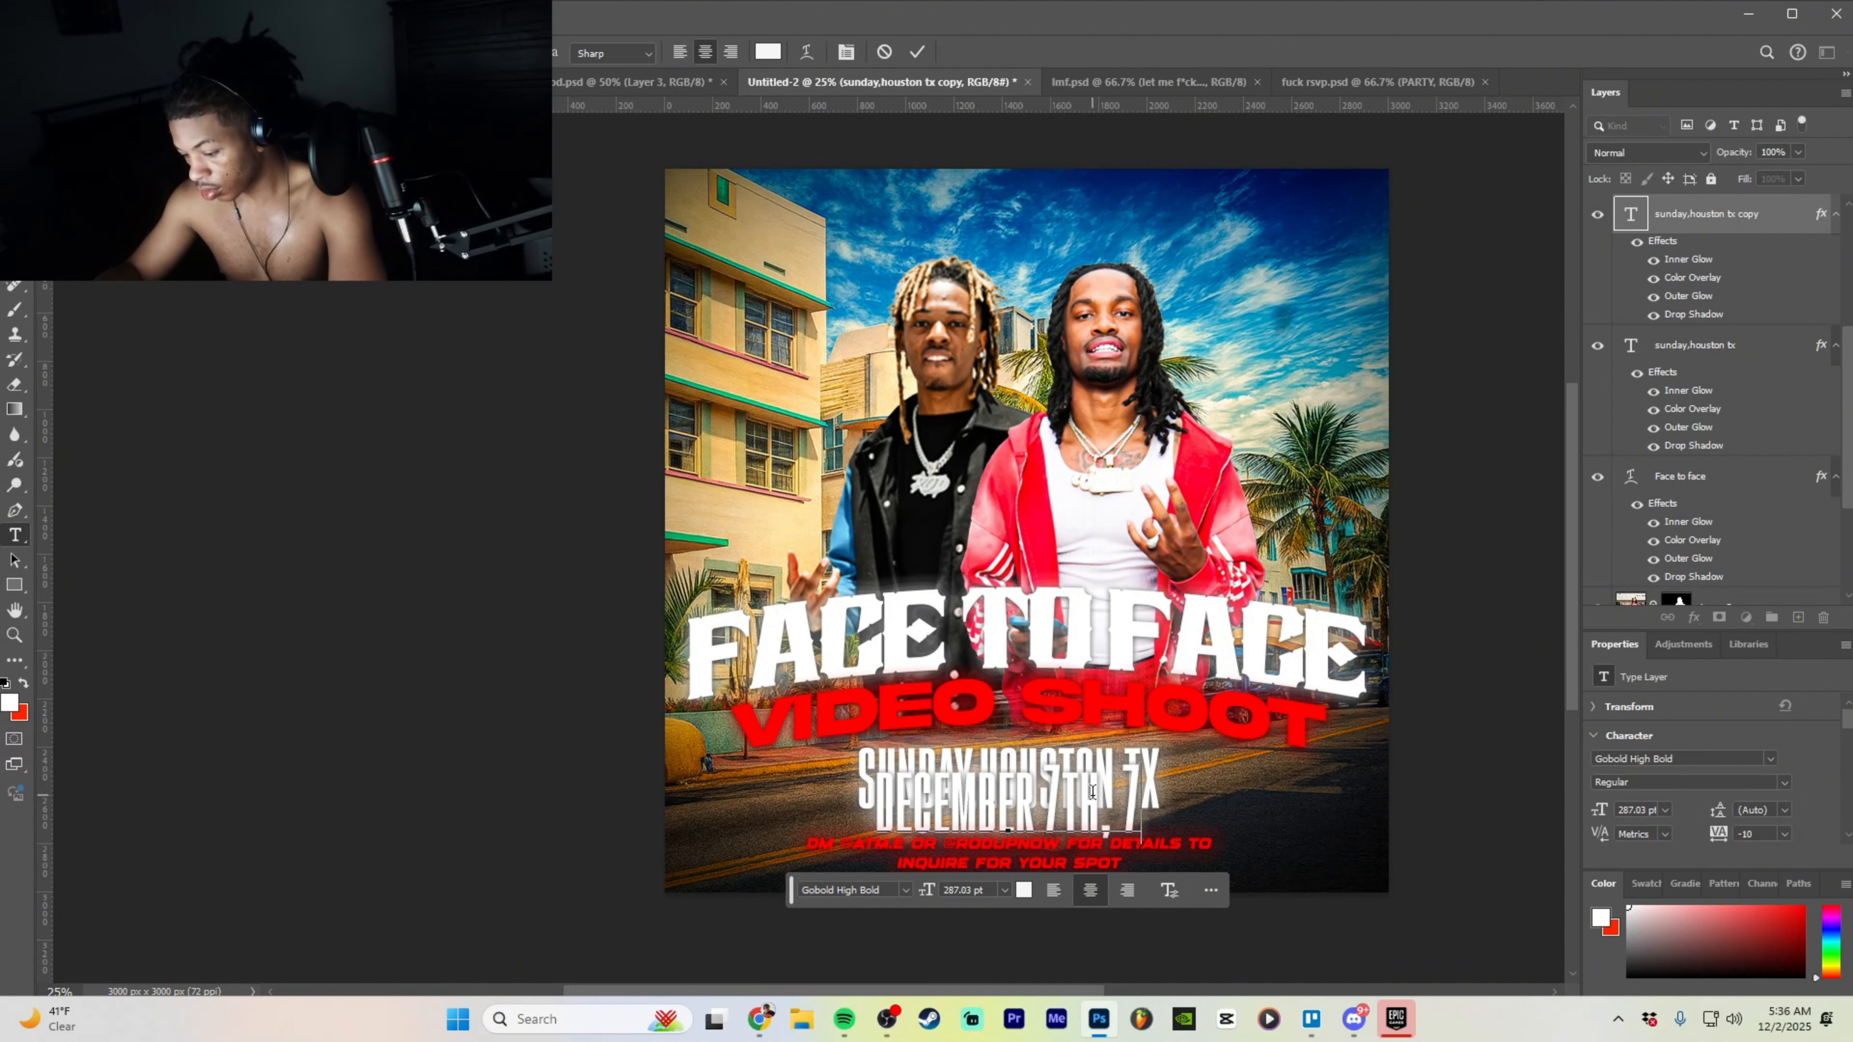
{"action": "type", "text": ":45"}
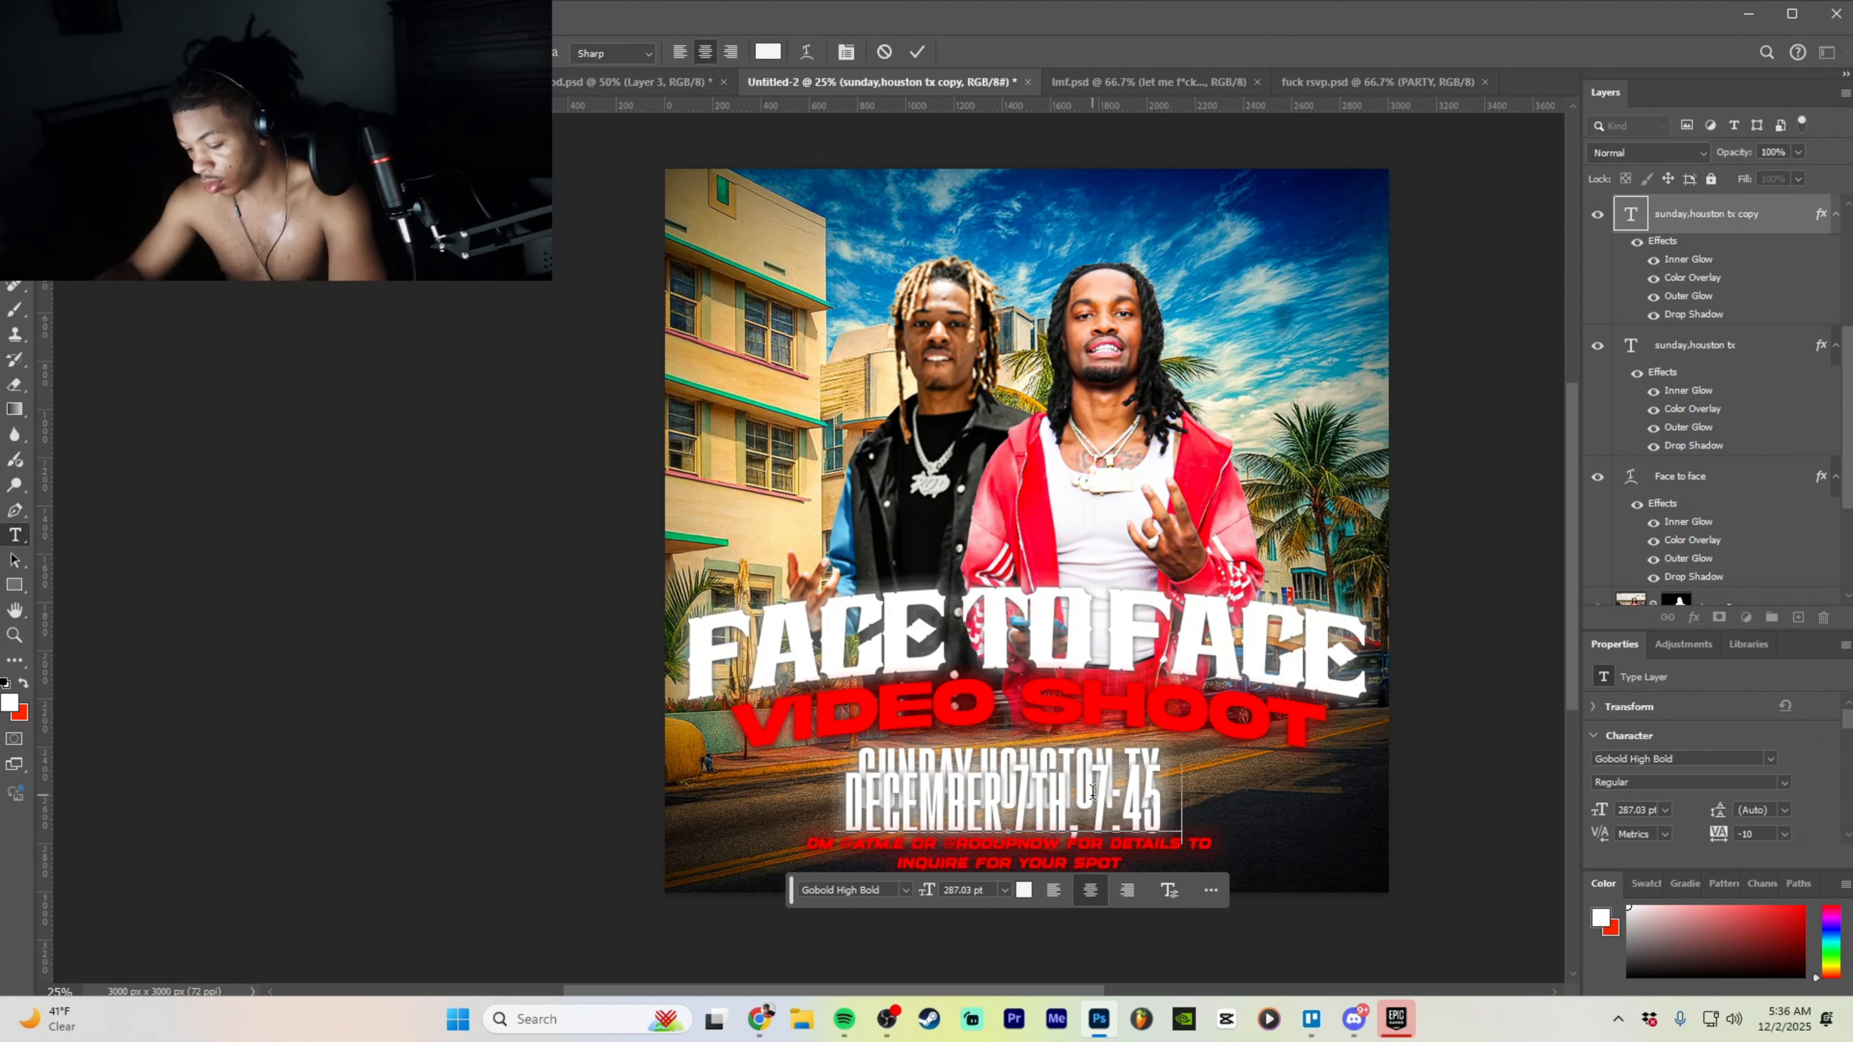
{"action": "type", "text": " PM!"}
{"action": "key", "text": "ctrl+Return"}
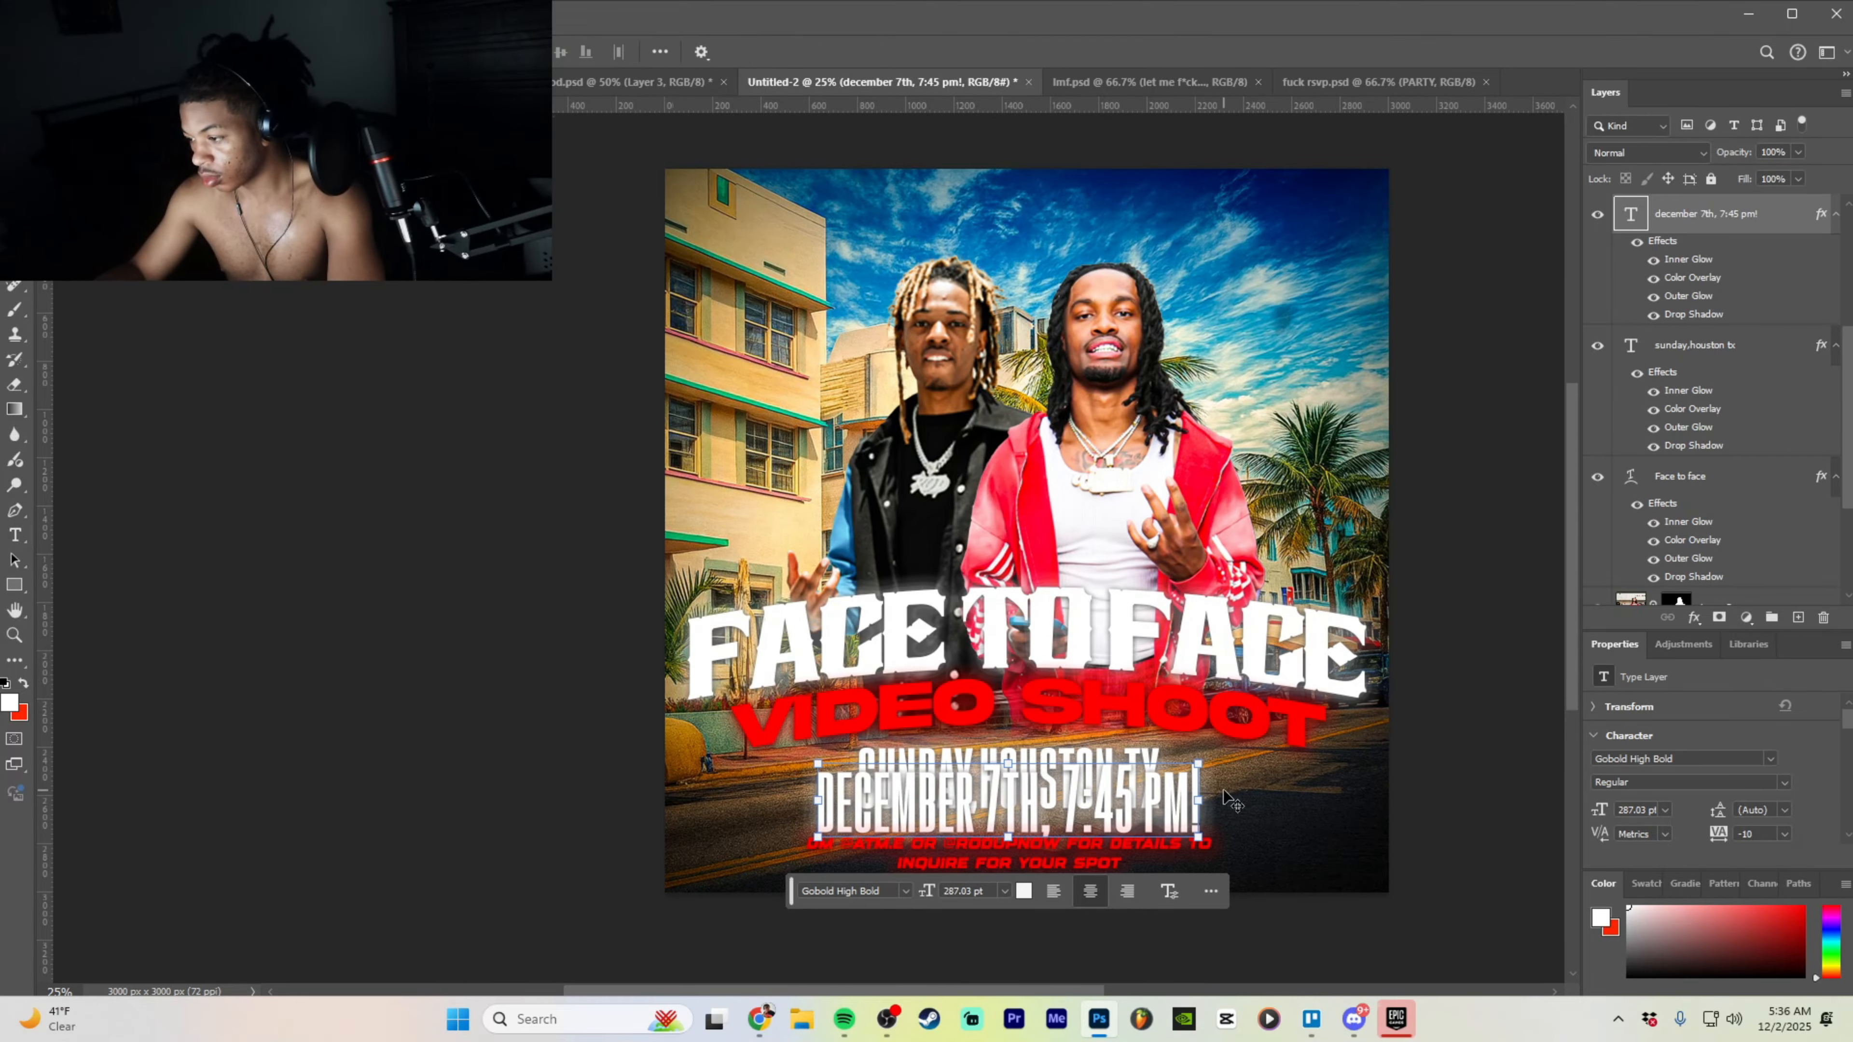
{"action": "key", "text": "Return"}
{"action": "key", "text": "BackSpace"}
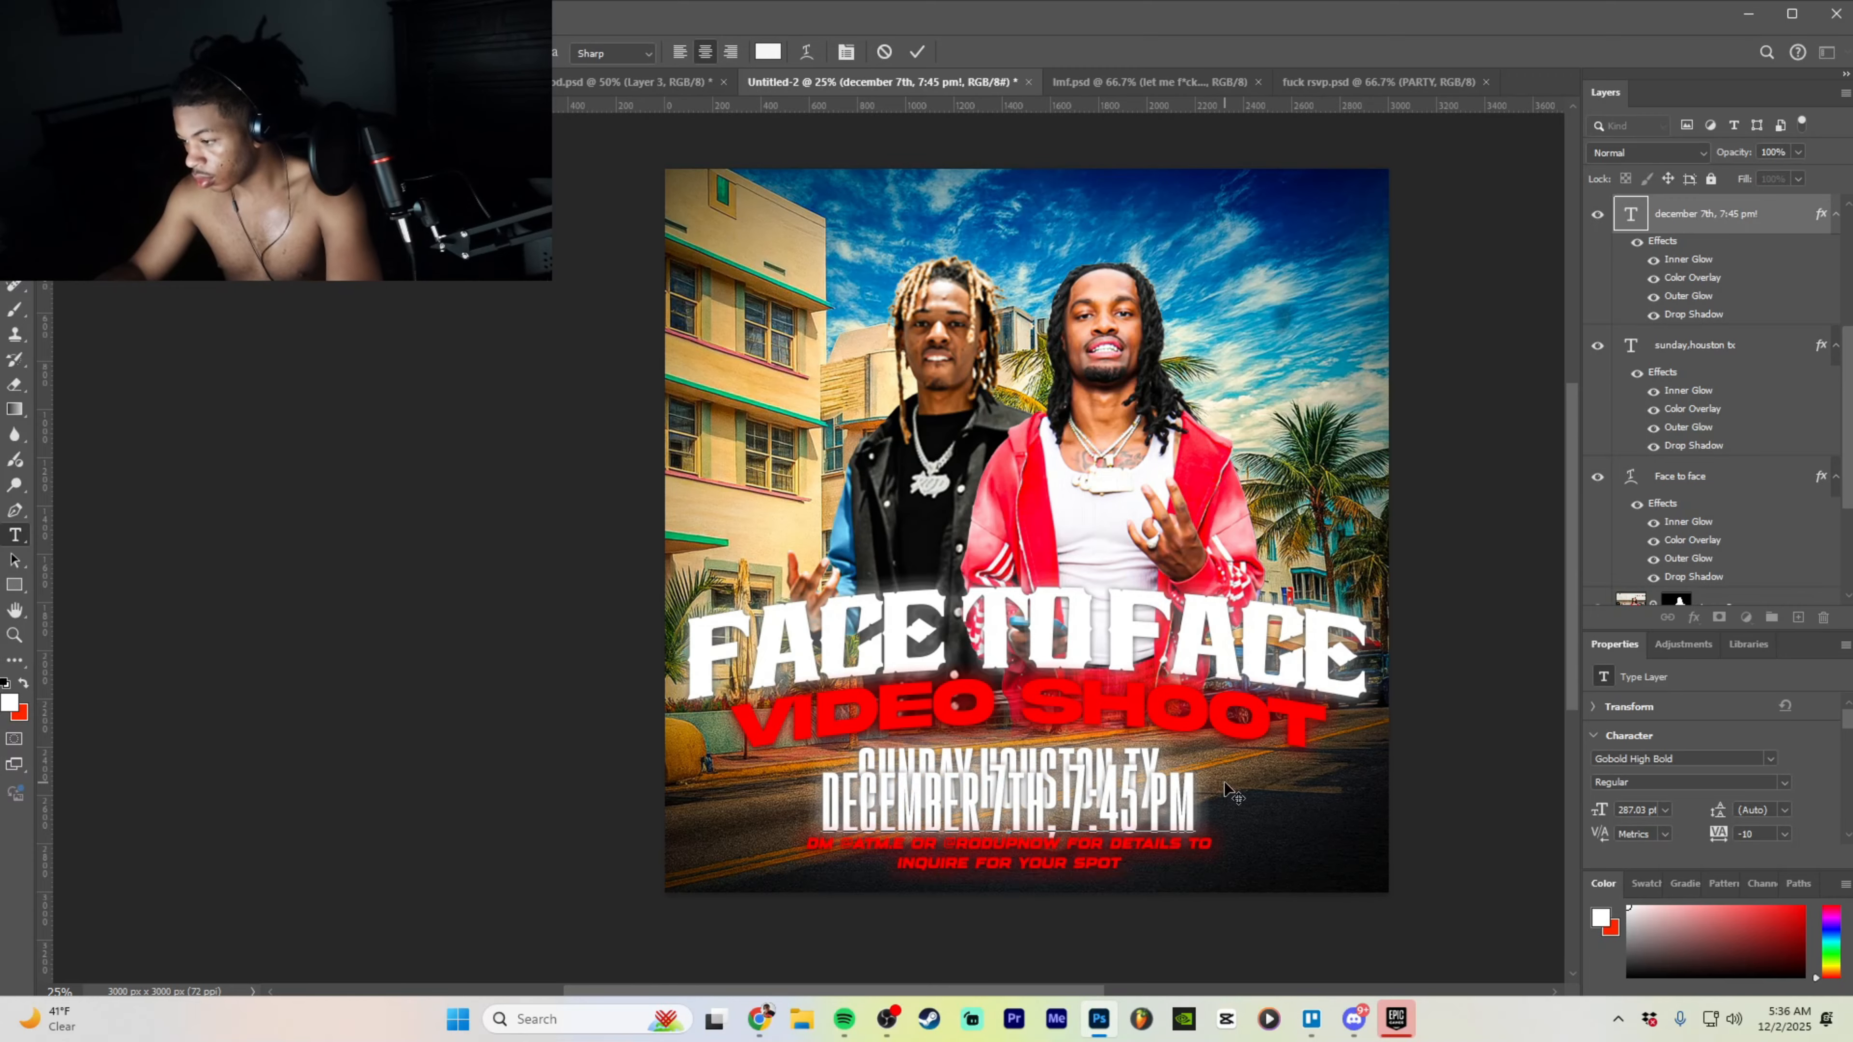
- Set the whole date line in the Akira Expanded font
{"action": "left_click", "coordinate": [1402, 750]}
{"action": "triple_click", "coordinate": [938, 797]}
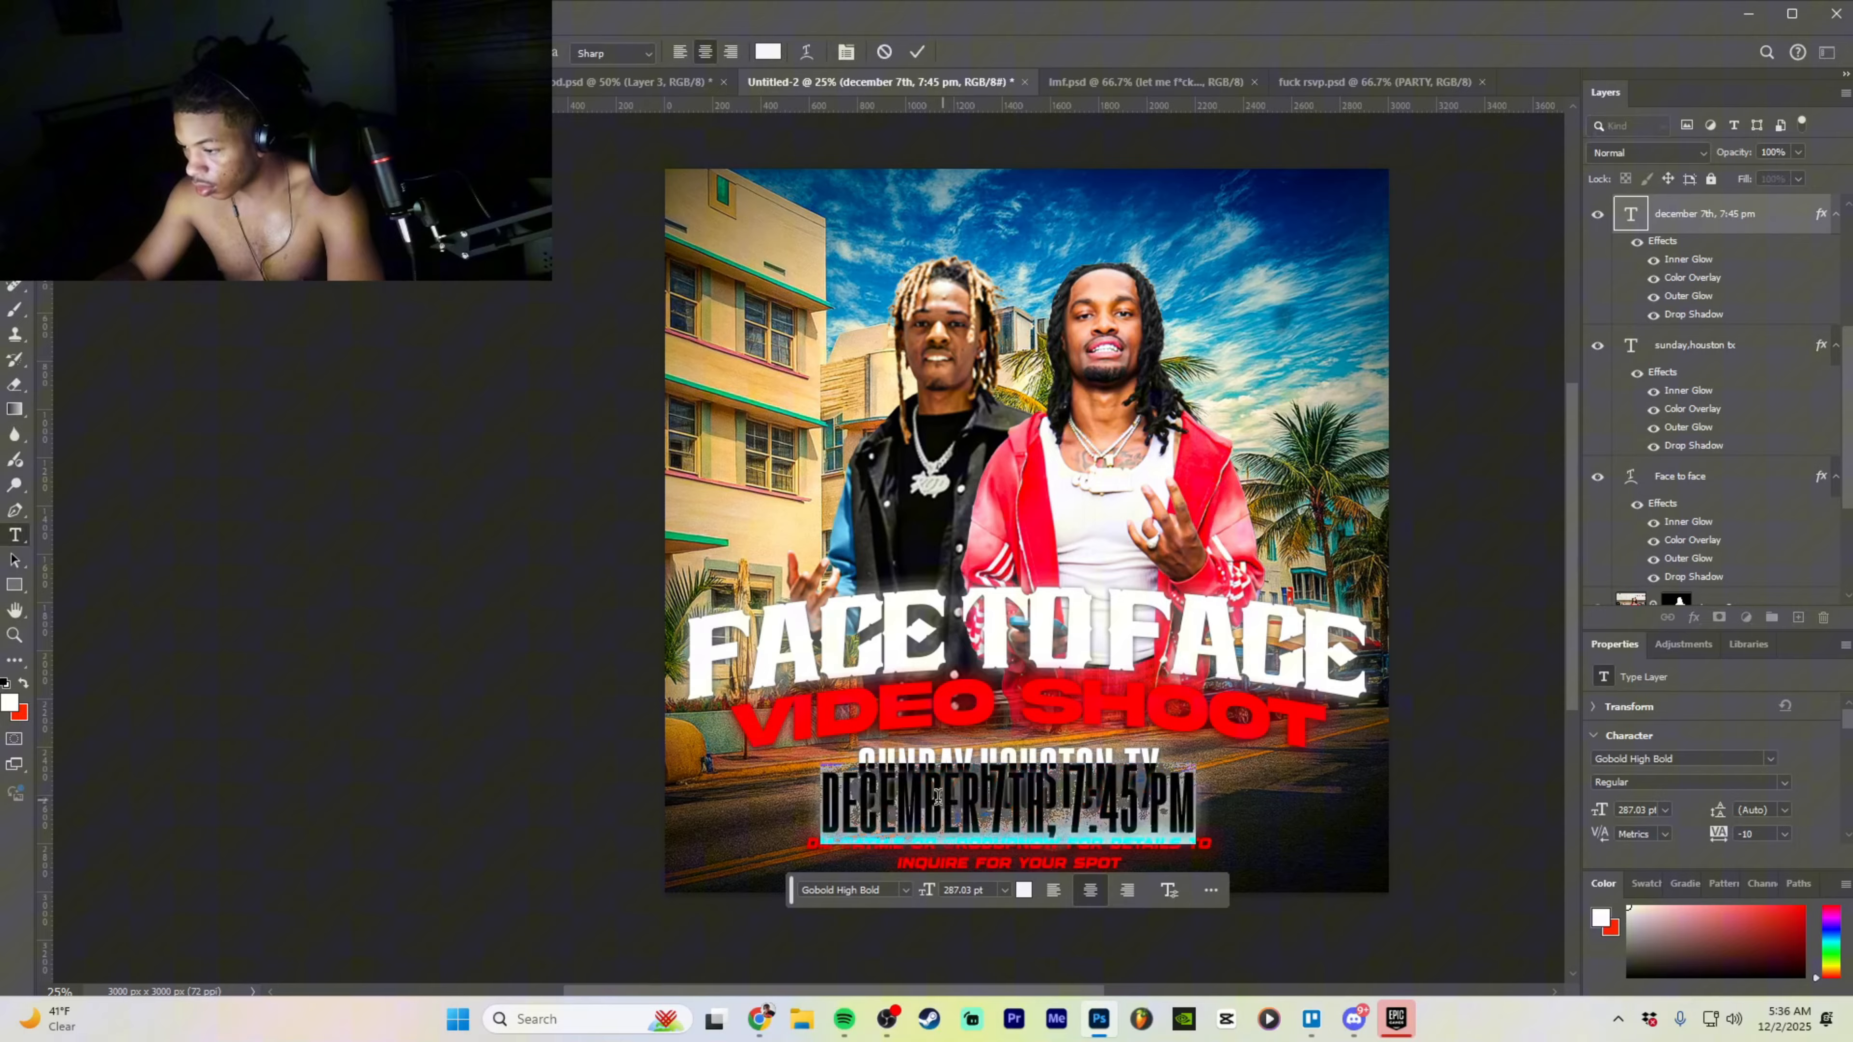
{"action": "left_click", "coordinate": [905, 890]}
{"action": "scroll", "coordinate": [1094, 438], "scroll_direction": "up", "scroll_amount": 5}
{"action": "left_click", "coordinate": [1098, 173]}
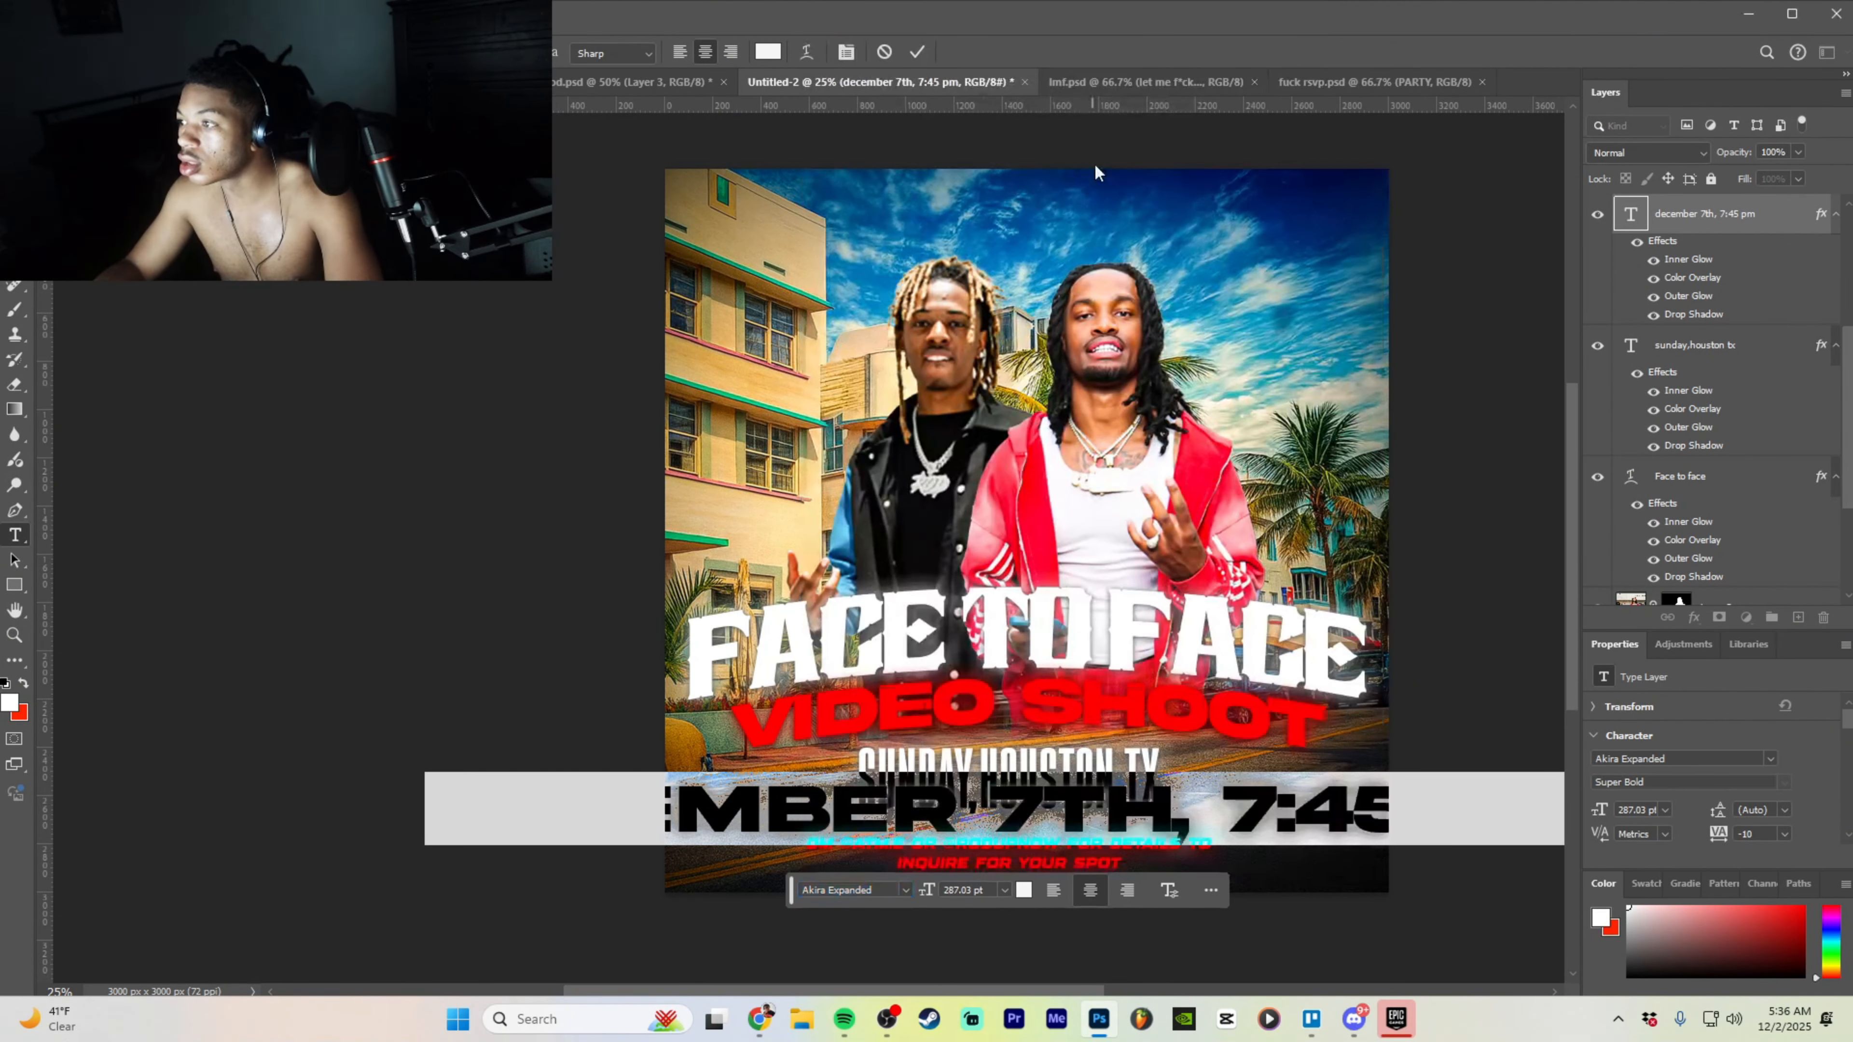
{"action": "key", "text": "ctrl+Return"}
- Shrink the date line and place it beneath SUNDAY,HOUSTON TX
{"action": "left_click_drag", "start_coordinate": [1289, 809], "coordinate": [1073, 800]}
{"action": "left_click_drag", "start_coordinate": [1370, 793], "coordinate": [1067, 819]}
{"action": "key", "text": "Return"}
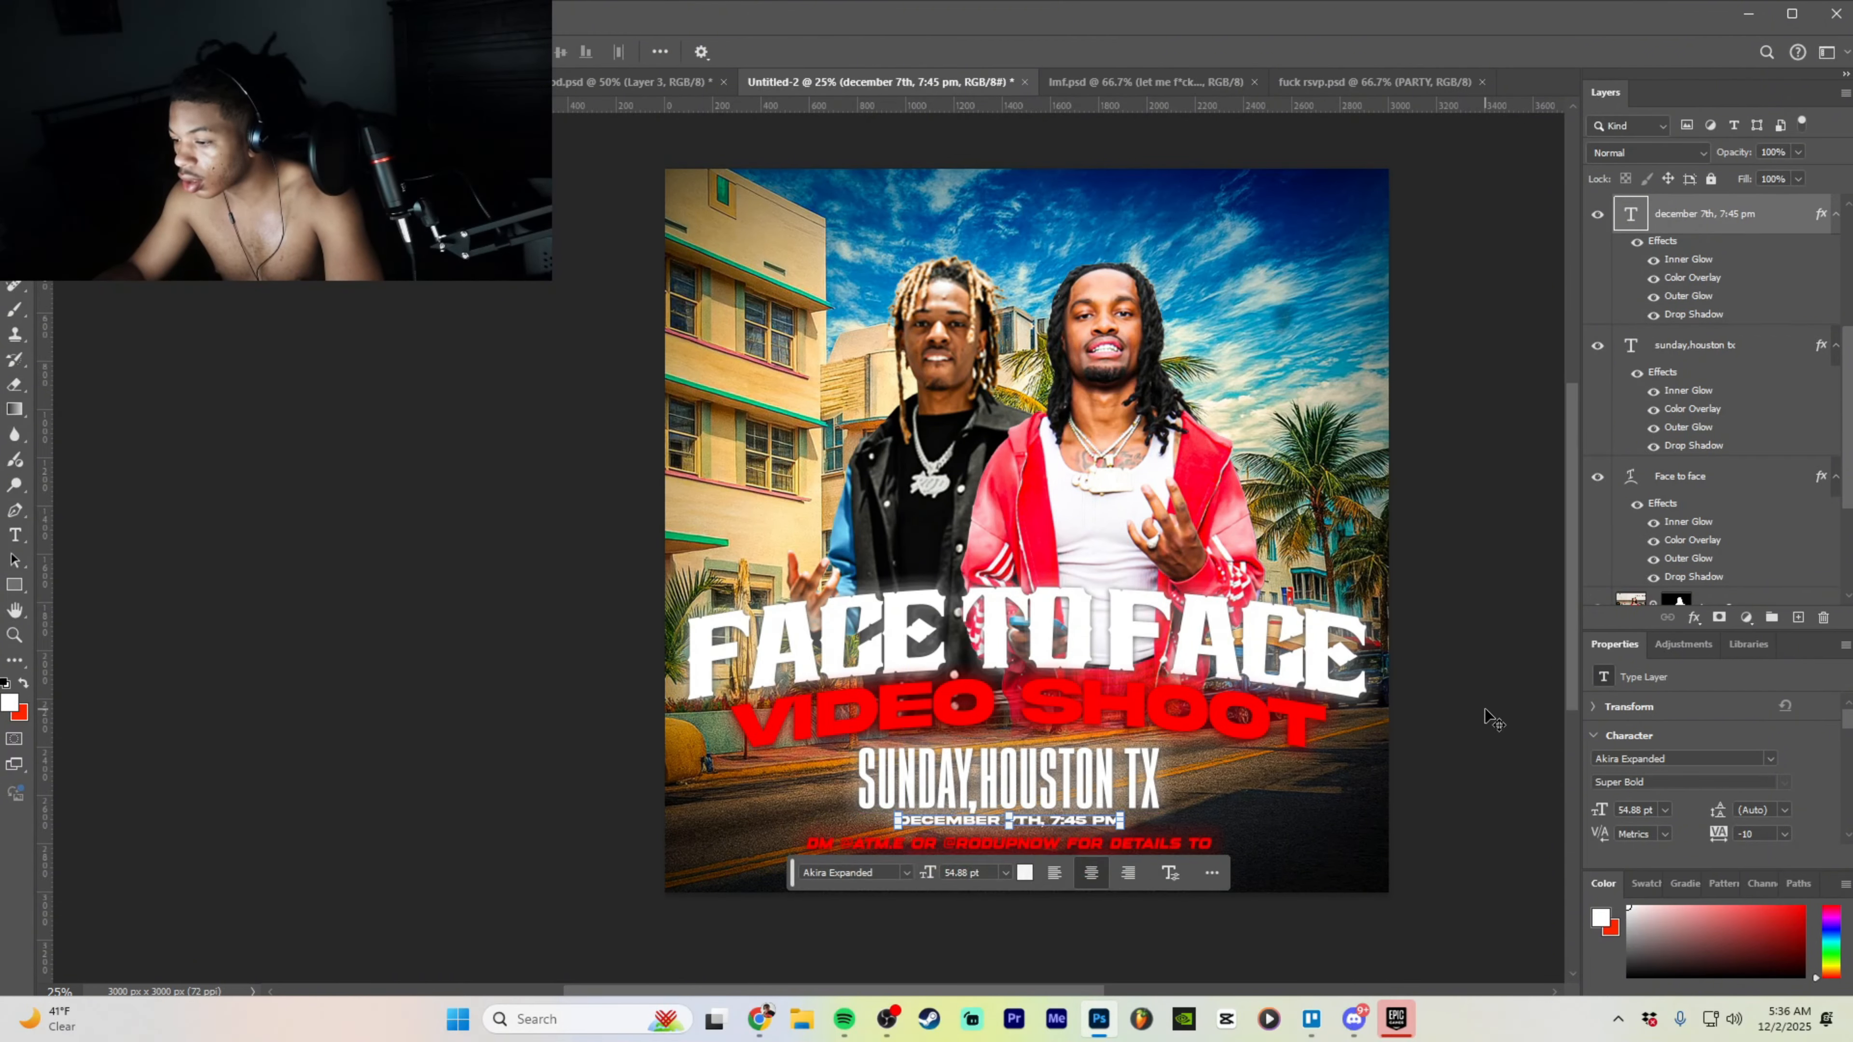
{"action": "left_click_drag", "start_coordinate": [1078, 822], "coordinate": [1075, 832]}
- Give the date line a red (ff0000) Outer Glow in Blending Options
{"action": "right_click", "coordinate": [1759, 200]}
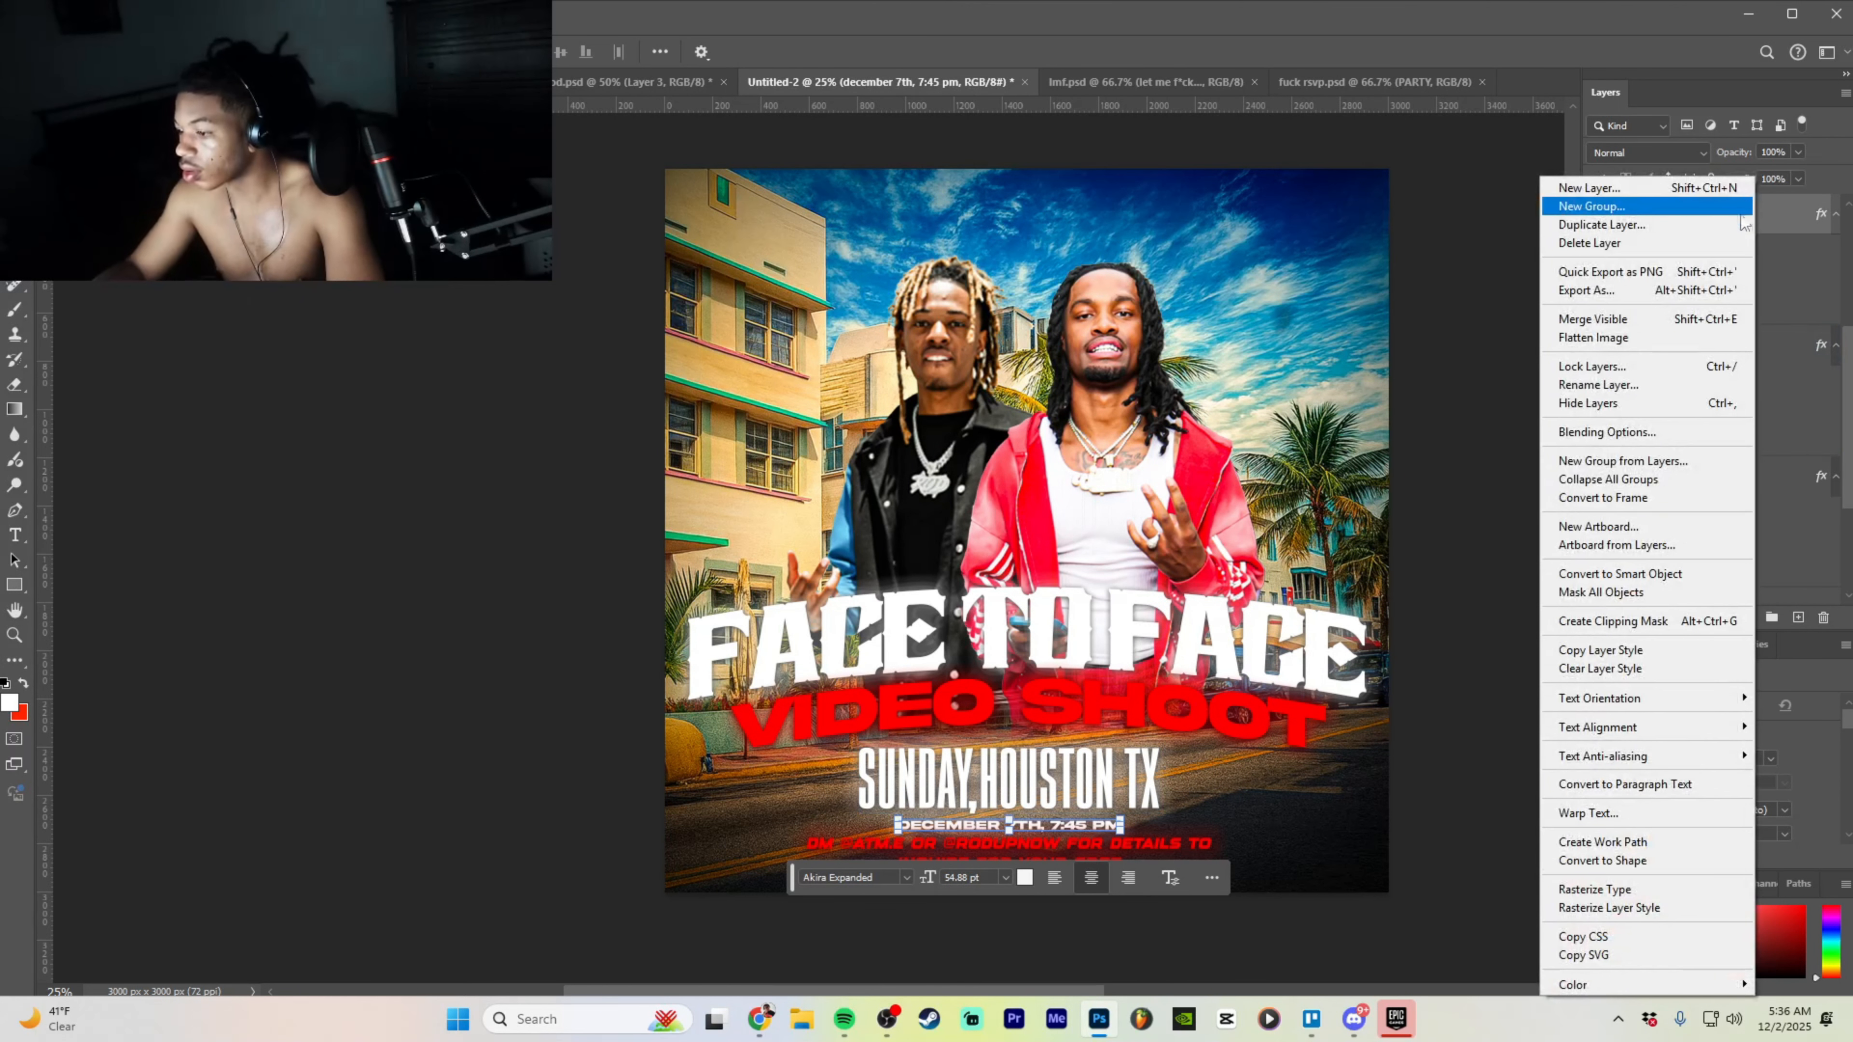
{"action": "left_click", "coordinate": [1645, 433]}
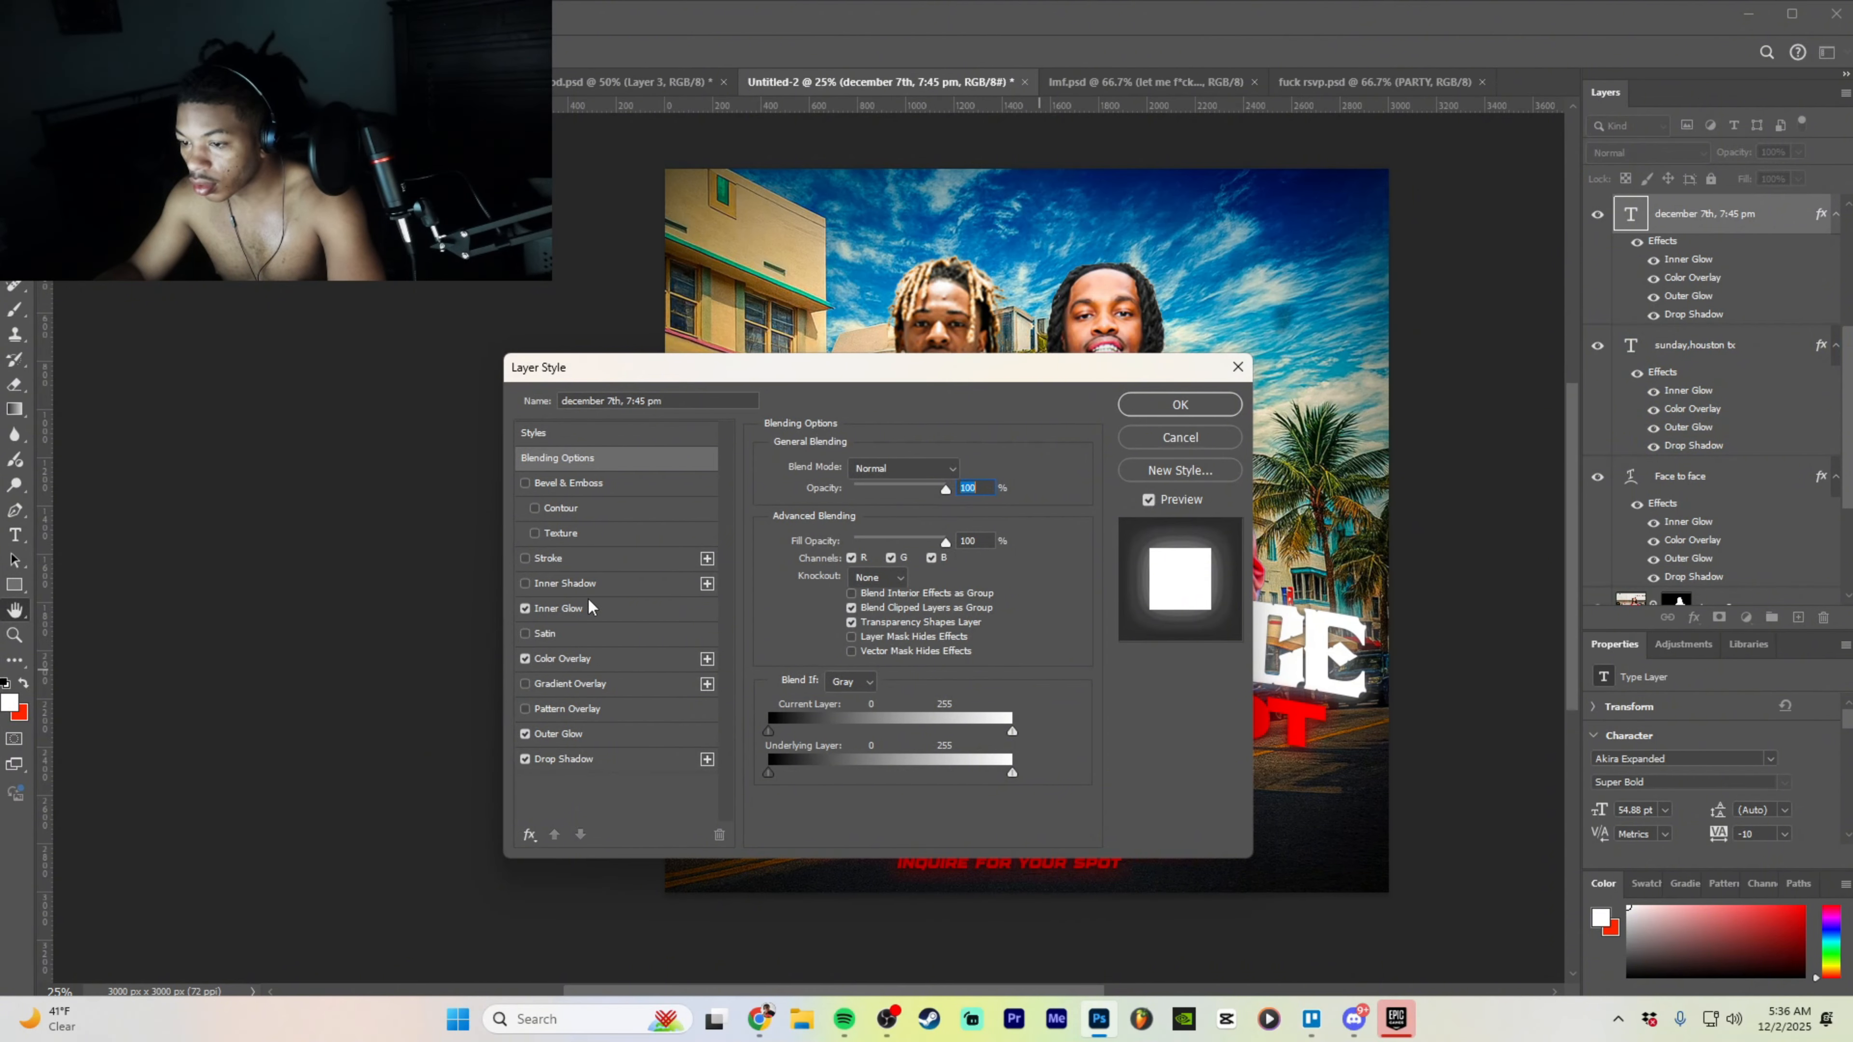
{"action": "left_click", "coordinate": [624, 734]}
{"action": "left_click", "coordinate": [806, 539]}
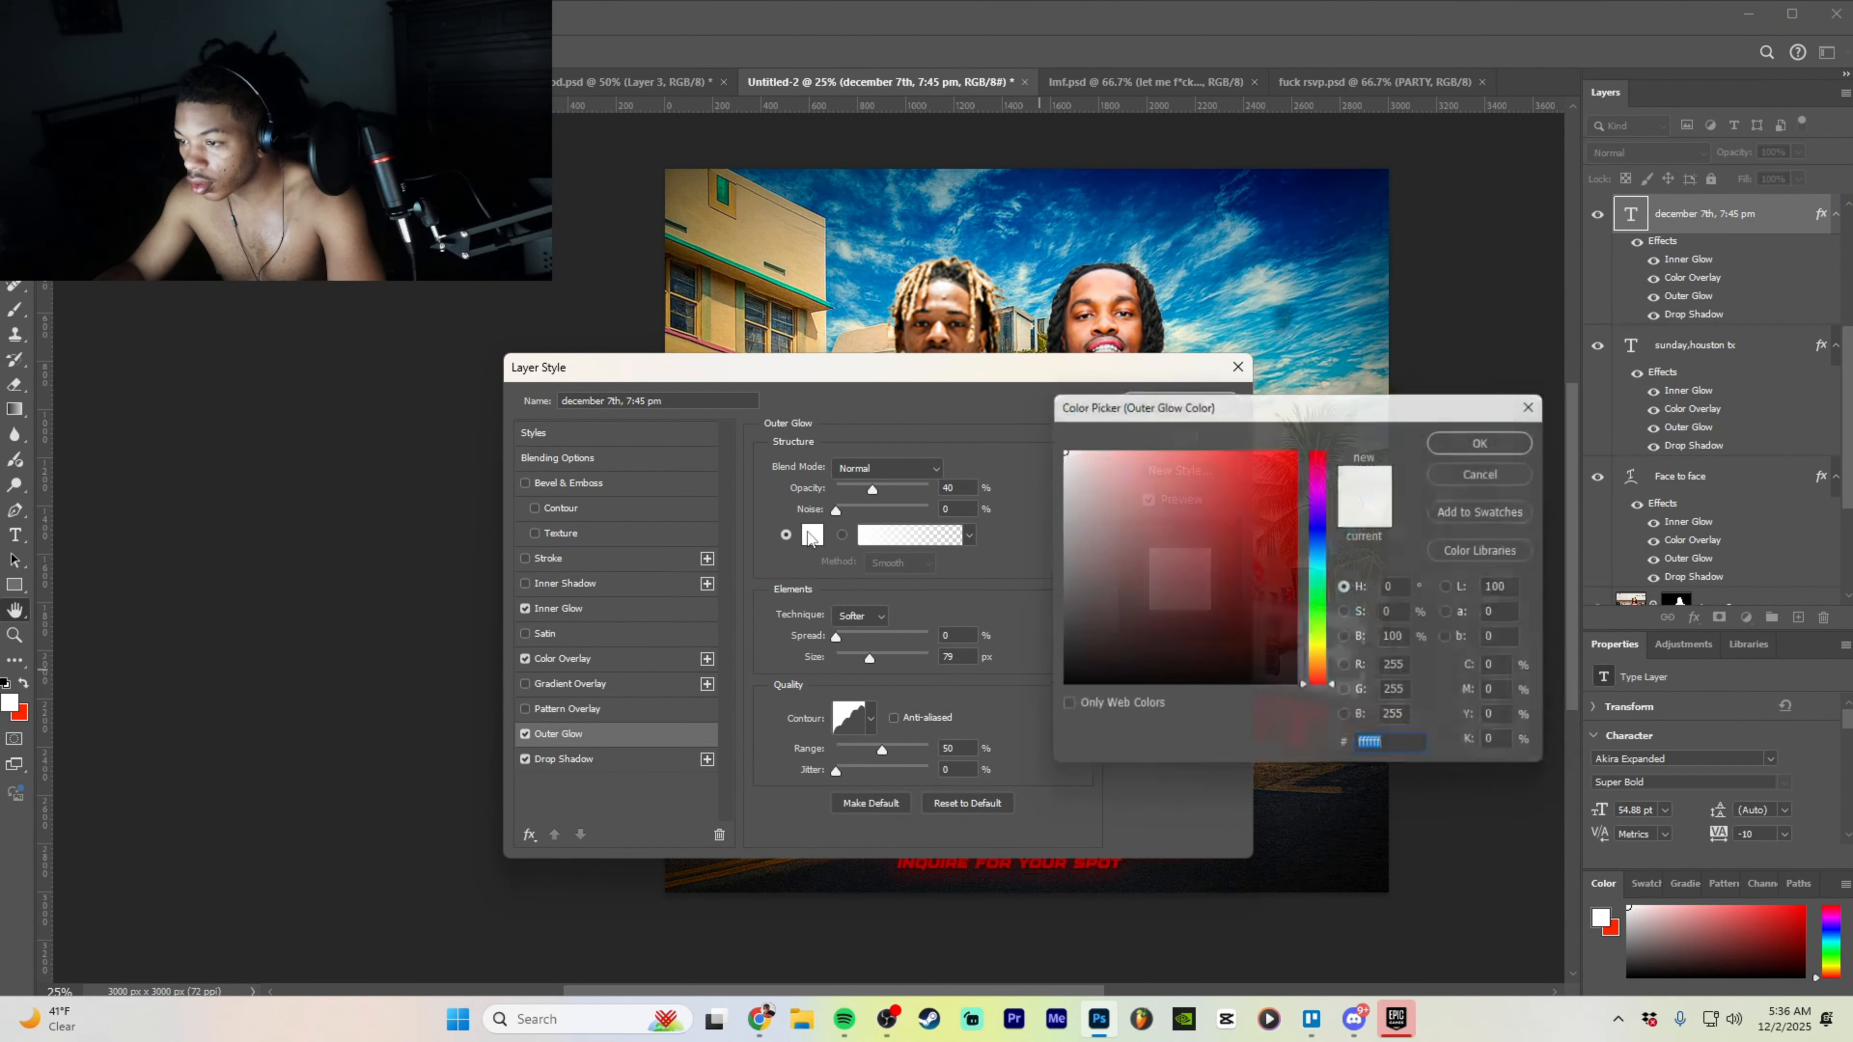
{"action": "left_click_drag", "start_coordinate": [1240, 482], "coordinate": [1582, 340]}
{"action": "left_click", "coordinate": [1490, 438]}
{"action": "left_click_drag", "start_coordinate": [1185, 369], "coordinate": [1284, 263]}
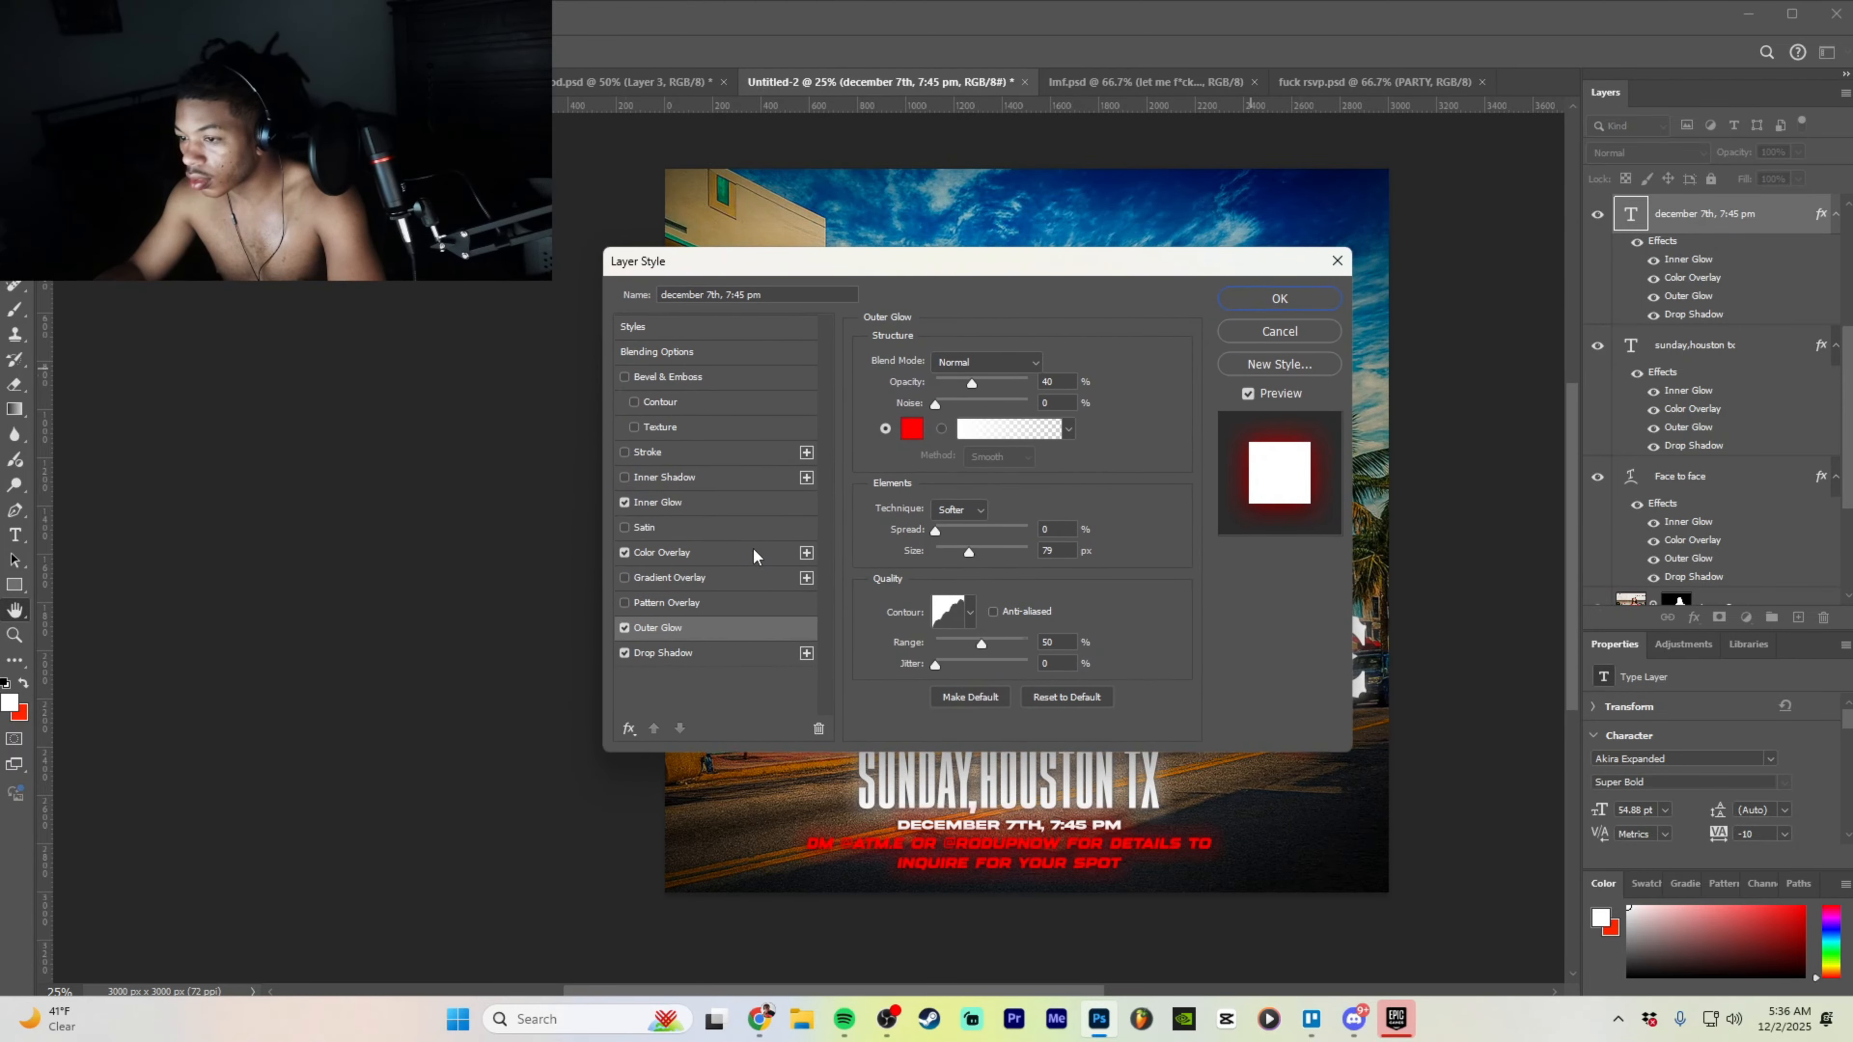
- Set the date line's Inner Glow colour to pure red
{"action": "left_click", "coordinate": [737, 511]}
{"action": "left_click", "coordinate": [911, 428]}
{"action": "left_click_drag", "start_coordinate": [1284, 467], "coordinate": [1435, 369]}
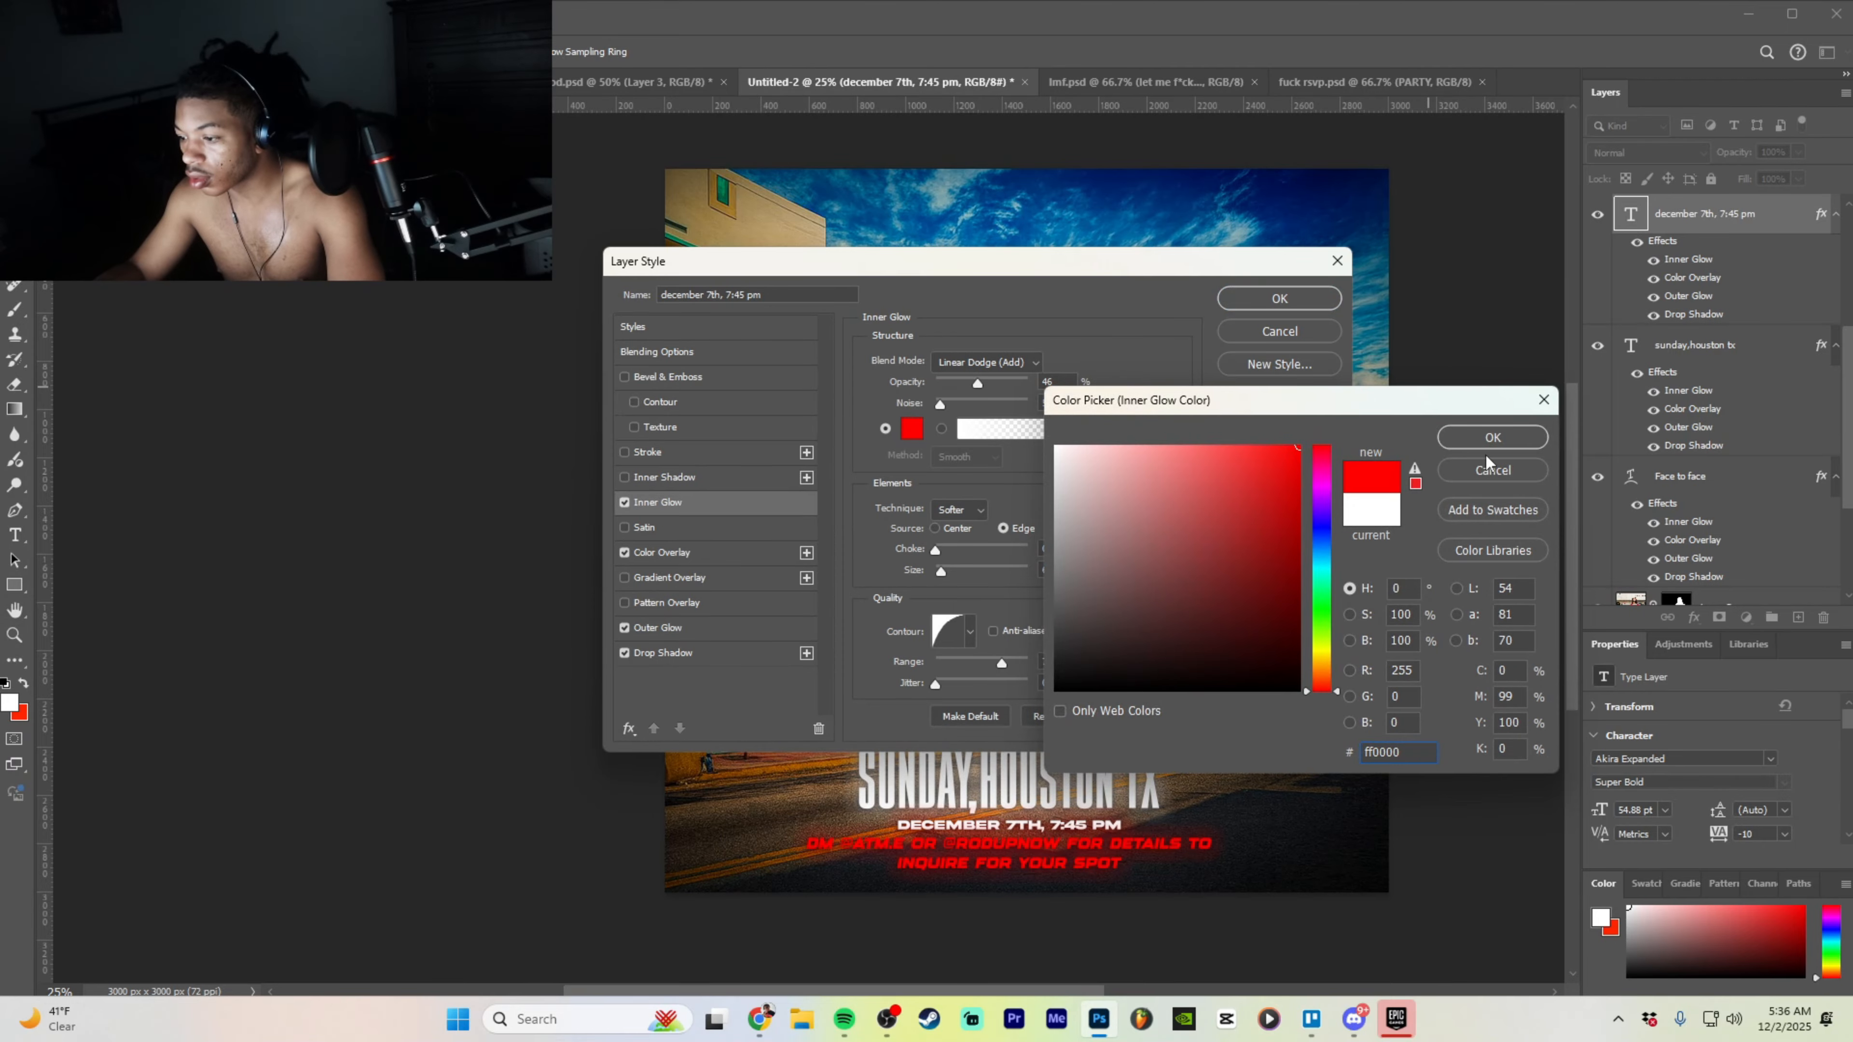
{"action": "left_click", "coordinate": [1492, 437]}
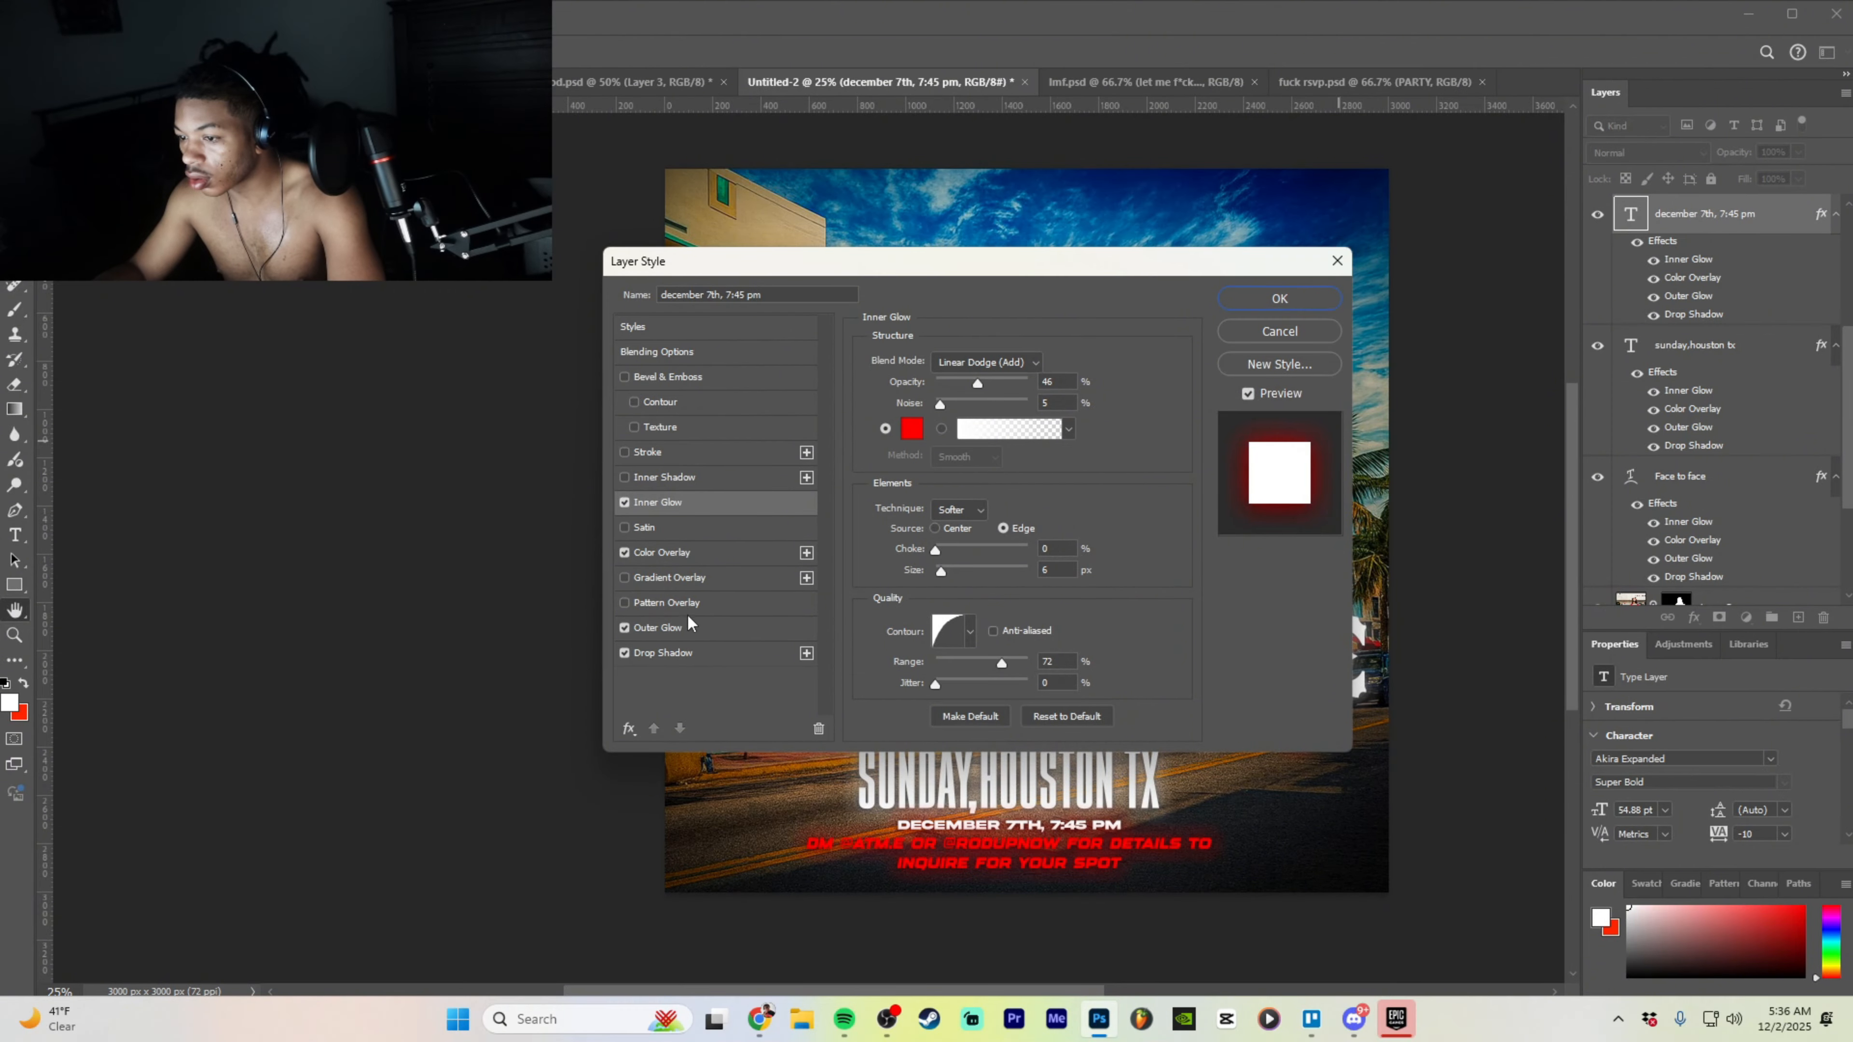
- Set the Color Overlay to pure red and apply the date line's styling
{"action": "left_click", "coordinate": [680, 553]}
{"action": "left_click", "coordinate": [1061, 364]}
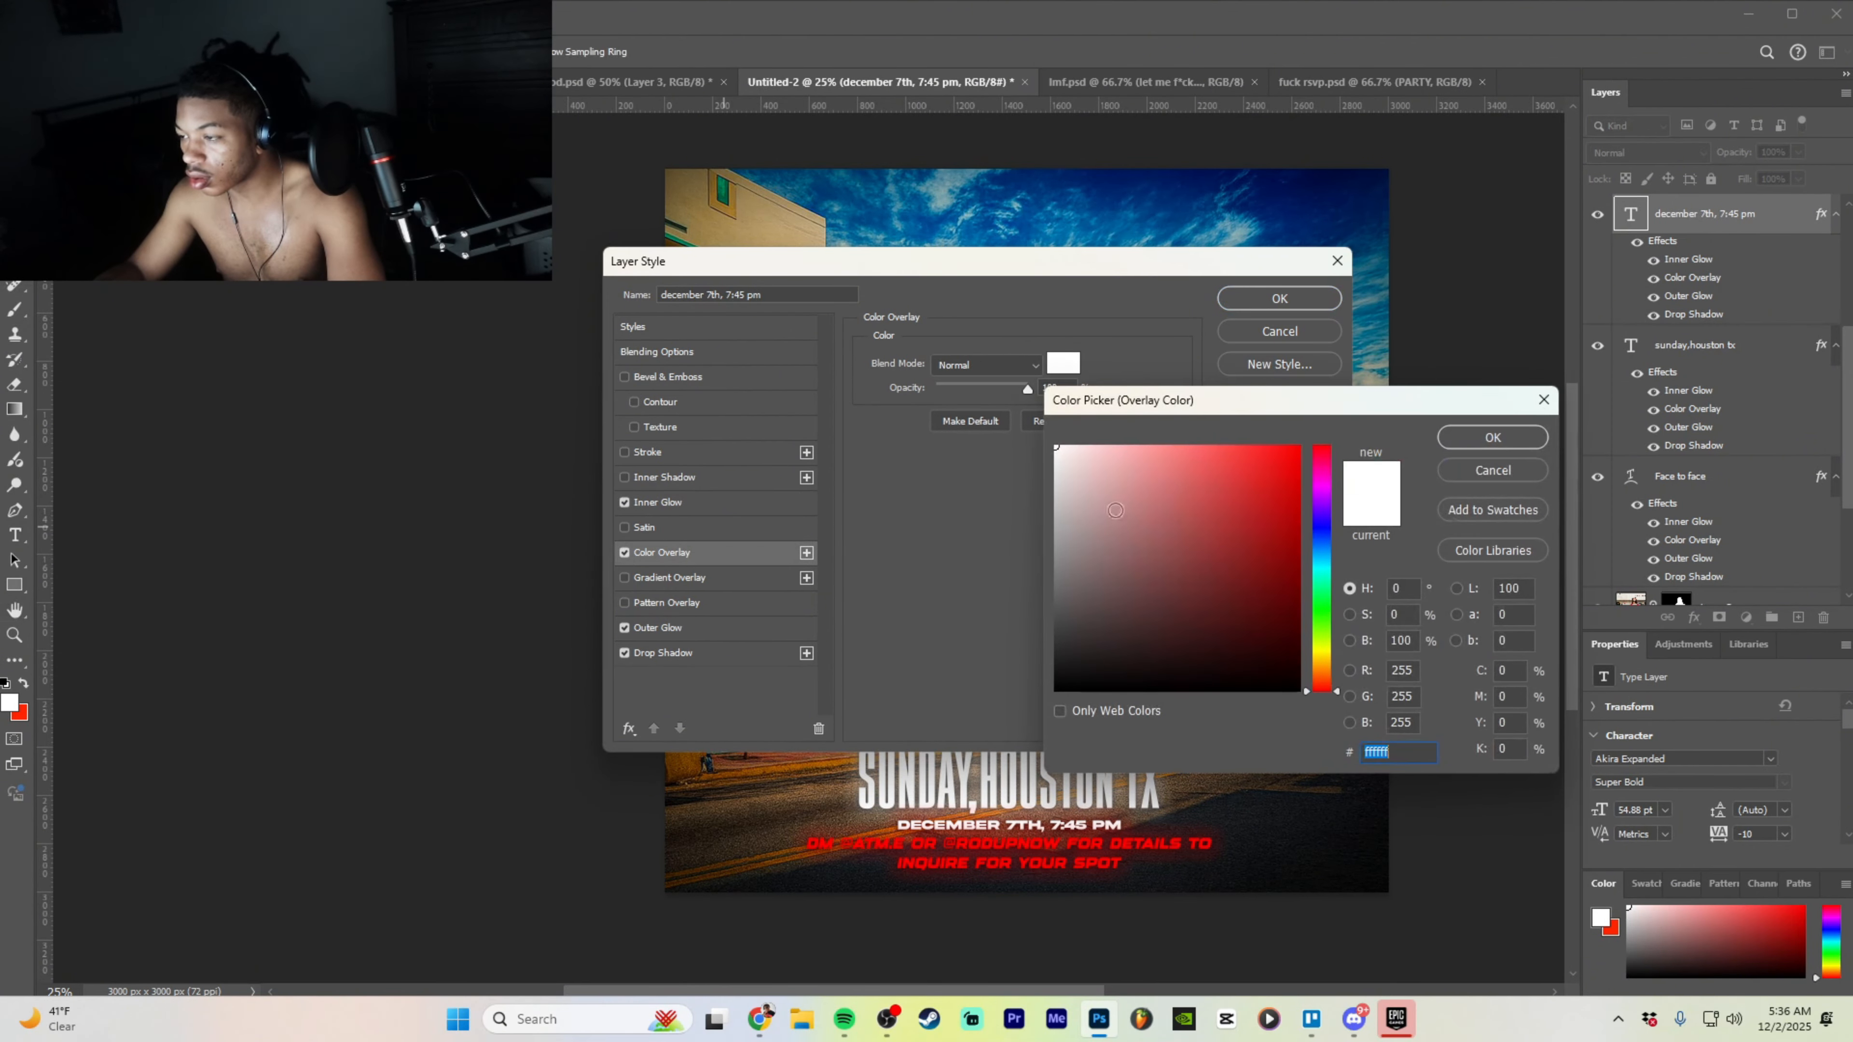
{"action": "left_click_drag", "start_coordinate": [1284, 467], "coordinate": [1483, 328]}
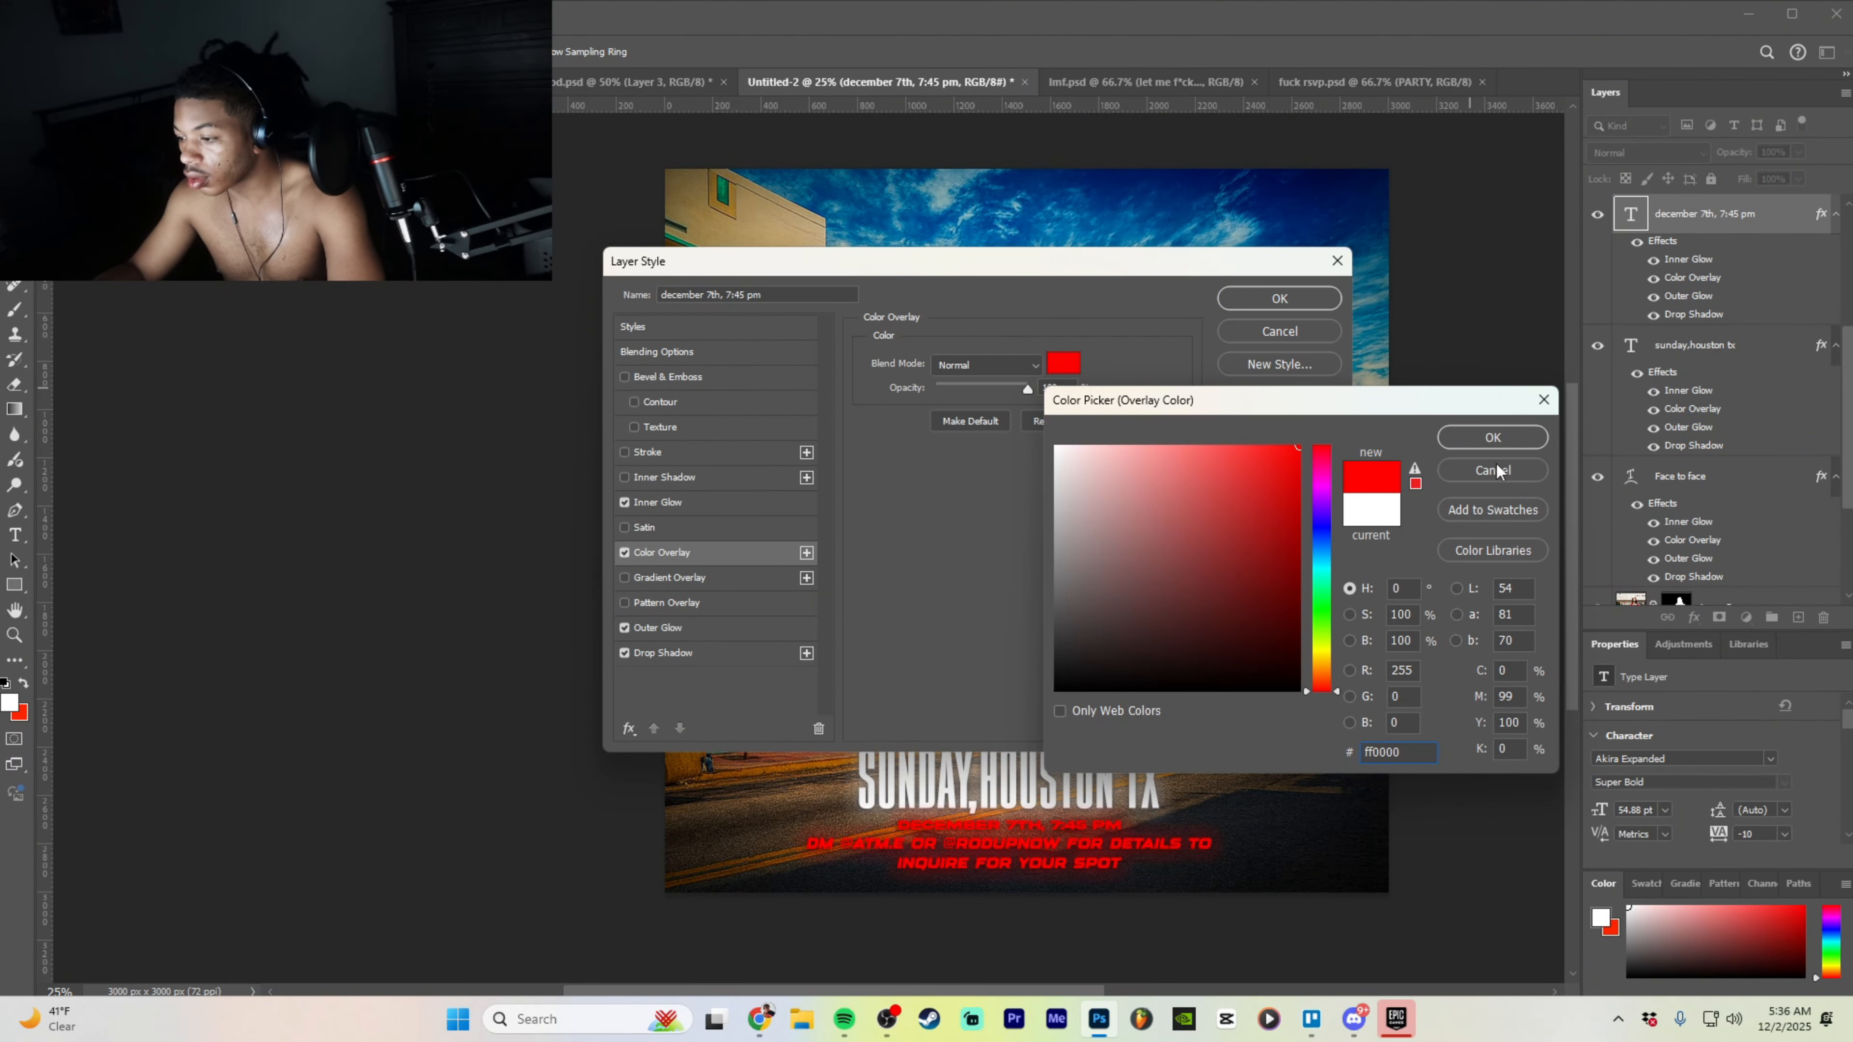
{"action": "left_click", "coordinate": [1502, 438]}
{"action": "left_click", "coordinate": [1289, 300]}
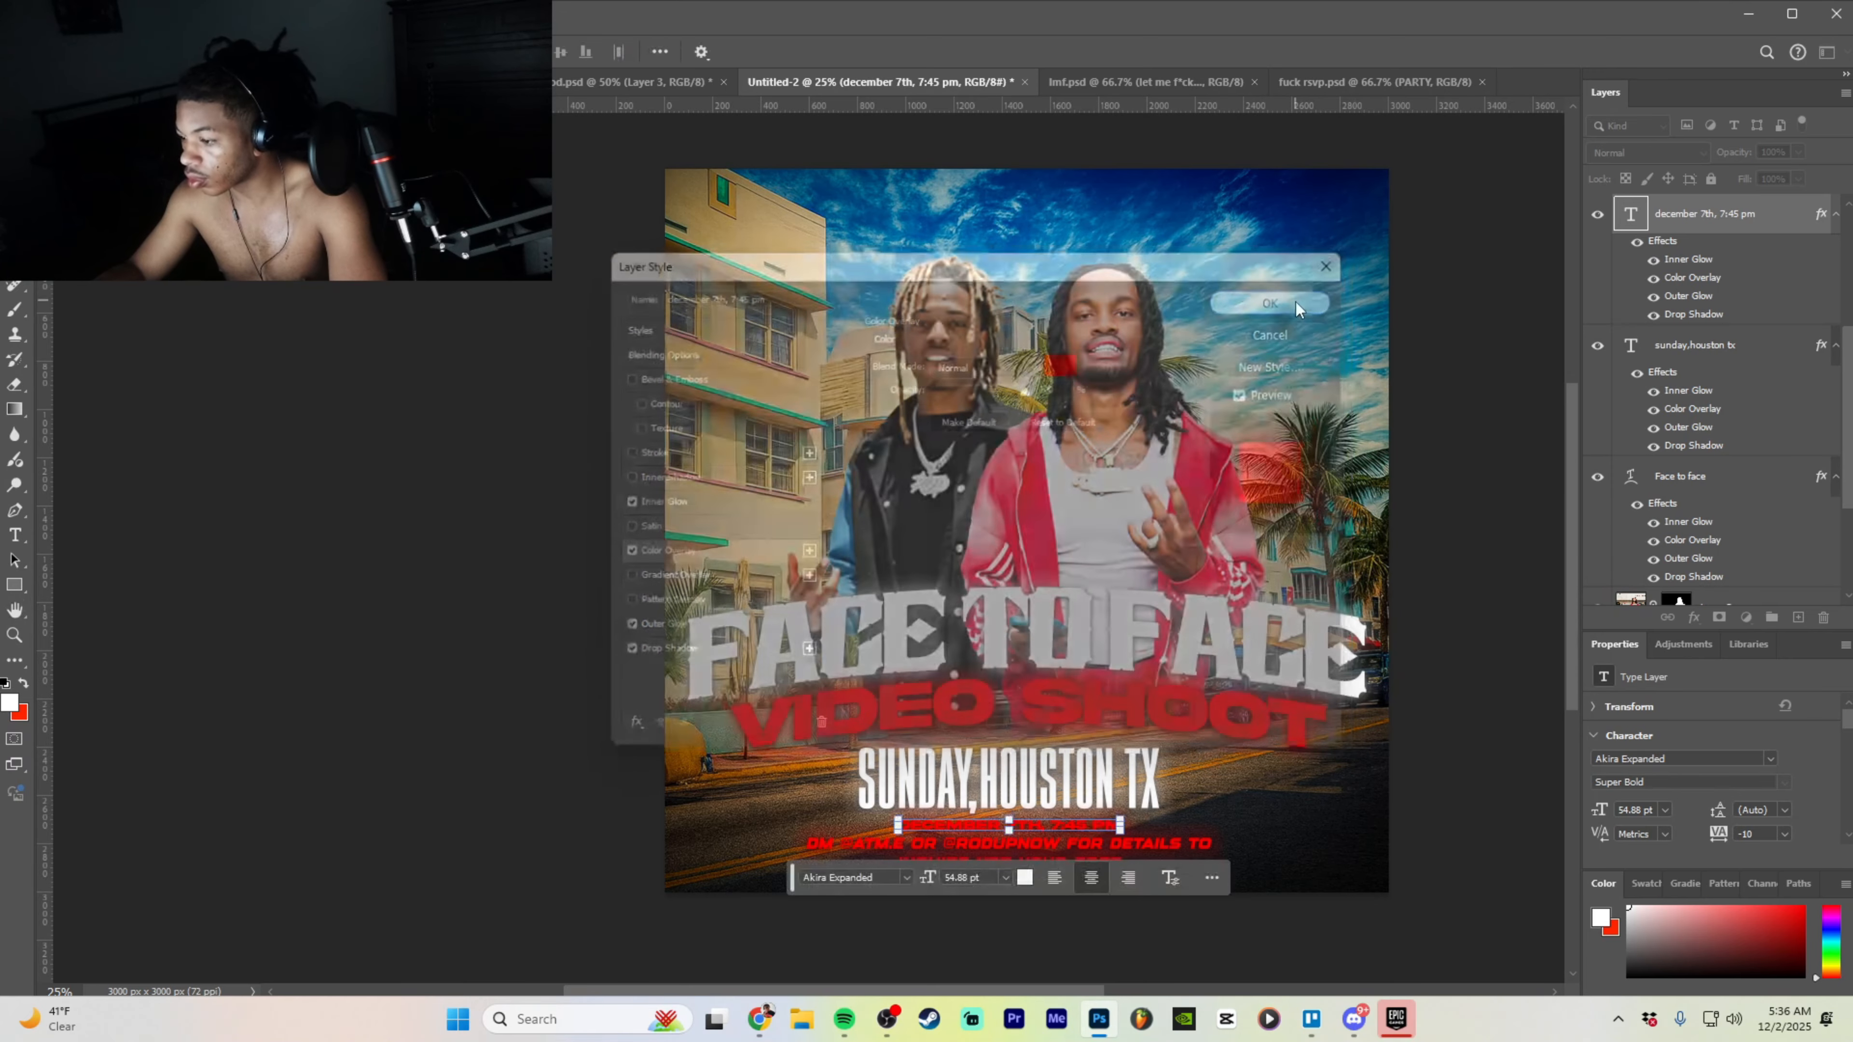
{"action": "left_click", "coordinate": [1115, 801]}
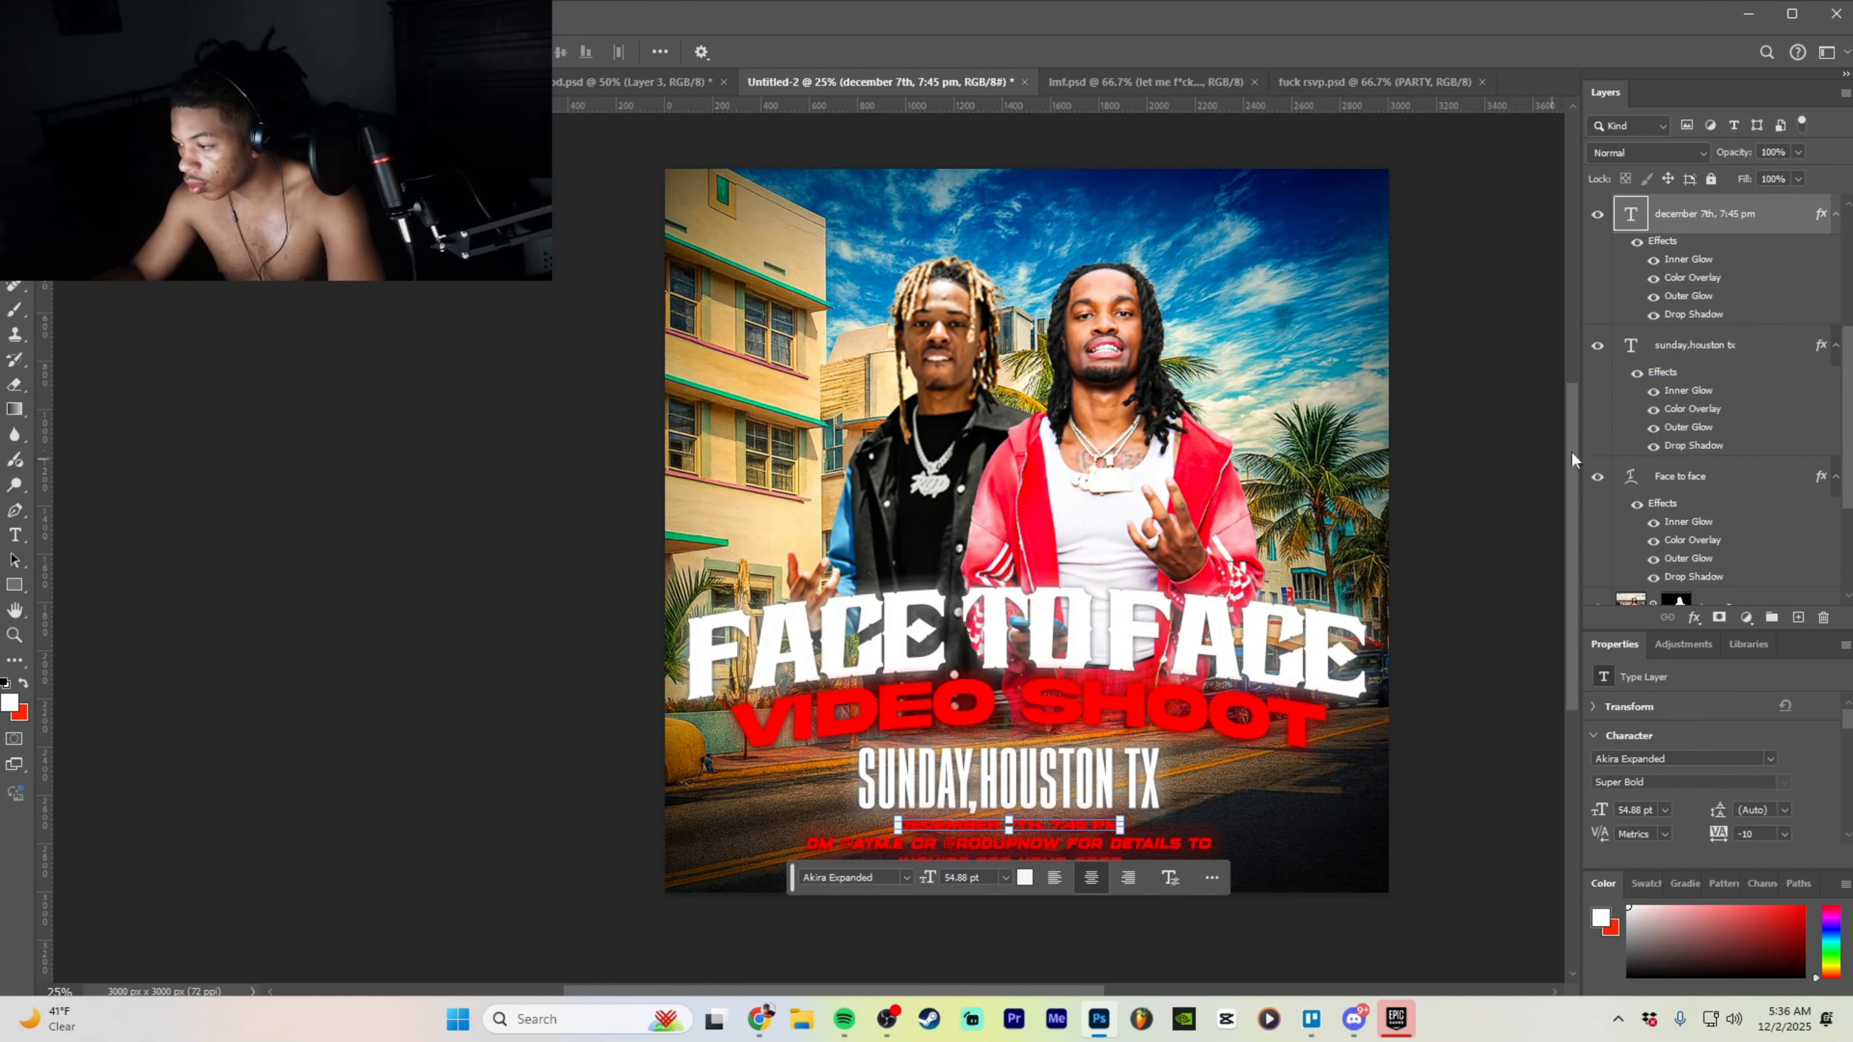
- Raise SUNDAY,HOUSTON TX and the date line slightly, then widen the date line
{"action": "left_click", "coordinate": [1721, 342]}
{"action": "left_click_drag", "start_coordinate": [1091, 775], "coordinate": [1096, 763]}
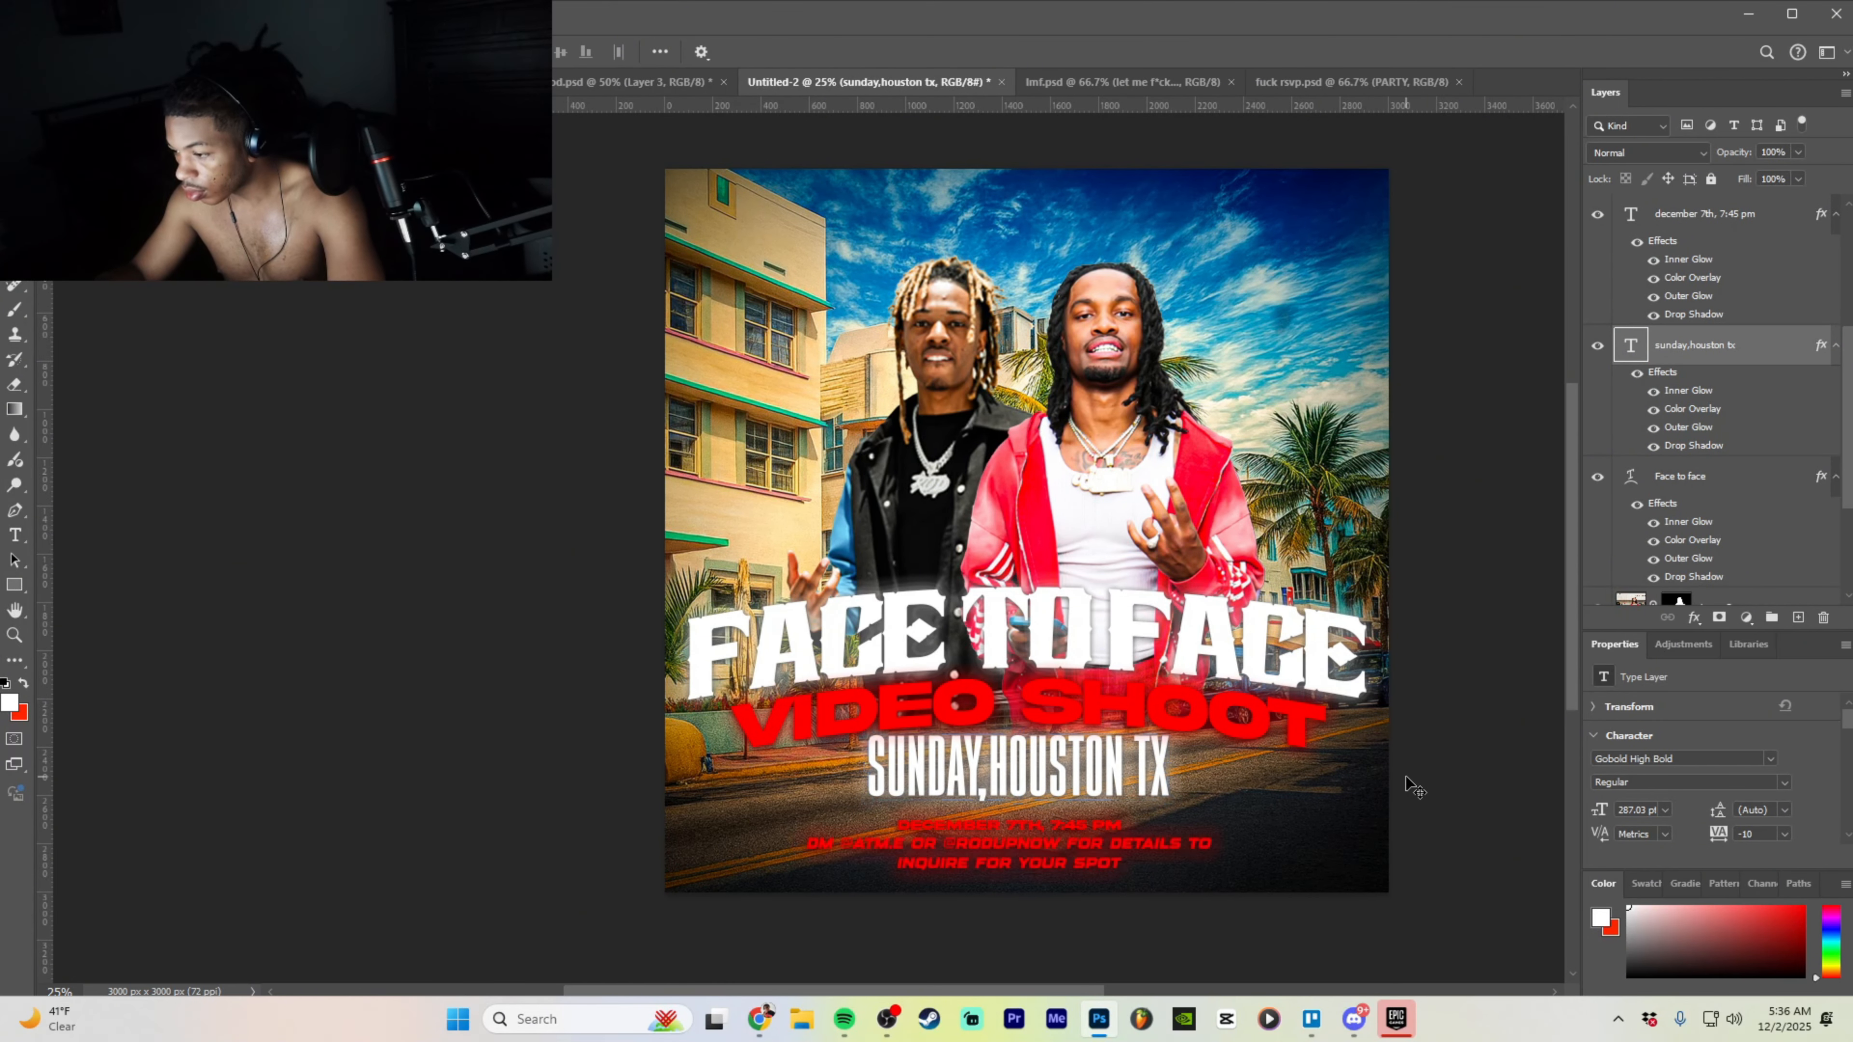
{"action": "left_click", "coordinate": [1707, 214]}
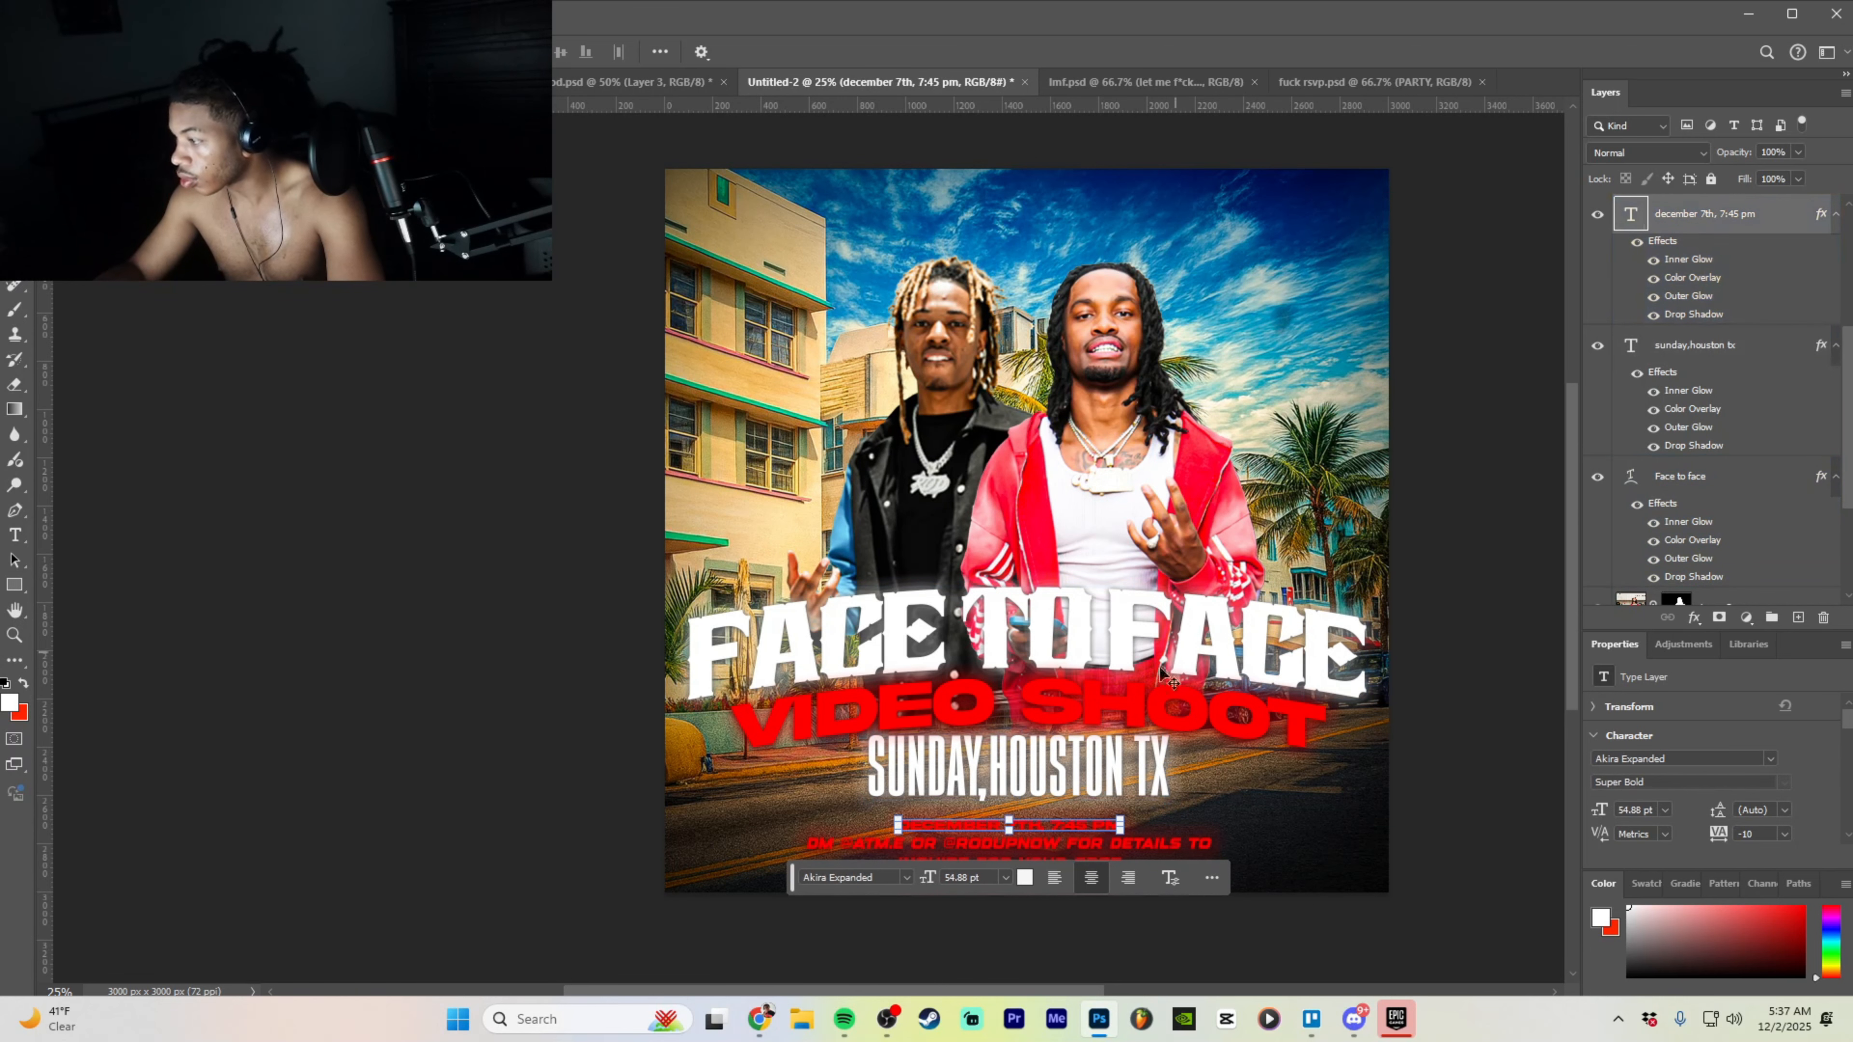
{"action": "left_click_drag", "start_coordinate": [1032, 829], "coordinate": [1151, 813]}
{"action": "key", "text": "ctrl+t"}
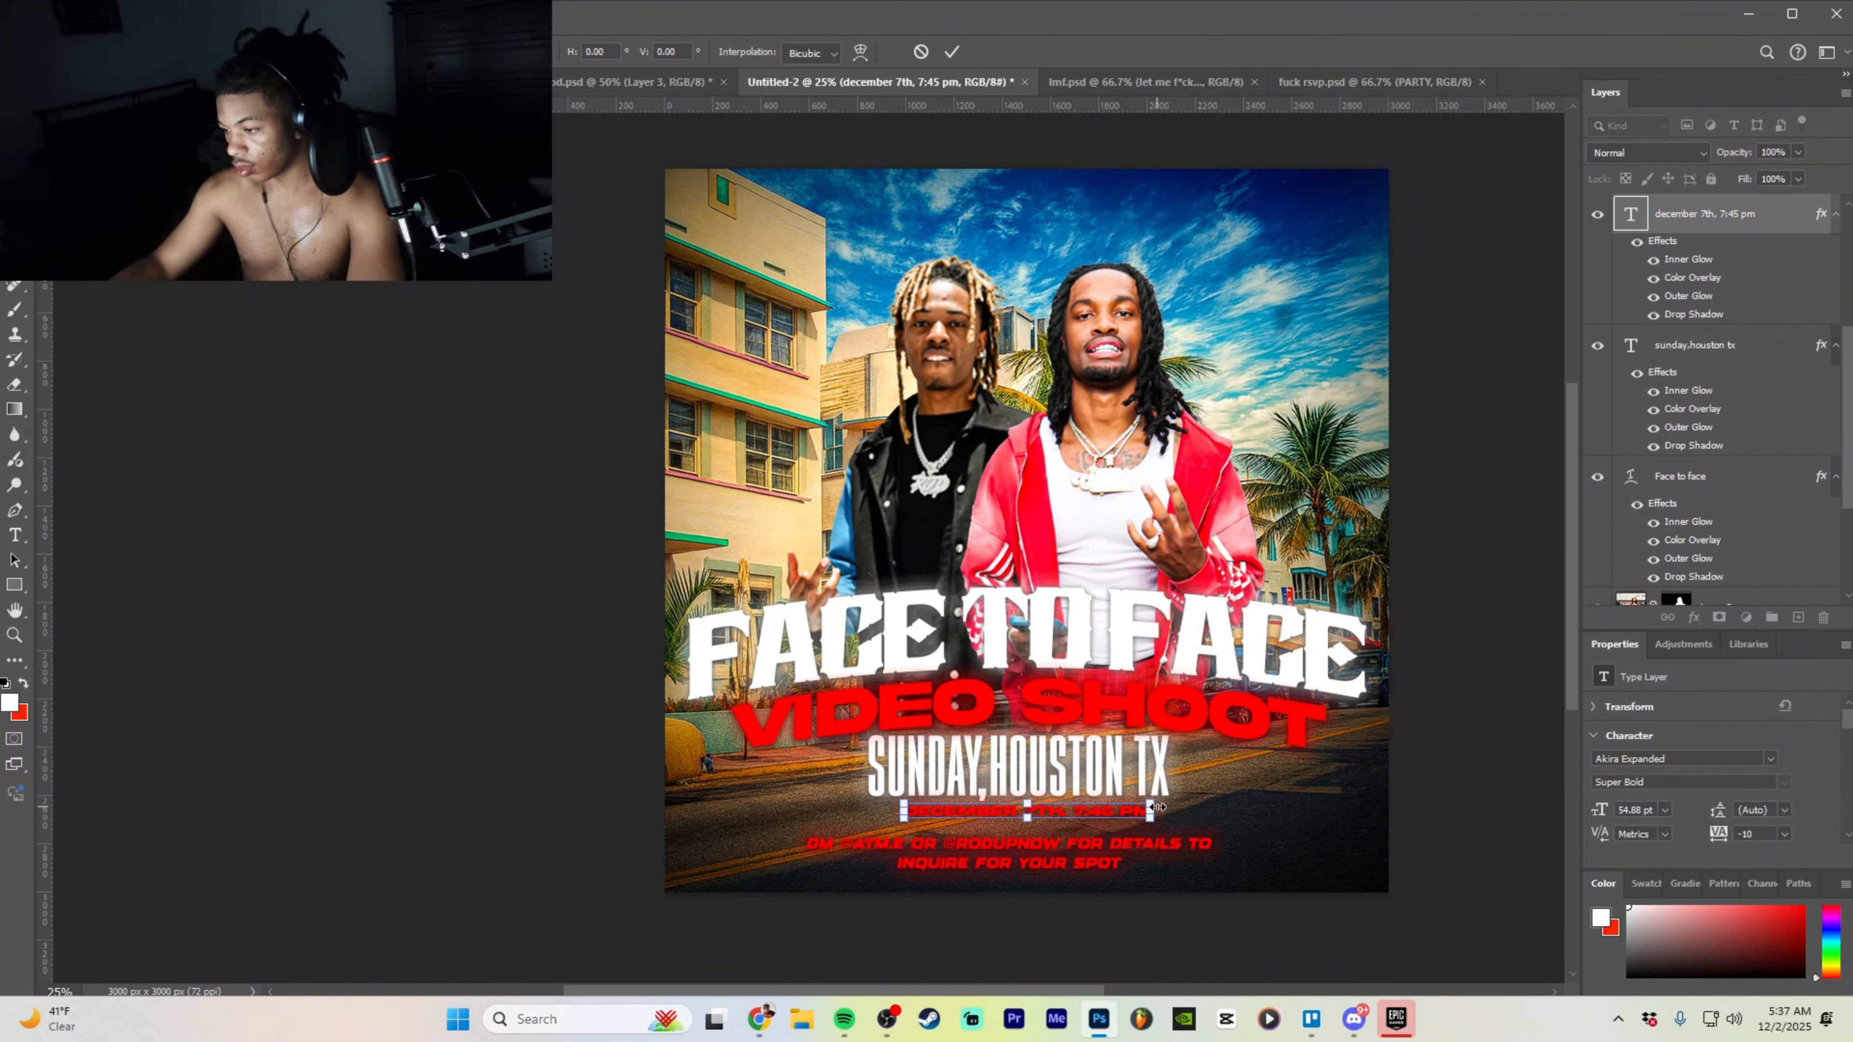
{"action": "left_click", "coordinate": [1133, 867]}
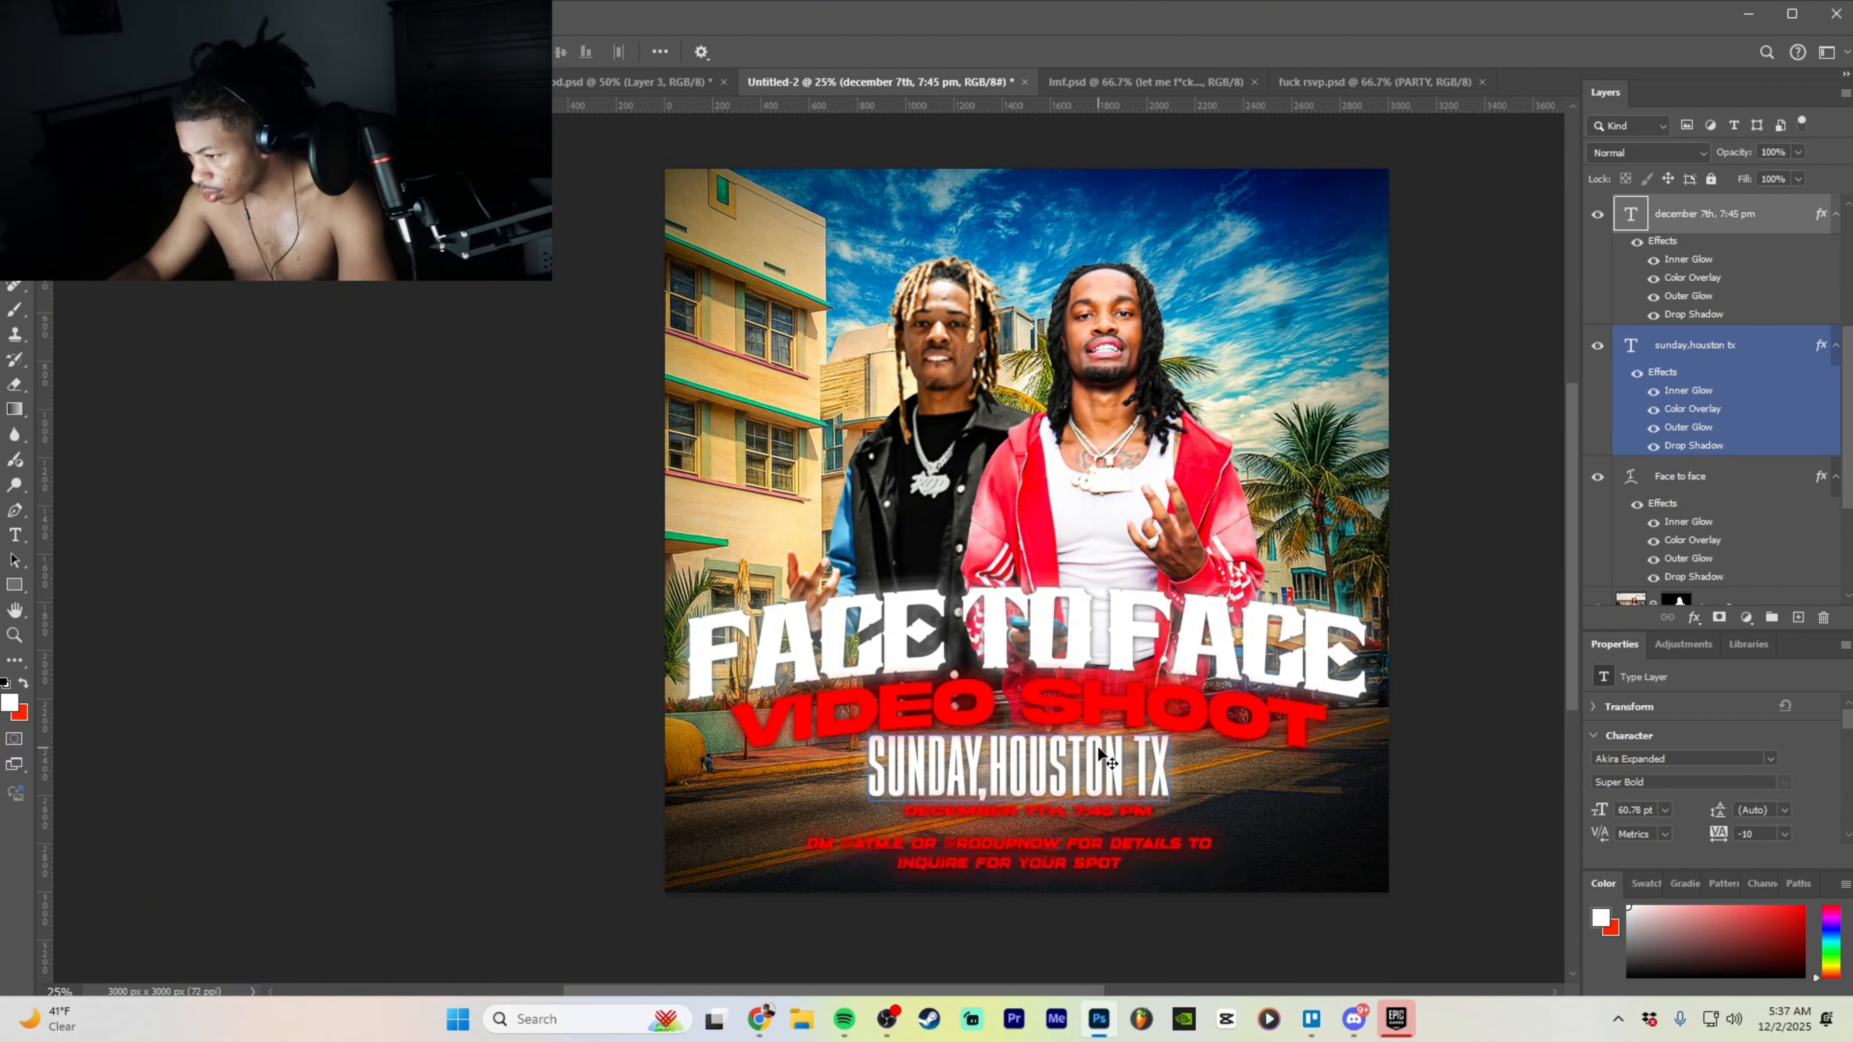
- Try slanting SUNDAY,HOUSTON TX, revert the skew, and shift the line to recentre it
{"action": "left_click", "coordinate": [1692, 345]}
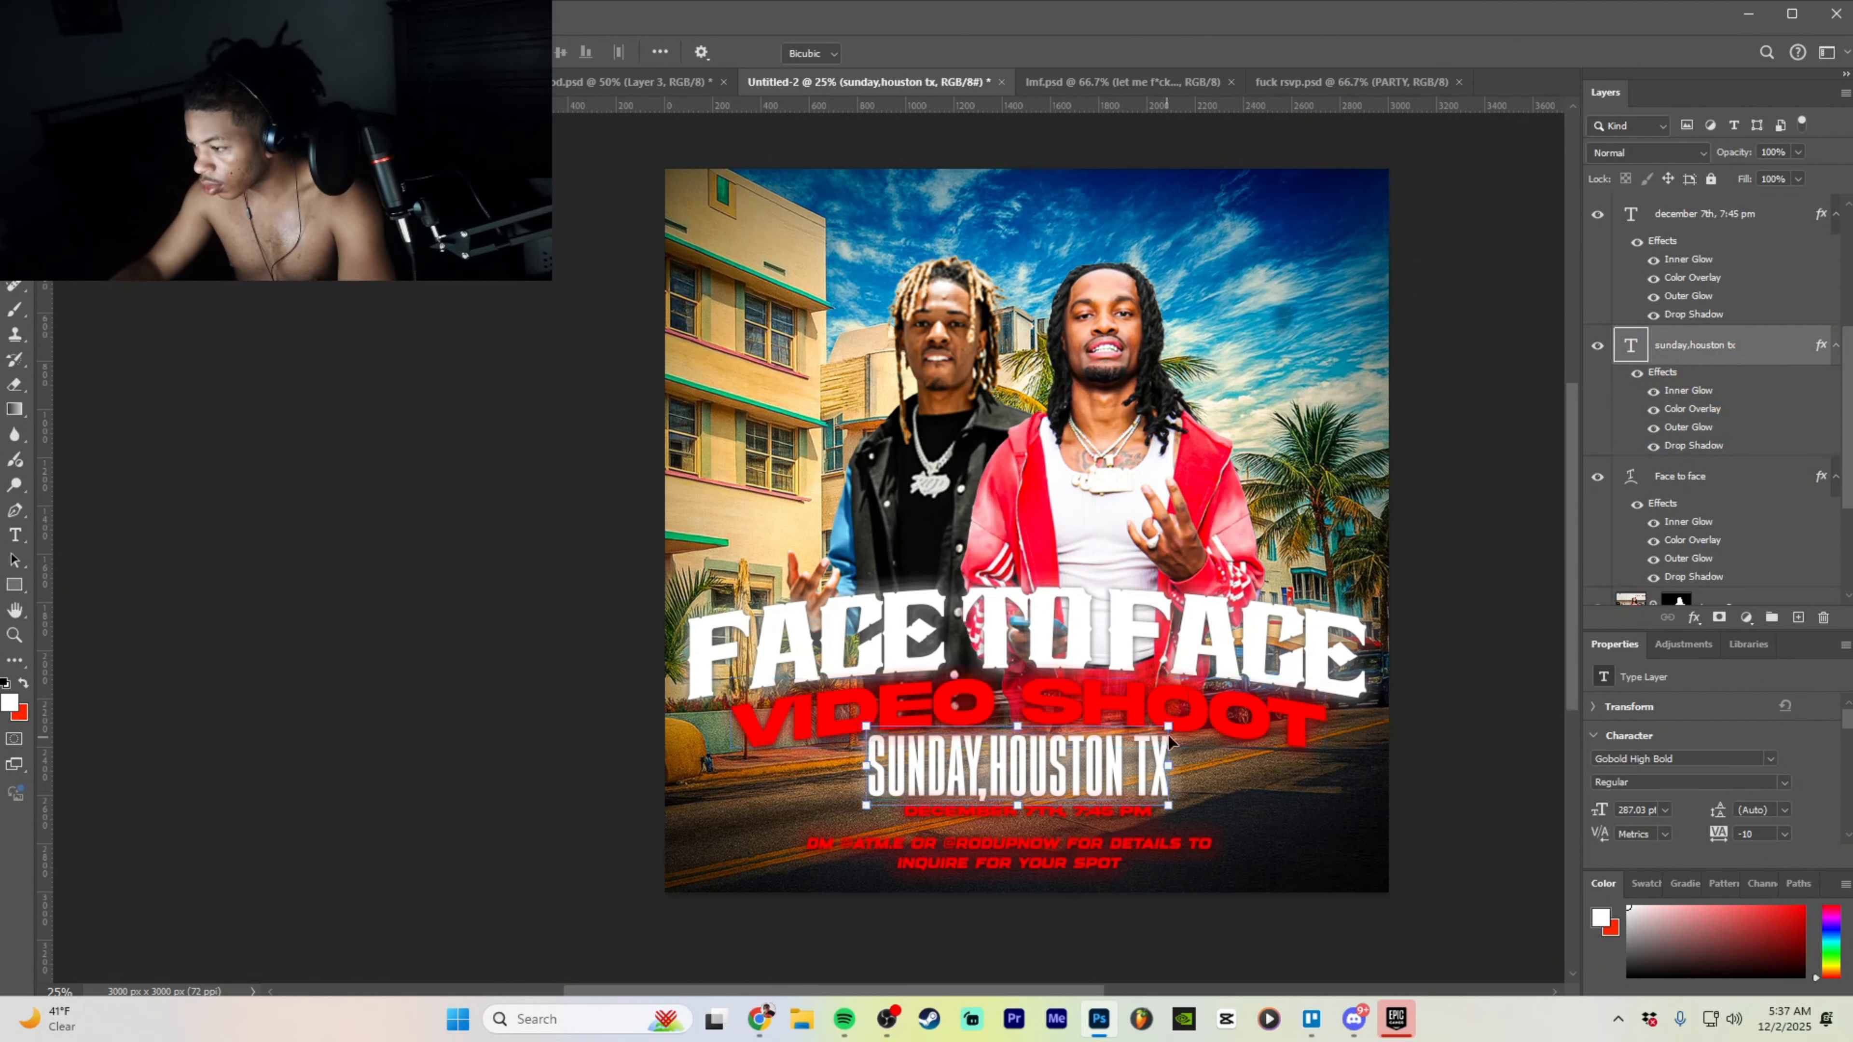
{"action": "key", "text": "ctrl+t"}
{"action": "left_click_drag", "start_coordinate": [1165, 745], "coordinate": [1132, 780]}
{"action": "key", "text": "ctrl+z"}
{"action": "left_click", "coordinate": [1117, 851]}
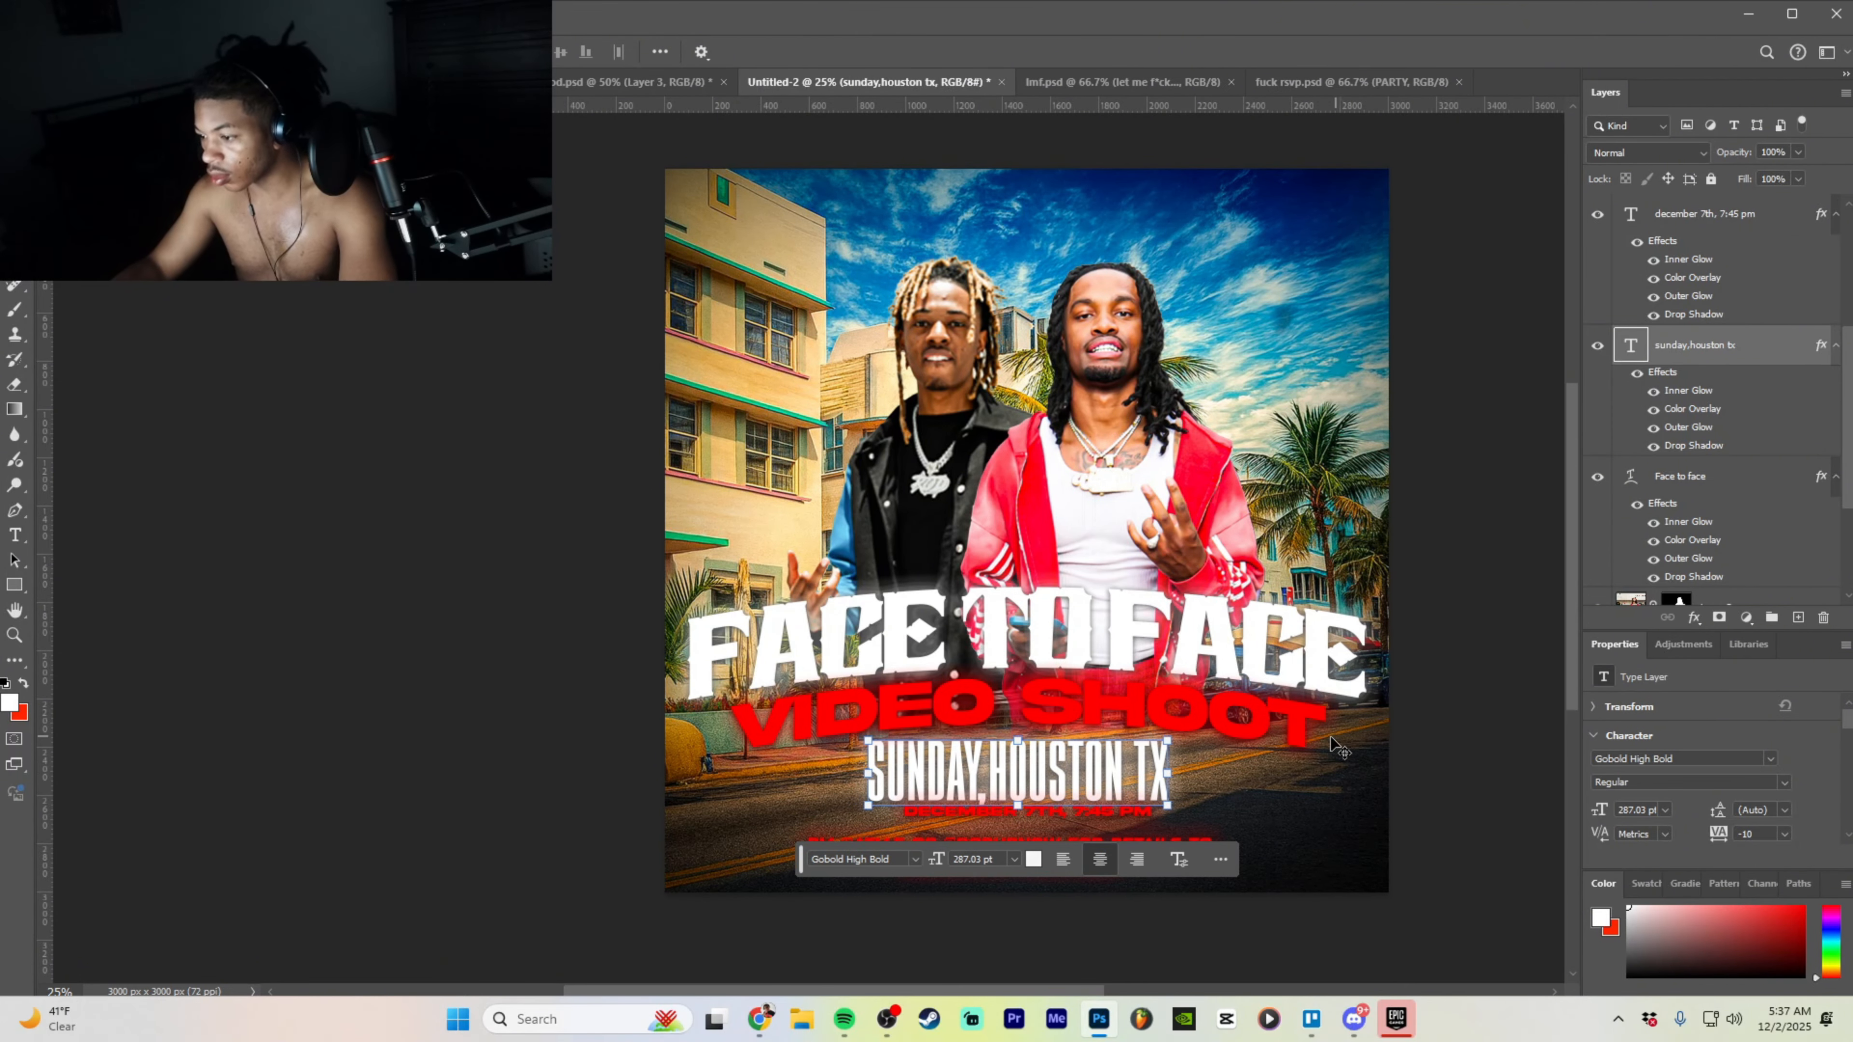
{"action": "left_click_drag", "start_coordinate": [1086, 777], "coordinate": [1146, 806]}
- Enlarge the date line slightly with Free Transform
{"action": "left_click", "coordinate": [1791, 213]}
{"action": "key", "text": "ctrl+t"}
{"action": "key", "text": "ctrl+plus"}
{"action": "key", "text": "ctrl+plus"}
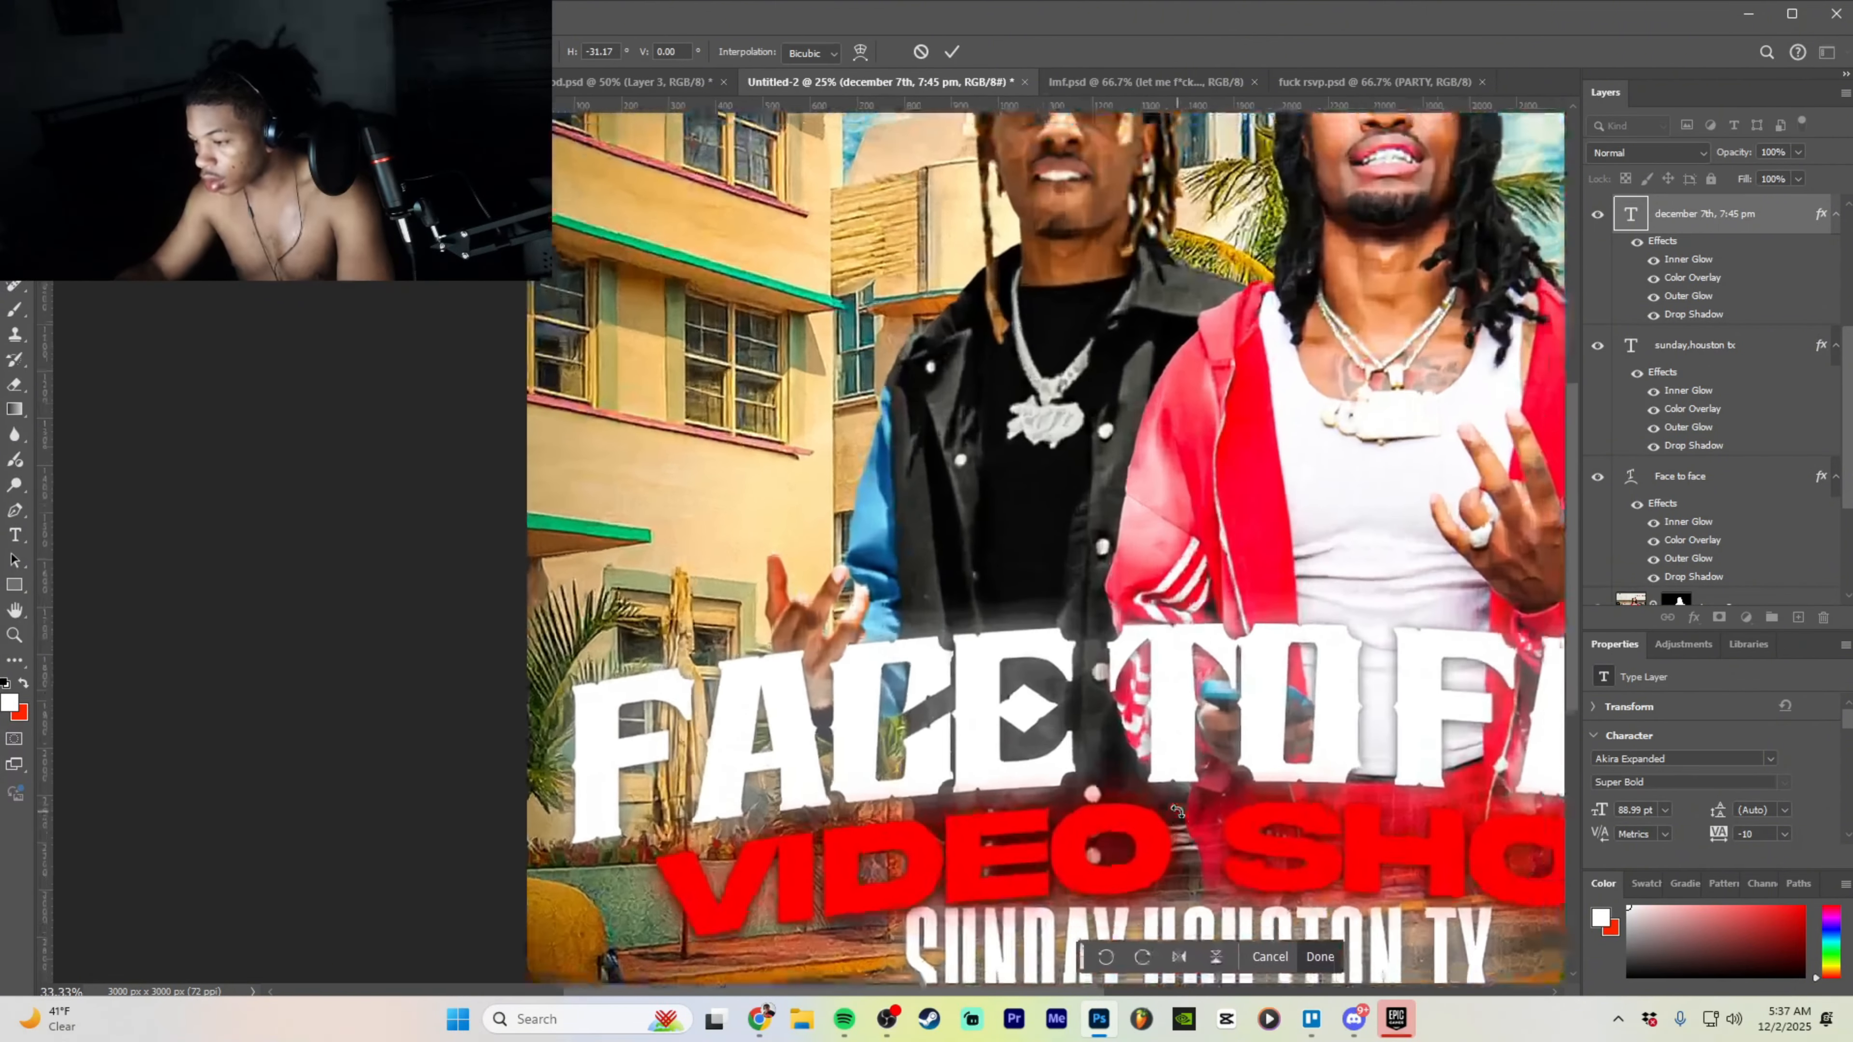
{"action": "scroll", "coordinate": [1199, 713], "scroll_direction": "down", "scroll_amount": 4}
{"action": "scroll", "coordinate": [1008, 968], "scroll_direction": "right", "scroll_amount": 3}
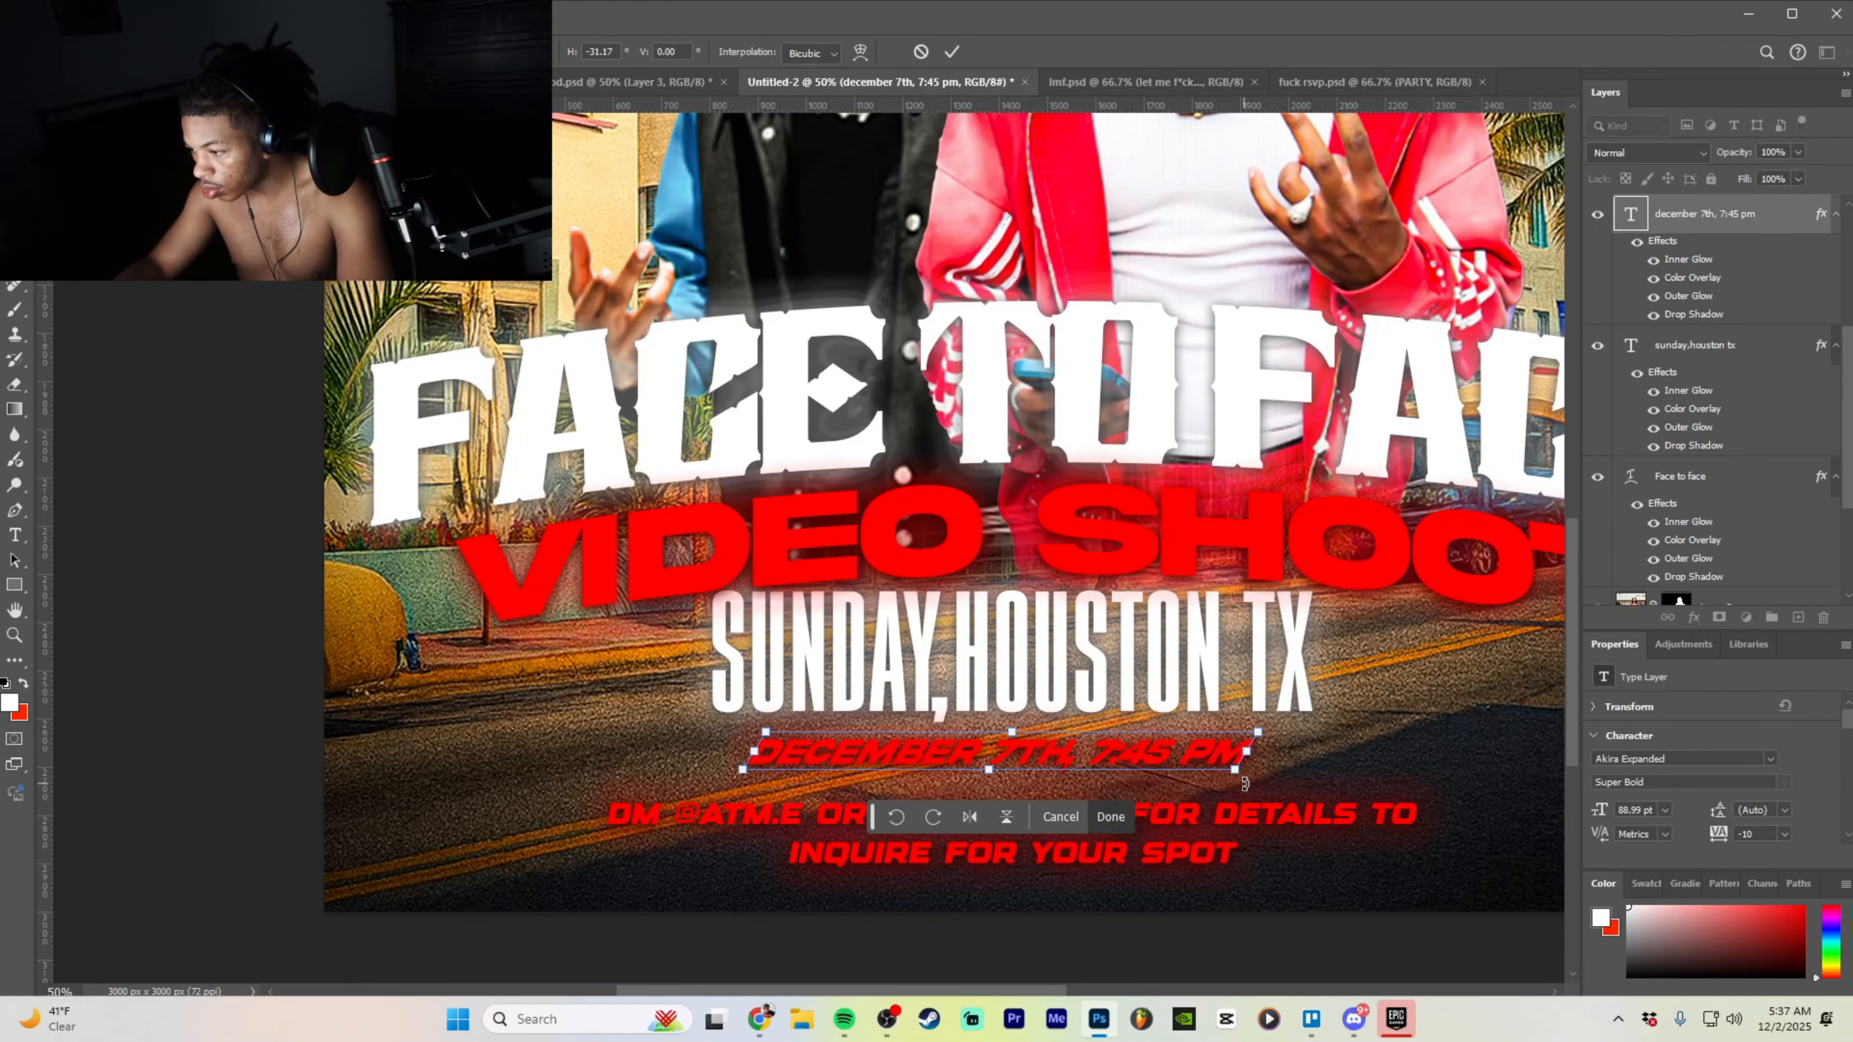
{"action": "left_click_drag", "start_coordinate": [1244, 784], "coordinate": [1282, 786]}
{"action": "left_click", "coordinate": [1128, 820]}
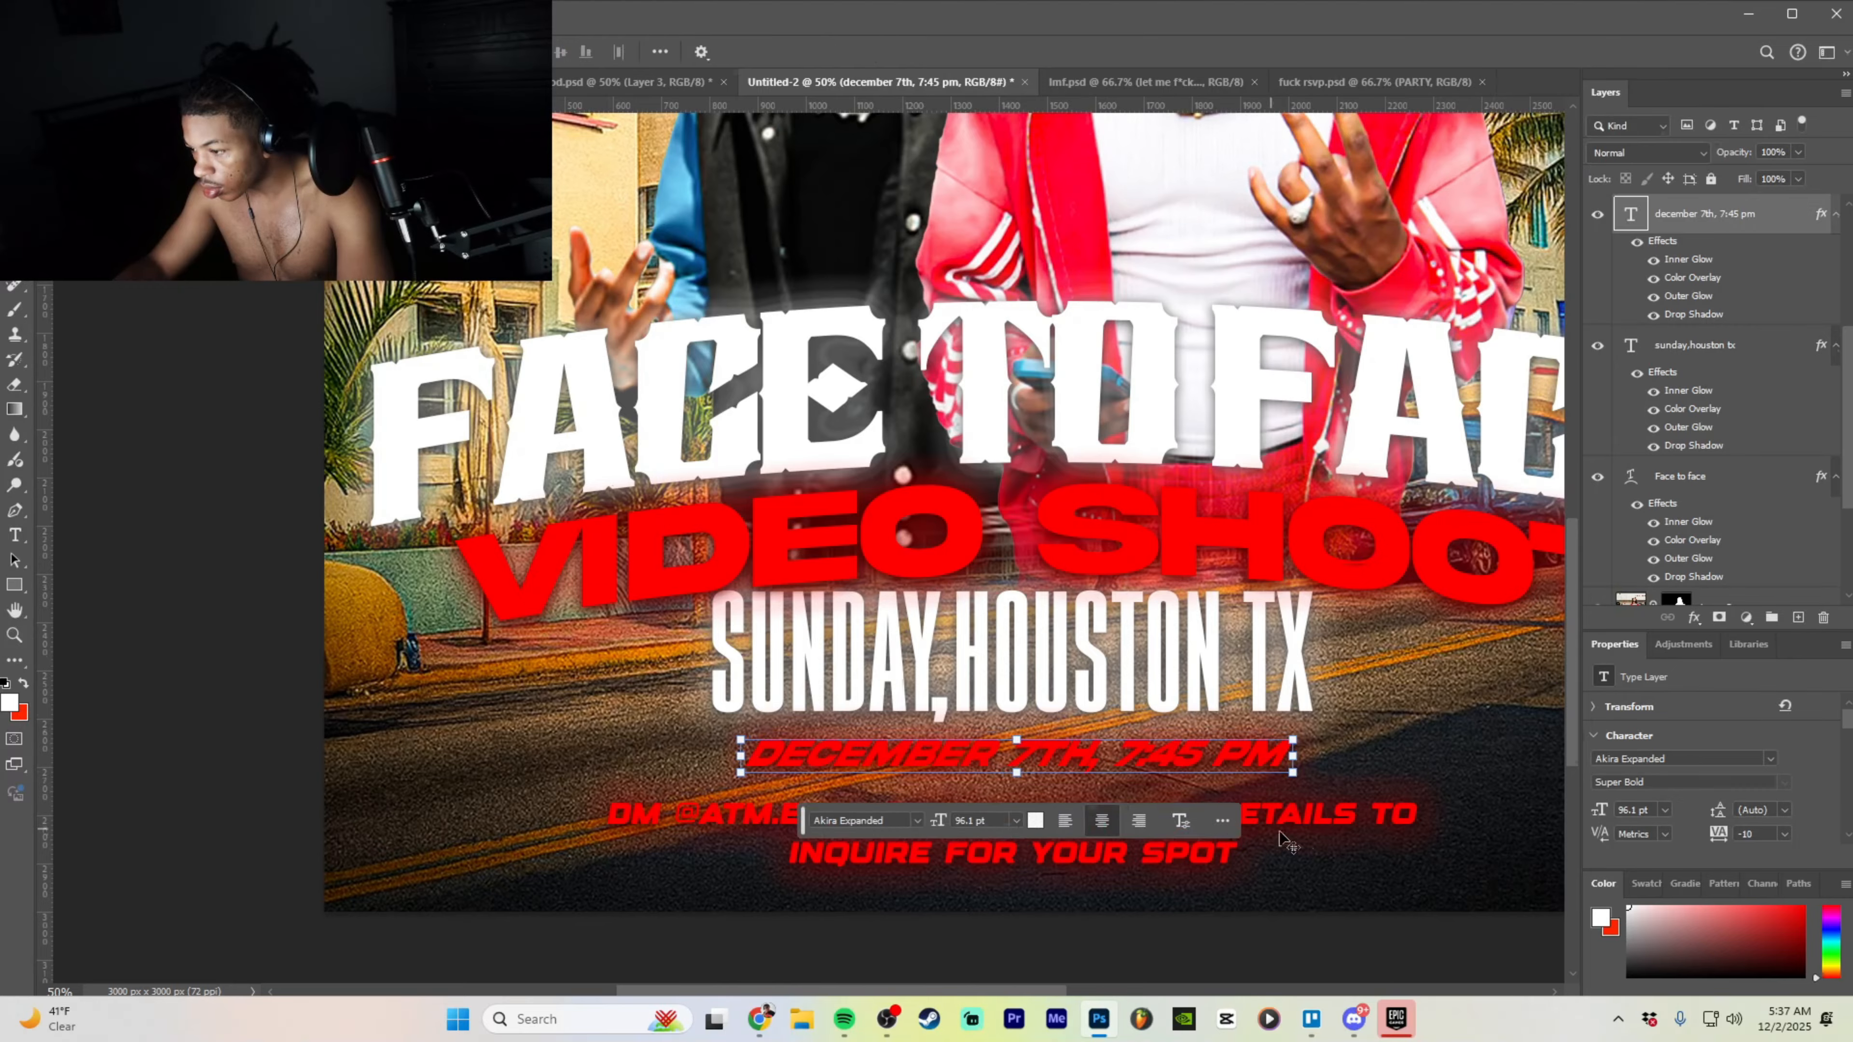
{"action": "scroll", "coordinate": [1716, 423], "scroll_direction": "down", "scroll_amount": 3}
{"action": "scroll", "coordinate": [1715, 423], "scroll_direction": "up", "scroll_amount": 3}
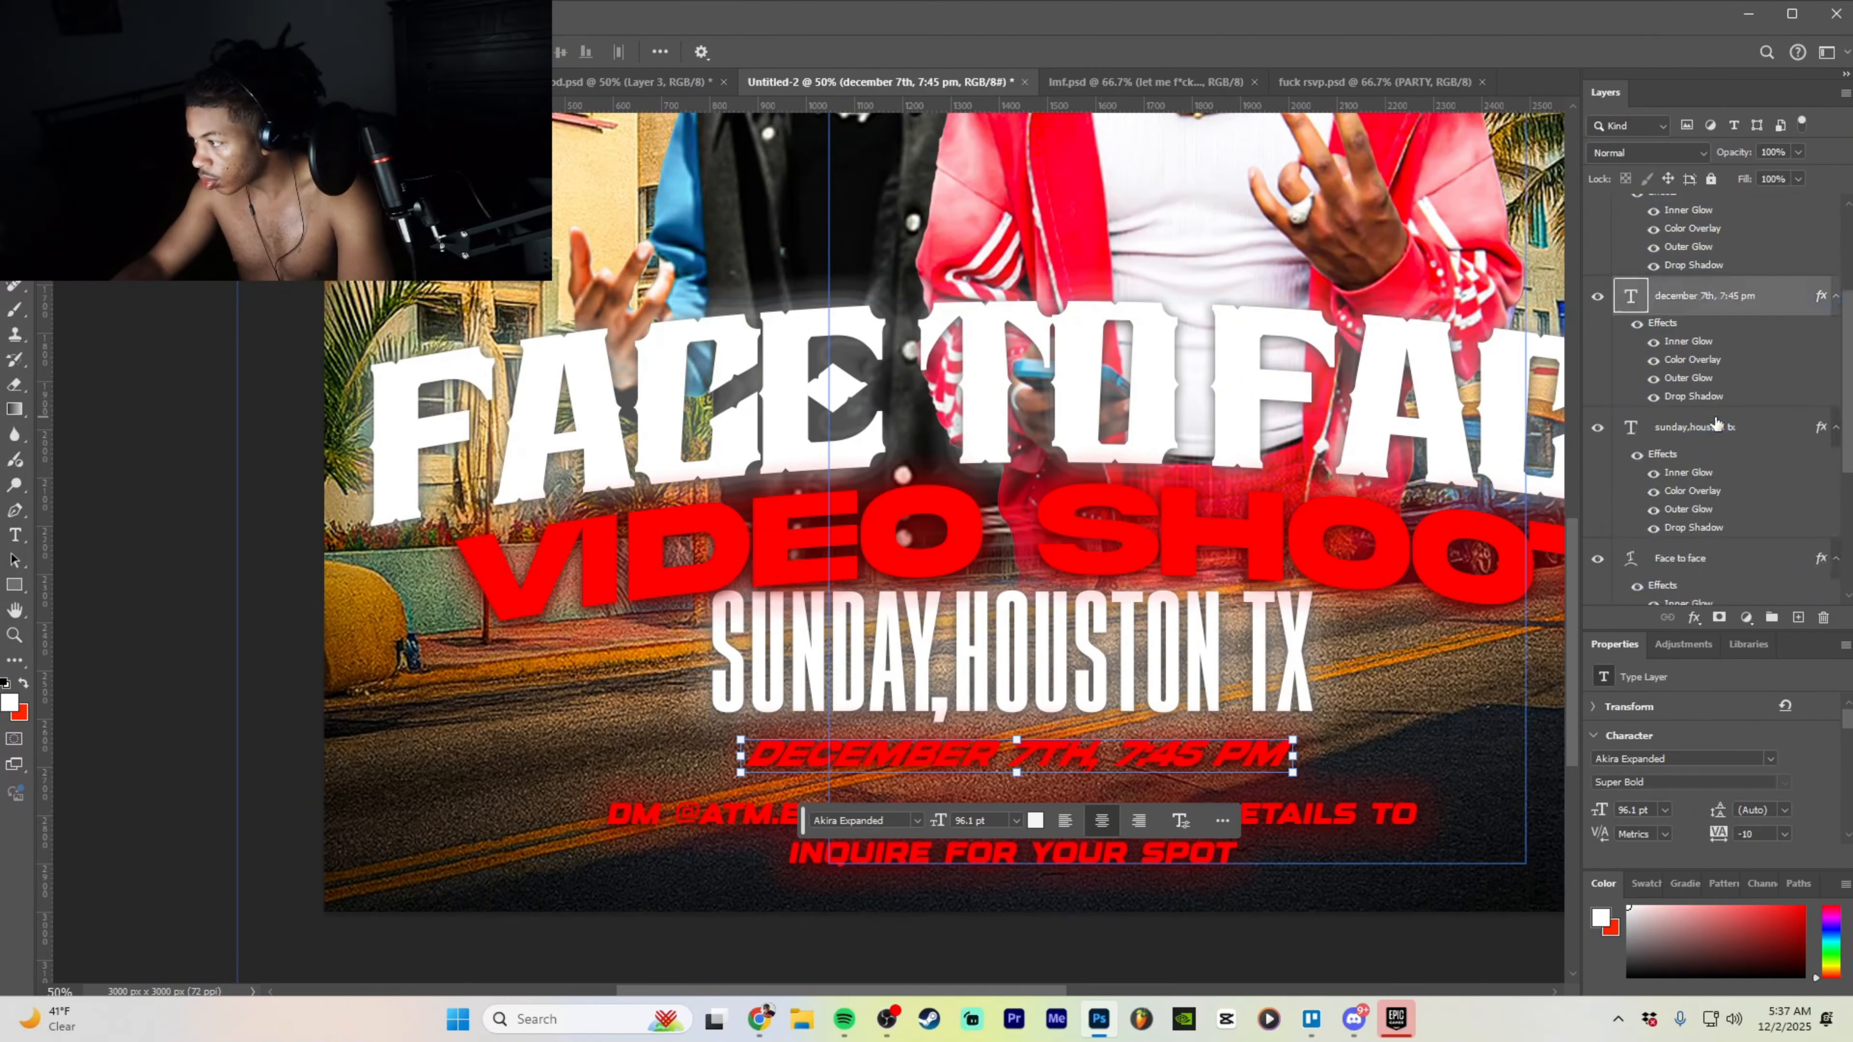
- Nudge the DM contact text slightly up and left
{"action": "left_click", "coordinate": [1716, 423]}
{"action": "scroll", "coordinate": [1701, 387], "scroll_direction": "up", "scroll_amount": 2}
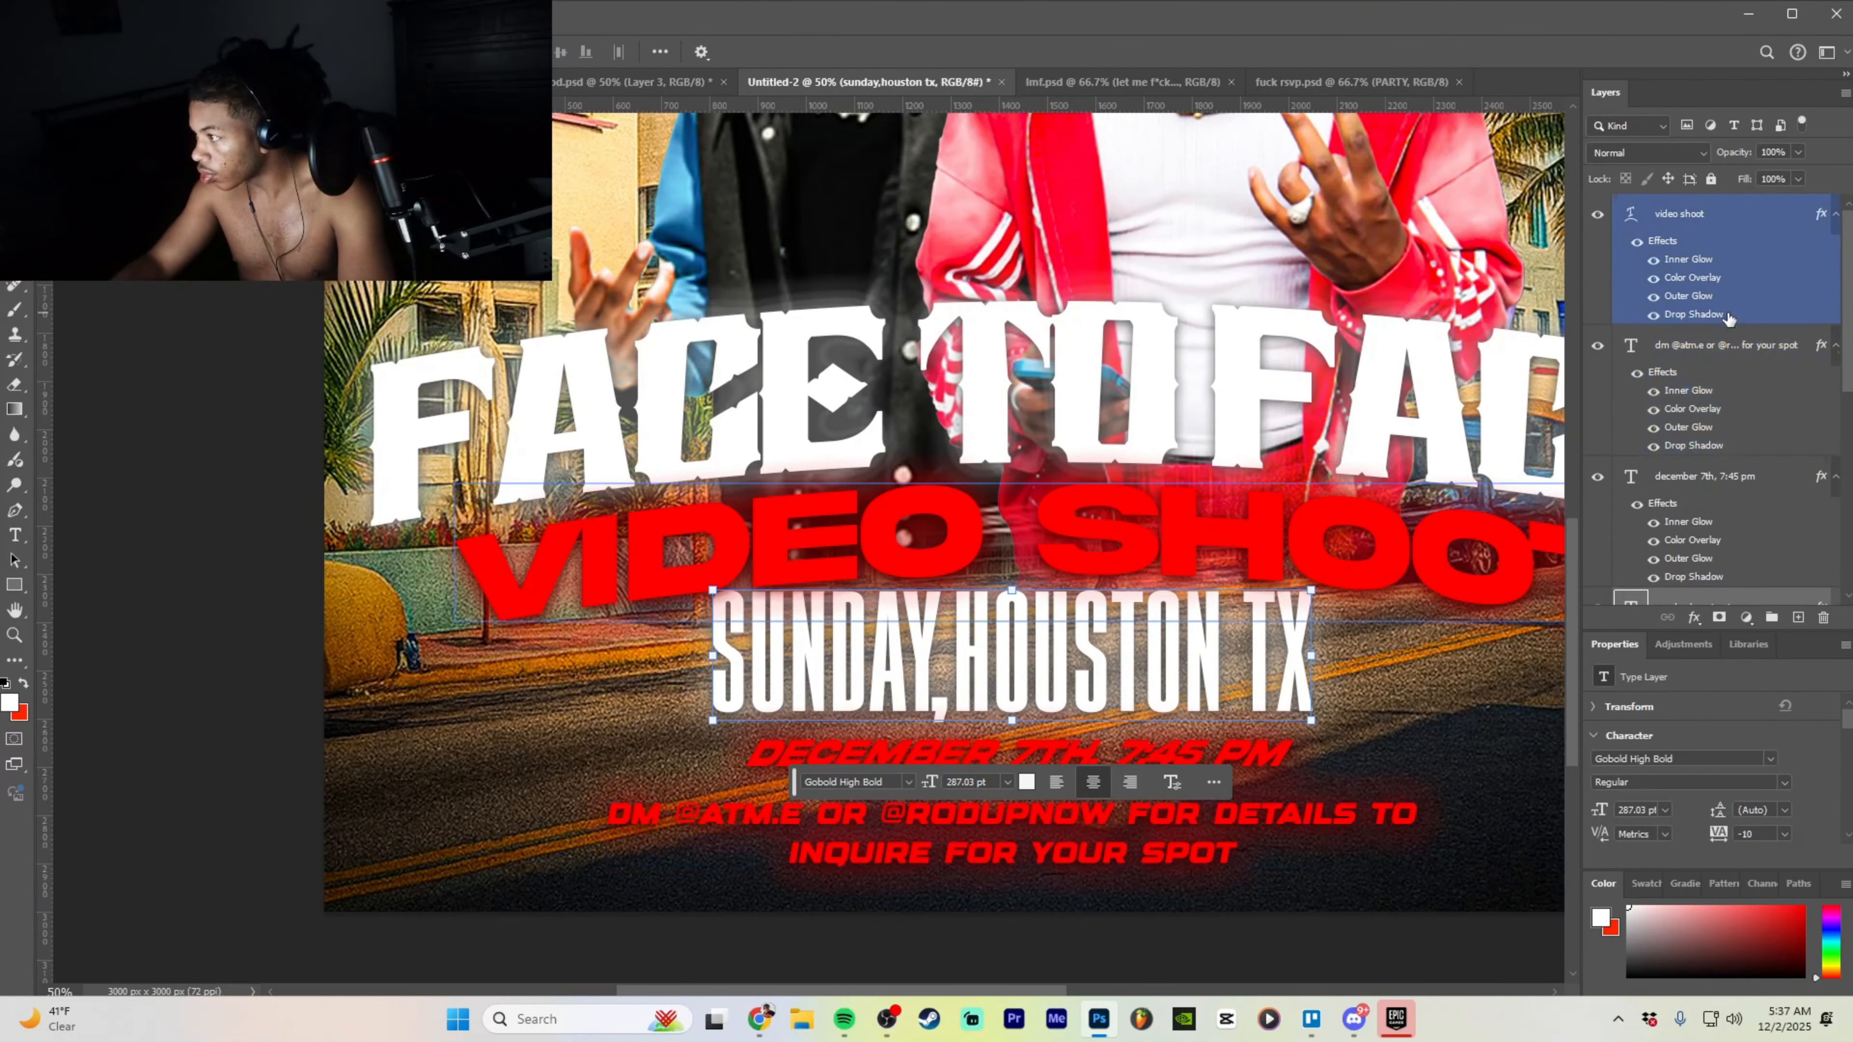
{"action": "left_click", "coordinate": [1707, 346]}
{"action": "mouse_move", "coordinate": [1112, 846]}
{"action": "left_mouse_down"}
{"action": "mouse_move", "coordinate": [1115, 784]}
{"action": "mouse_move", "coordinate": [1103, 843]}
{"action": "left_mouse_up"}
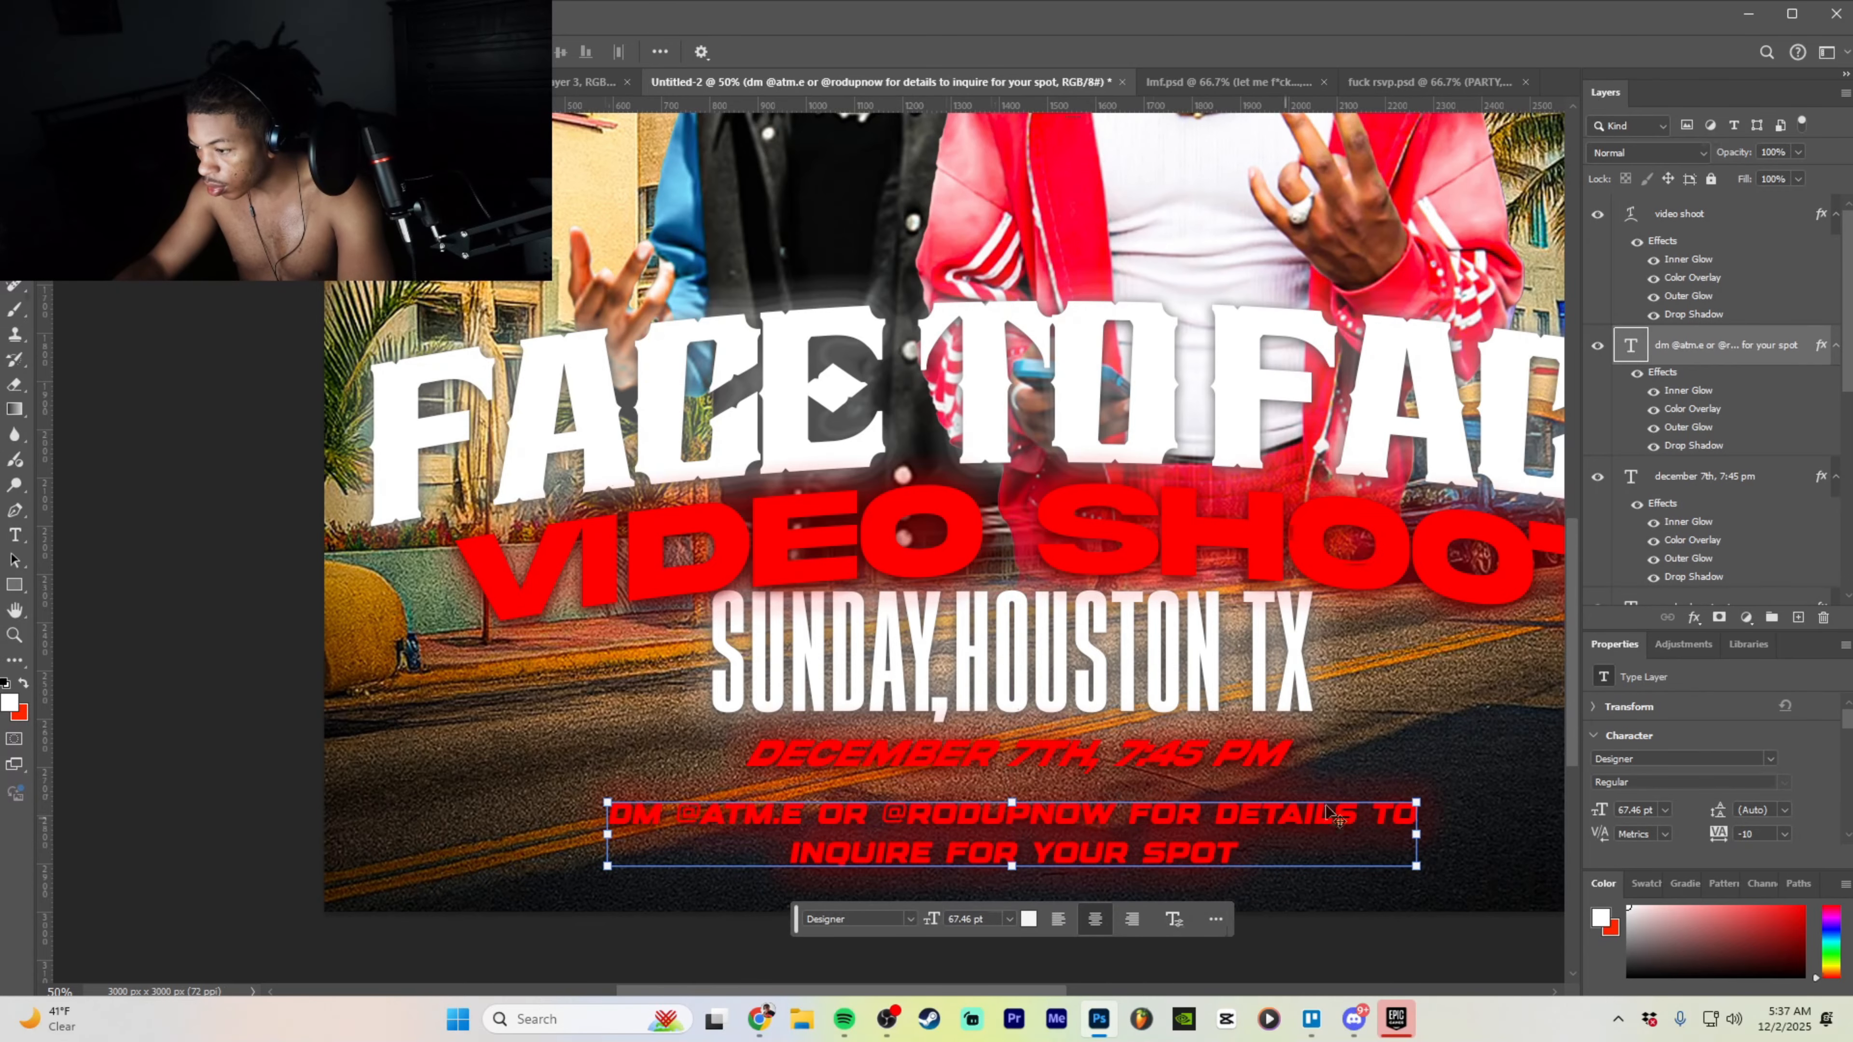
{"action": "key", "text": "ctrl+minus"}
{"action": "key", "text": "ctrl+minus"}
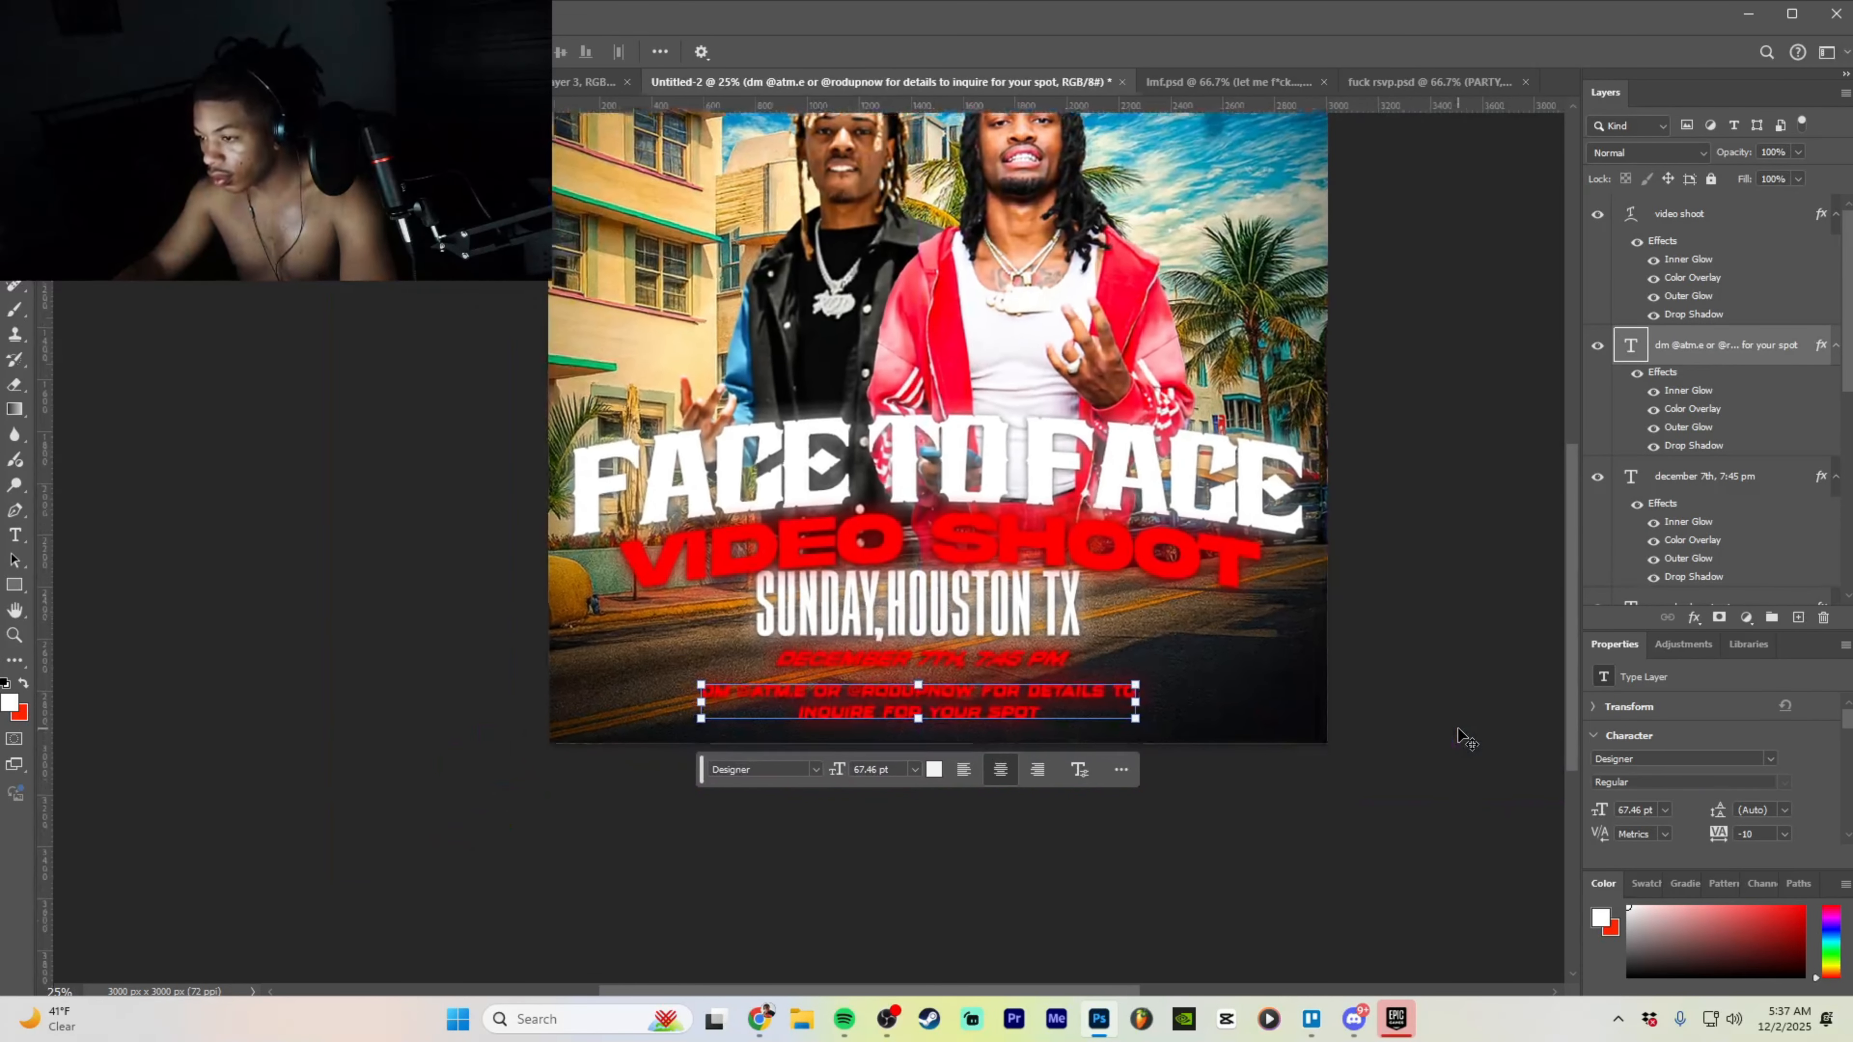
{"action": "key", "text": "ctrl+plus"}
{"action": "key", "text": "ctrl+plus"}
- Shrink VIDEO SHOOT to about 270 pt and tuck it just under FACE TO FACE
{"action": "left_click", "coordinate": [1692, 215]}
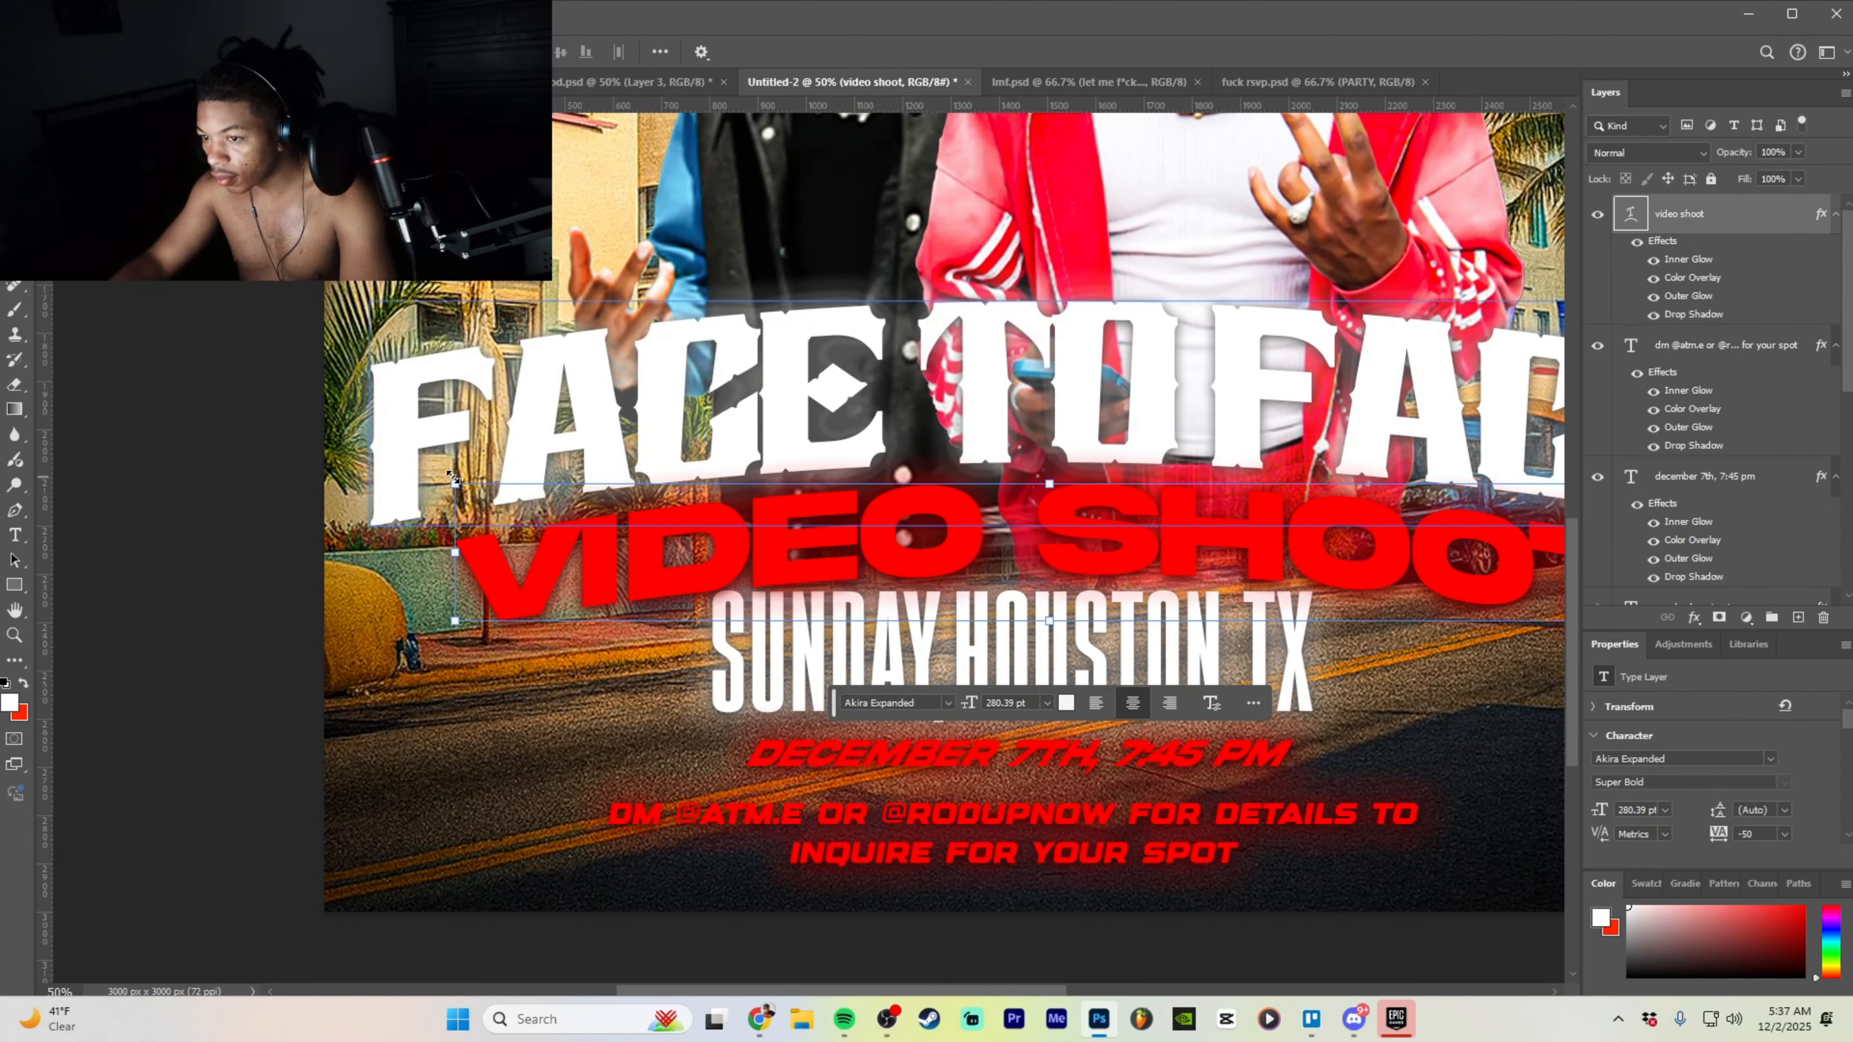
{"action": "left_click_drag", "start_coordinate": [455, 484], "coordinate": [495, 502]}
{"action": "left_click_drag", "start_coordinate": [1019, 554], "coordinate": [1007, 544]}
{"action": "key", "text": "ctrl+minus"}
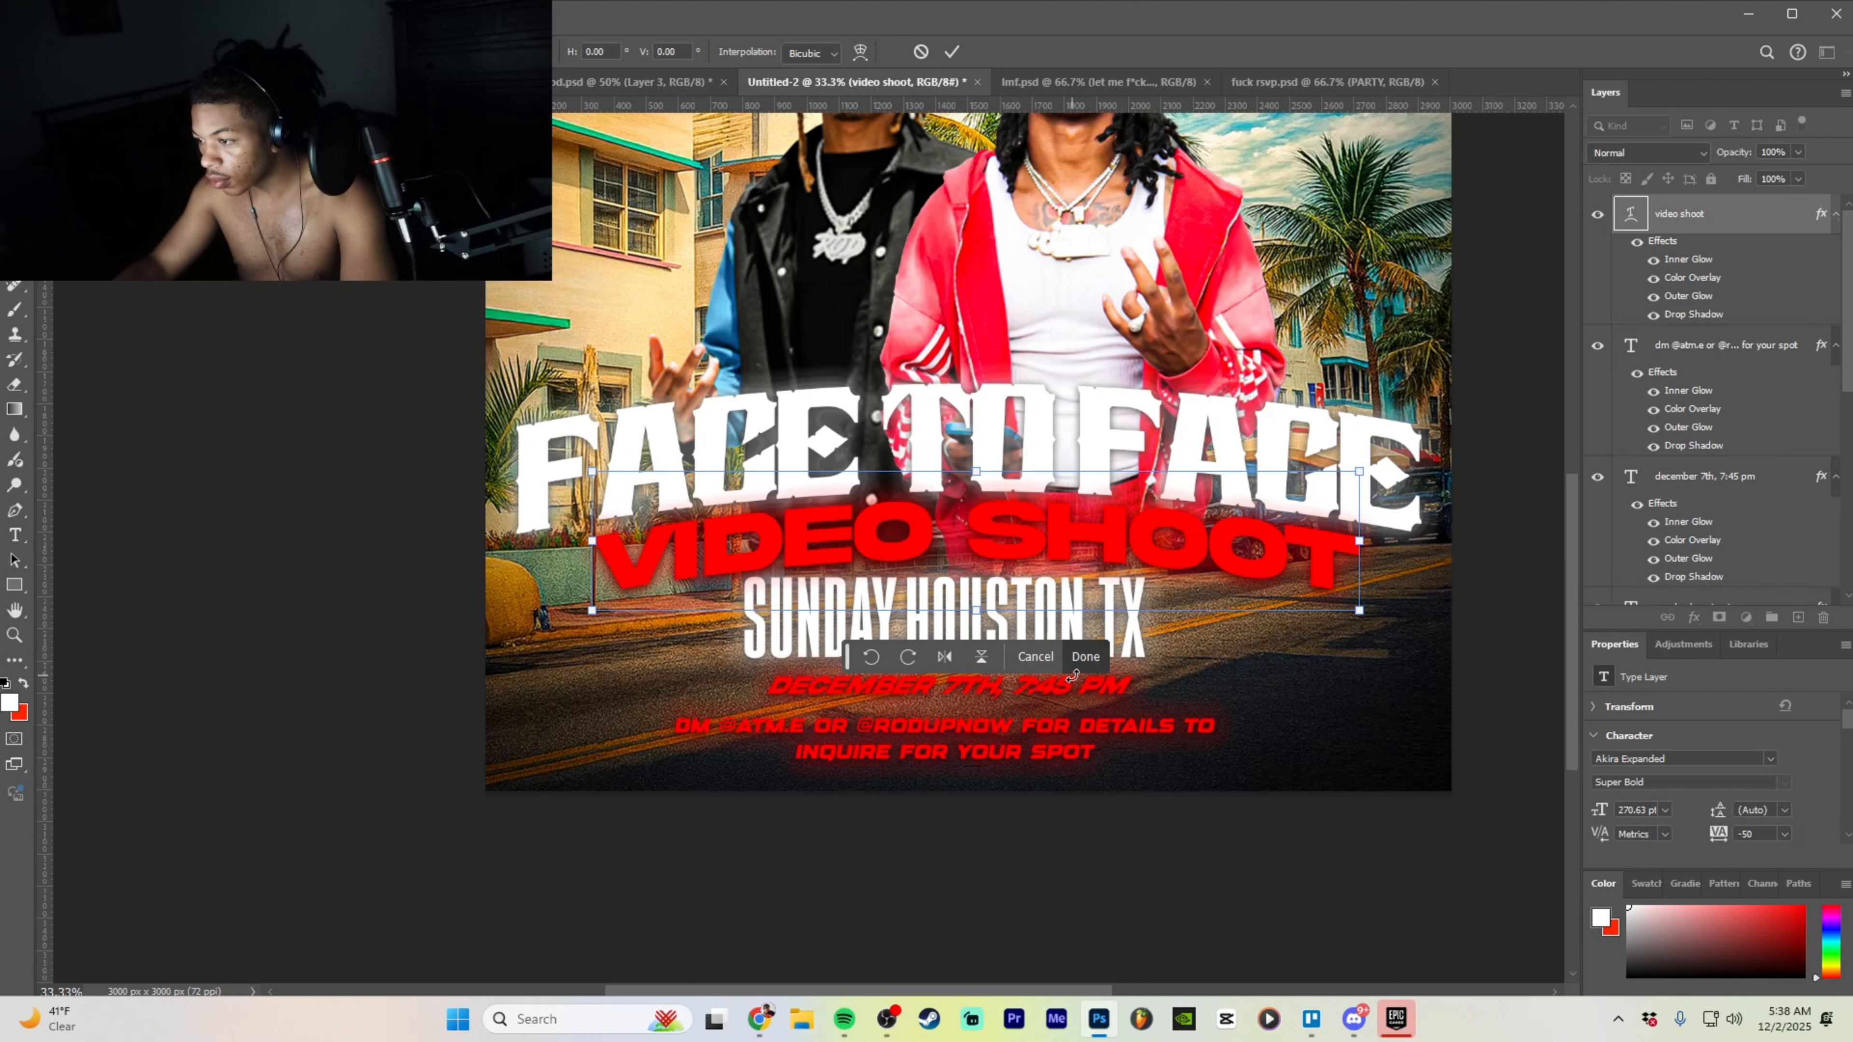
{"action": "left_click", "coordinate": [1085, 657]}
{"action": "key", "text": "ctrl+minus"}
{"action": "key", "text": "ctrl+minus"}
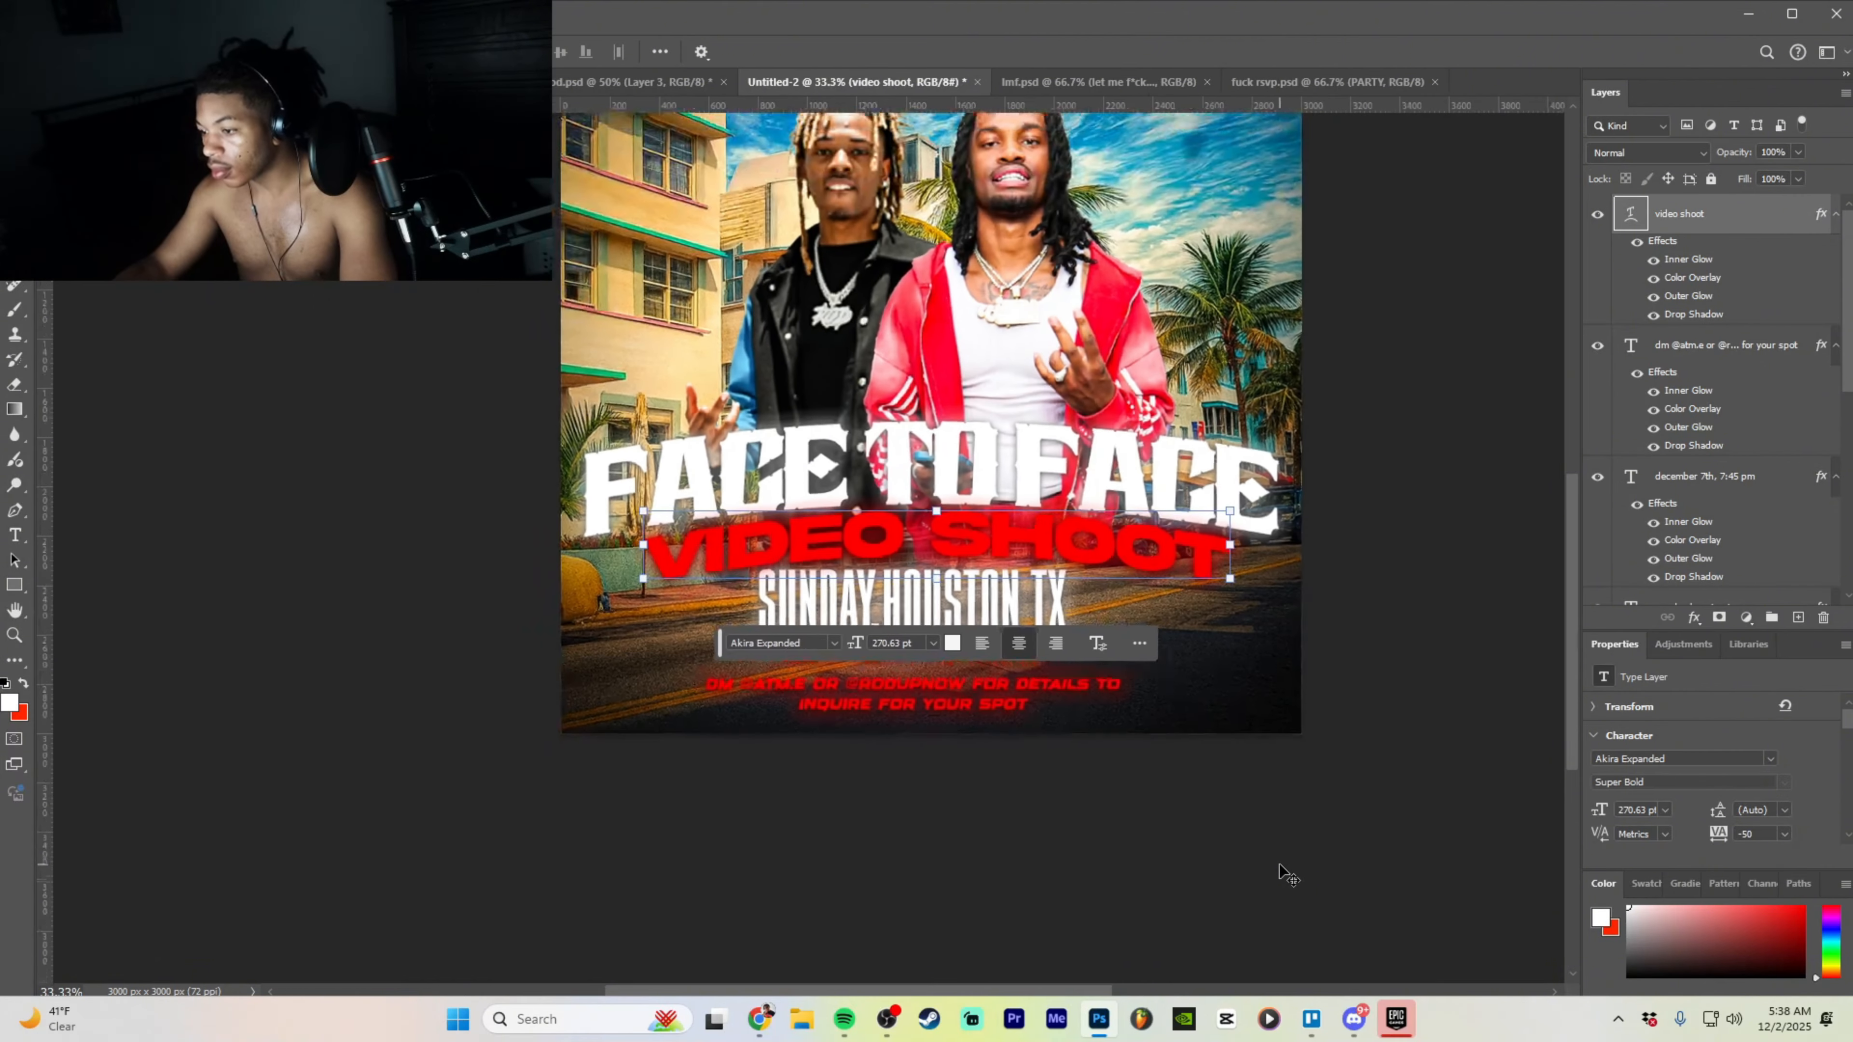
{"action": "left_click_drag", "start_coordinate": [1306, 766], "coordinate": [1319, 760]}
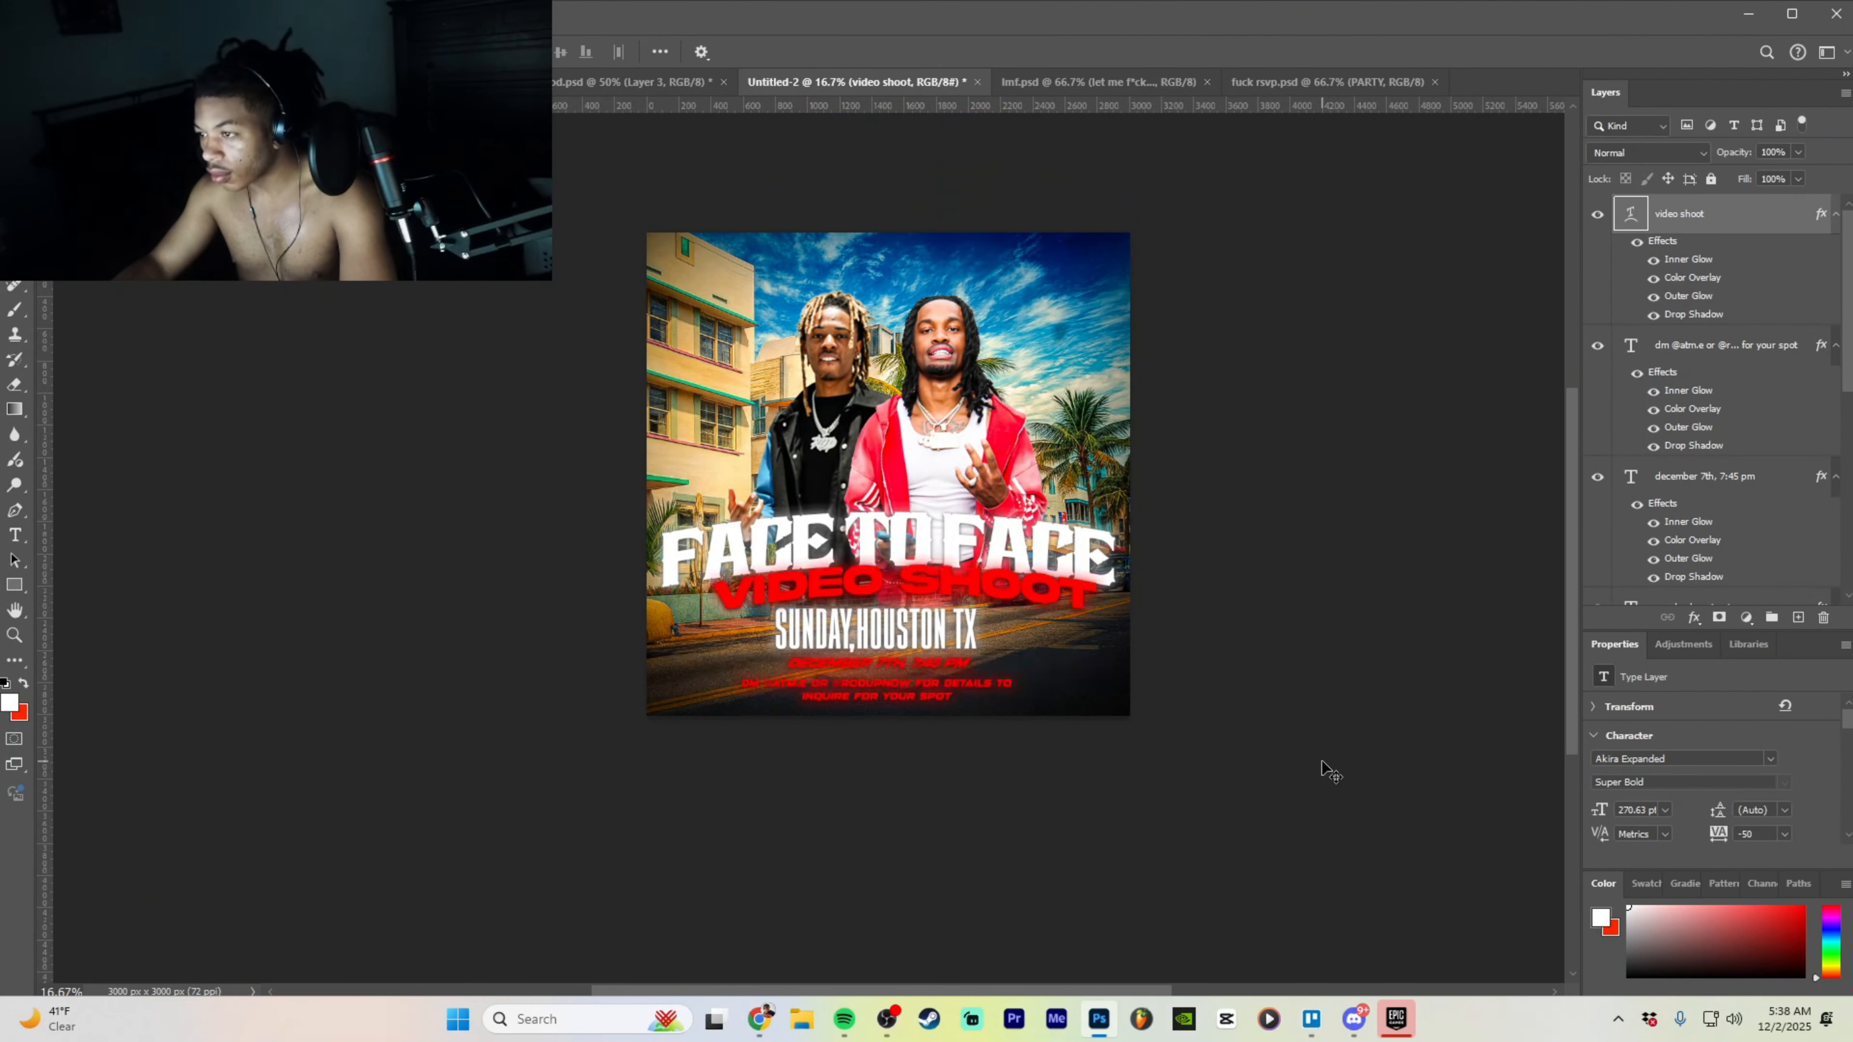
{"action": "left_click", "coordinate": [1714, 344]}
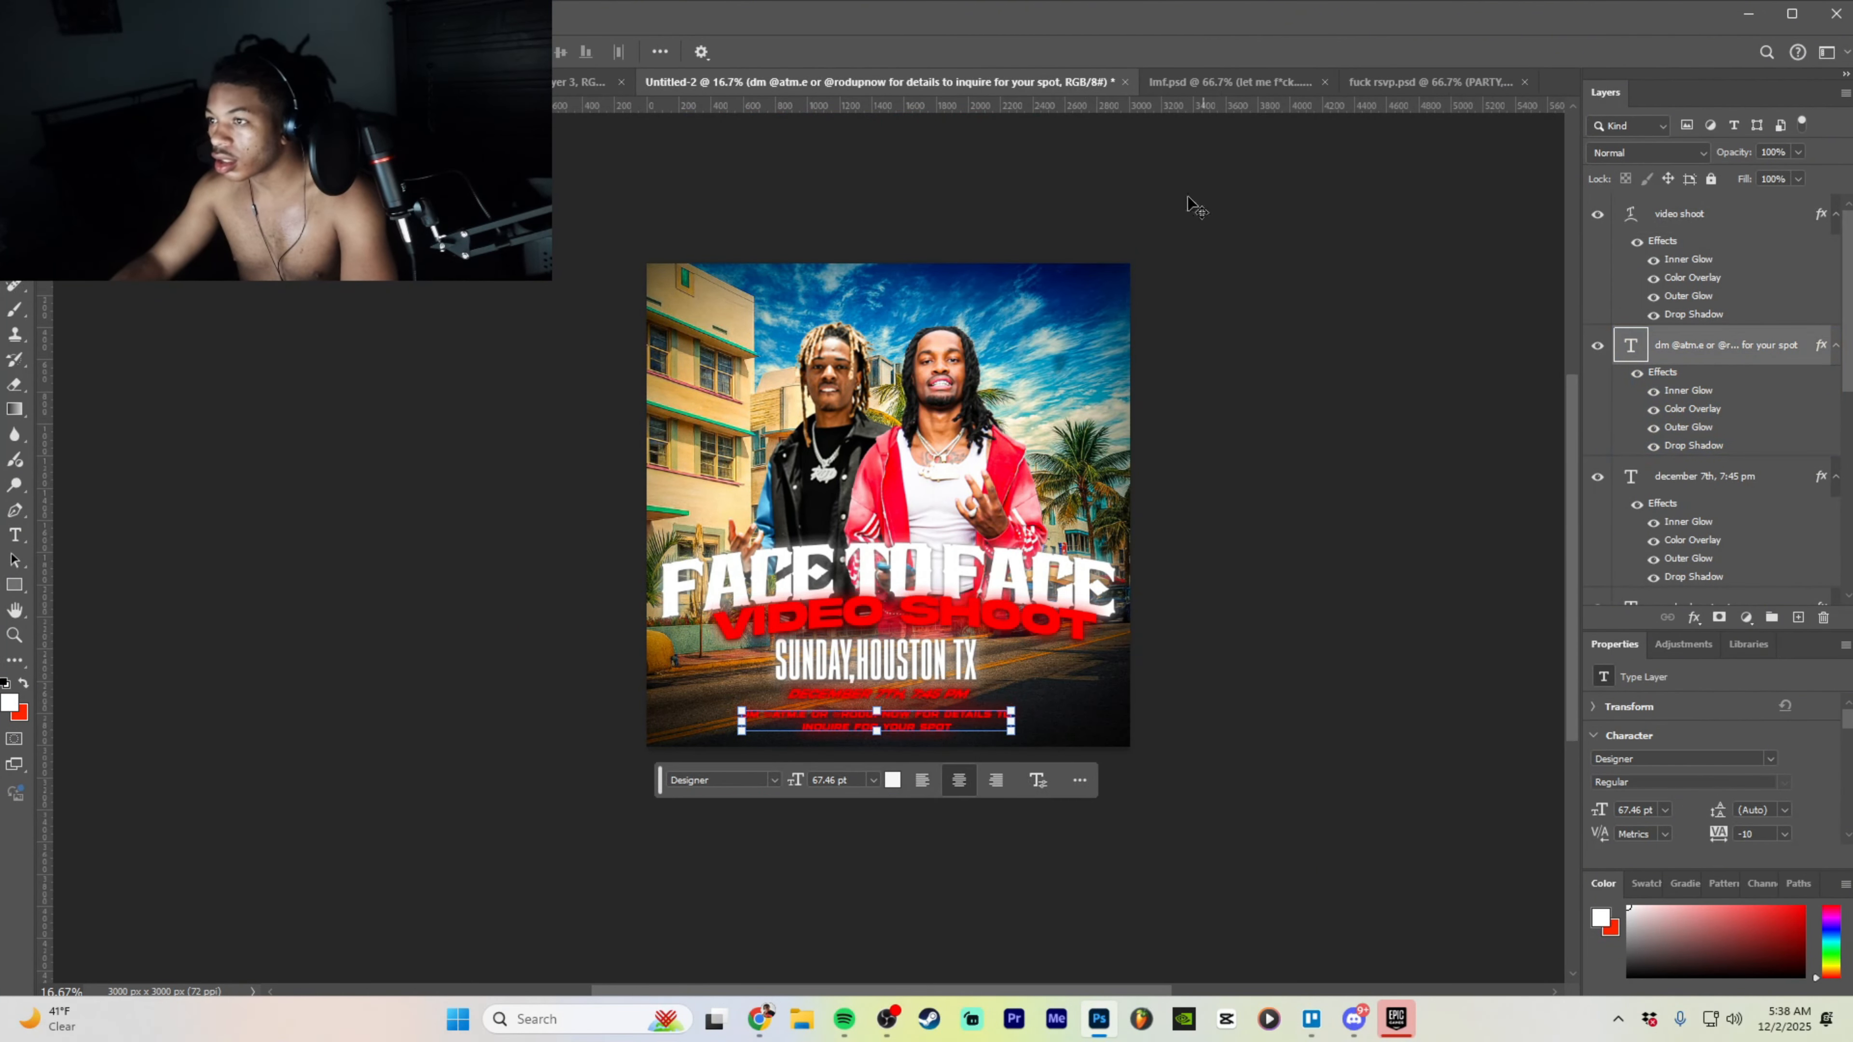
{"action": "left_click", "coordinate": [629, 81]}
- Copy the CC grading group from lmf.psd into the flyer, test it on top, then delete it
{"action": "left_click", "coordinate": [950, 80]}
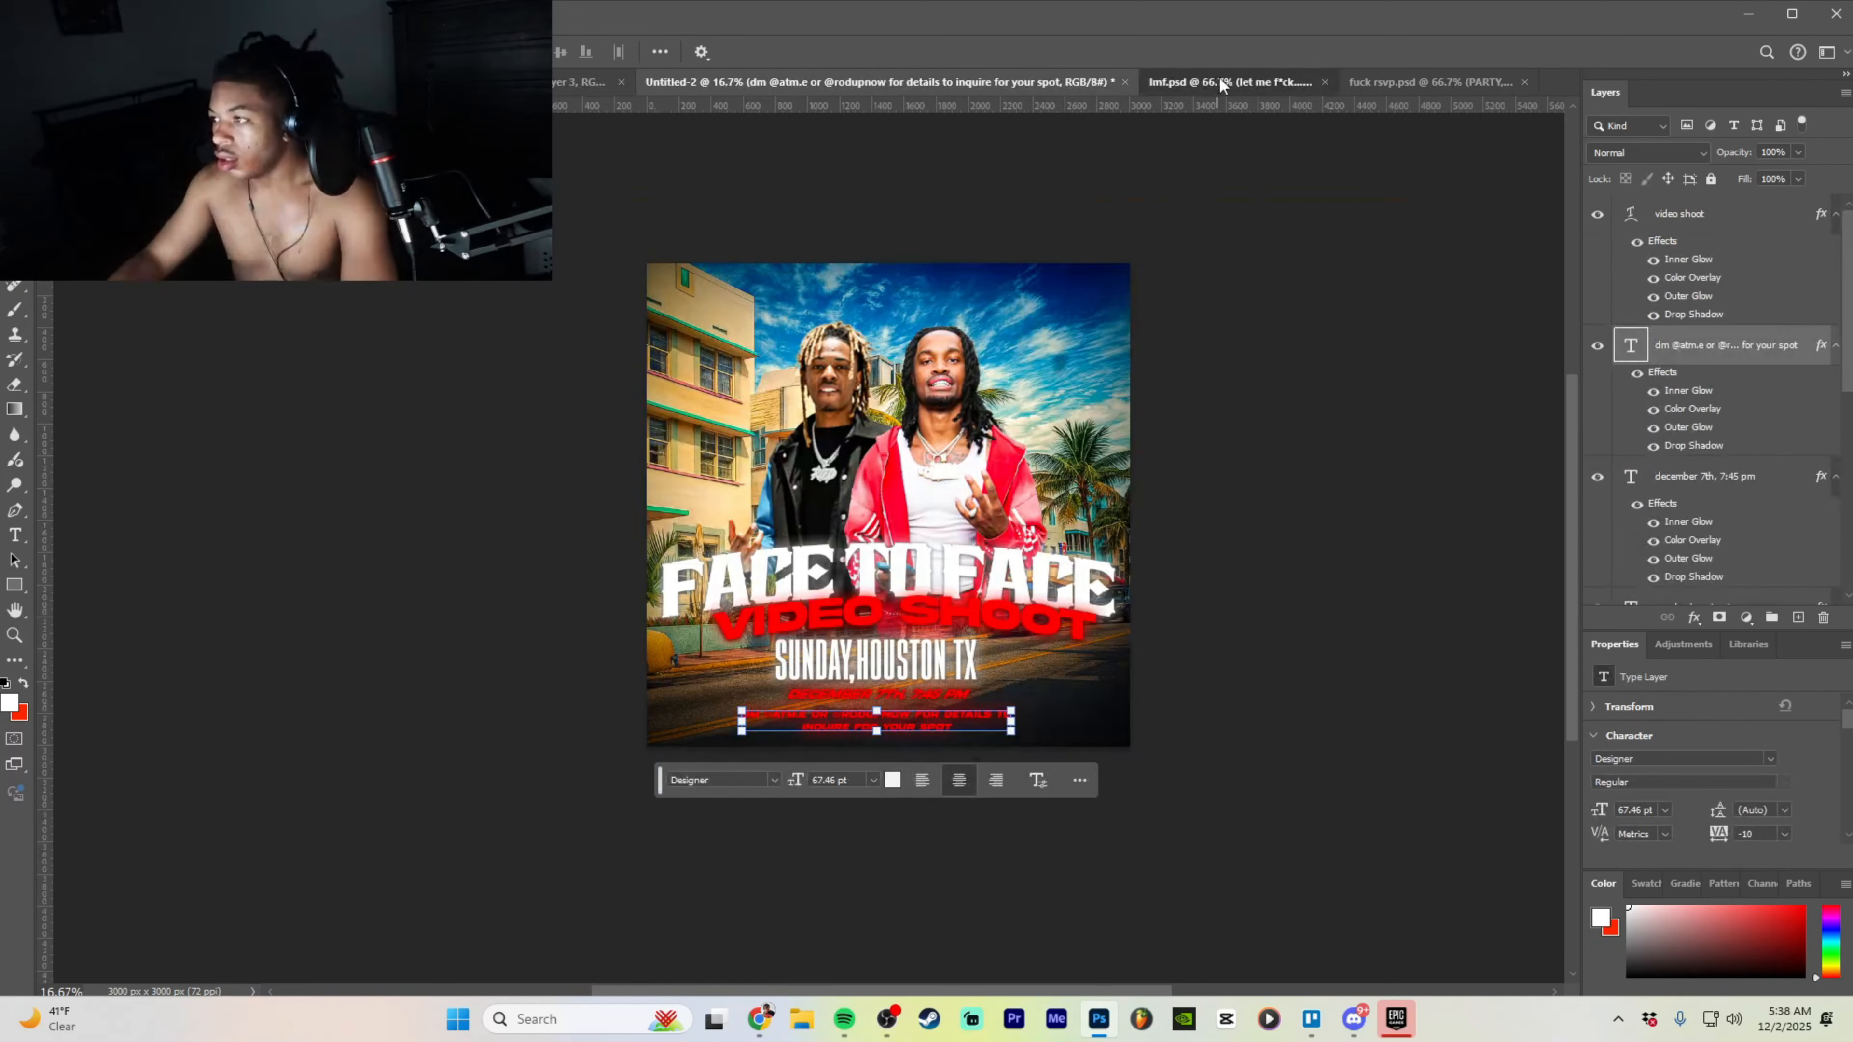
{"action": "left_click", "coordinate": [1219, 80]}
{"action": "left_click_drag", "start_coordinate": [1658, 203], "coordinate": [1386, 372]}
{"action": "key", "text": "ctrl+plus"}
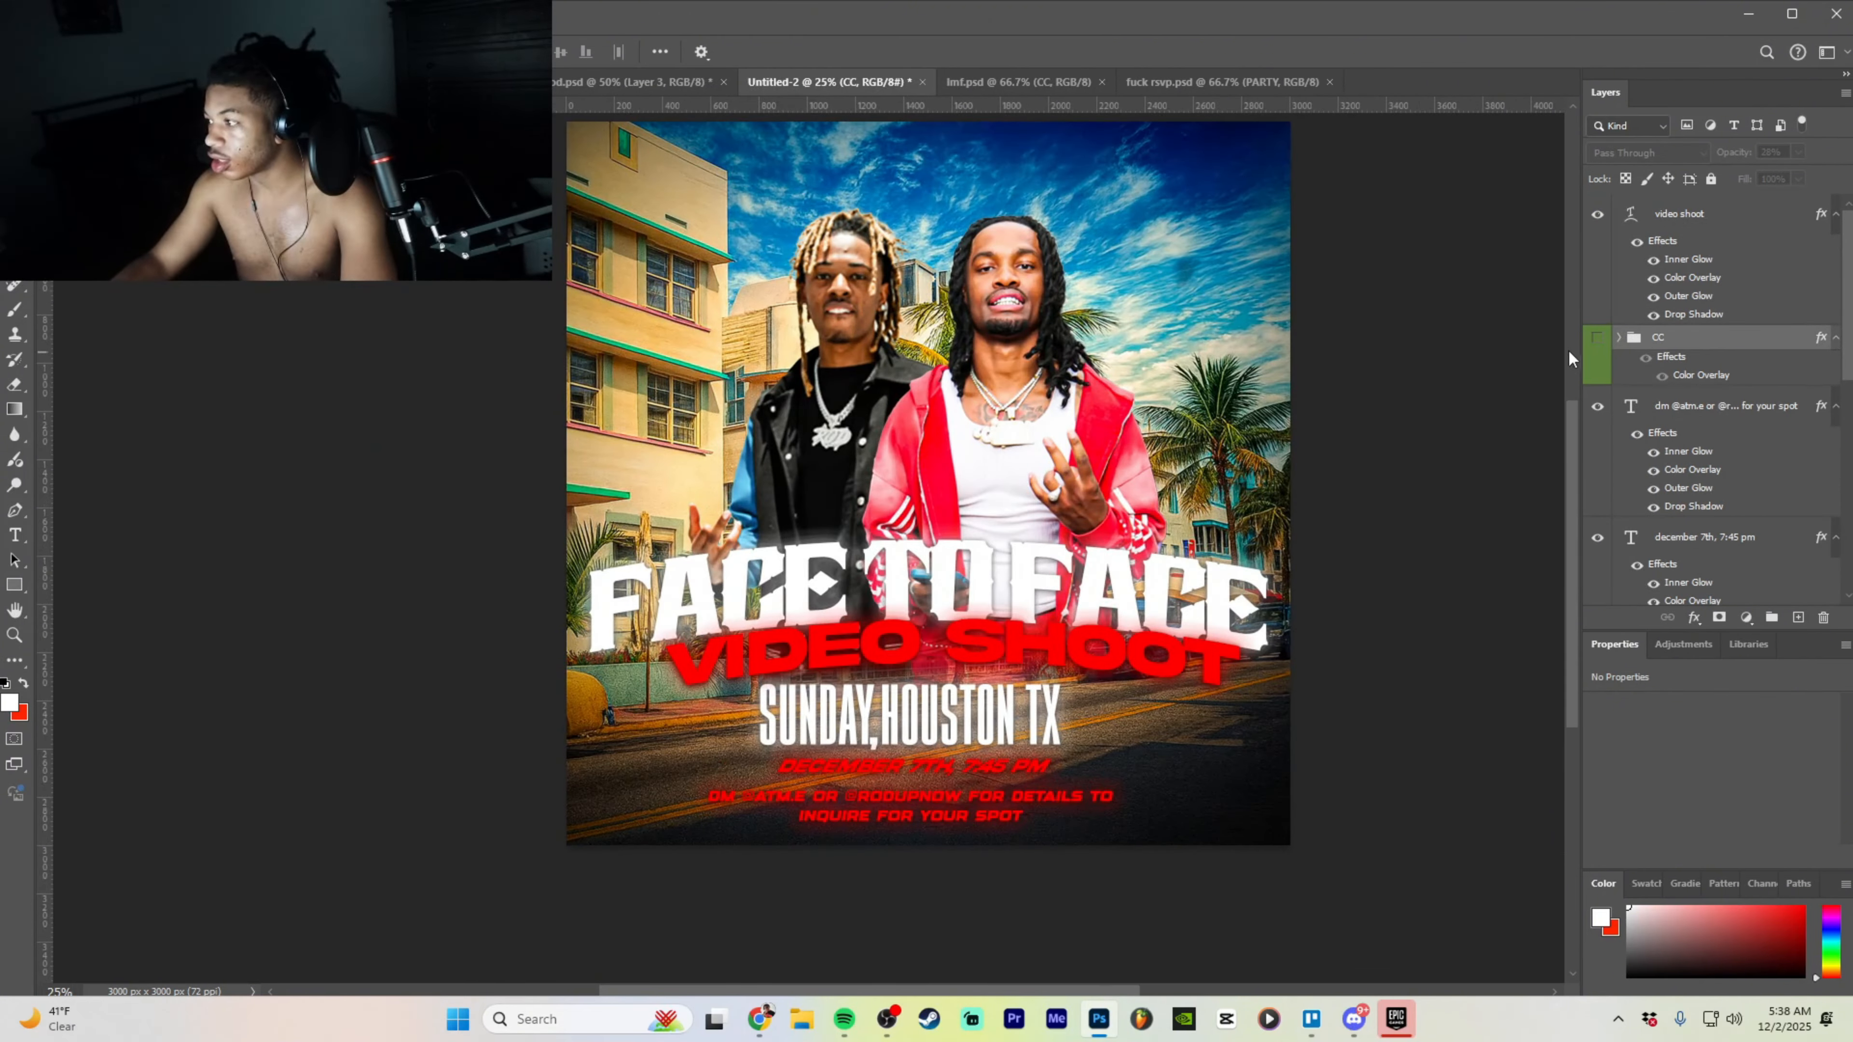
{"action": "left_click", "coordinate": [1596, 337]}
{"action": "left_click_drag", "start_coordinate": [1698, 340], "coordinate": [1743, 200]}
{"action": "left_click", "coordinate": [1797, 152]}
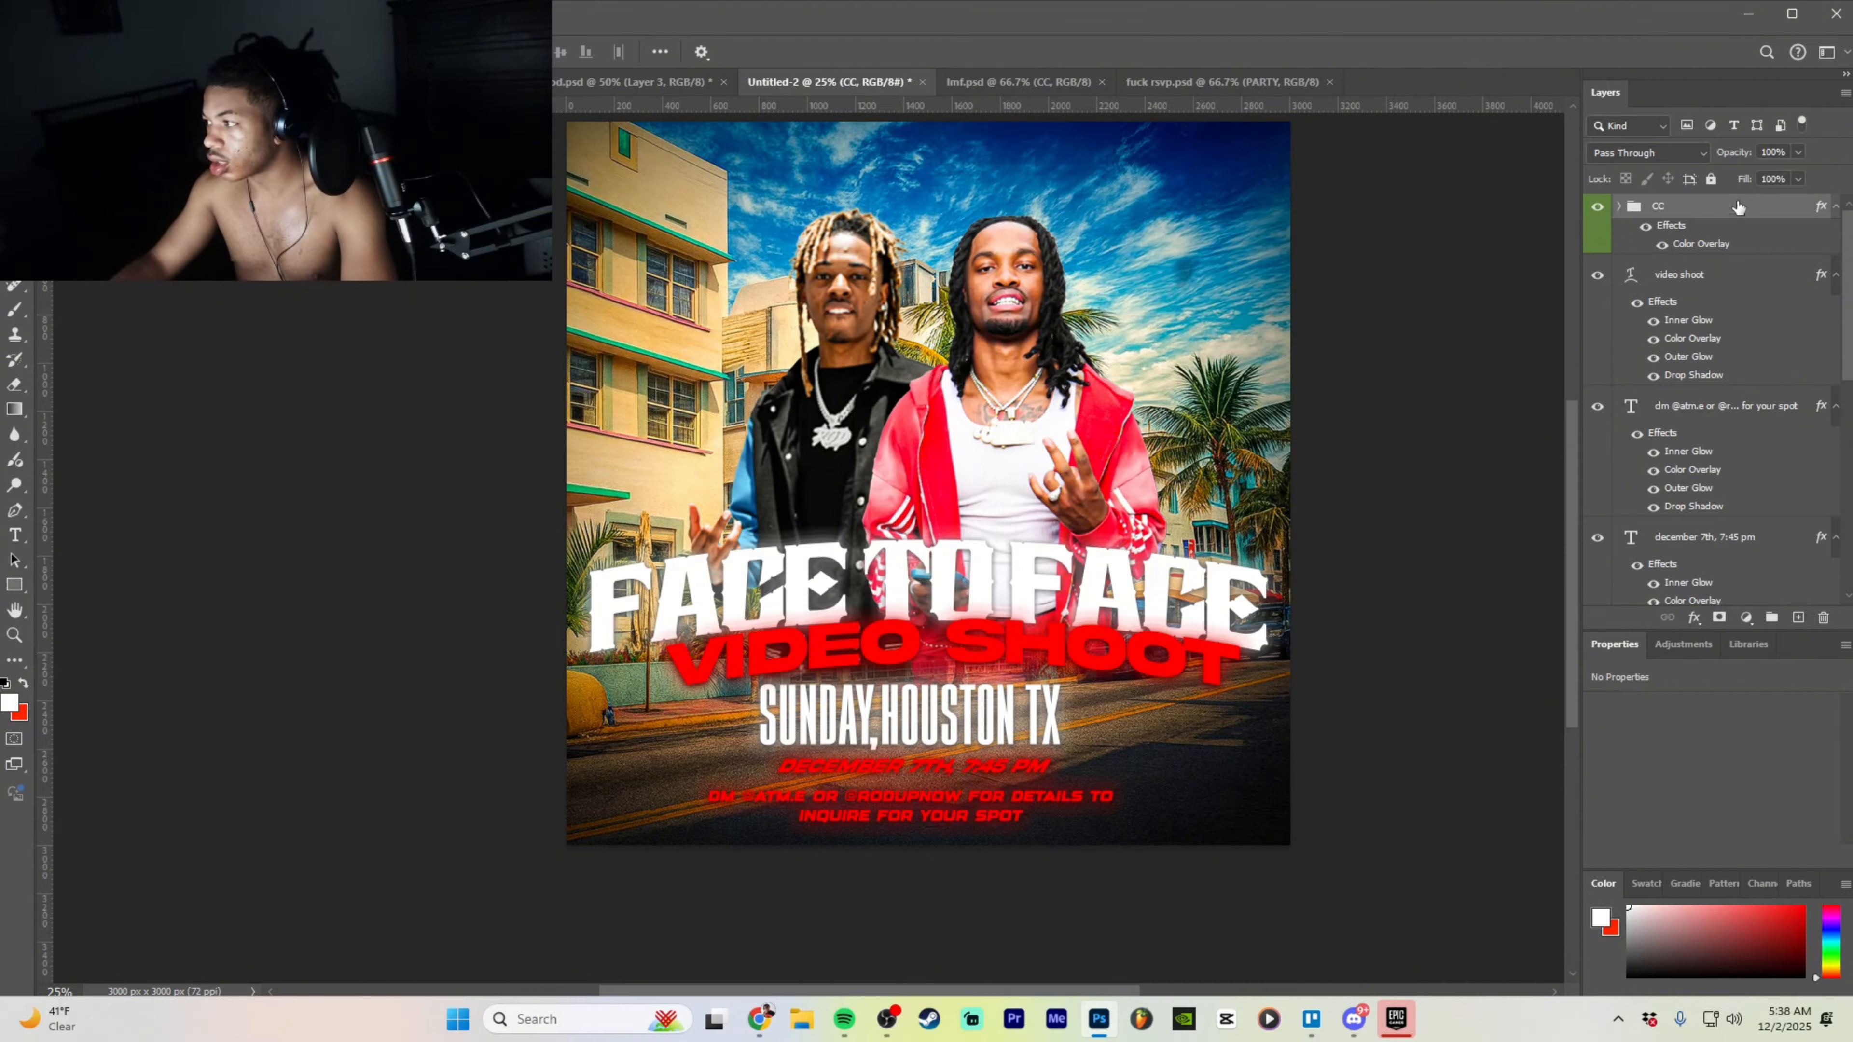
{"action": "left_click", "coordinate": [1596, 207]}
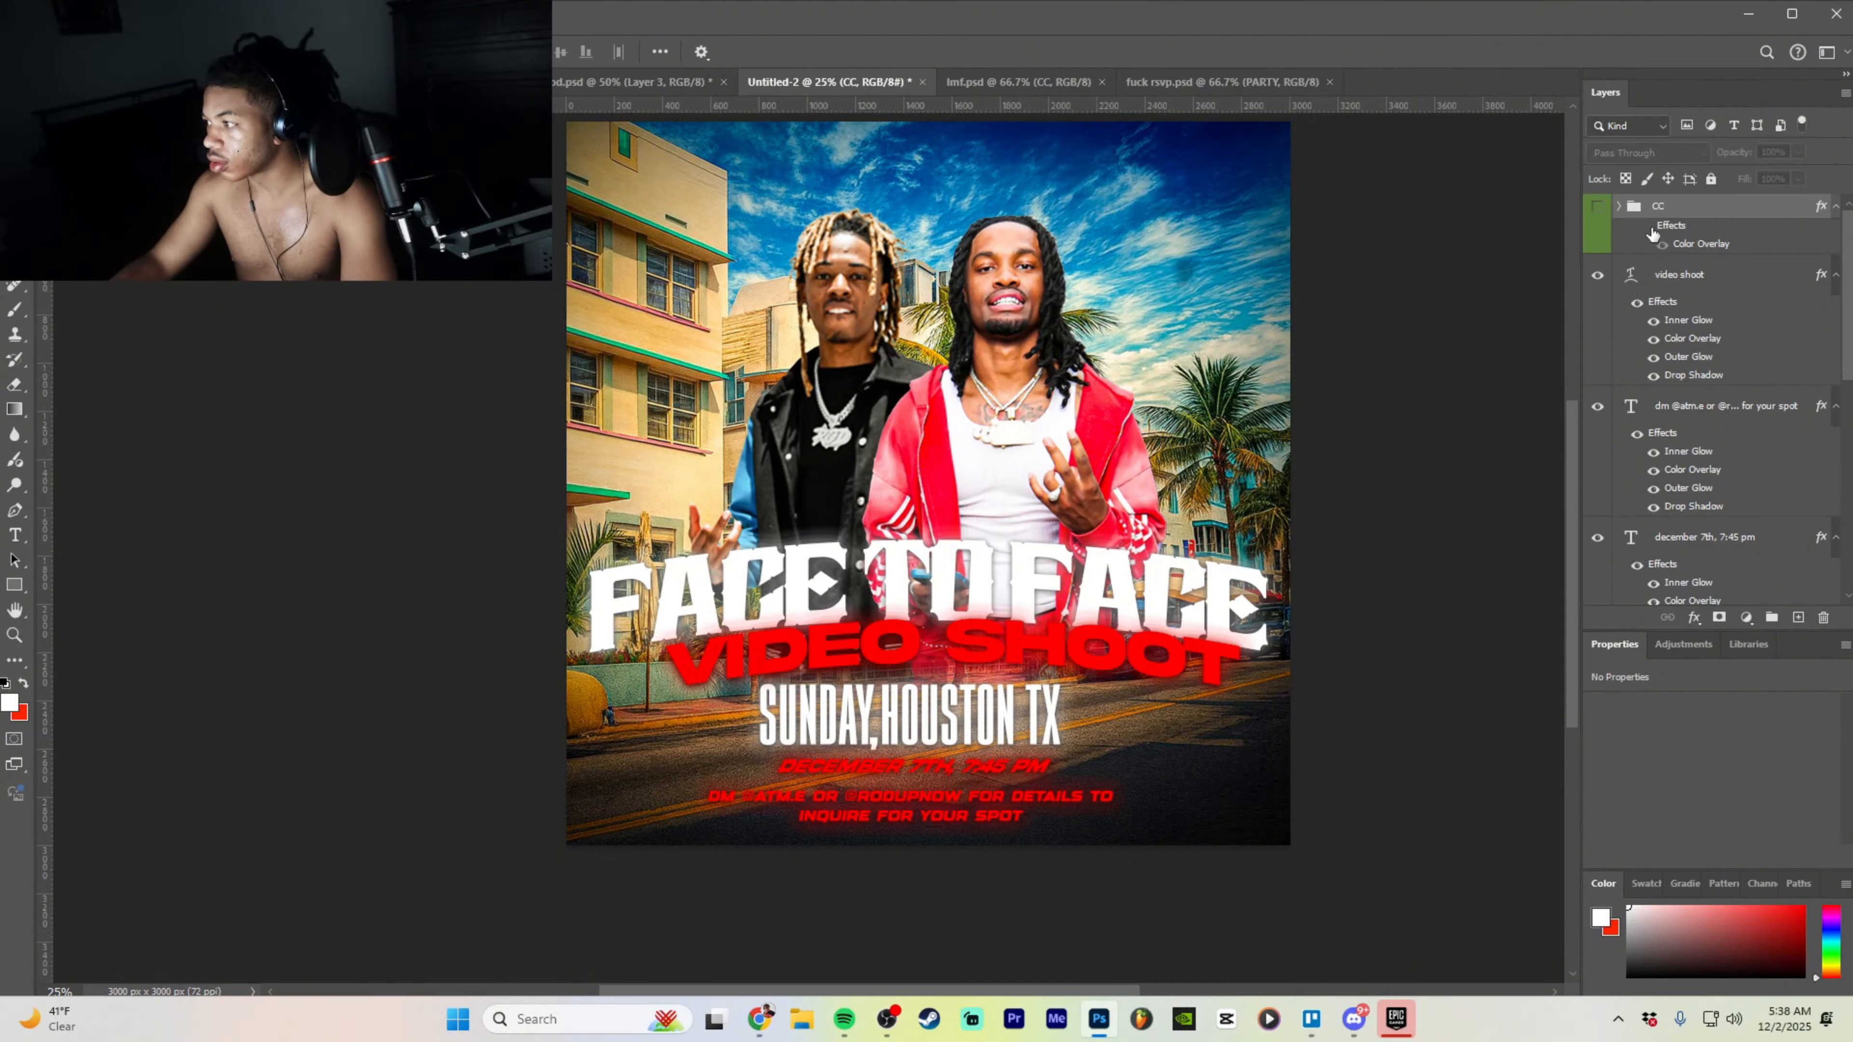
{"action": "key", "text": "Delete"}
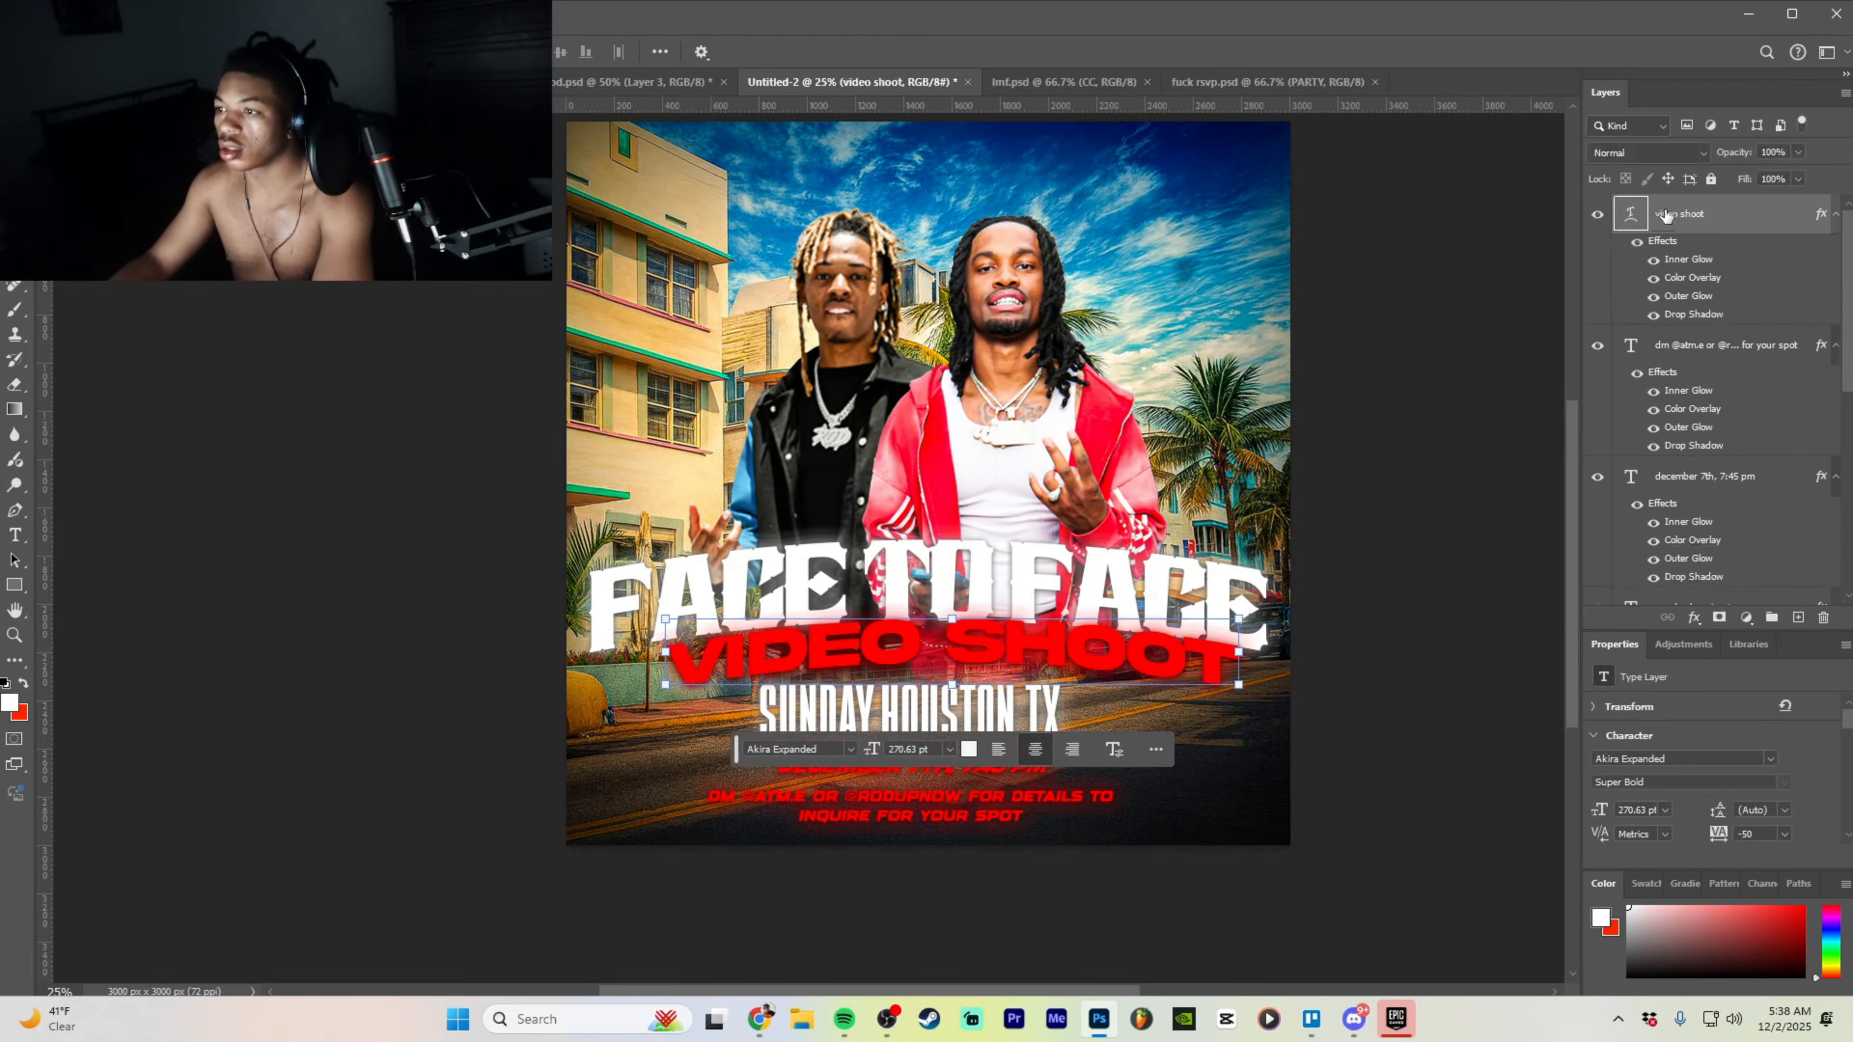
- Bring the CC grading group in from the casting-call design at 38% opacity
{"action": "left_click", "coordinate": [474, 82]}
{"action": "scroll", "coordinate": [1676, 315], "scroll_direction": "up", "scroll_amount": 10}
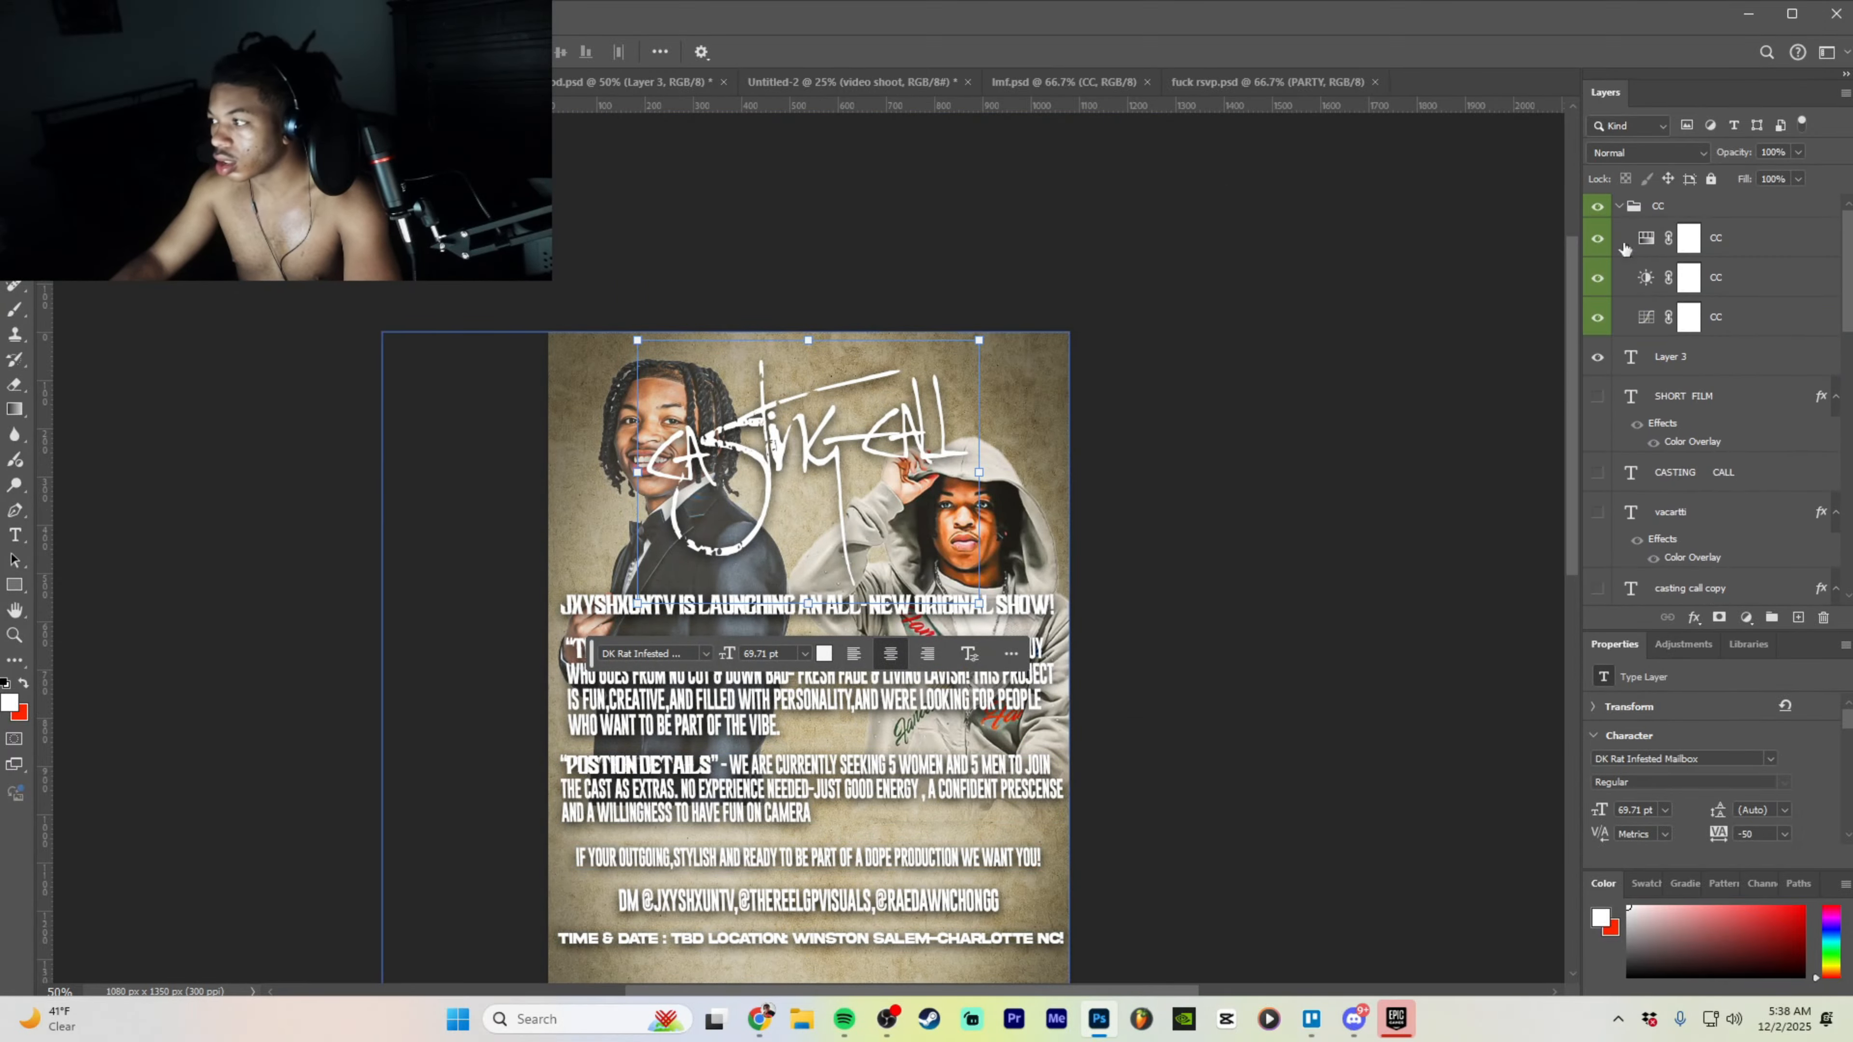
{"action": "scroll", "coordinate": [1621, 239], "scroll_direction": "up", "scroll_amount": 2}
{"action": "left_click_drag", "start_coordinate": [1641, 206], "coordinate": [927, 475]}
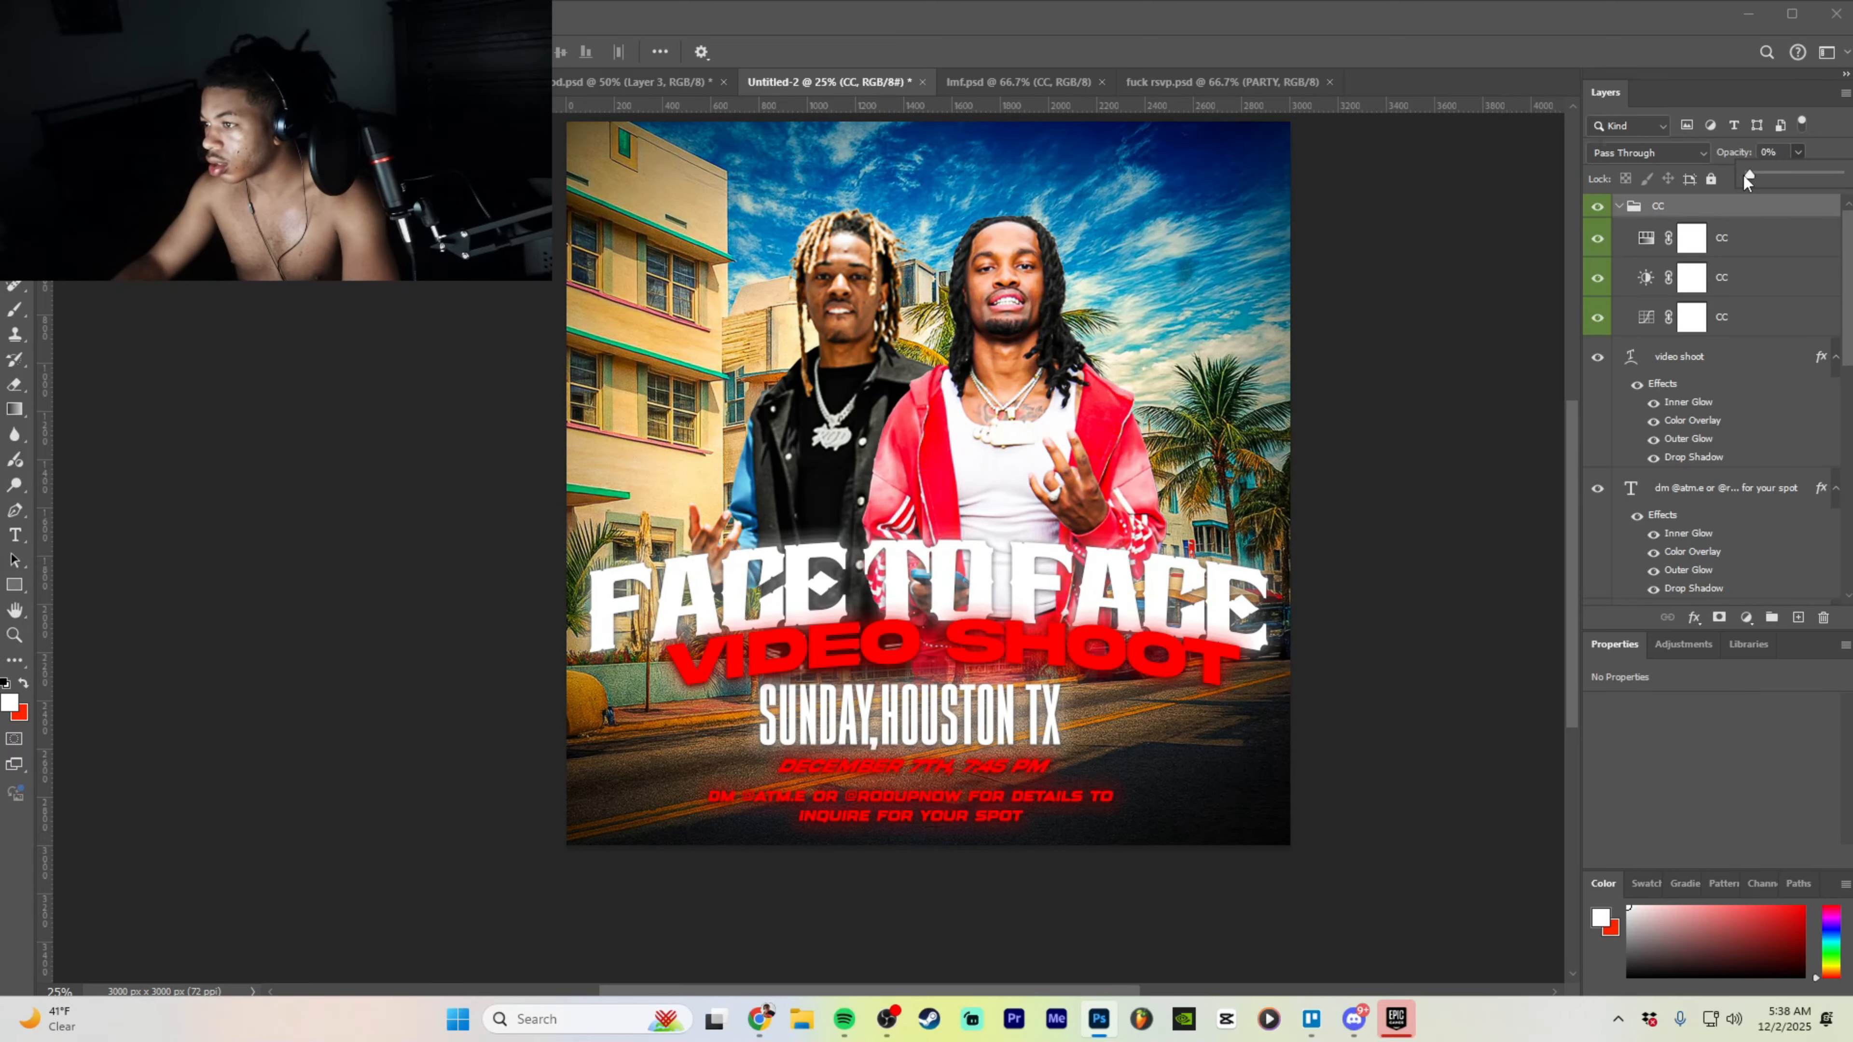
{"action": "left_click_drag", "start_coordinate": [1770, 172], "coordinate": [1783, 172]}
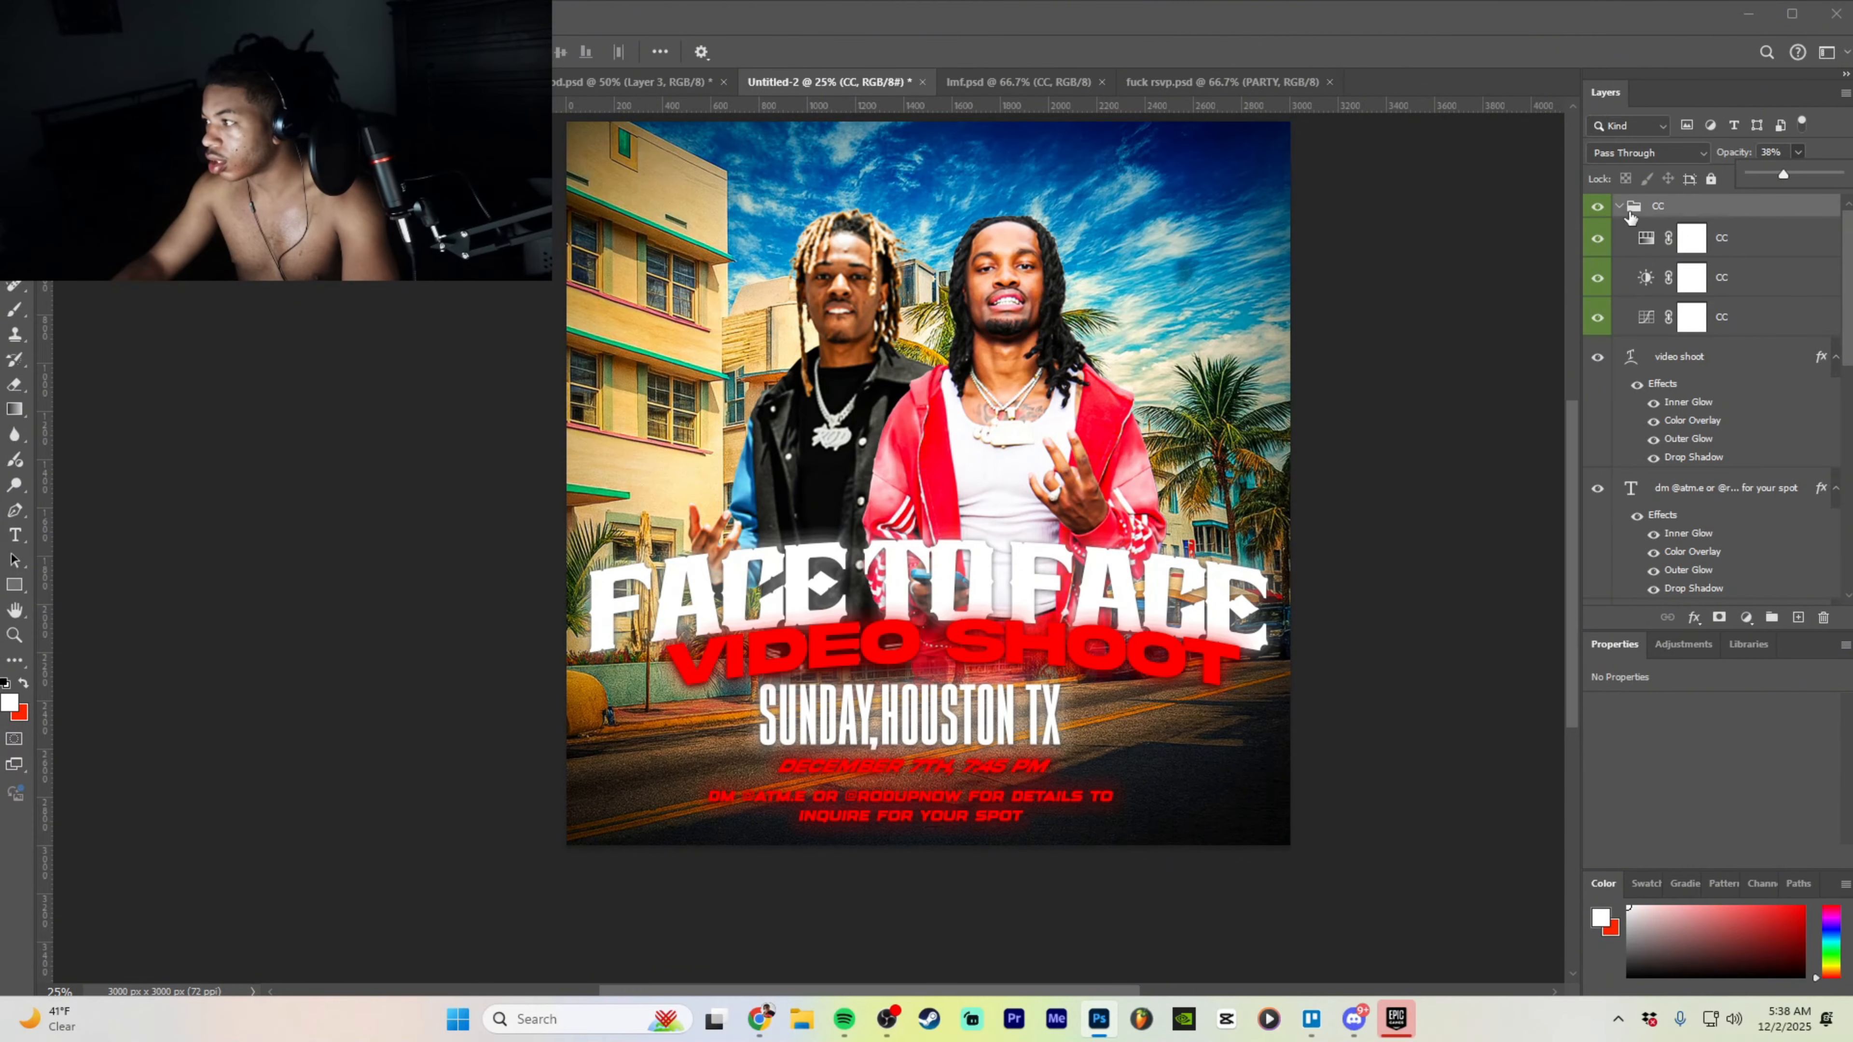
- Place the CC group between Layer 4 and Layer 1, with opacity raised to 76%
{"action": "left_click_drag", "start_coordinate": [1681, 207], "coordinate": [1687, 531]}
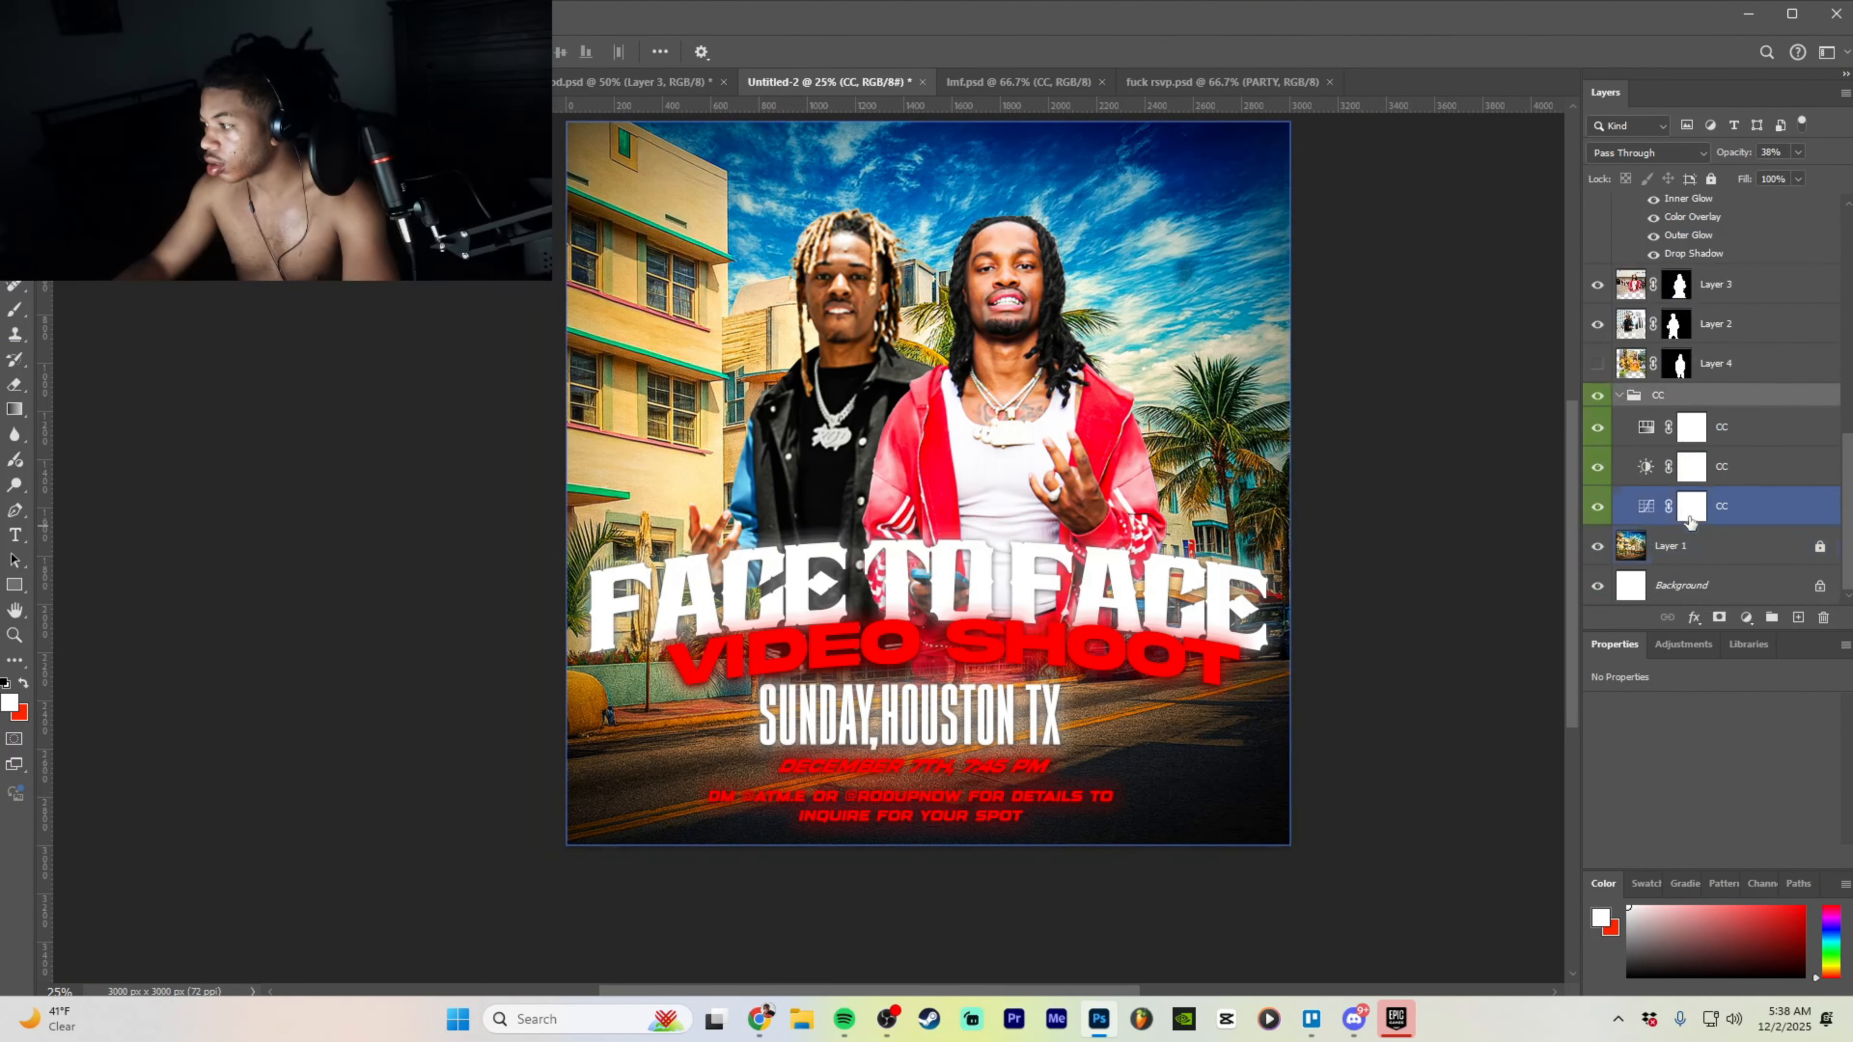
{"action": "left_click", "coordinate": [1743, 339]}
{"action": "left_click", "coordinate": [1753, 235]}
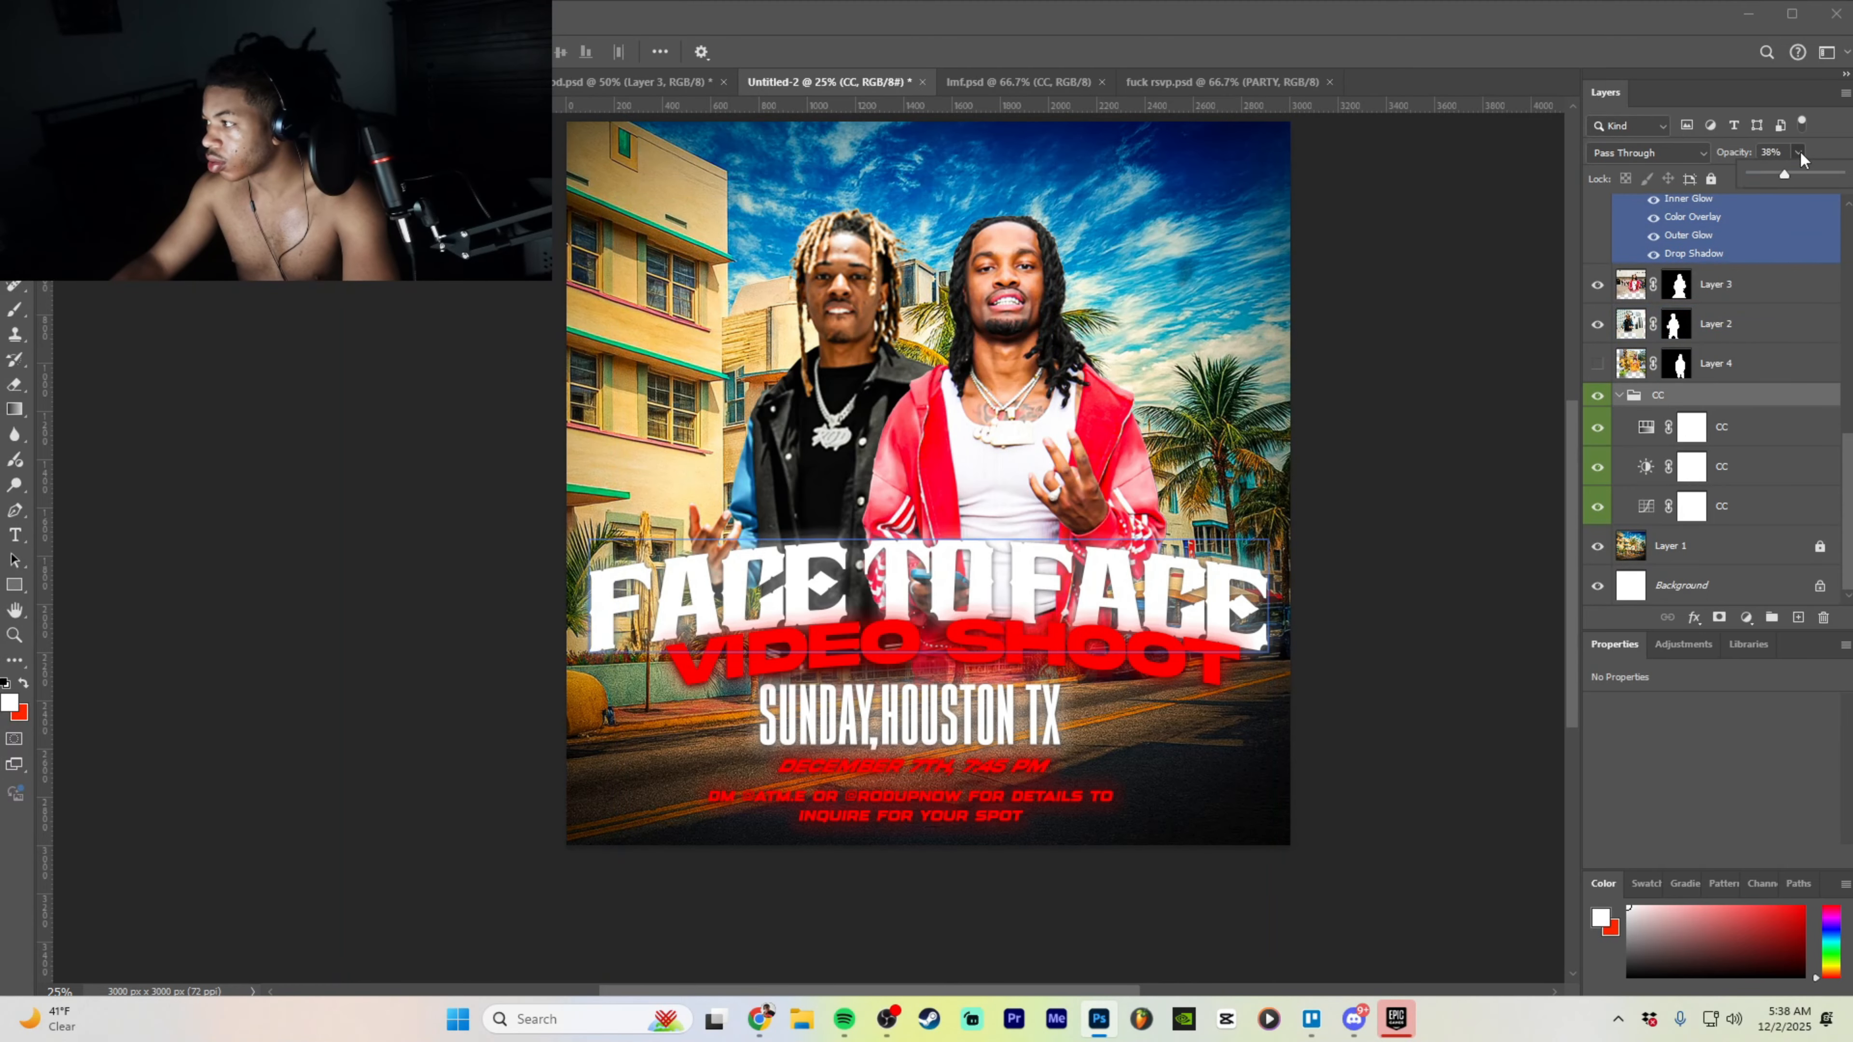
{"action": "left_click_drag", "start_coordinate": [1808, 173], "coordinate": [1818, 173]}
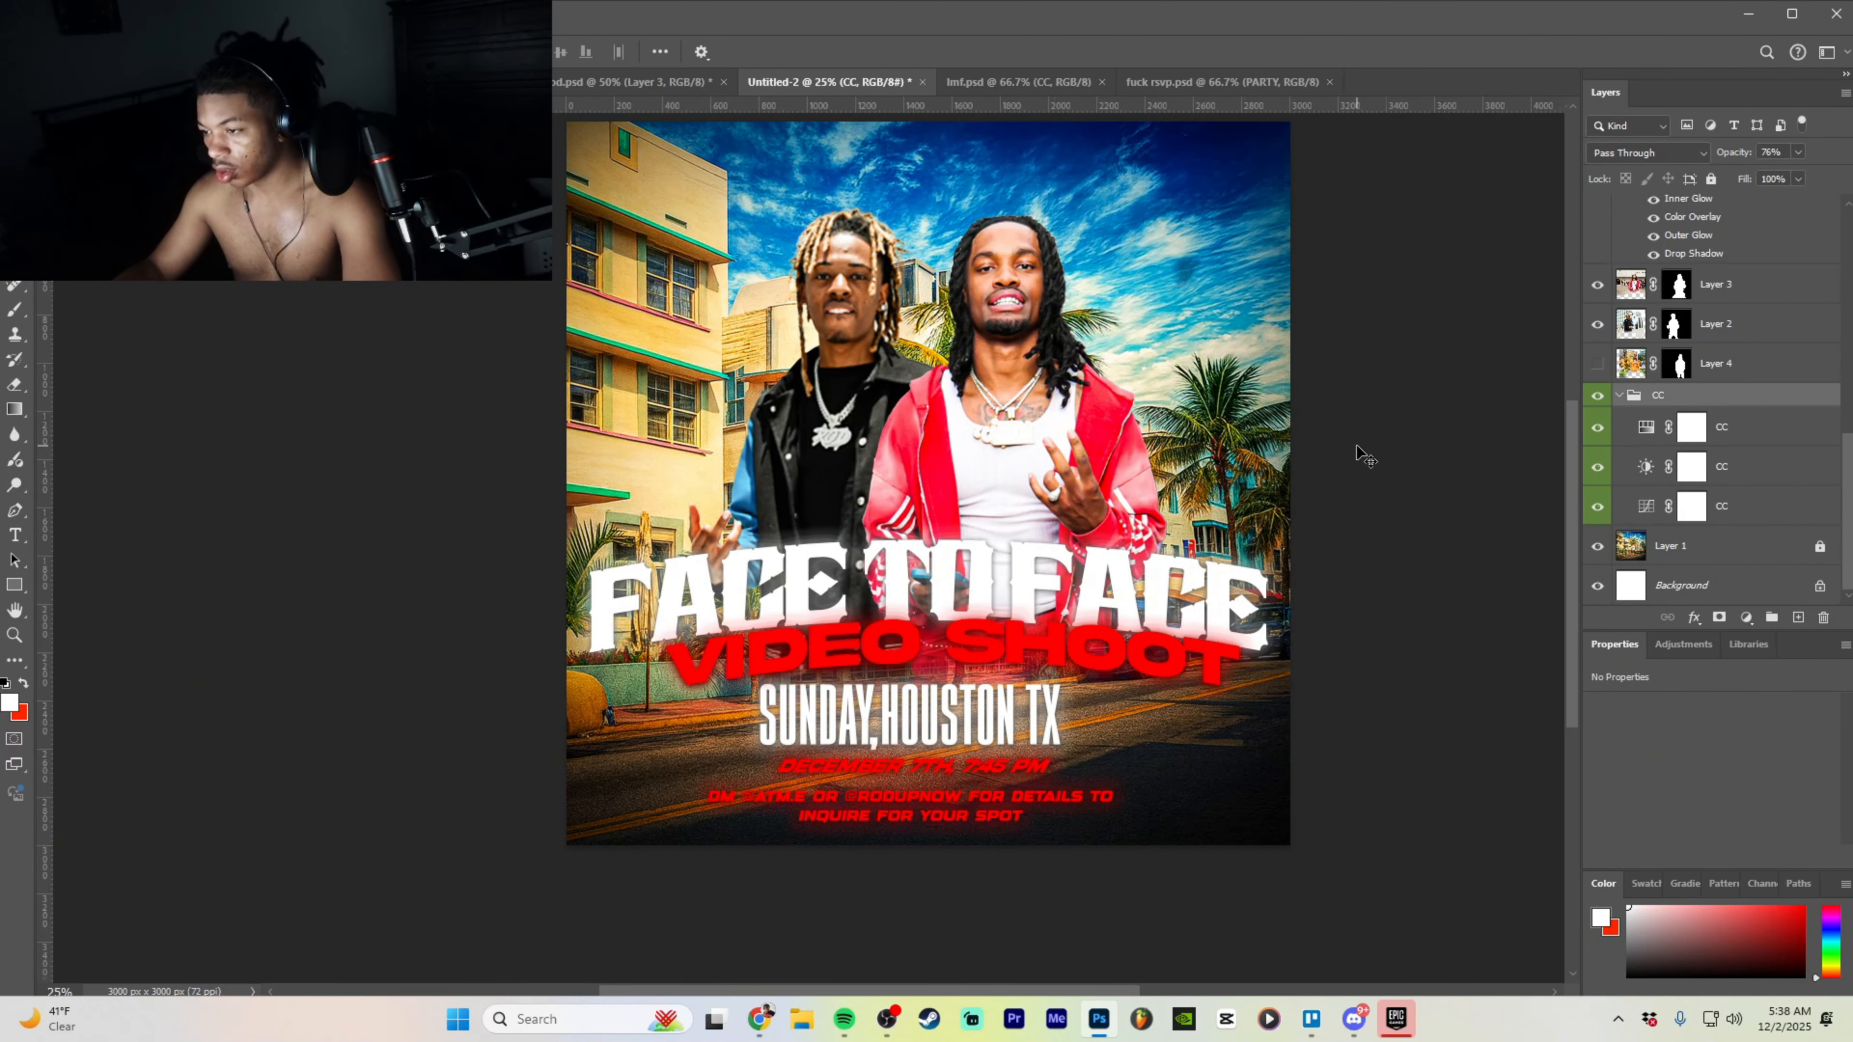
{"action": "scroll", "coordinate": [1369, 449], "scroll_direction": "up", "scroll_amount": 3}
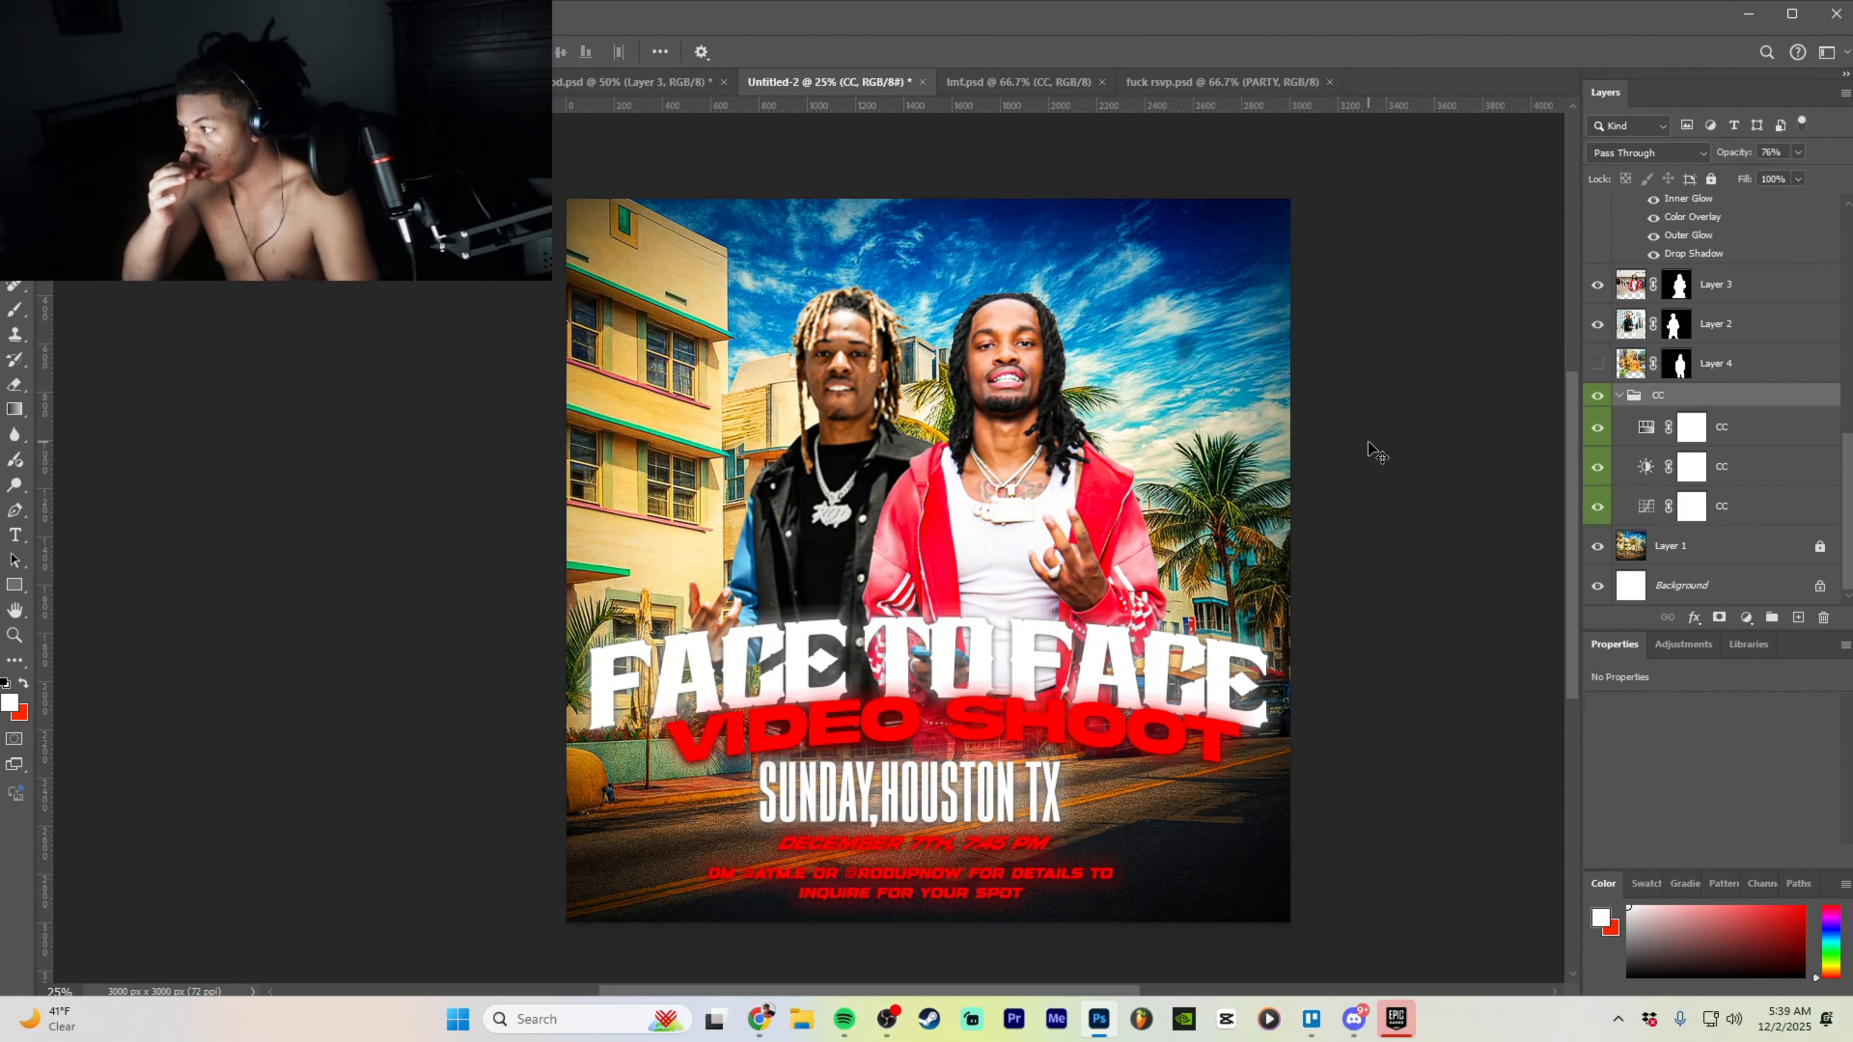
- Hide the current left person cutout and show the yellow-jacket man's layer instead
{"action": "left_click", "coordinate": [1620, 330]}
{"action": "left_click", "coordinate": [1596, 333]}
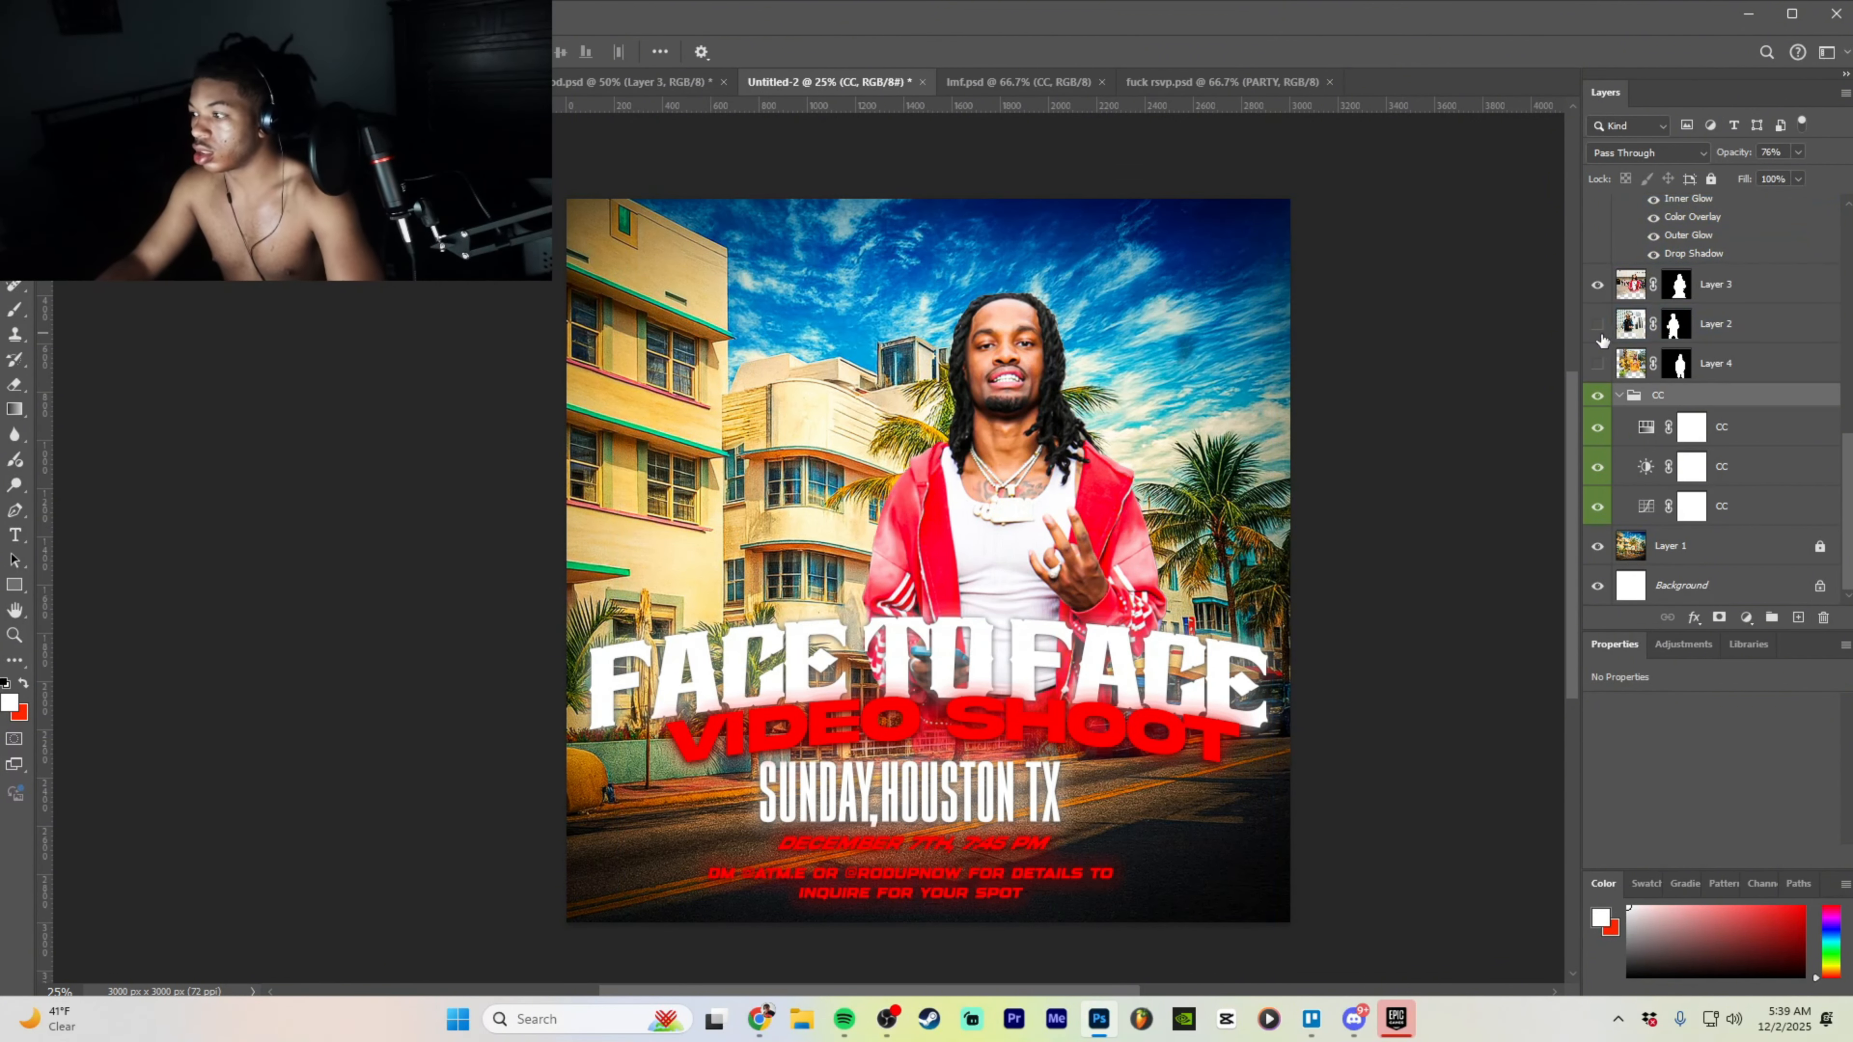
{"action": "left_click", "coordinate": [1598, 362]}
{"action": "left_click", "coordinate": [1063, 377]}
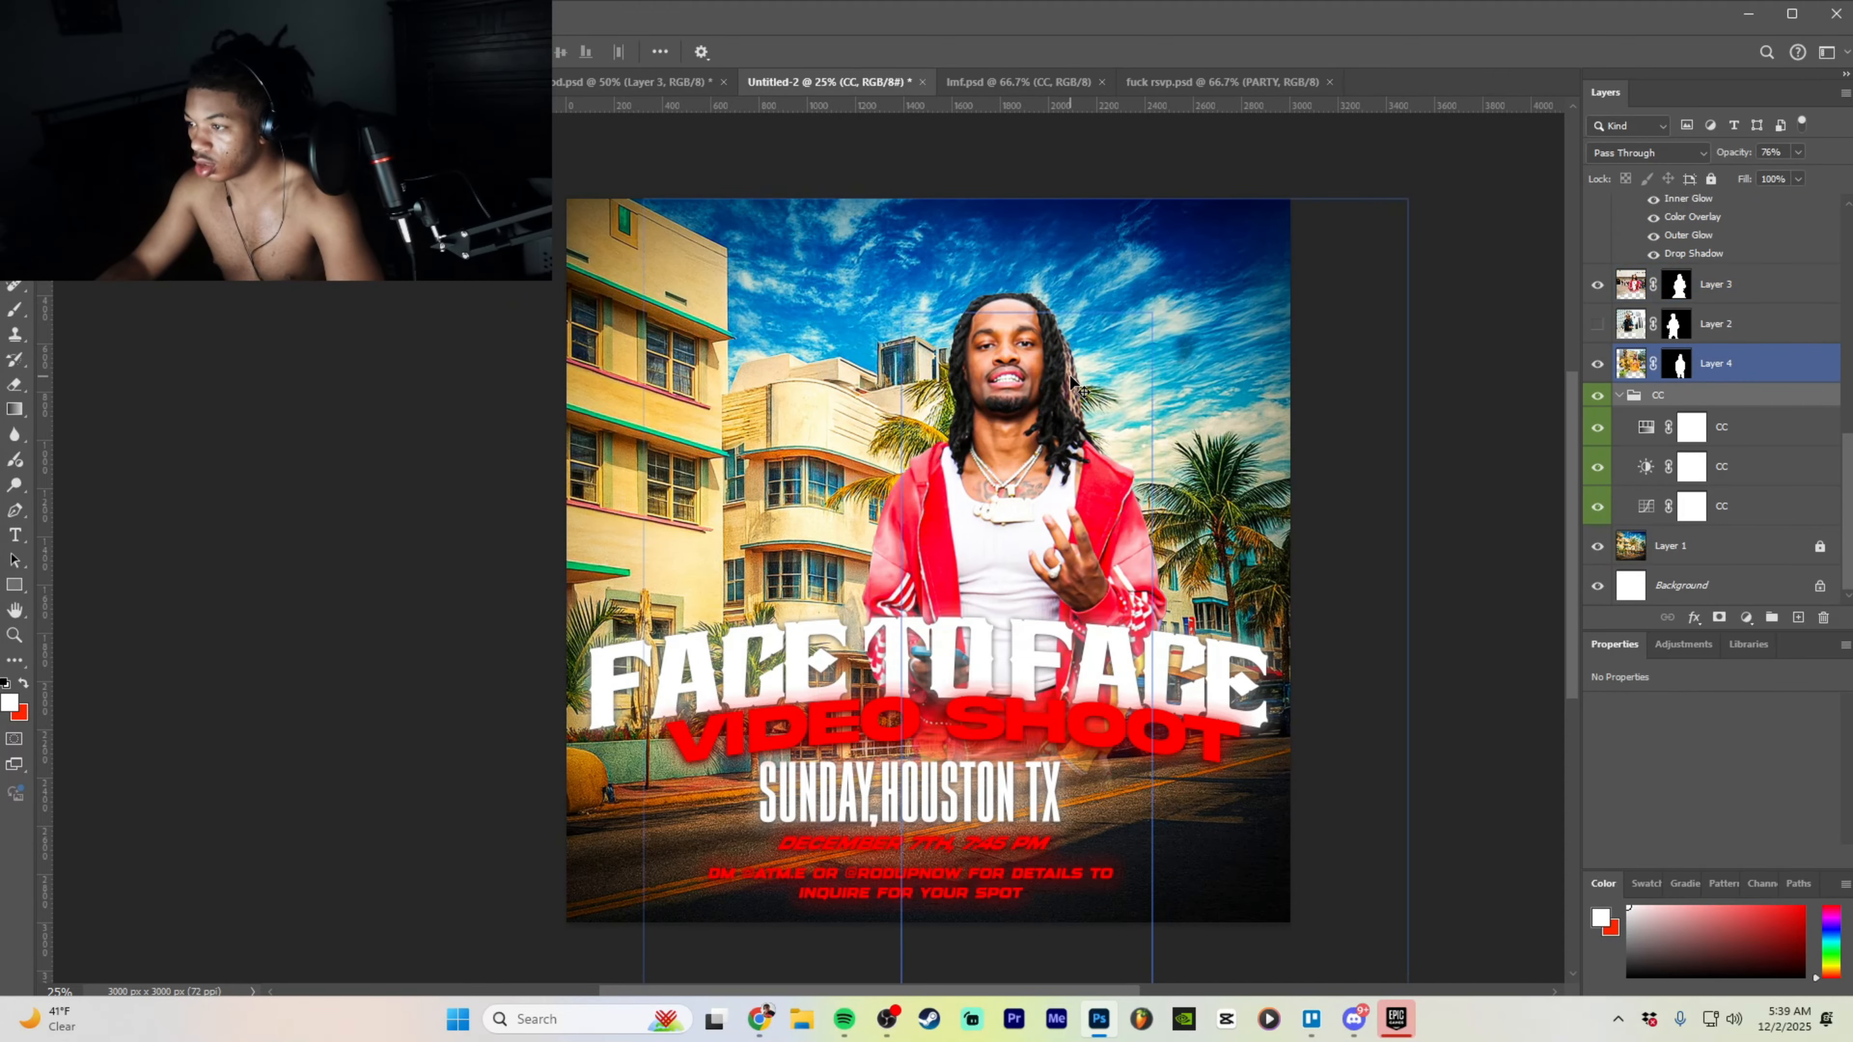
- Move the yellow-jacket man left beside the red-jacket man, enlarge and lower him slightly
{"action": "left_click", "coordinate": [1743, 363]}
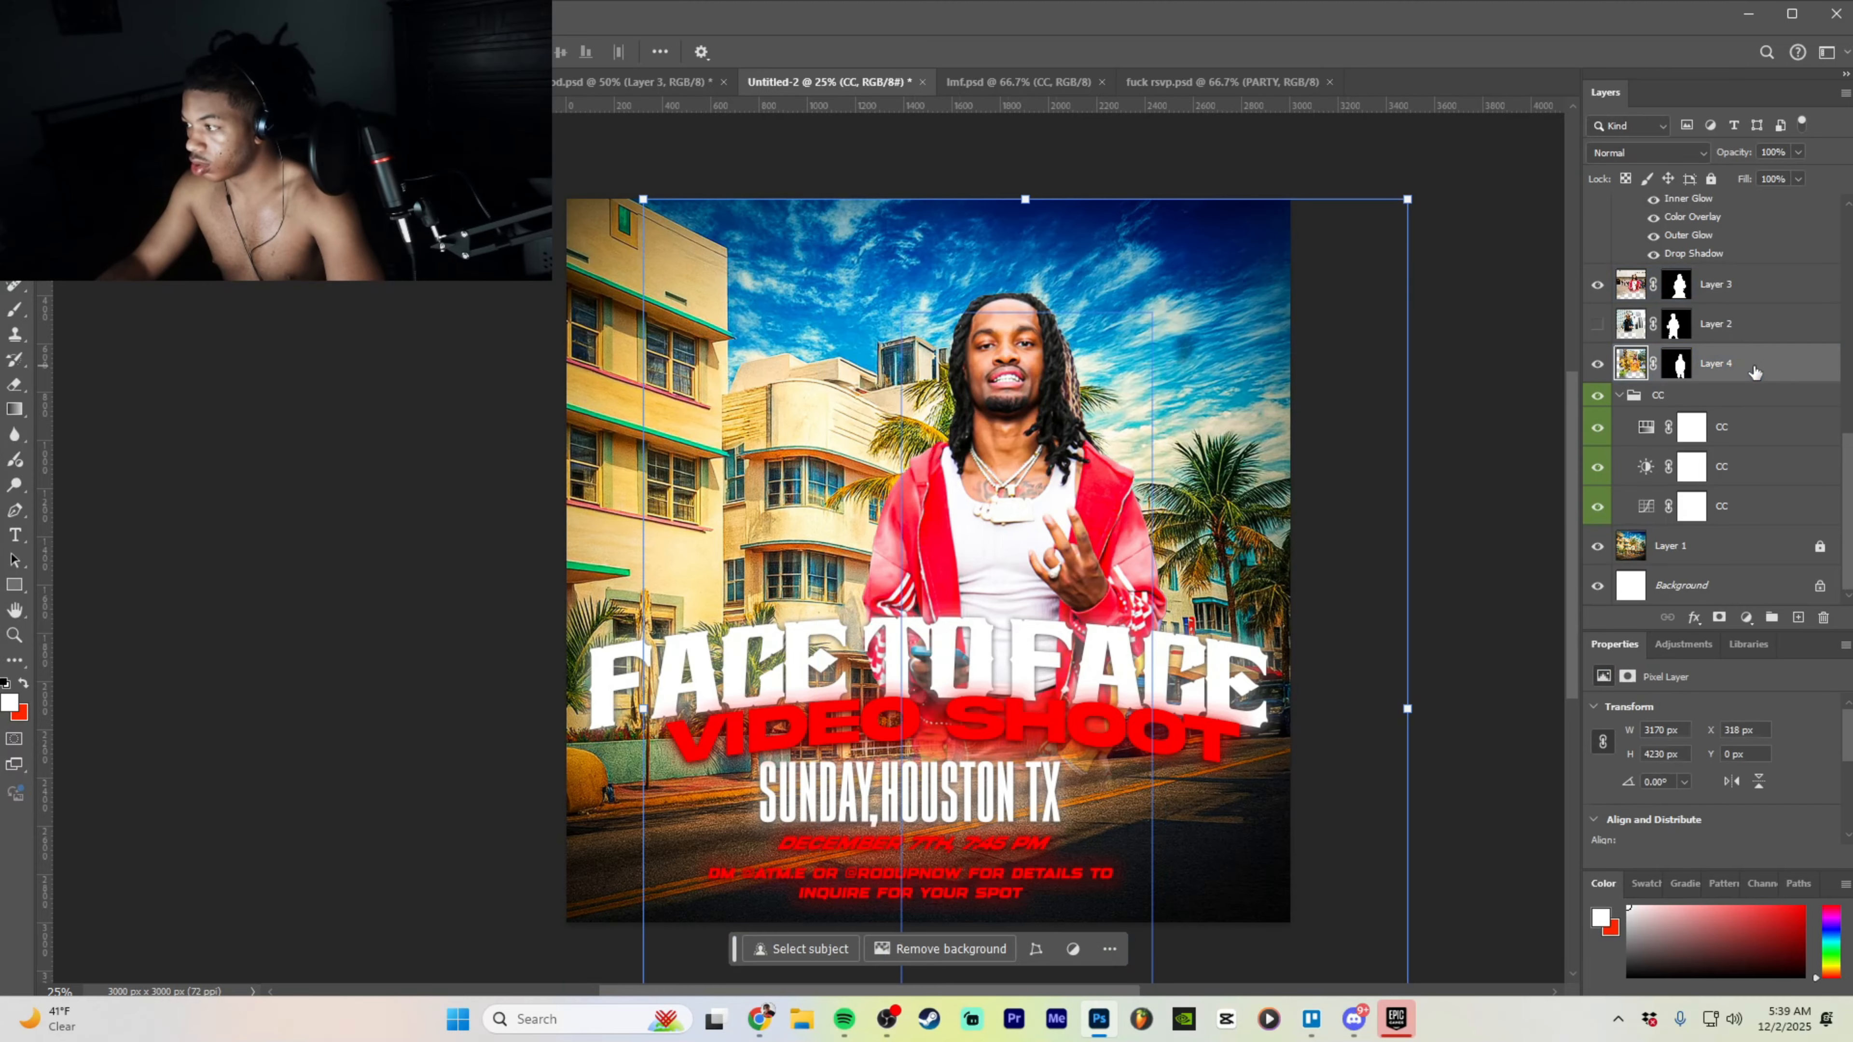
{"action": "left_click_drag", "start_coordinate": [1079, 376], "coordinate": [883, 346]}
{"action": "left_click_drag", "start_coordinate": [832, 164], "coordinate": [833, 95]}
{"action": "left_click_drag", "start_coordinate": [775, 407], "coordinate": [778, 500]}
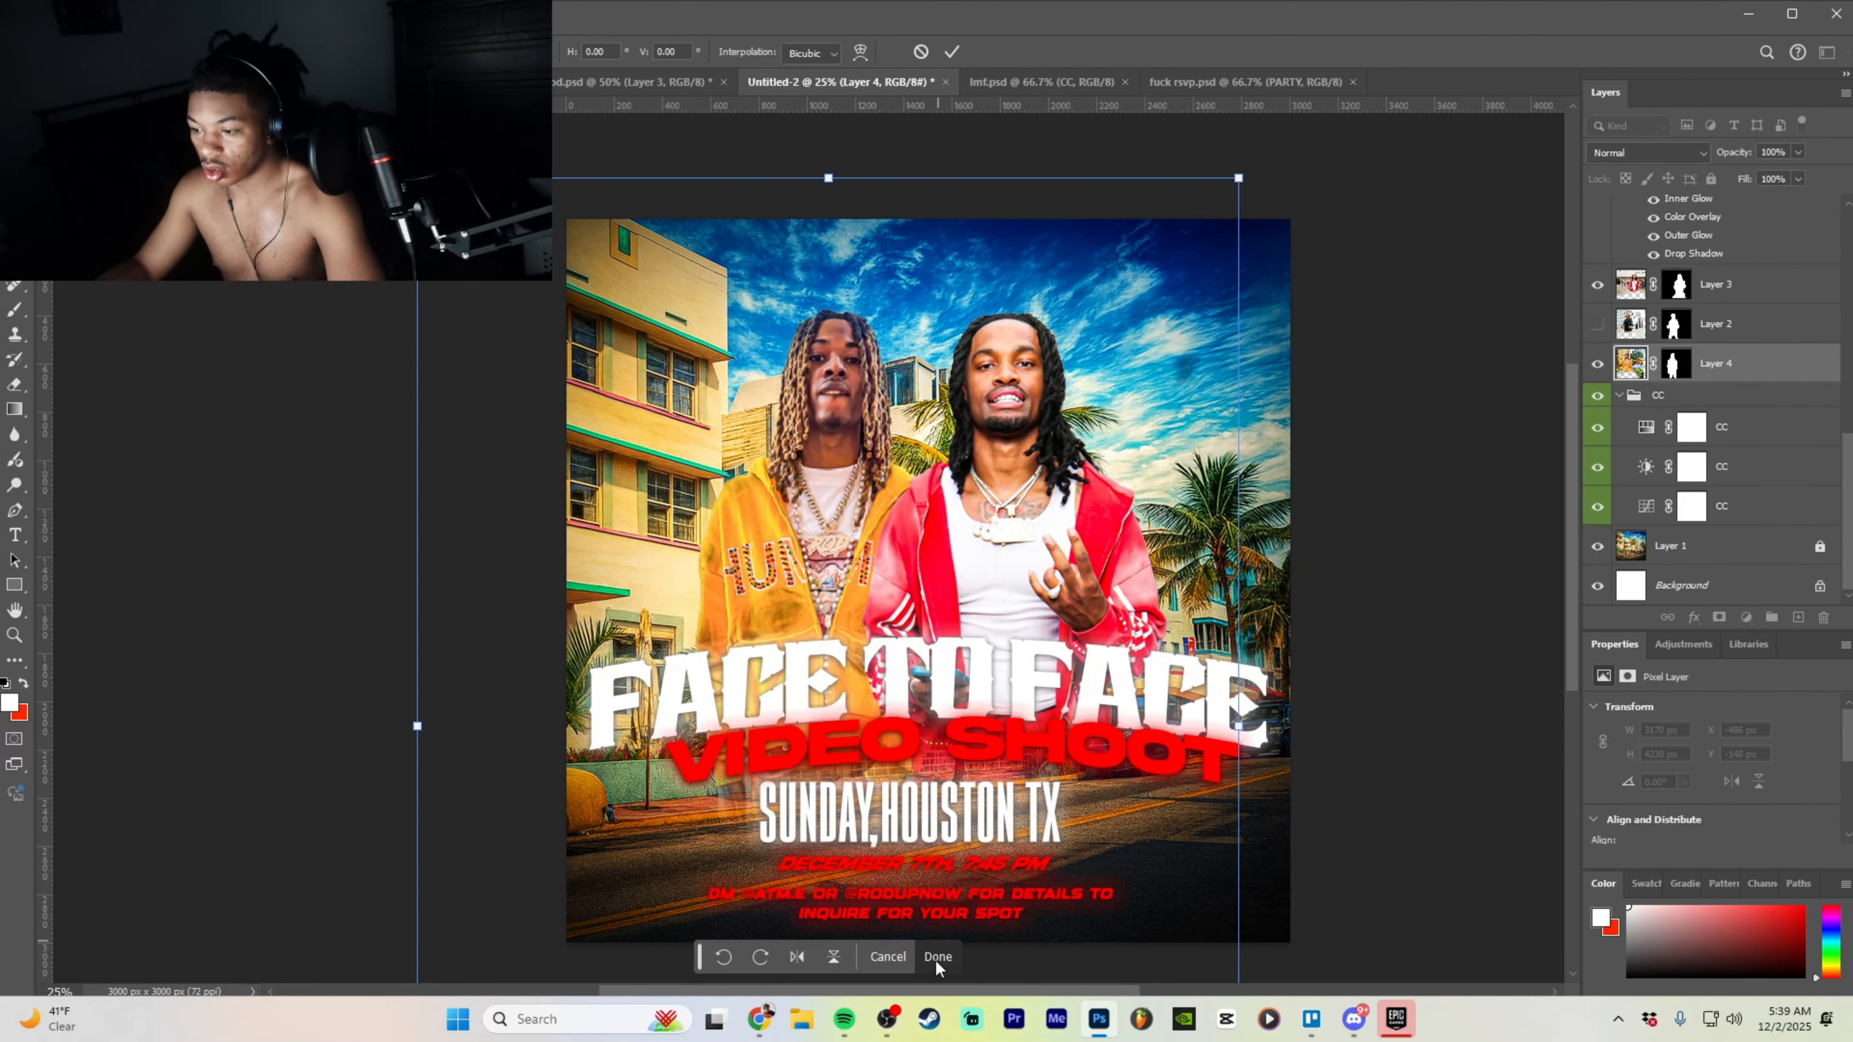
{"action": "left_click", "coordinate": [937, 958]}
- Try erasing the faint haze left of SUNDAY, then undo the eraser strokes
{"action": "left_click", "coordinate": [10, 388]}
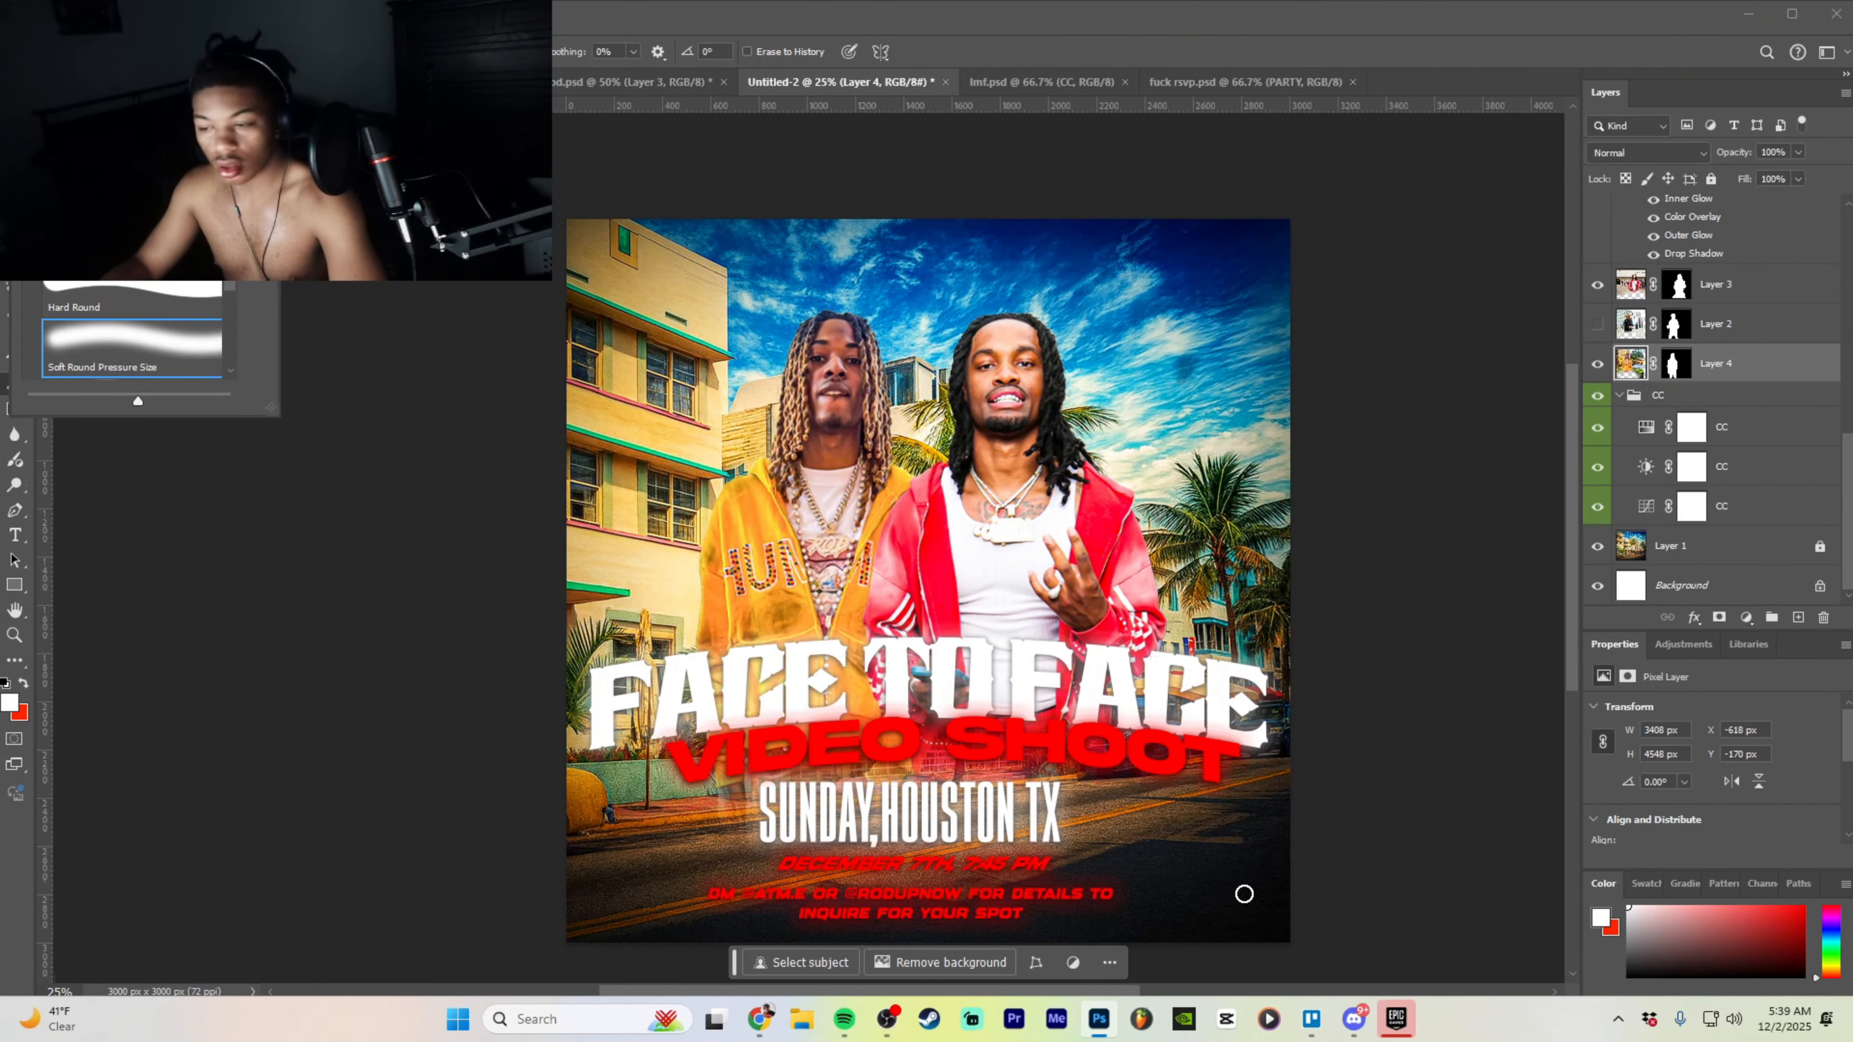
{"action": "key", "text": "Return"}
{"action": "left_click_drag", "start_coordinate": [724, 825], "coordinate": [846, 799]}
{"action": "key", "text": "ctrl+z"}
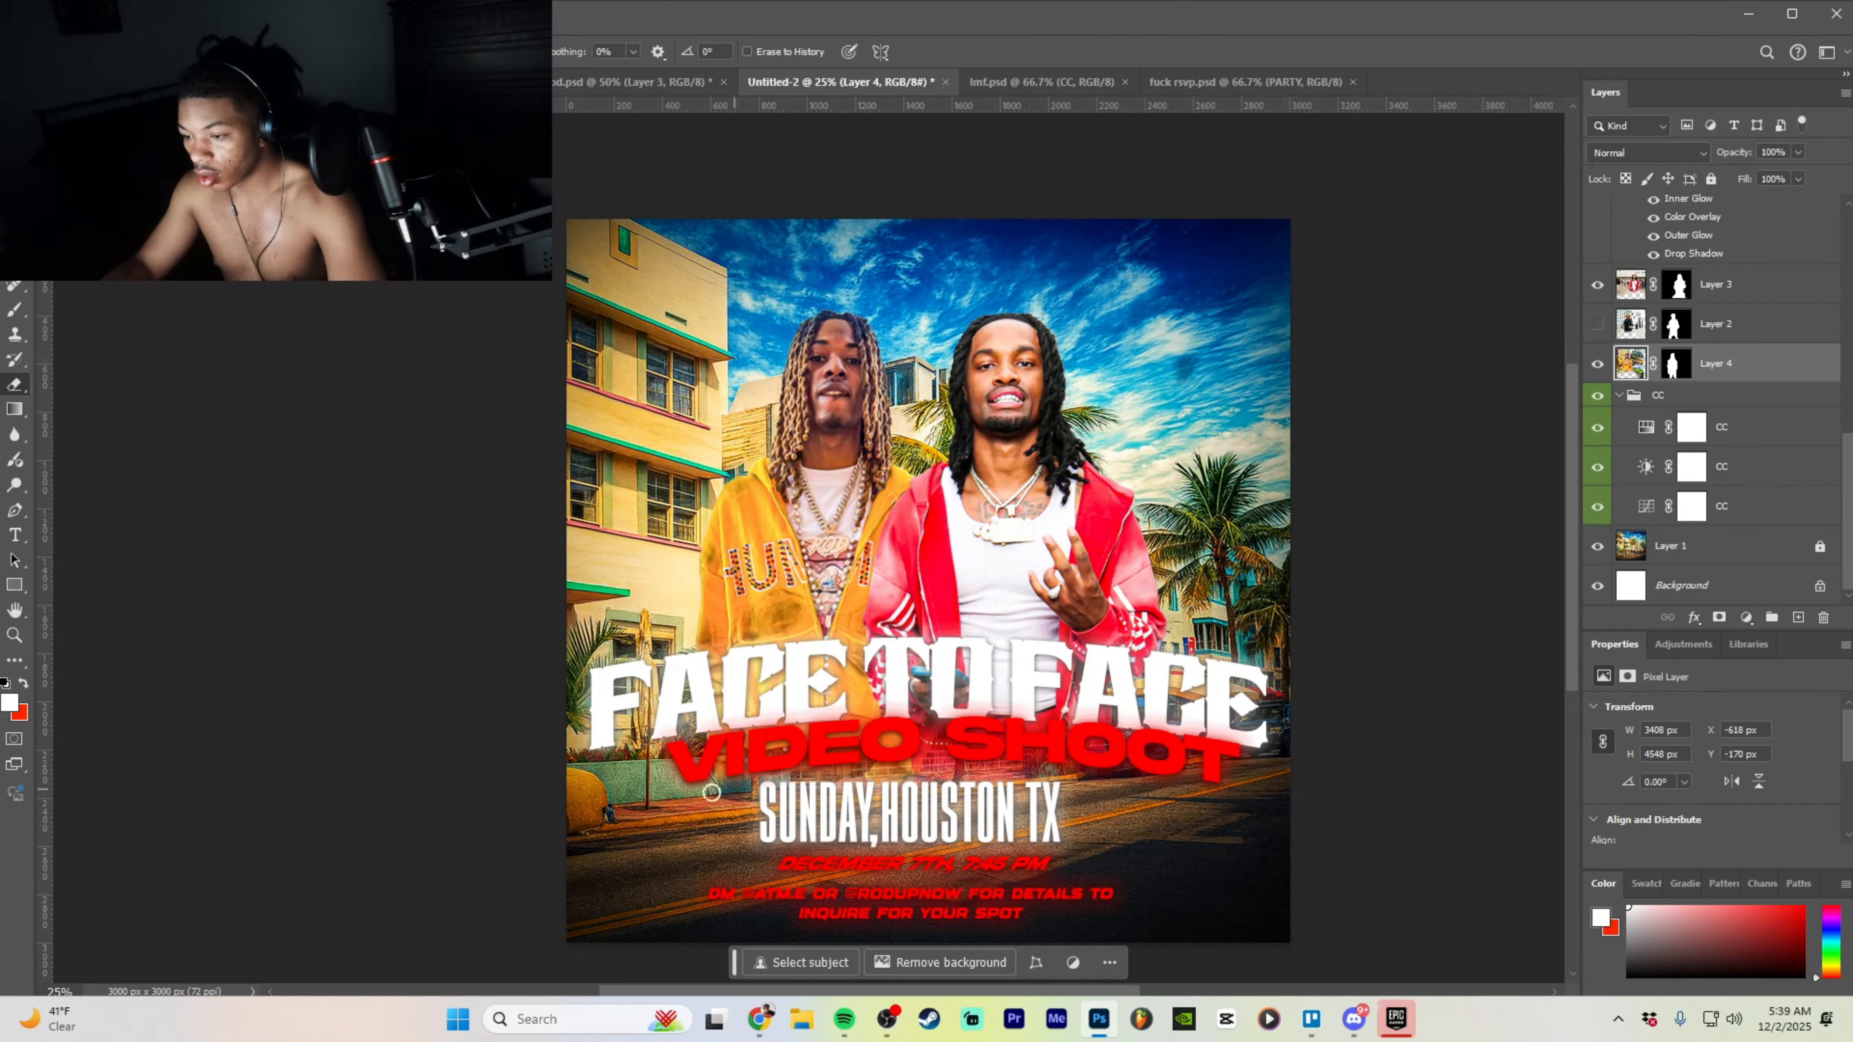
{"action": "key", "text": "ctrl+z"}
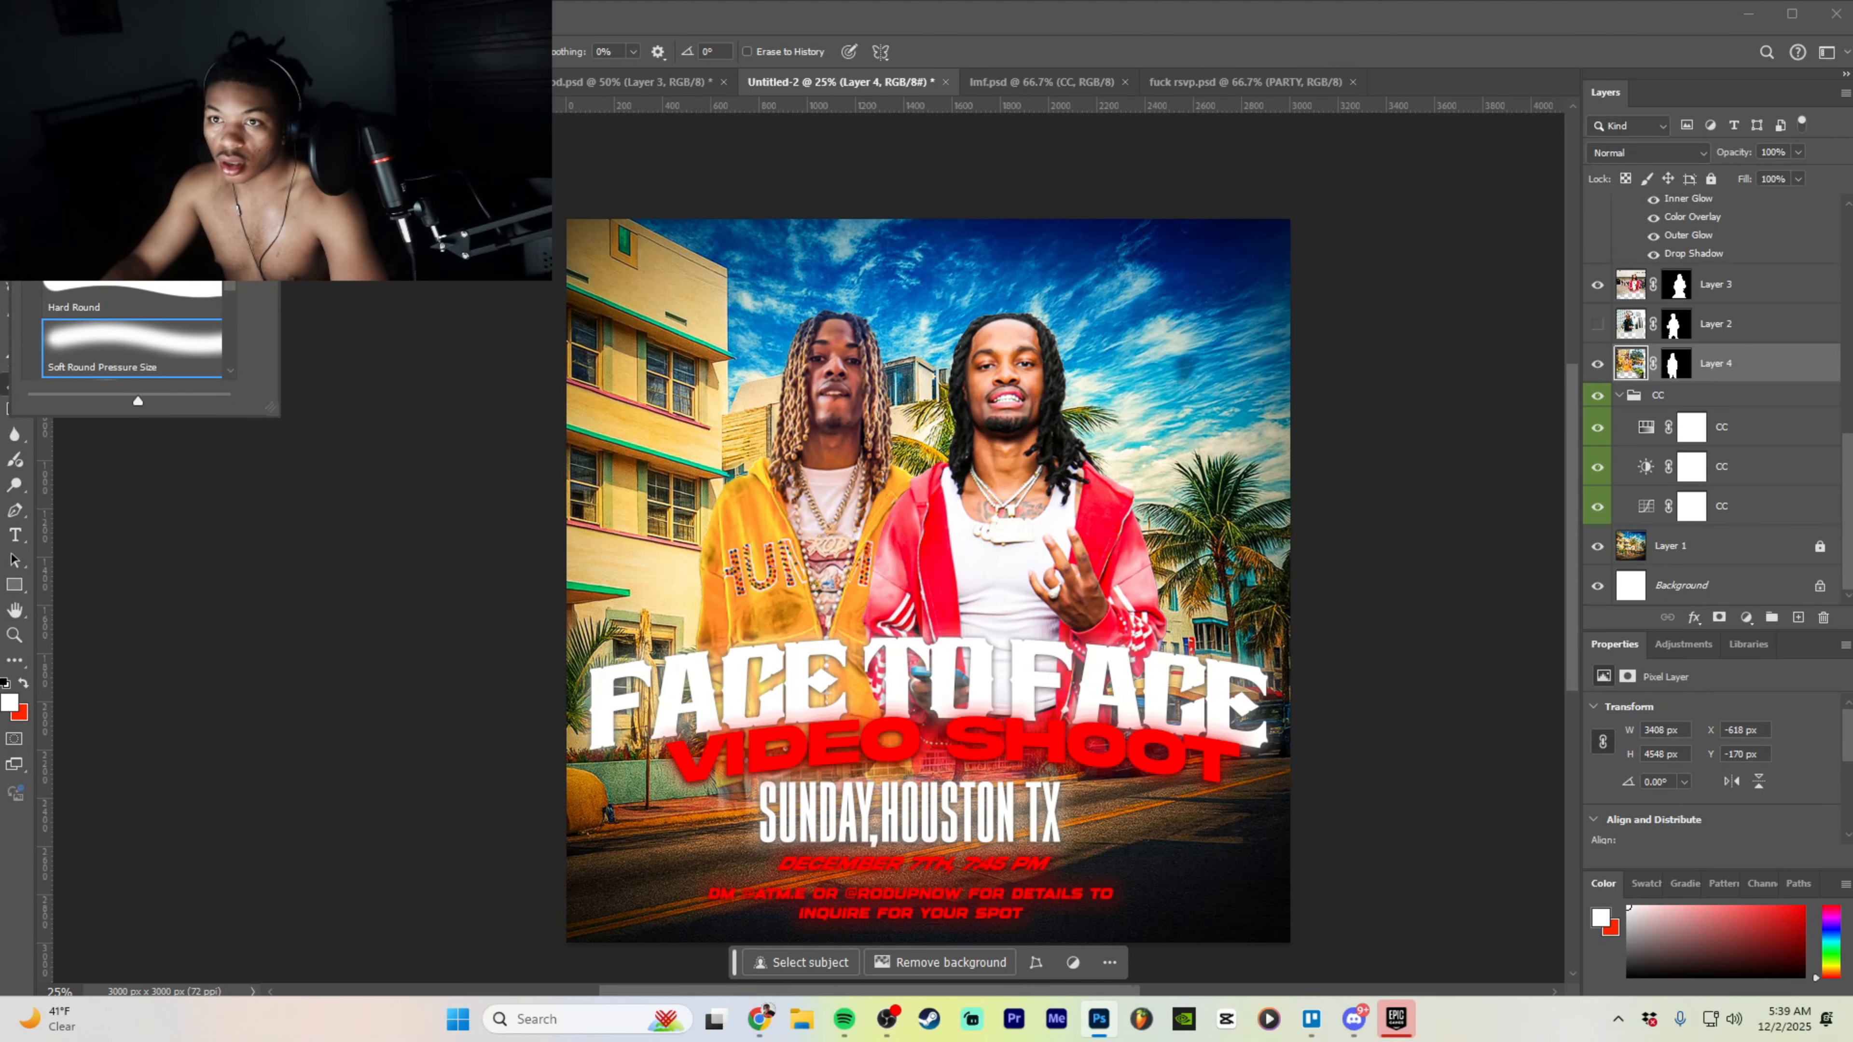
{"action": "key", "text": "Return"}
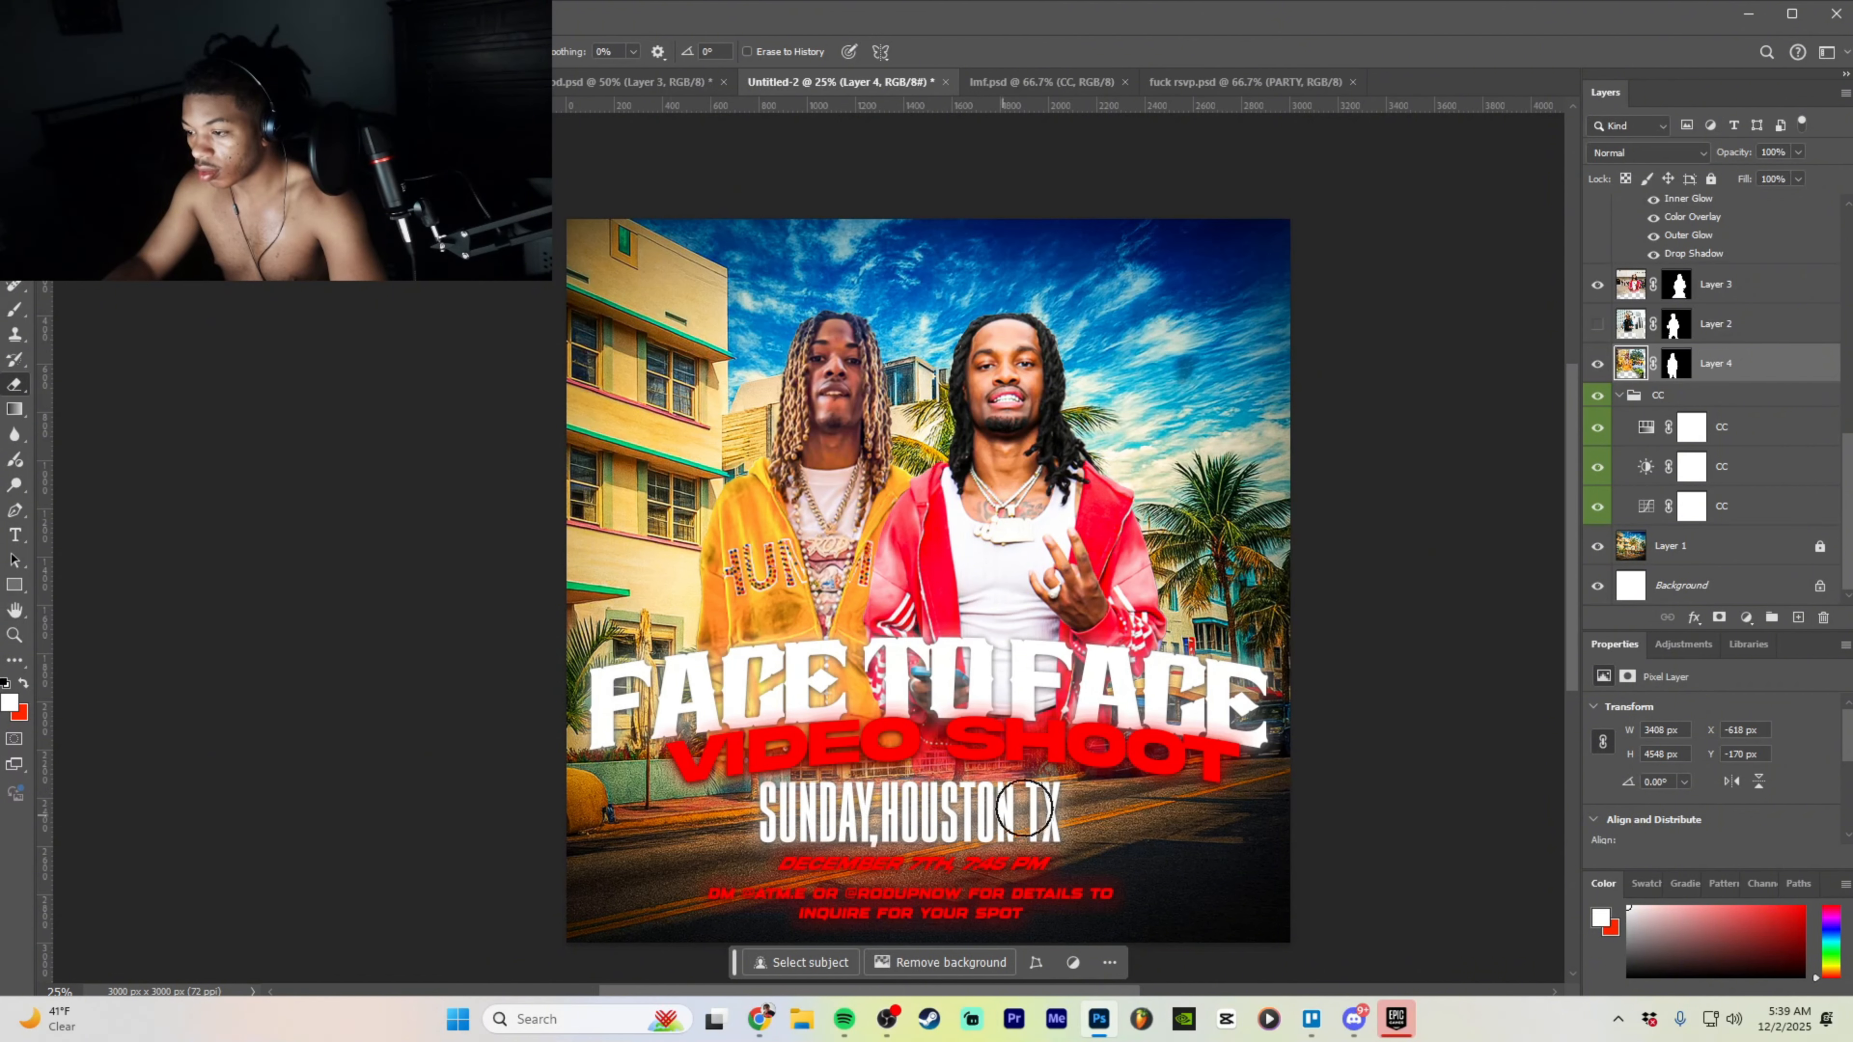
- Select the red-jacket man's layer with the Move tool and check its bounds by zooming out and back in
{"action": "left_click", "coordinate": [1763, 288]}
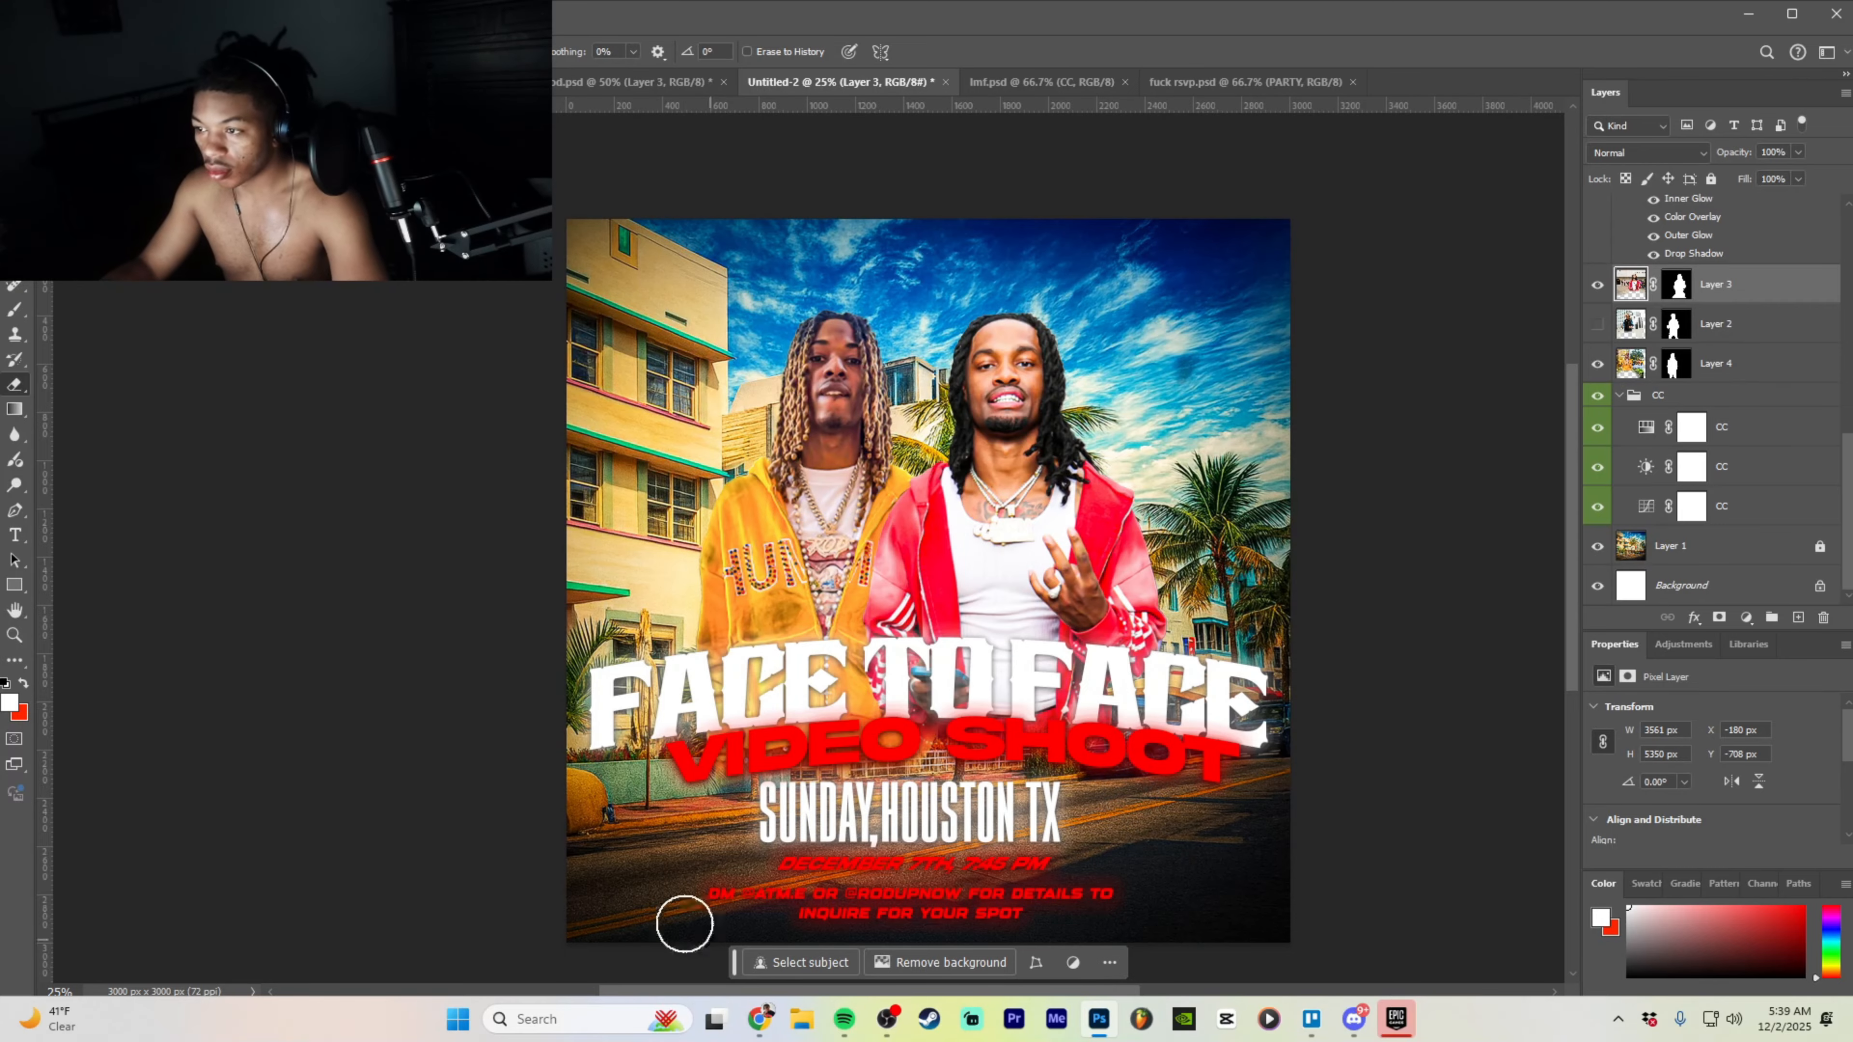
{"action": "key", "text": "v"}
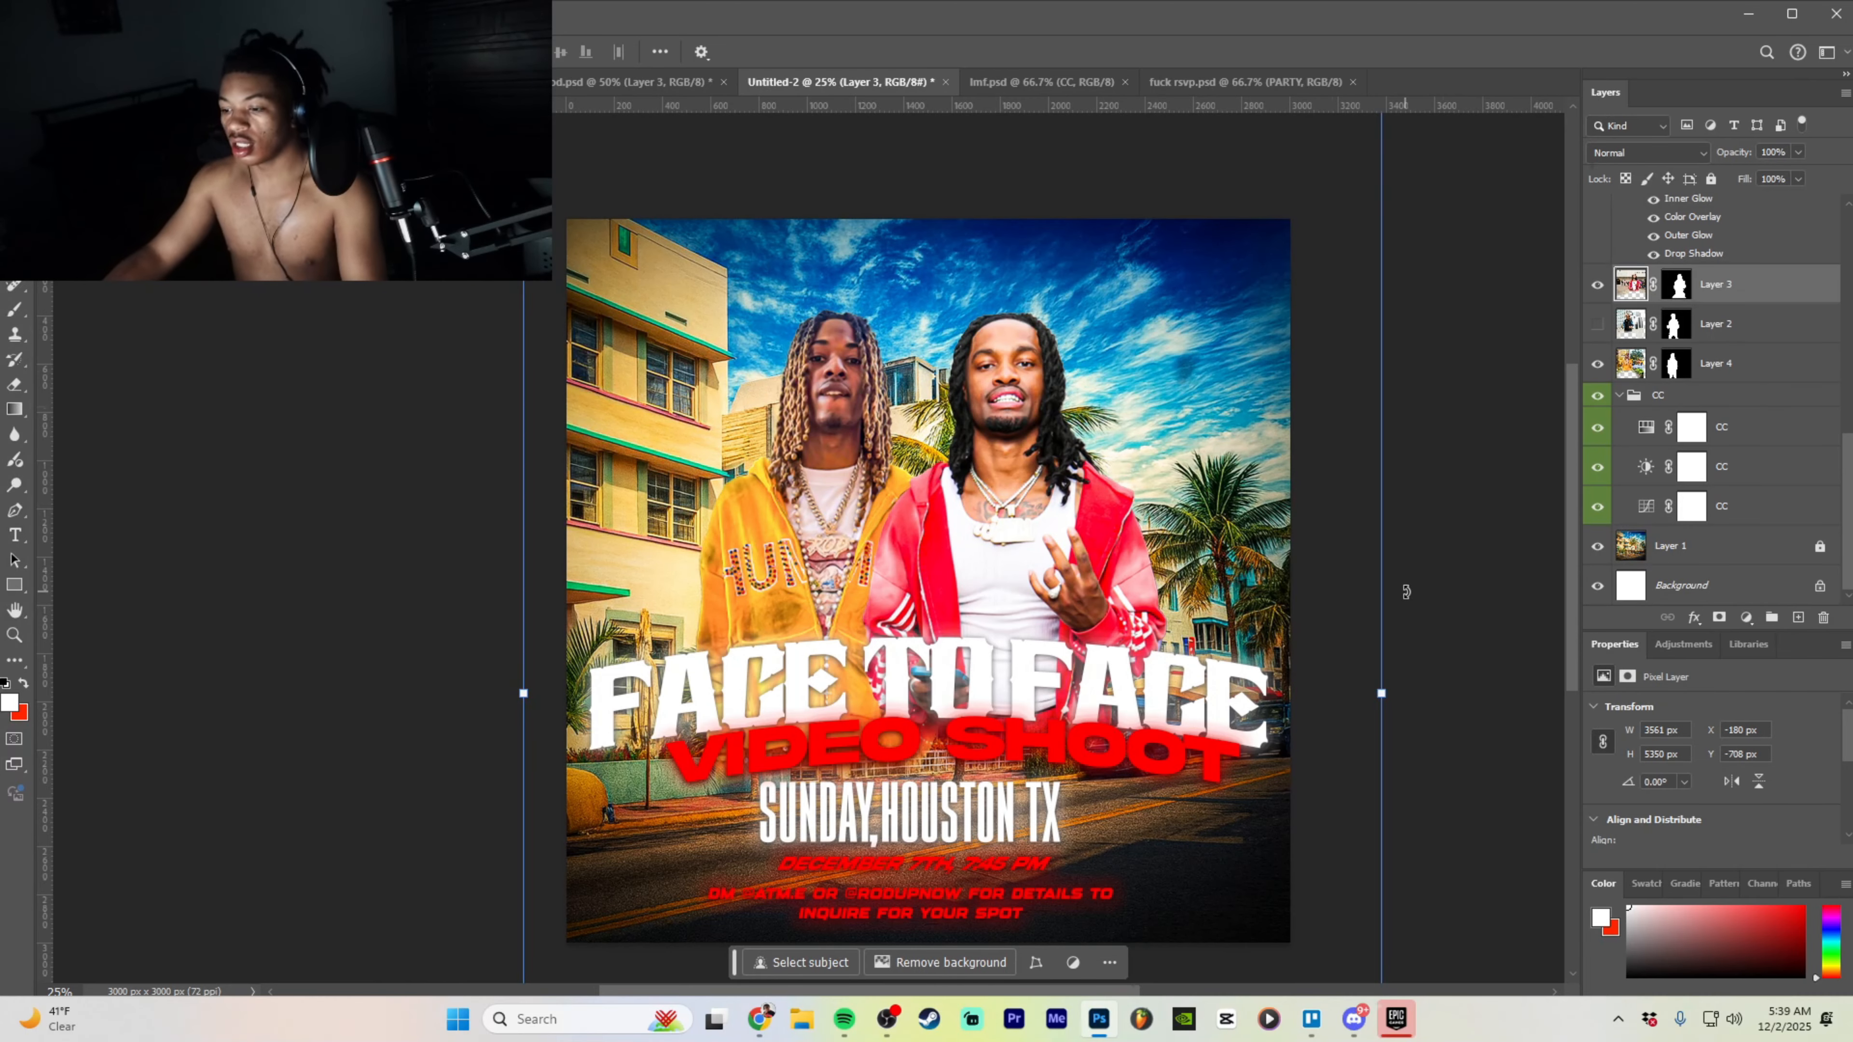
{"action": "key", "text": "ctrl+minus"}
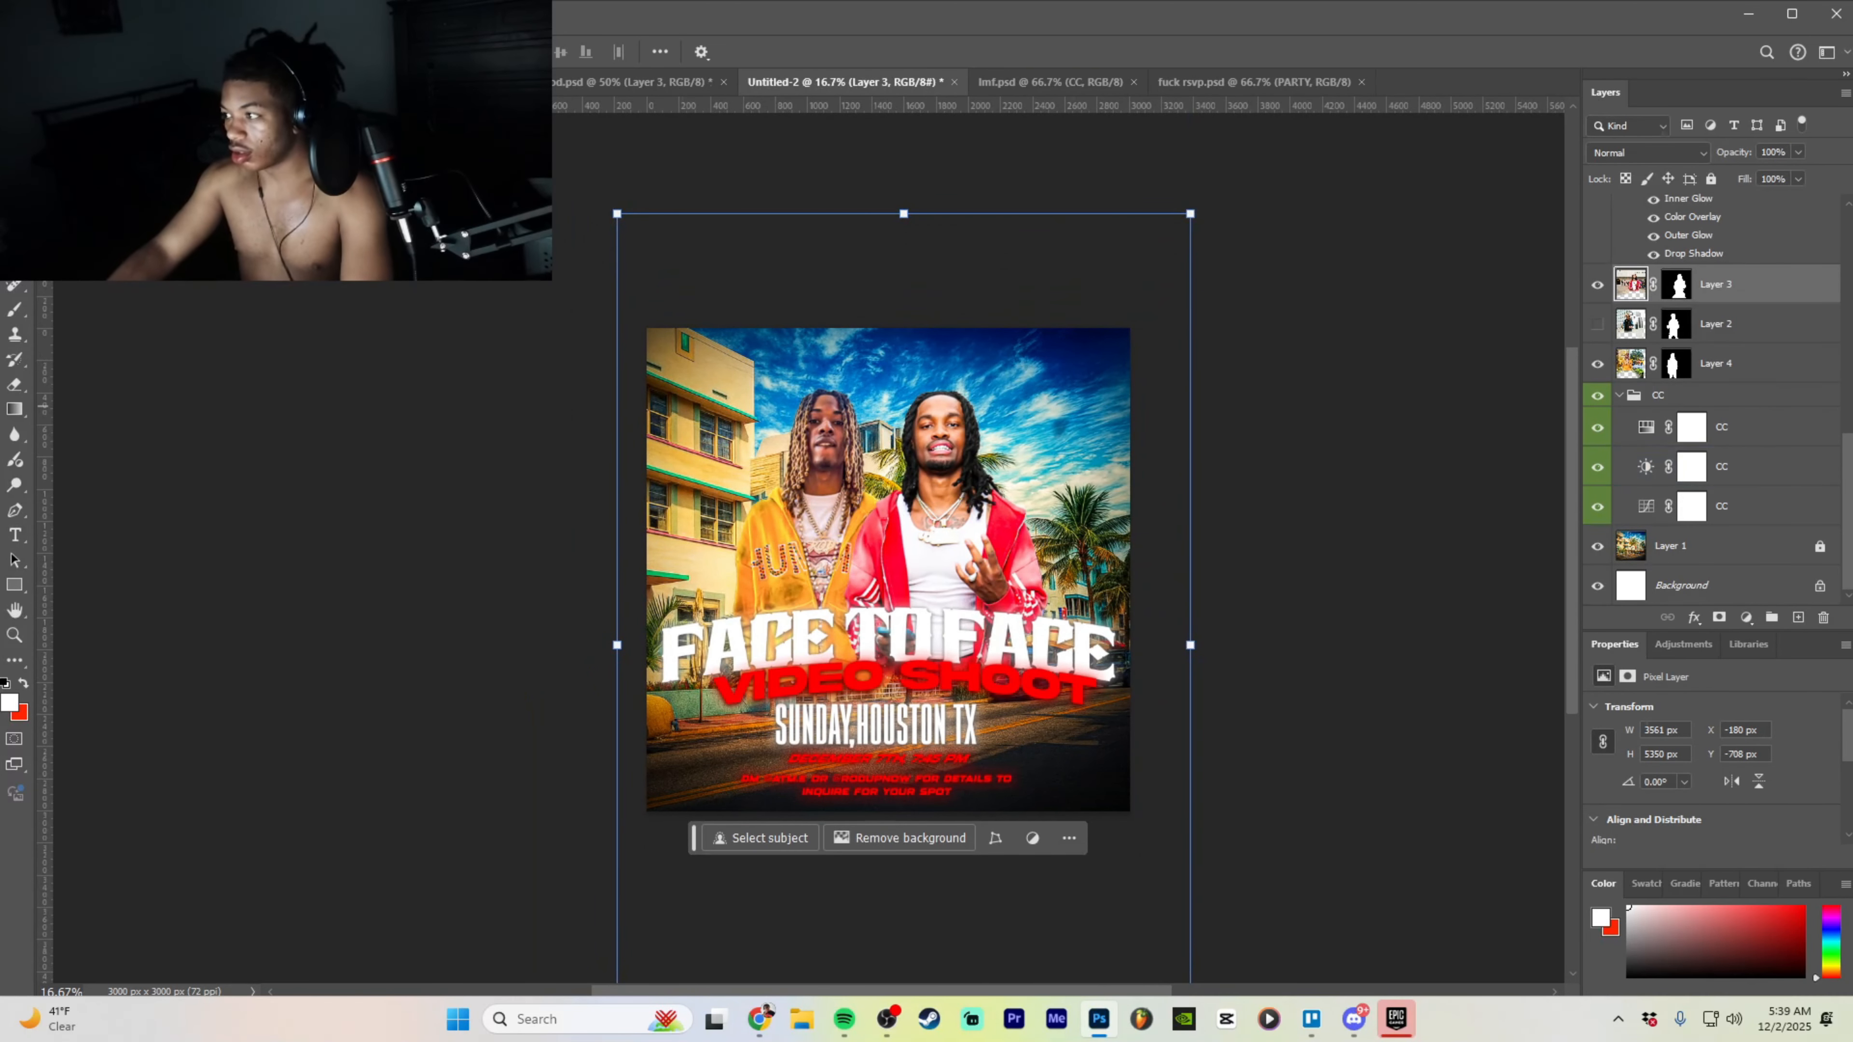
{"action": "scroll", "coordinate": [1750, 328], "scroll_direction": "up", "scroll_amount": 3}
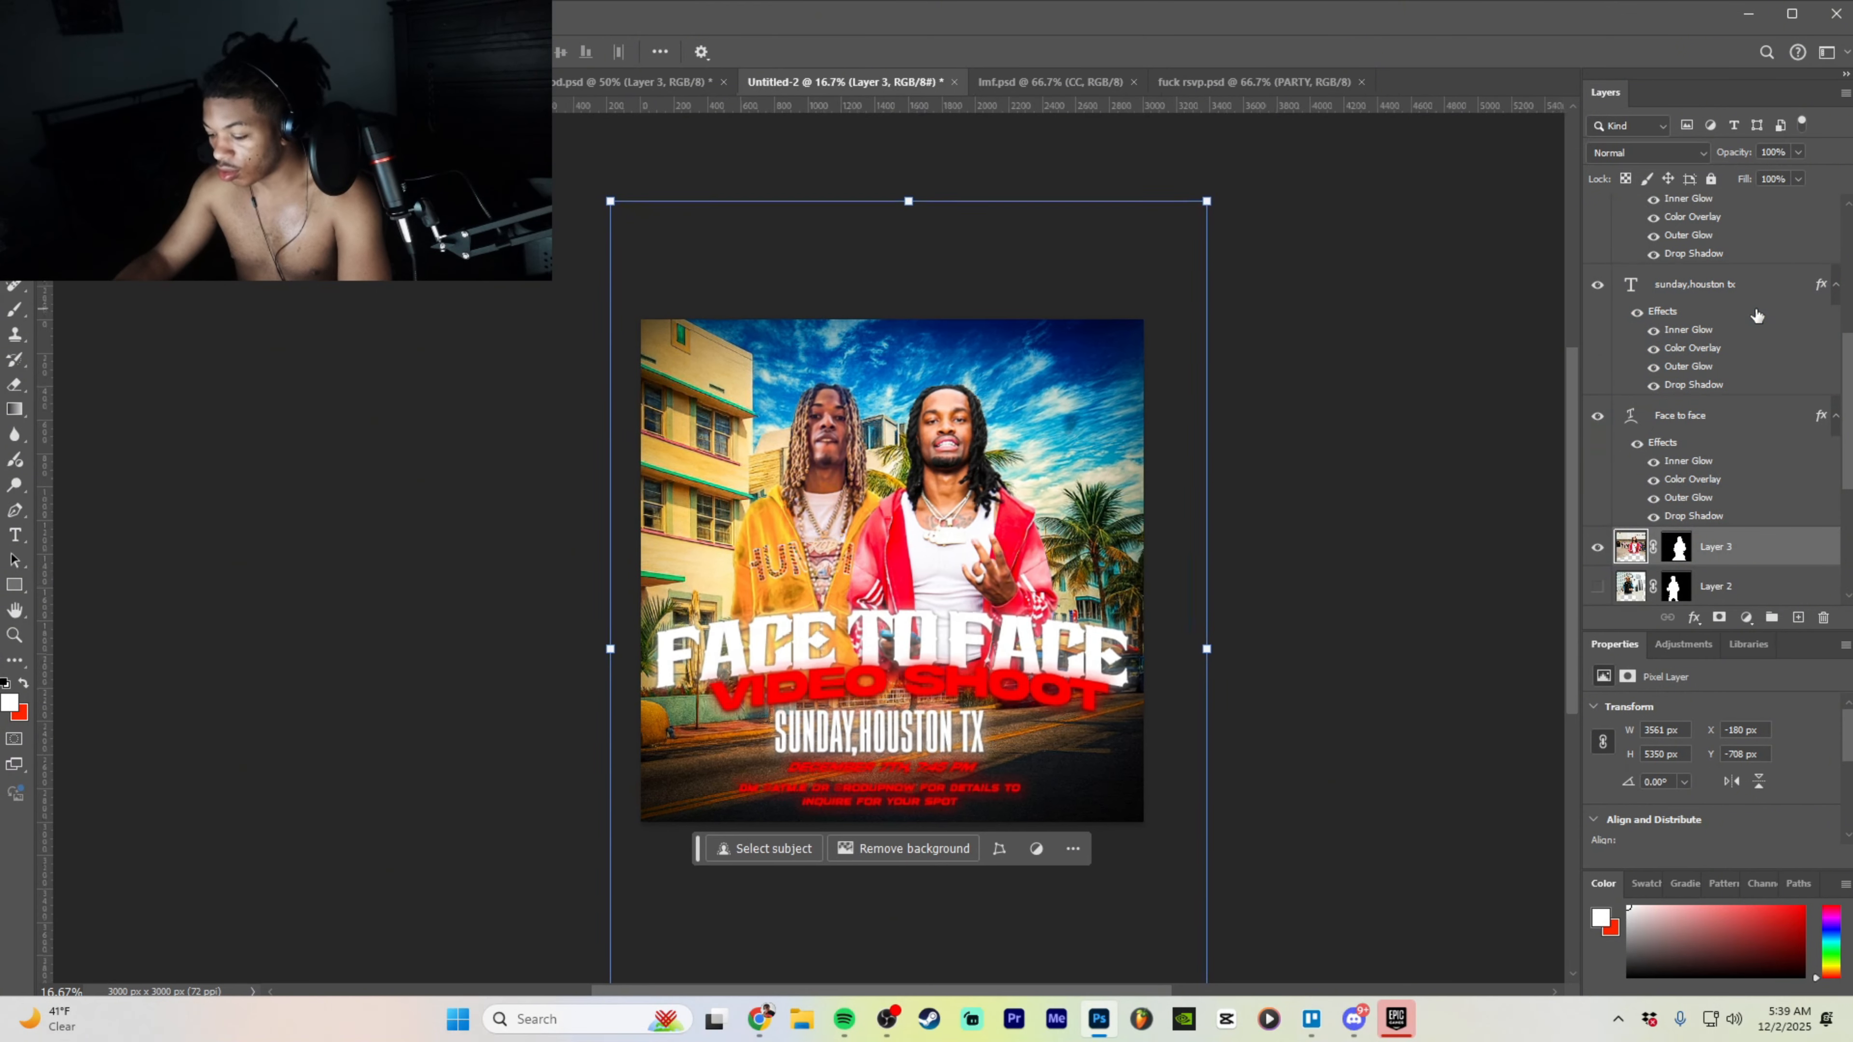
{"action": "key", "text": "ctrl+plus"}
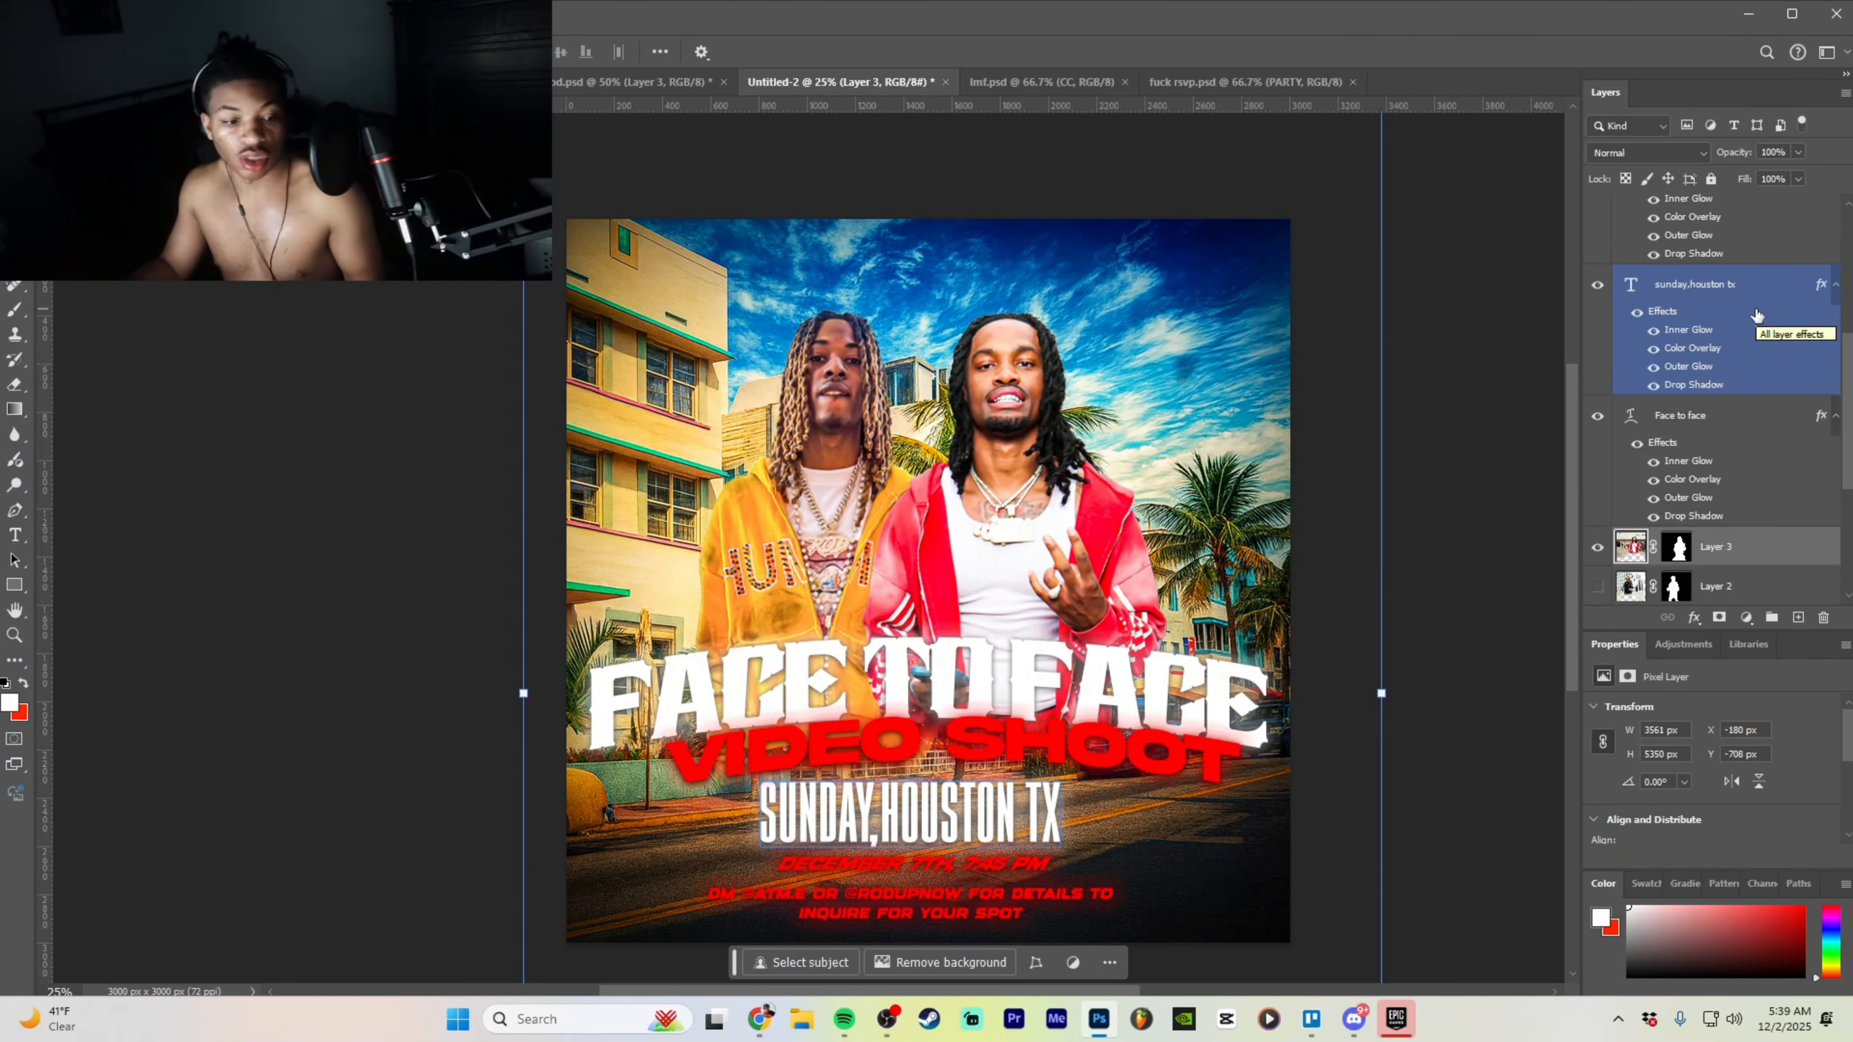